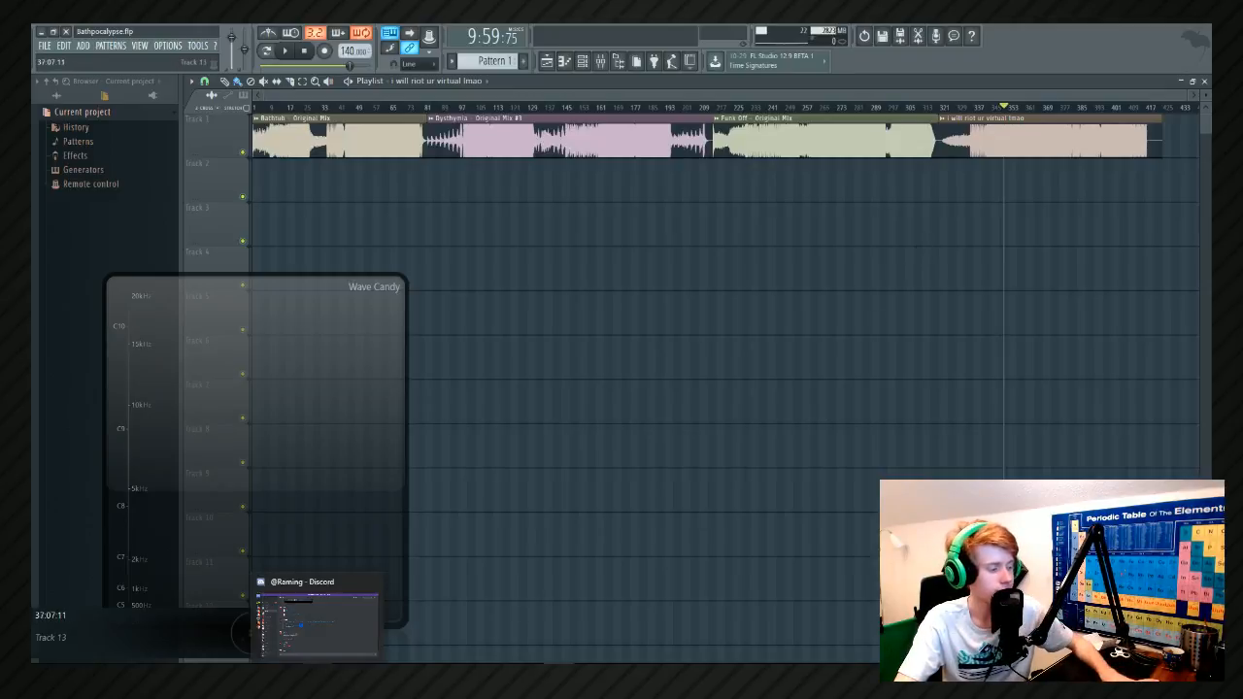
Switch to Discord, post the copied YouTube live link in the everything channel of Apple's Discord, and close the window.
click(320, 622)
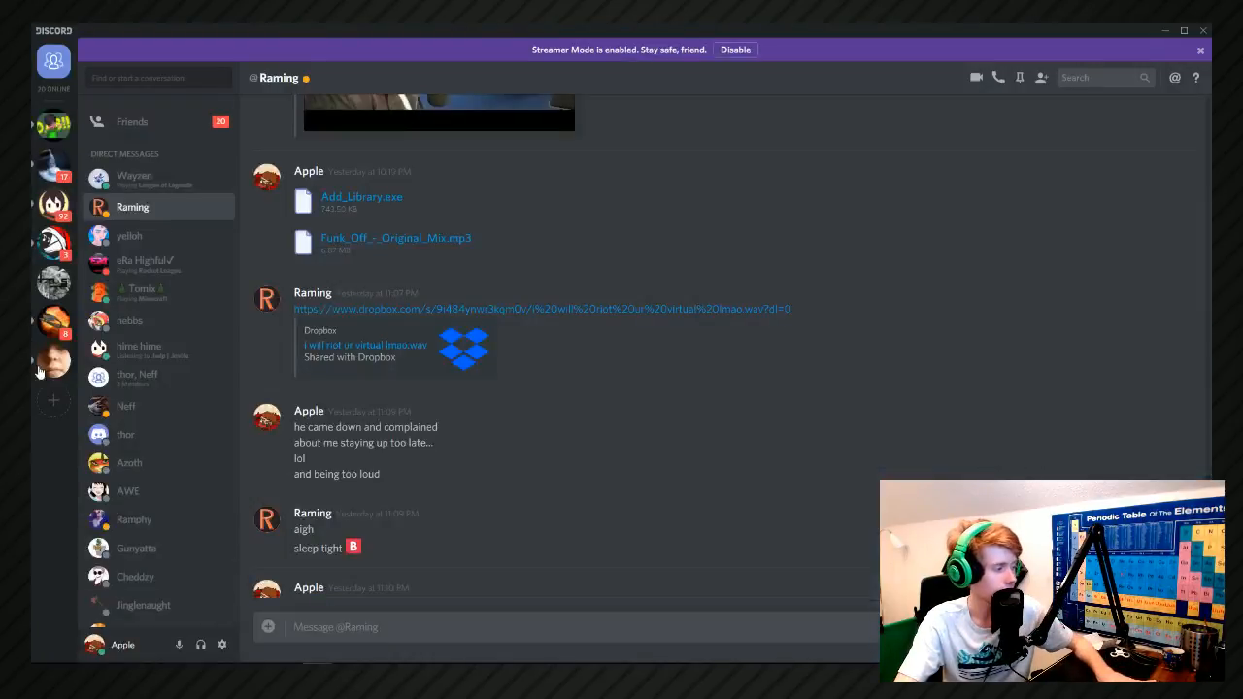
click(53, 360)
click(351, 627)
text(https://www.youtube.com/c/TheAppleJhon/live)
key(Return)
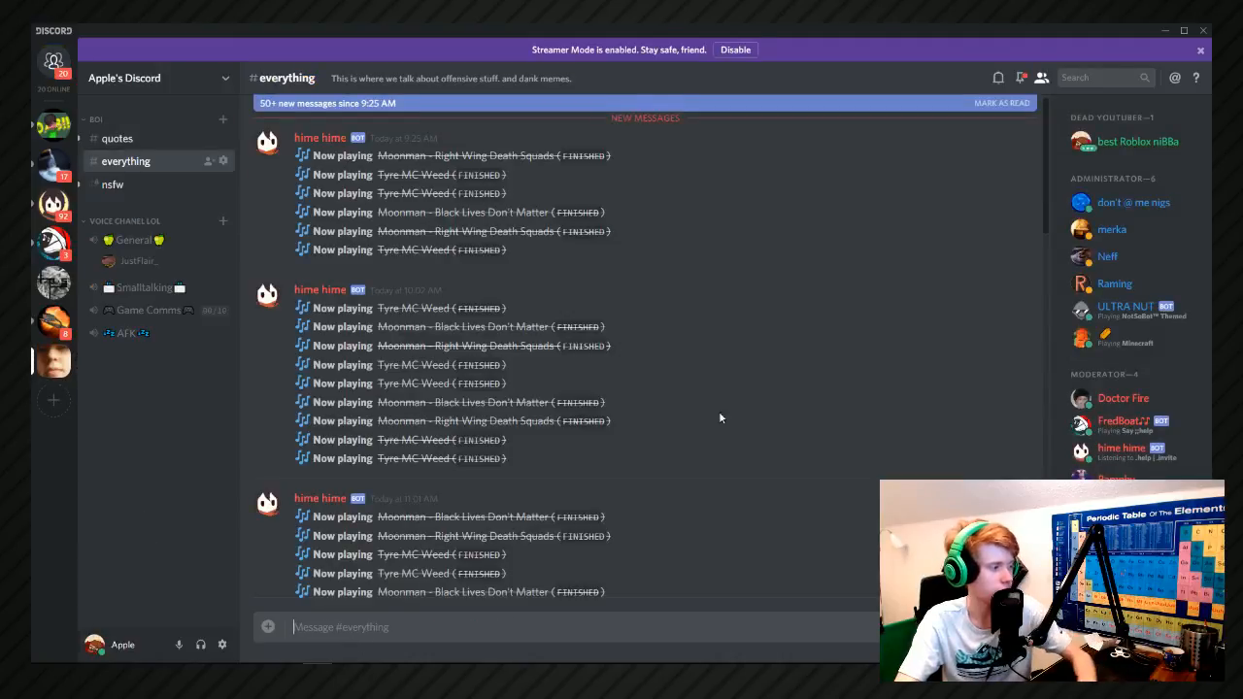
click(1203, 31)
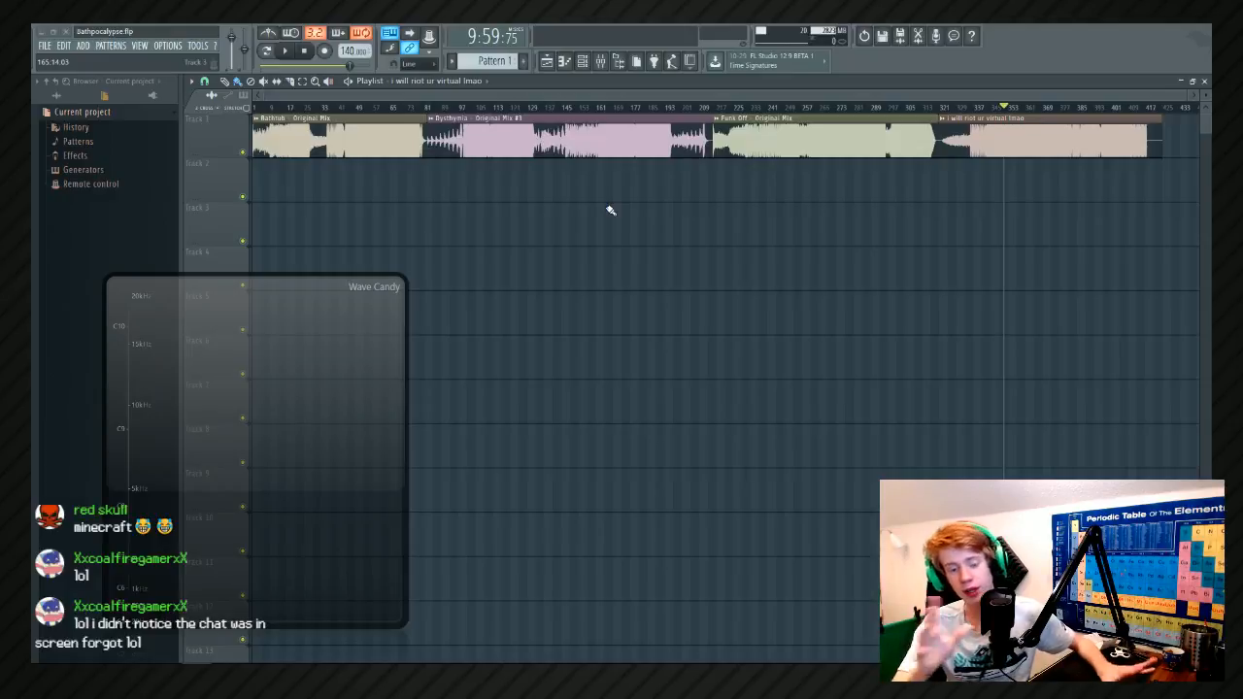
key(alt+Tab)
key(alt+Tab)
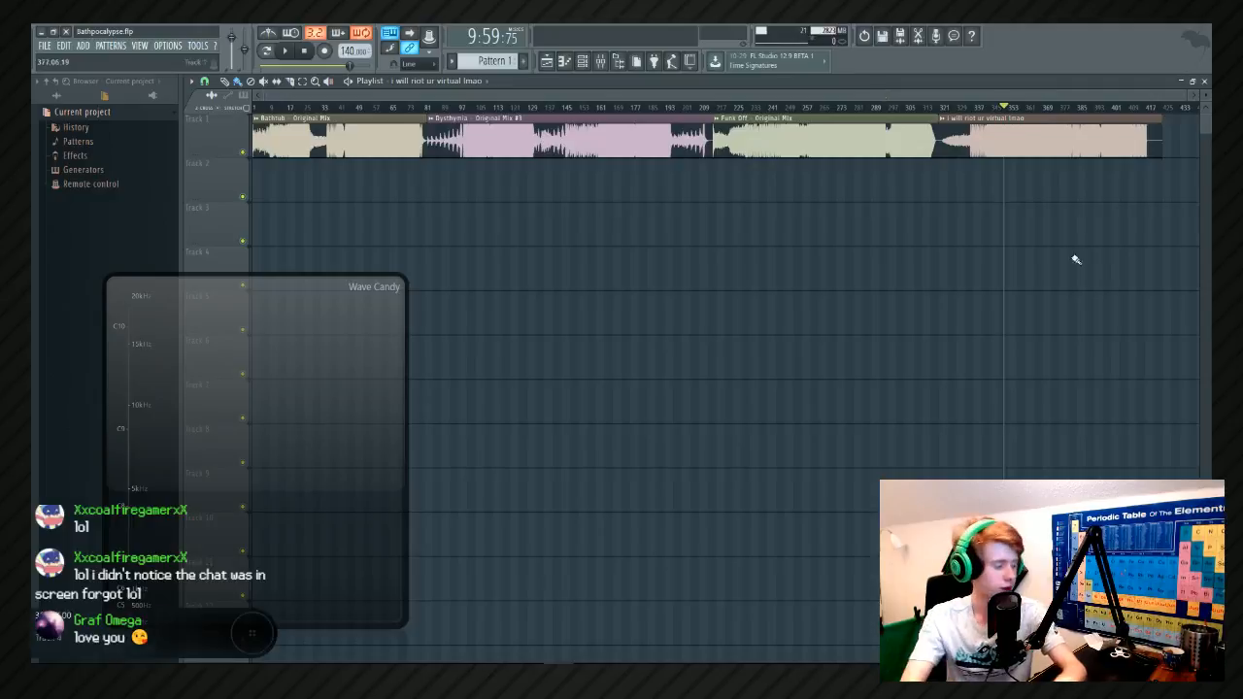
Switch to Steam, moving its sign-in window out of the recorded area before bringing up the client's game library.
click(136, 672)
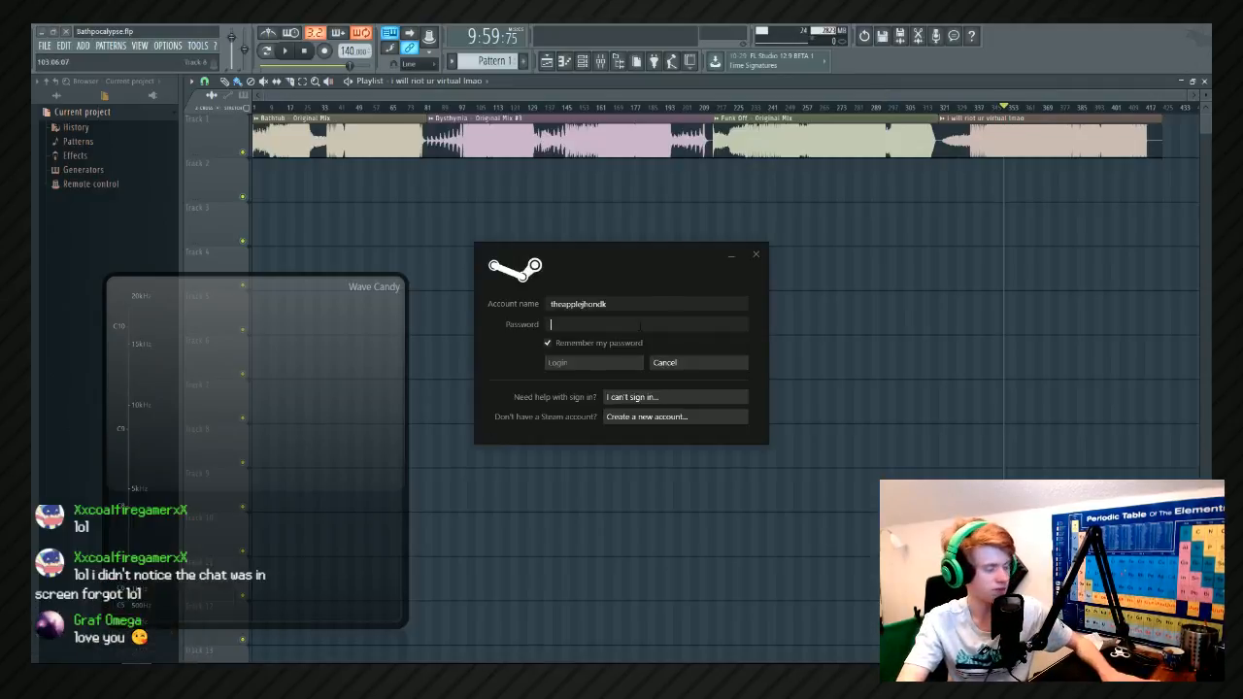
drag(590, 265, 33, 272)
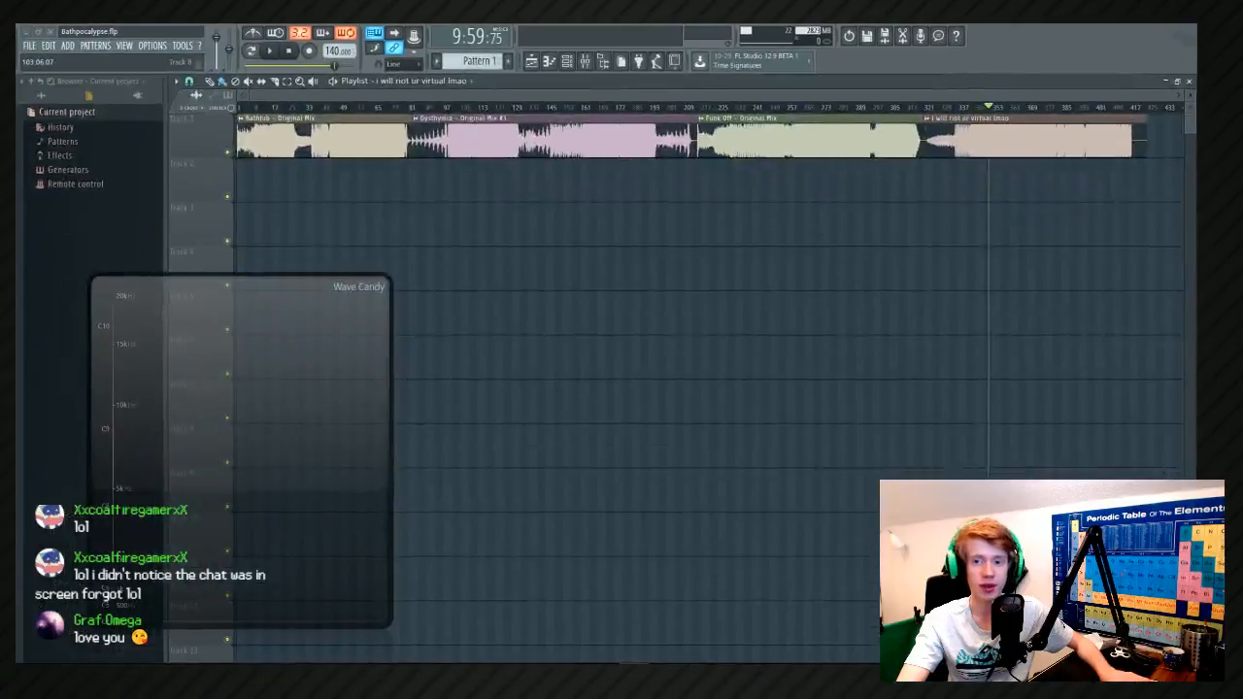
key(alt+Tab)
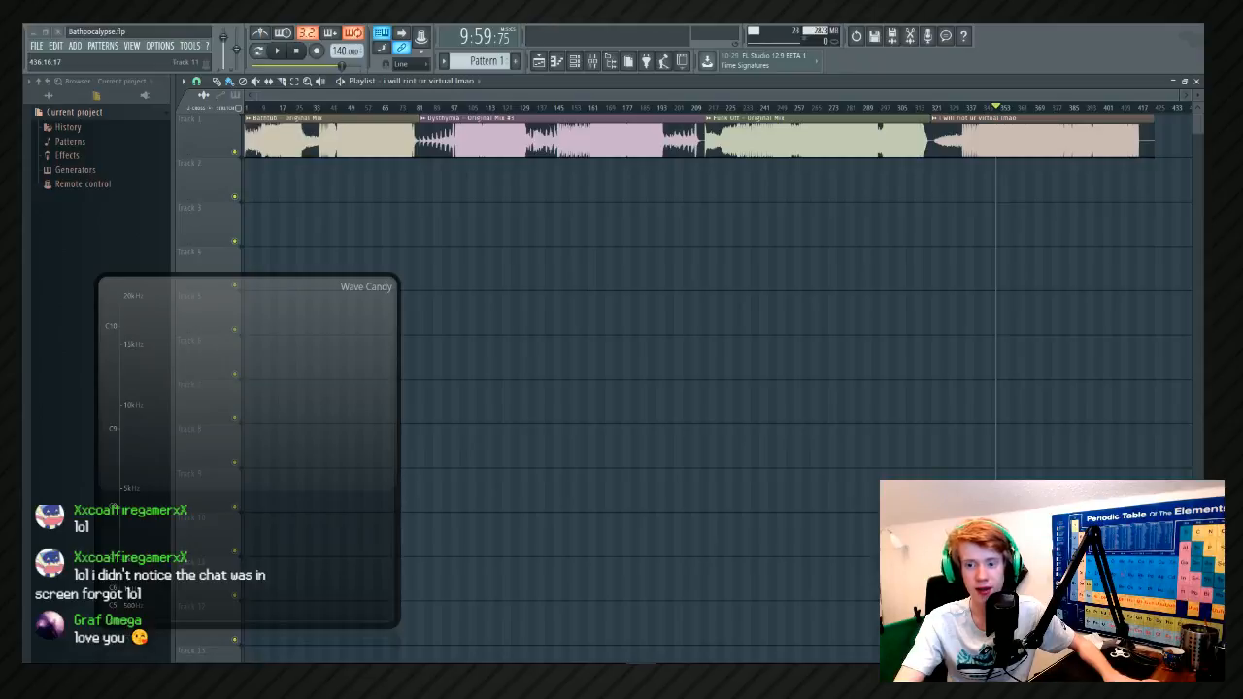
key(super+d)
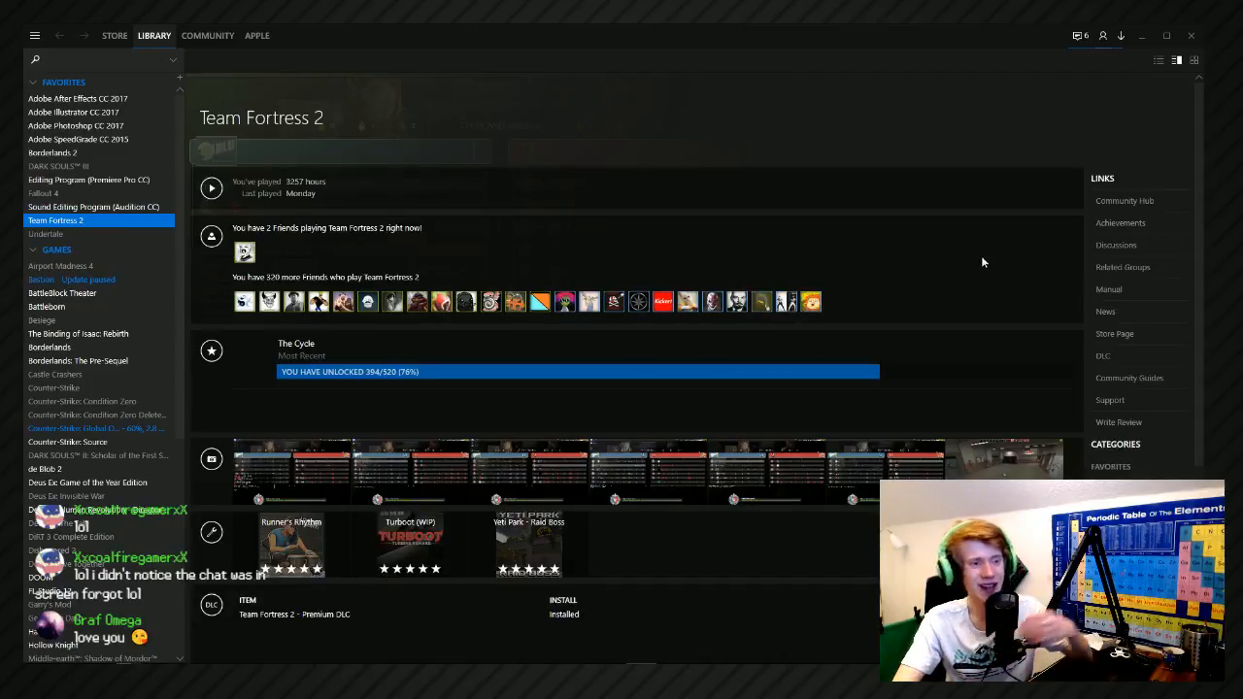
Open the unread Steam chat messages and move the chat window out of the recorded area.
click(1086, 34)
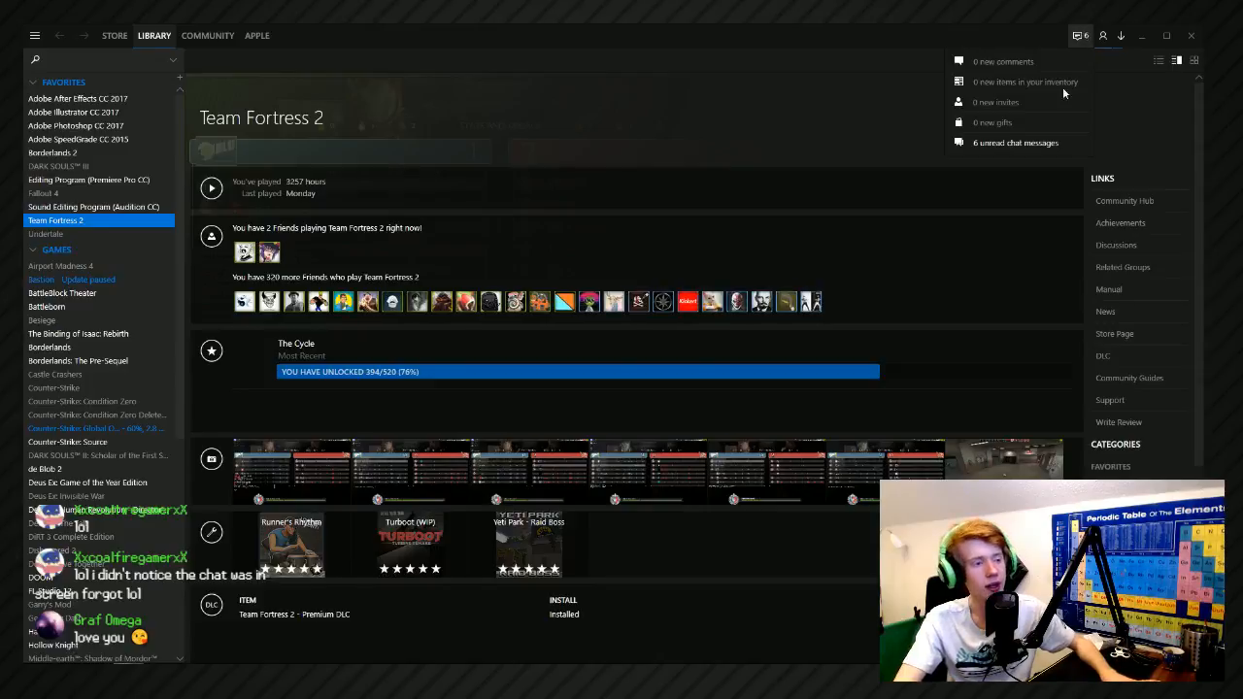
click(1063, 144)
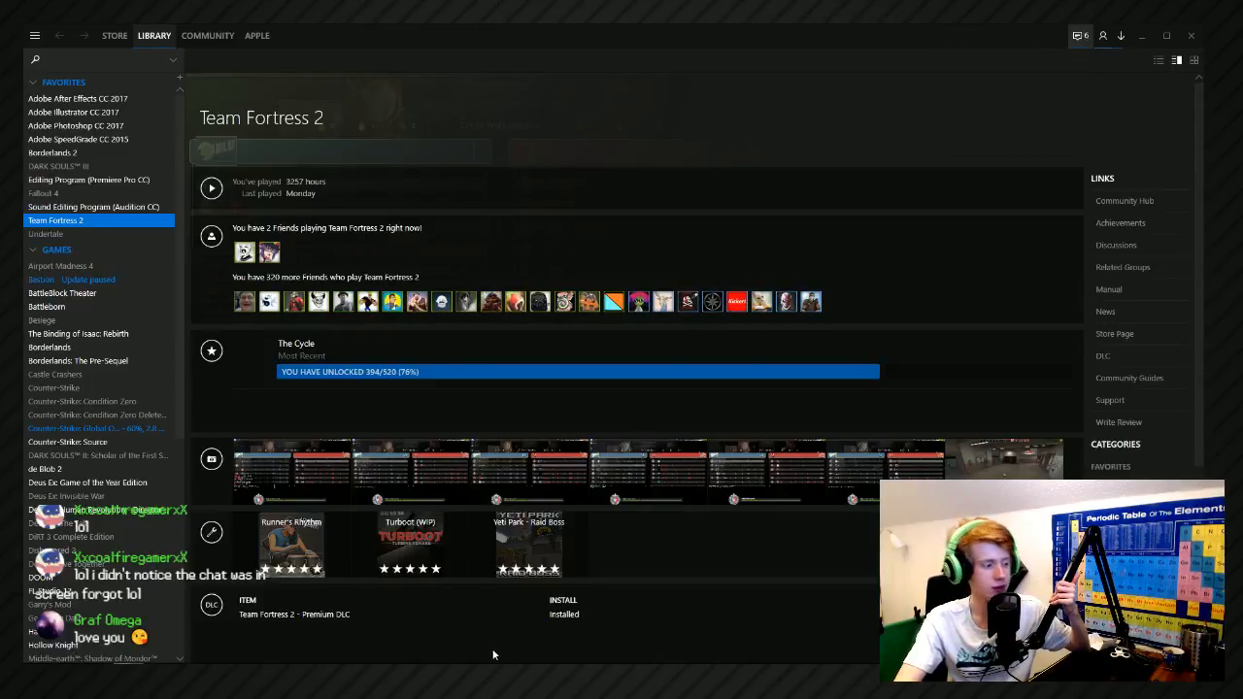
drag(486, 337, 1242, 335)
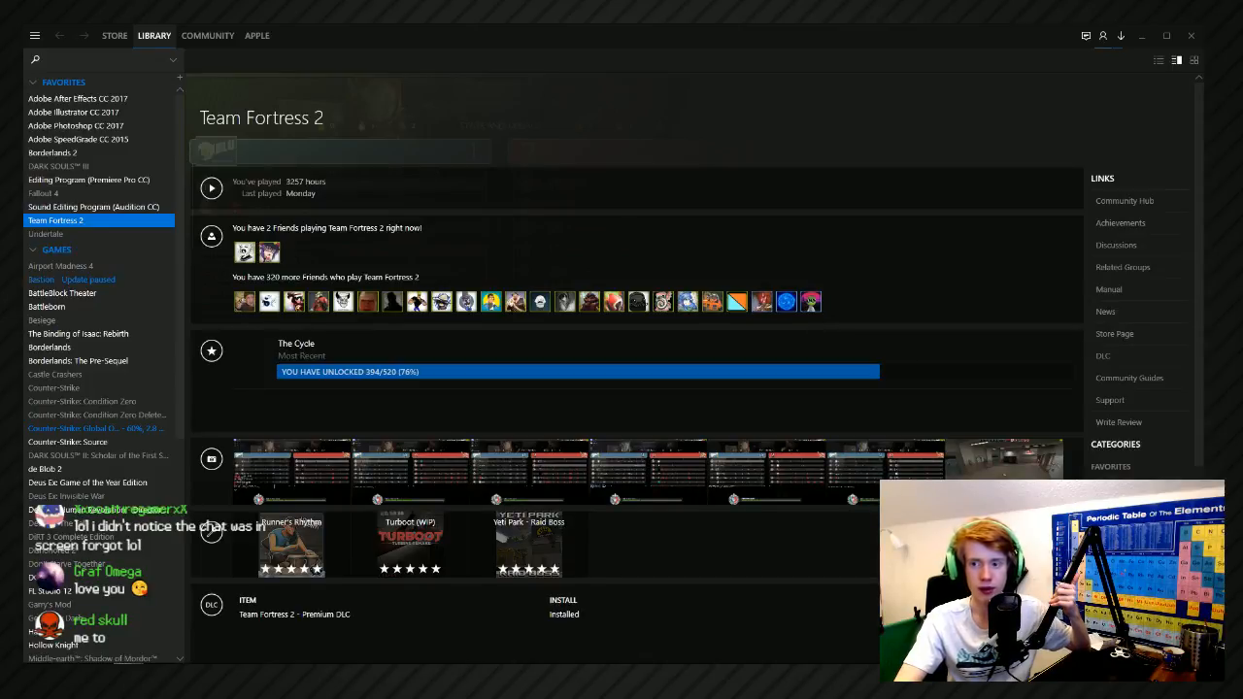
Go to the announcements of the Steam group TheAppleJhon's Pals - YouTube.
mouse_move(257, 35)
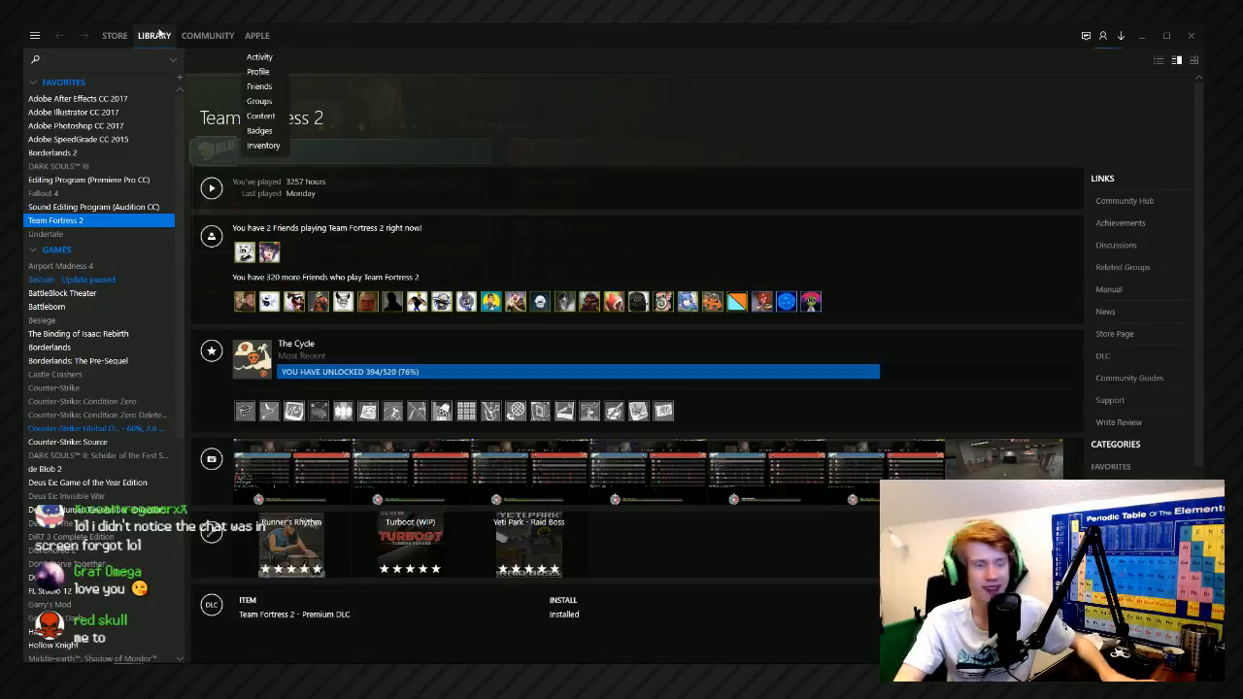
click(260, 101)
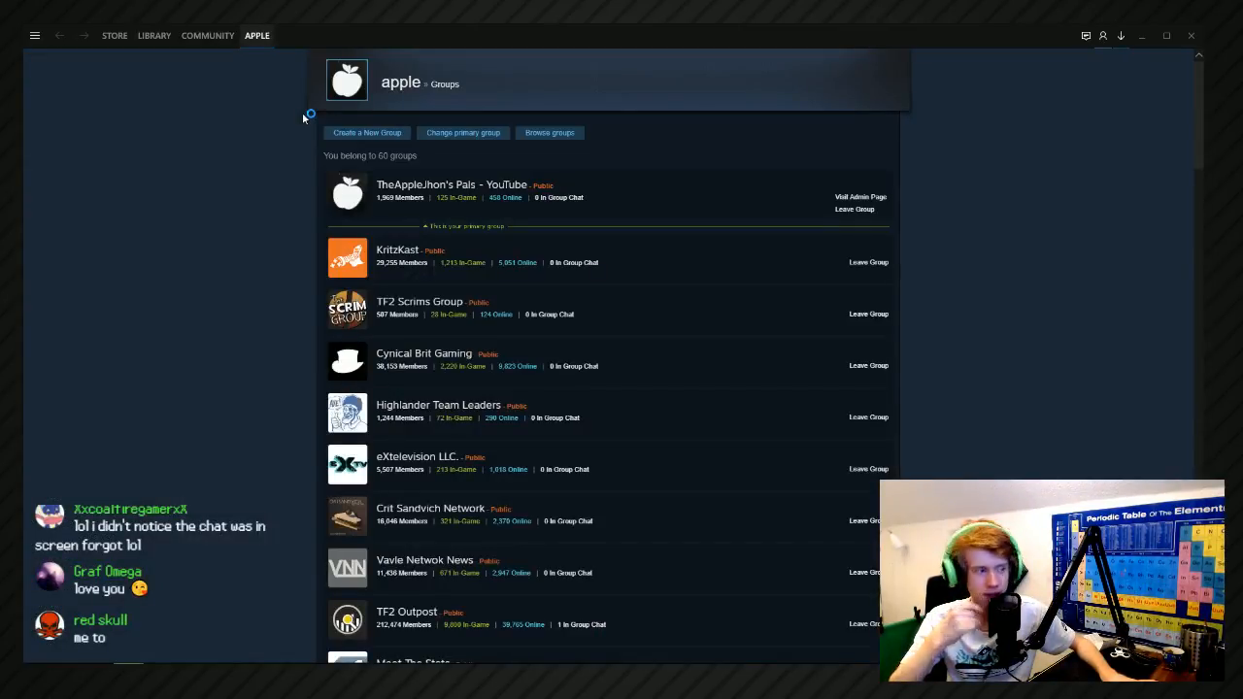
click(464, 187)
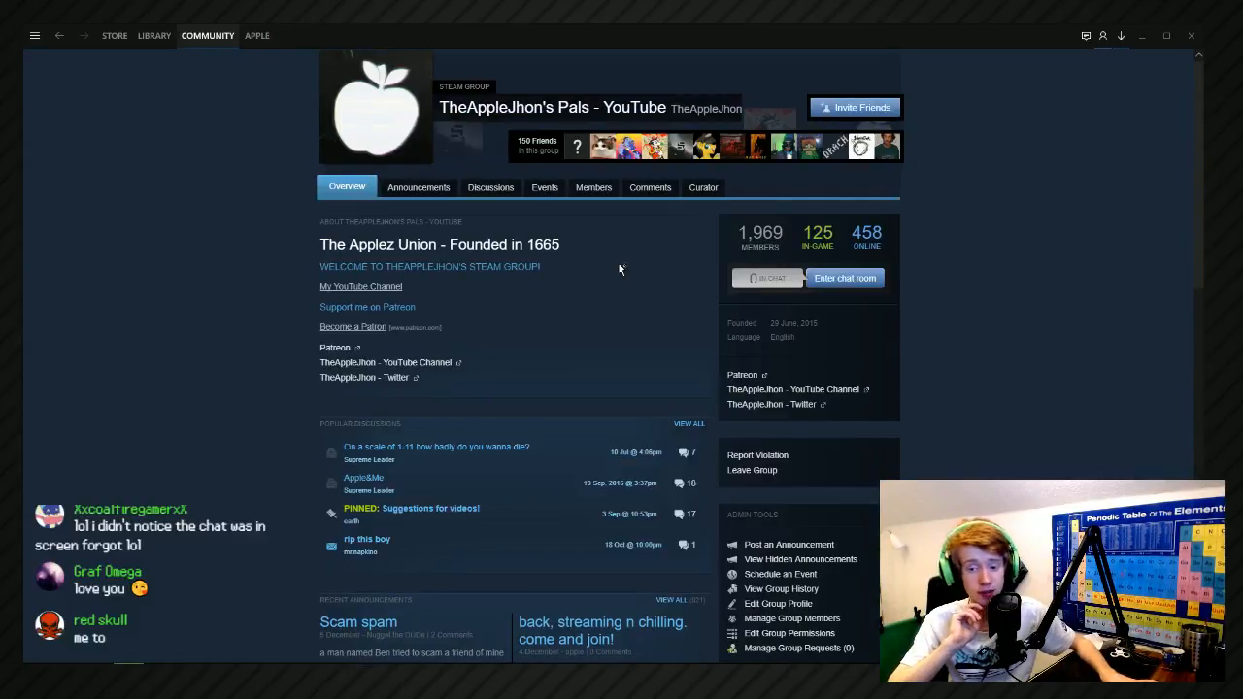
click(427, 188)
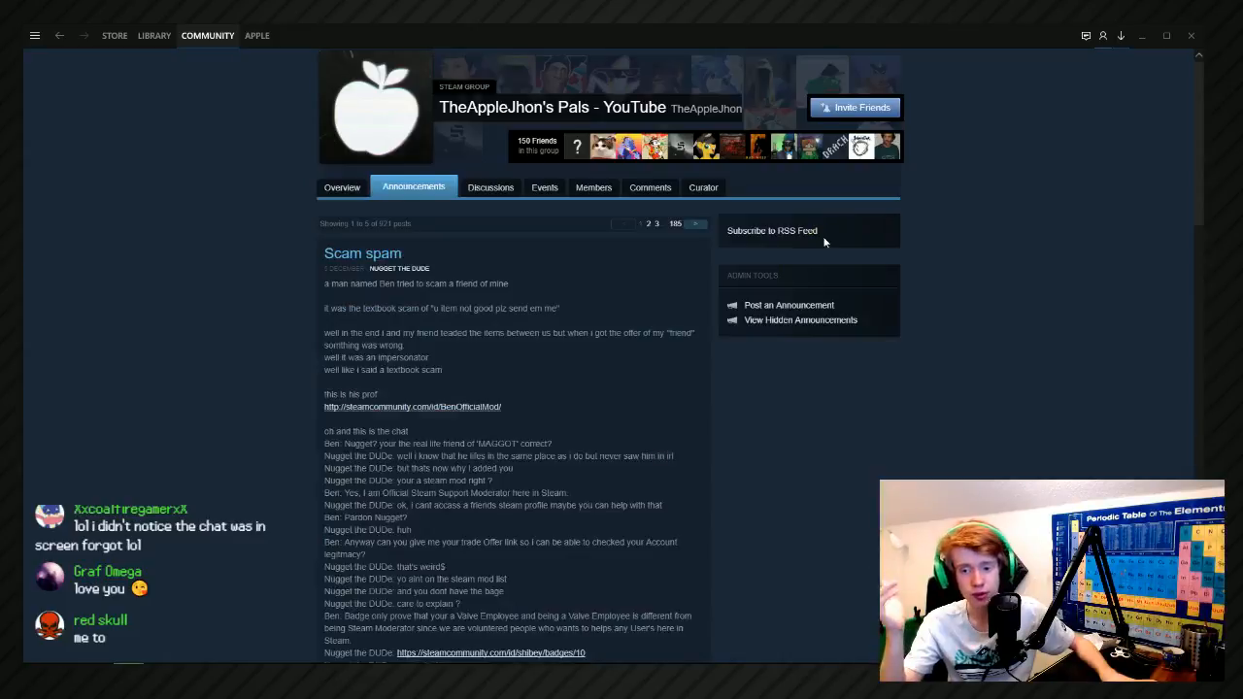
Look through the group's recent announcements, including the Scam spam post and the earlier live notices.
scroll(451, 442, down, 8)
scroll(450, 442, down, 7)
scroll(477, 356, up, 3)
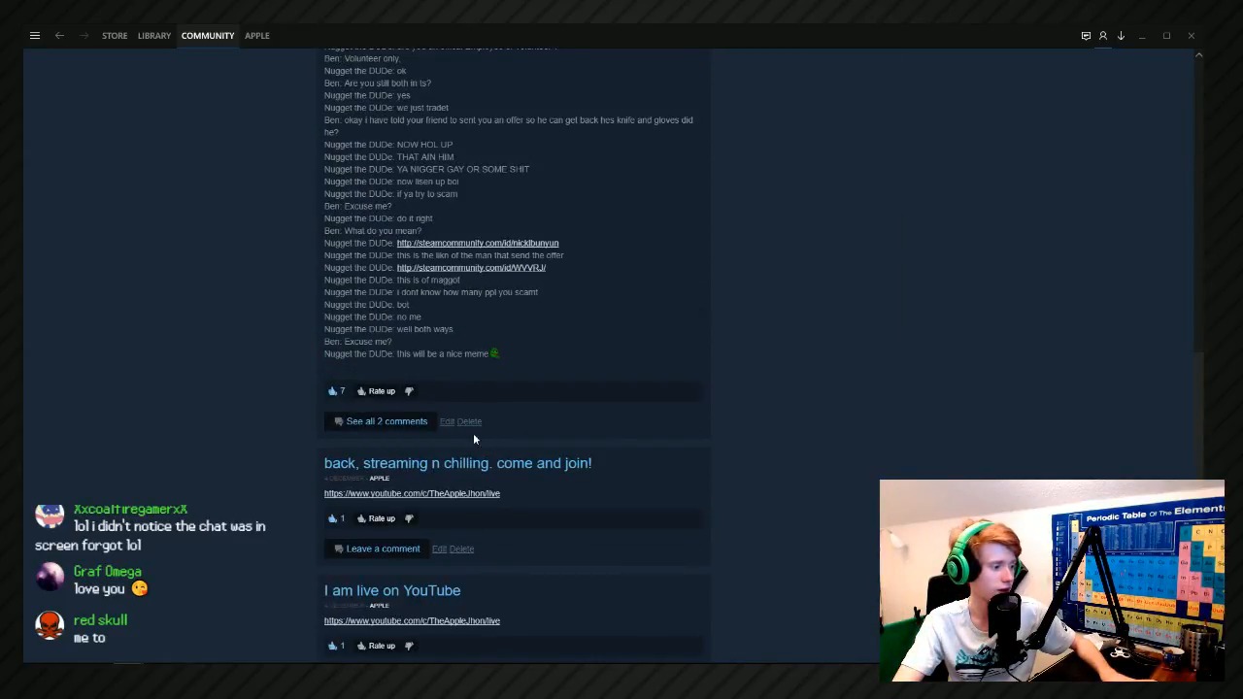
scroll(461, 427, up, 5)
drag(527, 327, 498, 280)
click(517, 313)
scroll(518, 313, up, 5)
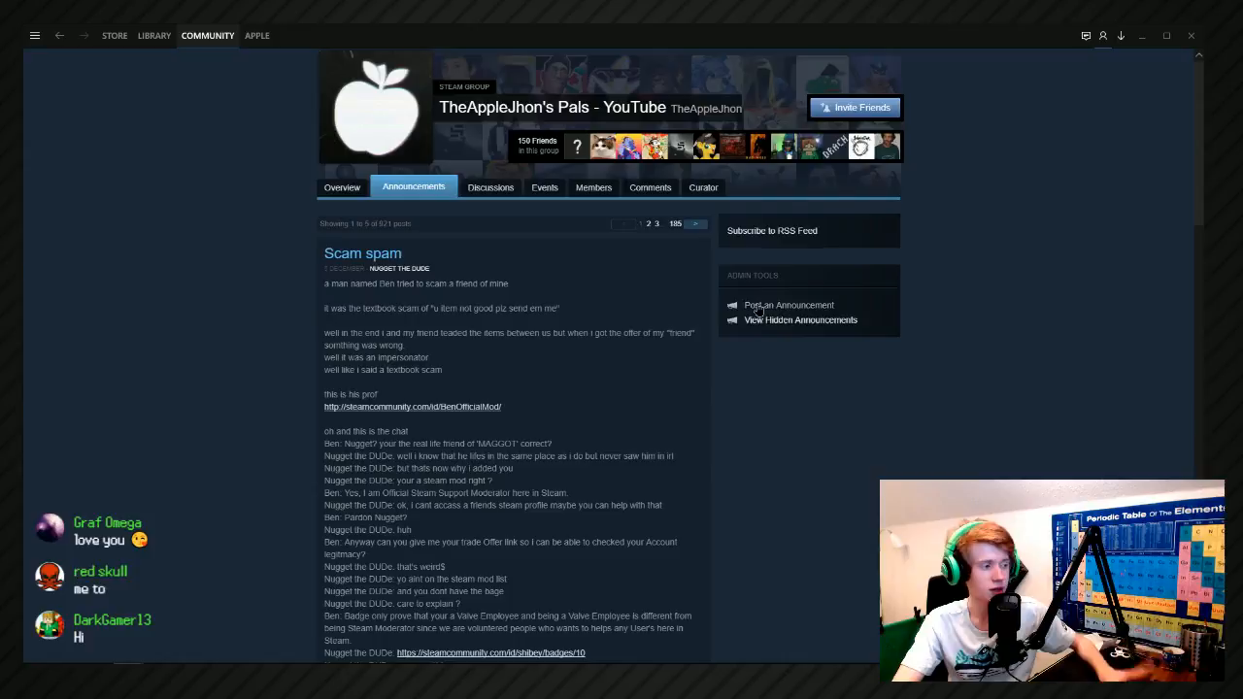
Post a group announcement headlined "I am live on YouTube. Come and say hi!" with the YouTube live link as its message.
click(782, 305)
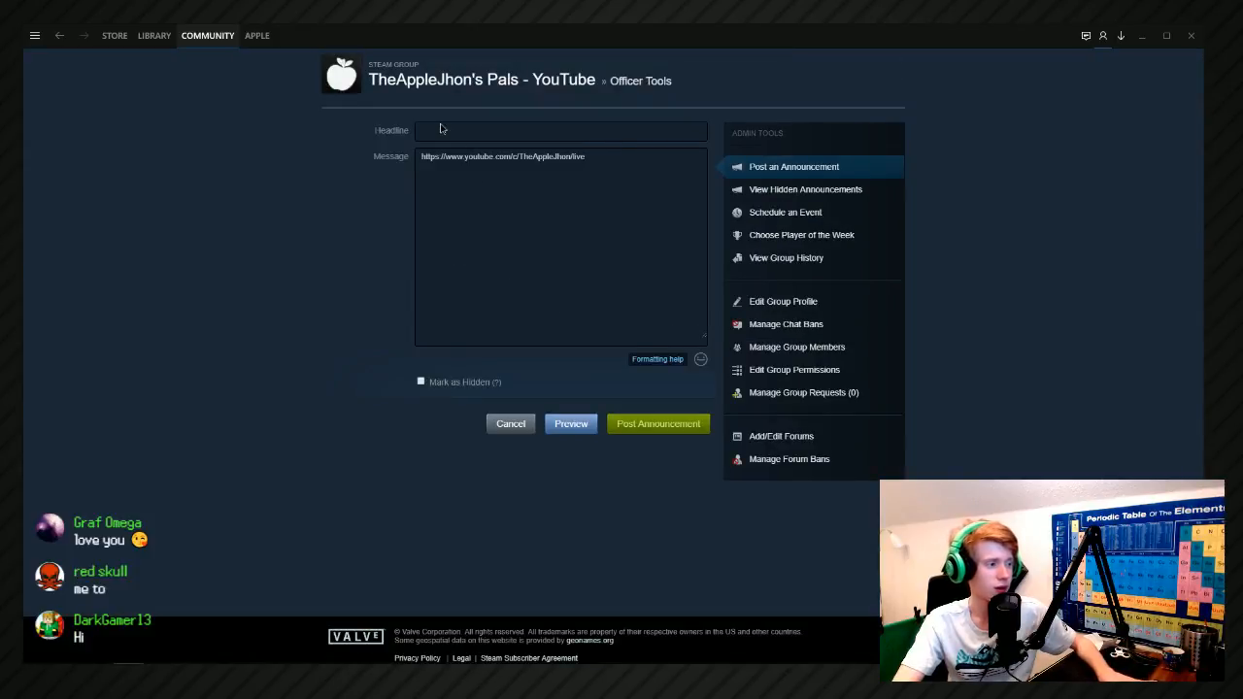
text(I am l)
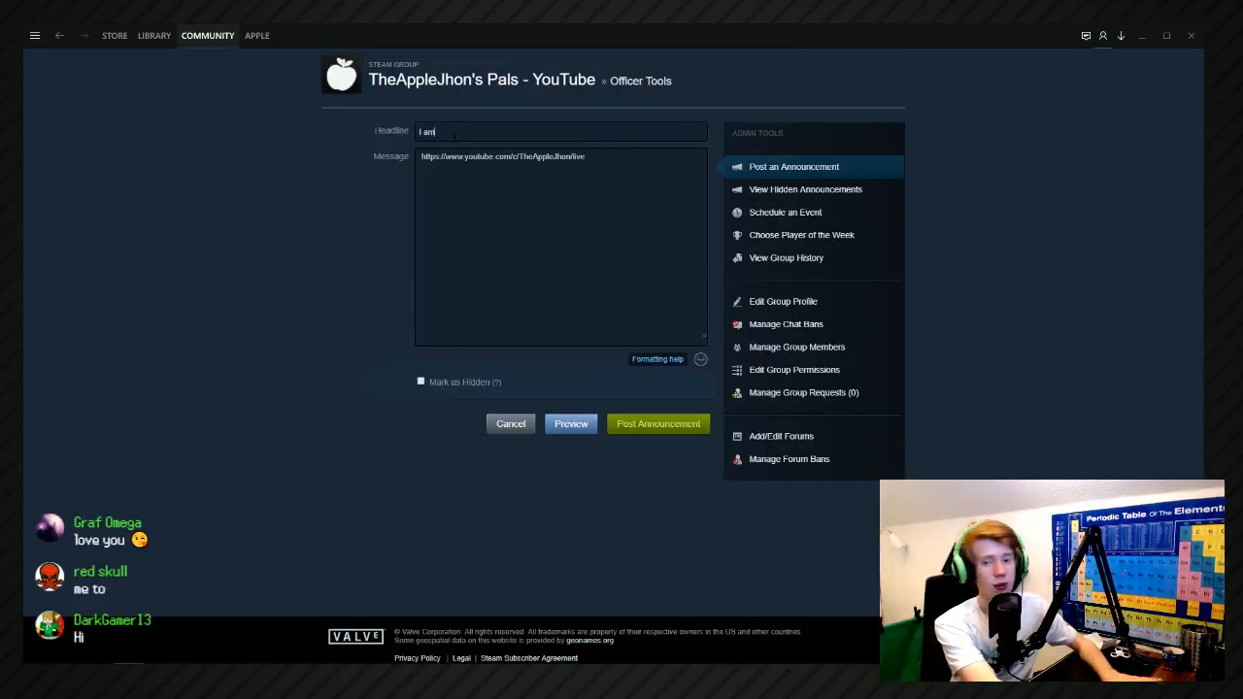
text(ive)
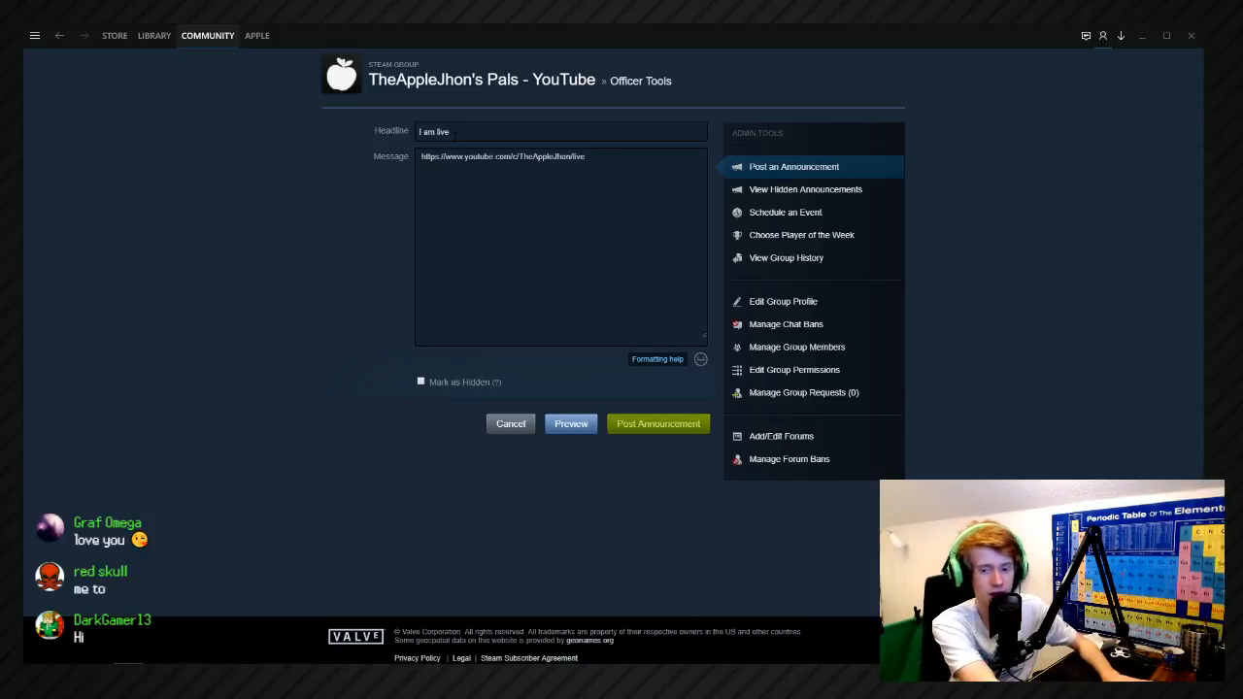
text(S)
key(BackSpace)
text(on You)
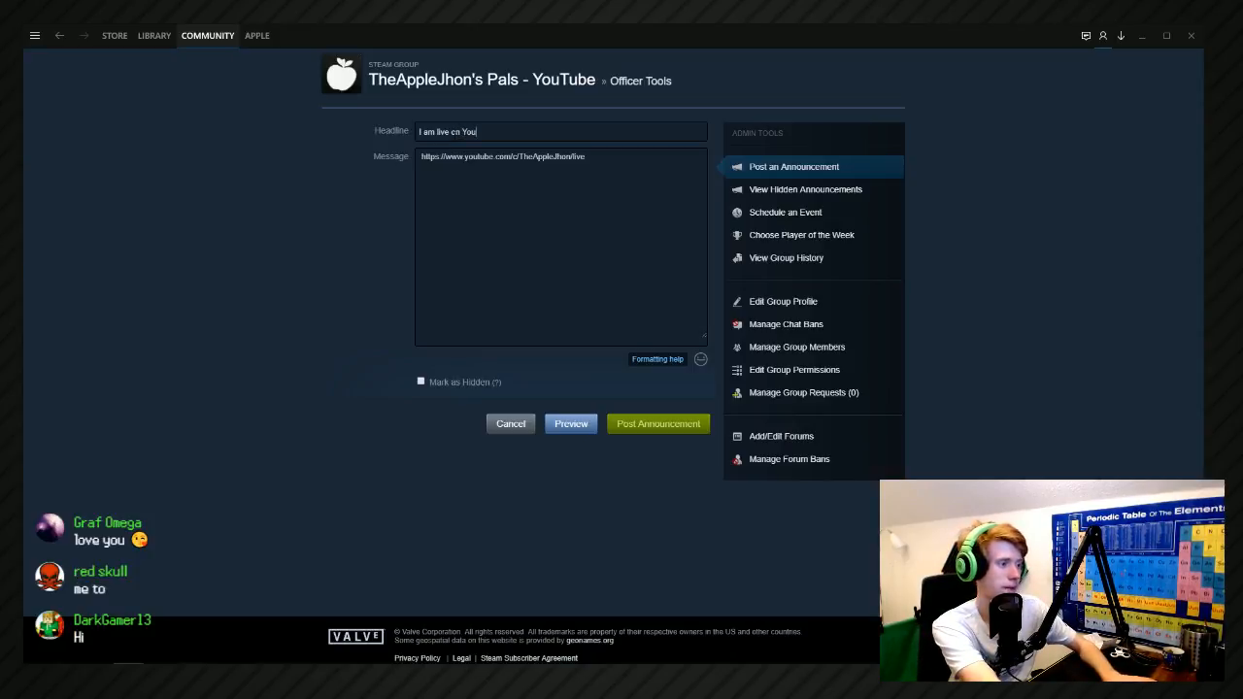
text(Tube. Come and ssa)
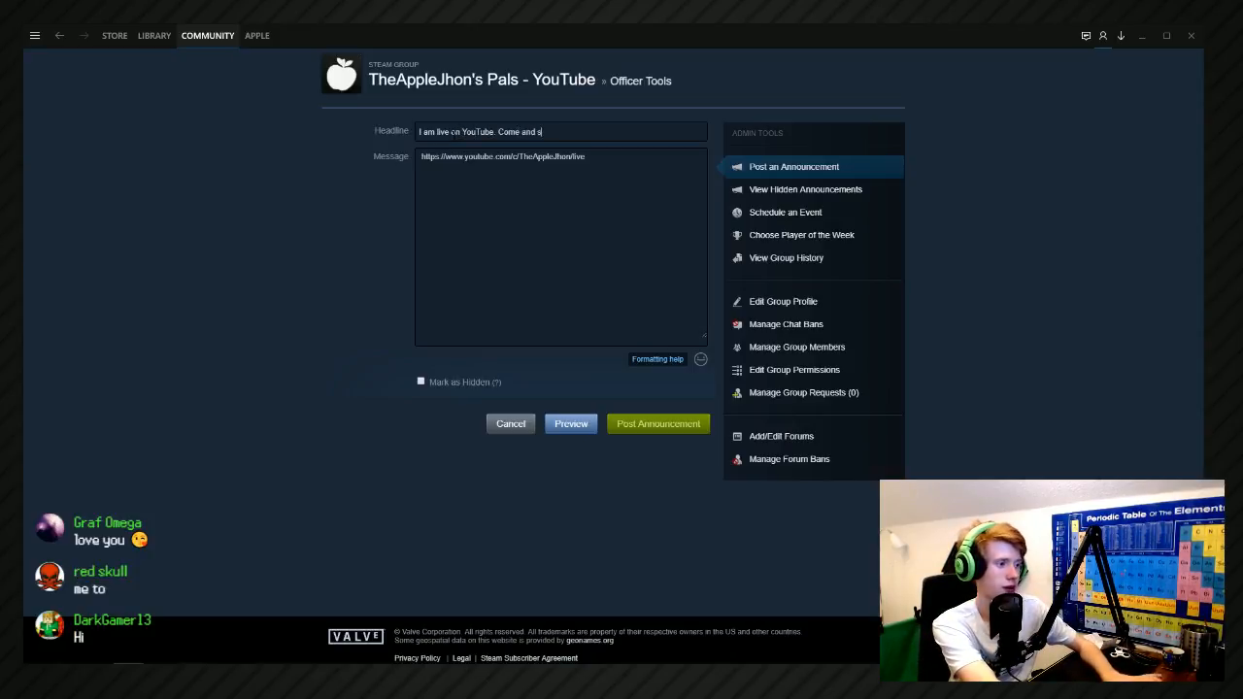
key(BackSpace)
key(BackSpace)
text(ay Hi)
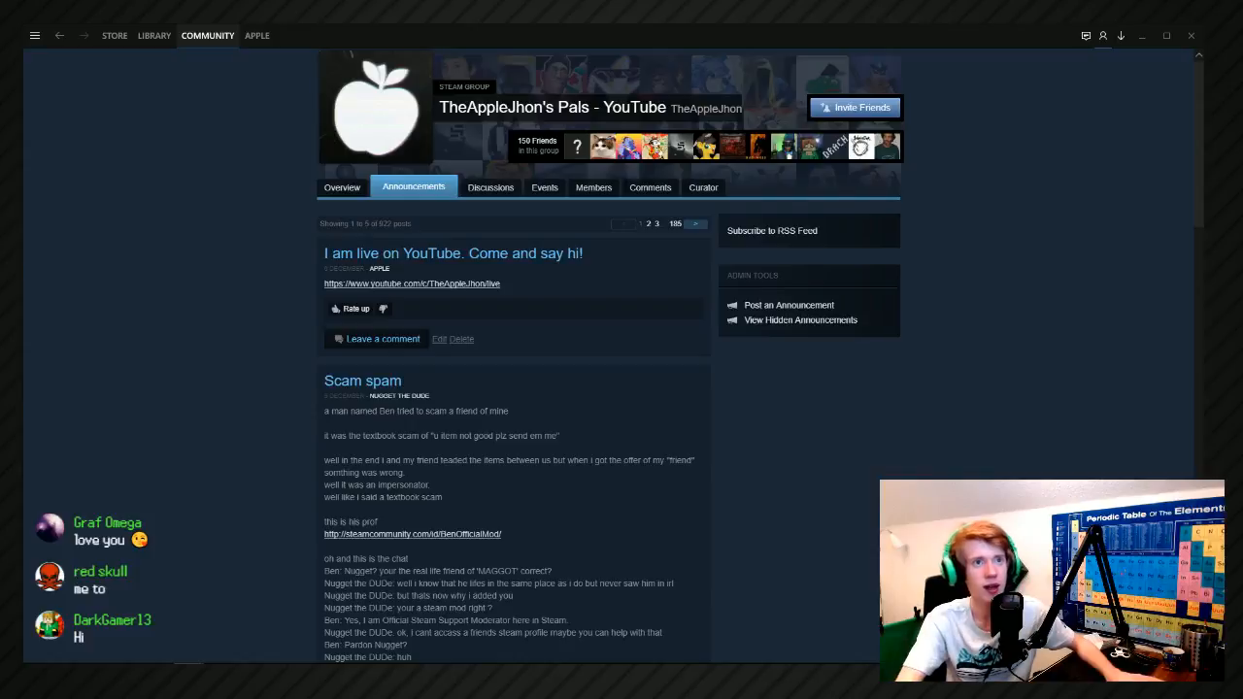
Switch to FL Studio and place the playhead just before the start of the Funk Off clip on Track 1.
key(alt+Tab)
click(816, 229)
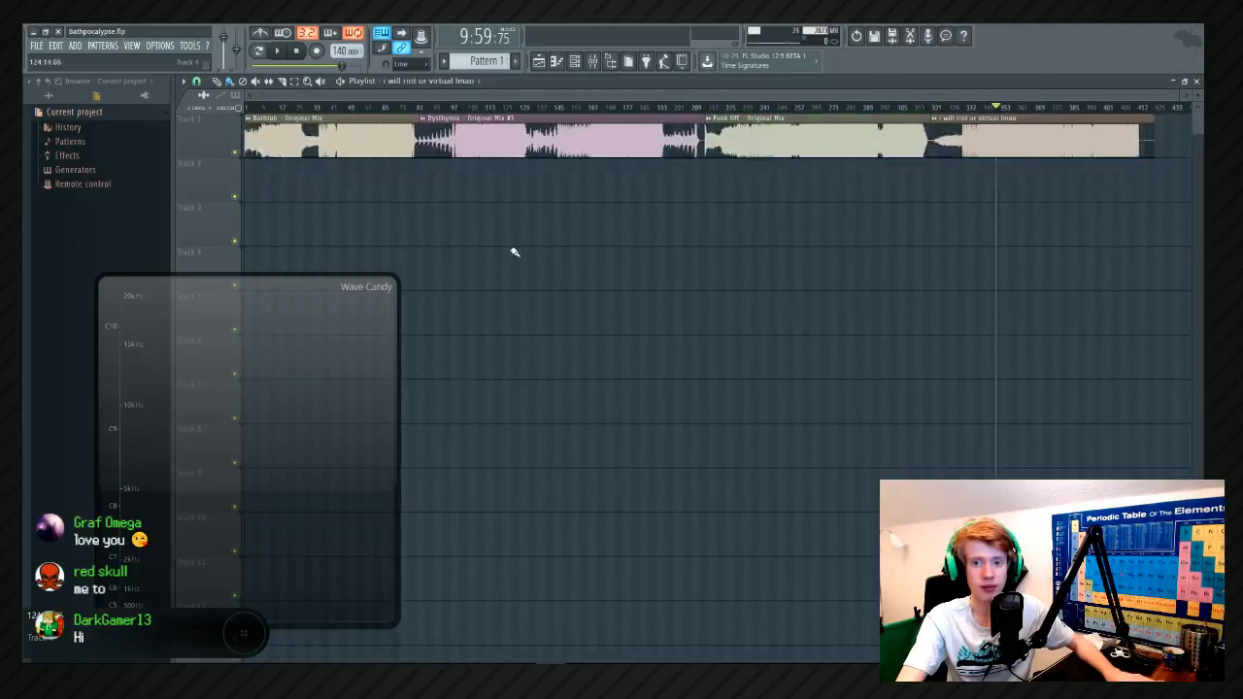
scroll(860, 234, up, 2)
scroll(802, 237, down, 2)
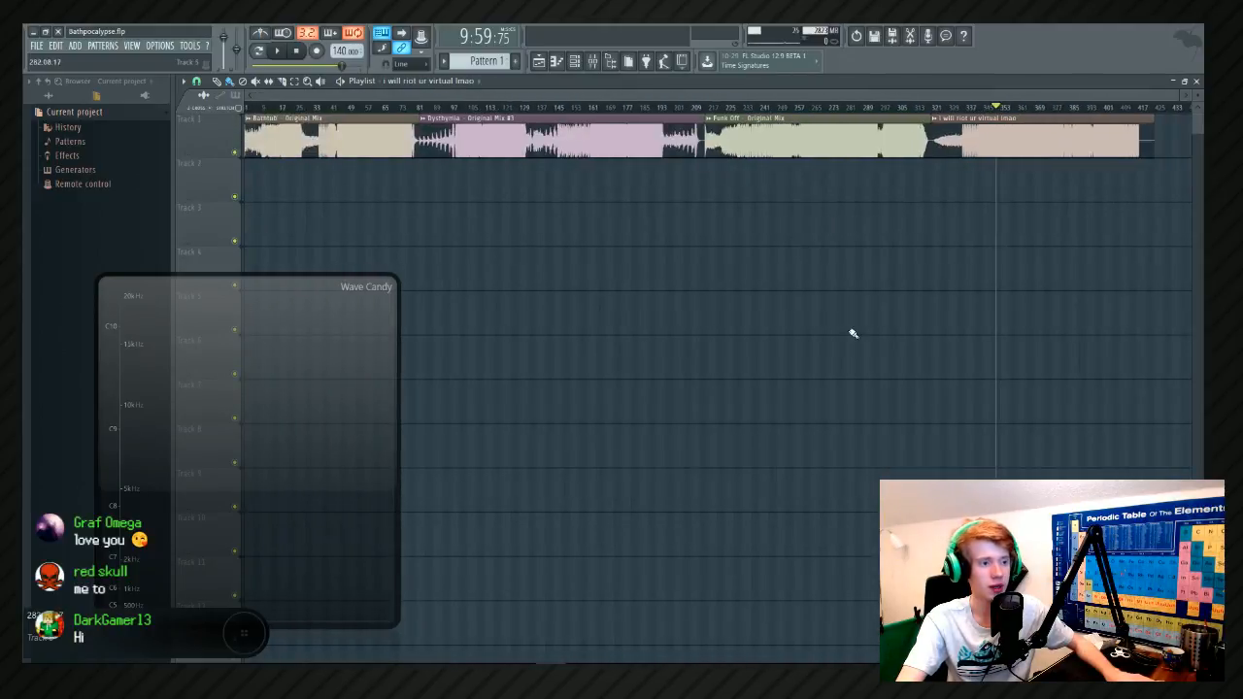
scroll(848, 329, up, 3)
scroll(677, 261, up, 4)
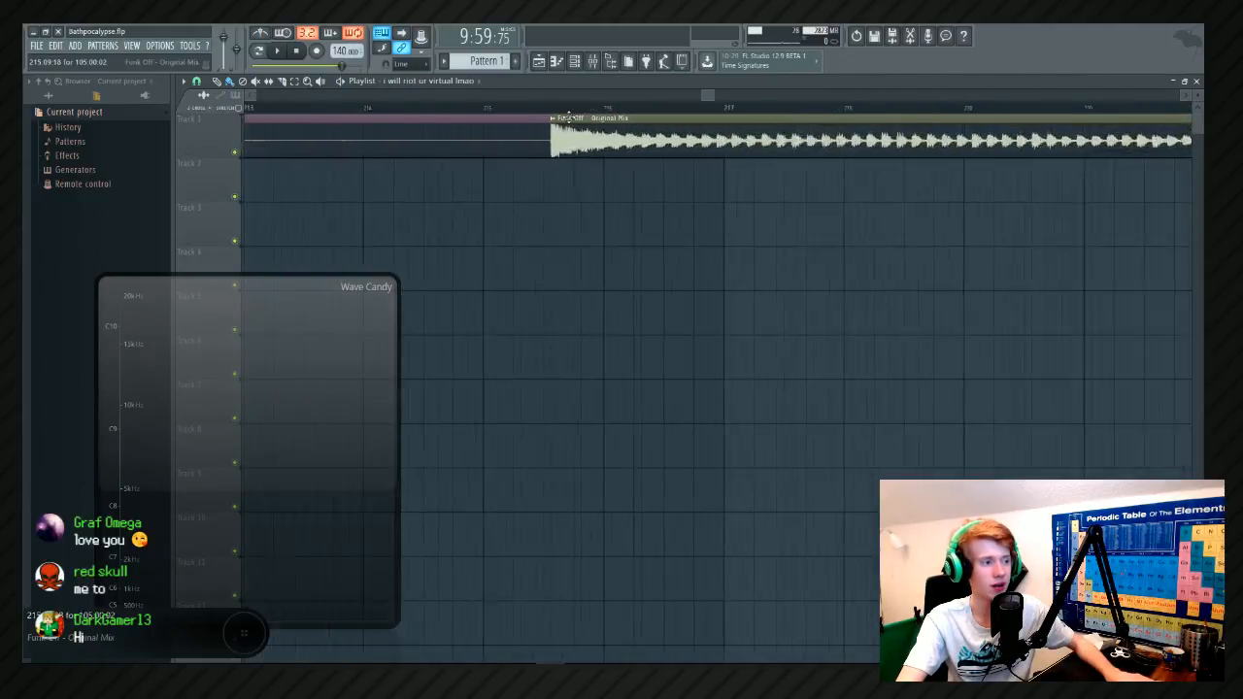
click(537, 105)
scroll(646, 204, down, 6)
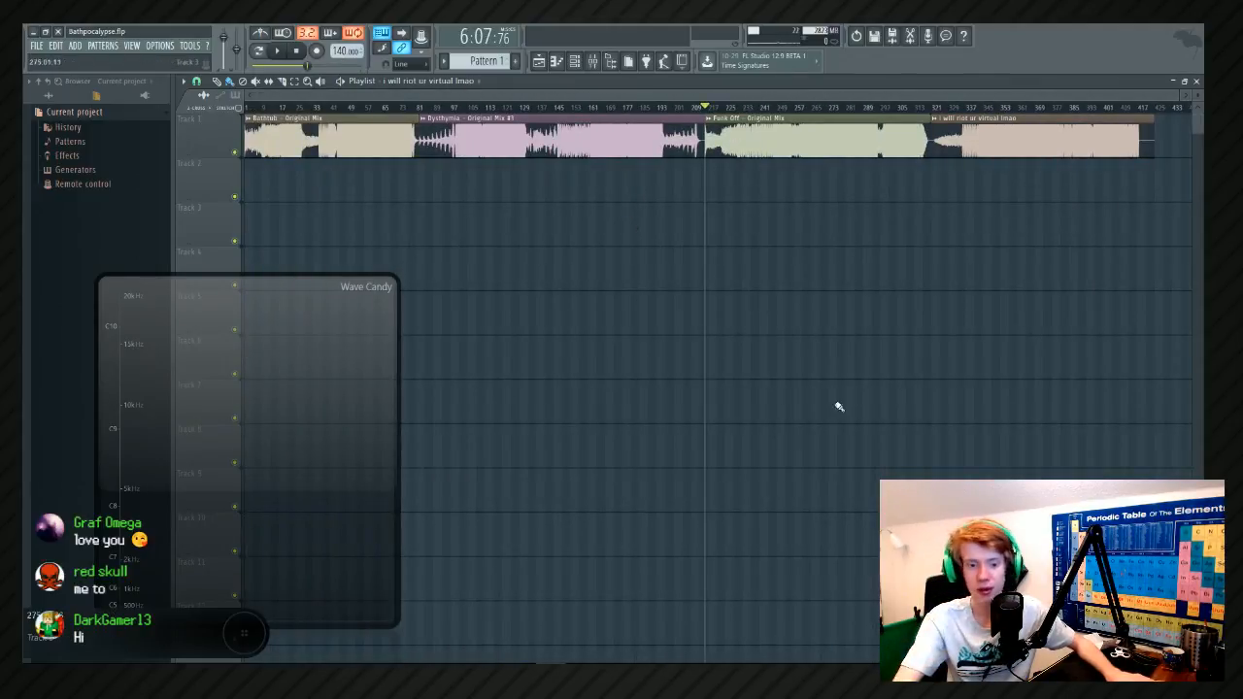
scroll(930, 378, up, 1)
scroll(961, 359, down, 1)
scroll(973, 352, up, 2)
scroll(983, 345, down, 2)
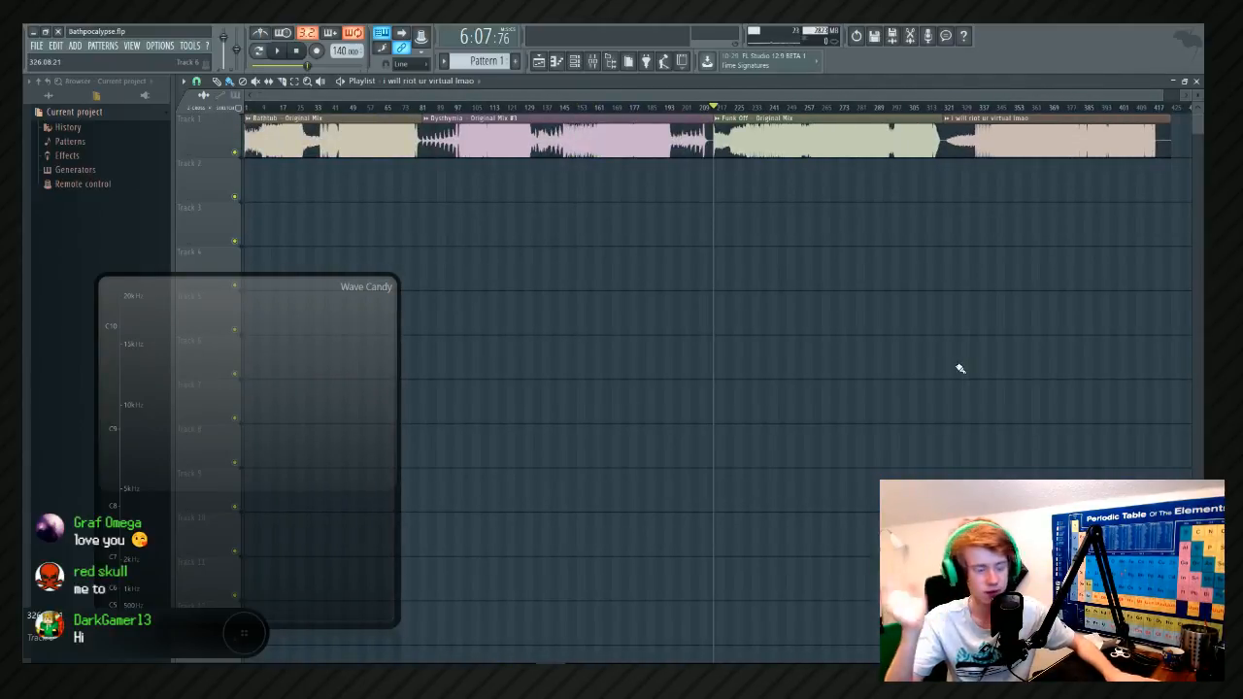
scroll(1104, 383, up, 3)
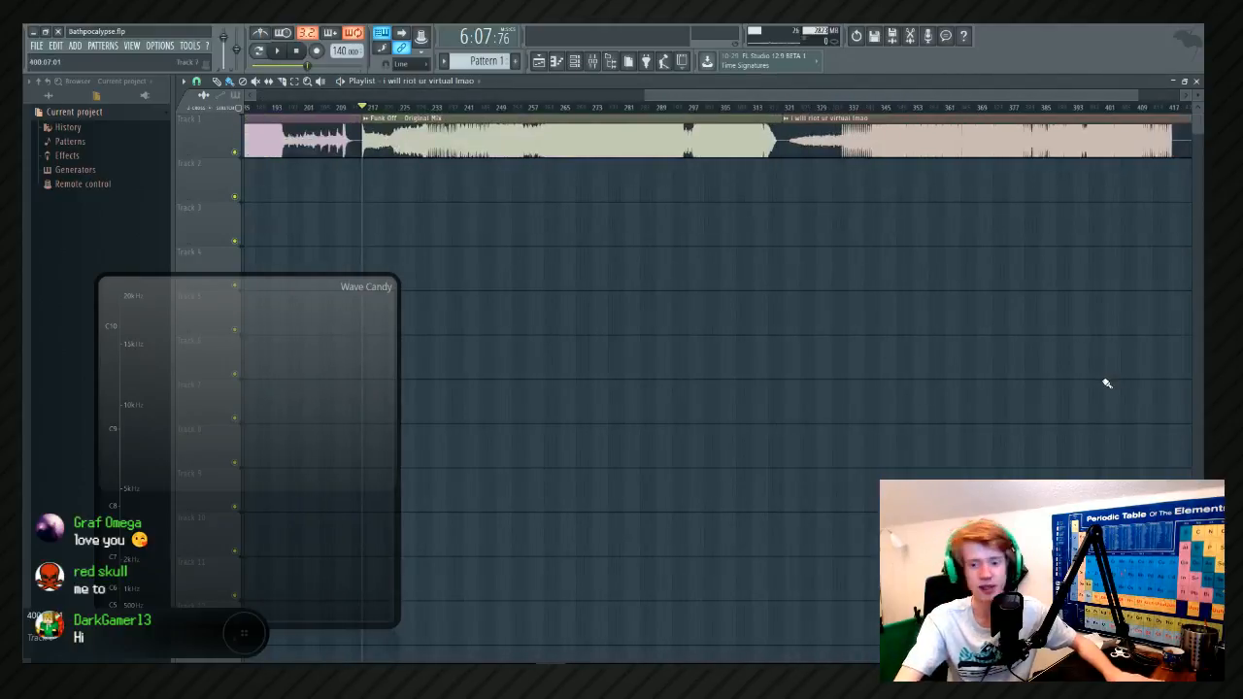
scroll(1108, 388, down, 3)
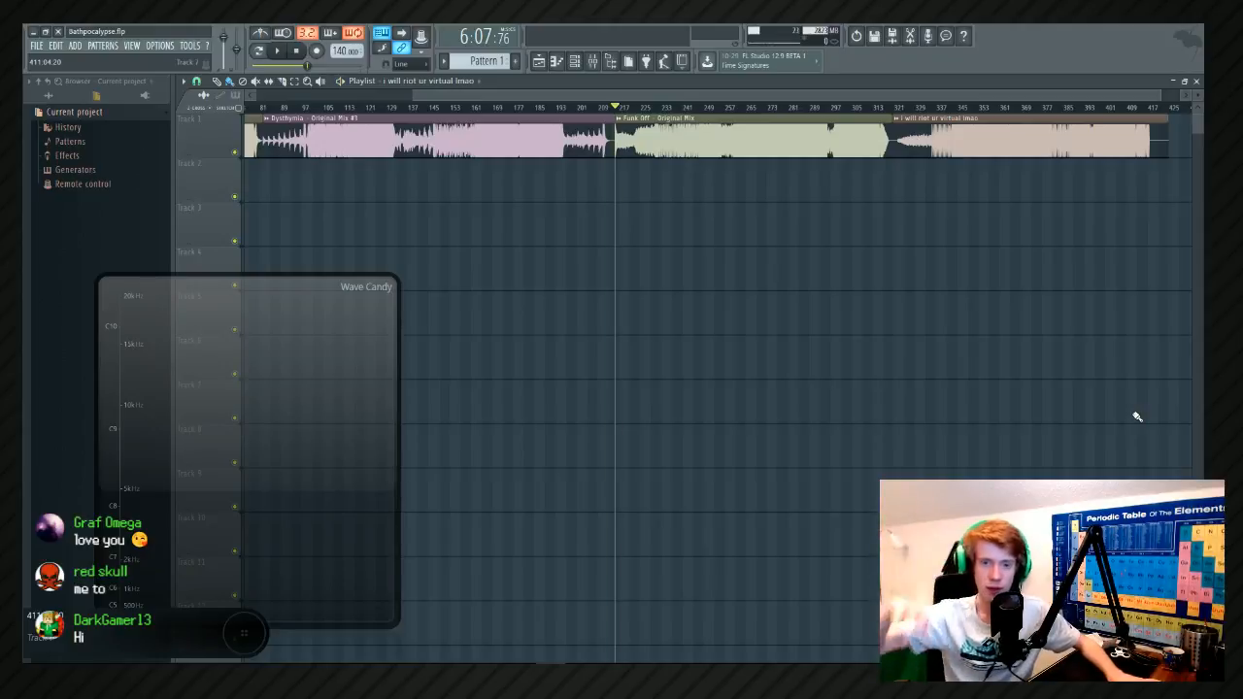
Play the arrangement from the start of the Funk Off clip through its end, and stop playback.
key(space)
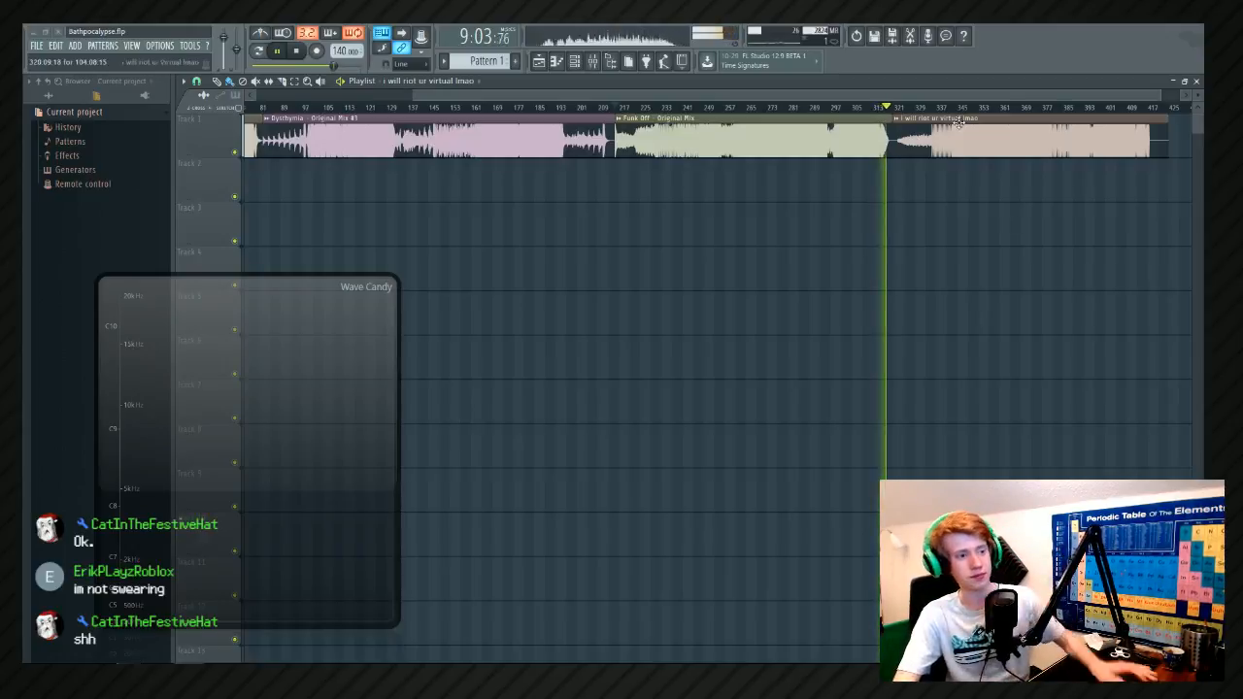
scroll(915, 184, up, 5)
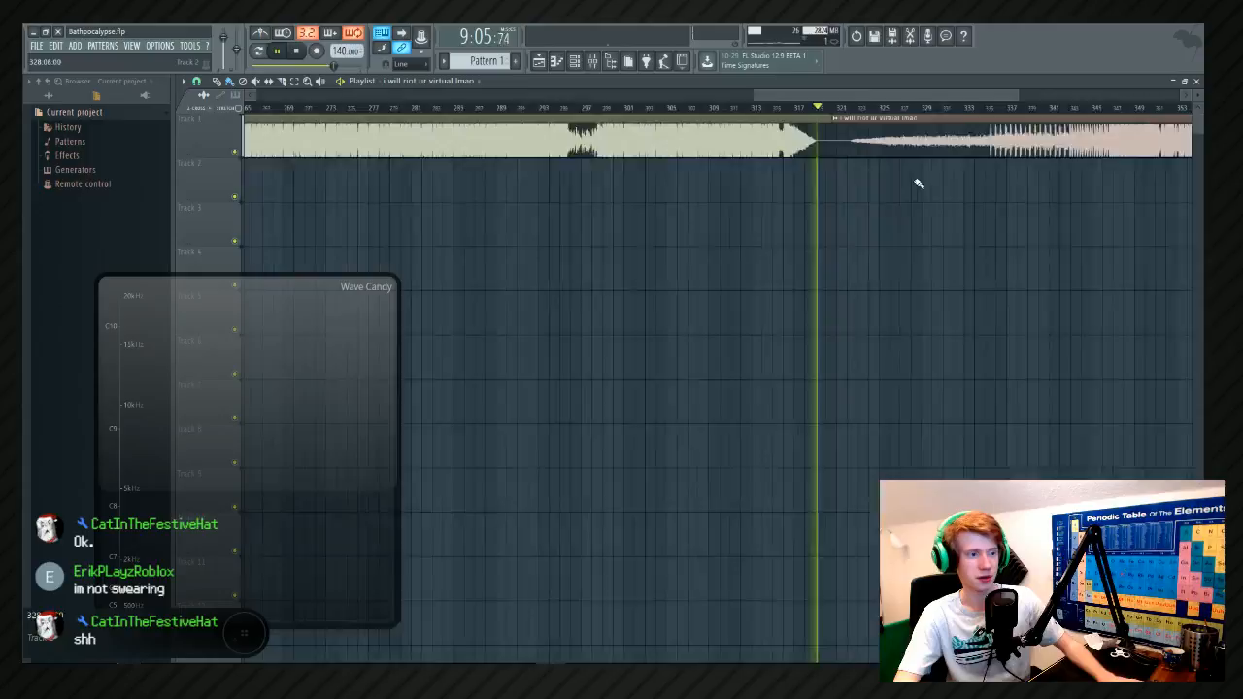
scroll(856, 337, down, 6)
key(space)
click(648, 64)
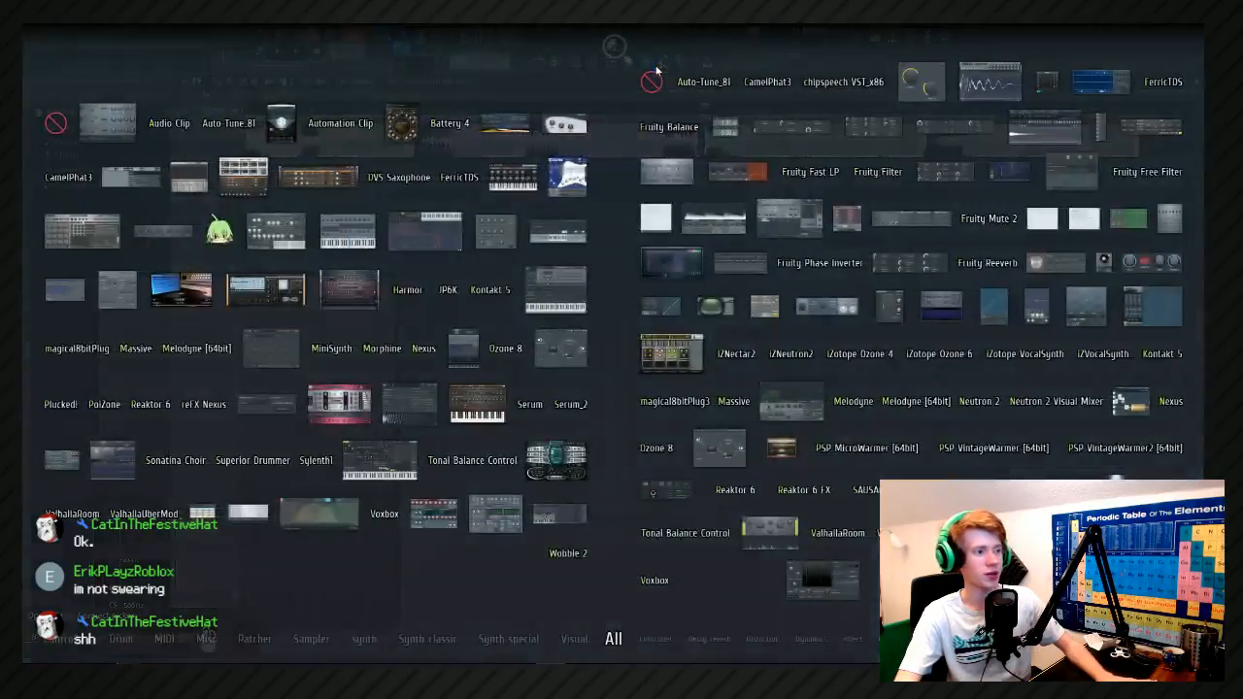
click(620, 46)
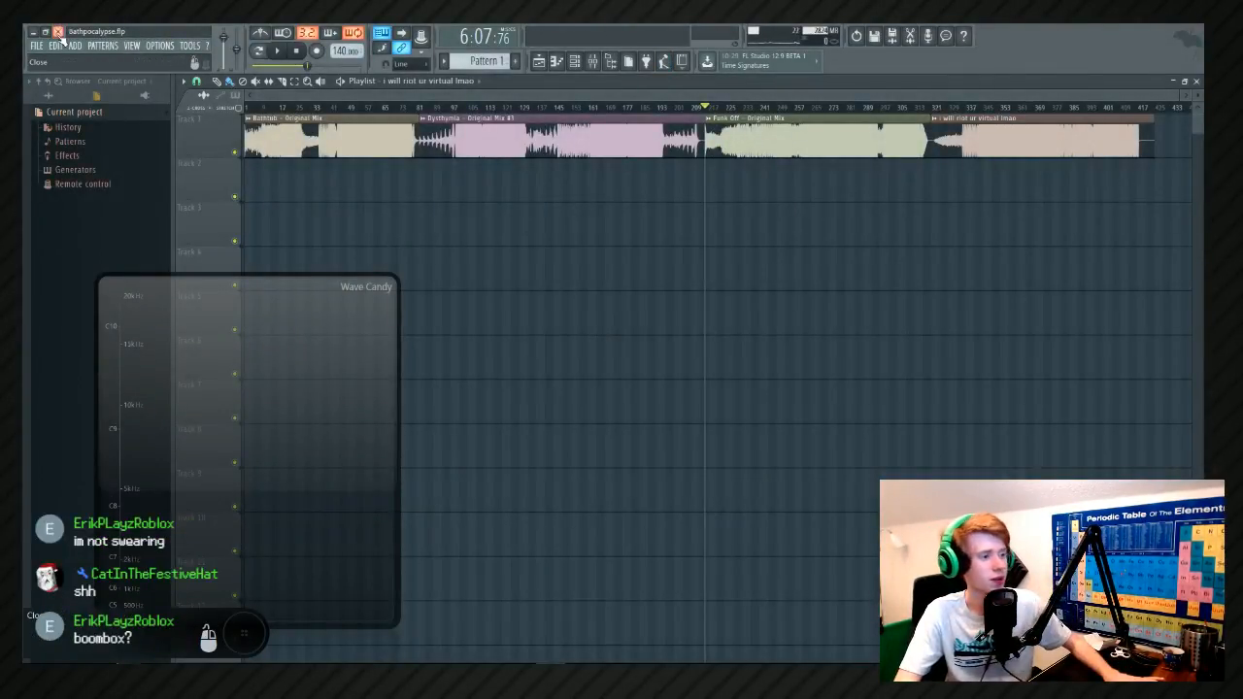
Switch to After Effects and set the current time to the start of the Apple EP Cover AE Ready composition.
key(alt+Tab)
click(320, 204)
key(alt+Tab)
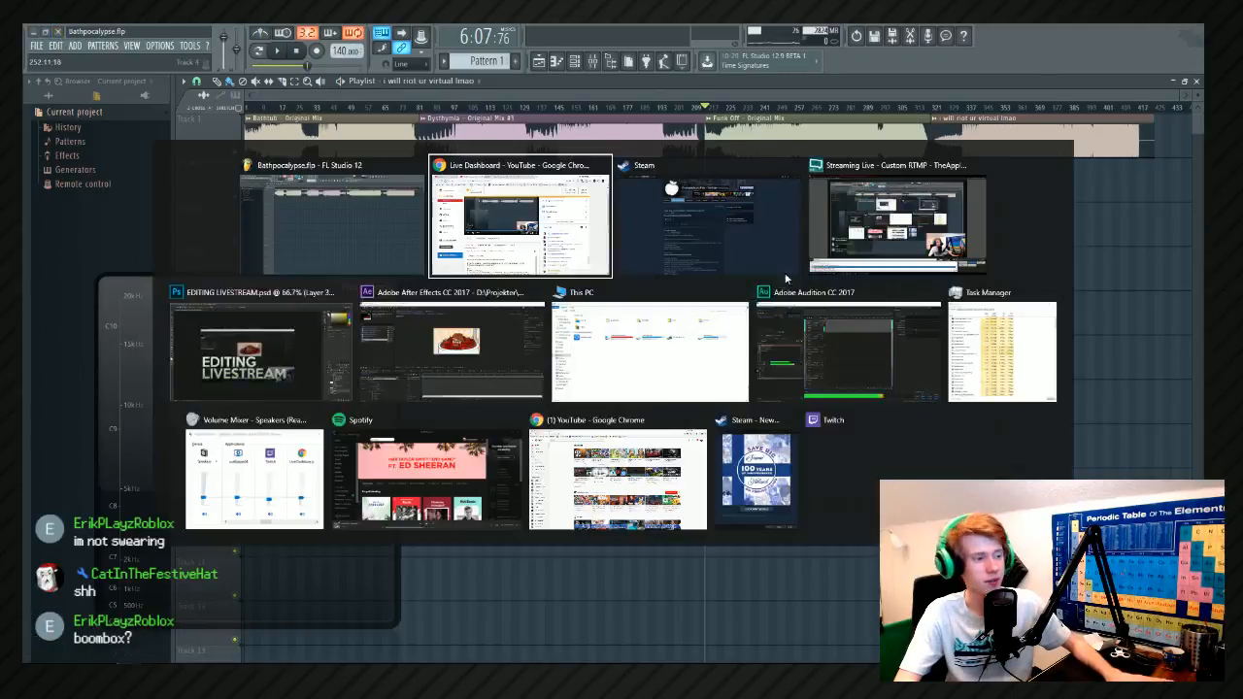
click(540, 348)
drag(425, 493, 281, 500)
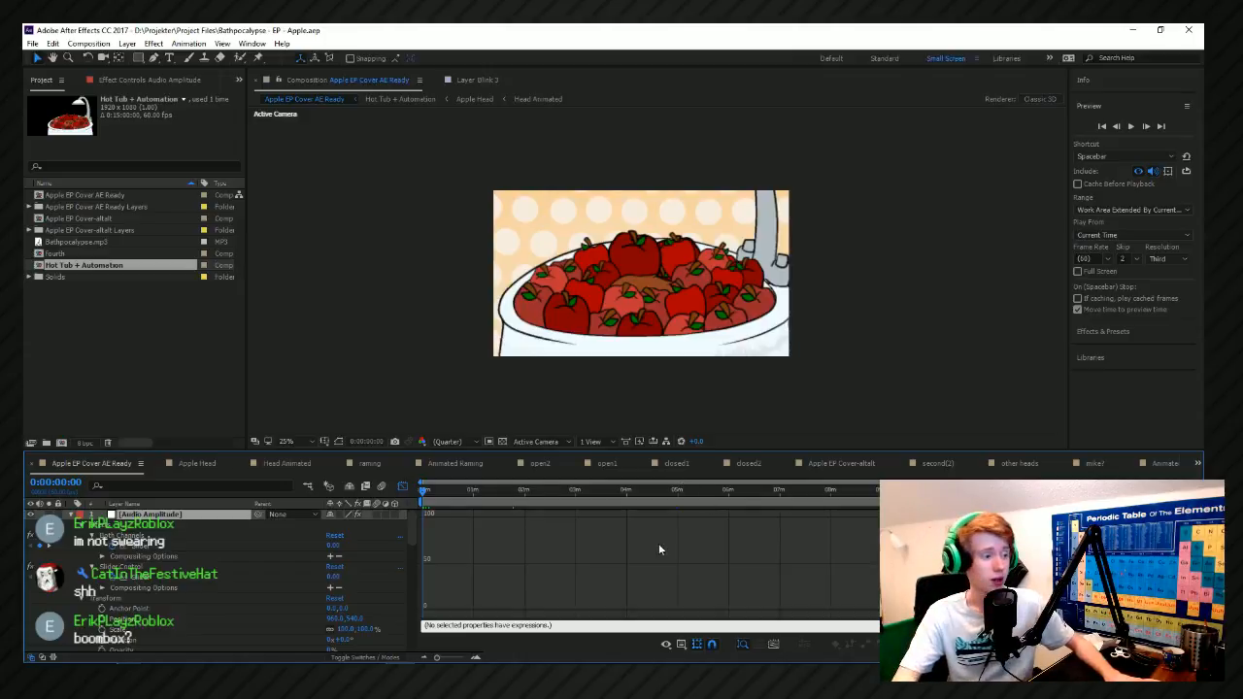
drag(465, 493, 532, 509)
key(Home)
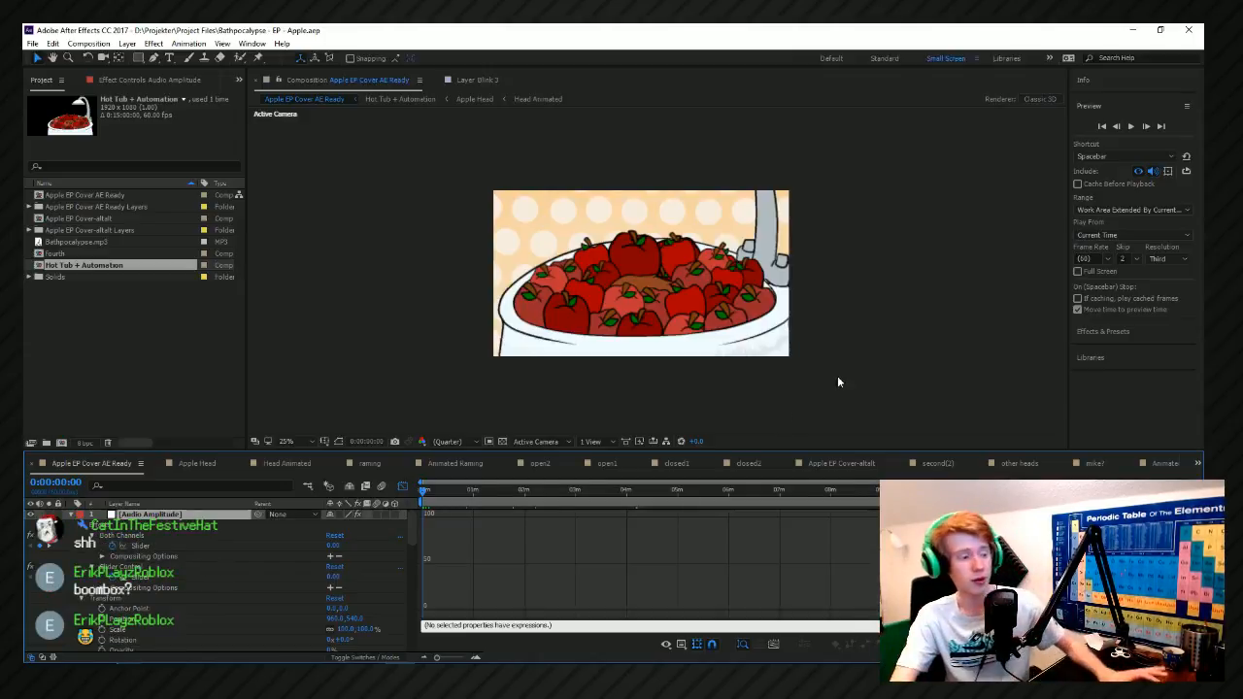
click(479, 493)
key(Home)
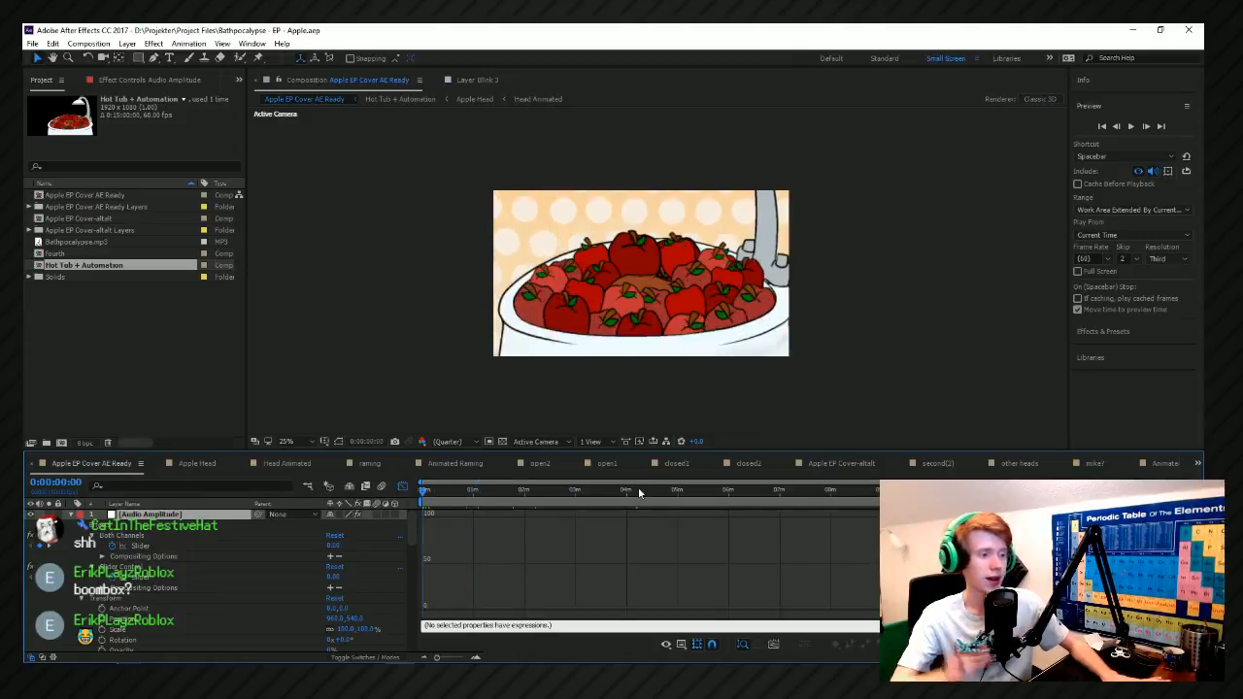
Briefly preview the composition, and enlarge its viewer to show the artwork at 50% magnification.
key(space)
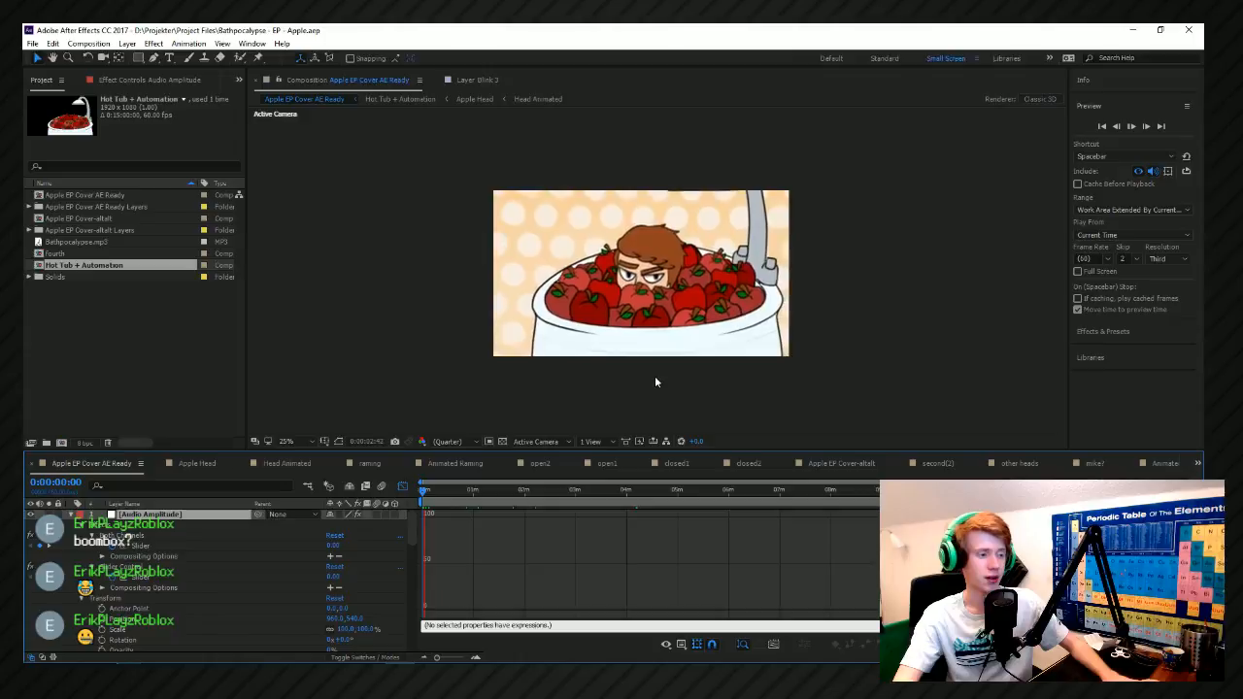
key(space)
scroll(670, 405, up, 1)
drag(716, 364, 345, 514)
drag(495, 448, 494, 499)
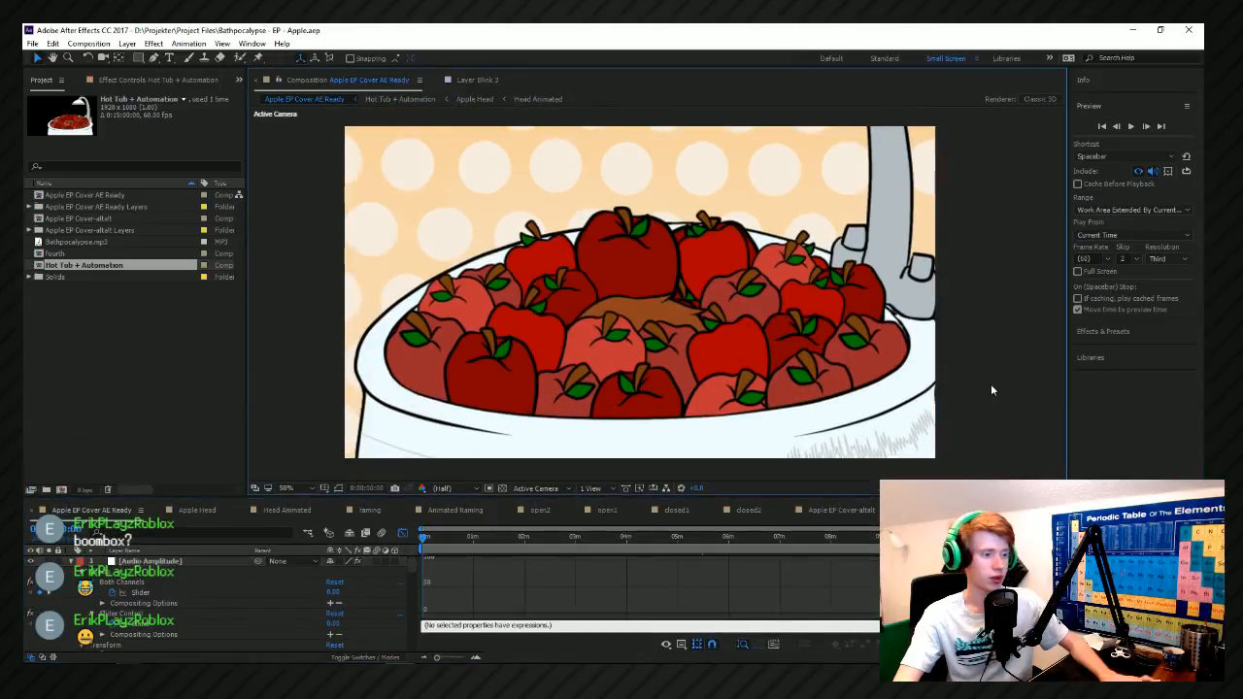
Preview the EP cover animation from its start and from points around 1:51, 2:26, 0:47 and 1:15.
key(space)
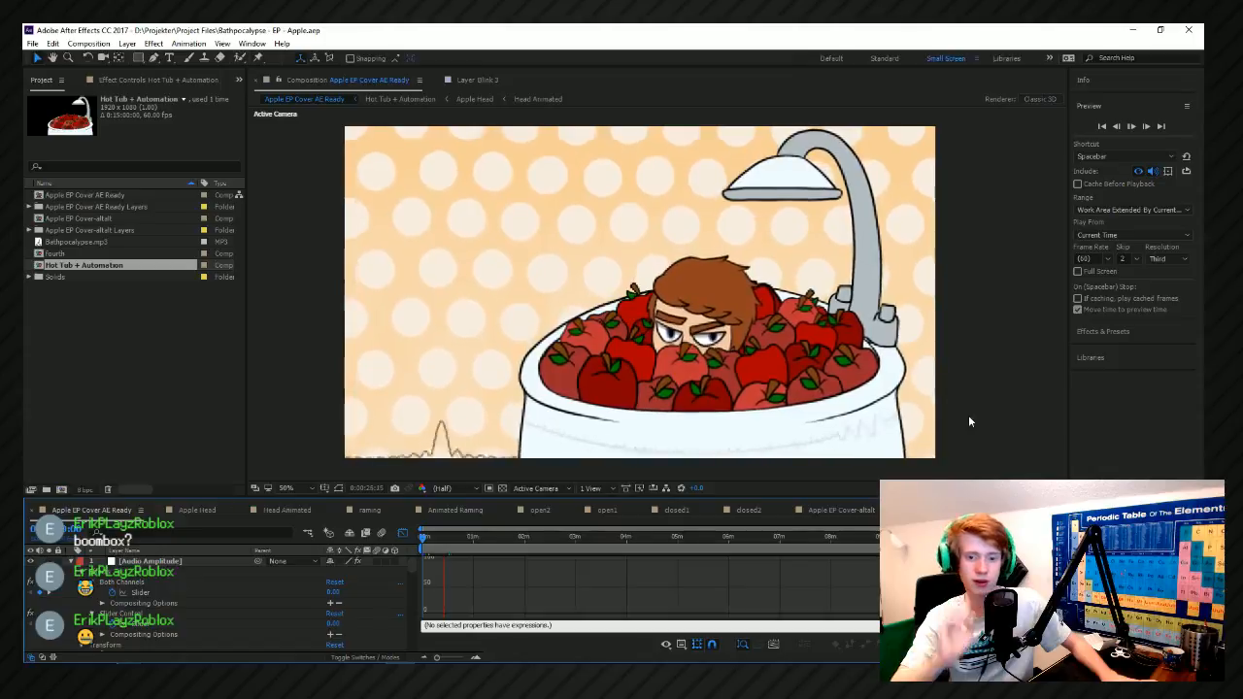
click(512, 536)
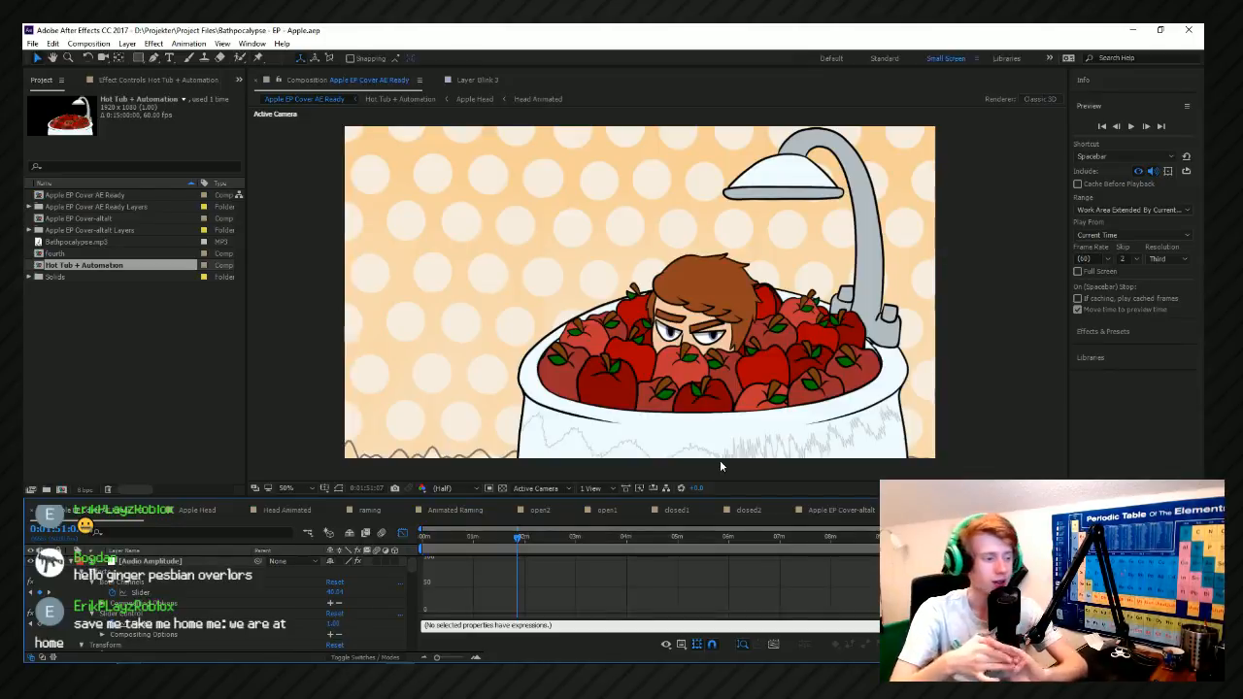
drag(520, 535, 340, 519)
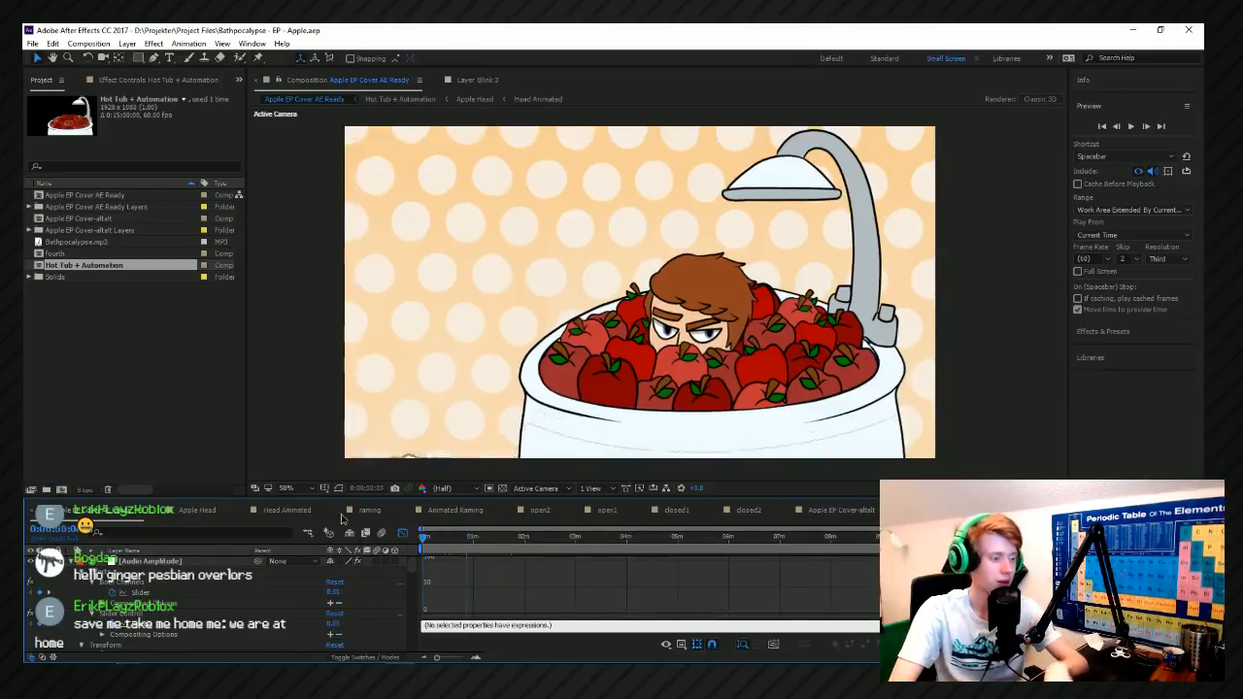
key(space)
key(space)
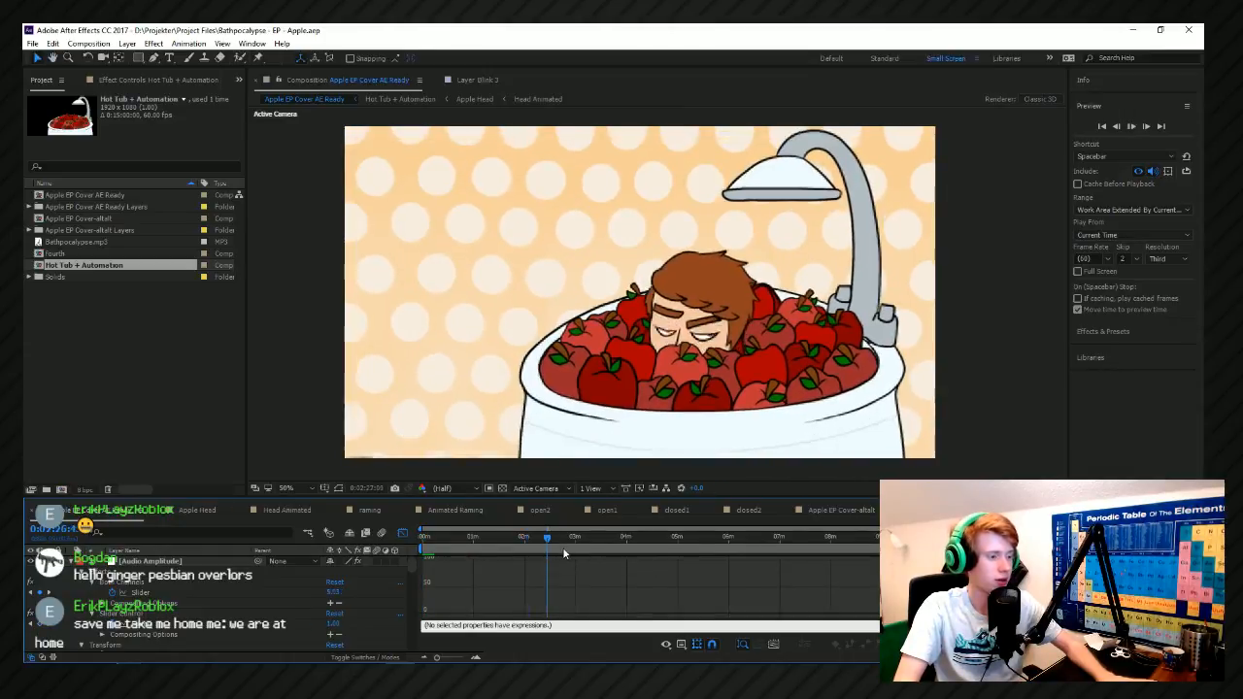
click(462, 537)
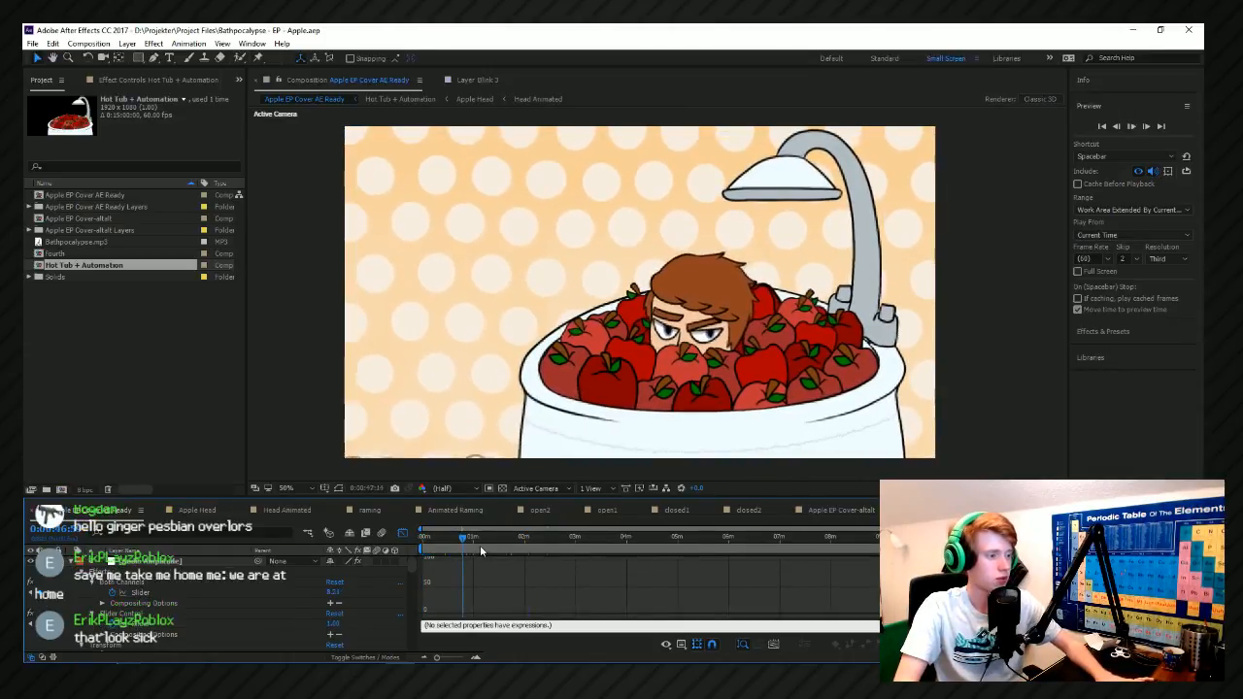
click(487, 544)
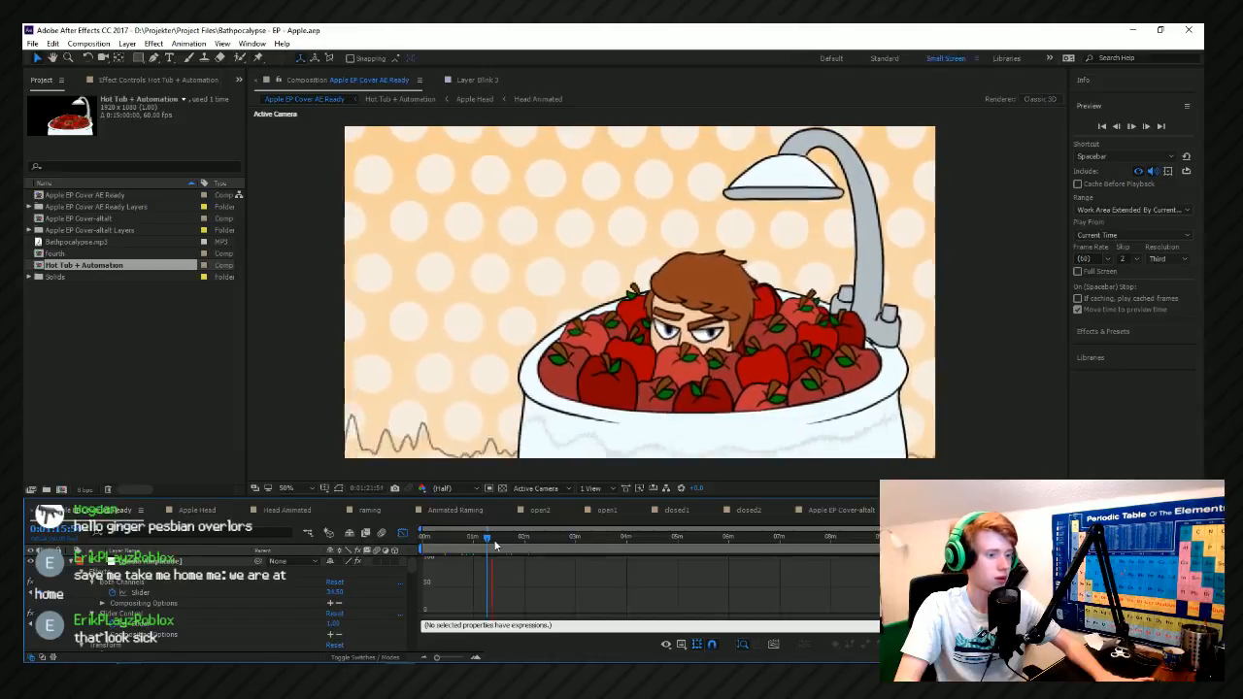
click(979, 290)
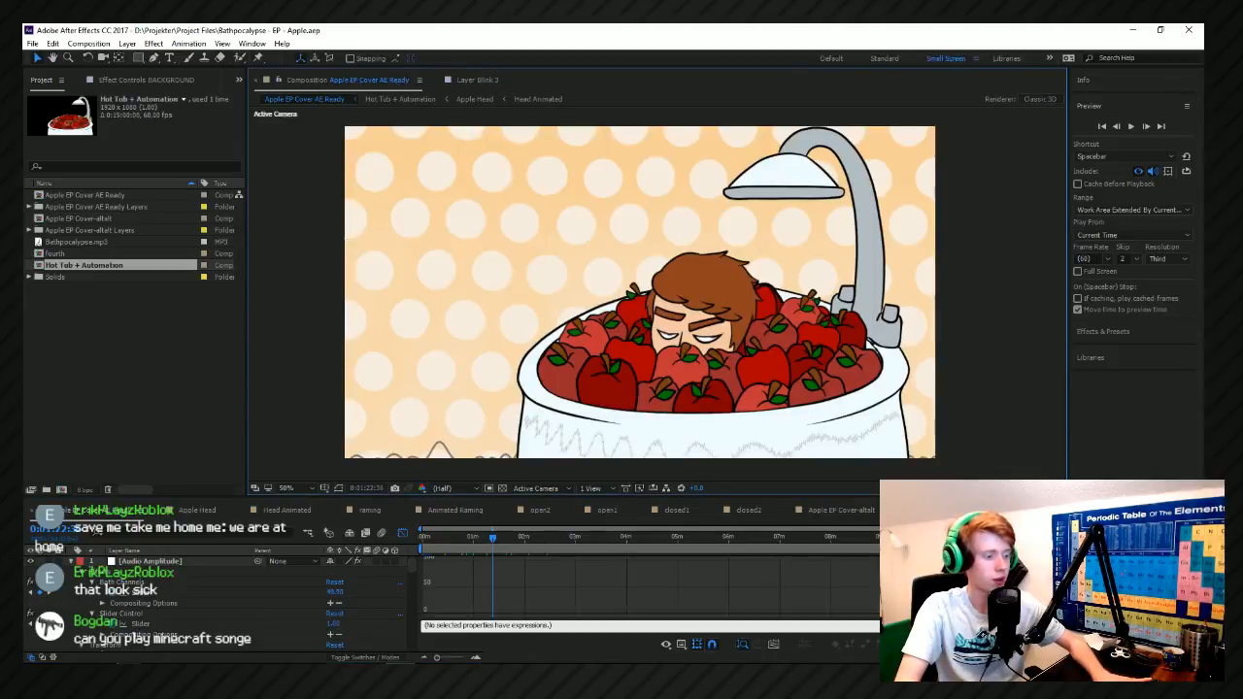
Check the cover animation around 3:31, and preview it again from the start and at about 0:33.
mouse_move(340, 675)
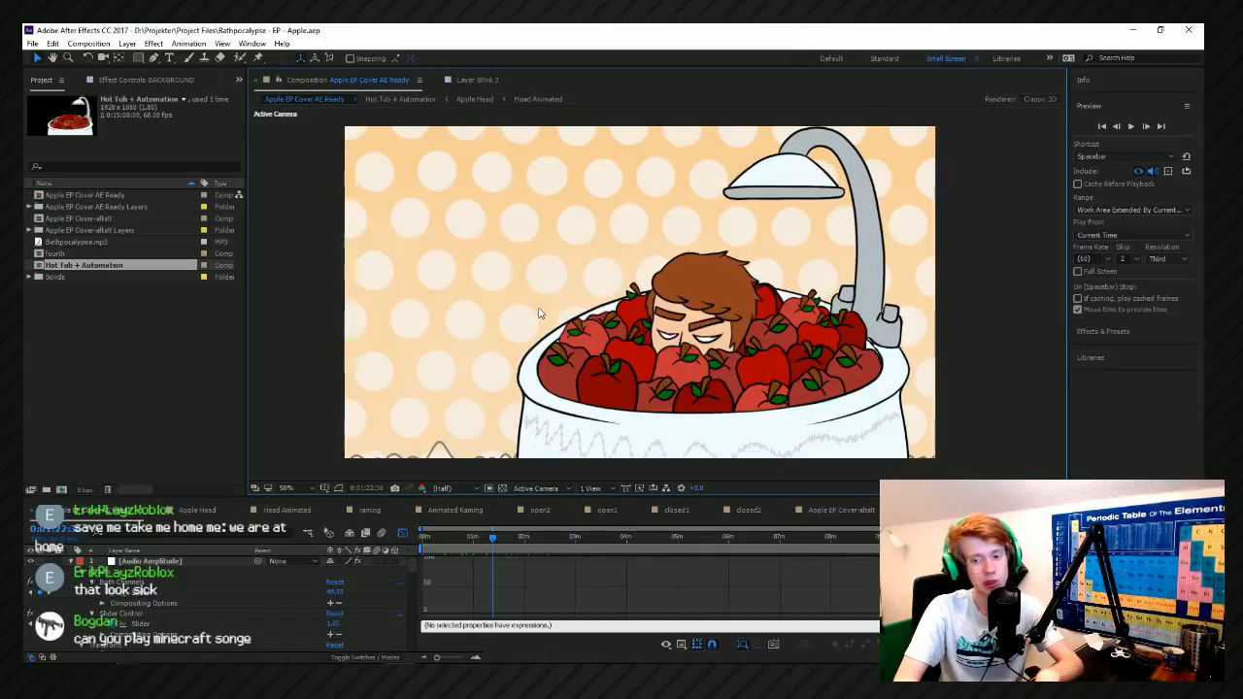
scroll(699, 356, up, 1)
scroll(703, 361, down, 1)
drag(527, 544, 603, 548)
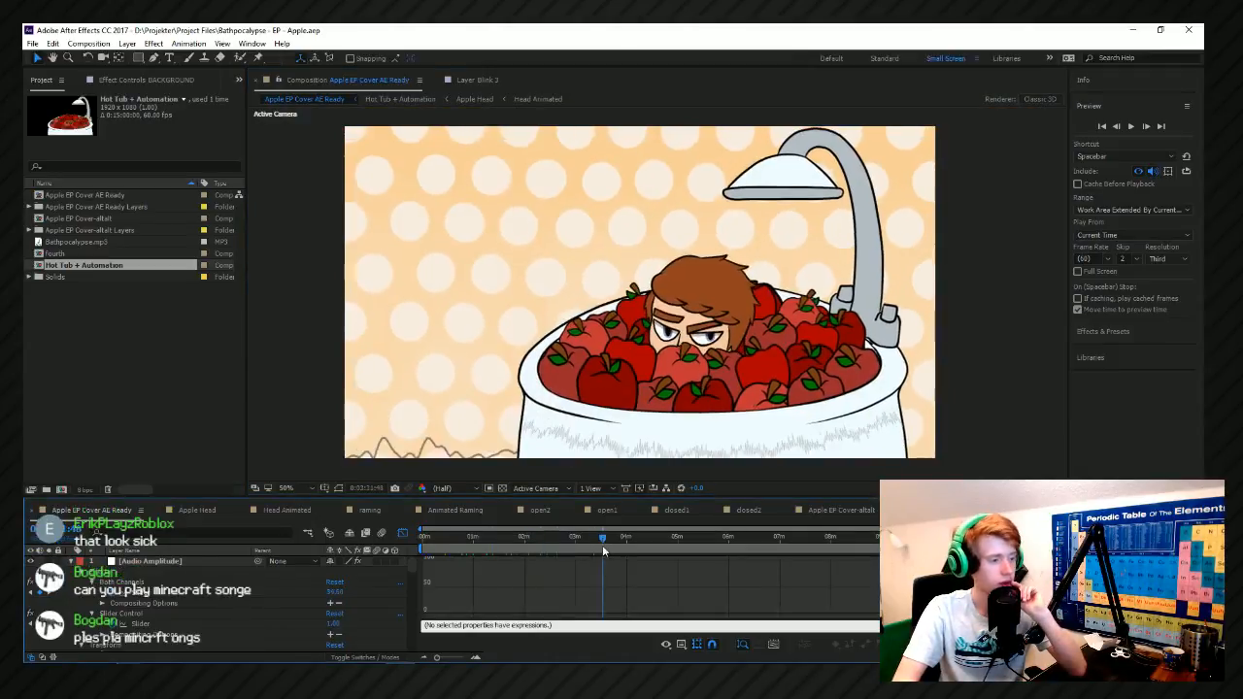
drag(474, 542, 405, 539)
key(space)
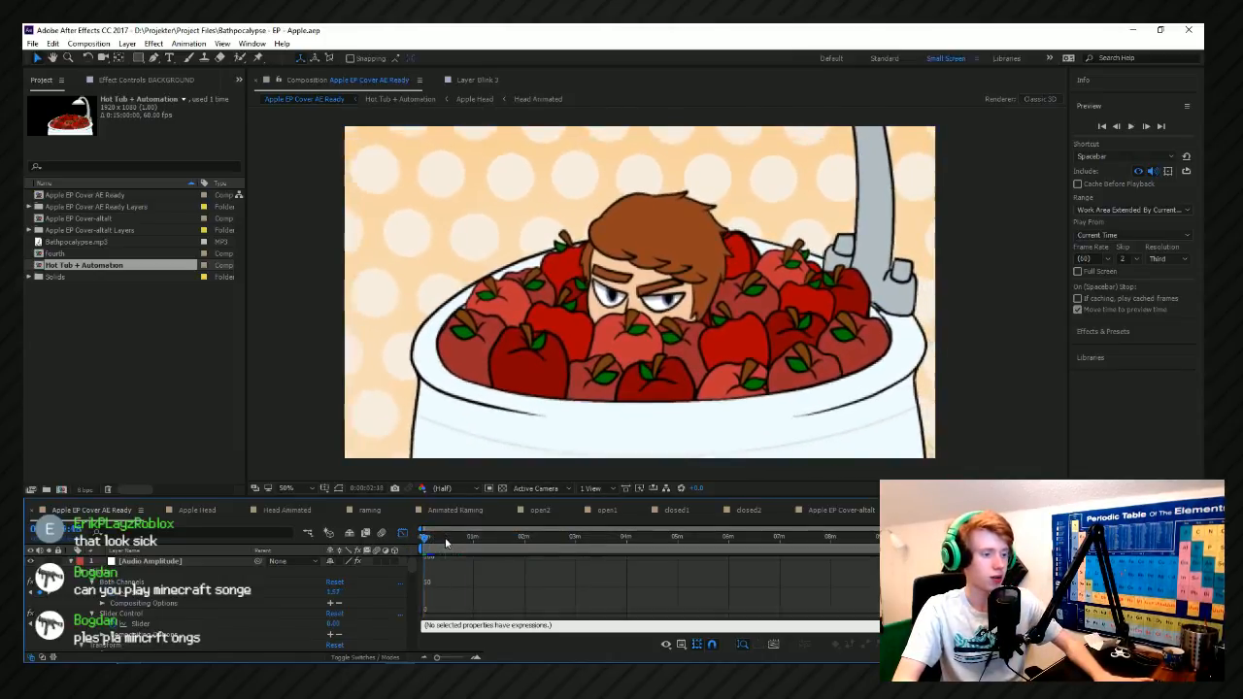
click(444, 540)
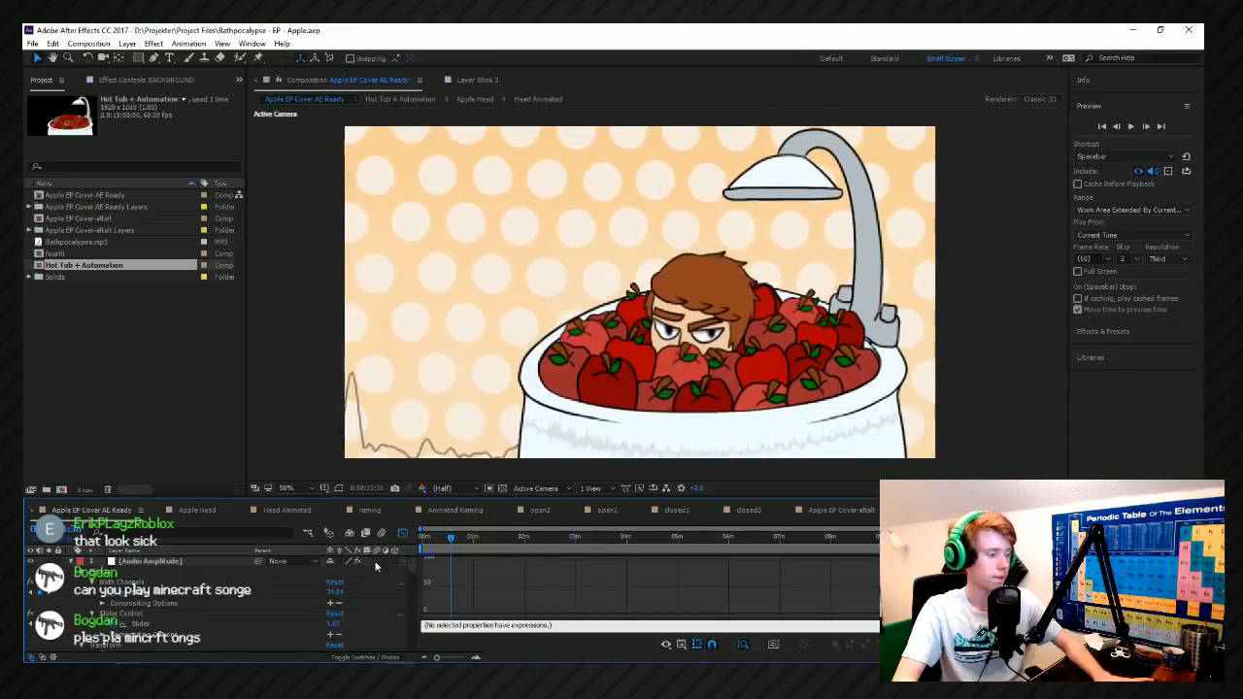
Look through the composition's layers down to BACKGROUND, and preview the animation at about 2:04 and 2:46.
scroll(365, 583, down, 3)
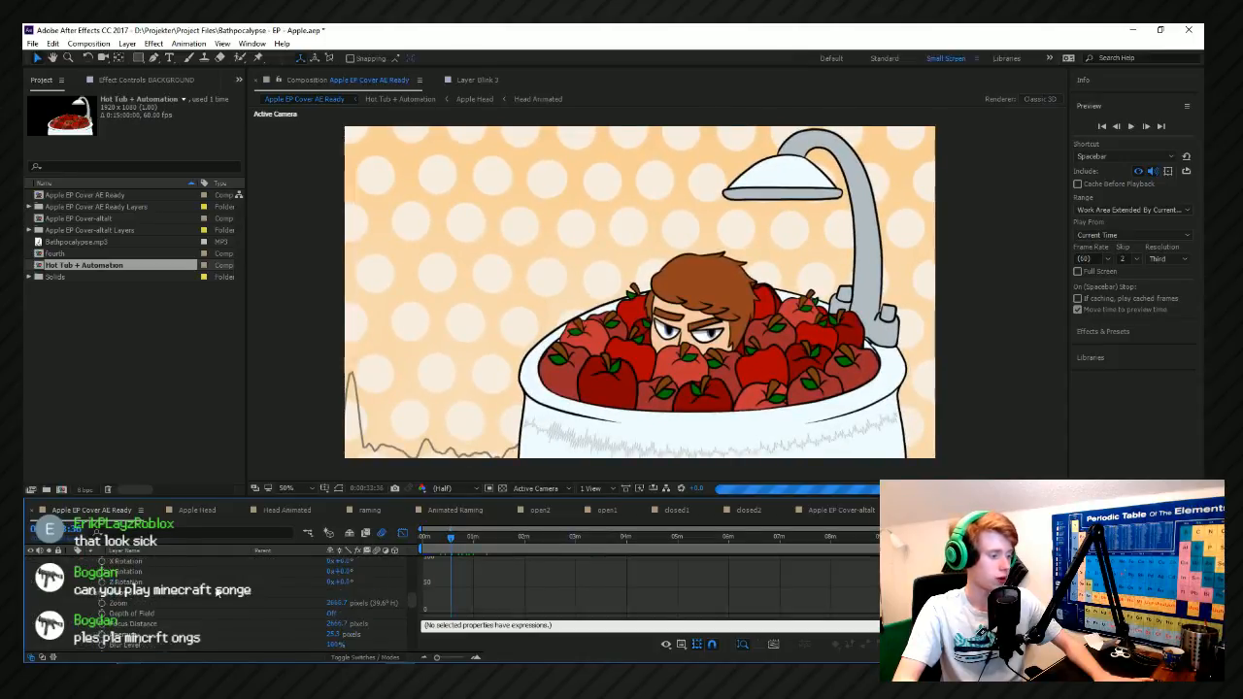
scroll(219, 594, down, 3)
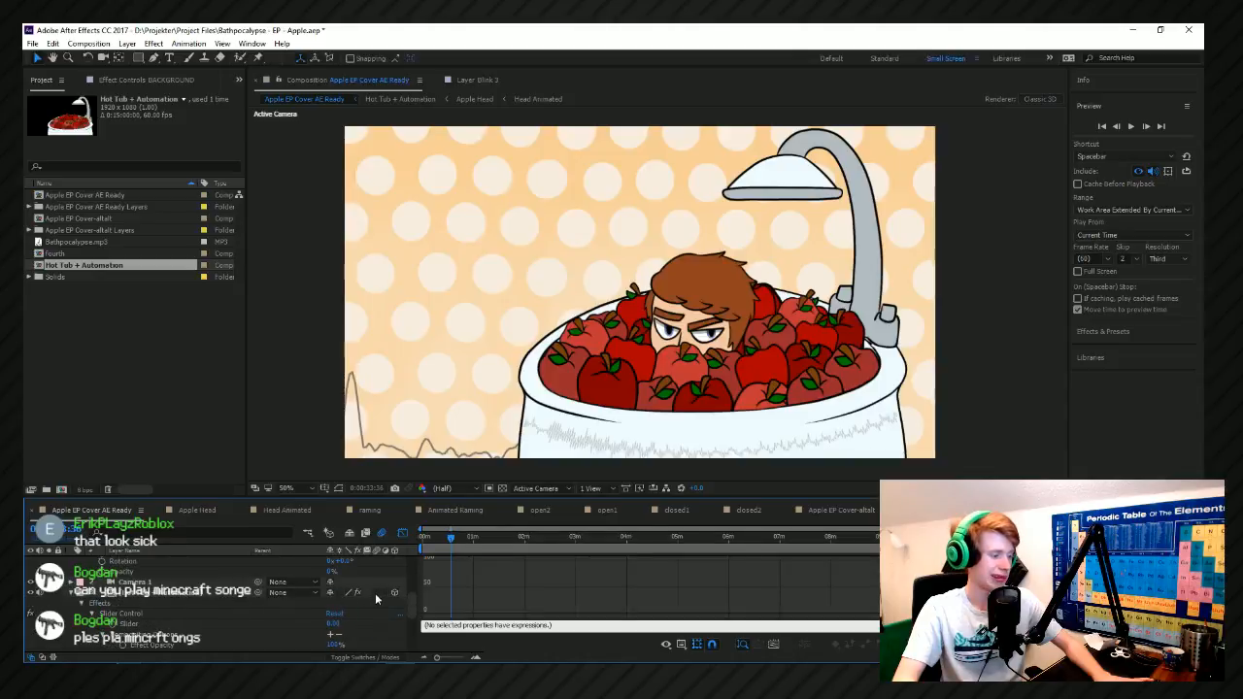
scroll(374, 602, down, 3)
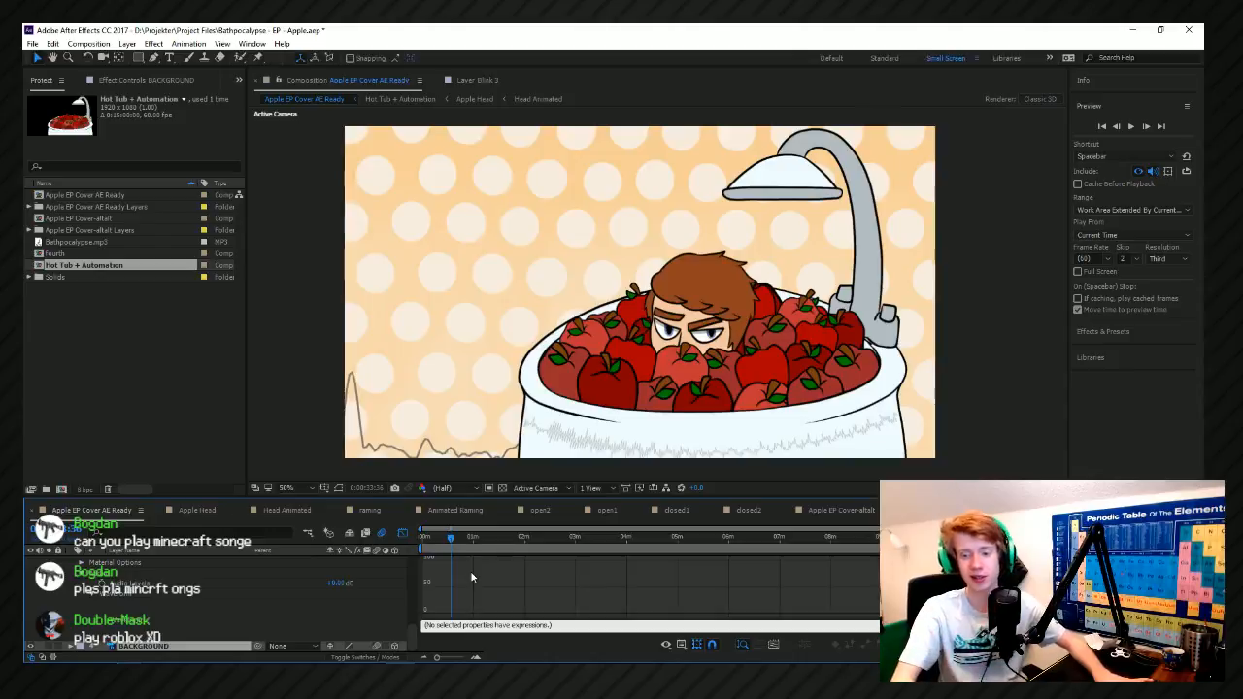
click(527, 537)
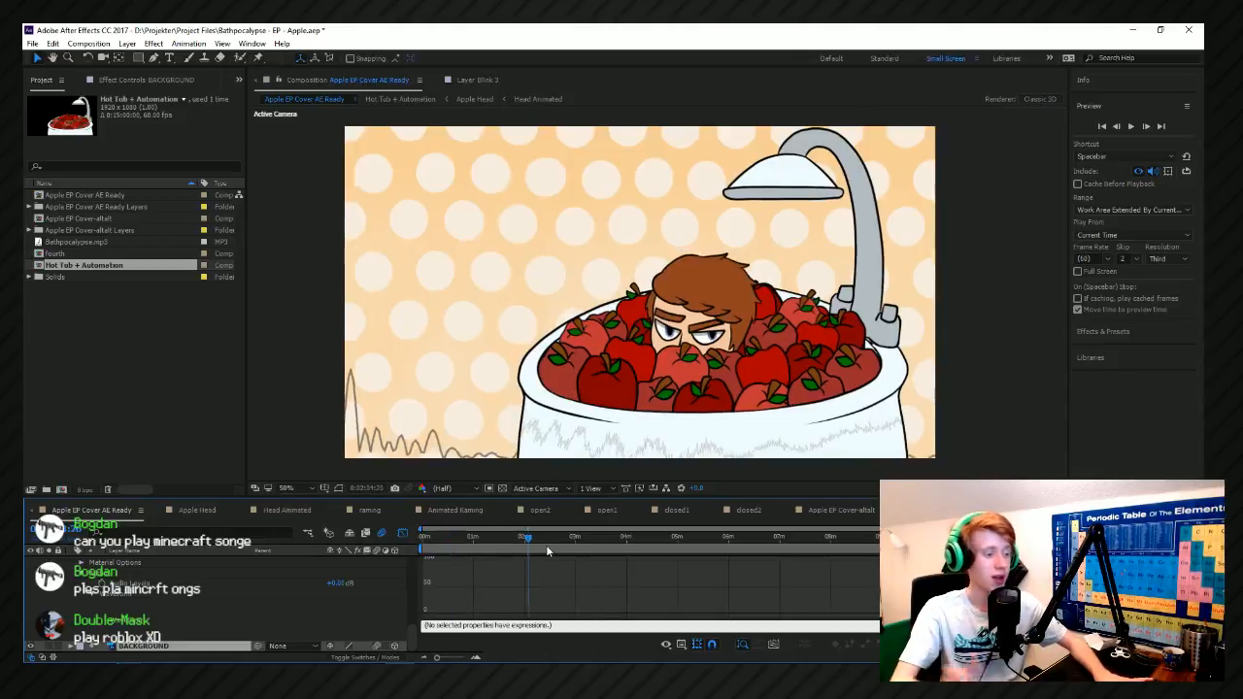
key(space)
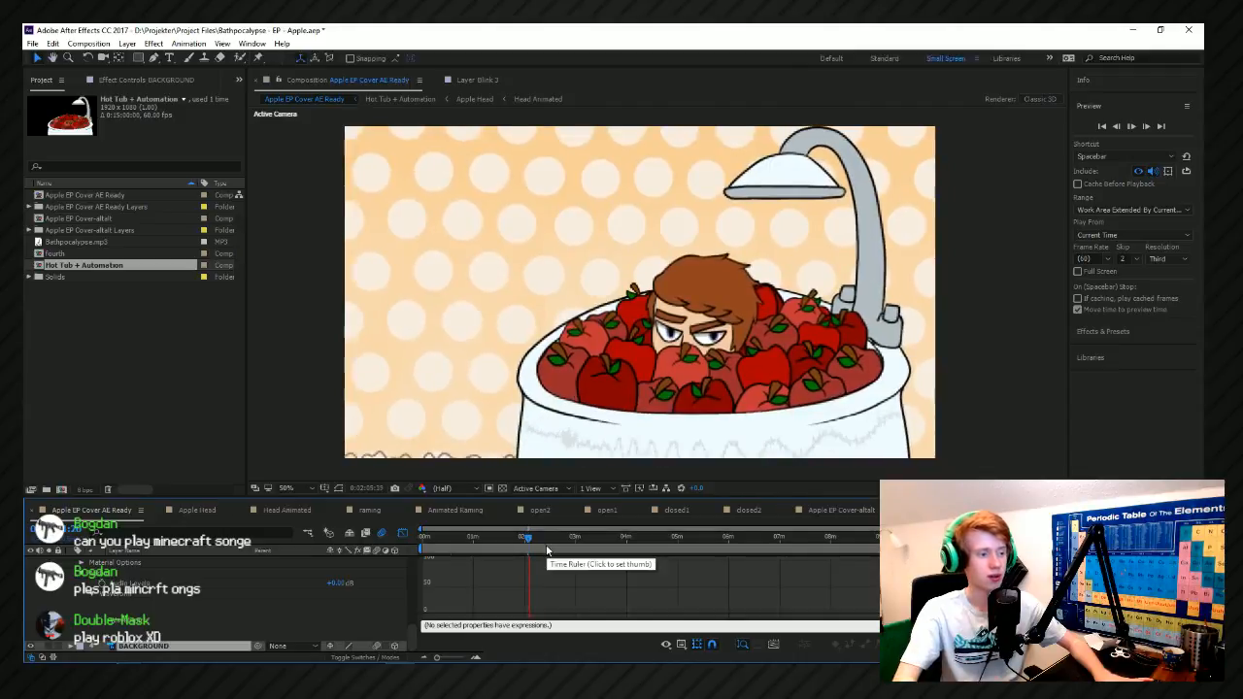
click(566, 549)
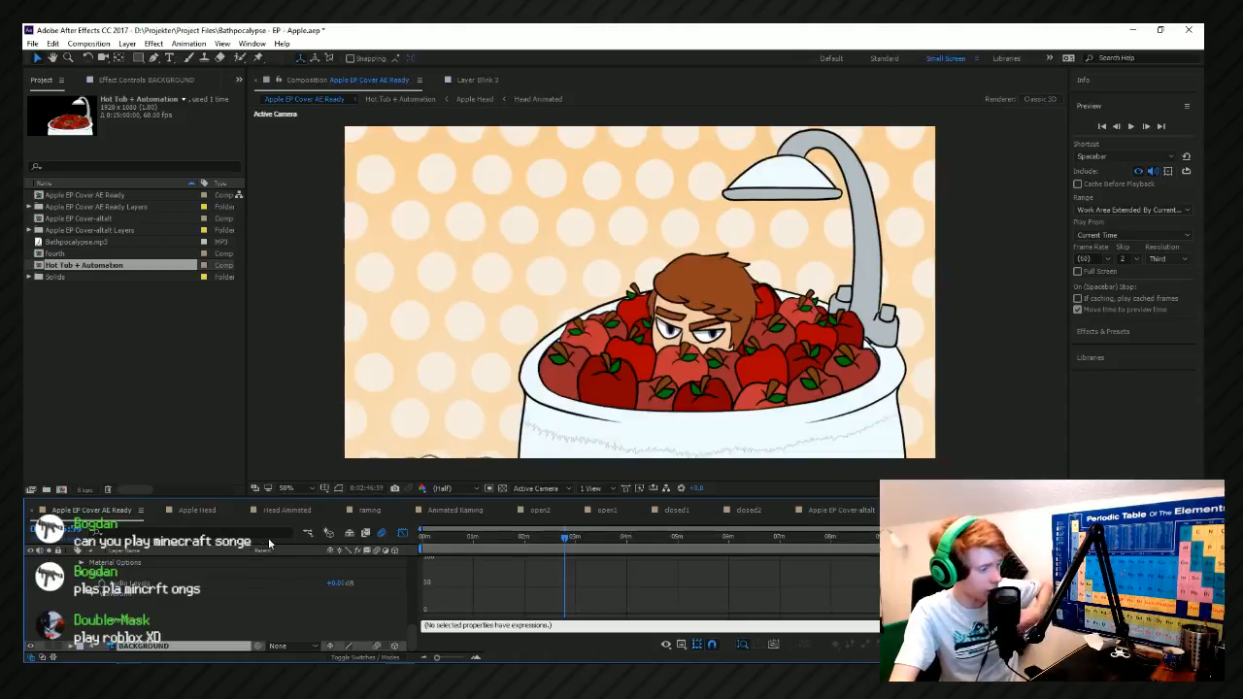
Open the Hot Tub + Automation composition with the current time at its first frame.
click(1195, 510)
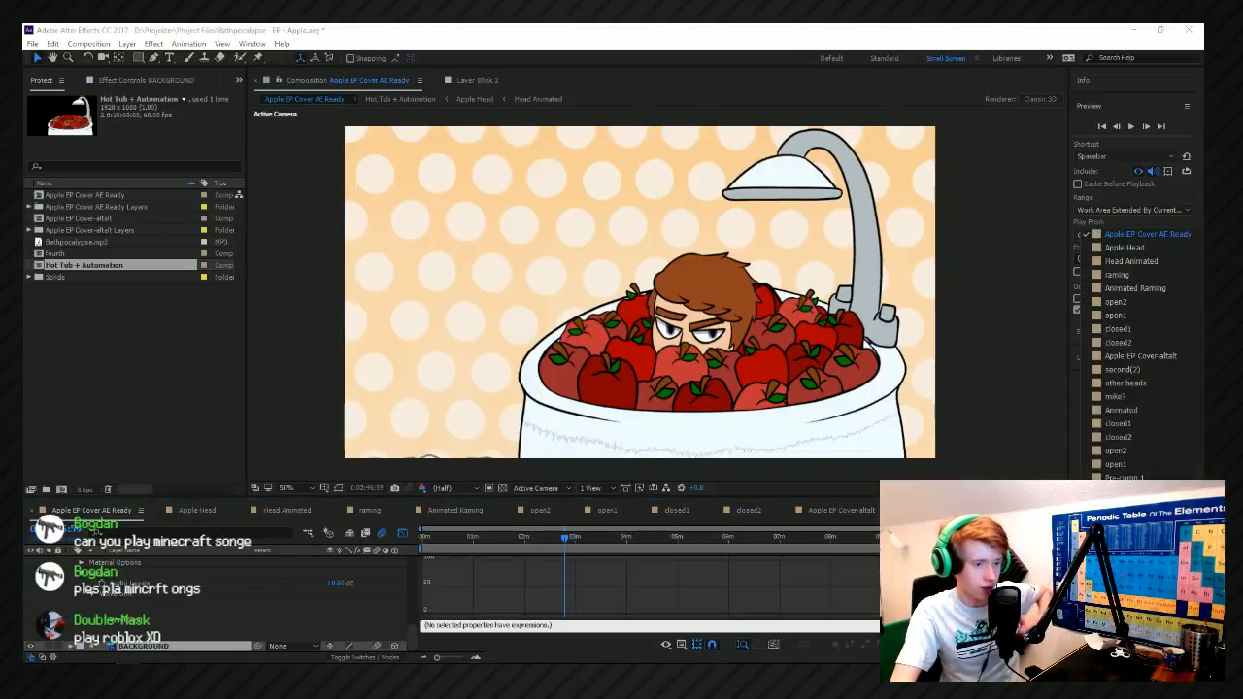
click(1137, 492)
drag(569, 537, 422, 539)
Preview the opening frames up close around the head among the apples, and return to the first frame.
scroll(720, 342, up, 3)
scroll(719, 342, up, 1)
drag(522, 358, 456, 303)
scroll(457, 303, down, 1)
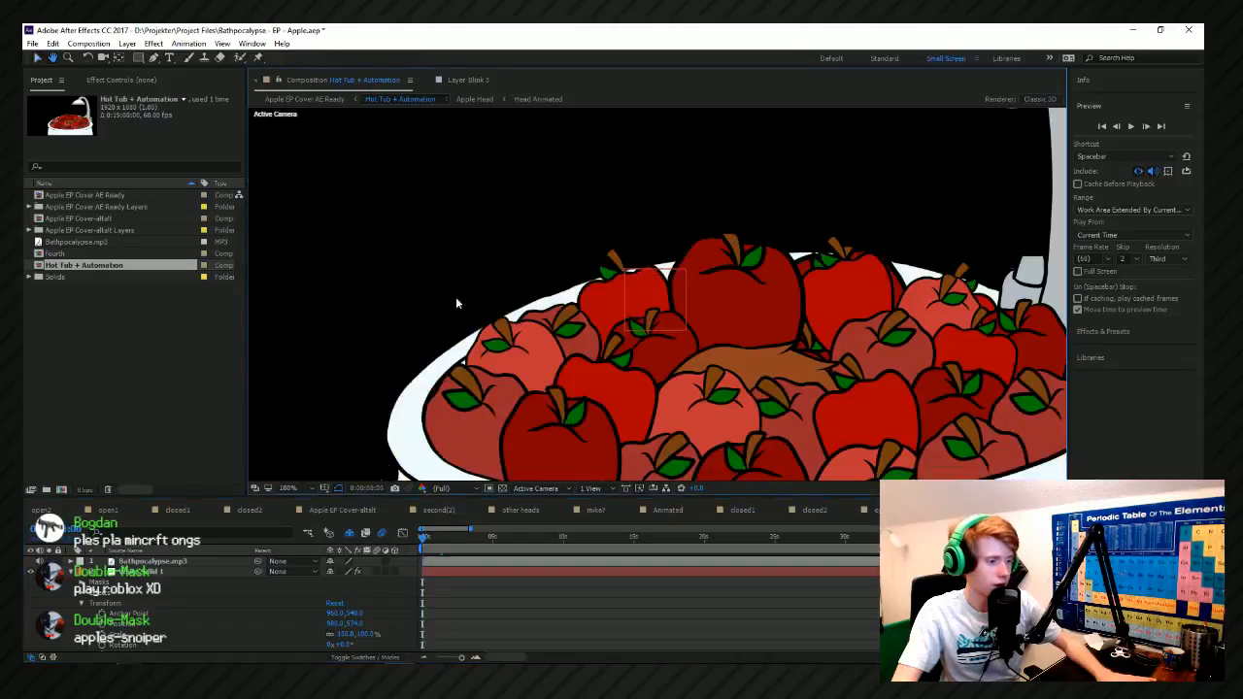
key(space)
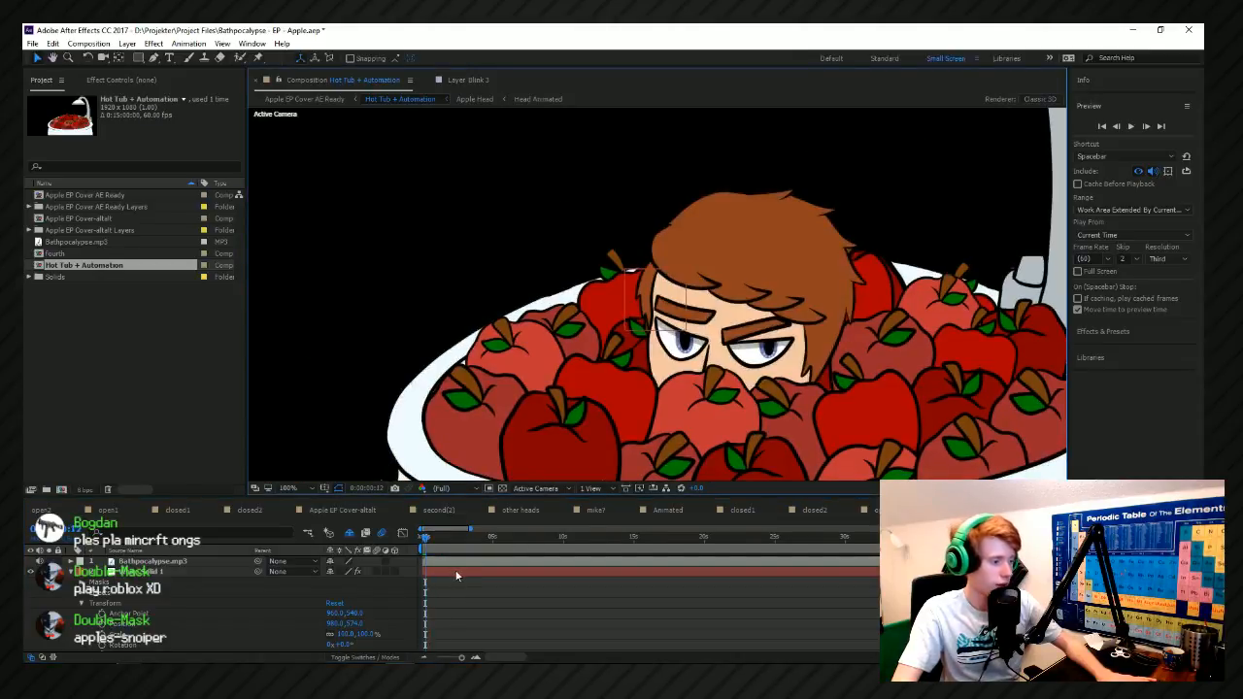
drag(424, 543, 420, 543)
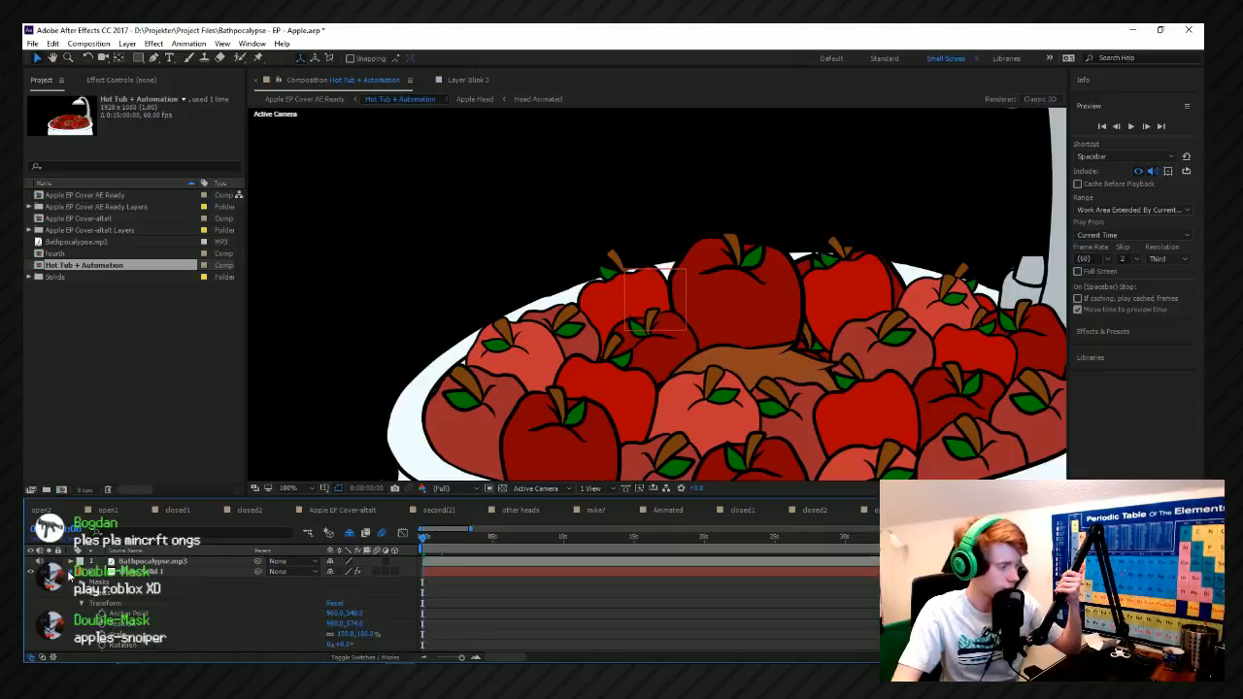
Collapse the solid layer's properties and select the second/Apple EP Cover AE Ready.psd layer.
click(70, 573)
click(146, 572)
scroll(200, 618, down, 4)
scroll(200, 618, up, 1)
click(137, 583)
click(175, 594)
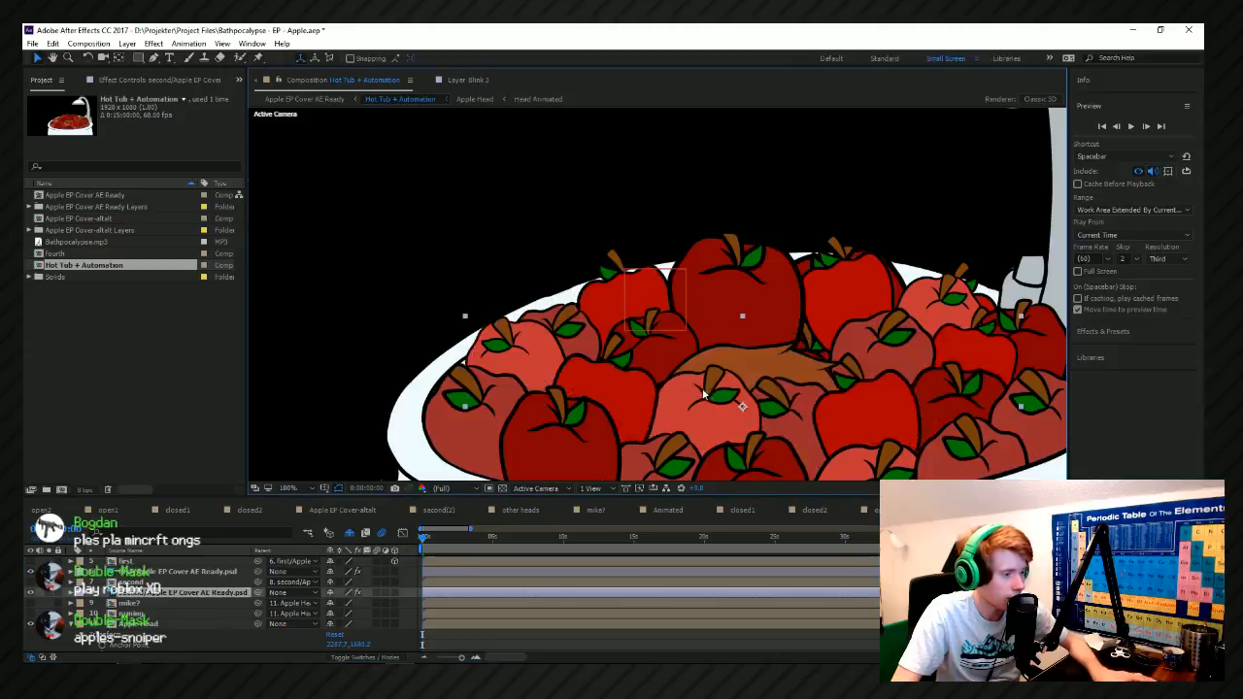
Expand the selected layer's Transform and Effects properties, and select the Slider property of its effect.
click(72, 593)
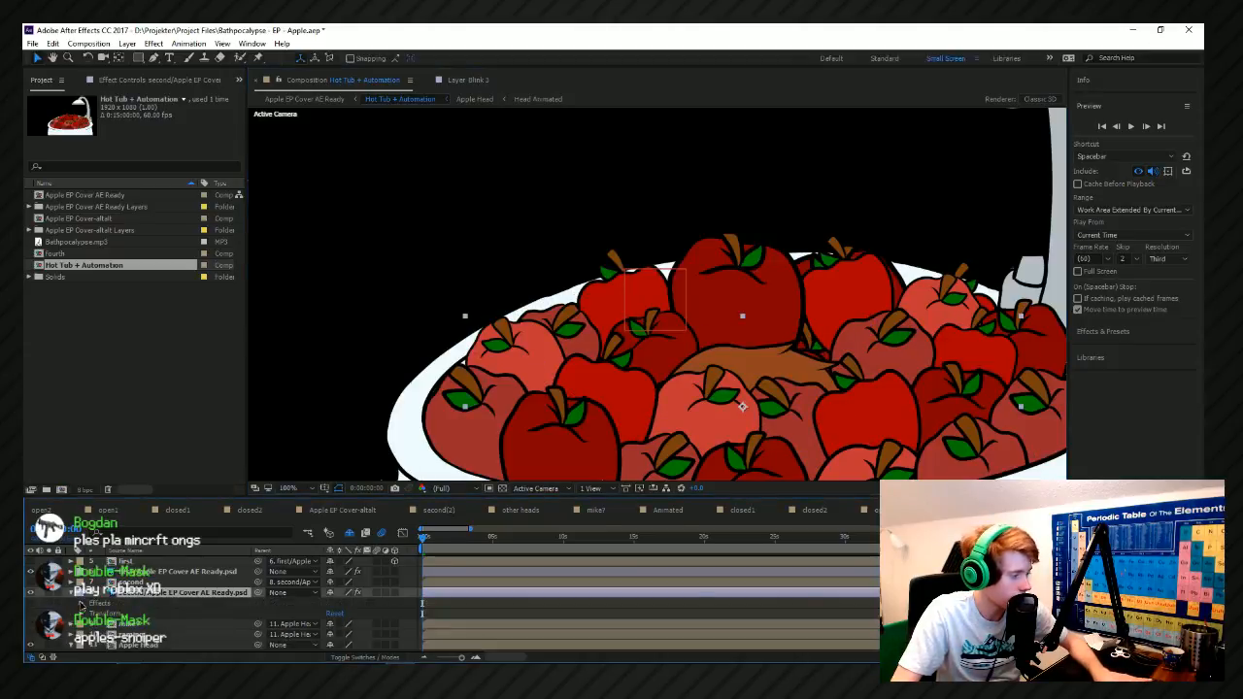
click(82, 613)
click(141, 617)
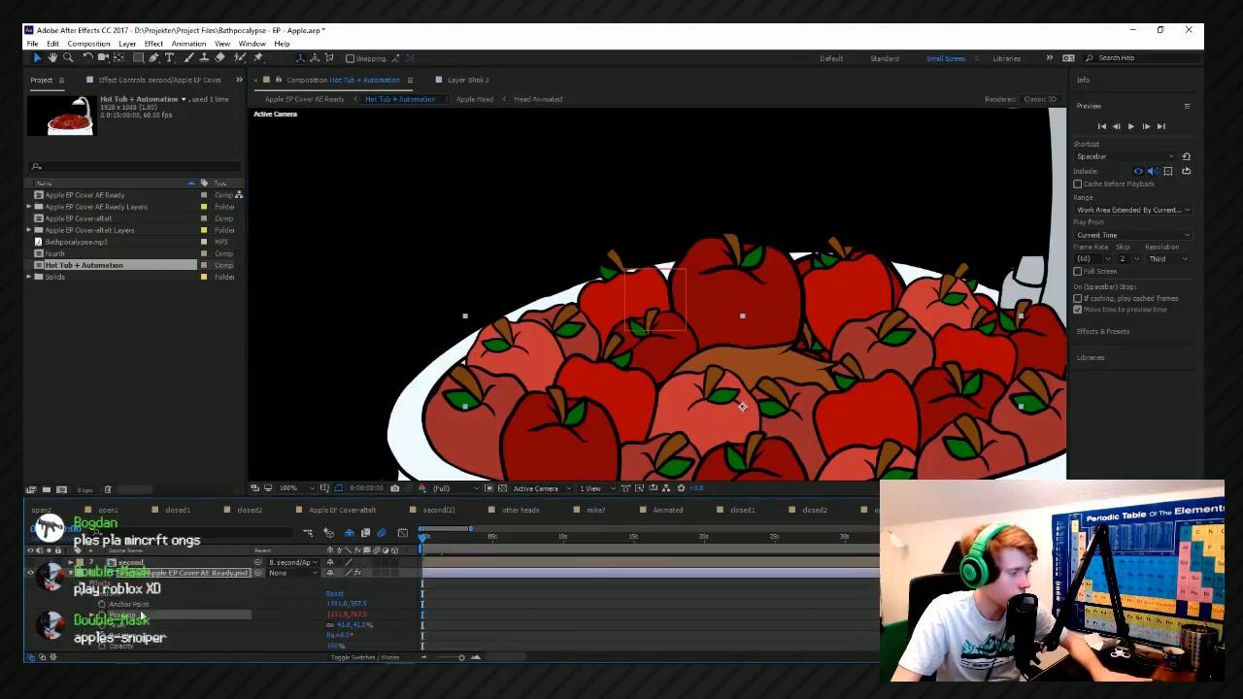
click(82, 584)
click(118, 594)
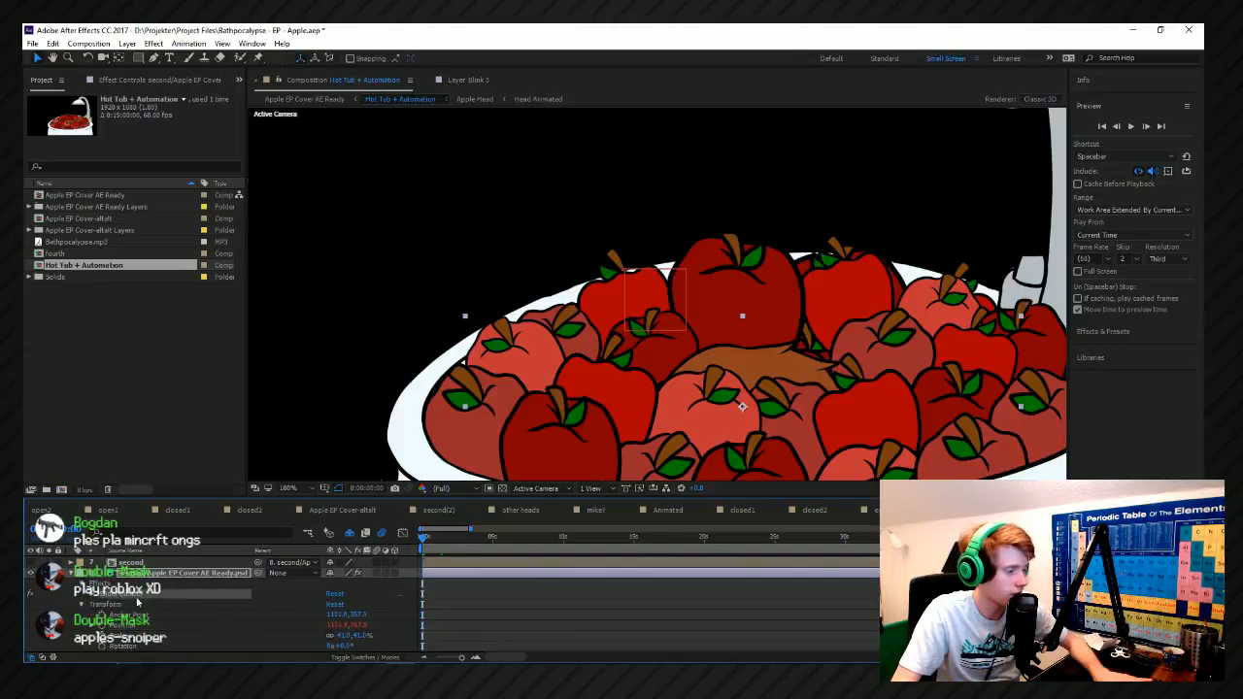
click(95, 594)
click(93, 595)
click(127, 604)
scroll(560, 359, down, 1)
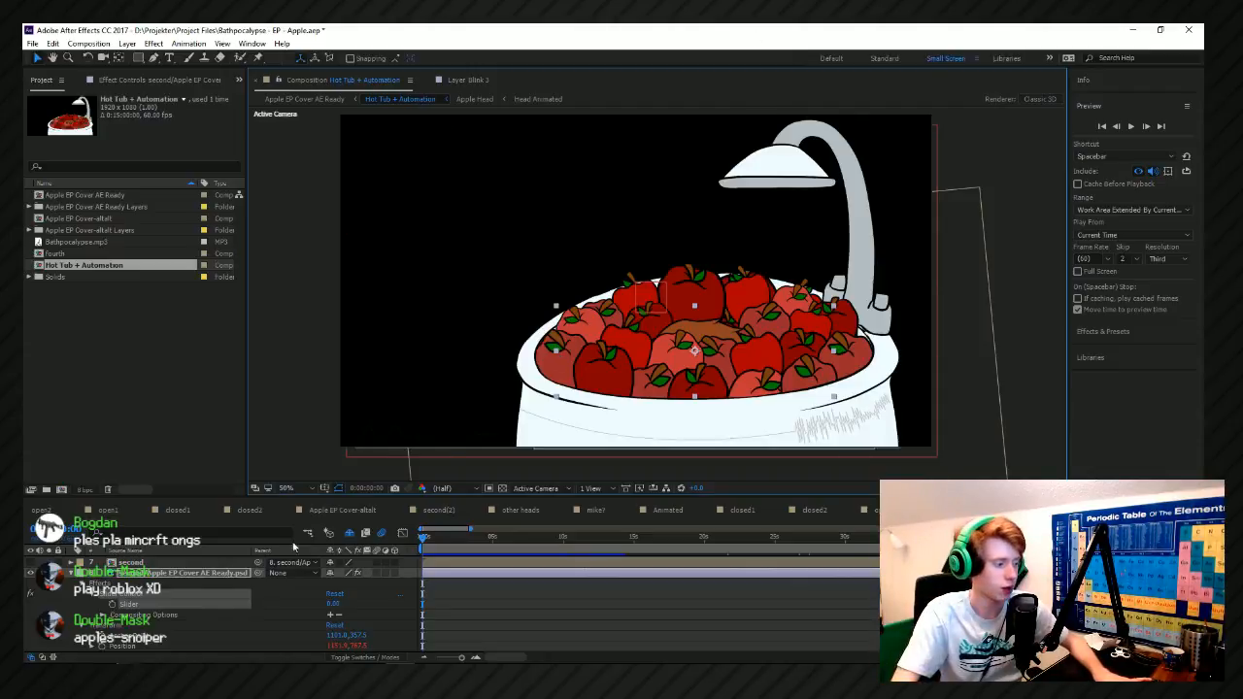
Try raising the Slider value on the second apple layer, and undo the change.
click(332, 604)
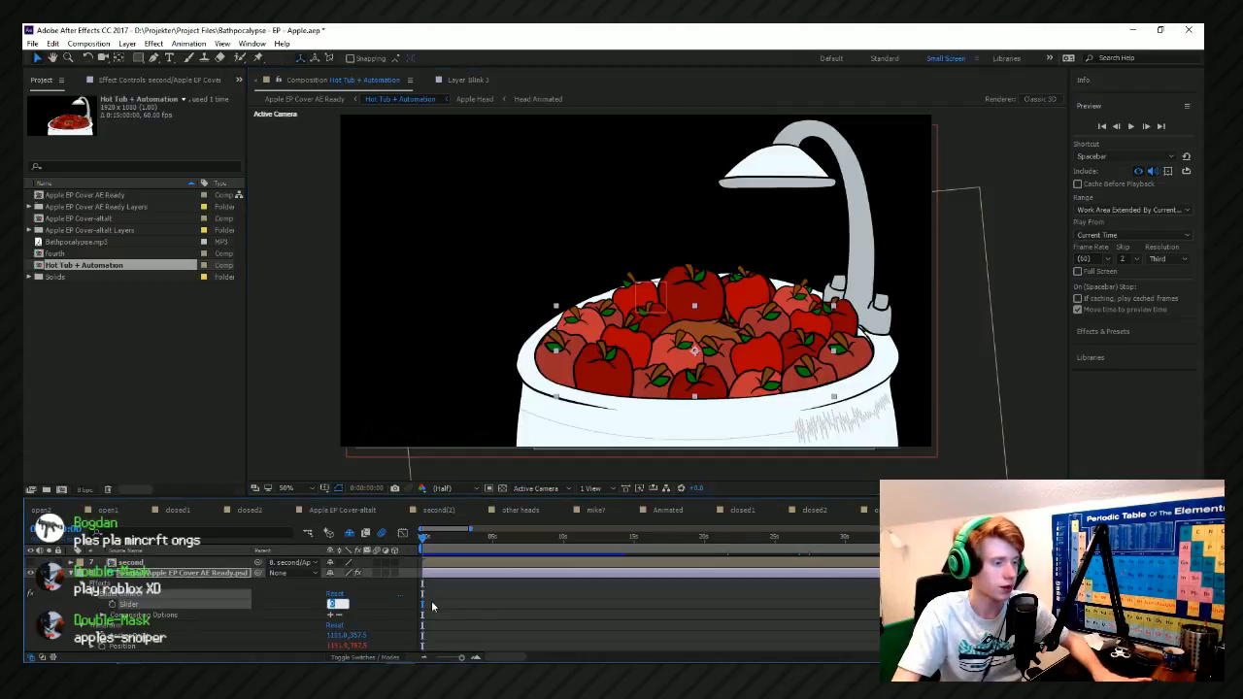
click(403, 604)
click(395, 608)
click(365, 610)
click(355, 608)
click(370, 604)
click(355, 609)
click(355, 609)
drag(336, 604, 430, 615)
key(ctrl+z)
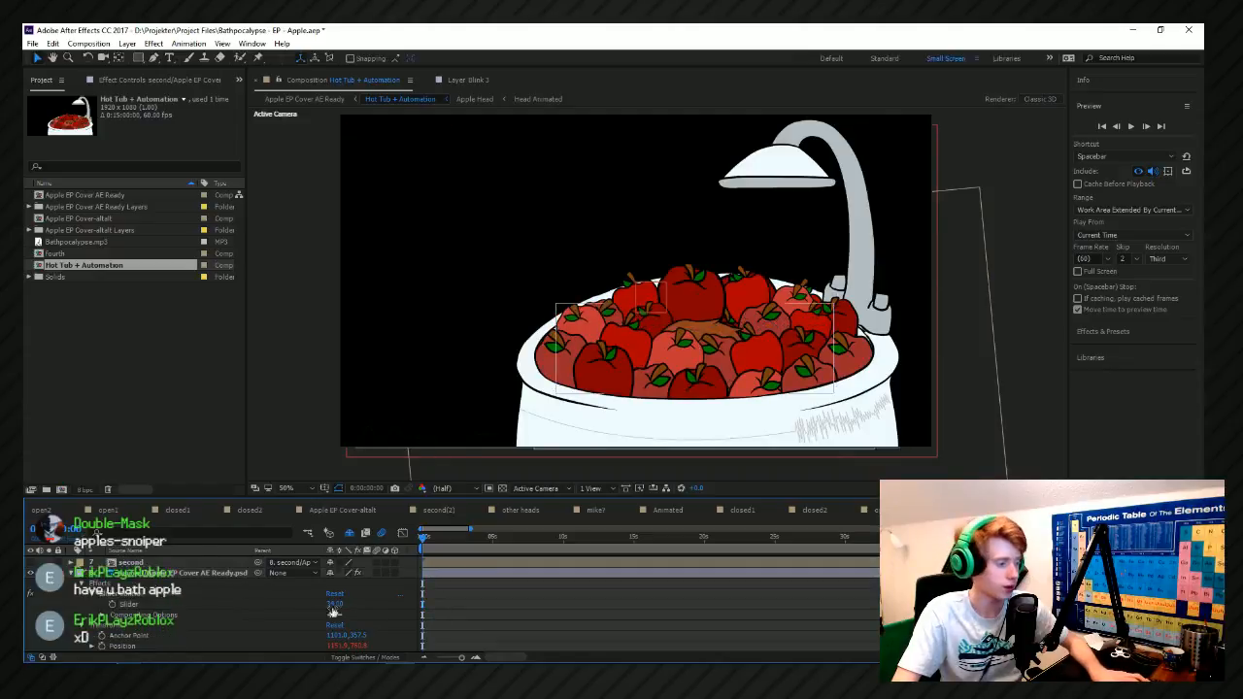
Save the After Effects project.
key(ctrl+s)
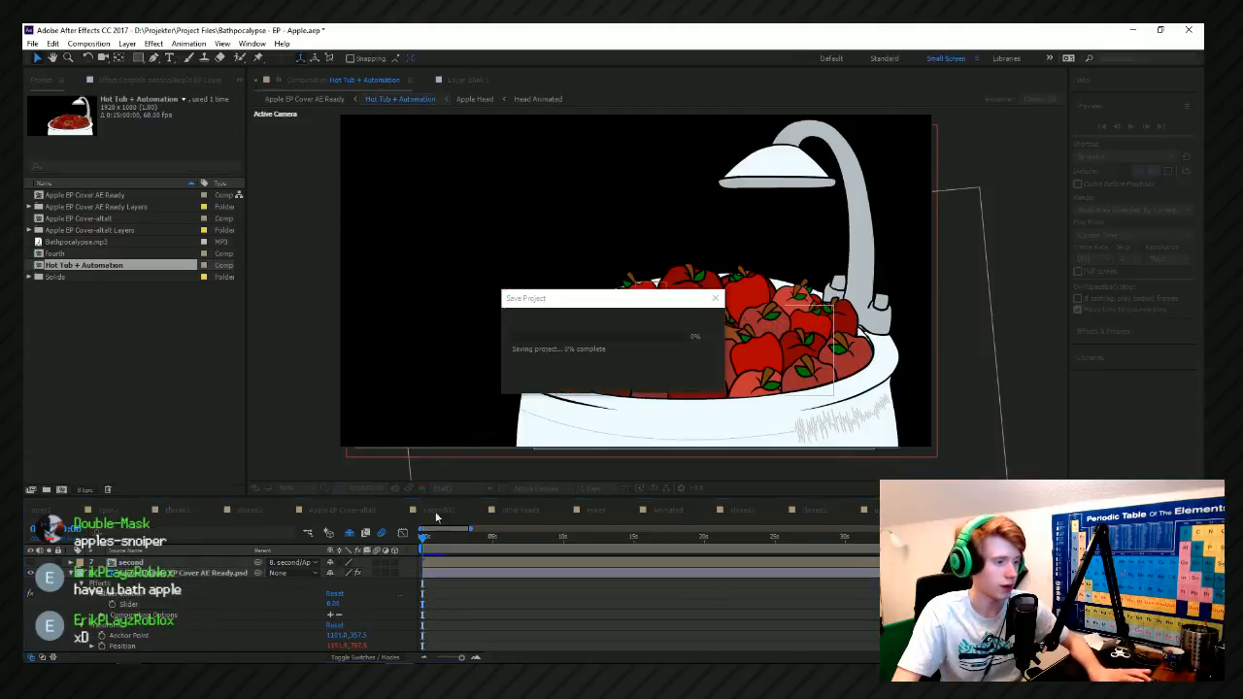
Turn on keyframing for the Position of the second/Apple EP Cover AE Ready.psd layer at the start of the composition.
click(155, 573)
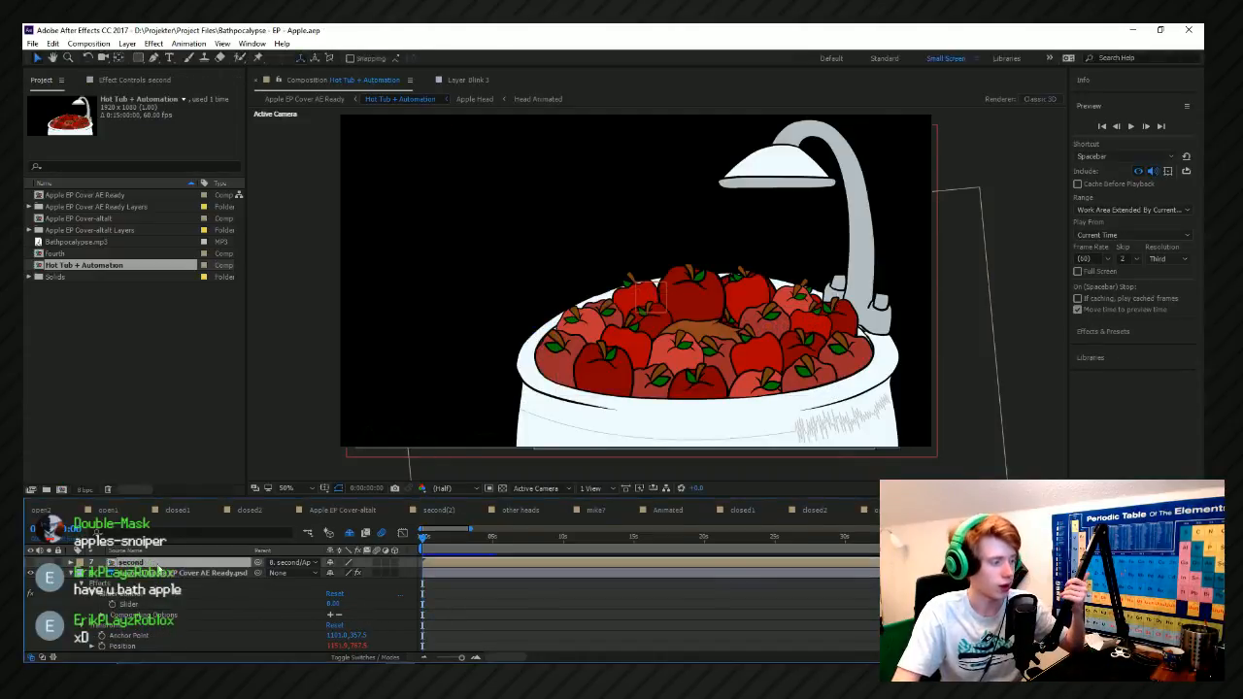
scroll(156, 575, down, 1)
click(156, 585)
click(156, 594)
click(155, 605)
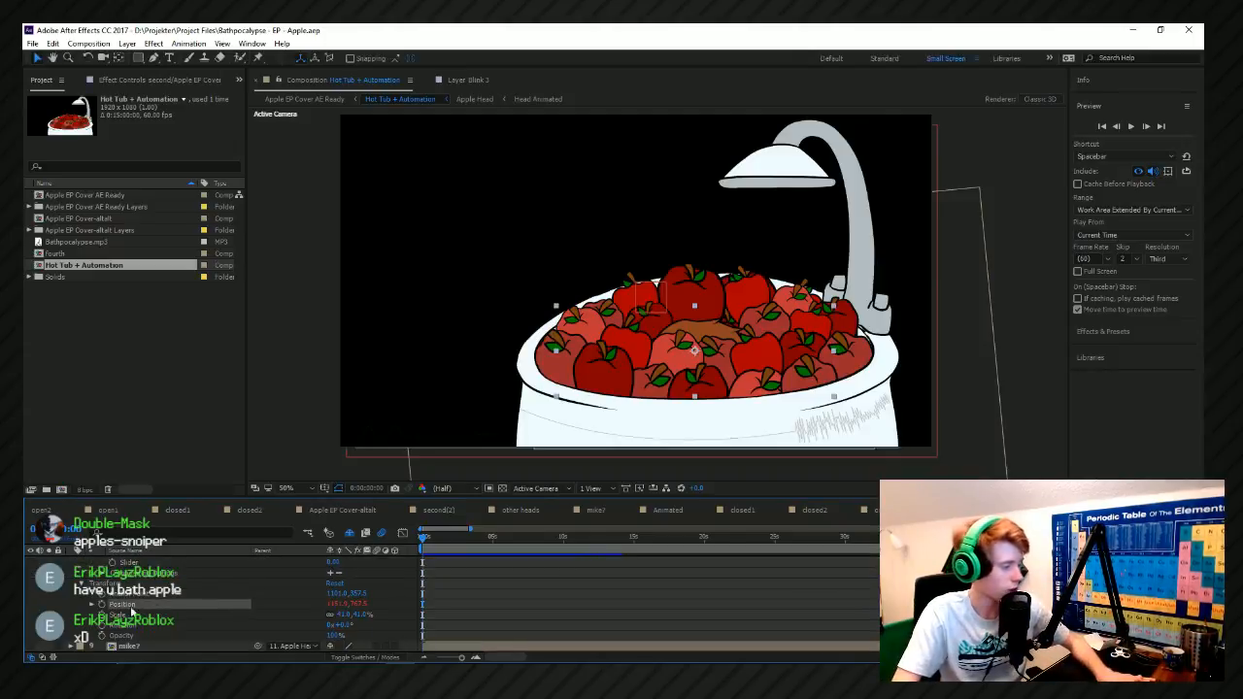
alt+click(101, 604)
Add a Position keyframe a few frames in that raises the apple layer slightly by lowering its Y value.
drag(430, 543, 388, 556)
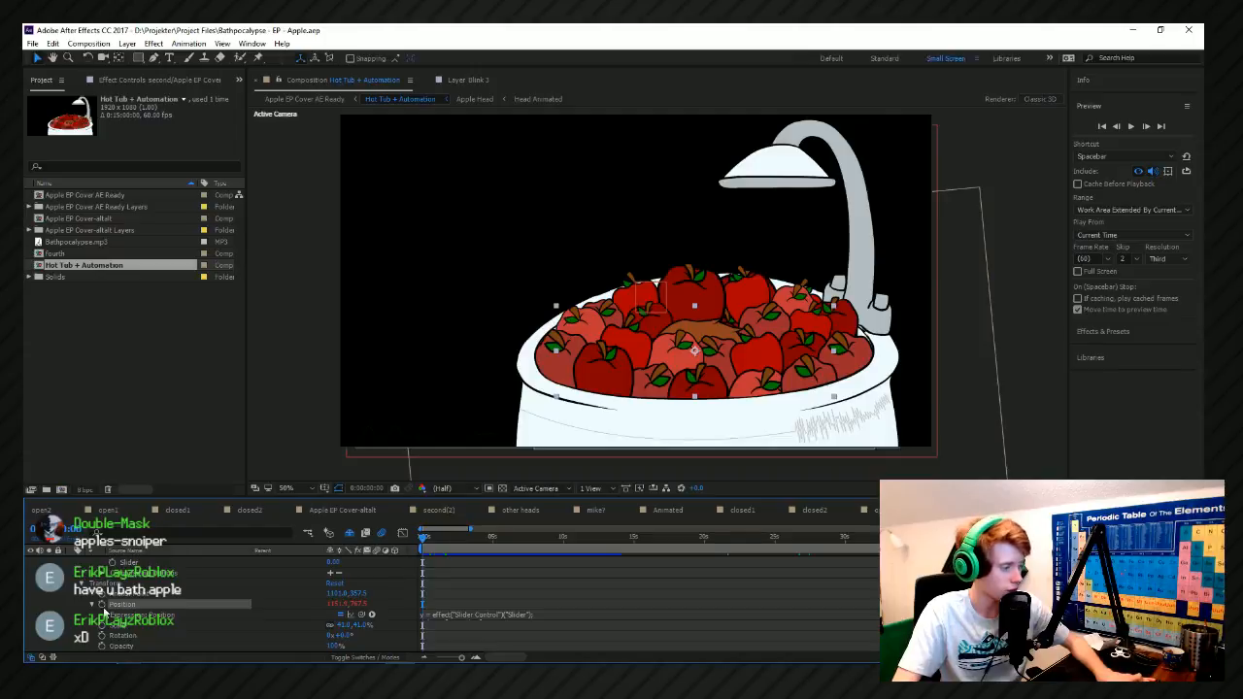
scroll(431, 593, up, 2)
mouse_move(443, 551)
mouse_down()
mouse_move(384, 551)
mouse_move(428, 550)
mouse_up()
drag(351, 610, 340, 604)
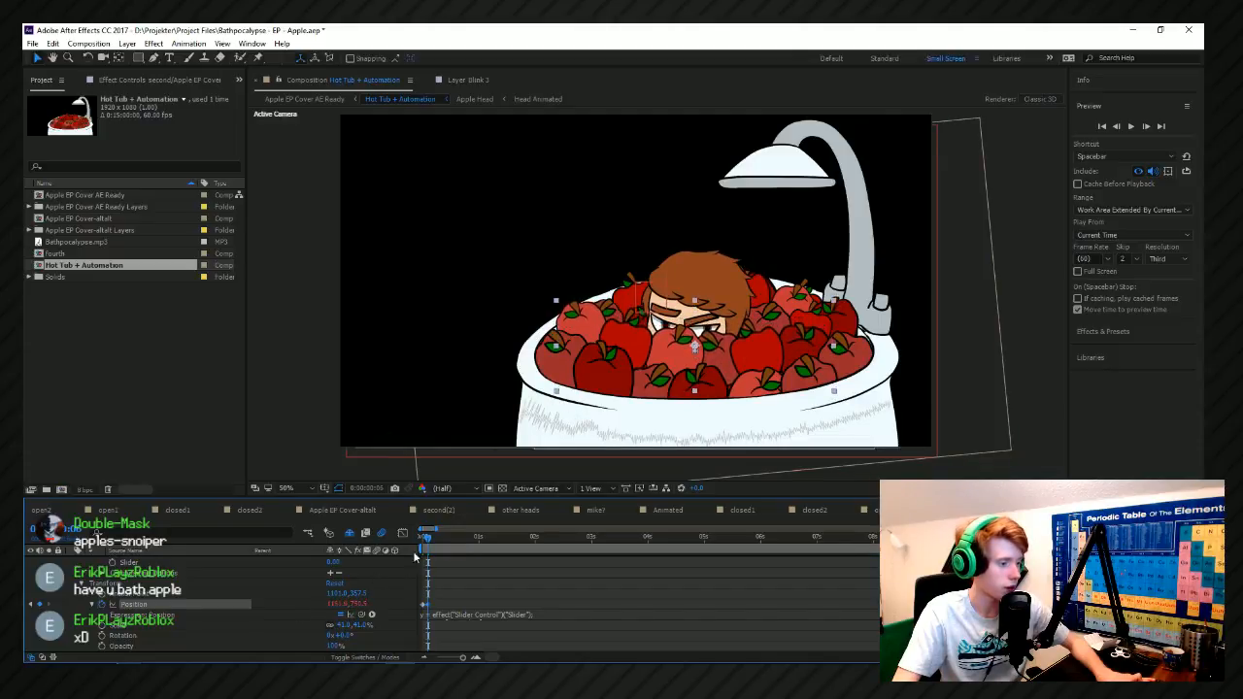
Preview the movement from the start and add a Position keyframe at frame 36 that returns the layer to its original height.
key(Home)
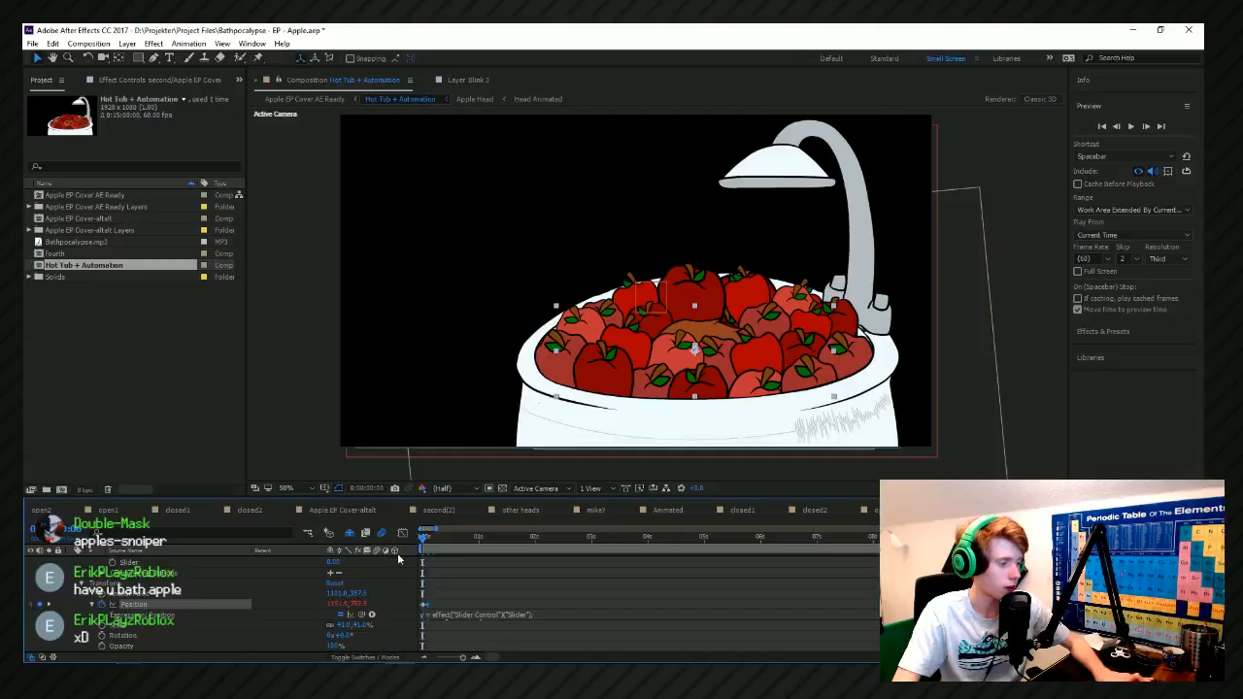
key(space)
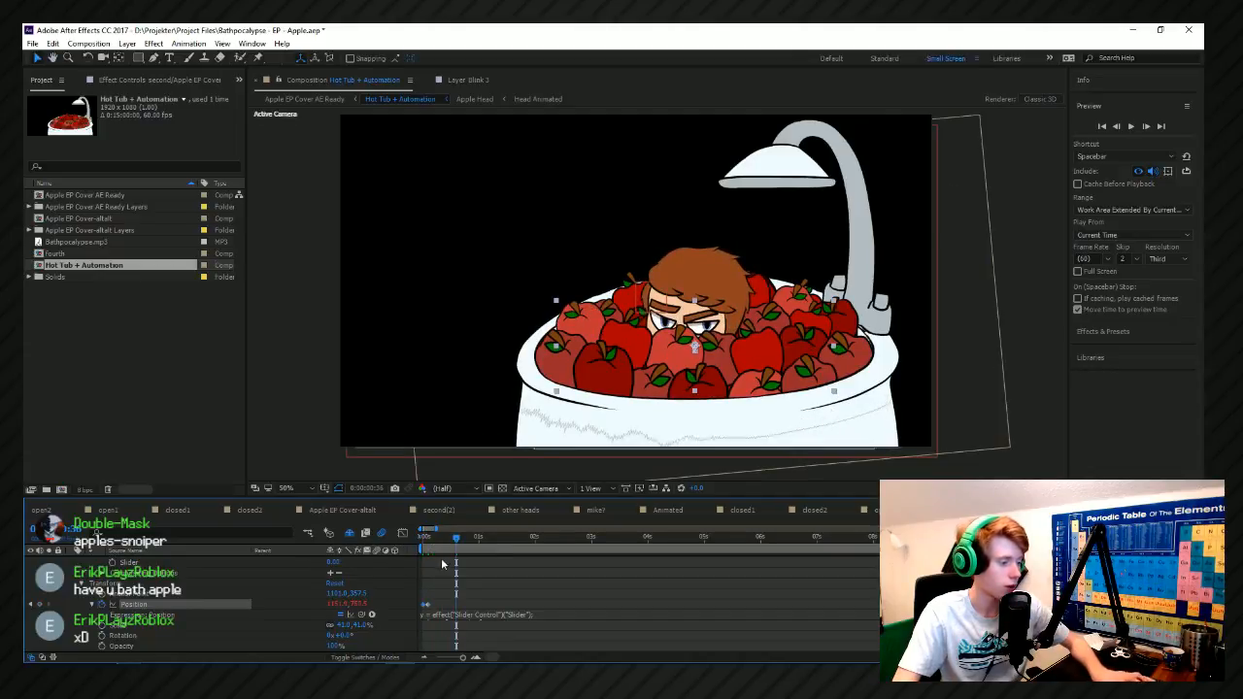
drag(416, 546, 387, 554)
key(space)
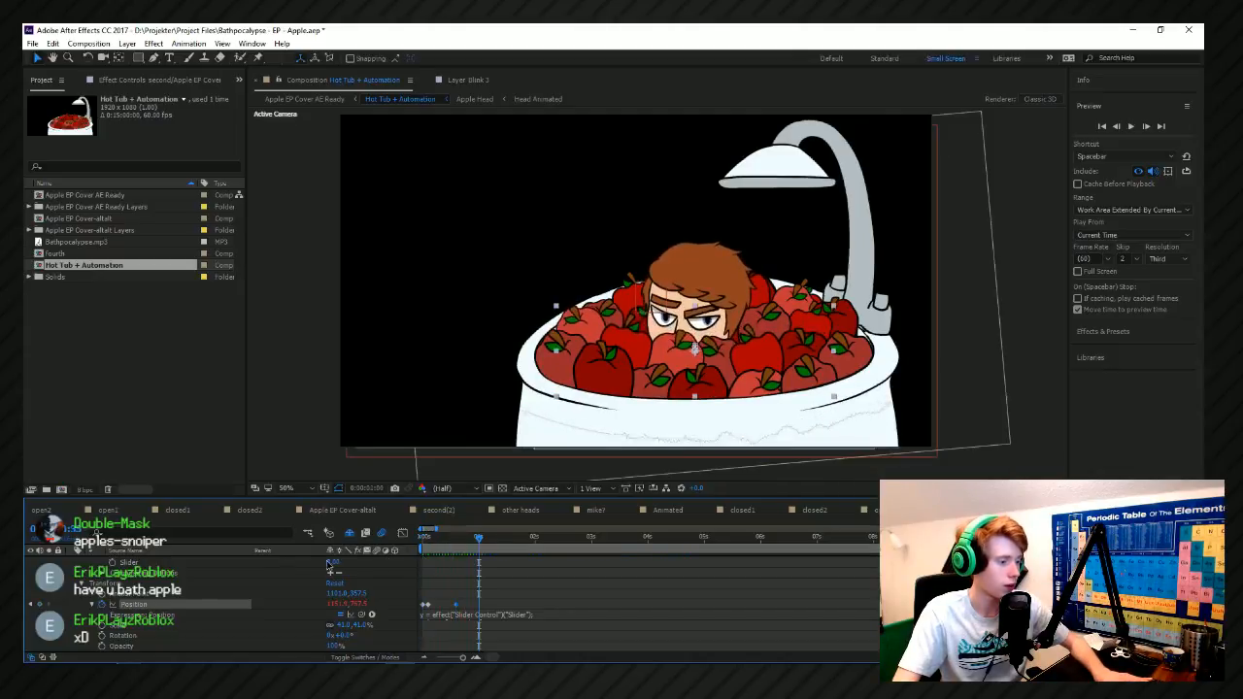
key(space)
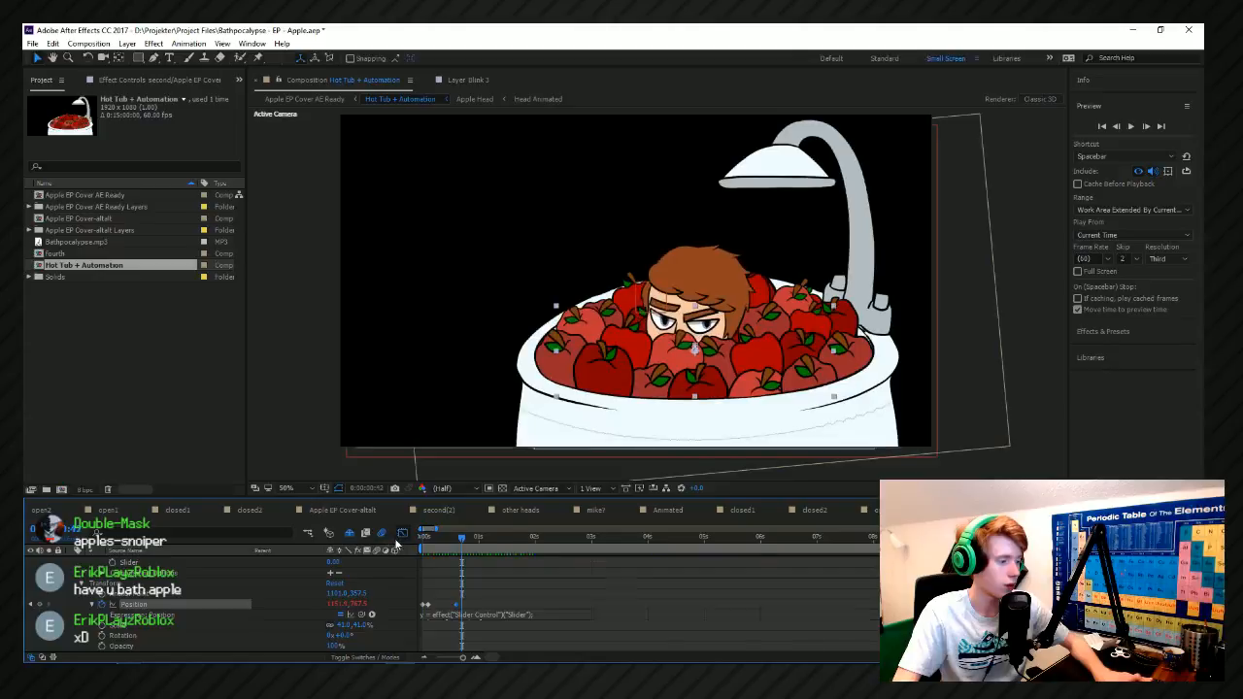
Show the Position curves in the Graph Editor, shift the last keyframe slightly earlier, and preview the movement from the start.
click(400, 535)
drag(455, 625, 448, 625)
key(space)
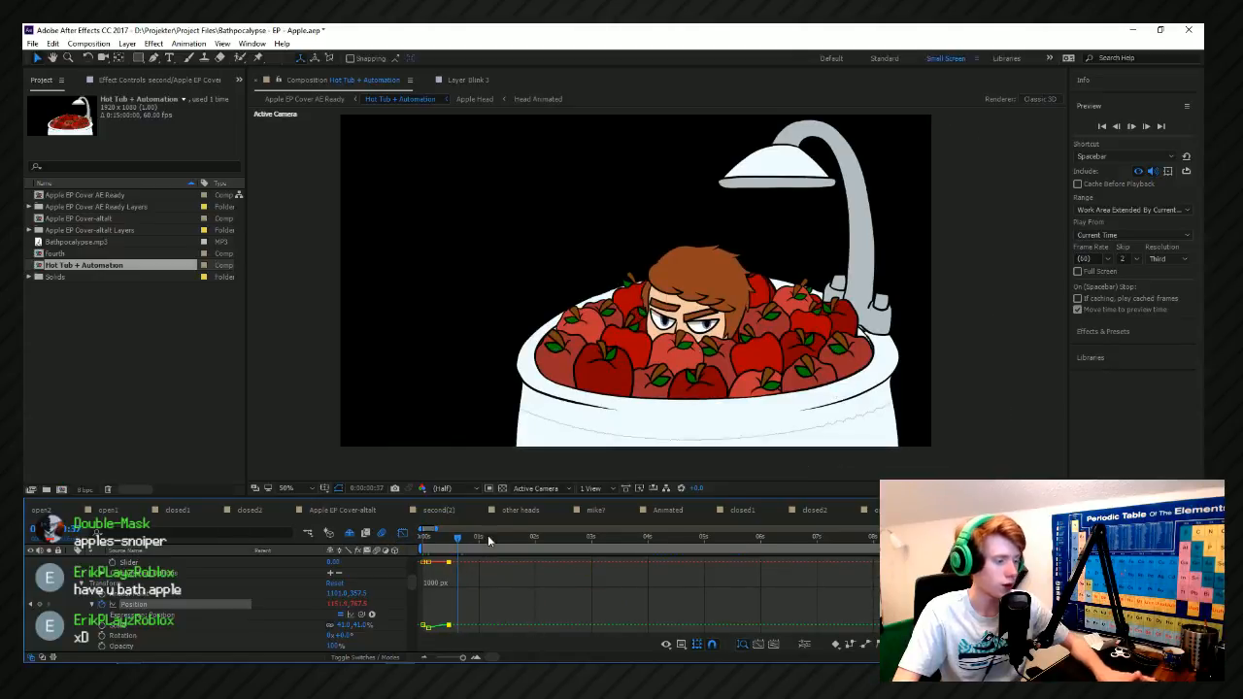
key(space)
drag(476, 539, 340, 558)
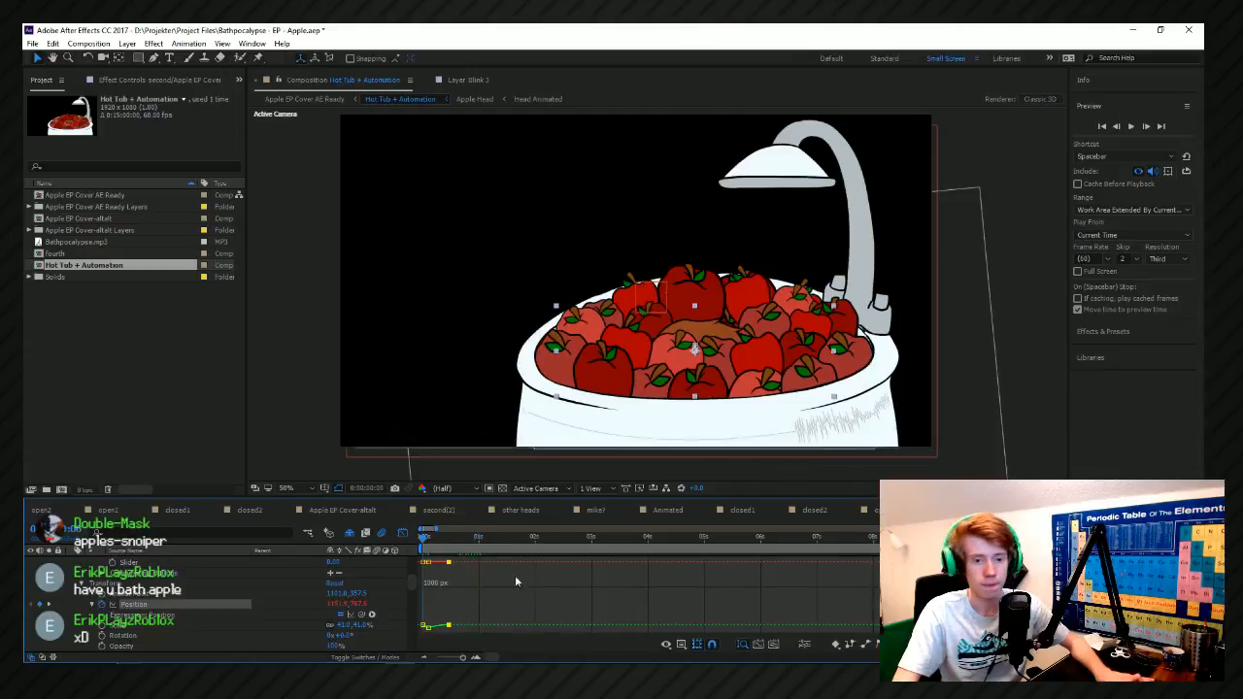
key(space)
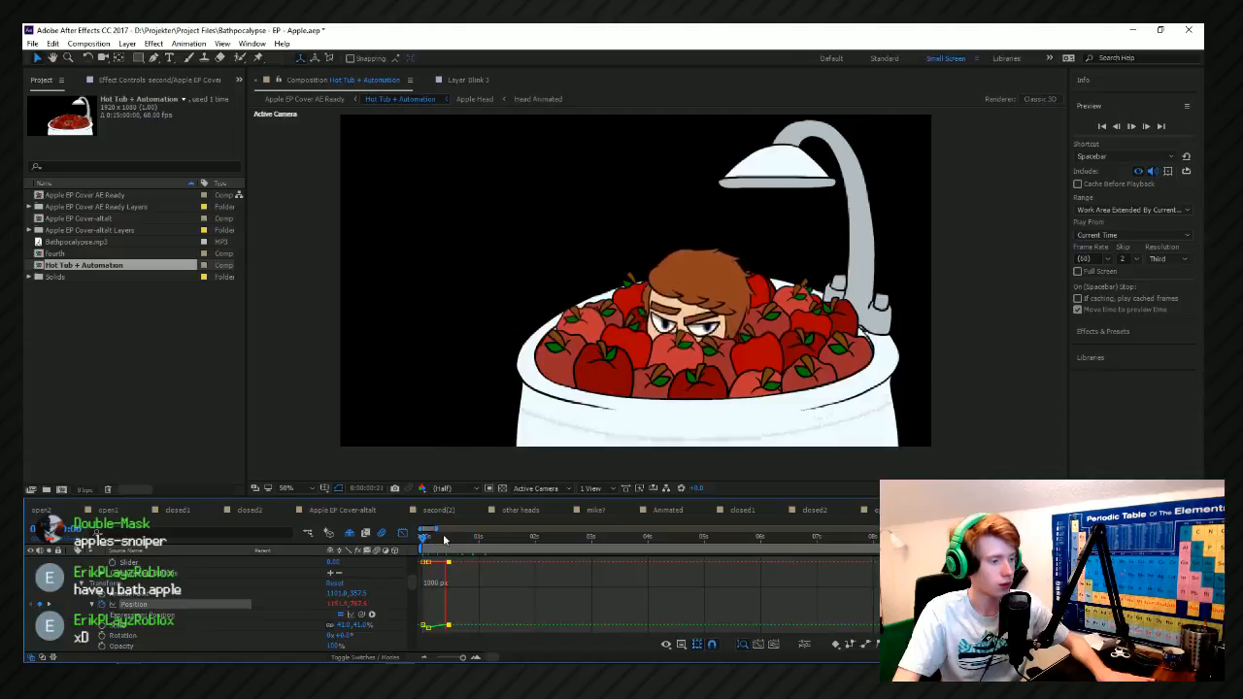
Adjust the vertical value of the second Position keyframe on the graph and preview the movement.
scroll(417, 584, up, 2)
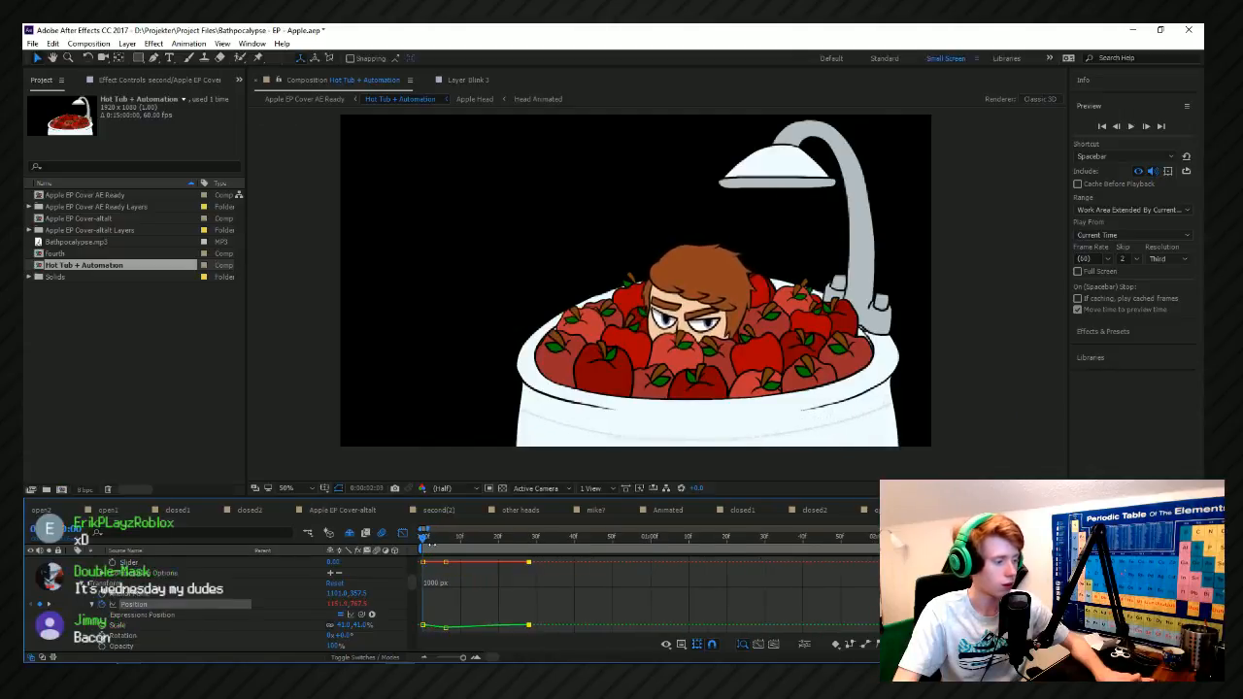
key(space)
key(Home)
click(445, 630)
key(space)
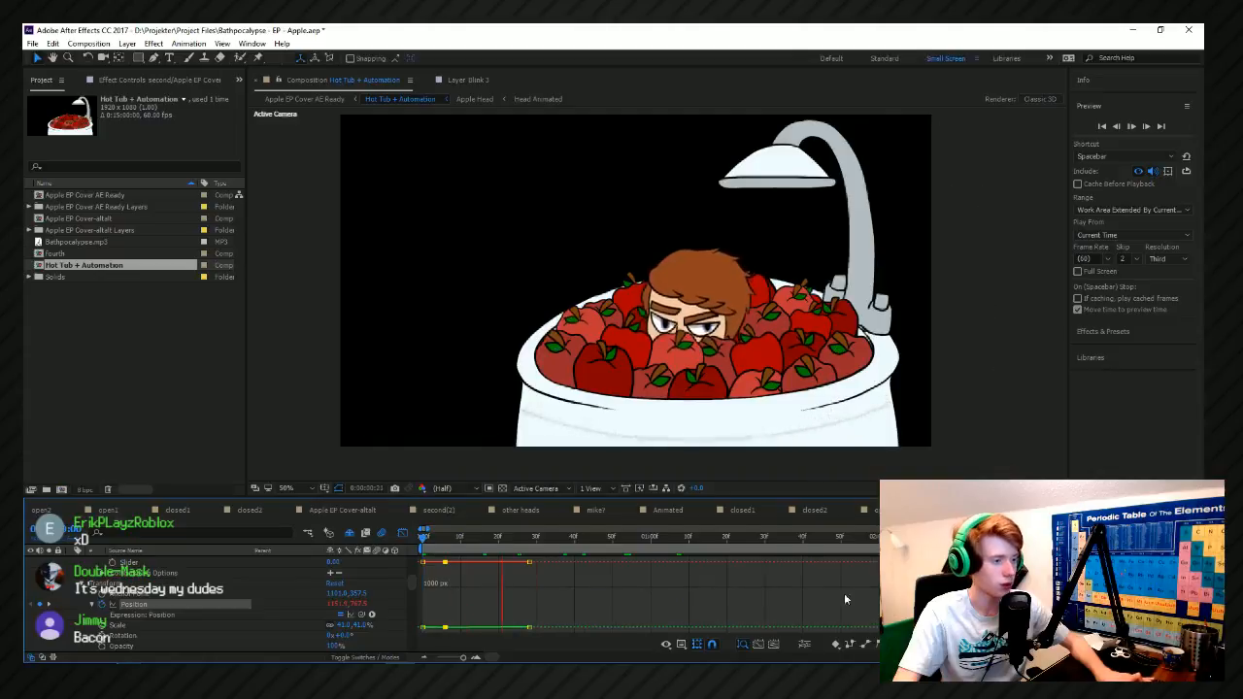
key(space)
drag(445, 629, 445, 634)
key(space)
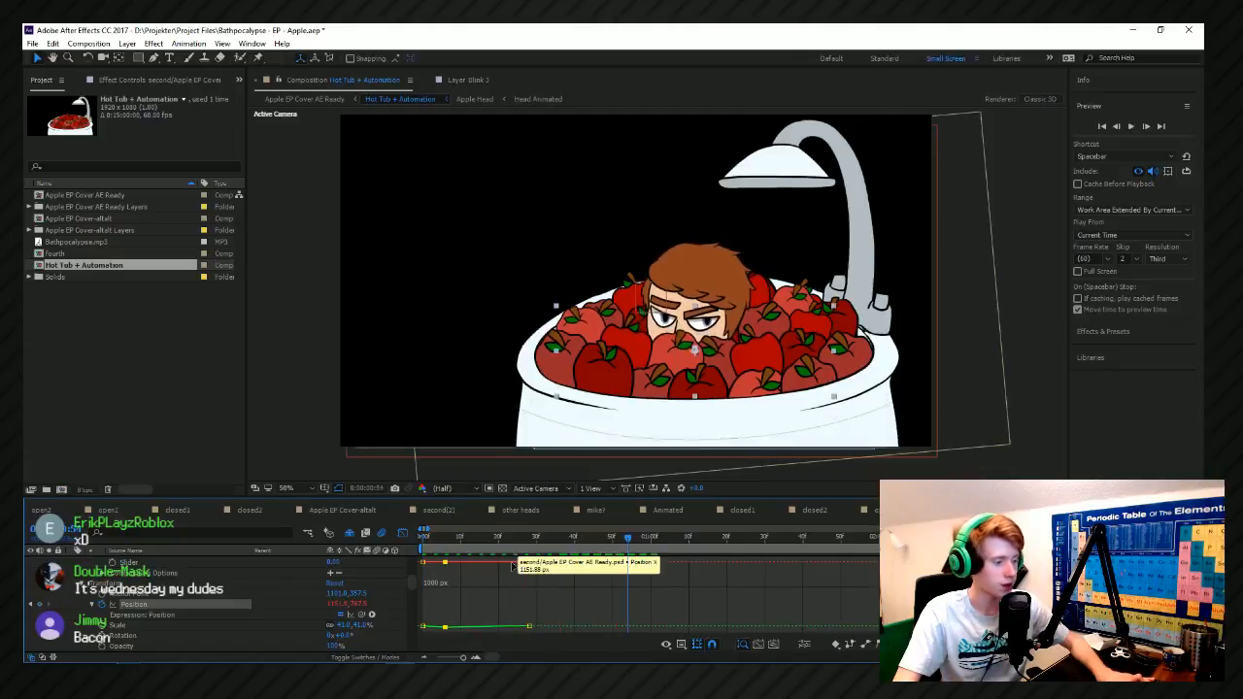
Tighten the movement by shifting the second Position keyframe to frame 4 and the last to about frame 16, and preview it.
drag(513, 566, 439, 565)
drag(443, 539, 421, 539)
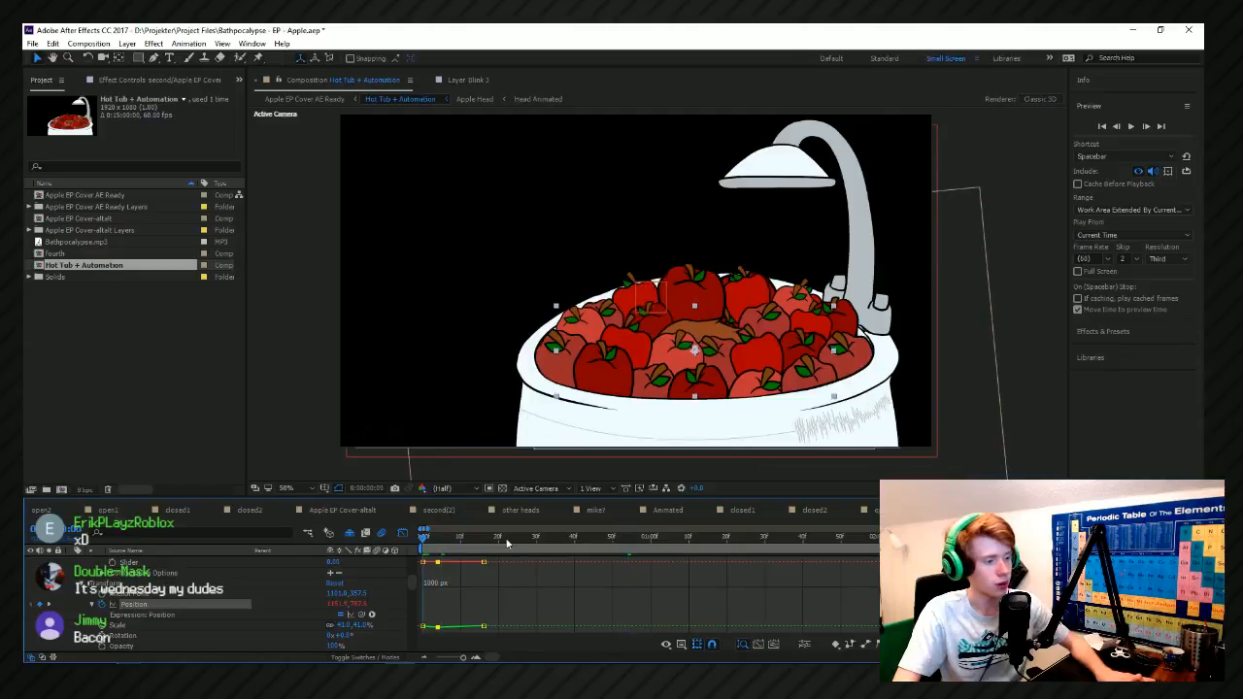
key(space)
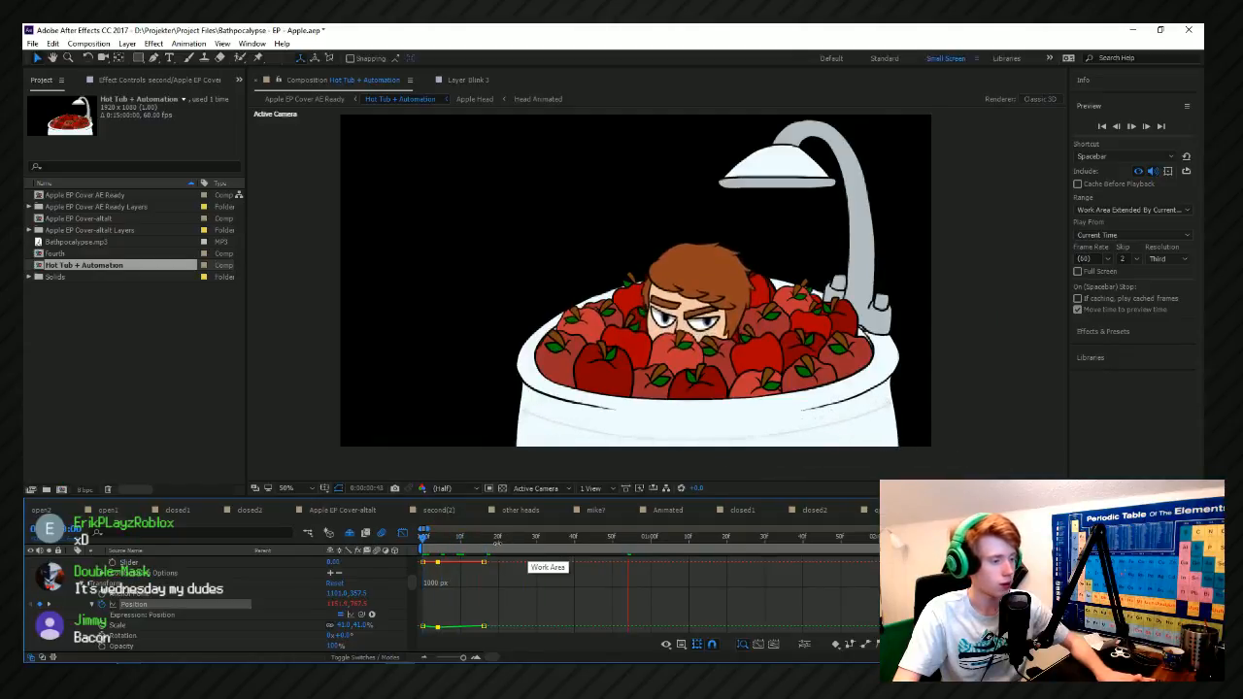
key(space)
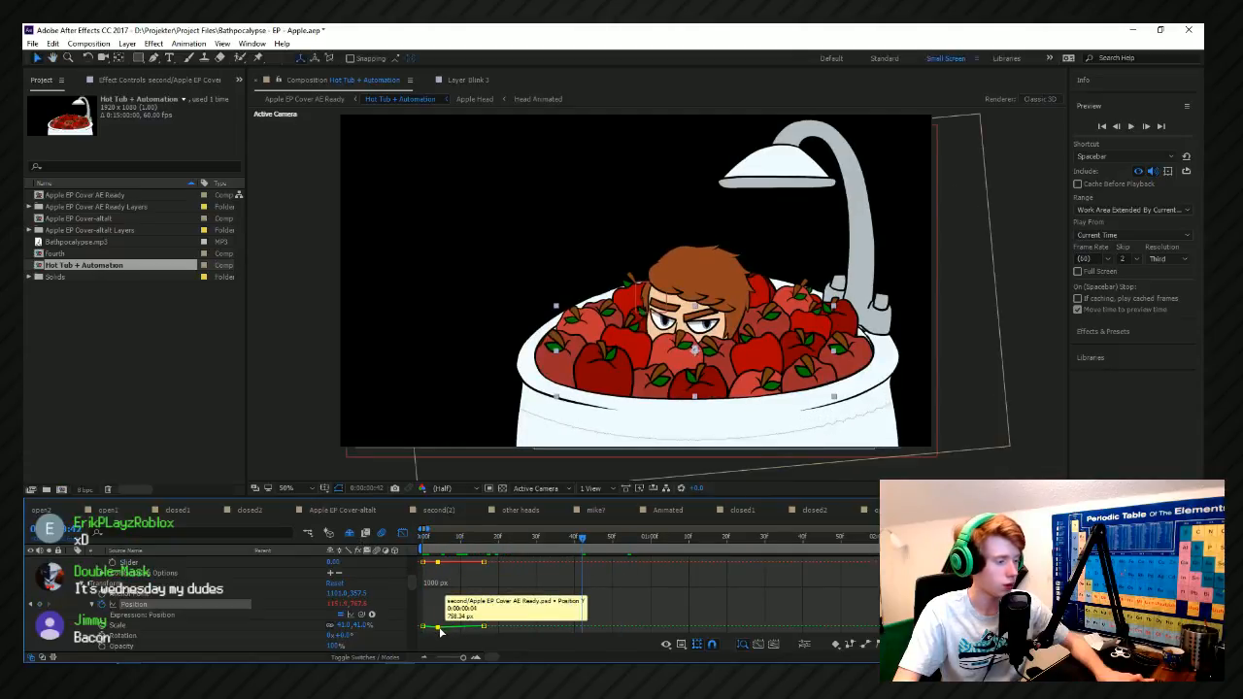
Move the last Position keyframe to about frame 32, add a lower apple position at about frame 20, and preview the movement.
click(467, 538)
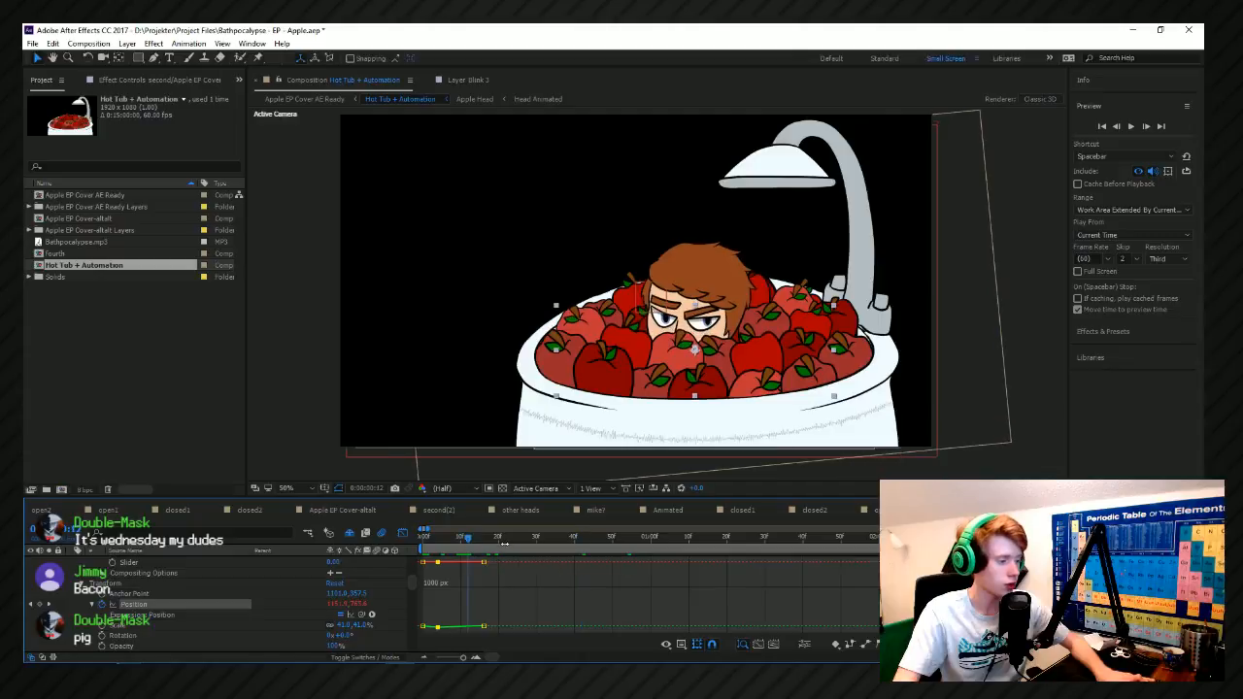
drag(484, 562, 544, 563)
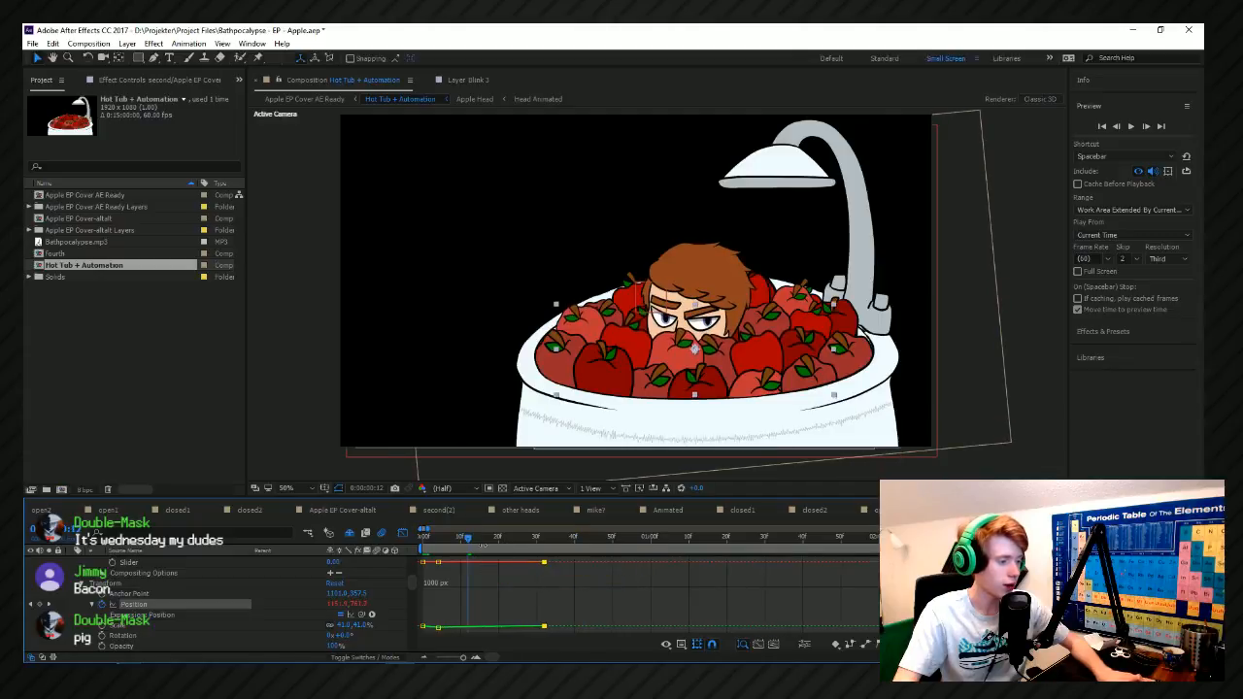
click(494, 540)
drag(362, 603, 371, 609)
key(space)
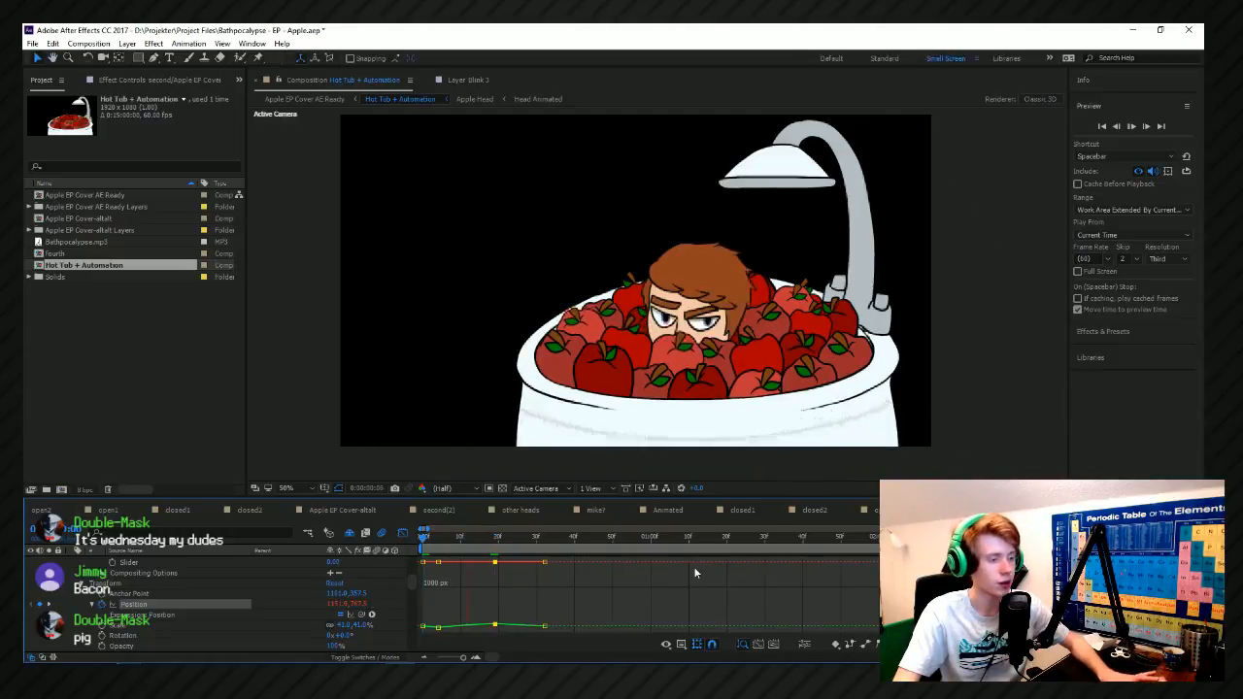
Move the last Position keyframe to about frame 46 and add one at frame 33 with the Y position at about 770.
key(space)
drag(546, 626, 552, 626)
click(525, 543)
drag(552, 563, 597, 564)
mouse_move(528, 540)
mouse_down()
mouse_move(489, 541)
mouse_move(547, 549)
mouse_up()
drag(360, 604, 403, 611)
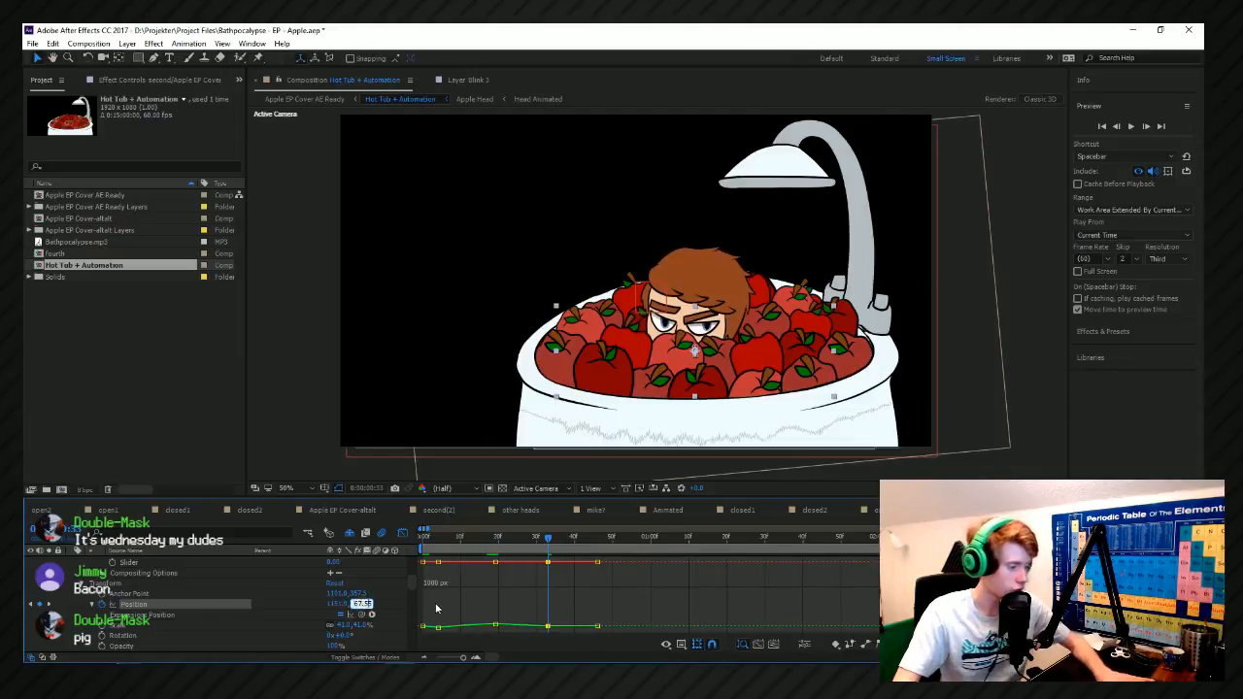
key(BackSpace)
key(BackSpace)
text(70)
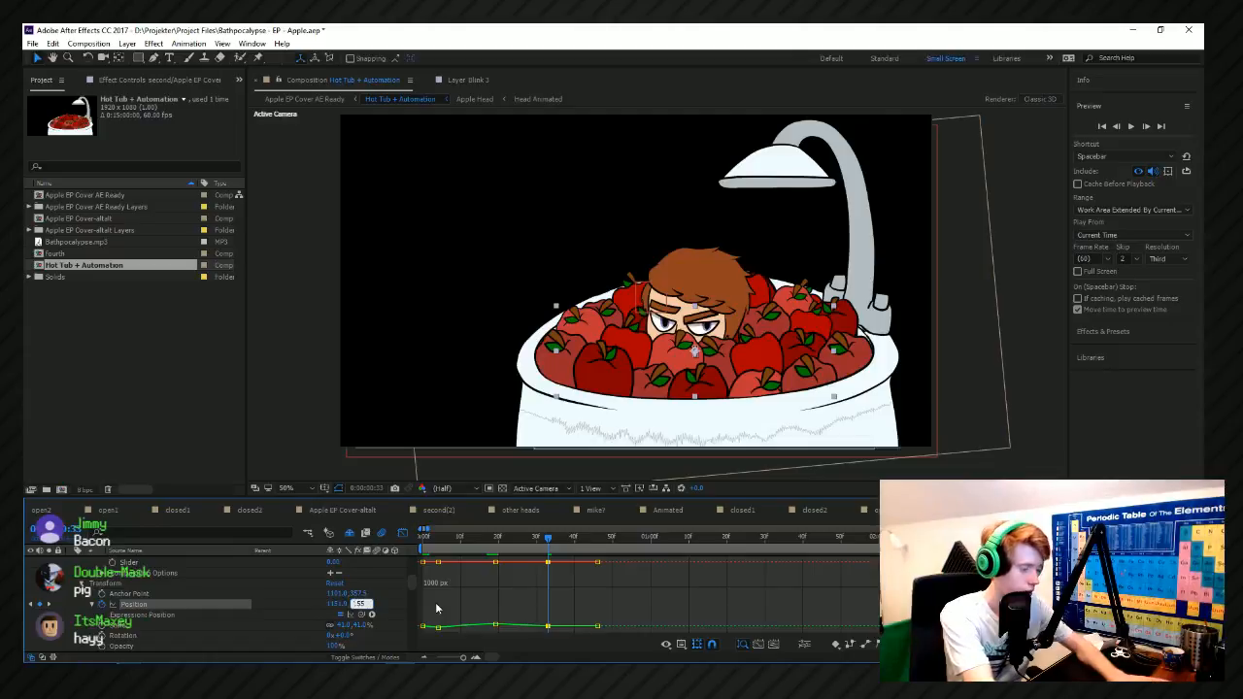
click(829, 591)
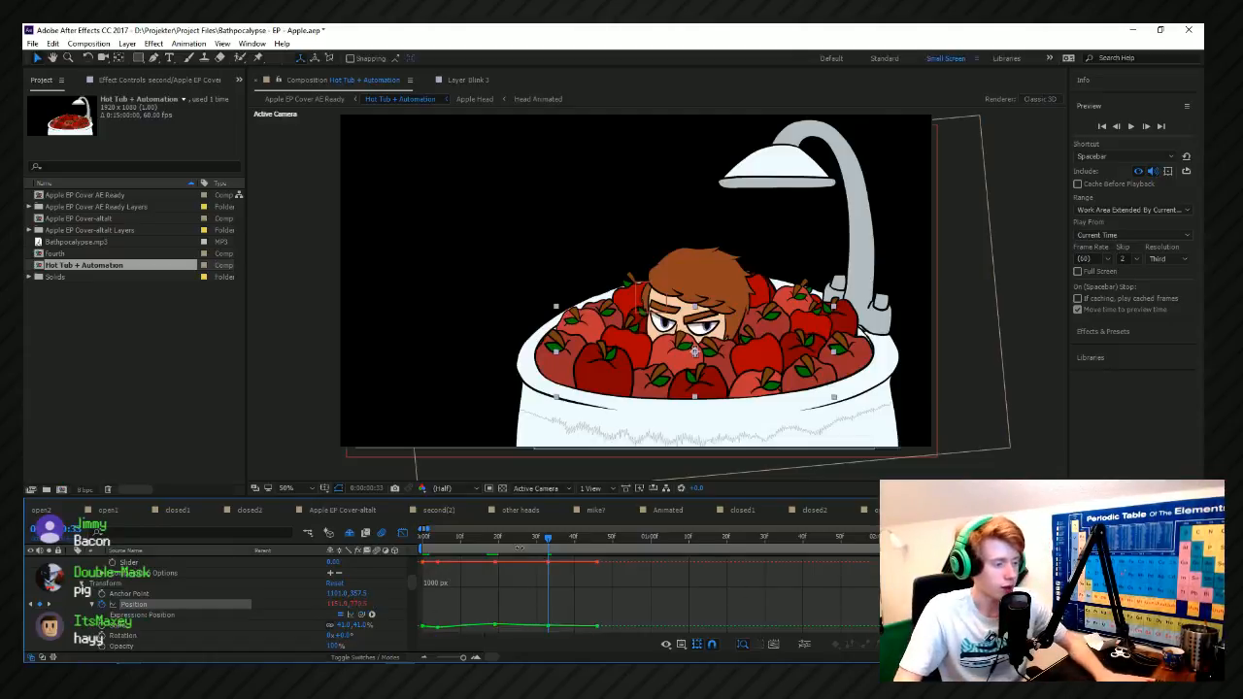
Set the Y position of the keyframe at frame 33 to about 760.
key(Home)
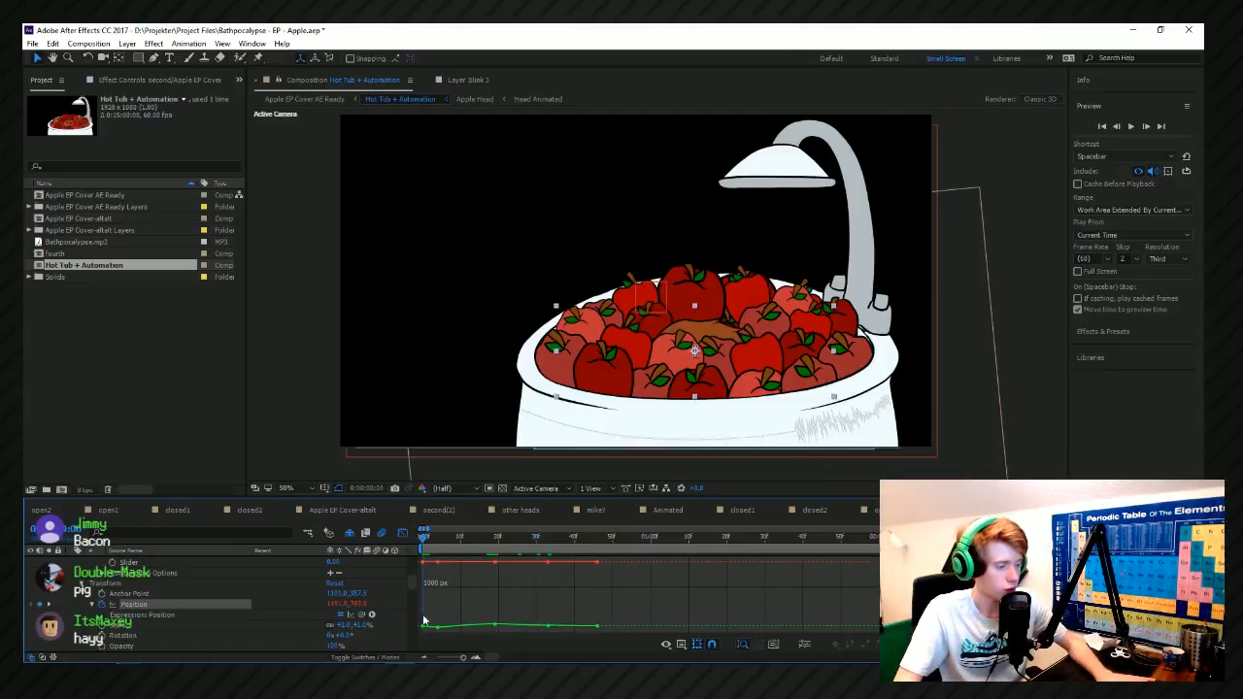
scroll(546, 549, up, 5)
key(space)
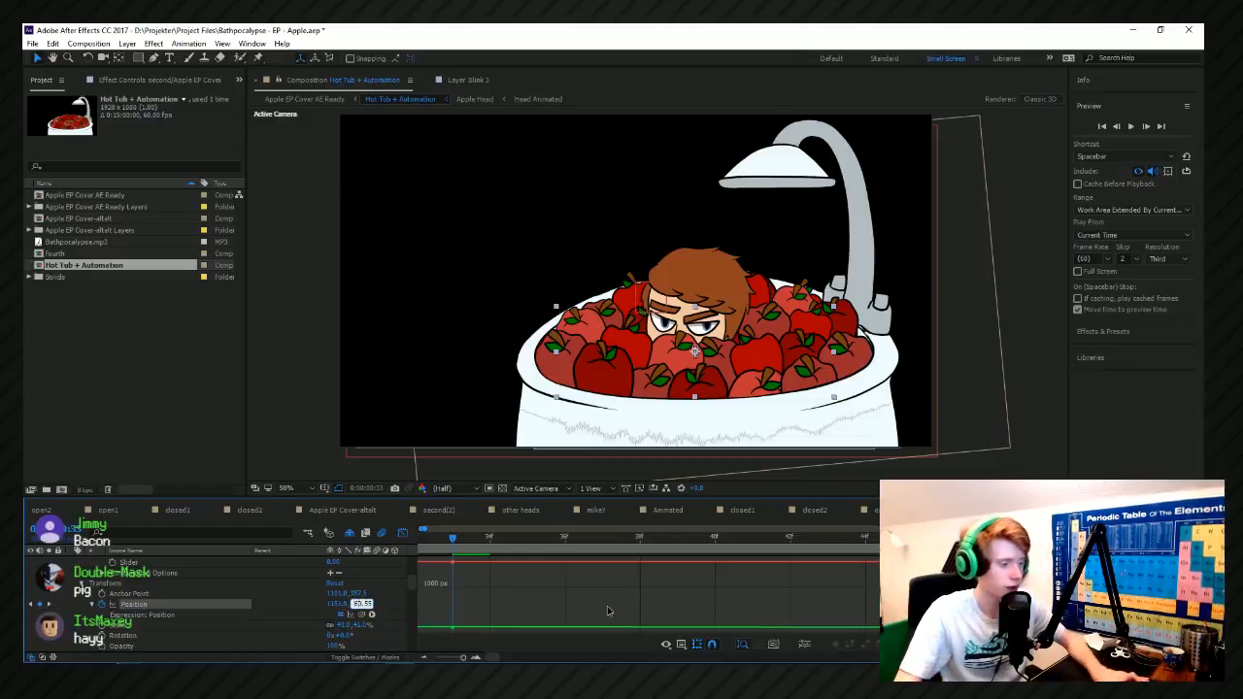
scroll(607, 606, down, 5)
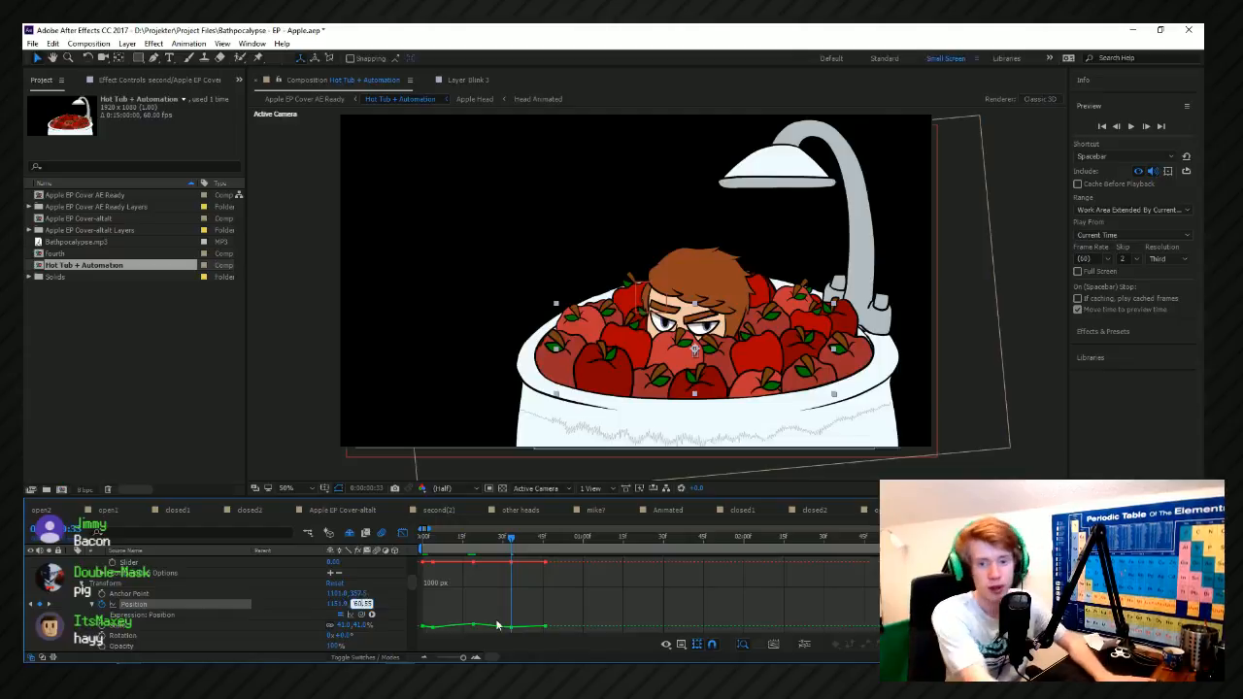
key(Return)
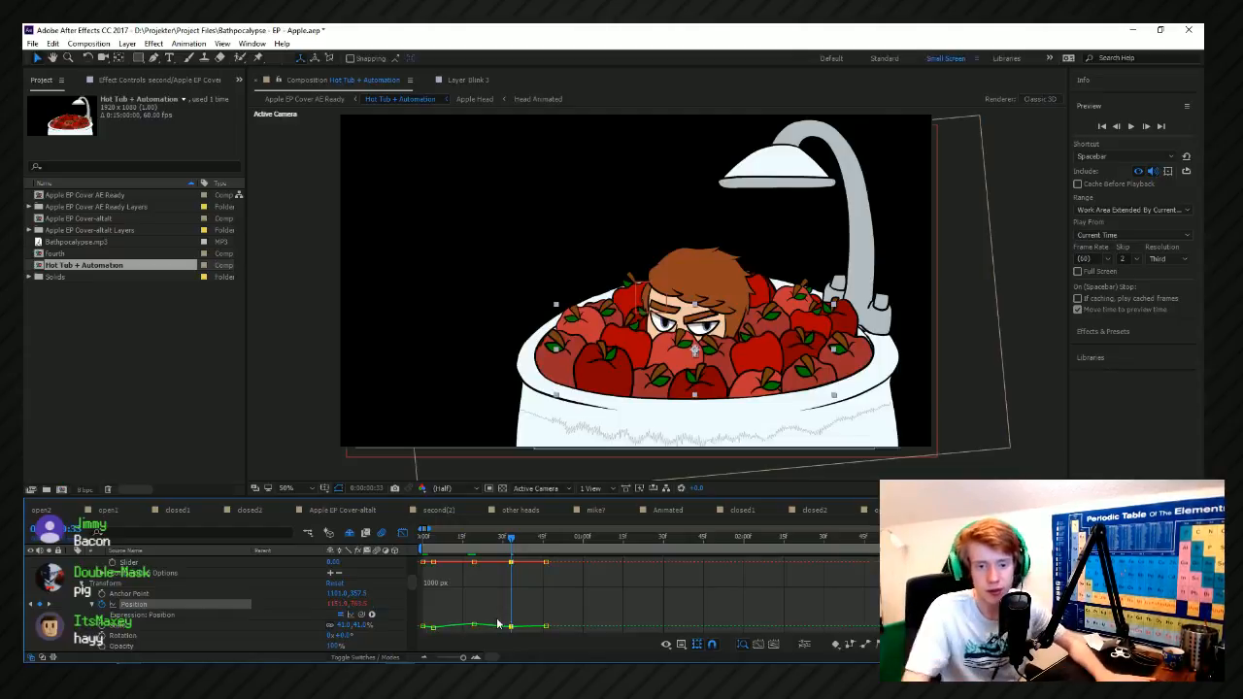
Preview the apple layer's bobbing movement from the start of the composition.
click(435, 540)
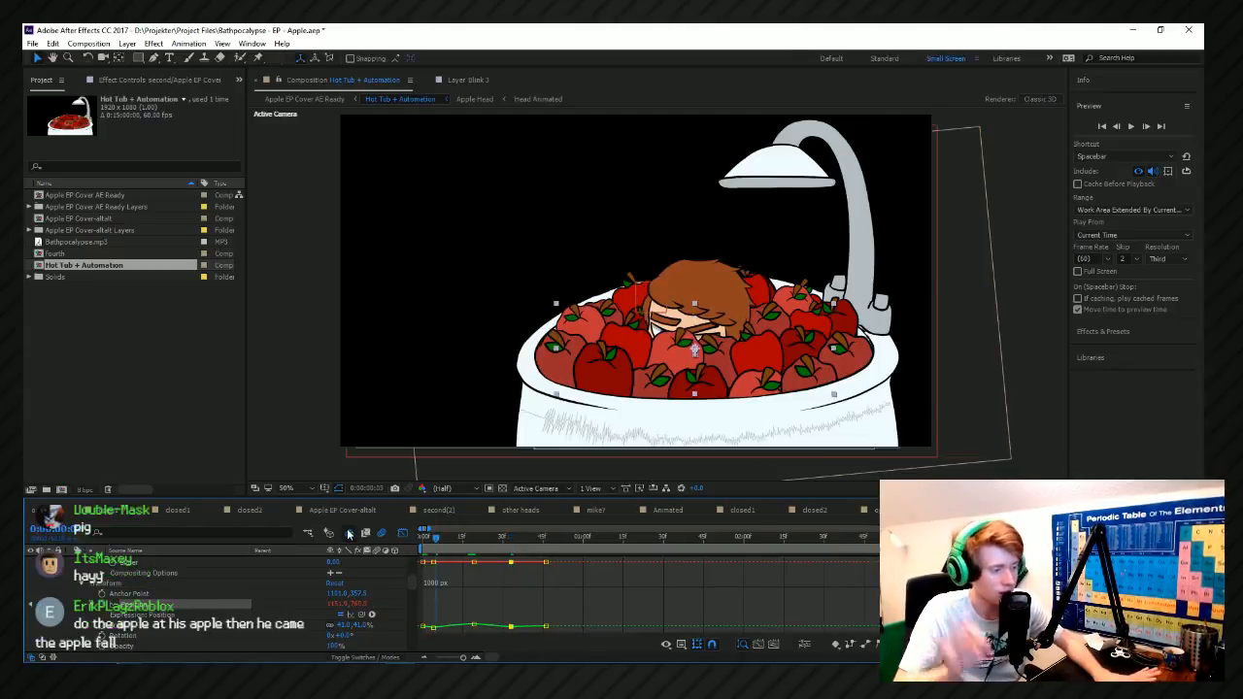
key(Home)
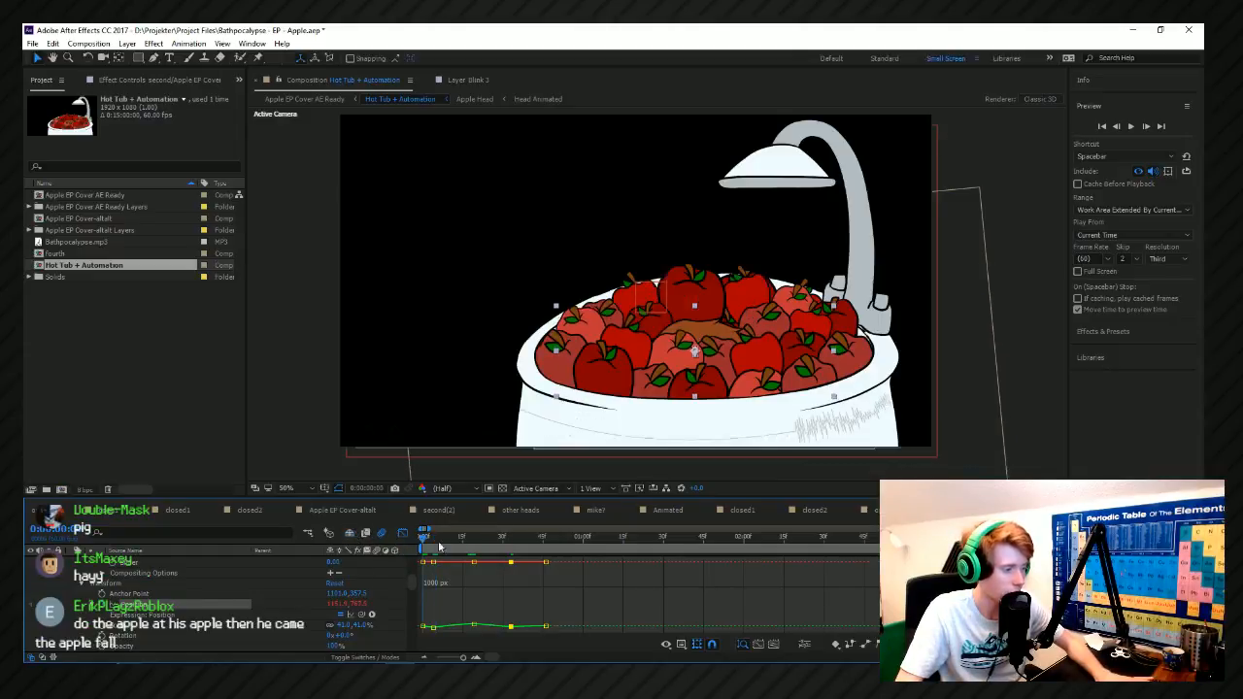
key(space)
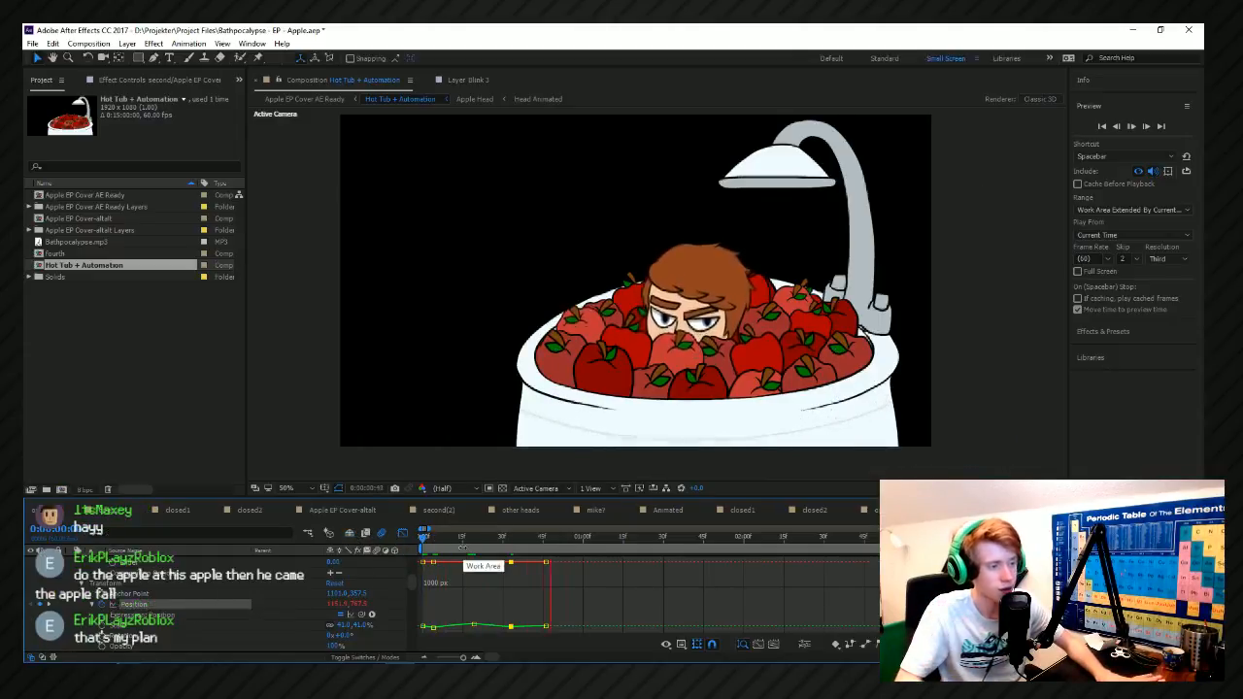
key(space)
key(Home)
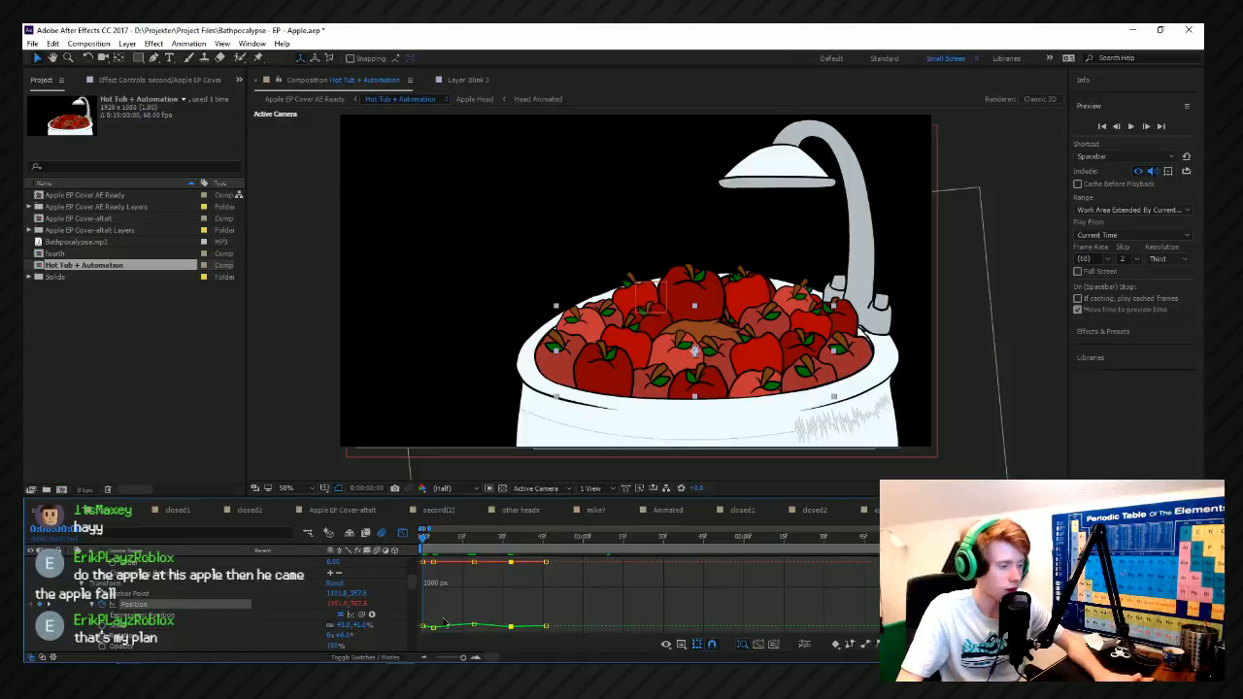
Stretch all Position keyframes so the movement ends at about 2.5 seconds, and pull the middle keyframes earlier.
drag(569, 637, 417, 556)
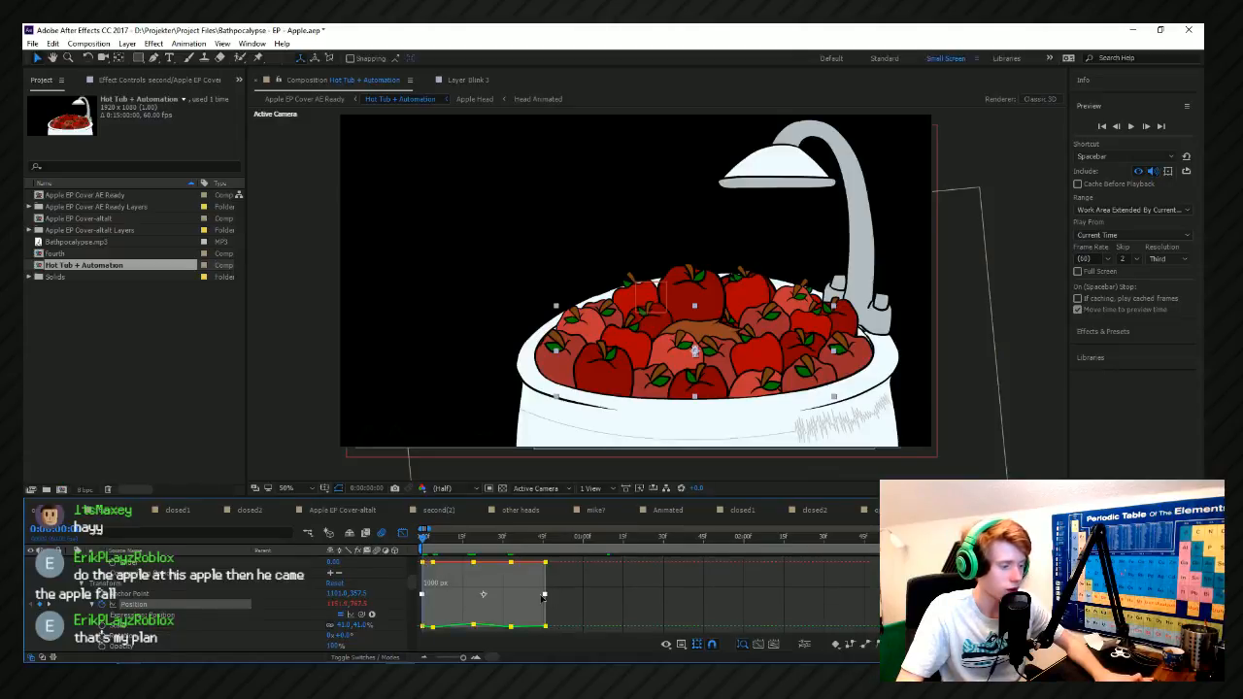
drag(668, 595, 835, 563)
click(743, 600)
drag(618, 563, 435, 564)
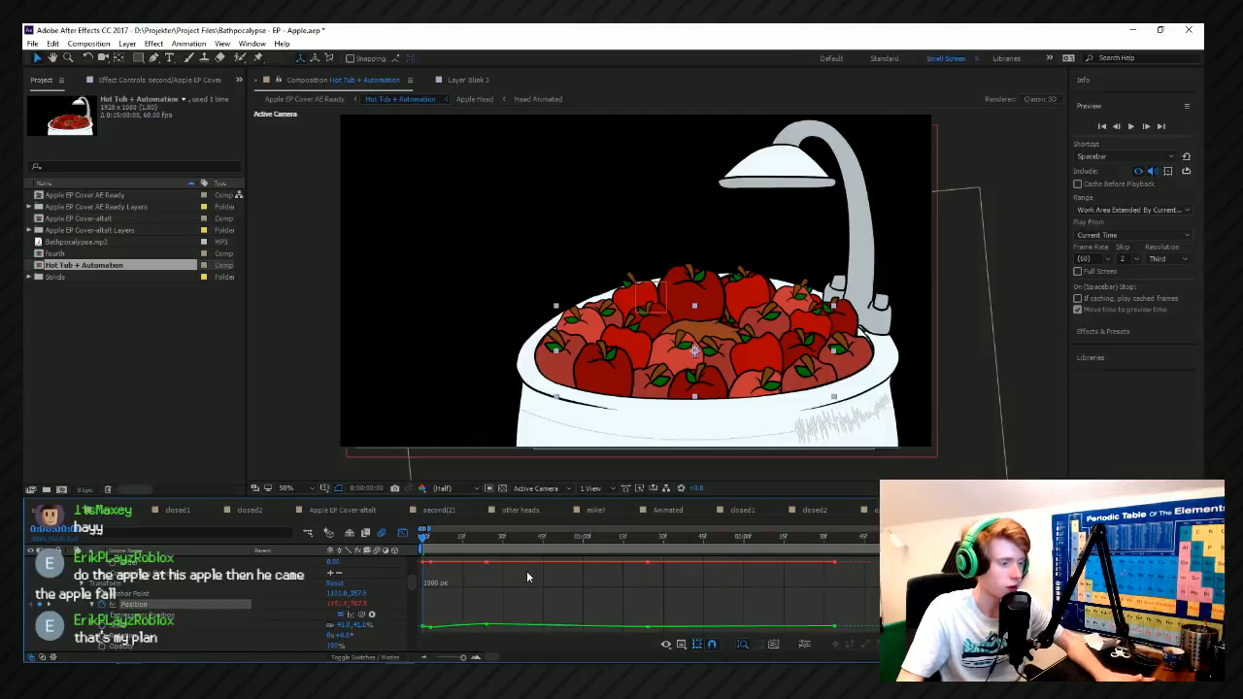
Play the composition from the start to check the stretched Position animation.
click(425, 546)
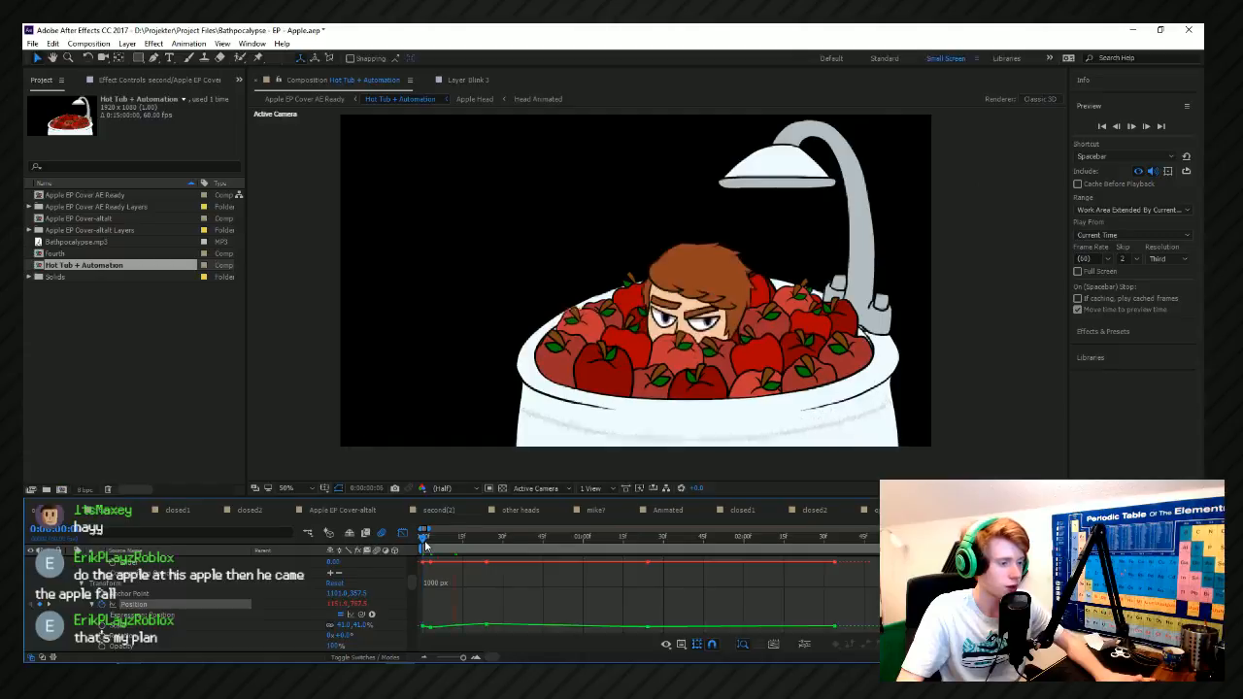
key(space)
key(Home)
key(space)
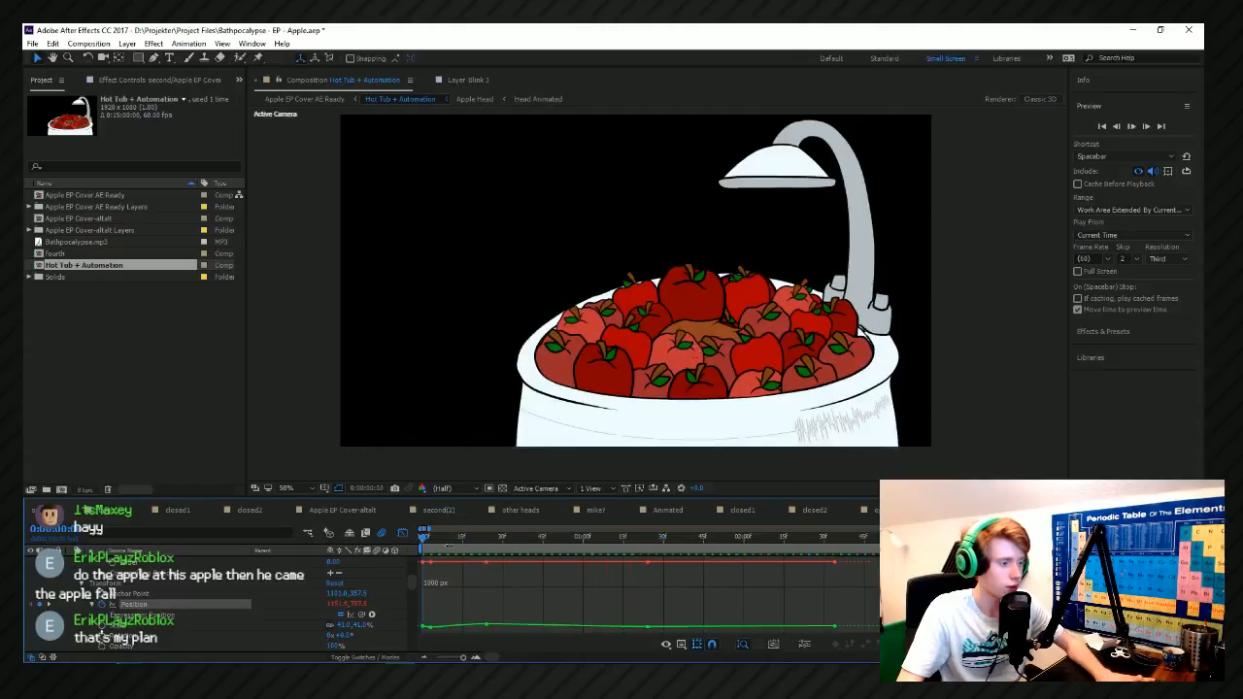
Move the third Position keyframe to about frame 8 and the fourth to about frame 52, and play the result.
key(space)
drag(486, 564, 444, 563)
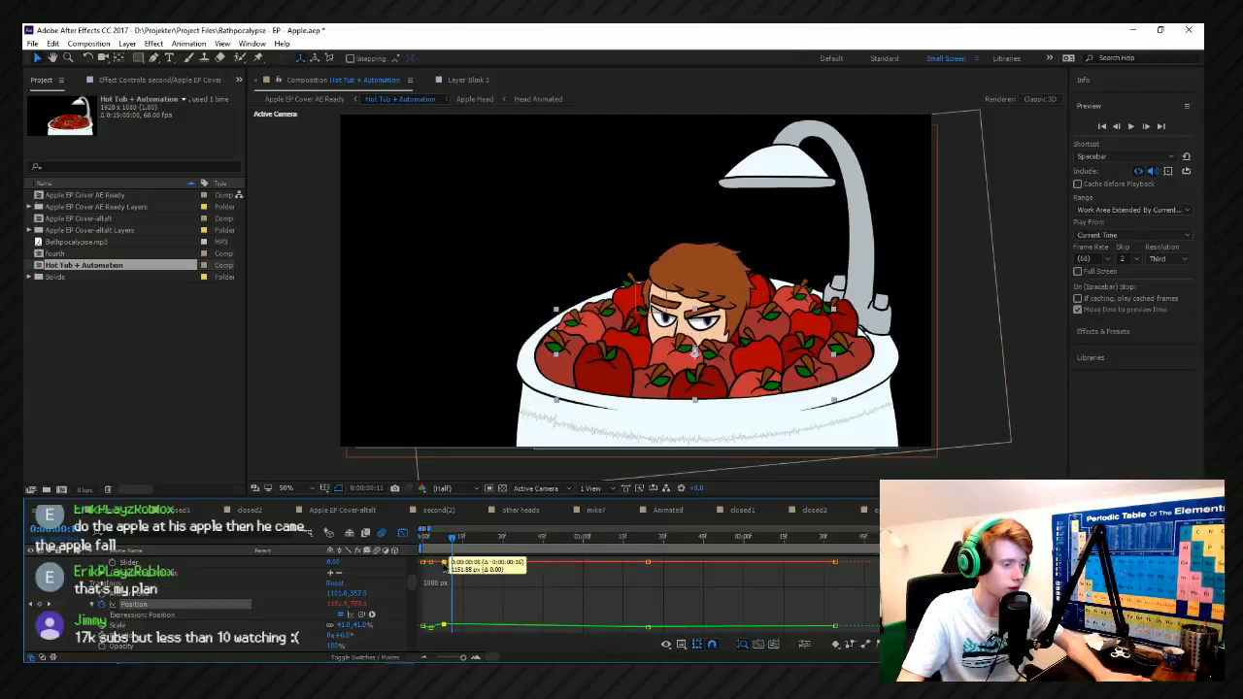
drag(646, 563, 561, 563)
key(space)
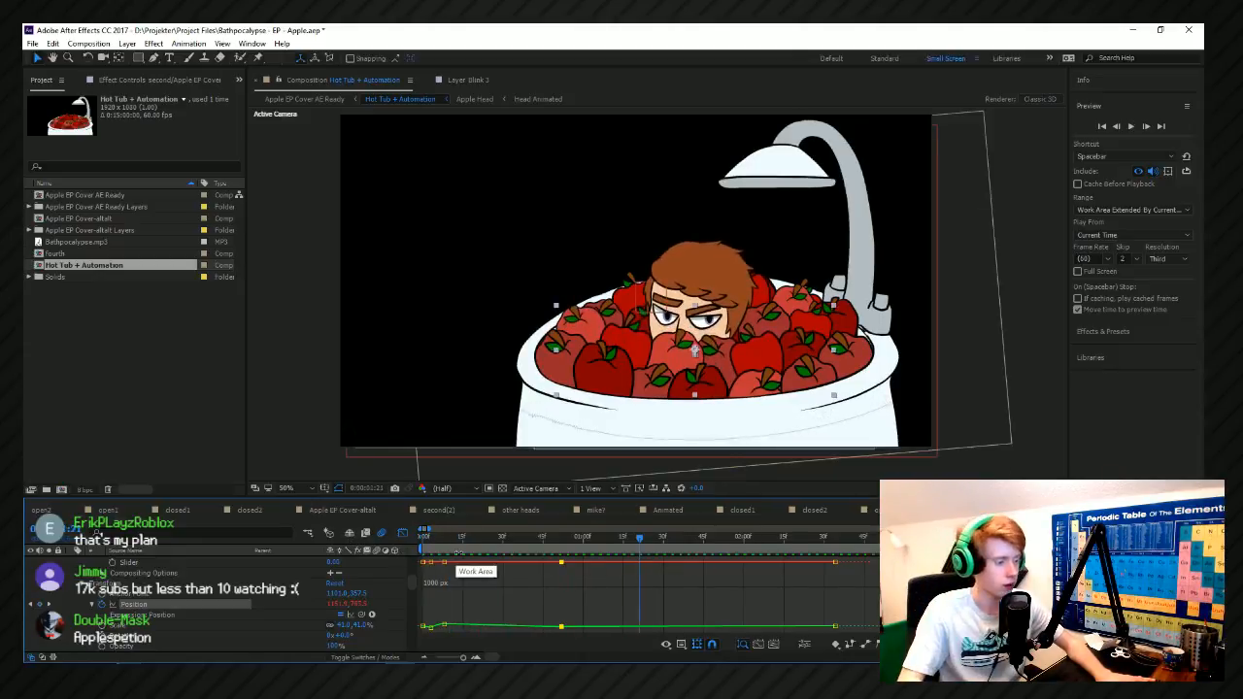
Shift the second Position keyframe to about frame 5 and the third to about frame 19, and replay the movement.
key(space)
click(443, 562)
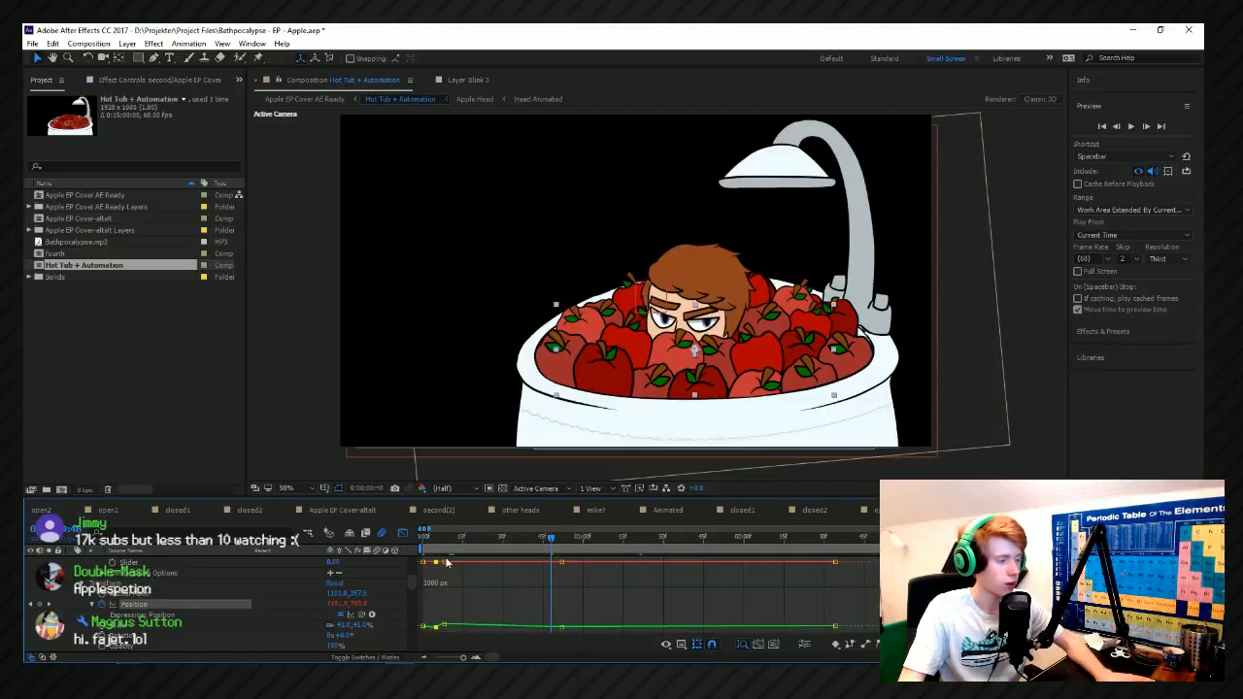
drag(447, 562, 473, 563)
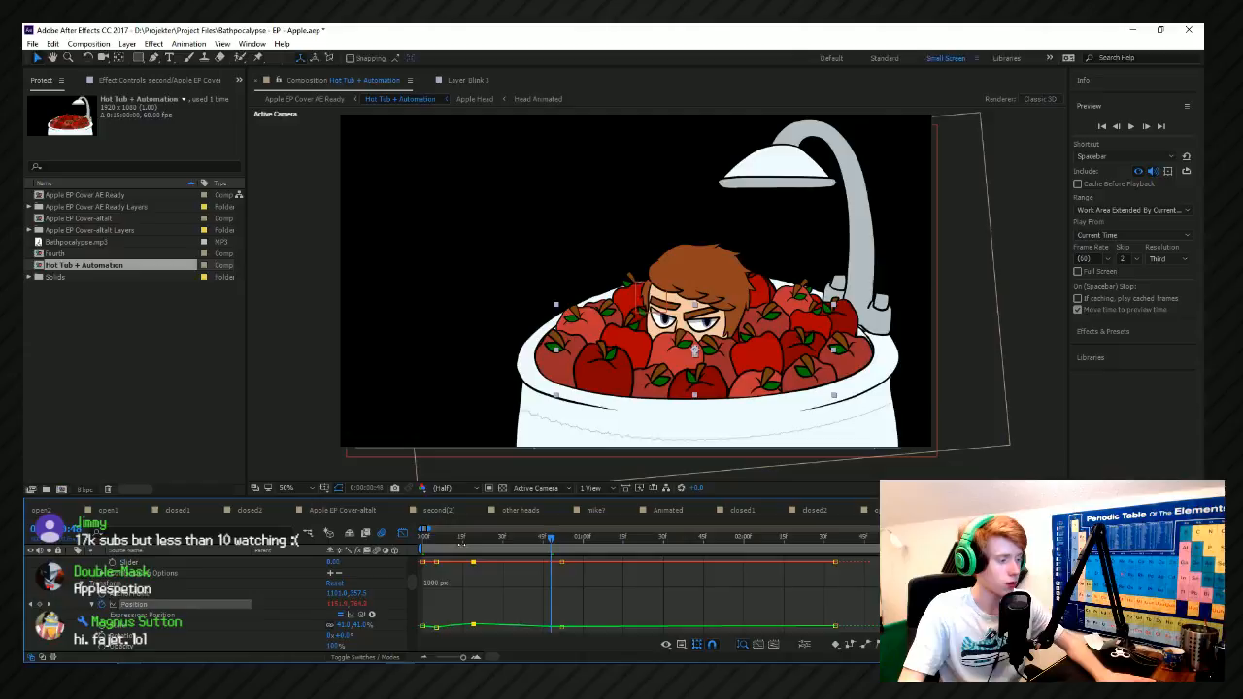
key(space)
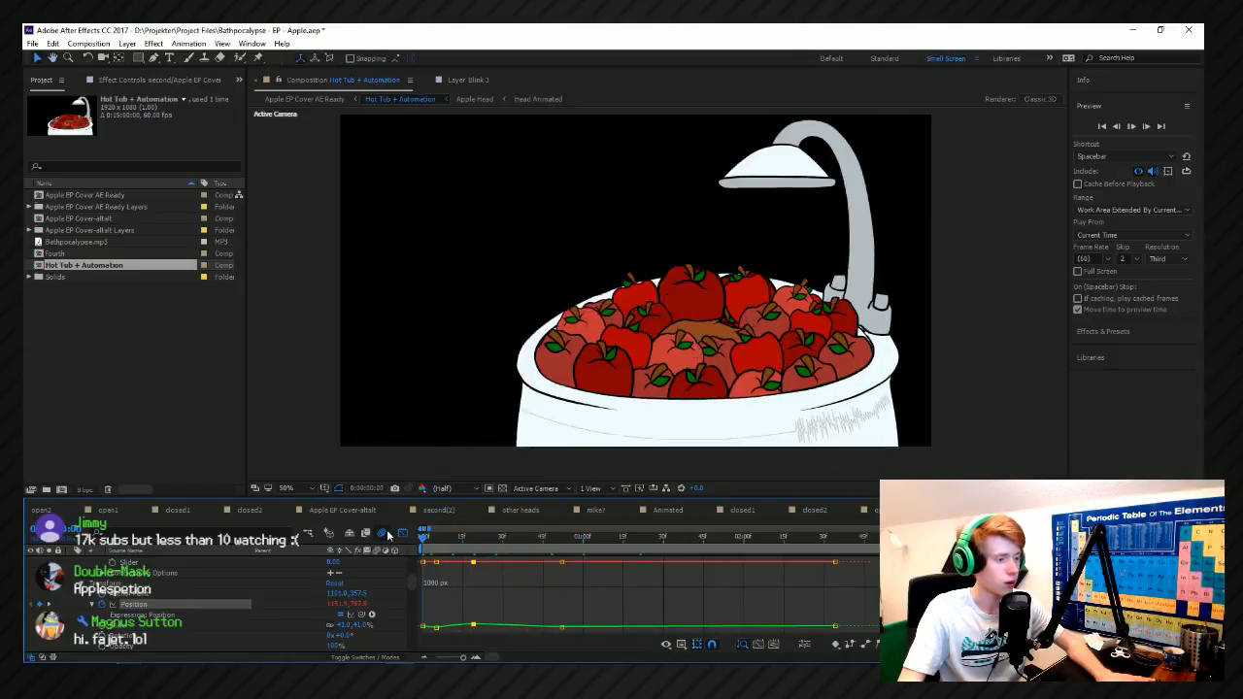
Pull the second and third Position keyframes together about two frames earlier and preview the movement from the start.
key(space)
click(425, 537)
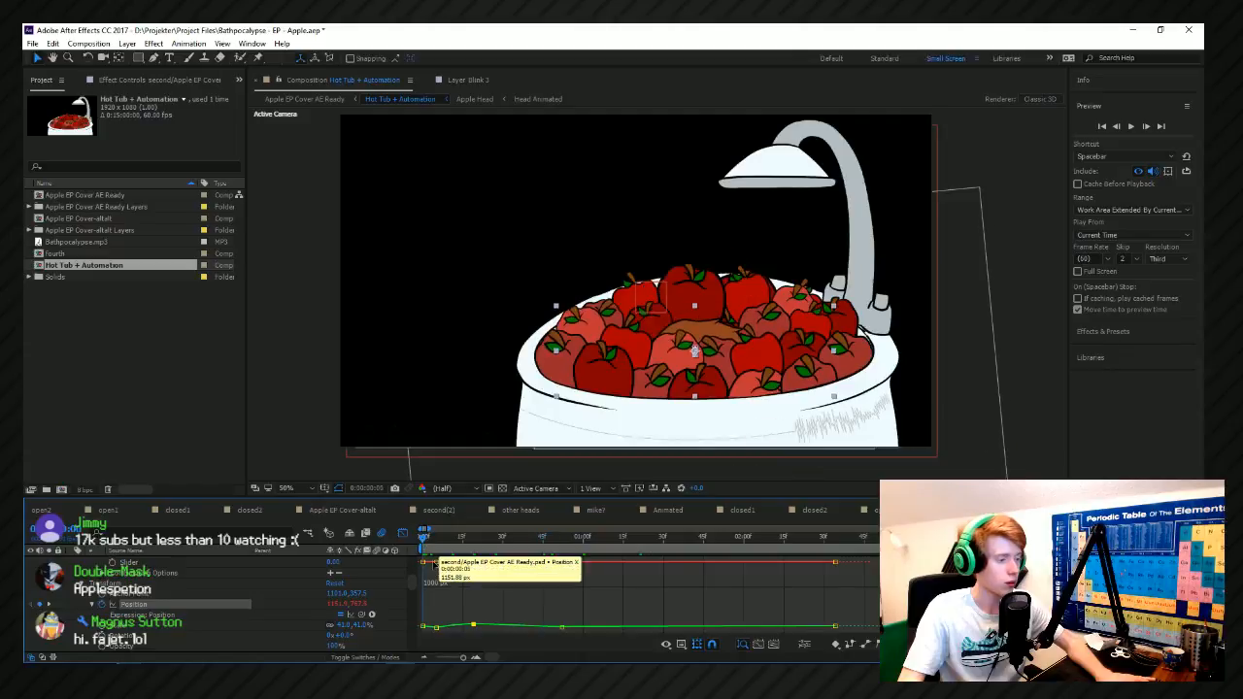
drag(439, 565, 434, 565)
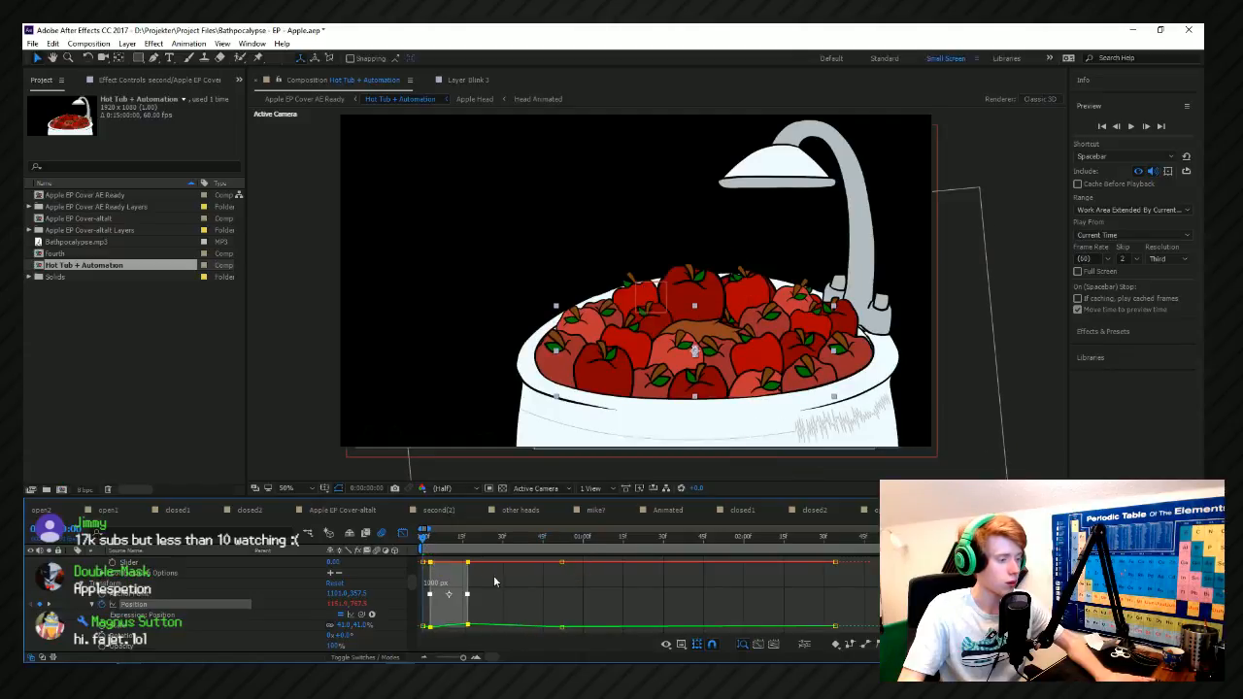
click(495, 575)
key(space)
key(space)
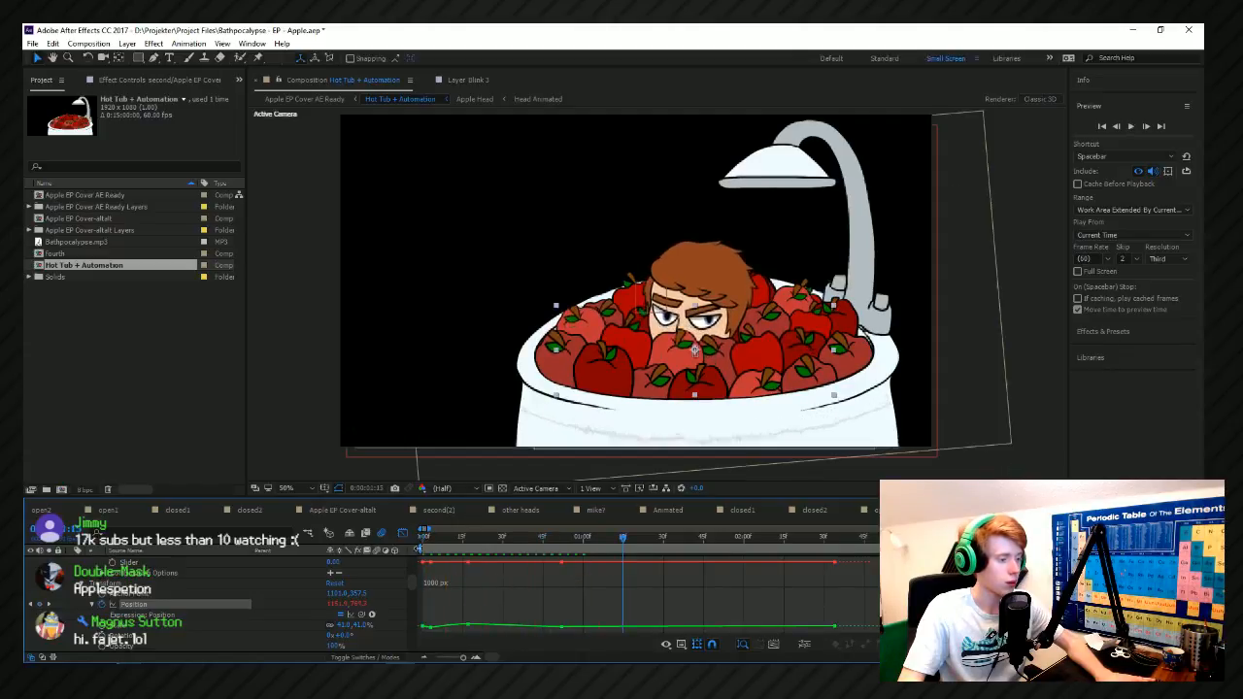
Move the second Position keyframe to about frame 10 and the third to about frame 23, previewing the timing from the start.
drag(431, 562, 439, 562)
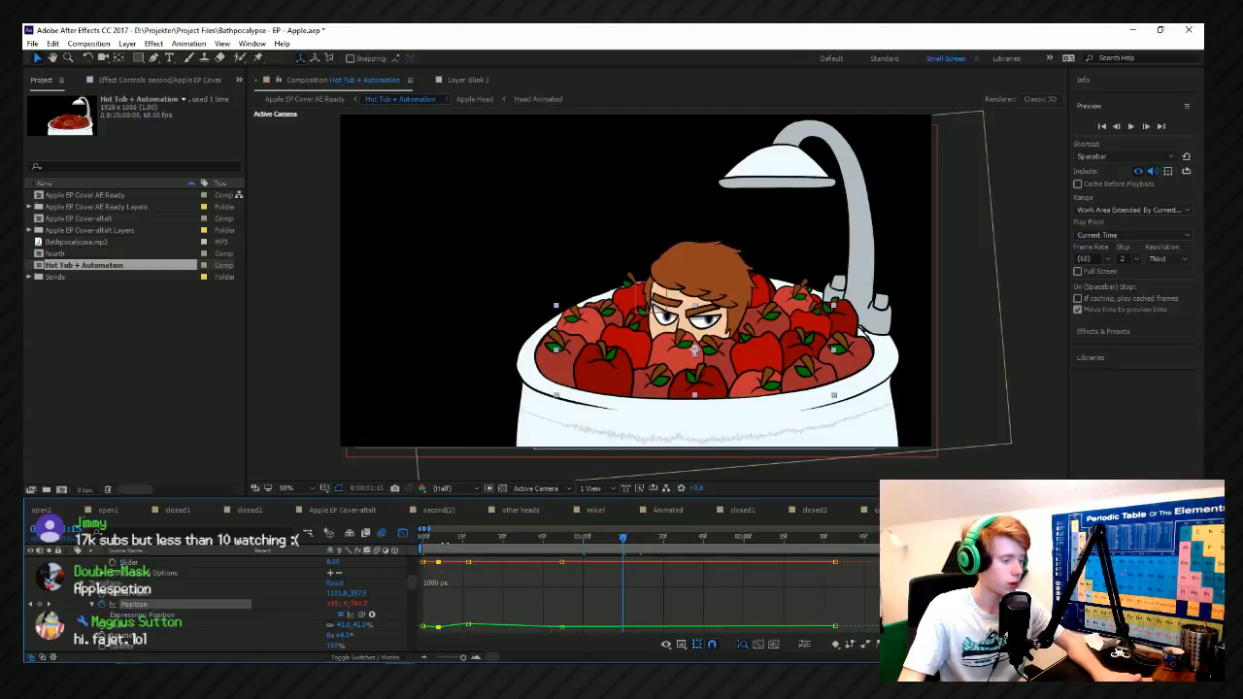
click(420, 546)
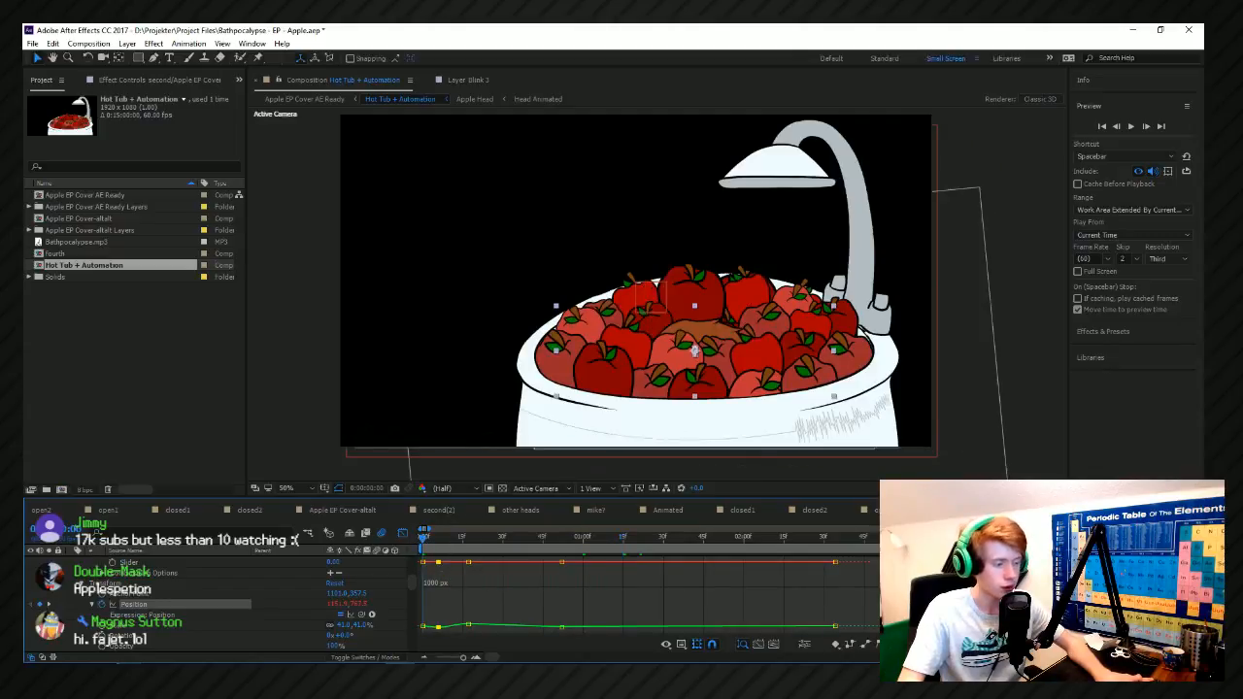
key(space)
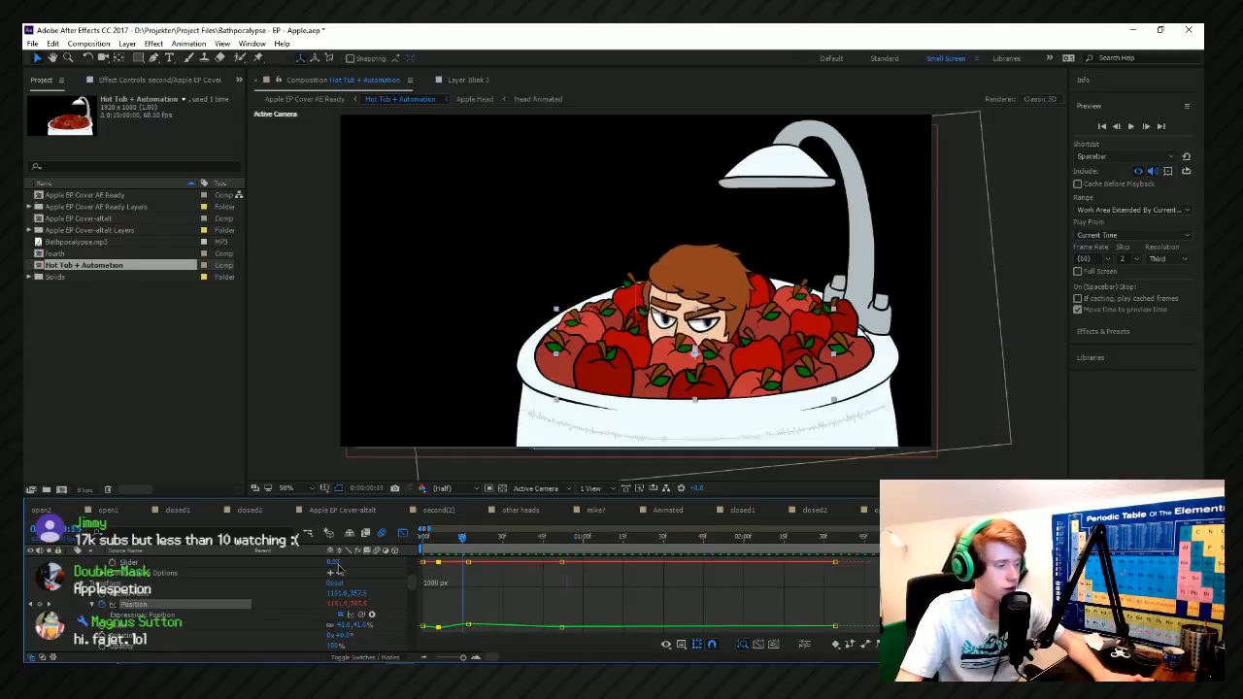
click(422, 542)
key(space)
drag(447, 540, 380, 550)
key(space)
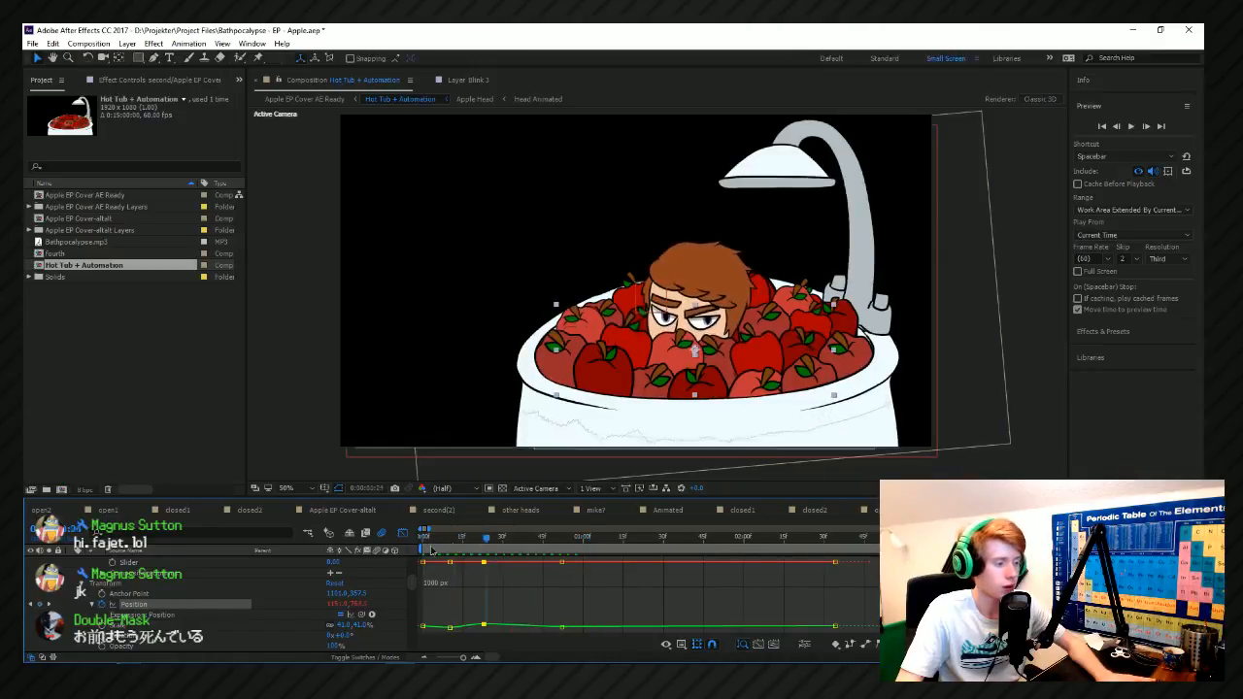
Lower the apple layer's starting position at the first keyframe and play the movement from the start.
key(space)
key(space)
drag(444, 541, 395, 554)
key(space)
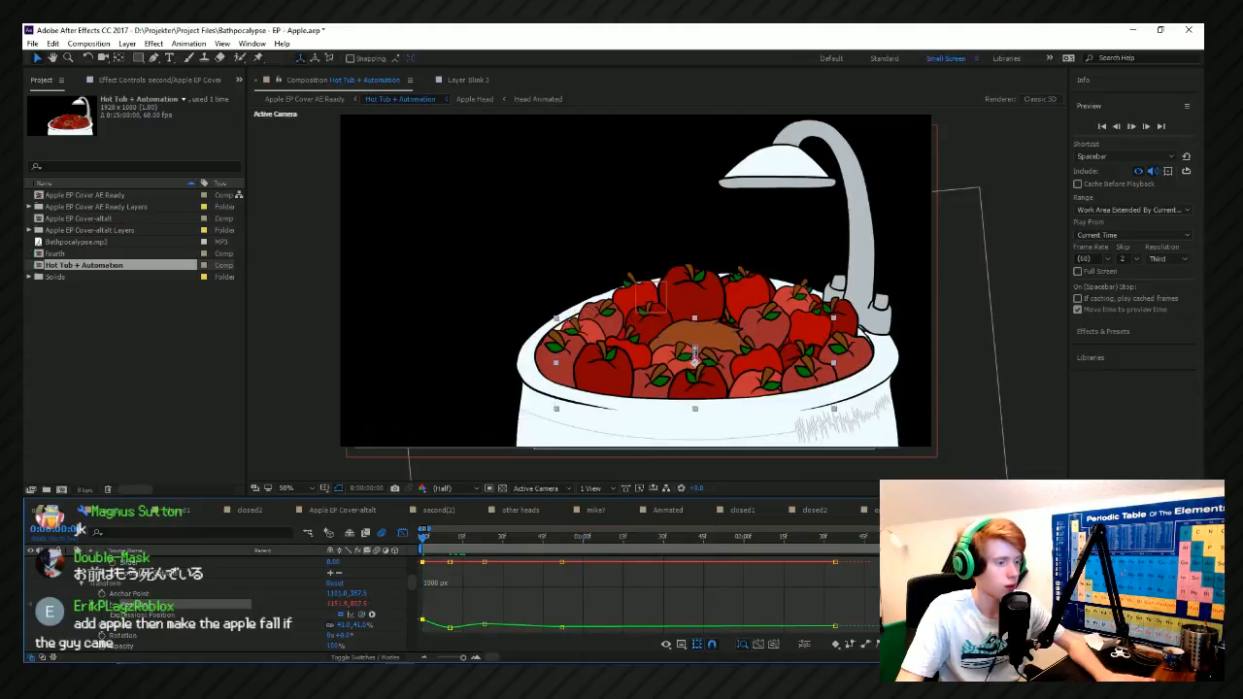
key(space)
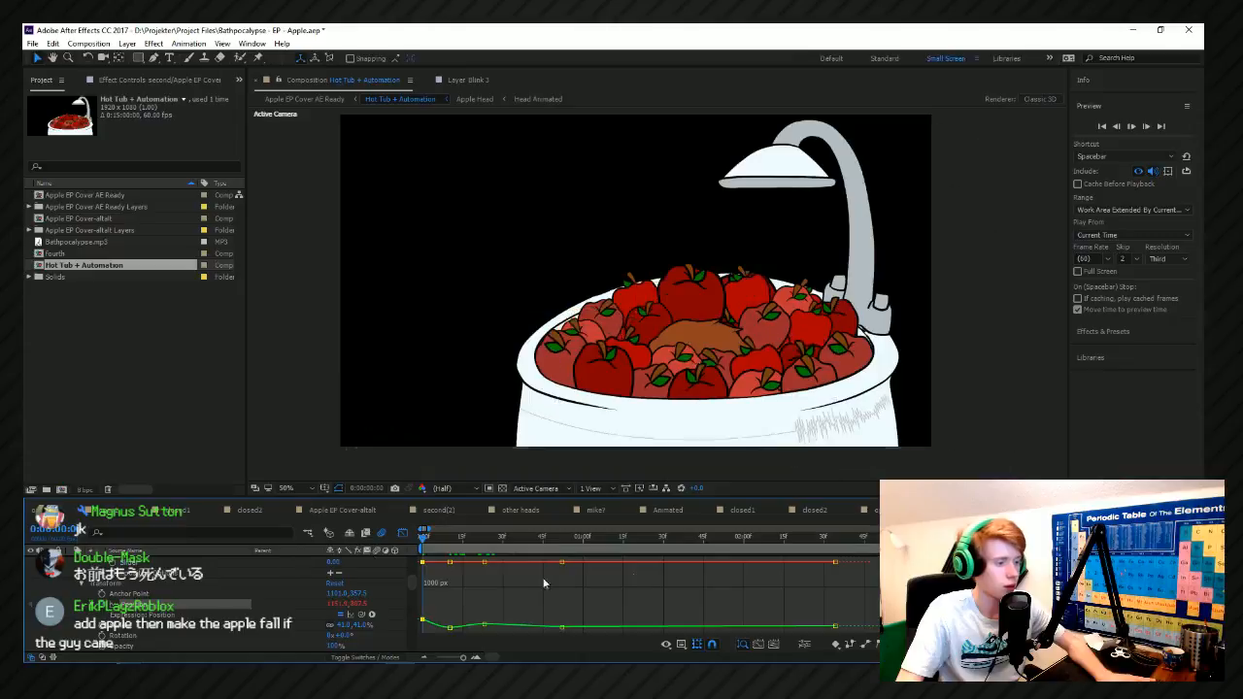
Delay the second Position keyframe to about frame 13 and play the composition from the start.
key(space)
drag(450, 562, 458, 563)
click(454, 538)
key(space)
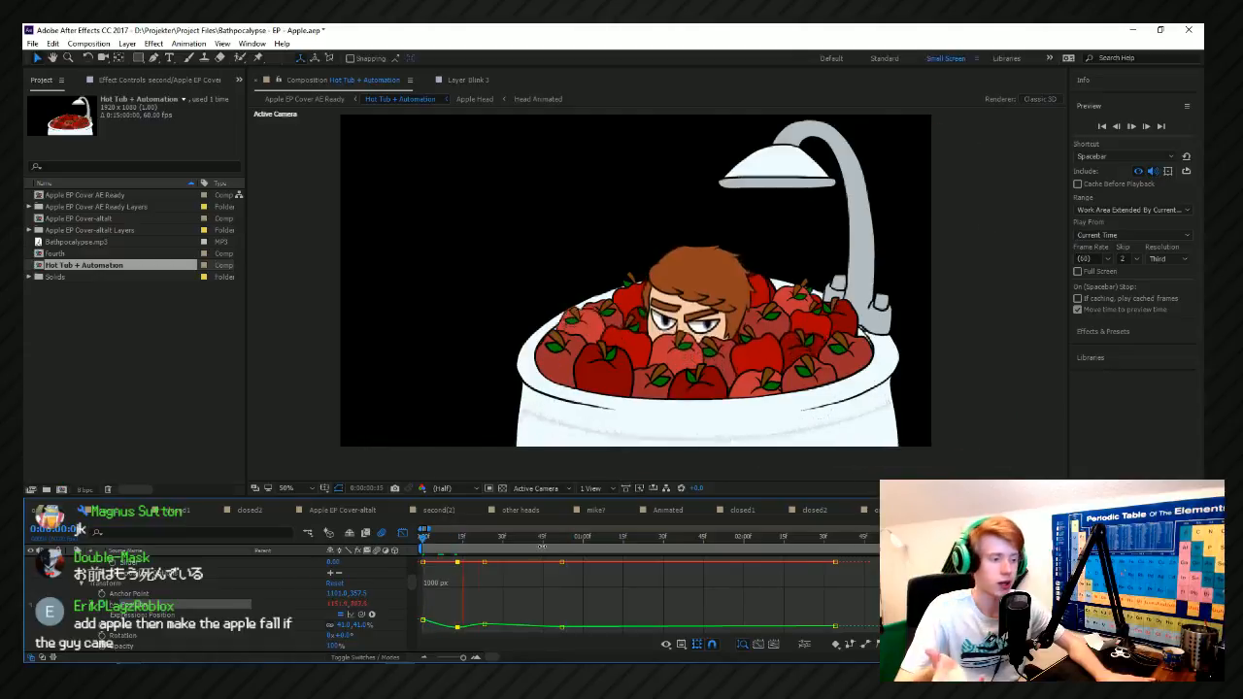
key(space)
key(Home)
key(space)
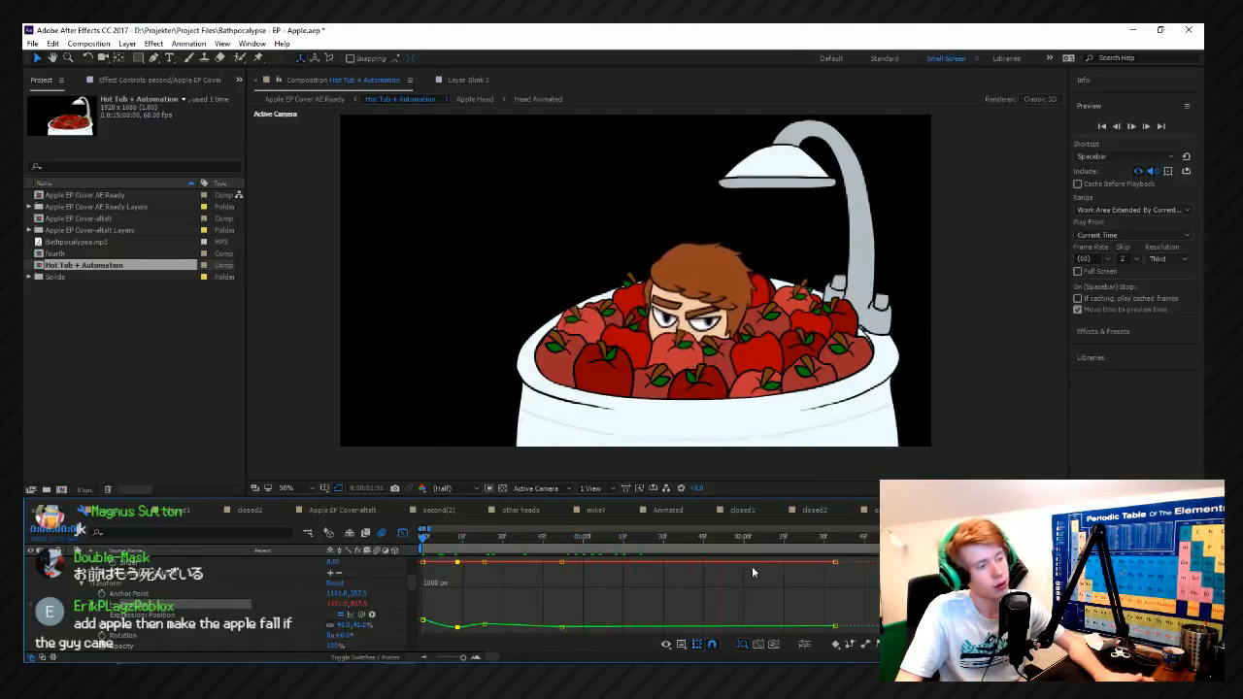
Replay the apple's movement from the start over a longer stretch of the timeline to judge the bobbing.
scroll(725, 579, down, 3)
key(space)
key(Home)
key(space)
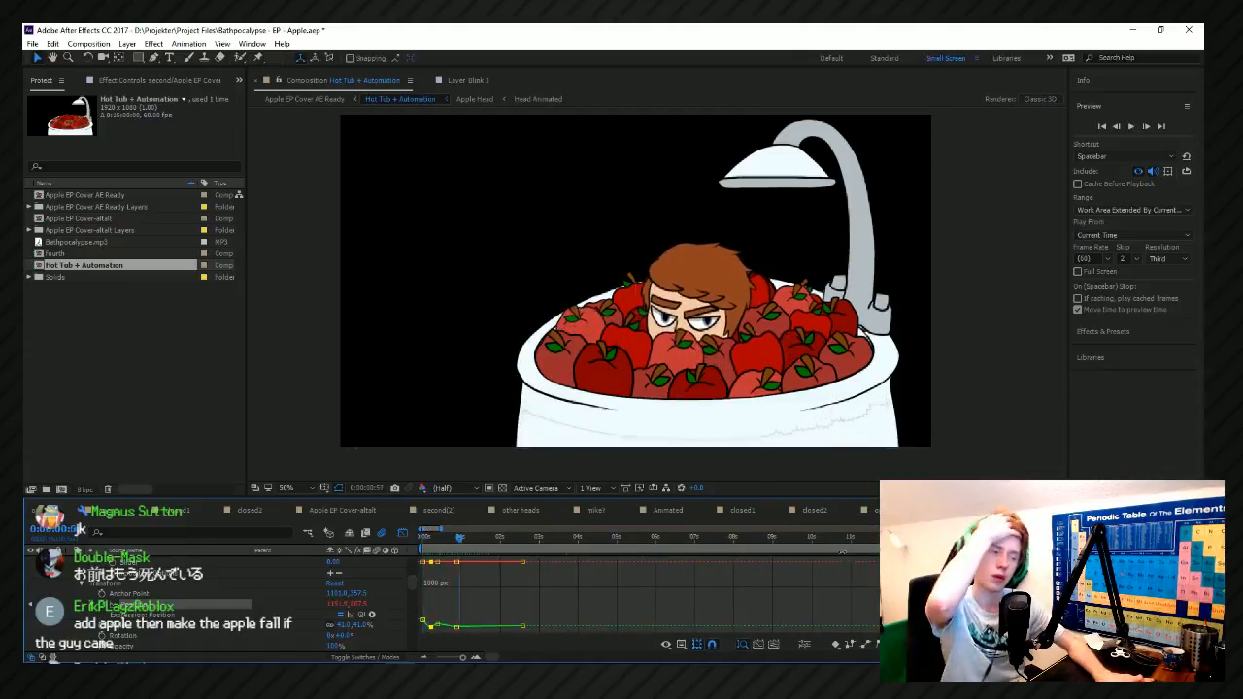
key(space)
key(space)
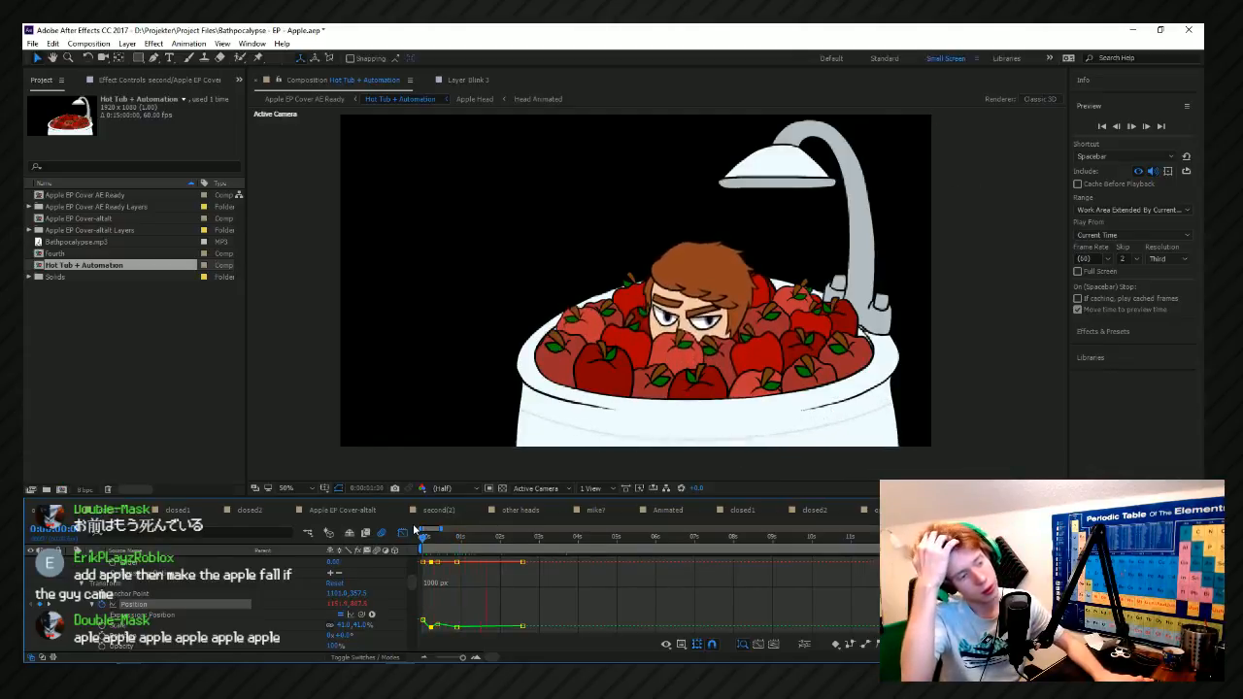
Move the fourth Position keyframe to just past 1 second and replay the movement.
key(space)
click(484, 539)
key(space)
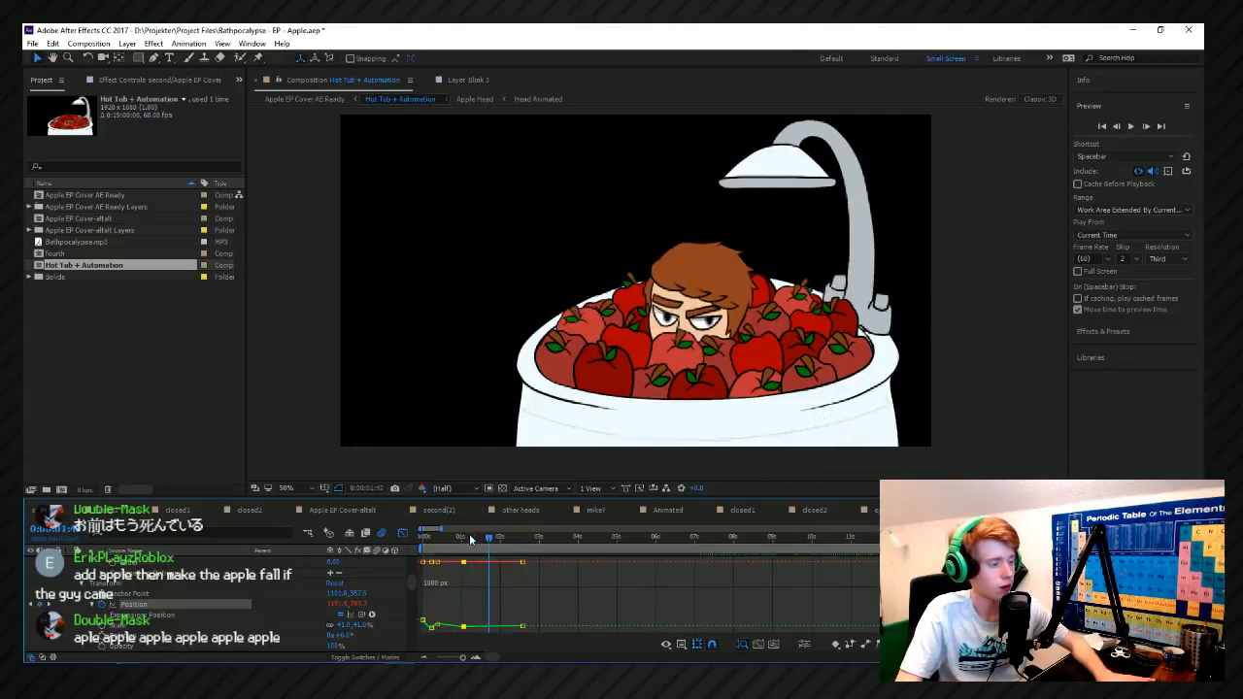
key(space)
Add a Position keyframe to the third apple layer at the start of the composition.
scroll(123, 609, up, 3)
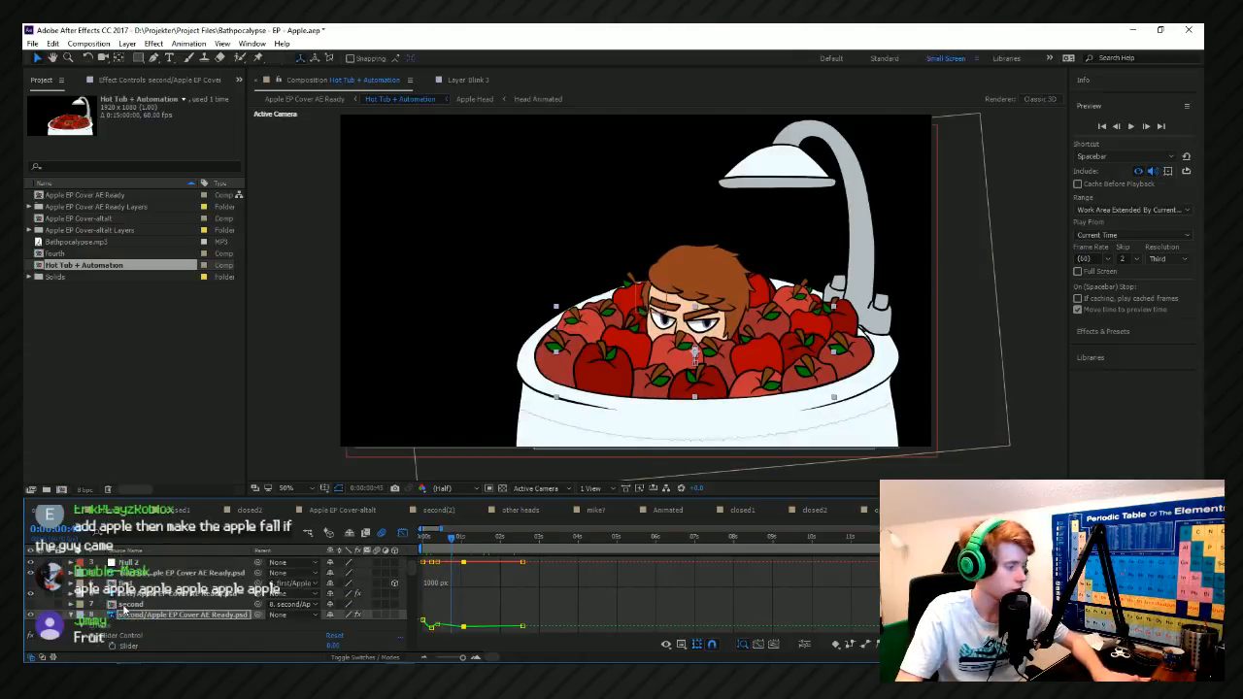
scroll(142, 616, down, 7)
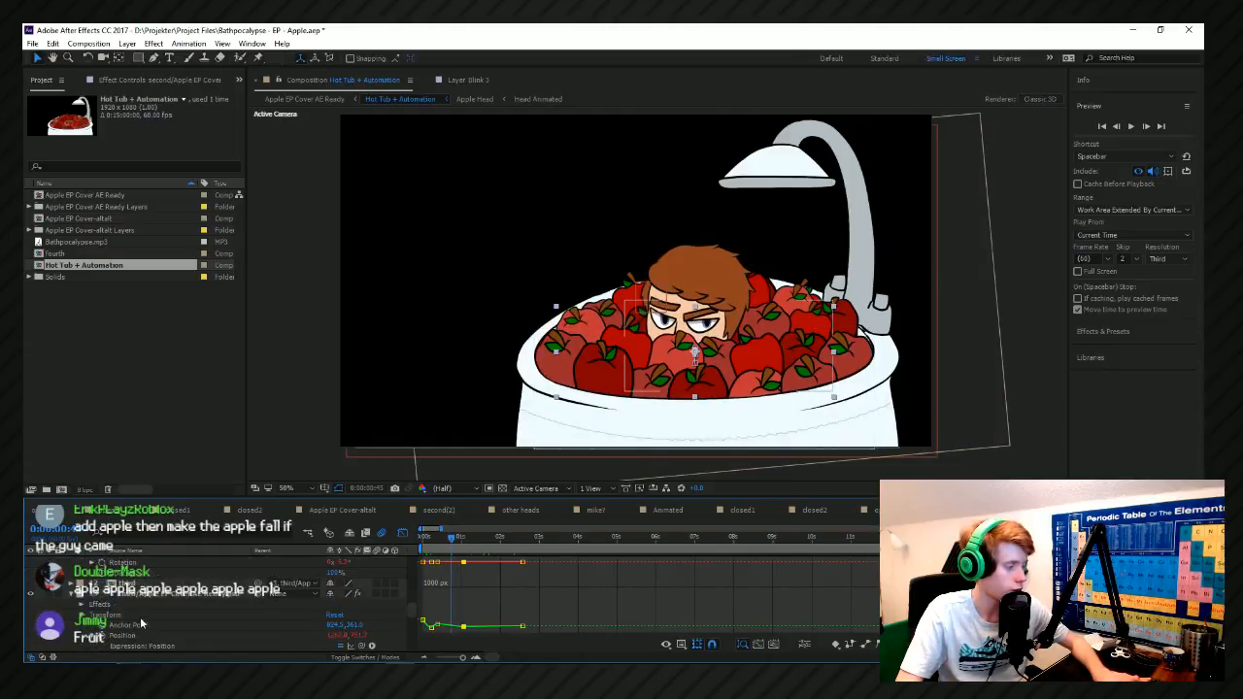
click(124, 595)
scroll(136, 632, down, 2)
click(123, 593)
scroll(432, 593, up, 3)
drag(459, 537, 219, 573)
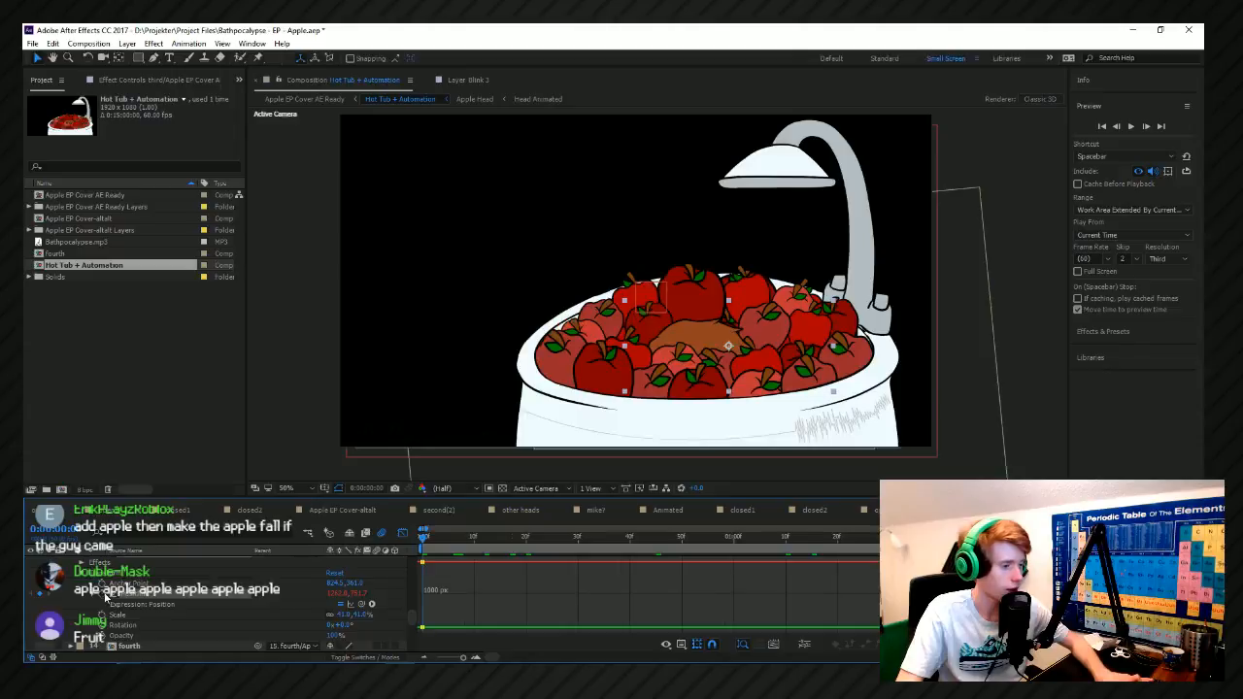
Raise the third apple layer at about frame 14 with a new Position keyframe at a Y value of about 734.
drag(446, 543, 500, 560)
click(360, 604)
drag(344, 594, 335, 594)
Lower the third apple layer slightly at about frame 35 with another Position keyframe.
drag(502, 550, 604, 563)
key(ctrl+z)
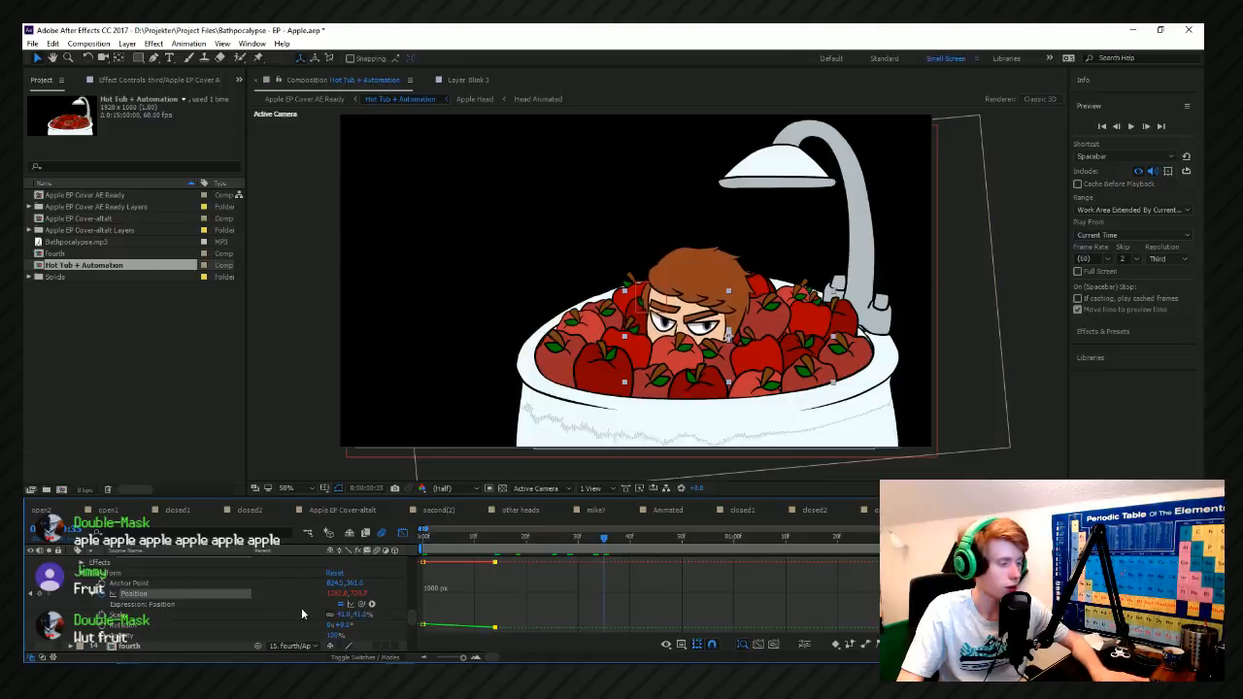
drag(357, 599, 358, 593)
drag(728, 333, 728, 341)
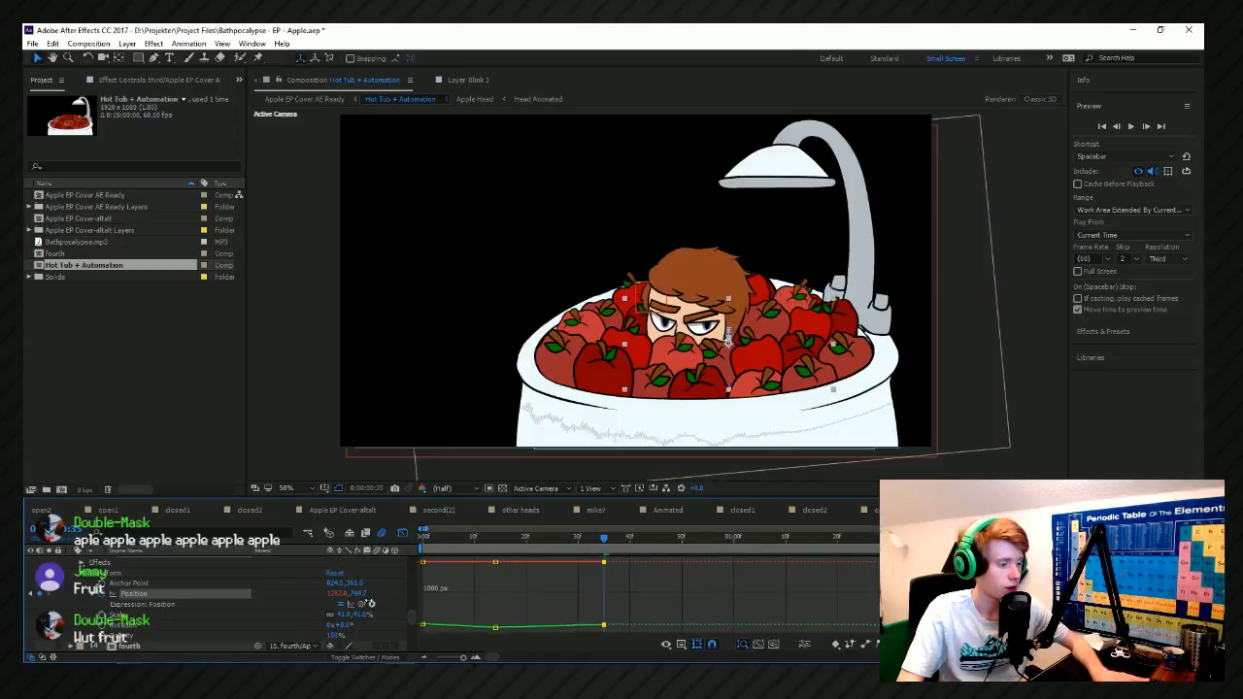
Copy the third apple's first Position keyframe to 0:00:01:02.
click(423, 625)
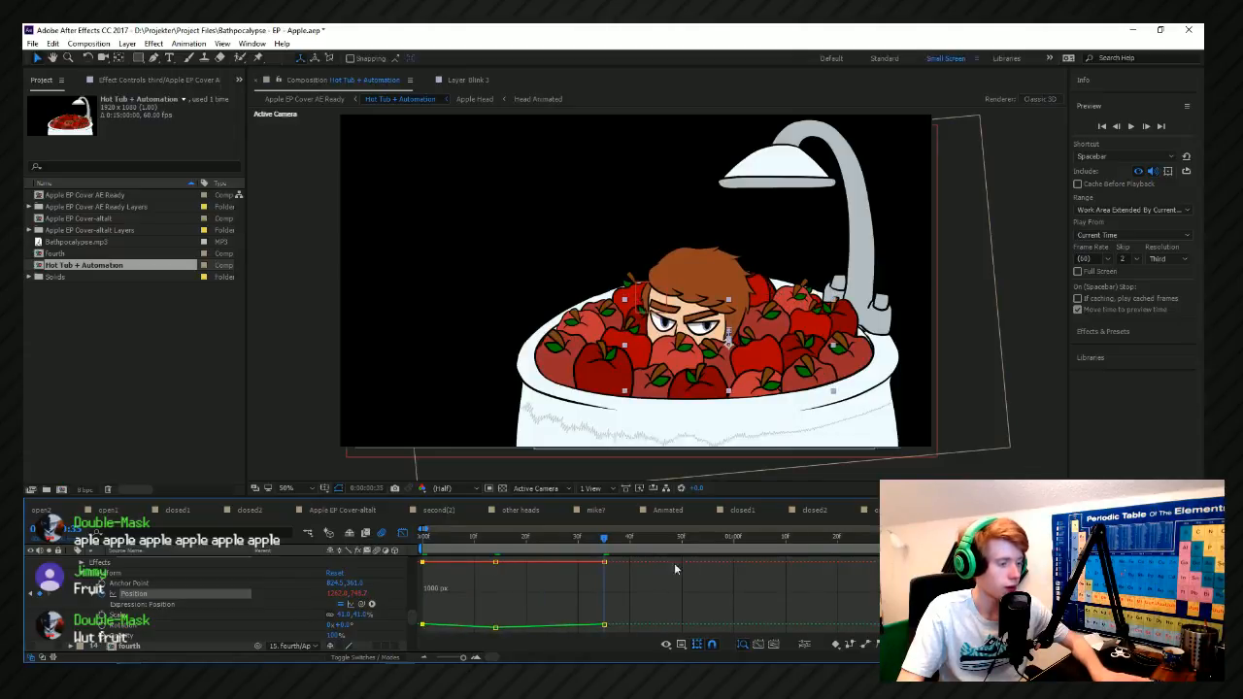
click(745, 540)
key(ctrl+v)
Apply Easy Ease to all of the third apple's Position keyframes and preview the movement from the start.
drag(764, 632, 417, 557)
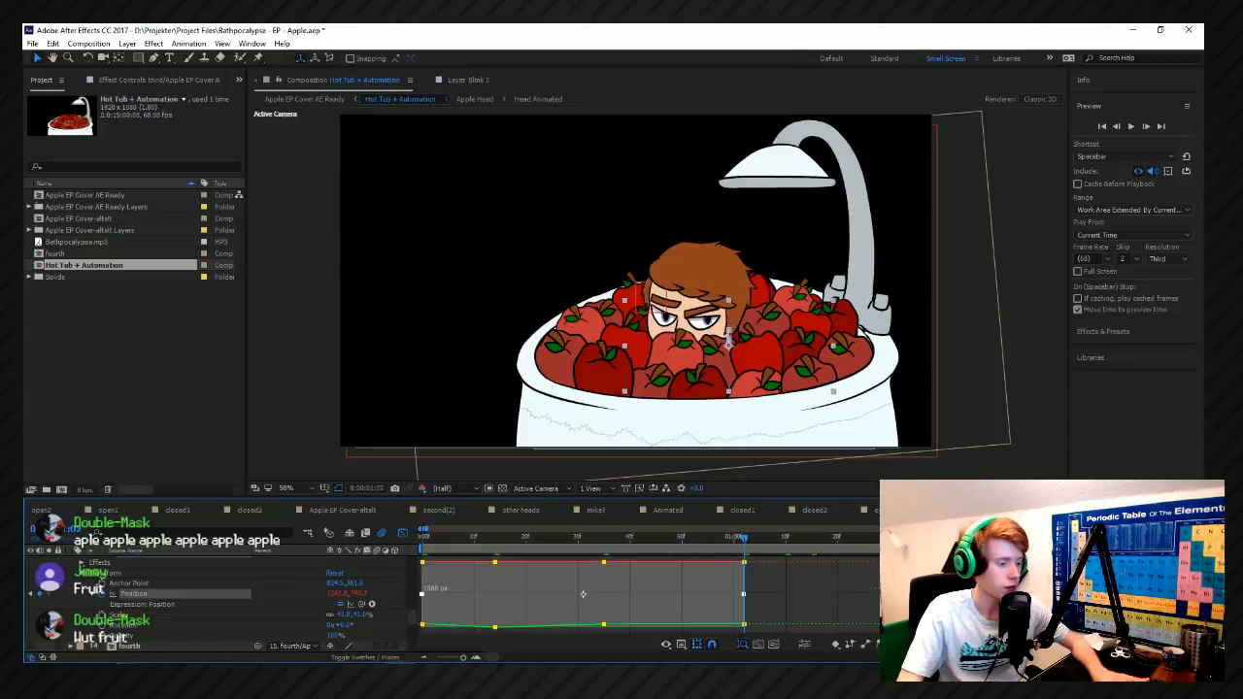
key(F9)
click(862, 608)
key(Home)
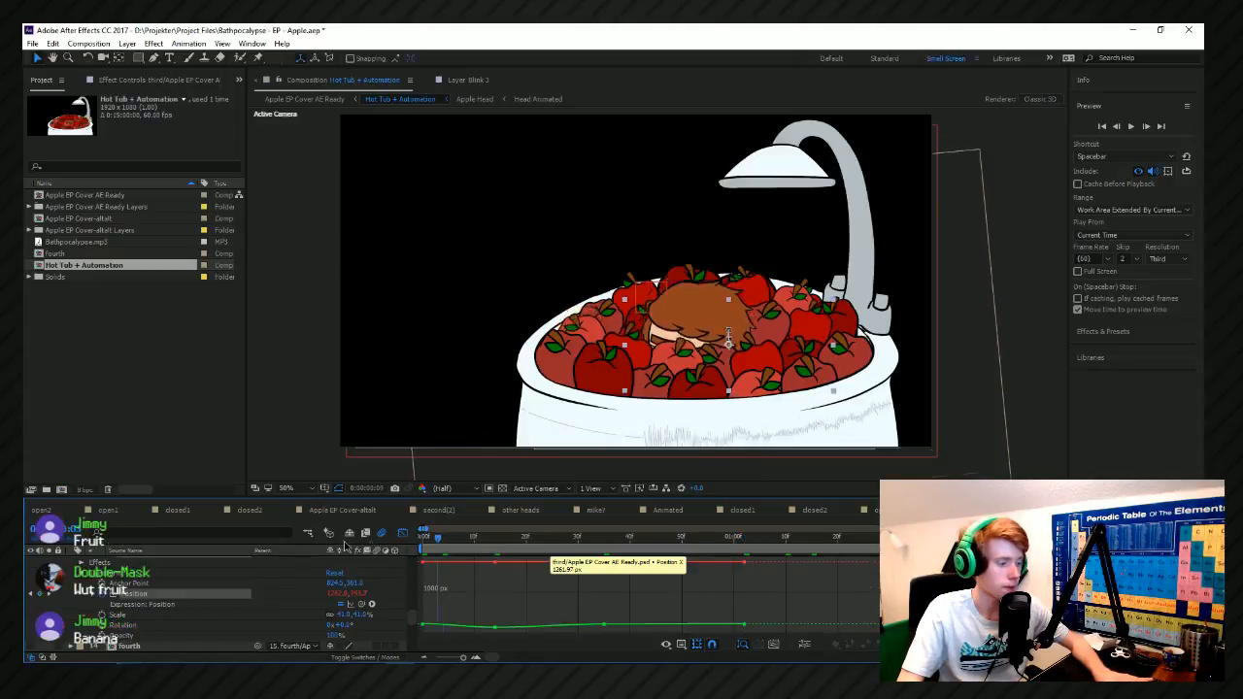
key(space)
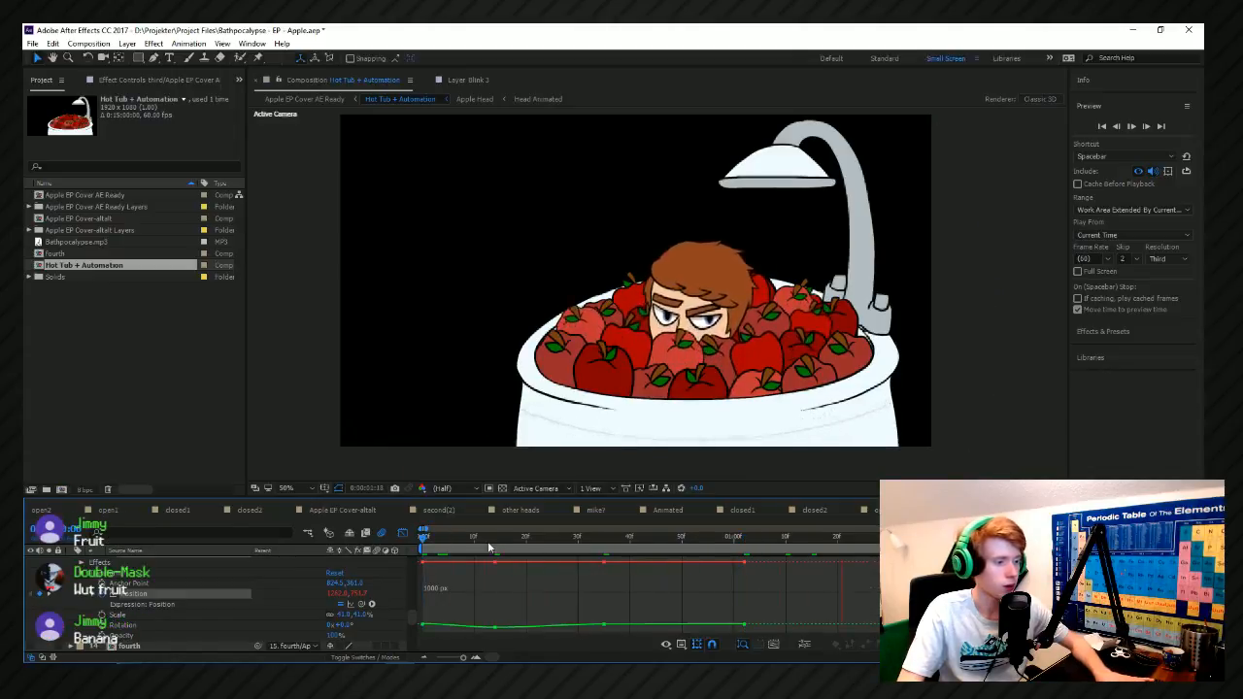
Move the third apple's second Position keyframe to about frame 10 and play the movement from the start.
key(space)
key(Home)
drag(496, 563, 475, 571)
key(space)
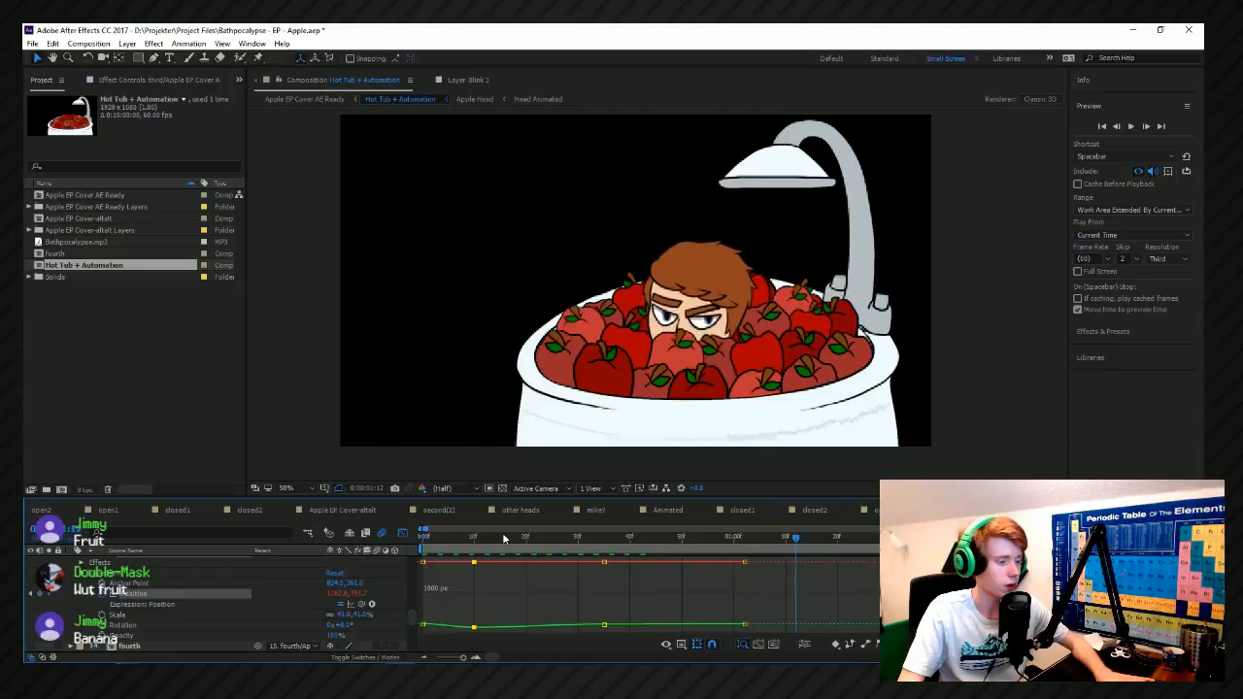
Add a Position keyframe at frame 4 that adjusts the third apple's height, and play the movement.
click(442, 537)
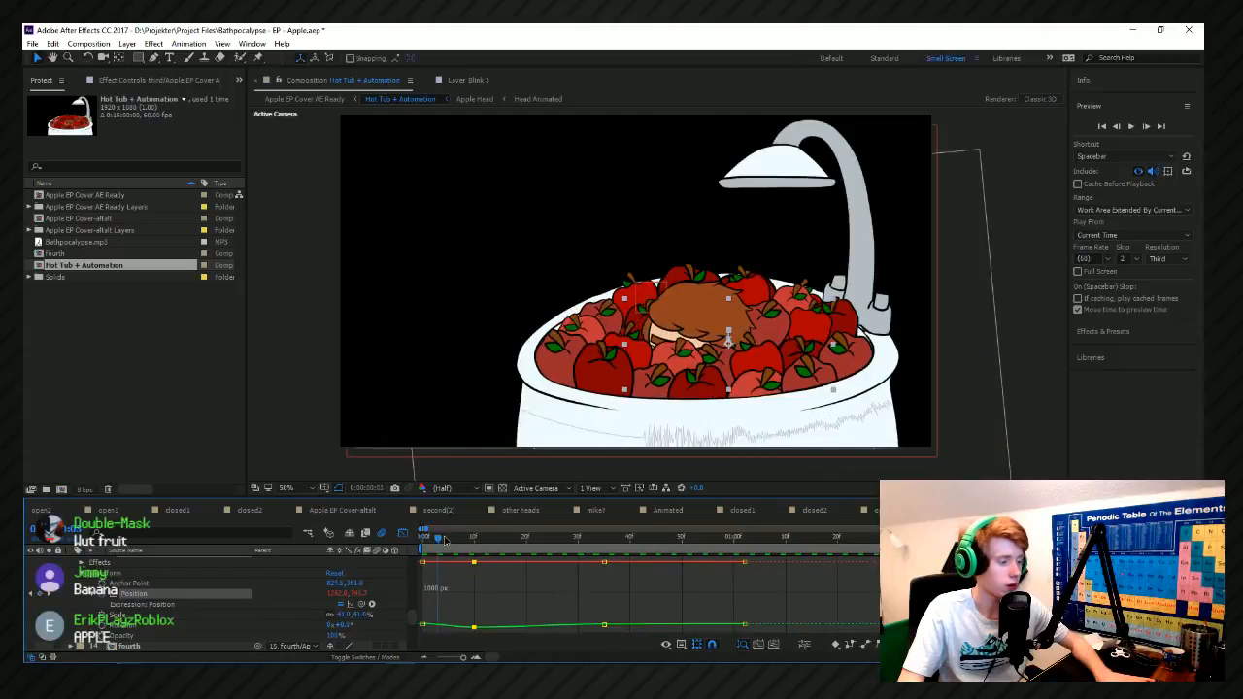
drag(445, 541, 444, 542)
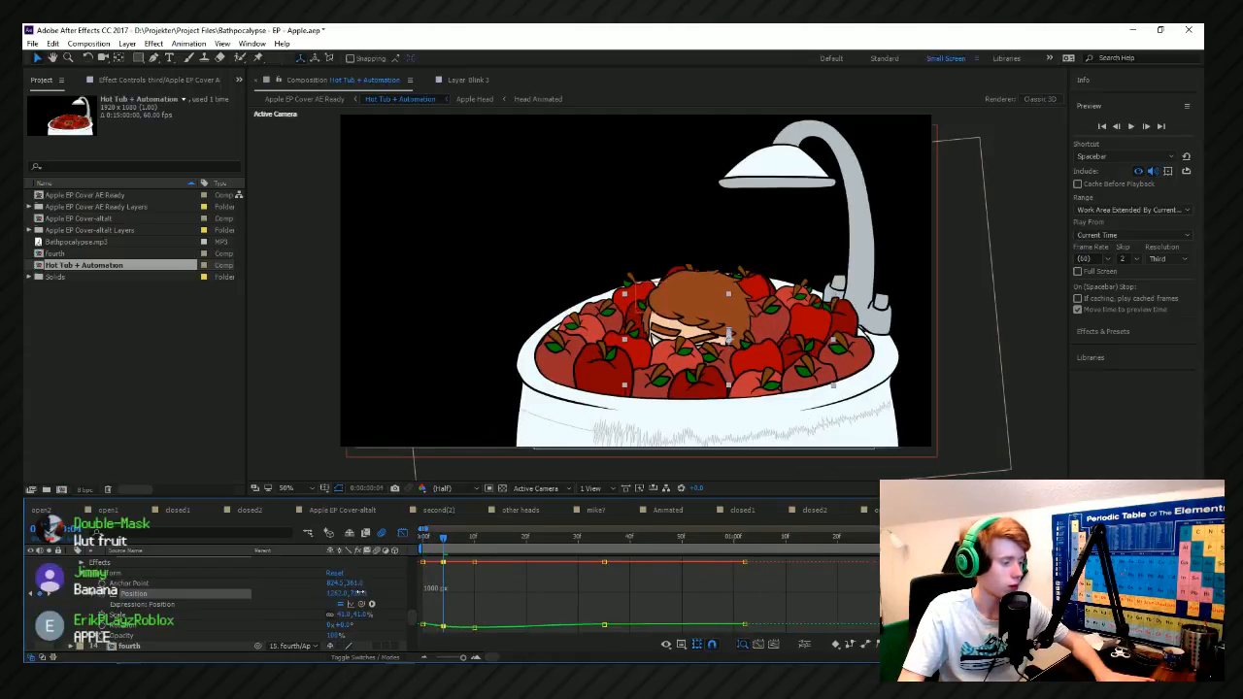
key(space)
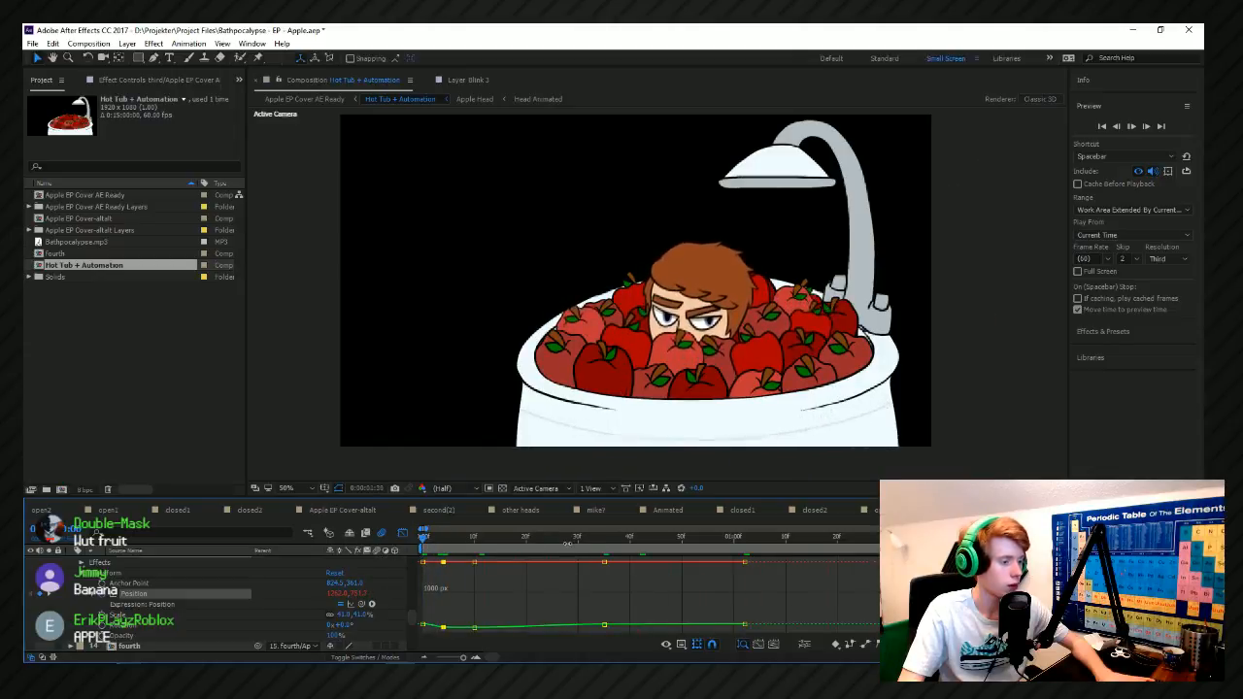
Replay the opening repeatedly to check the third apple's bobbing alongside the rising head.
scroll(508, 569, down, 5)
key(space)
key(space)
key(space)
key(space)
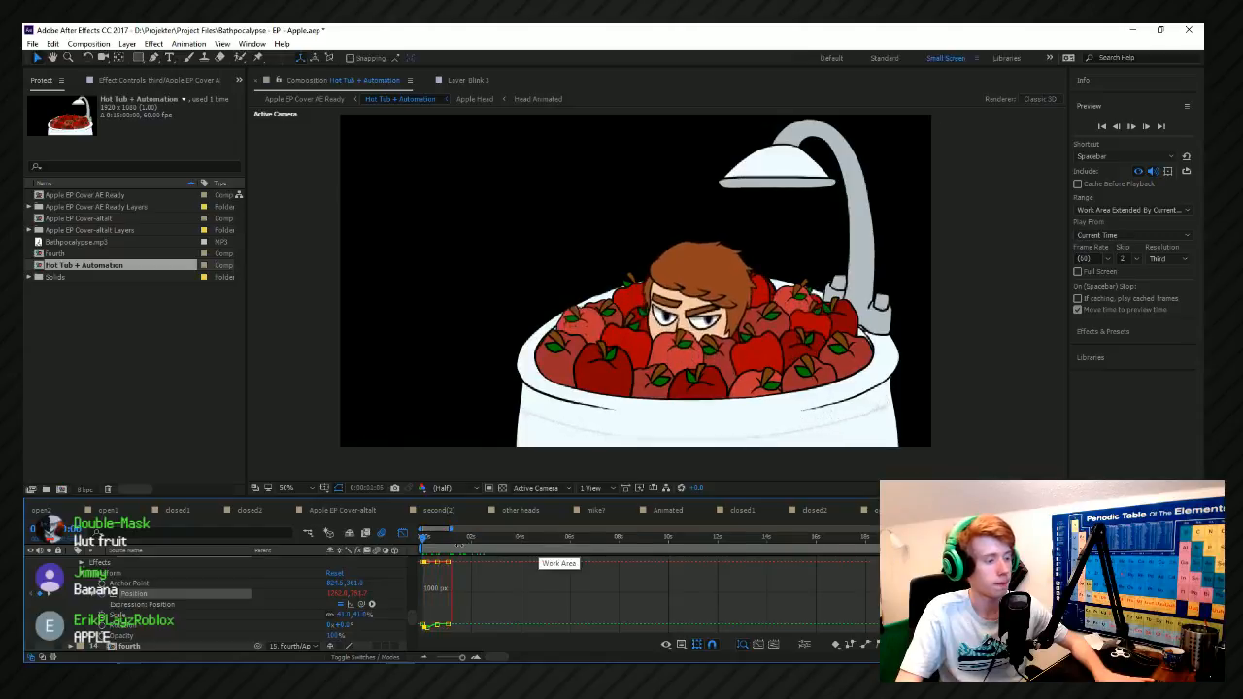
key(space)
key(space)
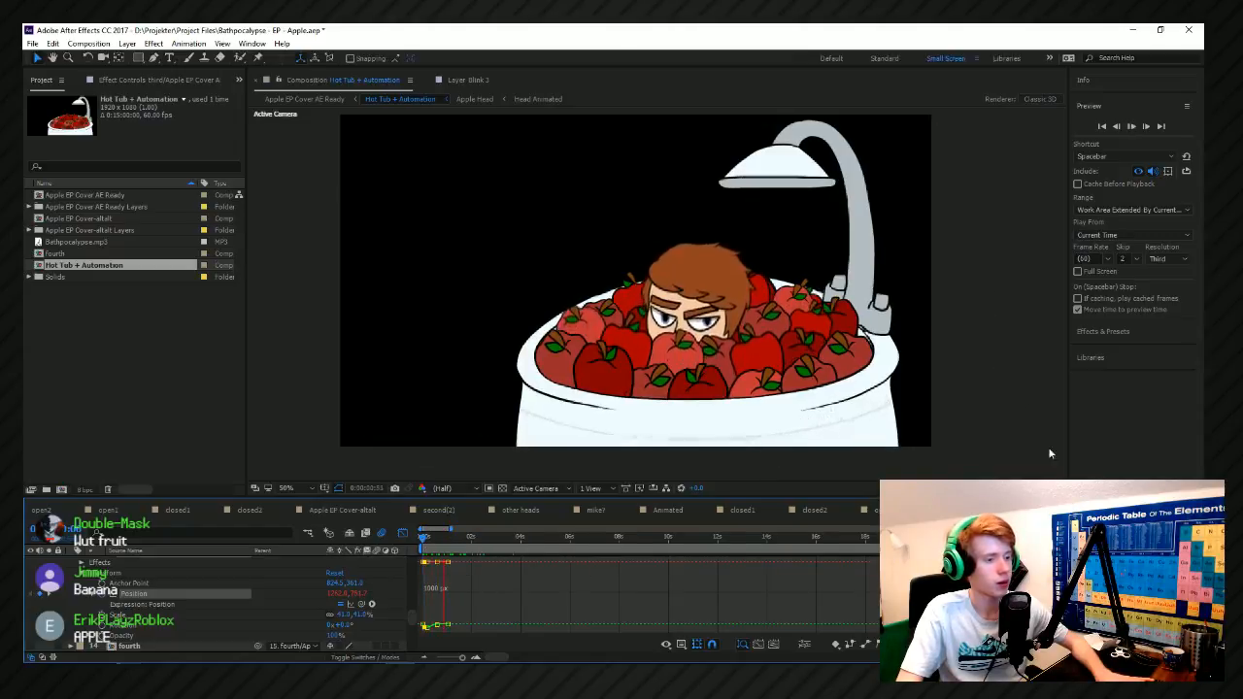
key(space)
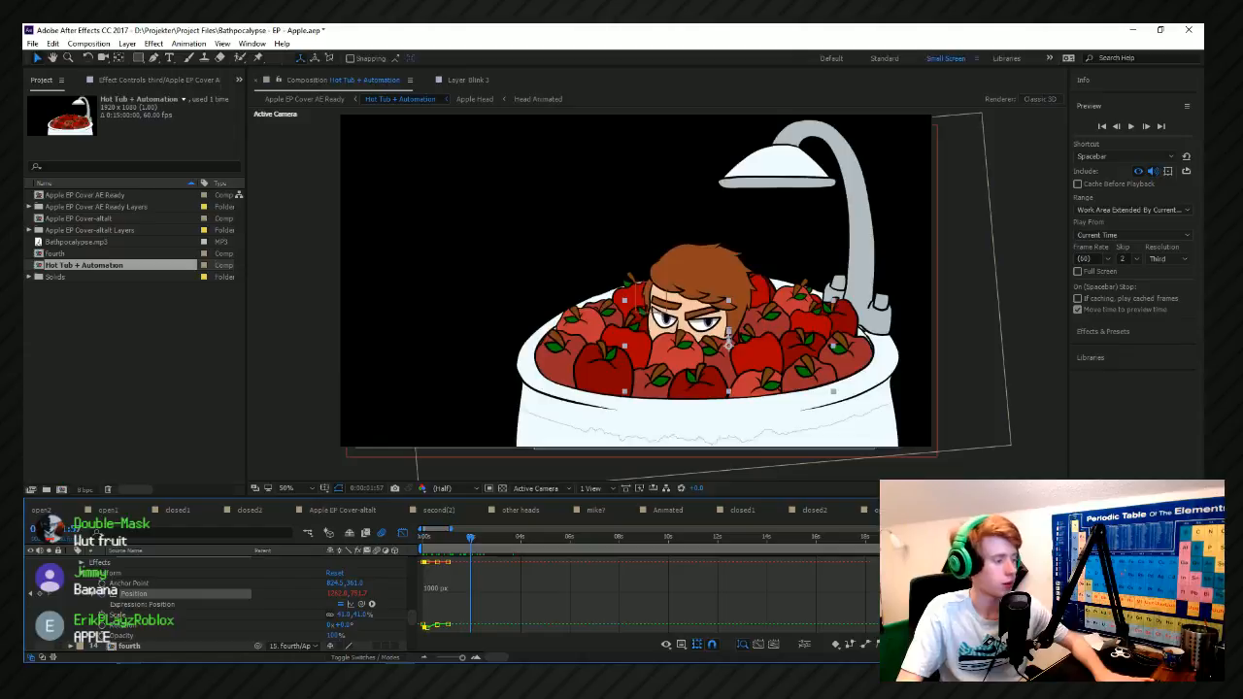
Open the Apple EP Cover AE Ready composition and preview the finished cover animation from the start and further along.
click(1194, 510)
click(1156, 236)
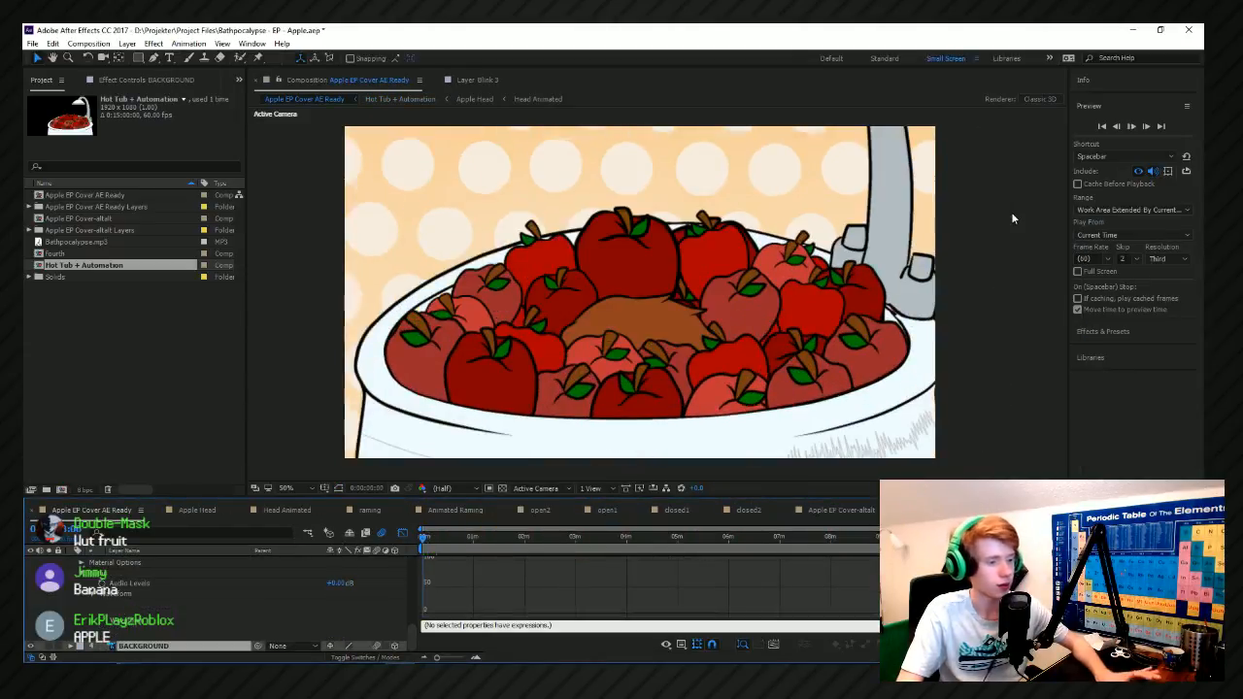
key(space)
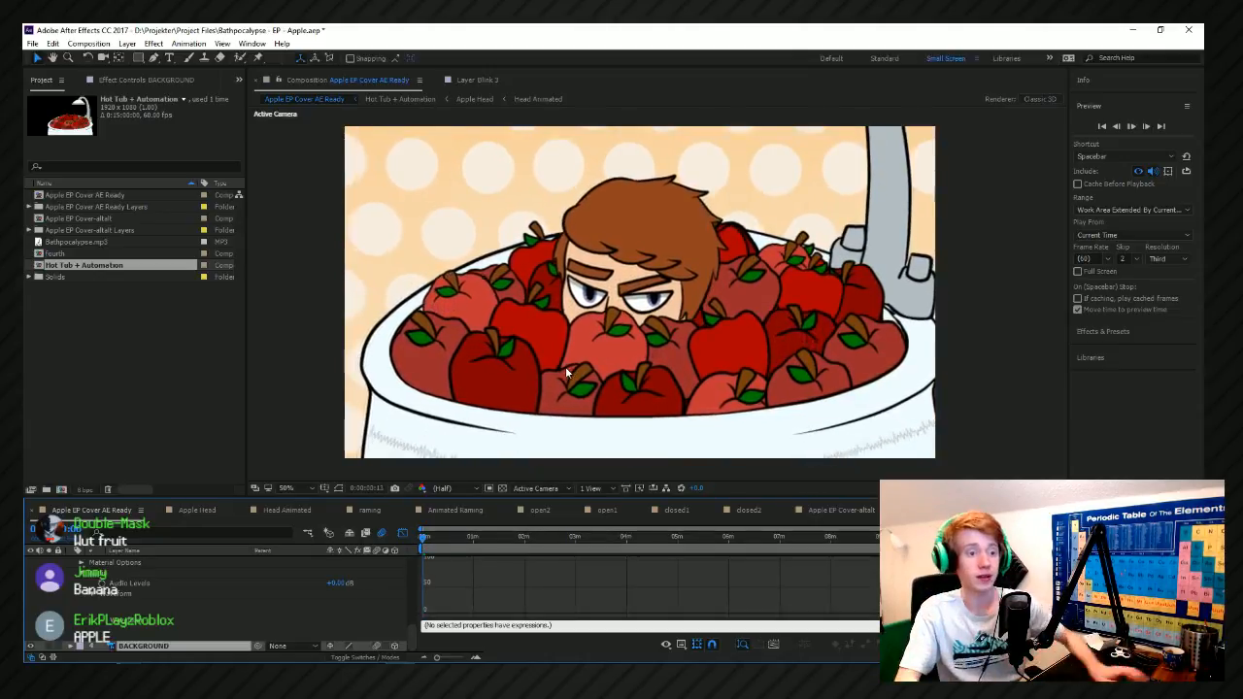
click(454, 539)
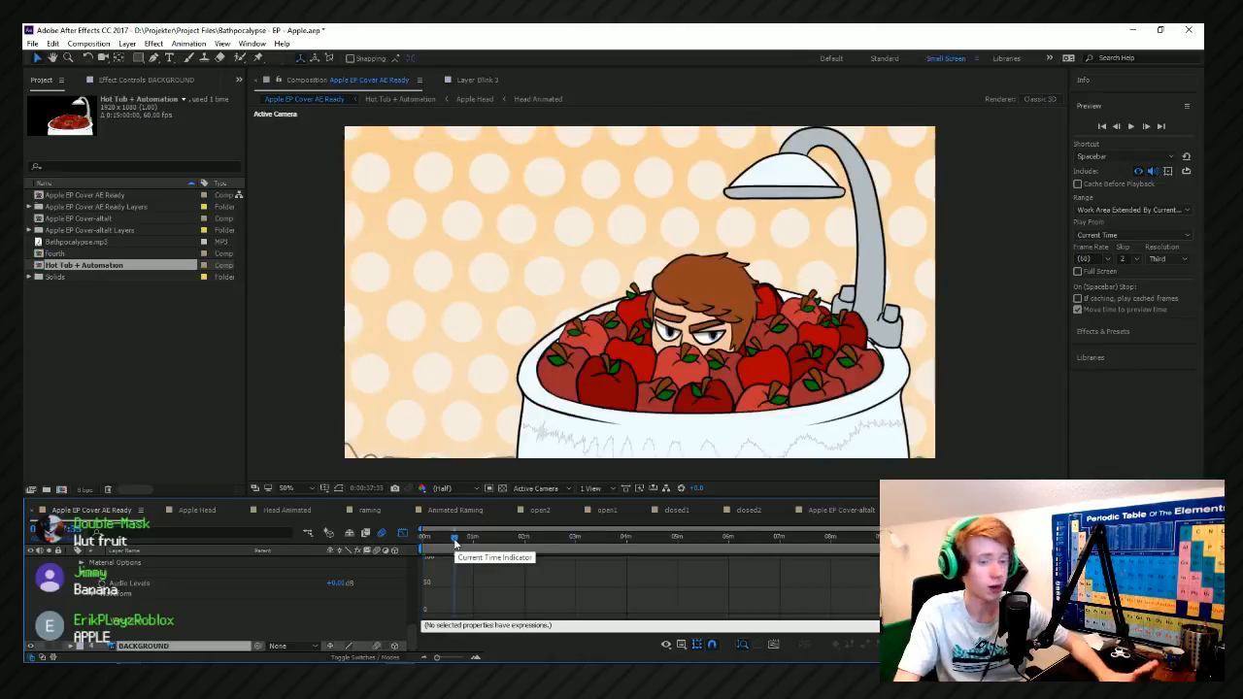
key(space)
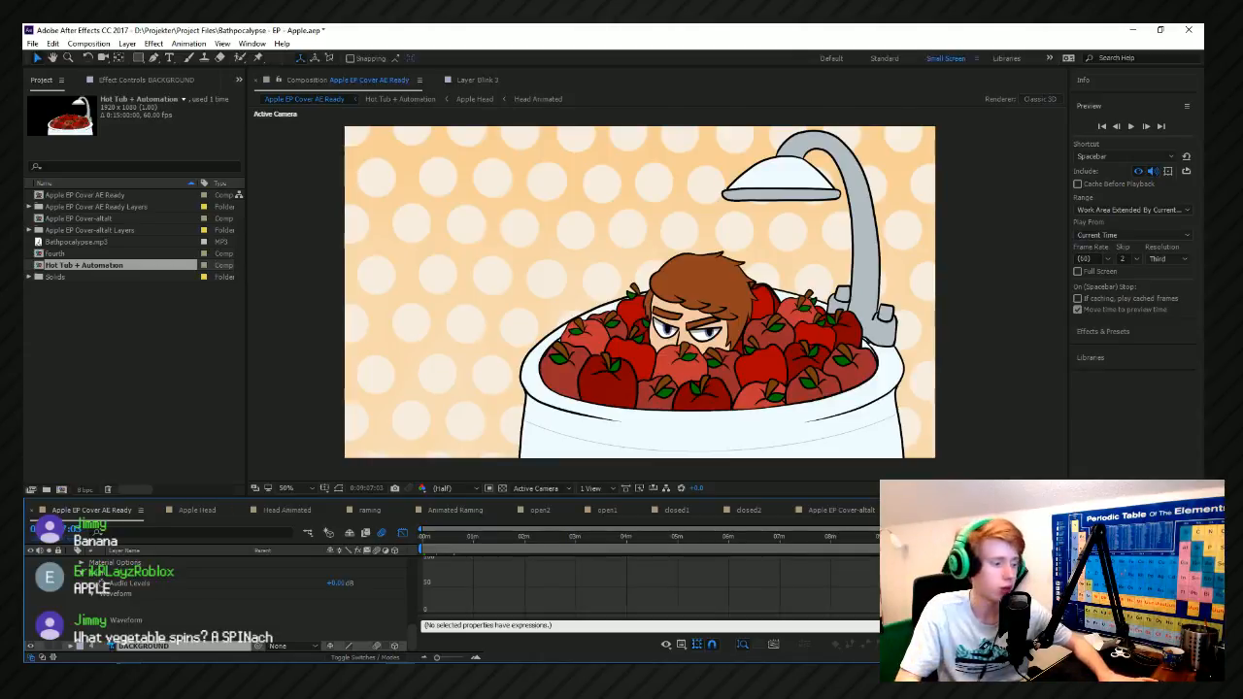
Look at the Apple Head composition, return to Apple EP Cover AE Ready, and save the project.
click(296, 510)
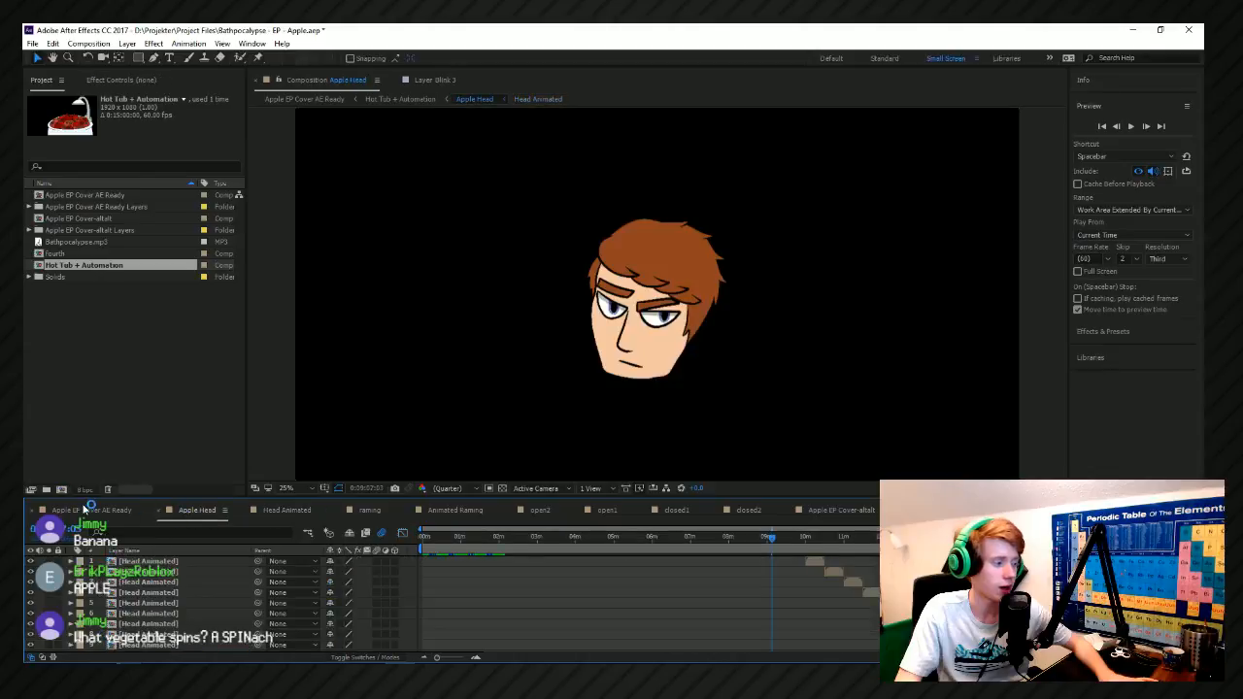
click(92, 510)
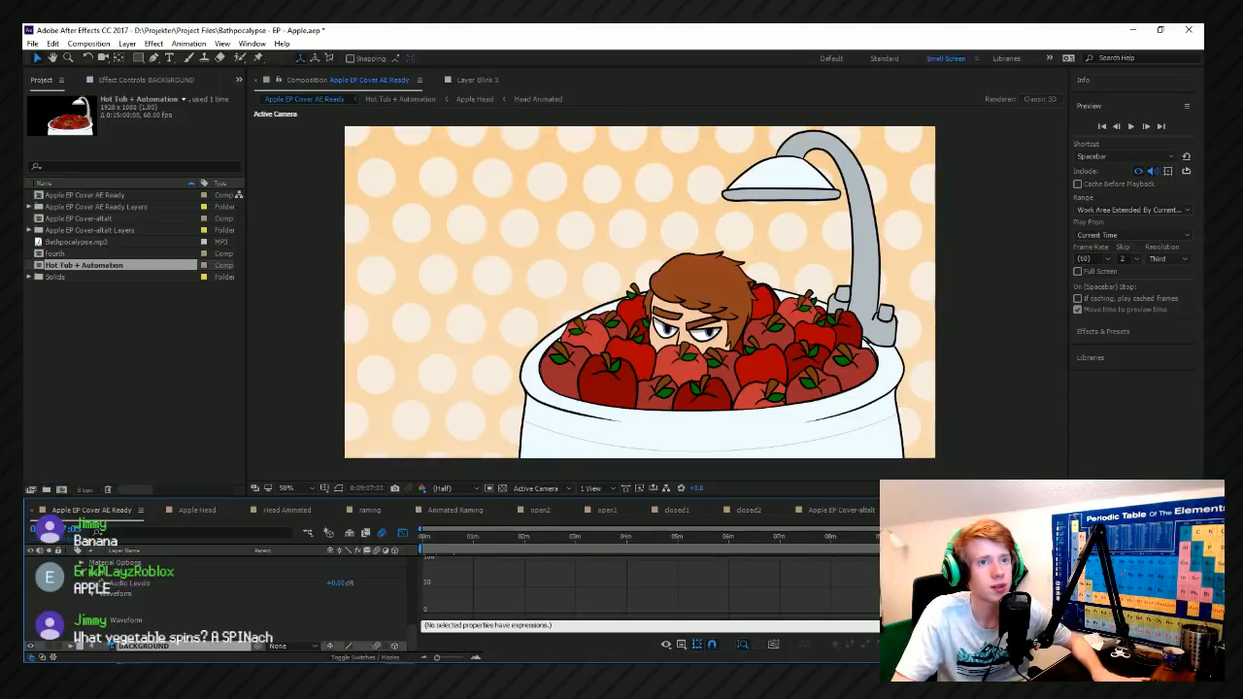
key(ctrl+s)
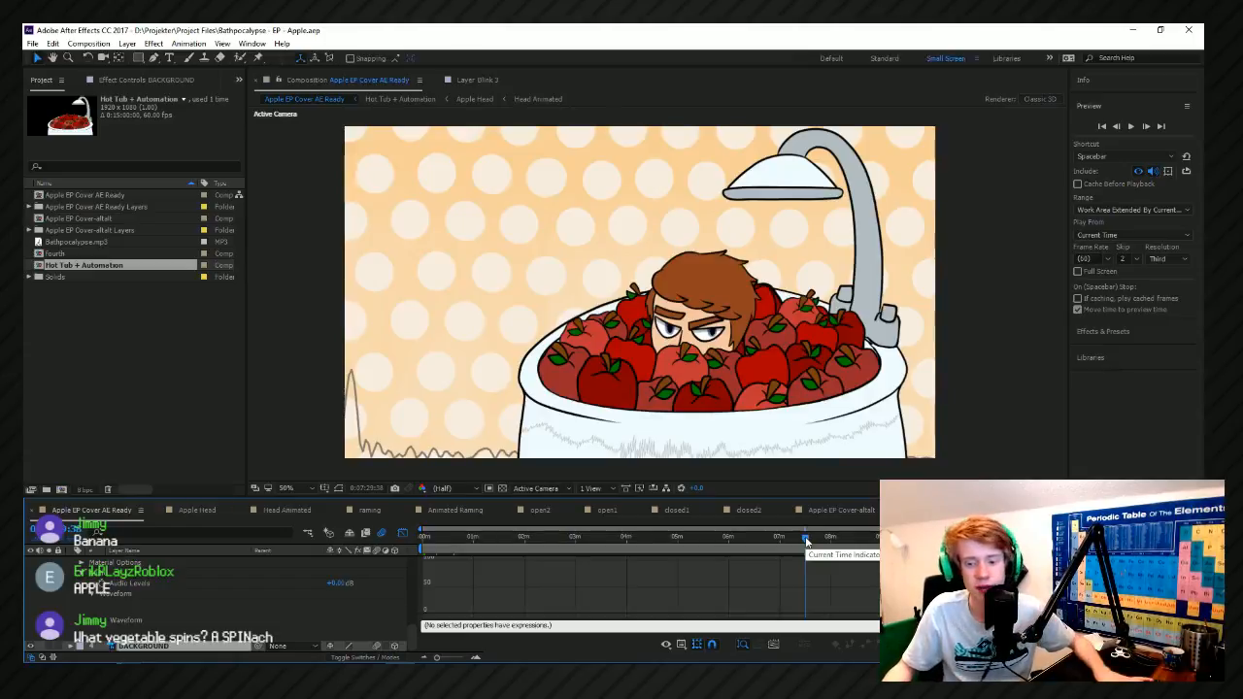
key(alt+Tab)
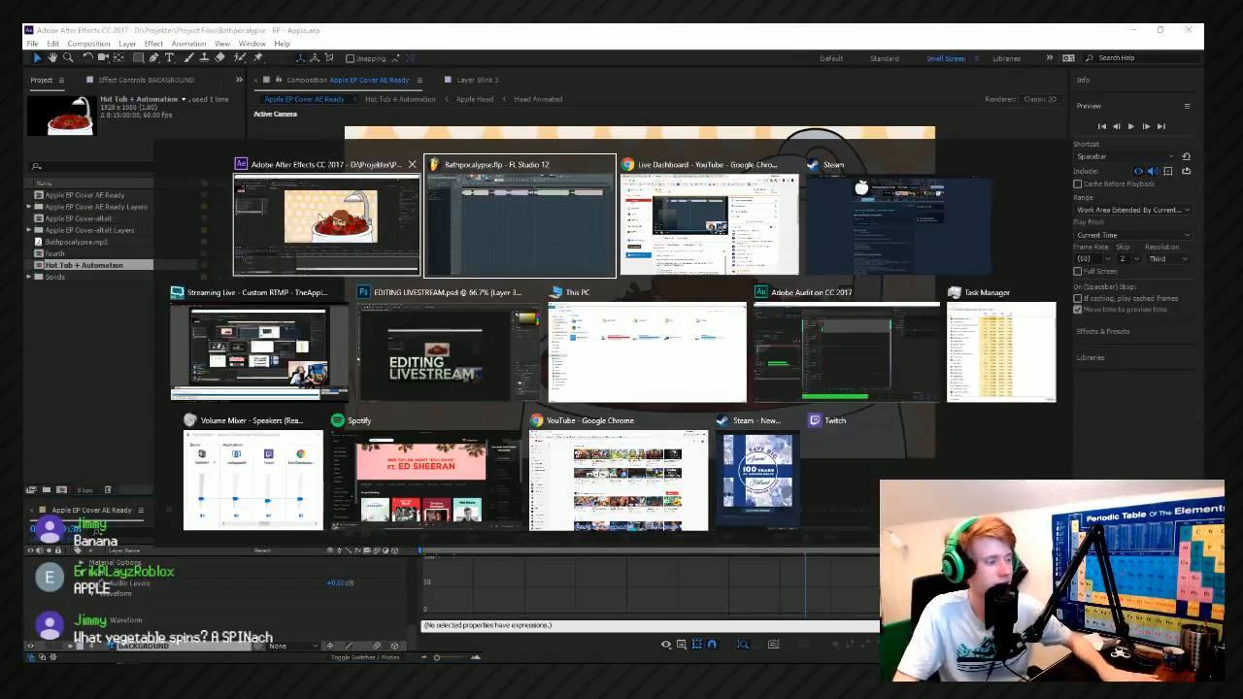
click(352, 230)
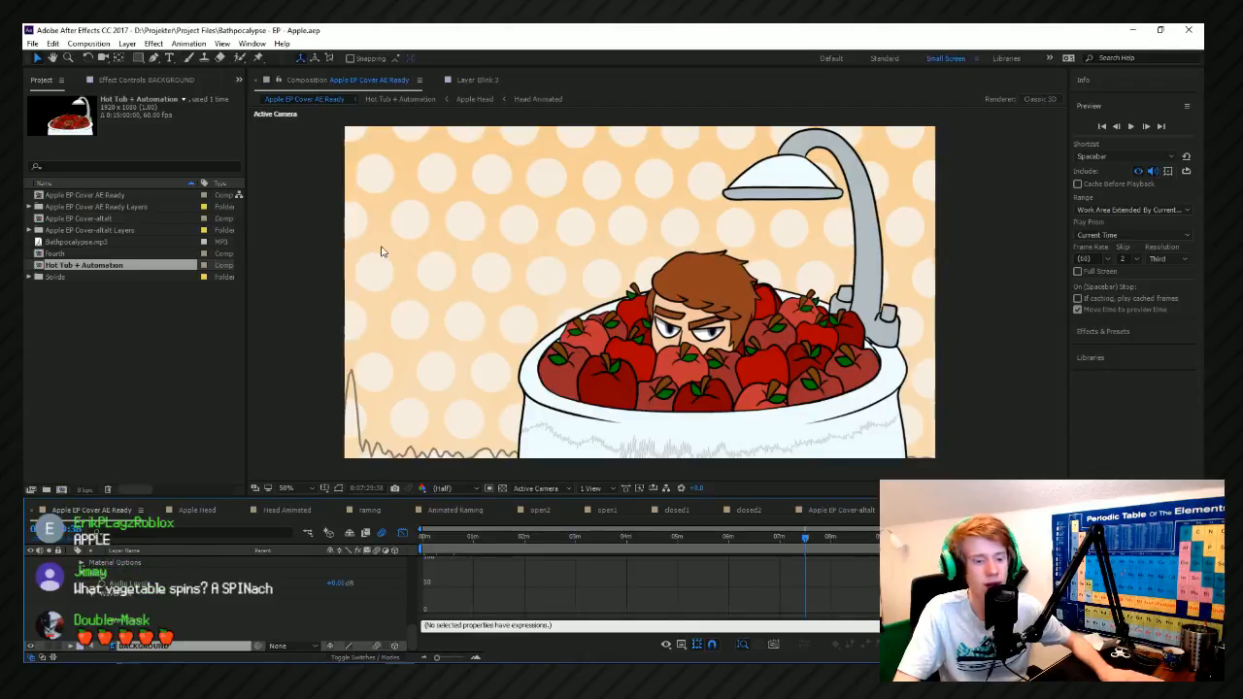
key(alt+Tab)
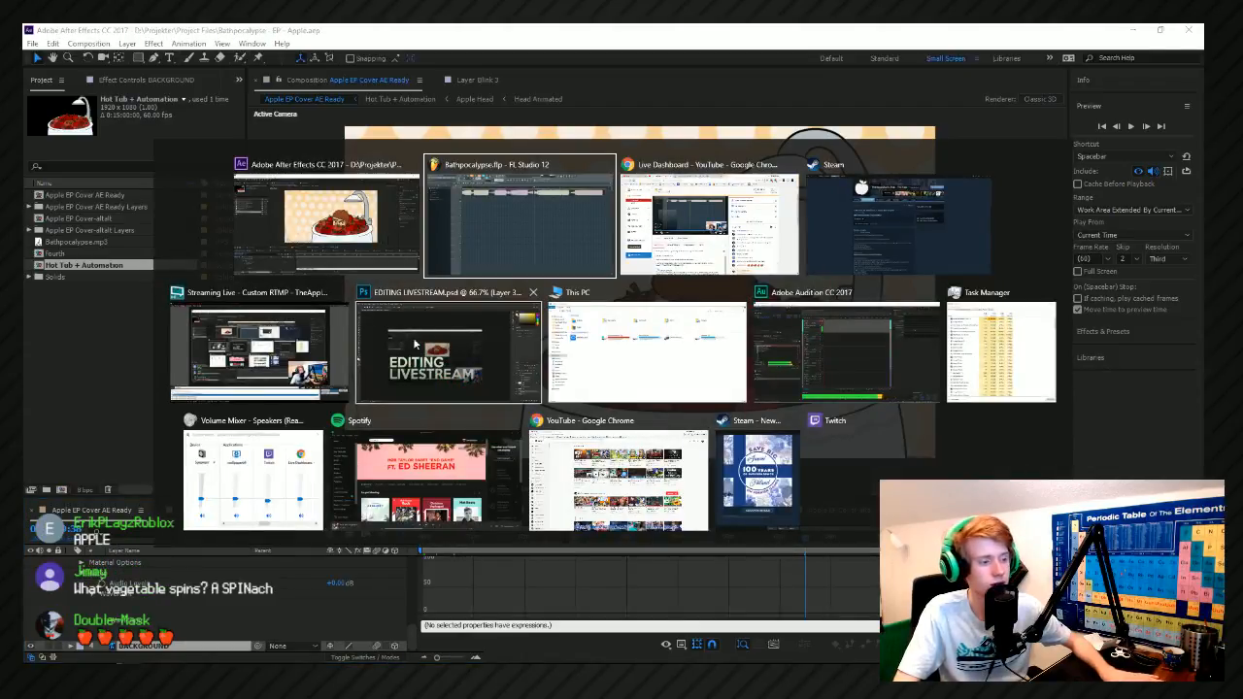
click(318, 247)
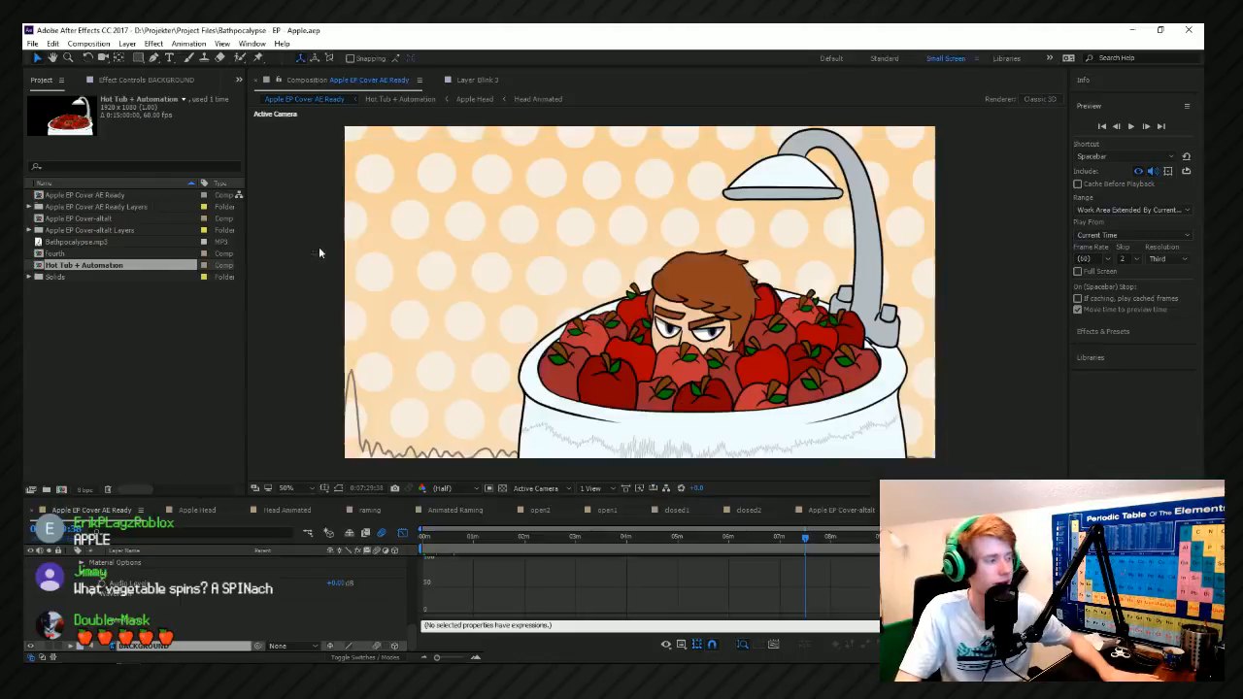
Play the Hot Tub + Automation composition from about the 15-second mark and save the project.
click(870, 540)
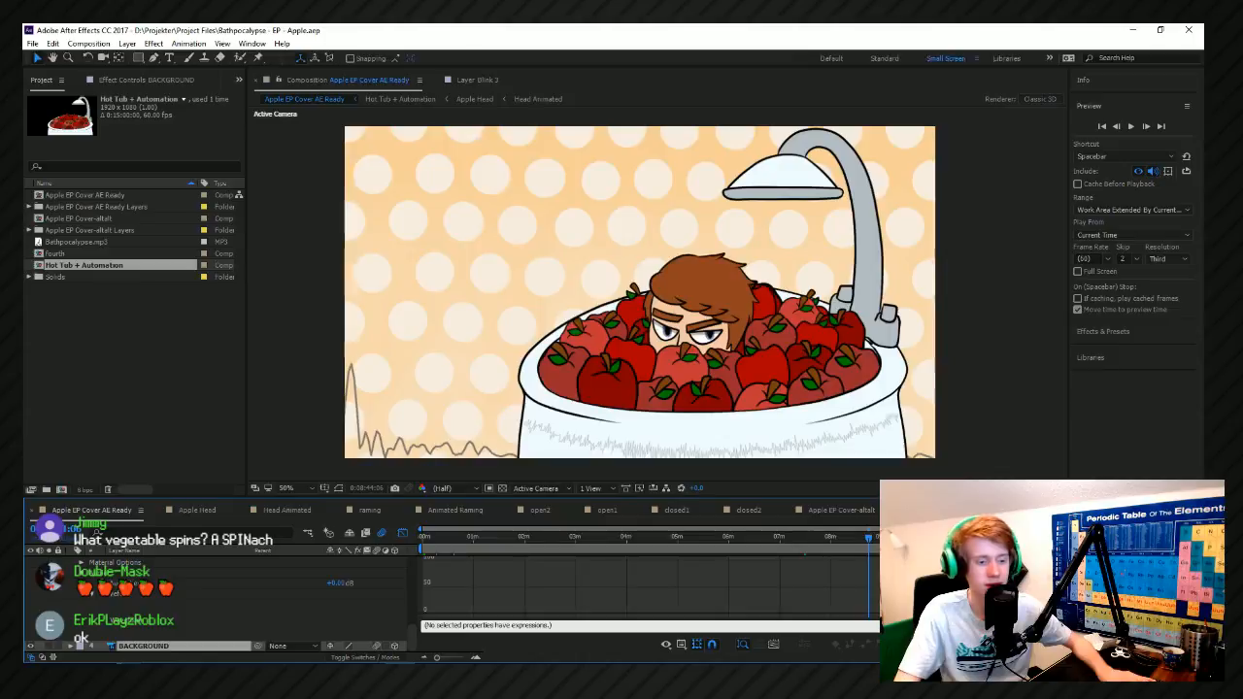
click(1196, 510)
click(1146, 492)
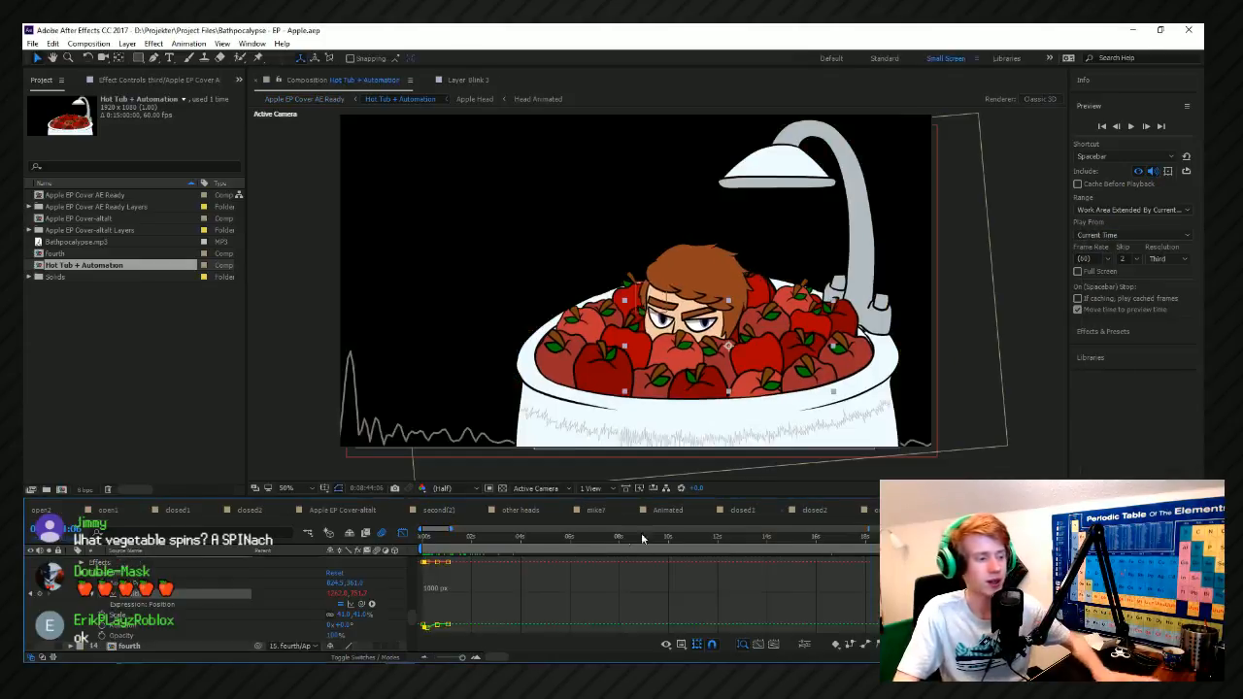
drag(731, 541, 799, 536)
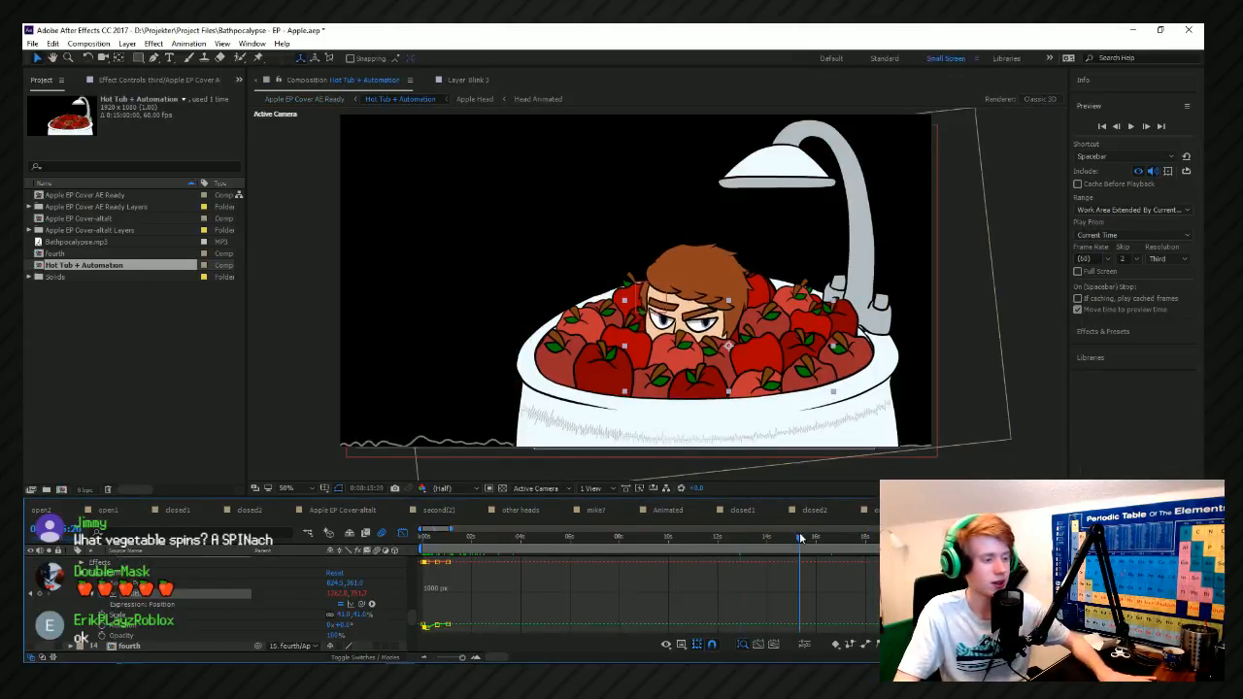
key(space)
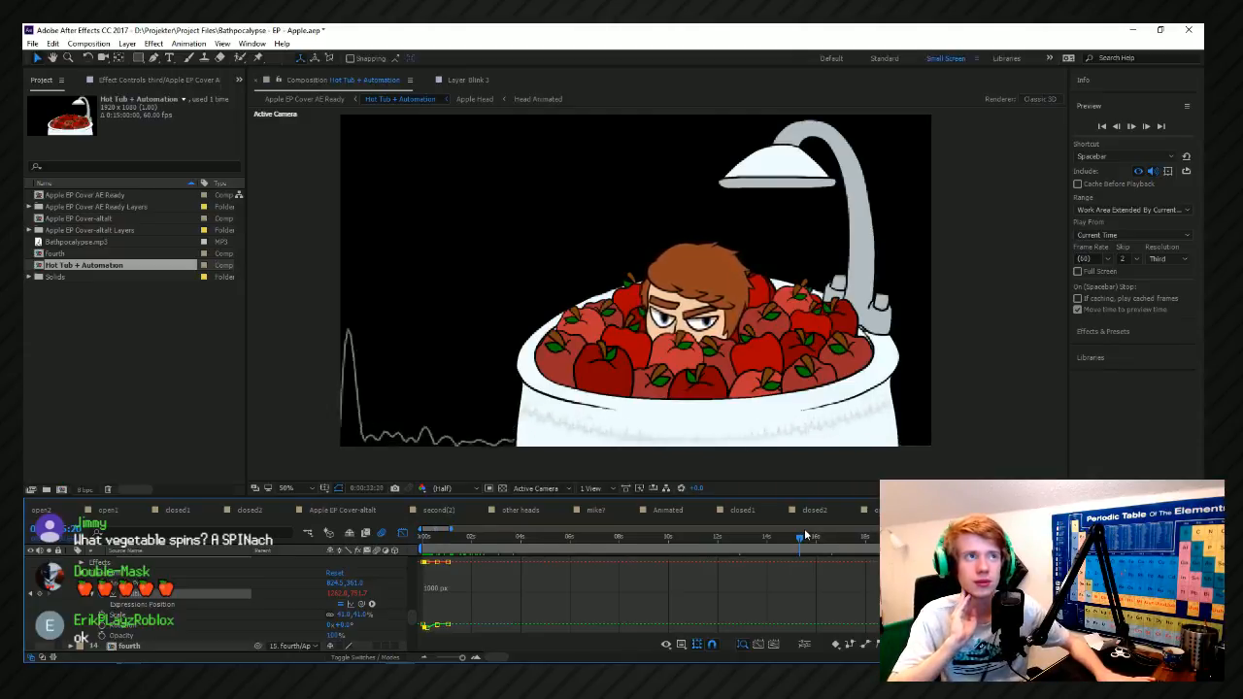
key(space)
key(ctrl+s)
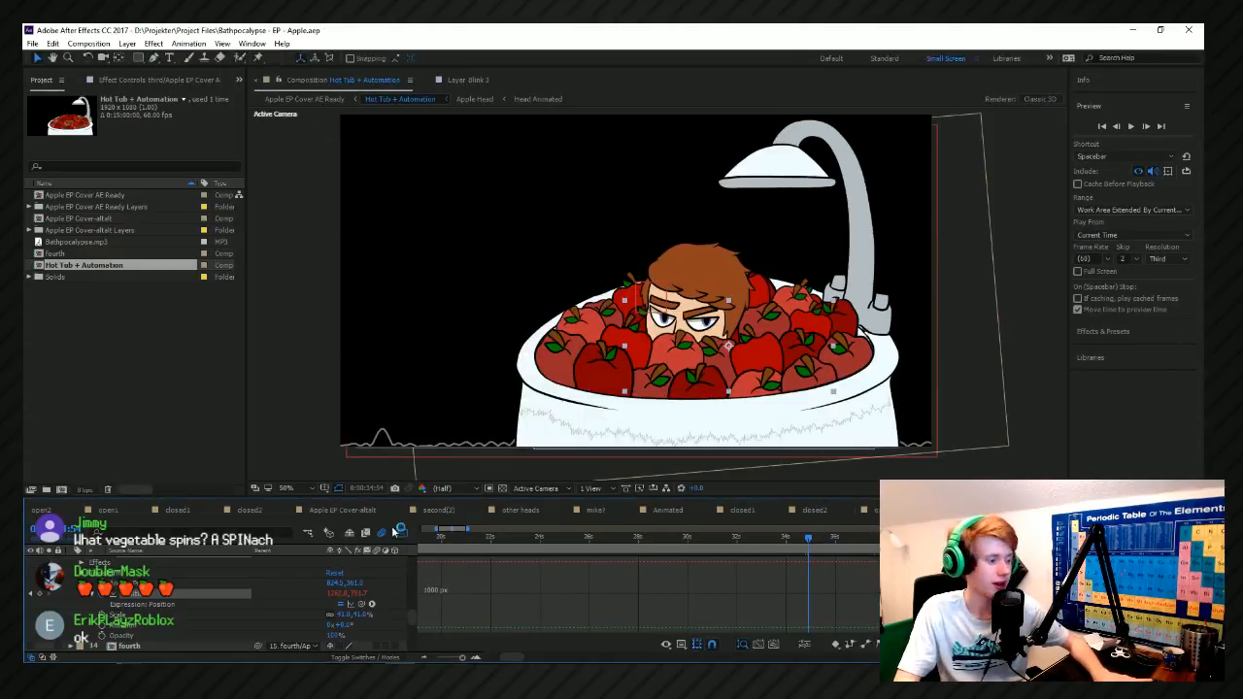
Return to the Apple EP Cover AE Ready composition and spot-check the animation at several points along its timeline.
click(1196, 510)
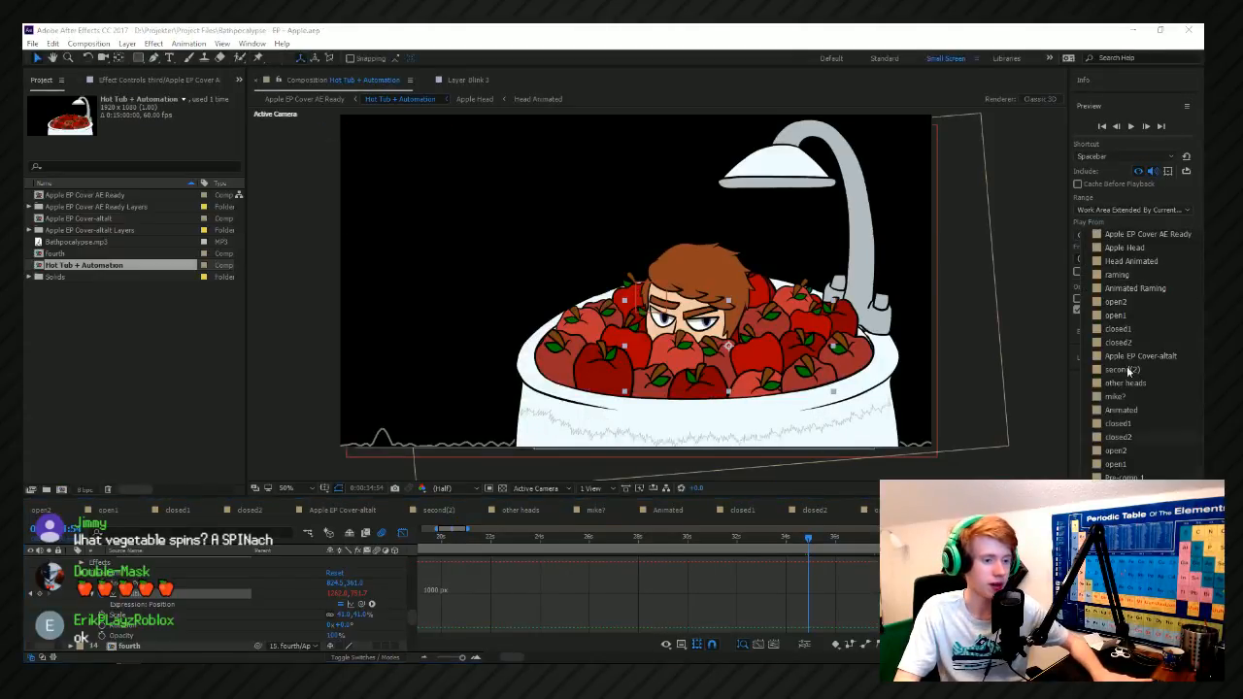
click(1127, 235)
drag(489, 546, 613, 550)
key(space)
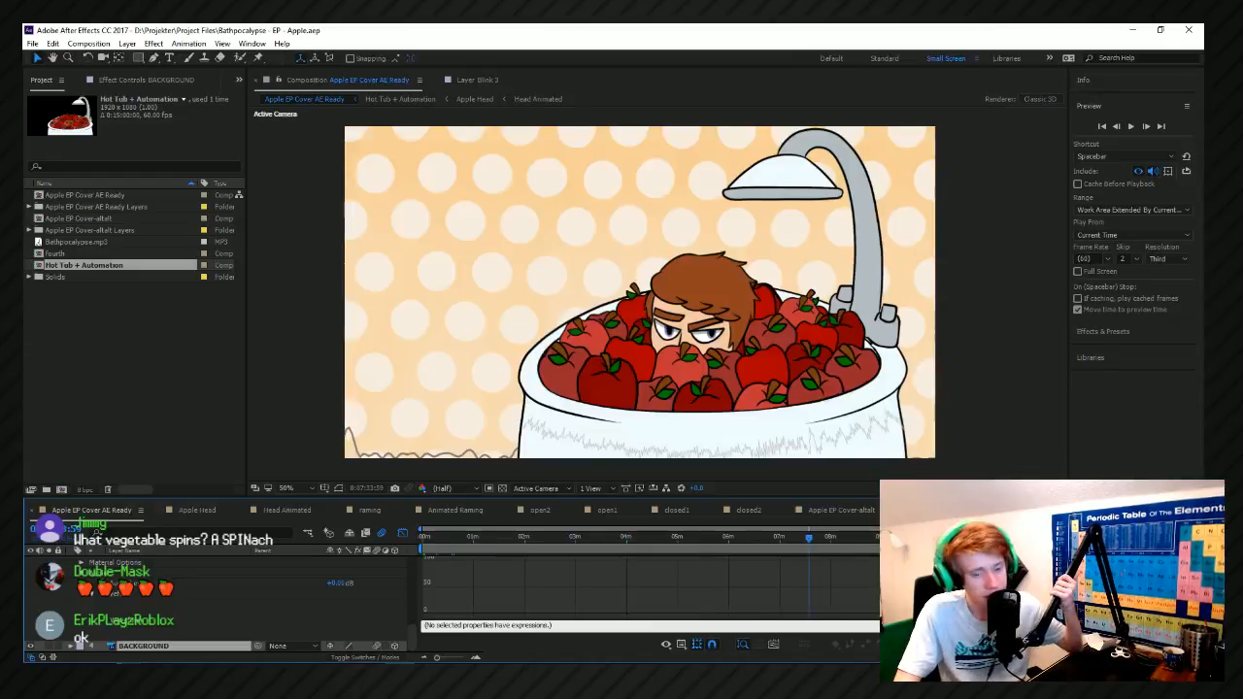
click(909, 537)
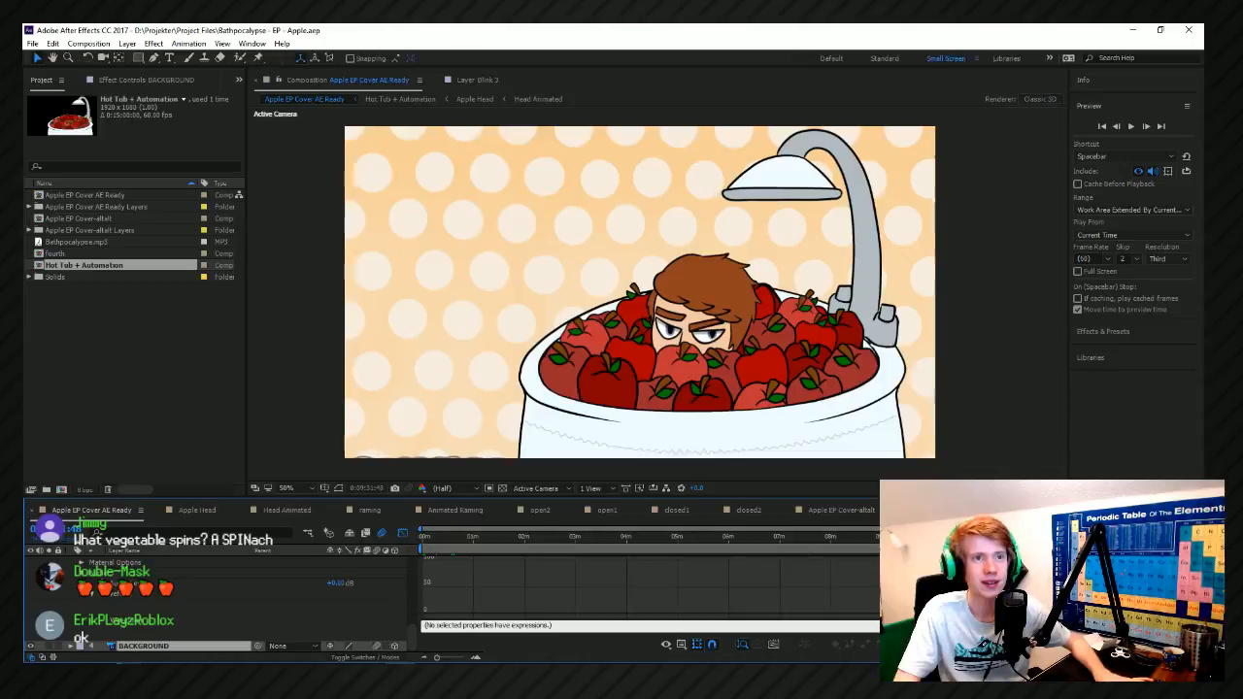
drag(875, 560, 430, 563)
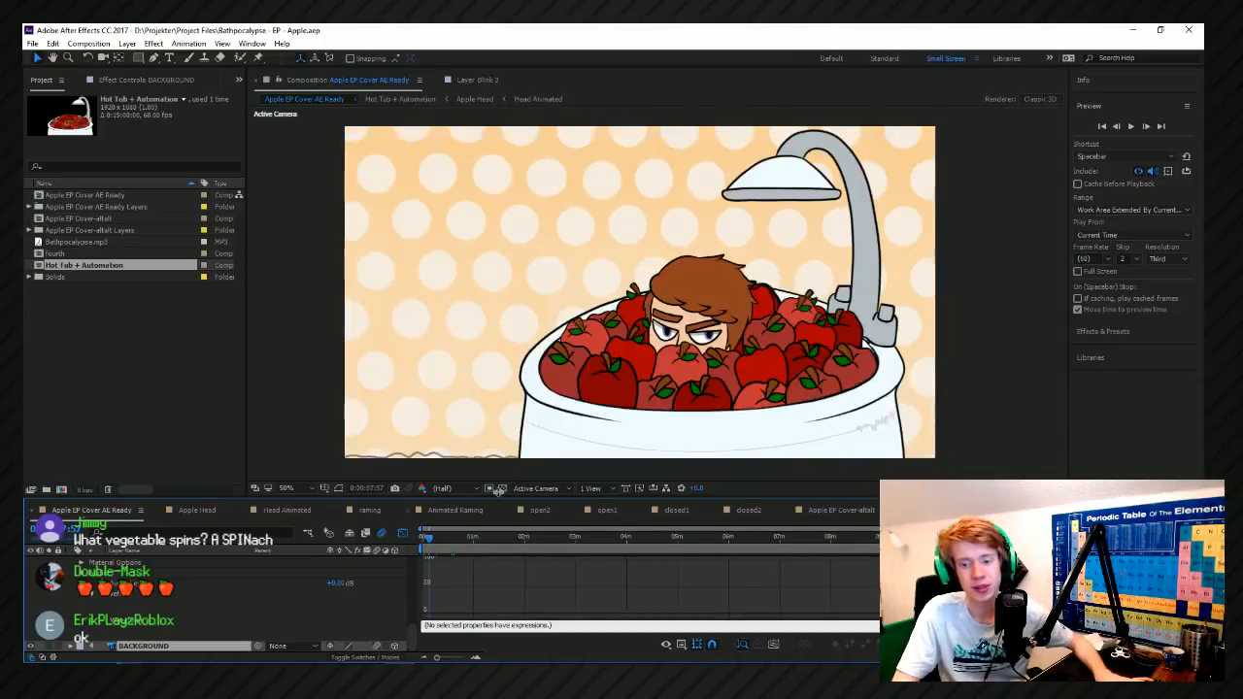
Examine the head's blinking and the audio waveform within the first minute of the cover animation.
scroll(424, 561, up, 5)
scroll(435, 538, down, 4)
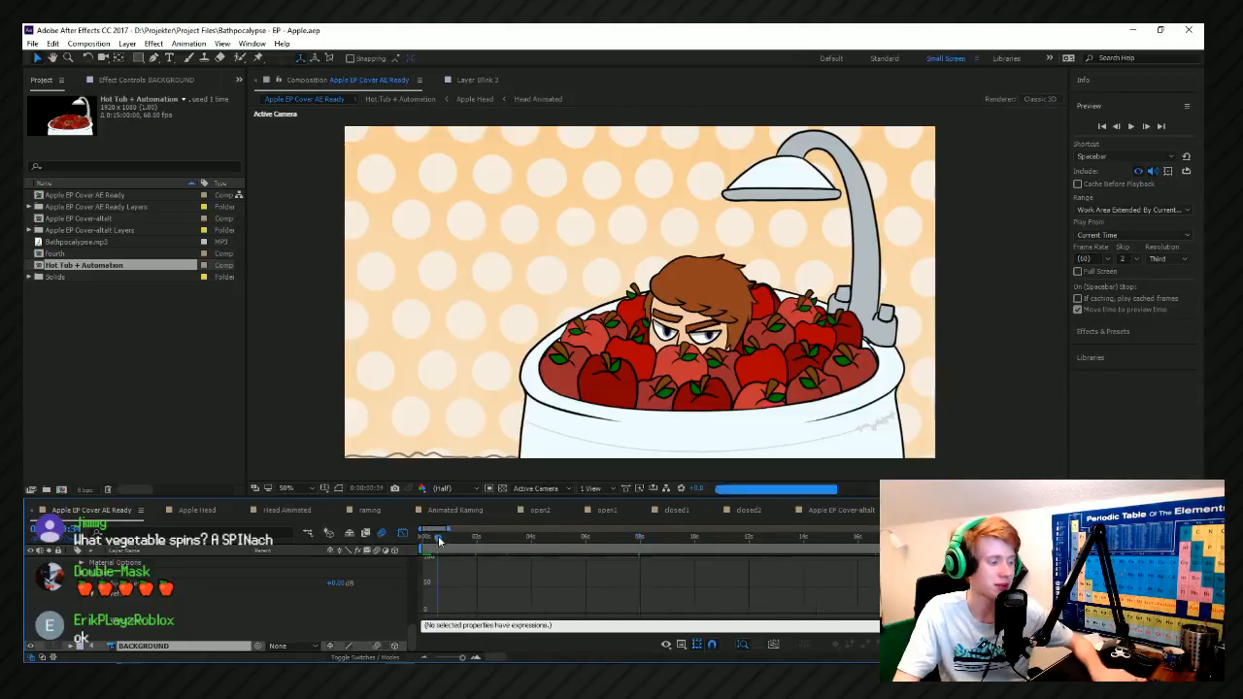
drag(438, 540, 458, 545)
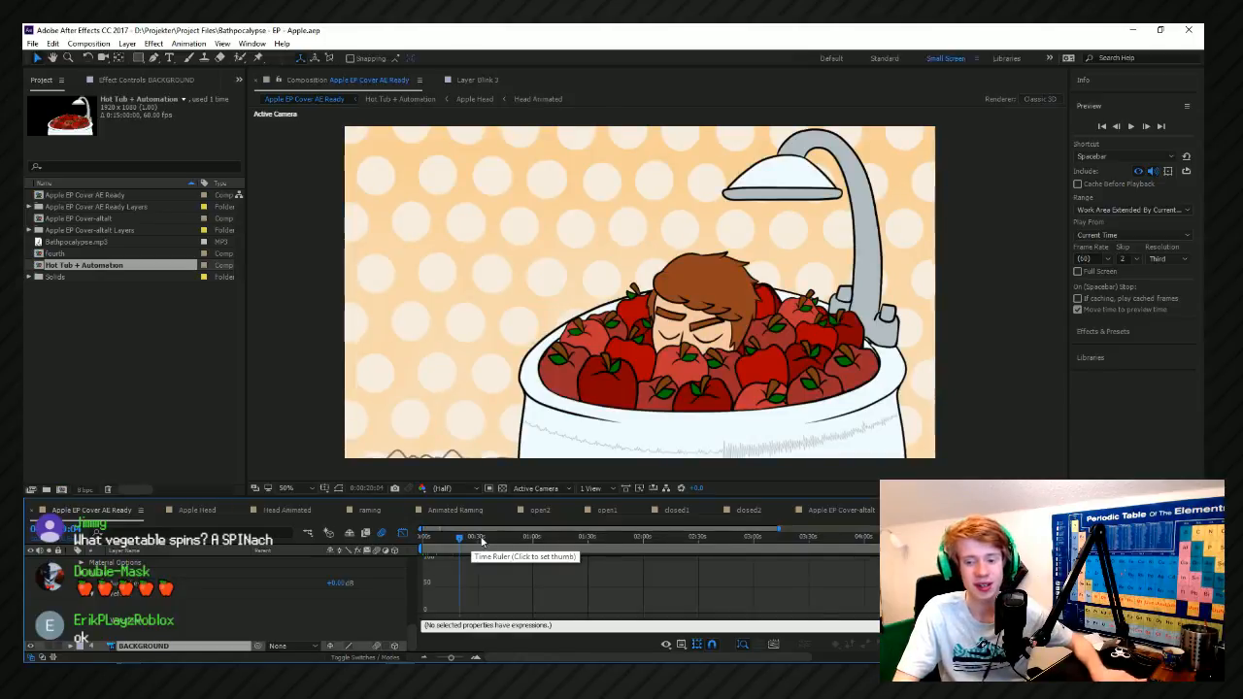
click(484, 541)
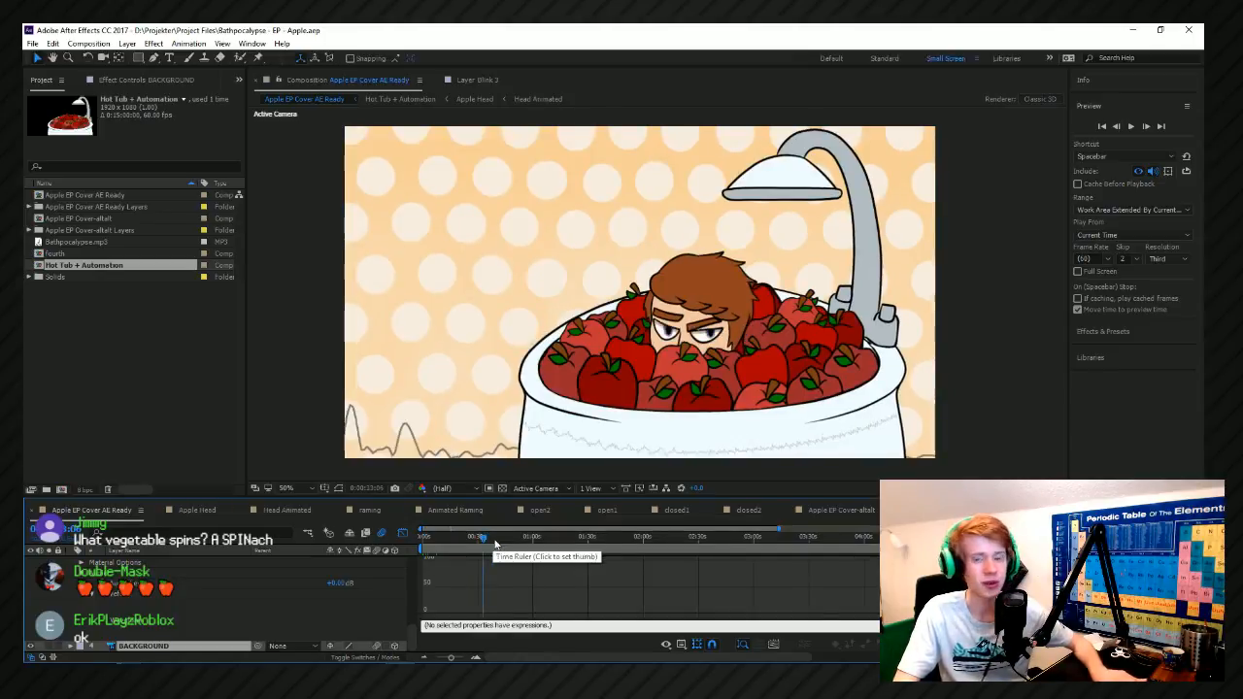
click(495, 542)
scroll(464, 574, down, 3)
scroll(459, 575, up, 4)
scroll(526, 586, down, 2)
scroll(527, 587, down, 2)
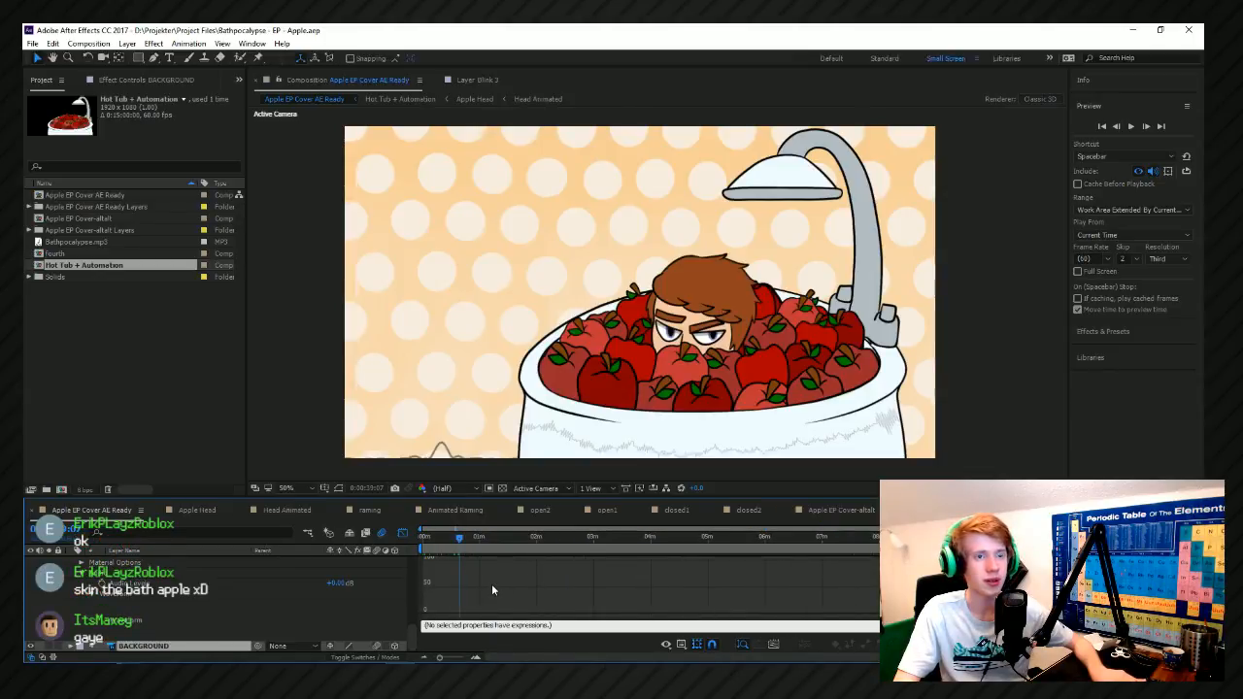
scroll(492, 588, down, 1)
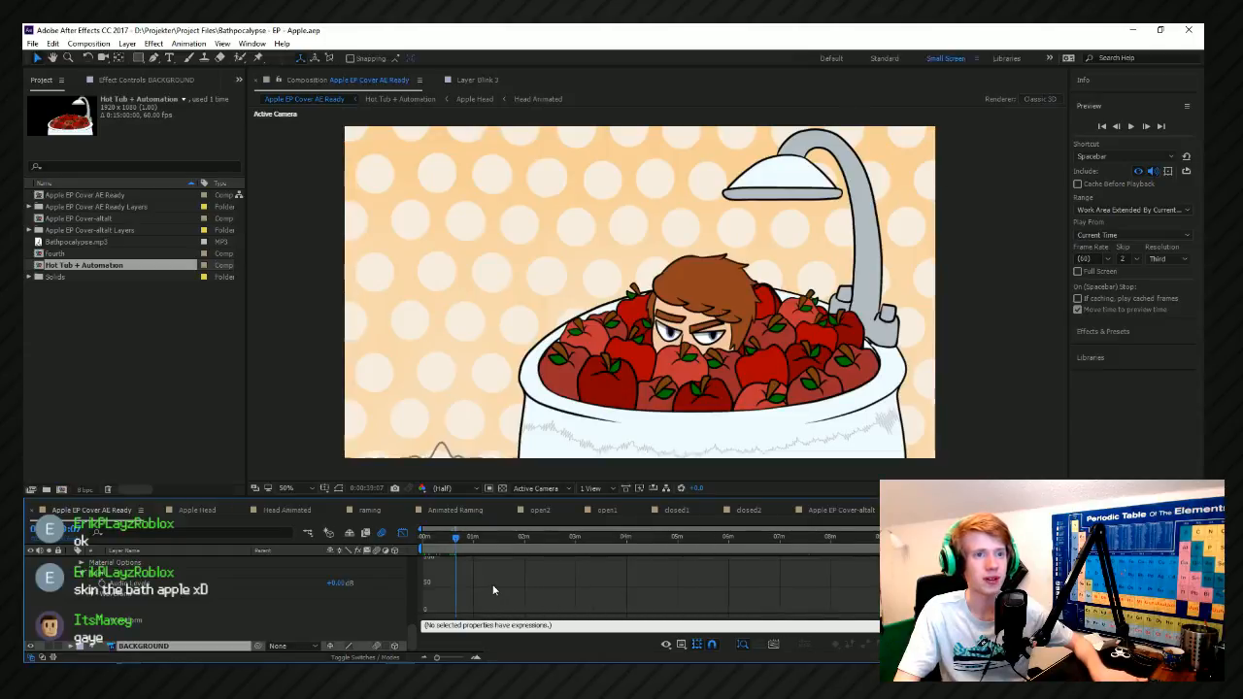
Scrub the cover animation between about minutes 3 and 8 to examine the head and waveform at different moments.
click(575, 537)
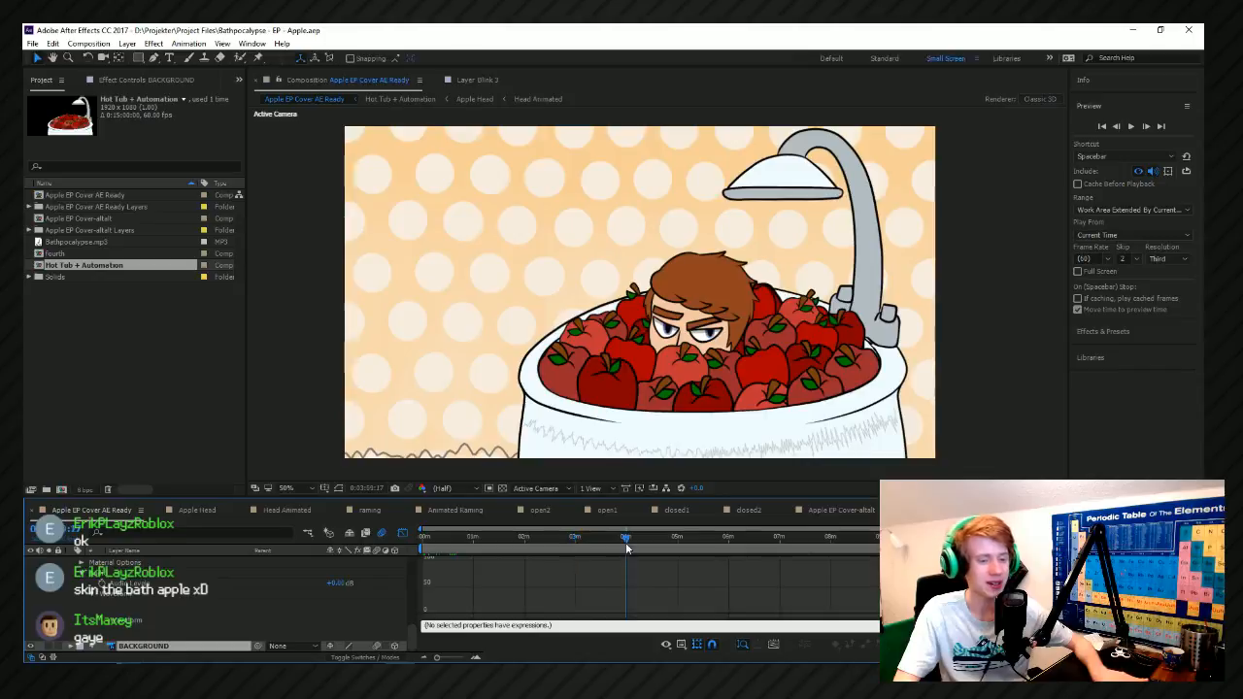
click(832, 537)
click(777, 537)
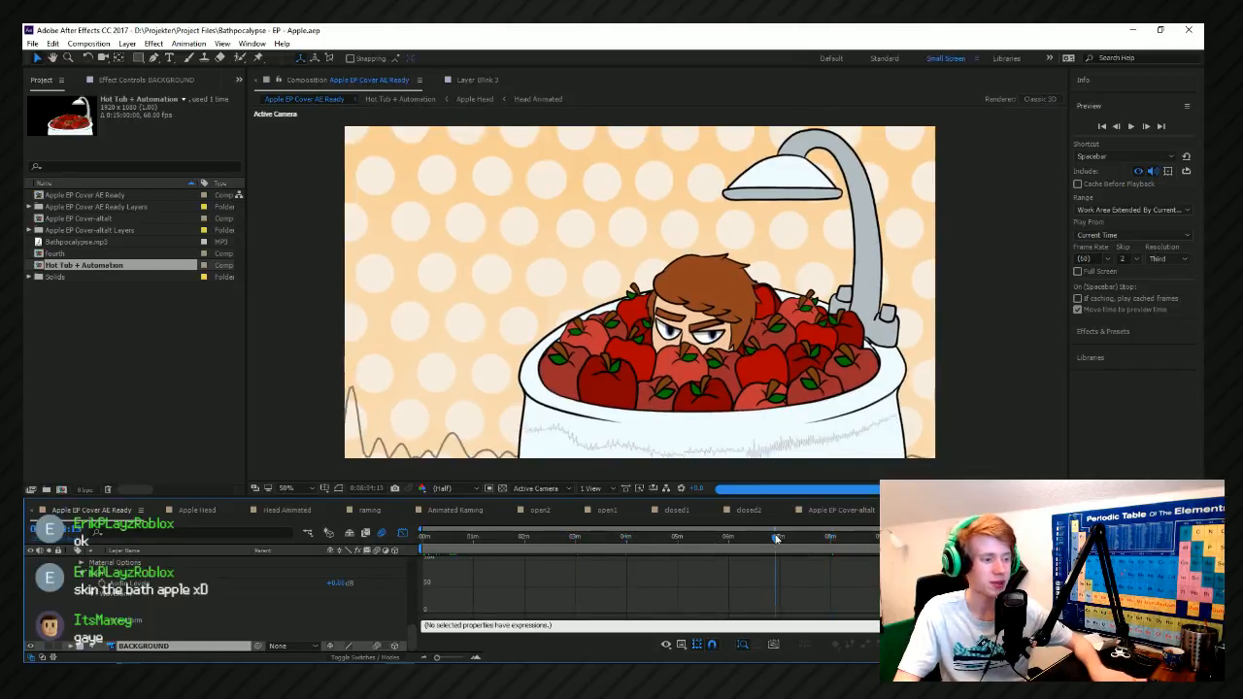
click(668, 537)
drag(669, 539, 735, 545)
click(771, 541)
click(827, 539)
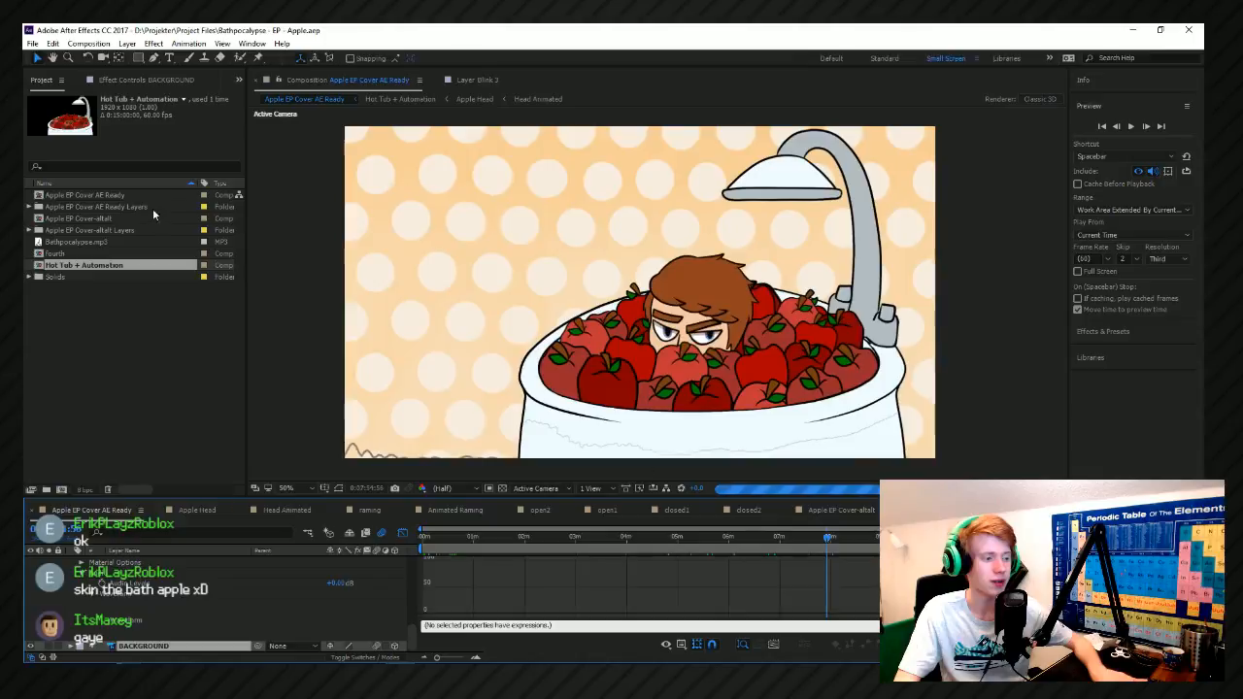
Open the project file Apple Reviews - Steams Quality Control from the Project Files folder.
click(29, 45)
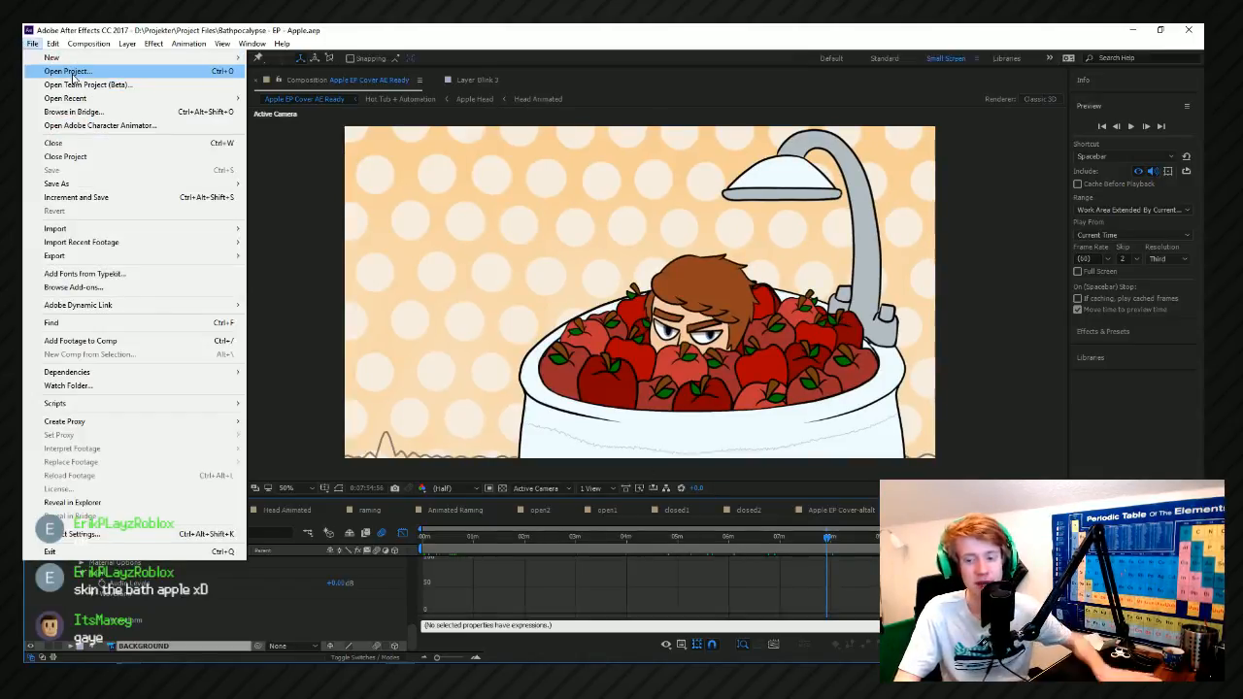
click(72, 76)
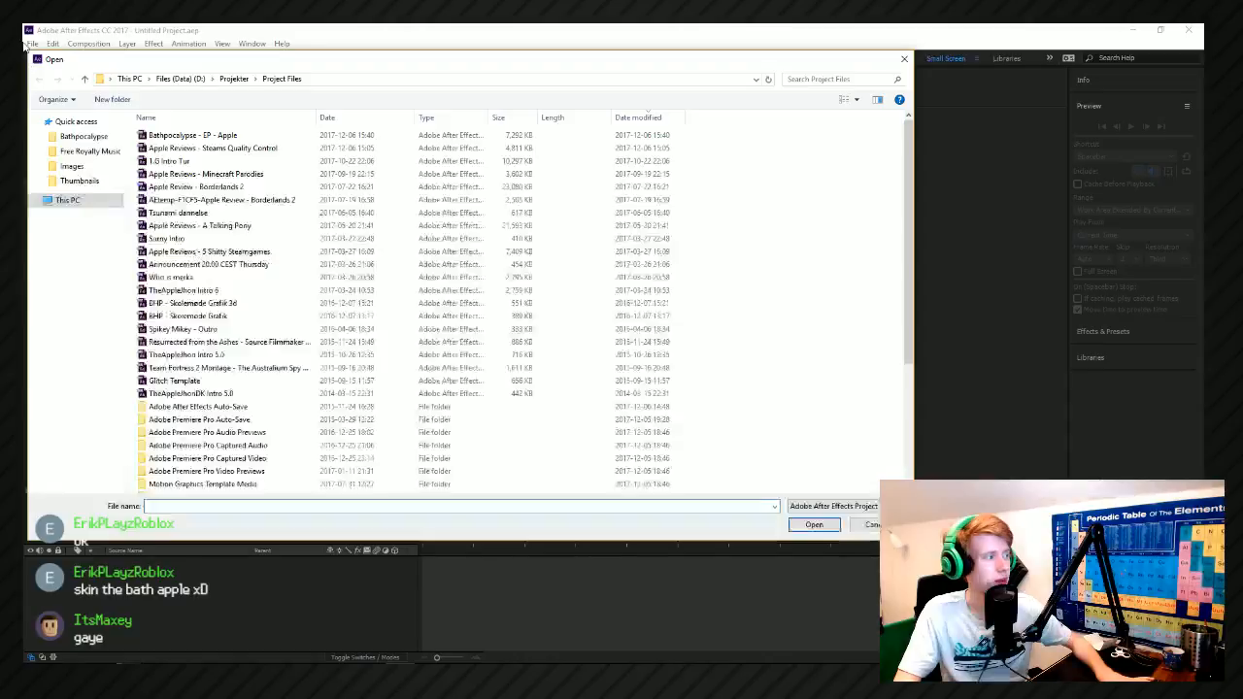
double_click(243, 152)
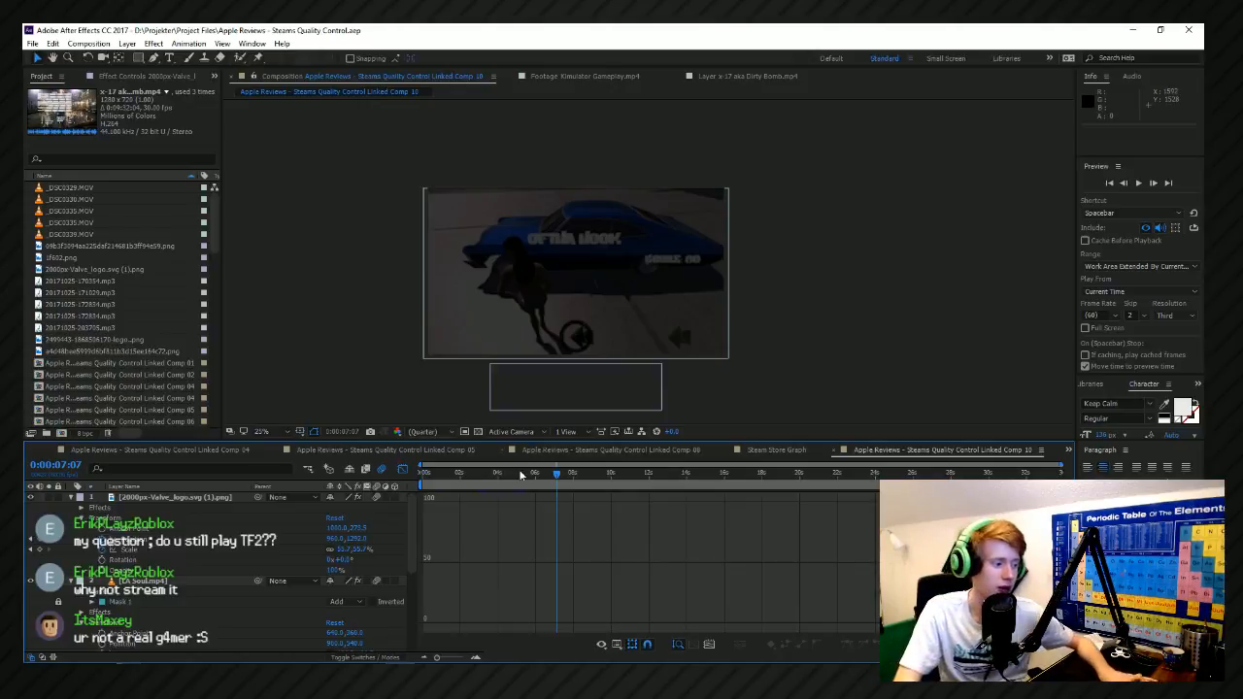
Preview the Valve logo sequence in Apple Reviews - Steams Quality Control Linked Comp 10 from 0:00:01:27.
key(Home)
scroll(424, 503, up, 2)
scroll(427, 501, down, 2)
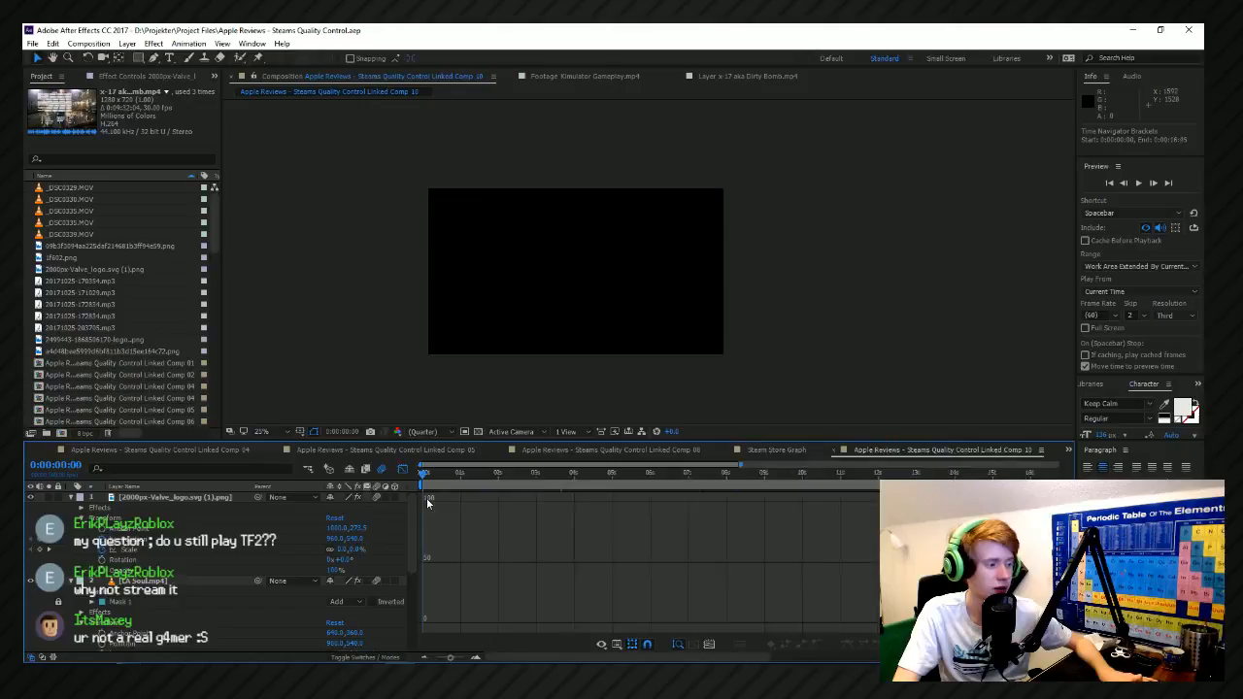
click(439, 480)
click(451, 475)
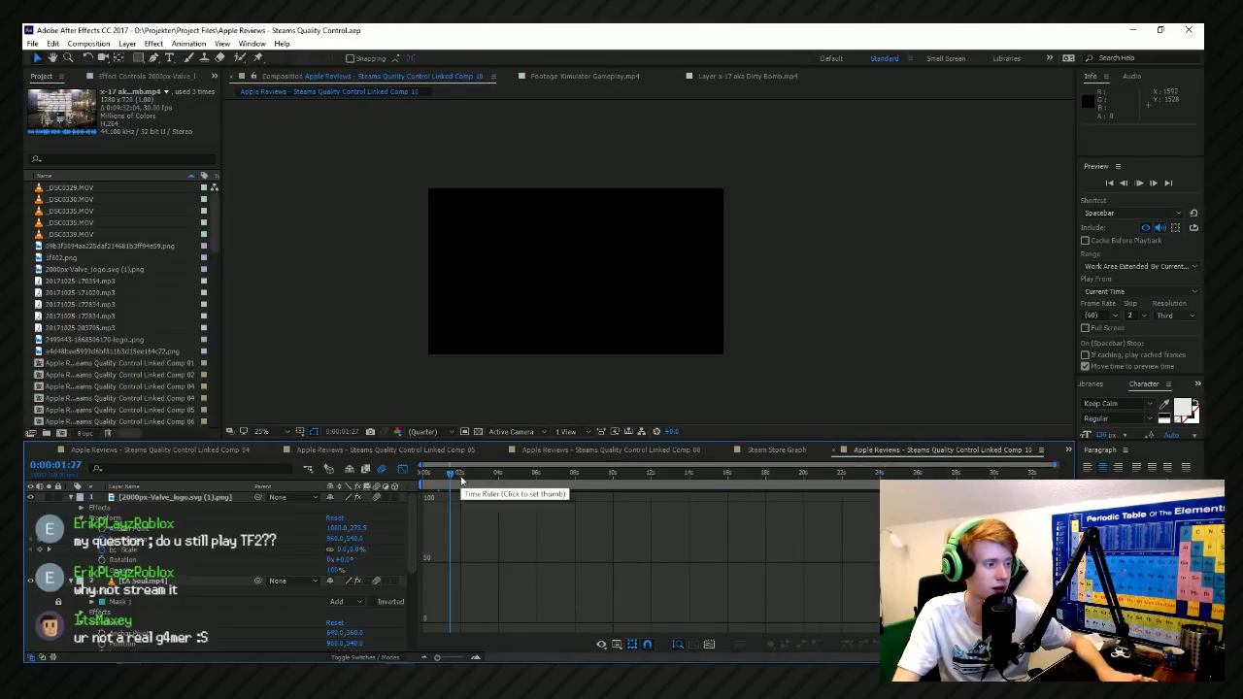
key(space)
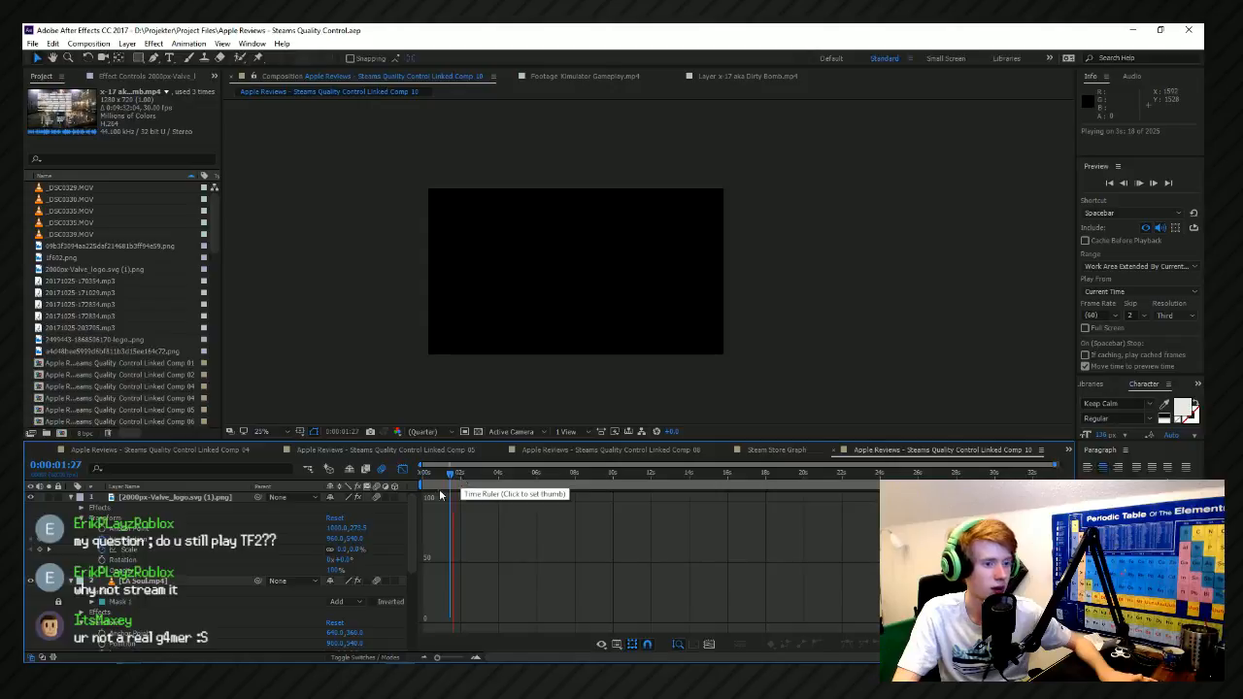
scroll(502, 481, up, 2)
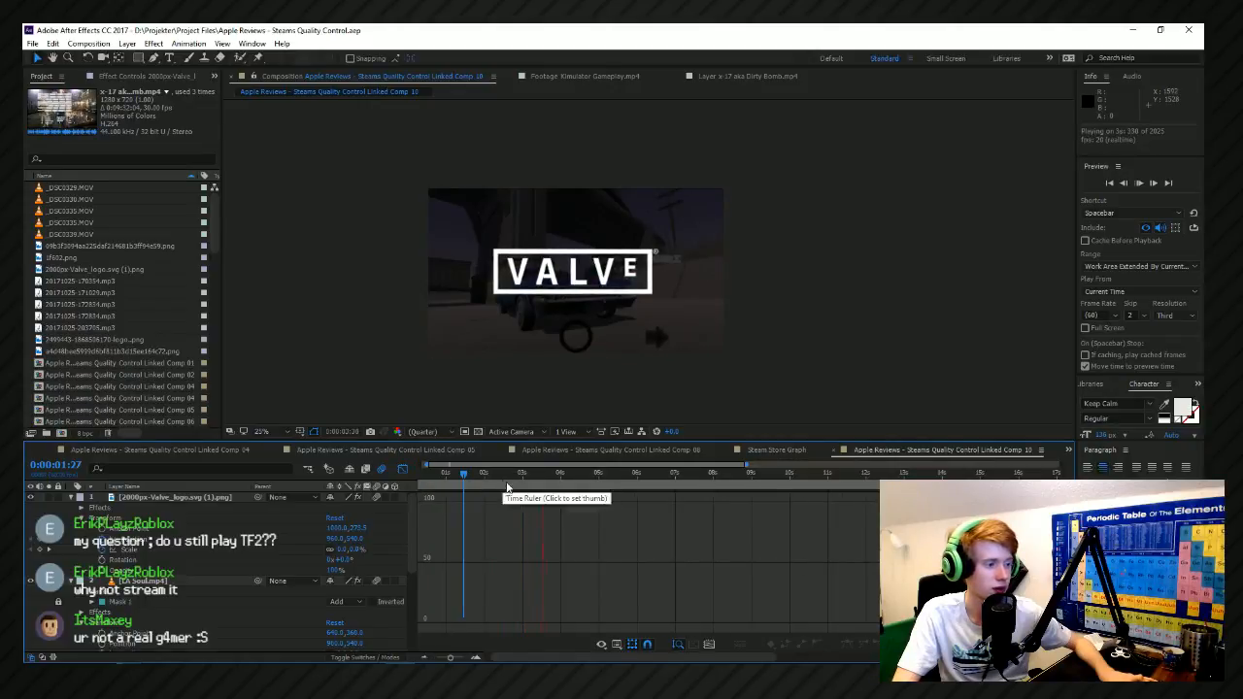
Preview the Valve logo sequence around the five-second mark and stop at 0:00:05:07.
scroll(515, 490, down, 2)
click(521, 476)
key(space)
key(space)
key(space)
key(space)
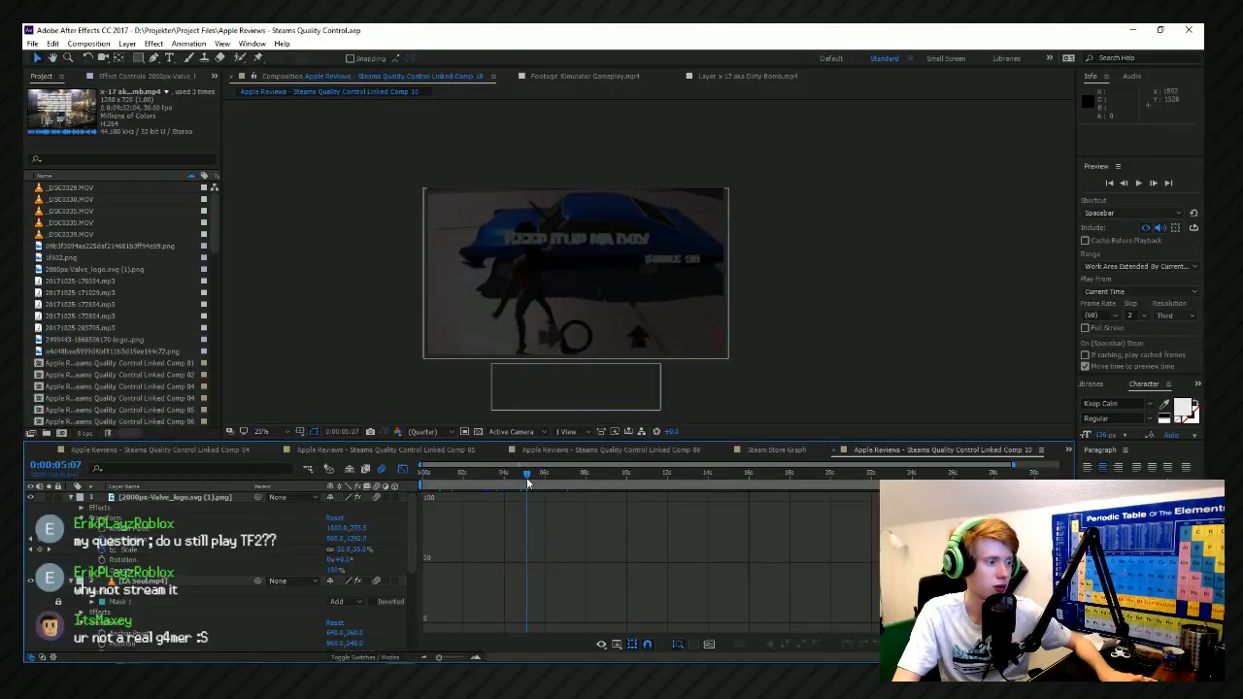
Draw a paragraph text box over the car footage and enter PREQU as its text.
click(169, 58)
drag(451, 215, 721, 333)
text(PEW)
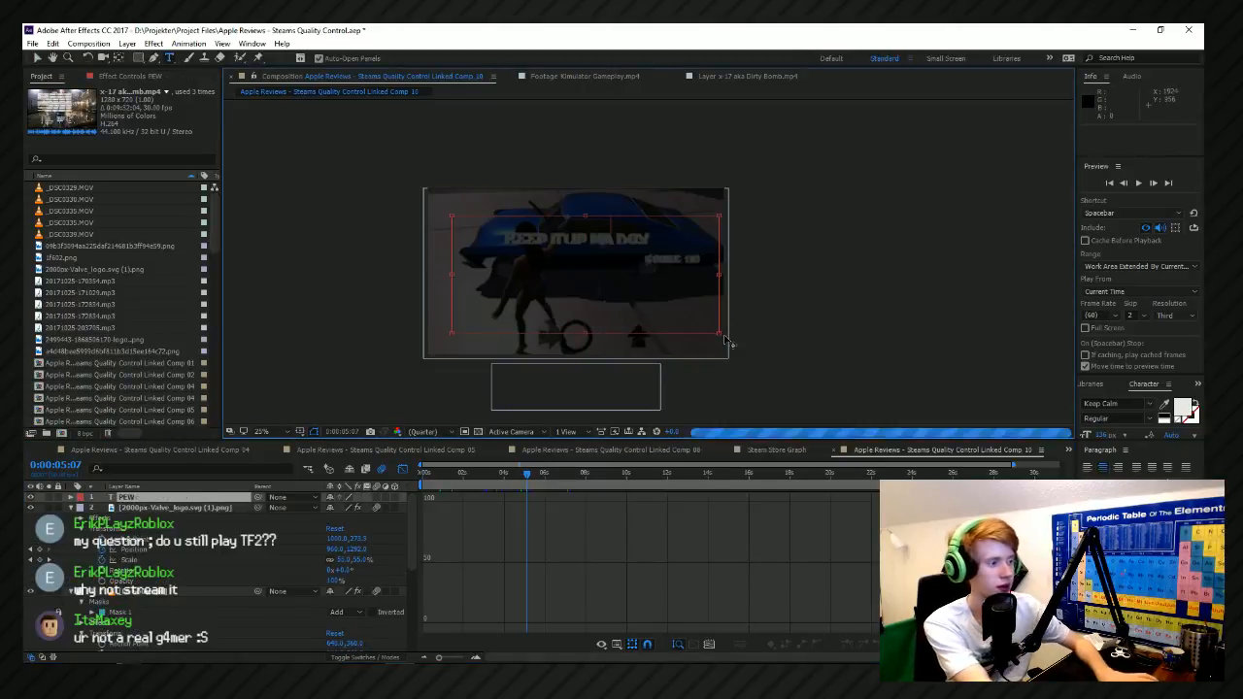
key(BackSpace)
key(BackSpace)
text(REQ)
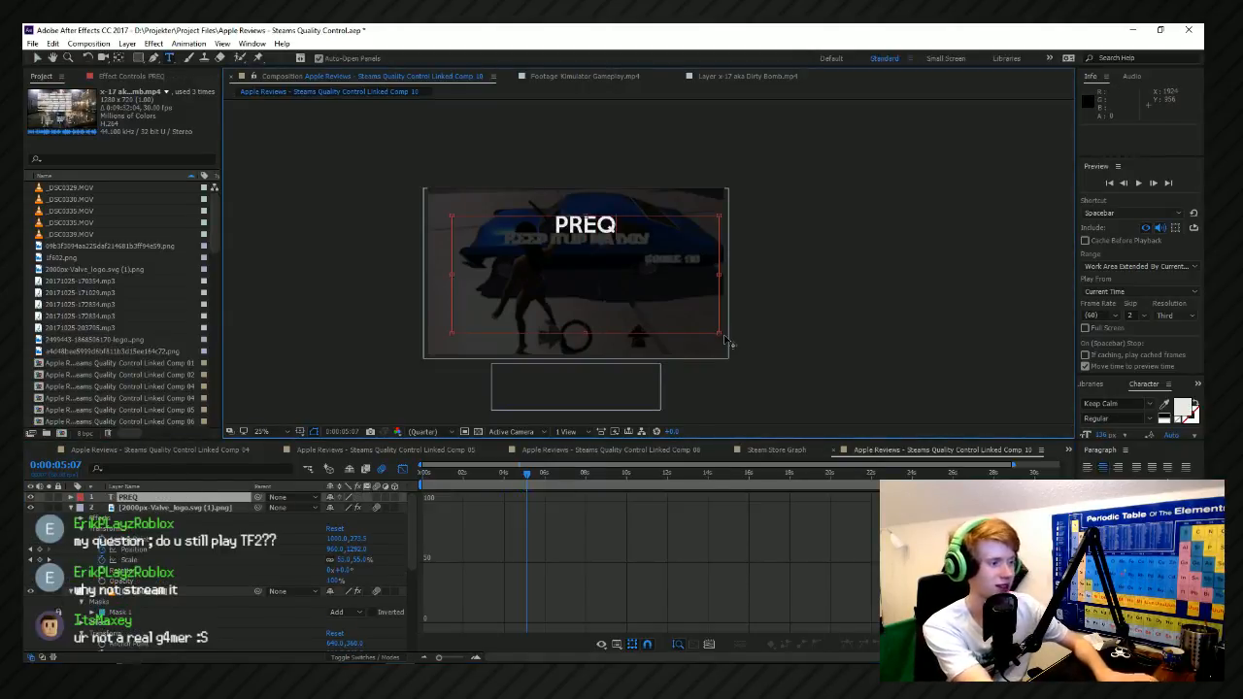
text(U)
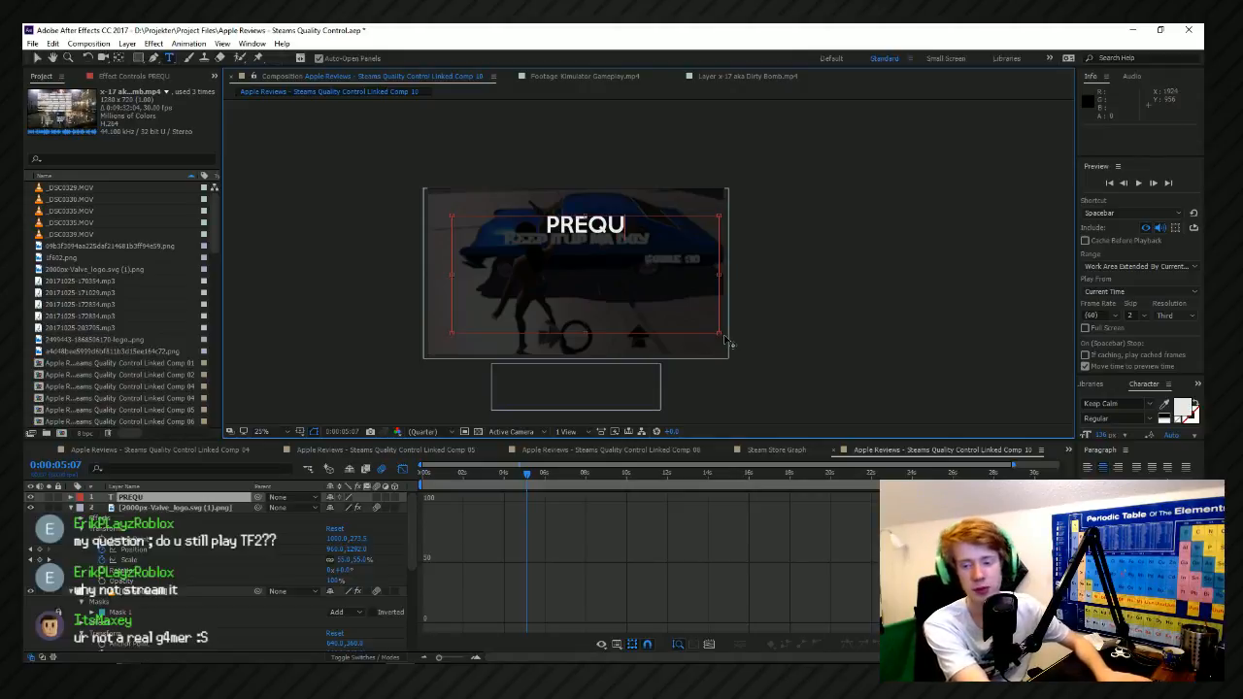
text(SION)
key(BackSpace)
key(BackSpace)
key(BackSpace)
key(BackSpace)
text(TION)
key(BackSpace)
key(BackSpace)
key(BackSpace)
key(BackSpace)
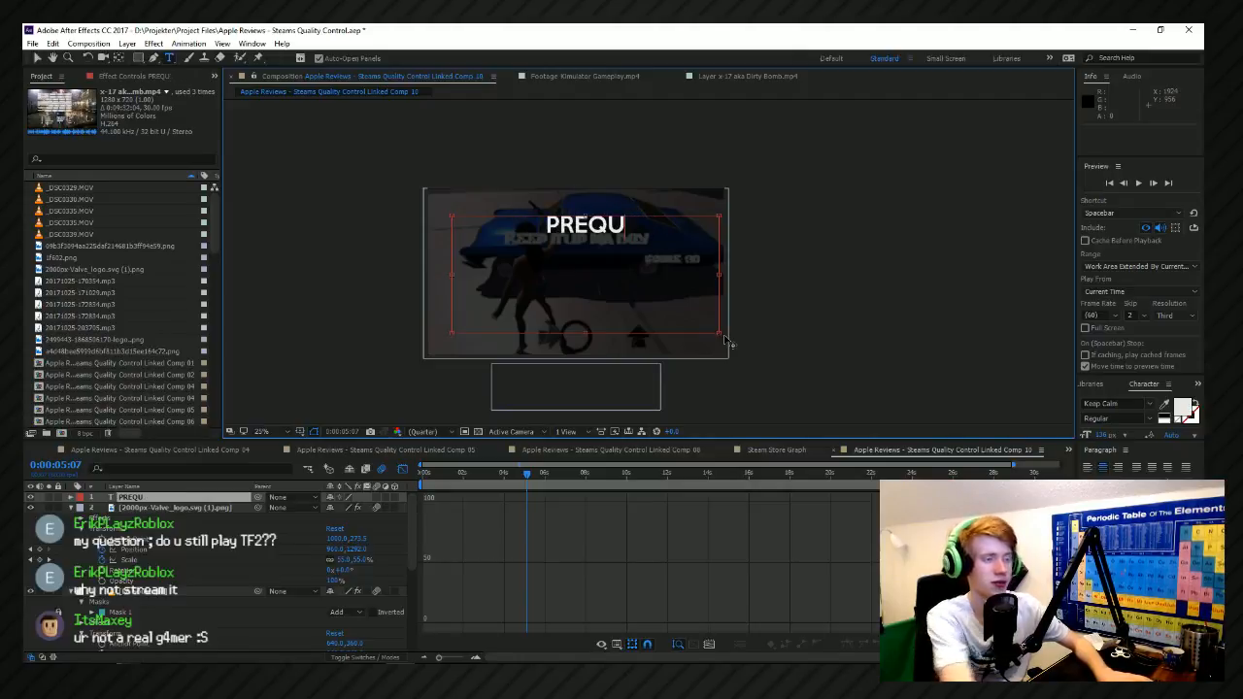
key(alt+Tab)
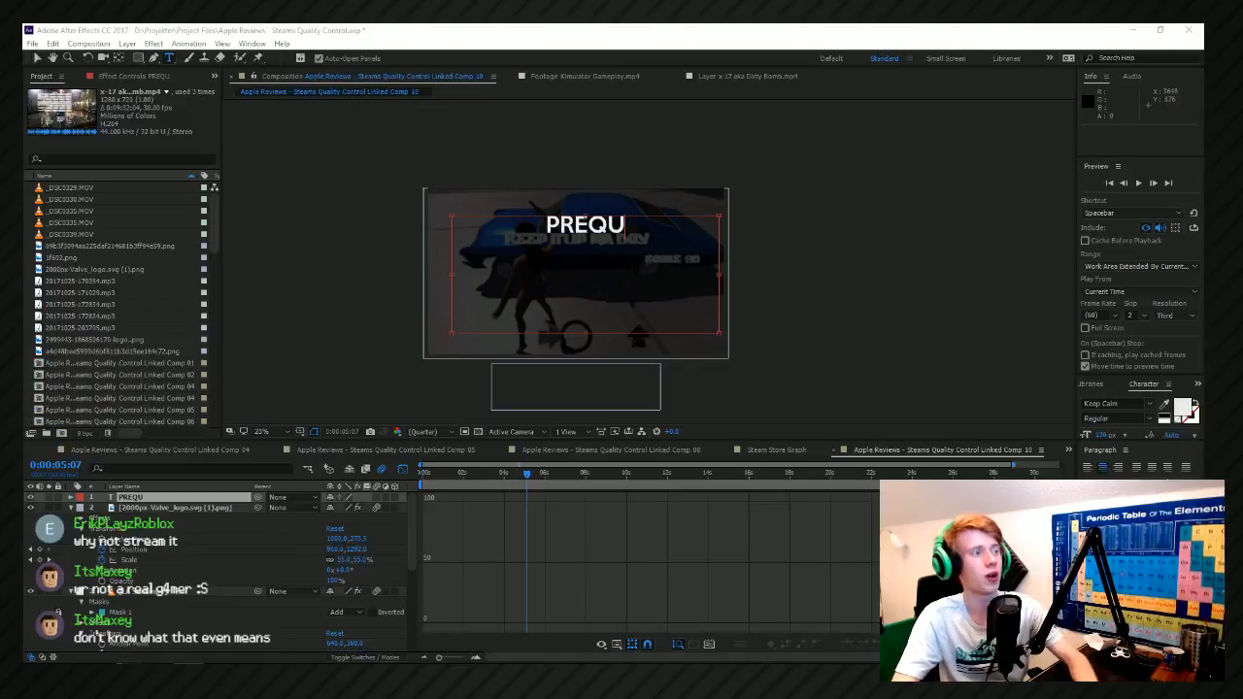
Correct the new text layer's wording to PRECAUTION.
click(649, 237)
key(BackSpace)
key(BackSpace)
text(caution)
key(BackSpace)
key(BackSpace)
key(BackSpace)
key(BackSpace)
key(BackSpace)
key(BackSpace)
key(BackSpace)
text(CATION)
key(BackSpace)
key(BackSpace)
key(BackSpace)
key(BackSpace)
text(UTION)
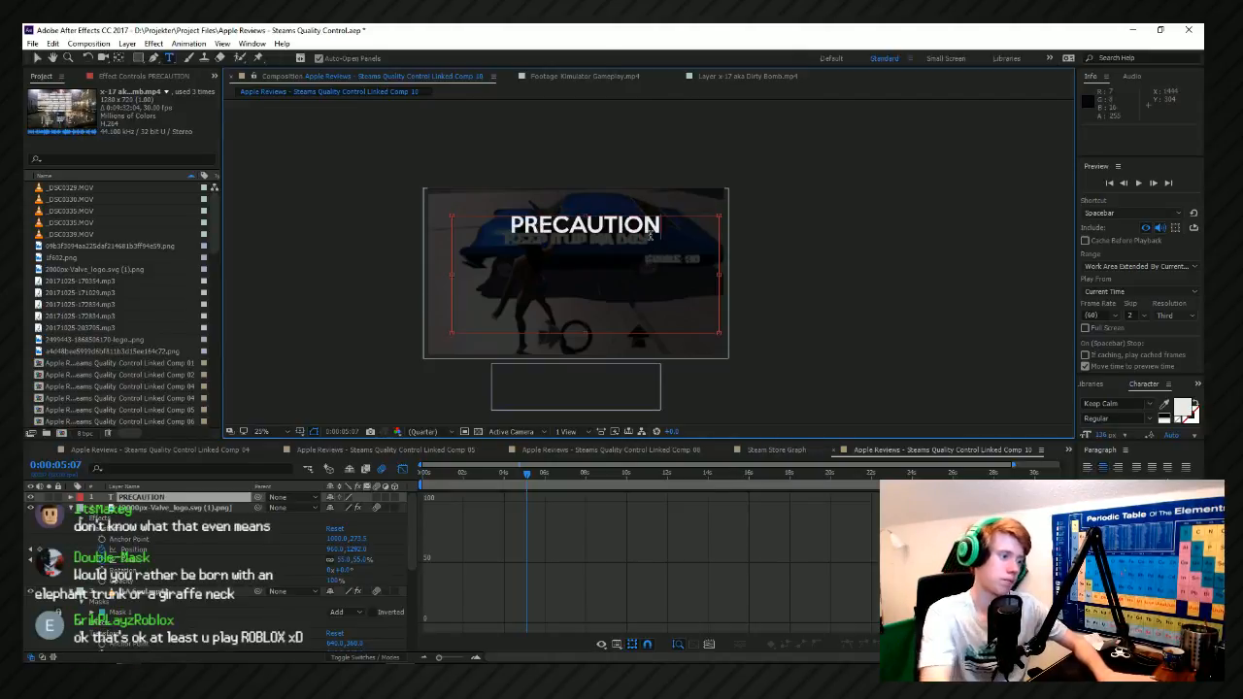
Select the whole word PRECAUTION and enlarge its font size.
drag(659, 251, 459, 247)
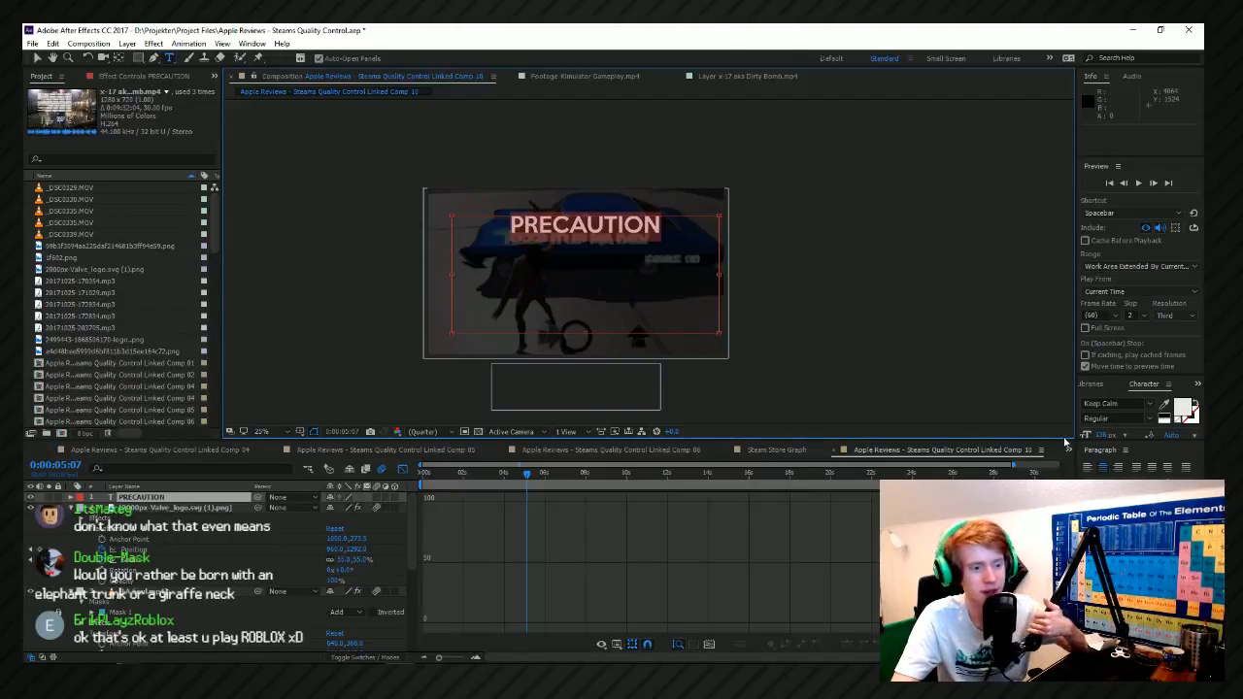
click(1104, 437)
drag(1104, 439, 1145, 441)
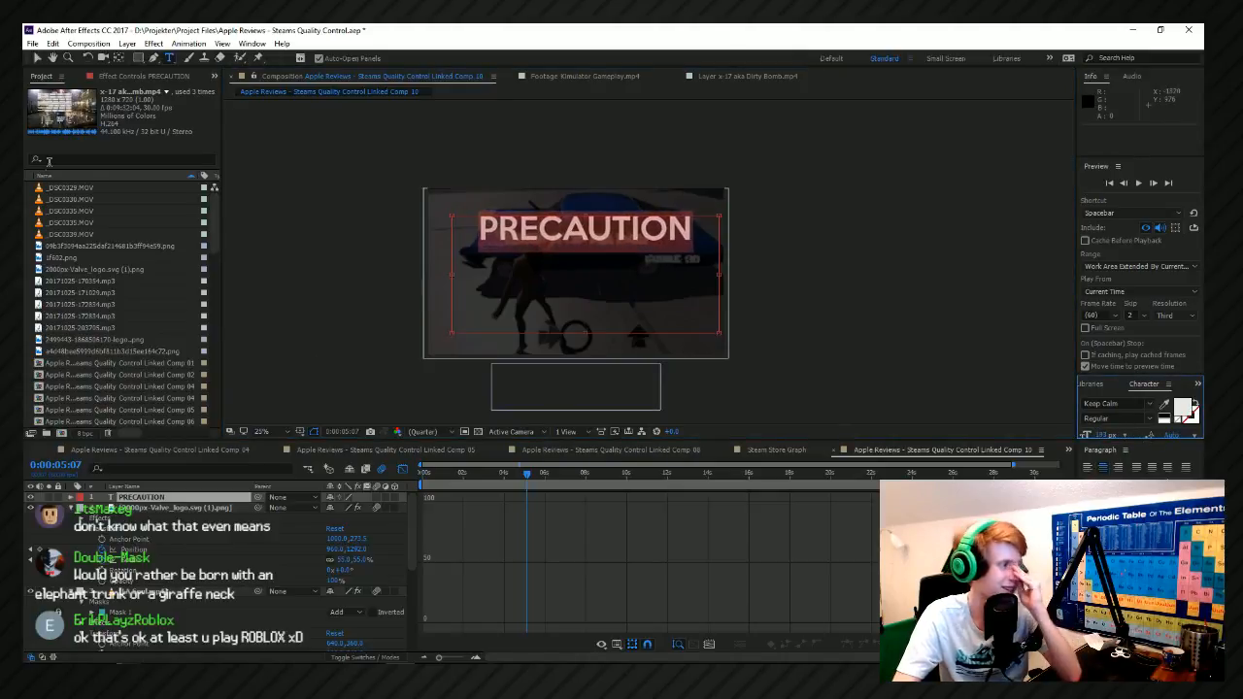
Move the PRECAUTION layer's anchor point onto the middle of the word and center the layer in the view.
click(52, 57)
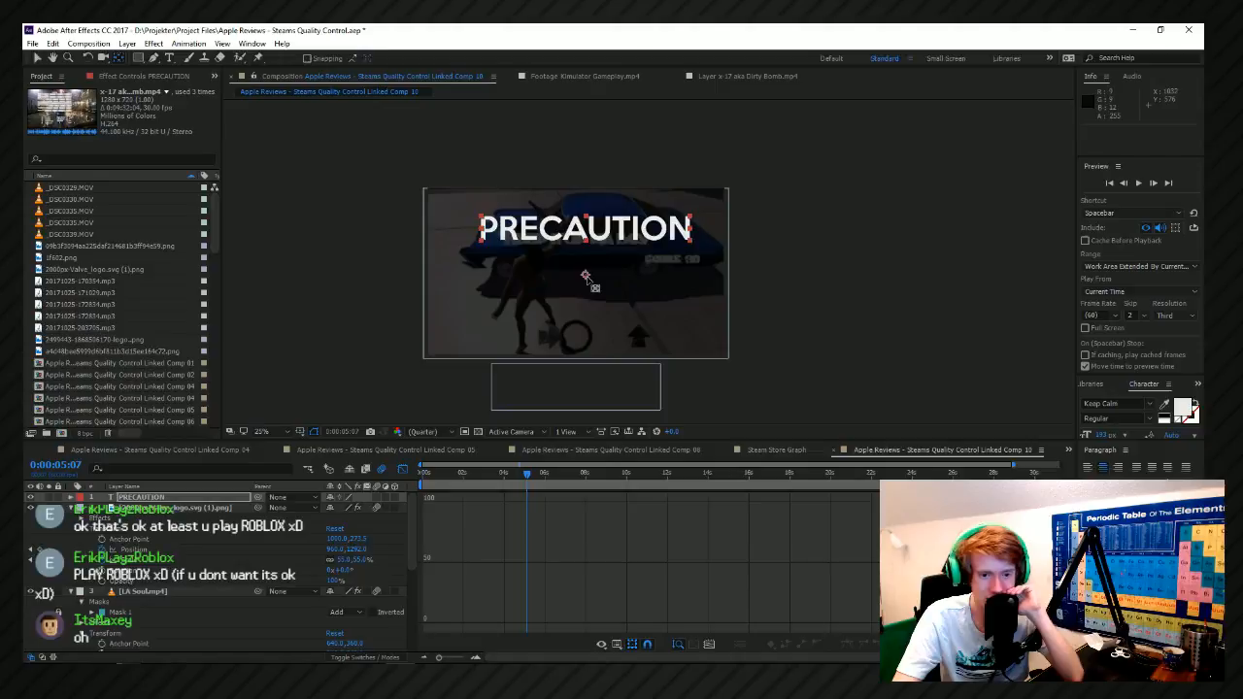
drag(587, 273, 590, 237)
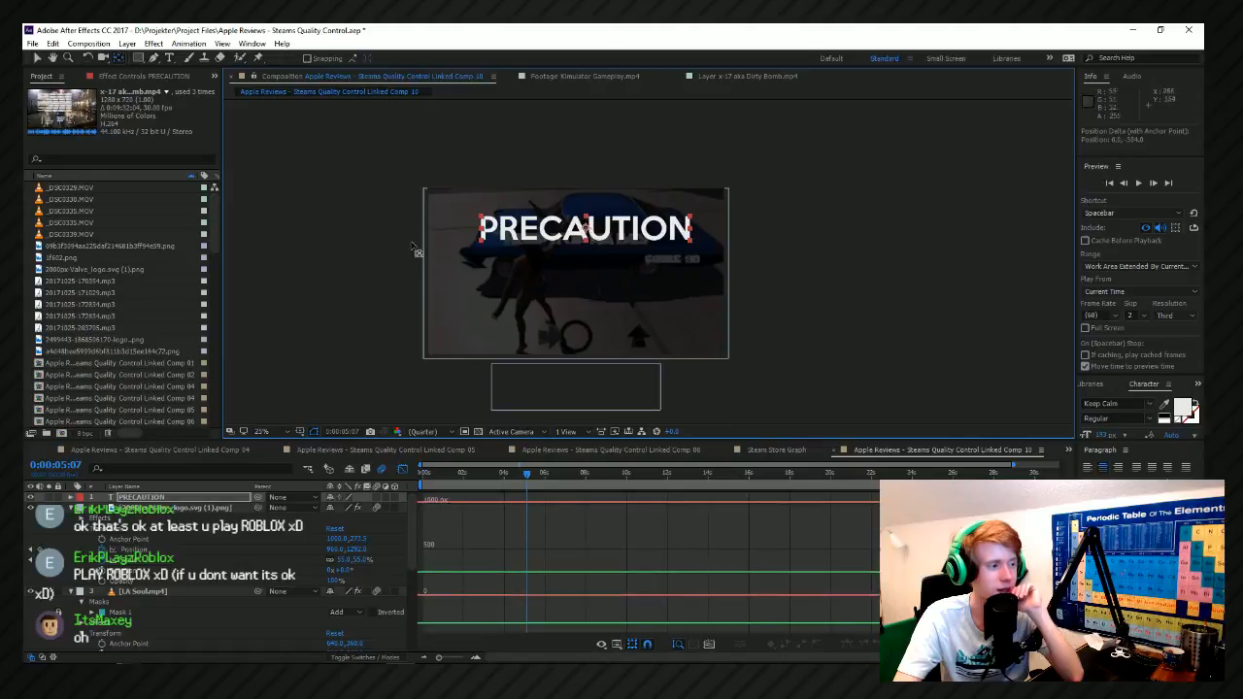
right_click(631, 228)
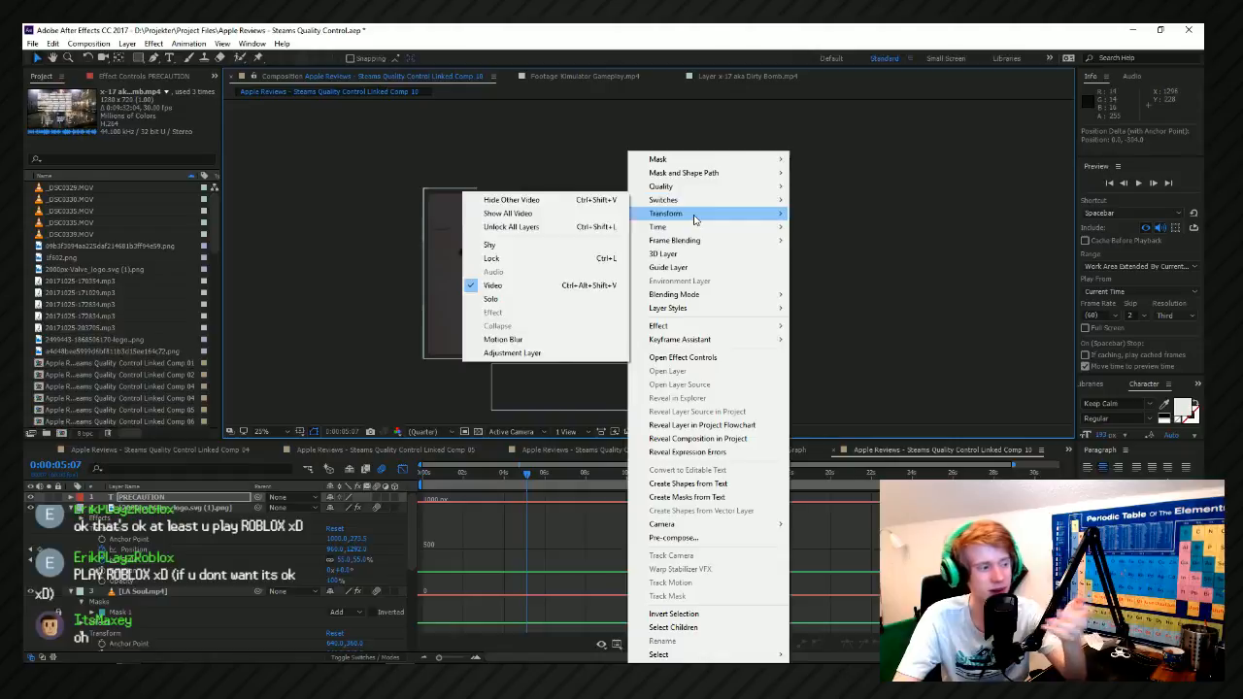
mouse_move(694, 219)
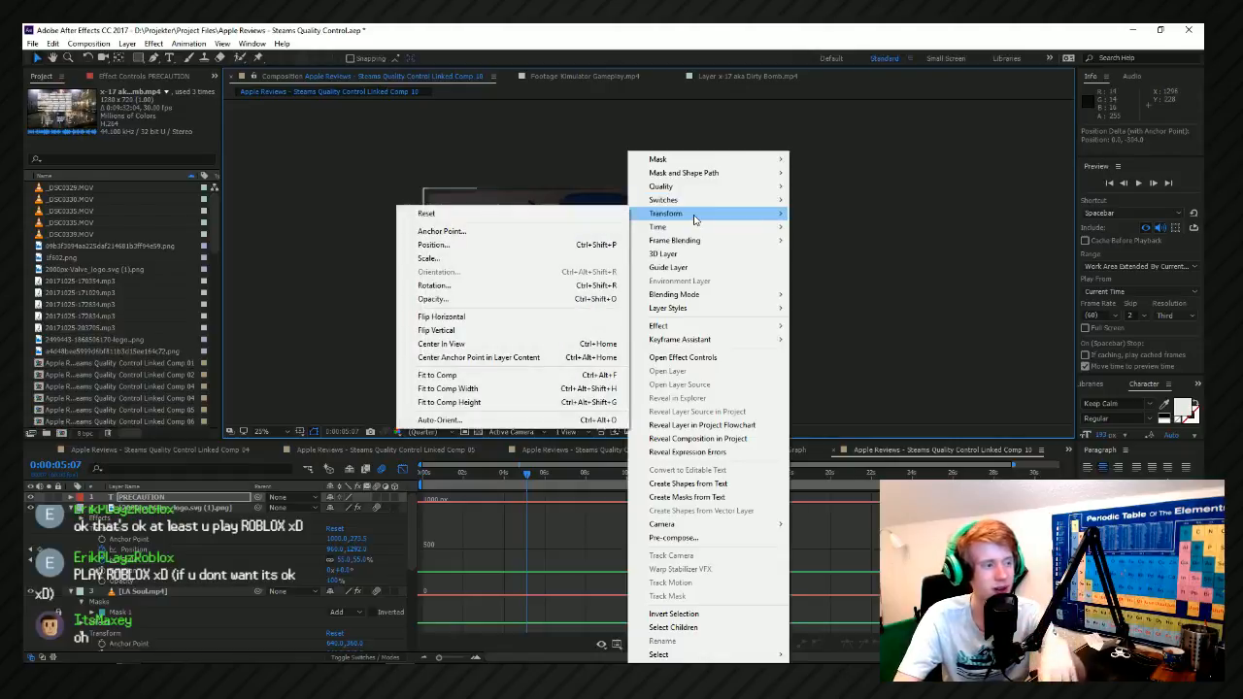
click(539, 345)
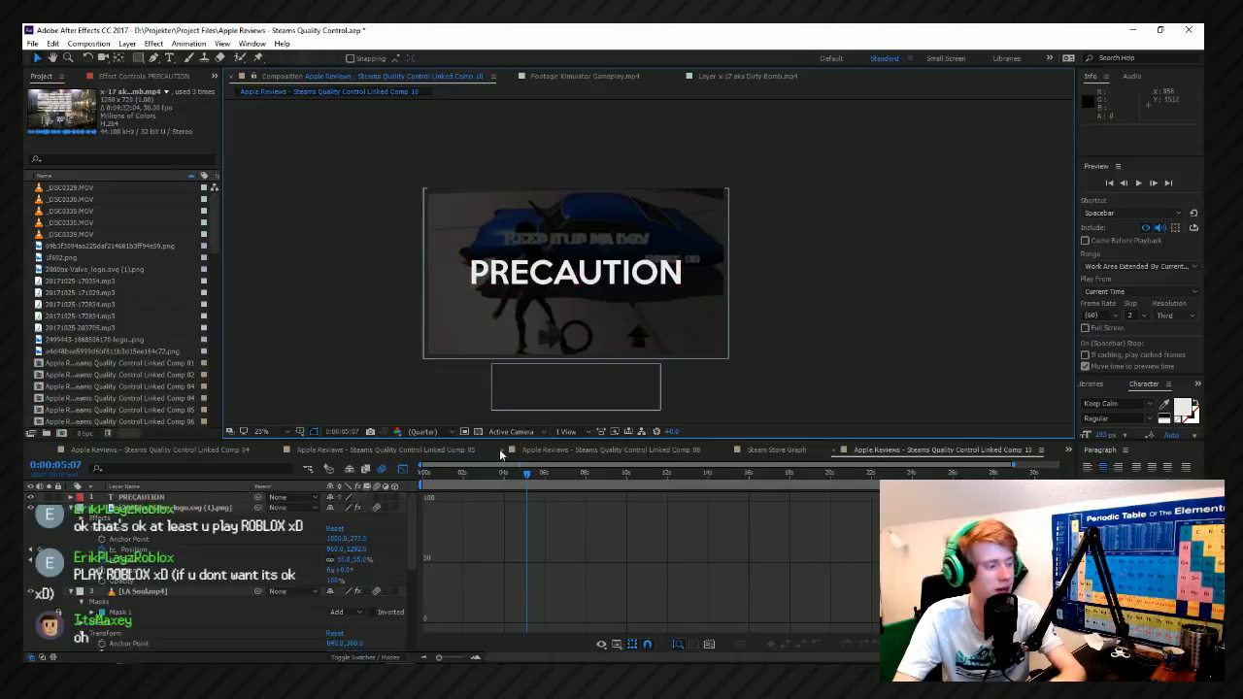
Show the timeline as layer bars and preview the text from 0:00:04:58, stopping at 0:00:05:12.
key(shift+F3)
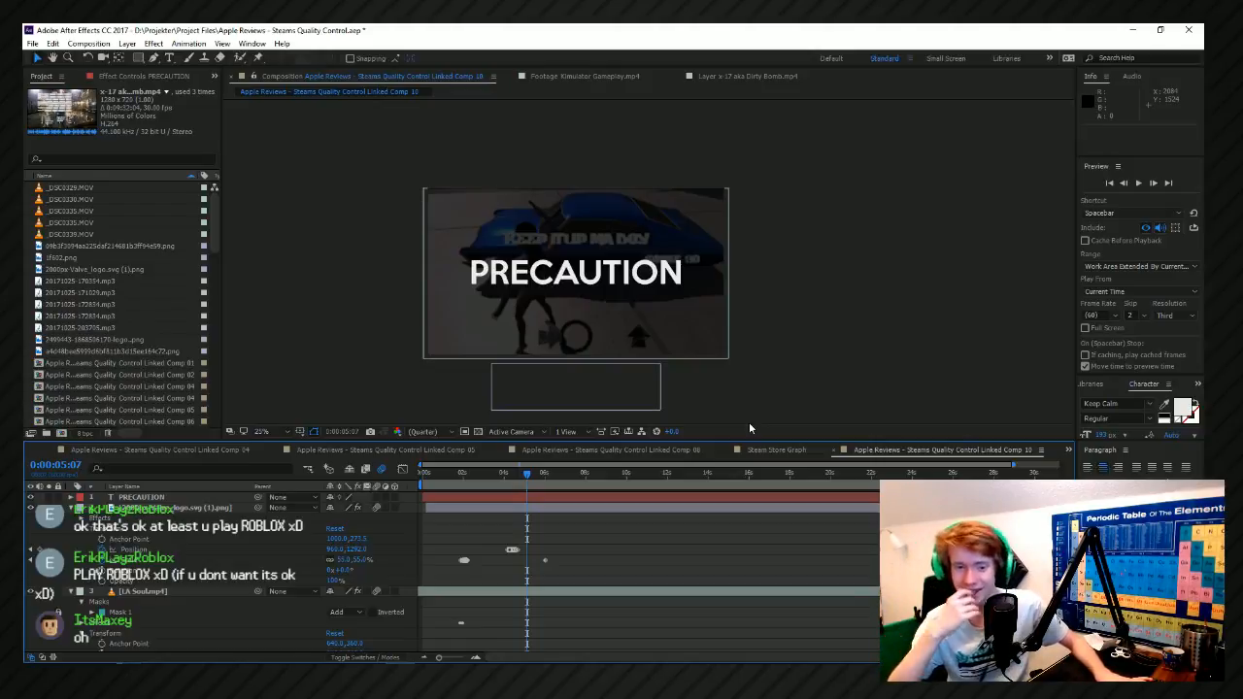
double_click(519, 467)
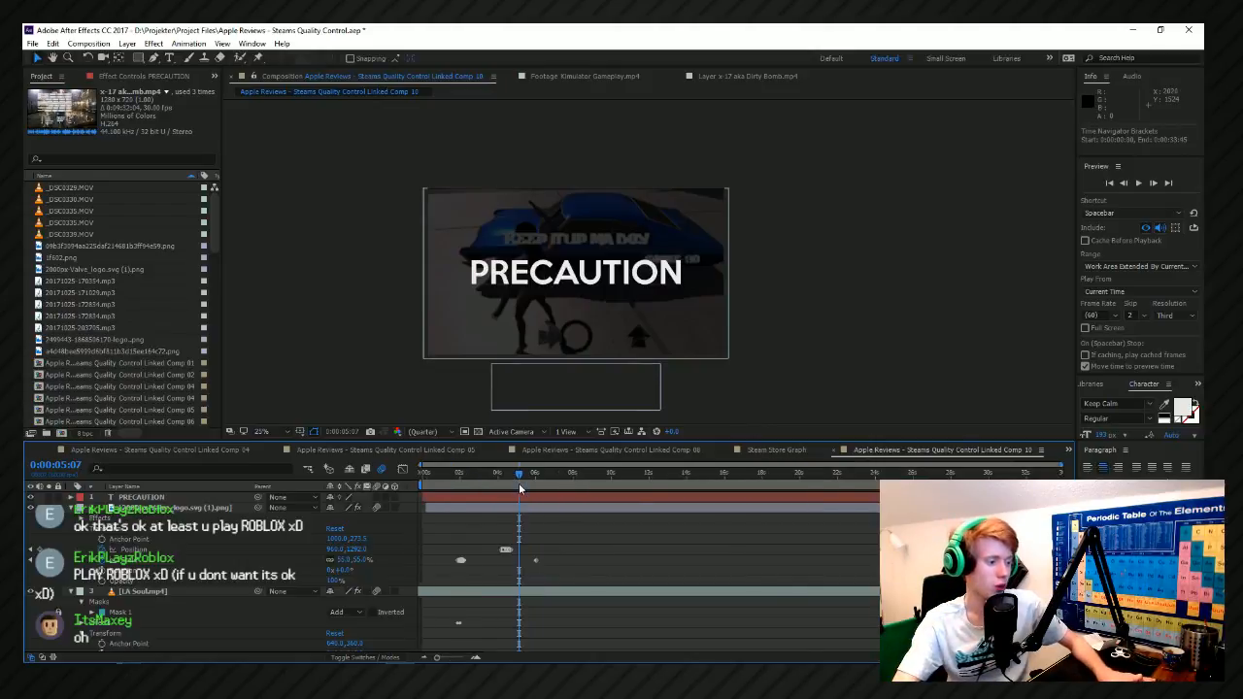
click(512, 479)
key(=)
key(=)
key(space)
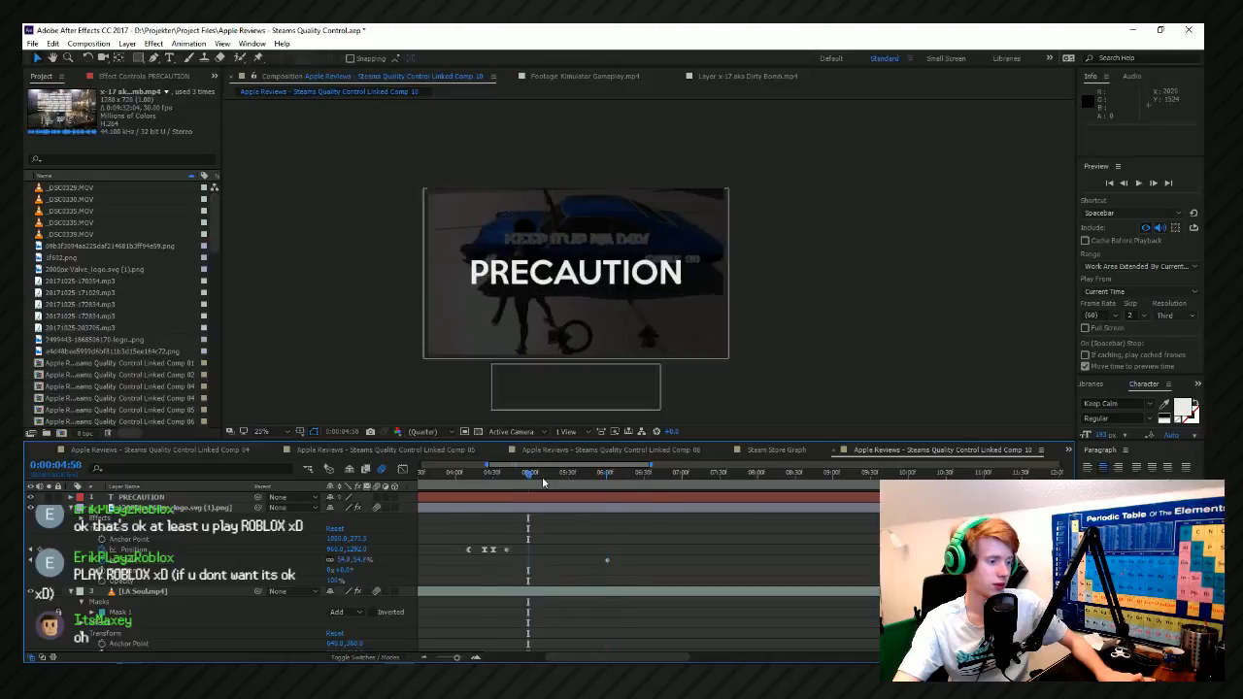
key(space)
Reveal the PRECAUTION layer's transform properties and add a Position keyframe at 0:00:05:12.
click(627, 272)
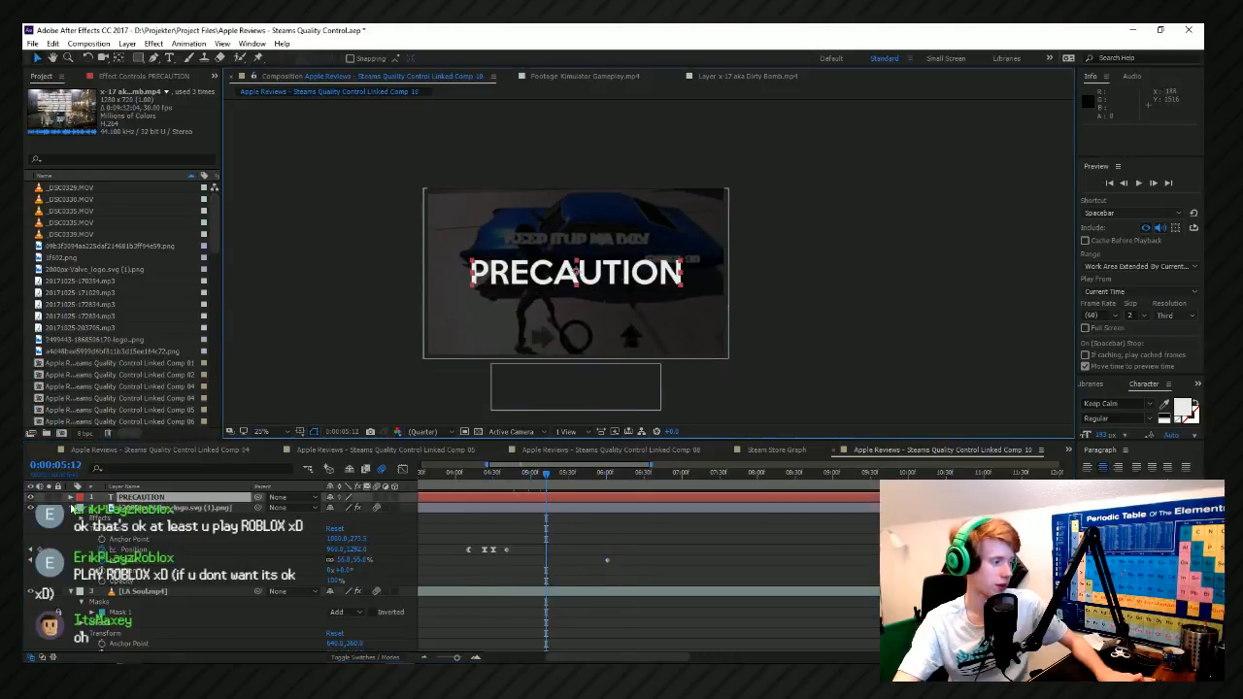
click(71, 507)
click(69, 498)
click(81, 508)
click(81, 508)
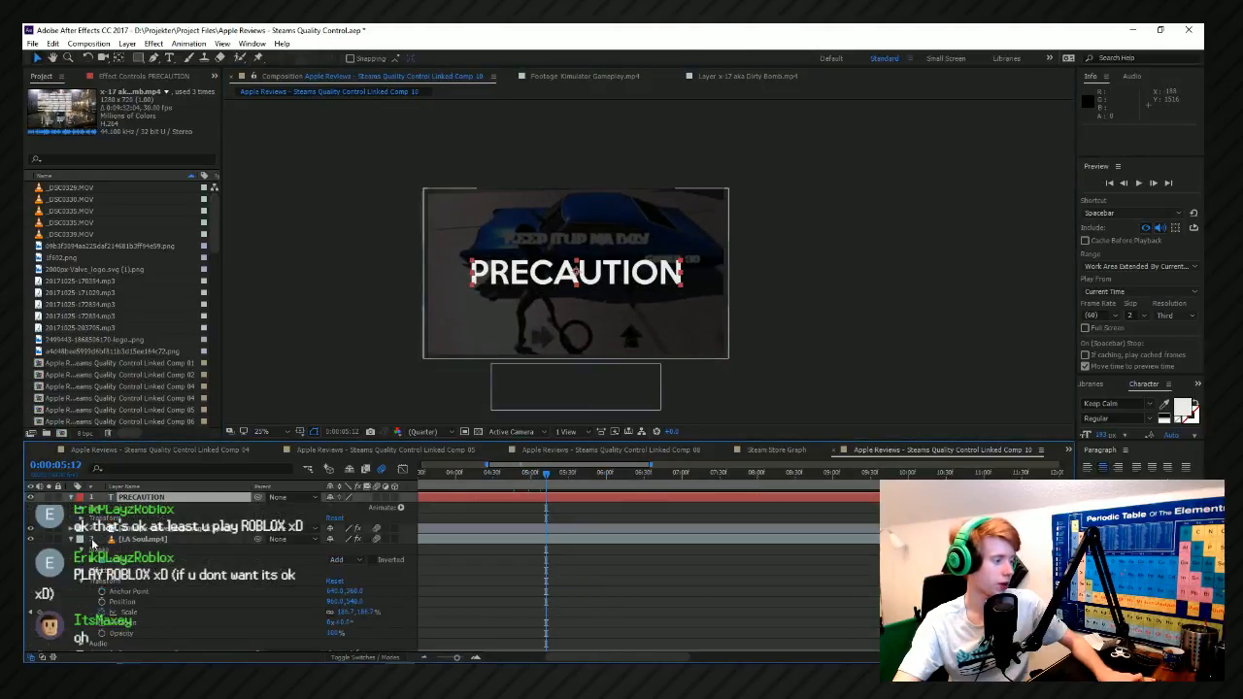
click(82, 519)
click(102, 539)
scroll(534, 536, up, 2)
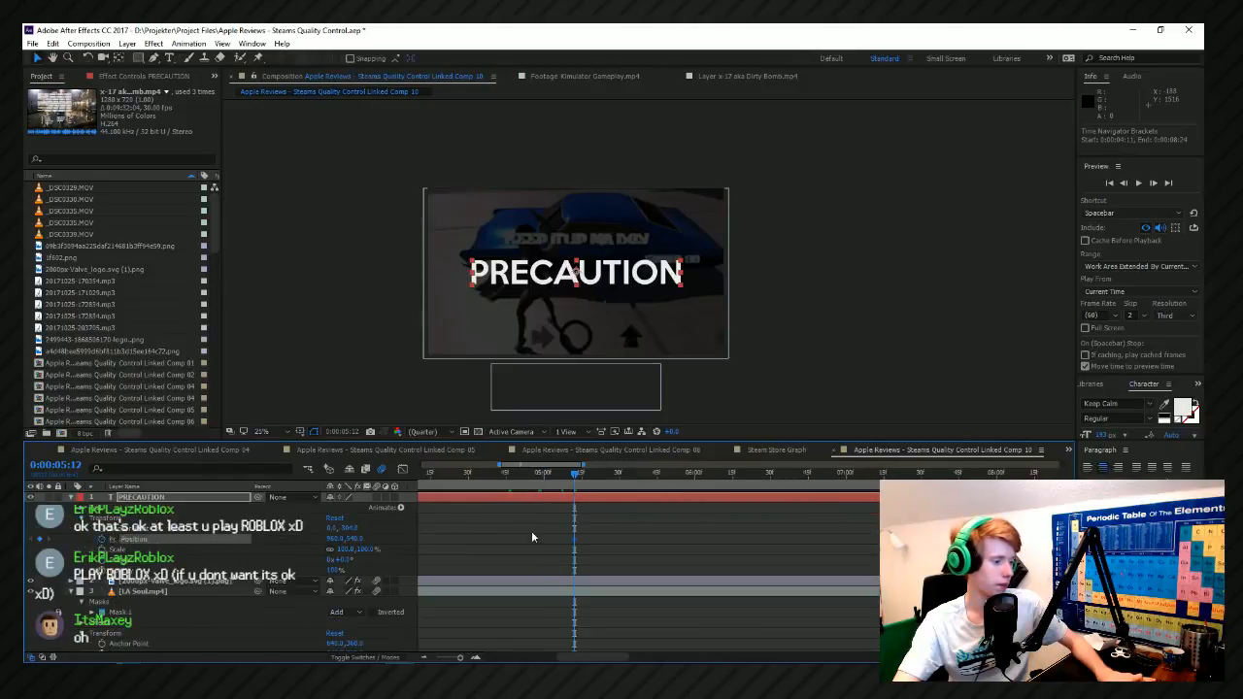
Keyframe PRECAUTION above the frame at 0:00:05:03 and preview its drop into place.
drag(571, 474, 526, 474)
drag(358, 545, 233, 545)
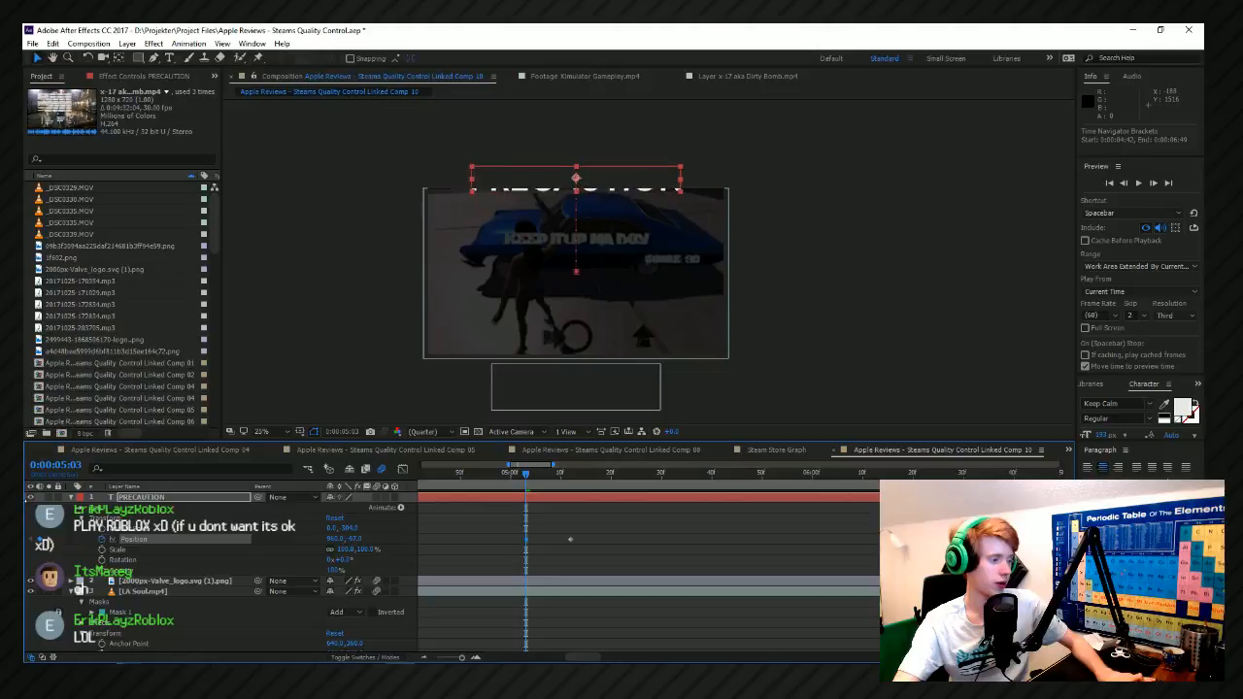
key(space)
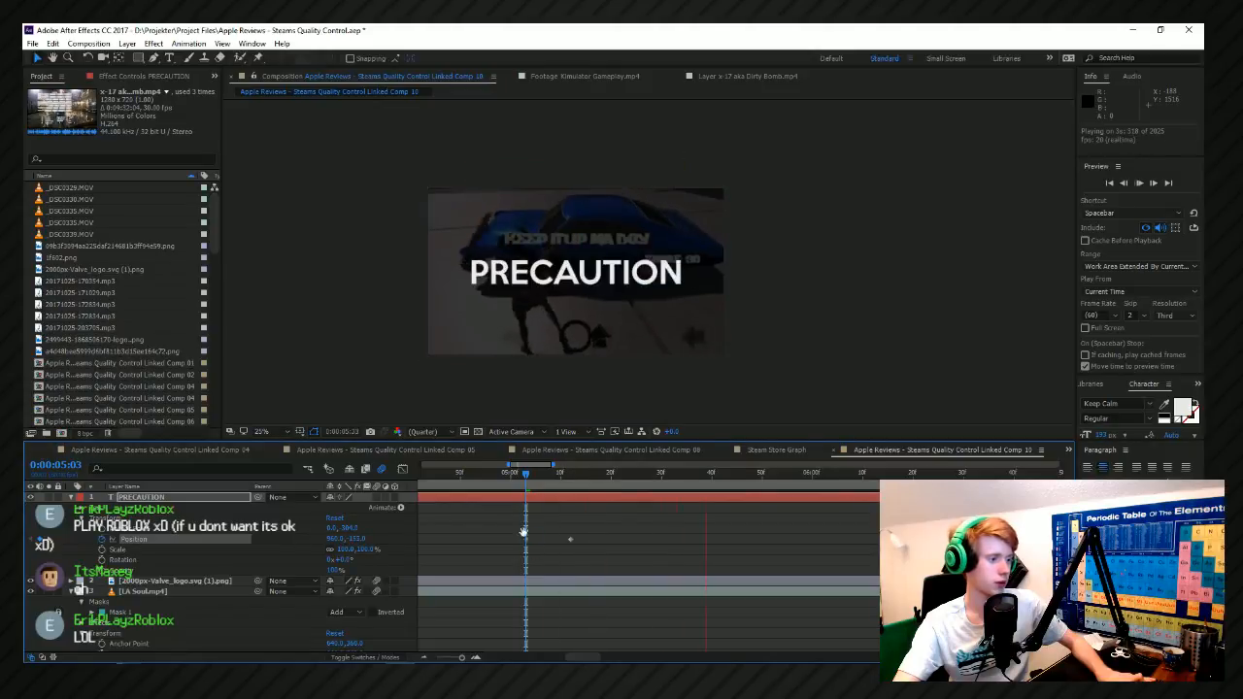
Show the Position curve in the graph editor, set the preview frame skip to 1, and replay the drop.
click(401, 470)
click(1132, 316)
click(1135, 337)
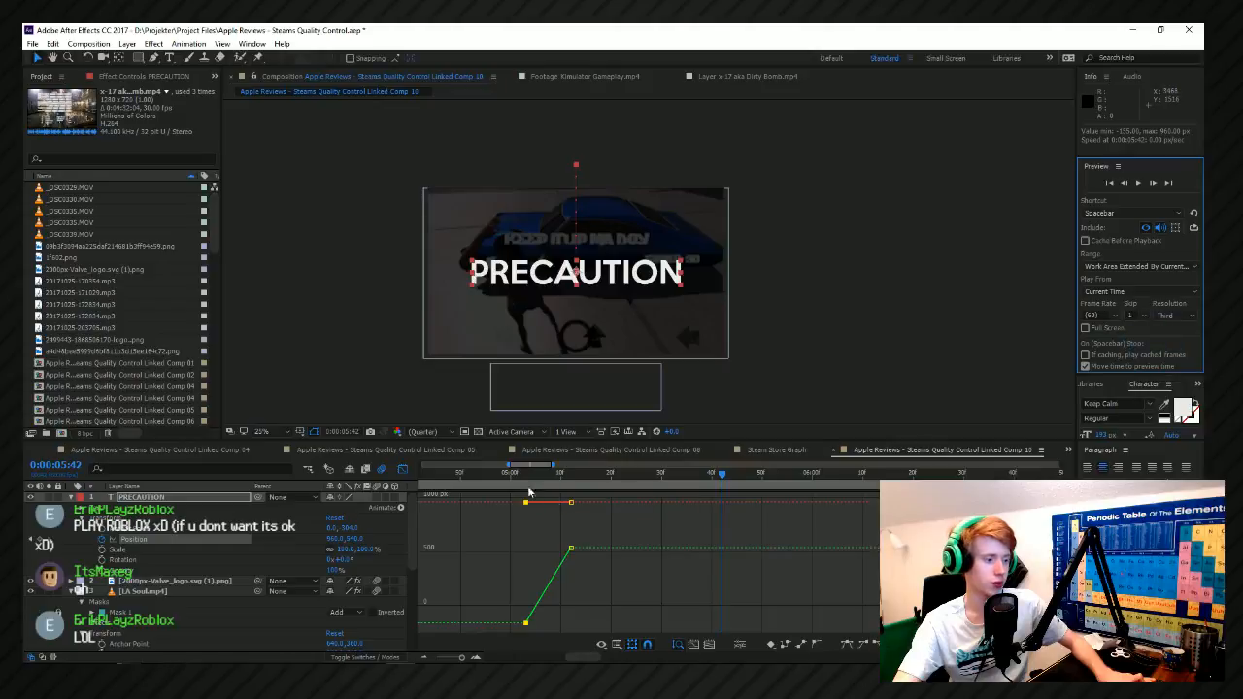
key(space)
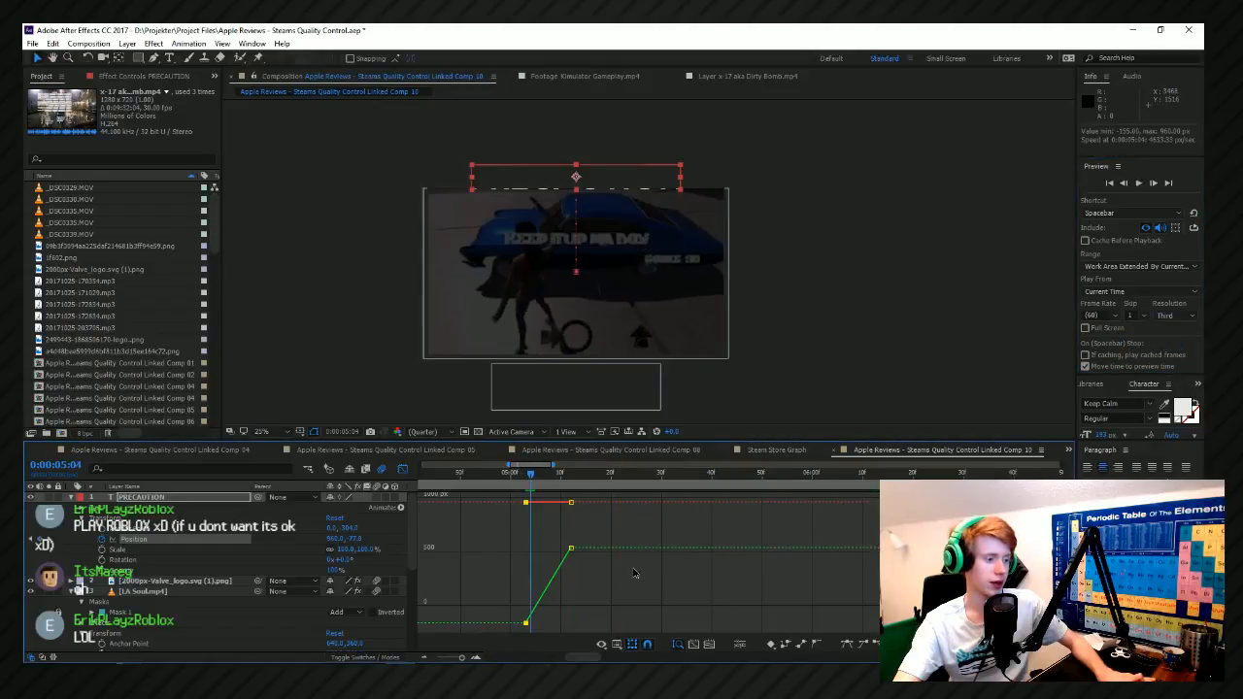
Ease the last Position keyframe, add a slight overshoot keyframe below center at 0:00:05:09, and preview the drop.
scroll(669, 557, up, 1)
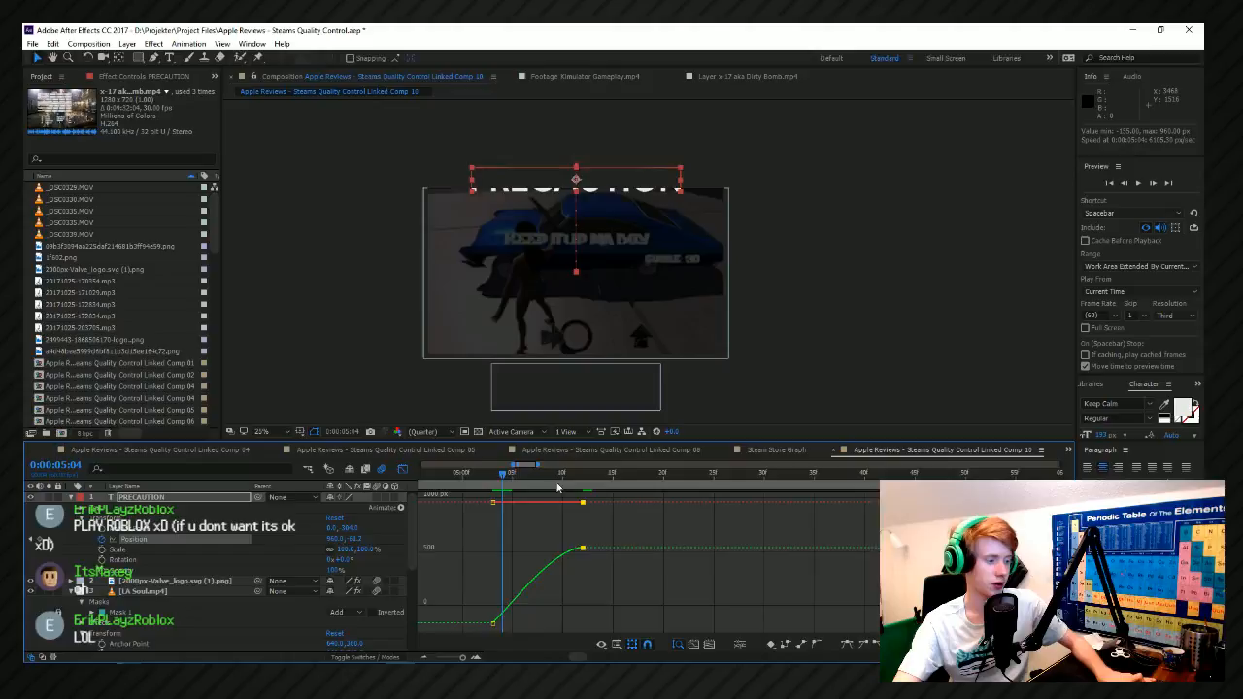
drag(363, 540, 439, 547)
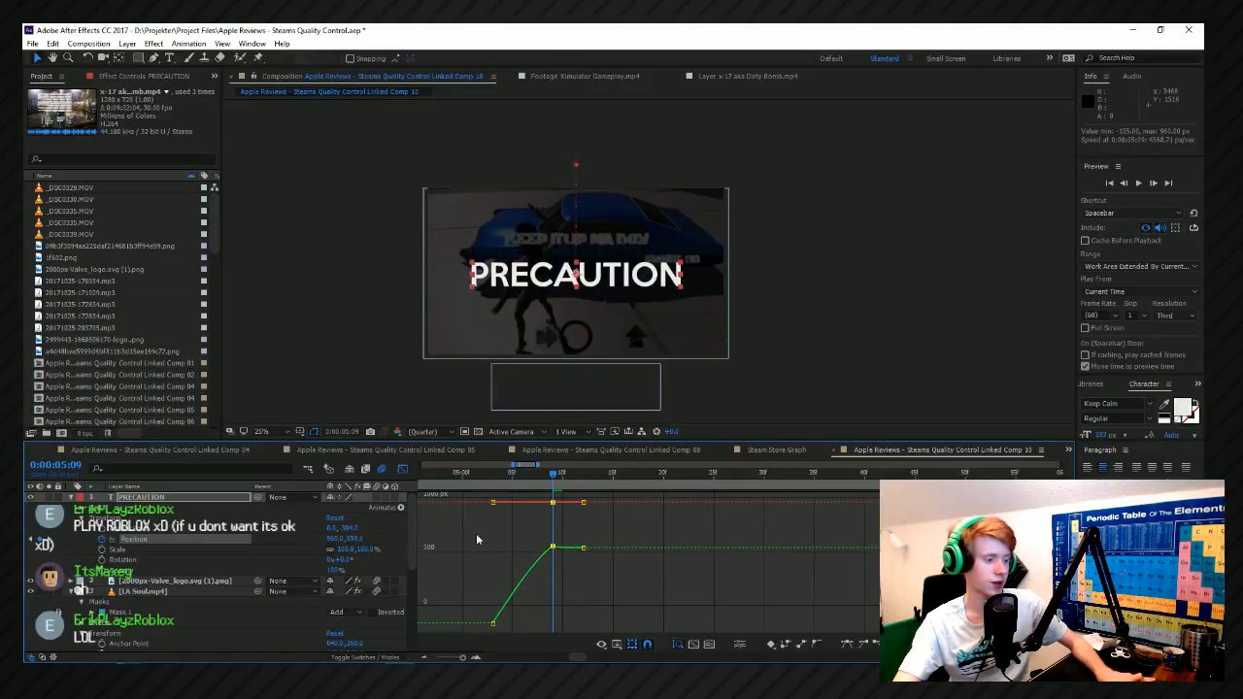
click(493, 473)
key(space)
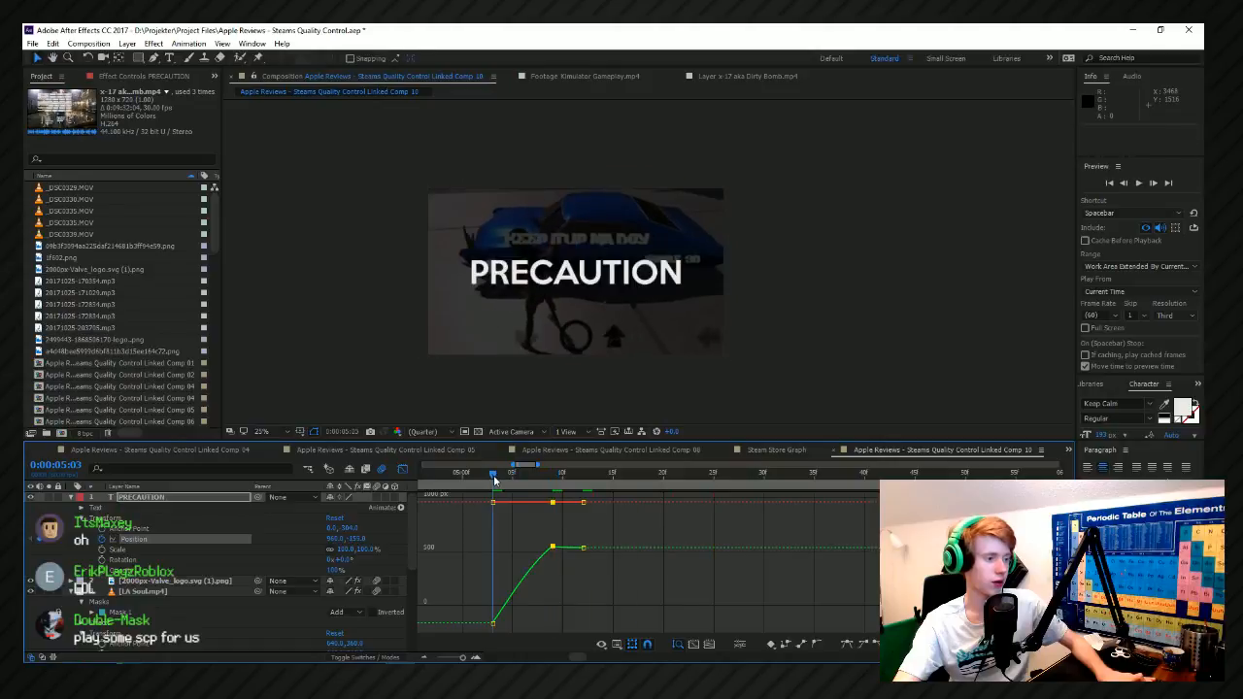
key(space)
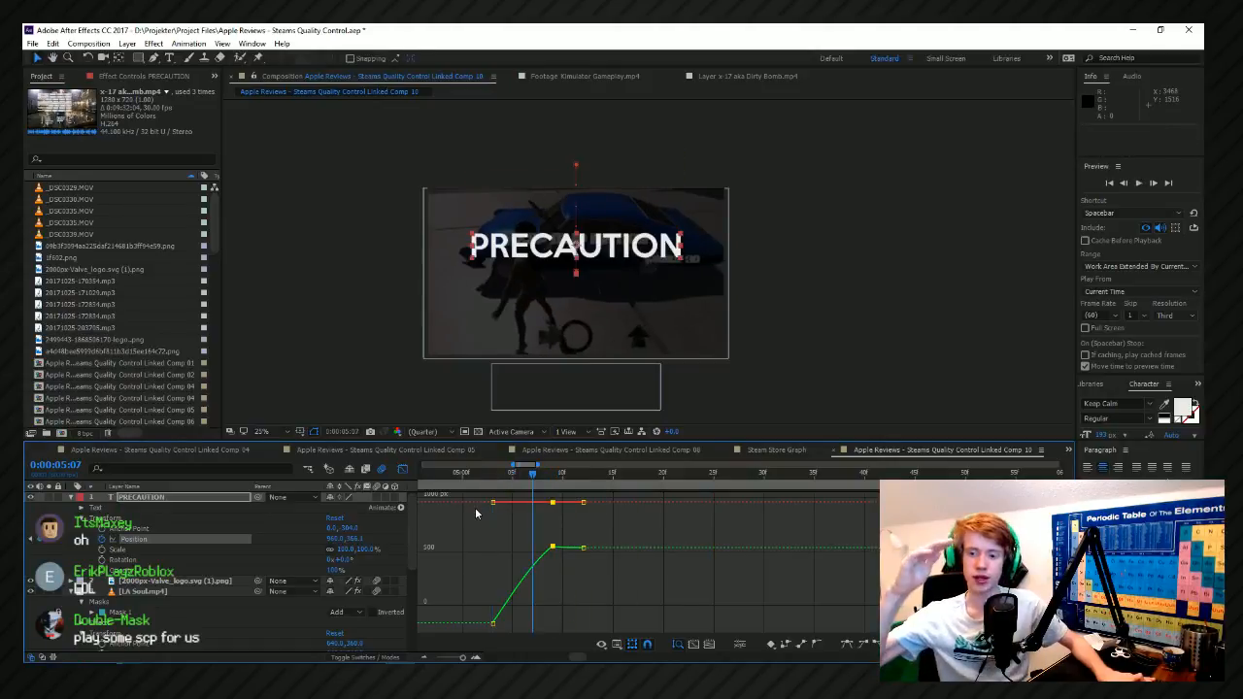
key(space)
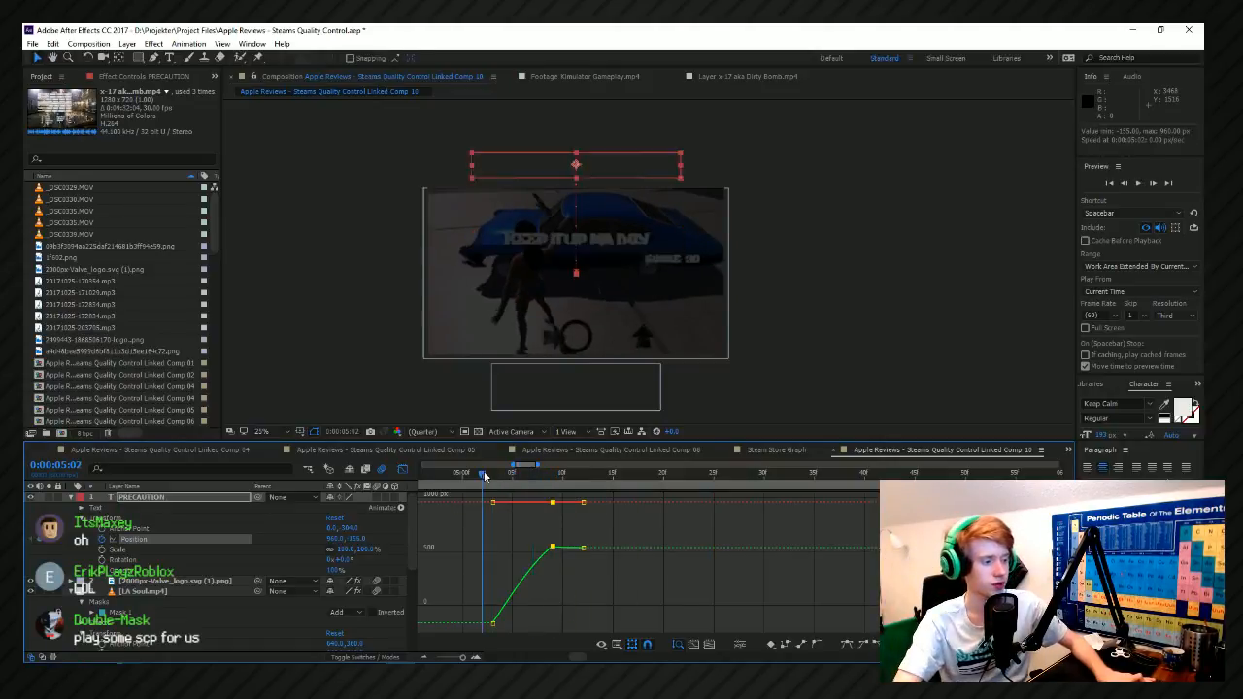
Increase the overshoot by moving PRECAUTION's Position further down at 0:00:05:09.
click(485, 473)
click(557, 474)
scroll(585, 511, down, 3)
drag(356, 541, 395, 540)
scroll(544, 568, up, 3)
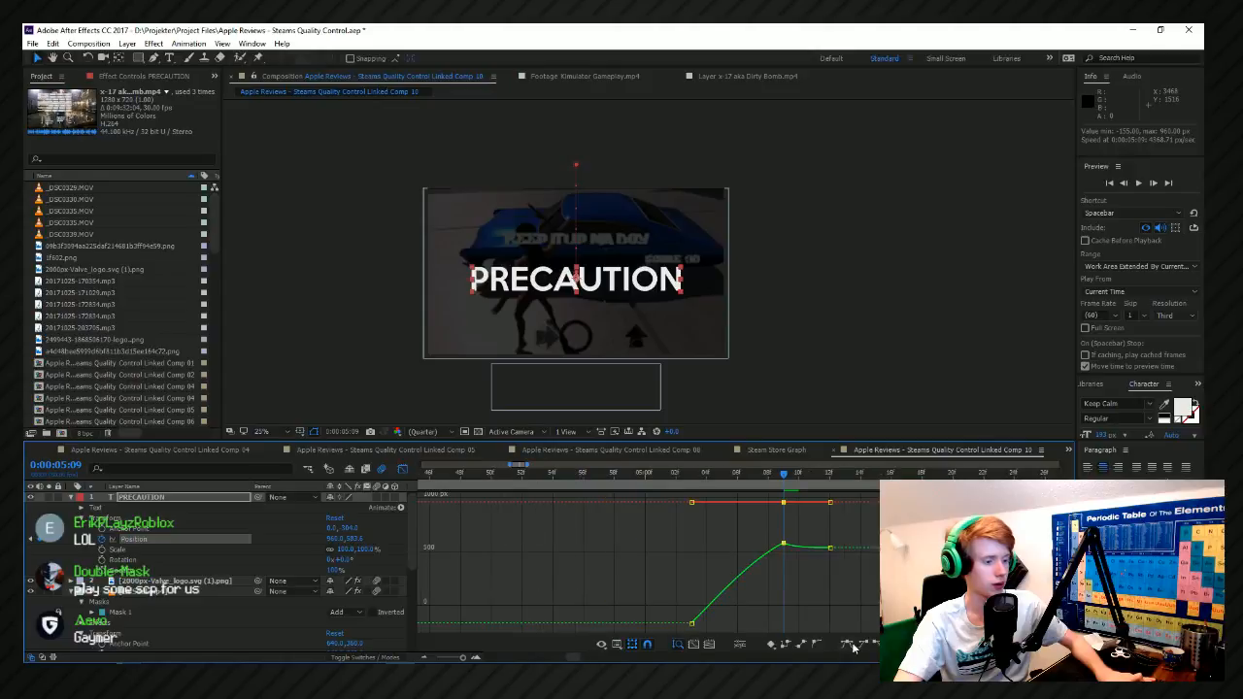
scroll(819, 624, up, 3)
Try a faster drop by moving the first Position keyframe to 0:00:05:05, and preview it.
click(556, 474)
scroll(551, 504, down, 2)
drag(552, 503, 583, 502)
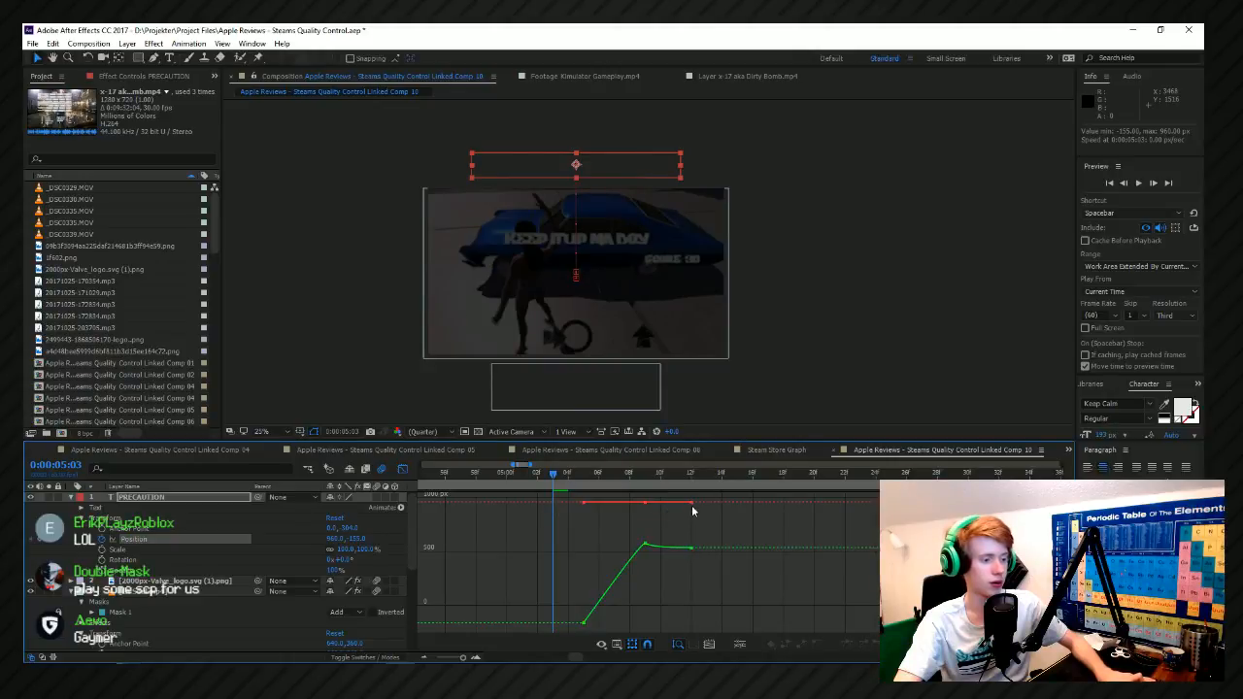
scroll(693, 511, down, 4)
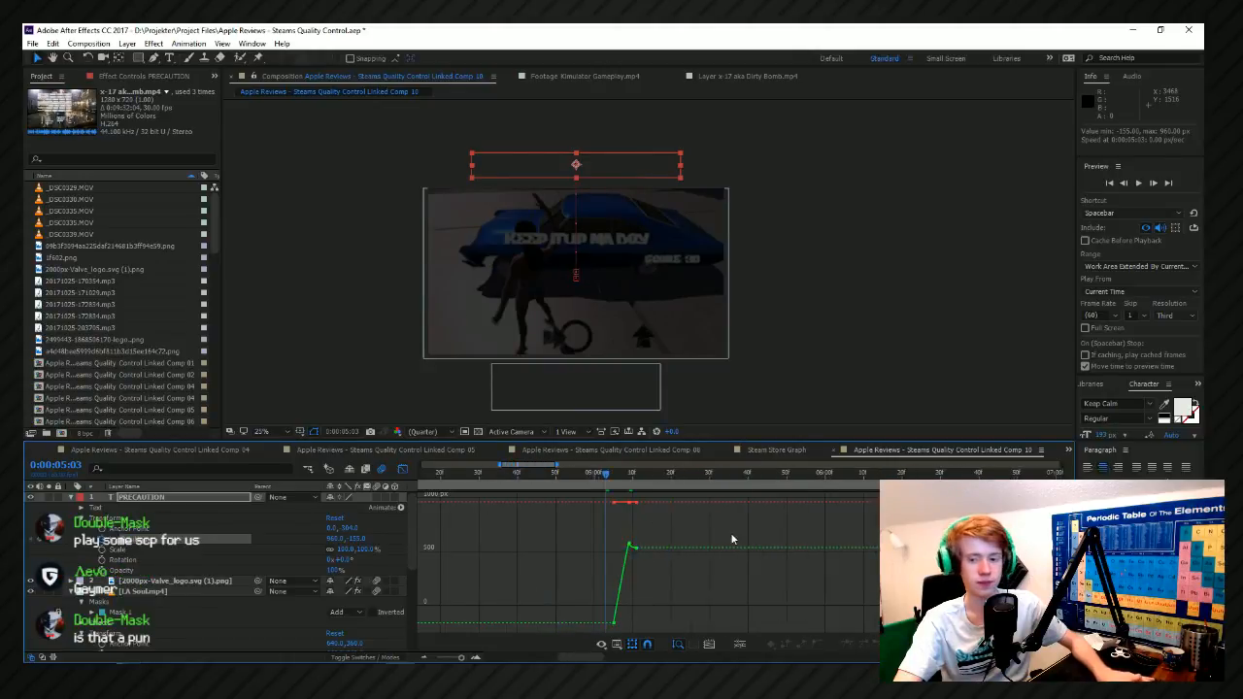
scroll(772, 532, up, 3)
key(space)
scroll(701, 553, down, 2)
key(space)
Move the first Position keyframe of PRECAUTION earlier and replay the drop several times.
click(562, 474)
drag(576, 502, 562, 503)
key(space)
key(space)
click(565, 478)
key(space)
key(space)
key(space)
key(space)
Shift the PRECAUTION Position keyframes slightly earlier and preview the drop from 0:00:05:02.
scroll(577, 495, up, 2)
drag(624, 503, 608, 503)
click(513, 484)
scroll(513, 484, up, 4)
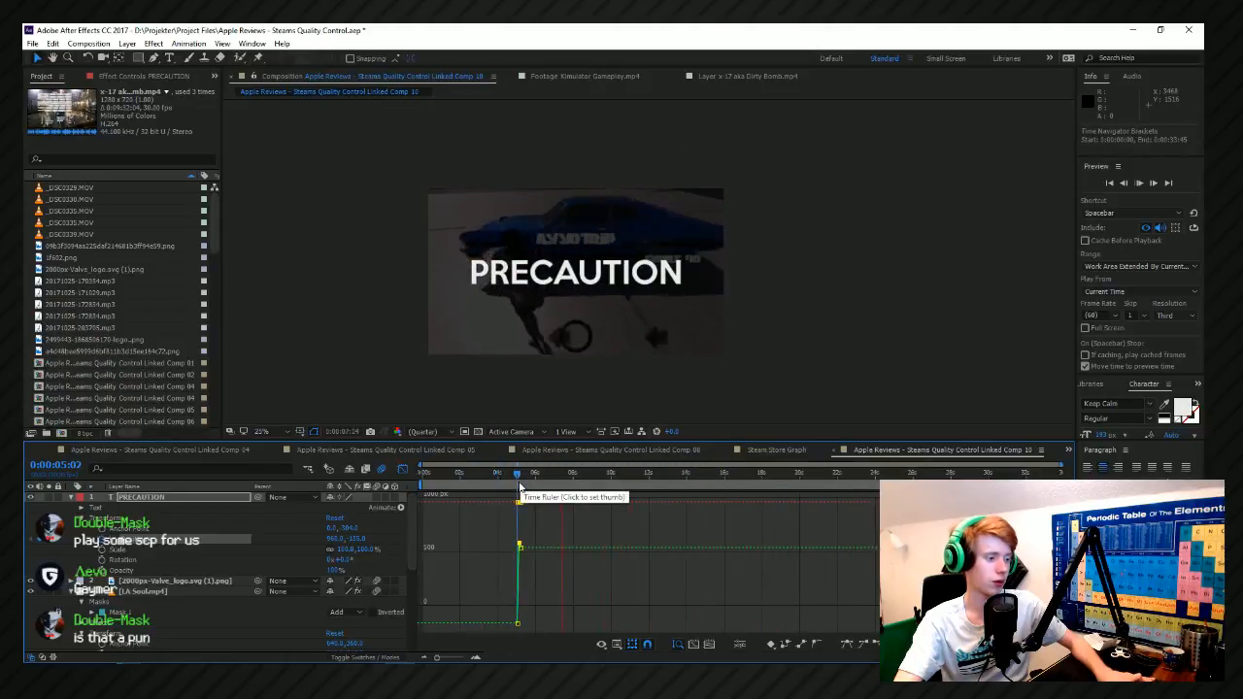
scroll(511, 484, down, 5)
key(space)
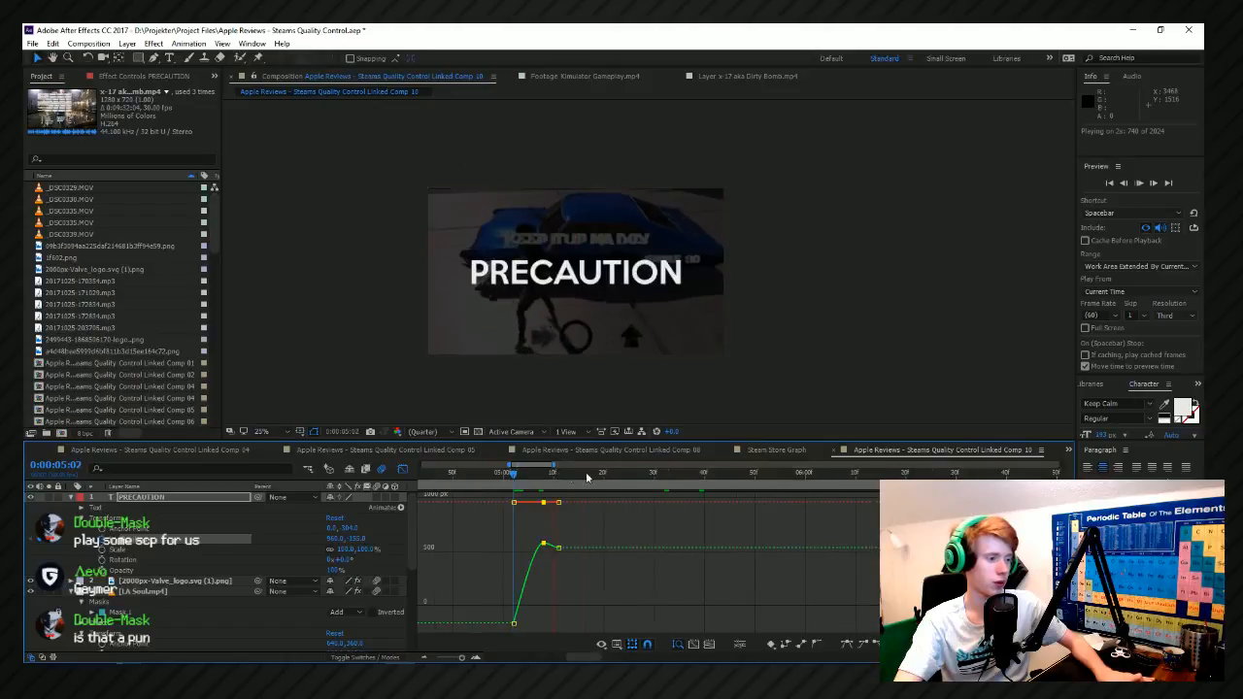
Draw a second paragraph text box below the frame and enter QUALITY.
click(169, 57)
scroll(634, 220, down, 1)
drag(512, 257, 743, 330)
text(QUALITY)
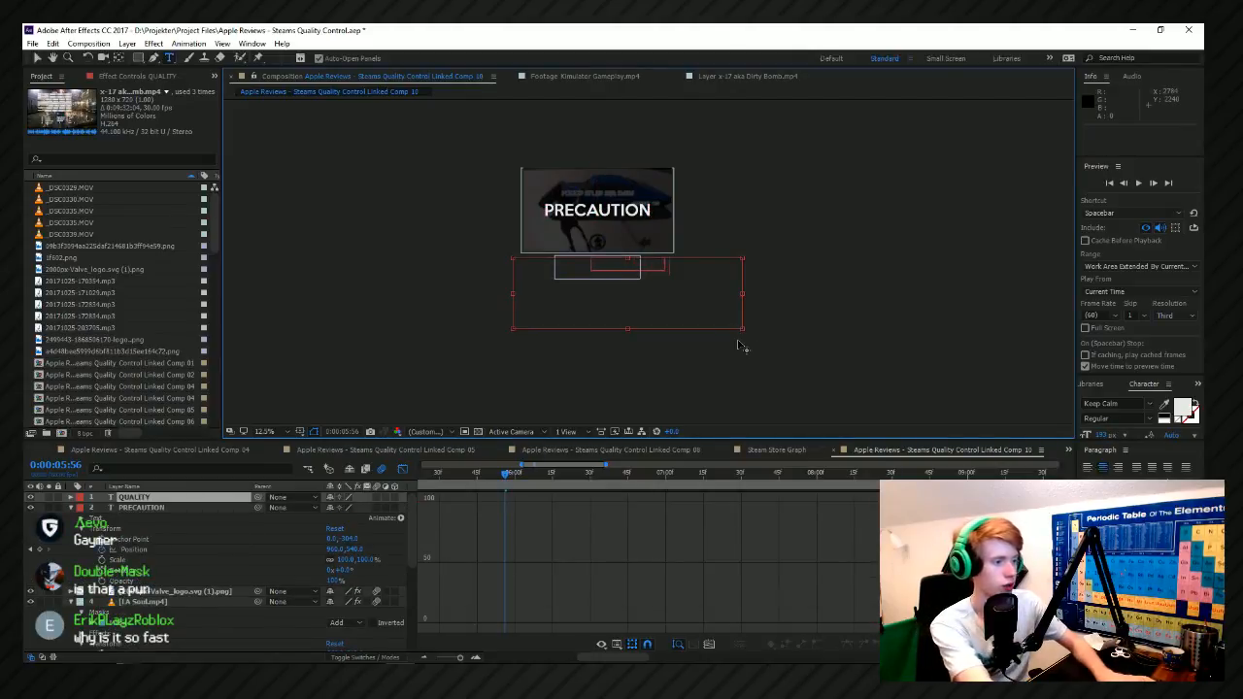
text( CTONROL)
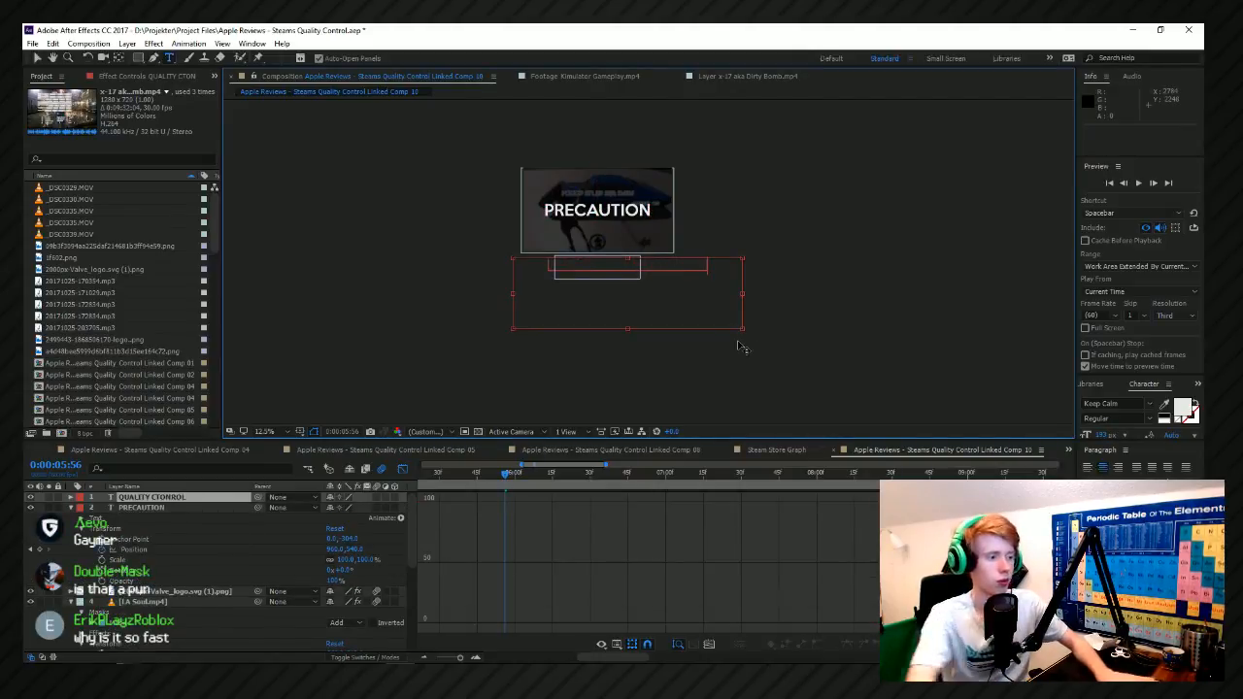
Complete the new title so it reads QUALITY CTONROL and move its anchor point to the middle of the text.
click(37, 57)
scroll(645, 267, up, 4)
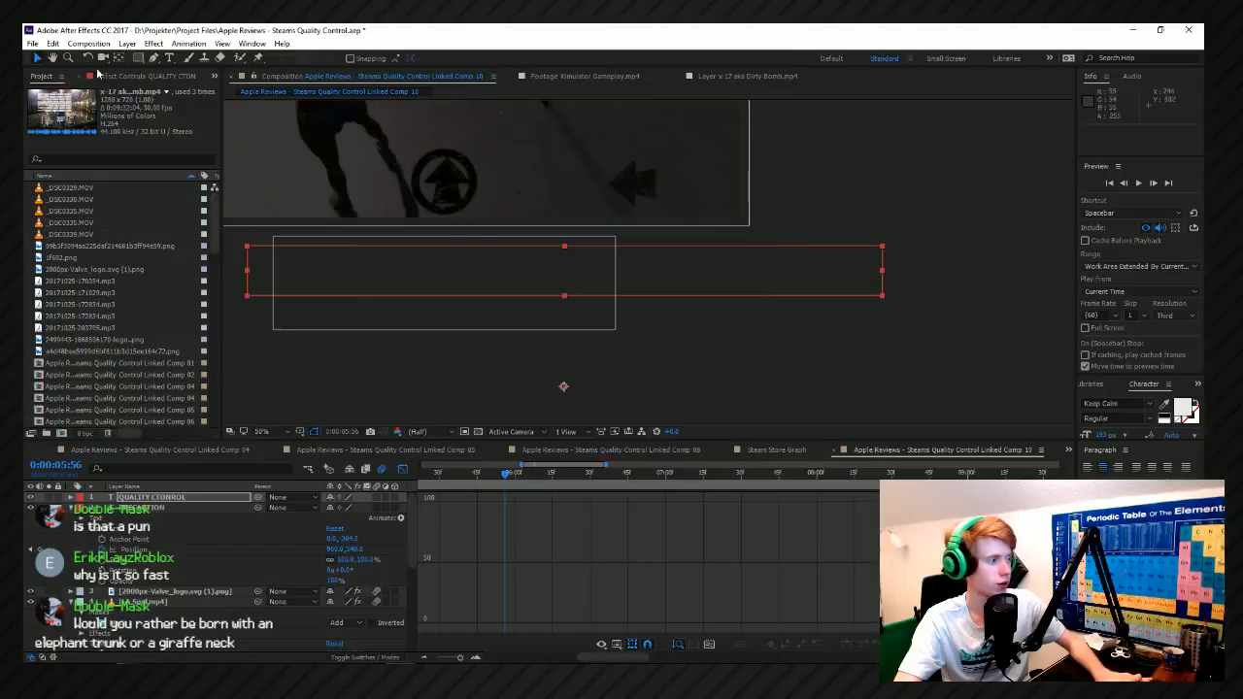
drag(564, 389, 567, 271)
drag(26, 58, 39, 61)
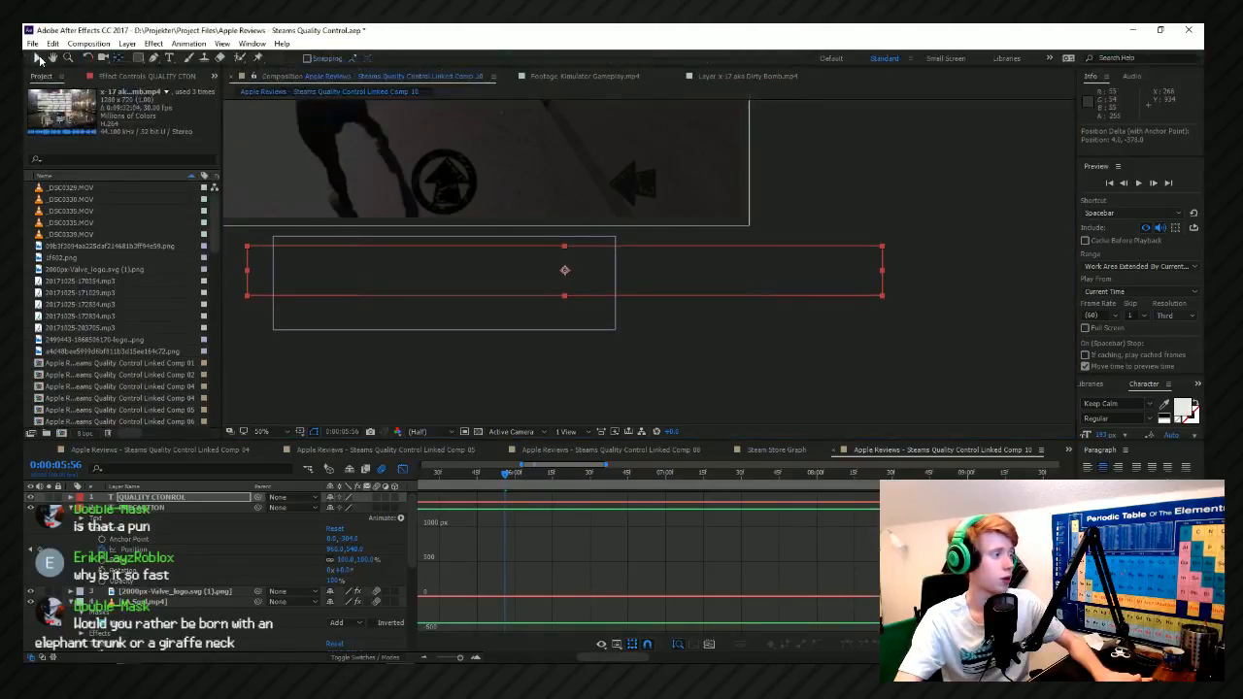
Center the QUALITY CTONROL text layer in the composition view.
right_click(546, 249)
mouse_move(587, 215)
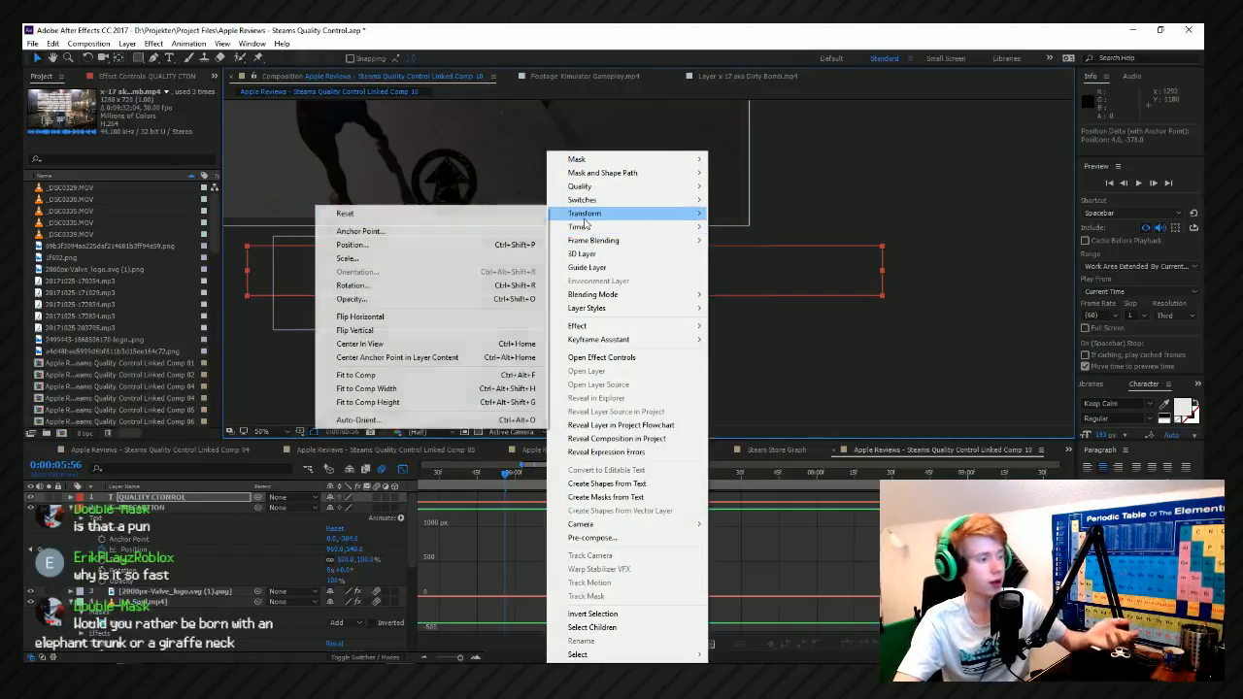
click(425, 335)
scroll(610, 374, down, 2)
scroll(610, 374, up, 1)
scroll(624, 324, down, 1)
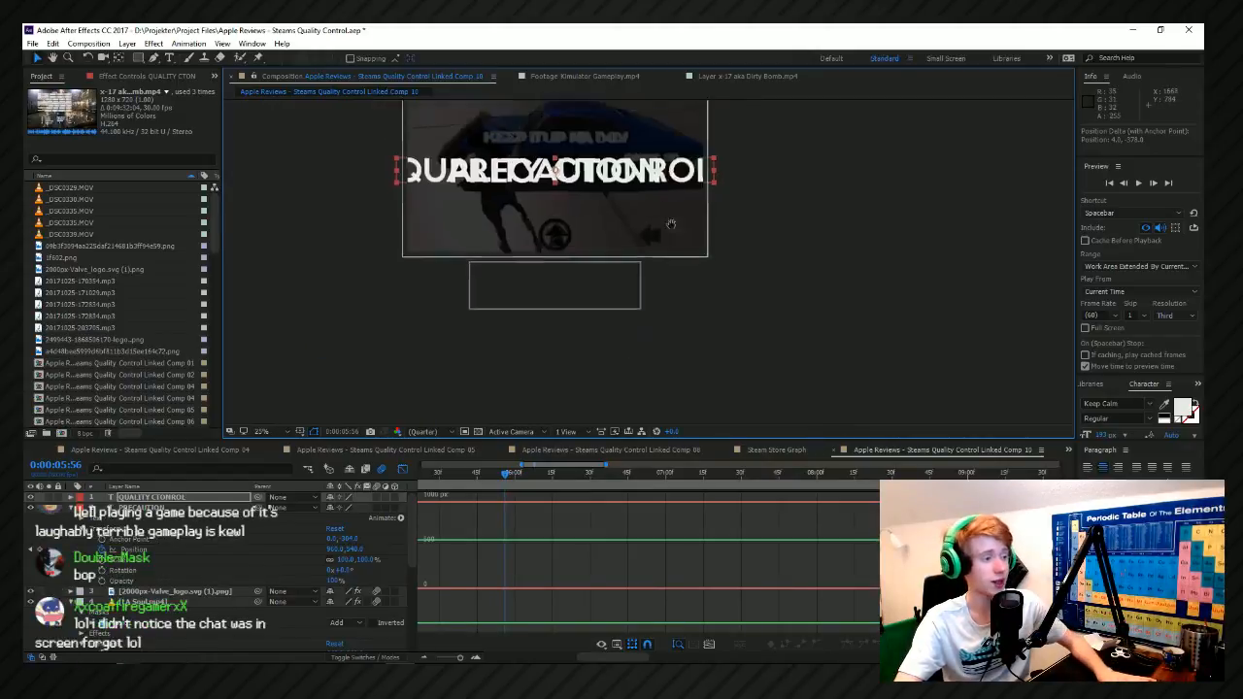
right_click(629, 152)
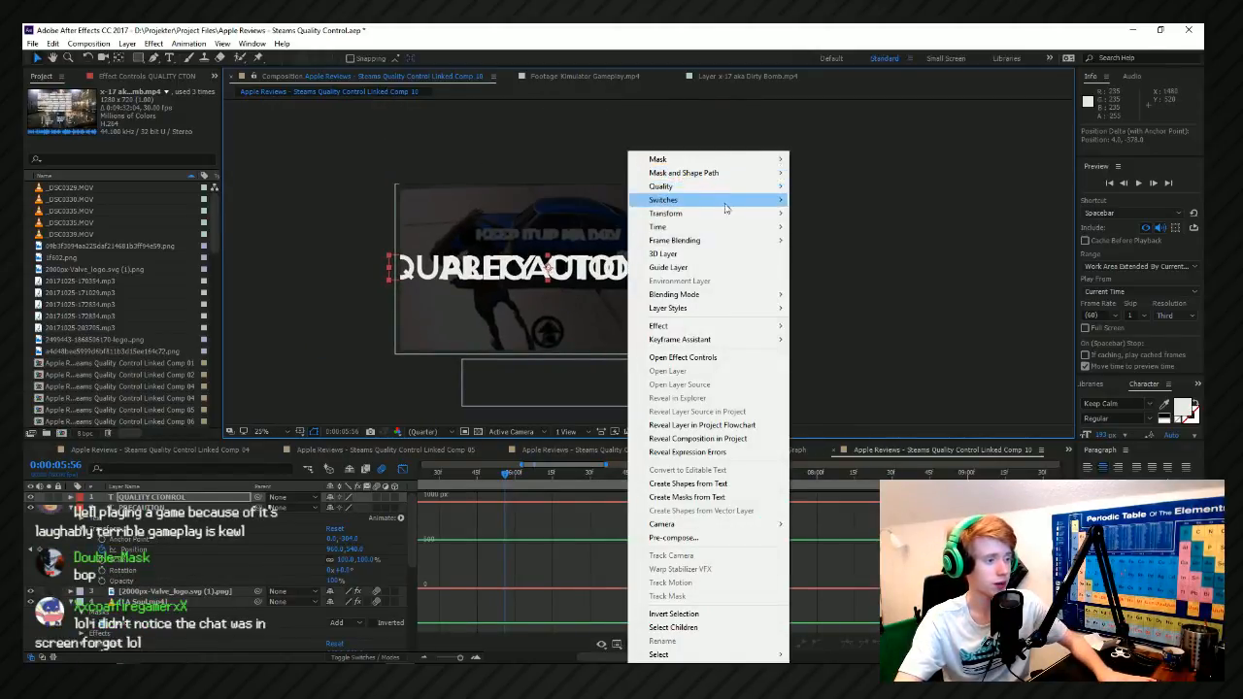
mouse_move(728, 214)
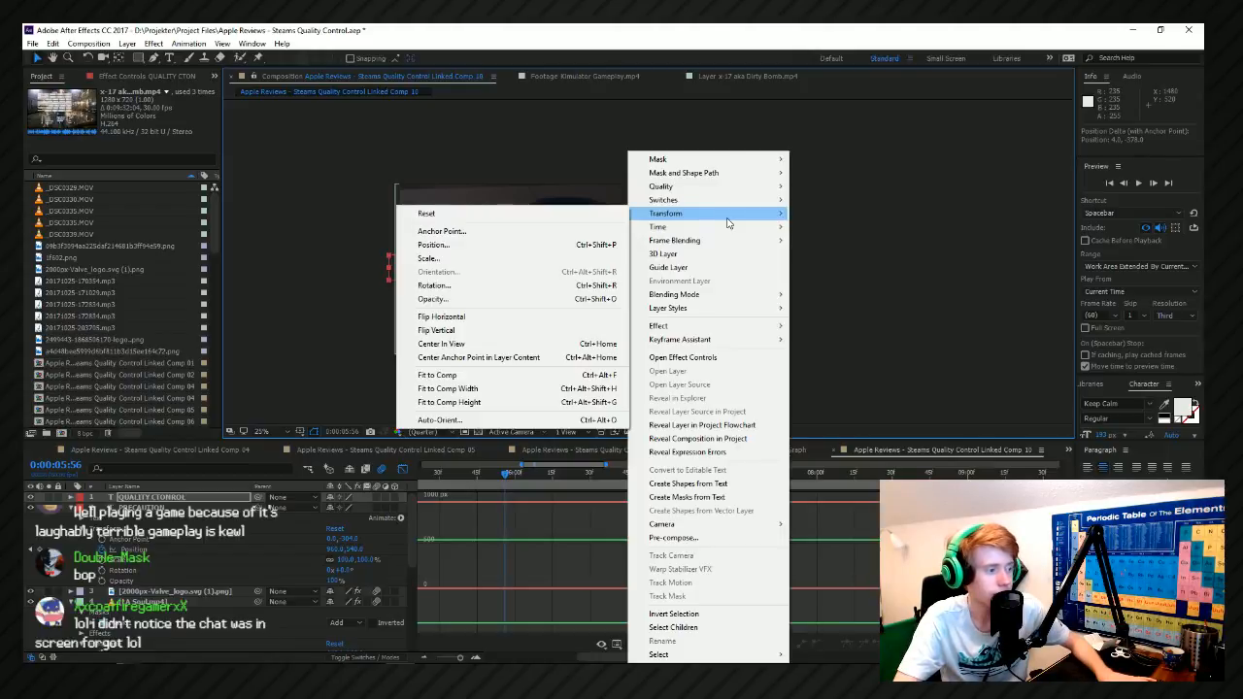
click(815, 206)
Move QUALITY CTONROL down just below PRECAUTION and scale it to about 71%.
click(495, 276)
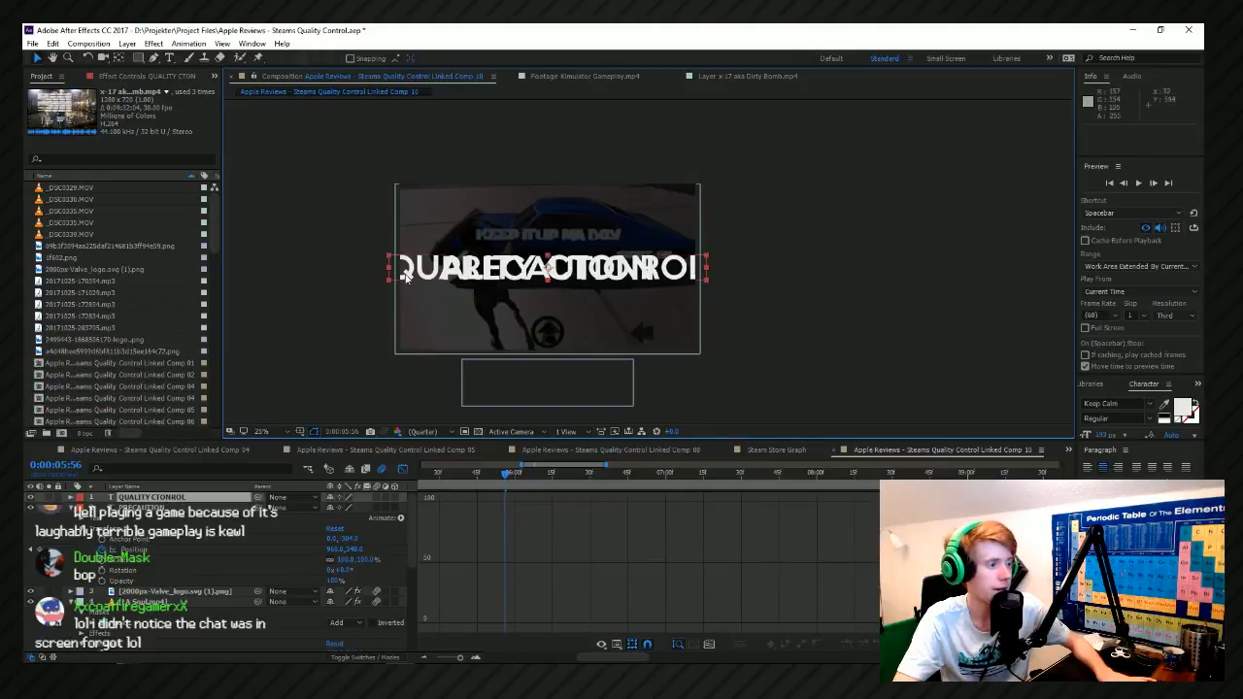
drag(421, 271, 423, 289)
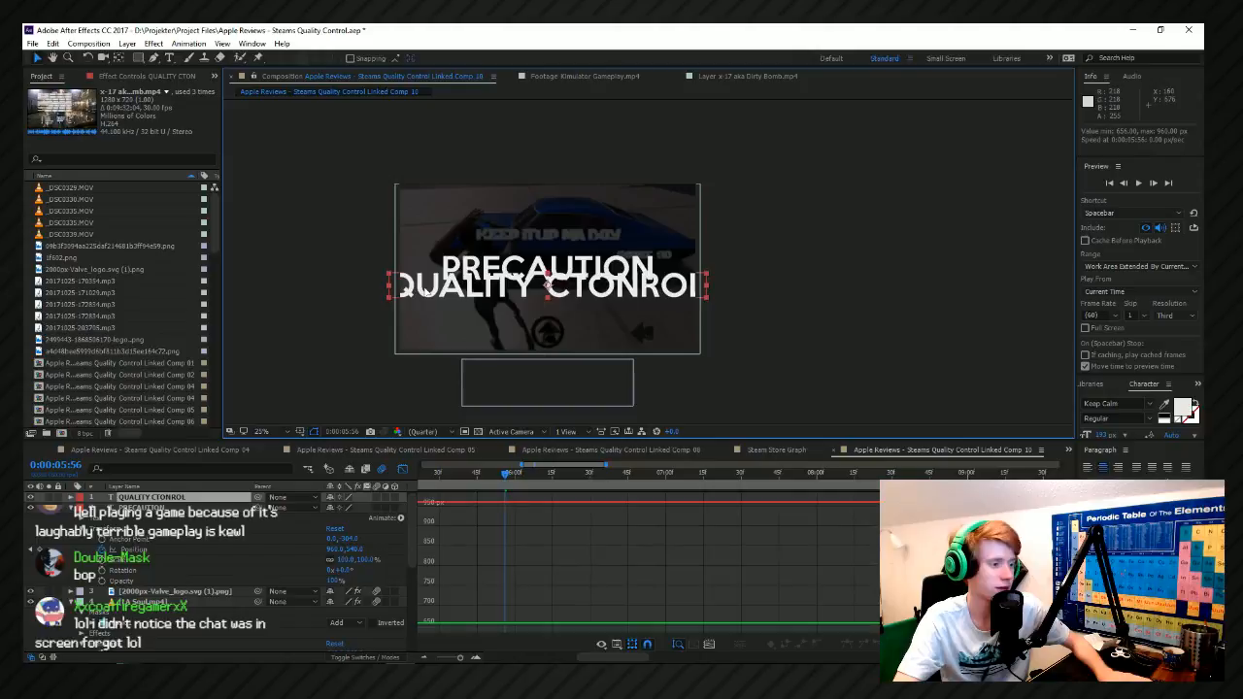
key(period)
drag(763, 334, 743, 330)
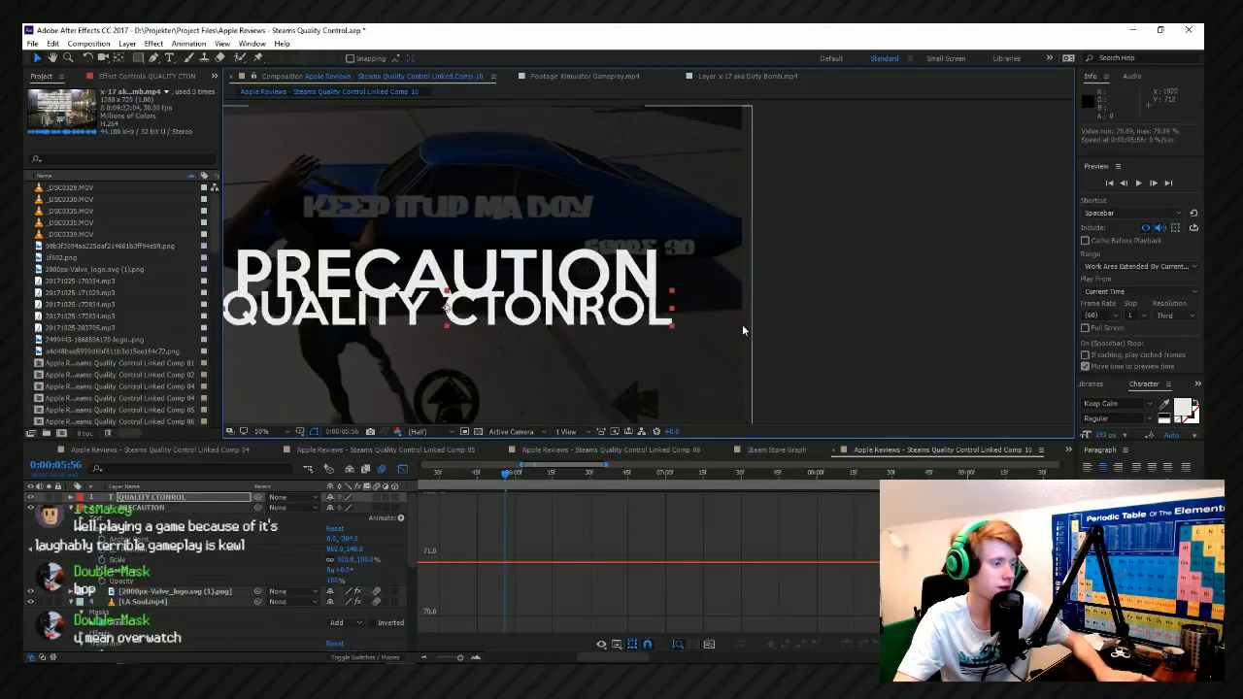
key(comma)
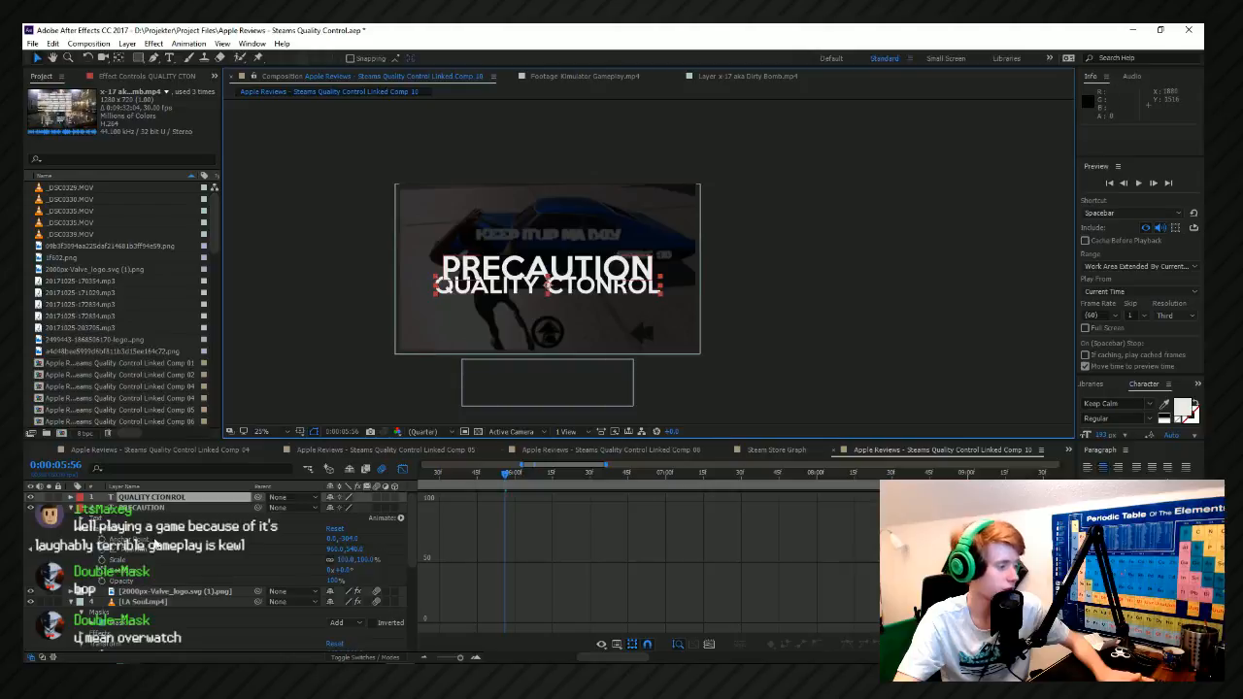
Add a Position keyframe to PRECAUTION at 0:00:06:09 that raises the text slightly above QUALITY CTONROL.
click(152, 550)
drag(509, 476, 537, 478)
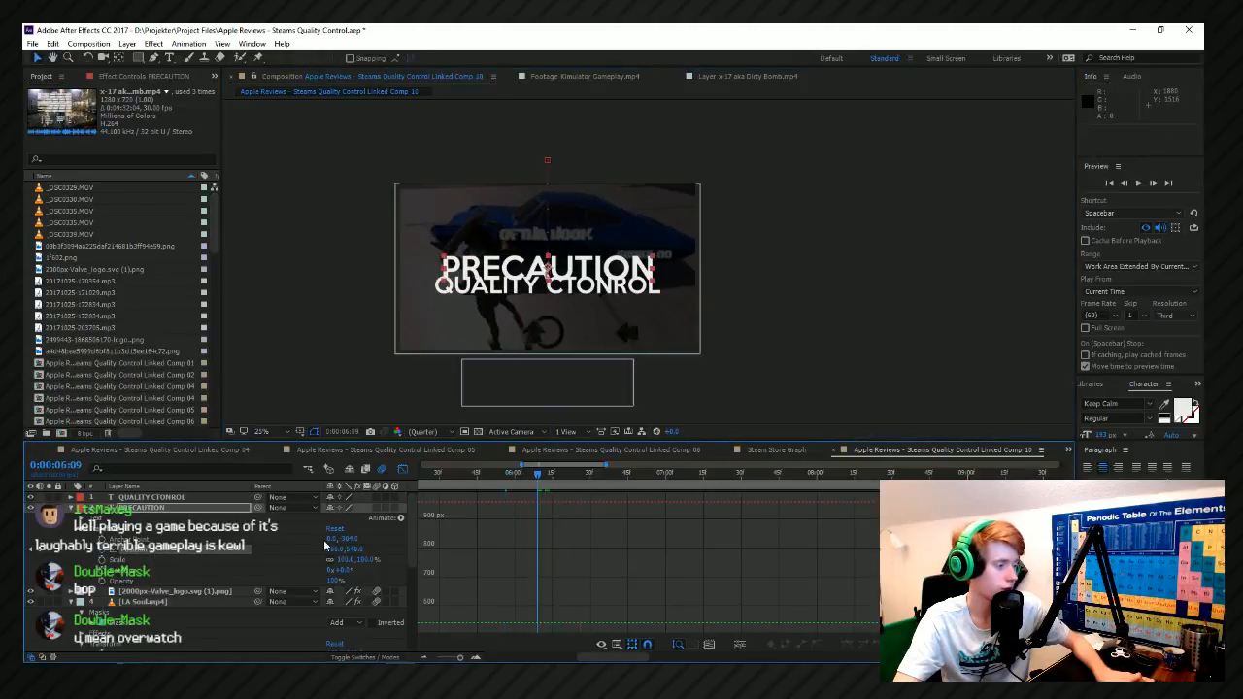
drag(358, 552, 336, 550)
scroll(529, 553, down, 1)
click(462, 550)
click(469, 561)
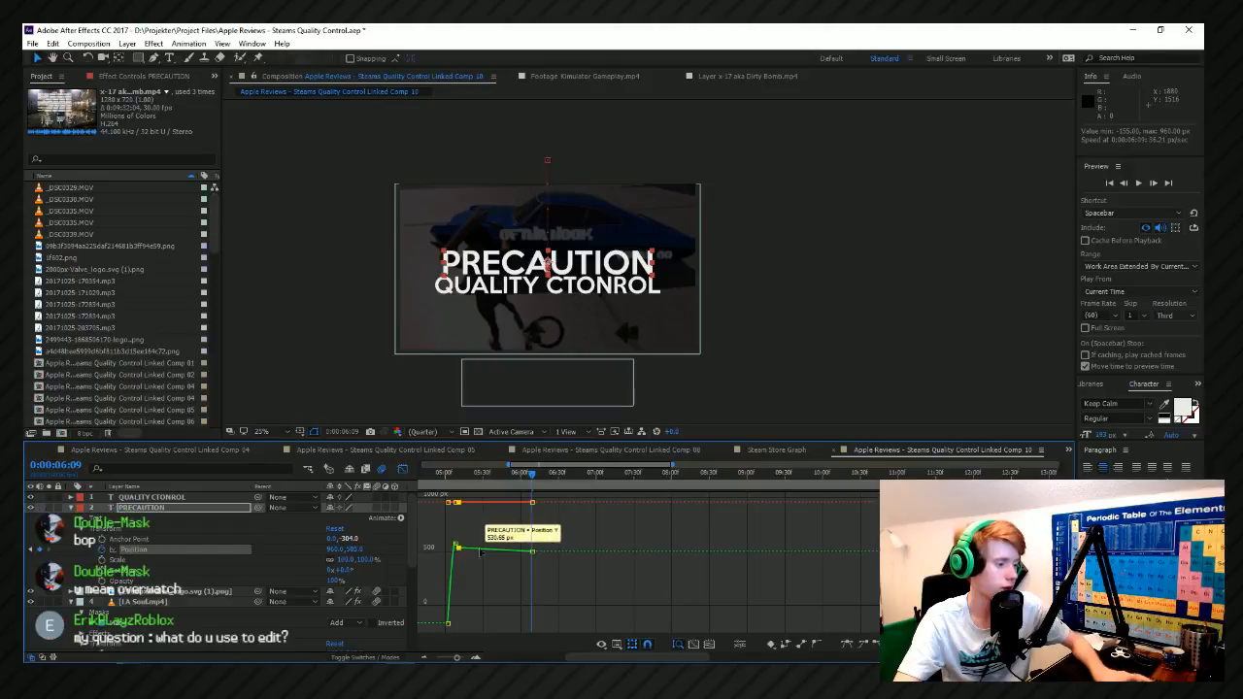
Paste PRECAUTION's centered Position keyframe at 0:00:06:06 to hold the text until the rise, and check the motion.
scroll(486, 501, up, 1)
click(555, 483)
key(ctrl+v)
key(space)
scroll(556, 489, up, 1)
scroll(544, 505, up, 1)
drag(547, 504, 621, 483)
key(space)
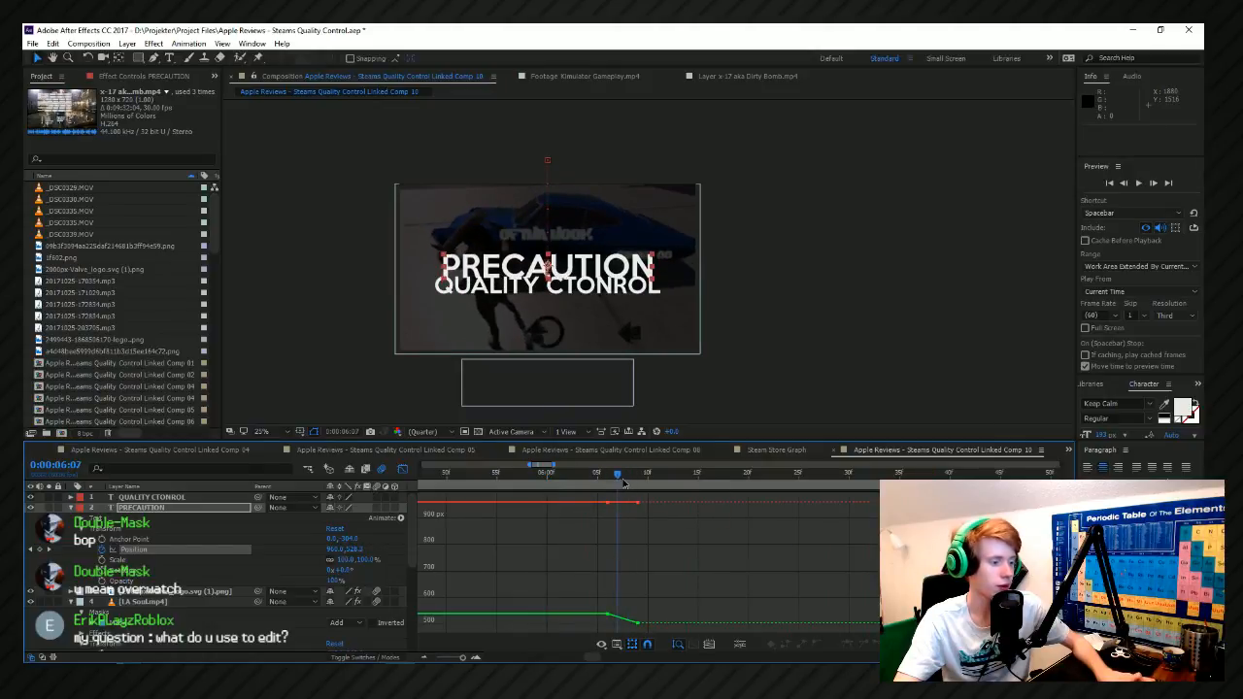
Add a PRECAUTION Position keyframe at 0:00:06:08 with the Y value raised to about 503.
scroll(623, 483, up, 1)
click(628, 482)
drag(359, 550, 353, 552)
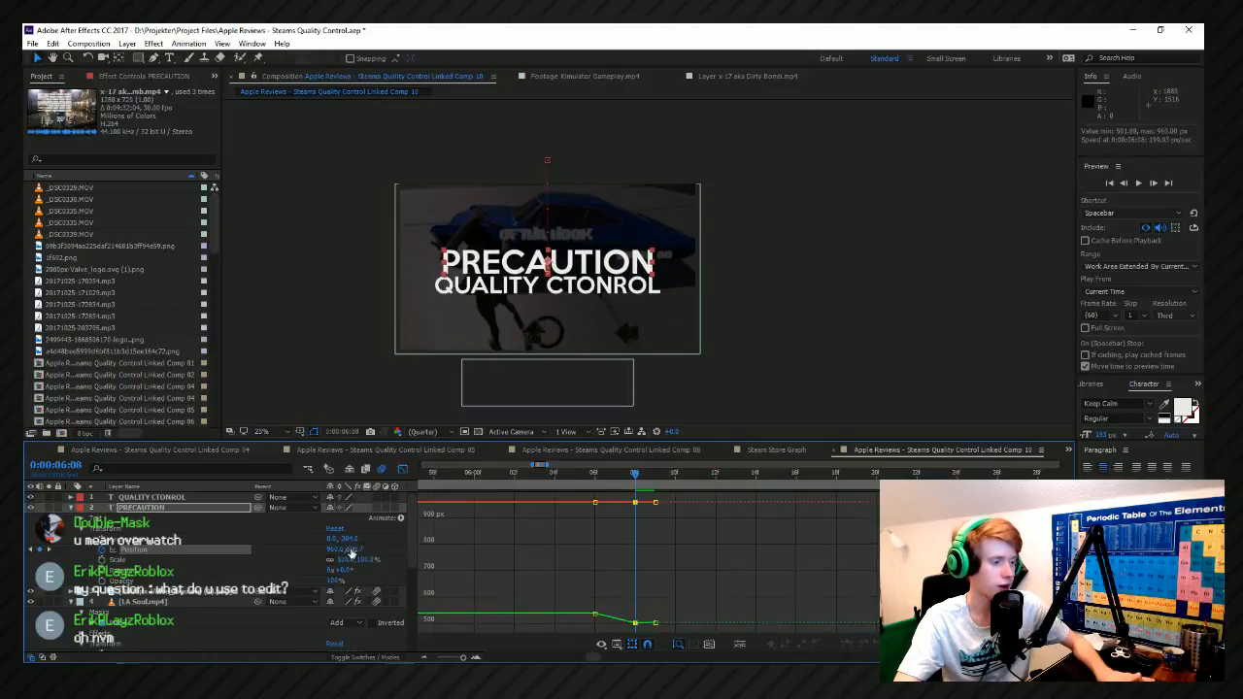
Preview the rise from 0:00:06:06 and move the PRECAUTION Position keyframe there back to 0:00:06:03.
click(597, 485)
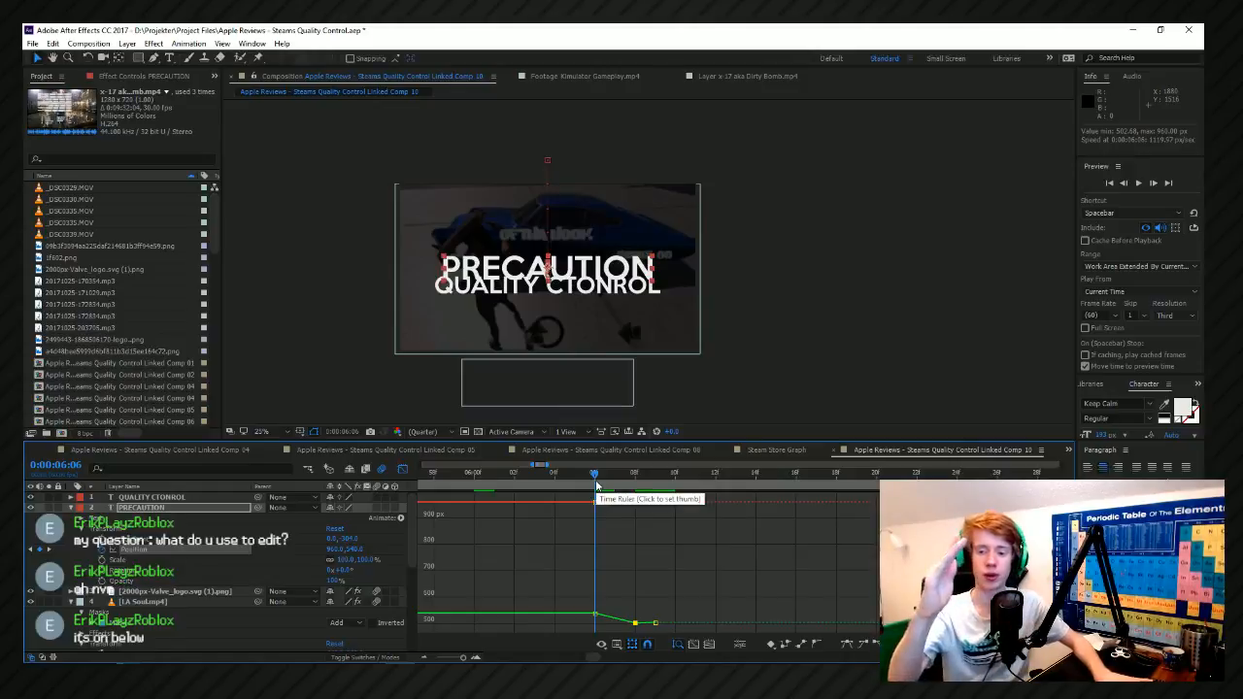
key(space)
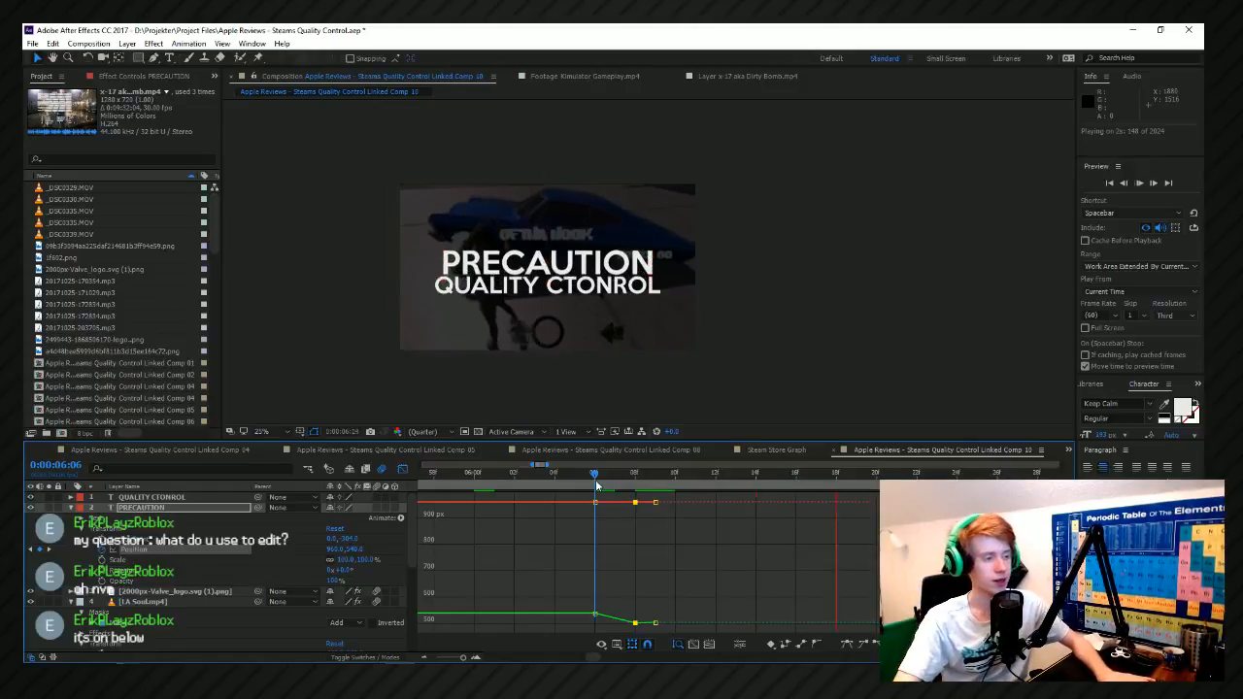
click(596, 487)
click(609, 487)
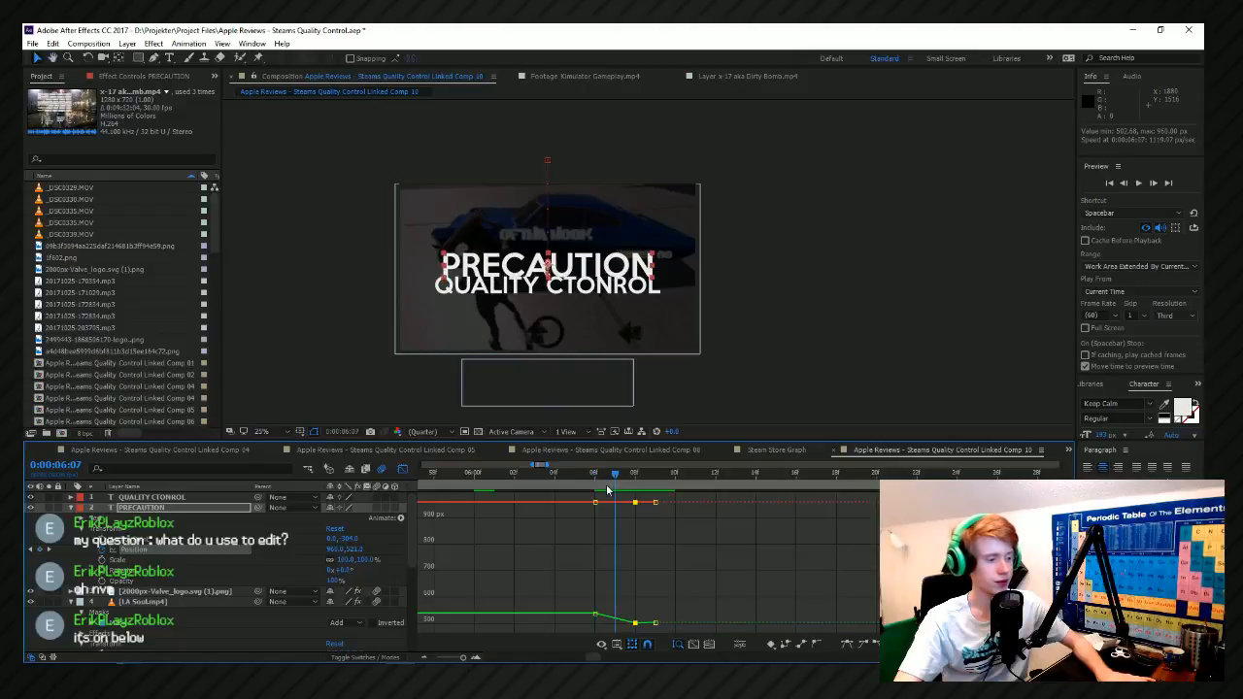
drag(598, 510, 534, 505)
Add a slight dip to PRECAUTION with a Position keyframe at 0:00:06:05, shift it to 0:00:06:04, and preview the motion.
click(574, 476)
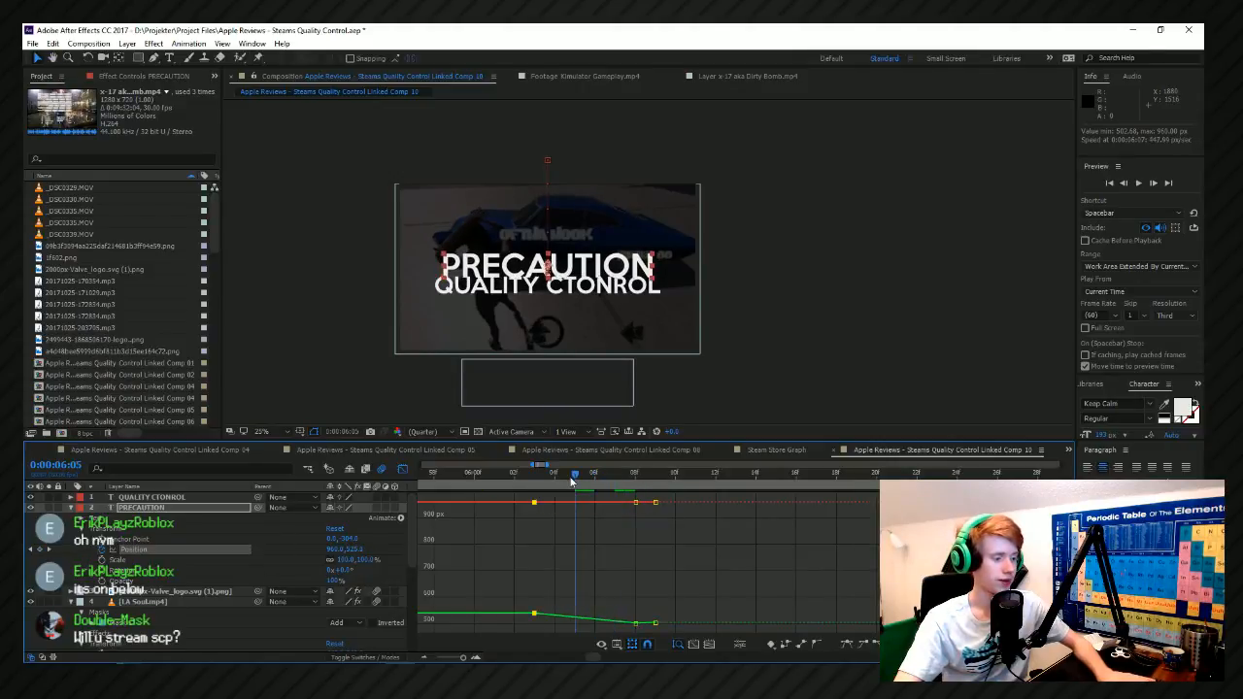
drag(355, 556, 362, 553)
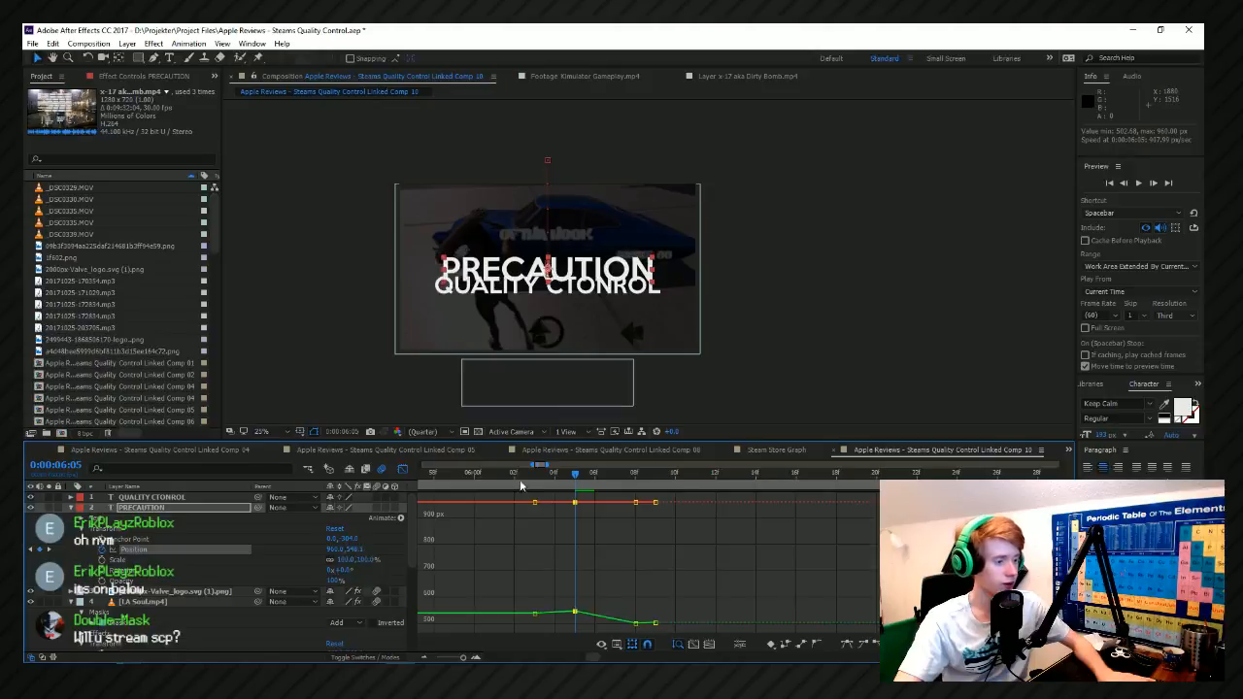
click(515, 476)
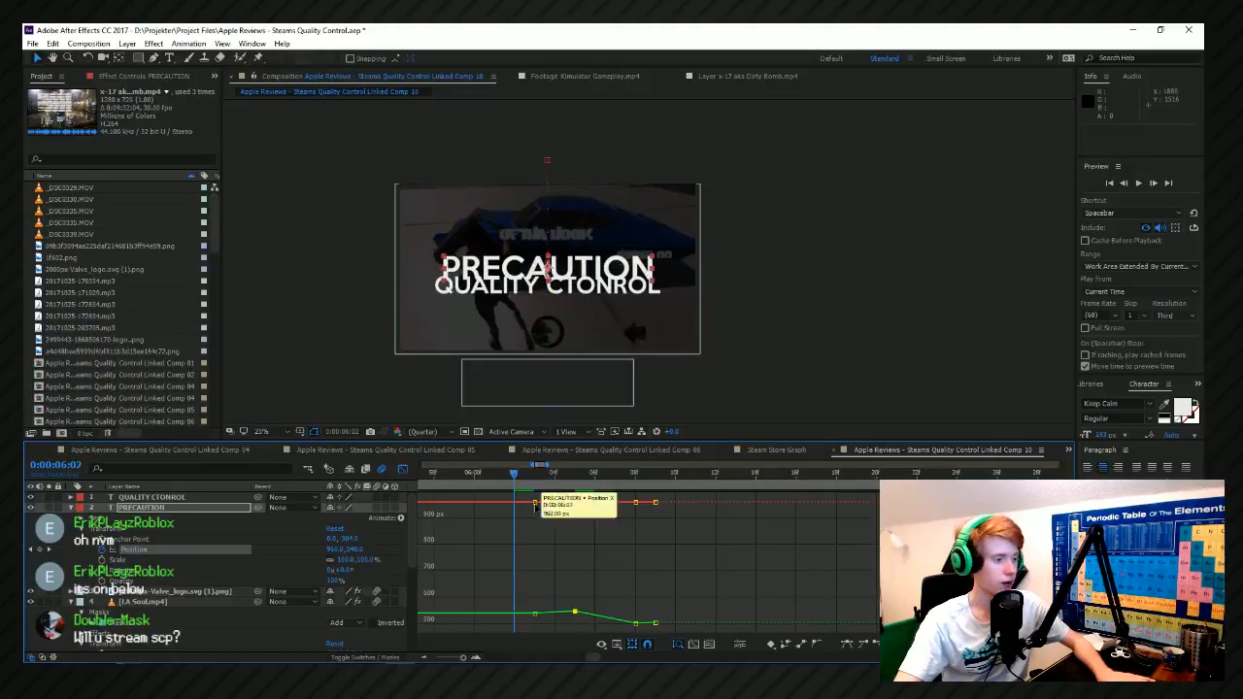
drag(576, 504, 556, 505)
key(space)
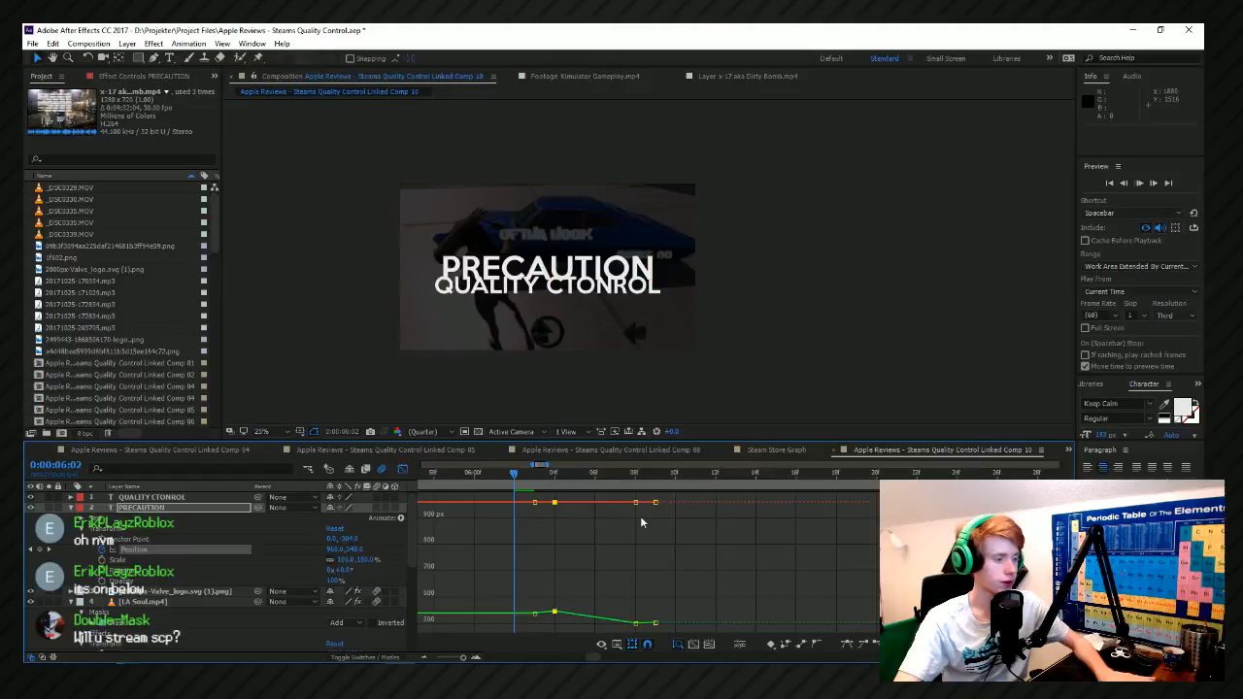
key(space)
scroll(599, 551, down, 2)
scroll(507, 565, up, 2)
drag(586, 476, 627, 480)
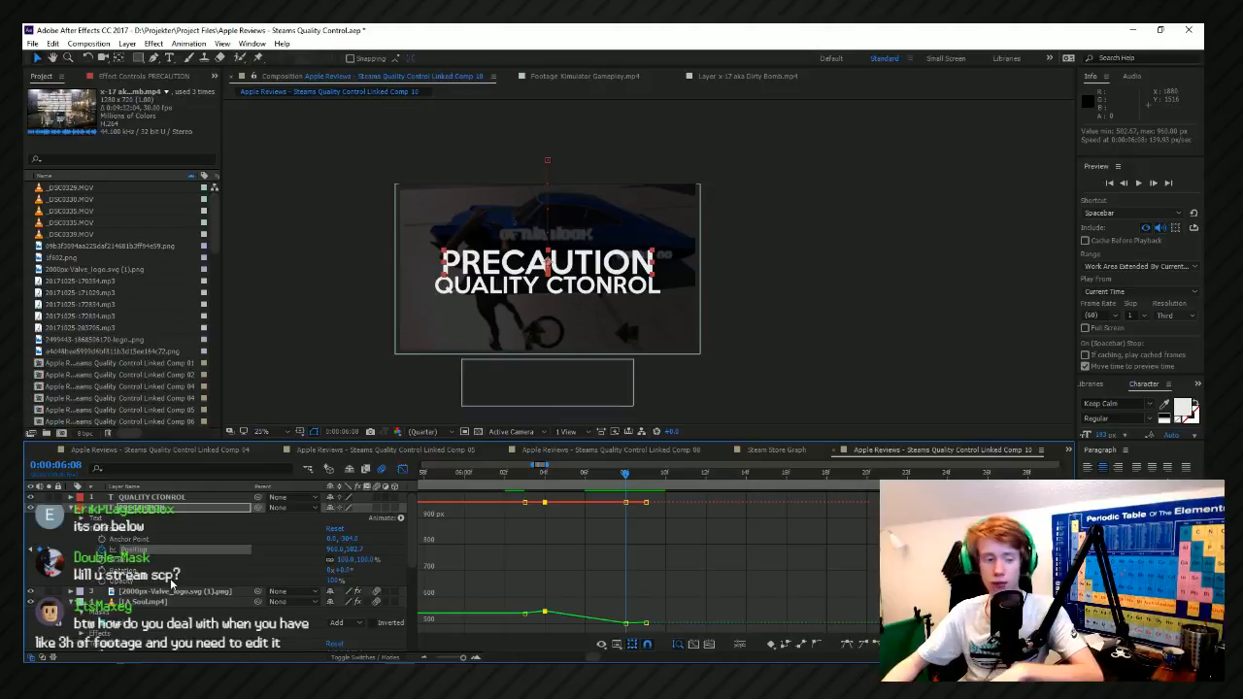
key(alt+Tab)
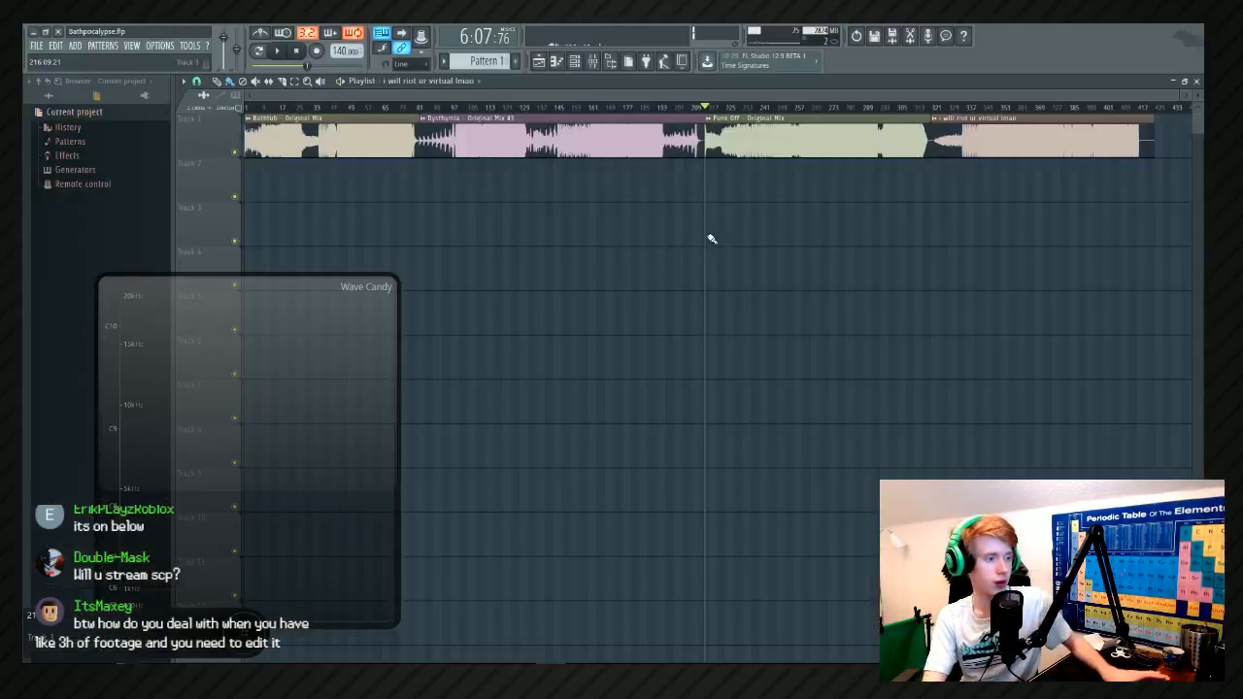
key(alt+Tab)
key(alt+Tab)
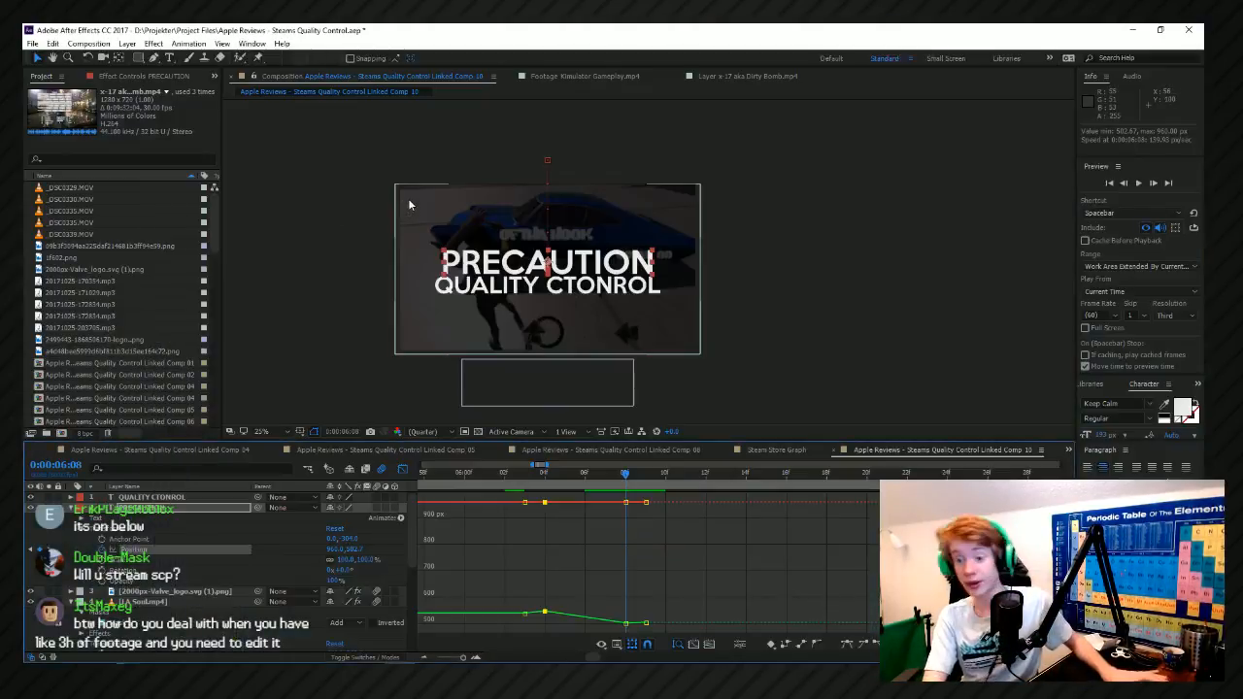
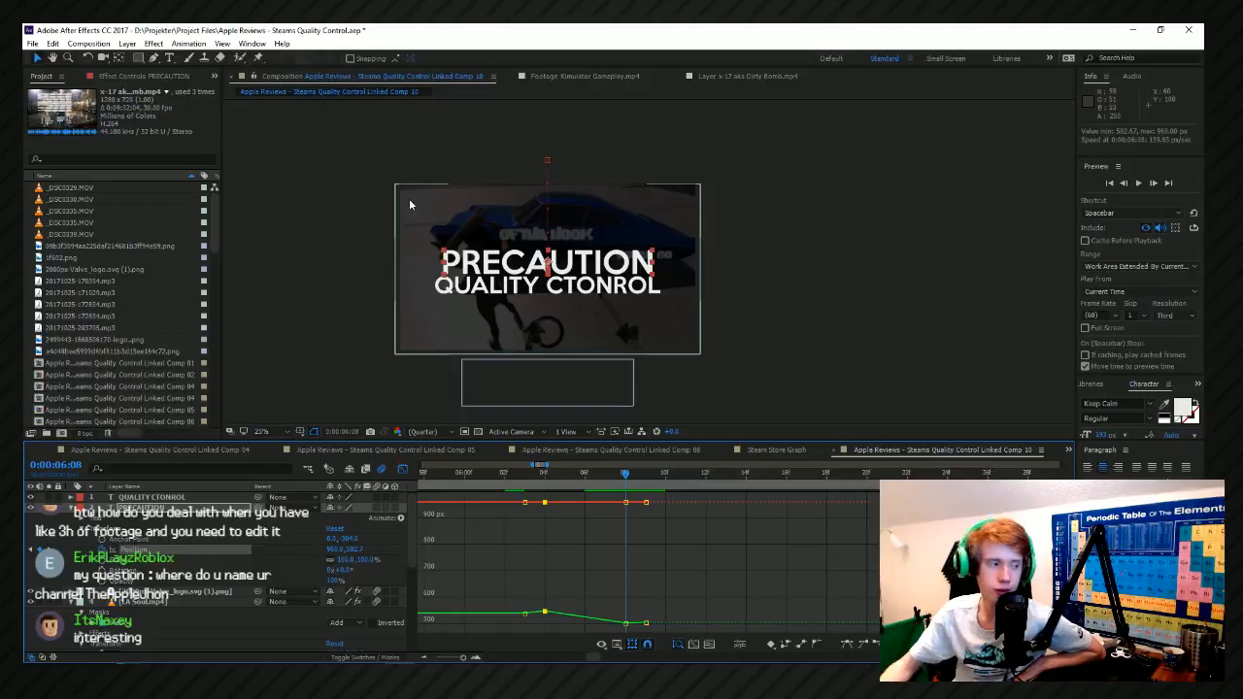
Preview PRECAUTION's dip and rise from just before 0:00:06:03, and scrub through it to 0:00:06:07.
click(525, 486)
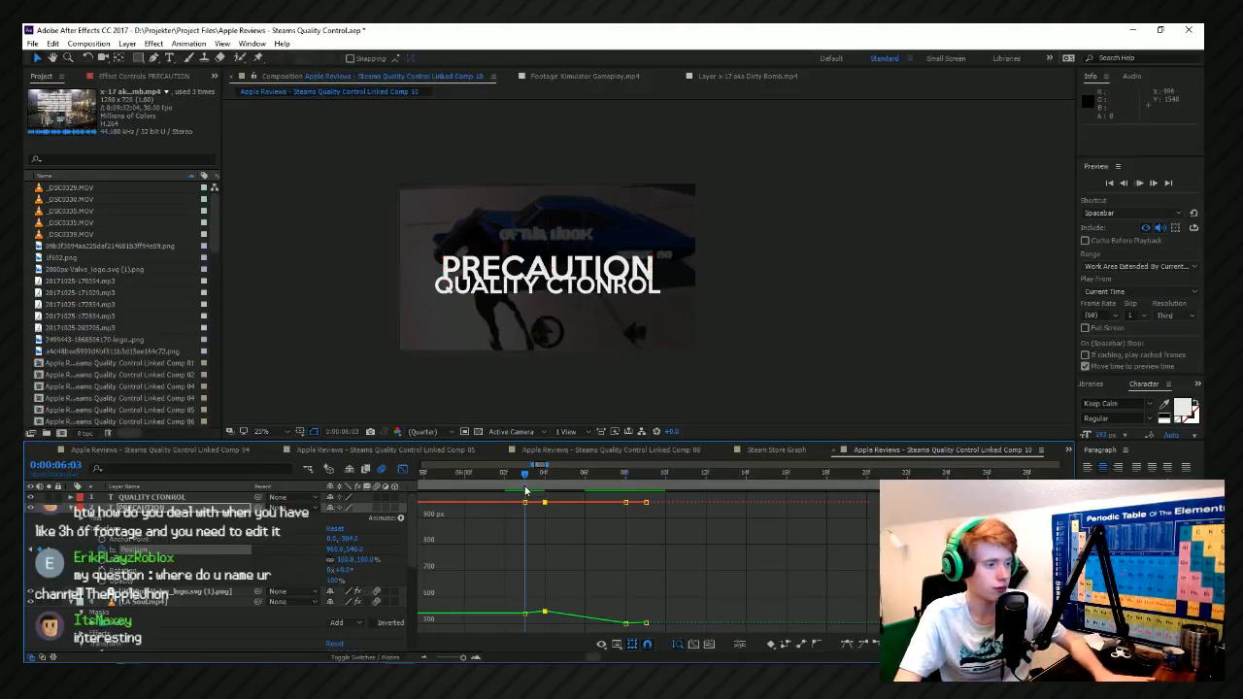
click(508, 487)
key(space)
click(551, 484)
drag(560, 484, 605, 482)
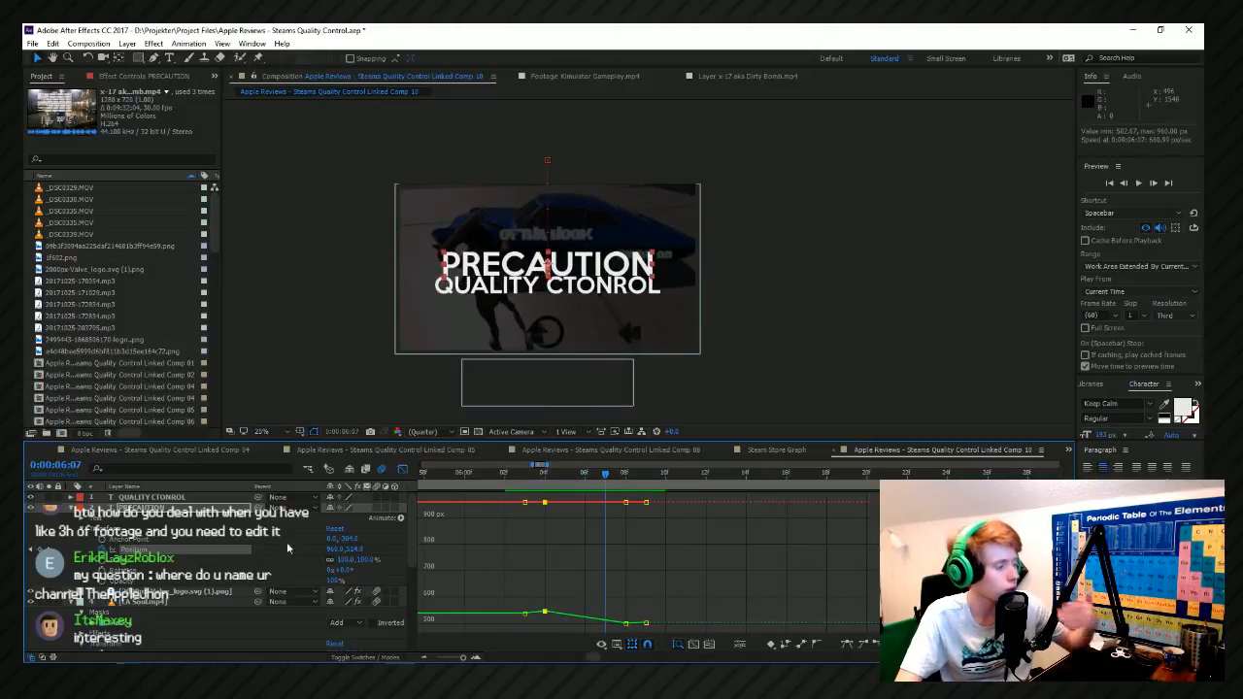
Start Position keyframing on the QUALITY CTONROL text at its resting place and shift that keyframe to 0:00:06:10.
click(131, 507)
double_click(117, 498)
click(72, 497)
click(81, 519)
click(102, 539)
key(Page_Up)
key(Page_Up)
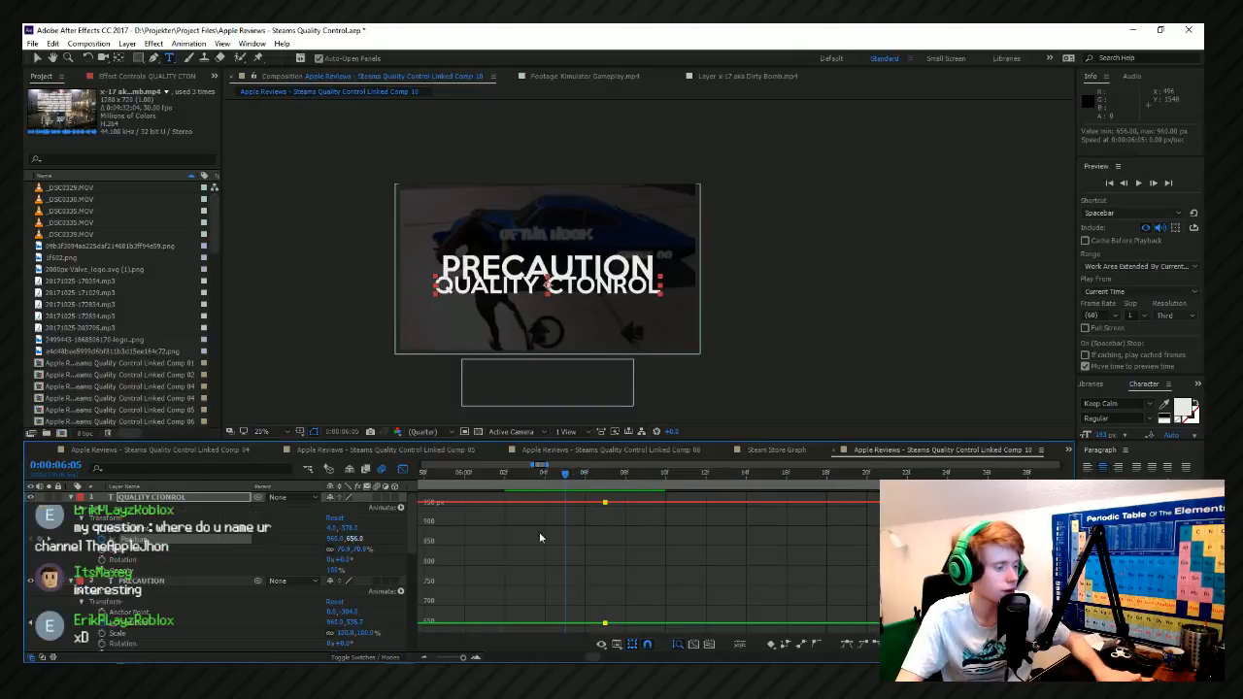
click(639, 474)
drag(637, 476, 667, 504)
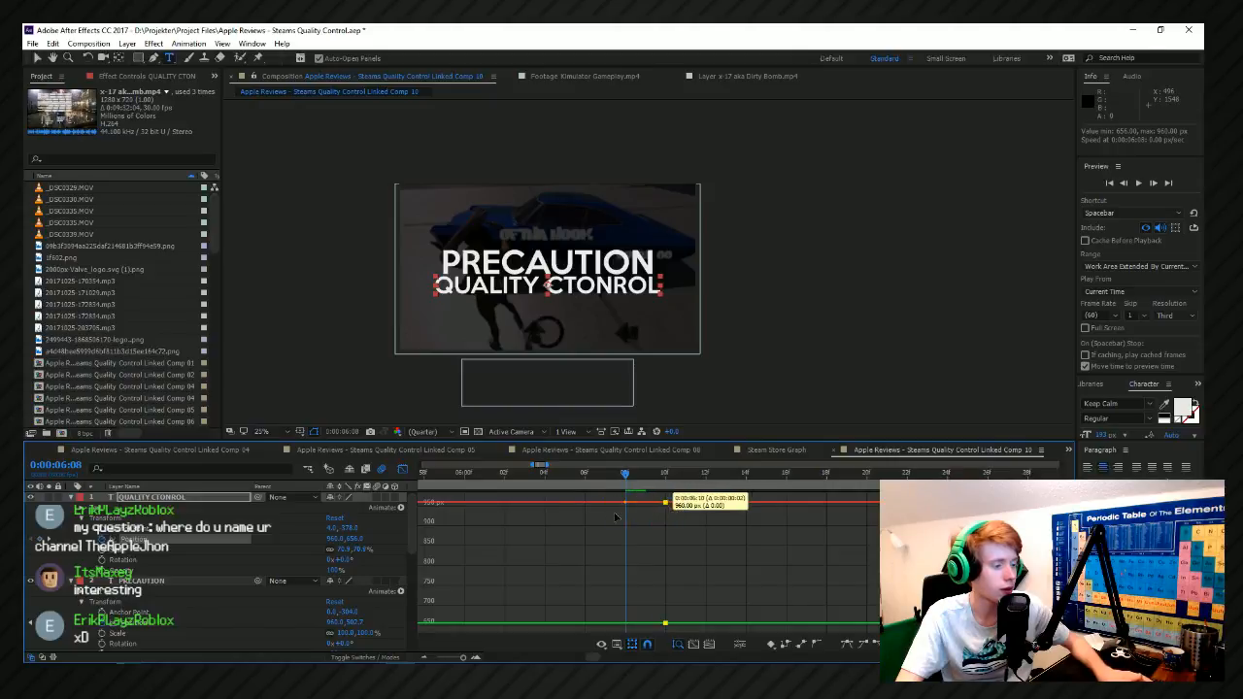
Add QUALITY CTONROL Position keyframes with Y about 645 at 0:00:06:08 and Y 1157, below the frame, at 0:00:06:05.
drag(348, 539, 341, 538)
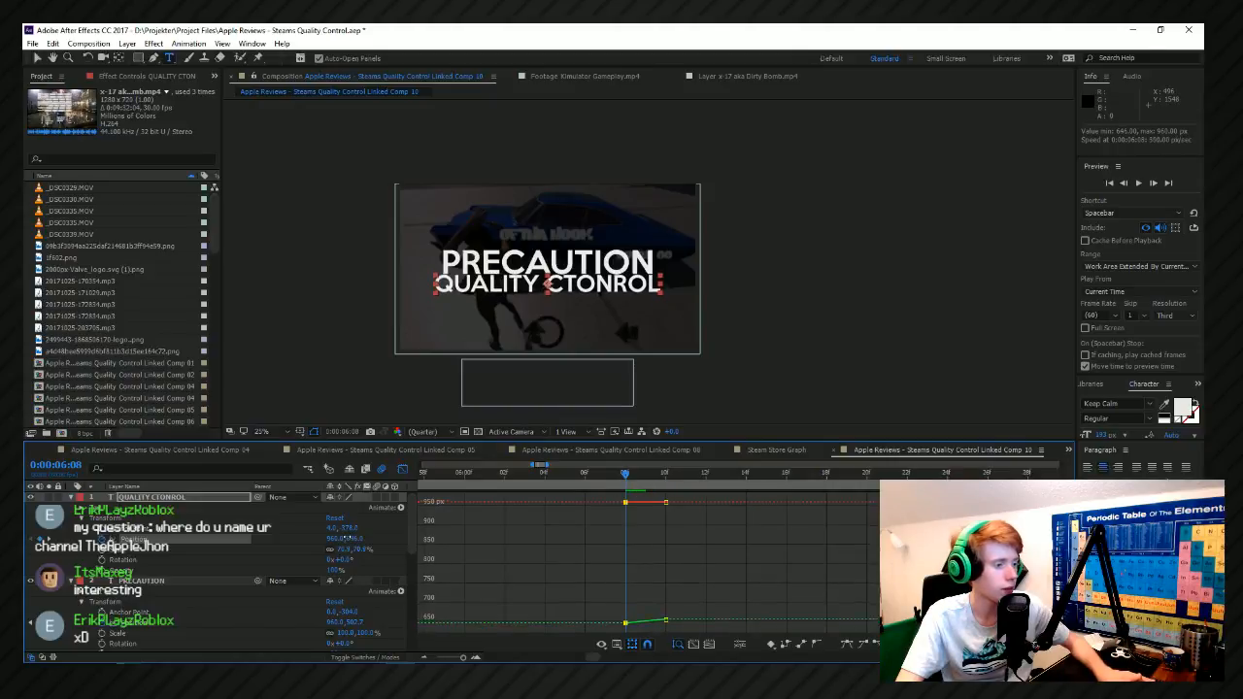
scroll(486, 532, down, 1)
drag(554, 477, 523, 483)
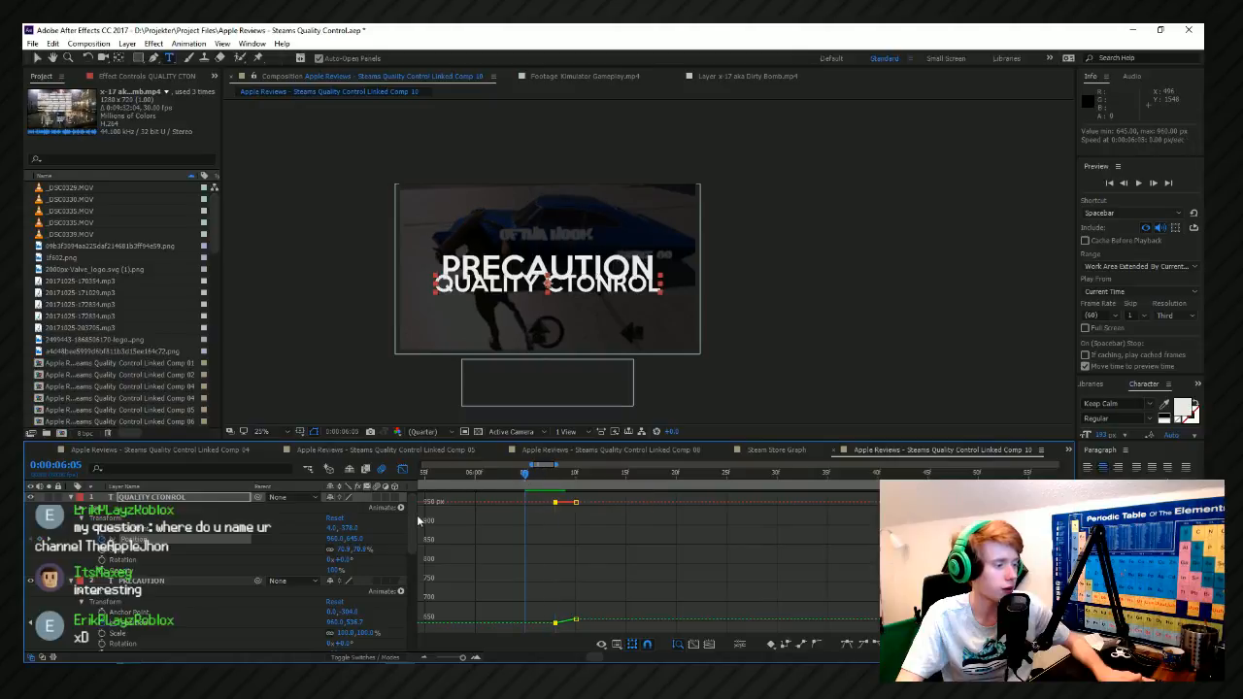
drag(352, 540, 686, 538)
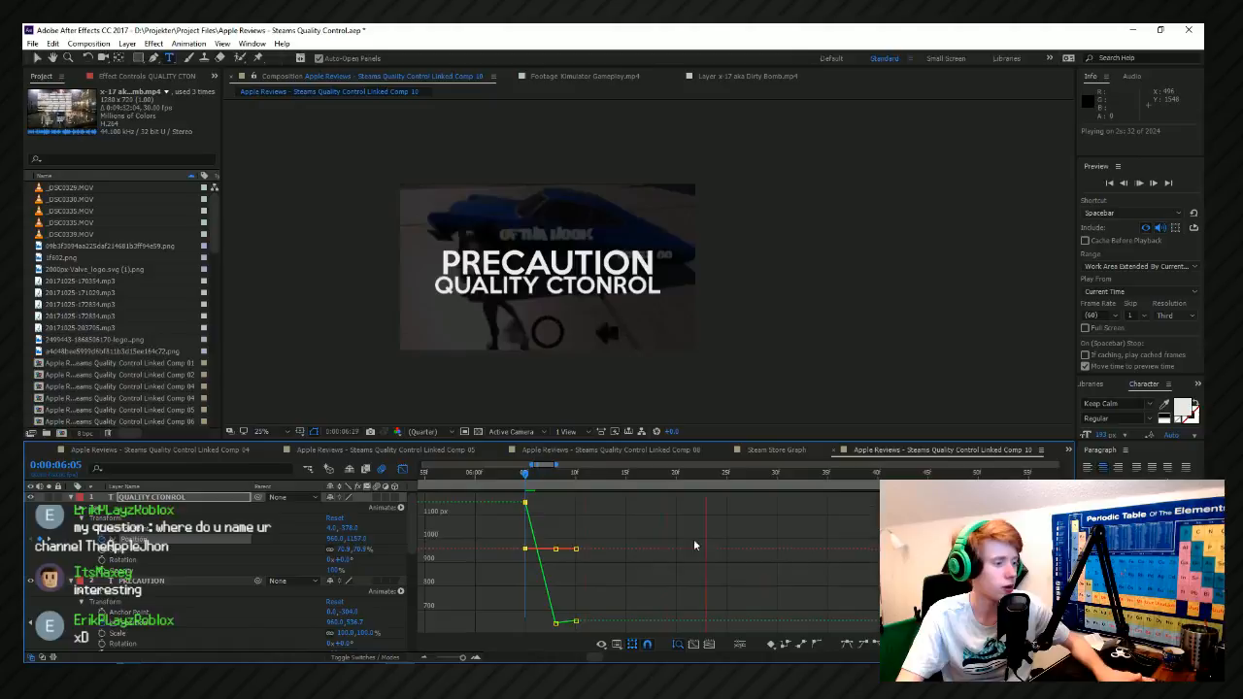
Preview the QUALITY CTONROL entrance from 0:00:06:00 and move its below-frame Position keyframe earlier to 0:00:06:03.
click(475, 474)
key(space)
key(space)
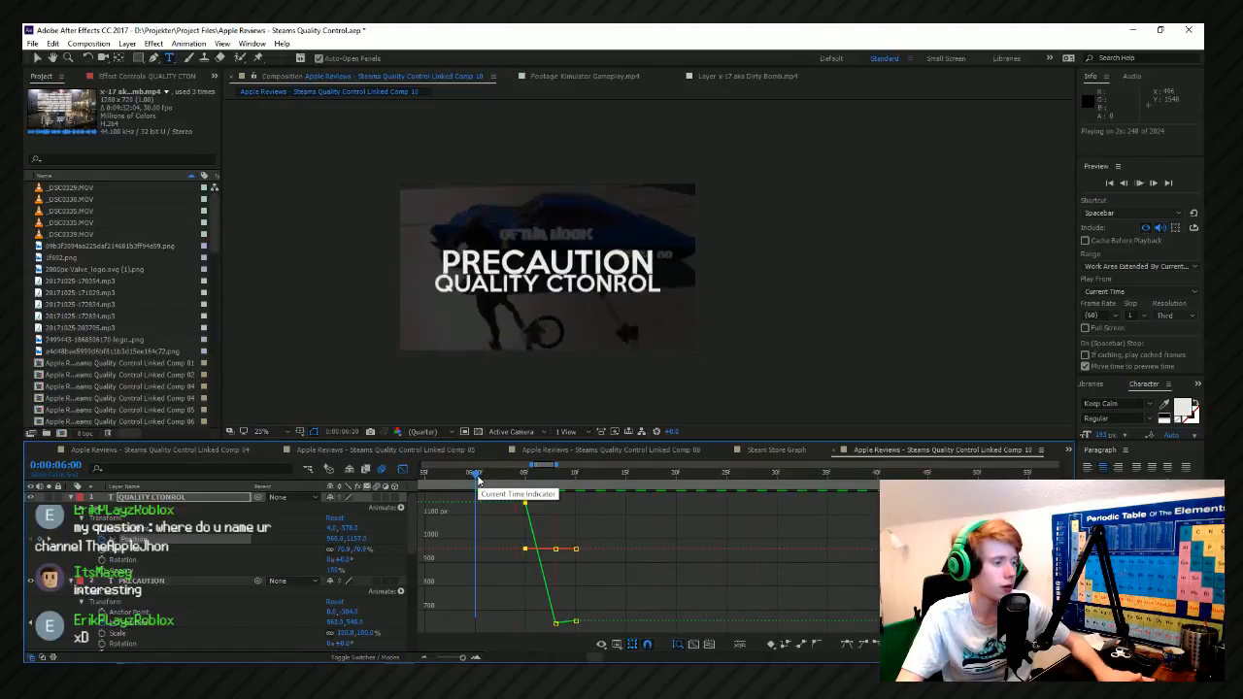
key(space)
drag(520, 503, 505, 502)
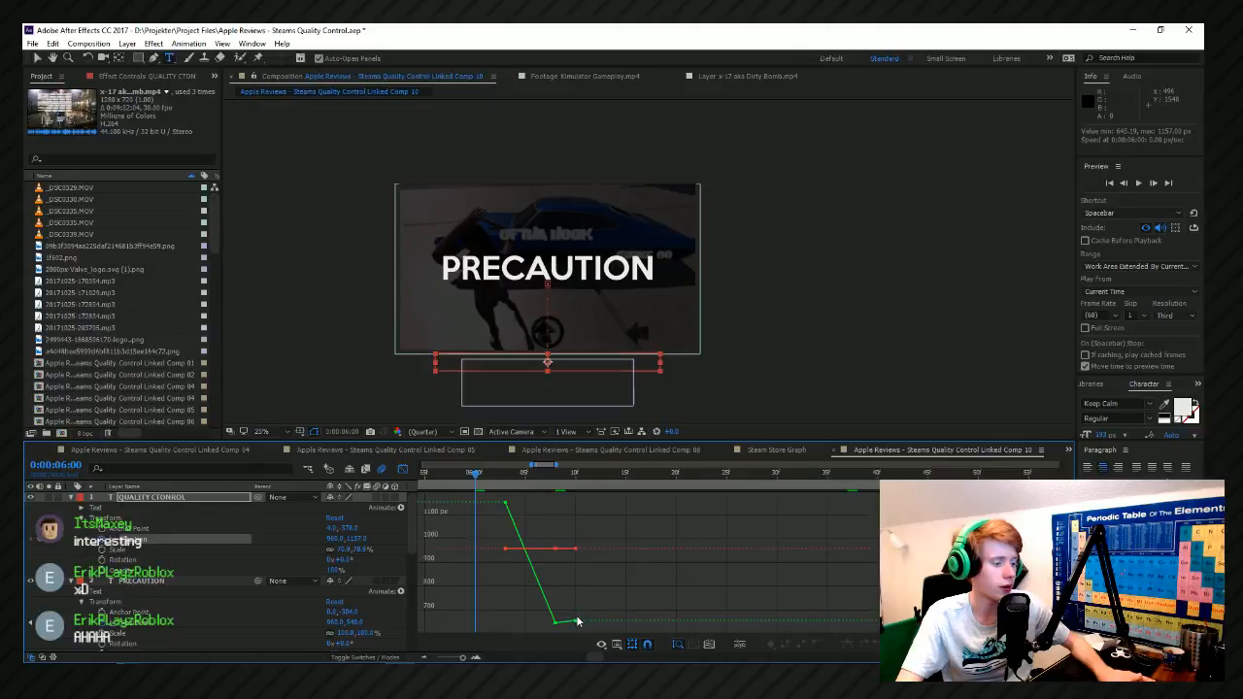
Select all of QUALITY CTONROL's Position keyframes and apply easing to them.
drag(576, 620, 566, 607)
drag(533, 530, 604, 638)
drag(638, 511, 581, 638)
click(857, 649)
click(759, 520)
Preview the eased QUALITY CTONROL entrance, and play the title sequence again from the start of the composition.
key(space)
key(space)
scroll(643, 520, down, 1)
key(space)
scroll(587, 594, down, 3)
scroll(589, 499, down, 1)
key(space)
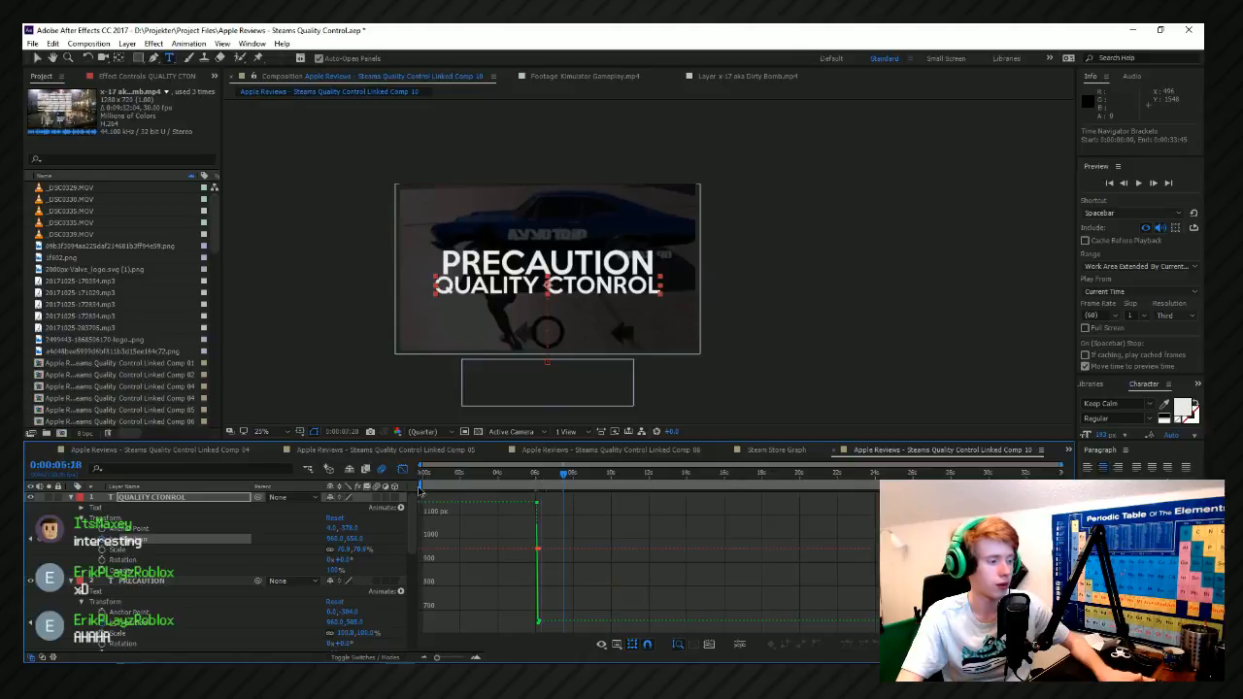
click(421, 490)
key(space)
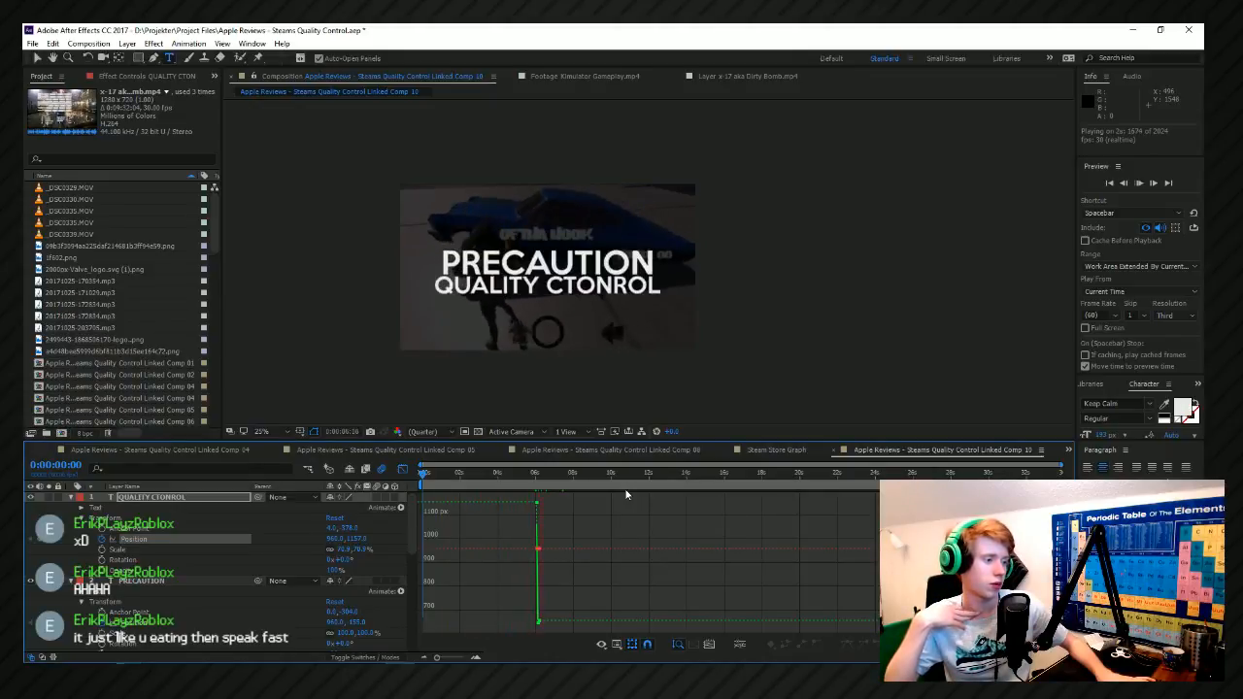
key(space)
scroll(507, 524, up, 2)
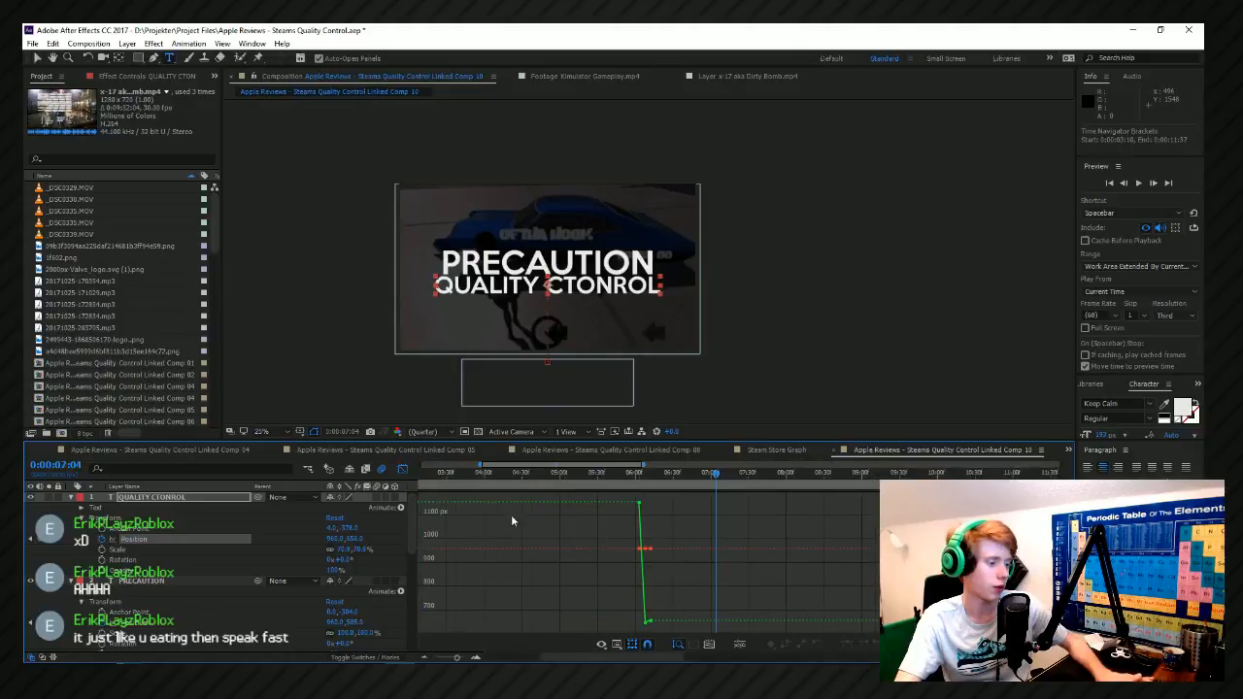
scroll(517, 526, down, 3)
Leave the graph editor and collapse the properties of both text layers and the background footage layer.
click(404, 469)
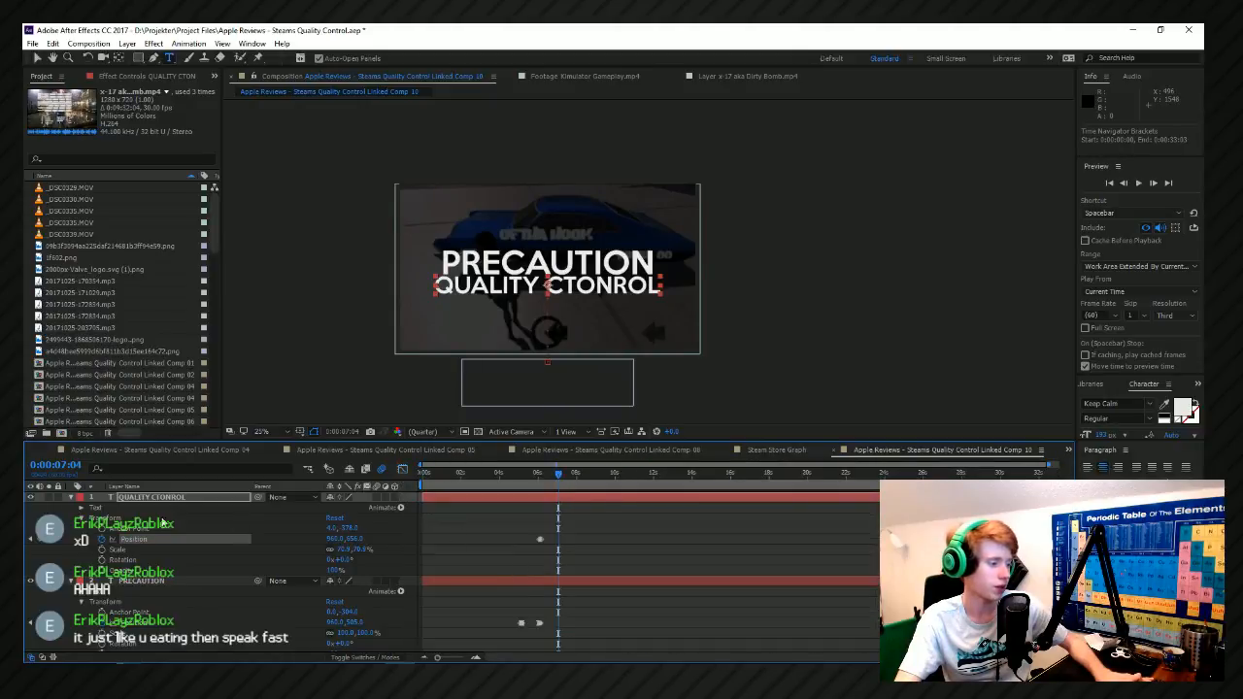
click(71, 498)
click(71, 508)
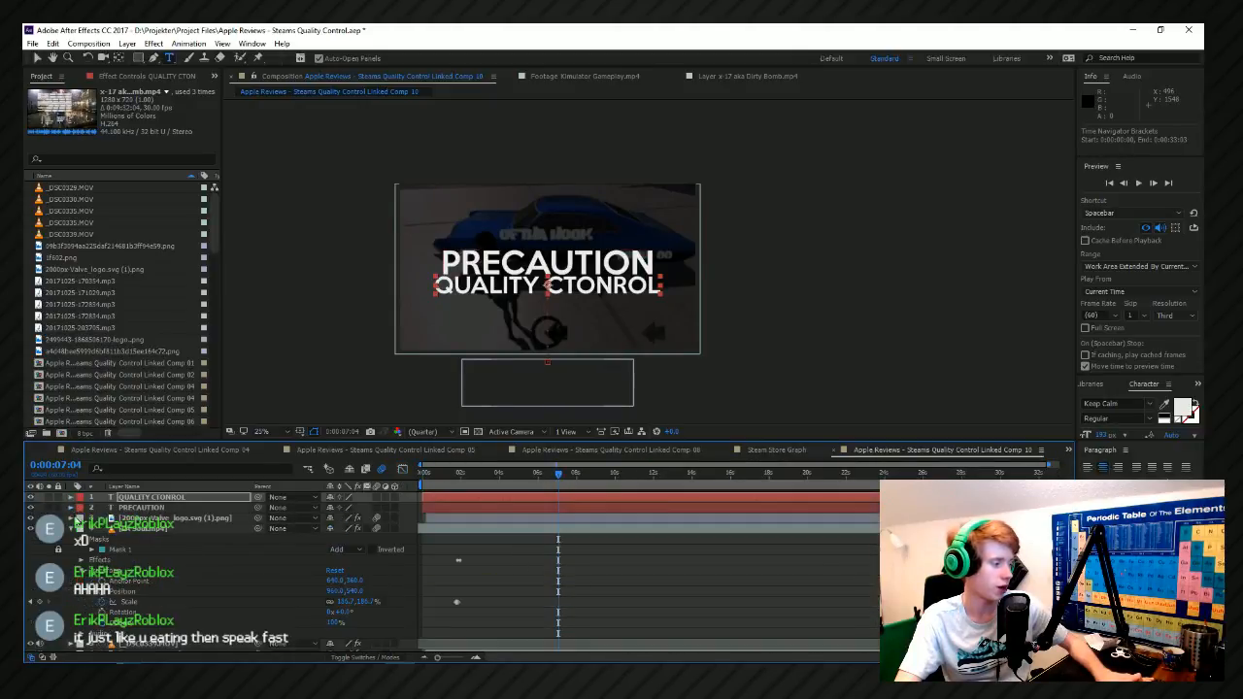
click(70, 529)
Pre-compose the top four layers, from QUALITY CTONROL down to the background footage, into a composition named LOL GAY.
click(145, 530)
click(148, 497)
shift+click(146, 529)
right_click(148, 529)
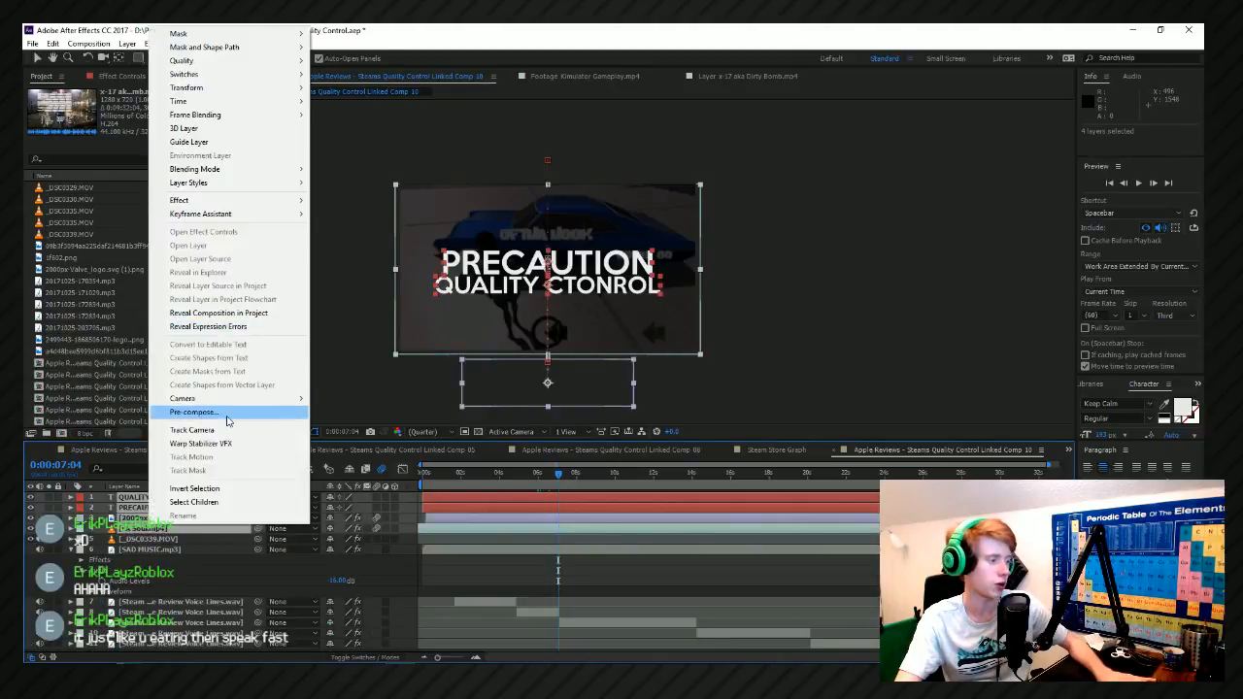
click(229, 414)
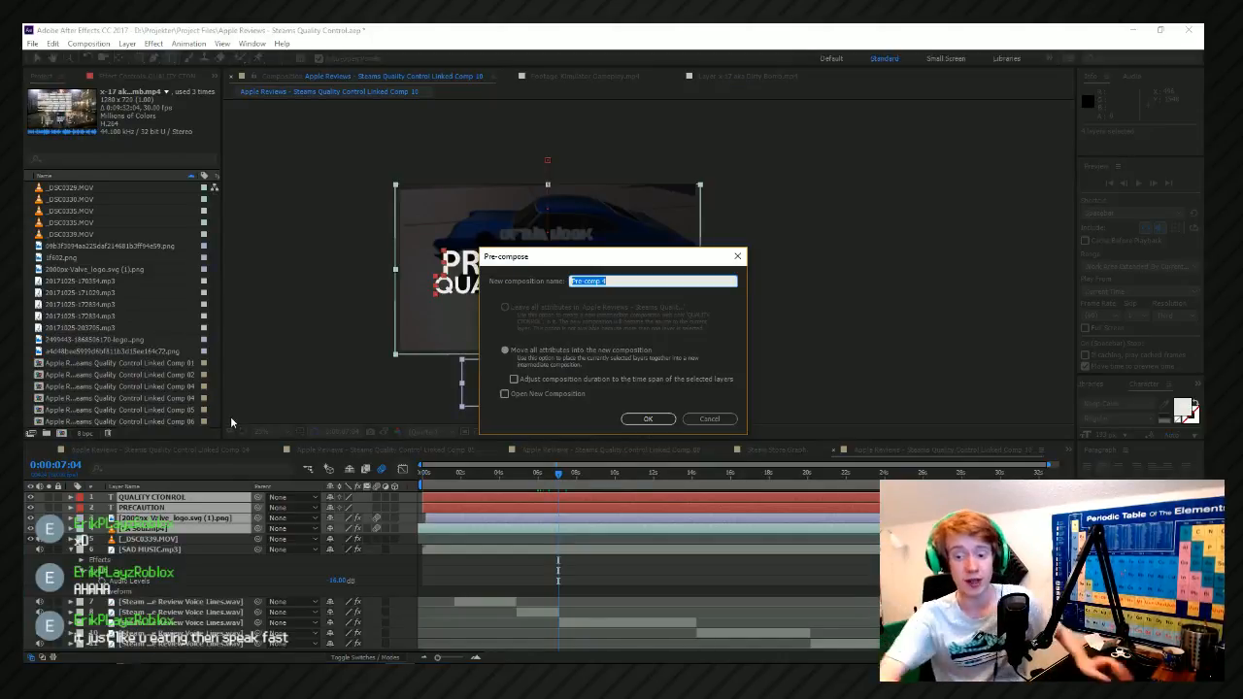
key(BackSpace)
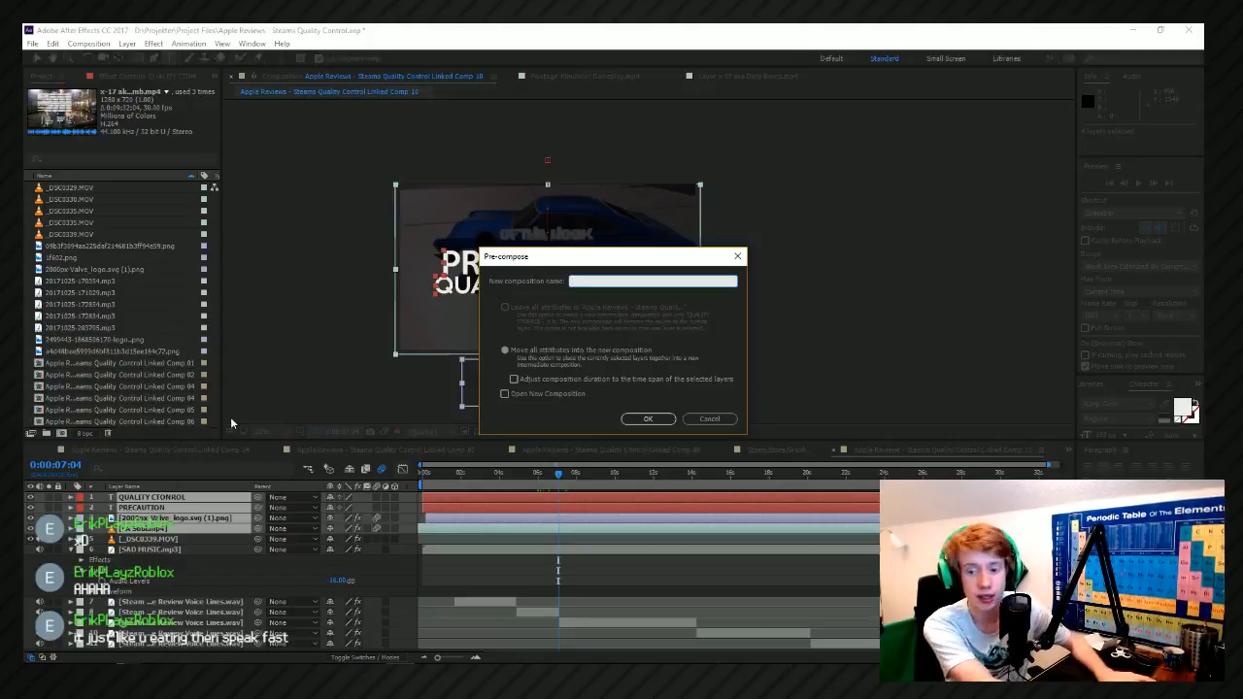
text(P)
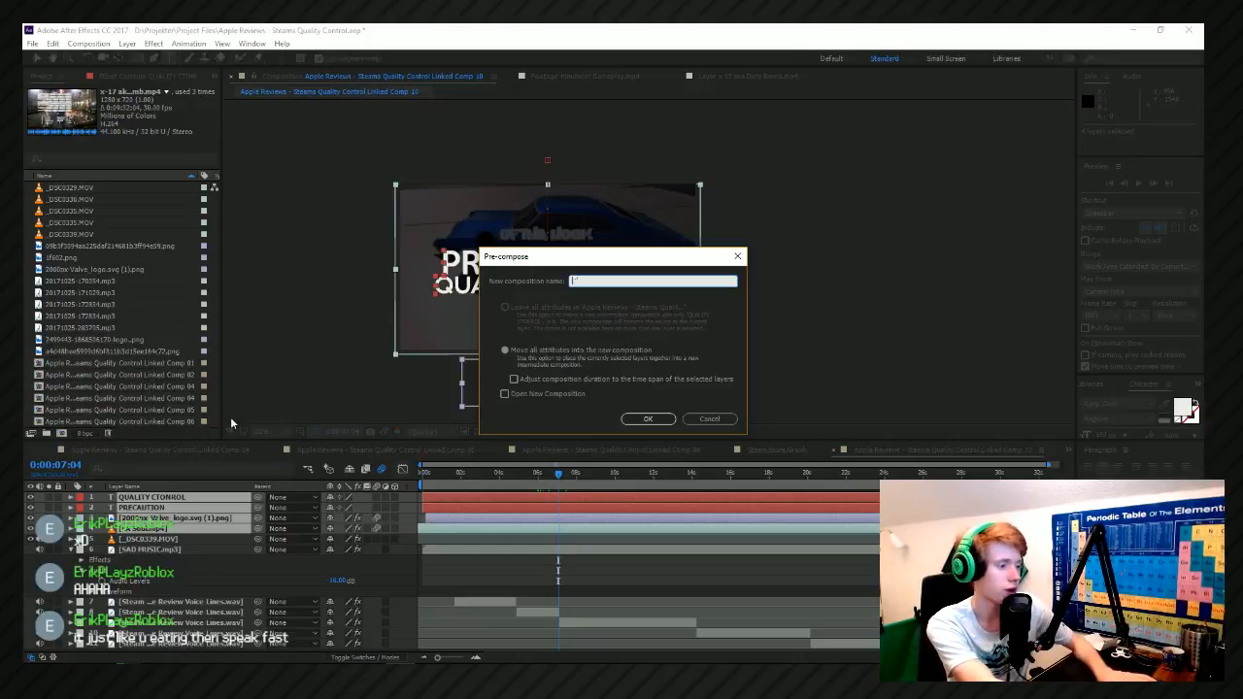
text(OL GAY)
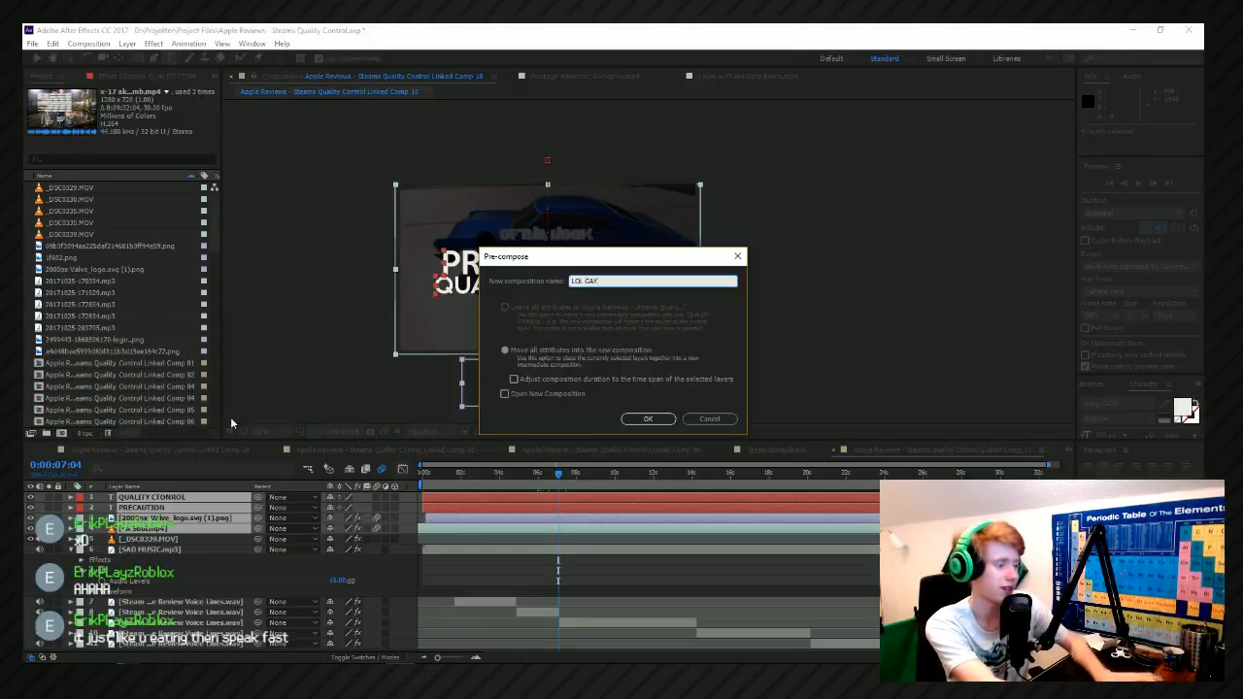
key(Return)
Play back the pre-composed LOL GAY layer around PRECAUTION's entrance.
mouse_move(488, 475)
mouse_down()
mouse_move(368, 492)
mouse_move(494, 486)
mouse_up()
scroll(508, 498, up, 2)
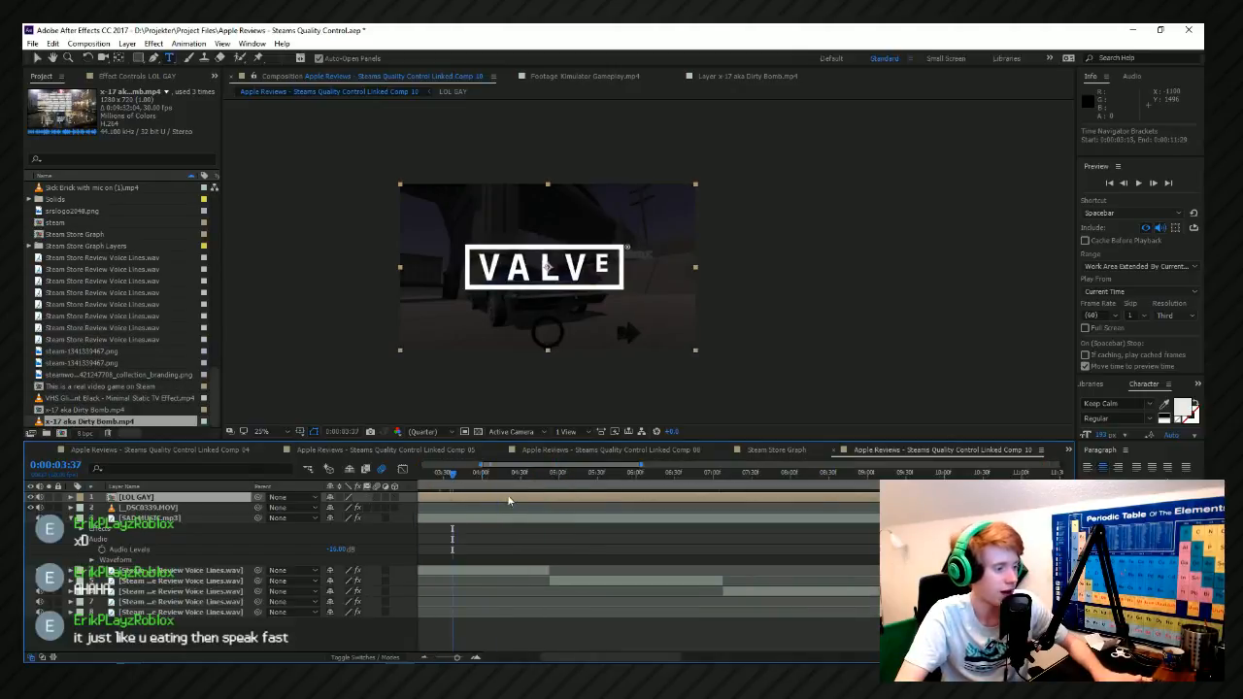
scroll(508, 498, down, 1)
click(521, 475)
key(space)
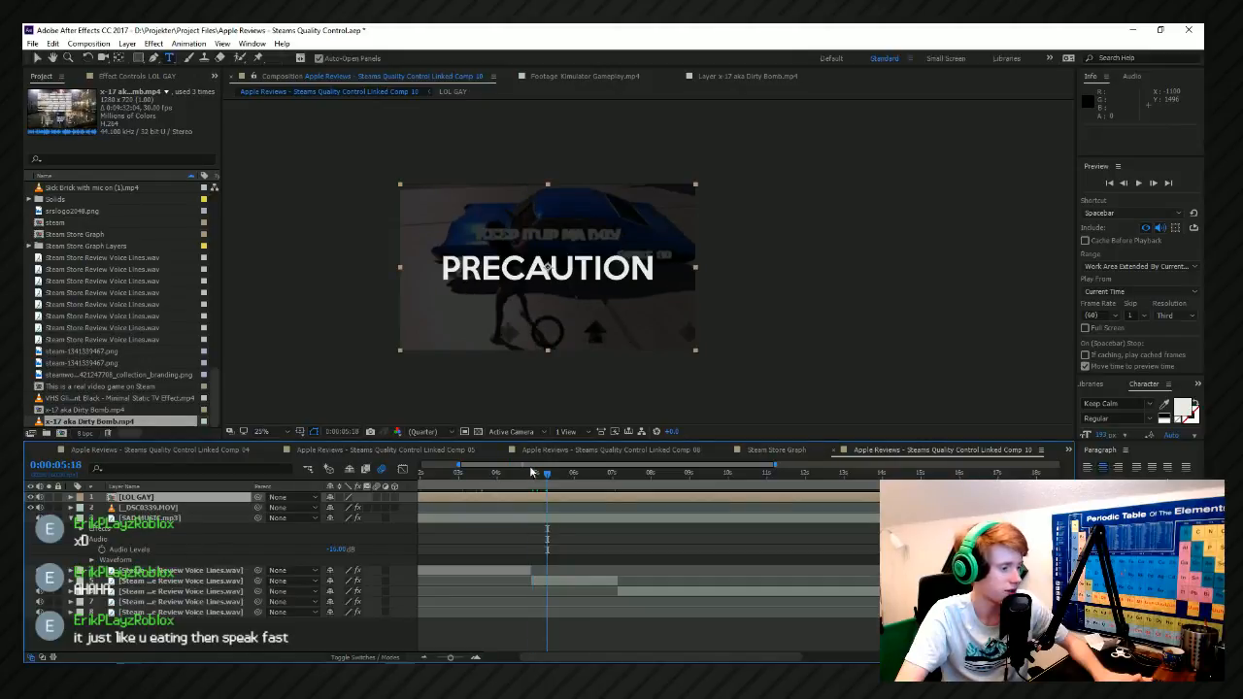
Keyframe the LOL GAY layer's Scale at 100% at 0:00:04:59 and about 108% at 0:00:05:10.
click(532, 473)
click(79, 498)
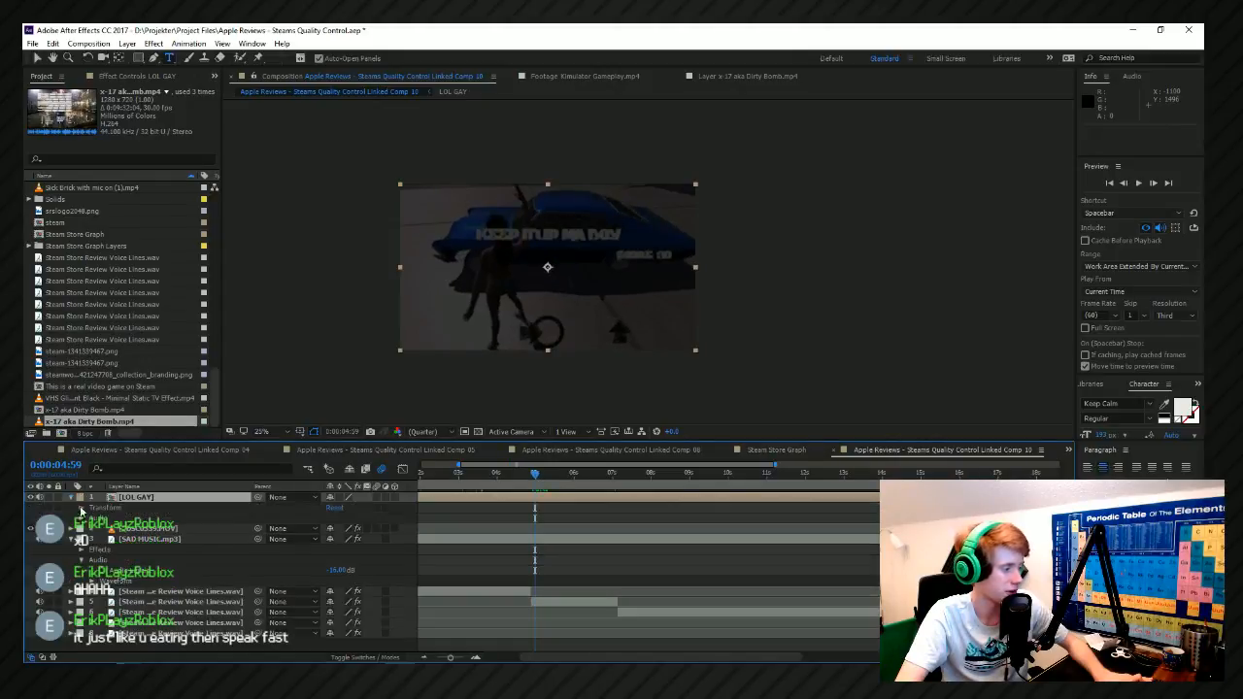
click(81, 508)
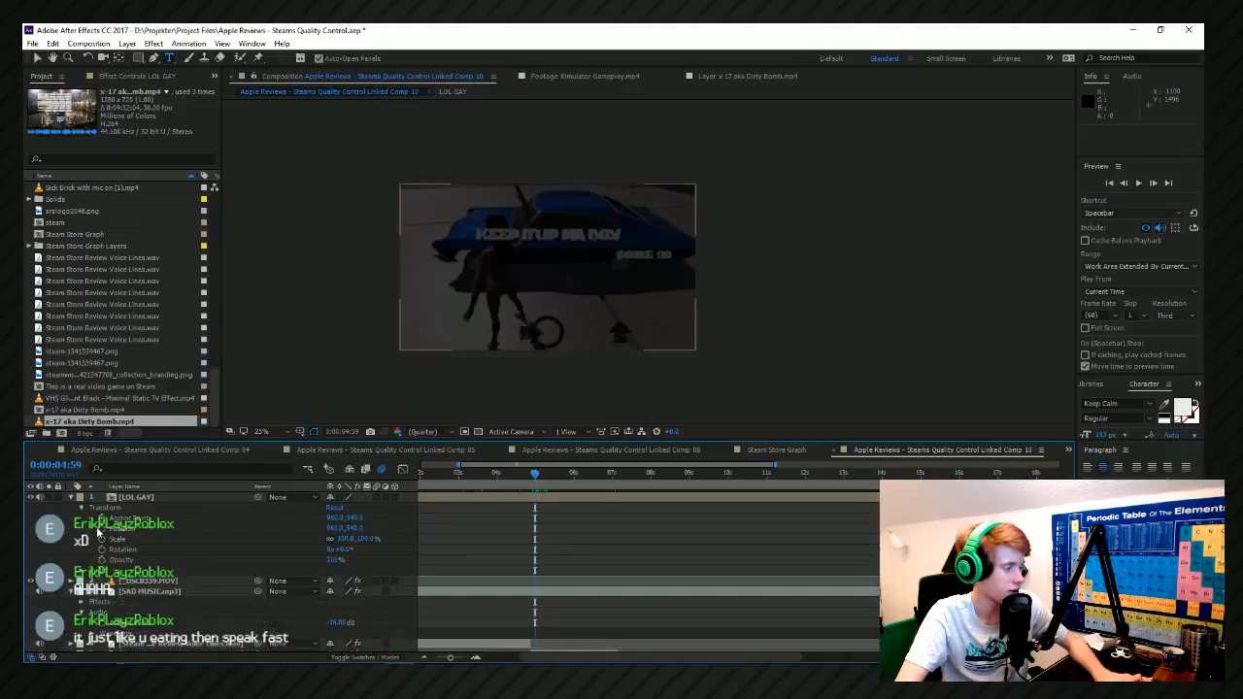
click(102, 540)
key(equal)
key(equal)
key(equal)
drag(575, 473, 588, 491)
mouse_move(364, 540)
mouse_down()
mouse_move(376, 539)
mouse_move(353, 539)
mouse_up()
Select both Scale keyframes of the LOL GAY layer and apply easing to them in the graph editor.
drag(581, 526, 613, 557)
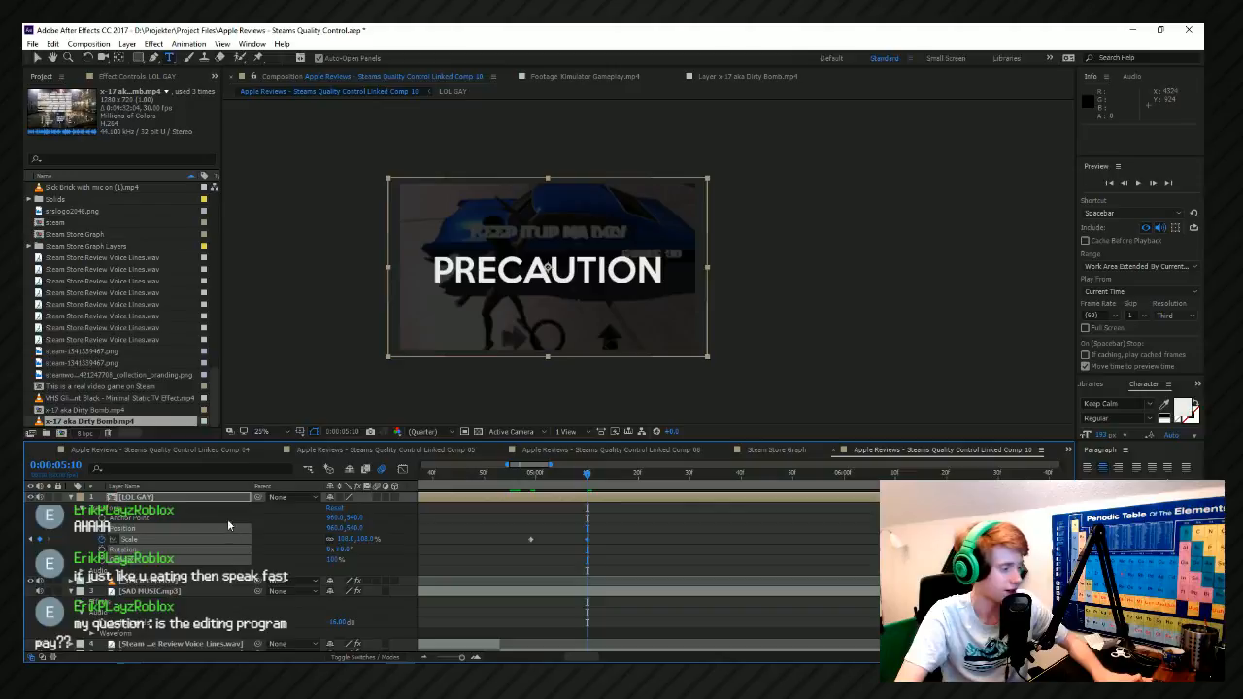
click(200, 539)
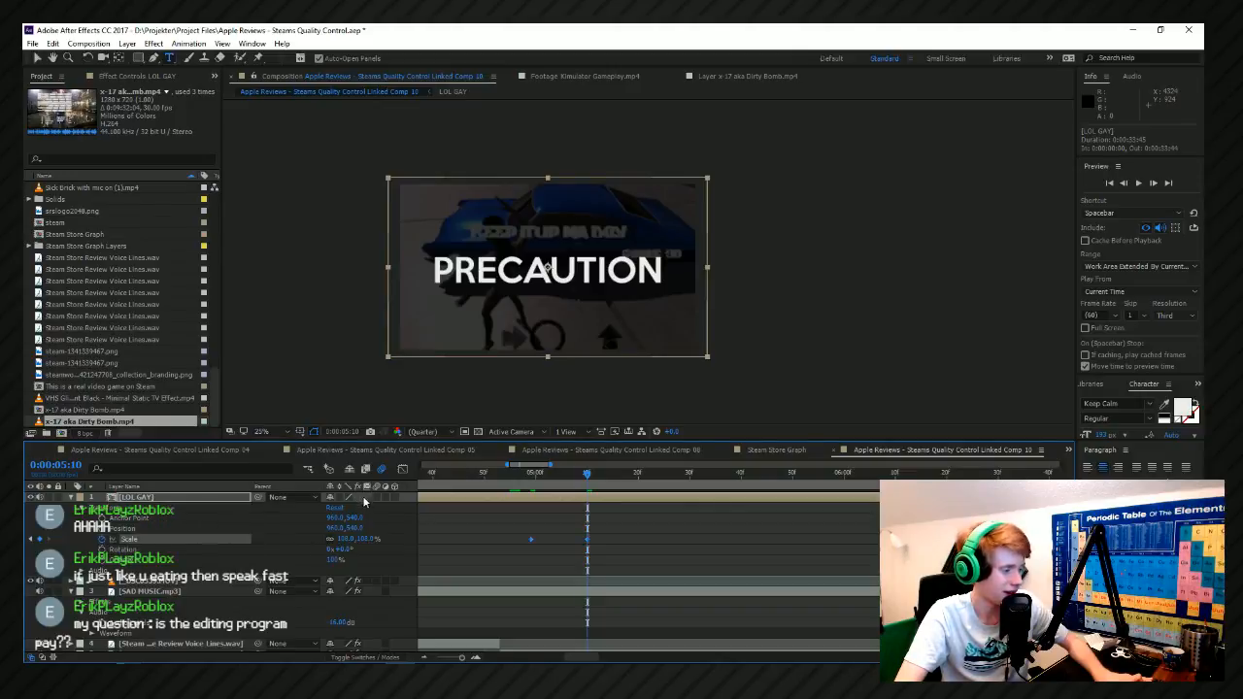
click(595, 566)
drag(602, 562, 575, 516)
drag(663, 526, 564, 551)
click(403, 469)
click(862, 646)
Preview the LOL GAY scale-up from just before 0:00:05:00, and leave the graph editor with the time at 0:00:07:09.
click(521, 475)
key(space)
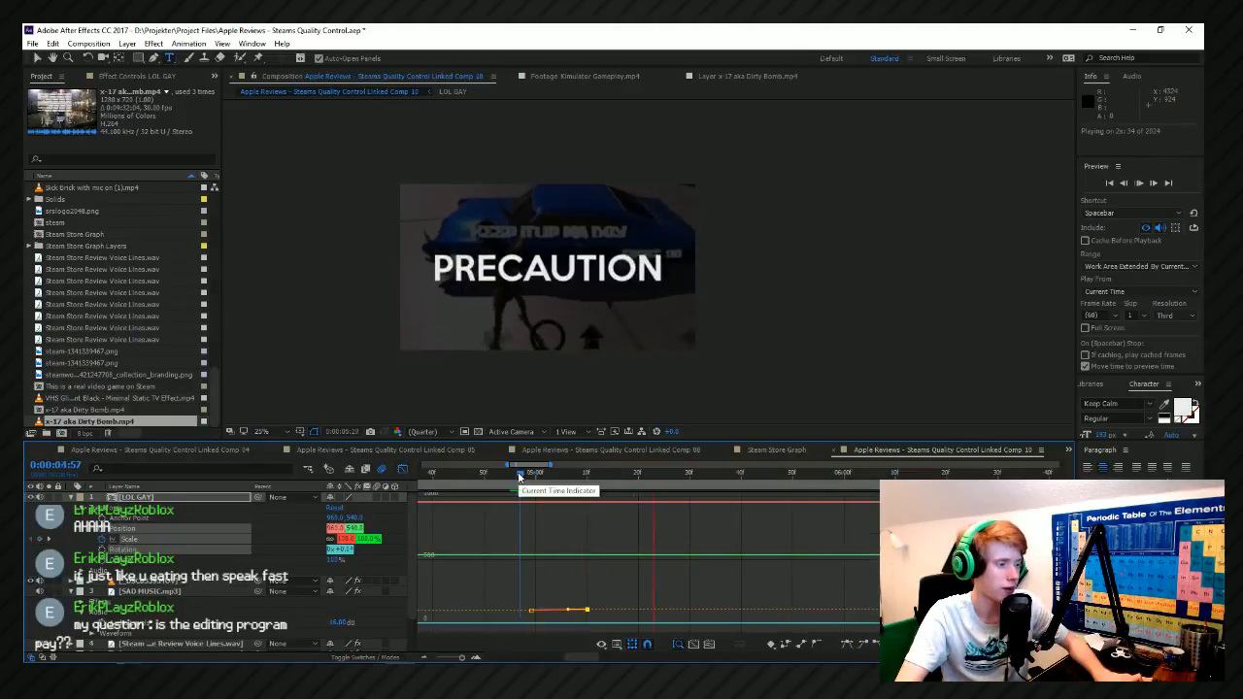
scroll(521, 580, down, 3)
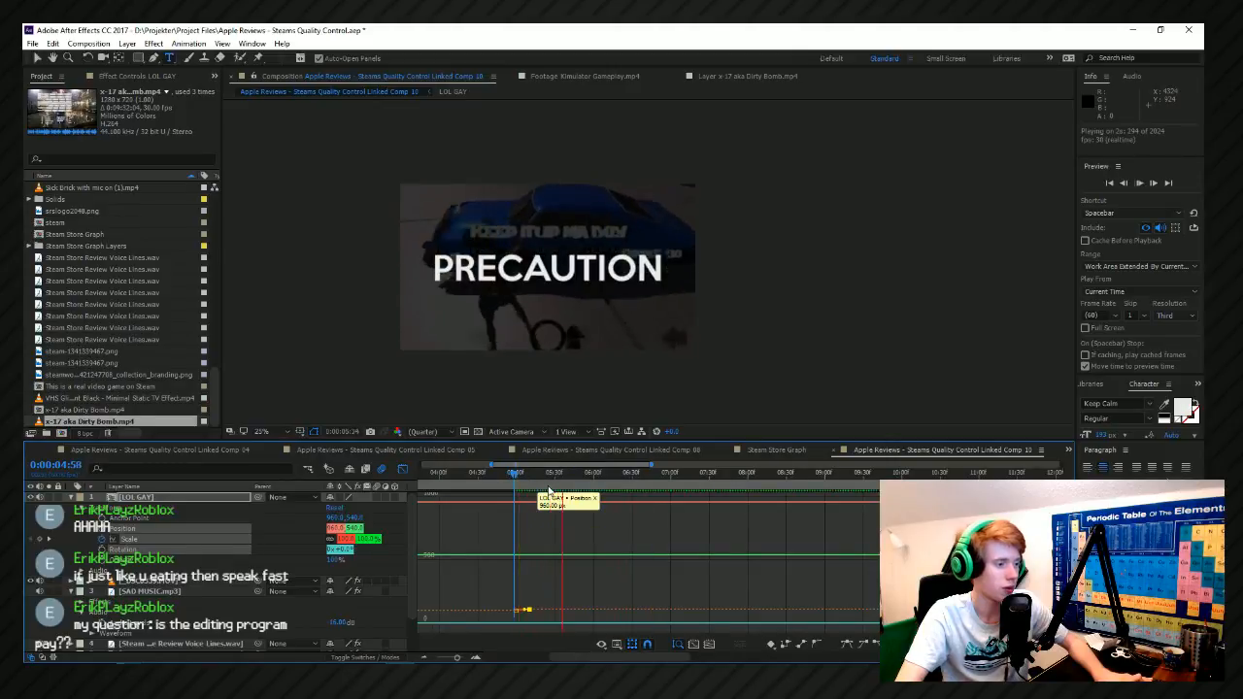
key(space)
scroll(586, 523, down, 3)
click(633, 474)
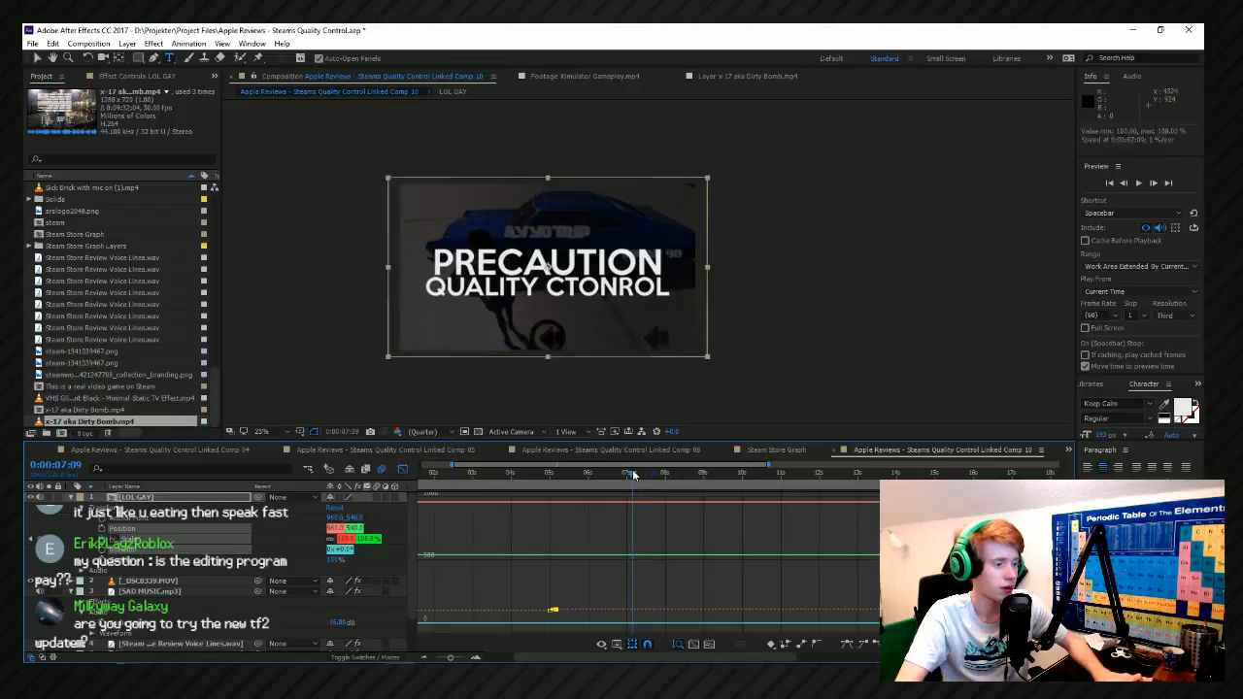
click(405, 468)
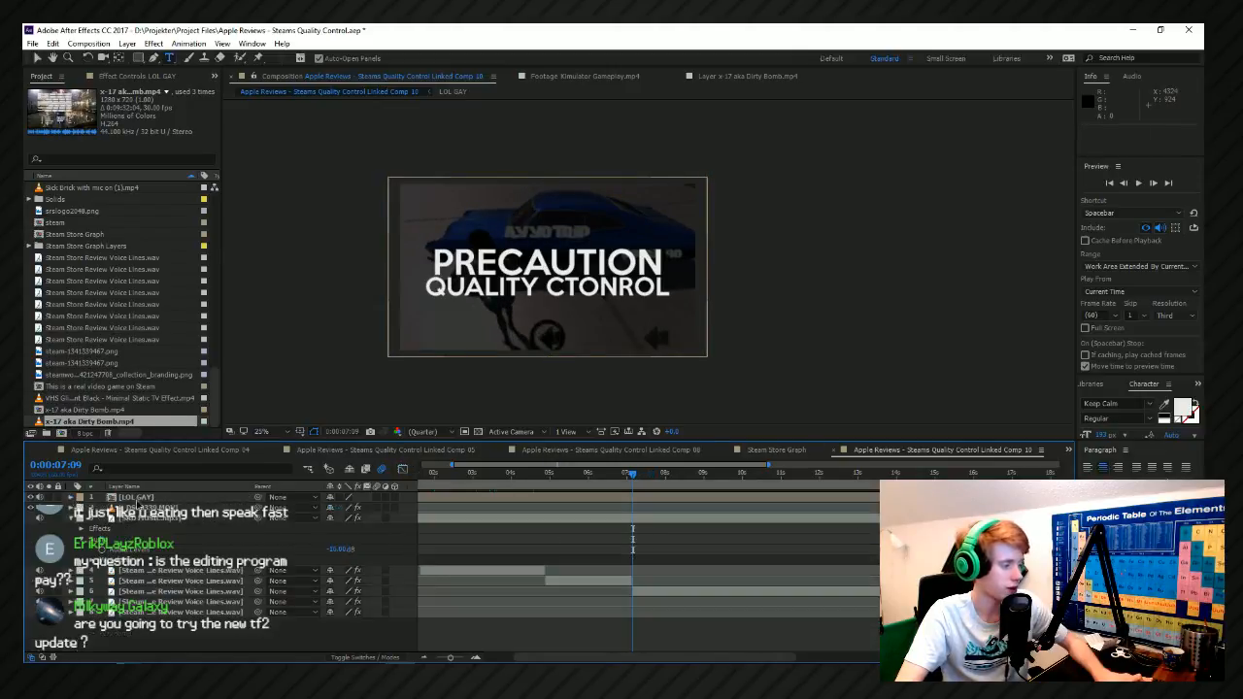
Draw a large four-point mask around the whole frame on the LOL GAY layer with the Pen tool.
click(137, 500)
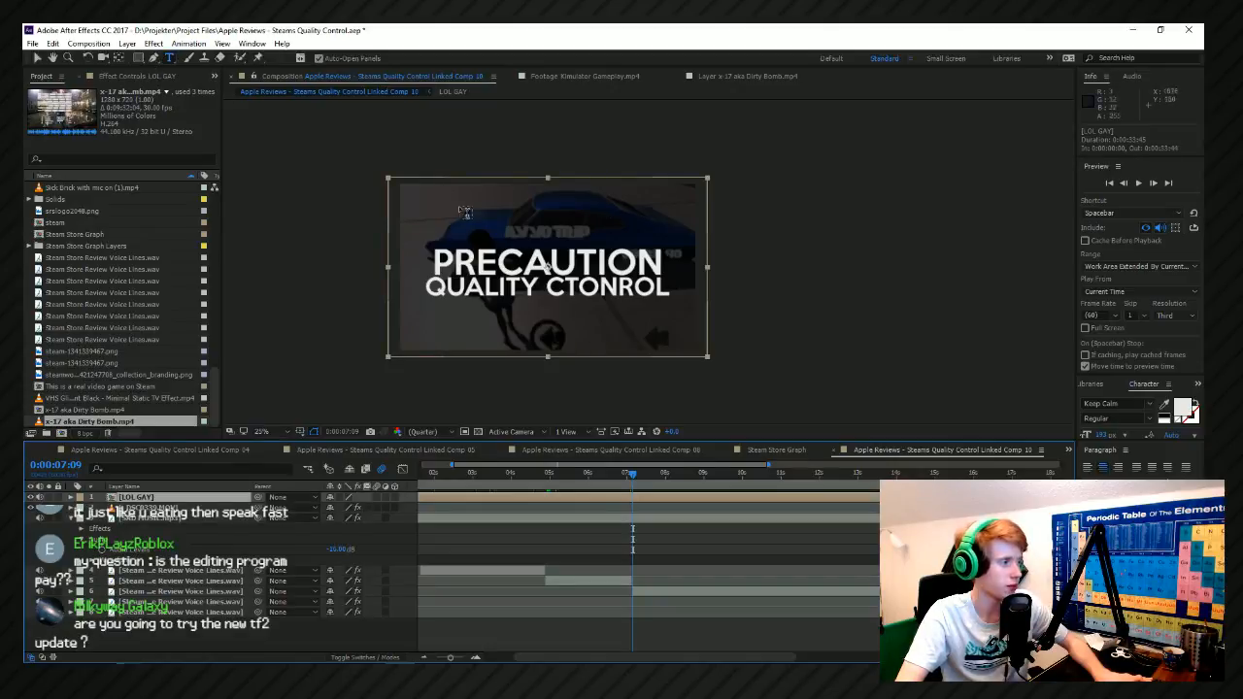
click(154, 57)
key(comma)
scroll(574, 375, down, 1)
drag(606, 317, 509, 355)
drag(457, 315, 449, 312)
click(411, 284)
click(515, 375)
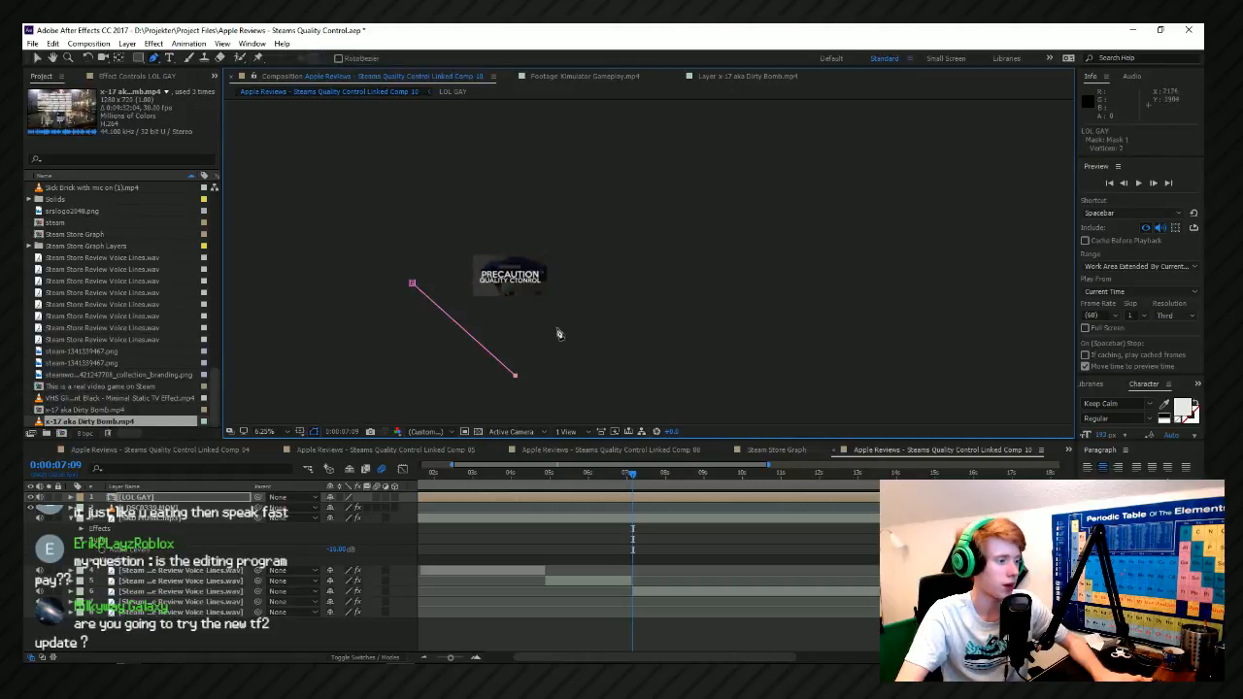
click(412, 286)
key(ctrl+z)
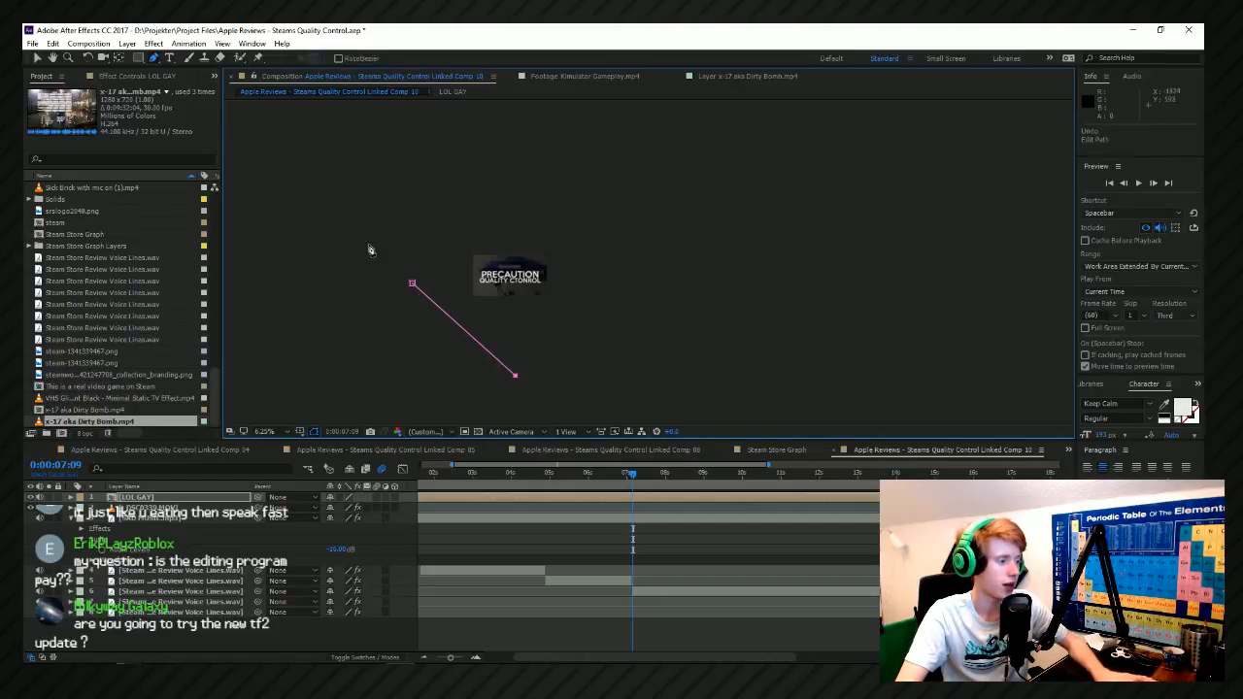
click(638, 264)
click(526, 172)
Move the mask's upper and right corner points inward to form a rough diamond around the frame.
click(39, 58)
drag(526, 175, 515, 211)
drag(637, 264, 592, 304)
drag(515, 212, 521, 206)
click(666, 277)
Examine the full outline of the LOL GAY layer's mask against the composition frame, and deselect the layer.
scroll(657, 299, up, 1)
click(638, 354)
drag(640, 354, 895, 342)
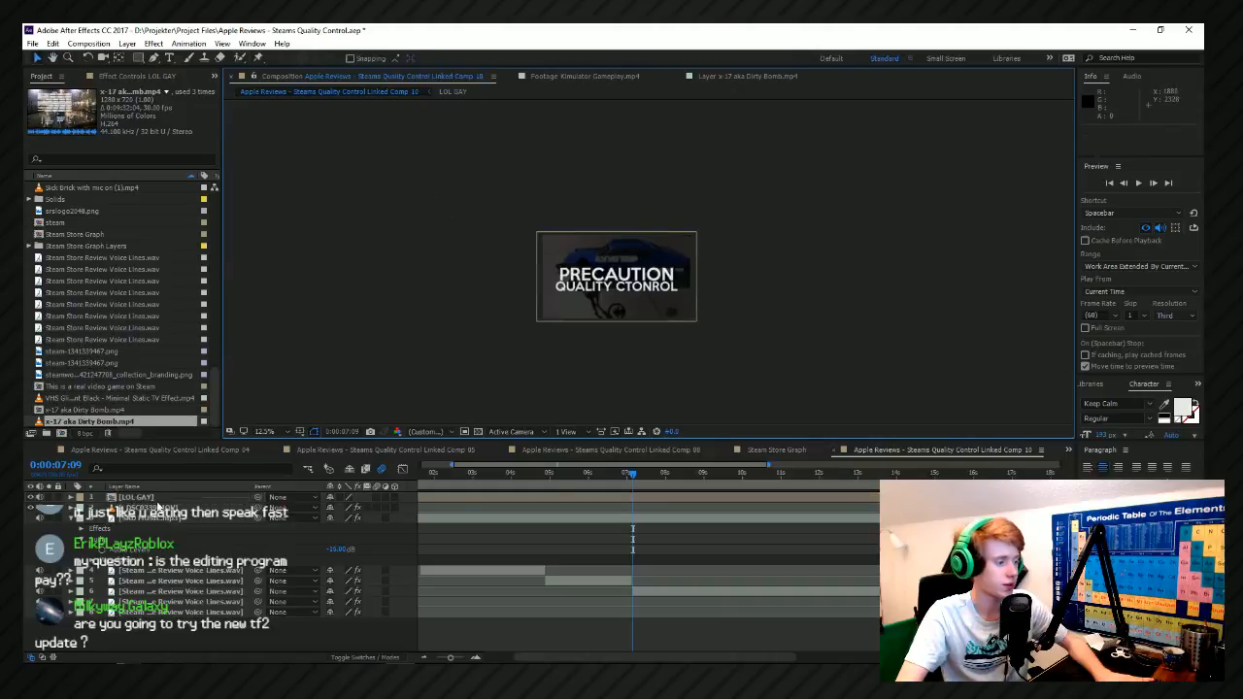
click(463, 498)
drag(659, 300, 560, 314)
scroll(560, 314, down, 1)
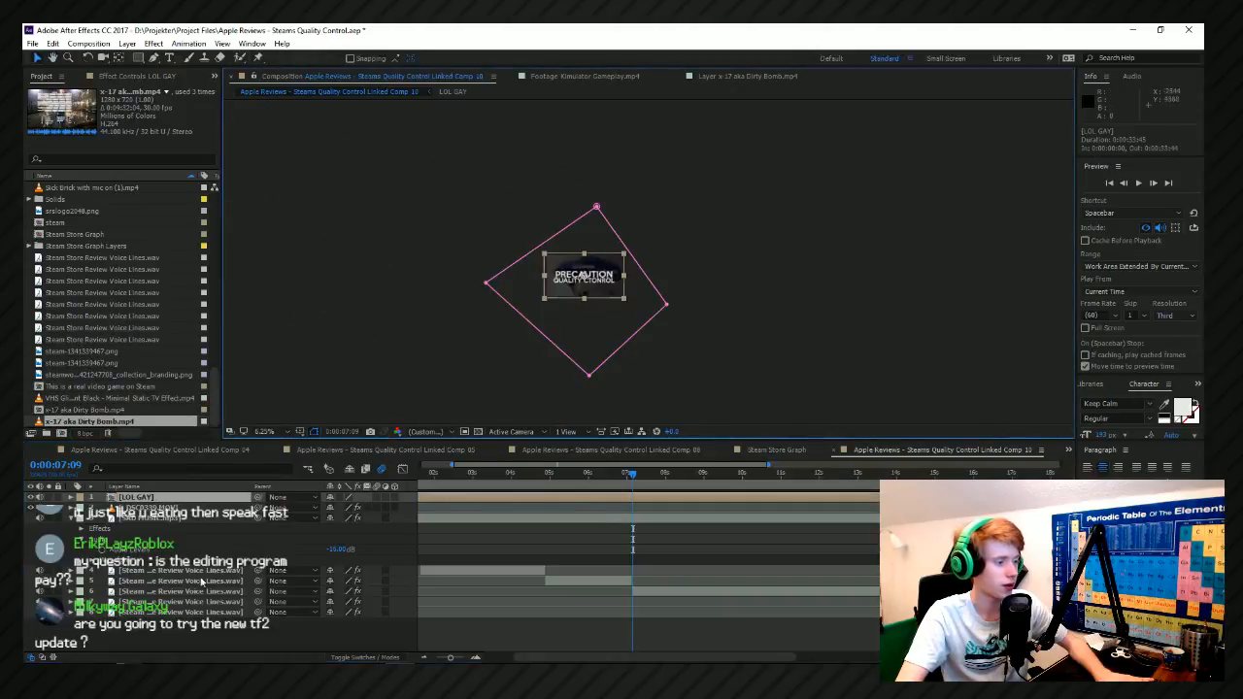
click(133, 515)
click(134, 488)
click(142, 497)
click(493, 326)
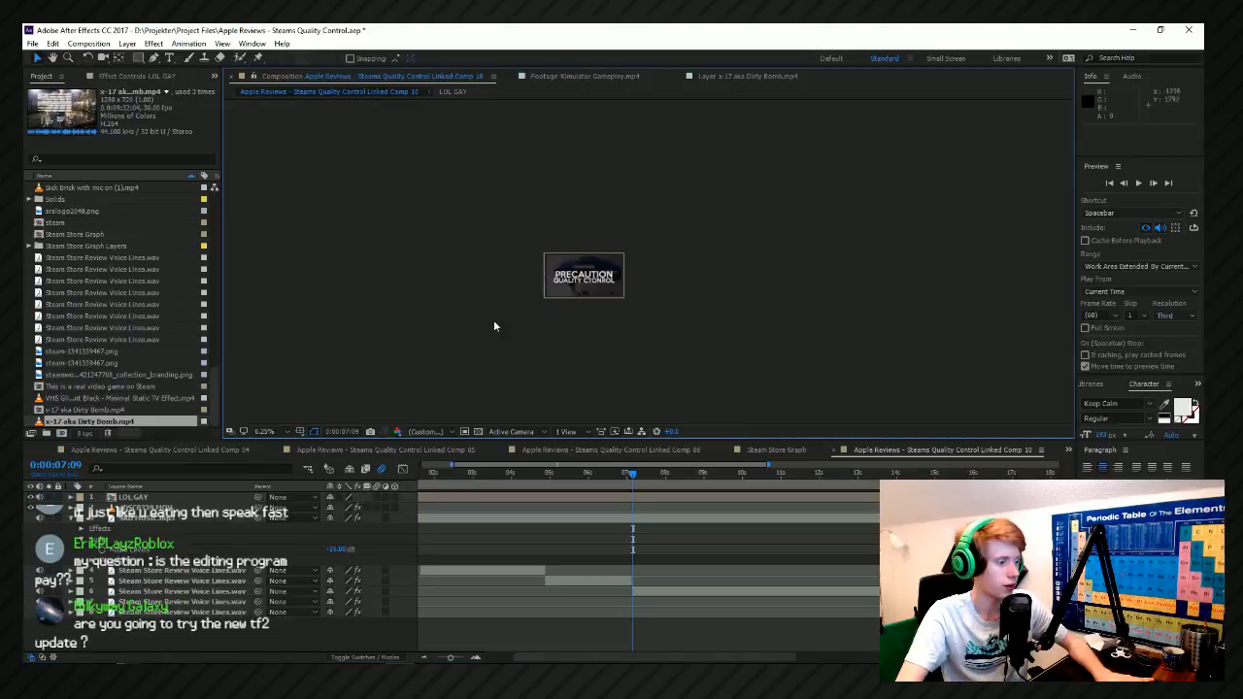
Delete the mask from the LOL GAY layer.
click(137, 488)
click(161, 497)
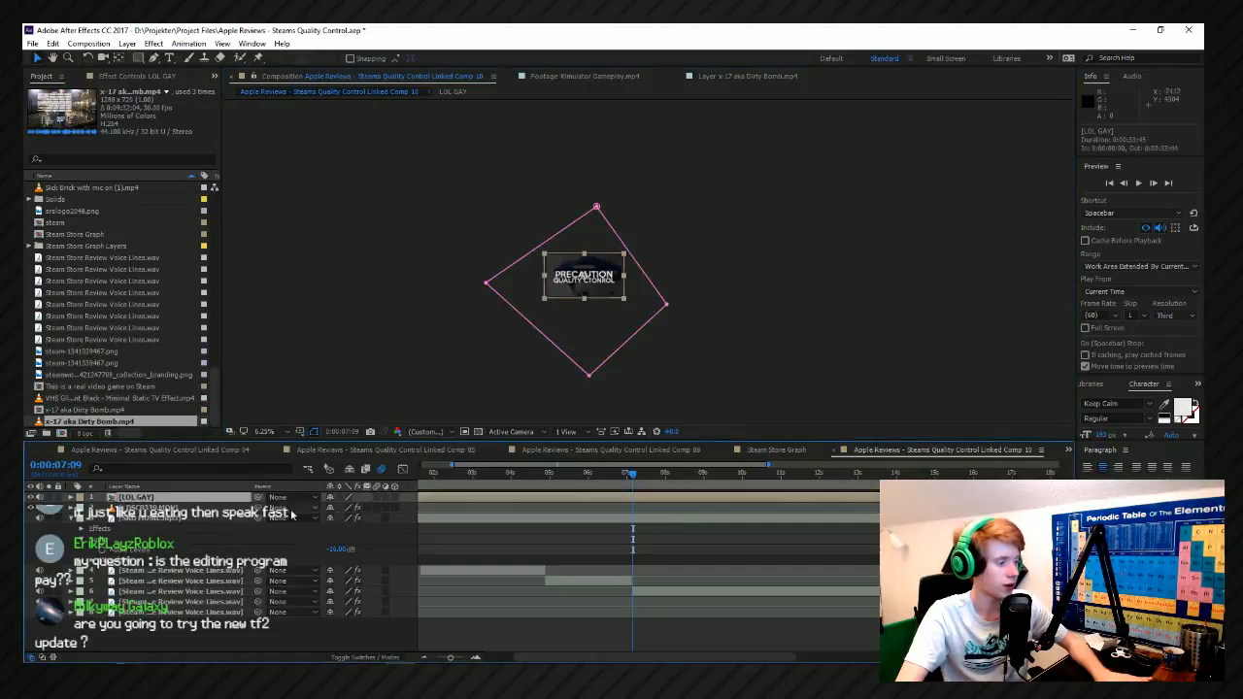
click(70, 495)
click(113, 551)
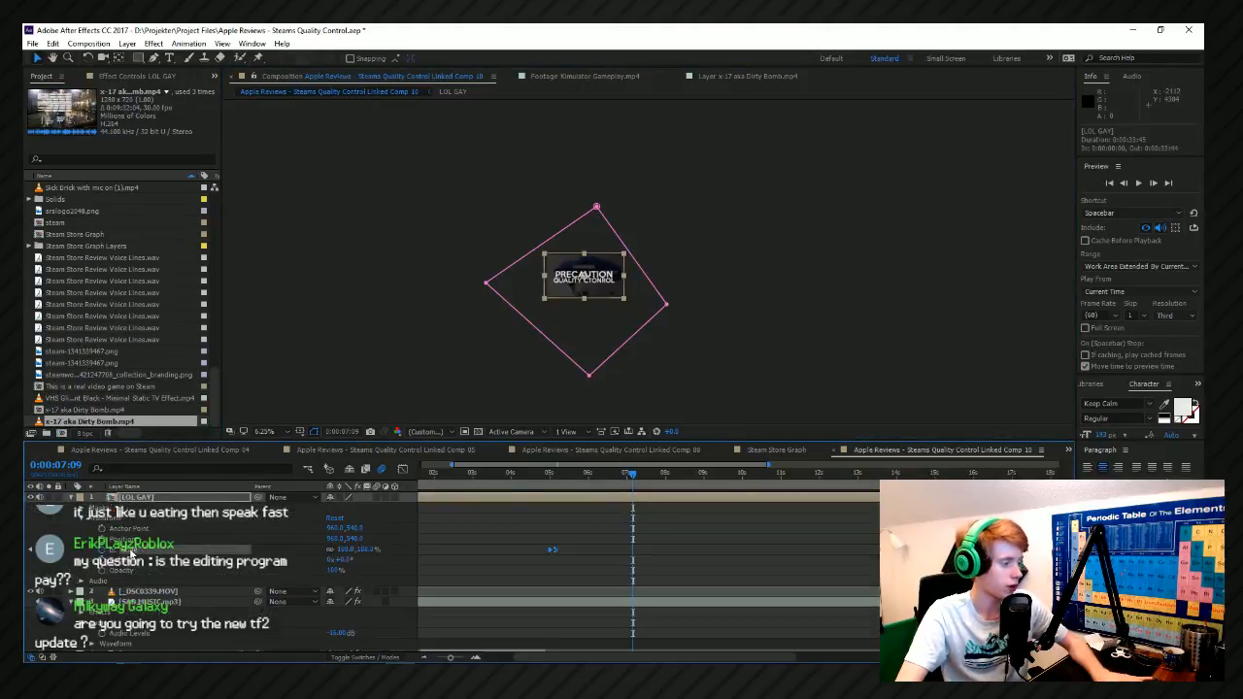
click(117, 539)
click(128, 517)
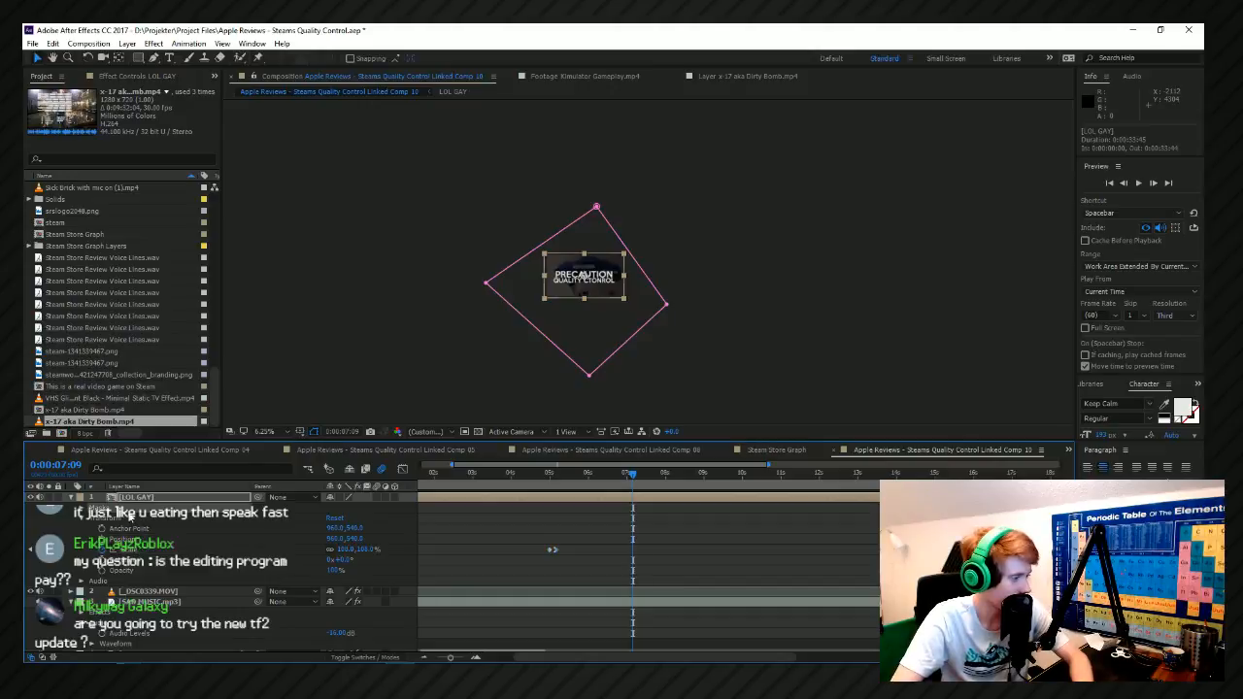
click(82, 508)
click(136, 518)
key(Delete)
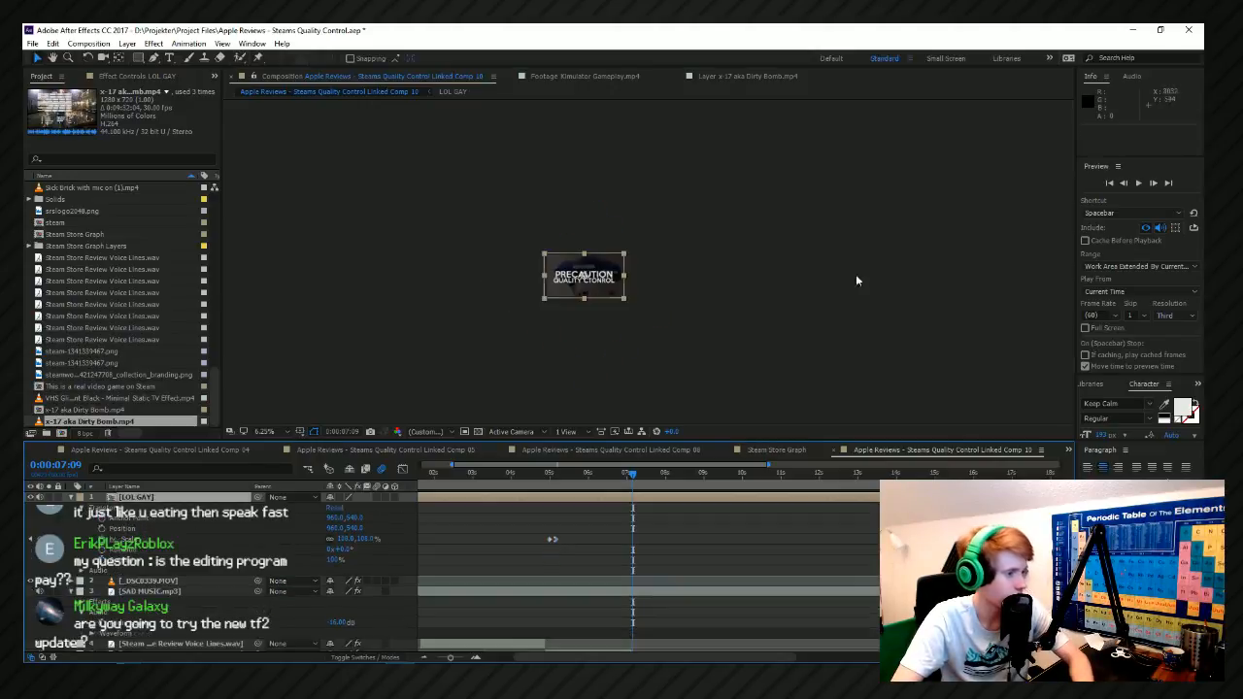
Consider the Rectangle tool for a new mask, undo the mask deletion on LOL GAY and return to the Selection tool.
click(856, 274)
scroll(648, 264, up, 1)
scroll(582, 327, up, 1)
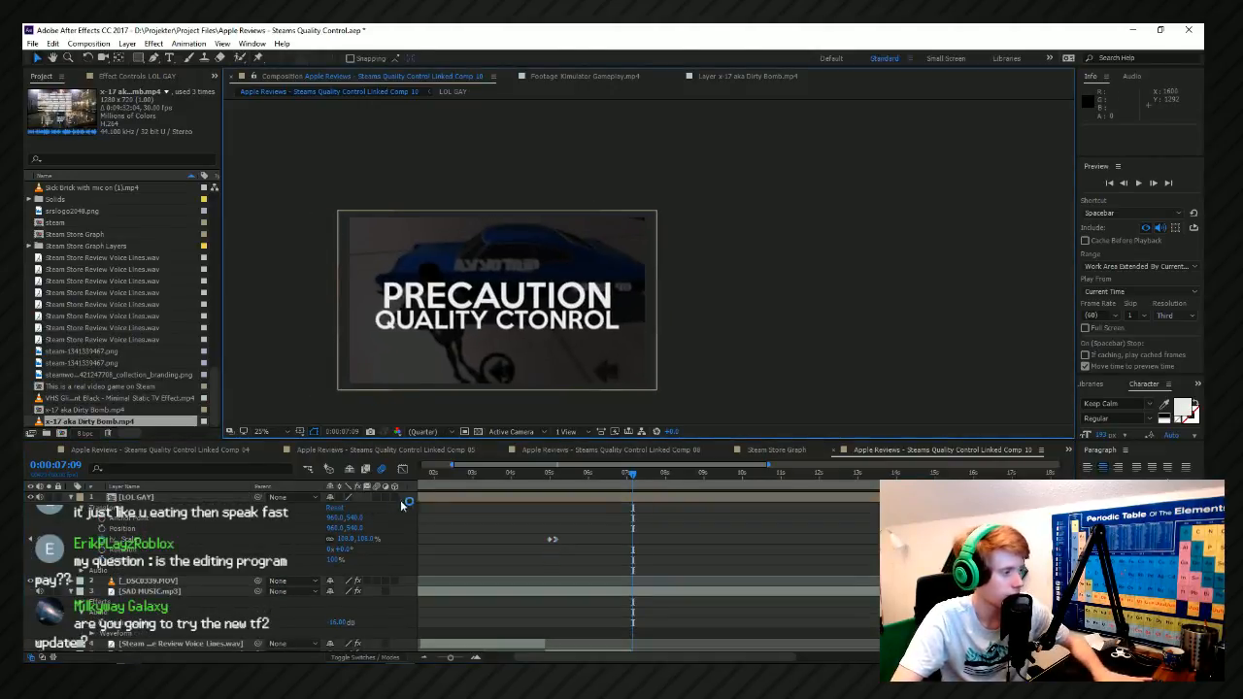
drag(139, 57, 155, 68)
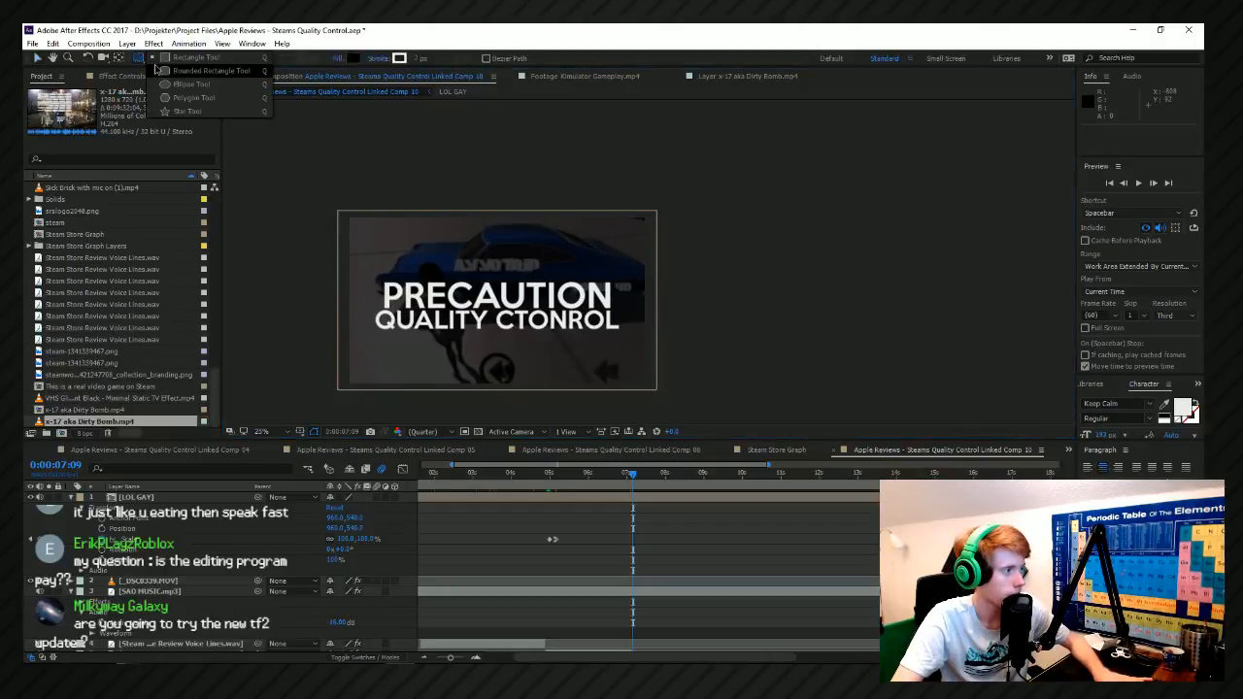
click(142, 65)
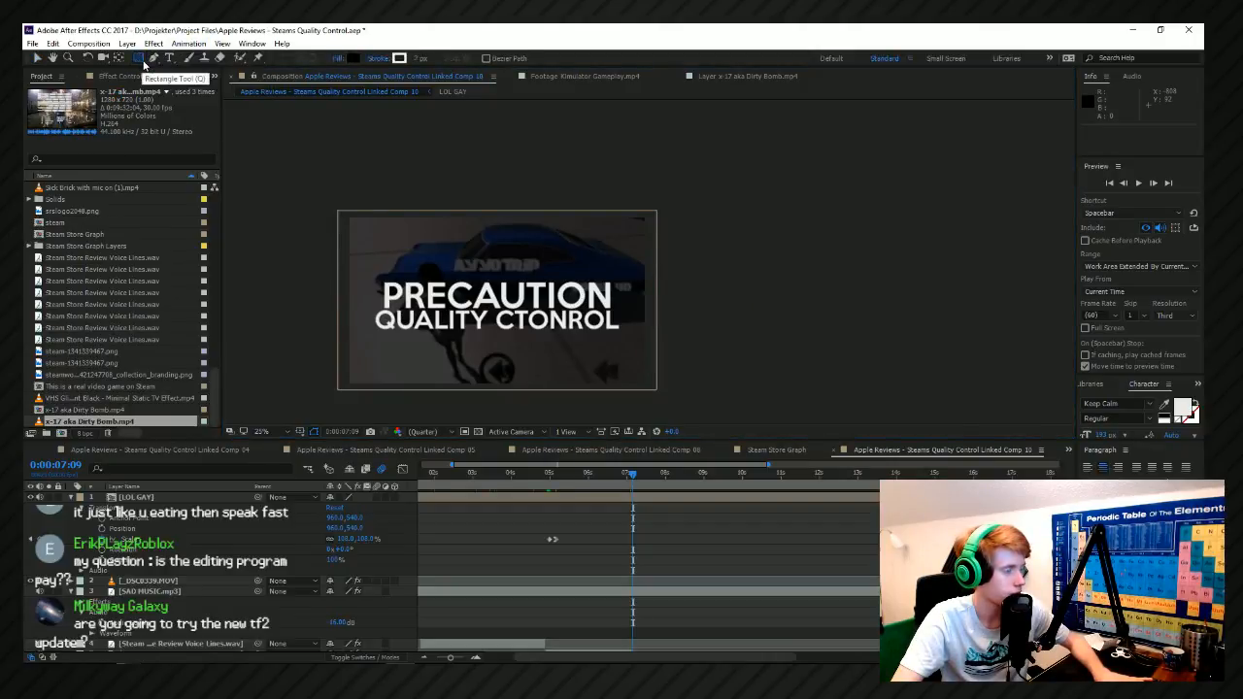
drag(143, 64, 144, 65)
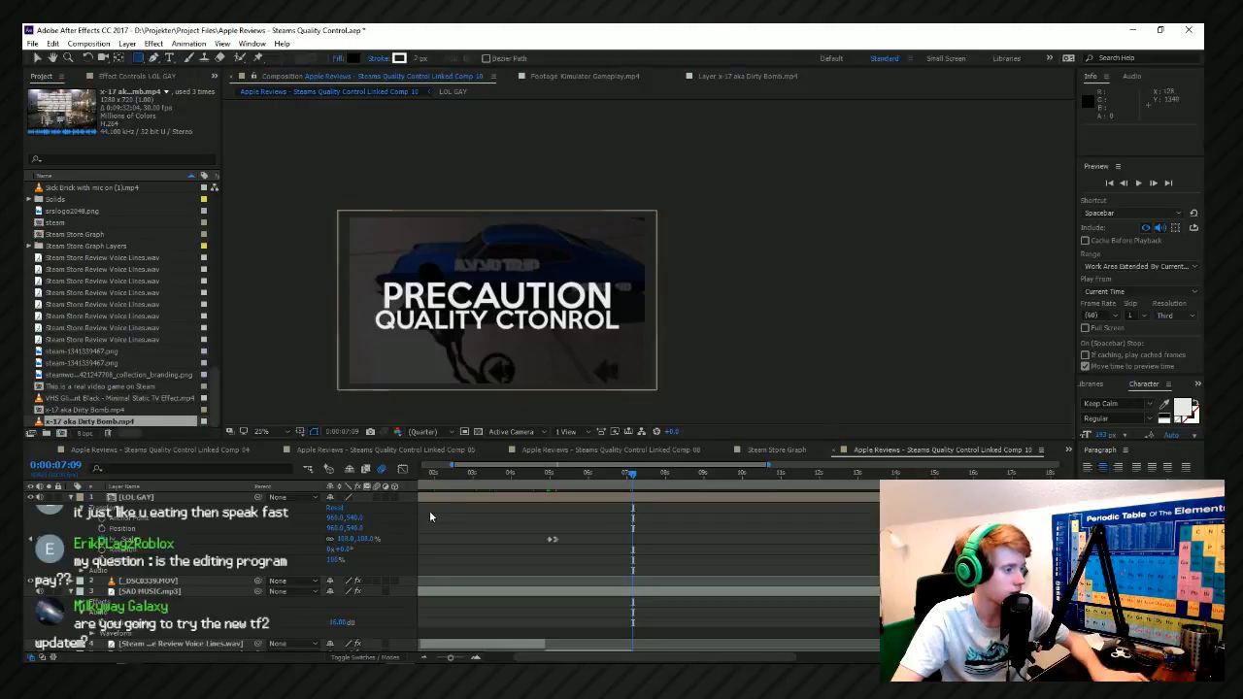
key(ctrl+z)
scroll(485, 340, down, 1)
click(37, 57)
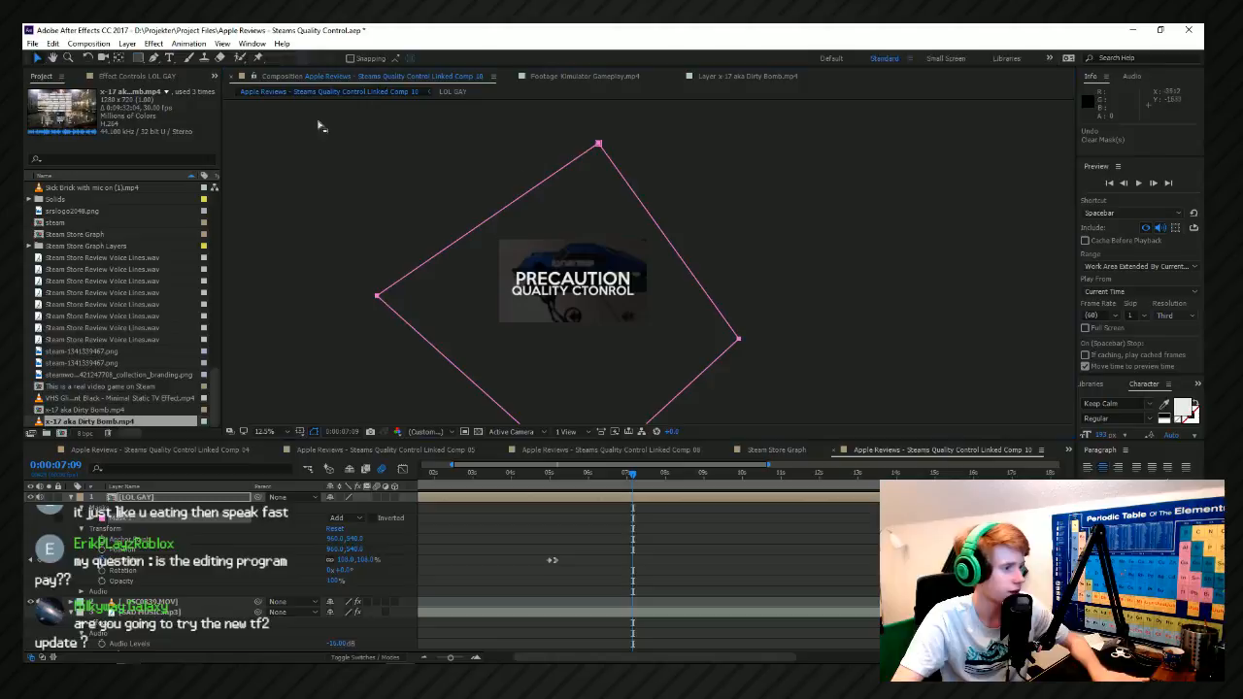
Move the uppermost point of the LOL GAY mask slightly up and to the right, and deselect the mask.
click(592, 143)
click(152, 500)
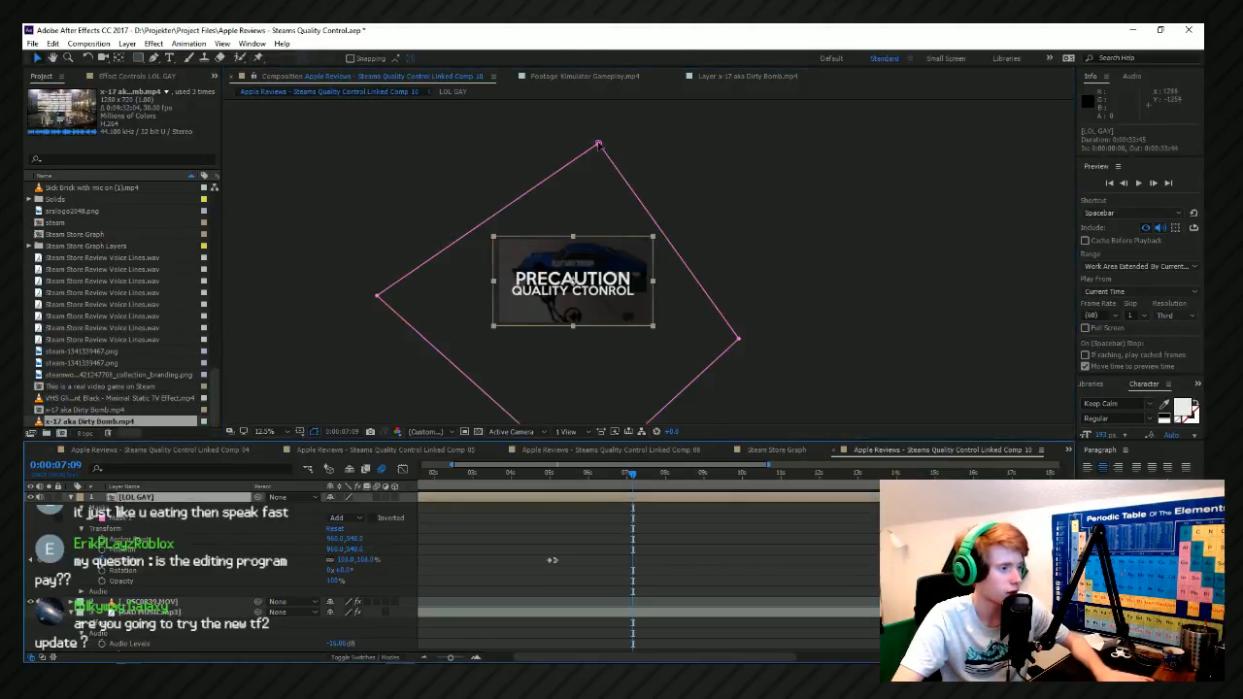
click(599, 144)
mouse_move(600, 145)
mouse_down()
mouse_move(635, 144)
mouse_move(621, 137)
mouse_up()
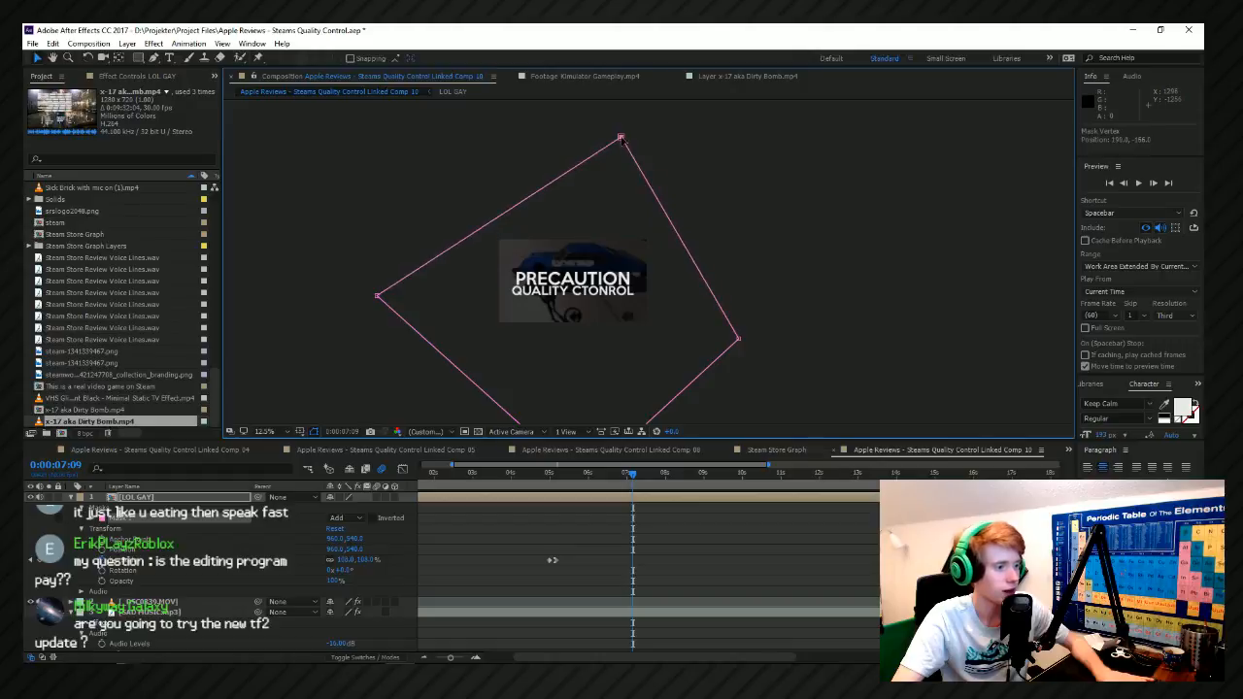
click(356, 265)
click(401, 316)
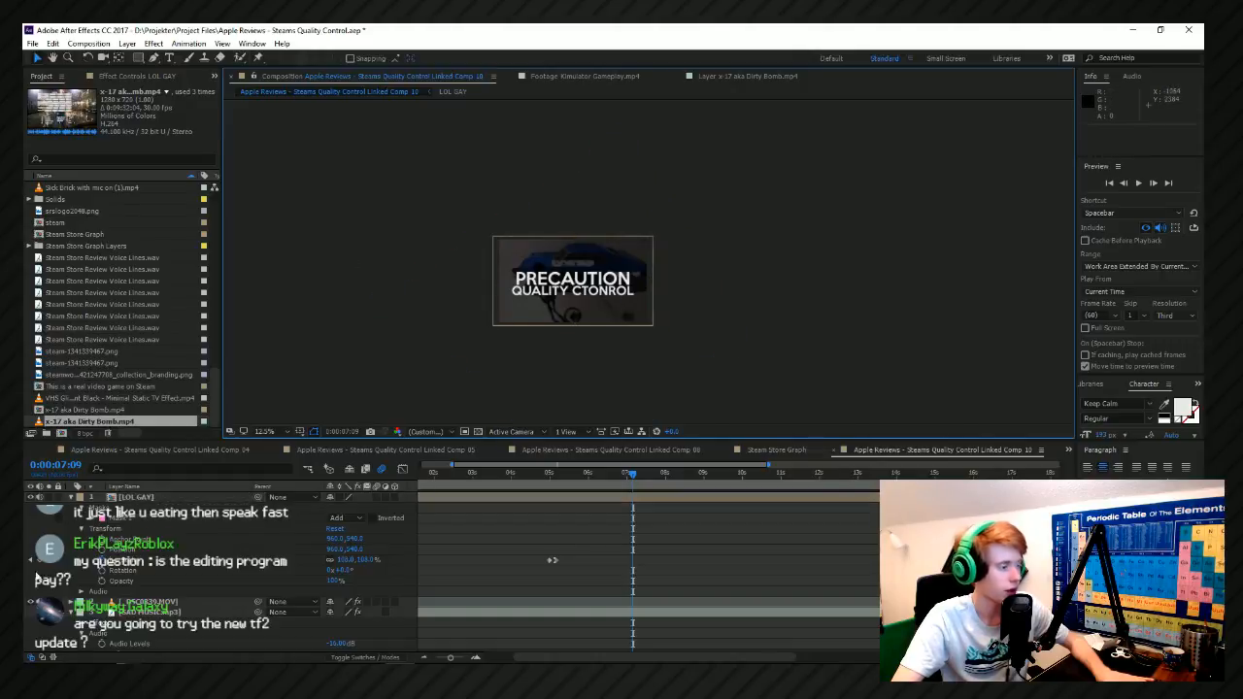
Start keyframing the Mask Path of Mask 1 on the LOL GAY layer at 0:00:07:09.
click(126, 520)
click(92, 519)
scroll(758, 585, up, 1)
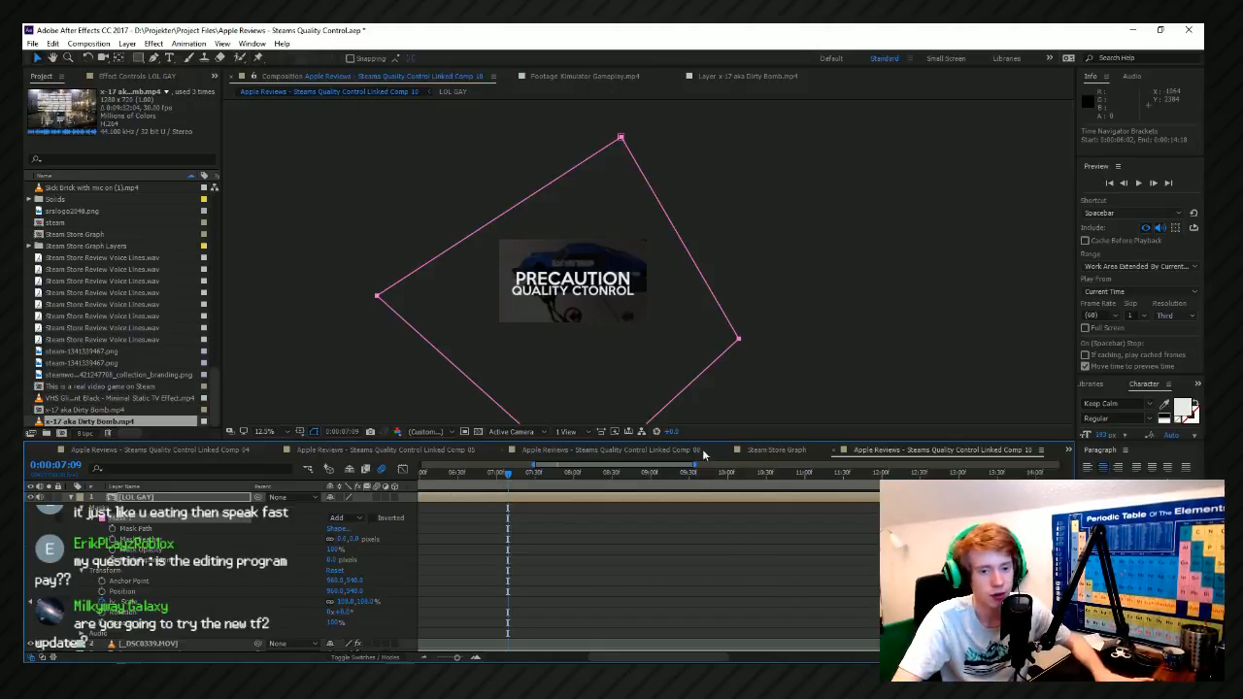
click(167, 532)
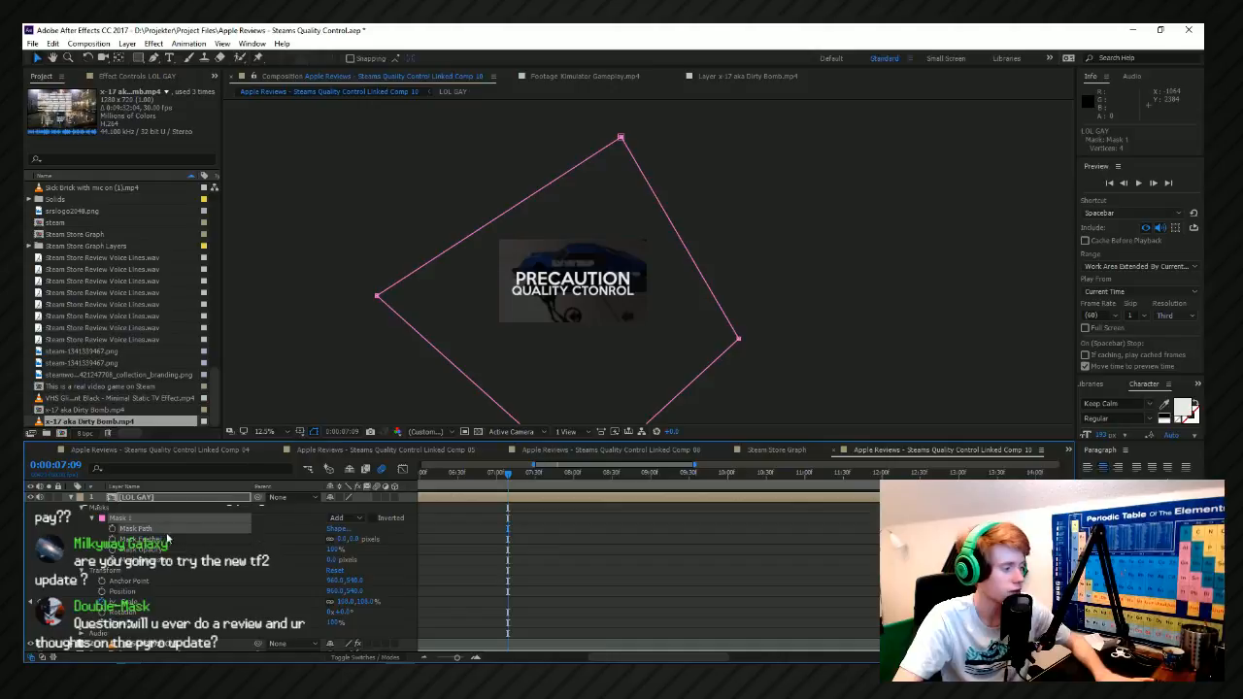
click(113, 535)
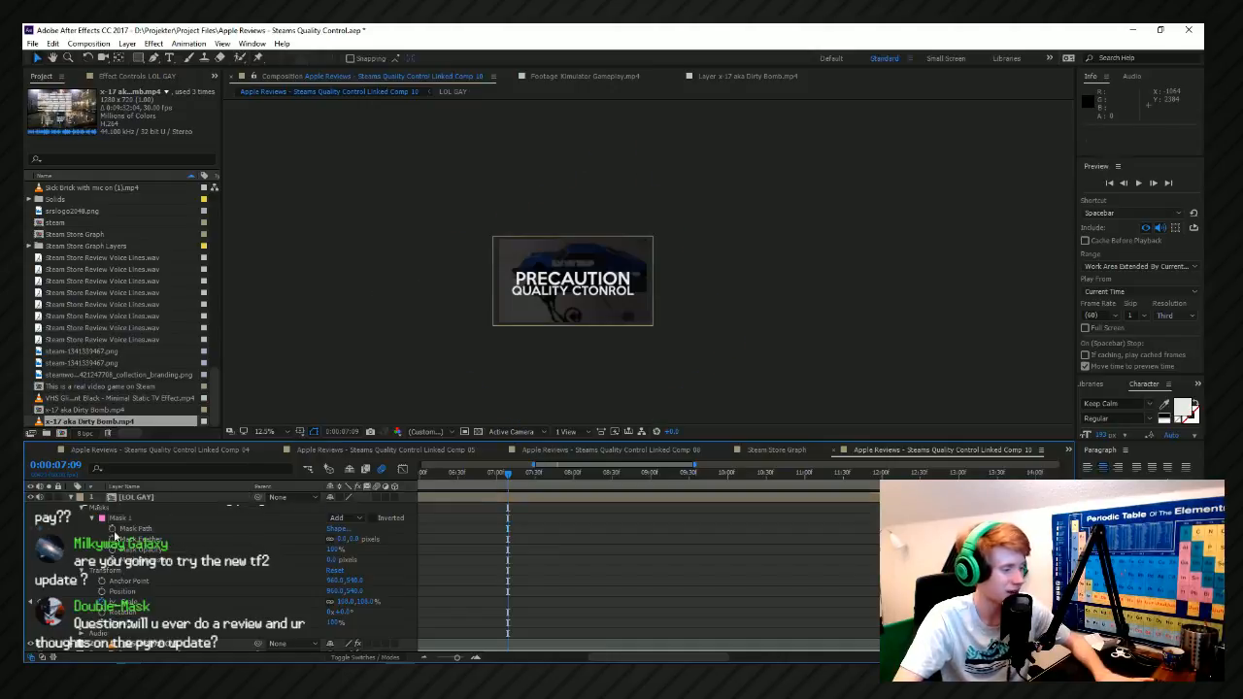
click(113, 533)
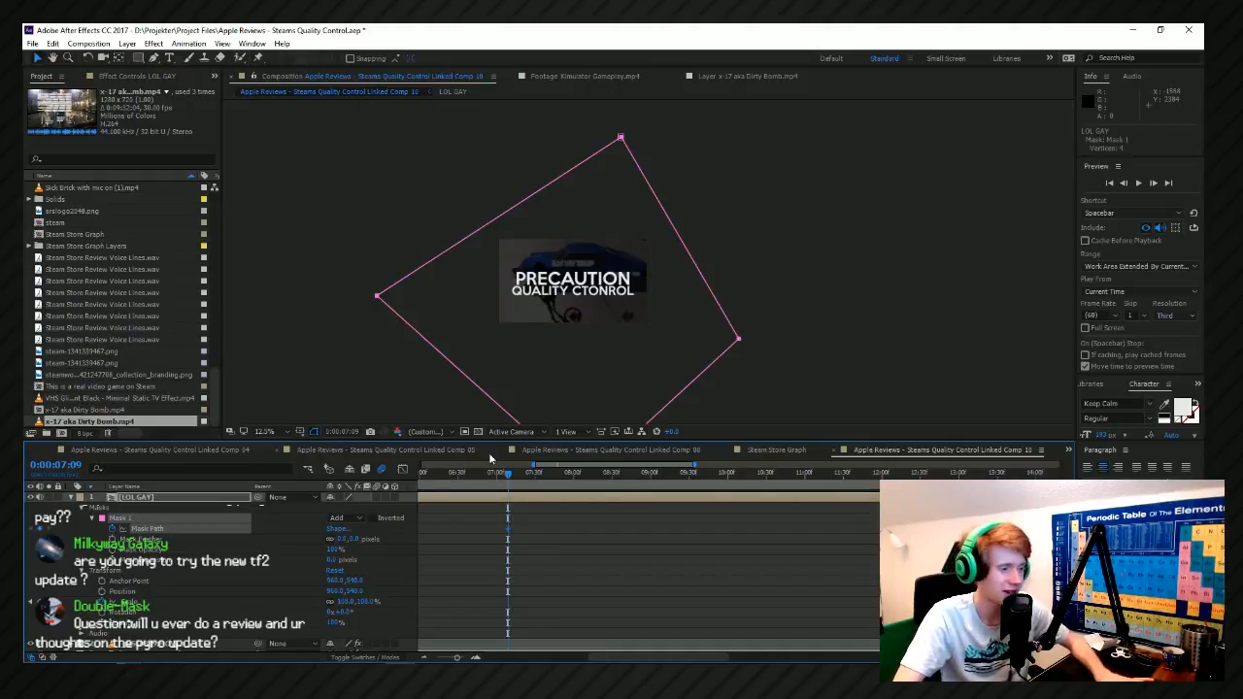
At 0:00:07:55, move the whole LOL GAY mask down and to the left until it clears the composition frame.
key(space)
key(space)
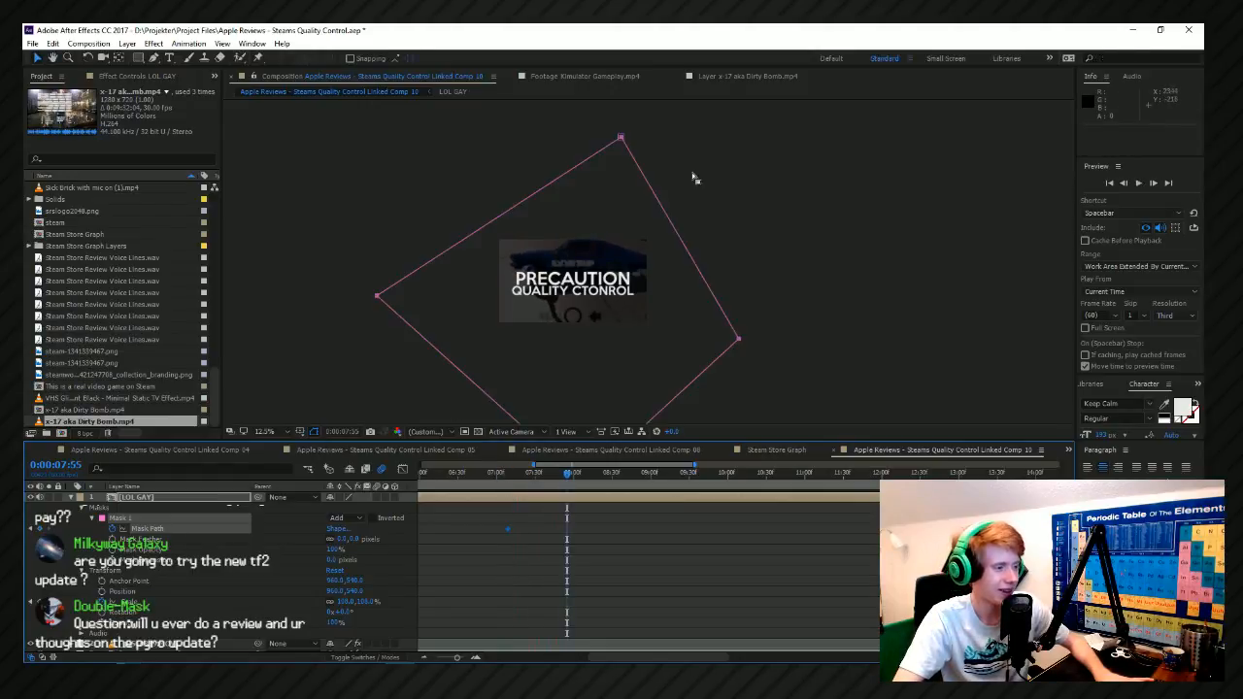
double_click(618, 141)
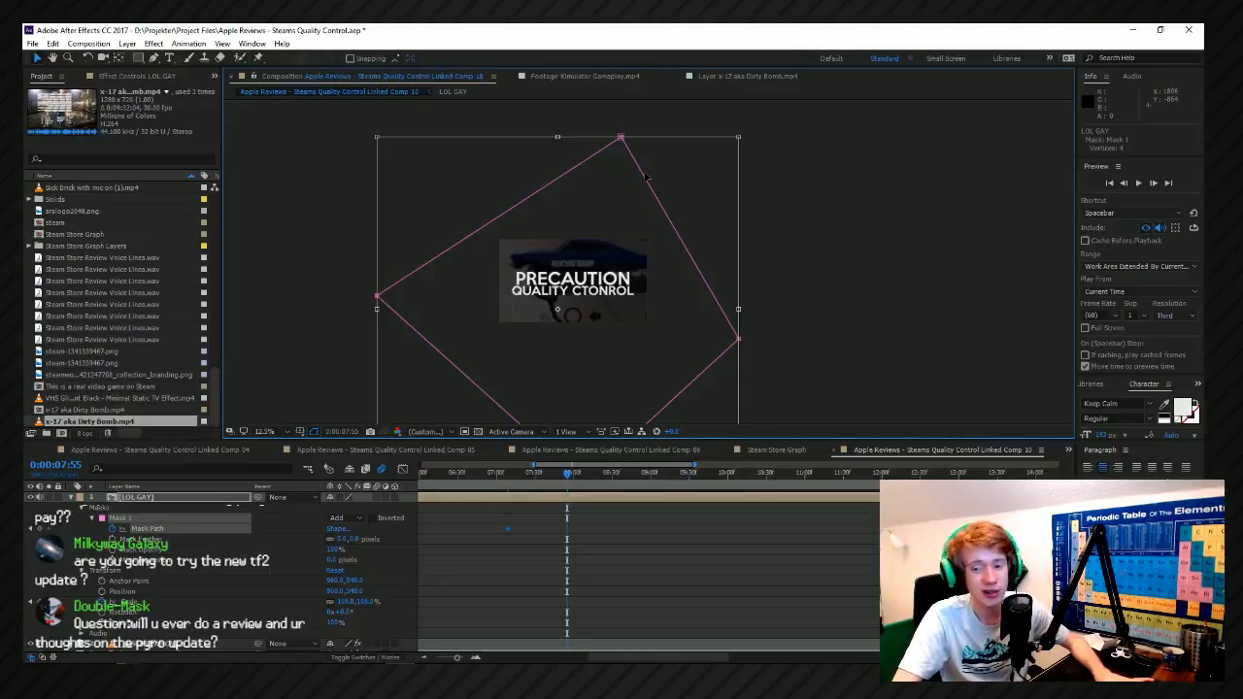
scroll(643, 176, down, 1)
drag(676, 188, 720, 167)
scroll(690, 191, up, 1)
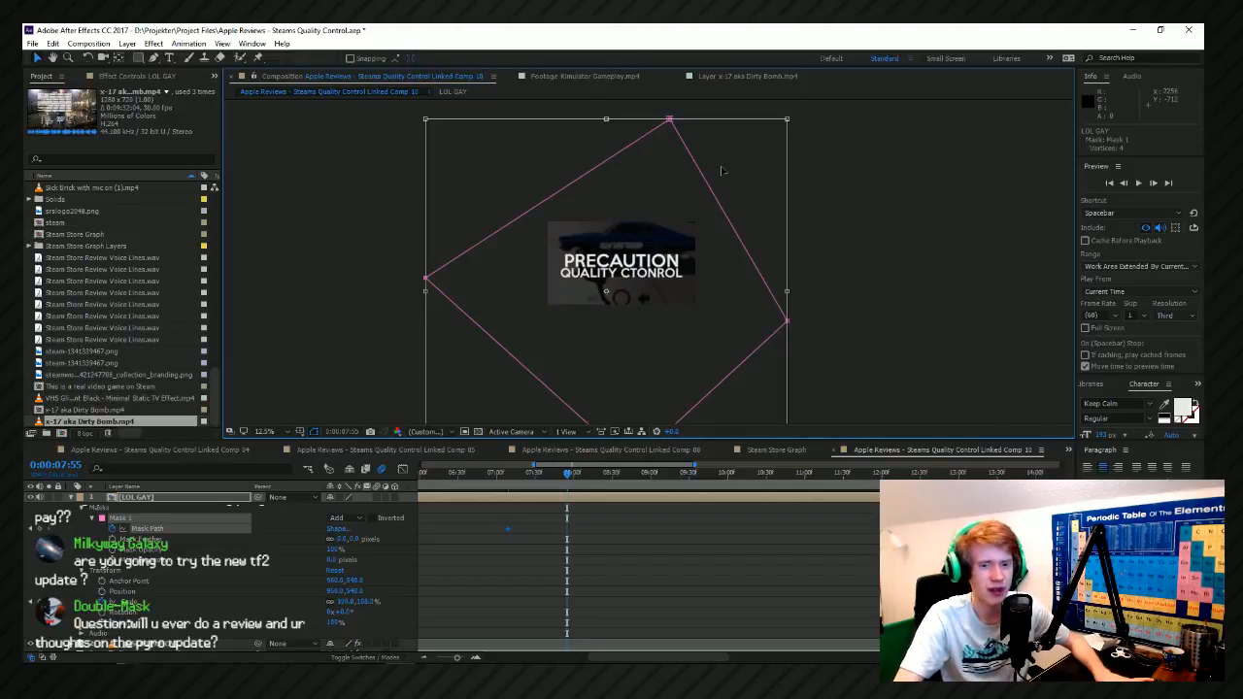
drag(721, 171, 675, 201)
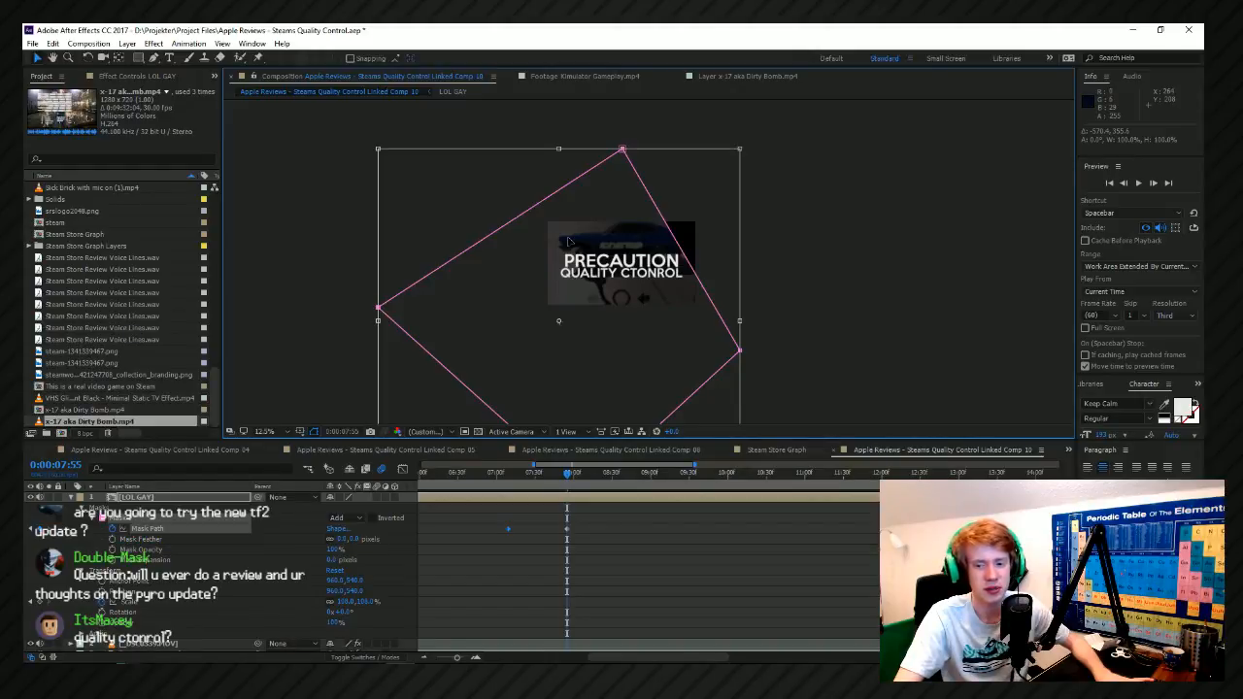
drag(658, 243, 482, 283)
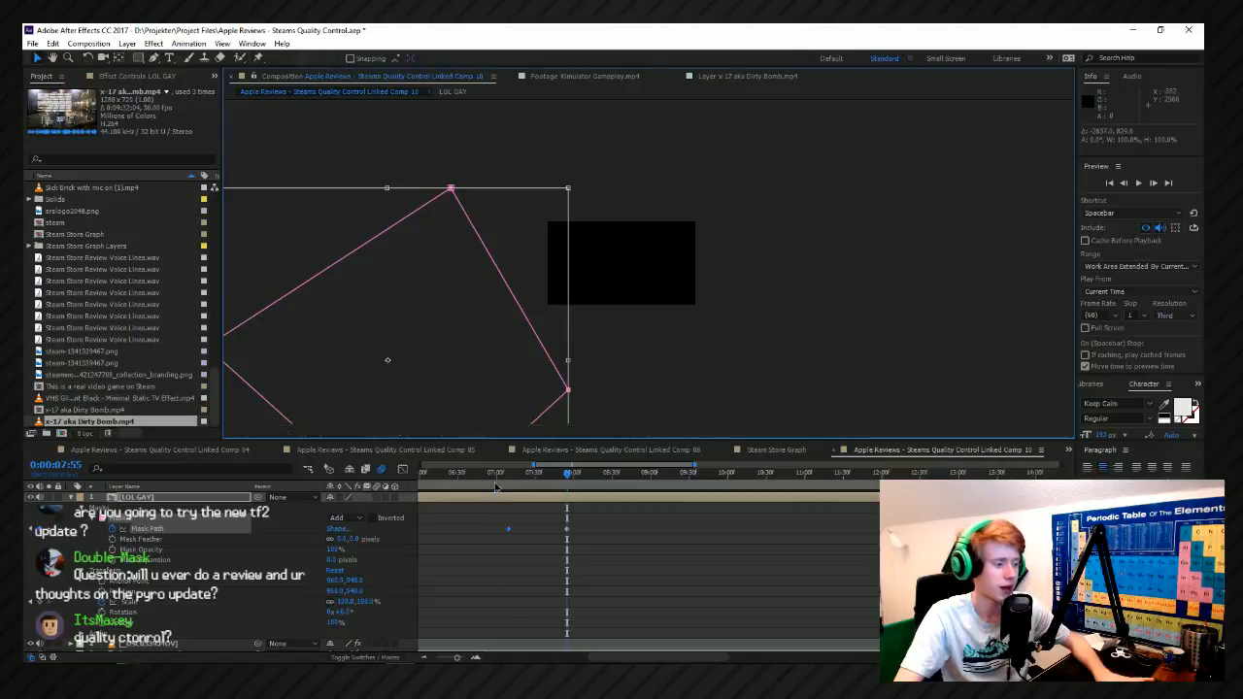
Preview the mask wipe from shortly before its first keyframe.
click(494, 476)
key(space)
key(space)
click(594, 521)
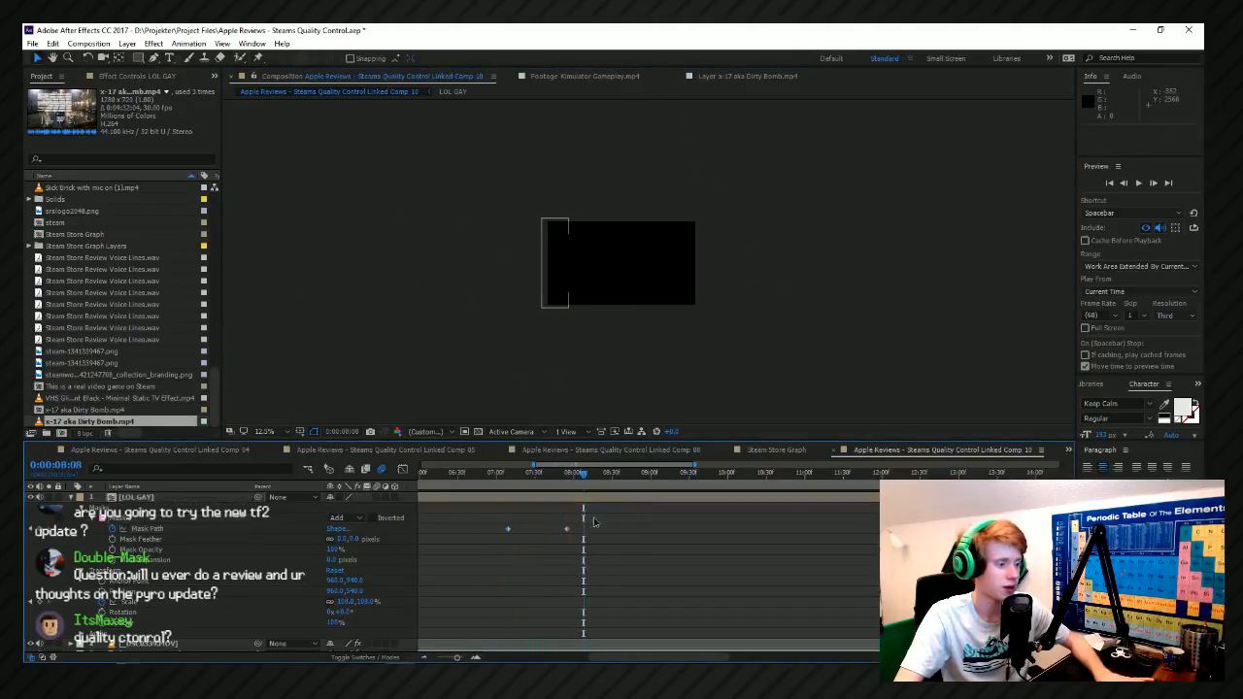
Show only the Mask Path speed curve in the graph editor and select its keyframes.
click(412, 497)
key(shift+F3)
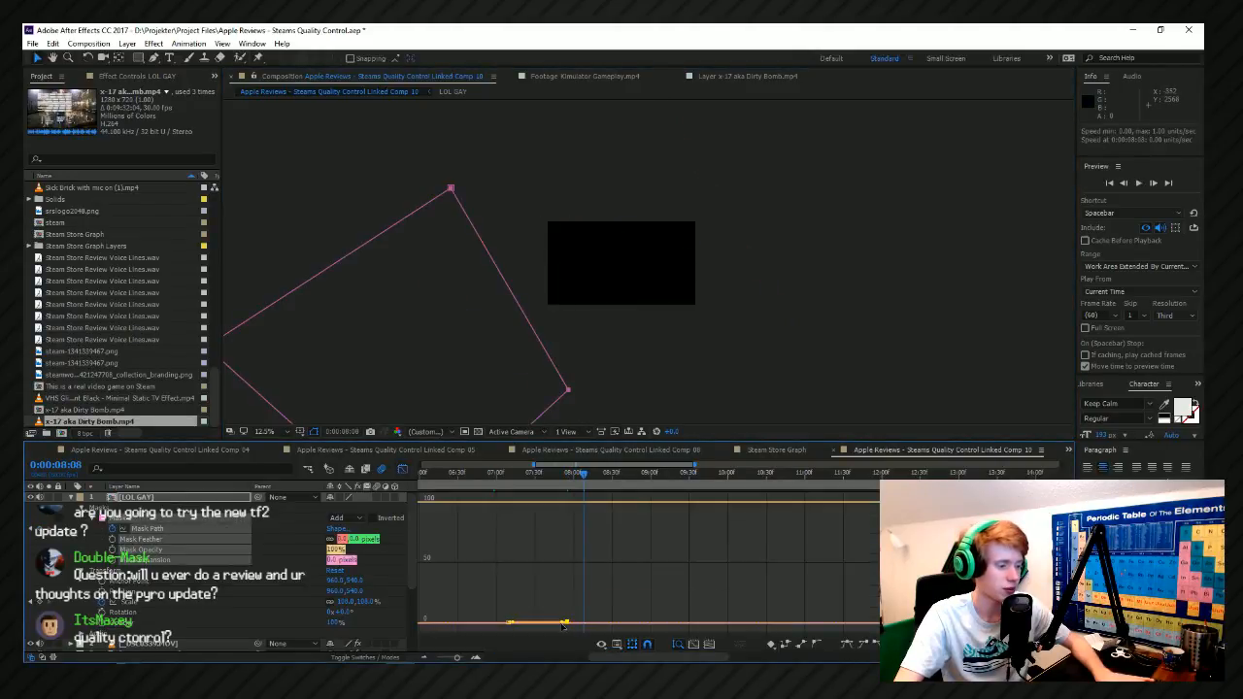
click(493, 476)
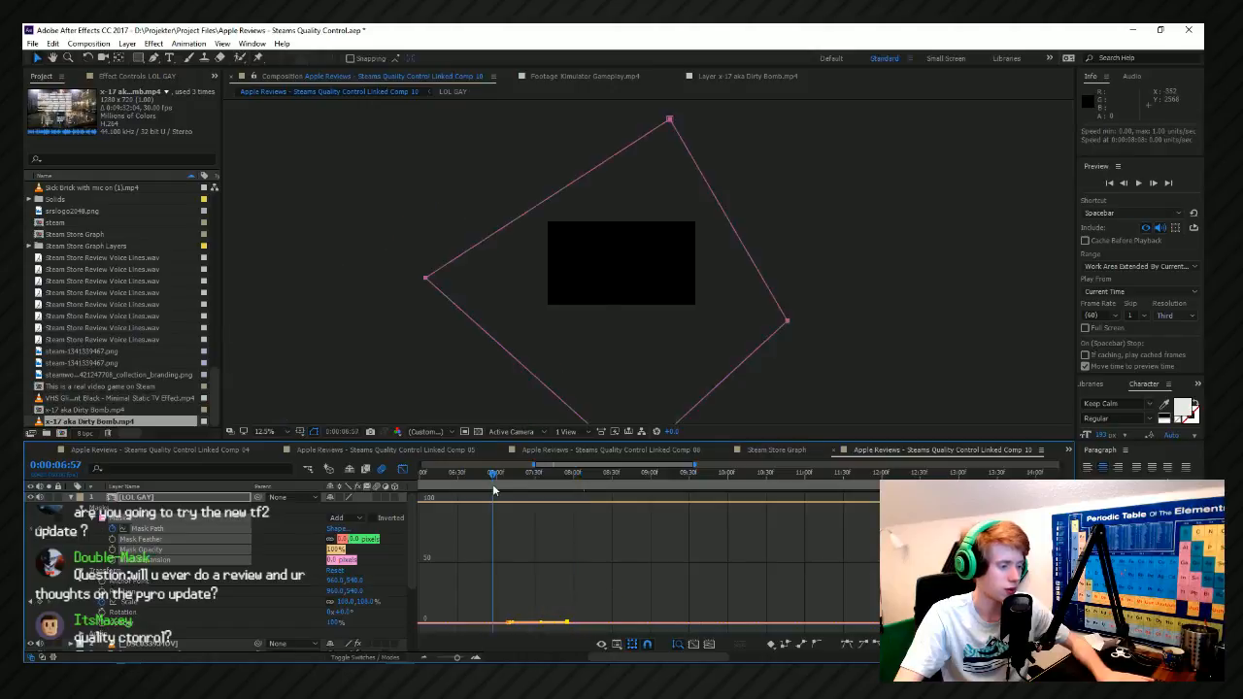
drag(493, 486, 498, 485)
key(space)
key(ctrl+z)
key(ctrl+z)
click(166, 530)
drag(696, 630, 462, 493)
click(589, 589)
drag(597, 587, 468, 493)
click(566, 503)
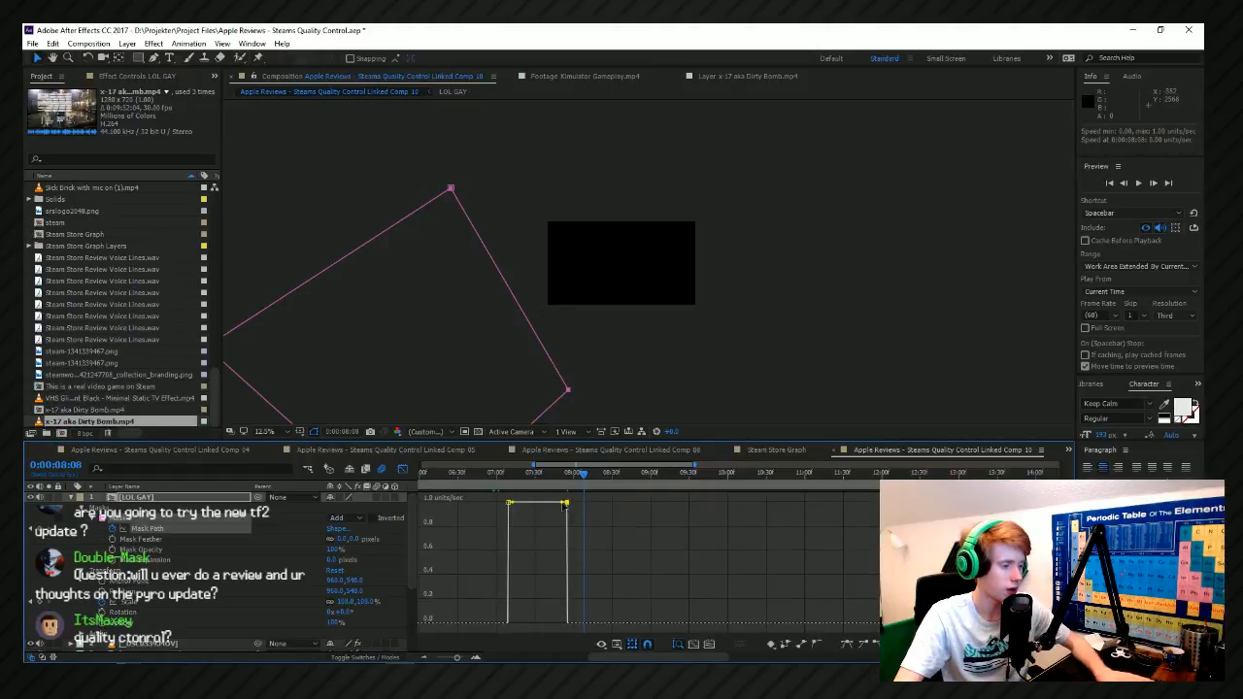
Ease the final Mask Path keyframe to zero speed with 100% incoming influence, and preview the wipe from 0:00:07:07.
click(505, 475)
drag(504, 475, 561, 622)
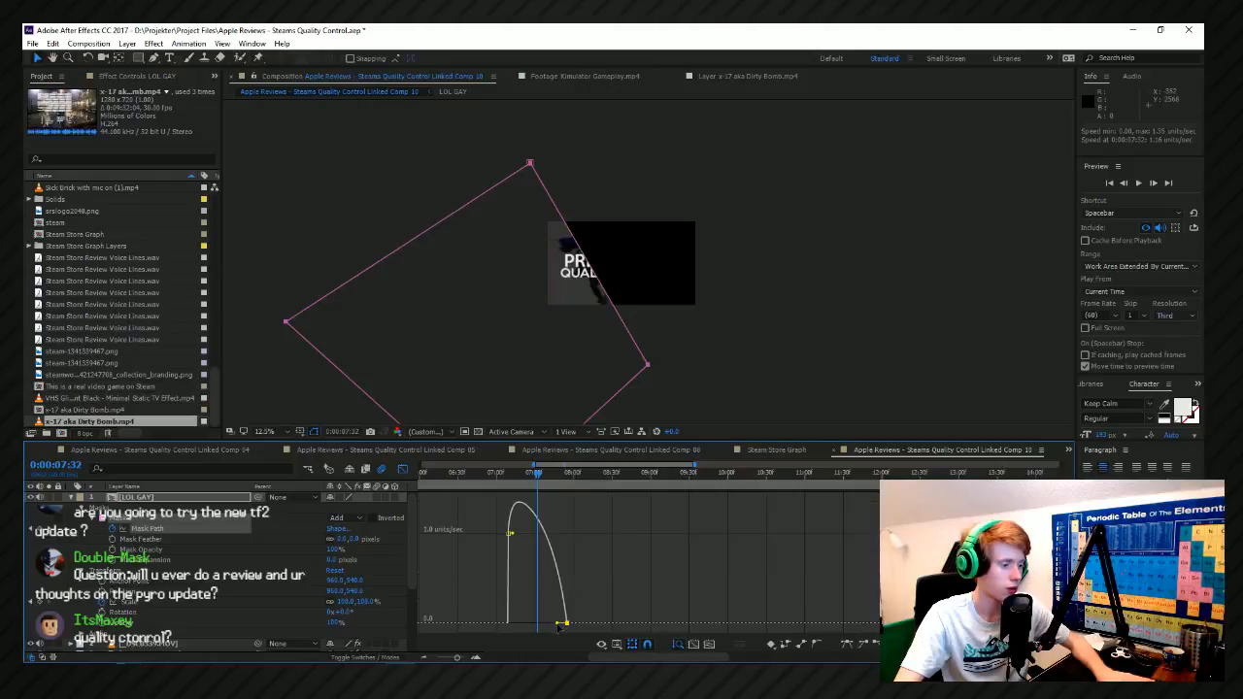
click(506, 475)
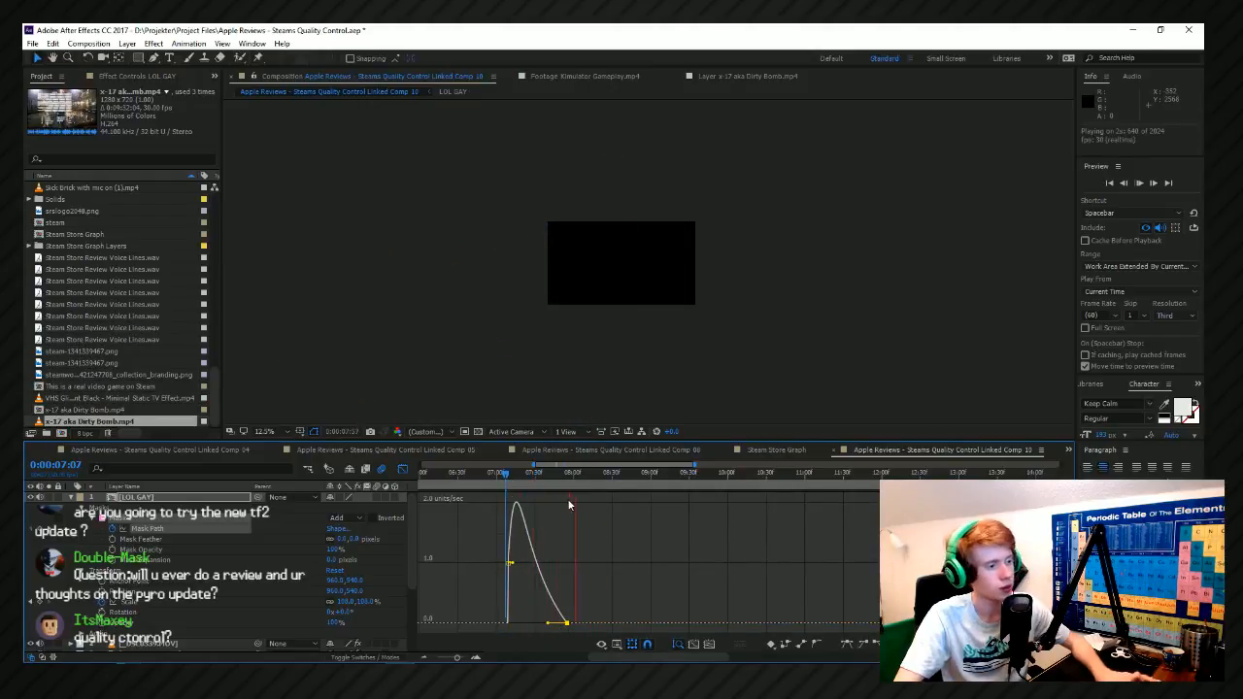
drag(556, 624, 539, 632)
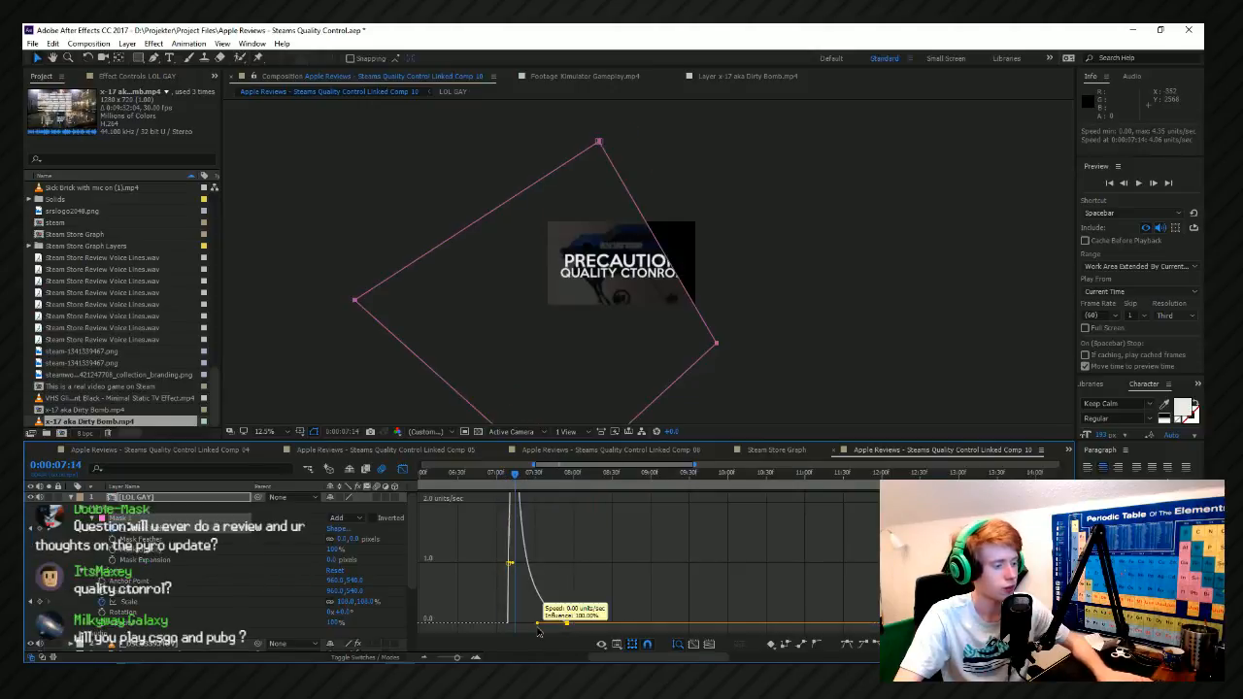
click(506, 476)
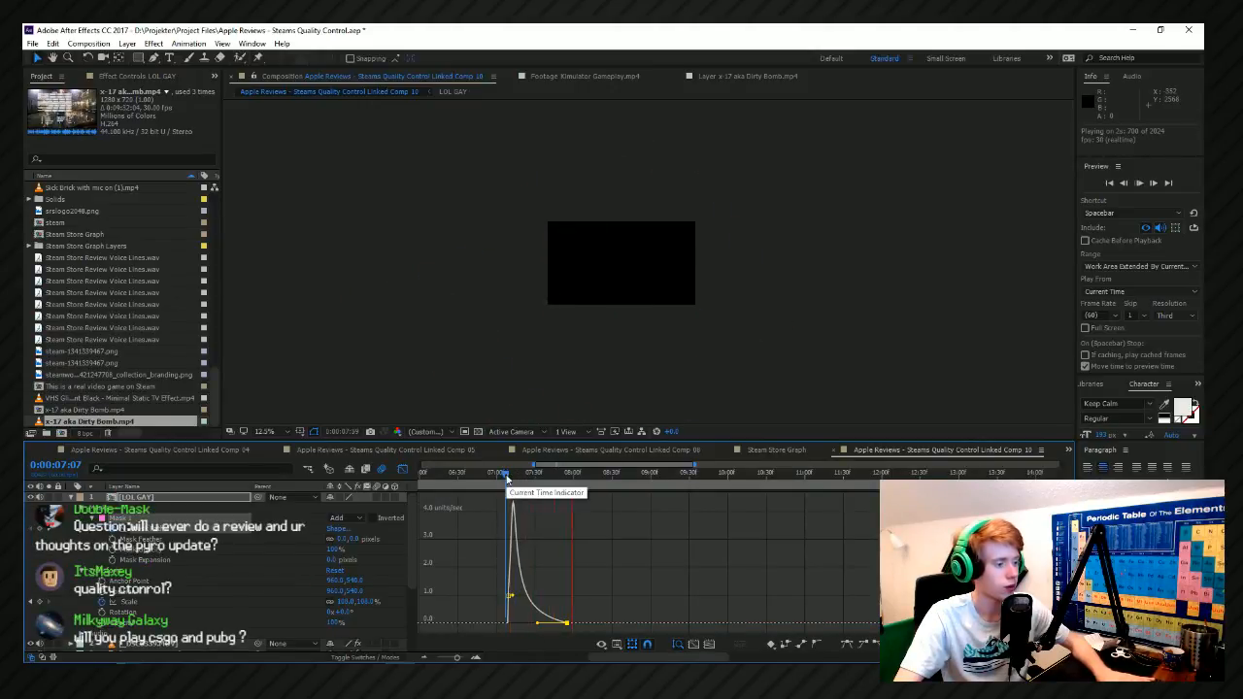
key(space)
Move the final Mask Path keyframe to shortly after 0:00:08:00, and preview the longer wipe from 0:00:07:07.
drag(567, 623, 590, 623)
scroll(690, 589, up, 2)
key(space)
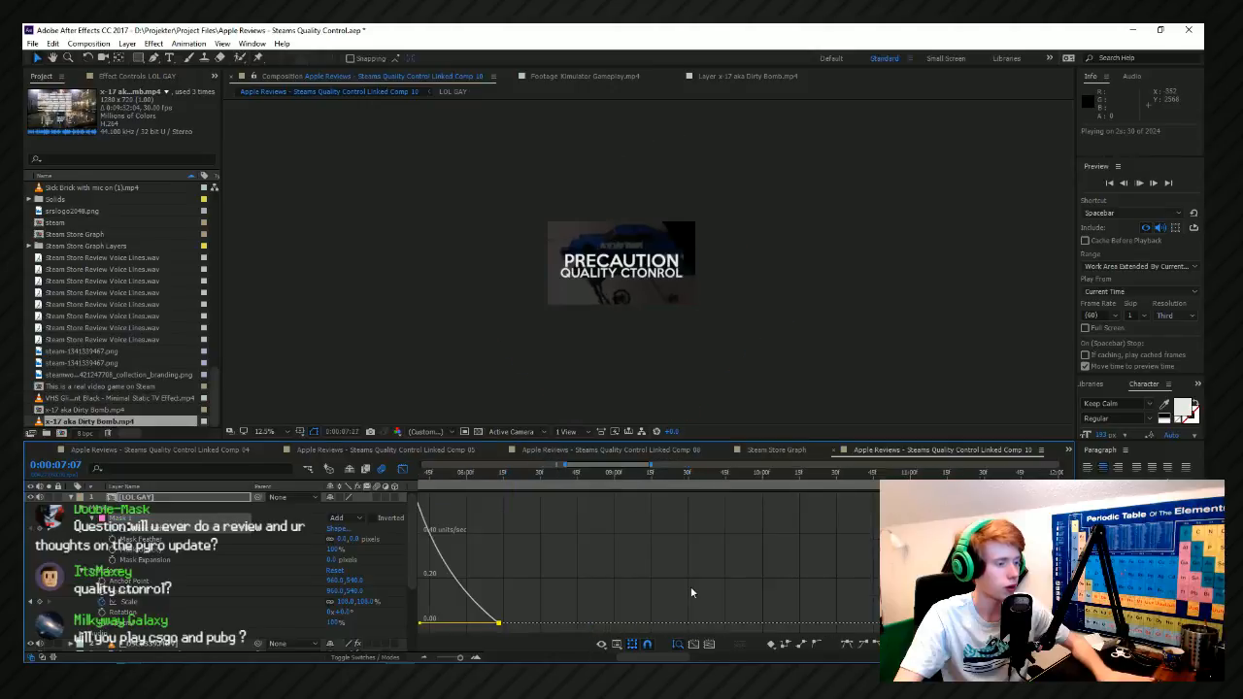
scroll(691, 587, down, 3)
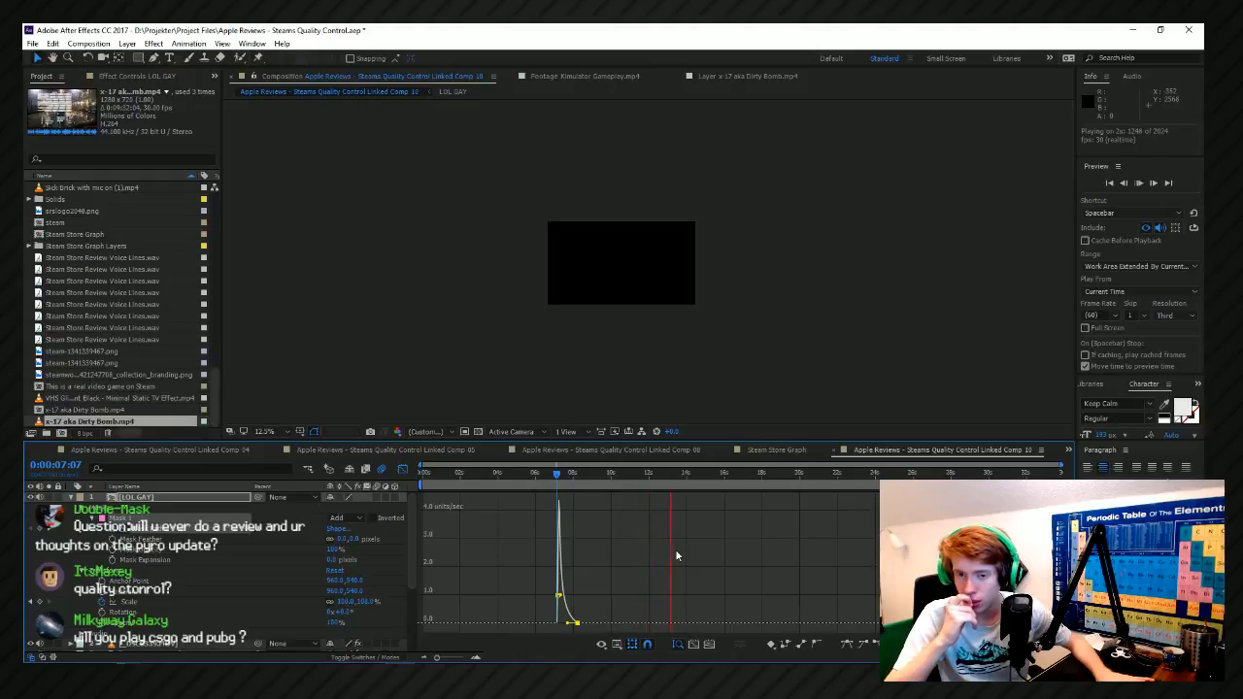
key(space)
Collapse the LOL GAY layer's properties, select the SAD MUSIC.mp3 layer, and save the project.
click(71, 497)
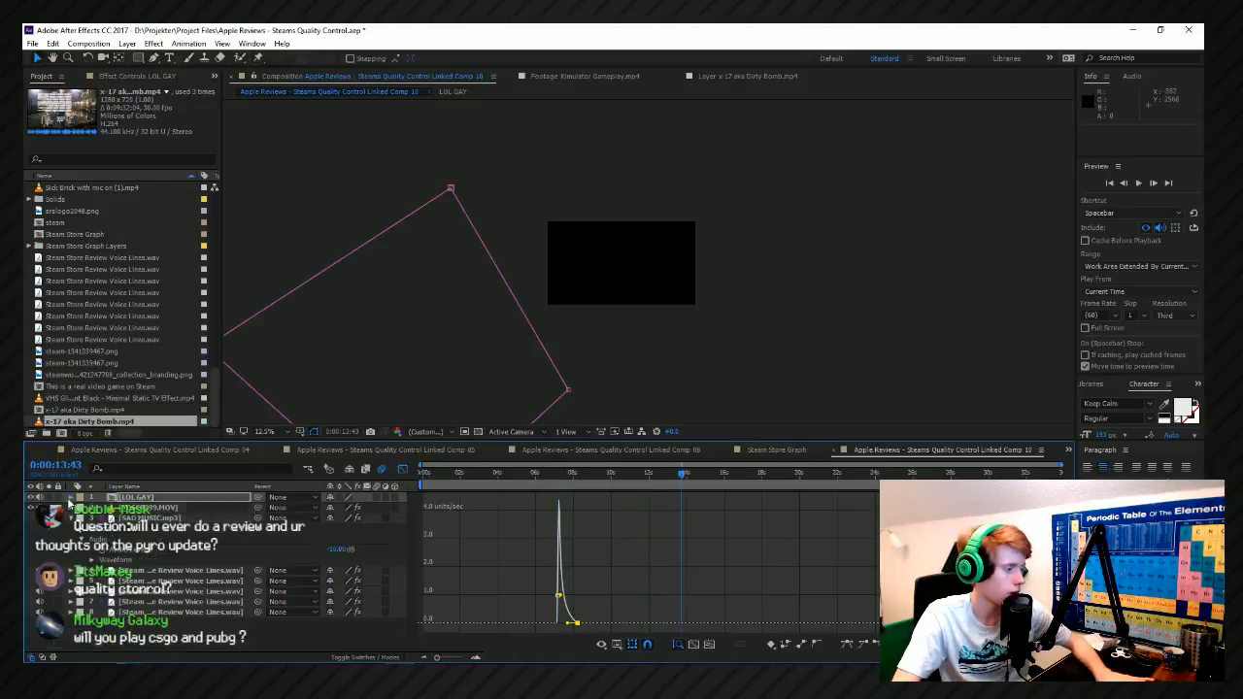
click(149, 529)
click(160, 519)
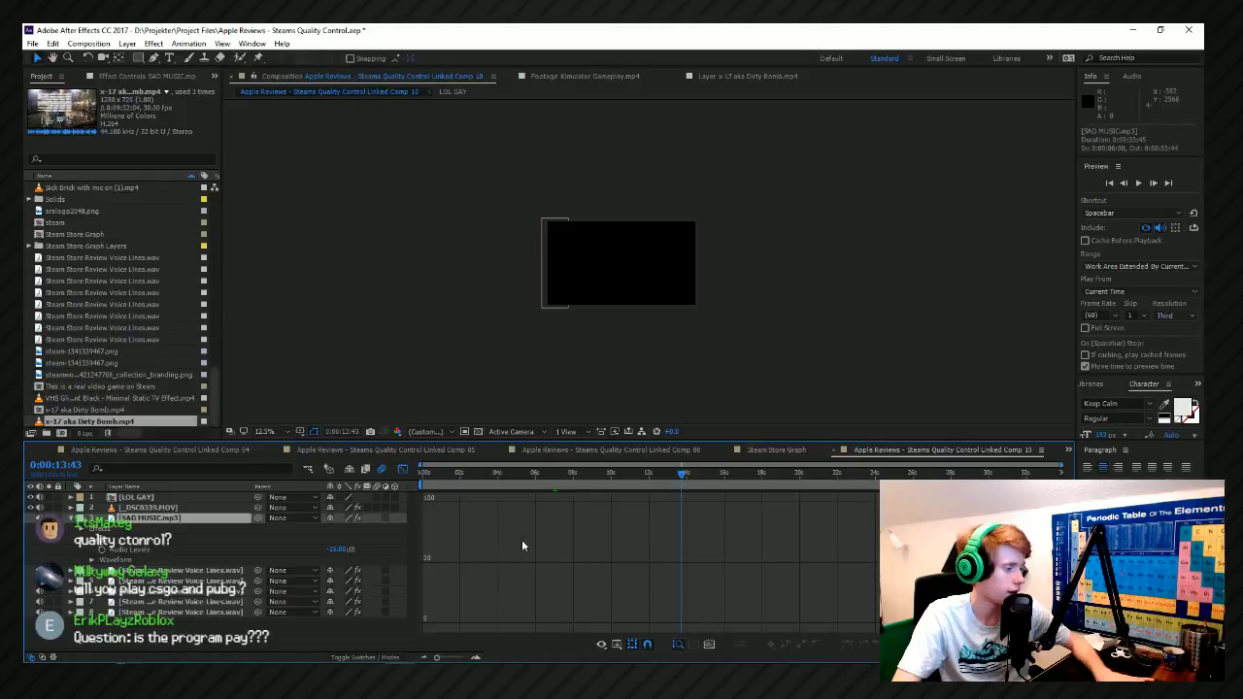
key(ctrl+s)
Find the BACKGROUND composition by searching the project for "background", and add it to the timeline directly below the SAD MUSIC.mp3 layer.
click(106, 165)
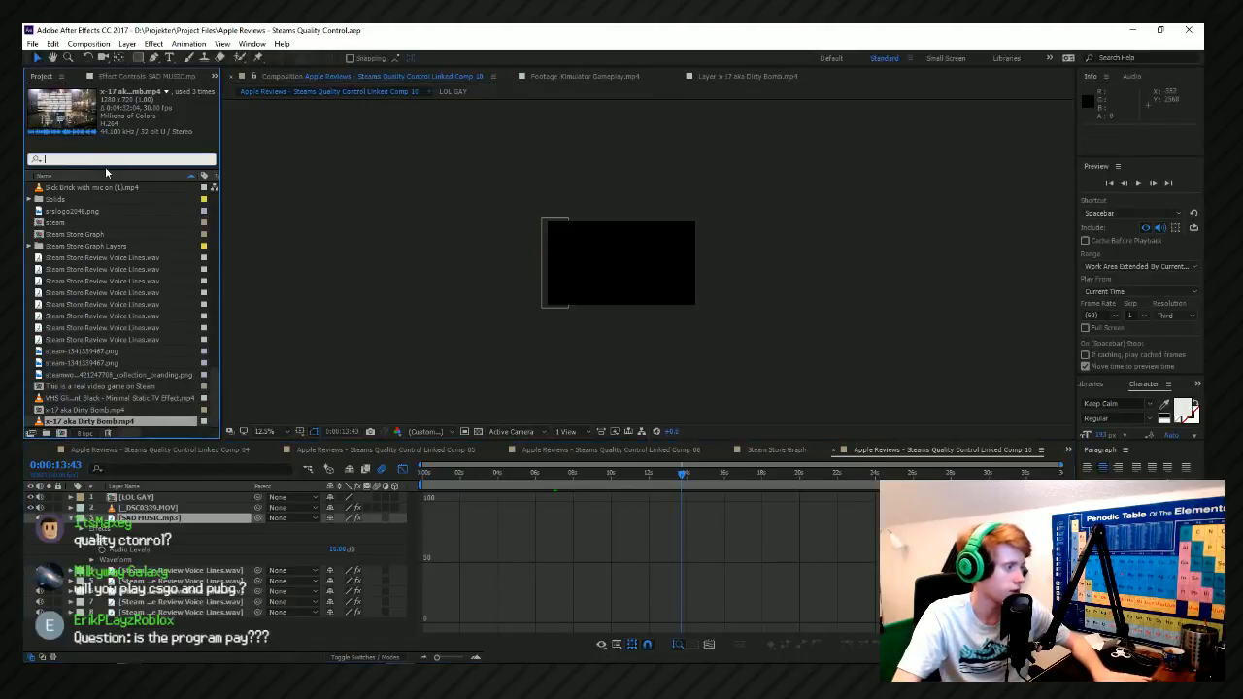
text(back)
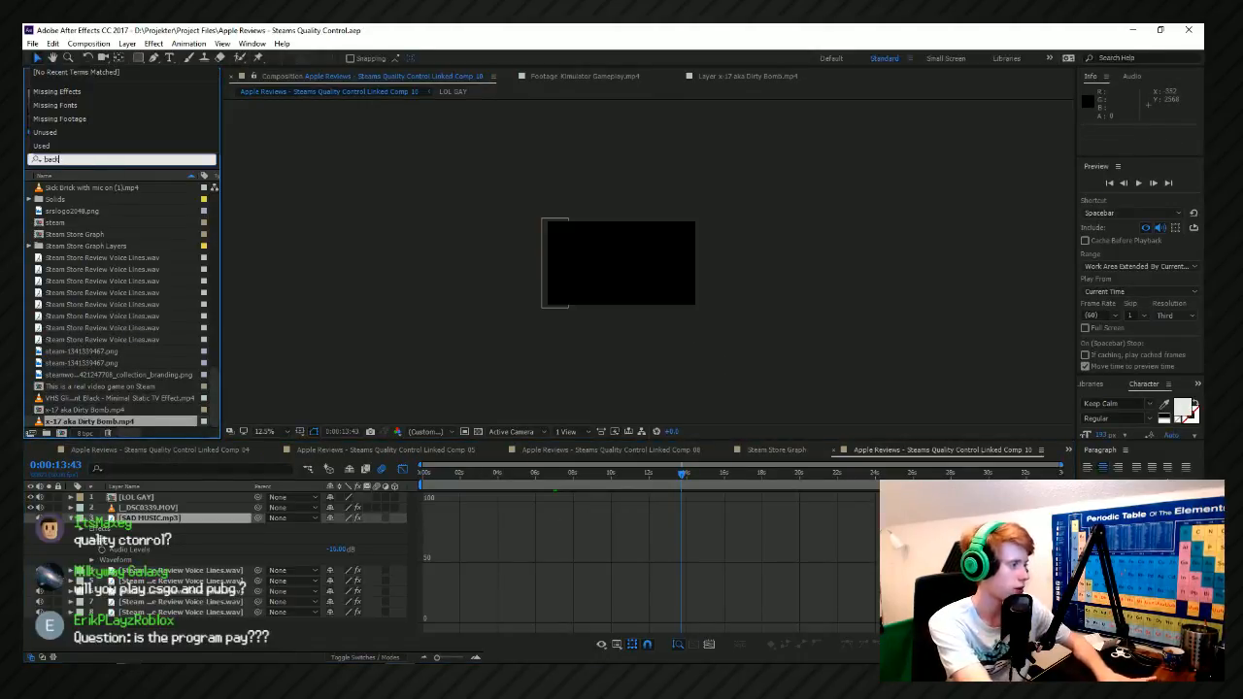
text(ground)
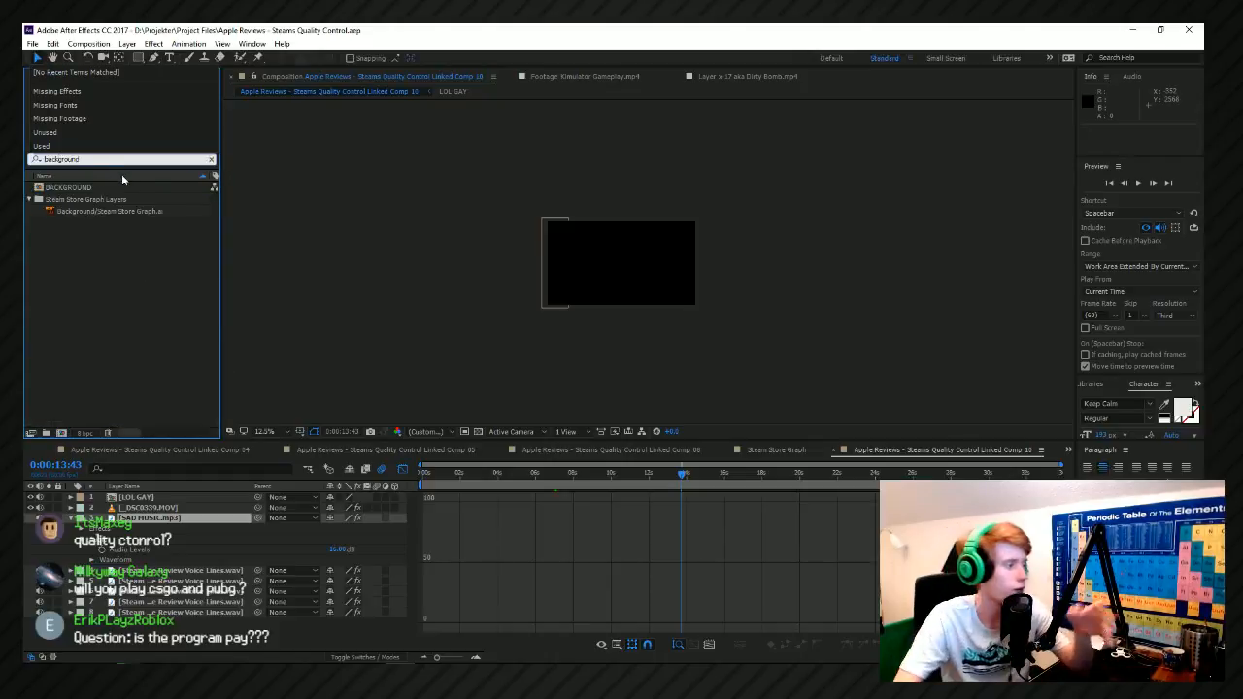
click(103, 231)
drag(76, 189, 168, 556)
scroll(550, 328, up, 2)
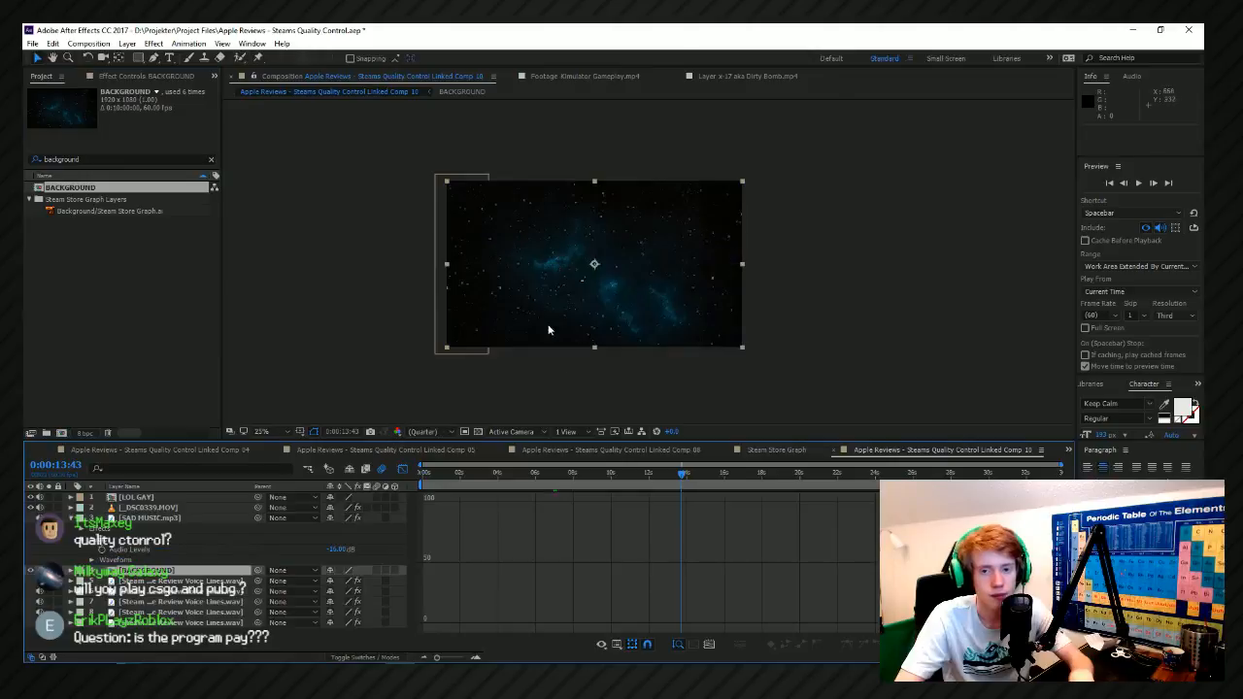
Examine the star-field background in the composition at different magnifications and points in time.
scroll(625, 317, down, 1)
scroll(622, 313, up, 1)
scroll(627, 330, down, 1)
scroll(630, 340, up, 1)
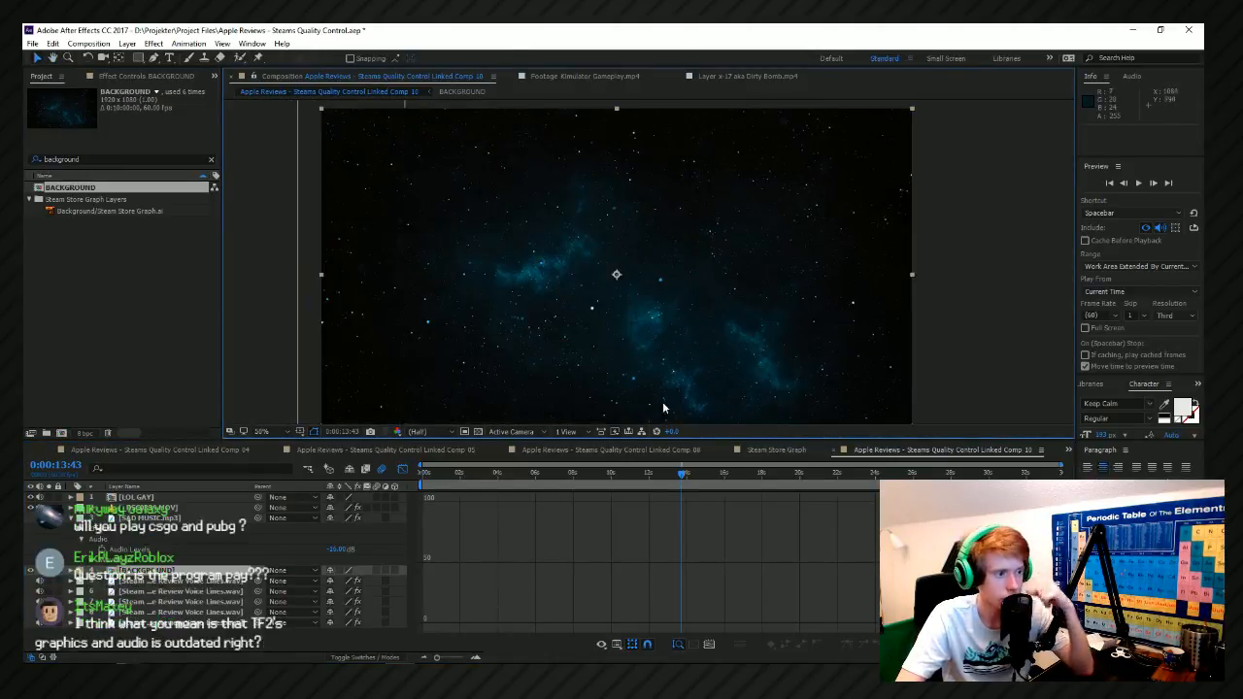
click(989, 307)
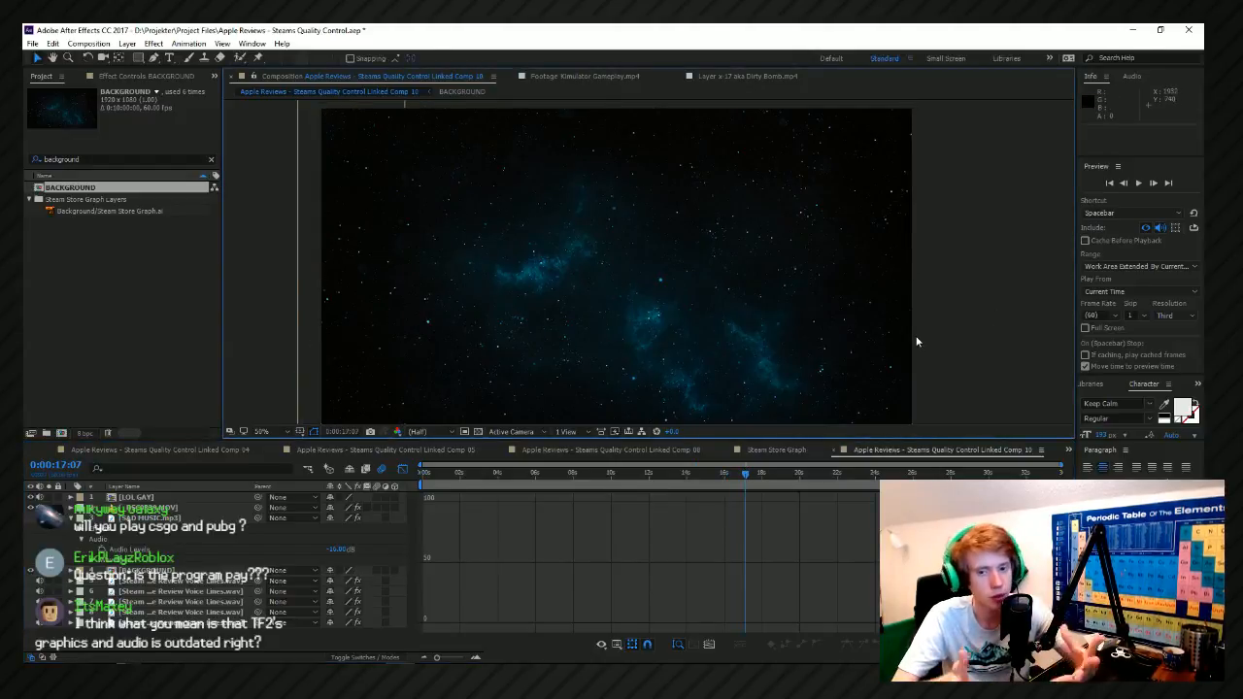
scroll(917, 342, up, 1)
drag(691, 474, 651, 475)
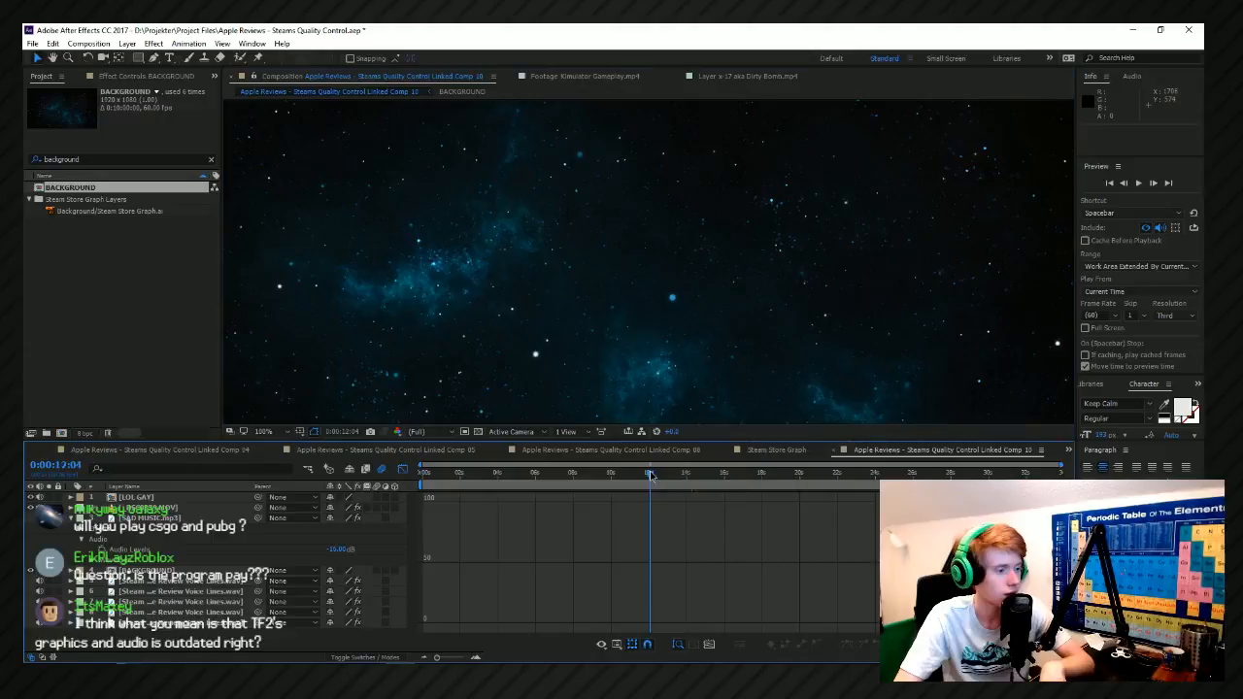
scroll(751, 233, down, 1)
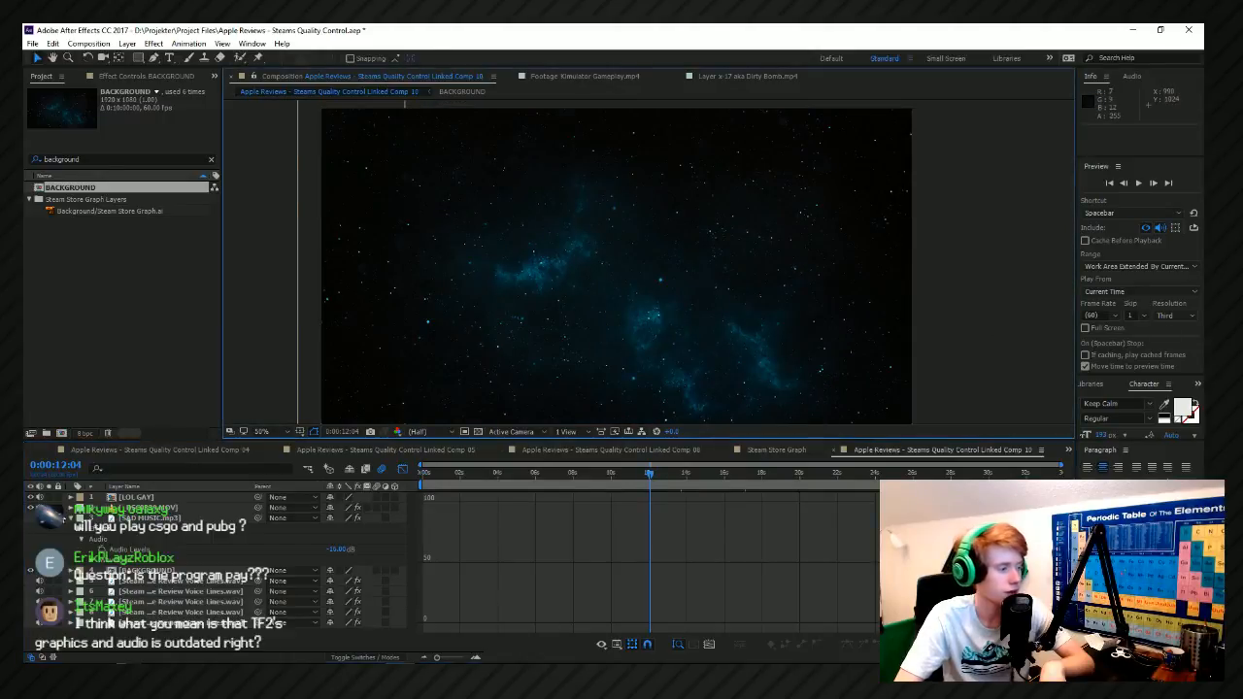
Leave the graph editor, split the BACKGROUND layer at 0:00:05:25, and delete the part before the split.
click(139, 573)
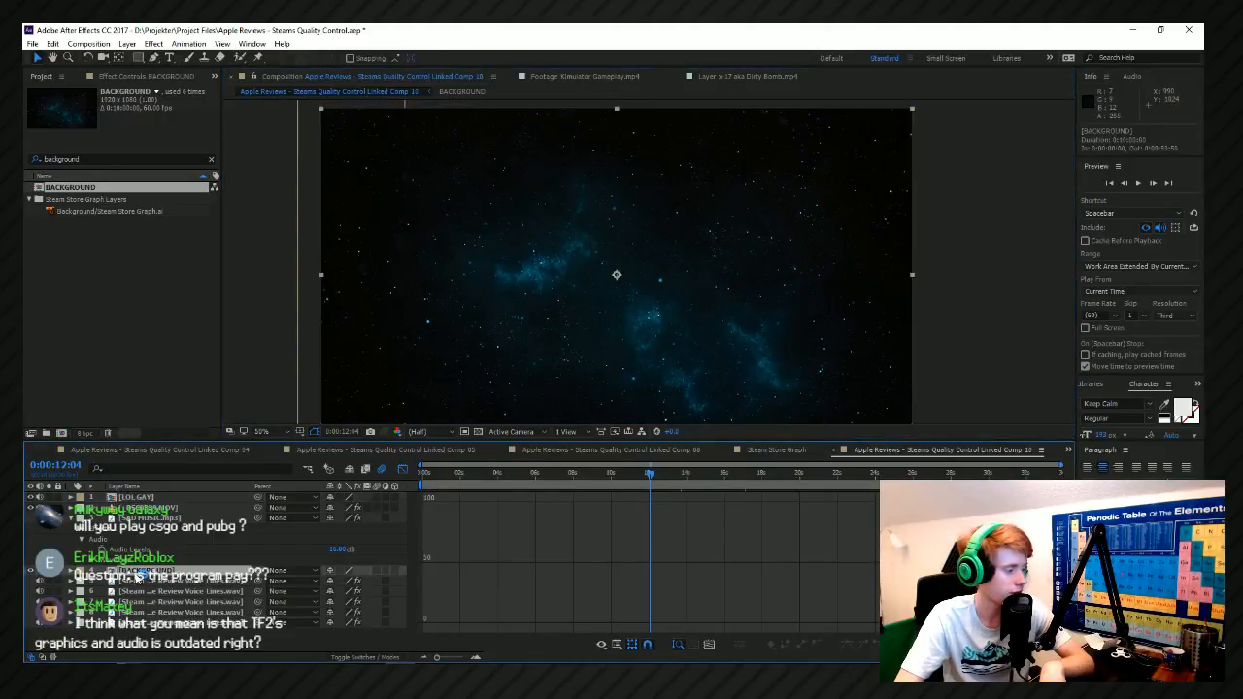
click(397, 468)
key(Home)
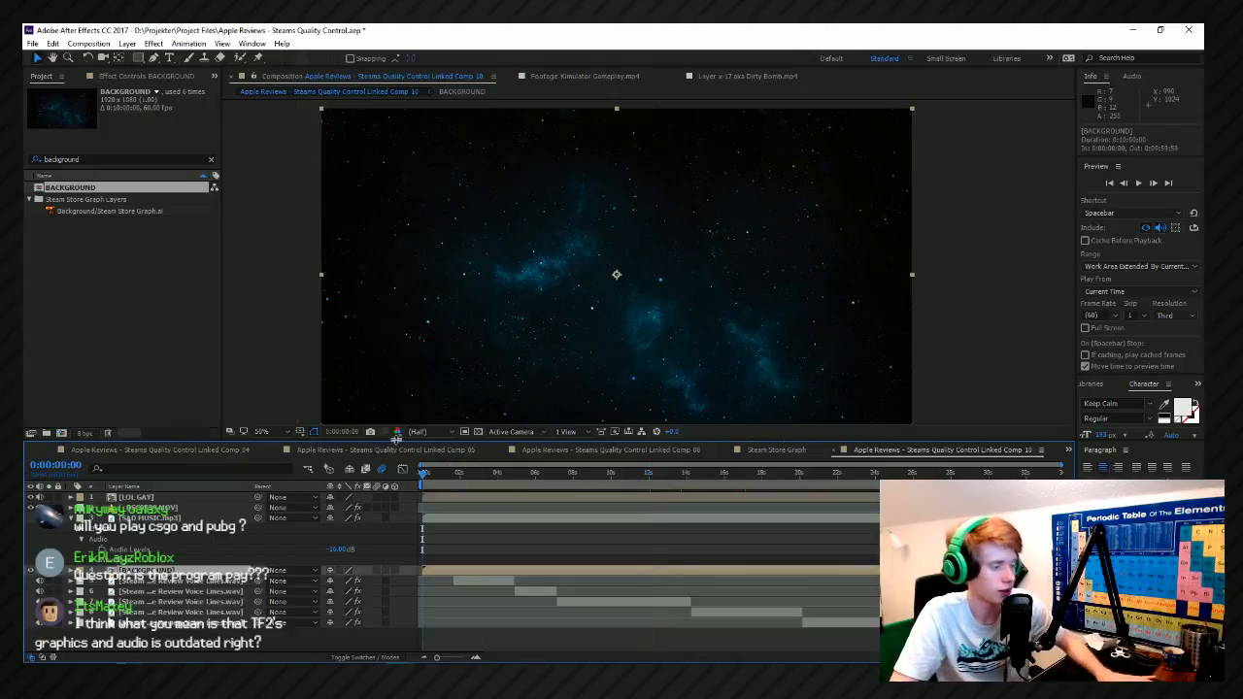
key(space)
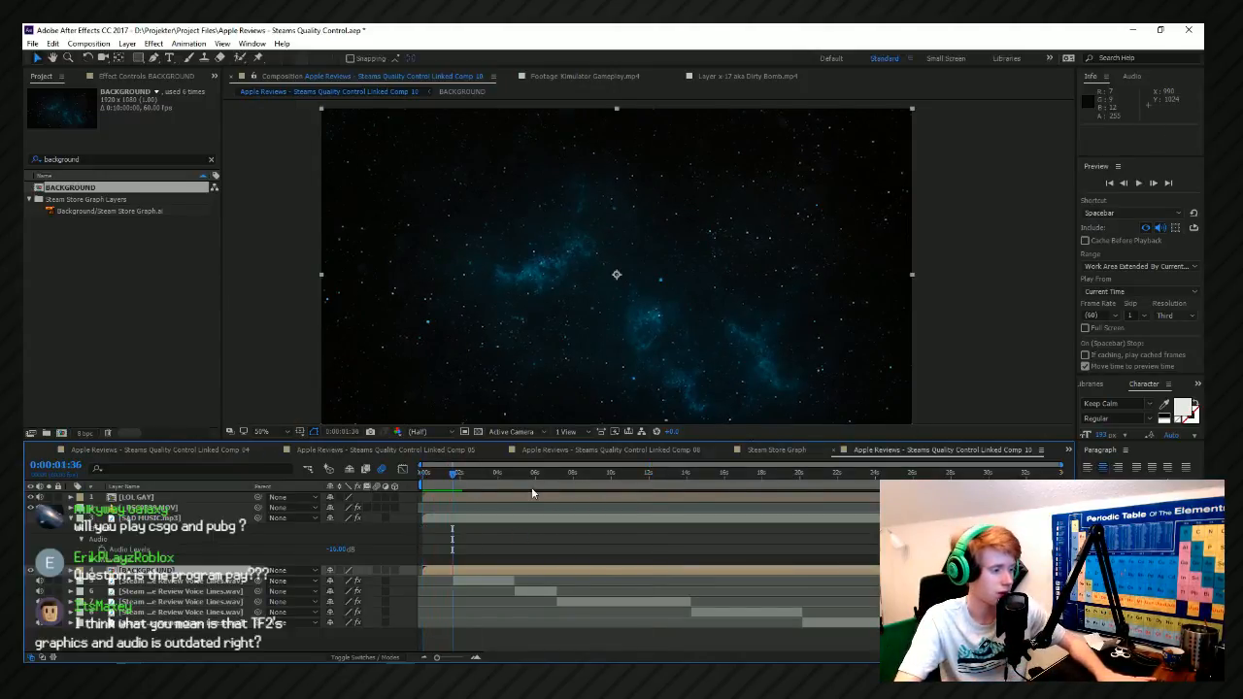
key(space)
key(ctrl+shift+d)
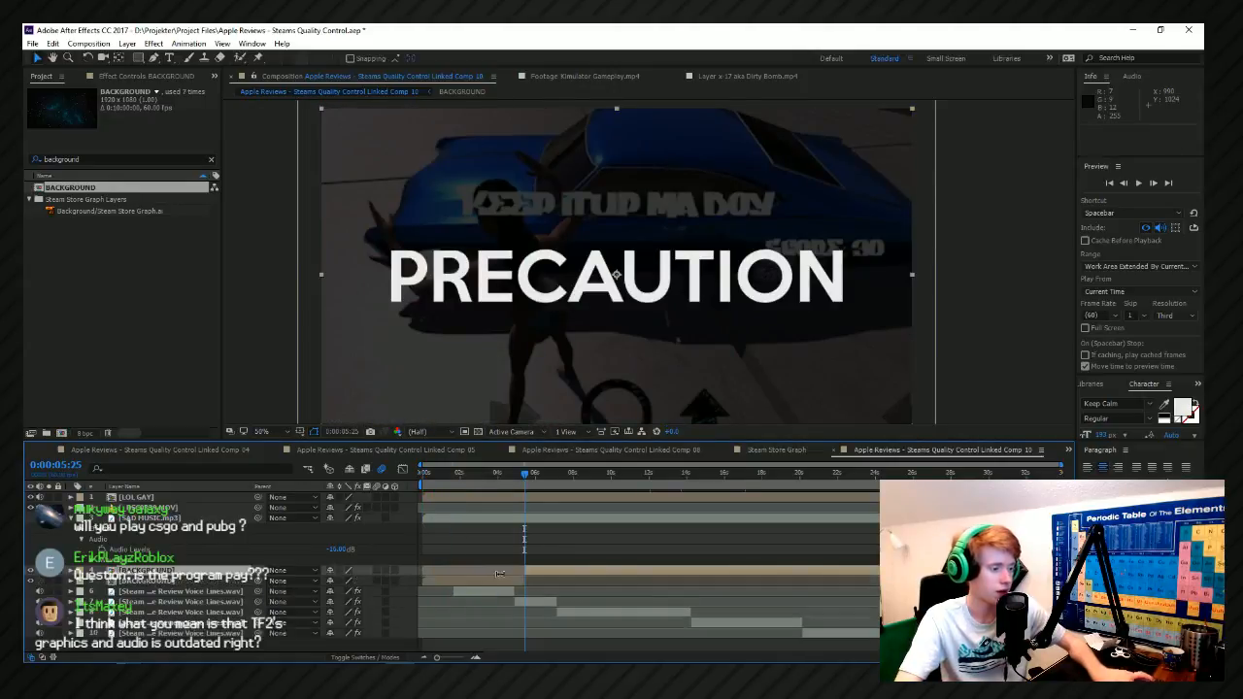
key(Delete)
Preview the title wipe over the star background, and park the current time at 0:00:07:18.
click(474, 474)
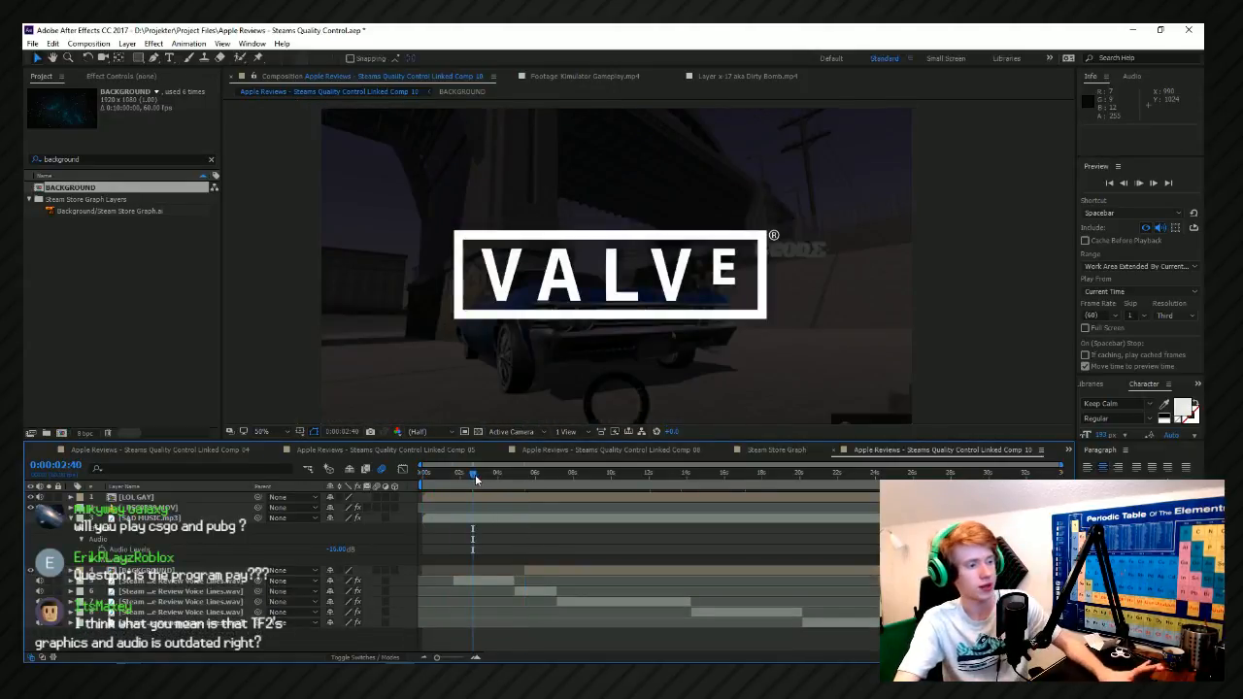
key(space)
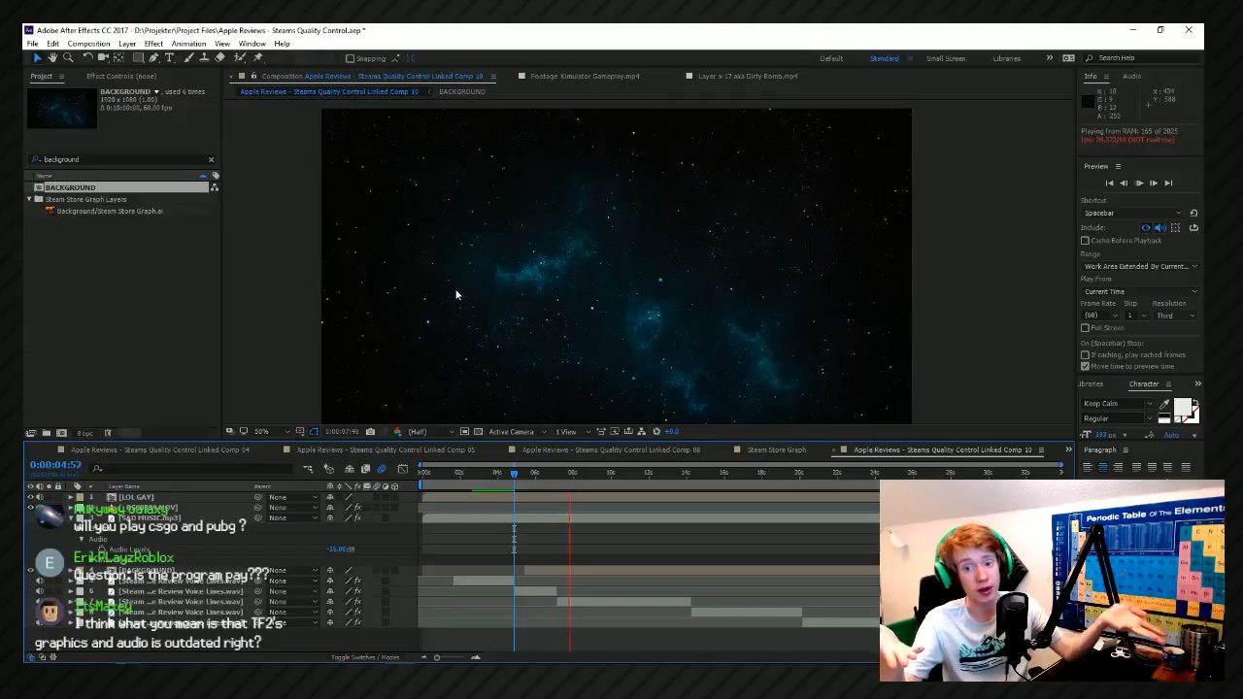
key(space)
mouse_move(562, 477)
mouse_down()
mouse_move(572, 482)
mouse_move(560, 481)
mouse_up()
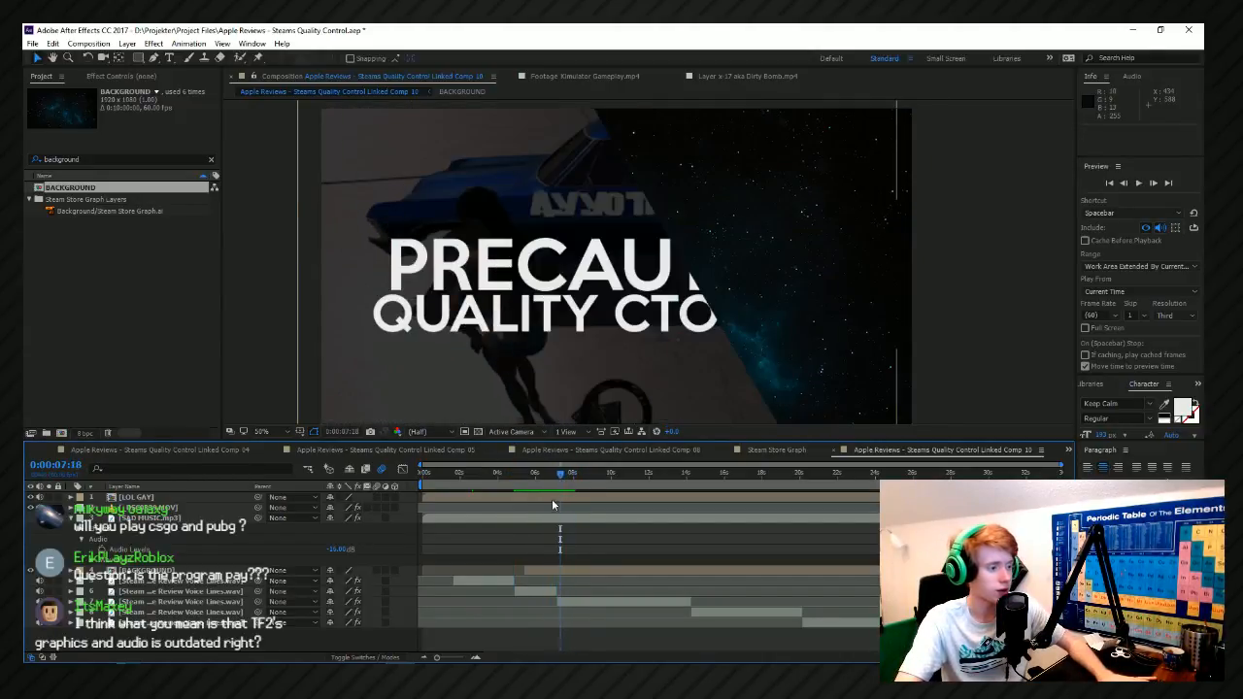
Duplicate the LOL GAY layer and shift the lower copy 4 frames later so it trails the wipe.
click(545, 496)
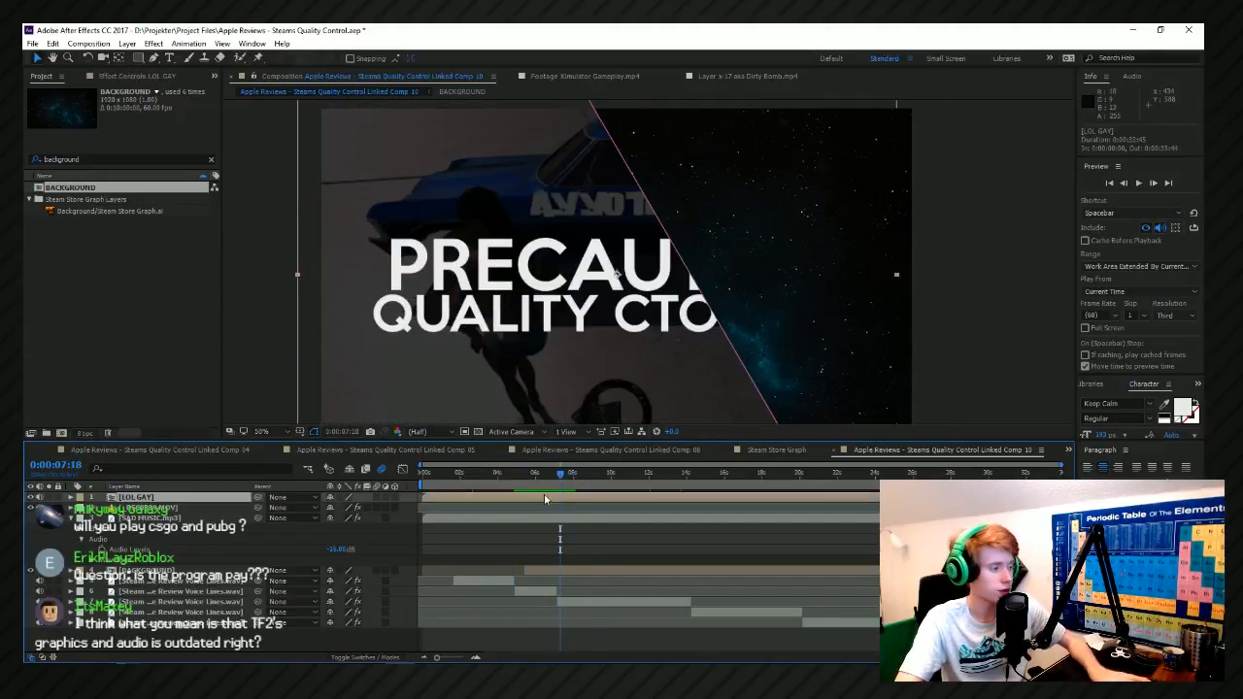
key(ctrl+v)
click(484, 475)
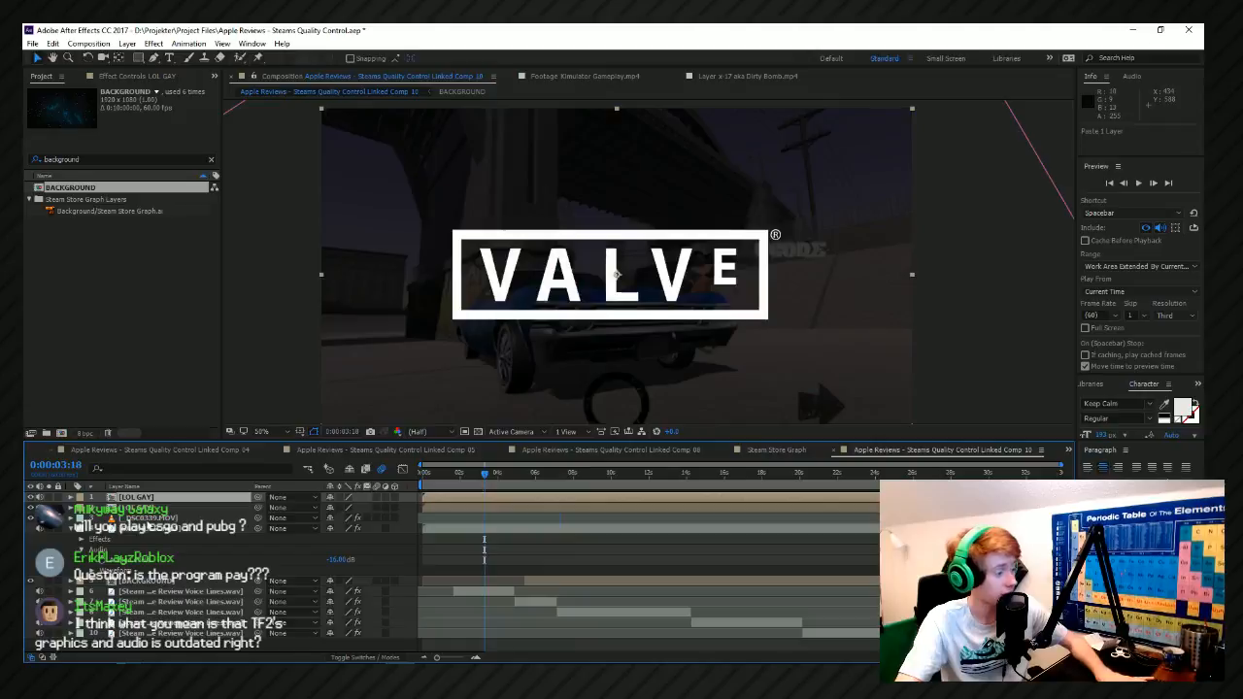
click(356, 508)
drag(501, 475, 527, 510)
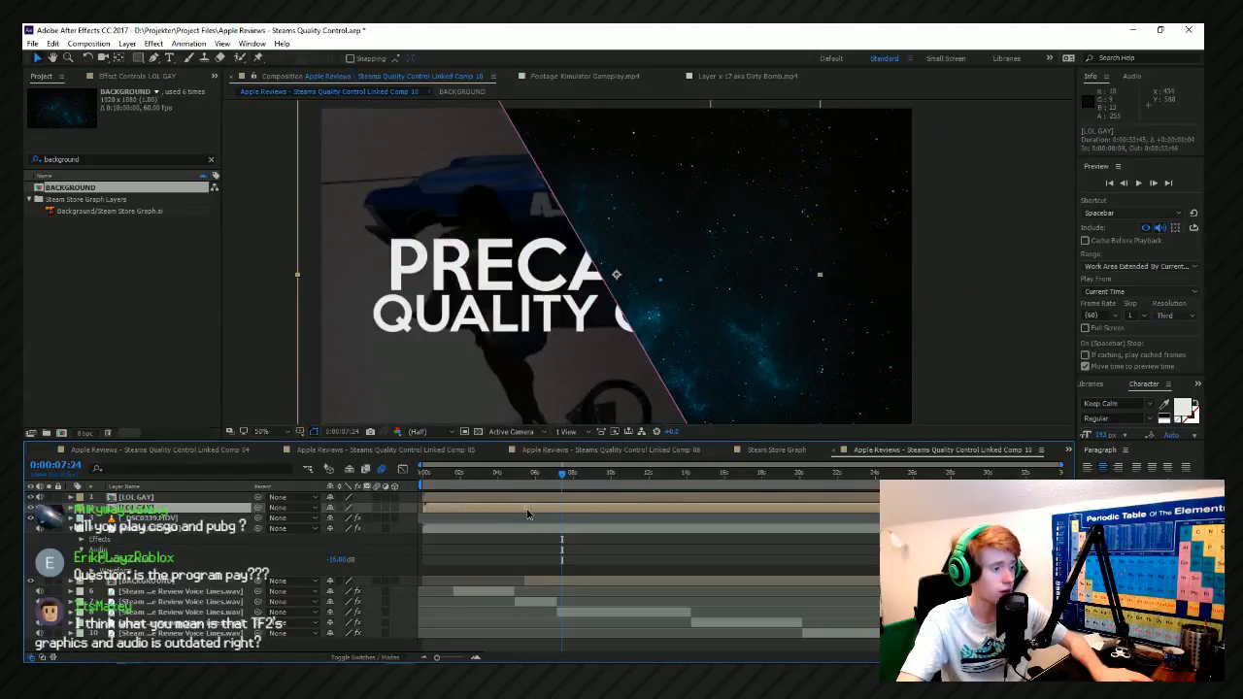
Expand the lower LOL GAY layer's mask properties to expose its Mask Path keyframes.
click(71, 508)
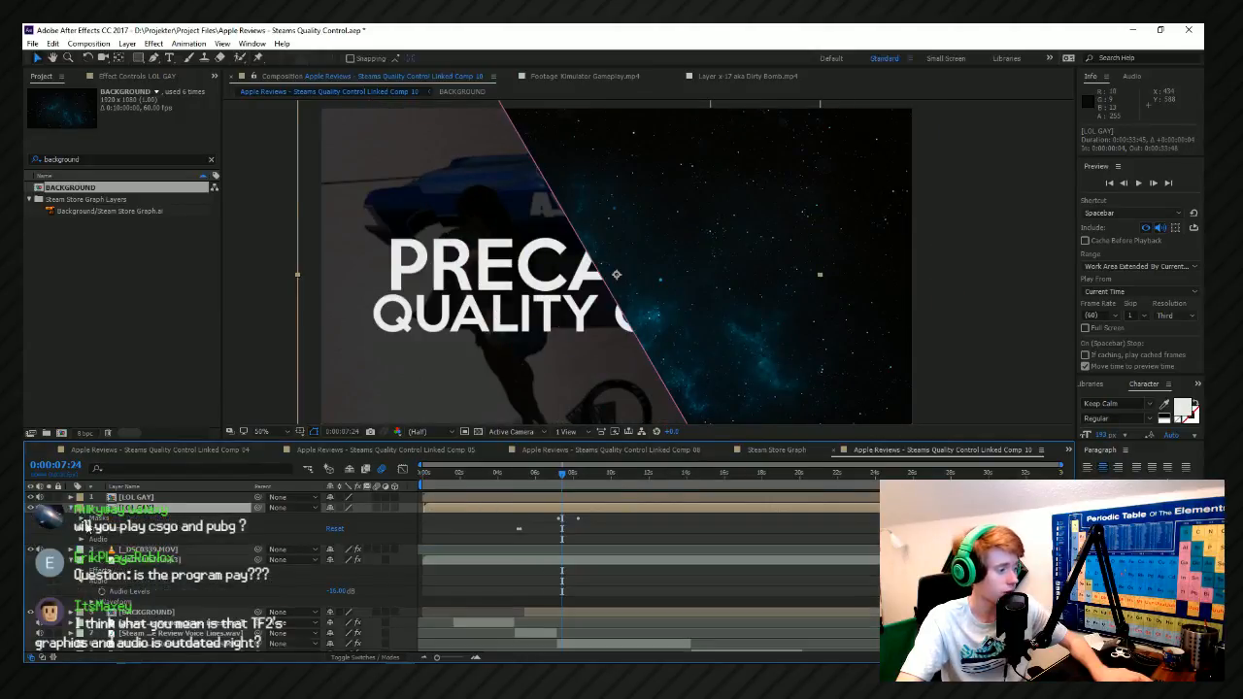
click(82, 517)
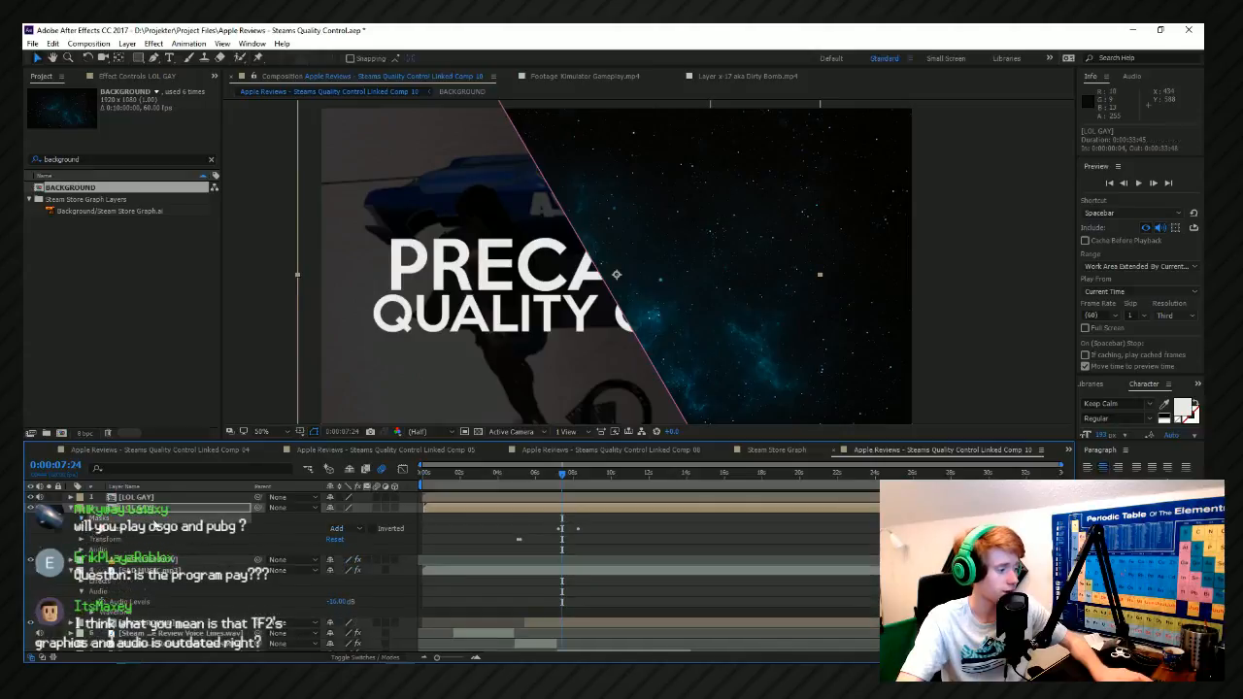
click(99, 532)
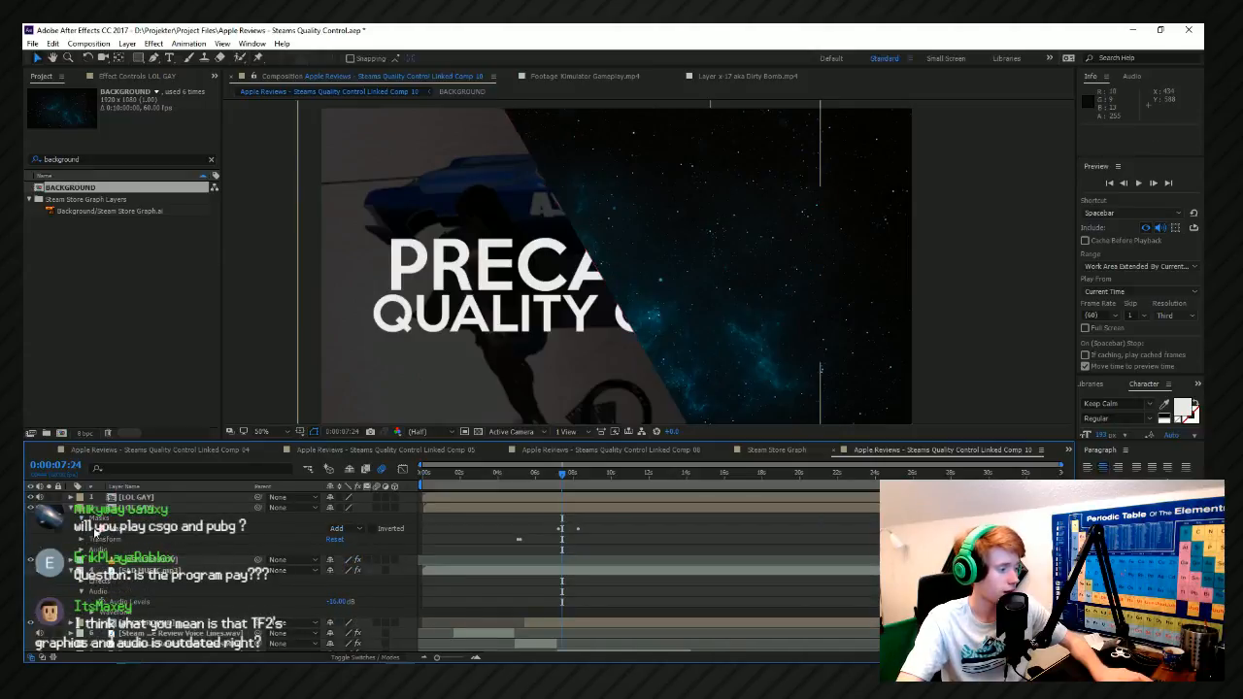
click(92, 530)
click(146, 540)
scroll(555, 586, up, 2)
click(714, 570)
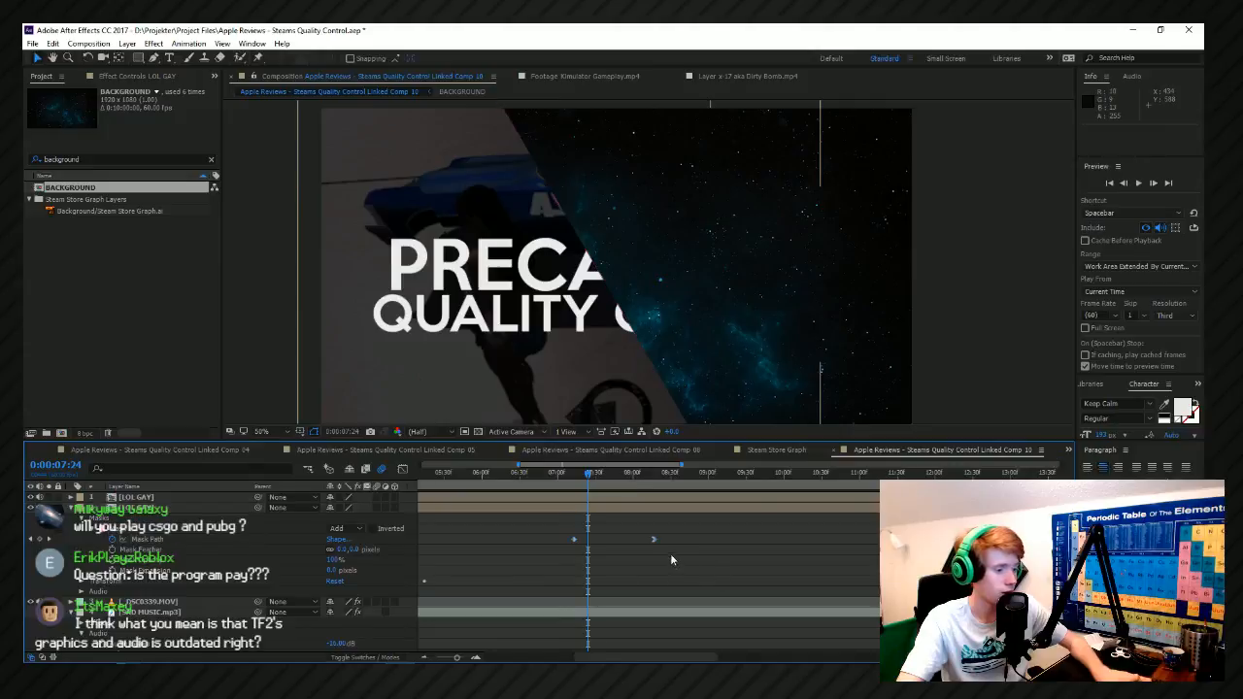
Move the lower copy's final Mask Path keyframe to about 0:00:08:16, and shift the layer to start at 0:00:00:01.
drag(653, 540, 650, 540)
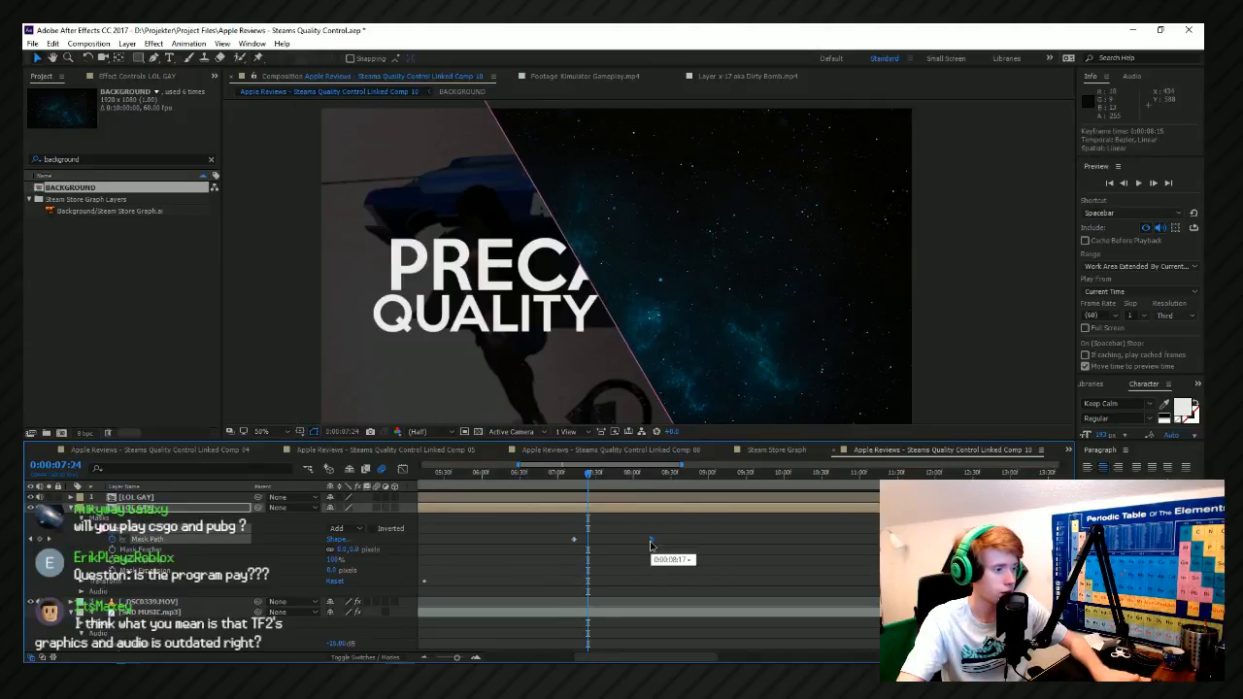
scroll(705, 563, left, 1)
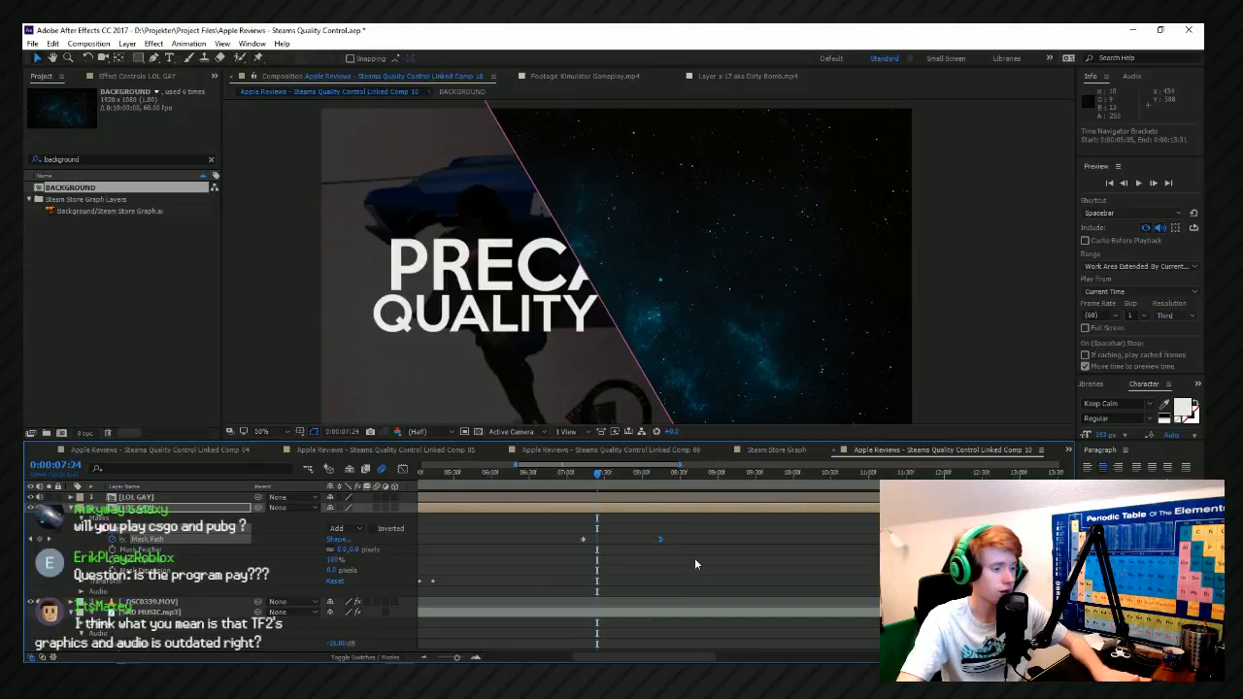
click(693, 553)
click(662, 542)
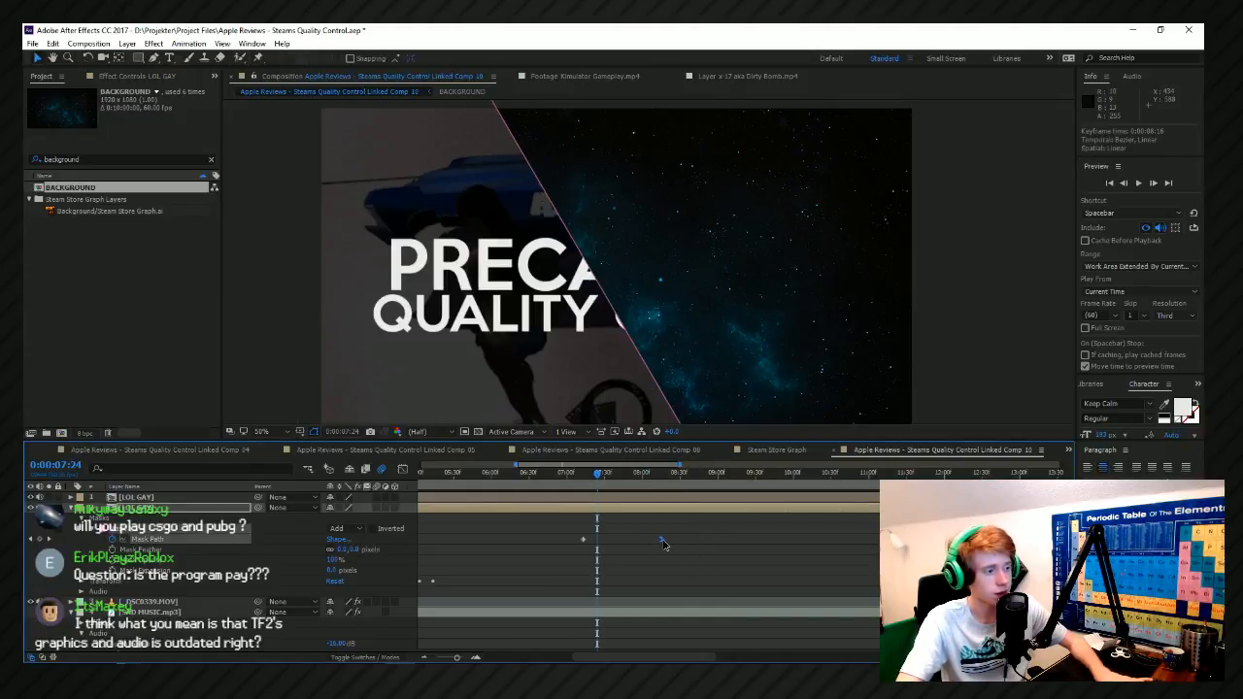
drag(624, 509, 619, 510)
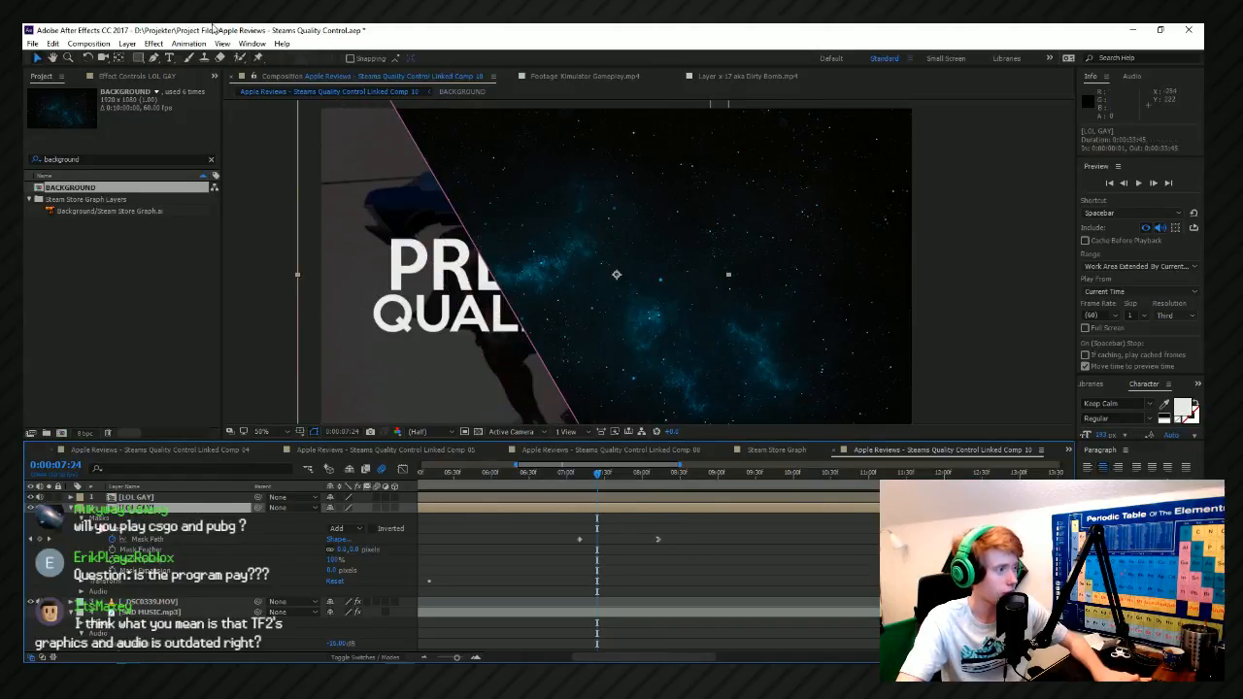
Apply the Tint color correction effect to the lower LOL GAY layer, and map white to hot pink FF00B4.
click(154, 44)
mouse_move(146, 171)
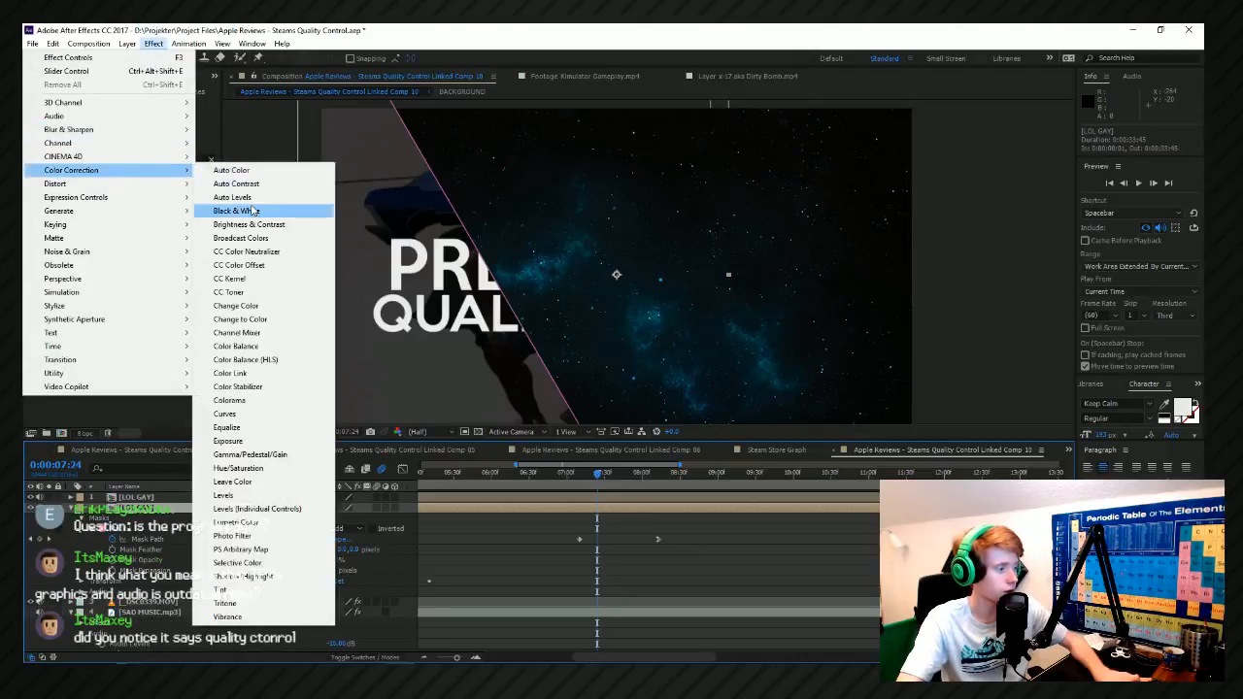
click(245, 591)
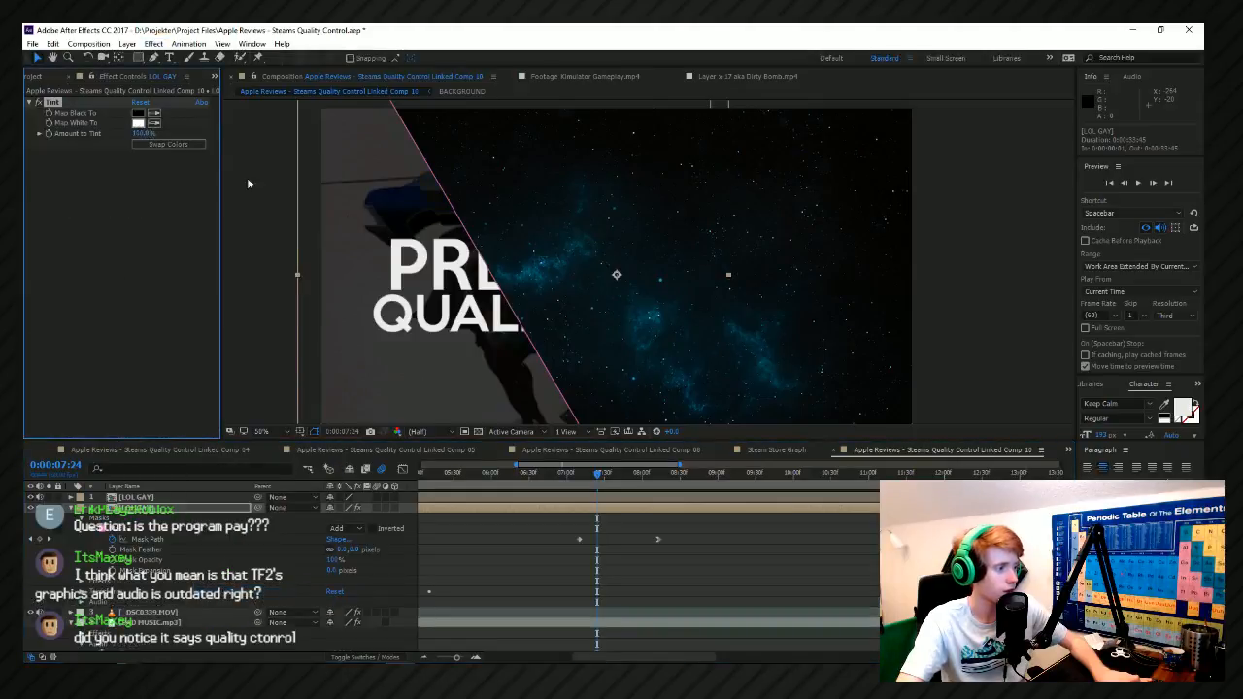
click(138, 122)
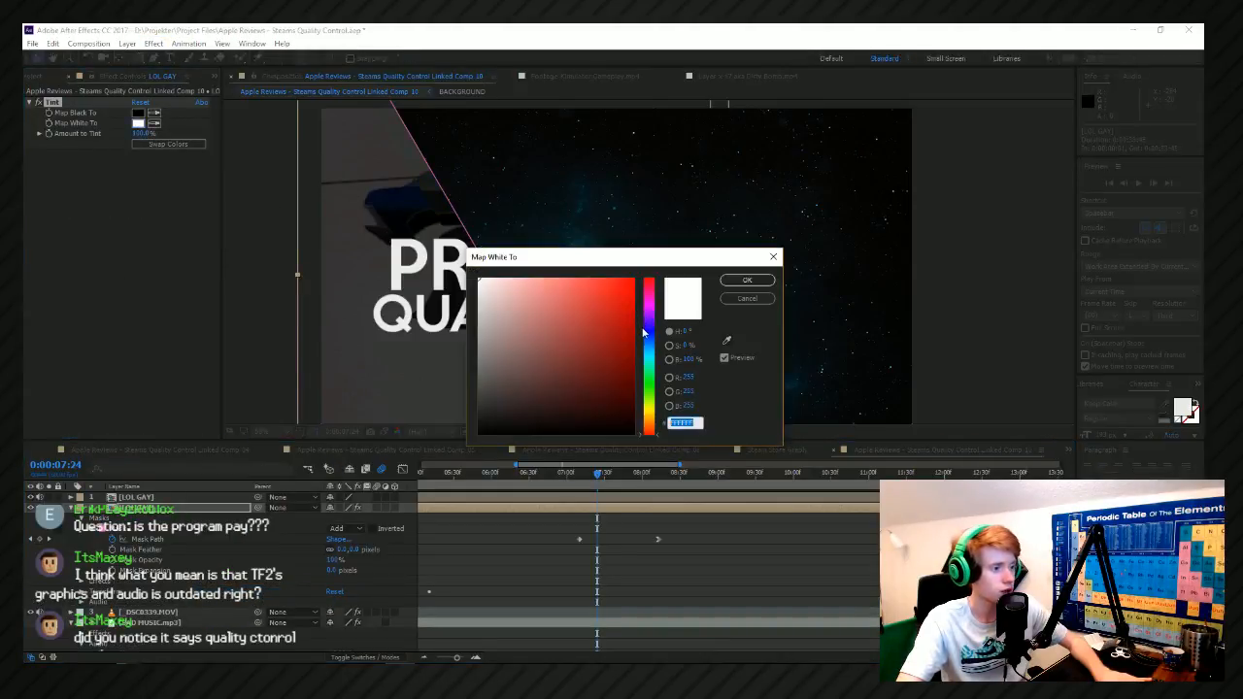
drag(646, 305, 647, 316)
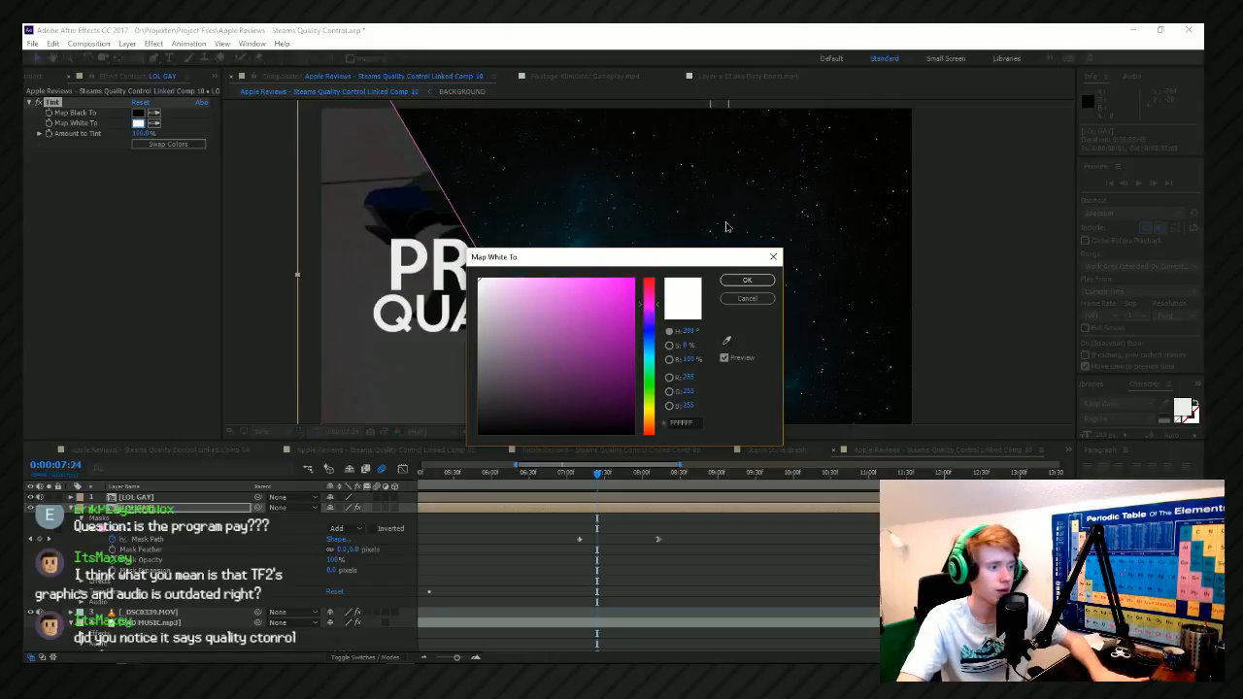
click(612, 300)
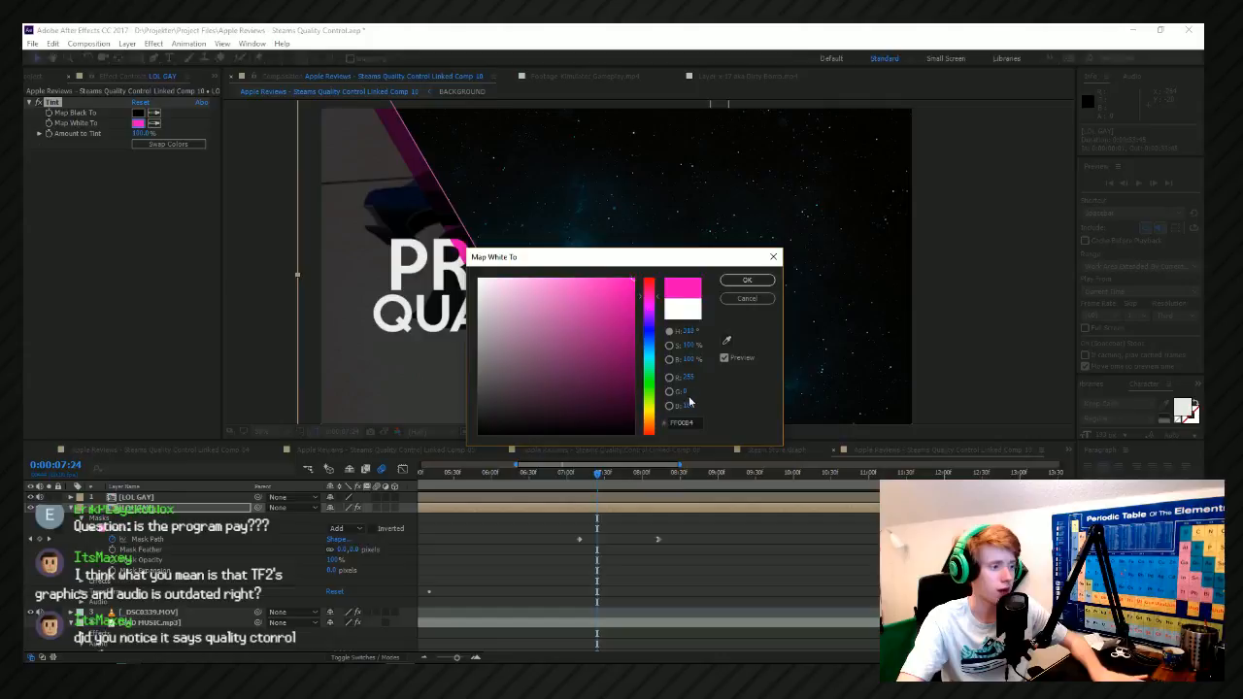
click(747, 280)
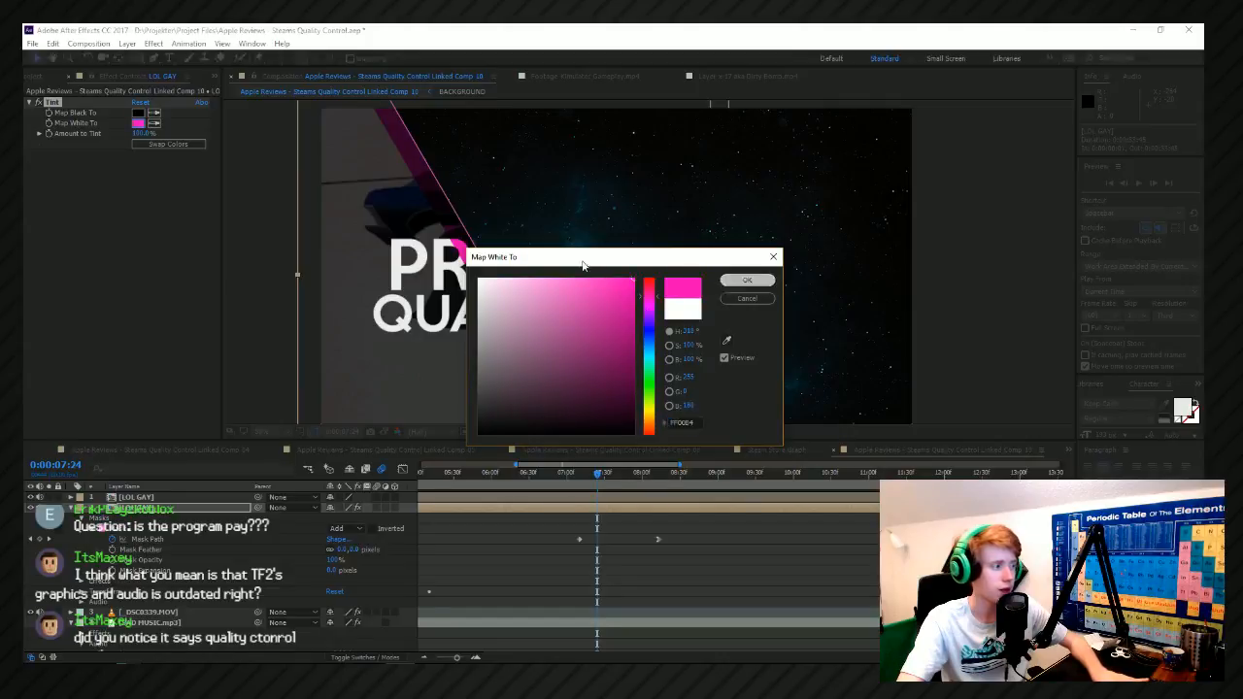
Map the Tint effect's black to the same pink, FF00B4.
click(138, 112)
key(ctrl+v)
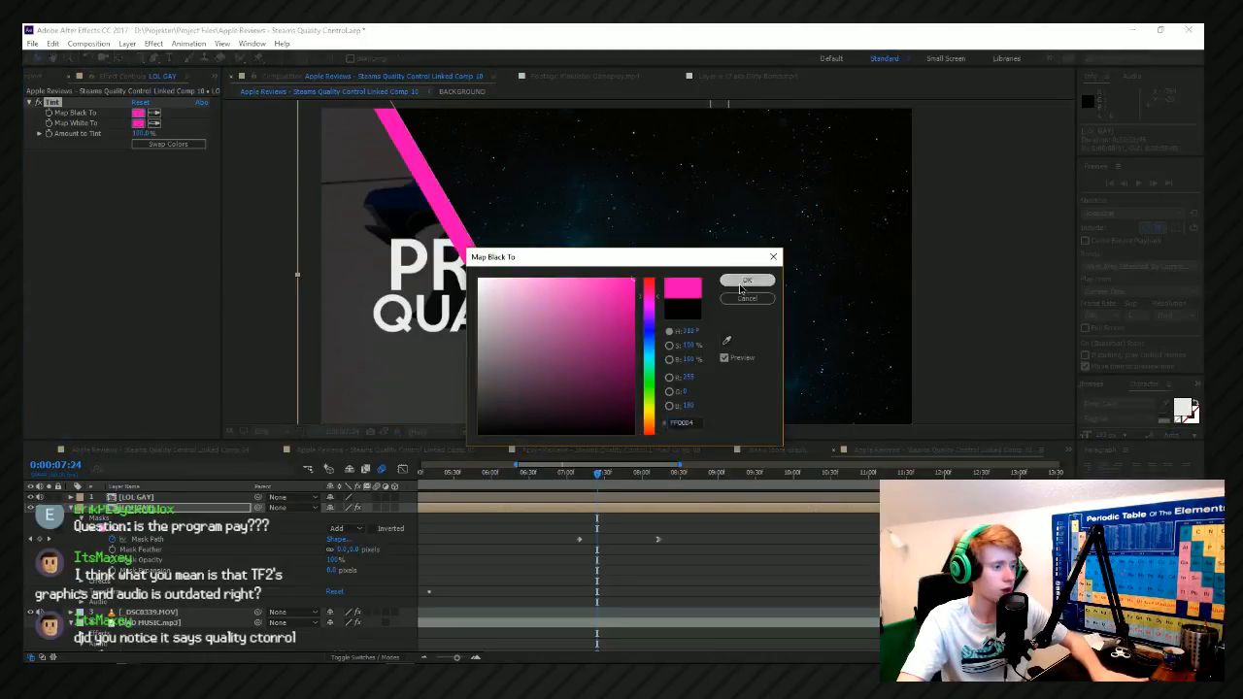
click(746, 281)
click(837, 242)
Preview the pink-edged wipe from 0:00:06:59, stop at 0:00:07:13, and select the tinted LOL GAY layer.
drag(596, 476, 567, 483)
key(space)
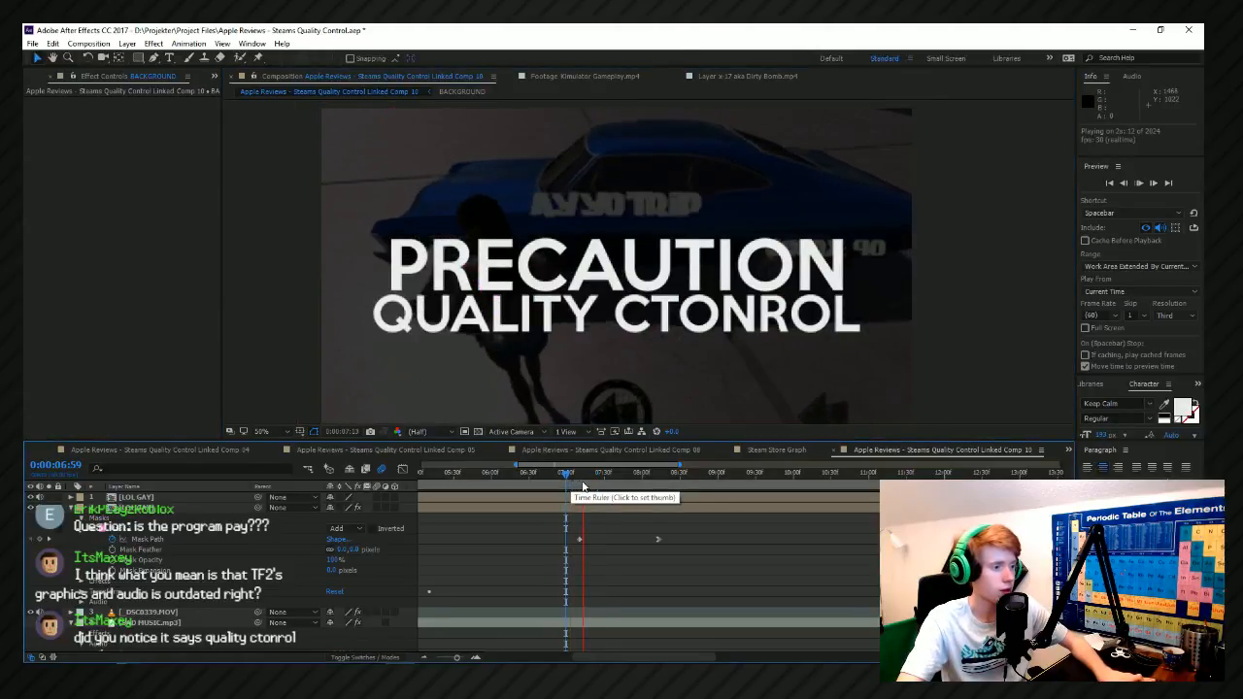
click(583, 482)
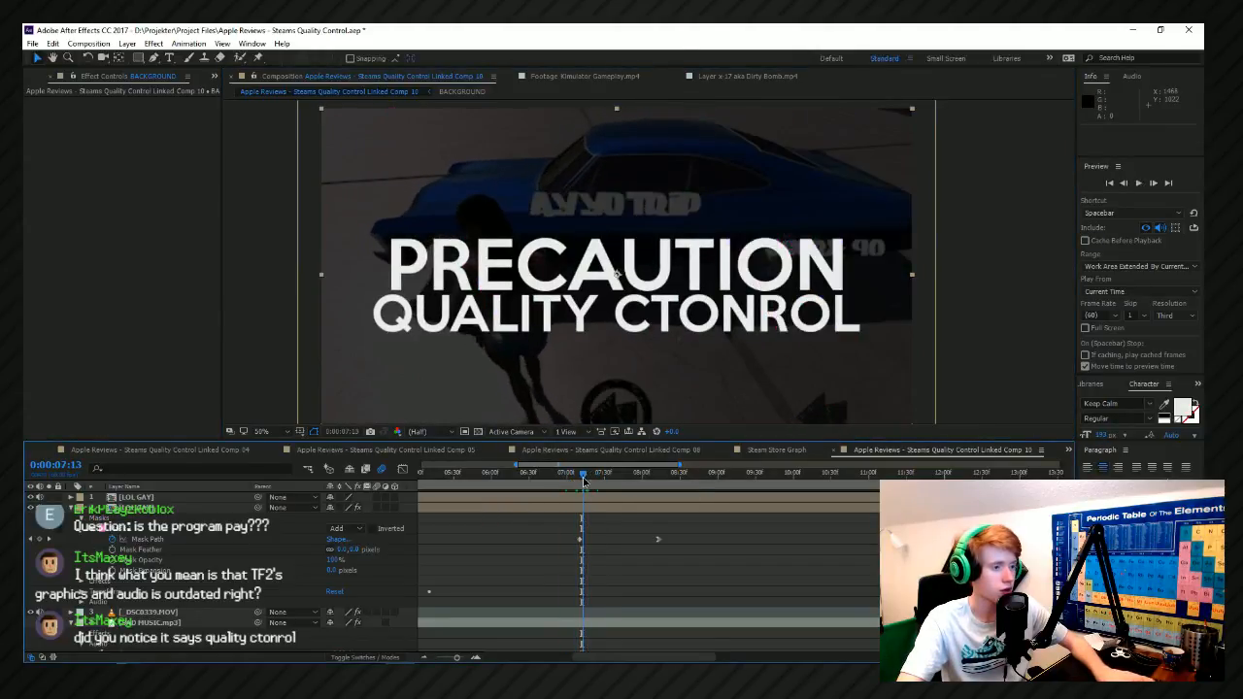
click(578, 499)
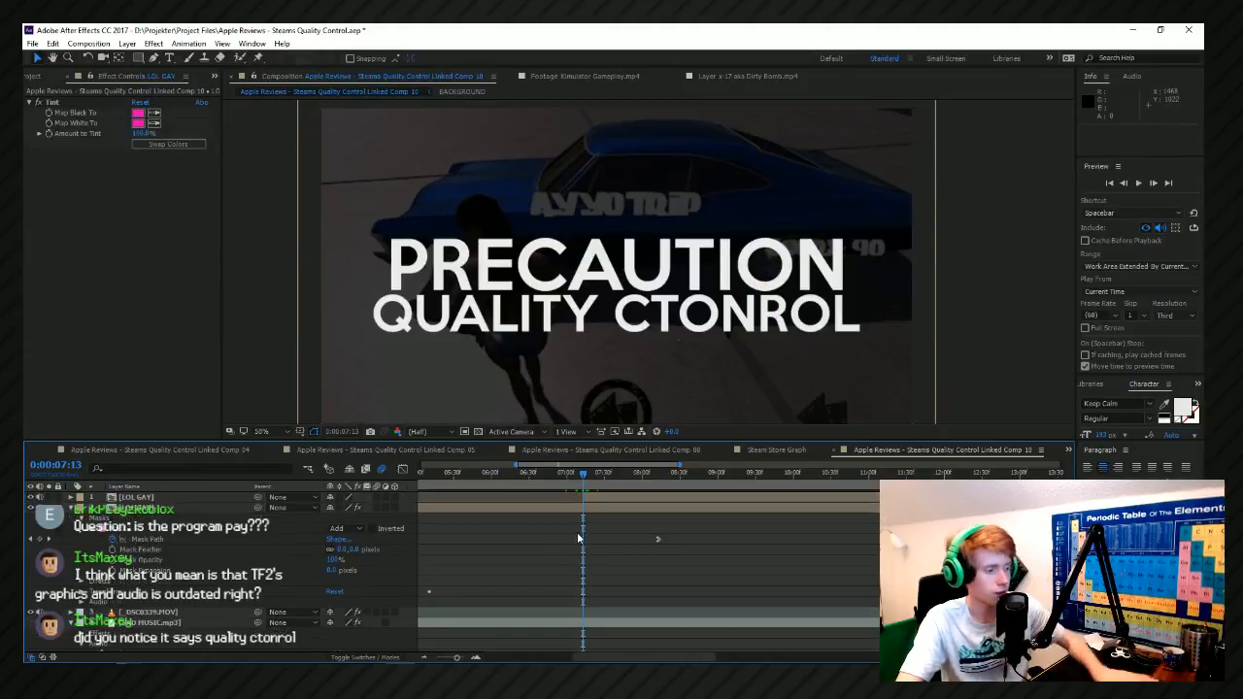
Undo the layer split, and try duplicating the tinted LOL GAY layer.
key(ctrl+z)
key(ctrl+z)
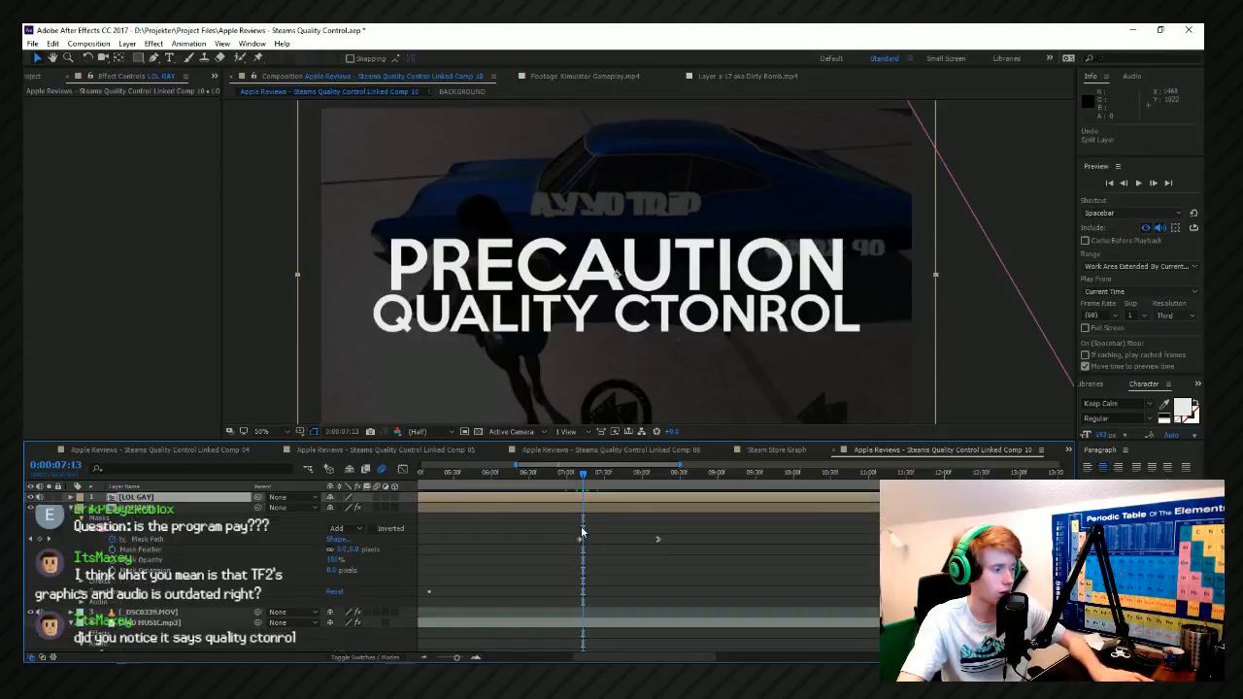
click(583, 520)
click(581, 512)
key(ctrl+d)
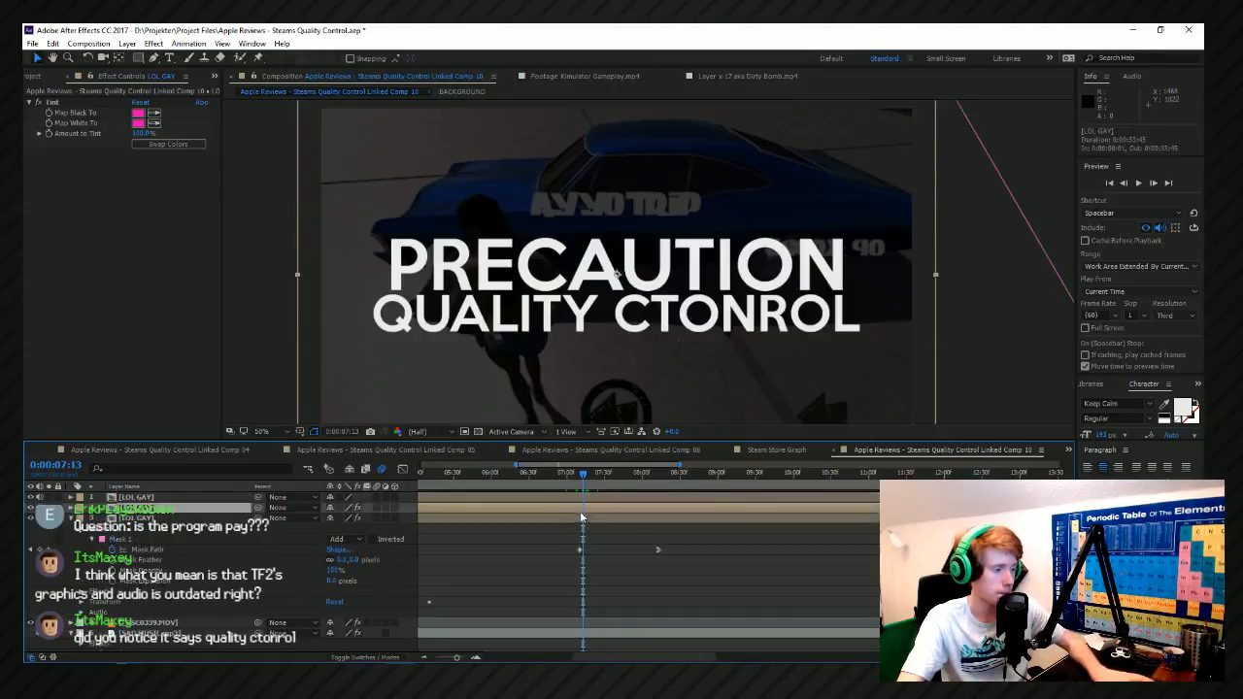
key(ctrl+z)
Split the tinted LOL GAY layer at 0:00:07:13, delete the part before it, and preview the wipe.
scroll(590, 552, down, 4)
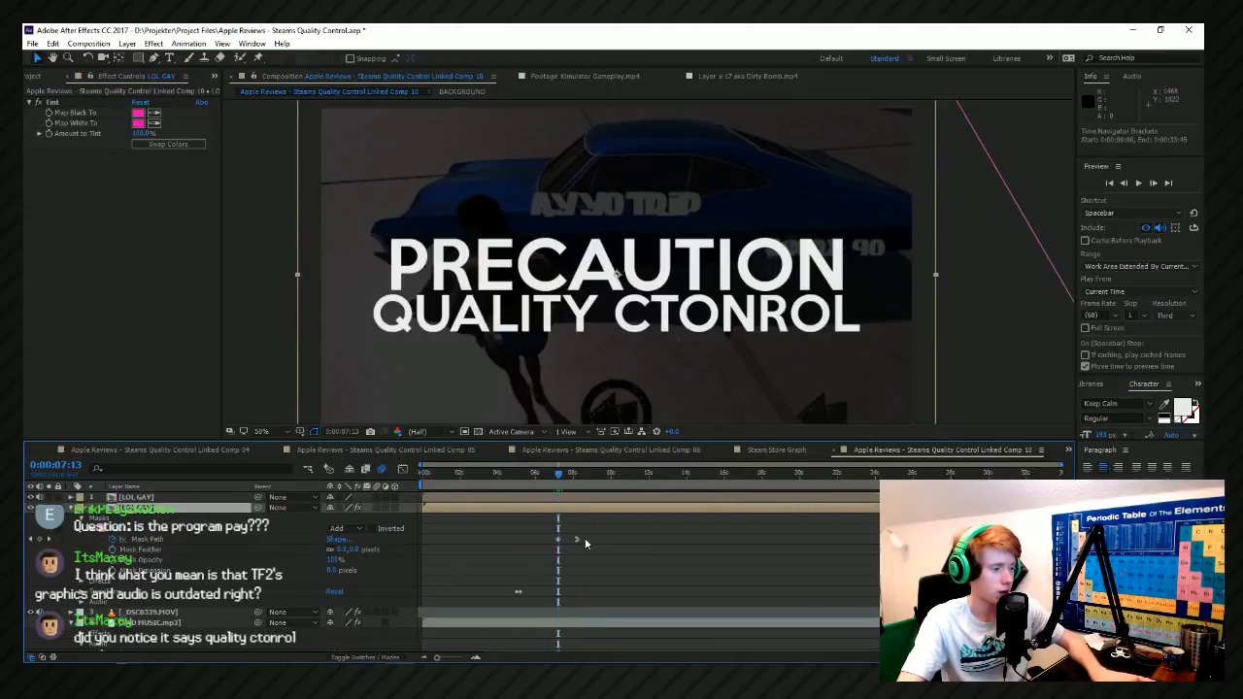
key(ctrl+shift+d)
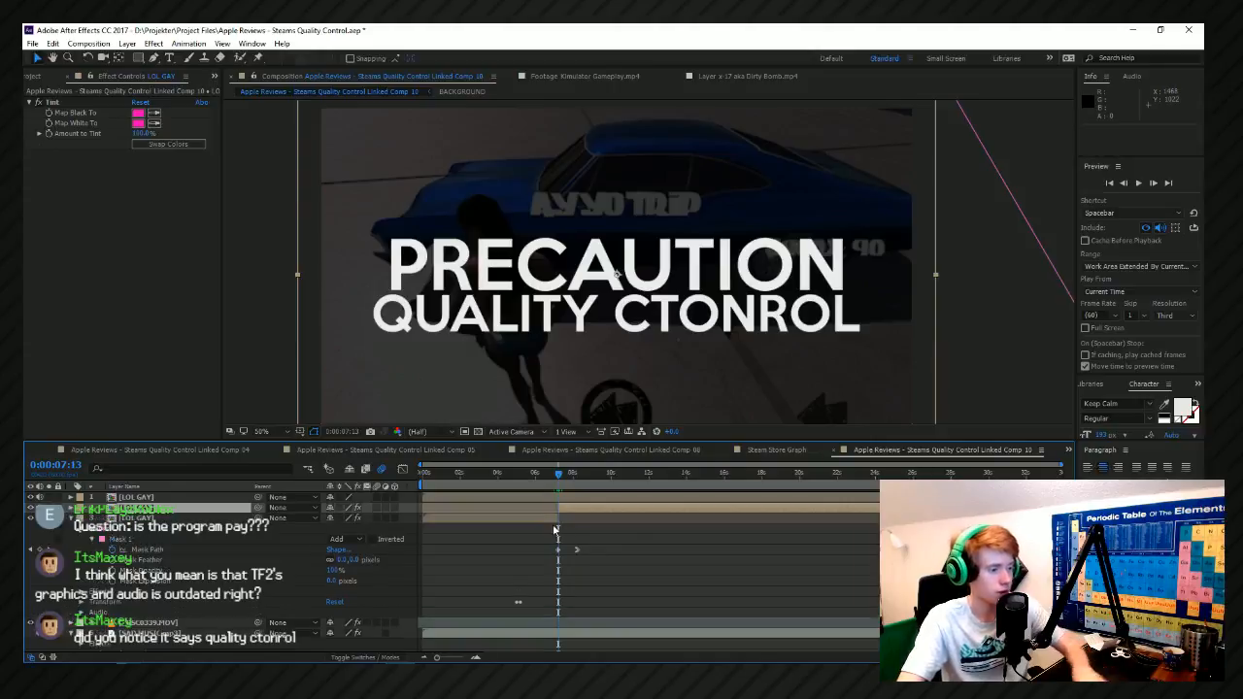
click(547, 521)
key(Delete)
key(space)
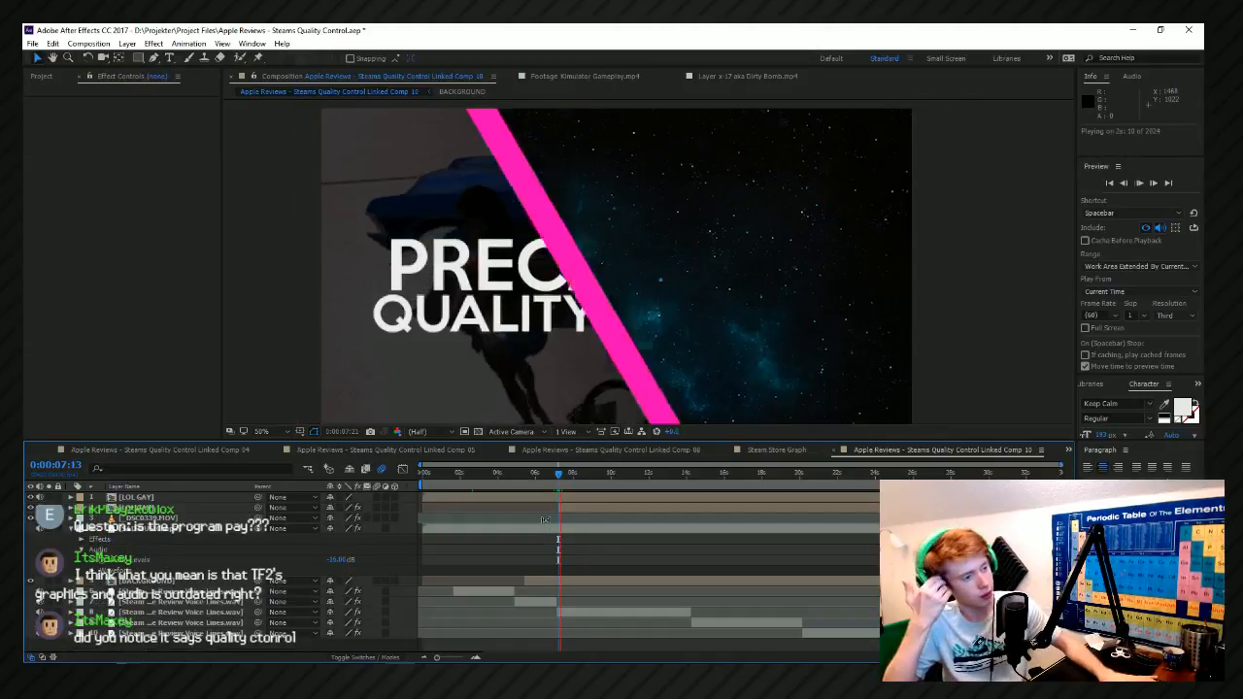
key(space)
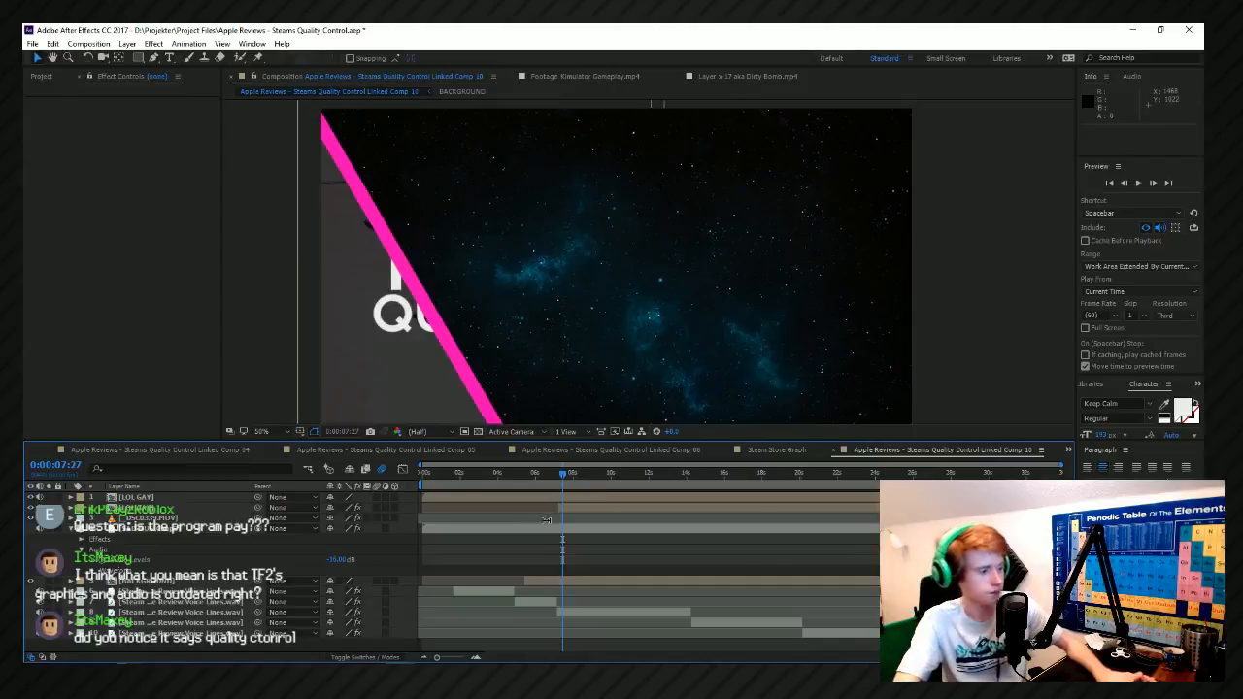
Expose the tinted LOL GAY layer's Mask Path keyframes, and move the final one to about 0:00:08:20.
key(equal)
key(equal)
mouse_move(759, 474)
mouse_down()
mouse_move(743, 481)
mouse_move(762, 486)
mouse_up()
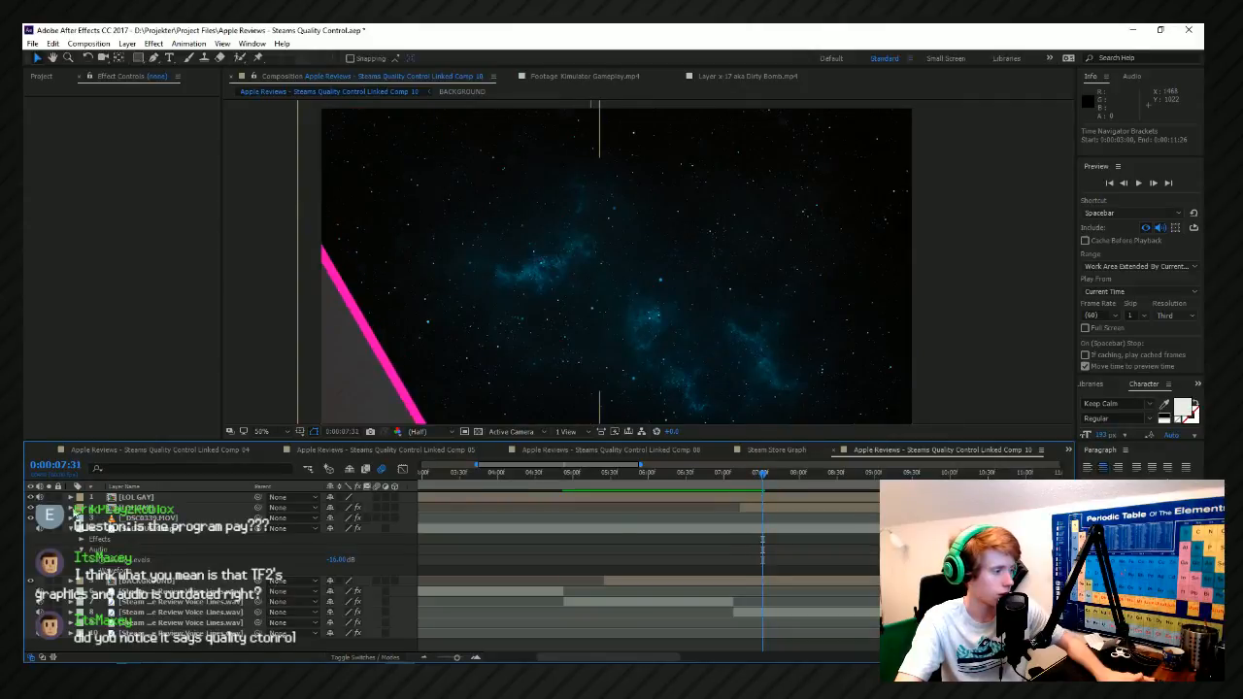
click(71, 507)
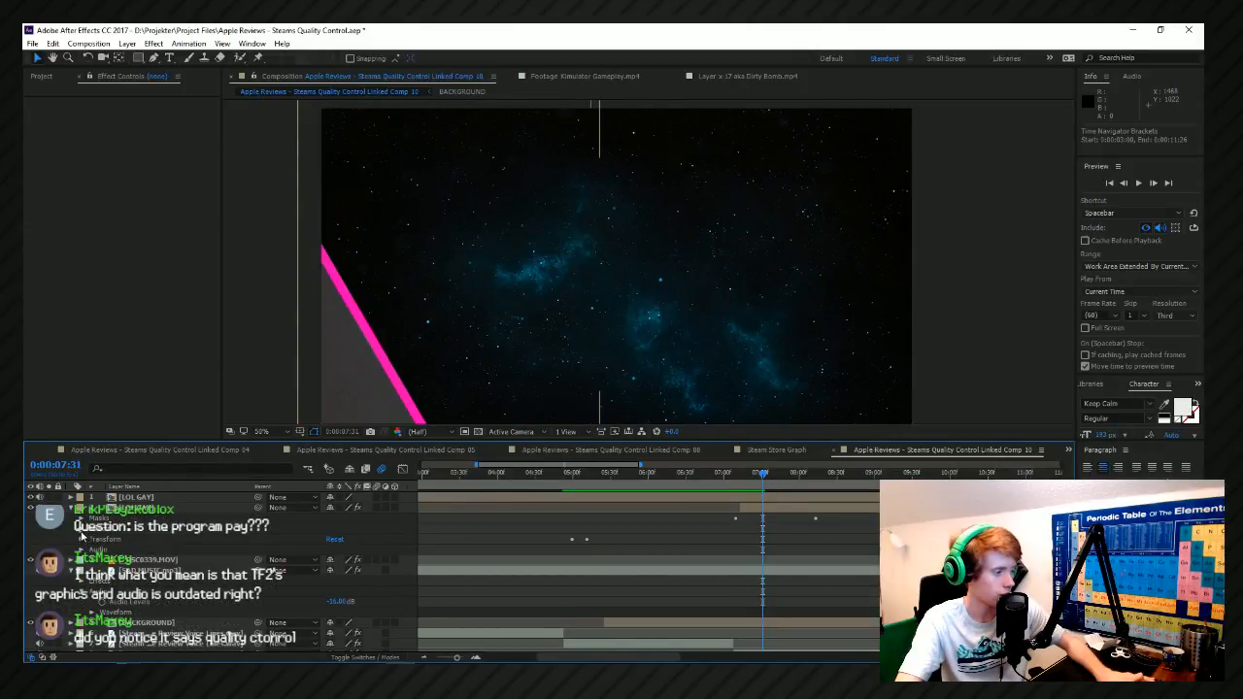
click(87, 531)
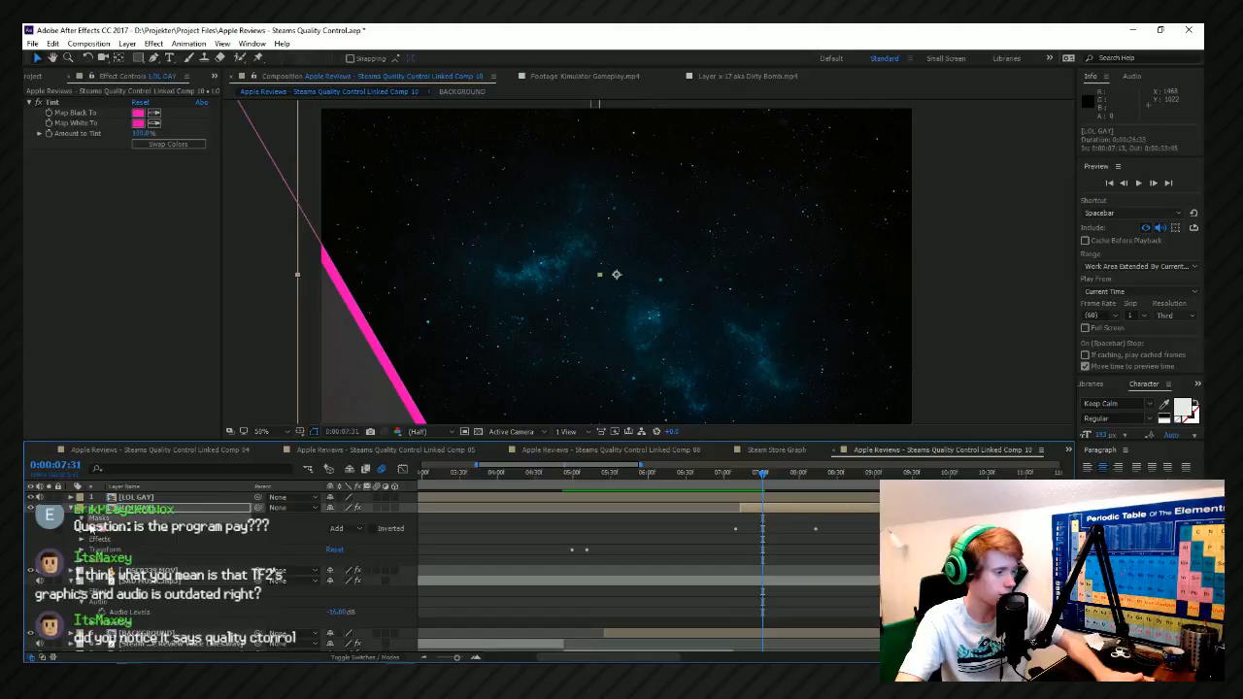
click(91, 529)
click(147, 539)
scroll(869, 550, up, 2)
click(778, 561)
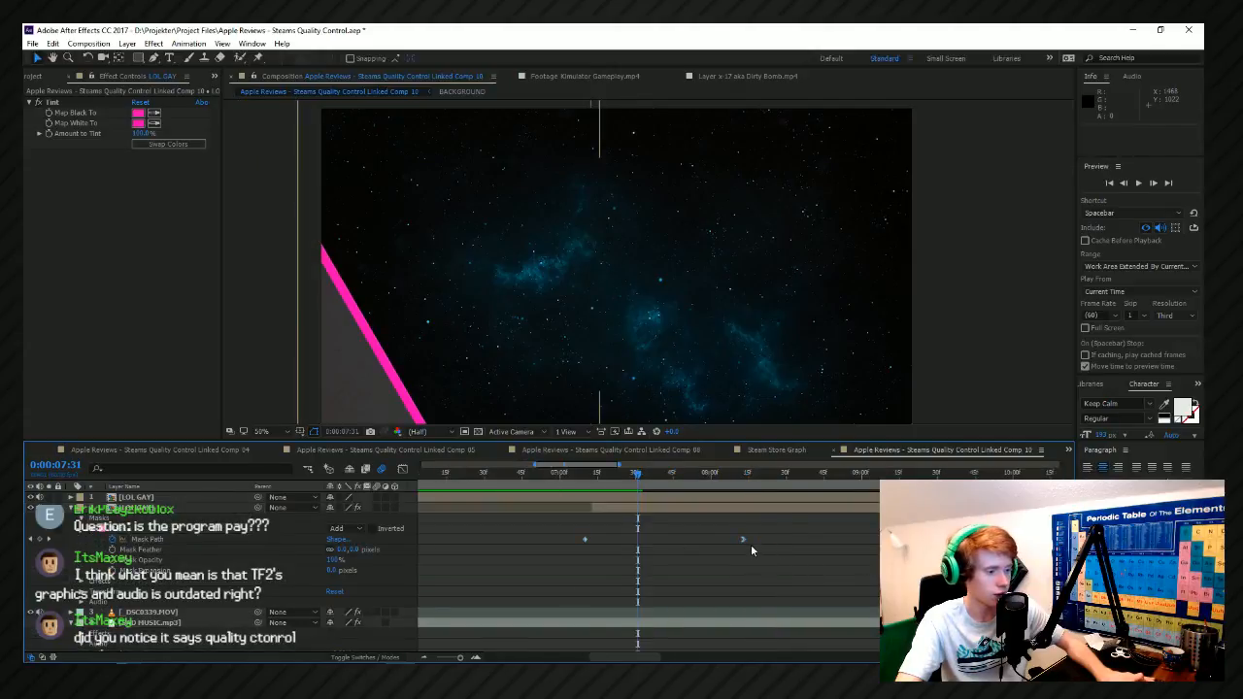
drag(743, 541, 762, 540)
Show the Mask Path speed graph, move the first keyframe to about 0:00:07:08, and slightly shorten the final keyframe's easing handle.
click(583, 474)
drag(585, 480, 632, 488)
click(402, 470)
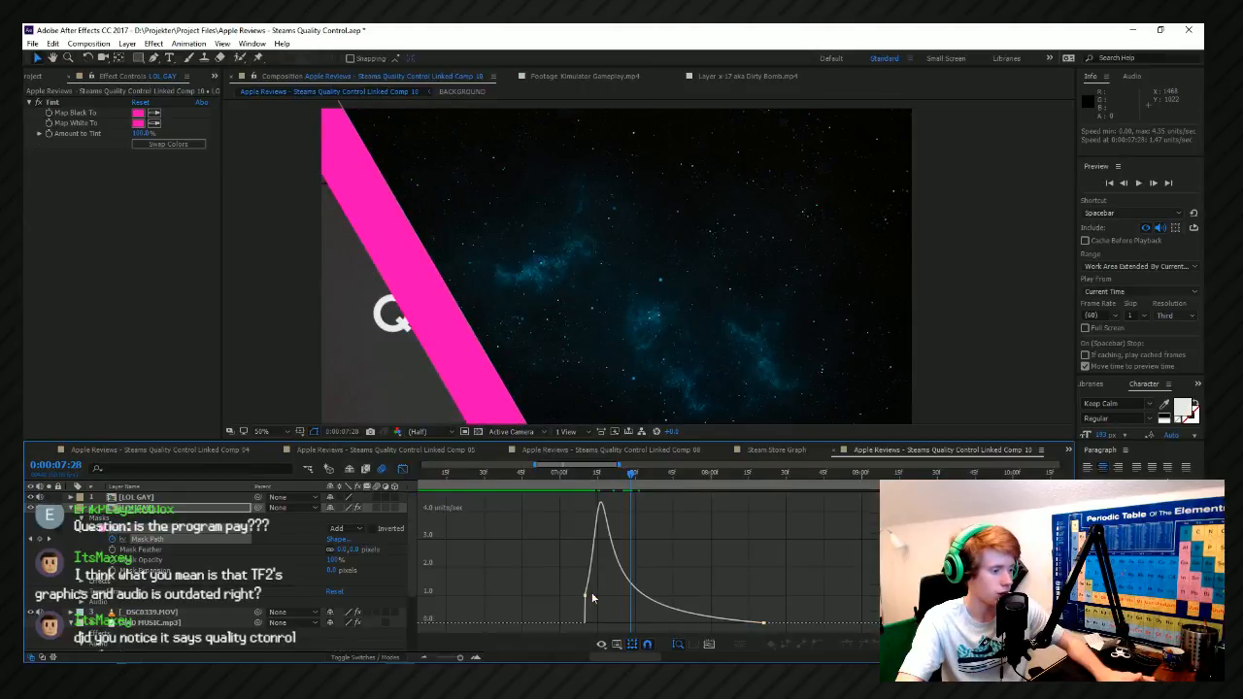
drag(596, 596, 580, 597)
mouse_move(641, 482)
mouse_down()
mouse_move(659, 483)
mouse_move(634, 504)
mouse_up()
mouse_move(764, 623)
mouse_down()
mouse_move(737, 623)
mouse_move(774, 626)
mouse_up()
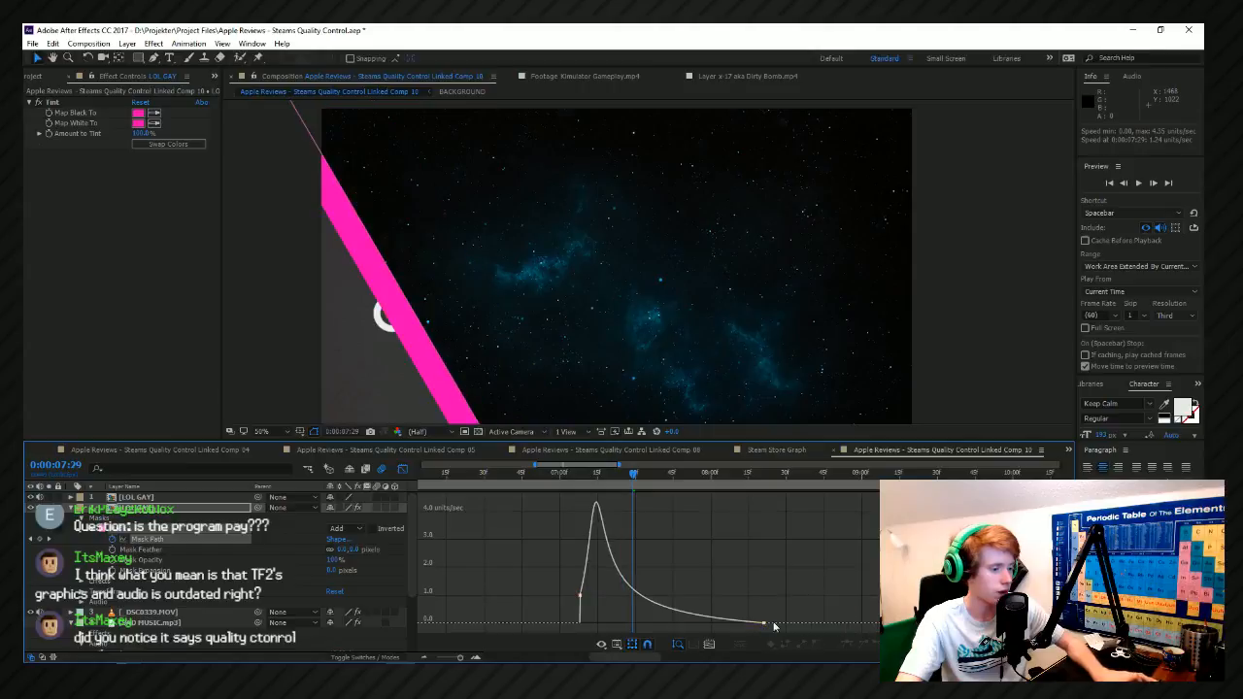
click(763, 624)
drag(673, 623, 680, 626)
click(577, 495)
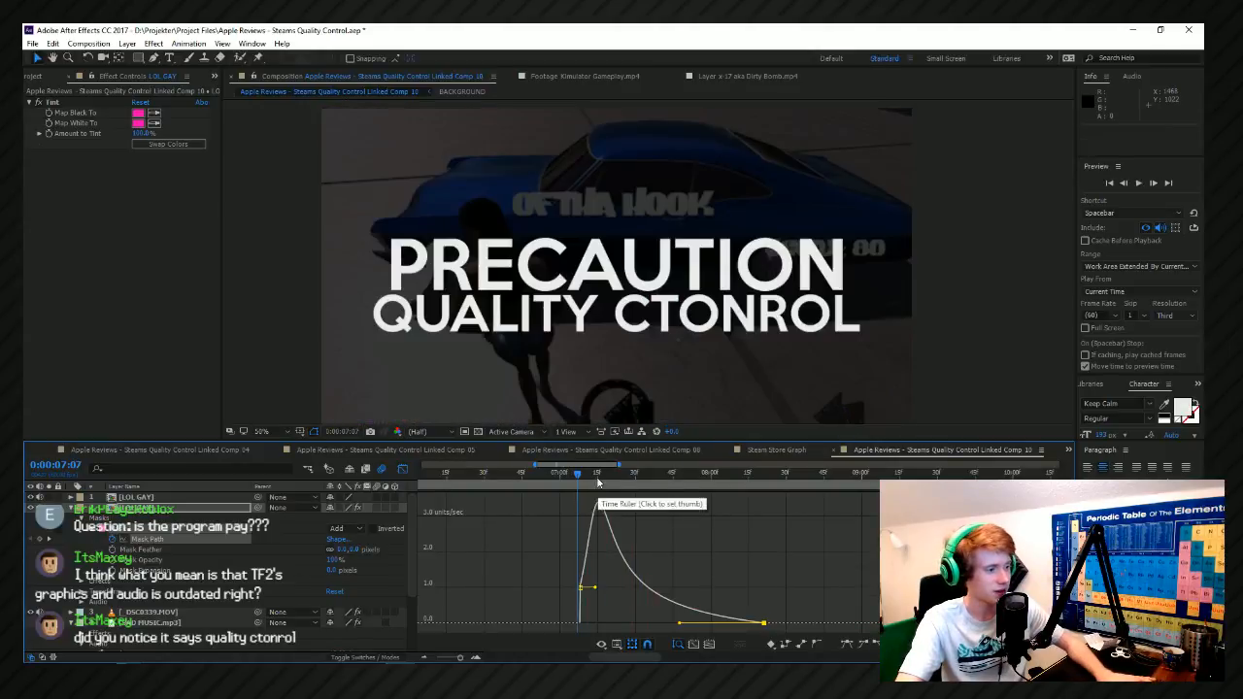
Move the Mask Path keyframes to about 0:00:07:10 and 0:00:08:13, and lengthen the first keyframe's easing handle.
click(635, 491)
drag(763, 624, 746, 626)
mouse_move(580, 482)
mouse_down()
mouse_move(628, 485)
mouse_move(598, 485)
mouse_up()
mouse_move(580, 589)
drag(580, 589, 583, 588)
drag(592, 486, 639, 506)
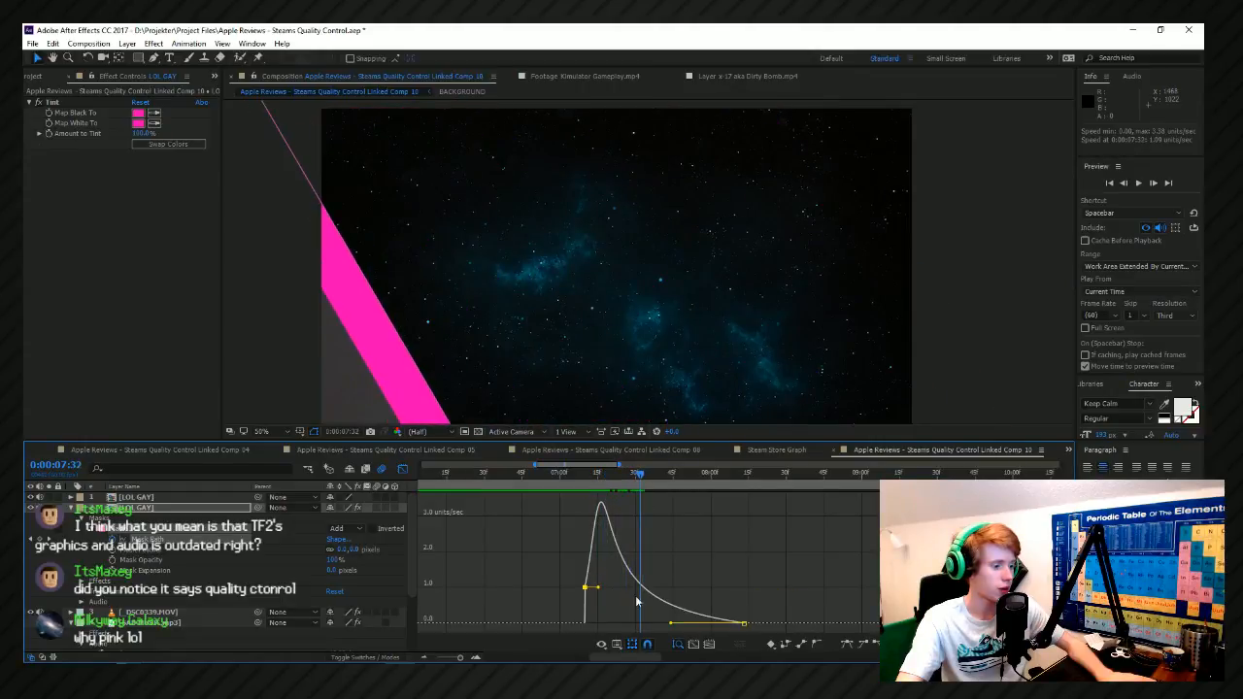
click(592, 490)
drag(598, 582, 607, 586)
key(space)
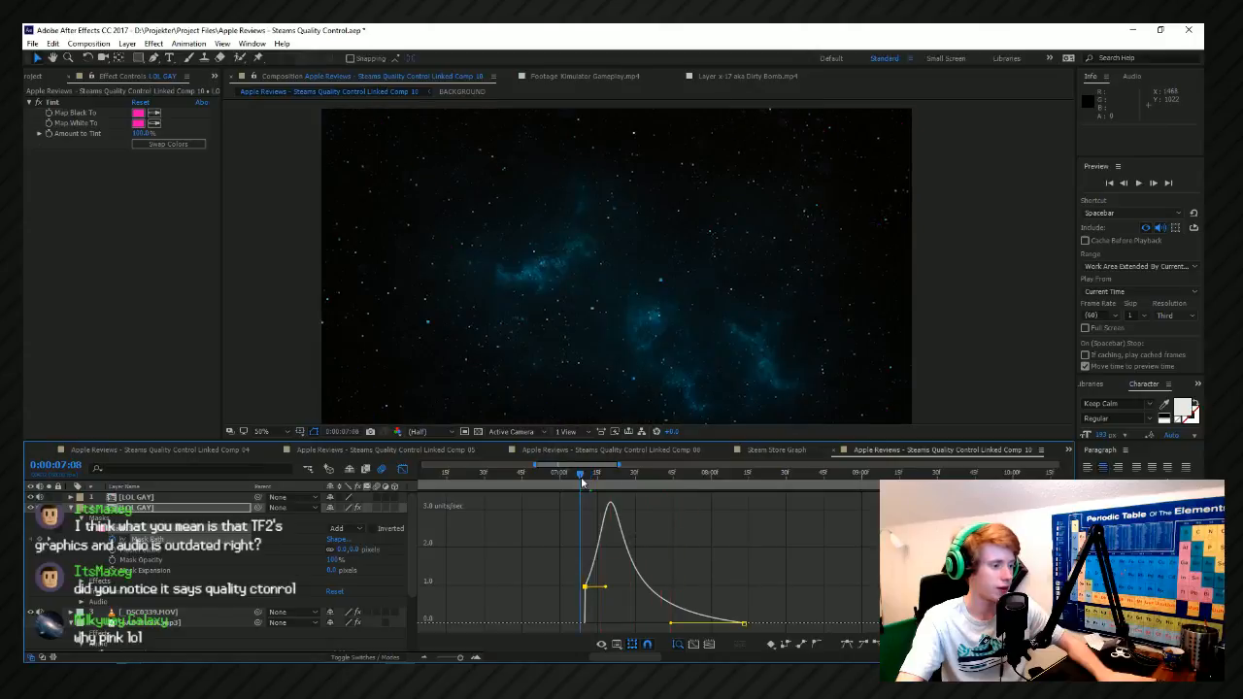
Move the tinted layer's Mask Path keyframes to about 0:00:07:07 and 0:00:08:17, and shorten the first keyframe's easing handle.
drag(608, 487, 602, 488)
drag(584, 587, 576, 589)
drag(604, 476, 635, 476)
drag(744, 627, 770, 624)
drag(593, 477, 605, 477)
click(597, 587)
click(575, 586)
drag(602, 588, 590, 588)
drag(605, 474, 577, 476)
key(space)
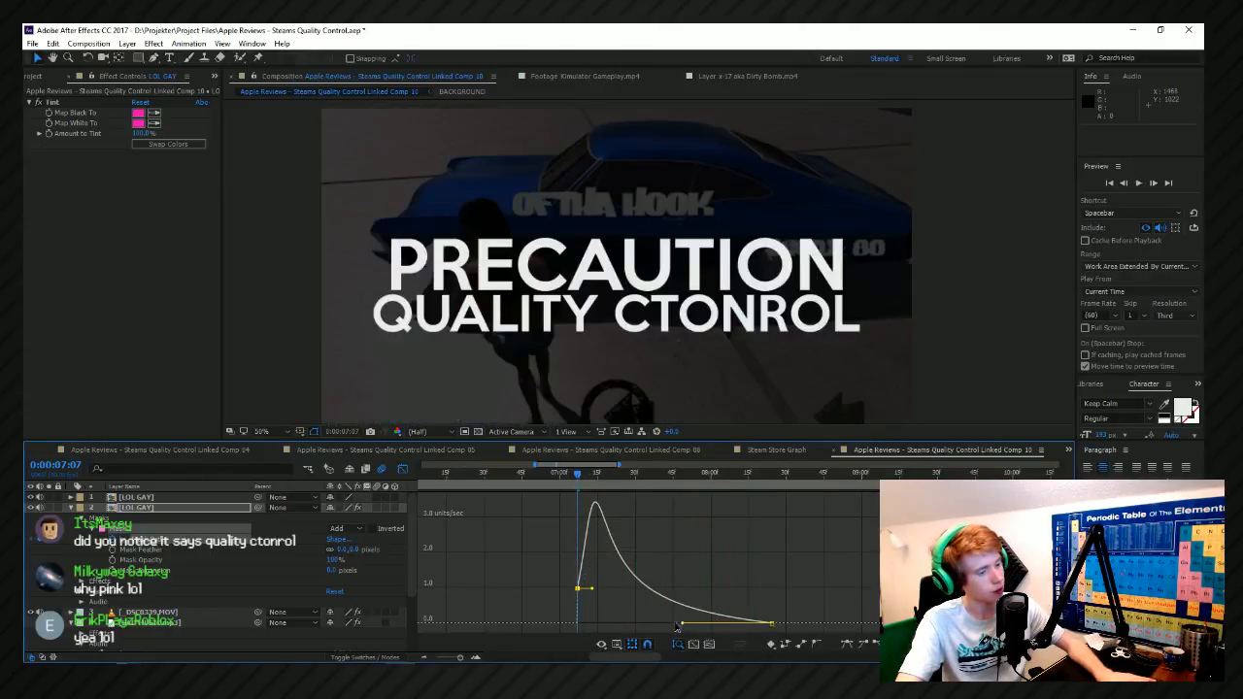
drag(771, 624, 755, 630)
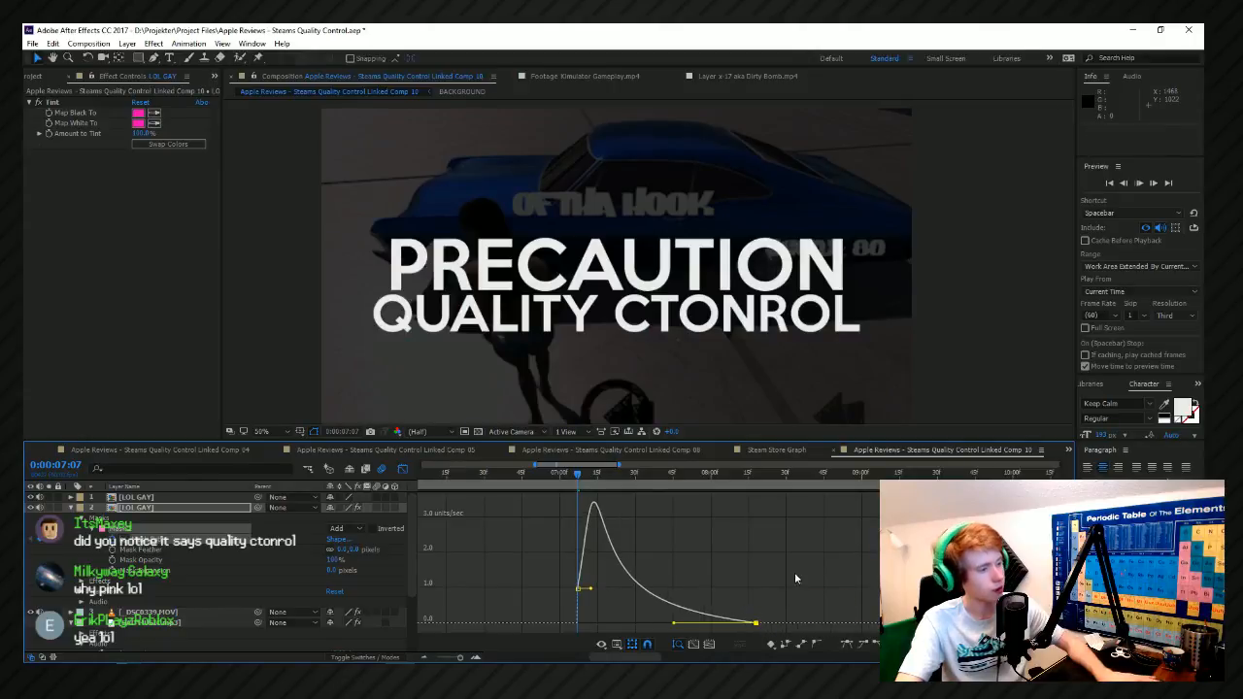
Preview the retimed wipe from 0:00:07:08, then collapse the tinted layer and switch the timeline from the speed graph to layer bars.
double_click(591, 465)
click(552, 480)
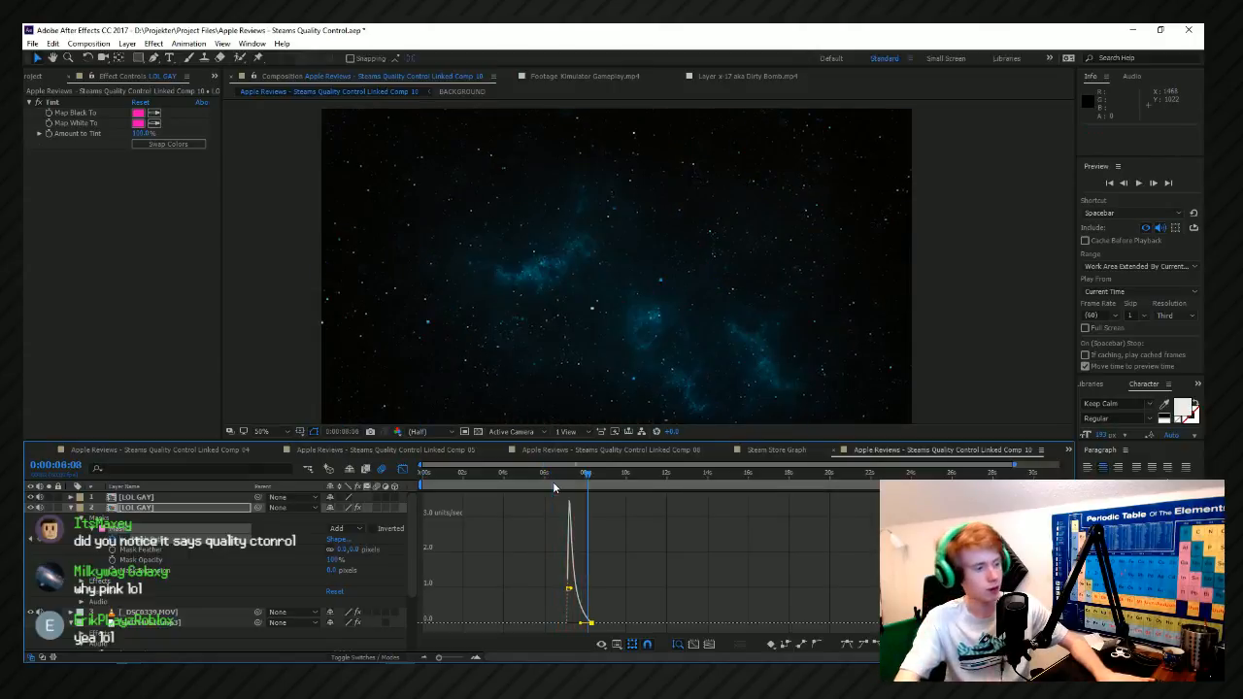
click(569, 479)
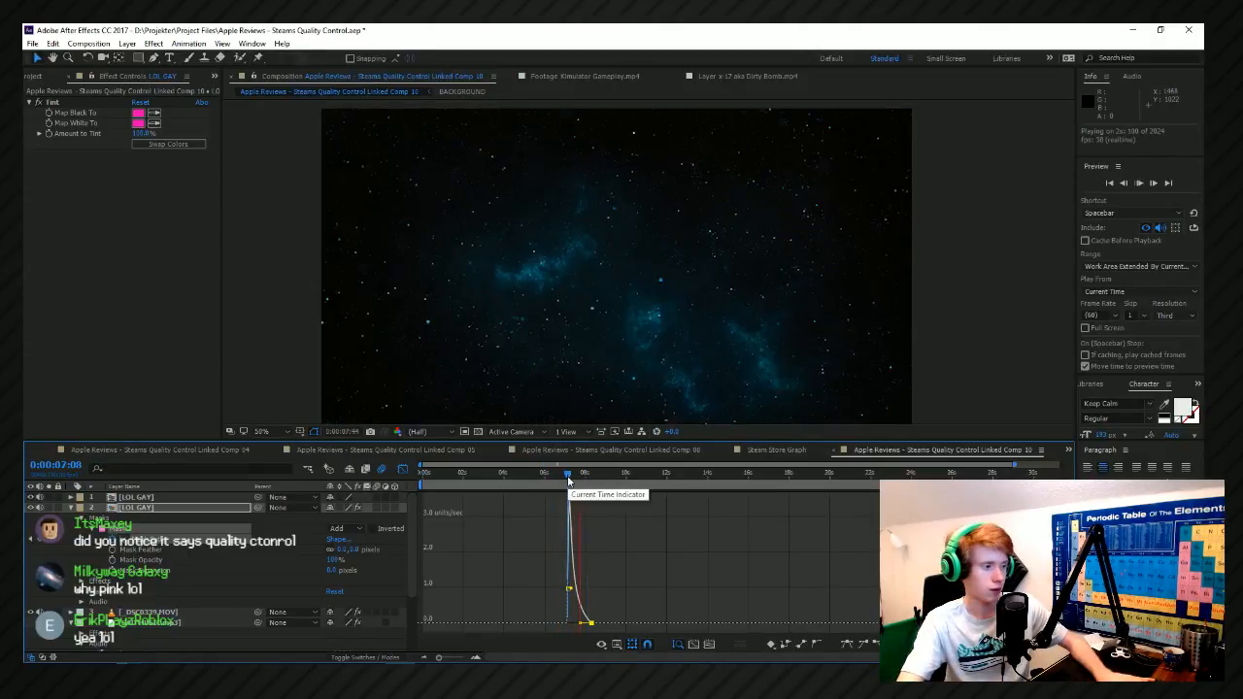
scroll(630, 520, down, 1)
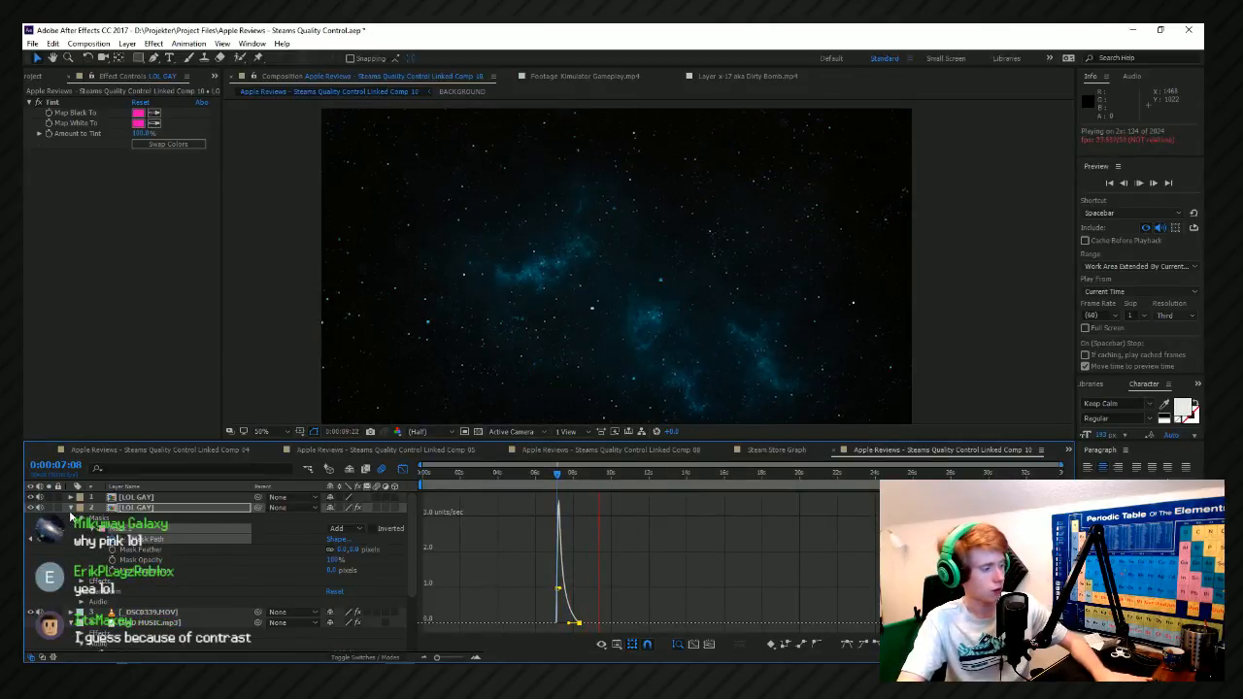
click(70, 508)
click(403, 470)
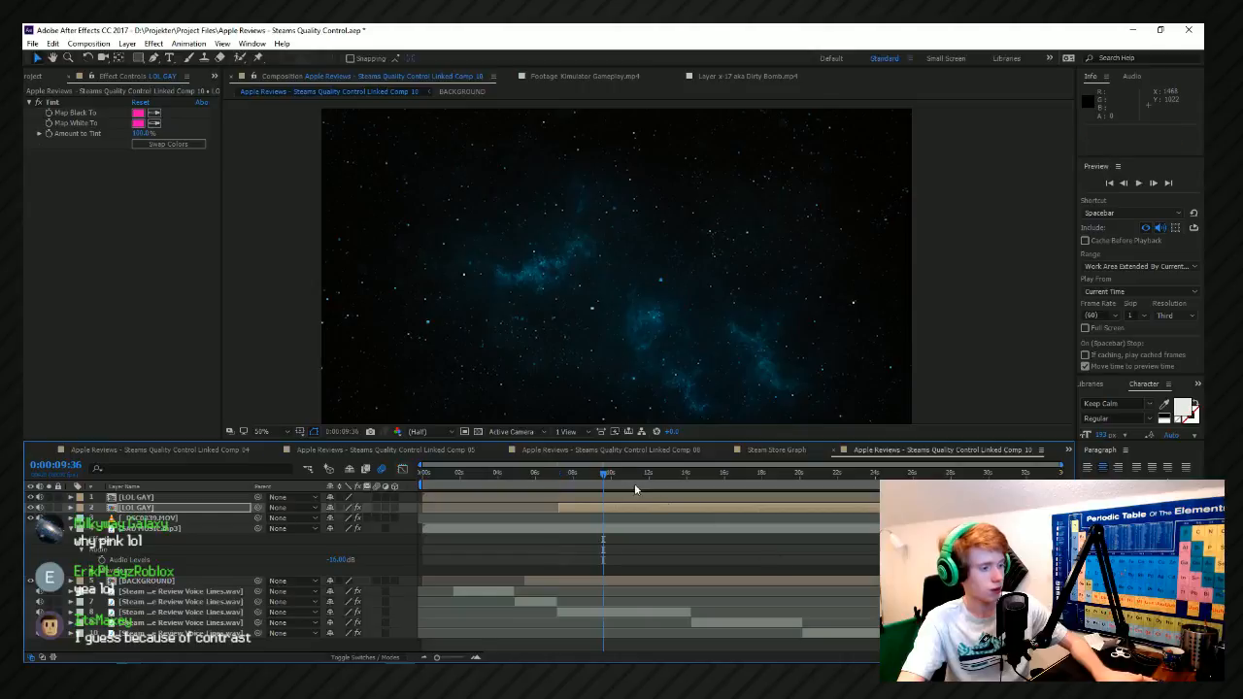
Preview the pink-edged wipe from 0:00:07:20, and save the project.
click(561, 473)
key(space)
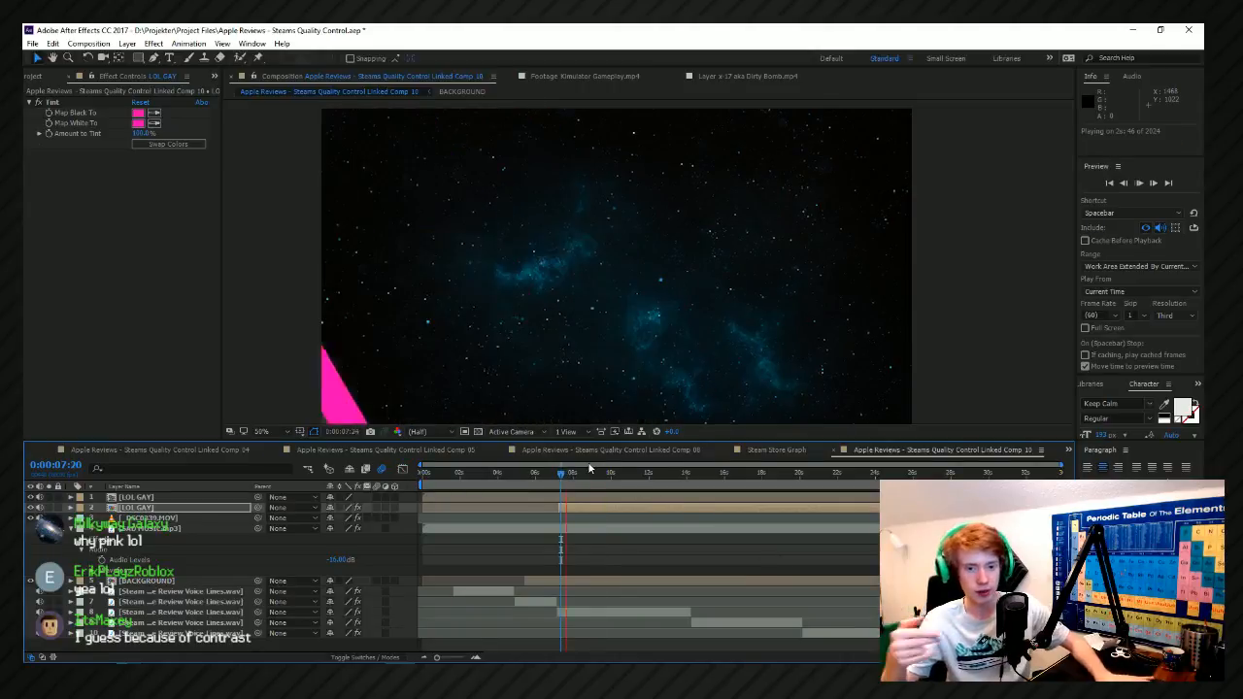
key(space)
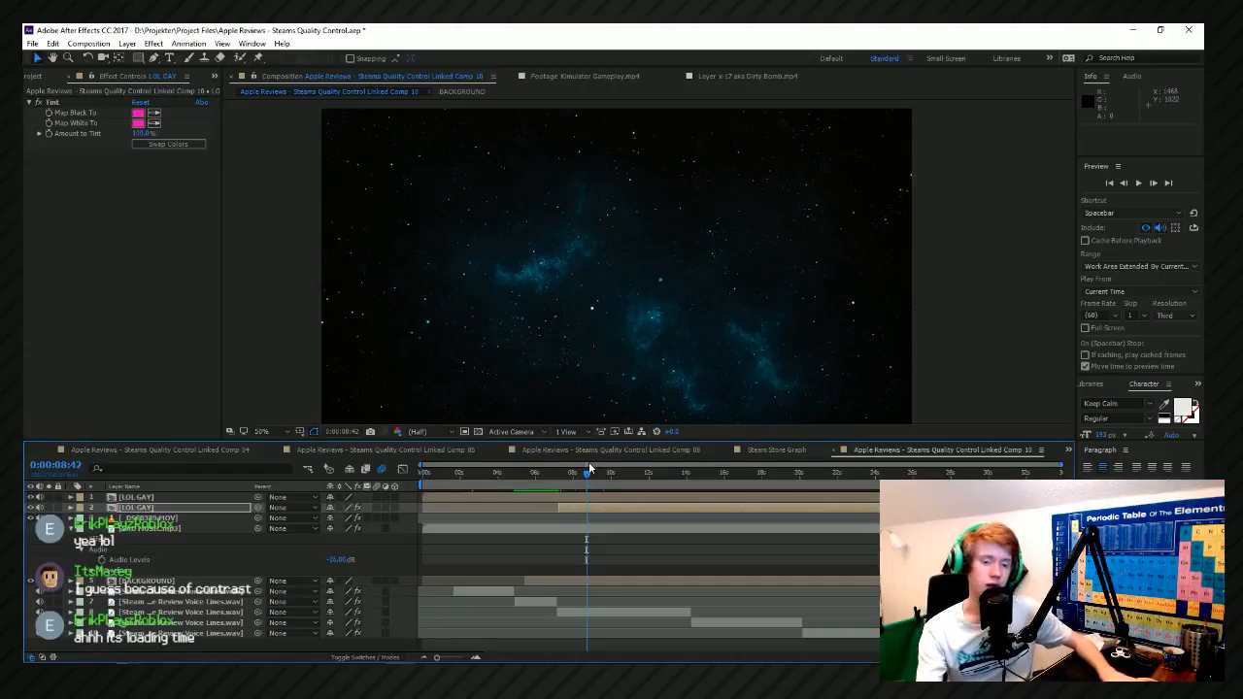
key(ctrl+s)
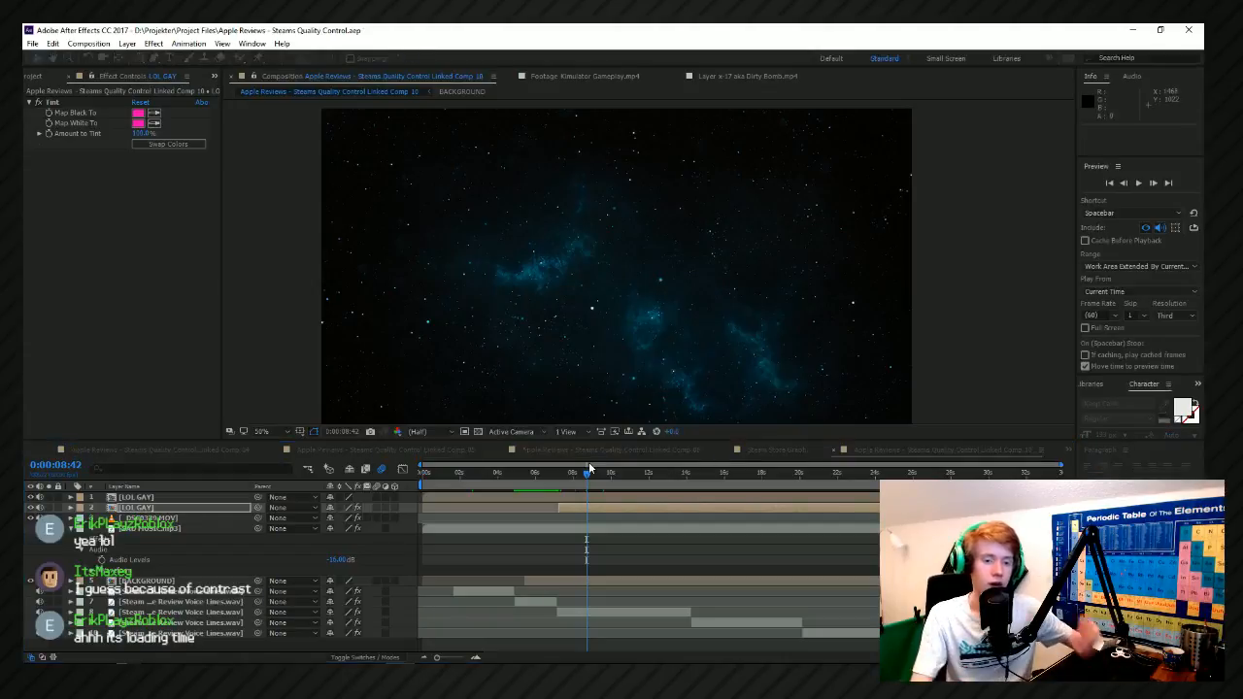
Split the LOL GAY layers at 0:00:08:19, delete the parts after it, and preview from 0:00:08:03.
click(579, 473)
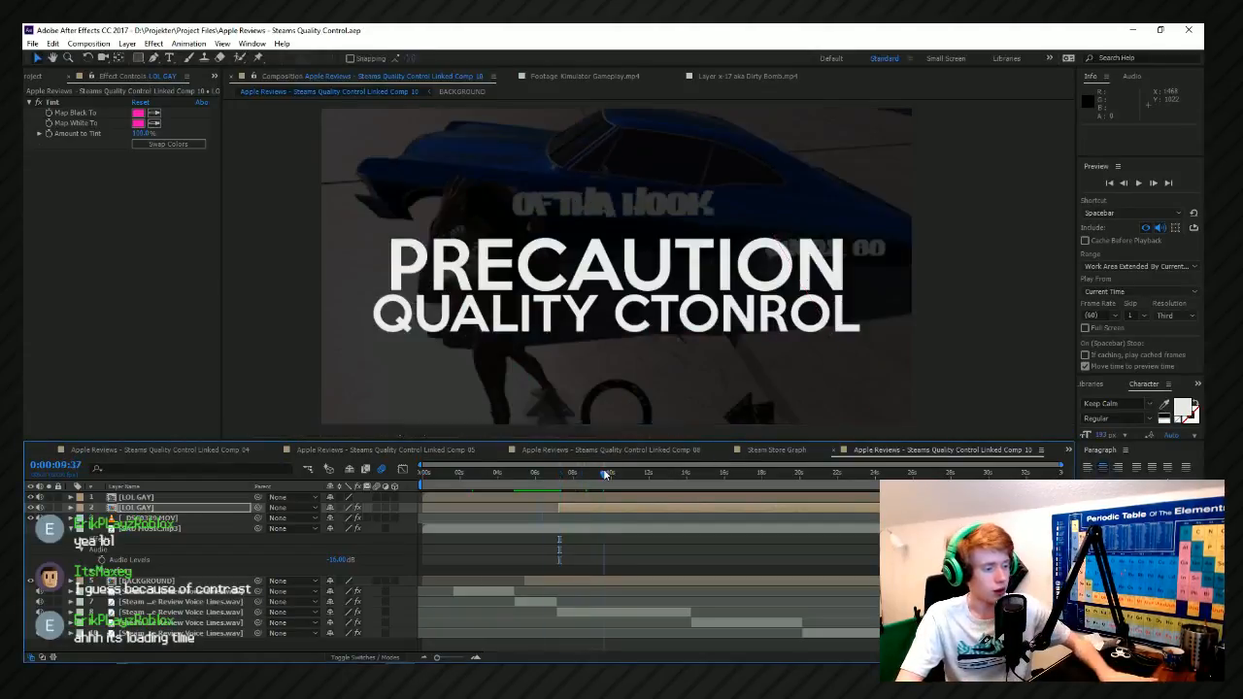
click(577, 501)
key(ctrl+shift+d)
key(Delete)
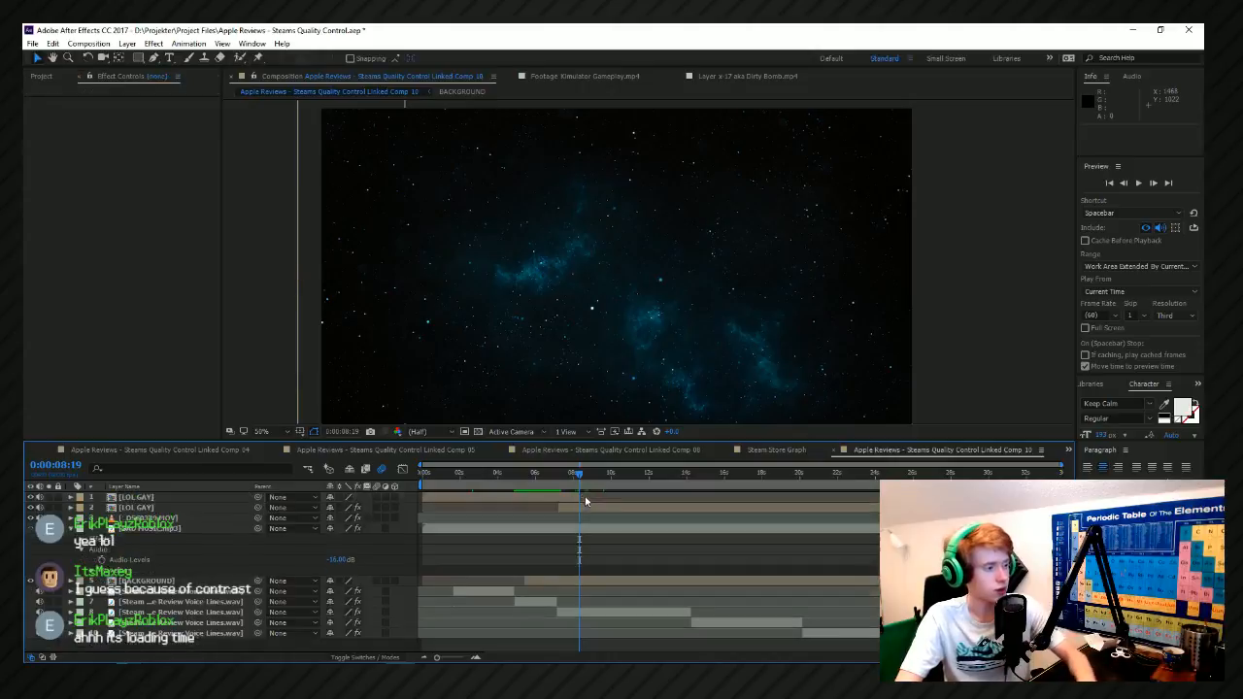
click(574, 476)
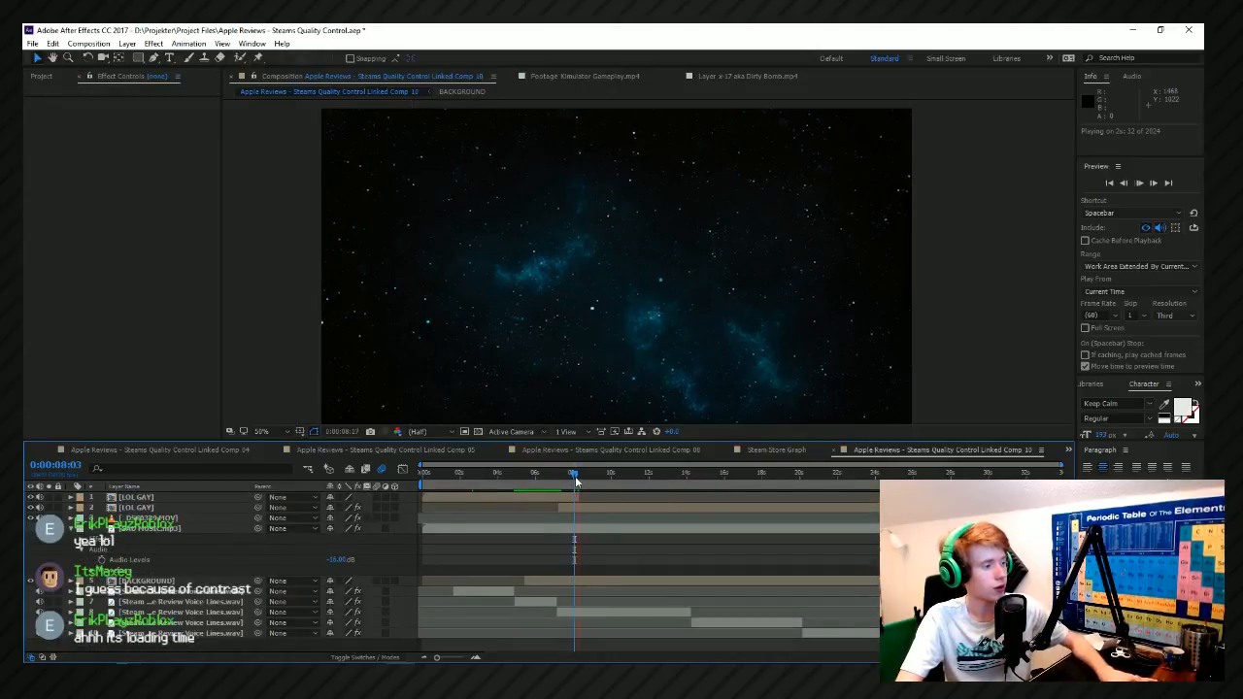
key(space)
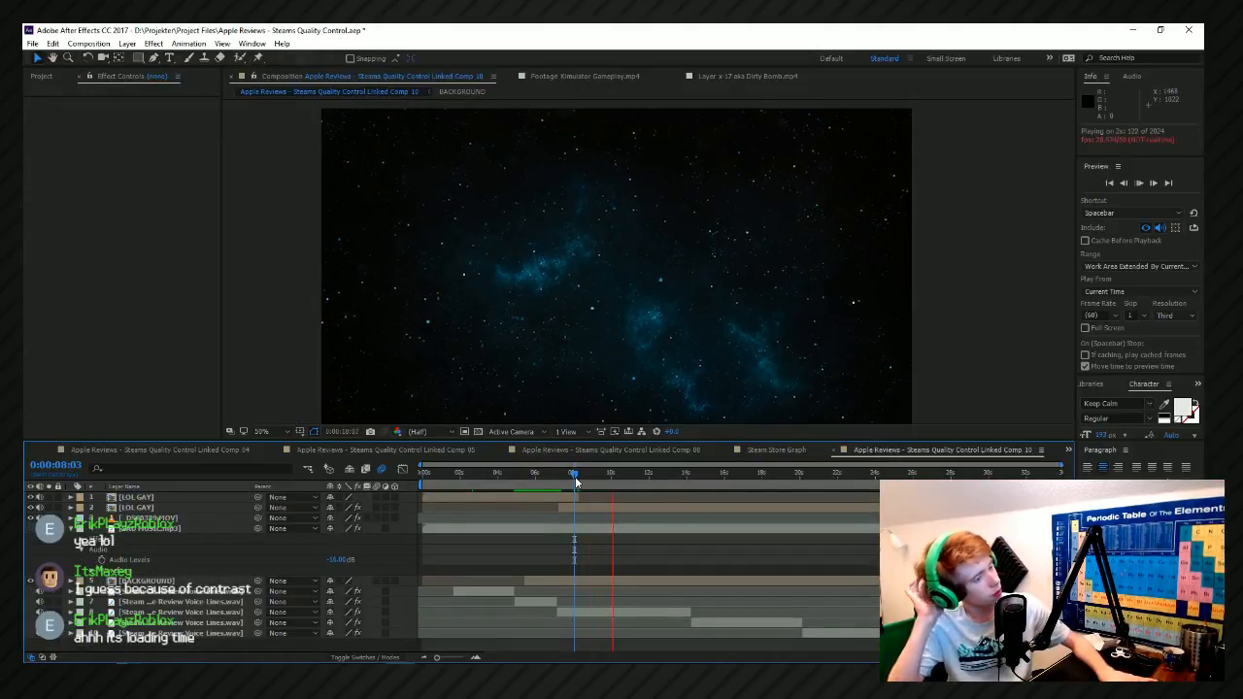
scroll(518, 197, down, 2)
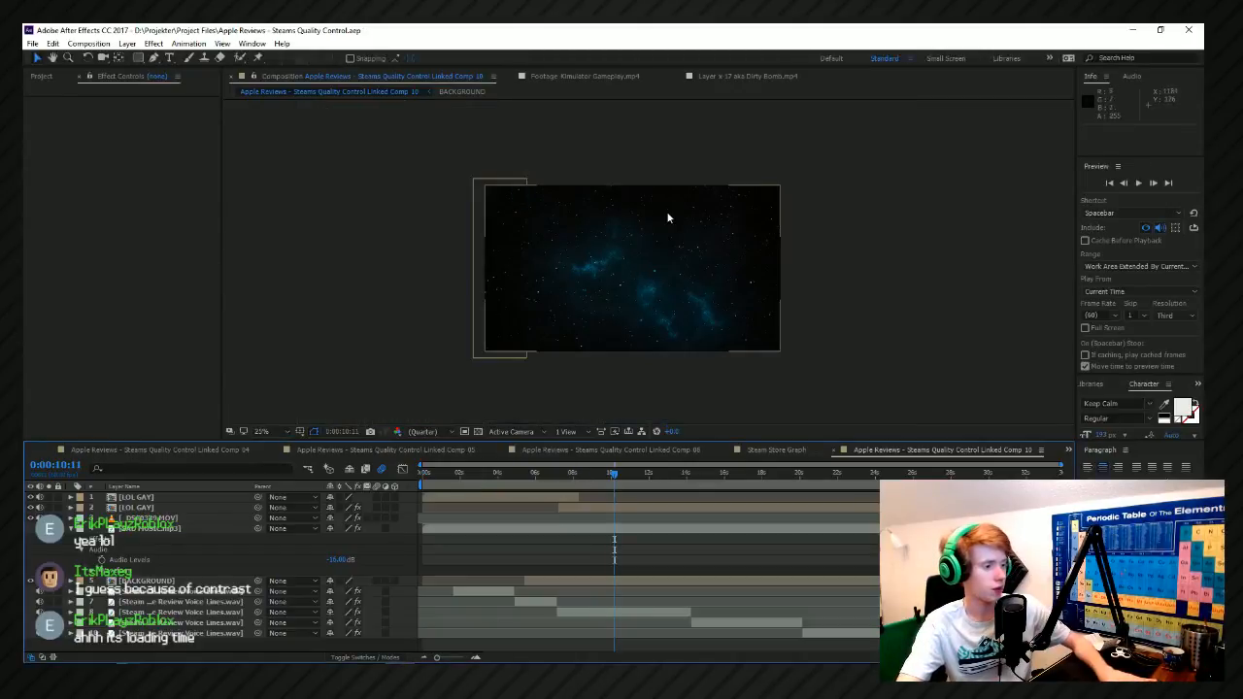
scroll(928, 278, up, 3)
scroll(929, 278, down, 1)
click(928, 278)
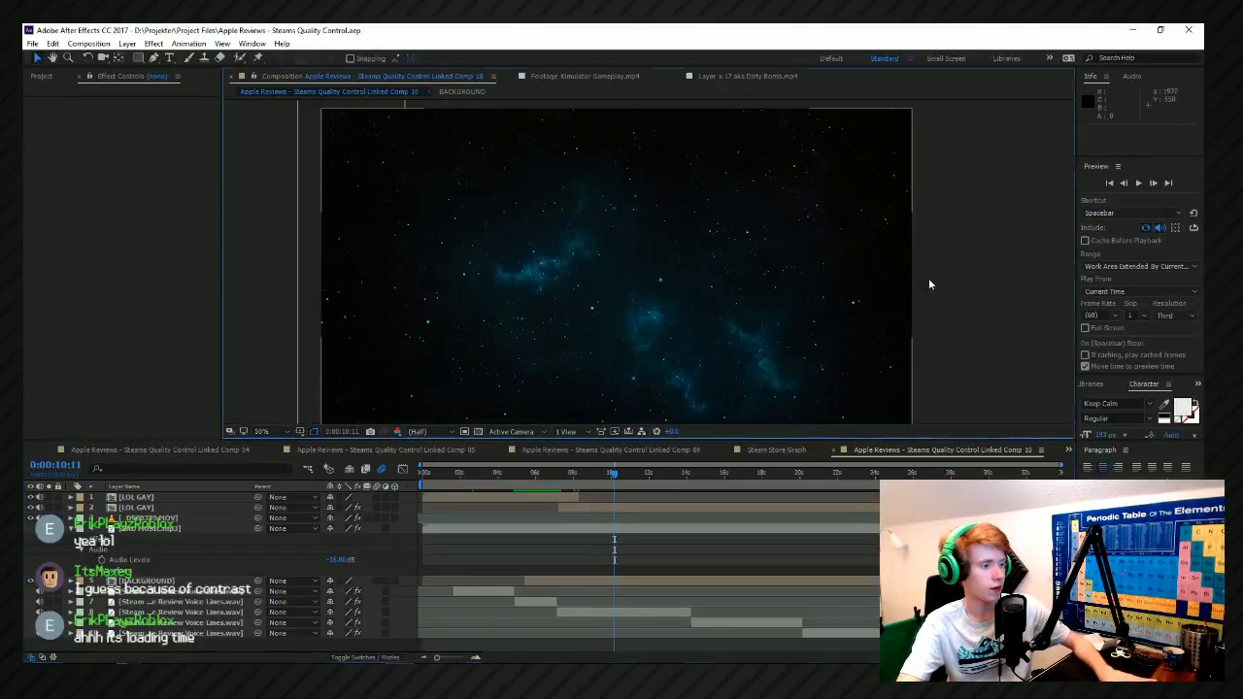
Search the project items for "steam logo", and shorten the search text to "steam".
click(34, 77)
double_click(133, 161)
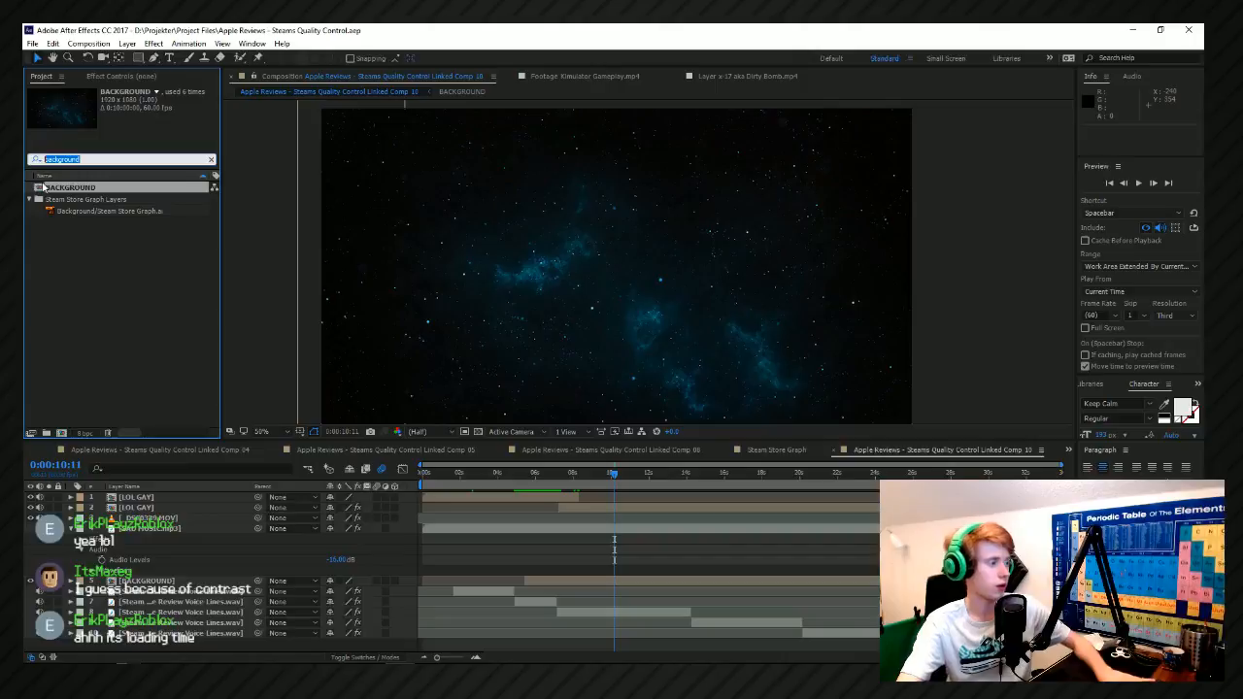
text(steam logo)
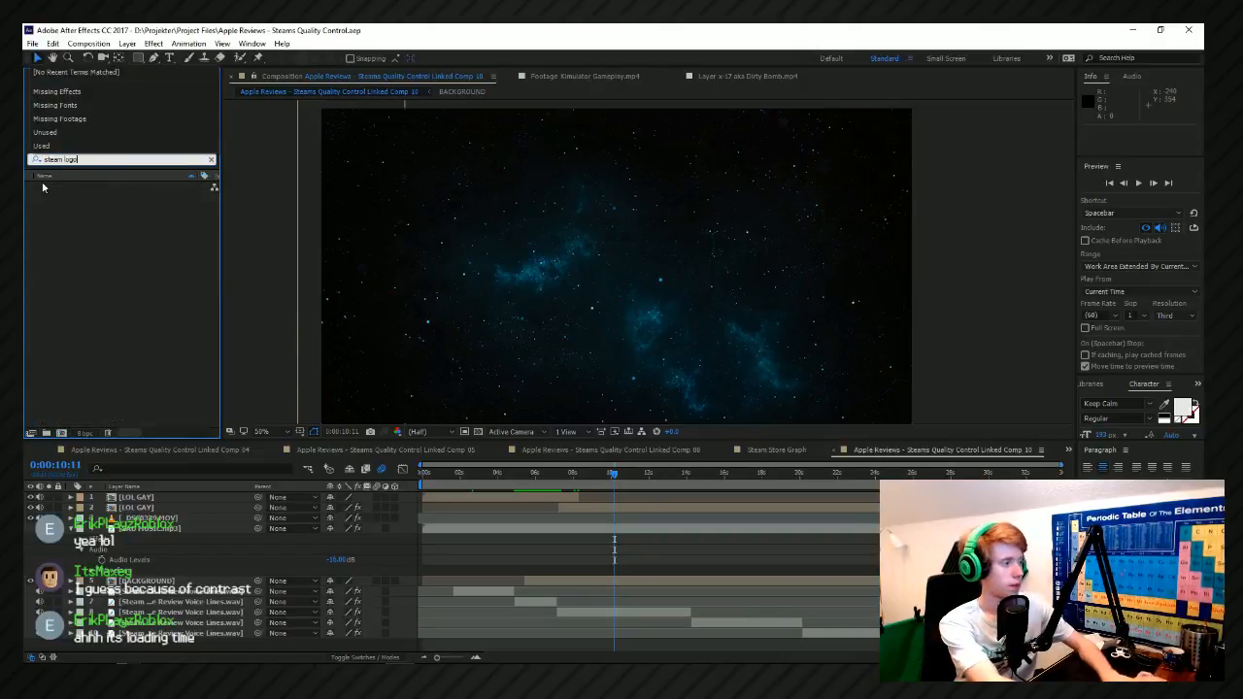
key(BackSpace)
key(BackSpace)
key(BackSpace)
key(BackSpace)
key(BackSpace)
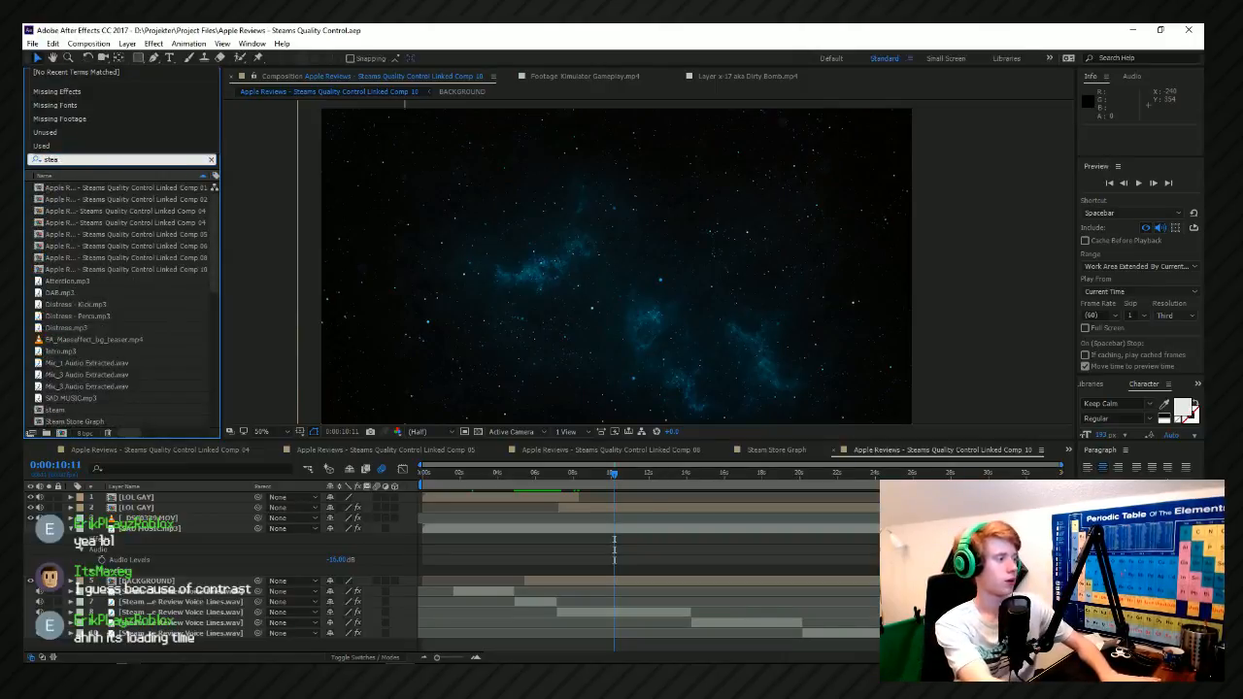
Look through the matching compositions, audio, graph layers and images for the Steam logo file.
scroll(150, 377, down, 5)
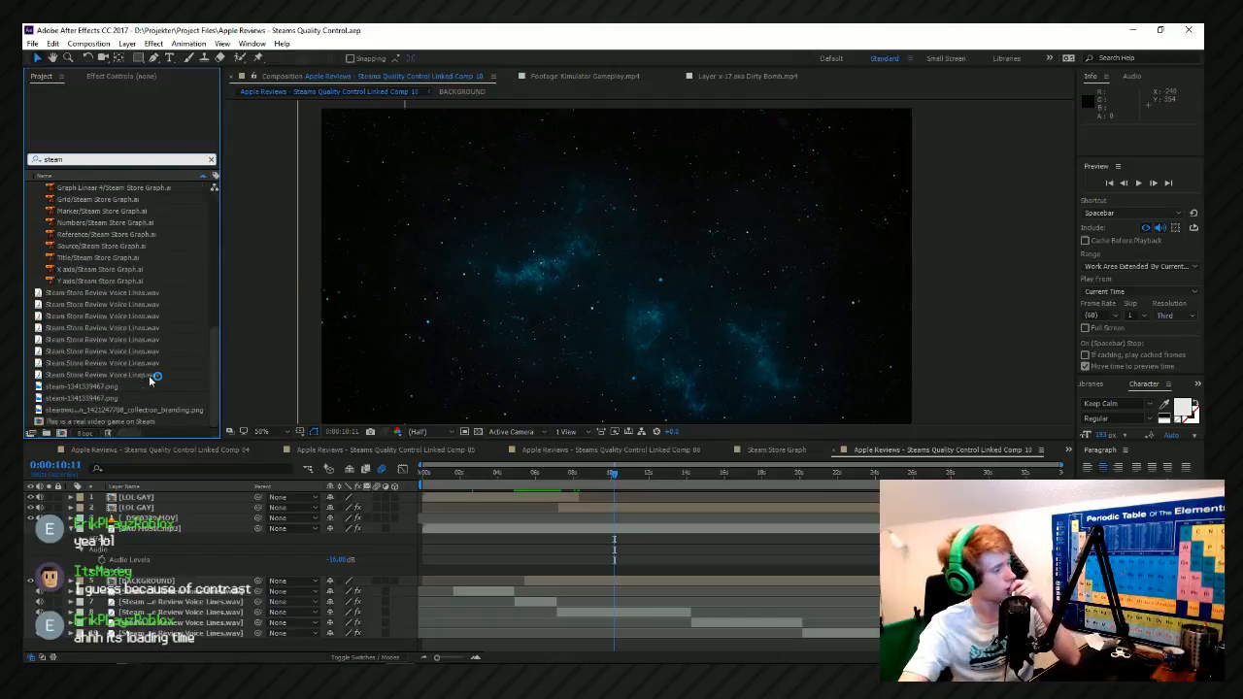
scroll(141, 347, up, 5)
click(138, 342)
click(148, 247)
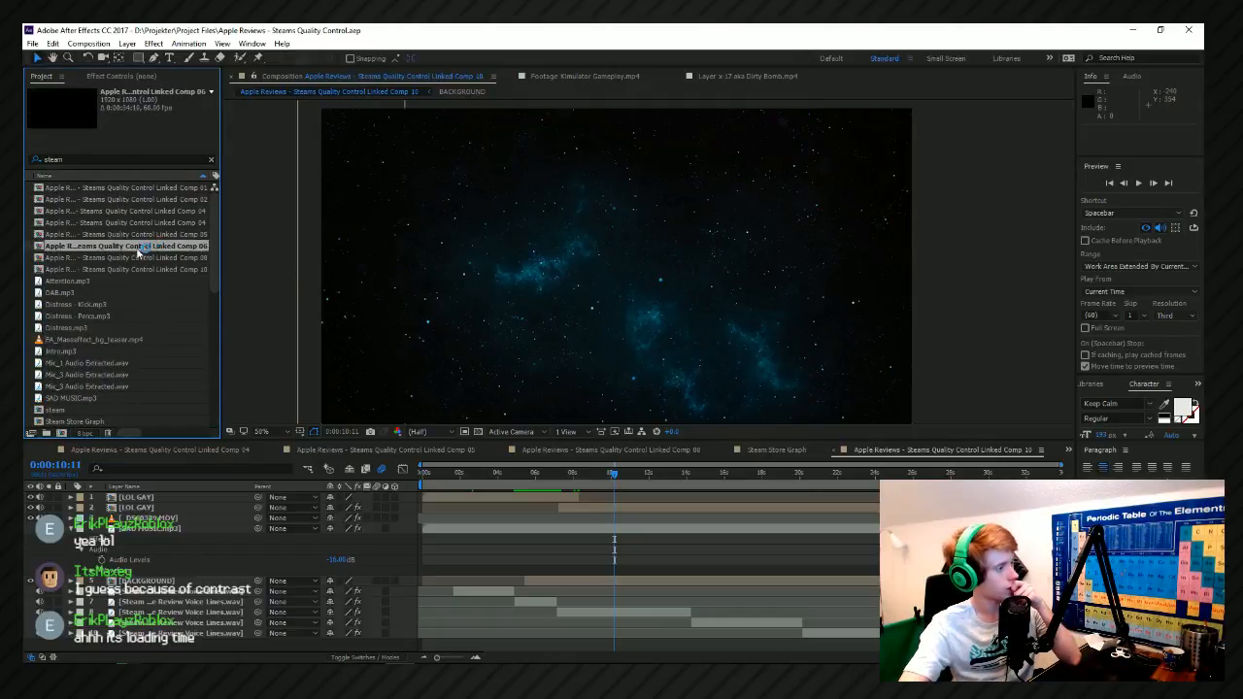
click(132, 305)
scroll(125, 338, down, 2)
click(127, 339)
click(85, 294)
scroll(77, 328, down, 4)
click(77, 330)
scroll(112, 281, up, 3)
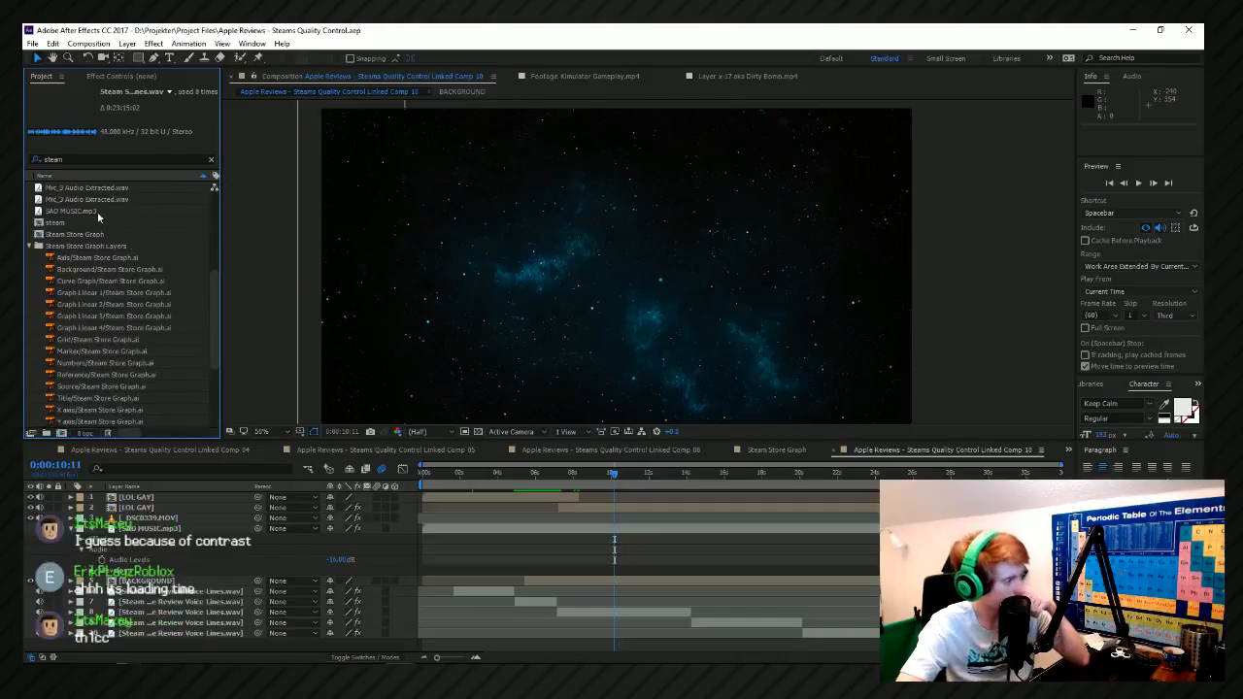
scroll(113, 260, down, 4)
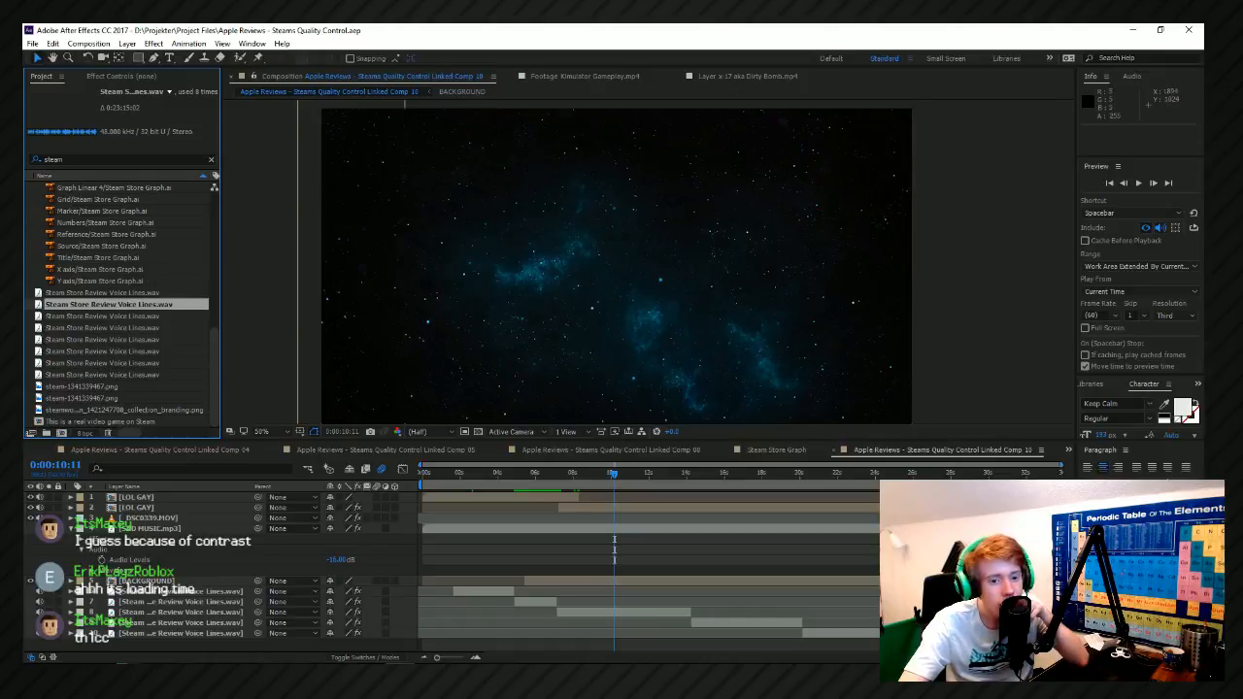
Add the steam-1341339467.png image to the composition near the middle of the star background.
click(109, 365)
click(108, 376)
click(119, 387)
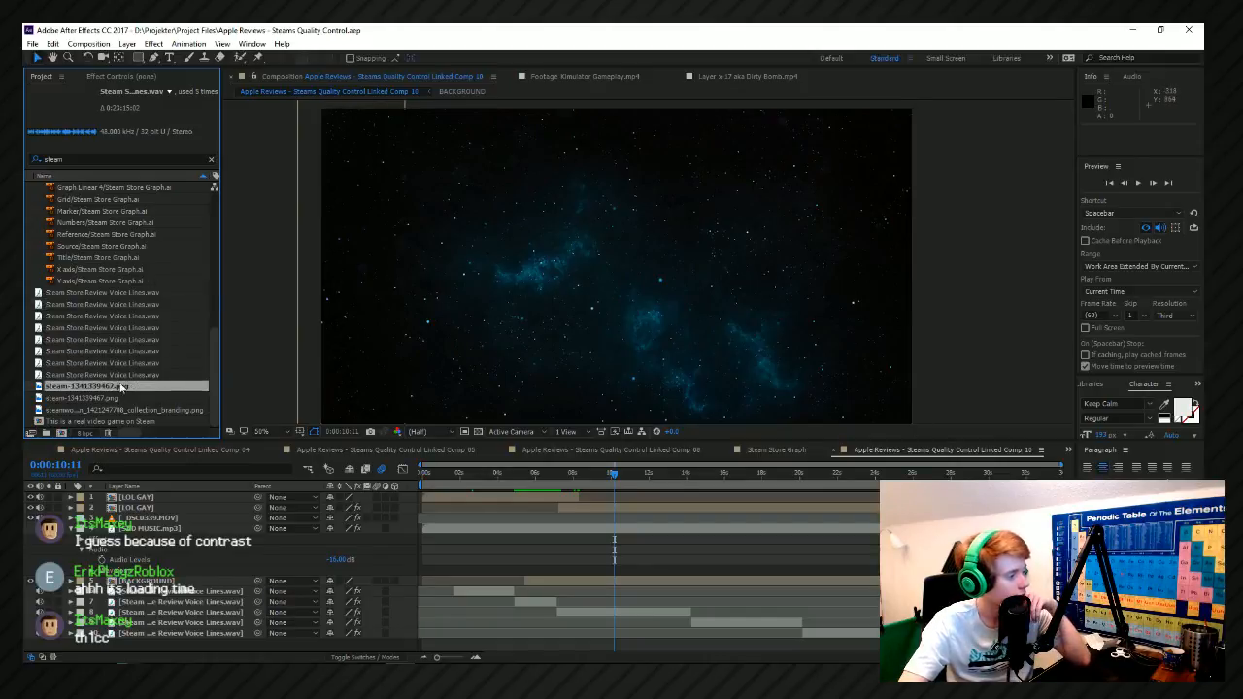
click(128, 398)
drag(103, 387, 602, 251)
Apply the Tint color correction effect to the Steam logo and map black to white.
right_click(602, 253)
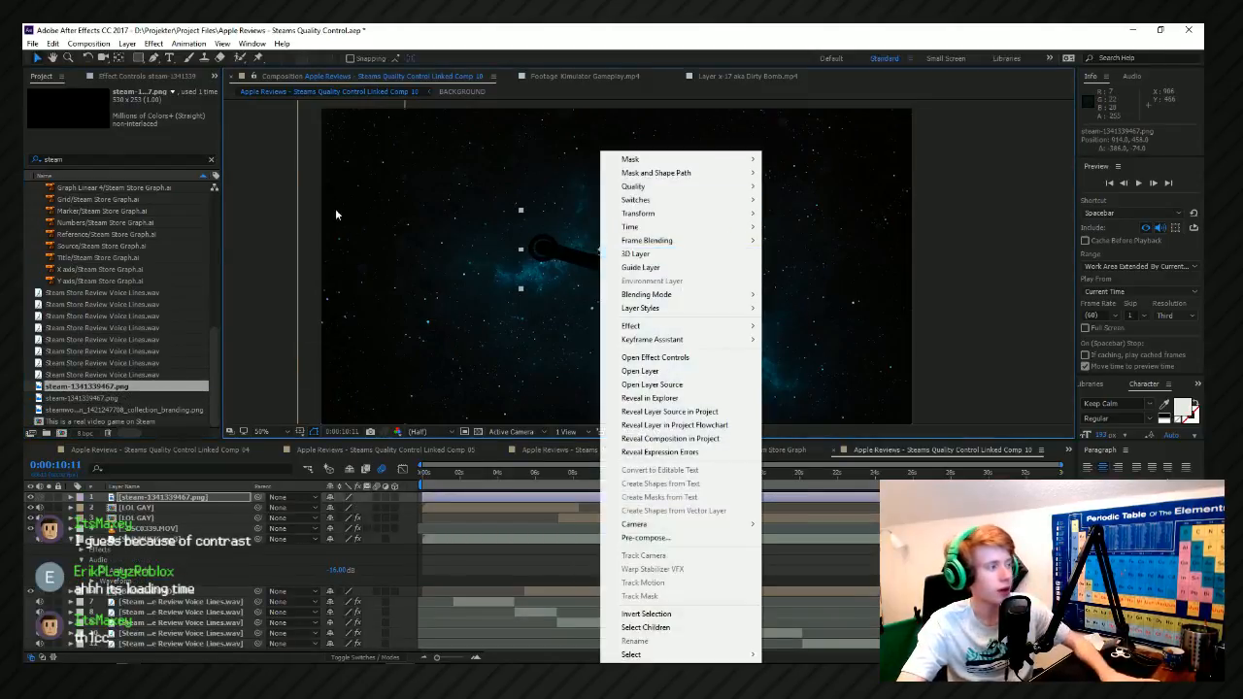
click(127, 44)
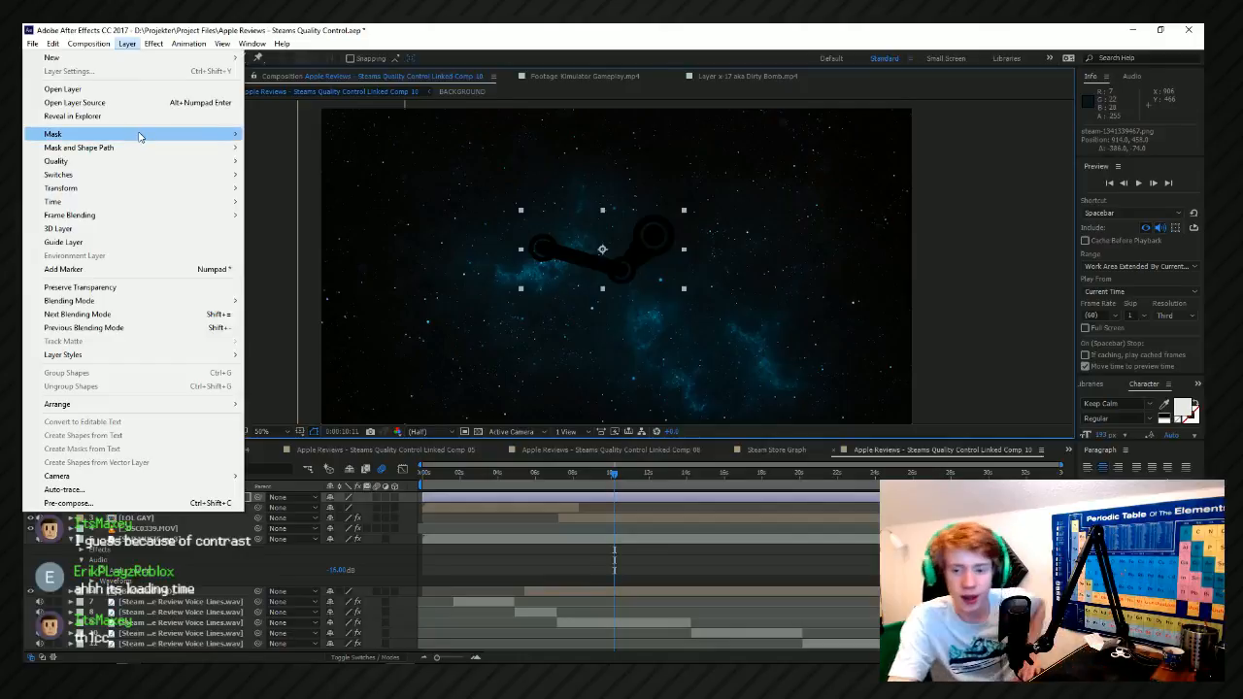
mouse_move(153, 45)
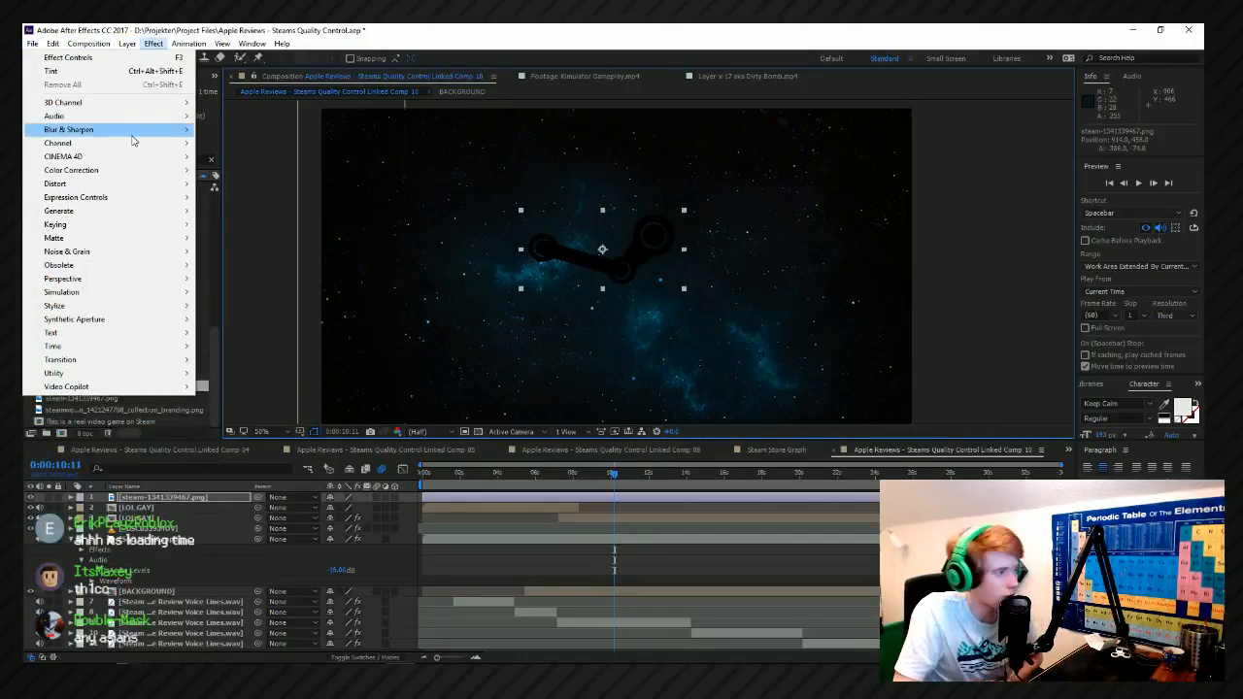
mouse_move(143, 156)
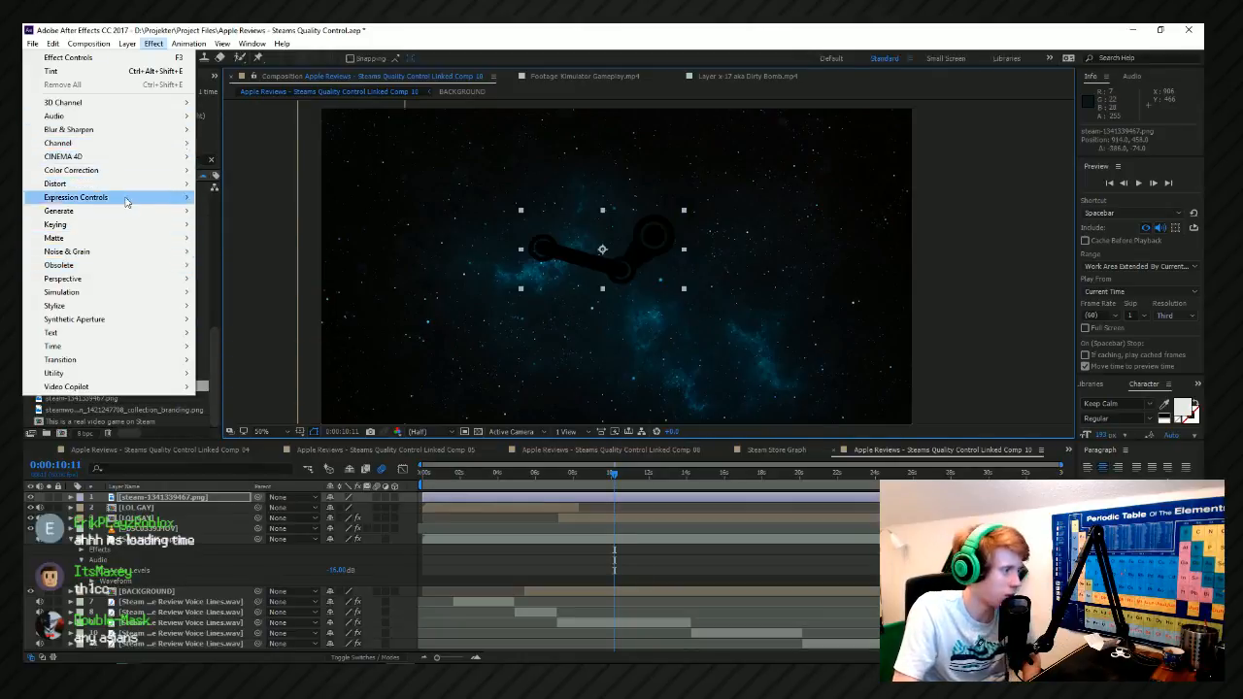
mouse_move(101, 173)
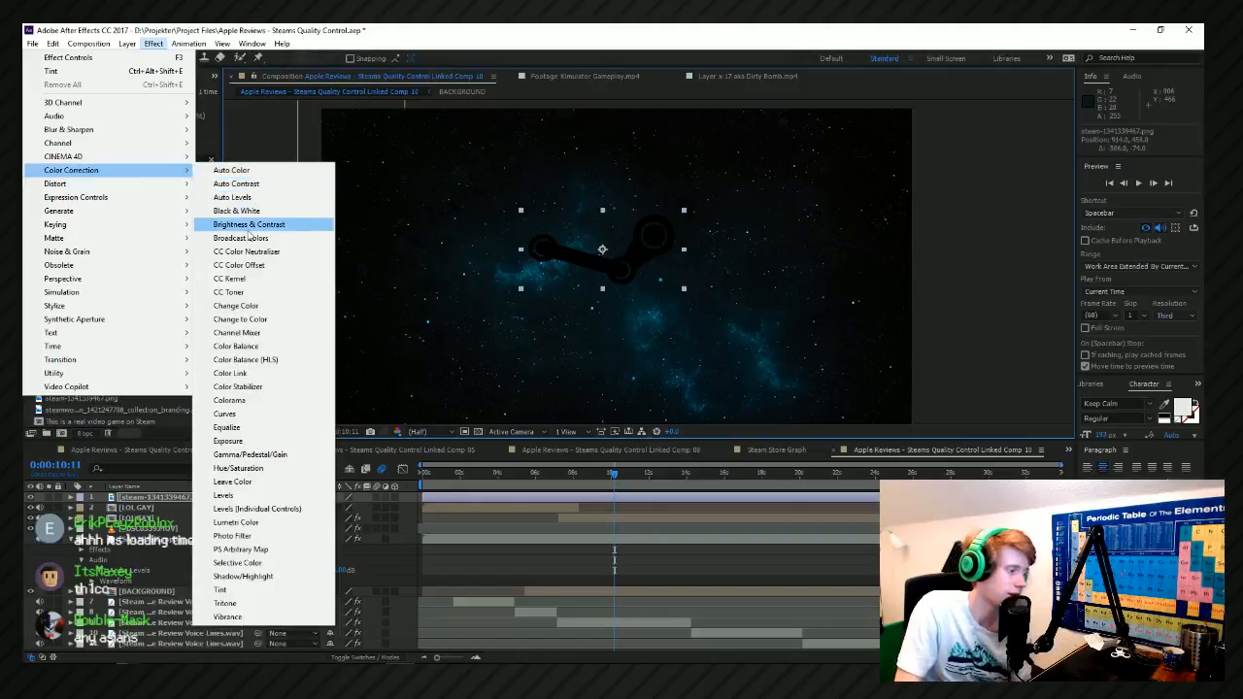
click(248, 590)
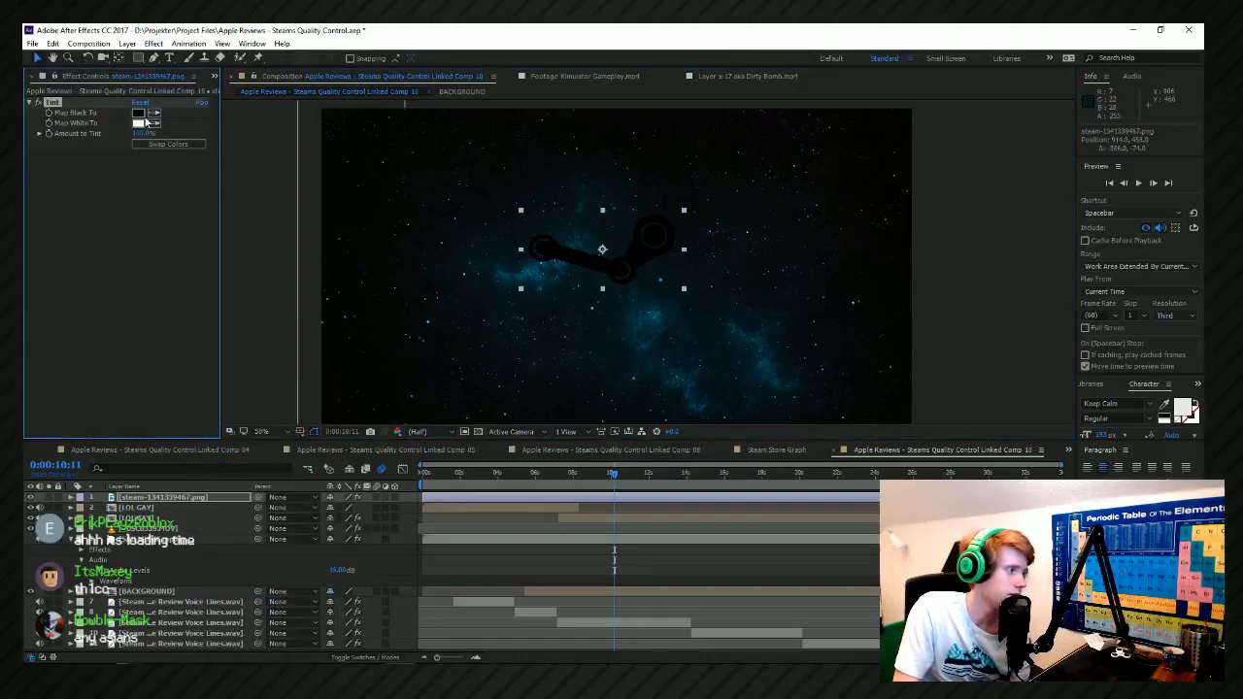
click(141, 122)
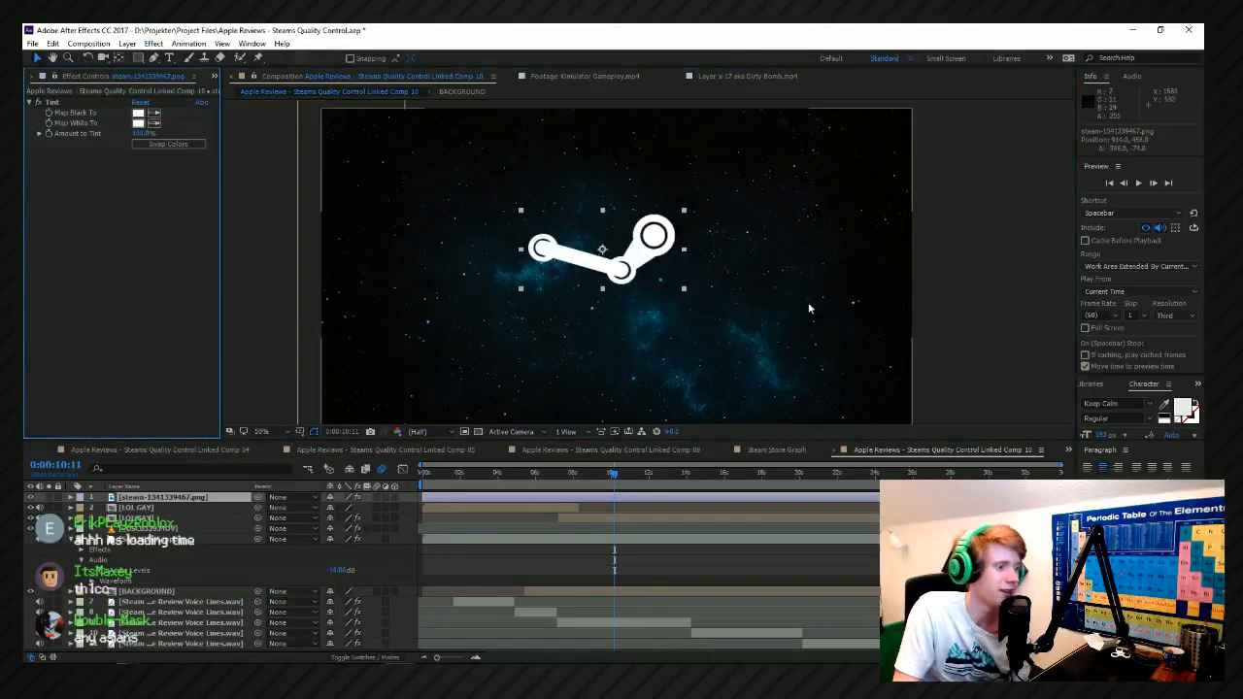
Try to fit the Steam logo layer to the composition size.
right_click(641, 243)
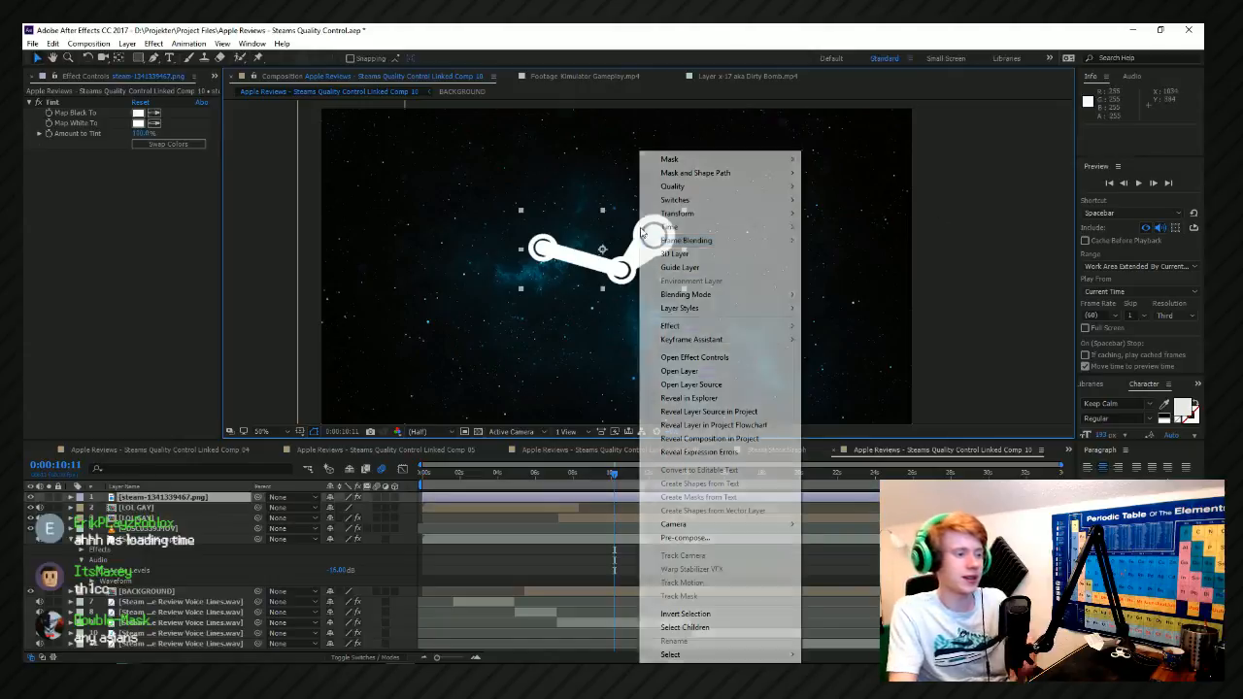
mouse_move(701, 215)
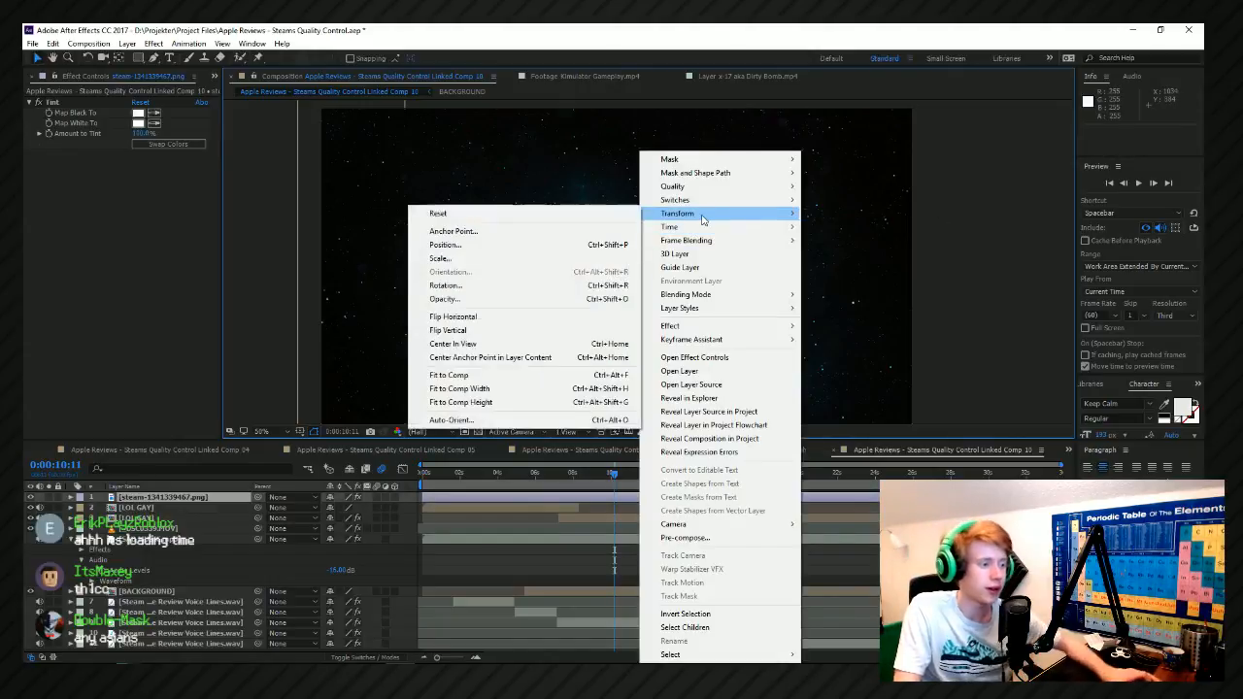
click(539, 376)
key(ctrl+z)
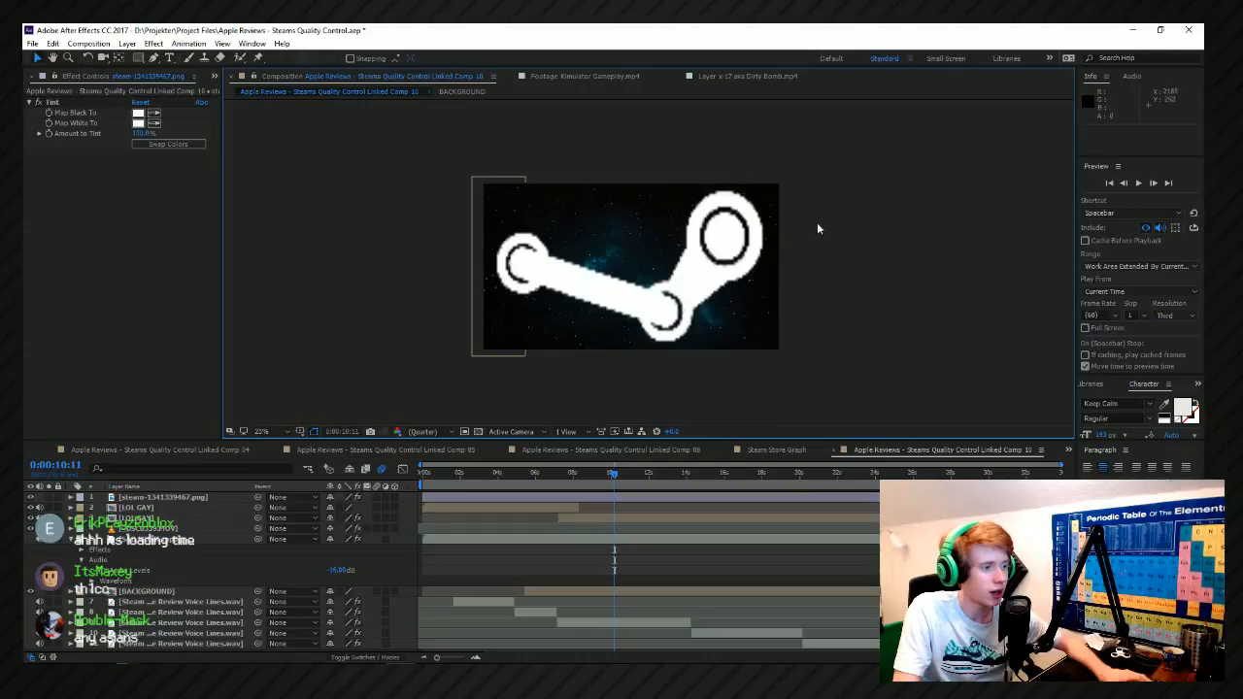
Center the Steam logo in the composition view and preview it from about 0:00:08:14.
right_click(655, 251)
mouse_move(661, 214)
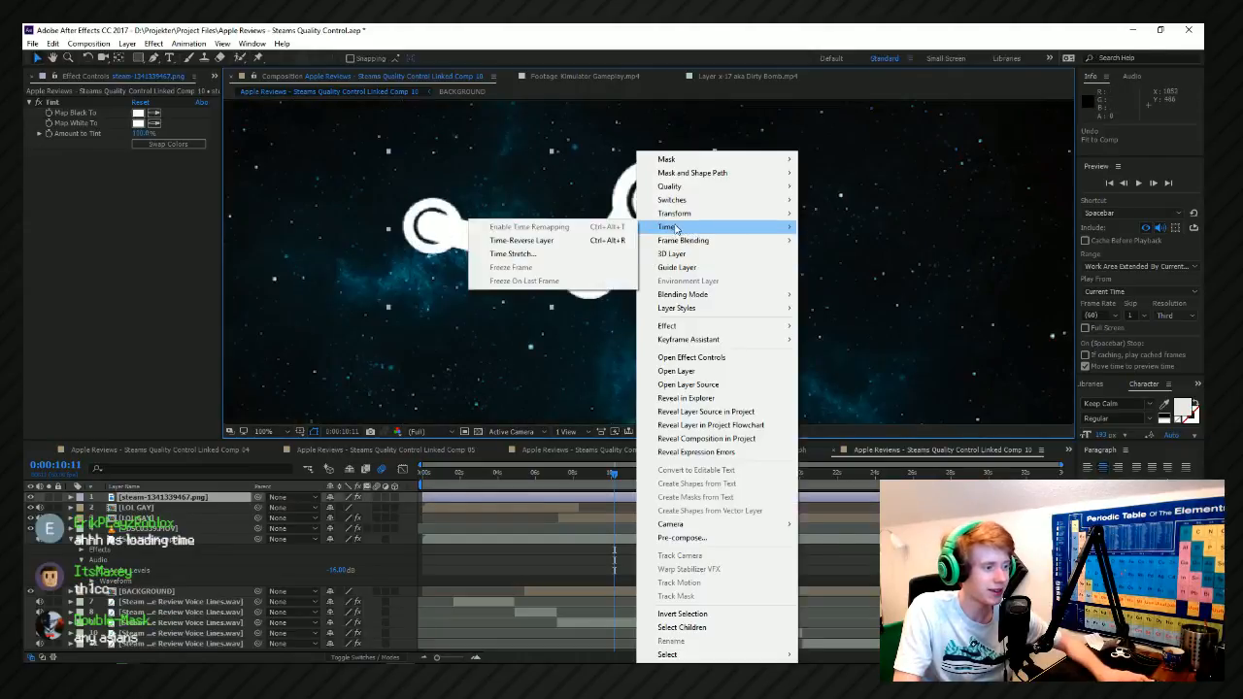
click(513, 344)
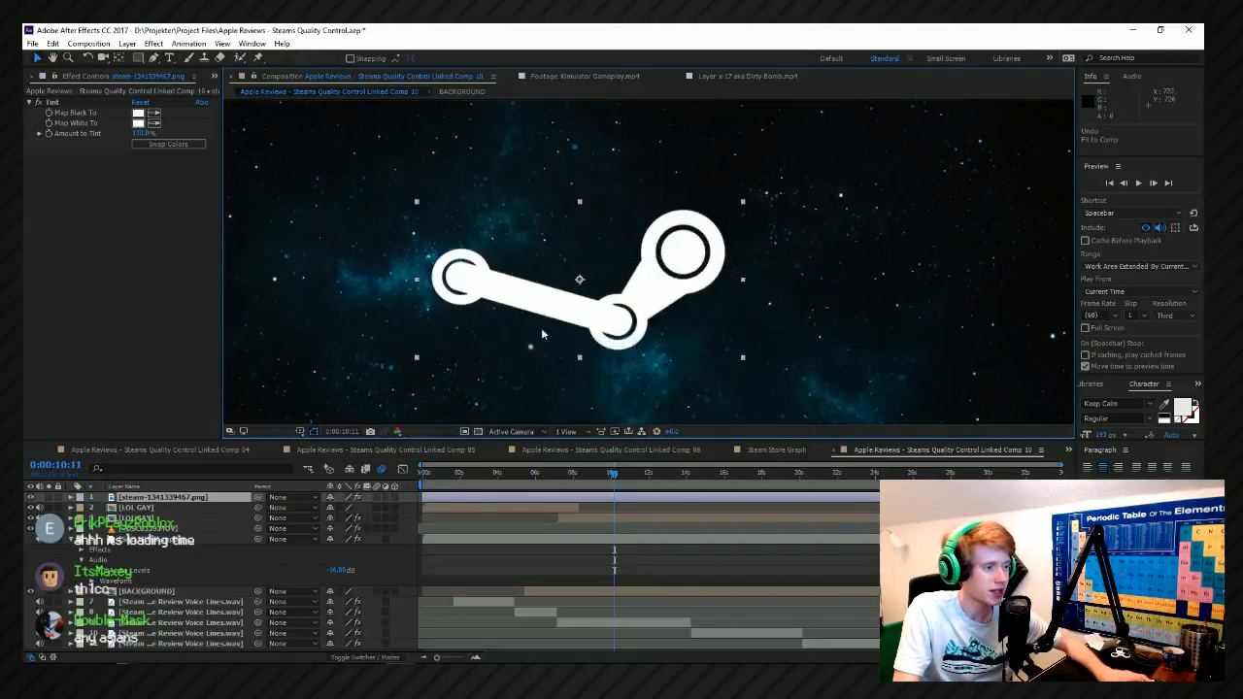
scroll(738, 369, down, 4)
click(578, 473)
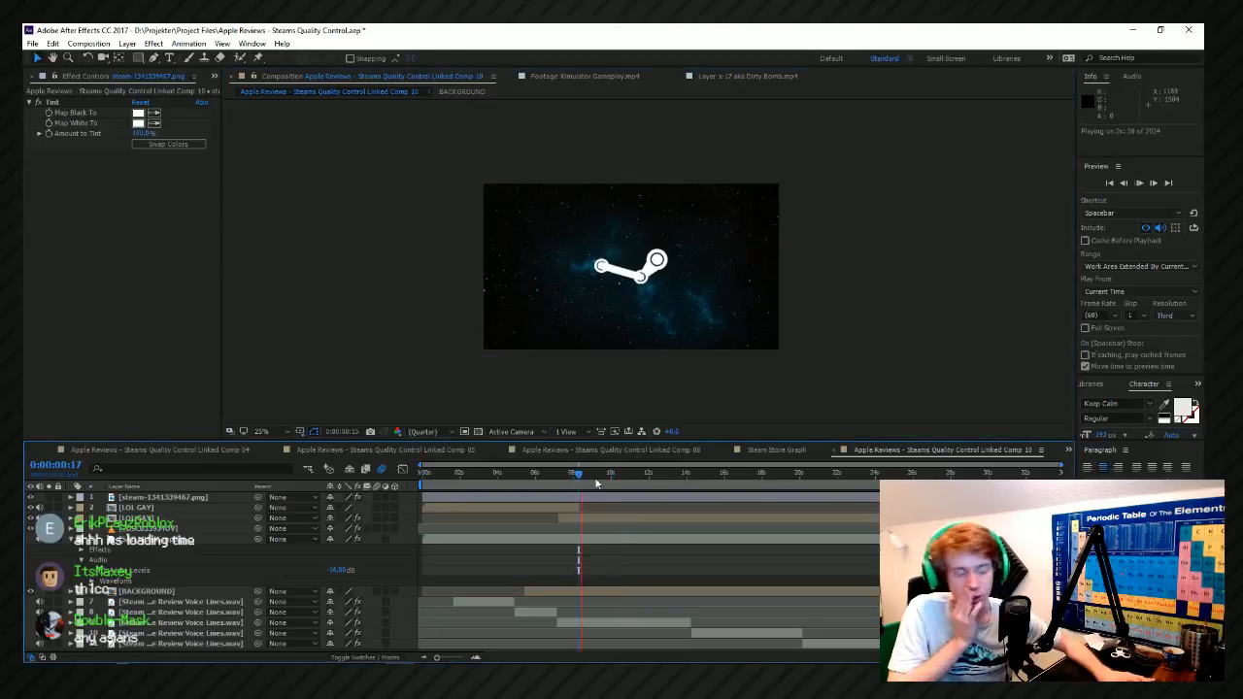
click(560, 474)
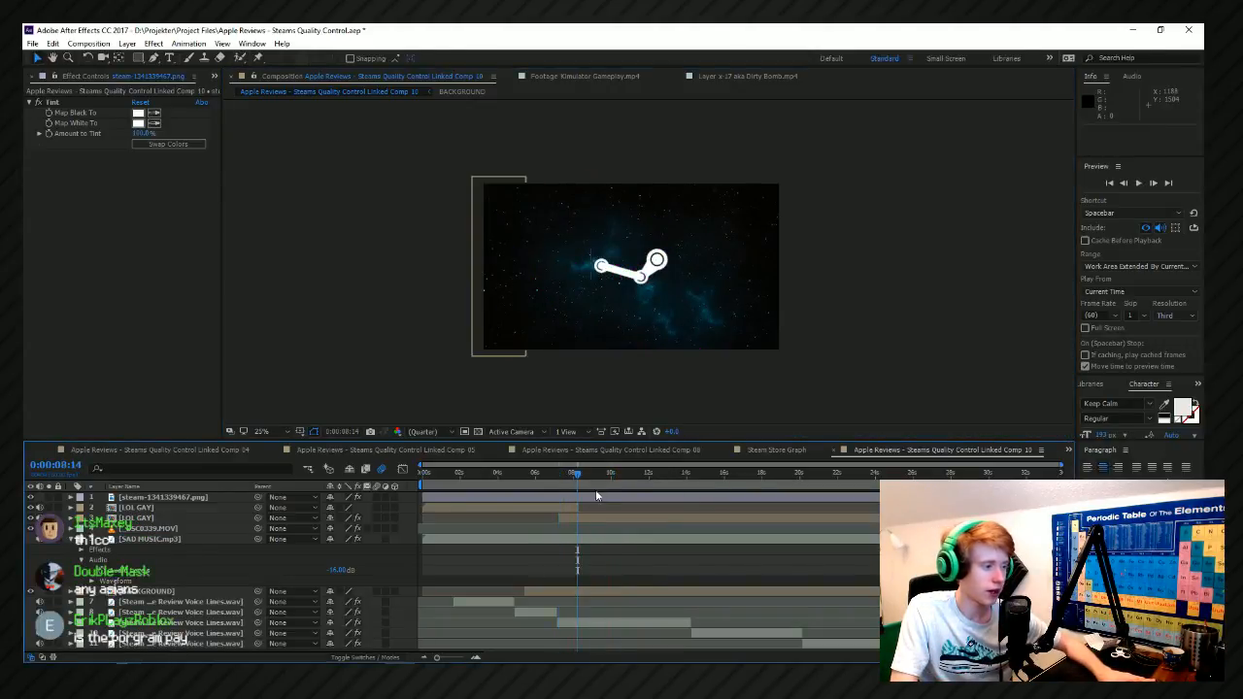
Move the Steam logo layer below both LOL GAY layers, trim its start to about 0:00:07:00, and preview briefly.
click(596, 495)
double_click(180, 497)
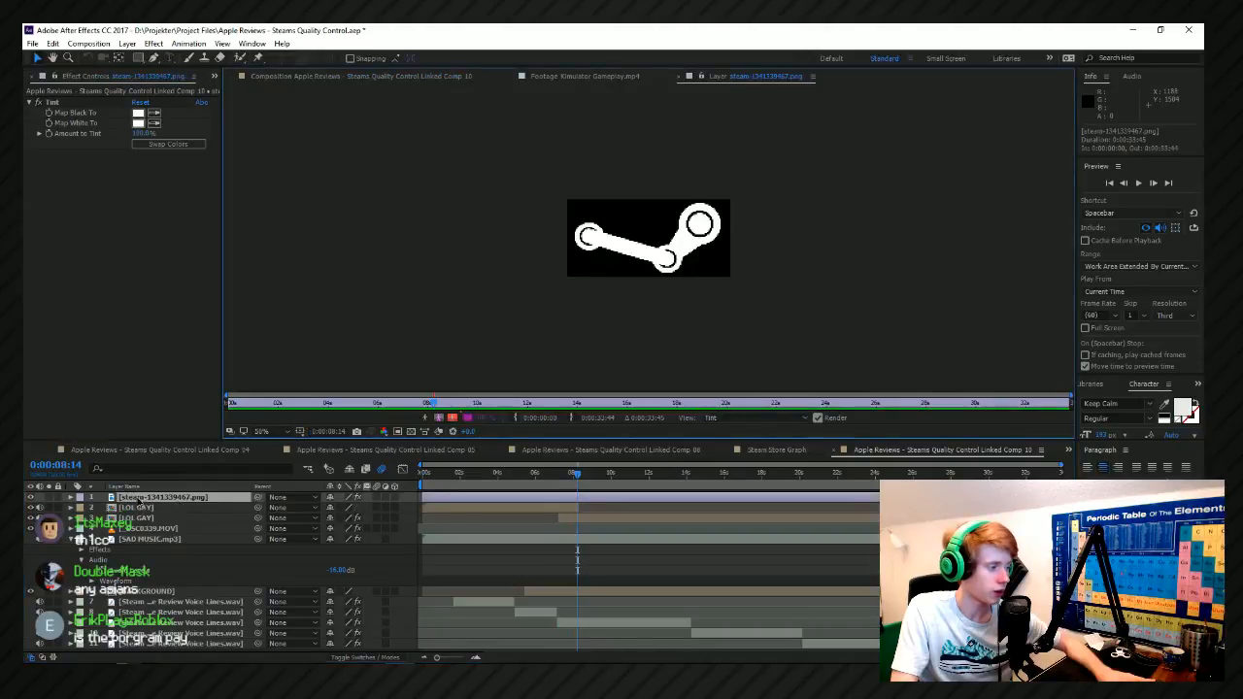
drag(139, 500, 143, 524)
click(314, 78)
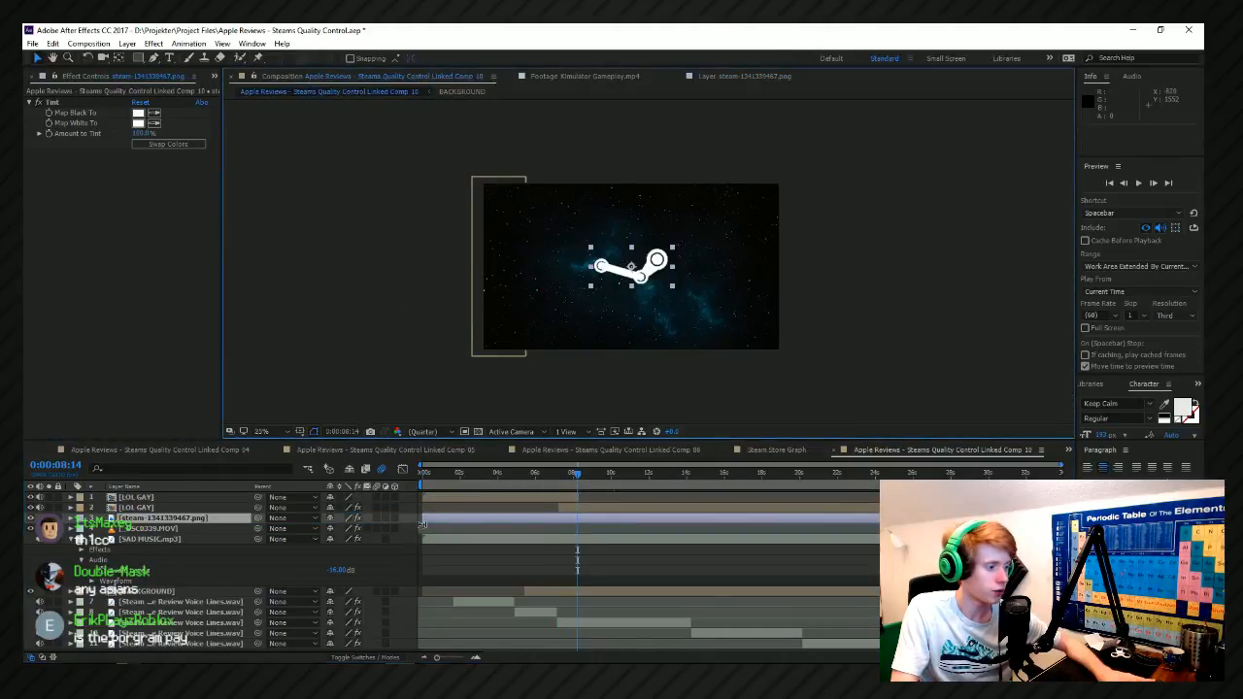
drag(422, 524, 547, 524)
key(space)
key(space)
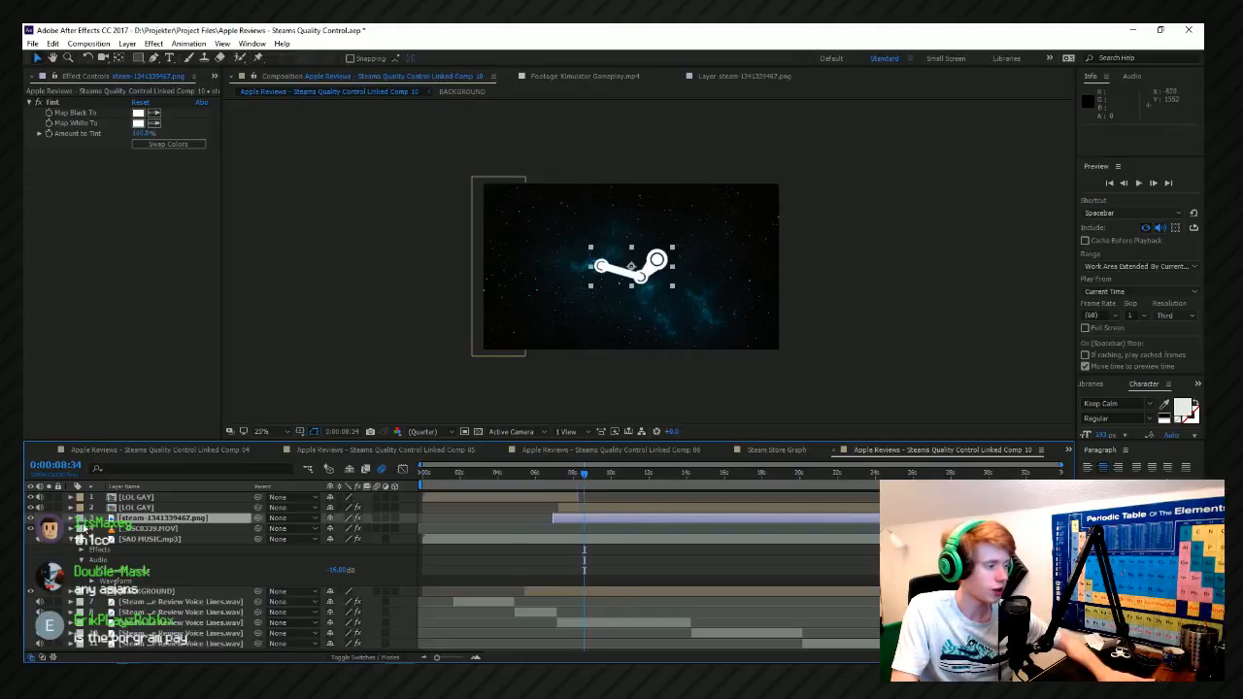
Reveal the Steam logo's transform properties, start a Scale keyframe at 0:00:07:01, and preview from there.
click(80, 519)
click(70, 519)
click(88, 539)
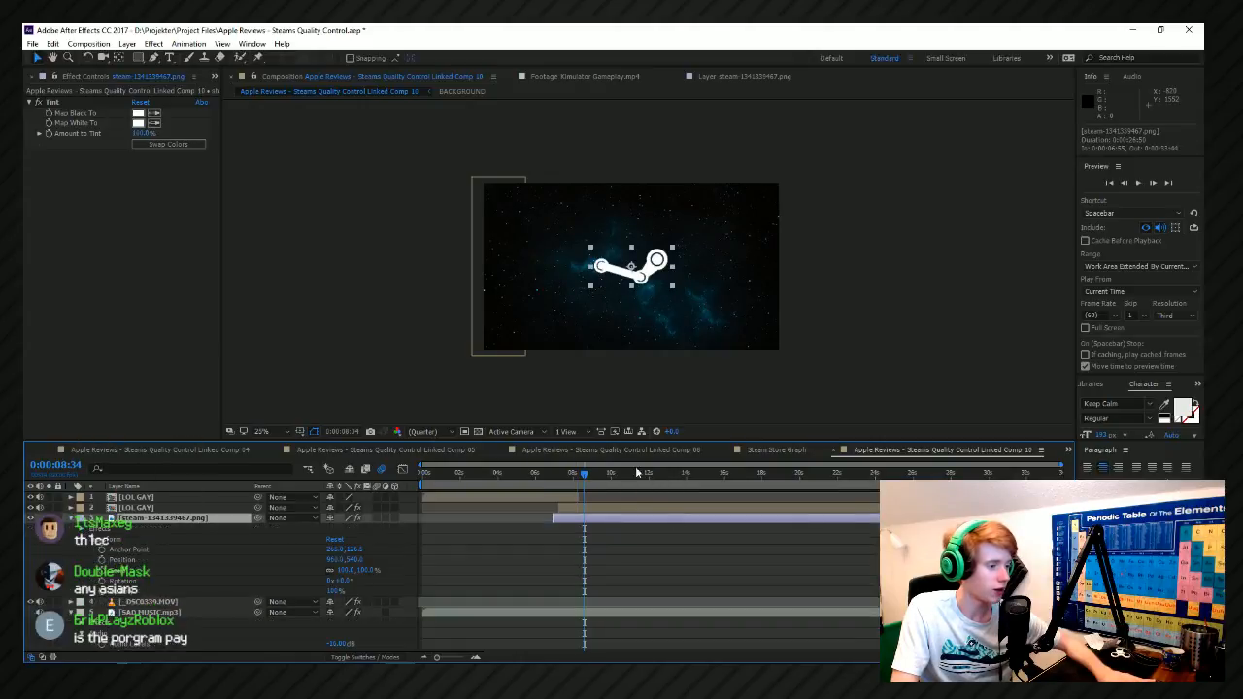
drag(569, 474, 555, 475)
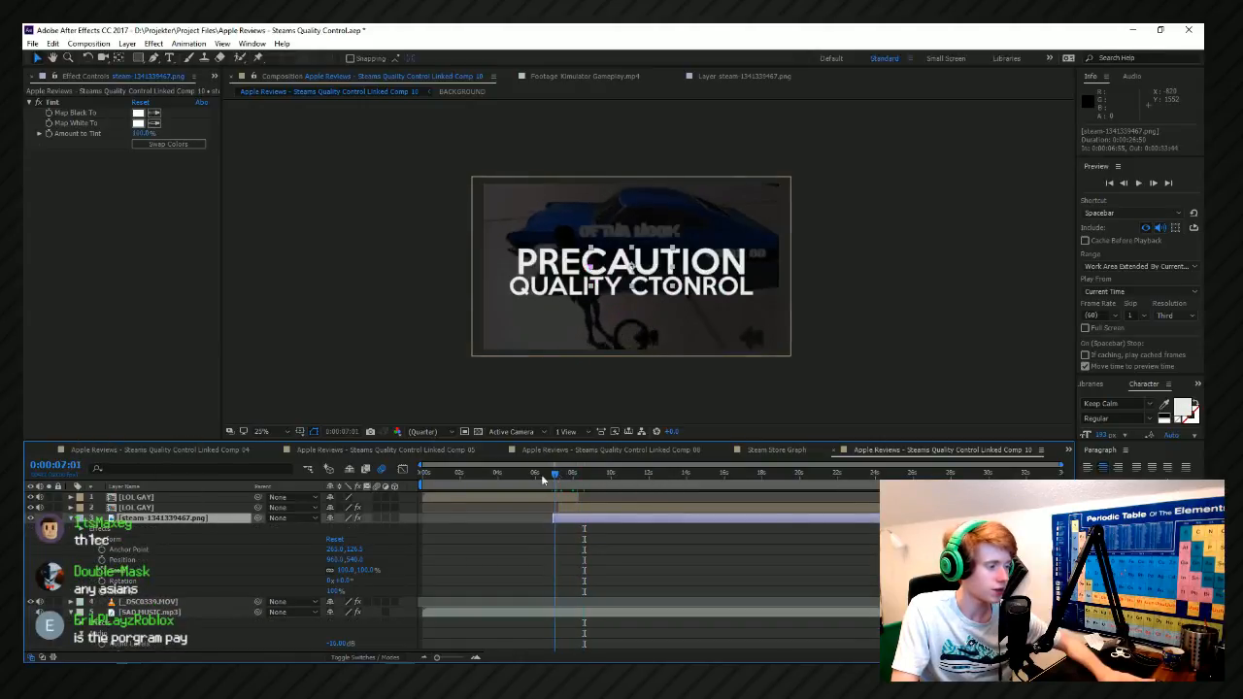
key(space)
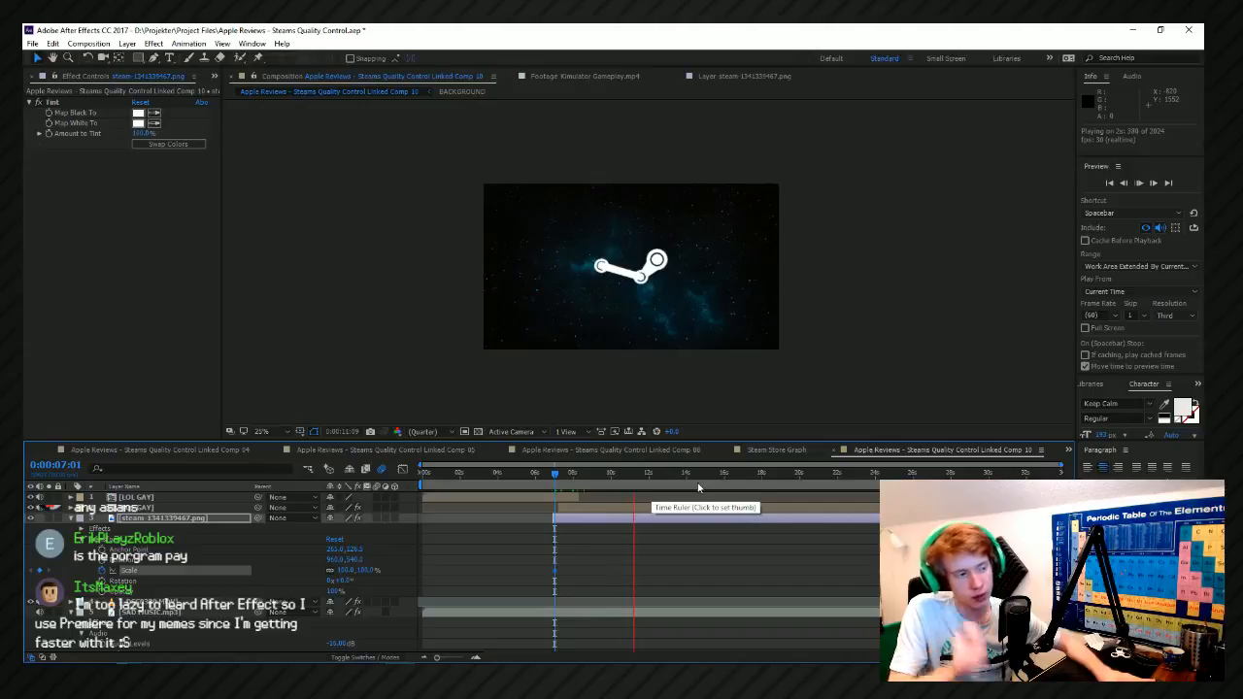
key(space)
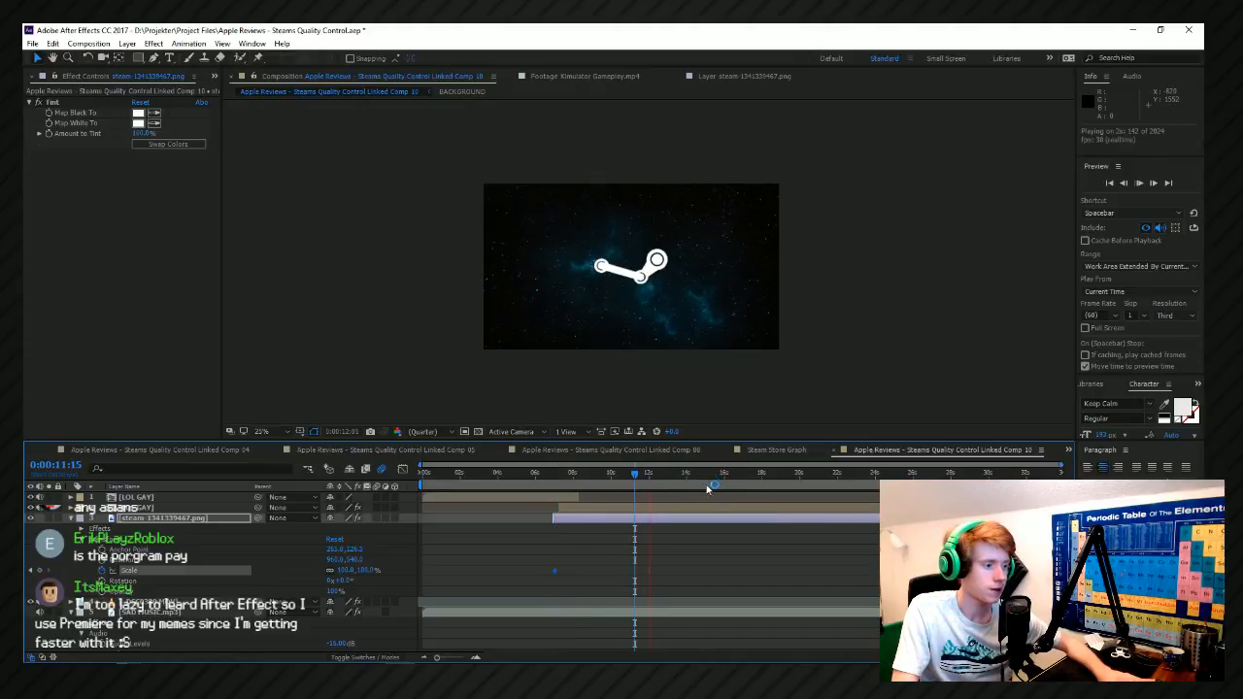
Enlarge the Steam logo's Scale at 0:00:11:01 as a second keyframe, and preview from 0:00:06:47.
click(691, 475)
key(space)
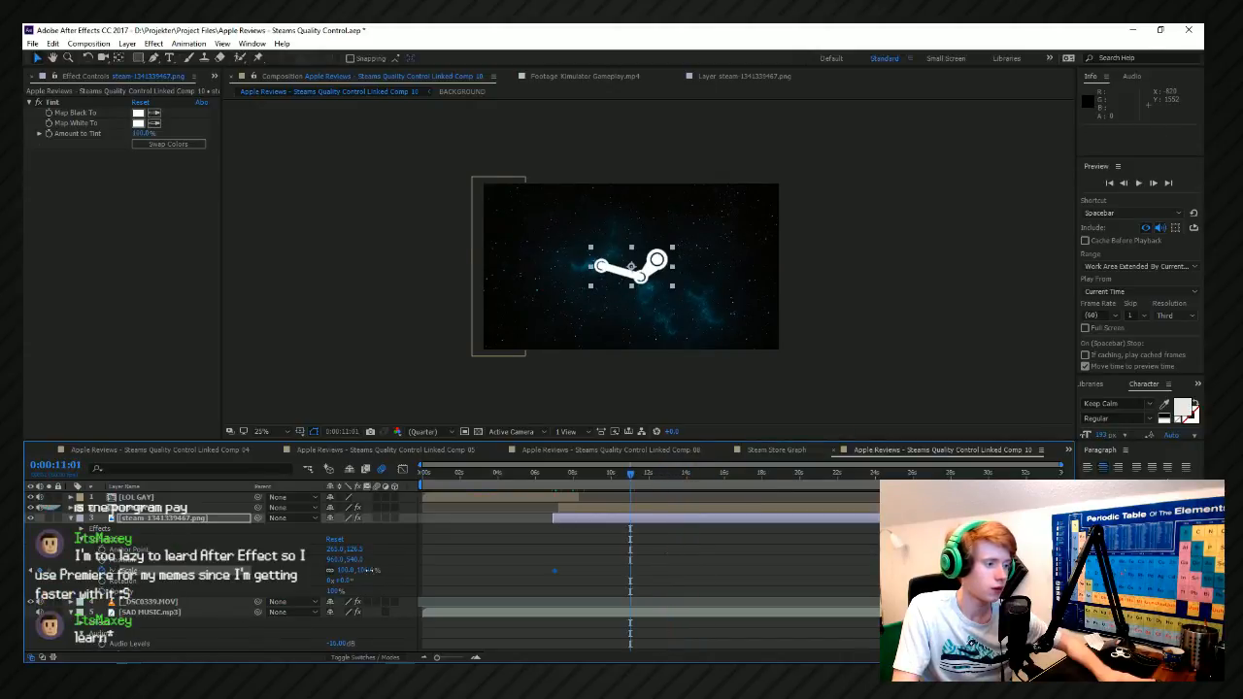
click(551, 478)
key(space)
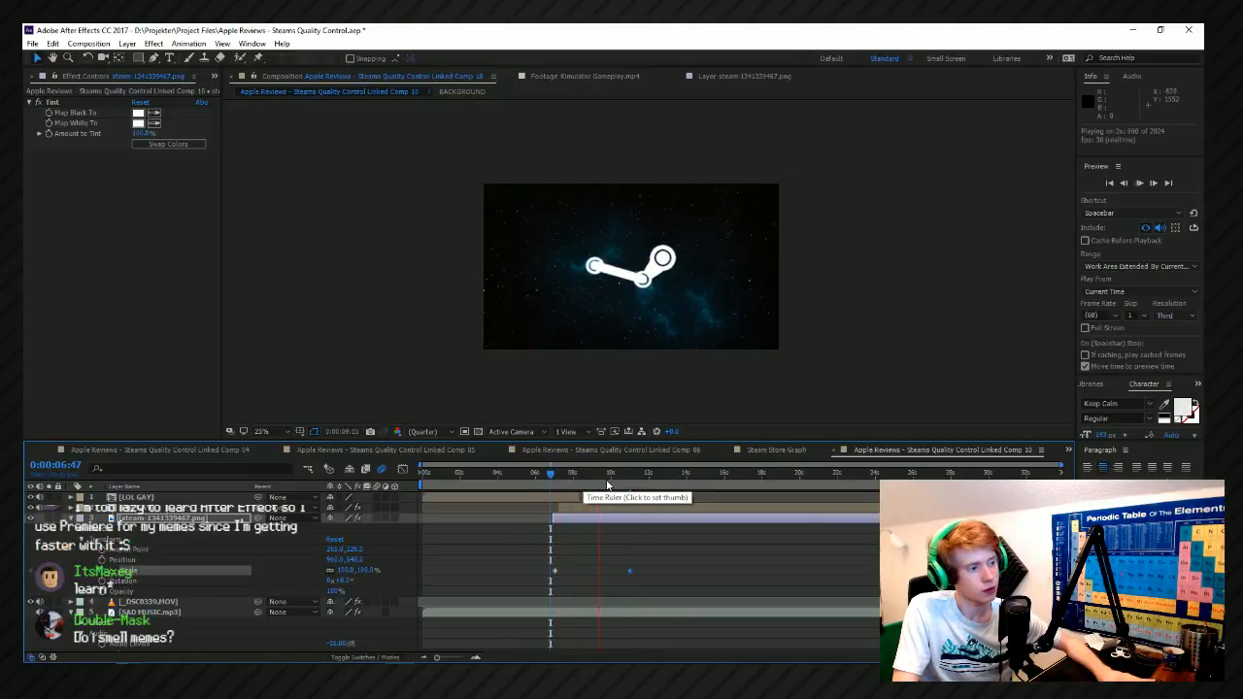
key(space)
Add a text box reading UNSTABLE across the lower part of the composition.
click(845, 324)
scroll(845, 324, up, 1)
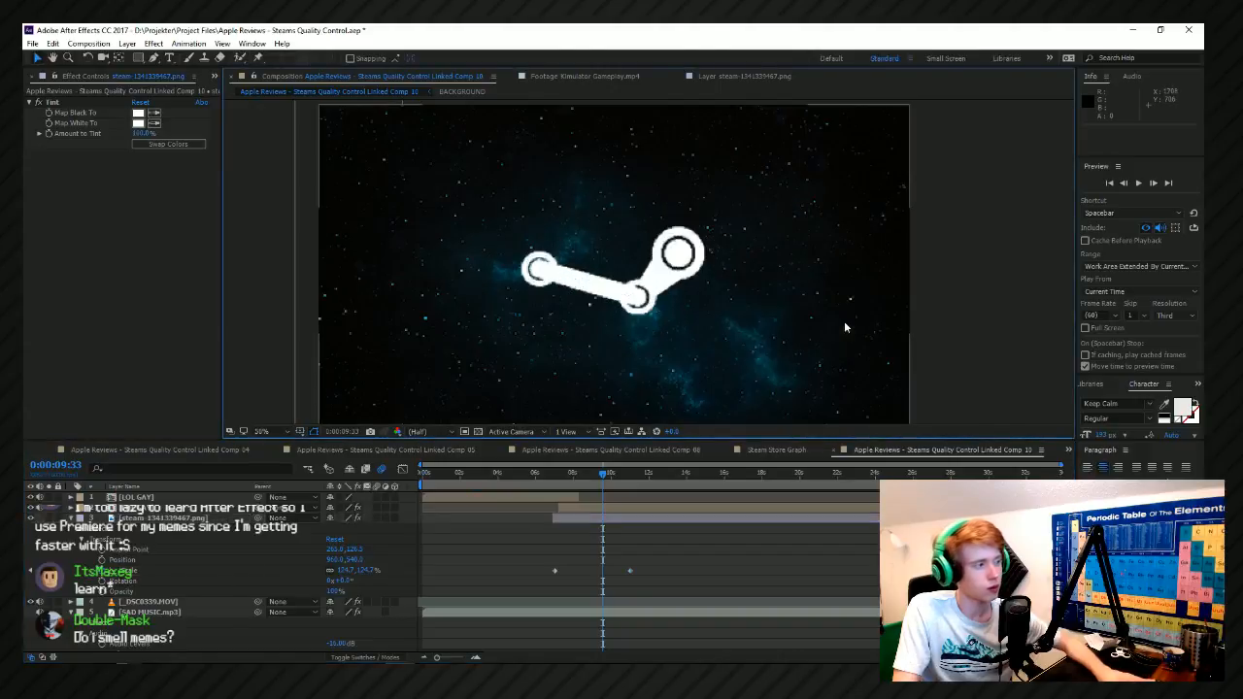
click(170, 58)
scroll(602, 281, down, 2)
drag(501, 286, 857, 375)
text(UNSTABLE)
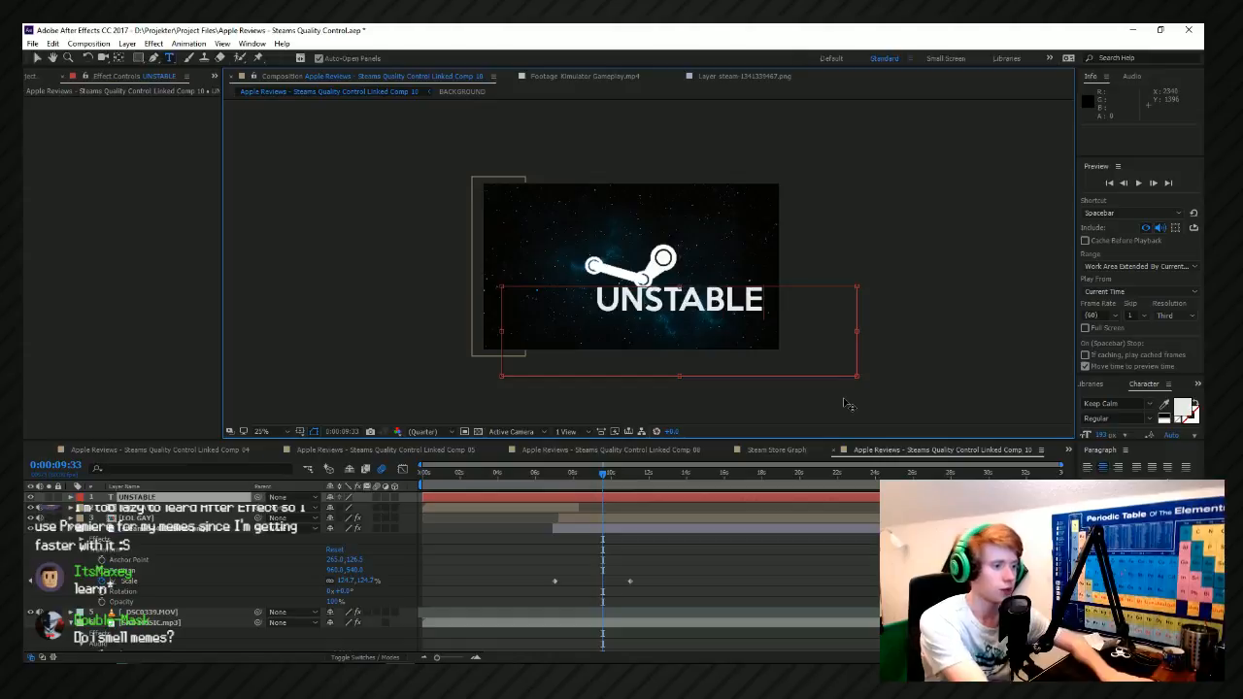
Move the UNSTABLE text below the Steam logo and set its text colour to white, FFFFFF.
click(37, 59)
drag(720, 298, 669, 332)
scroll(816, 273, up, 2)
drag(821, 339, 777, 356)
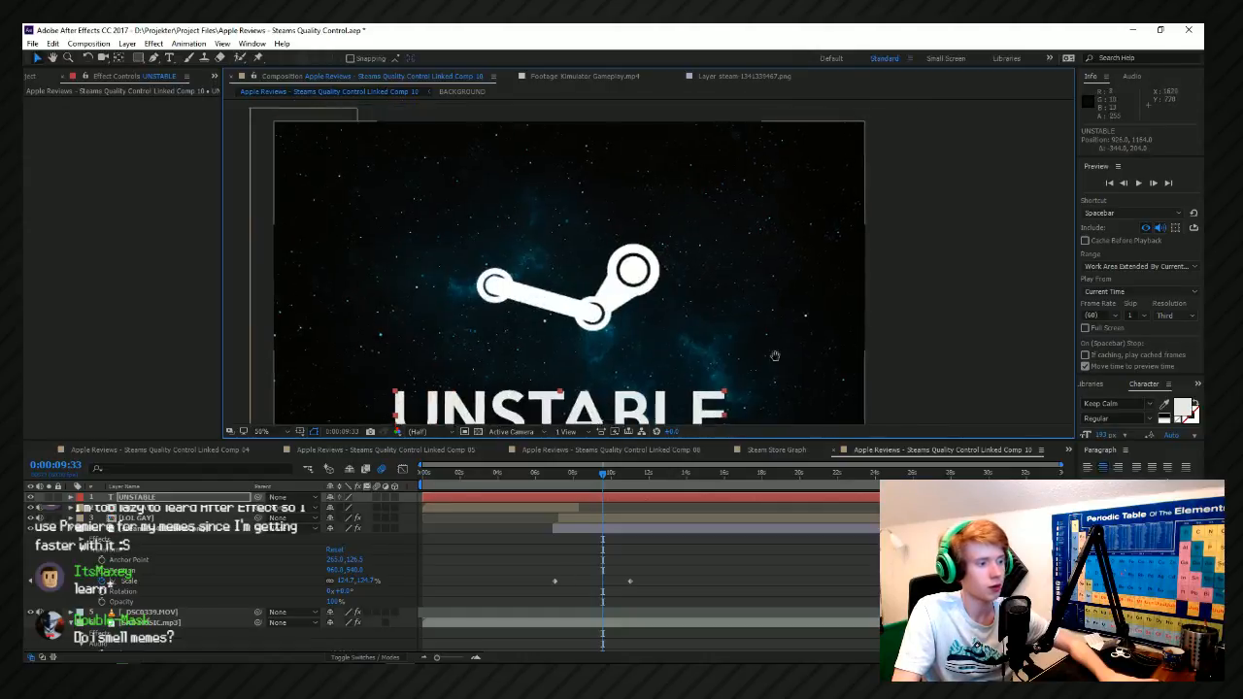
click(1182, 408)
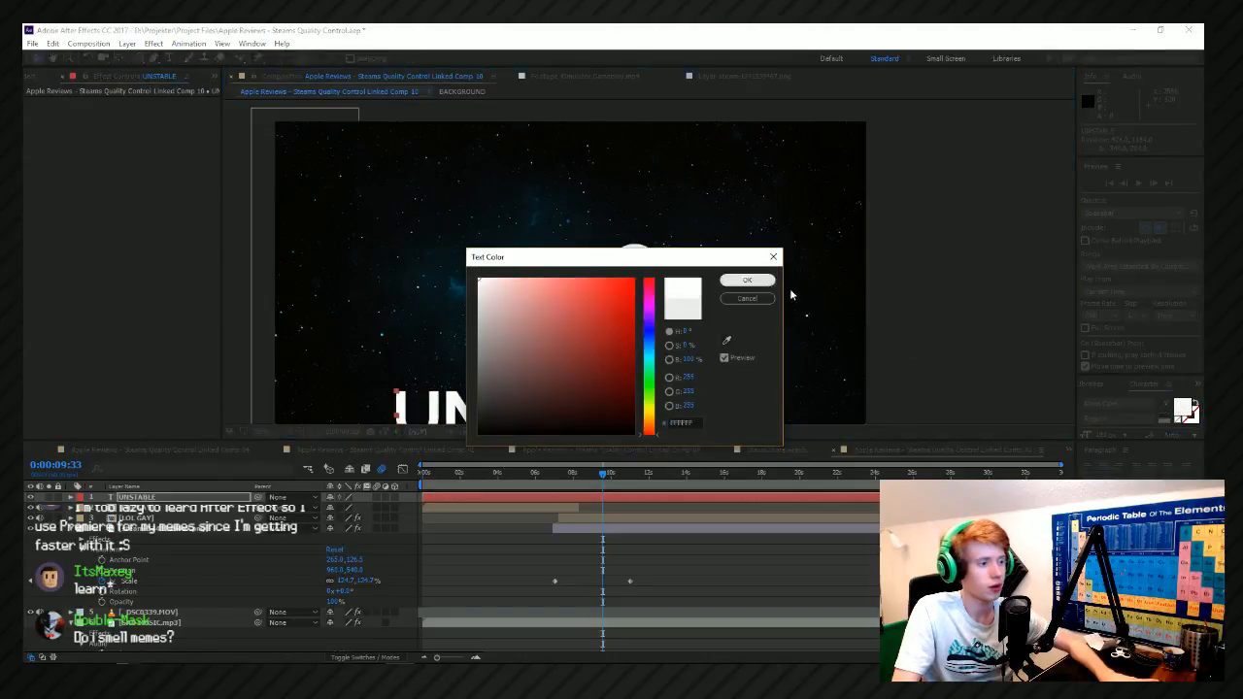
click(748, 279)
Center the UNSTABLE text in the view, and lower it beneath the Steam logo to Position 960, 1168.
key(comma)
click(624, 358)
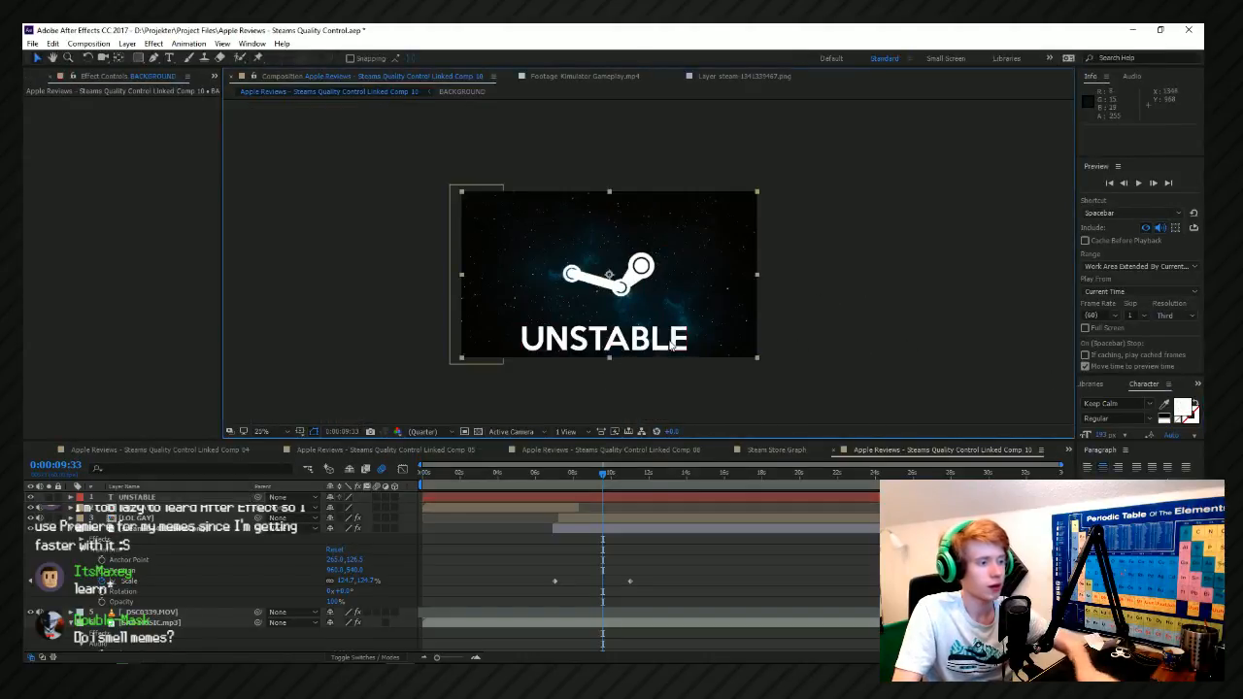
right_click(636, 345)
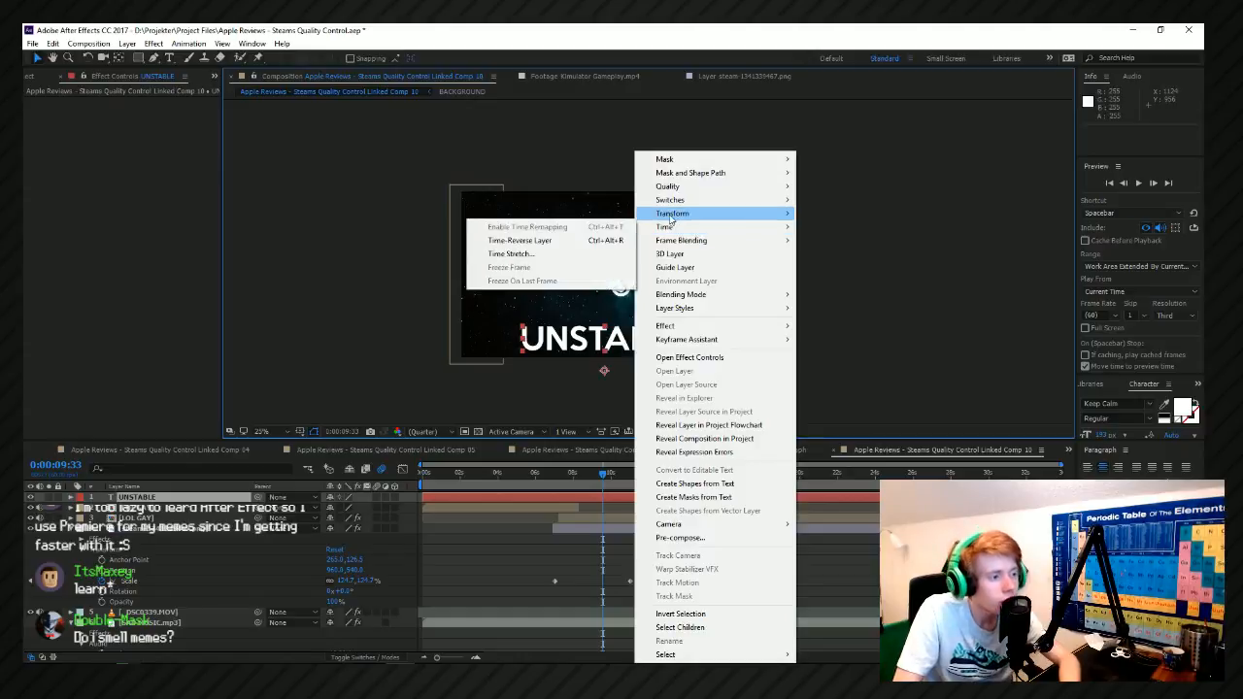
mouse_move(670, 220)
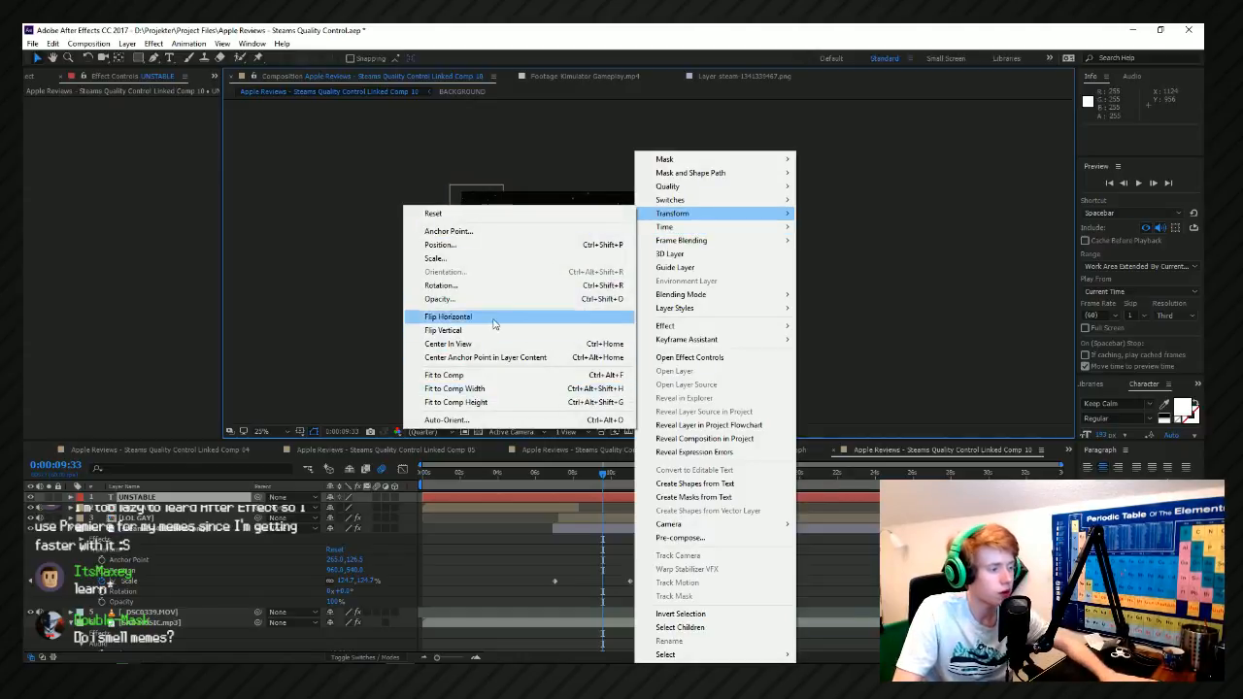
click(505, 357)
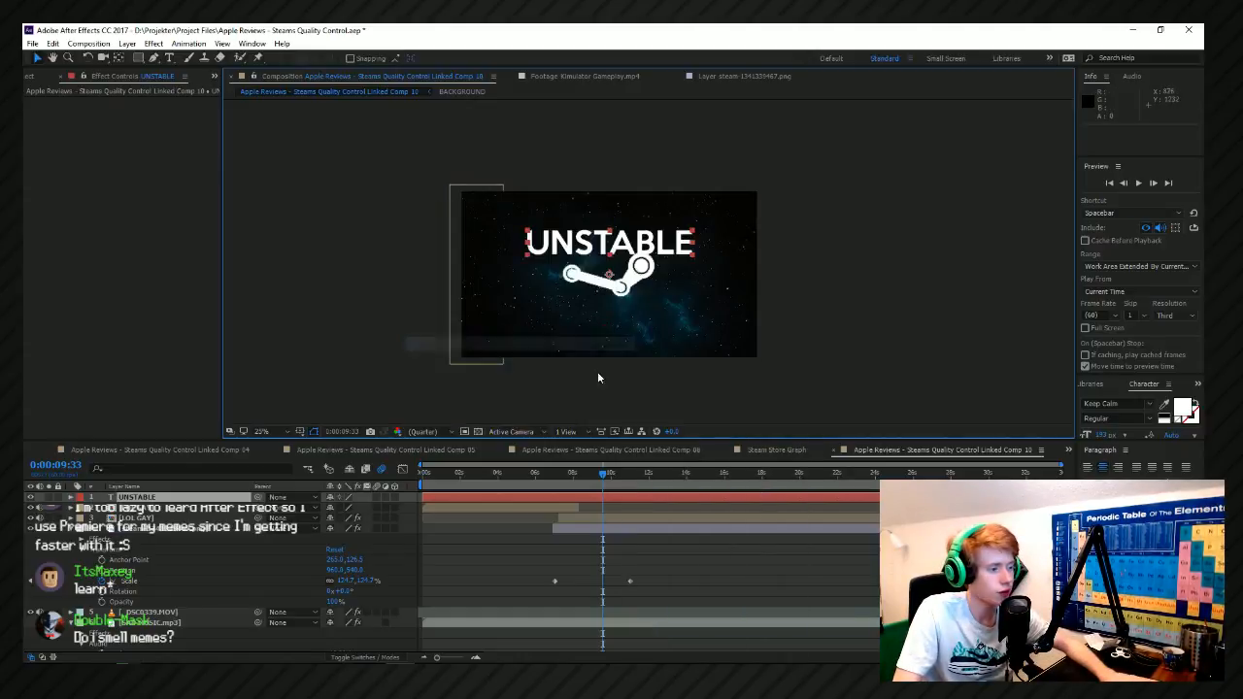
right_click(617, 239)
click(610, 241)
drag(624, 241, 626, 338)
scroll(629, 343, up, 2)
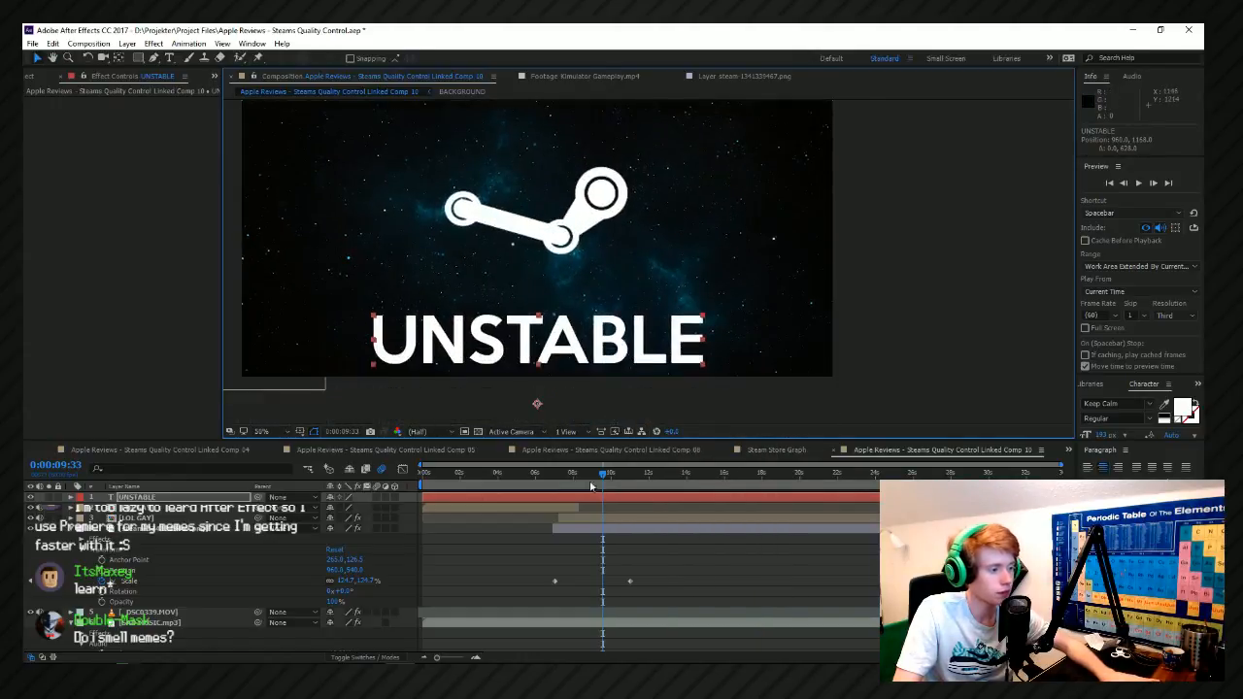
Reveal UNSTABLE's transform properties, undo the trial Position keyframe, and preview from 0:00:09:28.
drag(594, 476, 600, 475)
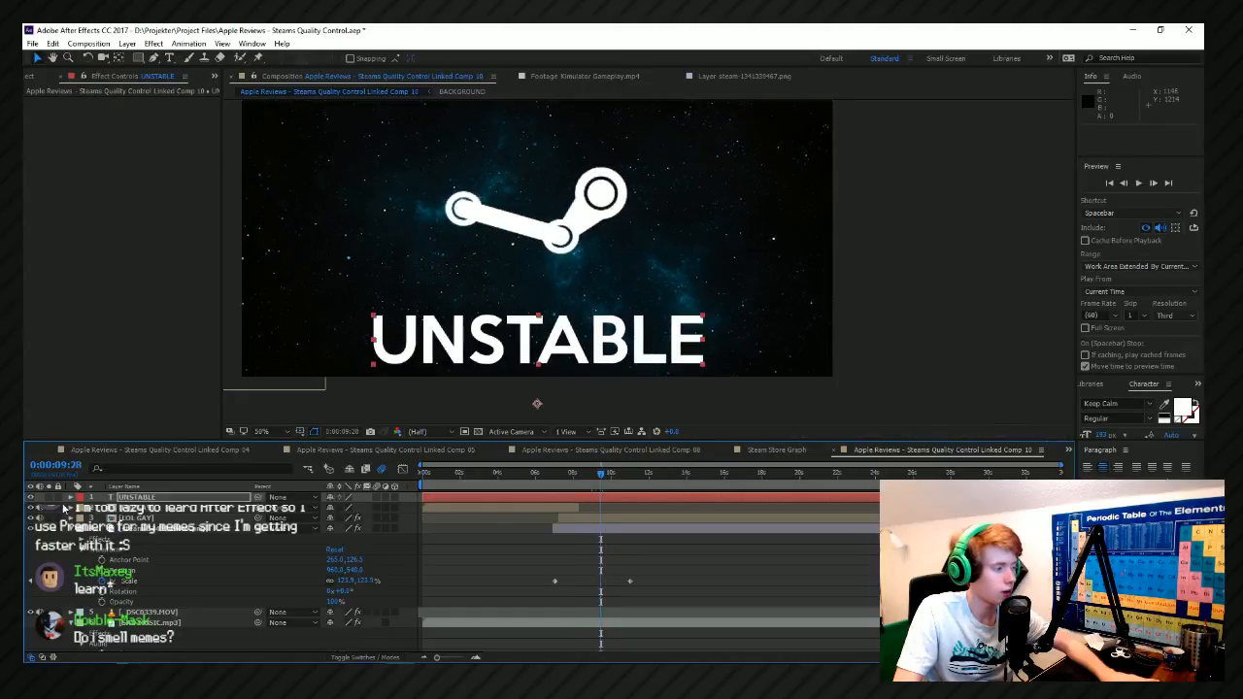
click(71, 498)
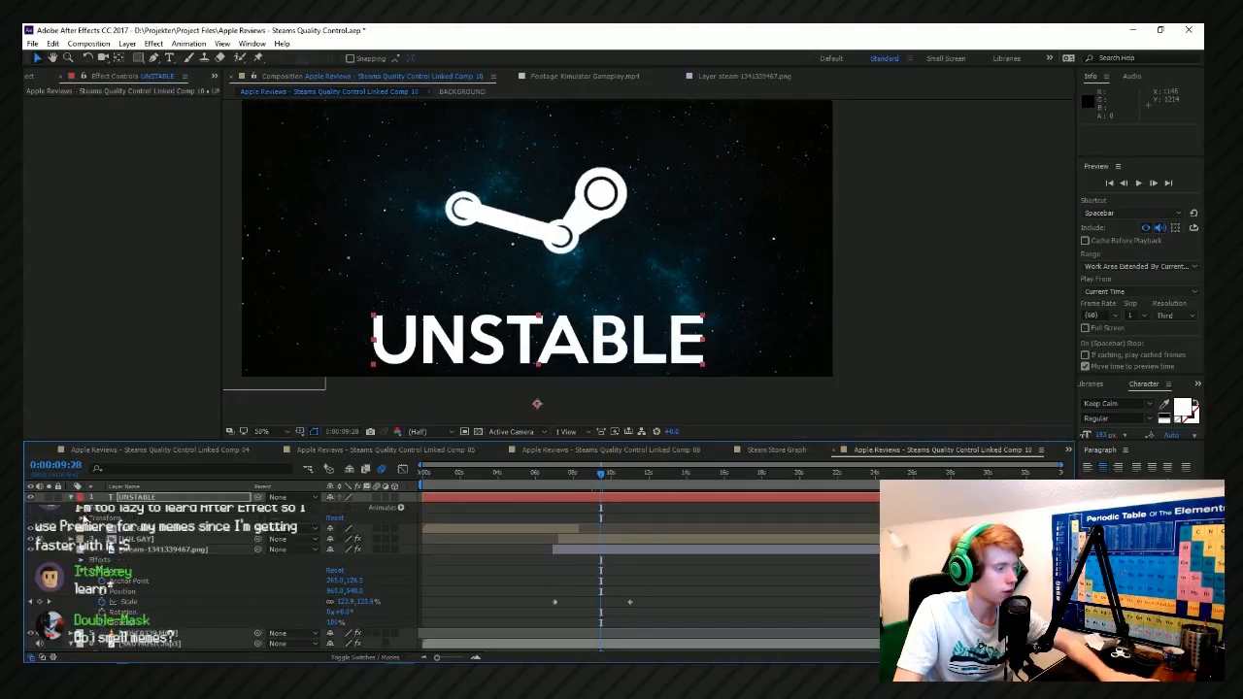
click(84, 519)
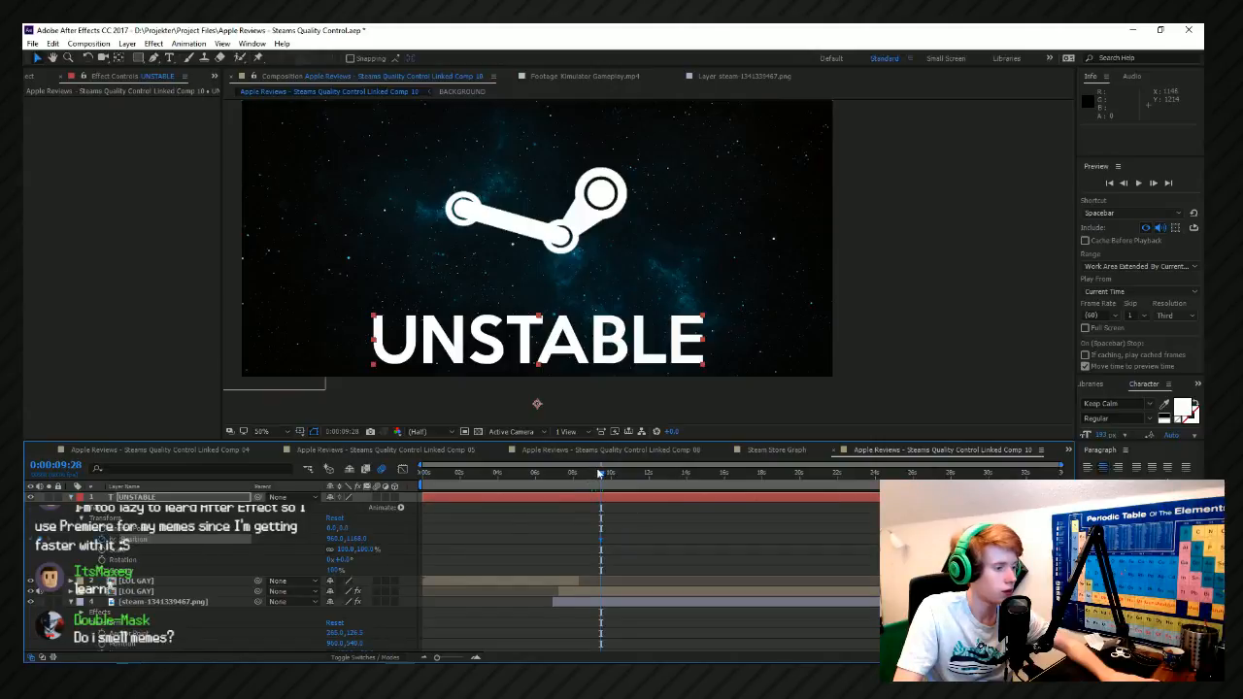
drag(597, 475, 584, 476)
key(ctrl+z)
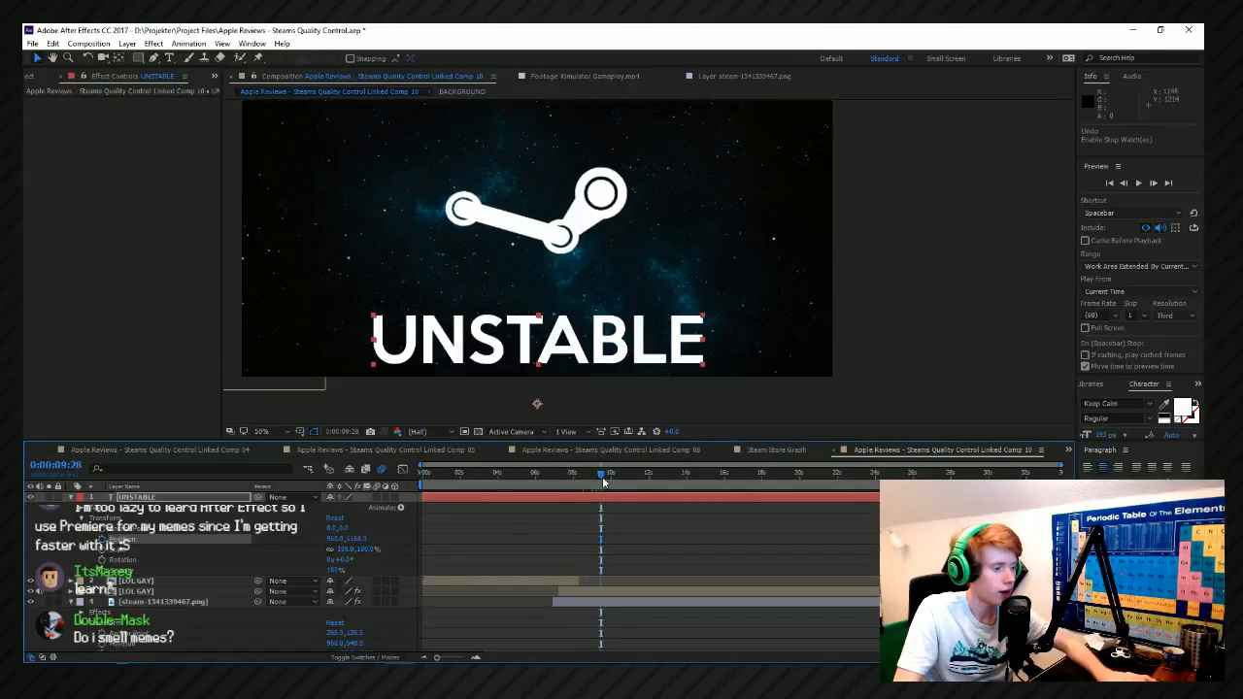
key(space)
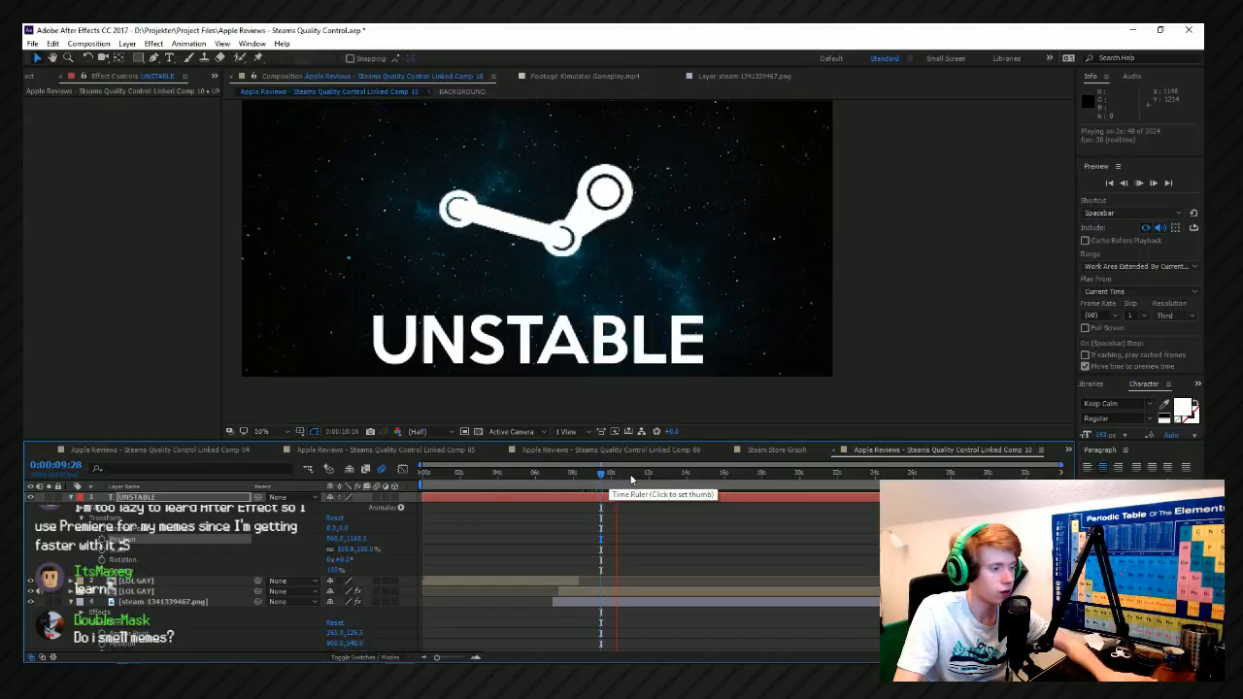
key(space)
Keyframe UNSTABLE's Position with X 855 at 0:00:09:16 and X 1072 just before 0:00:11:00, and preview the drift.
drag(616, 478, 596, 476)
drag(348, 538, 276, 552)
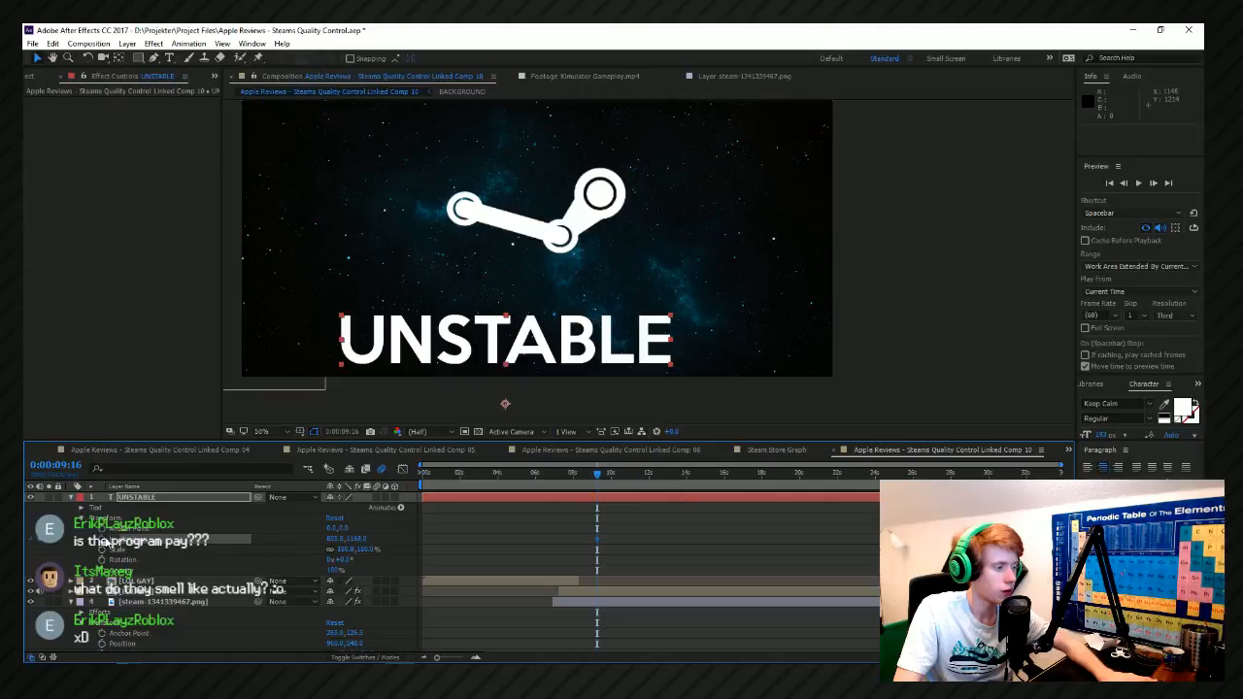
drag(640, 475, 623, 477)
key(space)
key(space)
drag(357, 539, 475, 544)
click(600, 474)
key(space)
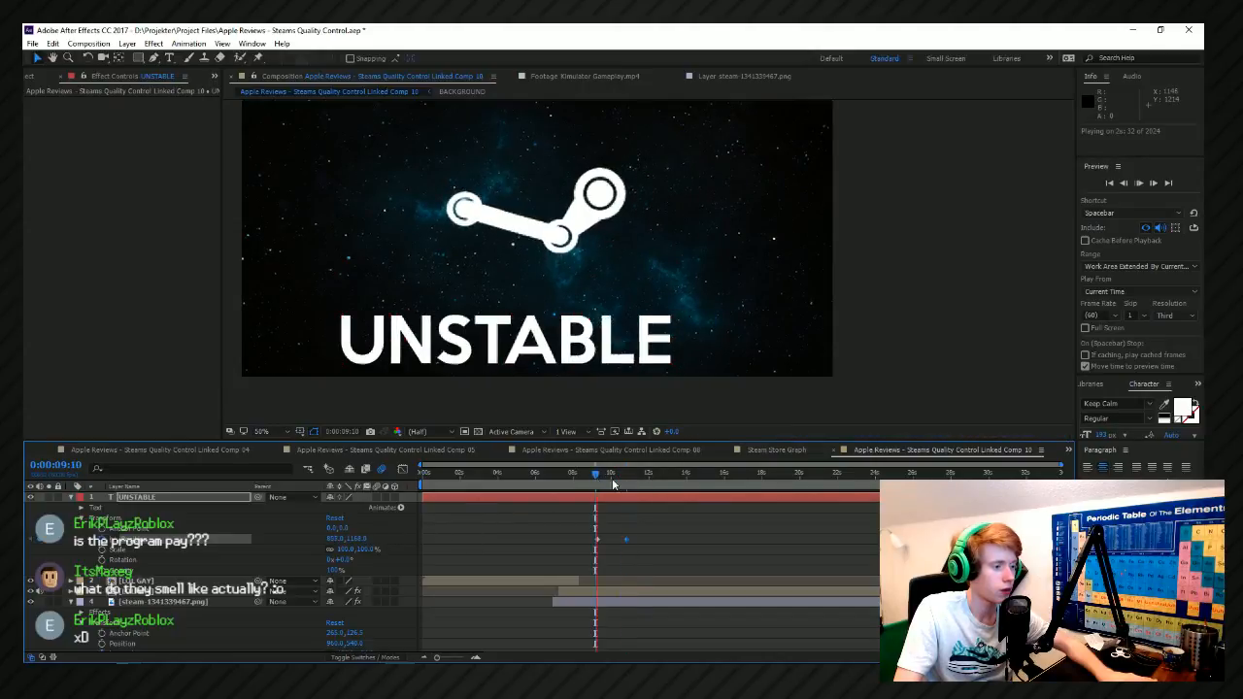
key(space)
Shift the second Position keyframe to about 0:00:11:15, add a third at 0:00:12:18 moving UNSTABLE off-screen at X 2658, and preview.
mouse_move(628, 539)
mouse_down()
mouse_move(674, 546)
mouse_move(637, 539)
mouse_up()
scroll(632, 488, up, 1)
drag(653, 478, 678, 476)
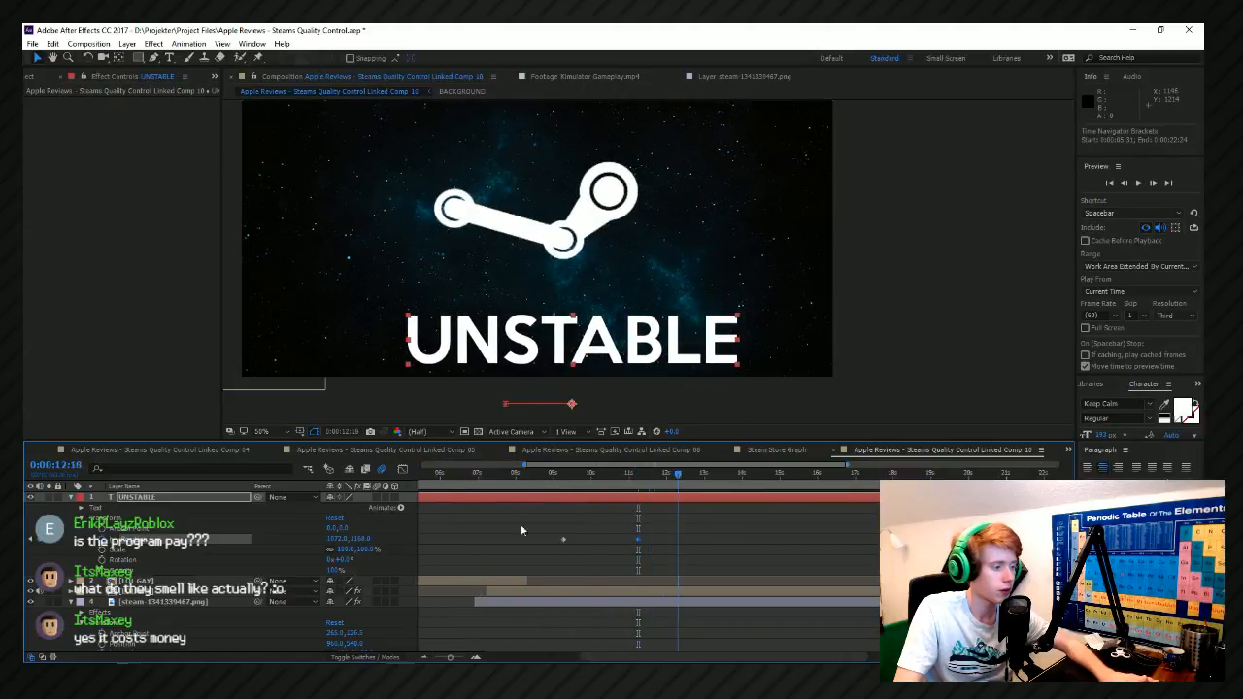
drag(335, 538, 689, 538)
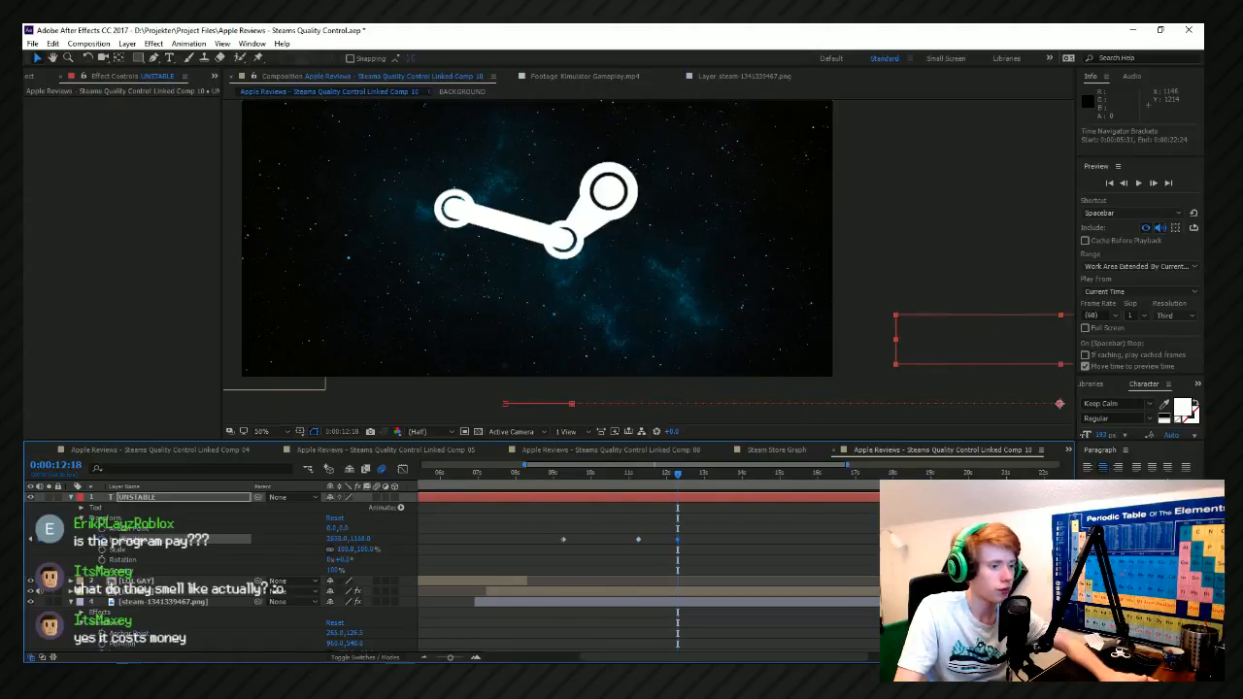
click(571, 477)
key(space)
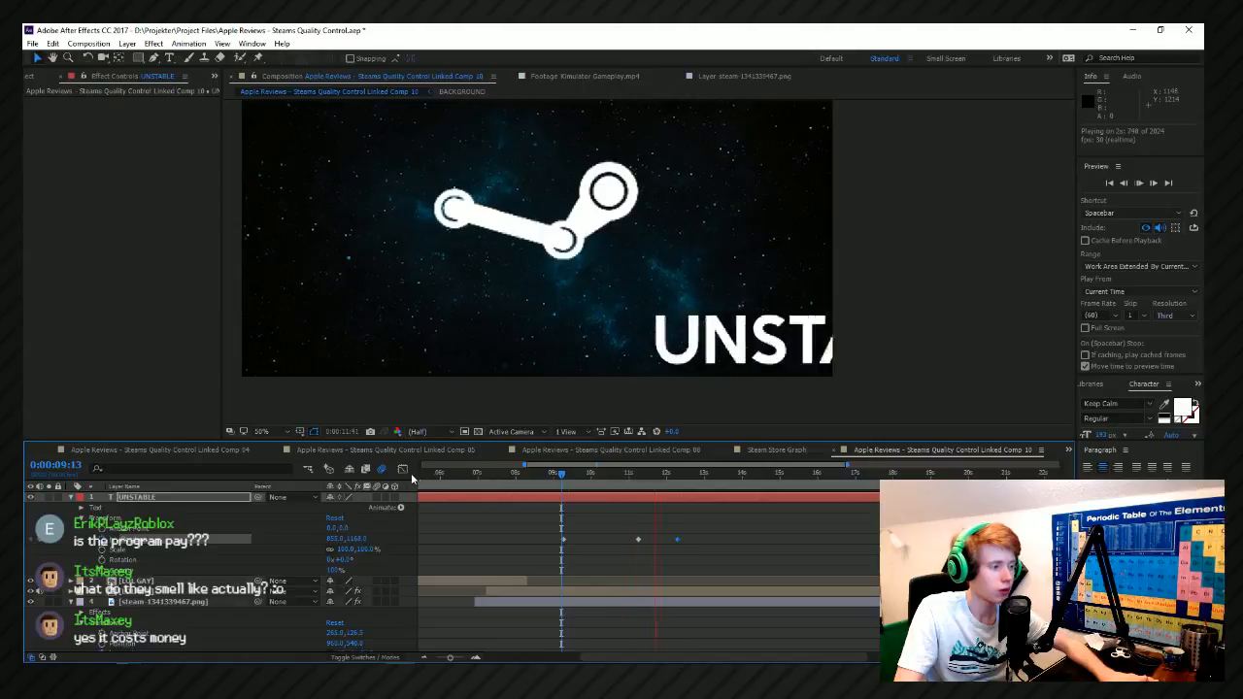
Smooth UNSTABLE's middle Position keyframe in the Graph Editor, and preview the exit from 0:00:08:48.
key(shift+F3)
key(space)
drag(612, 567, 665, 612)
drag(592, 534, 649, 623)
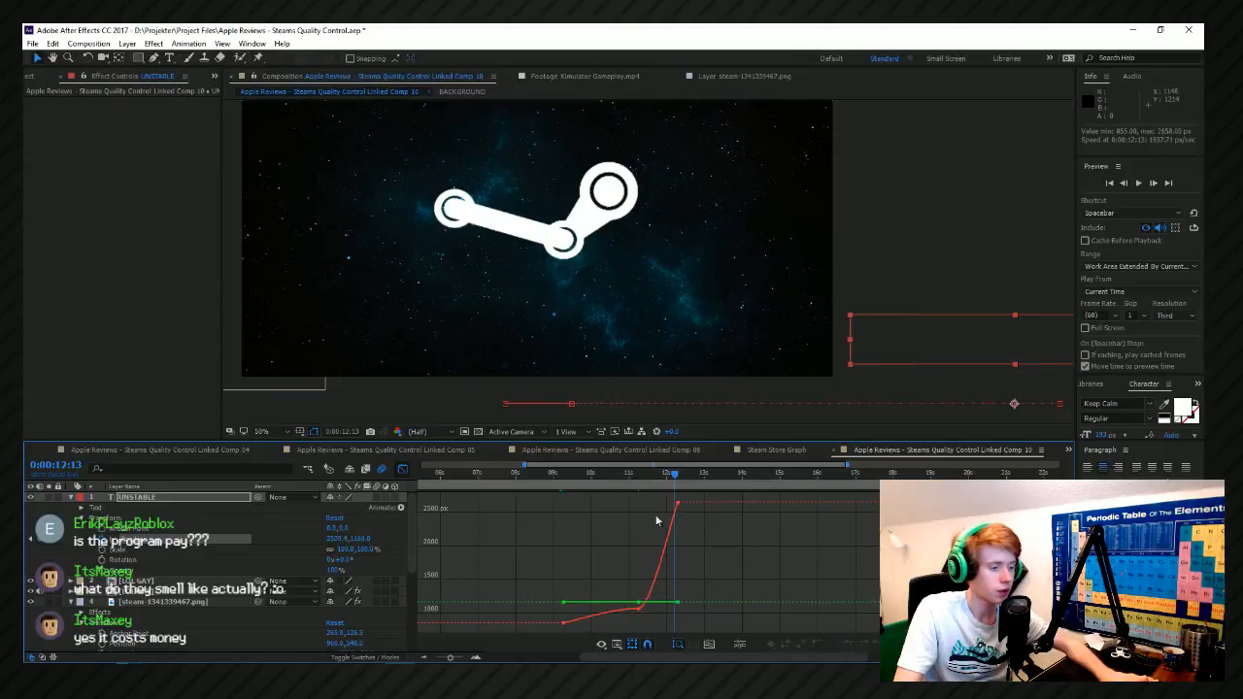
key(space)
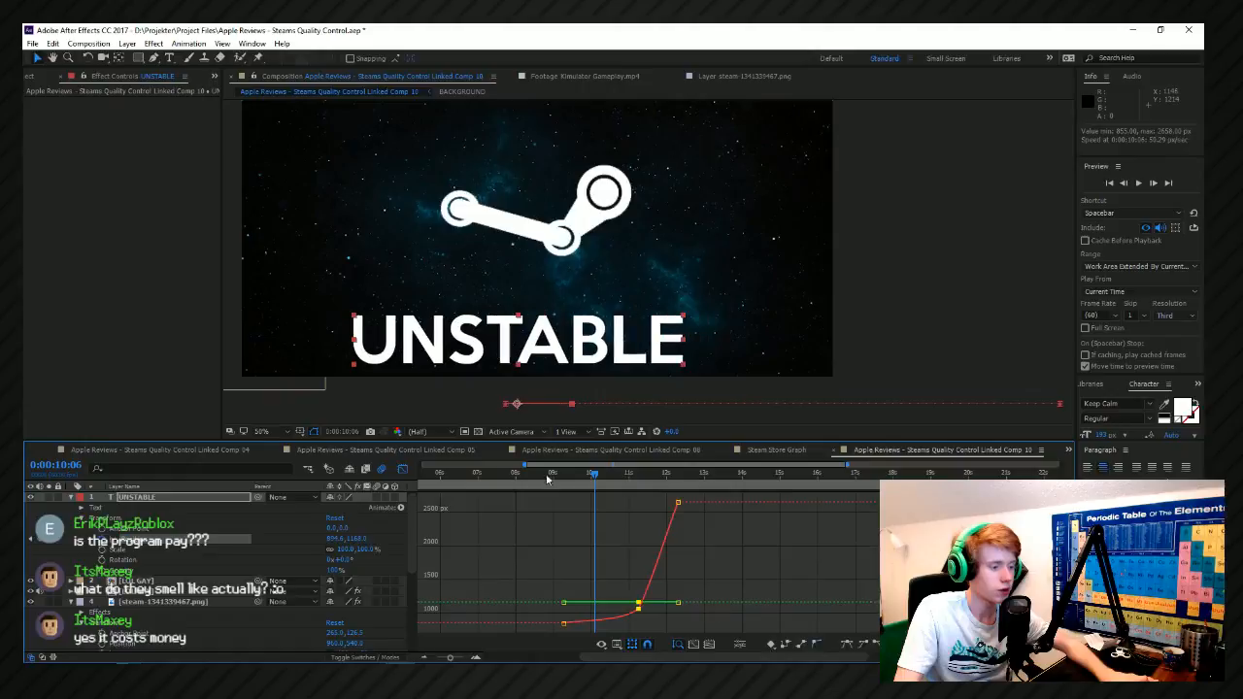
click(548, 478)
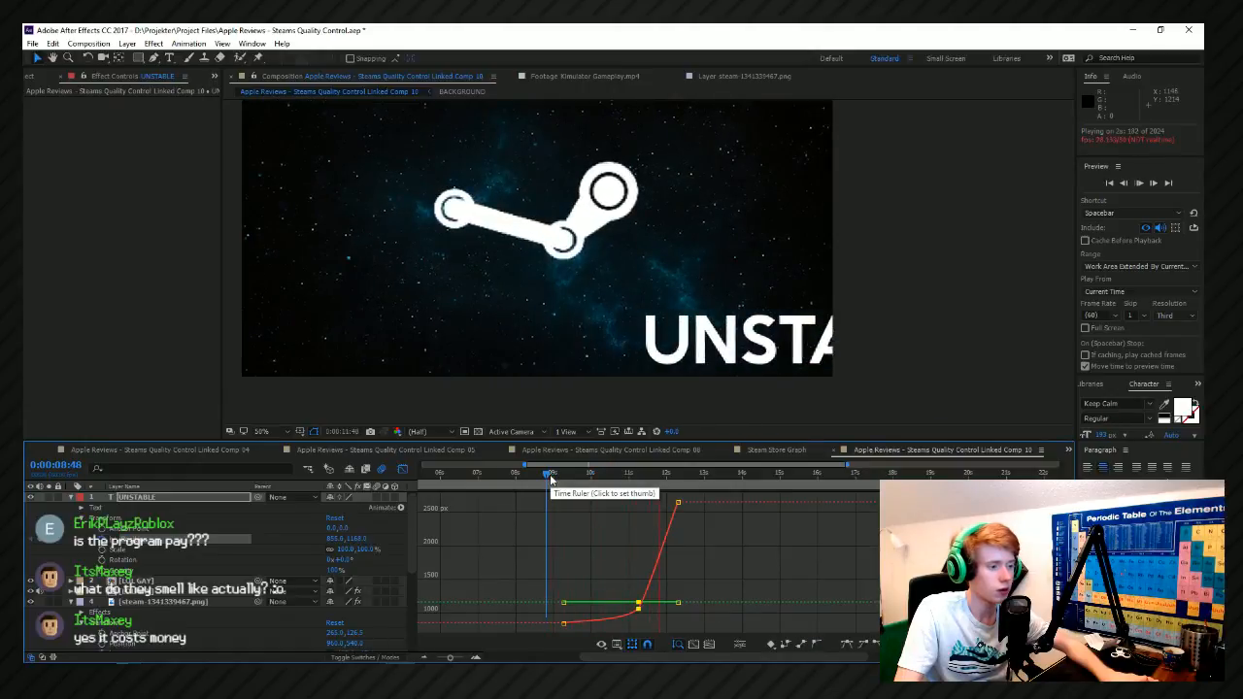
key(space)
Move UNSTABLE's last Position keyframe earlier to just before 0:00:12:00, and preview the faster exit.
drag(678, 503, 665, 505)
key(space)
click(541, 468)
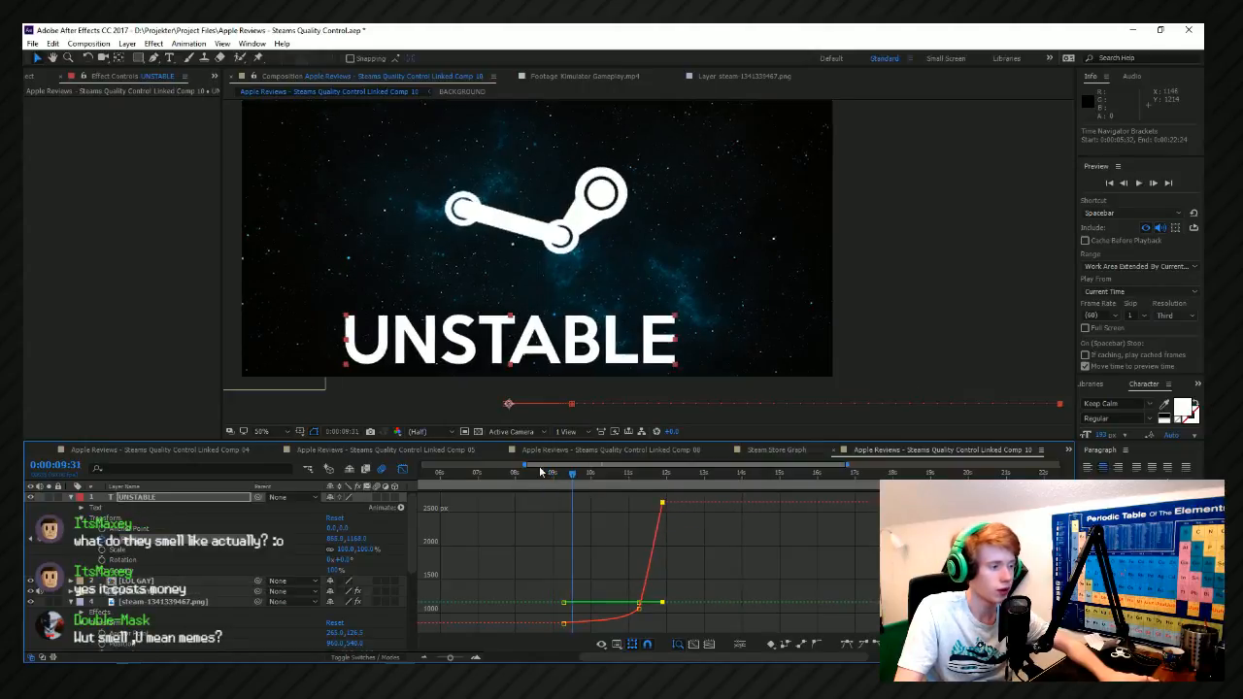
drag(546, 475, 539, 476)
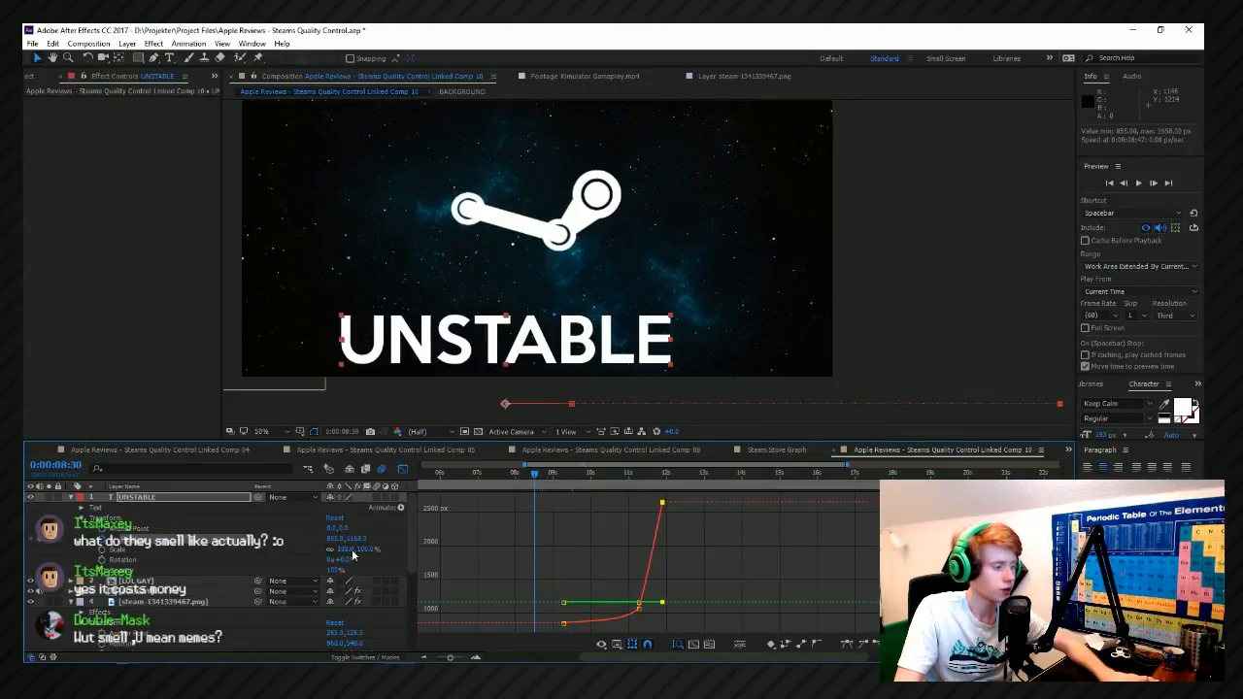
key(j)
drag(336, 540, 70, 550)
scroll(508, 549, down, 1)
key(ctrl+z)
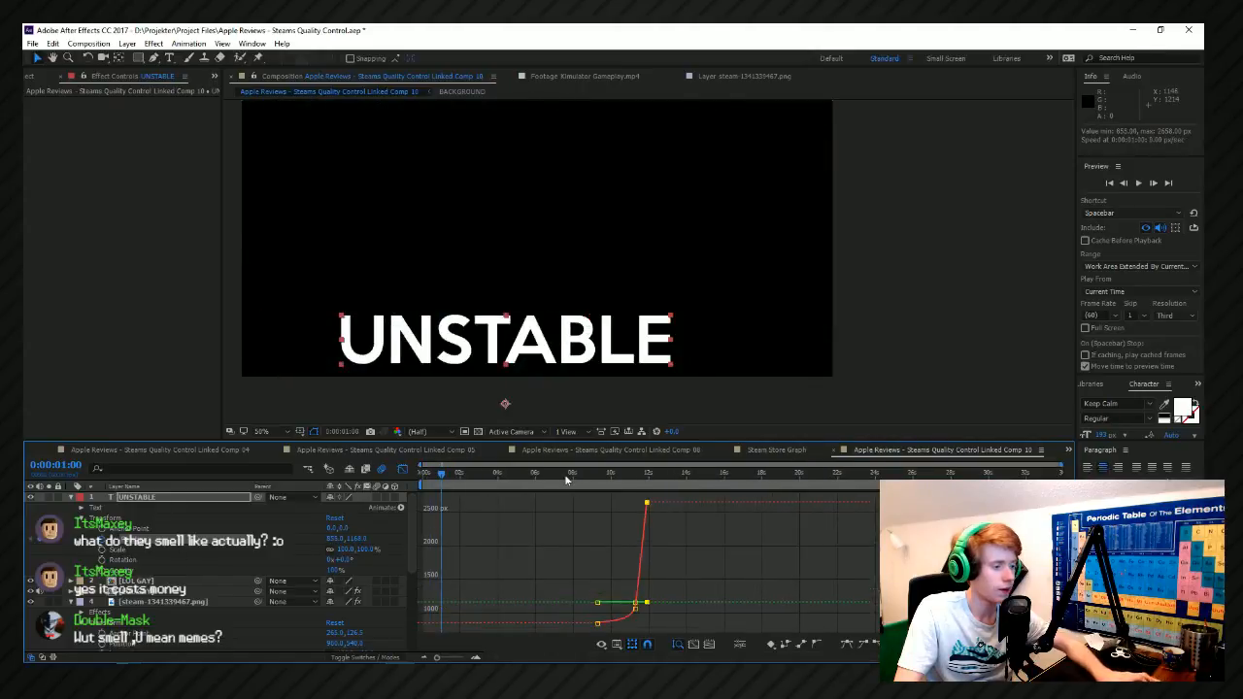
Add a Position keyframe at 0:00:08:21 placing UNSTABLE off-screen at X -594, and preview its entrance.
click(574, 477)
drag(575, 481, 580, 482)
drag(334, 541, 25, 546)
drag(332, 540, 73, 547)
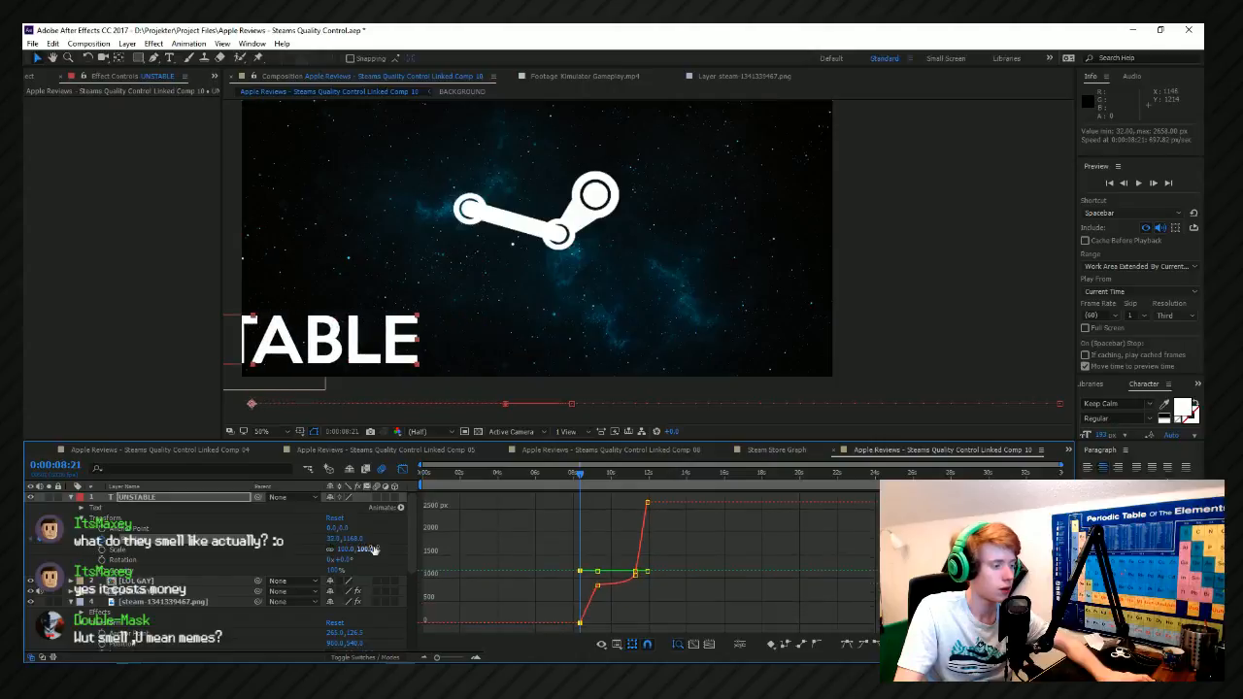
drag(332, 540, 285, 542)
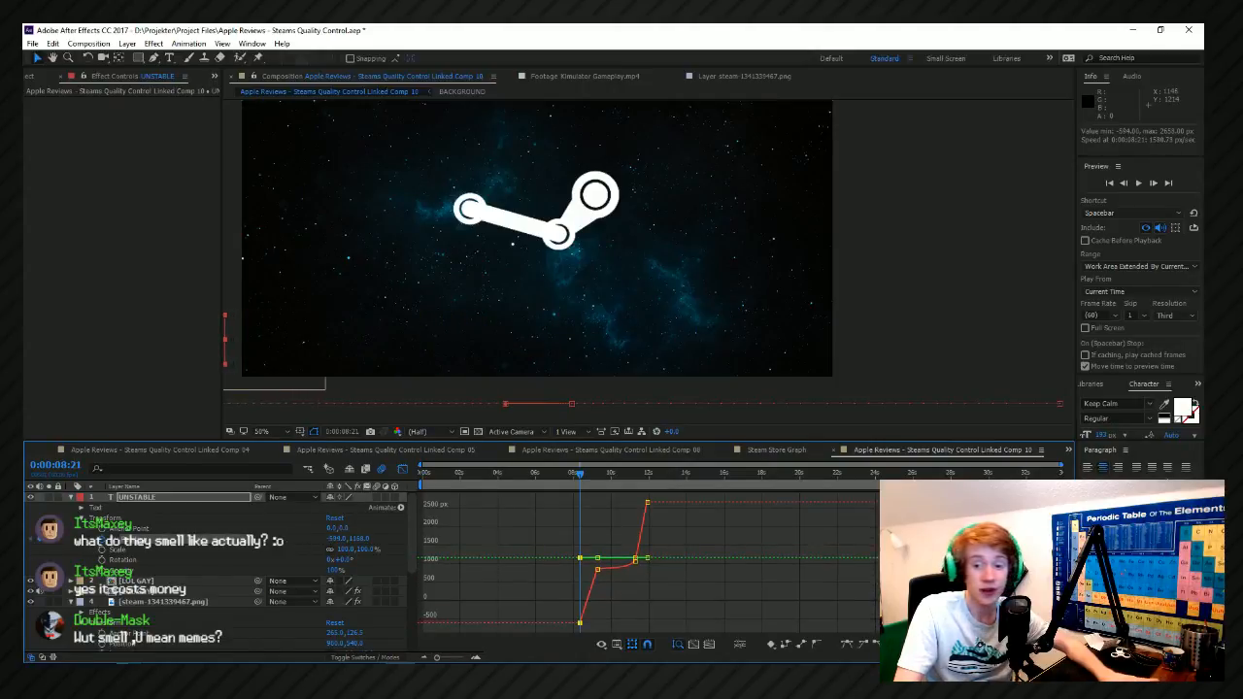
key(space)
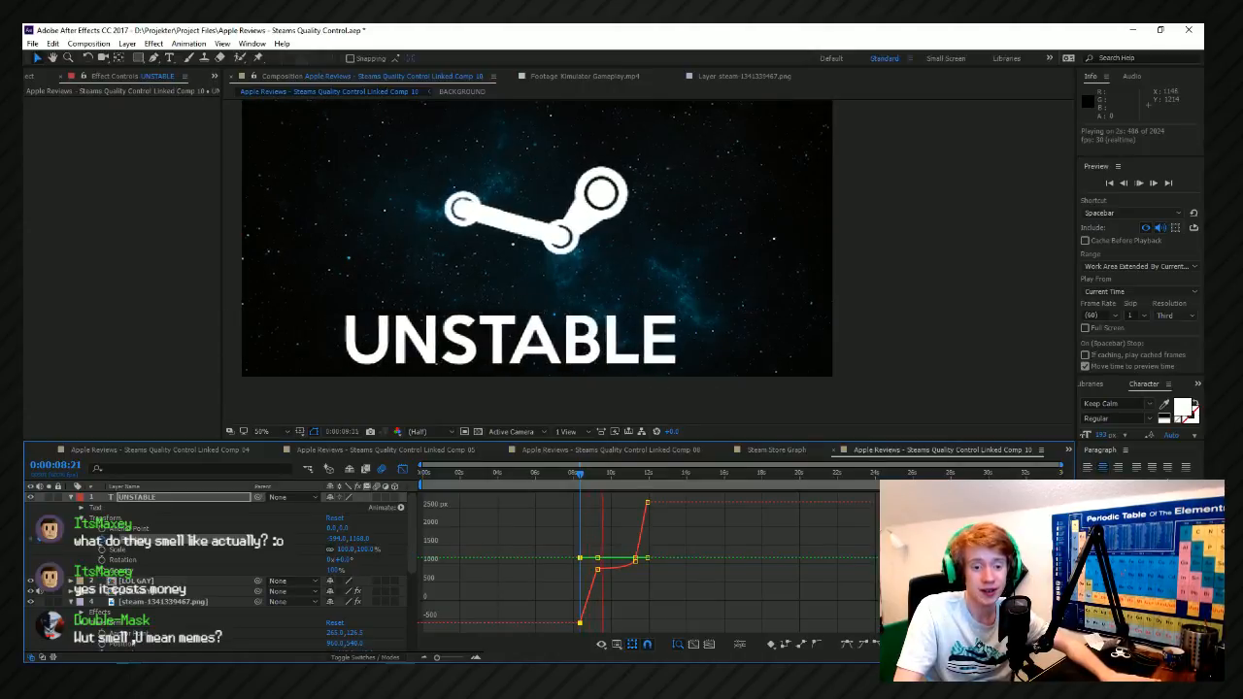
Smooth UNSTABLE's Position keyframe at 0:00:09:16 in the graph, and preview the entrance from 0:00:08:11.
scroll(595, 590, up, 3)
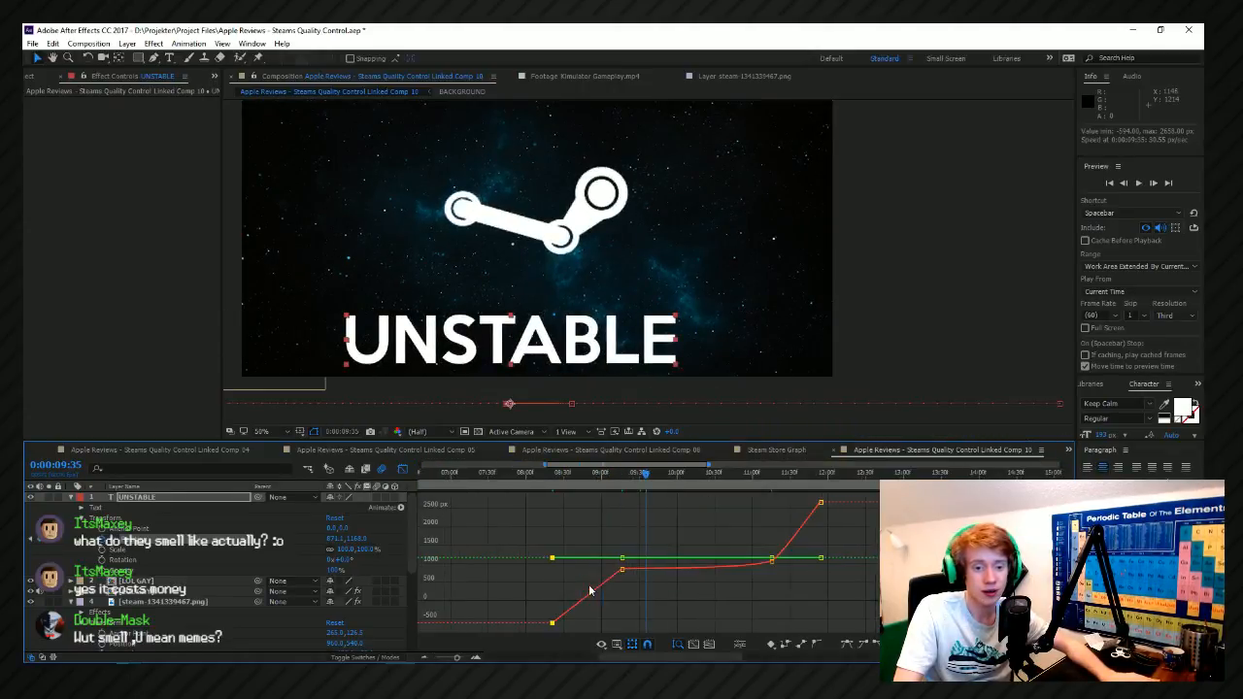
scroll(559, 591, up, 2)
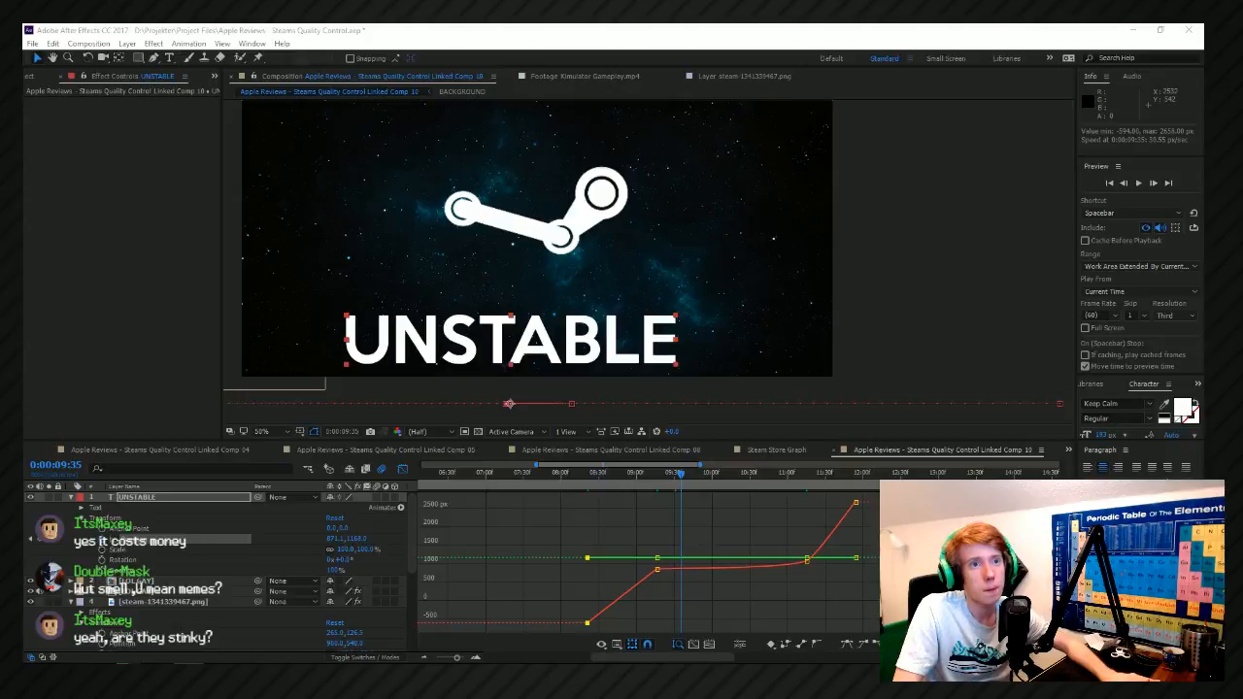
click(565, 542)
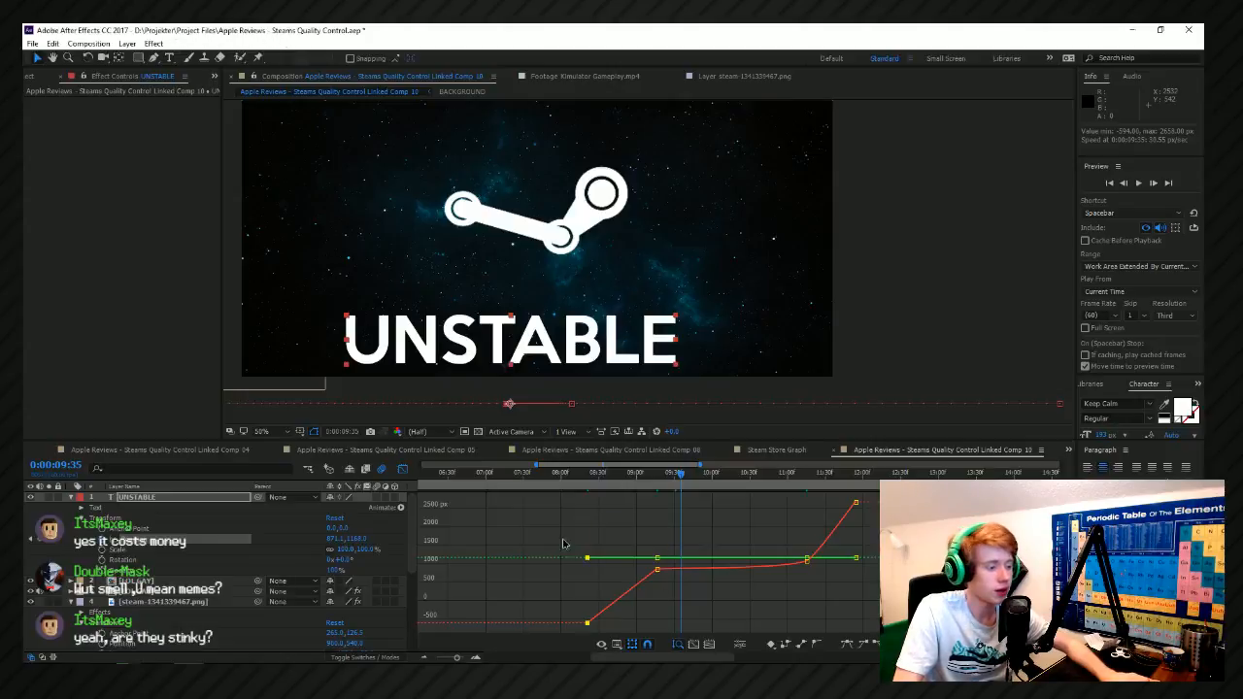
drag(648, 517, 679, 602)
click(821, 645)
click(743, 593)
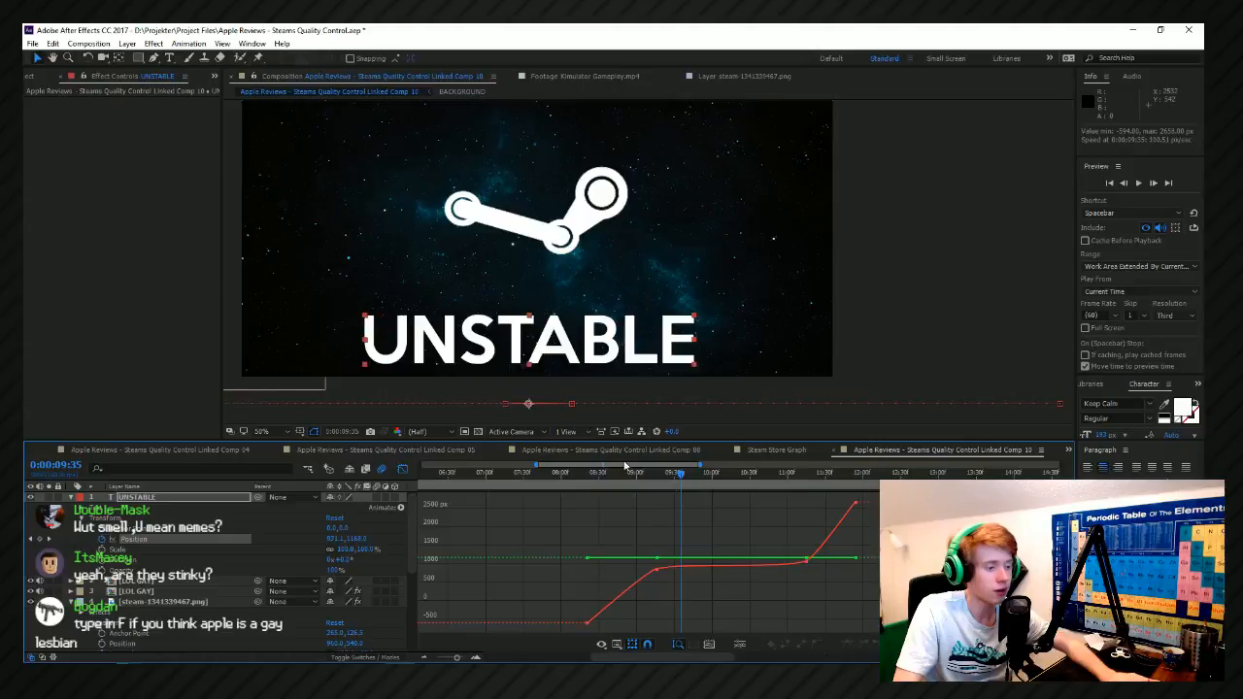
key(space)
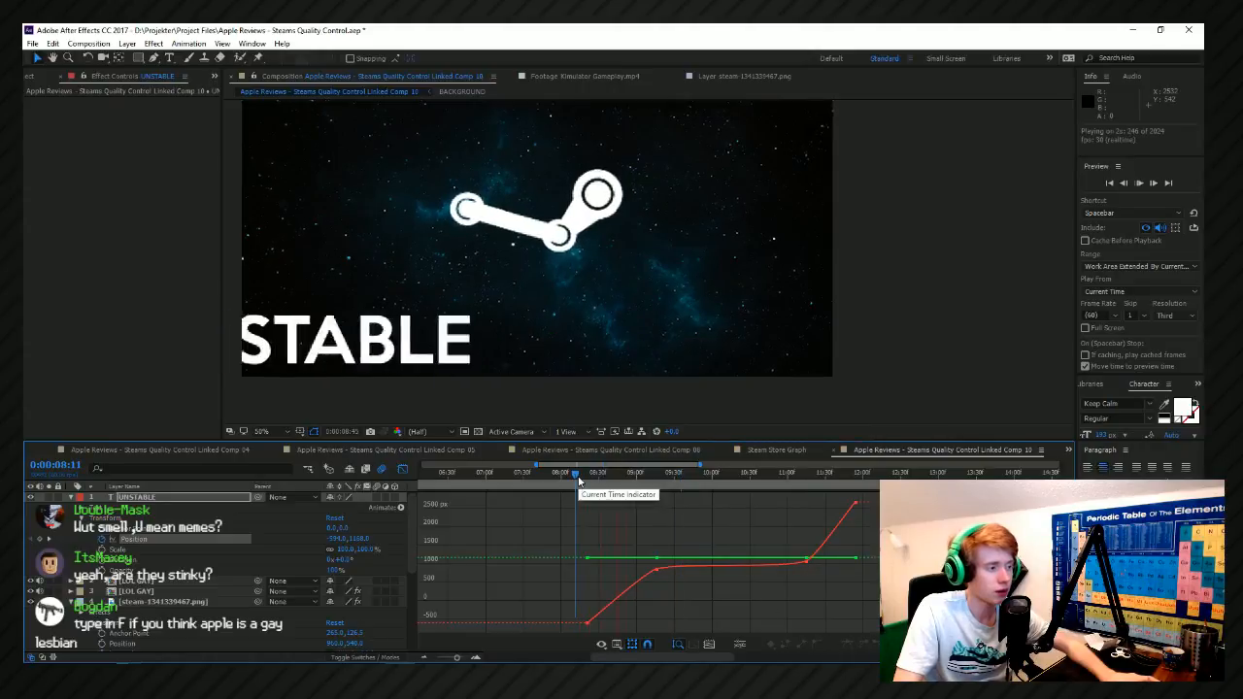
Move UNSTABLE's first Position keyframe to about 0:00:08:47, and preview the quicker entrance from 0:00:08:30.
drag(589, 560, 622, 573)
key(space)
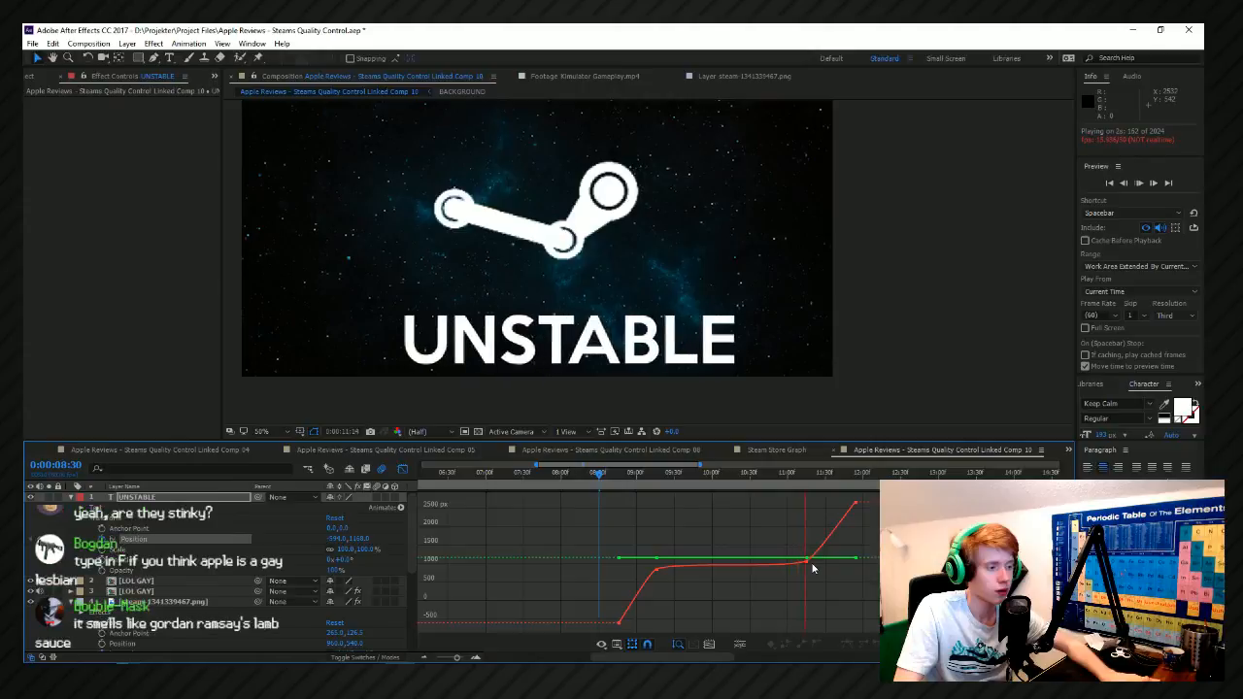
key(space)
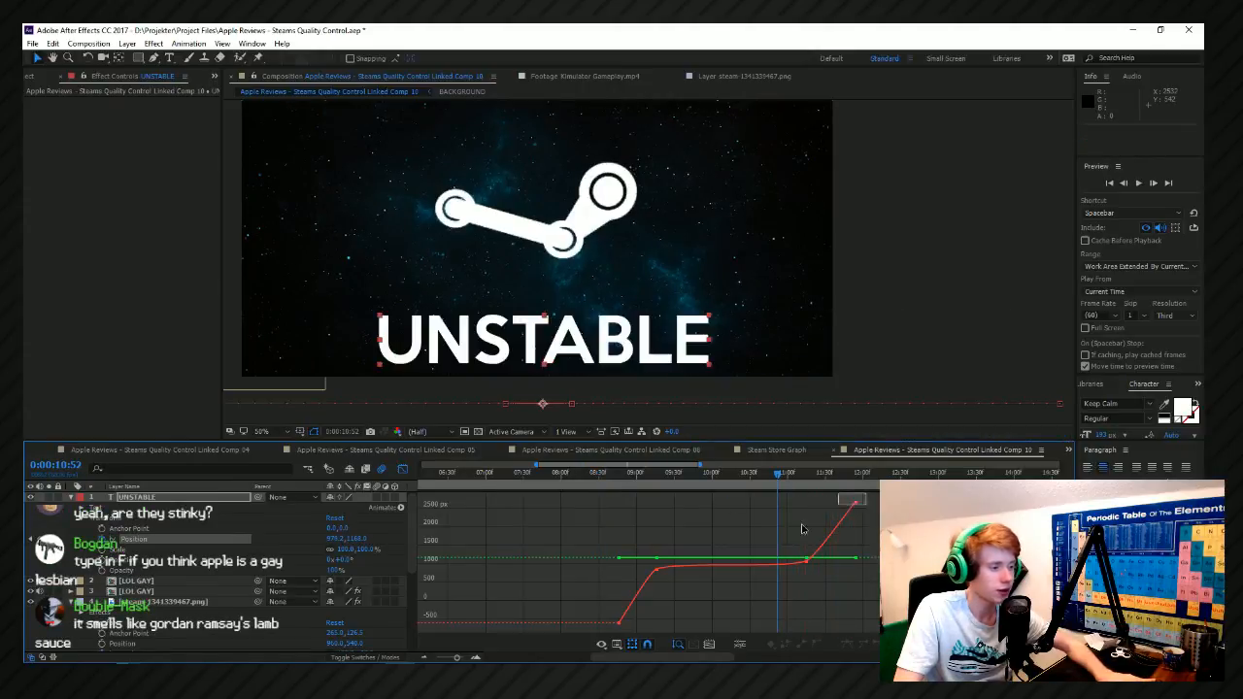
drag(803, 530, 557, 638)
click(490, 542)
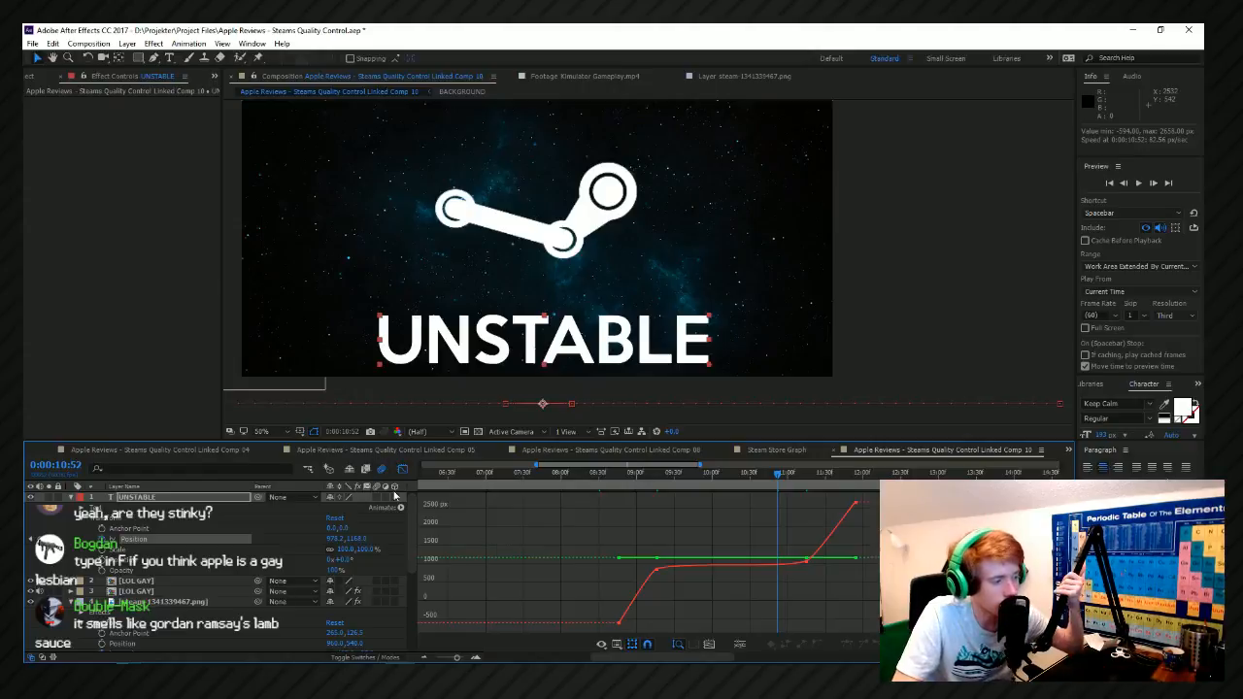
Enable motion blur on the UNSTABLE layer, and preview the animation from 0:00:08:23.
scroll(565, 527, down, 3)
click(574, 475)
key(space)
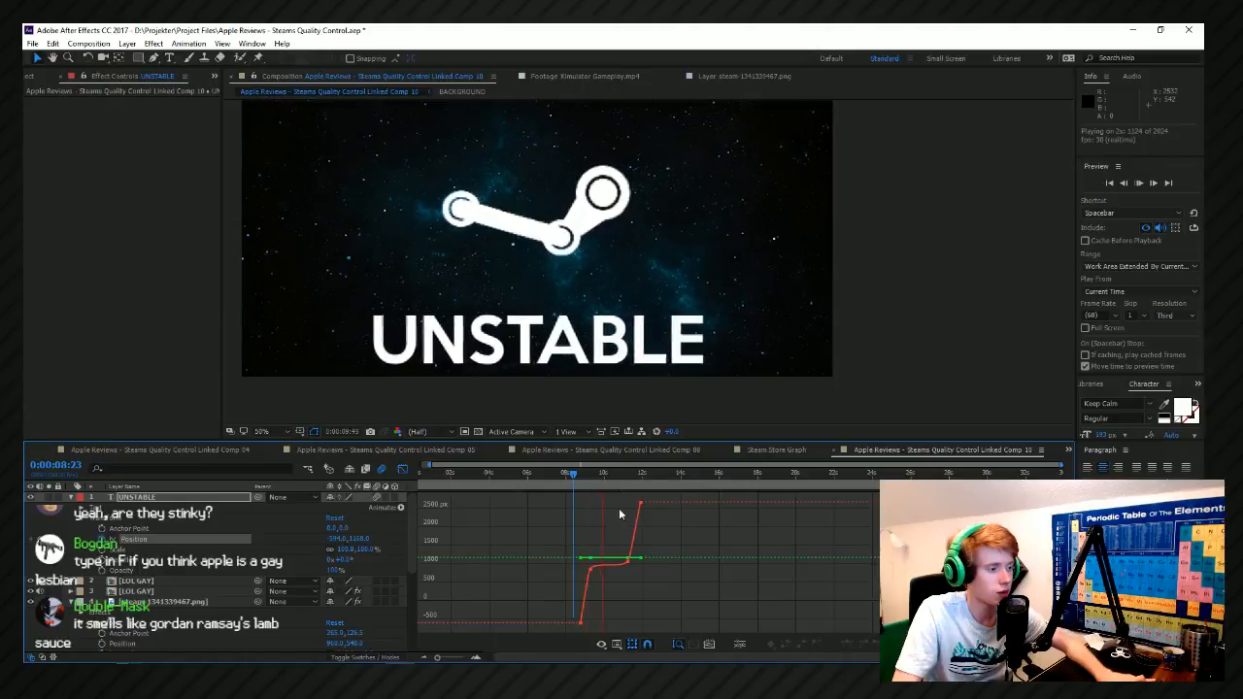
key(space)
Duplicate the UNSTABLE text layer and change the copy's text to OVERSATURATED.
drag(689, 282, 682, 324)
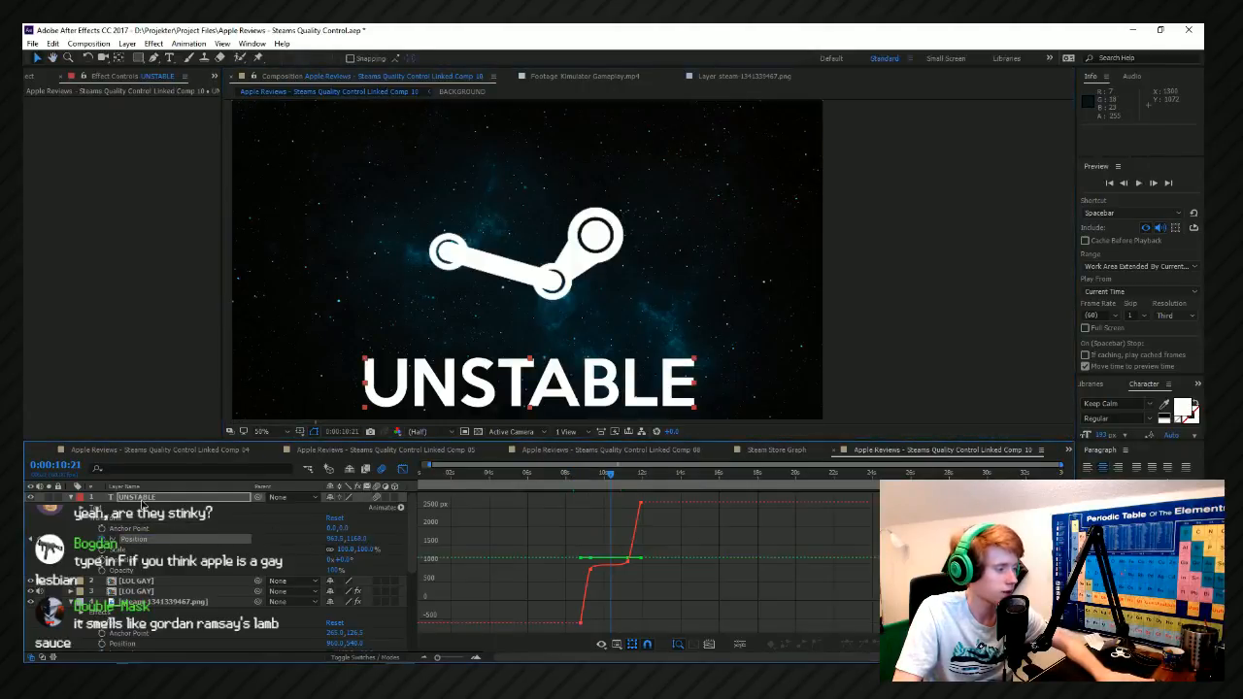
key(ctrl+d)
click(581, 401)
drag(705, 370, 338, 380)
text(OUVERSATURAT)
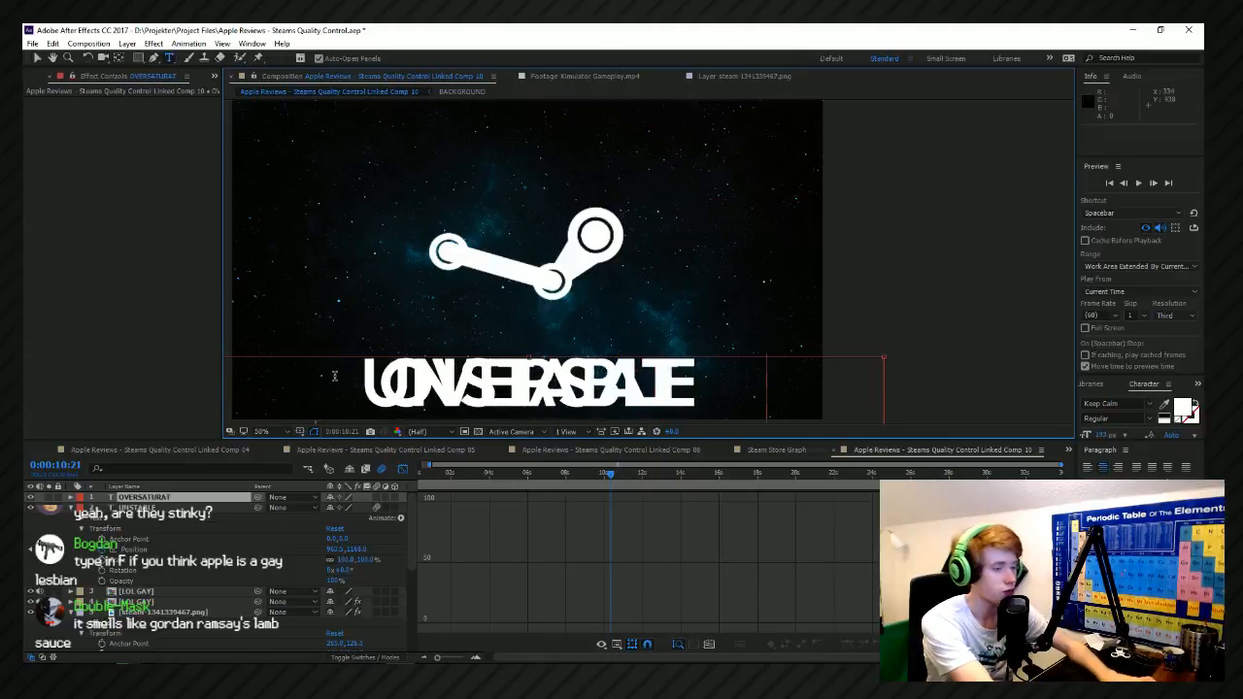
text(ED)
Raise all of OVERSATURATED's Position keyframes together in the graph to a Y value of about 357.
click(72, 500)
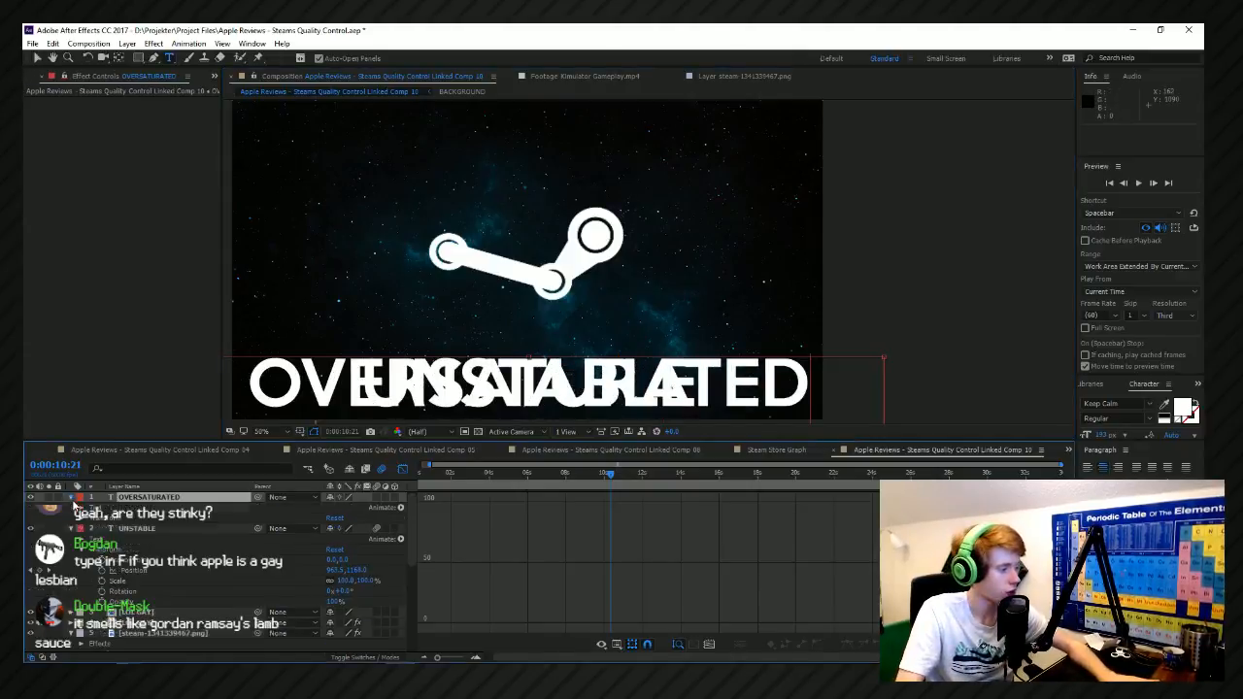
click(82, 519)
click(120, 550)
click(133, 540)
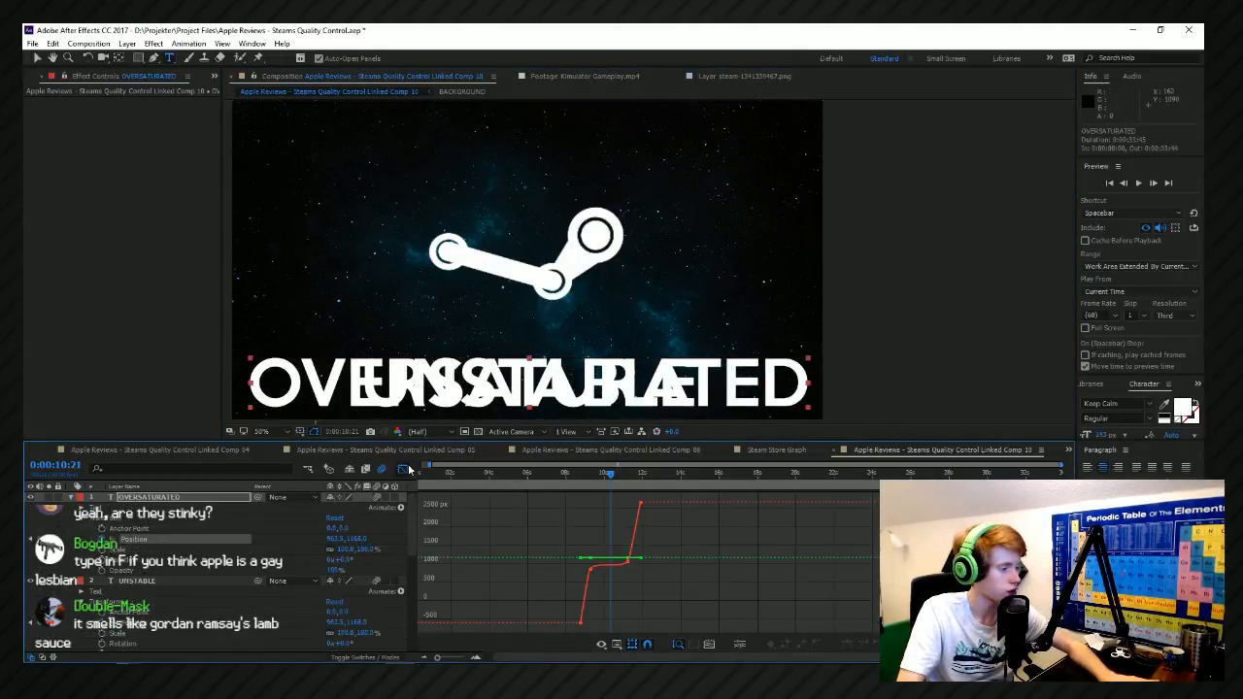
click(402, 469)
click(402, 470)
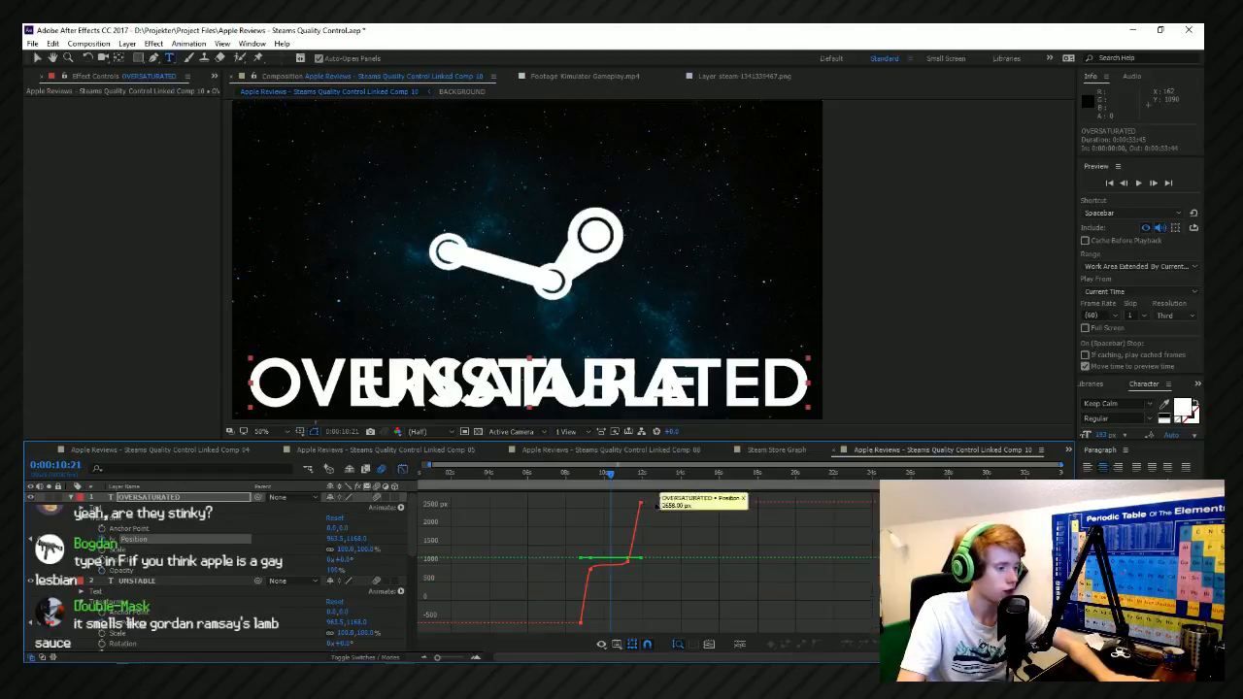
drag(661, 498, 557, 632)
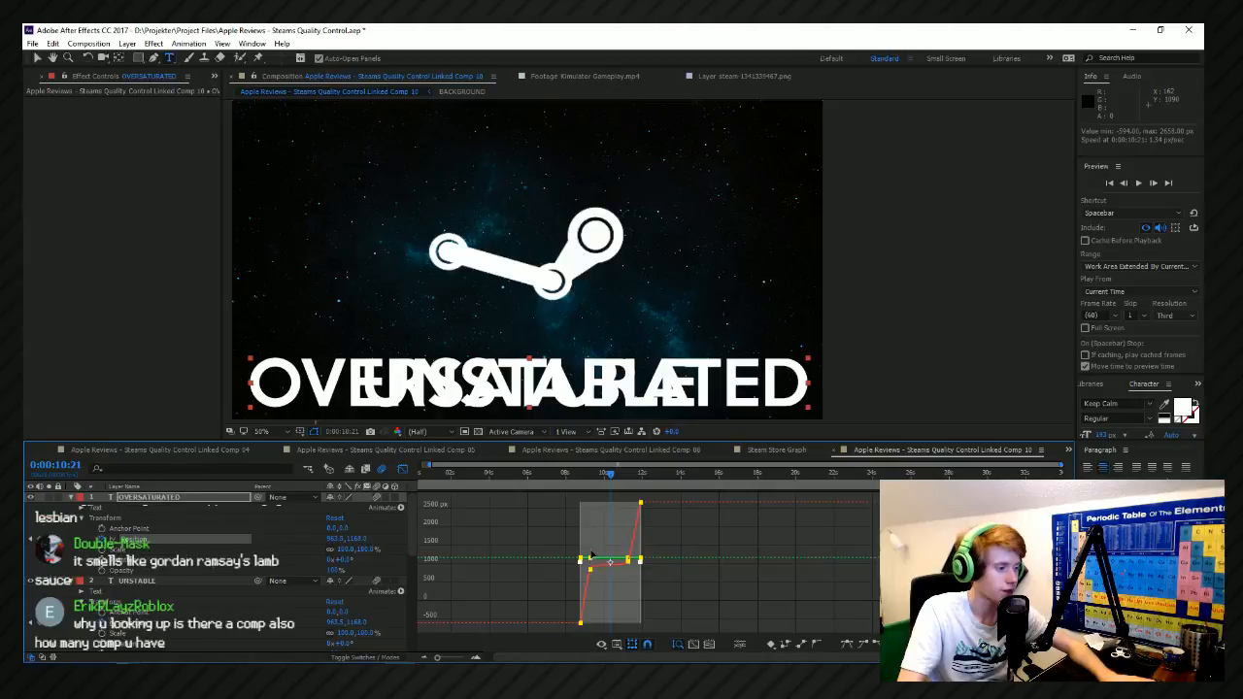
drag(590, 553, 597, 592)
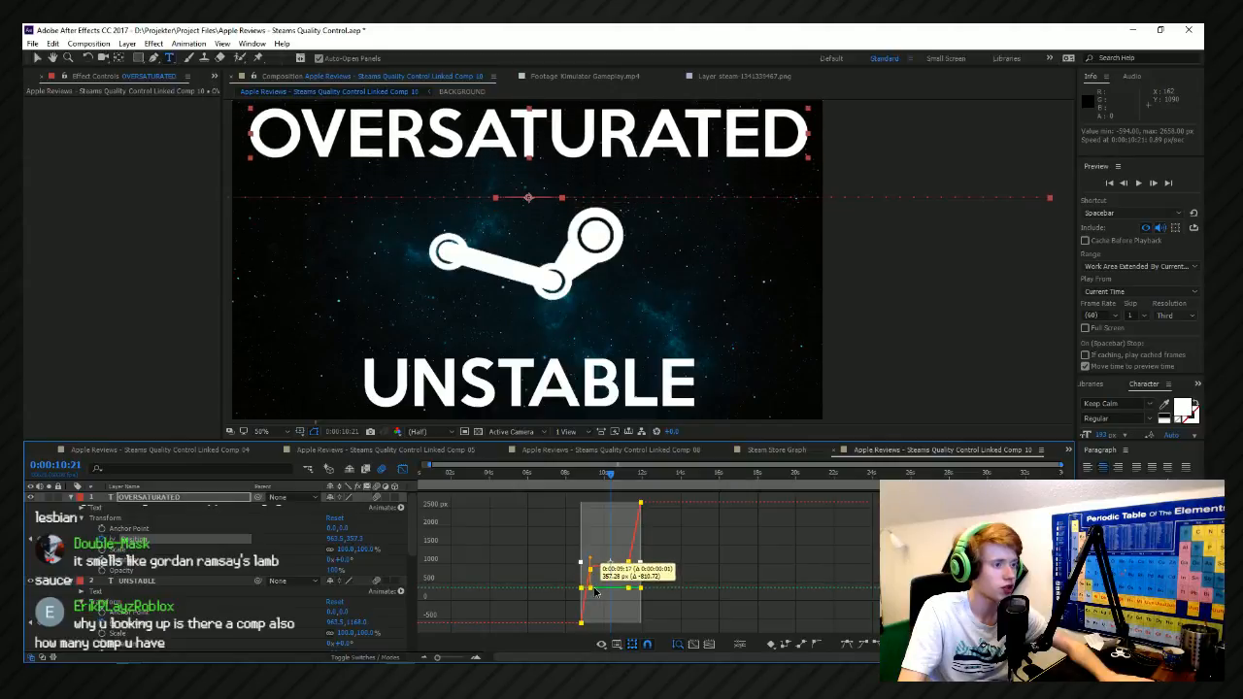
drag(596, 592, 595, 594)
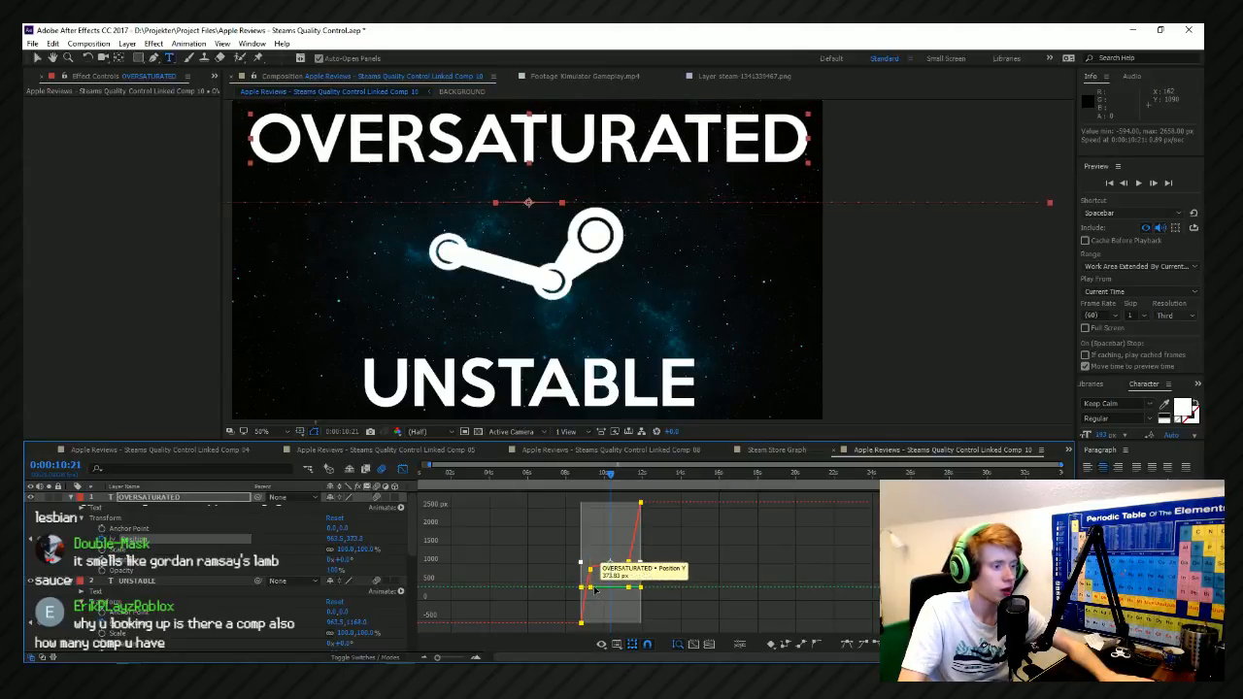
scroll(563, 608, up, 3)
scroll(713, 603, up, 4)
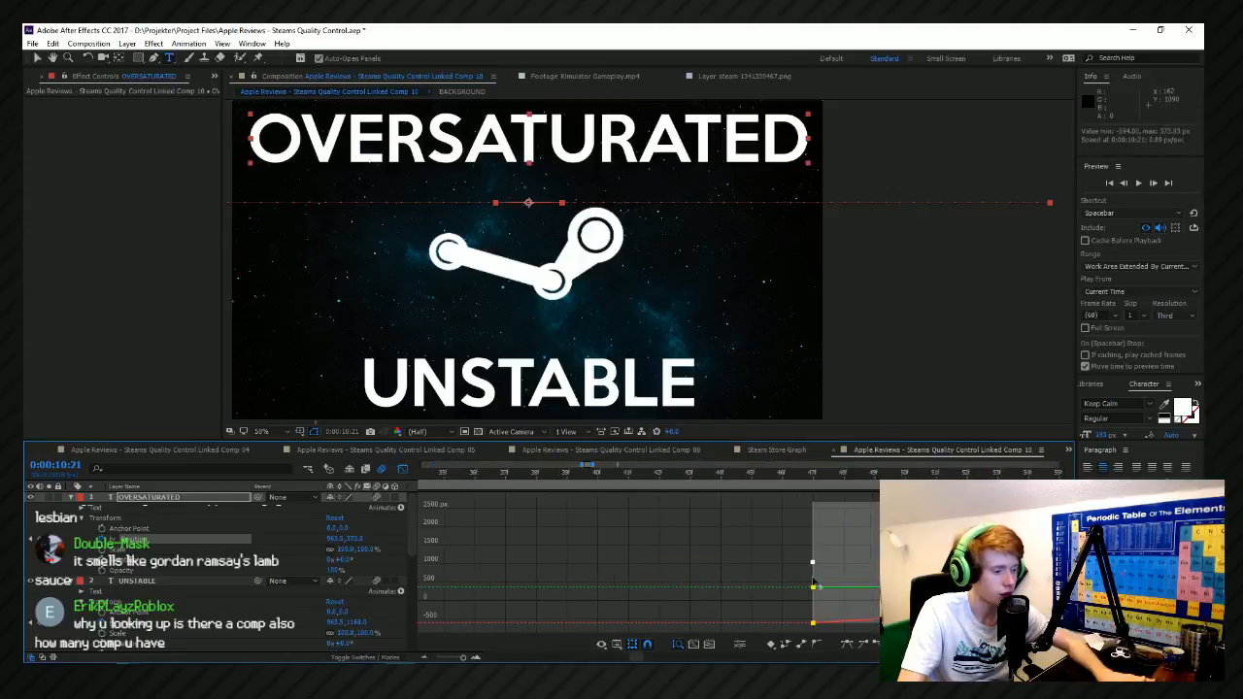
drag(811, 589, 811, 592)
scroll(647, 258, down, 2)
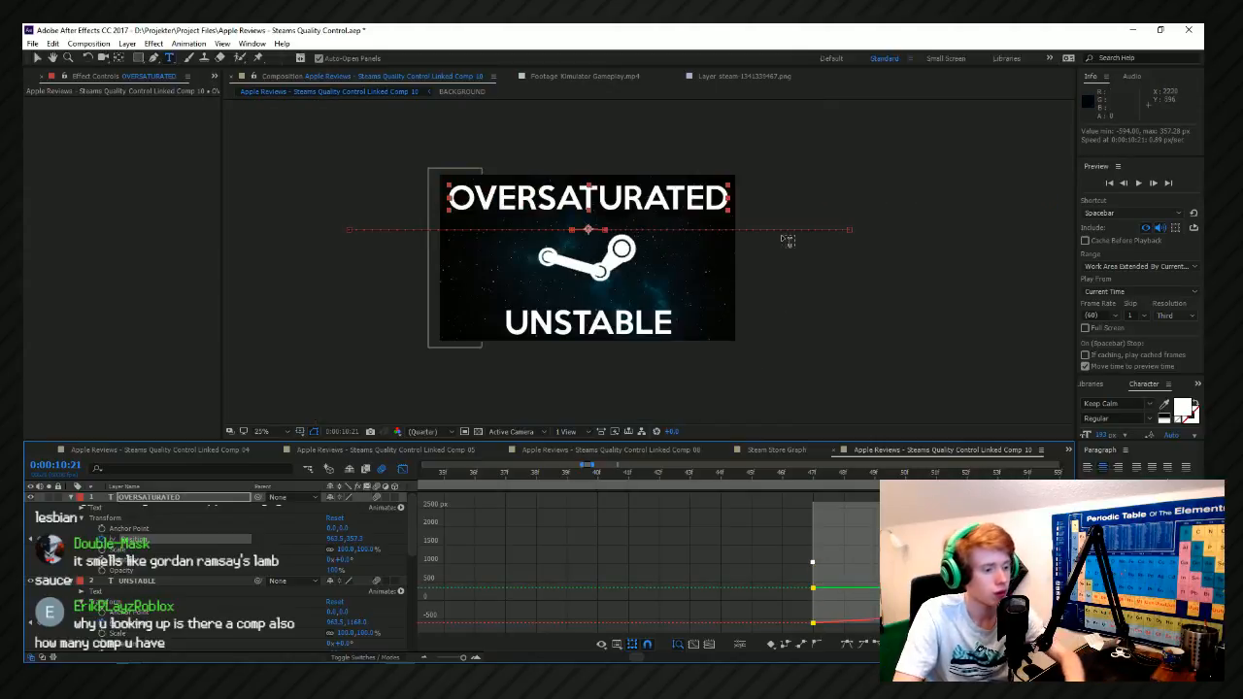
key(Up)
key(Up)
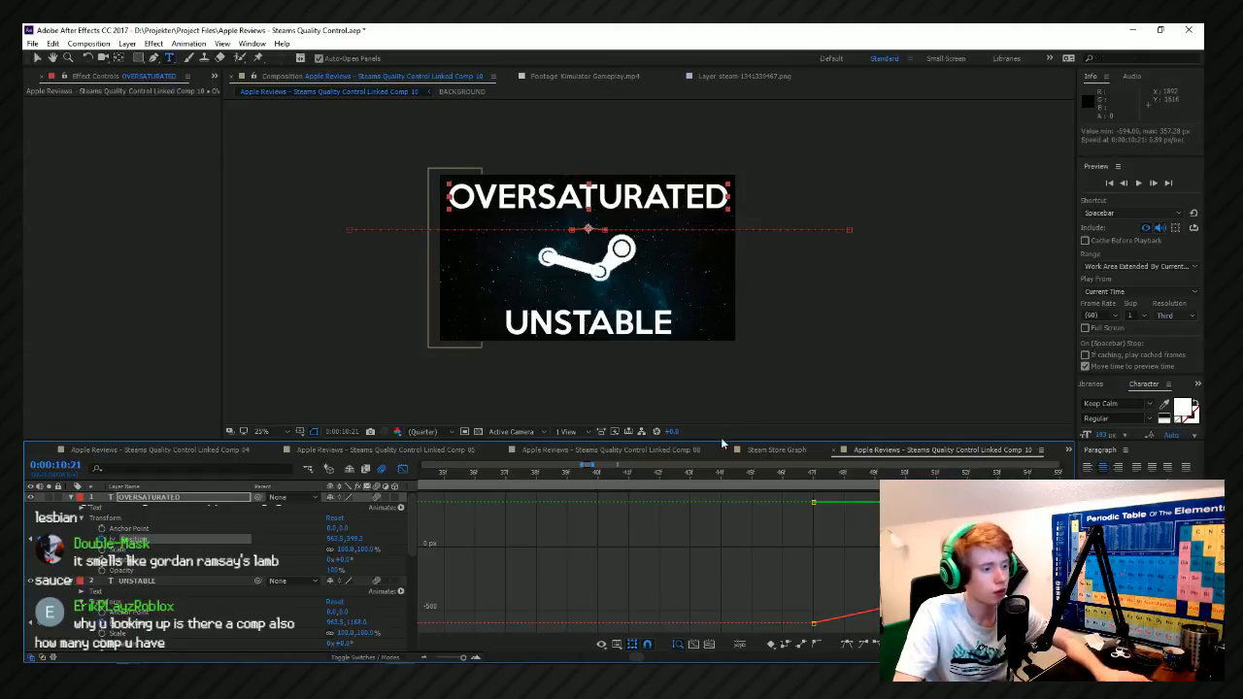
key(ctrl+z)
key(ctrl+z)
Raise OVERSATURATED's whole motion path further in the Position graph, to a Y value of about 320.
scroll(654, 535, down, 3)
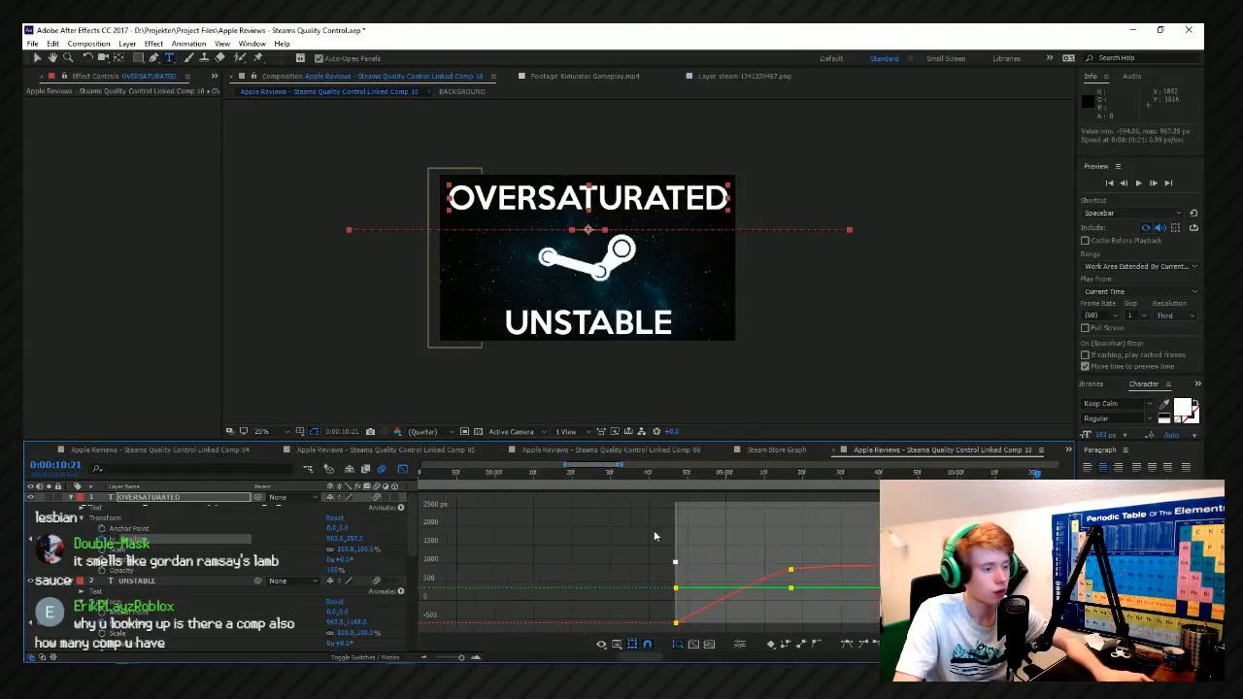
scroll(655, 535, down, 3)
scroll(758, 577, up, 6)
scroll(584, 597, down, 3)
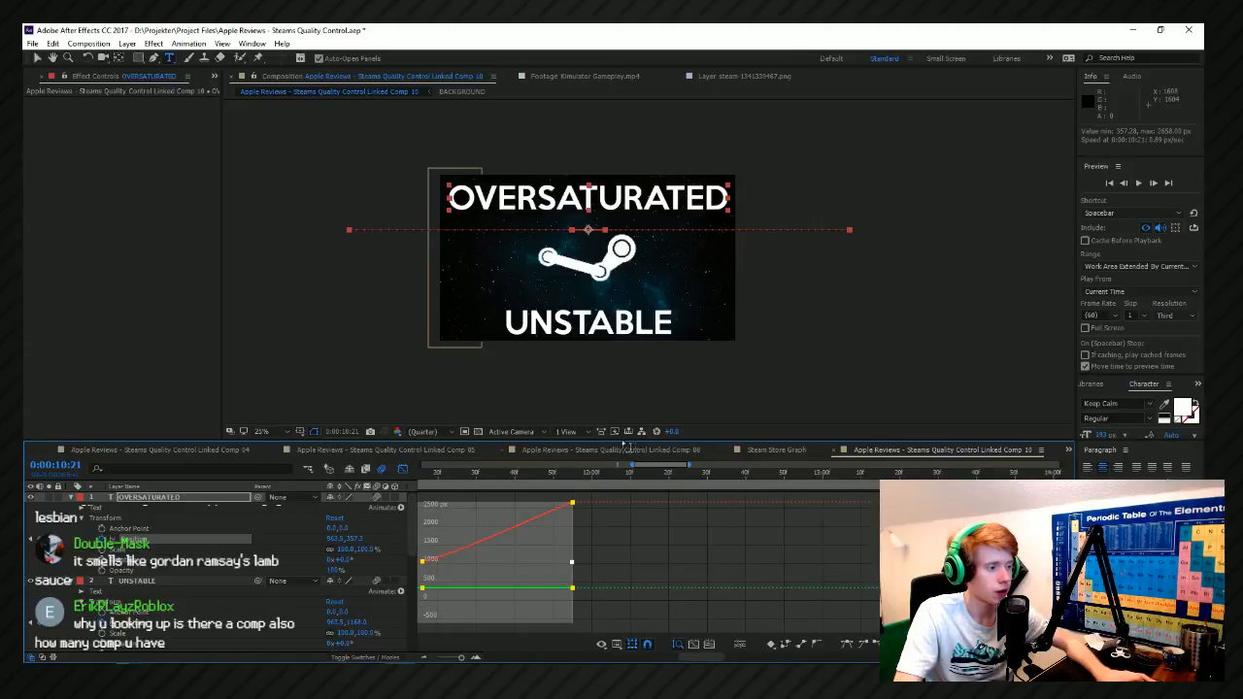
drag(627, 443, 627, 330)
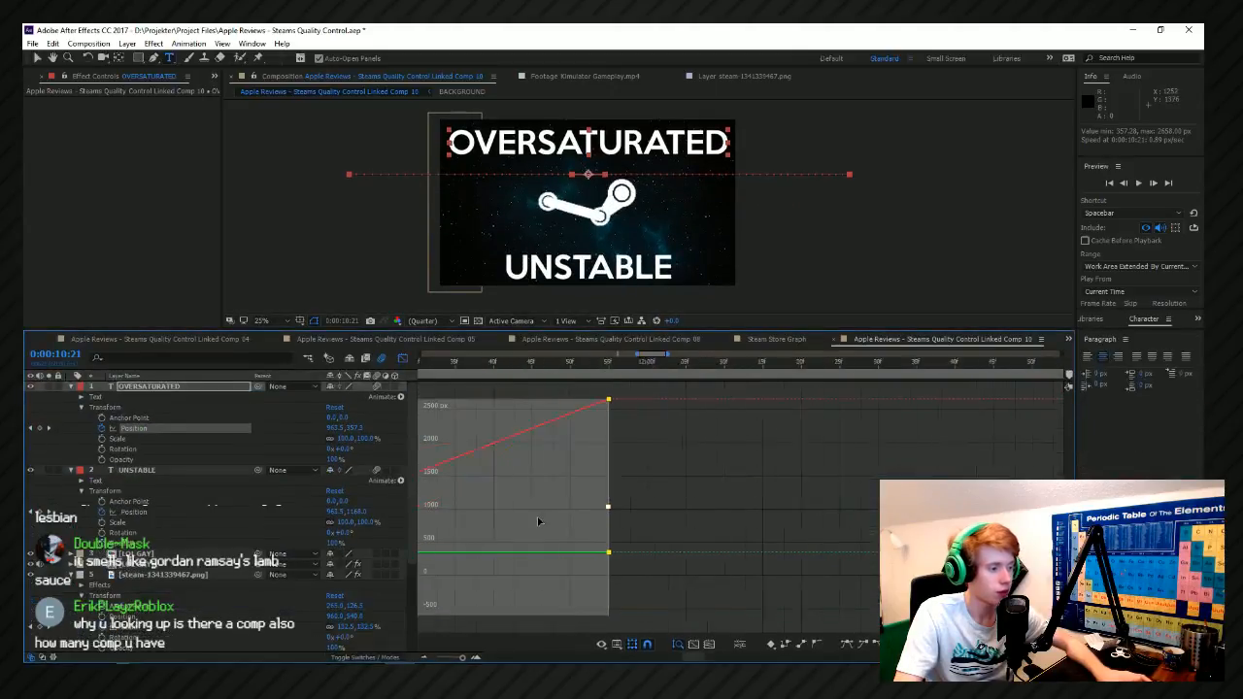
scroll(539, 522, up, 5)
drag(818, 551, 823, 558)
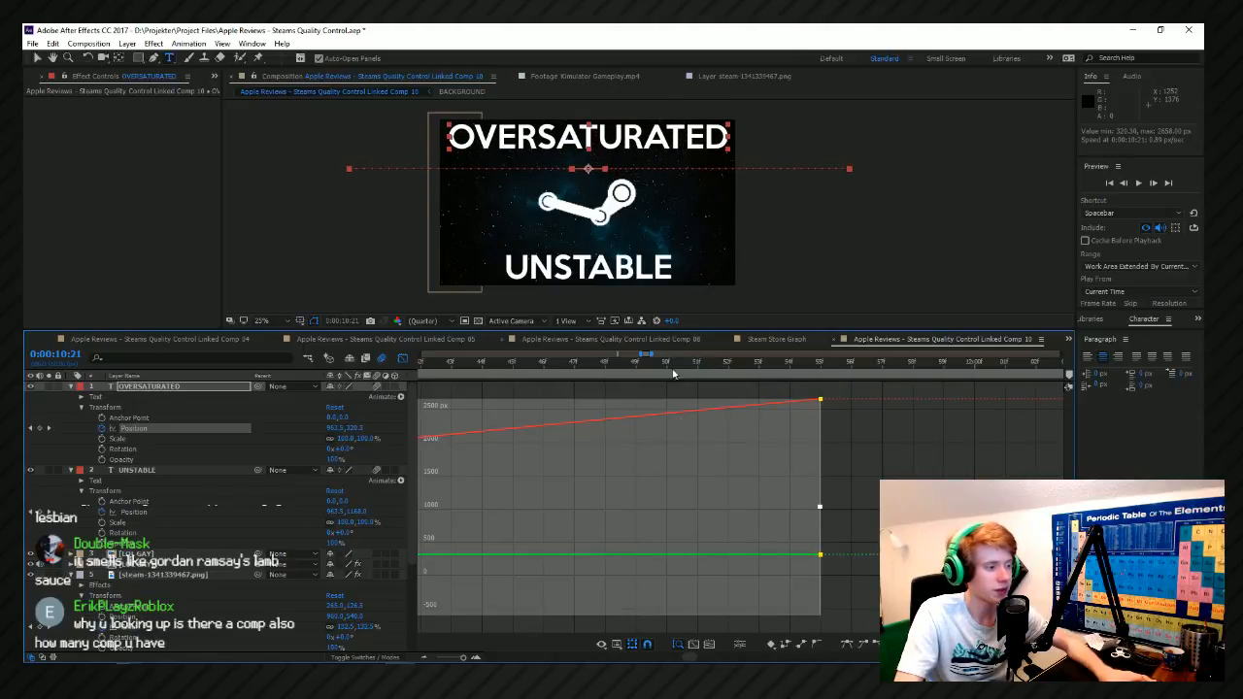
Scale the OVERSATURATED text down to 80%.
click(122, 439)
drag(348, 430, 334, 438)
key(ctrl+z)
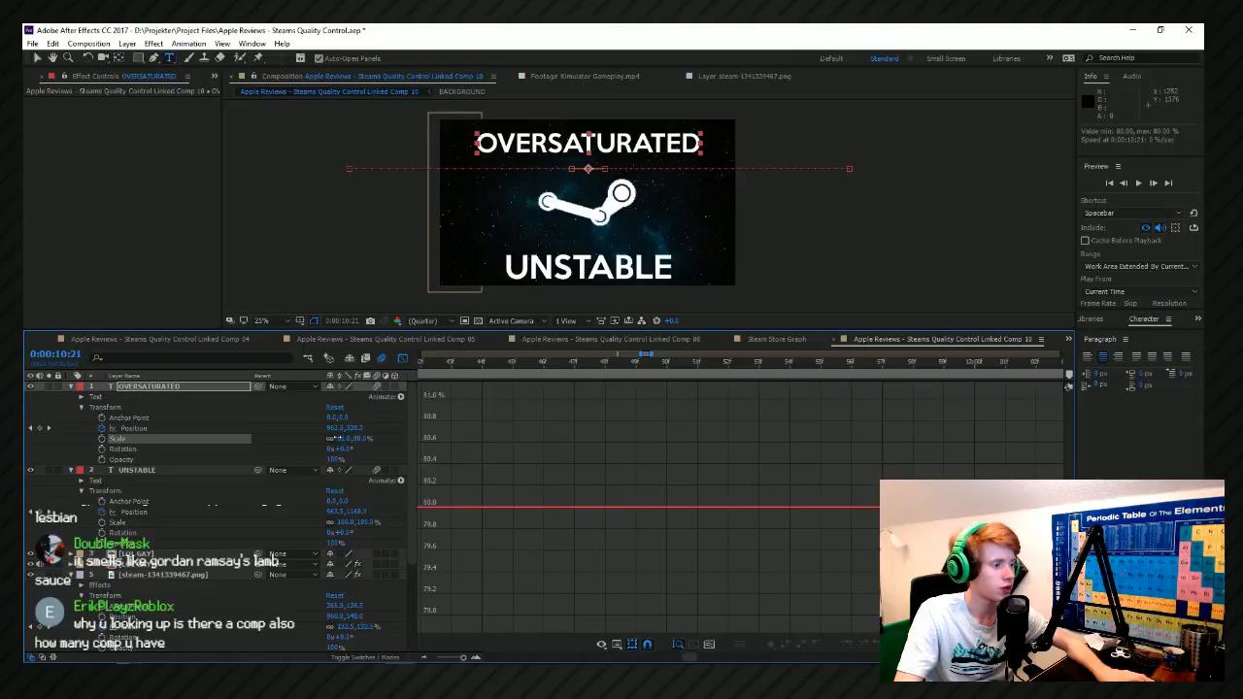
Select all of OVERSATURATED's Position keyframes and raise them together to a Y value of about 264.
click(141, 428)
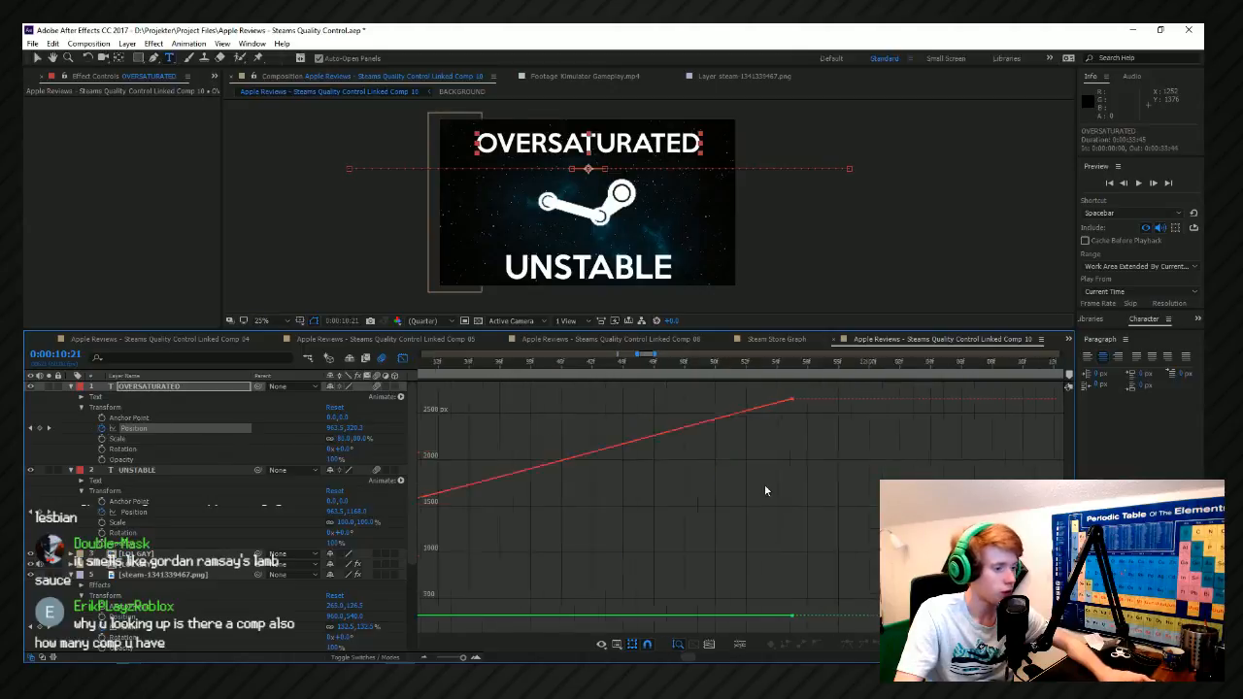
drag(783, 390, 569, 580)
scroll(654, 558, up, 3)
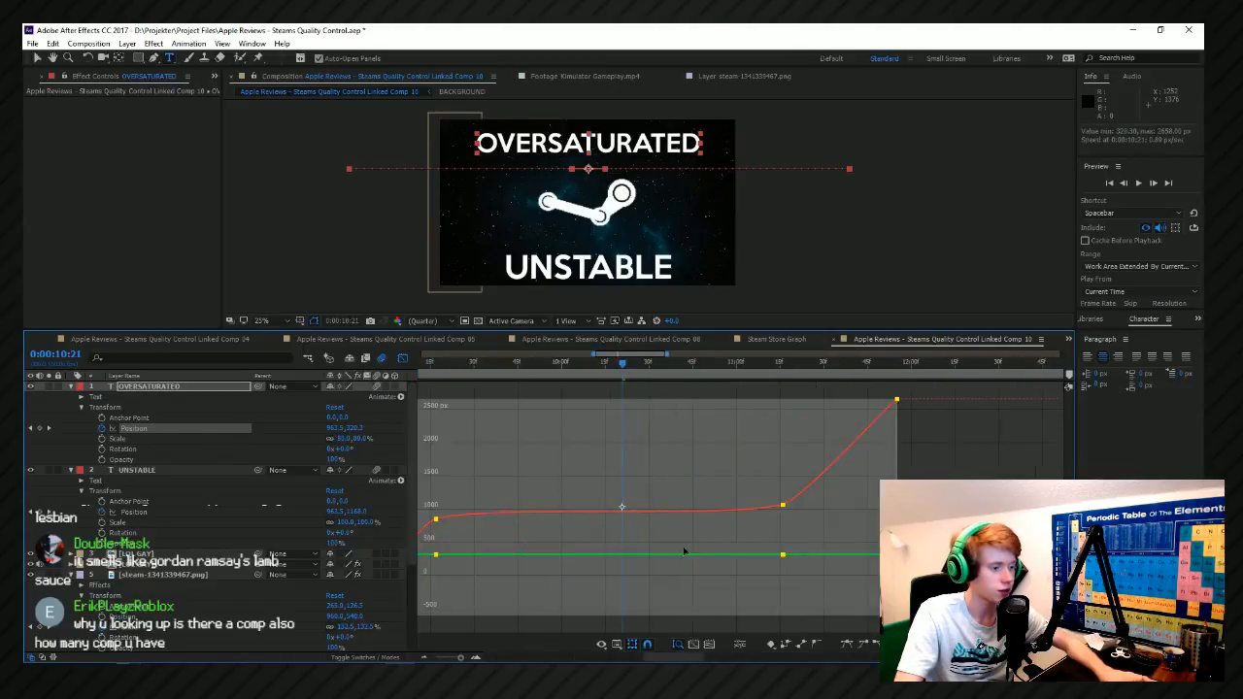
drag(785, 557, 784, 562)
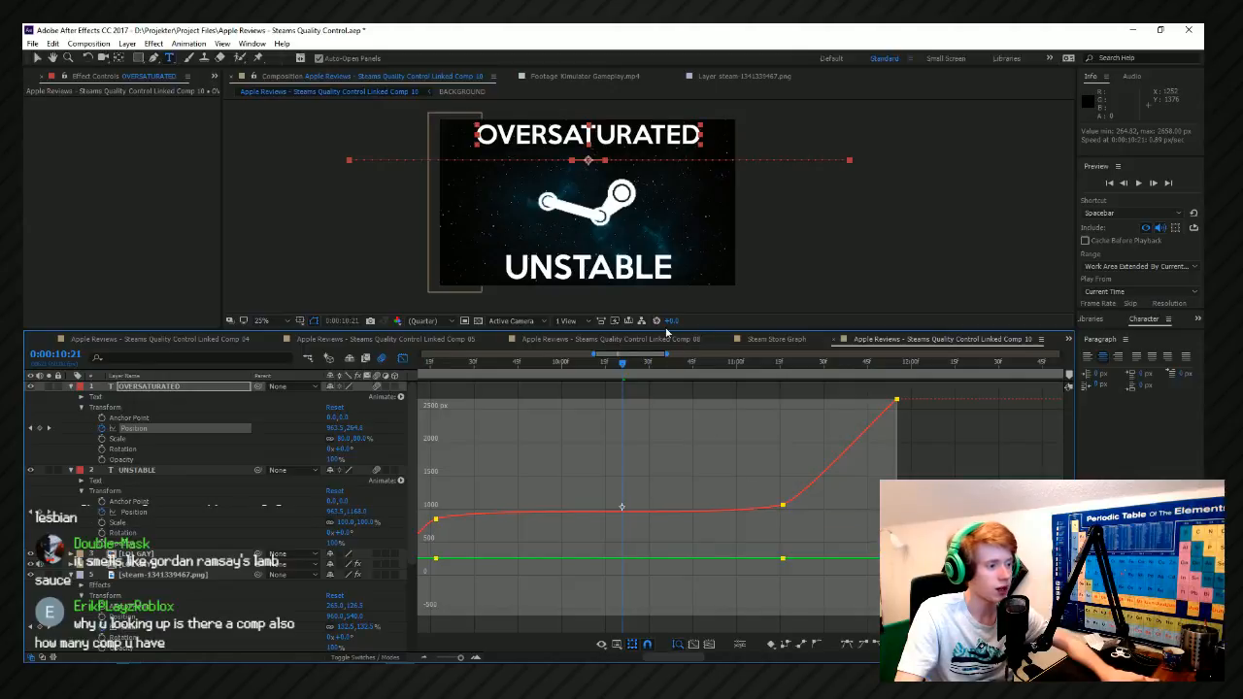
drag(667, 328, 668, 466)
scroll(621, 364, up, 2)
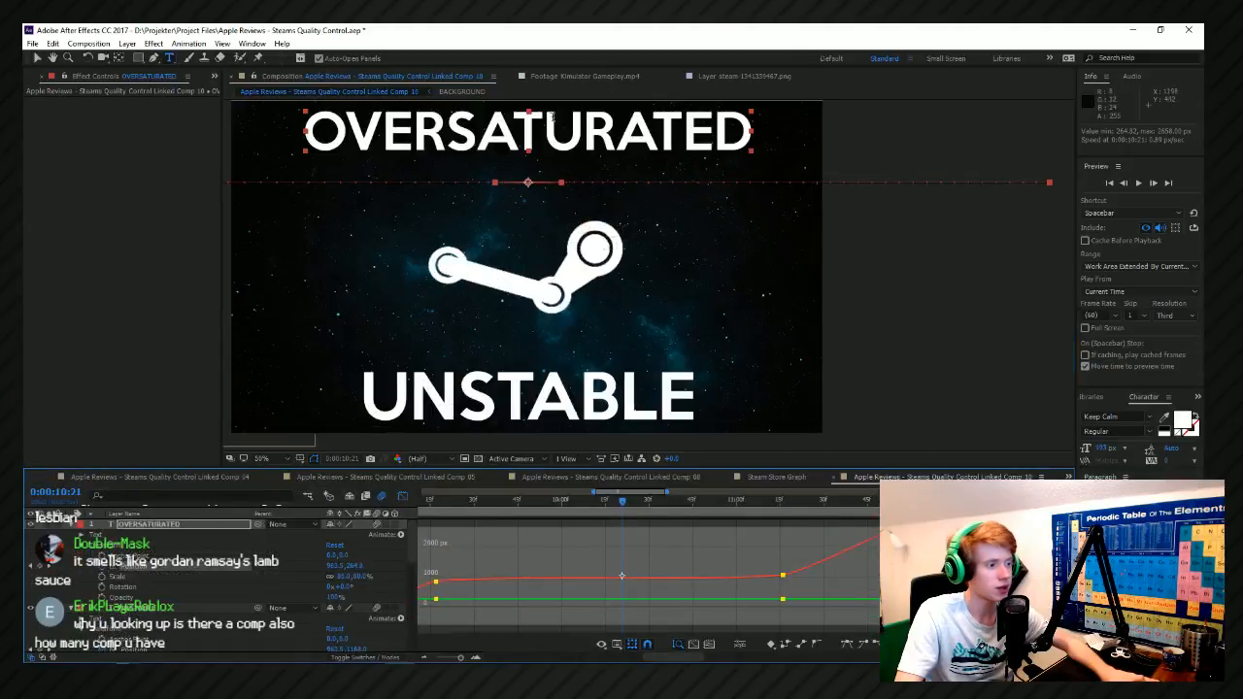
scroll(584, 287, down, 2)
Save the project, and preview both words sliding in from 0:00:08:41.
click(38, 58)
key(ctrl+s)
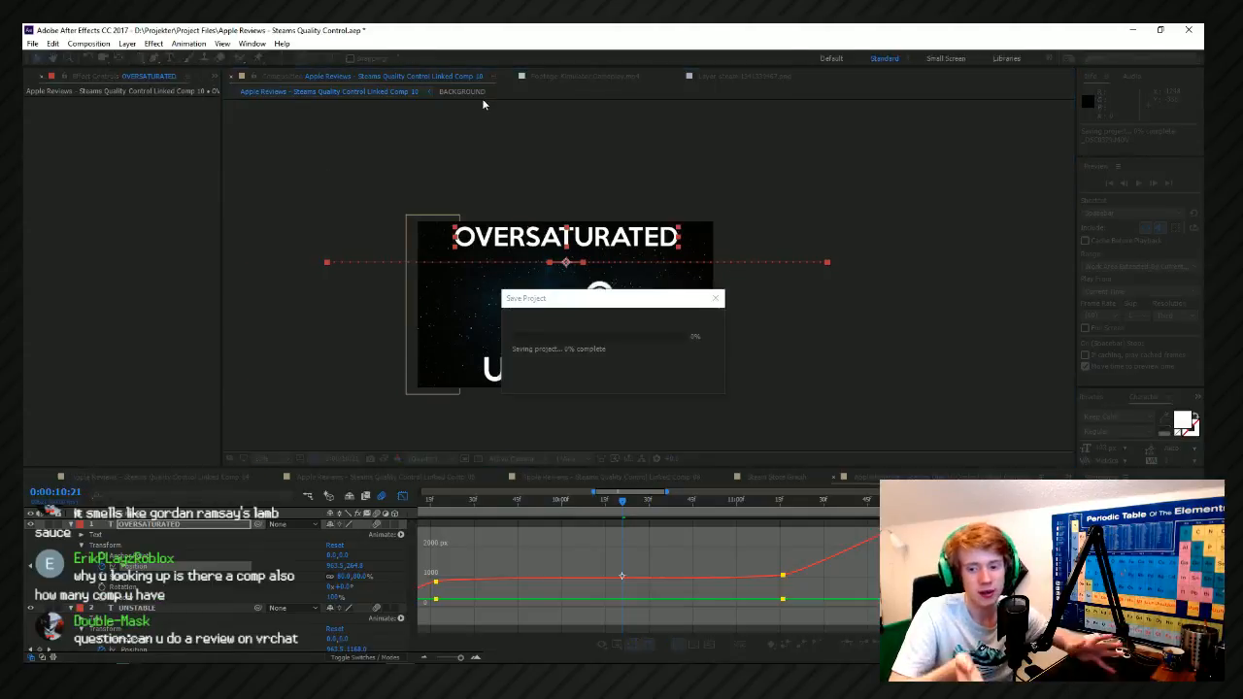
scroll(566, 564, down, 2)
drag(483, 501, 506, 501)
click(806, 345)
key(space)
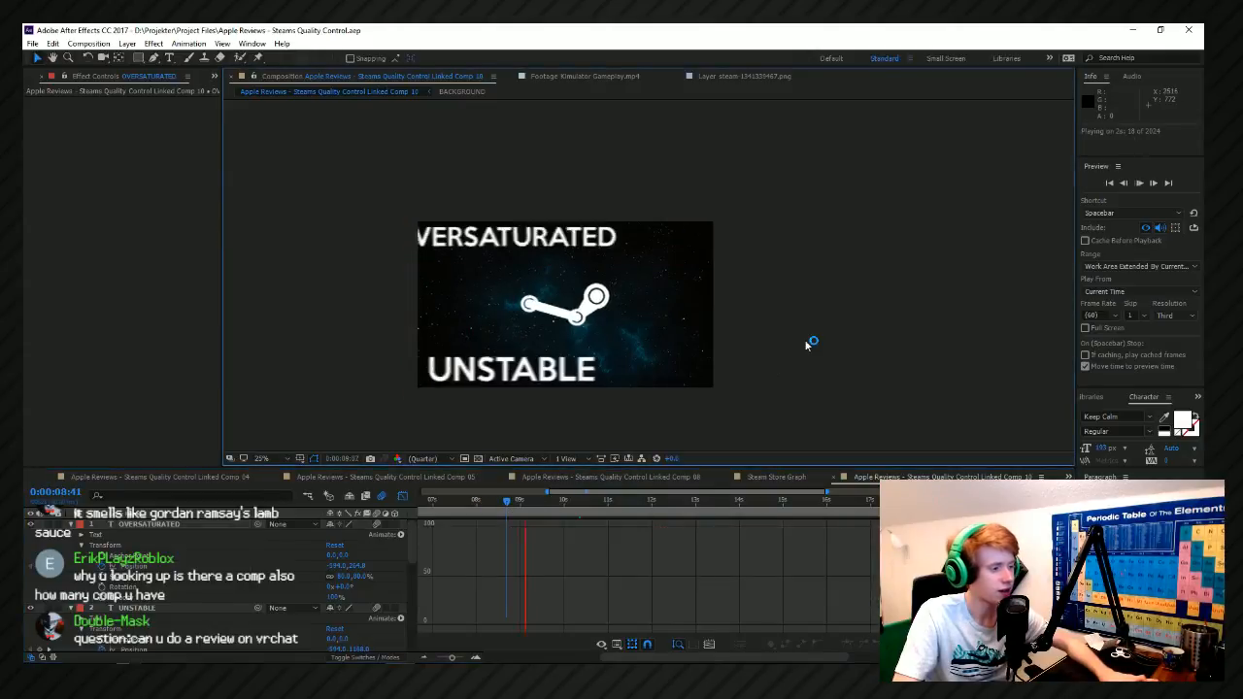
key(space)
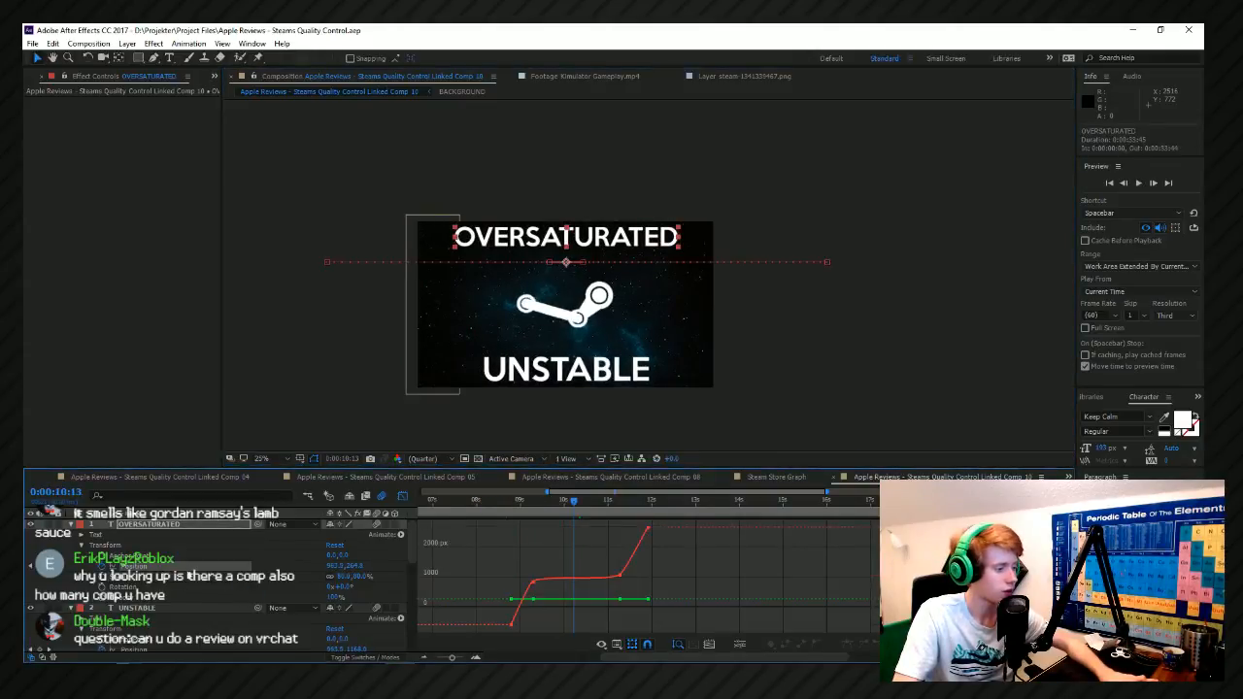
drag(546, 570, 477, 638)
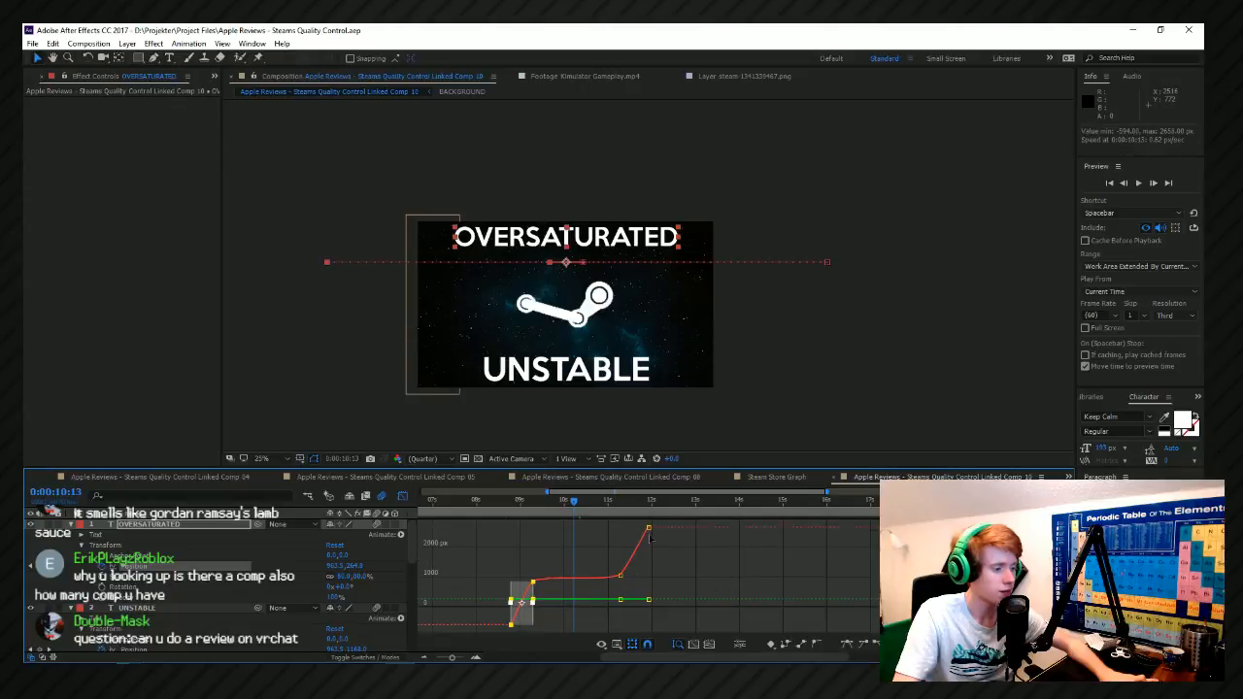
drag(669, 525, 507, 638)
right_click(601, 562)
click(572, 584)
click(681, 586)
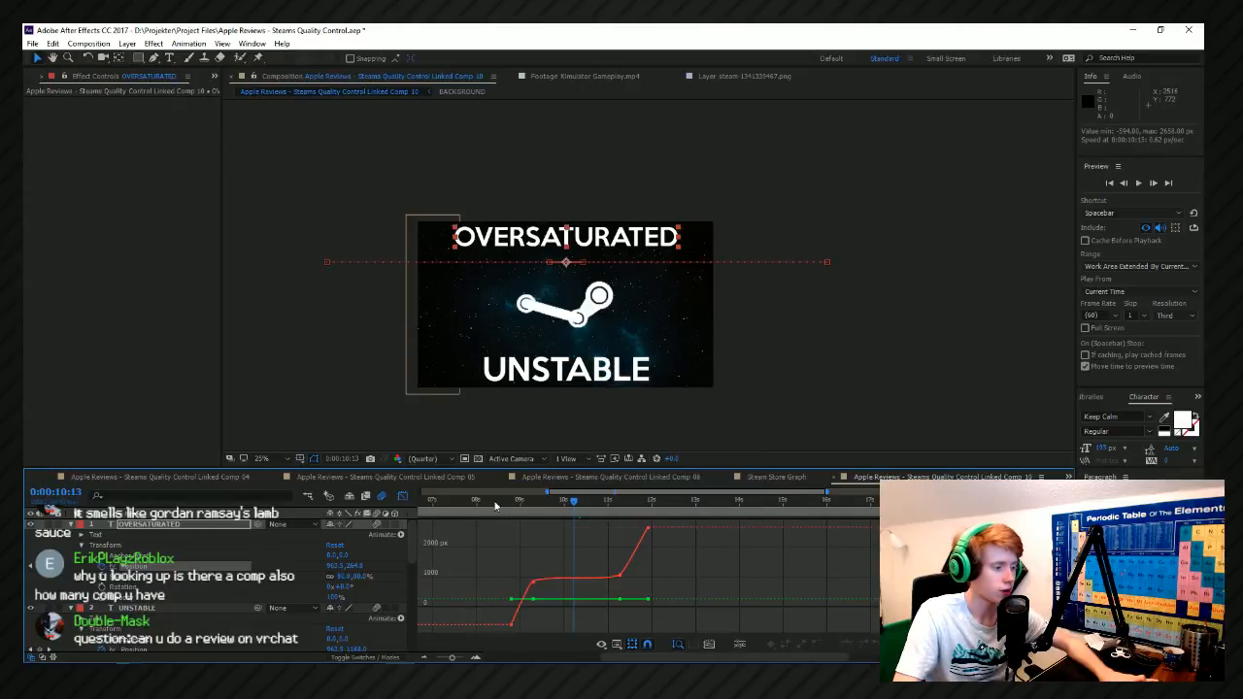
Swap the values of OVERSATURATED's two middle Position keyframes, near 0:00:09:17 and 0:00:11:16, by copying and pasting them.
click(509, 502)
scroll(507, 516, up, 3)
click(533, 509)
scroll(511, 558, down, 3)
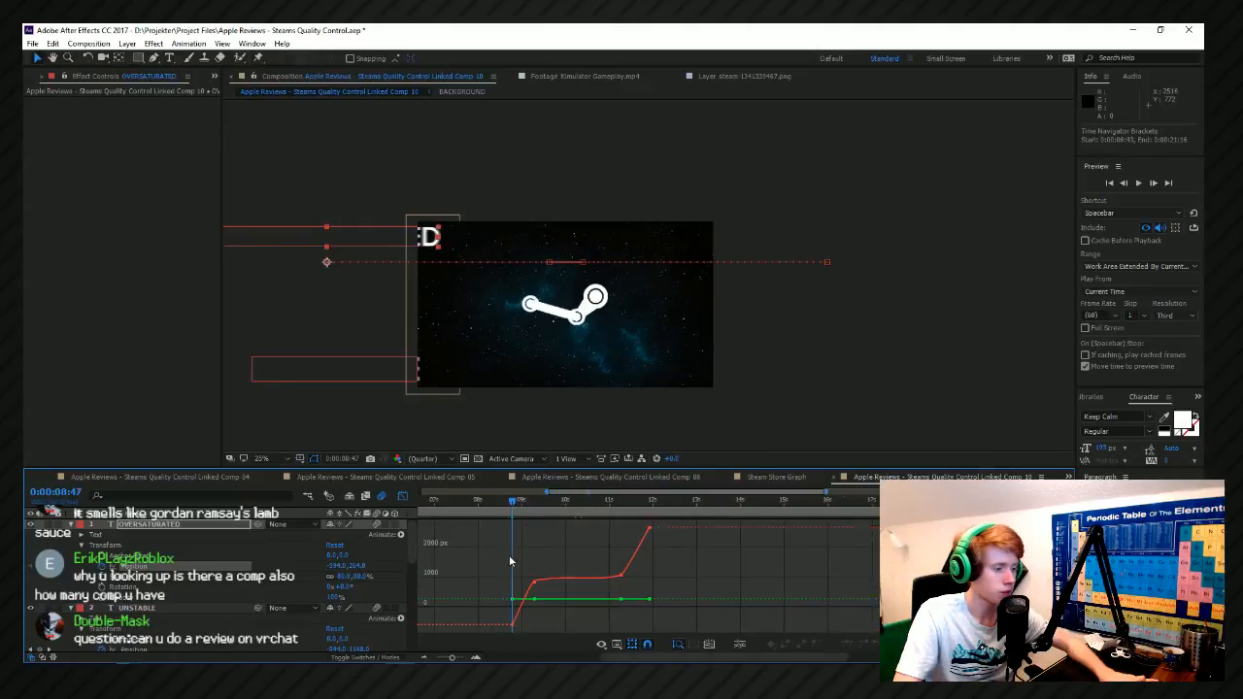
click(539, 503)
key(ctrl+x)
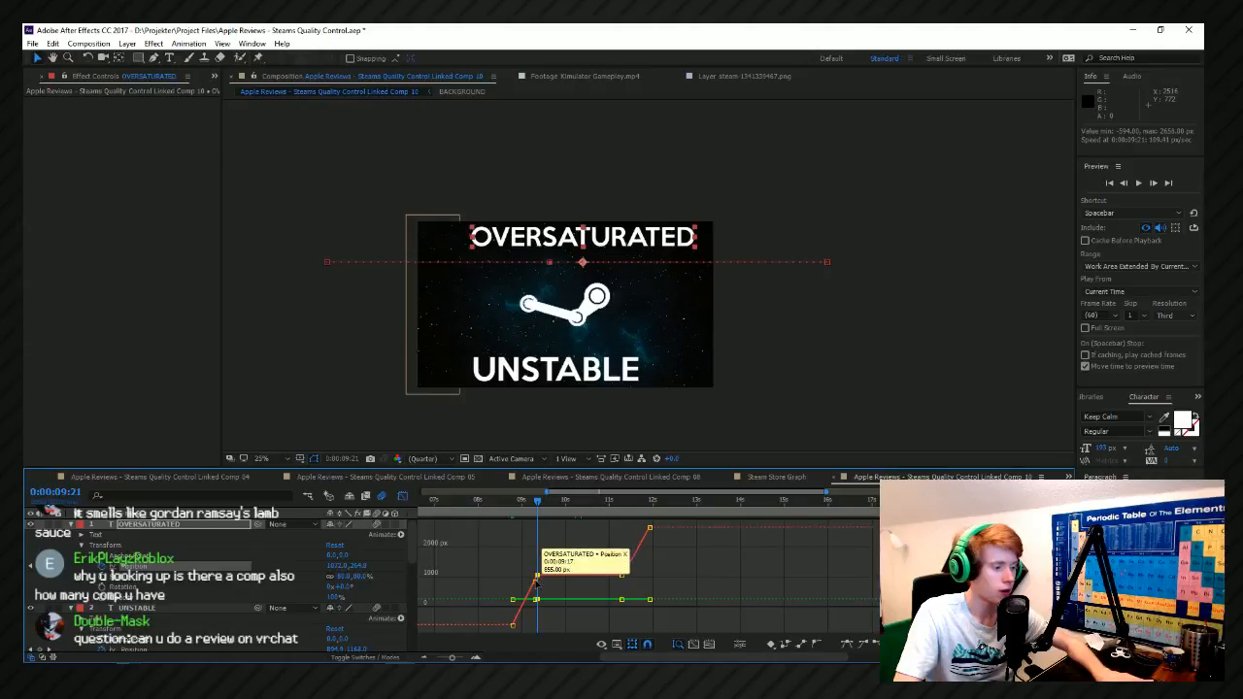
click(619, 509)
scroll(619, 510, up, 3)
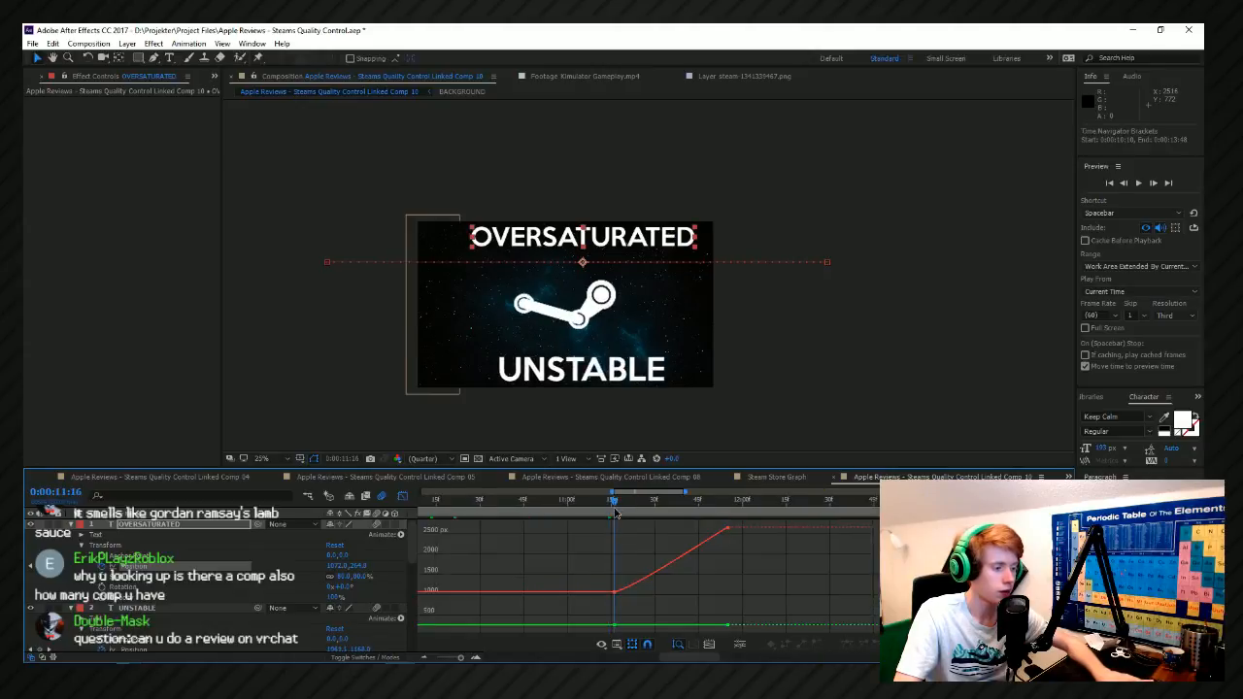
key(ctrl+v)
Swap OVERSATURATED's outer Position keyframes, placing X -594 at 0:00:11:52 and X 2658 at 0:00:08:47, and preview the reversed pass.
scroll(716, 594, down, 3)
click(584, 601)
key(ctrl+c)
scroll(720, 524, up, 3)
click(699, 509)
key(ctrl+v)
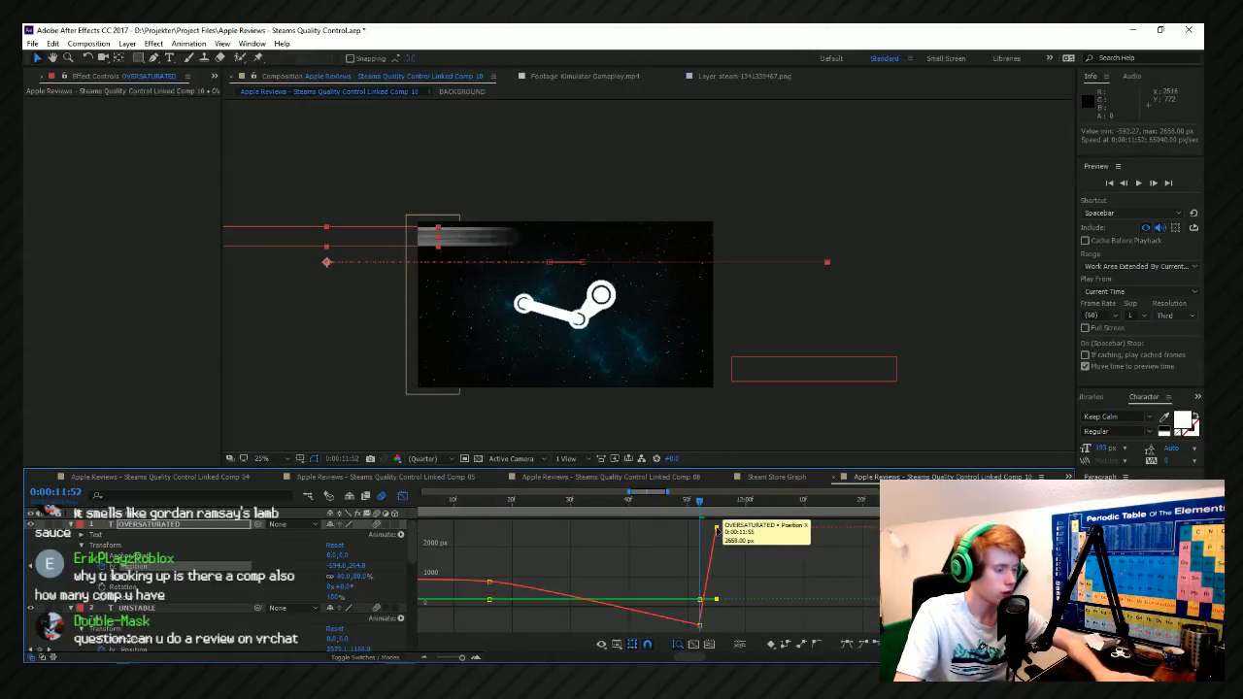
key(Delete)
scroll(729, 536, down, 3)
scroll(591, 519, up, 2)
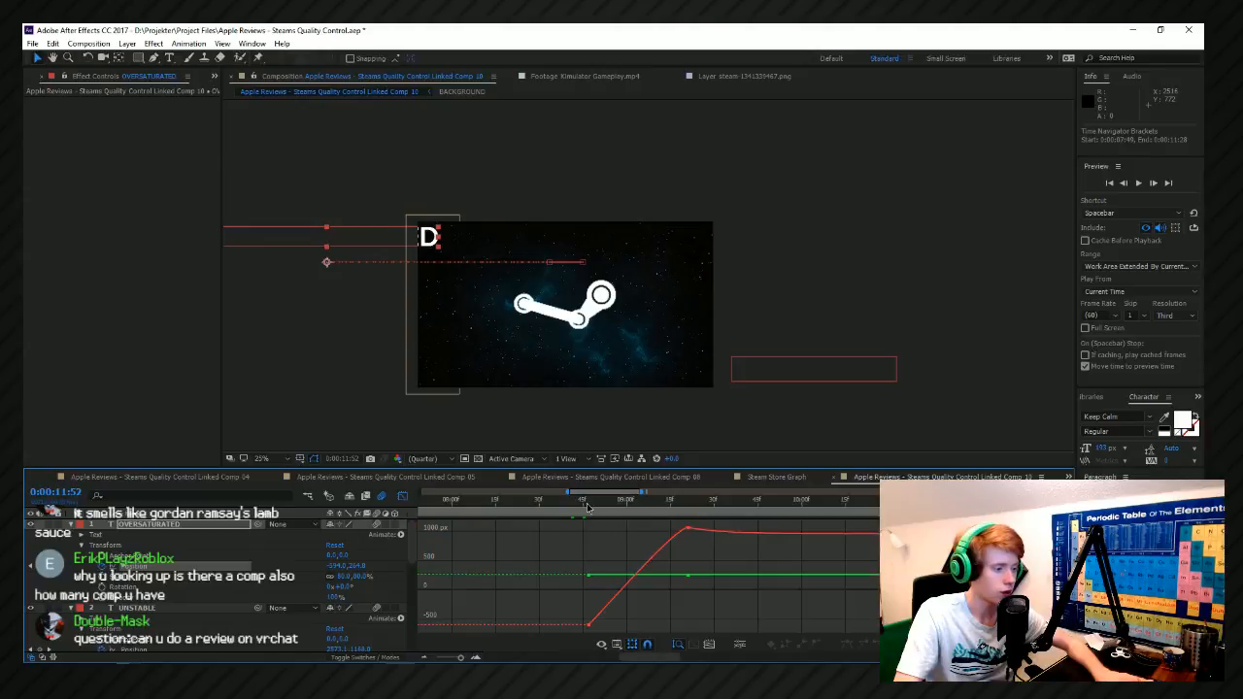
click(587, 506)
scroll(663, 535, down, 3)
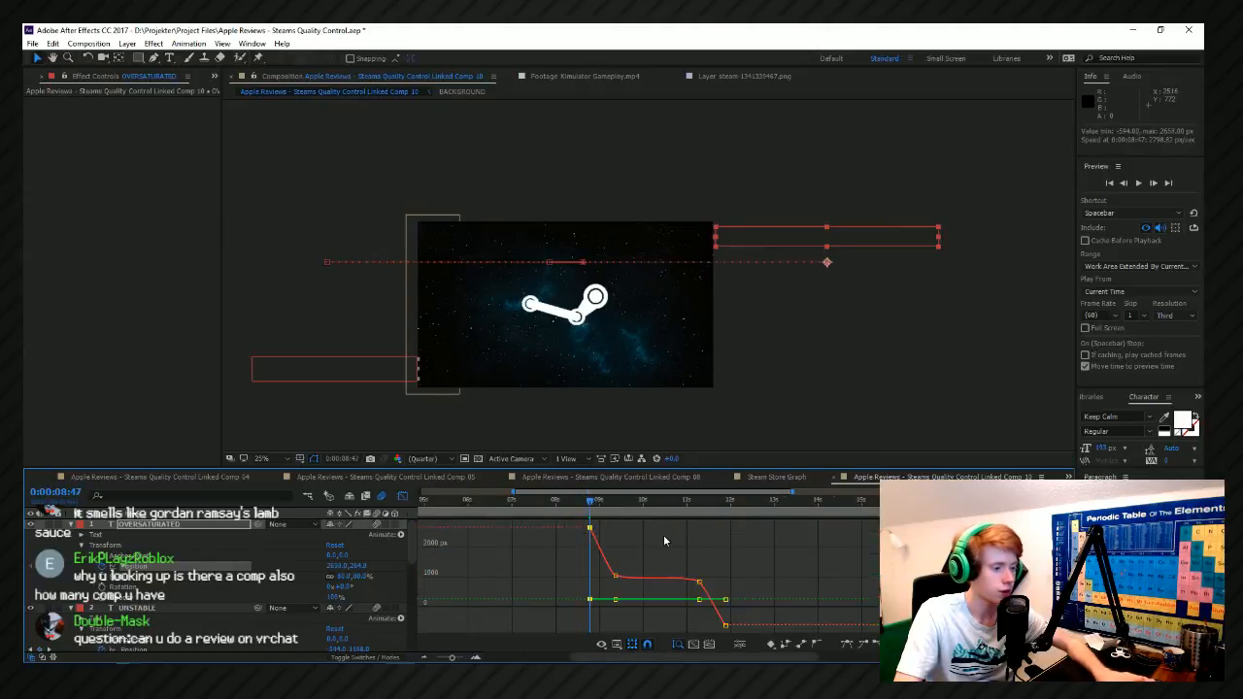
key(space)
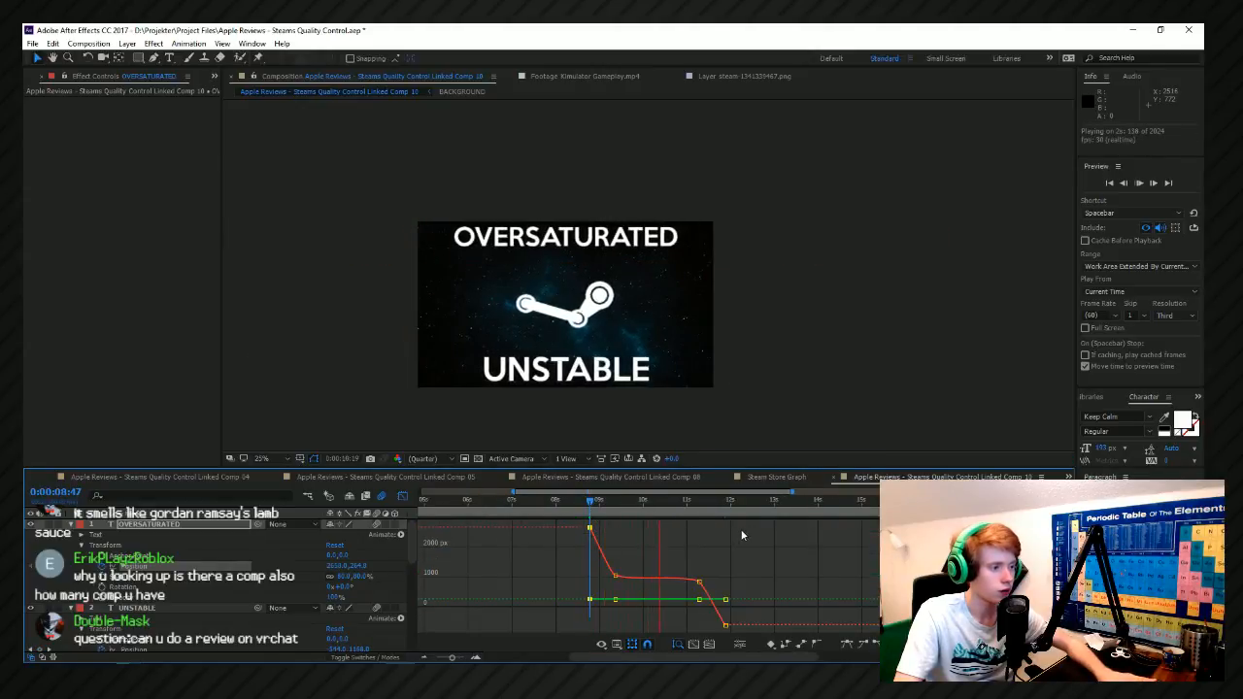
key(space)
Move OVERSATURATED's first two Position keyframes about one second later, and preview its entrance from 0:00:09:25.
drag(632, 522, 560, 635)
drag(603, 560, 644, 561)
click(618, 501)
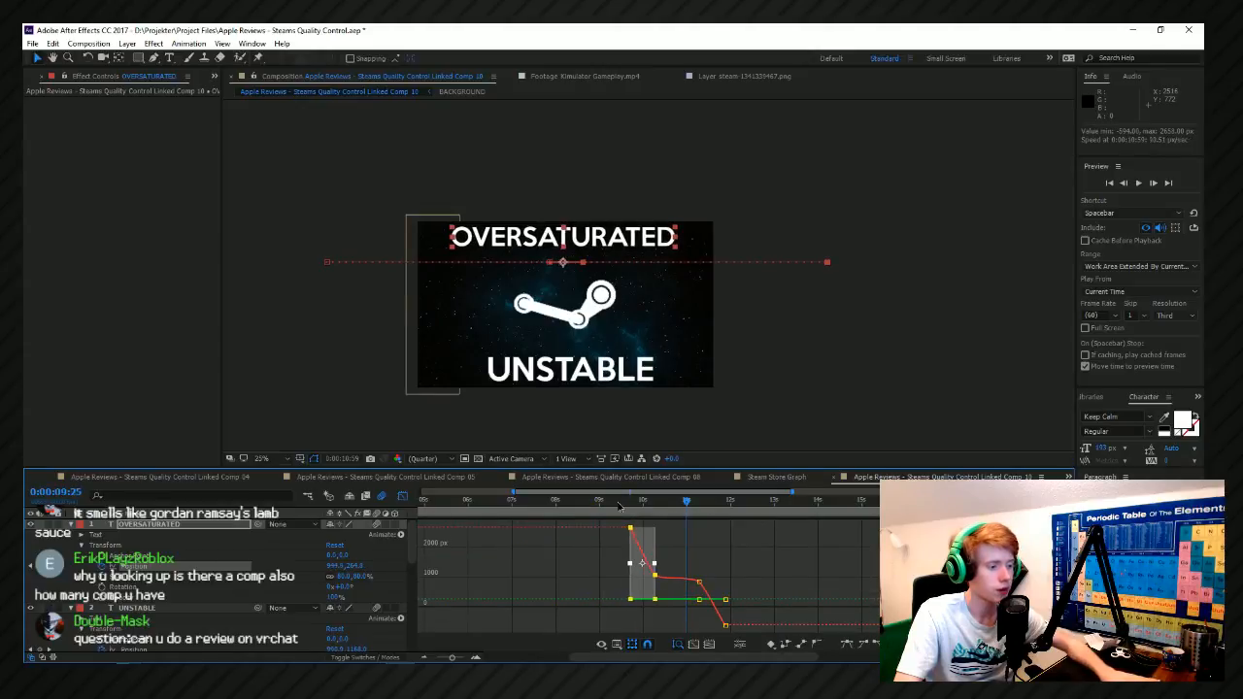
key(space)
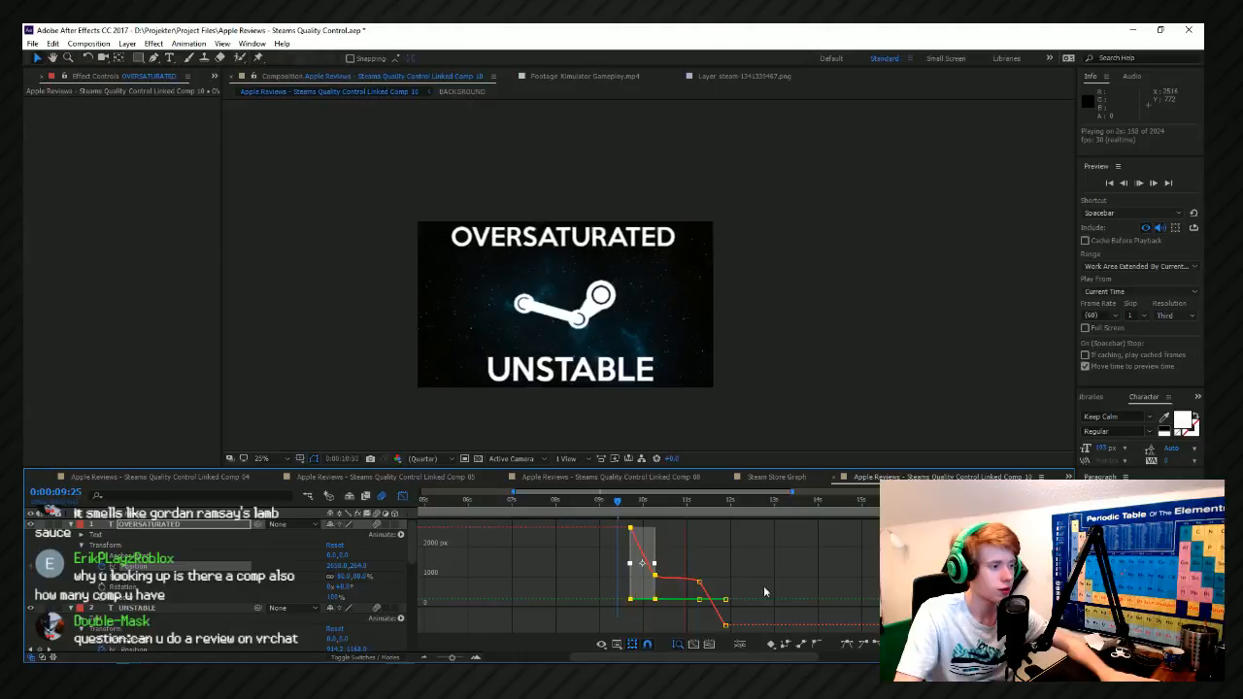
key(space)
Move OVERSATURATED's last Position keyframe about a quarter second earlier, and preview the quicker exit from 0:00:11:11.
click(722, 615)
click(735, 595)
drag(726, 601, 714, 604)
click(694, 501)
key(space)
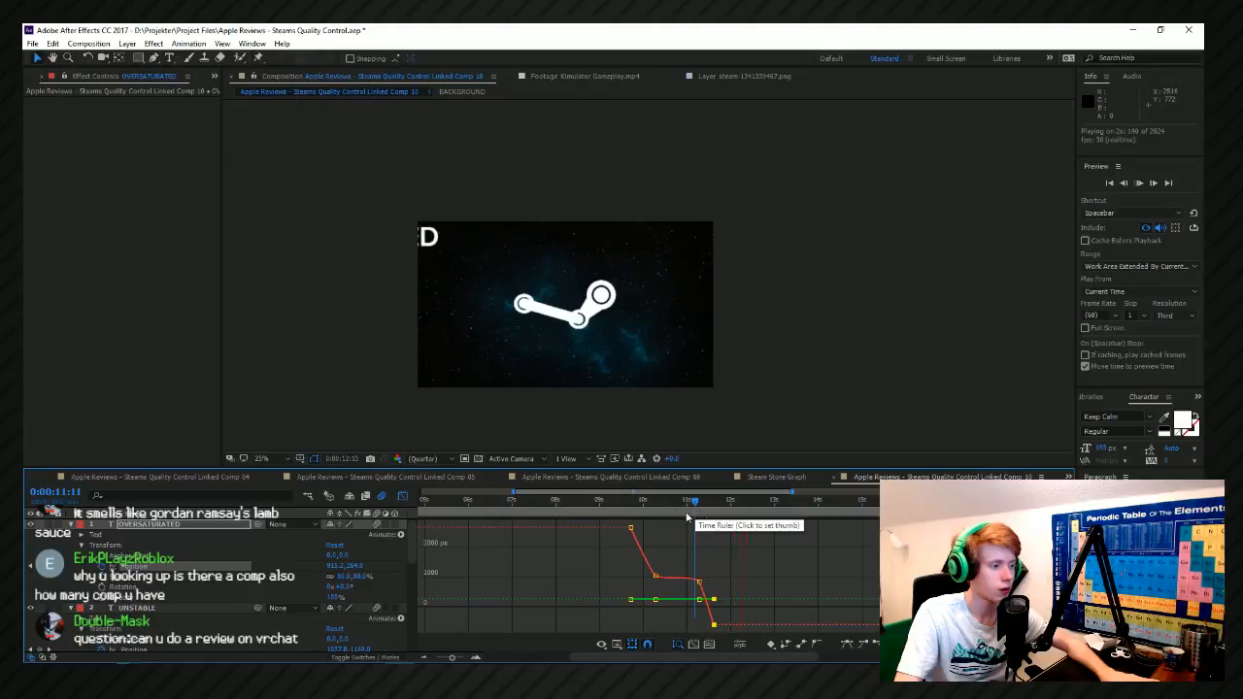
Set OVERSATURATED's last Position keyframe at 0:00:11:37 to about X -736 so the word fully clears the frame.
key(space)
scroll(721, 521, up, 3)
drag(672, 507, 676, 508)
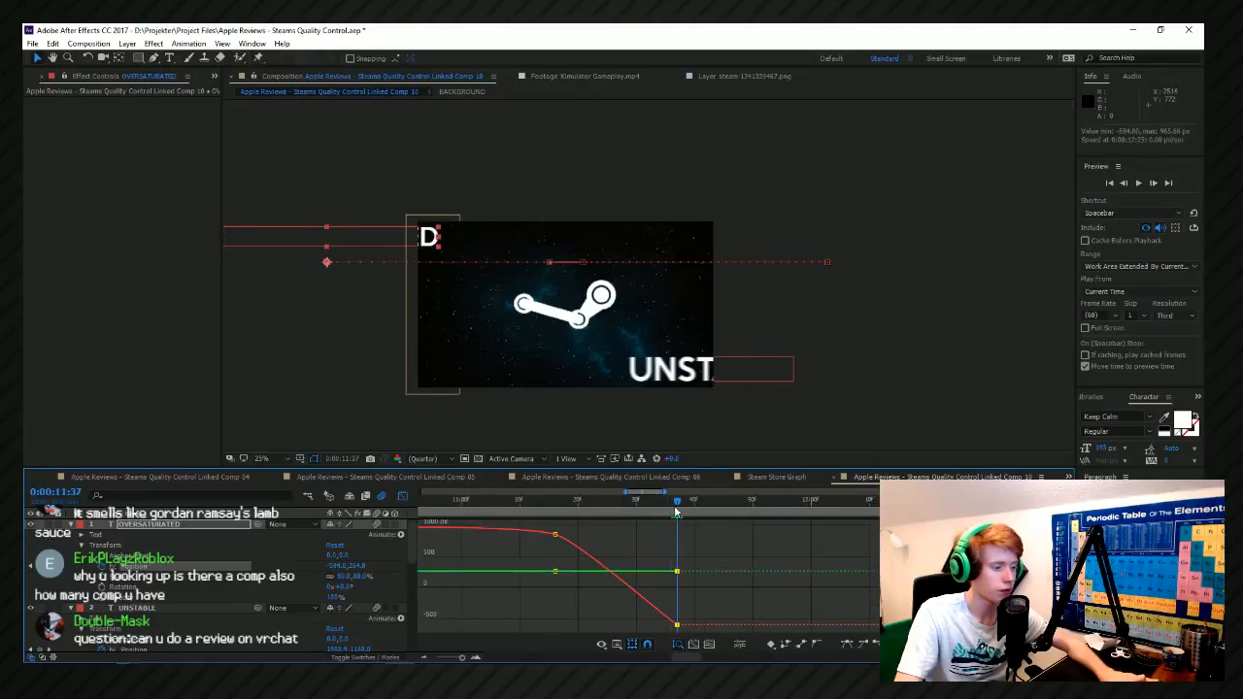
drag(336, 568, 249, 568)
scroll(778, 560, down, 2)
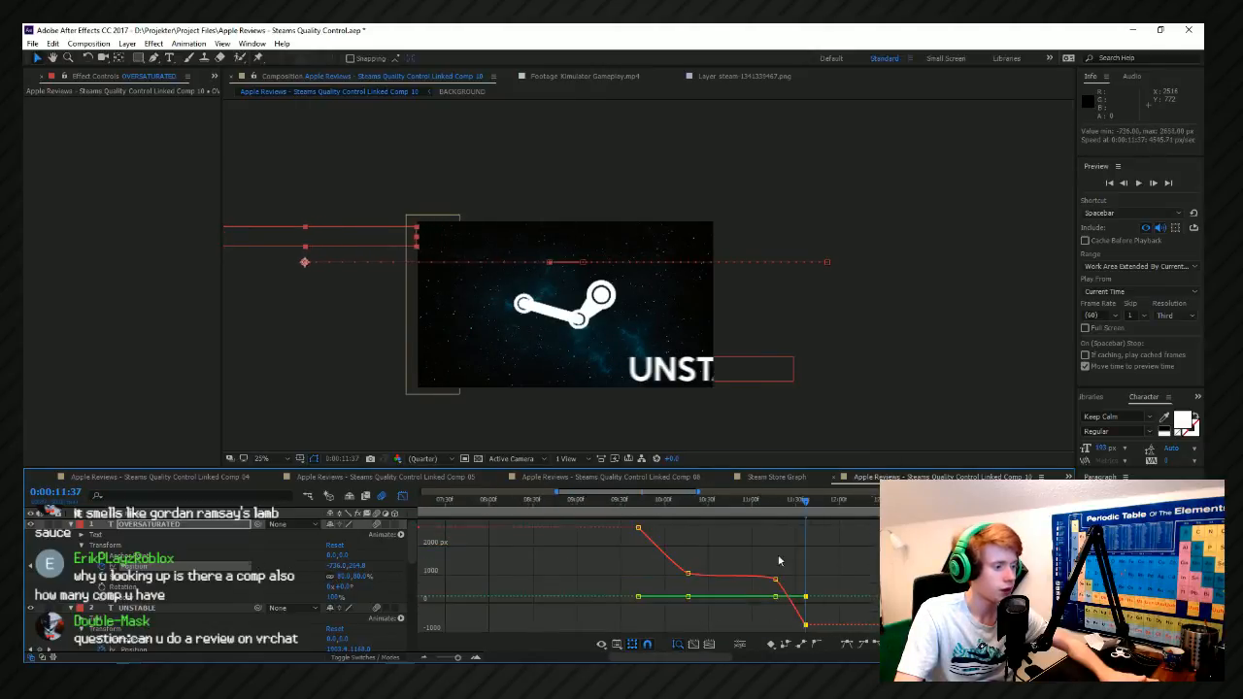
Preview OVERSATURATED's full pass from 0:00:09:37 and save the project.
key(space)
scroll(459, 560, down, 2)
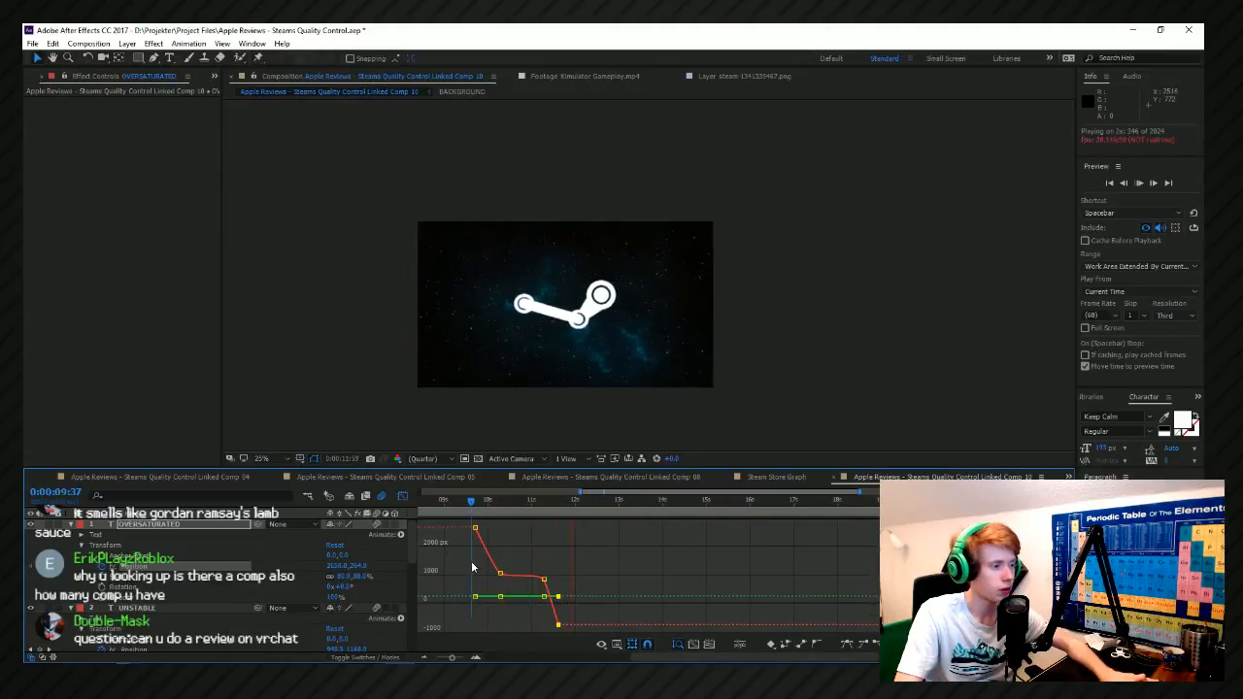
key(space)
scroll(618, 548, down, 3)
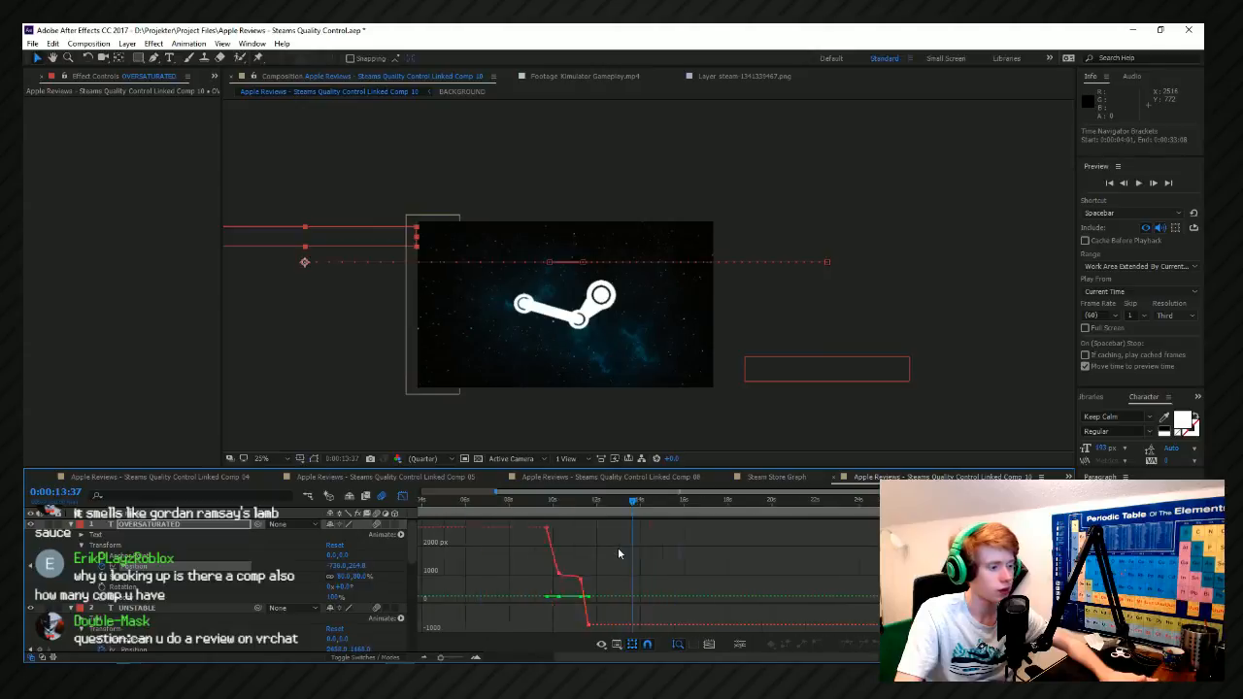
key(ctrl+s)
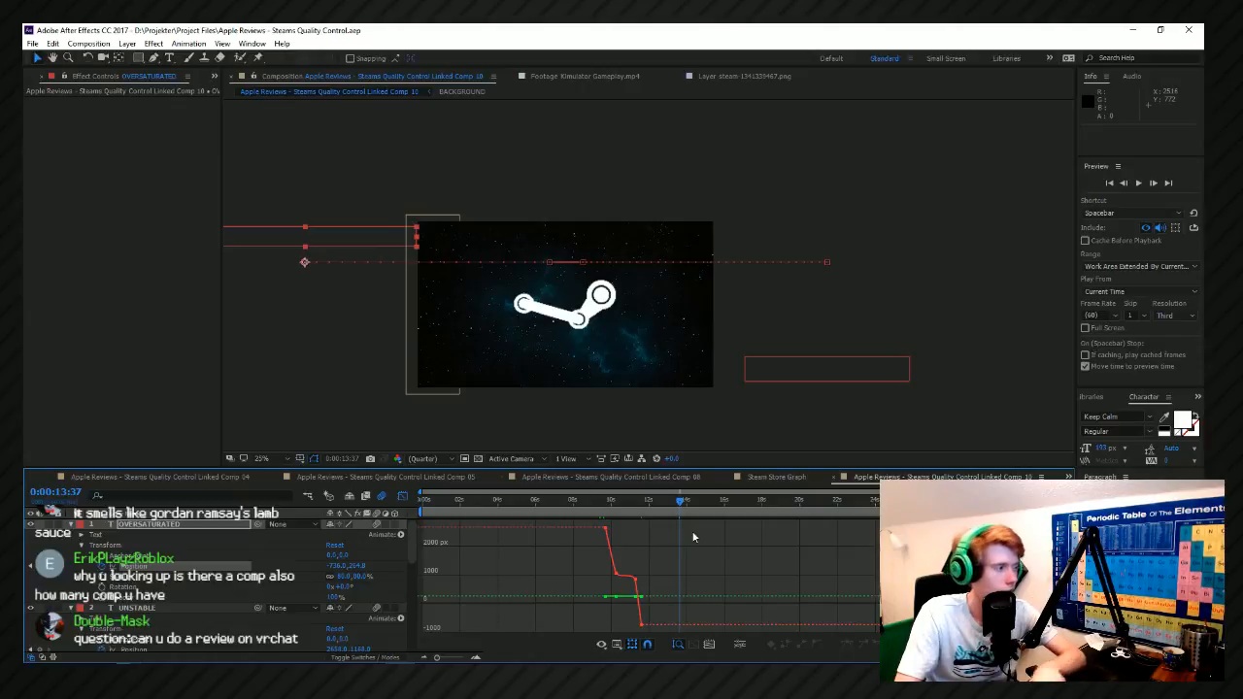
Bring up the project's item list filtered by "steam" and select Linked Comp 08.
click(214, 76)
click(212, 78)
click(228, 91)
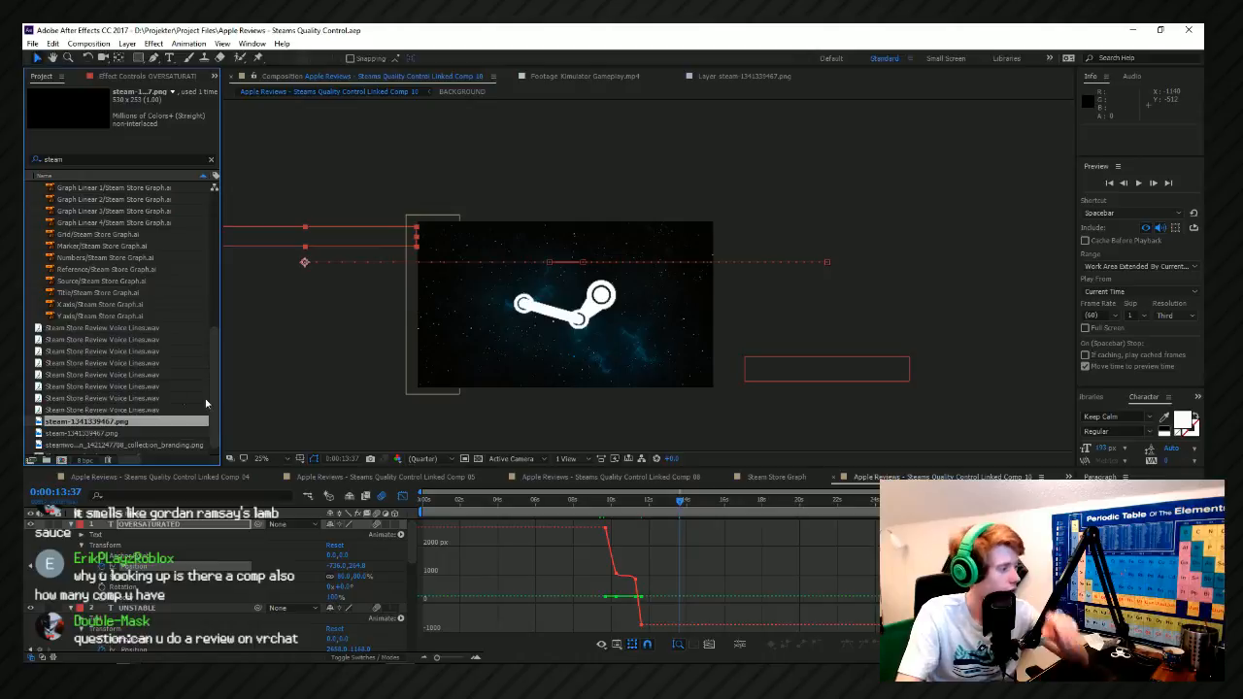
scroll(206, 403, up, 8)
click(181, 259)
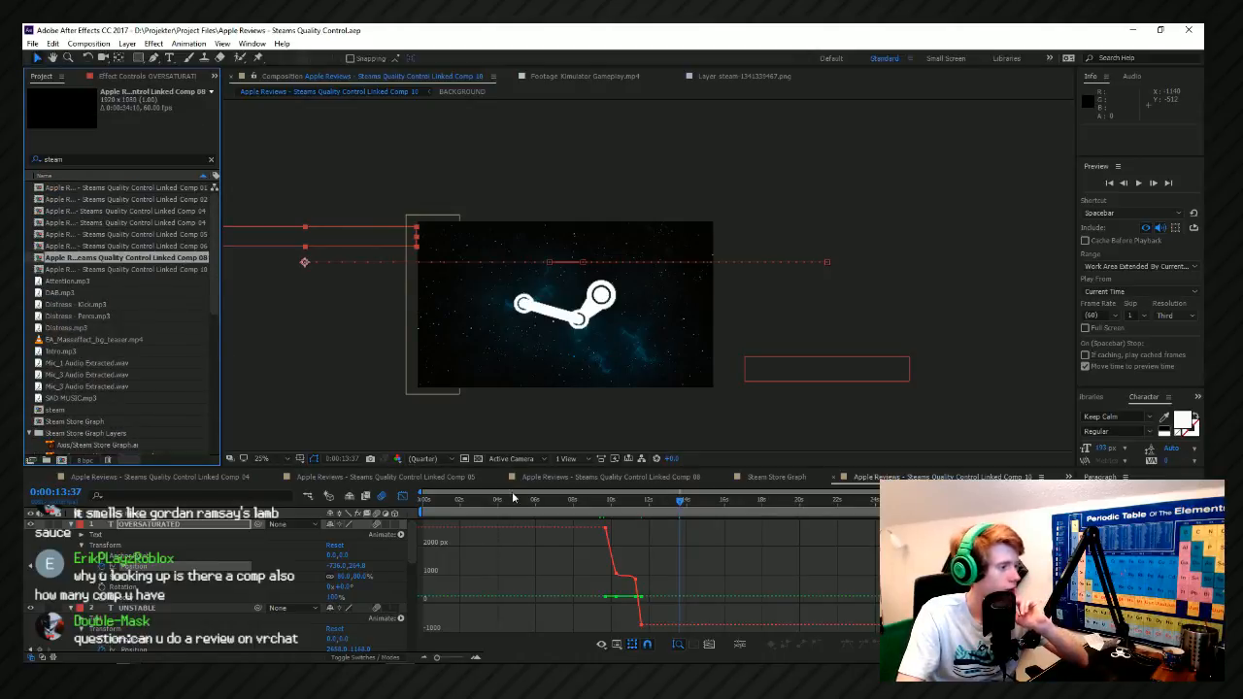
Preview the opposing text pass from 0:00:09:41 and switch the timeline from graph curves to layer bars and keyframes.
click(606, 503)
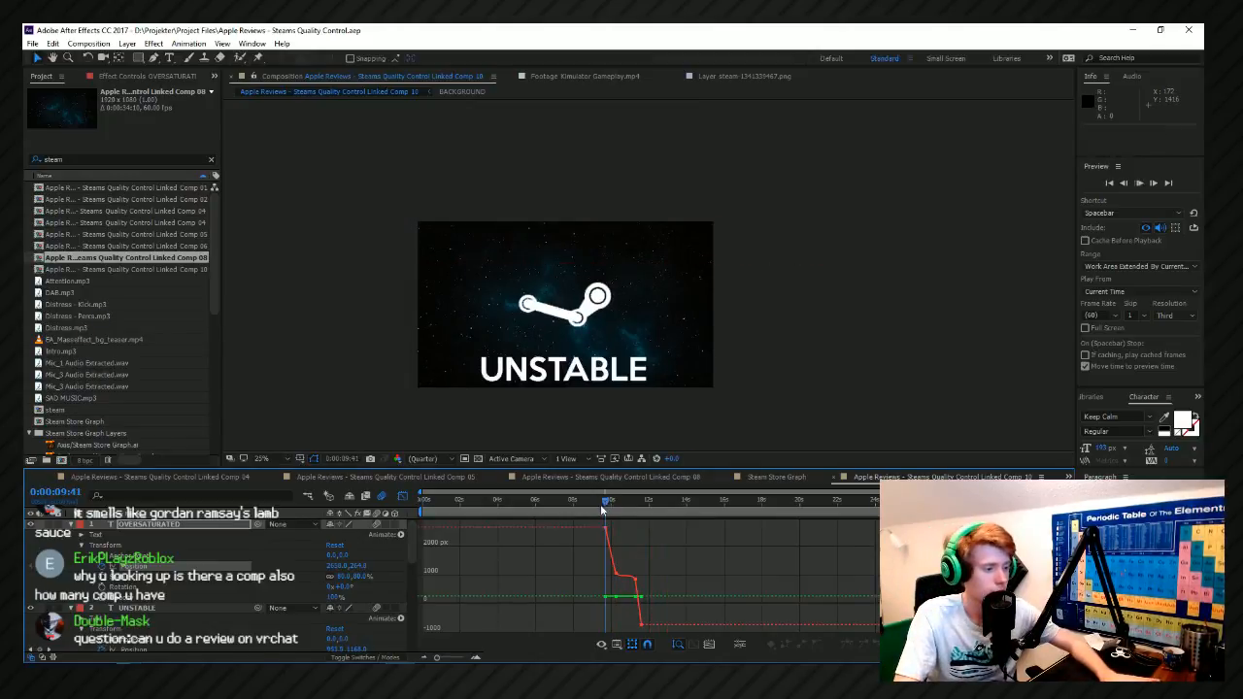
scroll(678, 528, up, 2)
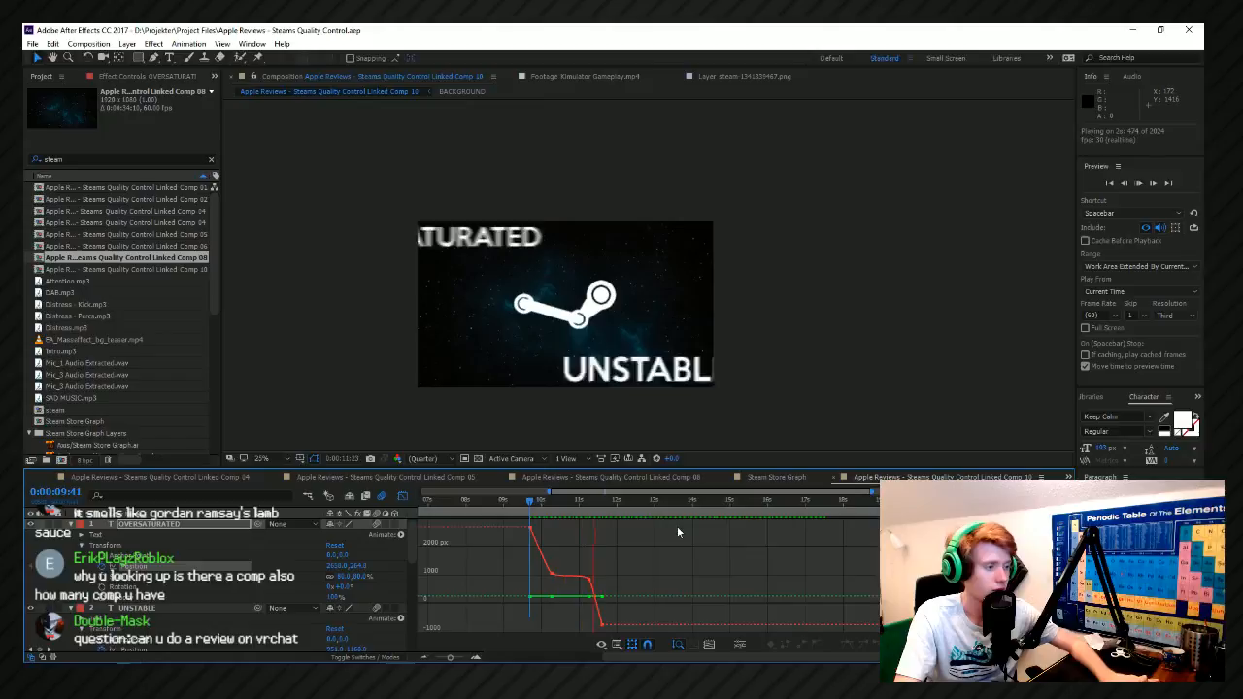
key(space)
click(403, 496)
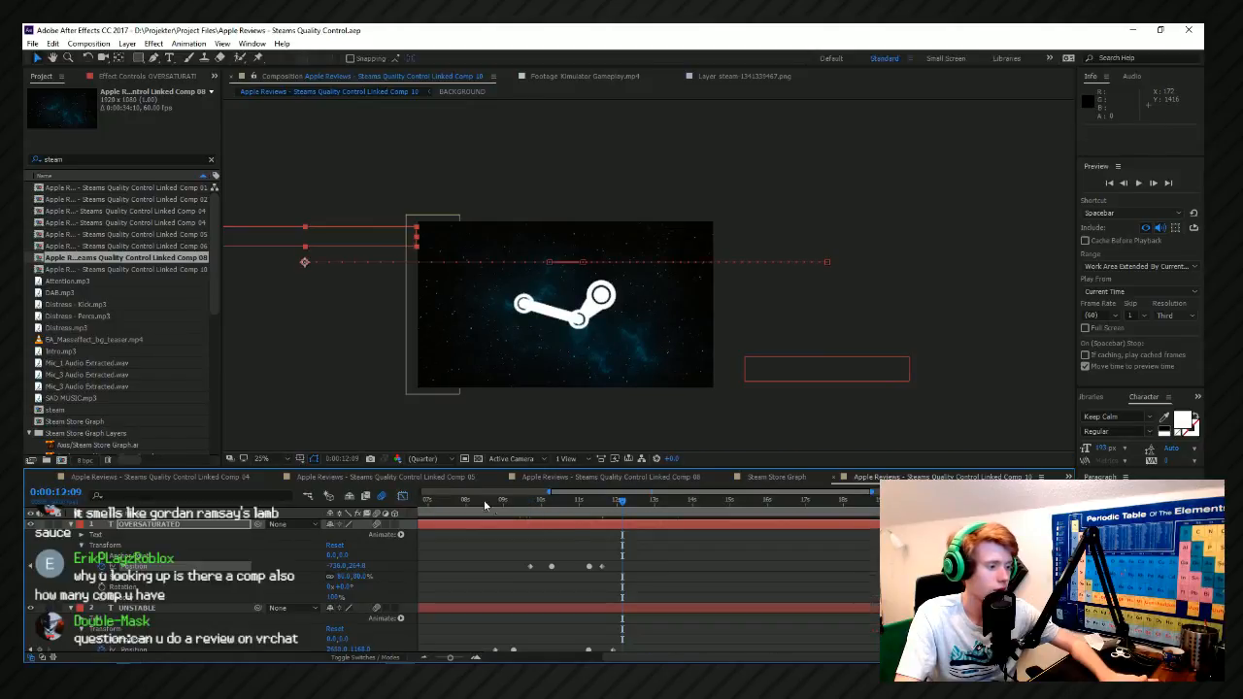
Preview both words' entrances and exits around the Steam logo from 0:00:08:23.
scroll(581, 521, down, 2)
click(581, 513)
key(space)
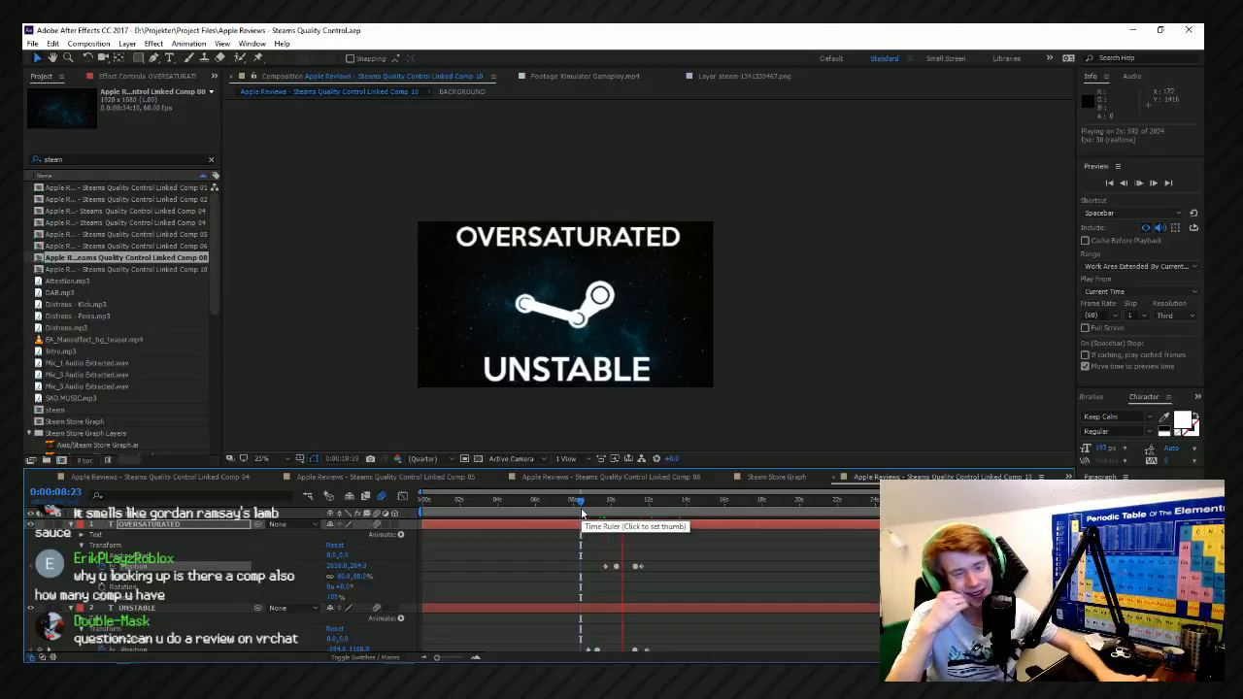
key(space)
scroll(687, 577, up, 2)
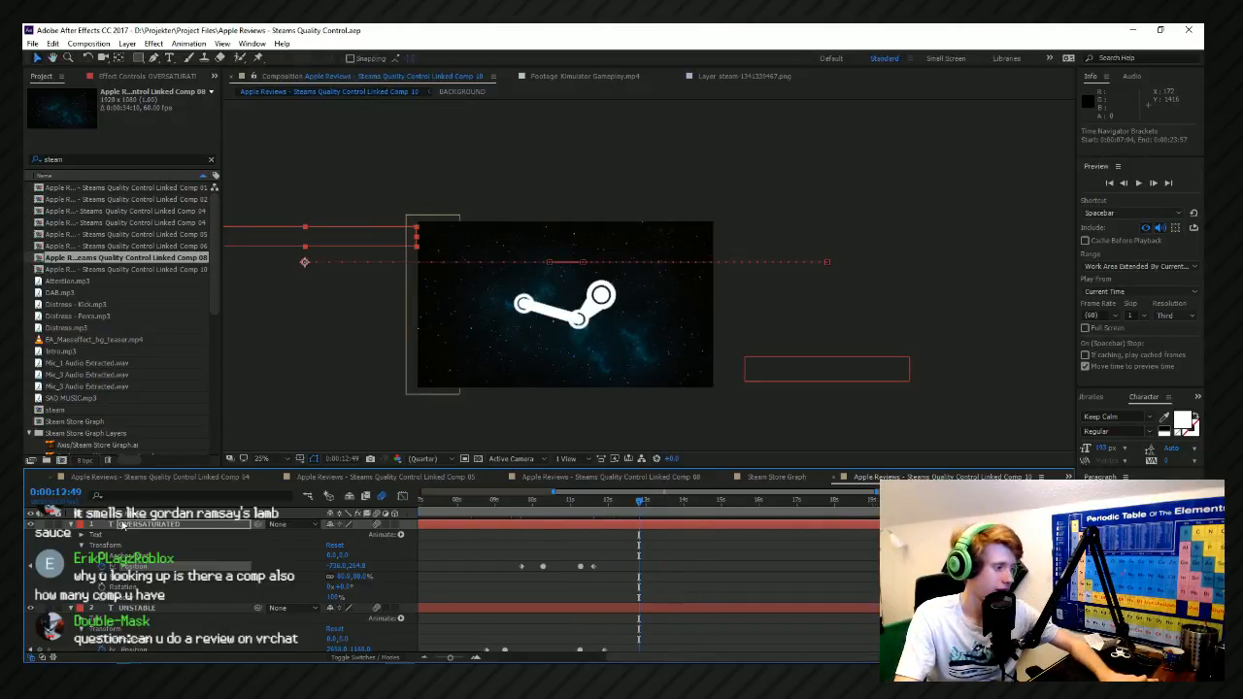
Add a null object directly above the steam-1341339467.png layer.
scroll(194, 577, down, 2)
click(144, 556)
click(179, 577)
click(150, 545)
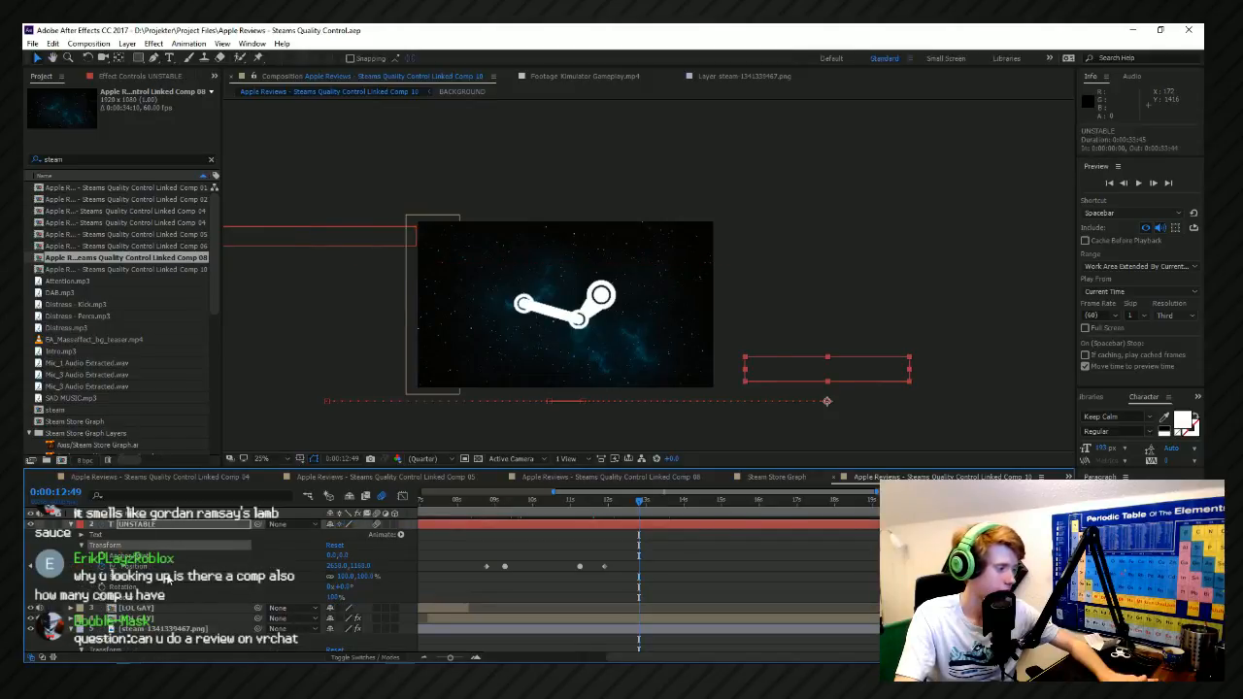
scroll(168, 580, down, 1)
click(176, 607)
click(179, 577)
click(180, 588)
click(185, 630)
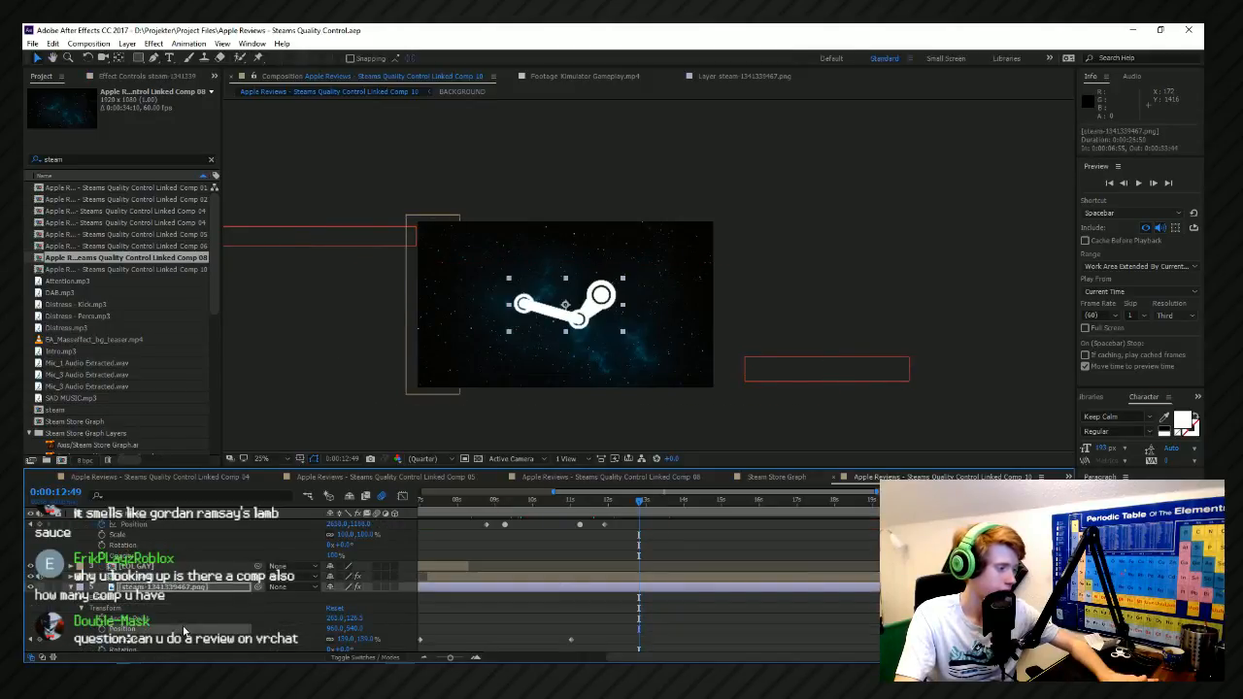
click(168, 587)
right_click(416, 588)
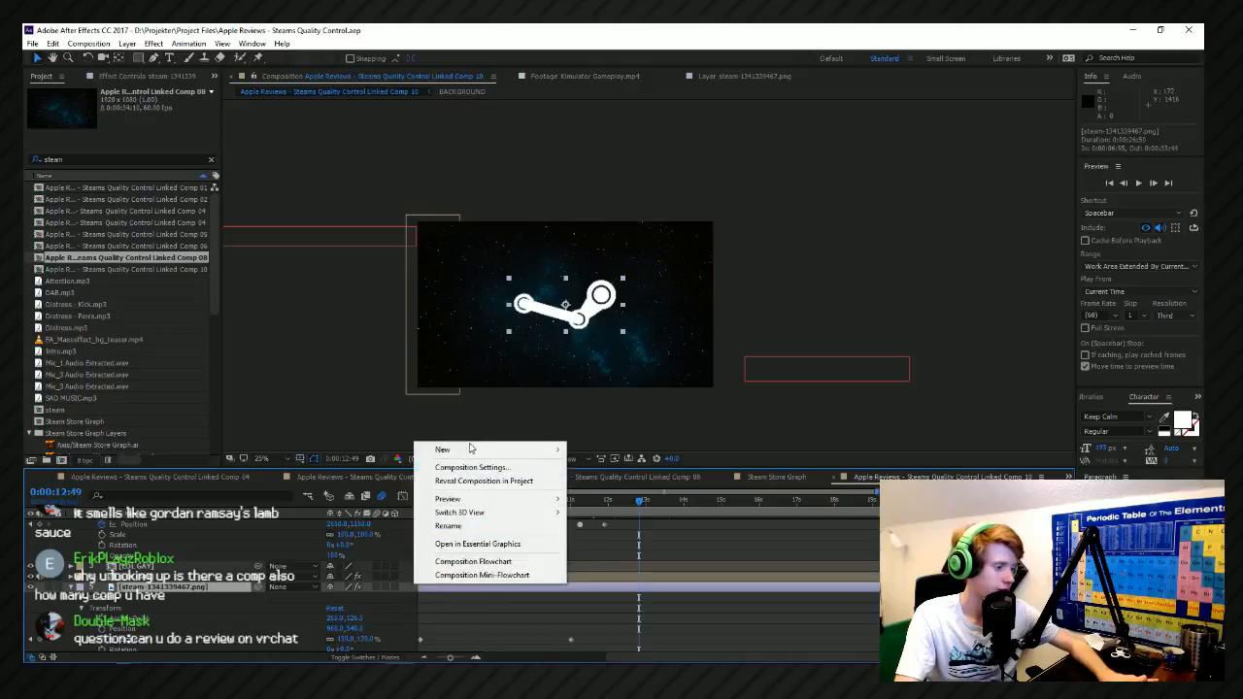
mouse_move(461, 452)
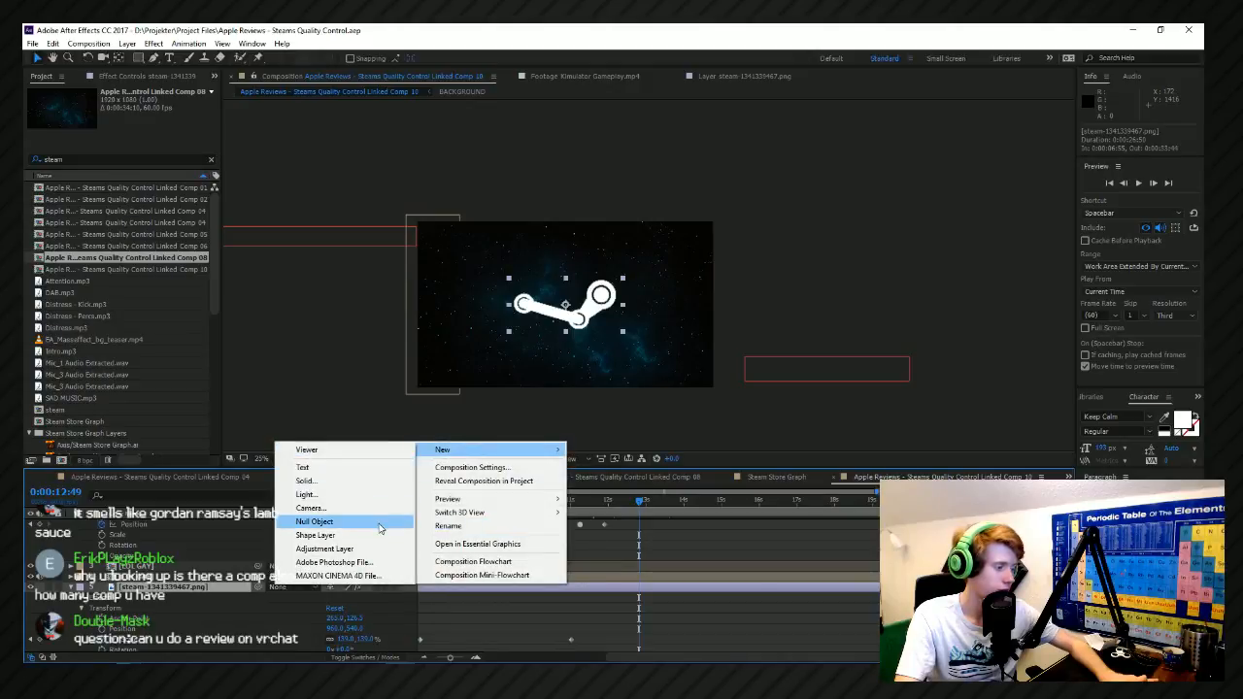
key(ctrl+alt+shift+y)
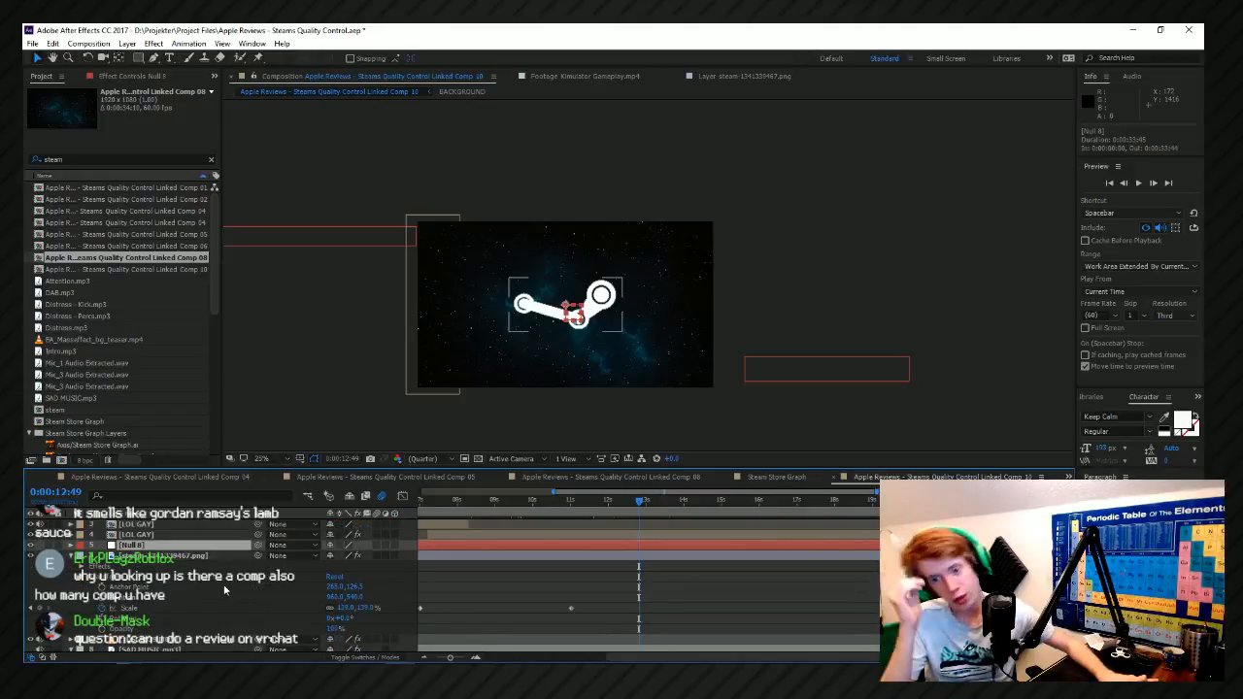
Cut the Steam logo's two Scale keyframes and paste them onto the new null at 0:00:07:01.
click(118, 618)
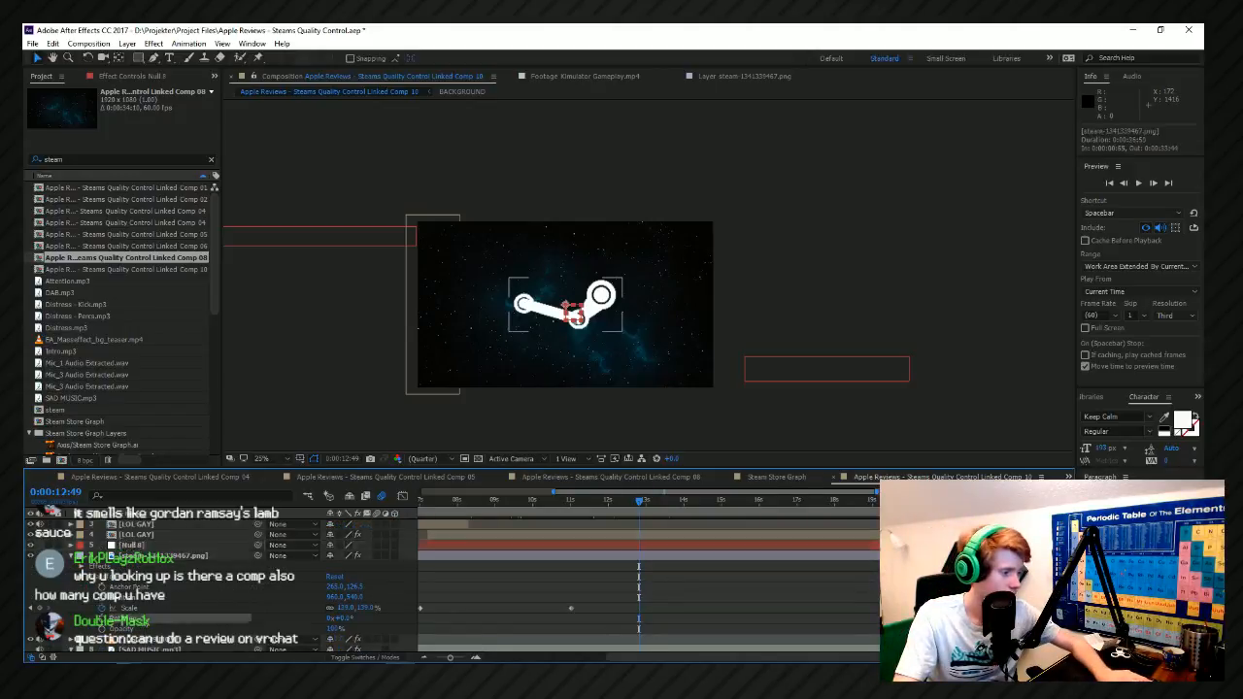
click(150, 612)
key(ctrl+x)
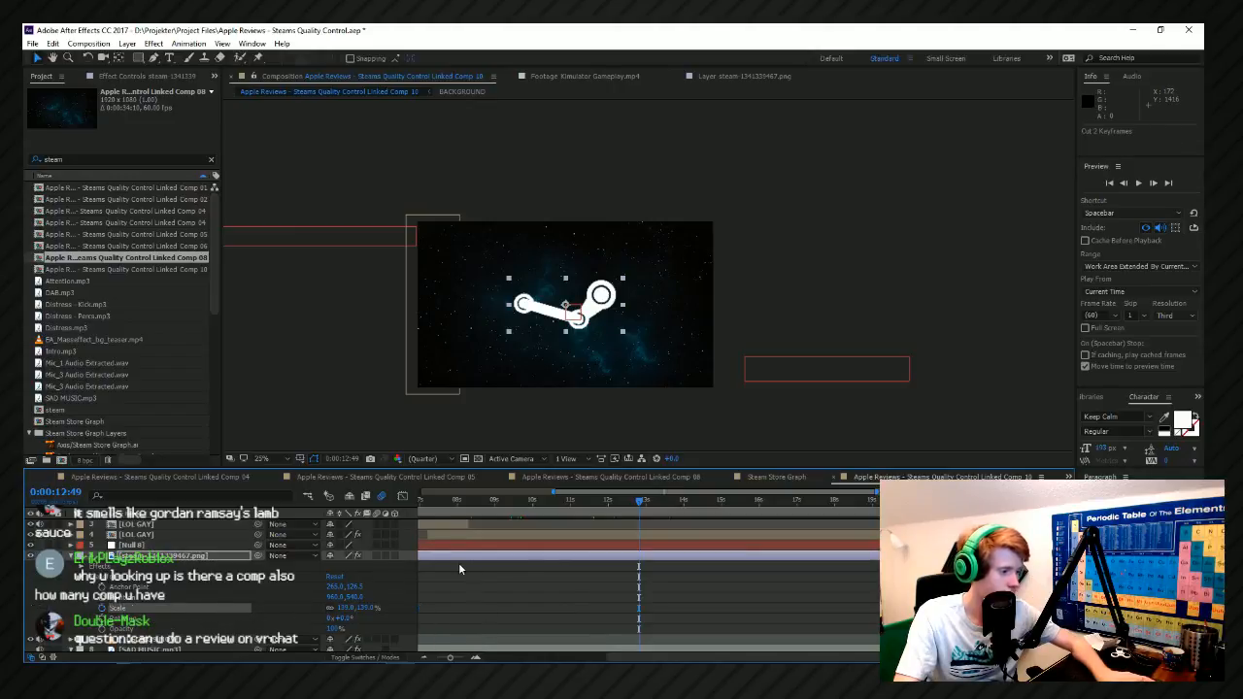
scroll(540, 573, down, 2)
scroll(582, 611, up, 5)
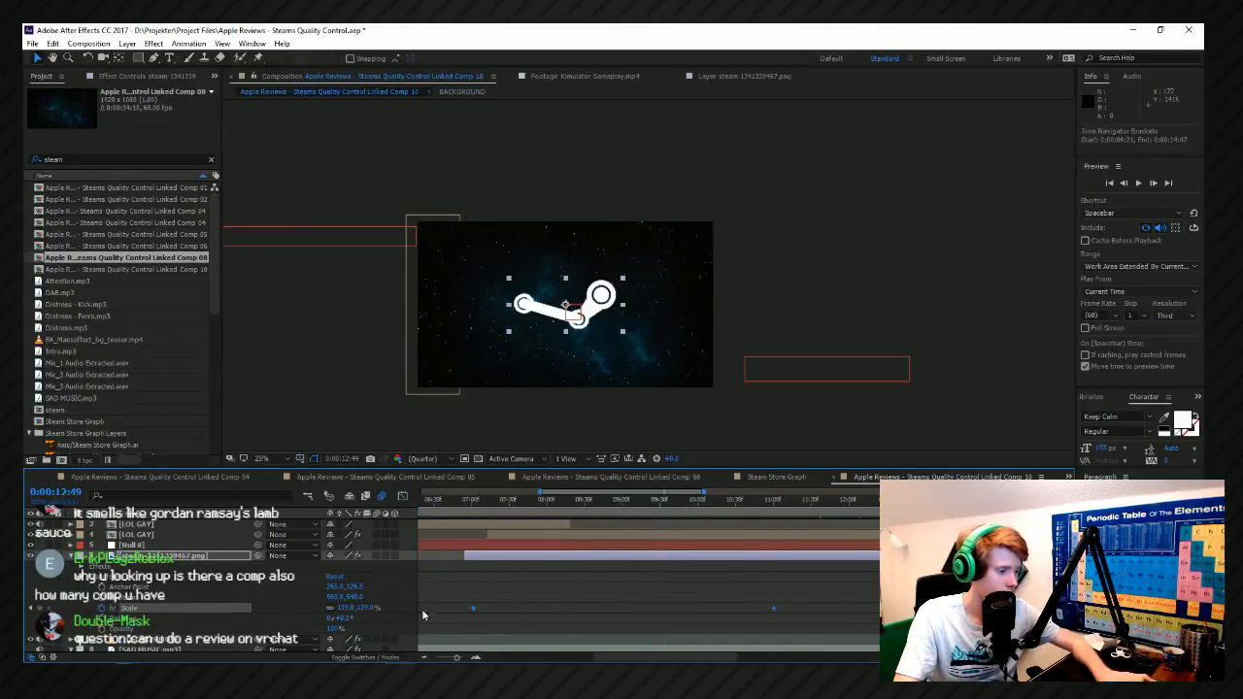
click(606, 502)
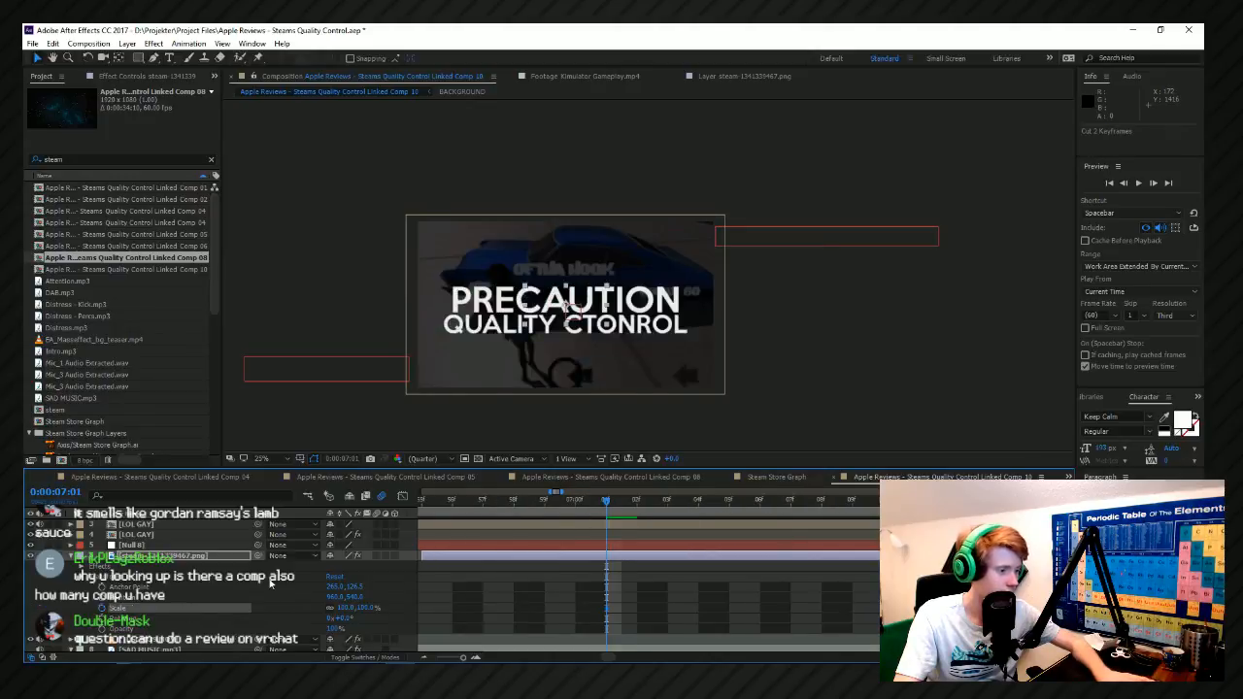
click(146, 545)
key(ctrl+v)
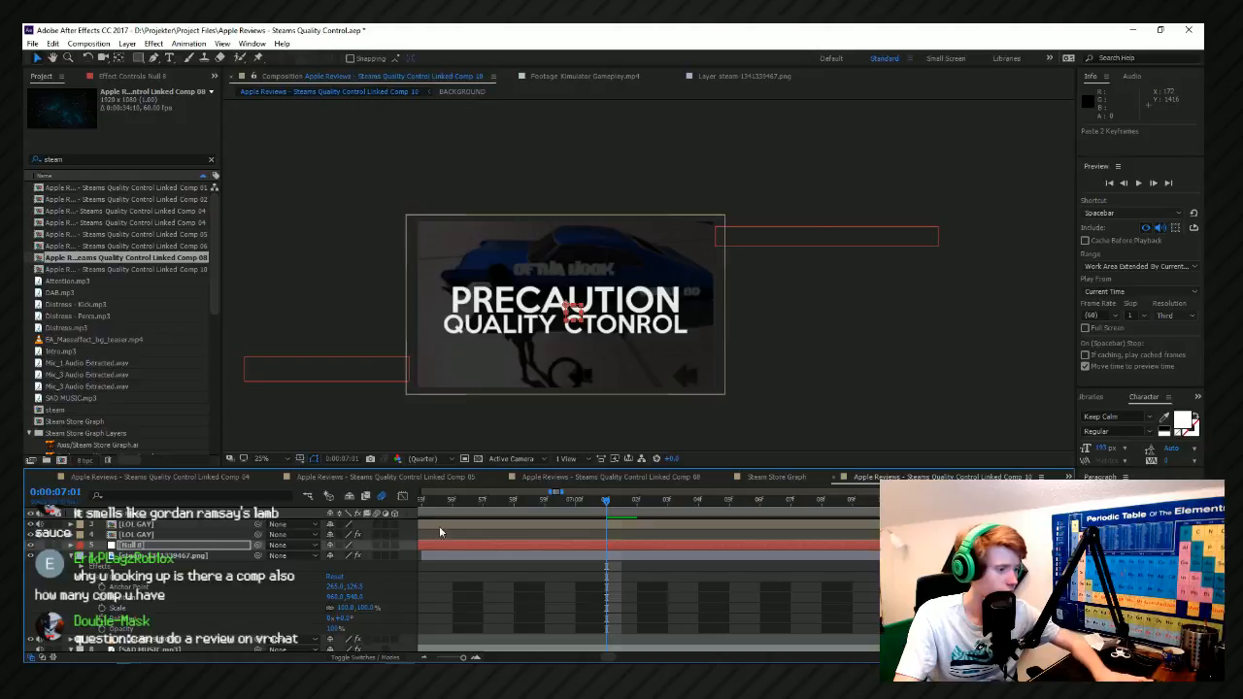
Parent the Steam logo layer to the null carrying the Scale keyframes, and preview the growth from 0:00:09:42.
click(245, 557)
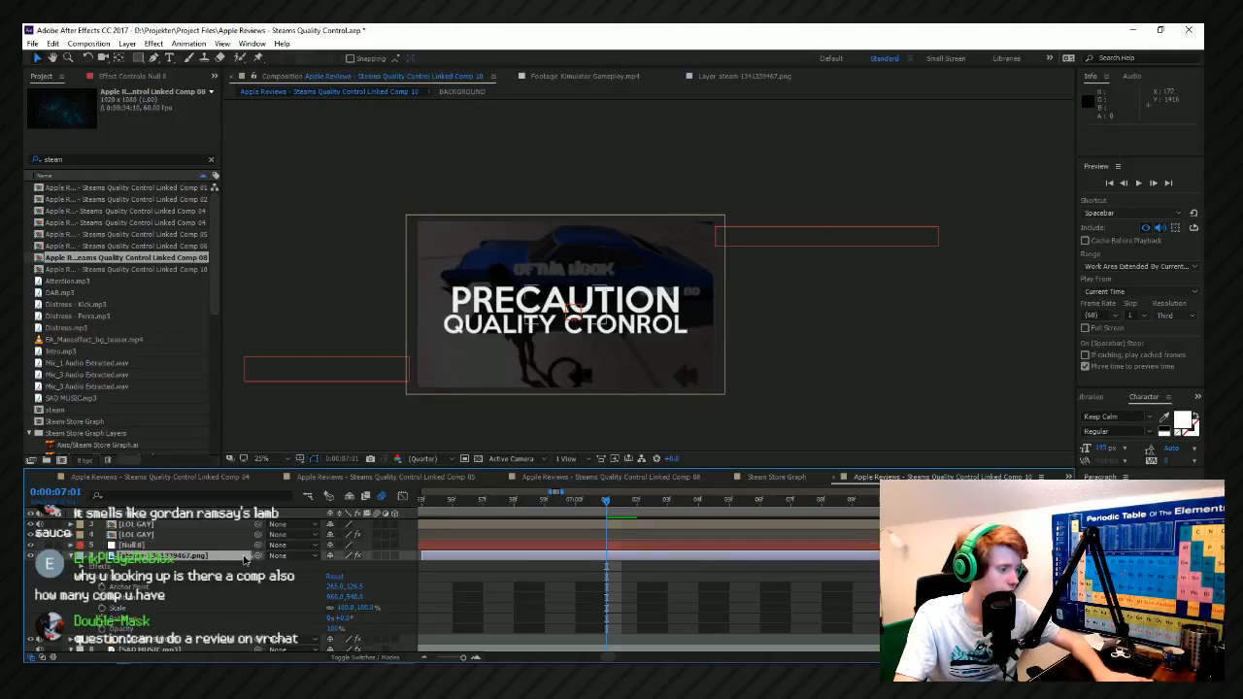
drag(258, 555, 136, 545)
scroll(638, 542, down, 3)
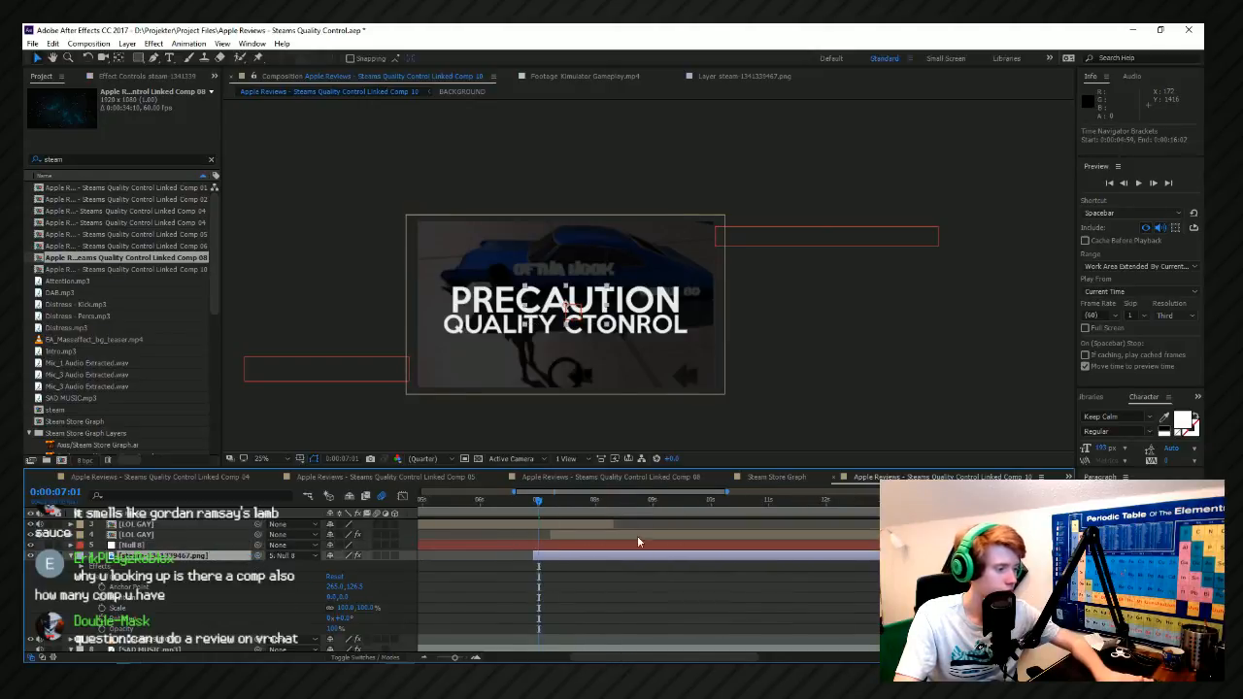
click(693, 514)
key(space)
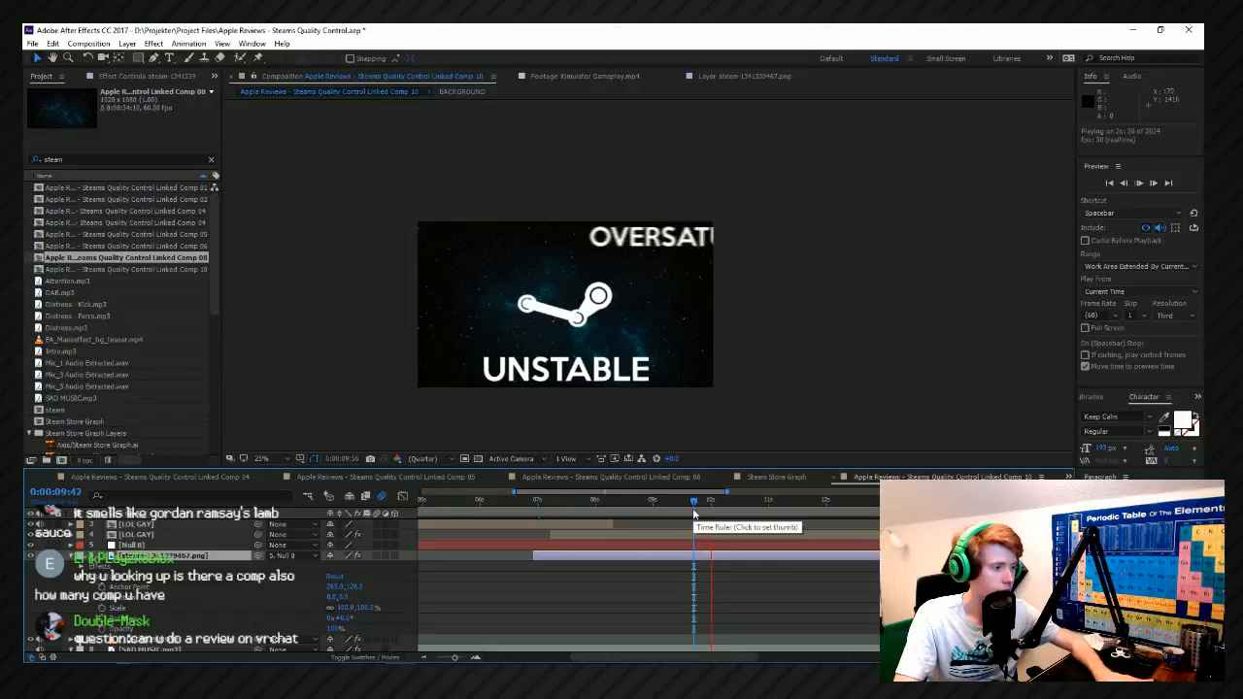
key(space)
Add a second null object and place it below the first null, directly above the Steam logo layer.
click(147, 546)
right_click(406, 557)
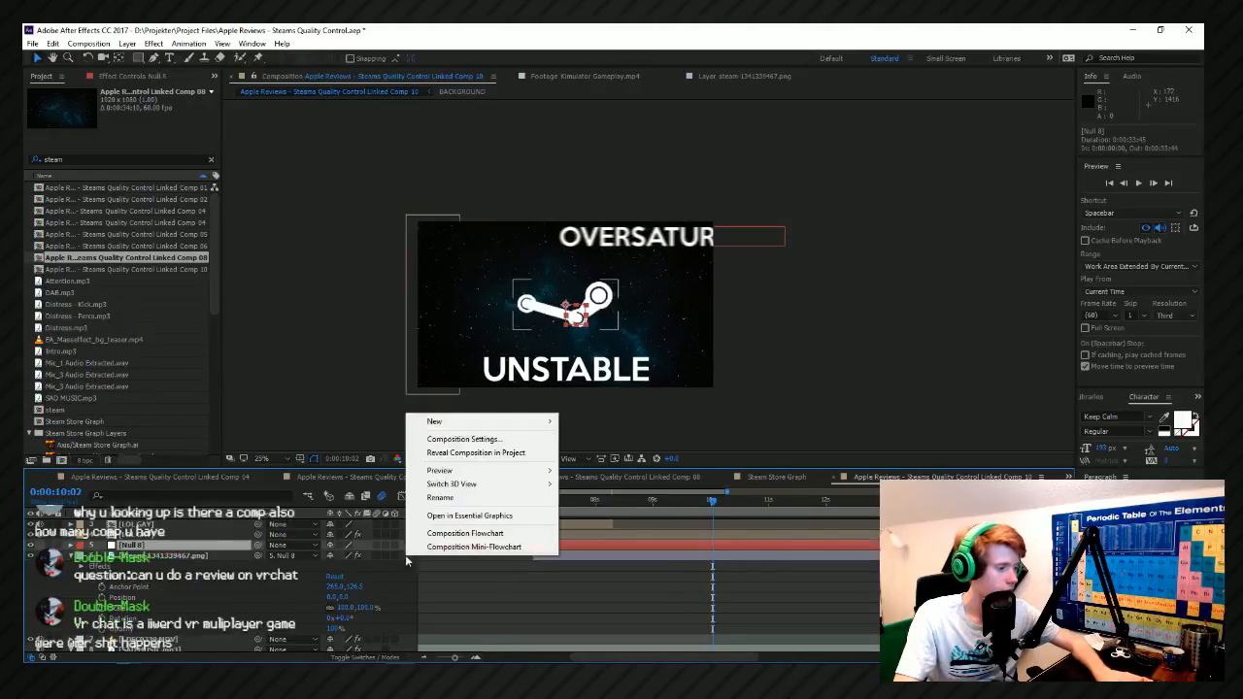
mouse_move(437, 422)
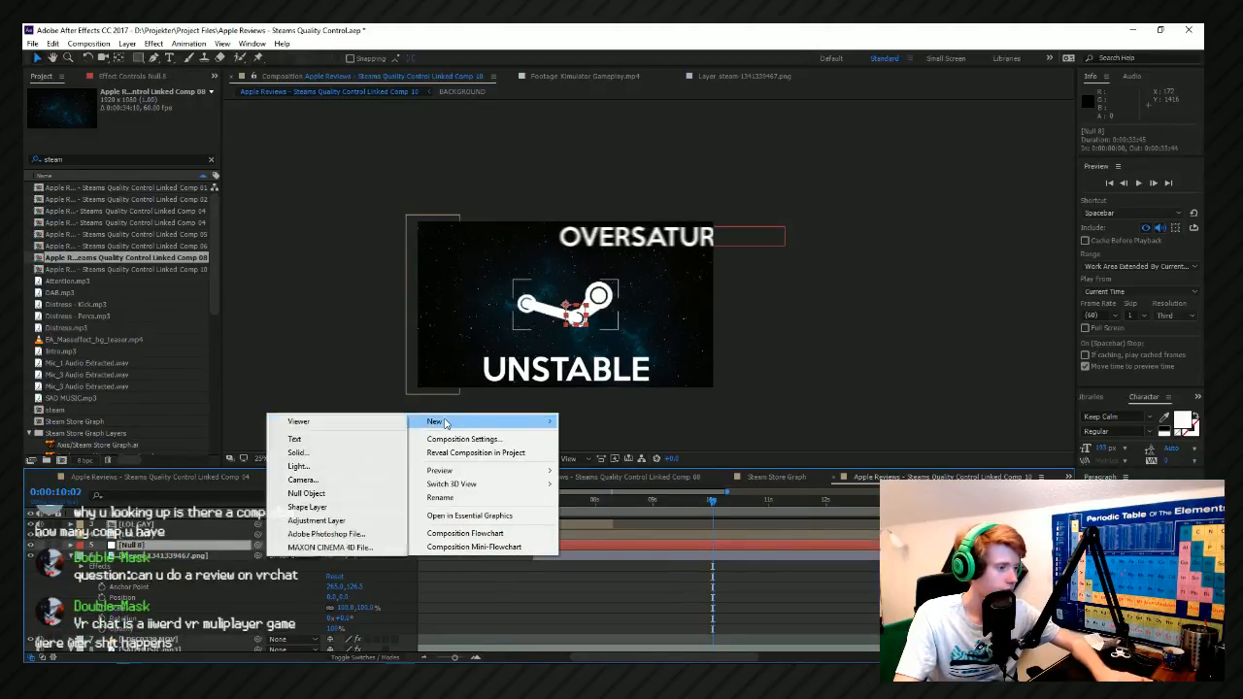
click(328, 493)
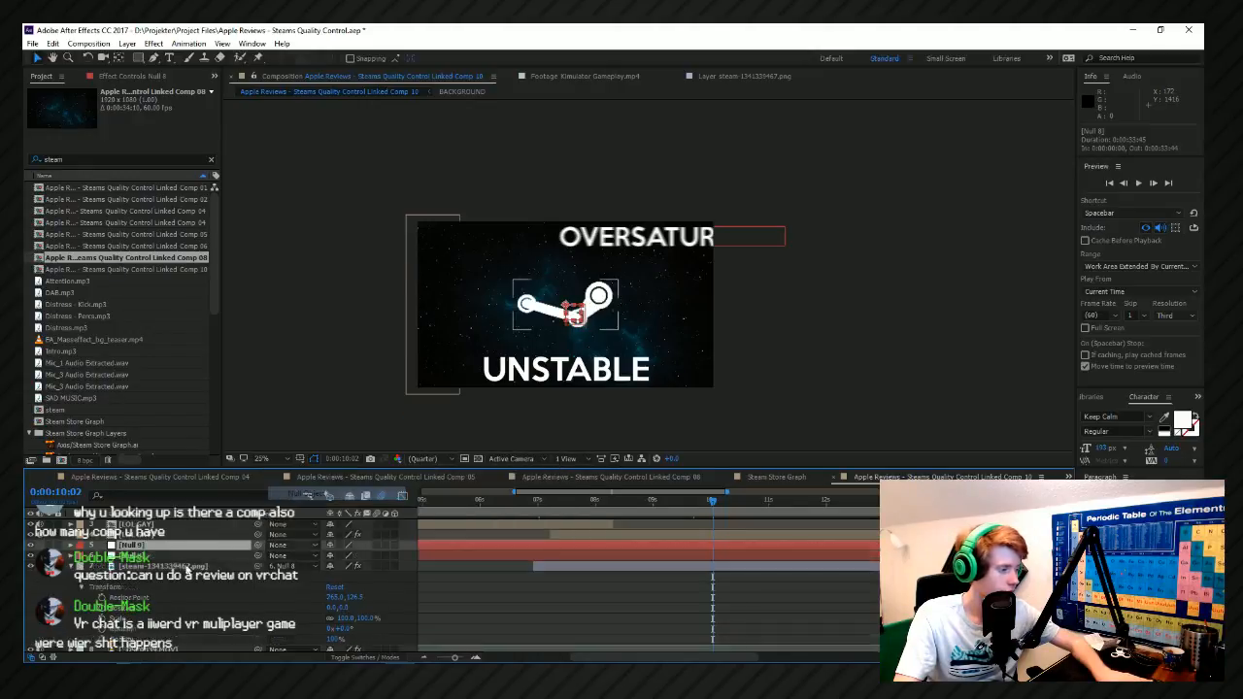
click(175, 566)
Parent the second null to the first null and set the Steam logo's parent to None.
click(277, 578)
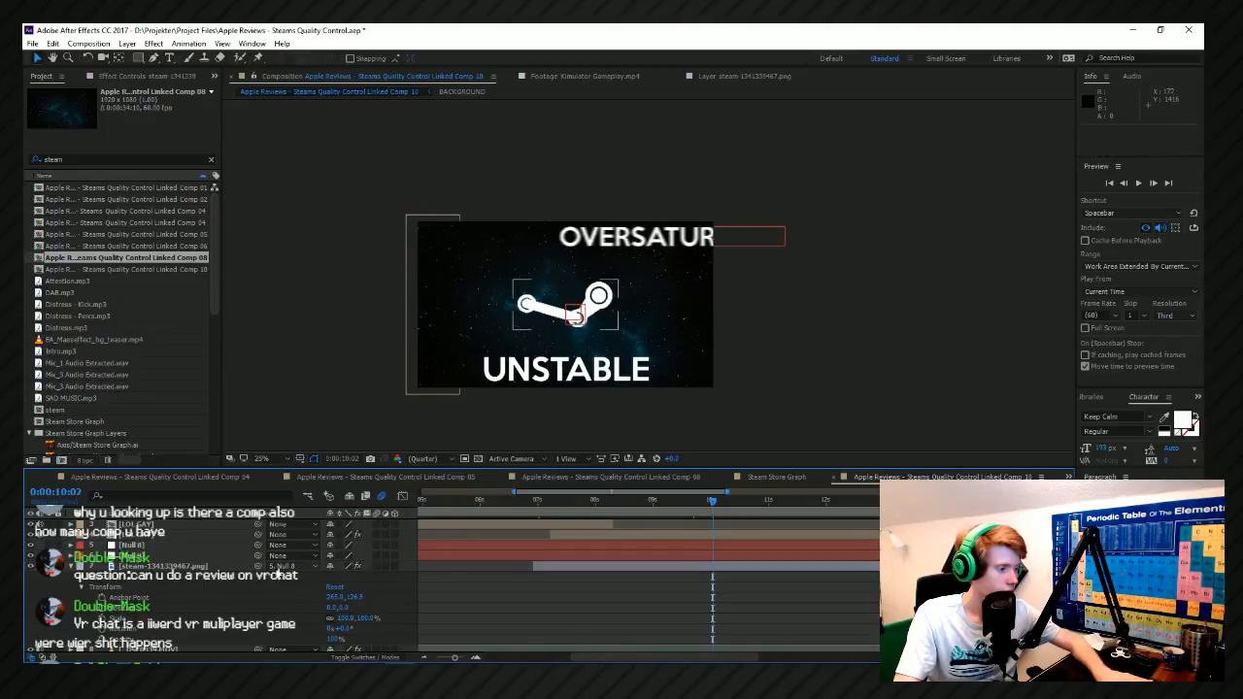
click(280, 567)
click(280, 347)
drag(259, 567, 233, 559)
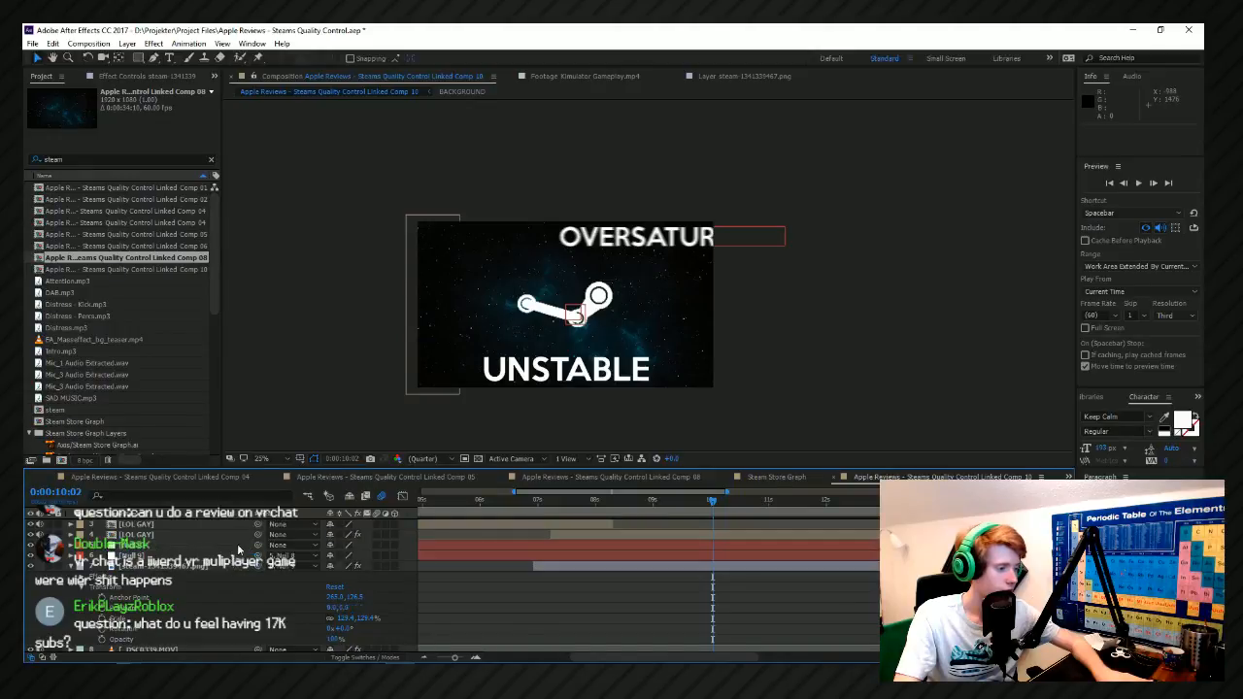
click(281, 567)
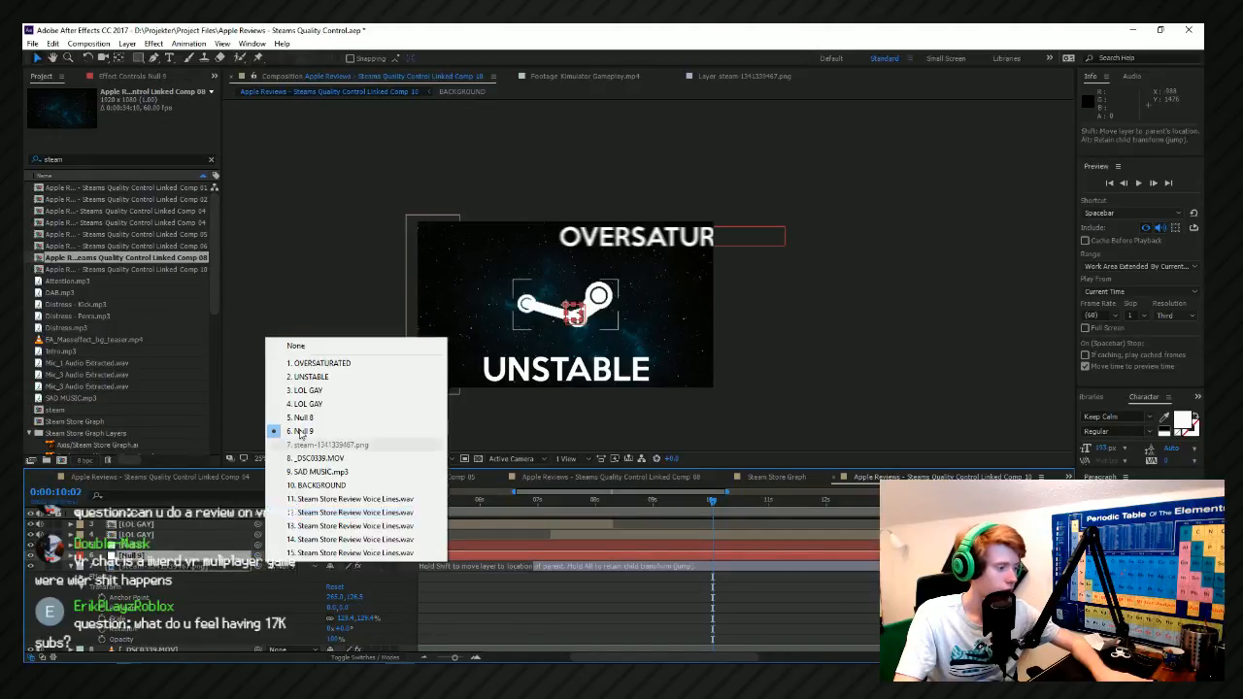
click(296, 347)
Move the second null to the ring at the logo's left end, and parent the Steam logo layer to it.
scroll(505, 307, up, 4)
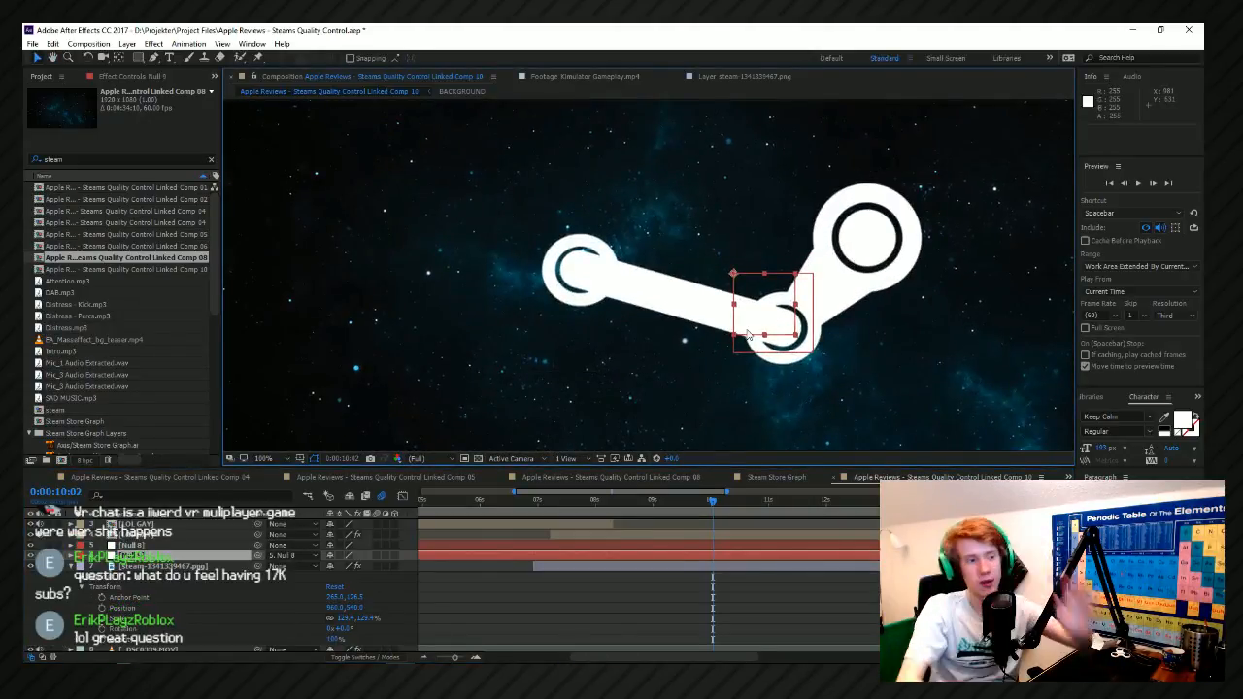
drag(748, 335, 642, 309)
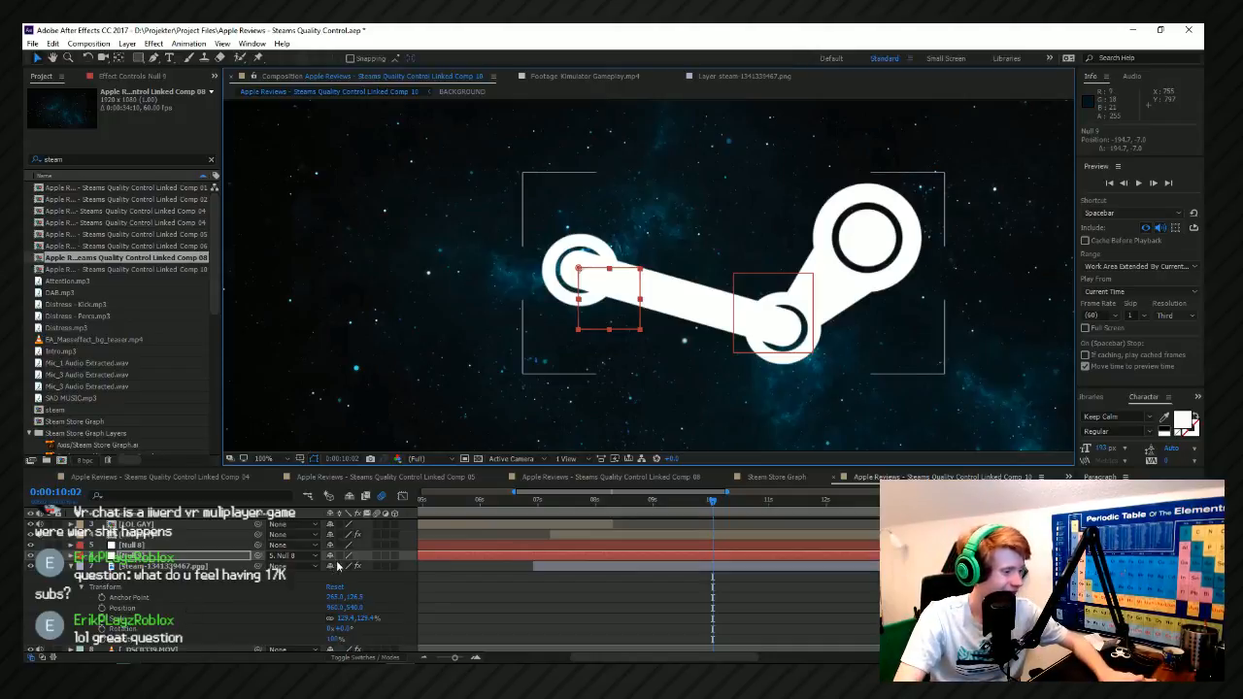
drag(258, 567, 194, 561)
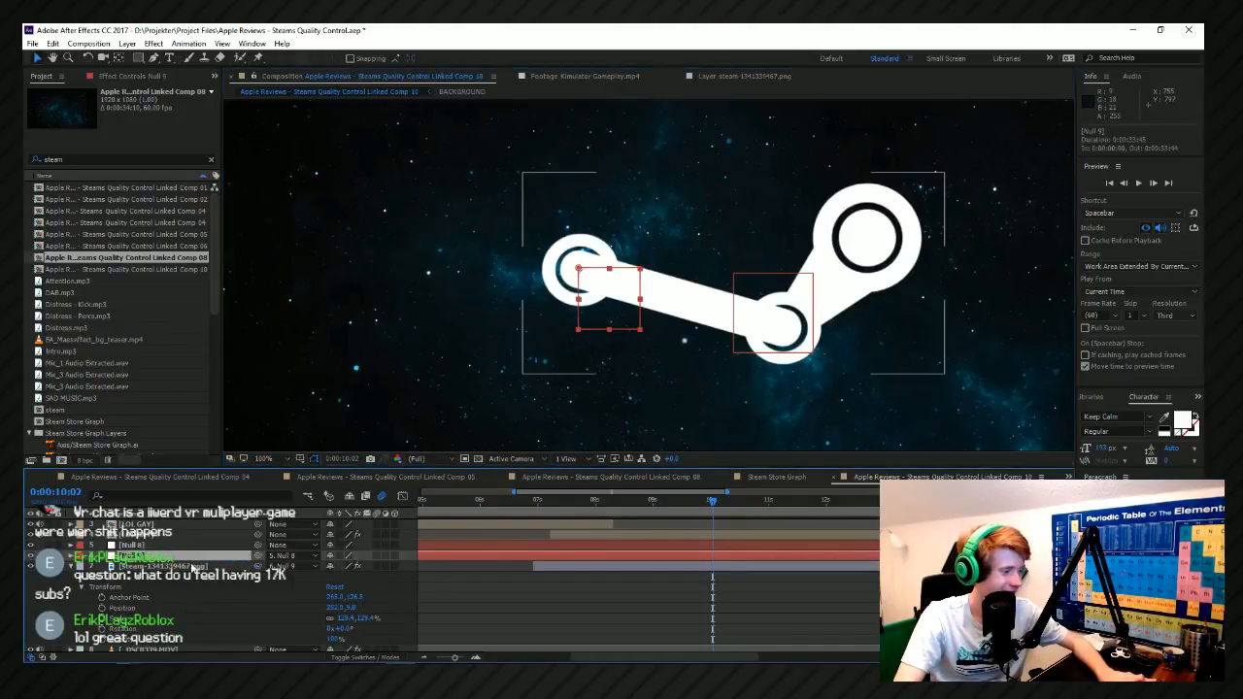
click(196, 567)
scroll(567, 332, down, 1)
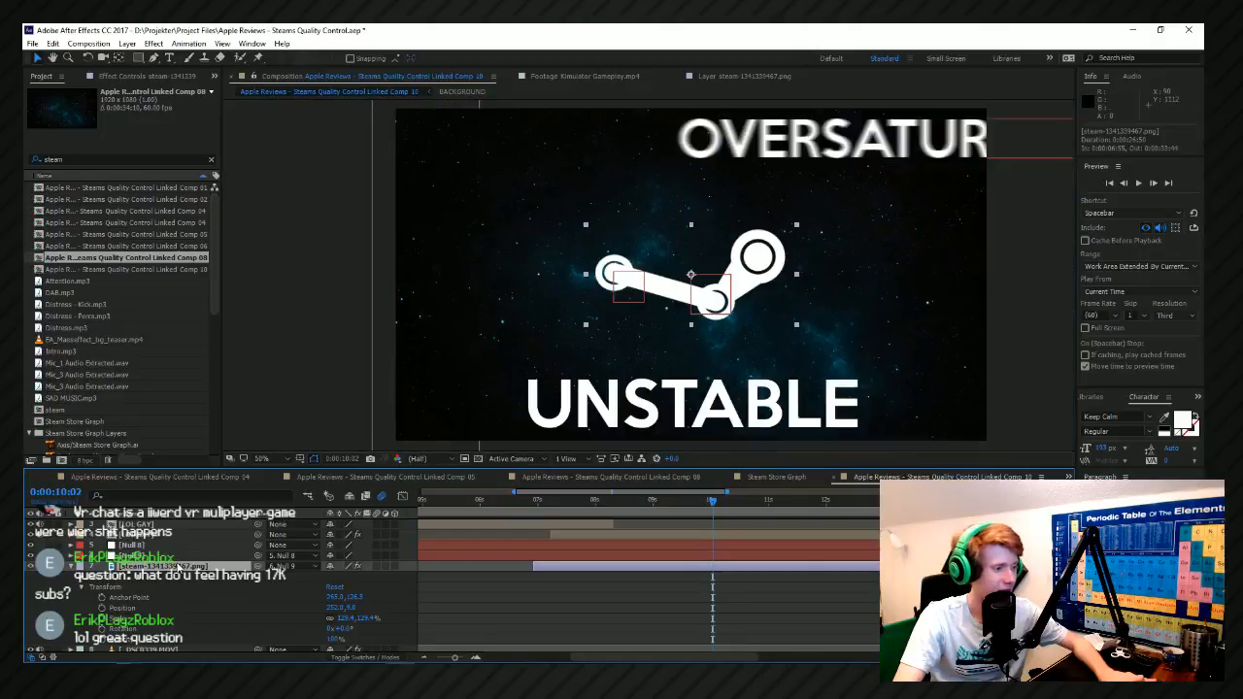
Try rotating the second null by about 83° to swing the Steam logo around its left end, and undo it.
click(169, 556)
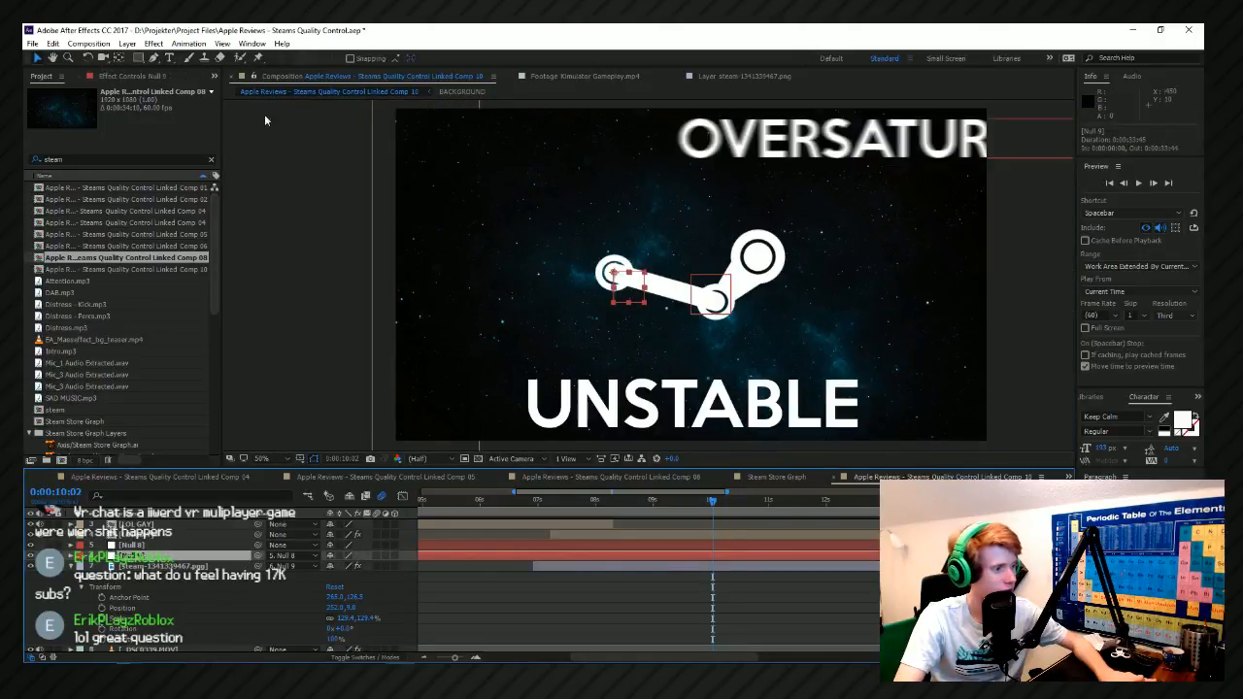
click(88, 57)
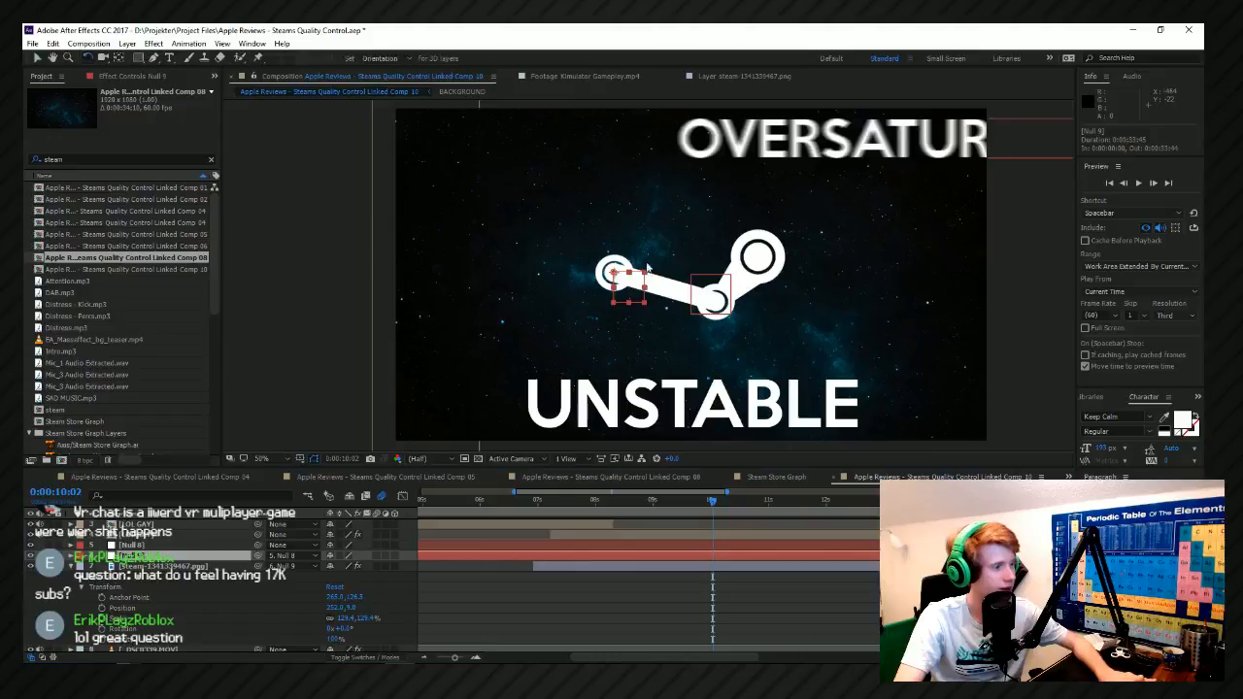
drag(647, 268, 566, 307)
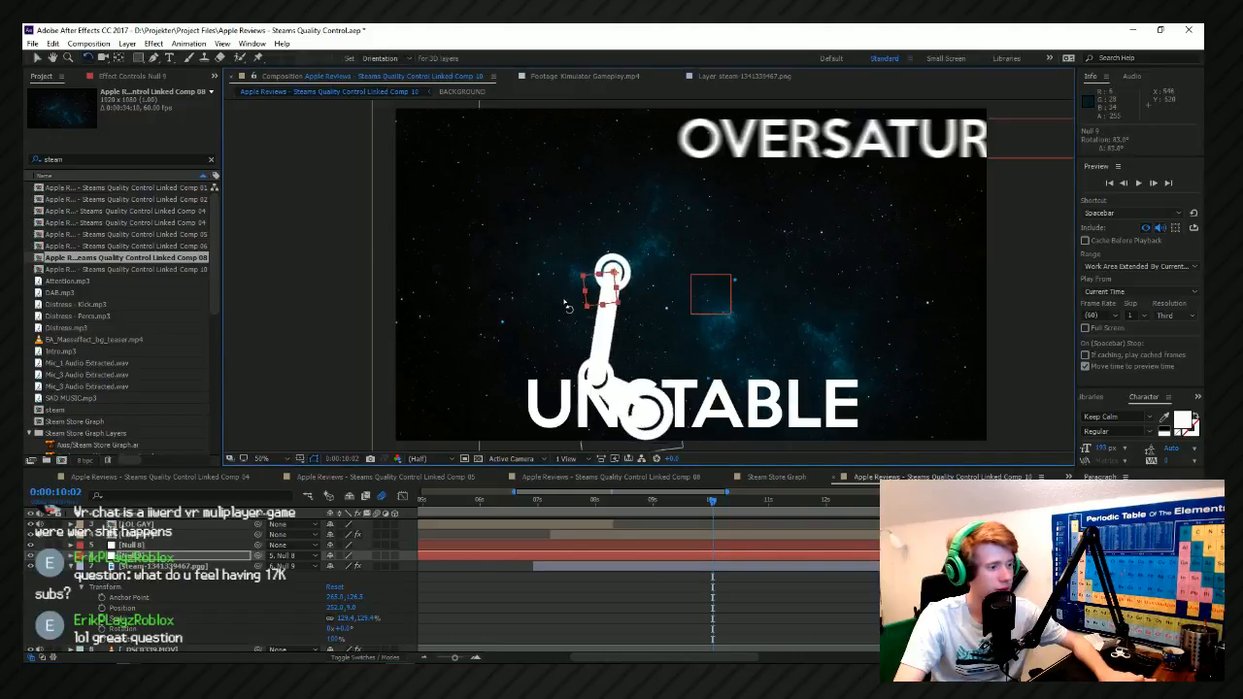
key(ctrl+z)
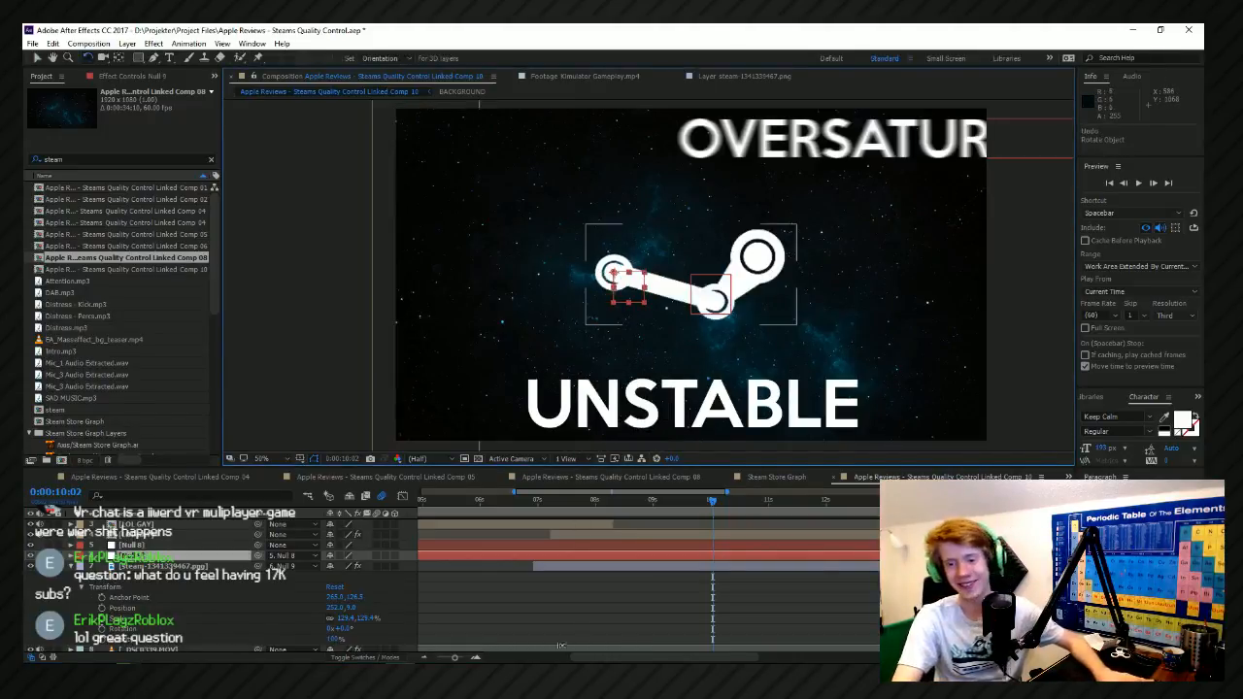
Save the project and preview the logo animation from 0:00:09:53.
key(ctrl+s)
scroll(697, 522, down, 4)
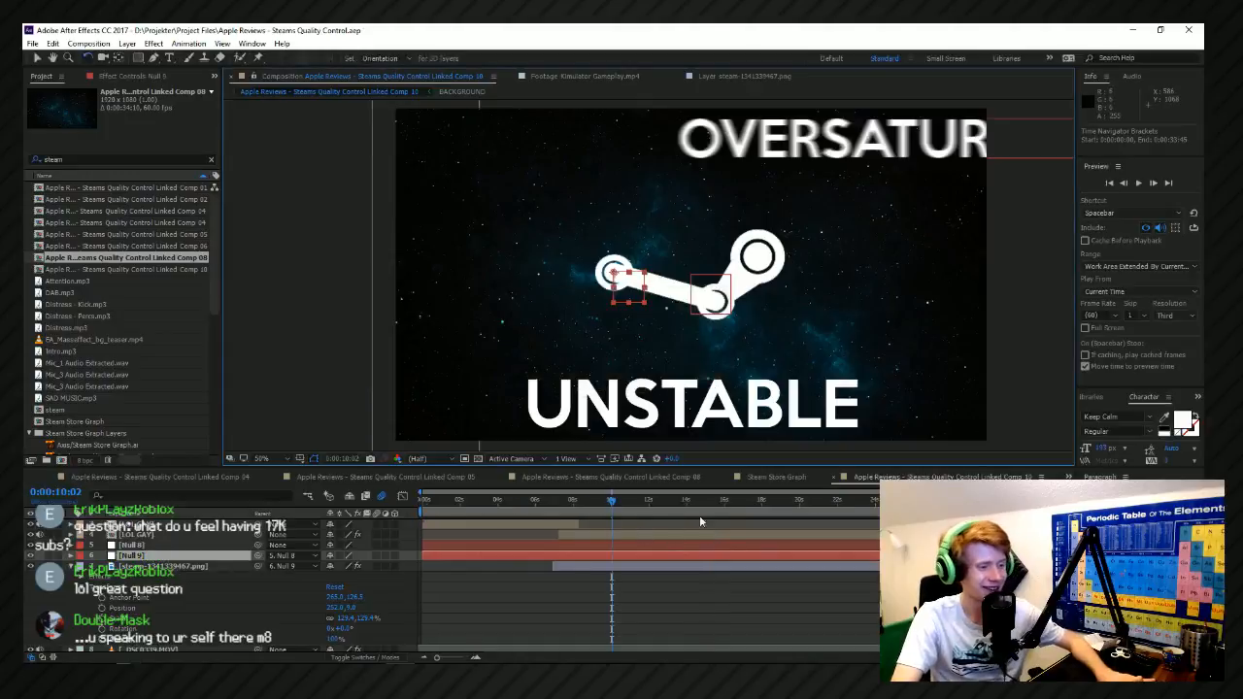
scroll(641, 522, up, 4)
scroll(575, 520, down, 4)
scroll(551, 516, down, 1)
key(space)
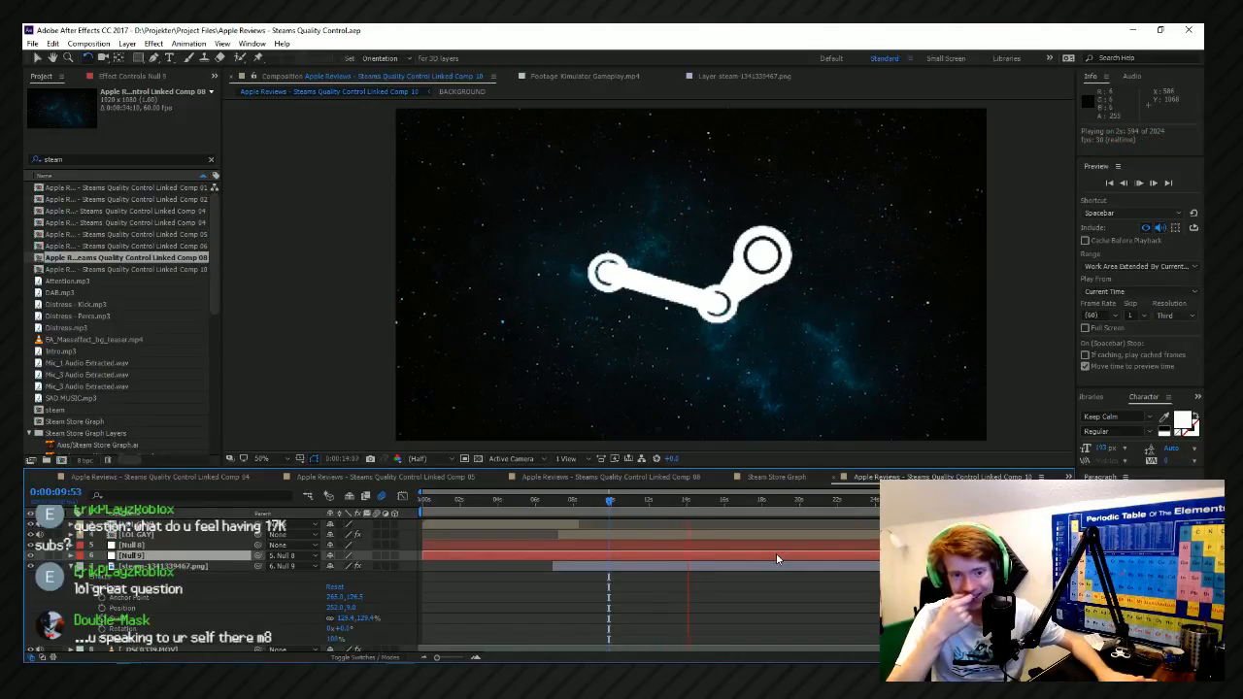
key(space)
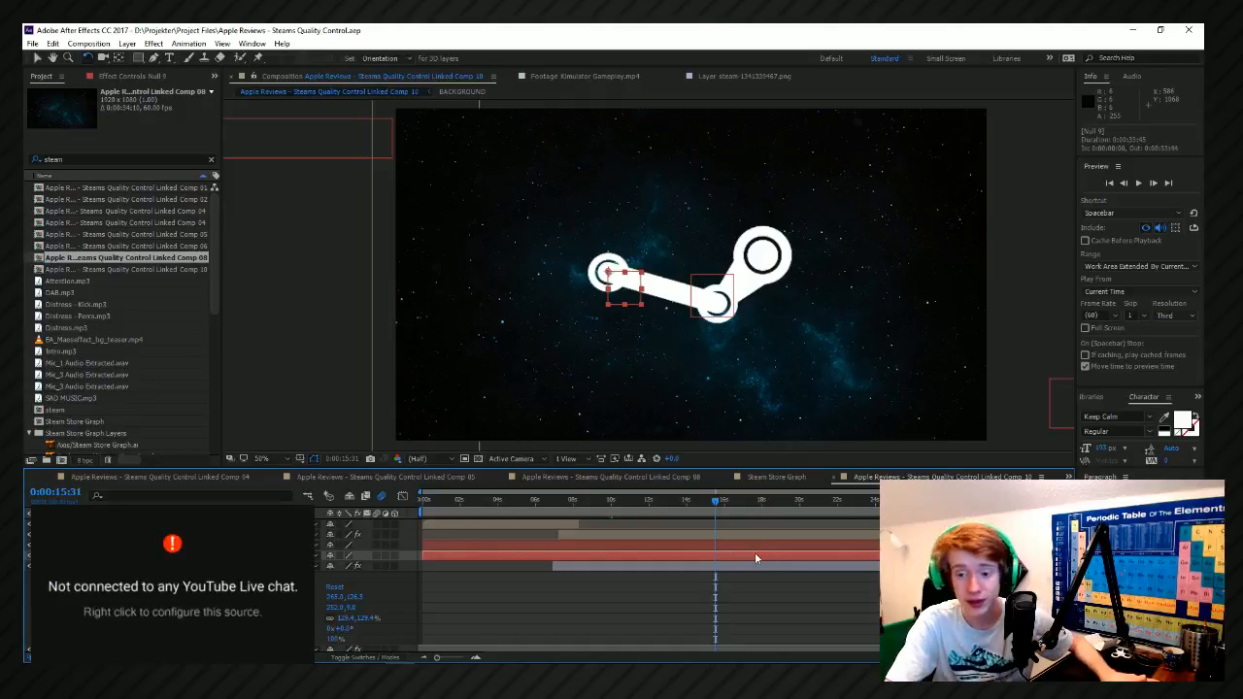
Undo the Steam logo layer's last parenting and preview the animation from 0:00:09:47, jumping ahead to 0:00:12:12.
key(ctrl+z)
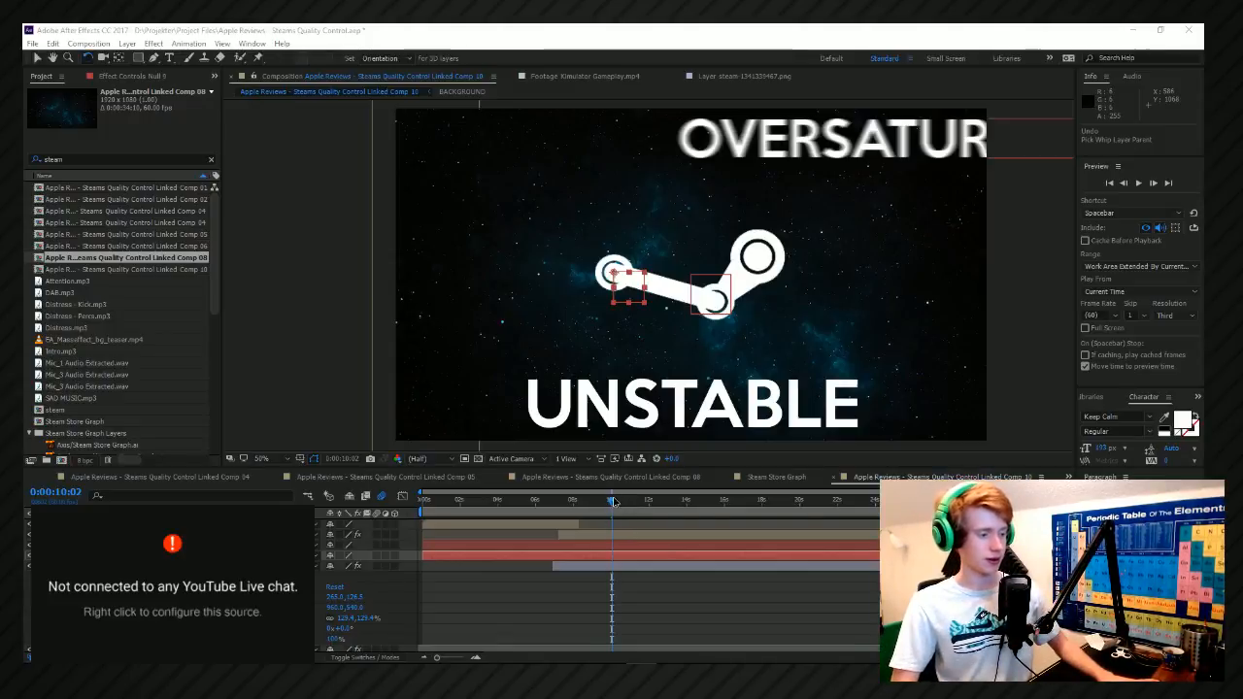
key(alt+Tab)
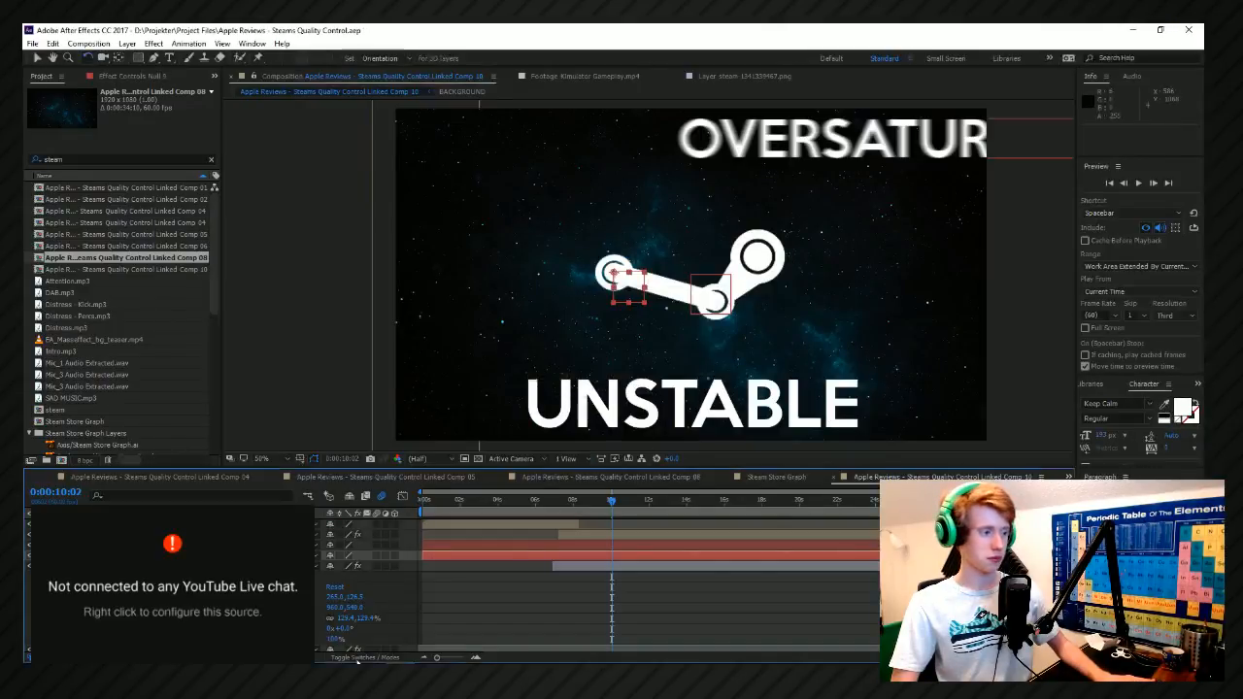
drag(612, 502, 608, 496)
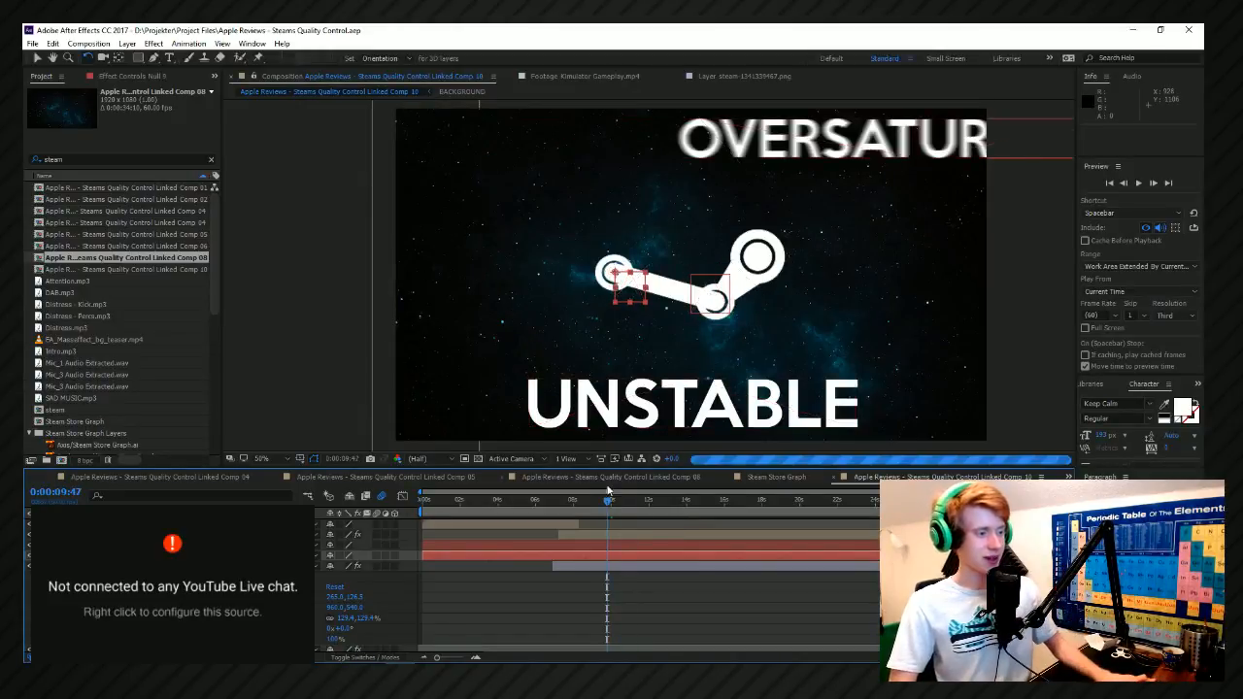
key(space)
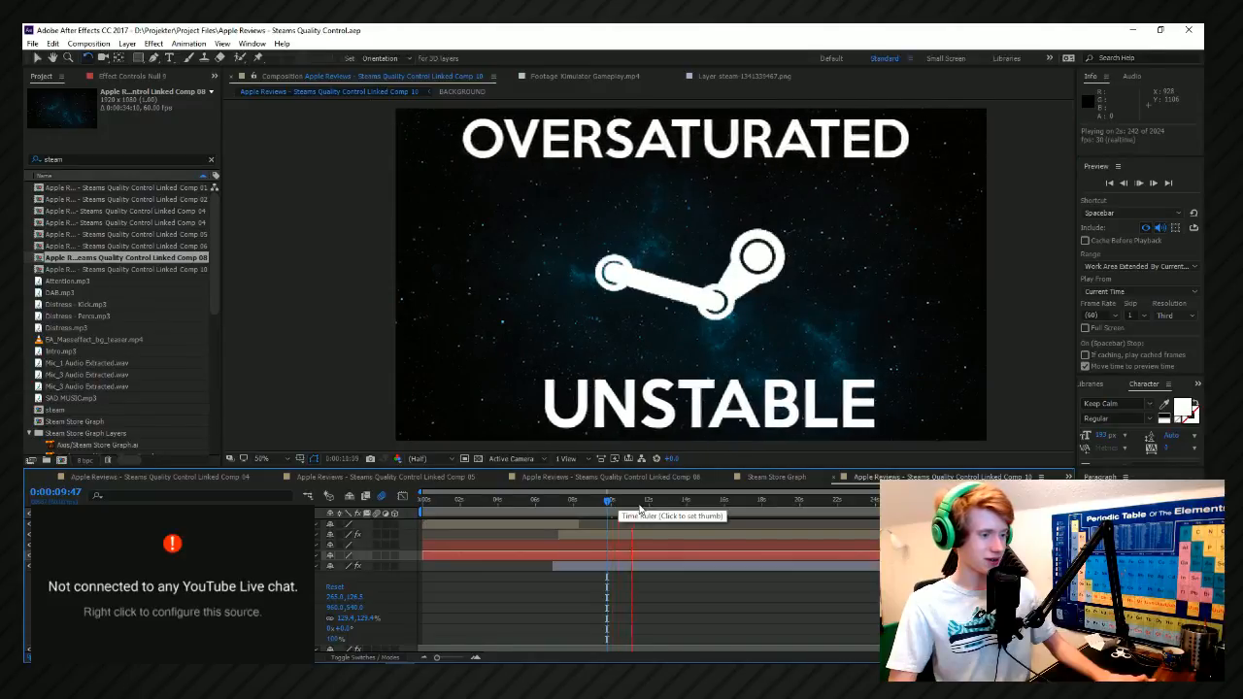
click(652, 512)
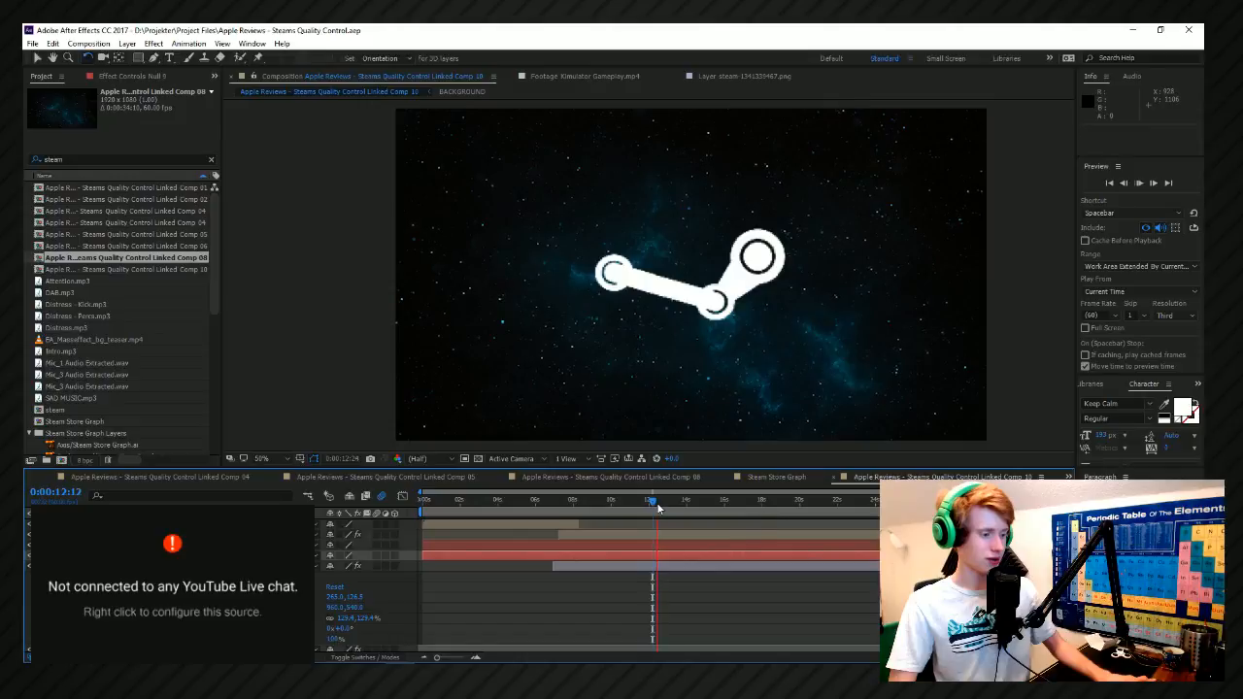
key(space)
Expand the second null's Transform properties and enable Rotation keyframing at 0:00:12:26.
scroll(657, 508, up, 3)
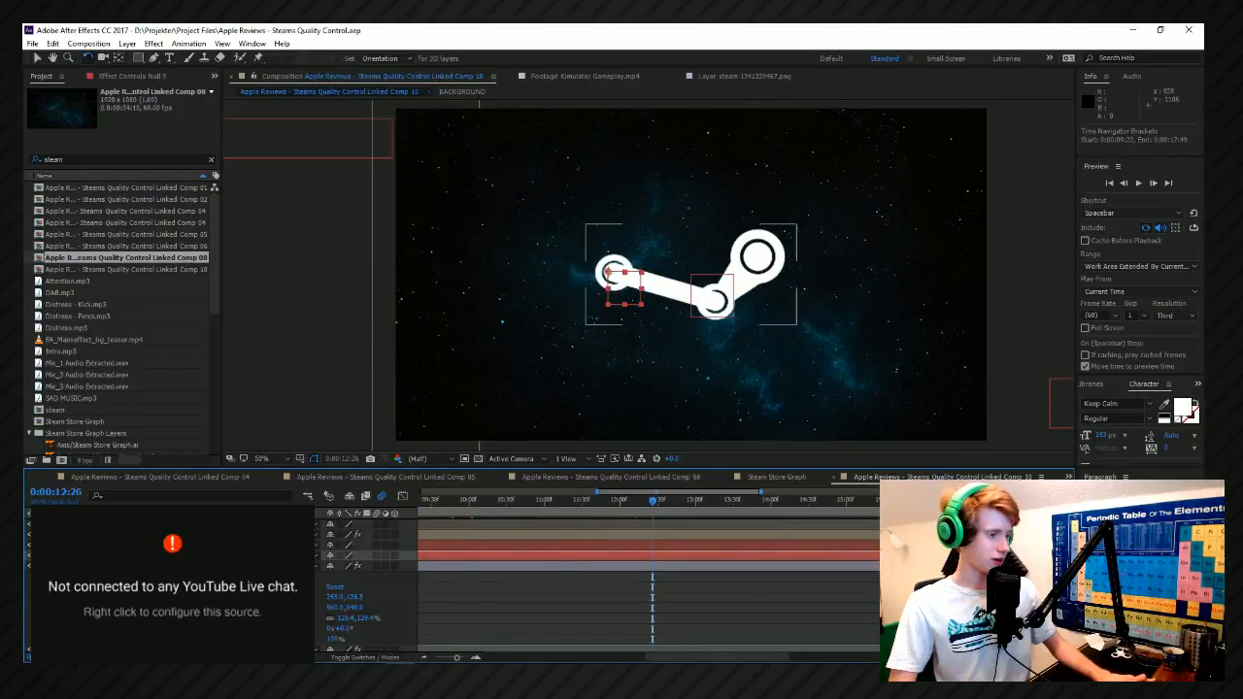
click(146, 566)
click(145, 556)
click(146, 545)
click(145, 556)
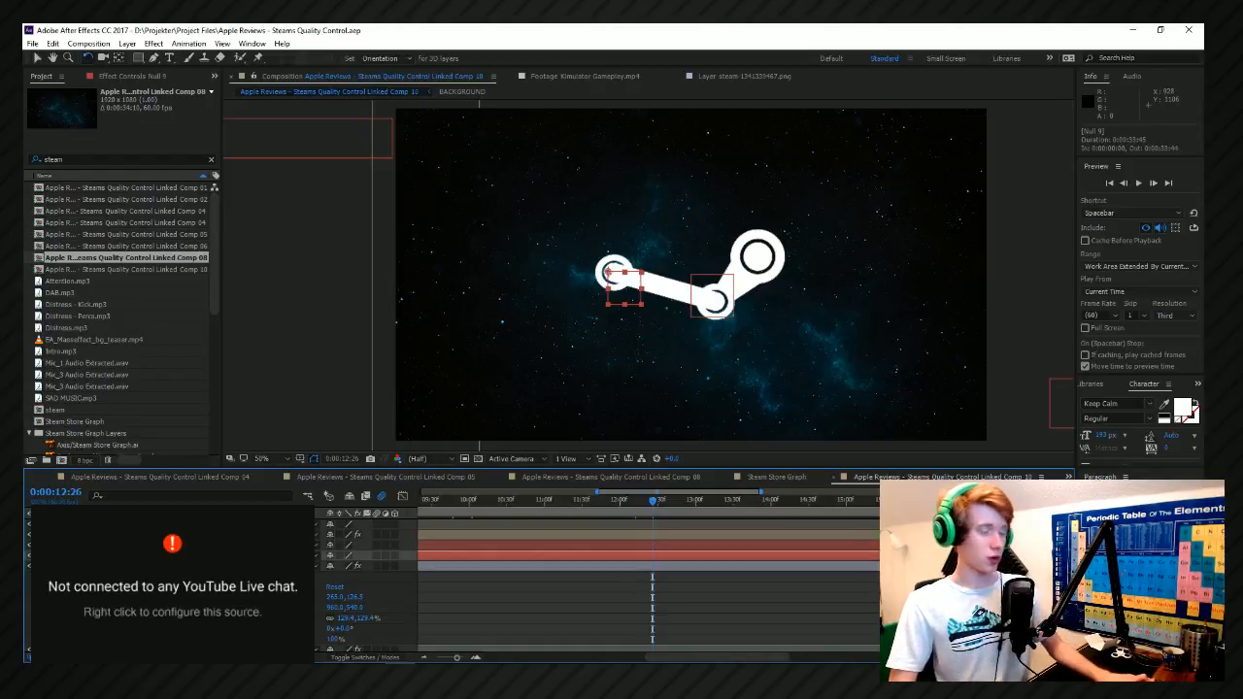
click(72, 556)
click(71, 555)
click(72, 556)
click(82, 567)
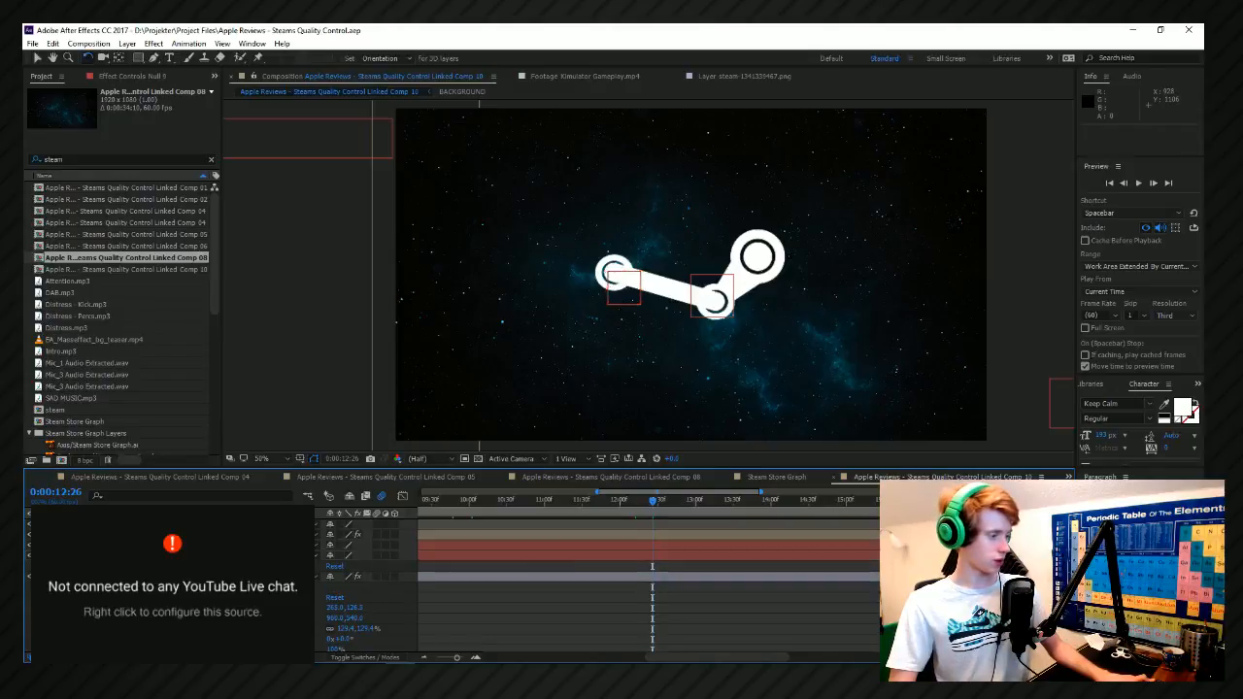
click(82, 567)
click(91, 608)
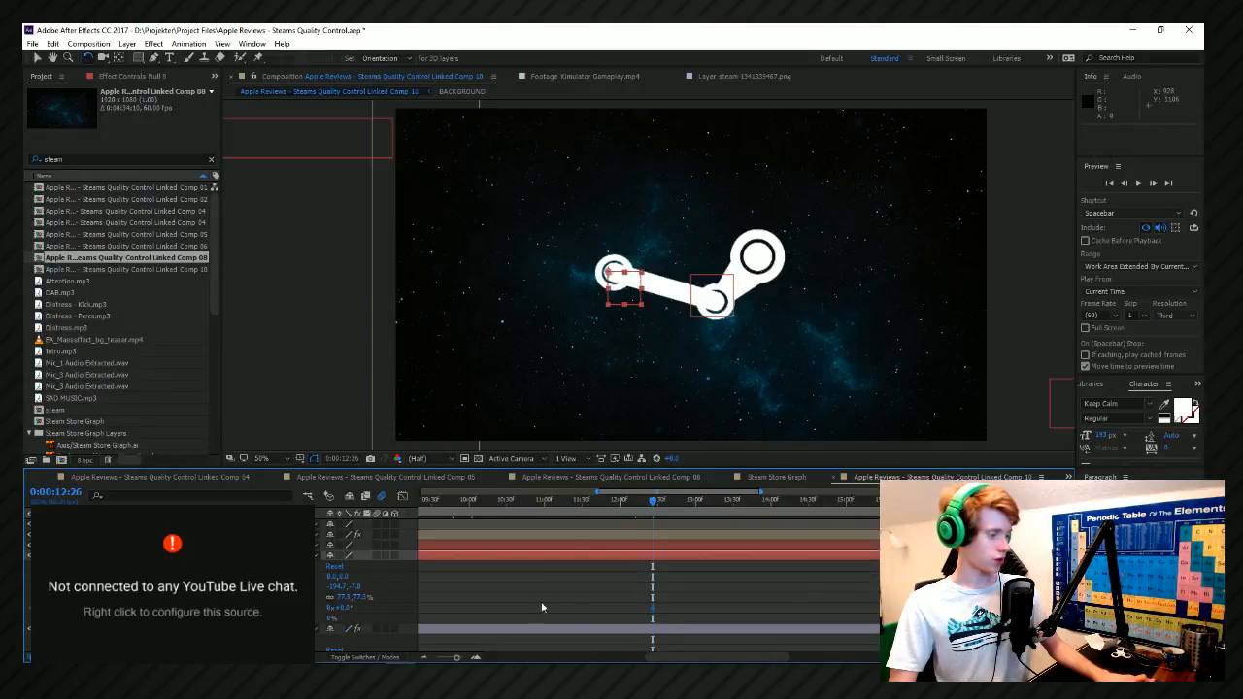
Try animating the second null's Rotation with a changed value at 0:00:12:49.
scroll(743, 573, up, 1)
key(space)
key(space)
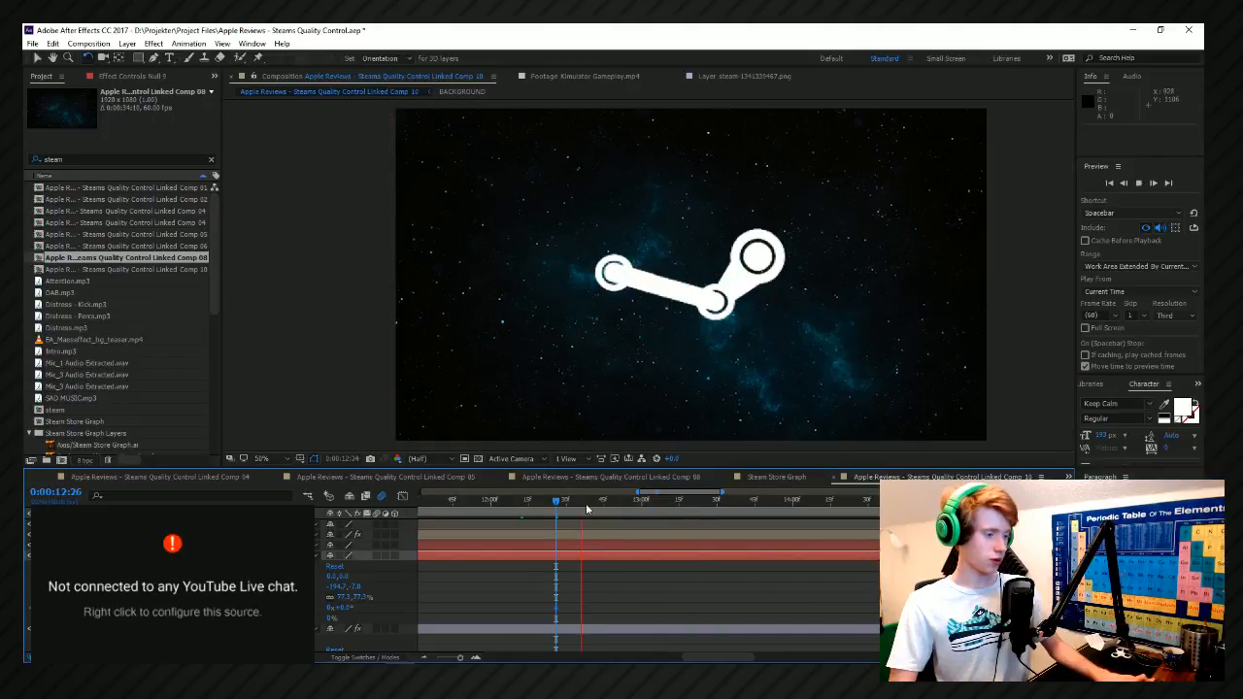
drag(587, 506, 615, 514)
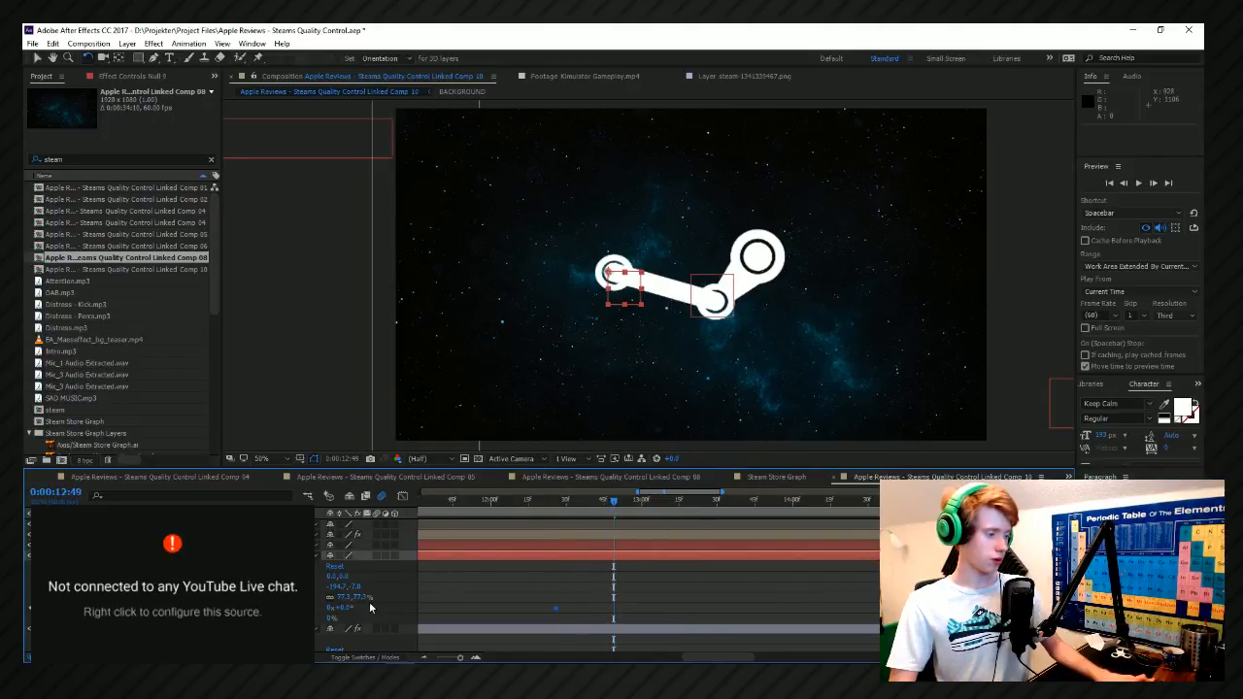
drag(352, 608, 399, 603)
Undo the second null's rotation change and keyframing, and step back to before it was moved off the logo's centre.
key(ctrl+z)
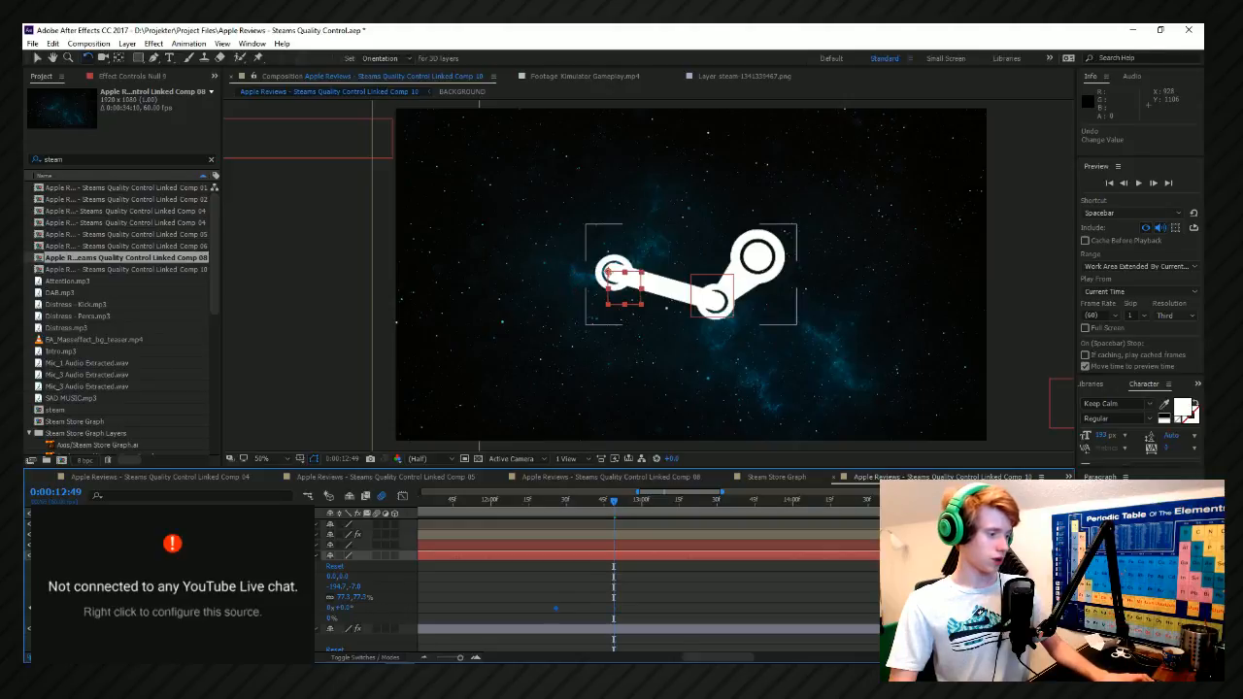
key(ctrl+z)
key(ctrl+z)
key(ctrl+z)
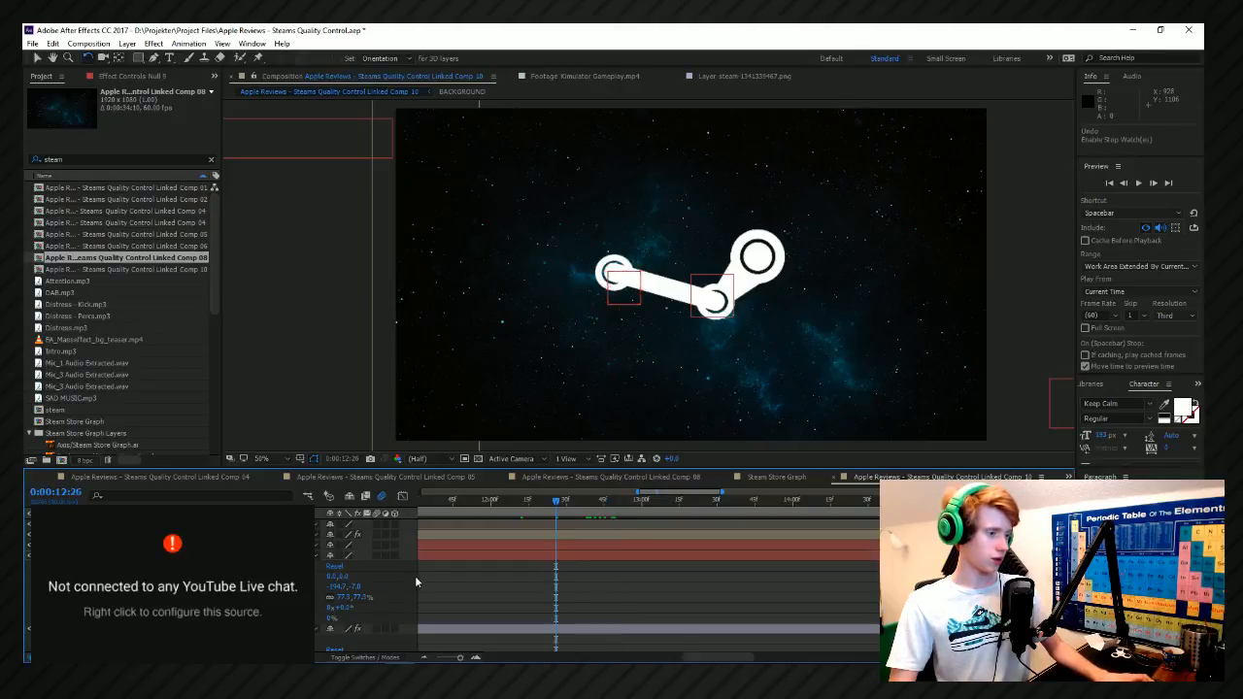
scroll(558, 566, down, 4)
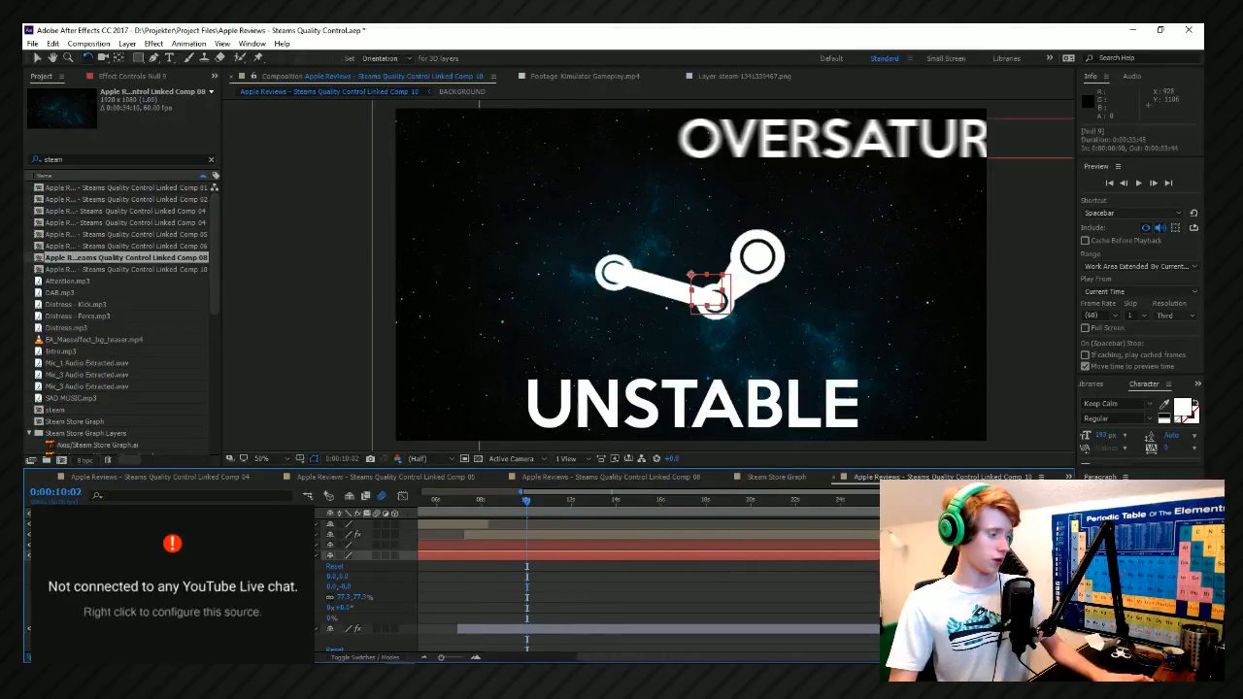
Set the current time to 0:00:14:28, save the project, and change the Steam logo layer's parent.
drag(547, 511, 623, 522)
key(ctrl+s)
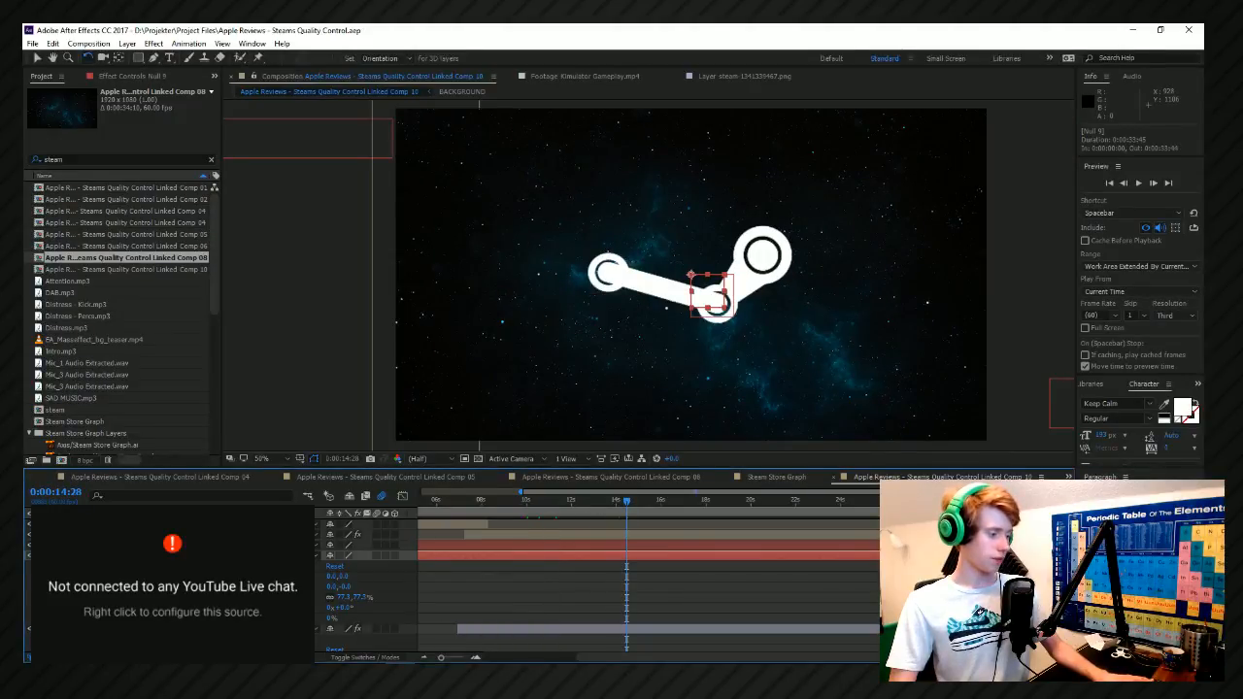
click(288, 628)
click(282, 410)
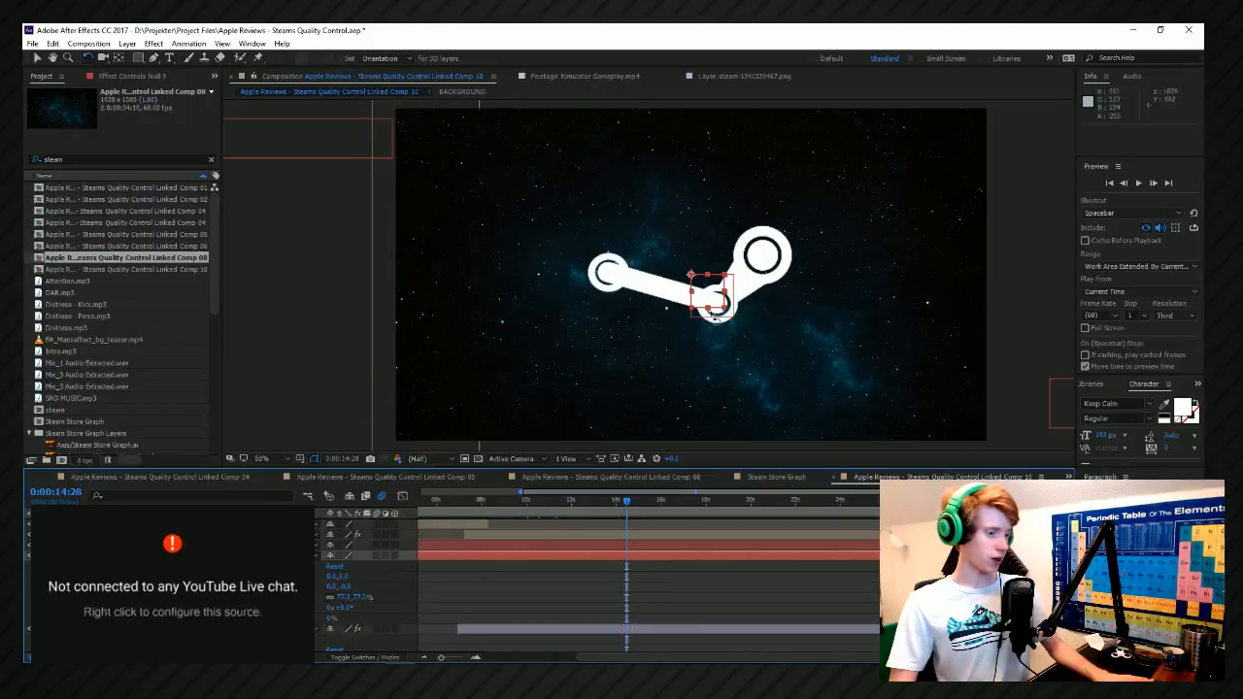
Move the second null onto the ring at the logo's left end, at about -194.2, -5.8, and save the project.
key(v)
drag(714, 311, 624, 284)
drag(622, 288, 624, 286)
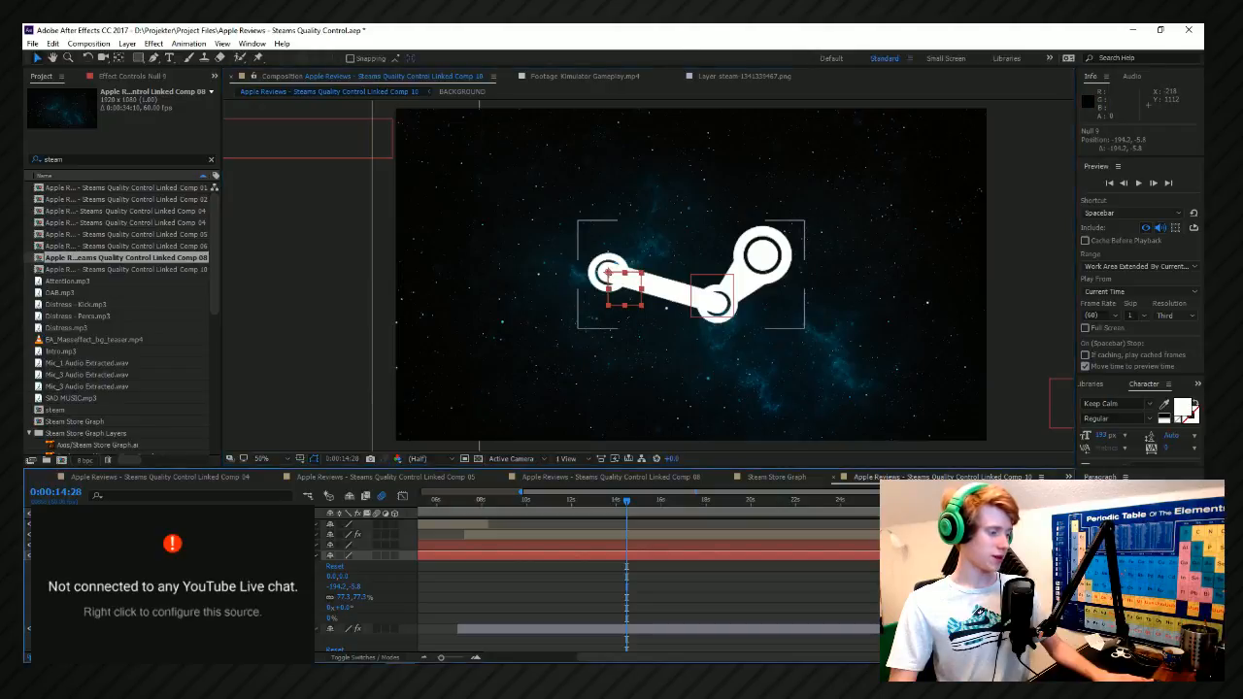
key(ctrl+s)
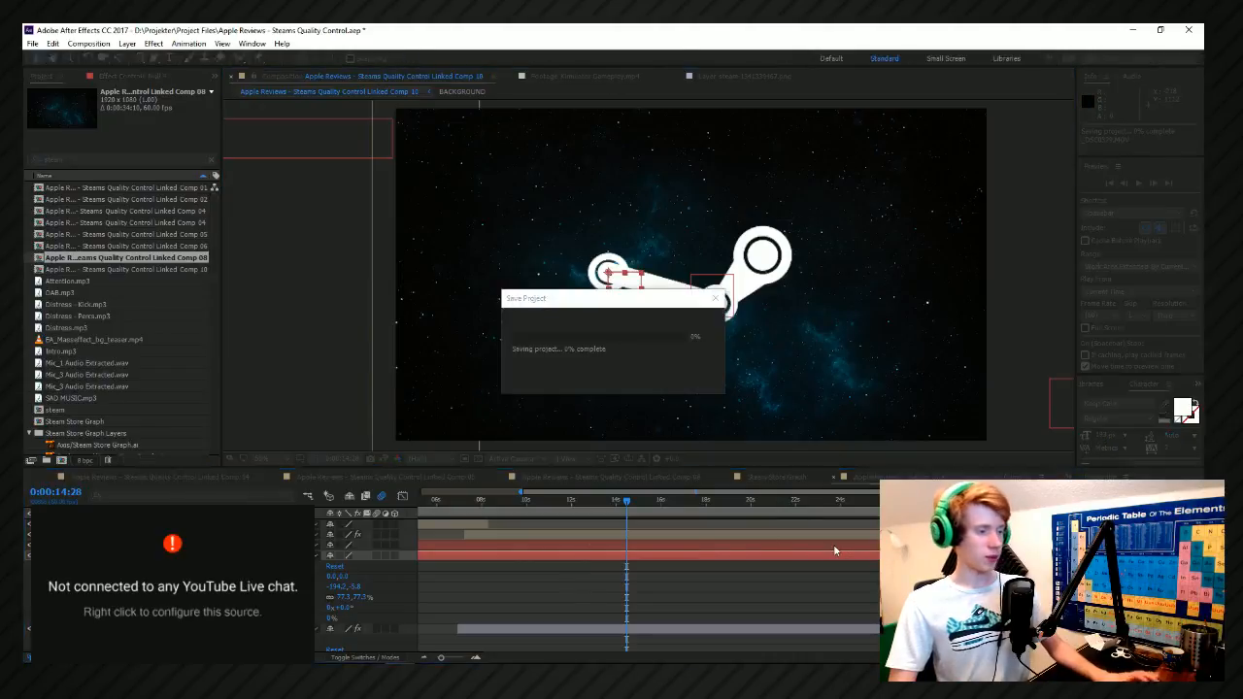
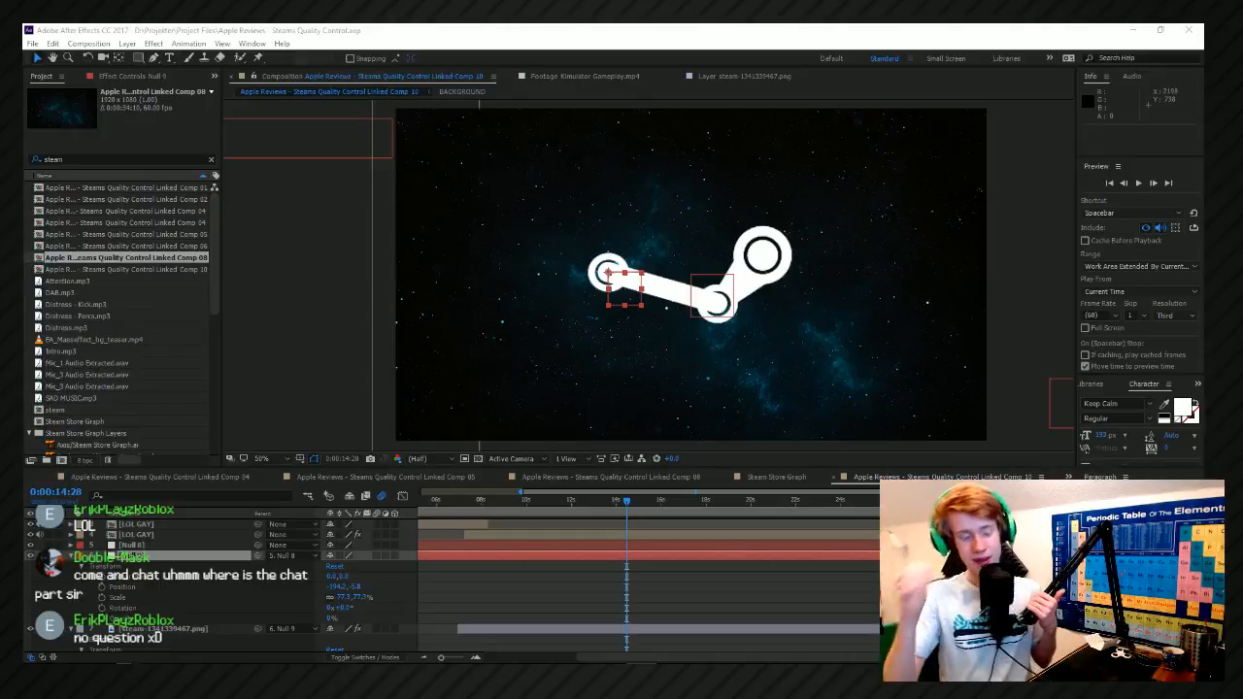
Preview the Steam logo animation around 0:00:14:28 and again from 0:00:10:35 to find where the rotation should start.
click(629, 503)
key(space)
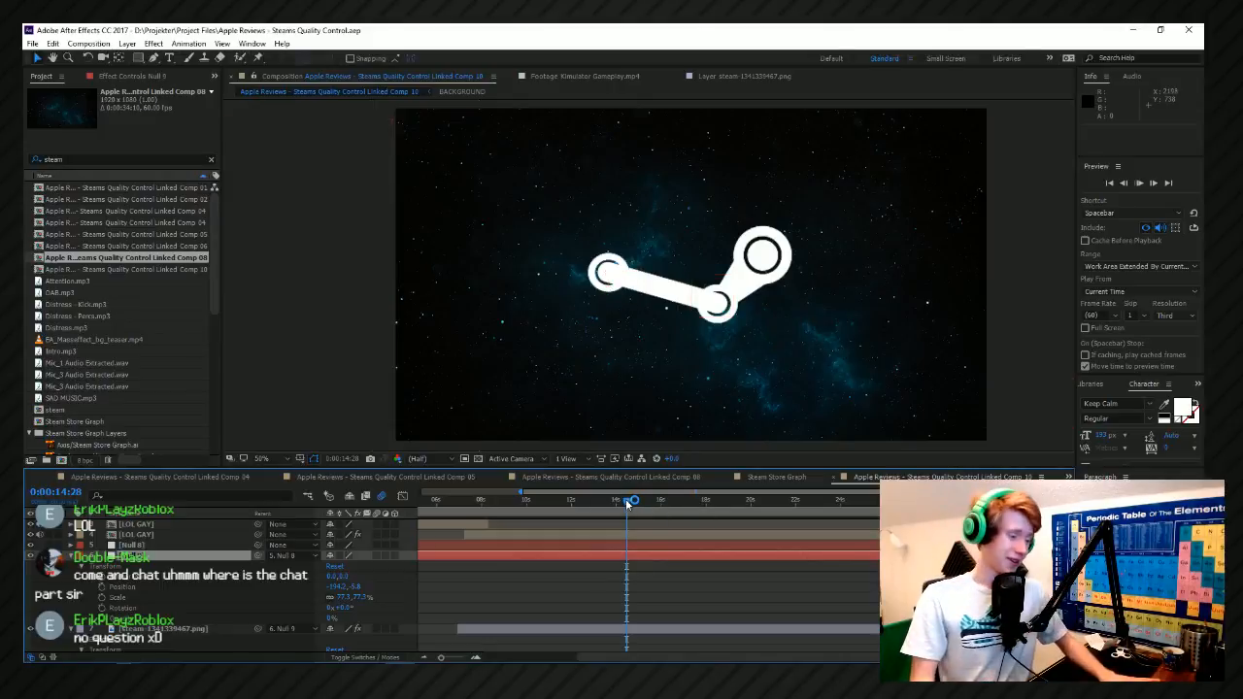
scroll(634, 512, up, 6)
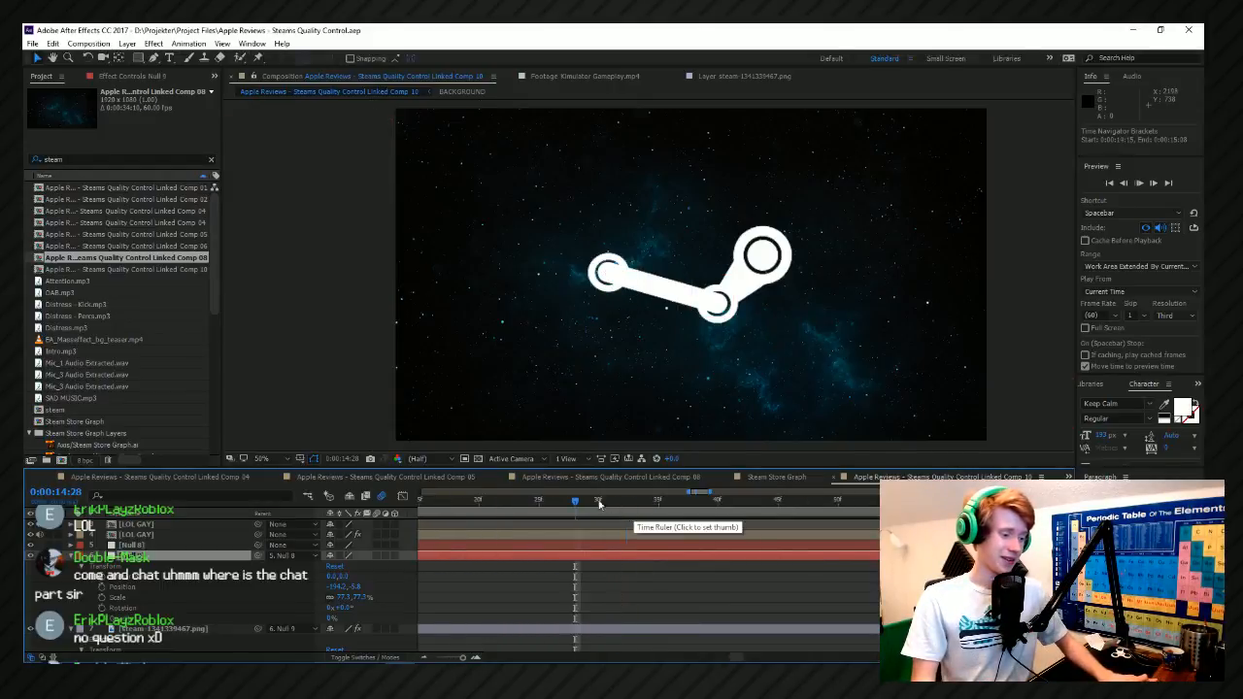
key(space)
key(space)
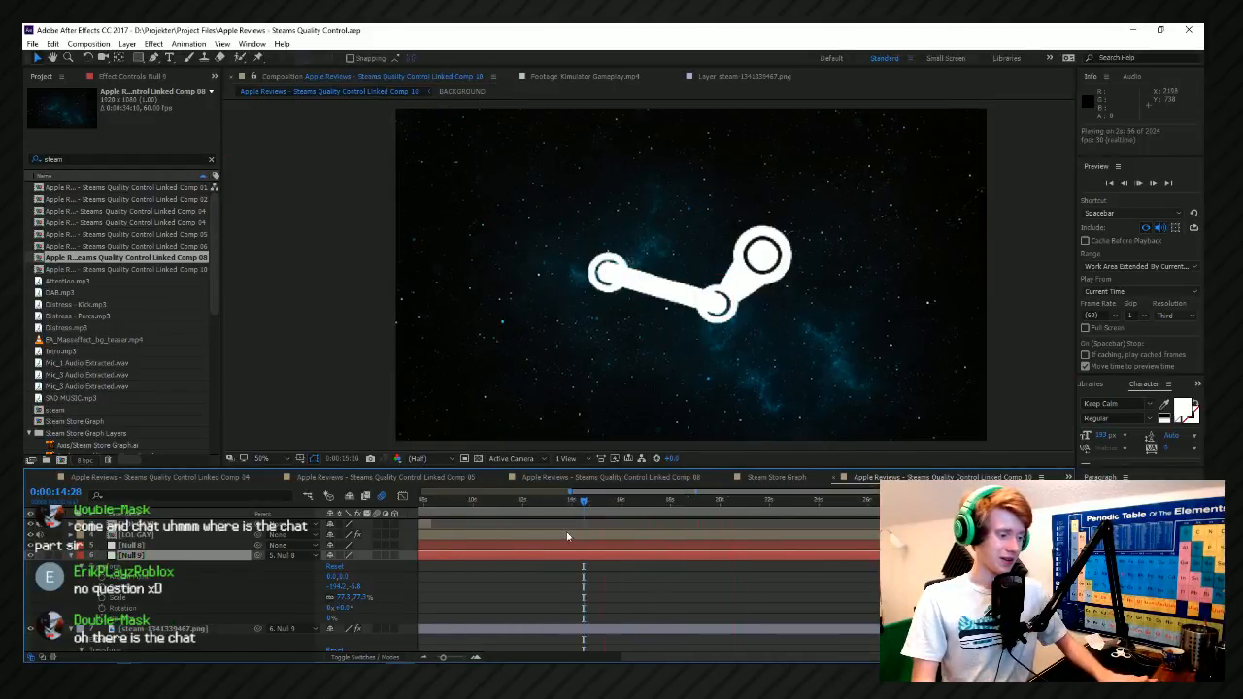
key(space)
scroll(512, 527, down, 5)
key(space)
scroll(622, 544, up, 1)
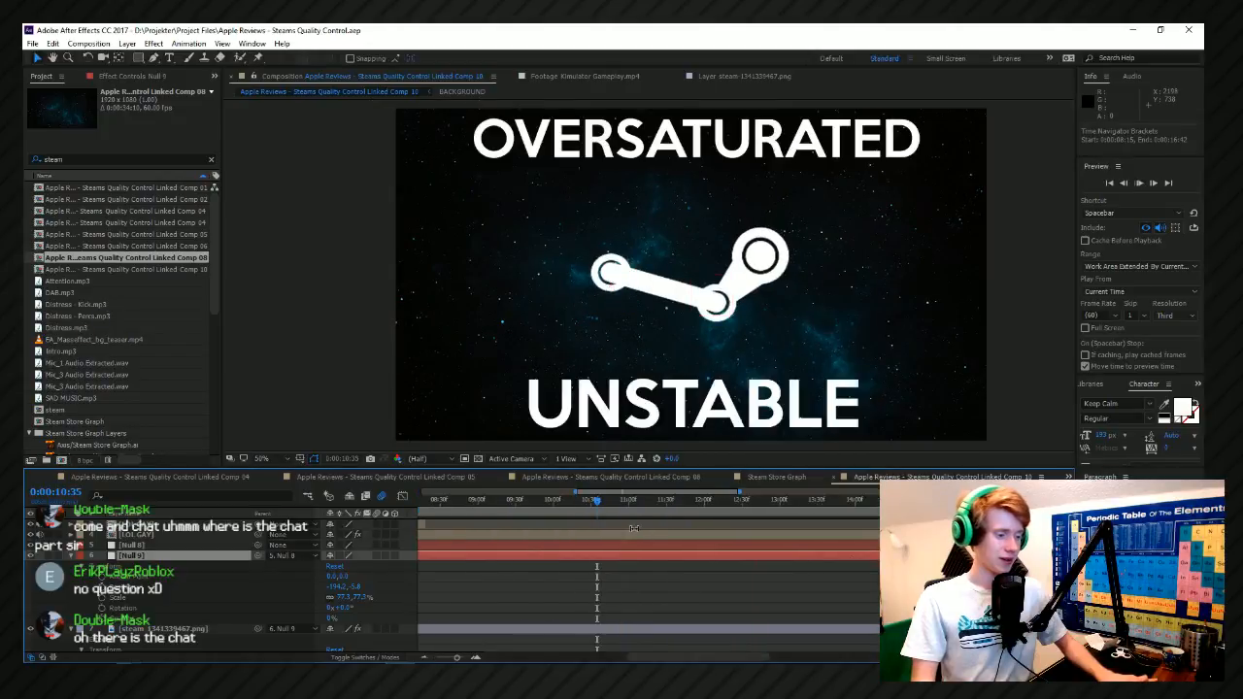
scroll(660, 544, up, 2)
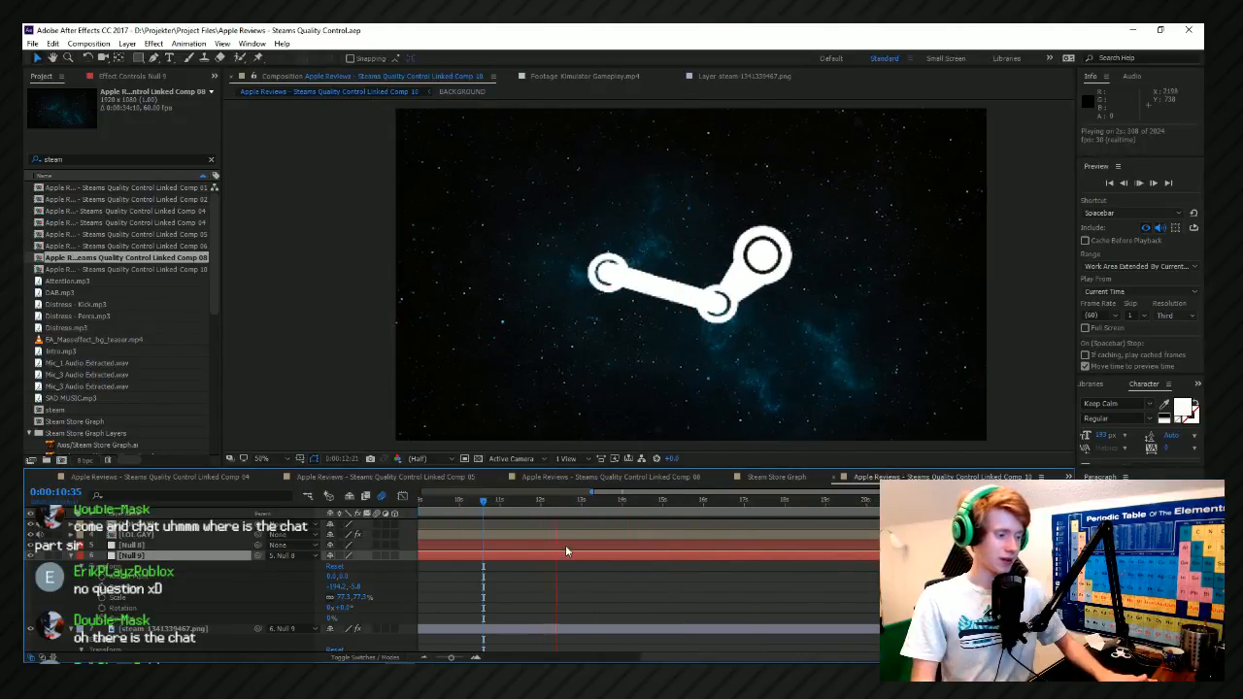
Start keyframing the second null's Rotation at 0:00:12:27.
click(548, 502)
key(space)
drag(561, 502, 559, 502)
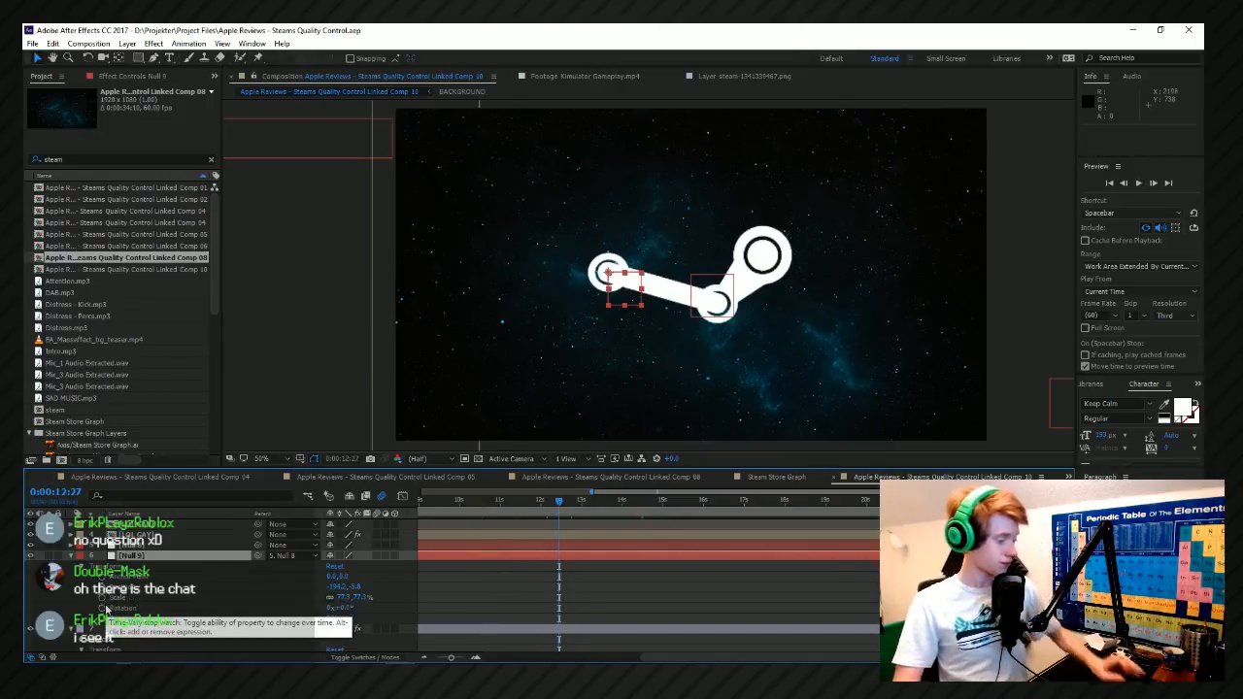
click(102, 608)
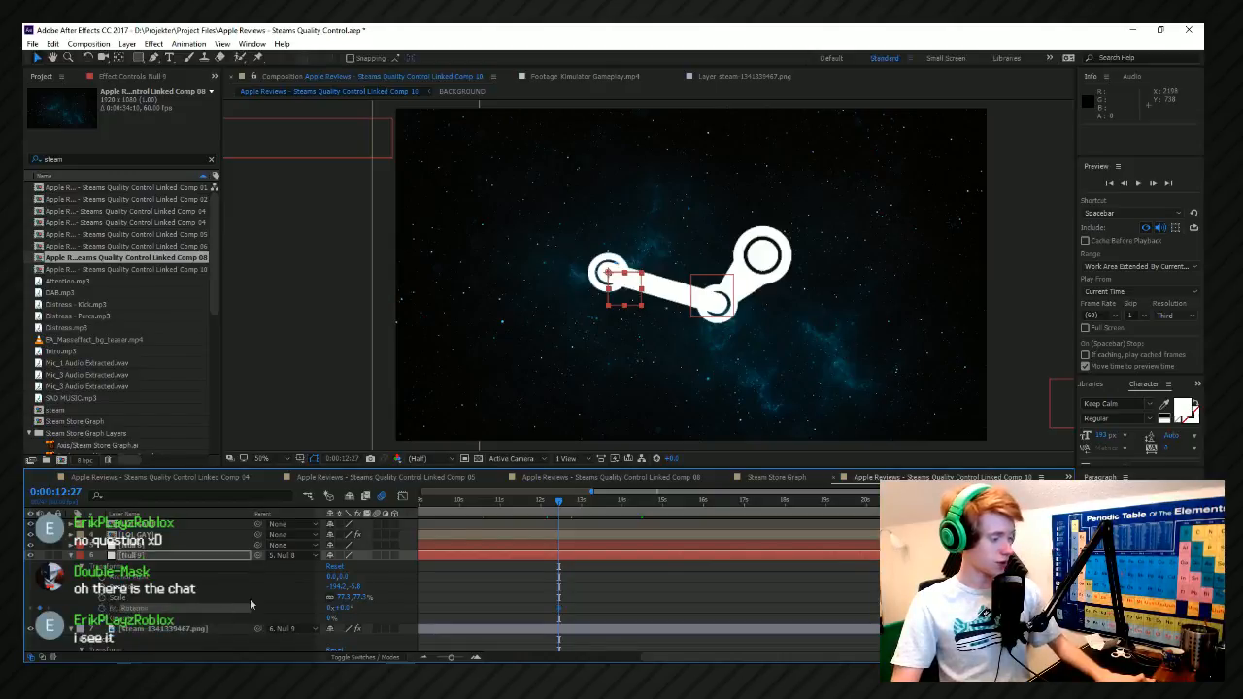
Keyframe the second null's Rotation at 89° at 0:00:13:04 and preview the swing.
scroll(584, 545, up, 2)
key(space)
key(space)
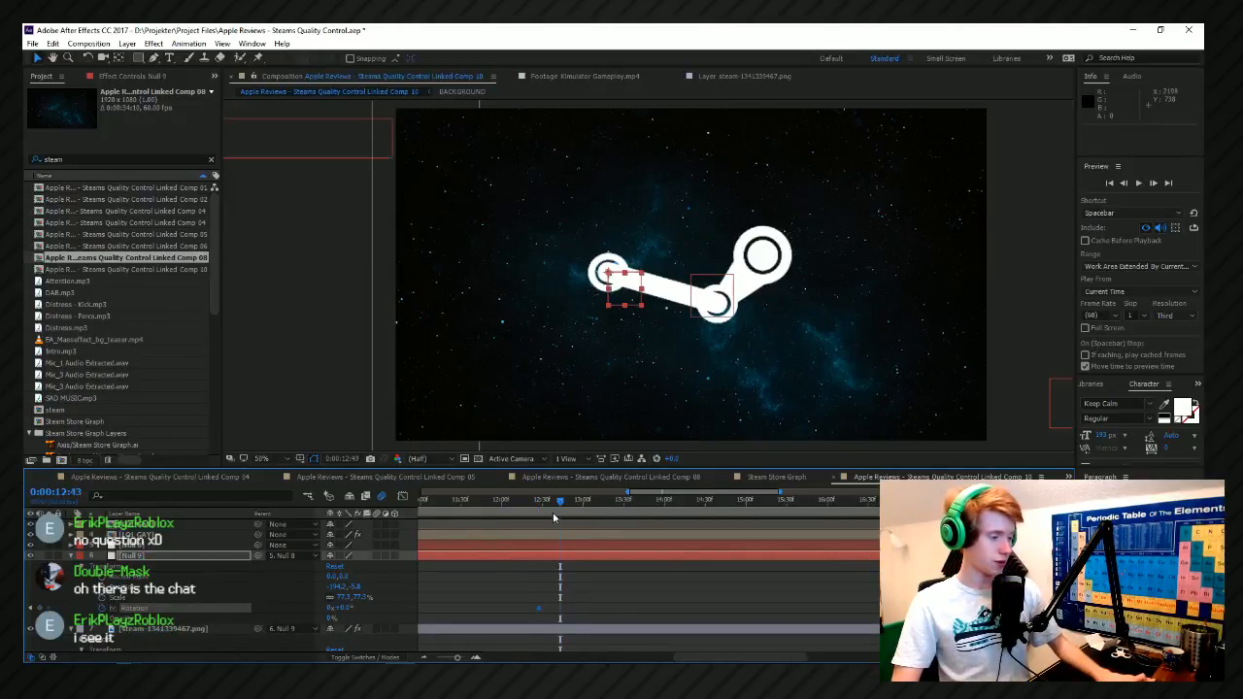
key(shift+Page_Down)
key(shift+Page_Down)
drag(335, 610, 396, 607)
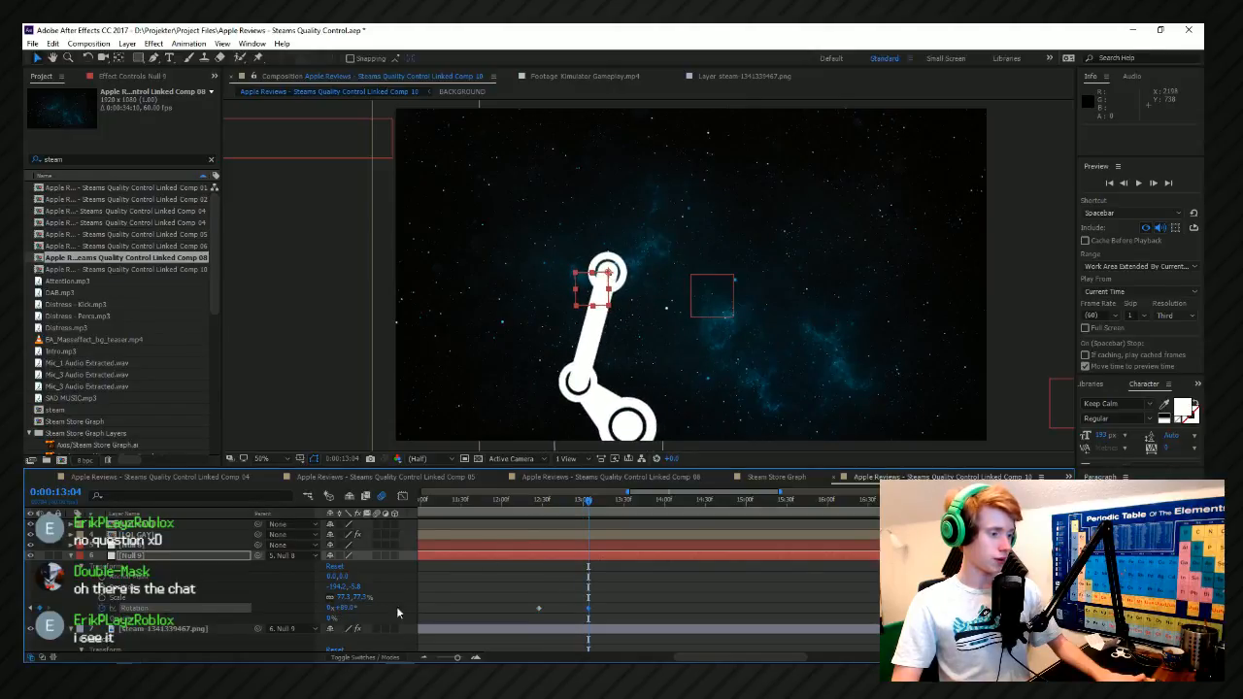
key(space)
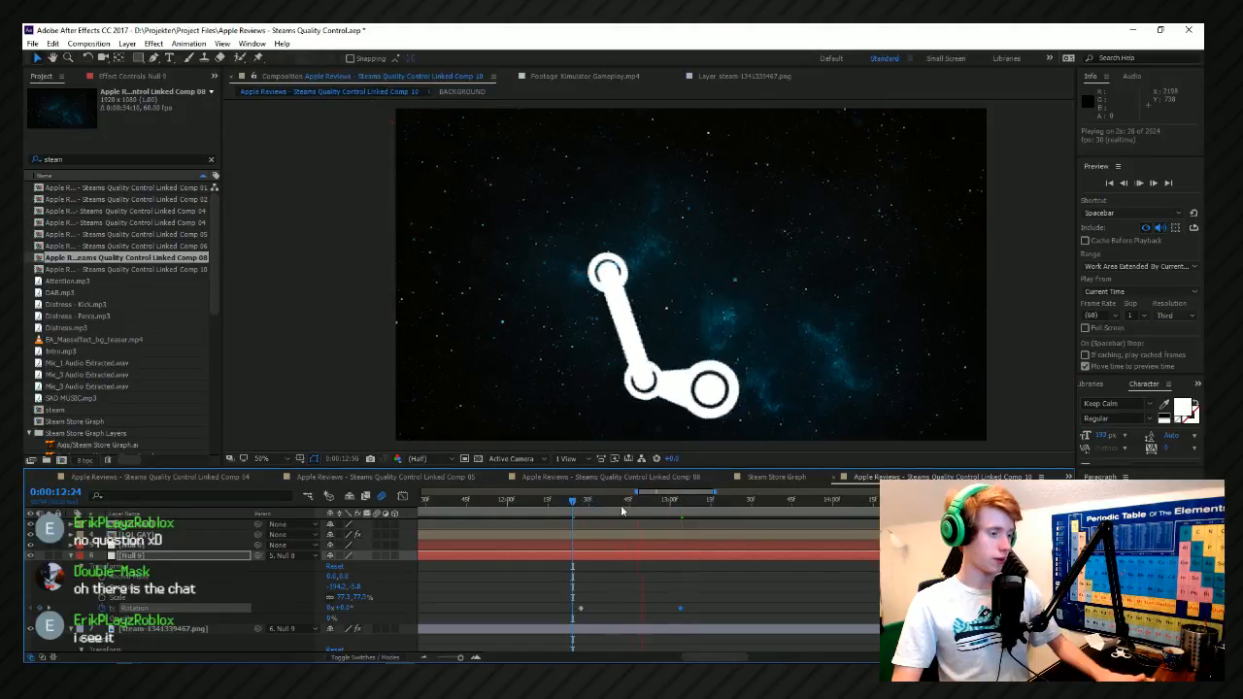
Show the rotation curve in the Graph Editor and add an overshoot keyframe of about 99° at 0:00:12:43.
click(624, 513)
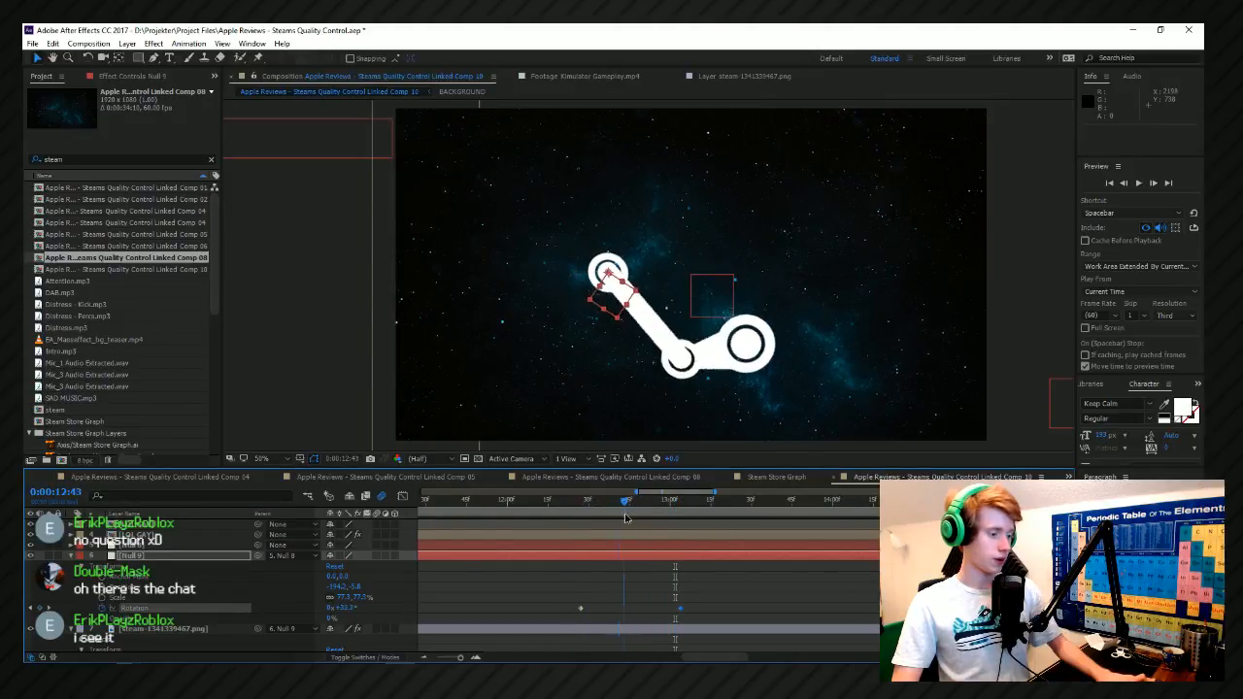
click(401, 497)
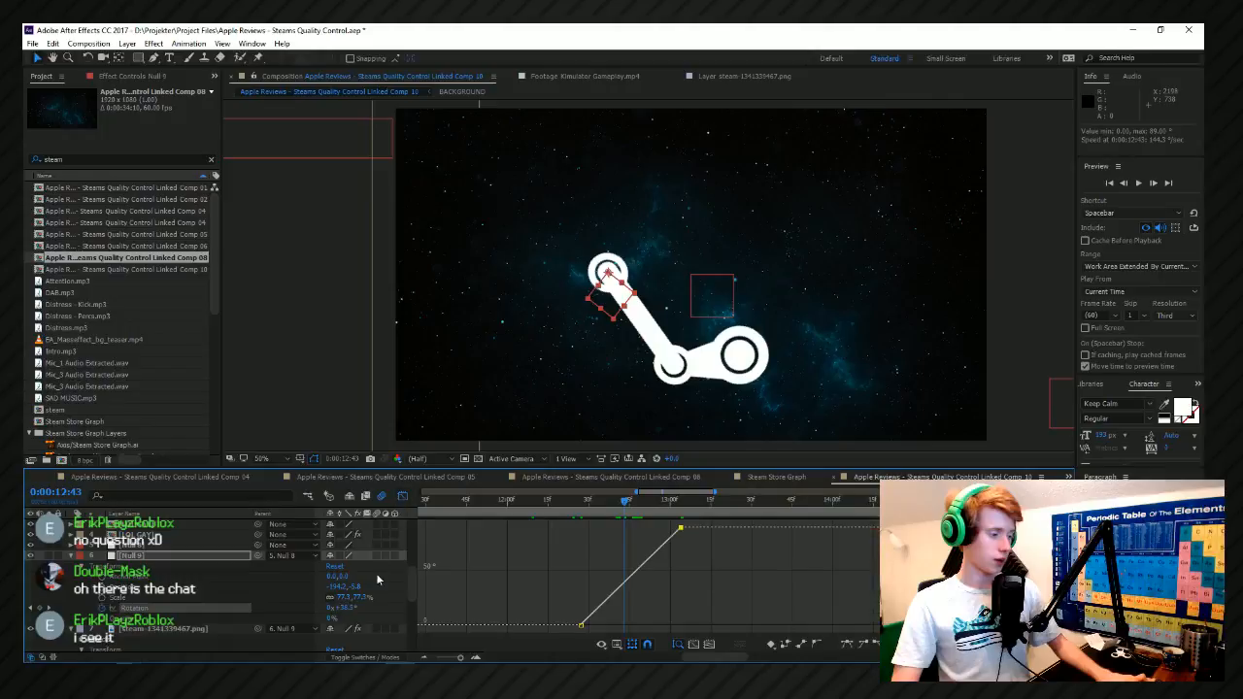
drag(342, 607, 392, 608)
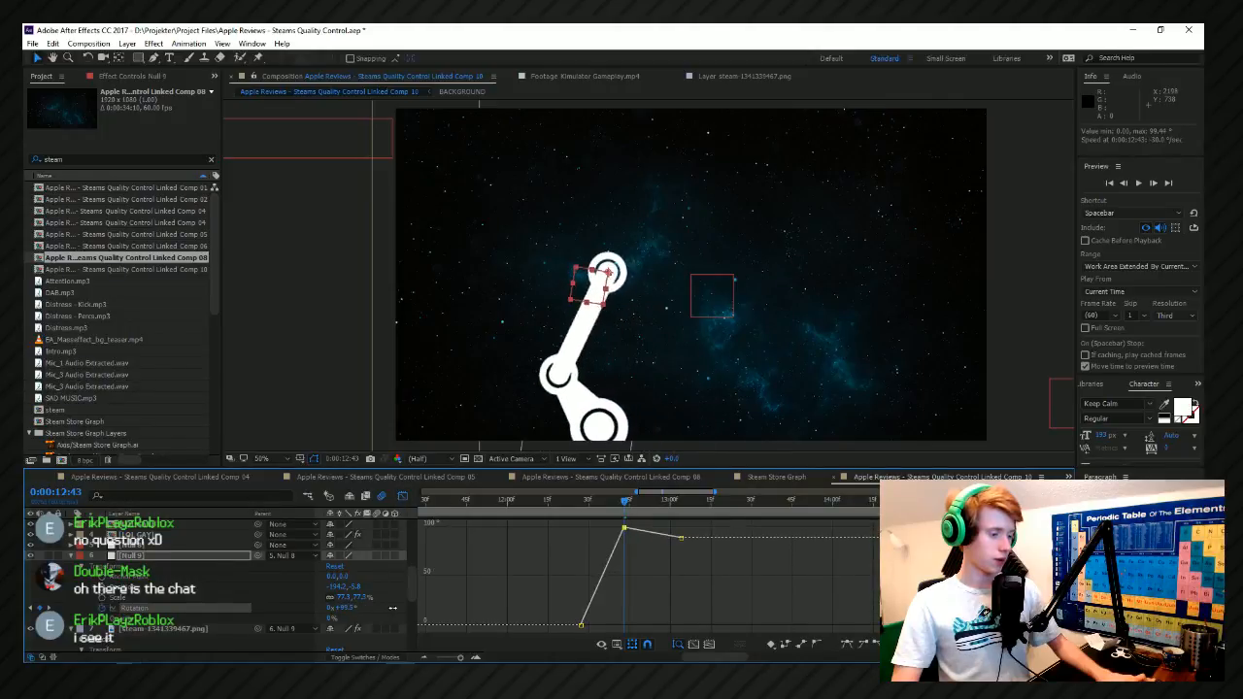
Delay the final rotation keyframe to 0:00:13:20, add a slight dip keyframe just before 0:00:13:00, and preview the bounce.
click(666, 500)
drag(682, 542, 726, 547)
drag(342, 611, 338, 613)
click(564, 501)
key(space)
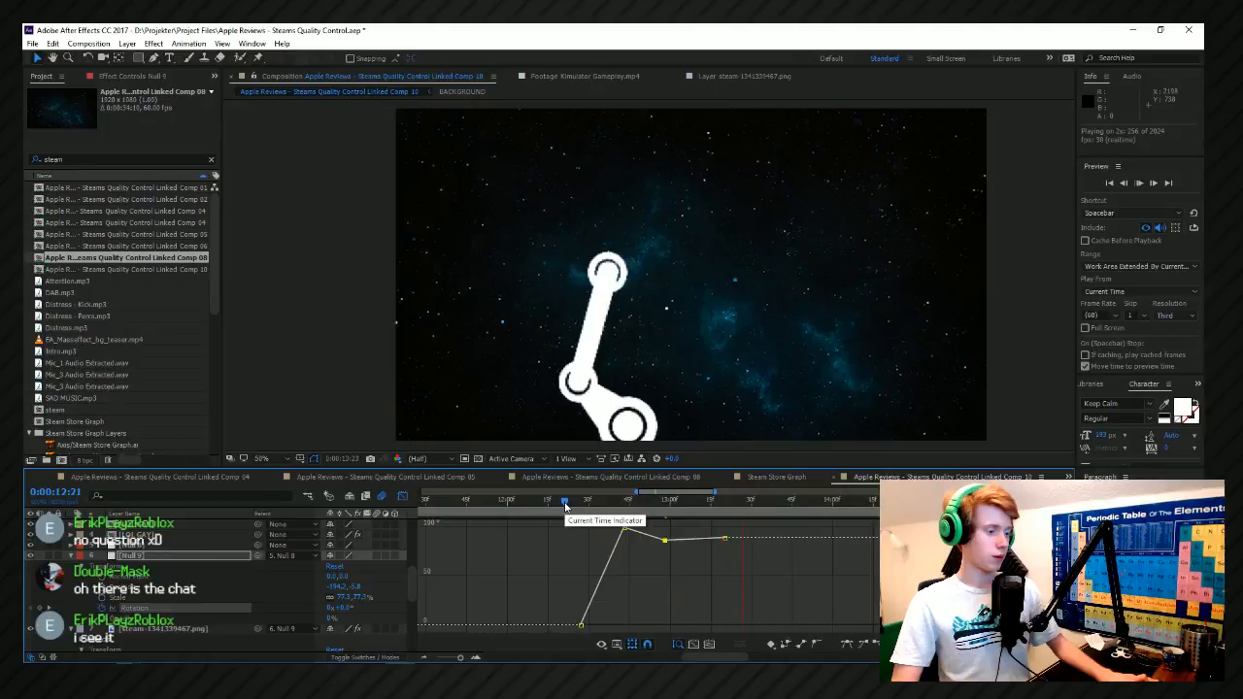
key(space)
click(769, 503)
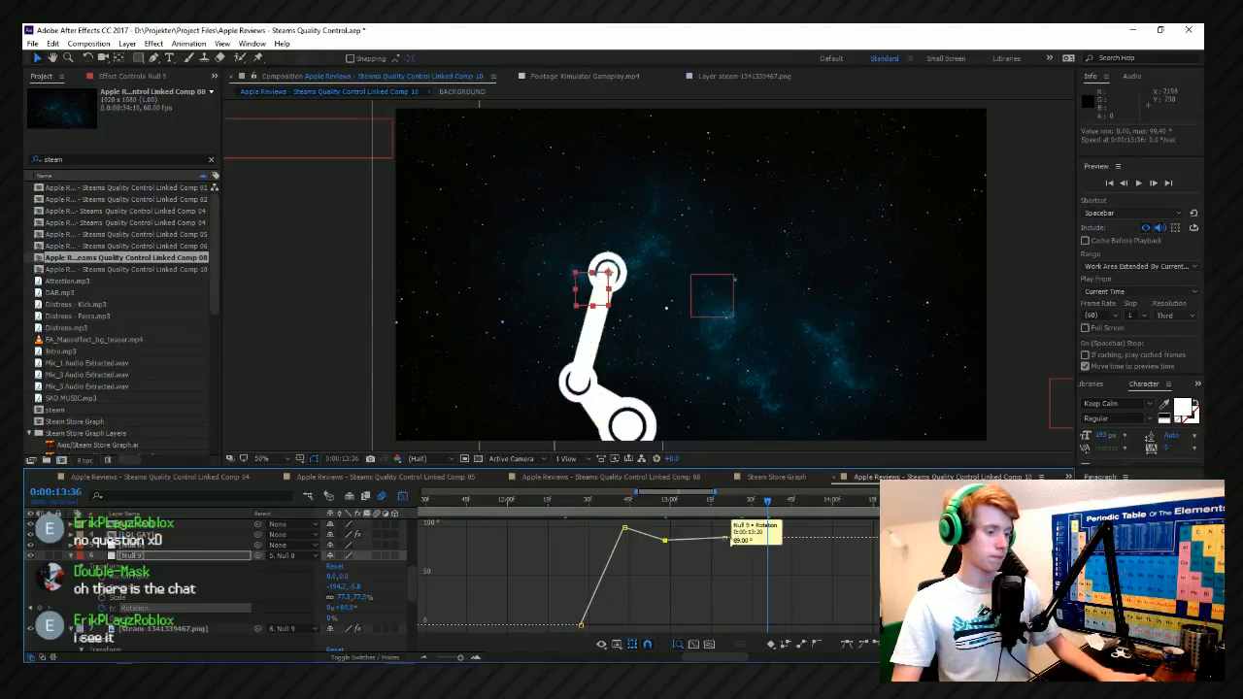
Add a smaller overshoot keyframe at 0:00:13:24 and move the final rotation keyframe out to about 0:00:14:12.
drag(725, 538, 800, 538)
click(730, 505)
drag(731, 505, 735, 505)
mouse_move(361, 598)
mouse_down()
mouse_move(374, 604)
mouse_move(360, 607)
mouse_up()
key(ctrl+z)
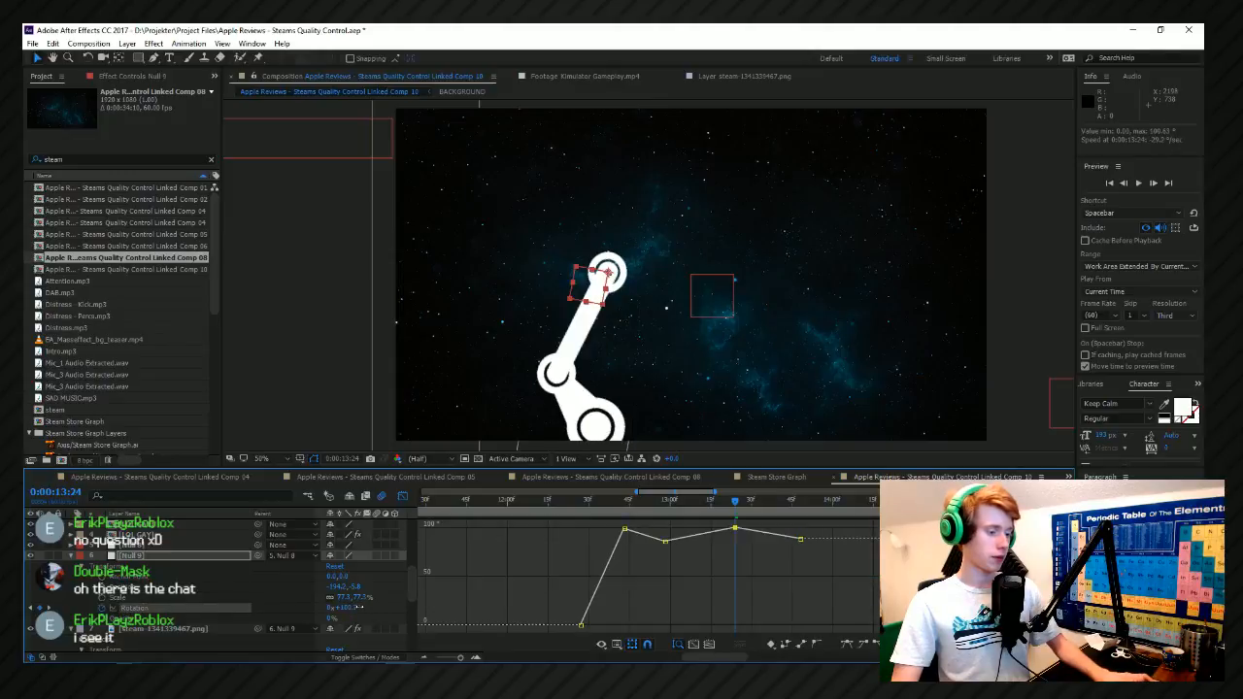
drag(735, 530, 879, 537)
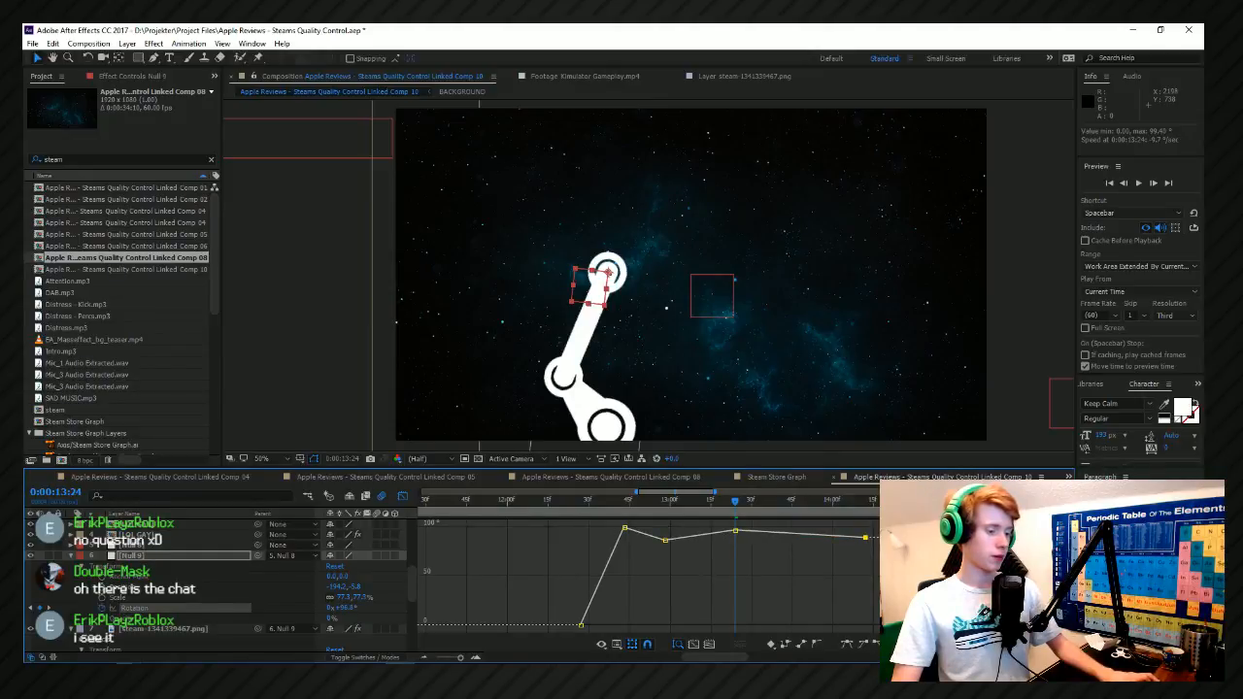
Apply Easy Ease to all of the second null's rotation keyframes.
drag(903, 626, 412, 516)
click(848, 644)
click(608, 555)
scroll(608, 554, down, 1)
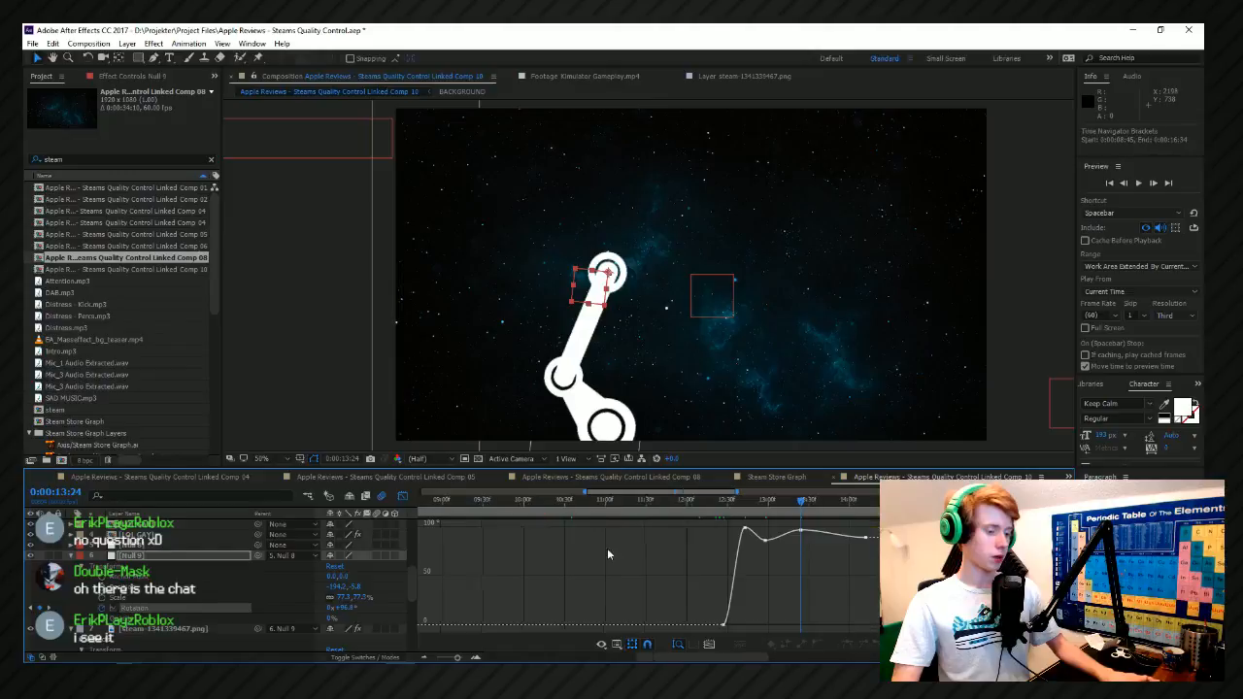
Smooth the bounce keyframes with Auto Bezier interpolation and preview the motion from 0:00:12:21.
click(715, 501)
drag(794, 534, 763, 541)
click(721, 530)
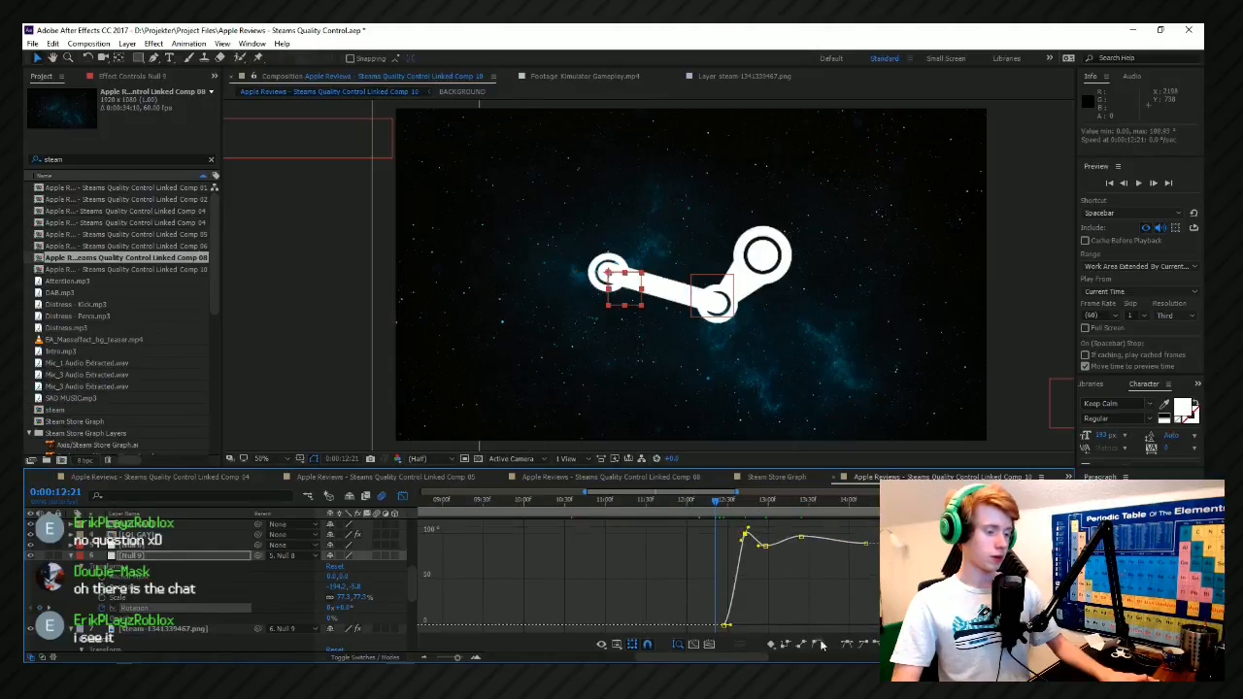
key(space)
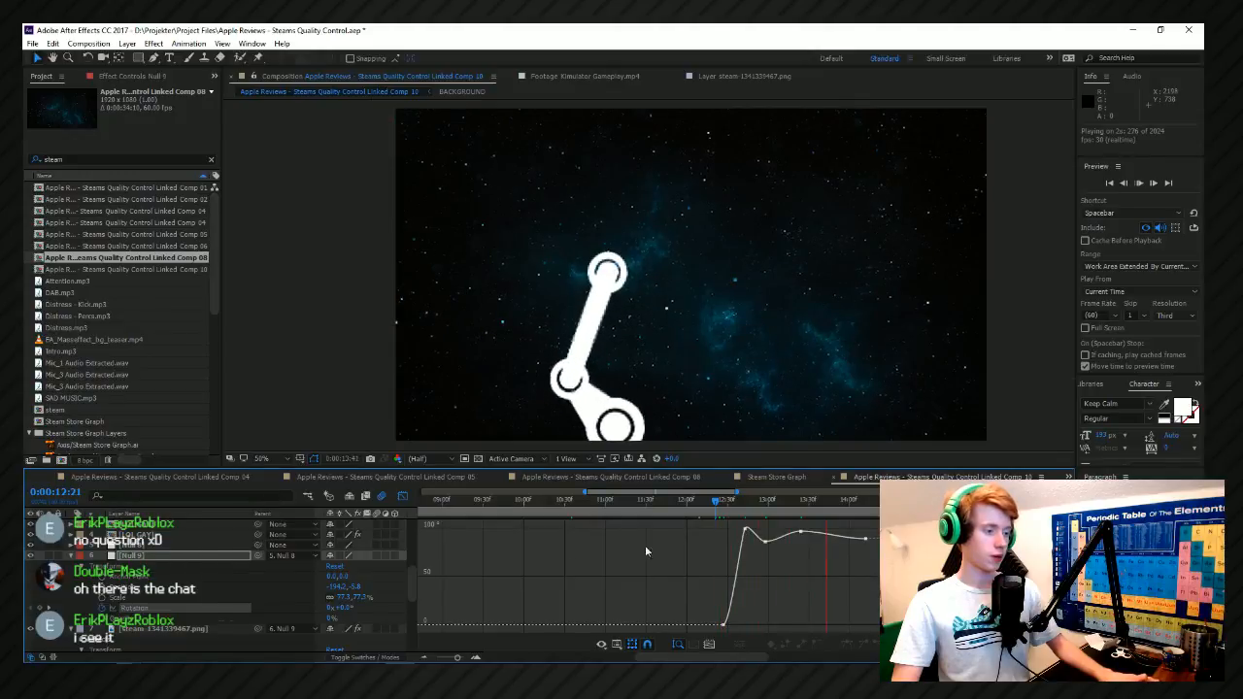
key(space)
Lower the second overshoot keyframe near 0:00:13:24 closer to the resting rotation and preview from 0:00:12:43.
scroll(893, 542, up, 1)
click(571, 501)
drag(570, 501, 593, 503)
drag(633, 542, 703, 541)
drag(832, 540, 833, 545)
key(space)
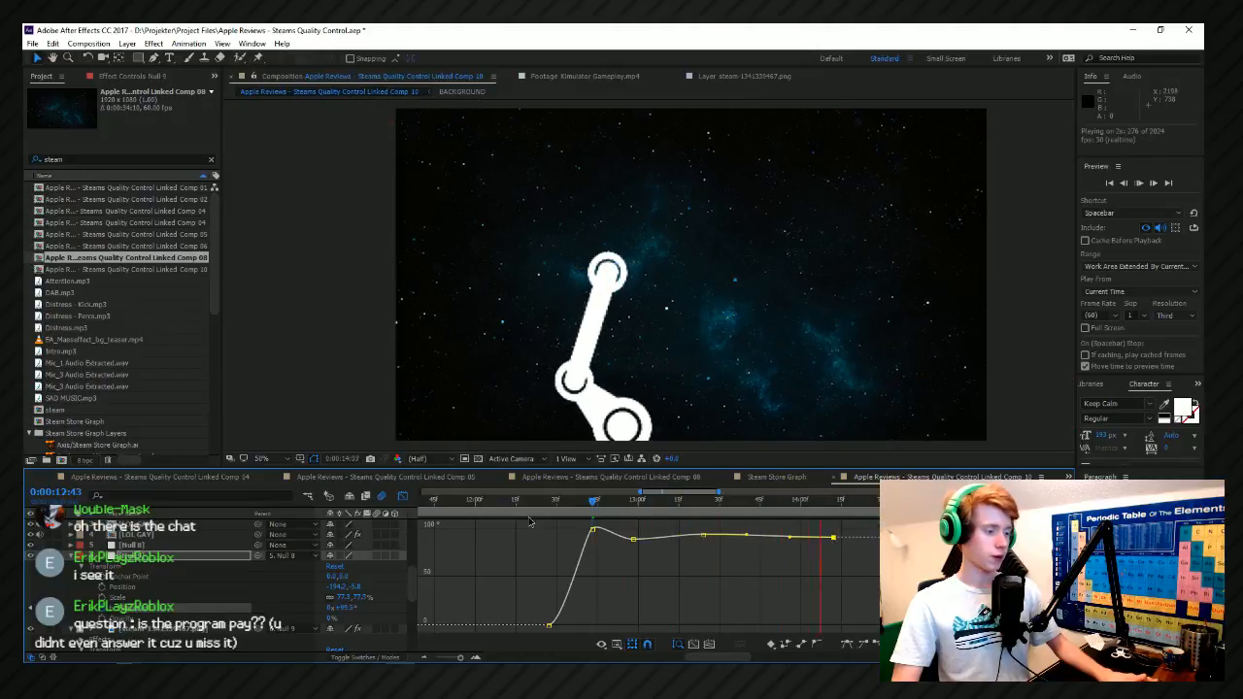
Move the second overshoot keyframe to about 0:00:13:20 and the final one to about 0:00:13:52, then preview.
click(530, 522)
drag(703, 535, 693, 534)
drag(834, 537, 780, 537)
click(811, 530)
key(space)
click(552, 515)
key(space)
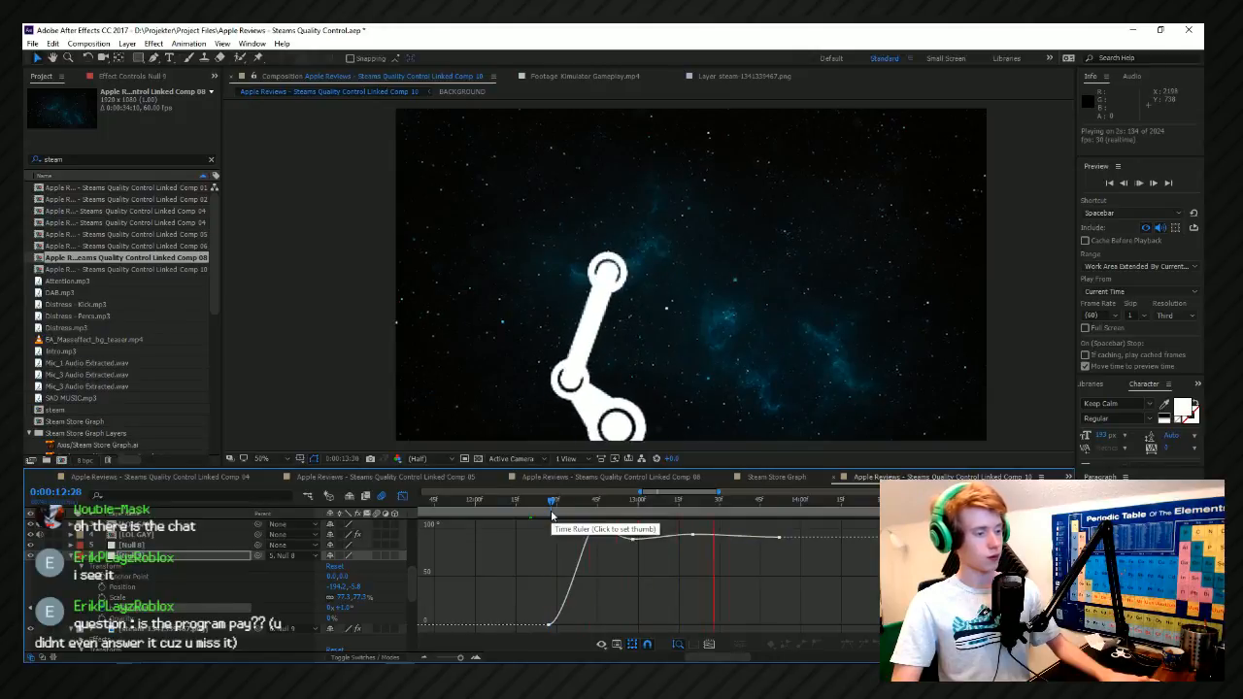
Set the second null's Rotation to 91° at 0:00:14:27 and preview from 0:00:12:19.
key(space)
drag(793, 514, 875, 529)
click(349, 607)
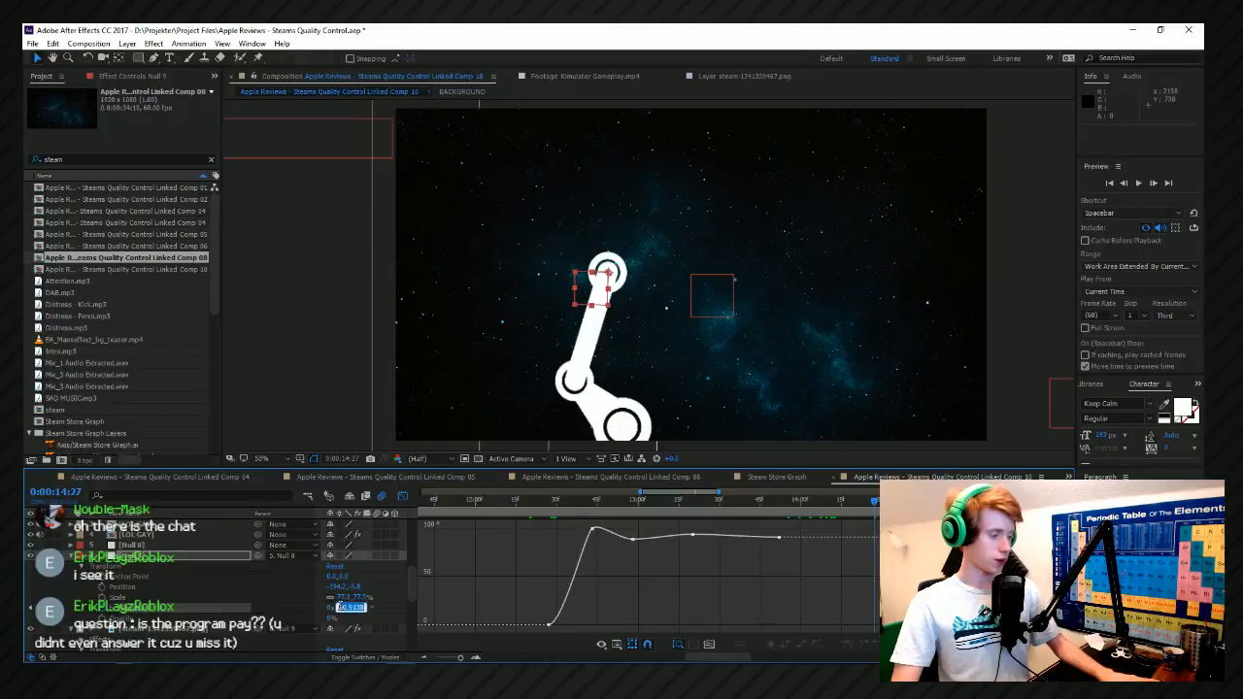
text(91)
click(386, 603)
click(223, 612)
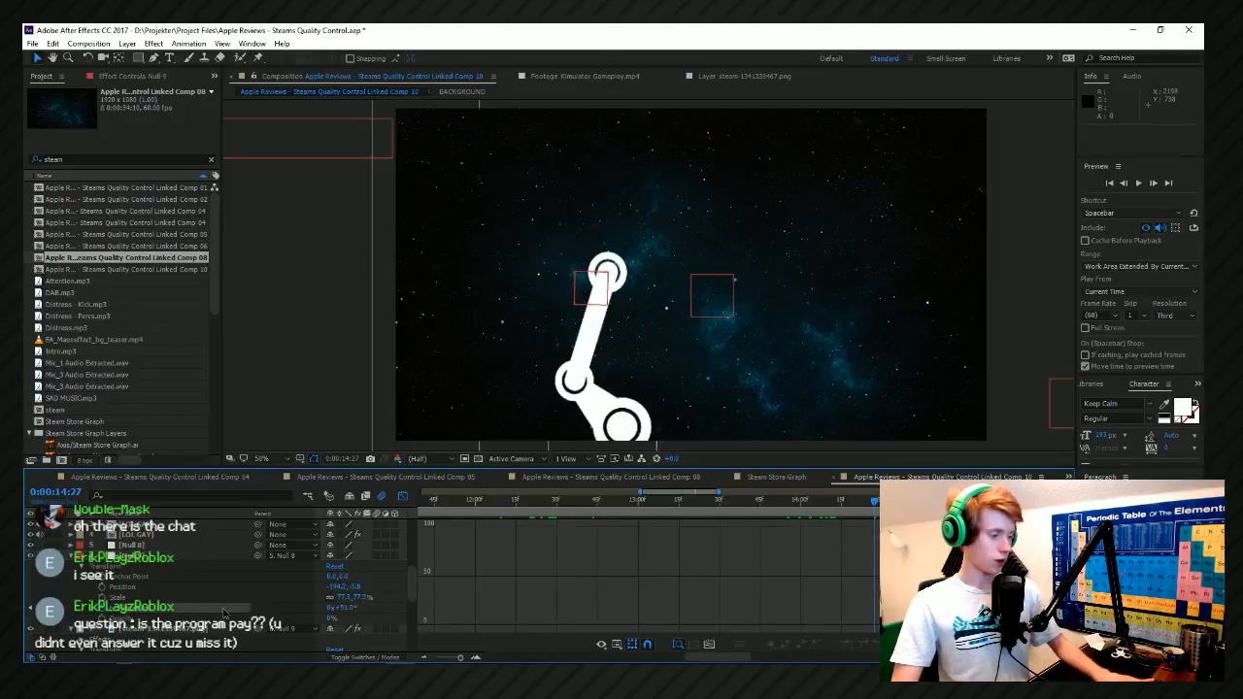
key(space)
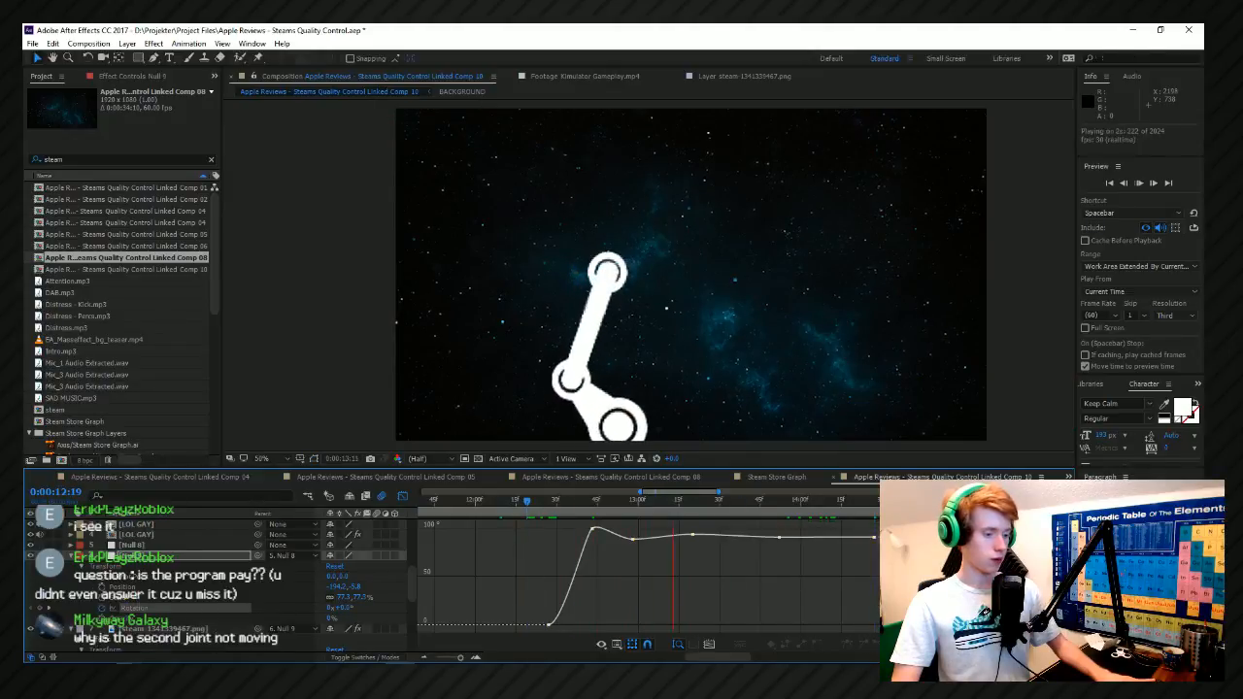
Smooth the settling rotation keyframes with Auto Bezier interpolation and preview from 0:00:12:34.
key(space)
drag(618, 521, 799, 613)
click(817, 645)
drag(848, 580, 903, 520)
click(567, 500)
key(space)
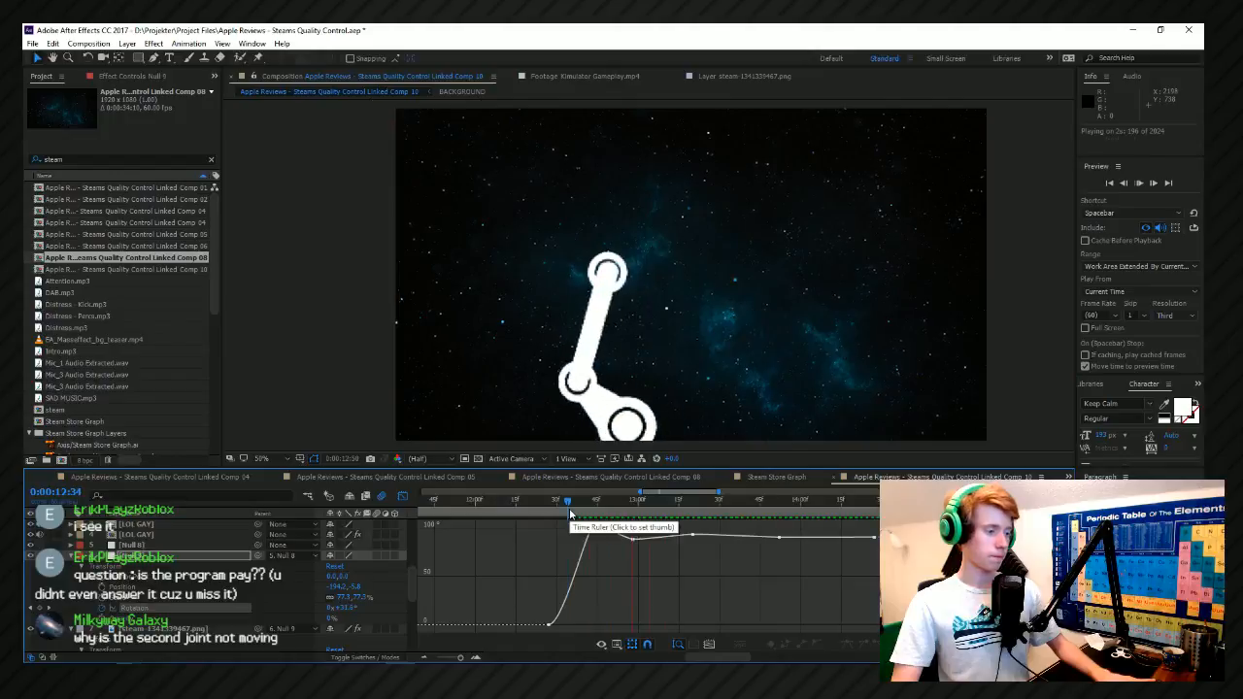
key(space)
Reshape the Bezier handle at the rotation curve's first peak near 0:00:12:43 and preview from 0:00:12:30.
click(617, 538)
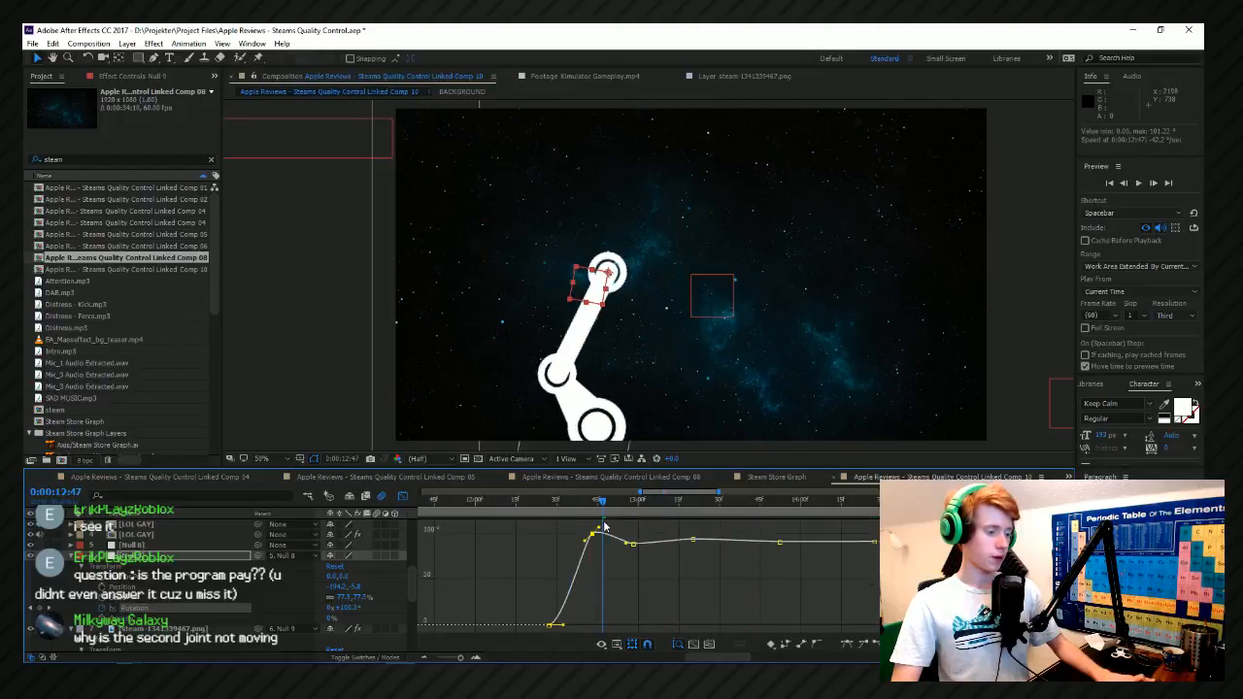
mouse_move(598, 526)
mouse_down()
mouse_move(584, 554)
mouse_move(601, 537)
mouse_up()
click(556, 515)
key(space)
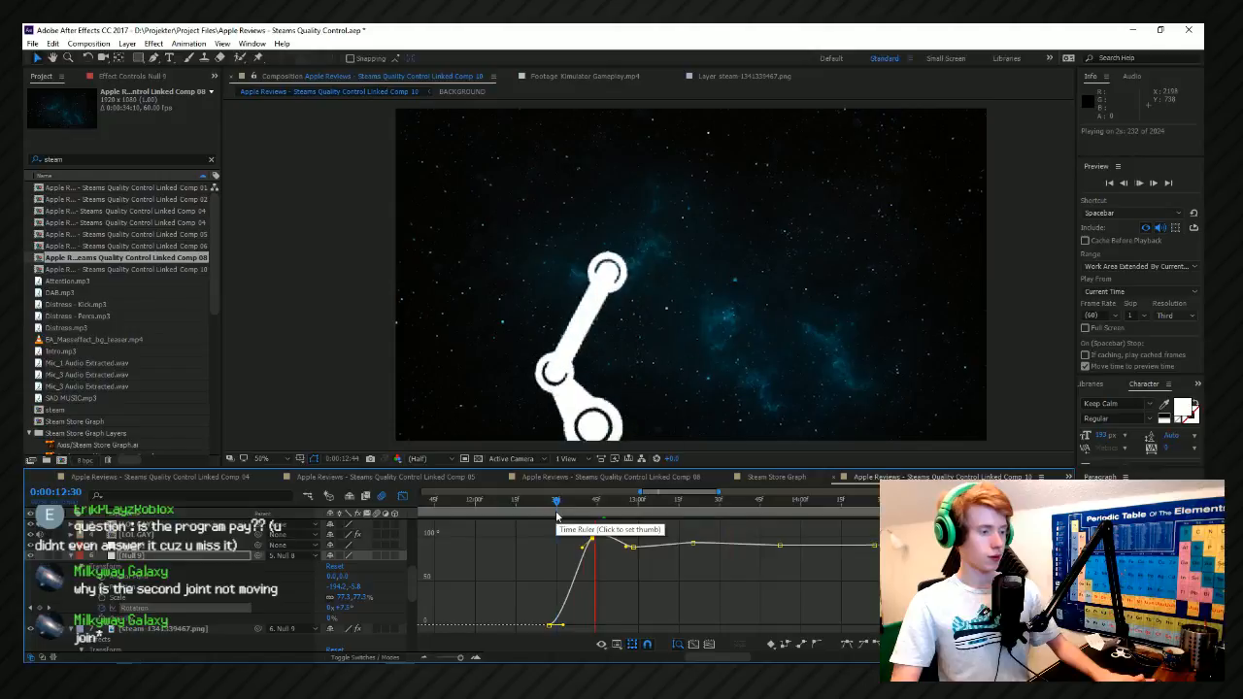
Deepen the dip keyframe just before 0:00:13:00 on the rotation curve and preview from 0:00:12:33.
drag(633, 547, 633, 551)
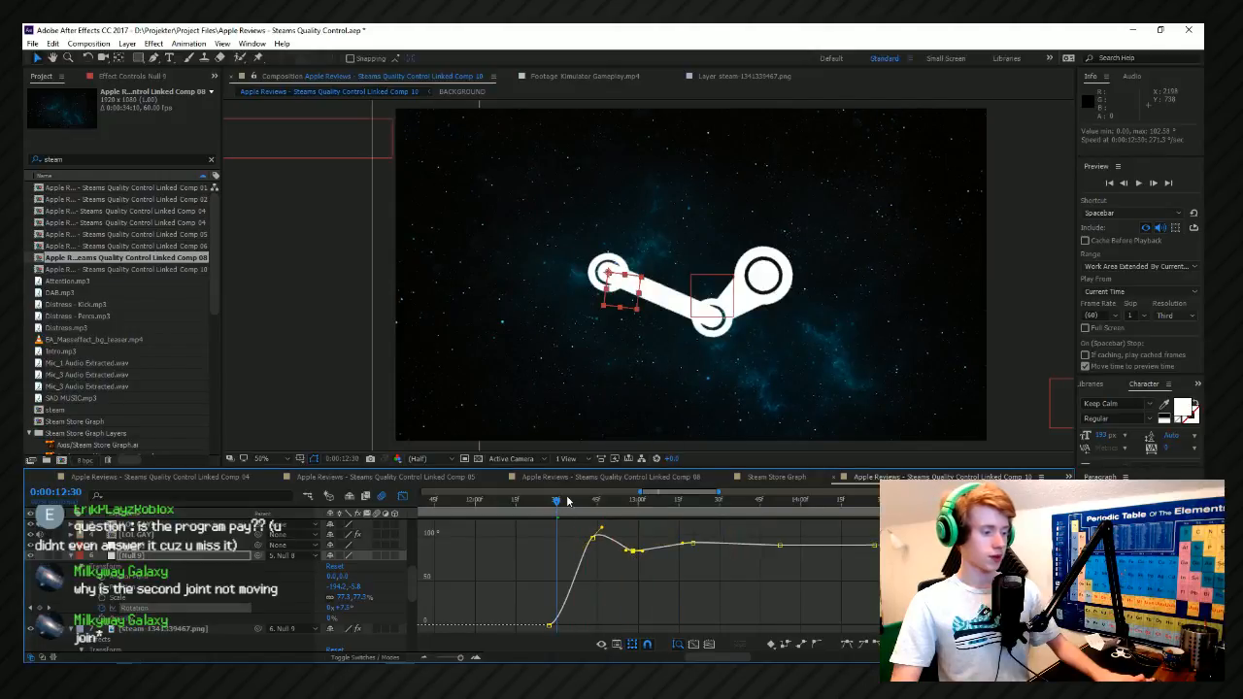
click(563, 515)
key(space)
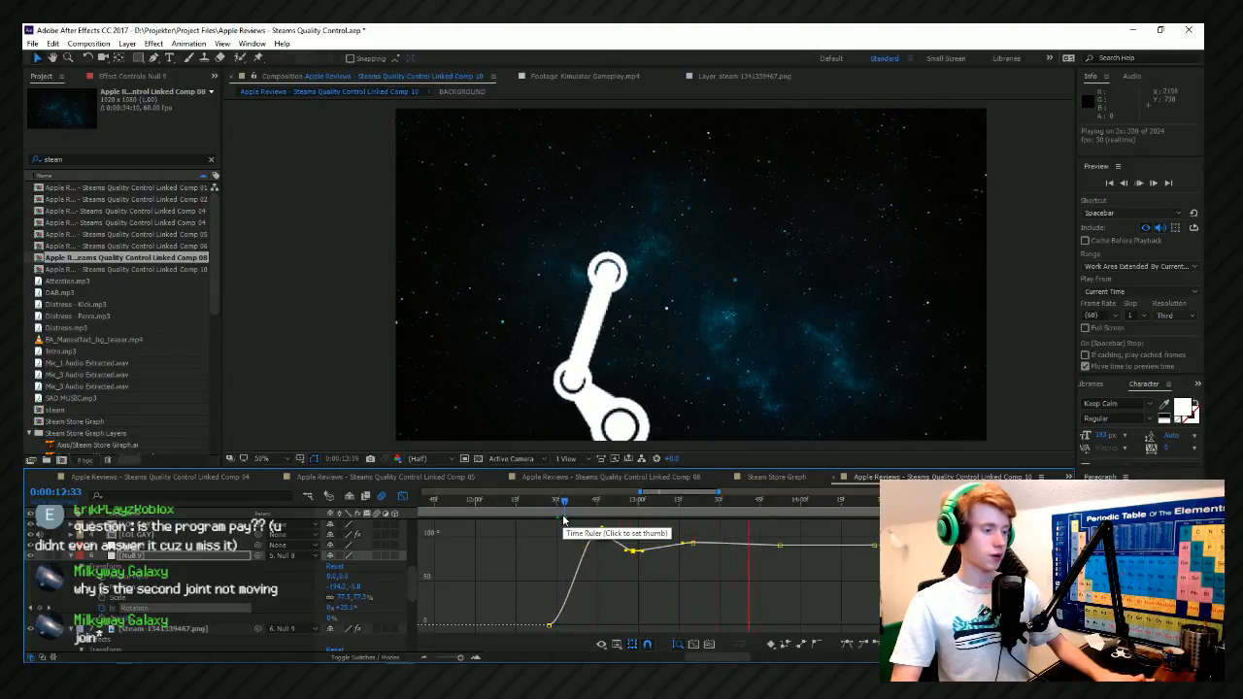
key(space)
Lower the rotation keyframes after the starting one so the curve peaks at about 92°, and preview from 0:00:12:42.
key(ctrl+a)
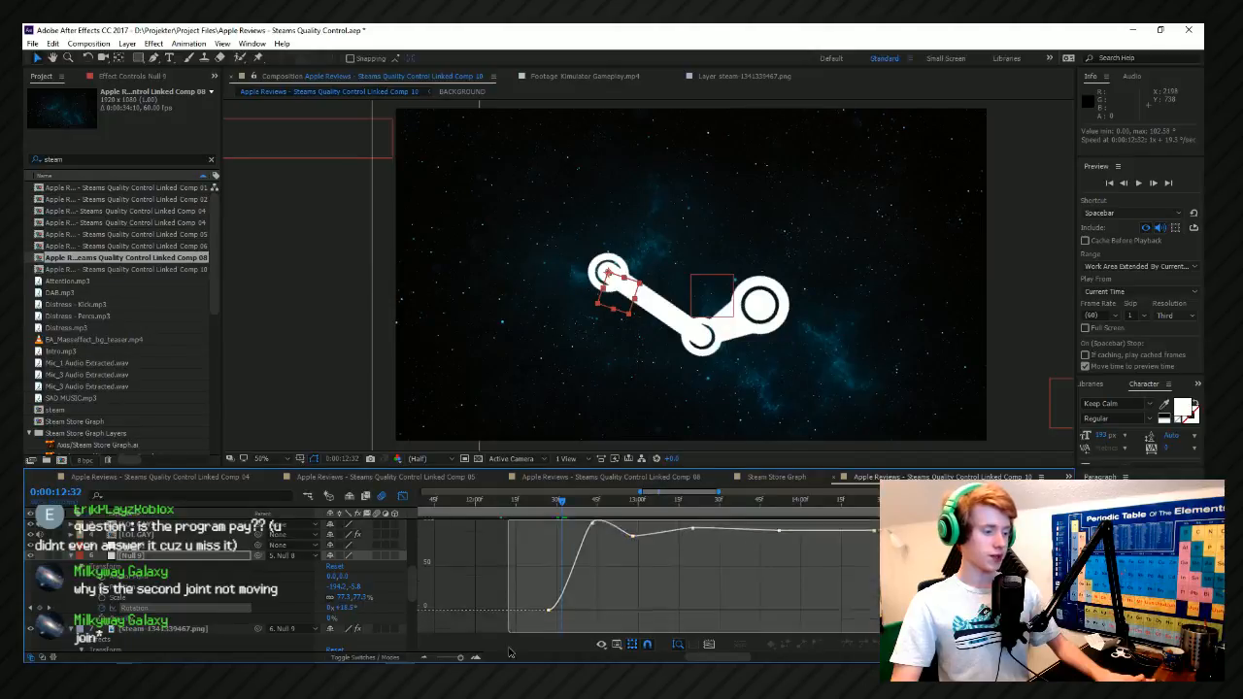
drag(880, 523, 588, 573)
scroll(595, 562, up, 3)
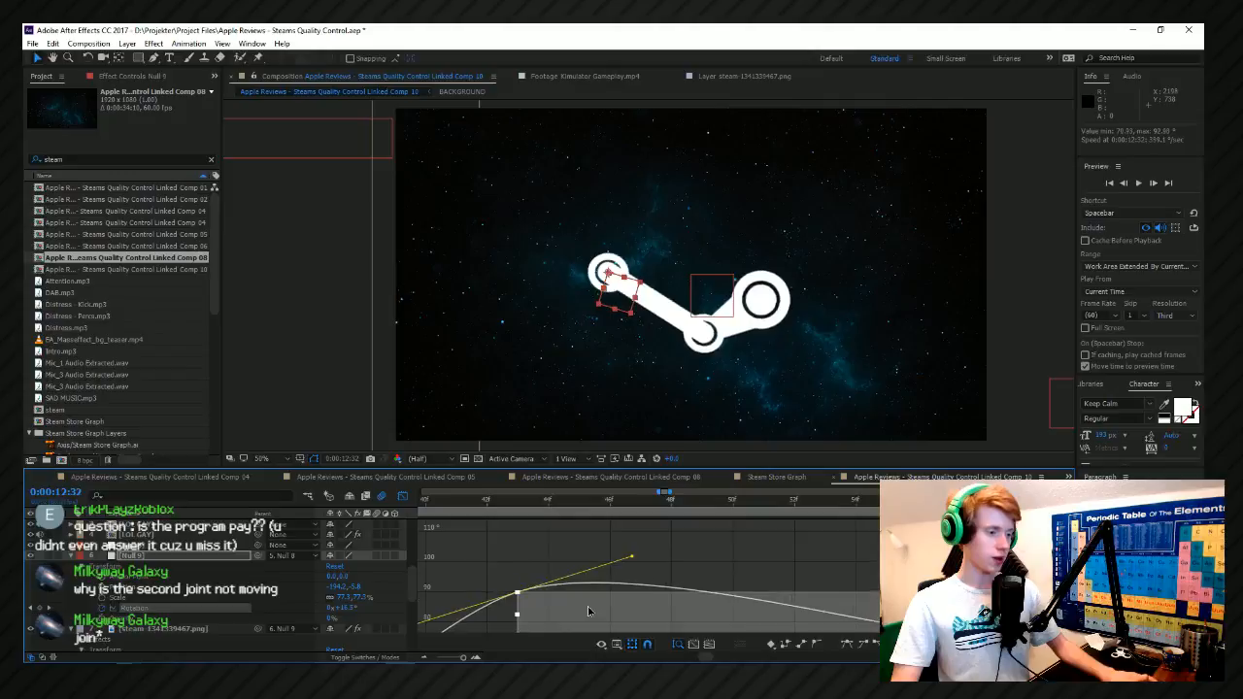
scroll(590, 604, down, 2)
click(562, 510)
key(space)
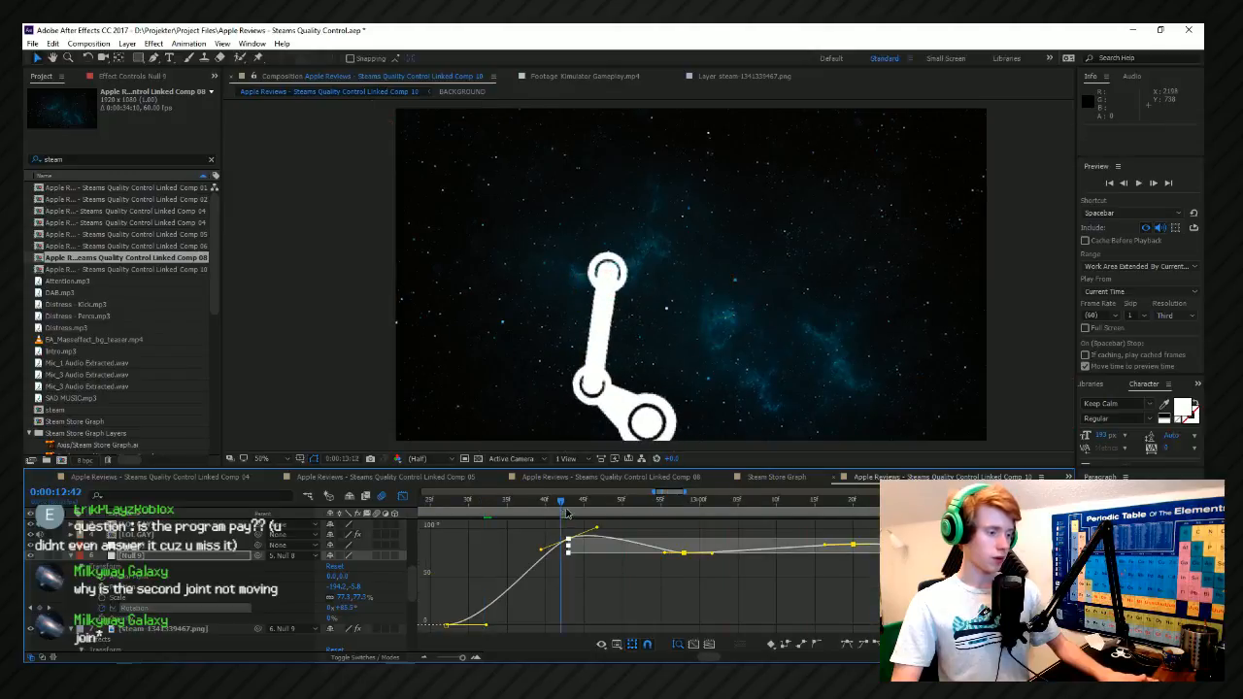
key(space)
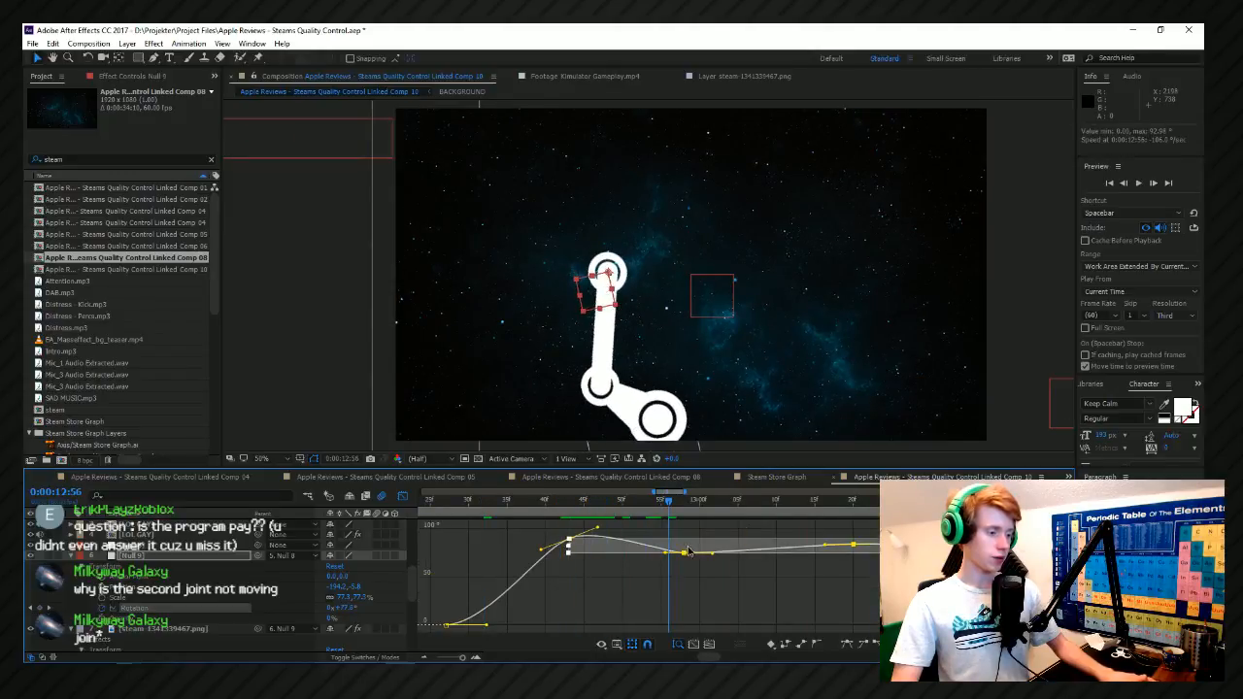
click(638, 608)
scroll(638, 608, down, 2)
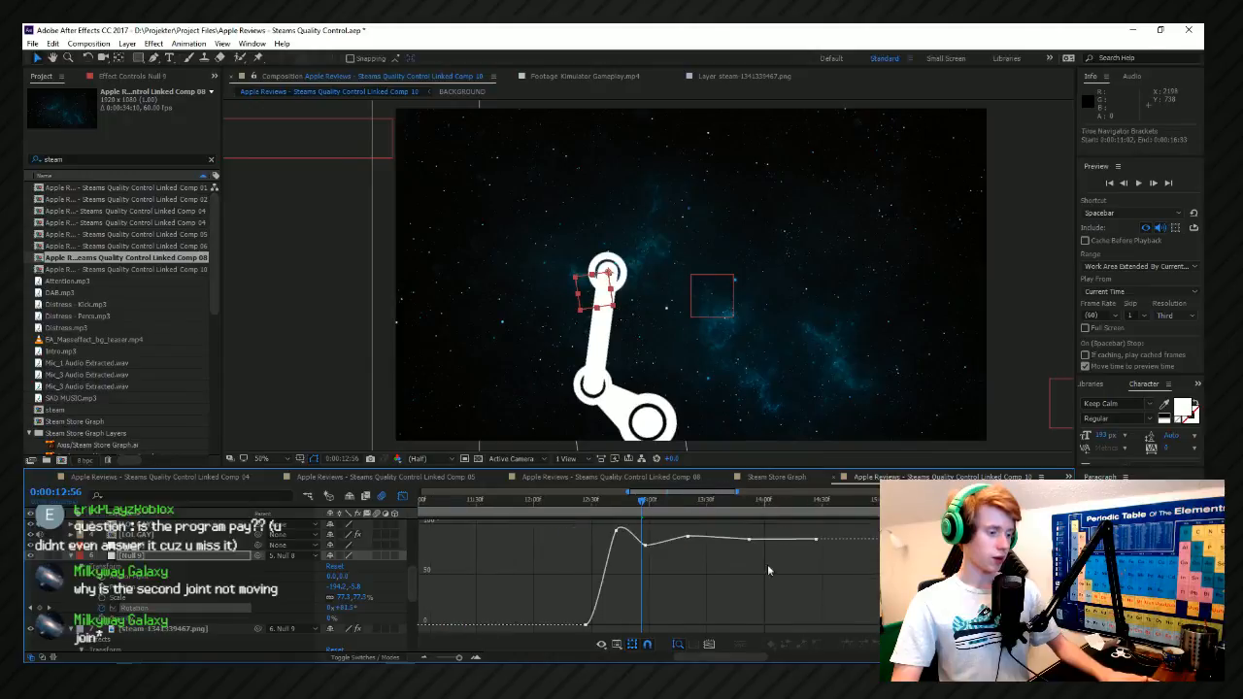
Preview the logo's swing from 0:00:12:21.
scroll(809, 515, up, 1)
click(822, 509)
scroll(816, 536, down, 2)
click(703, 510)
key(space)
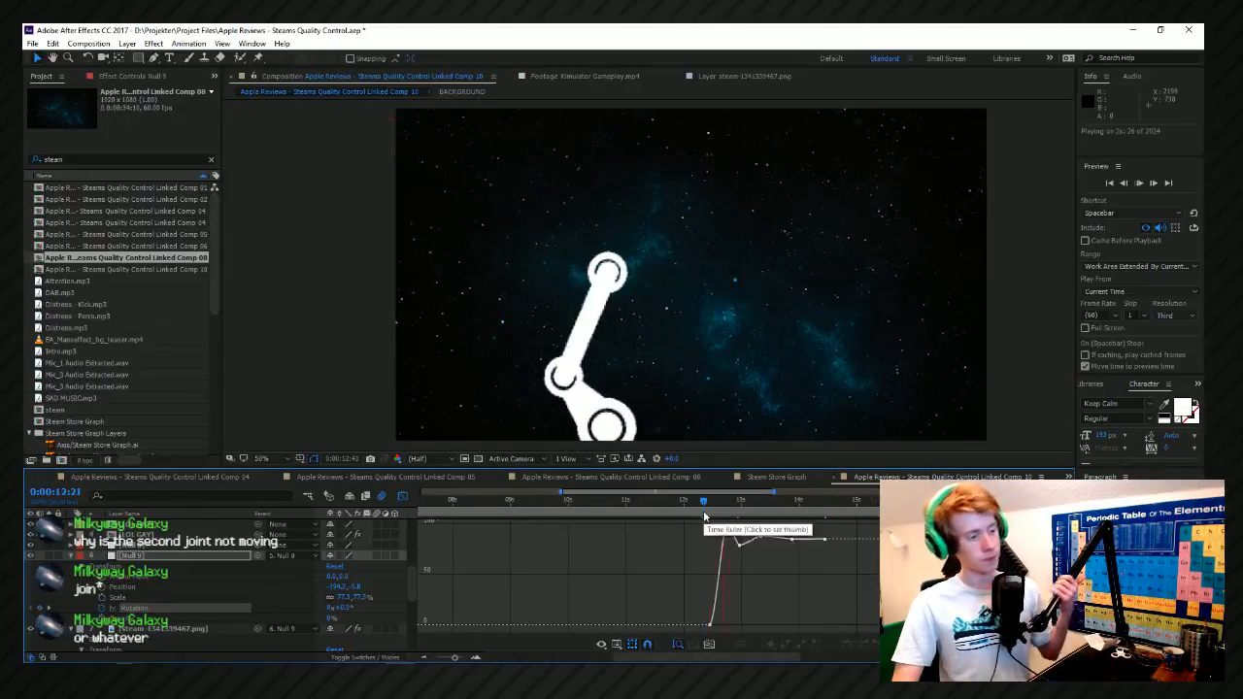
key(space)
Move the starting rotation keyframe of Null 9 earlier to 0:00:12:17.
scroll(723, 512, up, 2)
click(721, 510)
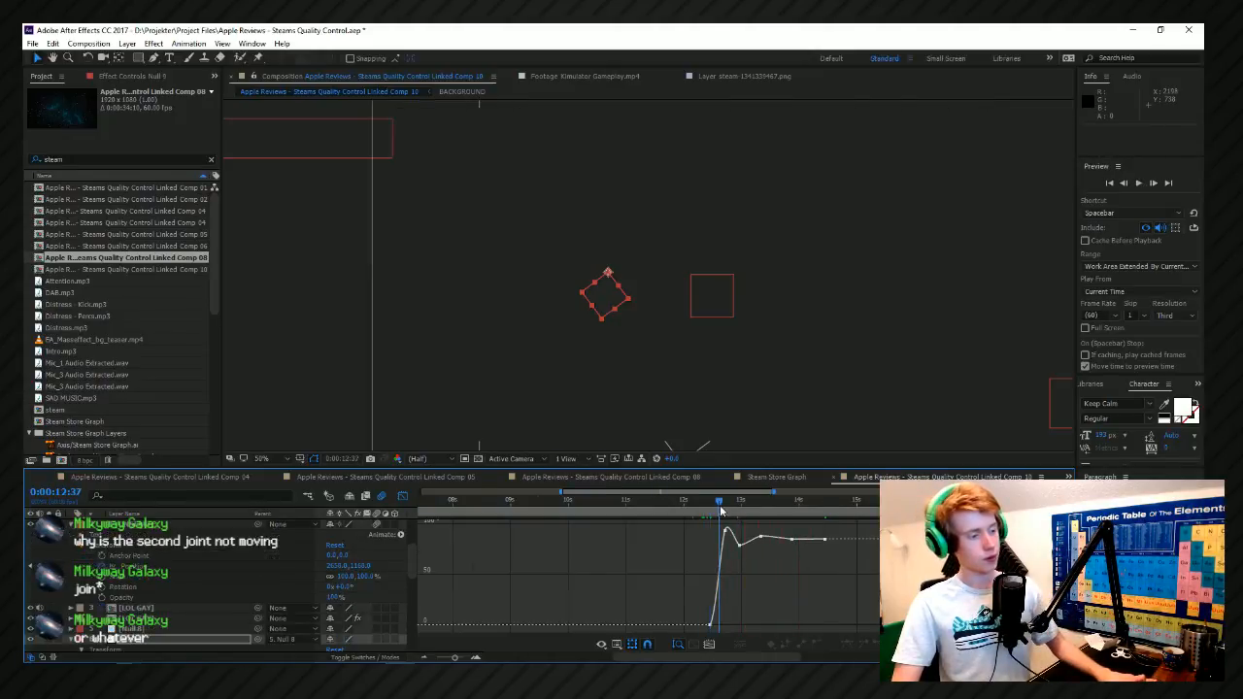
scroll(720, 510, up, 2)
click(704, 507)
drag(699, 505, 673, 507)
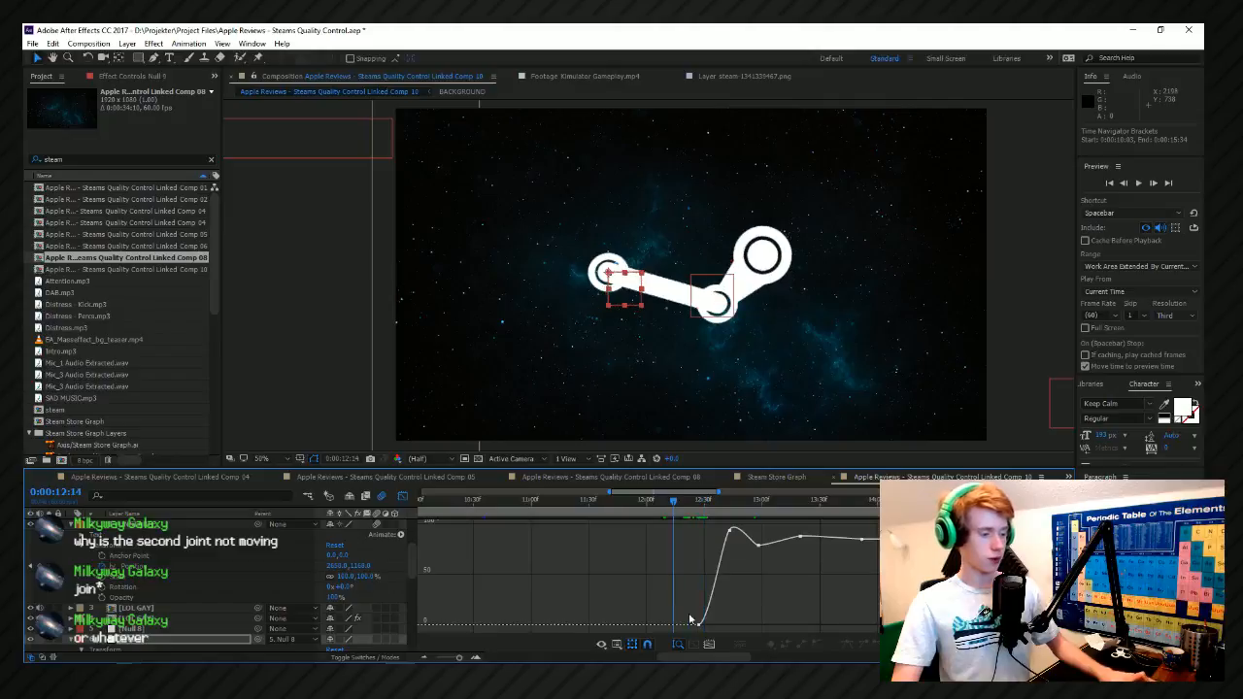
drag(698, 624, 679, 625)
Add a wind-up rotation keyframe of about -3° to Null 9 at 0:00:12:24 and preview from 0:00:12:15.
click(701, 508)
drag(703, 509, 693, 507)
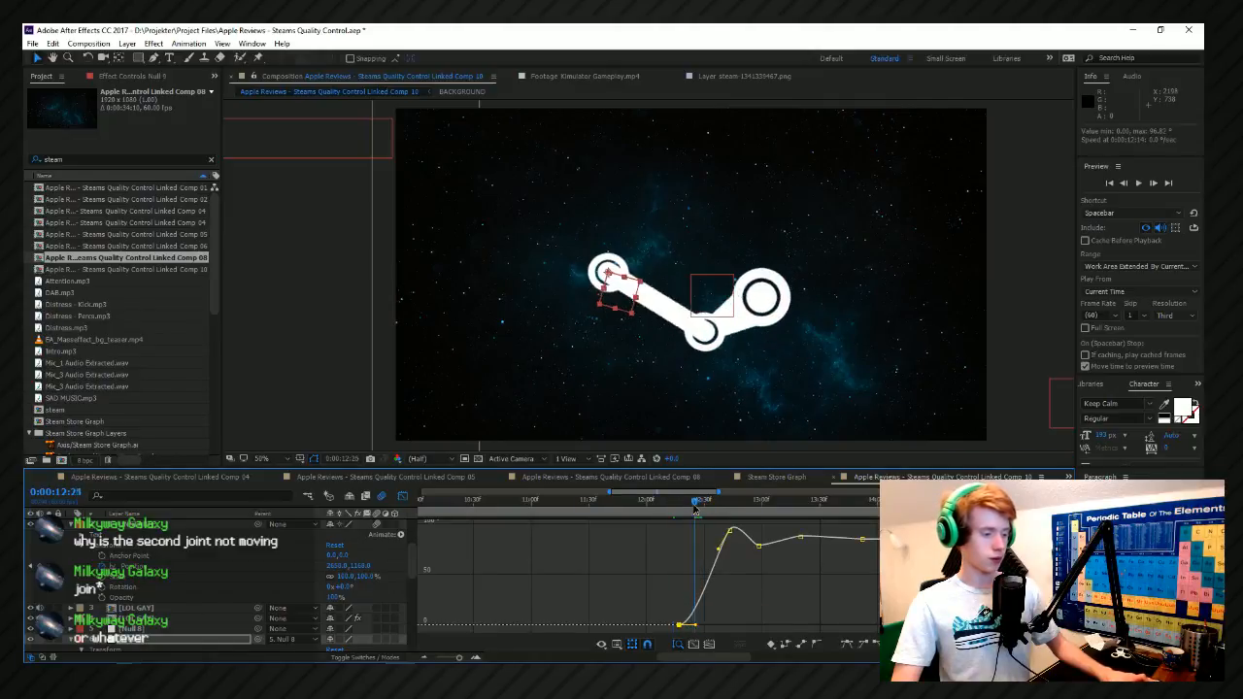
drag(356, 567, 366, 568)
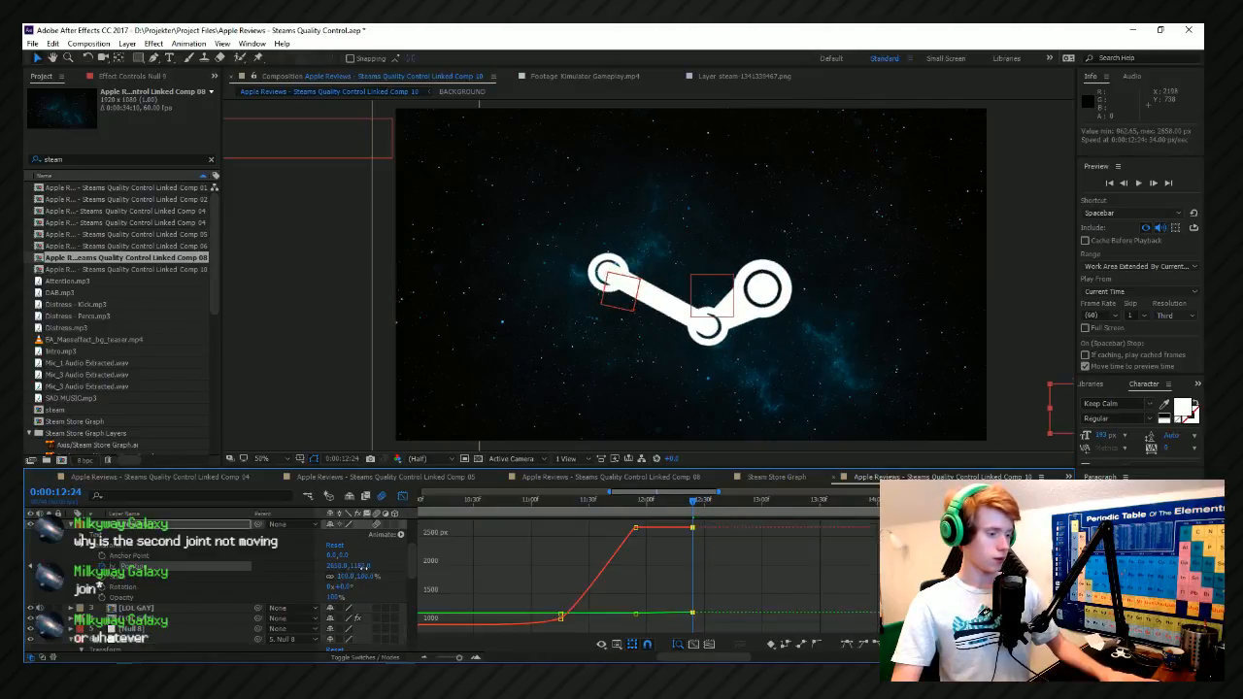
key(ctrl+z)
scroll(230, 599, down, 2)
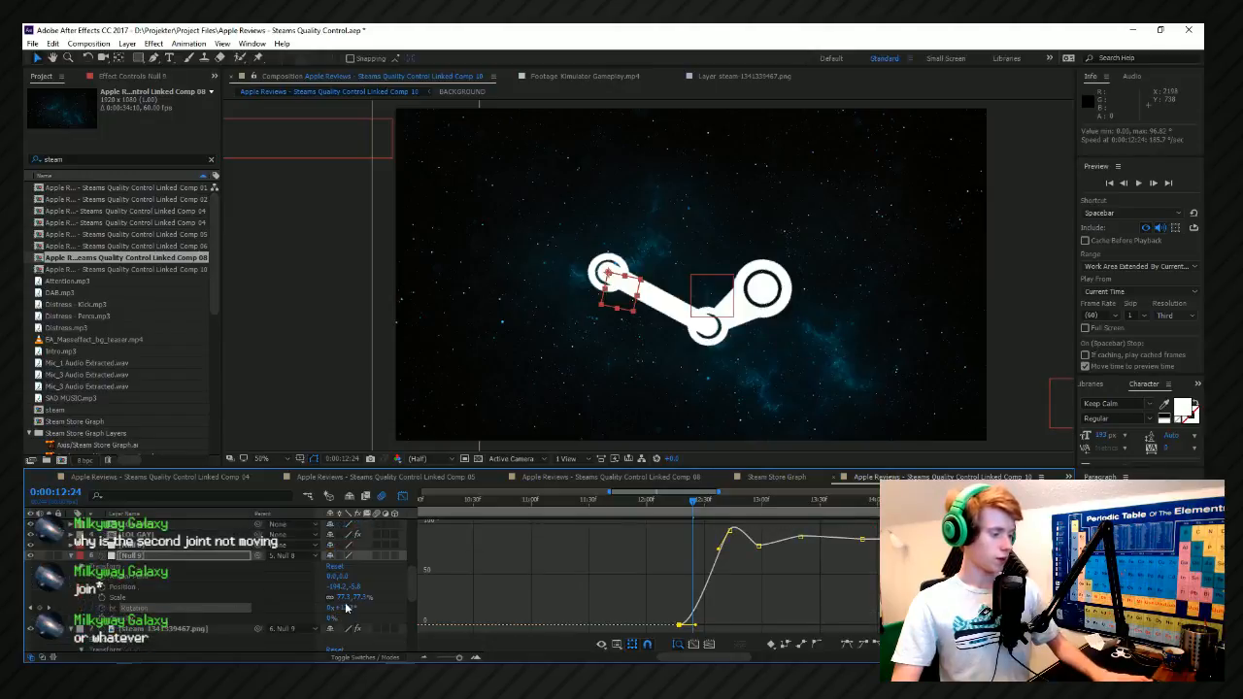
click(339, 619)
mouse_move(344, 608)
mouse_down()
mouse_move(356, 608)
mouse_move(338, 608)
mouse_up()
scroll(714, 550, up, 2)
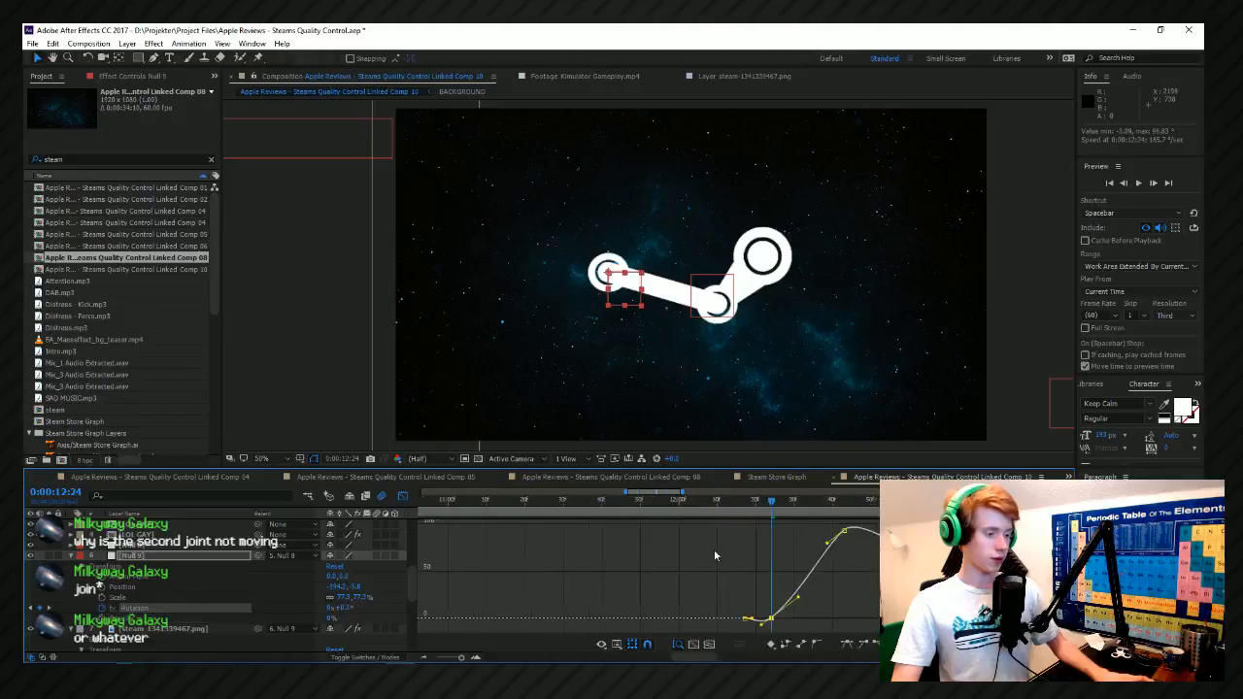
click(759, 502)
key(space)
scroll(530, 568, down, 2)
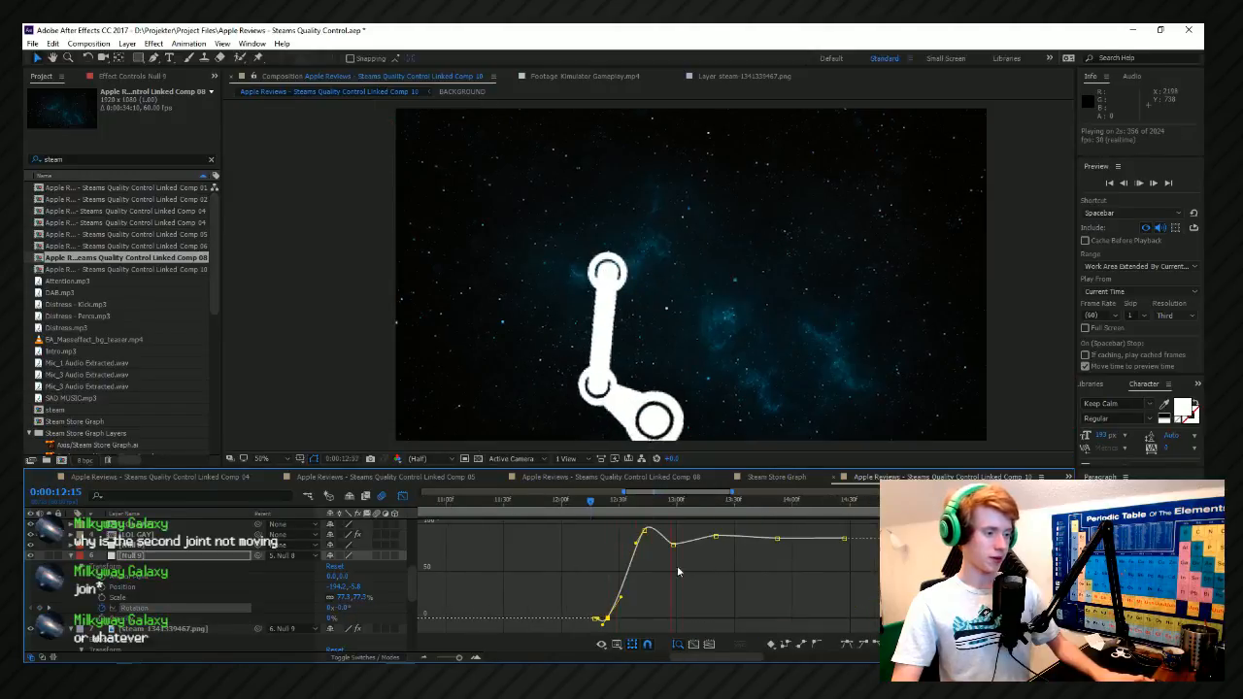
key(space)
Shift the wind-up rotation keyframe later to about 0:00:12:29 and preview from 0:00:12:17.
scroll(593, 605, up, 2)
drag(643, 619, 683, 614)
click(593, 508)
key(space)
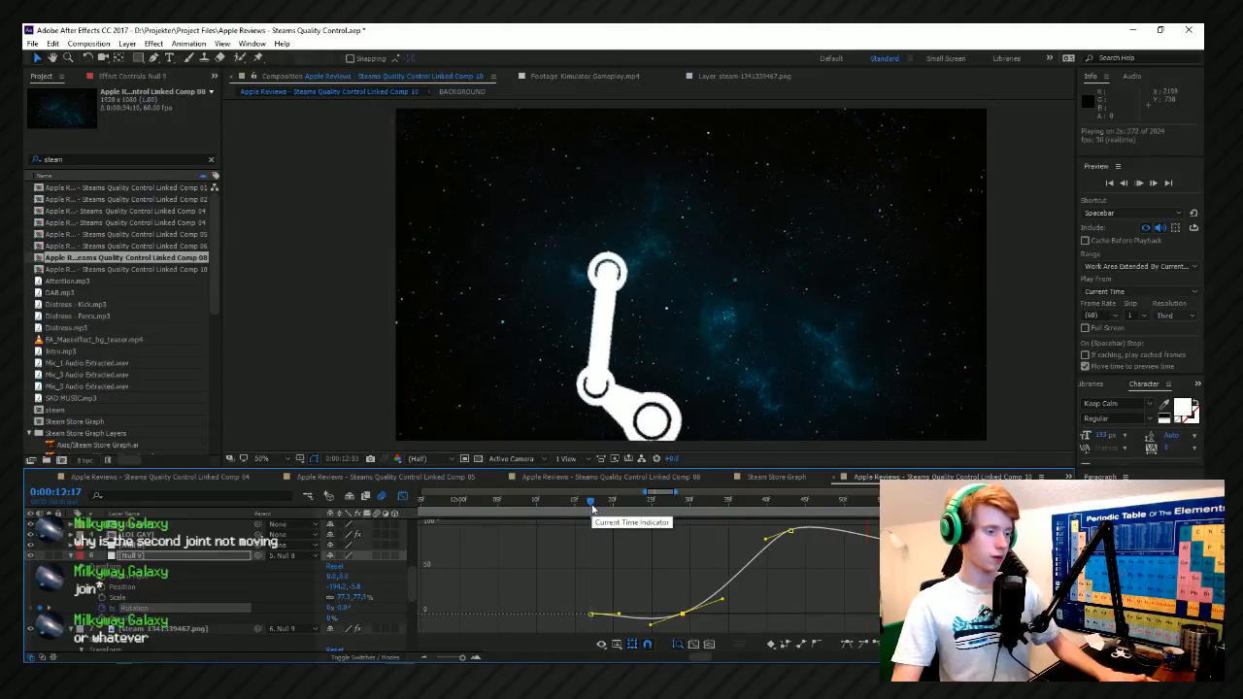
scroll(594, 510, down, 3)
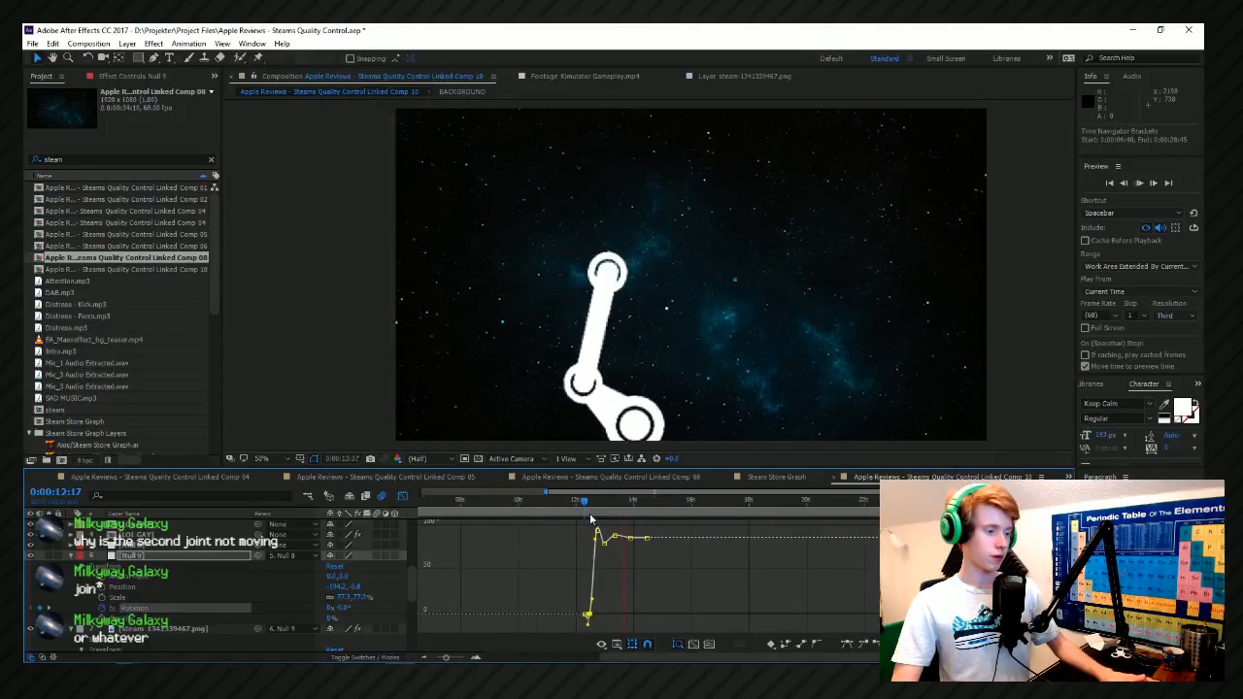
scroll(605, 519, up, 2)
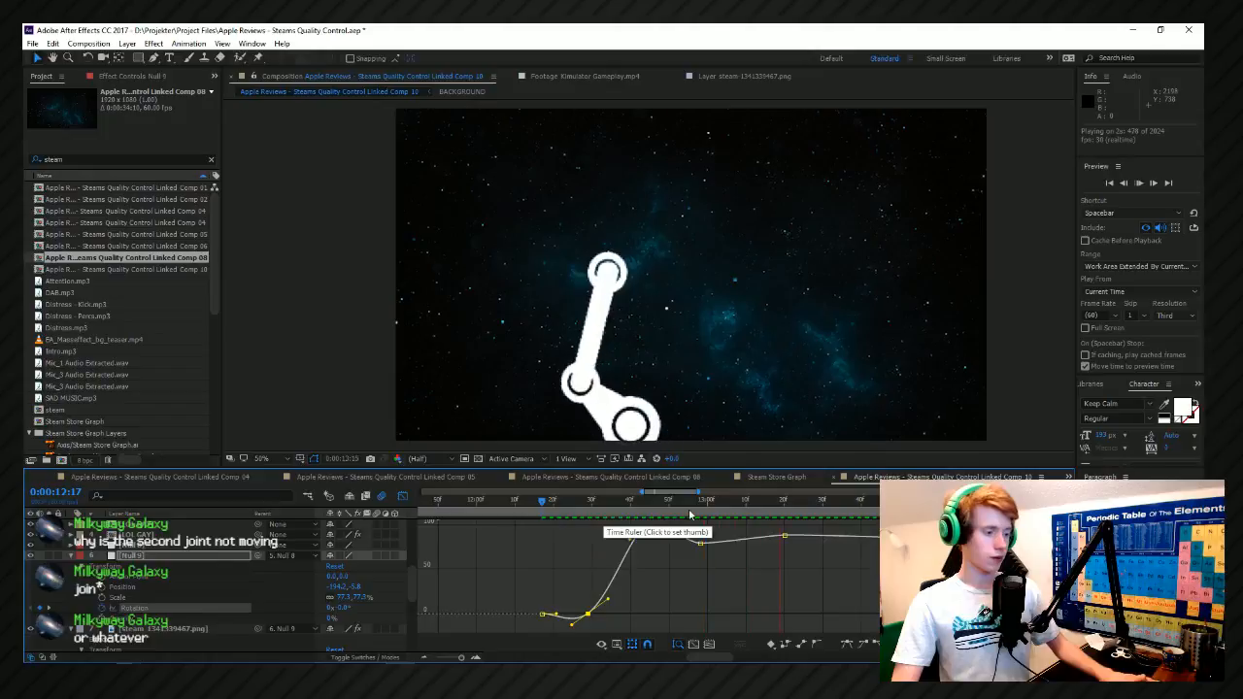
scroll(661, 529, down, 2)
scroll(661, 529, down, 2)
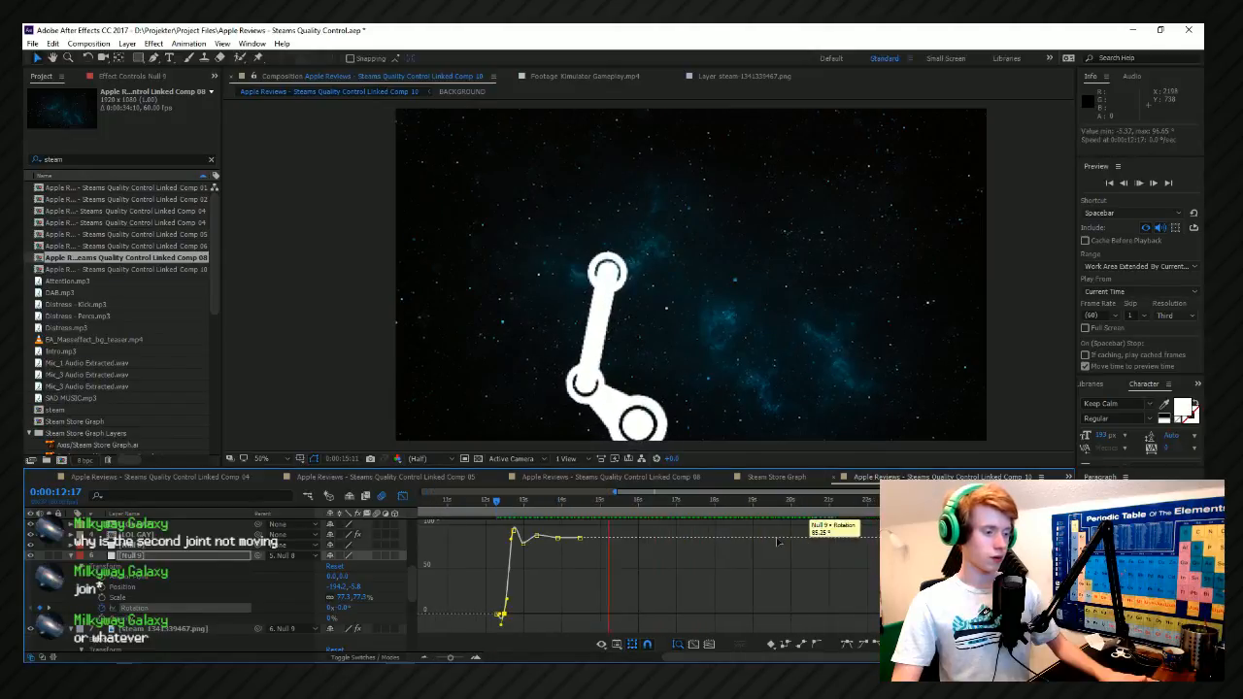
Keyframe Null 9's Position from 0:00:13:32 to a Y of about 469 at 0:00:15:06, and preview from 0:00:13:22.
click(540, 501)
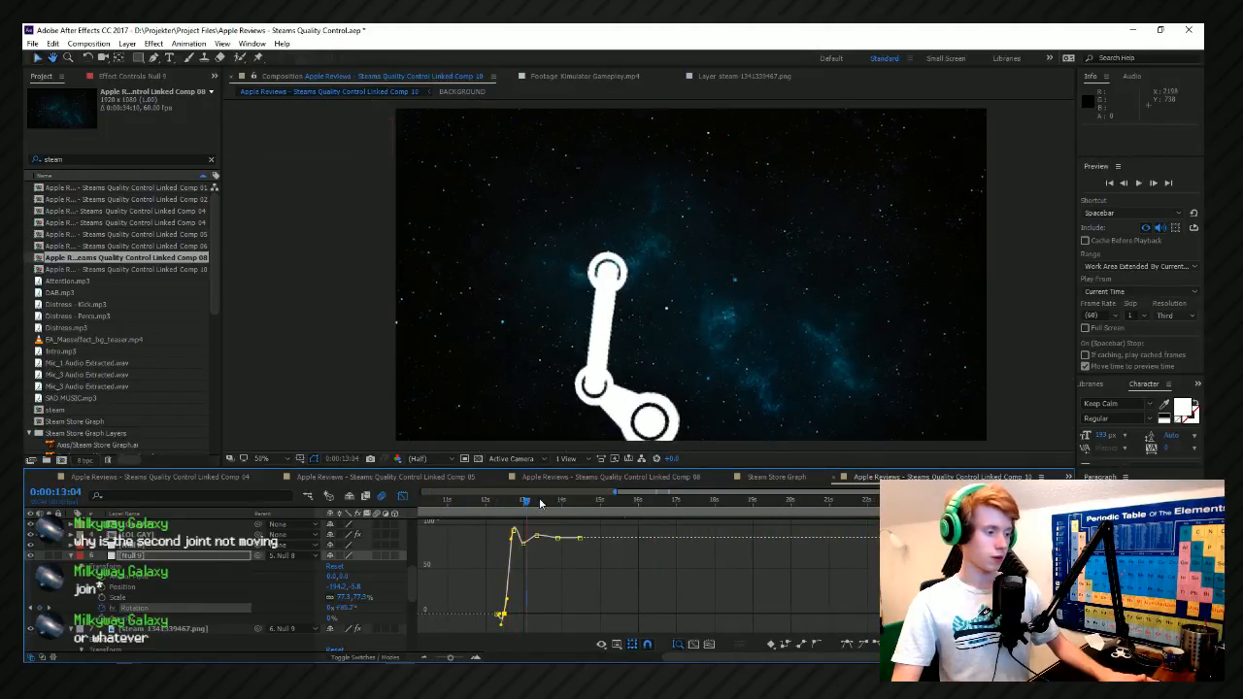
click(102, 588)
scroll(563, 534, up, 1)
key(space)
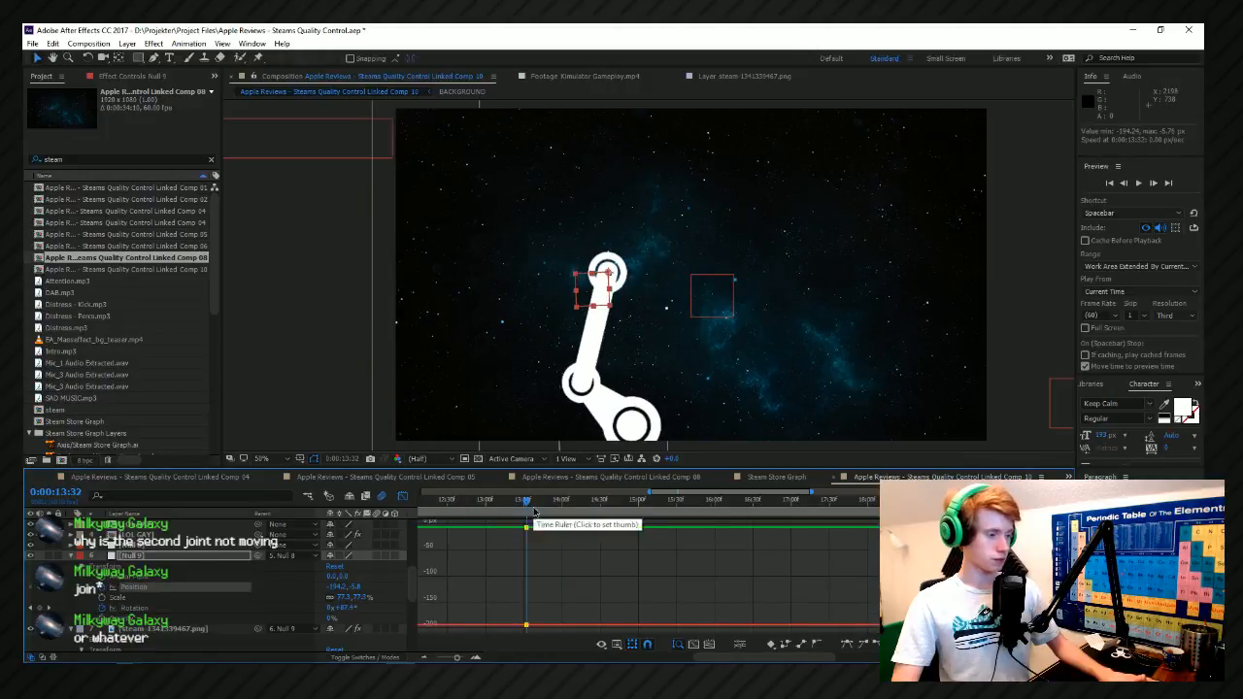
drag(352, 592, 667, 564)
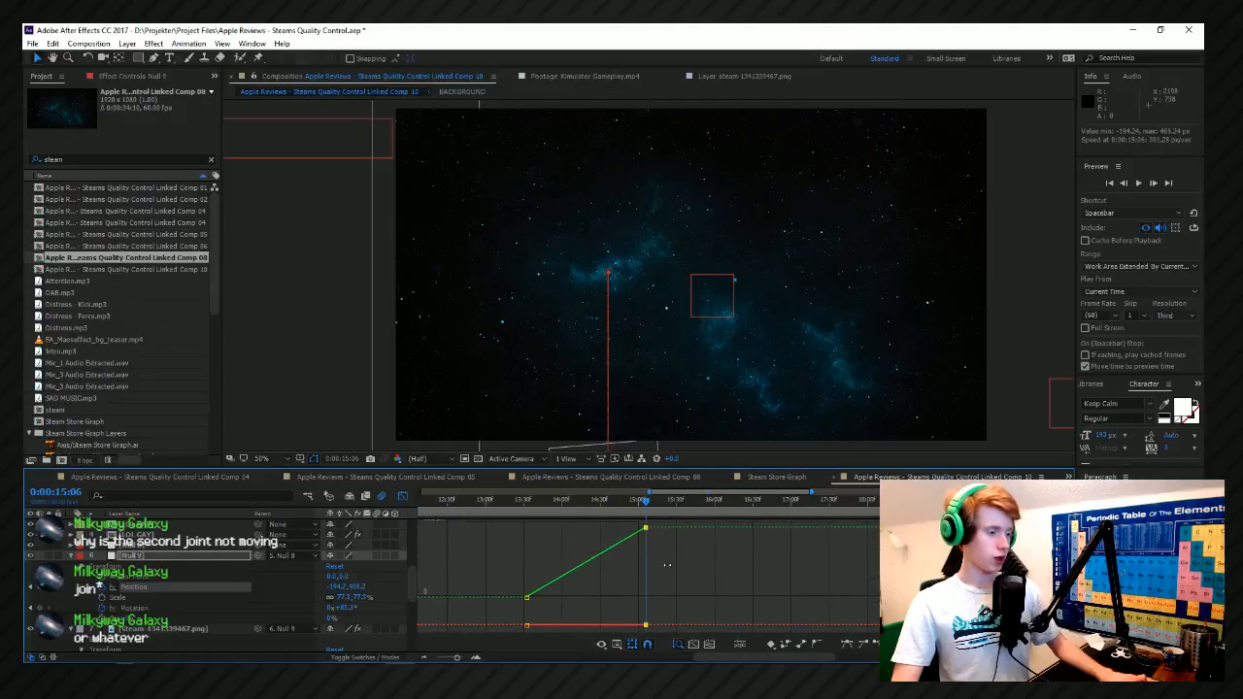
click(513, 507)
key(space)
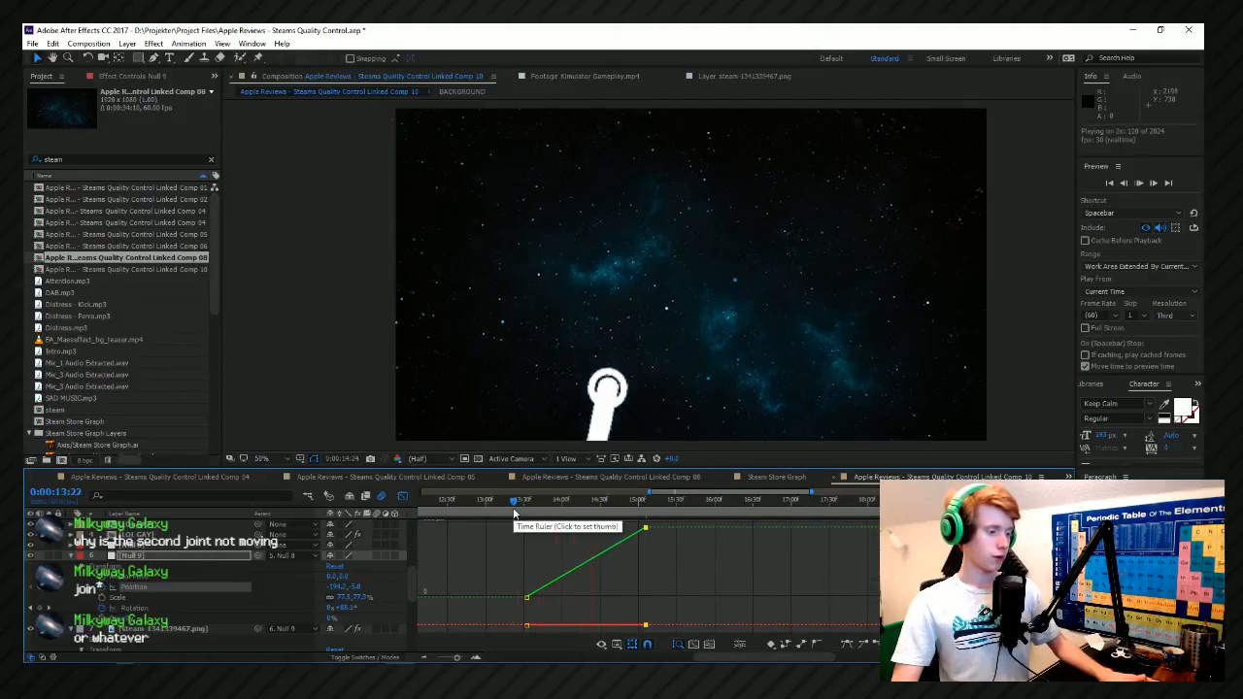
Shorten the logo's drop by moving the ending Position keyframe to about 0:00:13:45.
drag(645, 528, 530, 641)
click(535, 504)
scroll(486, 595, up, 2)
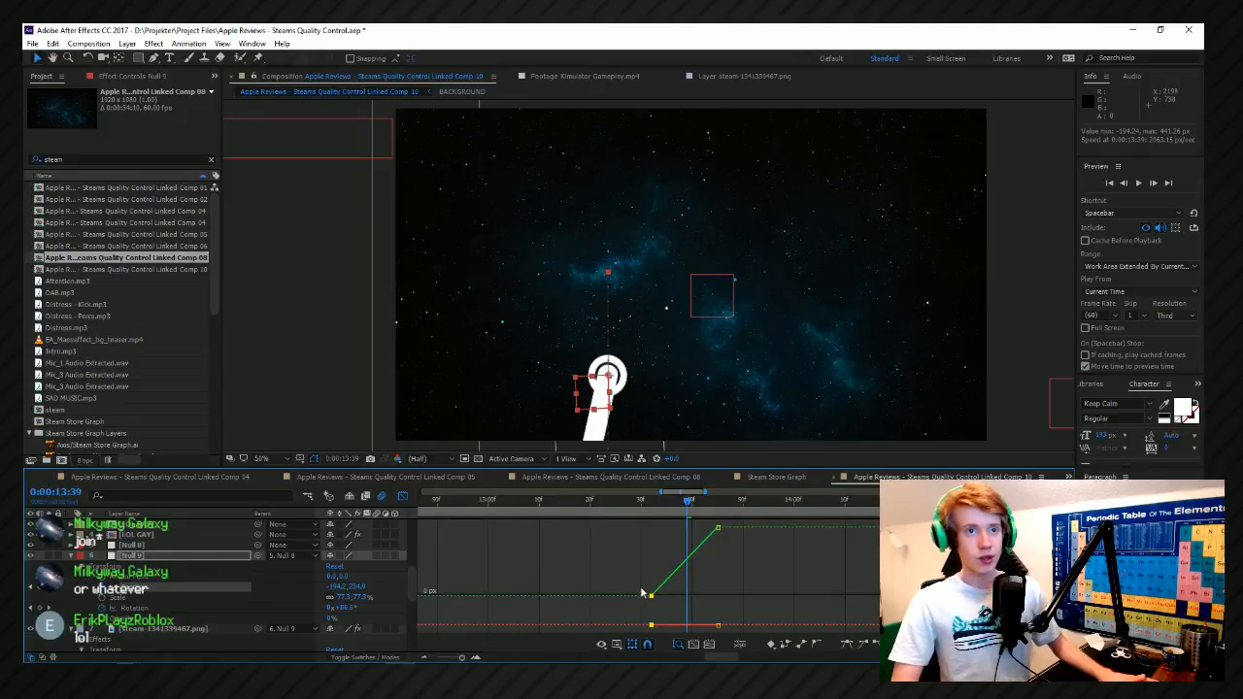
Apply Easy Ease Out to the starting Position keyframe at 0:00:13:32 and save the project.
scroll(641, 593, up, 1)
click(872, 641)
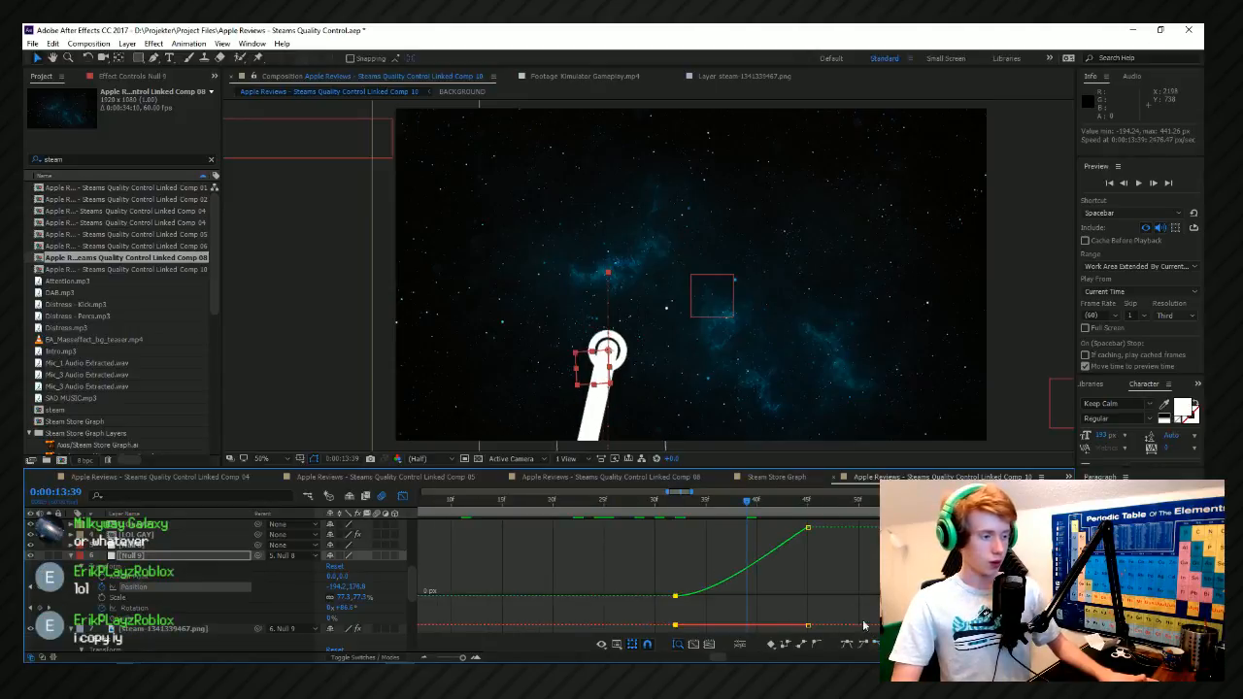
click(653, 505)
key(space)
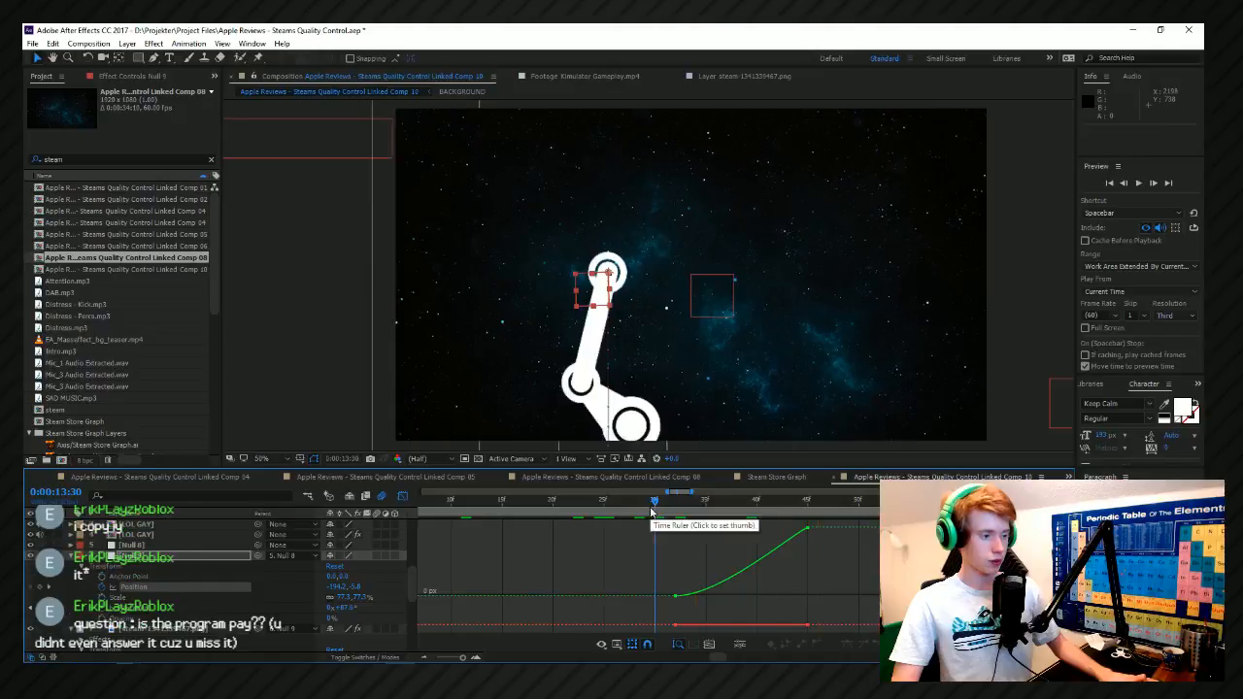
key(ctrl+s)
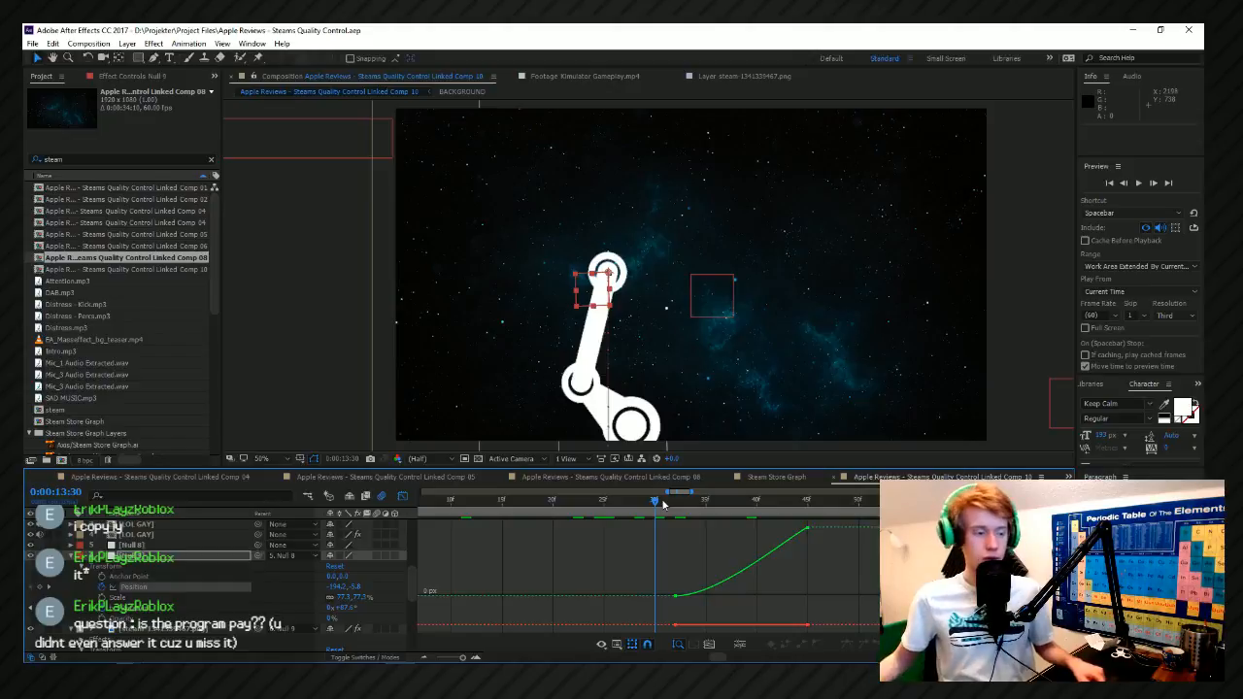
Check the Bathpocalypse.flp playlist in FL Studio and return to After Effects.
key(alt+Tab)
key(alt+Tab)
key(alt+Tab)
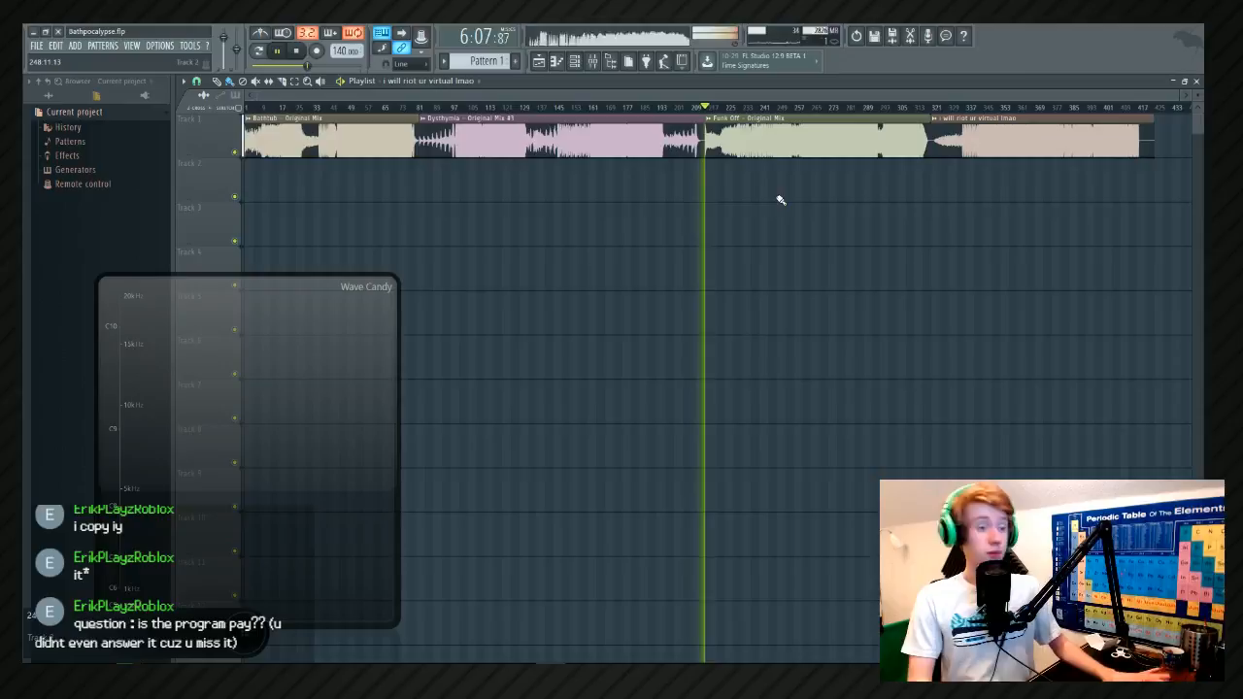
key(alt+Tab)
key(alt+Tab)
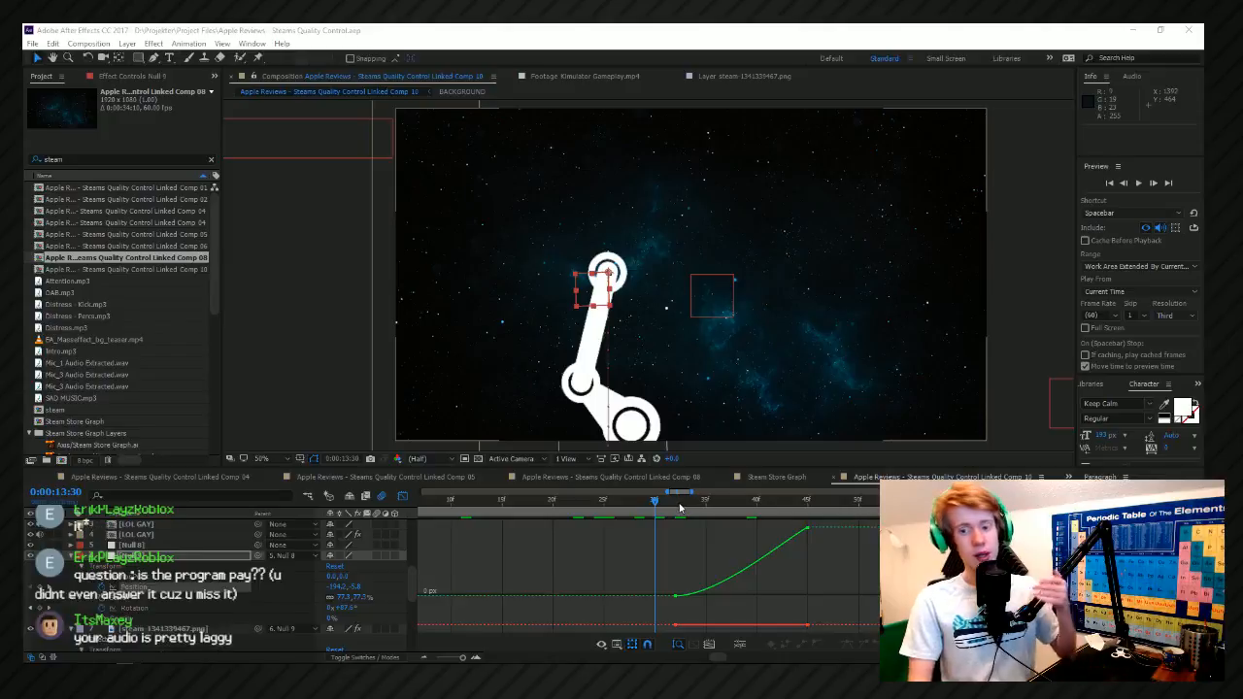
Preview the logo's drop out of frame from 0:00:13:31.
click(686, 503)
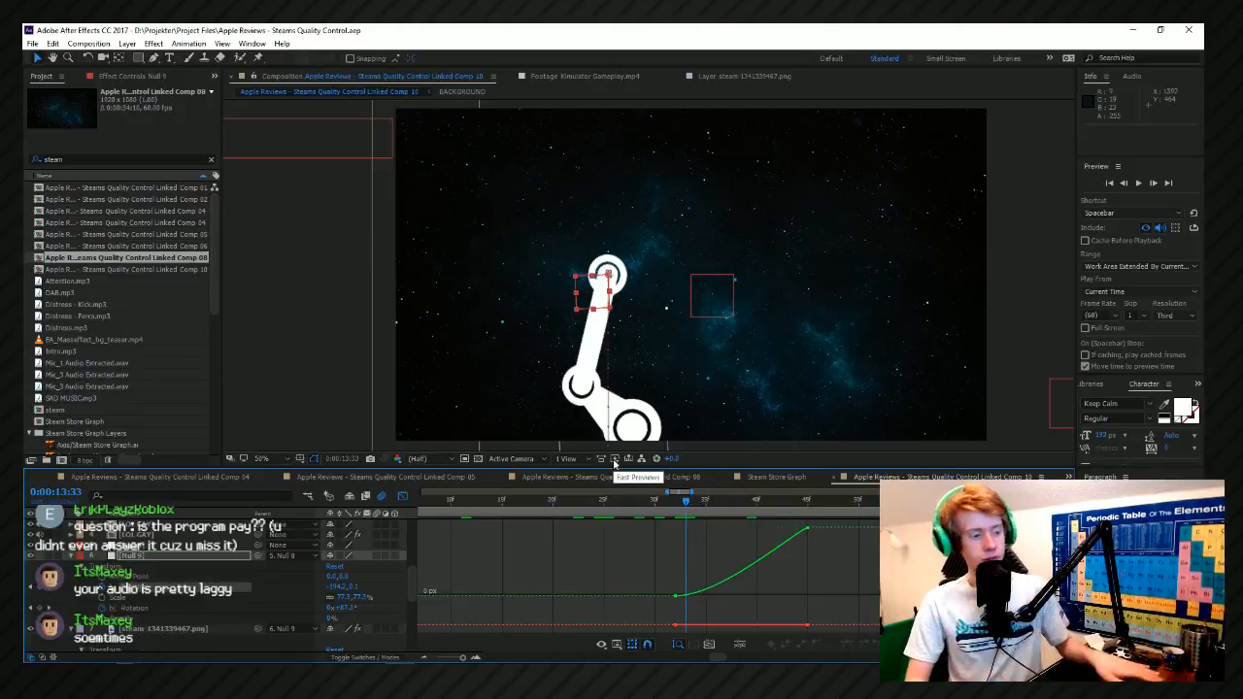
click(662, 513)
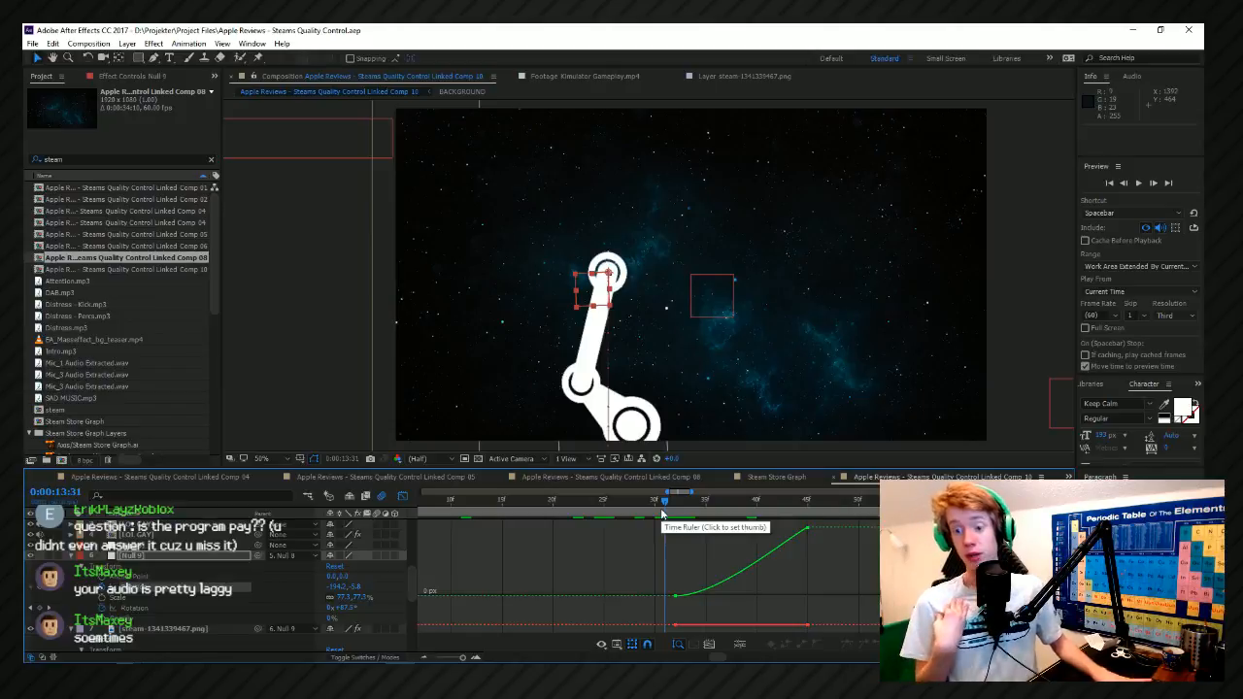
key(space)
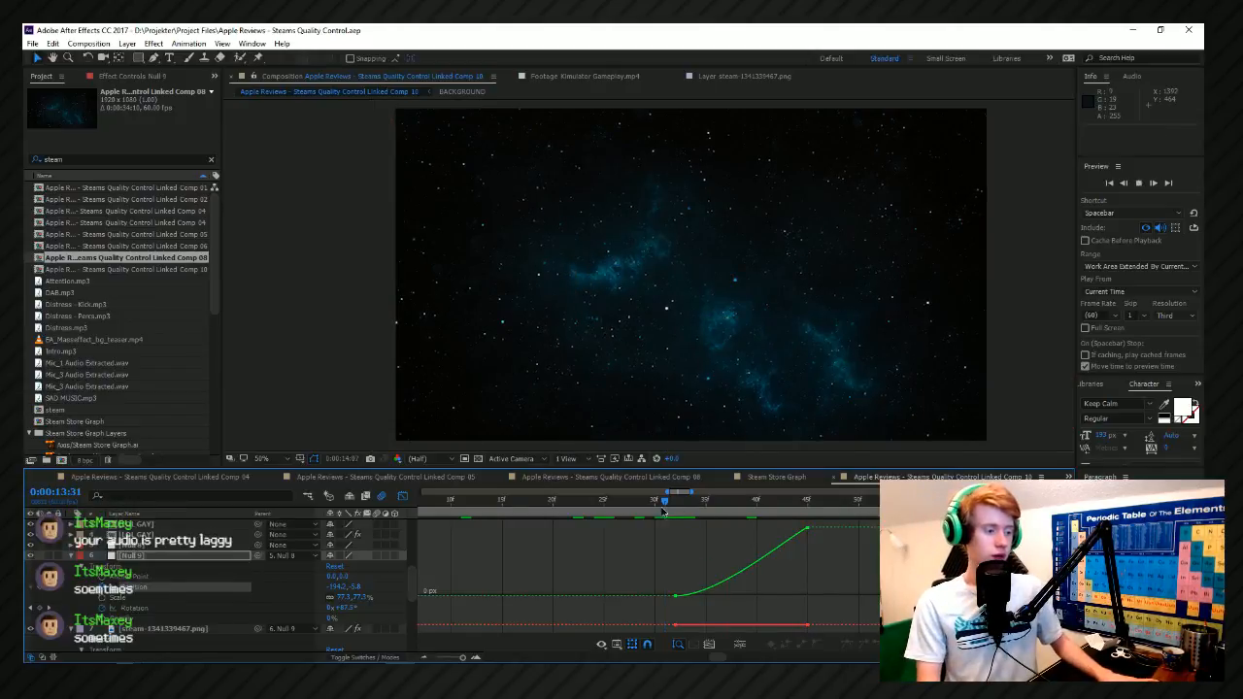
key(space)
Move the ending Position keyframe slightly later to slow the drop, and preview the result.
key(minus)
drag(812, 531, 843, 533)
key(equal)
key(space)
key(space)
scroll(646, 537, down, 4)
scroll(655, 544, up, 4)
scroll(604, 559, down, 4)
key(space)
scroll(617, 550, down, 3)
Preview the whole composition from 0:00:00:00.
key(space)
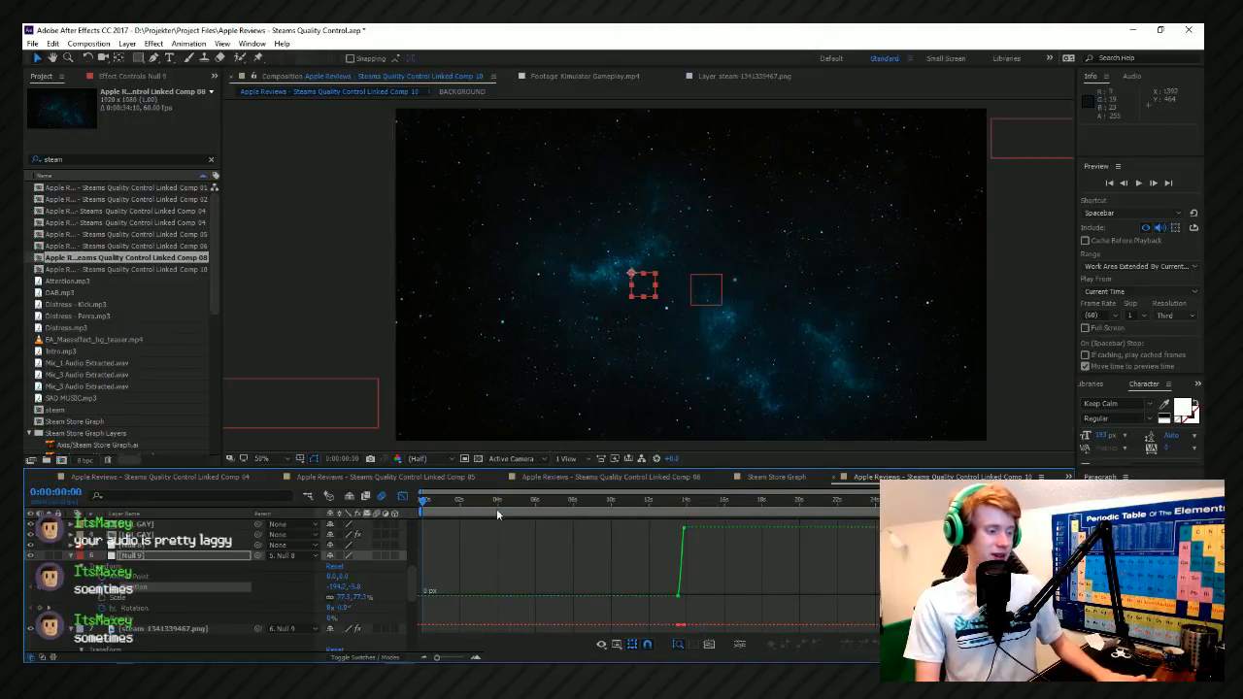
key(Home)
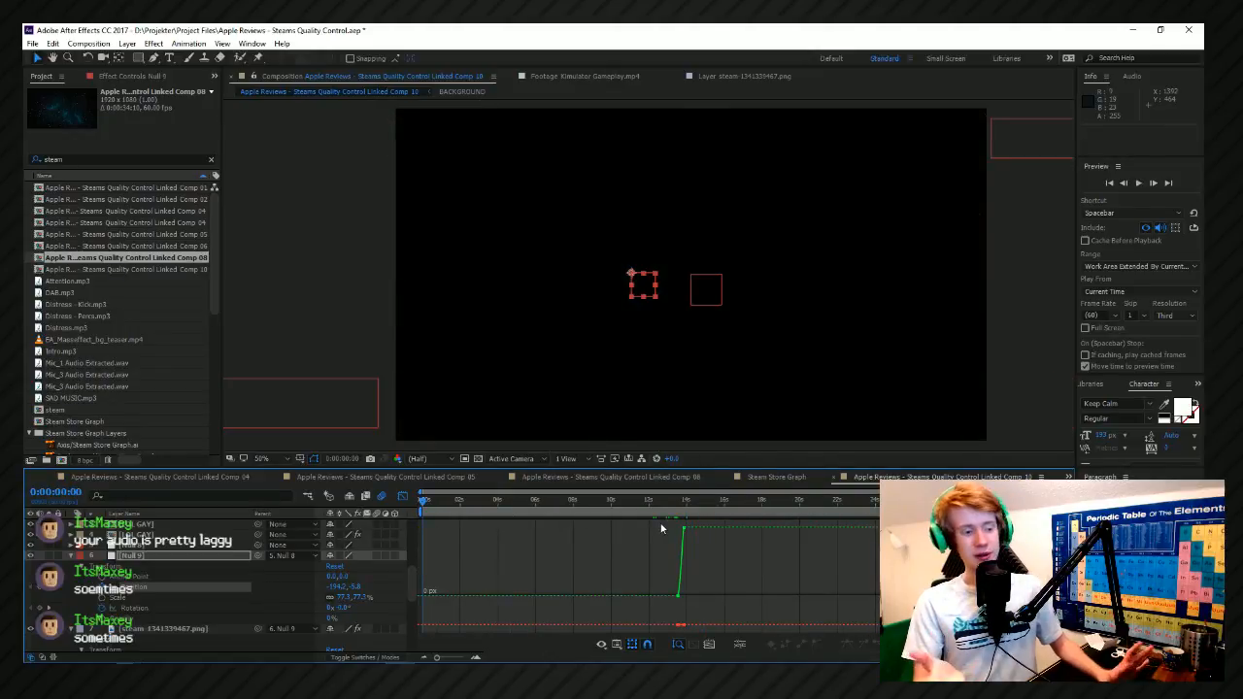
key(space)
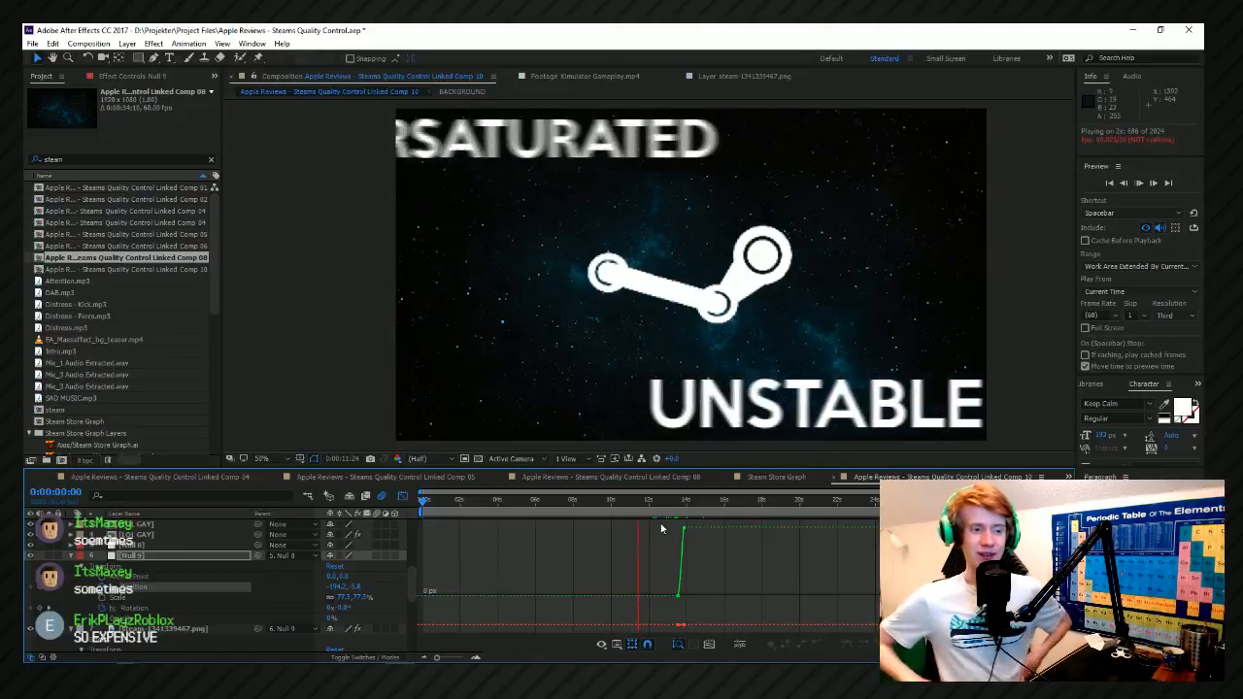
key(space)
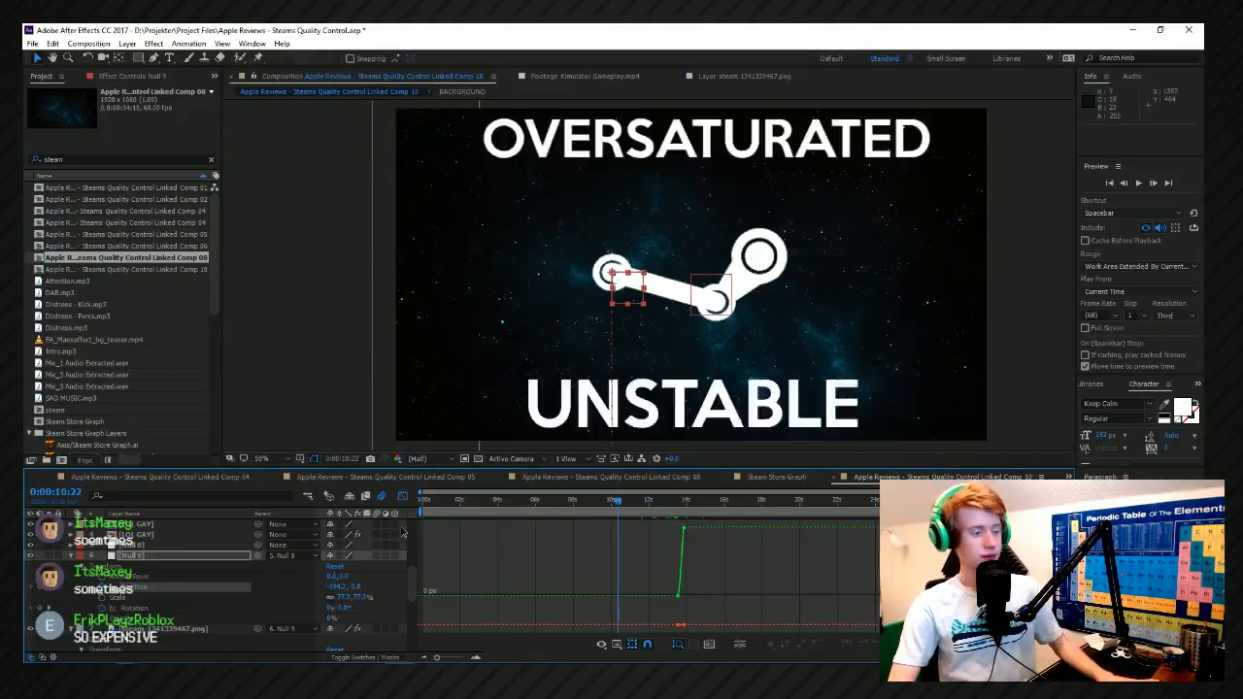
Set the preview to a frame skip of 2 and return to the composition's start.
key(Home)
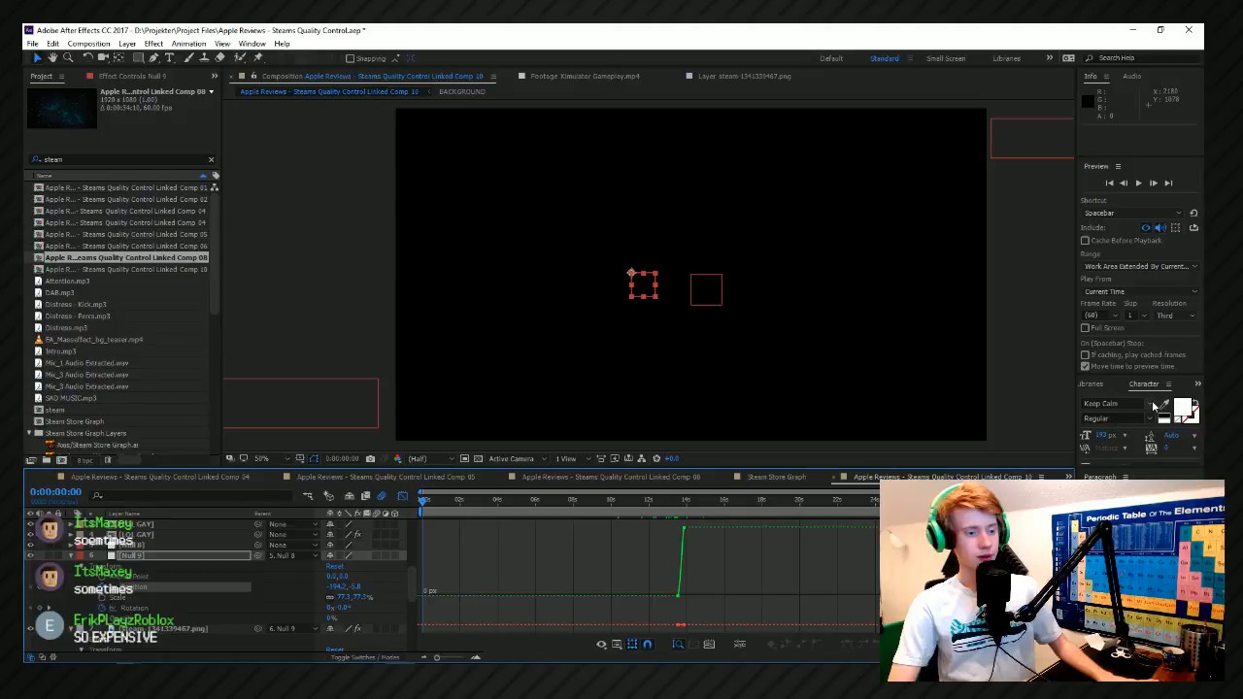
click(1132, 315)
click(1132, 350)
drag(425, 501, 321, 503)
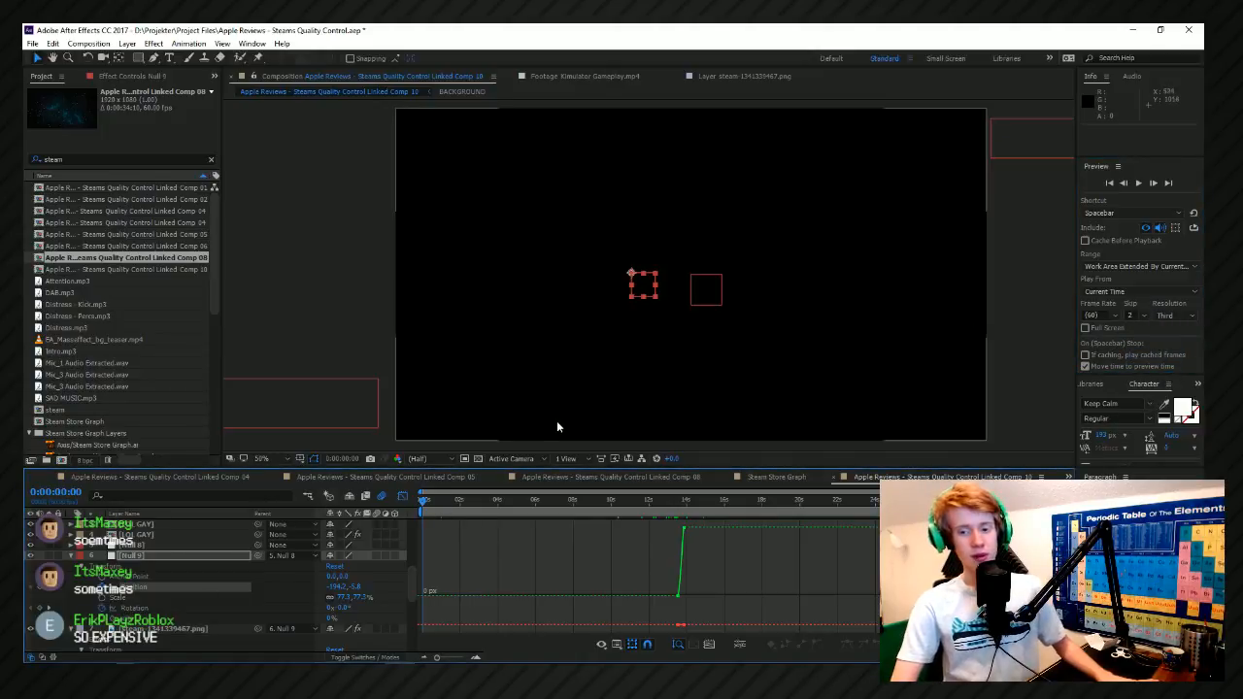
Deselect the null and save the project.
click(304, 230)
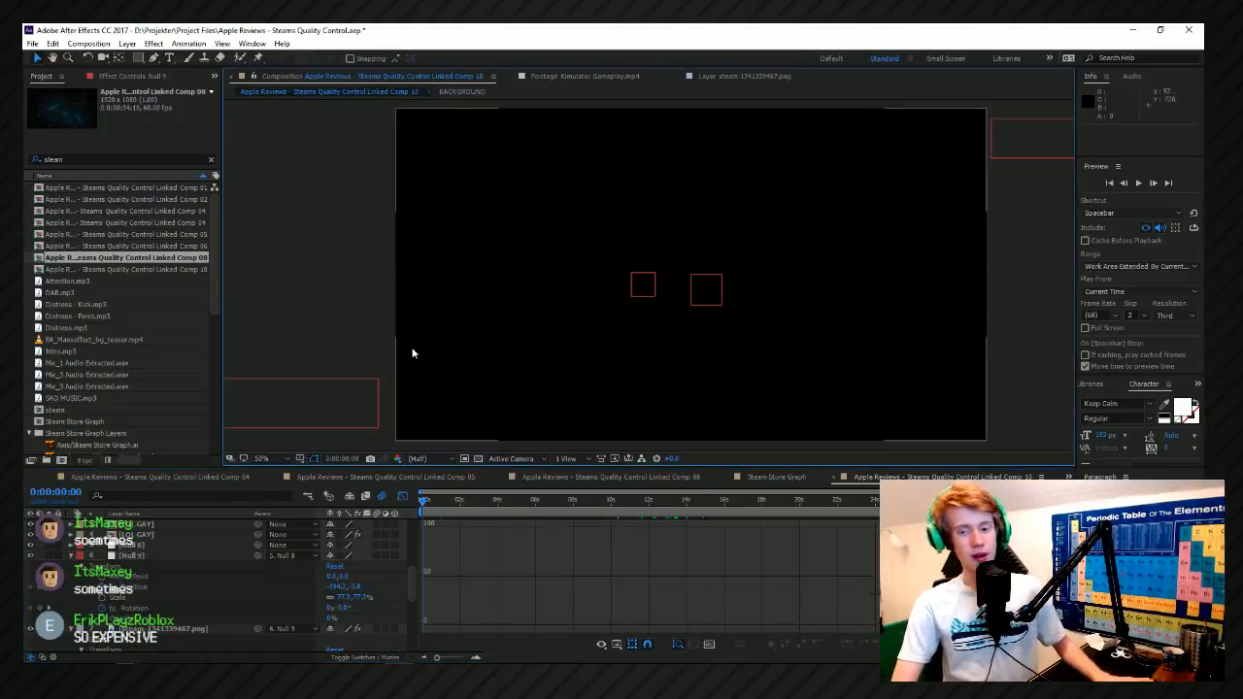
key(ctrl+s)
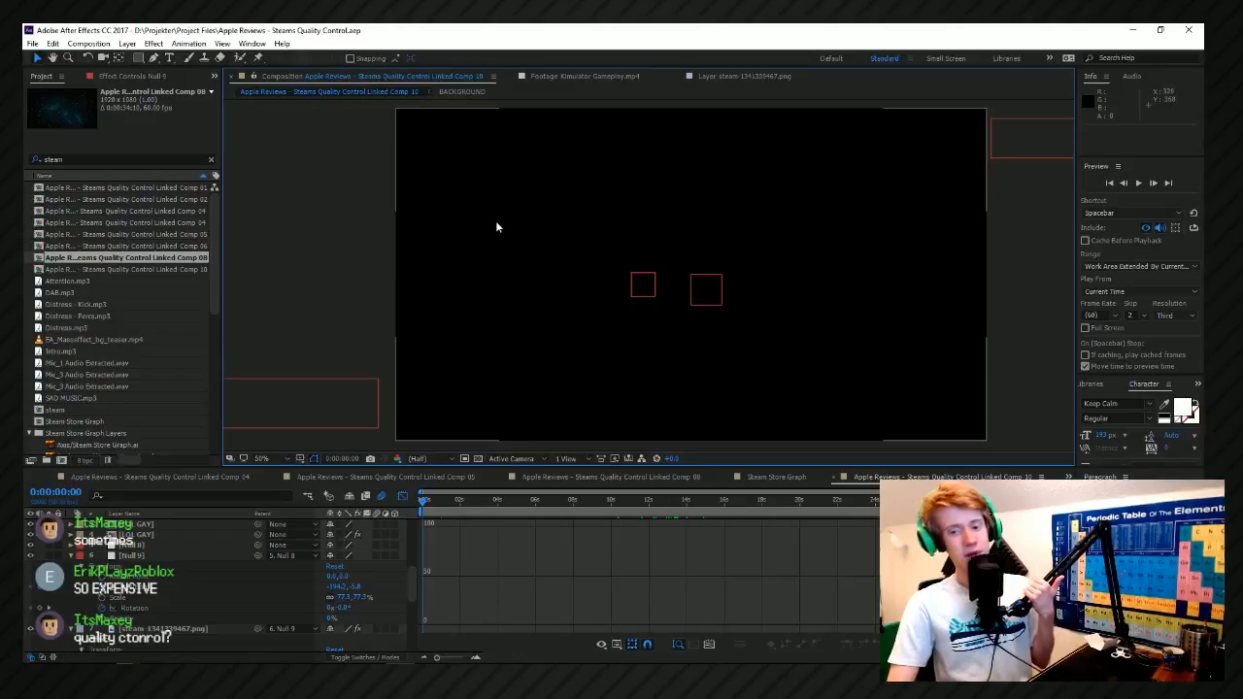
key(space)
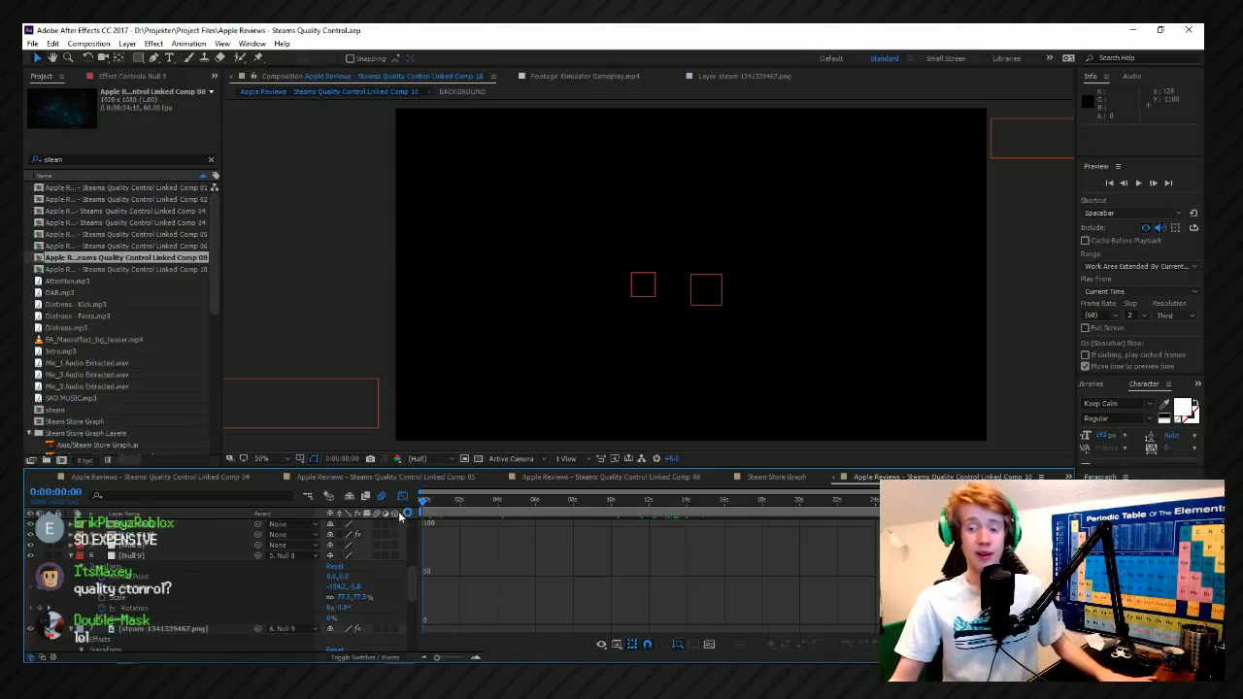
Switch to Bathpocalypse.flp in FL Studio and toggle the music playback.
key(alt+Tab)
key(alt+Tab)
key(alt+Tab)
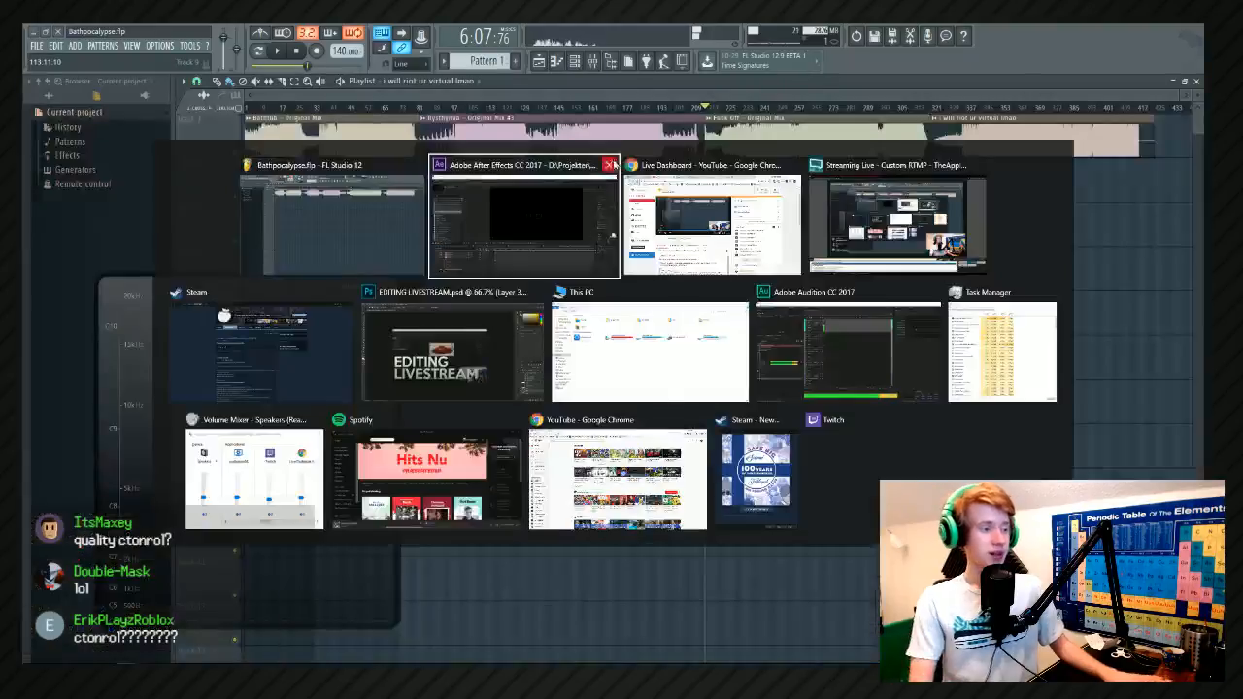
key(space)
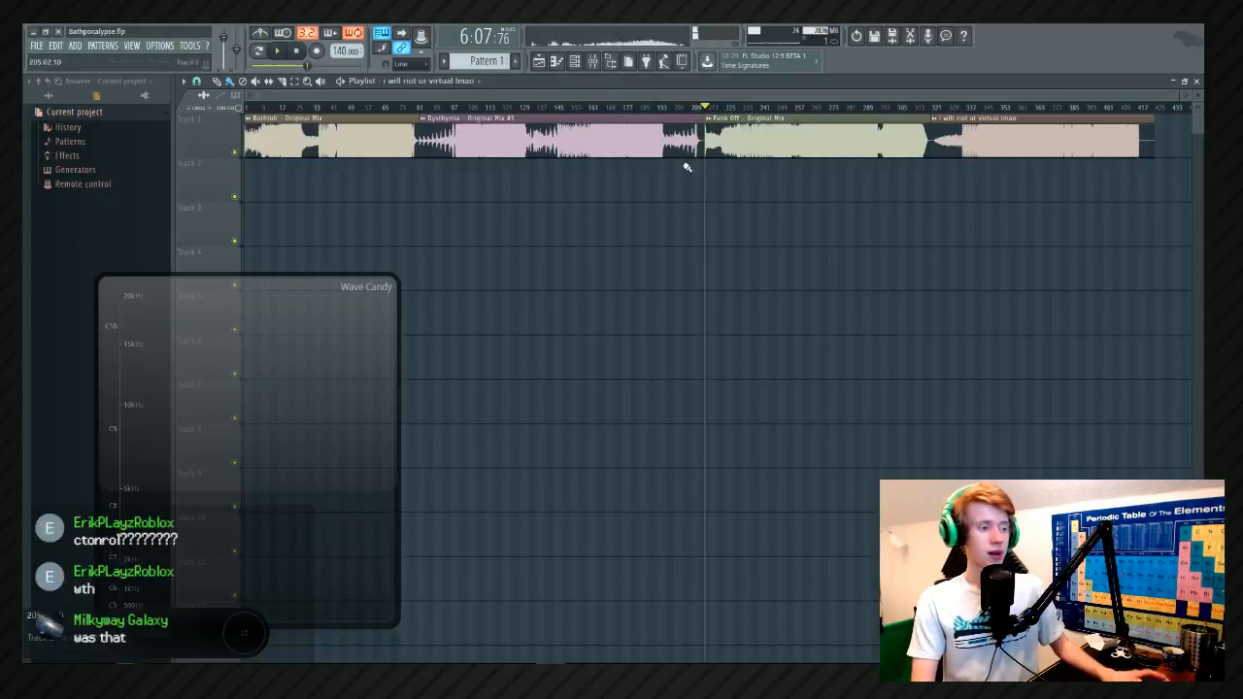
Switch to Adobe After Effects and preview the Steam logo animation from 0:00:00:00.
key(alt+Tab)
key(alt+Tab)
key(alt+Tab)
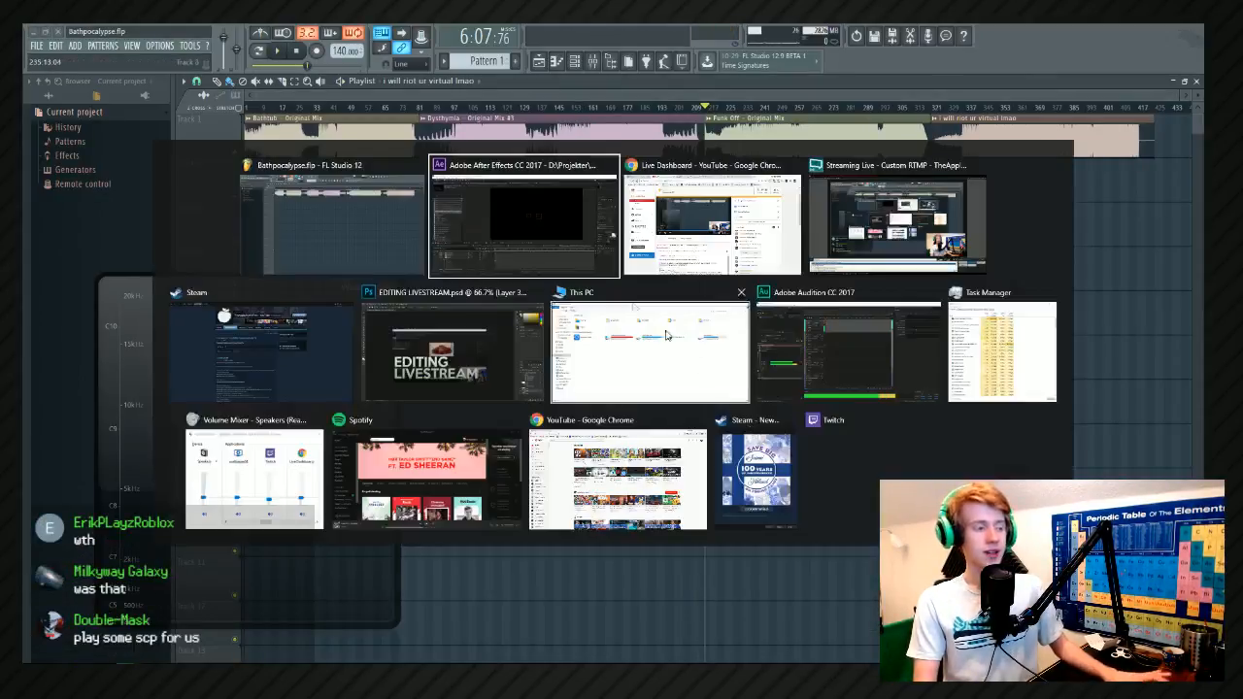
key(alt+Tab)
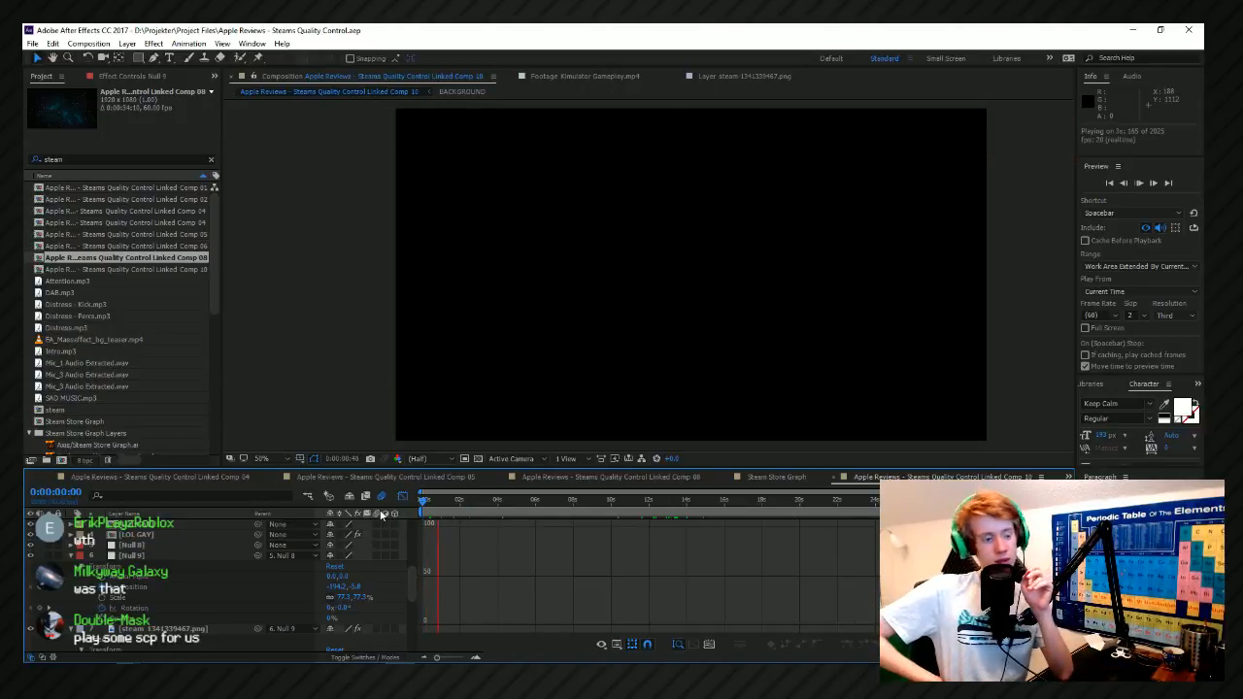
key(space)
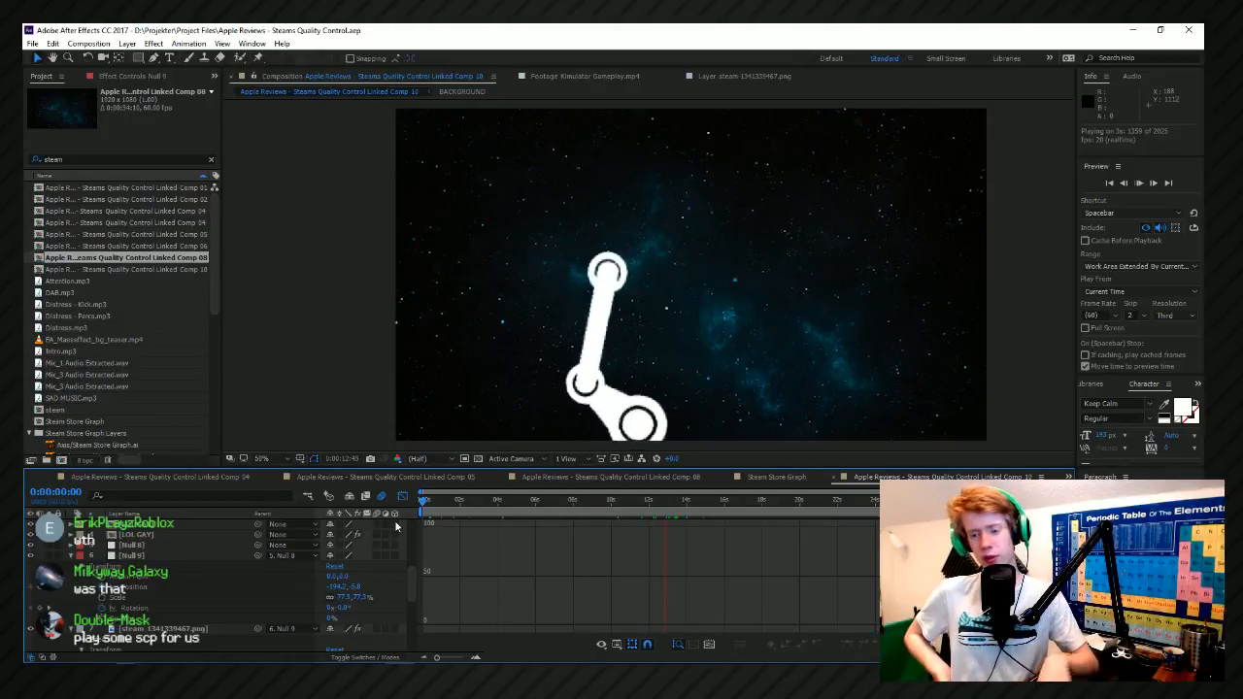
key(space)
Preview the end of the Steam logo drop between about 0:00:12:51 and 0:00:15:06.
click(667, 516)
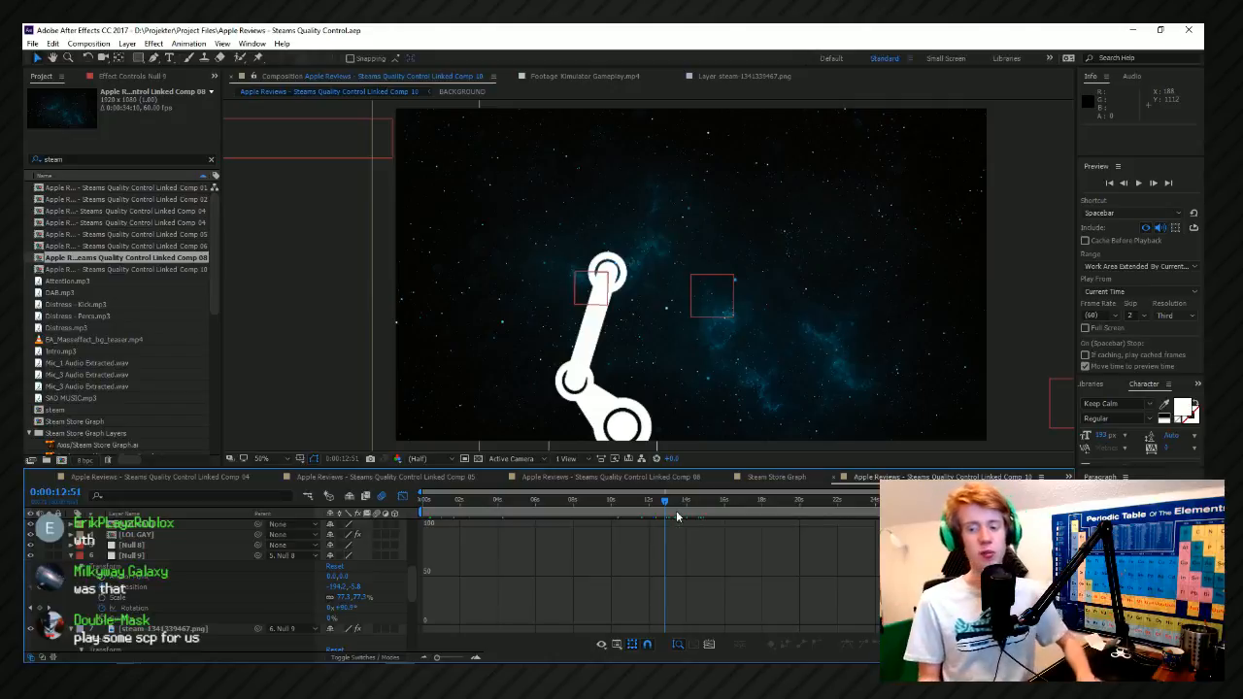
key(space)
key(space)
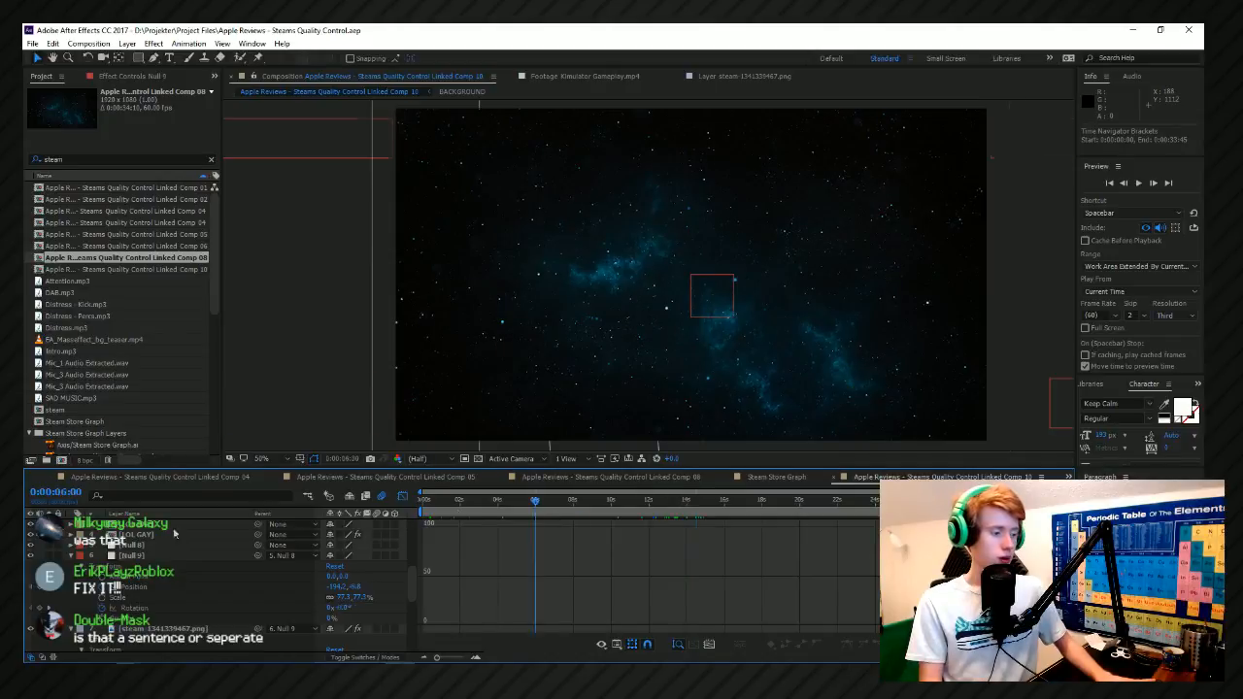
key(space)
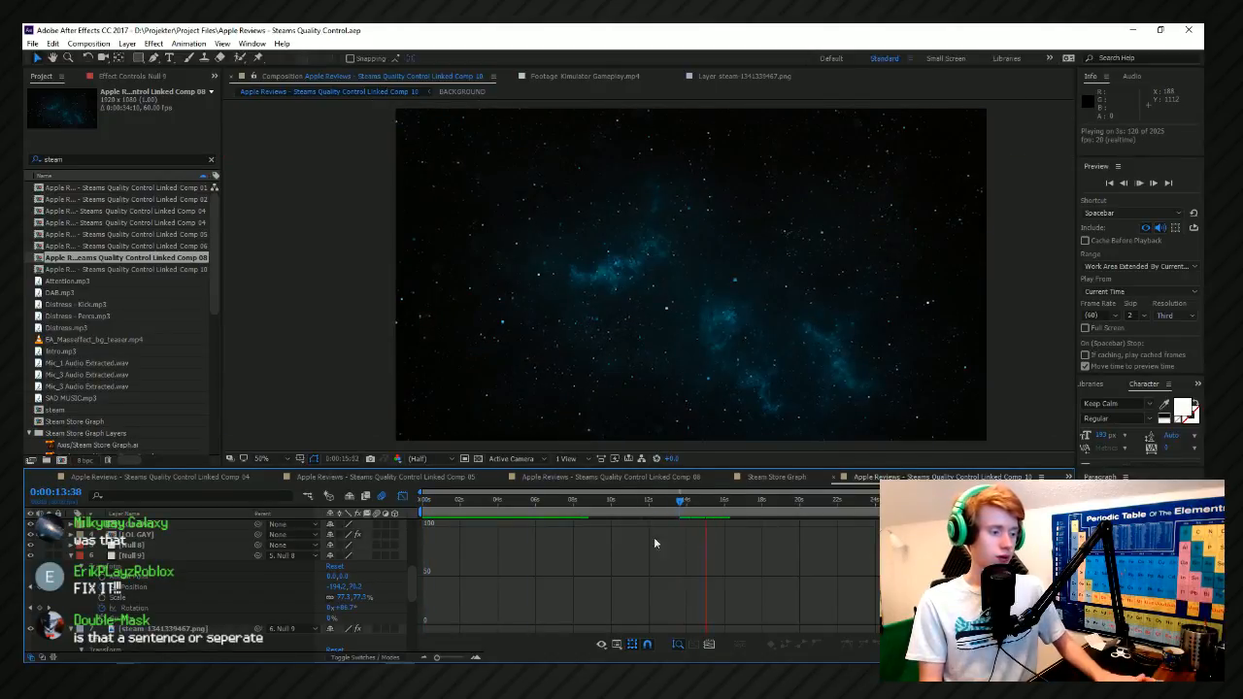
scroll(812, 543, up, 1)
scroll(754, 535, down, 1)
click(690, 504)
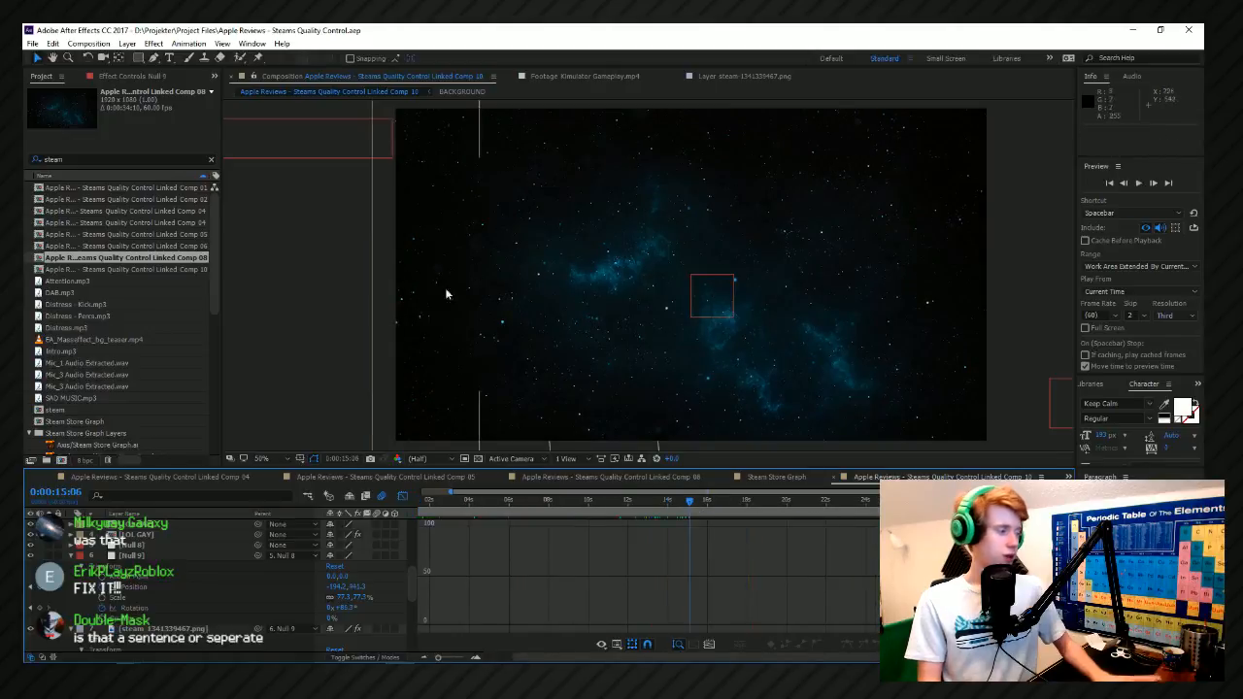
Skim the project's steam items and preview the composition from 0:00:06:53.
scroll(160, 399, down, 10)
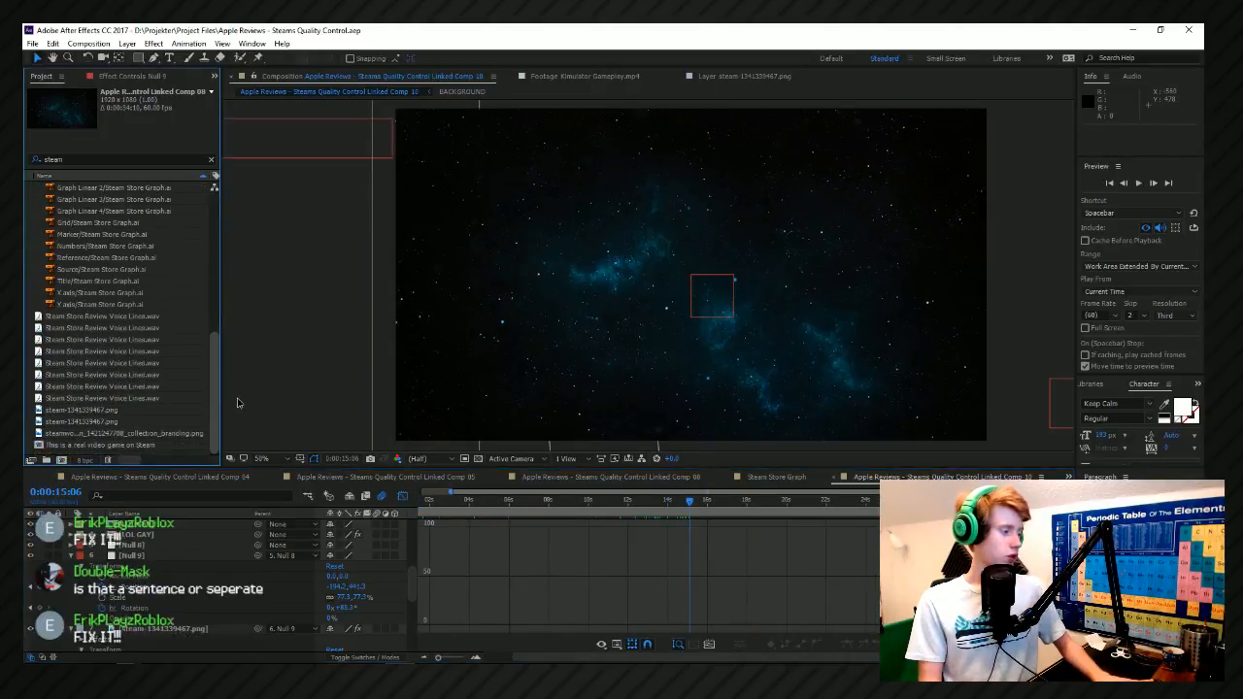
scroll(160, 409, up, 8)
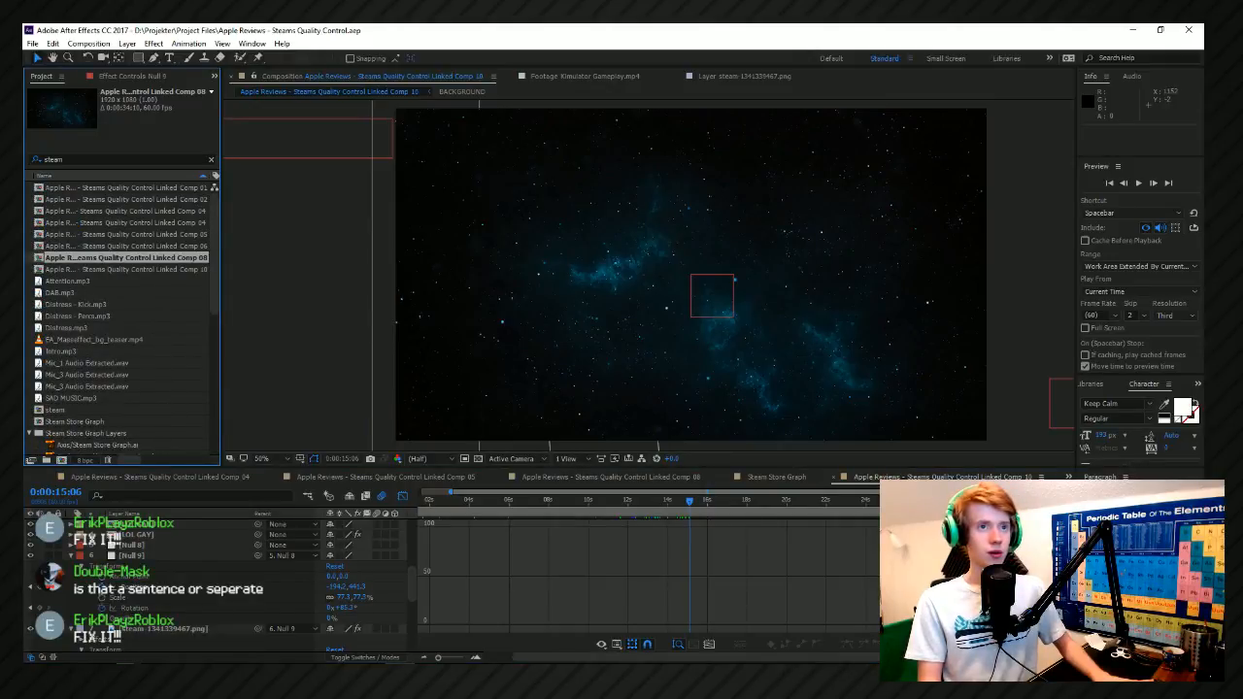
click(528, 501)
key(space)
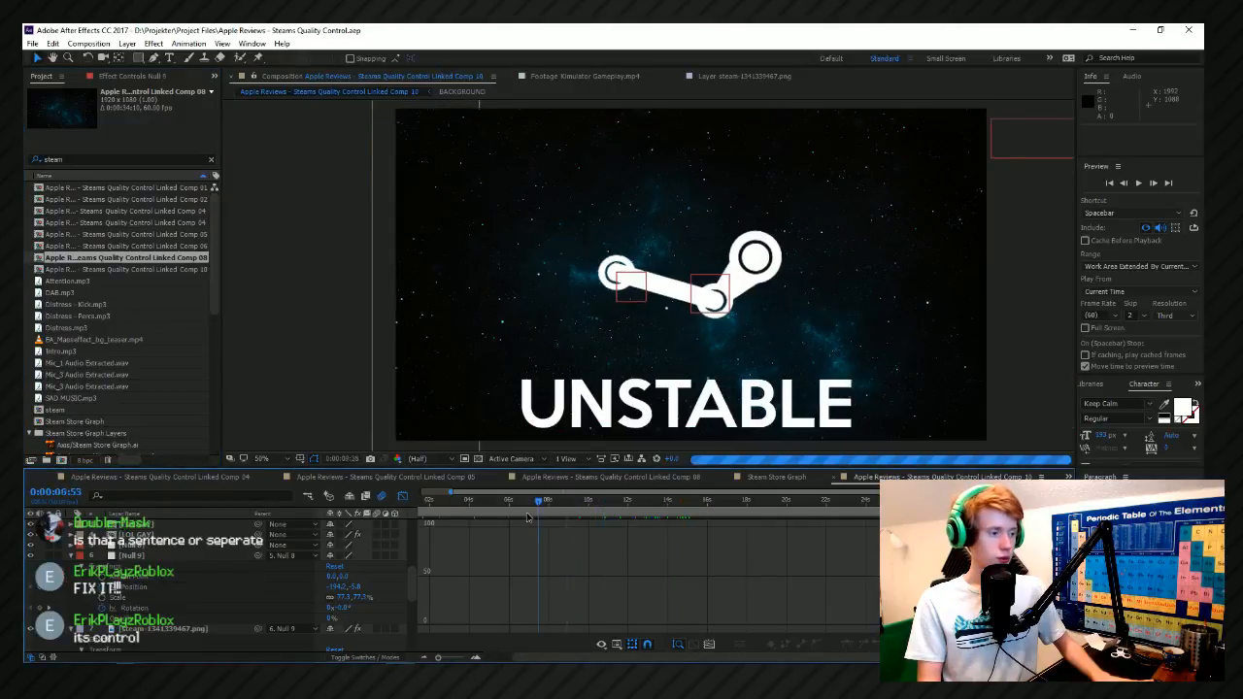
key(space)
With the Type tool, correct CTONROL to CONTROL in the quality control title inside its precomposition.
click(170, 58)
click(764, 313)
key(ctrl+z)
scroll(198, 558, up, 2)
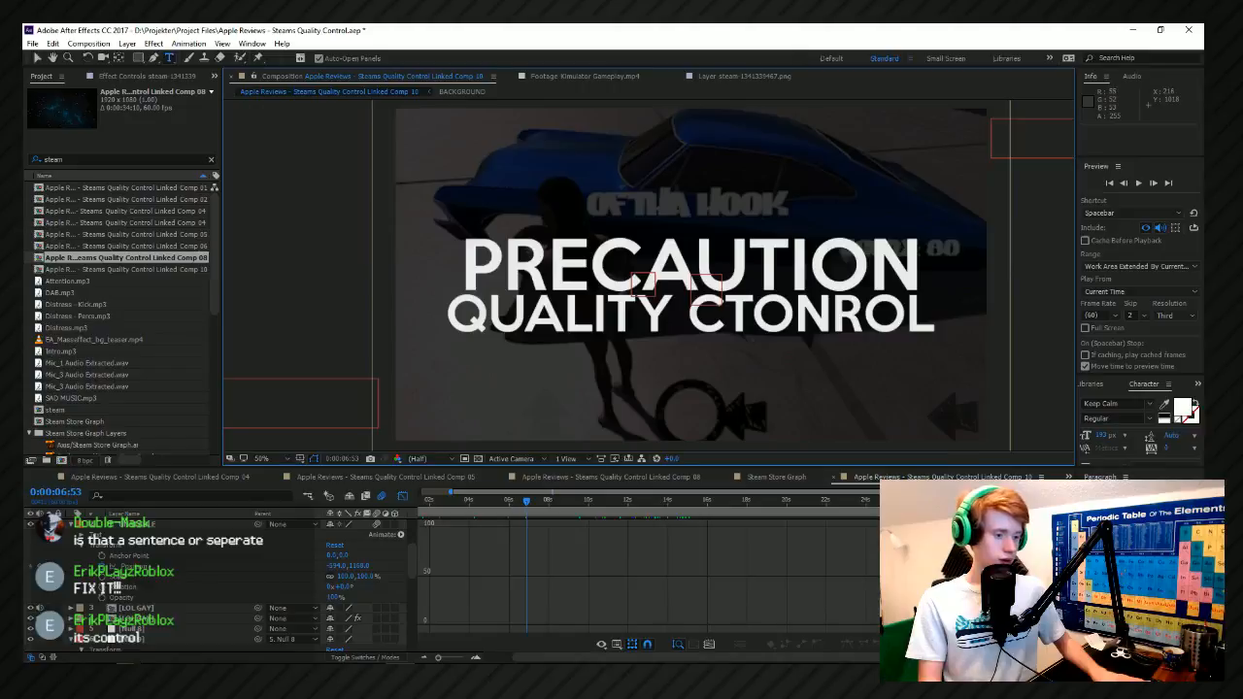
scroll(102, 595, down, 2)
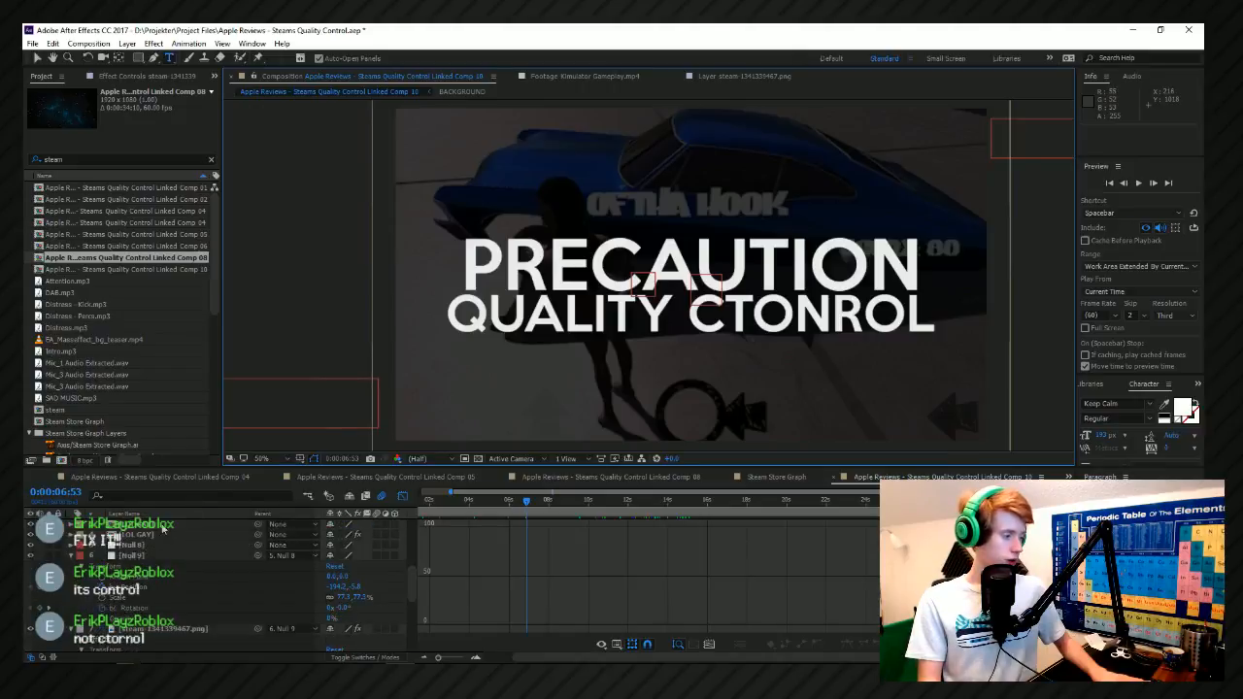
double_click(164, 534)
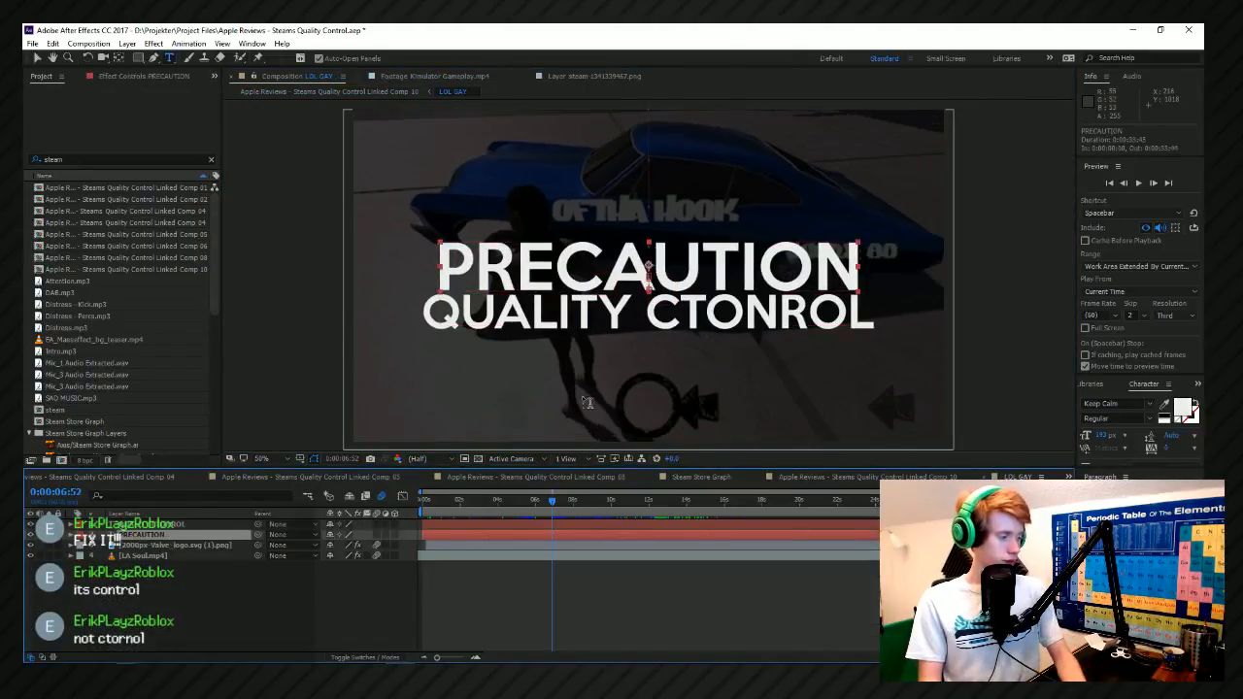
click(720, 313)
key(BackSpace)
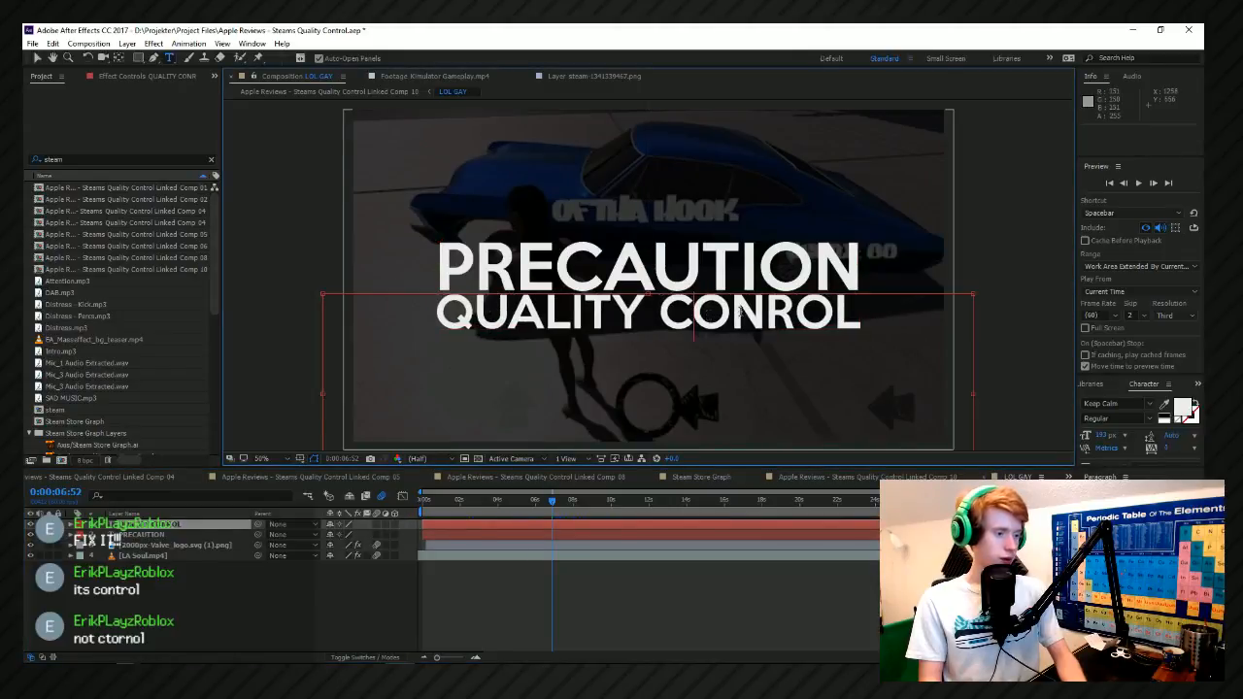
text(t)
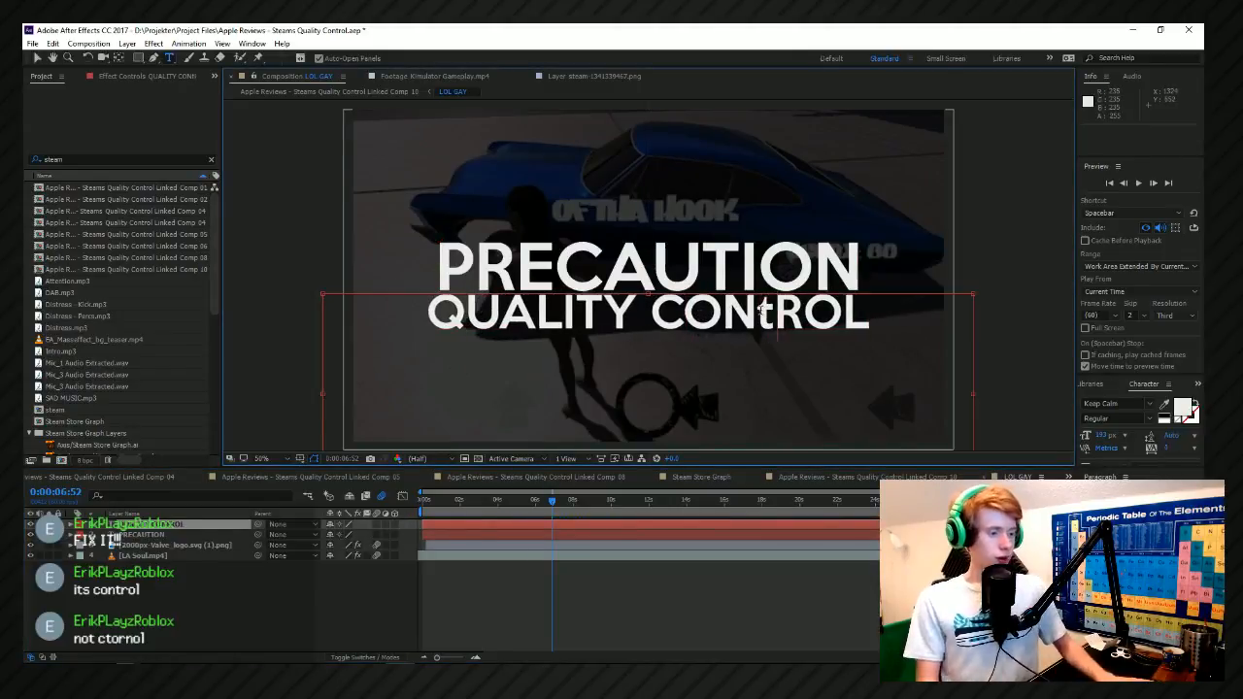
key(BackSpace)
text(T)
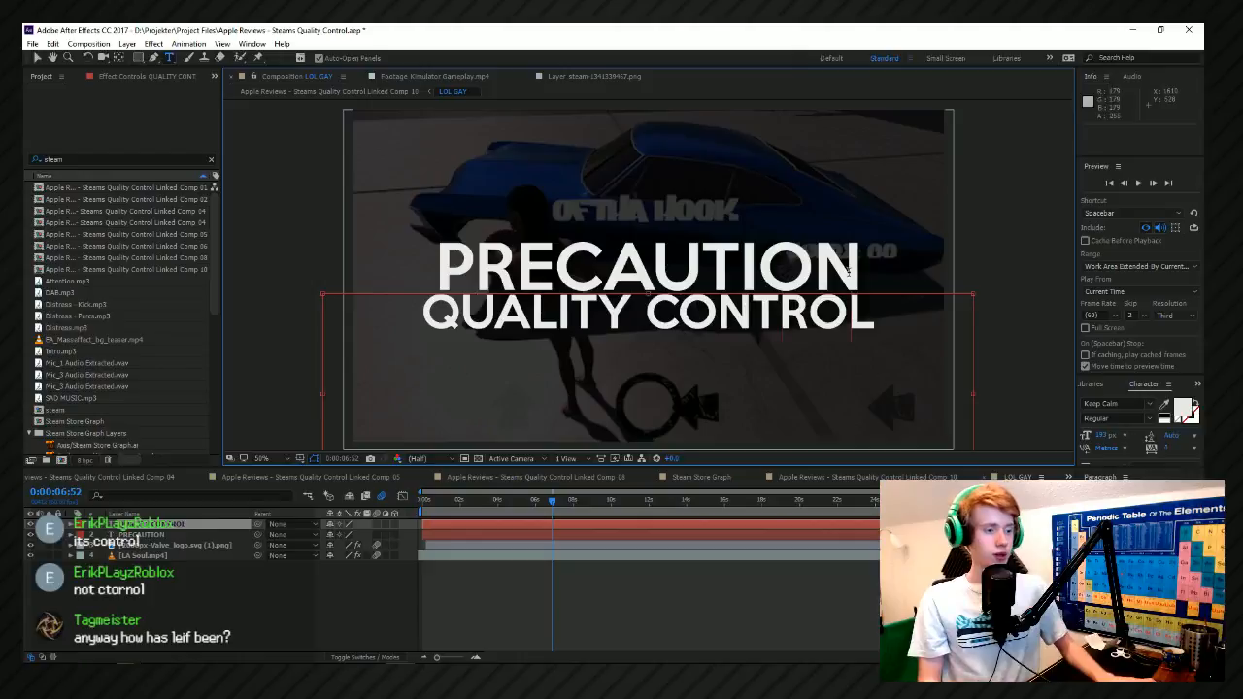
Change the PRECAUTION title to PRECAUTIONS and save the project.
click(193, 536)
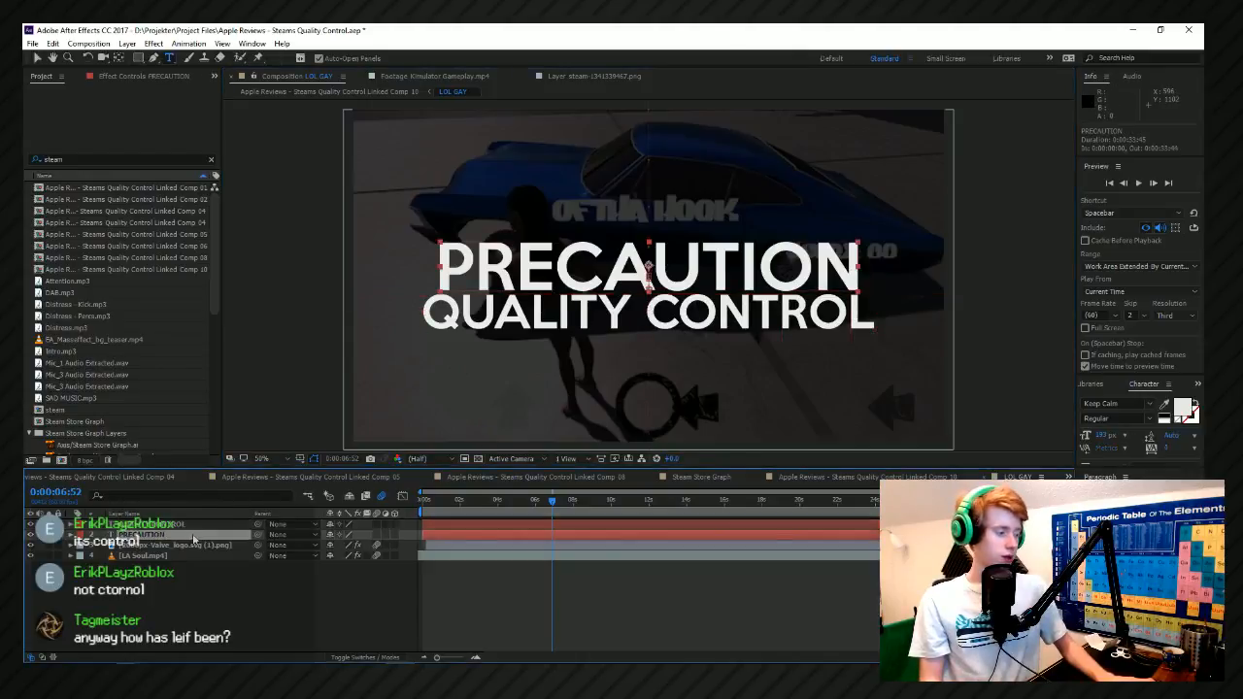
click(871, 264)
text(S)
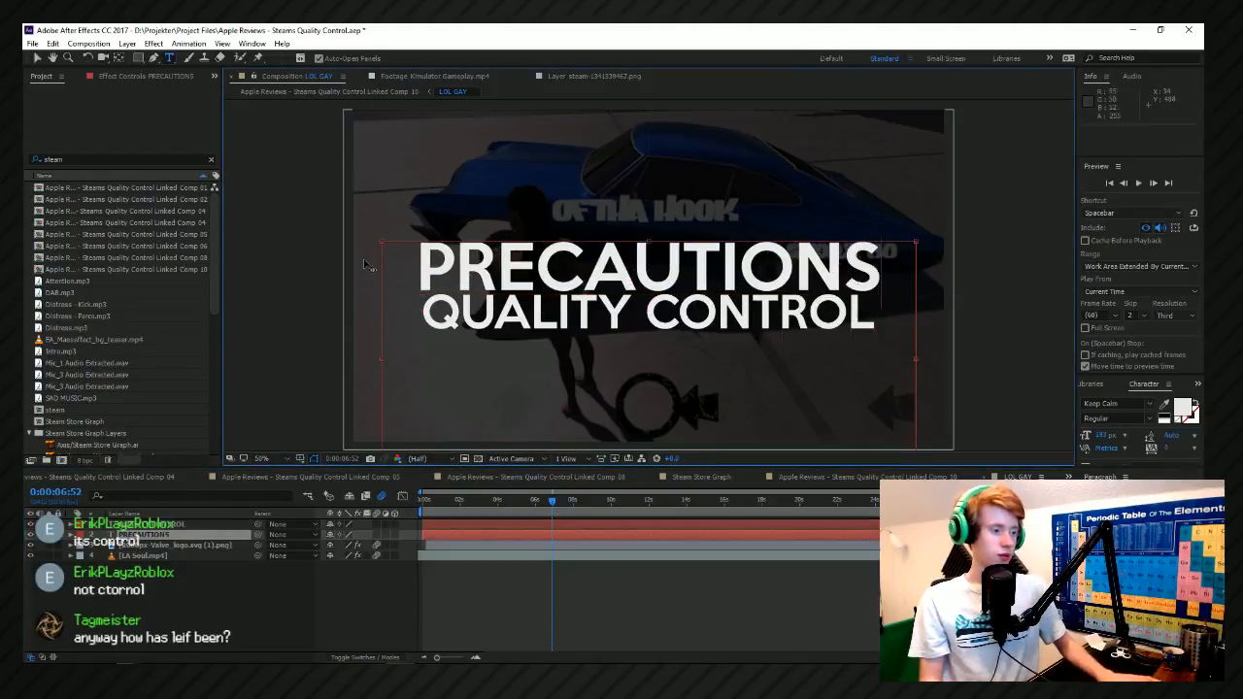
key(ctrl+s)
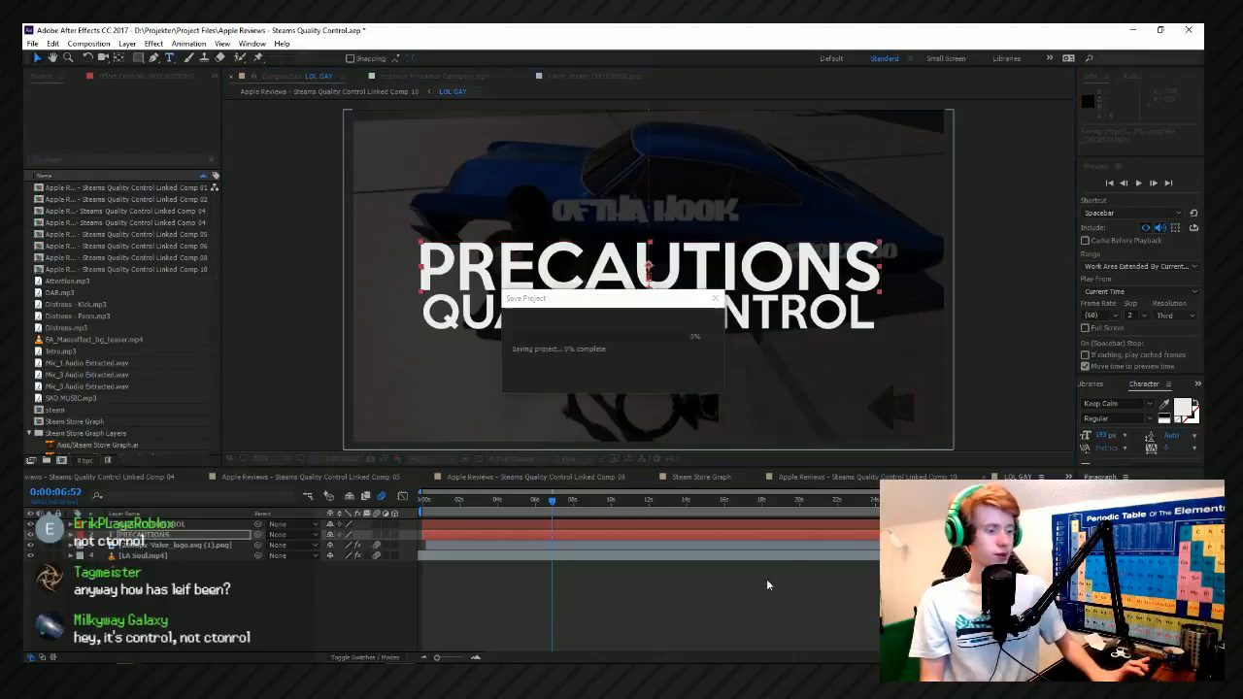
Return to Linked Comp 10 and preview it from 0:00:06:52, 0:00:15:47 and 0:00:13:40.
click(884, 477)
key(space)
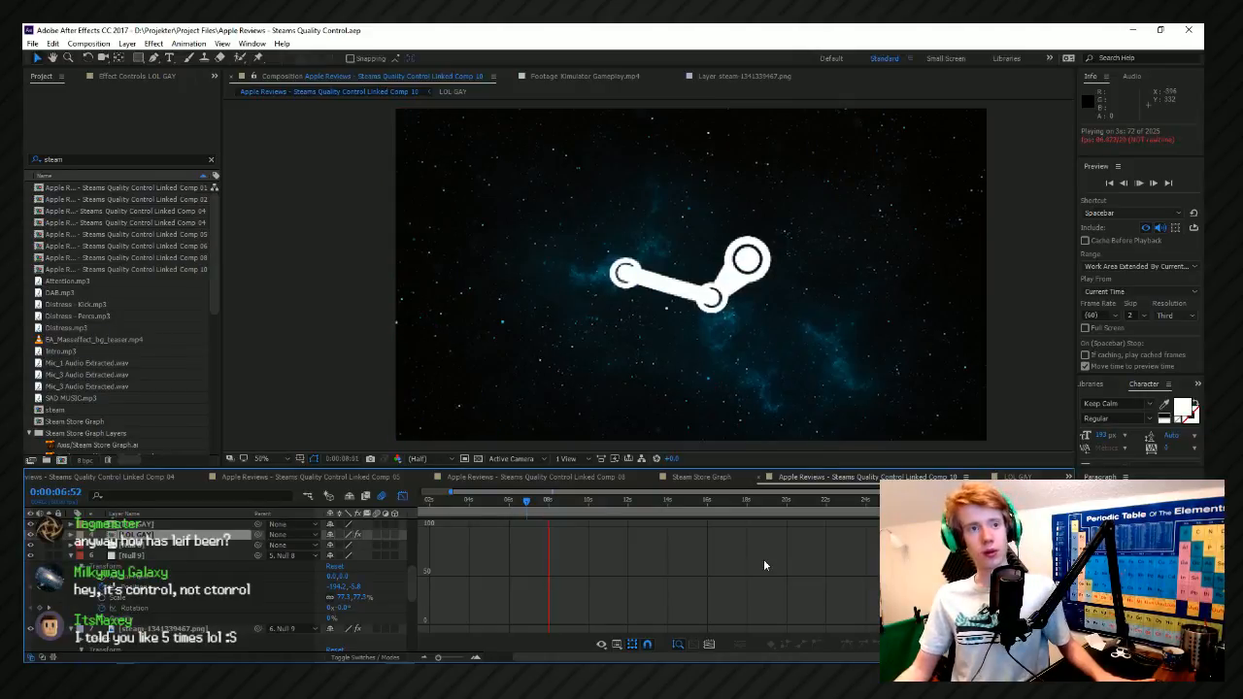
key(space)
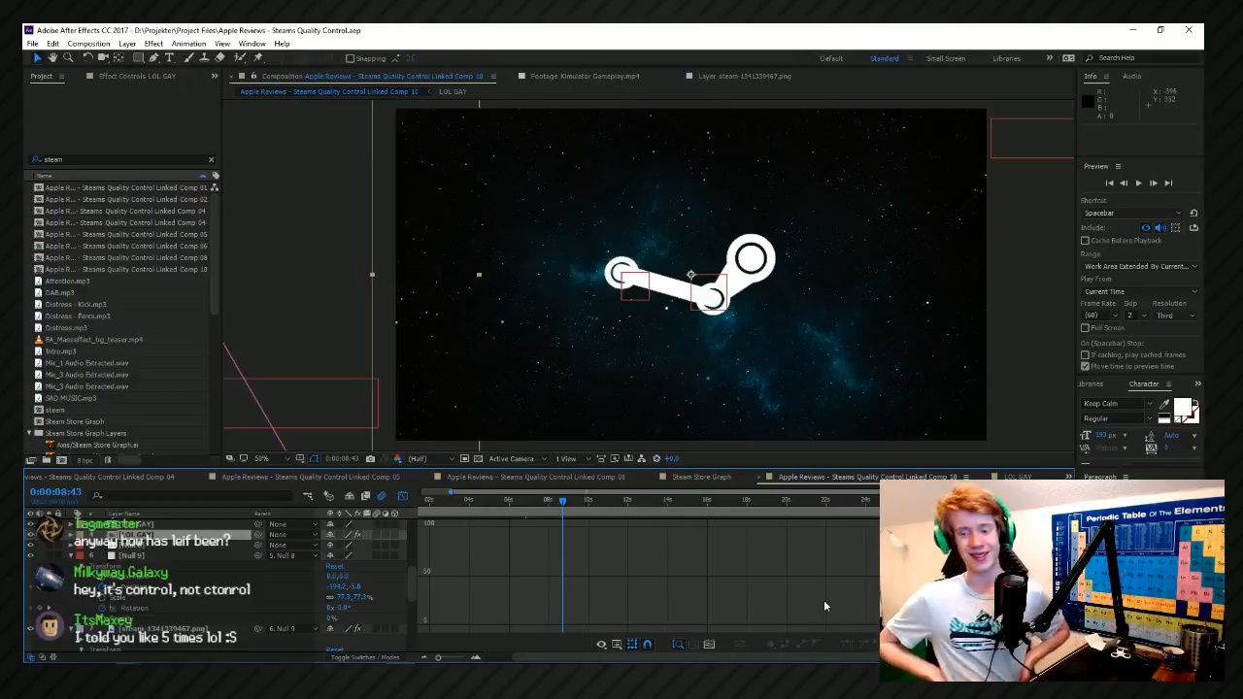
click(703, 503)
key(space)
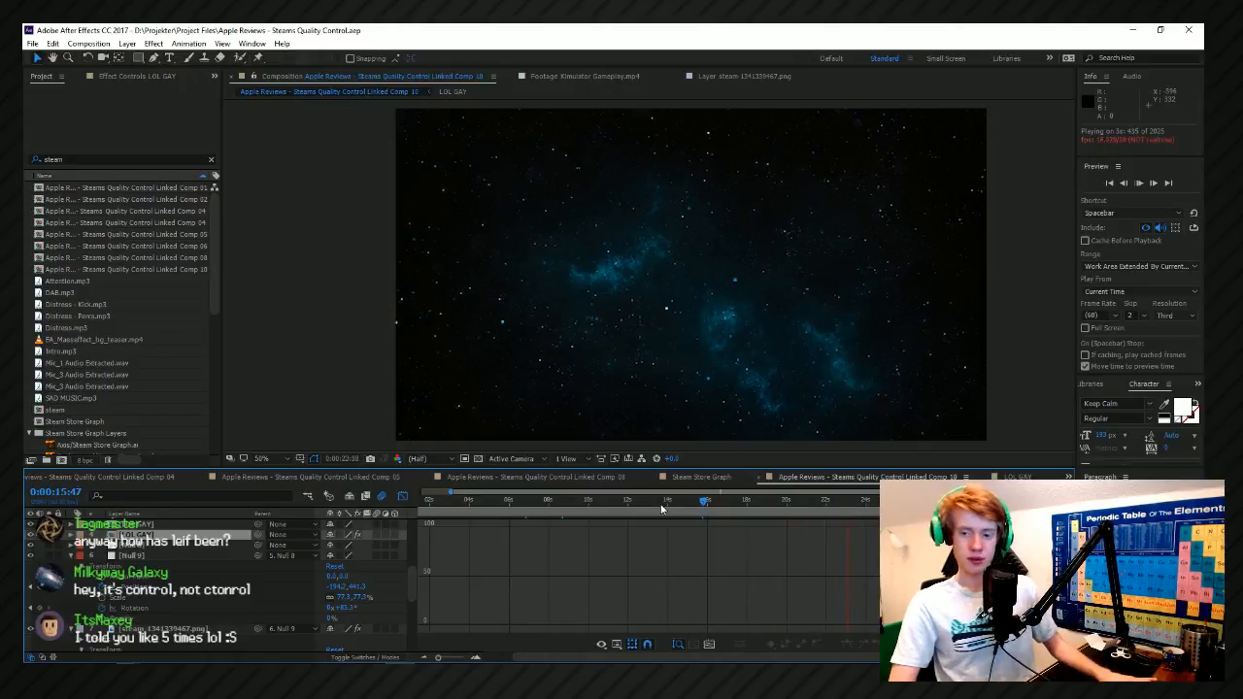
click(662, 503)
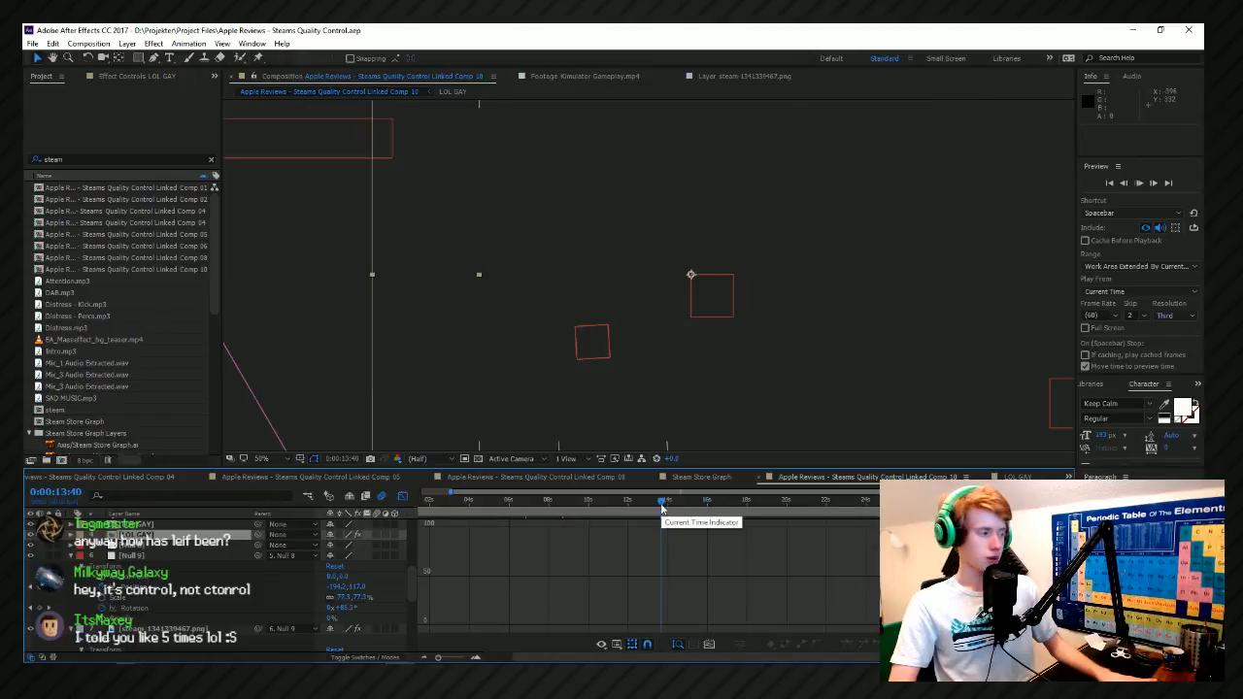
key(space)
Clear the project search and open the x-17 aka Dirty Bomb.mp4 footage for viewing.
drag(213, 281, 191, 180)
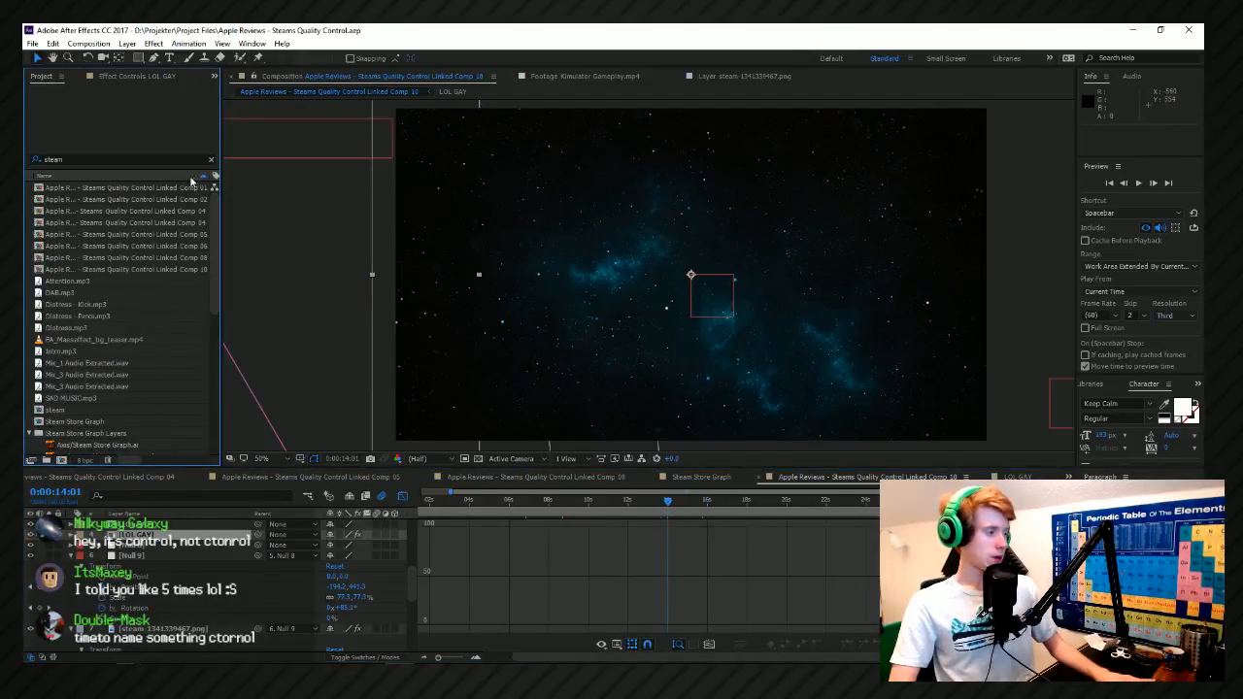
double_click(57, 160)
key(BackSpace)
click(89, 352)
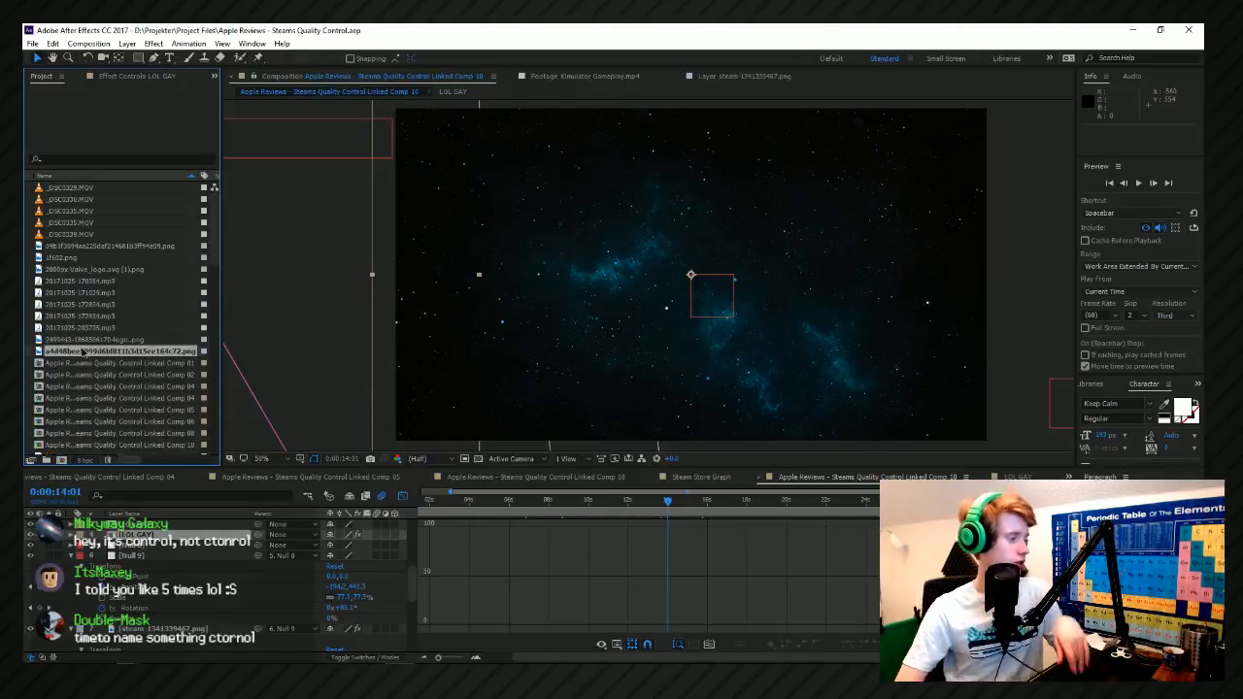
scroll(88, 359, down, 14)
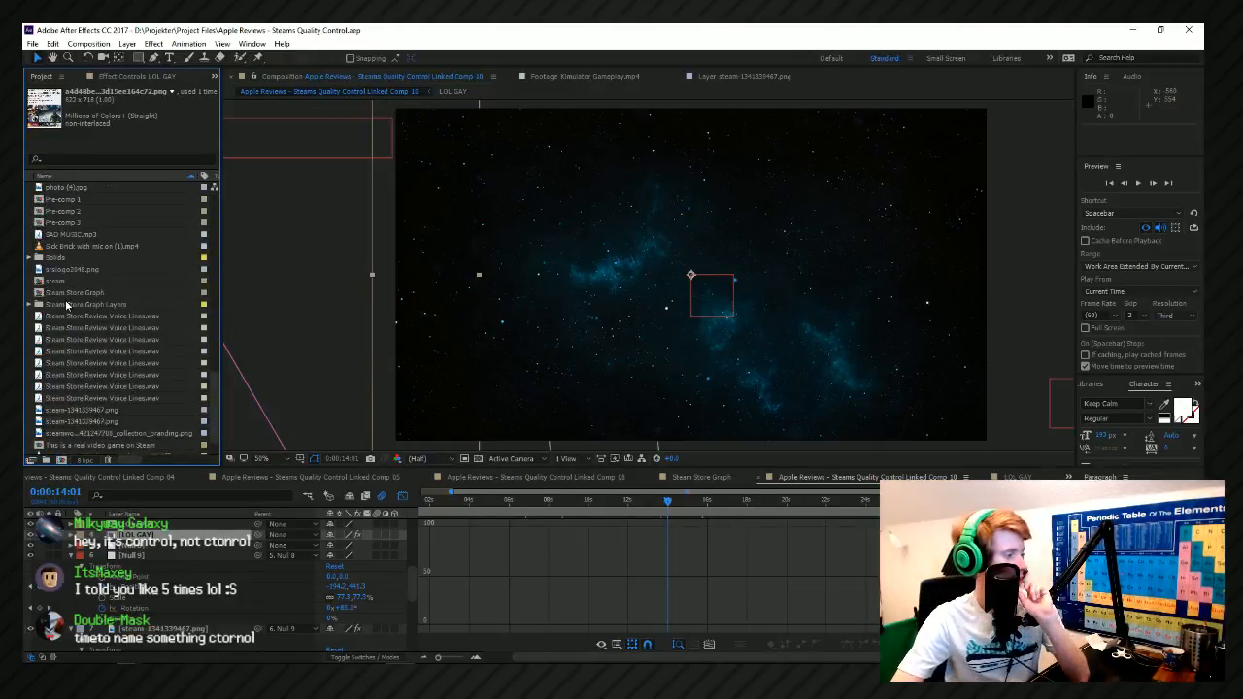
scroll(120, 427, down, 1)
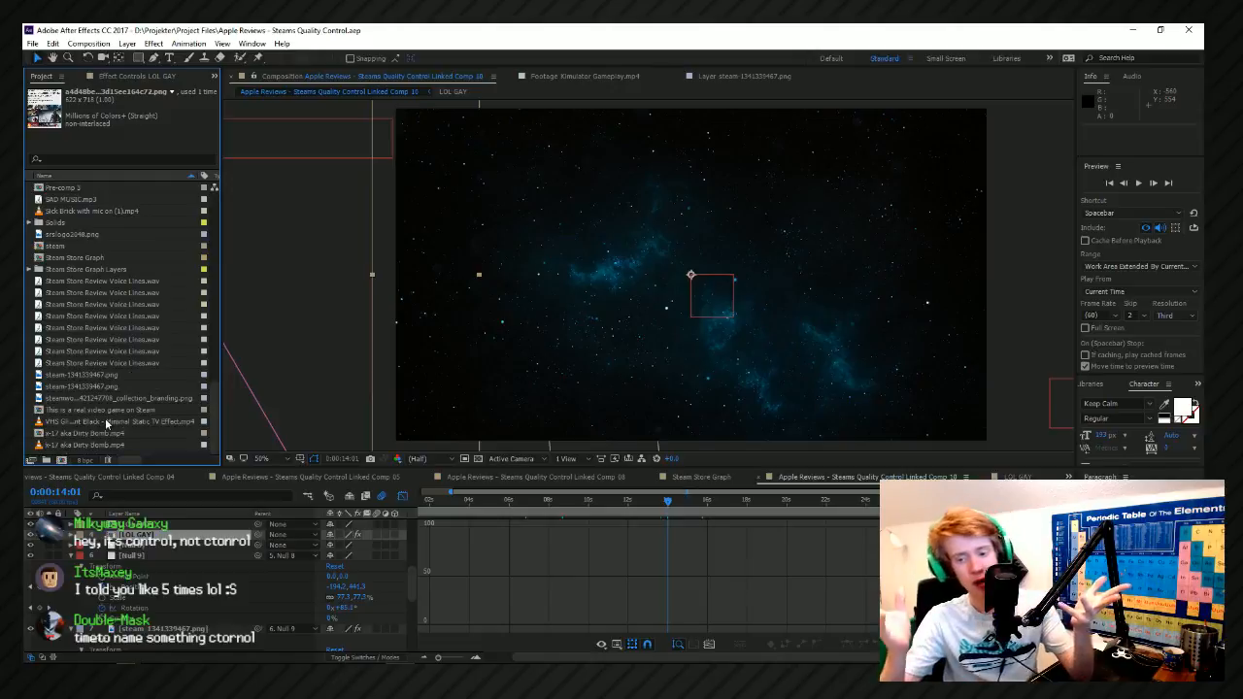
double_click(70, 445)
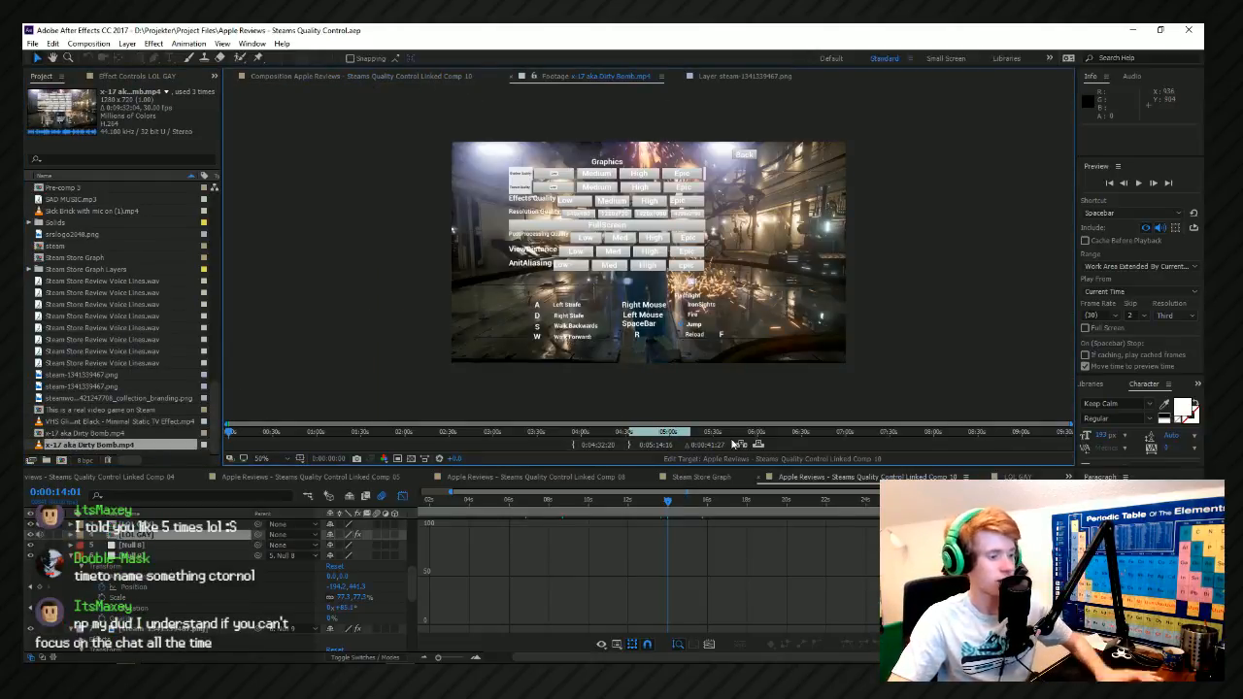
Mark a new in point at the muzzle-flash shot in the Dirty Bomb footage and insert the clip into Linked Comp 10 at 0:00:14:01.
click(796, 431)
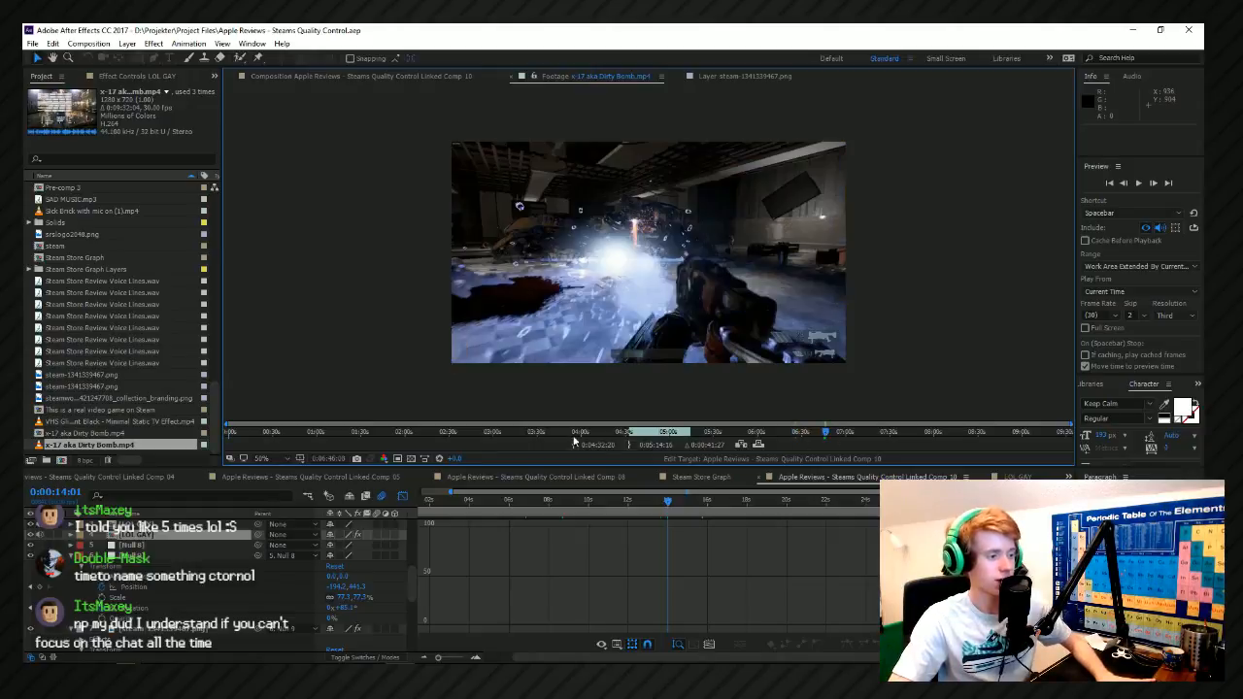
click(629, 445)
click(573, 445)
drag(884, 440, 902, 440)
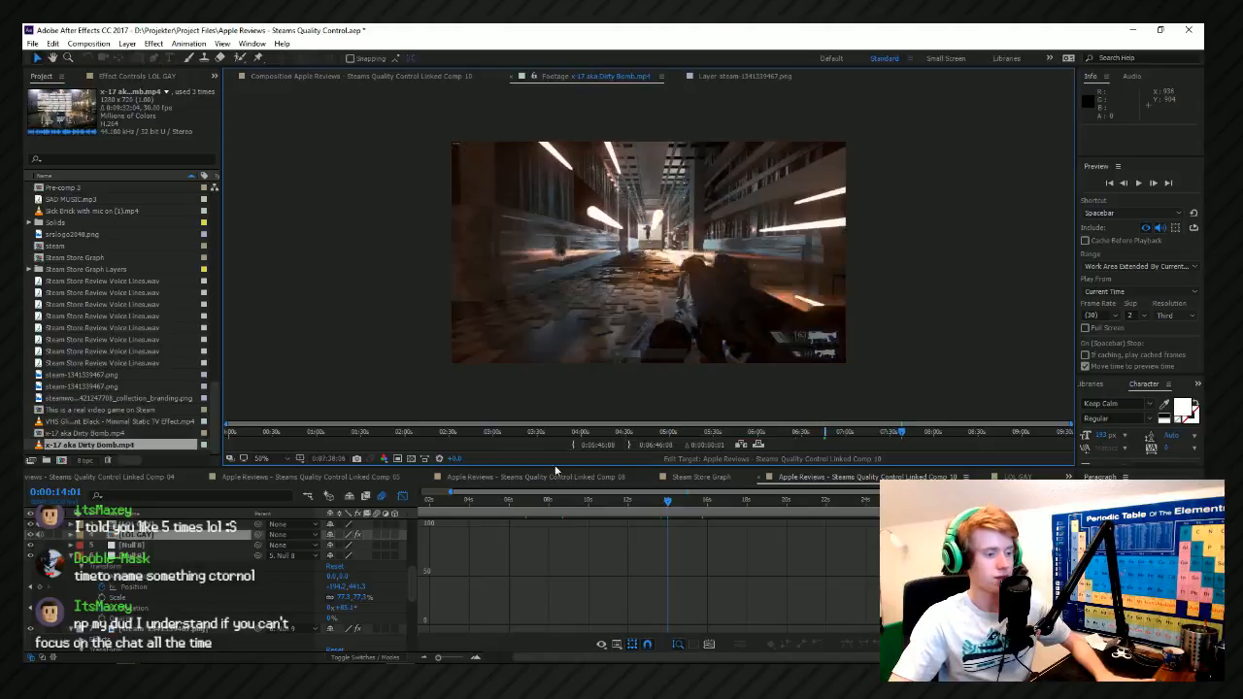
click(748, 448)
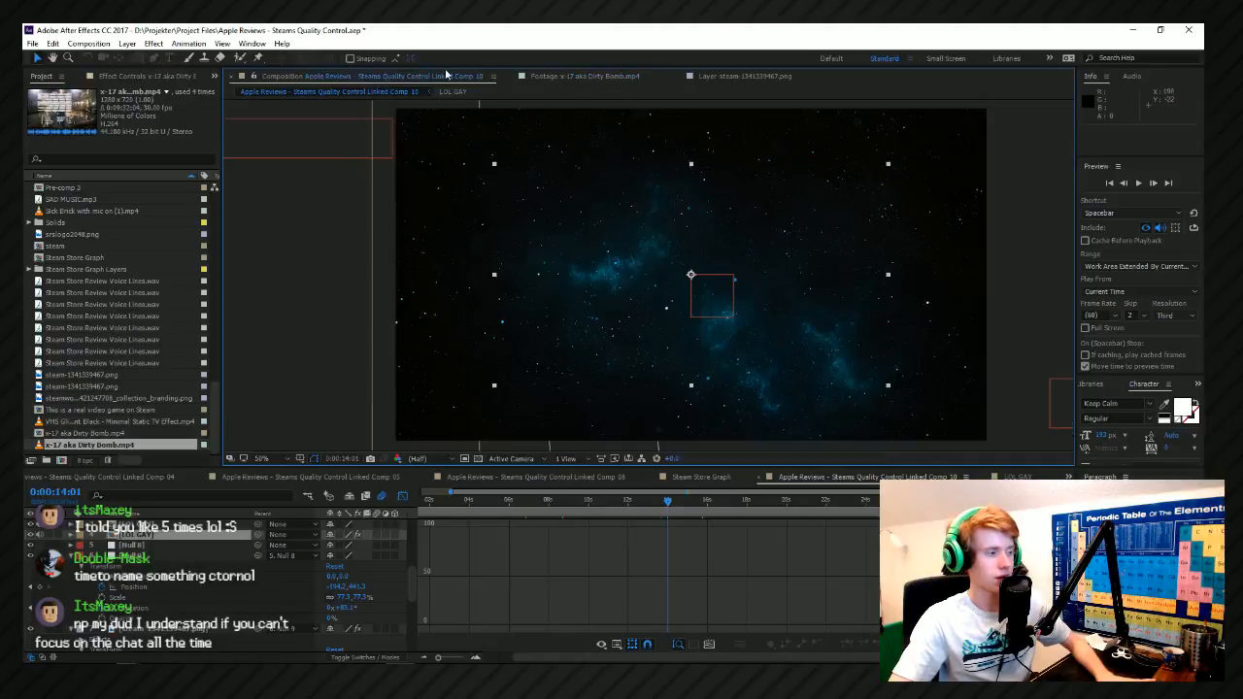
Enlarge the Dirty Bomb clip and apply Fit to Comp so it fills the frame.
drag(888, 163, 996, 114)
right_click(847, 151)
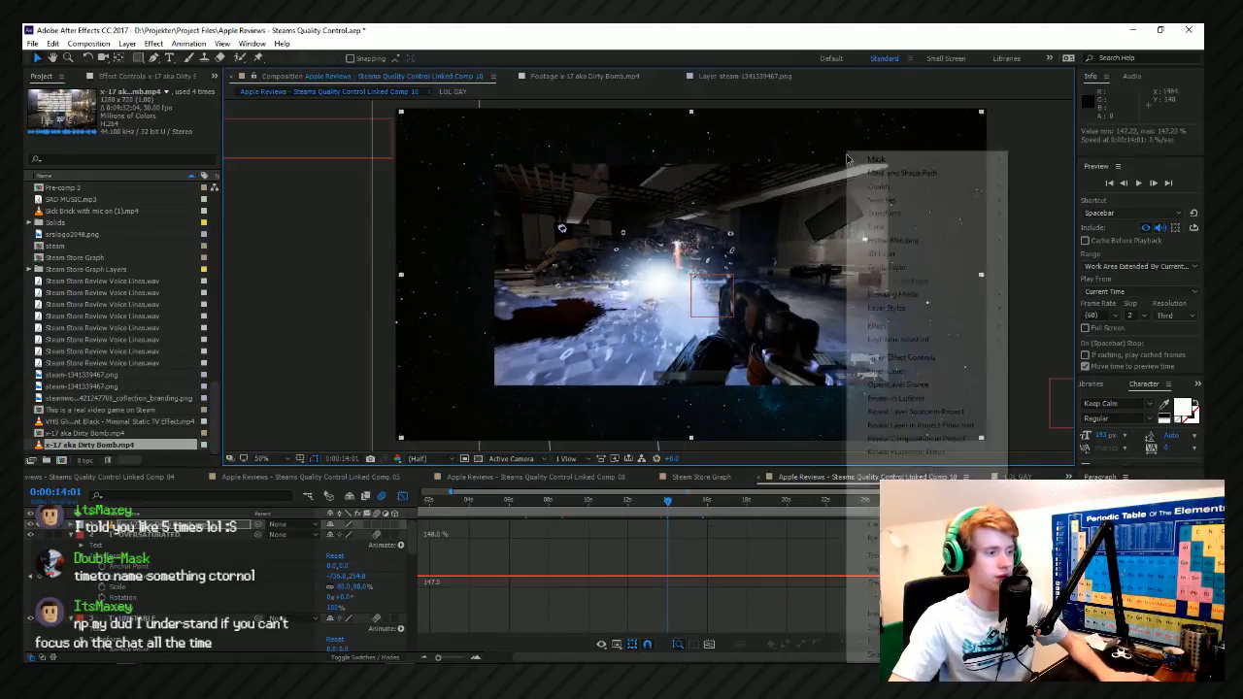
click(720, 238)
right_click(706, 339)
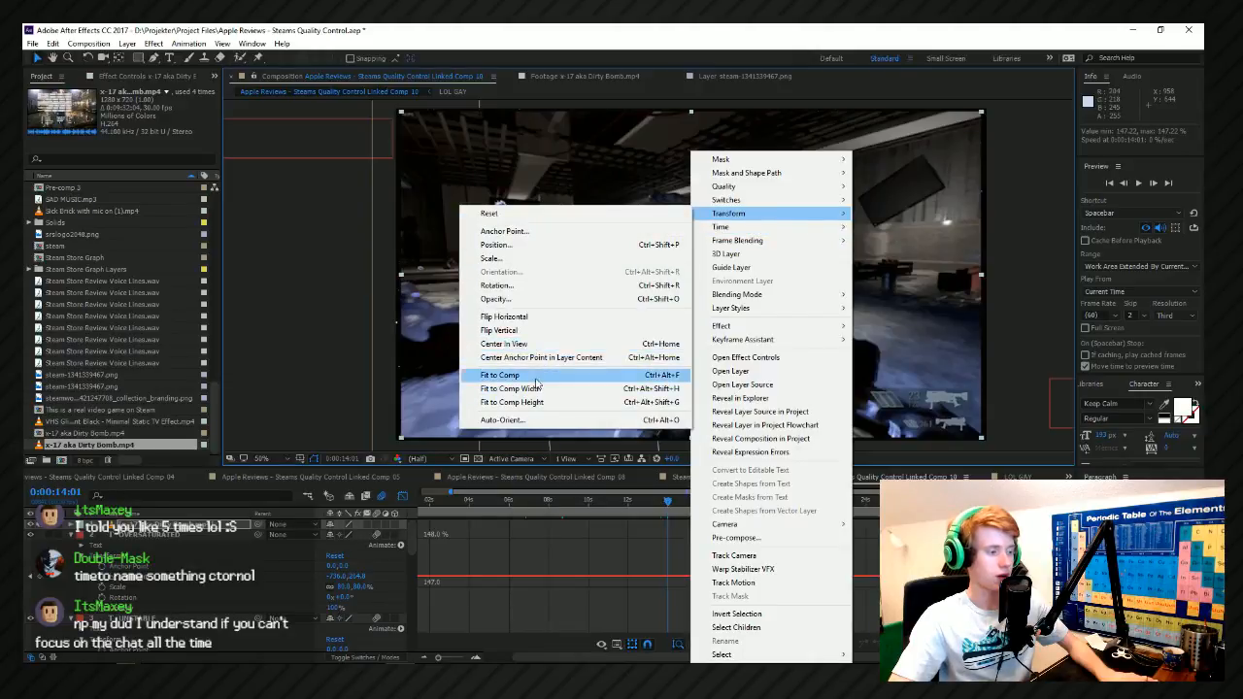
click(537, 376)
Preview the transition into the Dirty Bomb clip from 0:00:13:27.
click(647, 499)
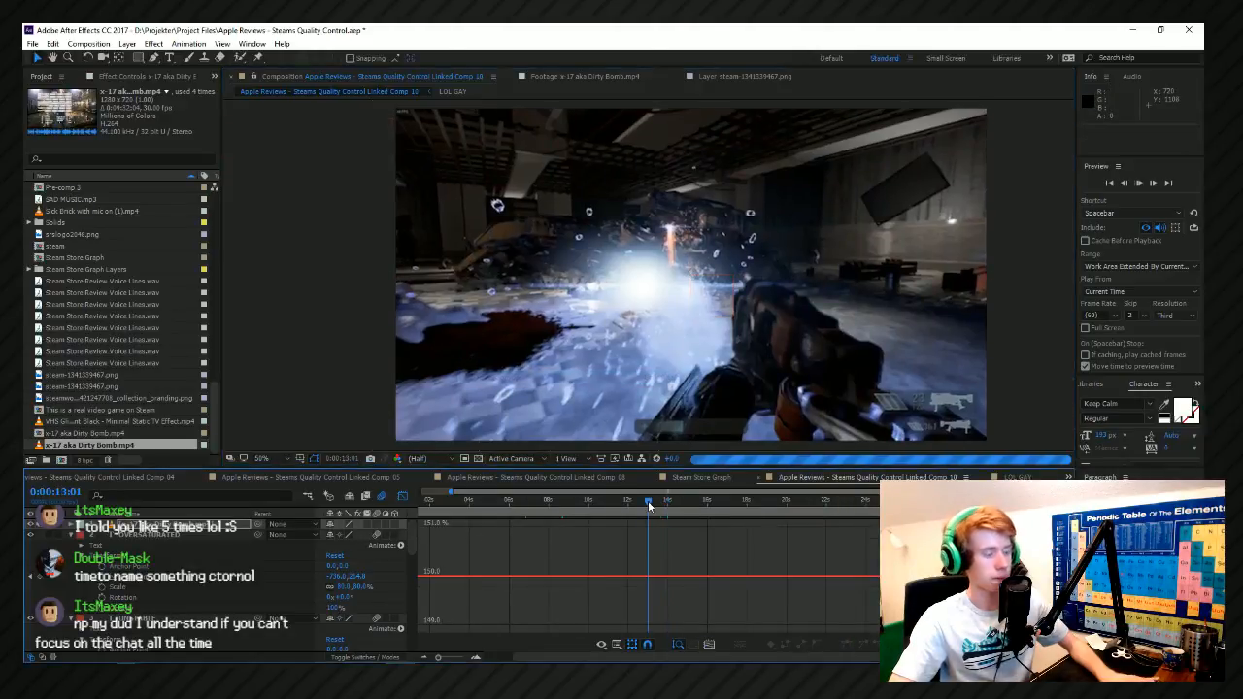
click(660, 500)
key(space)
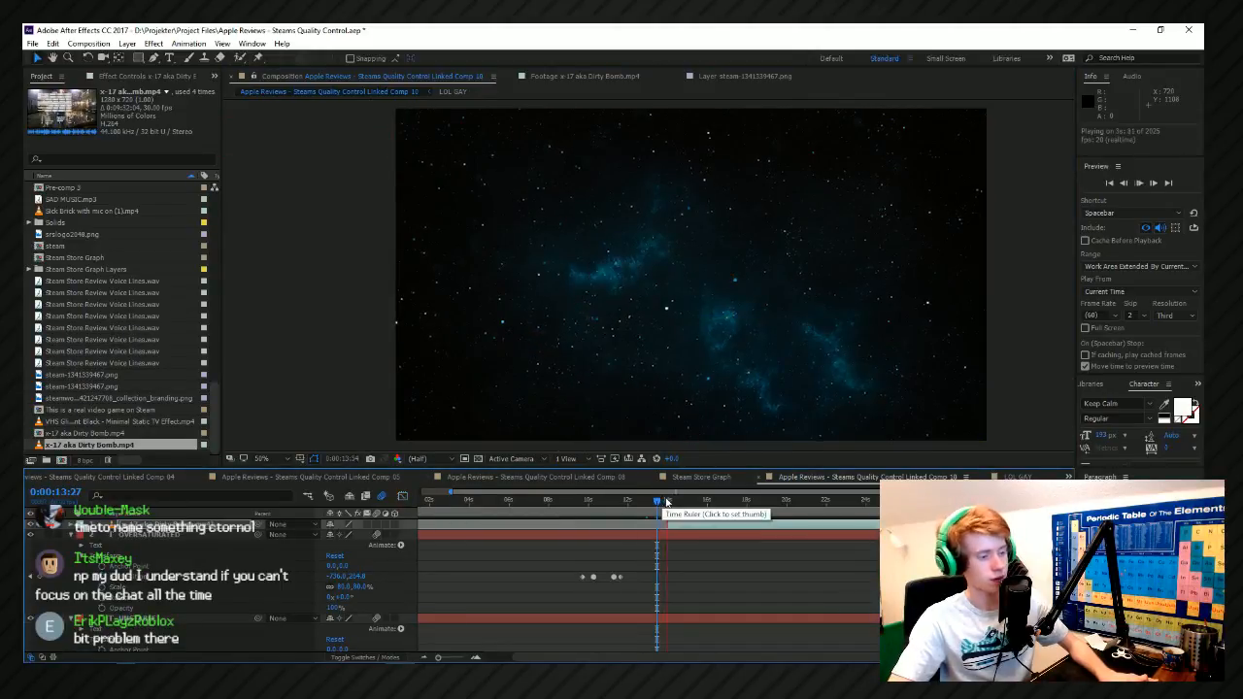
Preview the opening of the Dirty Bomb clip from 0:00:14:00.
key(space)
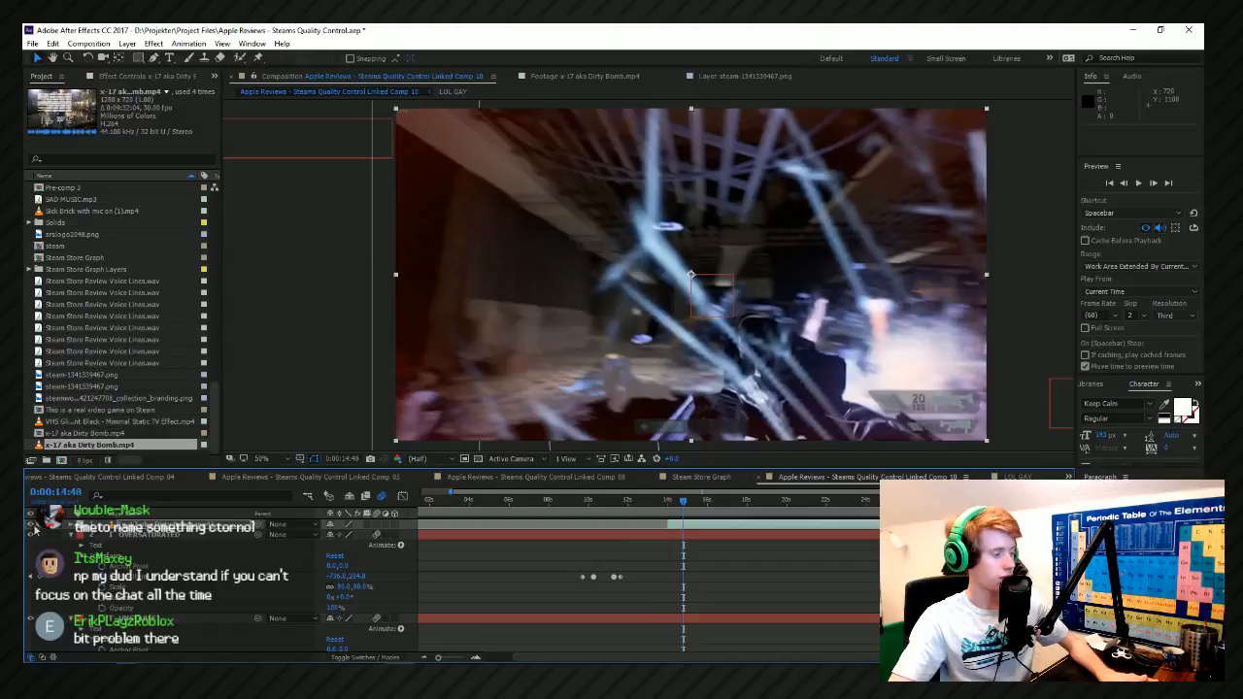
scroll(652, 524, up, 2)
drag(727, 501, 718, 501)
key(space)
scroll(515, 534, down, 1)
scroll(588, 532, up, 1)
scroll(591, 531, up, 1)
scroll(575, 532, down, 2)
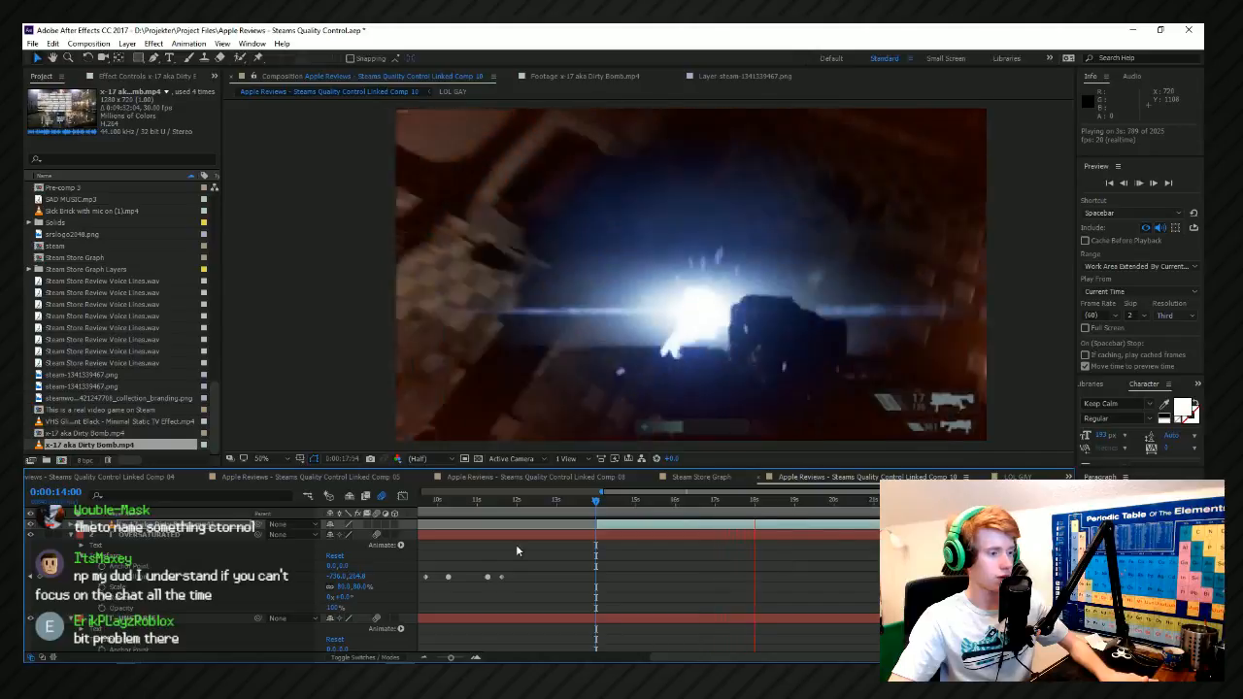
scroll(410, 561, down, 1)
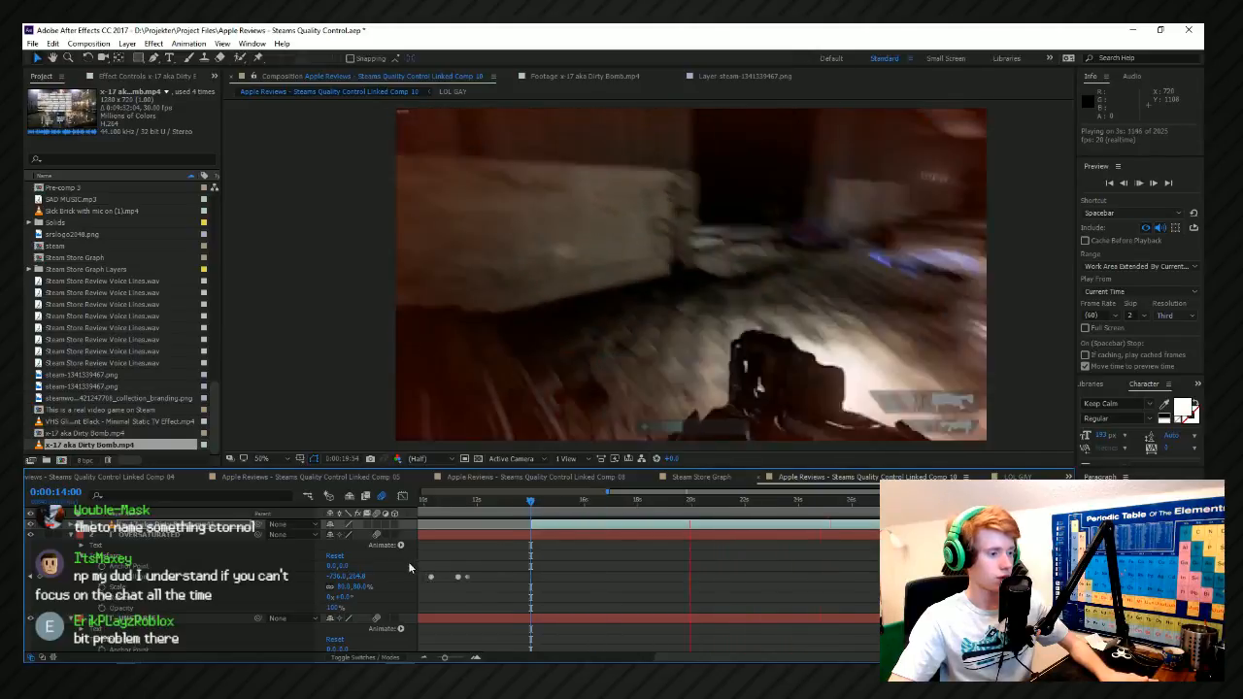
scroll(583, 557, up, 1)
key(space)
Replay the cut from the star background into the Dirty Bomb clip, starting at 0:00:13:38.
click(436, 501)
scroll(545, 534, down, 1)
key(space)
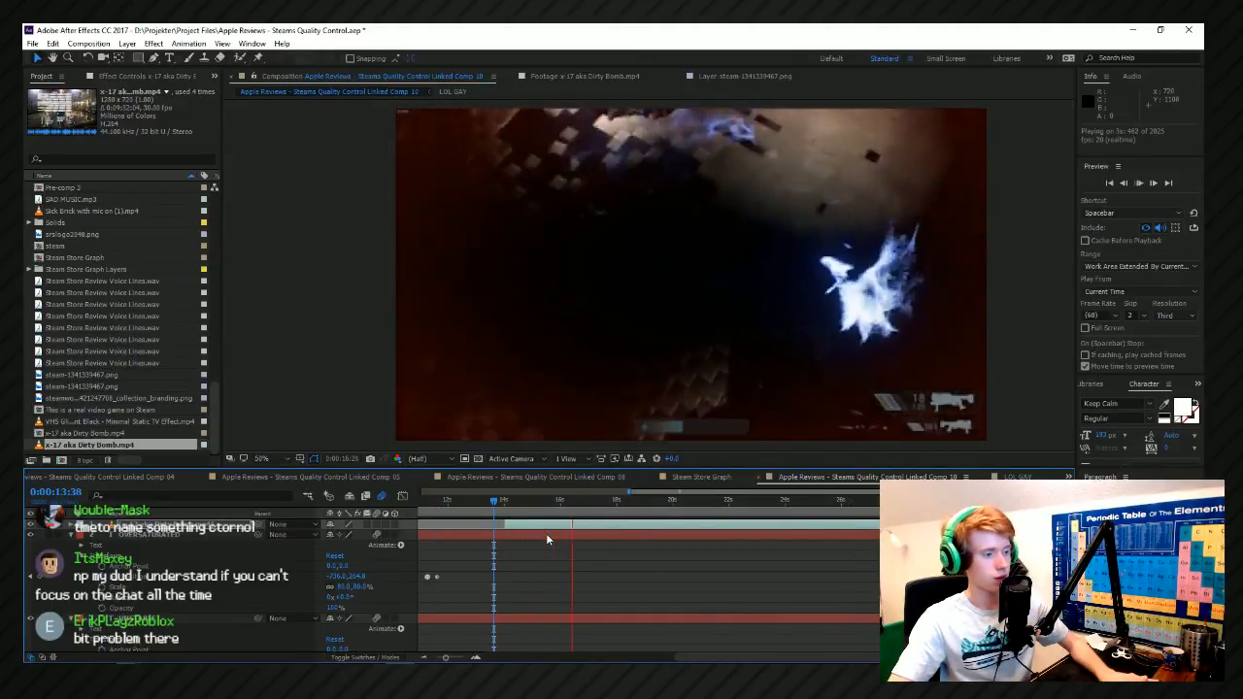
key(space)
Keyframe the Dirty Bomb clip's position to rise from below the frame at 0:00:14:01 to 960, 540 at 0:00:14:18.
scroll(500, 505, up, 1)
drag(502, 503, 528, 515)
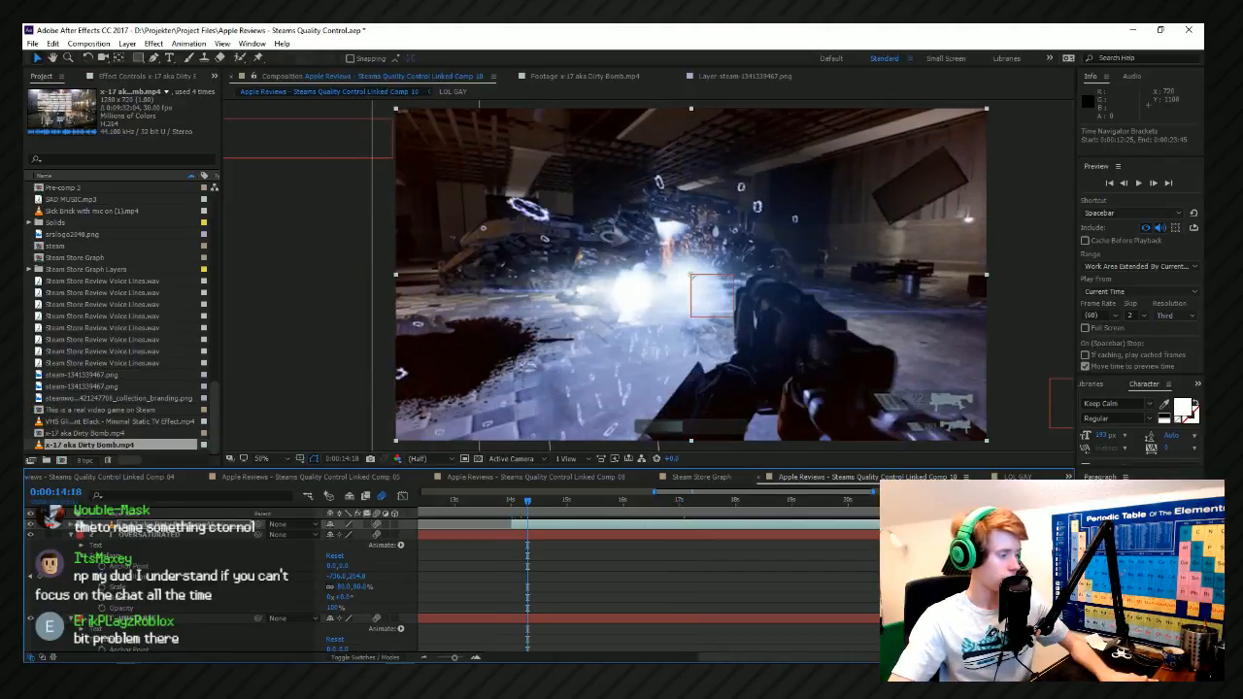
click(72, 525)
click(81, 535)
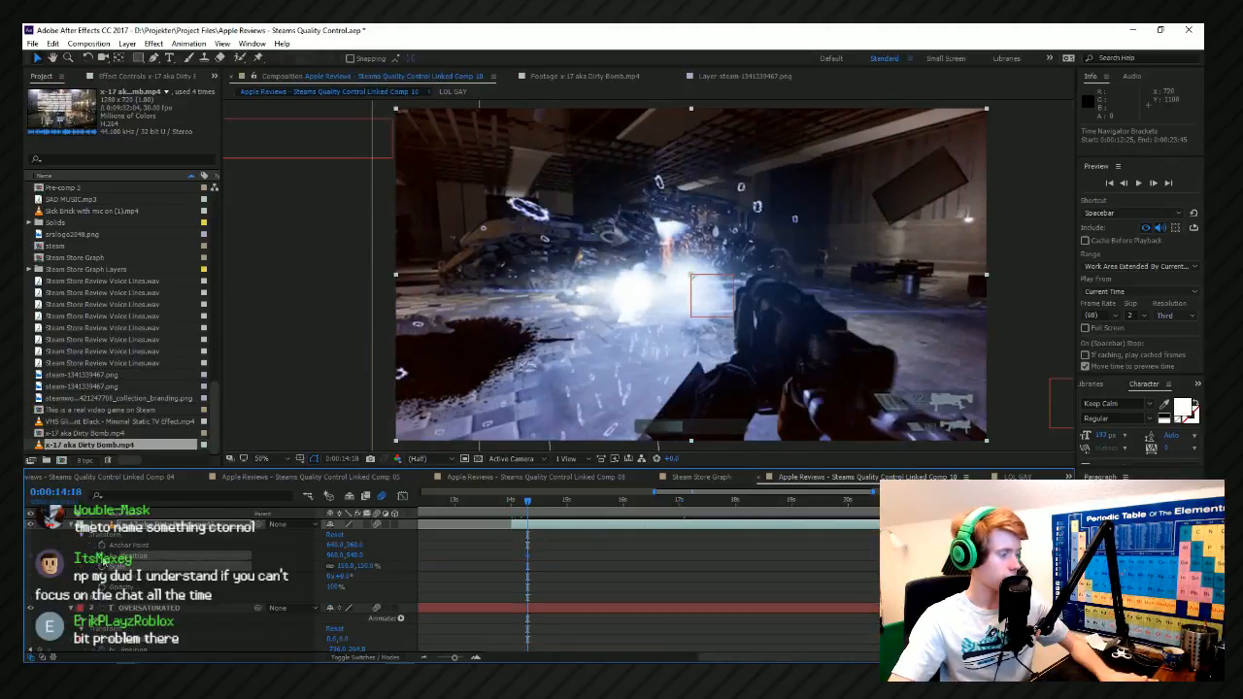
scroll(581, 514, up, 2)
scroll(581, 515, up, 2)
click(542, 515)
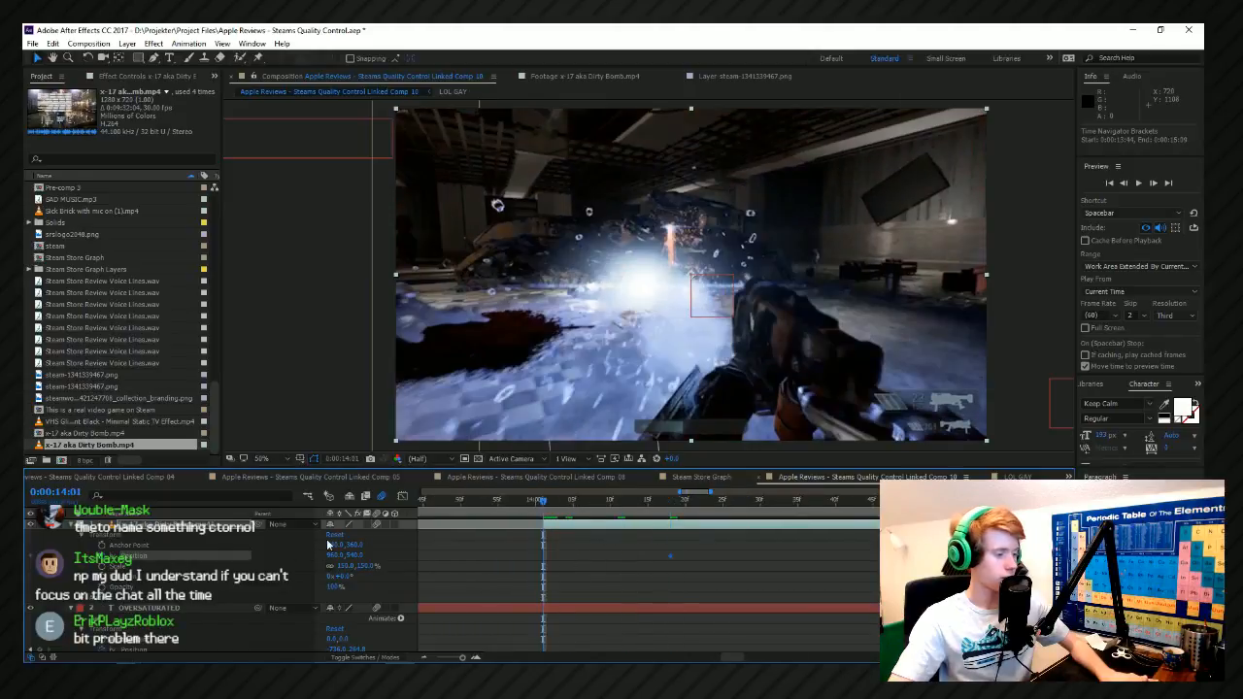
drag(471, 572, 1194, 582)
Preview the Dirty Bomb clip's slide-in from 0:00:14:00 and the gameplay from 0:00:14:15.
key(space)
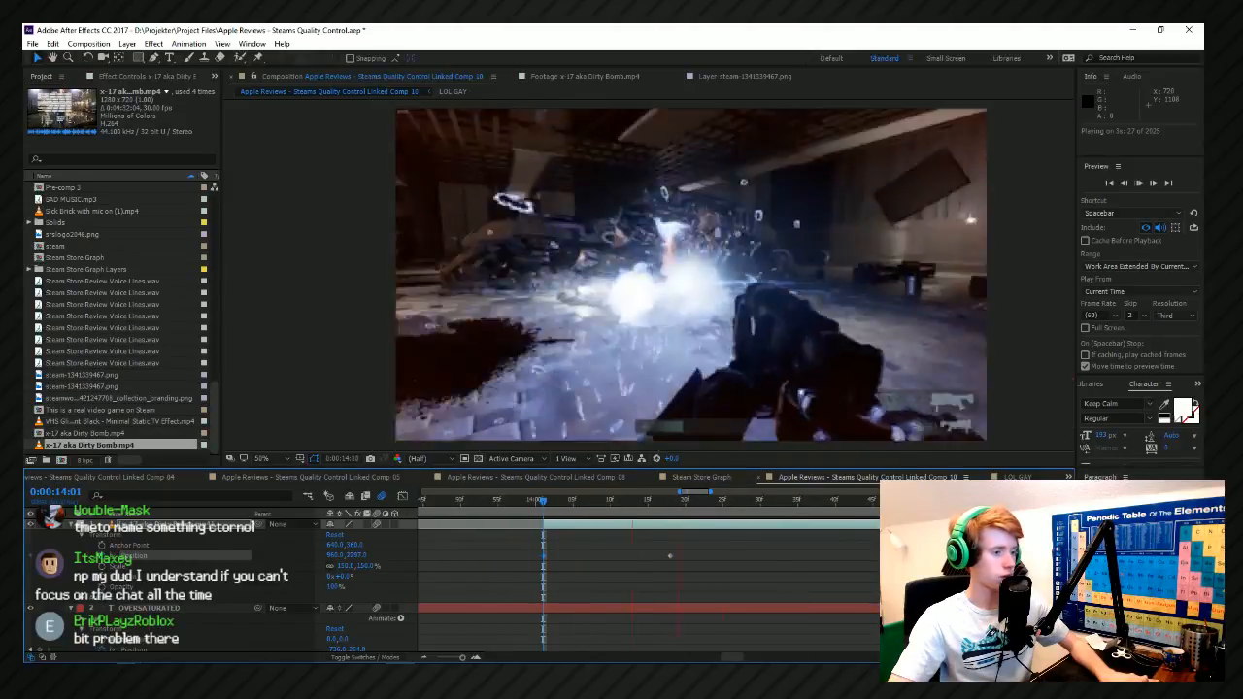
key(space)
scroll(552, 575, down, 2)
click(548, 504)
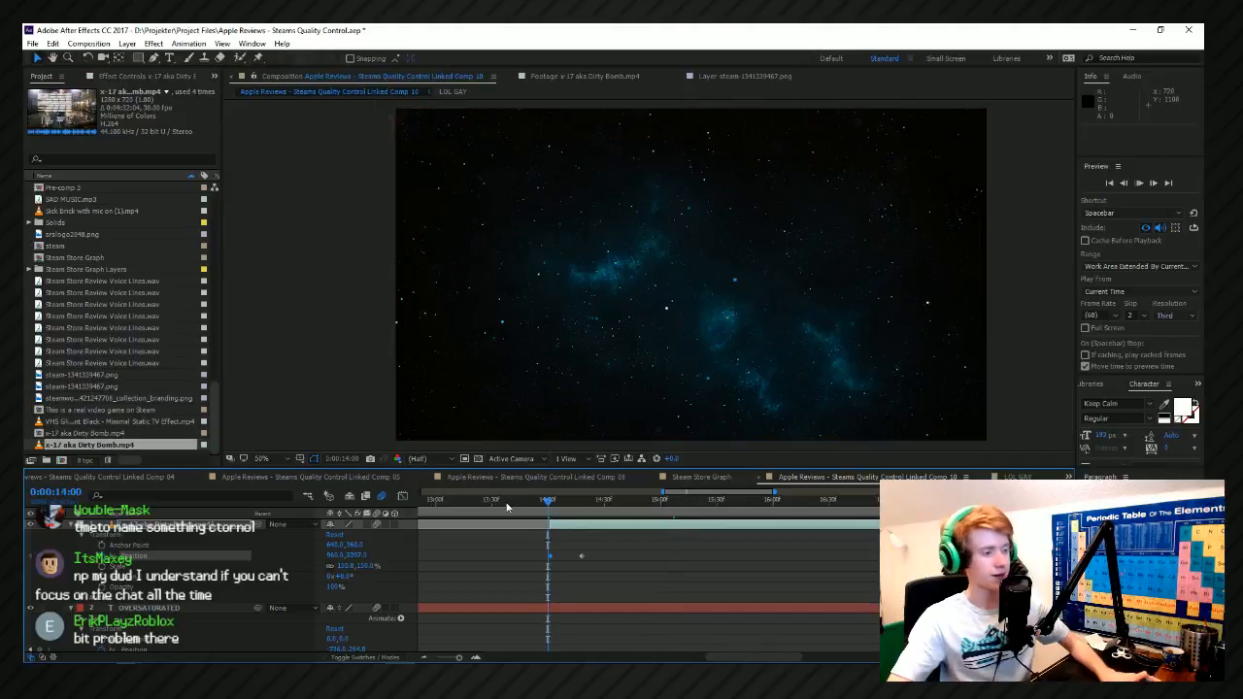
key(space)
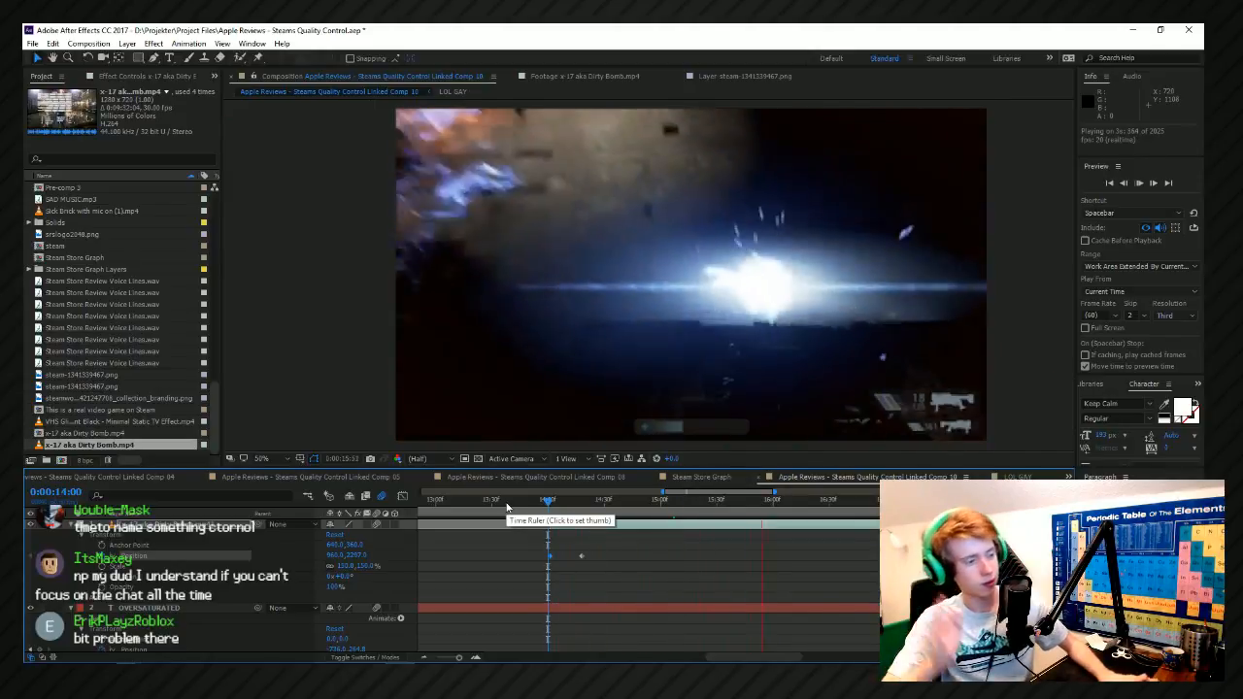
scroll(552, 581, up, 3)
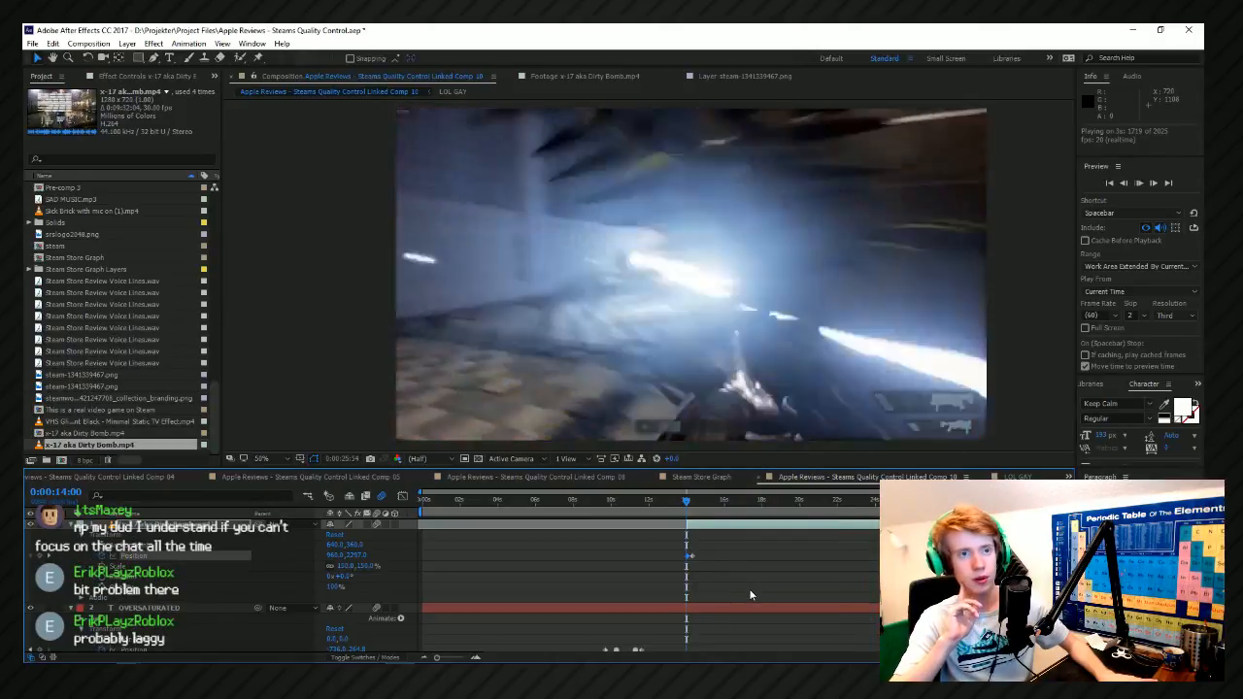
key(space)
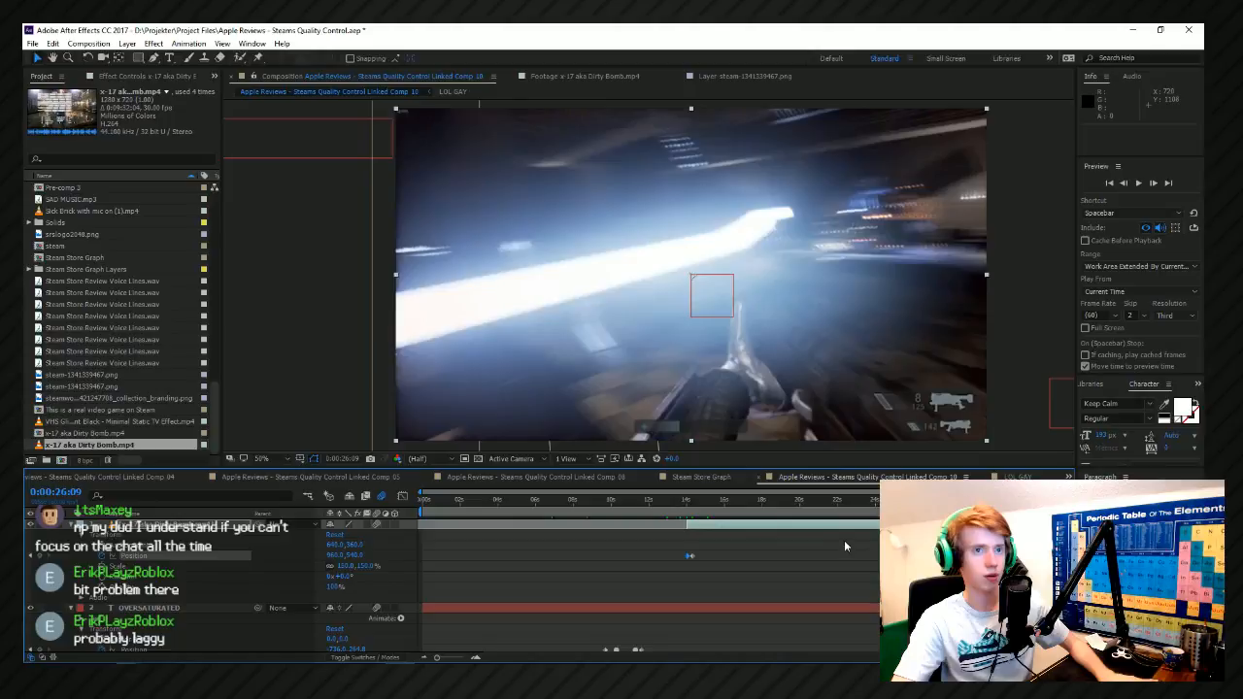
click(688, 501)
key(space)
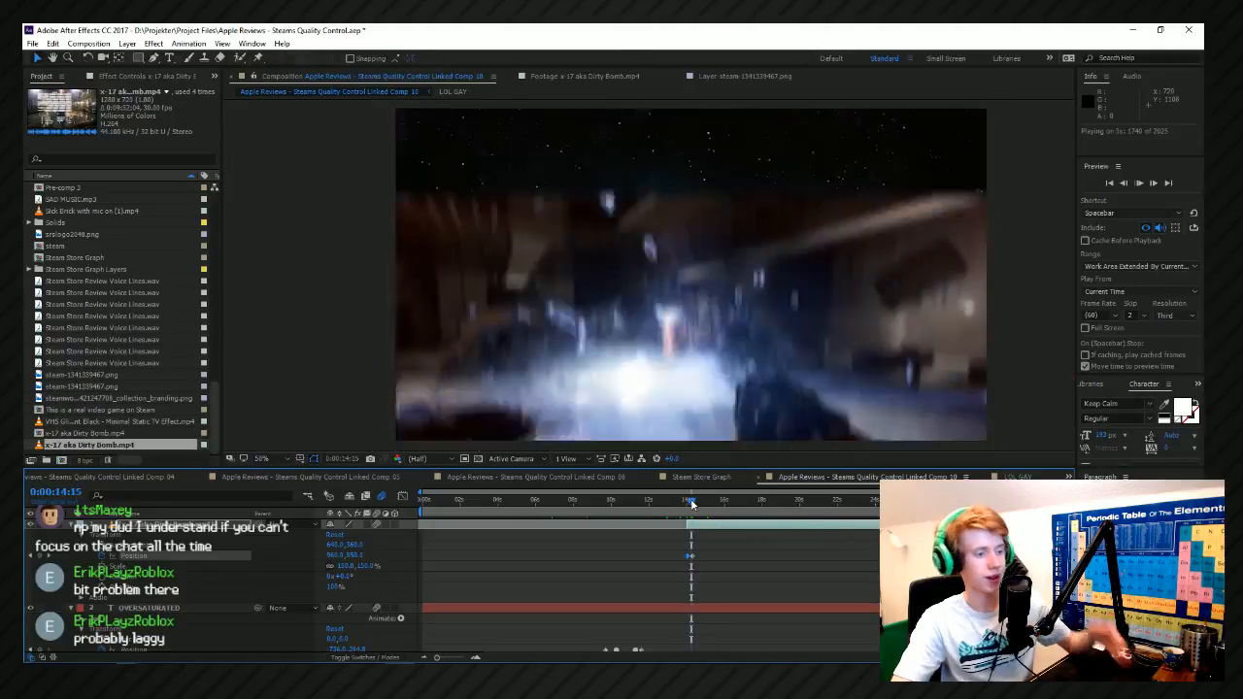
Split the Dirty Bomb layer at 0:00:20:13 and delete the part after the cut.
click(757, 500)
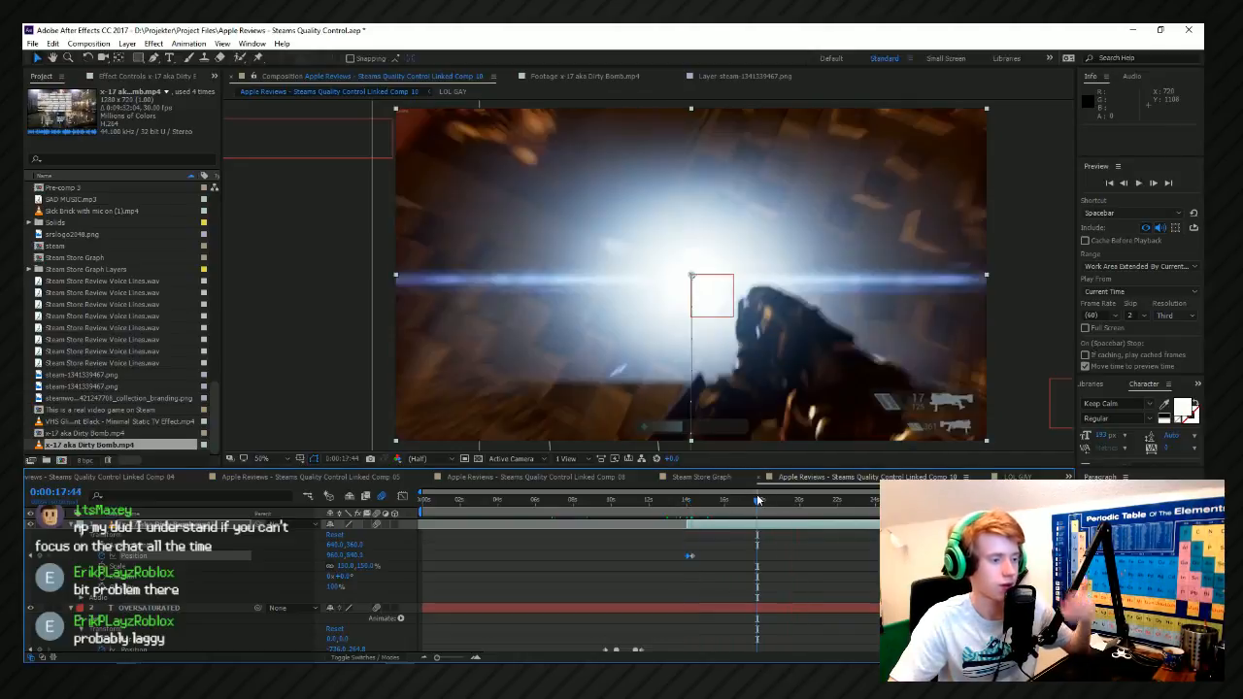
click(772, 501)
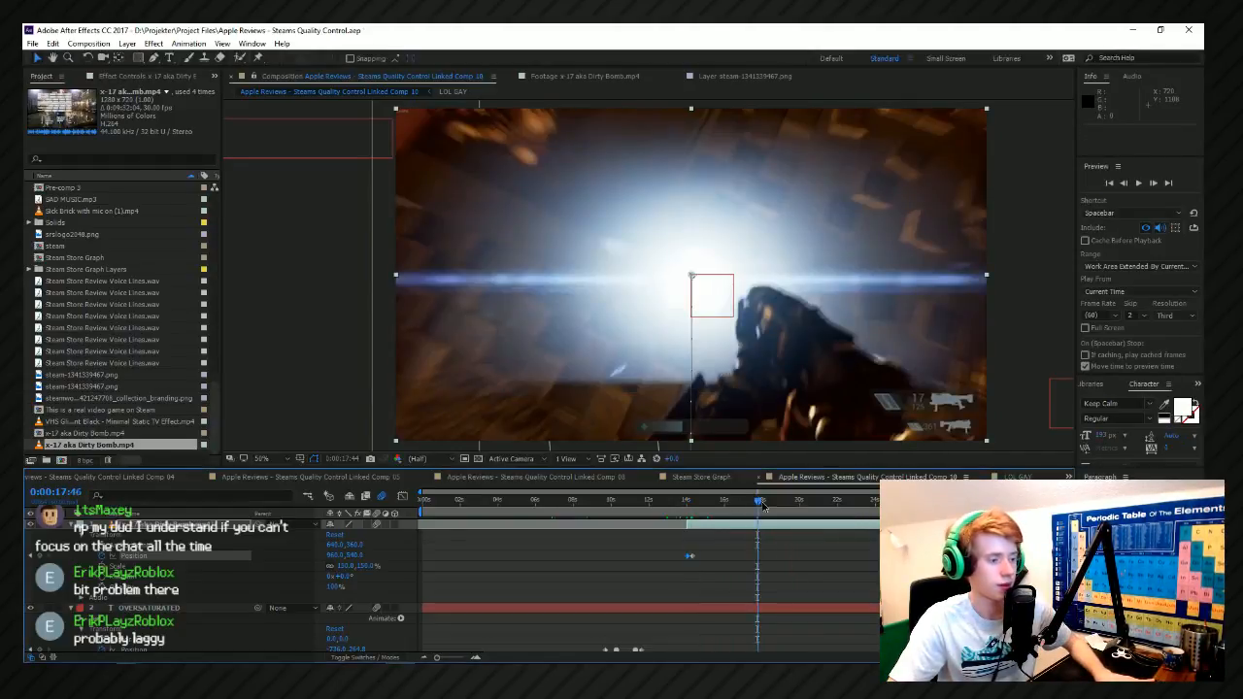
key(space)
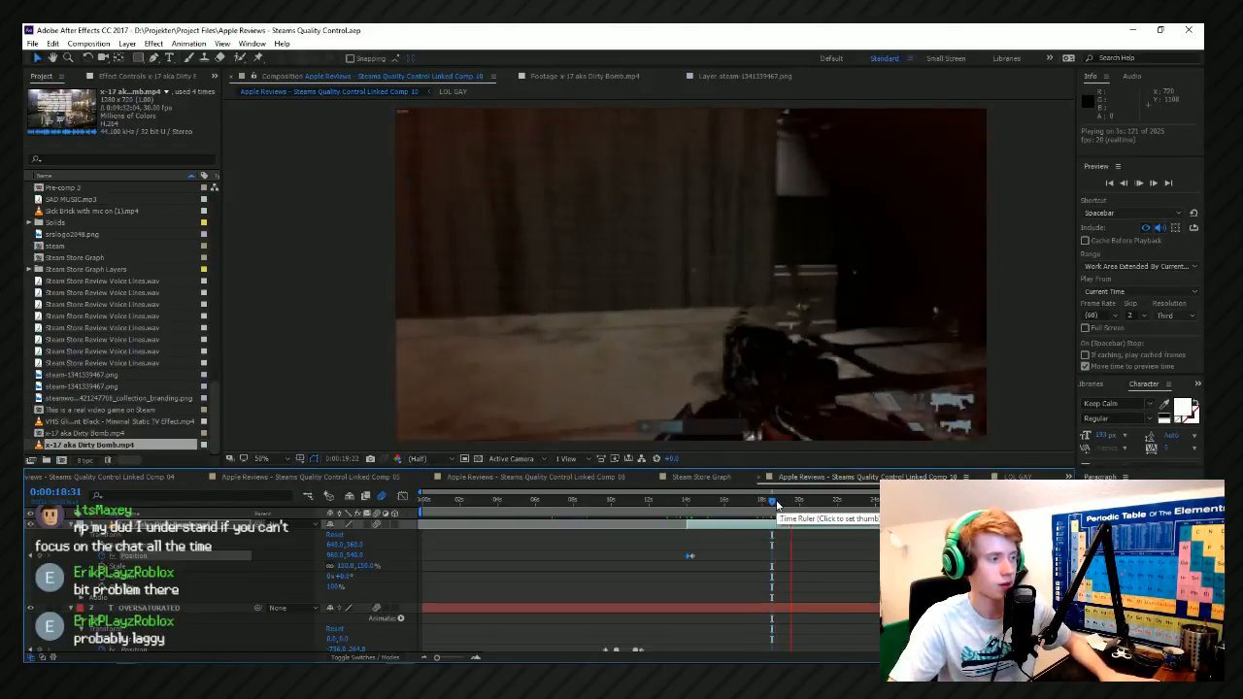
key(space)
scroll(806, 529, up, 1)
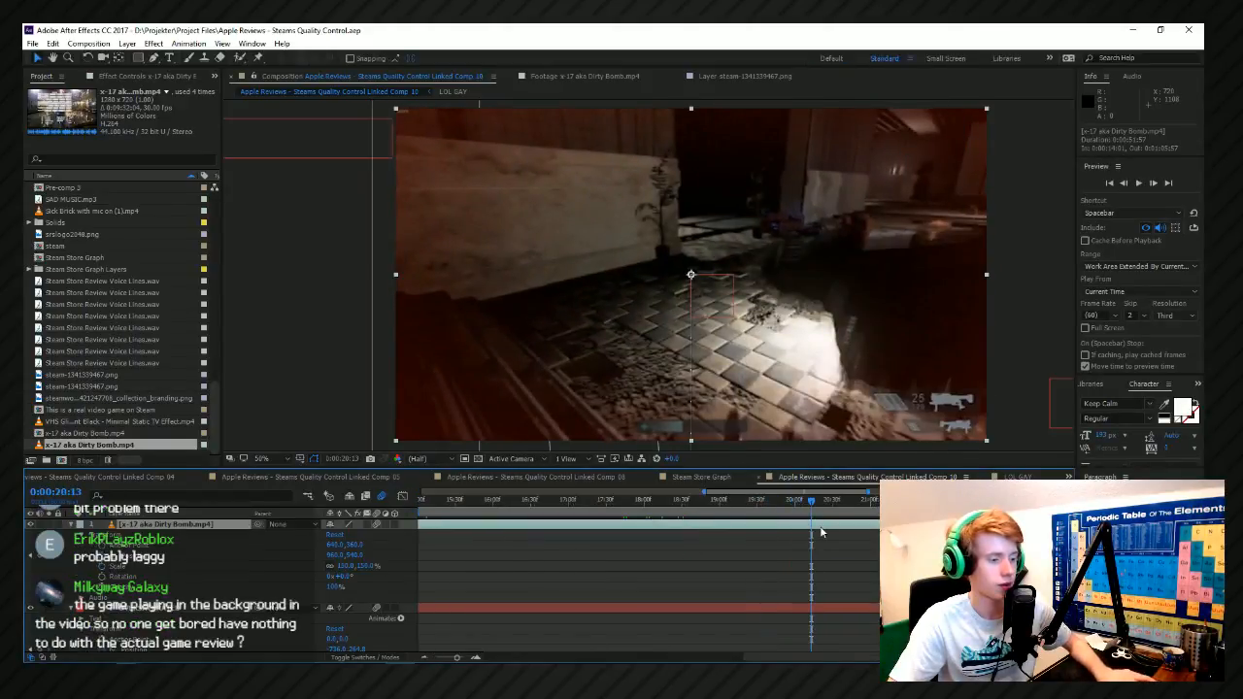
key(ctrl+shift+d)
scroll(824, 533, down, 1)
click(816, 530)
key(Delete)
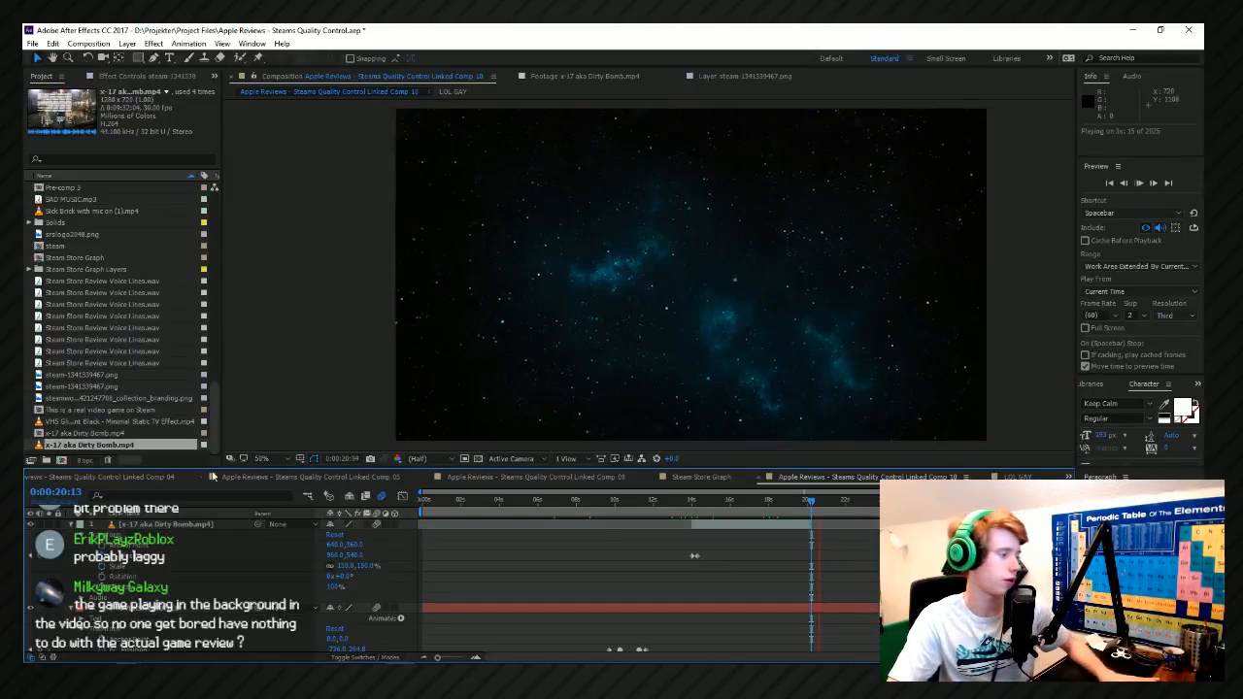
Open the fidget spinner sim.mp4 footage and mark an in point at 0:08:31:19 and an out point at 0:09:19:26.
scroll(108, 433, up, 10)
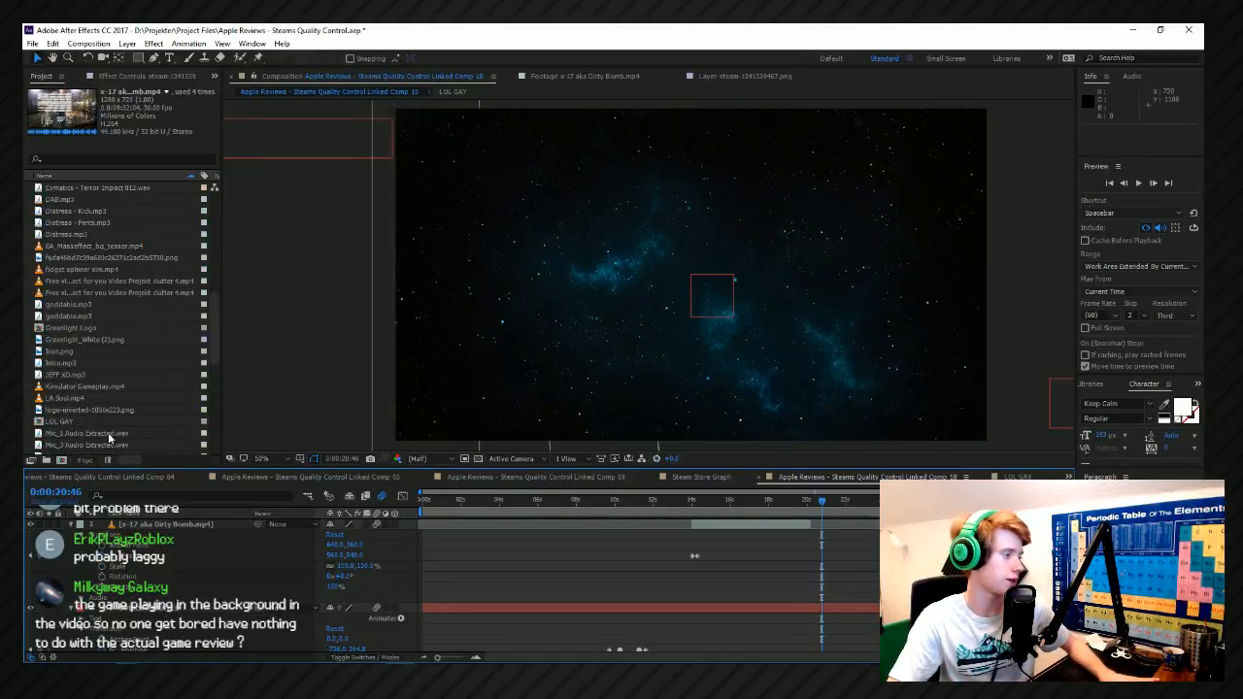
double_click(134, 269)
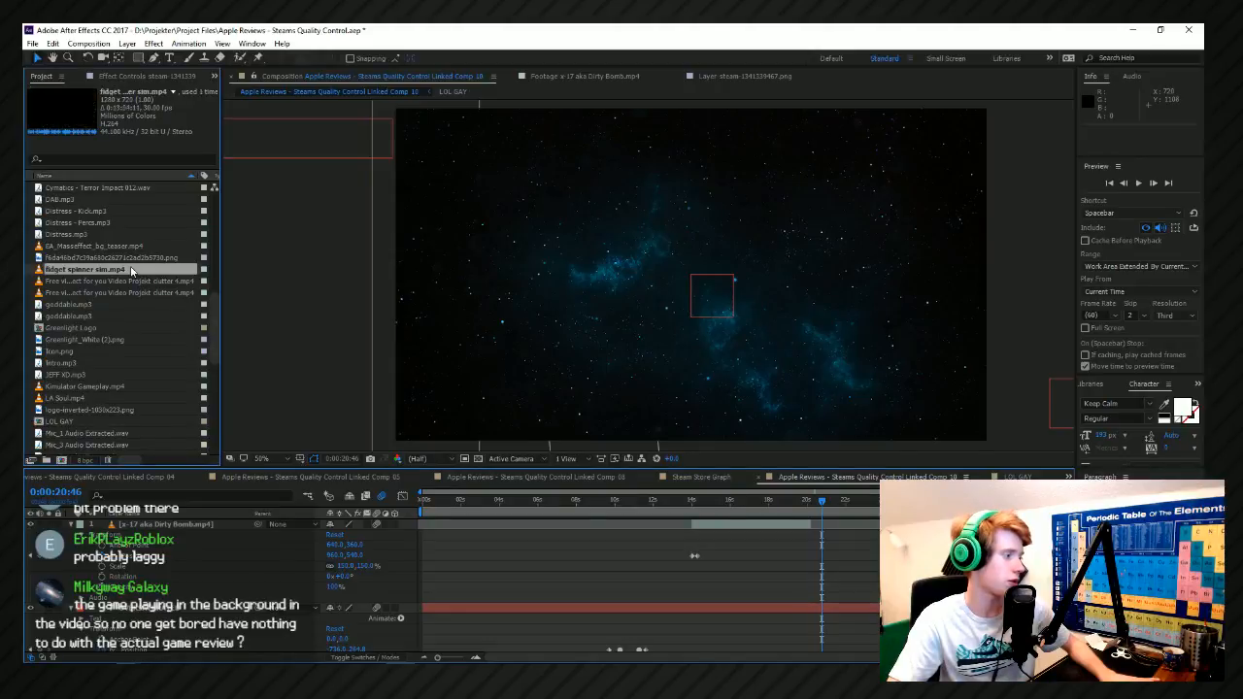
click(842, 433)
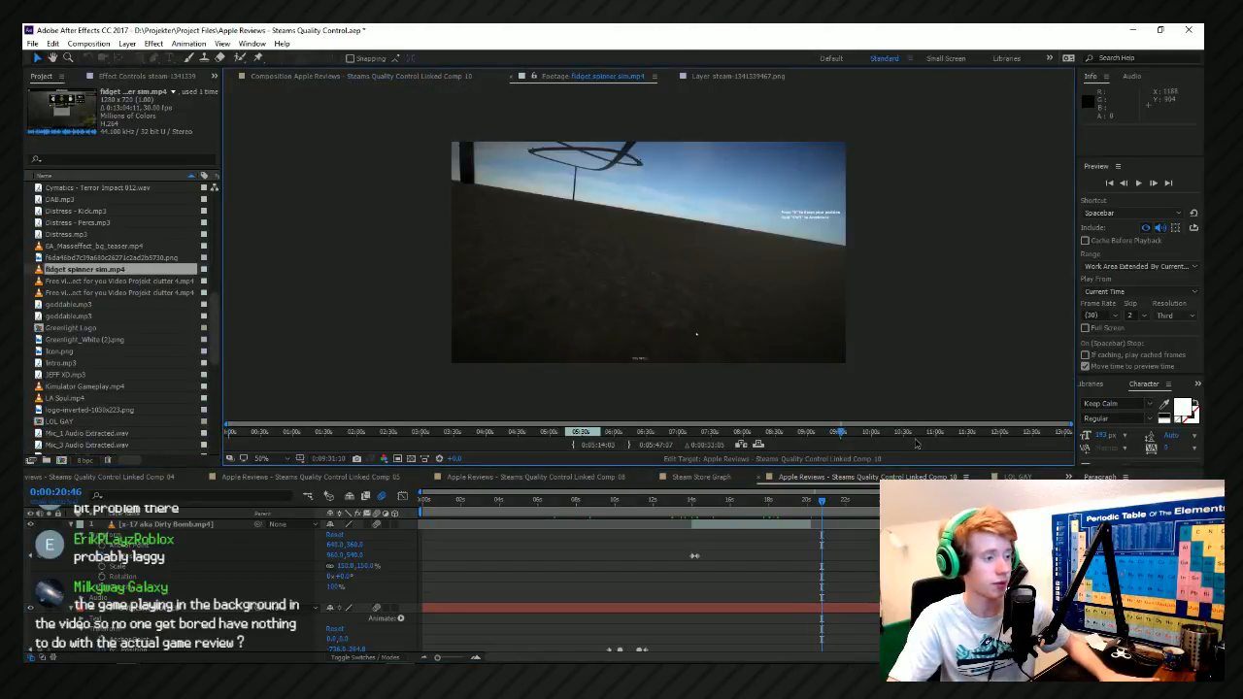
drag(921, 439, 777, 436)
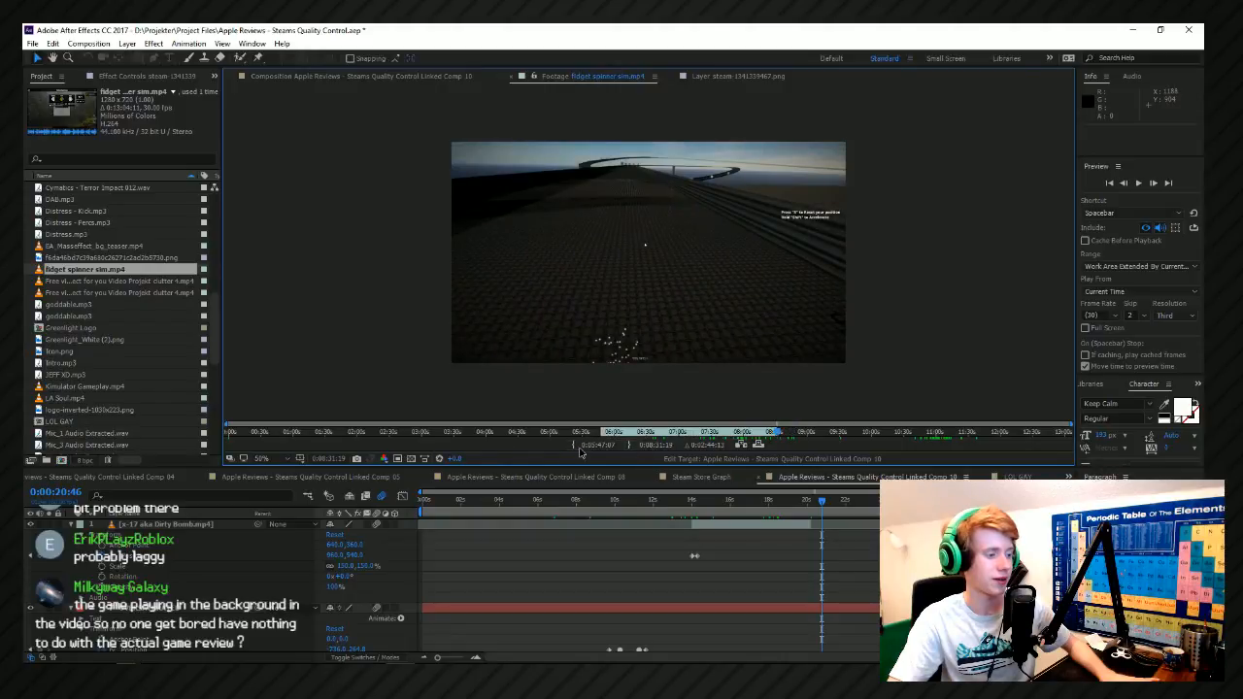
drag(802, 433, 828, 433)
Add the marked fidget spinner clip to Linked Comp 10, move its start to 0:00:20:13 and preview the cut.
click(758, 445)
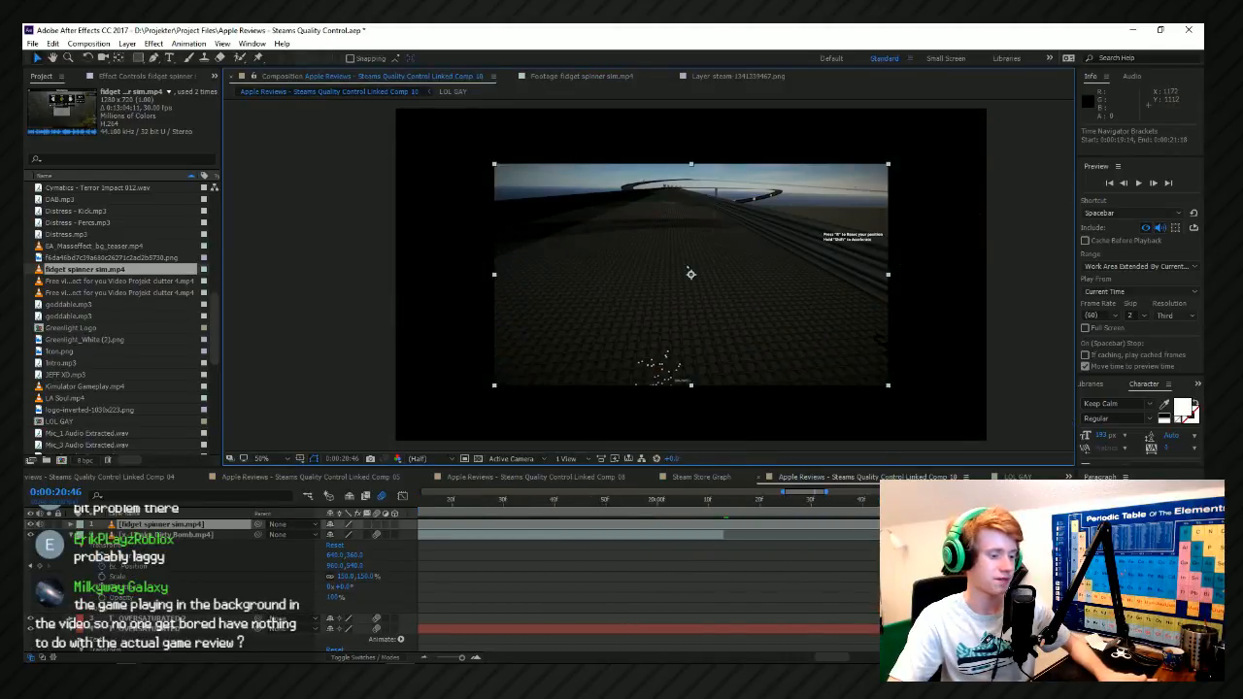
drag(788, 506, 794, 508)
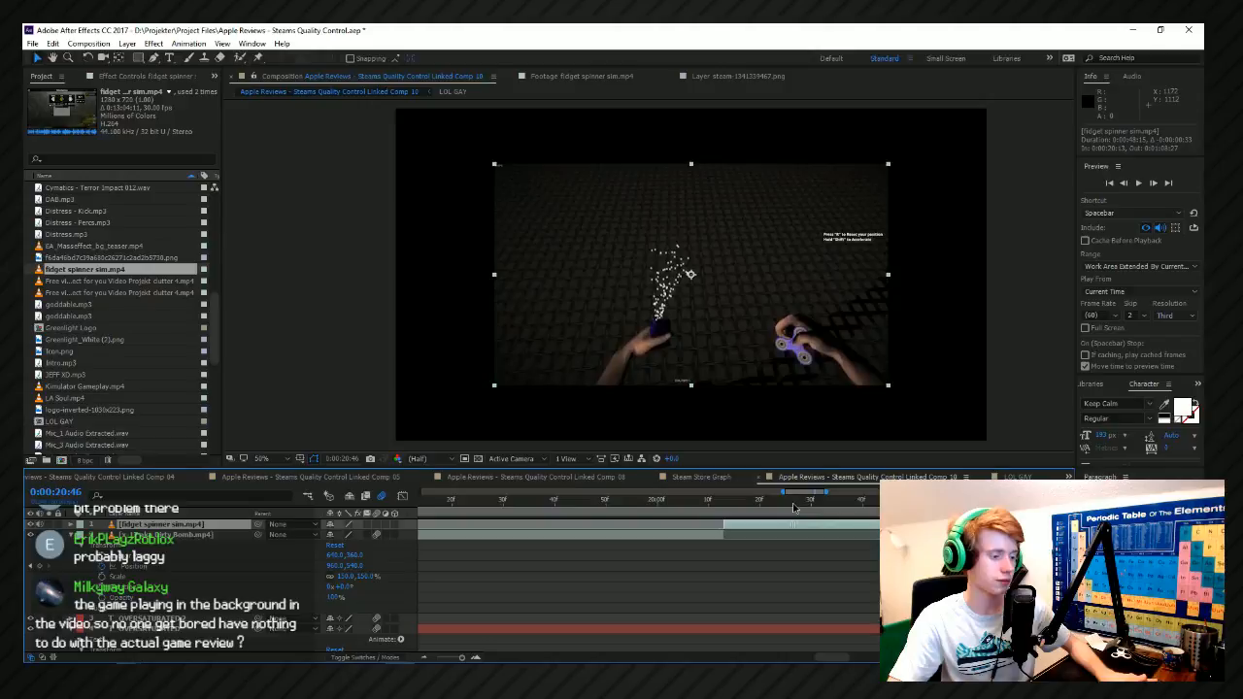
click(673, 502)
scroll(572, 539, down, 3)
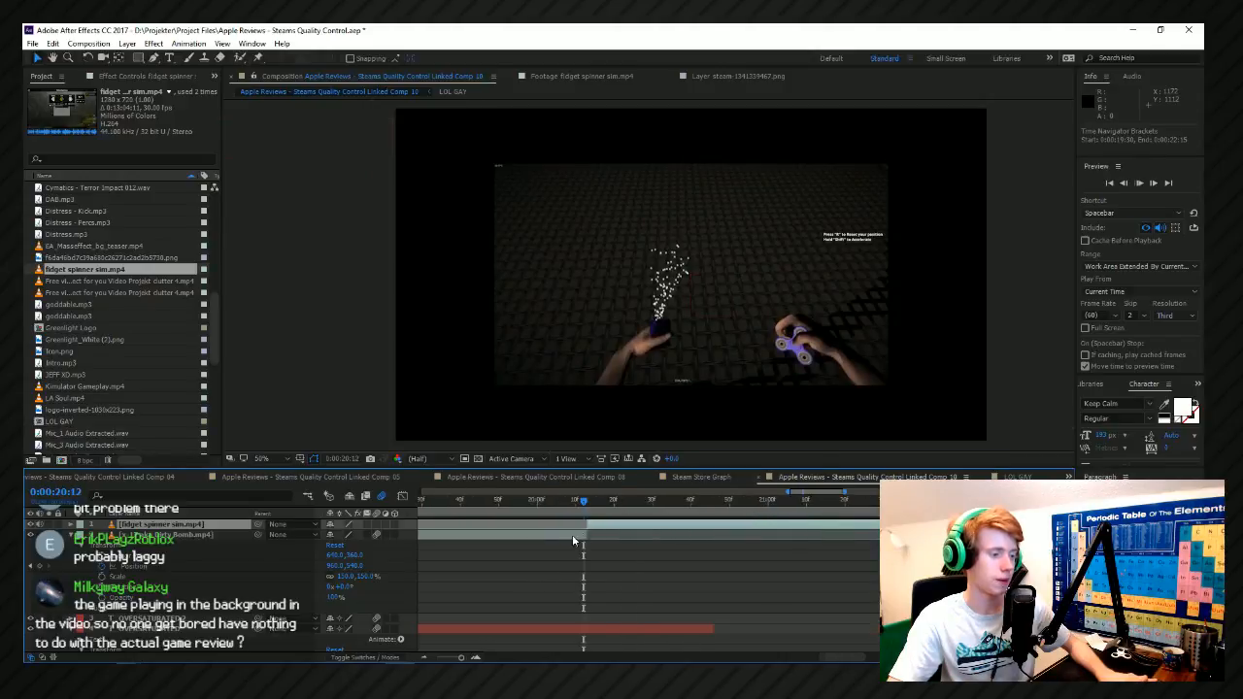
key(space)
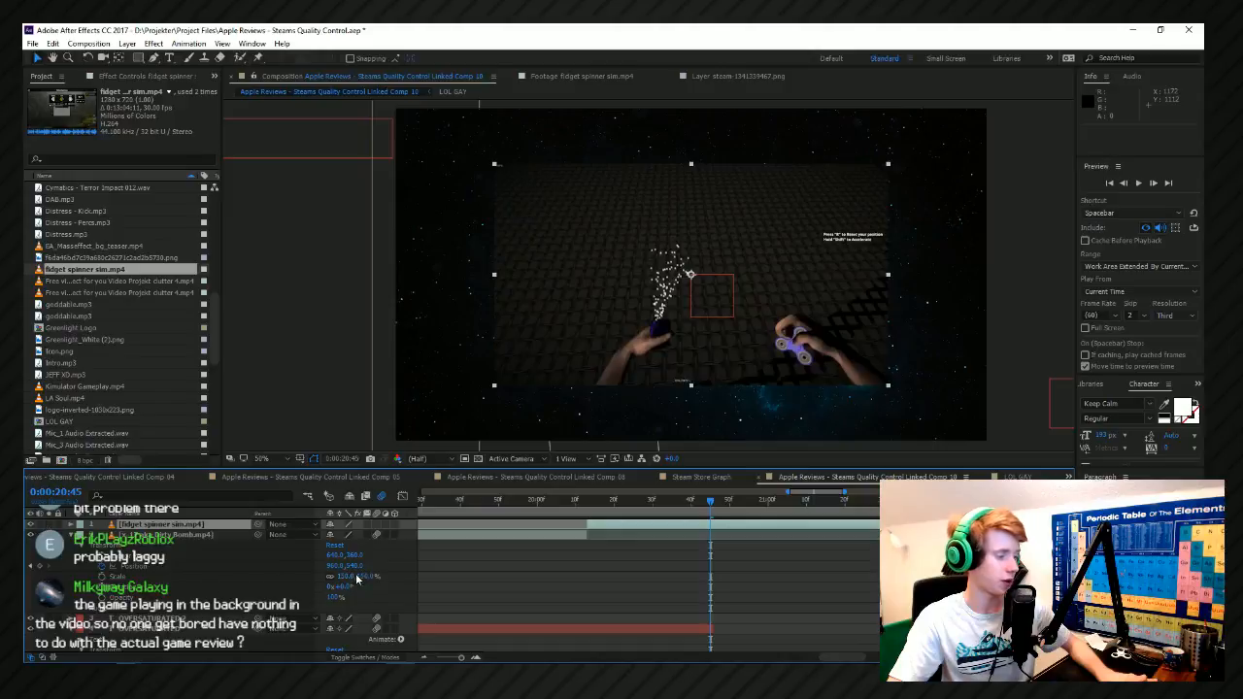
Apply Fit to Comp to the fidget spinner clip and preview it from 0:00:20:12.
right_click(743, 201)
mouse_move(816, 212)
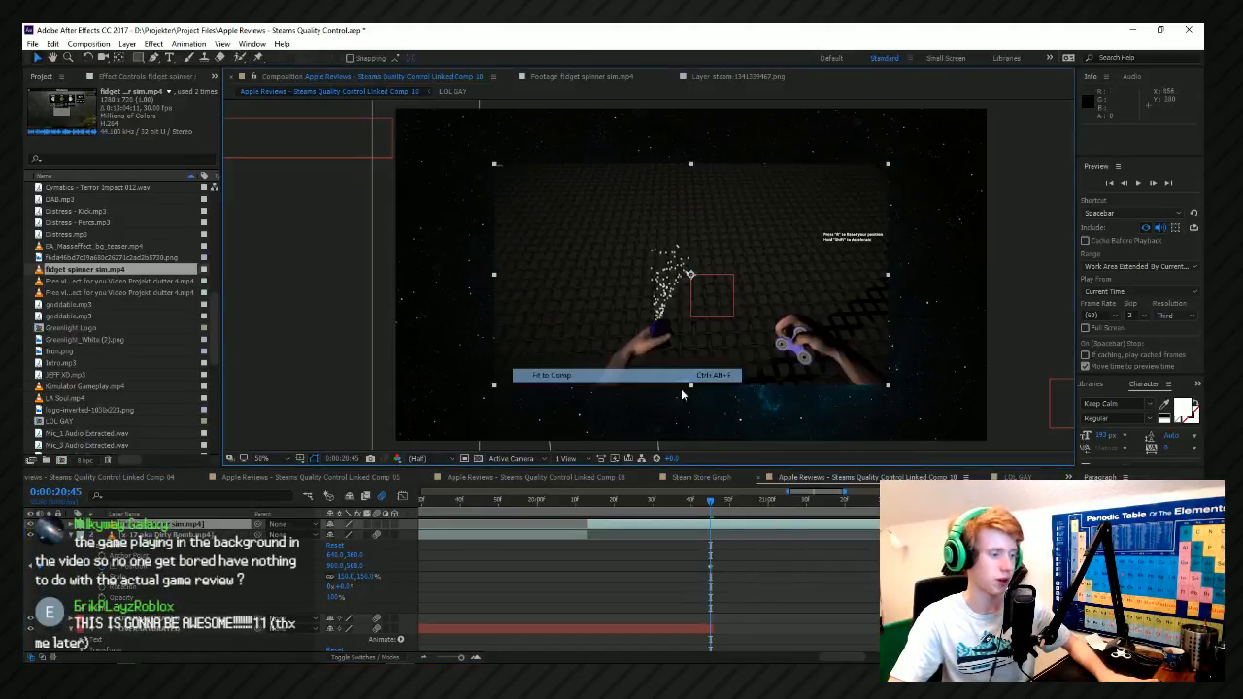
click(573, 378)
click(584, 515)
key(space)
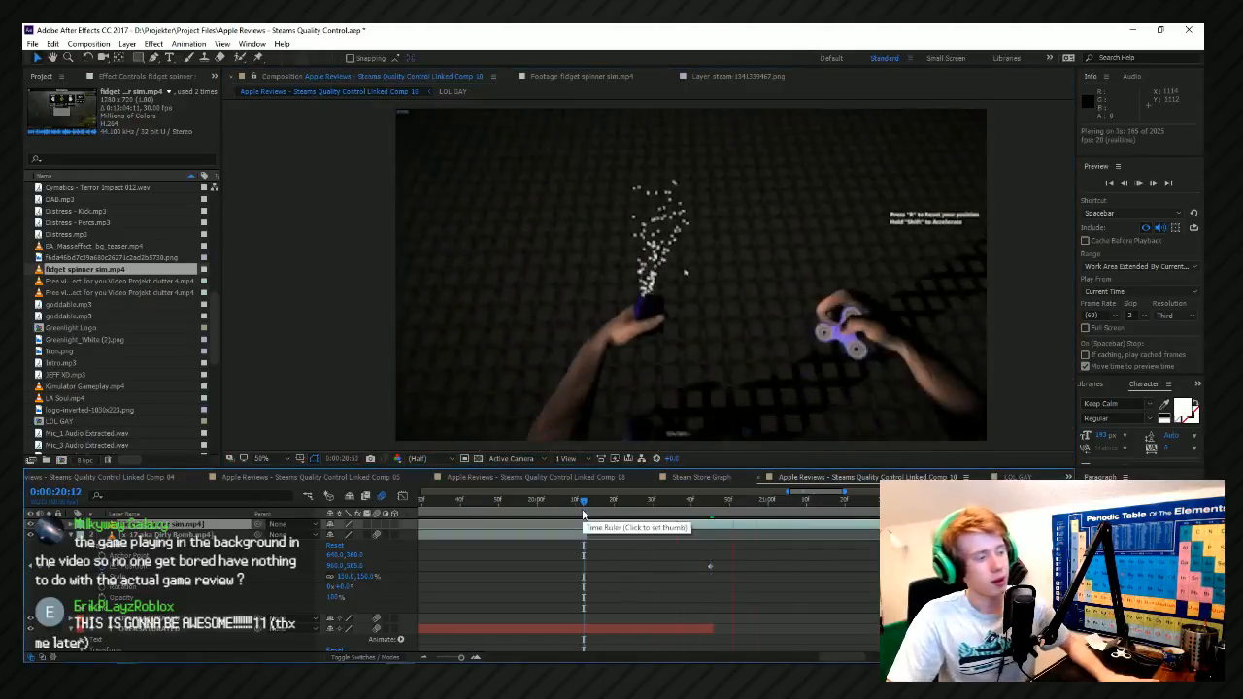
scroll(695, 575, down, 7)
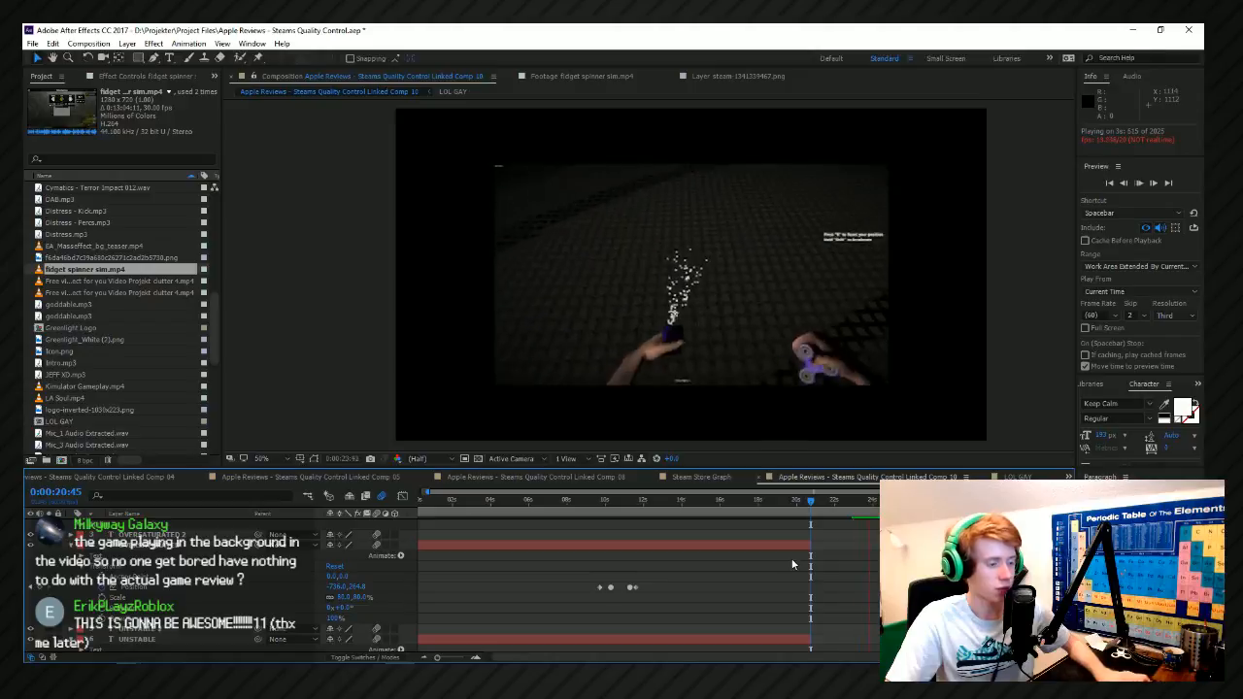
Undo the fidget spinner clip's edits back through its insertion into the composition.
drag(804, 505, 812, 503)
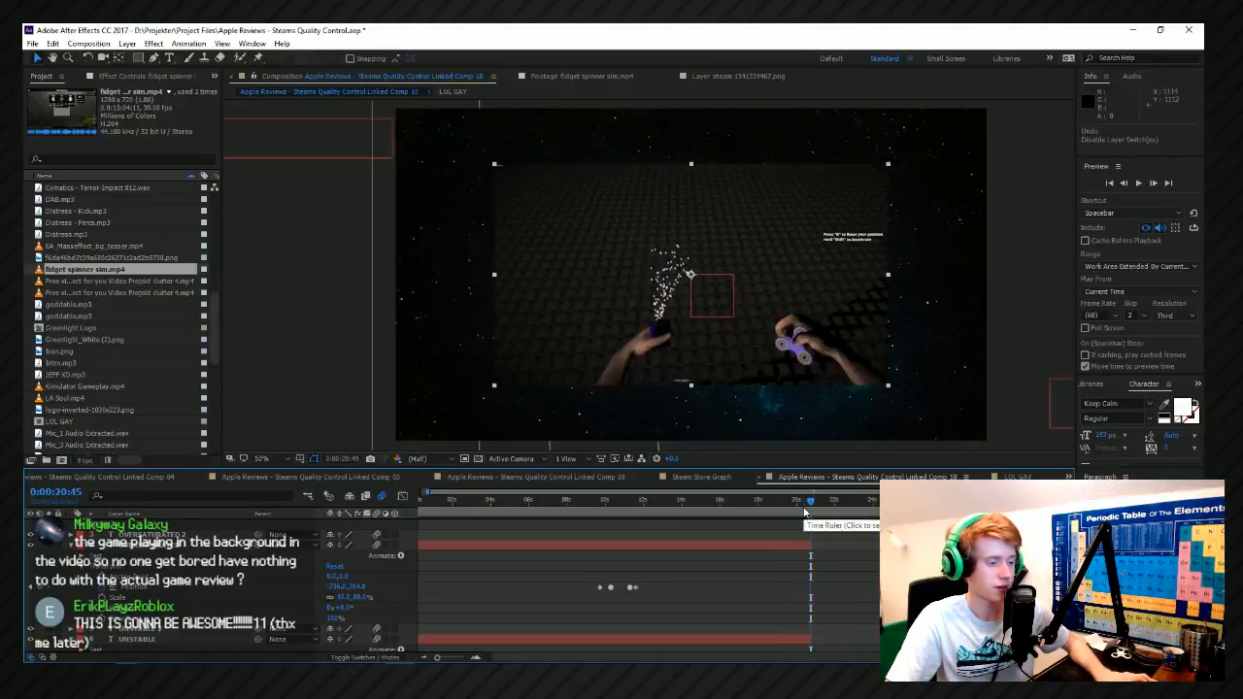
key(ctrl+z)
key(ctrl+z)
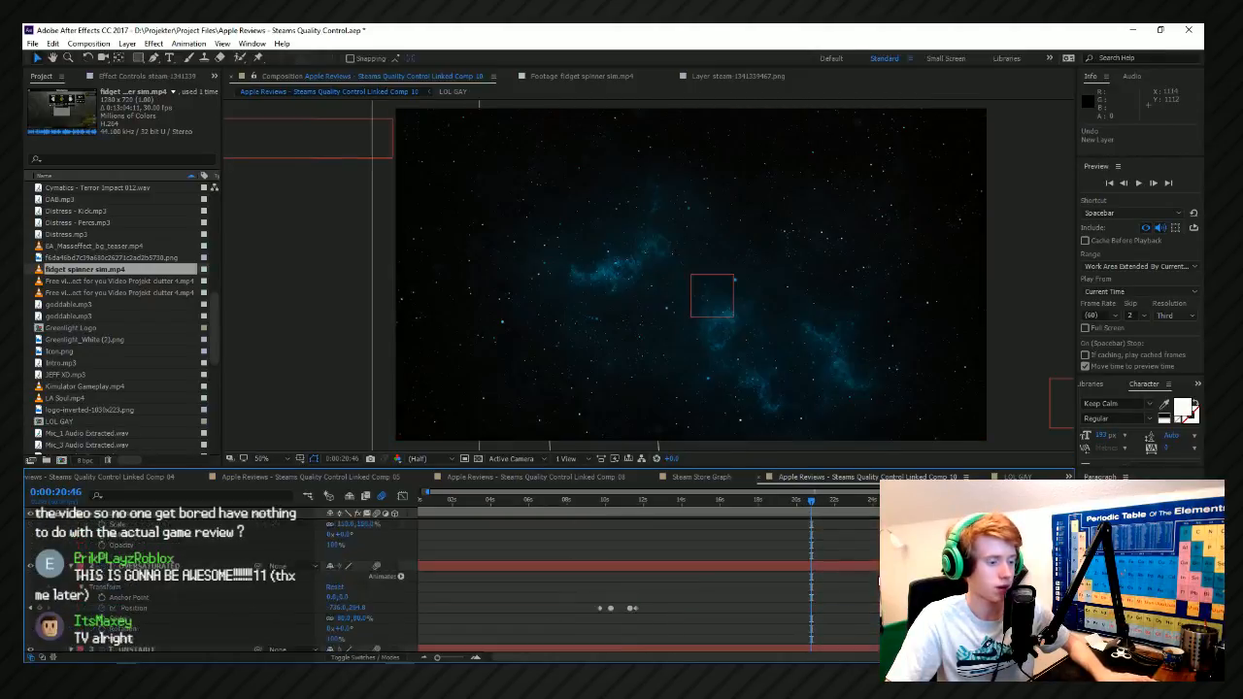
Add the marked fidget spinner footage again at 0:00:20:46 and shift the layer to start at 0:00:20:13.
click(618, 76)
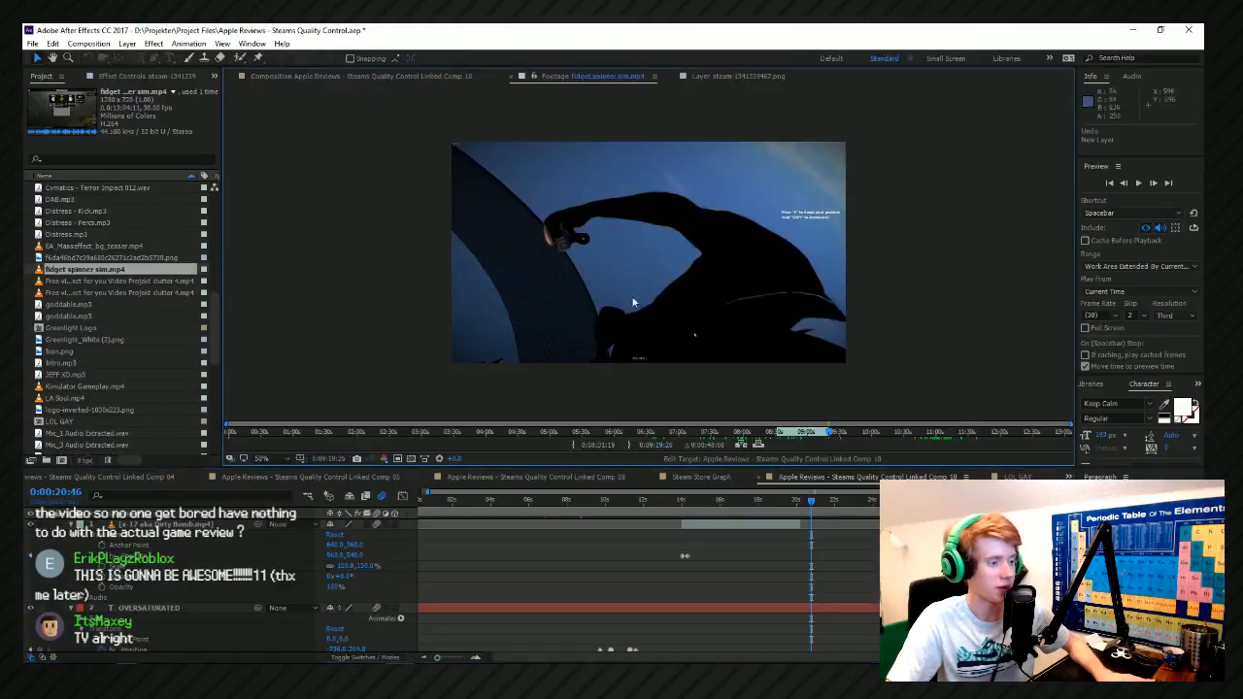
click(761, 446)
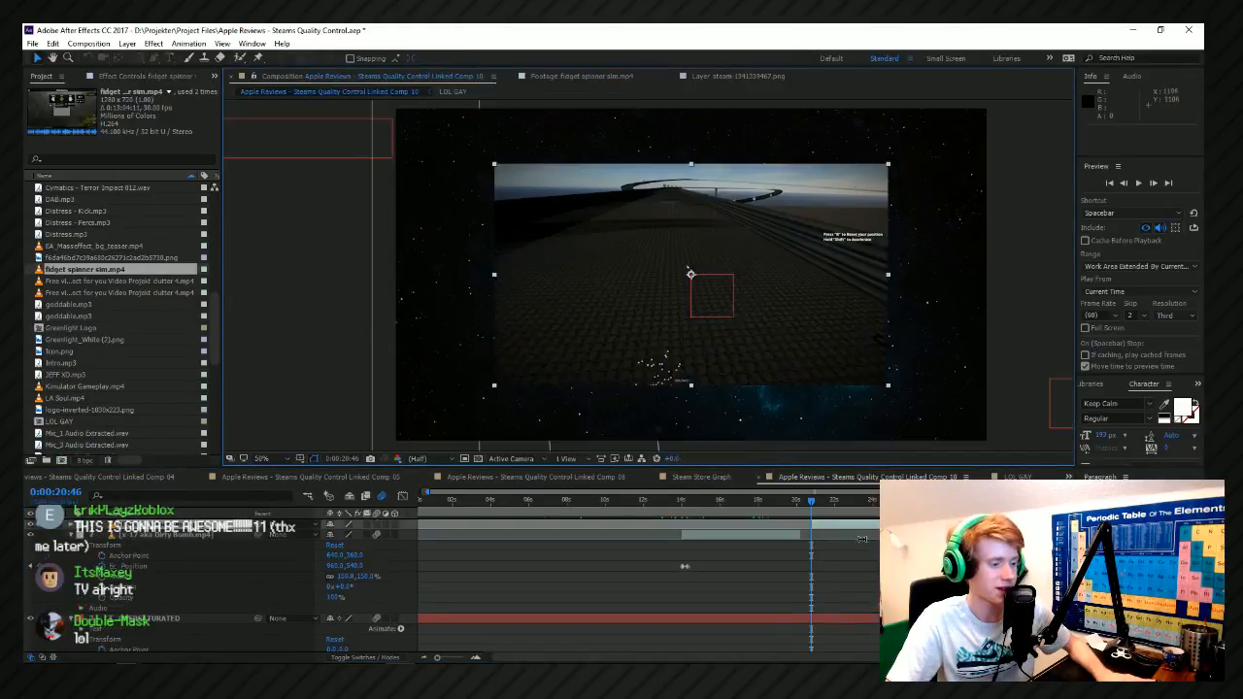
right_click(840, 529)
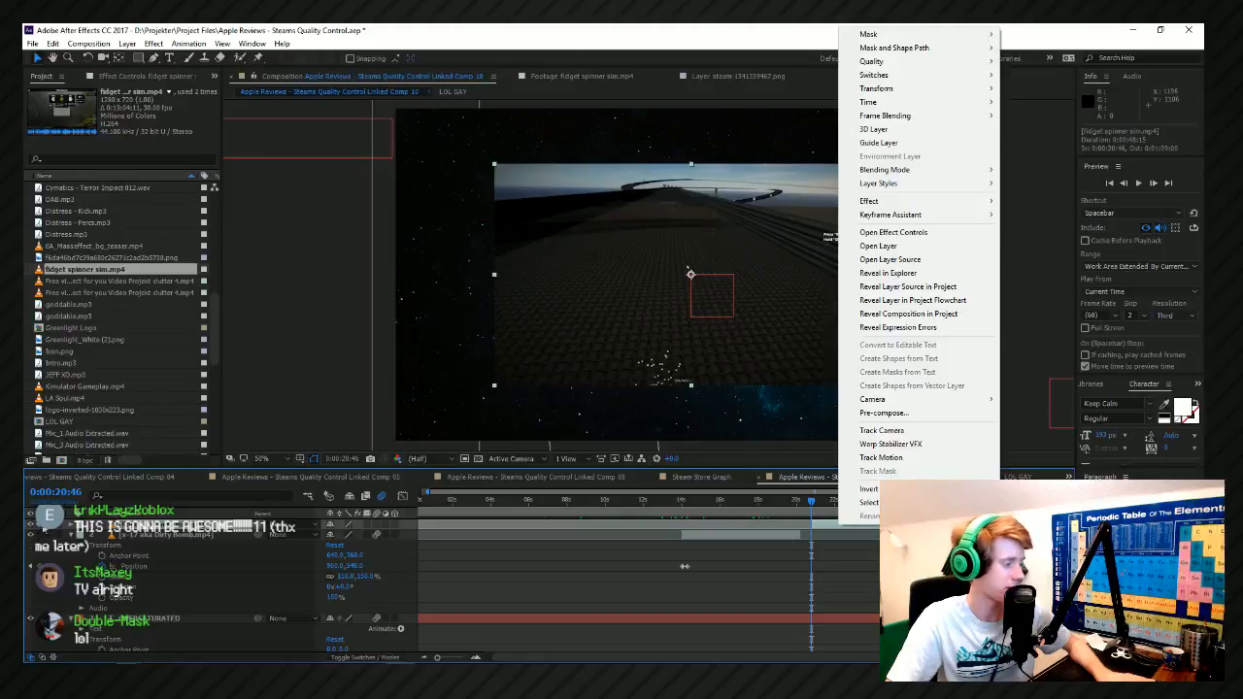
click(823, 544)
scroll(805, 541, up, 3)
drag(925, 526, 760, 532)
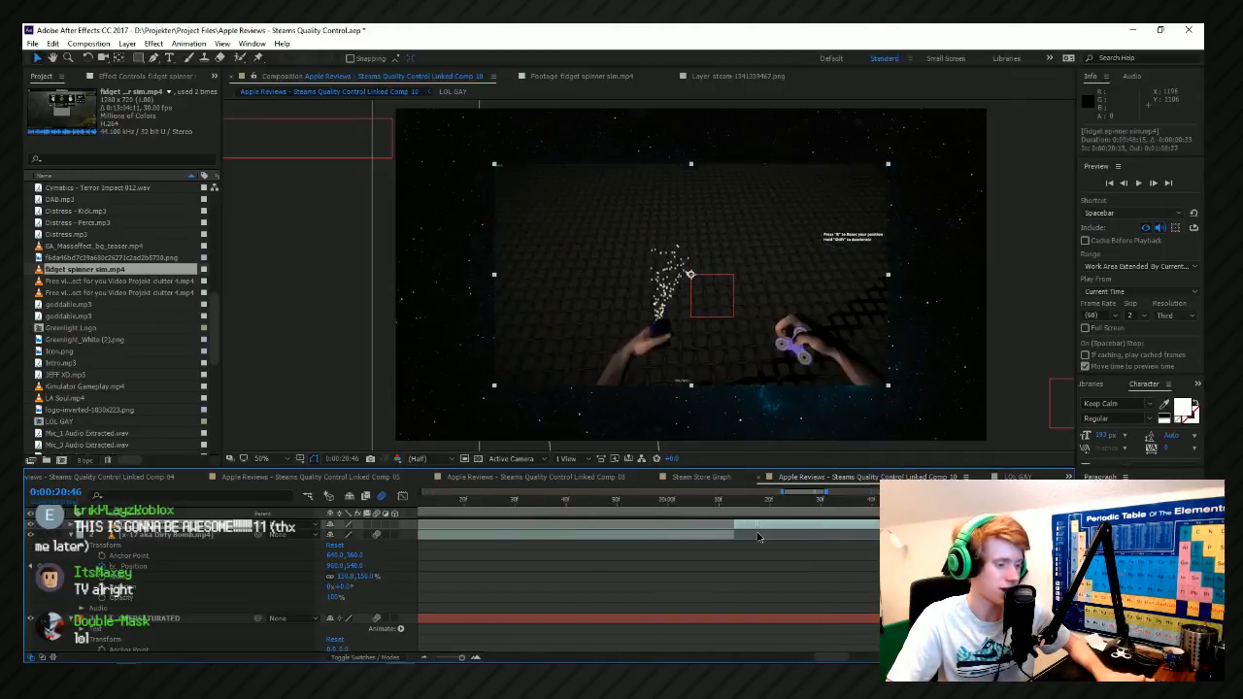
Apply Fit to Comp to the re-added fidget spinner clip and play it back from the cut.
click(756, 533)
right_click(734, 295)
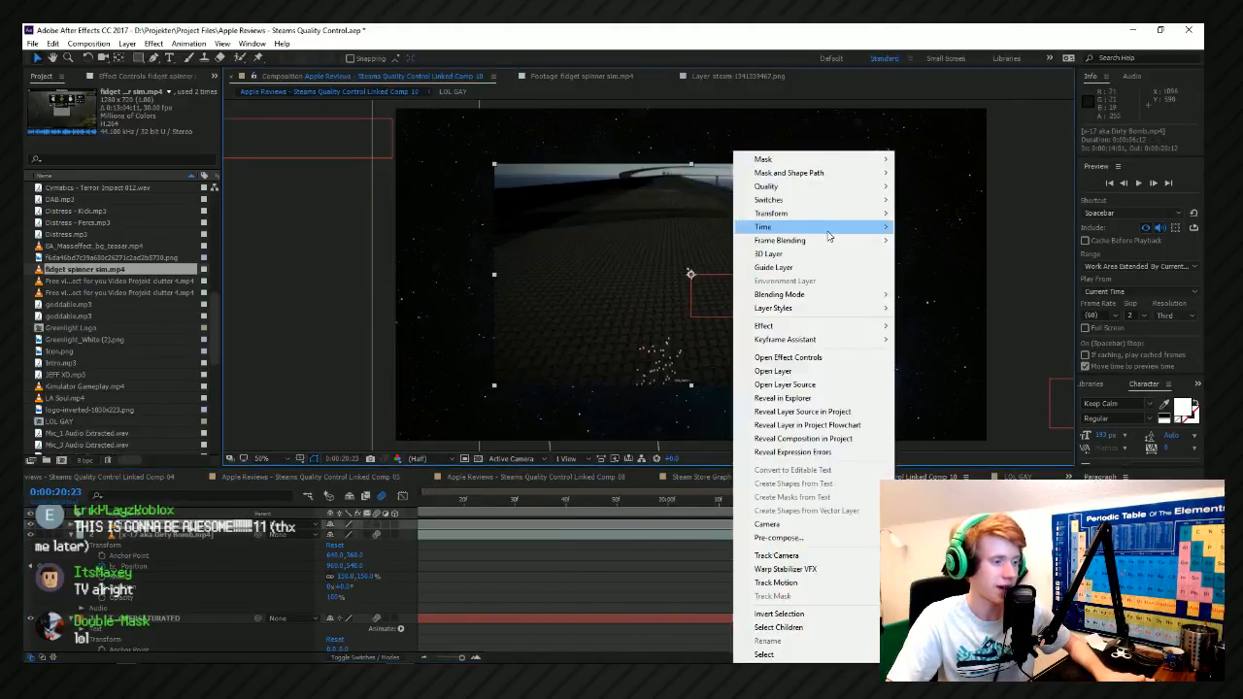
mouse_move(811, 214)
click(587, 369)
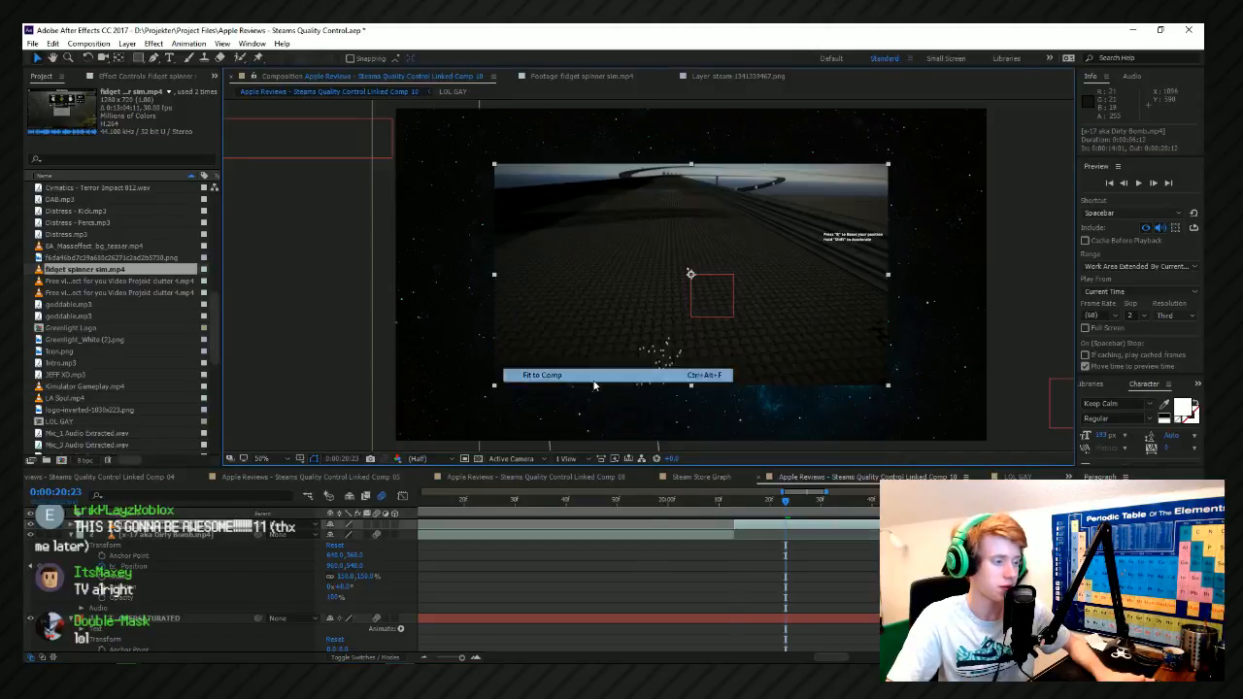
scroll(620, 579, down, 3)
scroll(619, 580, down, 2)
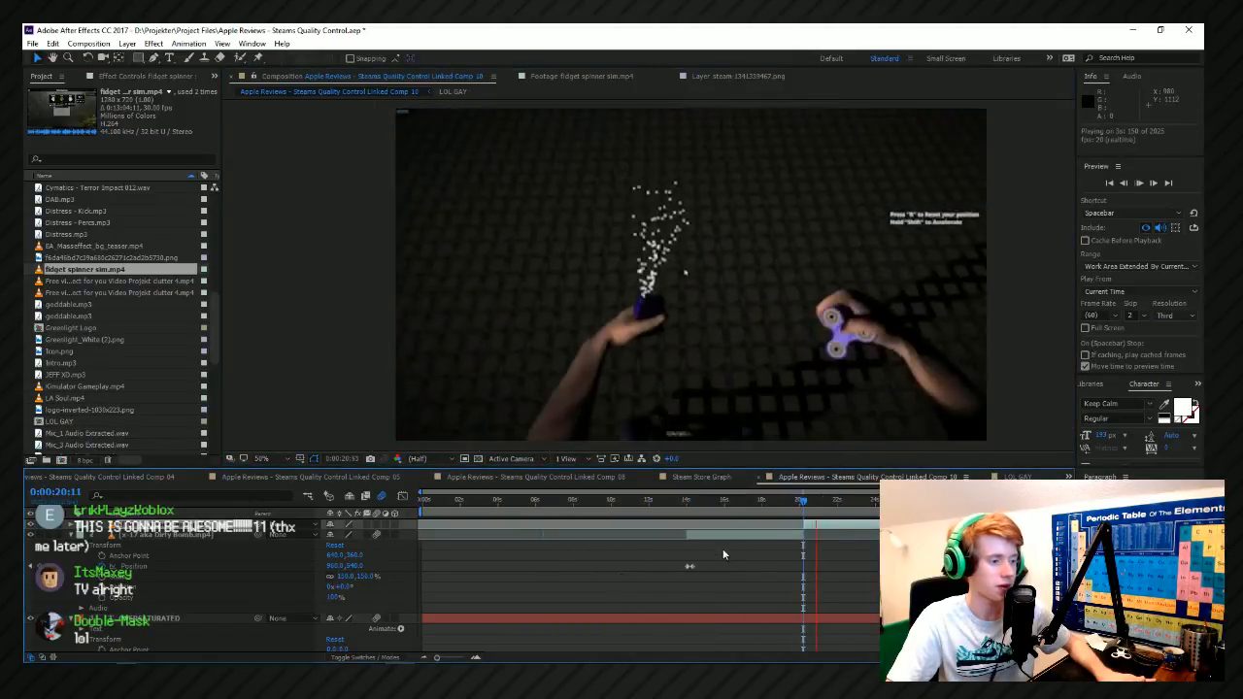
key(space)
Play the transition from the Dirty Bomb clip into the fidget spinner clip from 0:00:20:11.
scroll(741, 558, up, 6)
scroll(741, 558, right, 3)
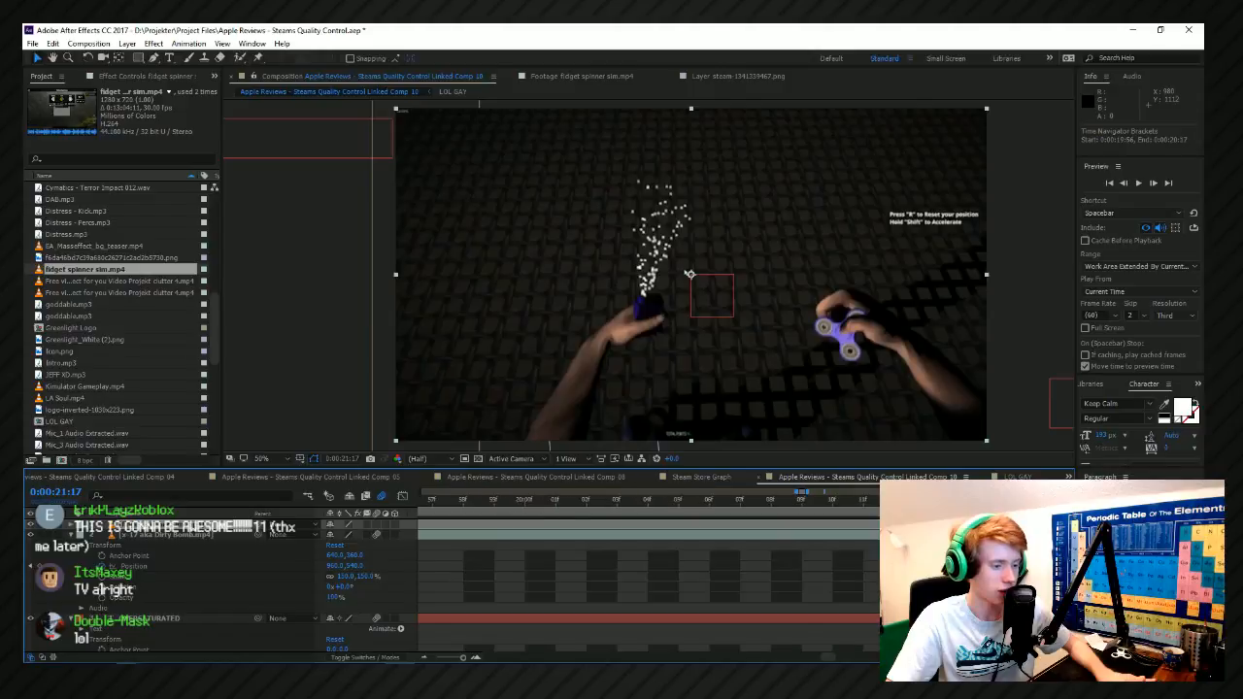
drag(898, 500, 876, 500)
key(space)
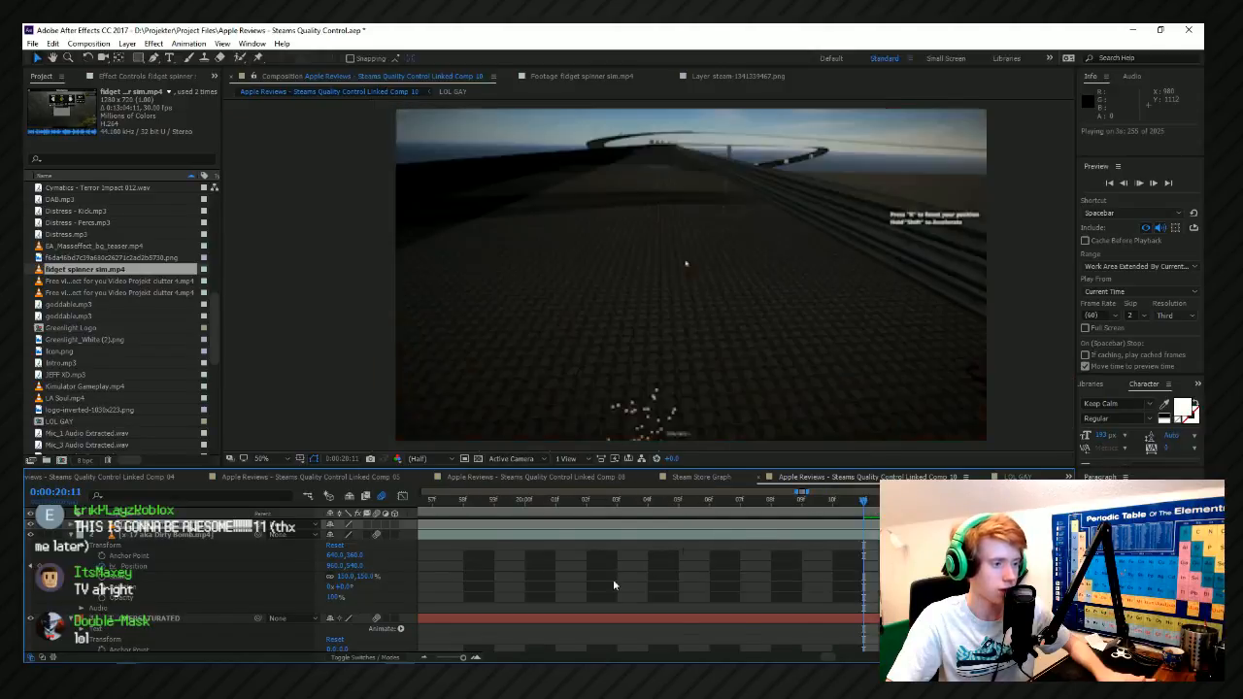
scroll(602, 581, down, 5)
scroll(573, 577, down, 4)
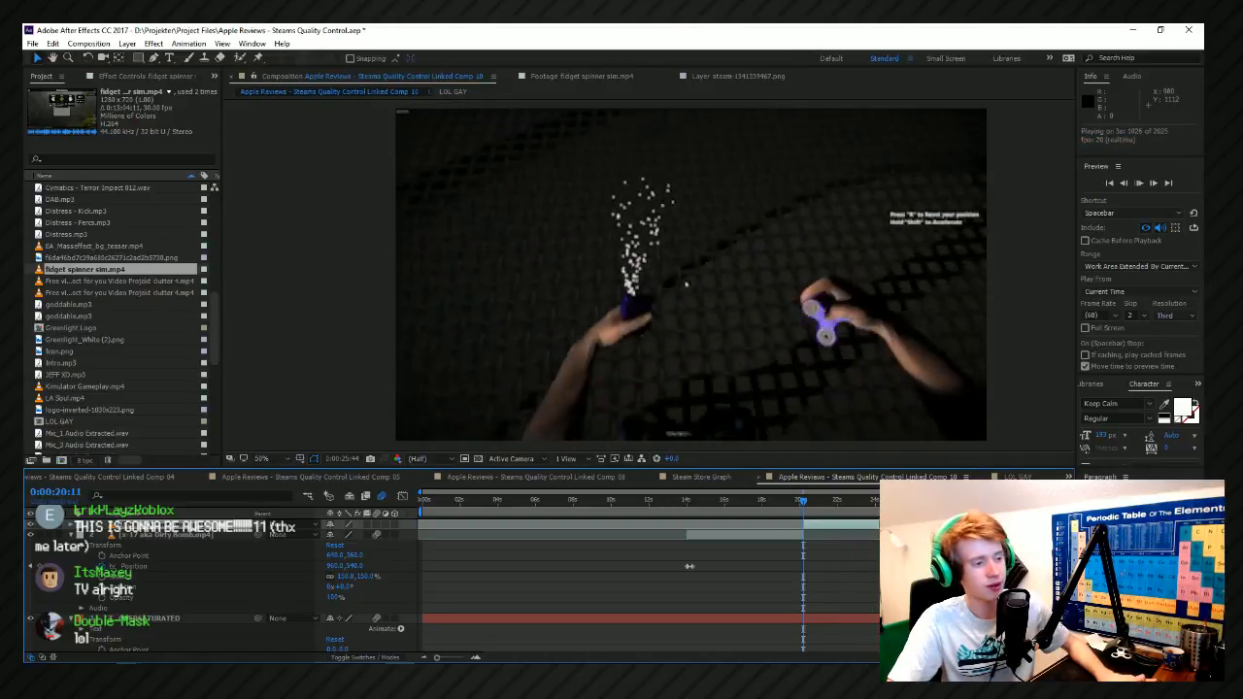
Split the fidget spinner clip at 0:00:24:32 and delete the part after the cut.
click(874, 504)
scroll(873, 505, up, 1)
click(873, 505)
key(space)
scroll(865, 505, up, 2)
drag(827, 504, 434, 528)
key(ctrl+shift+d)
key(minus)
key(minus)
key(minus)
drag(931, 526, 468, 551)
drag(996, 525, 680, 541)
key(Delete)
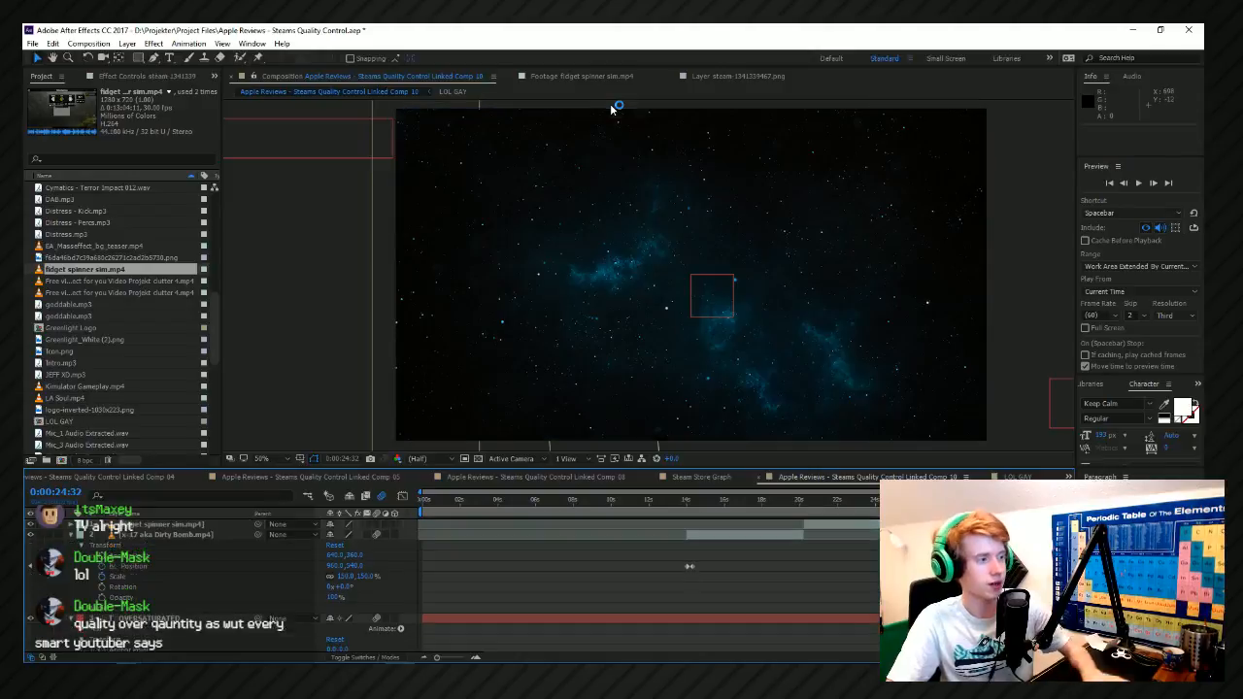
Mark a new range in the fidget spinner source footage from about 0:09:15 to 0:09:38:24.
click(627, 72)
drag(779, 431, 825, 439)
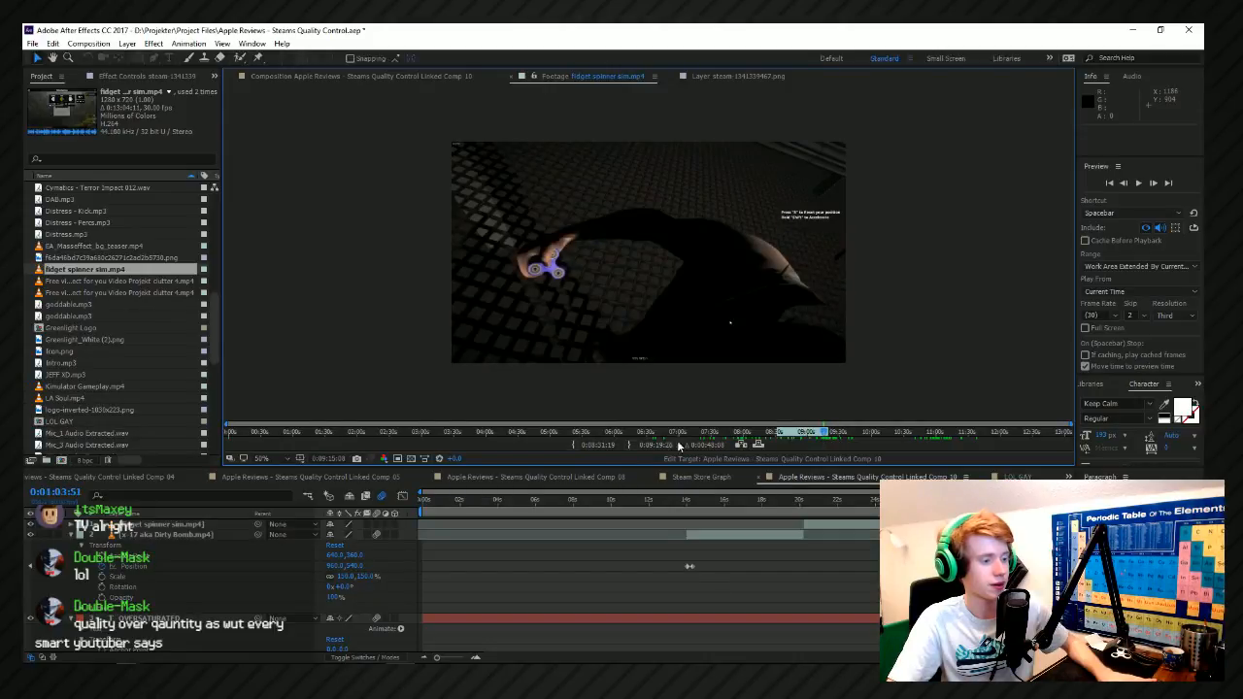
click(849, 435)
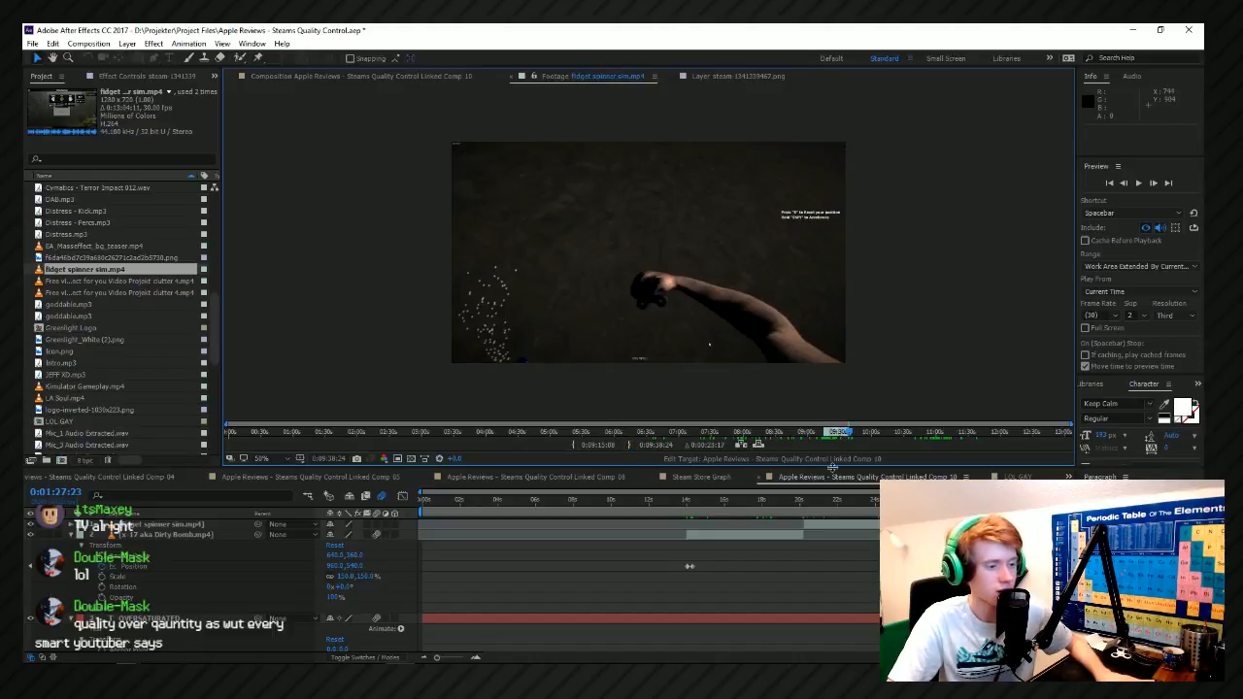
Overlay the newly marked fidget spinner footage in Linked Comp 10 at 0:00:24:32 and preview its start.
click(887, 503)
scroll(886, 505, up, 6)
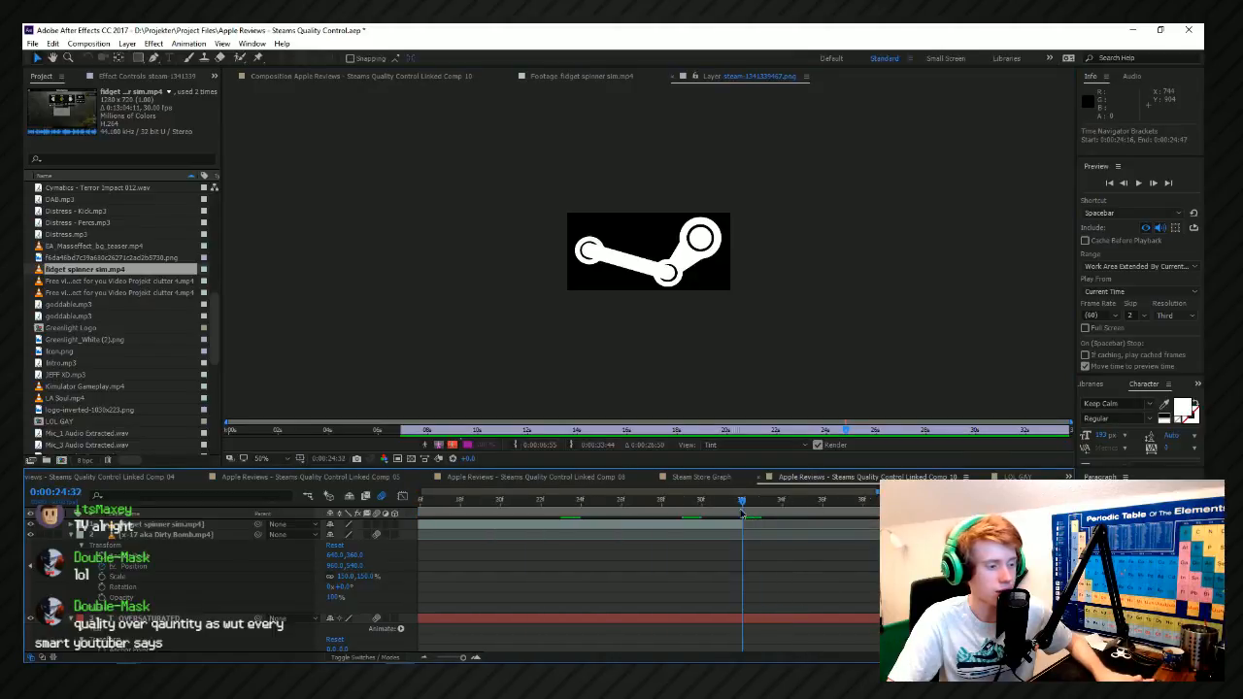
click(573, 76)
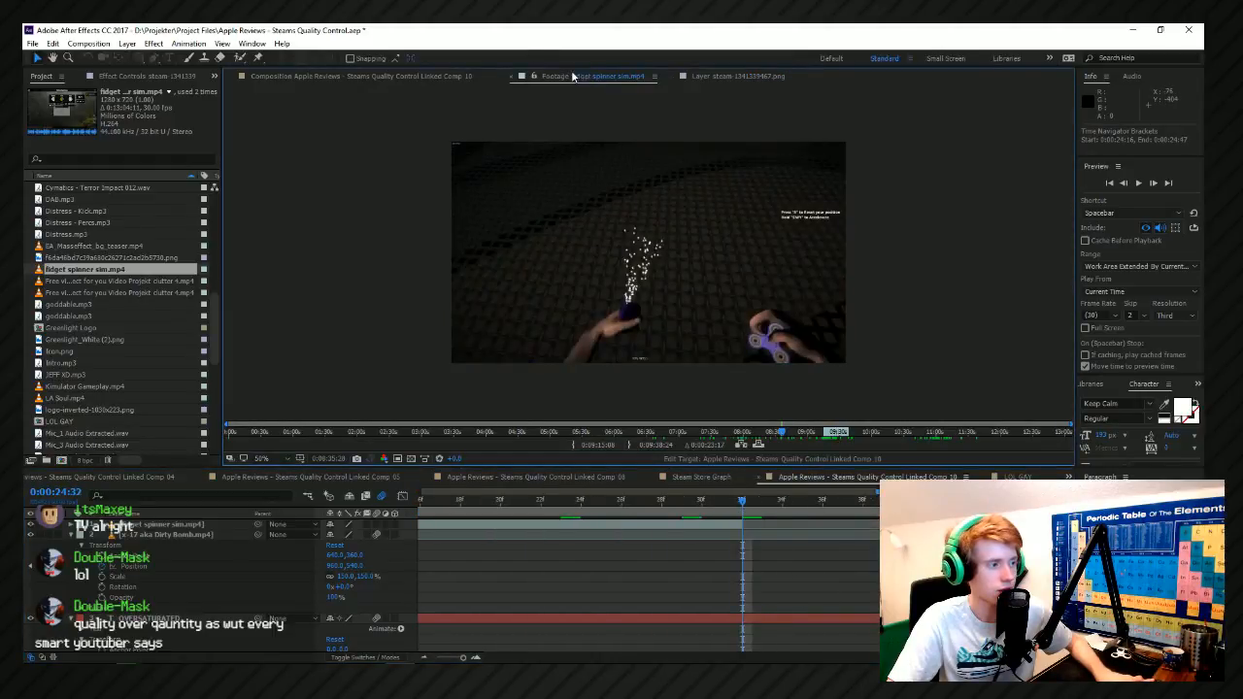
click(761, 448)
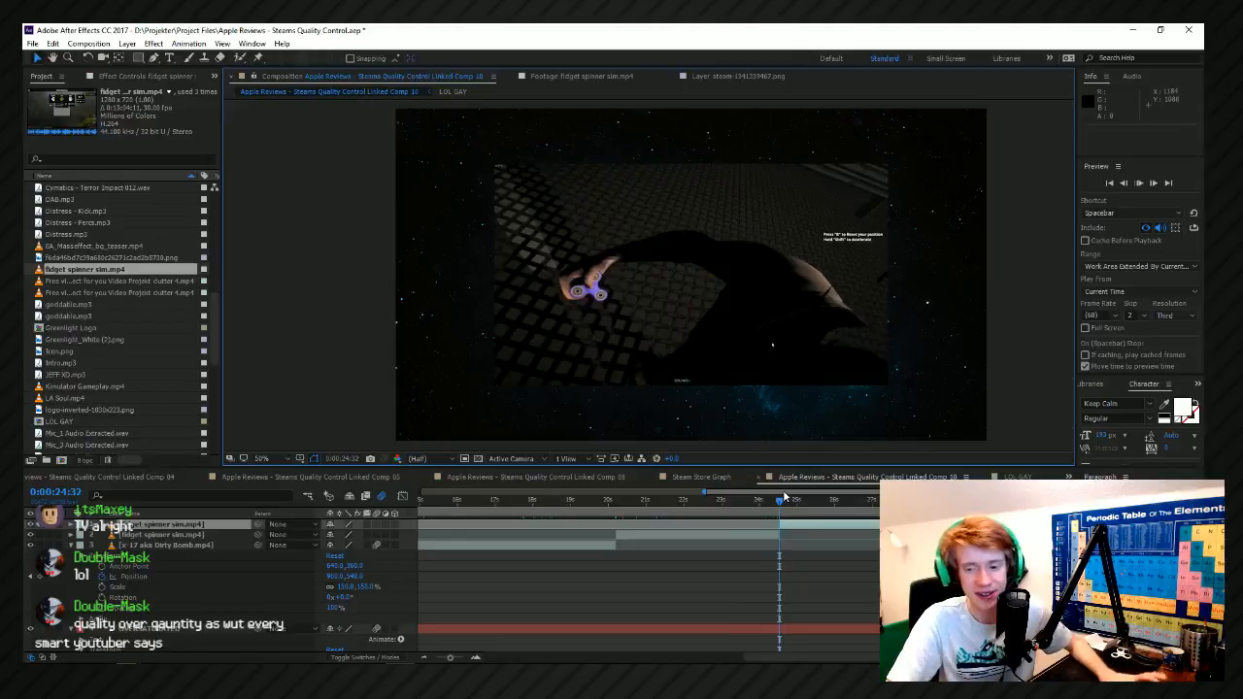
key(space)
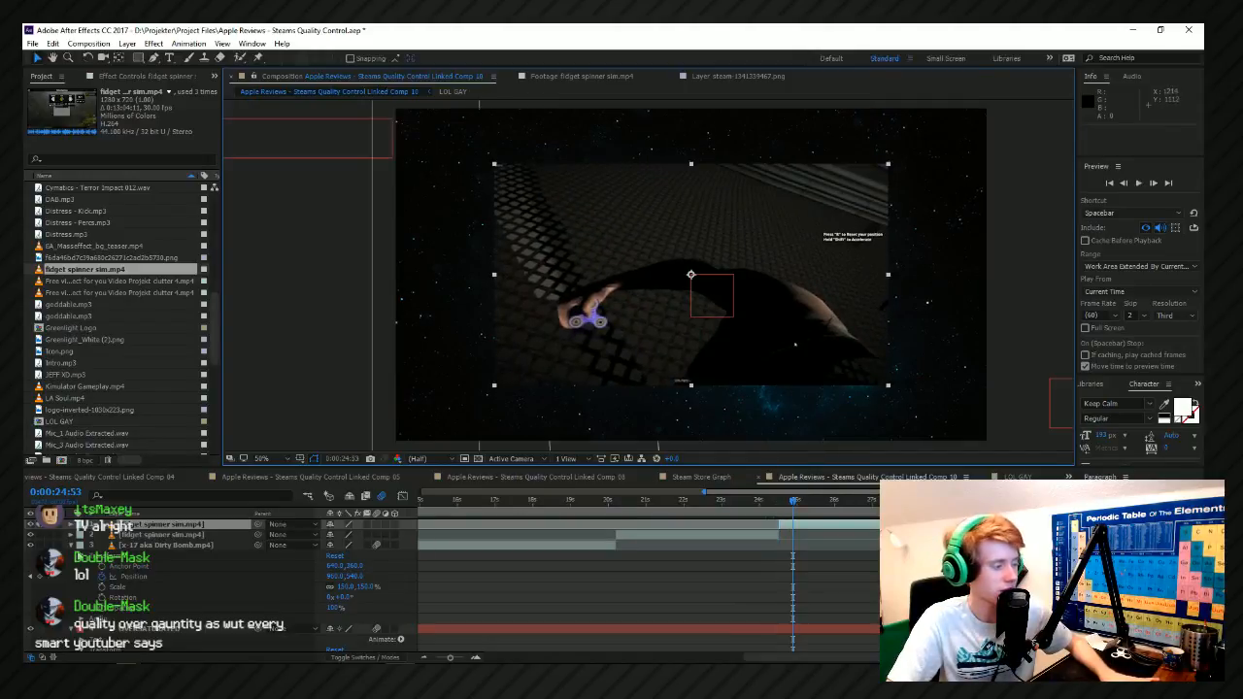
Apply Fit to Comp to the second fidget spinner clip.
right_click(673, 152)
mouse_move(724, 213)
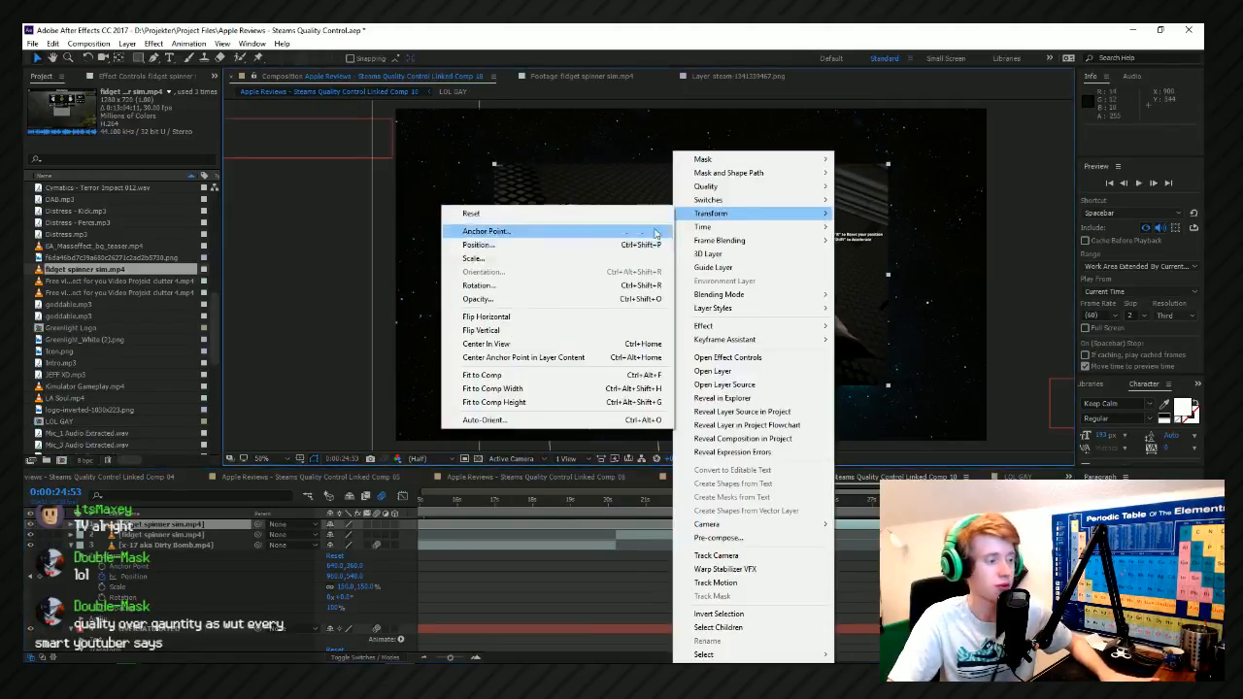
click(550, 343)
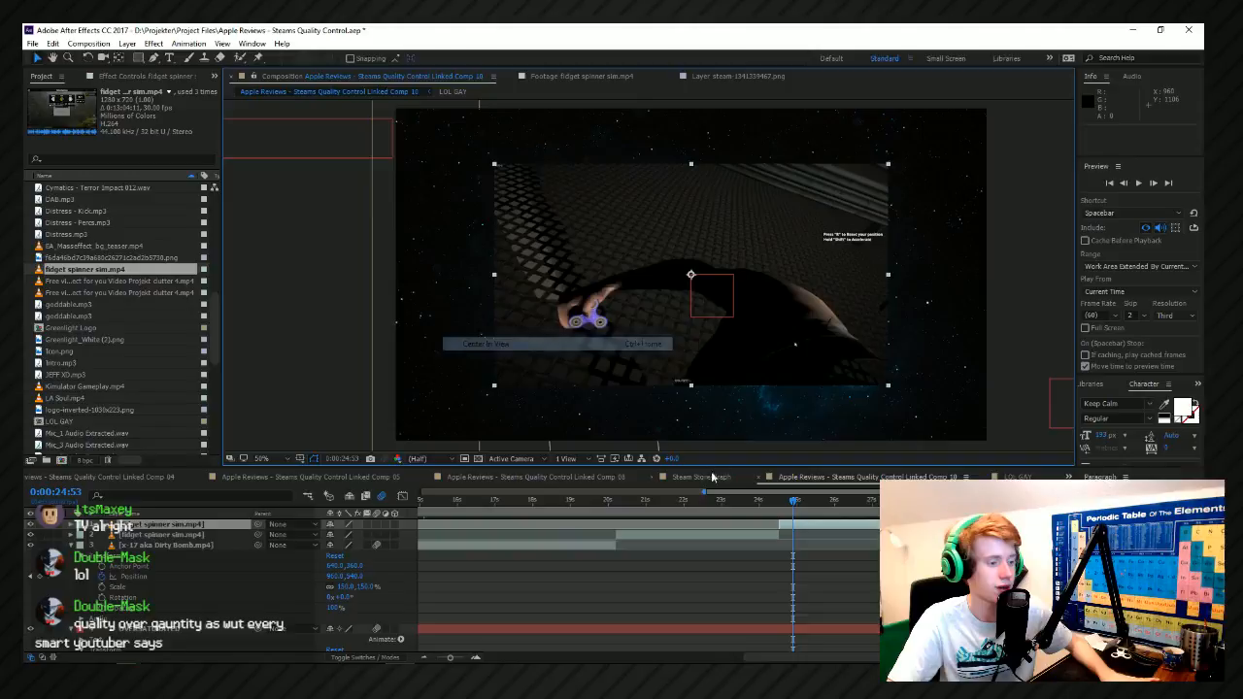
right_click(741, 278)
mouse_move(816, 213)
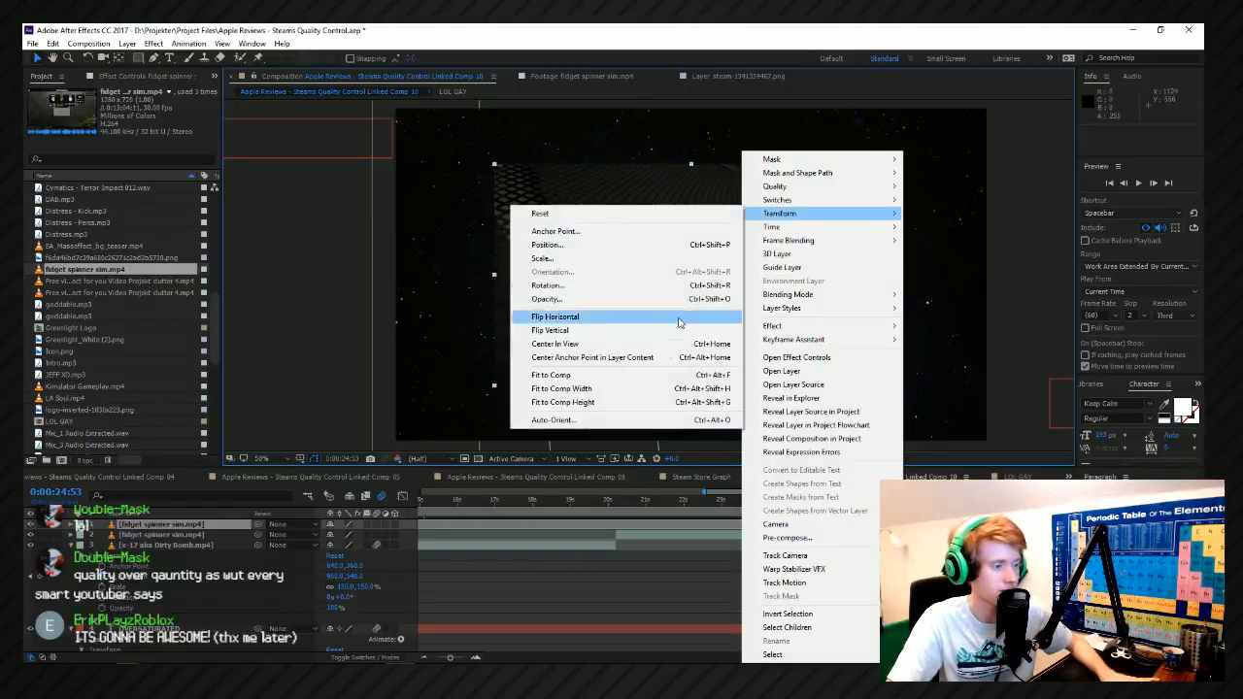
click(631, 377)
Save the project and preview the cut between the two spinner clips from 0:00:24:21.
click(773, 499)
key(ctrl+s)
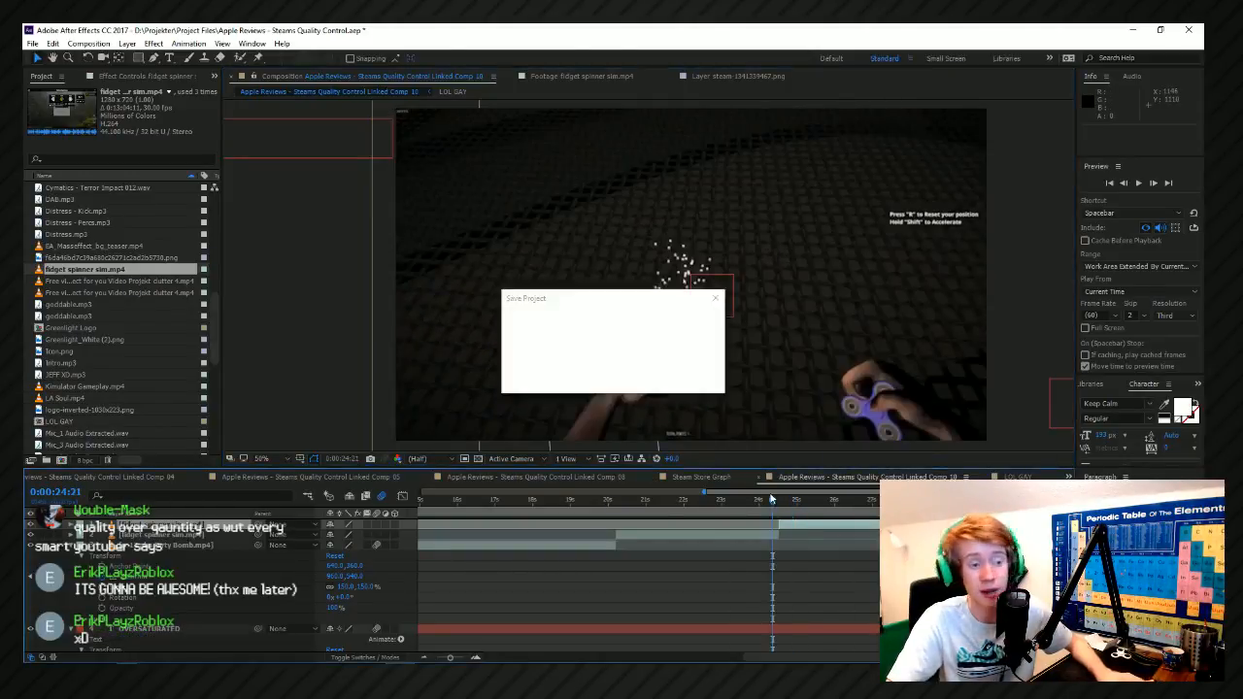
key(space)
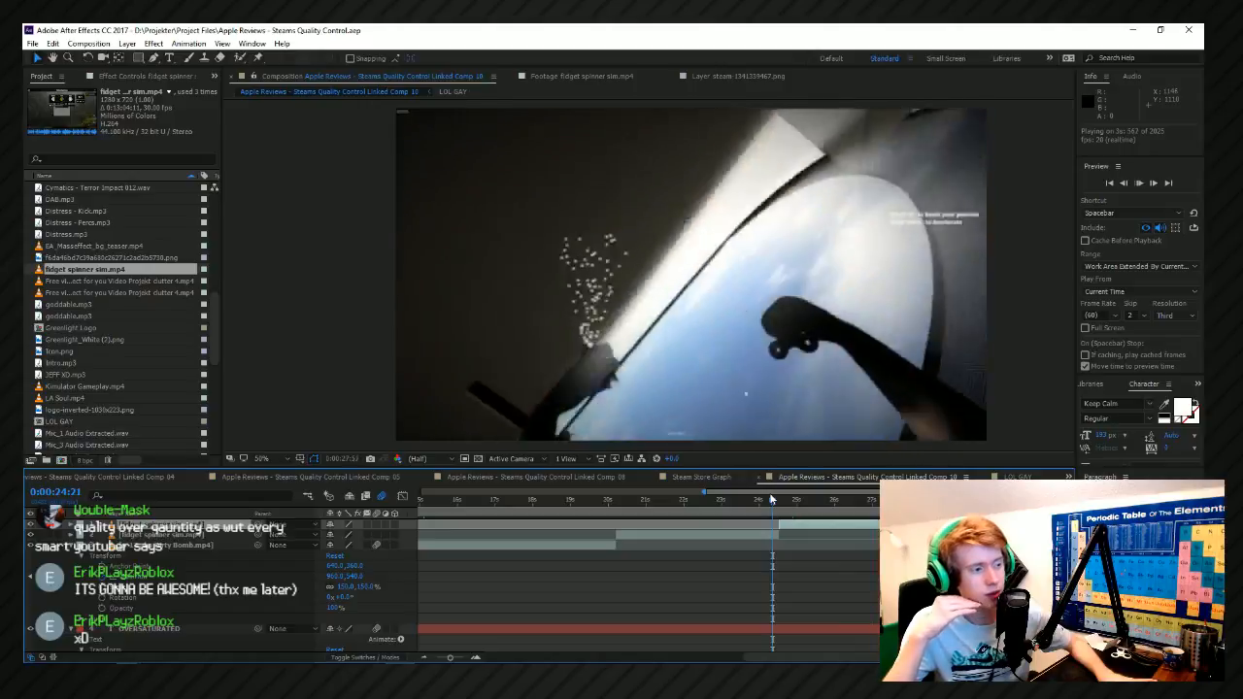
Move the _DSC0339.MOV presenter layer above the fidget spinner clips and preview from 0:00:26:32.
click(857, 501)
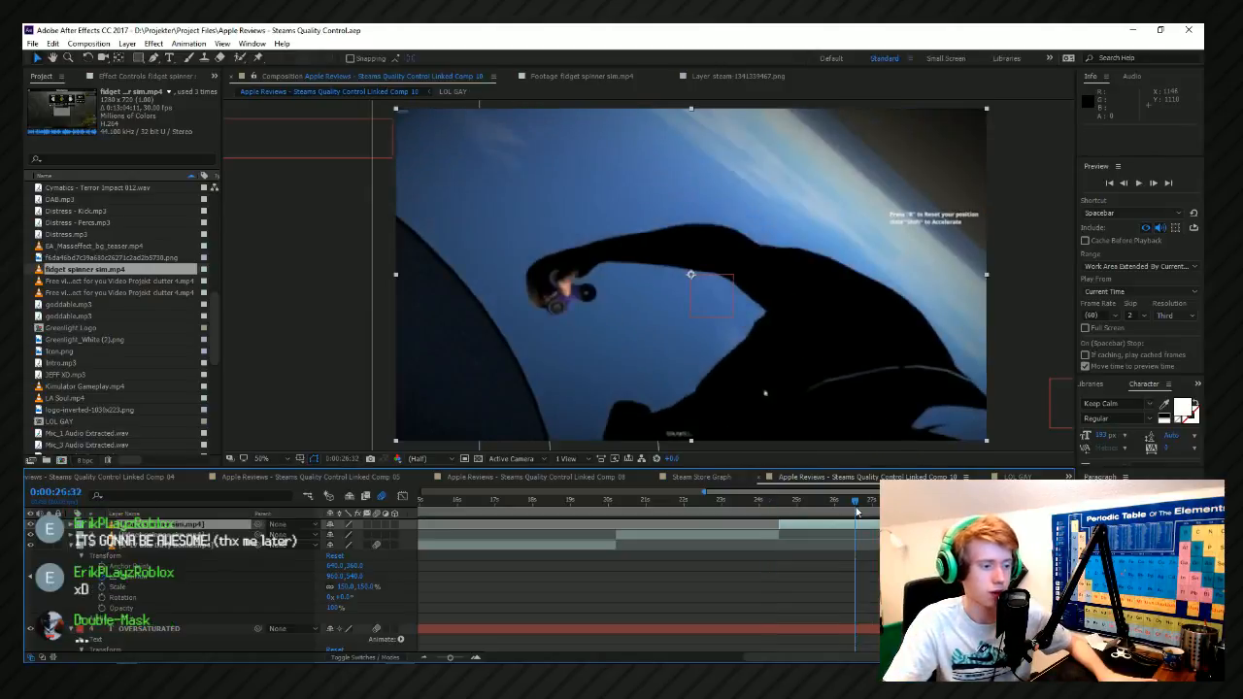
scroll(862, 554, down, 10)
click(868, 545)
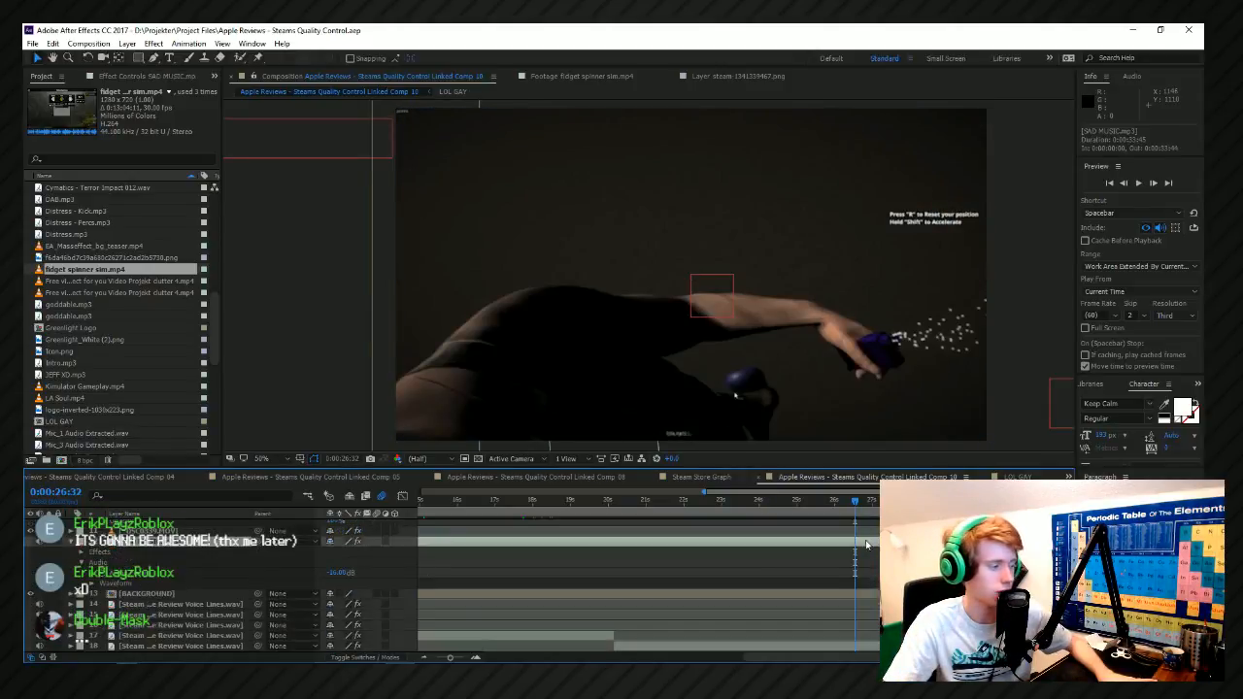
click(867, 531)
scroll(867, 533, up, 2)
drag(136, 562, 138, 533)
key(space)
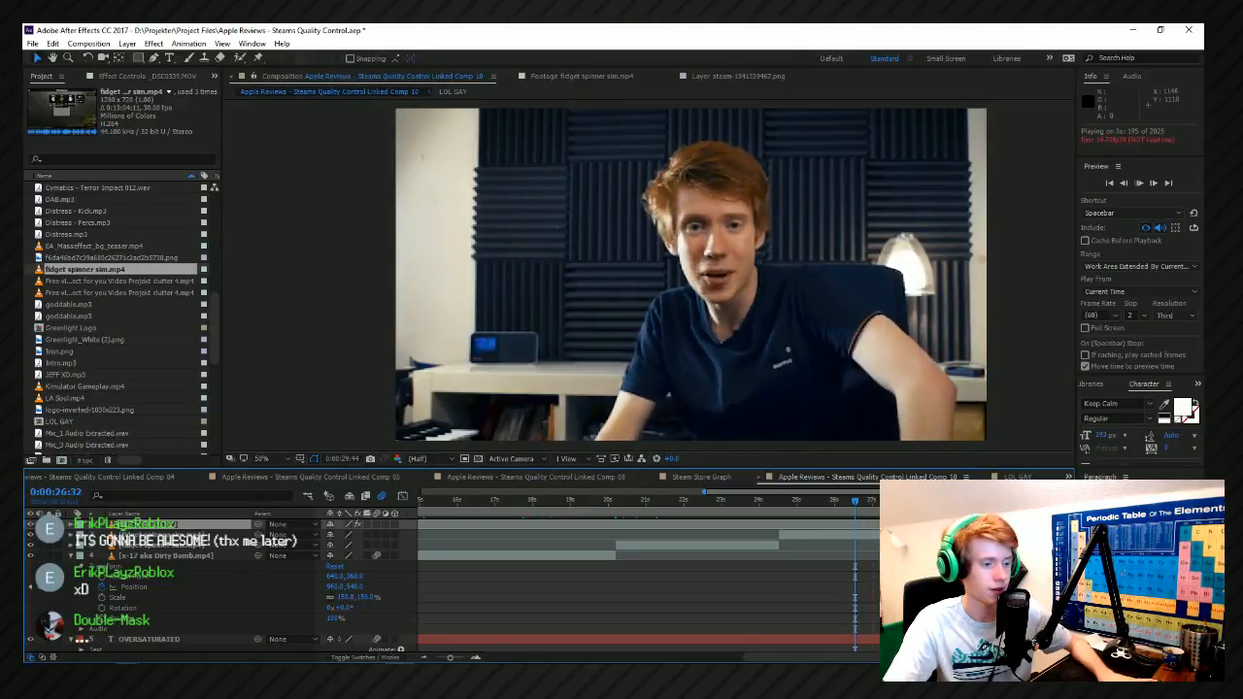
Split the _DSC0339.MOV layer at 0:00:29:23 and again so that the middle segment ends at 0:00:31:04.
key(space)
scroll(1015, 573, up, 2)
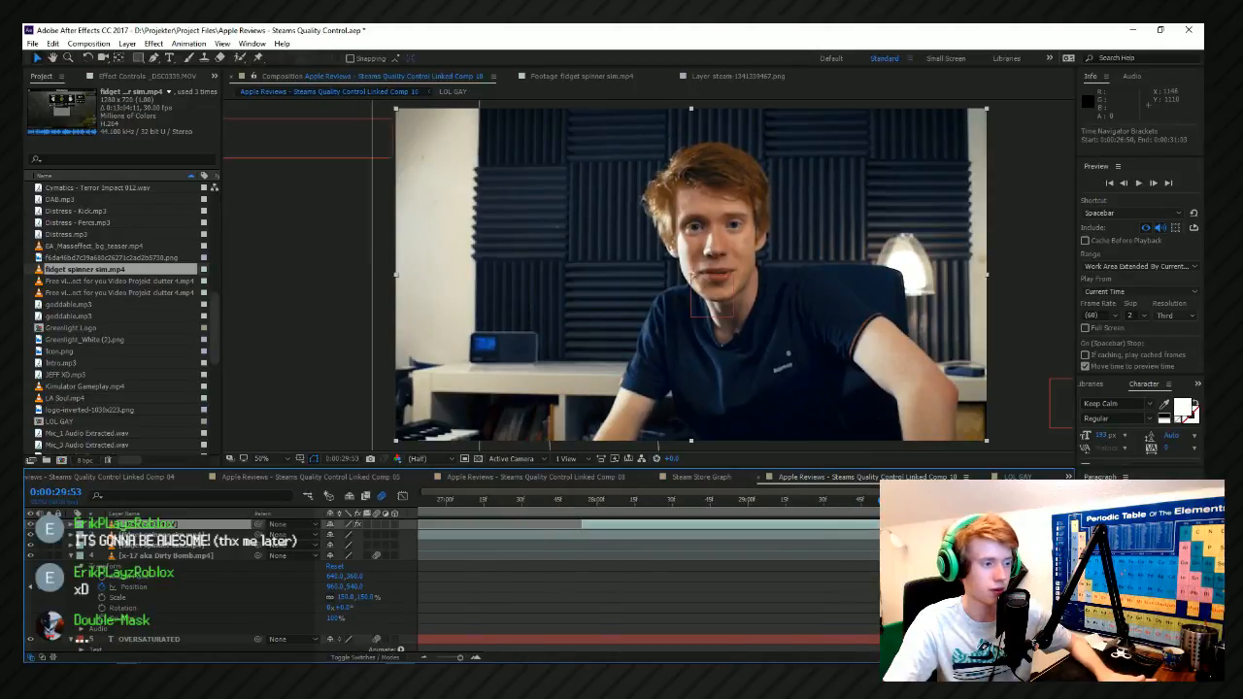
key(space)
key(space)
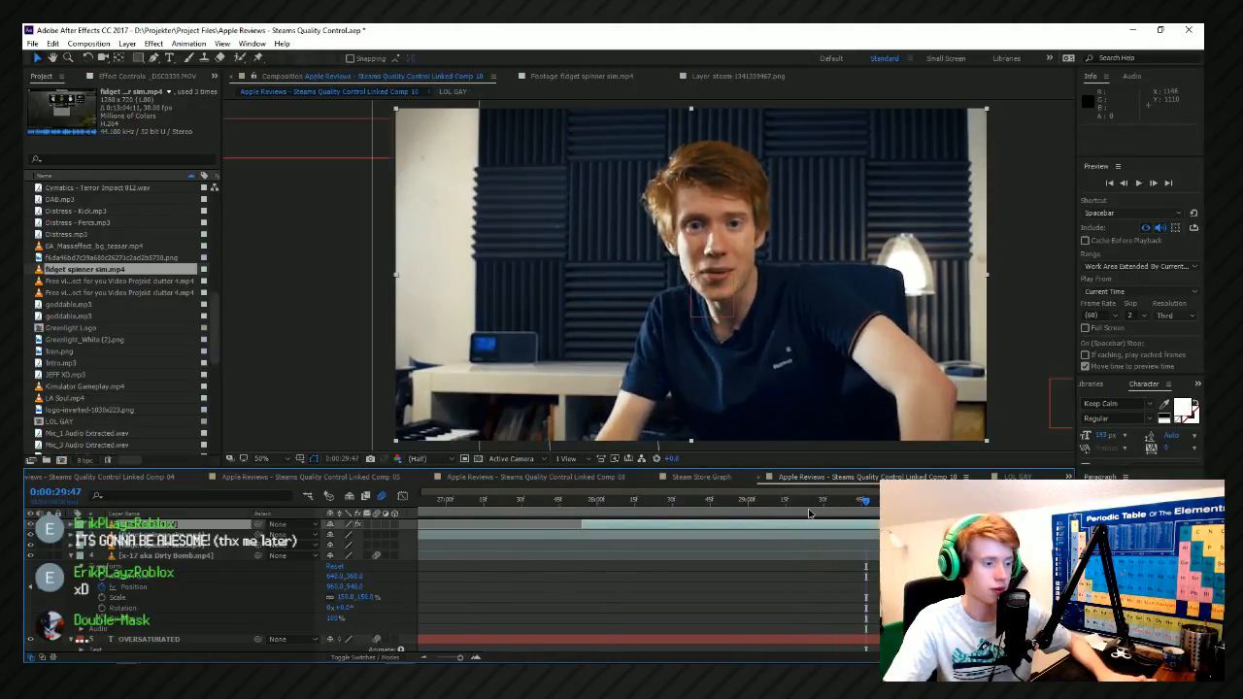
click(808, 511)
scroll(821, 524, down, 3)
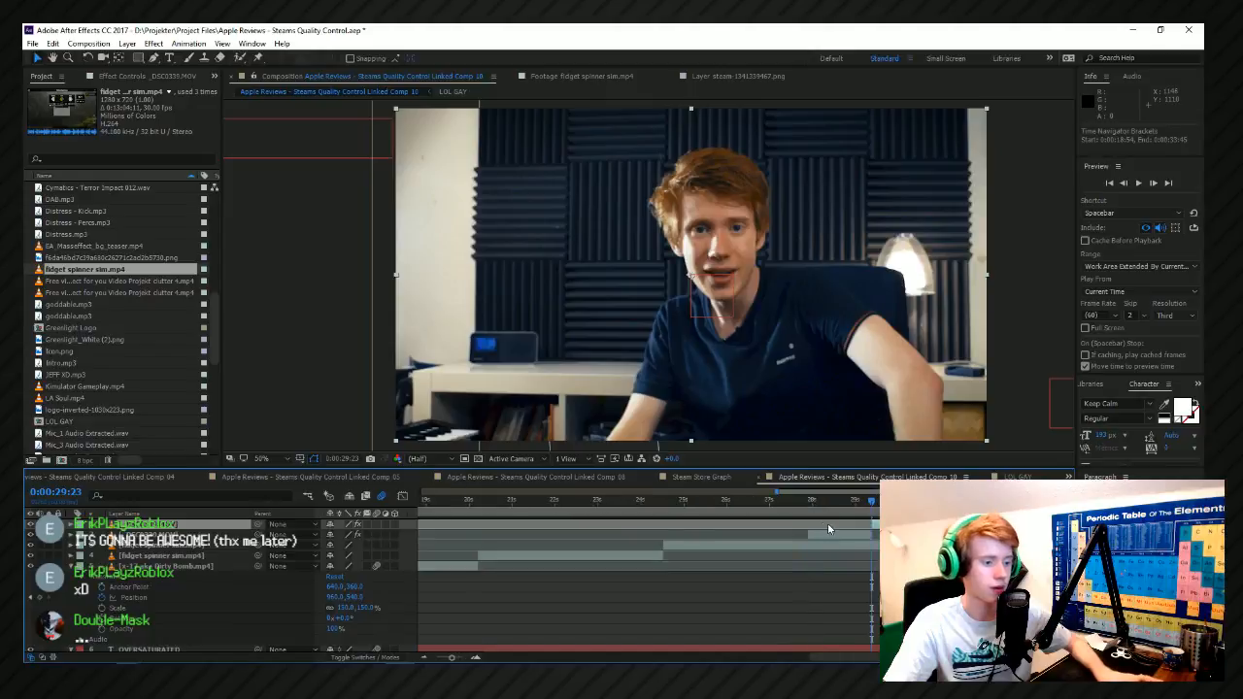
key(space)
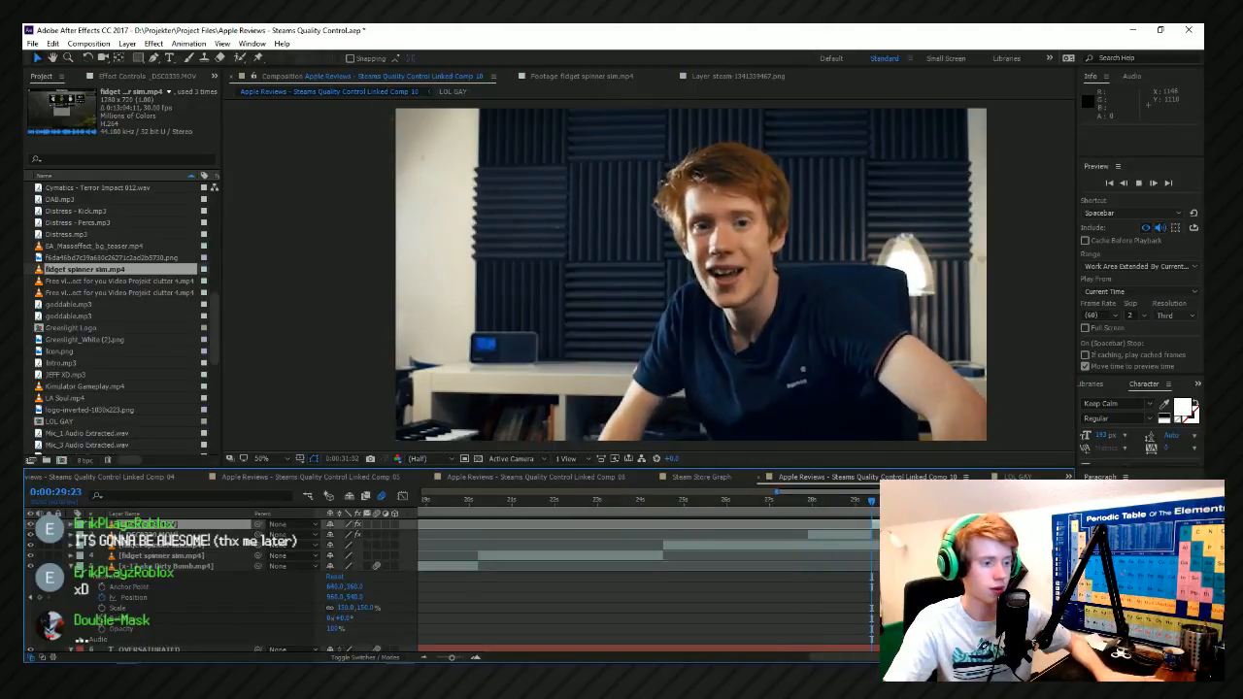
key(ctrl+shift+d)
Scale the middle _DSC0339.MOV segment to 126% and reposition it at 1008, 596 to frame the presenter closer.
click(924, 505)
click(918, 535)
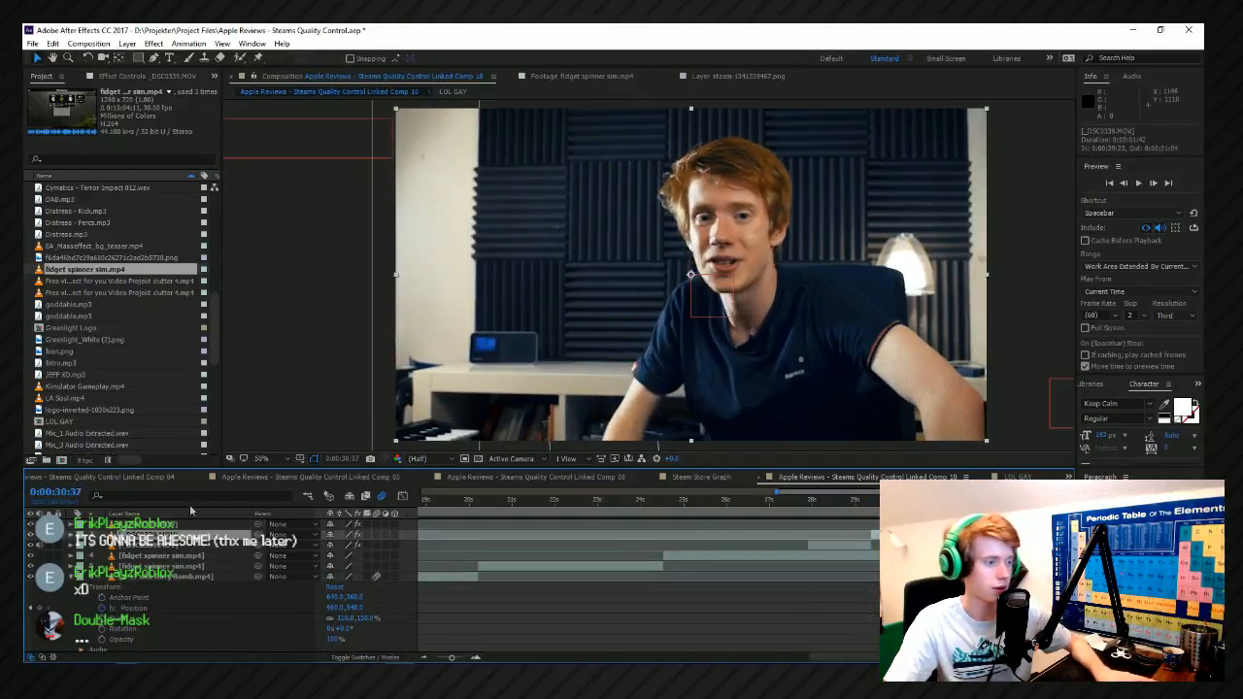
click(74, 539)
click(71, 536)
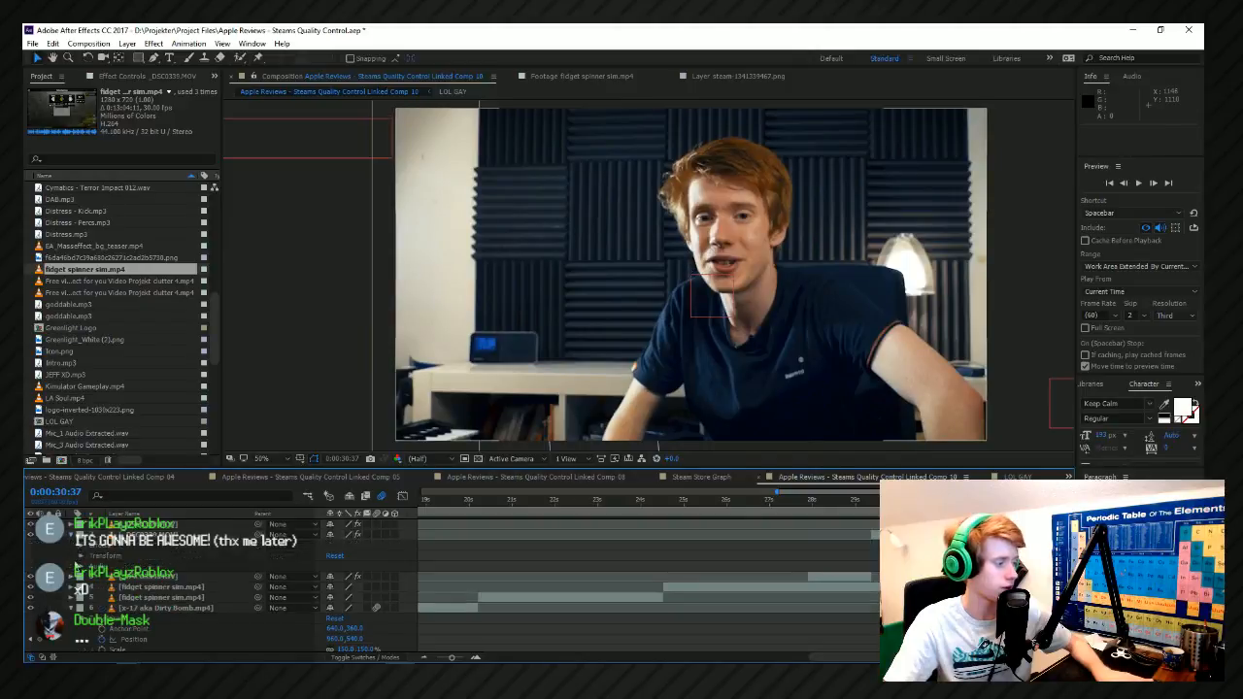
click(81, 556)
drag(341, 591, 357, 591)
mouse_move(665, 289)
mouse_down()
mouse_move(657, 336)
mouse_move(653, 312)
mouse_move(670, 306)
mouse_up()
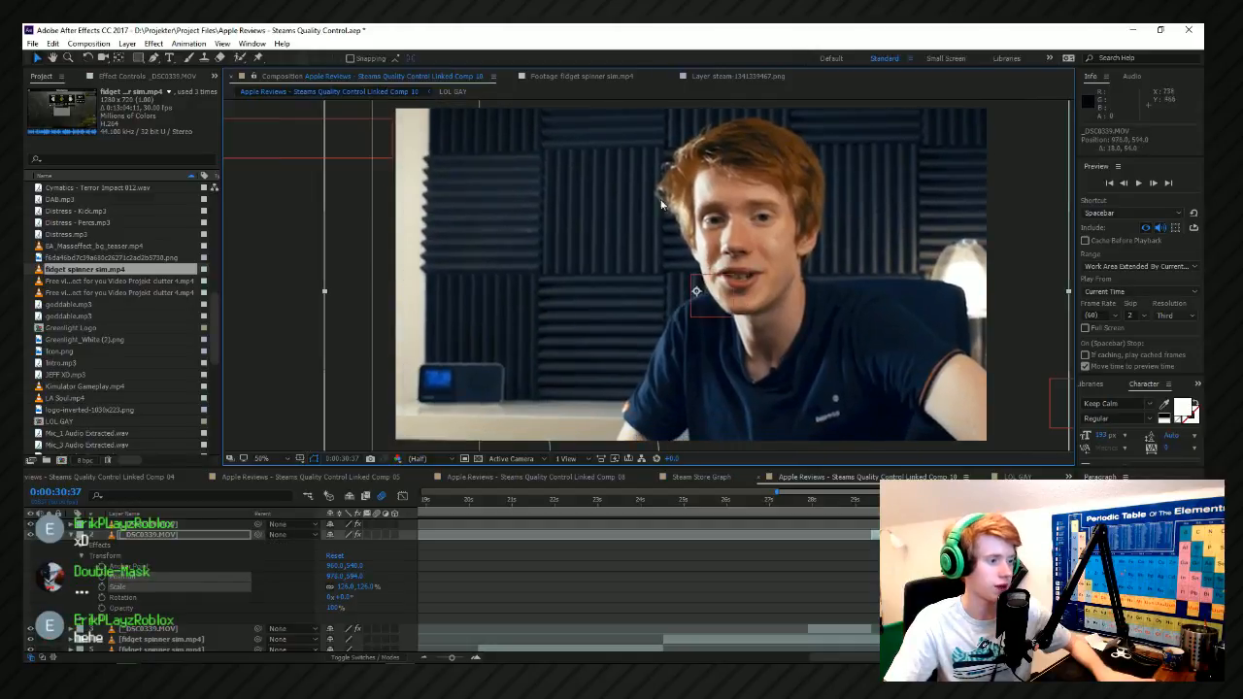
drag(582, 331, 583, 326)
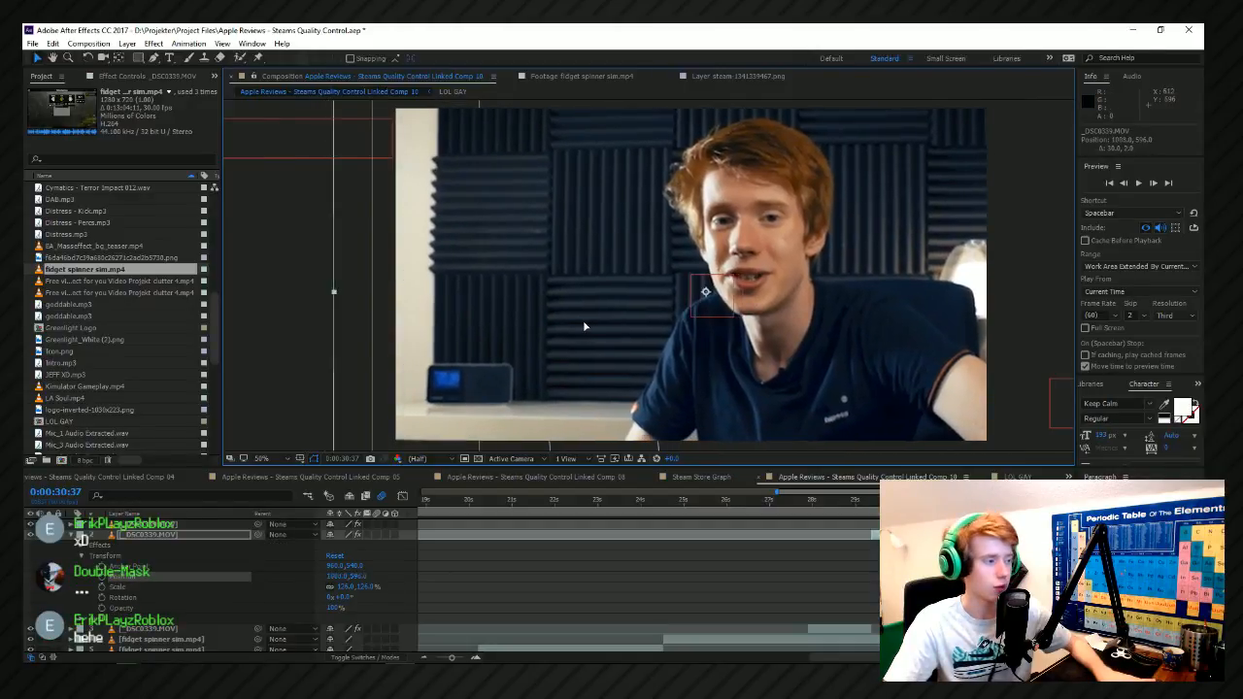
Preview the jump zoom on the presenter footage, replaying from 0:00:29:01.
key(space)
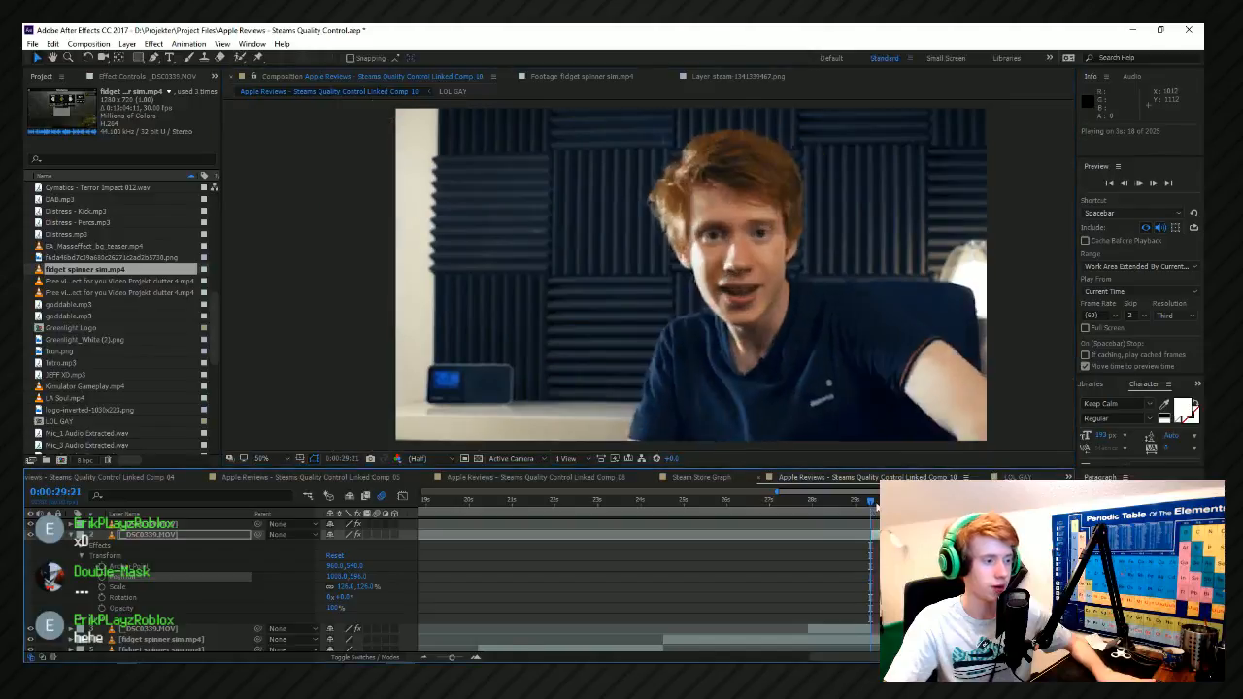
key(space)
drag(851, 506, 855, 506)
key(space)
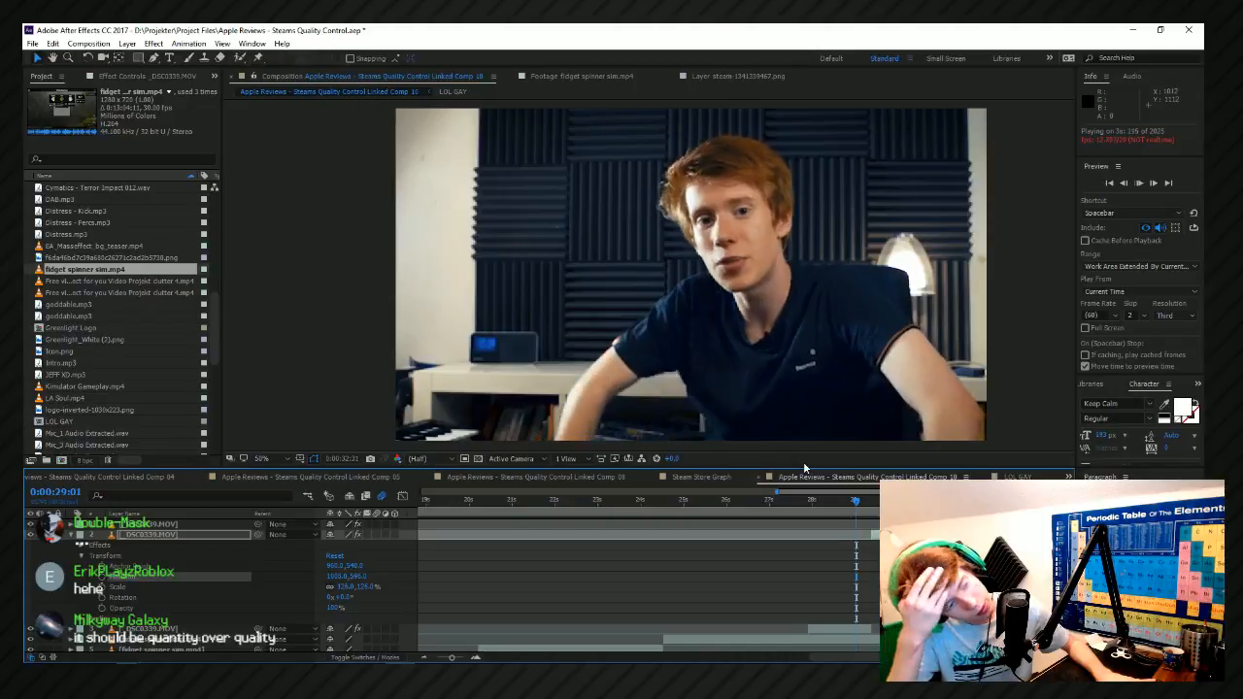
Find the next cut point in the last _DSC0339.MOV segment and split the layer at 0:00:32:02.
key(space)
scroll(1018, 573, up, 1)
drag(1045, 499, 1053, 500)
scroll(1030, 574, up, 1)
scroll(1029, 573, up, 1)
scroll(1029, 573, down, 1)
click(875, 499)
key(space)
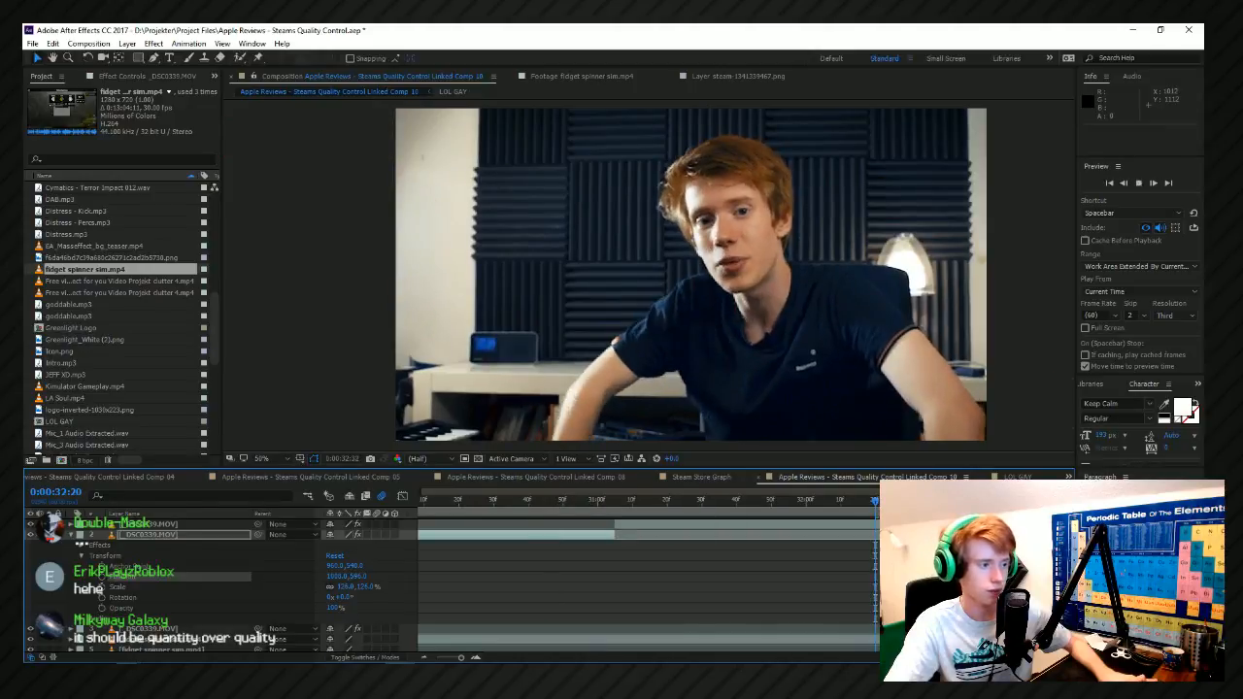
drag(798, 503, 824, 505)
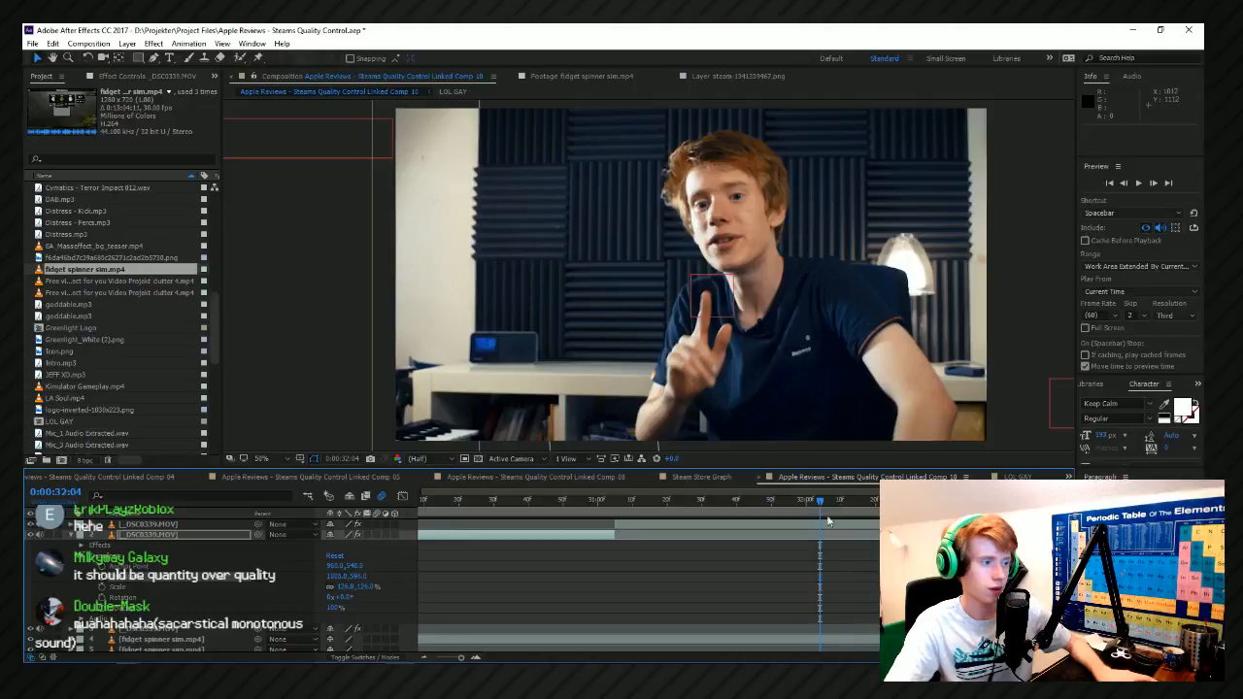
click(832, 531)
click(831, 504)
click(814, 516)
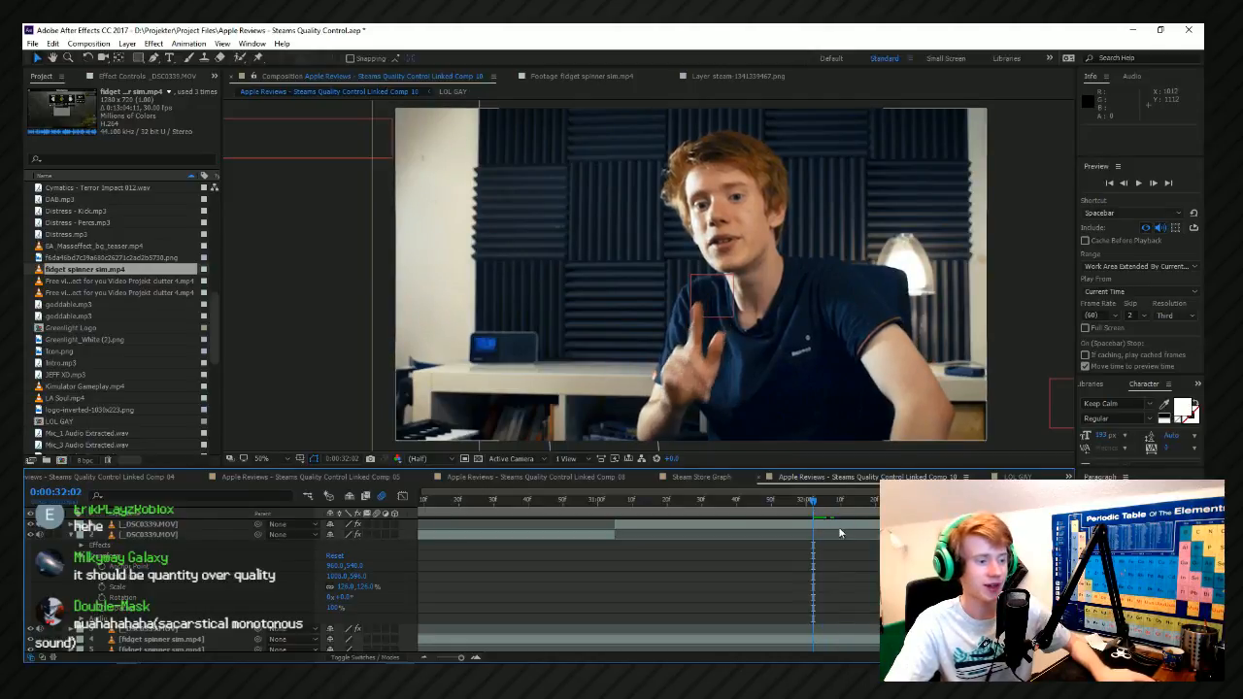
click(840, 533)
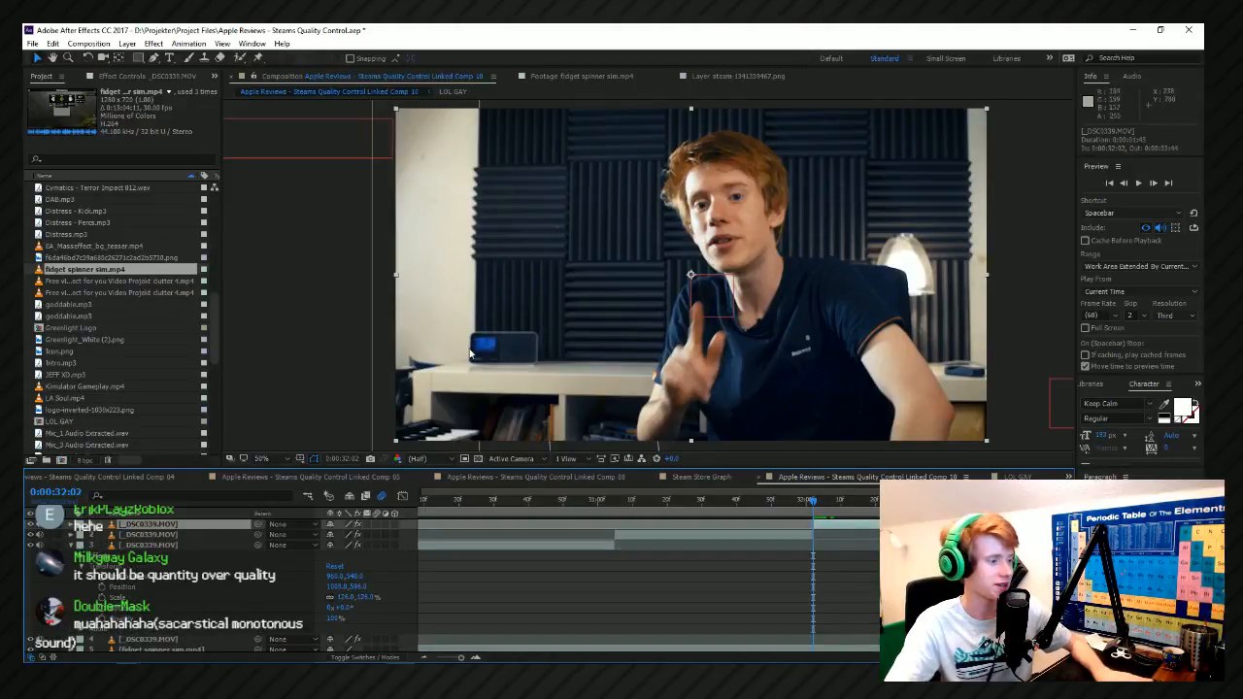
Scale up the _DSC0339.MOV segment starting at 0:00:32:02 and reposition it to frame the presenter closer, keeping the frame filled.
key(comma)
click(828, 179)
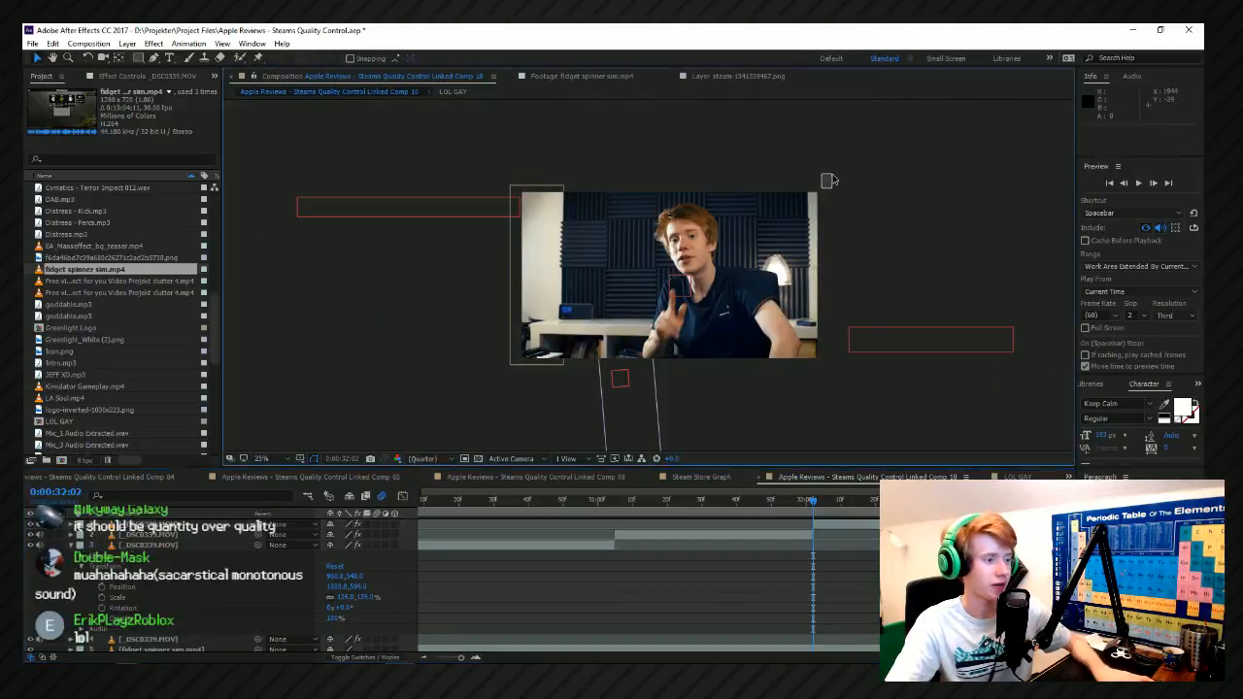
click(788, 255)
drag(817, 194, 843, 182)
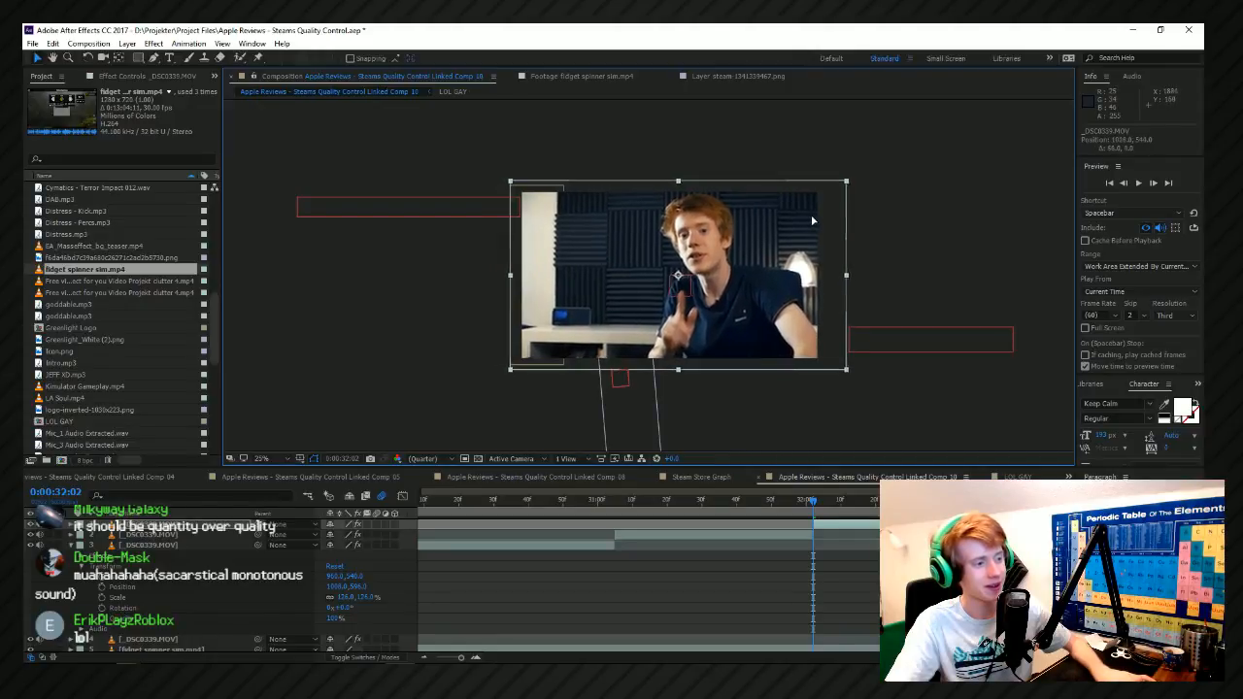
mouse_move(792, 304)
mouse_down()
mouse_move(762, 301)
mouse_move(774, 295)
mouse_up()
key(space)
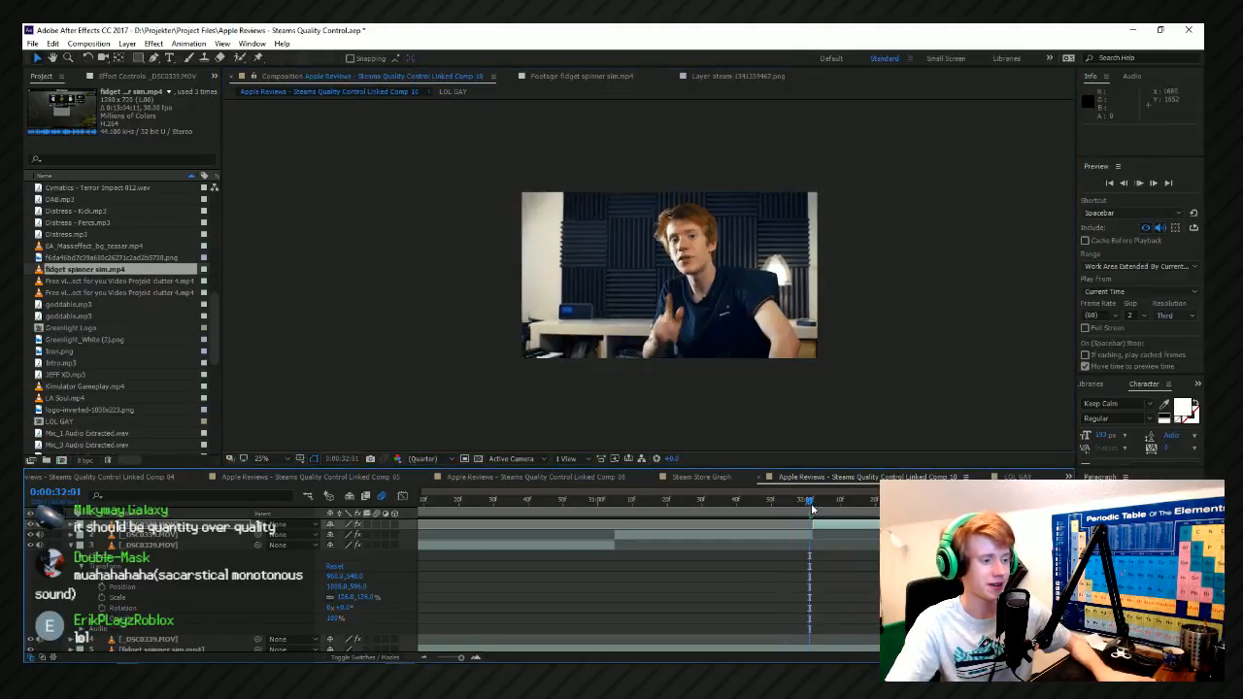
Go back to the opening title section of the composition and save the project.
scroll(860, 542, down, 3)
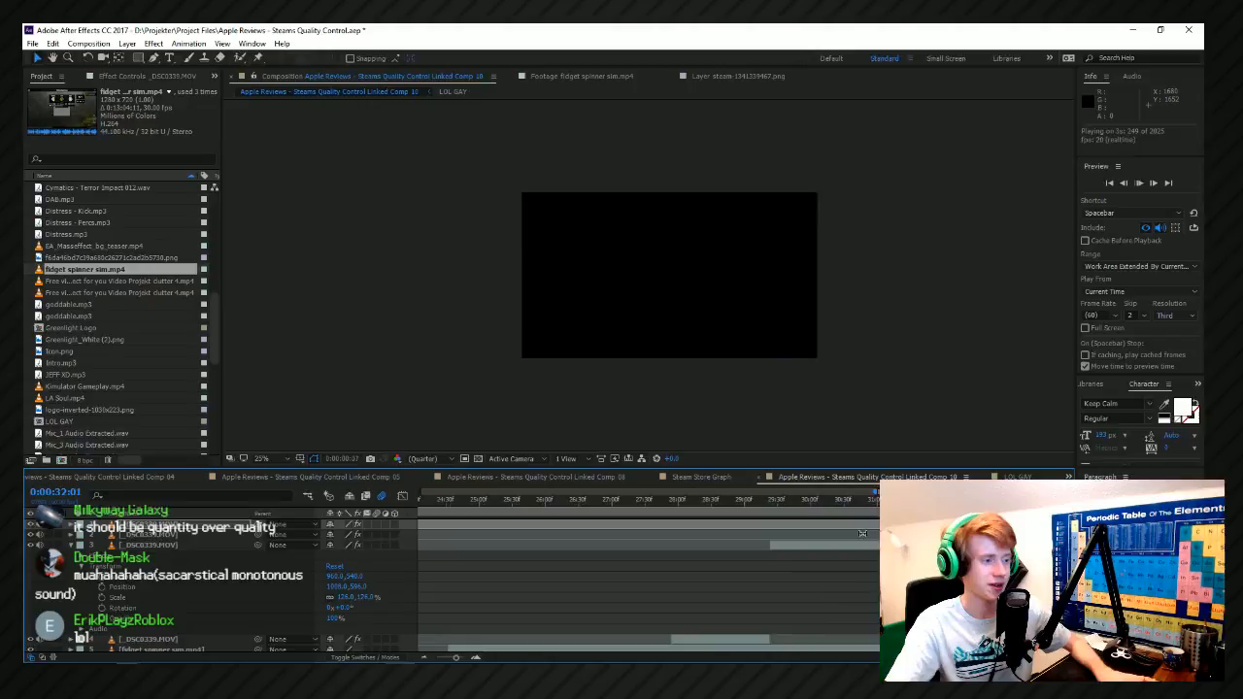
key(Home)
click(828, 502)
scroll(819, 510, down, 2)
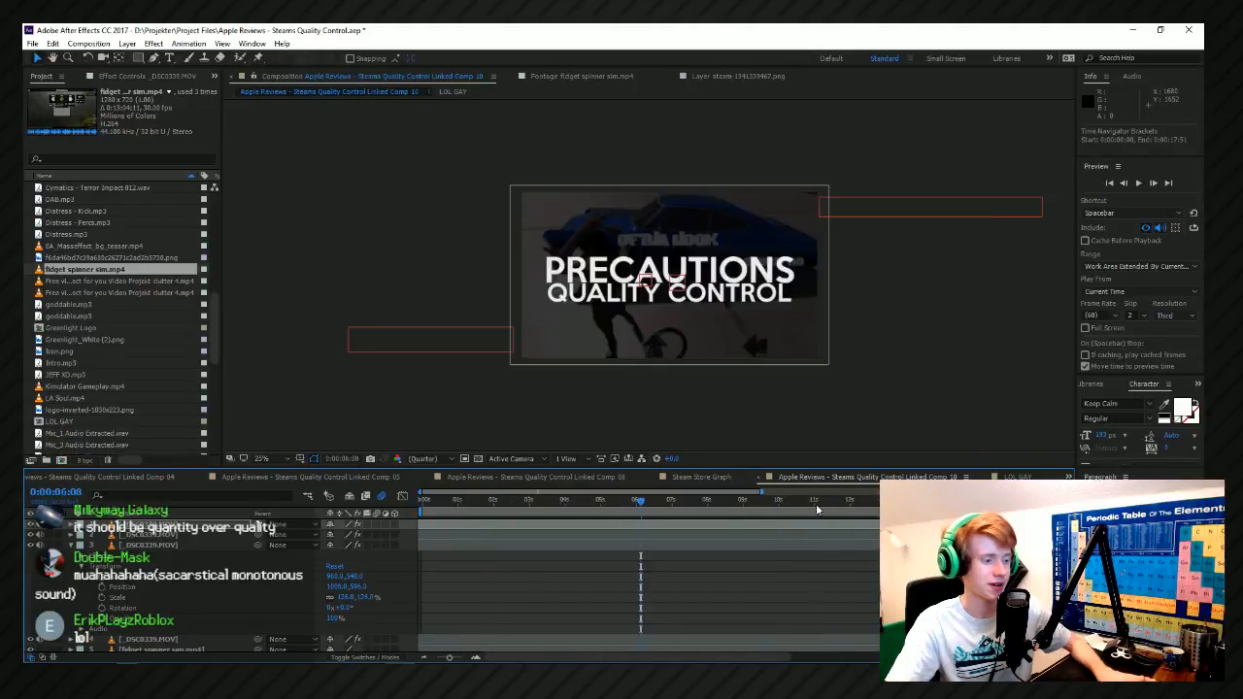
key(ctrl+s)
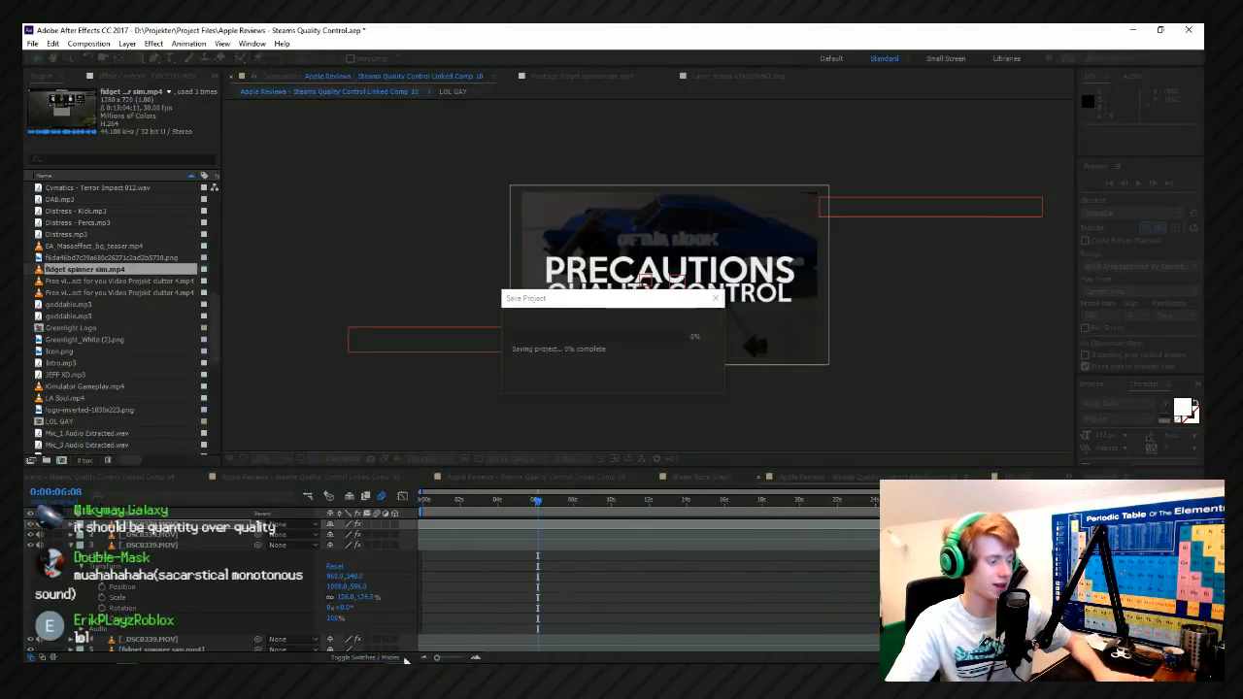
Preview the transition from the Steam logo to the Dirty Bomb clip, replaying from 0:00:11:52 and 0:00:13:48.
click(683, 502)
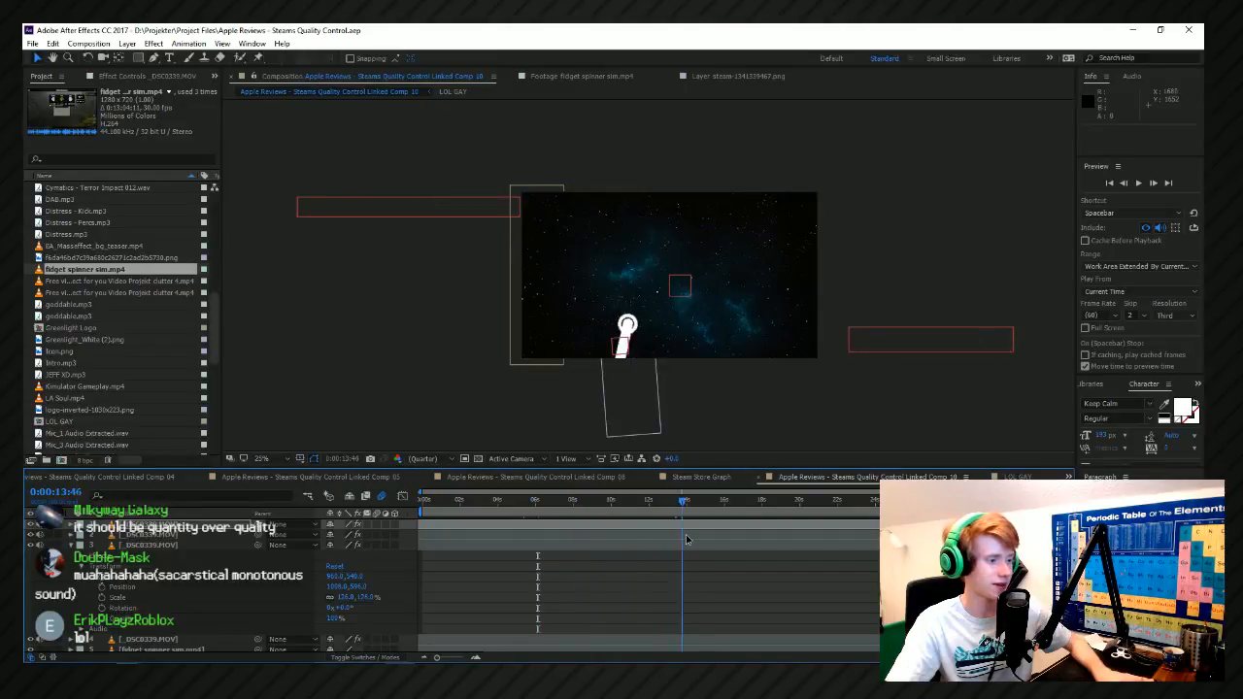
drag(649, 549, 646, 541)
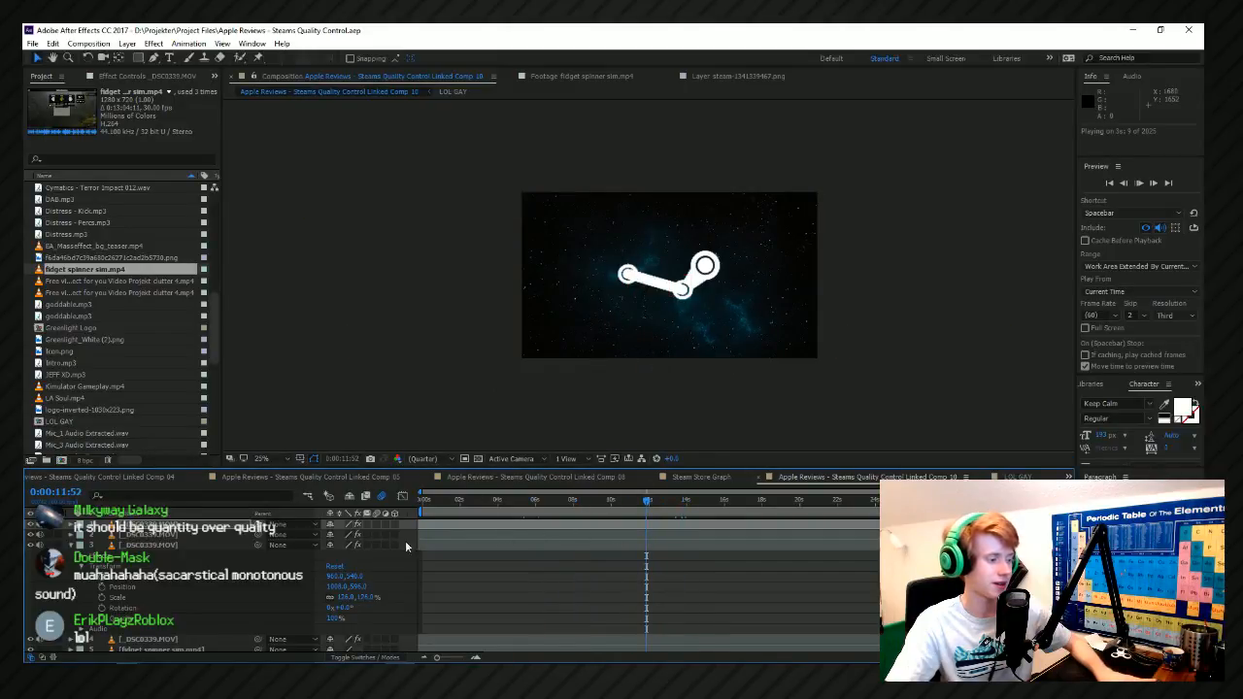
scroll(392, 604, down, 2)
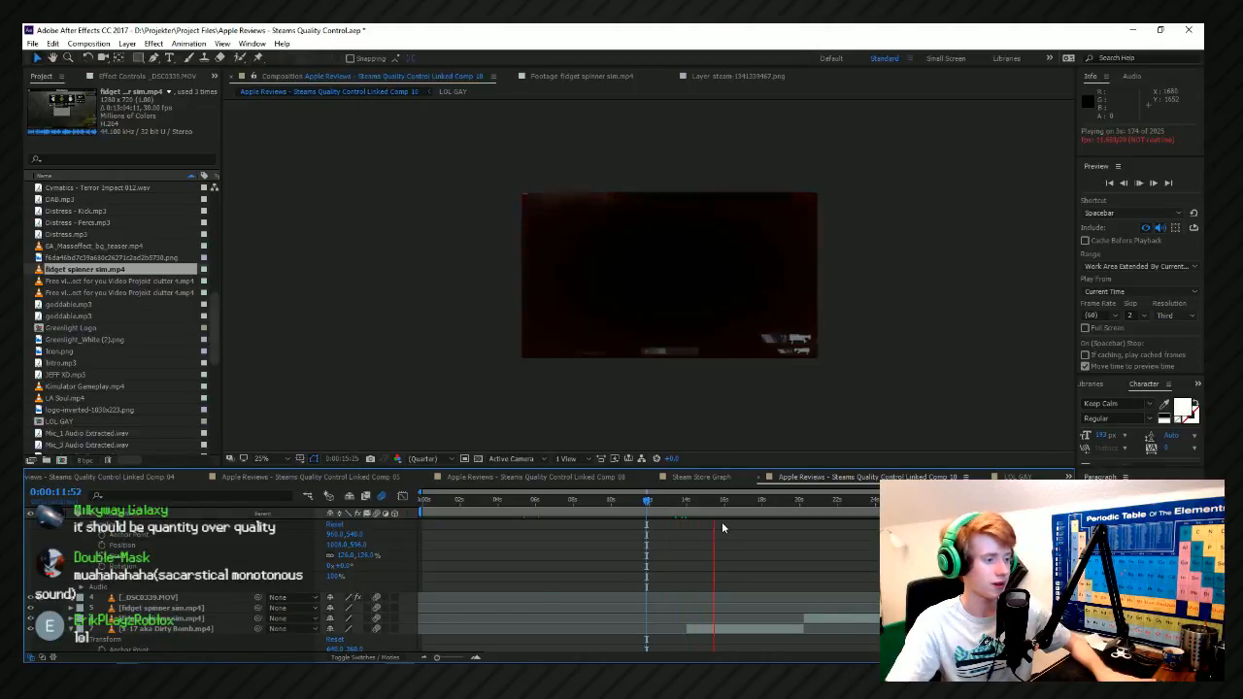
click(683, 502)
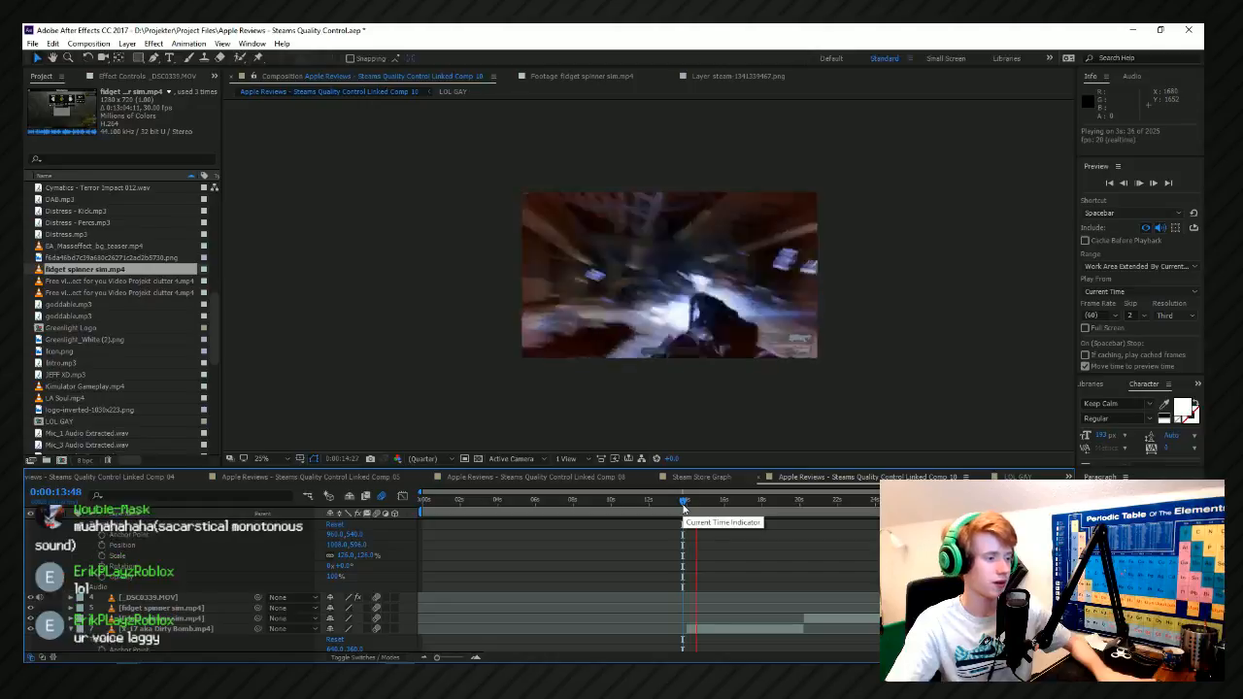
key(space)
scroll(691, 638, down, 3)
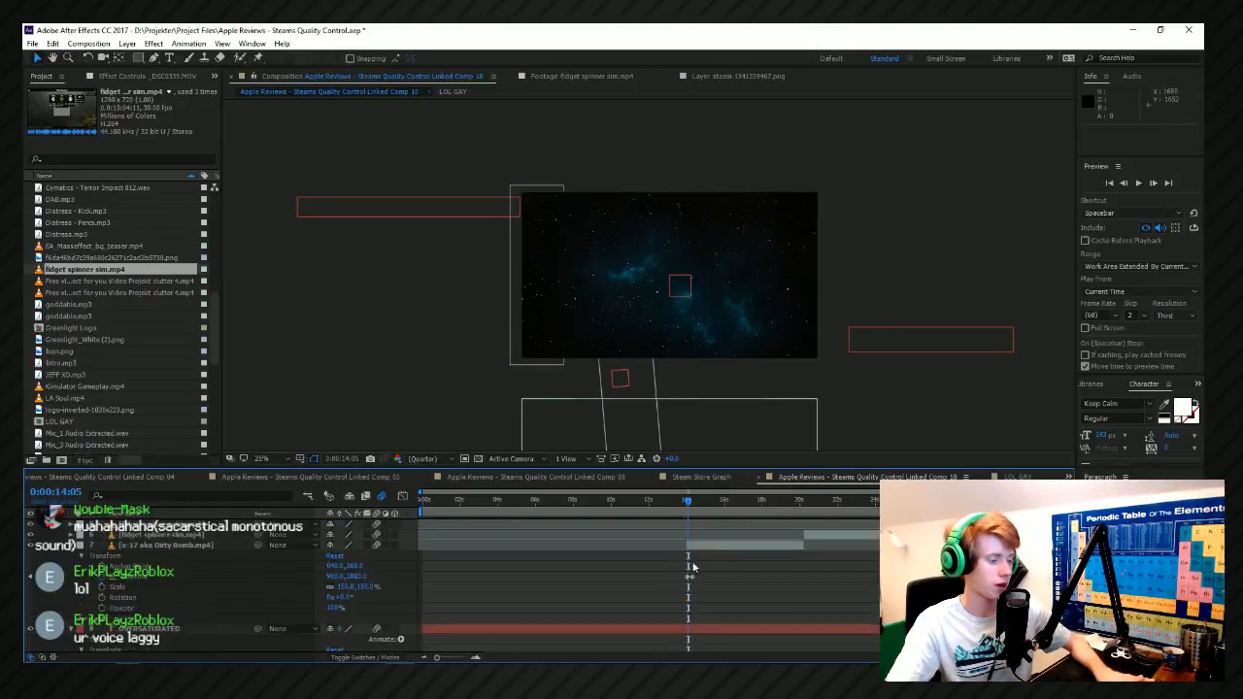
Add an overshoot to the Dirty Bomb clip's slide-in by setting its vertical position to 529.2 at 0:00:14:09.
click(698, 547)
scroll(703, 560, up, 6)
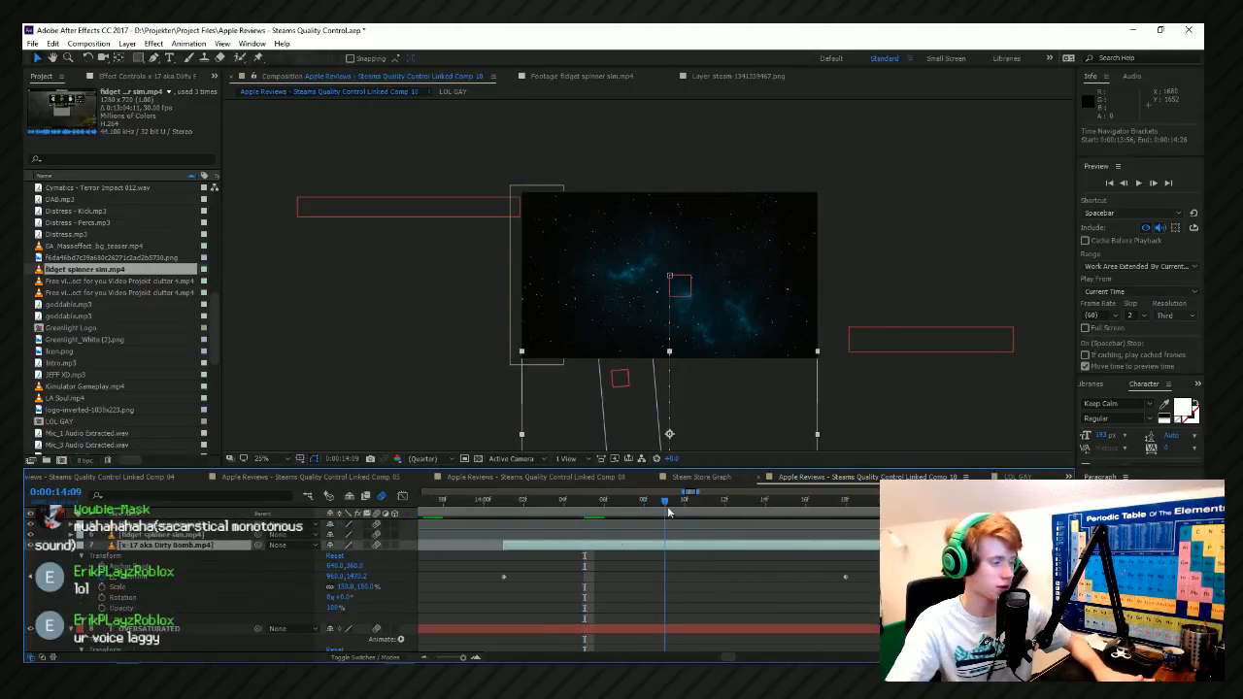
drag(368, 586, 26, 522)
key(ctrl+z)
drag(353, 577, 76, 571)
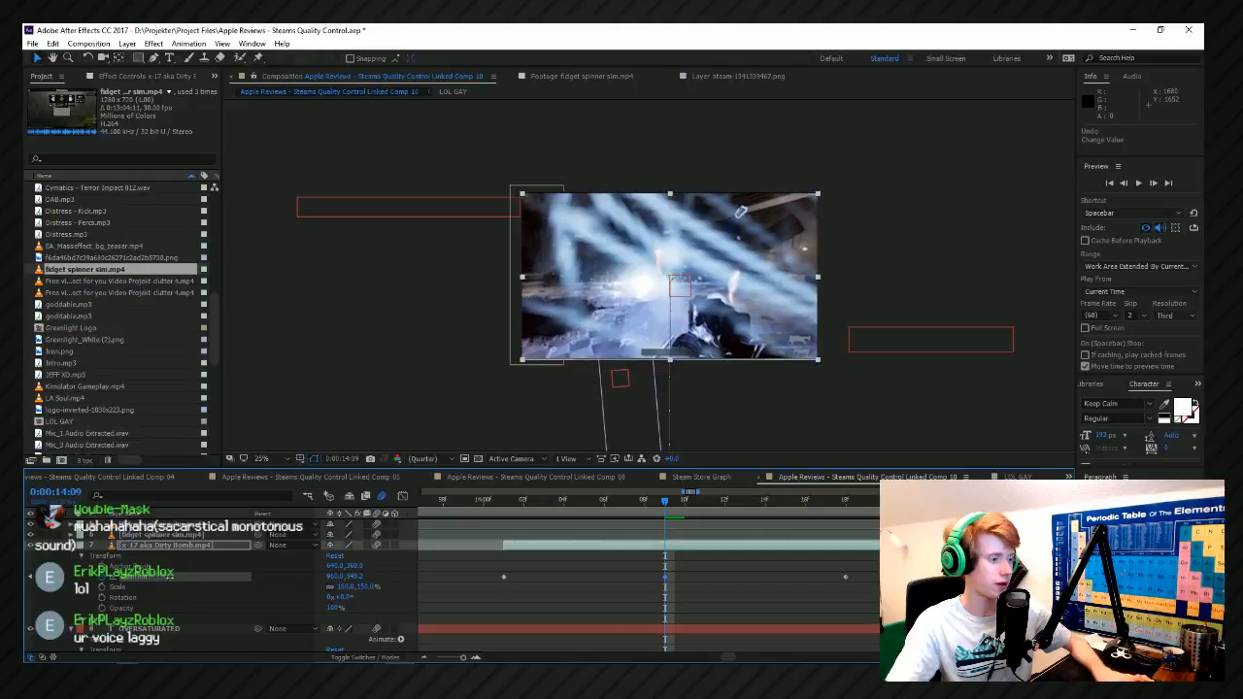
Preview the Dirty Bomb slide-in and move its middle position keyframe later, closer to the last keyframe.
click(484, 512)
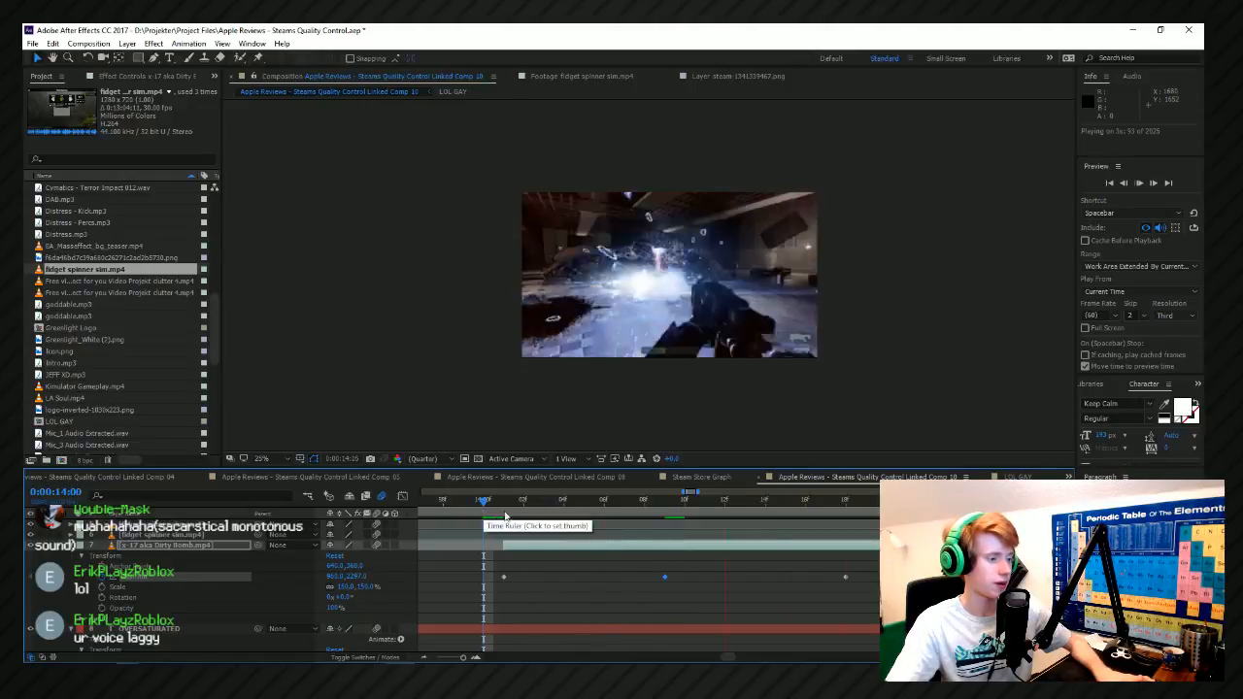
scroll(521, 549, down, 2)
scroll(594, 576, down, 4)
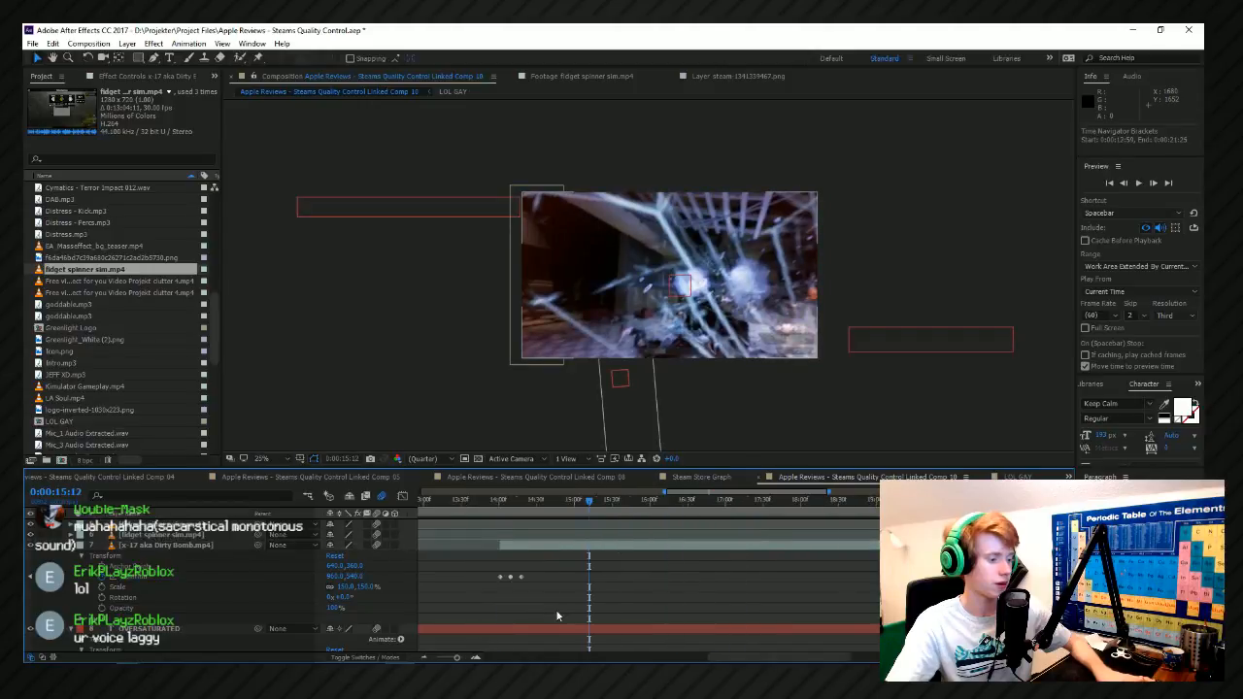
drag(515, 580, 524, 580)
Replay the edit from 0:00:14:00 through the fidget spinner clips to check the retimed slide-in and the following footage.
click(490, 502)
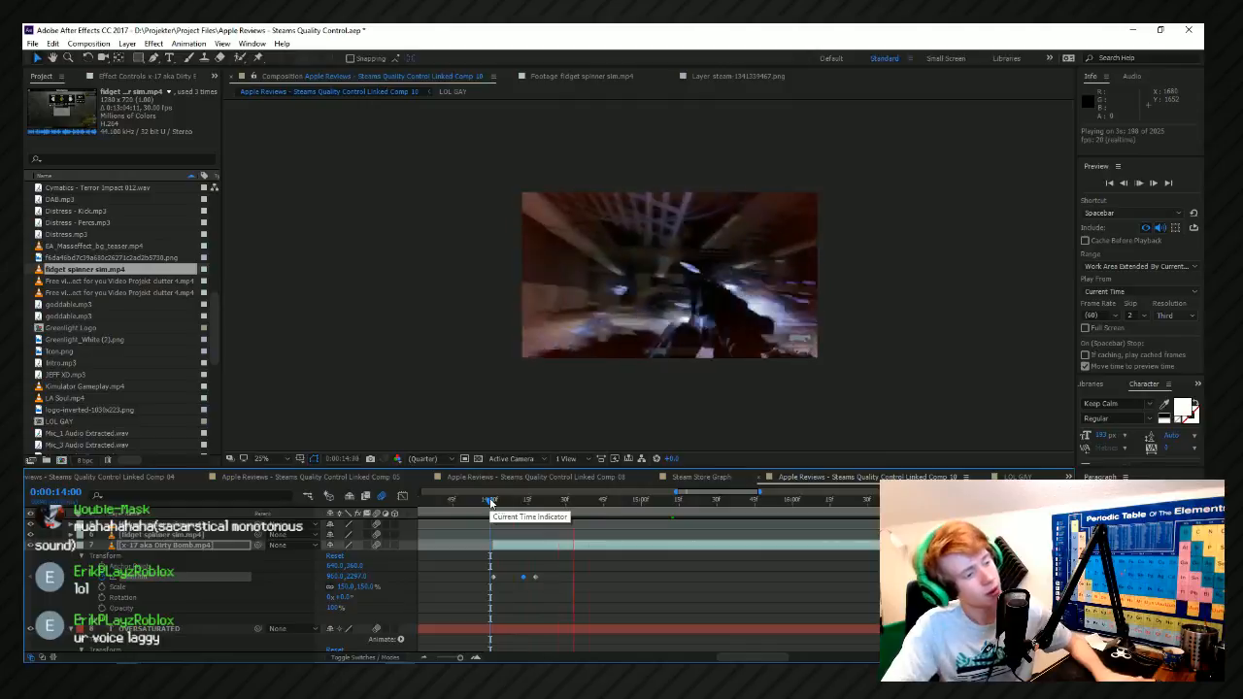
scroll(634, 644, down, 3)
scroll(877, 641, up, 3)
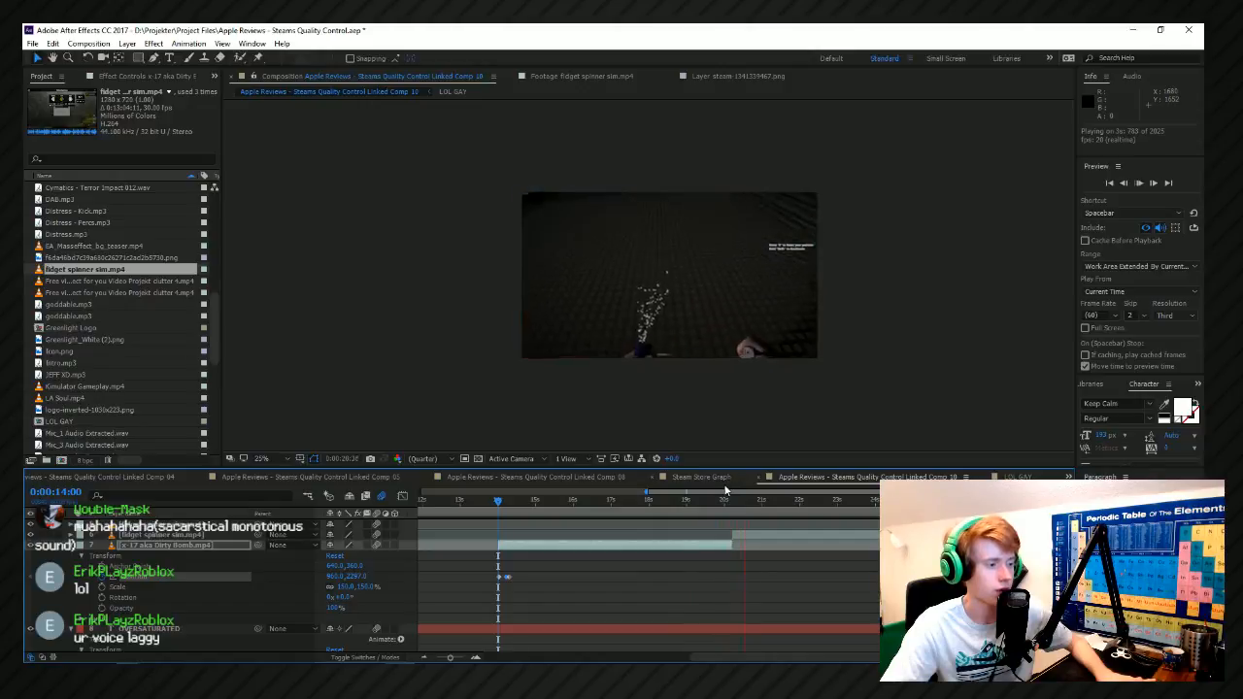
scroll(829, 558, down, 3)
scroll(839, 564, up, 4)
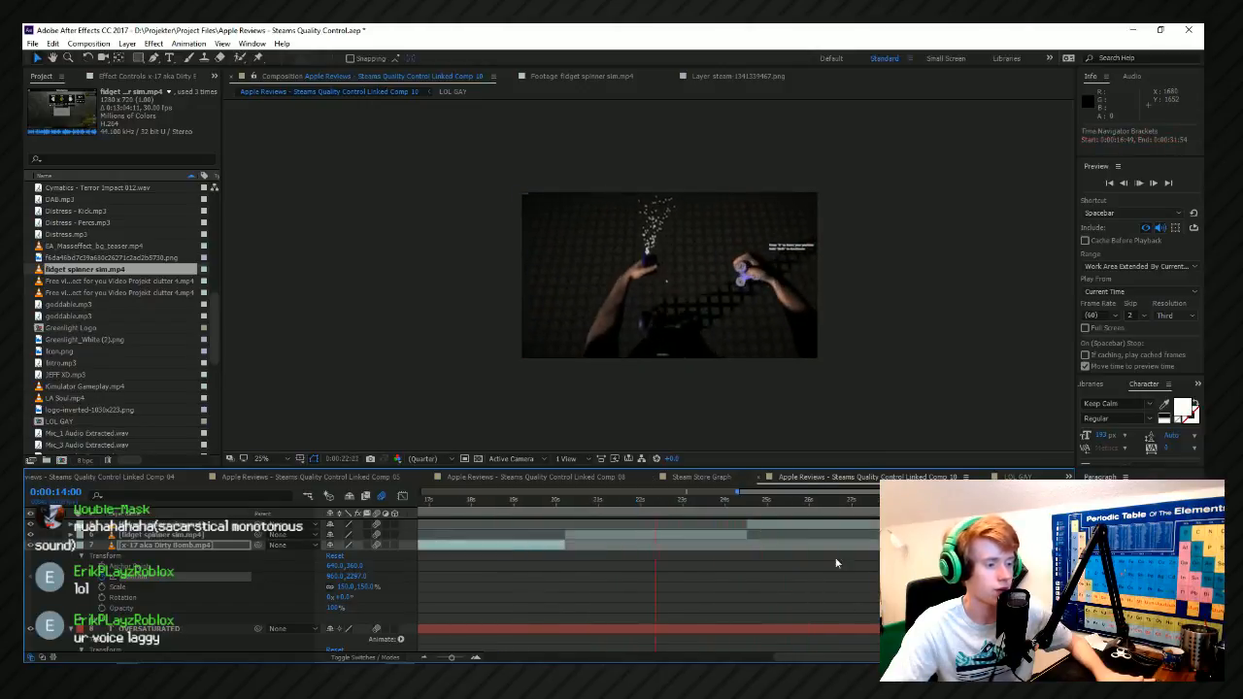
scroll(736, 538, down, 3)
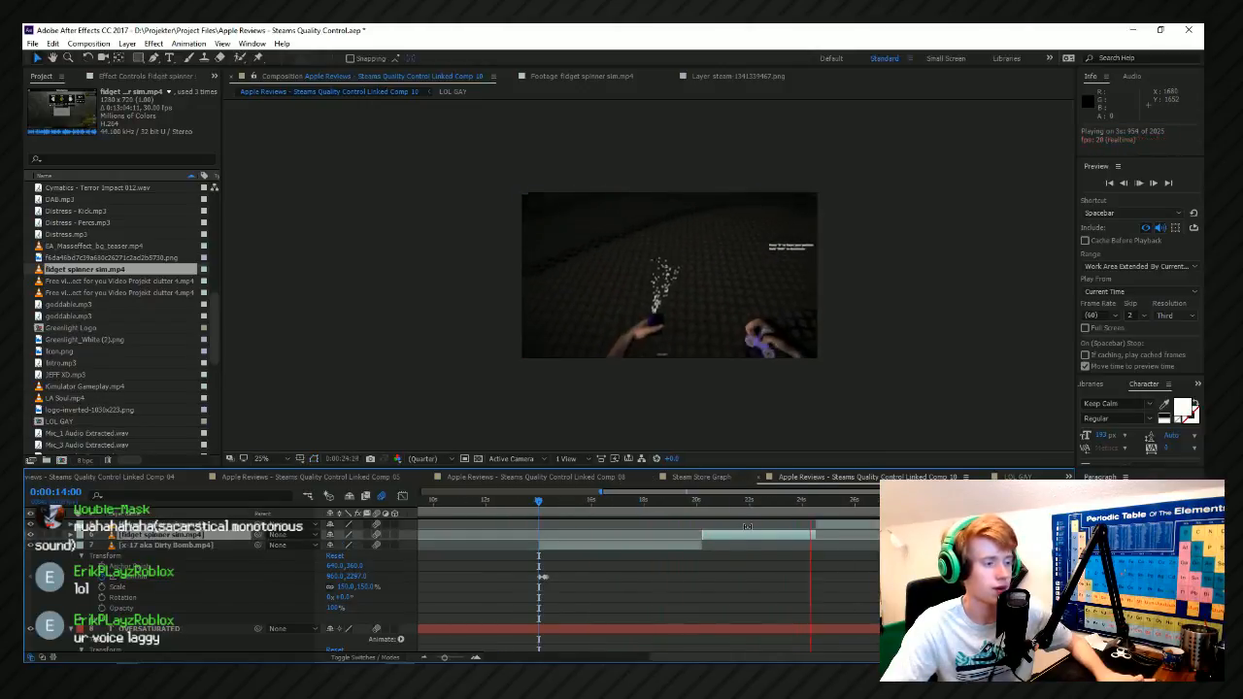
scroll(714, 544, up, 2)
scroll(851, 547, down, 3)
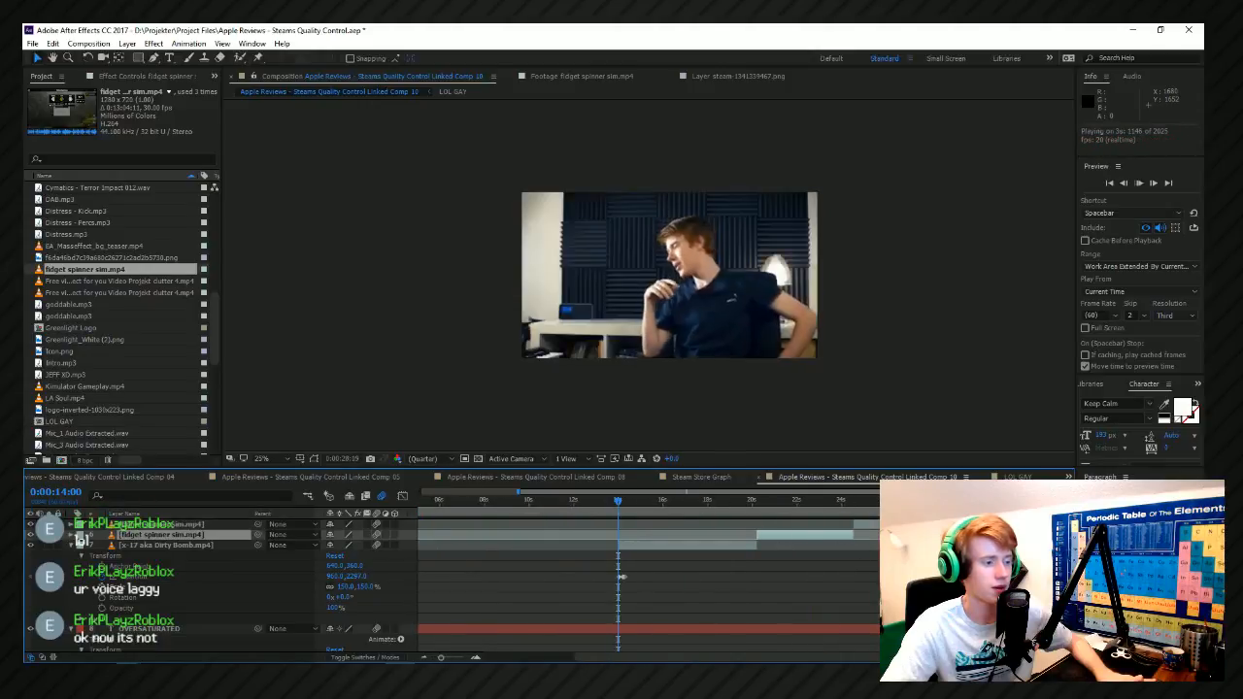
scroll(961, 542, up, 2)
Move to 0:00:25:39 in the last fidget spinner sim.mp4 clip and save the project.
click(764, 501)
click(785, 529)
key(space)
key(ctrl+s)
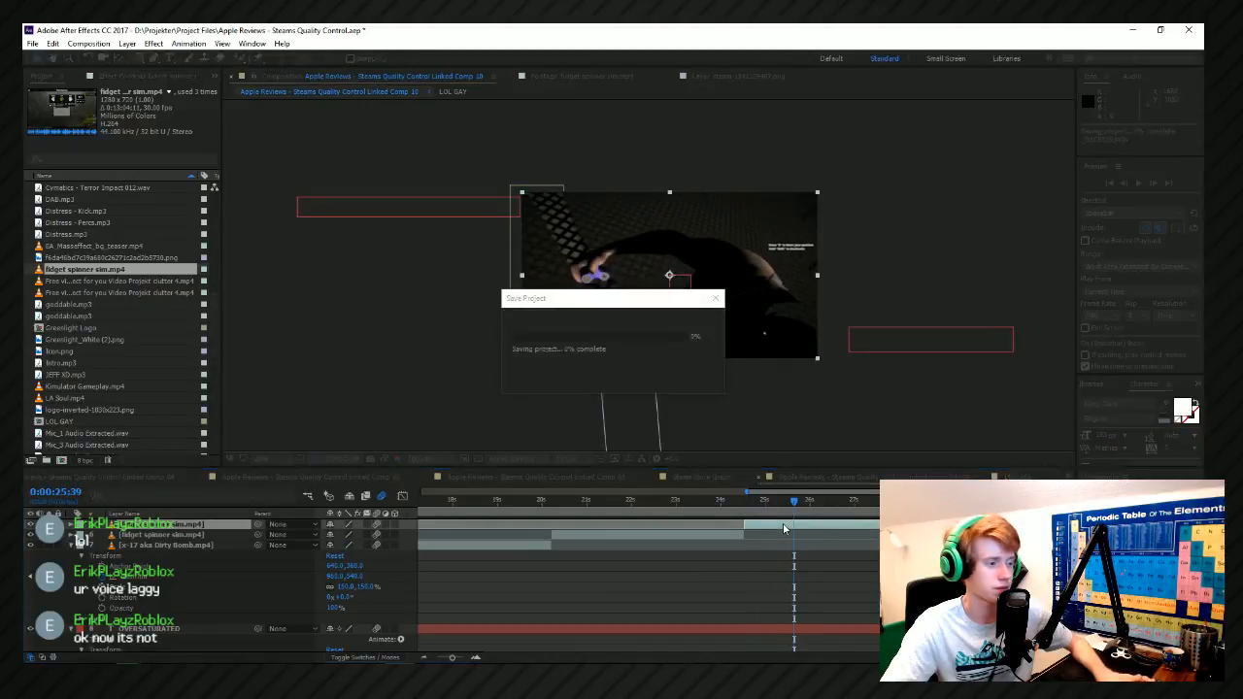
Add a text box across most of the frame with the title "IT'S YOUR FAULT".
click(171, 59)
drag(544, 221, 802, 336)
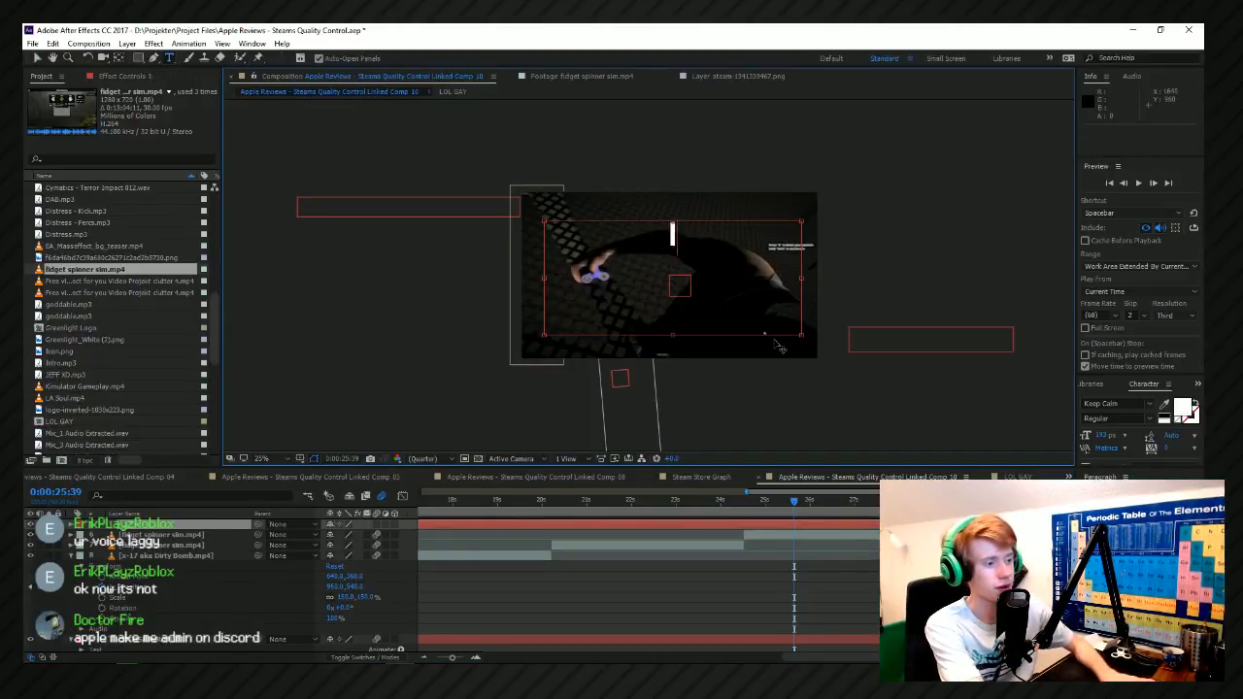
text(IT'S YOUR FAULT)
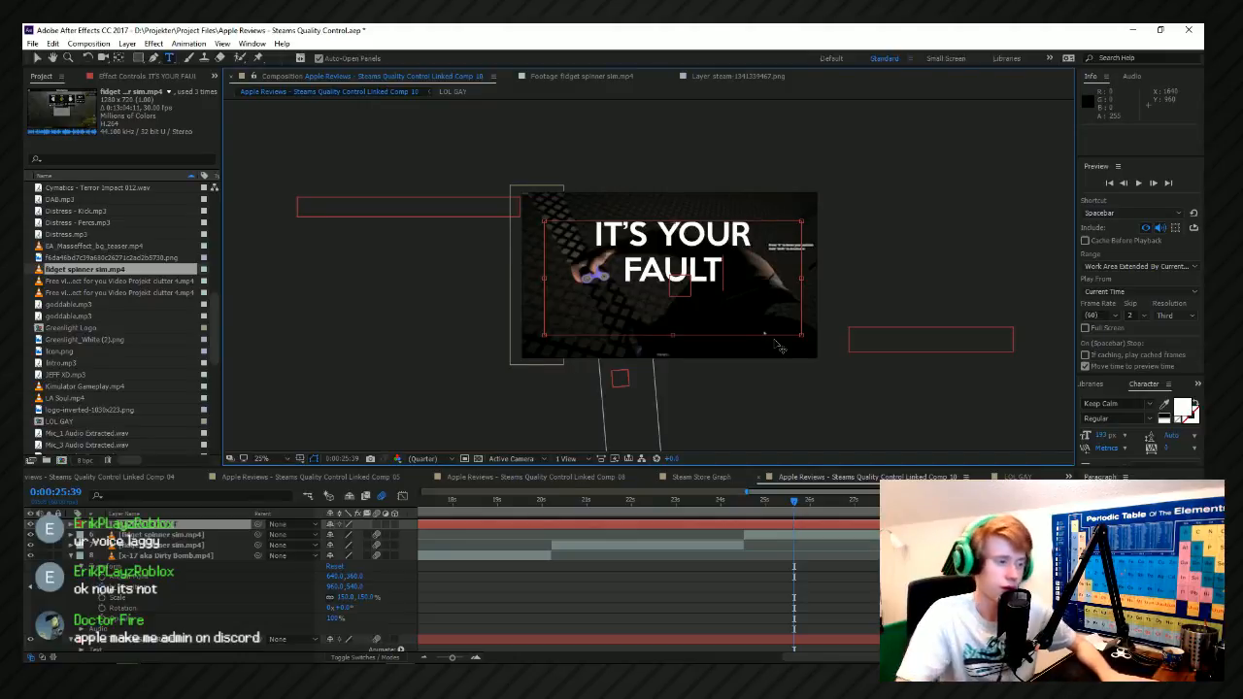
Enlarge the word "FAULT" to 312 px and set its leading to 271 px.
key(ctrl+a)
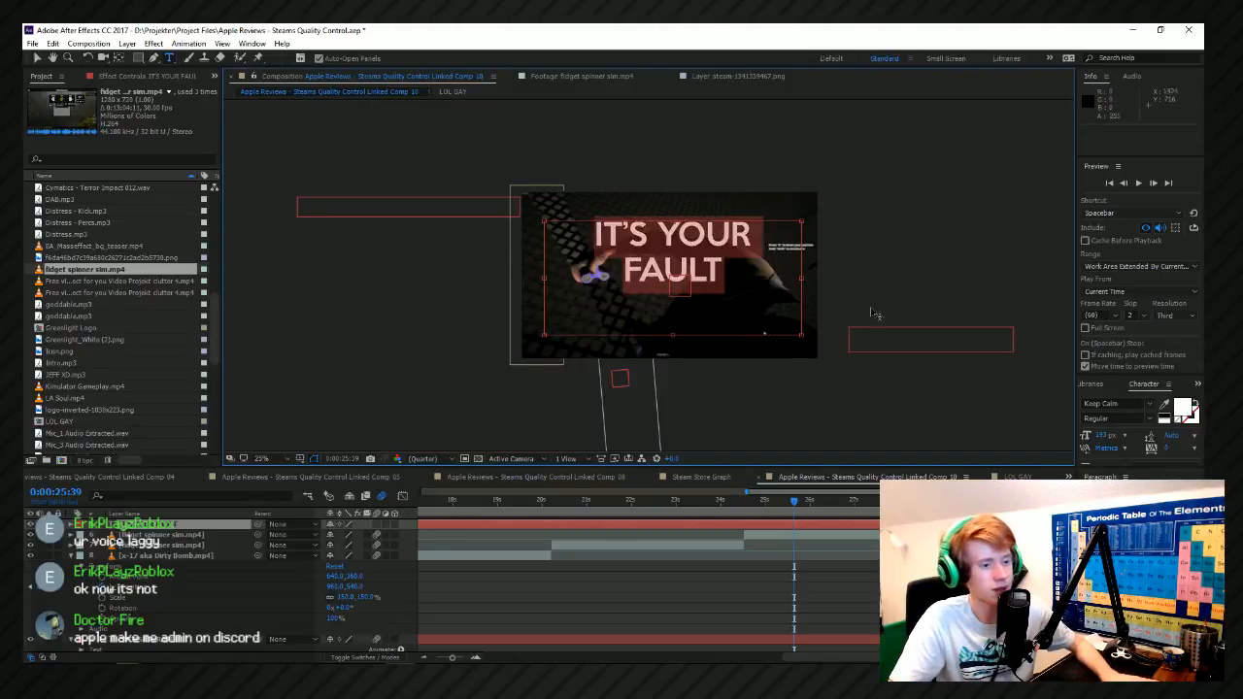
key(ctrl+z)
drag(733, 273, 622, 273)
drag(1104, 434, 1107, 486)
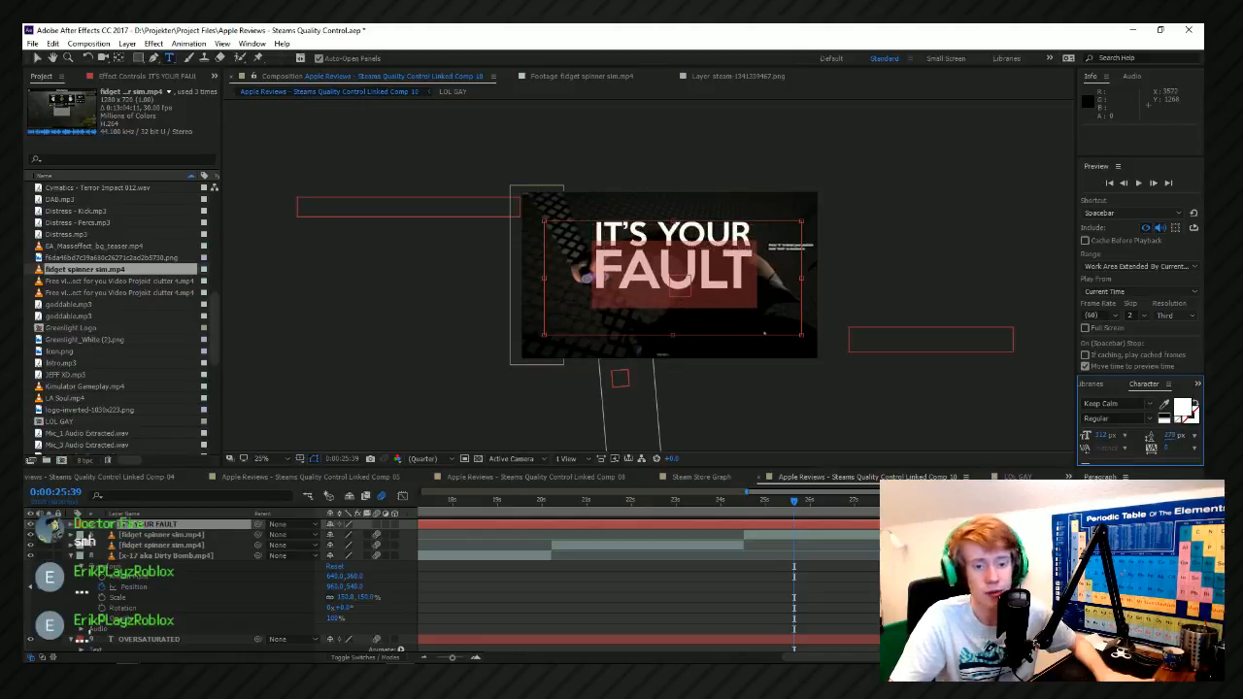
drag(1169, 435, 798, 350)
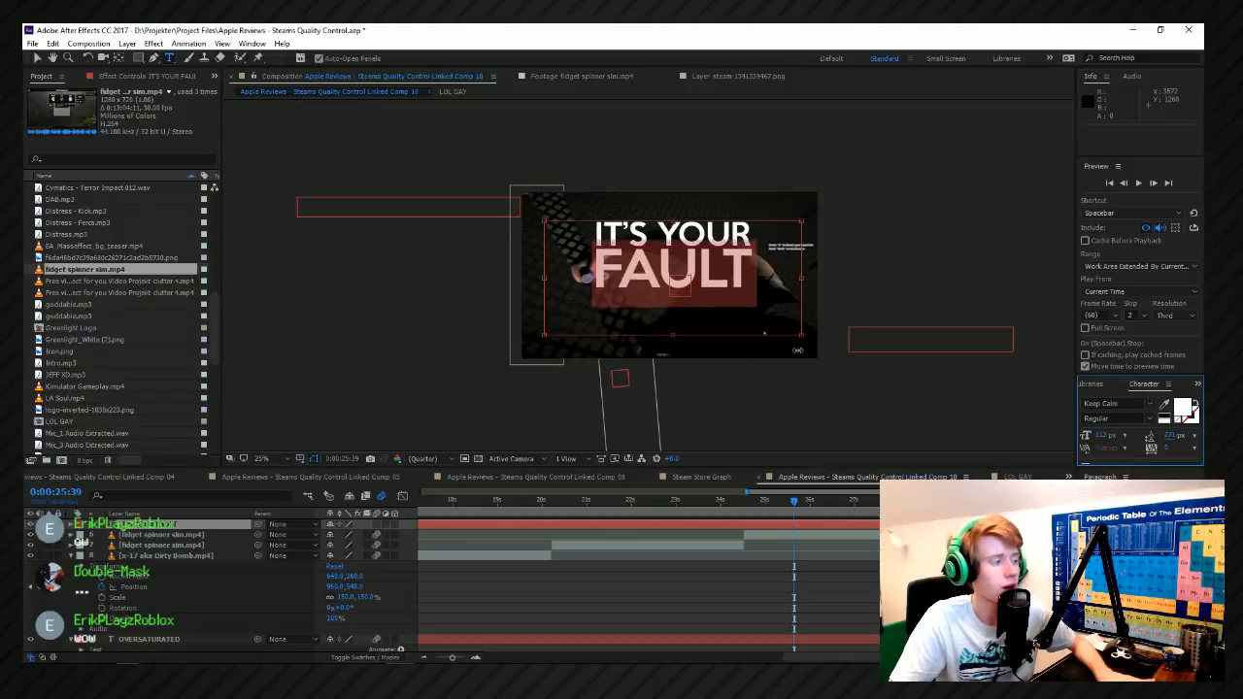
Move the anchor point to the middle of the "IT'S YOUR FAULT" title and scale the title up to about 147%.
click(118, 58)
drag(675, 291, 682, 266)
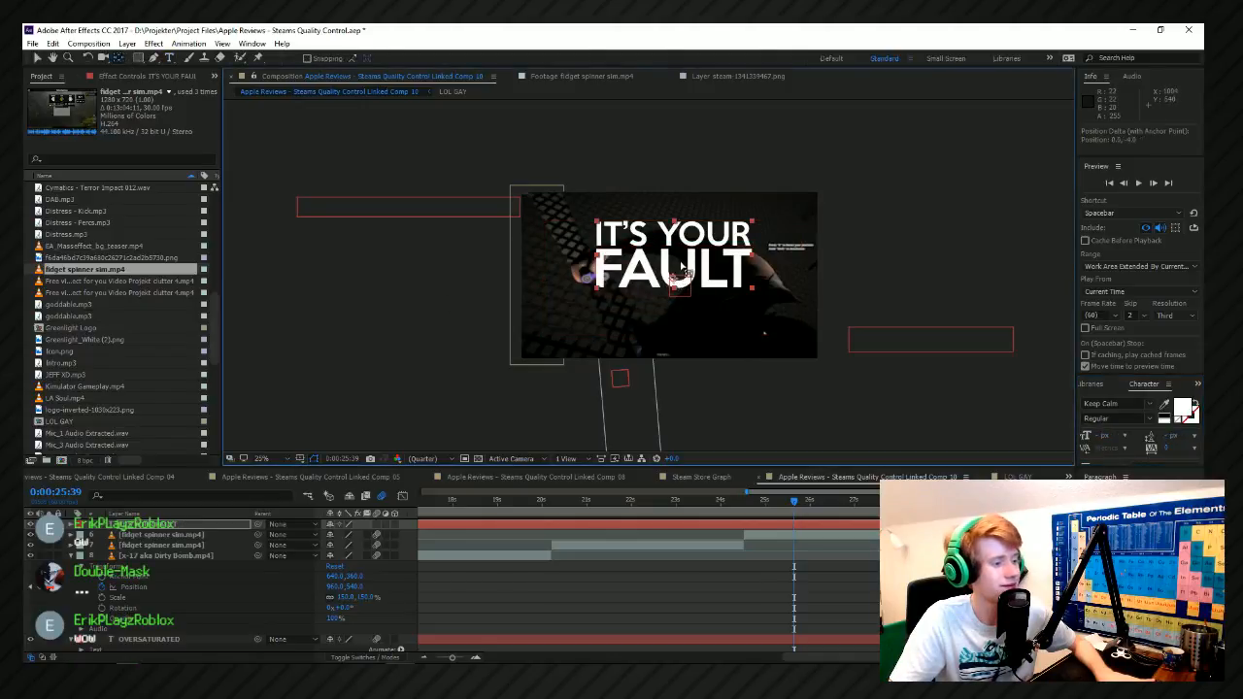
key(v)
click(779, 296)
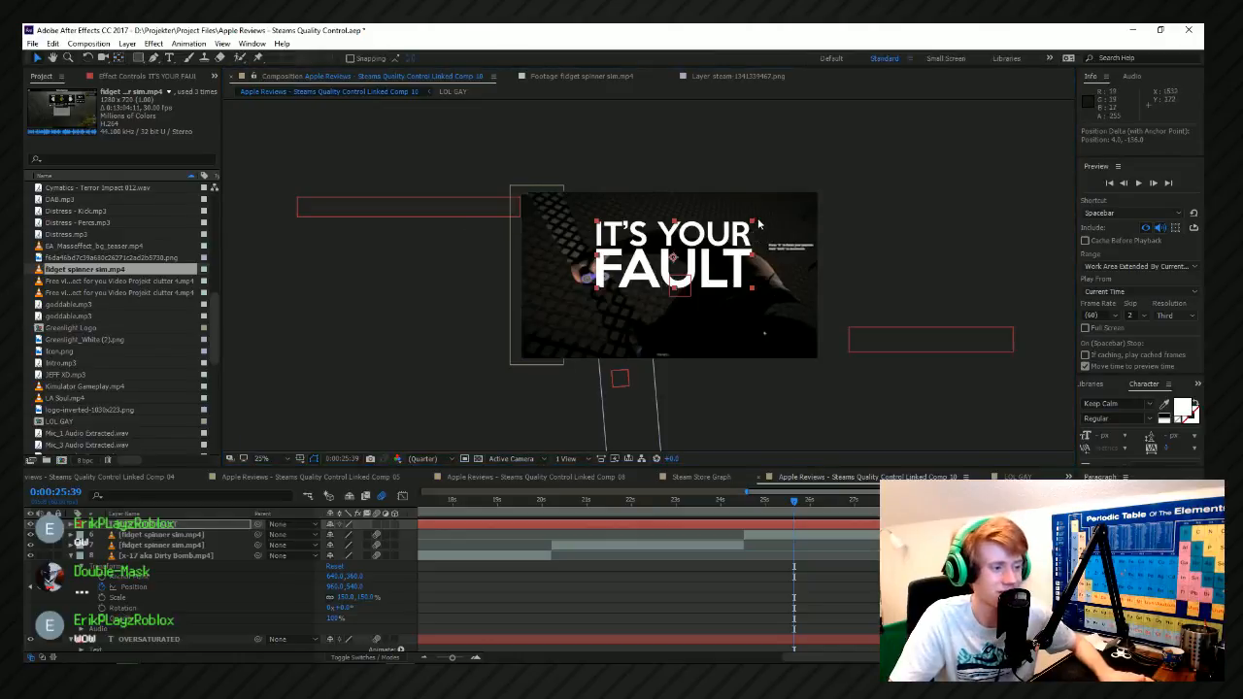
drag(749, 227, 787, 200)
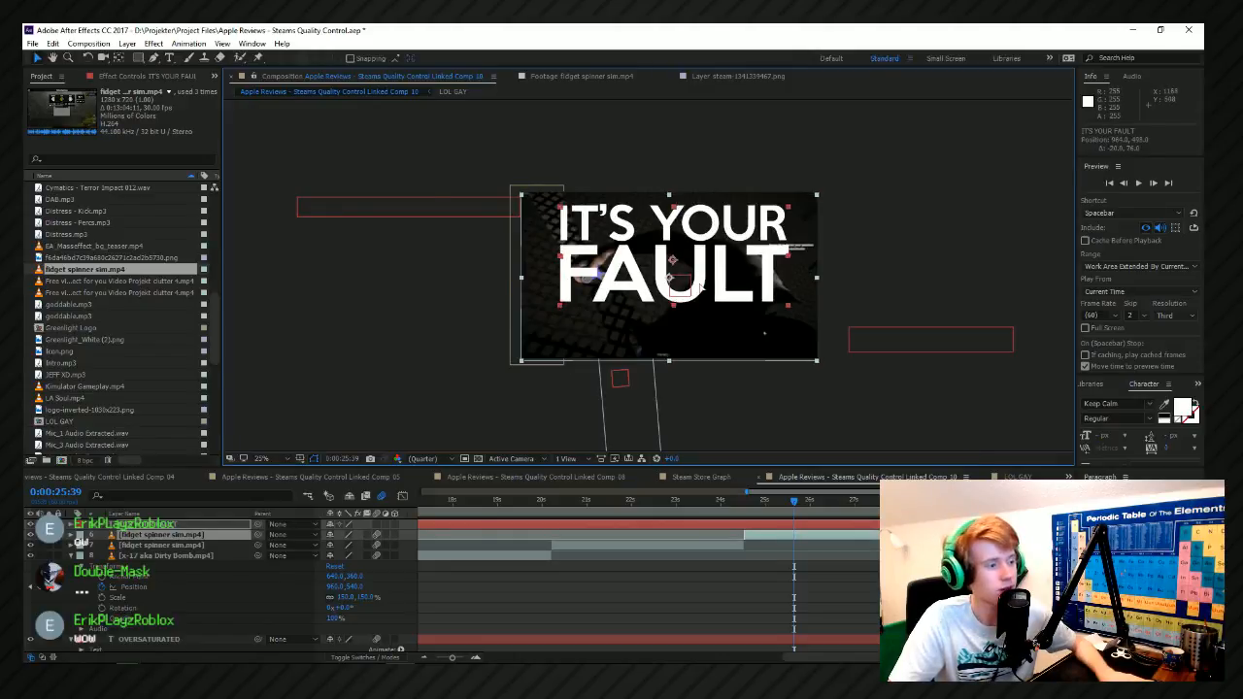
Undo the accidental shift of the fidget spinner clip and move the title down towards the middle of the frame.
key(ctrl+z)
click(822, 253)
mouse_move(717, 267)
mouse_down()
mouse_move(693, 287)
mouse_move(713, 284)
mouse_up()
Switch to Adobe Audition to check the live audio session, then return to After Effects.
key(alt+Tab)
click(799, 372)
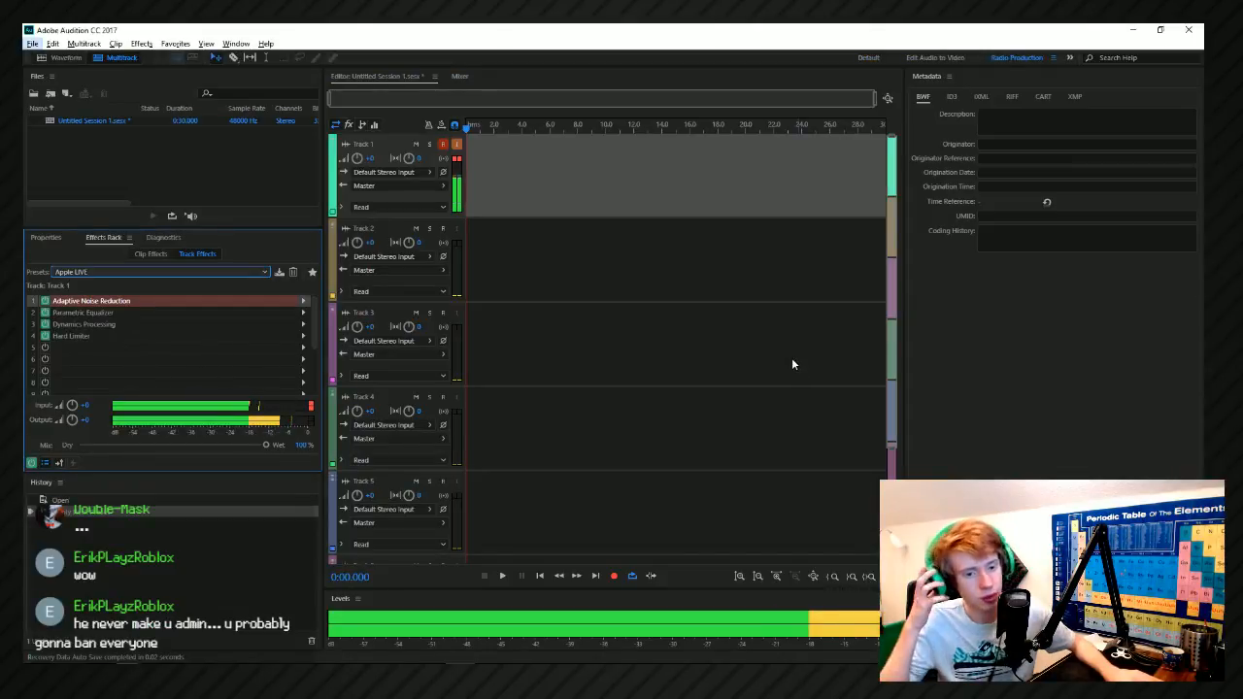
key(alt+Tab)
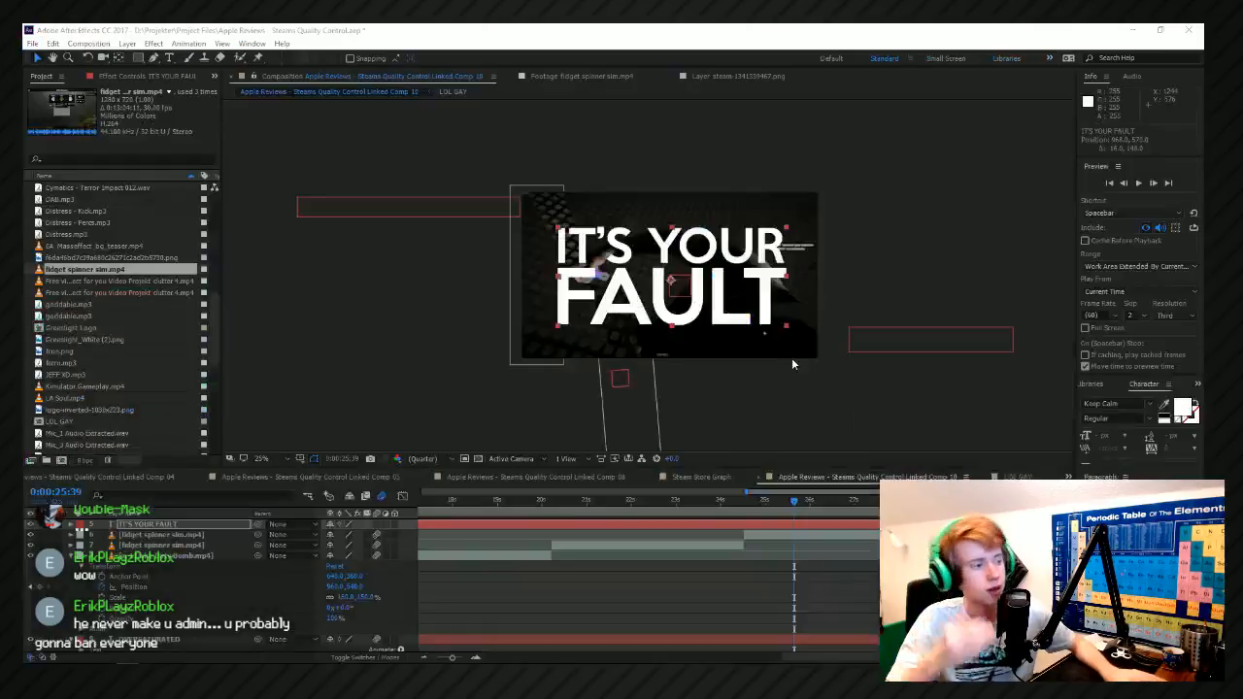
Center the "IT'S YOUR FAULT" title in the composition view.
right_click(744, 288)
mouse_move(832, 214)
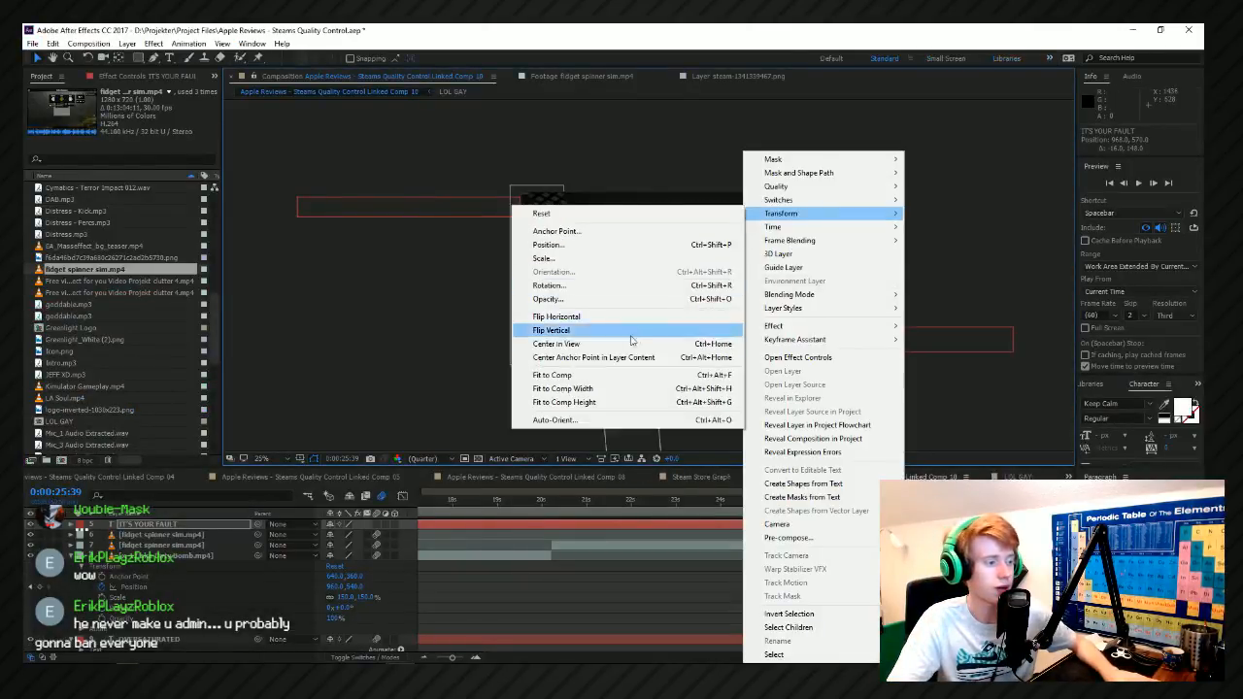
click(631, 344)
click(972, 257)
click(762, 278)
scroll(835, 272, up, 1)
scroll(835, 271, down, 1)
drag(836, 272, 772, 278)
scroll(772, 283, up, 1)
scroll(771, 286, down, 1)
Reveal the "IT'S YOUR FAULT" title's transform properties and reduce its scale to about 116%.
click(739, 501)
drag(771, 511, 669, 511)
scroll(747, 509, up, 1)
scroll(595, 571, down, 2)
scroll(577, 577, down, 2)
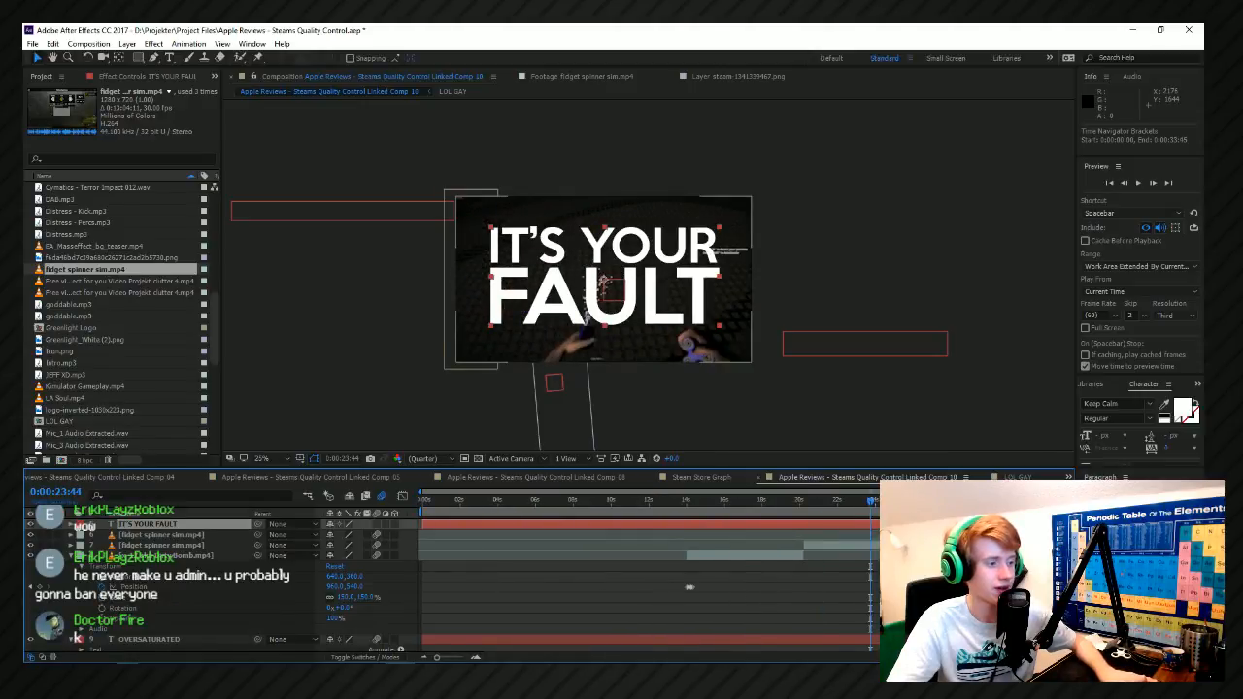
scroll(688, 587, up, 3)
click(565, 503)
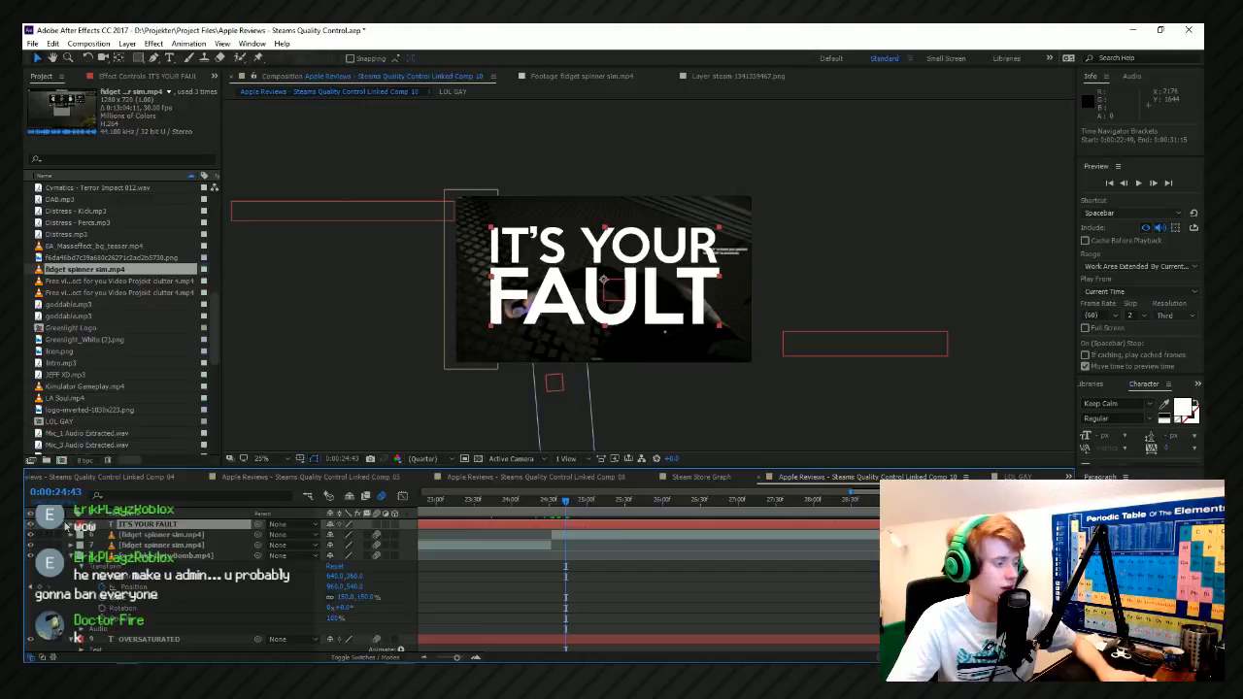
click(71, 526)
click(80, 545)
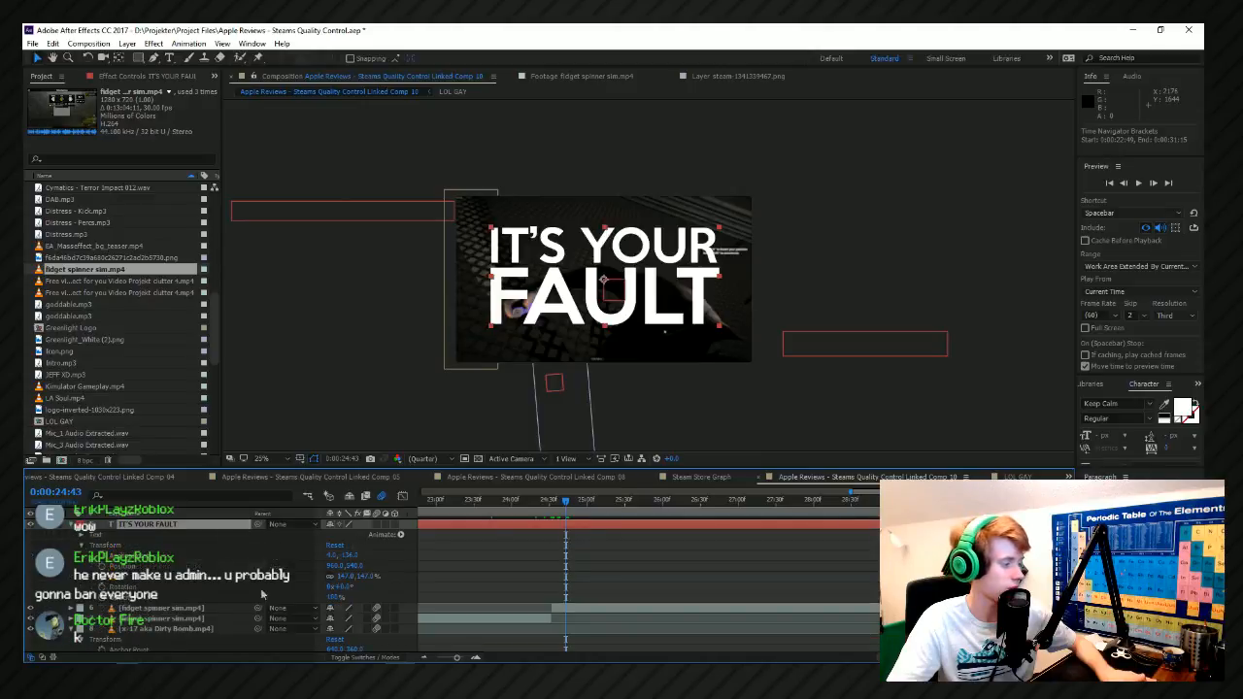
drag(340, 580, 321, 581)
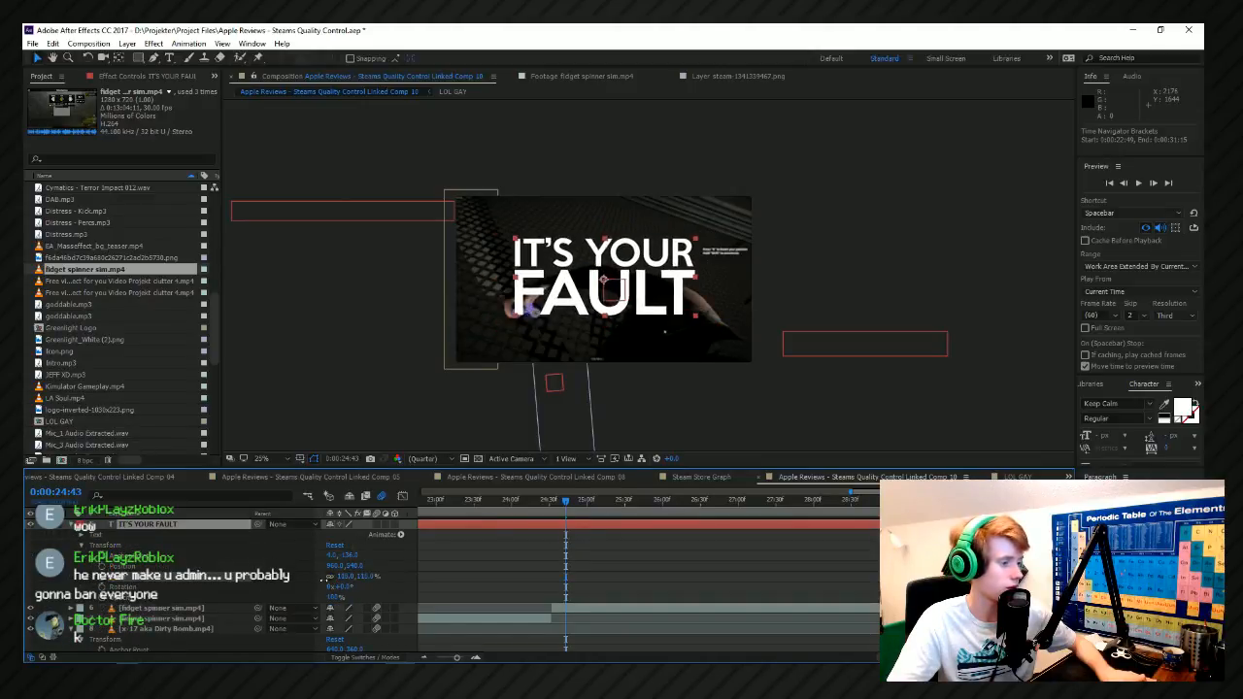
Animate the "IT'S YOUR FAULT" title's scale from 0% at 0:00:24:34 to full size at 0:00:24:42.
scroll(554, 528, up, 2)
drag(578, 503, 593, 513)
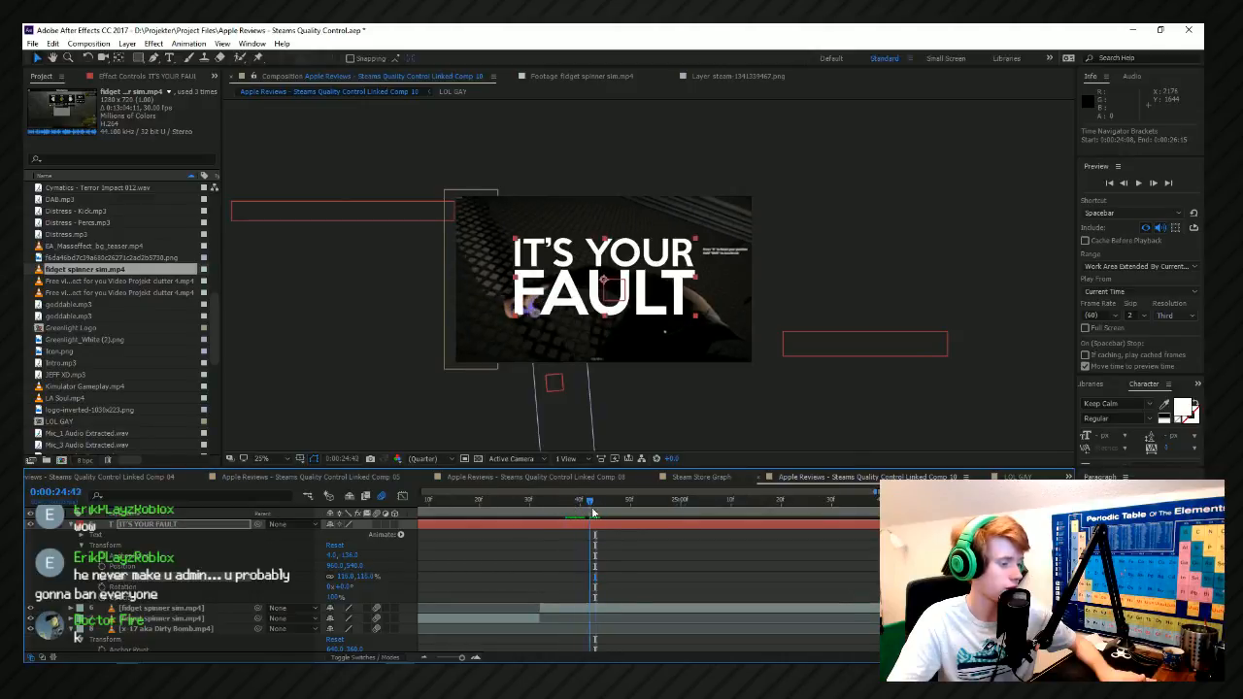
click(550, 505)
click(343, 578)
text(0)
click(285, 562)
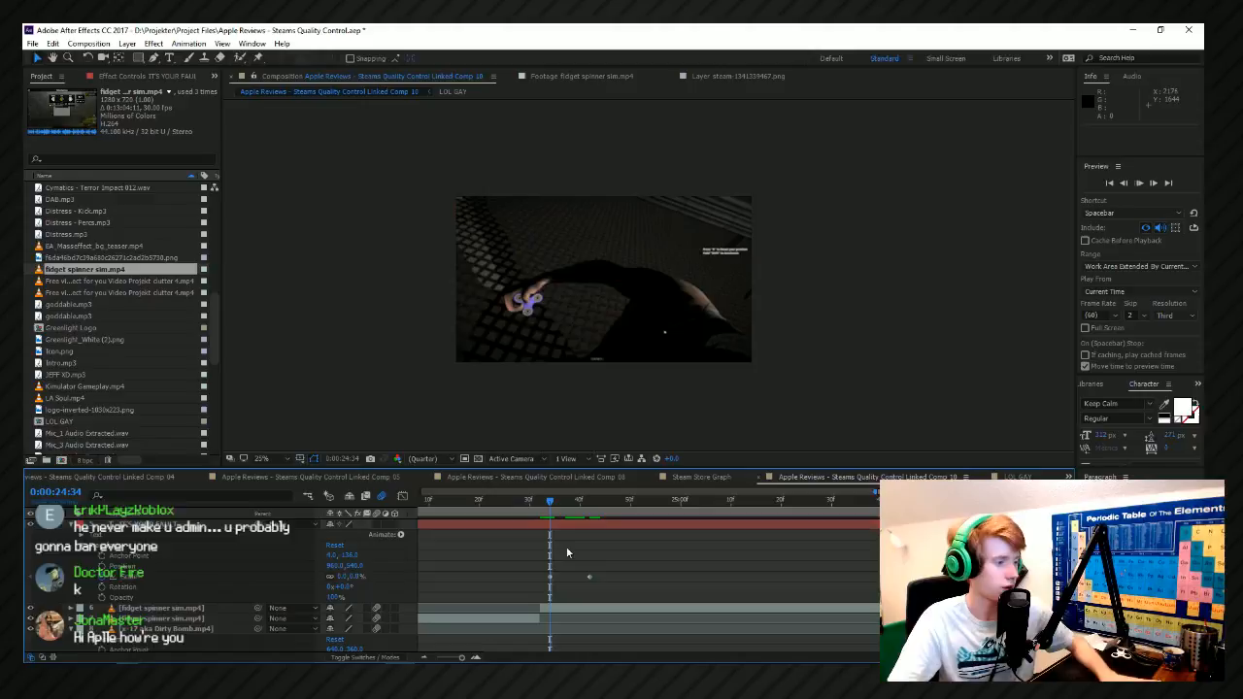
In the Graph Editor, delay the title's final scale keyframe and add an overshoot keyframe of about 132% at 0:00:24:41.
key(space)
key(space)
click(402, 496)
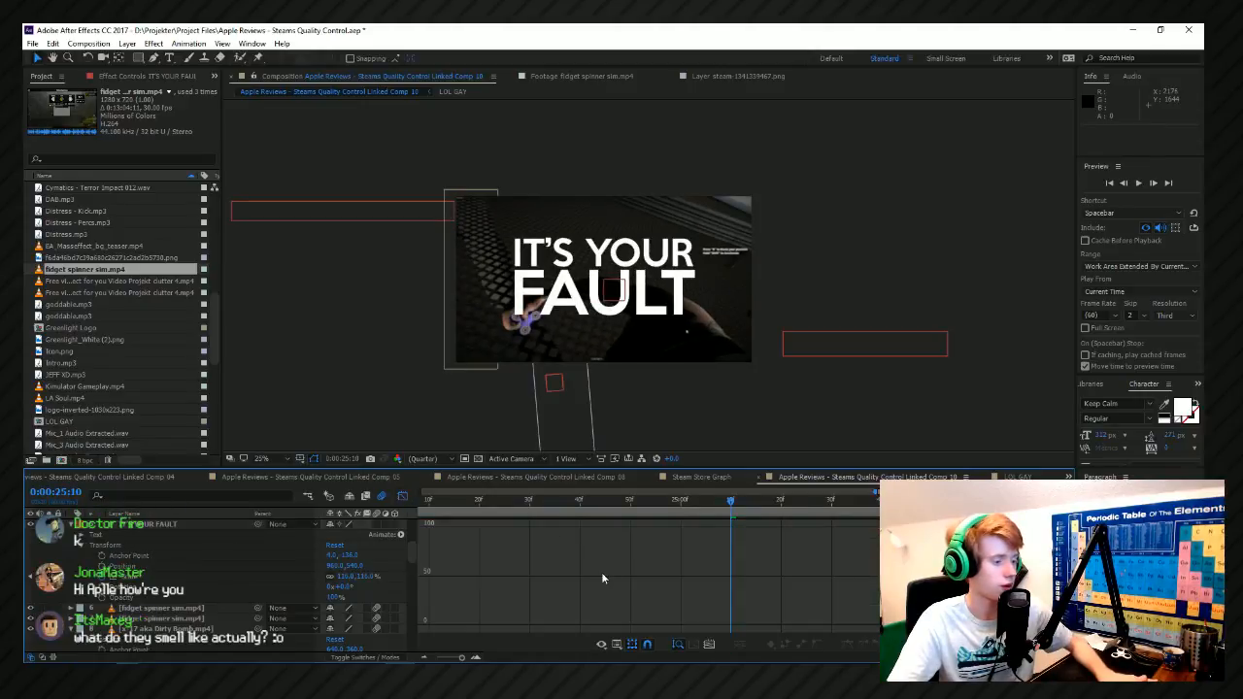
click(252, 580)
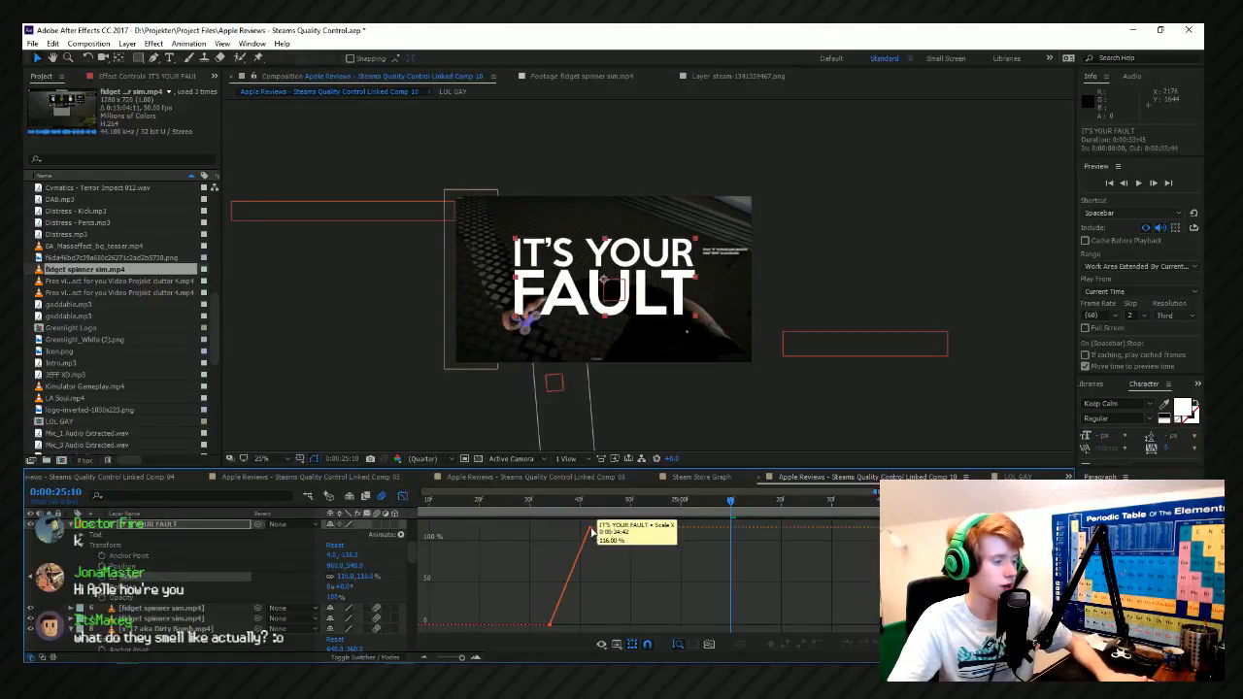
drag(592, 530, 651, 529)
mouse_move(582, 502)
mouse_down()
mouse_move(599, 504)
mouse_move(586, 503)
mouse_up()
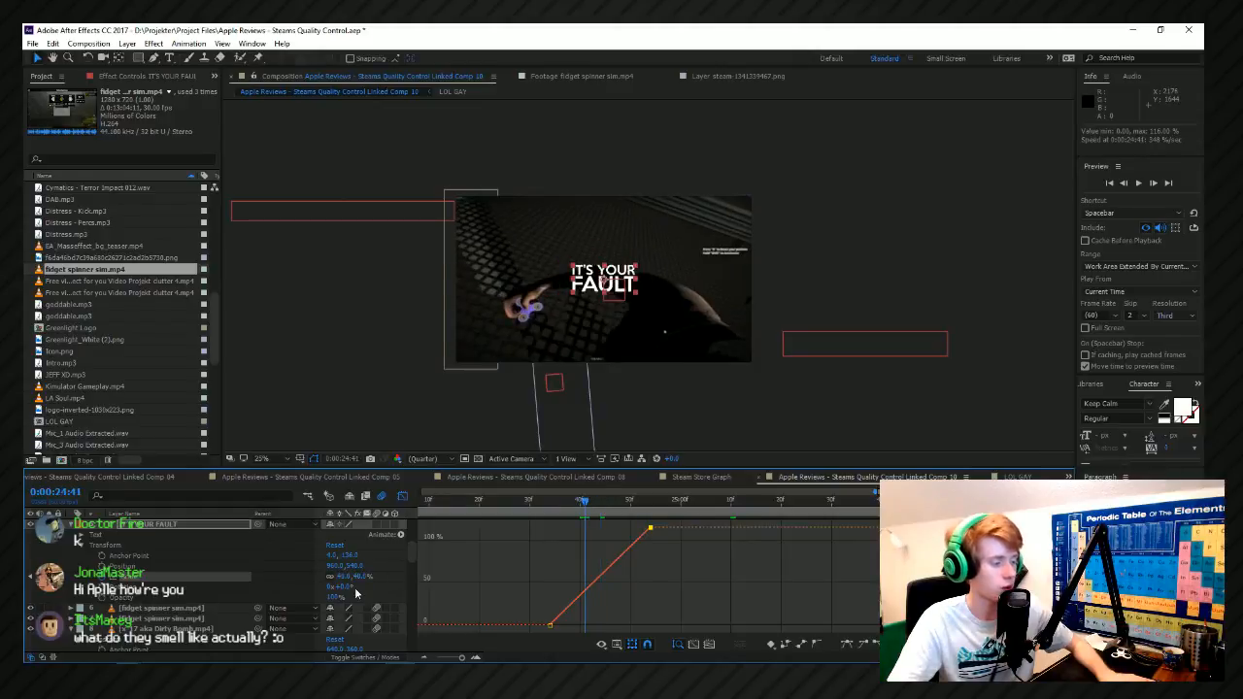
drag(651, 528, 594, 529)
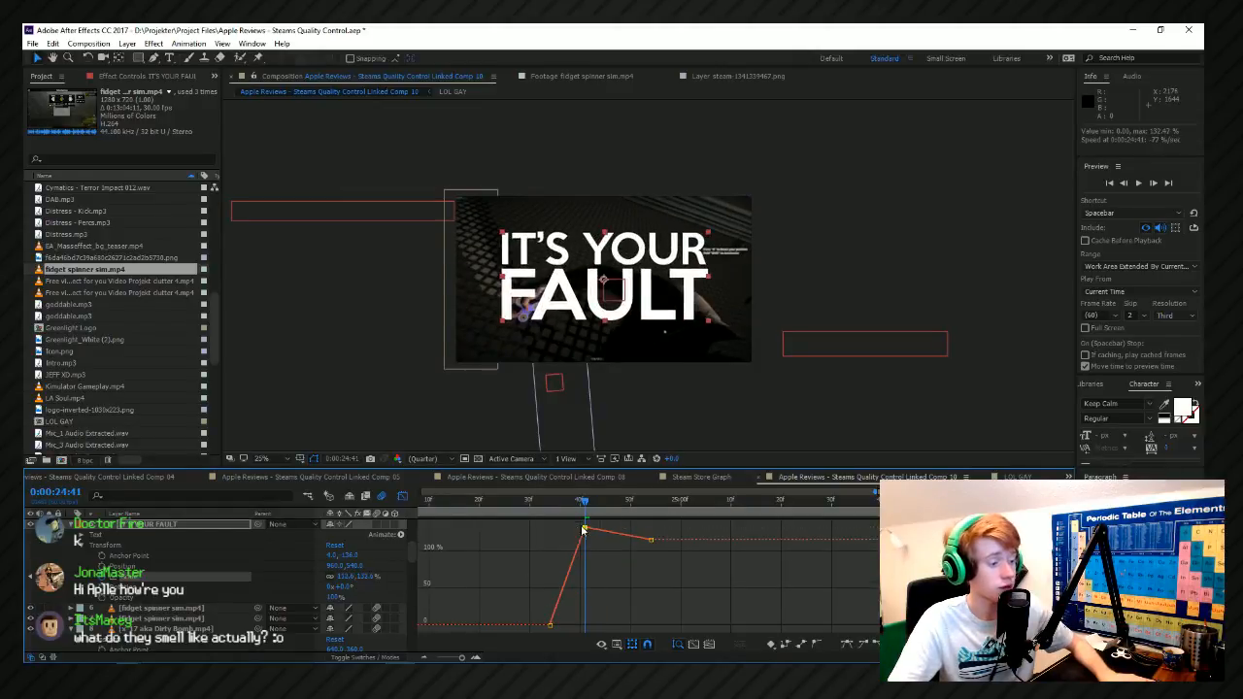
Ease the title's scale keyframes, return to the layer bar view and preview the pop-in animation.
click(819, 646)
scroll(694, 547, down, 2)
key(shift+F3)
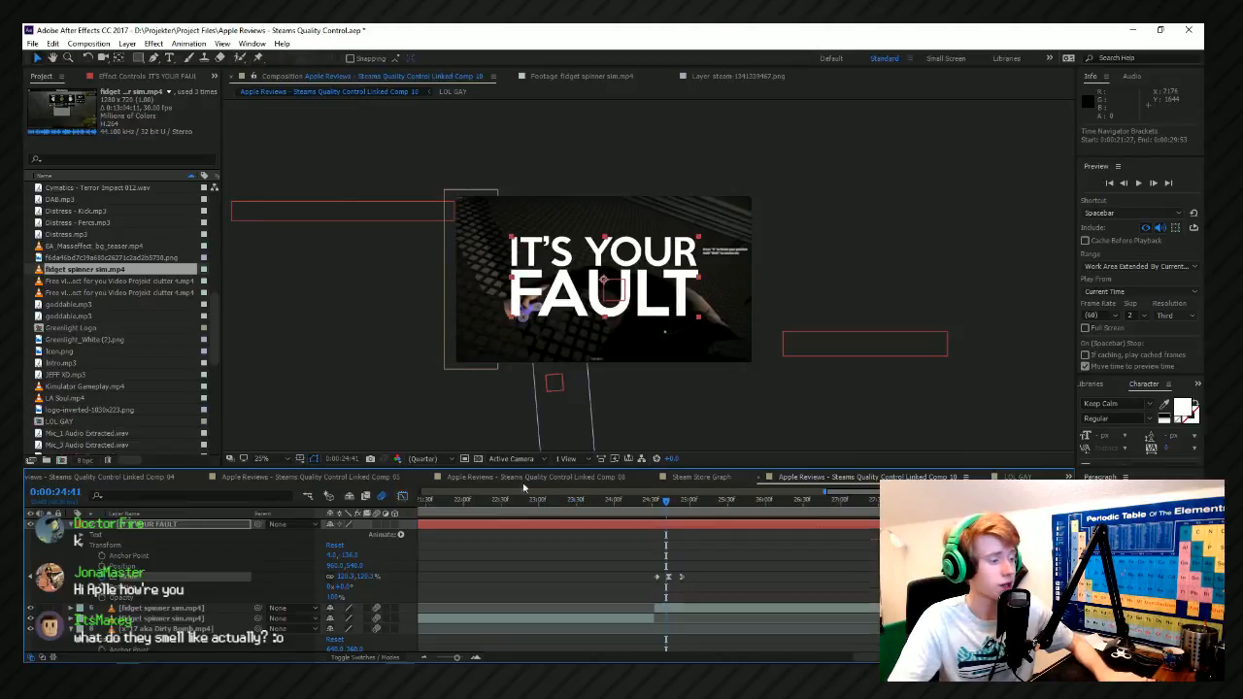
click(642, 502)
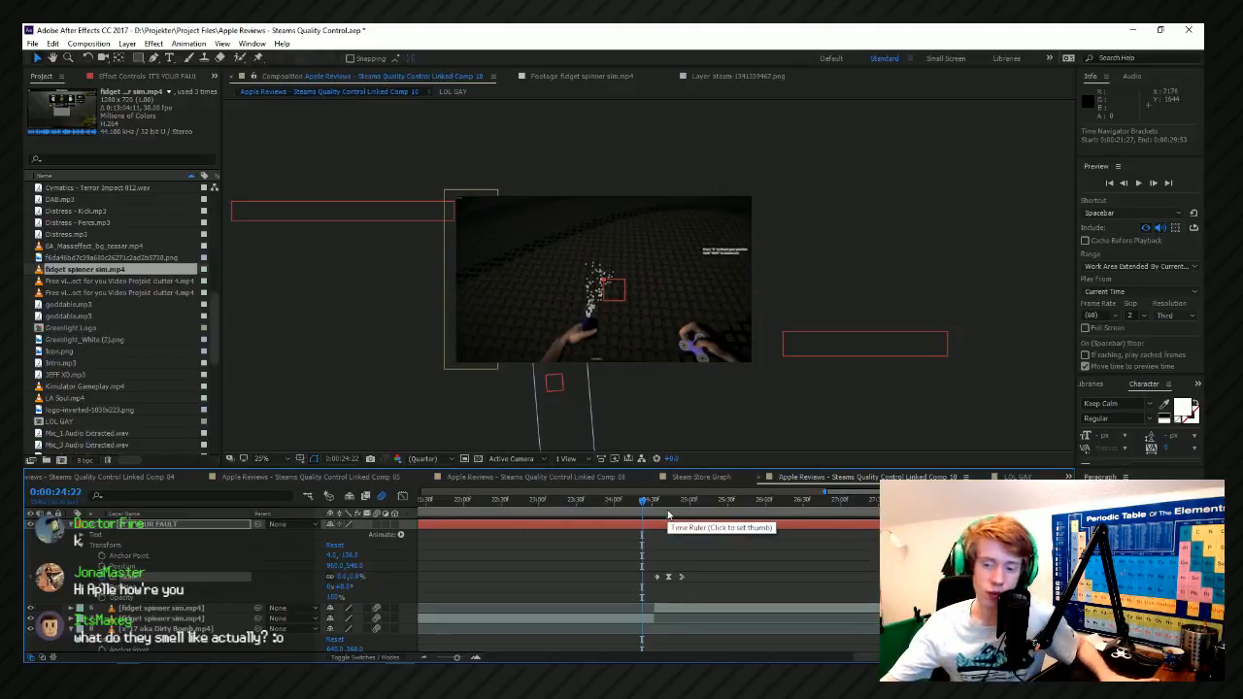
key(space)
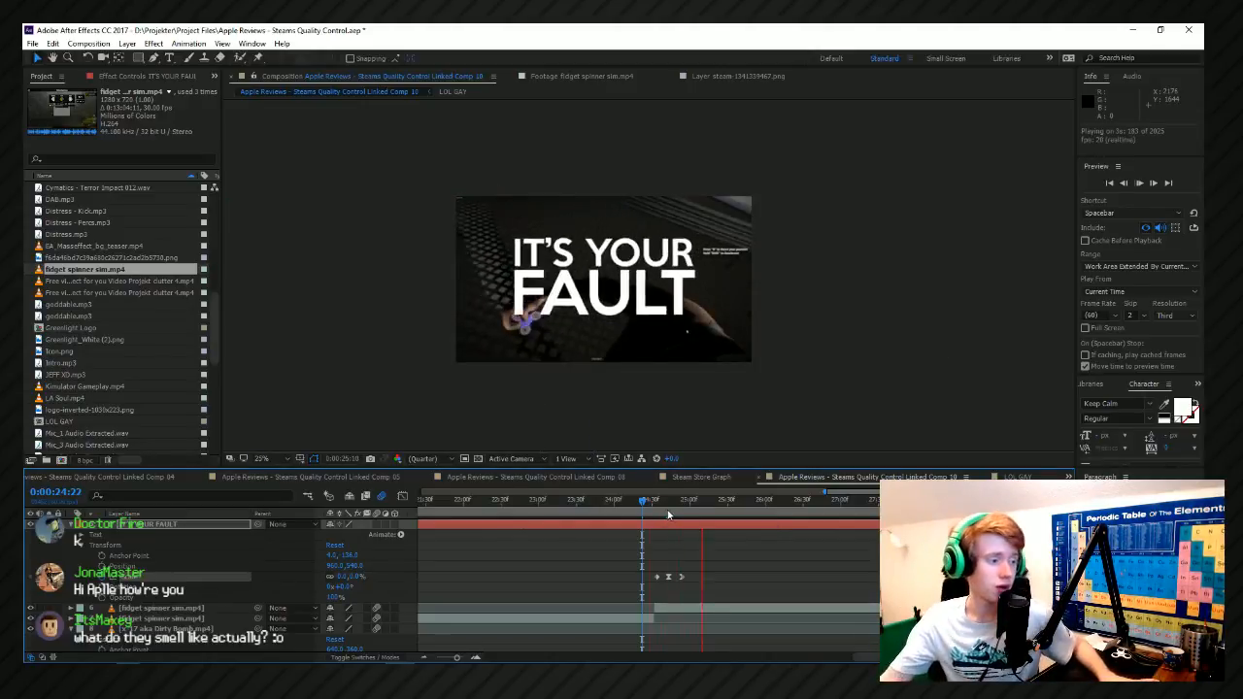
key(space)
click(678, 606)
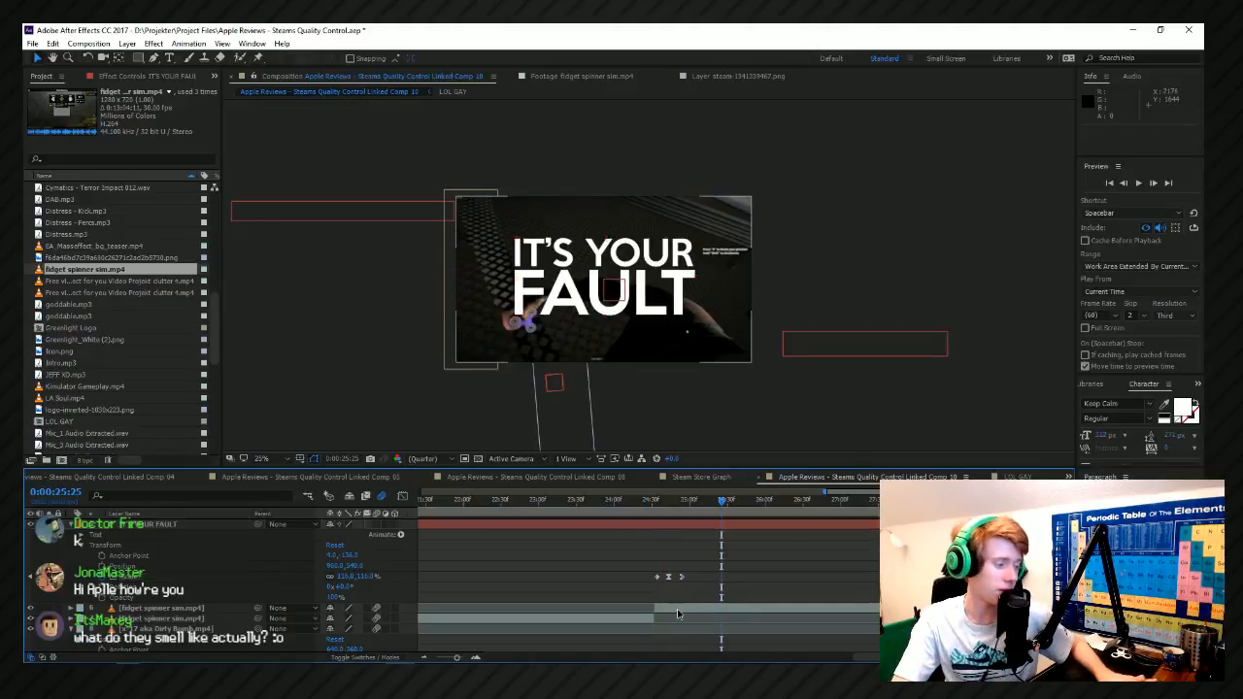
click(153, 44)
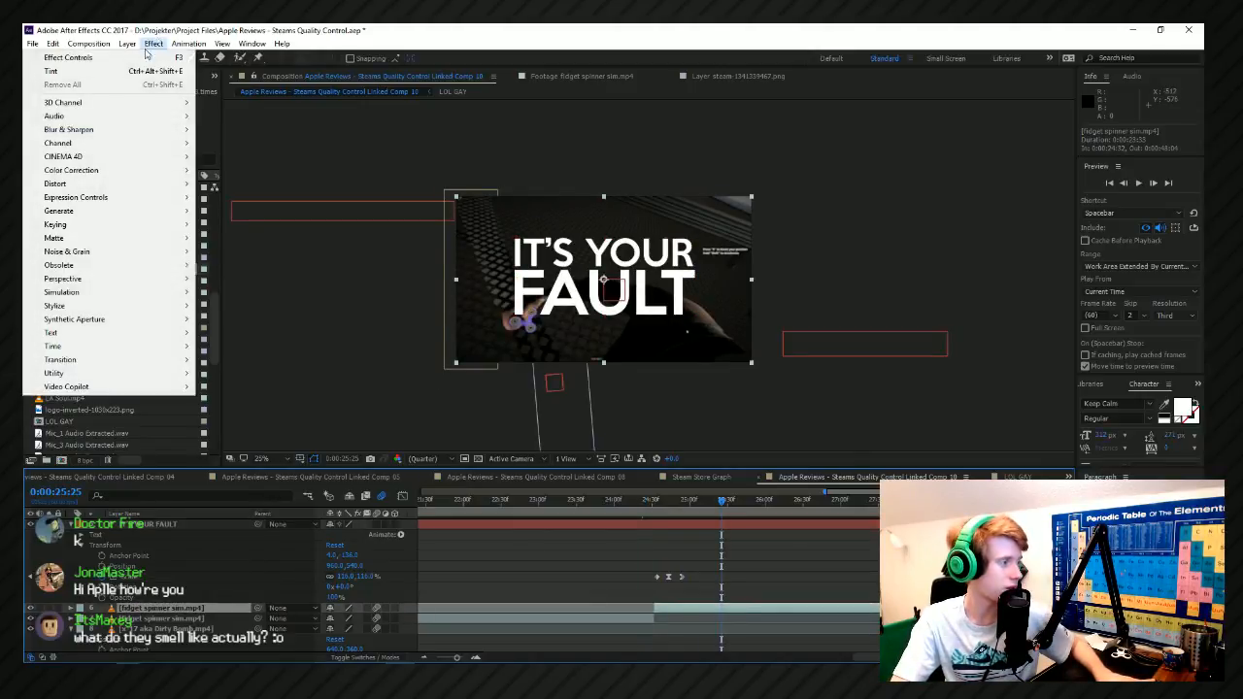
mouse_move(161, 172)
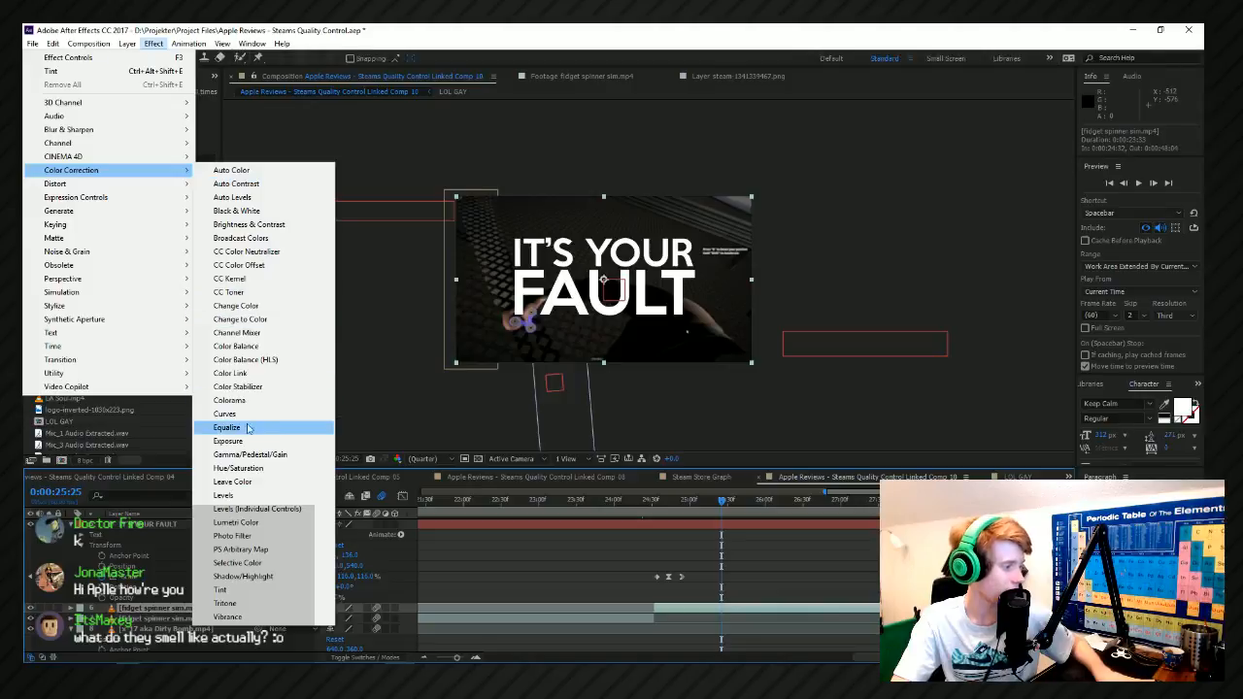
click(231, 429)
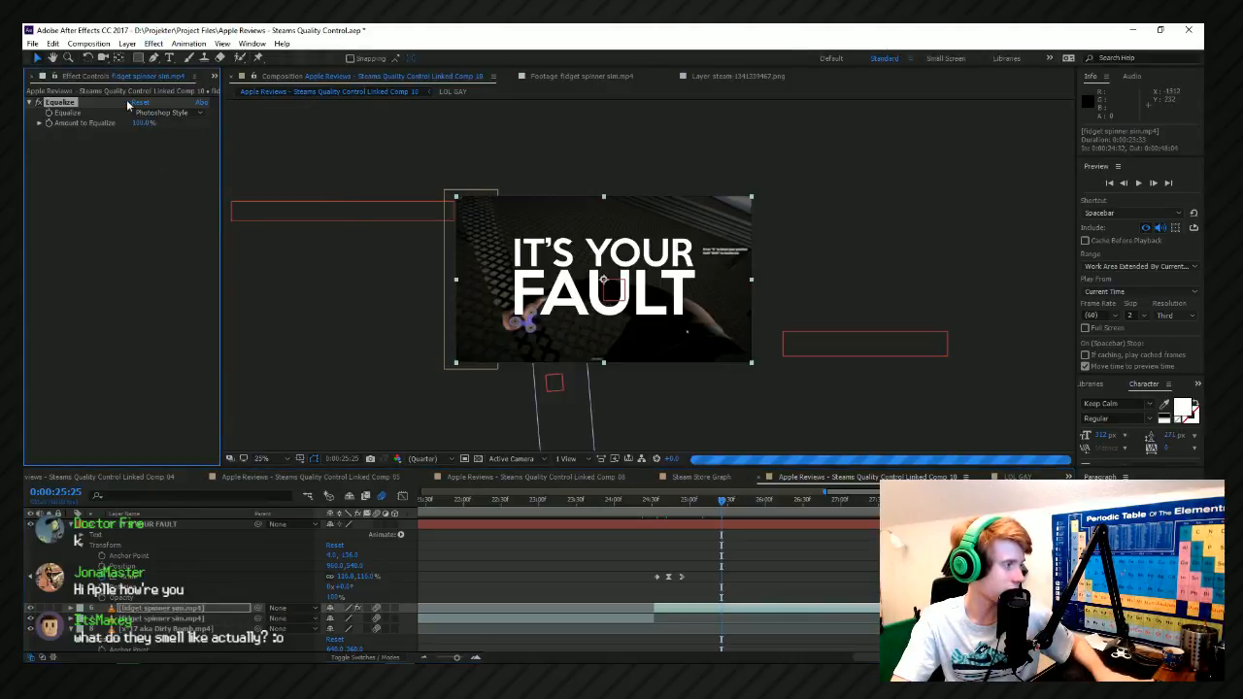
key(Delete)
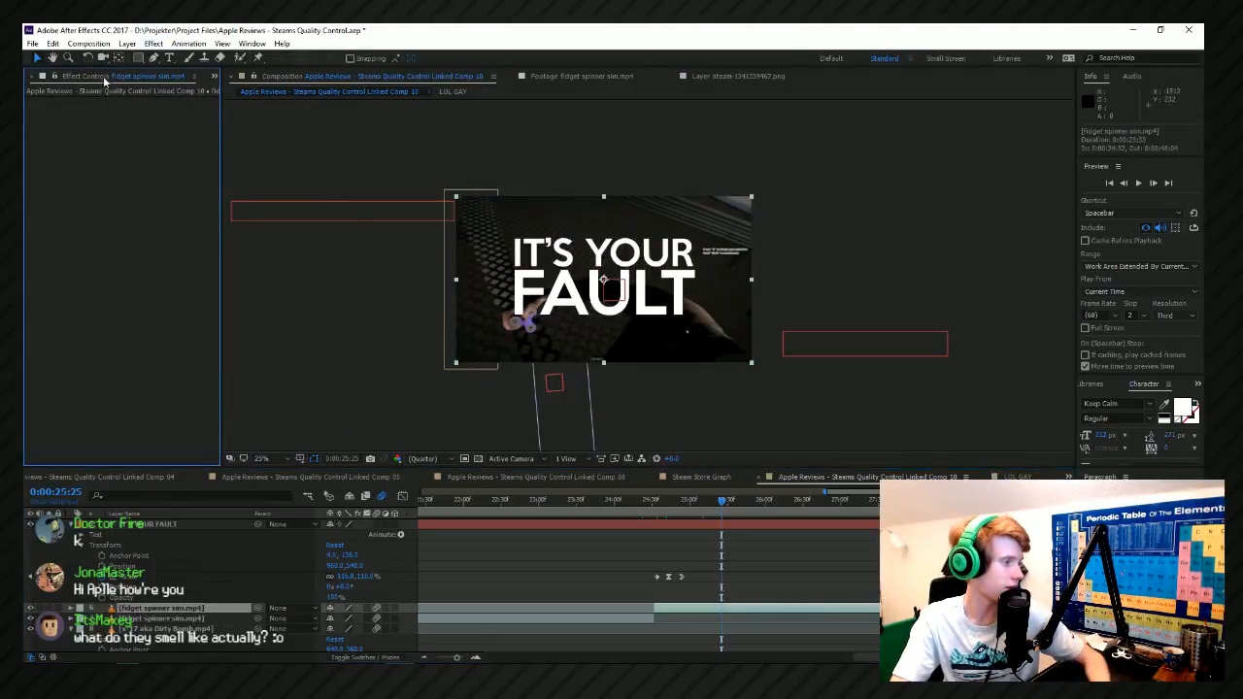
Apply the Curves effect to the fidget spinner clip behind the title and start keyframing its curve at 0:00:24:39.
click(153, 44)
mouse_move(97, 170)
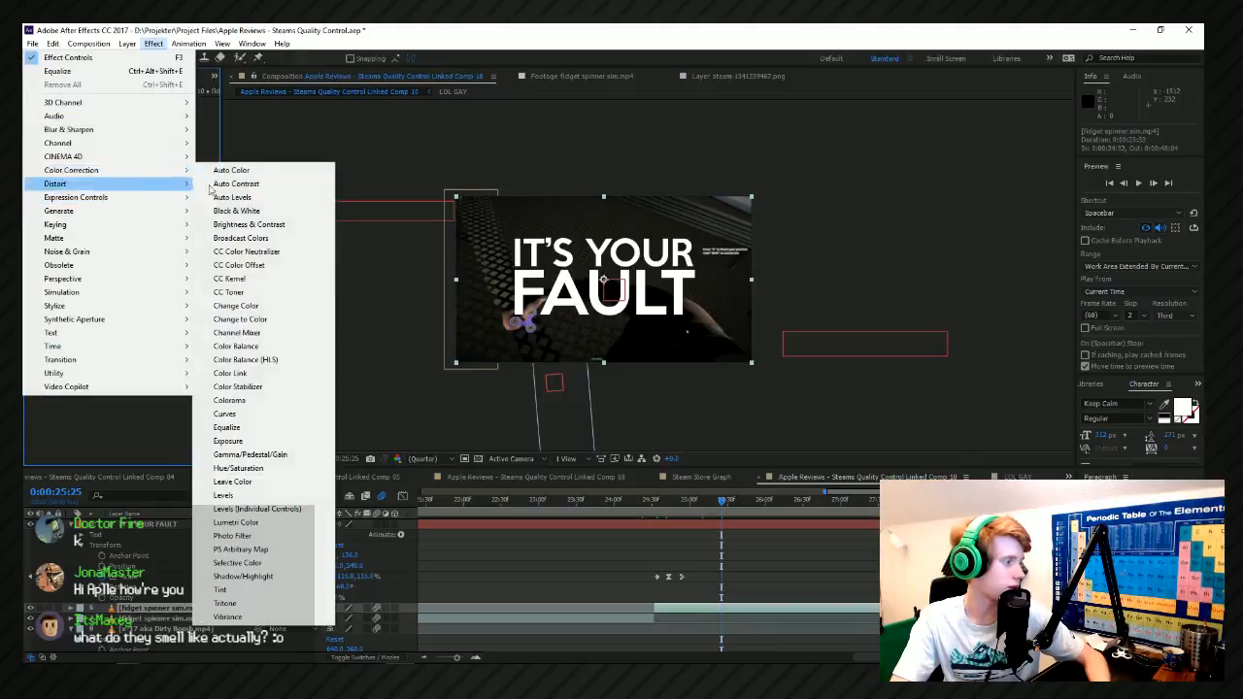
click(261, 415)
click(664, 518)
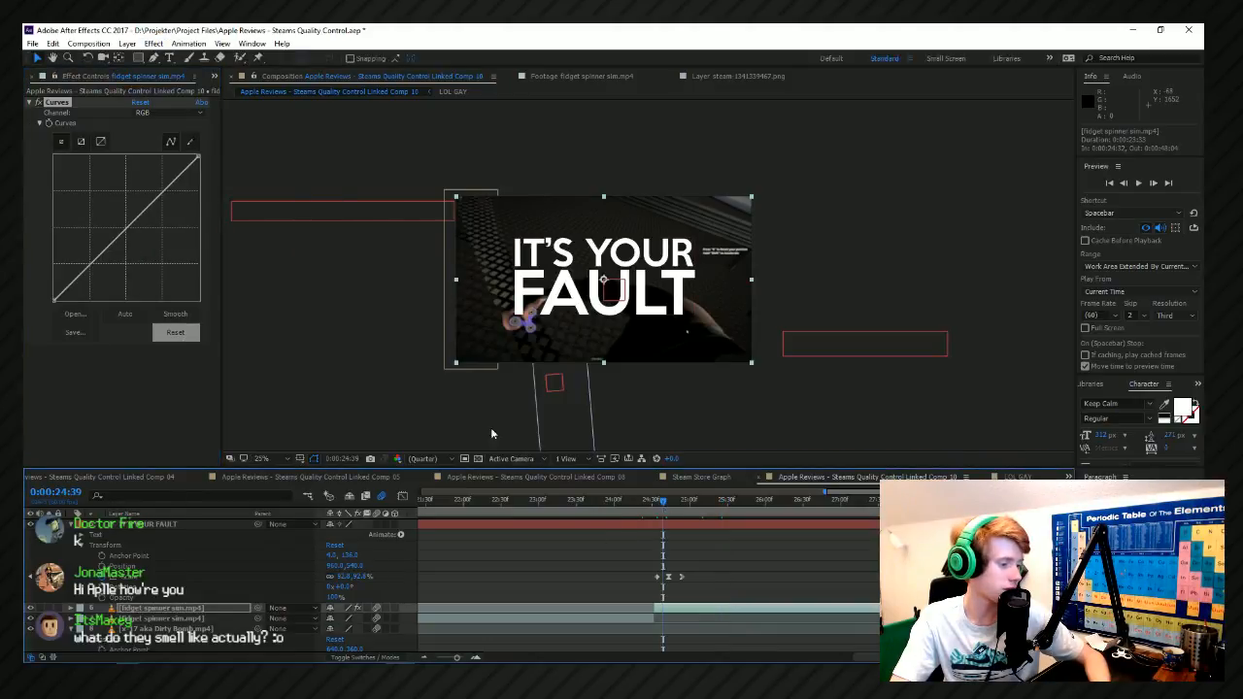
click(55, 131)
Darken the fidget spinner clip at 0:00:24:58 by lowering the bright end of its RGB curve, and preview the fade.
scroll(661, 645, left, 1)
scroll(699, 602, up, 1)
drag(705, 509, 740, 503)
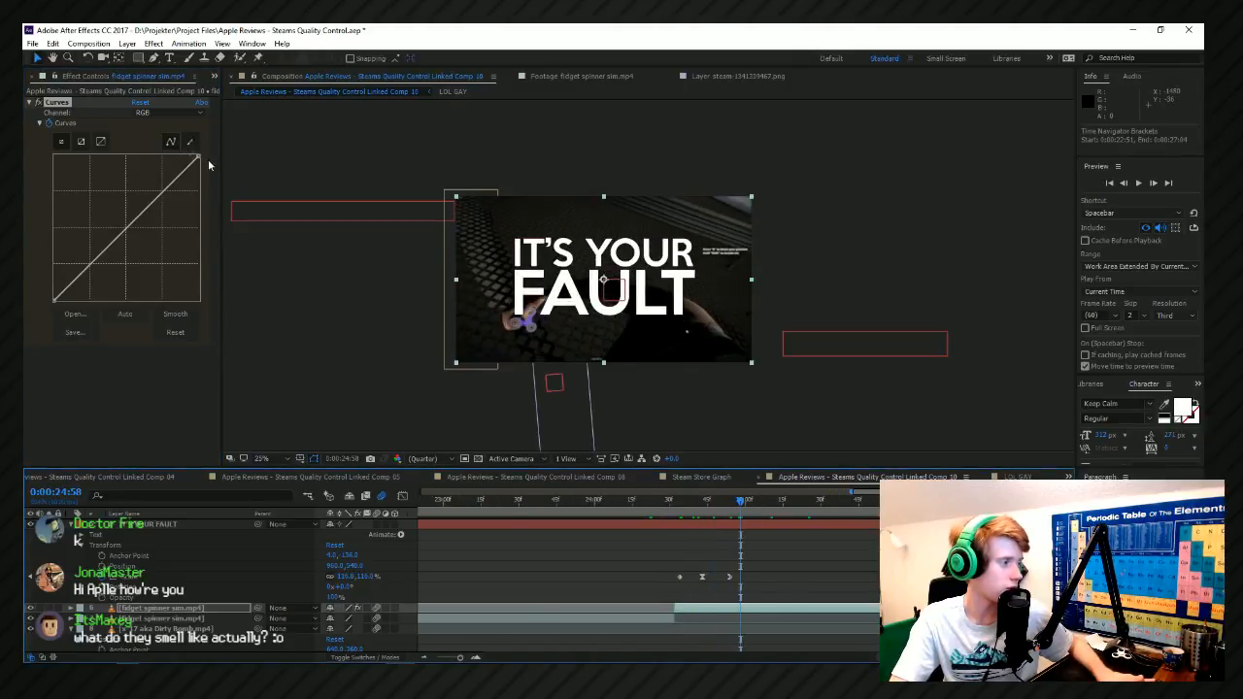
drag(198, 162, 214, 216)
click(648, 506)
key(space)
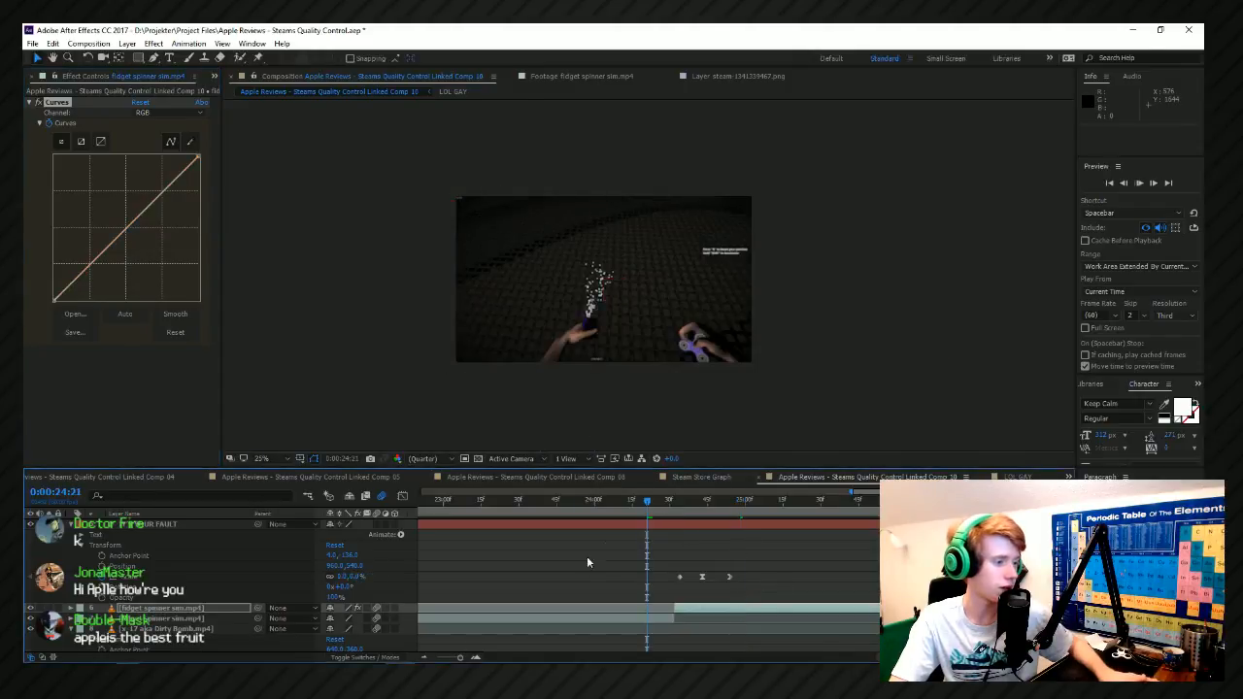
scroll(589, 557, down, 2)
scroll(600, 573, left, 1)
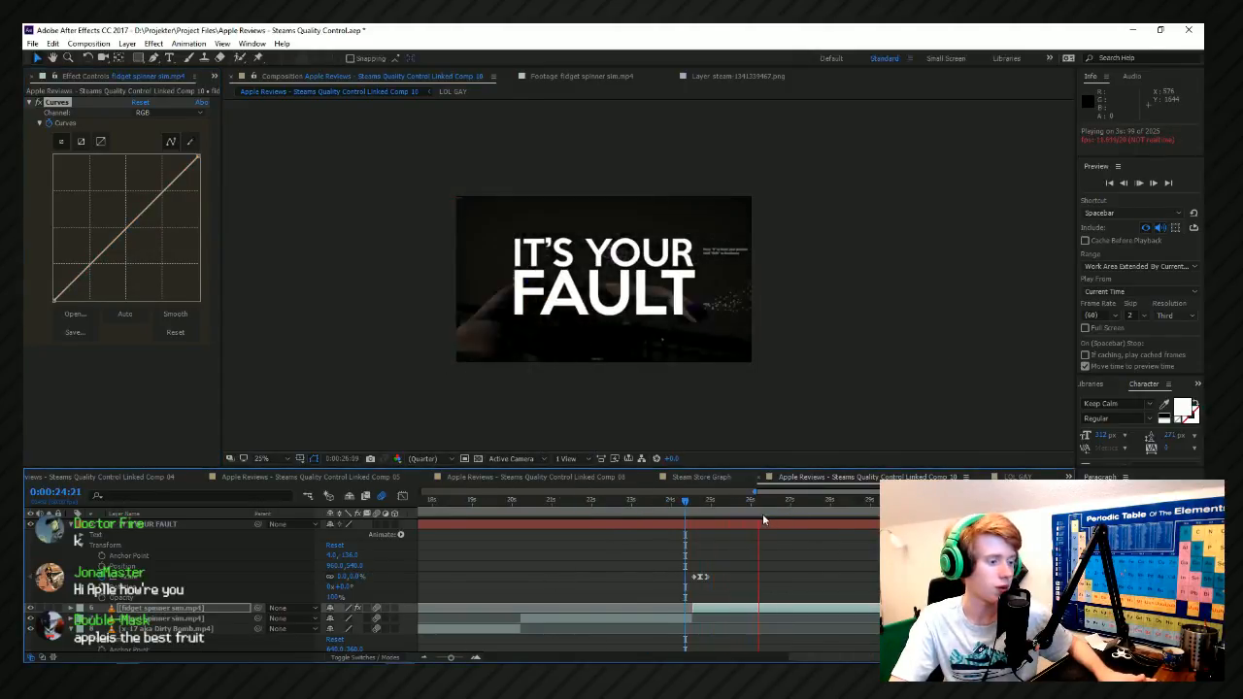
scroll(797, 530, up, 2)
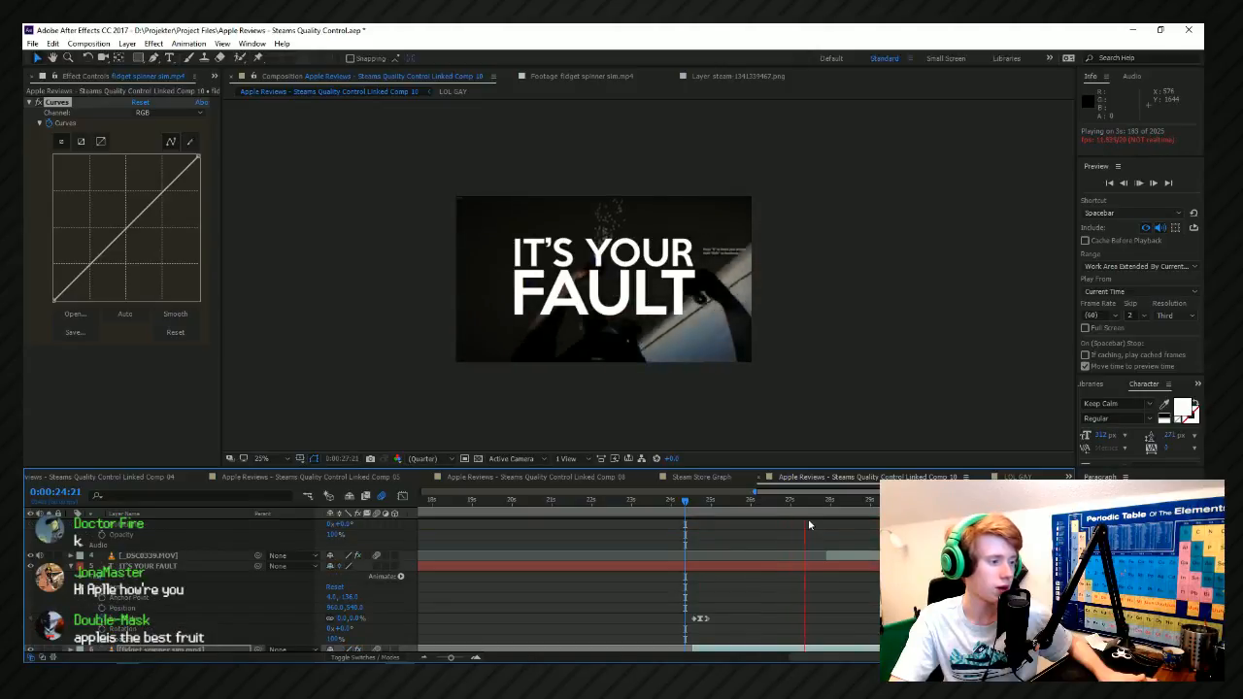
key(space)
Add a larger scale keyframe to the title at 0:00:27:51 for a slow zoom, and preview its ending.
click(164, 619)
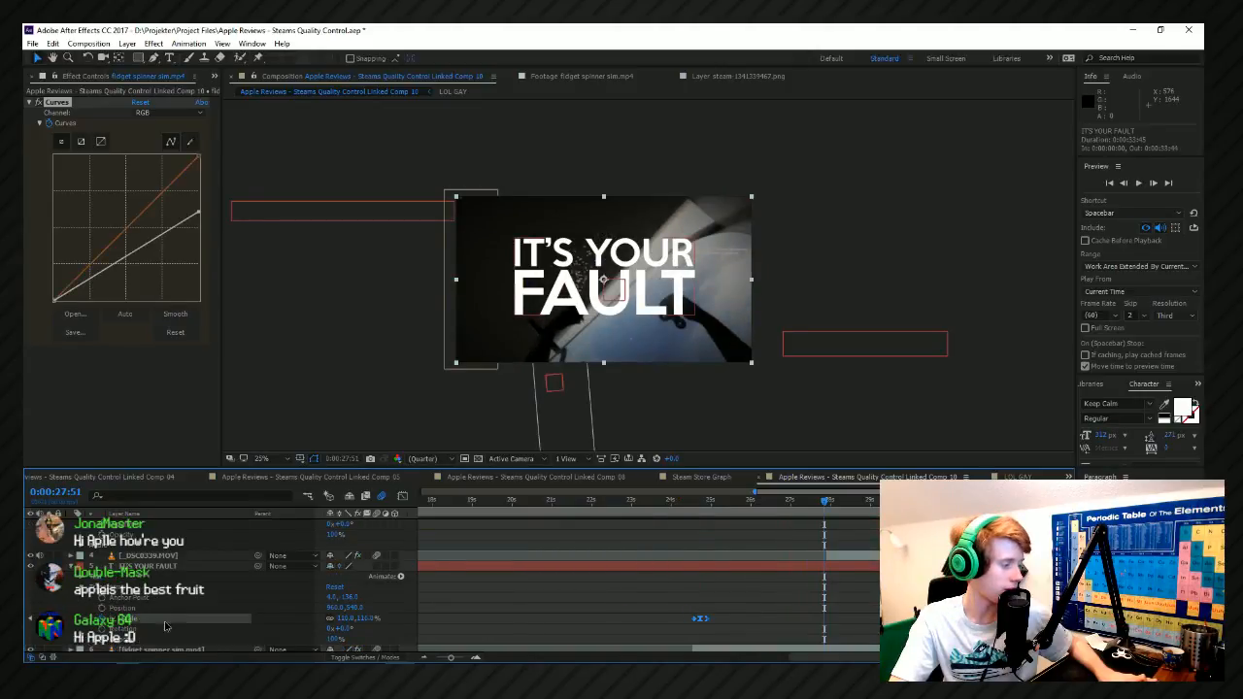
drag(365, 619, 378, 620)
drag(824, 495, 788, 501)
key(space)
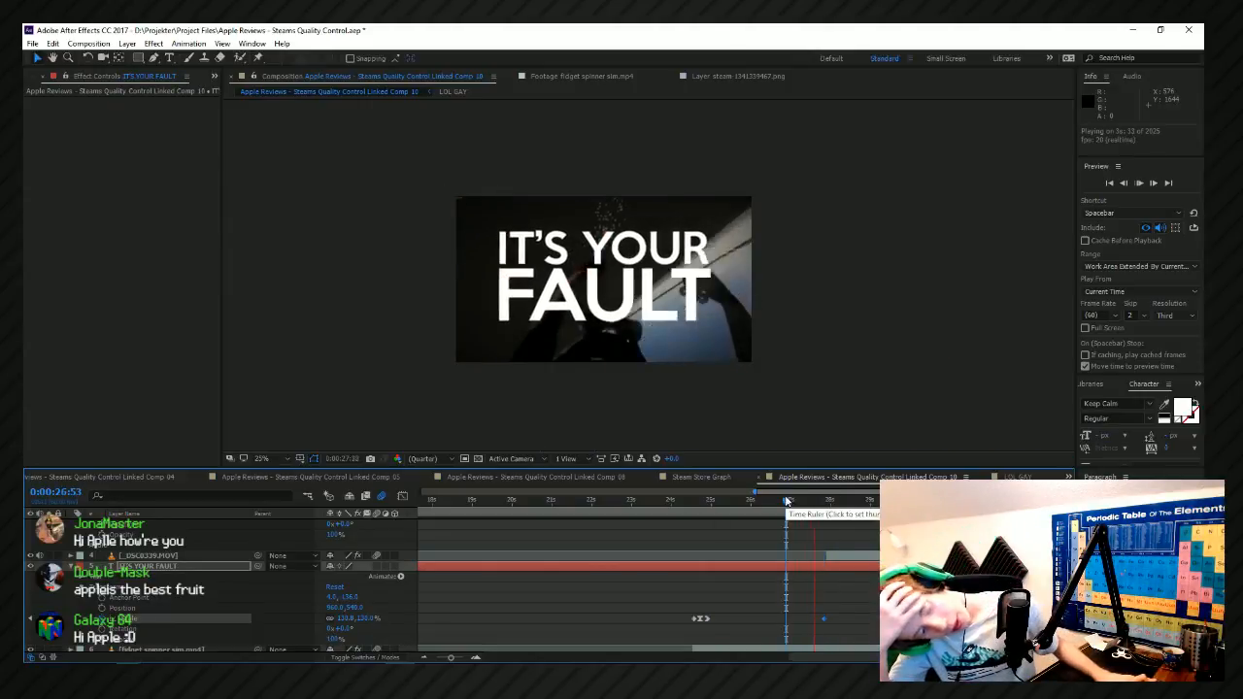
key(space)
scroll(721, 595, down, 4)
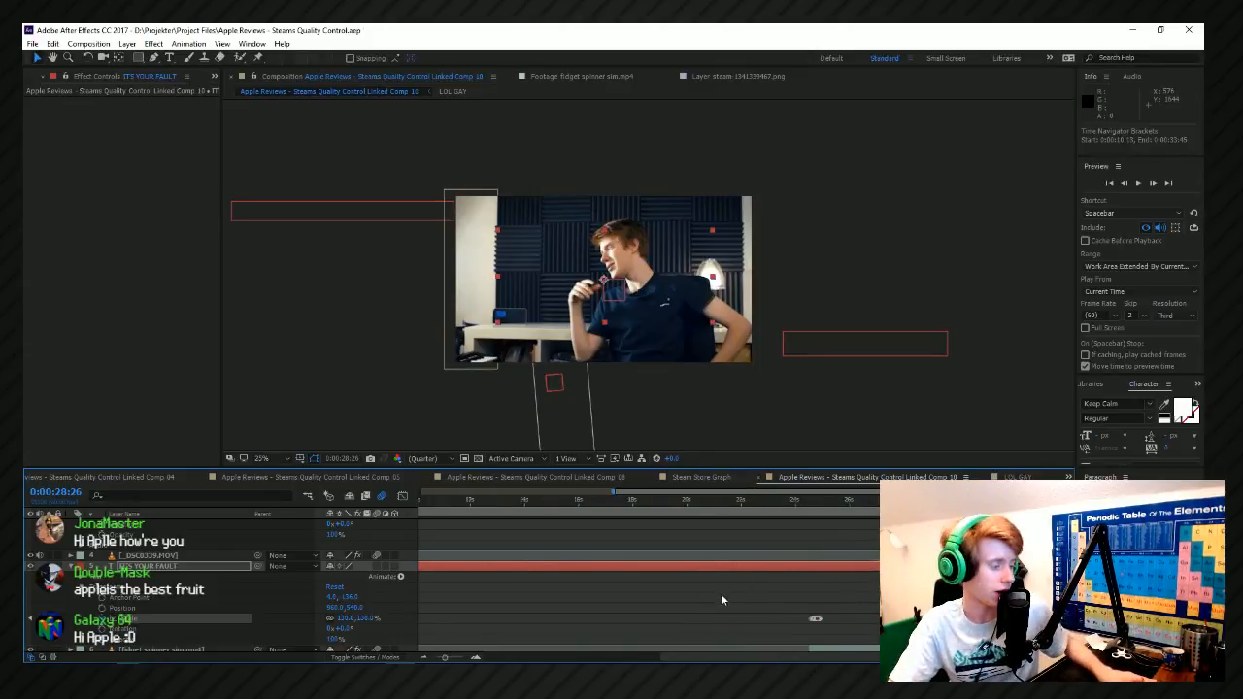
Try to open a recent project in Adobe Premiere Pro, and bring FL Studio to the front.
right_click(370, 674)
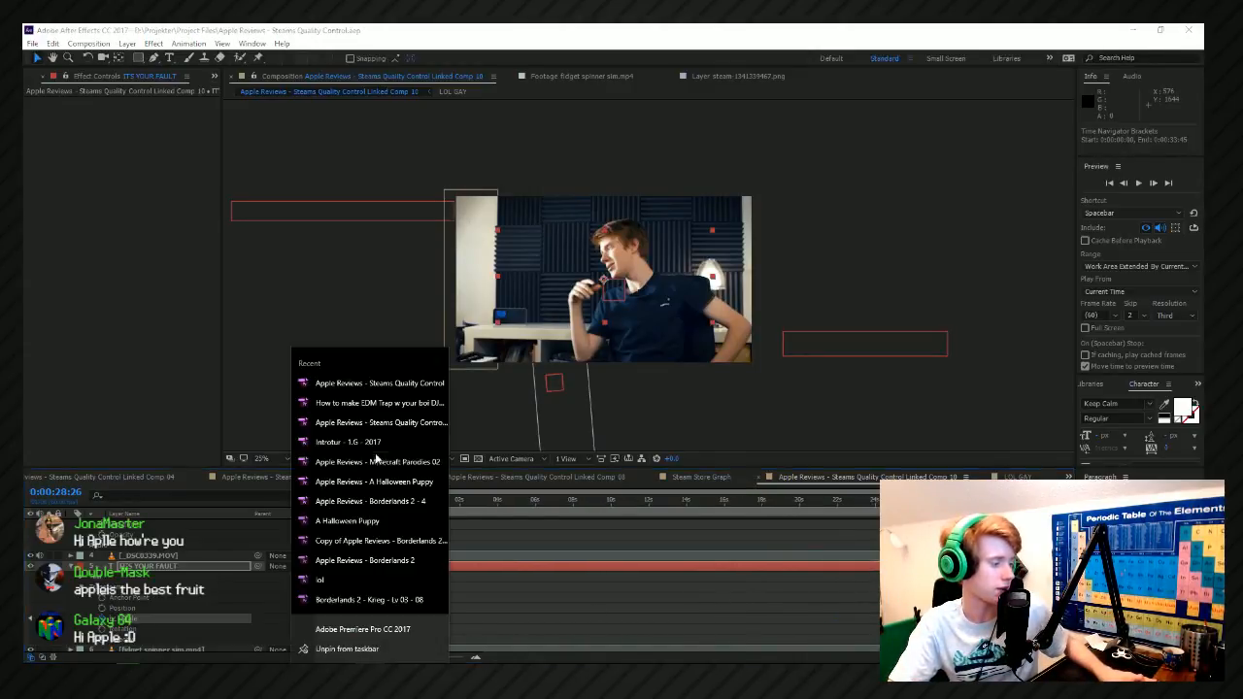
click(366, 401)
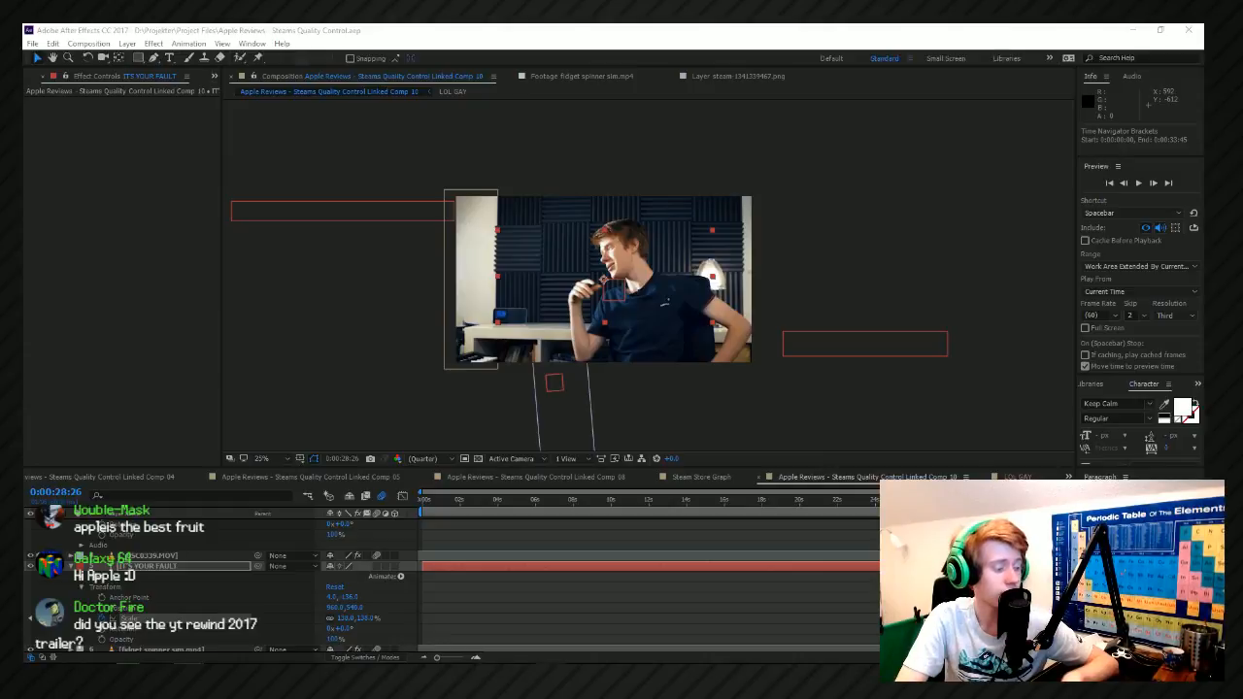
click(547, 663)
right_click(546, 663)
click(521, 654)
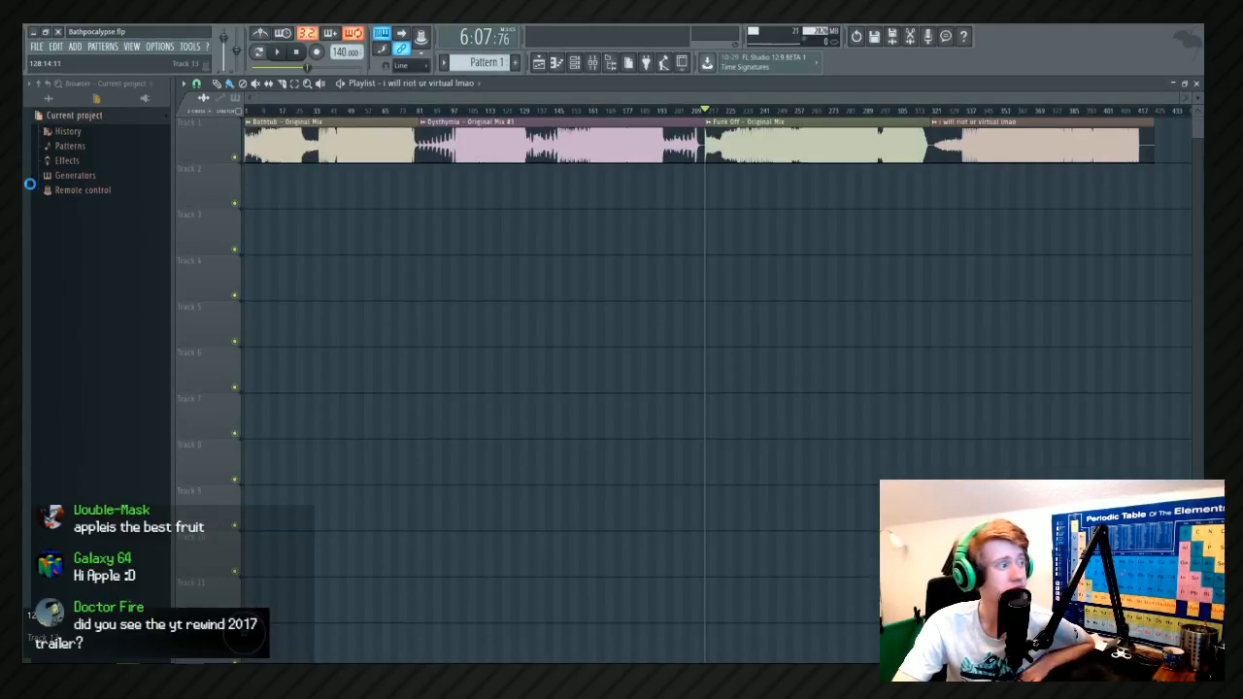
Open Task Manager, sort the processes by name and end the second Adobe Premiere Pro CC 2017.1 process.
key(ctrl+shift+Escape)
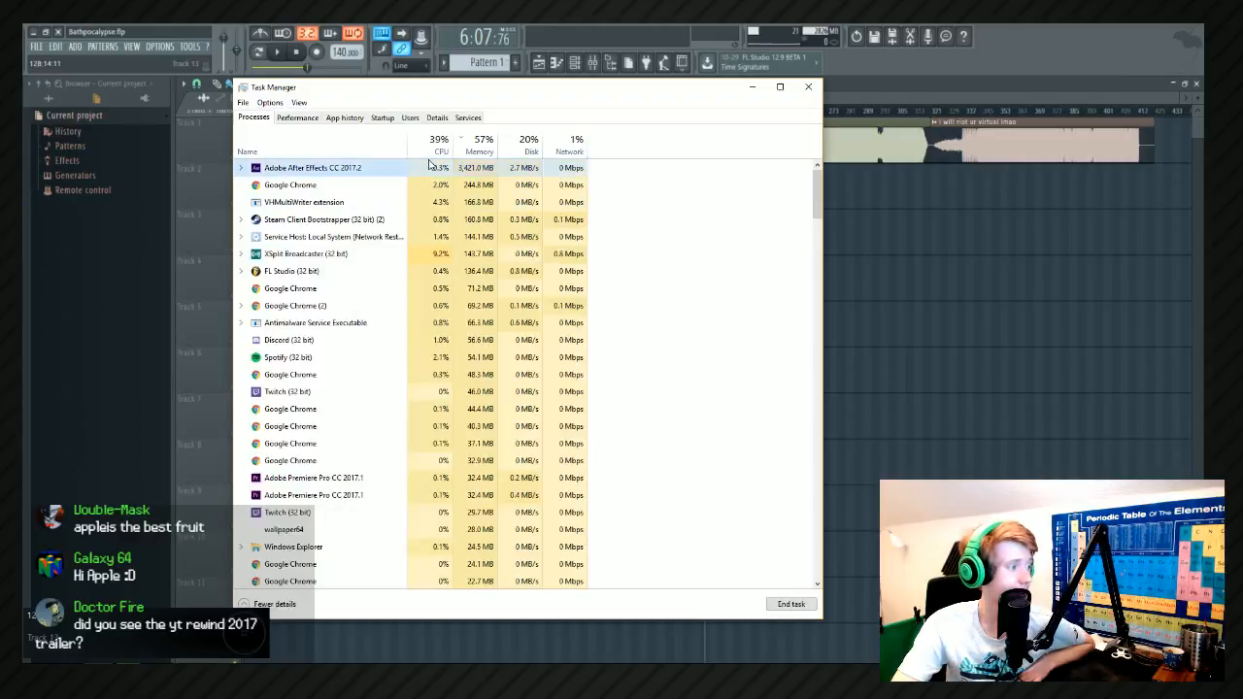
click(345, 152)
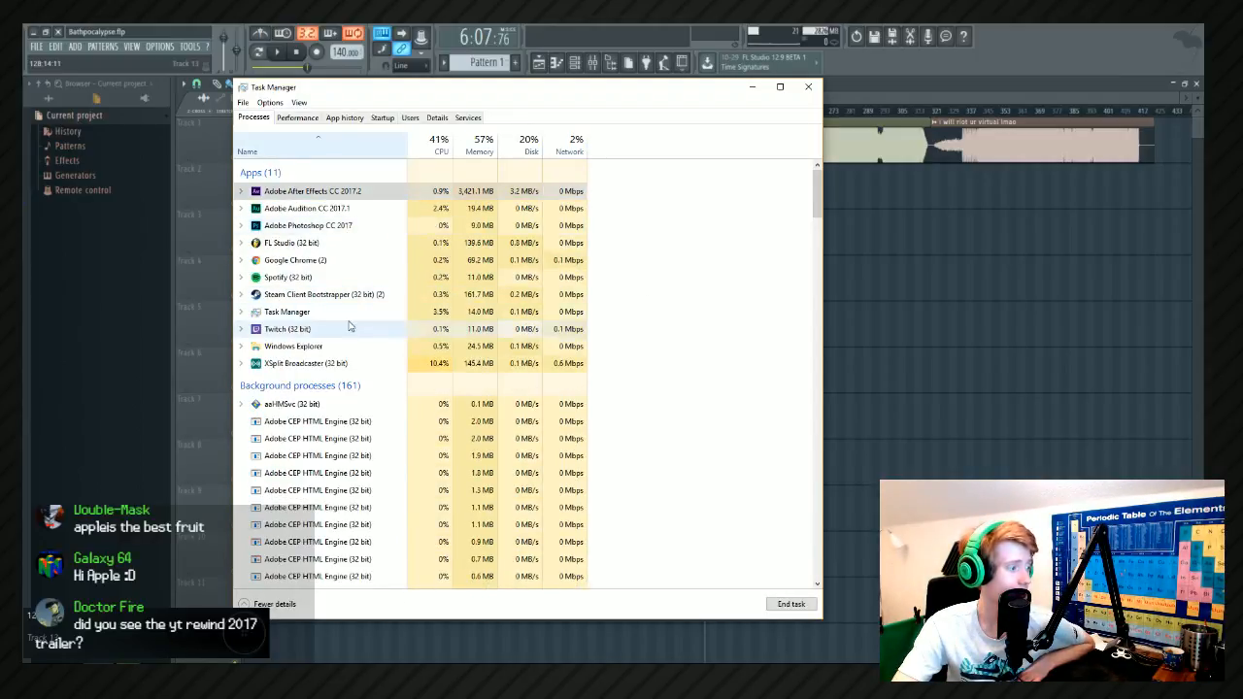
scroll(399, 369, down, 4)
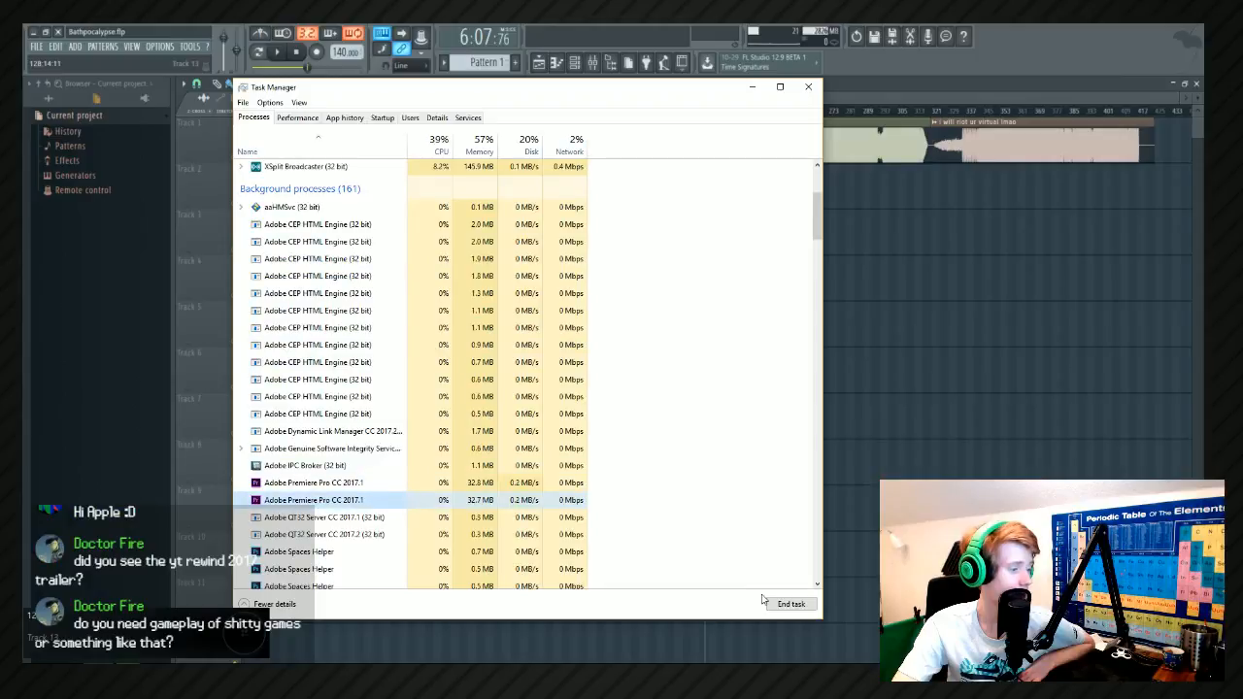
click(790, 604)
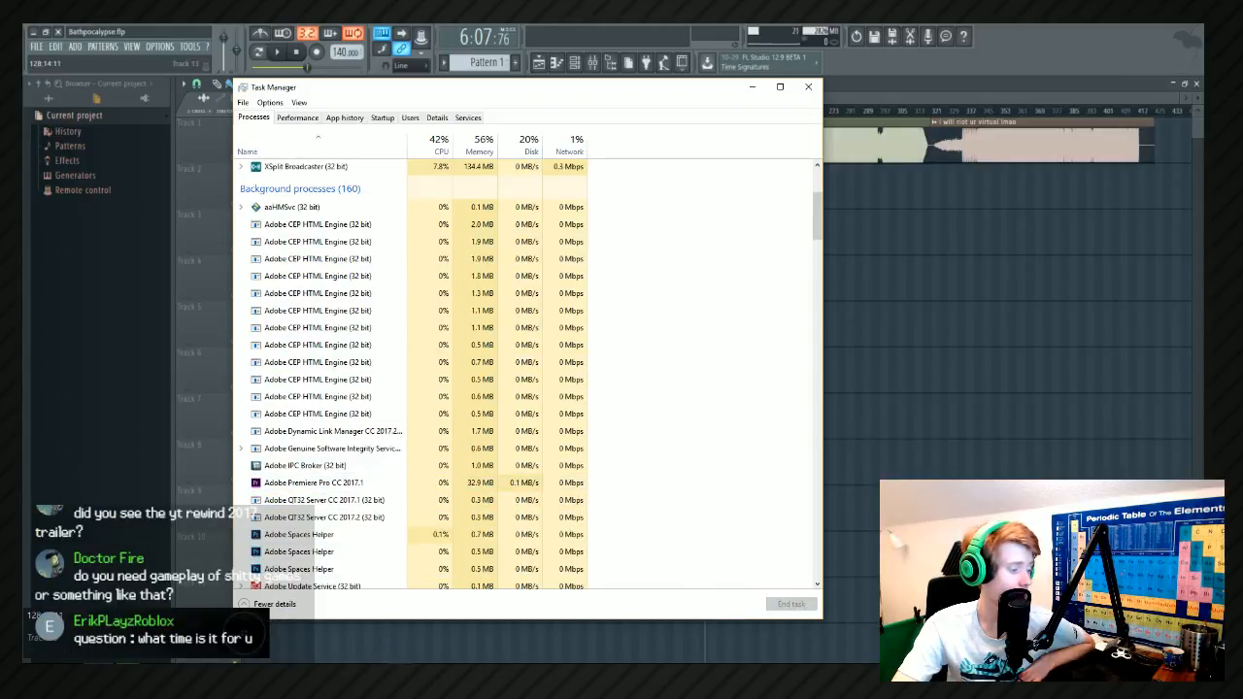
Try again to open a recent Premiere Pro project, and end both Adobe Premiere Pro CC 2017.1 processes in Task Manager.
right_click(370, 677)
click(392, 385)
click(397, 482)
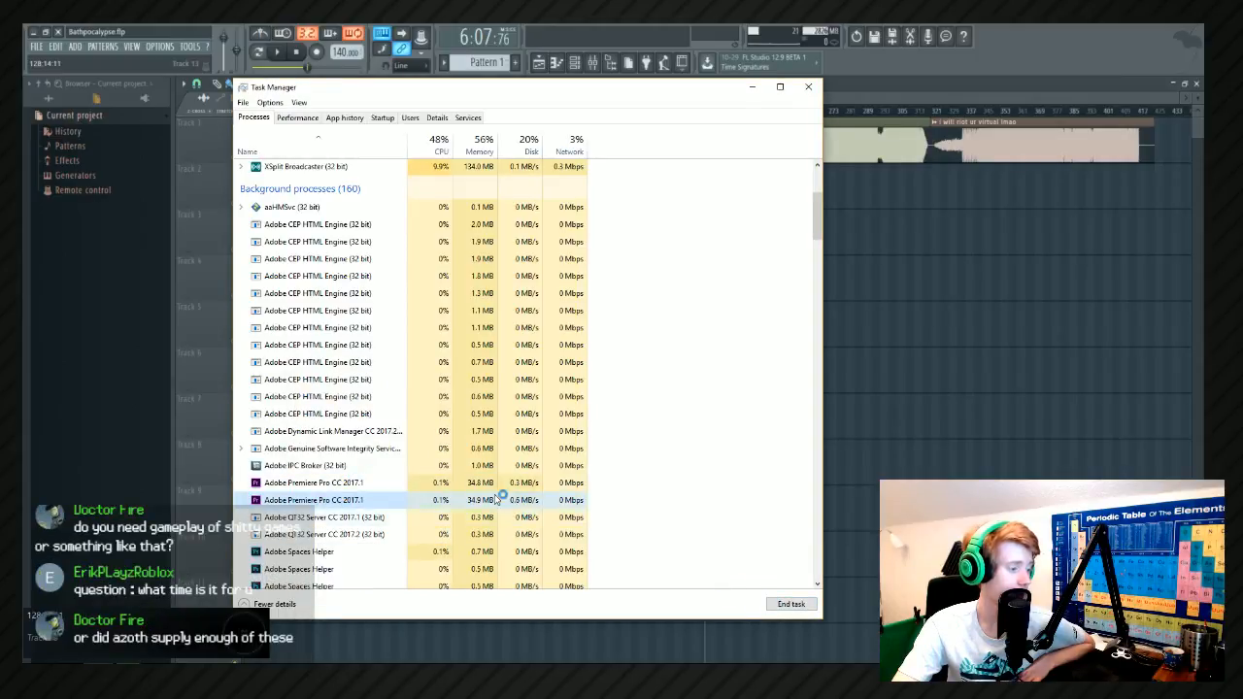
scroll(480, 478, up, 4)
scroll(472, 445, down, 7)
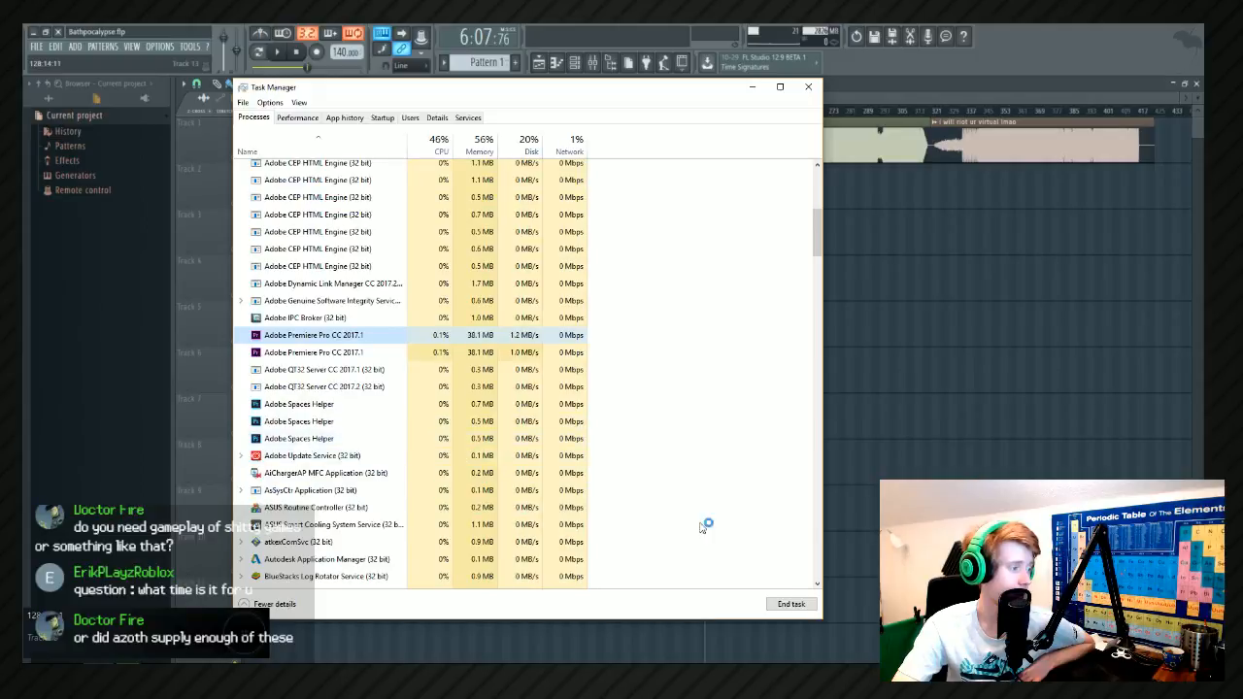
click(772, 605)
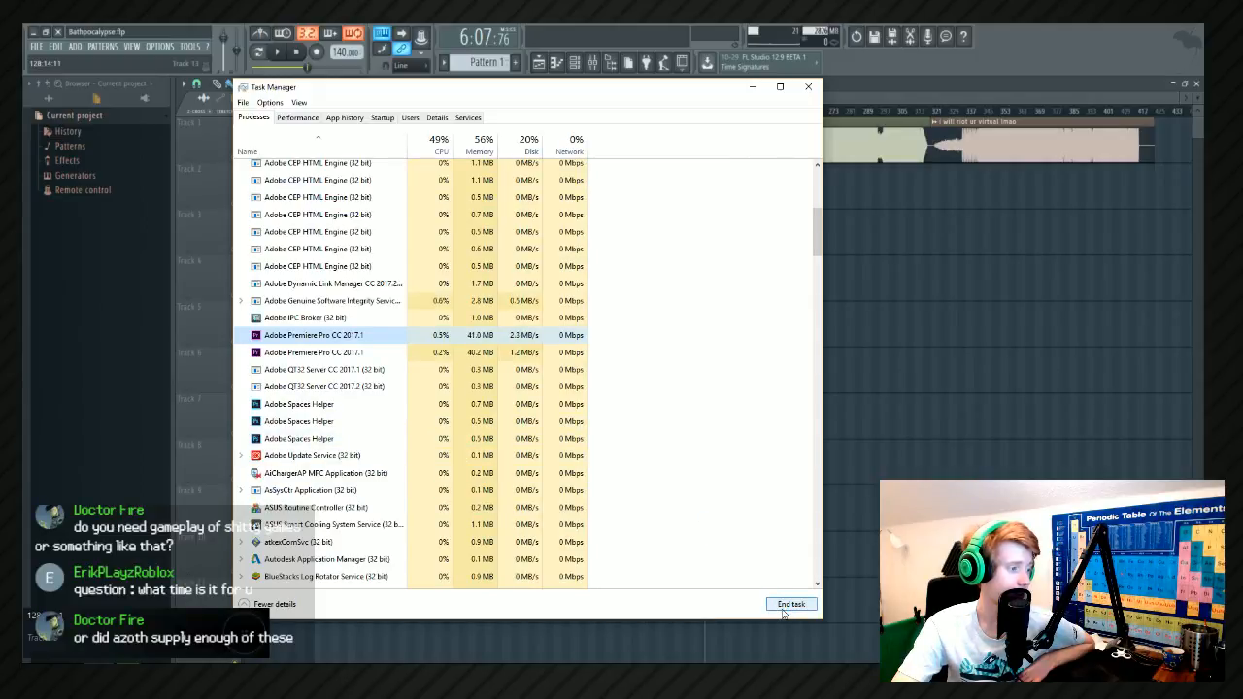
click(359, 354)
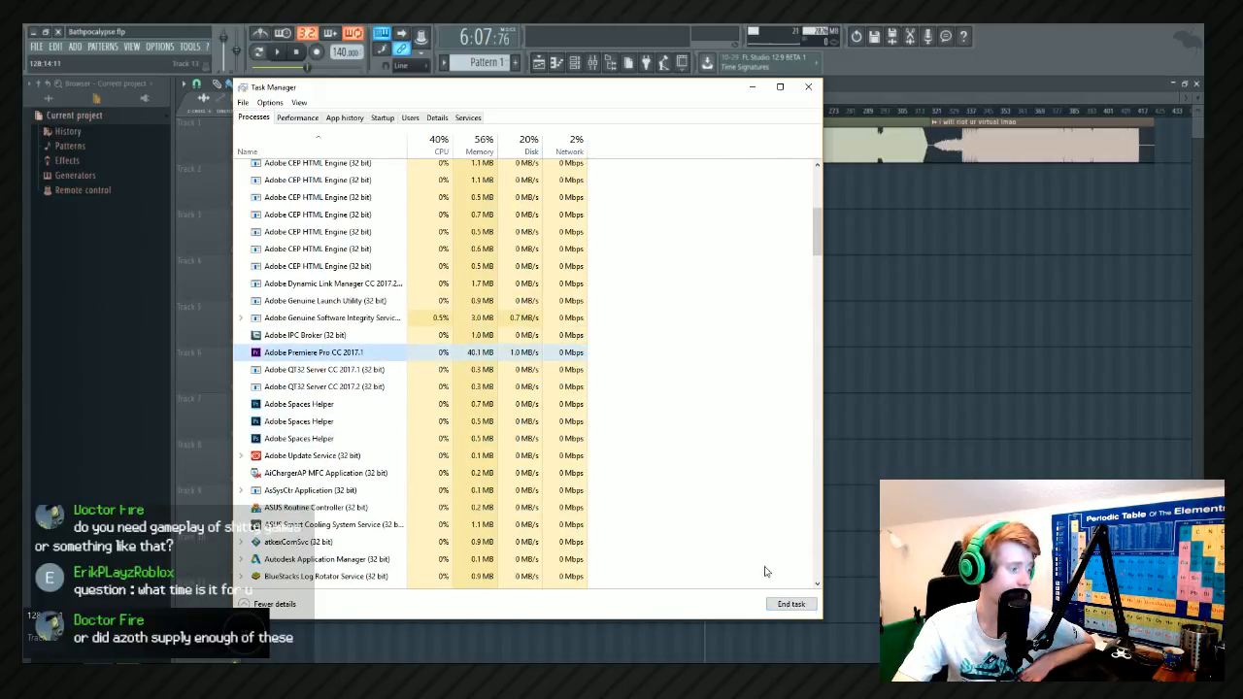
click(797, 606)
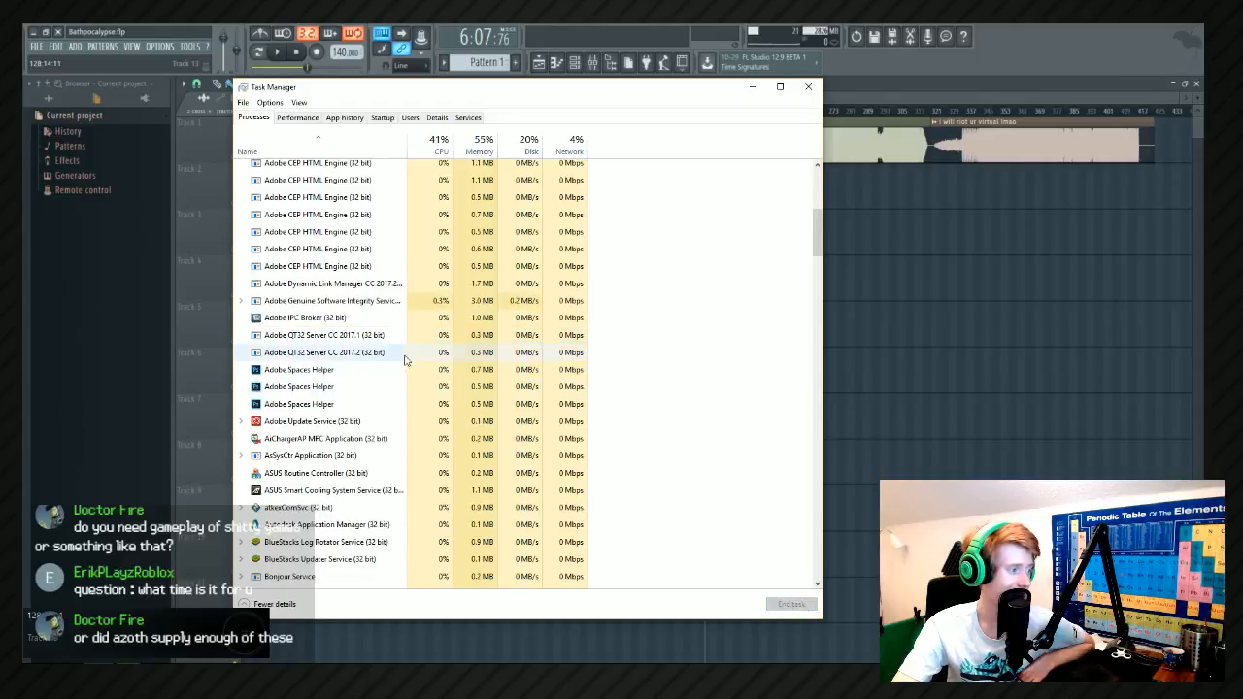
Select the Adobe Dynamic Link Manager process, and reopen the recent project Apple Reviews - Steams Quality Control in Adobe Premiere Pro.
click(351, 282)
key(alt+Tab)
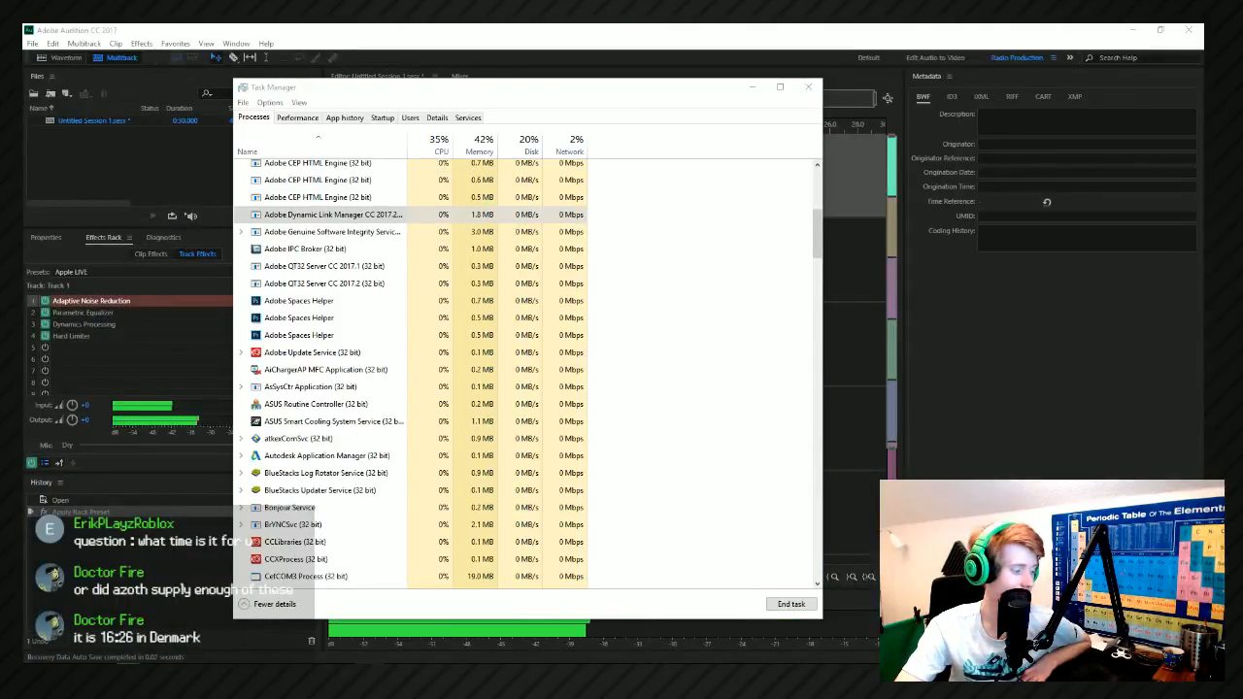
right_click(372, 676)
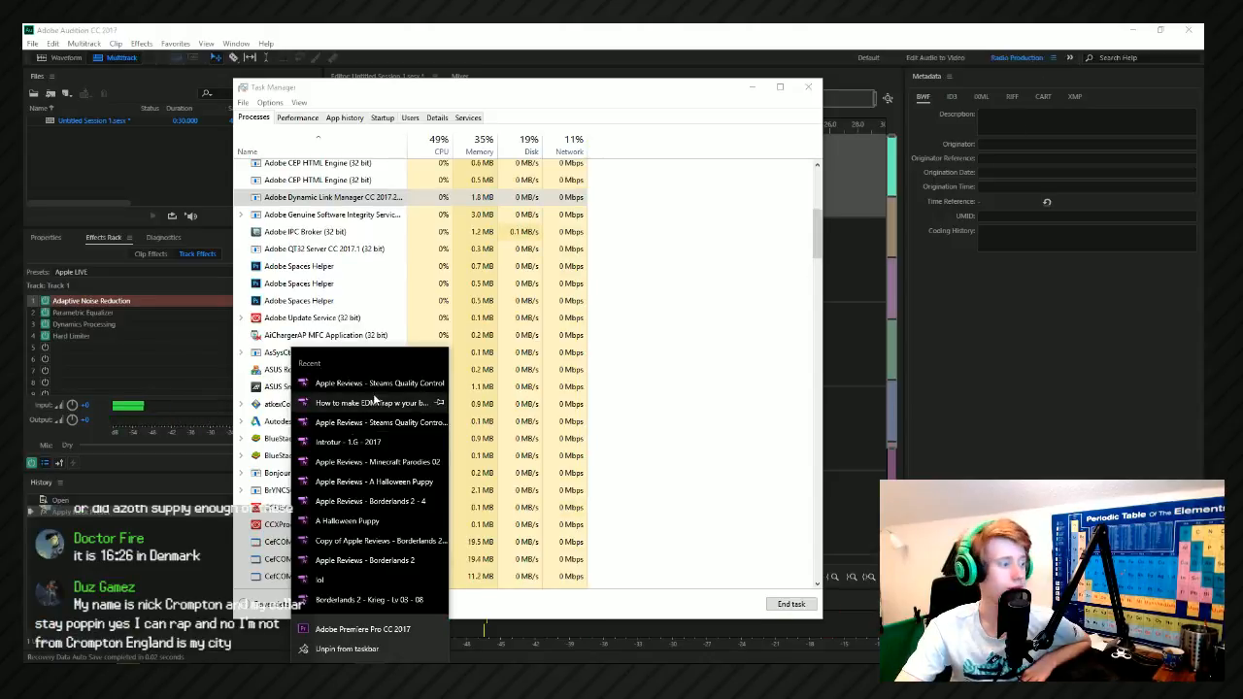
click(375, 384)
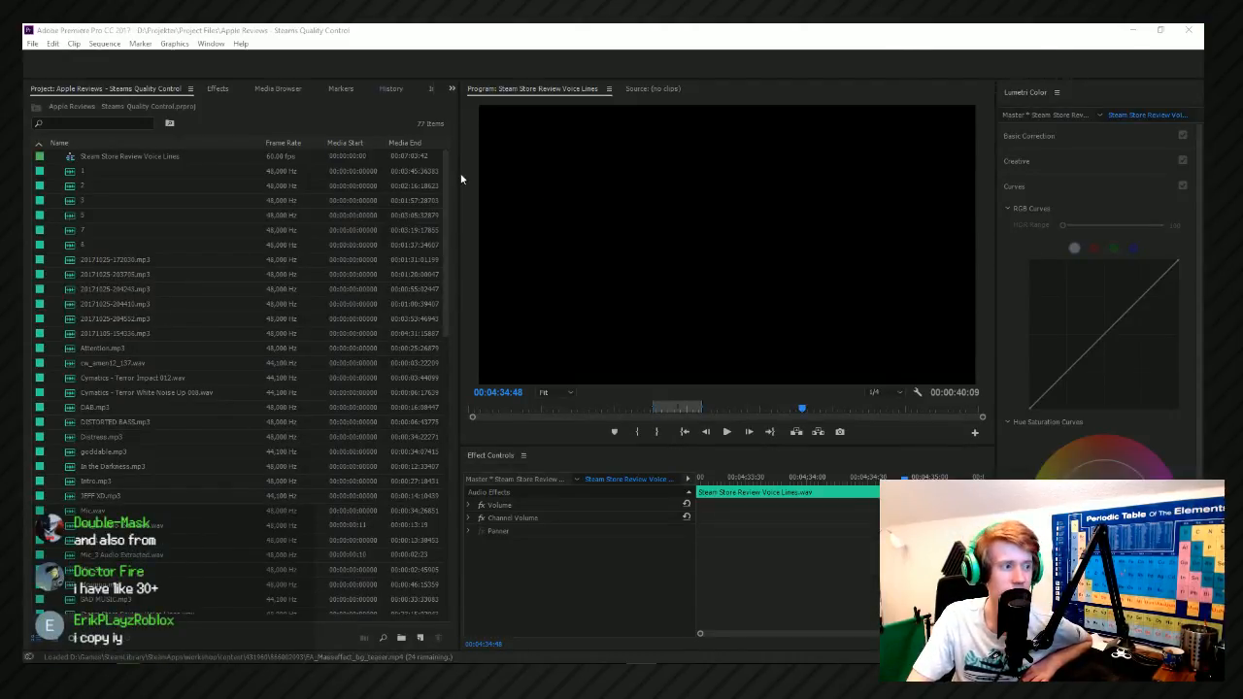
Switch the workspace to Stream Editing - 1 screen ONLY.
click(211, 44)
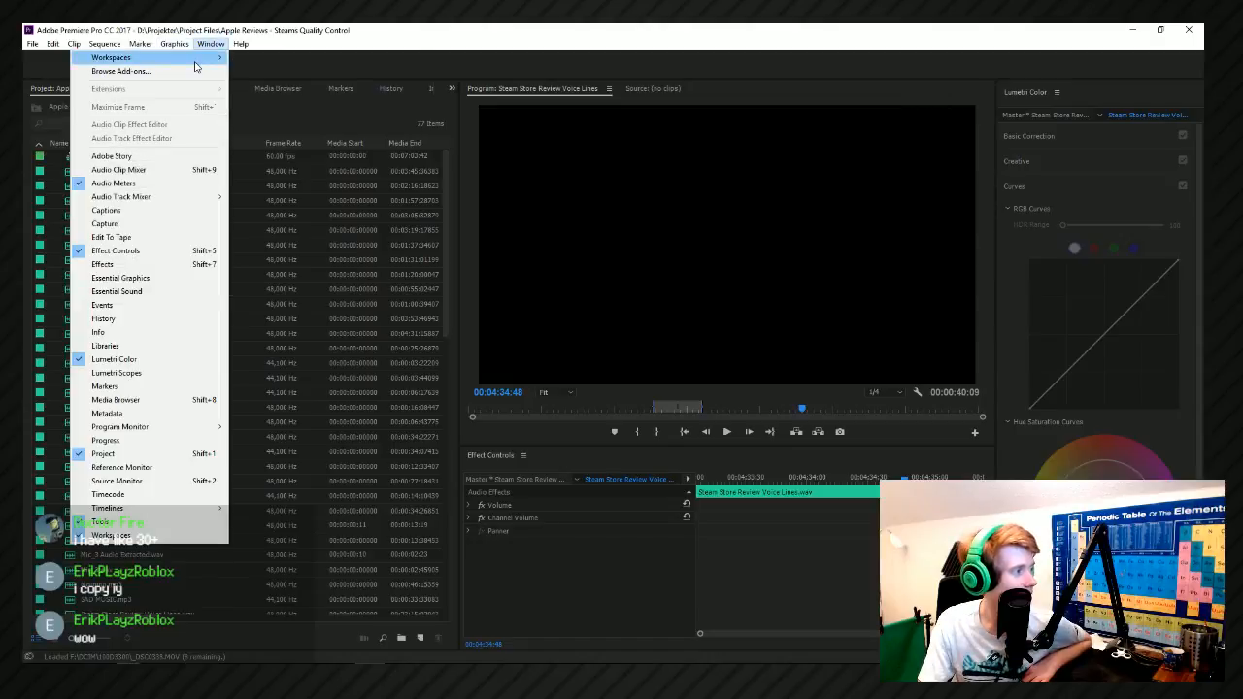
mouse_move(194, 66)
click(354, 206)
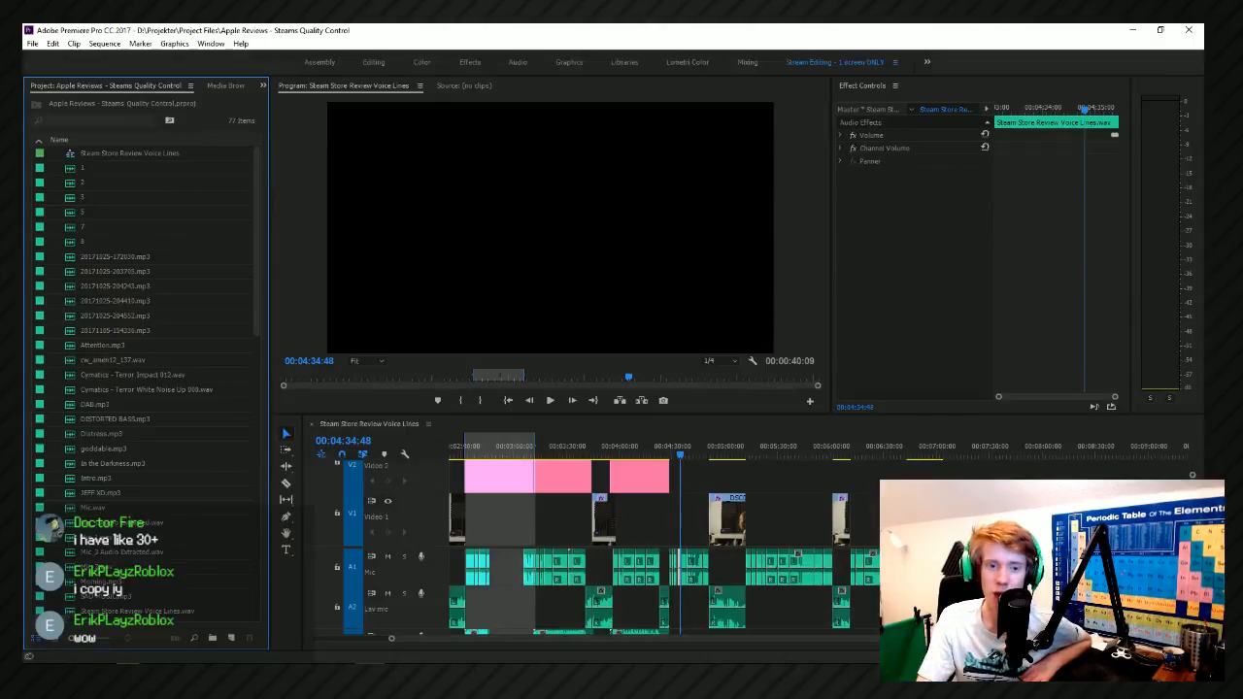
Look over the sequence's clips and preview the linked composition on Video 2 from about 0:03:55:15.
scroll(697, 515, down, 5)
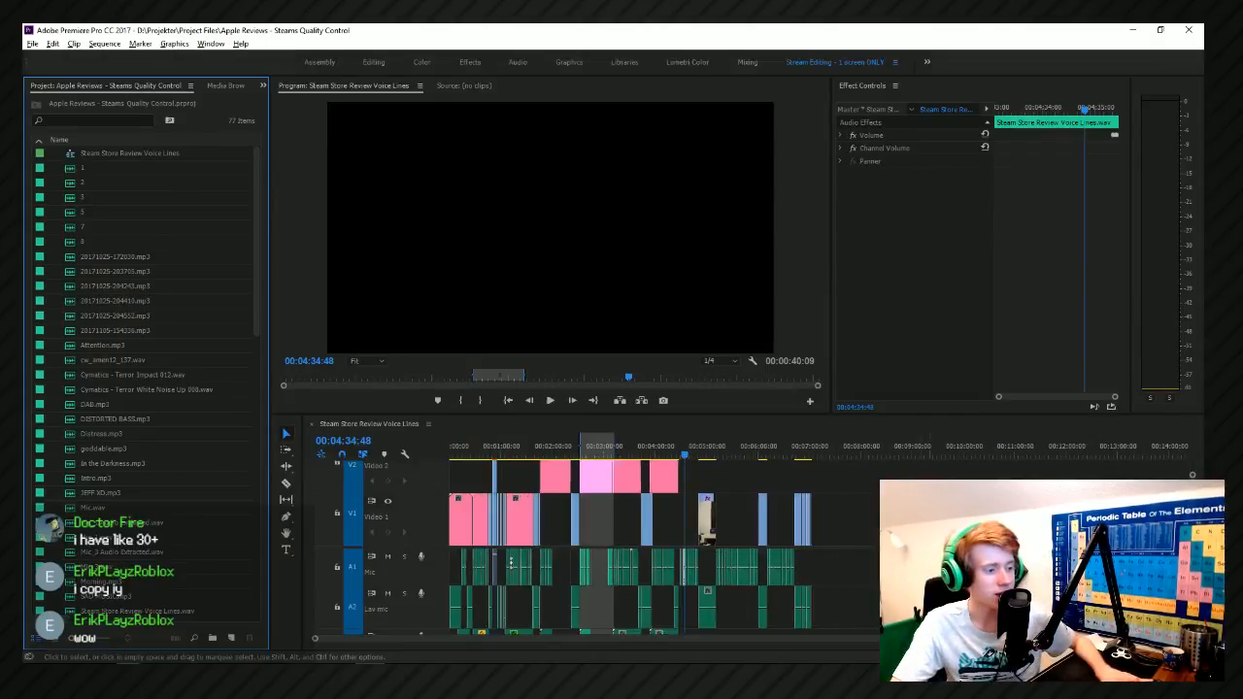
scroll(634, 527, up, 2)
scroll(709, 596, down, 3)
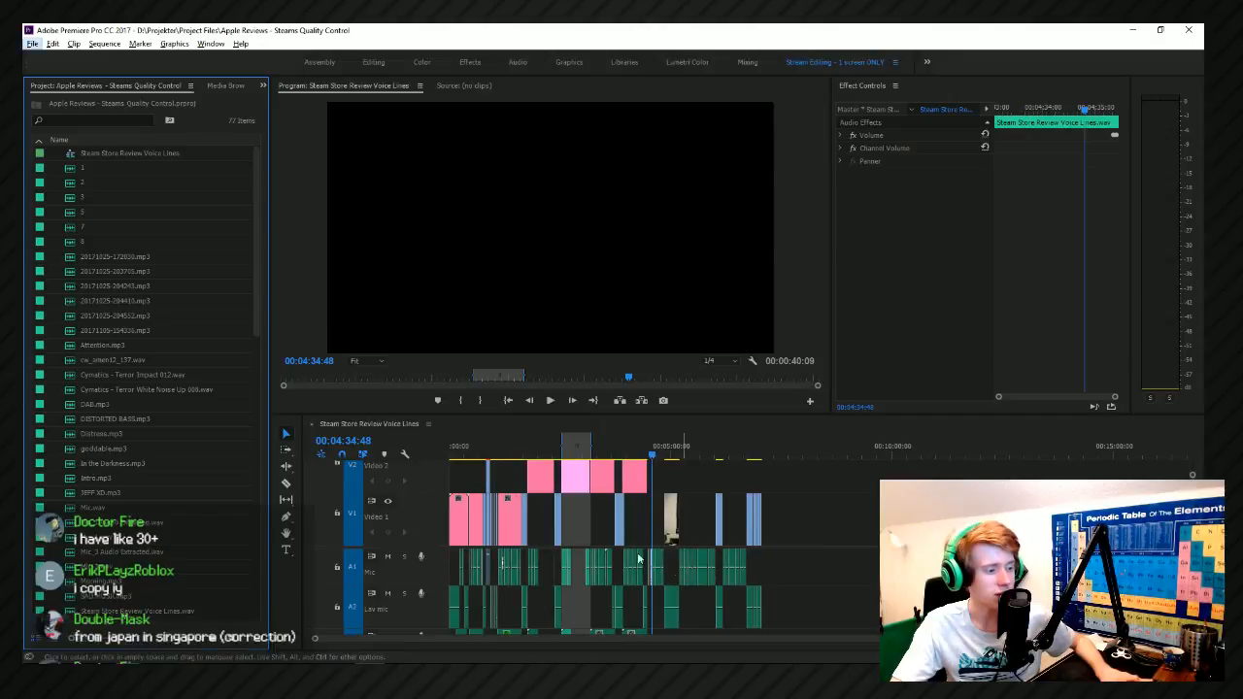
scroll(670, 583, up, 3)
scroll(635, 569, down, 2)
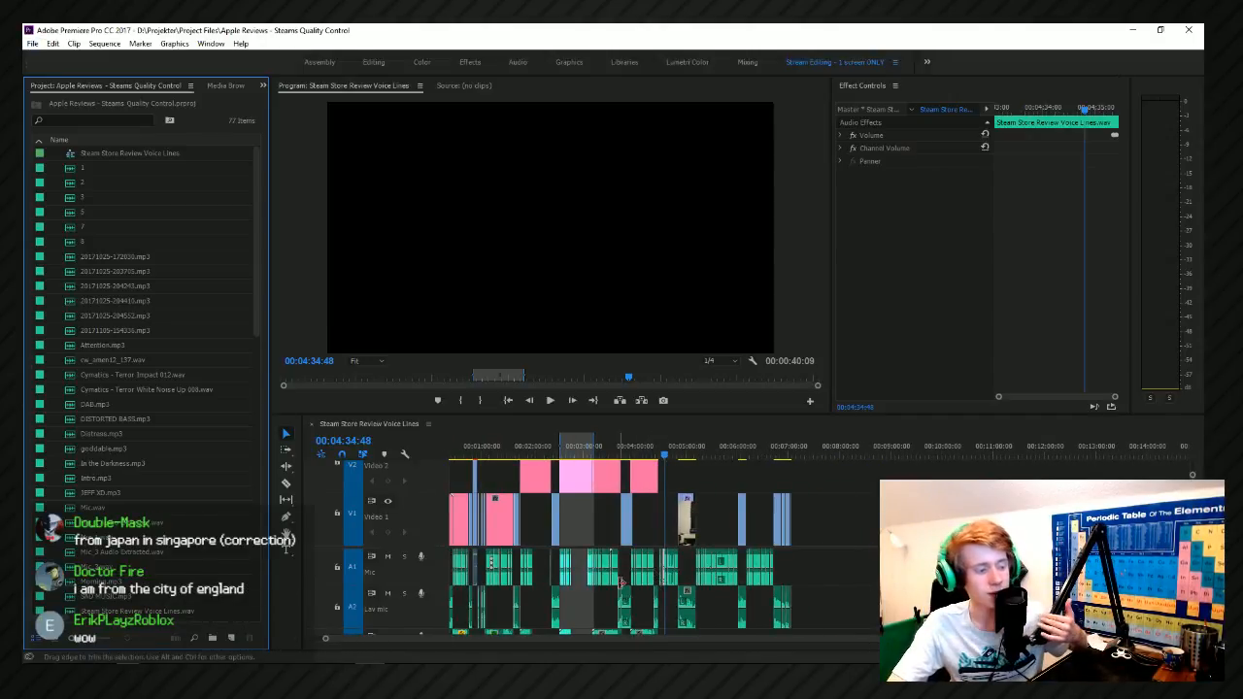
scroll(647, 589, up, 4)
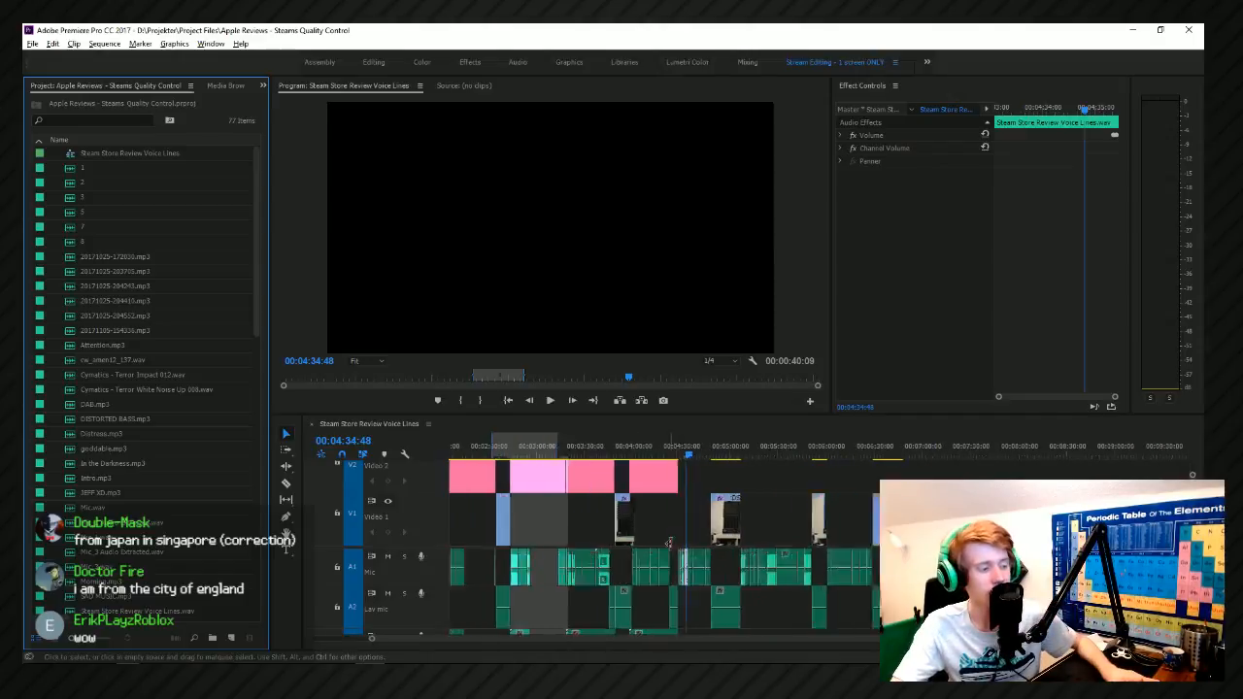
scroll(684, 540, down, 3)
scroll(698, 577, up, 6)
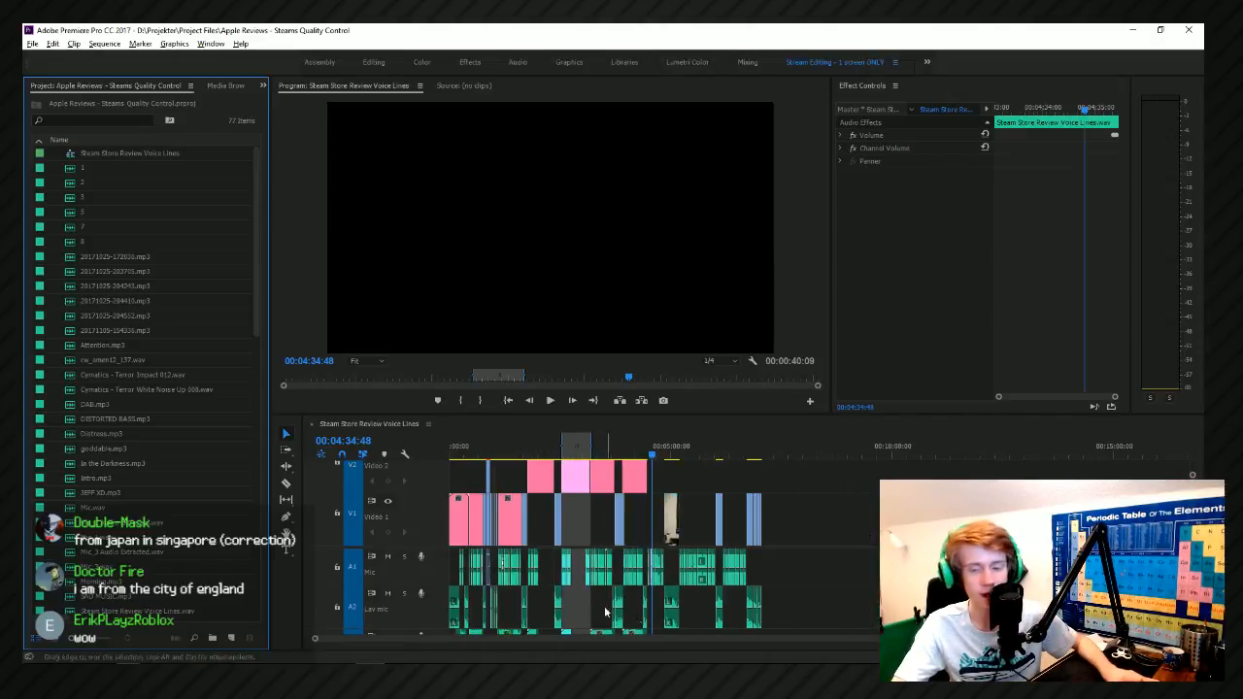
scroll(877, 532, up, 5)
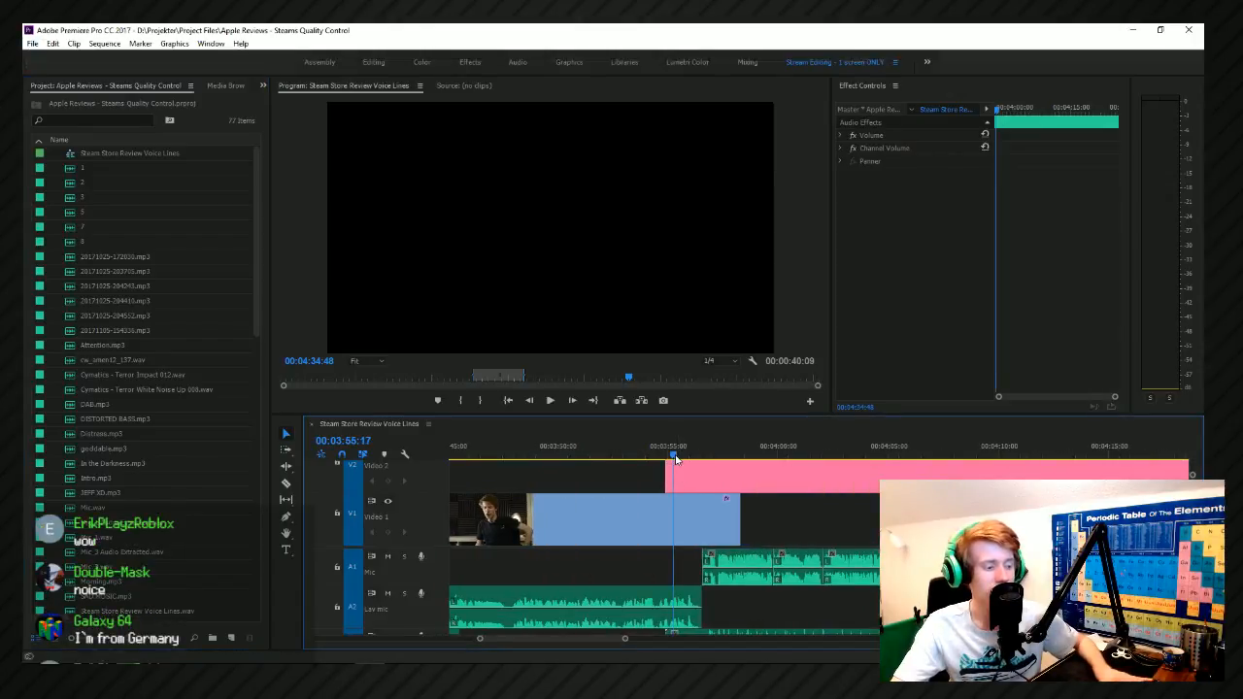
click(676, 463)
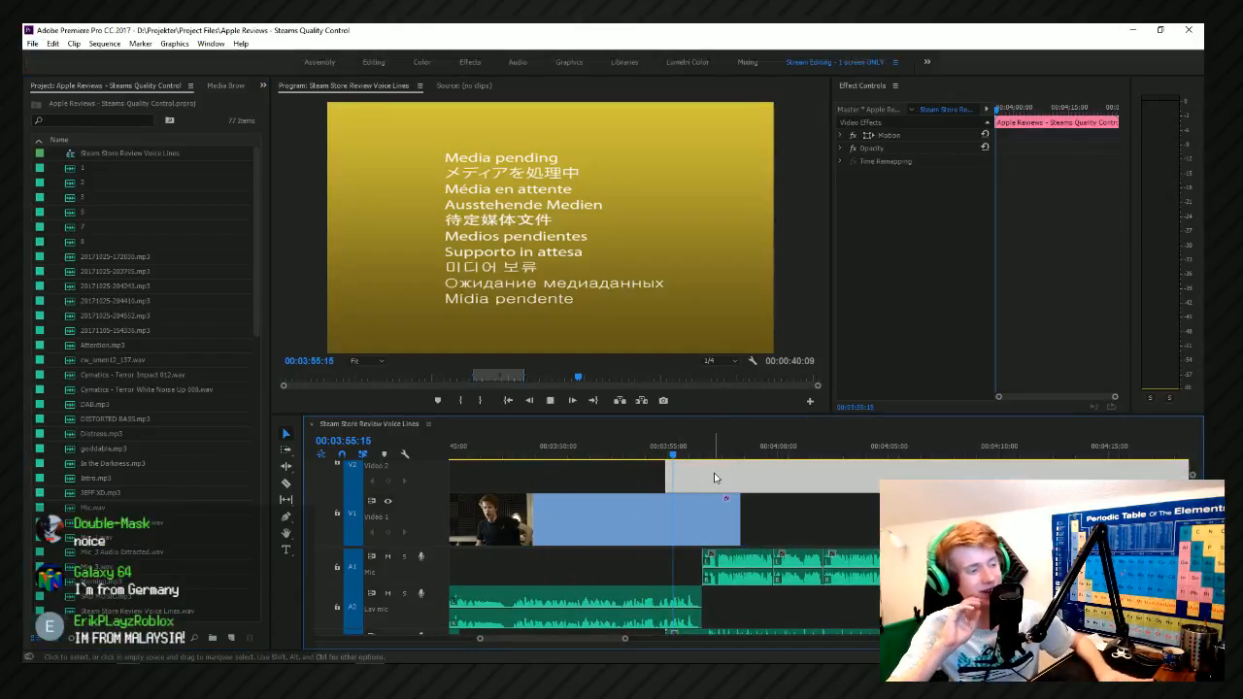
key(space)
key(space)
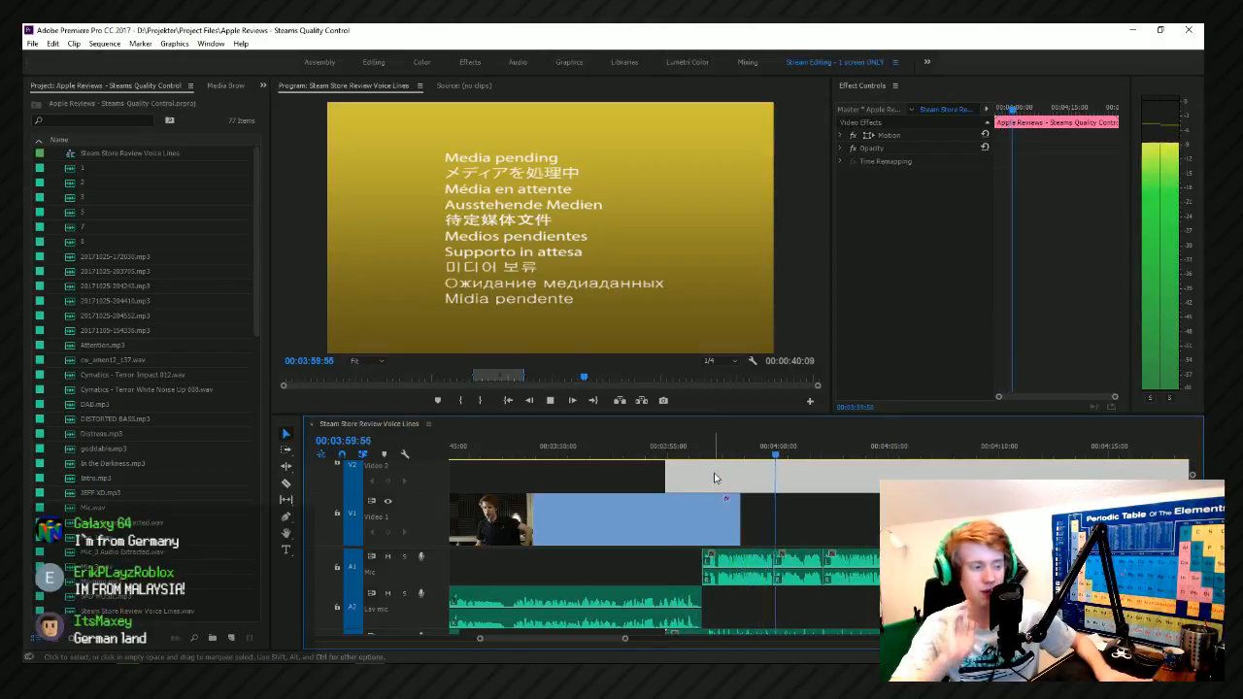
key(space)
Play the presenter clip and its voice audio from 0:03:47:56 into the start of the following linked composition.
key(minus)
click(587, 470)
click(588, 455)
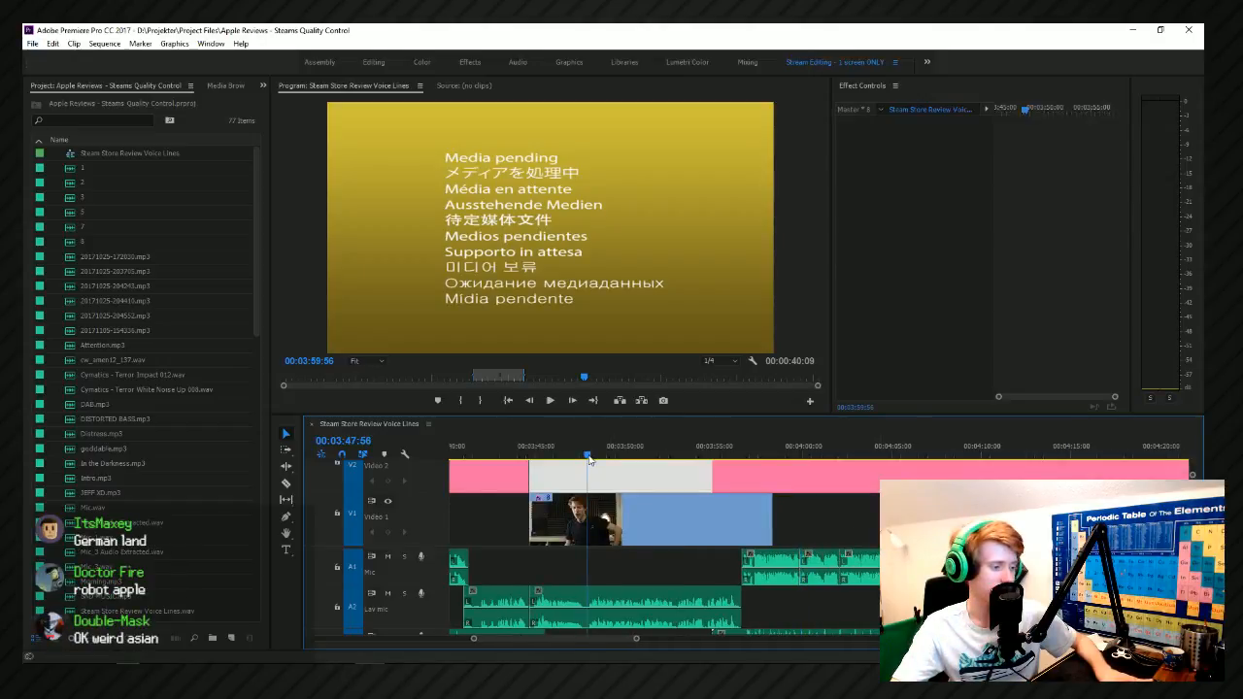
key(space)
click(621, 618)
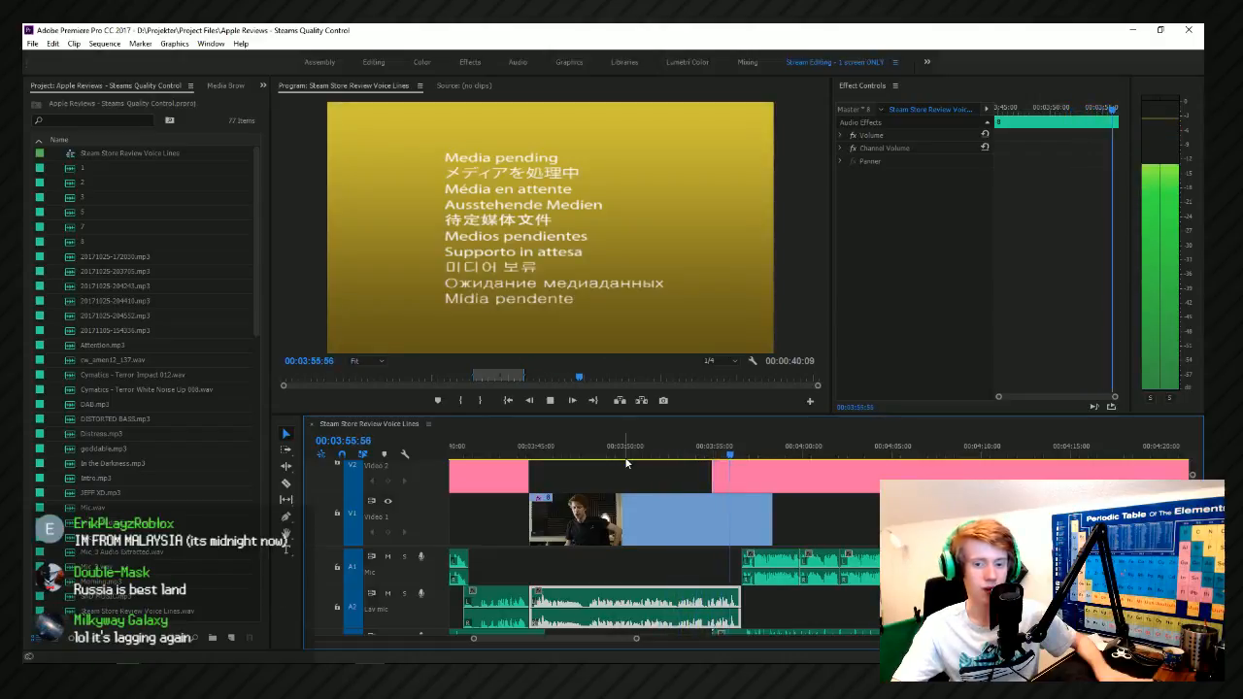
key(space)
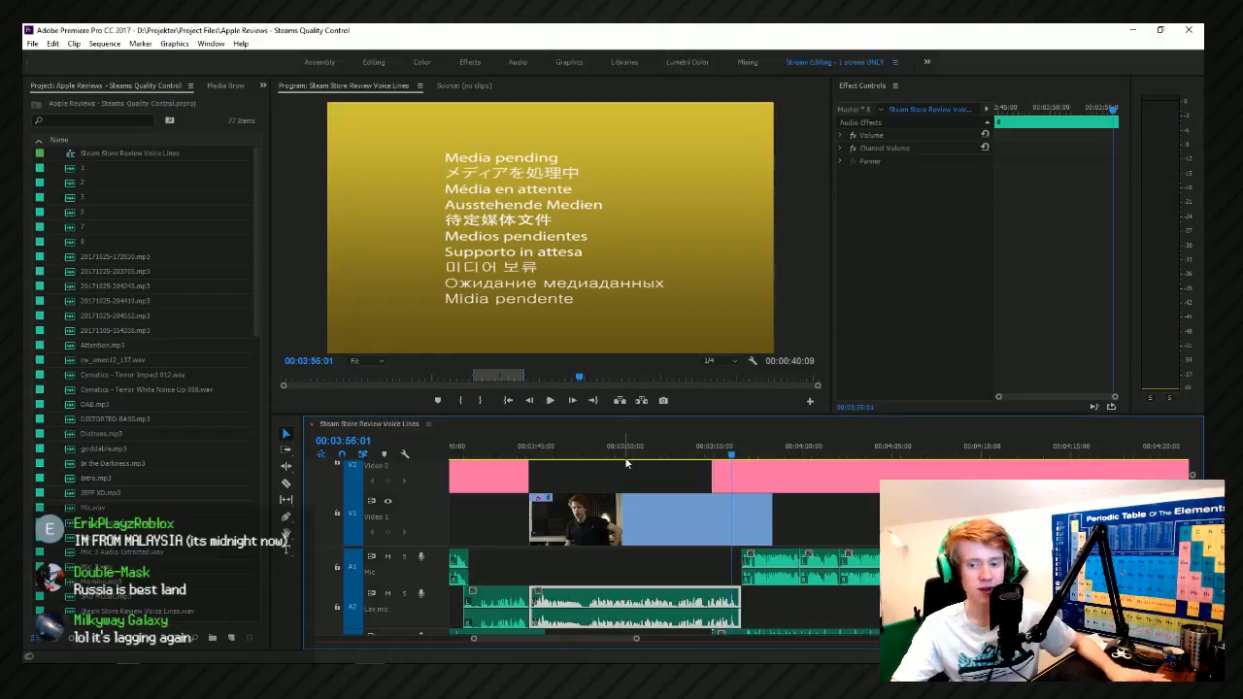
Switch to Adobe Audition and set the audio hardware latency to 80 ms.
key(alt+Tab)
click(367, 367)
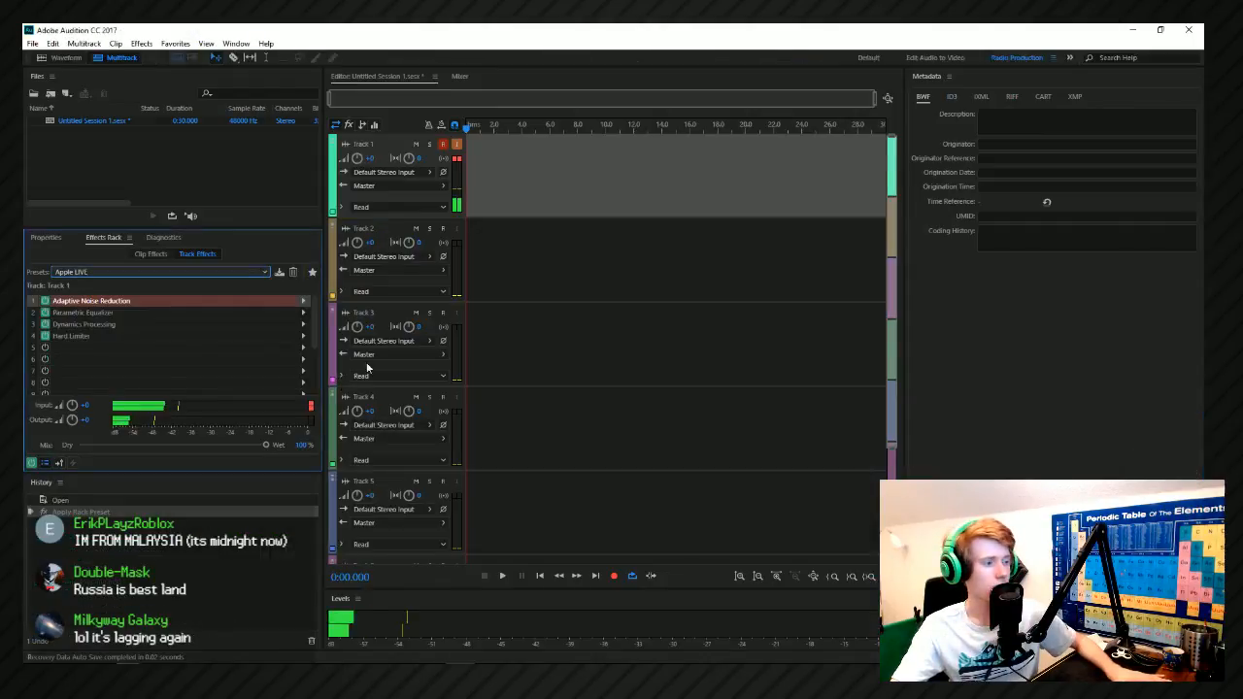
click(430, 172)
click(553, 285)
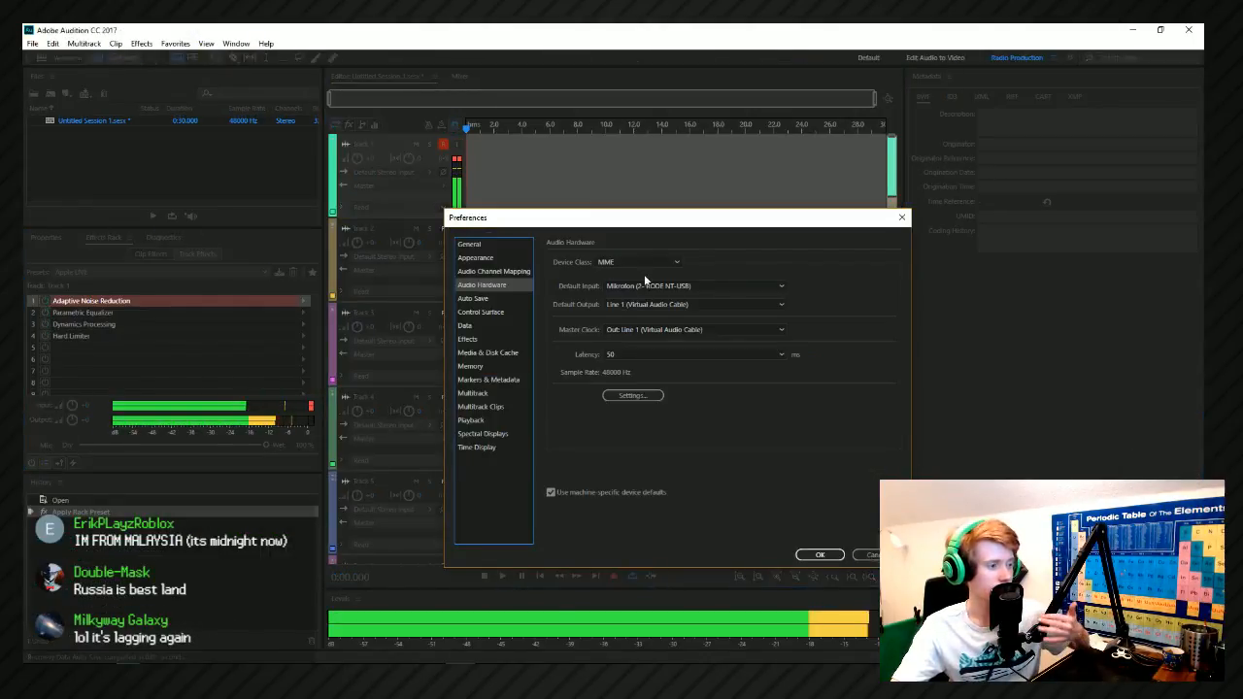
click(631, 355)
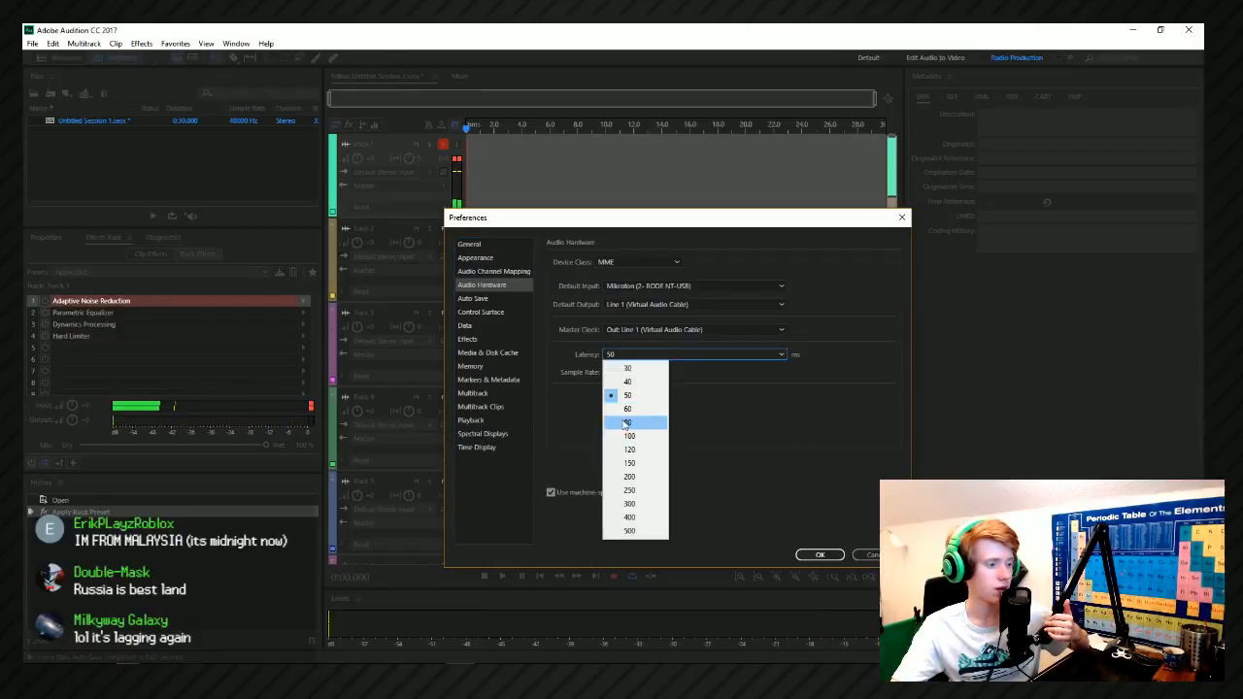
click(626, 424)
click(820, 555)
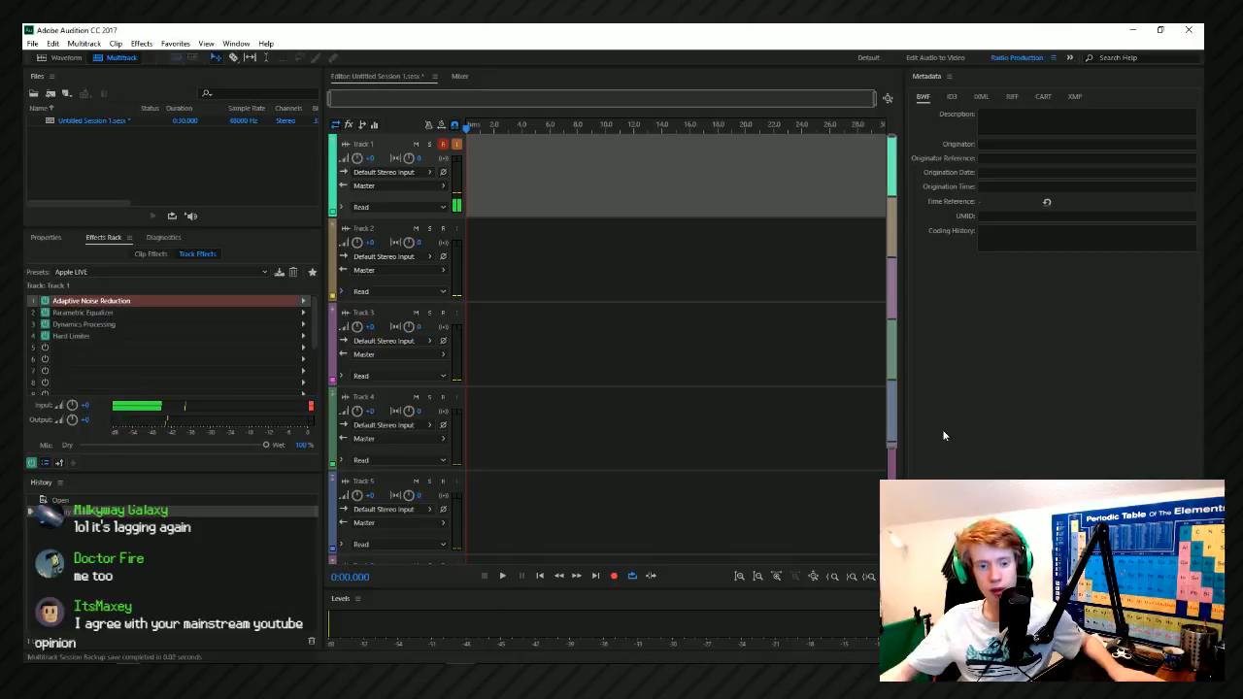
Switch back to Adobe Premiere Pro and save the project with the playhead at 0:03:50:48.
key(alt+Tab)
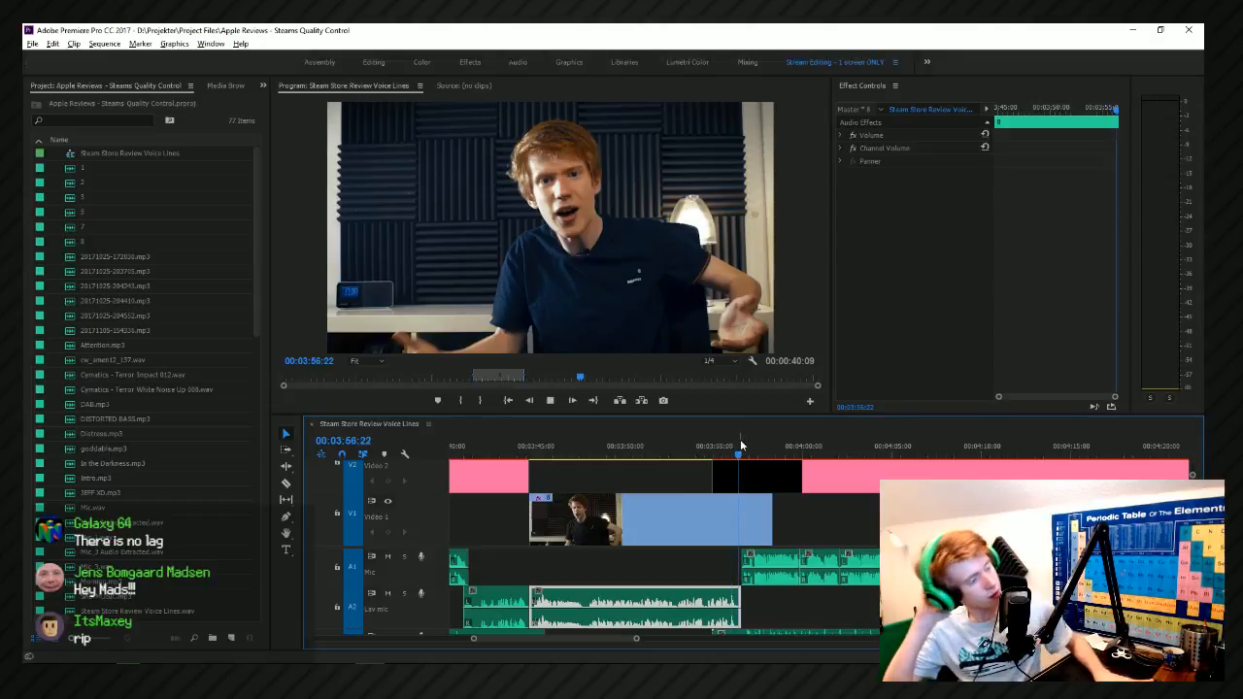
key(space)
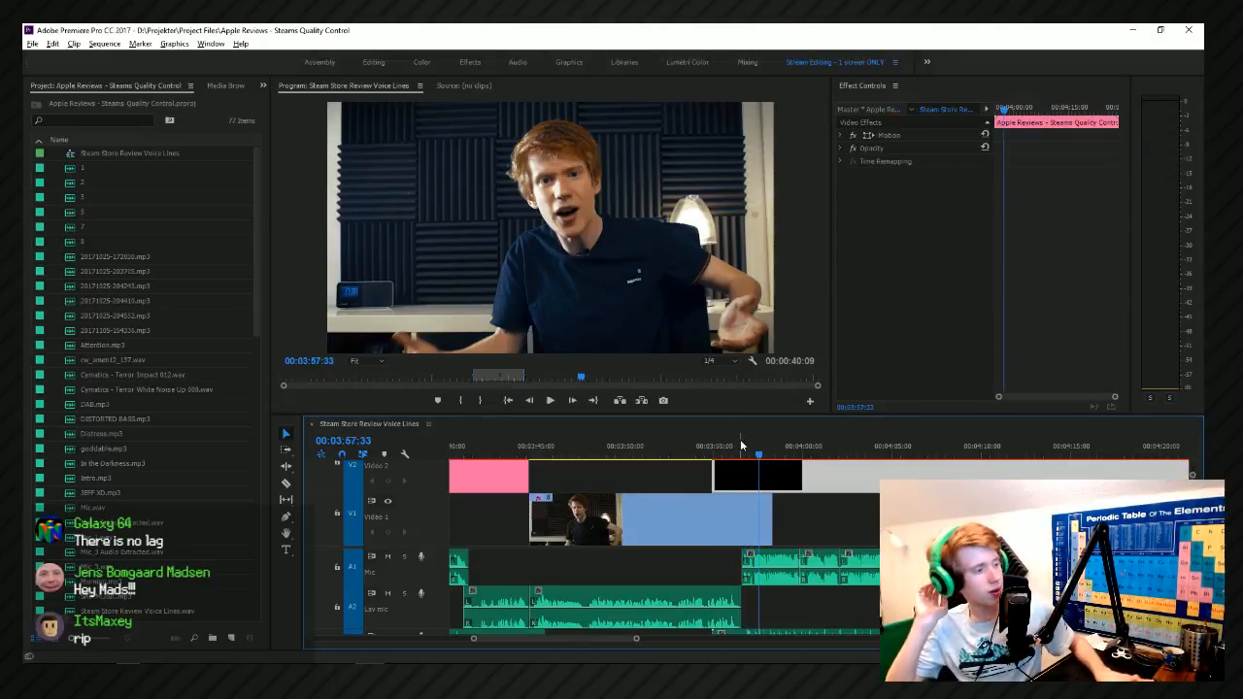
scroll(763, 558, down, 3)
click(702, 446)
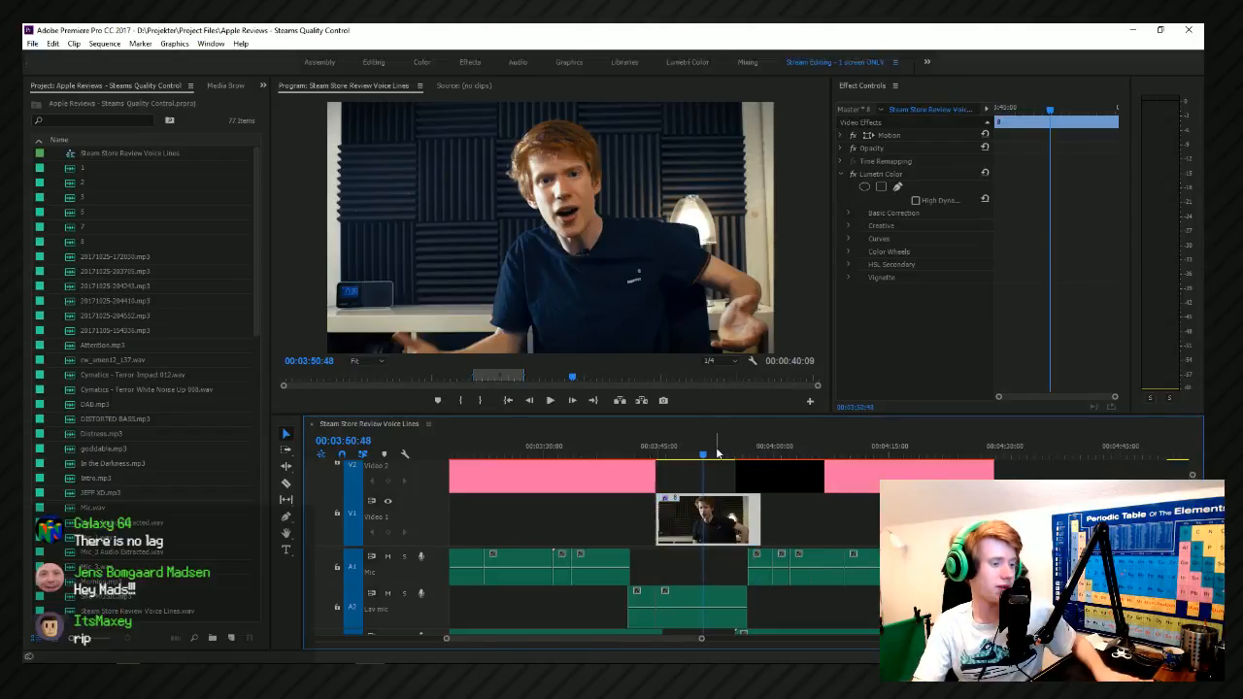
key(ctrl+s)
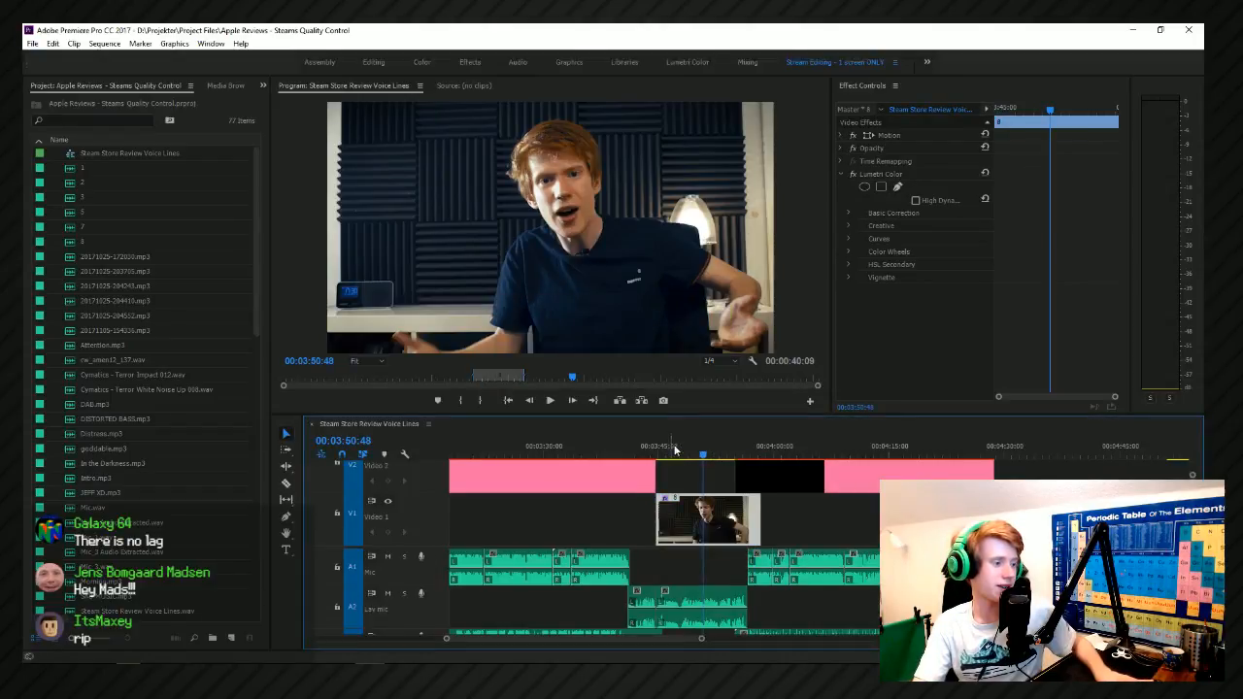
Preview the sequence from 0:03:30:47 and from 0:03:47:07 to check that the reloaded linked compositions play.
click(550, 447)
click(551, 400)
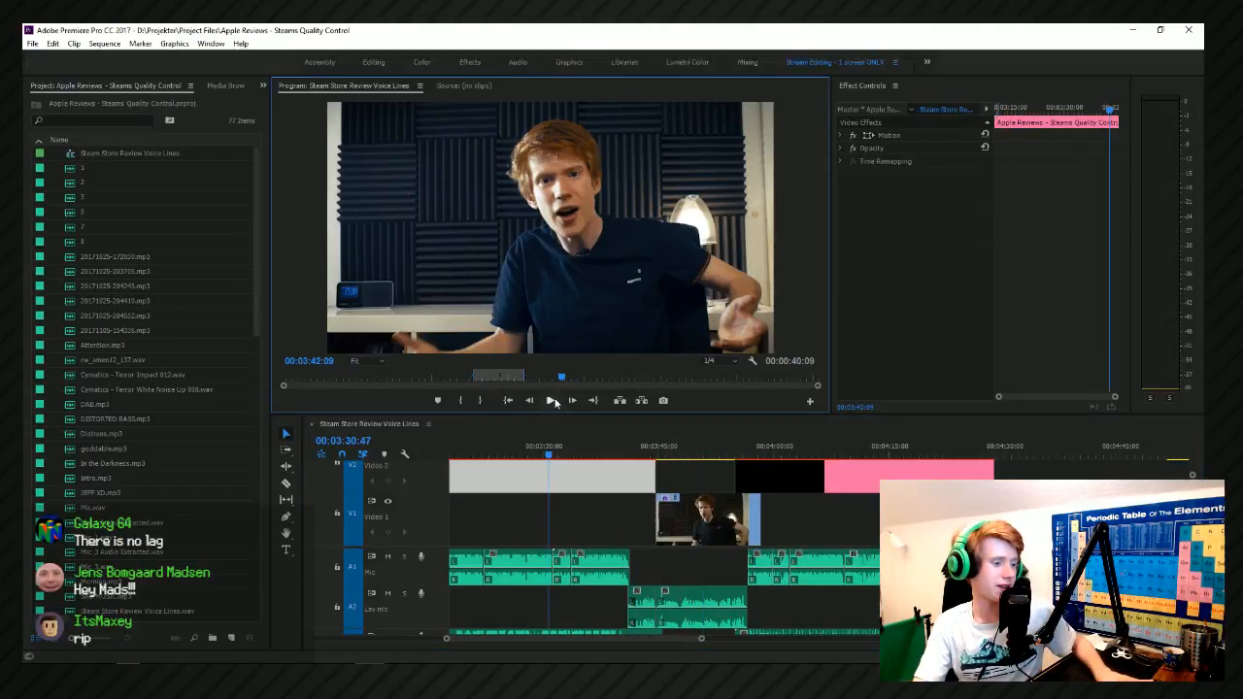
click(677, 454)
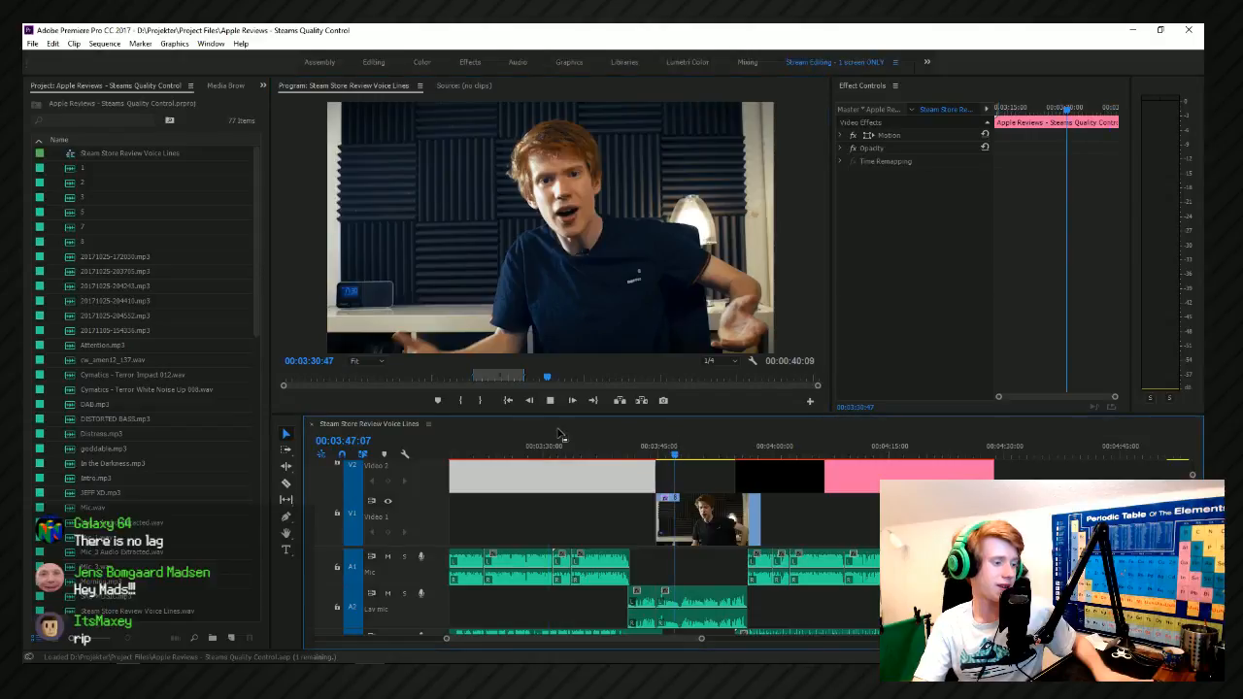
click(551, 401)
click(550, 401)
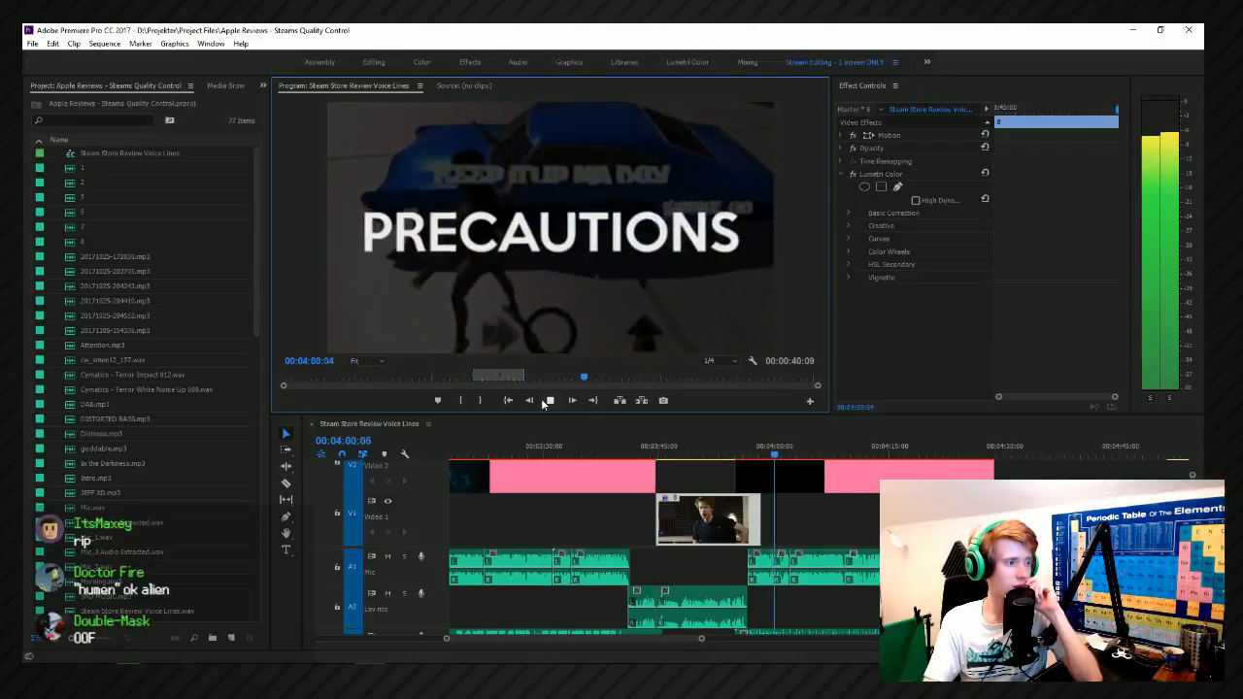
Replay the Valve logo and PRECAUTIONS title animation from 0:03:57:55, and return the playhead to 0:03:56:45.
click(741, 461)
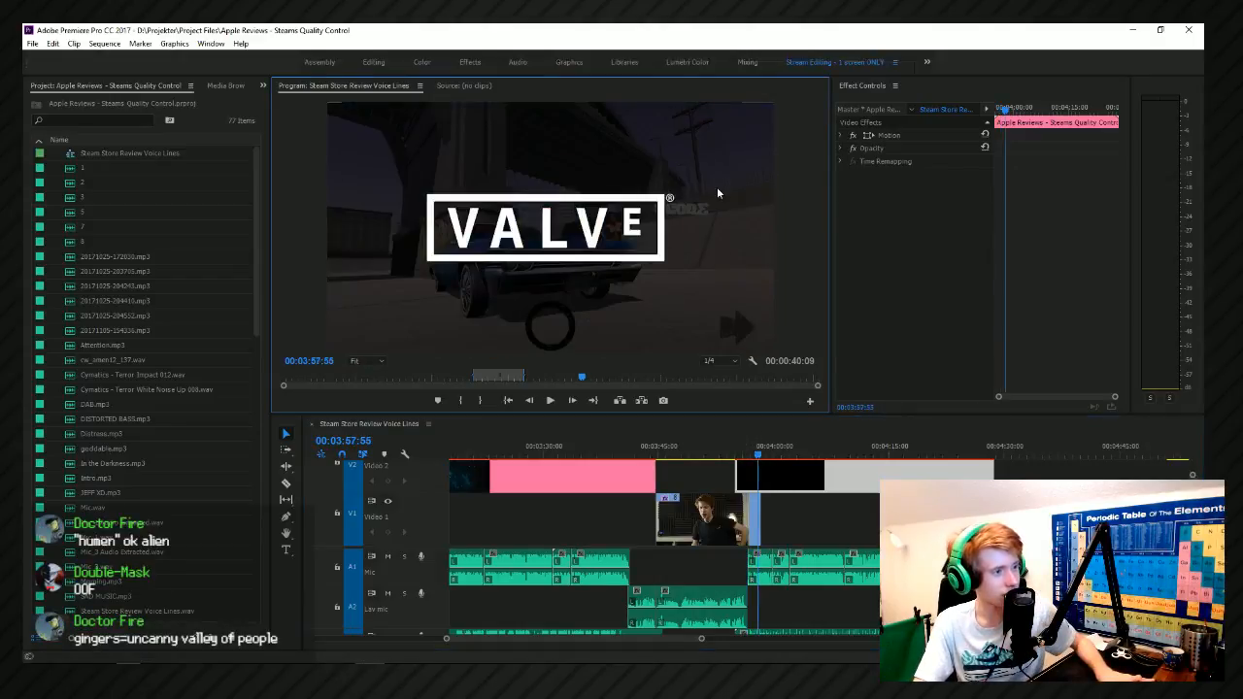
key(space)
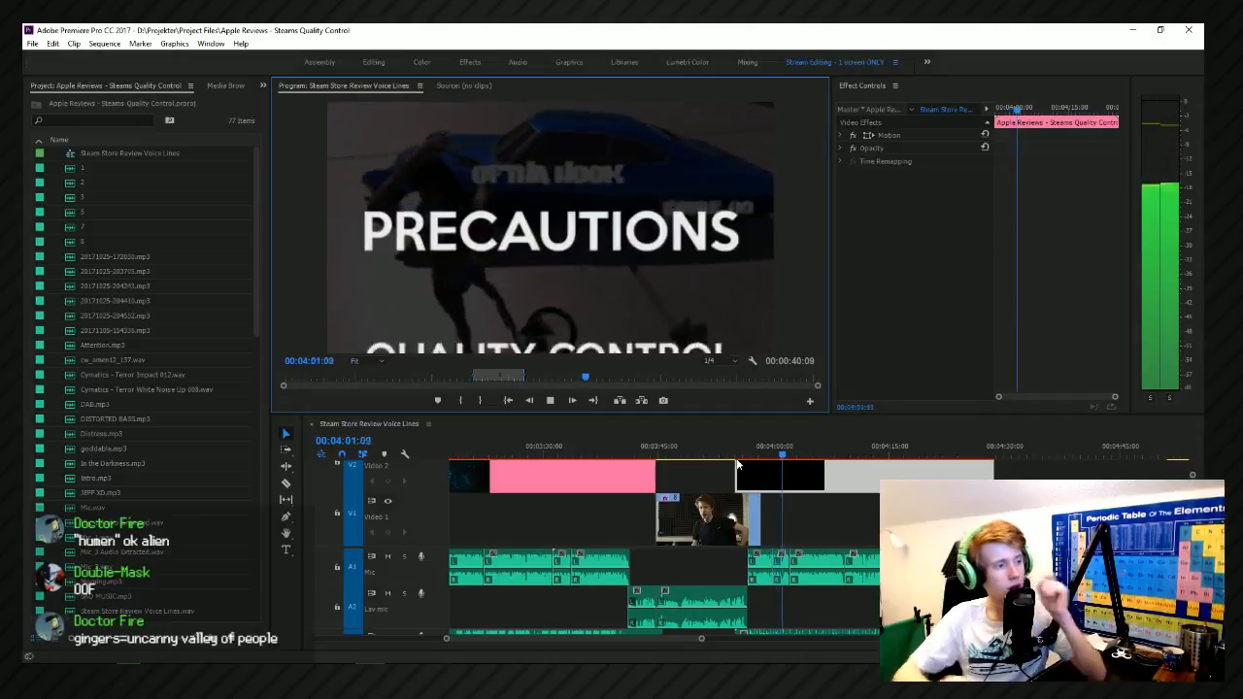
scroll(736, 466, down, 2)
scroll(740, 473, up, 2)
click(707, 454)
scroll(709, 462, up, 4)
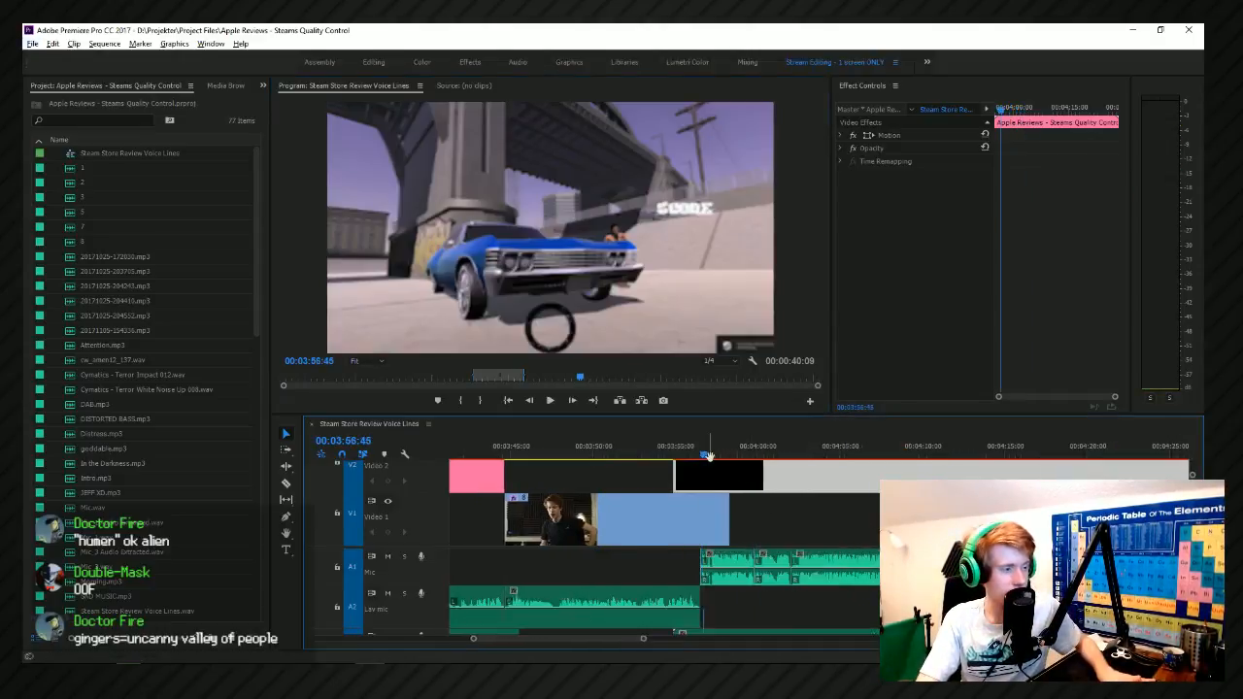
Trim the end of the presenter clip on Video 1 to 0:03:56:43 and play the title animation through to the IT'S YOUR FAULT title.
drag(692, 456, 691, 458)
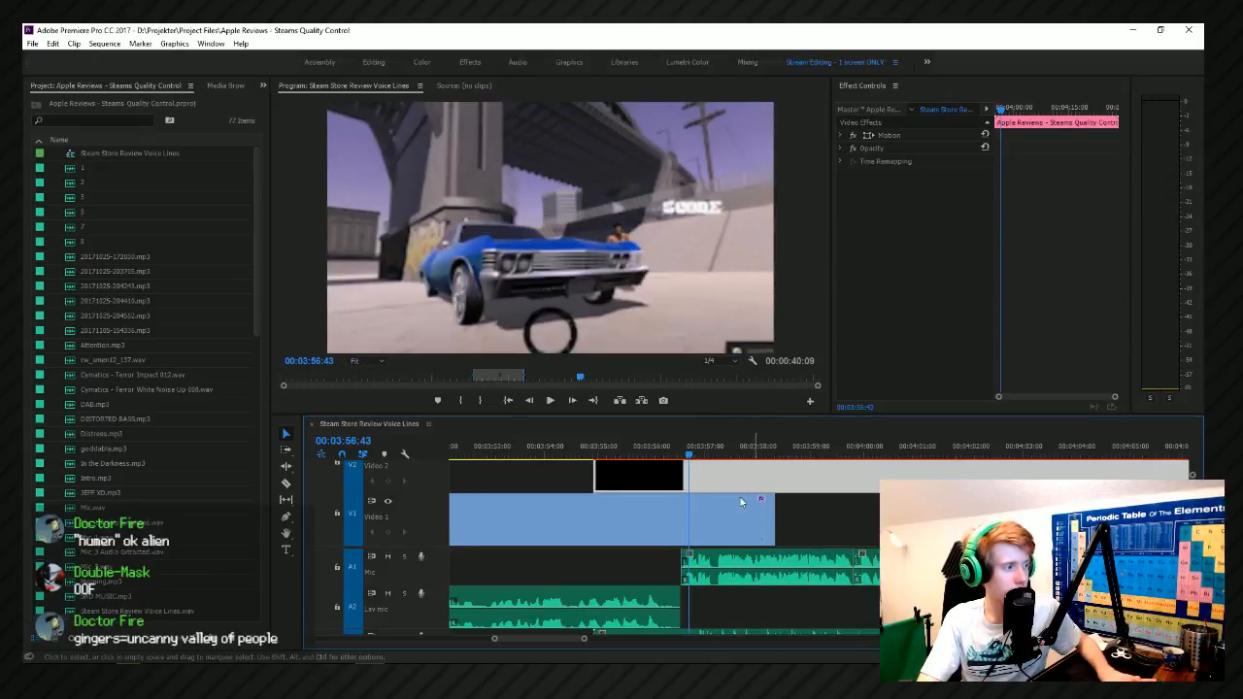
key(w)
key(space)
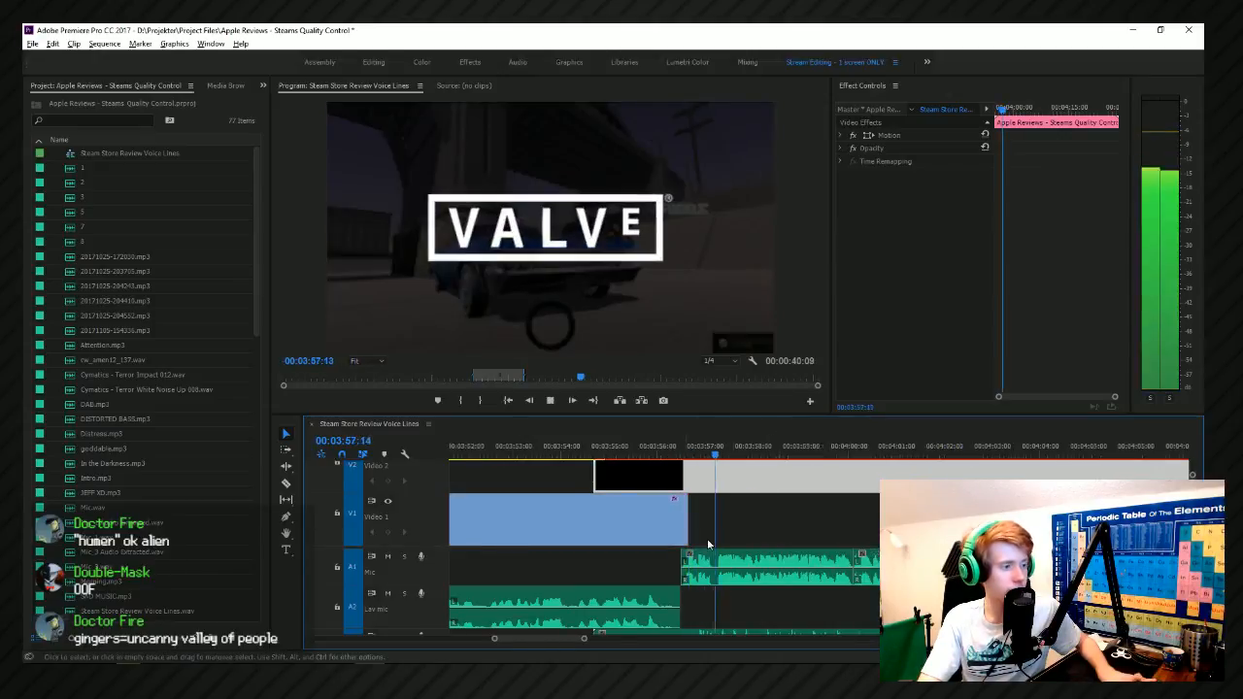
alt+scroll(708, 545, down, 3)
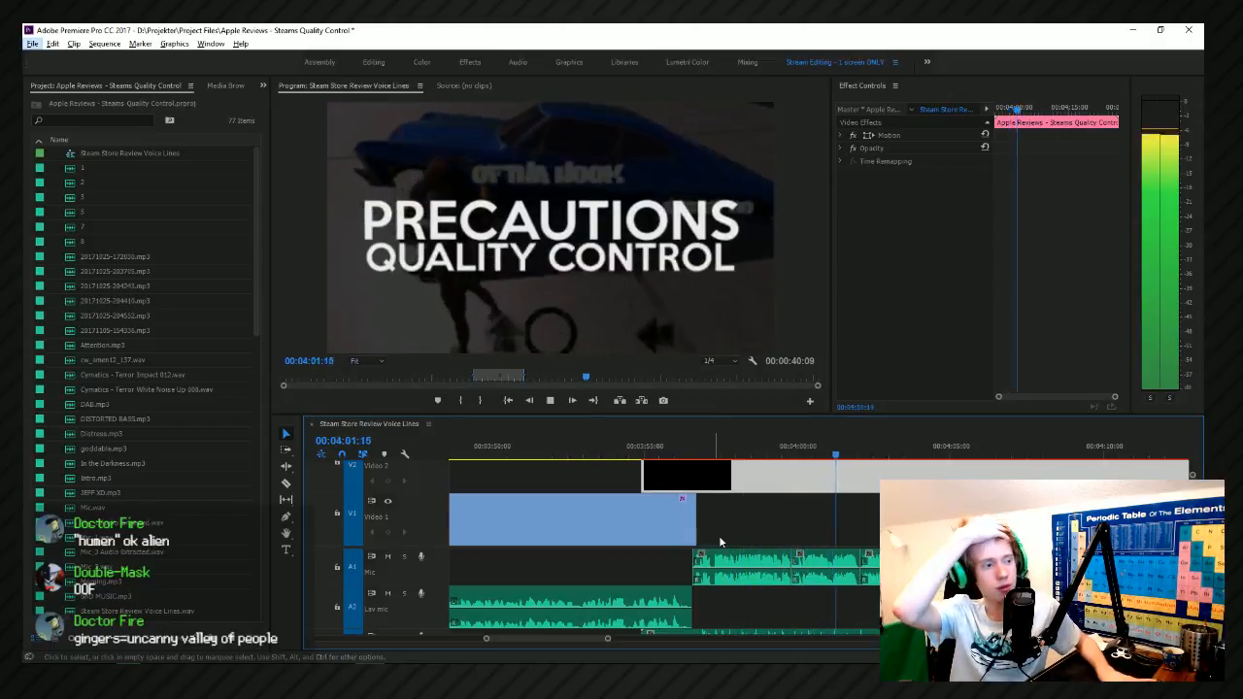
alt+scroll(668, 545, down, 2)
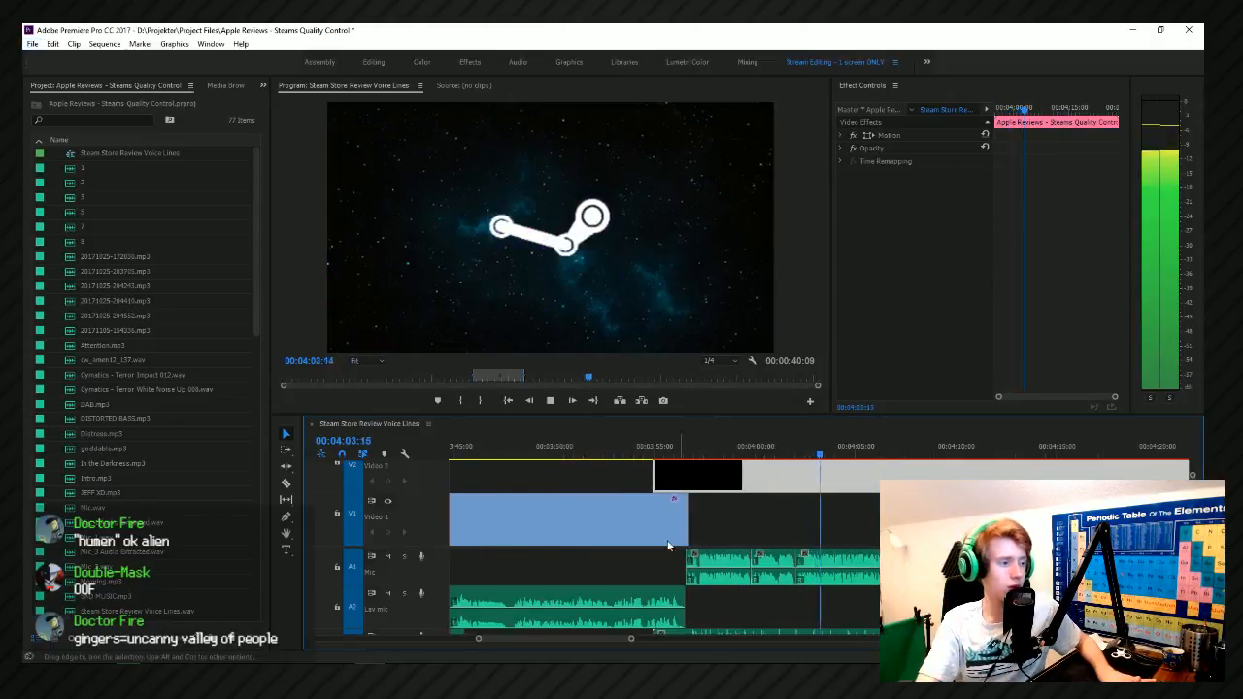
alt+scroll(667, 545, down, 3)
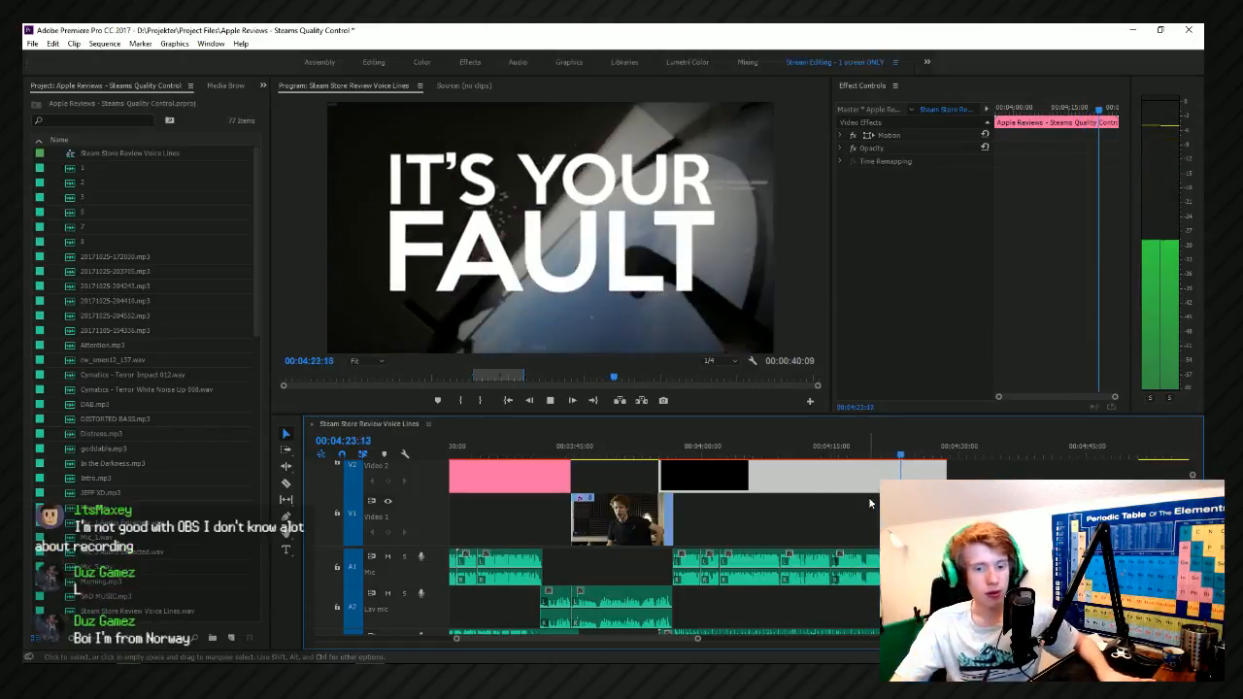
key(space)
Replay the change from the IT'S YOUR FAULT title to the presenter shot, starting around 0:04:21:51.
scroll(988, 525, up, 2)
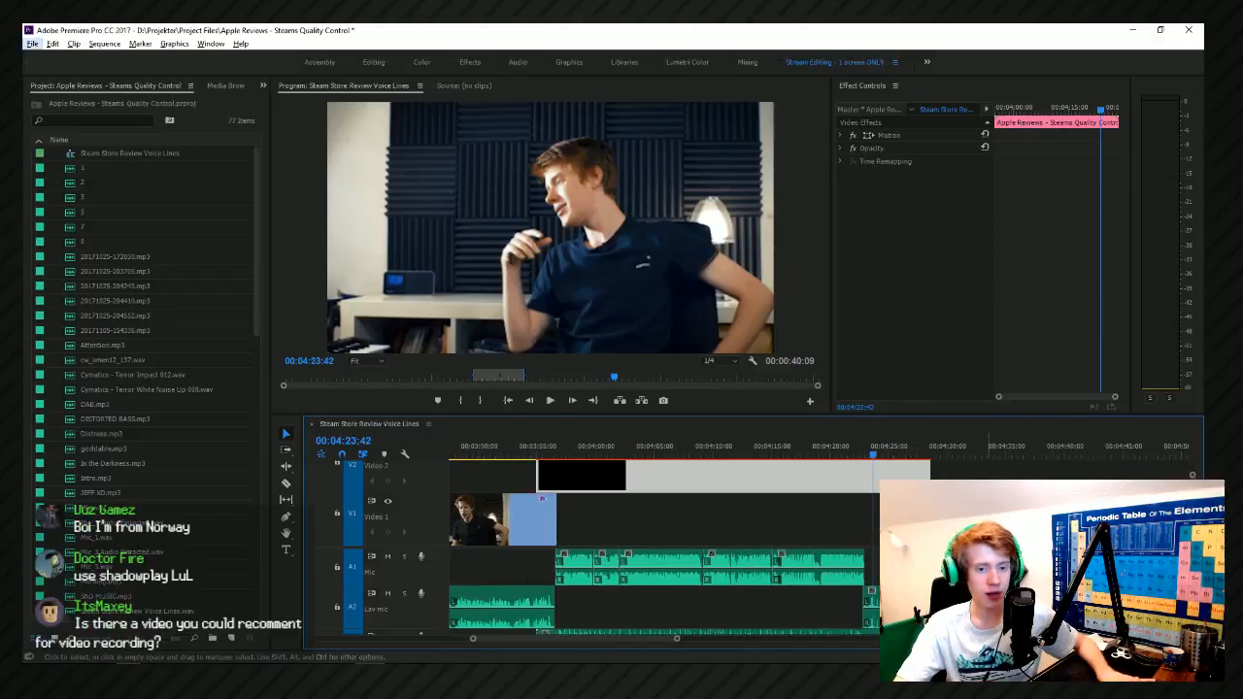
scroll(829, 541, down, 3)
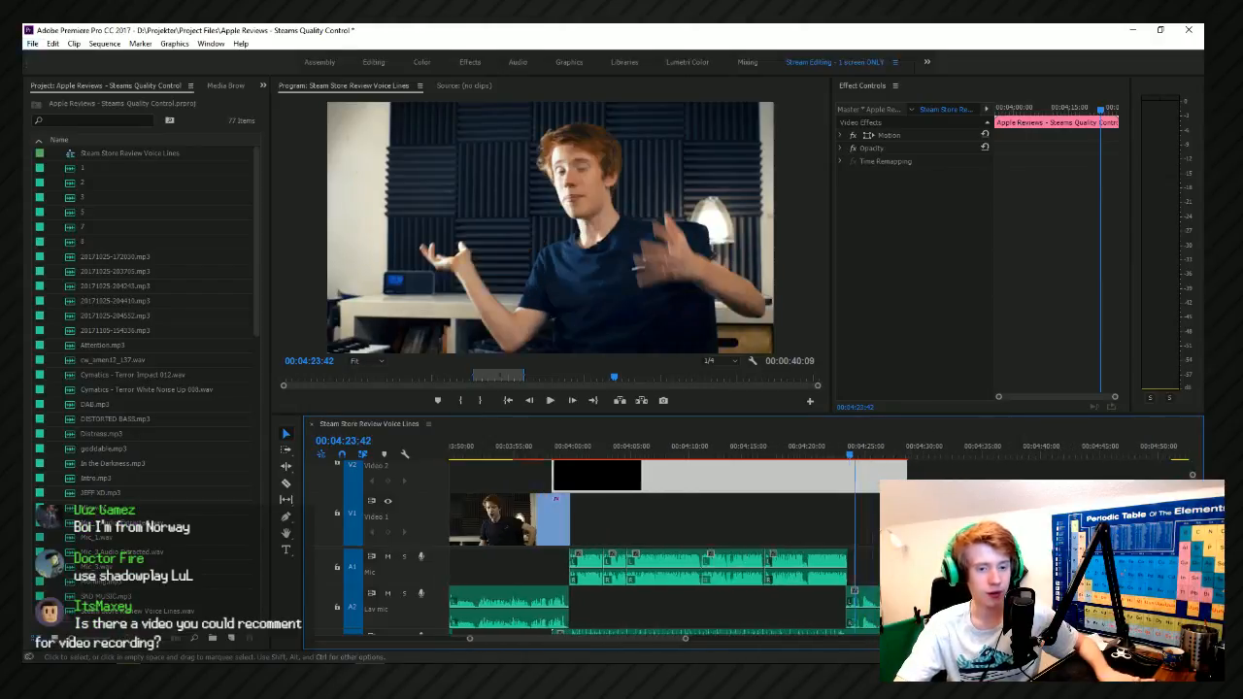
scroll(828, 541, up, 4)
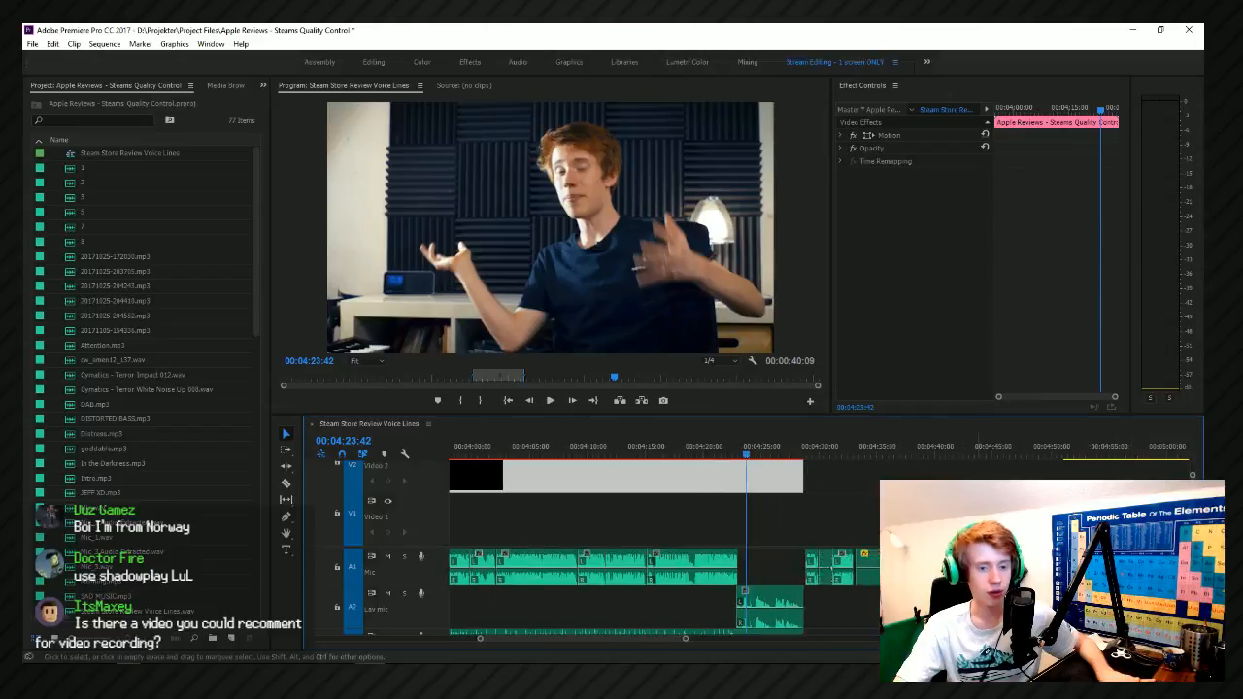
scroll(829, 541, down, 2)
click(752, 456)
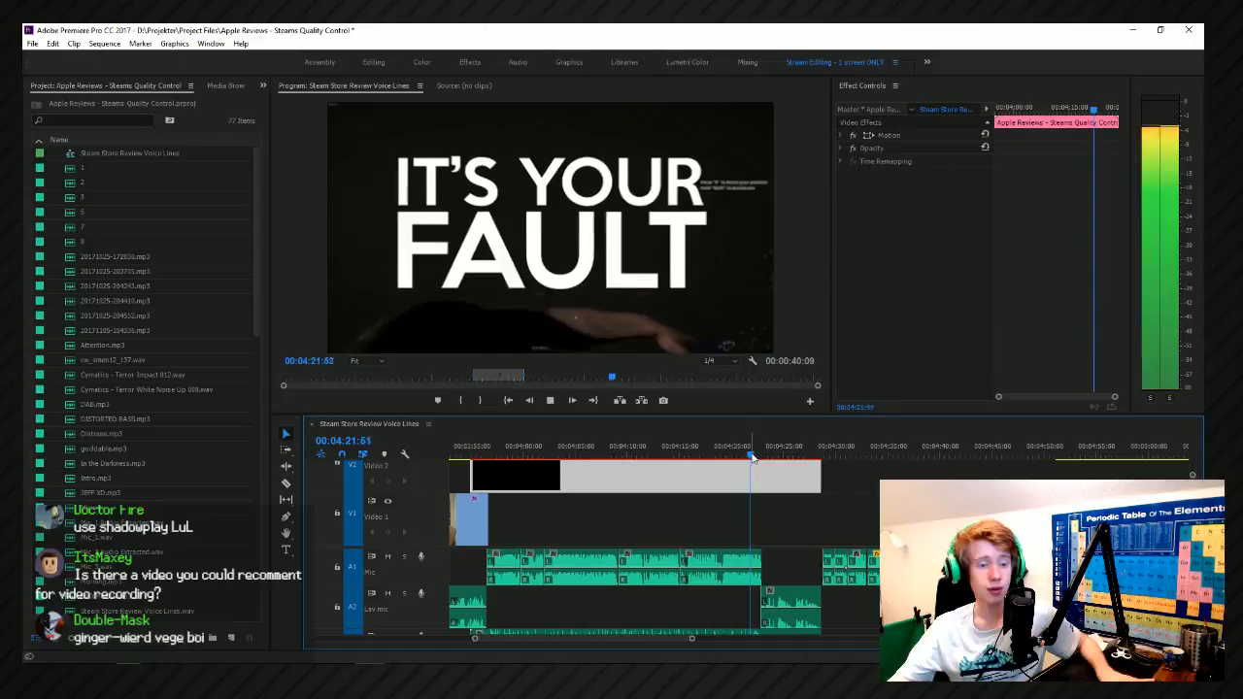
key(space)
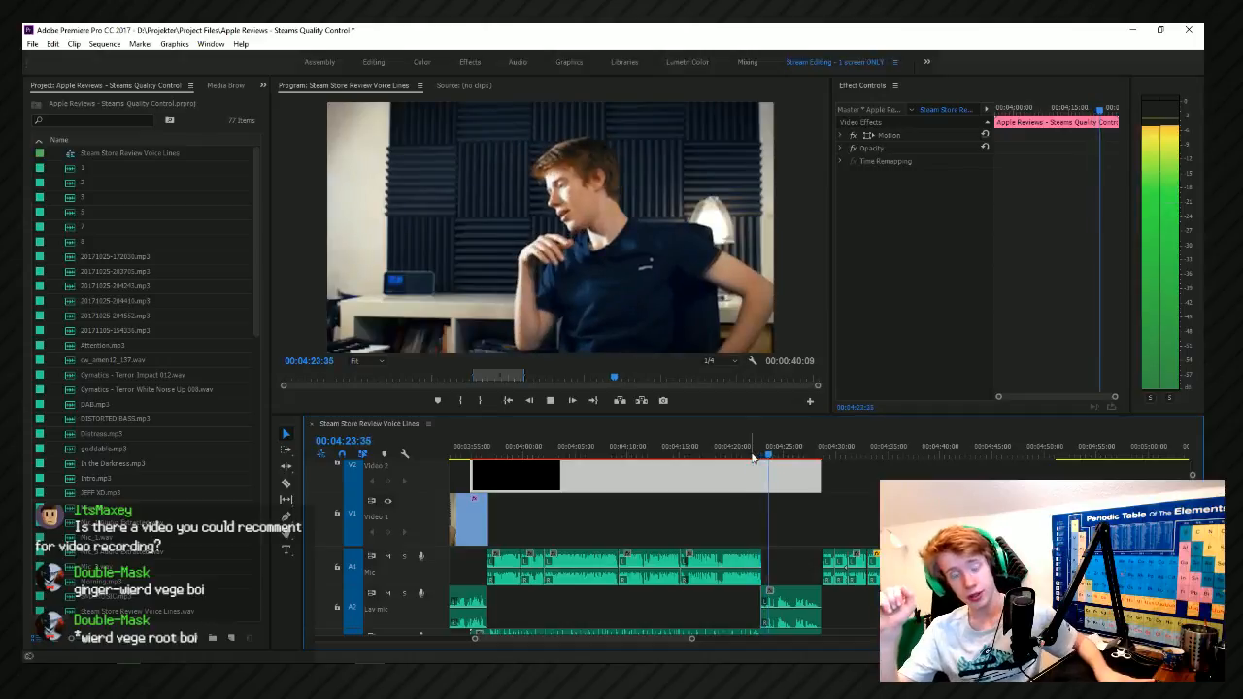
key(space)
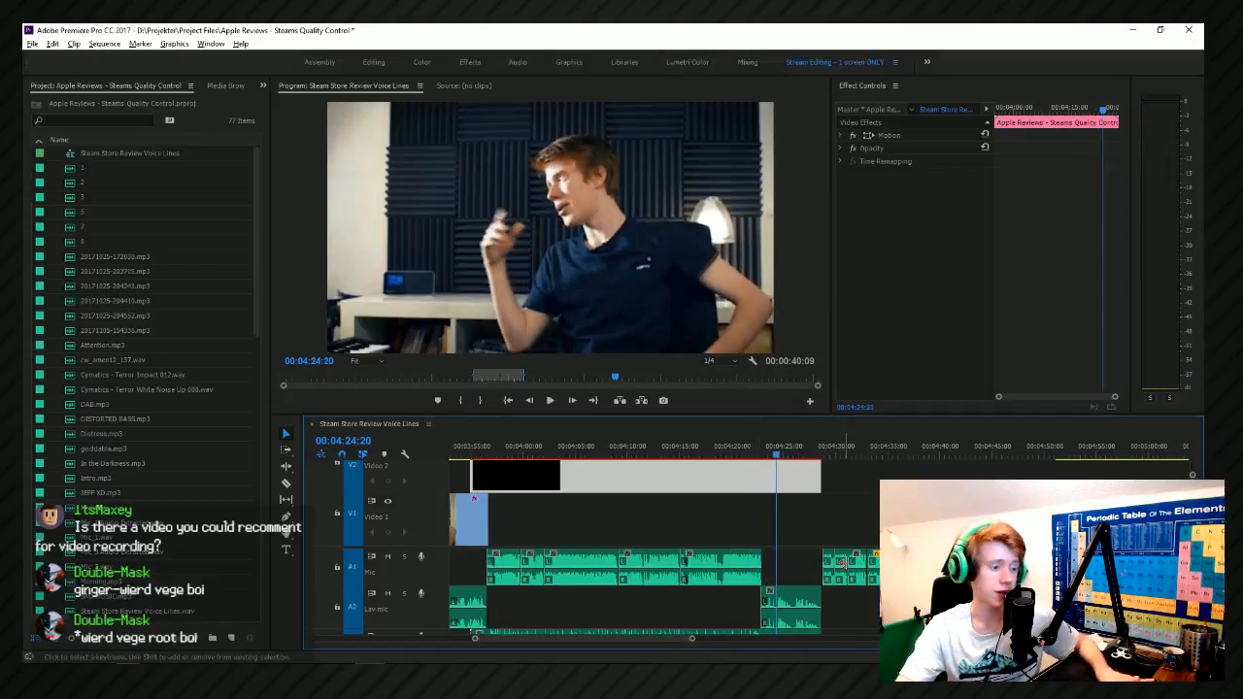
Play the sequence from 0:04:23:04 through the presenter shot and the following voice-over sections past 0:05:12, reviewing the timeline layout.
scroll(839, 525, up, 5)
click(618, 453)
click(618, 454)
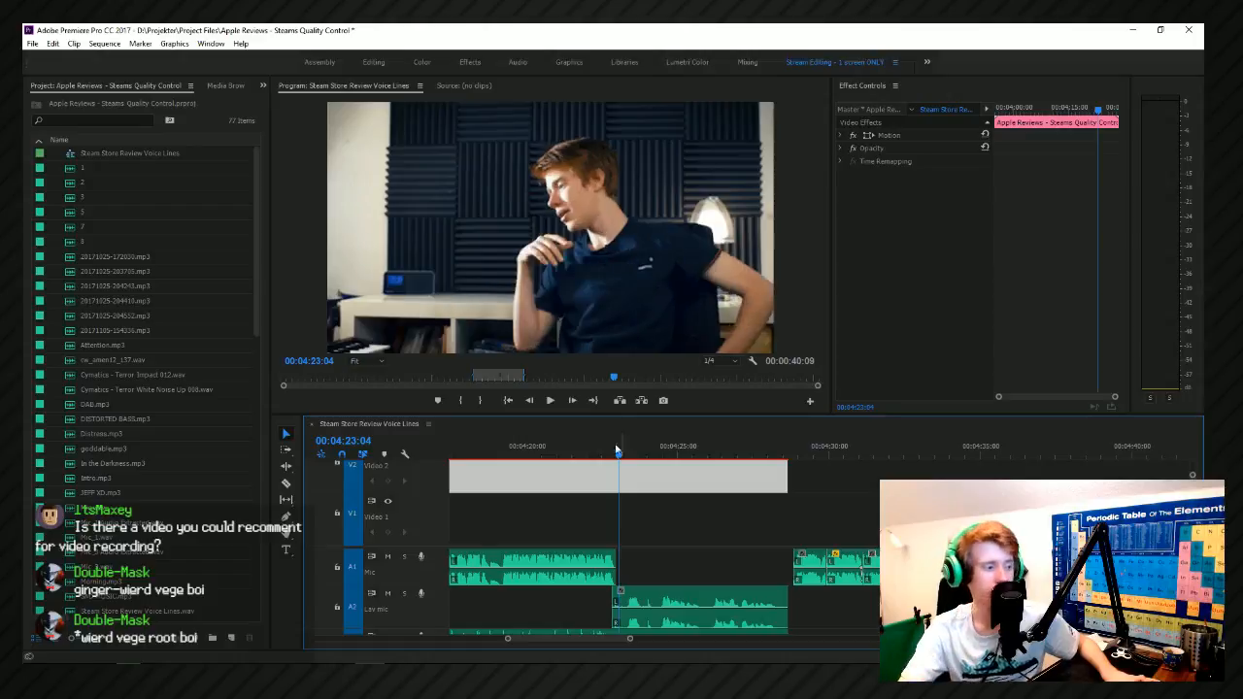
click(559, 399)
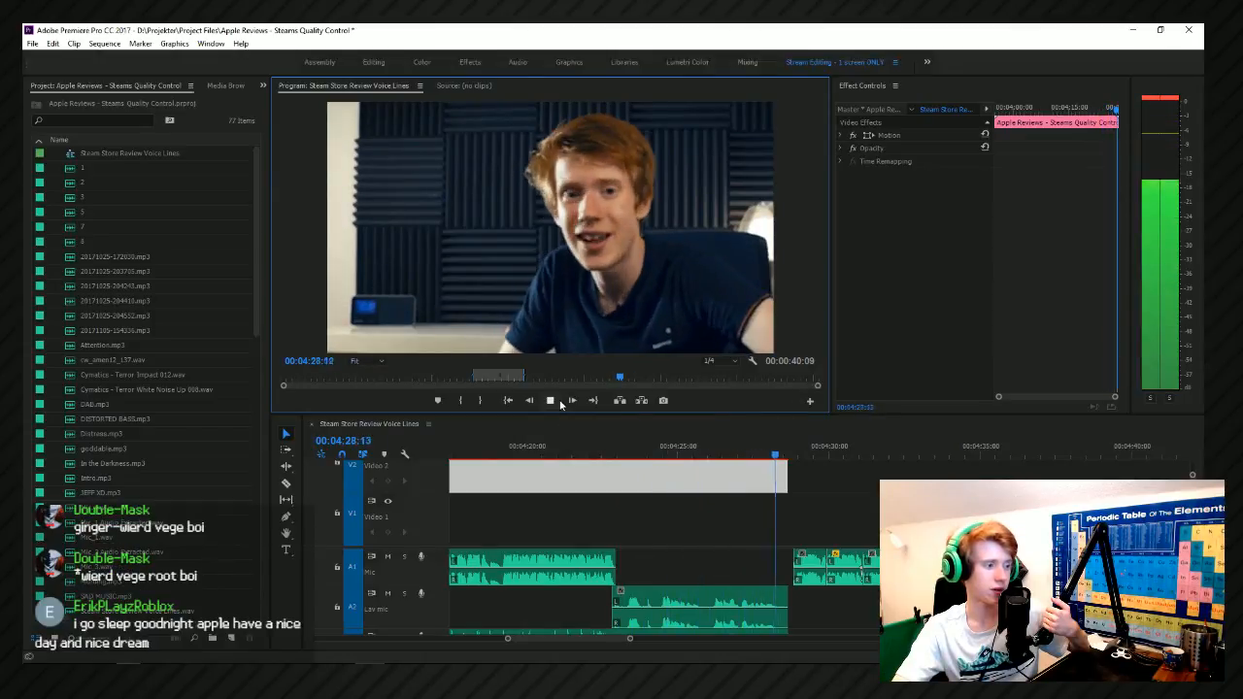
scroll(680, 602, down, 10)
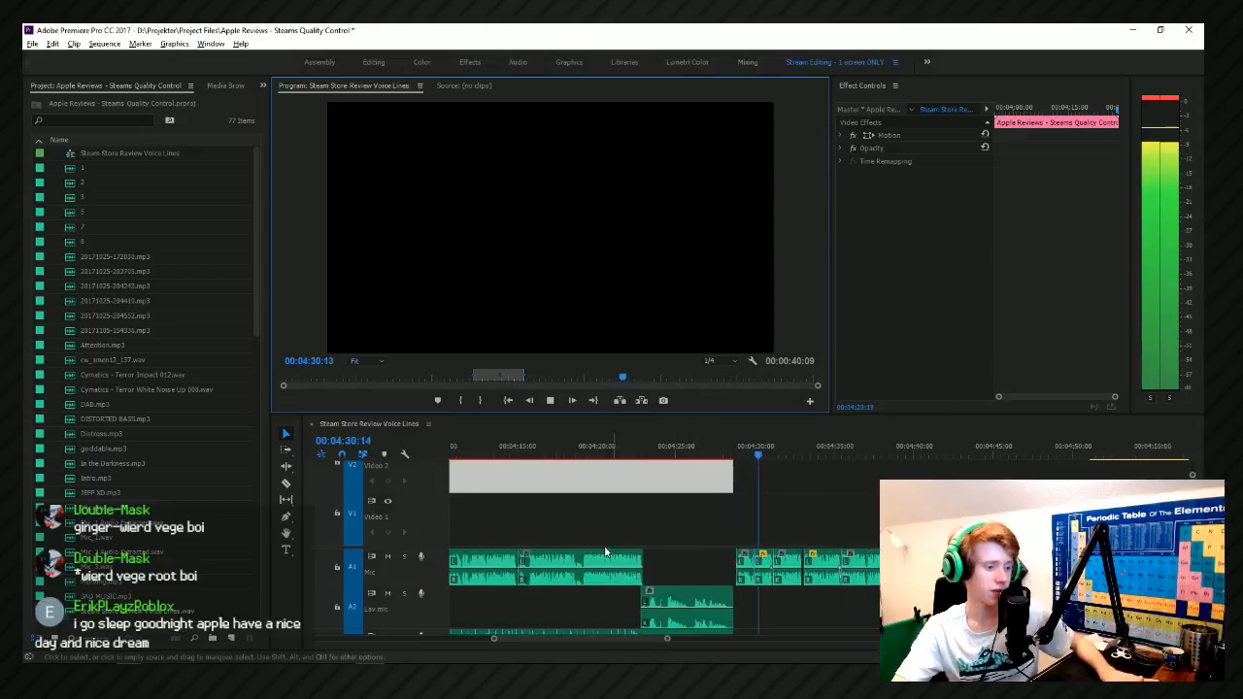
scroll(727, 532, down, 5)
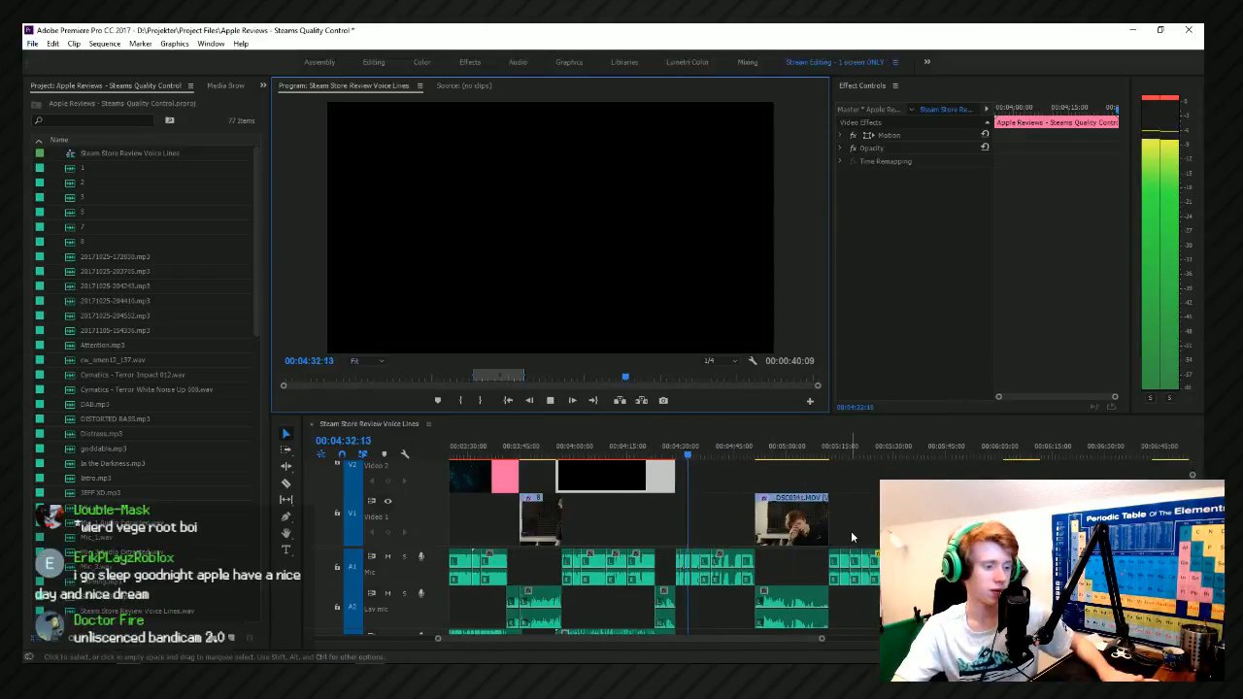
scroll(699, 561, up, 4)
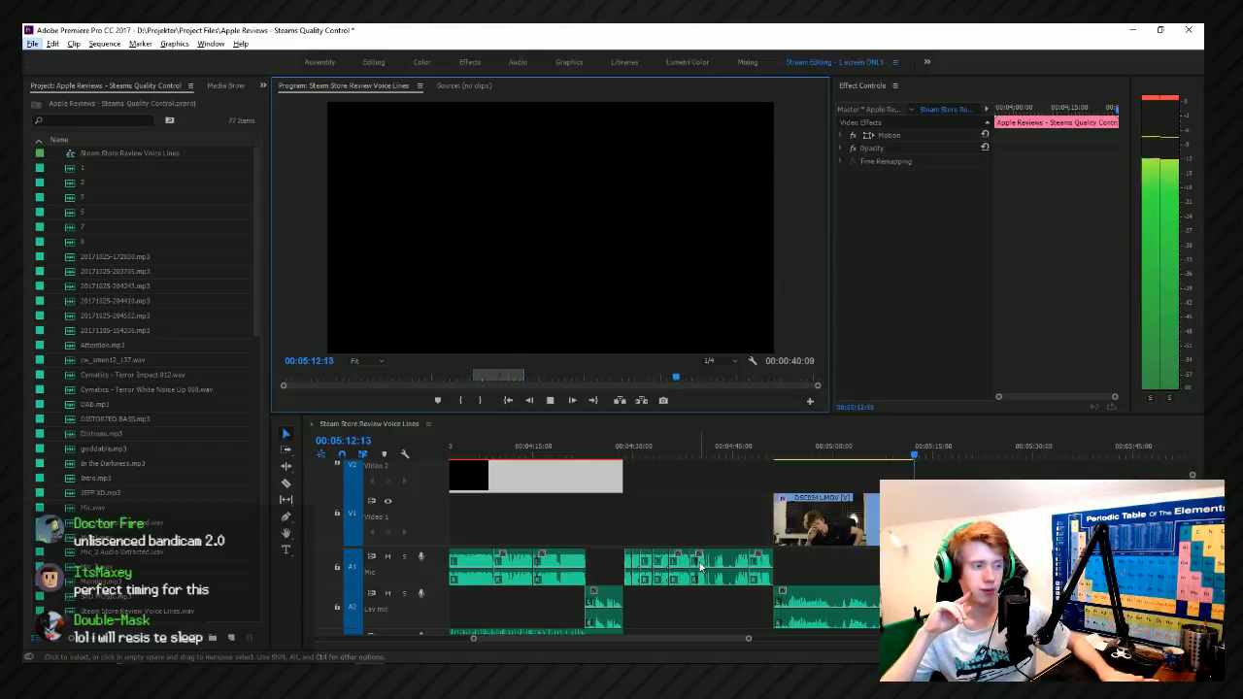
key(minus)
key(minus)
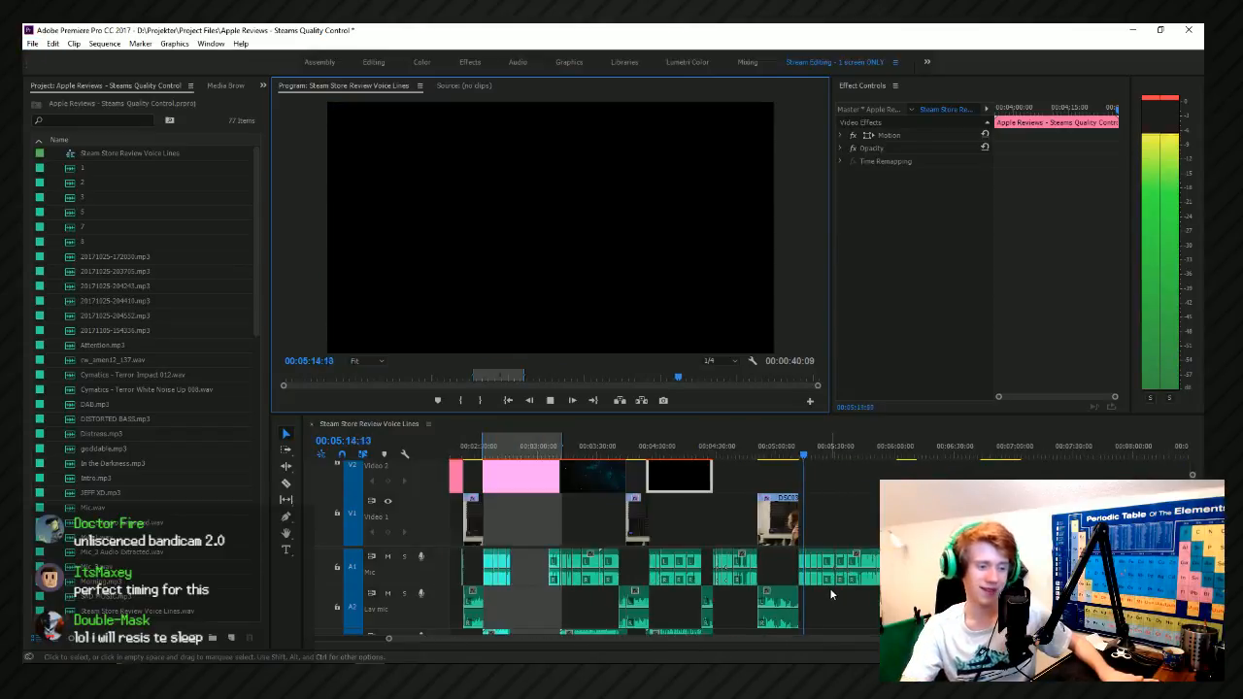
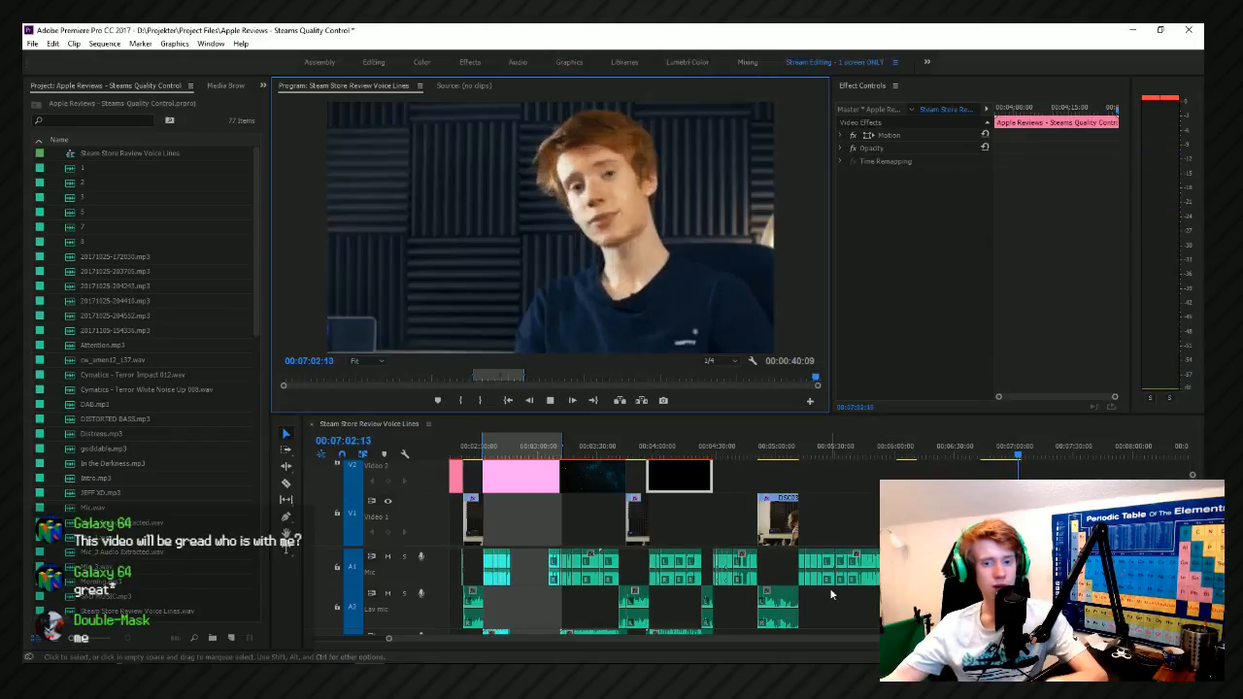
Stop playback and add a new audio track below Audio 4 in the Steam Store Review Voice Lines sequence.
key(space)
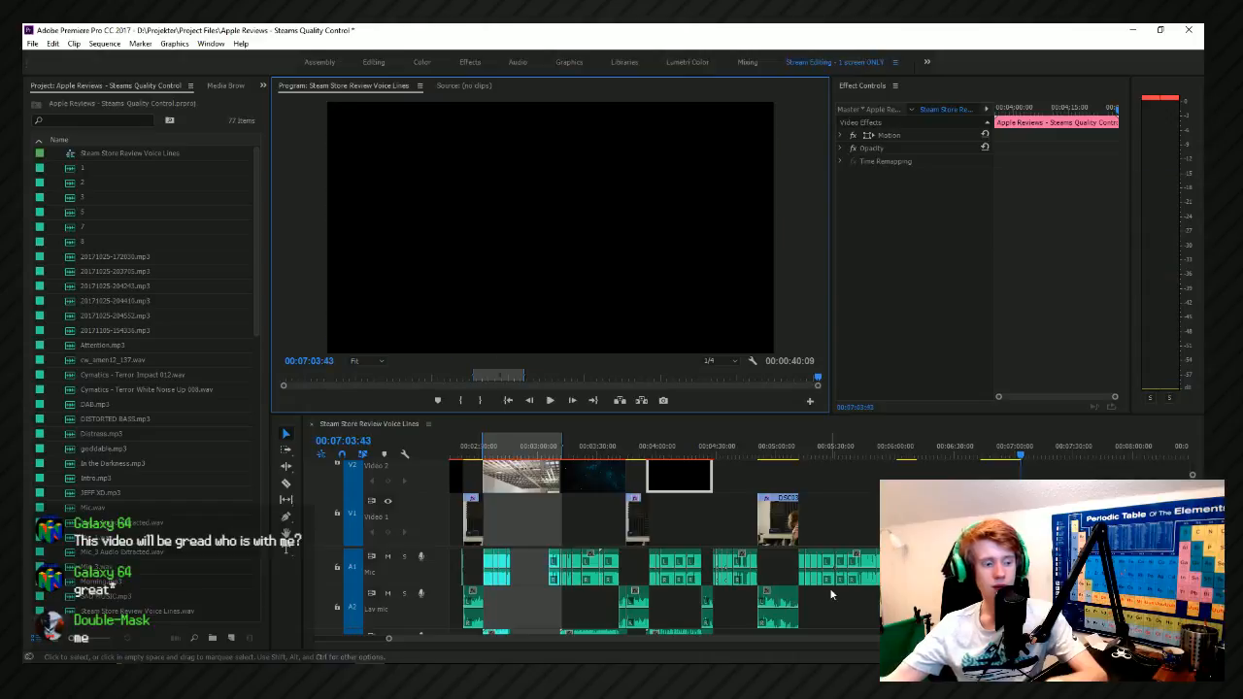
scroll(697, 458, down, 5)
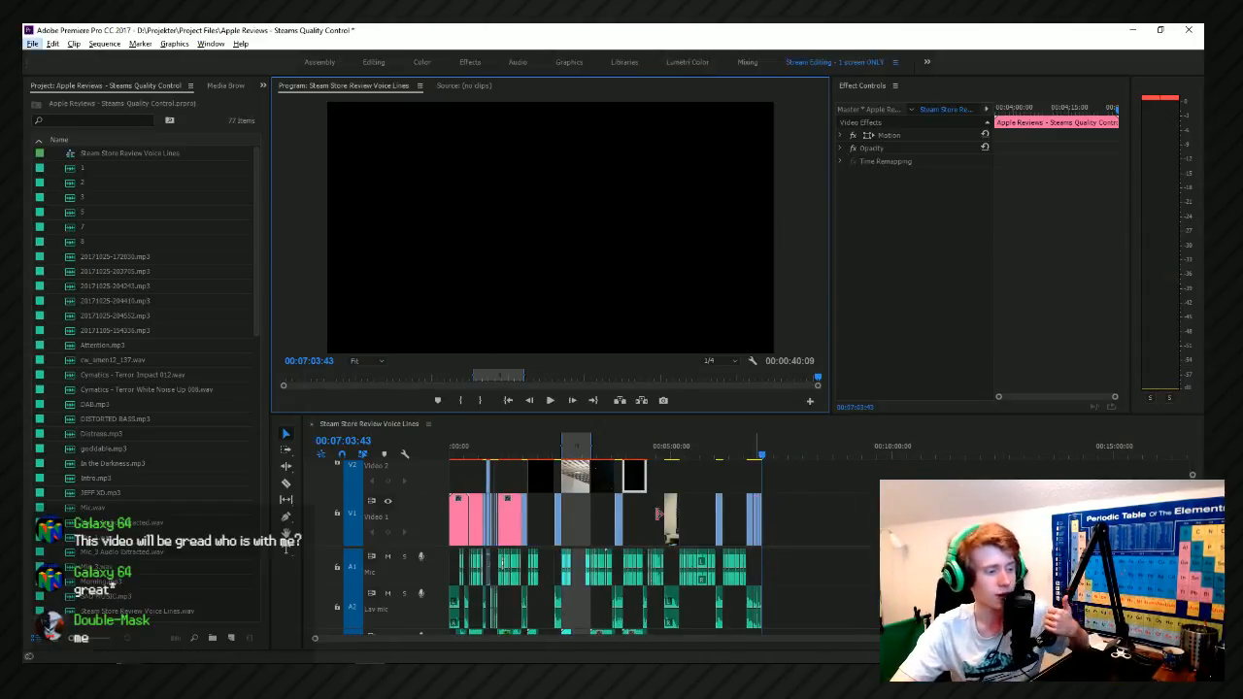
scroll(695, 511, up, 5)
scroll(689, 479, up, 3)
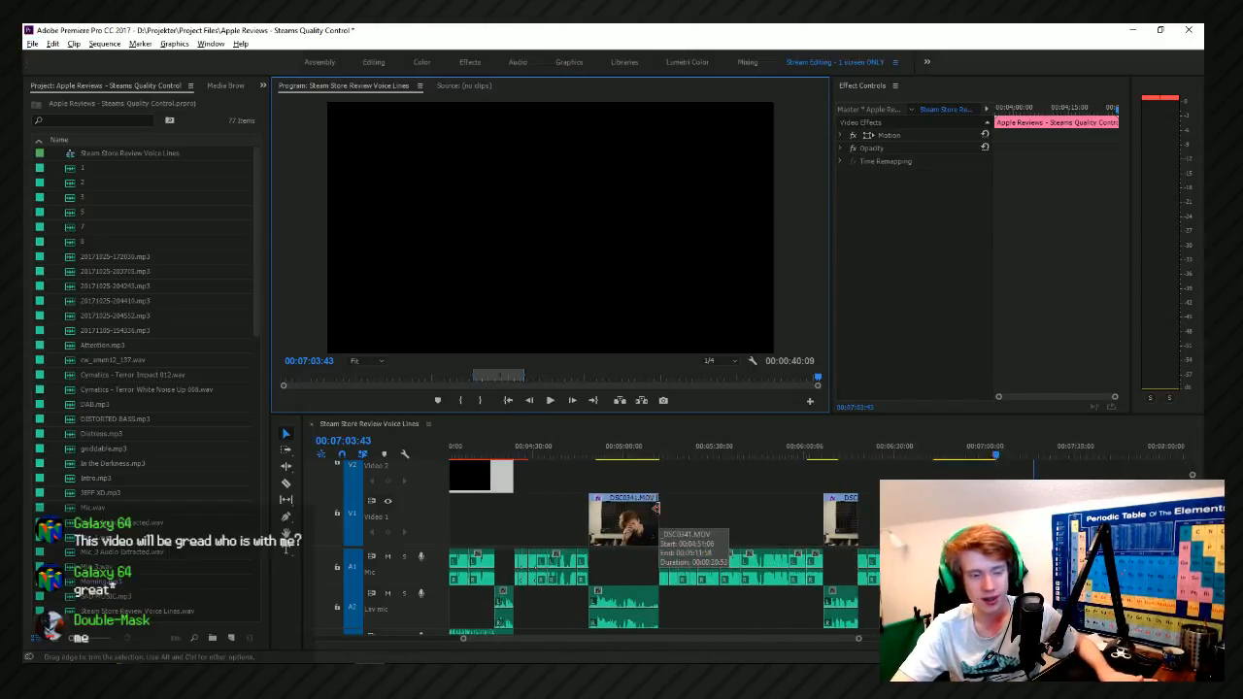
scroll(725, 523, down, 6)
scroll(382, 583, down, 3)
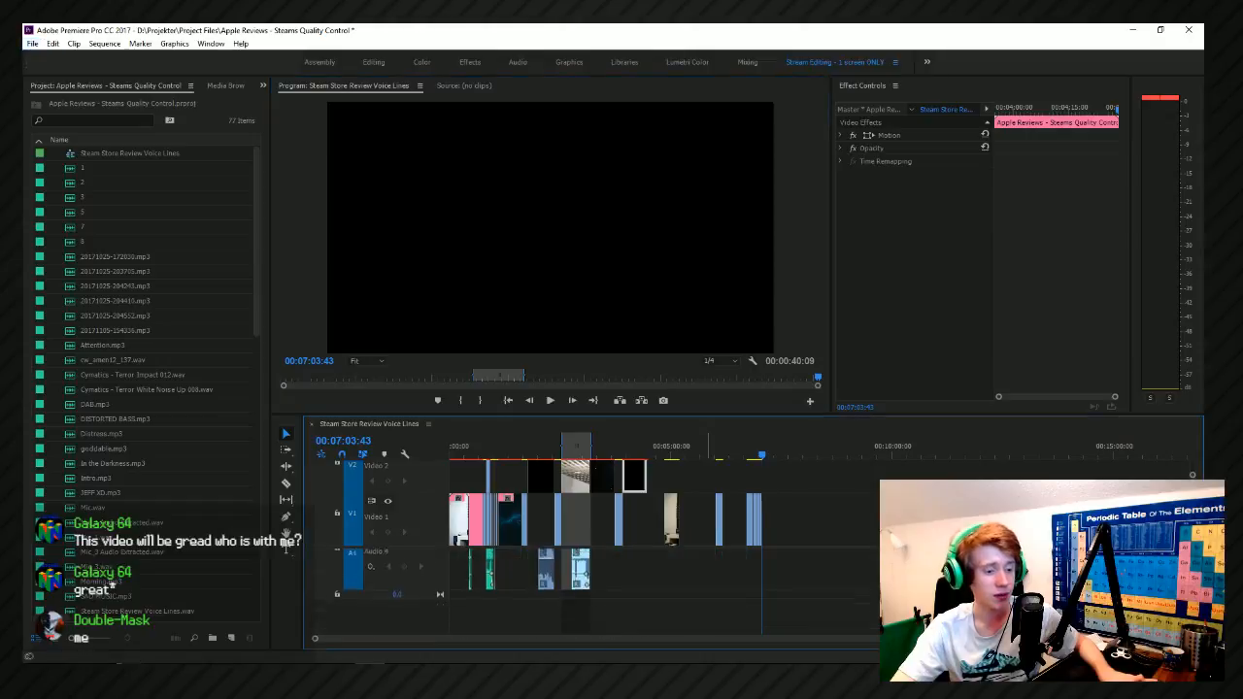
right_click(390, 589)
click(428, 462)
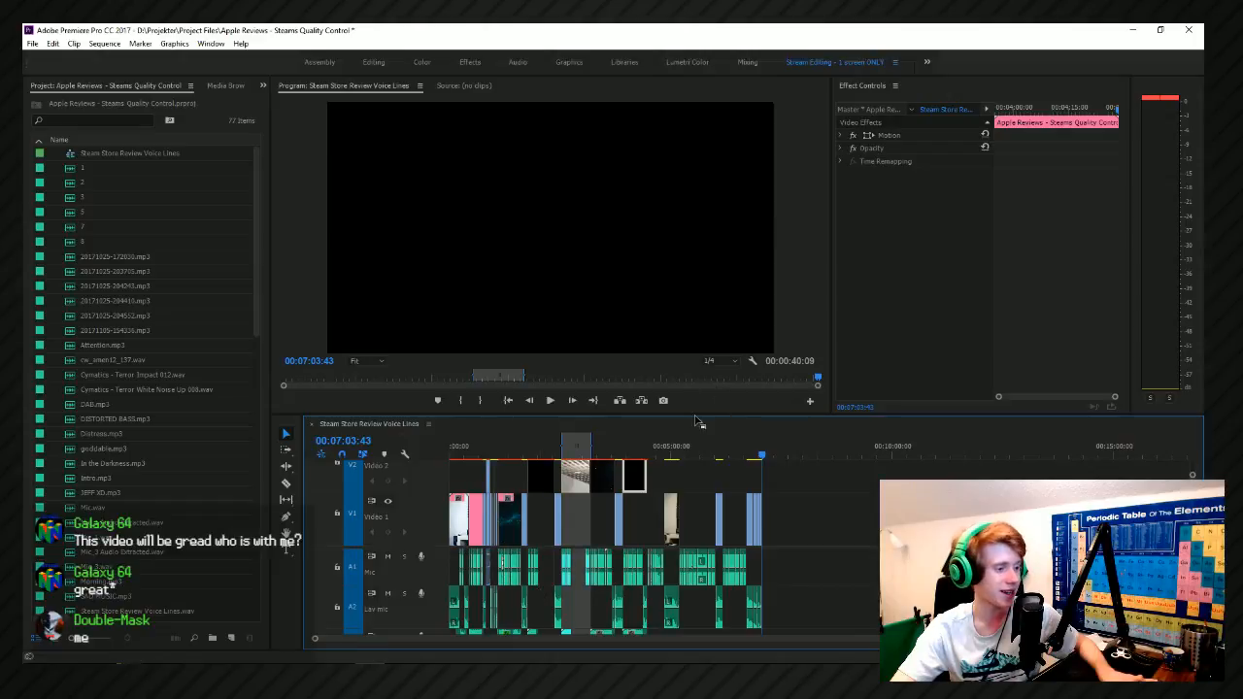
Enlarge the timeline area to give the tracks more height, and switch to the Audio workspace.
click(681, 412)
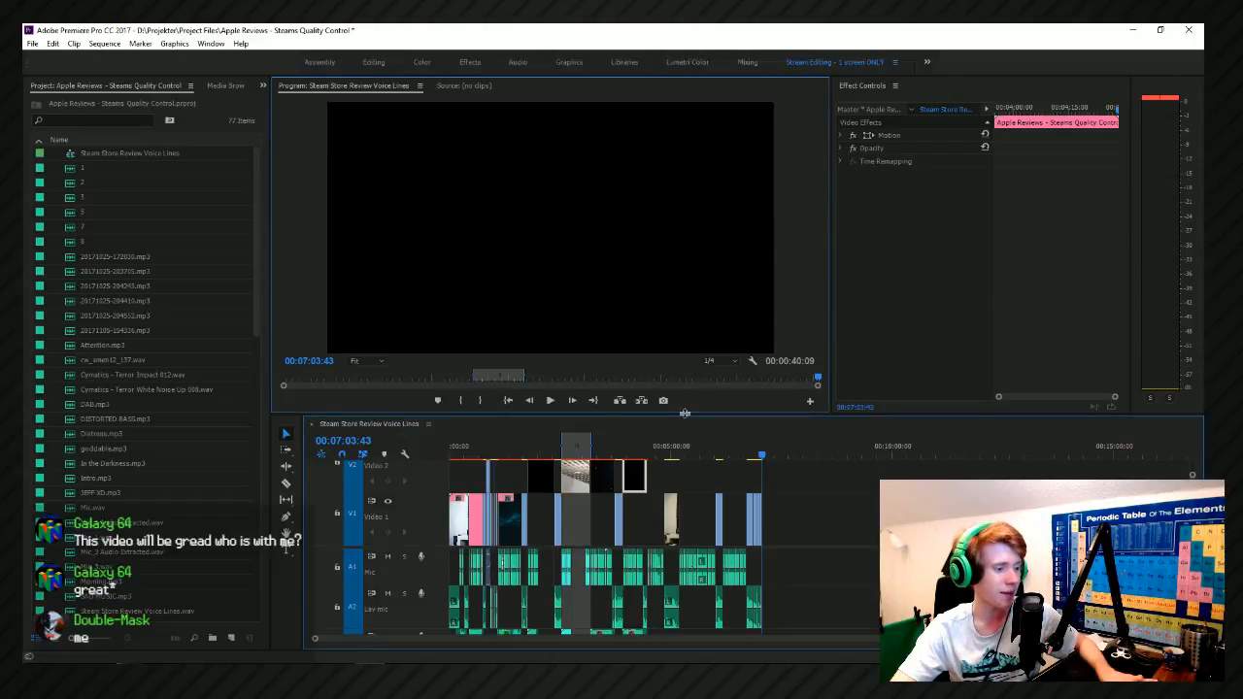
drag(681, 416, 680, 277)
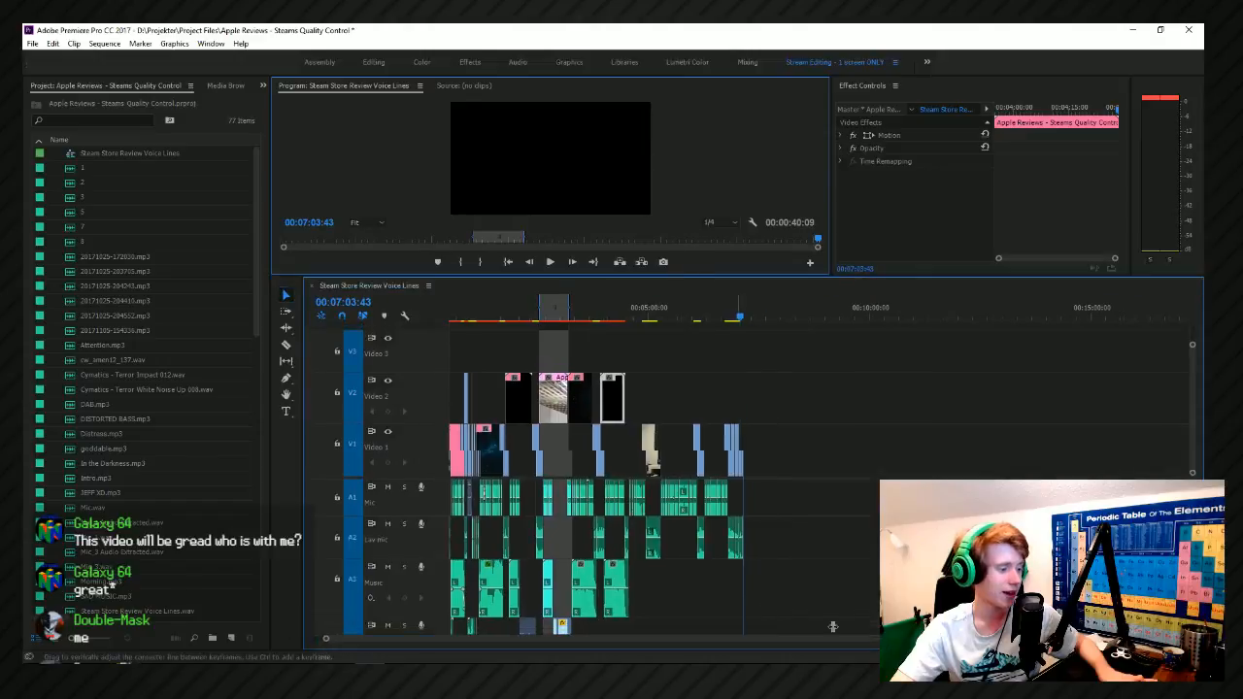
scroll(388, 525, up, 4)
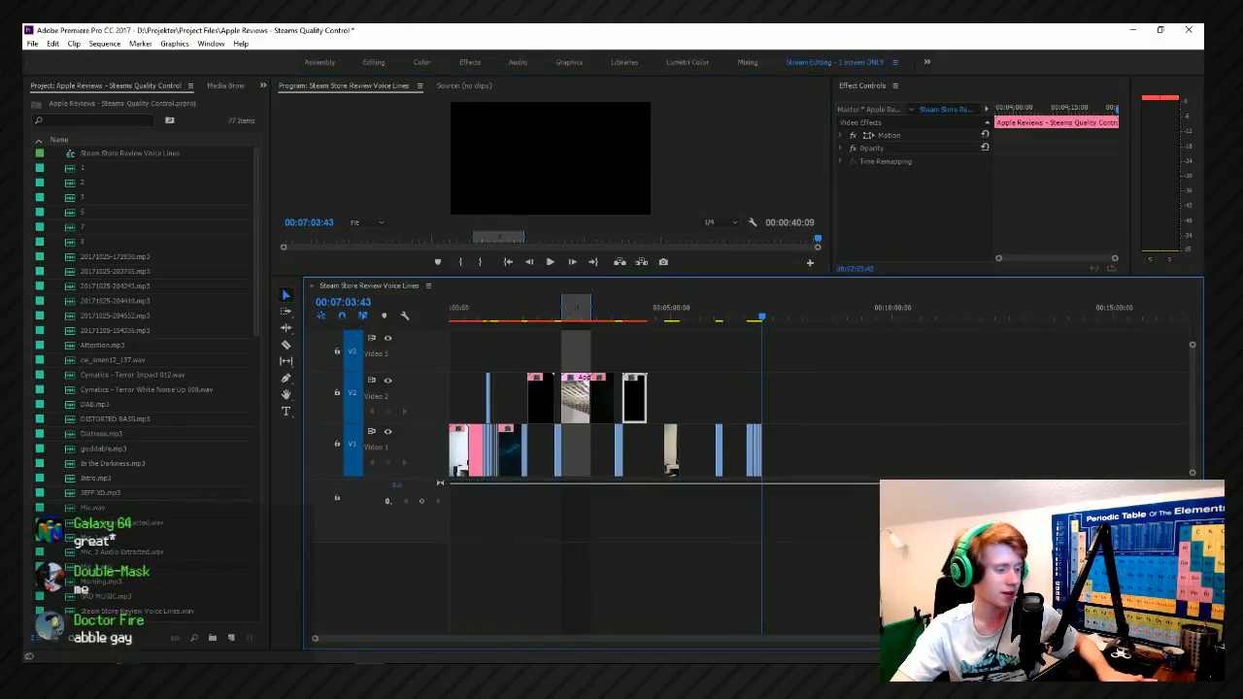
scroll(385, 583, up, 3)
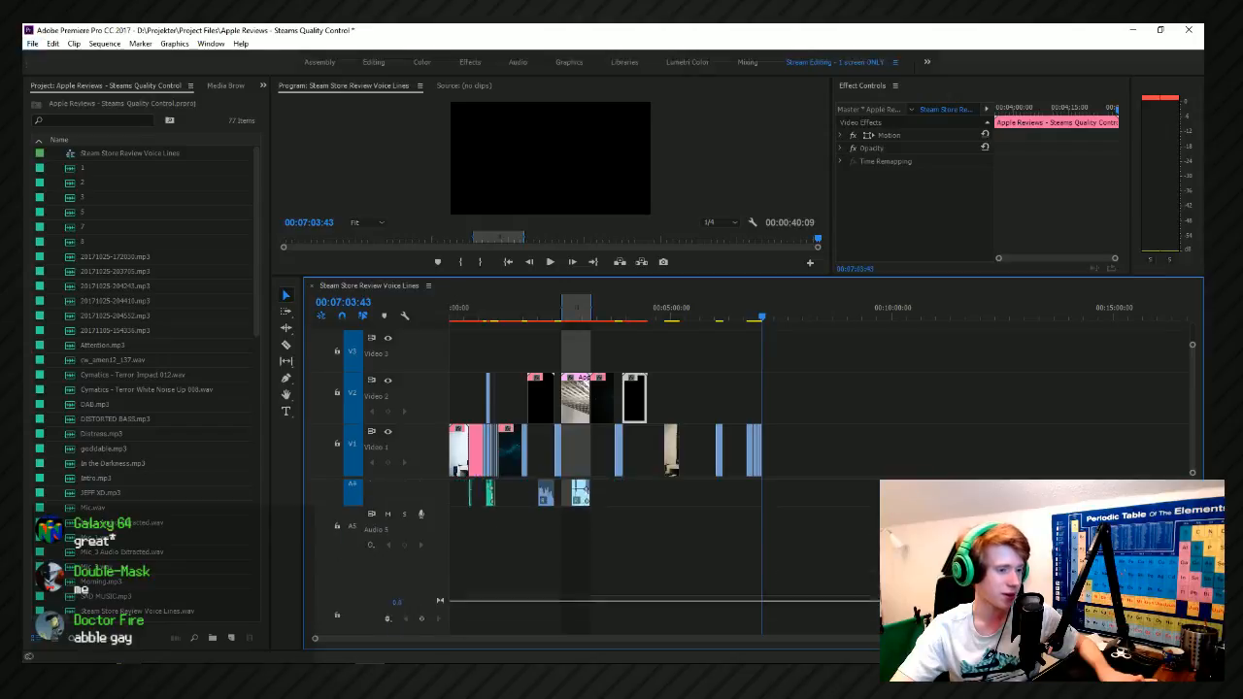
scroll(496, 554, down, 4)
click(519, 63)
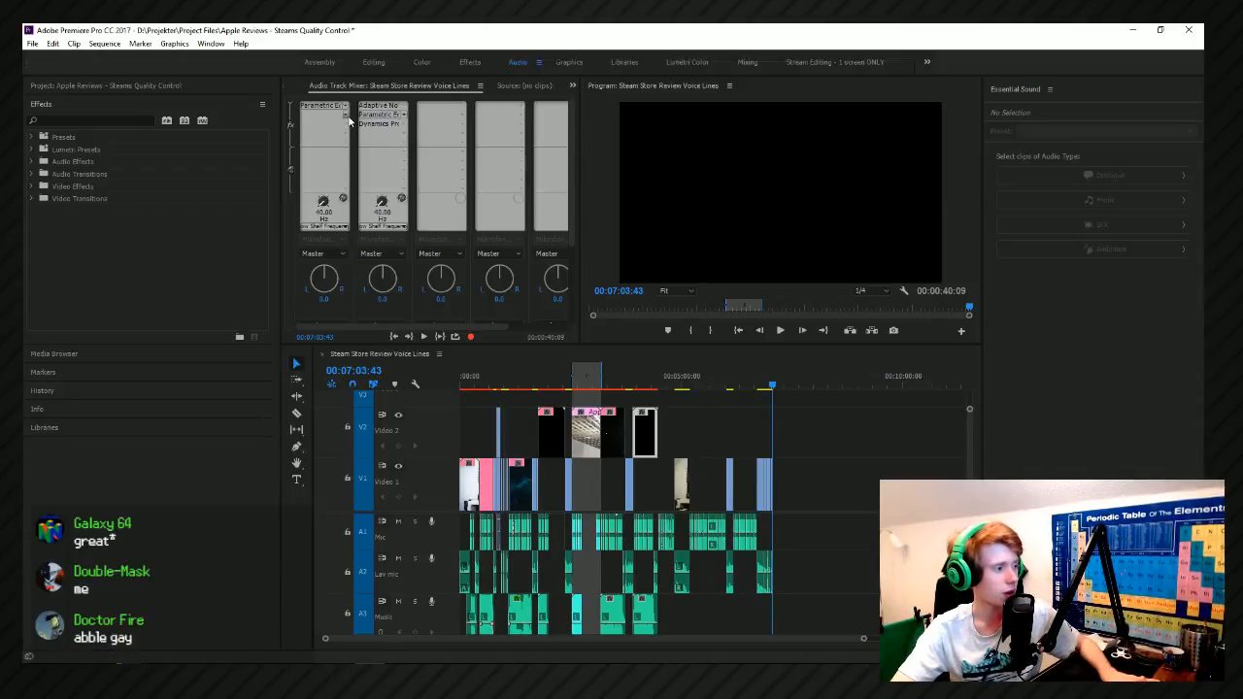
scroll(569, 234, down, 3)
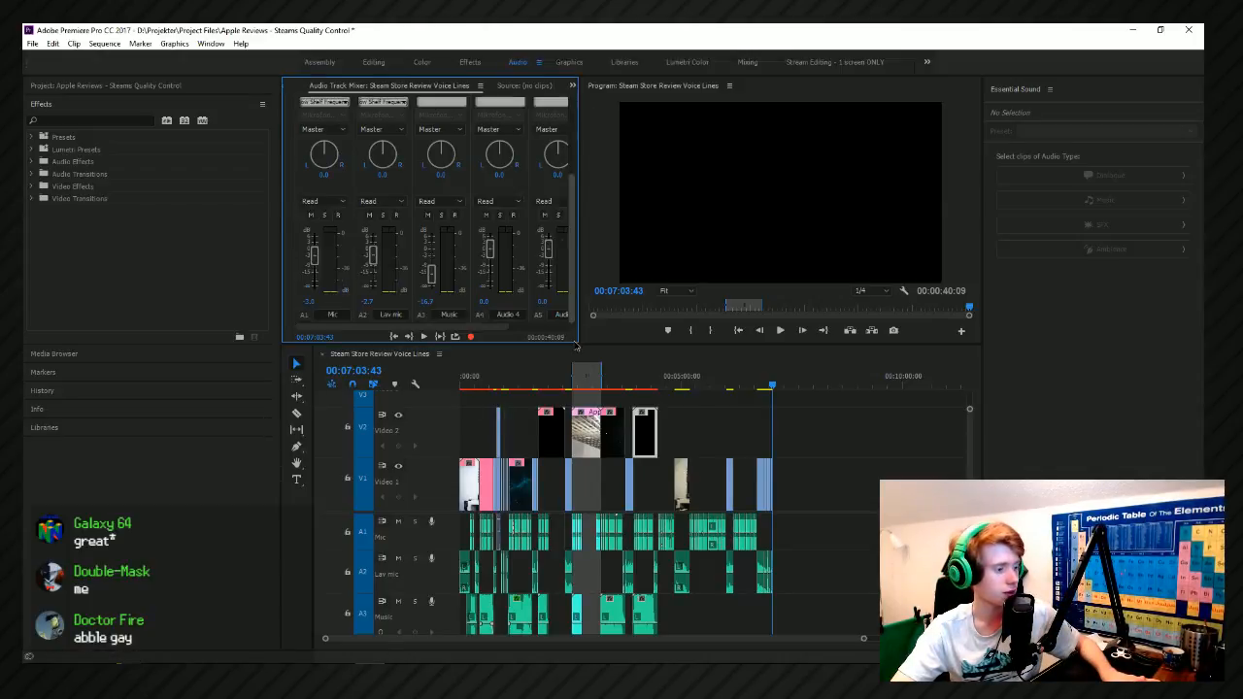
scroll(479, 597, down, 3)
key(alt)
right_click(429, 591)
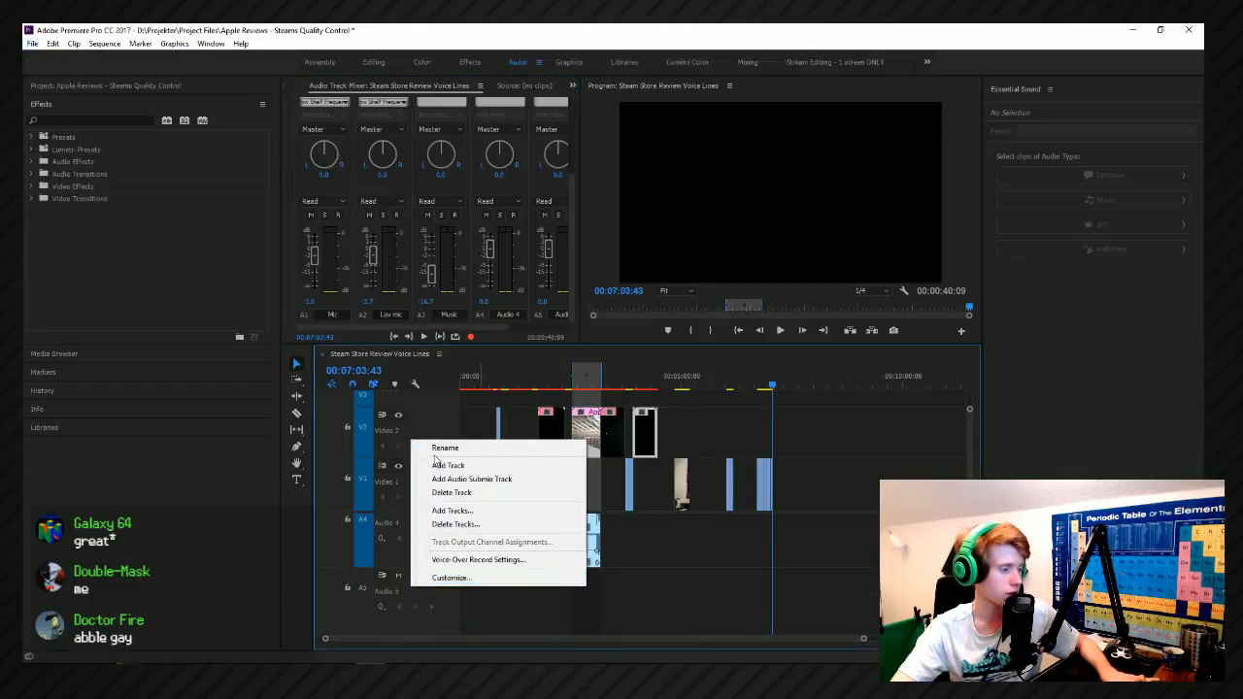
click(471, 579)
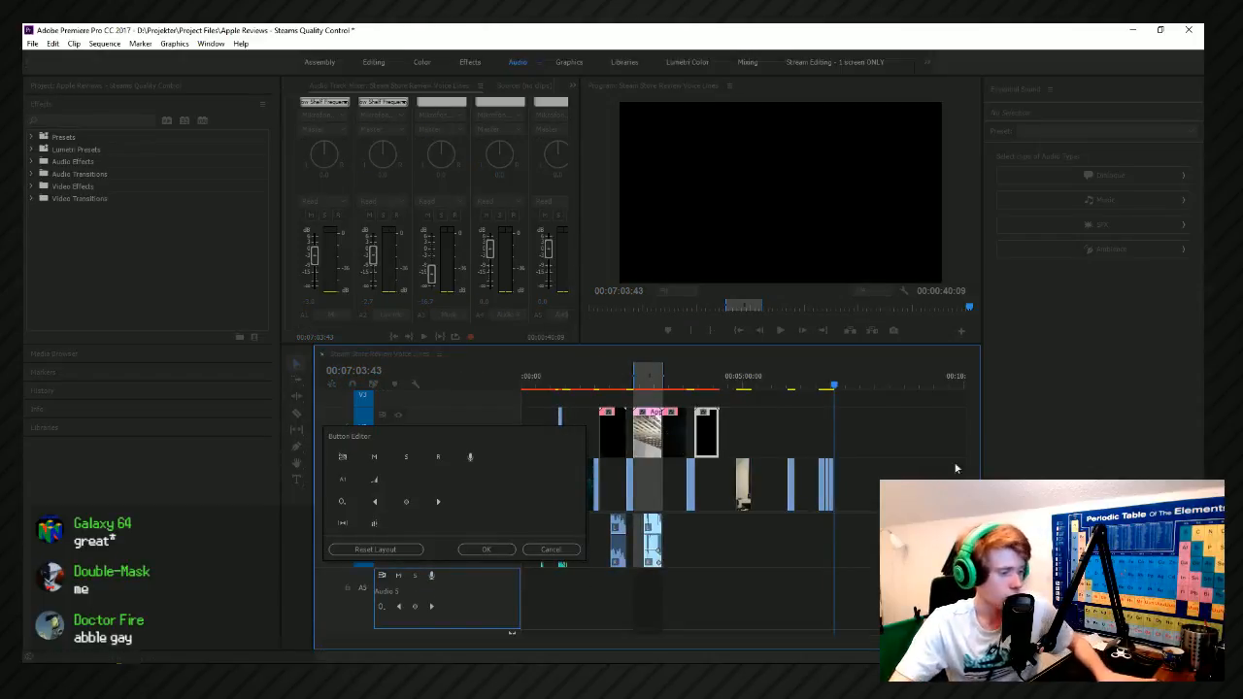
click(573, 549)
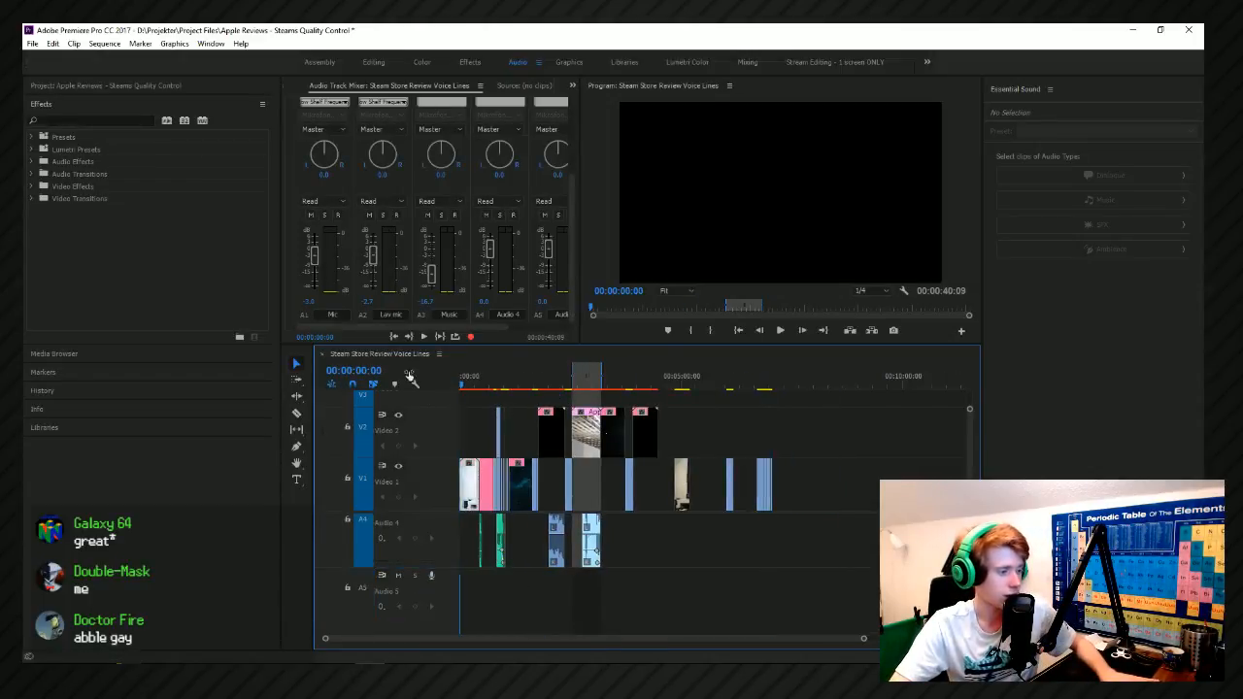
Play the first few seconds of the sequence to check the lav mic audio.
scroll(467, 555, up, 5)
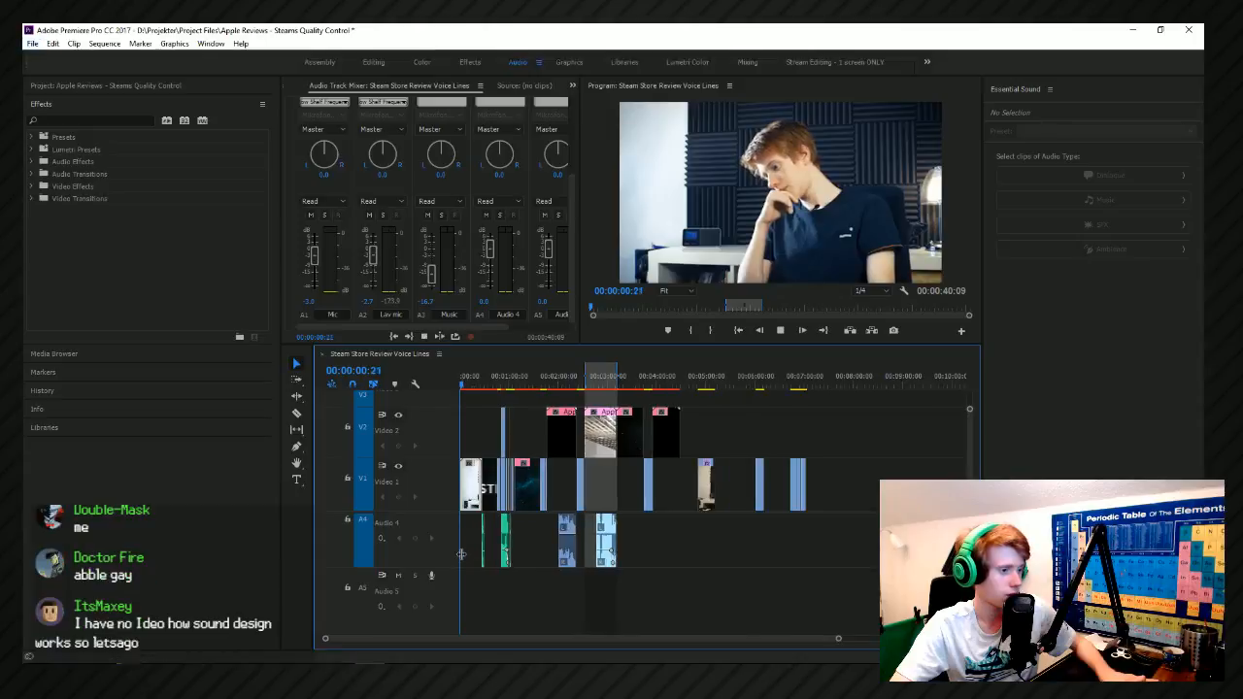
scroll(467, 554, down, 2)
scroll(453, 544, up, 2)
key(space)
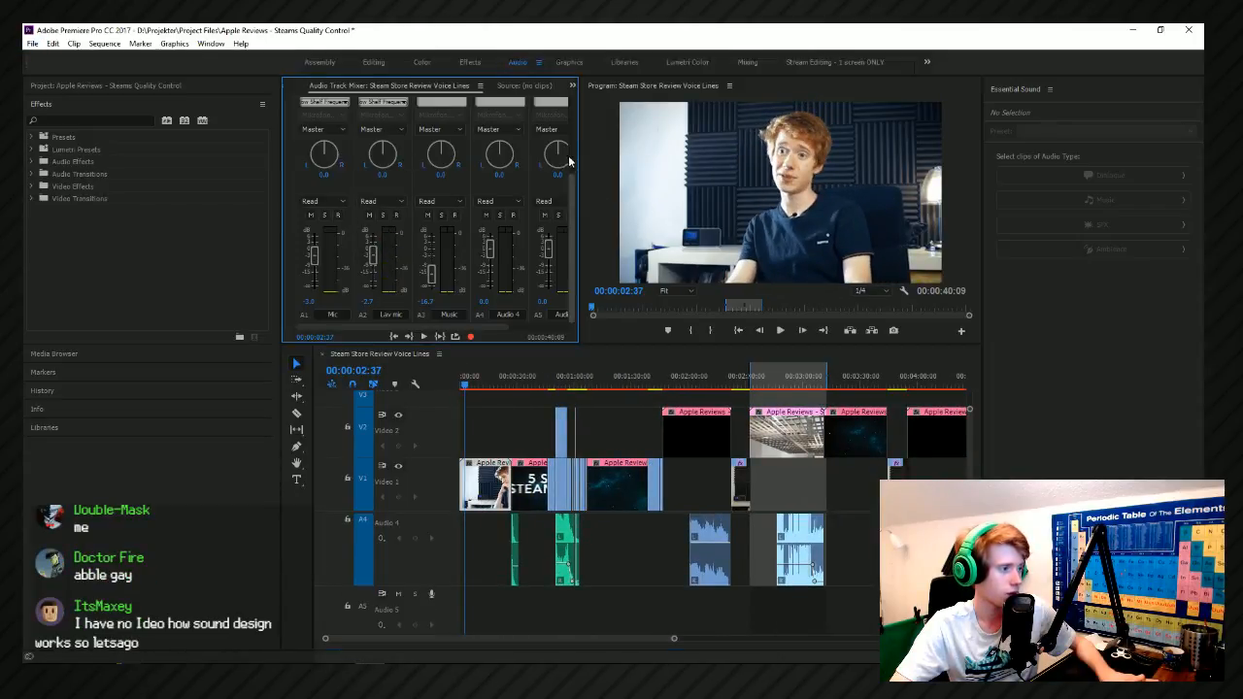
In the Lav mic track's Parametric Equalizer, move band 4 to about 2.4 kHz, band 2 to about 280 Hz and the high-pass cutoff to about 115 Hz.
scroll(568, 156, up, 5)
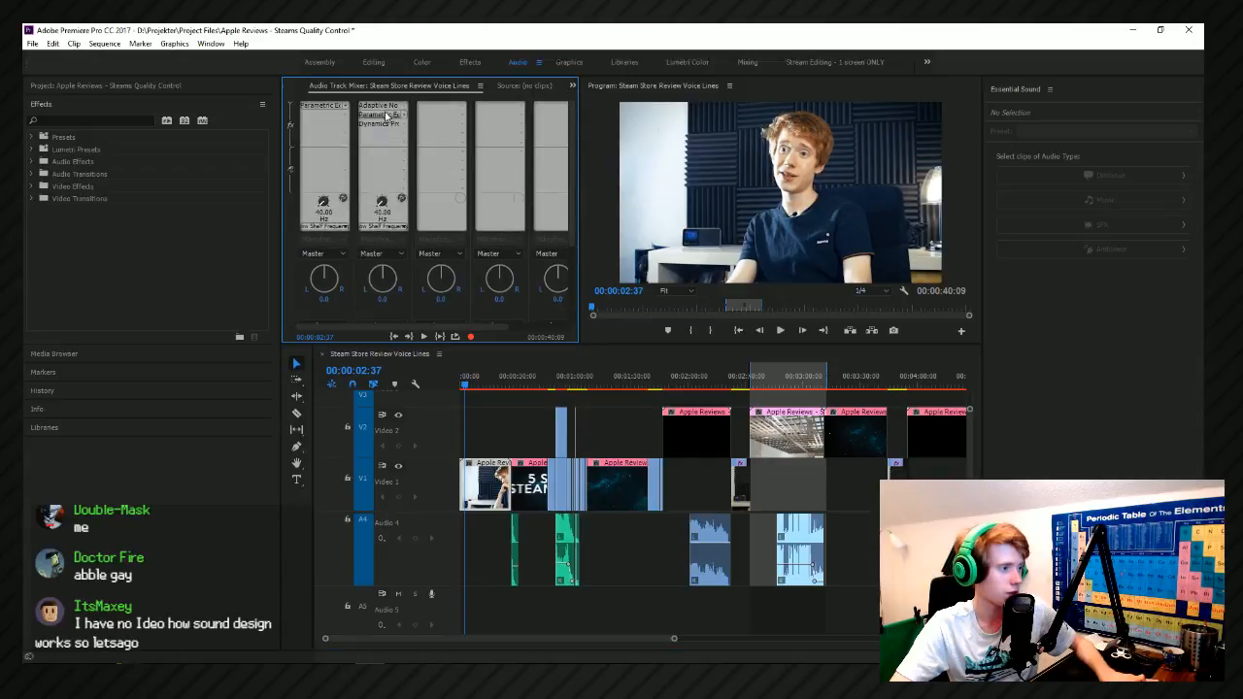
double_click(386, 115)
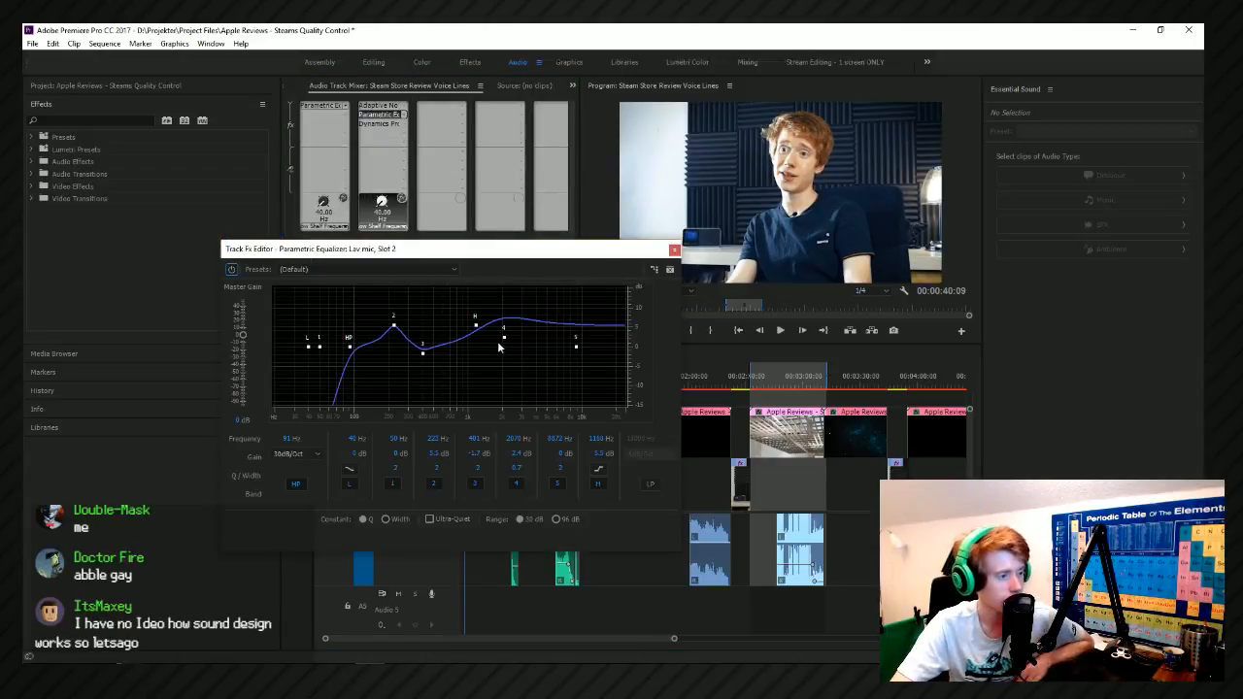
drag(505, 341, 514, 345)
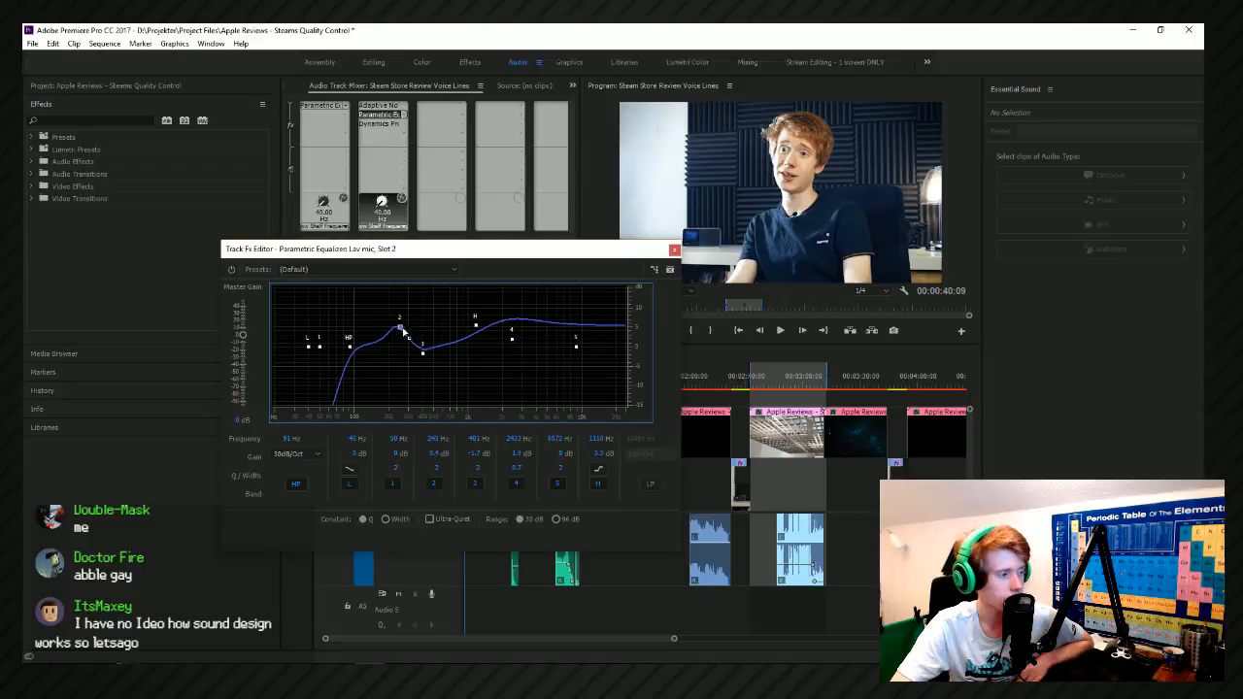
key(space)
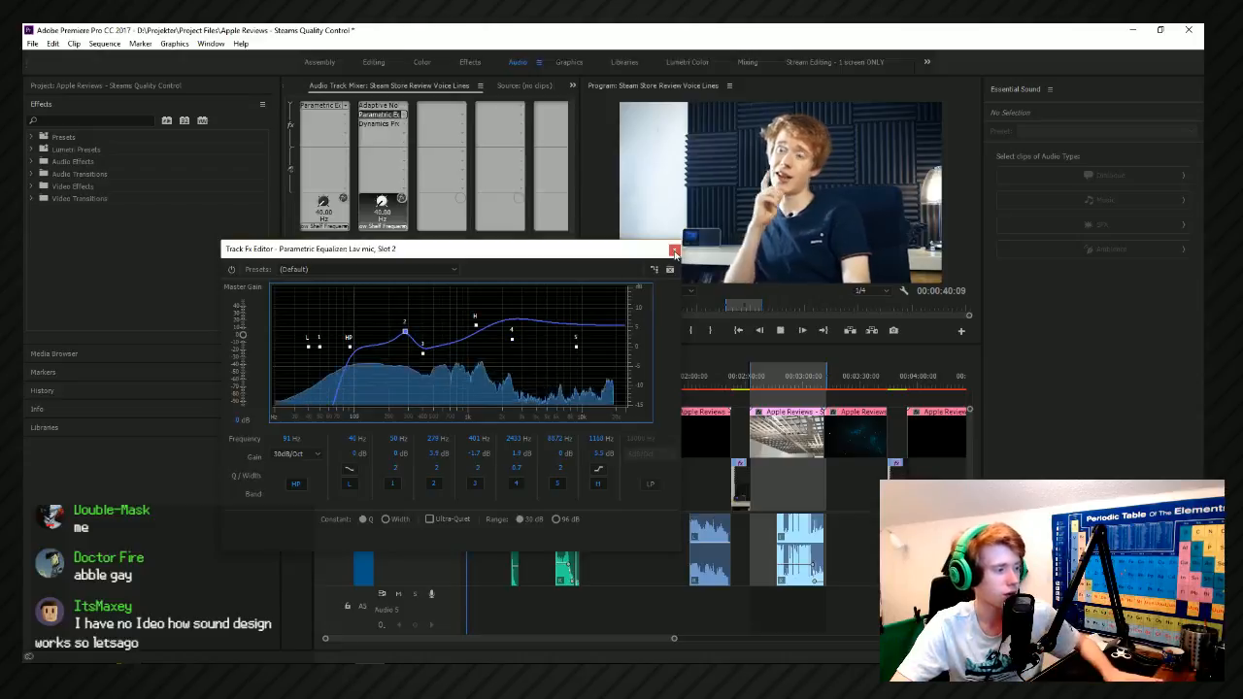
drag(357, 351, 360, 345)
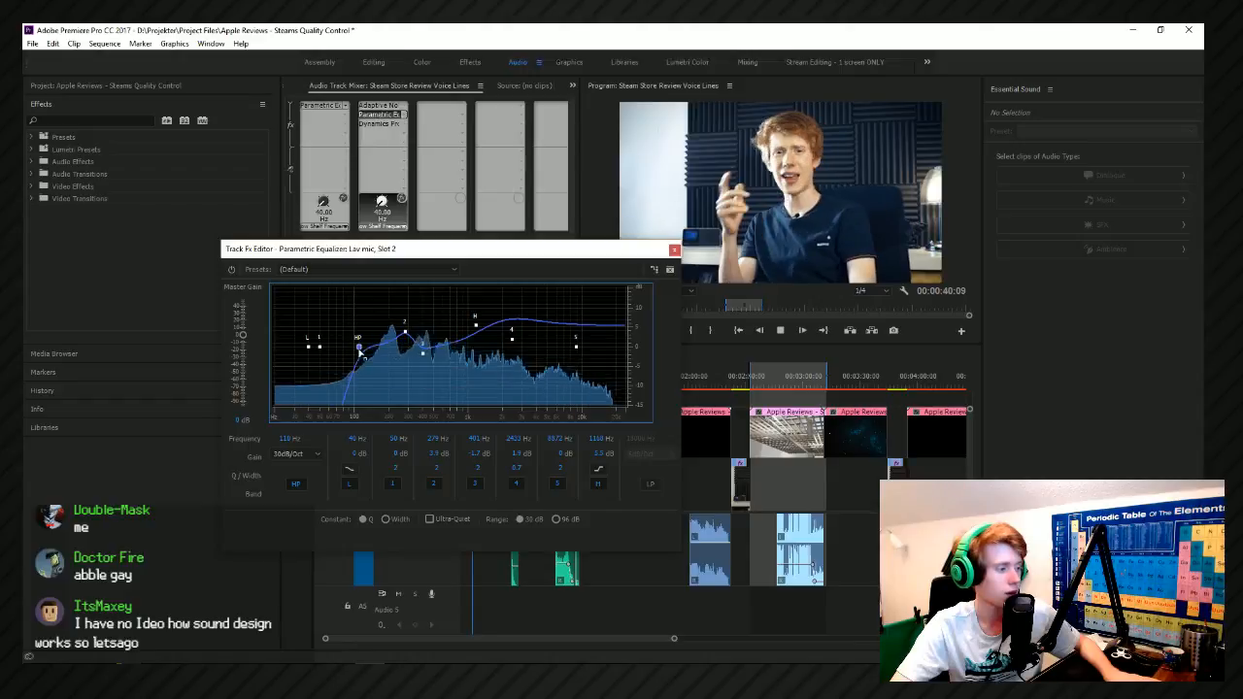
click(675, 251)
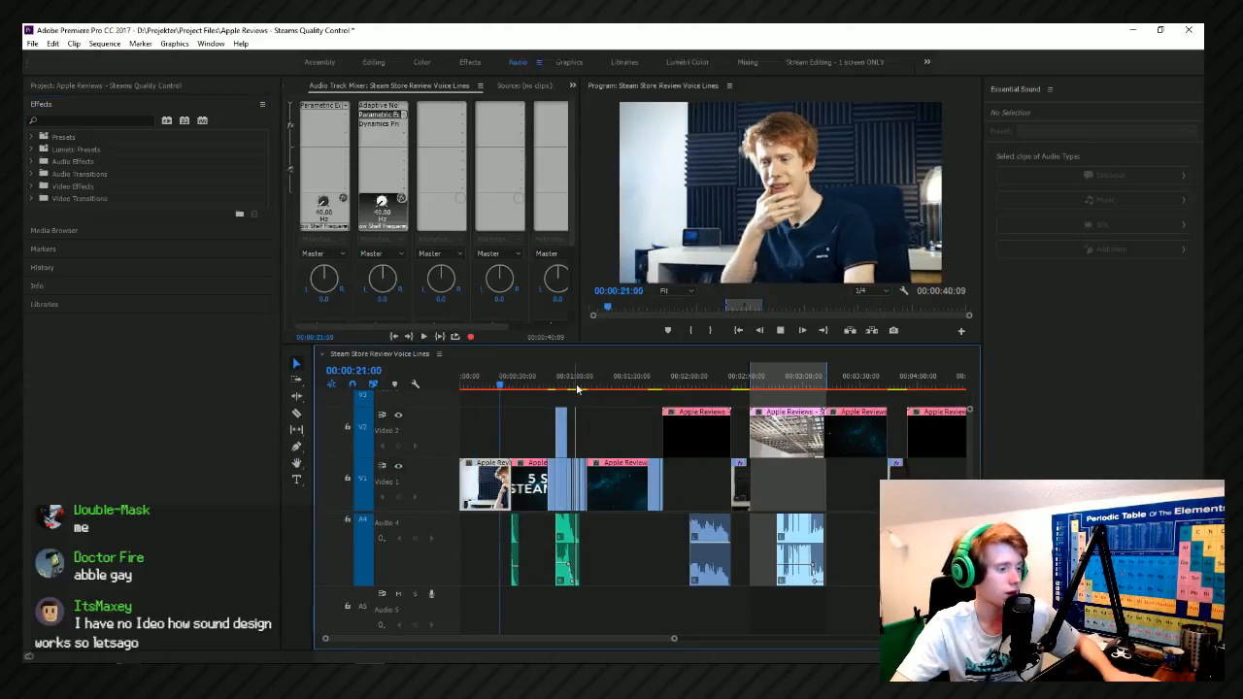
Listen to the sequence around 00:02:30 and return the playhead to the start.
click(739, 381)
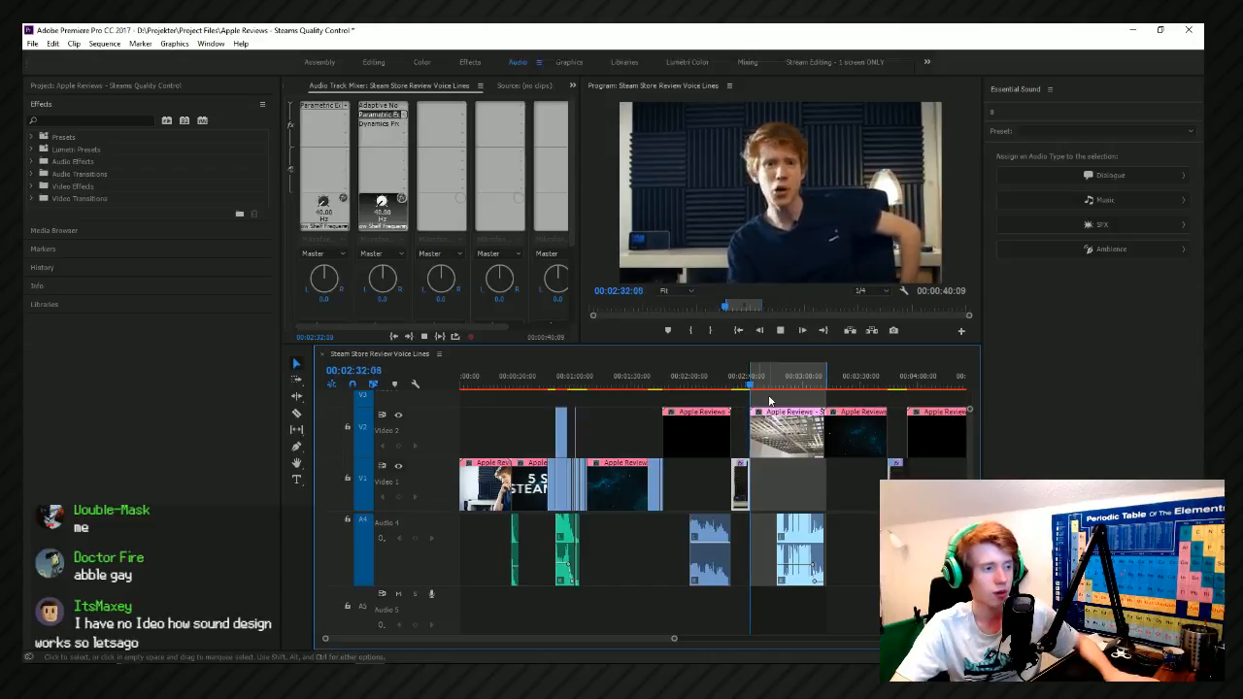
click(448, 383)
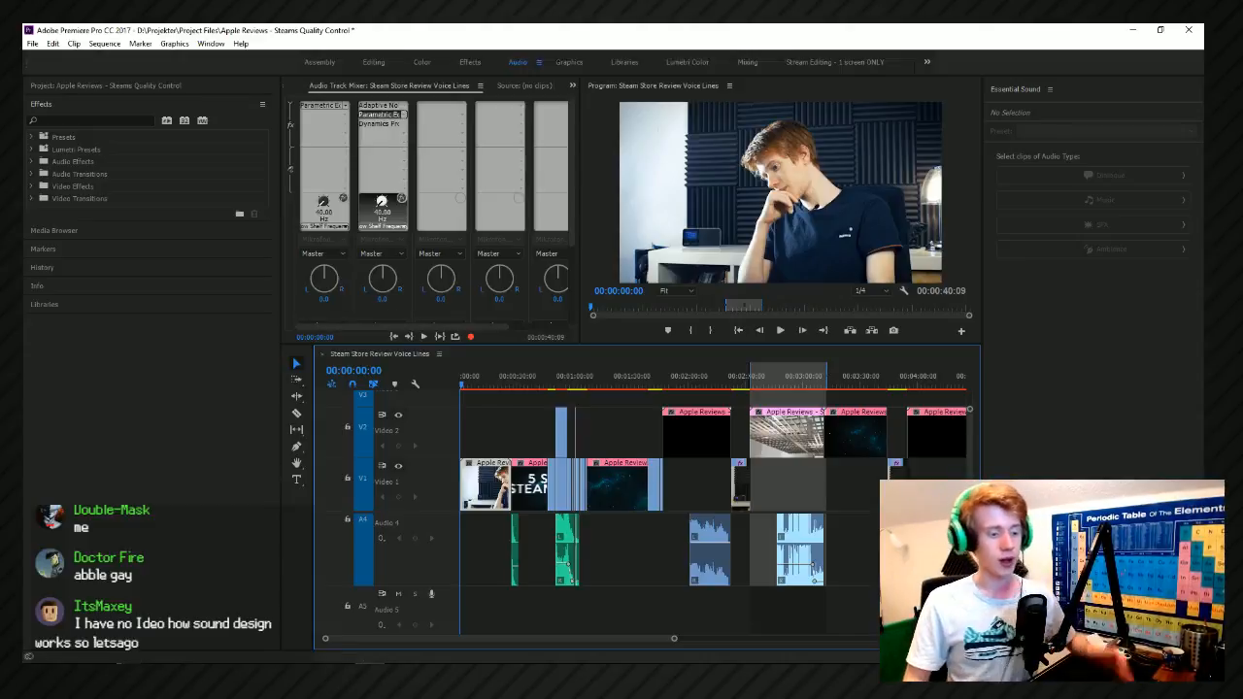
Add another audio track below Audio 5.
scroll(660, 573, down, 3)
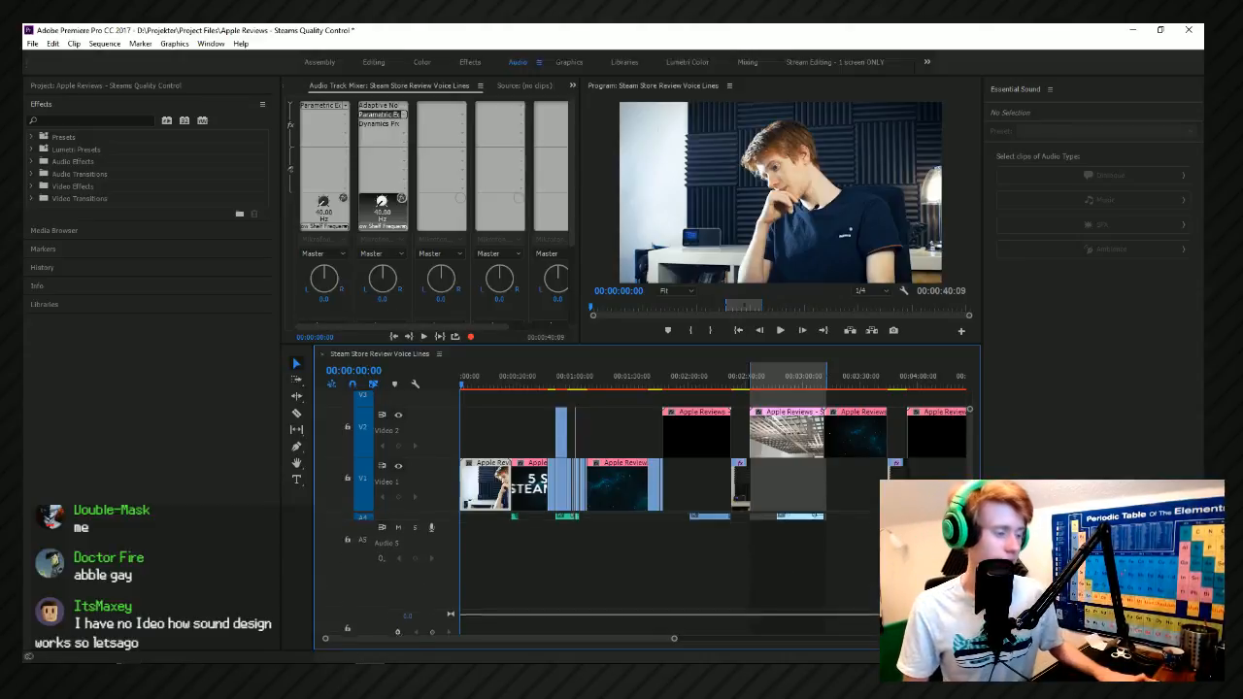
scroll(384, 552, right, 2)
right_click(383, 549)
click(412, 428)
Make more room for the audio tracks by raising the divider between video and audio tracks and enlarging the timeline area.
scroll(464, 581, right, 1)
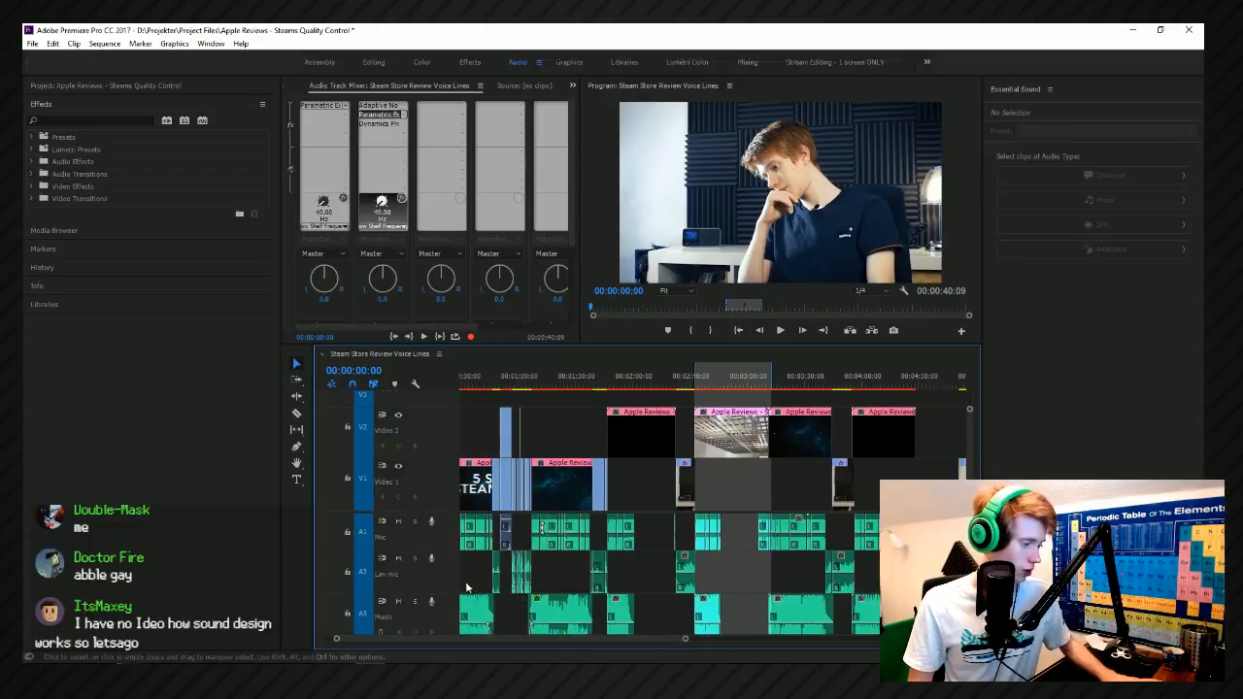
scroll(466, 587, down, 4)
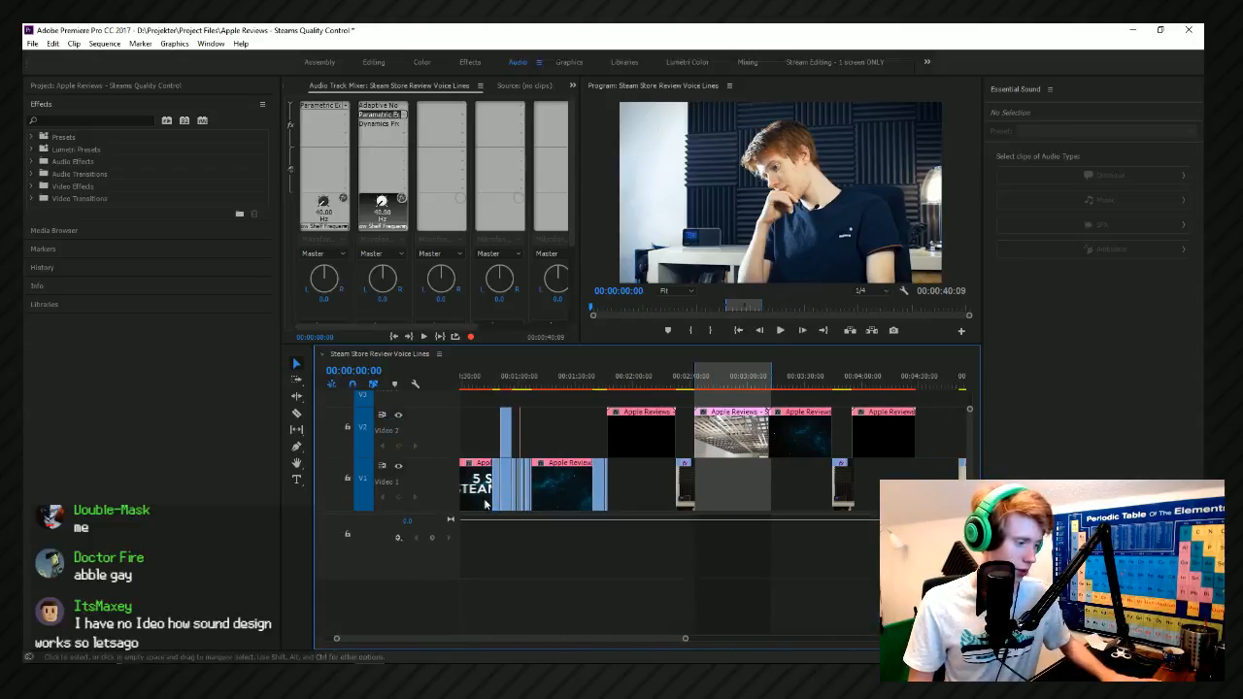
drag(432, 514, 433, 432)
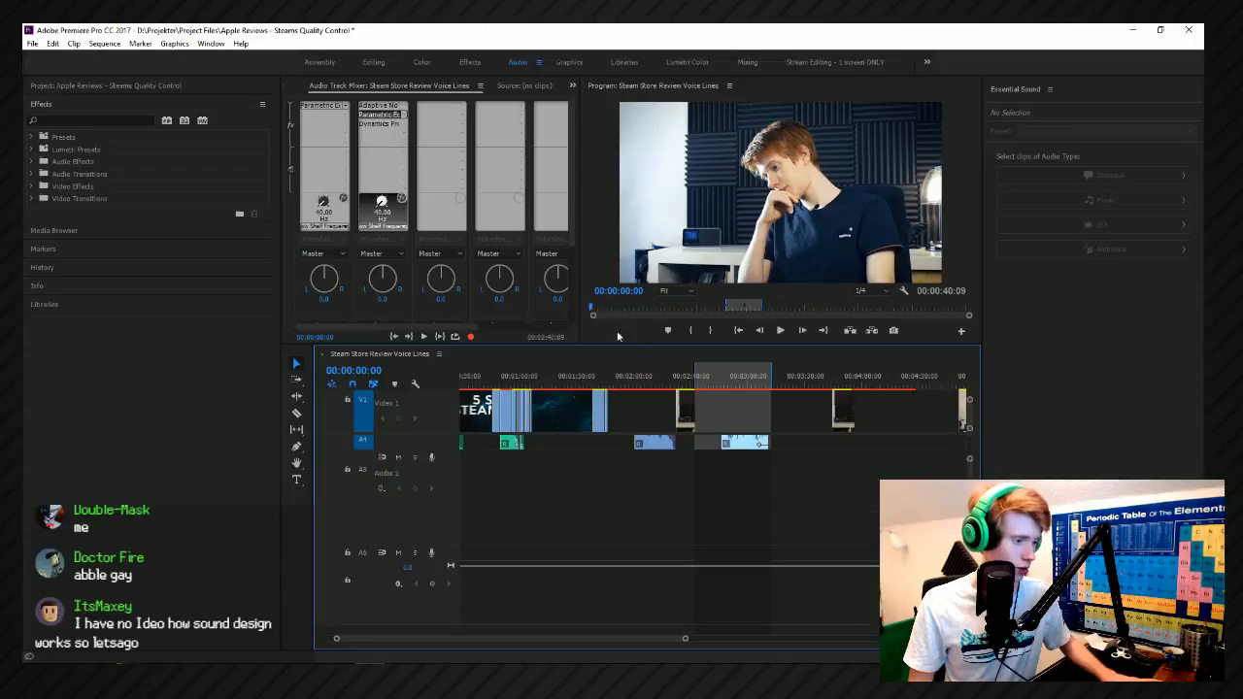
drag(630, 342, 632, 279)
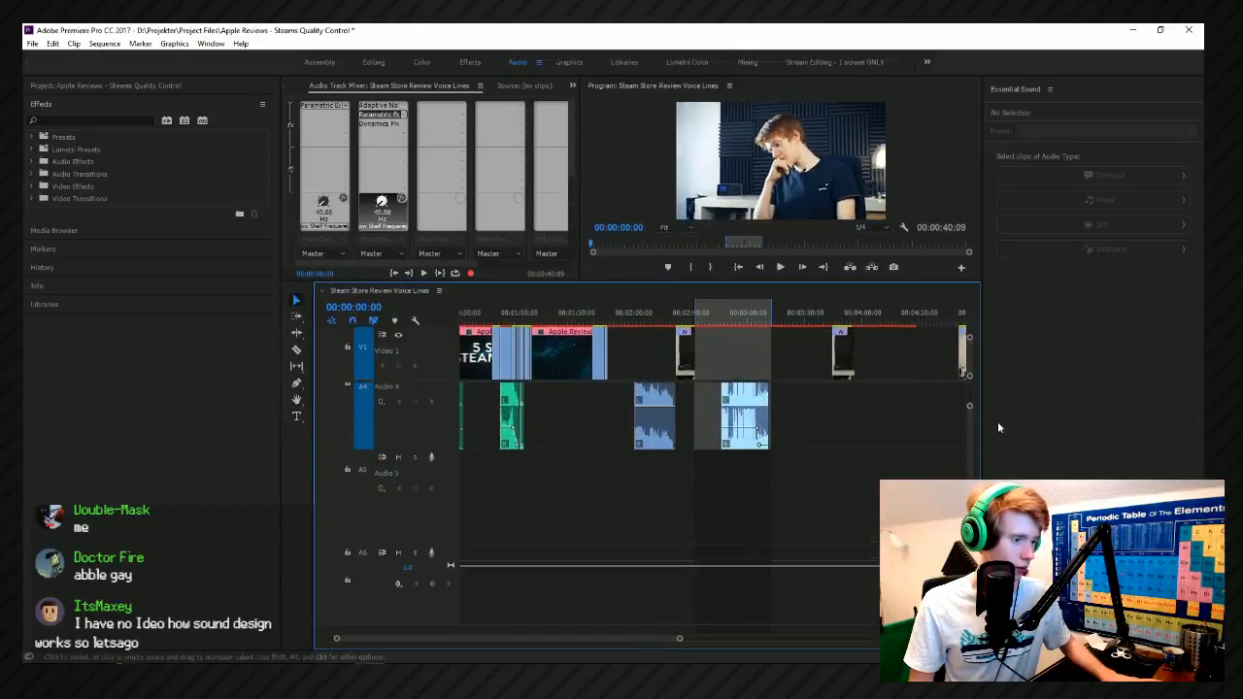
scroll(965, 467, up, 4)
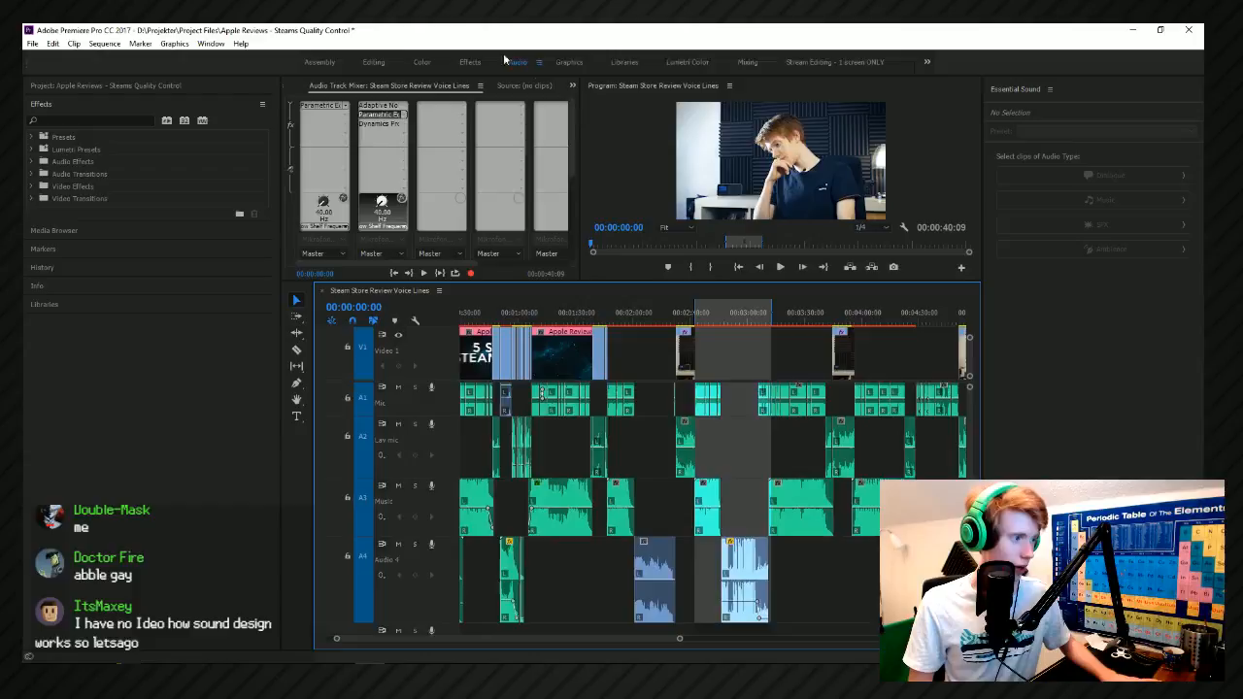
Switch to the Mixing workspace and bring its floating audio mixer and timeline window into view at the start of the sequence.
click(753, 66)
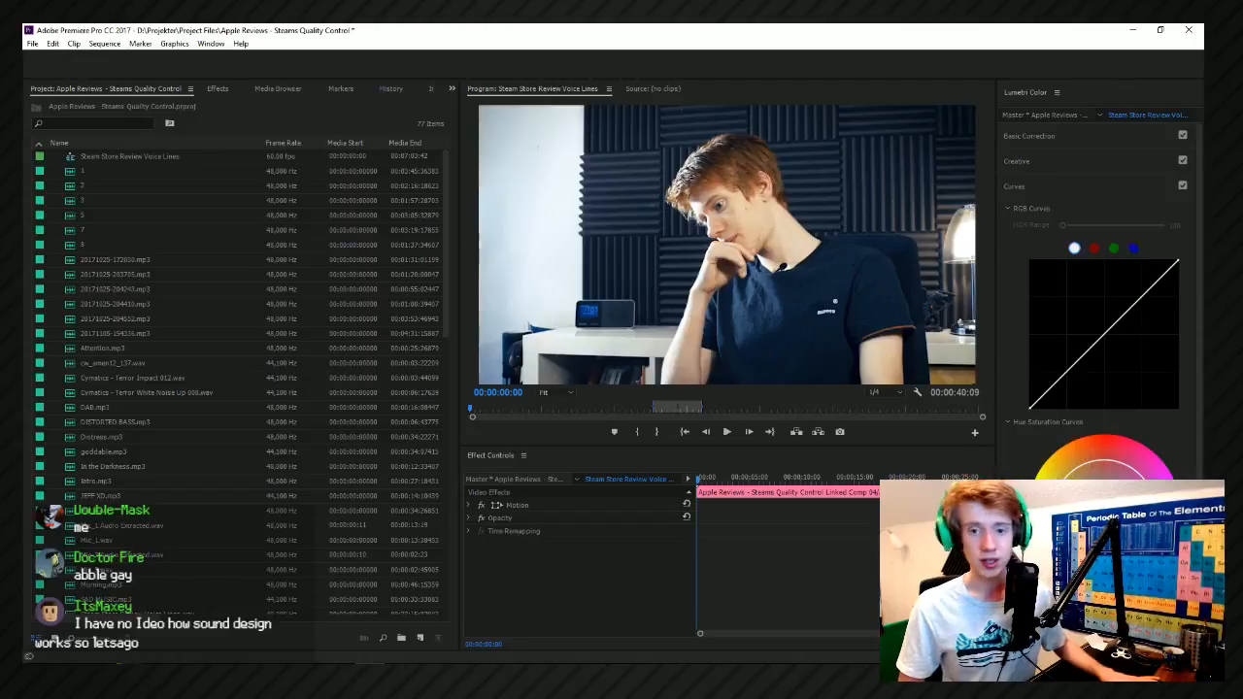
click(357, 66)
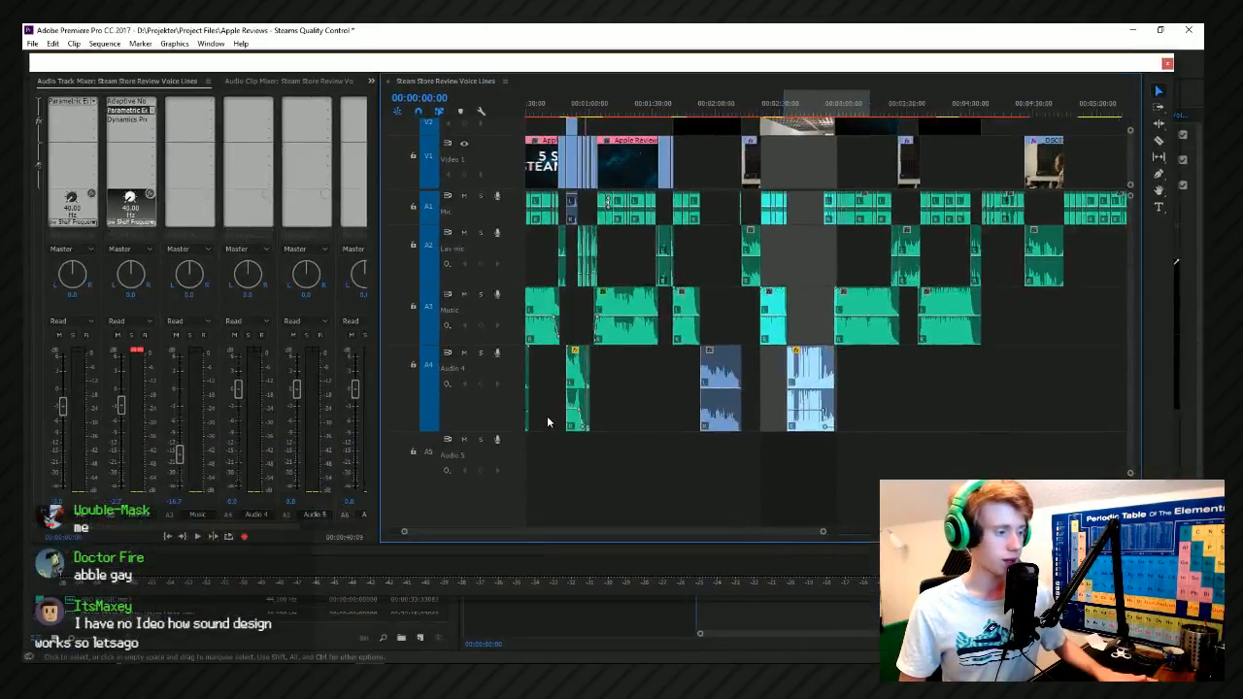
alt+scroll(546, 416, up, 3)
drag(553, 532, 438, 485)
Move the floating mixer and timeline window off this screen and bring it back over the main window.
drag(592, 61, 535, 244)
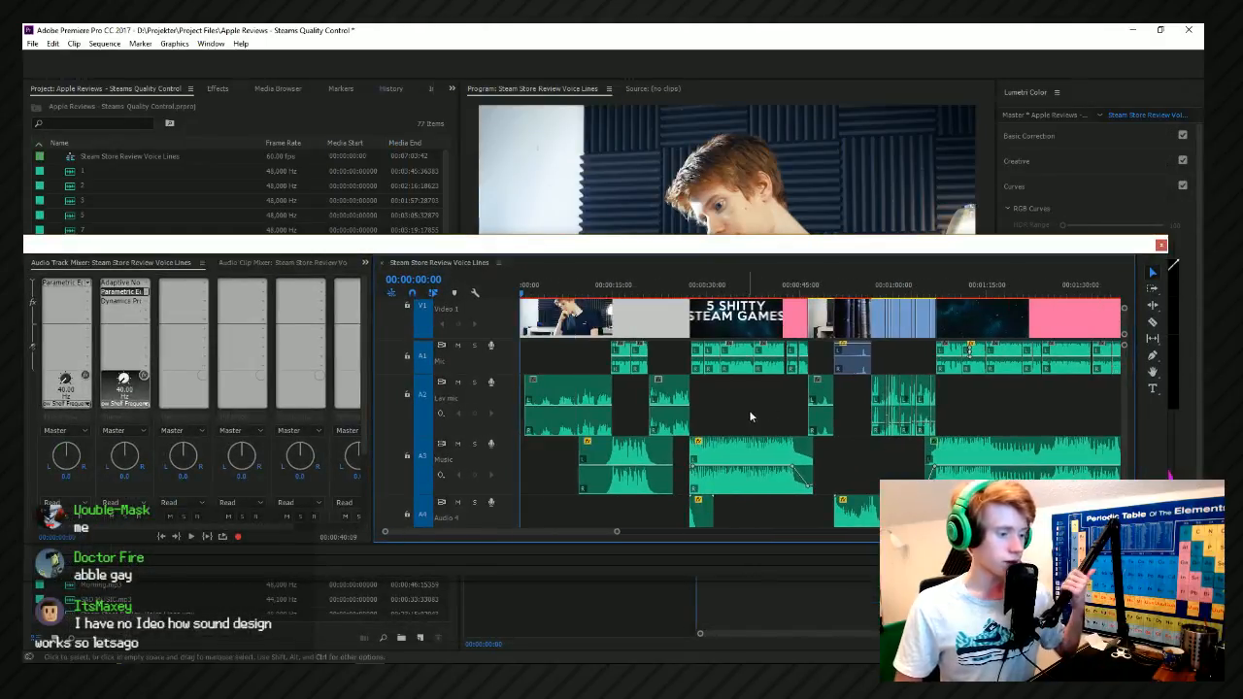
drag(694, 249, 1242, 222)
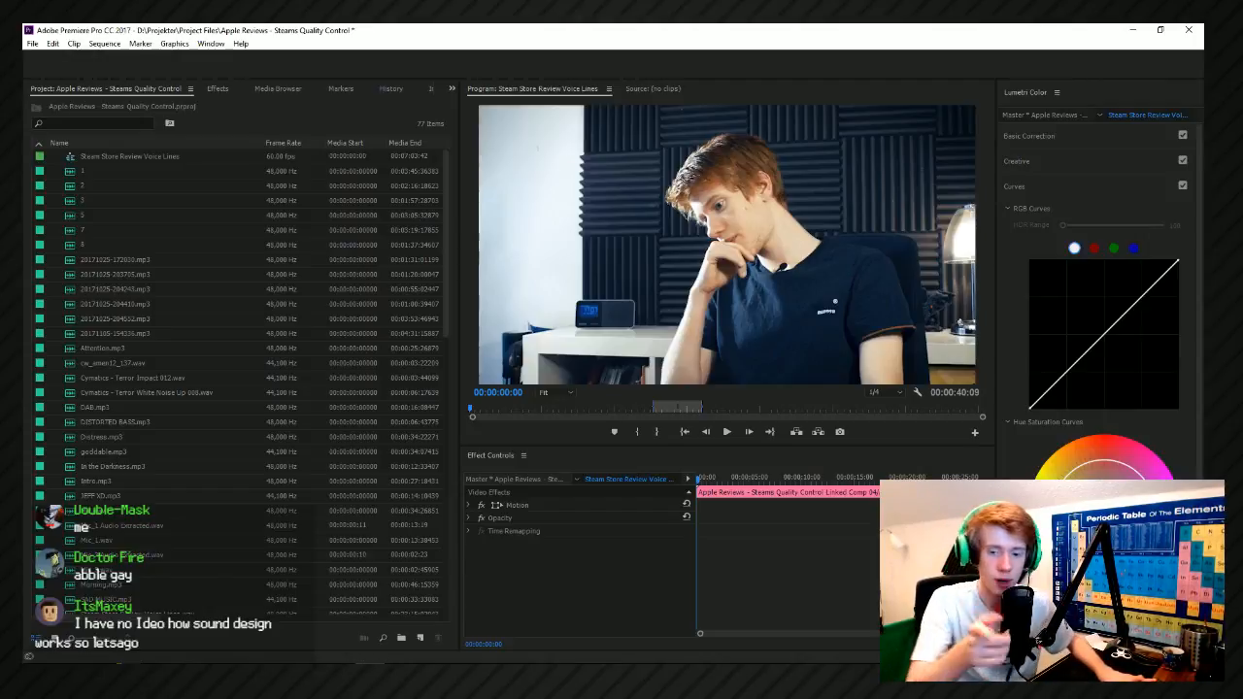
drag(23, 374, 386, 155)
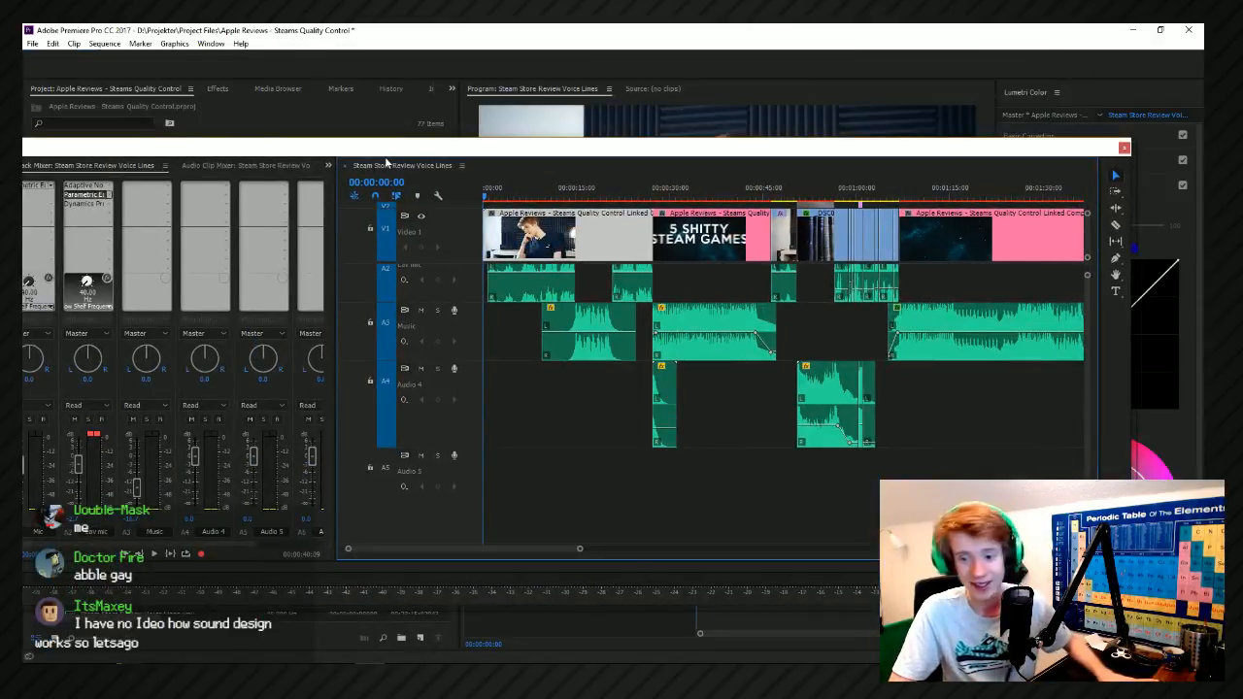
Reposition the floating mixer and timeline window fully on screen and rename audio track A4 to Sound Effect 01.
drag(357, 139, 400, 136)
click(554, 383)
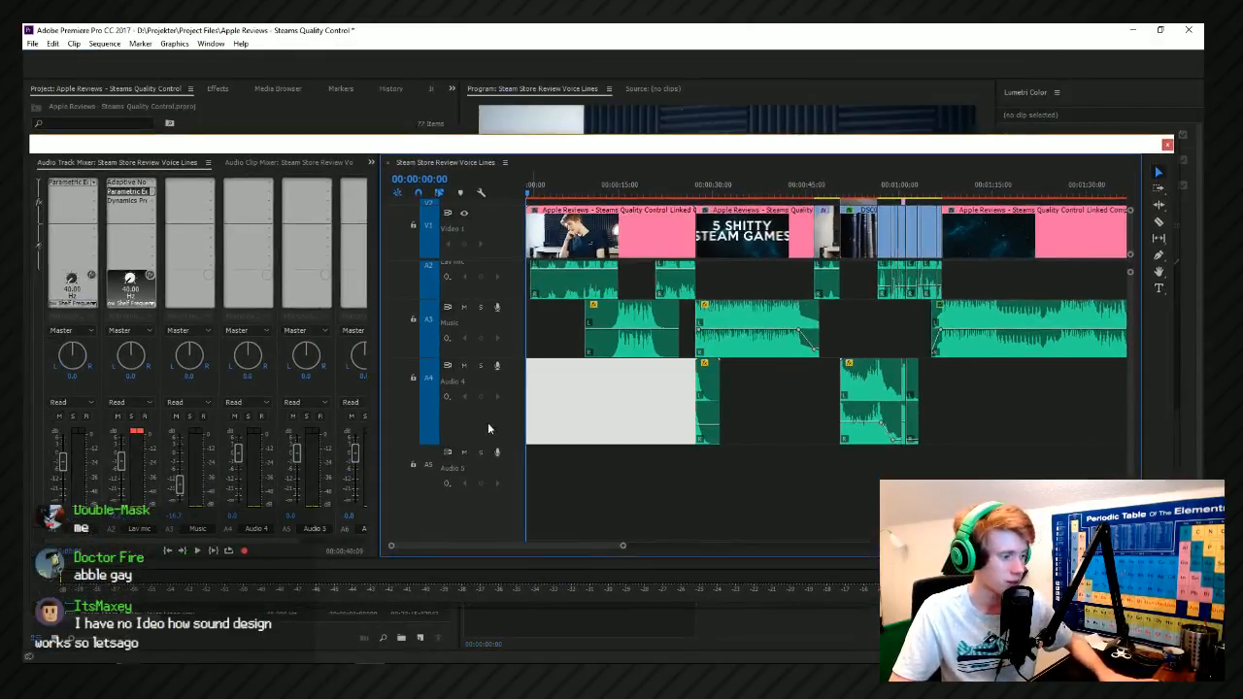
right_click(481, 393)
click(490, 390)
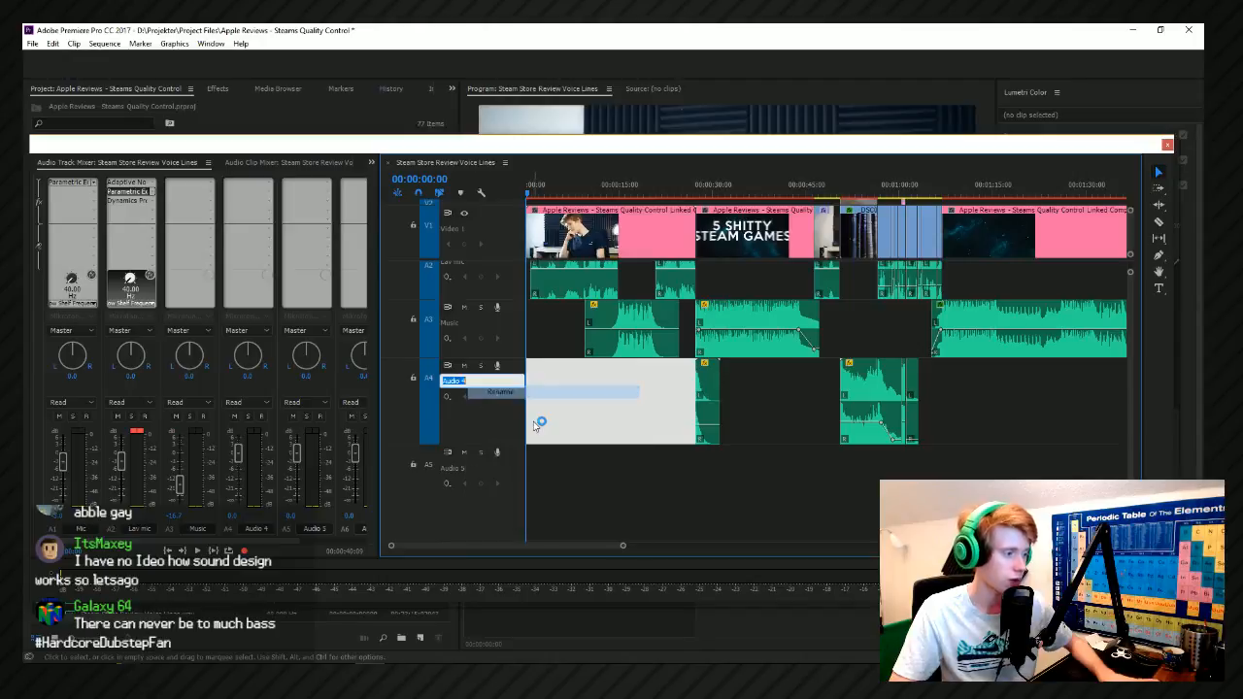
key(BackSpace)
text(Sound Effec)
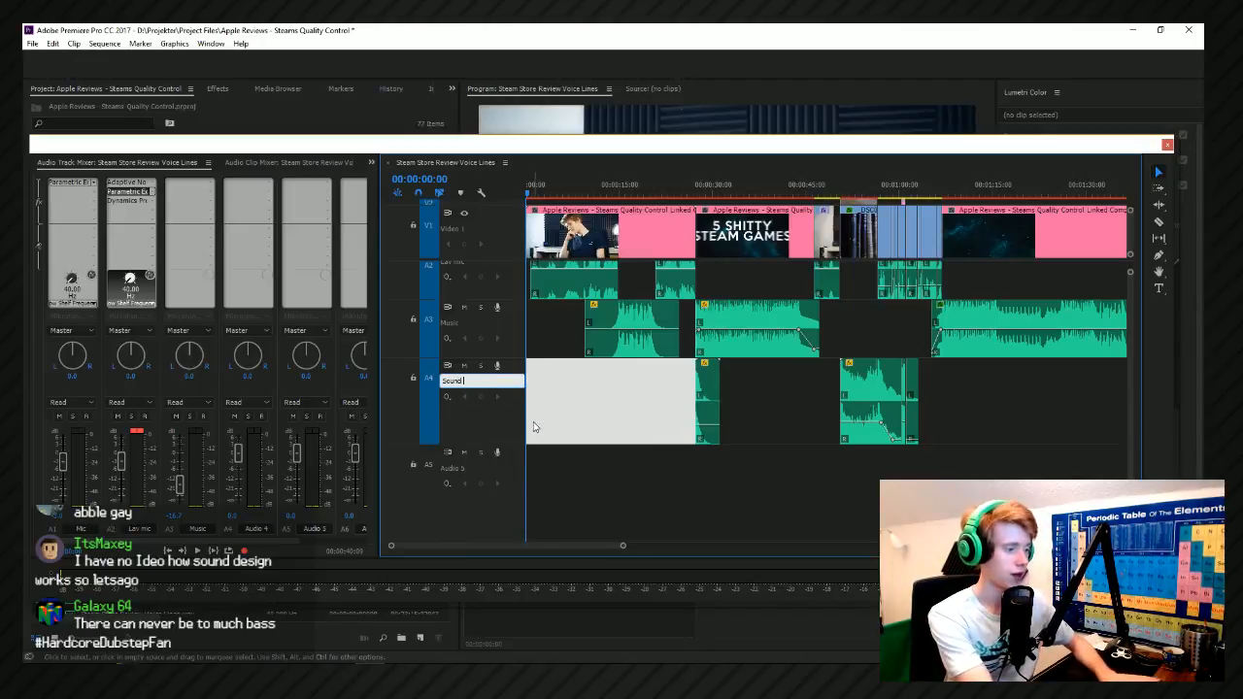
text(t 01)
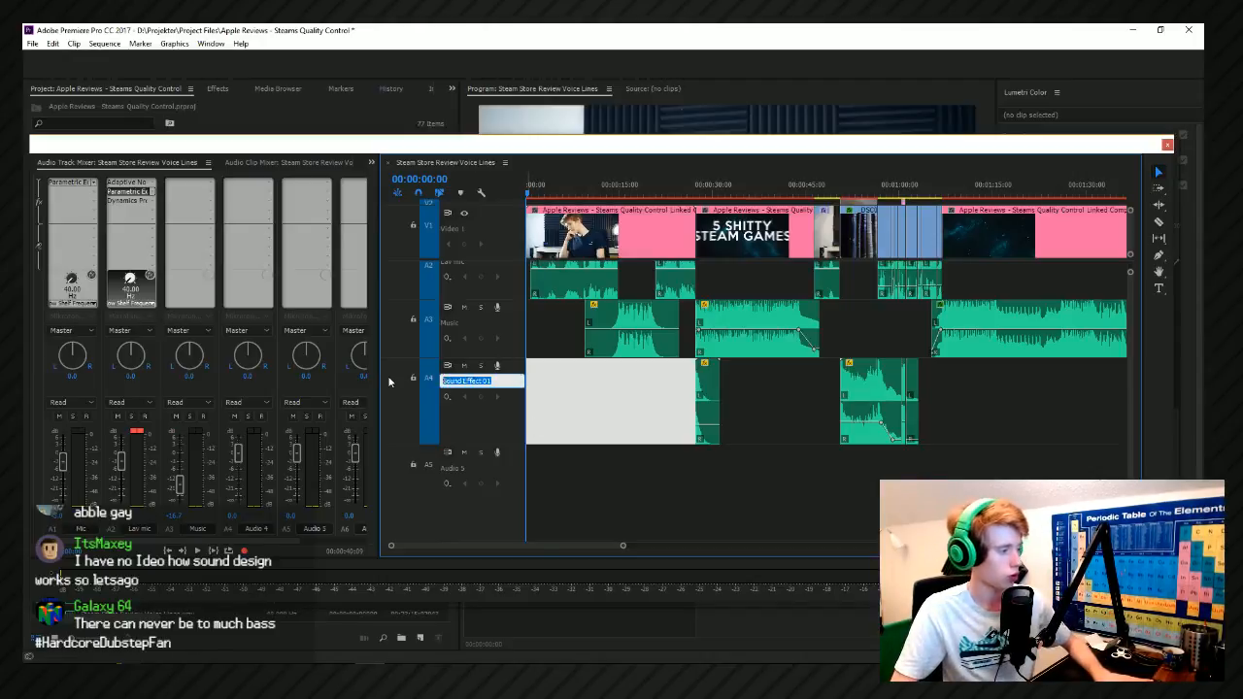
key(Return)
Add another audio track below Sound Effect 01.
right_click(505, 425)
click(572, 450)
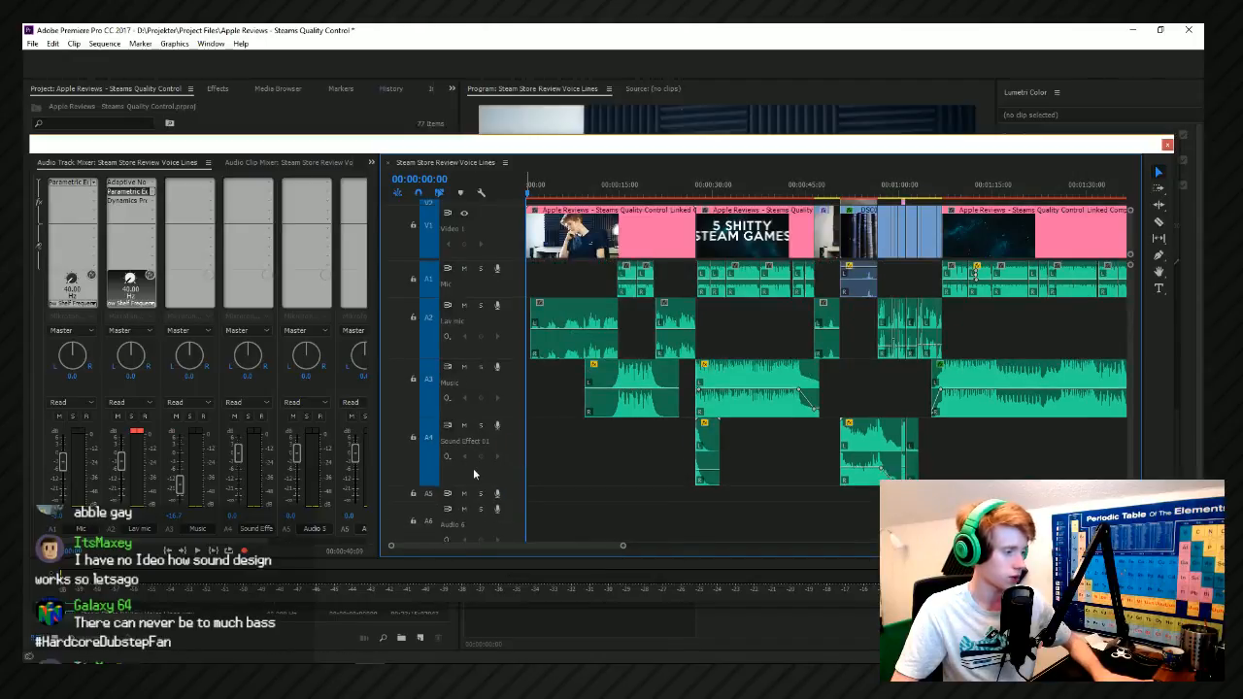
right_click(442, 507)
key(Escape)
Delete the surplus empty audio track A7 near the end of the track list.
scroll(610, 469, down, 1)
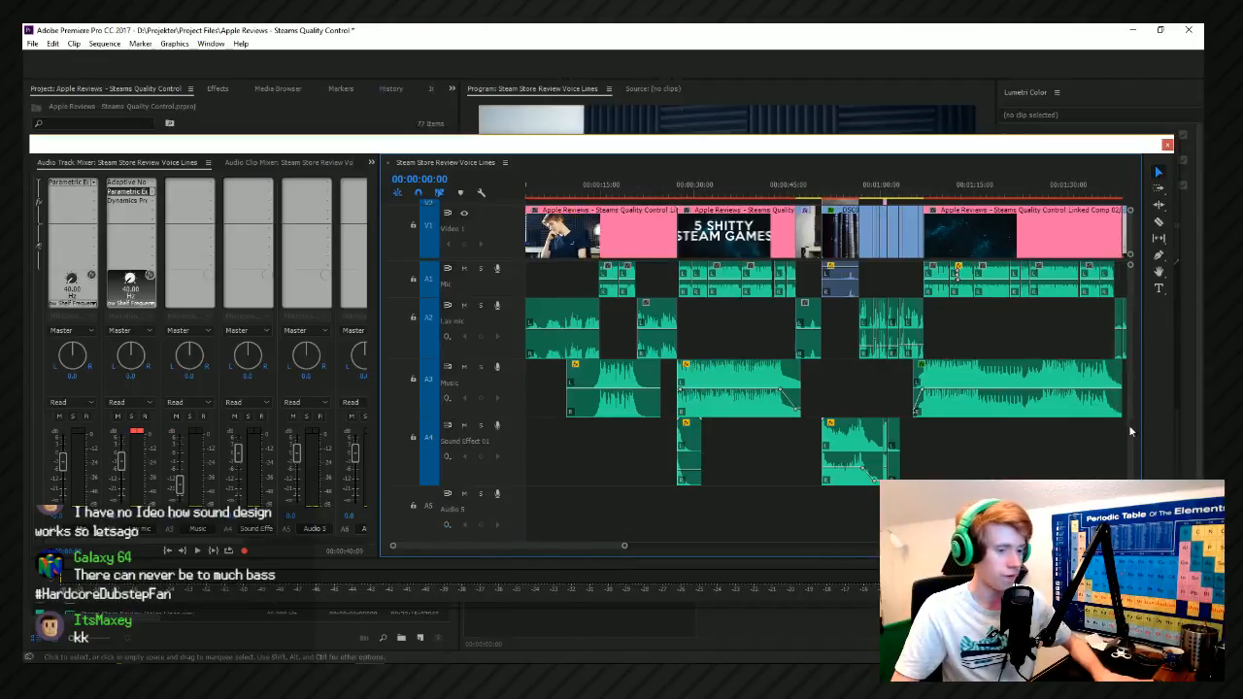
scroll(1128, 427, down, 5)
scroll(1127, 435, up, 4)
scroll(913, 457, down, 1)
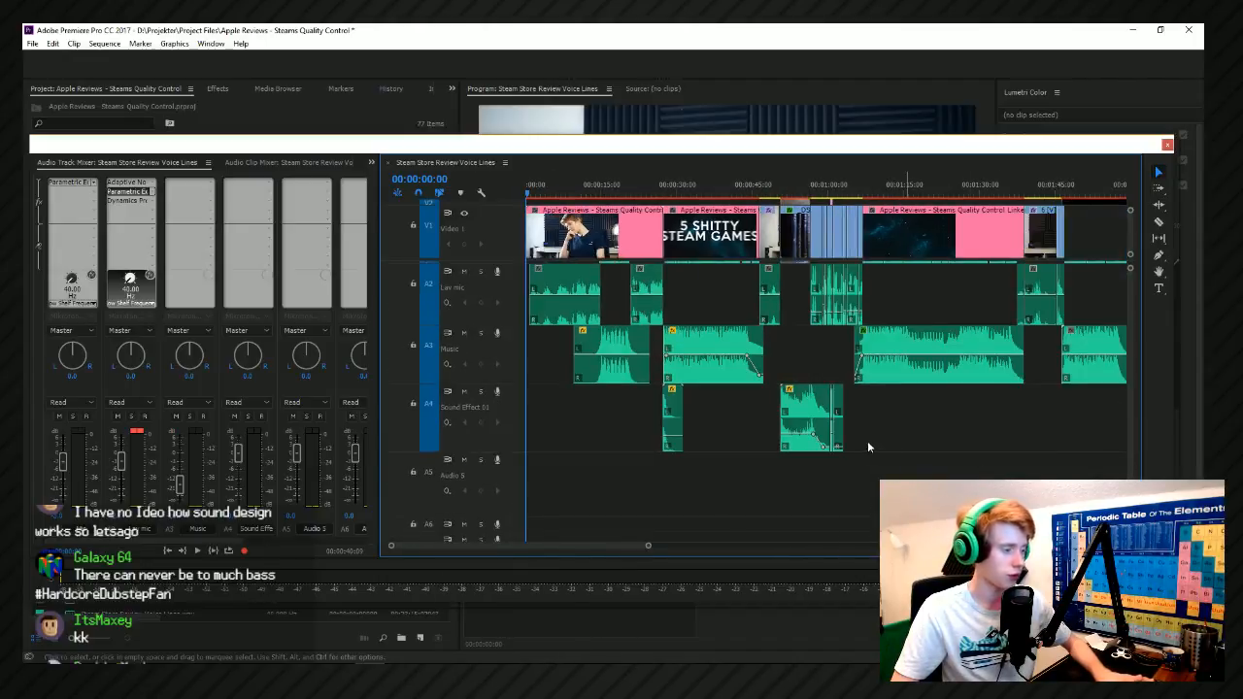
scroll(1124, 441, down, 3)
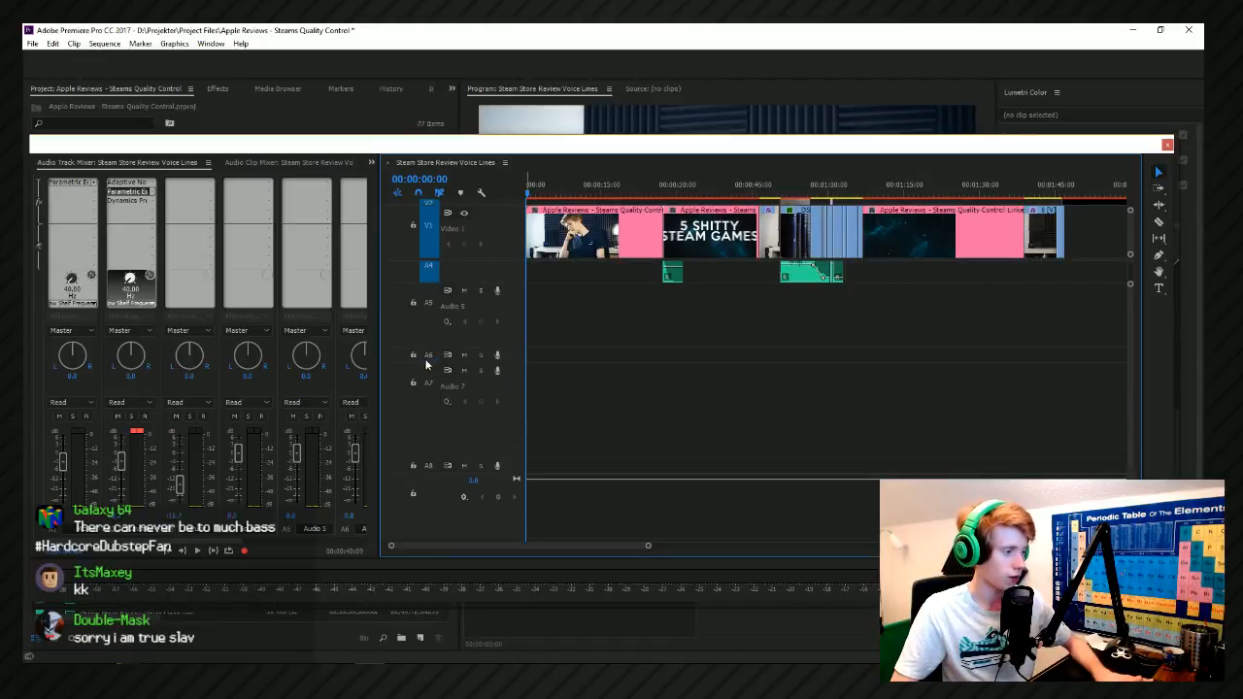
click(443, 412)
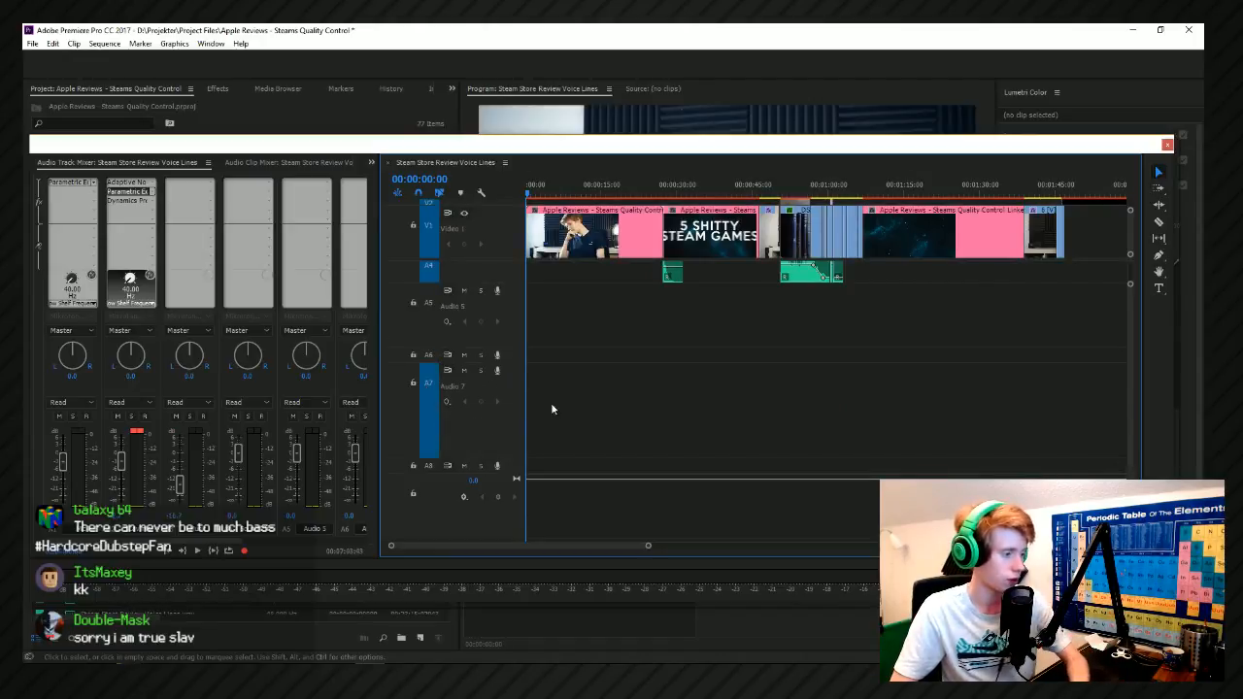
right_click(516, 382)
click(585, 436)
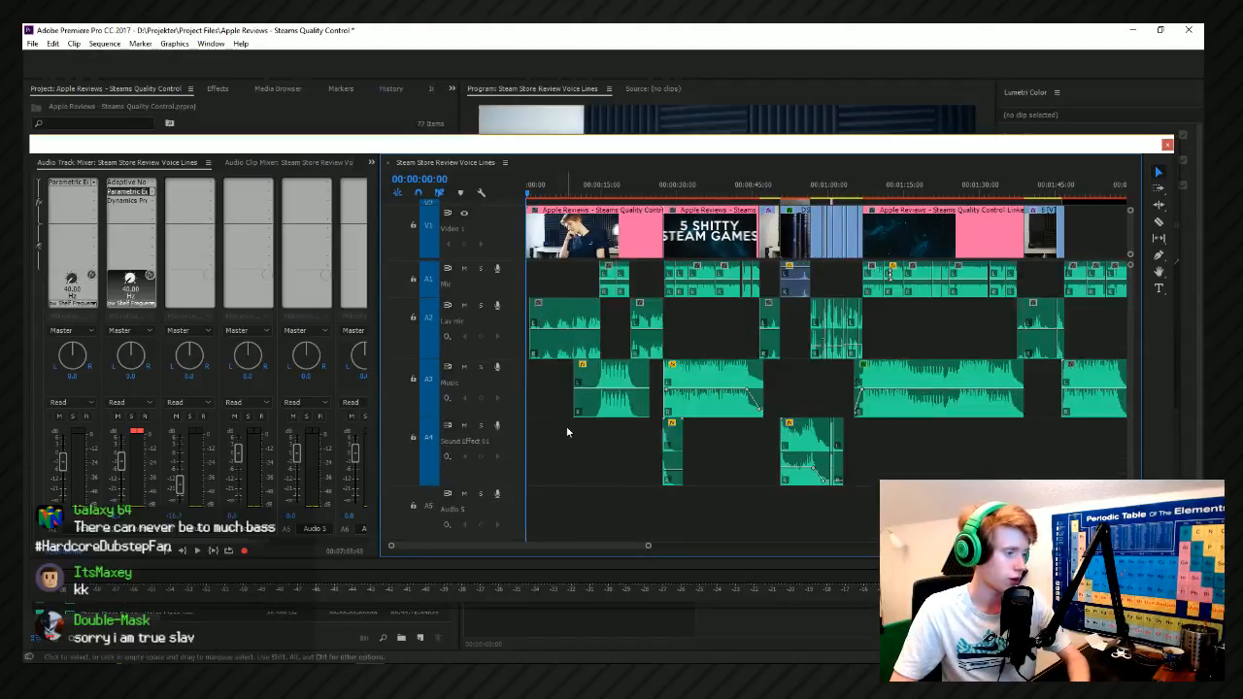
Expand the collapsed audio track A6 to about the height of its neighbouring tracks.
scroll(699, 453, up, 1)
drag(1133, 422, 1133, 439)
drag(441, 420, 447, 477)
drag(436, 403, 437, 452)
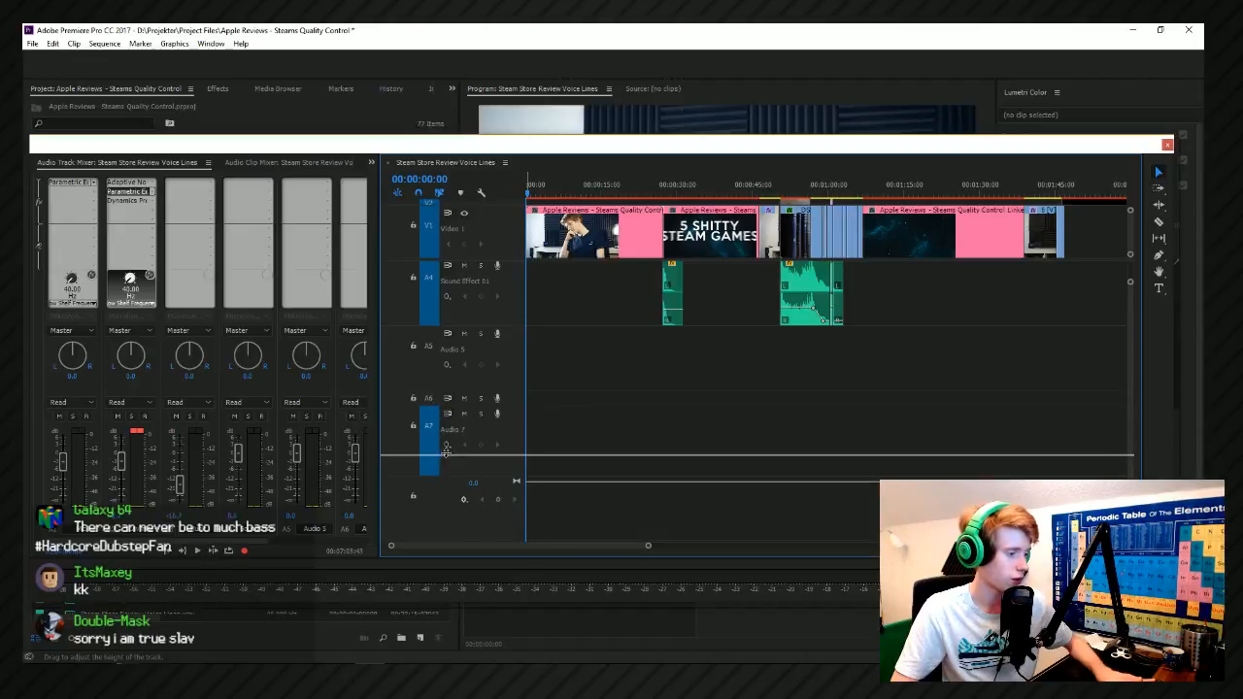
Rename audio track A6 to Sound Effect 03.
right_click(441, 420)
click(434, 417)
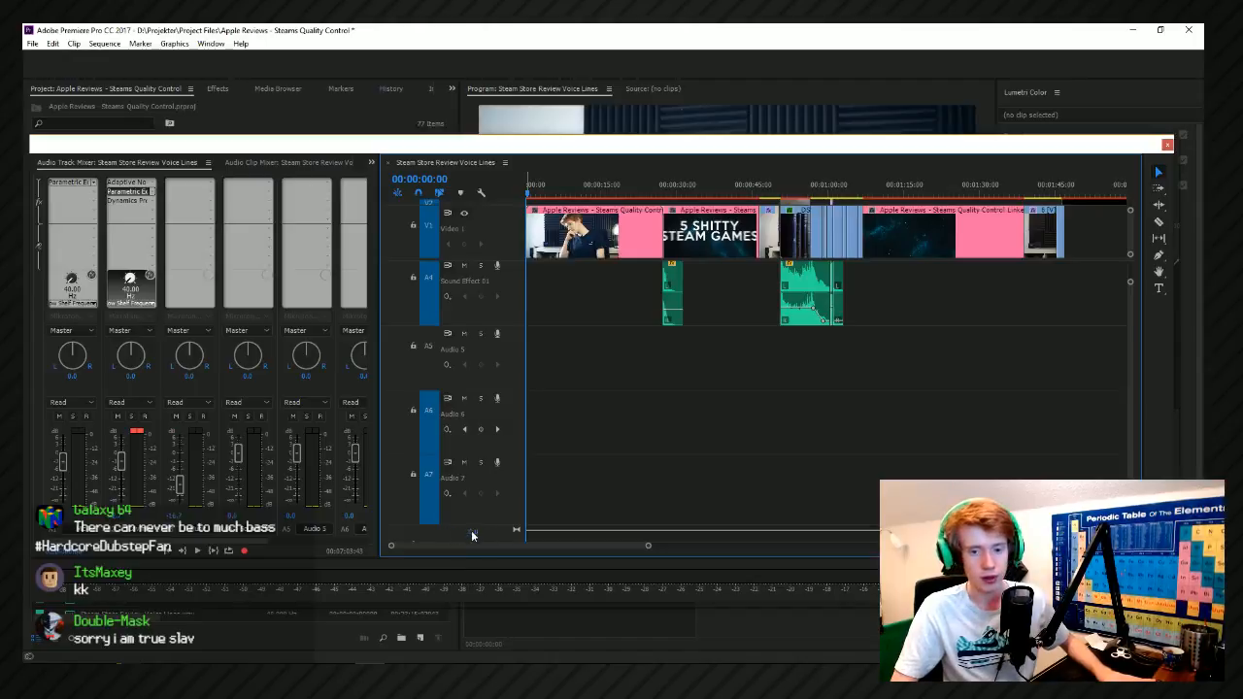
right_click(438, 417)
click(450, 412)
right_click(458, 417)
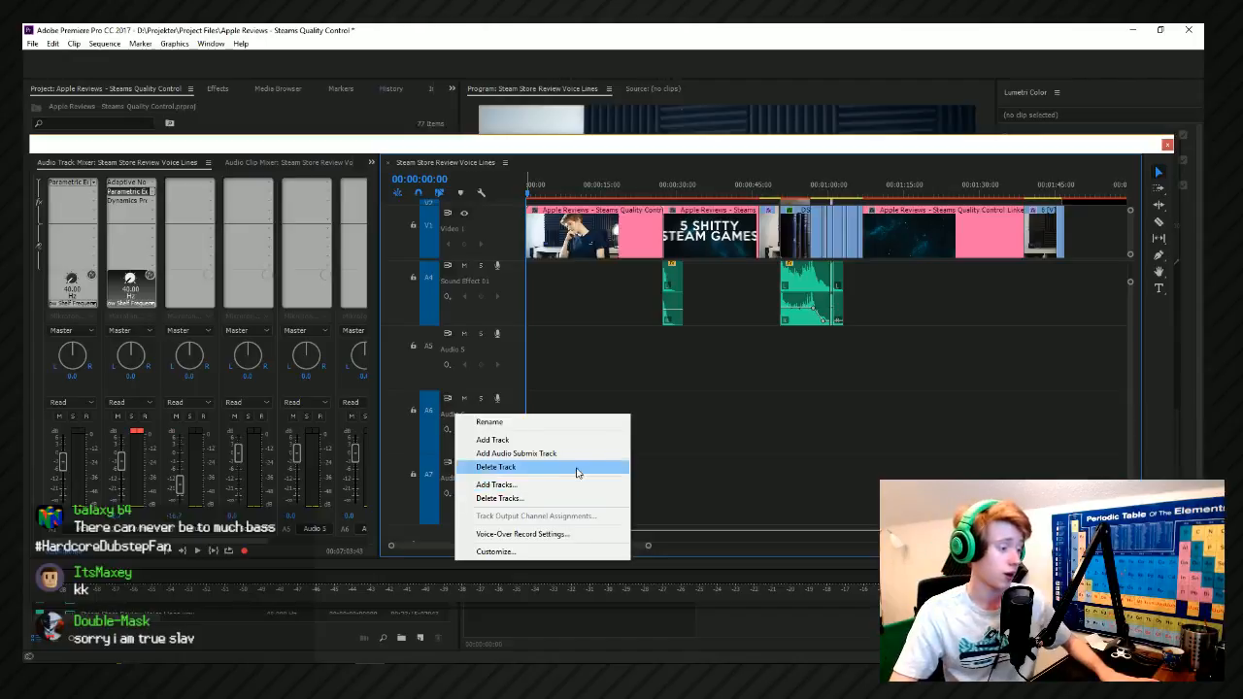
click(586, 421)
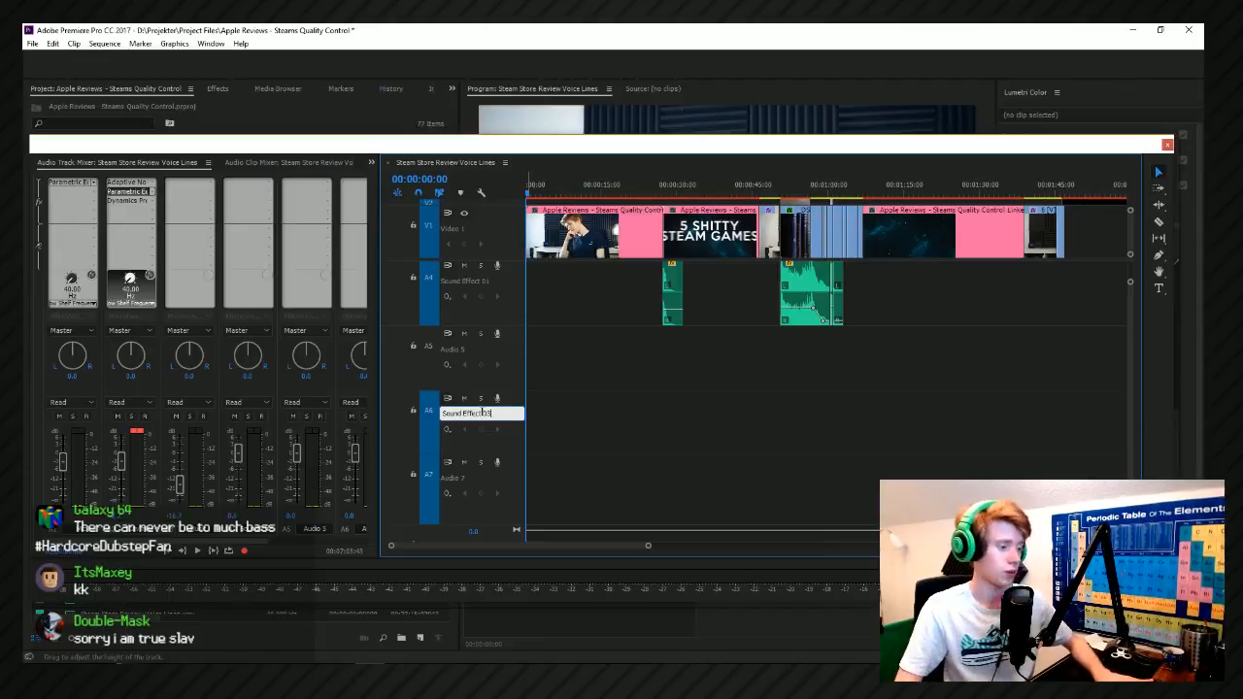
Rename audio track A5 to Sound Effect 02.
right_click(460, 356)
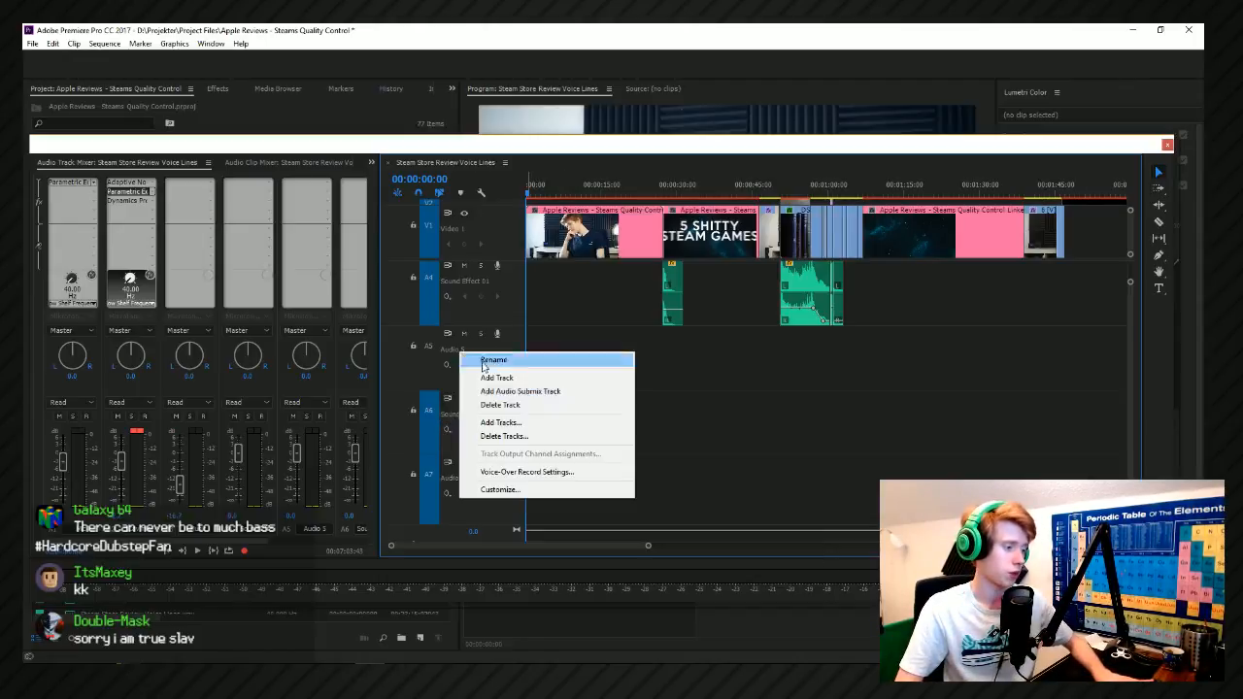
click(485, 361)
text(Sound Effect 0)
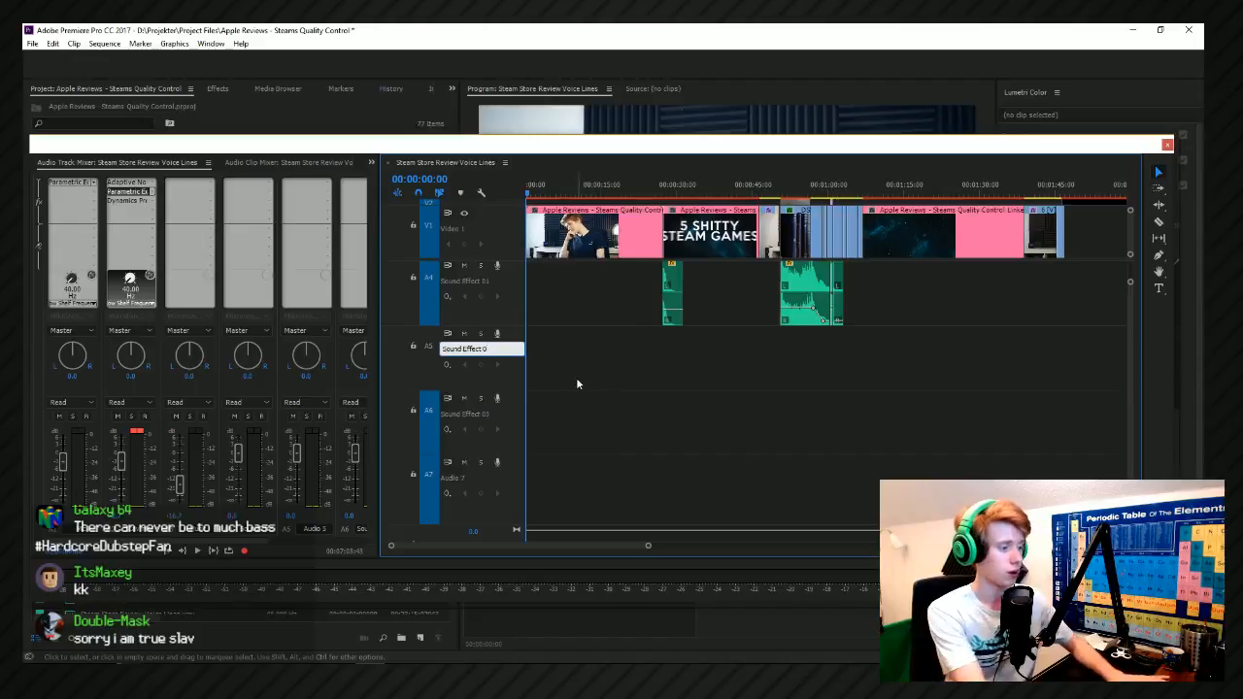
text(2)
key(Return)
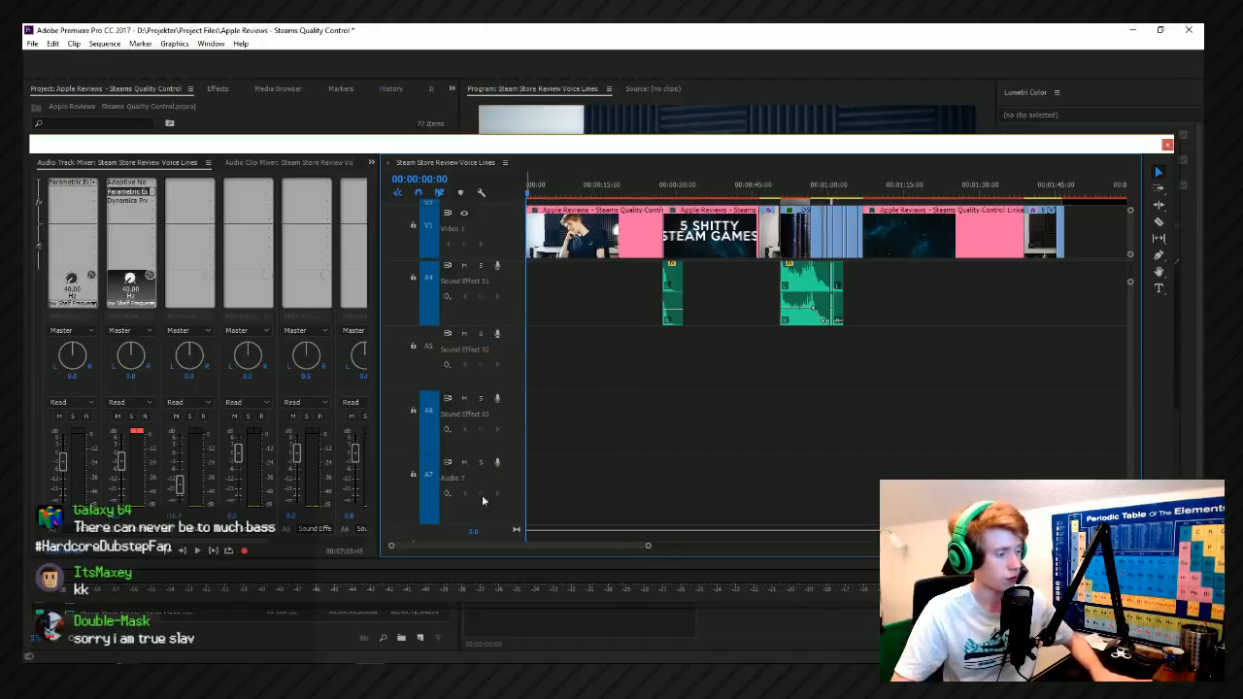
Rename audio track A7 to Sound Effect 04.
right_click(462, 478)
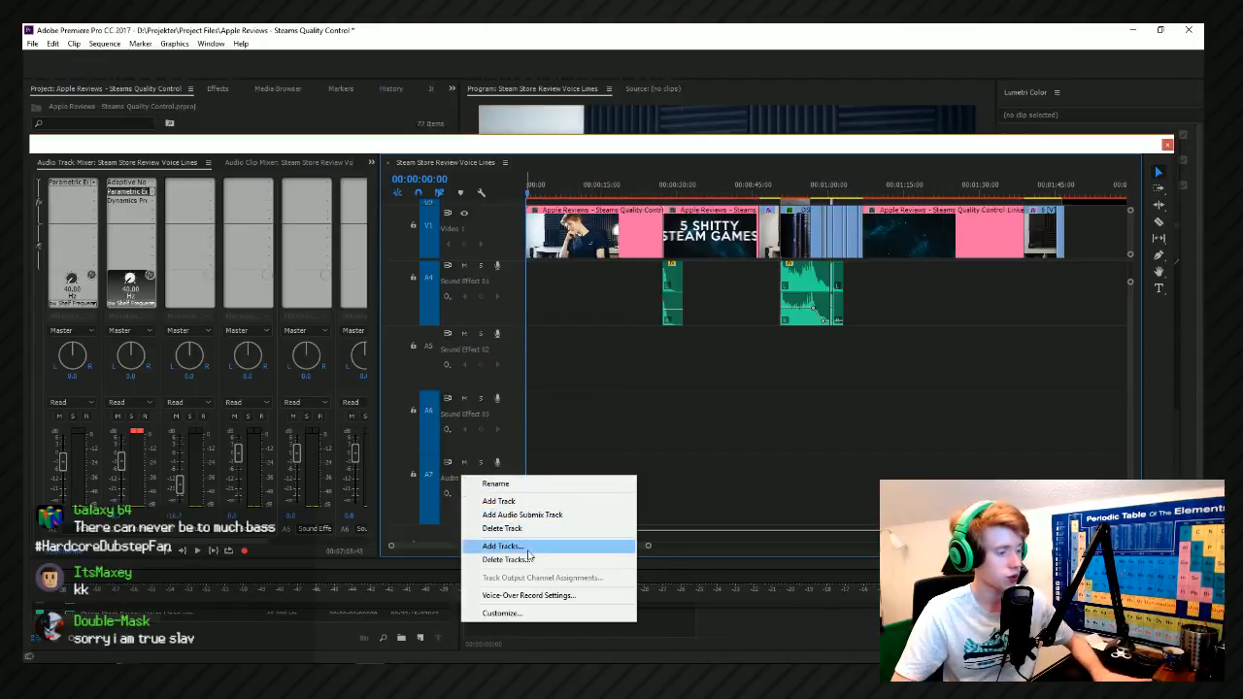
click(495, 484)
text(Sound Effect 0)
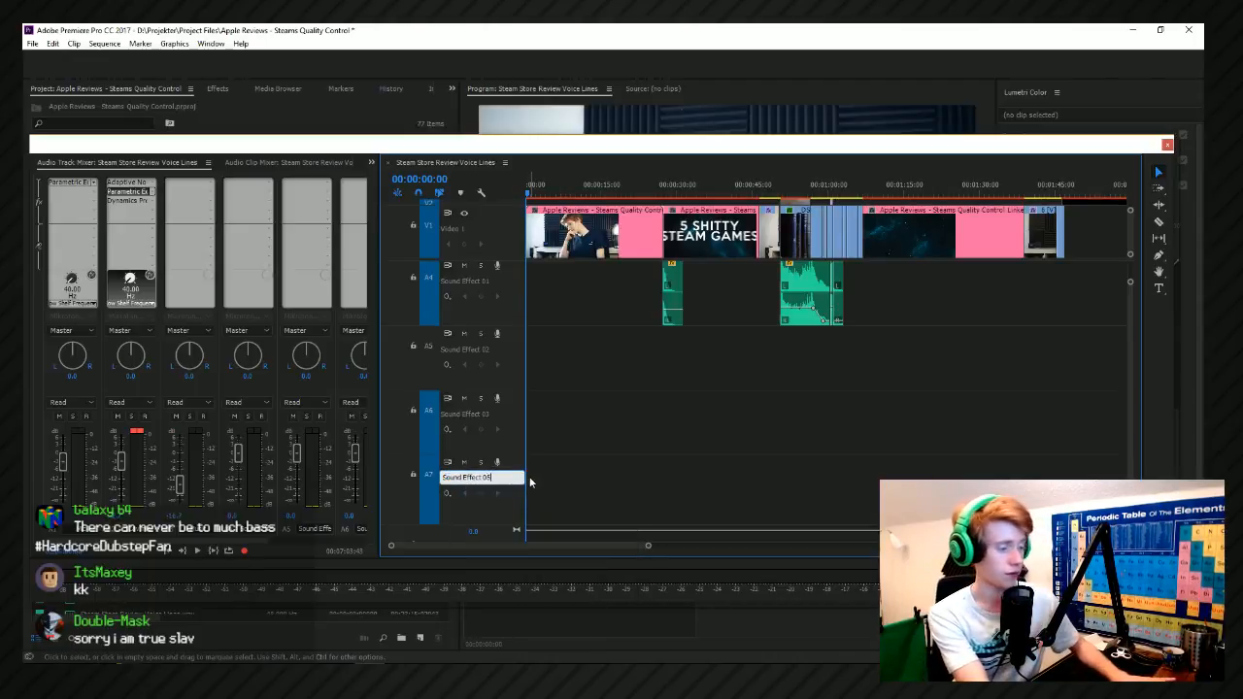
key(Return)
Bring up the system volume mixer and play the first seconds of the sequence to check the sound.
drag(619, 175, 525, 181)
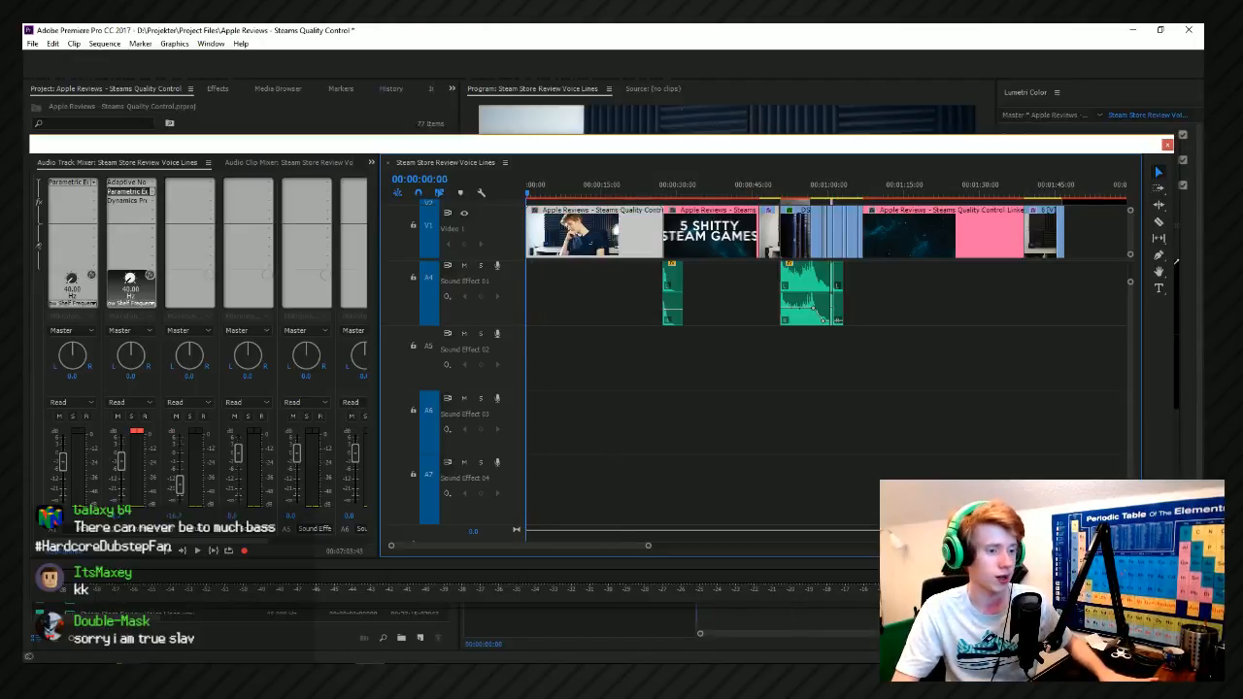
key(alt+Tab)
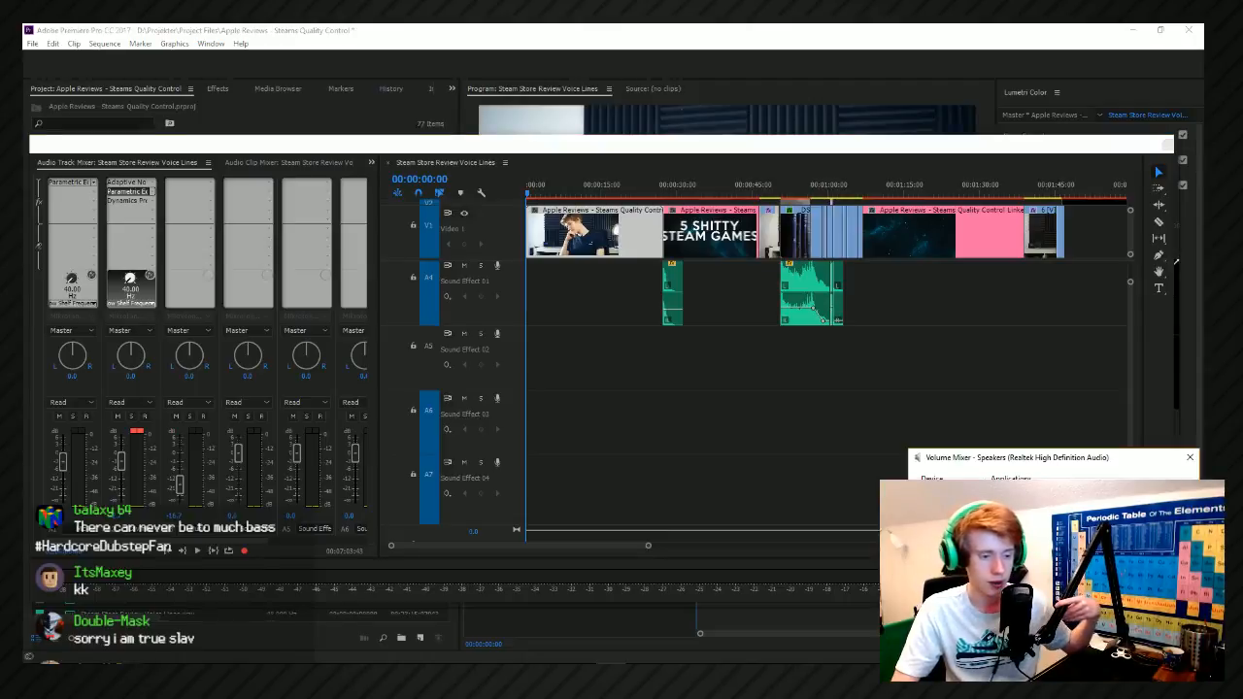
click(948, 160)
key(space)
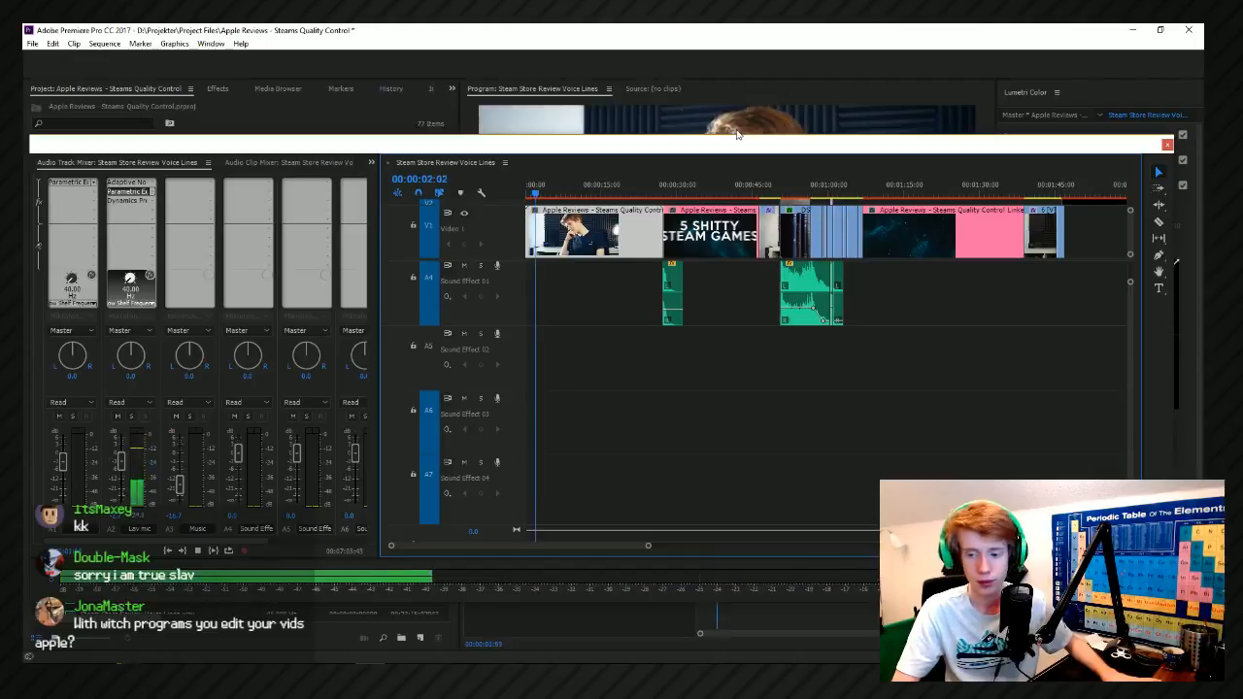
key(space)
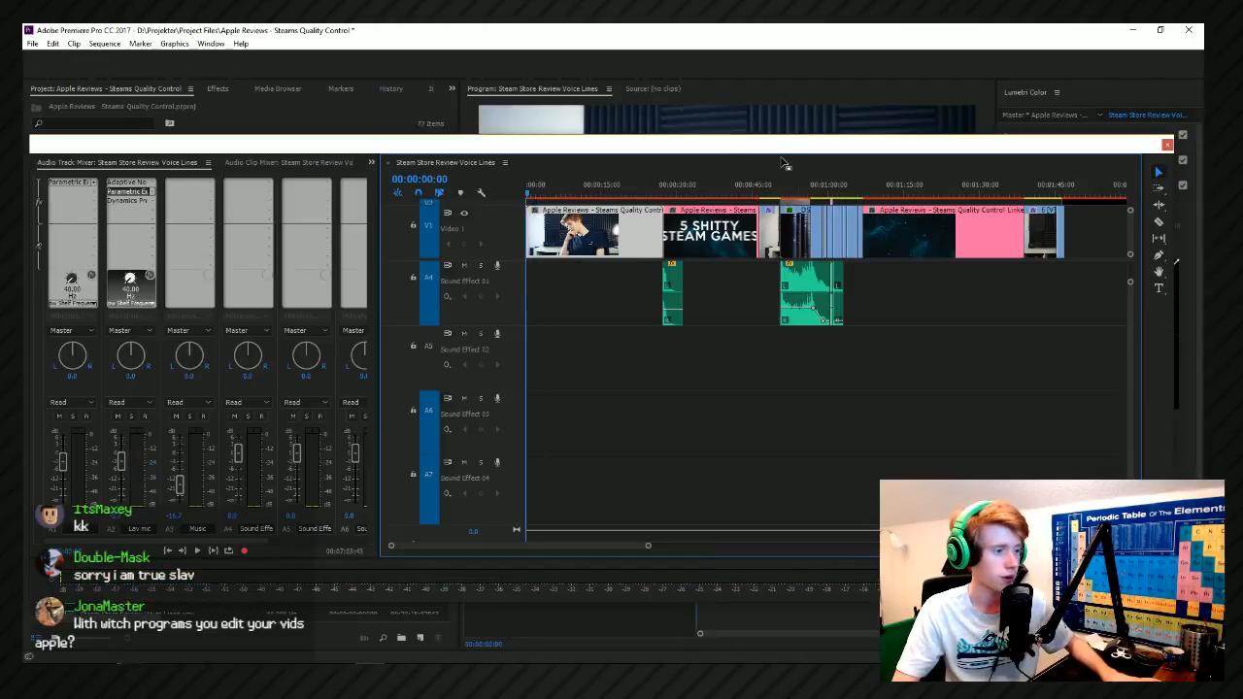
Play the sequence from about 25 seconds and move the floating mixer and timeline window aside to uncover the program monitor.
scroll(635, 371, up, 3)
click(666, 185)
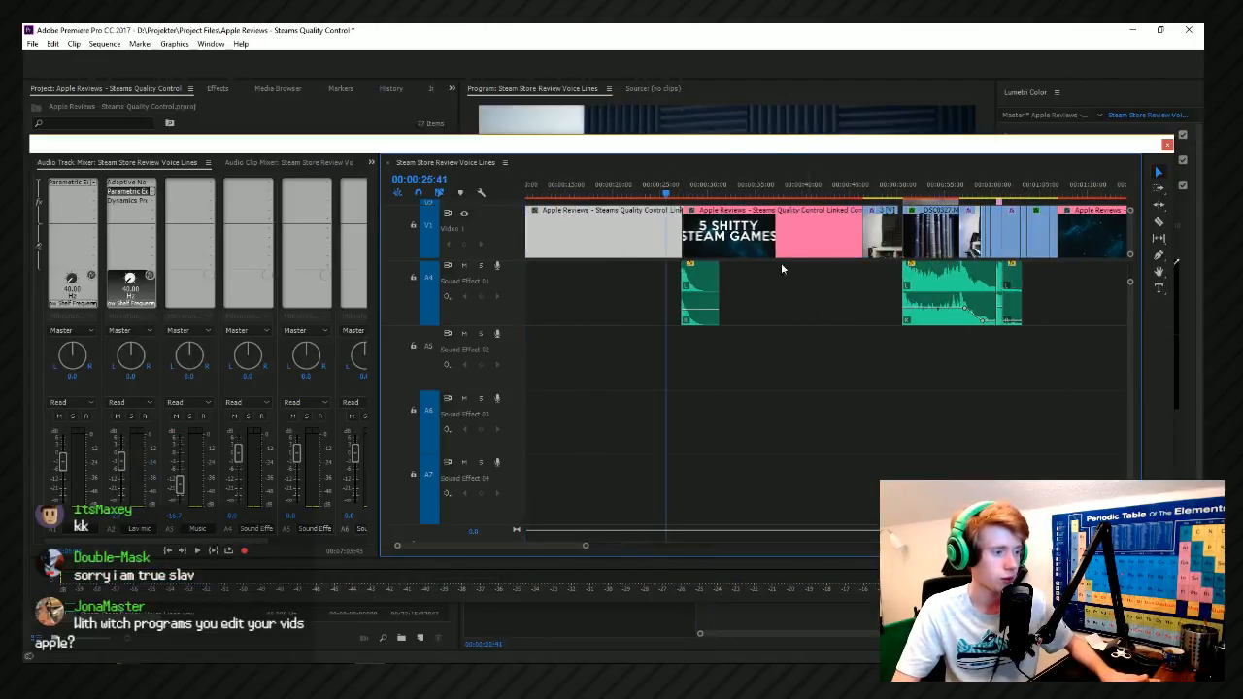
scroll(827, 328, up, 1)
key(space)
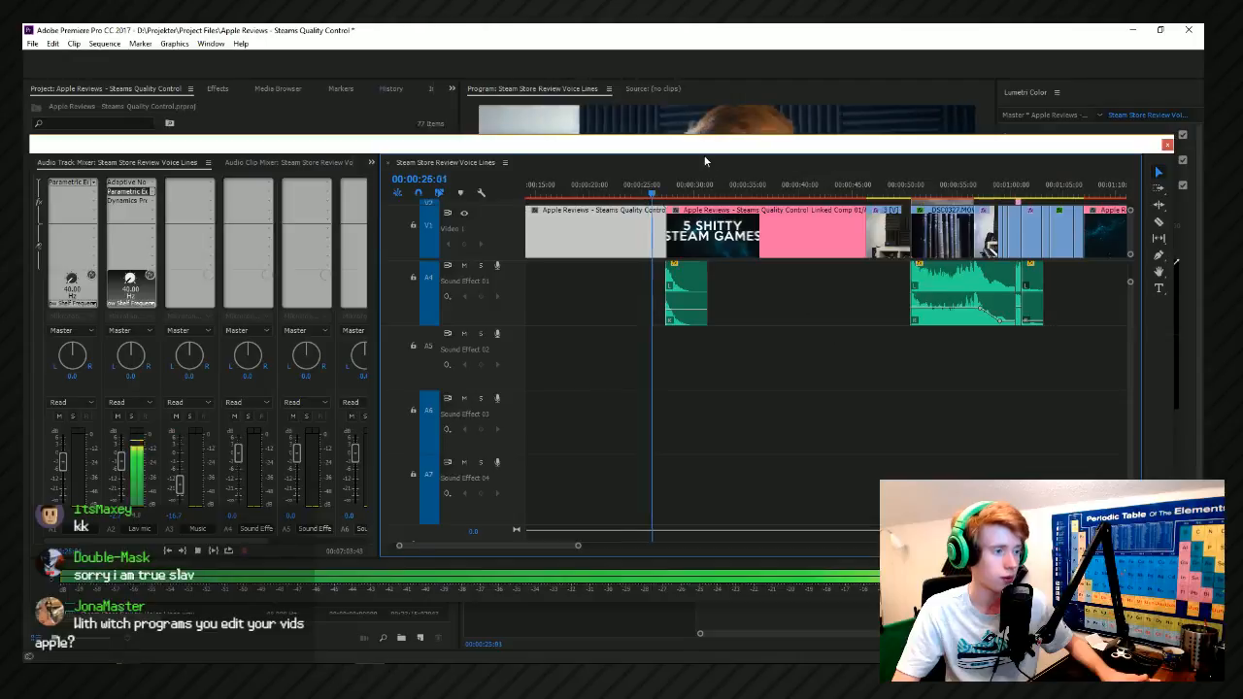
drag(705, 162, 1242, 146)
key(space)
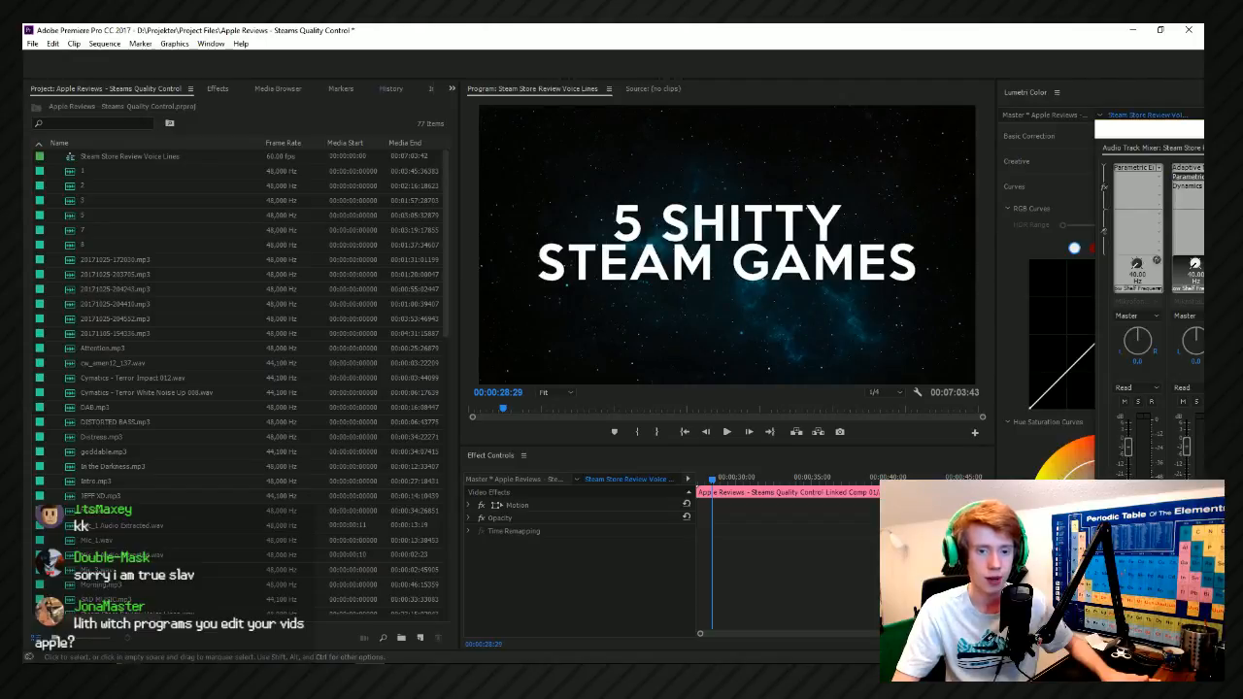
key(alt+Tab)
key(alt+Tab)
key(alt+Tab)
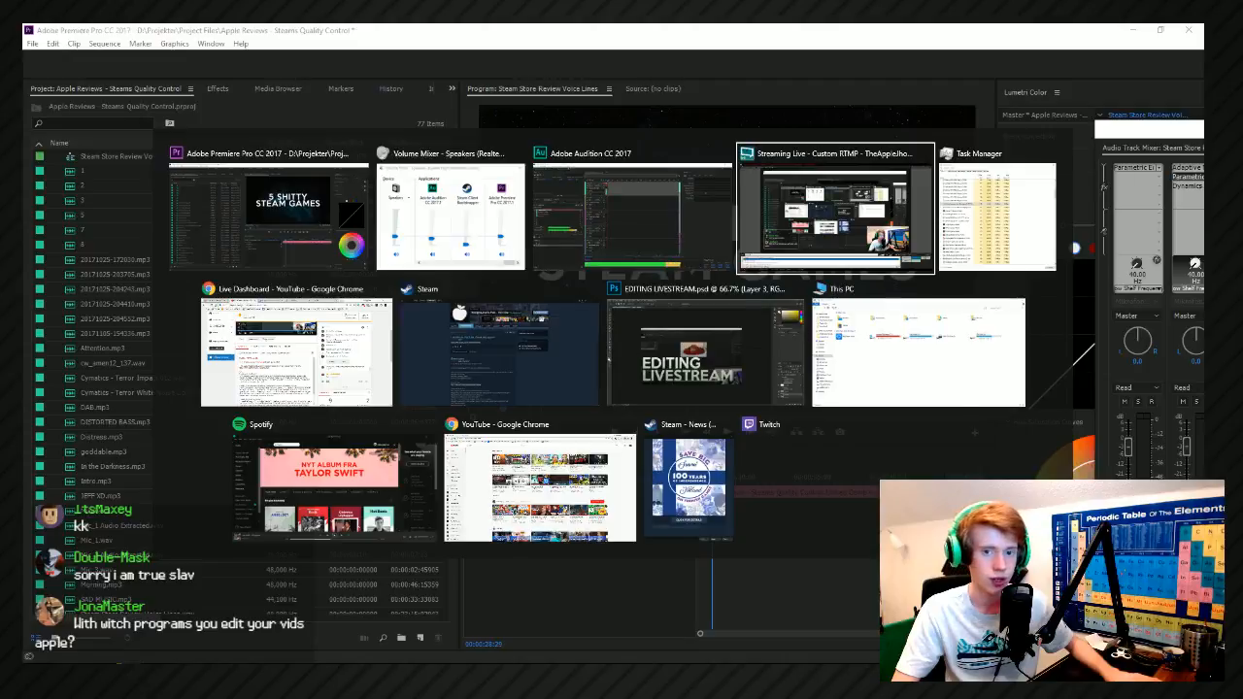
key(Escape)
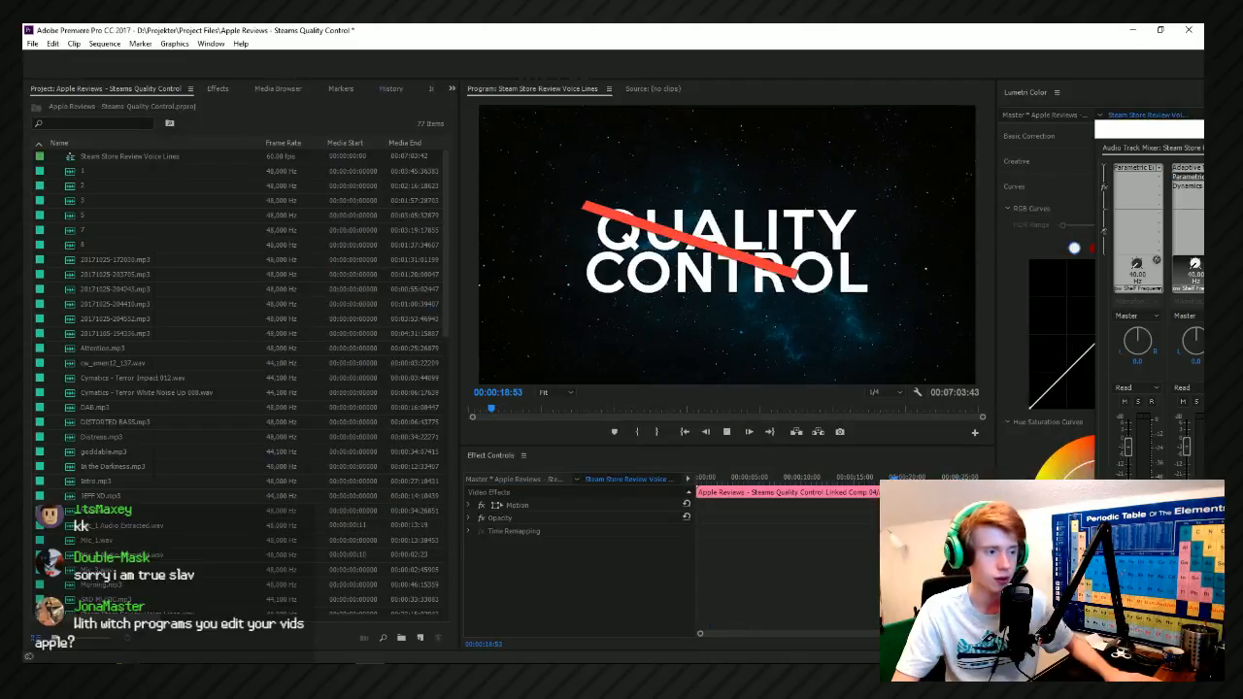
Play back the opening section around the title graphics and stop at 00:00:14:57 on the TOPIC title.
key(space)
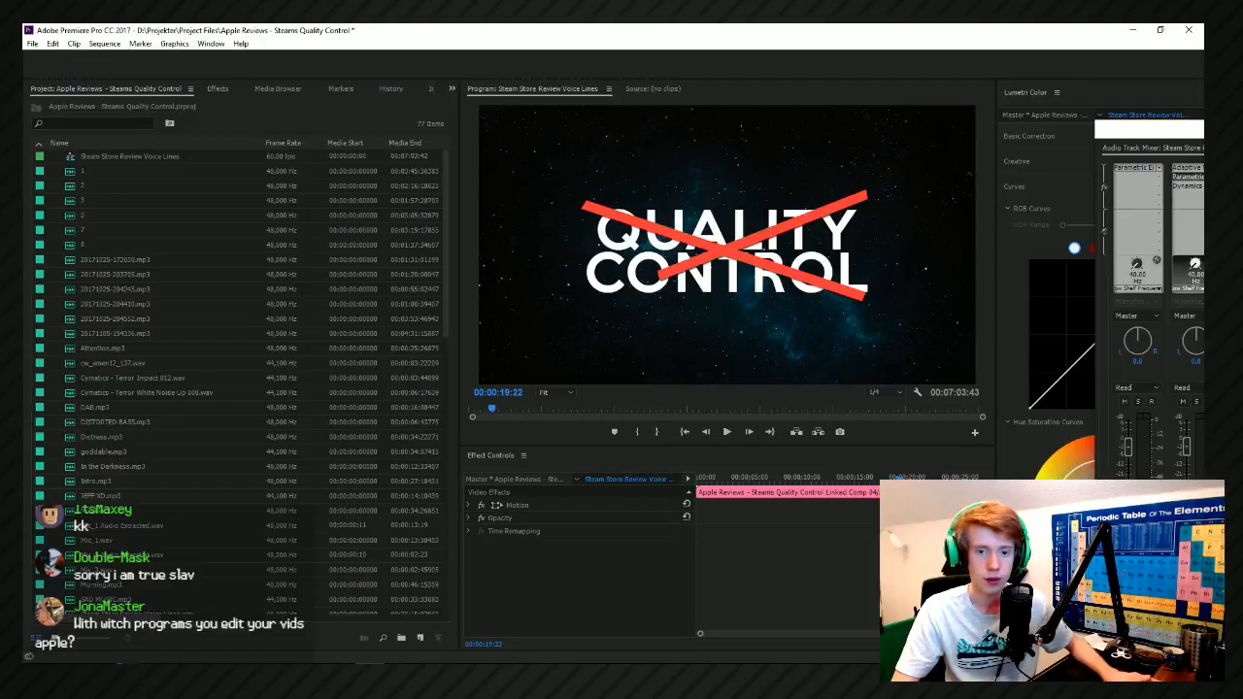
click(485, 409)
key(space)
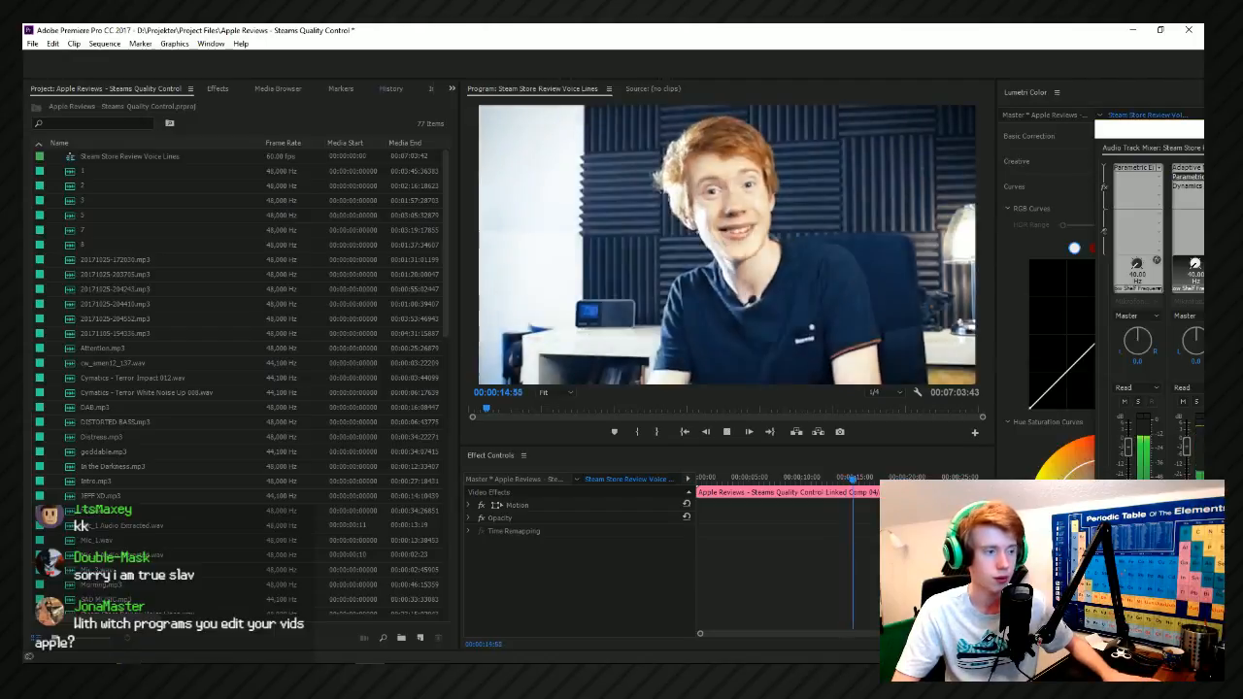
click(487, 409)
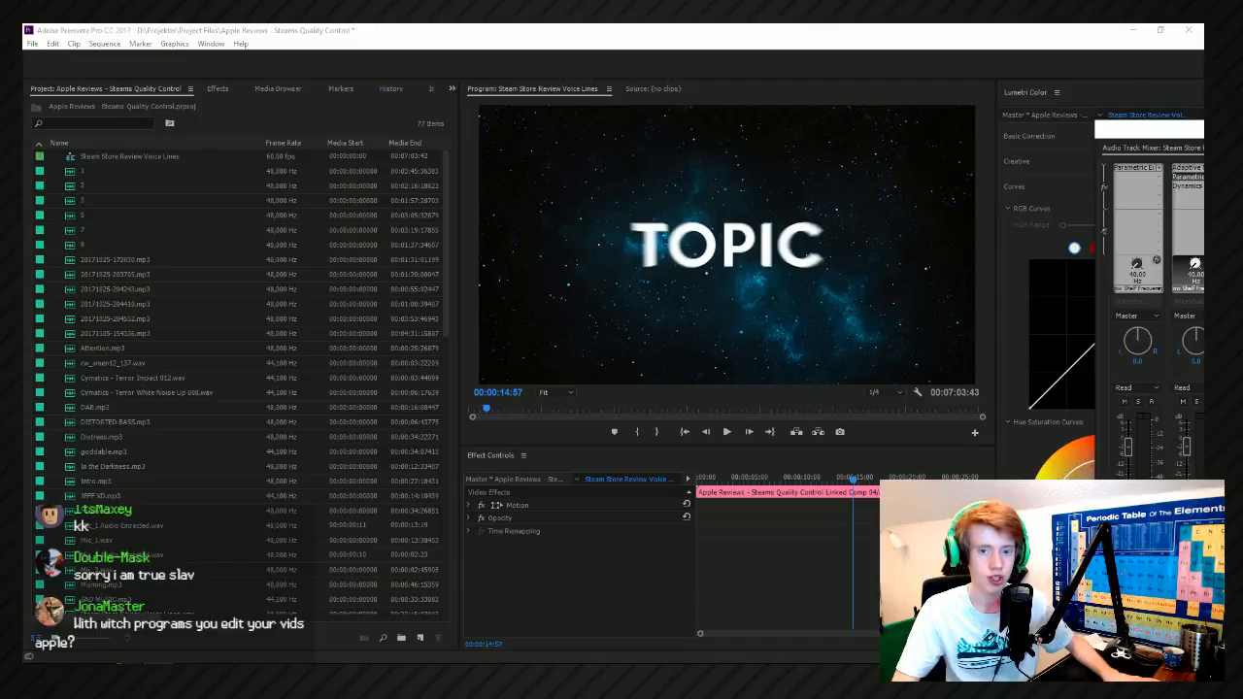
Look through the sound files and sample packs in the Samples folder on drive D.
key(super+e)
double_click(544, 247)
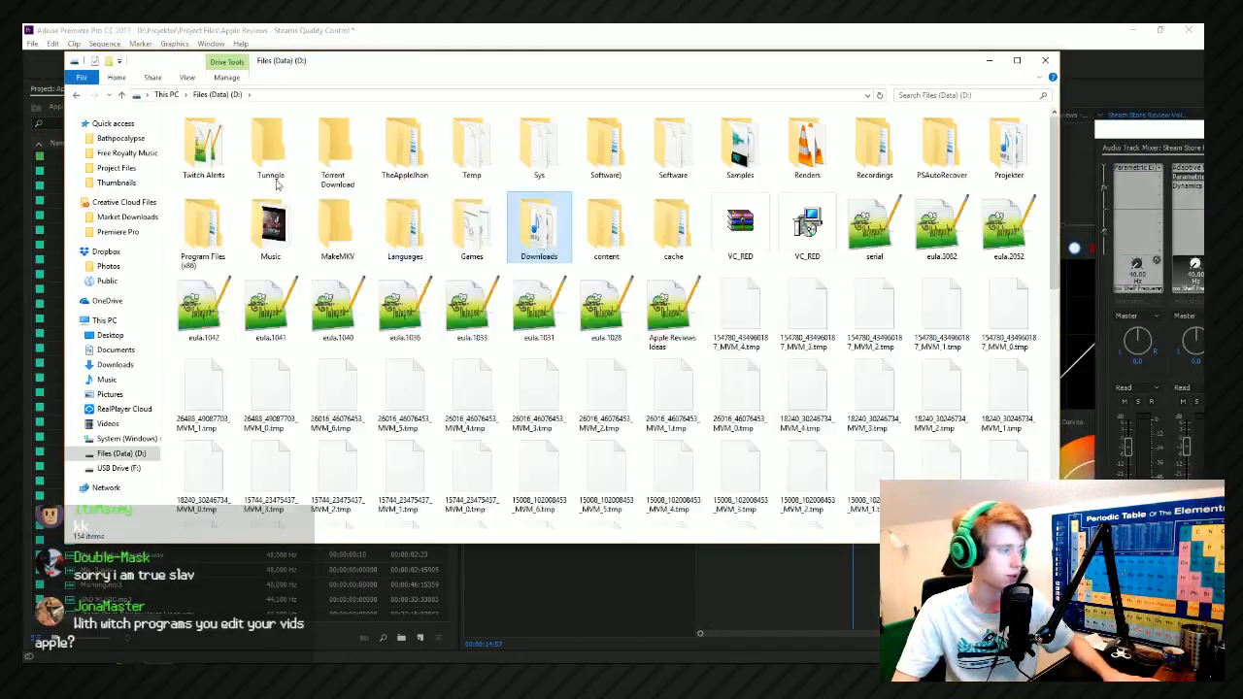
double_click(740, 146)
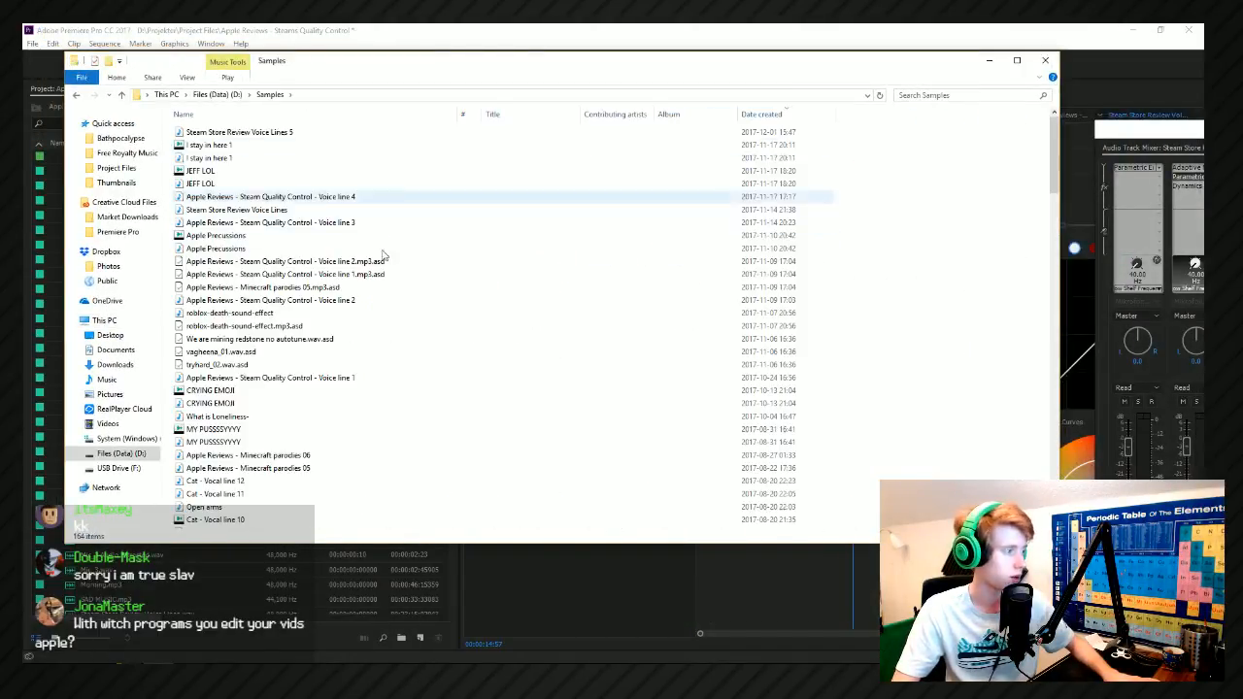
scroll(383, 254, down, 20)
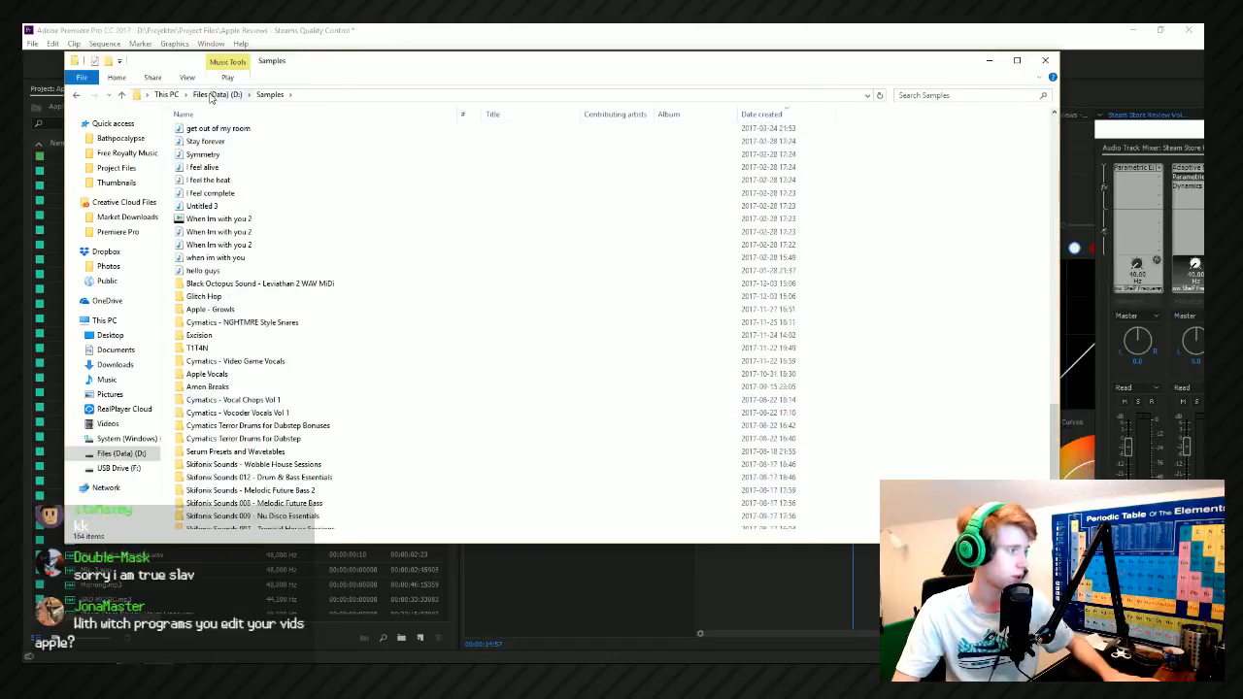
Open the Movement folder inside Projekter > Sound Effects on drive D and select the first Whip Whoosh1 file.
click(216, 94)
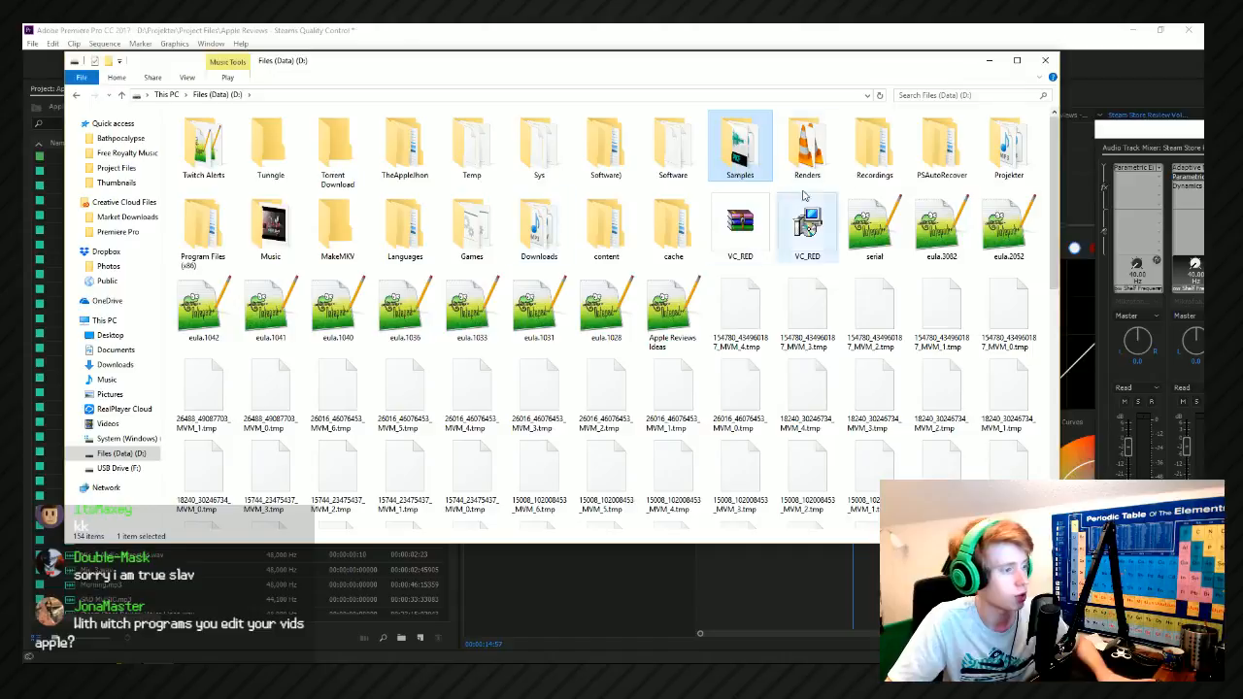
double_click(989, 133)
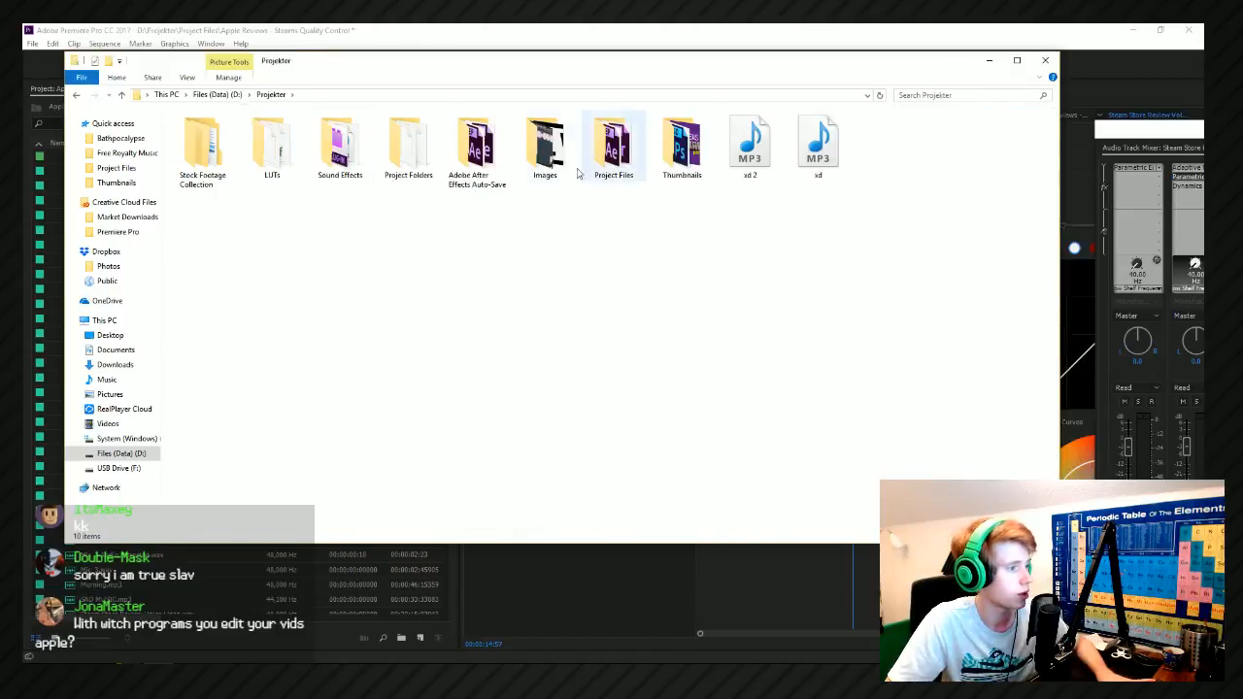
double_click(340, 153)
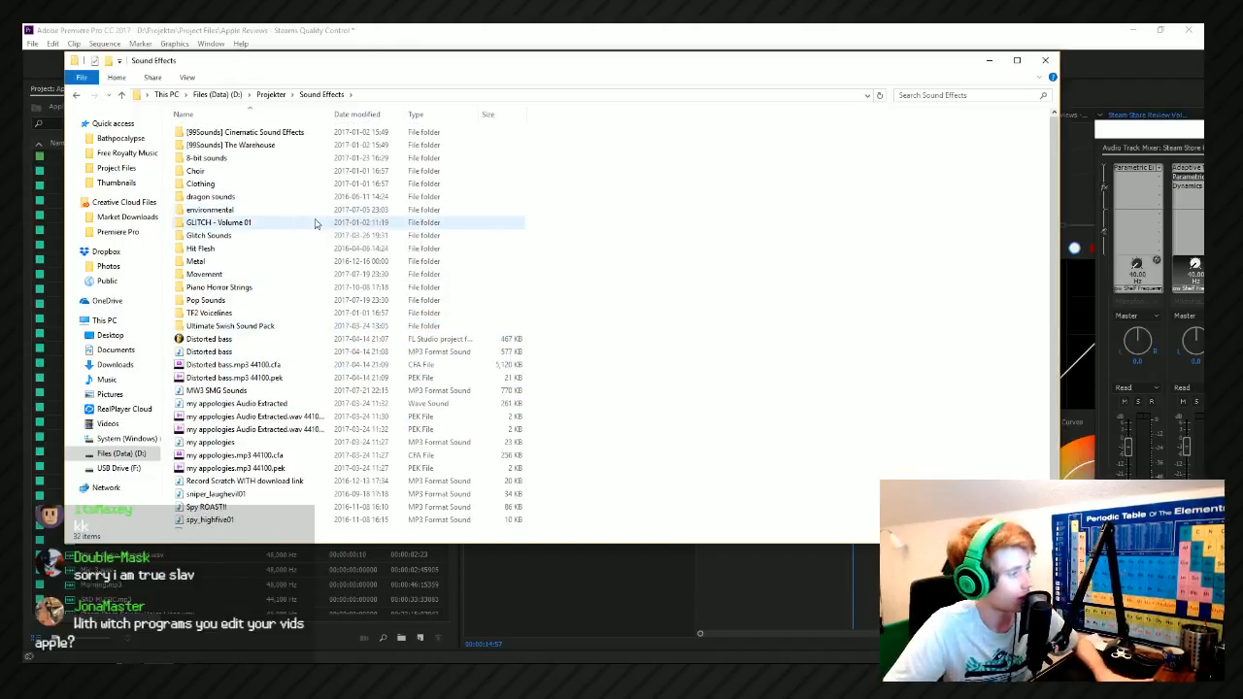
double_click(243, 278)
scroll(366, 294, down, 12)
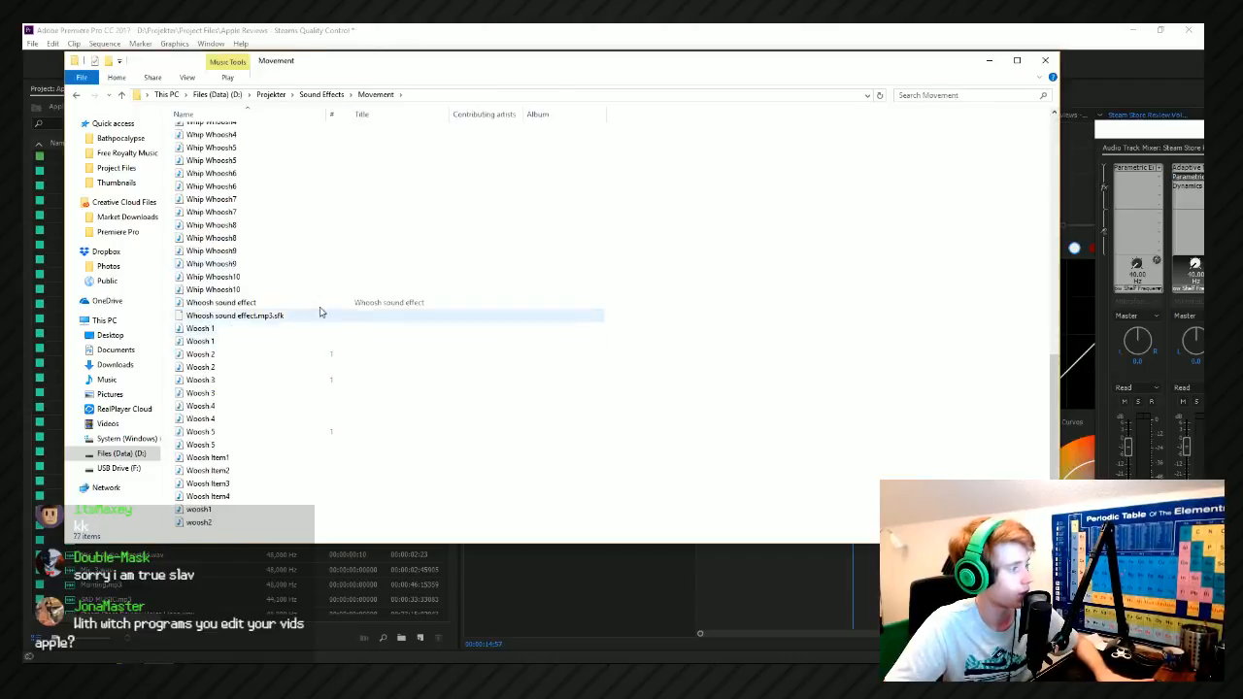
scroll(321, 311, up, 5)
click(258, 206)
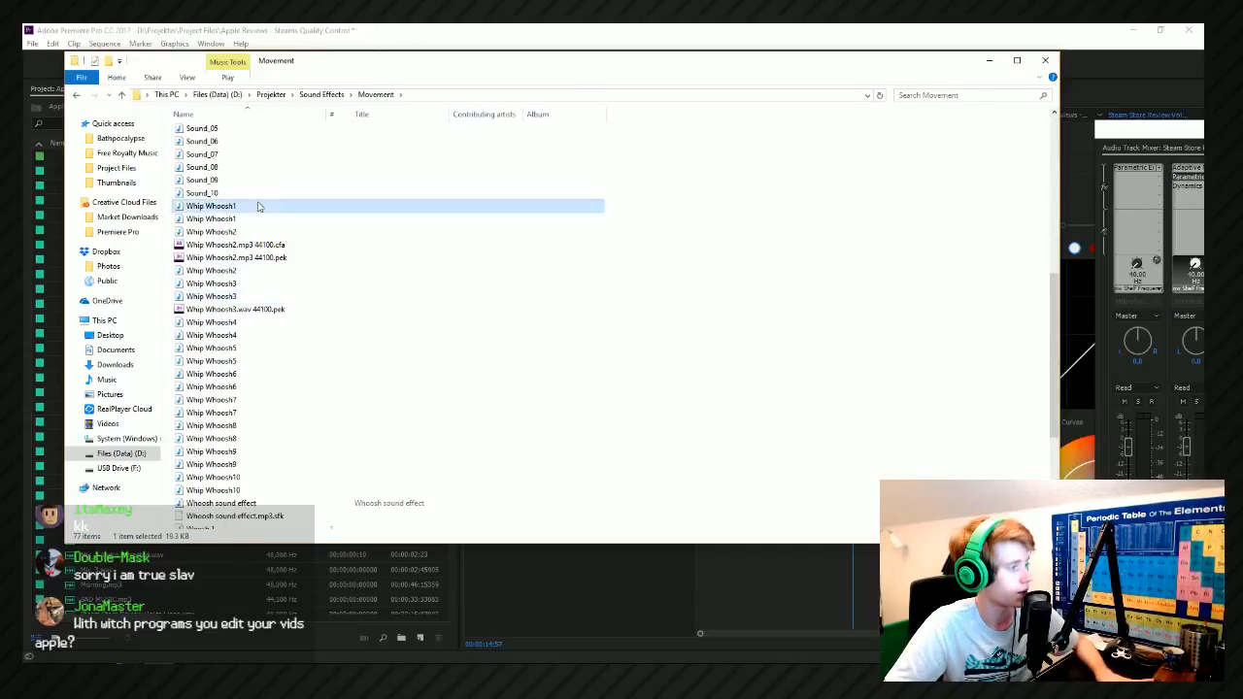
Bring the Movement folder window back to the front and reposition it over the upper part of the Premiere Pro workspace.
click(1193, 309)
key(alt+Tab)
drag(380, 63, 455, 283)
click(496, 116)
key(alt+Tab)
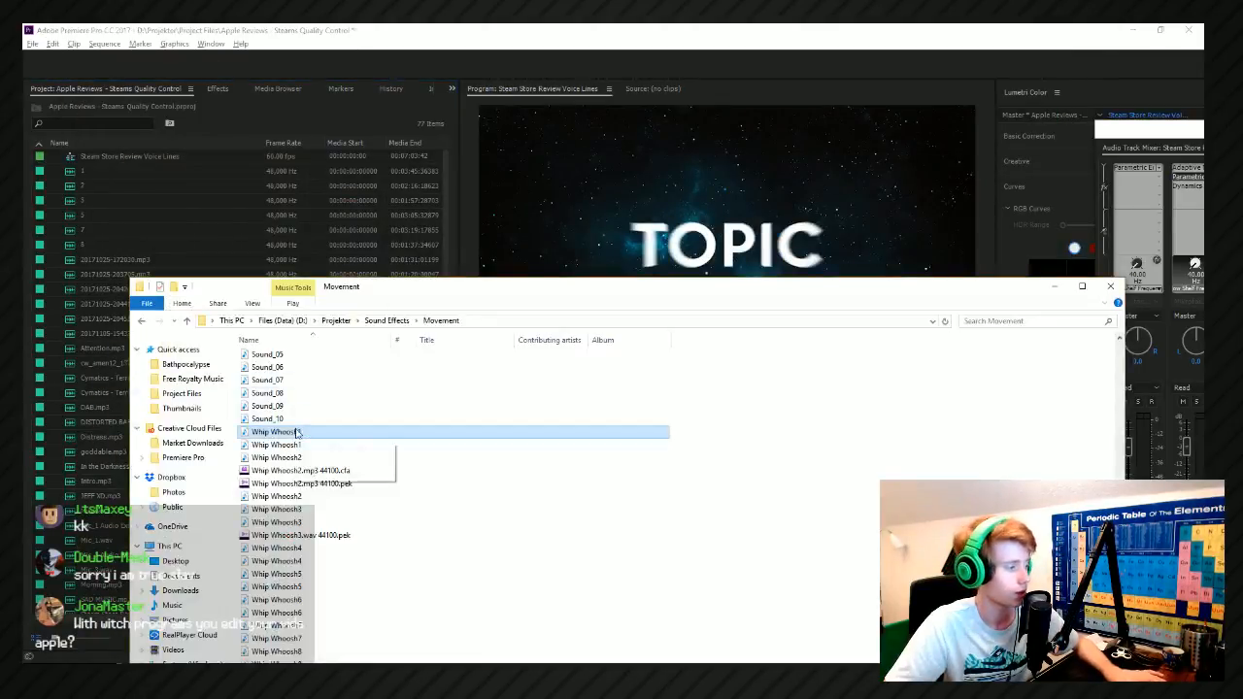
drag(337, 301, 342, 120)
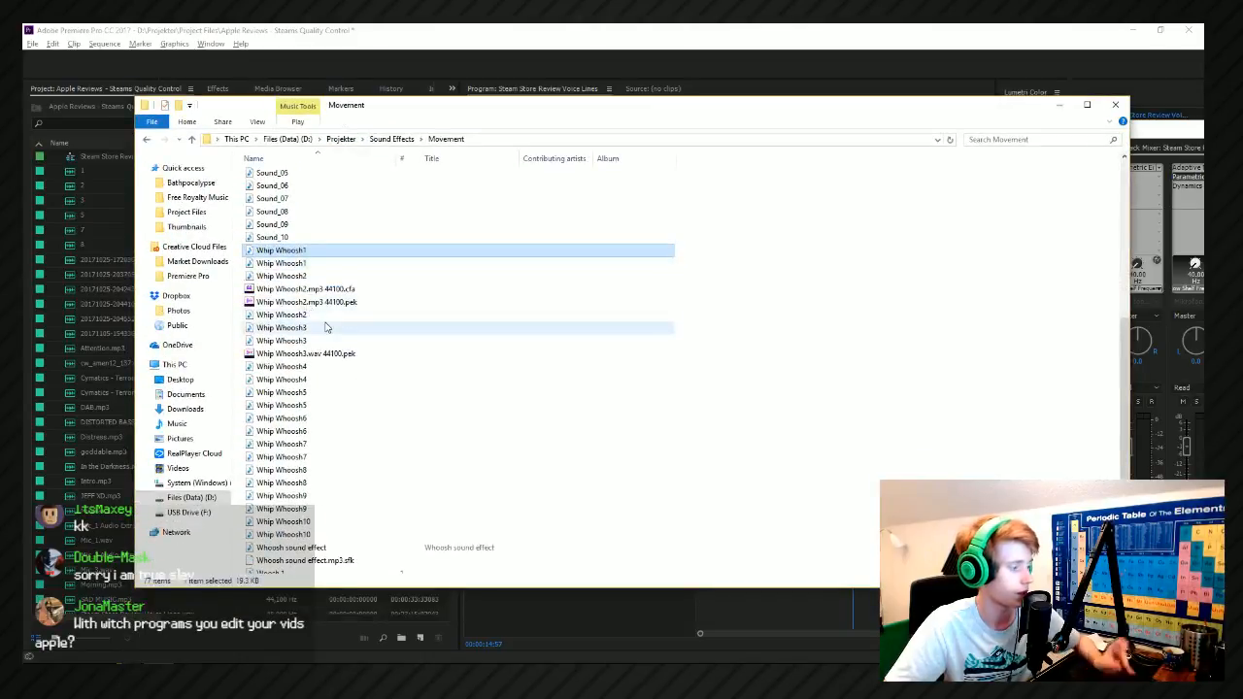
Check the Whip Whoosh9 sound and return to the Movement folder window.
click(281, 509)
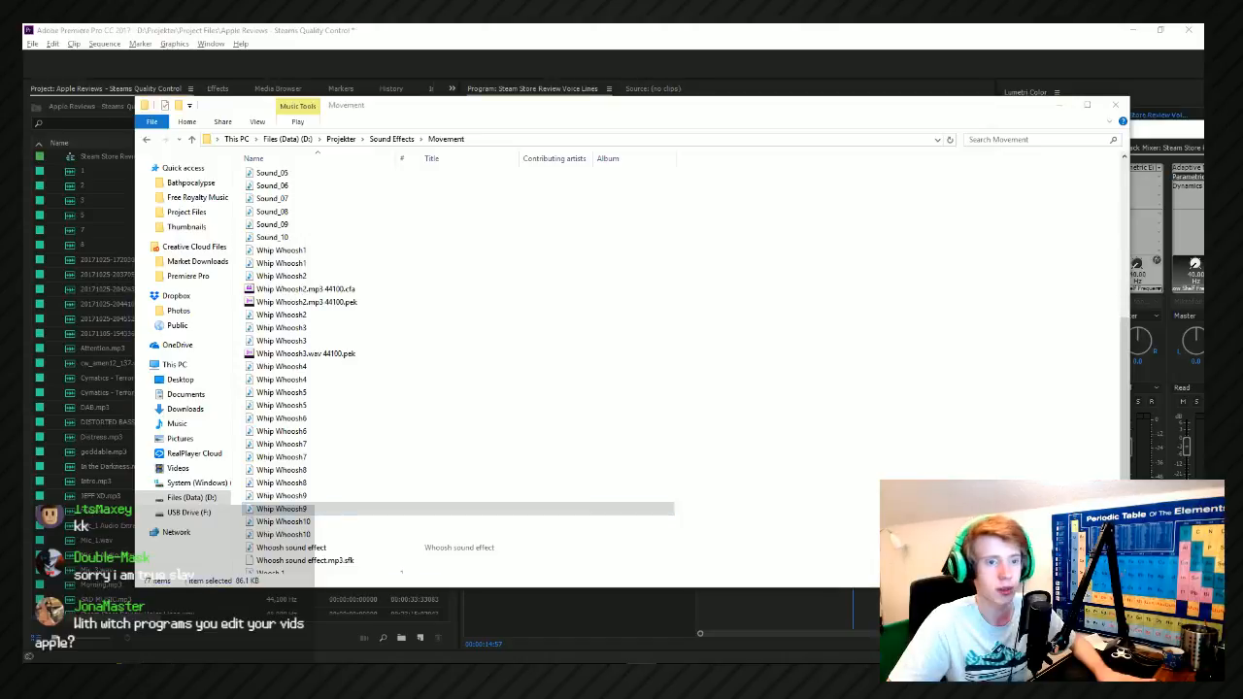
key(alt+Tab)
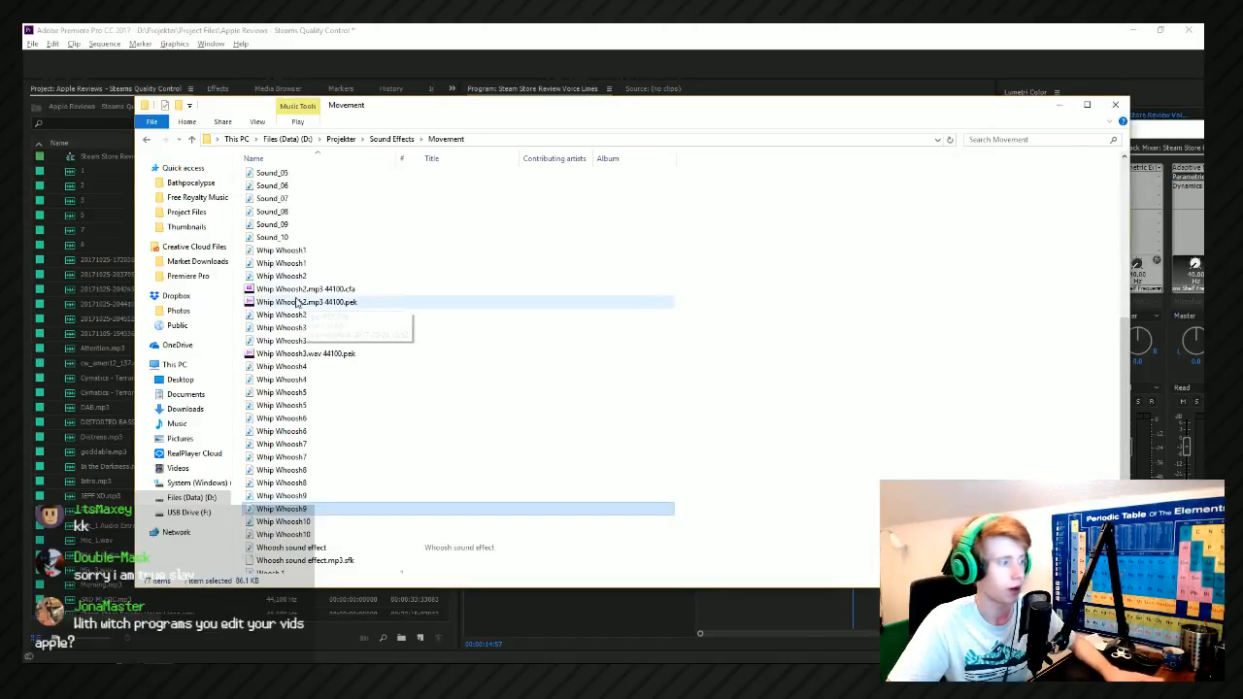
key(alt+Tab)
key(alt+Tab)
key(alt+Tab)
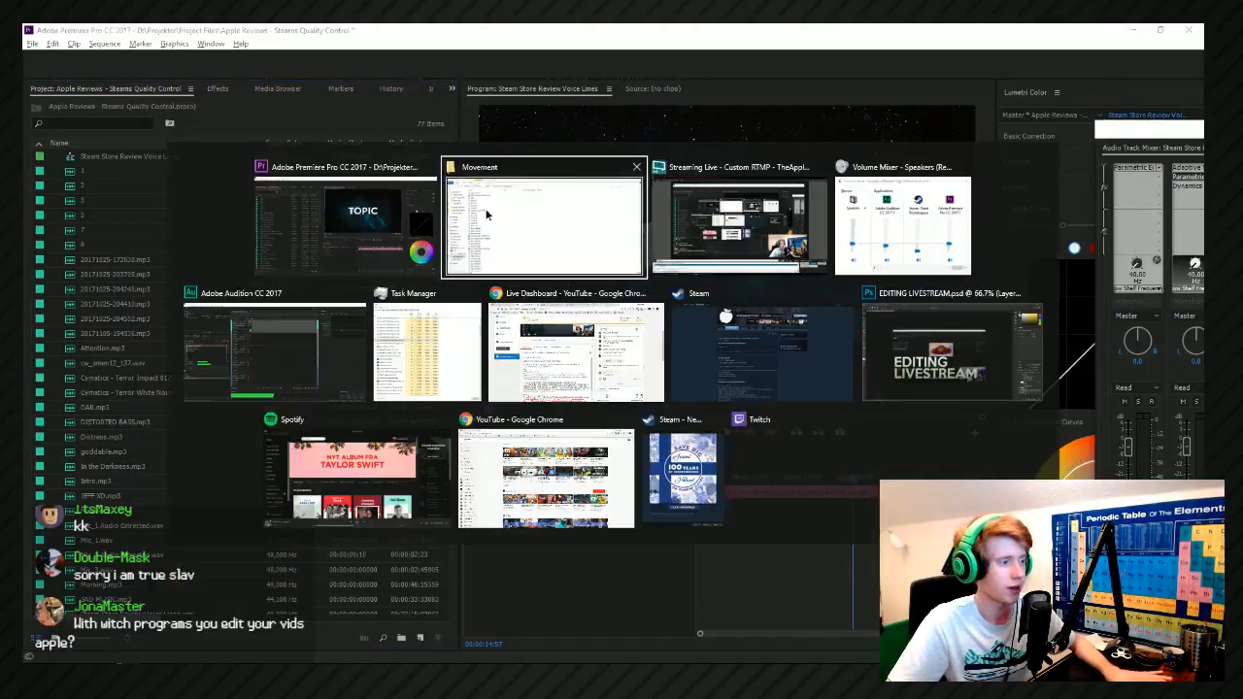
Look inside the Whoosh 3 subfolder and check Whip Whoosh8, Whip Whoosh5 and Woosh 4 in the Movement folder.
scroll(361, 249, up, 5)
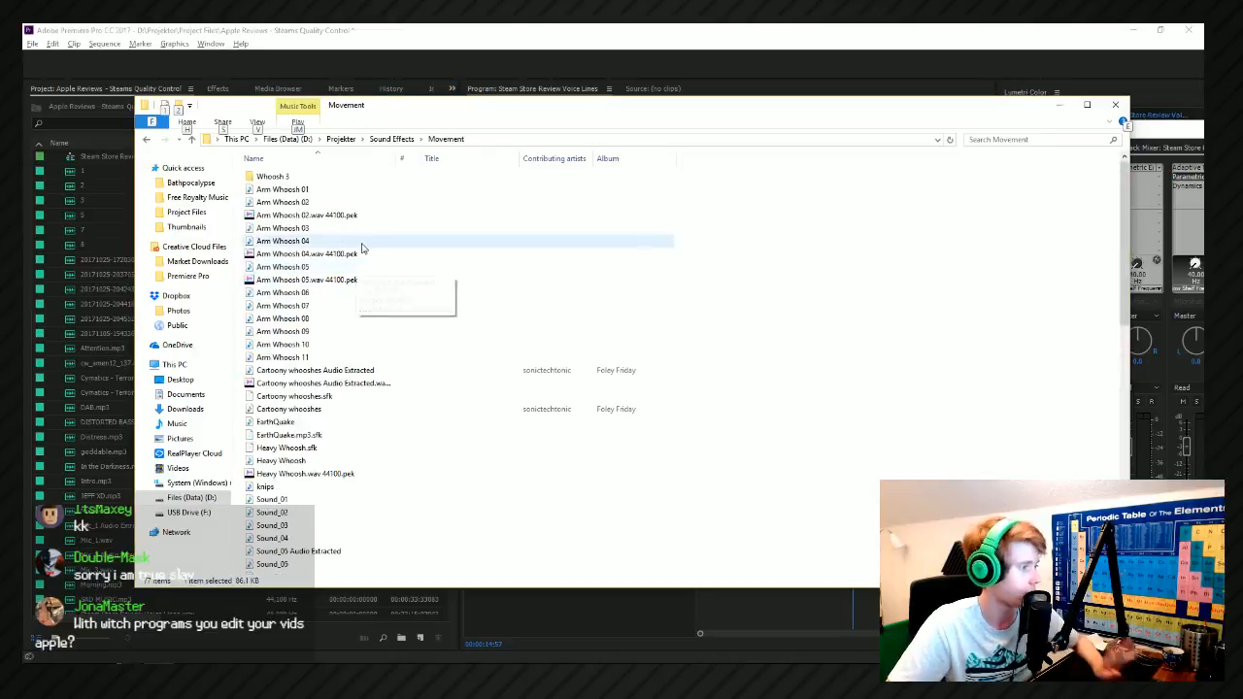
double_click(285, 177)
click(463, 138)
scroll(487, 324, down, 3)
scroll(487, 323, down, 11)
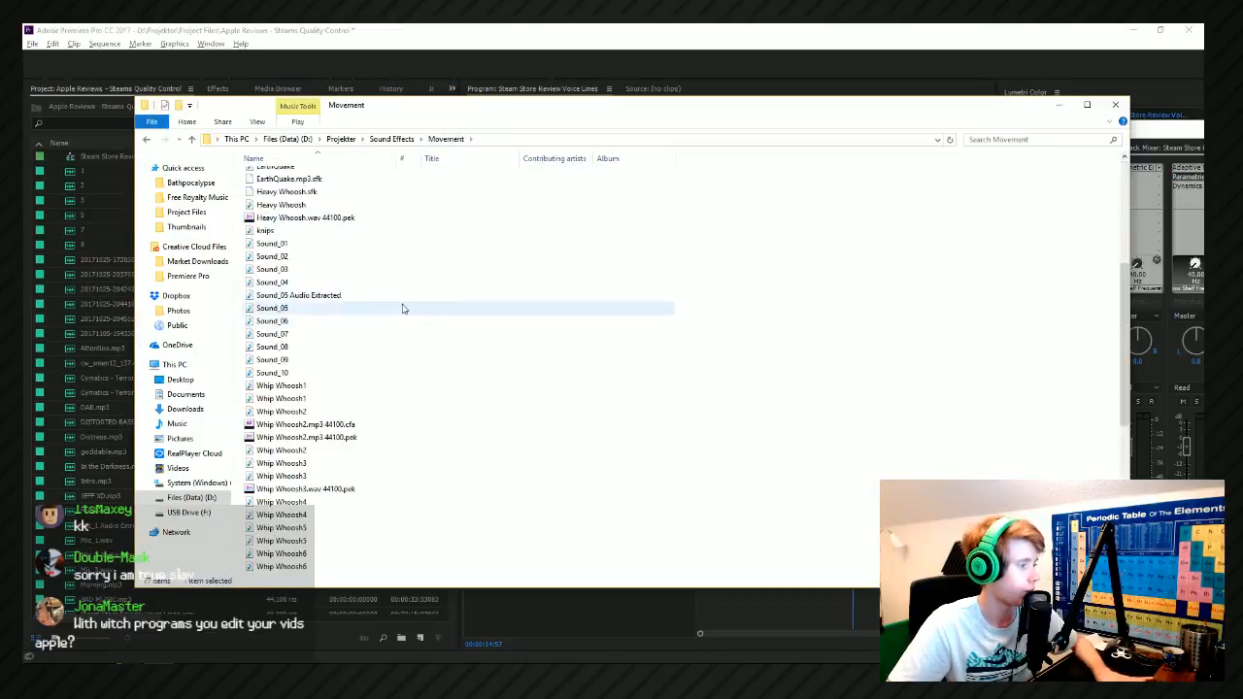
click(370, 284)
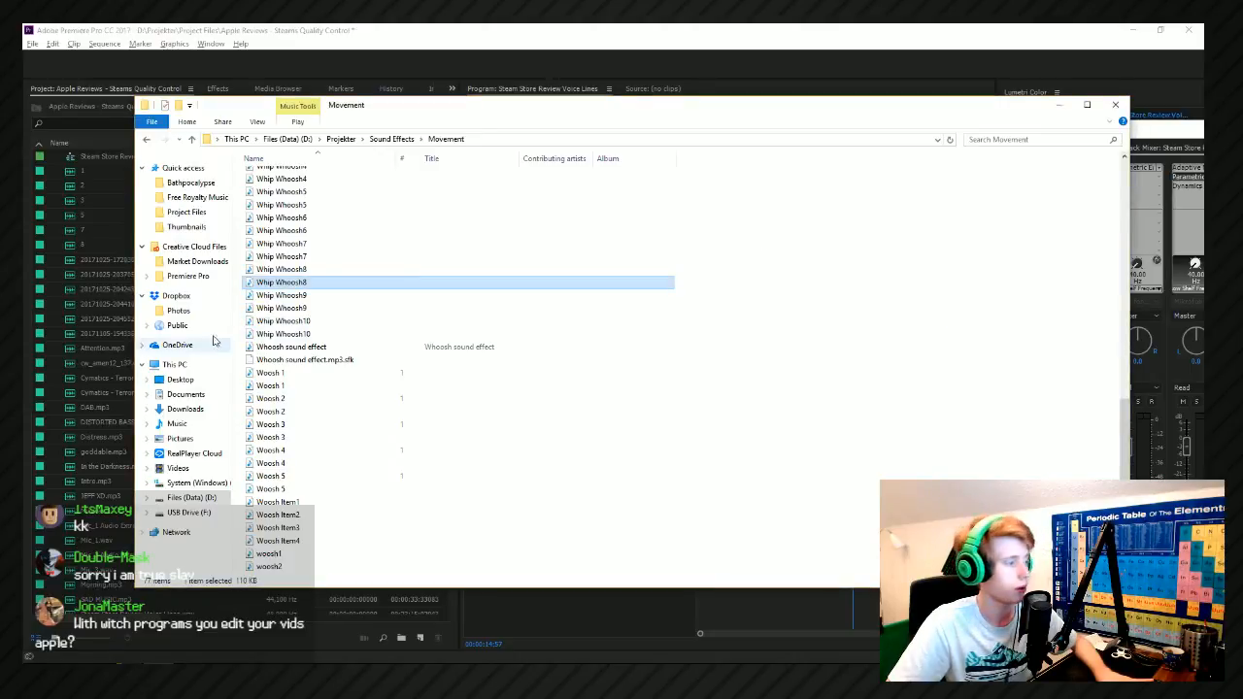
scroll(314, 313, up, 3)
click(297, 288)
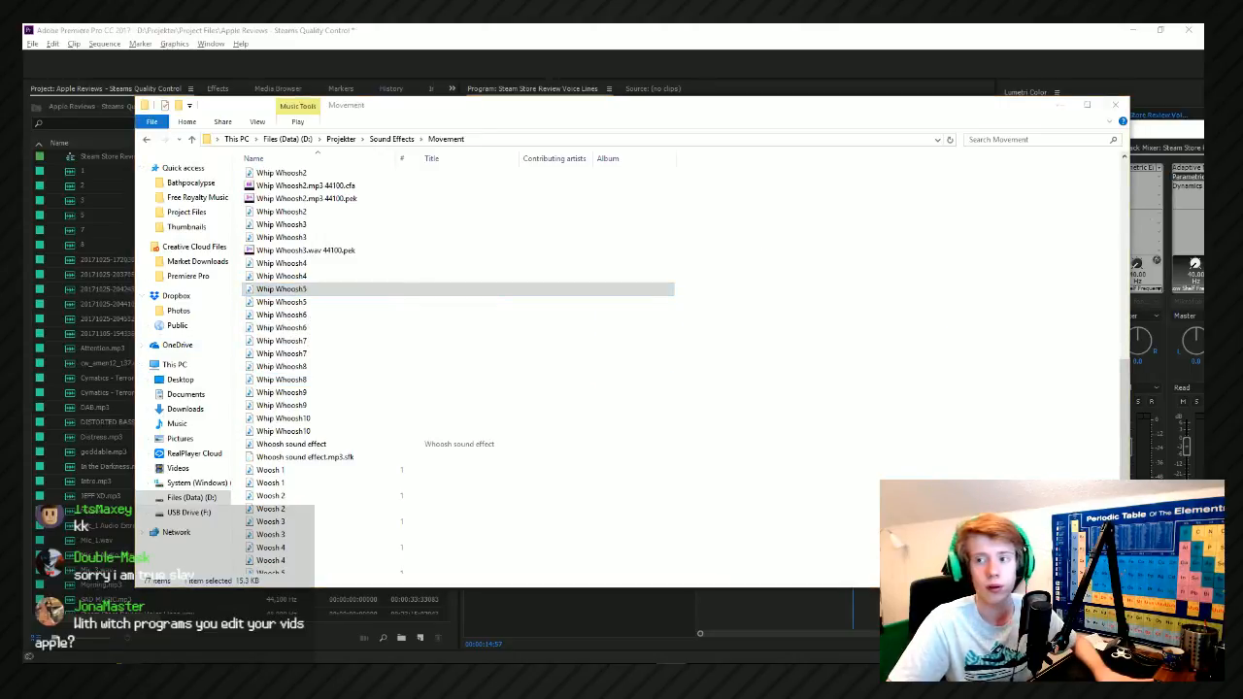
scroll(305, 358, up, 4)
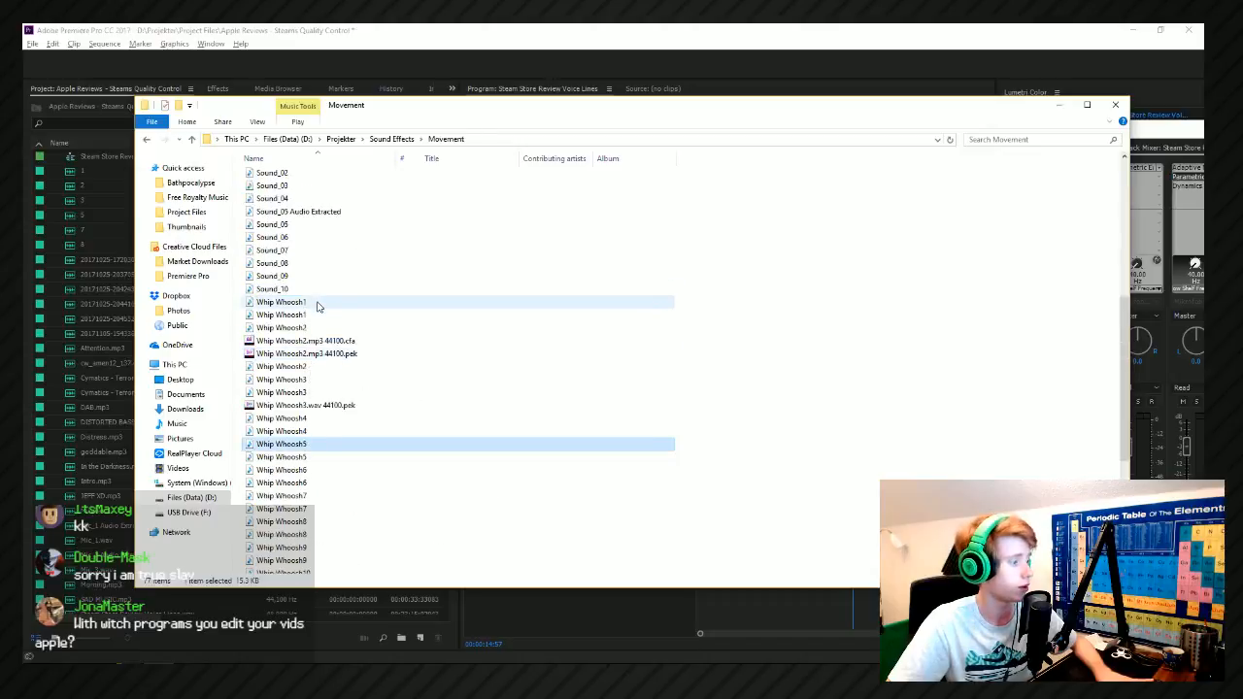
scroll(412, 405, down, 7)
click(408, 451)
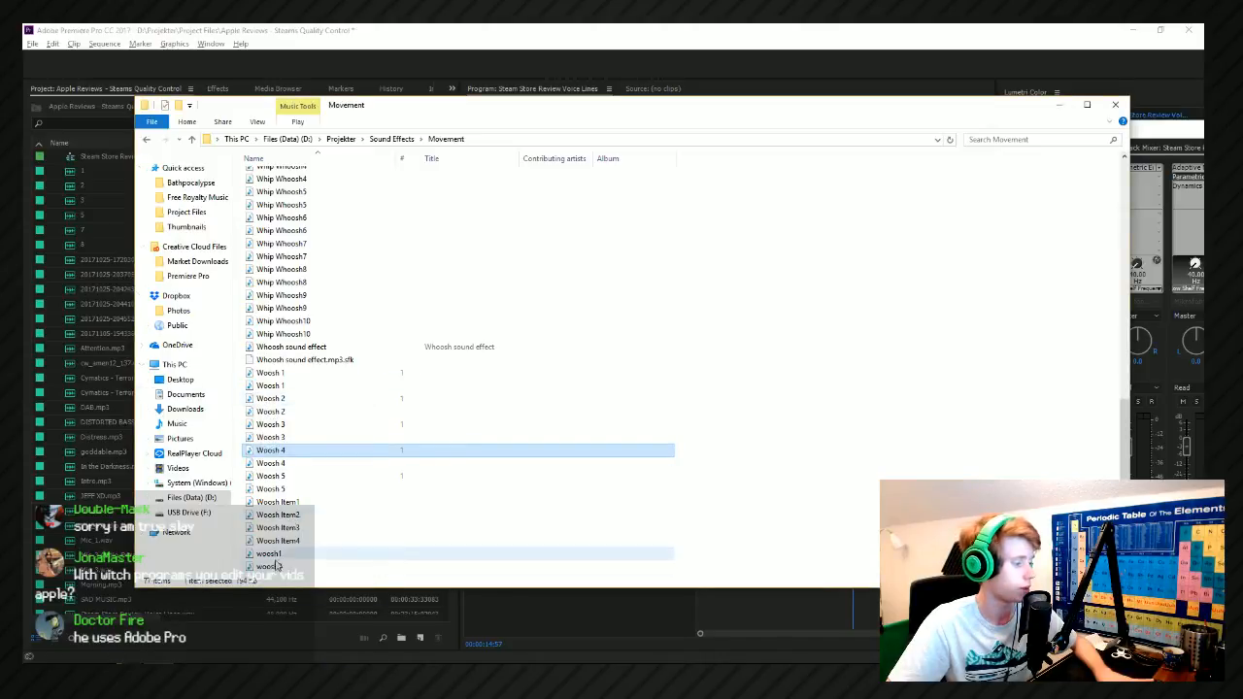
Compare the Arm Whoosh 08, 02, 01 and 04 sounds in the Movement folder.
scroll(291, 417, up, 15)
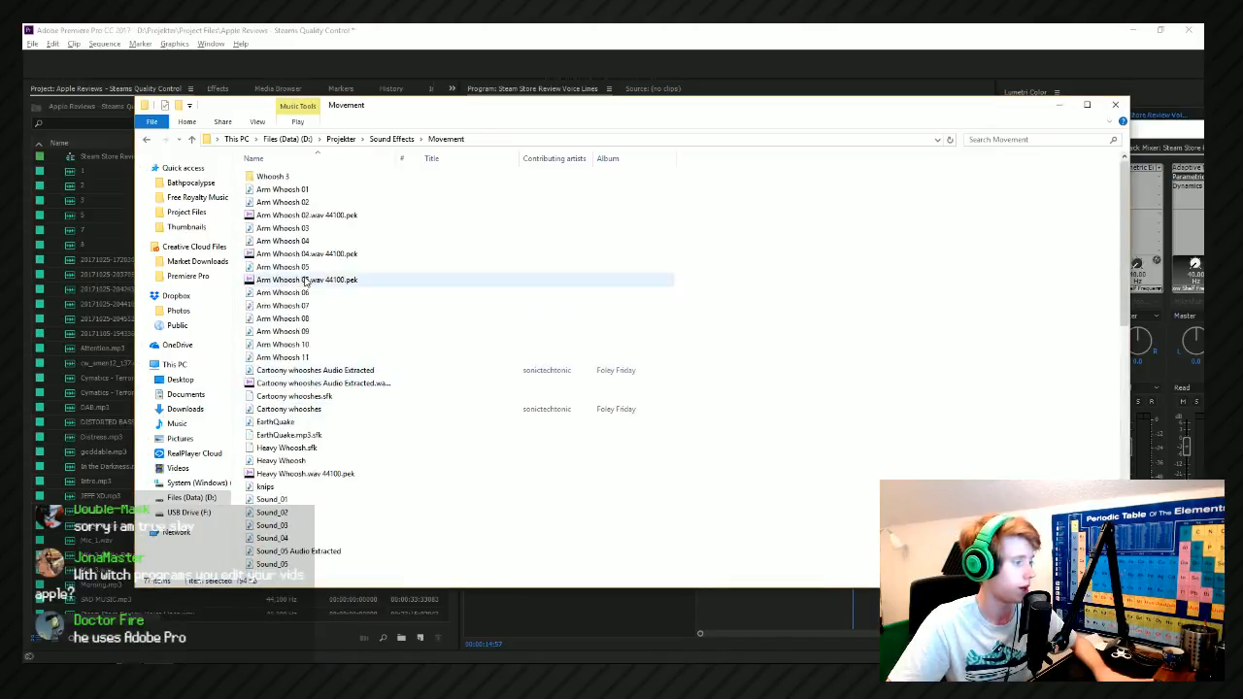
click(307, 320)
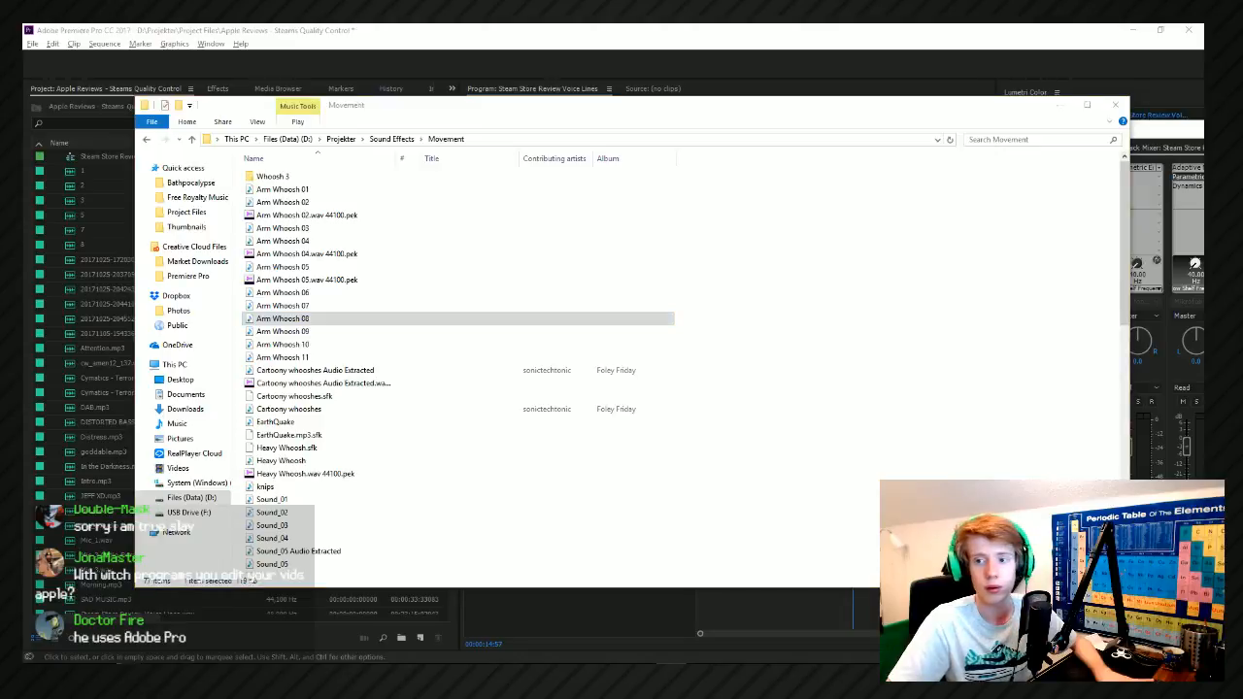
click(311, 202)
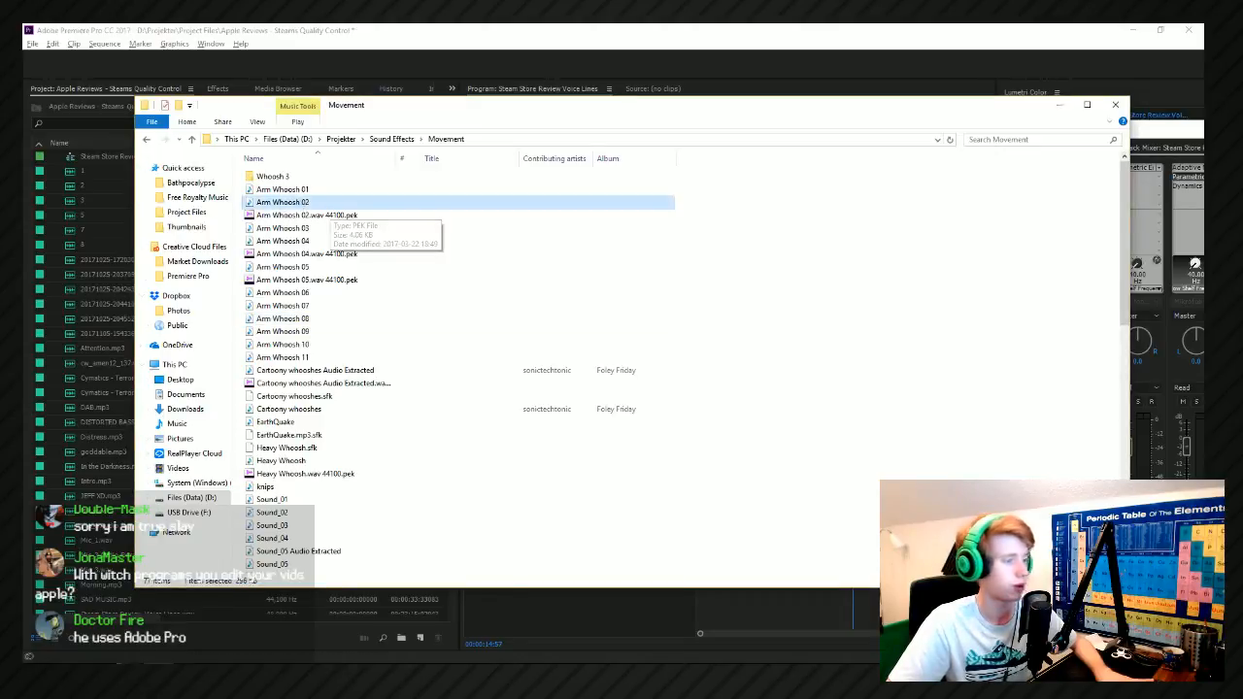
double_click(259, 191)
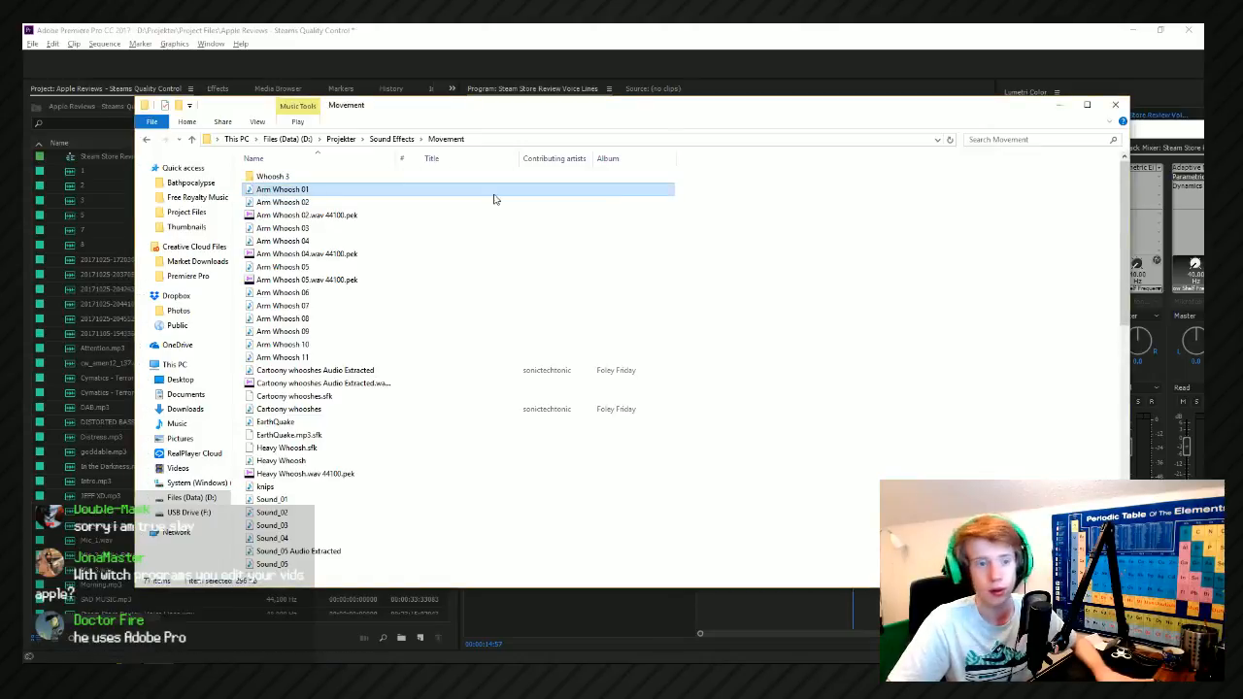
click(286, 241)
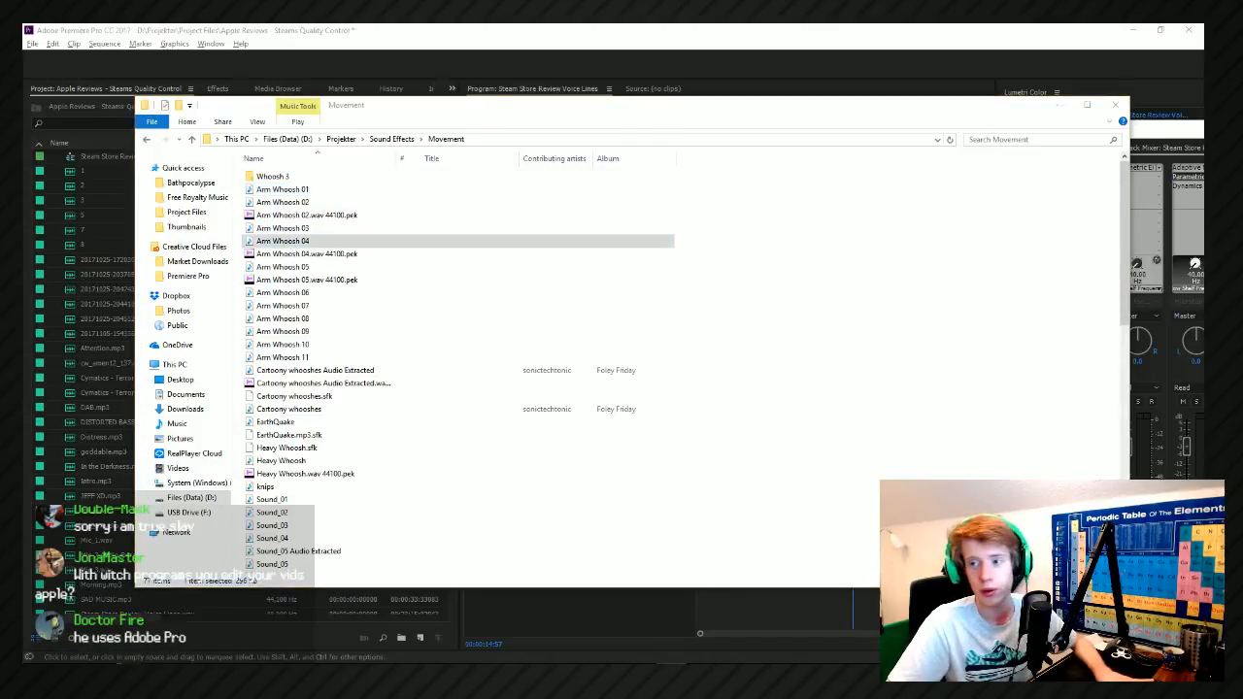
Place Arm Whoosh 06 from the Movement folder on the Sound Effect 01 track under the start of the TOPIC title.
drag(305, 294, 1203, 389)
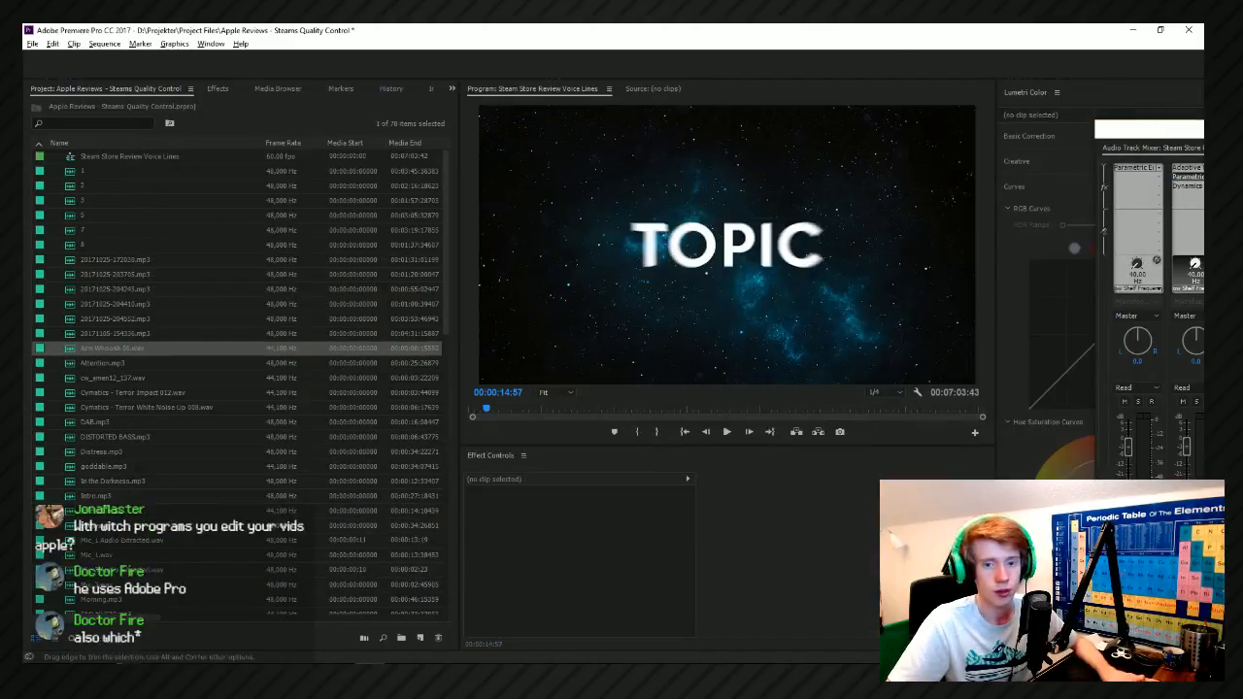
key(Left)
key(Left)
key(Left)
key(Left)
key(Left)
key(Left)
key(Left)
key(Left)
key(Left)
key(Left)
key(Left)
key(Left)
key(Right)
key(Right)
key(Right)
key(Right)
key(Right)
key(Right)
key(Right)
key(Right)
key(Right)
key(Right)
key(Right)
key(Right)
key(Right)
key(Right)
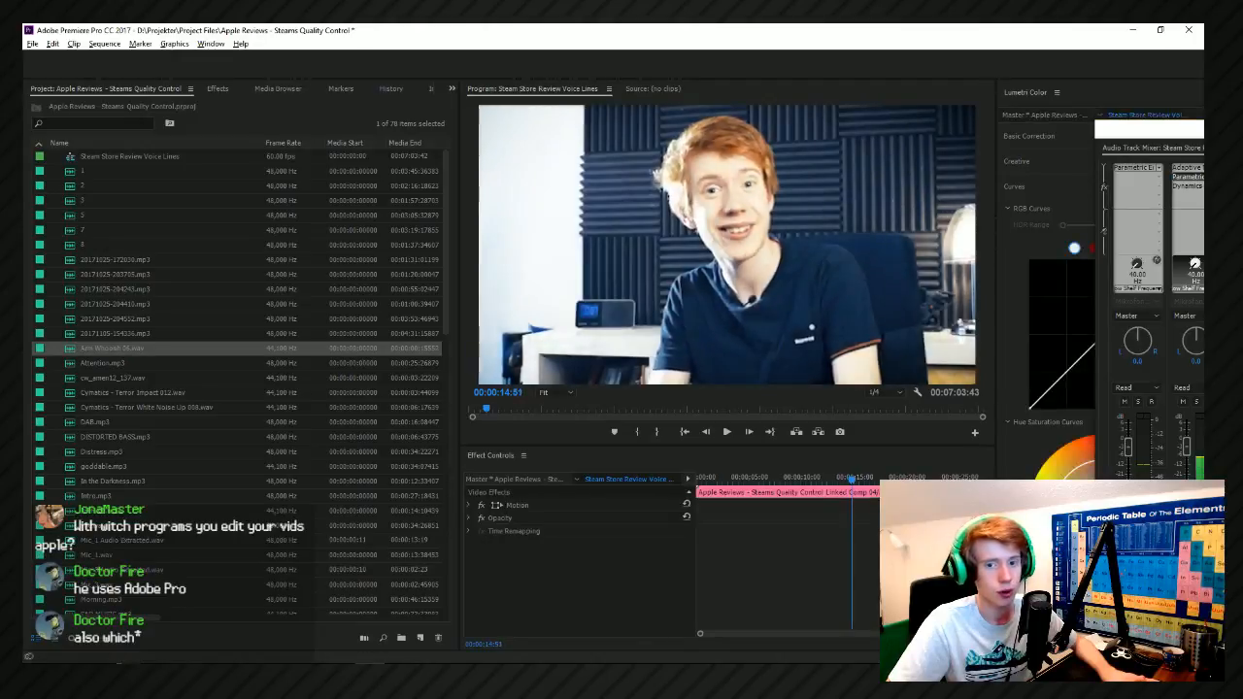
key(Left)
key(Left)
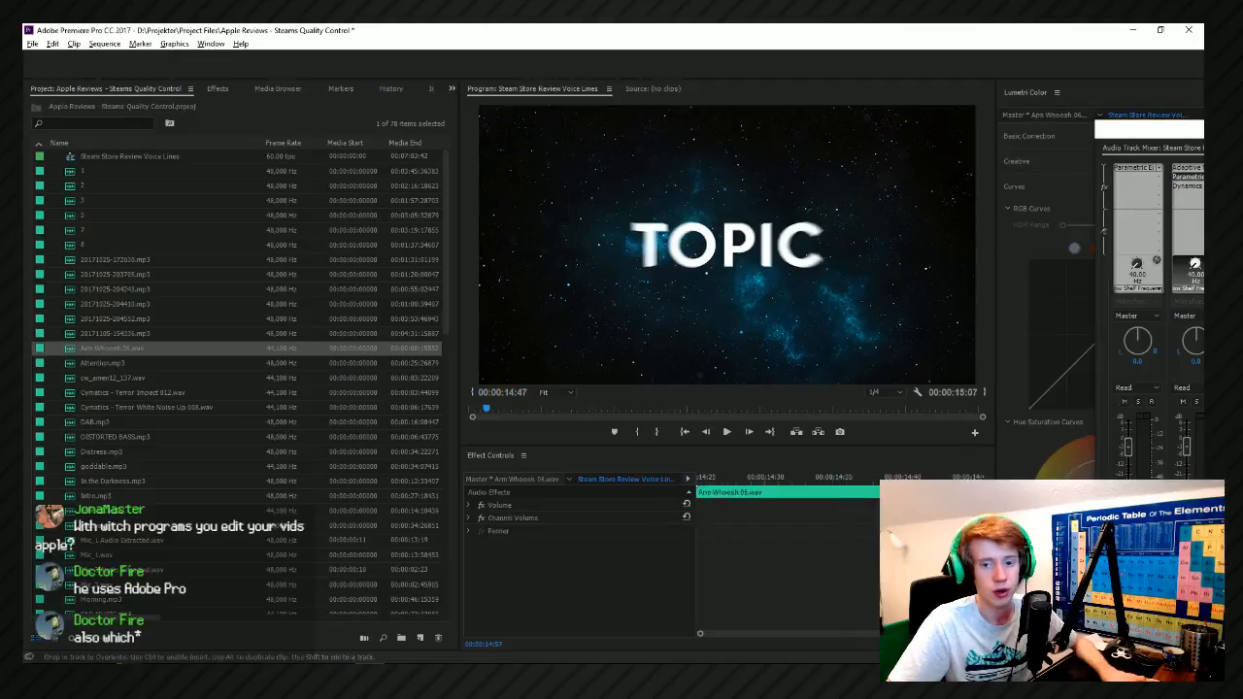
Nudge the Arm Whoosh 06 clip slightly later in the timeline and play the TOPIC title through to 00:00:15:15.
drag(1203, 131, 680, 105)
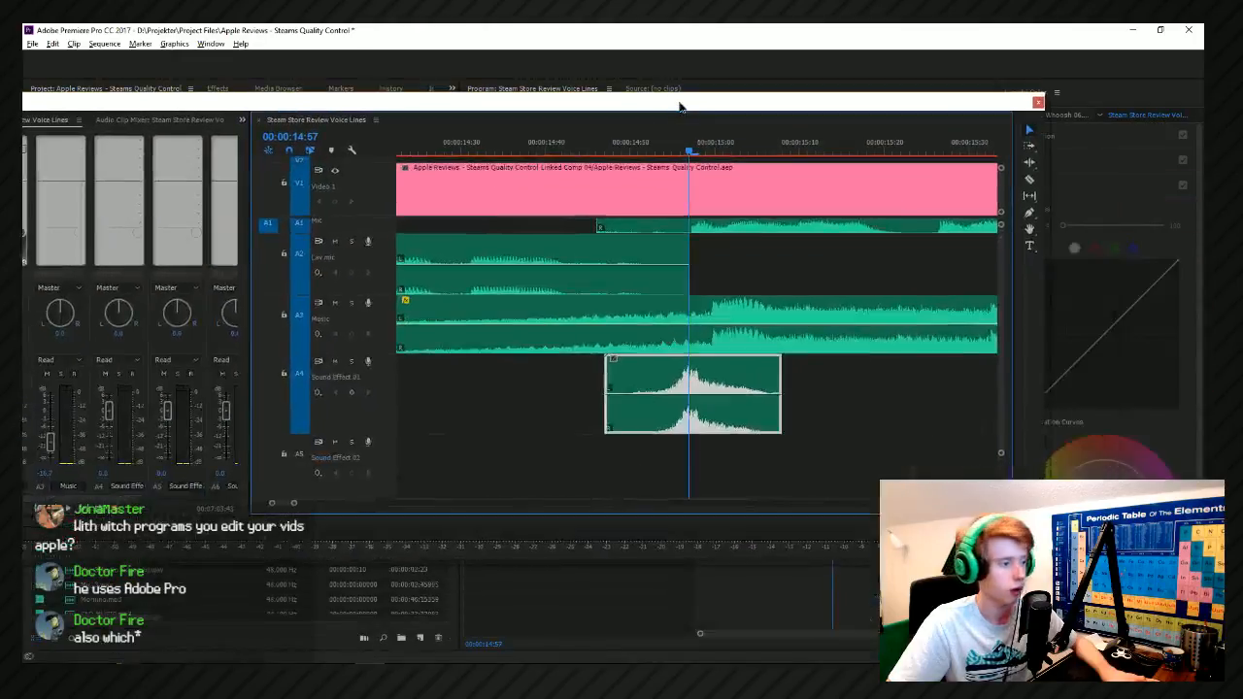
drag(690, 375, 699, 380)
click(629, 145)
drag(629, 119, 1204, 78)
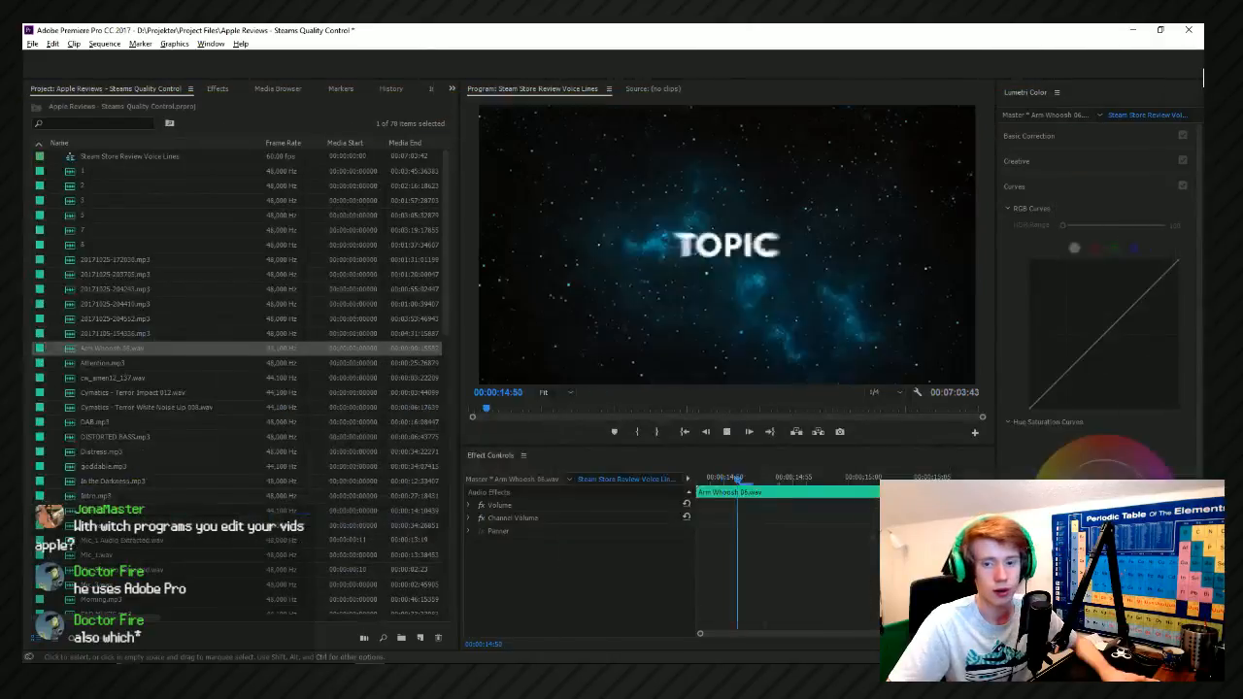
key(space)
key(space)
key(space)
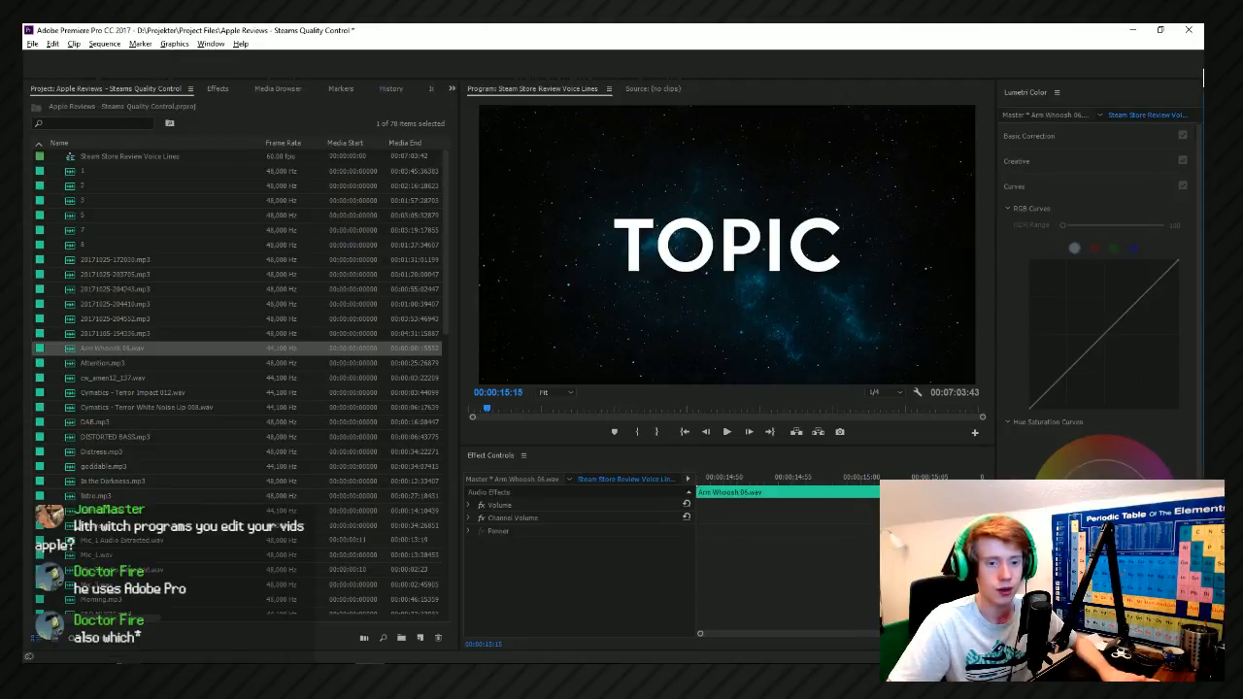
Set the volume of the four sound effect tracks A4 to A7 to -6 dB in the audio track mixer.
drag(1203, 78, 431, 102)
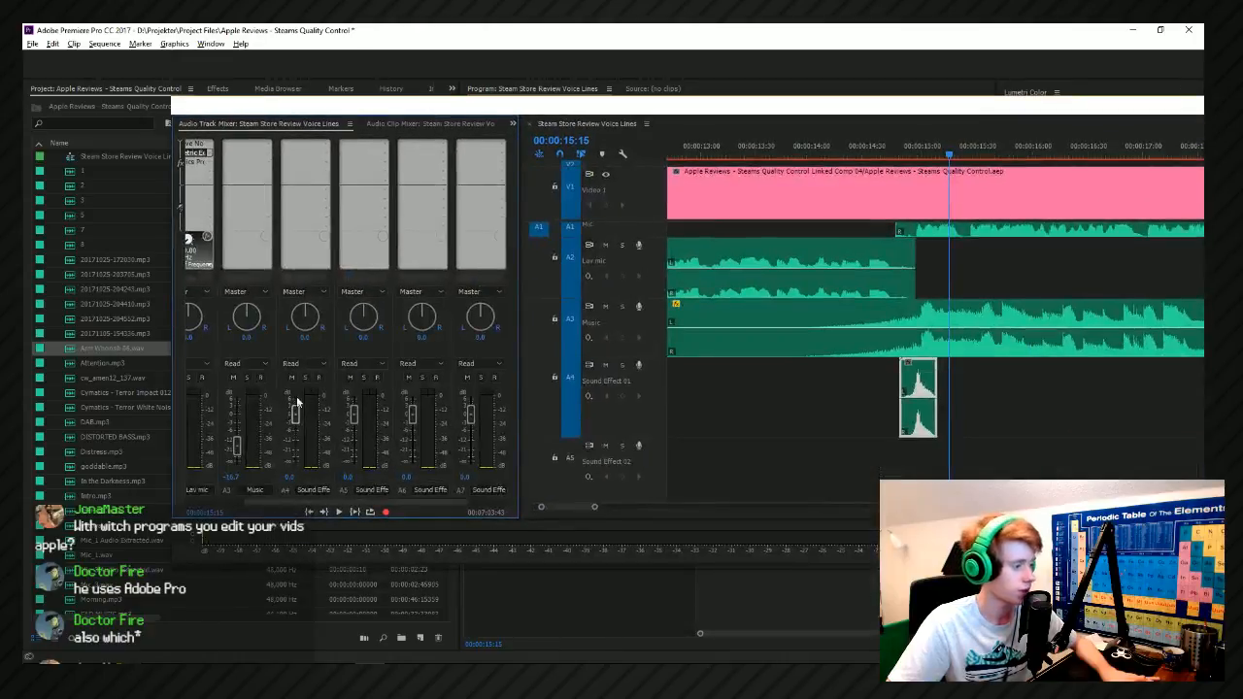
drag(298, 424, 306, 432)
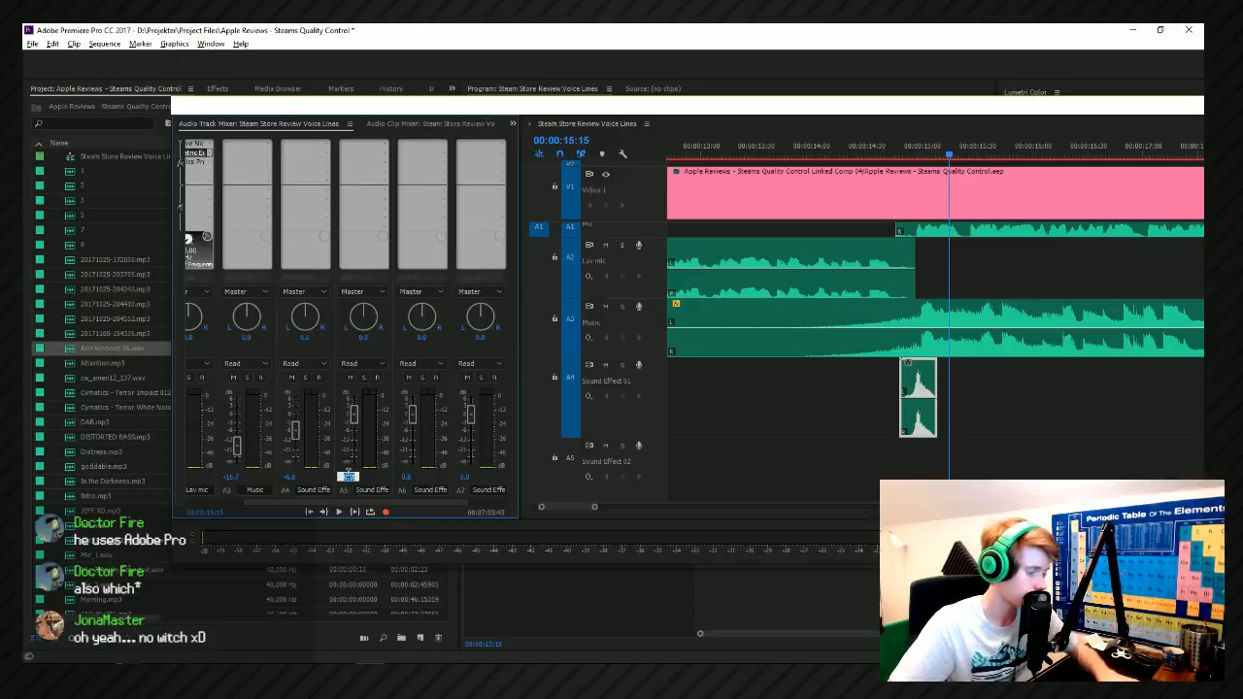
click(406, 477)
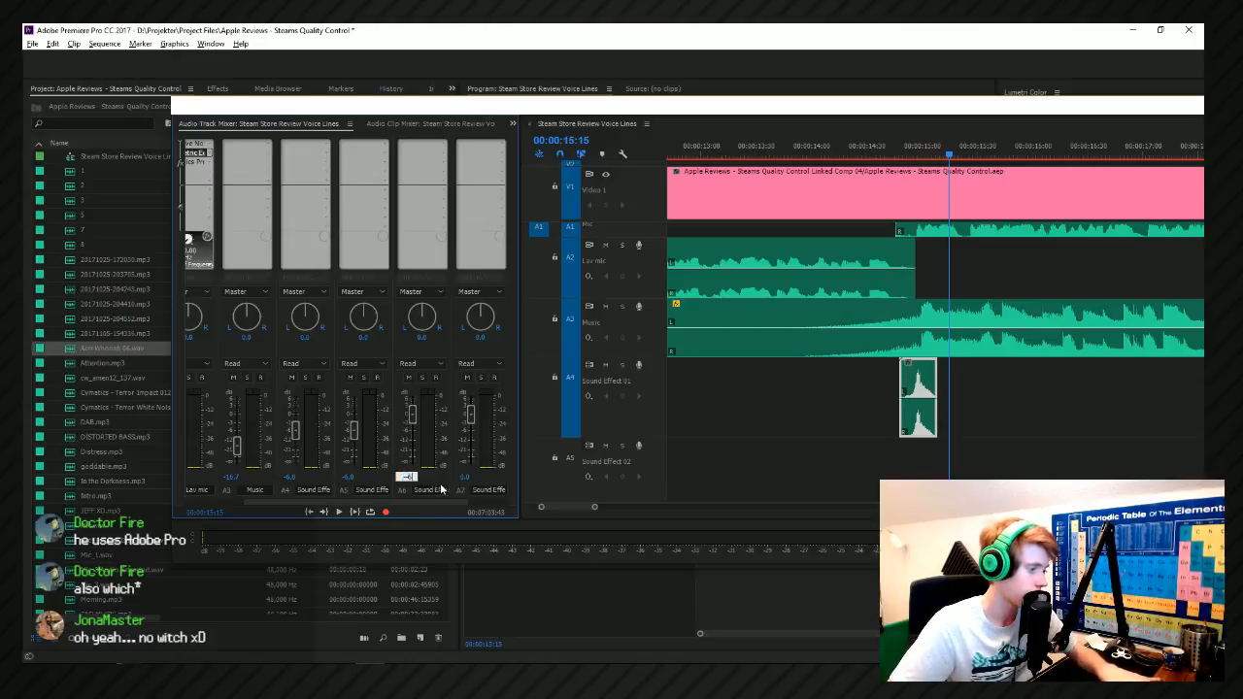
text(-5)
click(466, 476)
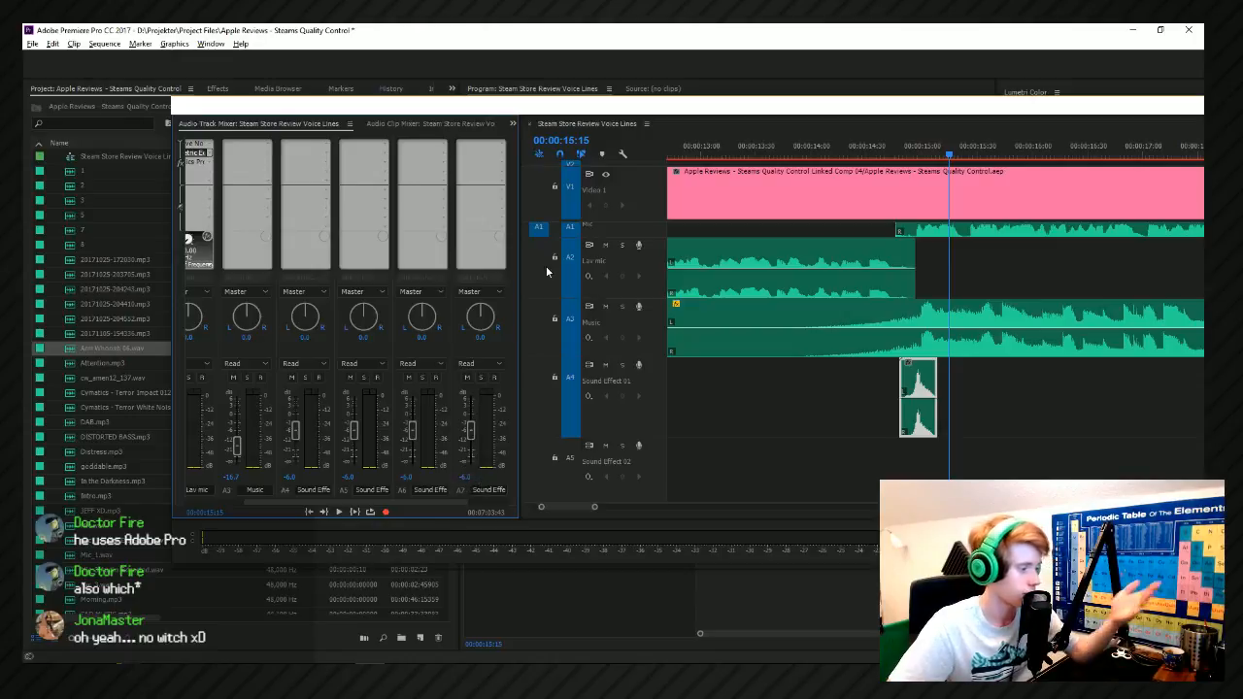
Add a Parametric Equalizer to the Music track and cut band 4 by about 2.1 dB at 4764 Hz with a widened curve.
click(268, 145)
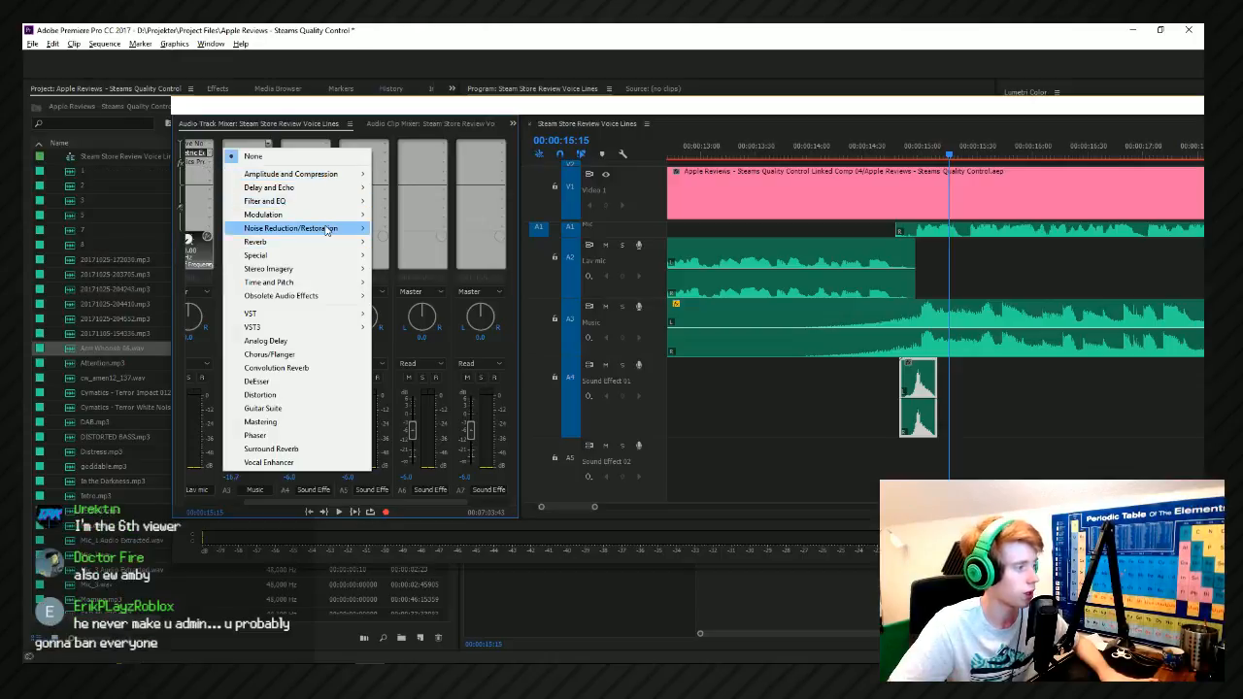
mouse_move(305, 204)
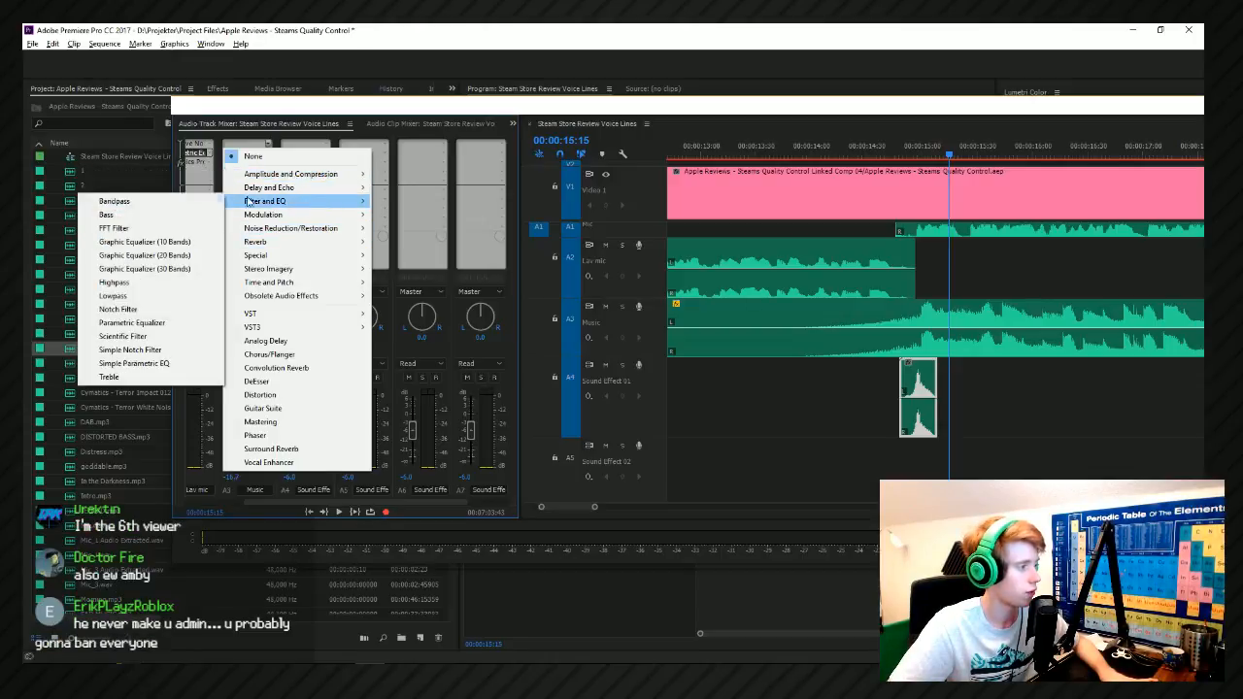
click(136, 323)
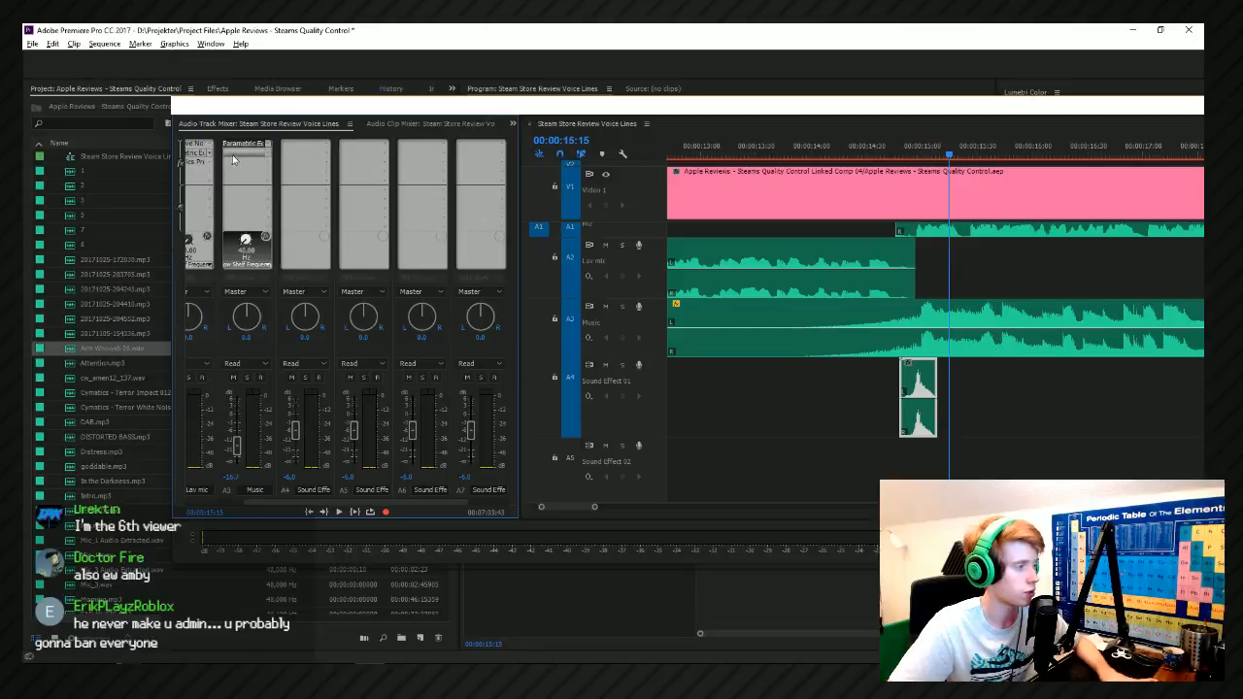
double_click(245, 144)
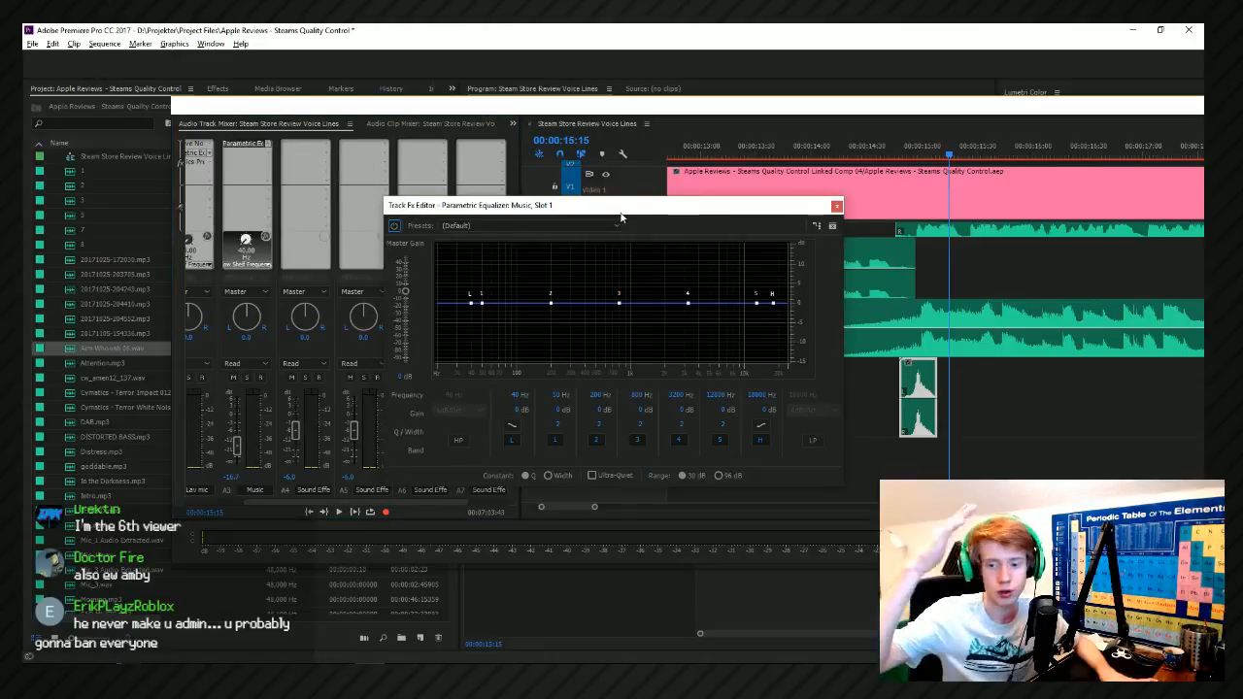
drag(688, 304, 732, 321)
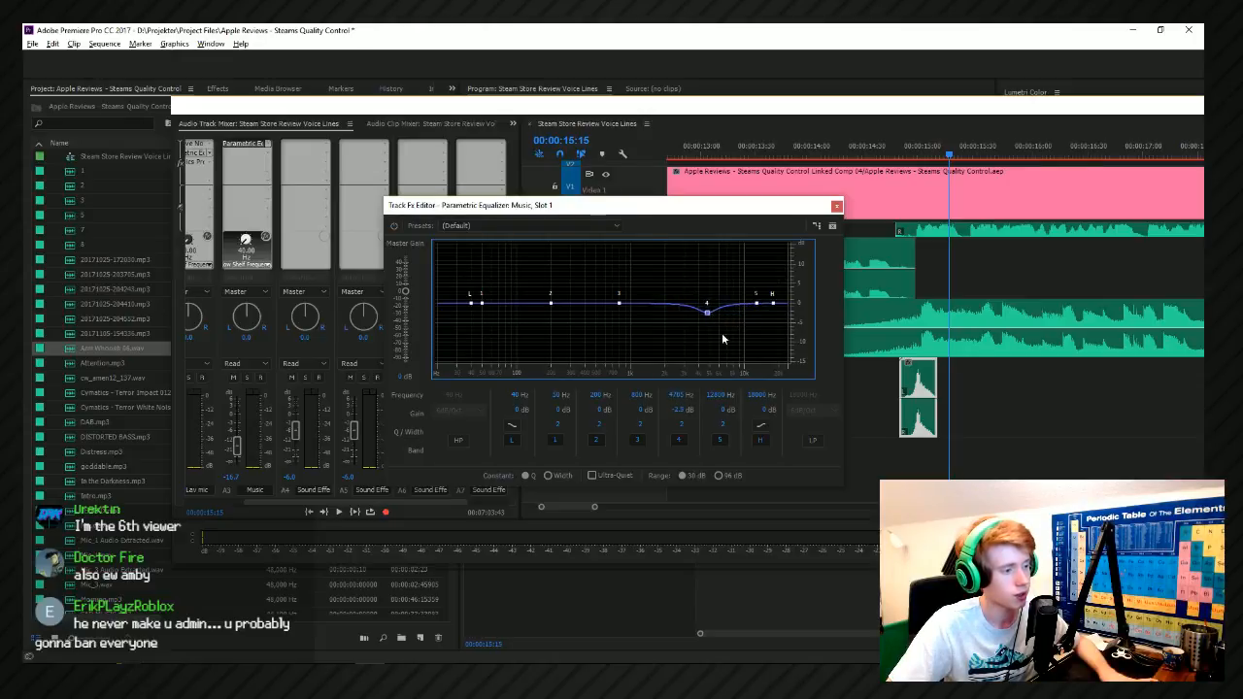
drag(683, 426, 677, 423)
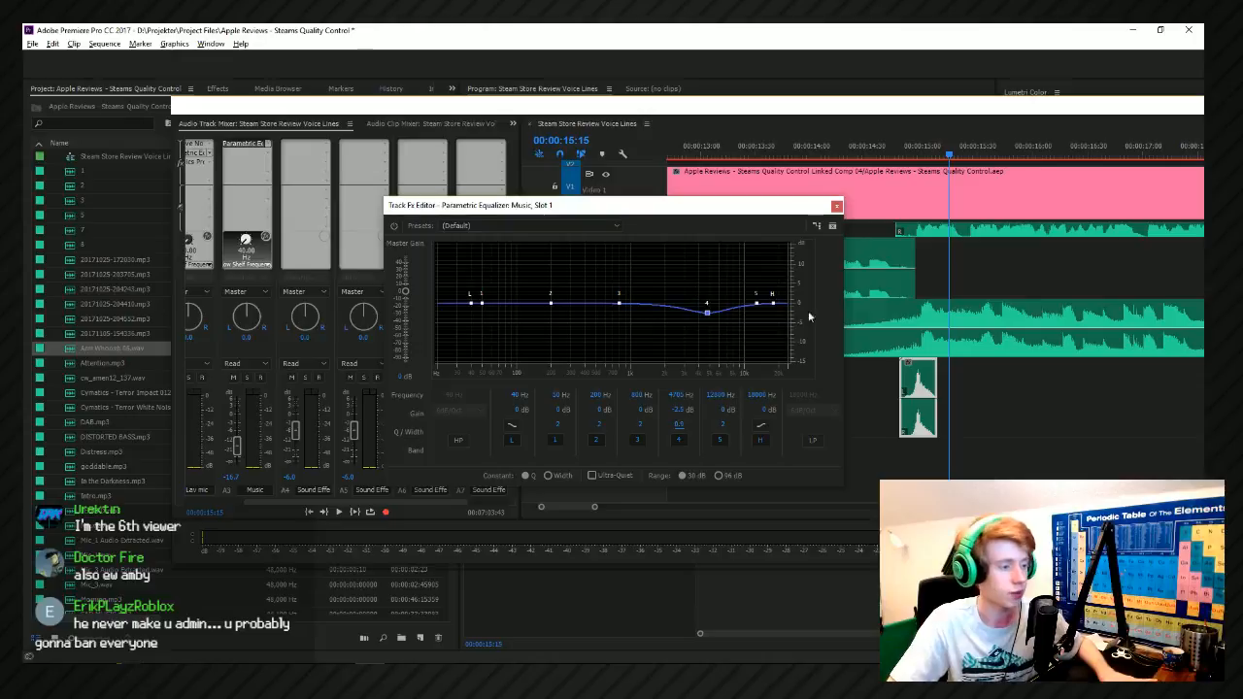
drag(707, 313, 708, 313)
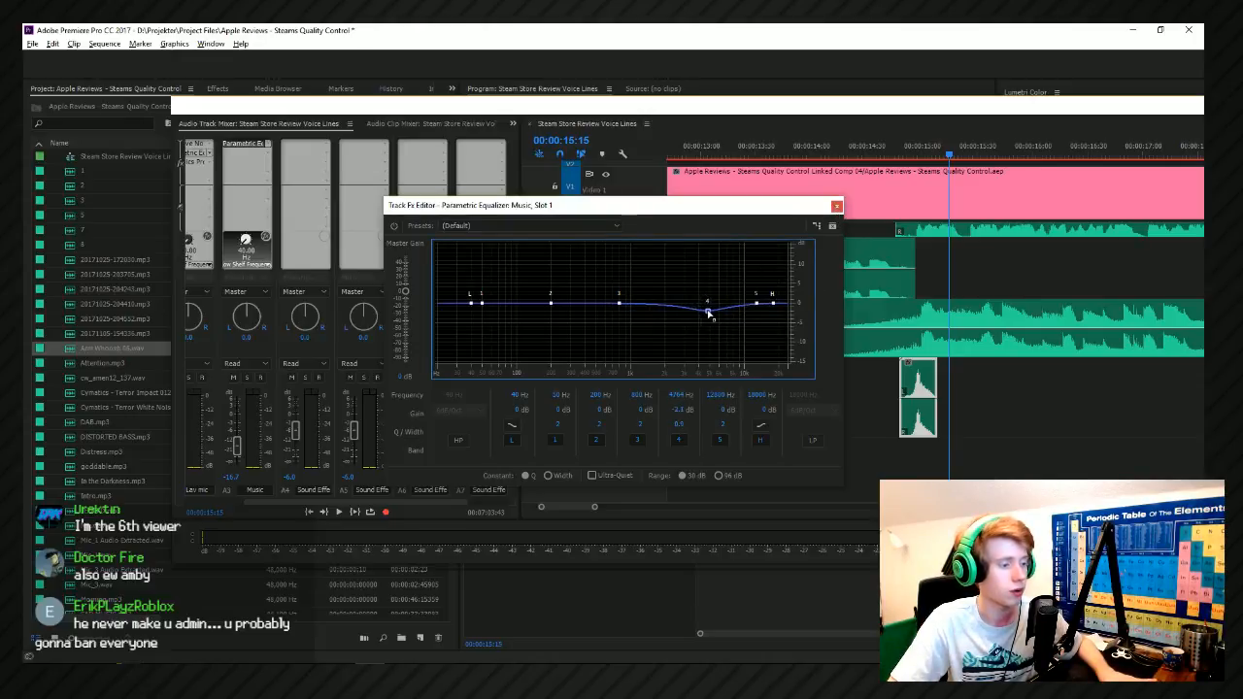
click(837, 208)
Play the start of the TOPIC title to hear the equalized music together with the whoosh.
click(907, 148)
key(space)
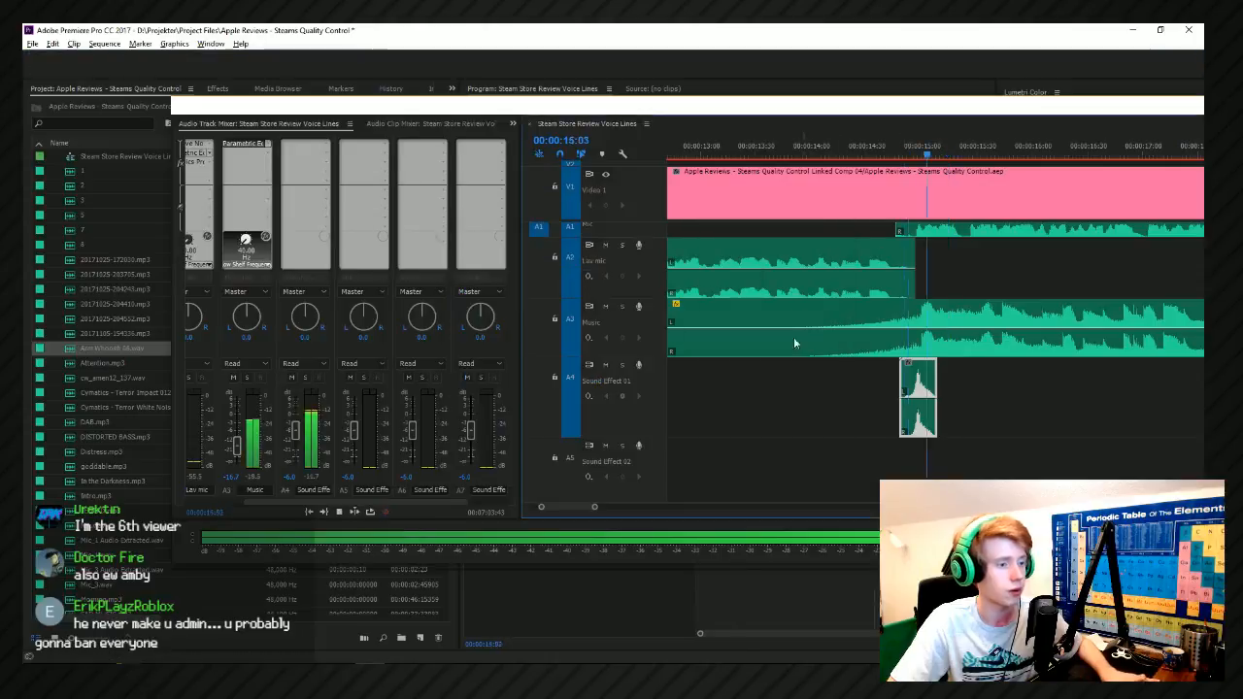
scroll(796, 344, down, 3)
click(963, 370)
key(space)
scroll(972, 398, up, 2)
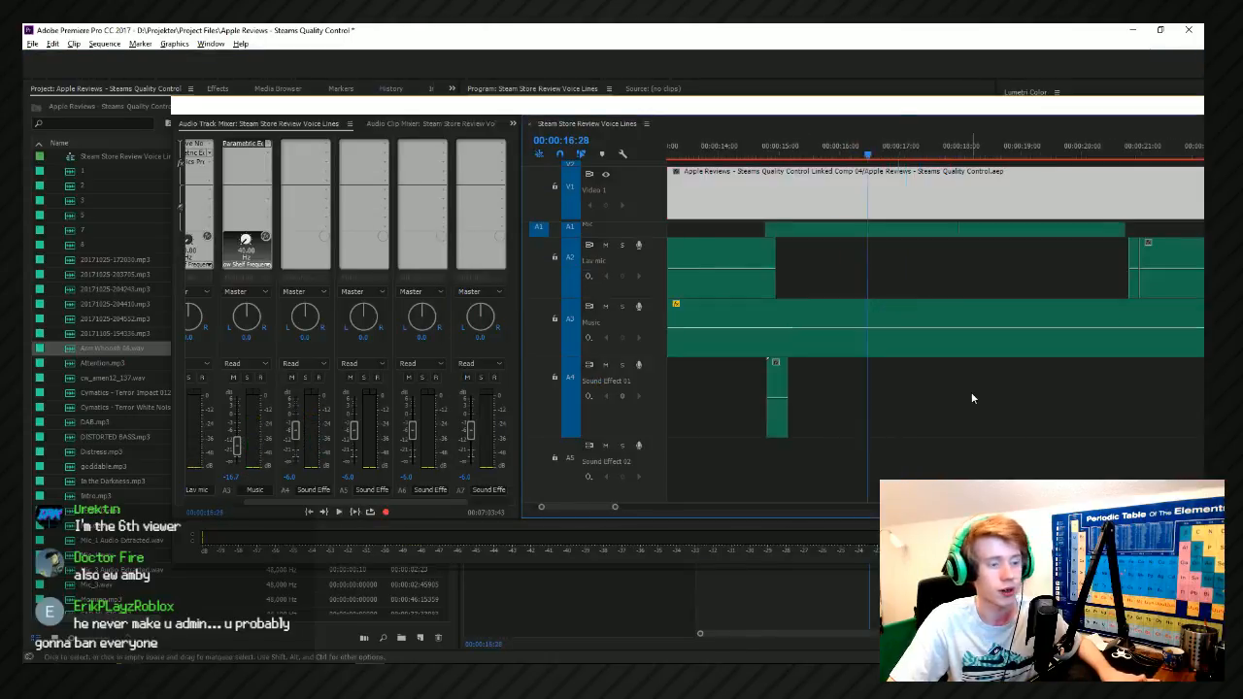
Toggle the bypass of the Music track's equalizer and replay the title transition from 00:00:14:26.
click(747, 152)
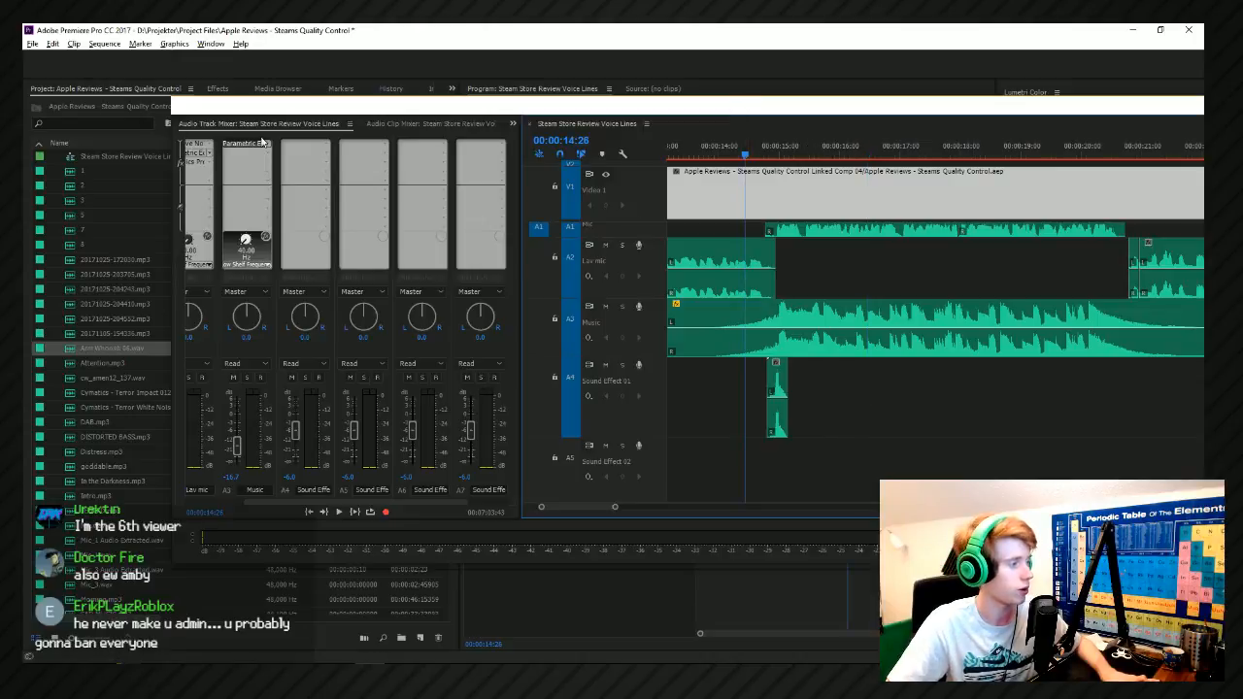
click(271, 237)
key(space)
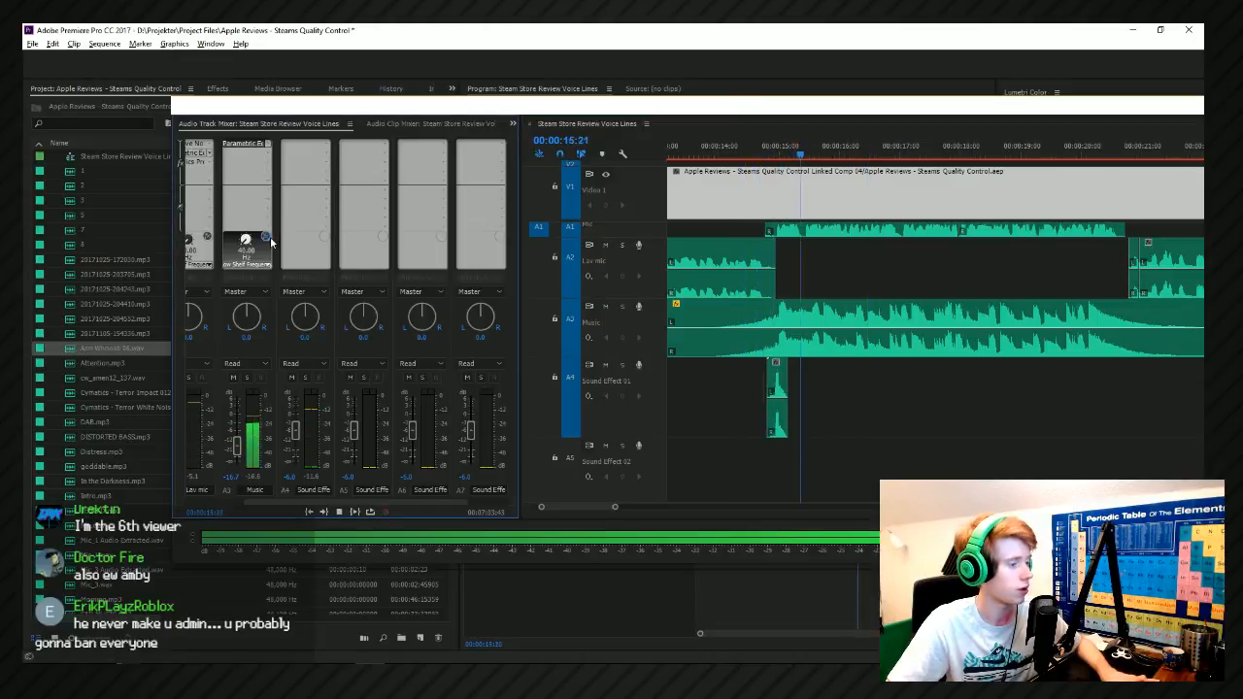
click(765, 153)
key(space)
key(space)
scroll(817, 425, down, 2)
scroll(818, 425, up, 2)
click(736, 385)
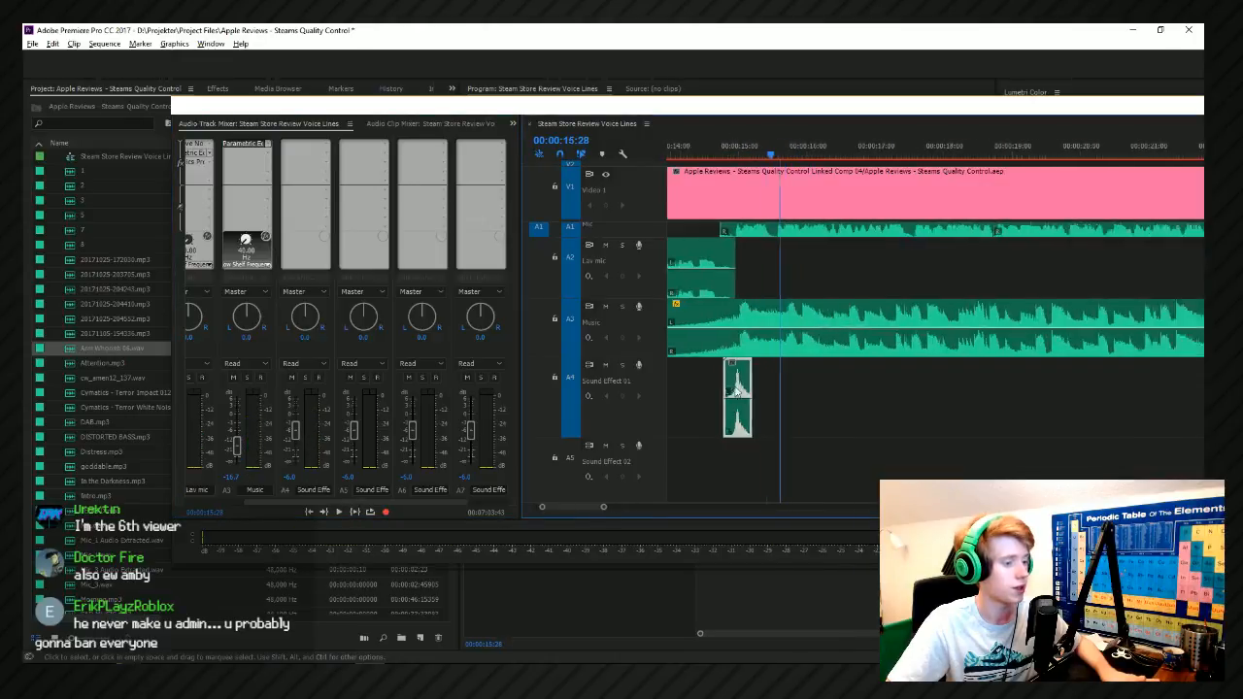
scroll(781, 406, up, 2)
scroll(757, 389, down, 3)
Replace the Music track's Parametric Equalizer with a Scientific Filter.
mouse_move(706, 113)
mouse_down()
mouse_move(805, 117)
mouse_move(727, 115)
mouse_up()
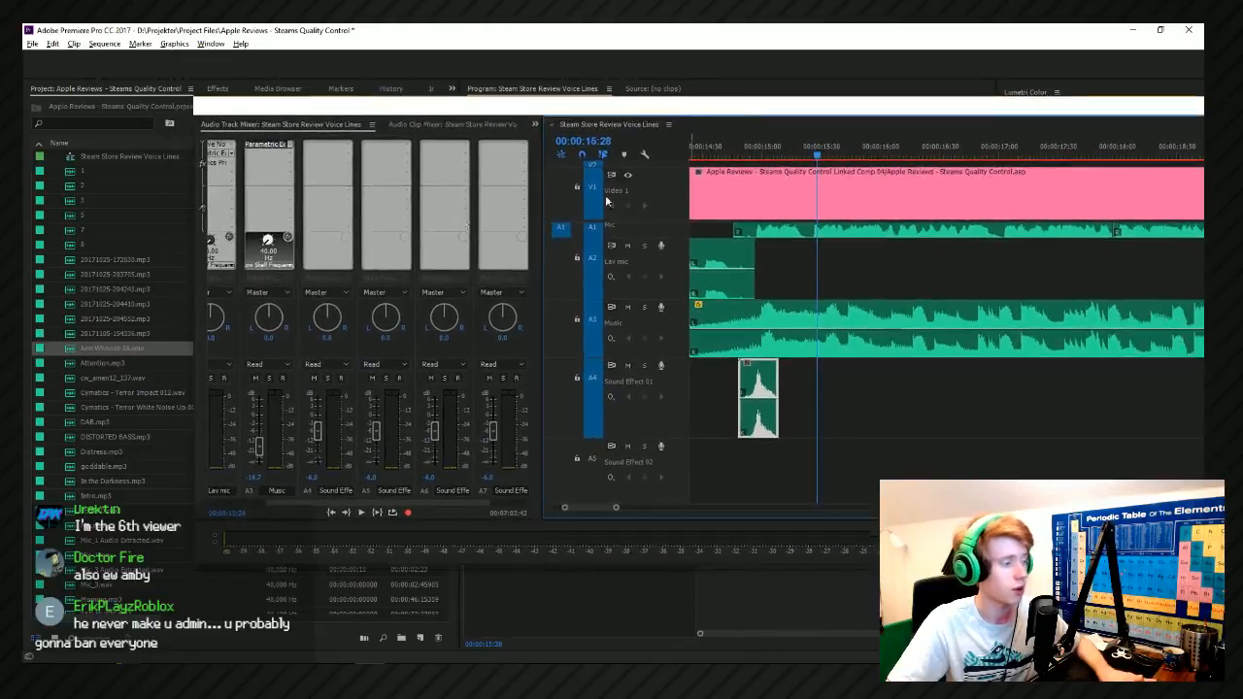
click(284, 148)
click(288, 146)
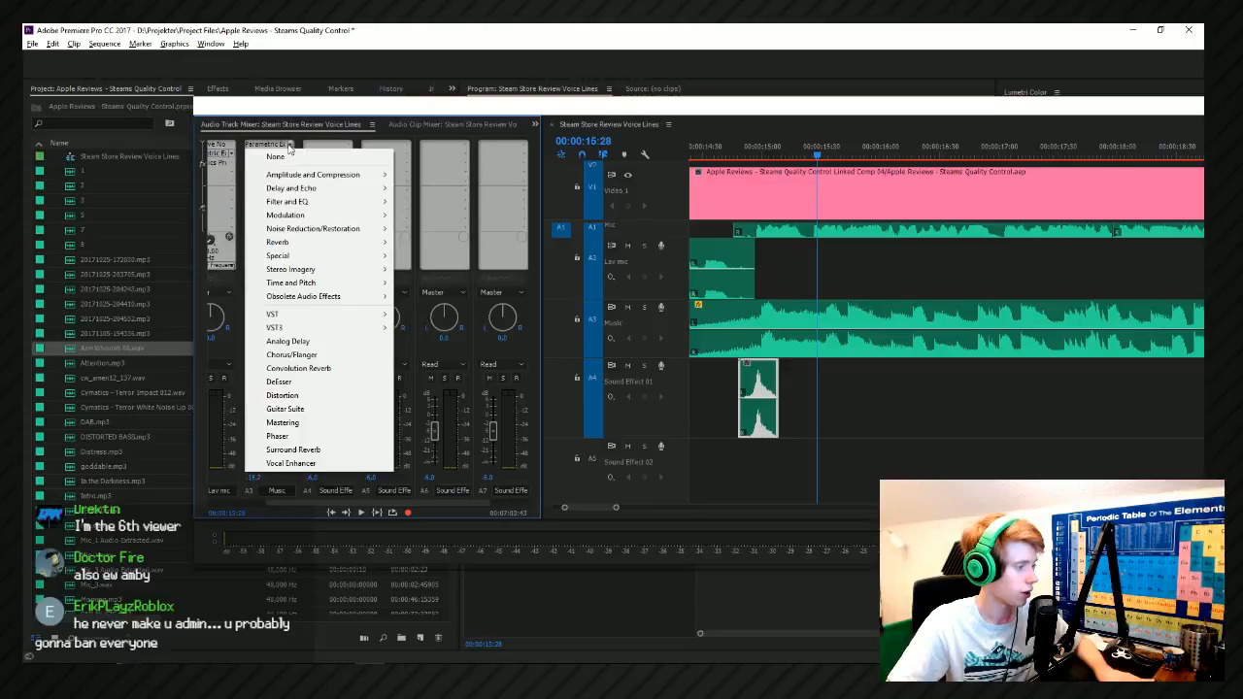
mouse_move(336, 207)
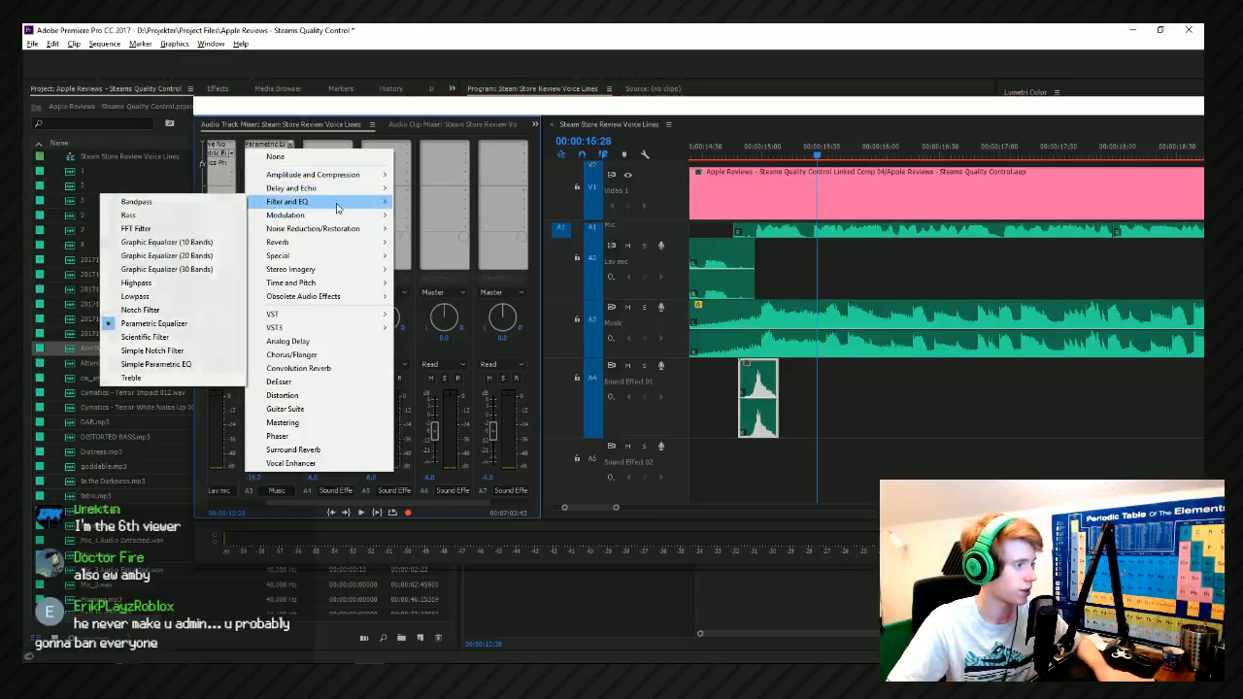
click(144, 337)
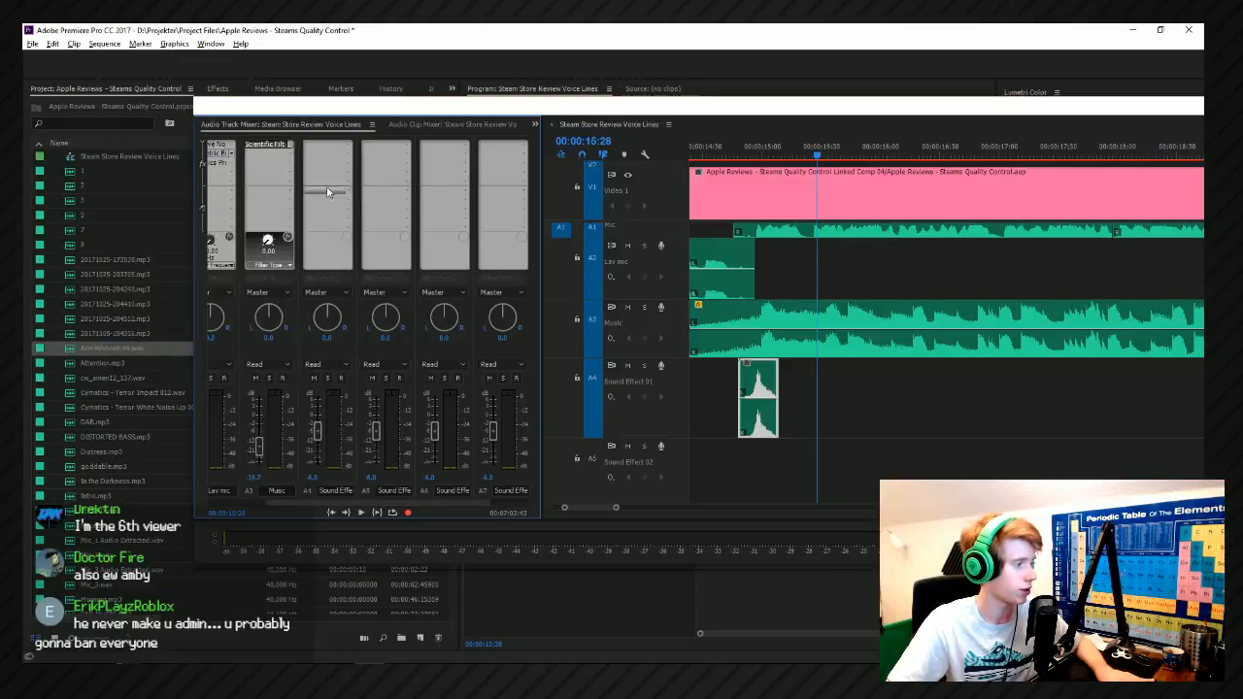
Put a Parametric Equalizer on the Music track and lower band 4 to -2.7 dB at 4764 Hz with a widened curve.
click(285, 147)
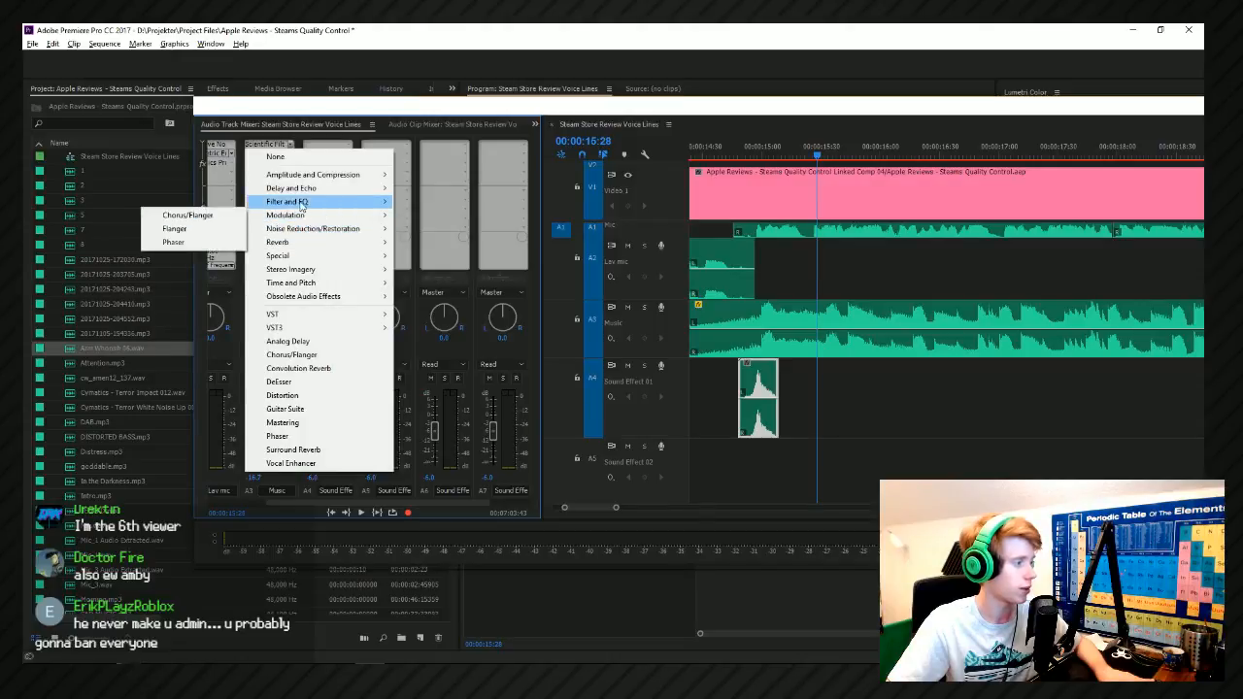
mouse_move(301, 204)
click(173, 325)
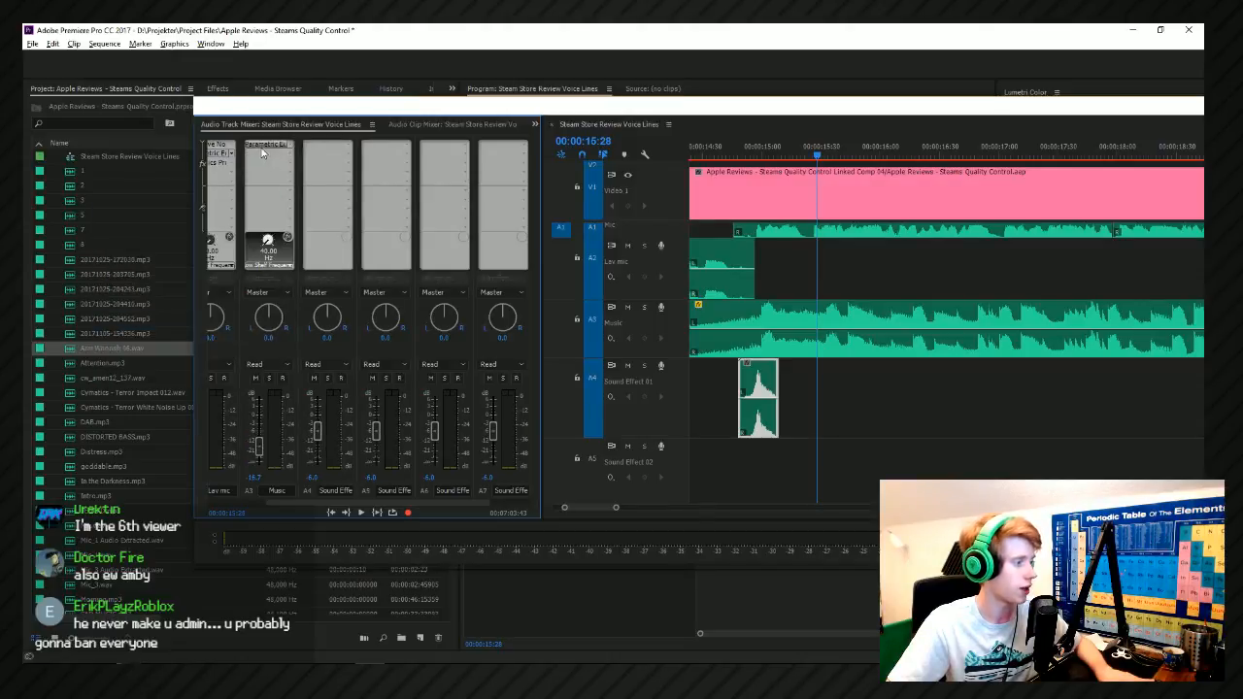
double_click(263, 152)
drag(688, 306, 709, 323)
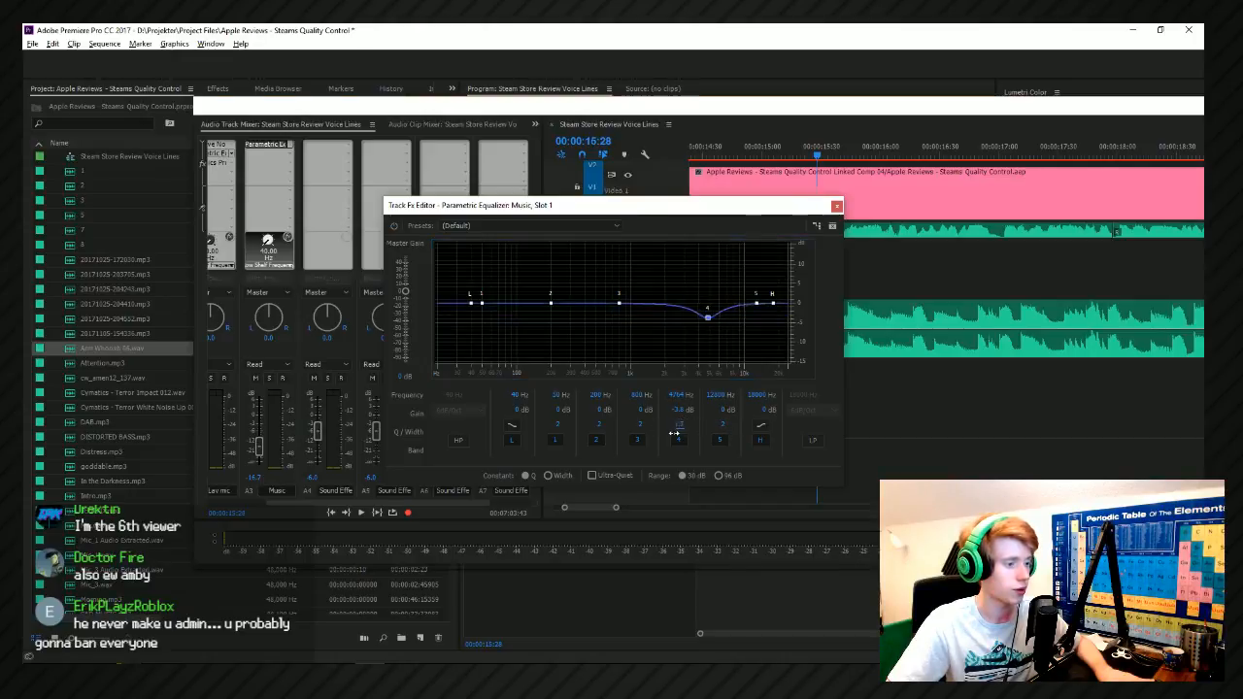
drag(666, 432, 696, 388)
click(711, 320)
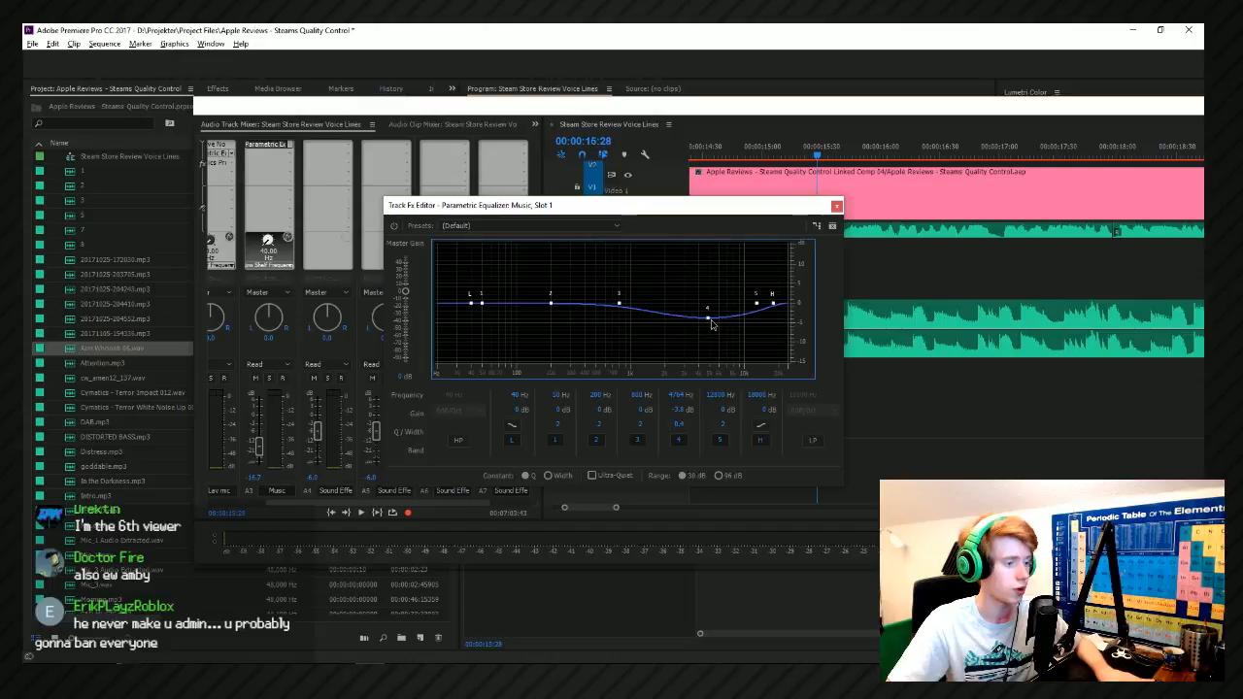
drag(709, 319, 712, 312)
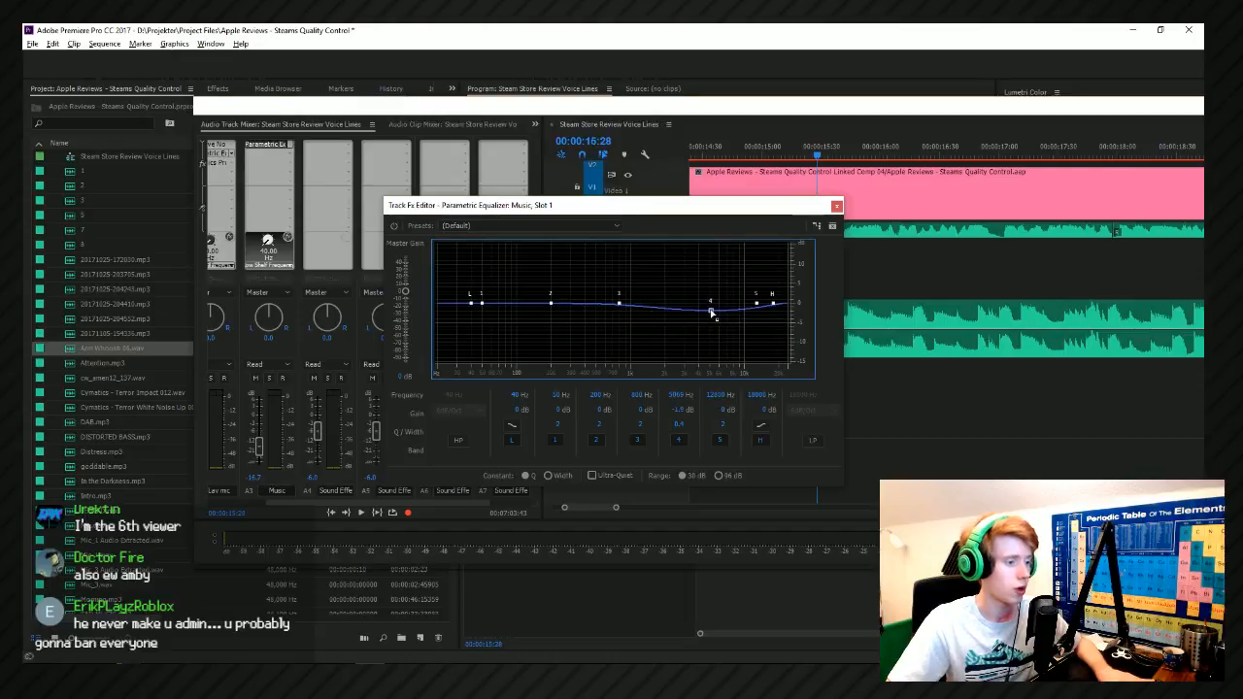
click(581, 226)
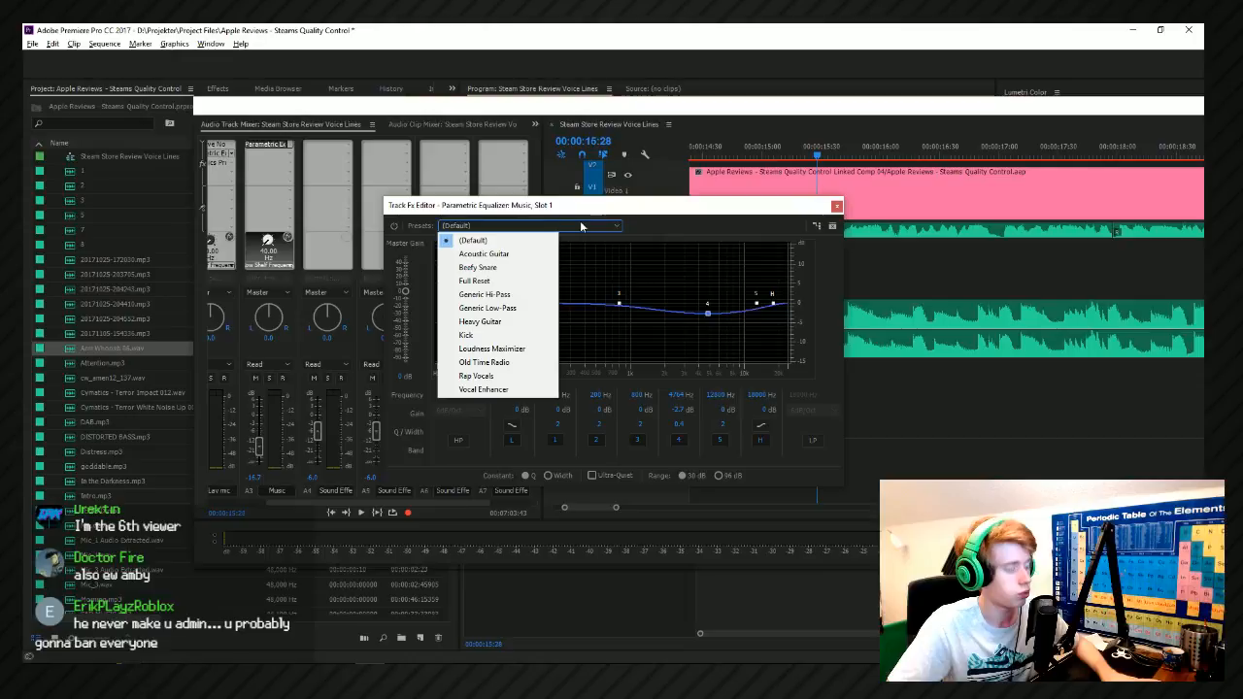
click(460, 231)
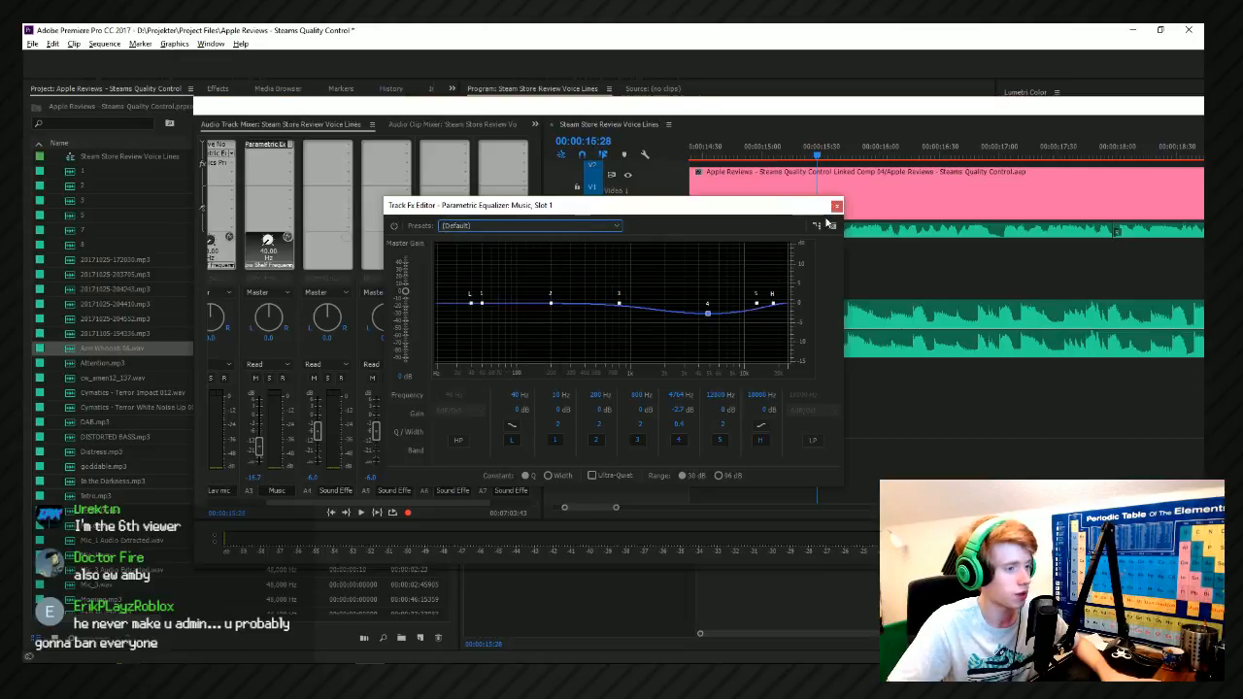
click(836, 206)
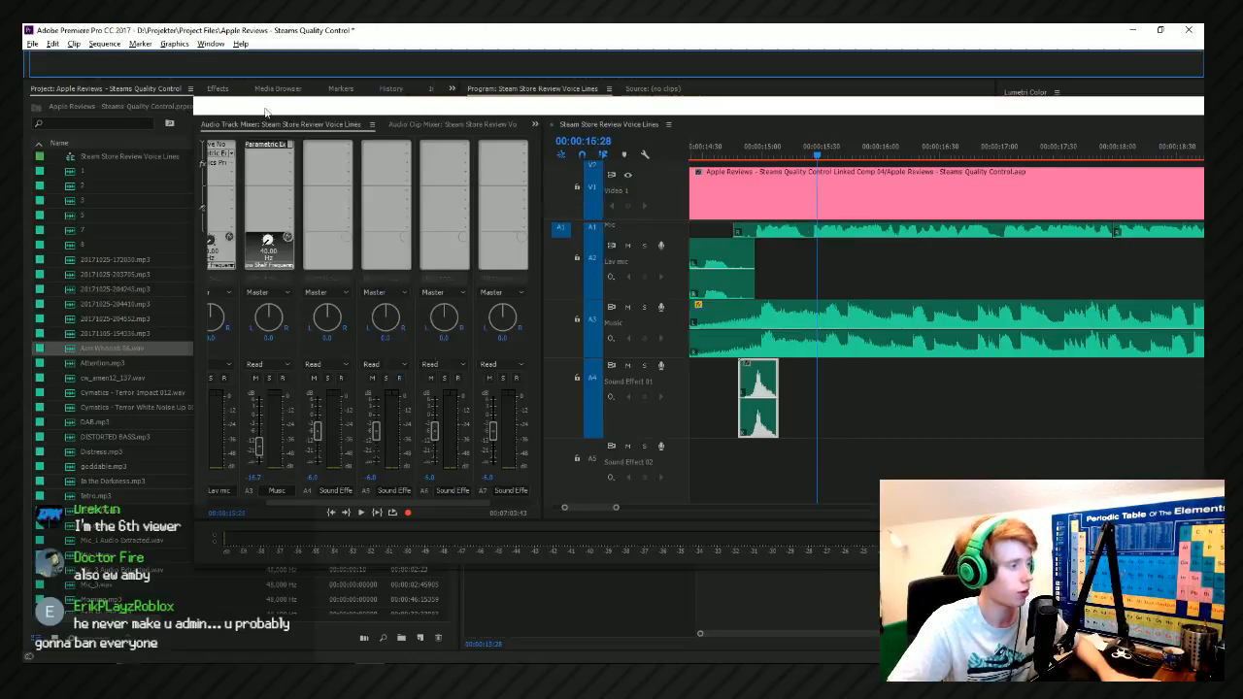
Add a Parametric Equalizer to the Sound Effect 01 track and lower band 4 to about -3.6 dB near 4800 Hz with a wider curve.
click(345, 144)
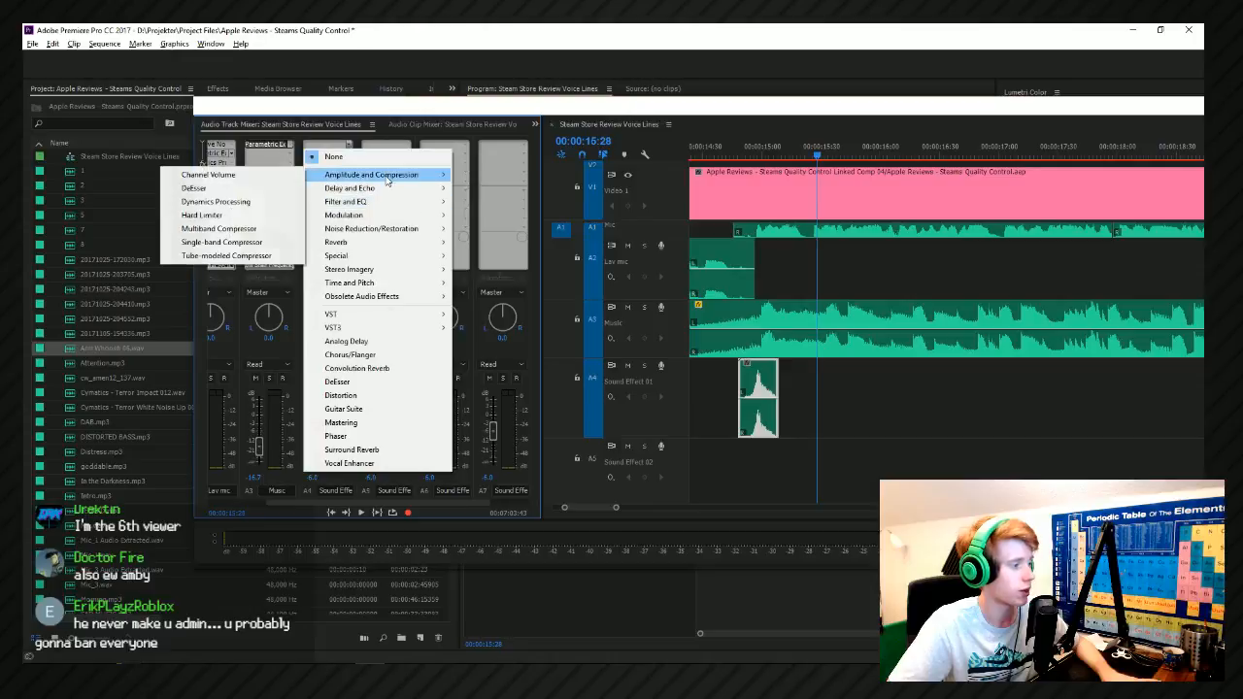
mouse_move(394, 202)
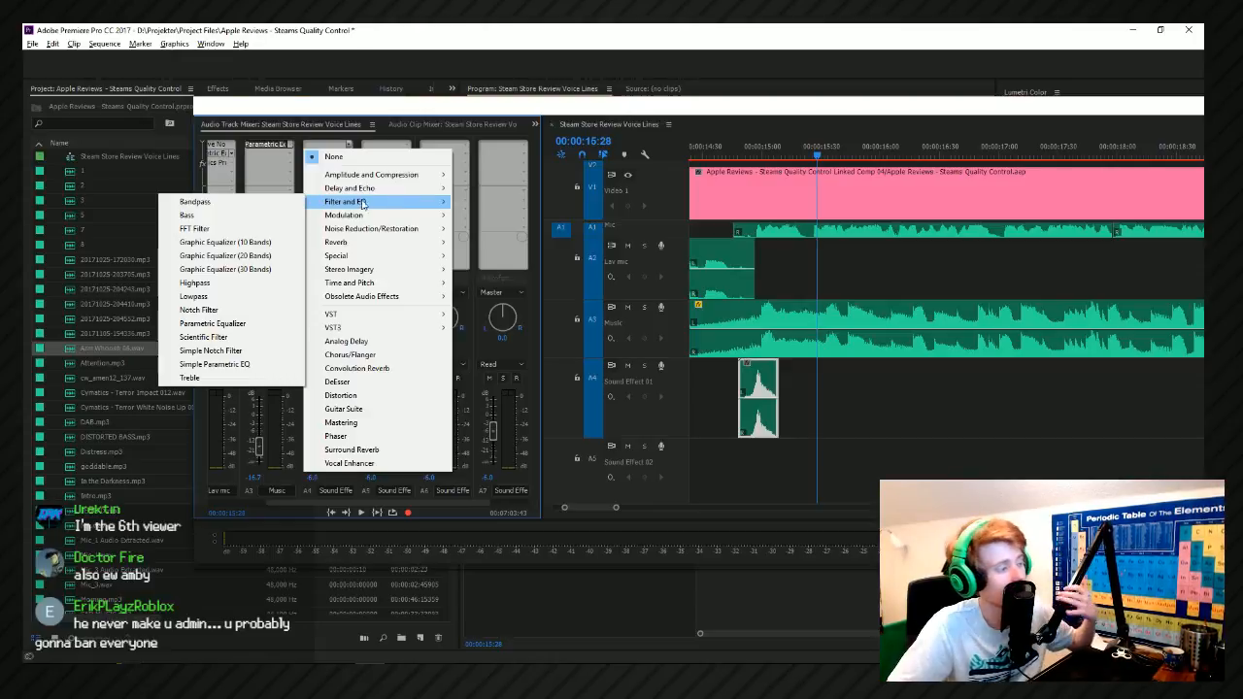
click(213, 323)
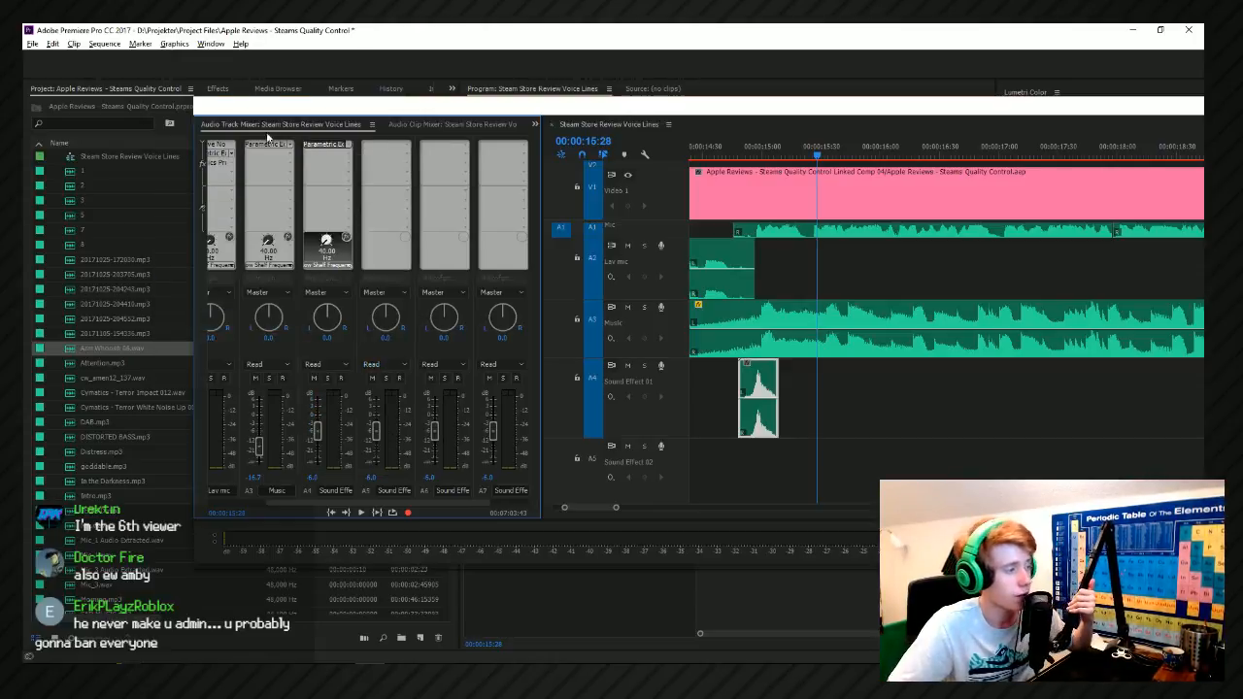
double_click(326, 144)
drag(697, 303, 698, 313)
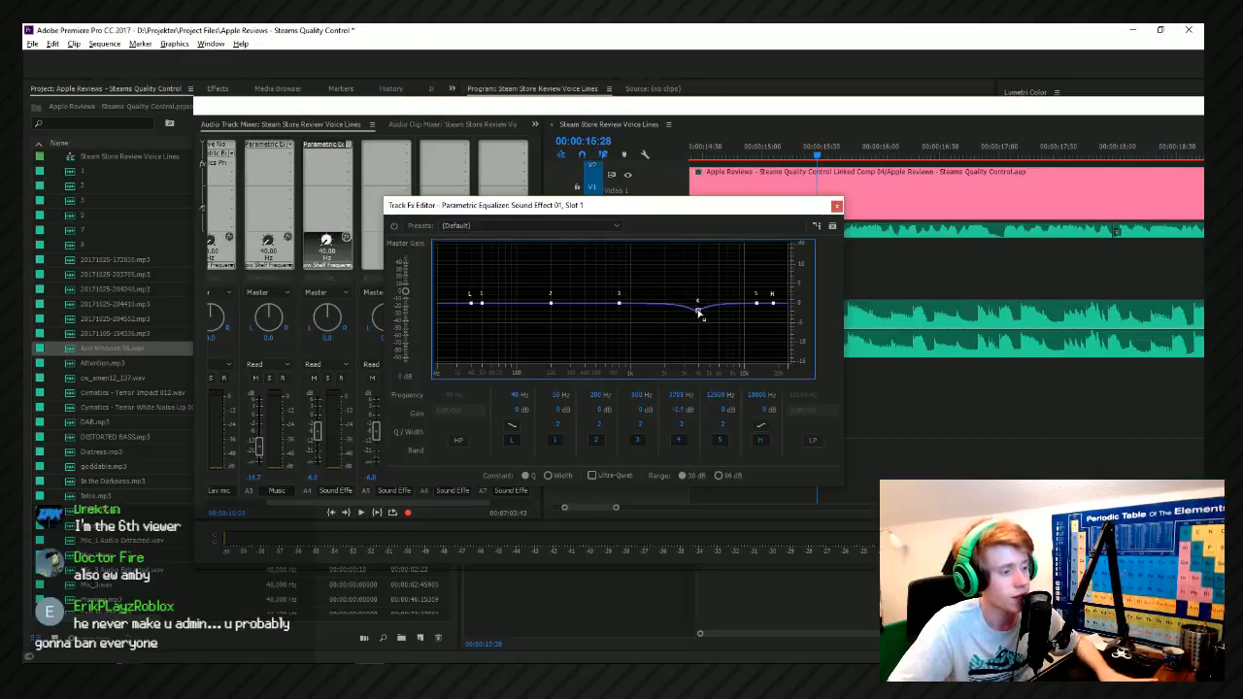
drag(683, 421, 680, 423)
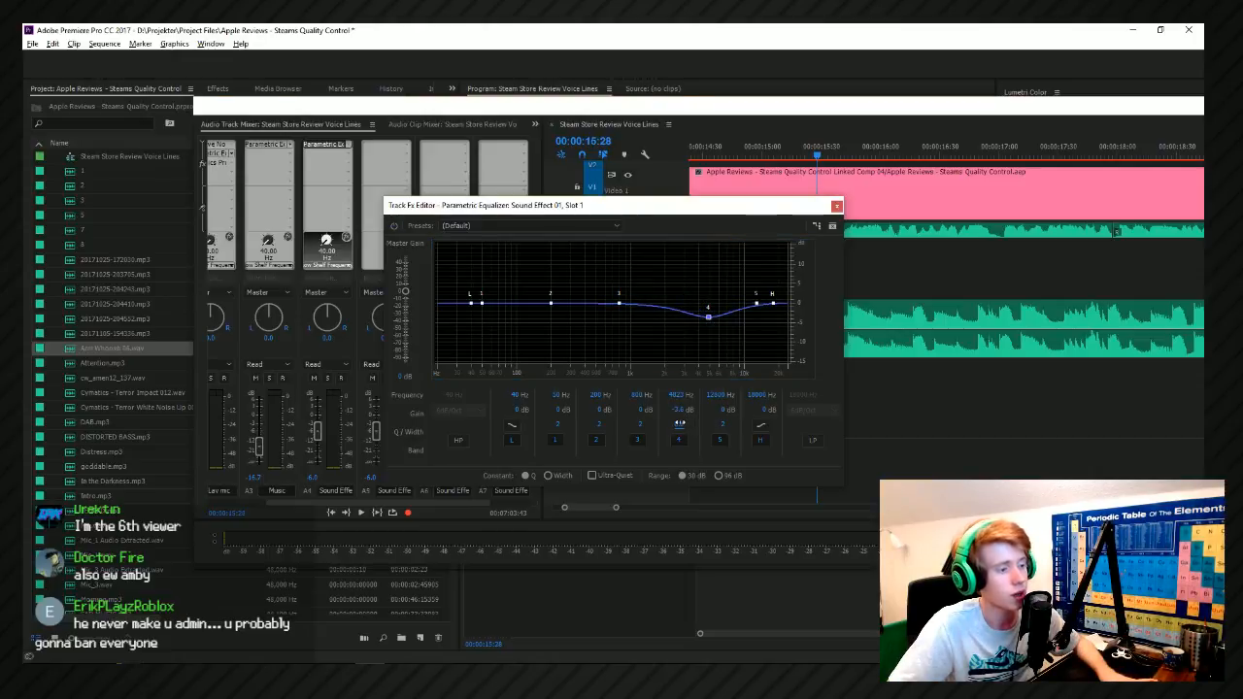
click(837, 207)
Add Dynamics Processing to the Sound Effect 02 track and open its editor.
click(414, 147)
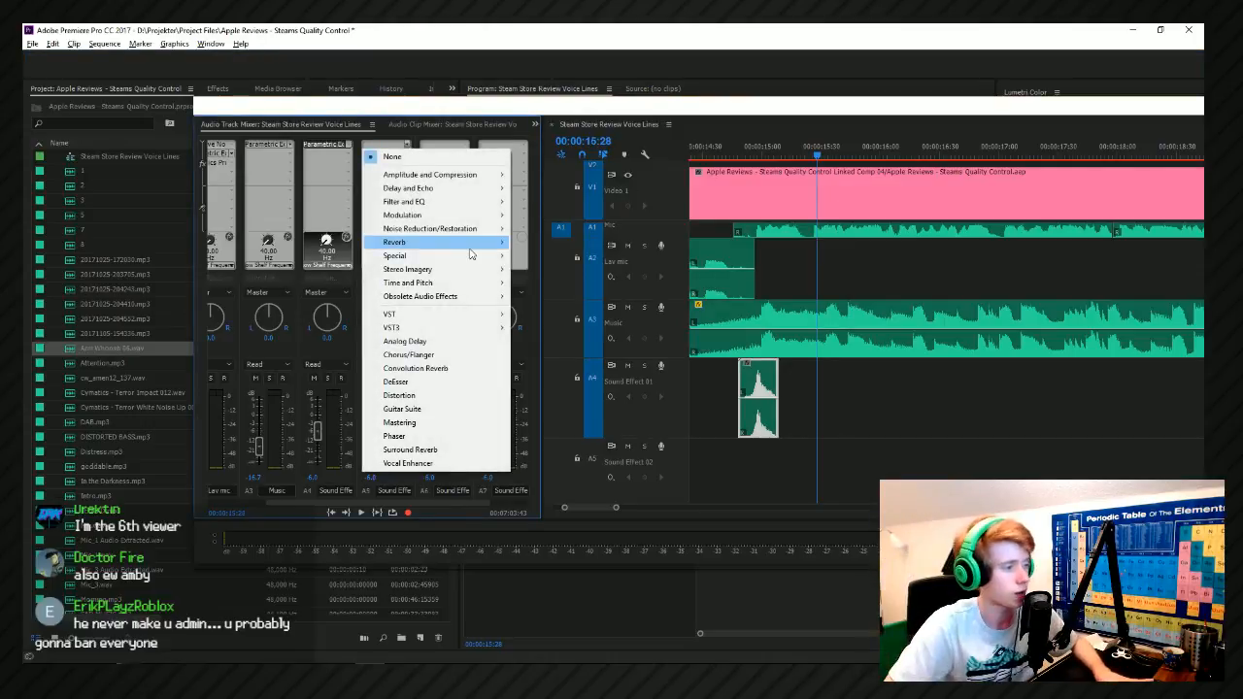
mouse_move(473, 250)
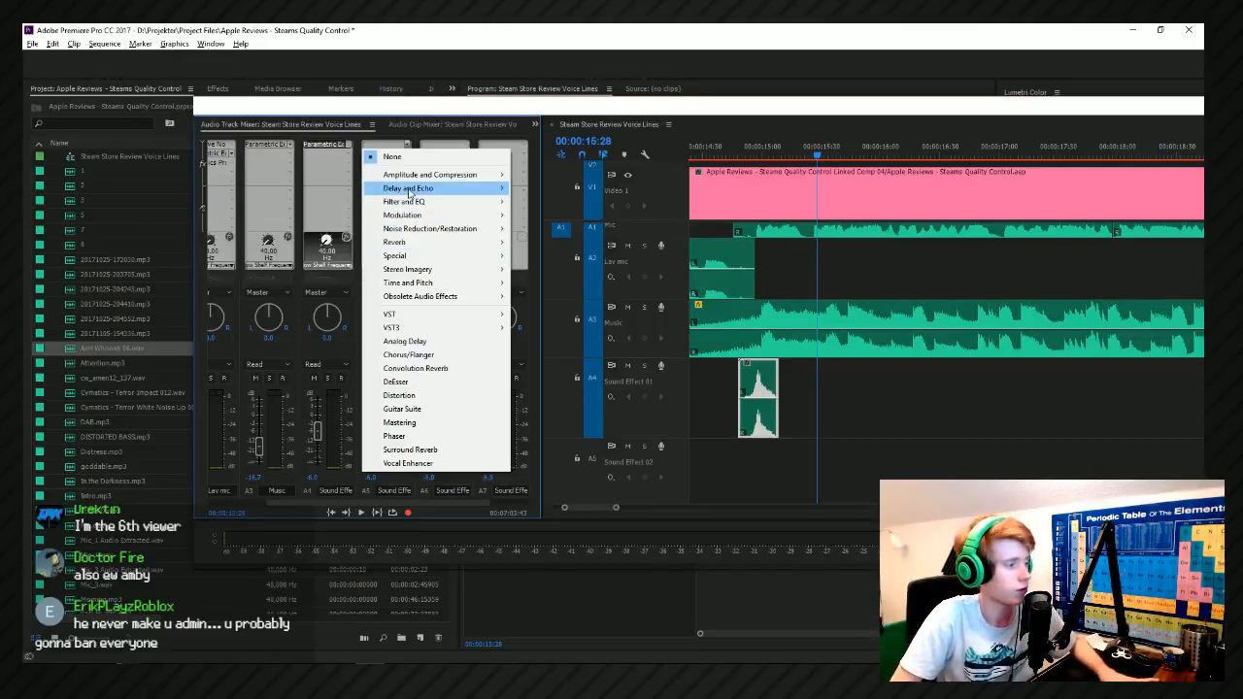
mouse_move(424, 177)
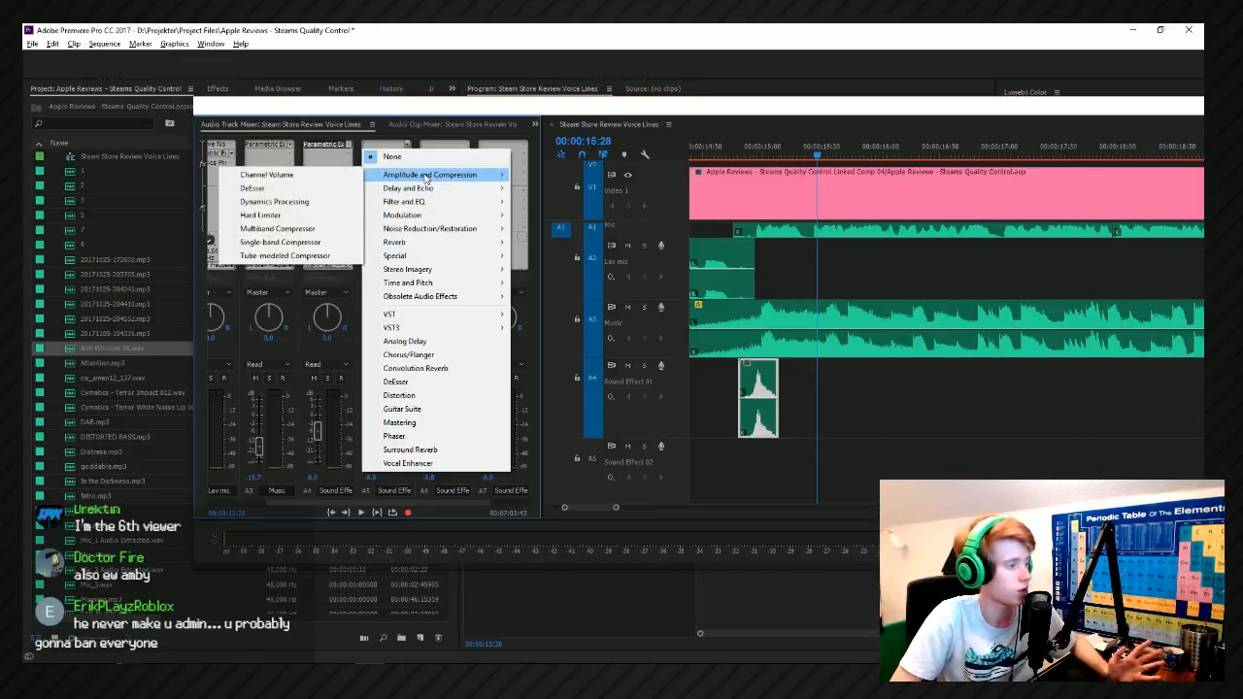
click(358, 201)
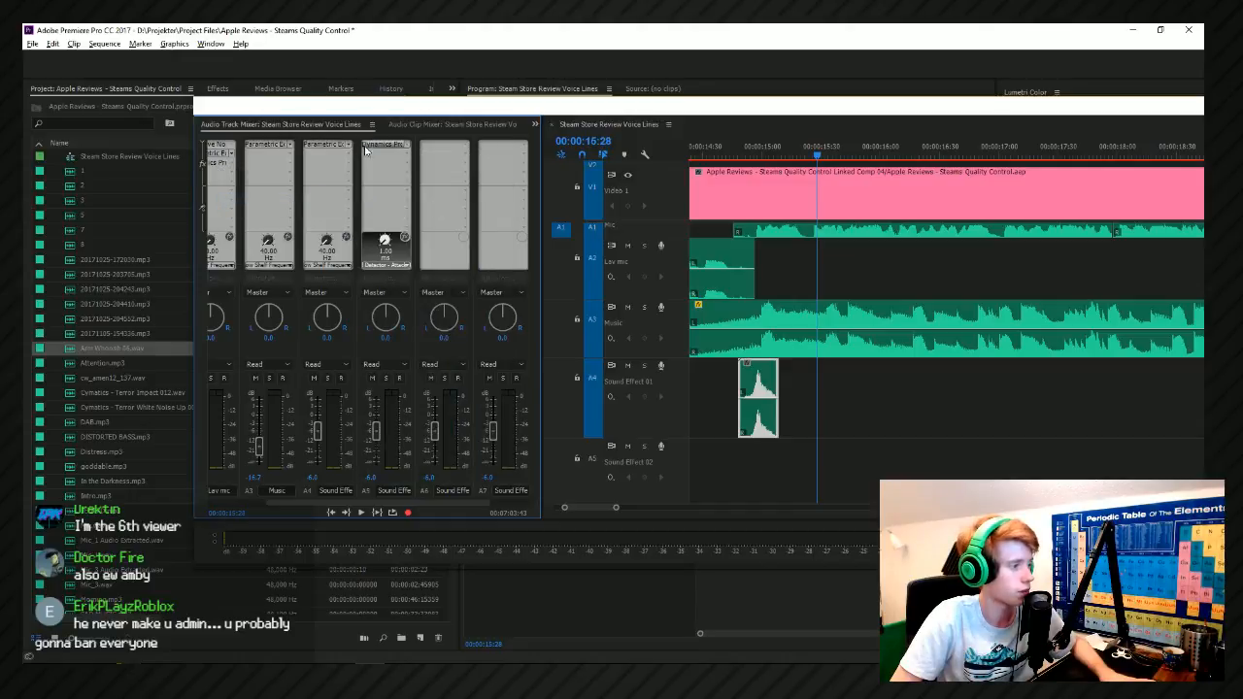
double_click(366, 146)
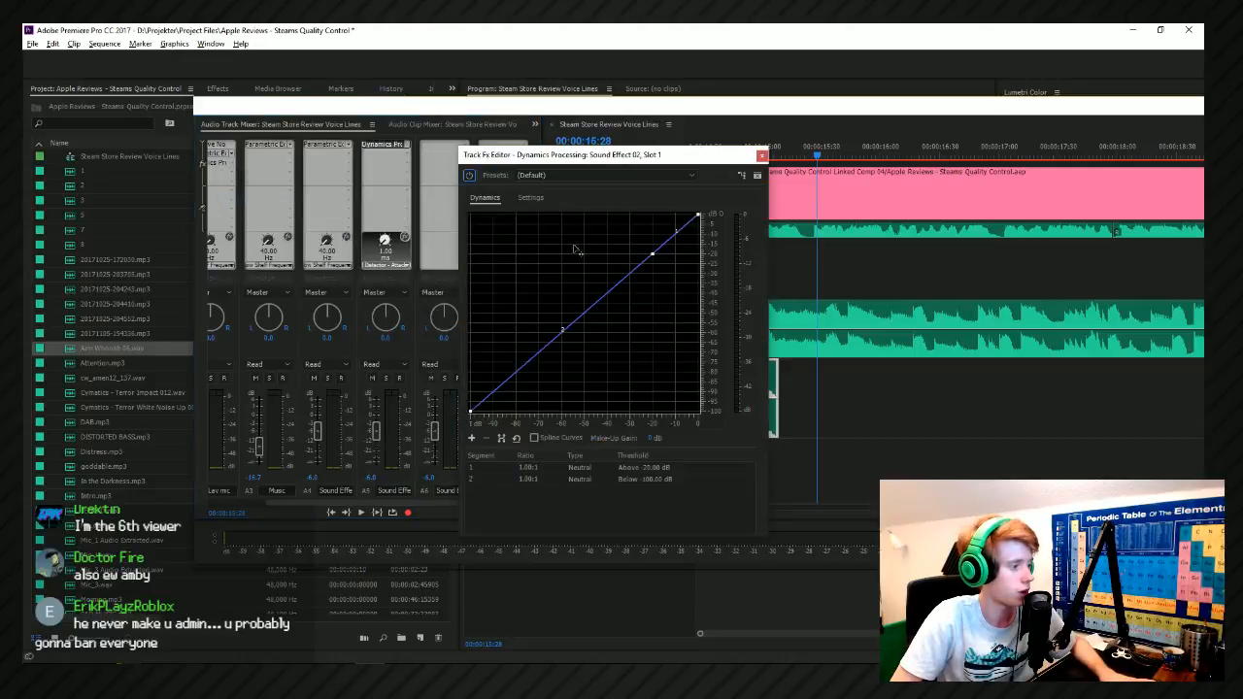
Replace the Sound Effect 02 track's Dynamics Processing with a Parametric Equalizer and lower band 4 to about -2 dB near 4200 Hz with a wider curve.
click(401, 146)
mouse_move(476, 202)
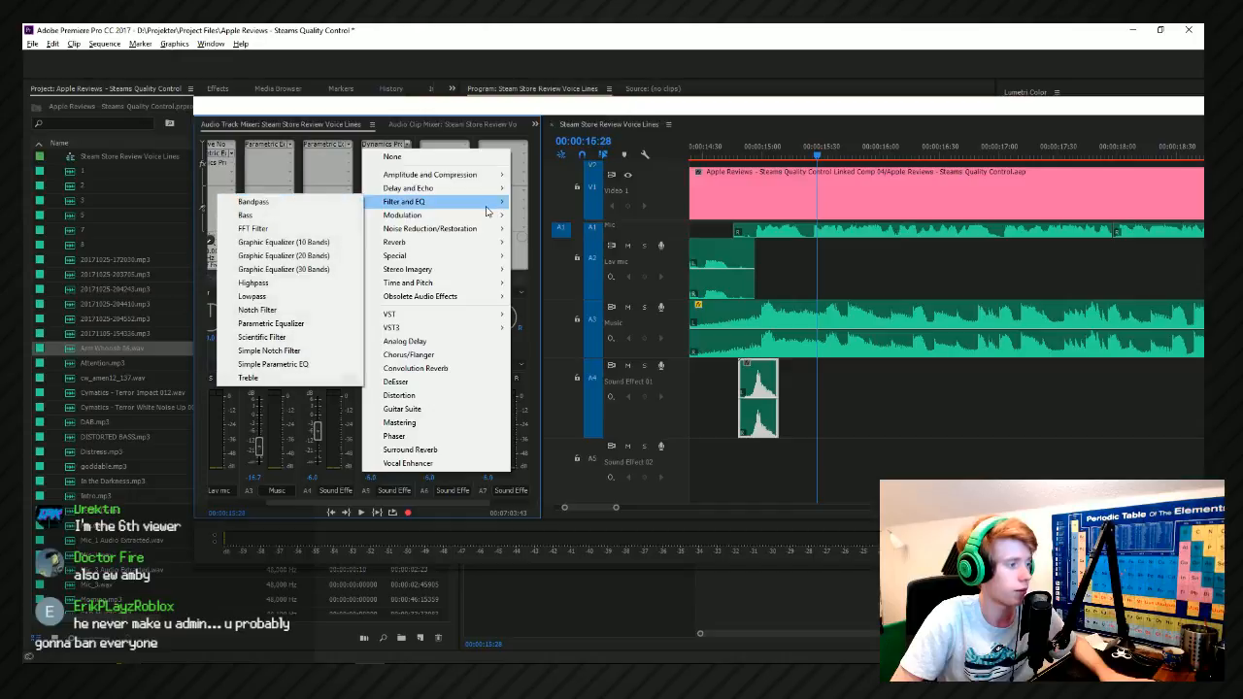
click(301, 323)
click(404, 146)
key(Escape)
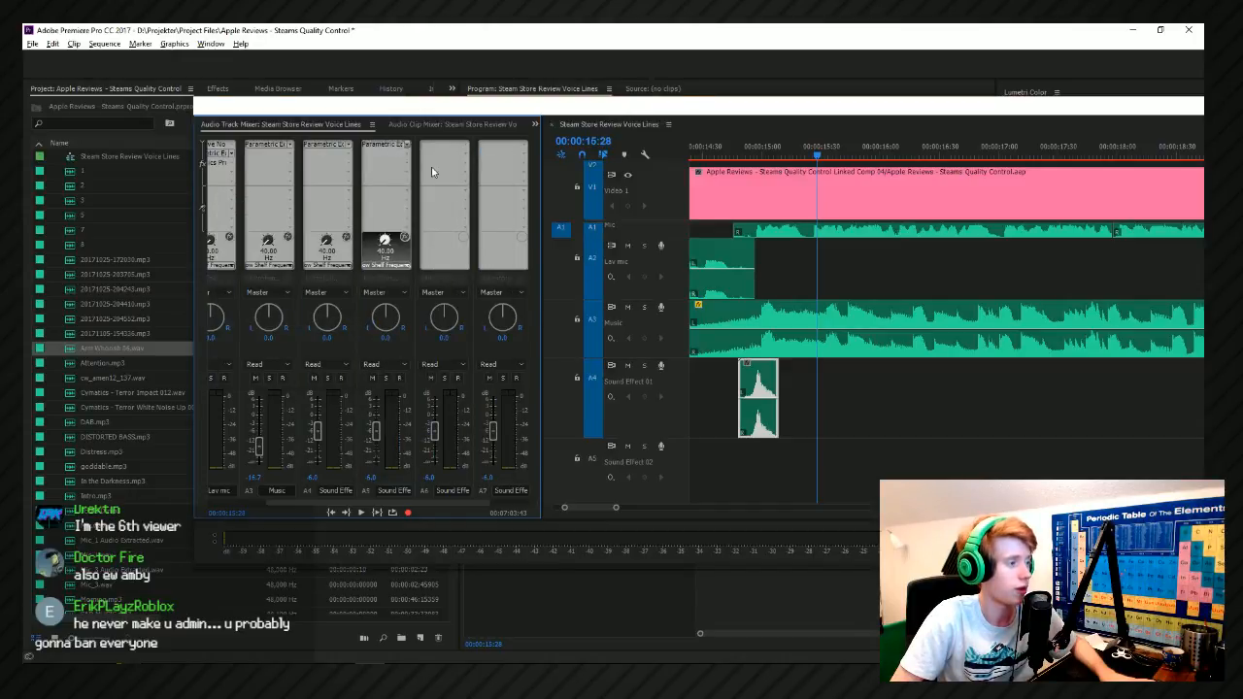
double_click(384, 146)
drag(767, 254, 764, 256)
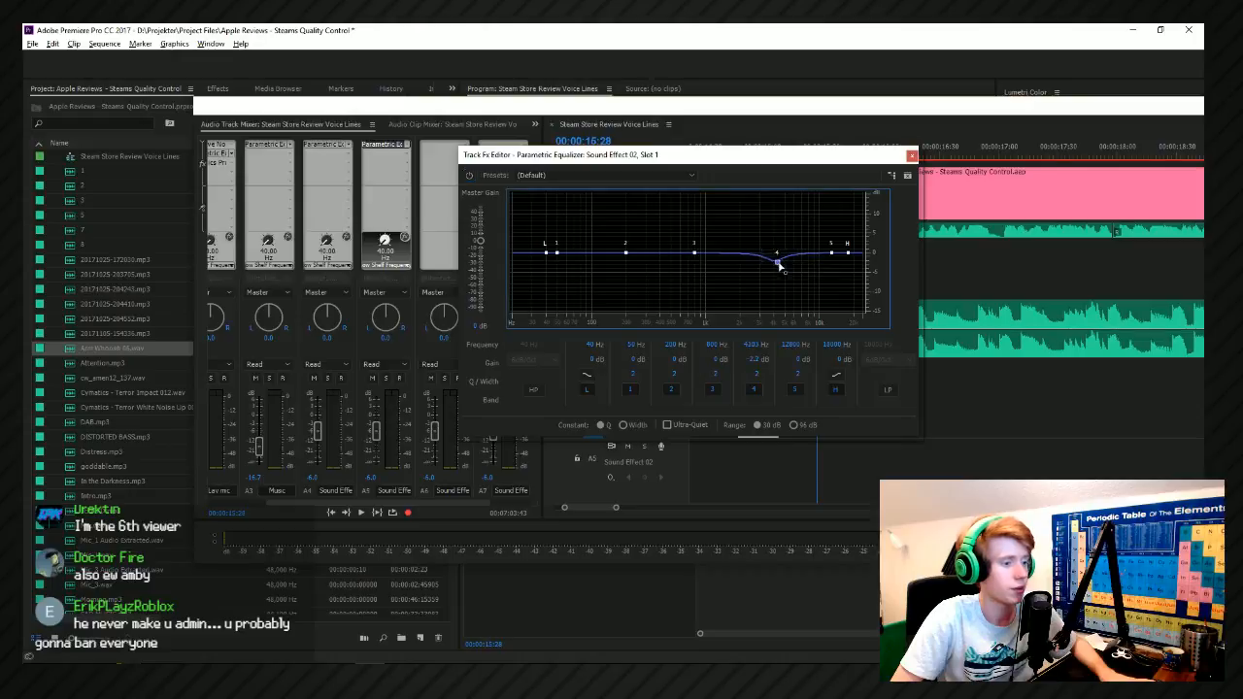
drag(761, 380, 767, 377)
click(911, 155)
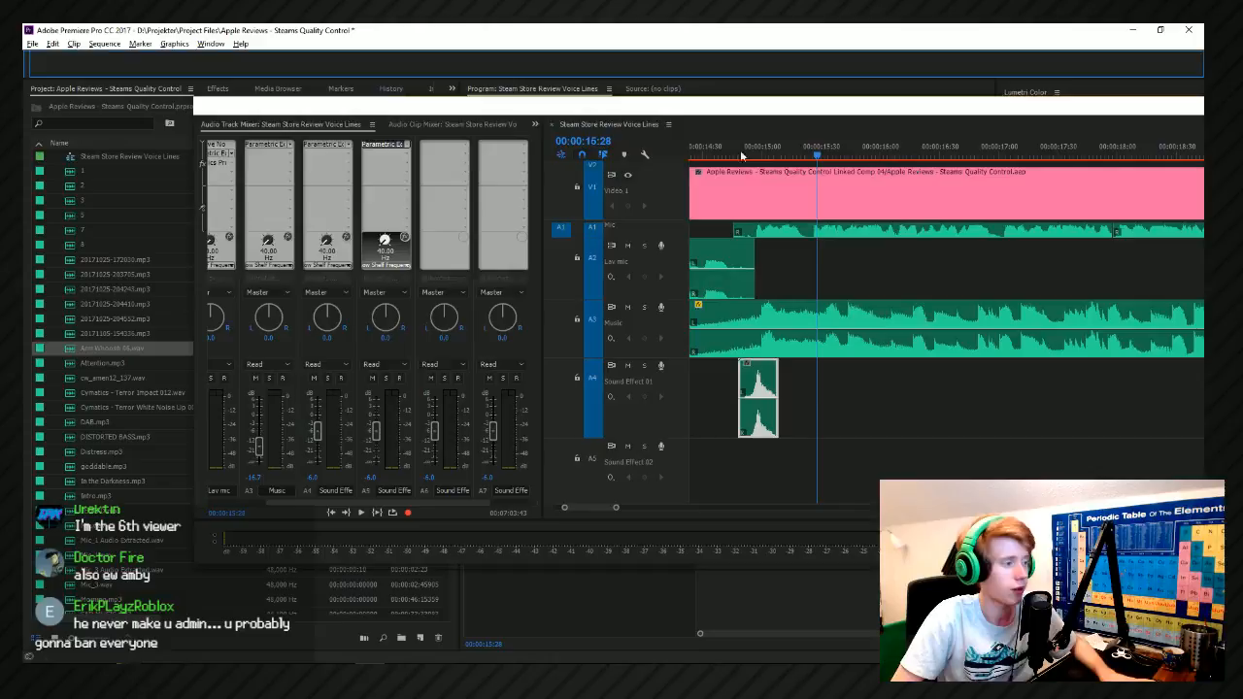
Add Dynamics Processing to the Sound Effect 03 track with its default settings and close the effect editor.
click(448, 150)
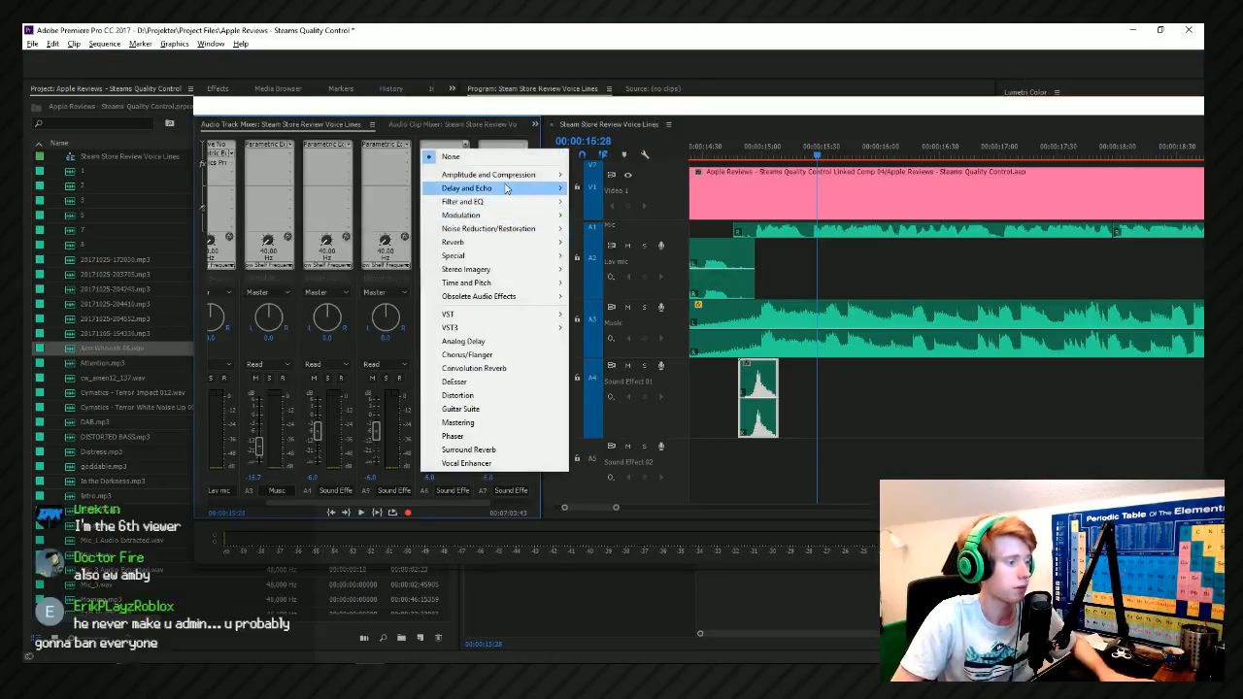
mouse_move(505, 174)
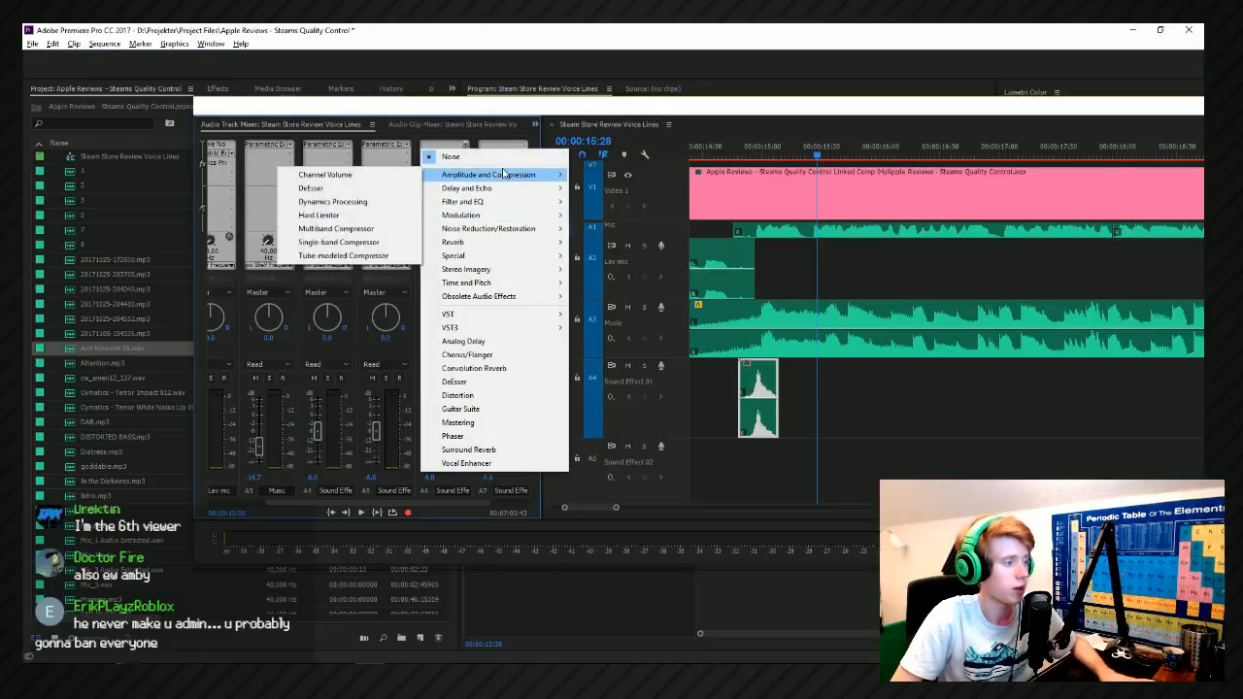
click(348, 201)
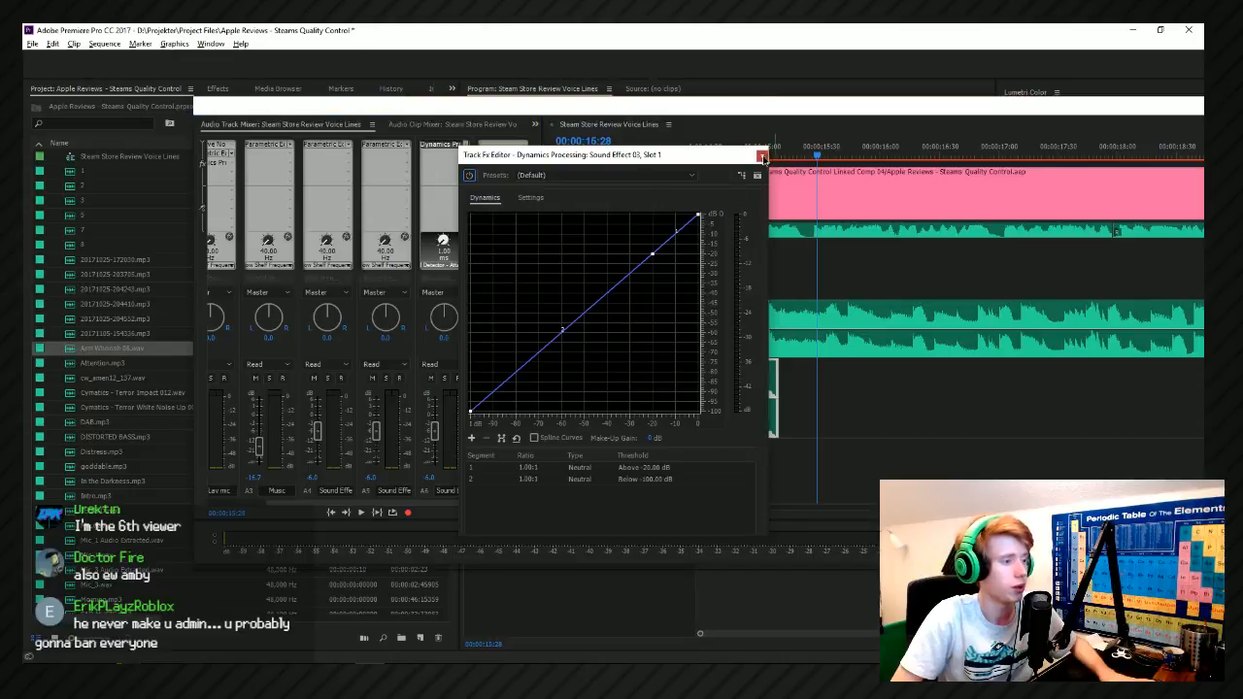
click(763, 156)
click(467, 147)
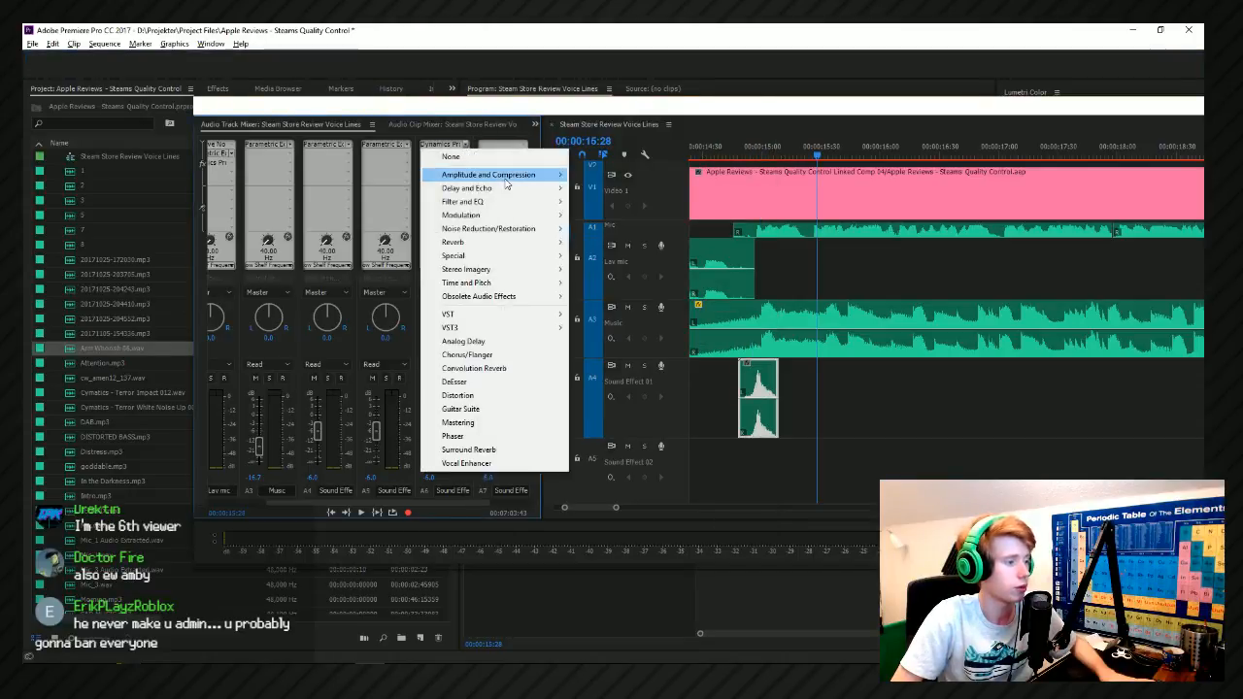
mouse_move(513, 187)
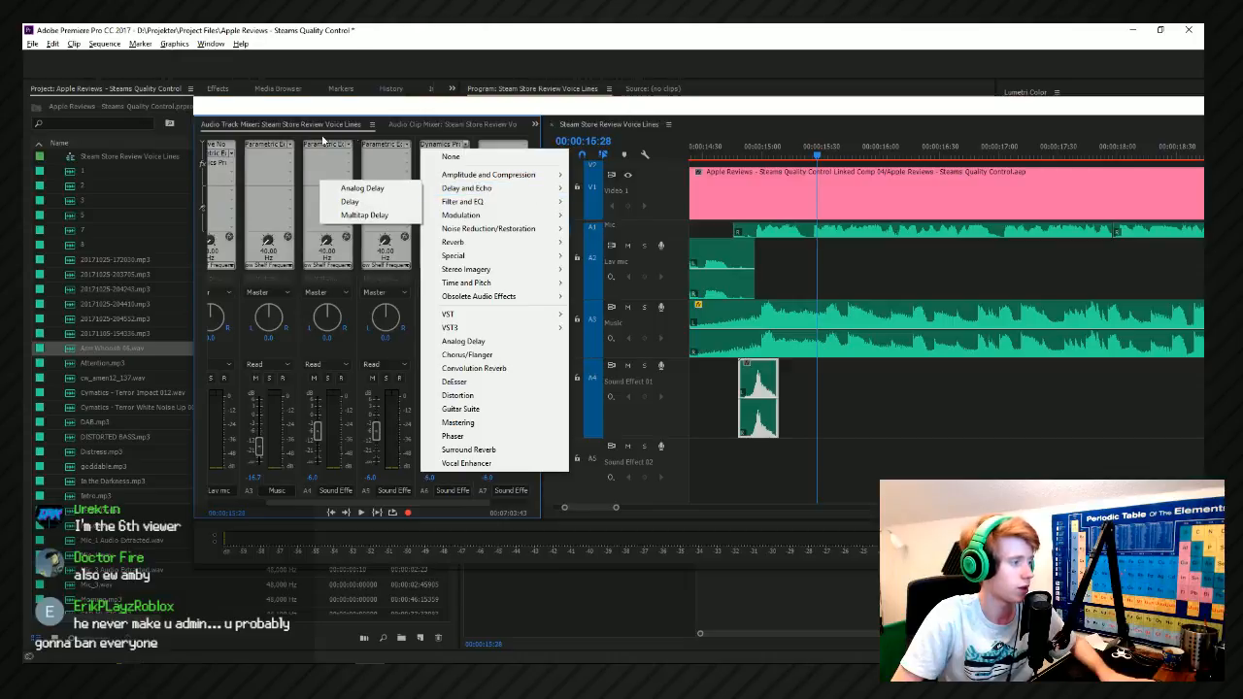
Adjust band 4 of the Music track's Parametric Equalizer to about -2.1 dB near 4300 Hz.
double_click(279, 146)
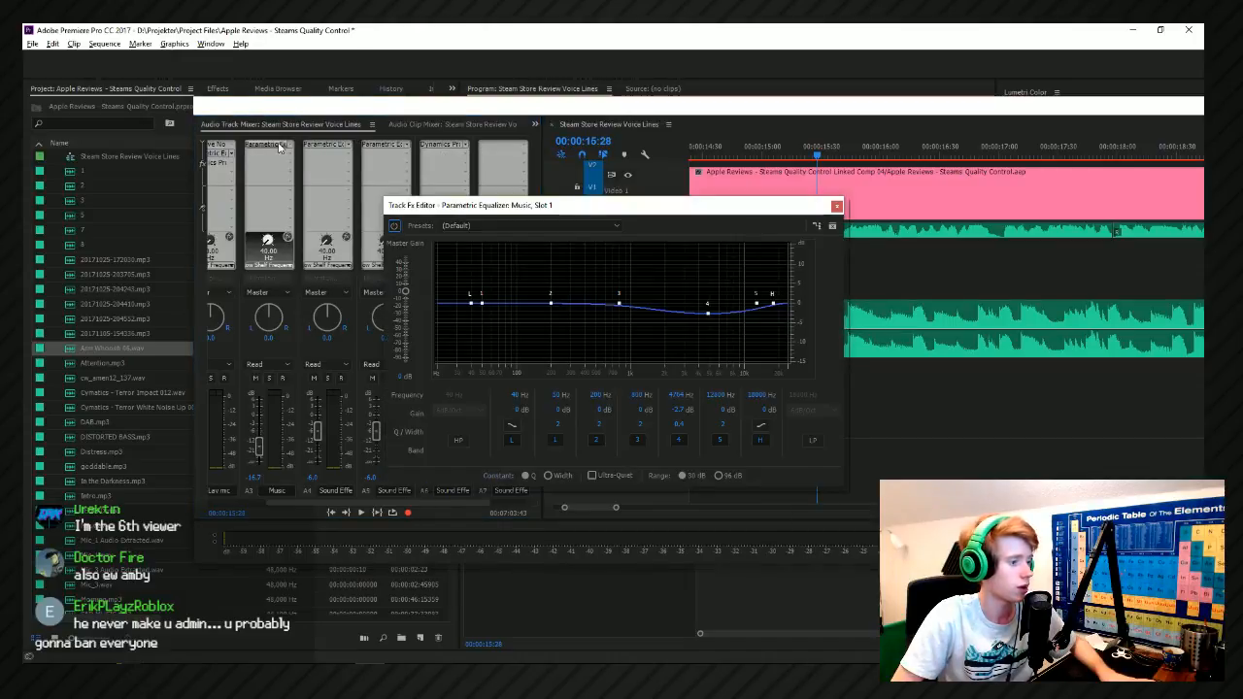
drag(710, 316, 704, 311)
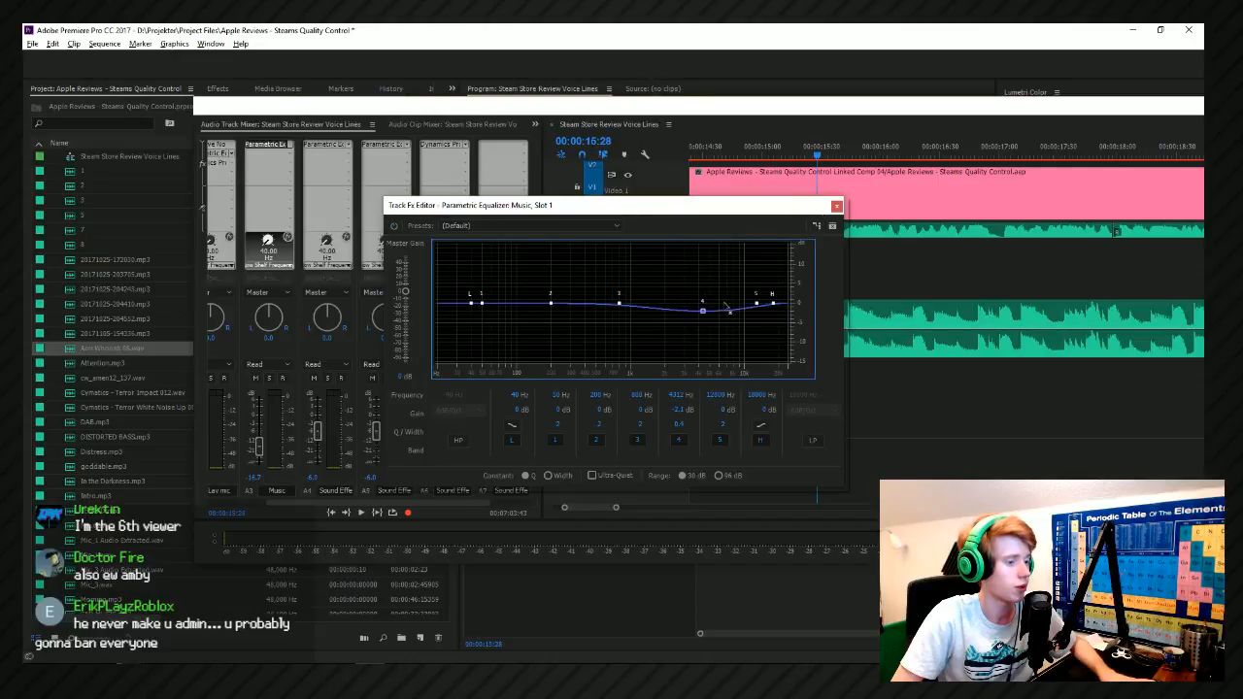
click(836, 205)
Add a Parametric Equalizer to the Sound Effect 04 track and lower band 4 to about -2.4 dB near 4500 Hz with a wider curve.
click(524, 148)
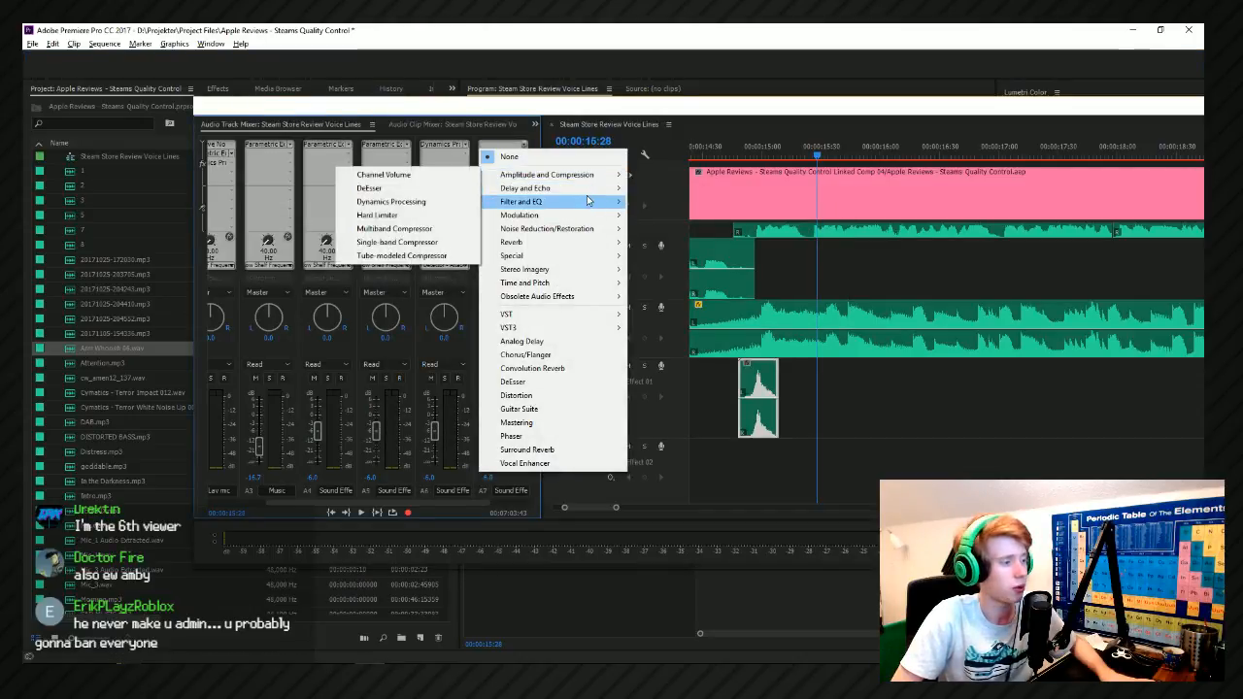
mouse_move(587, 201)
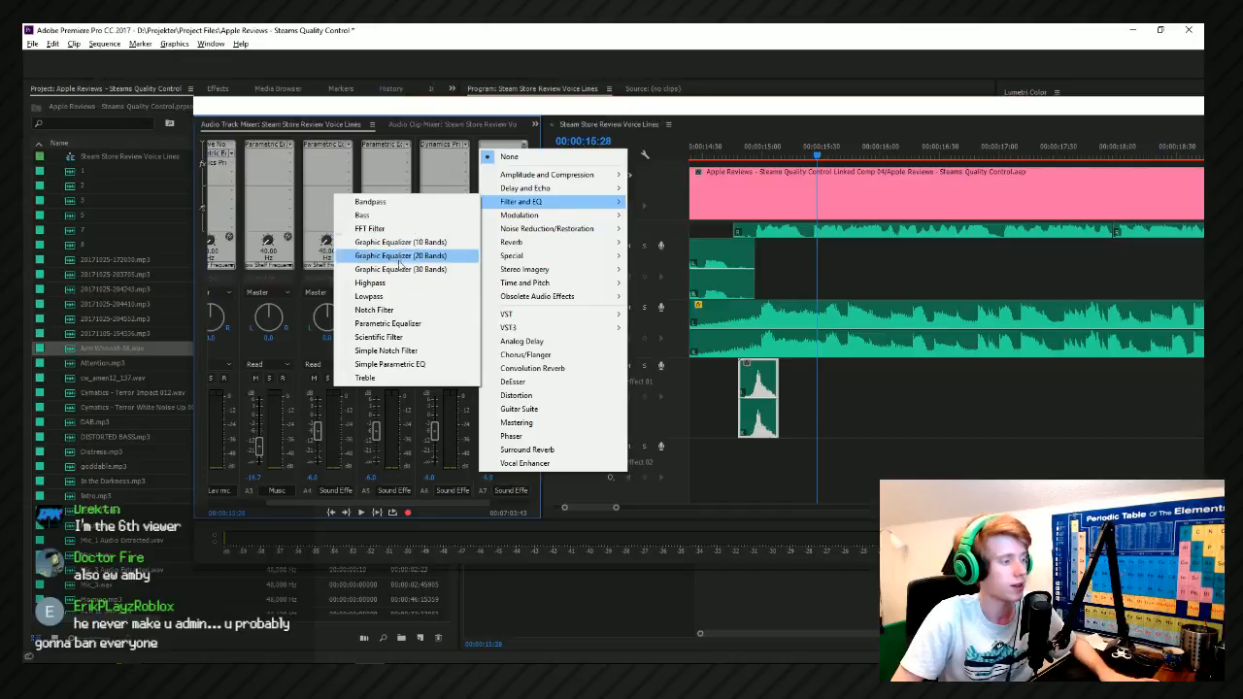
click(387, 323)
double_click(514, 145)
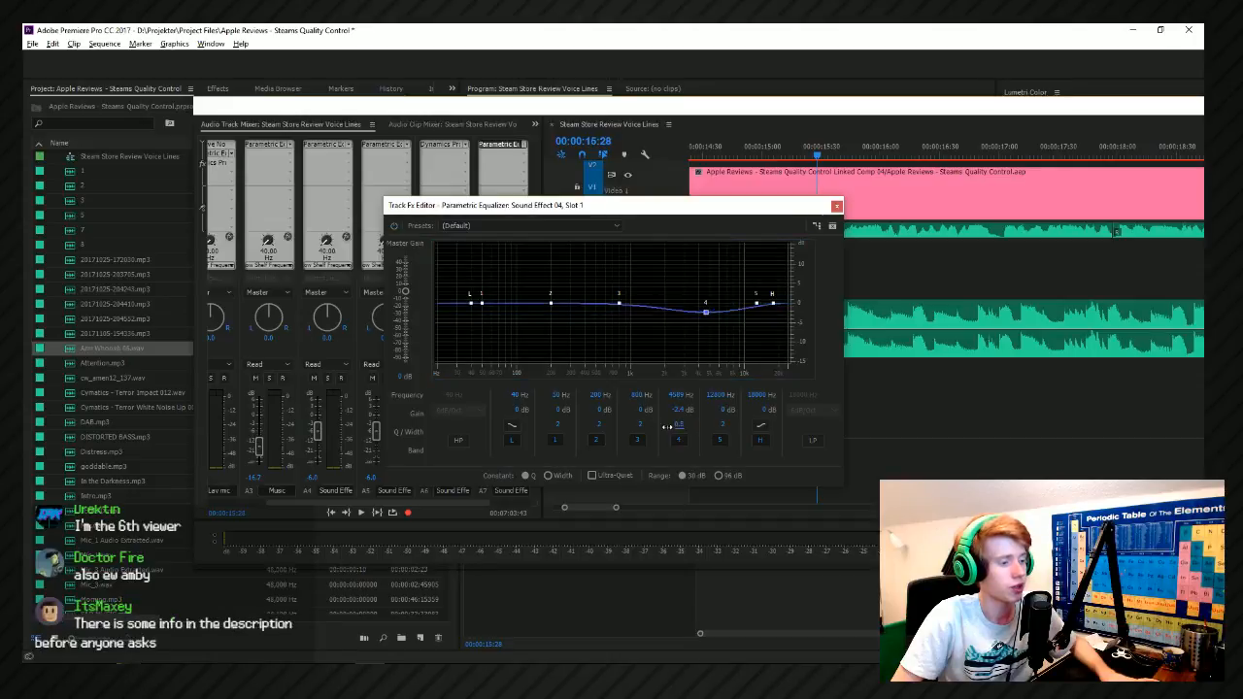
click(836, 208)
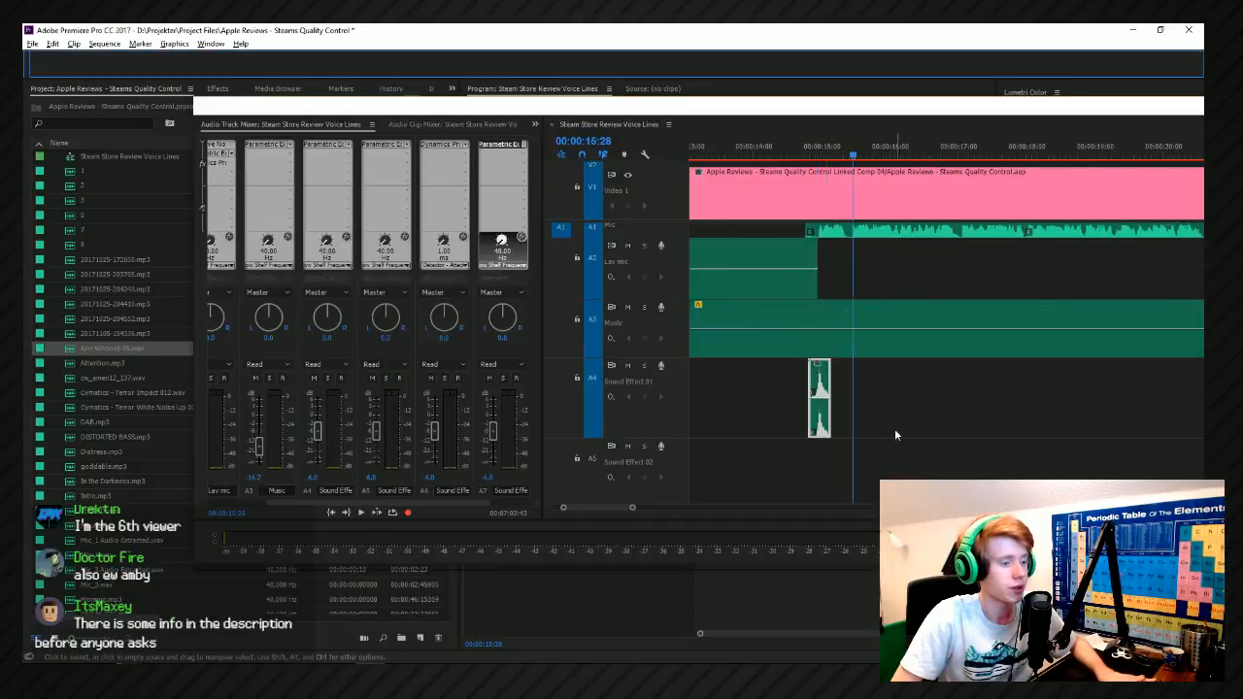
Play back the sequence from about 00:00:14:48 through the Quality Control title to check the equalized mix.
key(space)
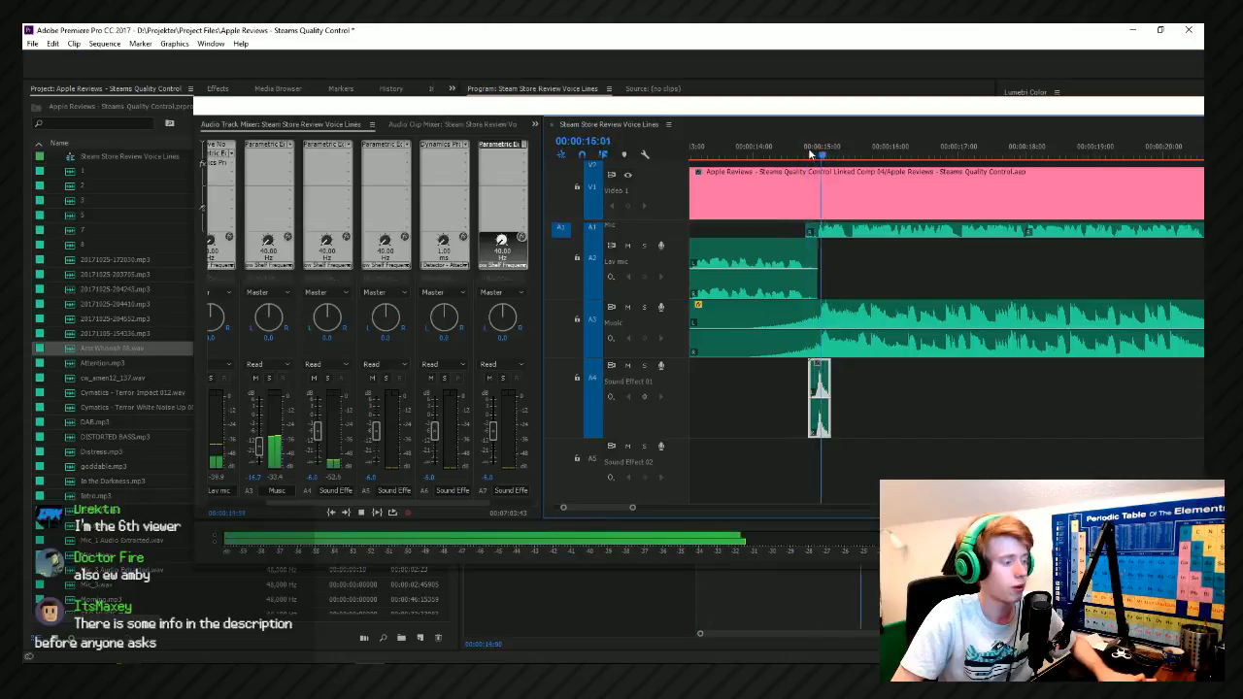
click(811, 155)
key(space)
click(811, 154)
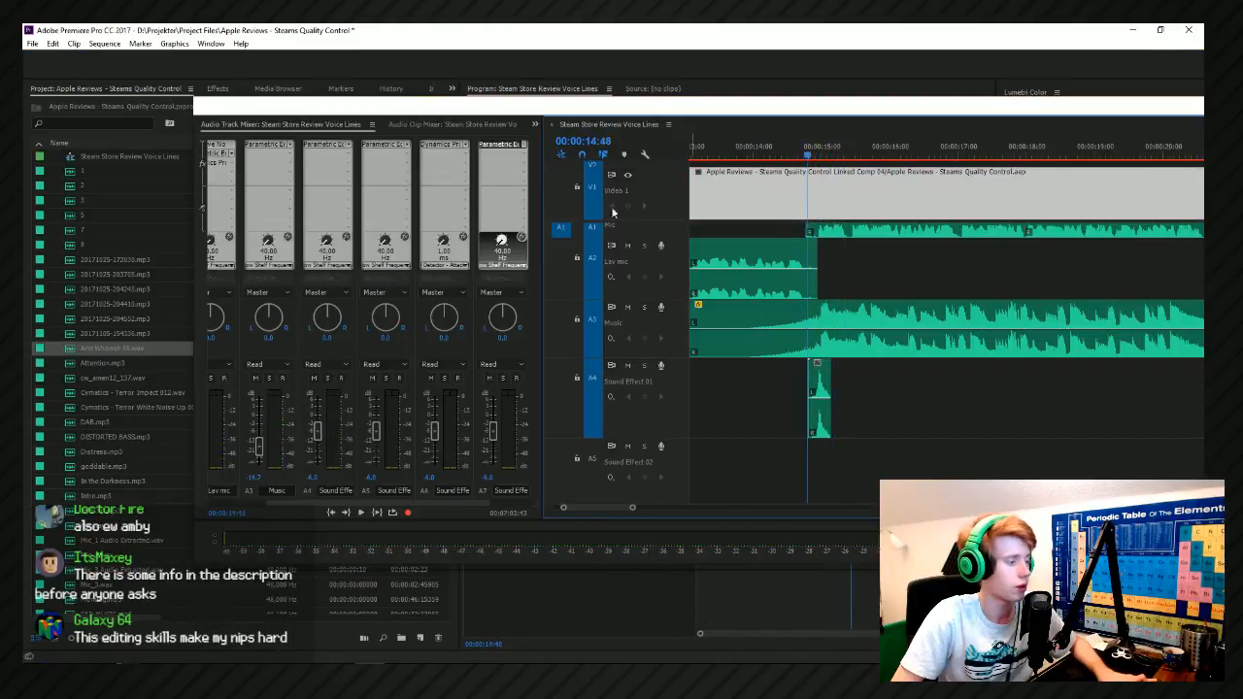
click(322, 145)
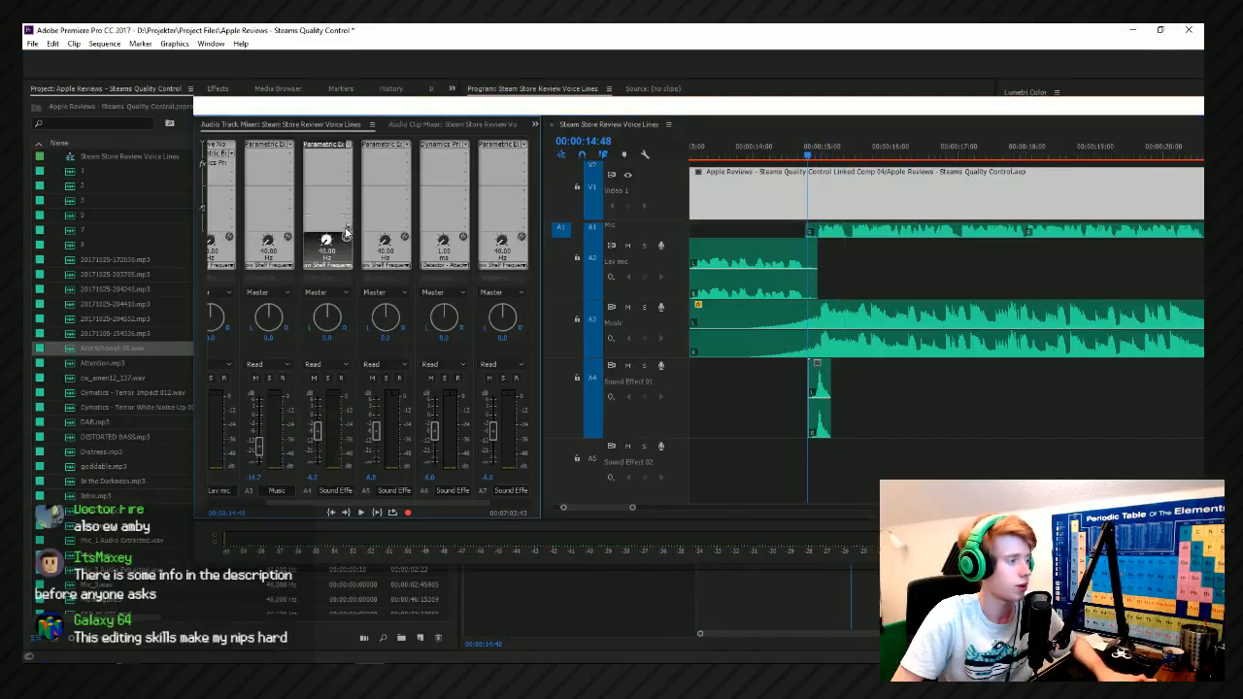
key(space)
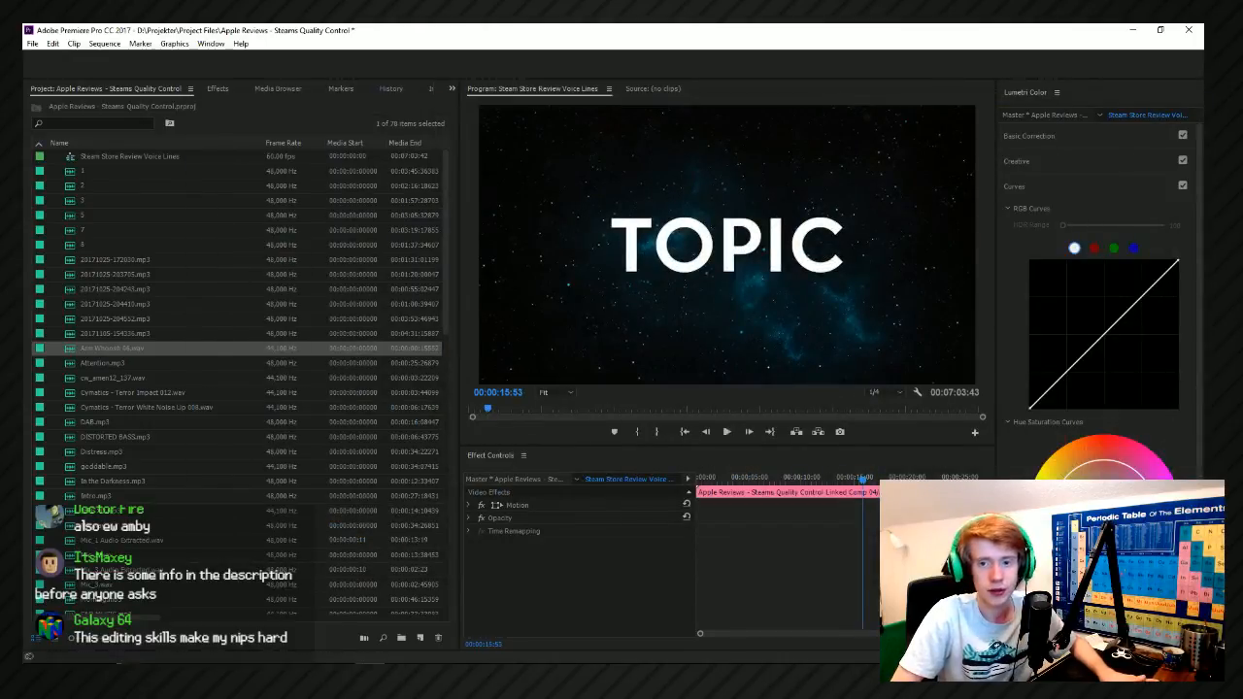
key(space)
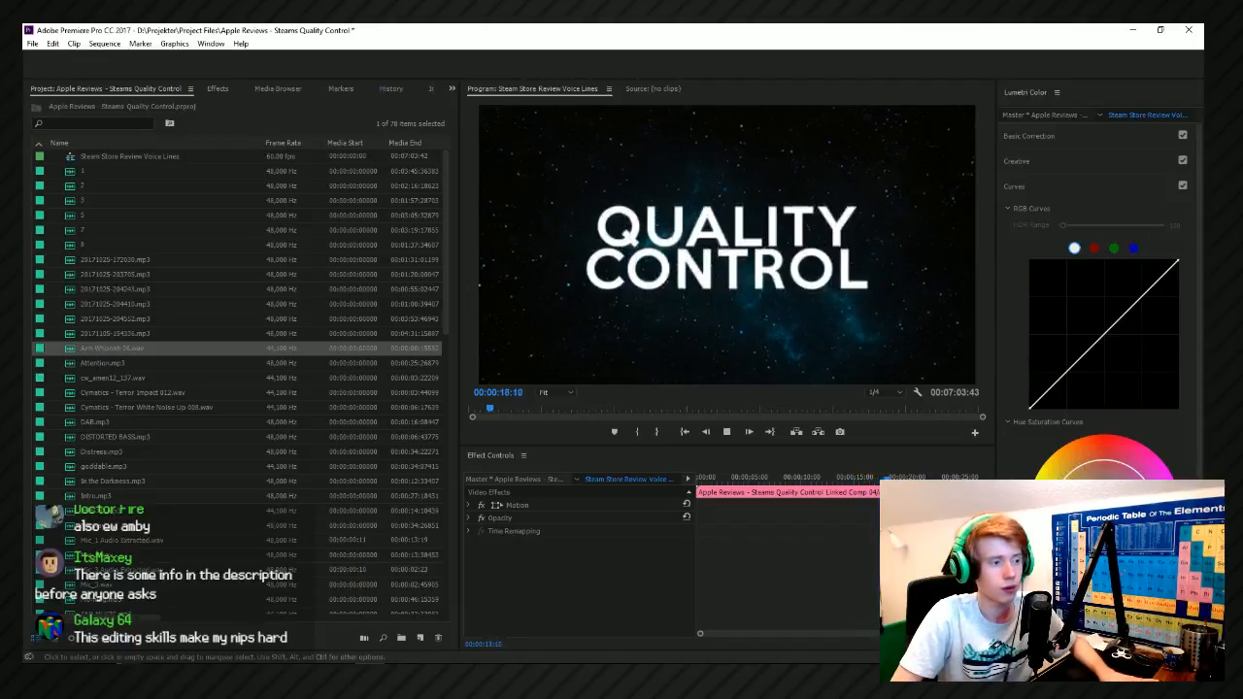
key(space)
Switch to the Movement sound effects folder, preview Woosh 2, and add it to the sequence's Sound Effect 01 track.
key(alt+Tab)
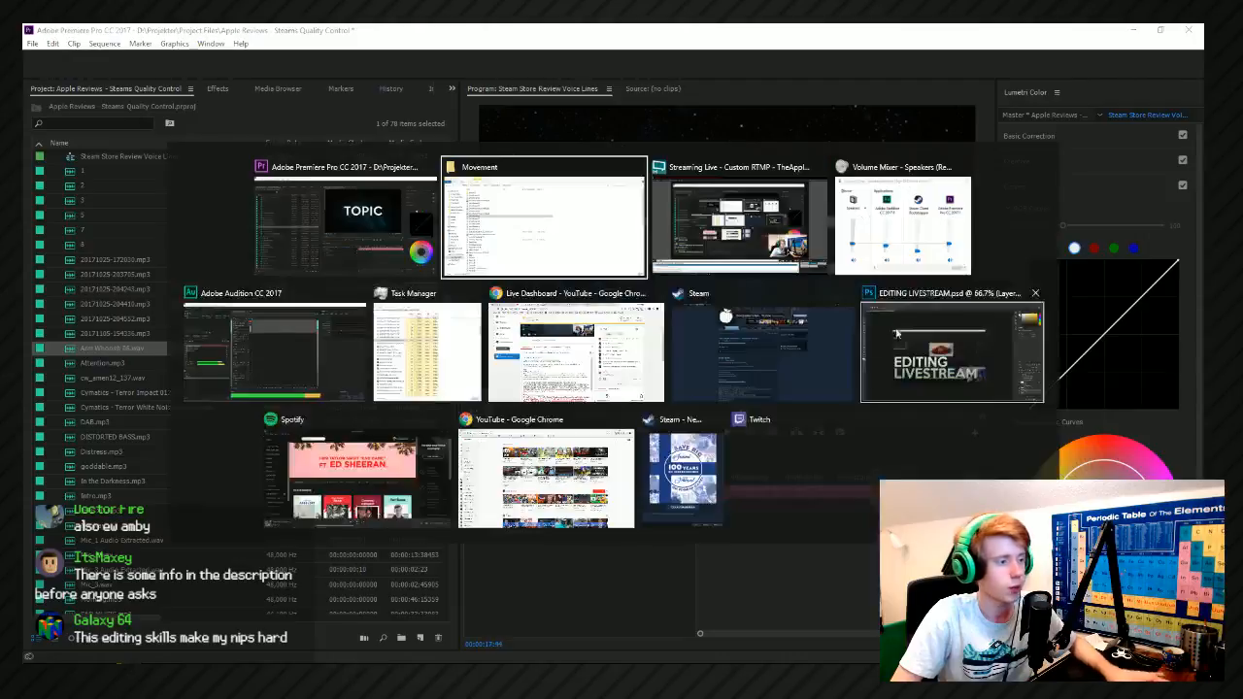
scroll(269, 436, down, 4)
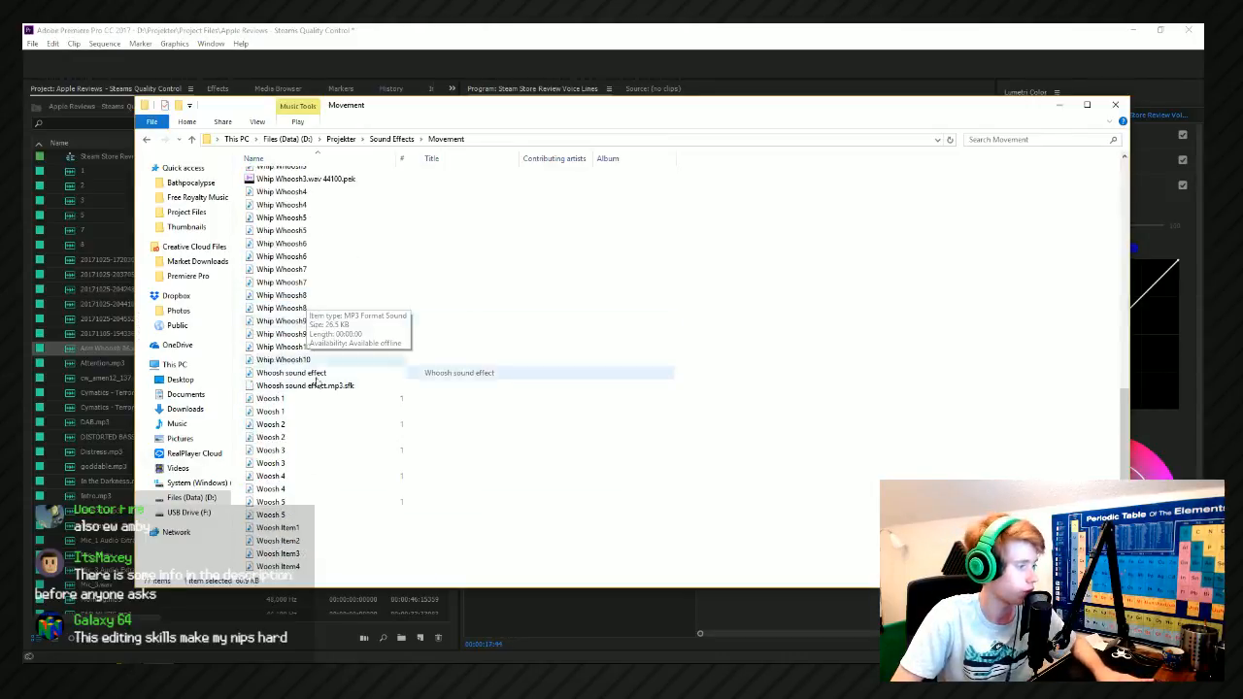
double_click(307, 425)
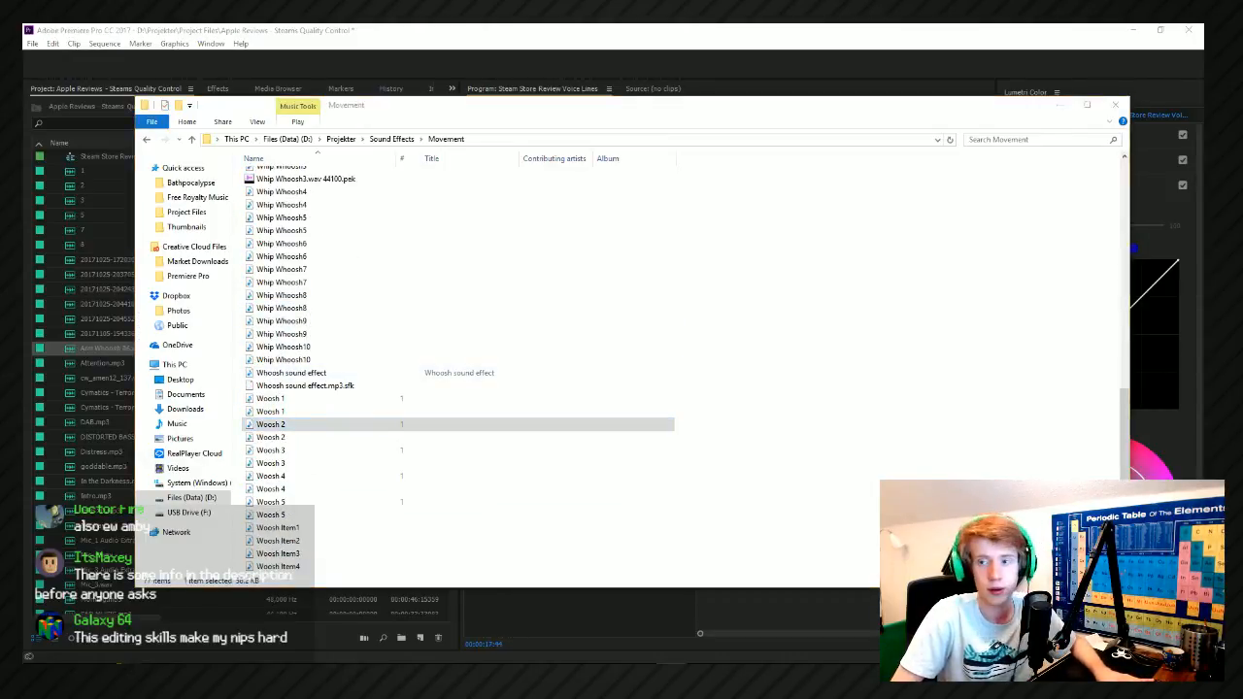
drag(346, 427, 1203, 424)
click(762, 65)
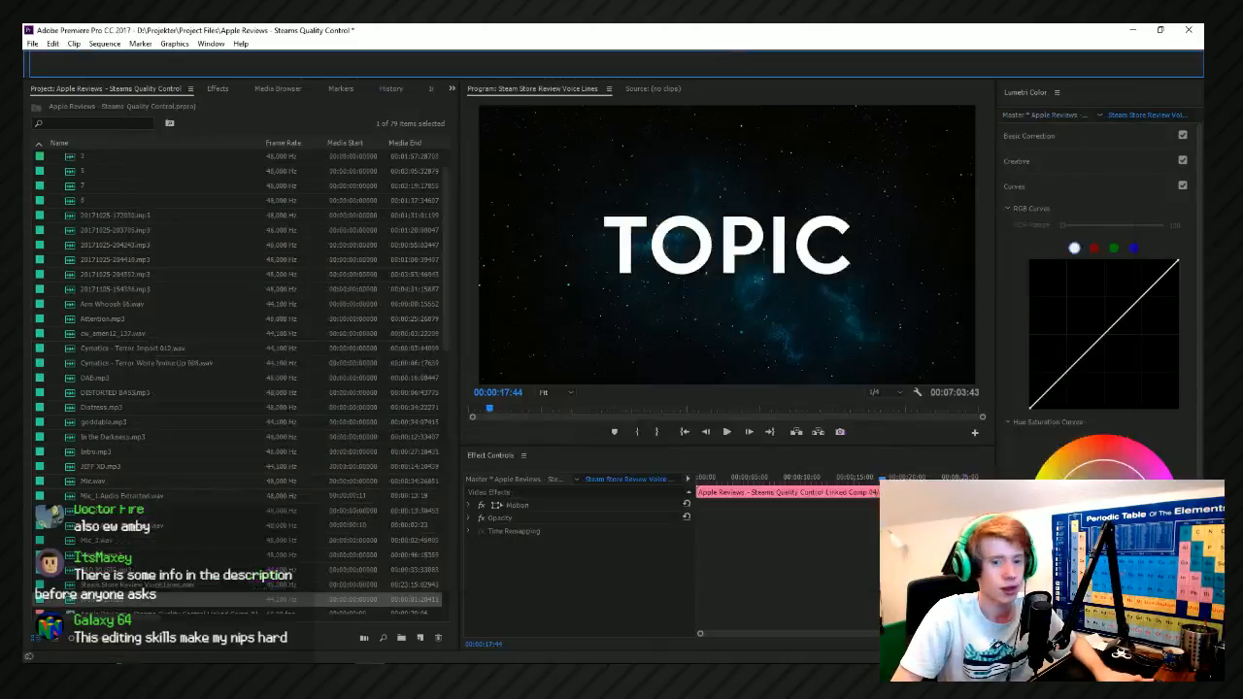
Line up with the Topic to Quality Control title change and keyframe the Woosh 2 clip's volume to fade in from 00:00:17:58.
key(space)
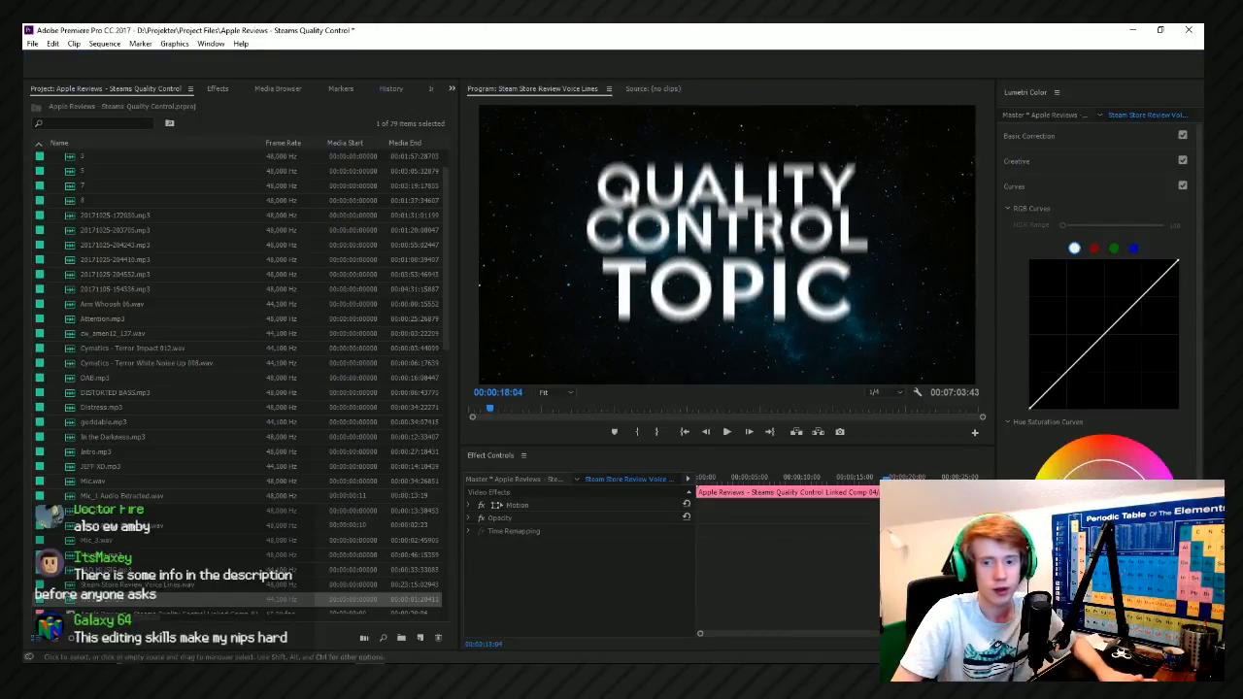
key(space)
key(space)
drag(1202, 134, 633, 357)
scroll(563, 437, up, 2)
drag(581, 398, 646, 412)
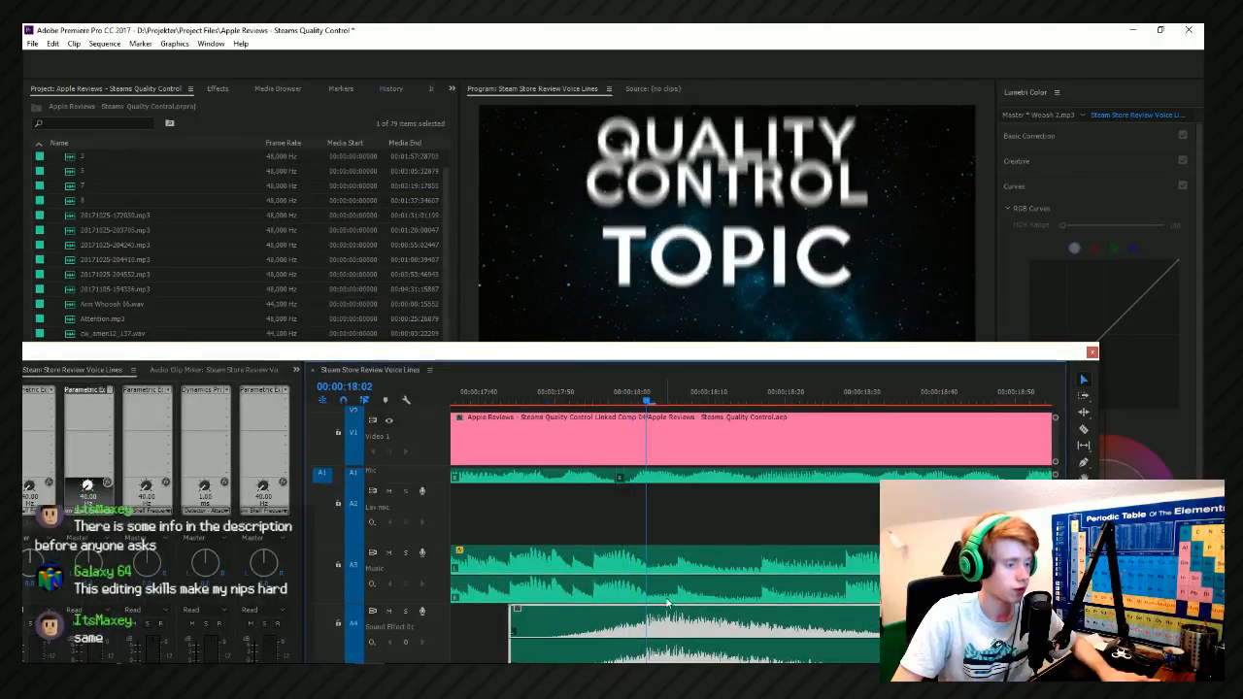
drag(612, 358, 586, 170)
drag(605, 216, 590, 213)
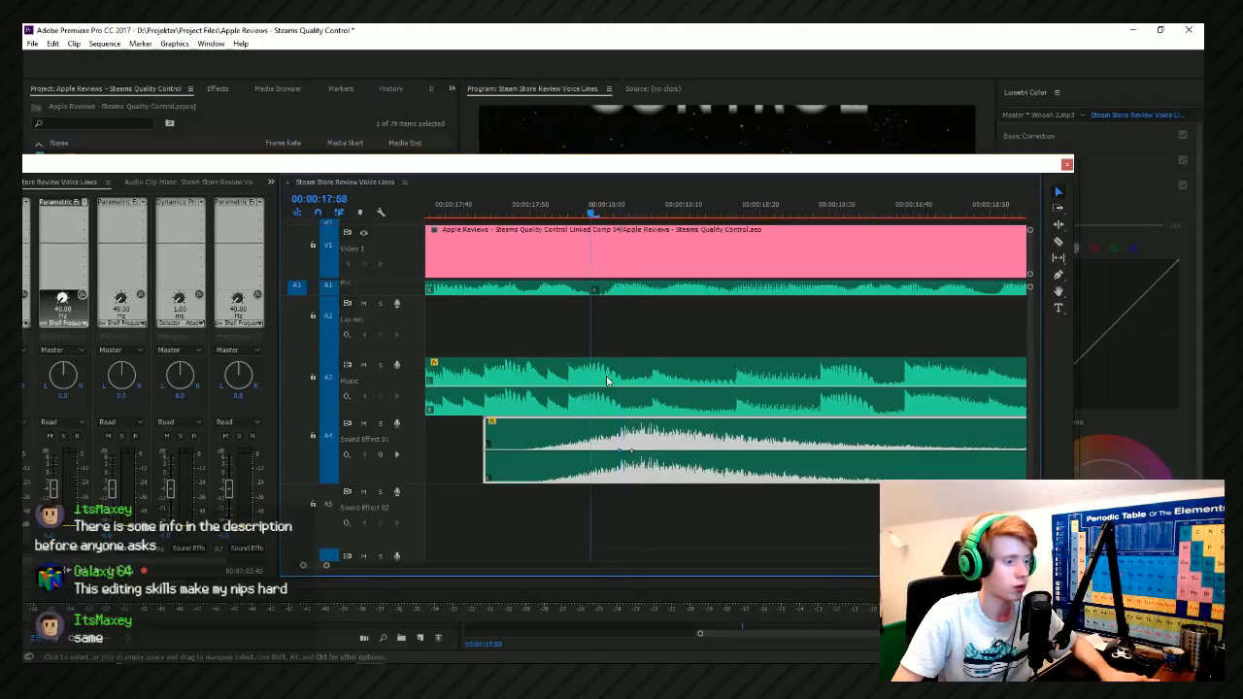
drag(590, 450, 591, 480)
key(space)
key(space)
Keyframe a volume fade-out on the Woosh 2 clip from 00:00:18:08 to about 00:00:18:22, and play it back.
drag(583, 163, 592, 332)
click(688, 379)
drag(688, 384, 678, 381)
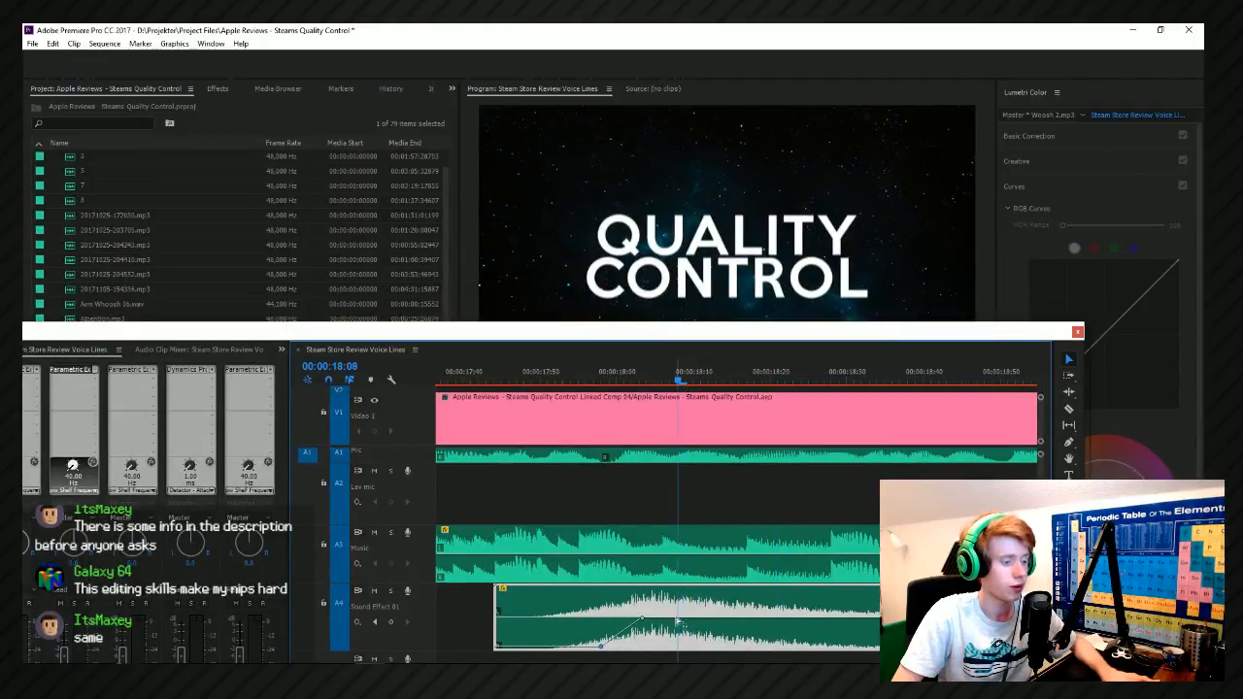
key(space)
drag(695, 627, 788, 646)
key(space)
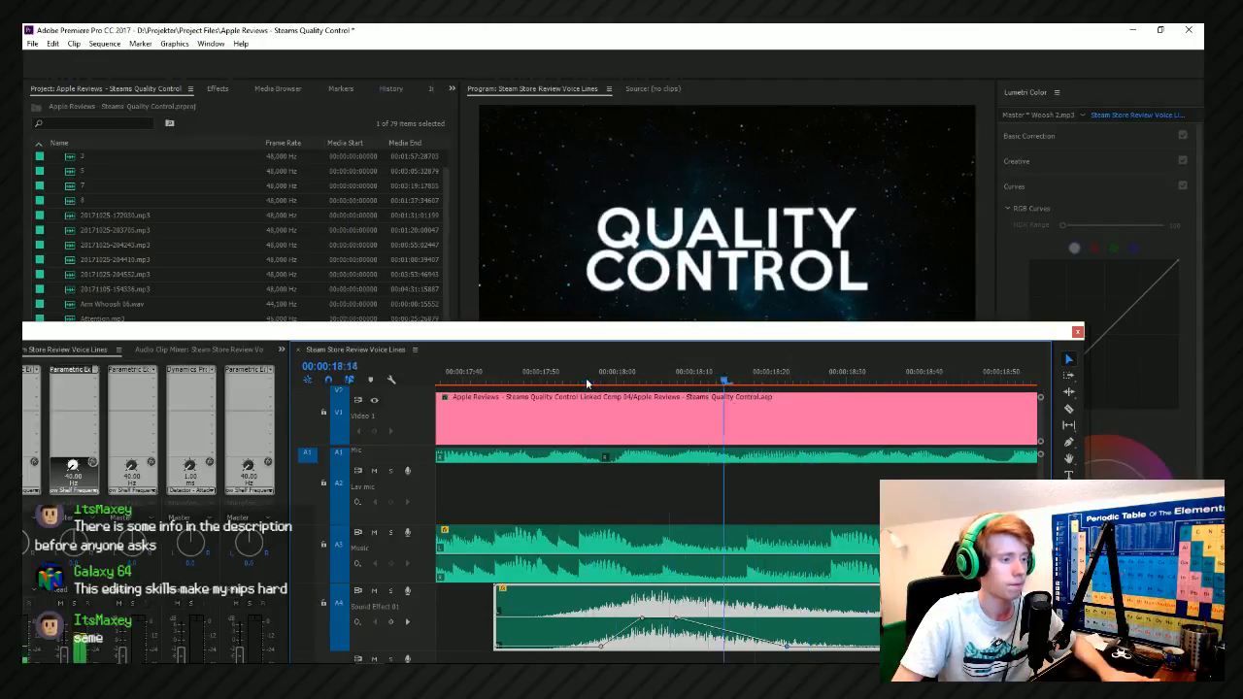
Start the Woosh 2 fade-in at about 00:00:17:56, lower its upper keyframe near 00:00:18:03 to about -2.5 dB, and replay it.
click(587, 384)
drag(645, 621, 639, 618)
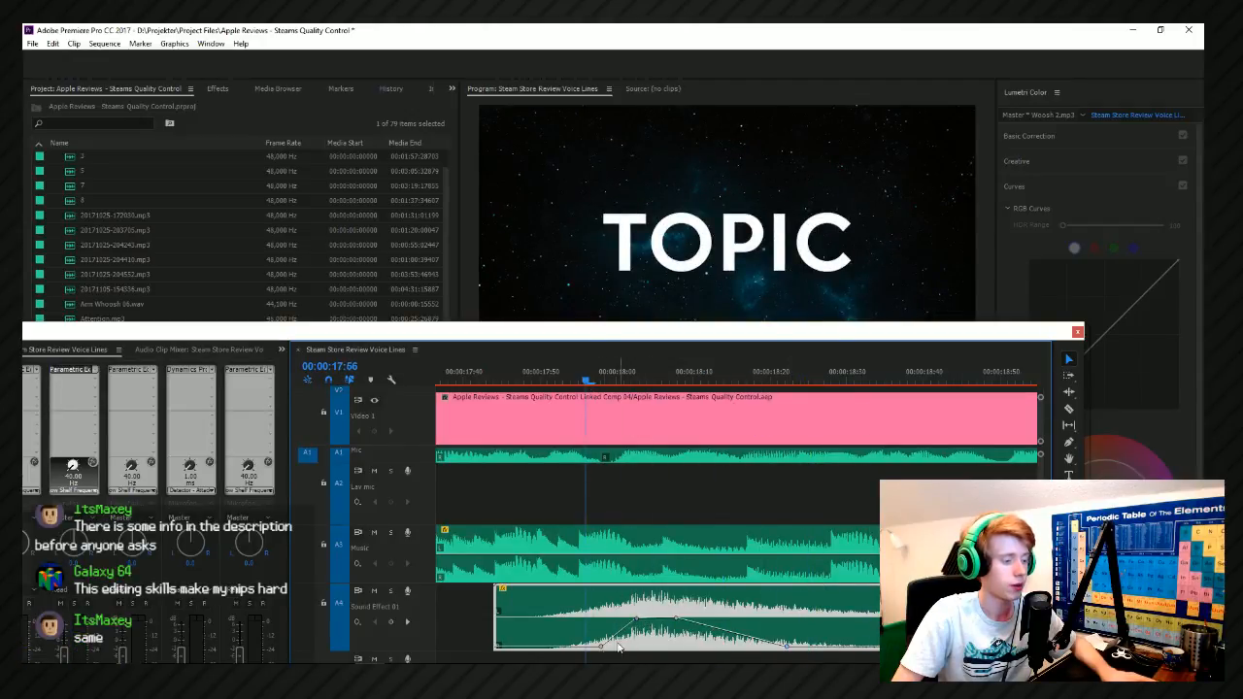
key(space)
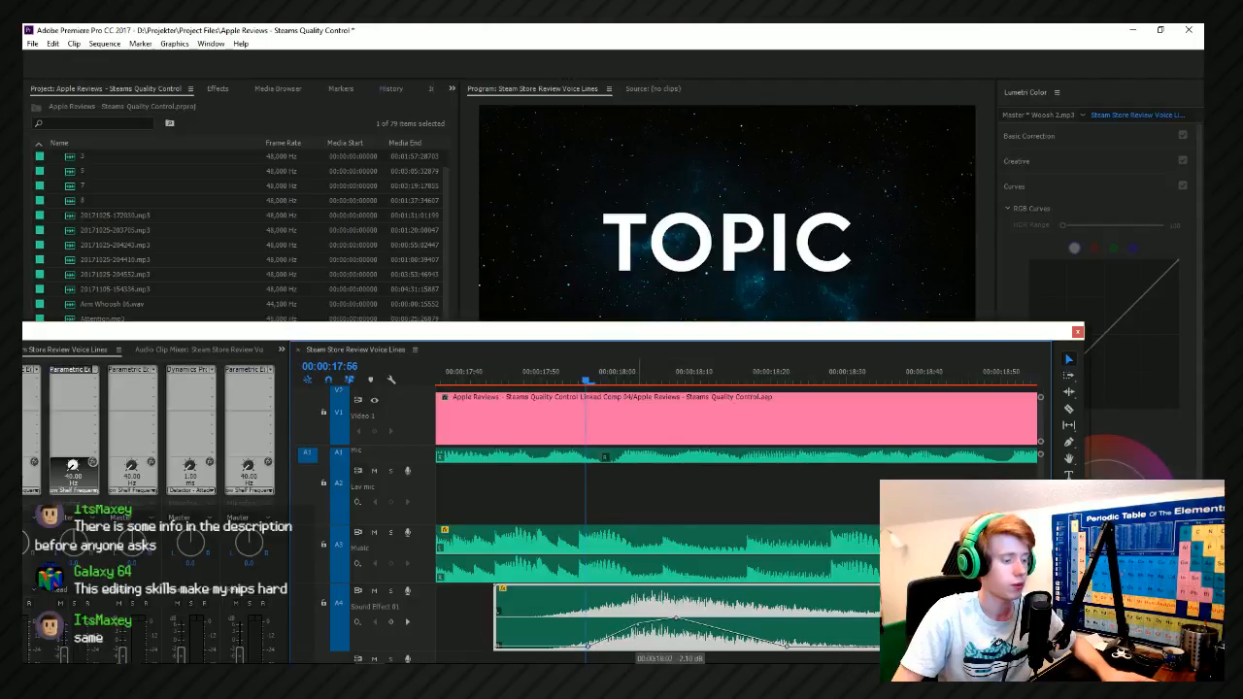
key(space)
click(605, 384)
key(space)
click(604, 384)
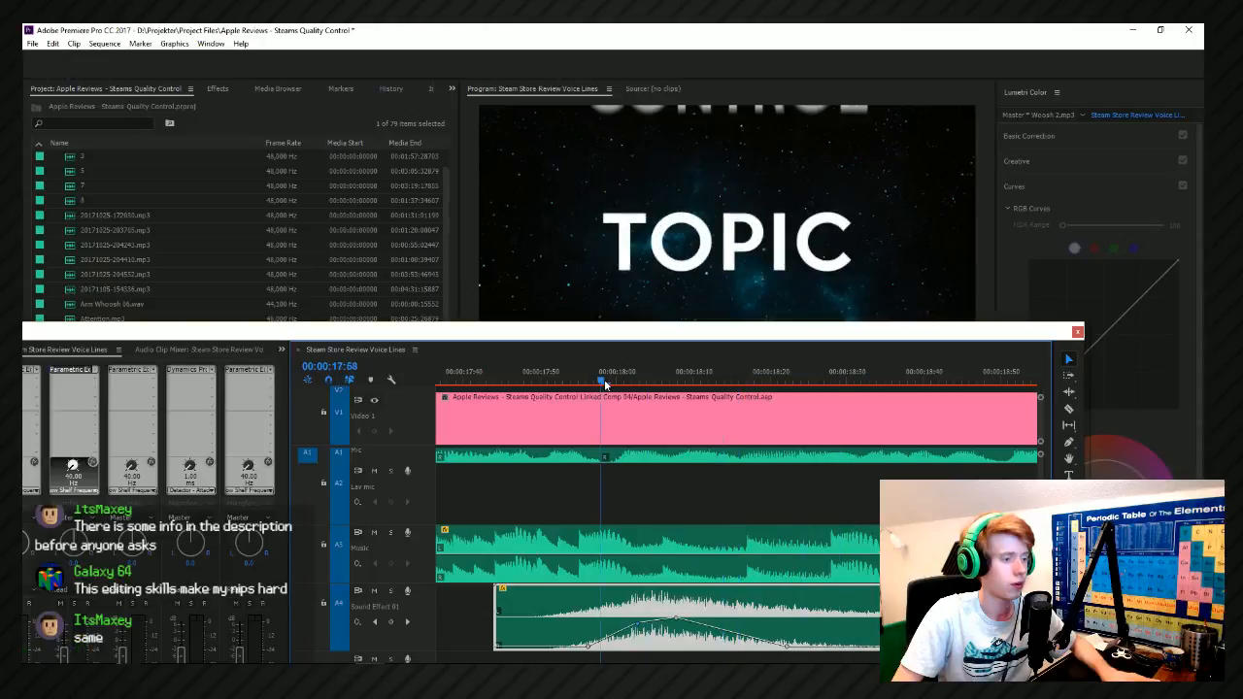
Lower the Woosh 2 volume keyframe at 00:00:18:08 to level the peak, and play back the title transition.
drag(677, 620, 679, 625)
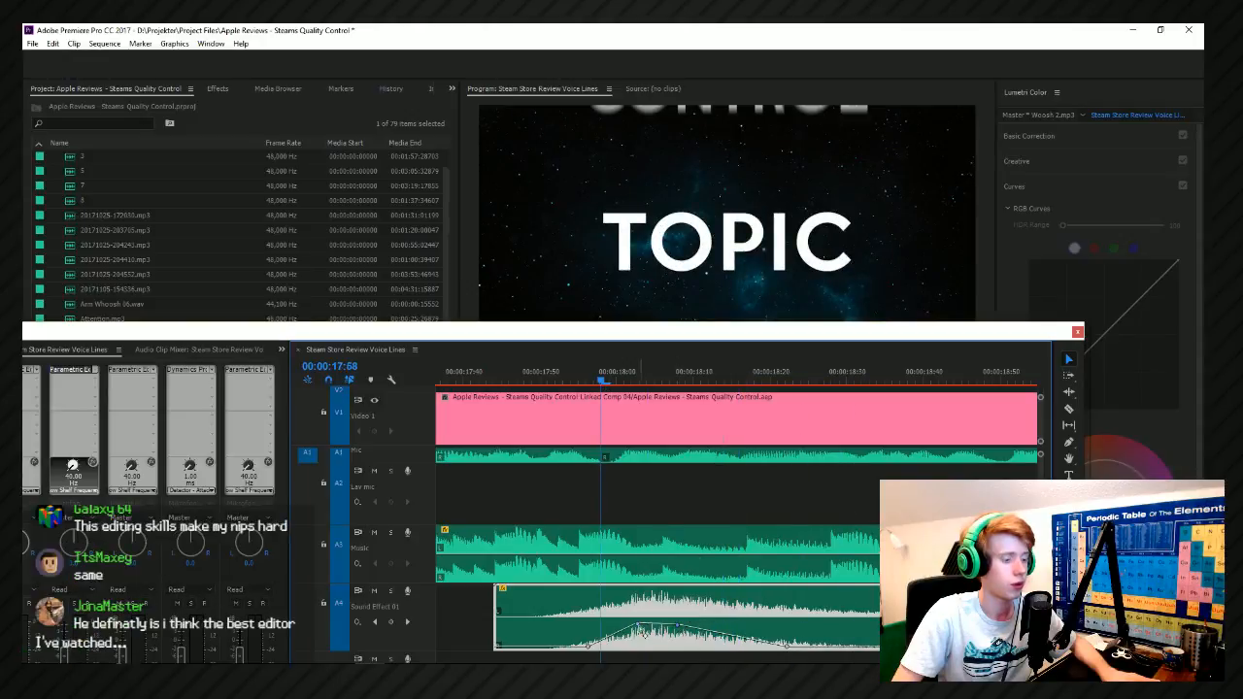
key(space)
key(space)
drag(680, 330, 691, 664)
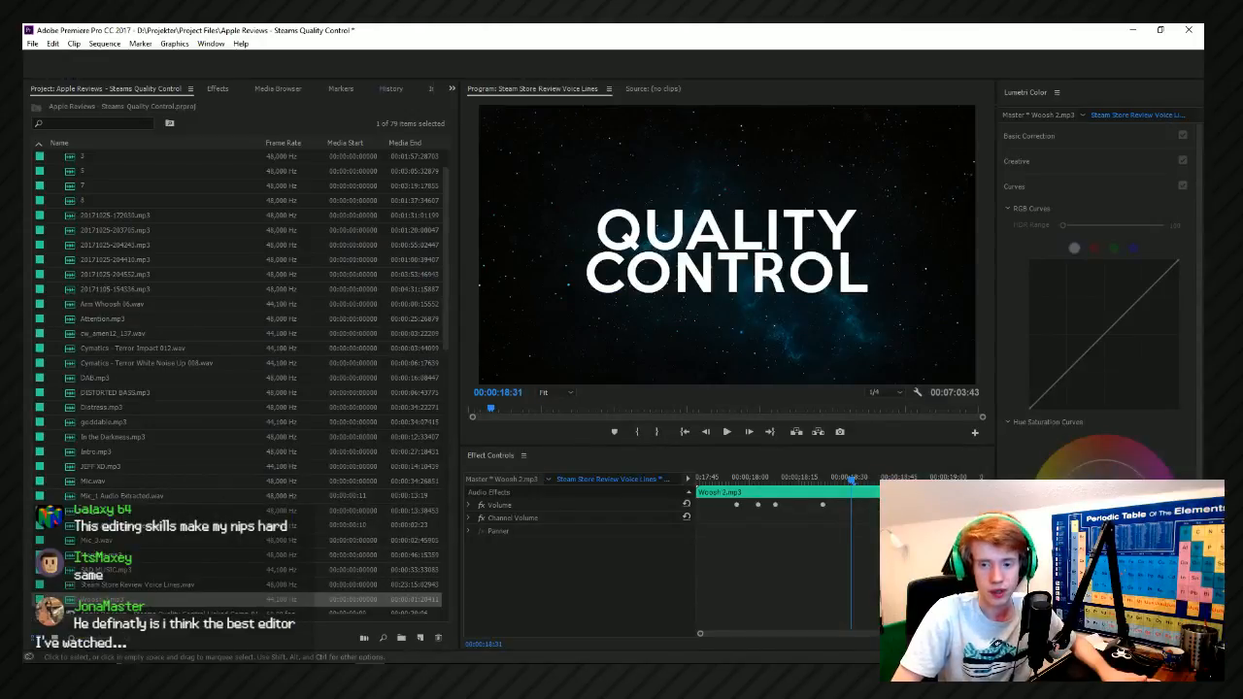
key(space)
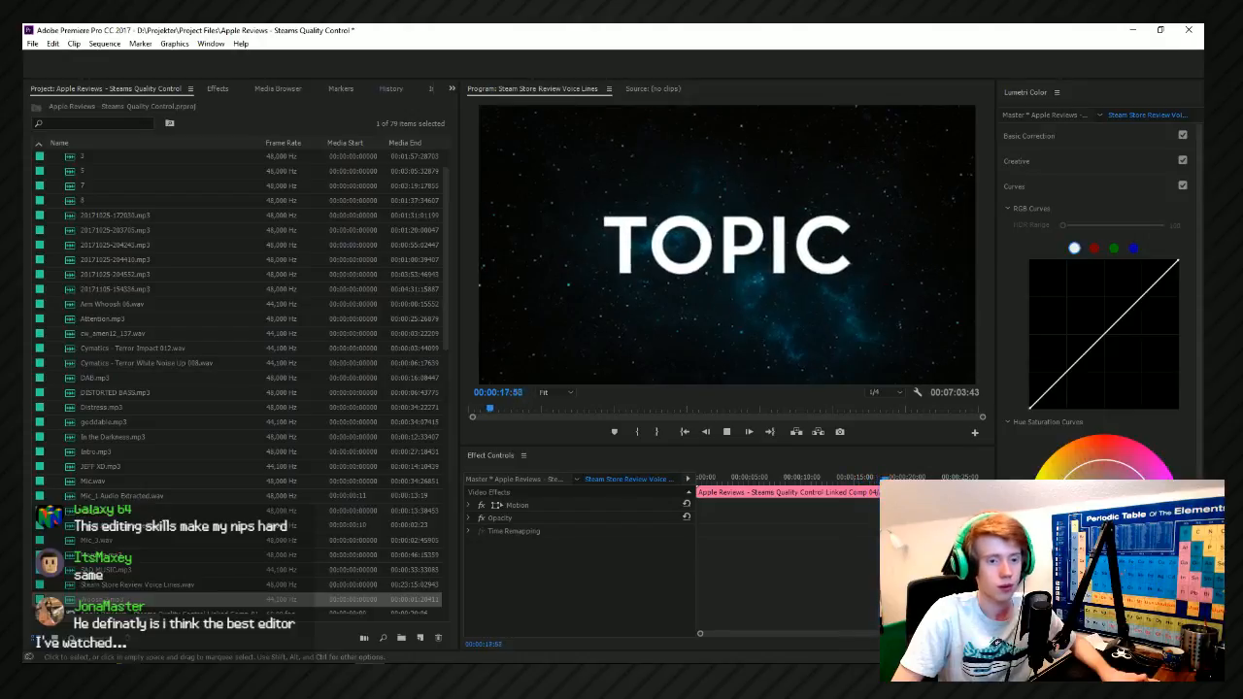
Play back the transition out of the Topic title again and save the project.
key(space)
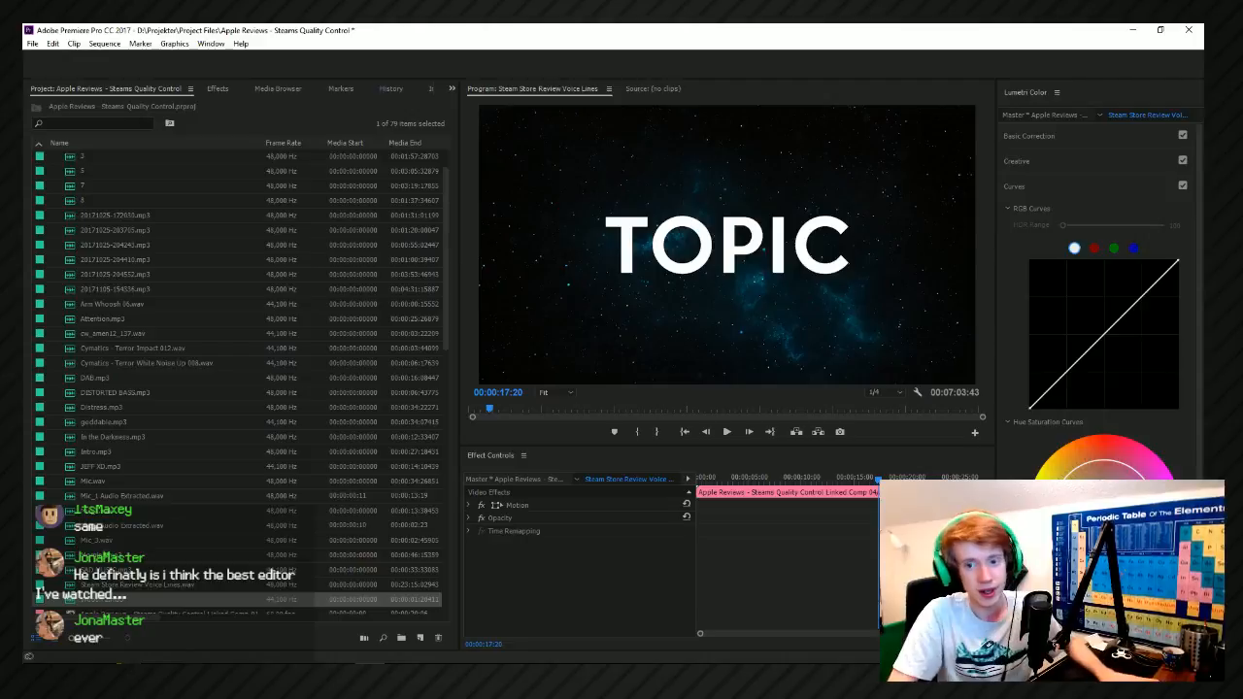
key(Up)
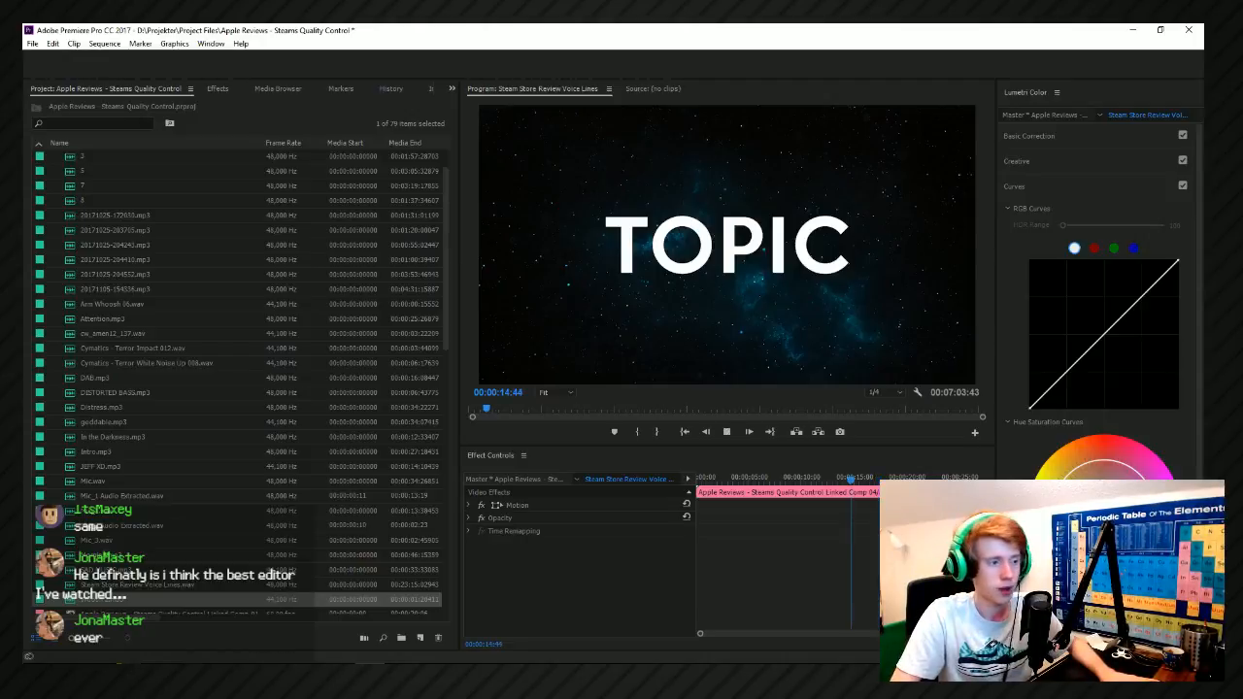
key(space)
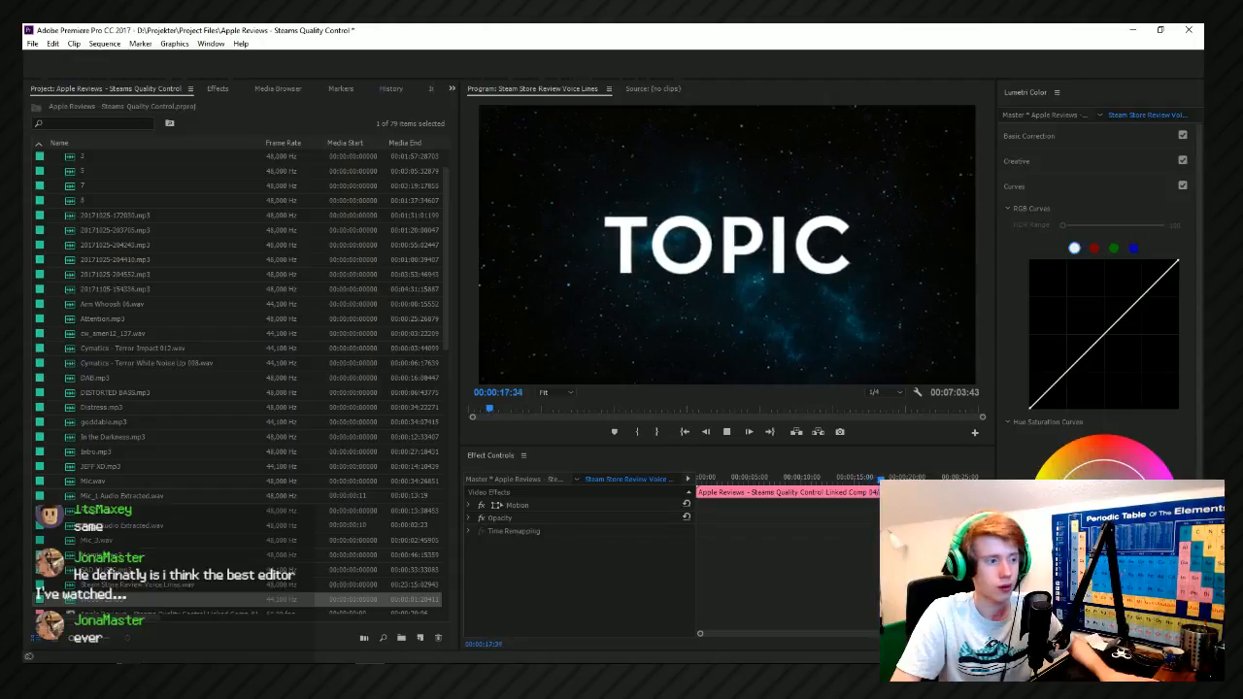
key(j)
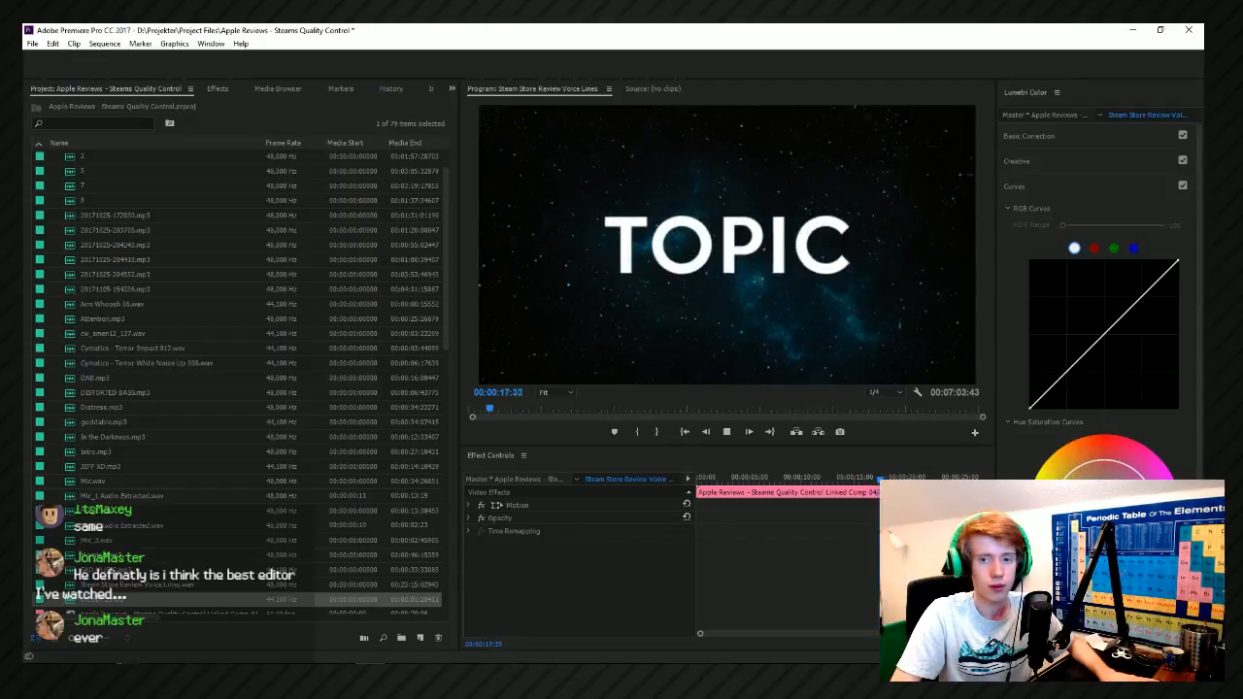
key(space)
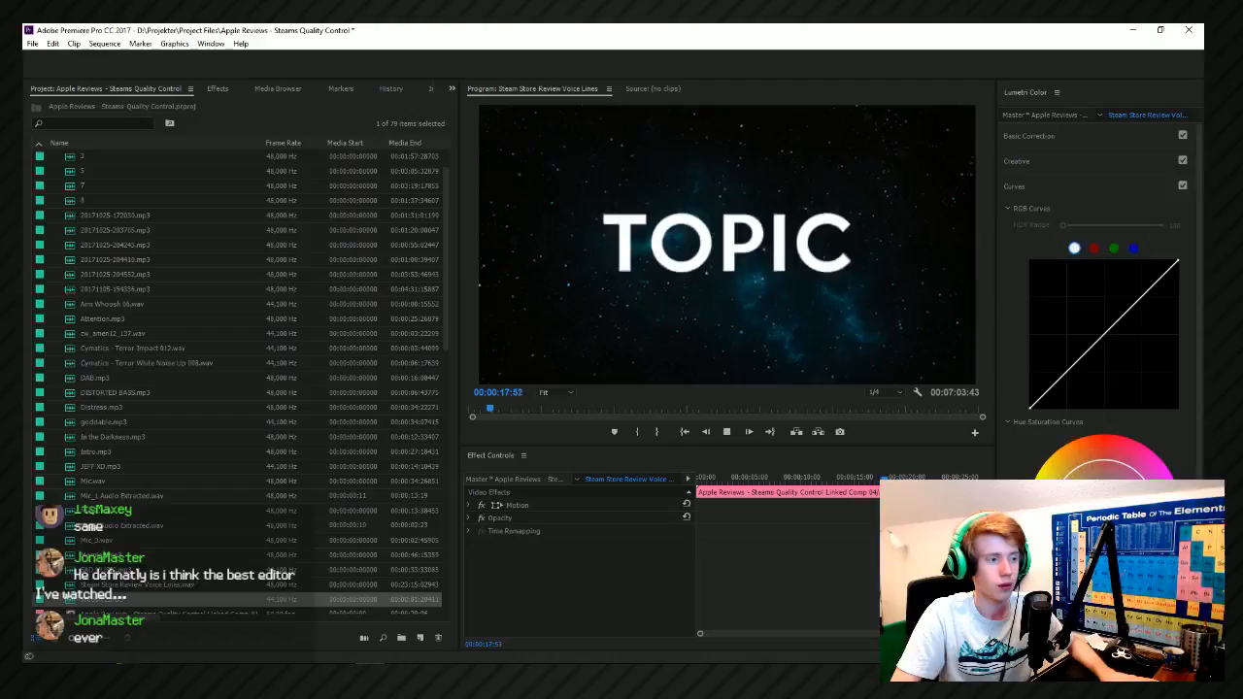
key(ctrl+s)
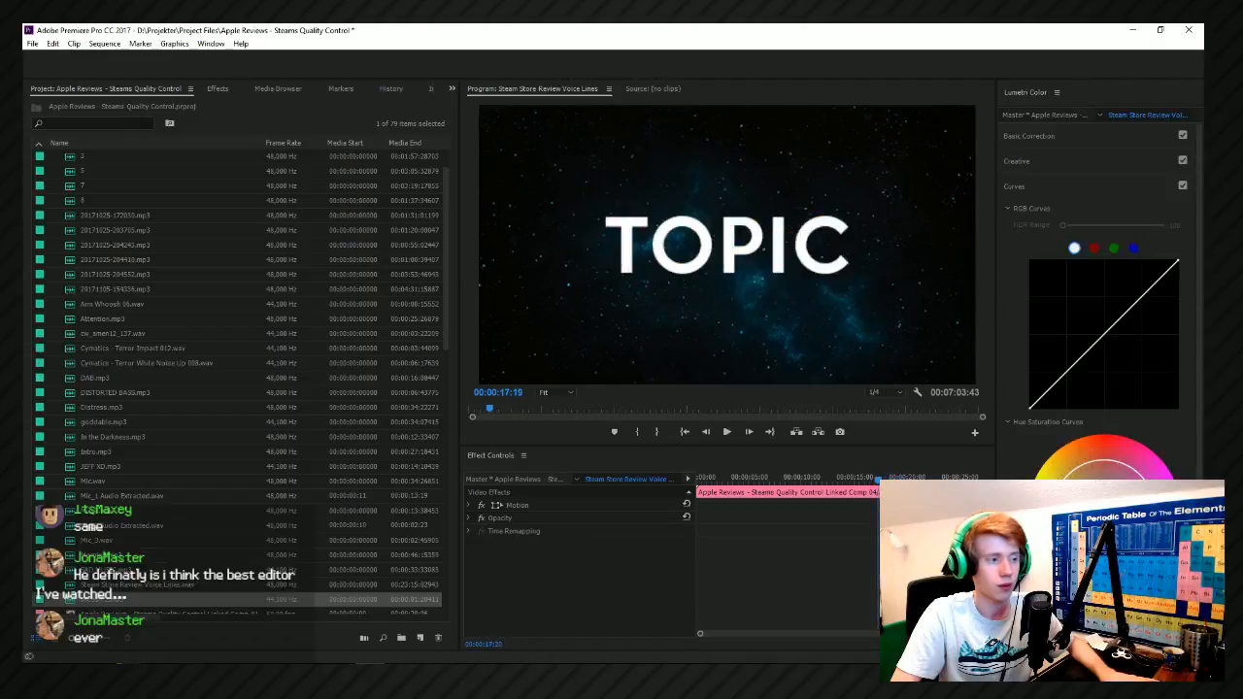
Switch to the Movement sound effects folder and audition Sound_07, Sound_03 and Sound_08.
key(alt+Tab)
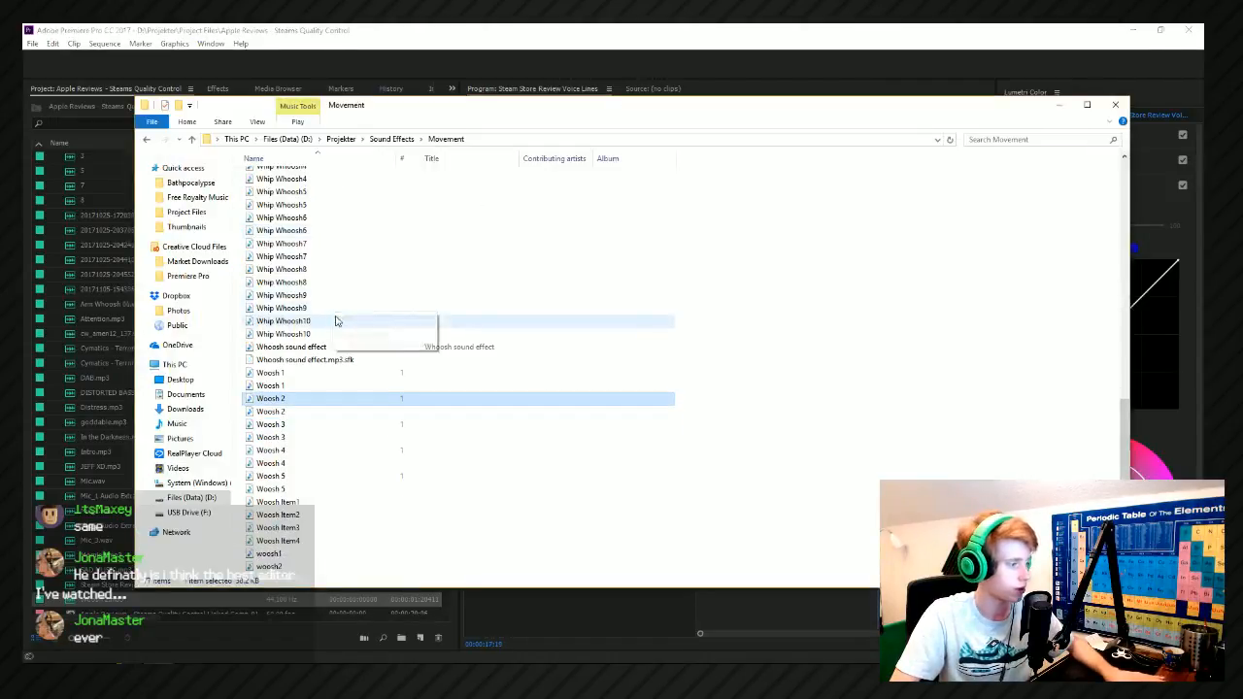
scroll(384, 495, up, 5)
scroll(384, 495, up, 7)
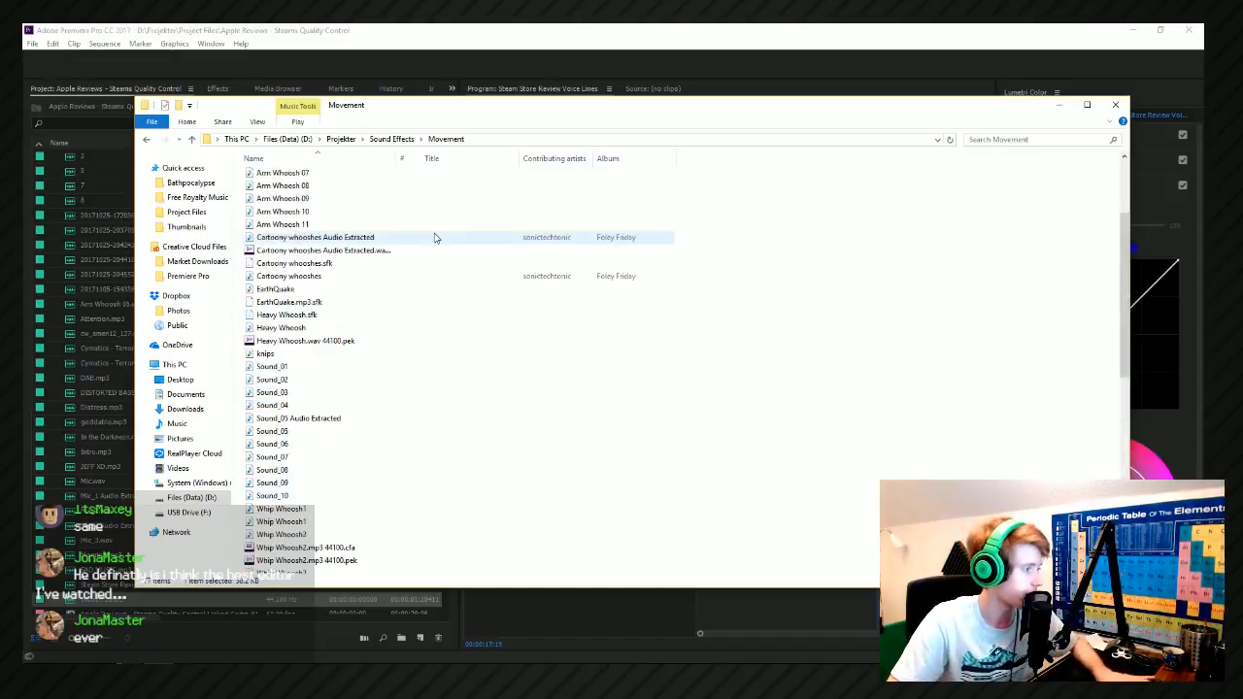
double_click(322, 456)
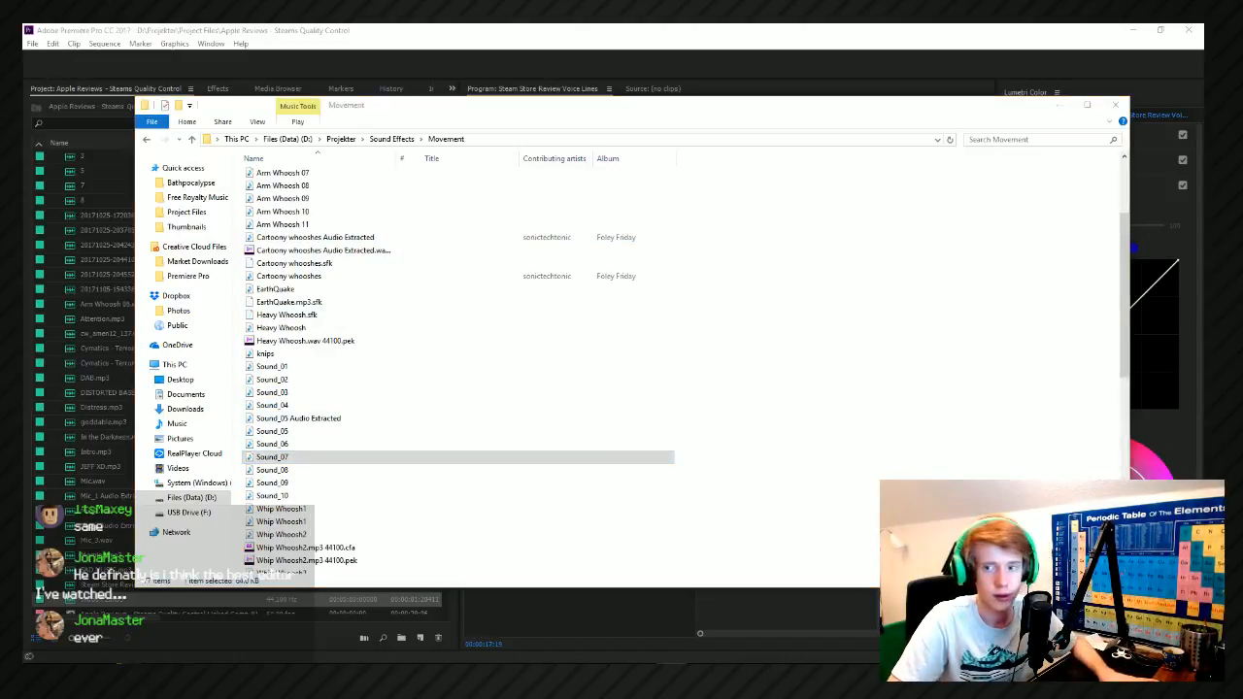
double_click(276, 394)
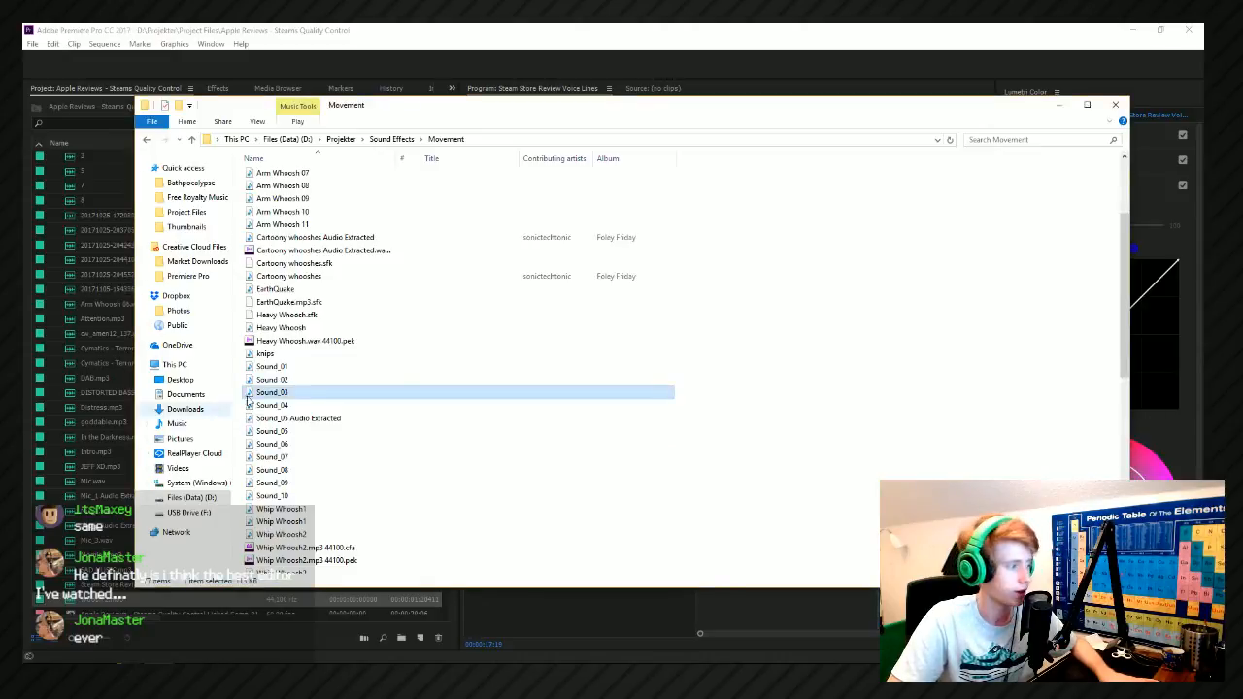
double_click(319, 471)
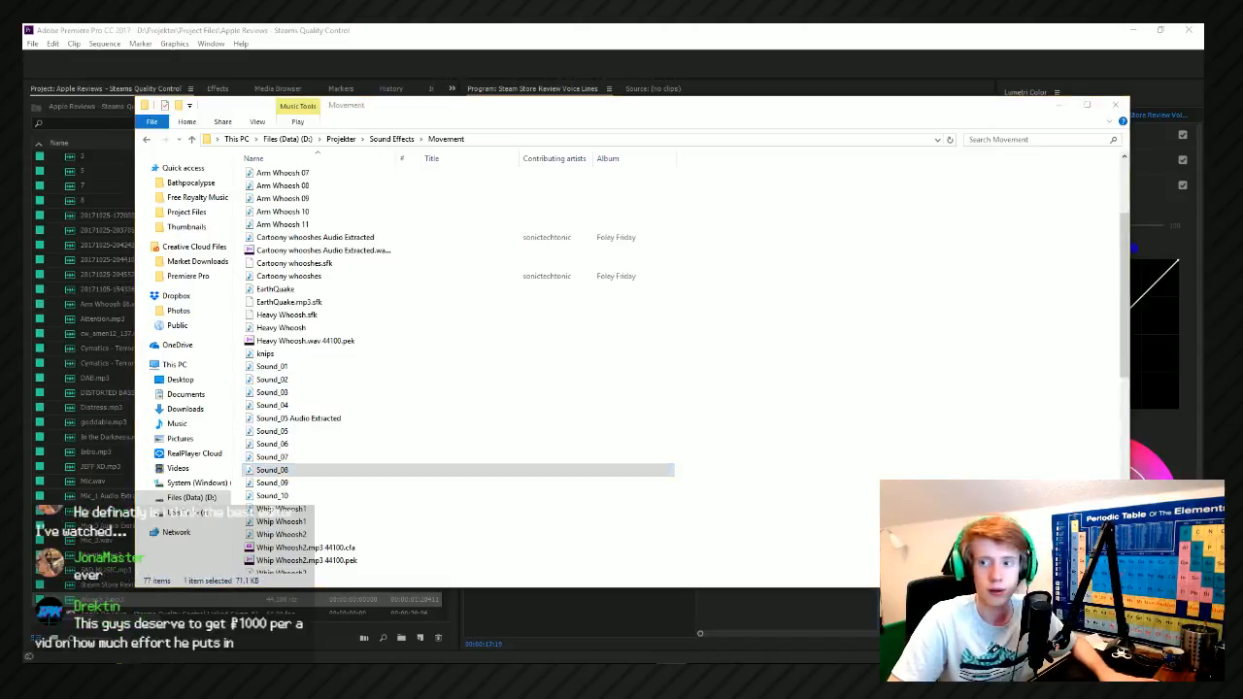
key(Up)
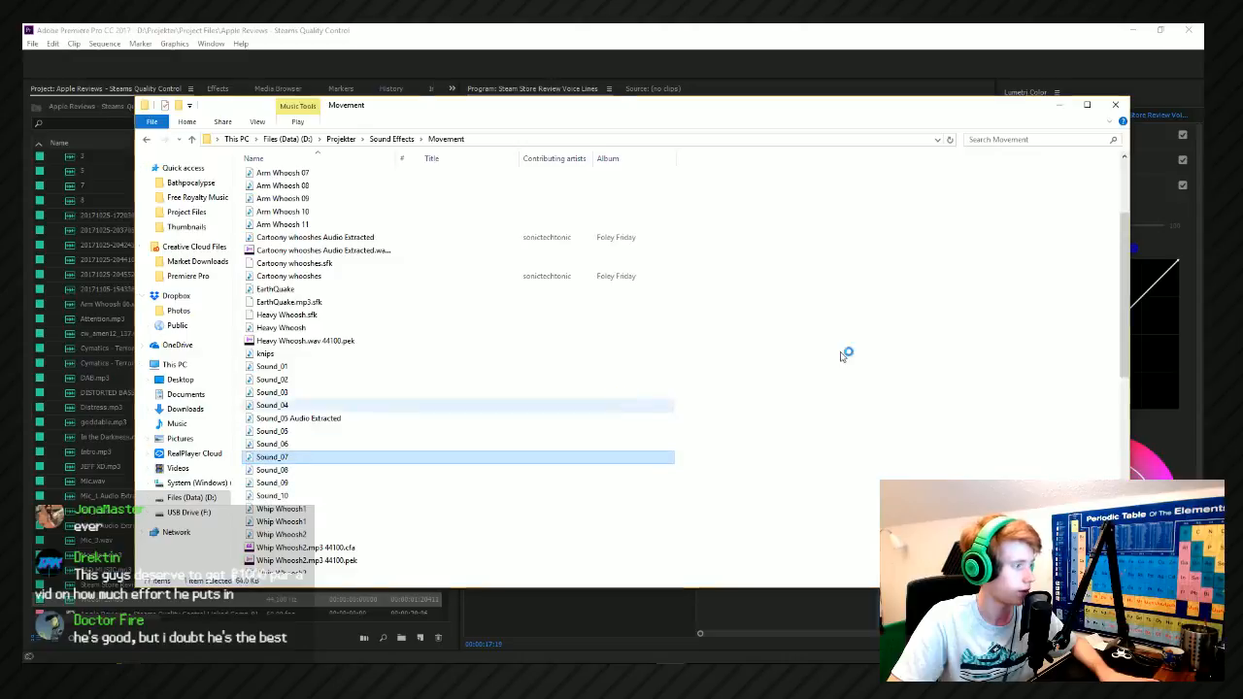
key(Return)
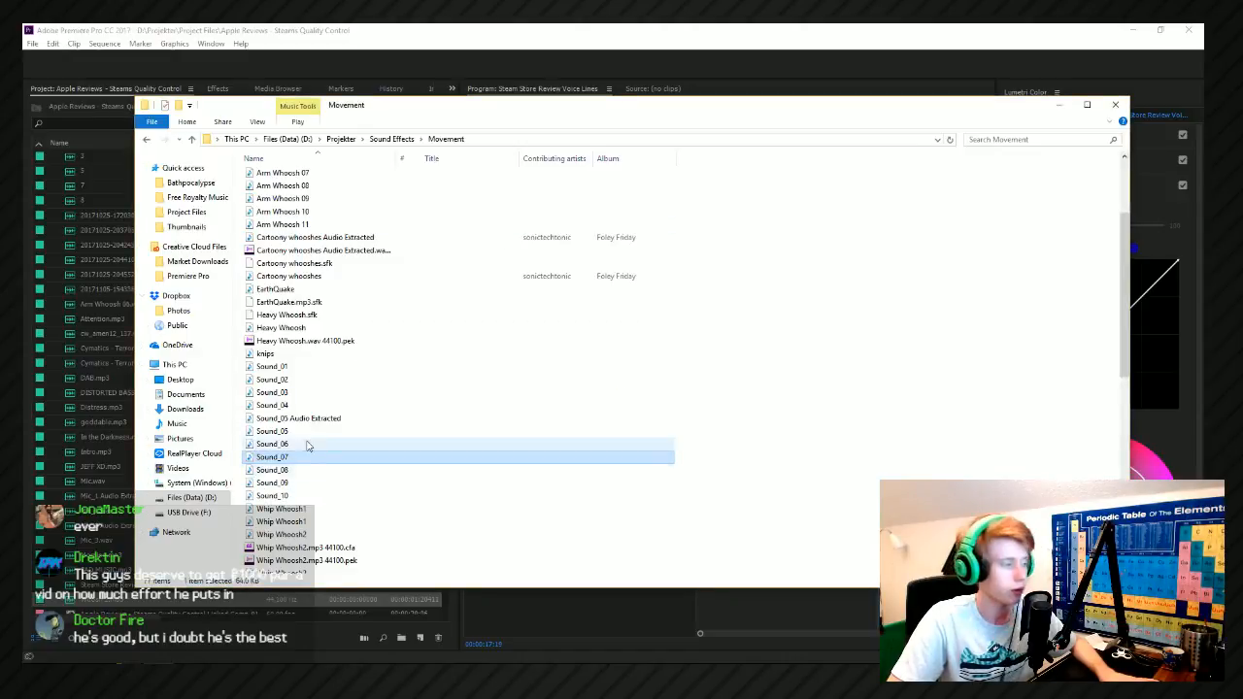
Try Whip Whoosh1 from the Movement folder on the first red strike across the Quality Control title, and play it back.
scroll(321, 447, down, 8)
click(291, 263)
drag(293, 200, 1242, 301)
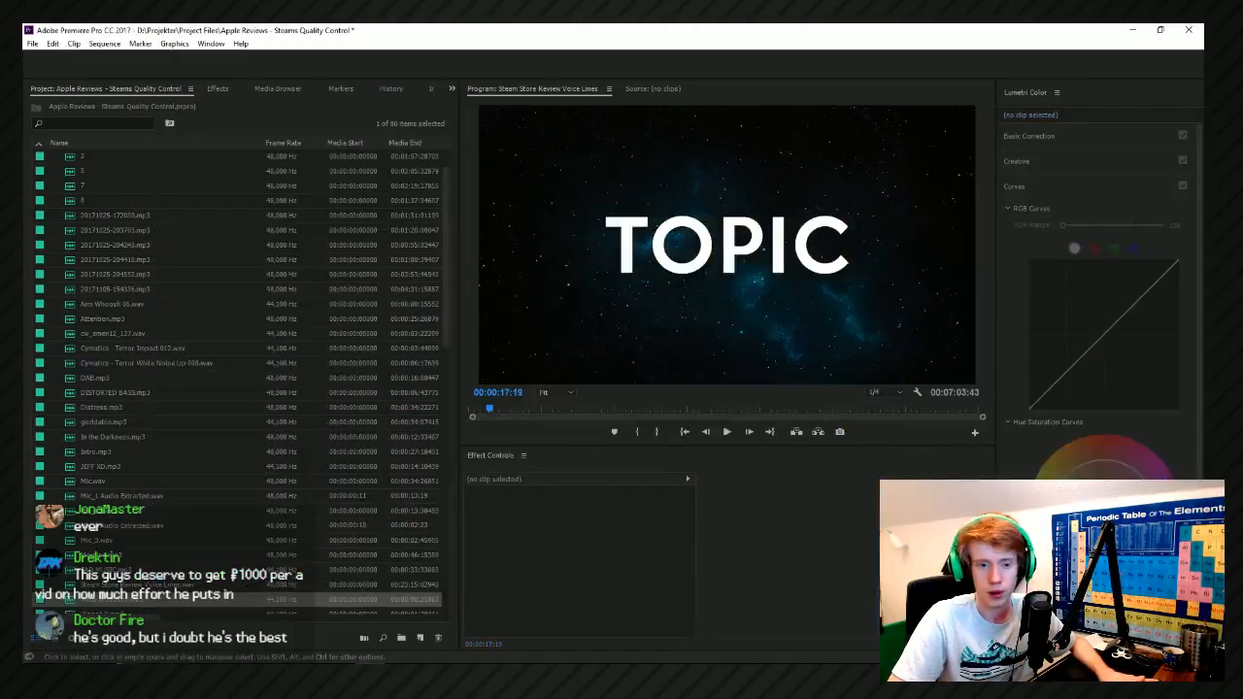
key(space)
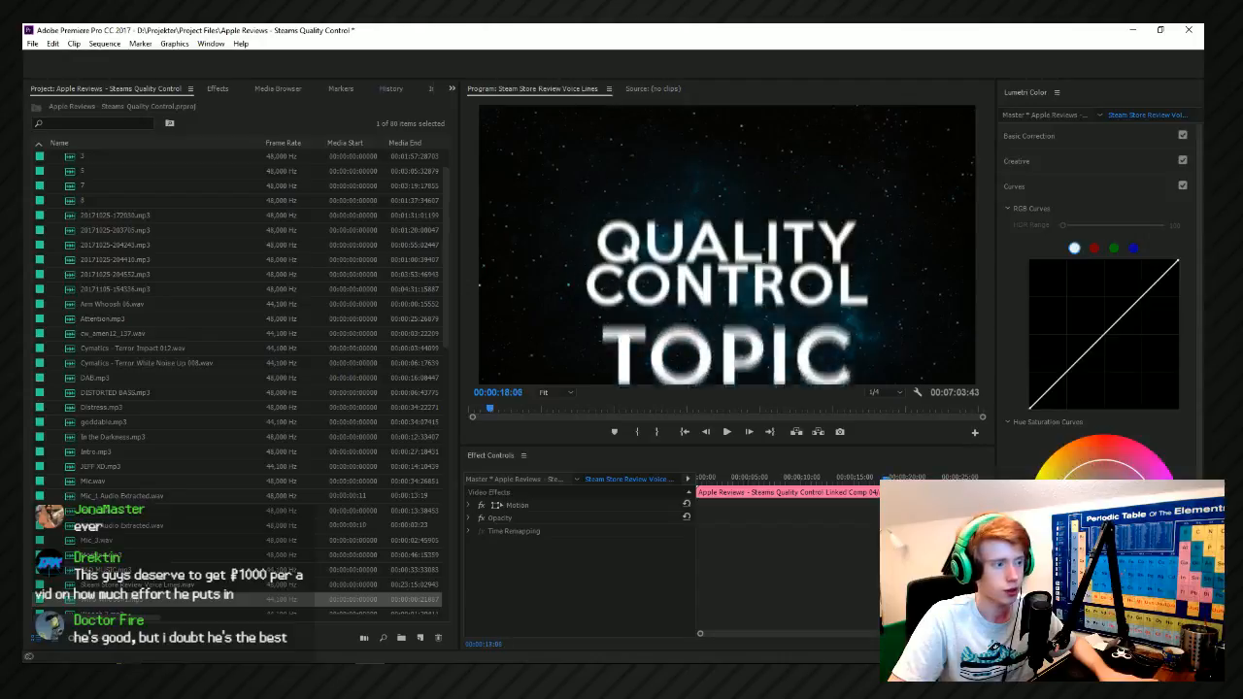
key(Left)
key(Left)
key(Left)
key(Left)
key(Left)
key(Left)
key(Left)
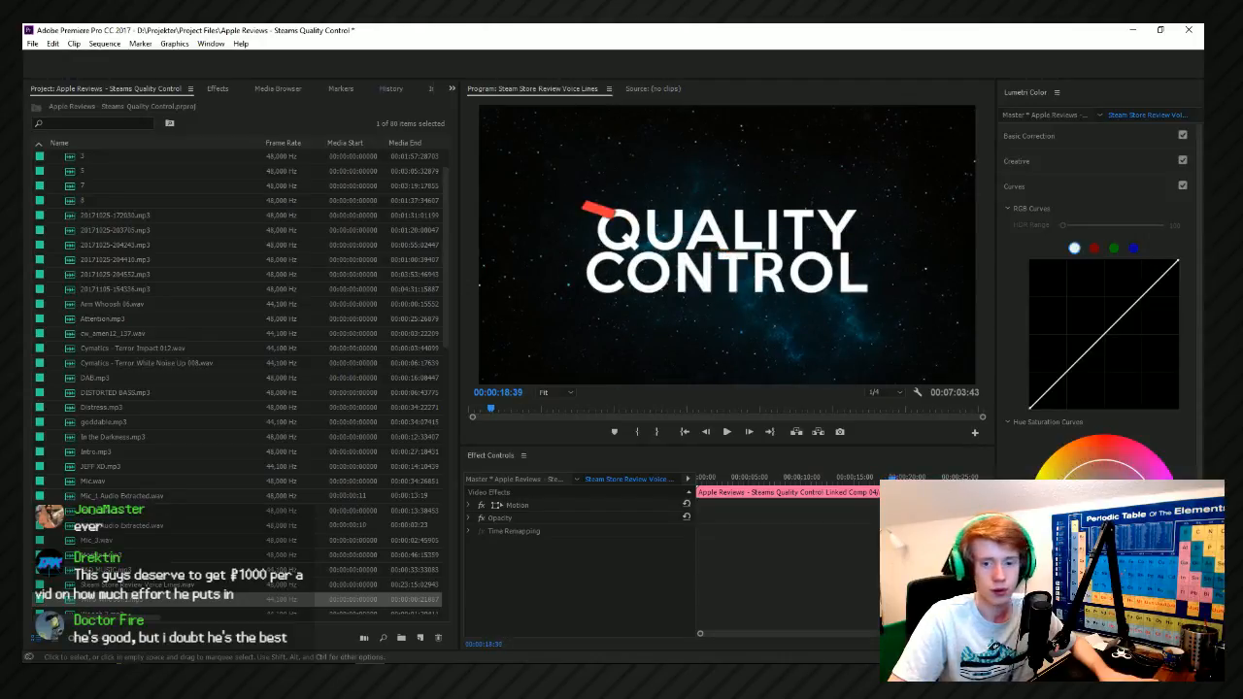
key(space)
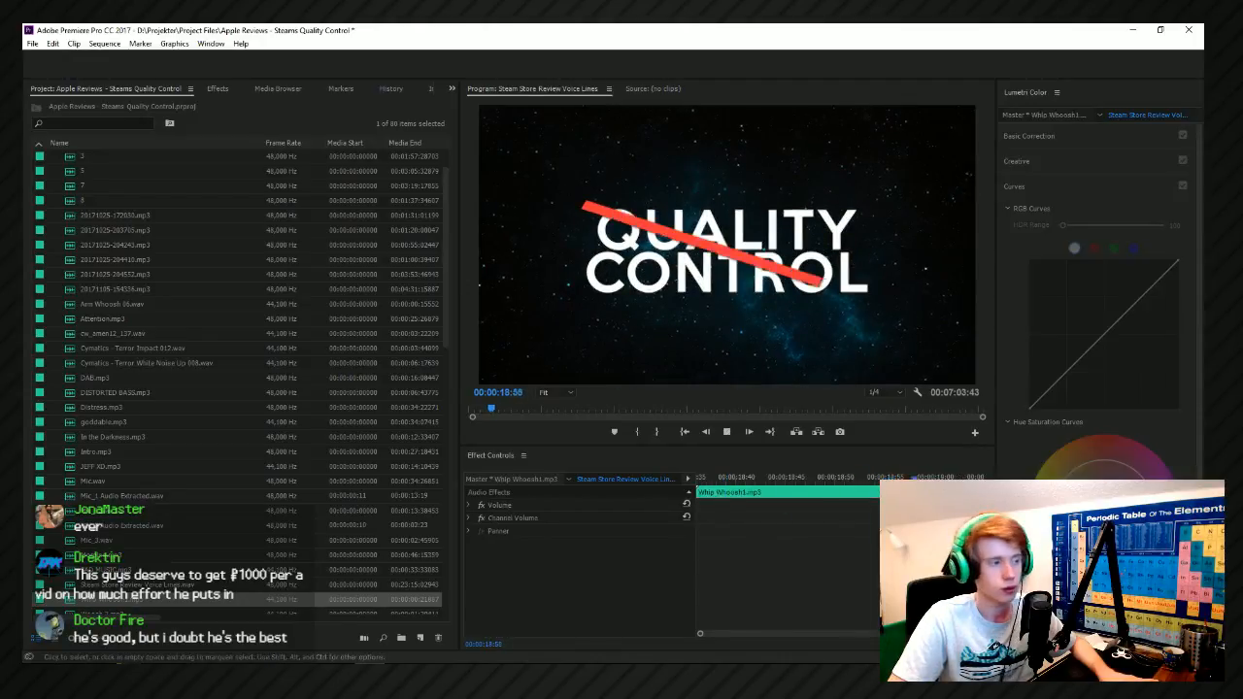
key(space)
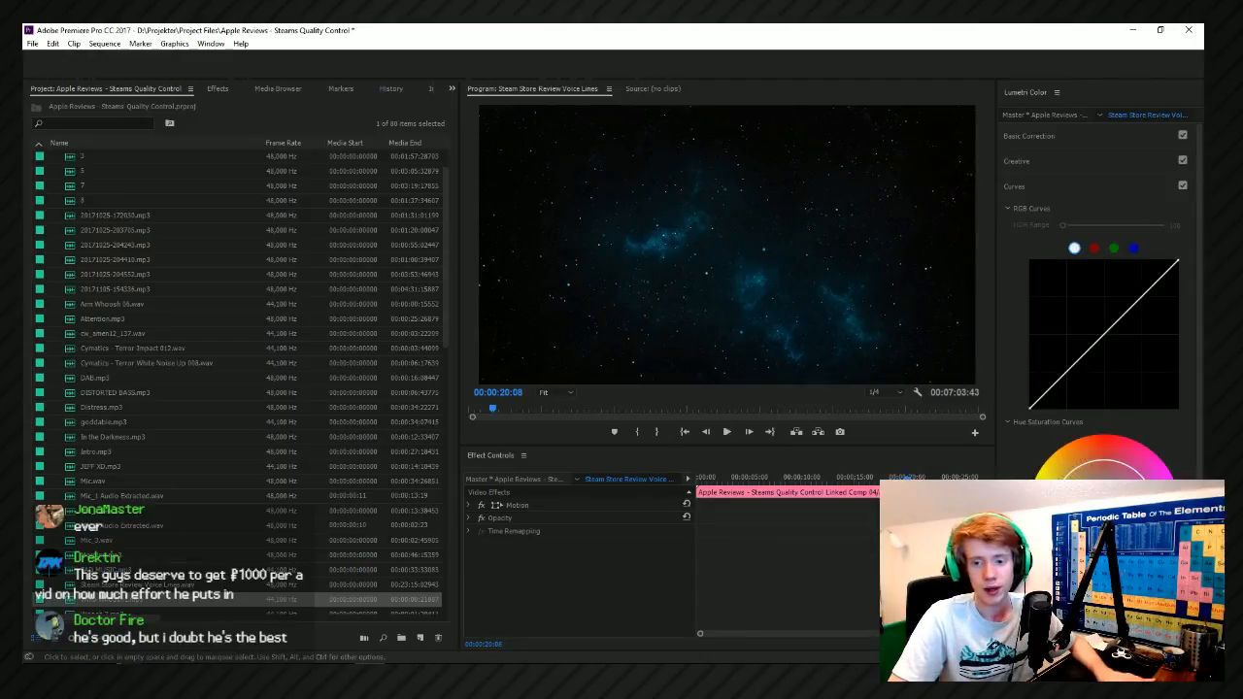
Try Whip Whoosh3 and Woosh 1 from the Movement folder as alternative strike sounds, placing Woosh 1 on Sound Effect 02 from about 00:00:19:13.
key(alt+Tab)
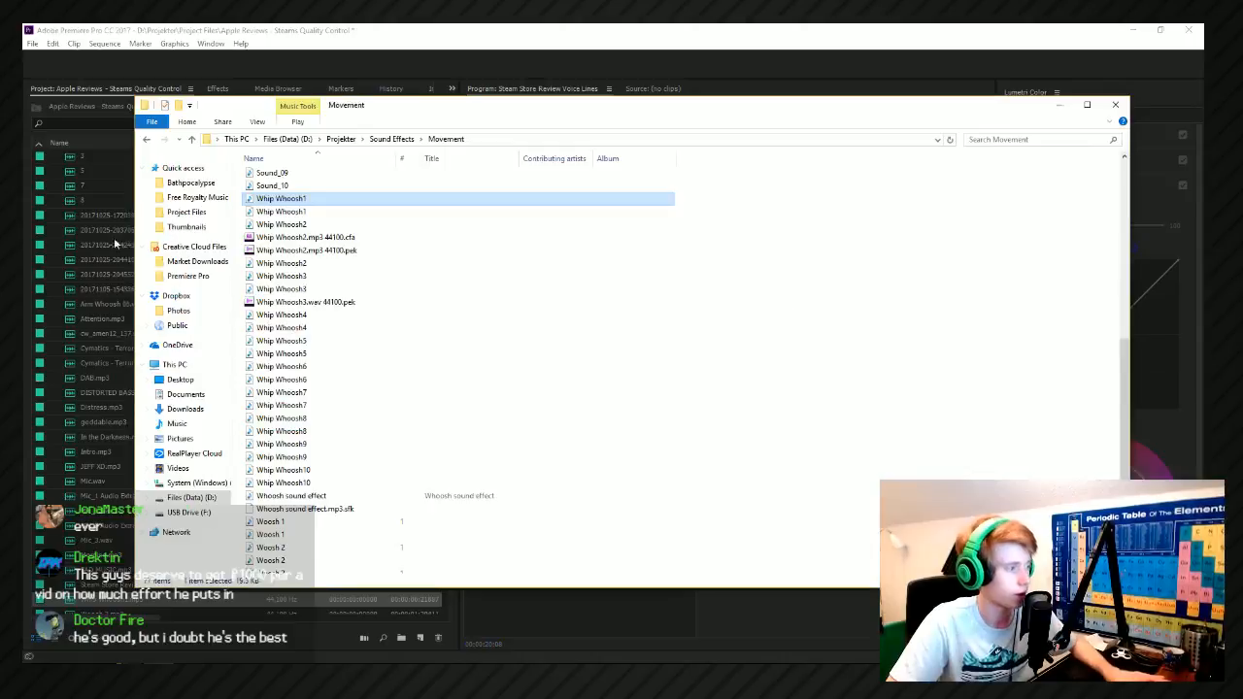
drag(282, 276, 1203, 340)
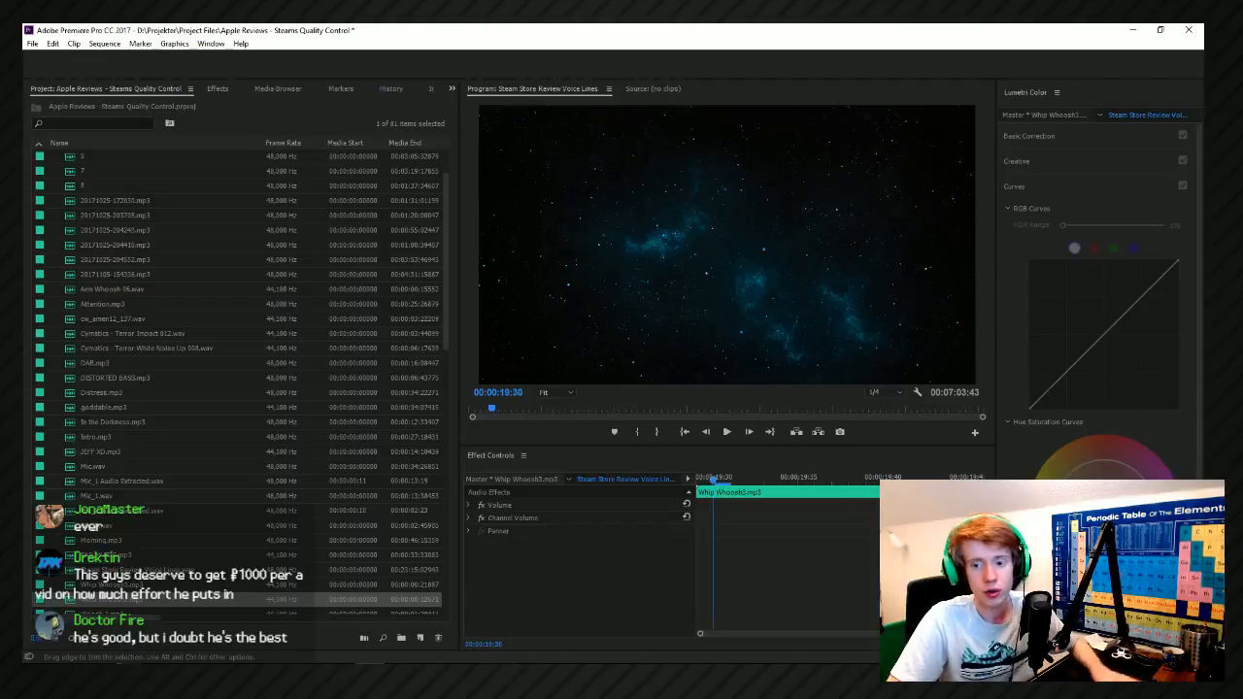
key(alt+Tab)
scroll(342, 367, down, 4)
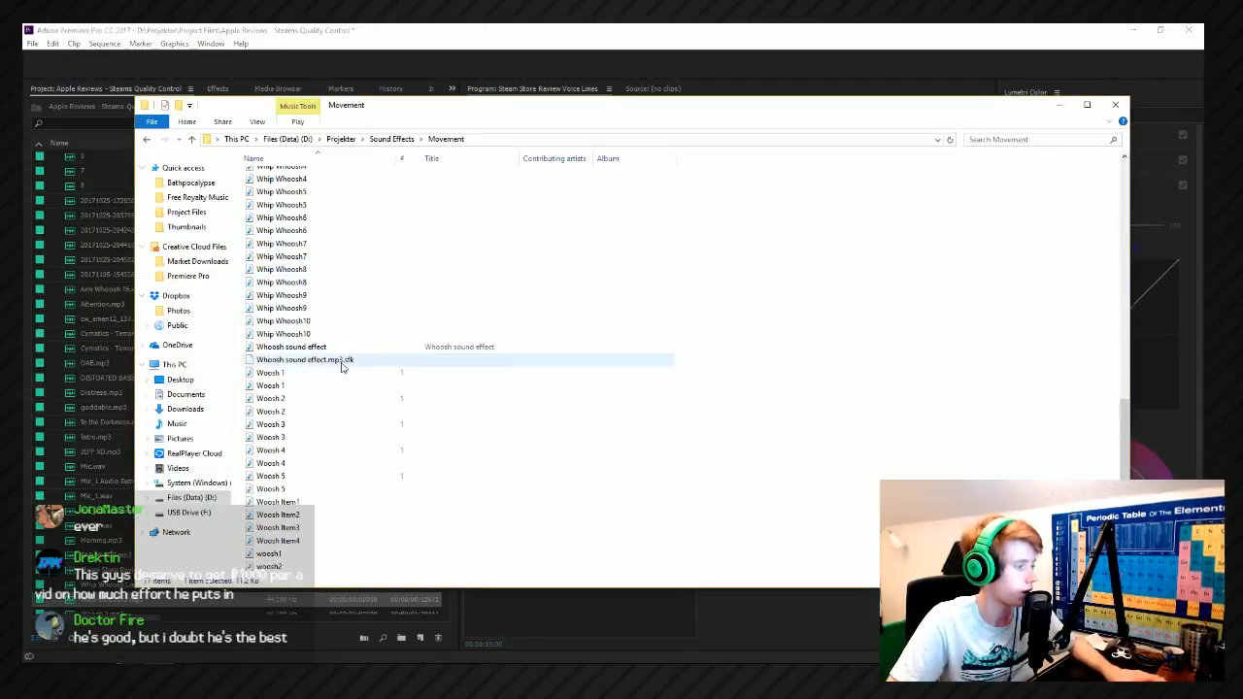
drag(293, 369, 433, 373)
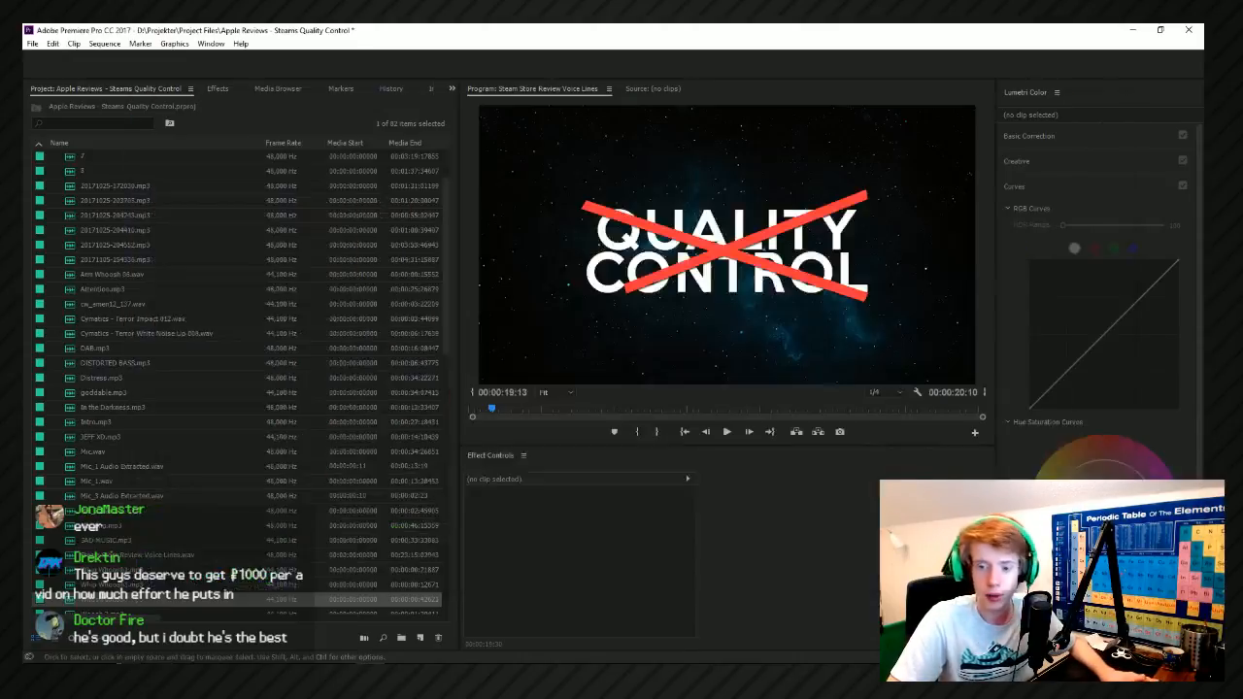
drag(1203, 209, 462, 142)
scroll(612, 427, down, 2)
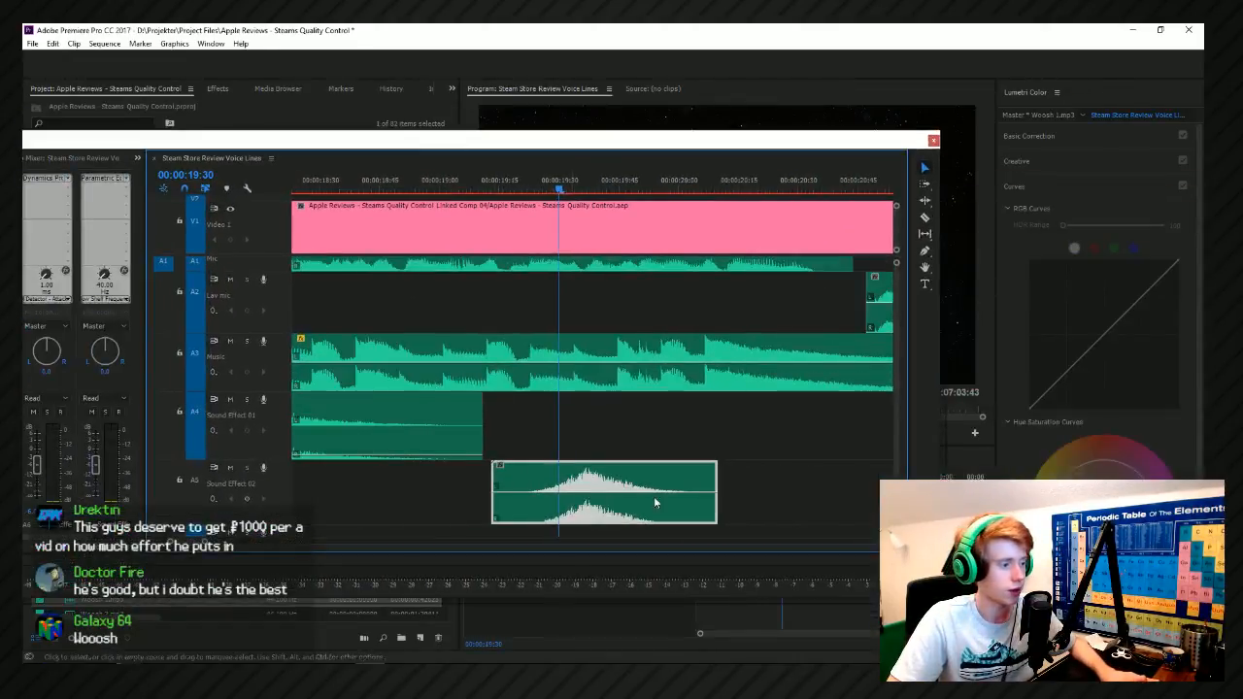
Clear the trial Woosh 1 clip and place Woosh 2 from the Movement folder on Sound Effect 02 at about 00:00:18:34.
drag(613, 142, 685, 389)
drag(631, 436, 473, 462)
drag(473, 468, 422, 466)
drag(506, 388, 520, 227)
scroll(636, 513, down, 2)
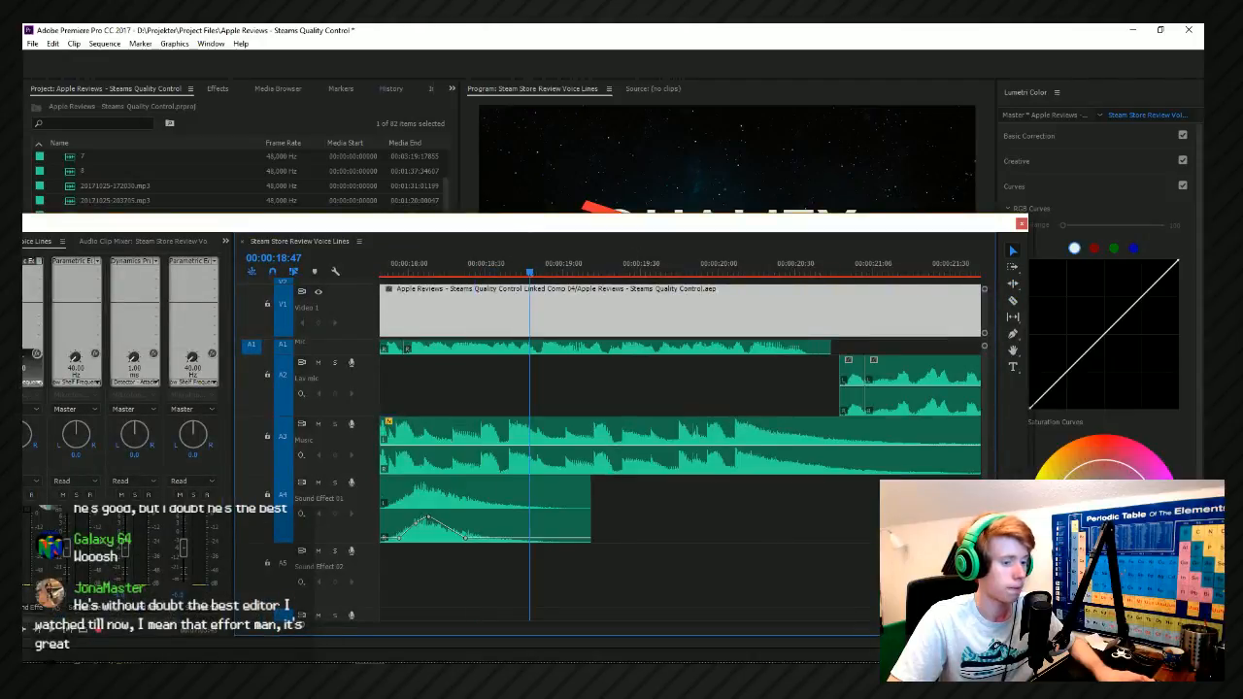
scroll(638, 495, down, 5)
scroll(744, 418, up, 4)
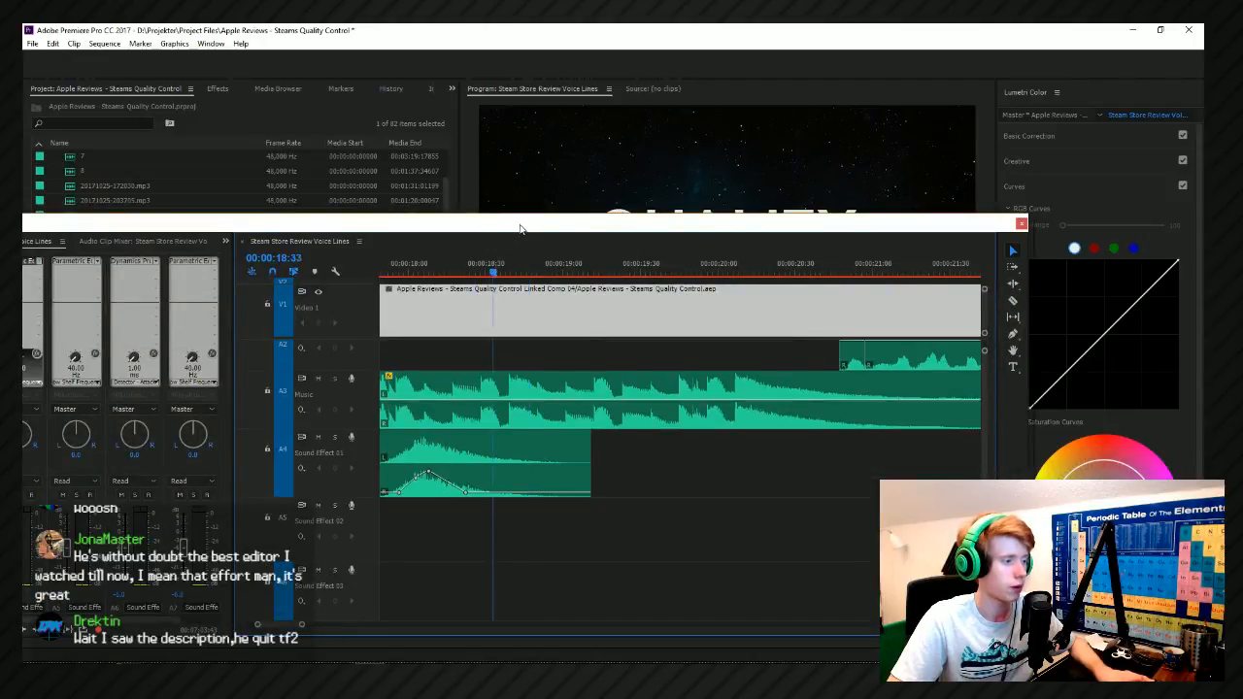
key(alt+Tab)
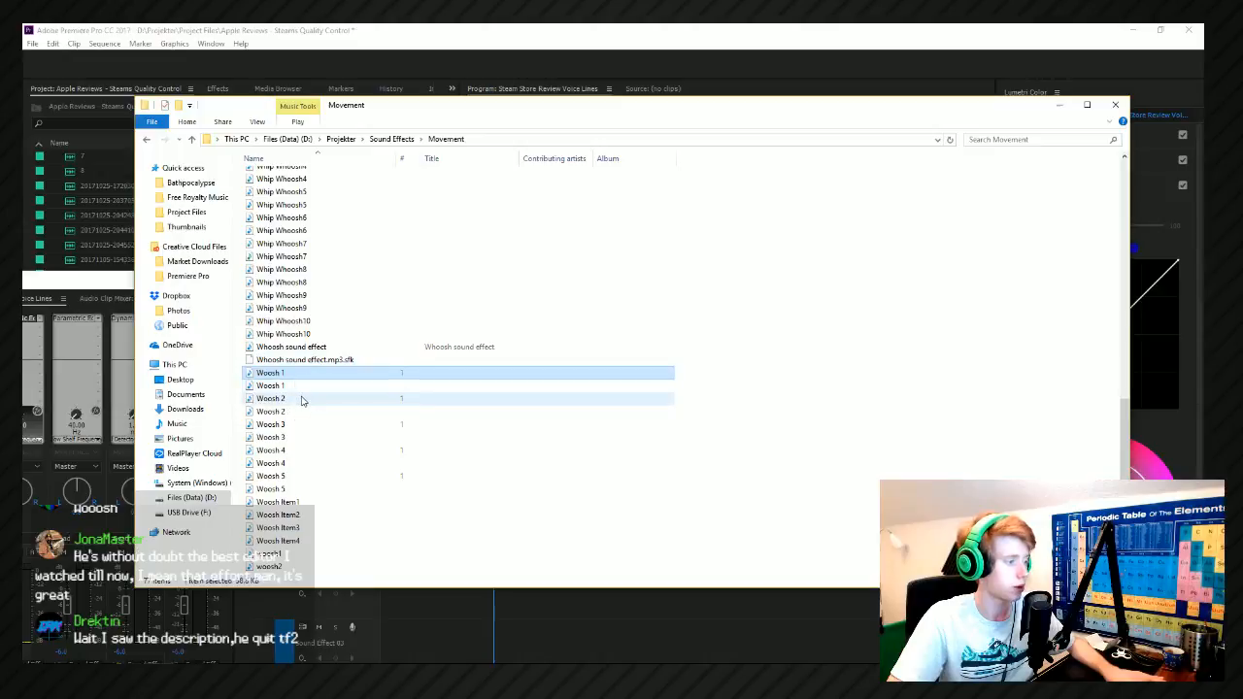
click(302, 402)
drag(308, 405, 500, 579)
key(space)
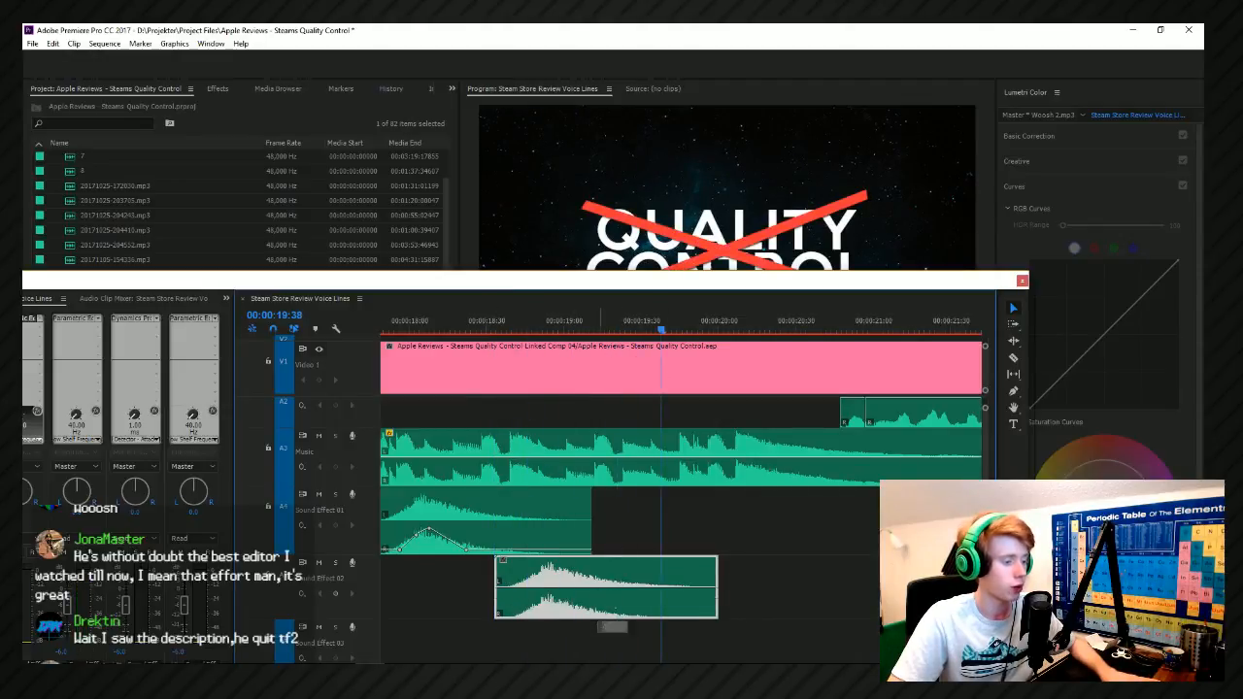
Play back the red strike animation from 00:00:18:34 and slightly lower the volume of the Woosh 2 clip on Sound Effect 02.
key(space)
click(498, 334)
key(space)
click(497, 334)
drag(544, 603, 544, 606)
right_click(599, 567)
click(543, 577)
Search the effects for "pitch" and apply Pitch Shifter to the Woosh 2 clip on Sound Effect 02.
click(215, 88)
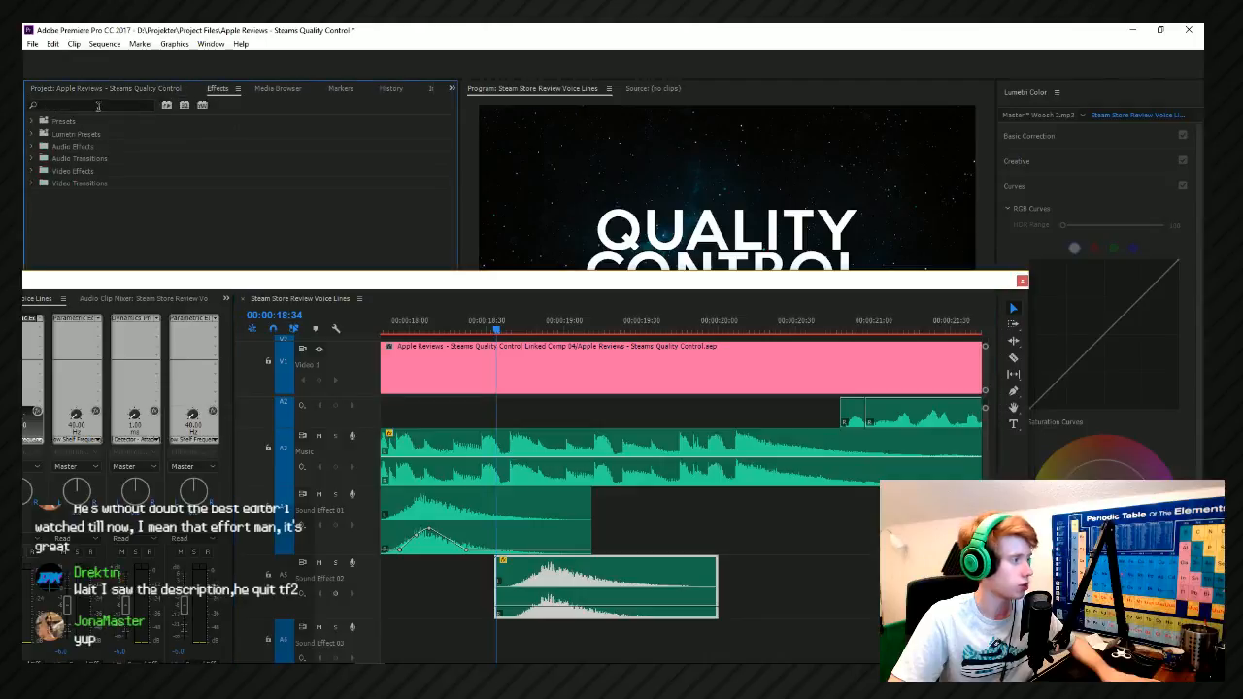
click(141, 107)
text(pitch)
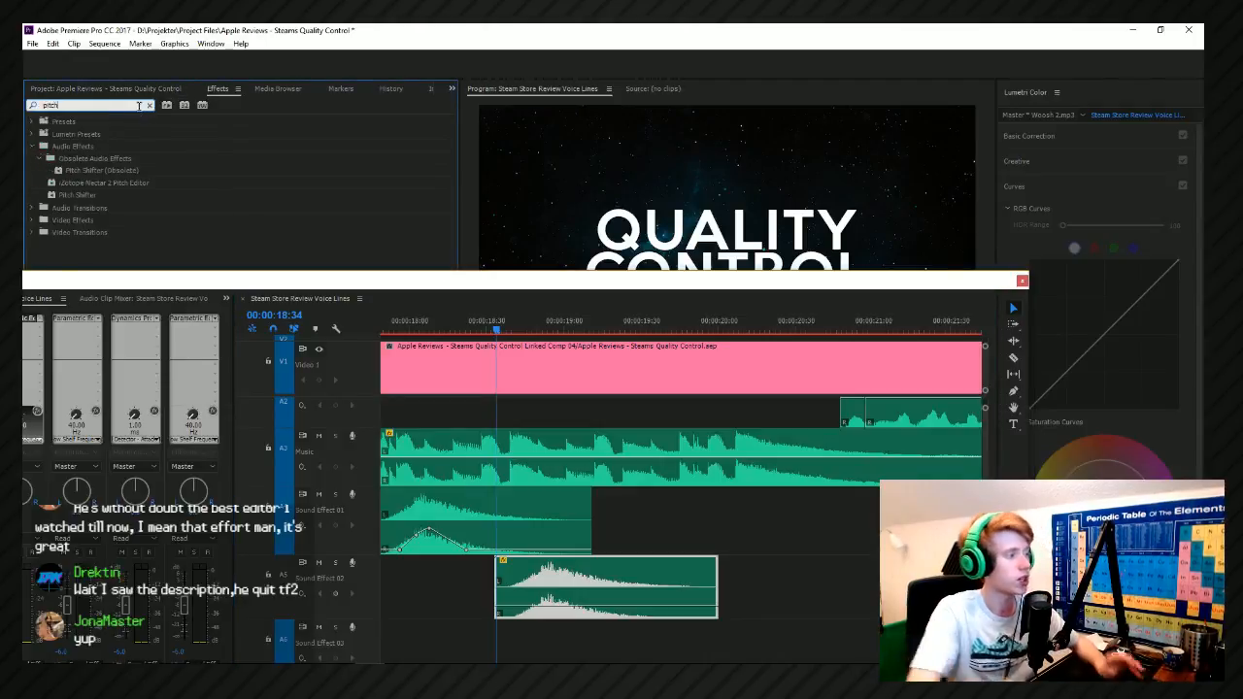
drag(78, 195, 588, 539)
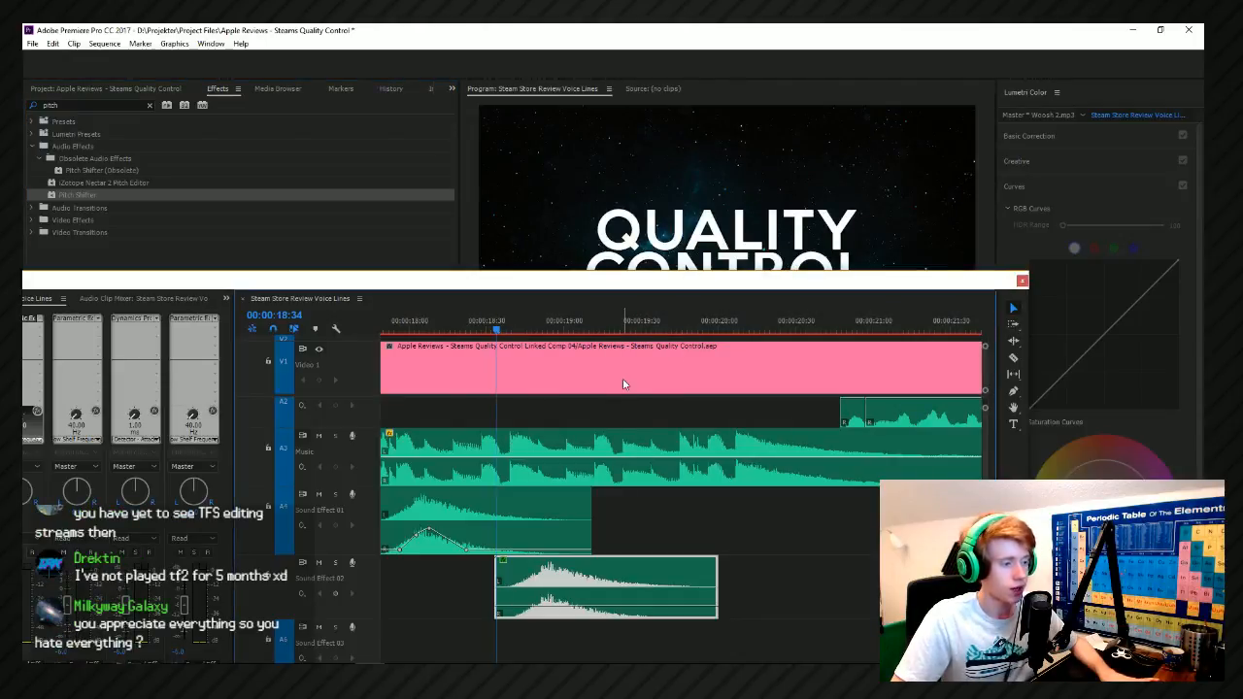
Open the Woosh 2 clip's Pitch Shifter setup, try the Semi-tones adjustment, and play back the red strikes.
drag(617, 287, 1203, 102)
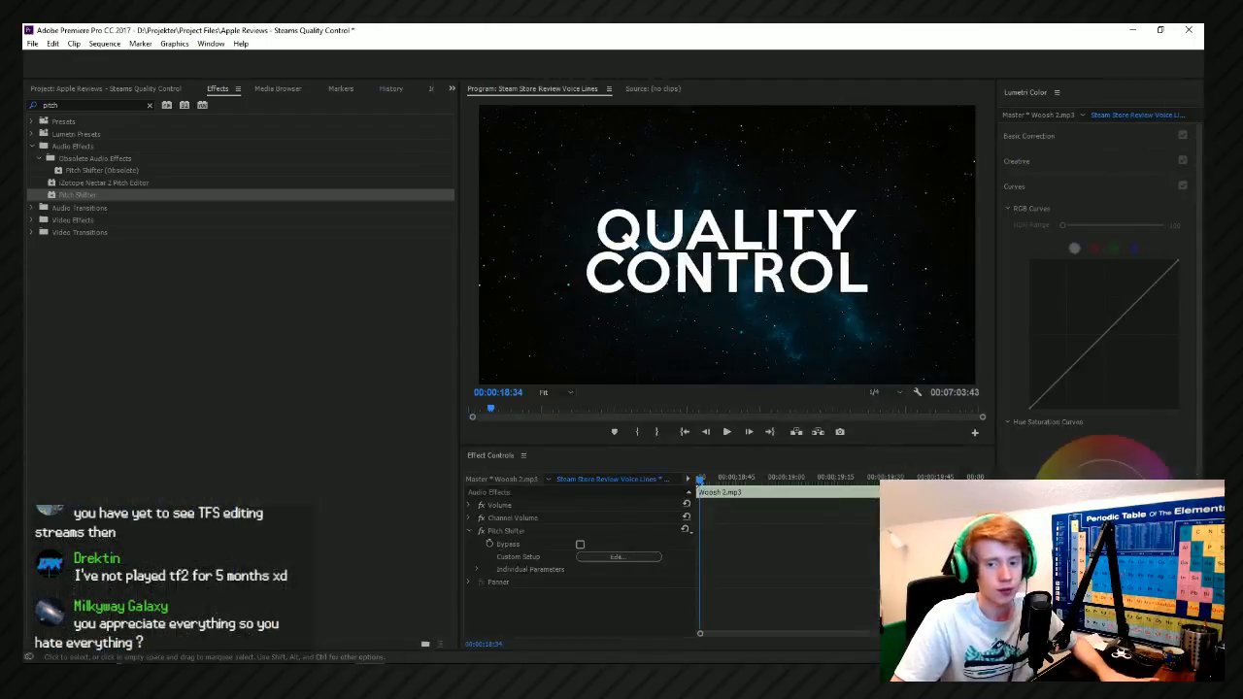
key(space)
click(620, 556)
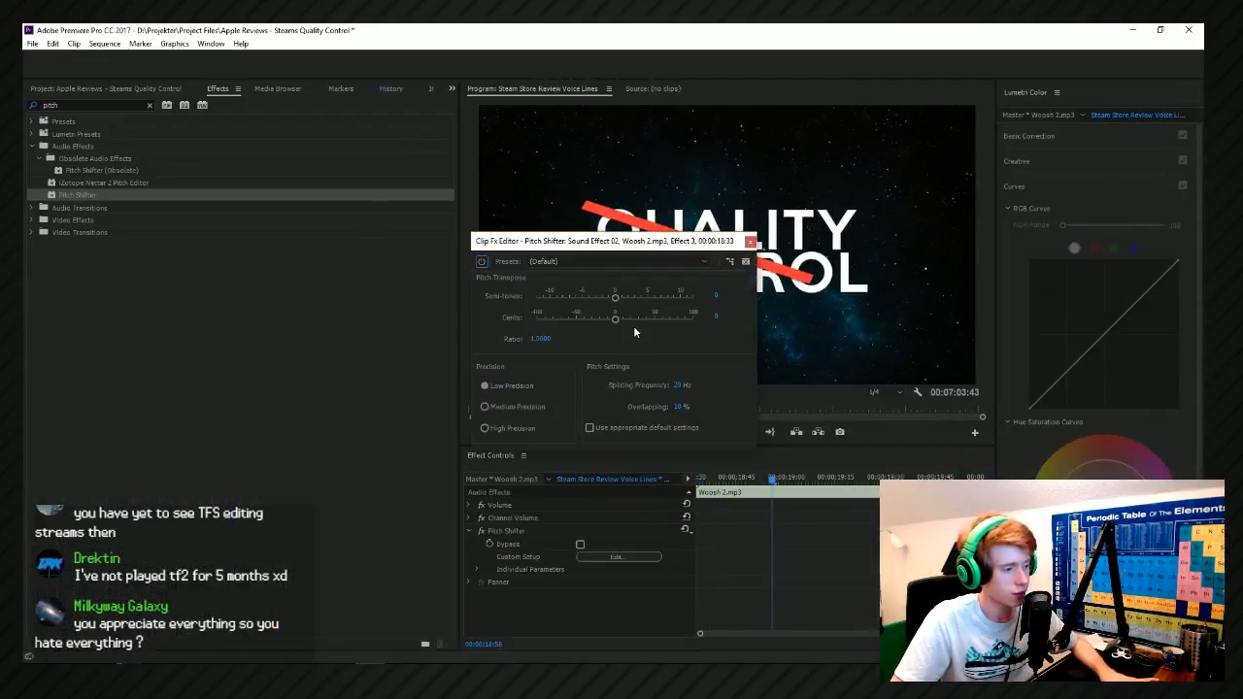
click(618, 298)
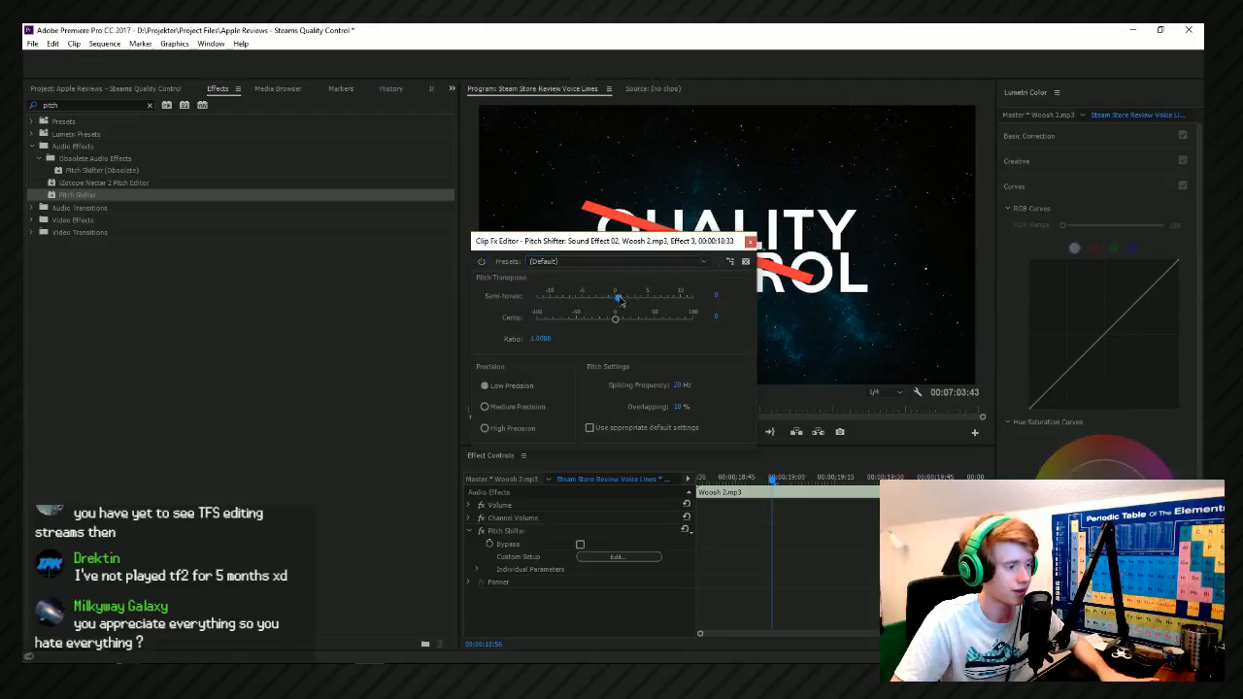
click(750, 242)
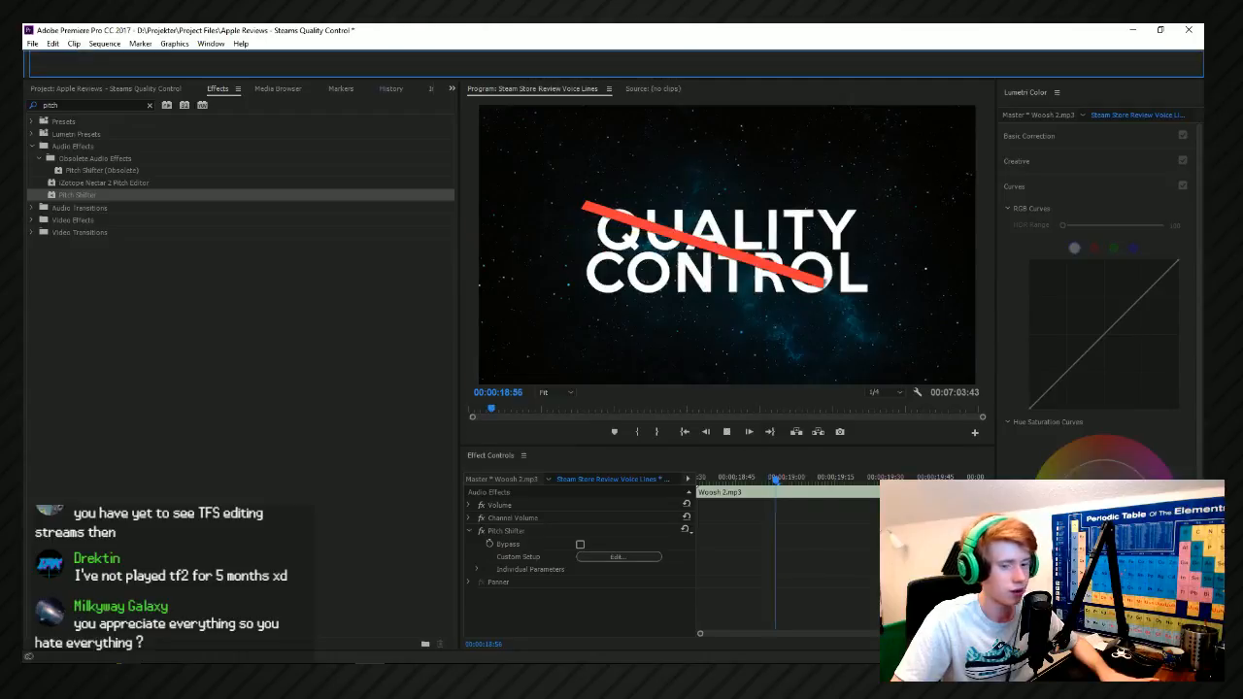
key(space)
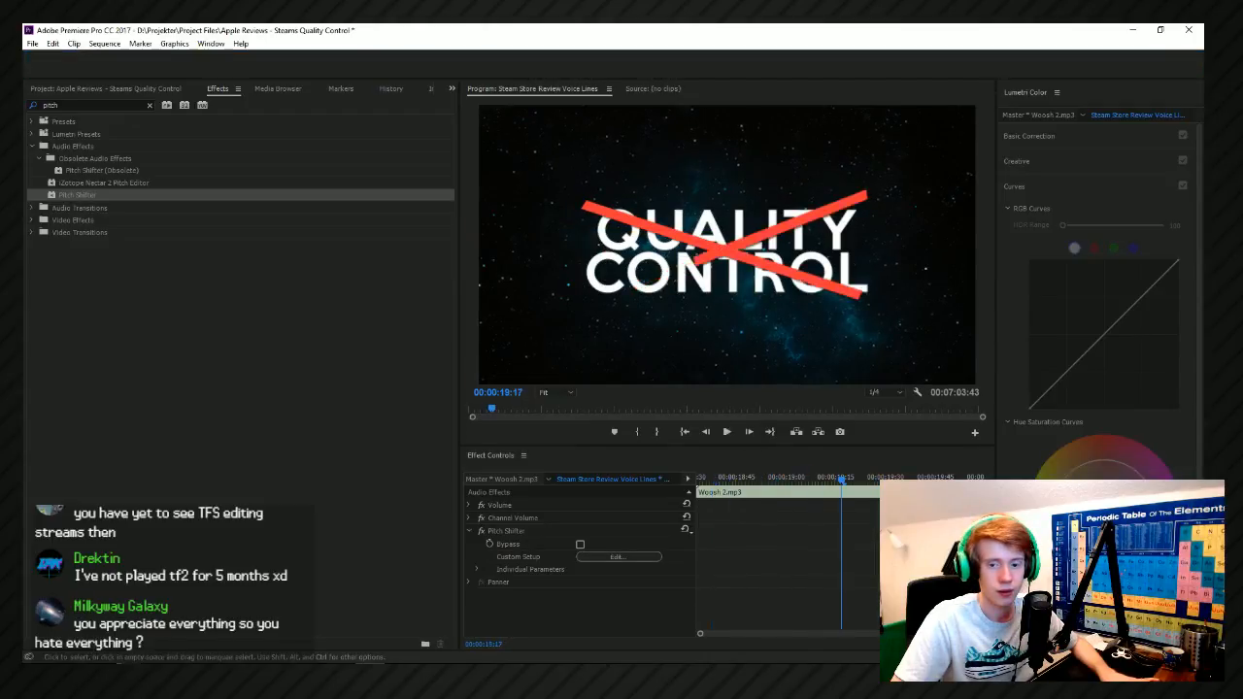
Play back the red strikes repeatedly with the pitch-shifted Woosh 2, trying the clip at an earlier position on Sound Effect 02.
key(space)
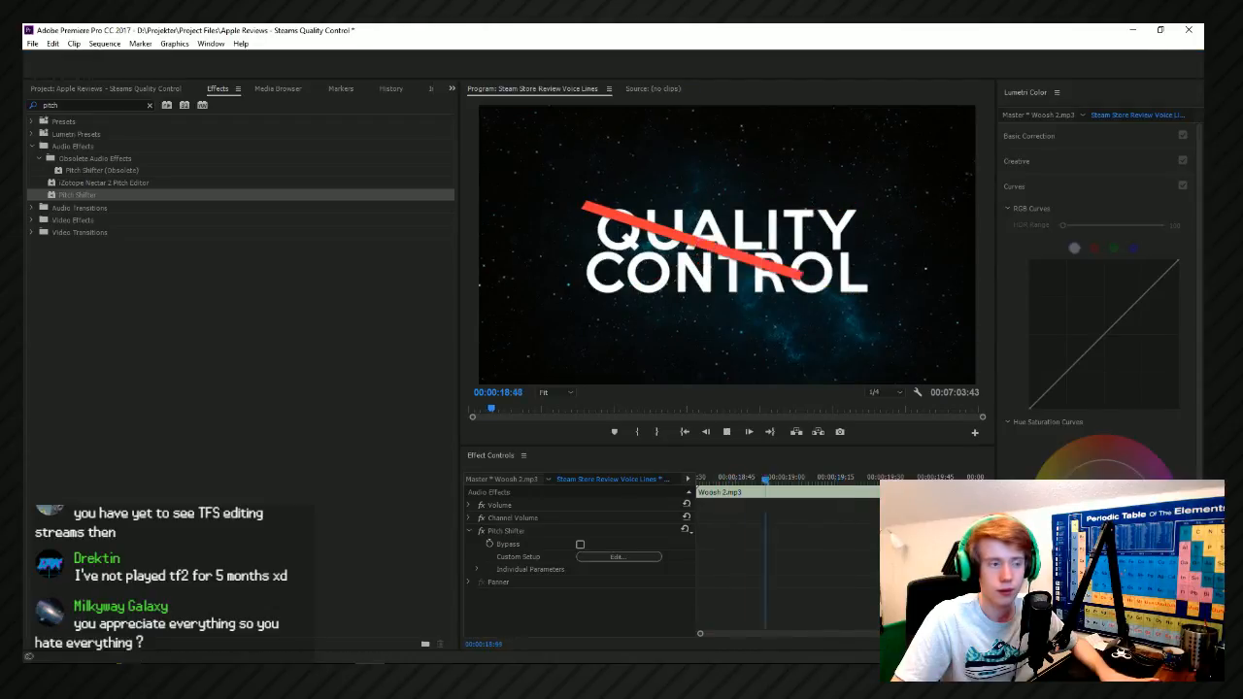
key(space)
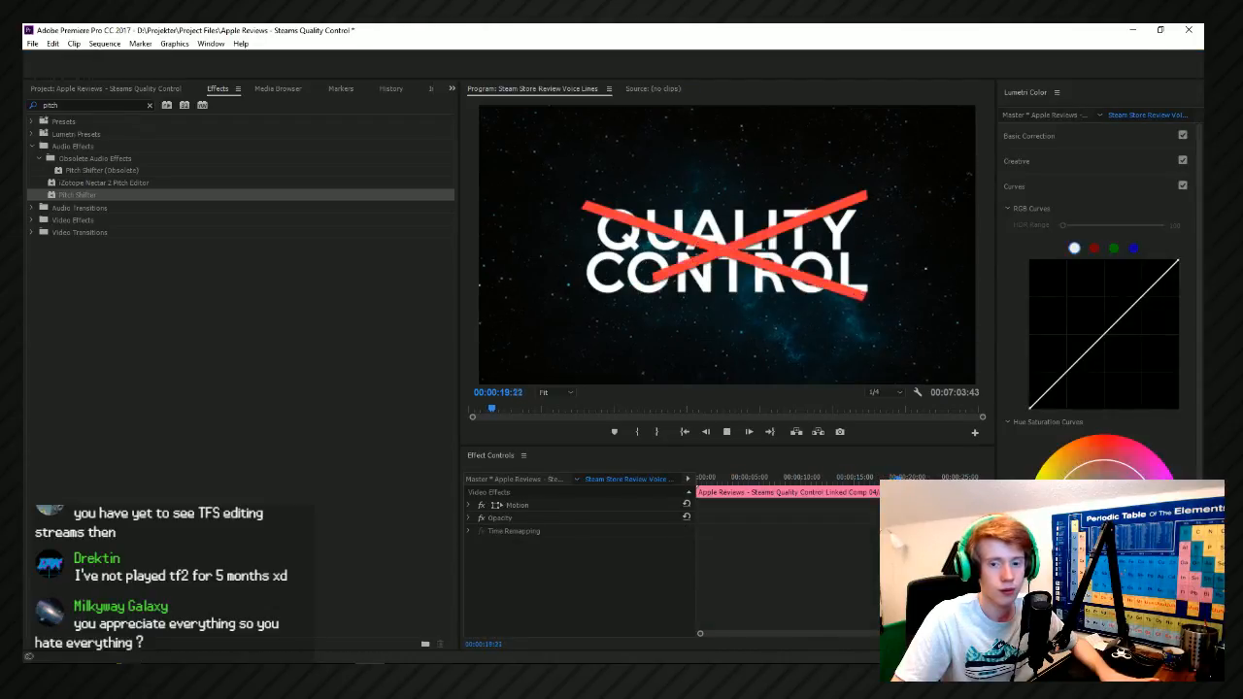
key(space)
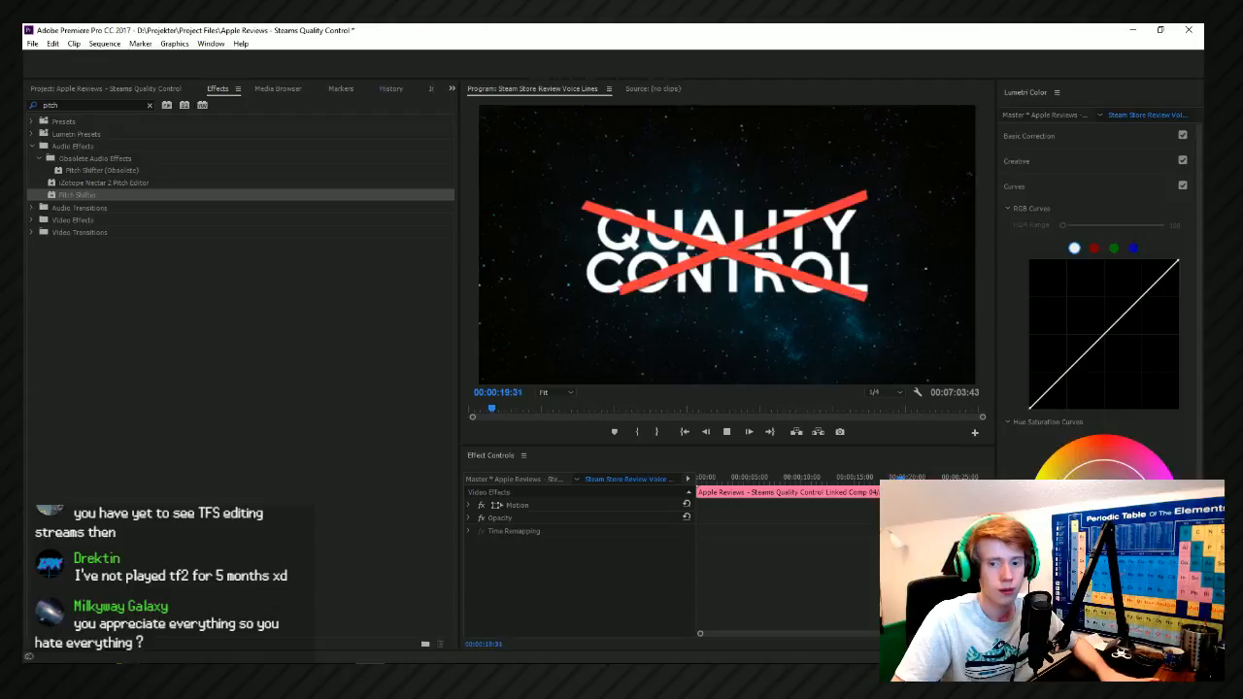
key(space)
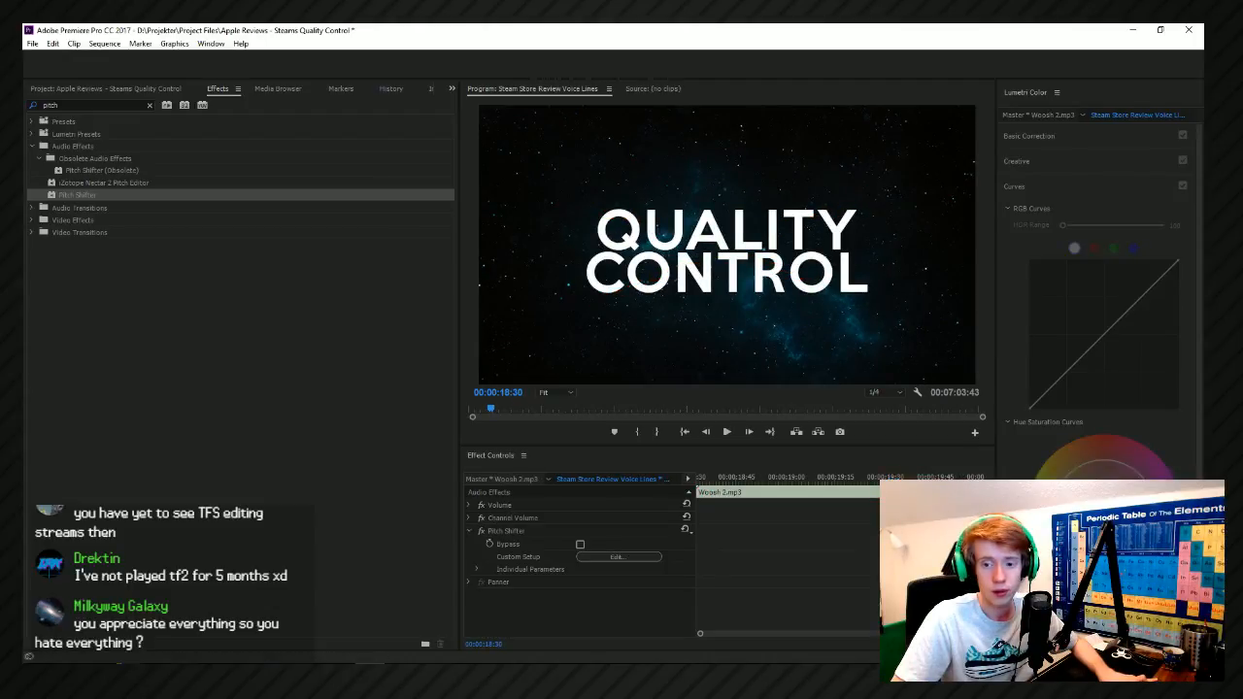
key(space)
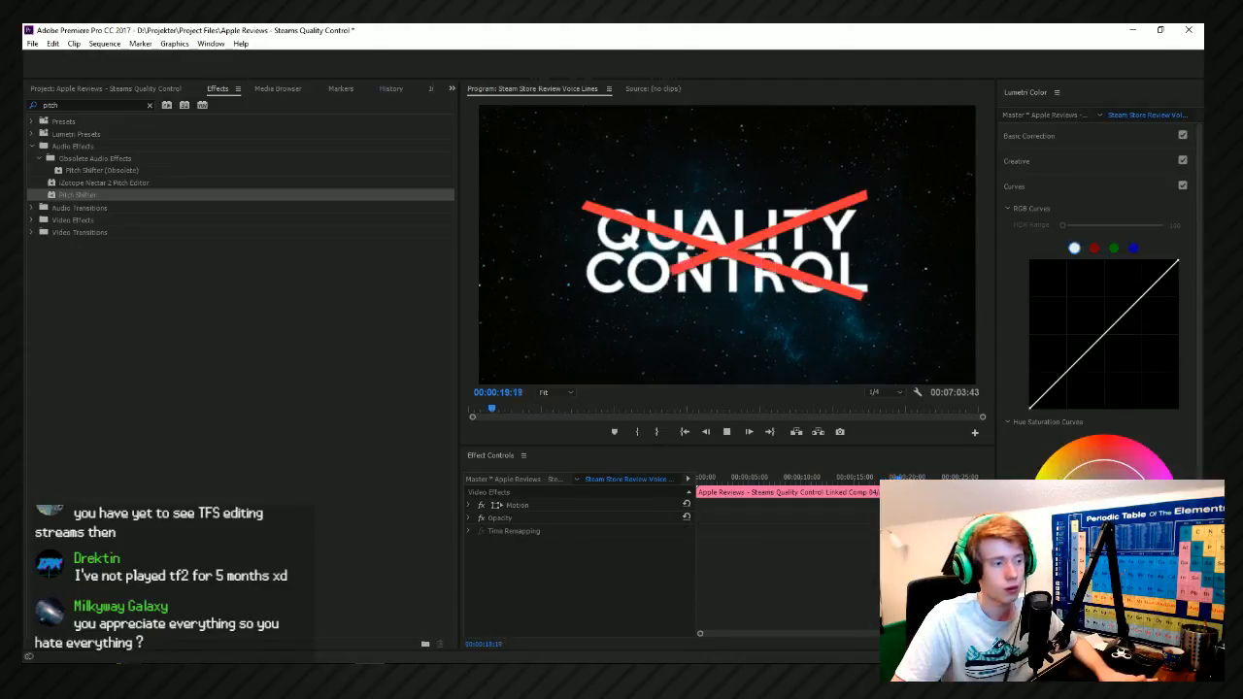
key(space)
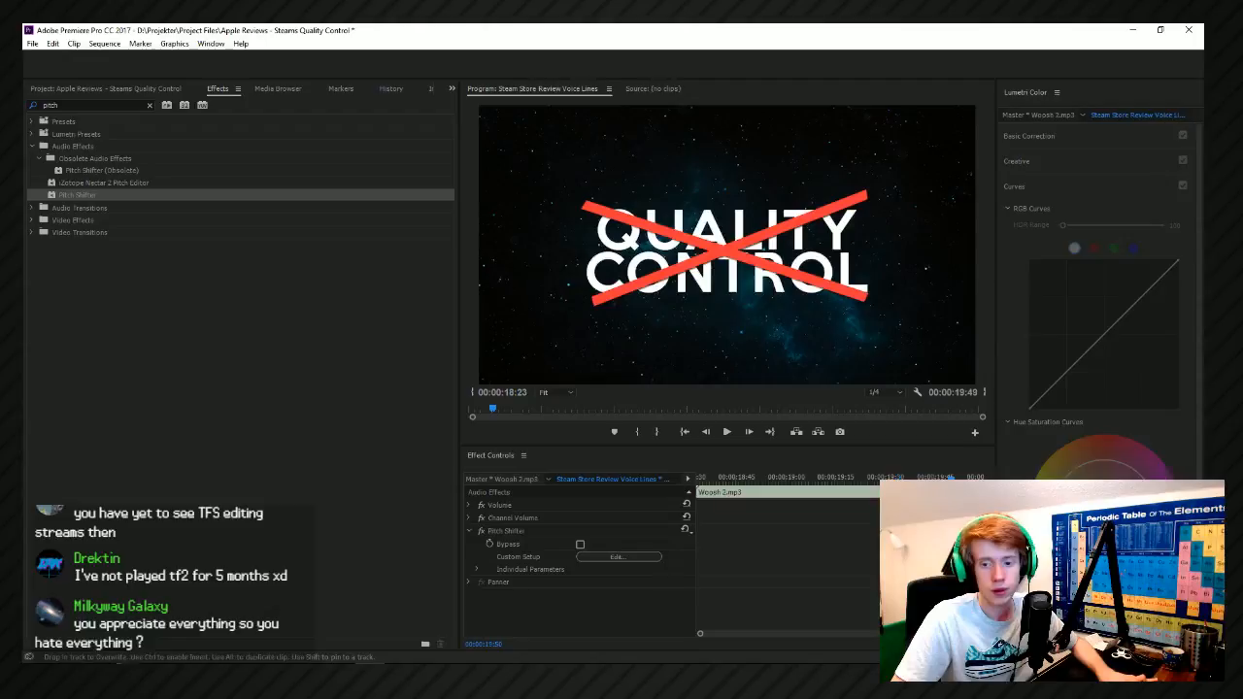
key(space)
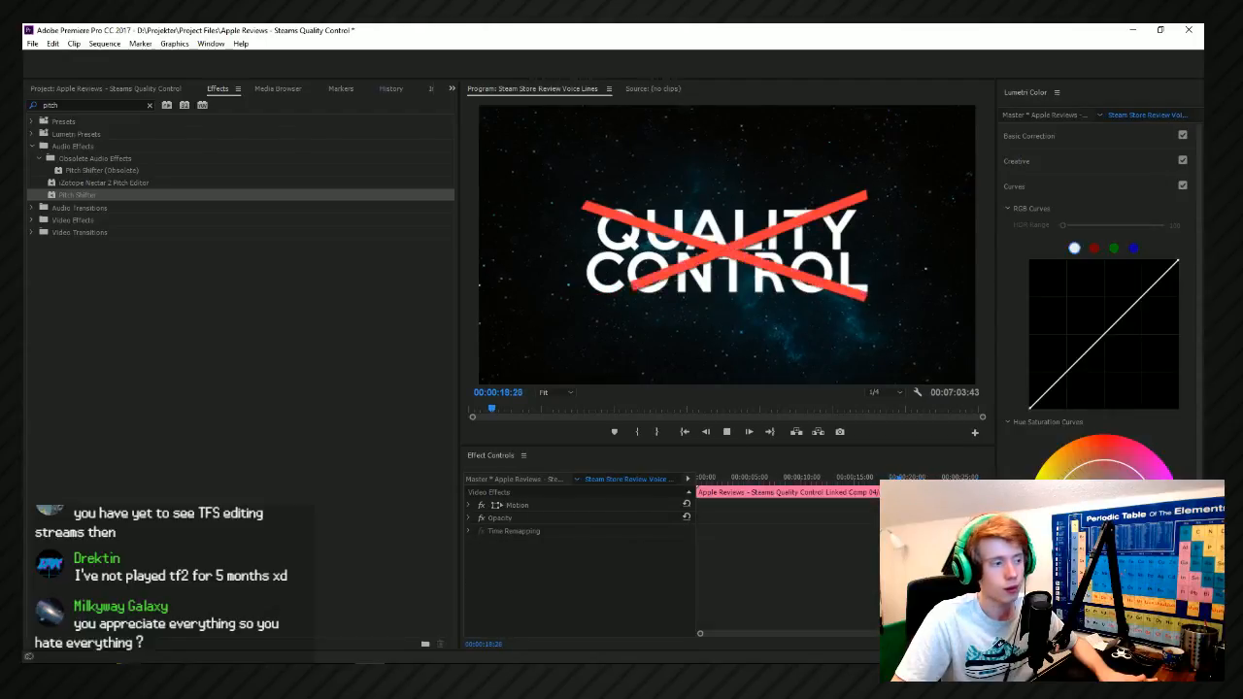
key(space)
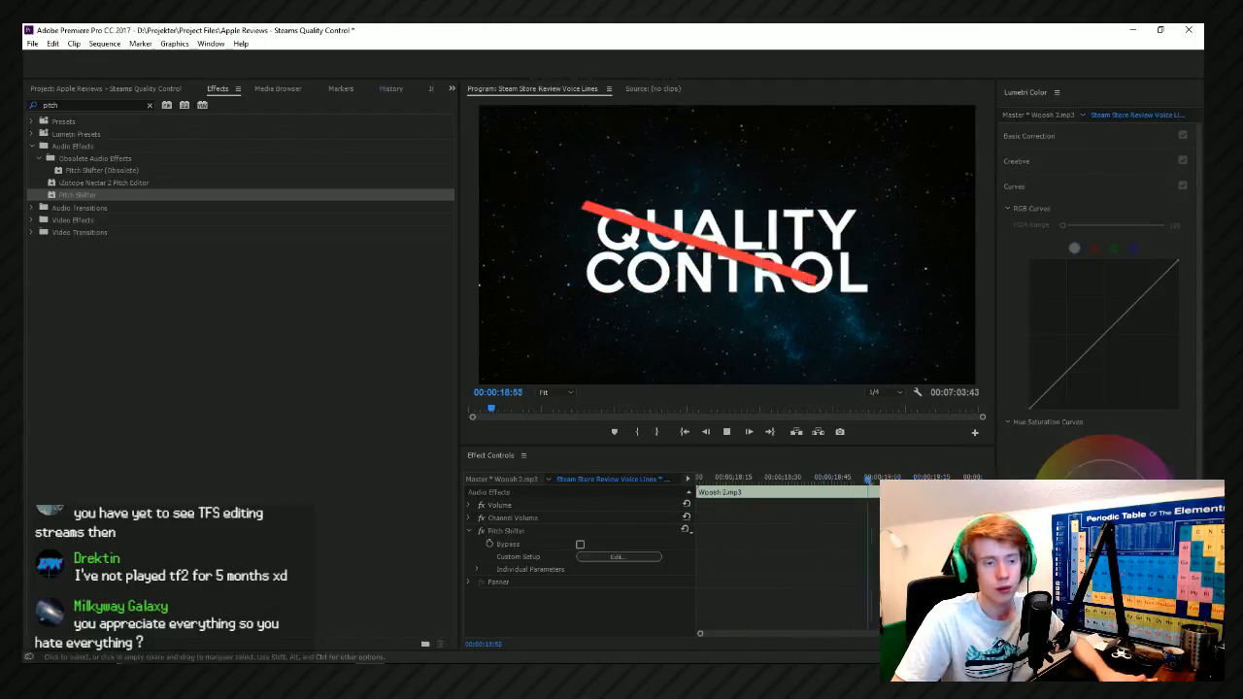
key(space)
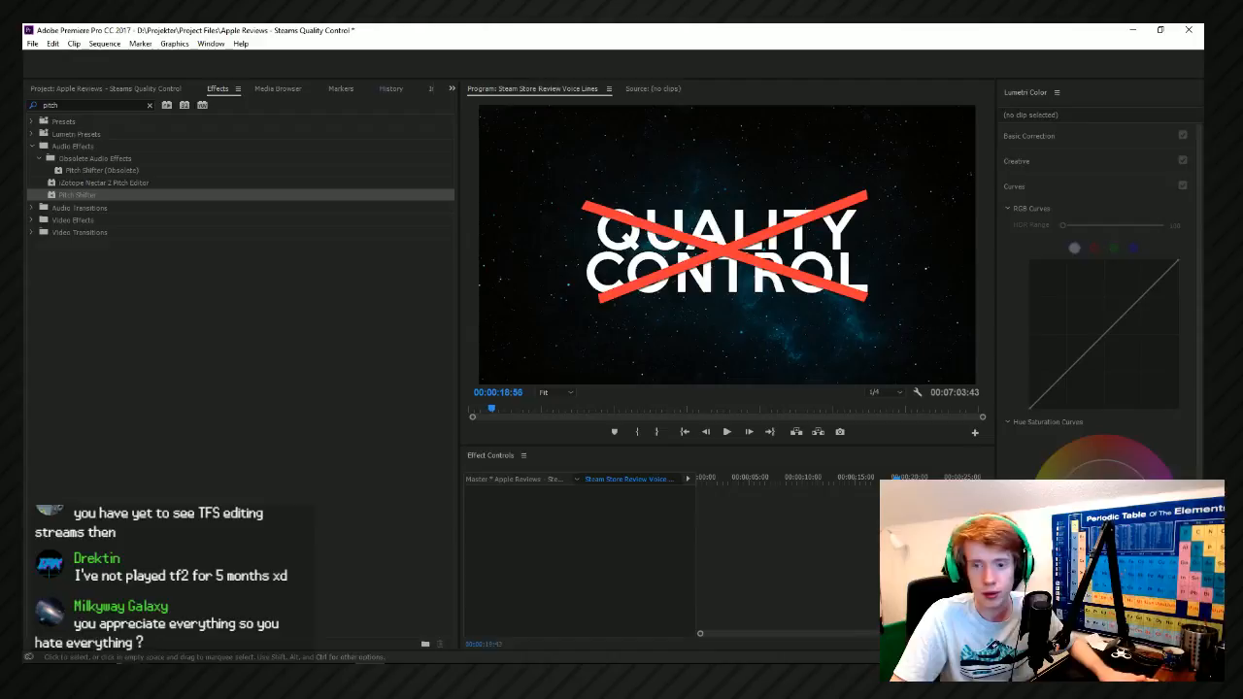
key(space)
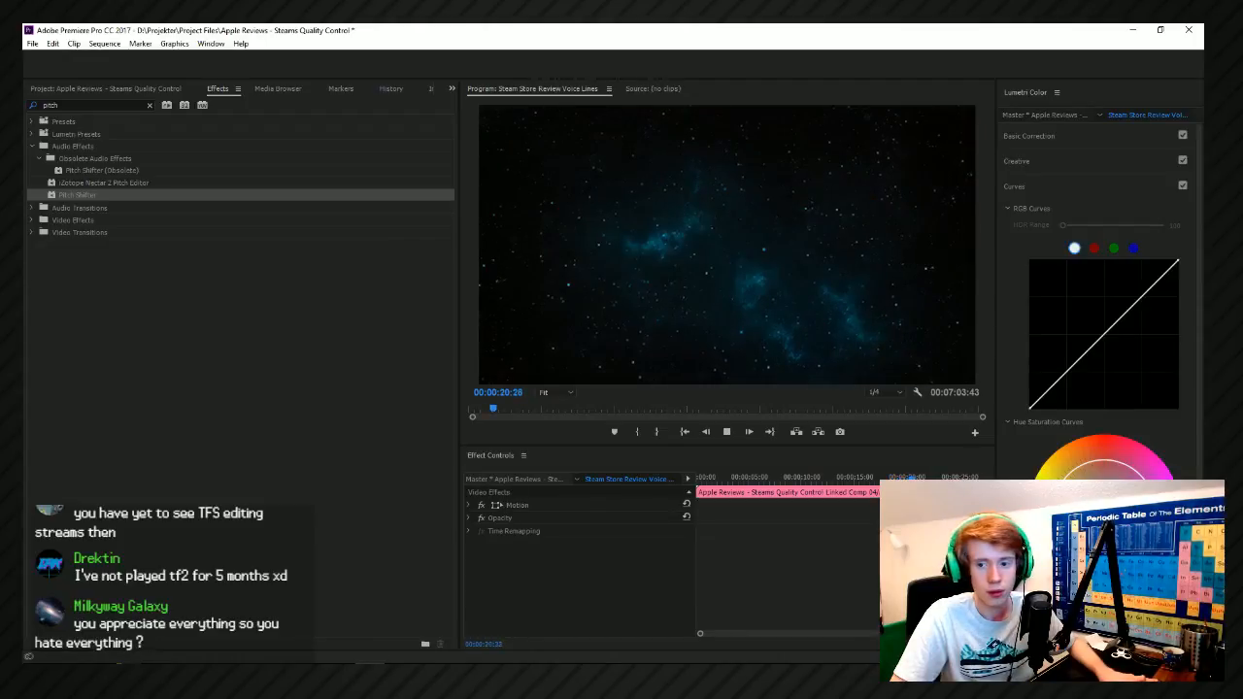
Save the project and replace Woosh 2 on Sound Effect 02 with Woosh 4 from the Movement folder, starting at about 00:00:18:17.
key(ctrl+s)
key(alt+Tab)
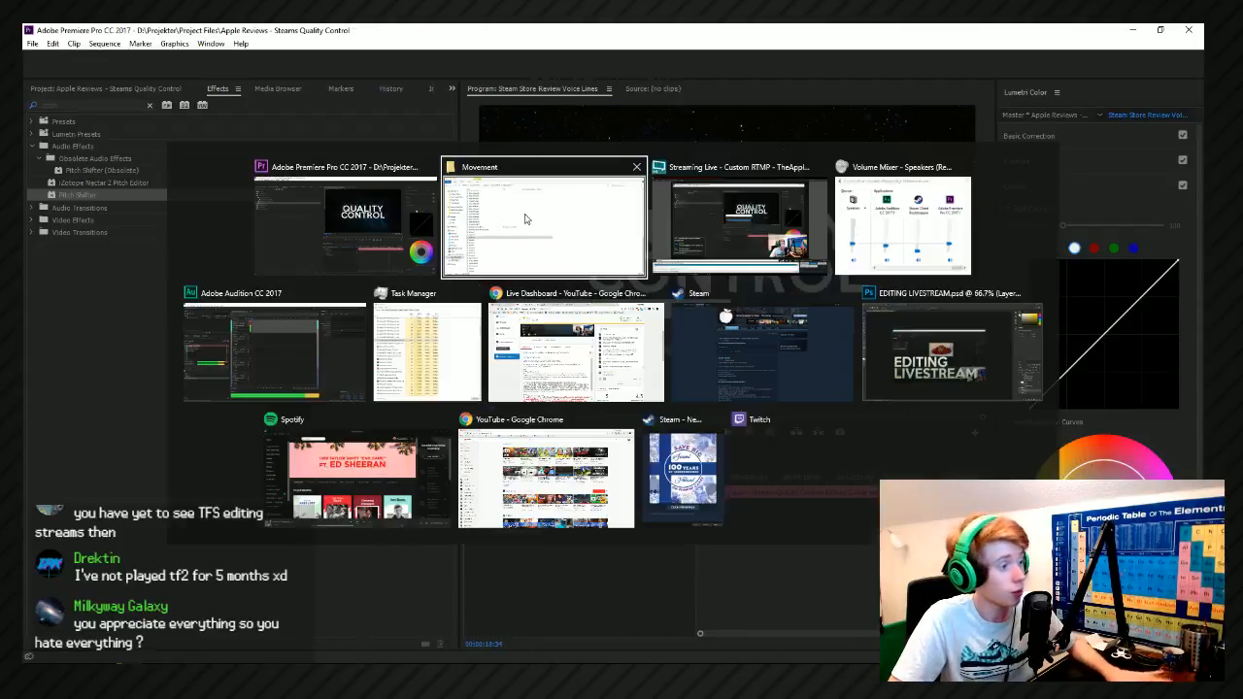
click(525, 218)
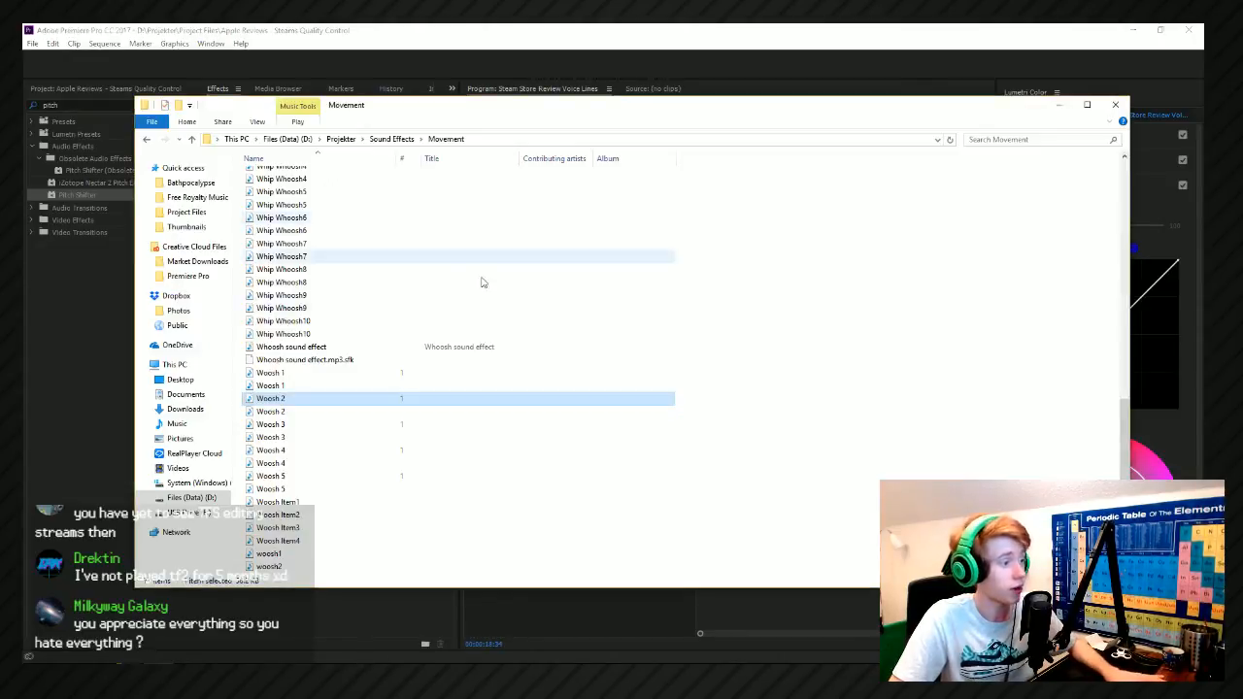
click(335, 450)
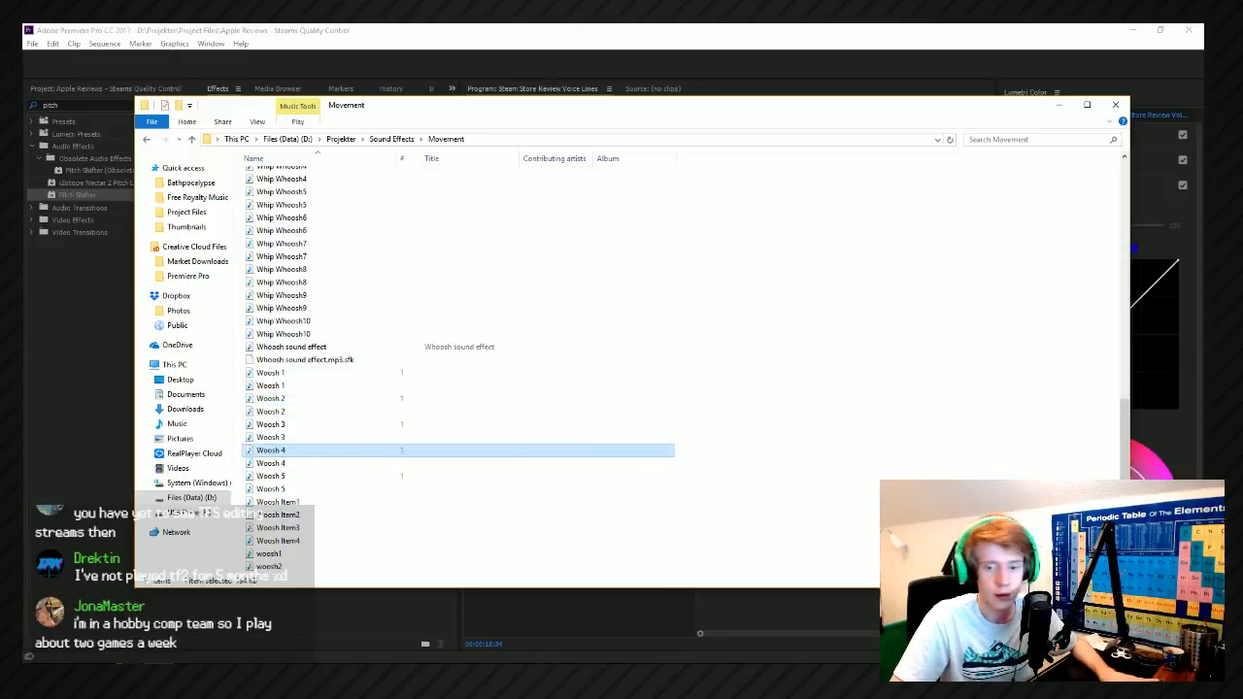
drag(335, 450, 1203, 450)
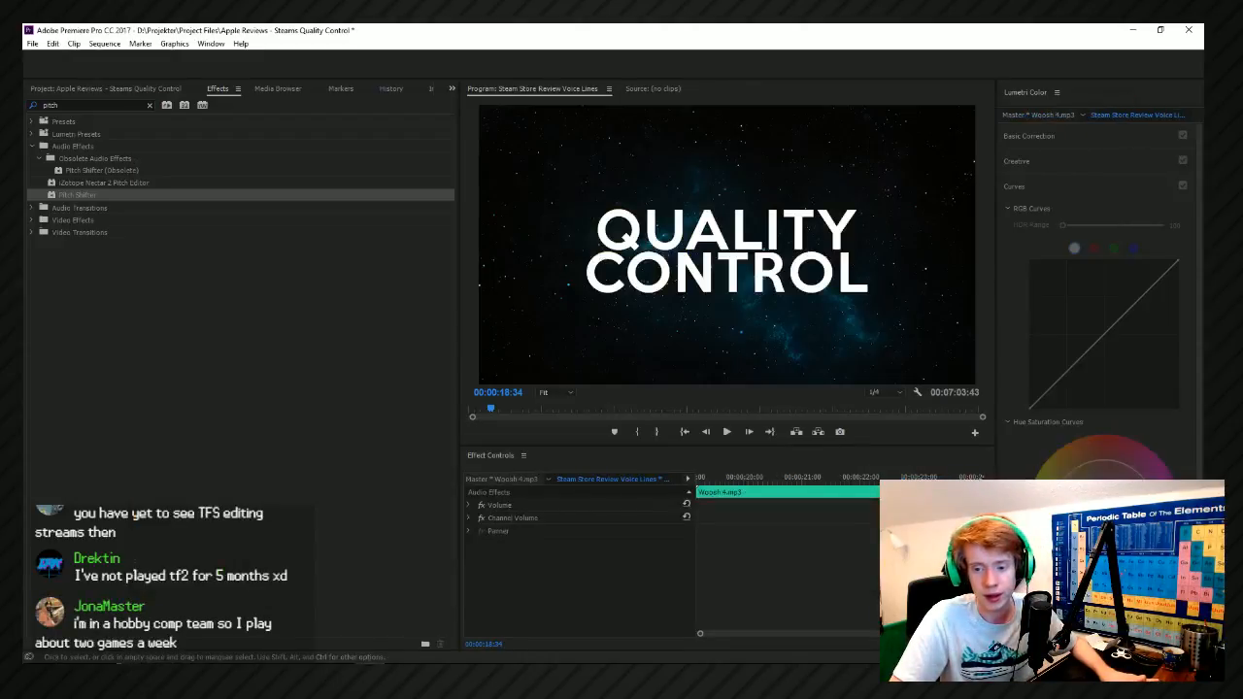
click(1203, 450)
drag(1203, 449, 1192, 449)
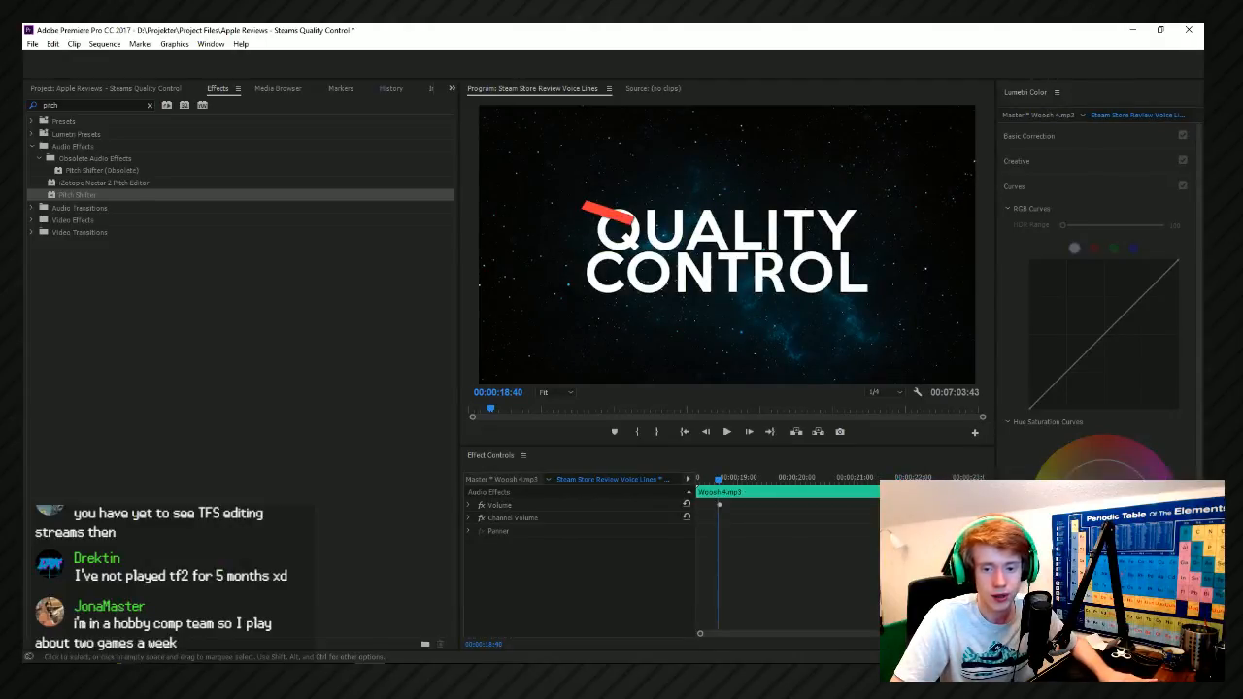
Raise the Woosh 4 clip's volume with a keyframe at about 00:00:18:58 to form a fade-in, and play back the red strikes.
drag(1203, 272, 250, 140)
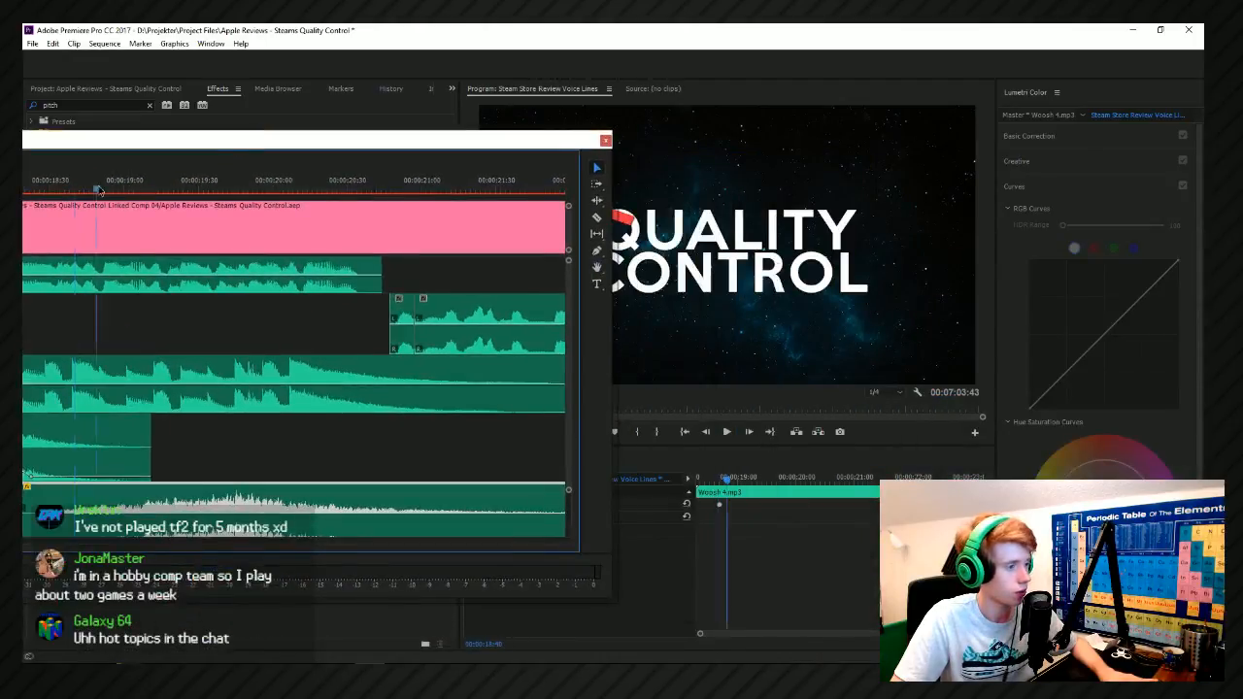
drag(99, 190, 115, 193)
scroll(86, 401, down, 3)
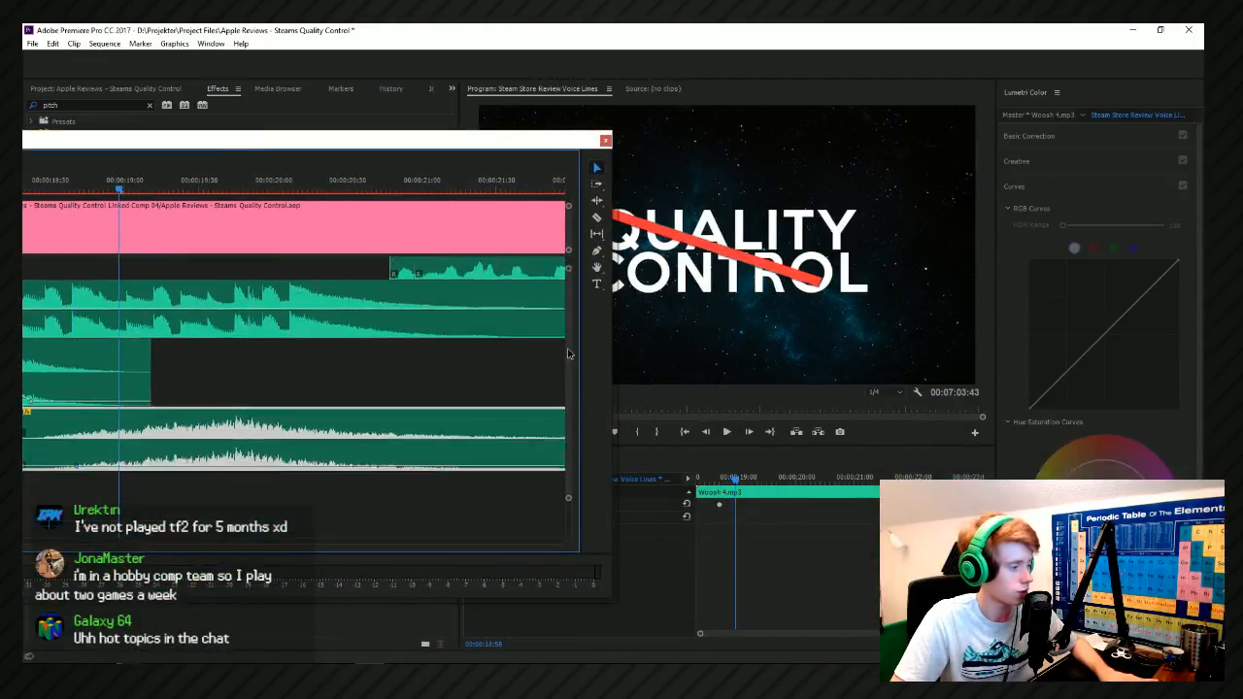
double_click(120, 413)
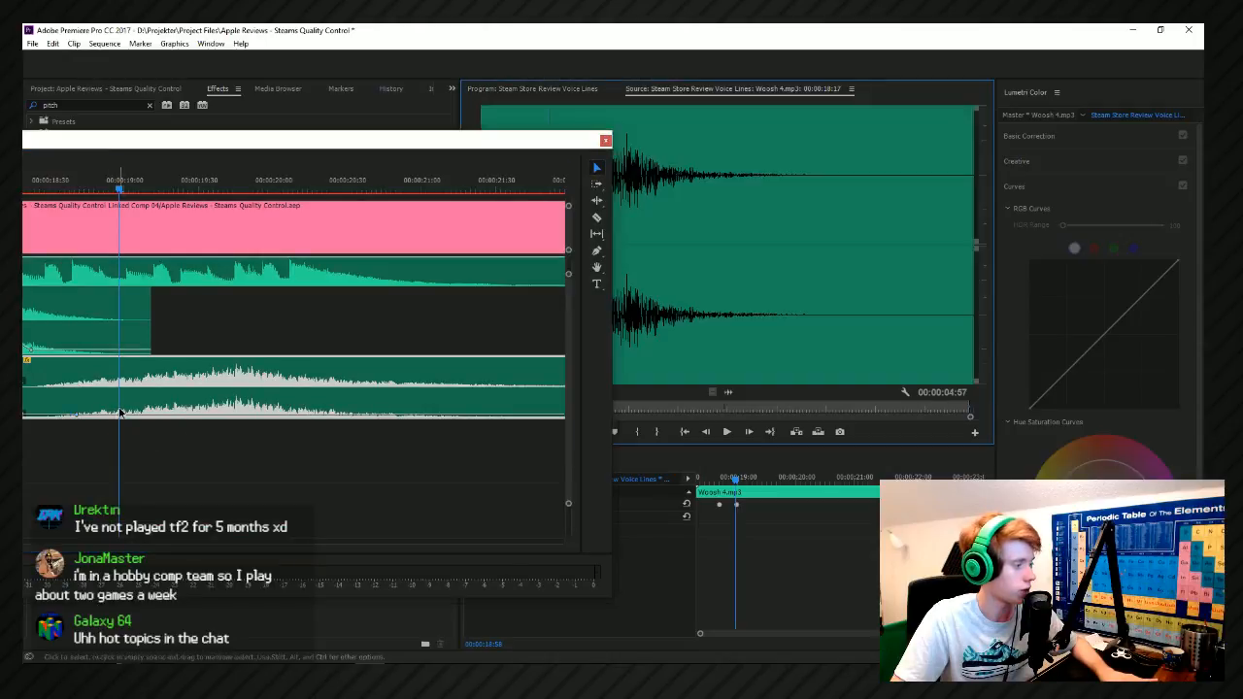
drag(123, 417, 121, 403)
click(588, 90)
click(331, 147)
key(space)
key(space)
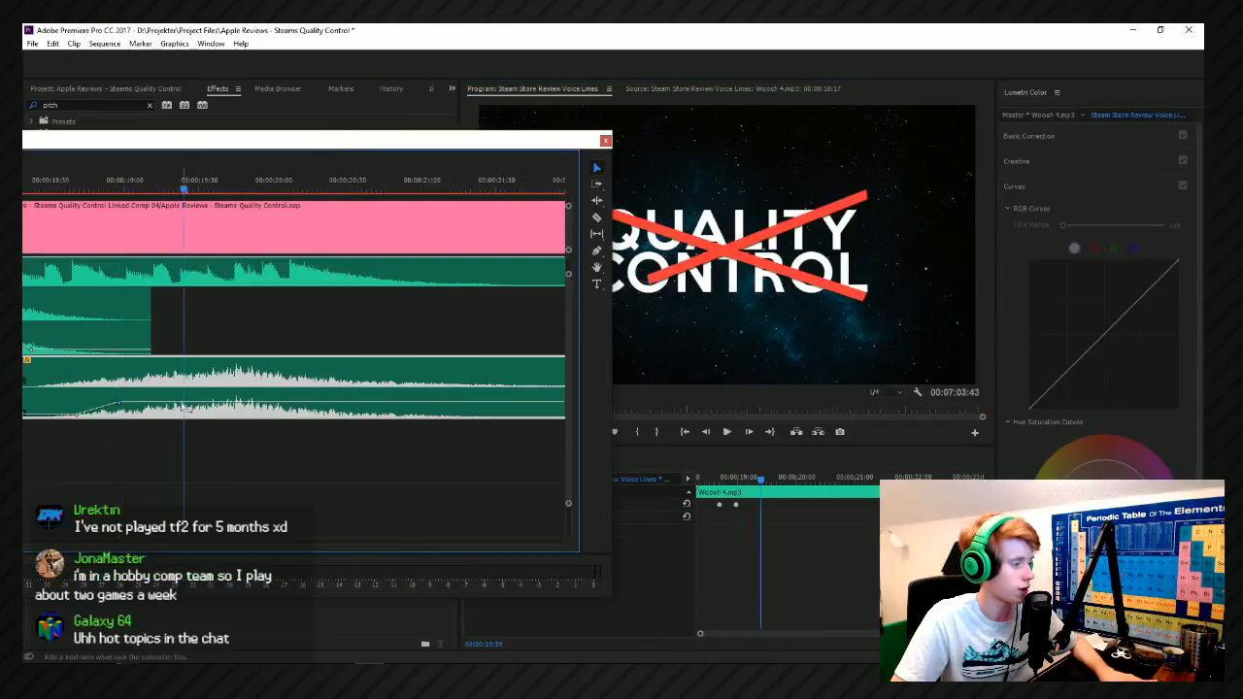
Add a volume peak and a fade-out ending at about 00:00:20:00 to Woosh 4, and shift the clip slightly earlier.
drag(199, 404, 164, 398)
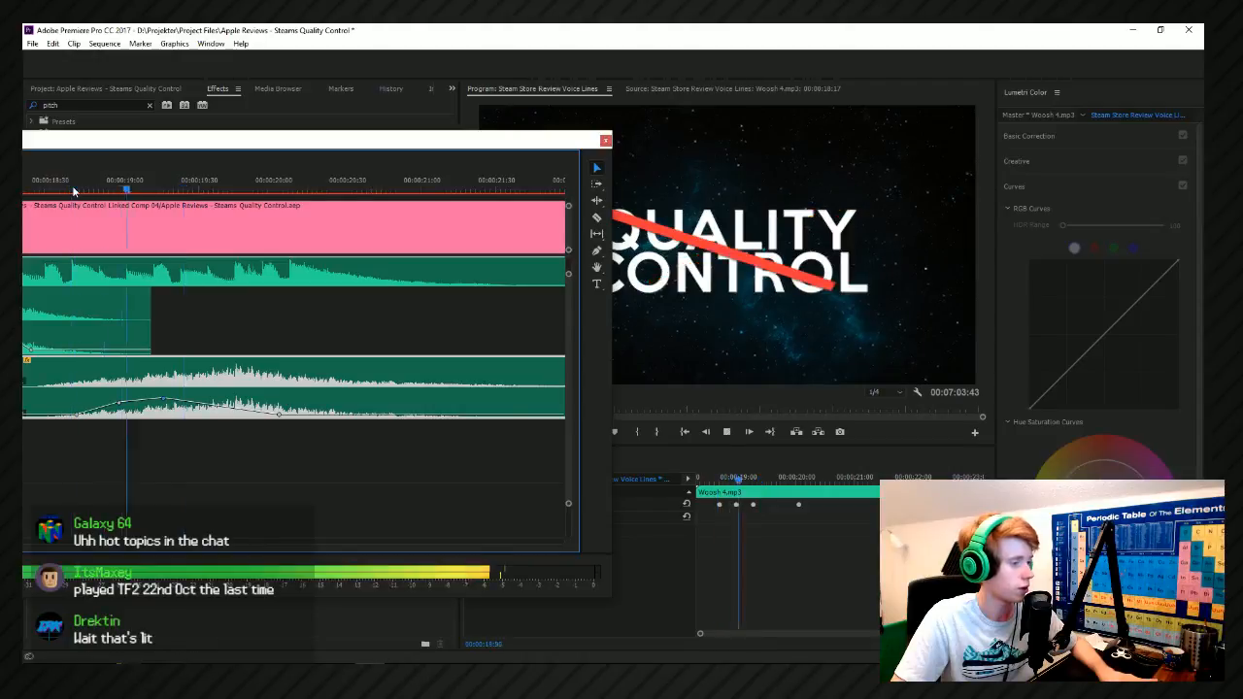
drag(74, 191, 81, 194)
drag(311, 376, 266, 402)
key(ctrl+z)
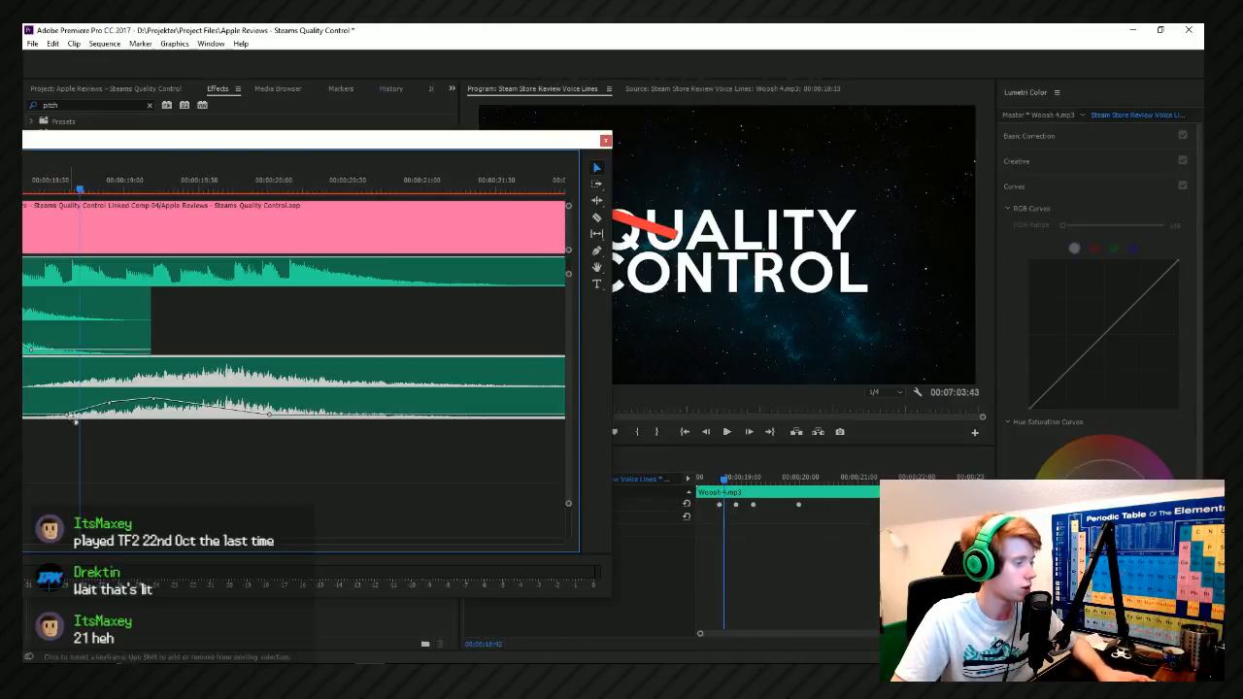
Move the Woosh 4 peak volume keyframe to about 00:00:19:30, push its fade-out end slightly later, and play back the strikes.
drag(153, 398, 201, 400)
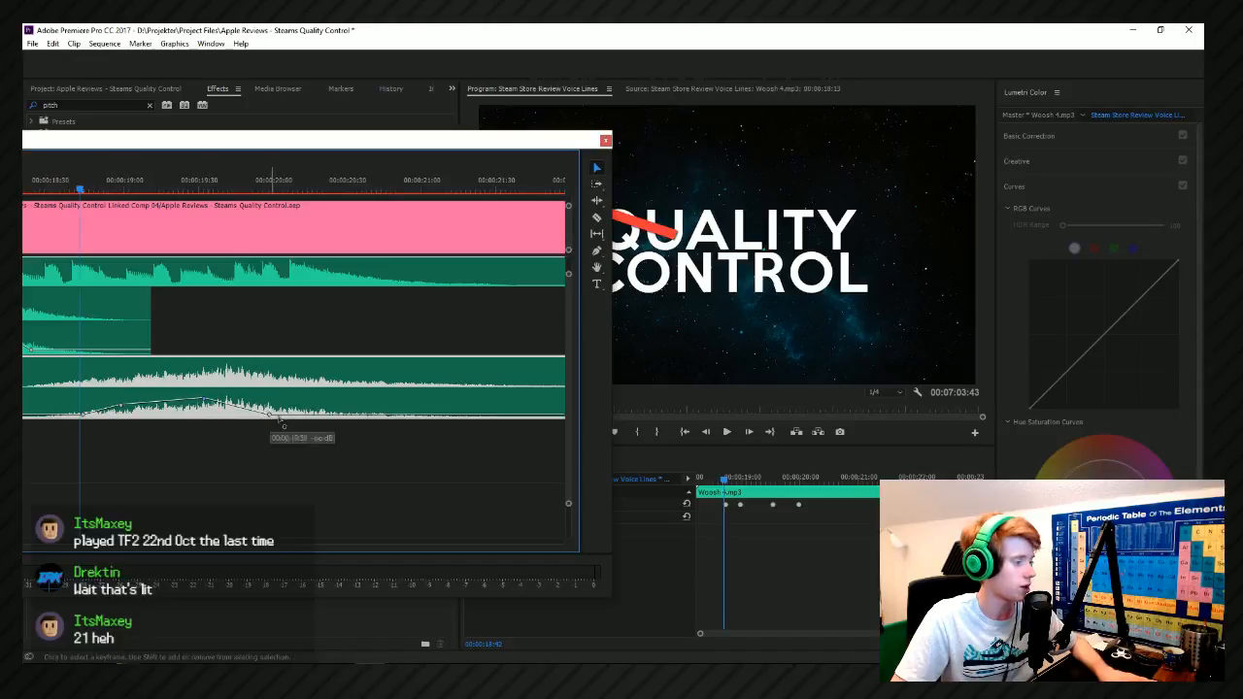
key(space)
click(78, 190)
key(space)
click(78, 190)
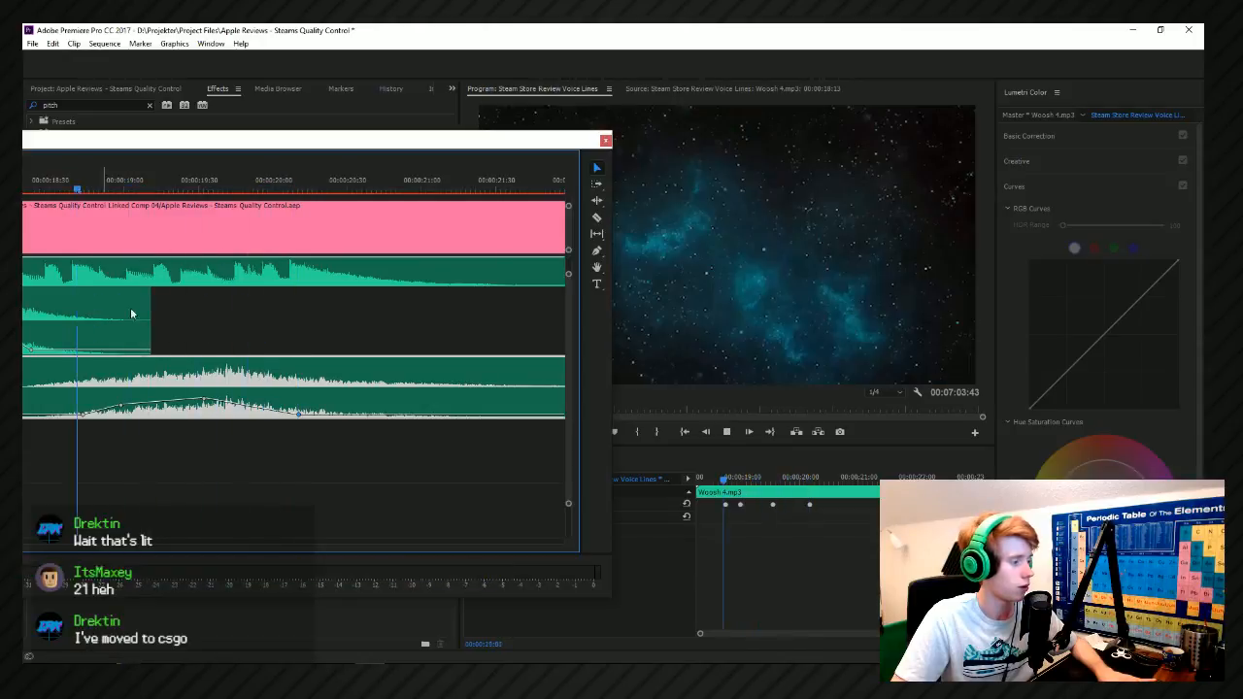
Lower the Woosh 4 volume peak, end its fade-out at about 00:00:19:57, and play back the red strikes.
drag(201, 401, 202, 398)
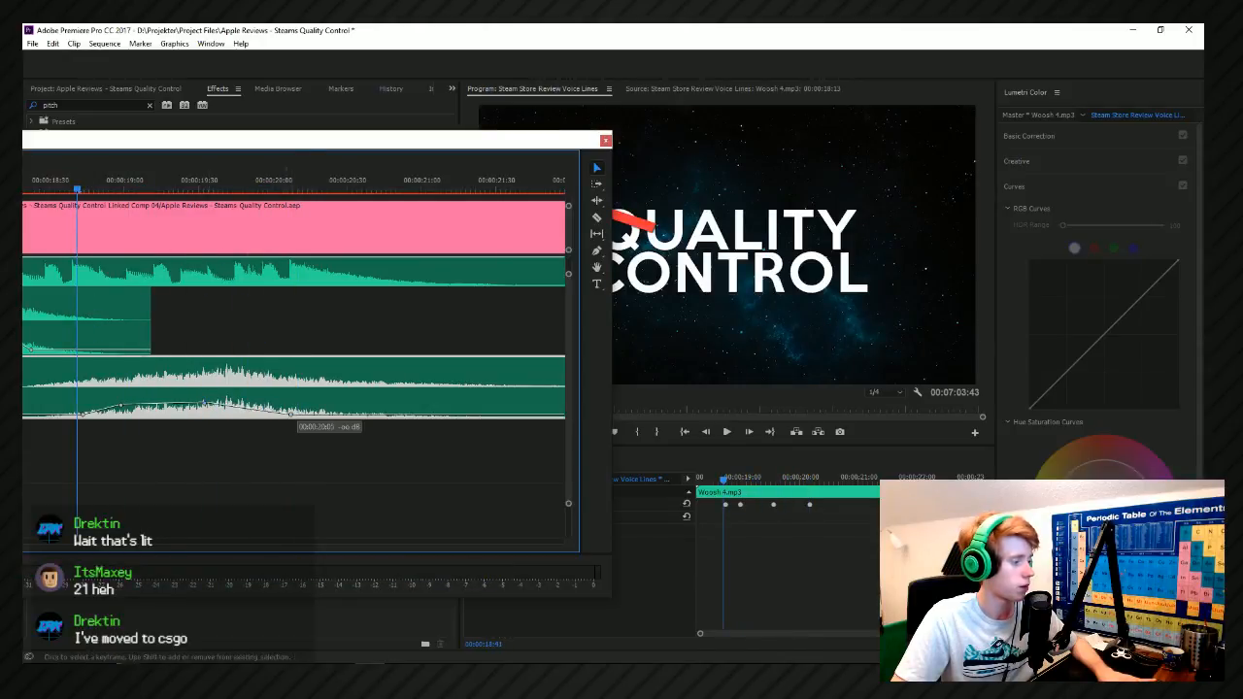
drag(290, 414, 264, 414)
key(space)
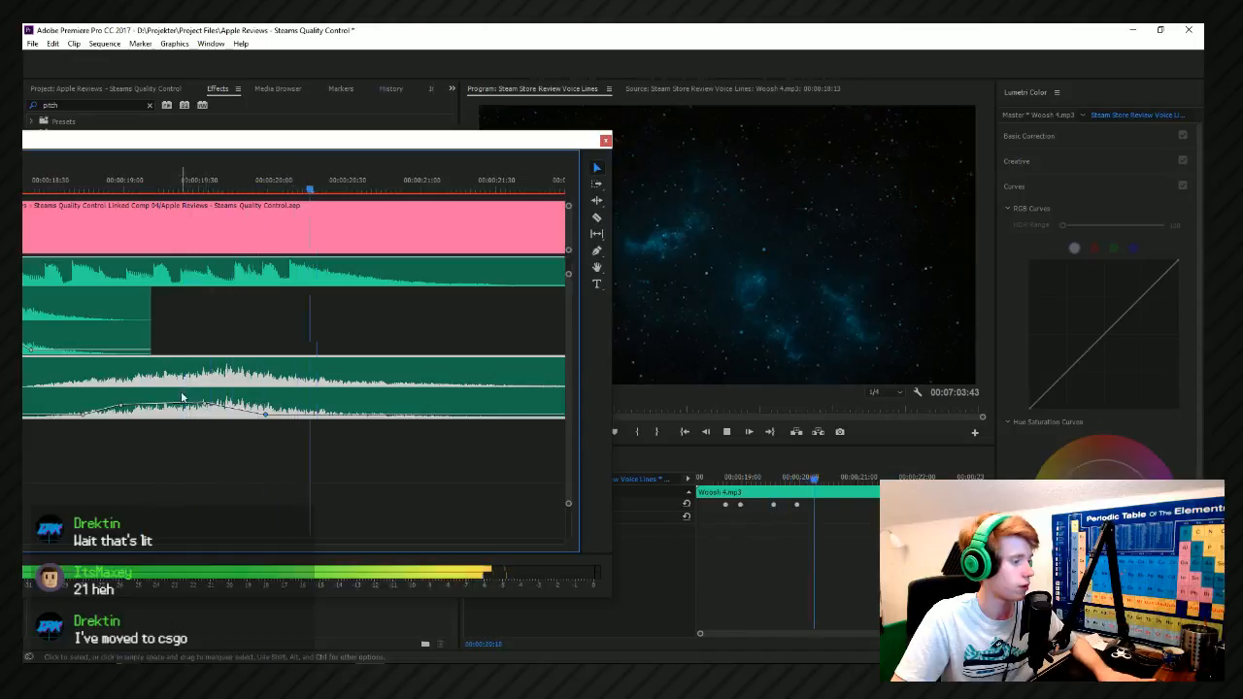
key(space)
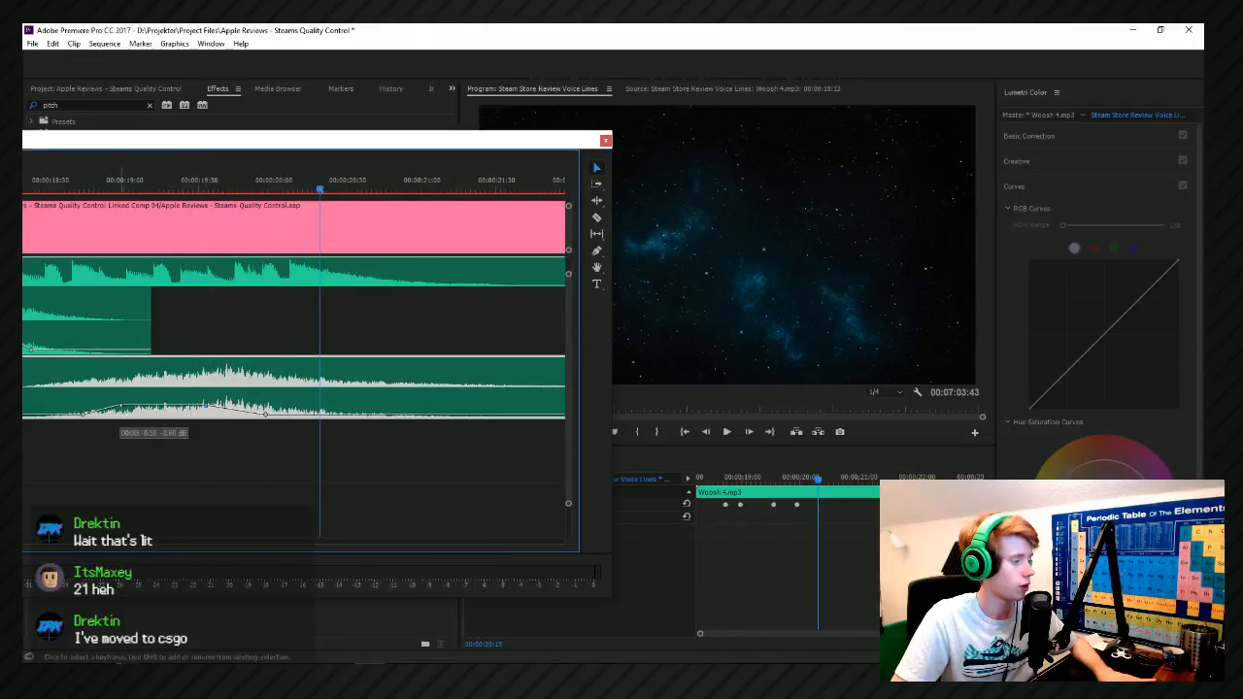
click(95, 184)
key(space)
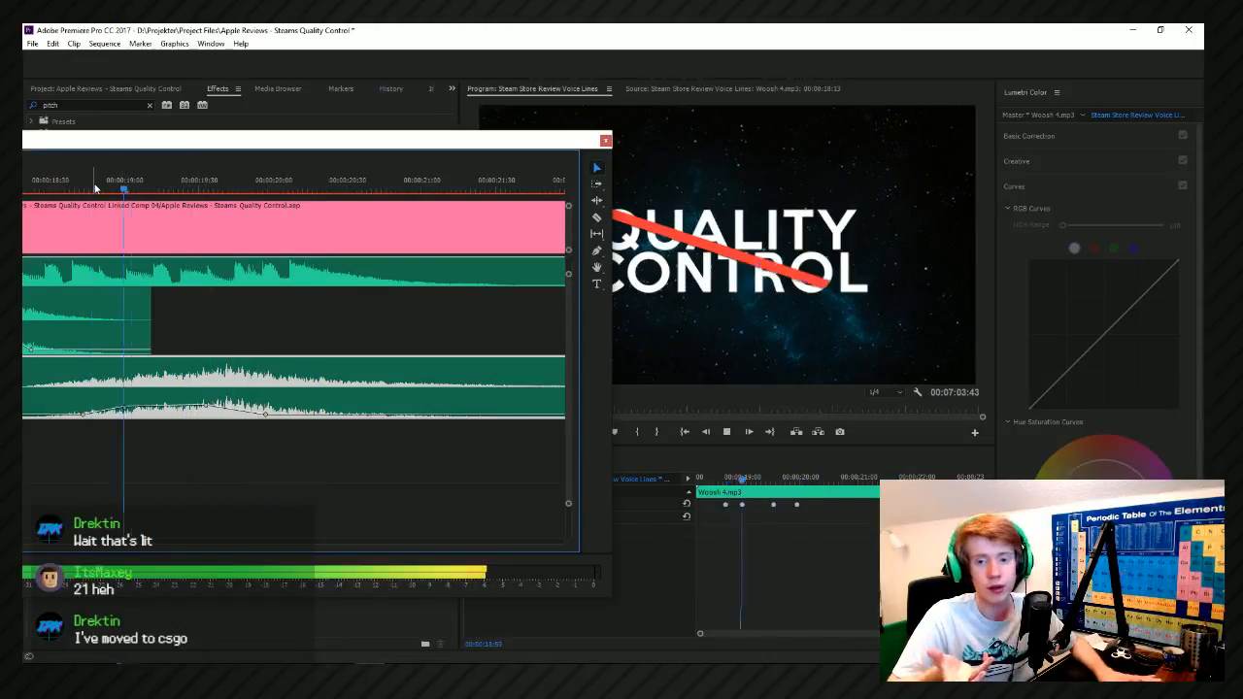
key(space)
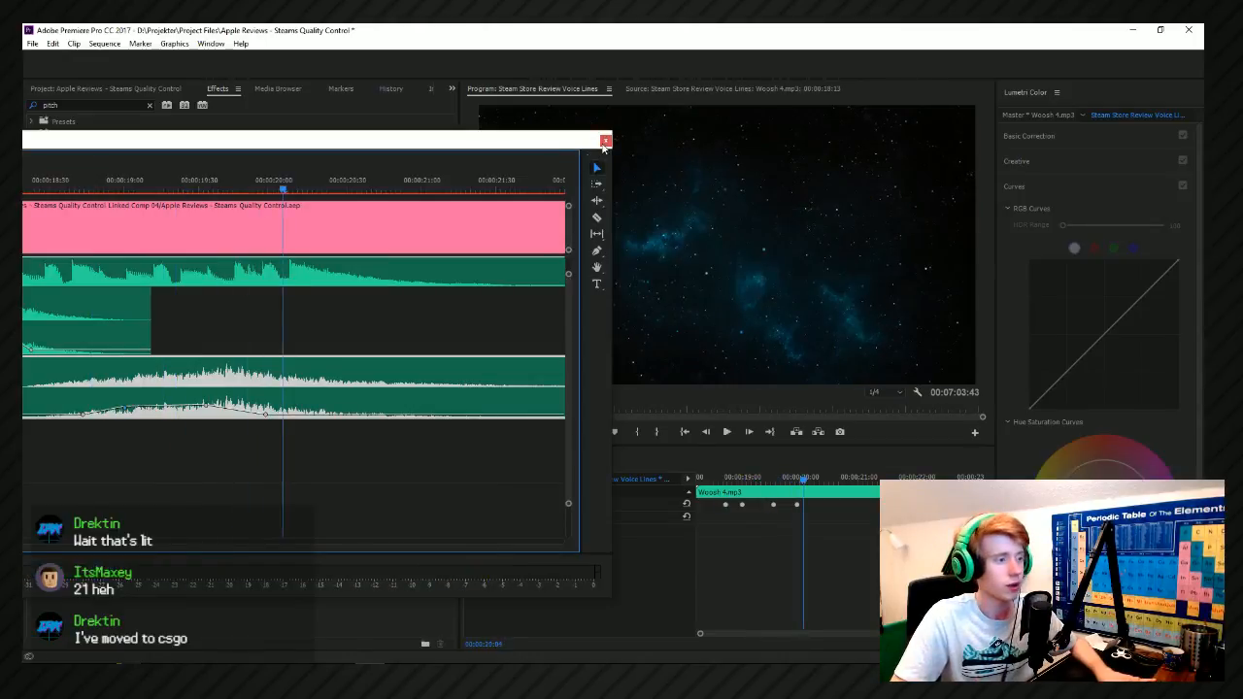
Check the Audio Clip Mixer, return to the Audio Track Mixer, and move the floating timeline window off this screen.
click(605, 141)
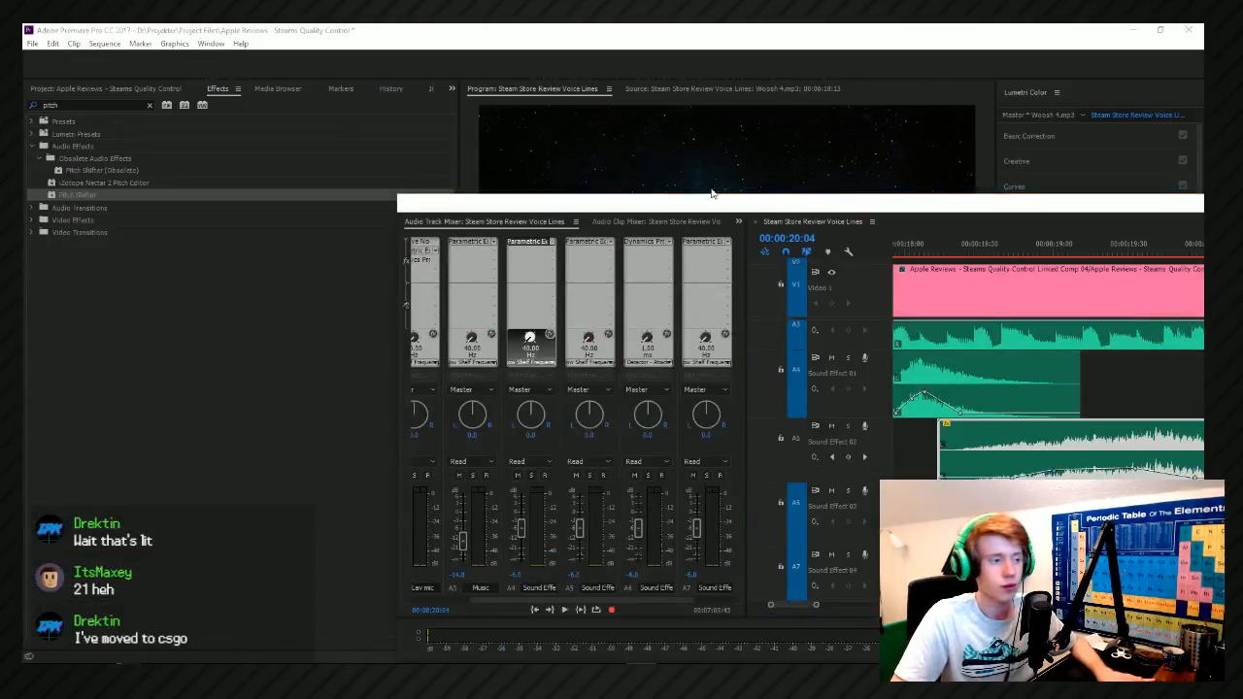
click(656, 221)
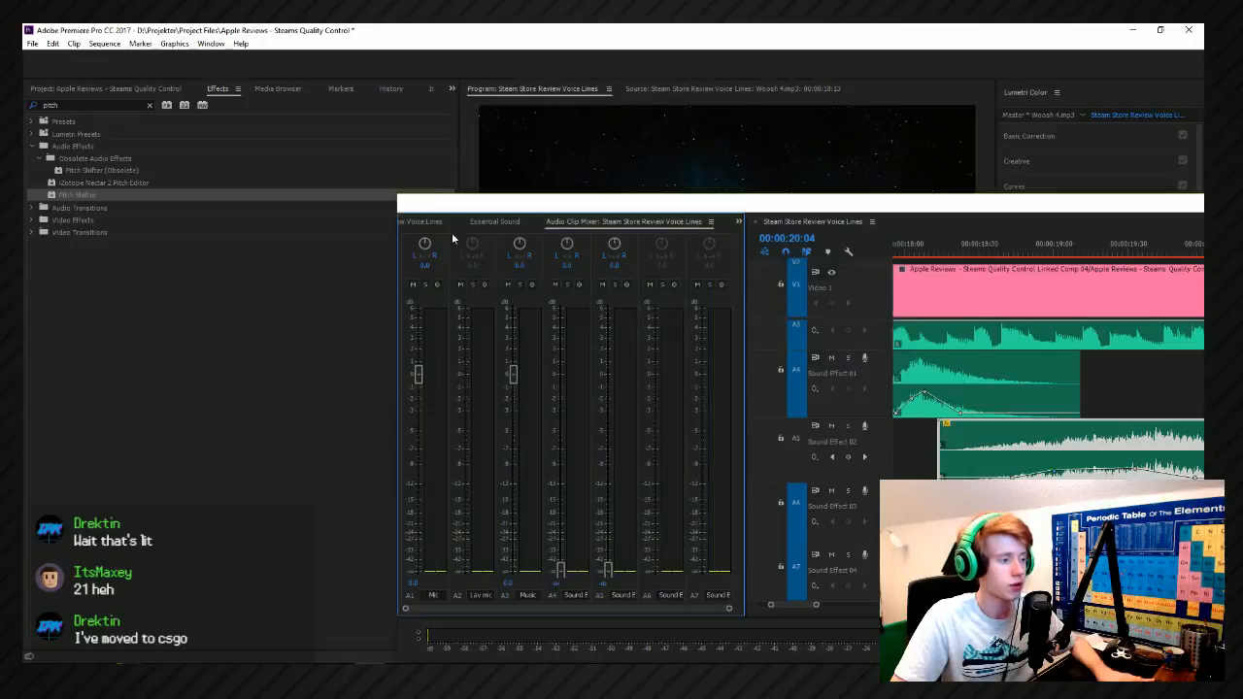
click(442, 222)
drag(495, 209, 1204, 93)
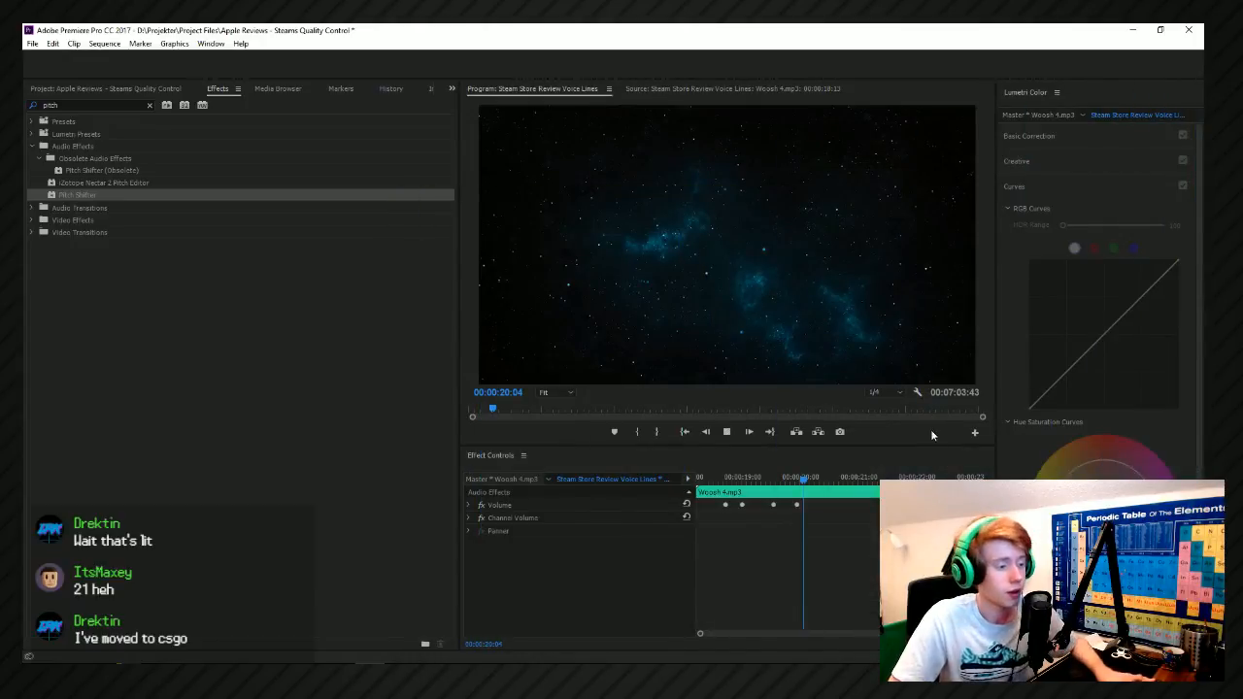
Play back the transition from the starry title background to the talking footage between about 00:00:20:04 and 00:00:21:24.
key(space)
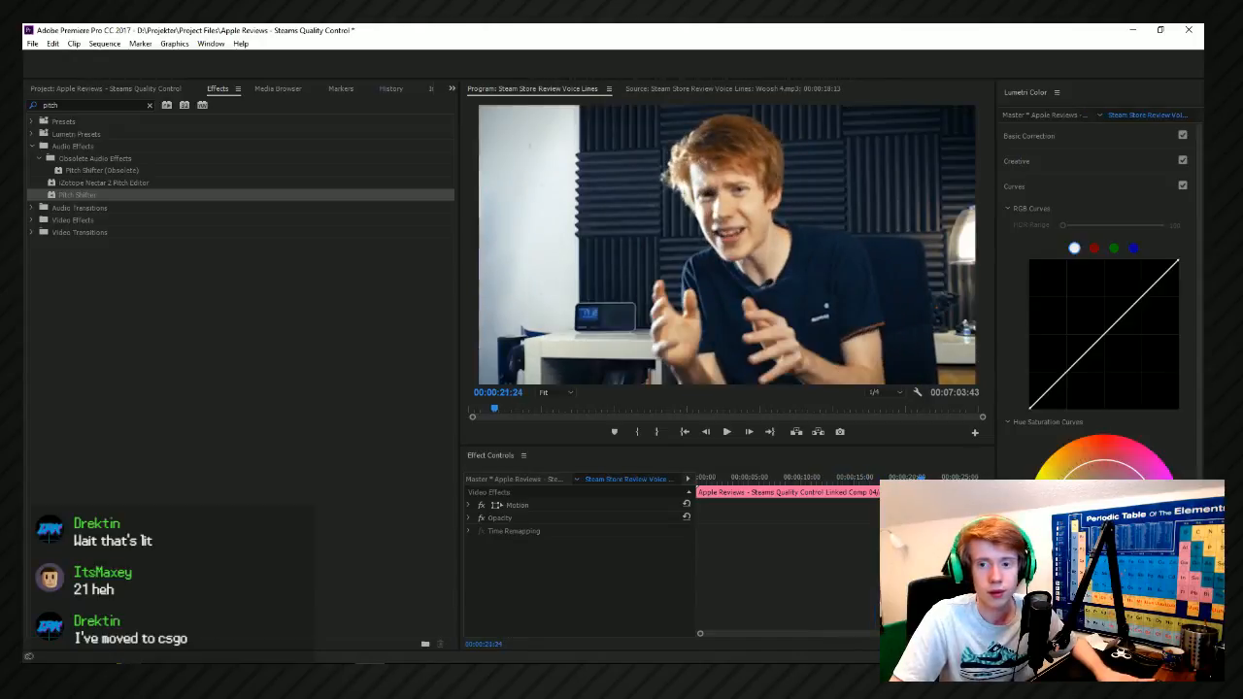
key(space)
key(space)
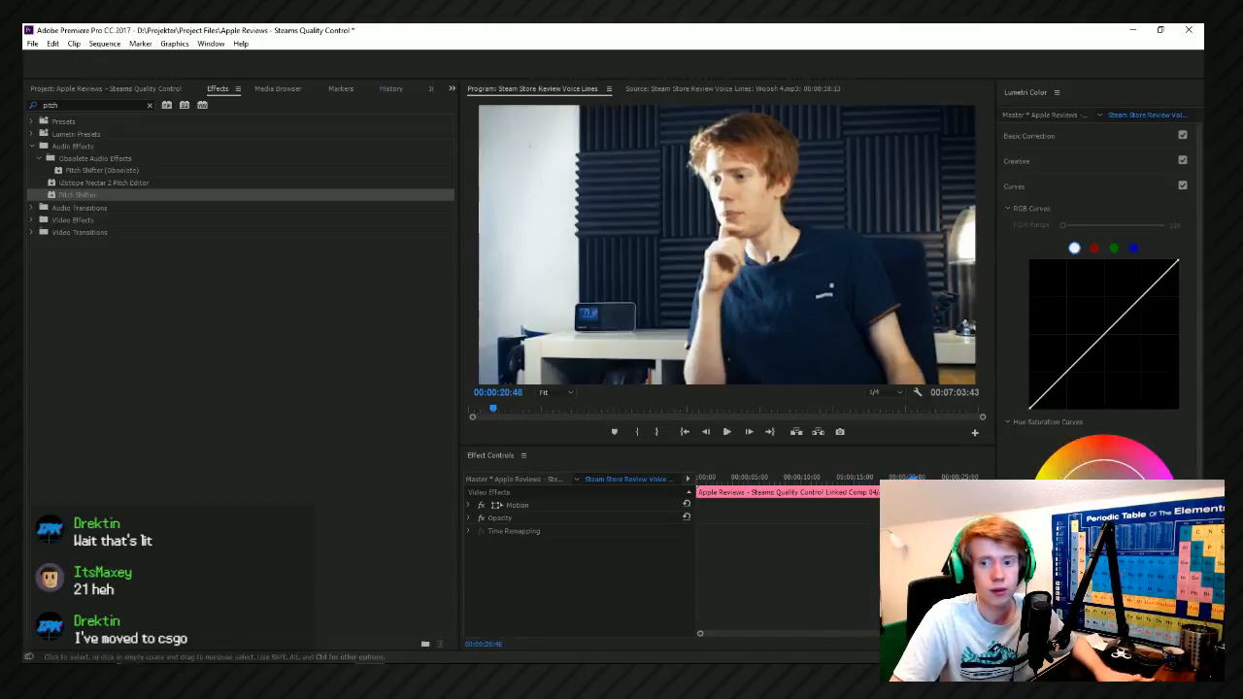
key(space)
key(space)
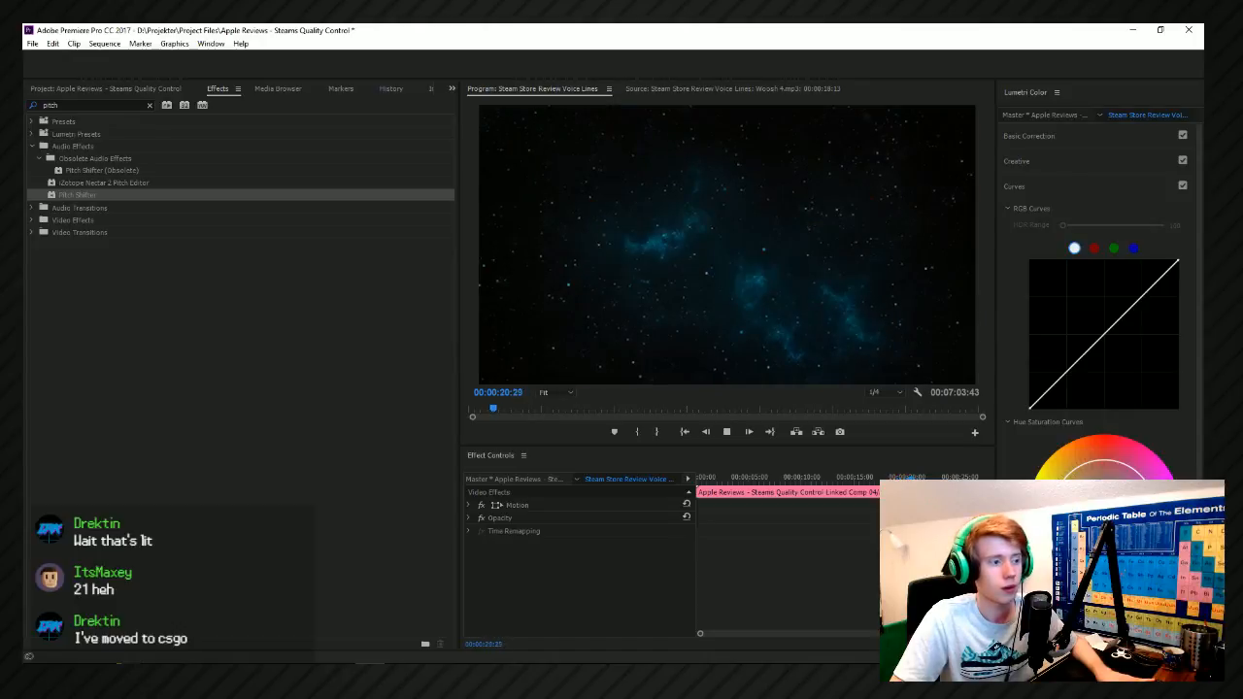
key(space)
key(space)
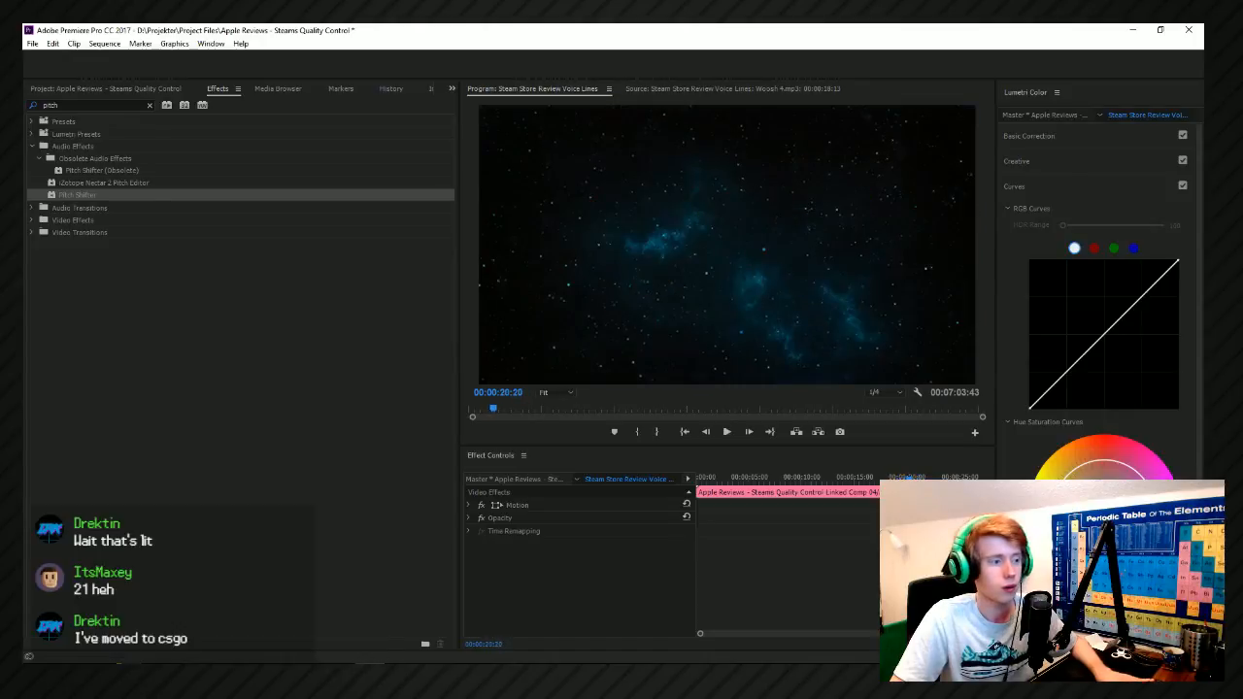
Save the project, and switch to File Explorer to open the Samples folder on the D: drive.
key(ctrl+s)
key(alt+Tab)
scroll(391, 275, up, 10)
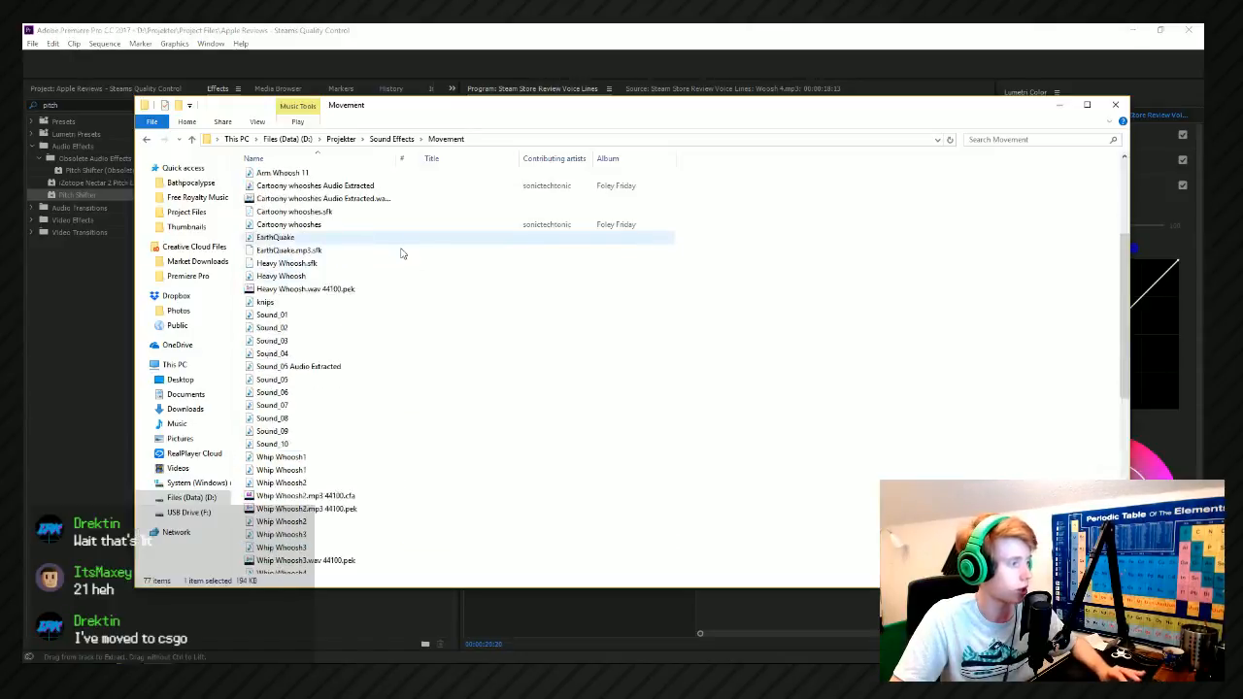
scroll(402, 254, up, 5)
key(alt+Up)
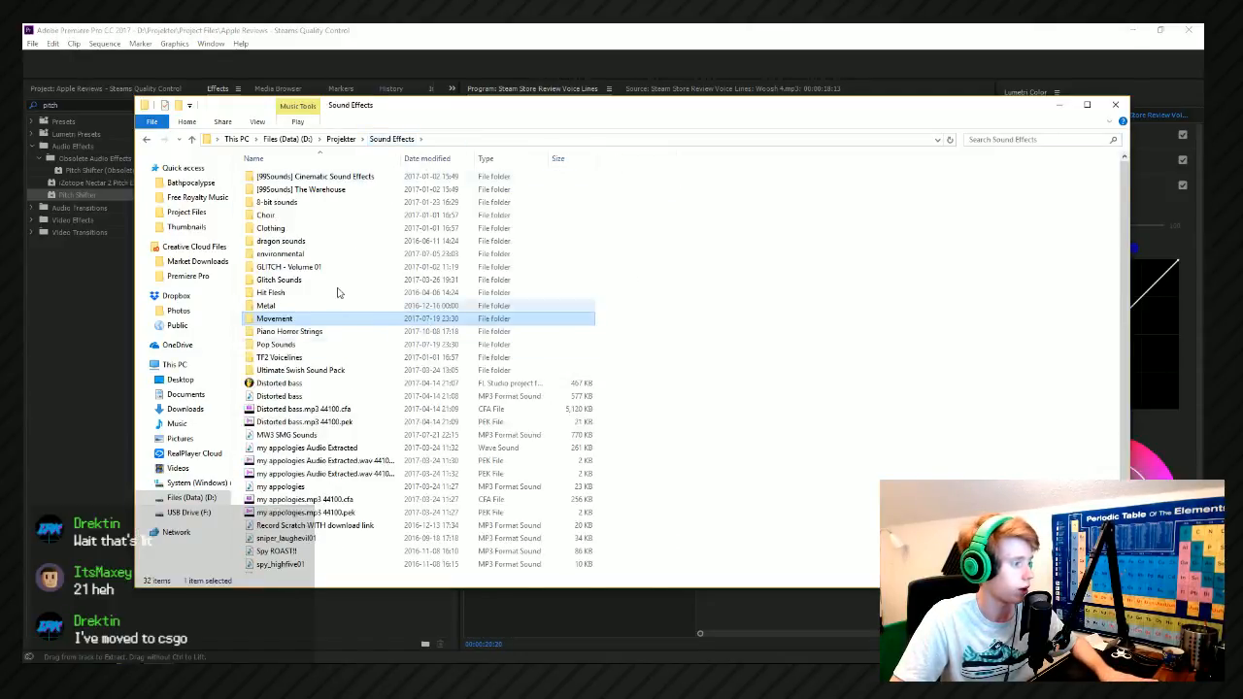
click(341, 139)
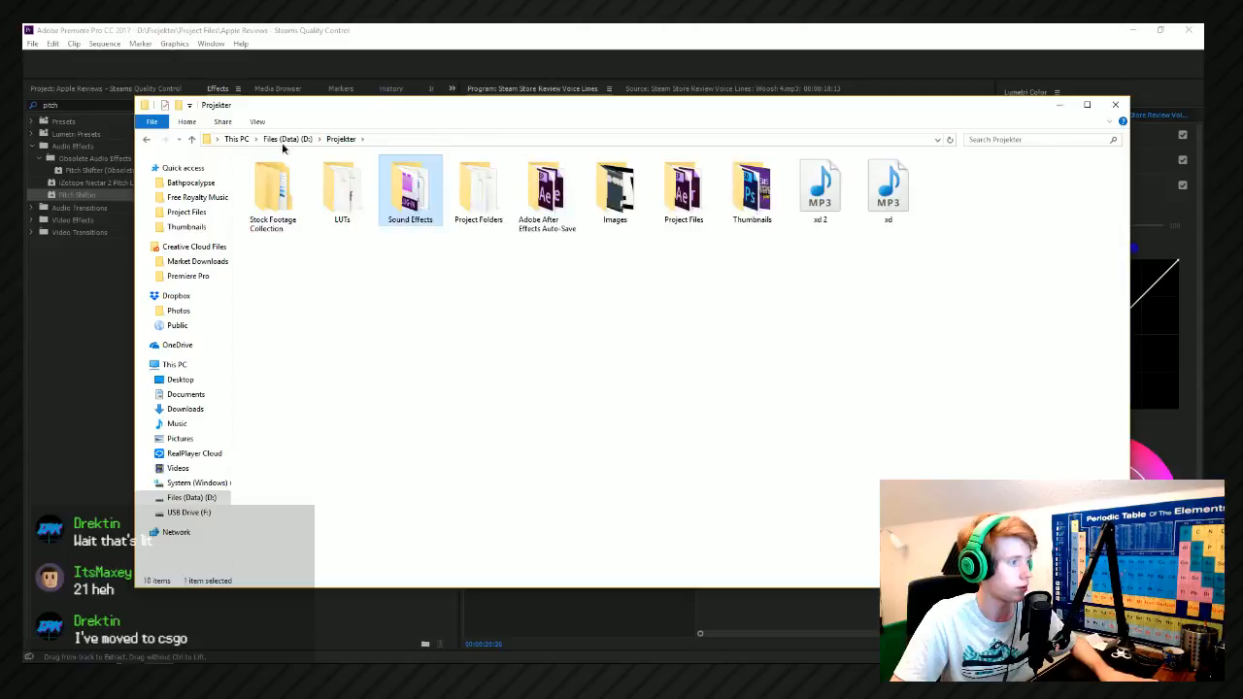
click(285, 139)
double_click(811, 189)
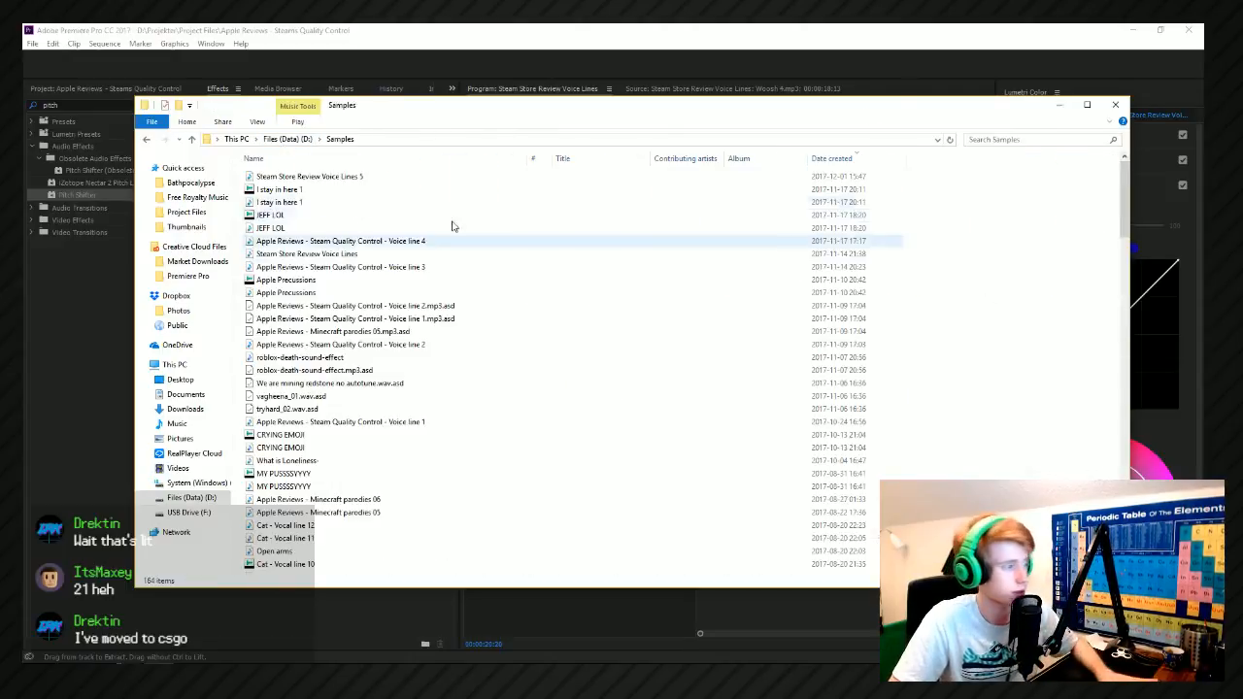
Open the Drums - Rides folder inside the Black Octopus Sound - Leviathan 2 WAV MiDi sample pack.
scroll(411, 457, down, 20)
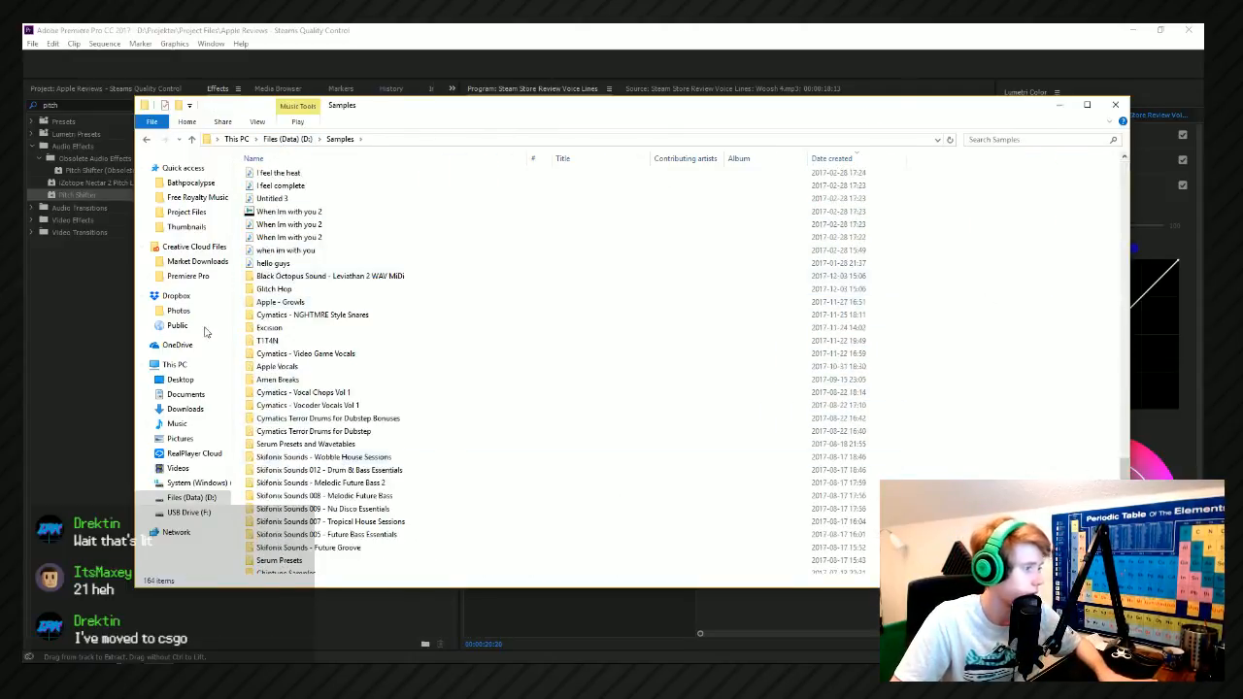
double_click(355, 276)
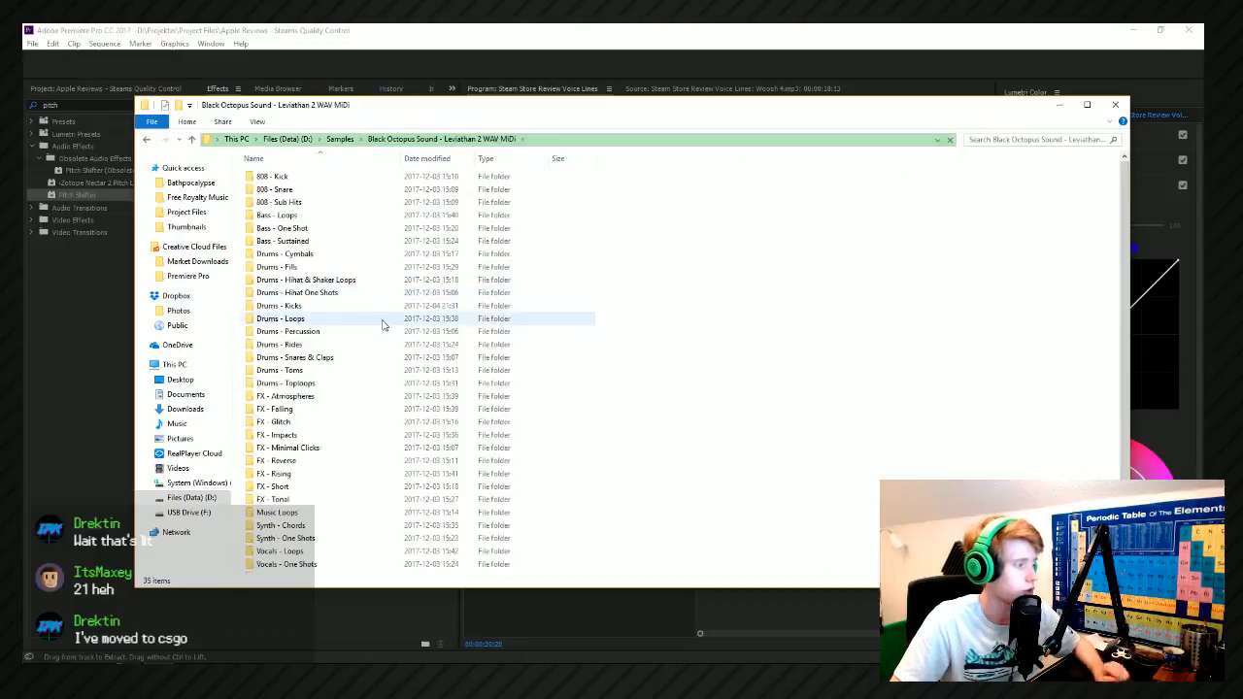
double_click(291, 345)
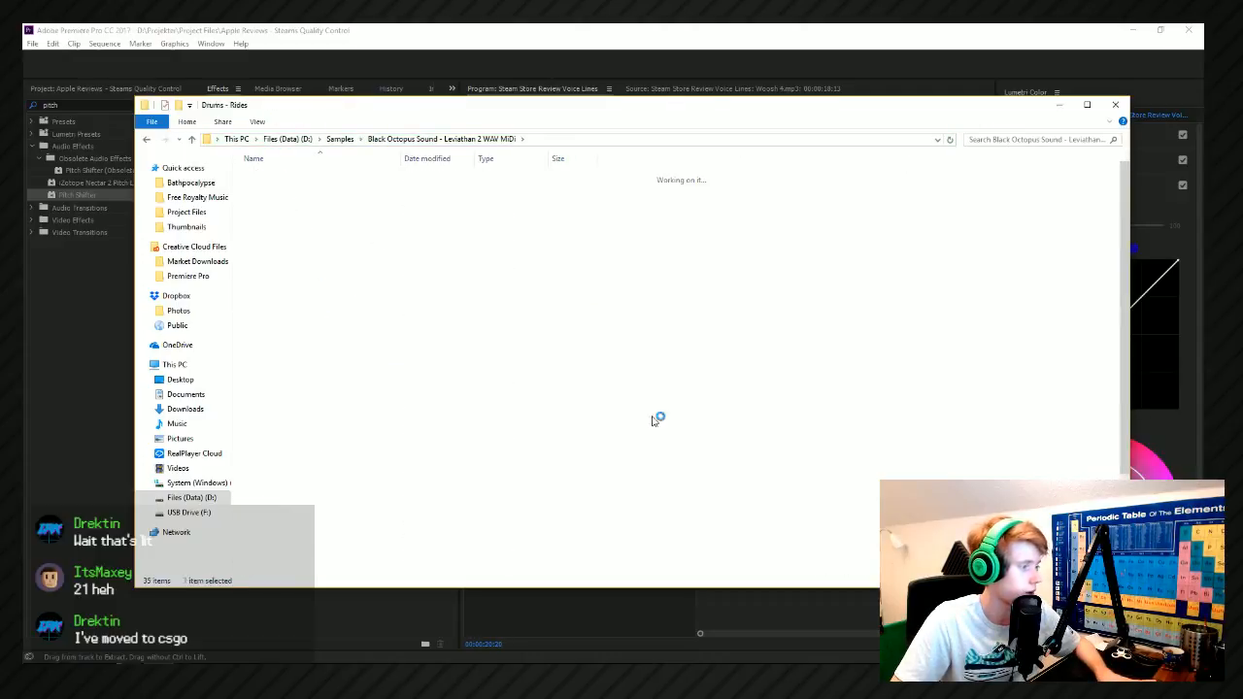
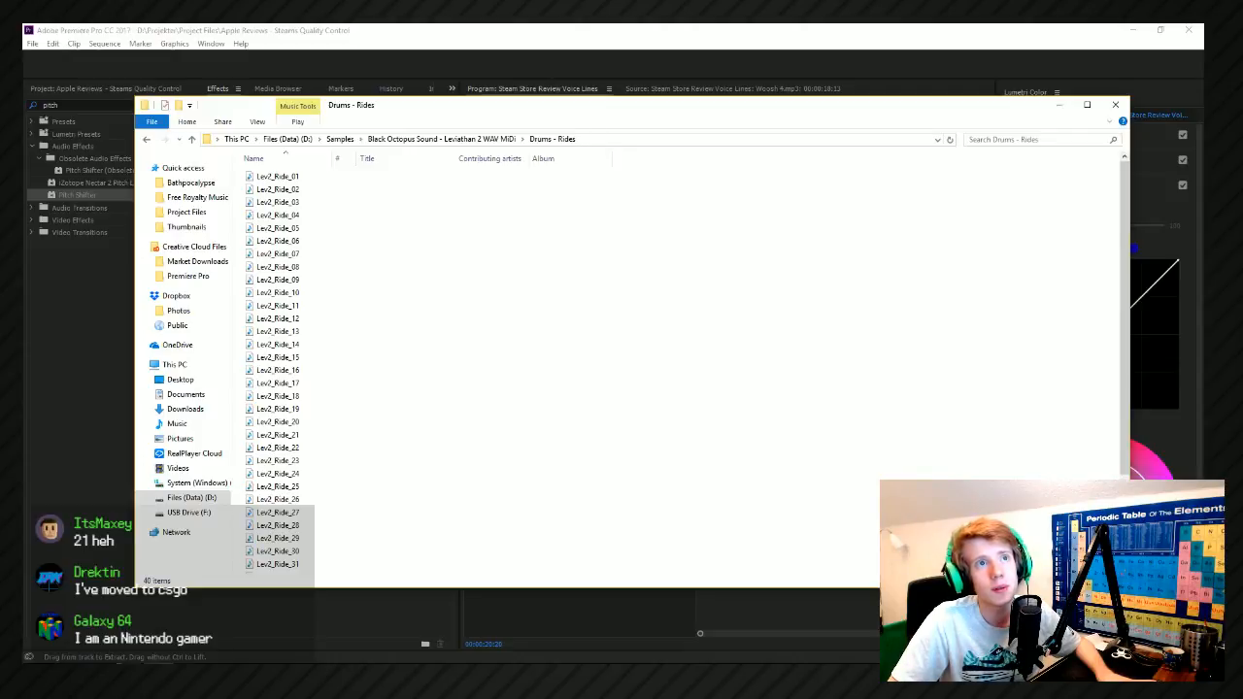
Audition the Lev2_Ride_08 sample and place it on the Sound Effect 03 track near 00:00:20:20 in the Premiere Pro sequence.
double_click(345, 275)
right_click(346, 275)
click(377, 271)
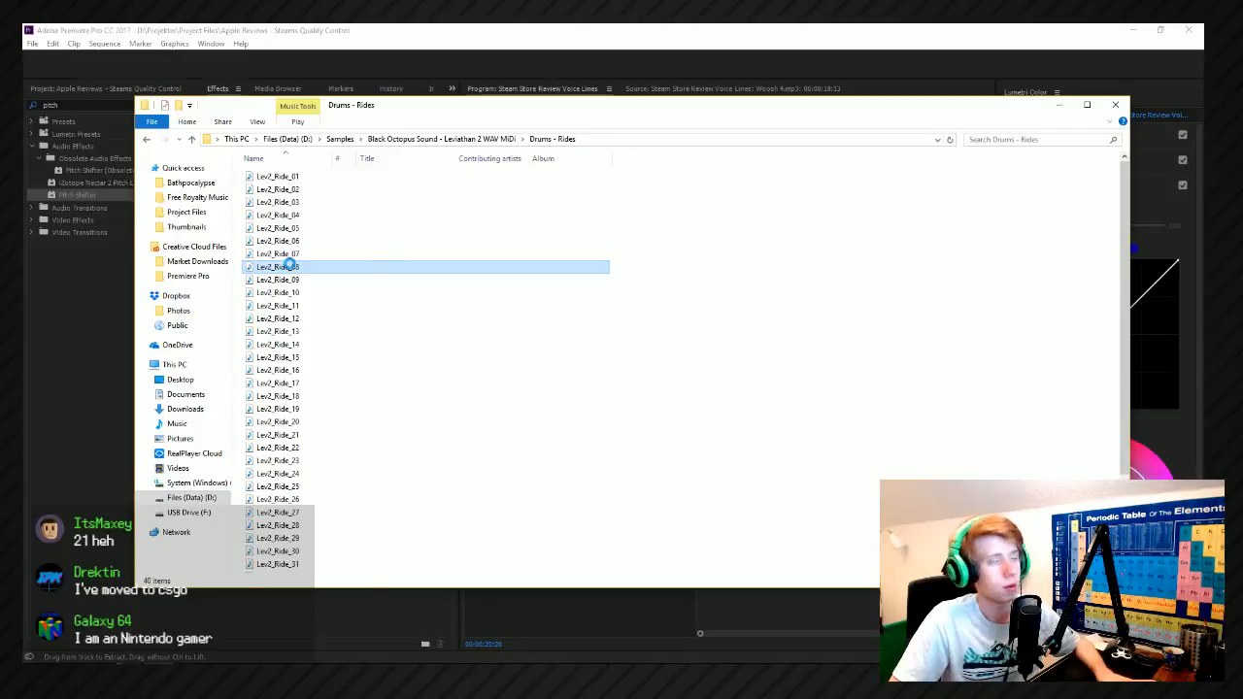
right_click(281, 268)
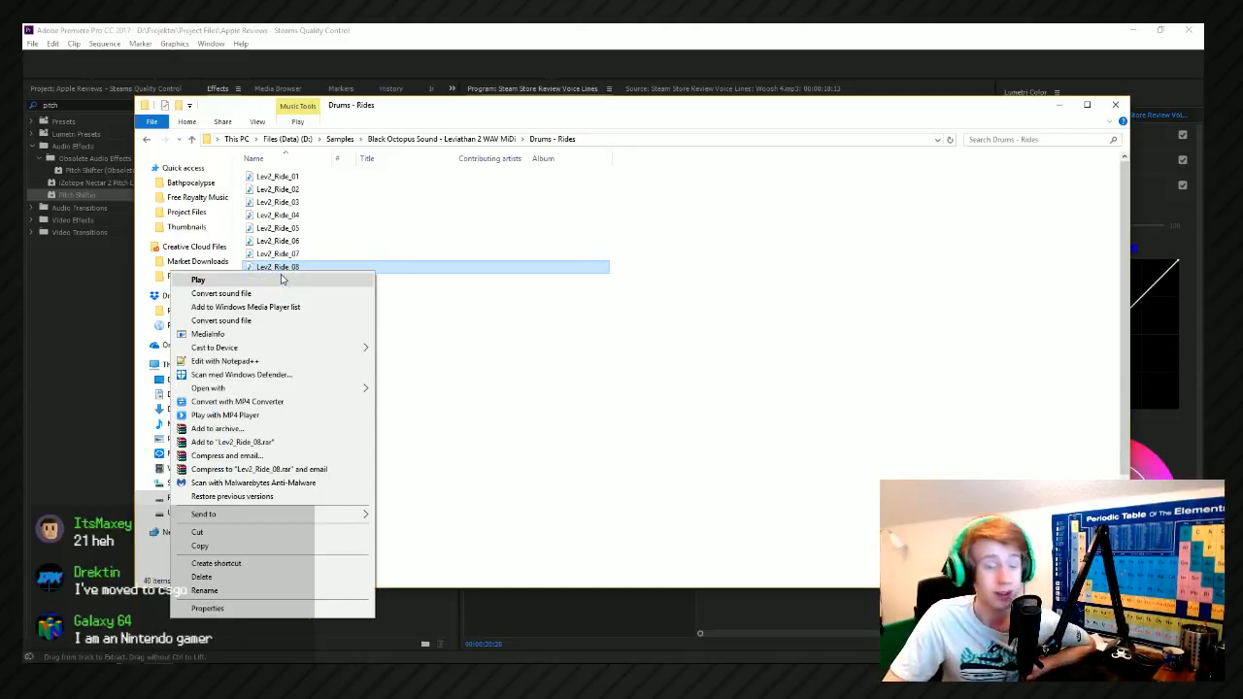
click(282, 279)
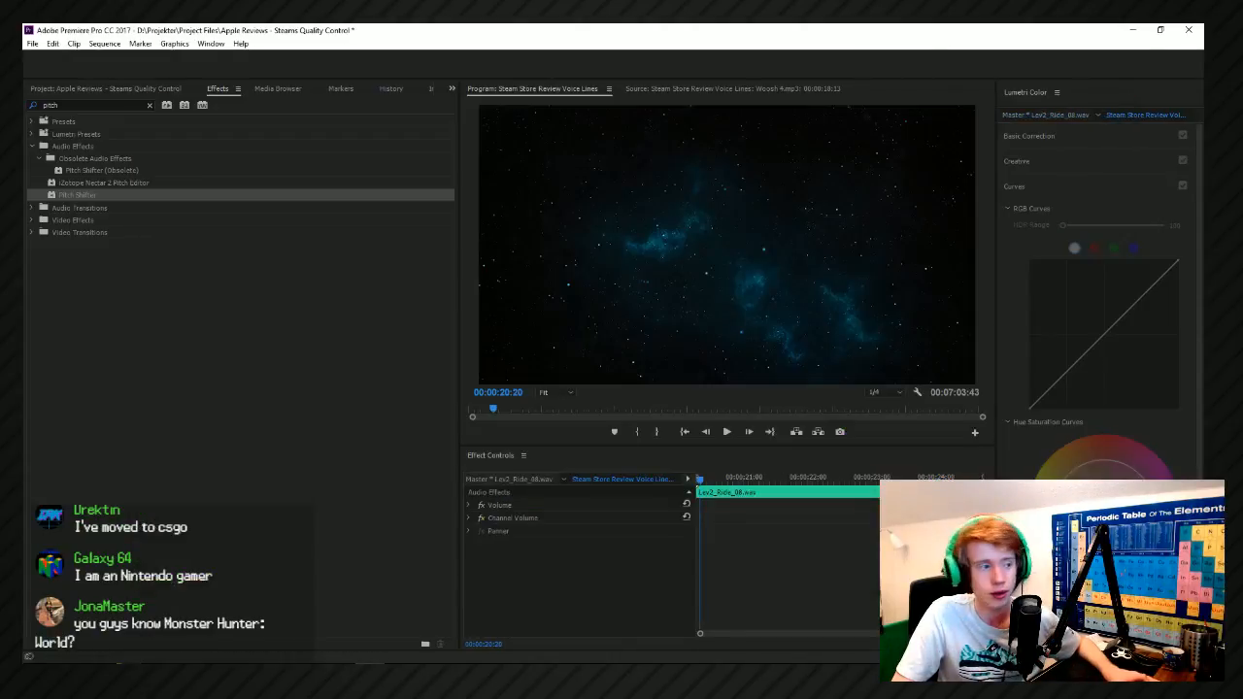
Bring back the floating timeline and shift the Lev2_Ride_08 clip to start at 00:00:19:57, as the crossed-out title flashes.
drag(1203, 306, 333, 94)
scroll(452, 387, up, 3)
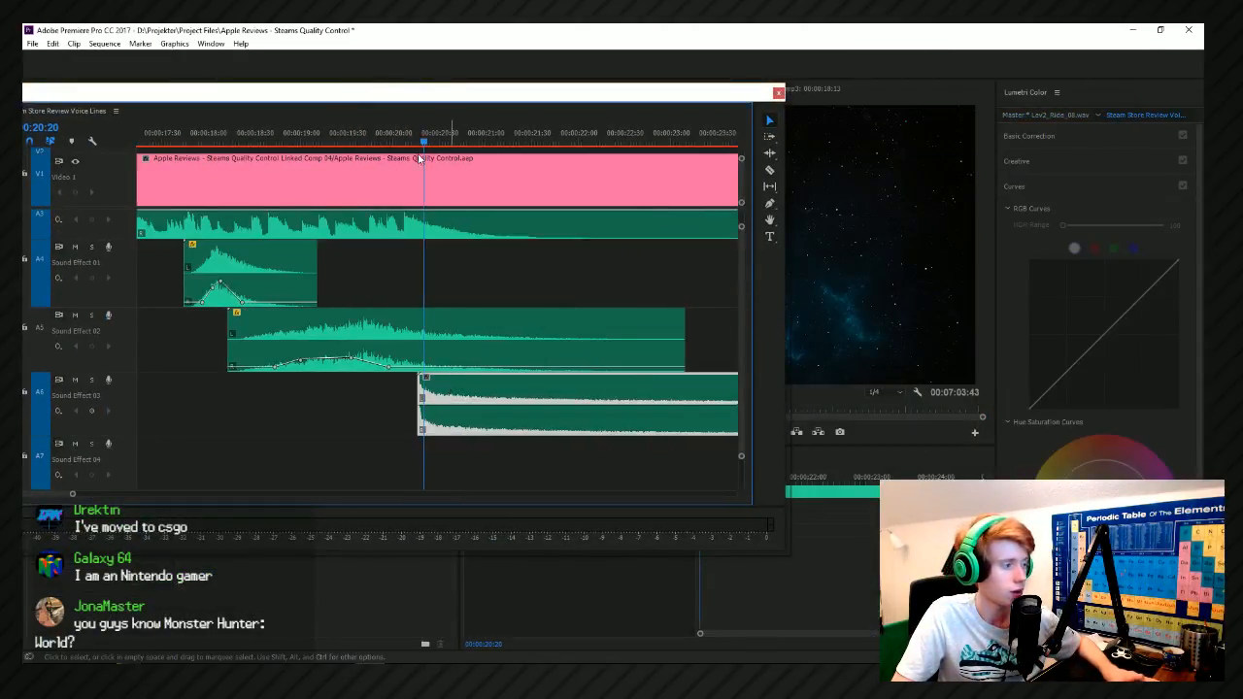
drag(421, 143, 388, 140)
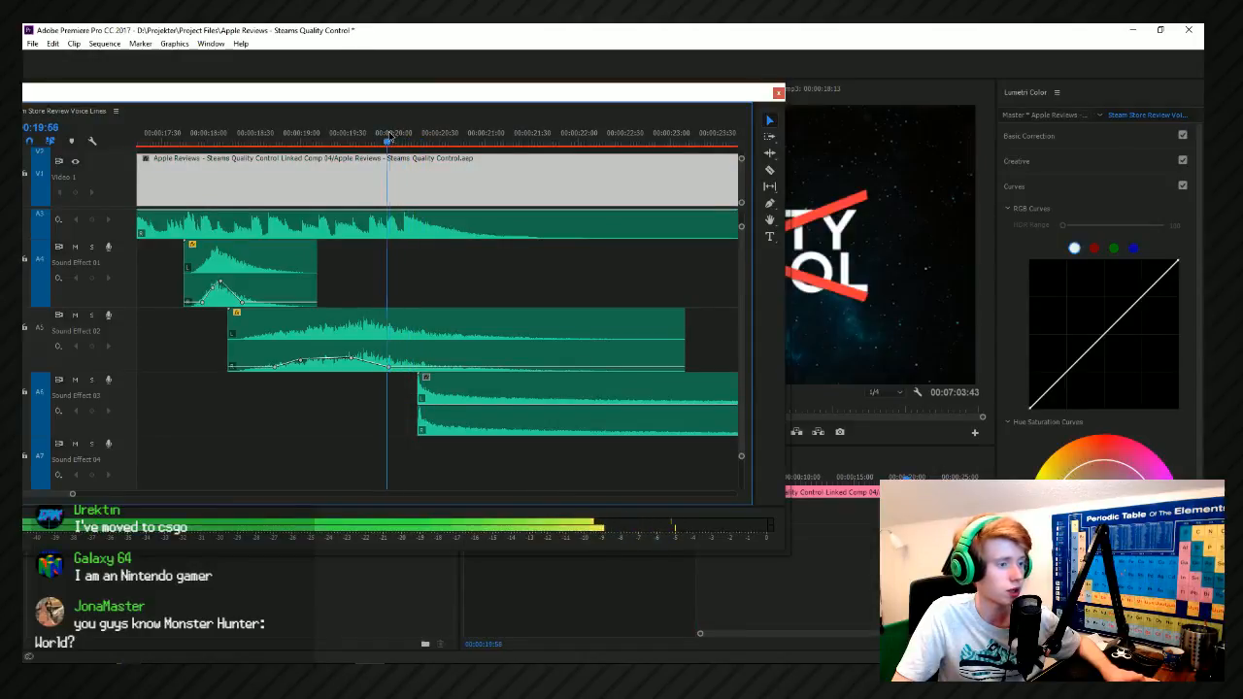
drag(468, 393, 439, 396)
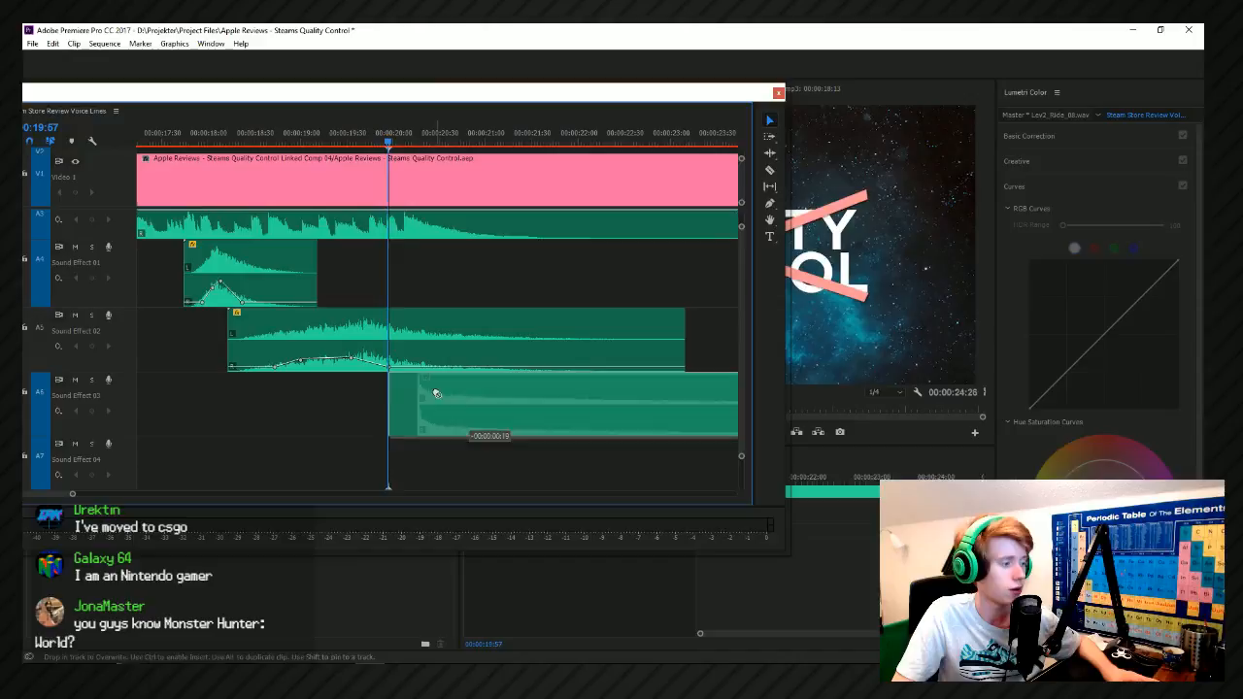
Play back the ride hit and add volume keyframes that fade the Lev2_Ride_08 clip down just after its attack.
key(space)
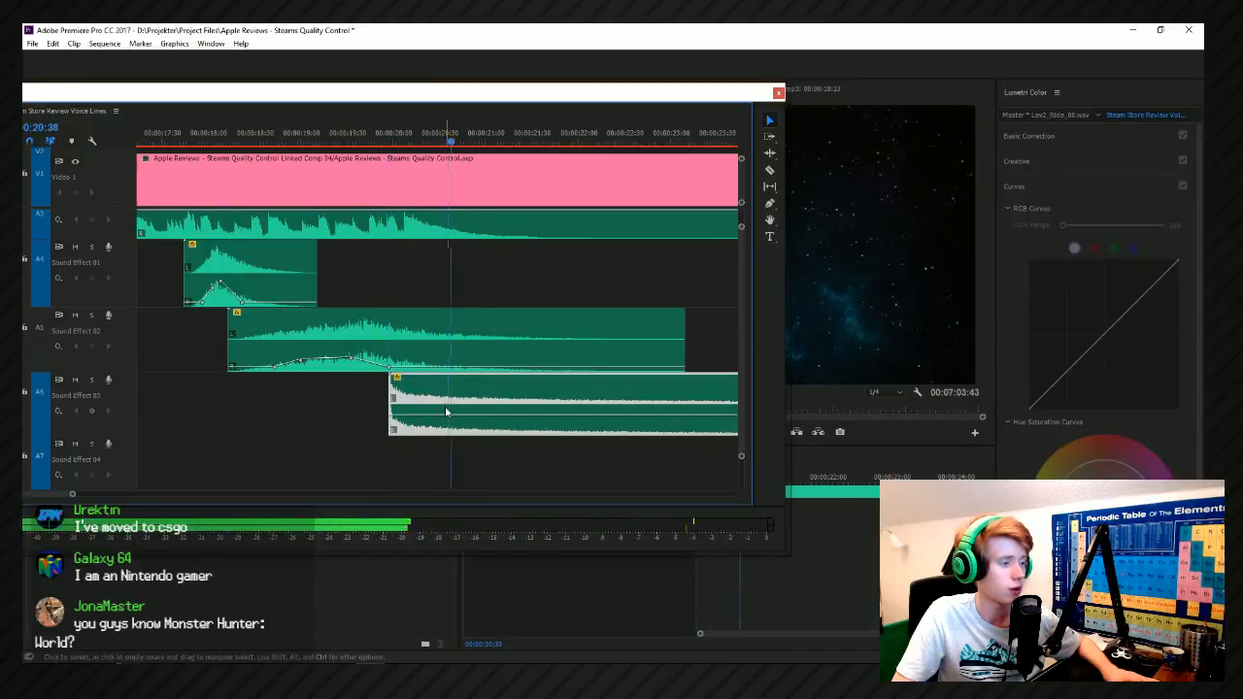
click(336, 143)
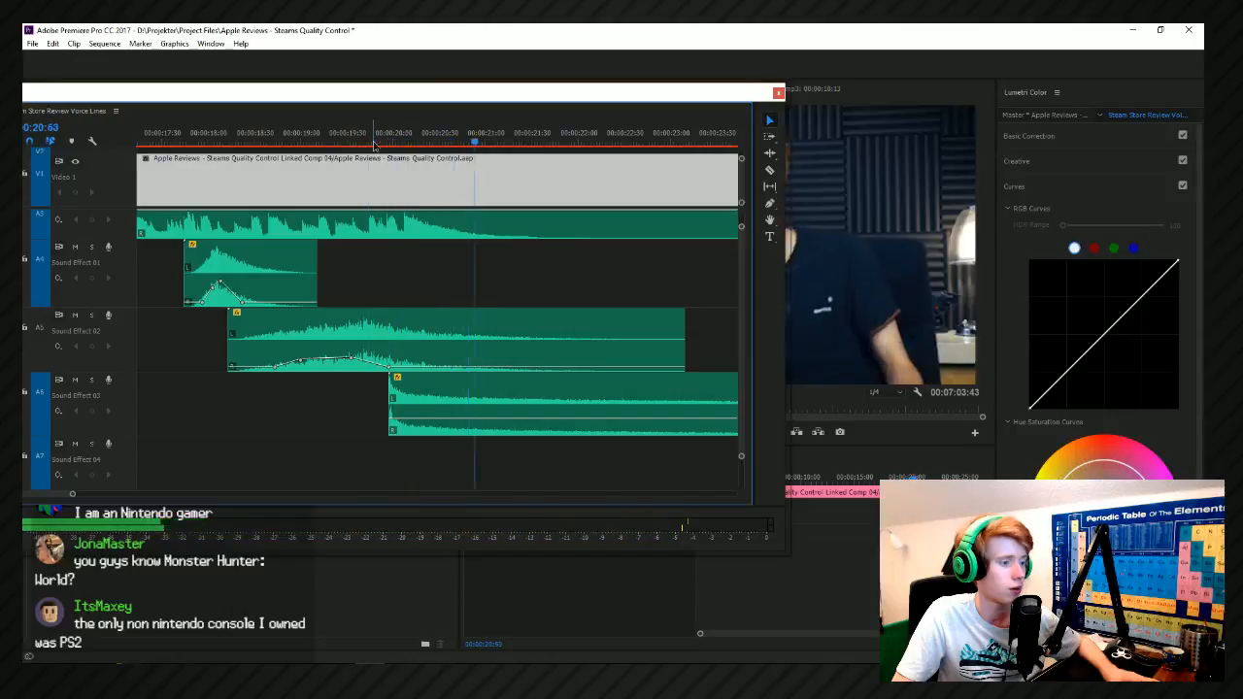
key(space)
click(395, 413)
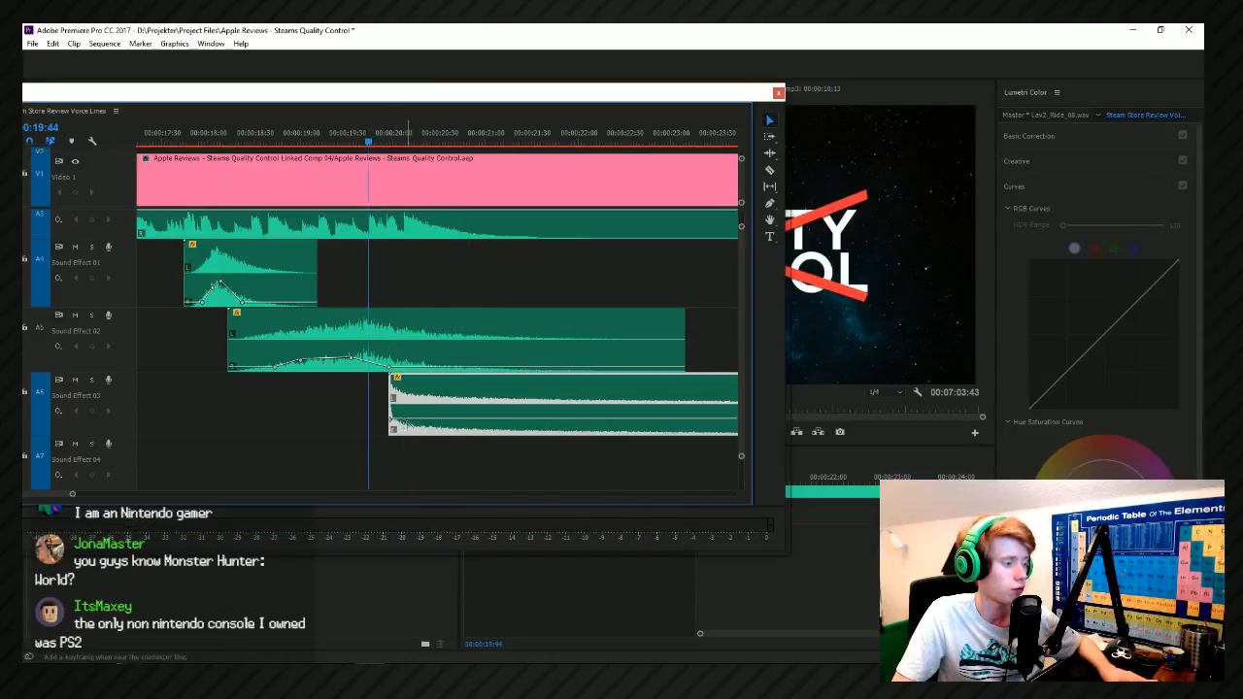
key(space)
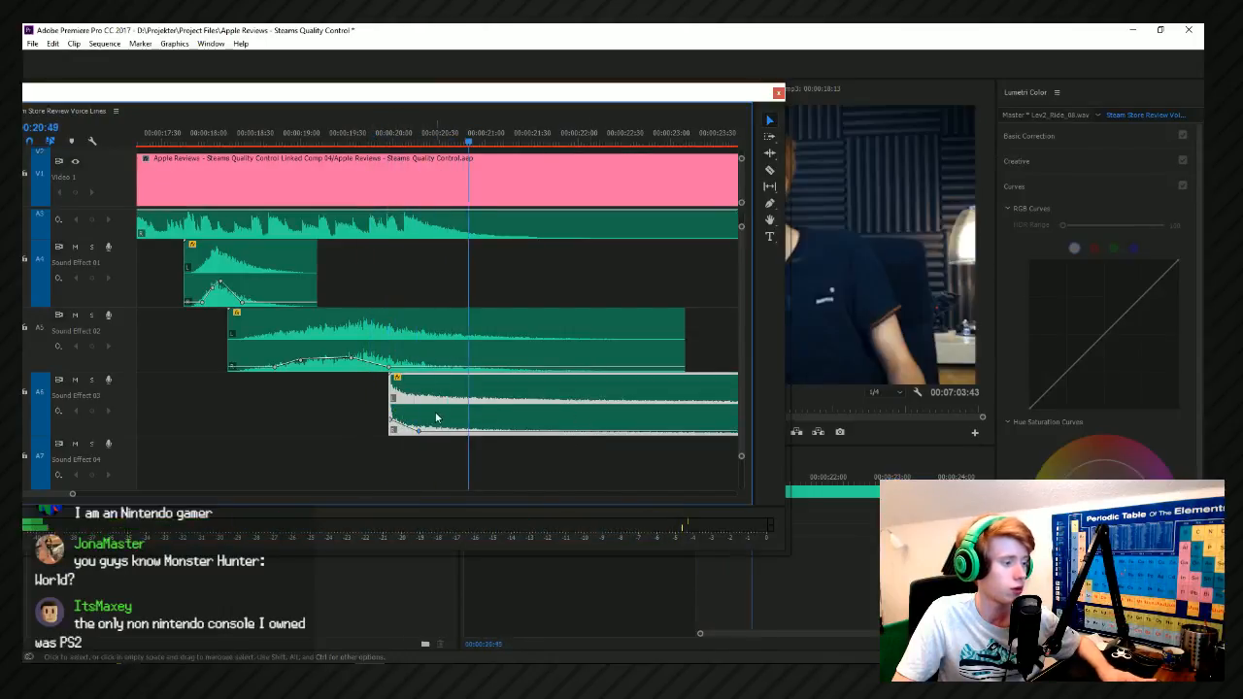
key(space)
Replay the crossed-out Quality Control title with the faded ride, and move the floating timeline window off this screen.
click(380, 130)
key(space)
key(space)
drag(413, 99, 1203, 63)
key(space)
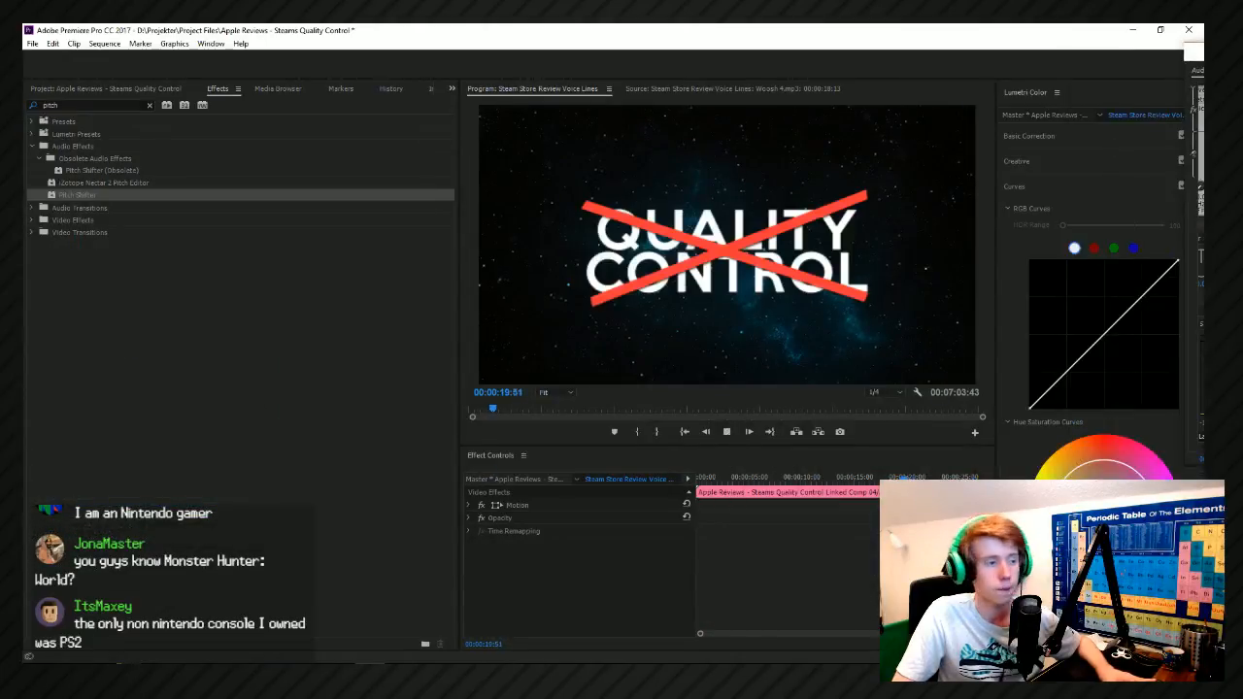
key(space)
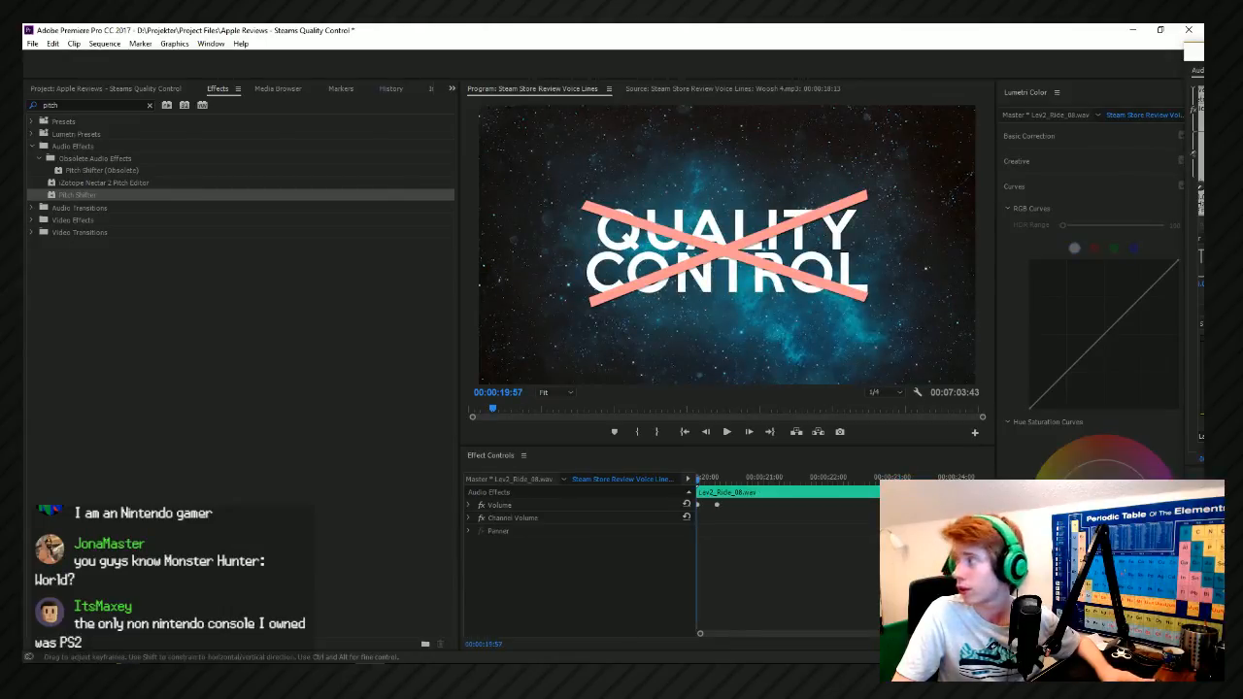
Fine-tune the opening volume keyframes of the Lev2_Ride_08 clip while replaying the title's exit from about 00:00:19:44.
key(space)
key(space)
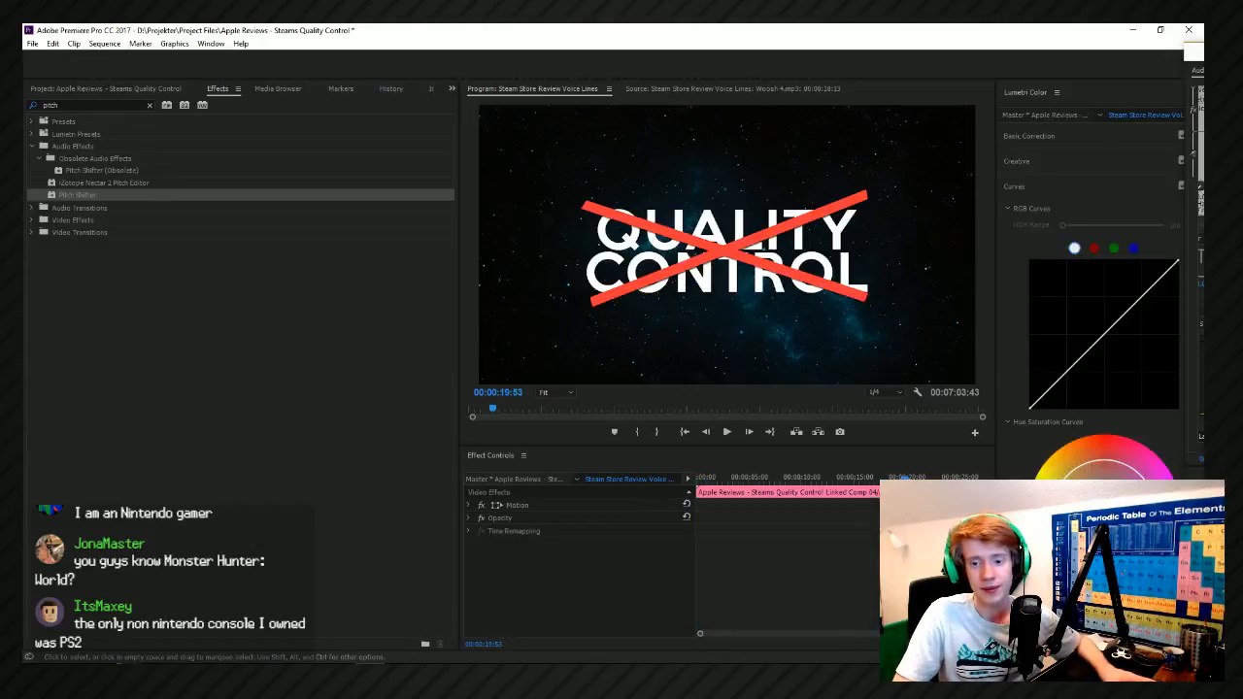
key(space)
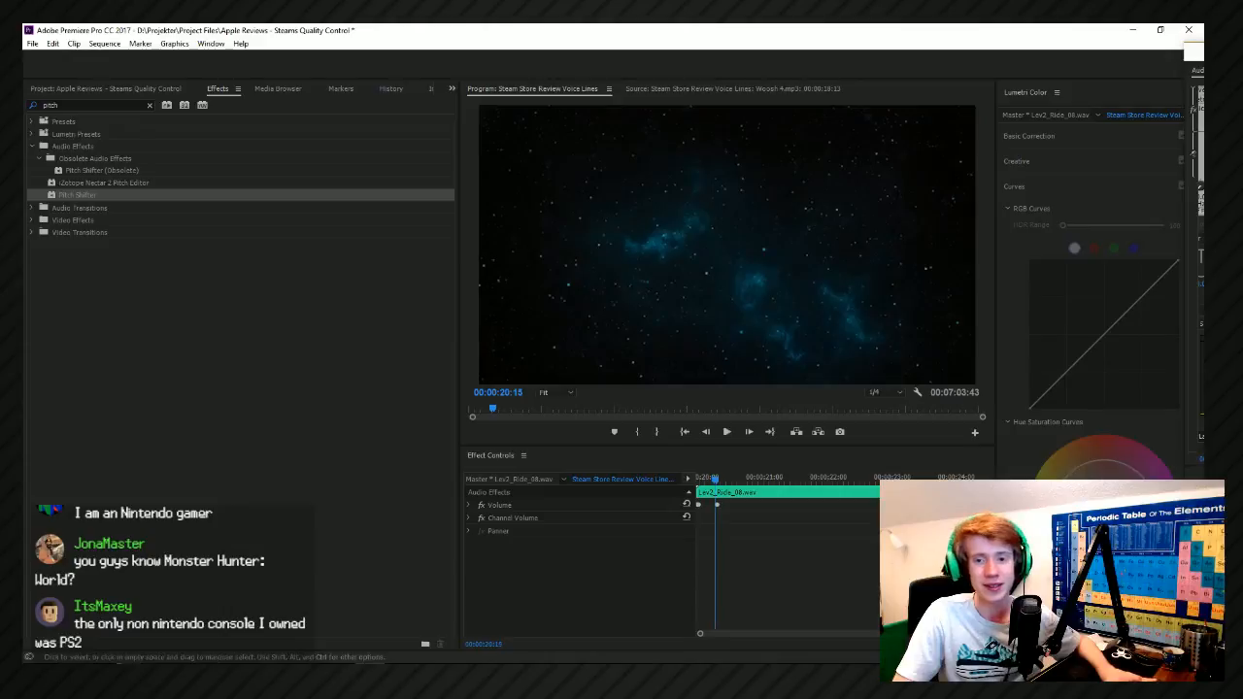
key(space)
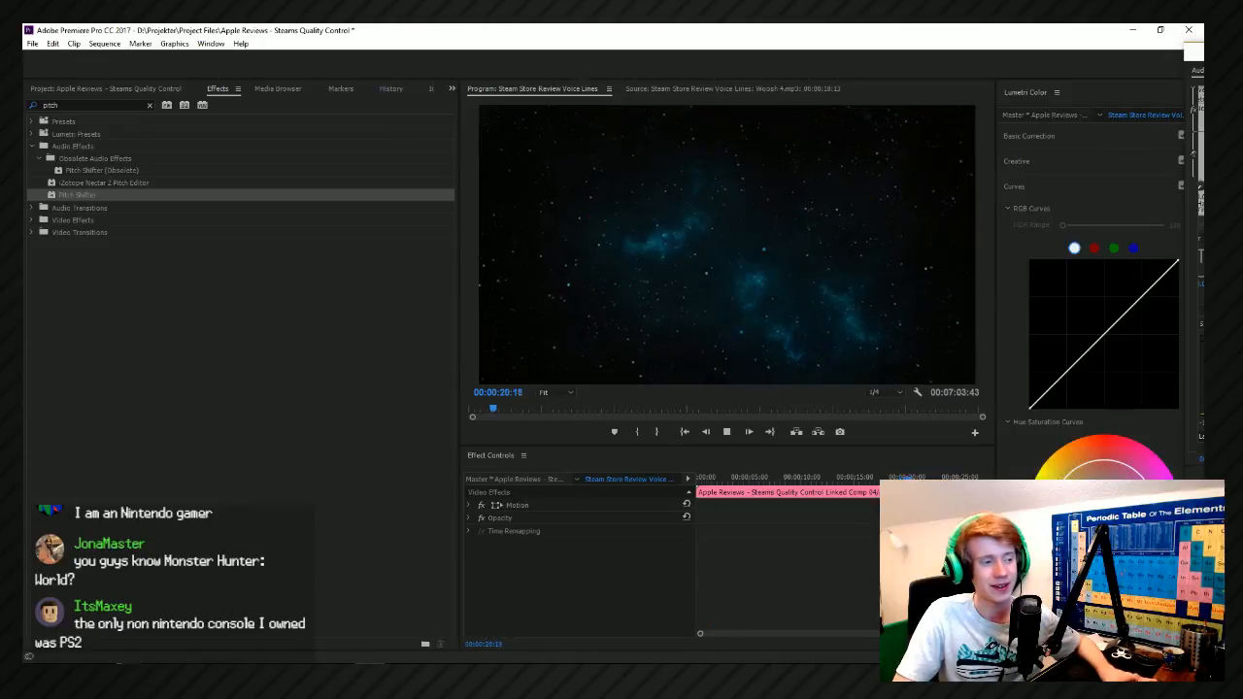
key(space)
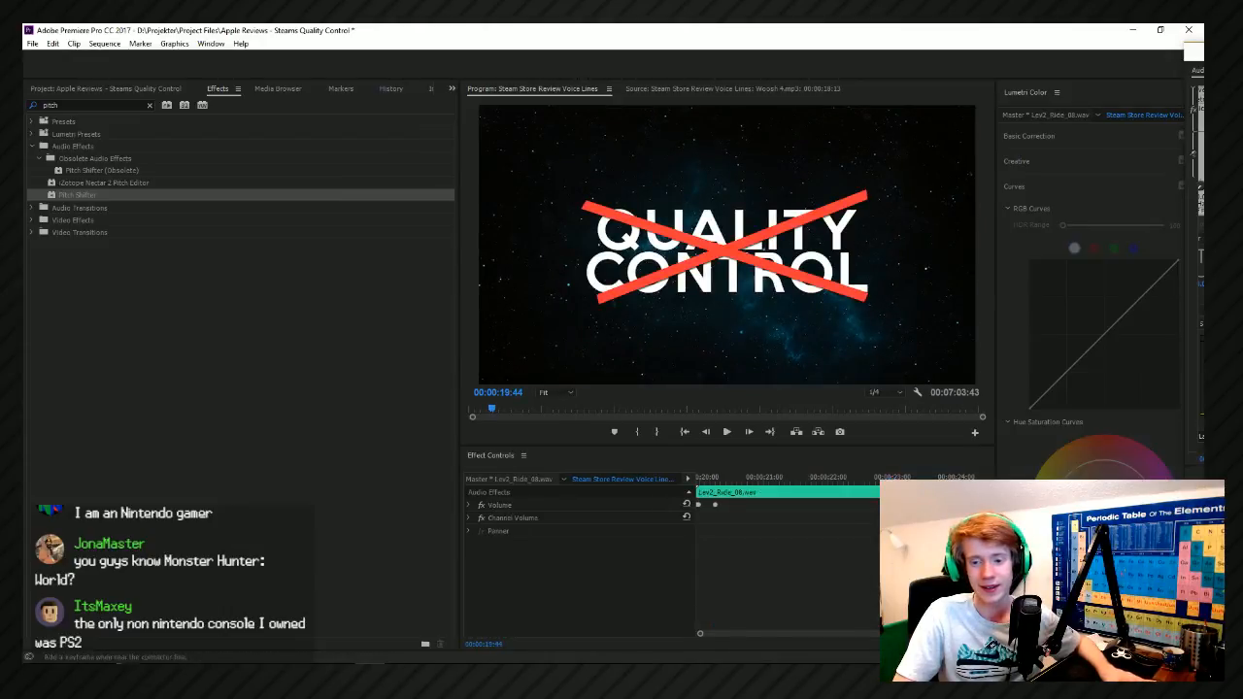
key(space)
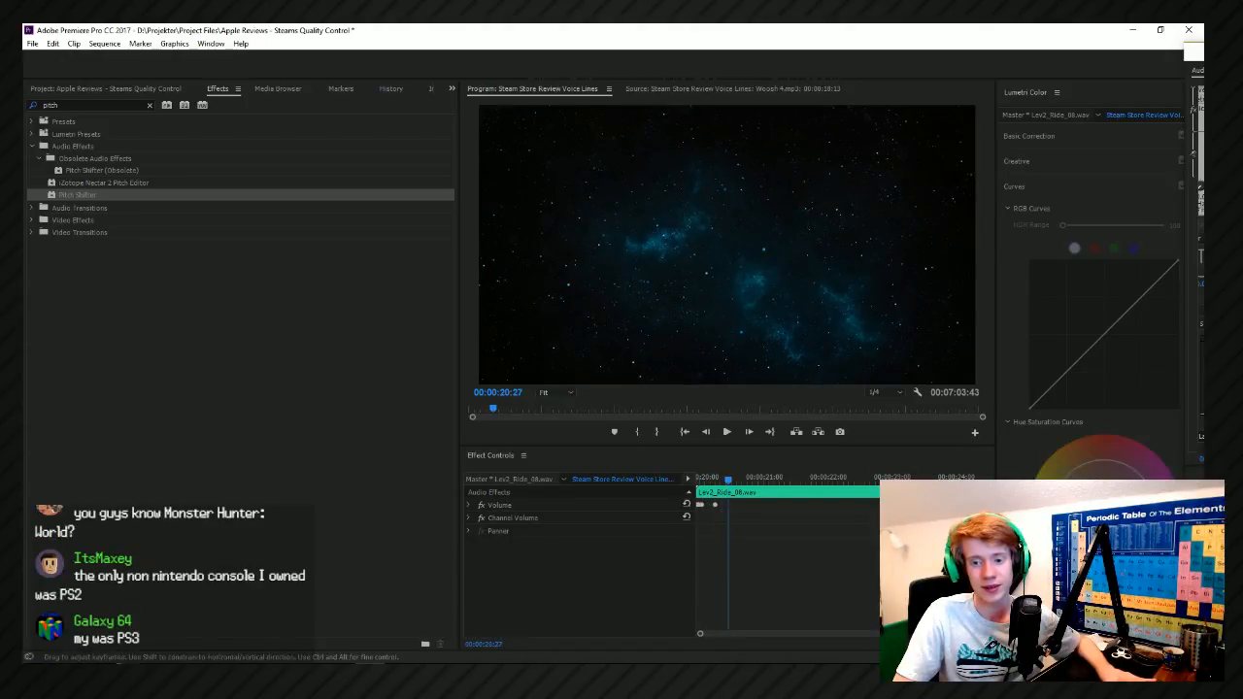
key(space)
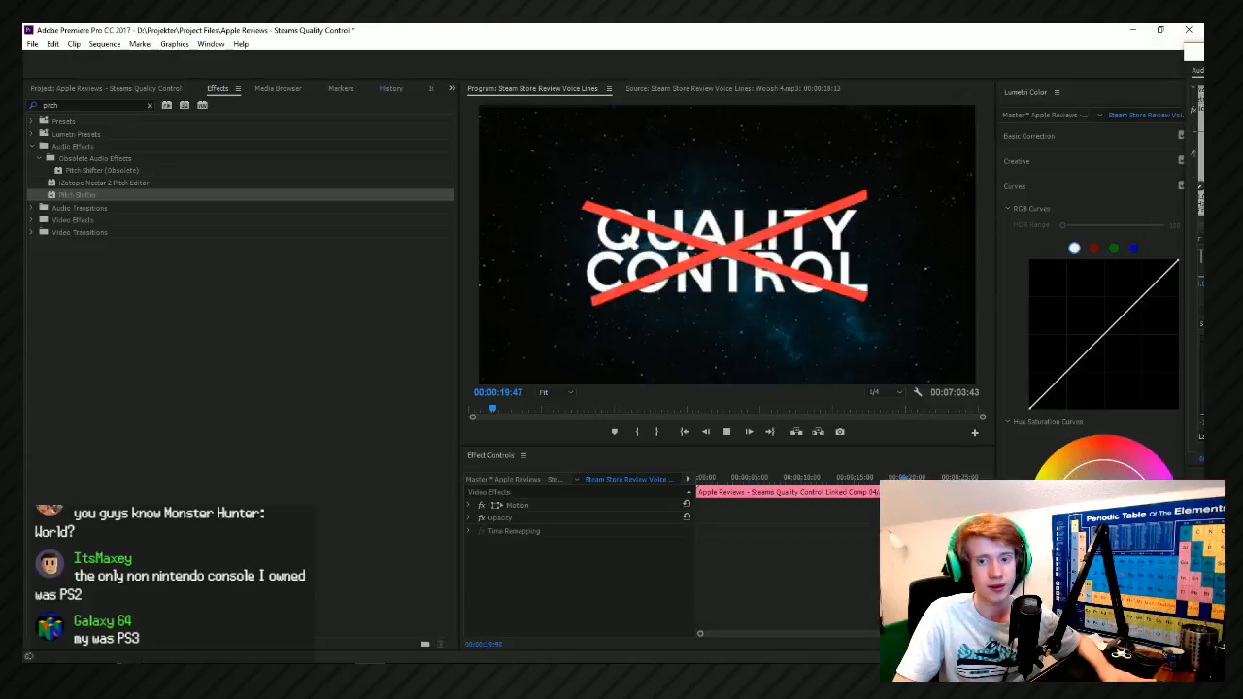
key(space)
key(space)
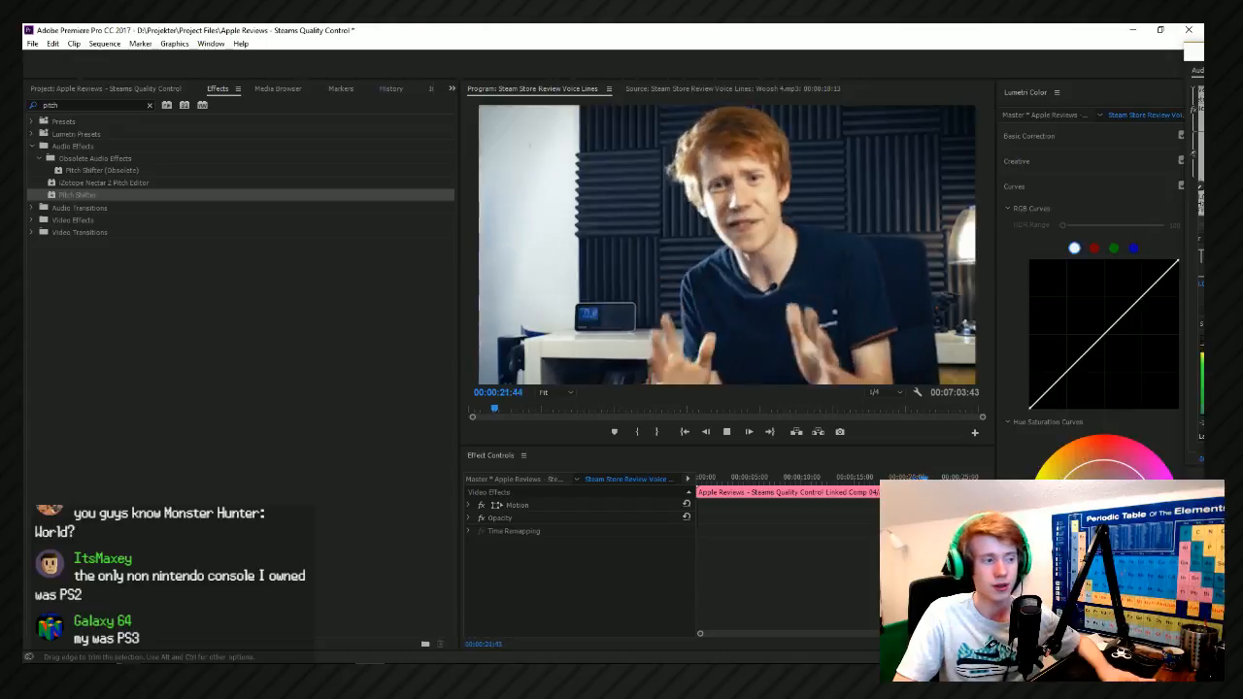
Play on through the talking footage up to the 5 Shitty Steam Games title, stopping the playhead at 00:00:27:22.
key(alt+space)
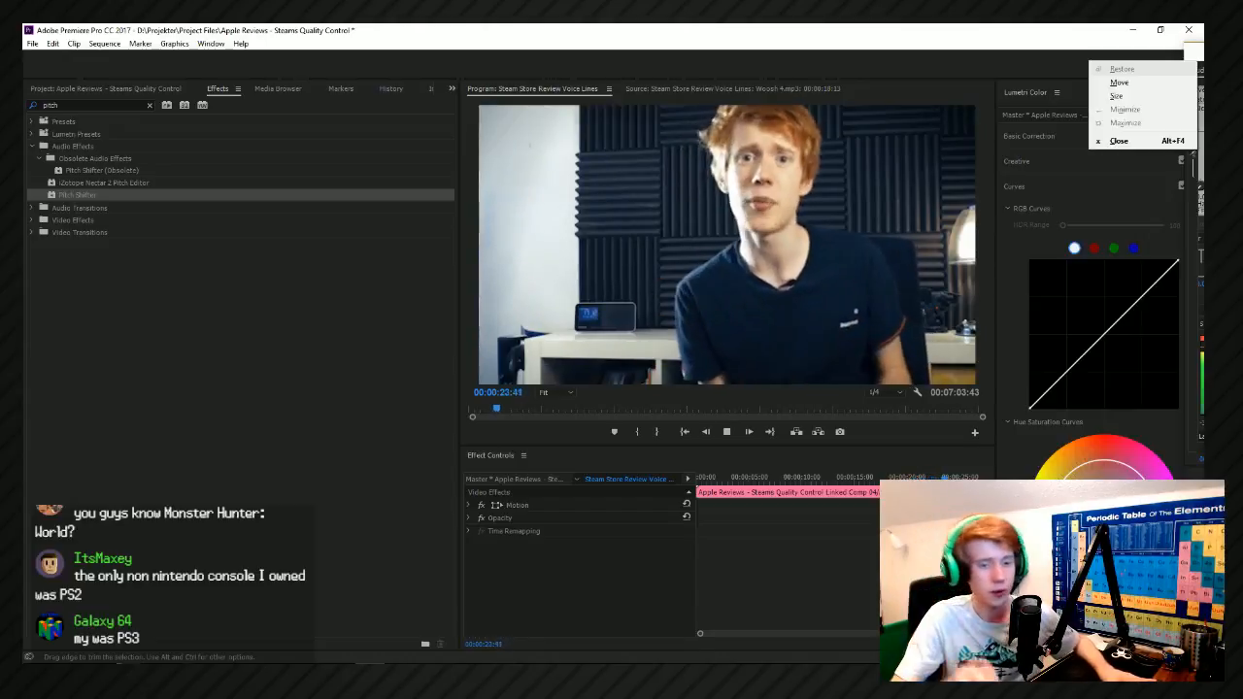
key(Escape)
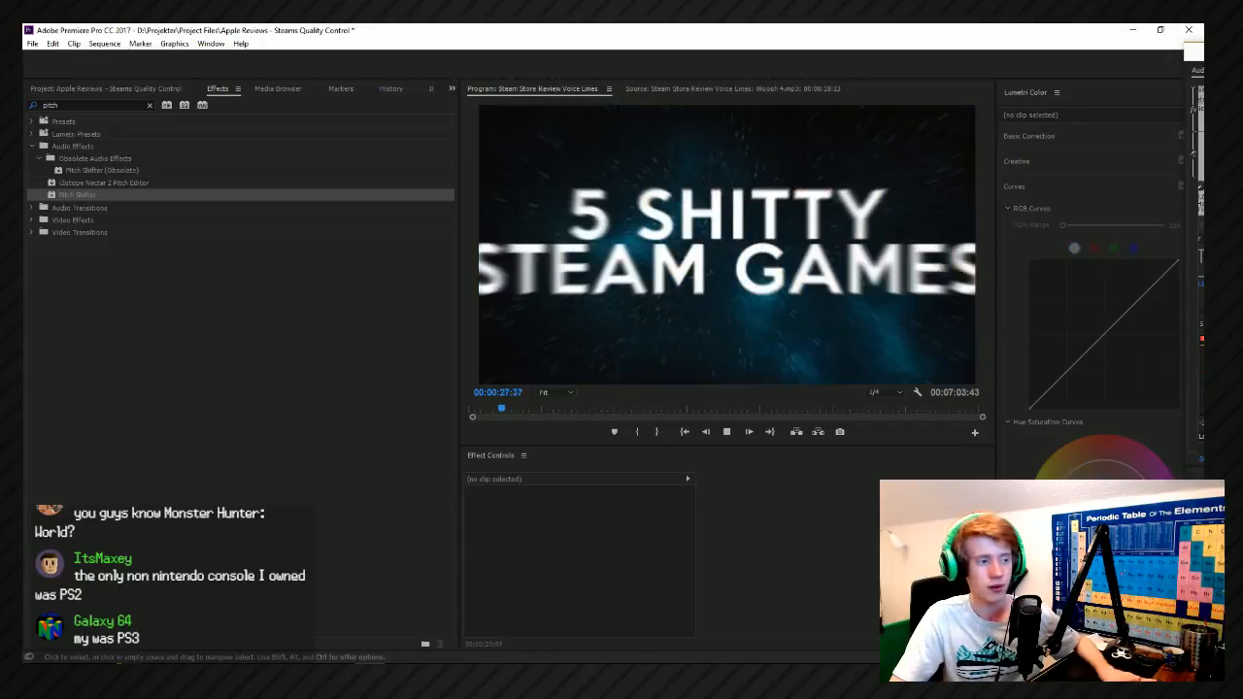
key(space)
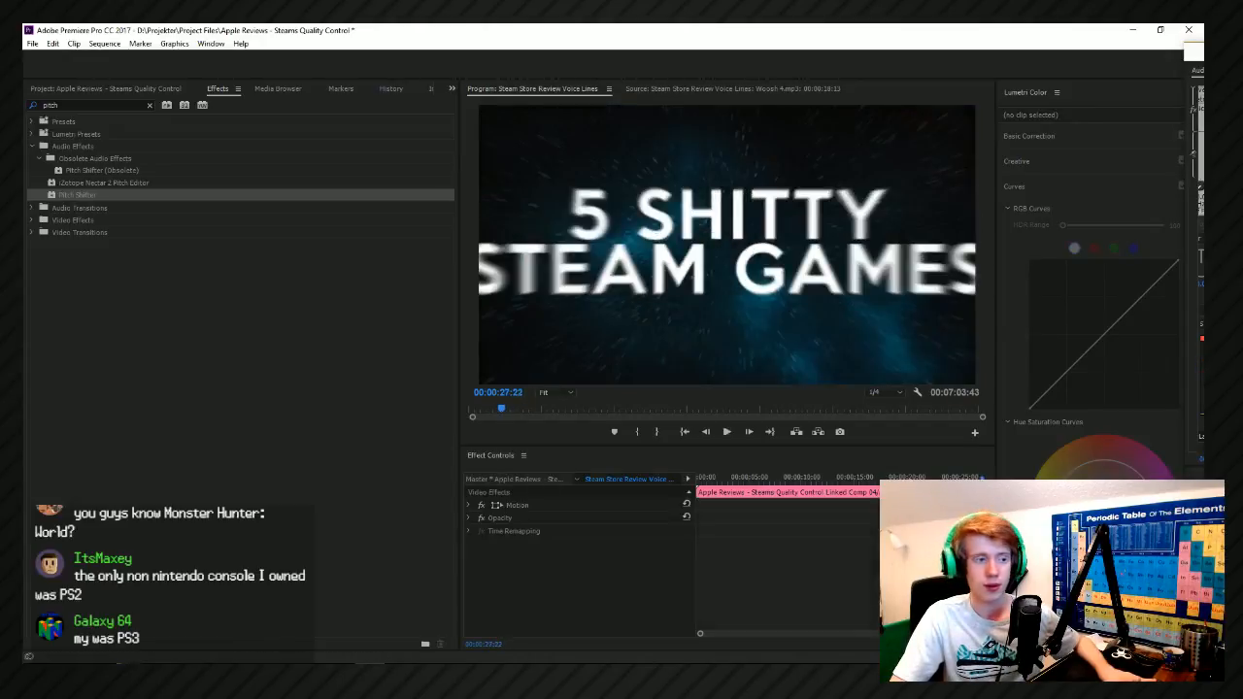
Save the project, check the Drums - Rides folder in File Explorer, and return to Premiere Pro.
key(ctrl+s)
key(alt+Tab)
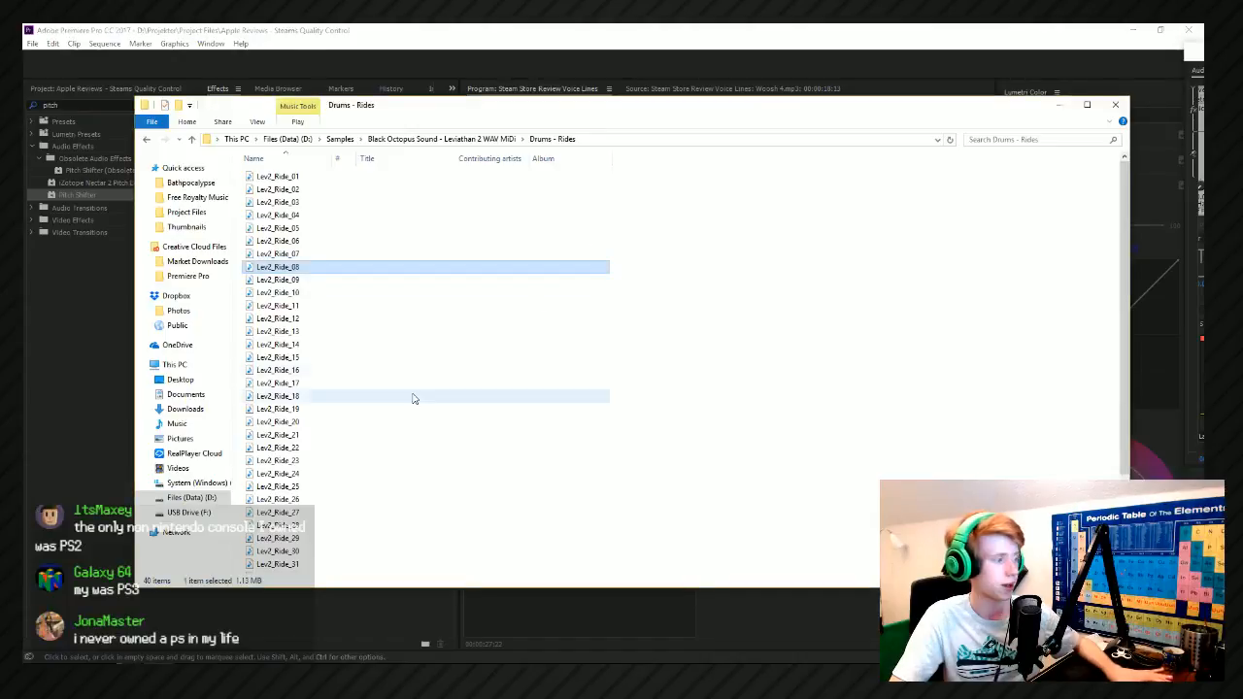
click(351, 199)
key(alt+Tab)
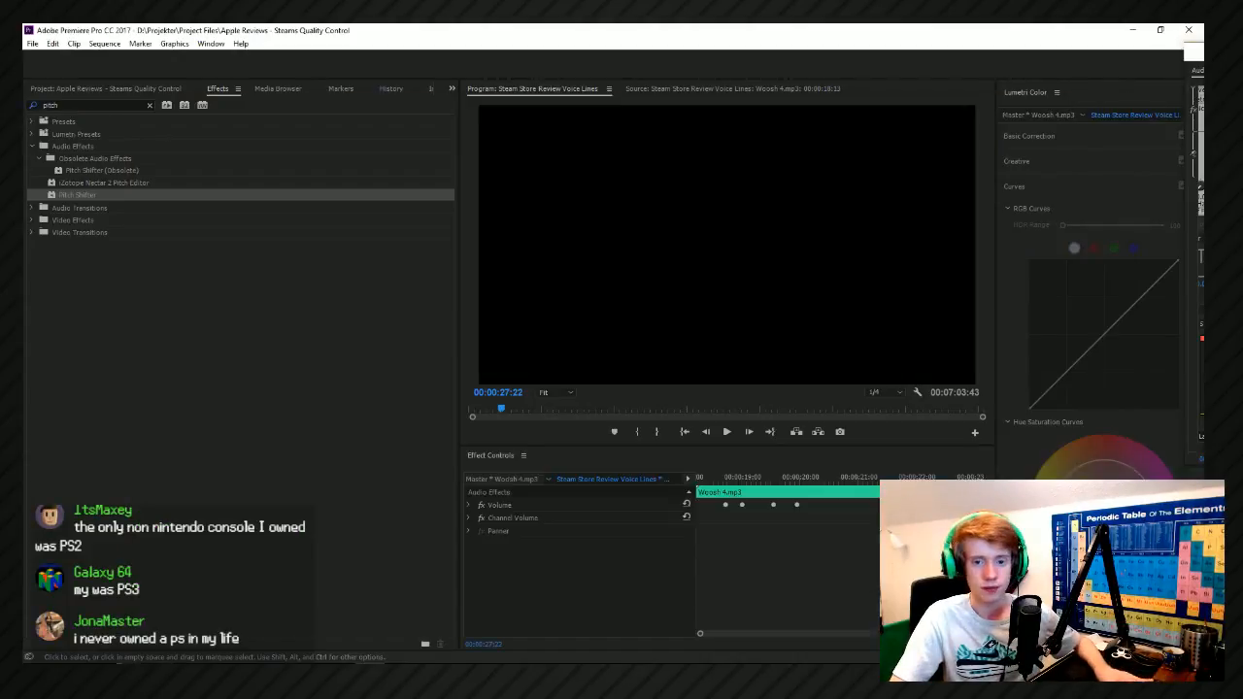
Bring the timeline window back and copy the Woosh 4 clip onto the Sound Effect 02 track at 00:00:27:22.
drag(1194, 51, 734, 132)
key(ctrl+z)
drag(1204, 133, 495, 84)
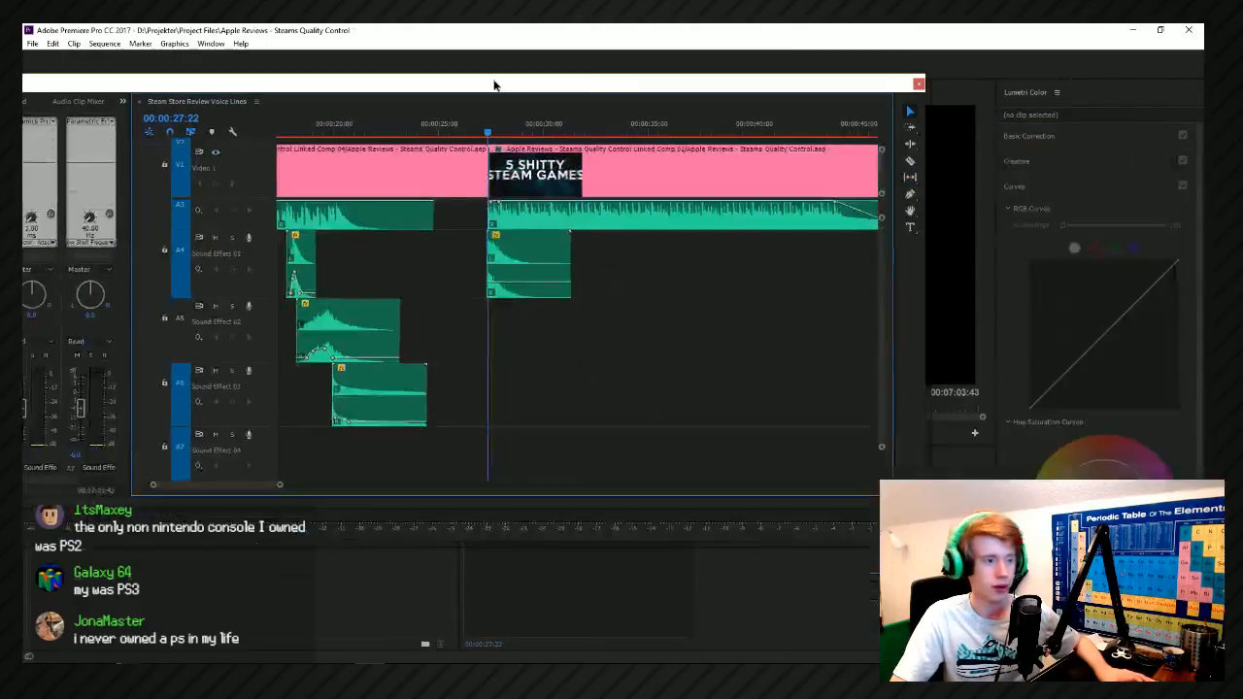
click(369, 389)
drag(340, 319, 525, 335)
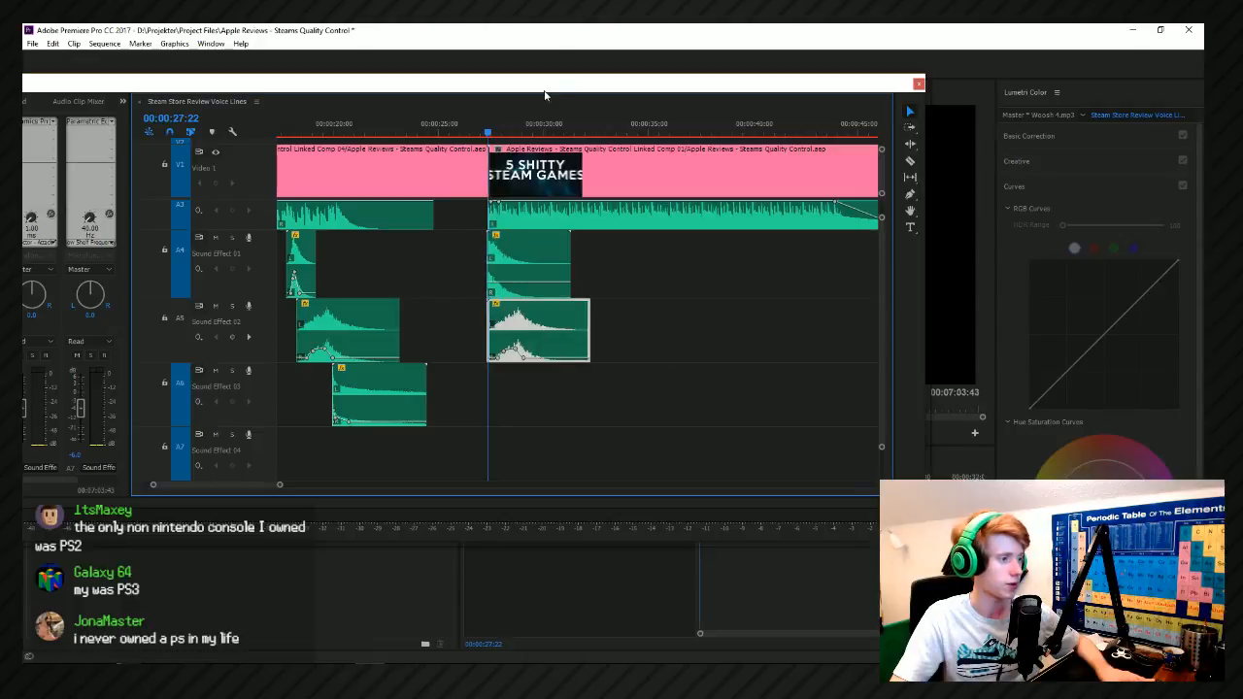
Trim the rising part off the copied Woosh 4 clip and align its peak with the start of the title.
drag(545, 86, 539, 151)
scroll(572, 425, up, 5)
drag(568, 388, 440, 397)
scroll(524, 423, down, 2)
scroll(445, 398, up, 1)
drag(326, 384, 417, 386)
Move the timeline window below the preview and play back the 5 Shitty Steam Games title's entrance from about 00:00:27:16.
drag(451, 161, 502, 398)
key(space)
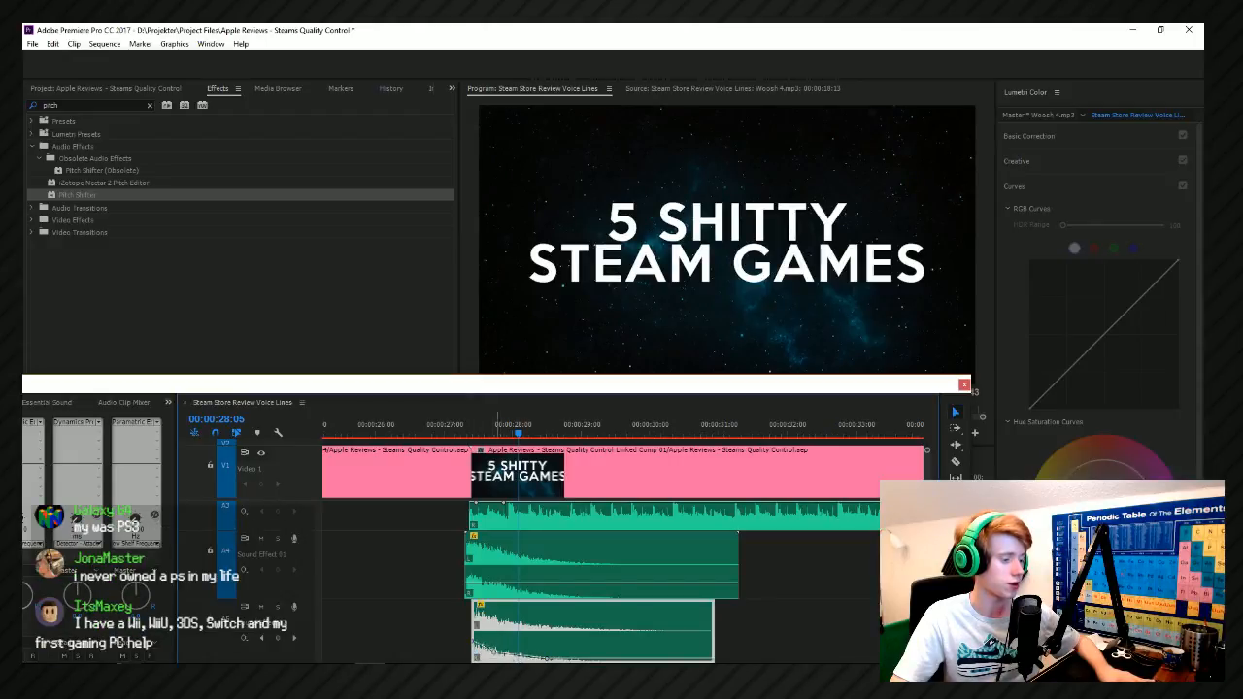
click(452, 428)
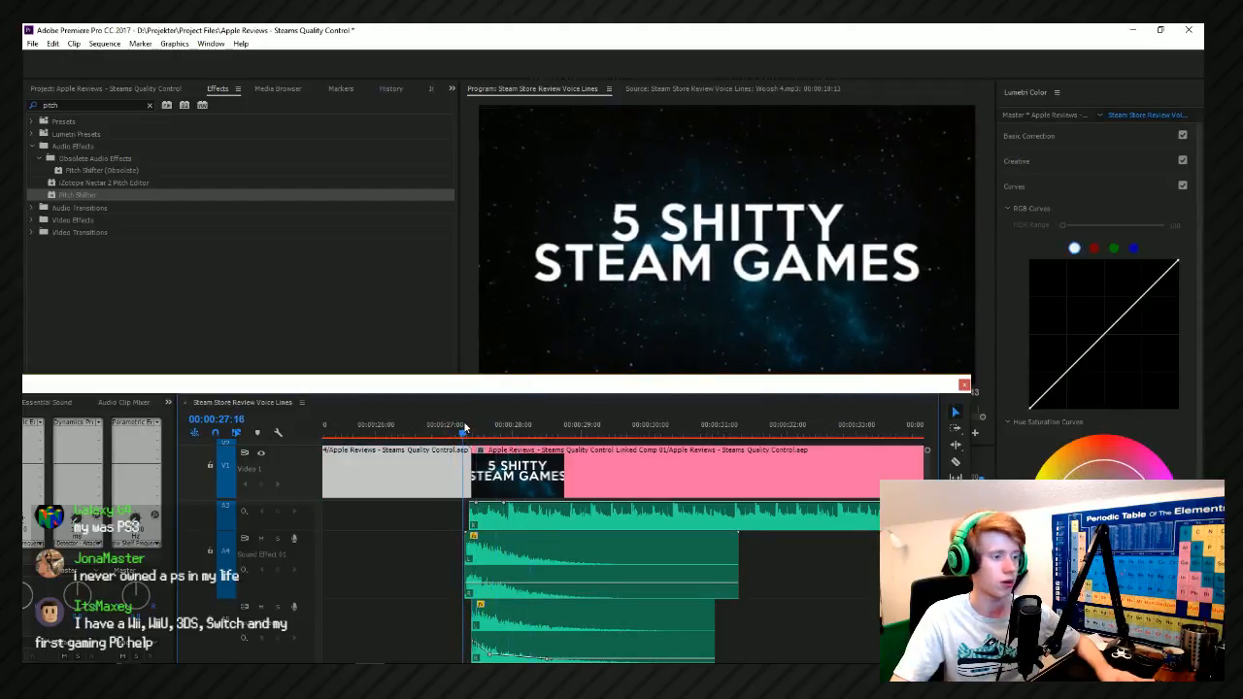
click(464, 427)
click(464, 427)
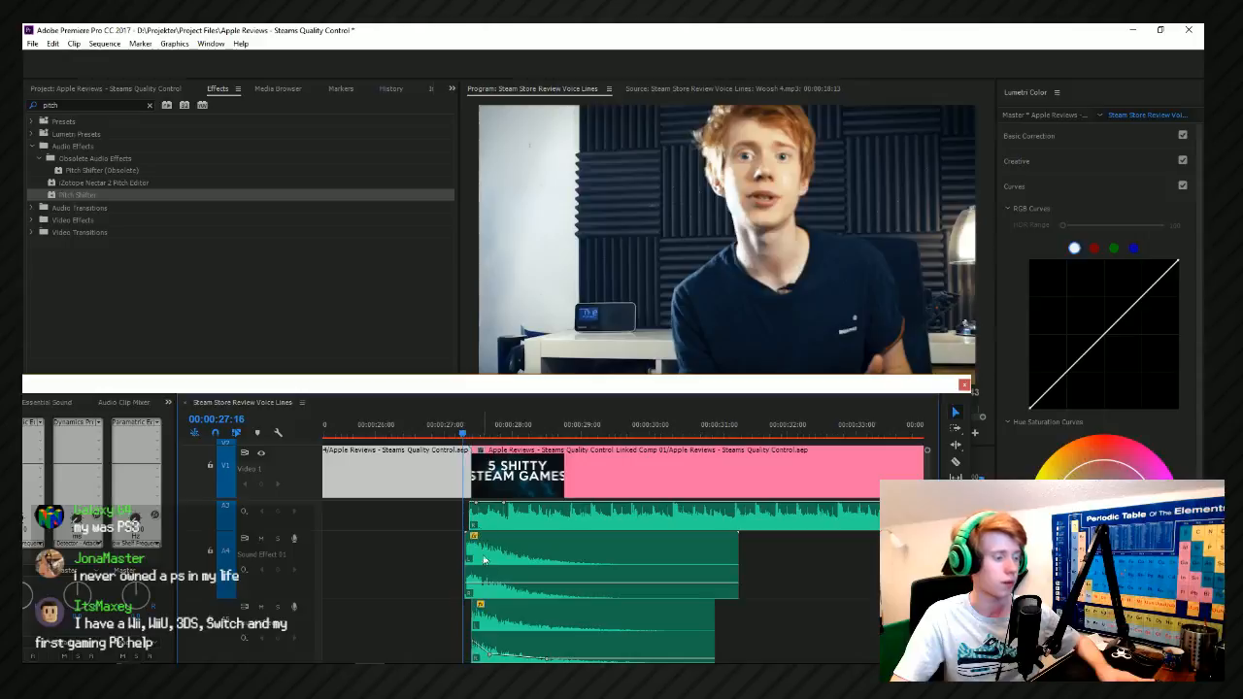
Shift the title's Sound Effect 01 clip slightly later to start at the cut, and raise its volume a little.
click(497, 563)
drag(497, 564, 501, 564)
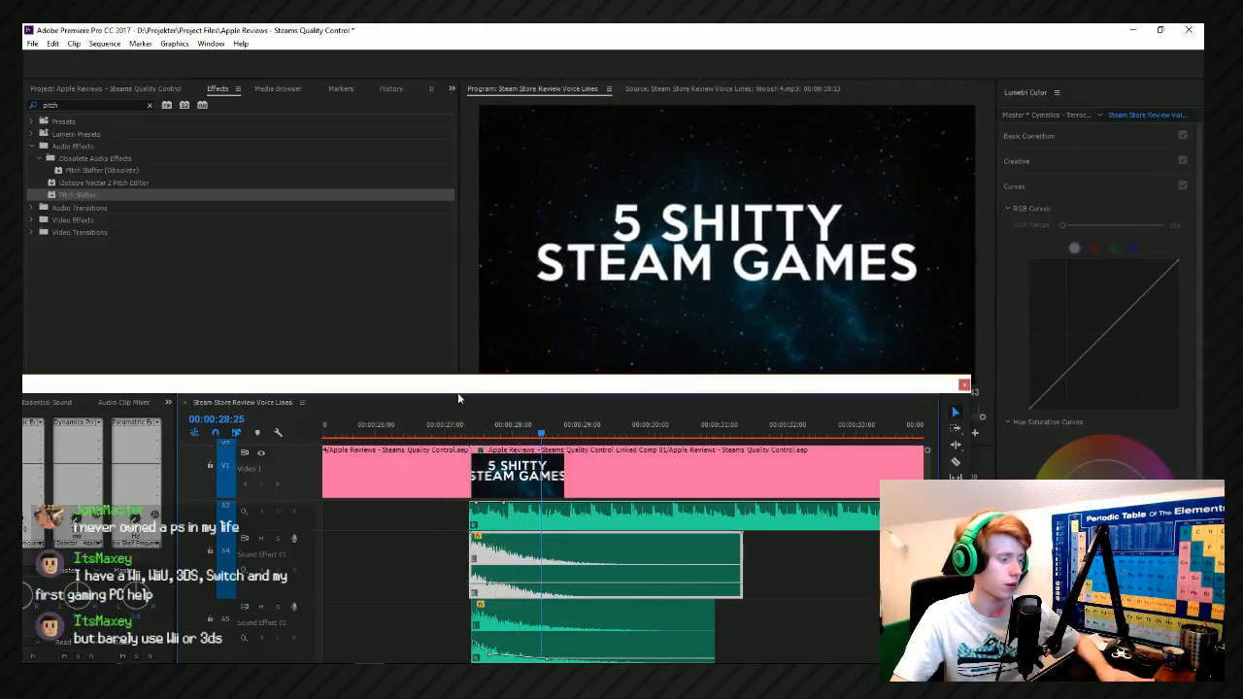
click(459, 429)
drag(498, 583, 499, 575)
key(space)
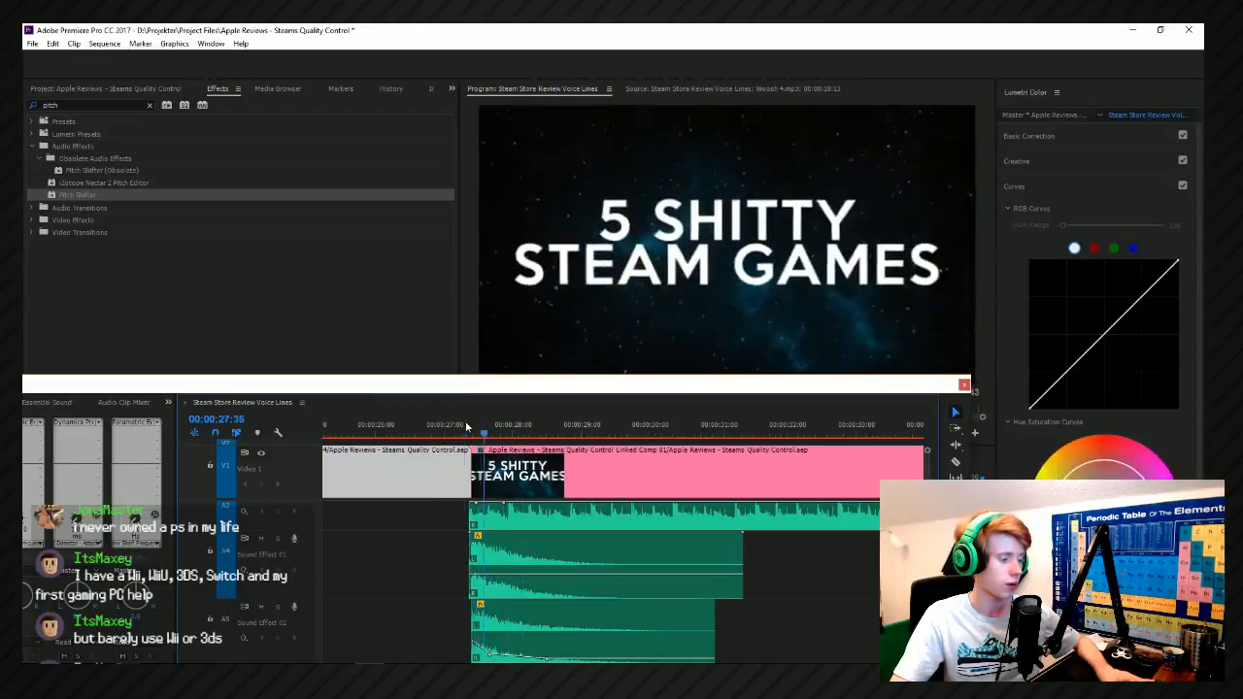
Move the Woosh 4 clip on Sound Effect 02 slightly earlier to line up with the Sound Effect 01 clip.
click(507, 621)
drag(503, 619, 504, 616)
key(space)
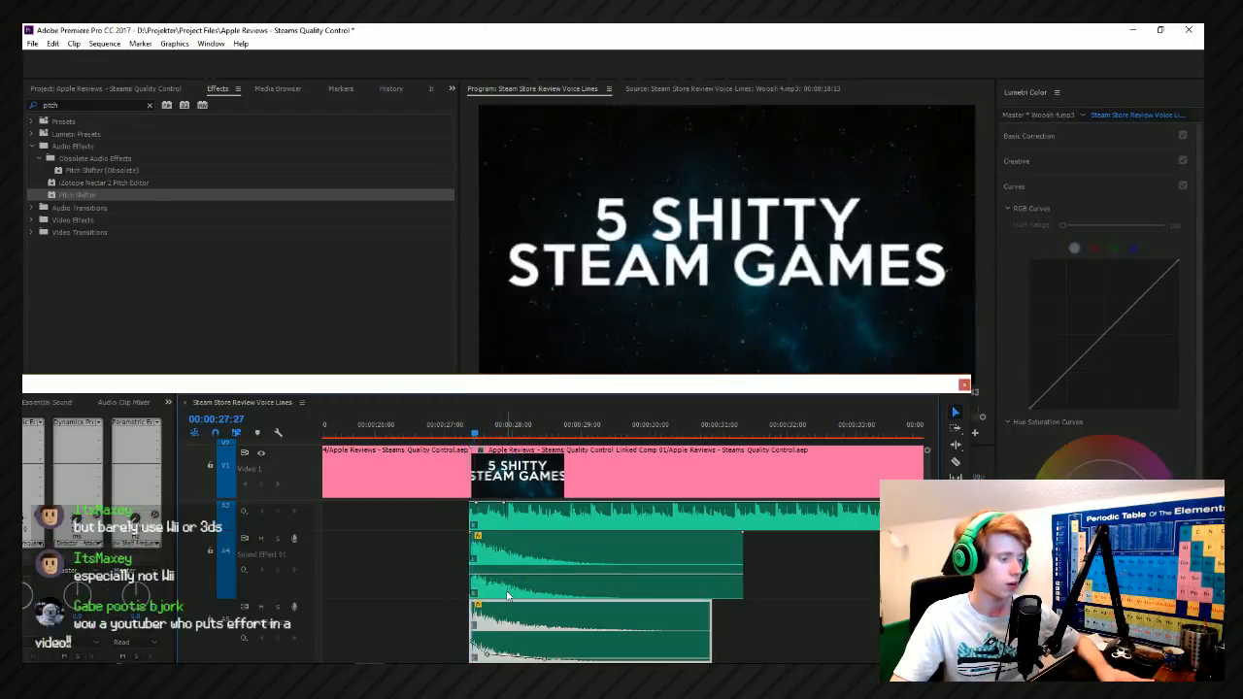
Replay the title's entrance with the aligned effects, and set the playhead at 00:00:31:03 near the effects' end.
click(454, 434)
key(space)
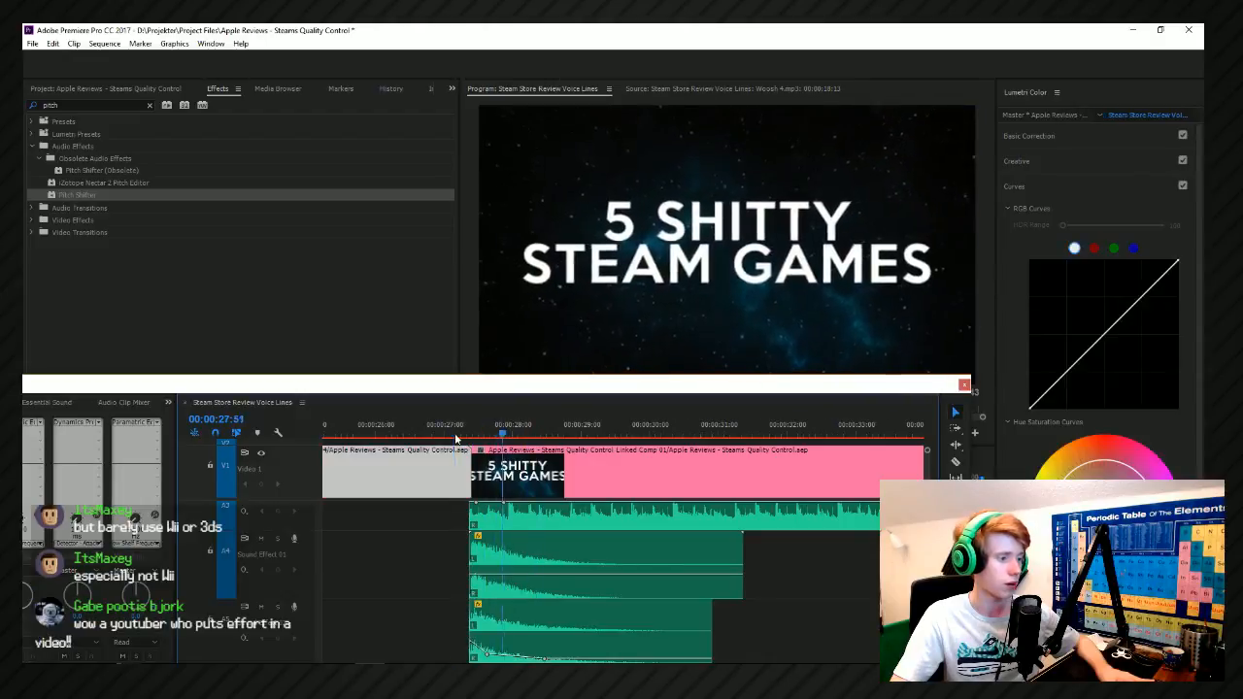
scroll(446, 517, down, 4)
scroll(446, 517, down, 2)
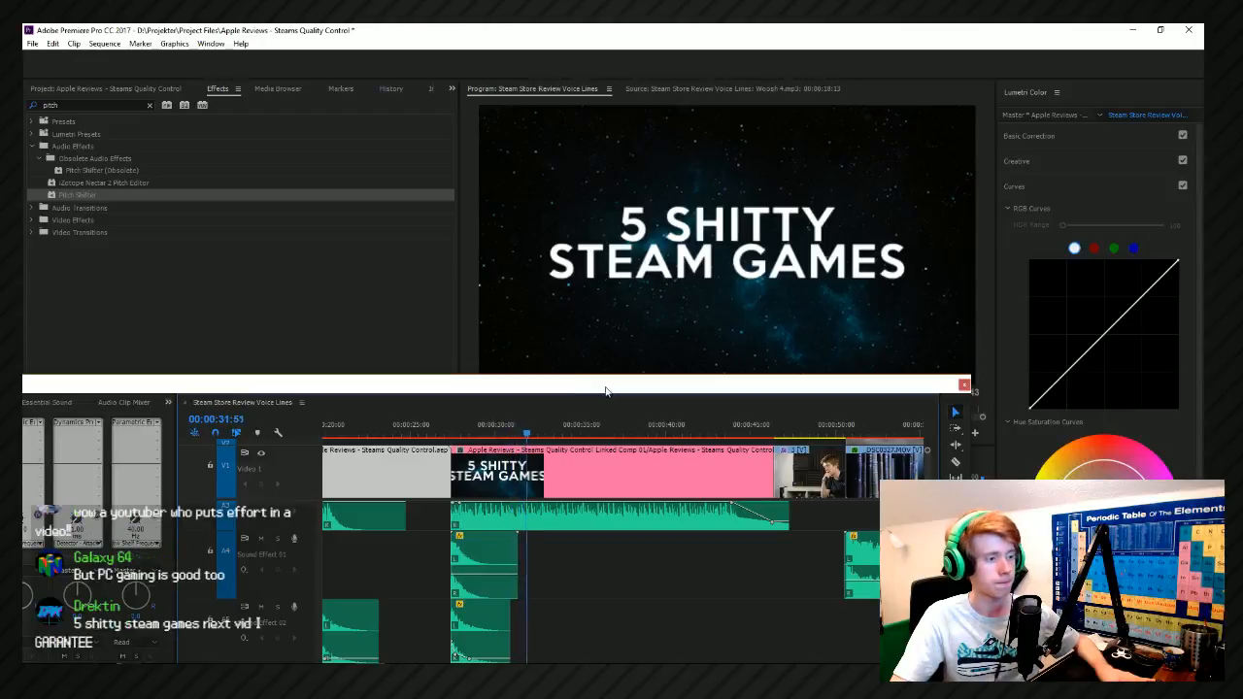
click(509, 446)
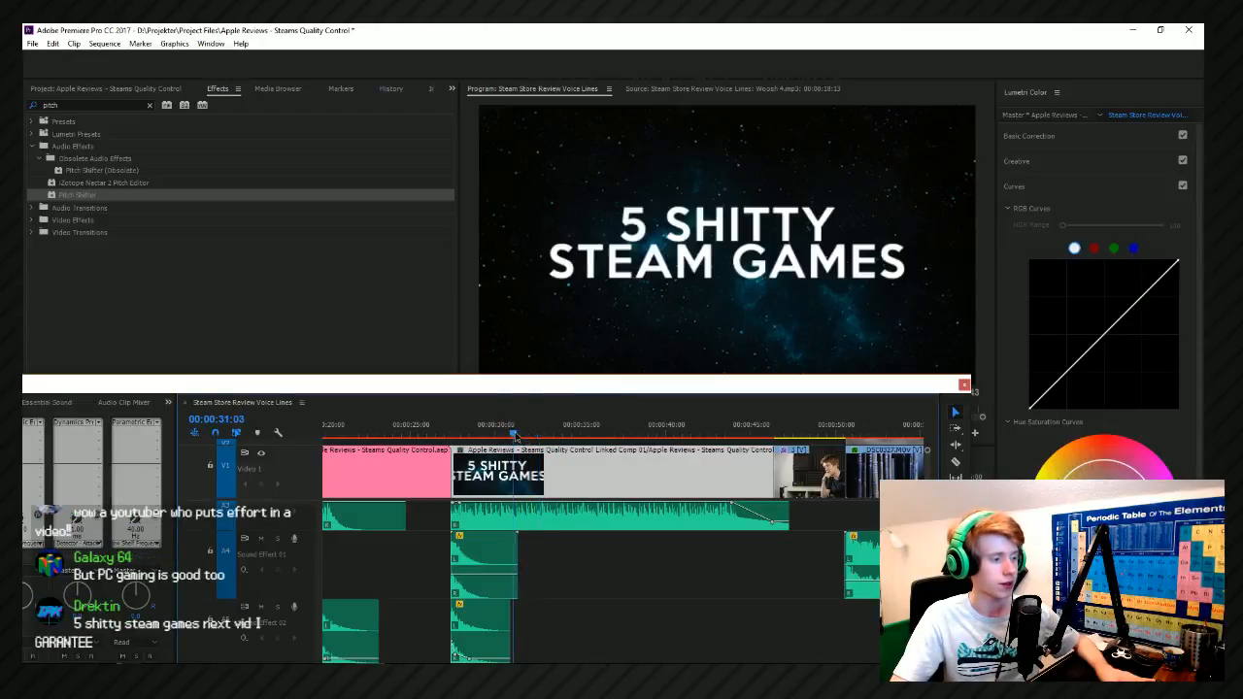
Switch to File Explorer and return from the Drums - Rides folder to the Movement folder in Sound Effects.
key(alt+Tab)
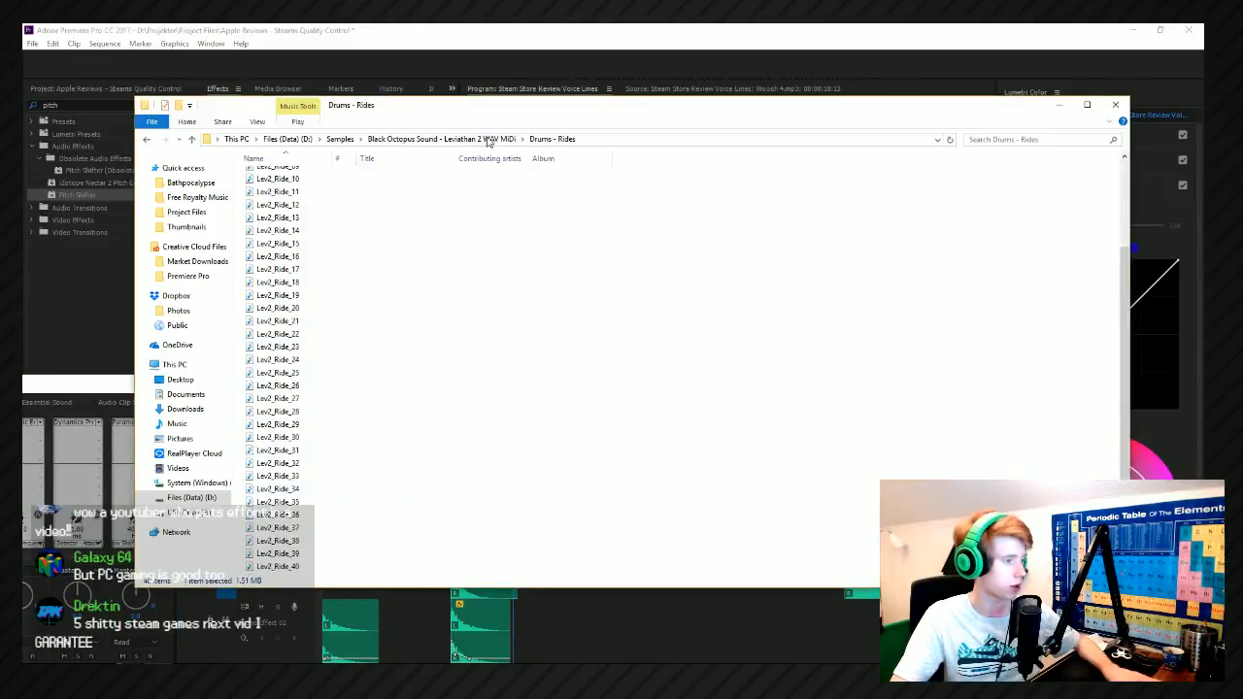
click(147, 139)
click(147, 139)
click(147, 139)
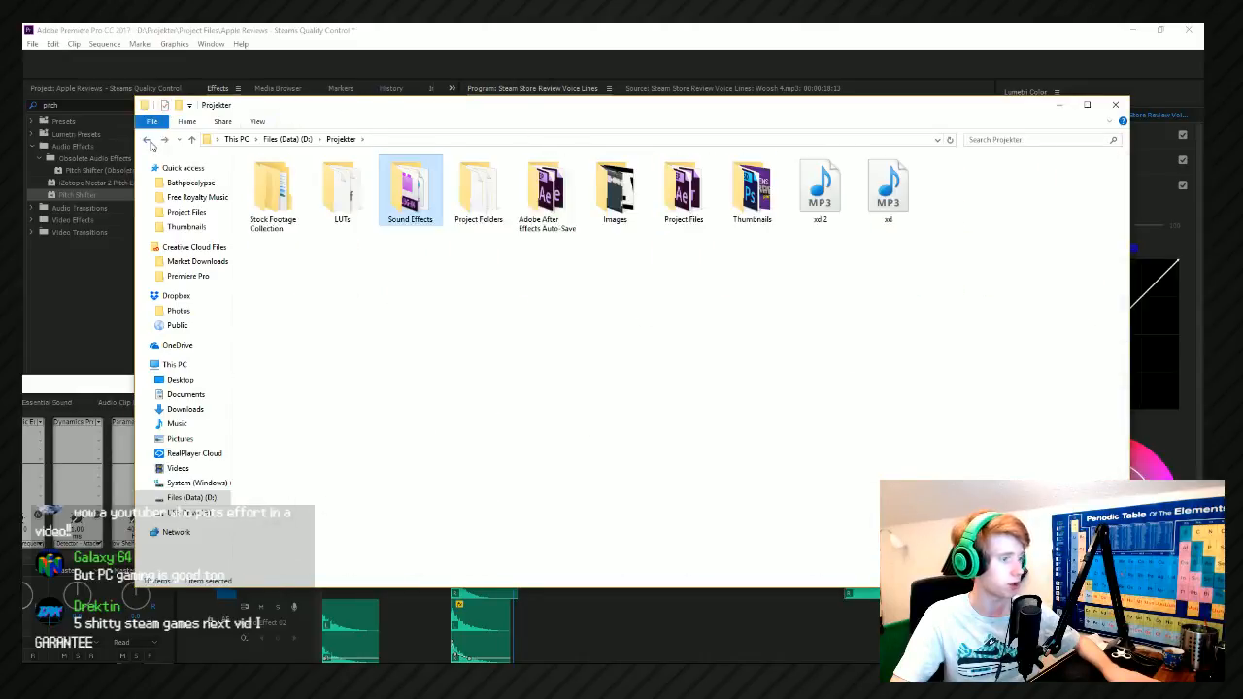
click(147, 139)
click(146, 139)
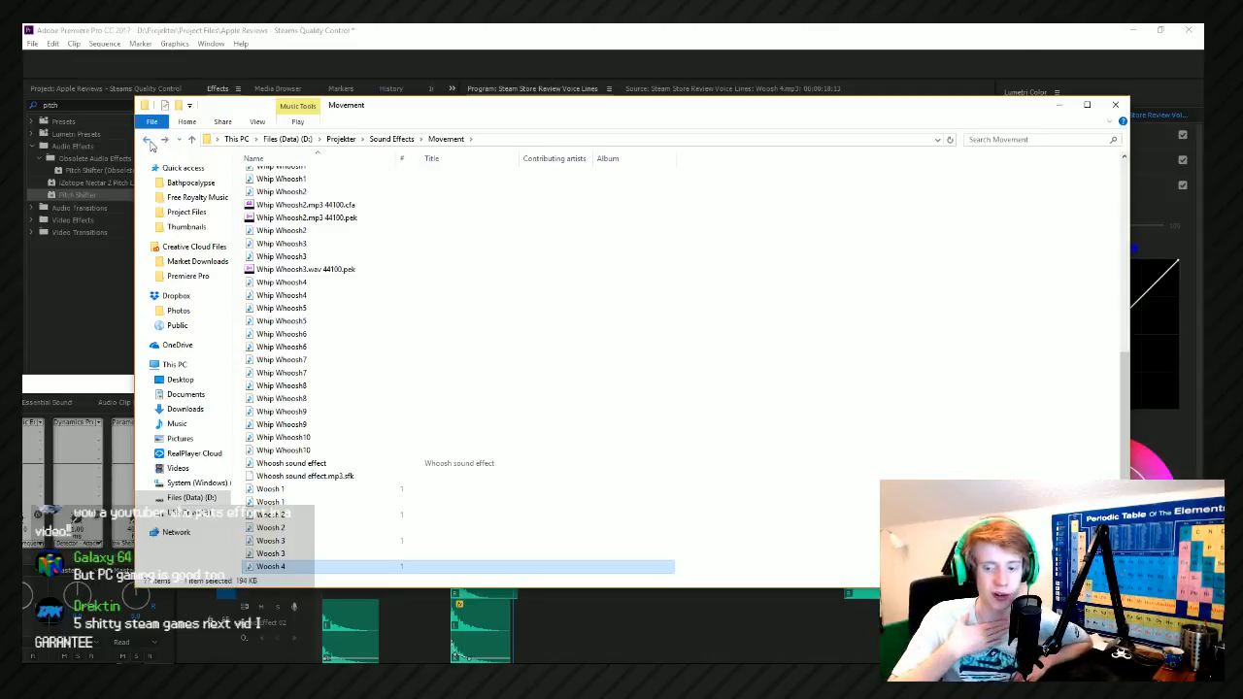
Browse the Movement folder's whooshes and add Sound_06 to the Sound Effect 02 track after the title's entrance effects.
scroll(380, 278, down, 3)
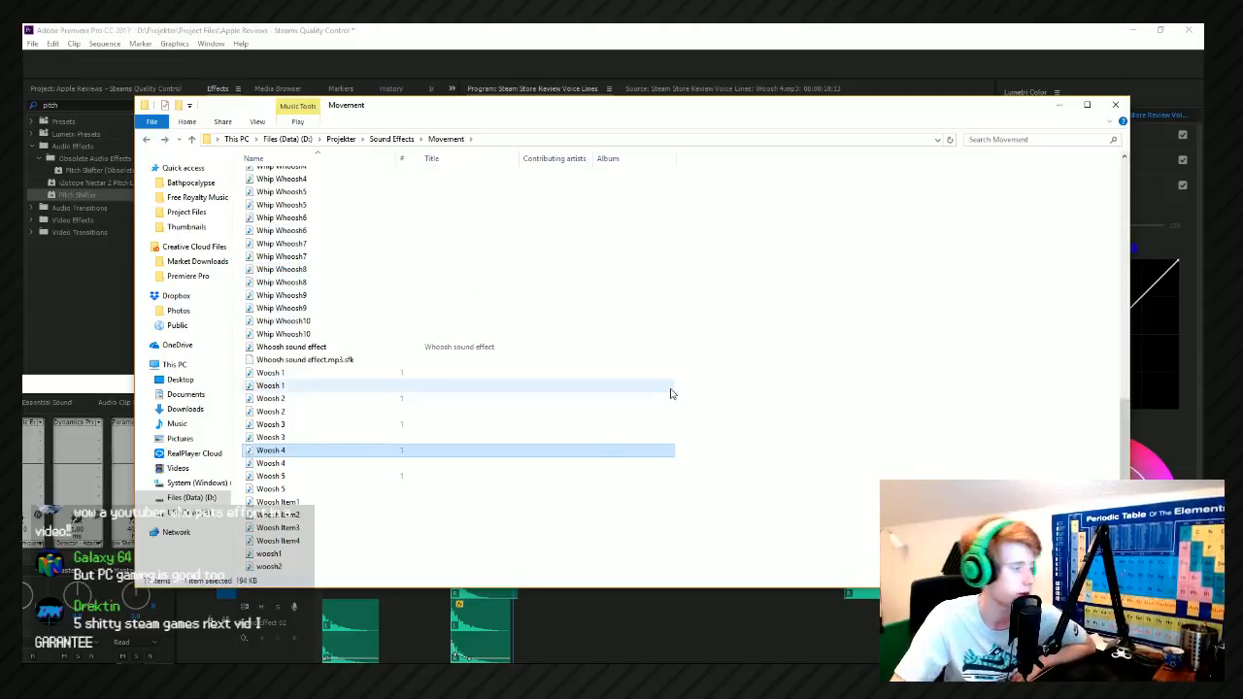
click(444, 463)
scroll(328, 360, up, 10)
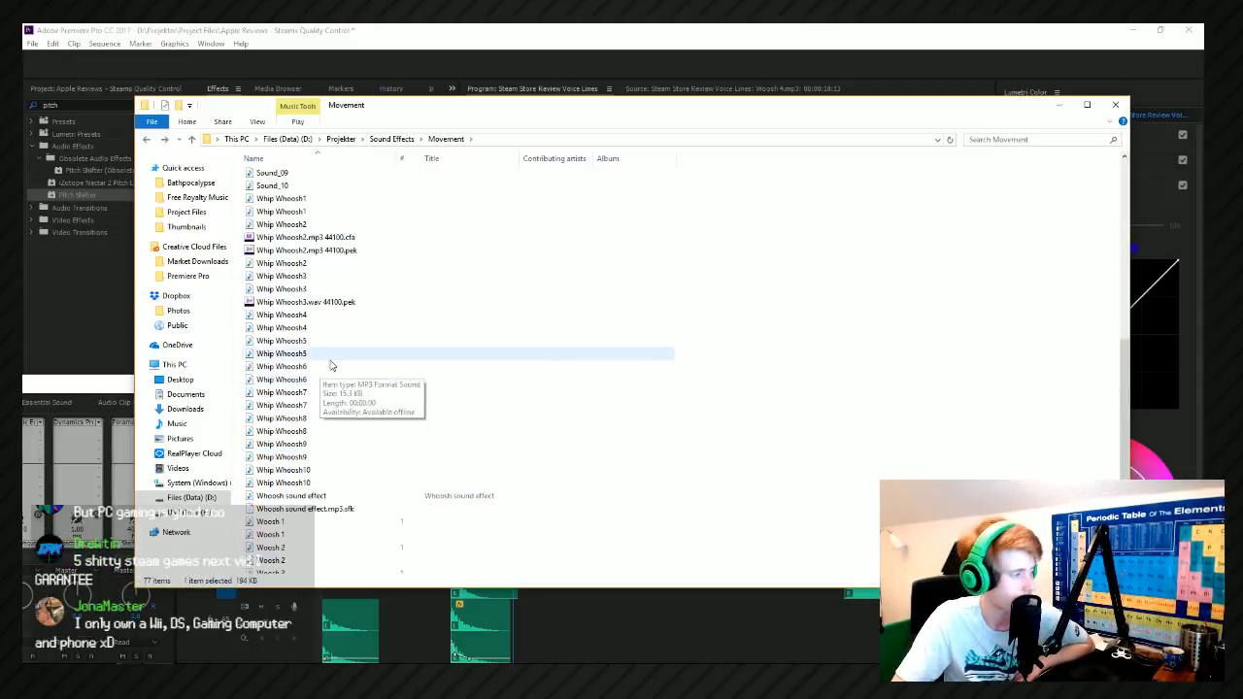
drag(294, 394, 672, 626)
click(673, 627)
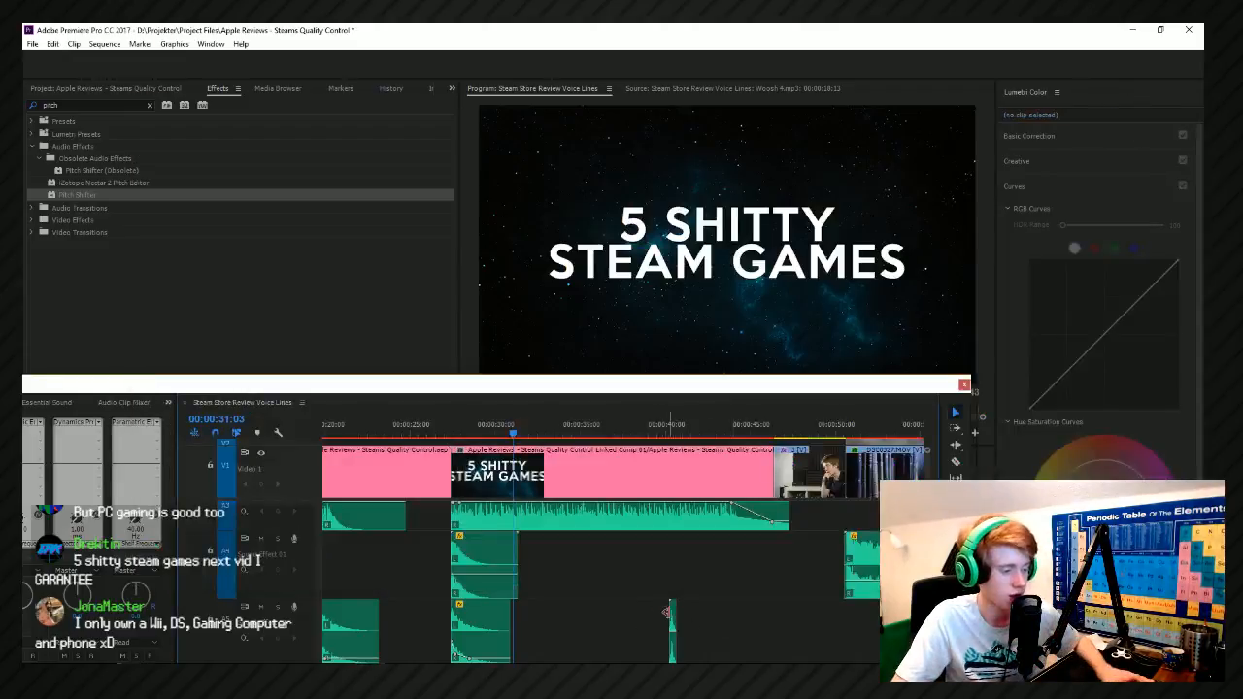
Move the Sound_06 clip on Sound Effect 02 to the title's exit at 00:00:31:33 and play it back.
drag(546, 624, 517, 623)
scroll(503, 627, up, 4)
mouse_move(566, 432)
mouse_down()
mouse_move(589, 434)
mouse_move(551, 440)
mouse_up()
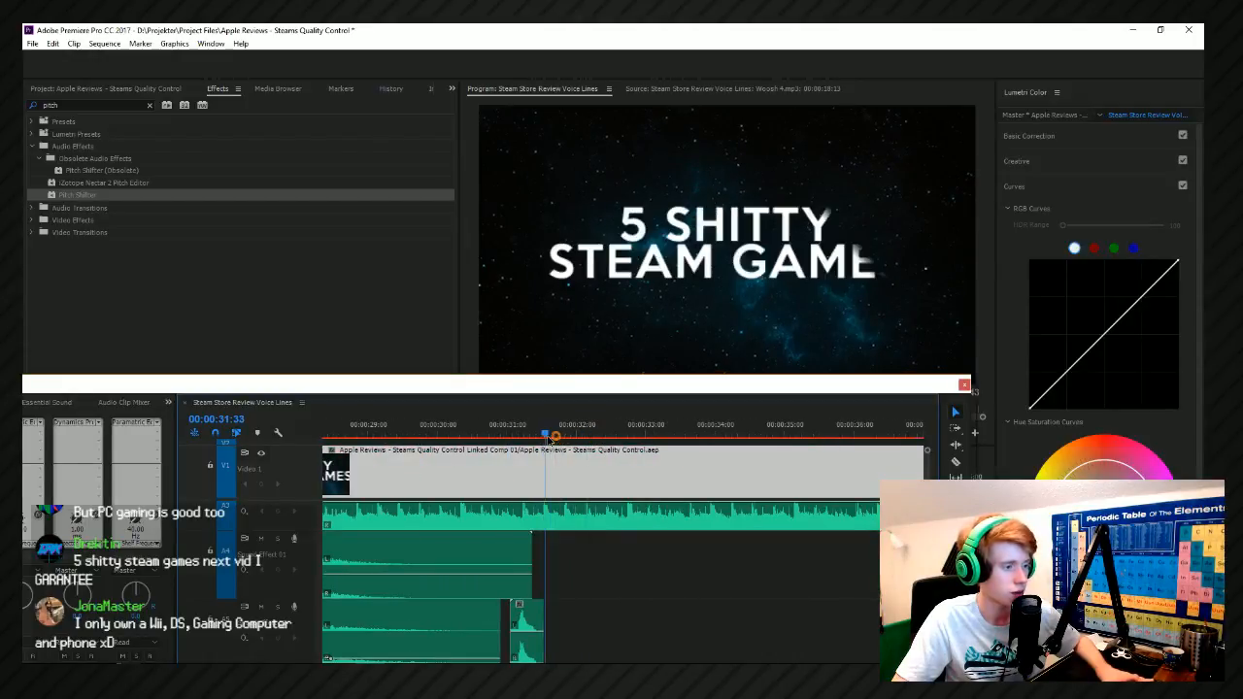
drag(527, 631, 564, 637)
key(space)
key(space)
click(539, 438)
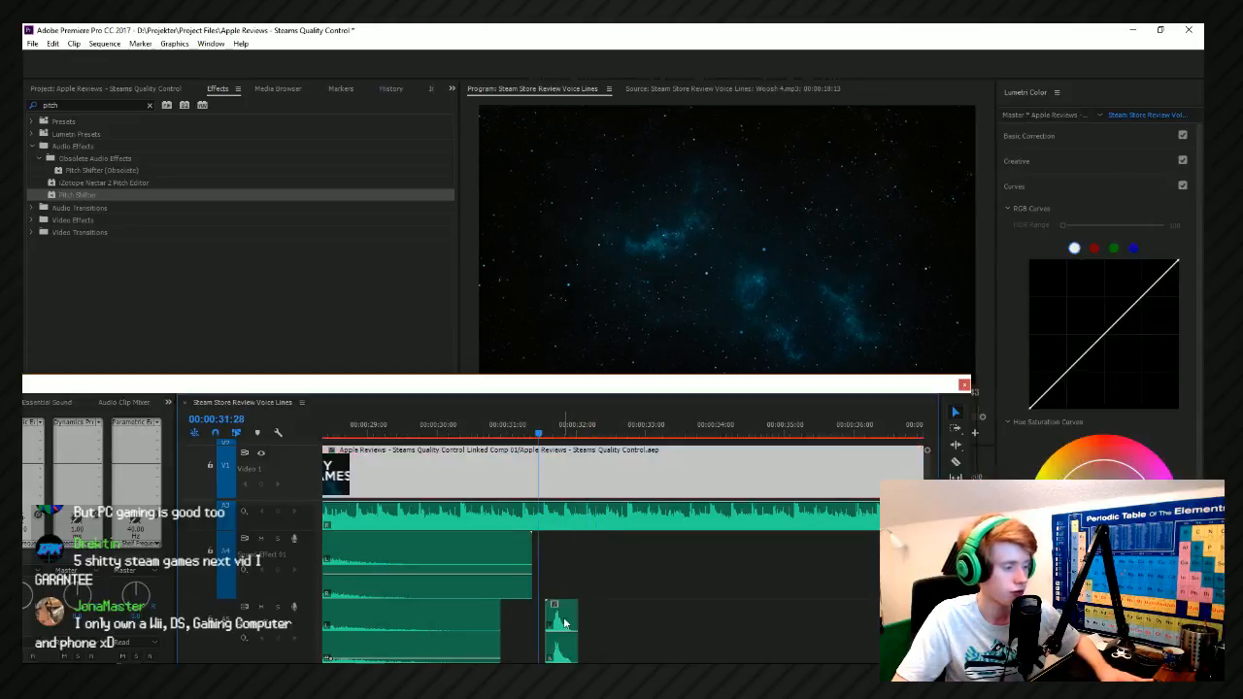
Delete the Sound_06 clip and add Sound_03 from the Movement folder to Sound Effect 02 at the title's exit.
click(564, 624)
key(Delete)
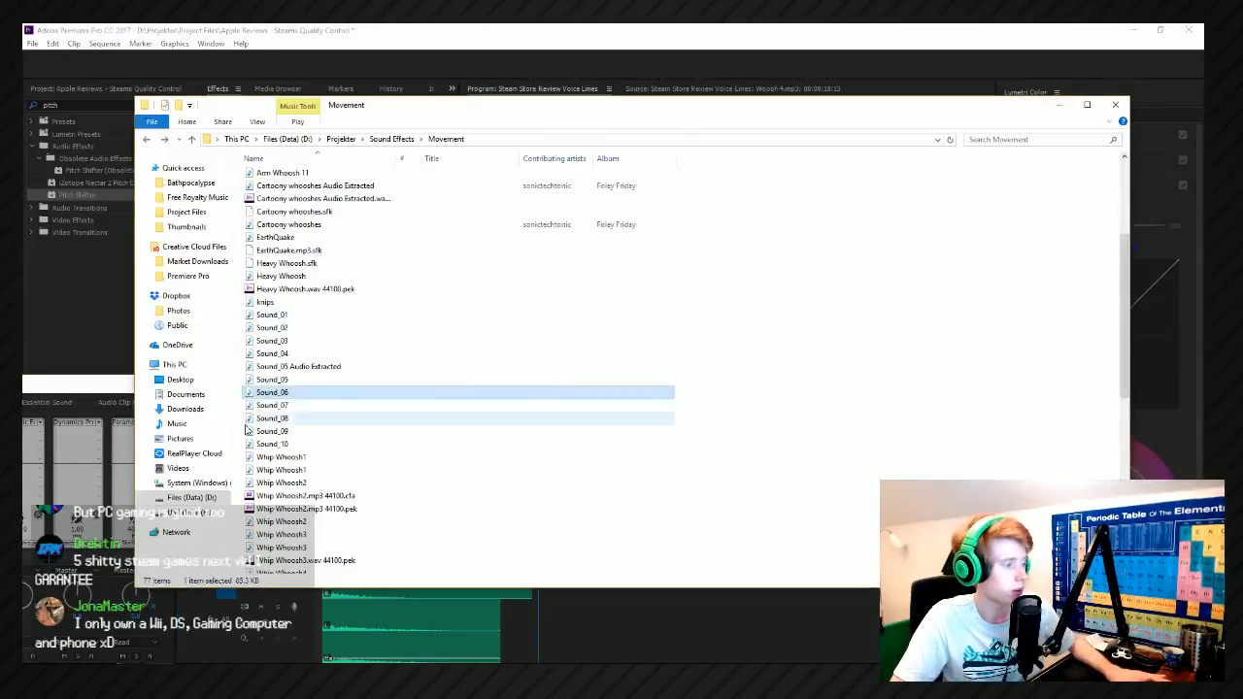
double_click(279, 408)
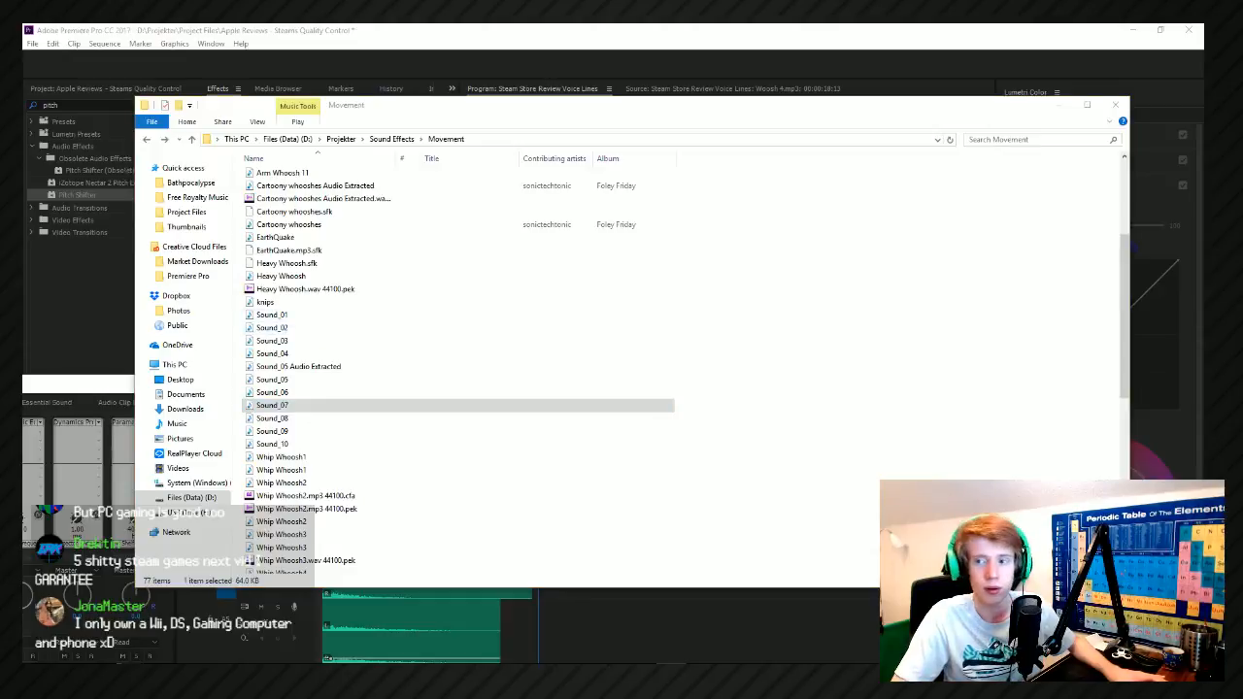
drag(272, 341, 566, 626)
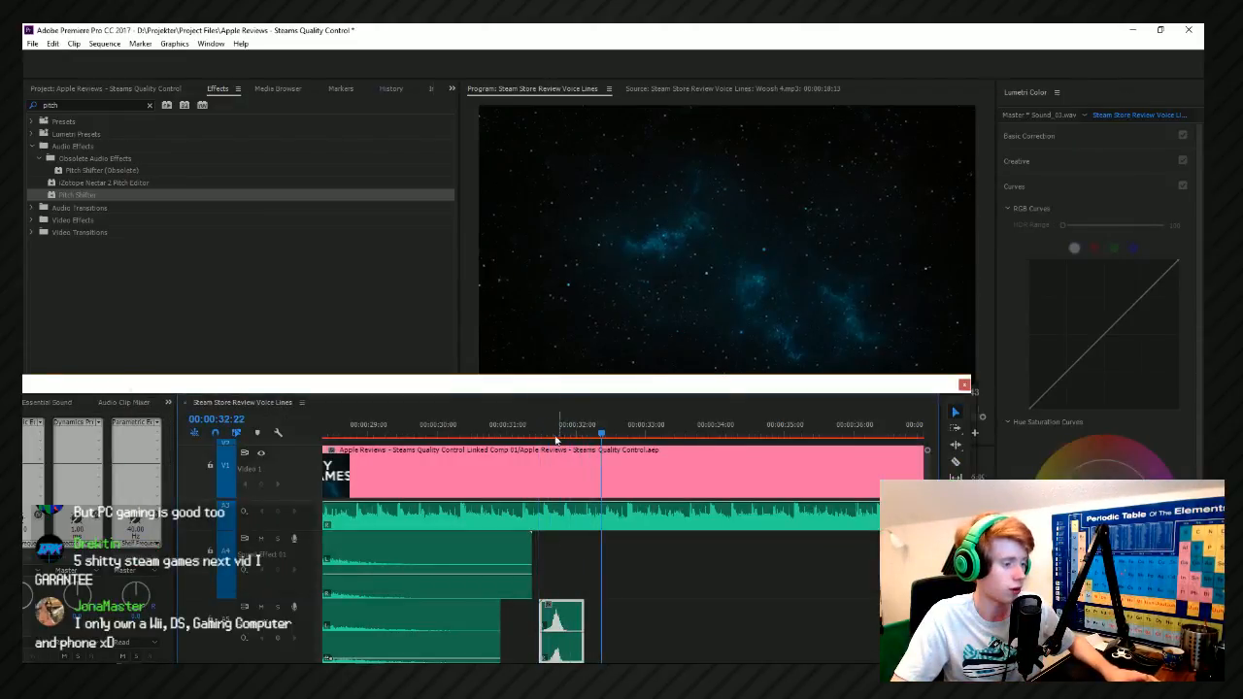
Move the Sound_03 clip slightly earlier to match the title's exit, and lower its volume.
click(547, 424)
drag(557, 616, 551, 611)
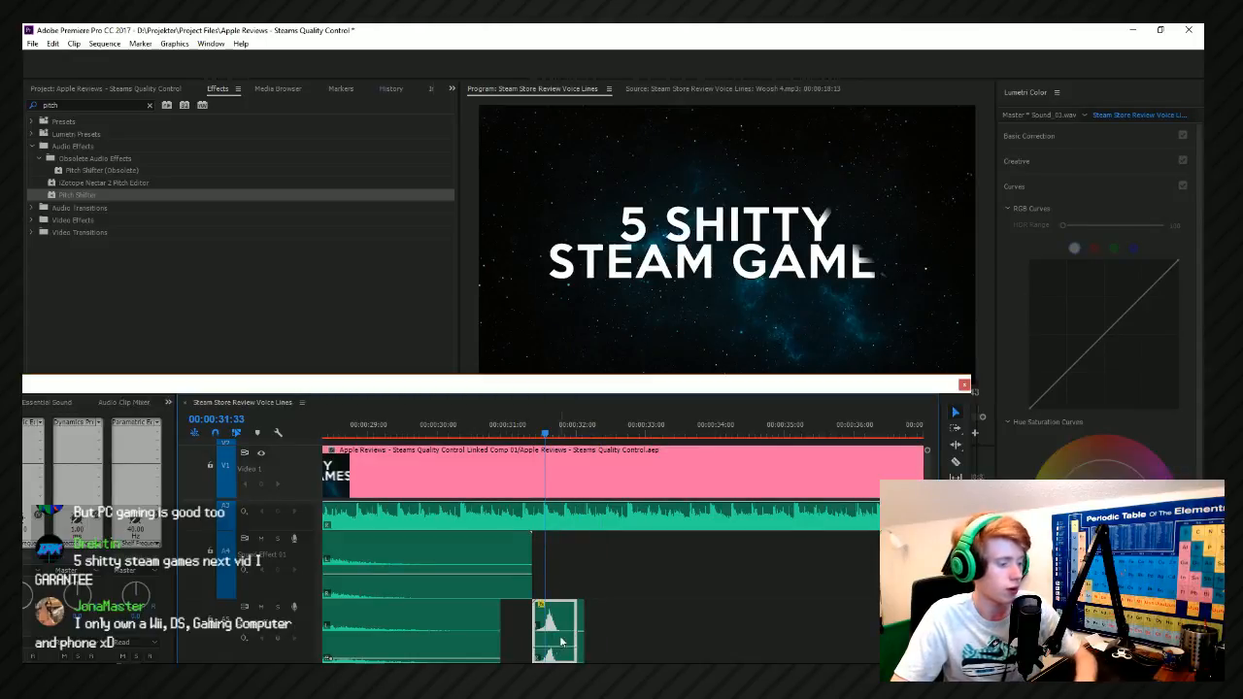
drag(581, 631, 581, 631)
Replay the title's exit with the Sound_03 effect from about 00:00:31:22.
click(534, 424)
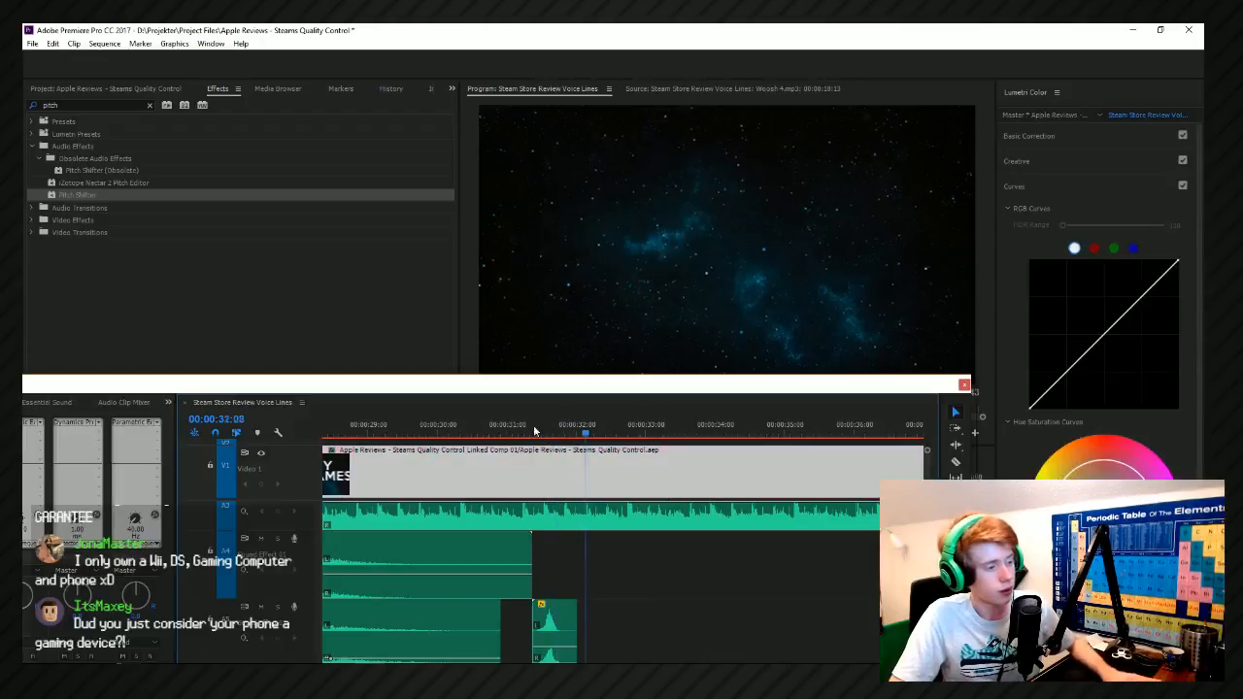
key(space)
click(533, 424)
key(space)
click(533, 425)
Add Sound_01 from the Movement folder to Sound Effect 01 directly above the Sound_03 clip, and lower its volume.
key(alt+Tab)
drag(305, 321, 550, 563)
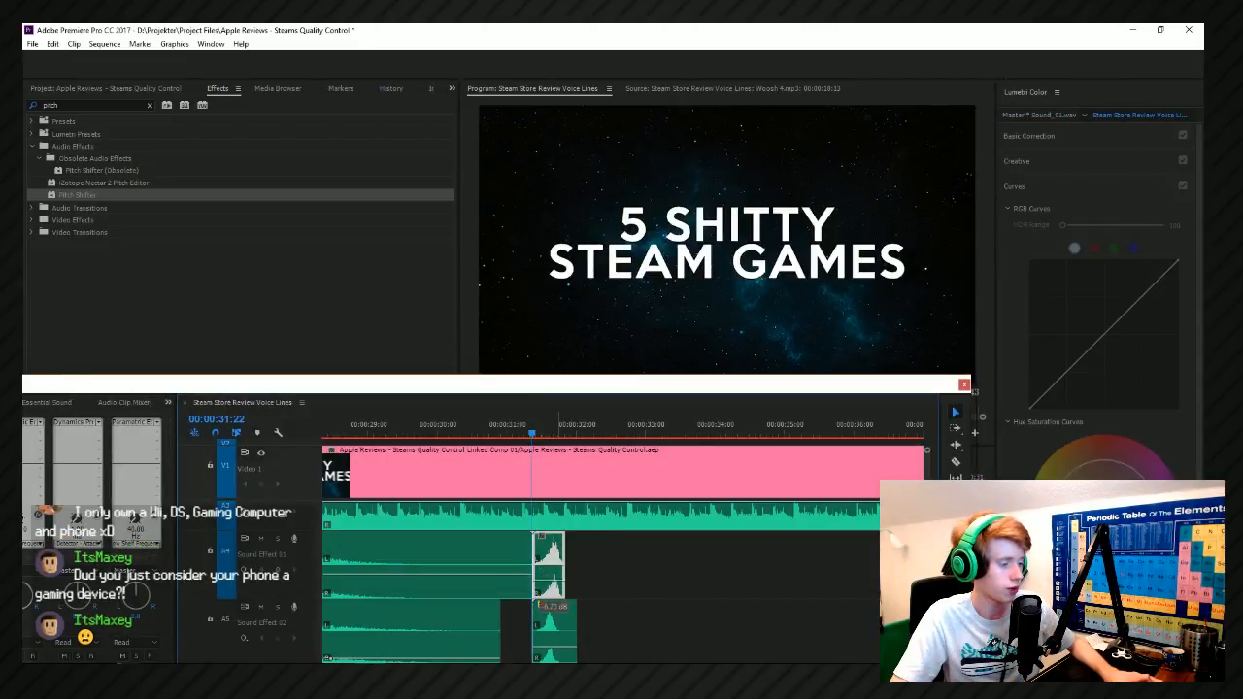
key(space)
click(536, 434)
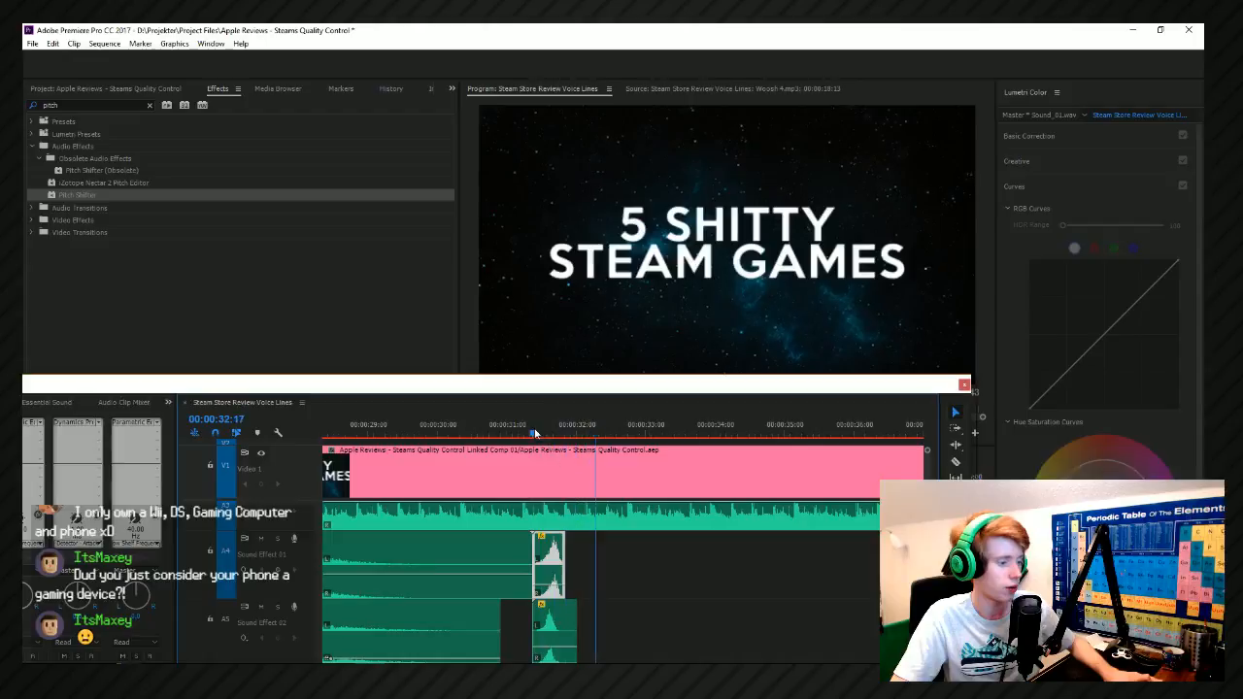
key(space)
click(535, 433)
drag(565, 584, 567, 594)
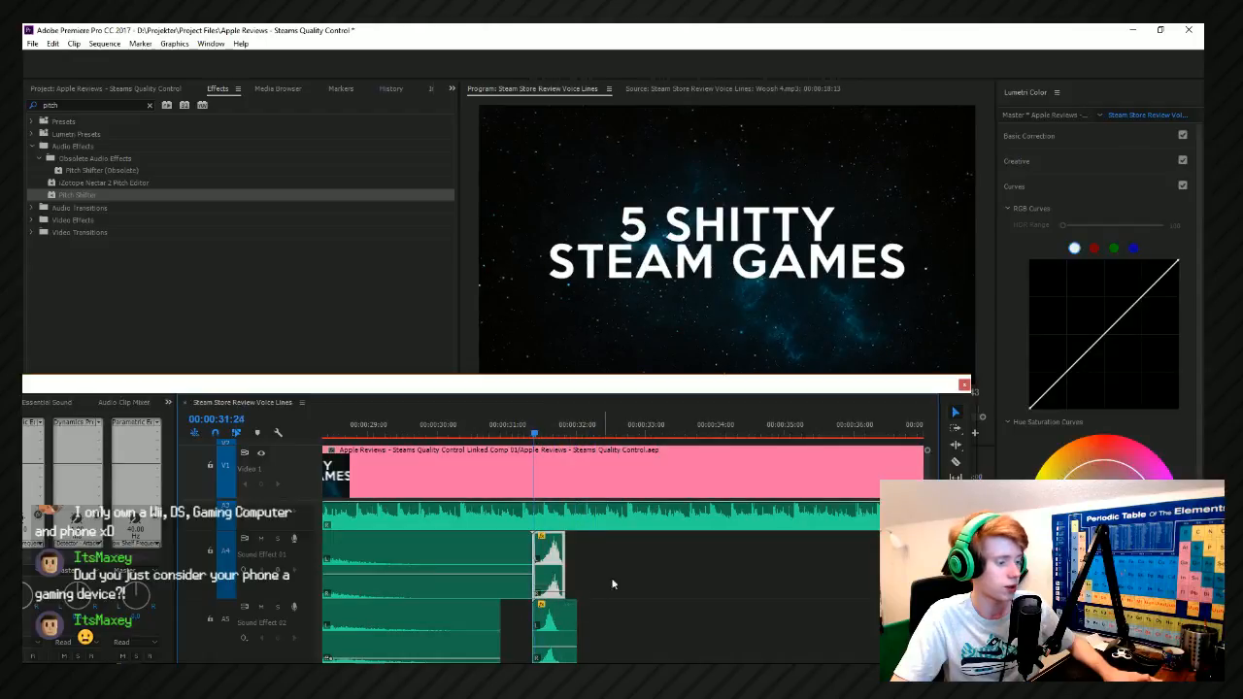
Play back the title's layered exit effects, and set the playhead at 00:00:32:41 just before the 2016 text enters.
key(space)
scroll(632, 574, down, 2)
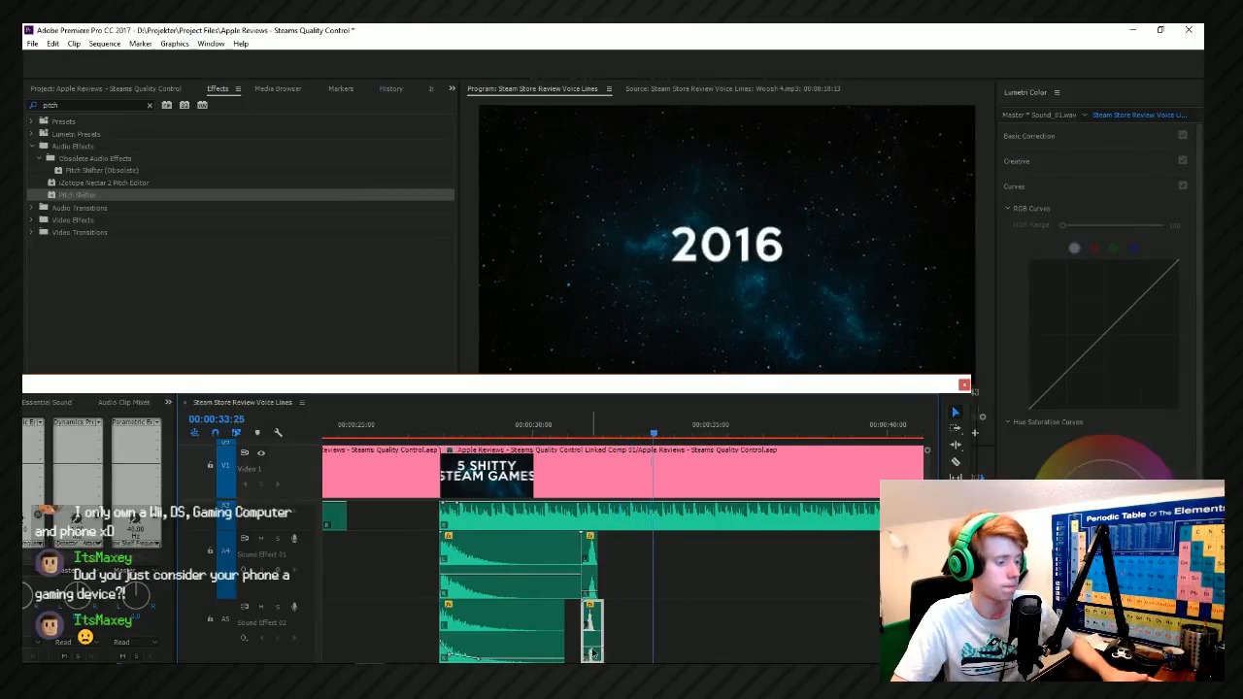
click(641, 470)
click(654, 439)
Return to the Premiere Pro project's media list and search it for "sound".
key(alt+Tab)
key(alt+Tab)
click(81, 89)
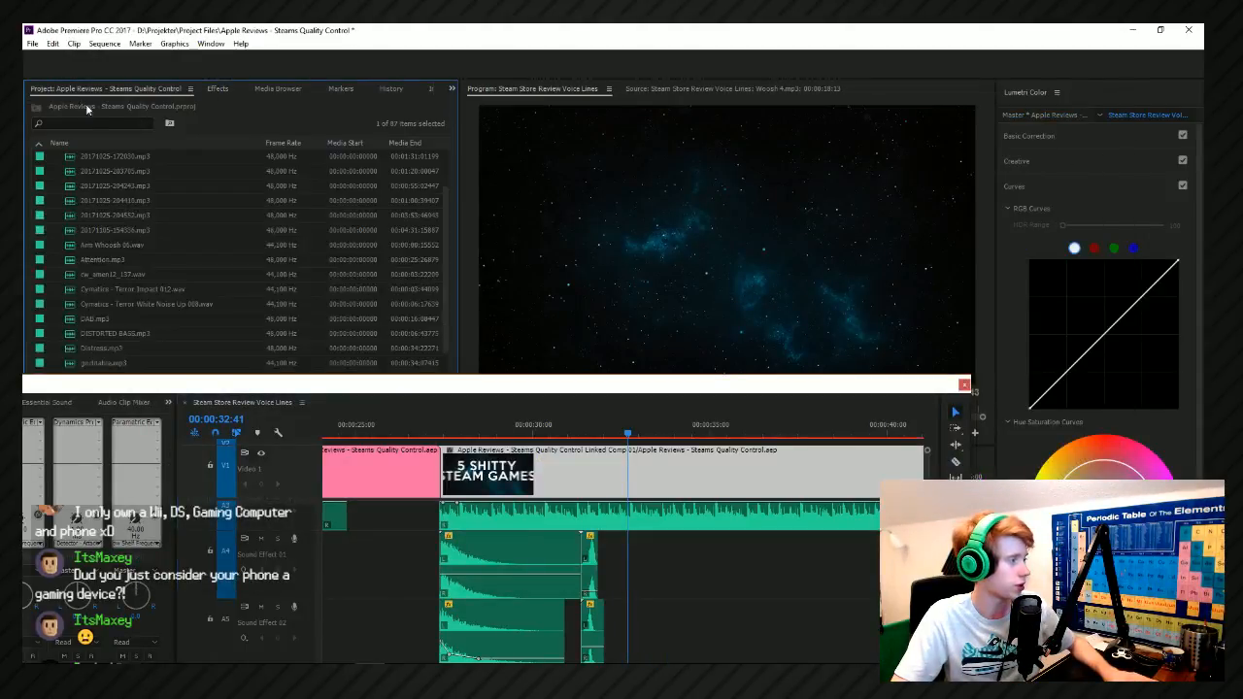
click(114, 124)
text(sound)
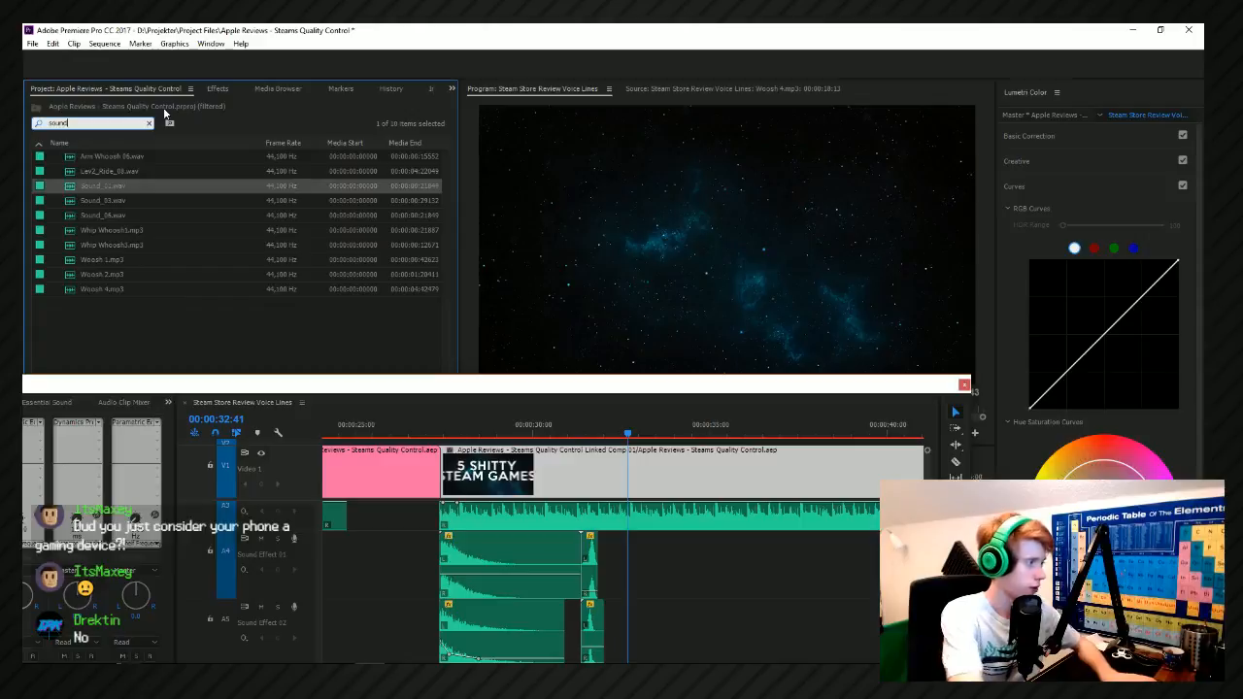
Add Sound_06.wav from the project media to Sound Effect 01 at 00:00:32:41.
click(122, 201)
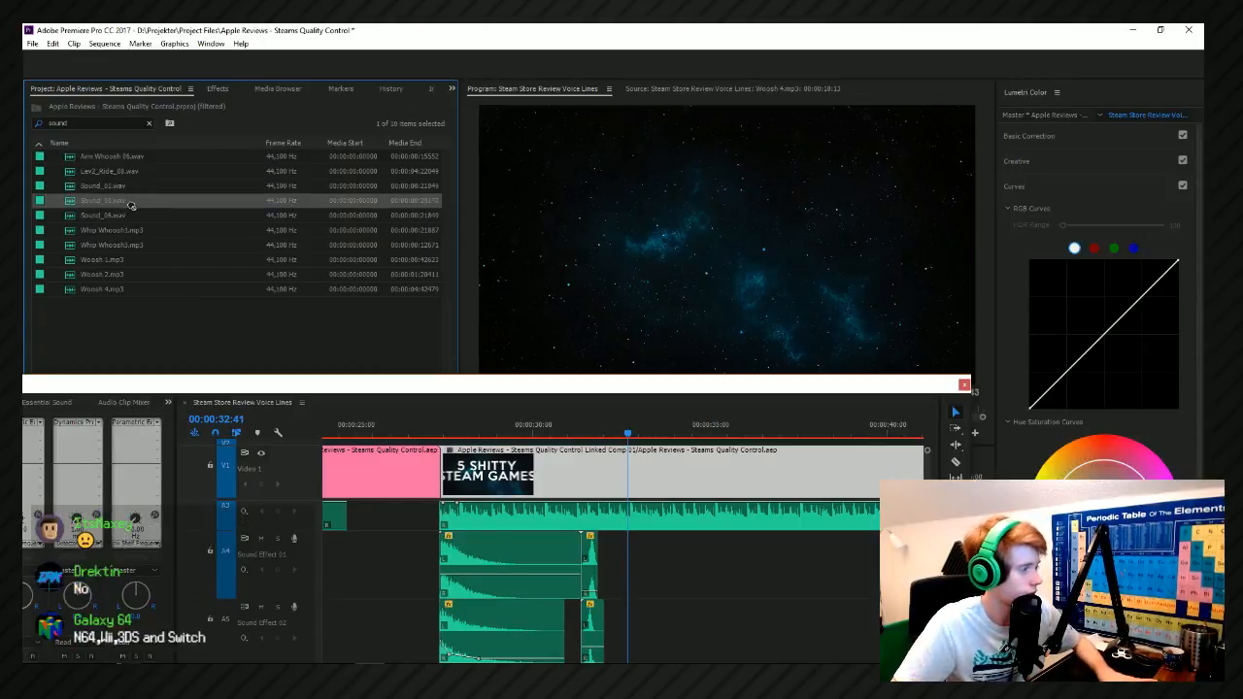
drag(146, 214, 647, 628)
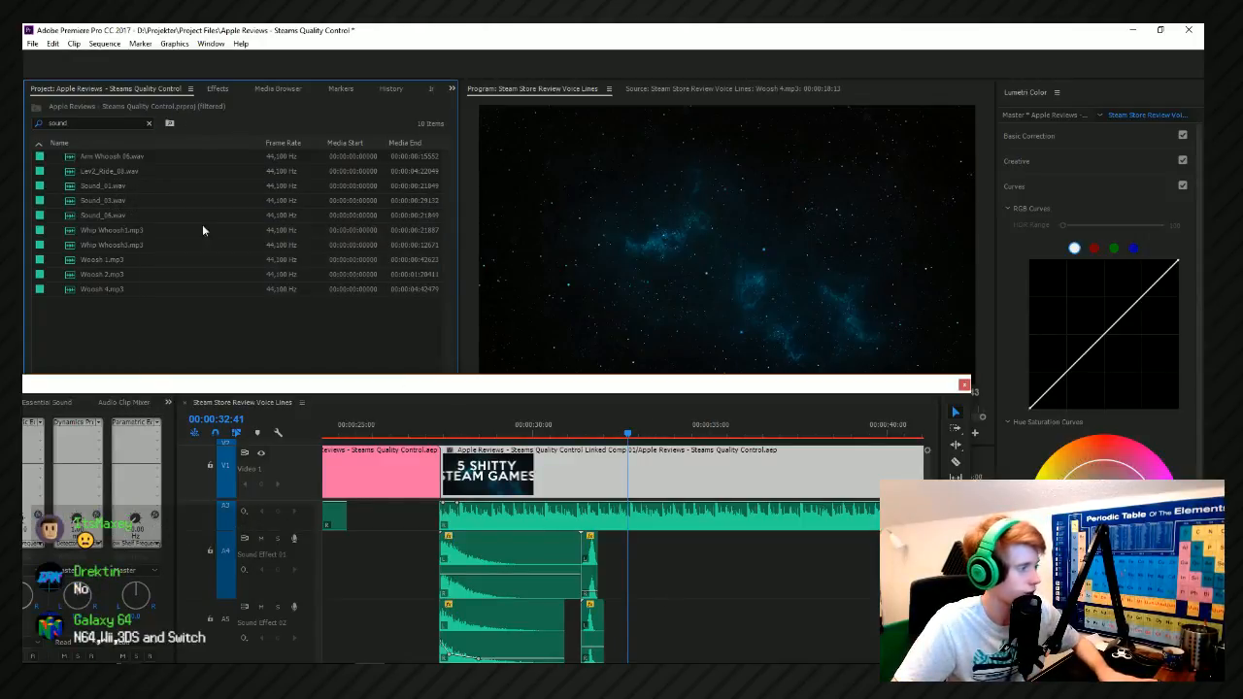
drag(101, 218, 561, 580)
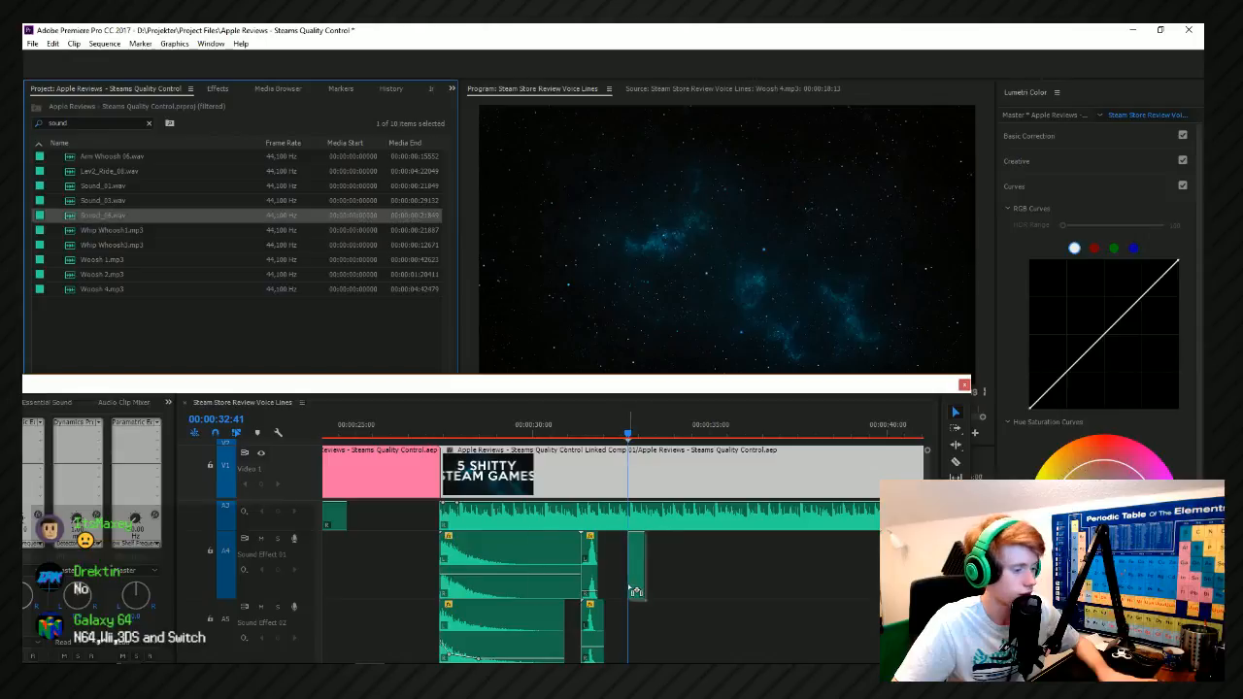
drag(635, 591, 636, 591)
Move the Sound_06 clip slightly earlier so its peak lines up with the 2016 text's entrance at 00:00:32:48.
scroll(635, 592, up, 5)
scroll(641, 433, up, 2)
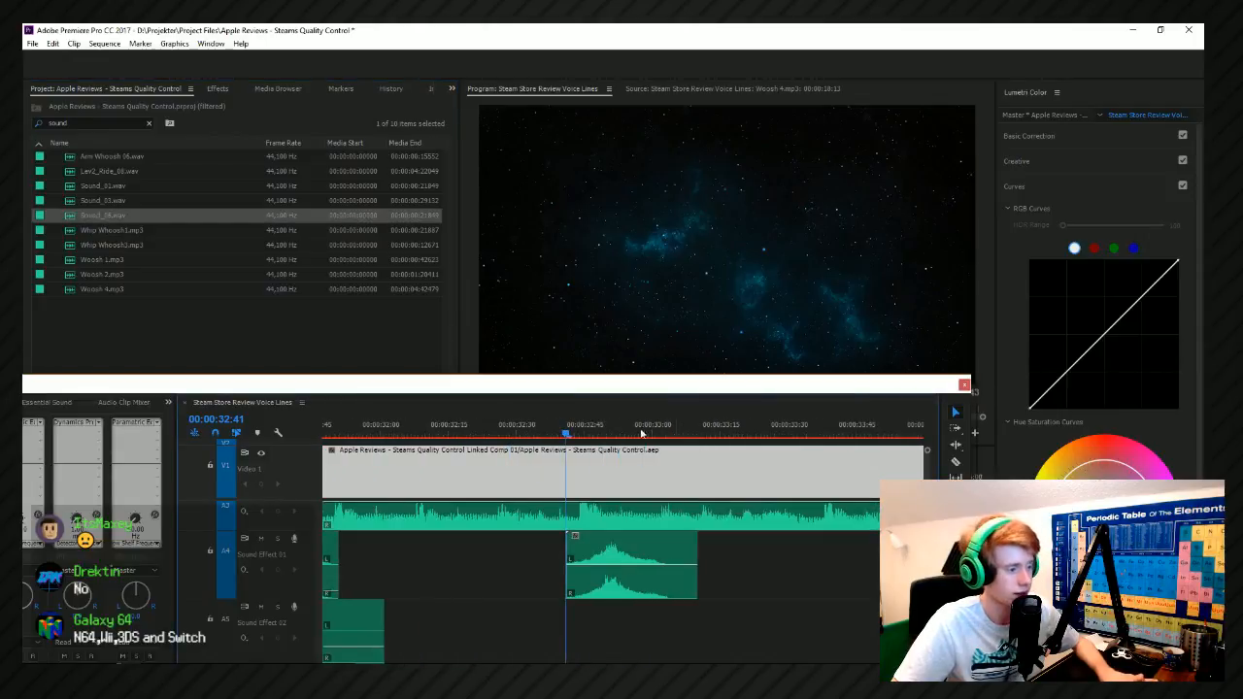
drag(582, 437, 600, 434)
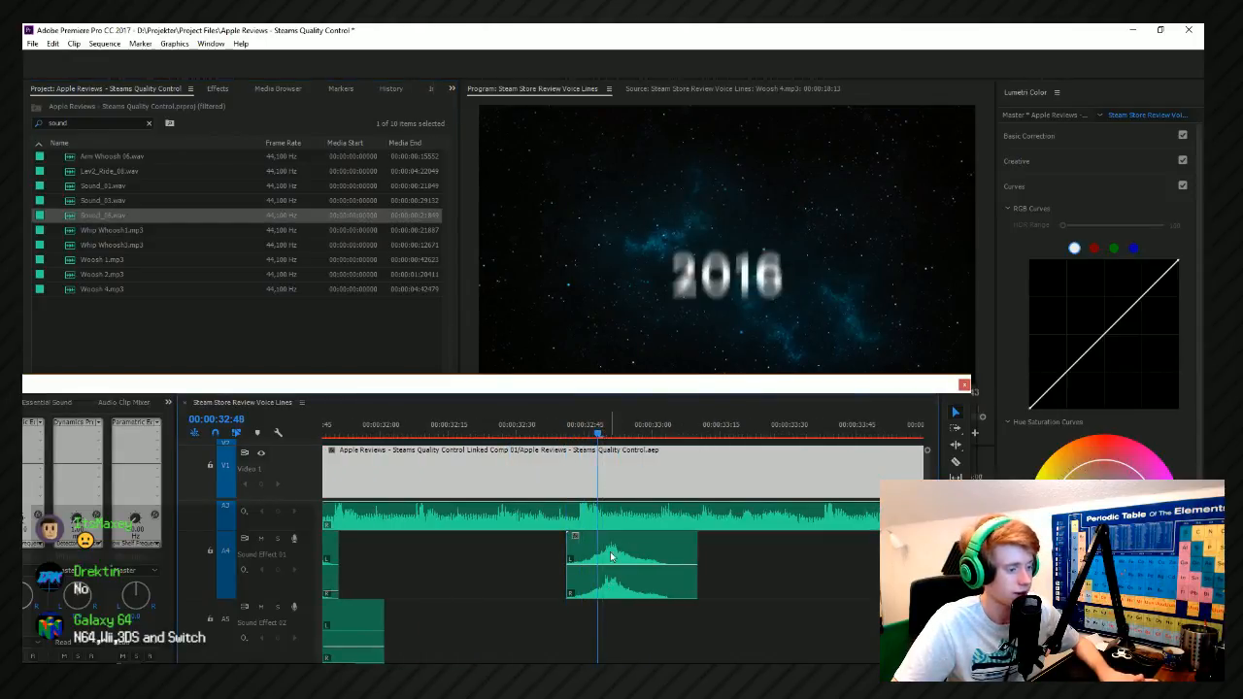
drag(612, 555, 602, 555)
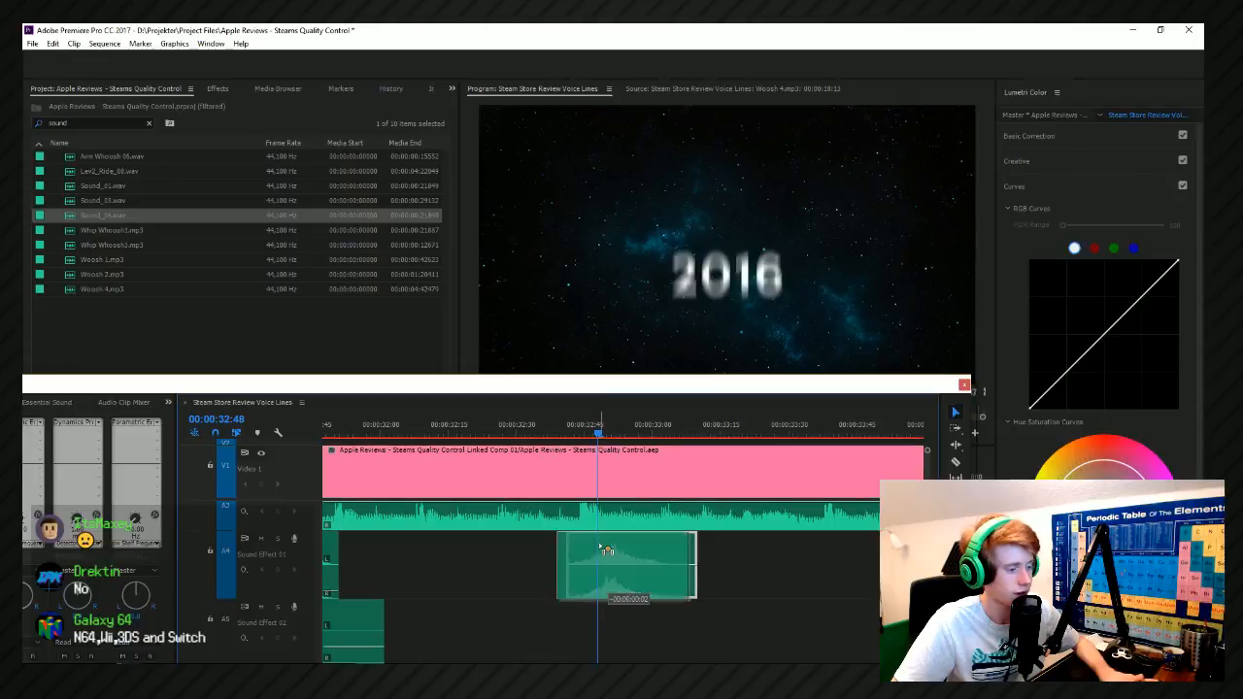
Lower the Sound_06 clip's volume and play back the 2016 text's entrance through to the 40% graphic.
click(532, 425)
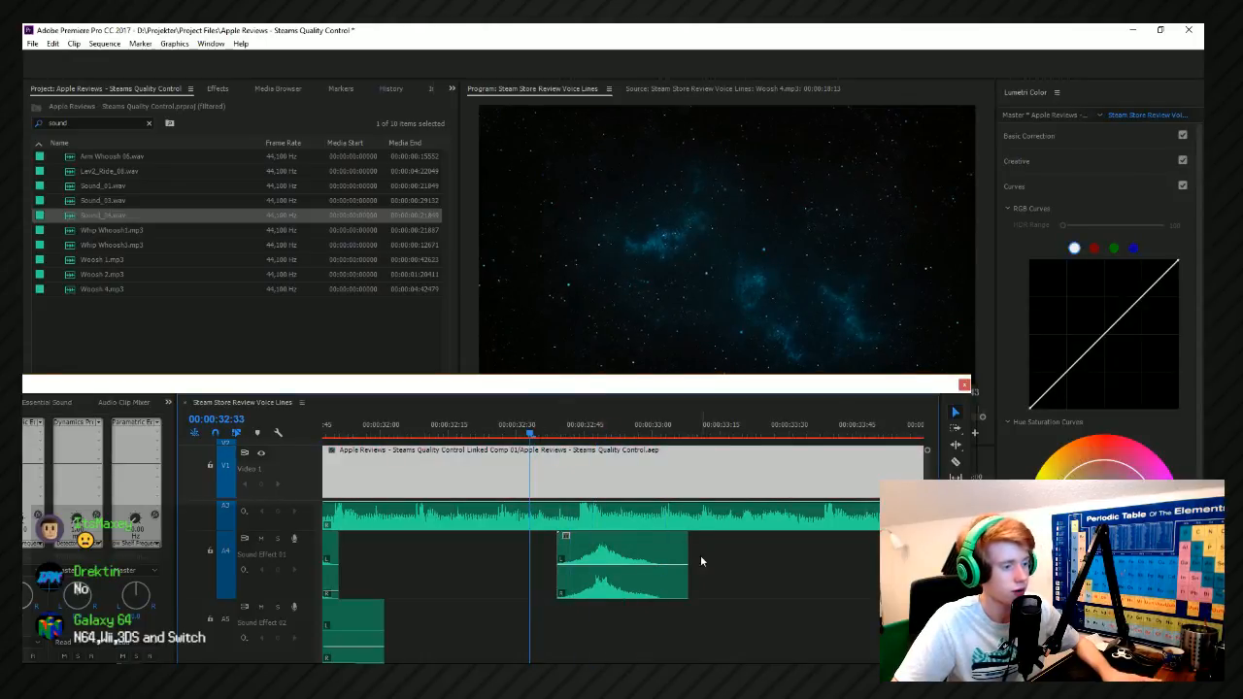
click(662, 567)
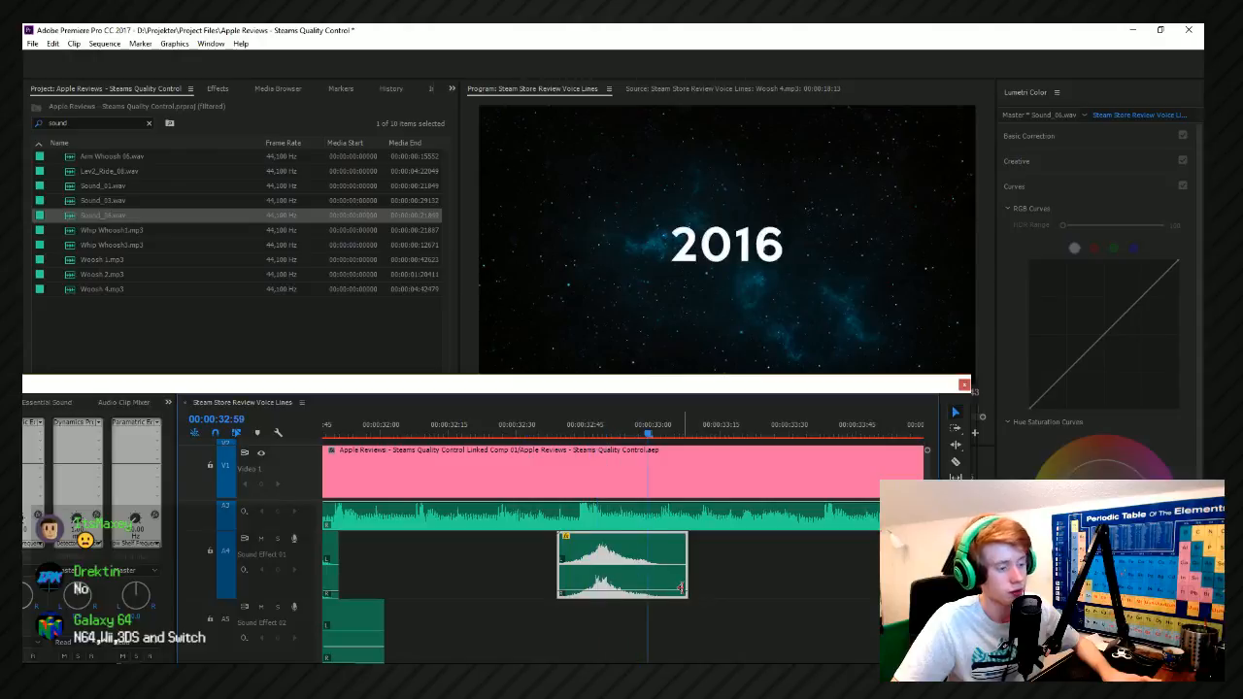
click(555, 432)
key(space)
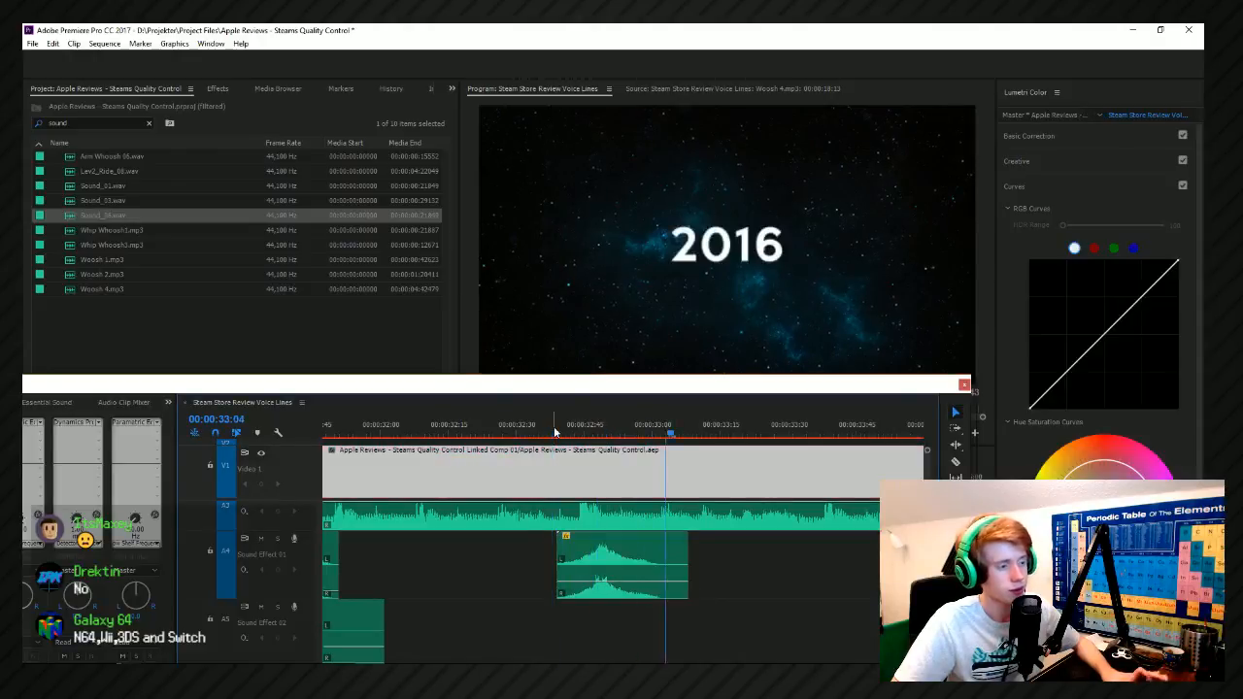
scroll(506, 558, down, 5)
key(space)
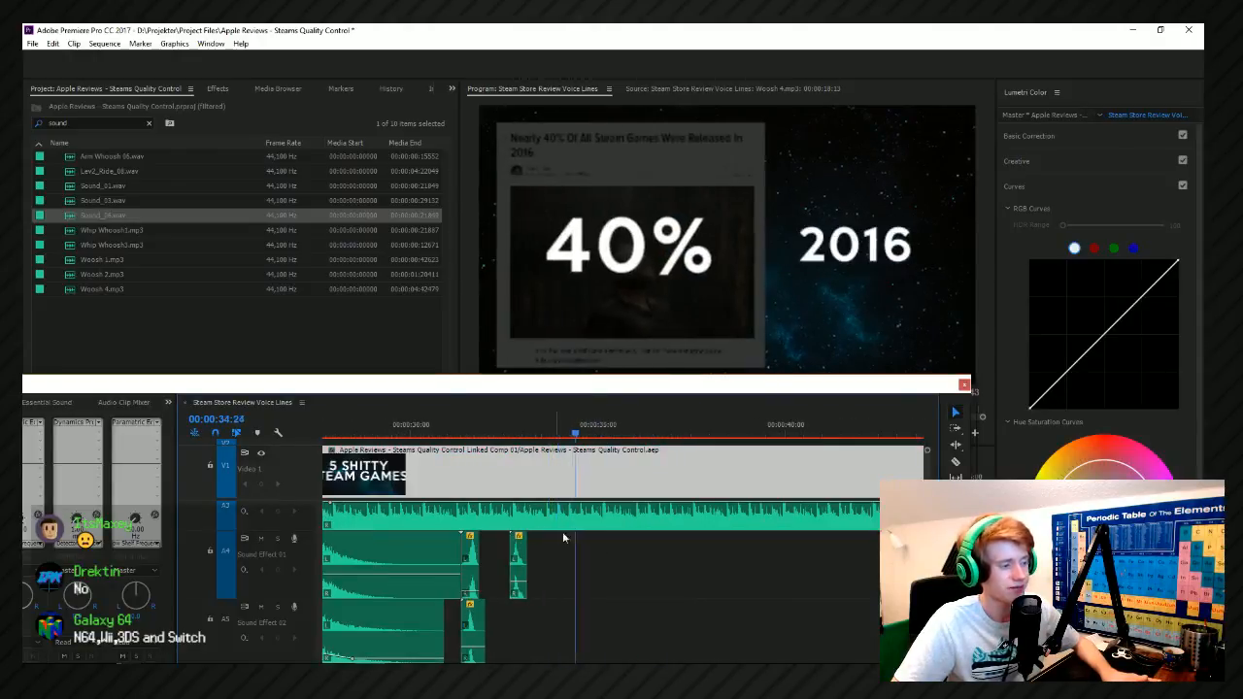
Add Whip Whoosh6 from the Movement folder to Sound Effect 02 near the 40% graphic's entrance.
key(alt+Tab)
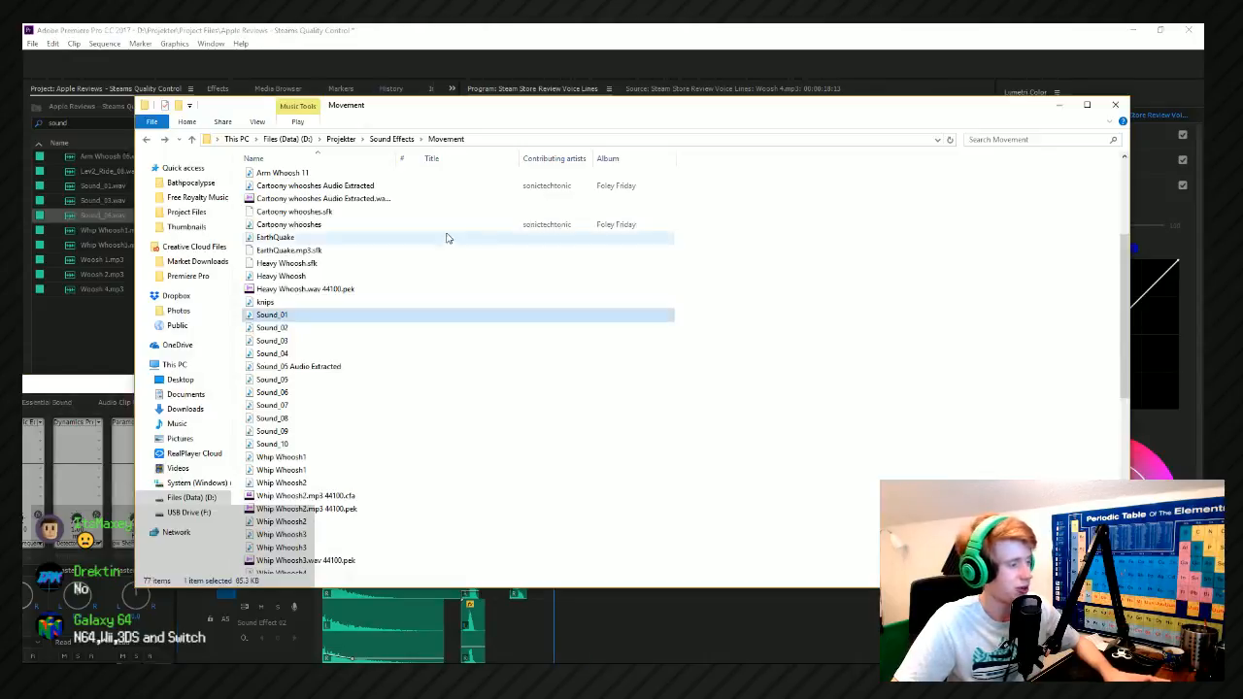
scroll(289, 398, down, 6)
drag(292, 386, 572, 634)
scroll(562, 622, up, 5)
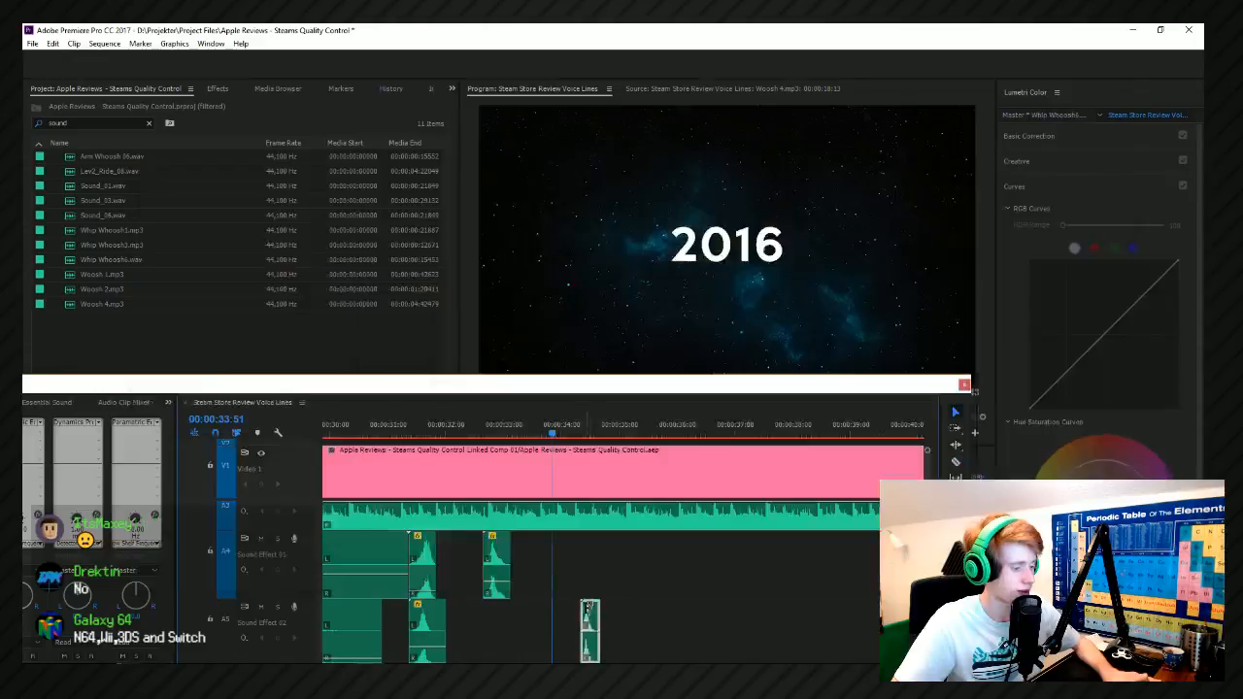
Move the Whip Whoosh6 clip earlier to match the 40% graphic's entrance around 00:00:34:00, and play it back.
click(526, 432)
drag(525, 432, 542, 435)
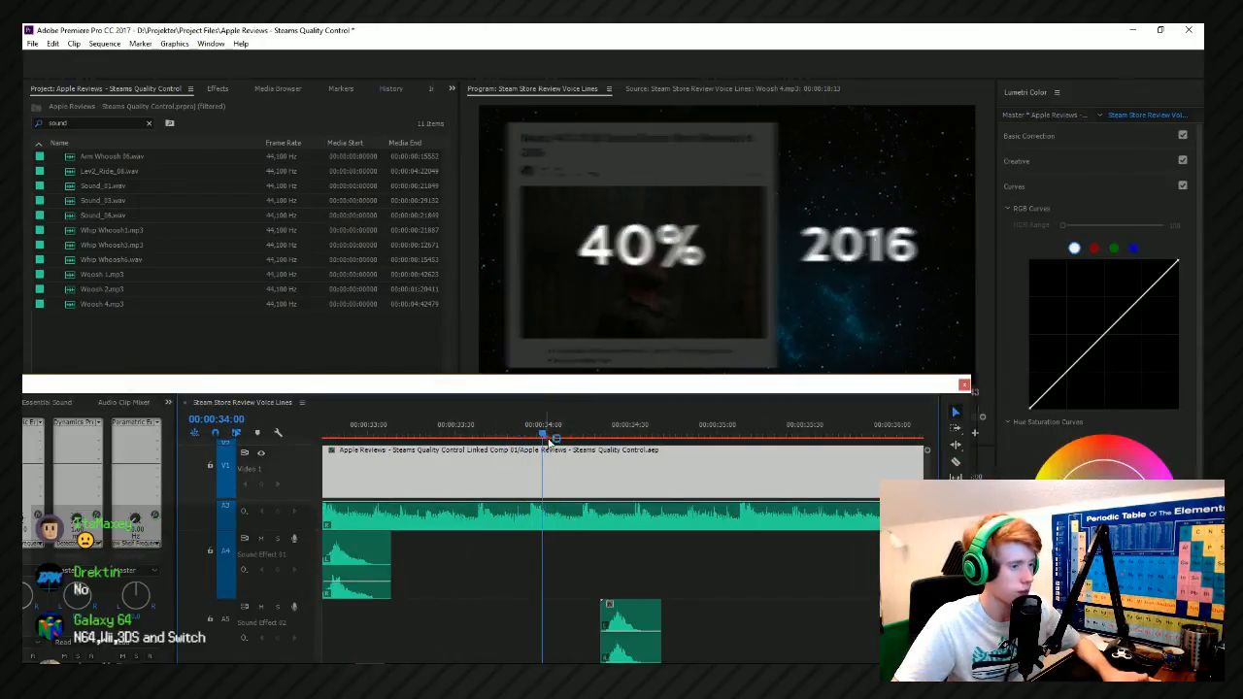
drag(617, 618, 544, 609)
click(520, 432)
key(space)
Preview Whip Whoosh10 and Sound_10 in the Movement folder, and add Sound_10 to Sound Effect 02 after the Whip Whoosh6 clip.
key(alt+Tab)
click(347, 477)
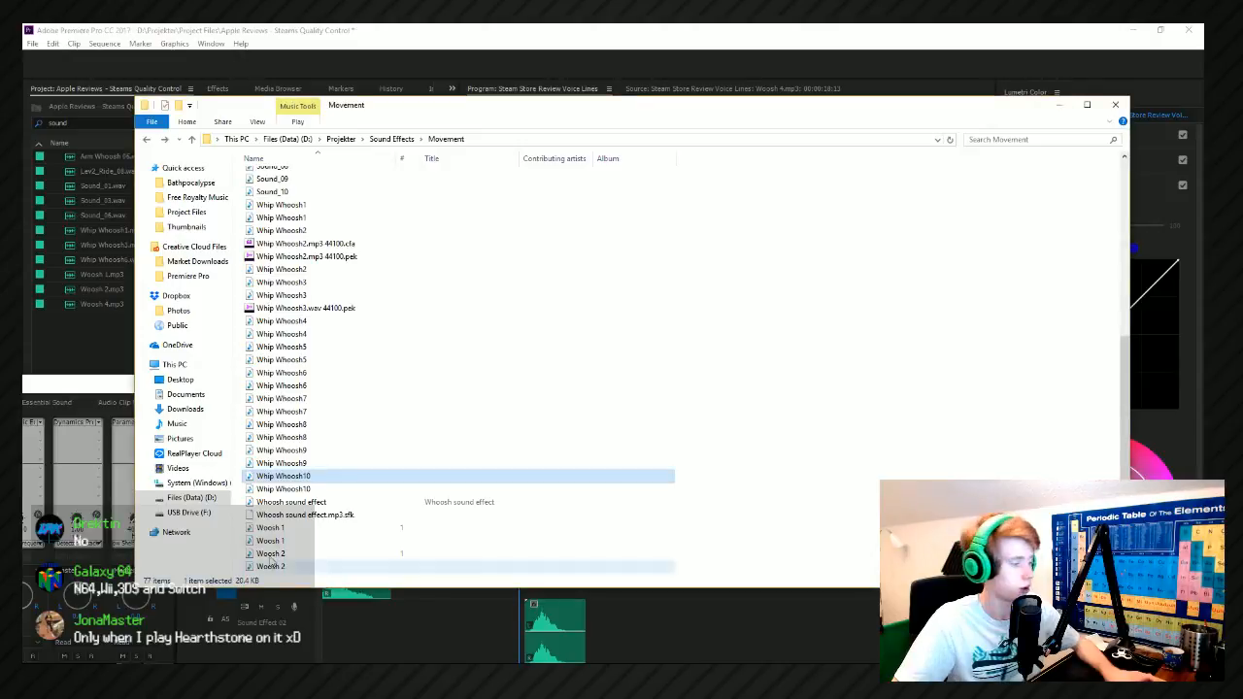
scroll(292, 238, up, 1)
click(291, 238)
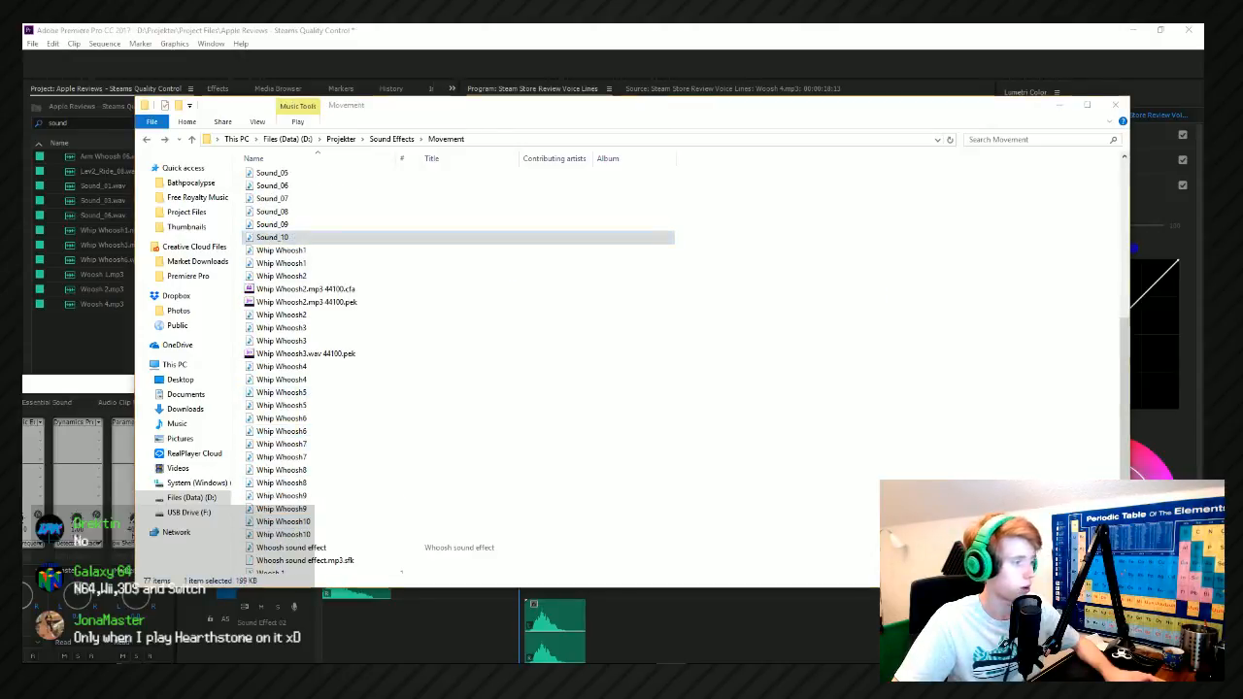
click(292, 238)
drag(292, 238, 629, 641)
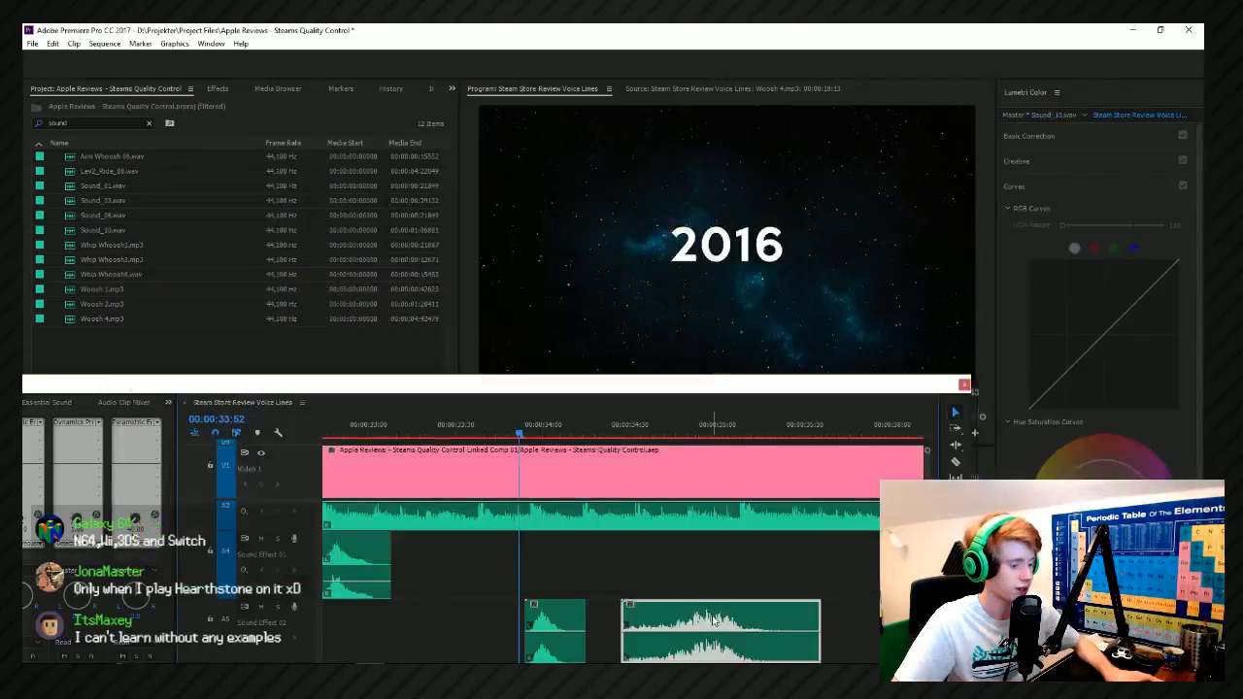
Move the Sound_10 clip to Sound Effect 01 so its peak meets the 40% graphic's entrance, and play it back.
drag(706, 615, 527, 550)
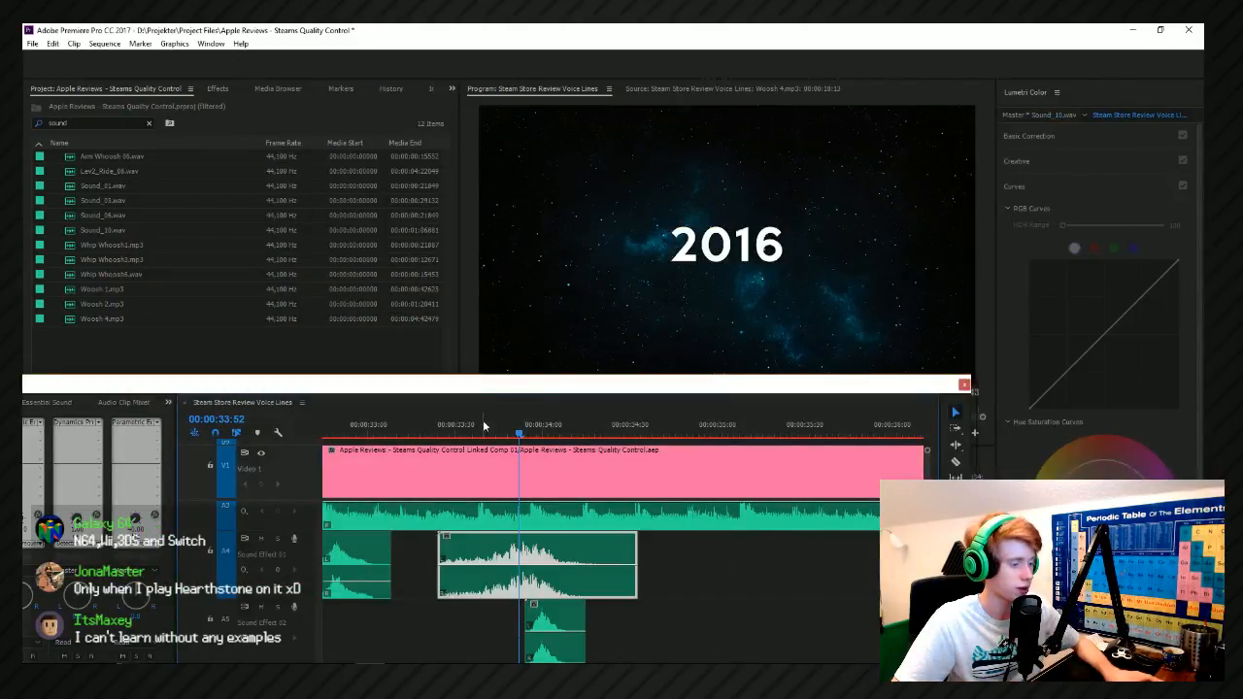
key(space)
click(483, 422)
key(space)
click(448, 429)
key(space)
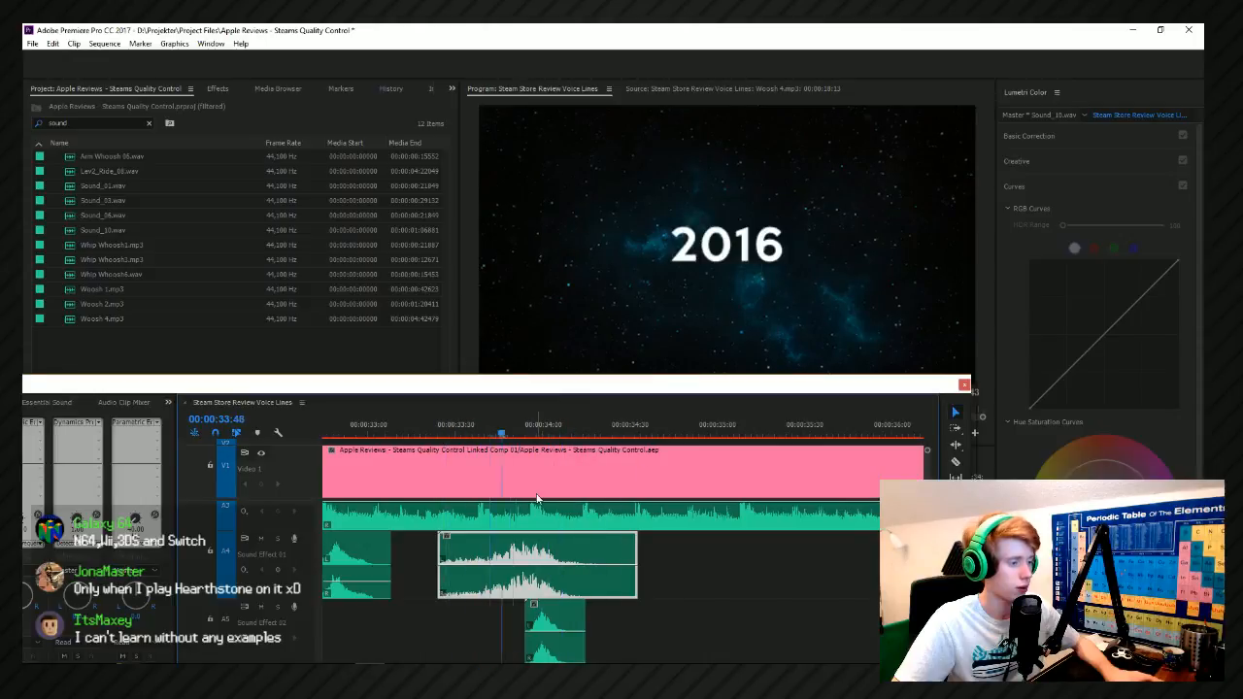
Fade in the start of the Sound_10 clip with volume keyframes and play back the 40% graphic's entrance.
double_click(507, 567)
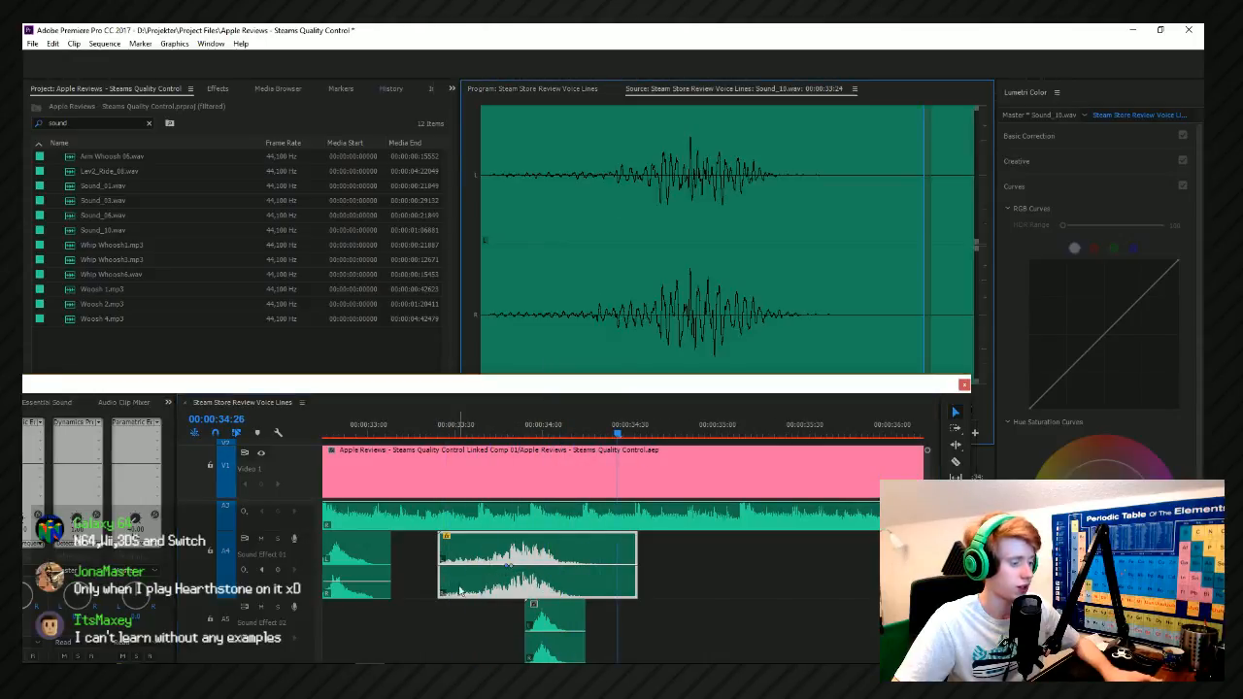
drag(507, 567, 507, 594)
click(571, 88)
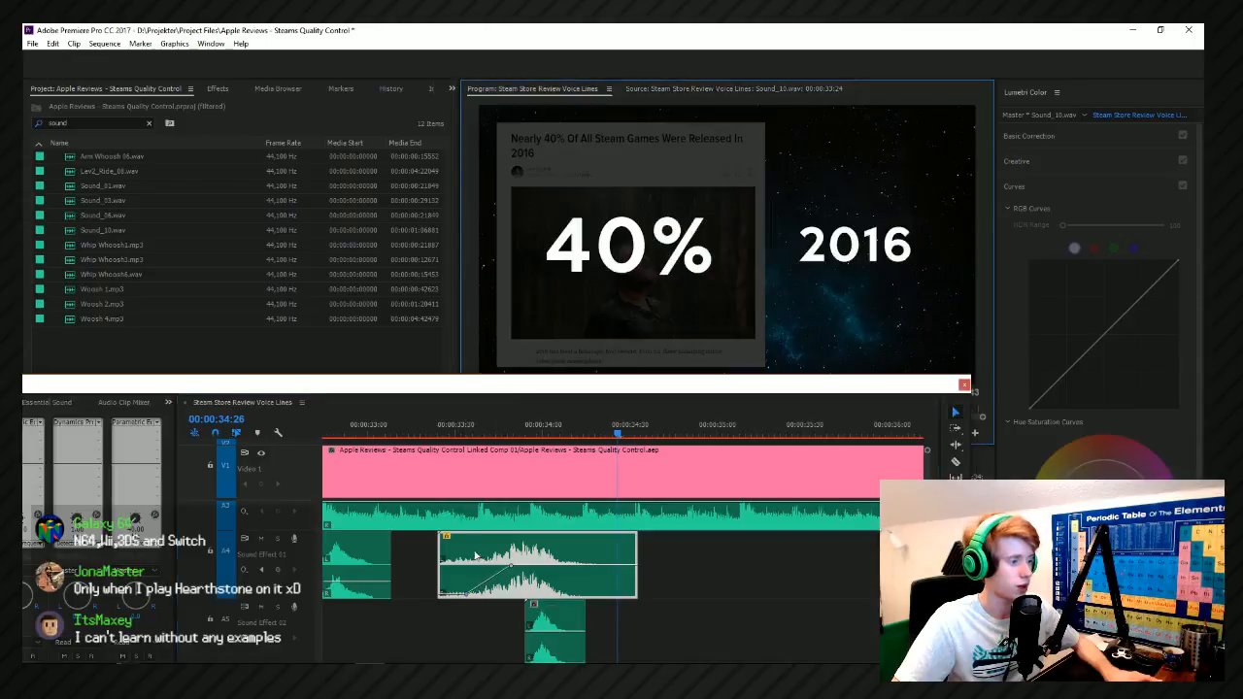
click(476, 430)
key(space)
click(477, 431)
key(space)
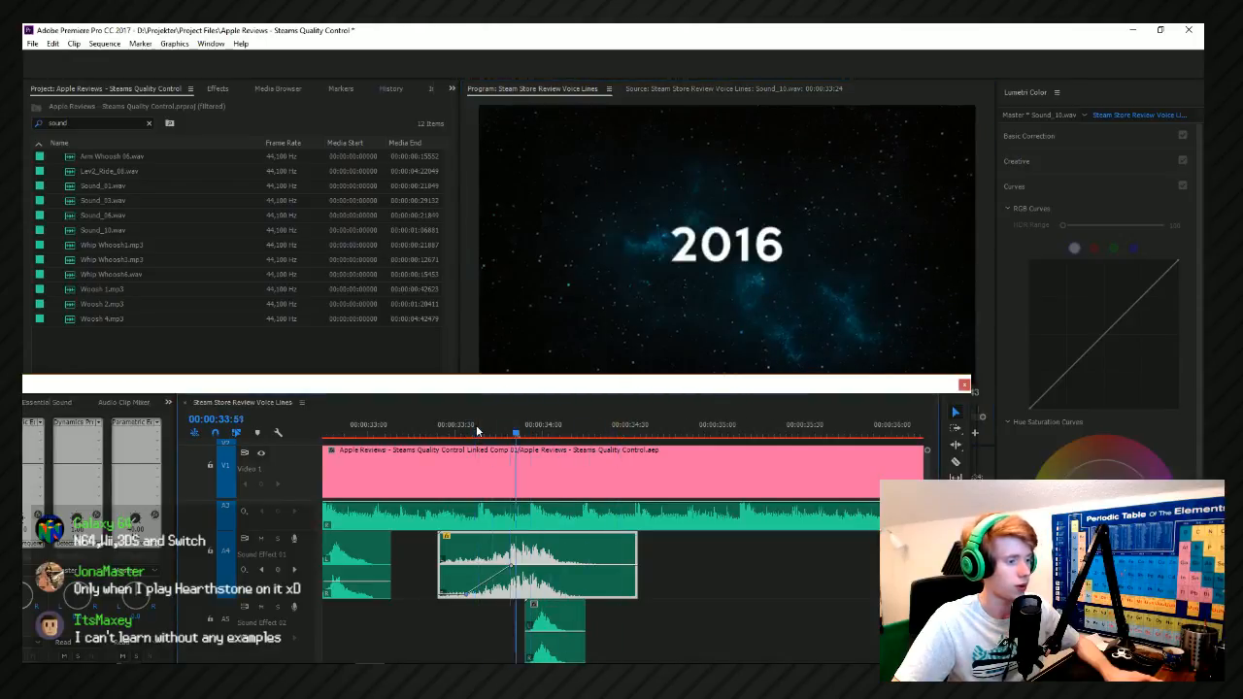
Add Arm Whoosh 02 from the Movement folder to Sound Effect 02, directly after the Whip Whoosh6 clip.
key(alt+Tab)
scroll(361, 205, up, 8)
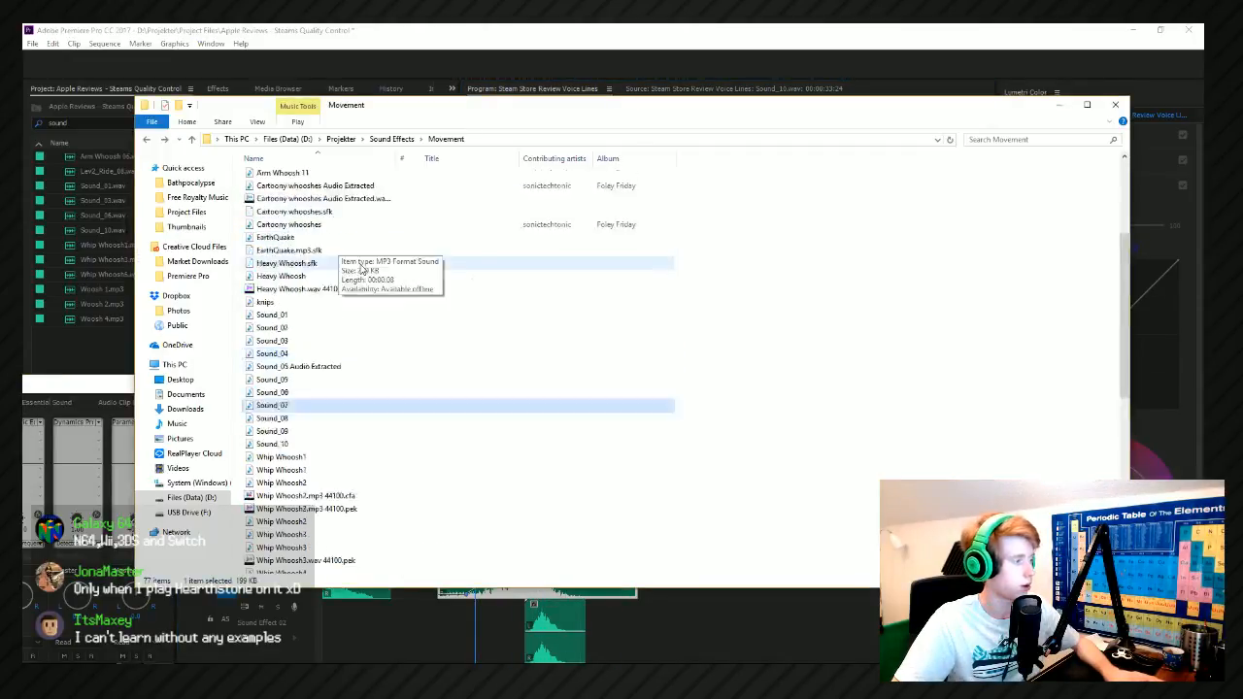
click(292, 198)
click(280, 186)
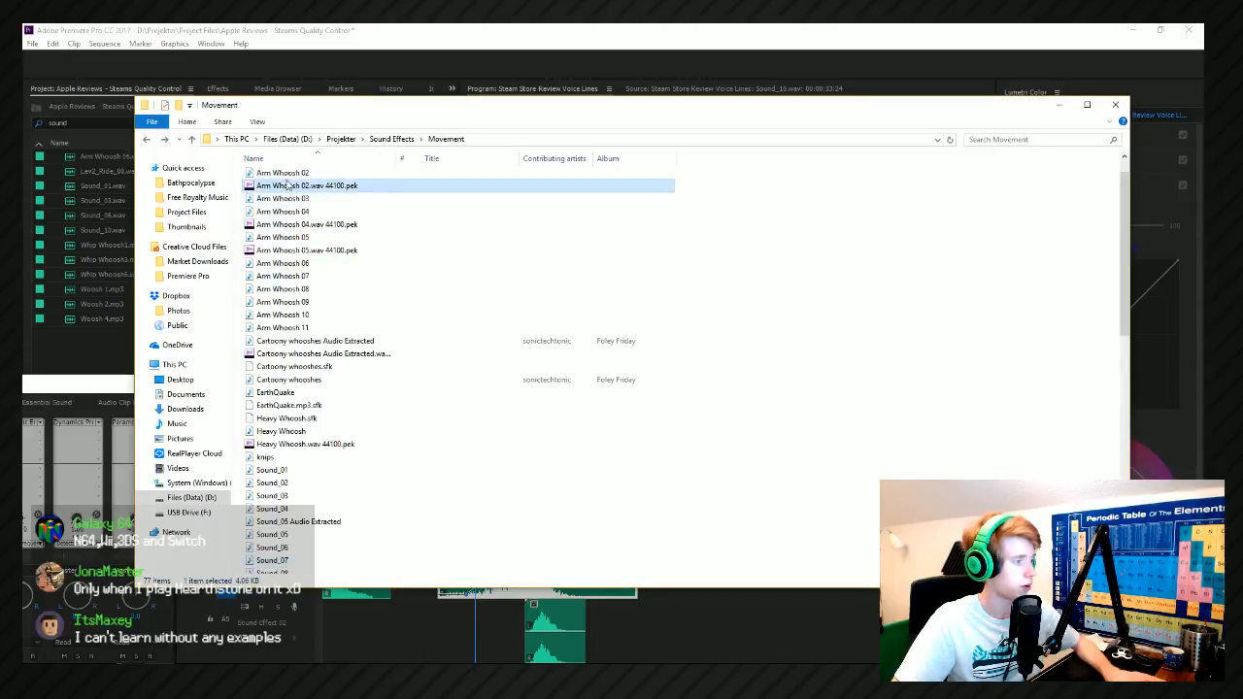
click(269, 173)
drag(269, 173, 630, 631)
scroll(560, 455, down, 1)
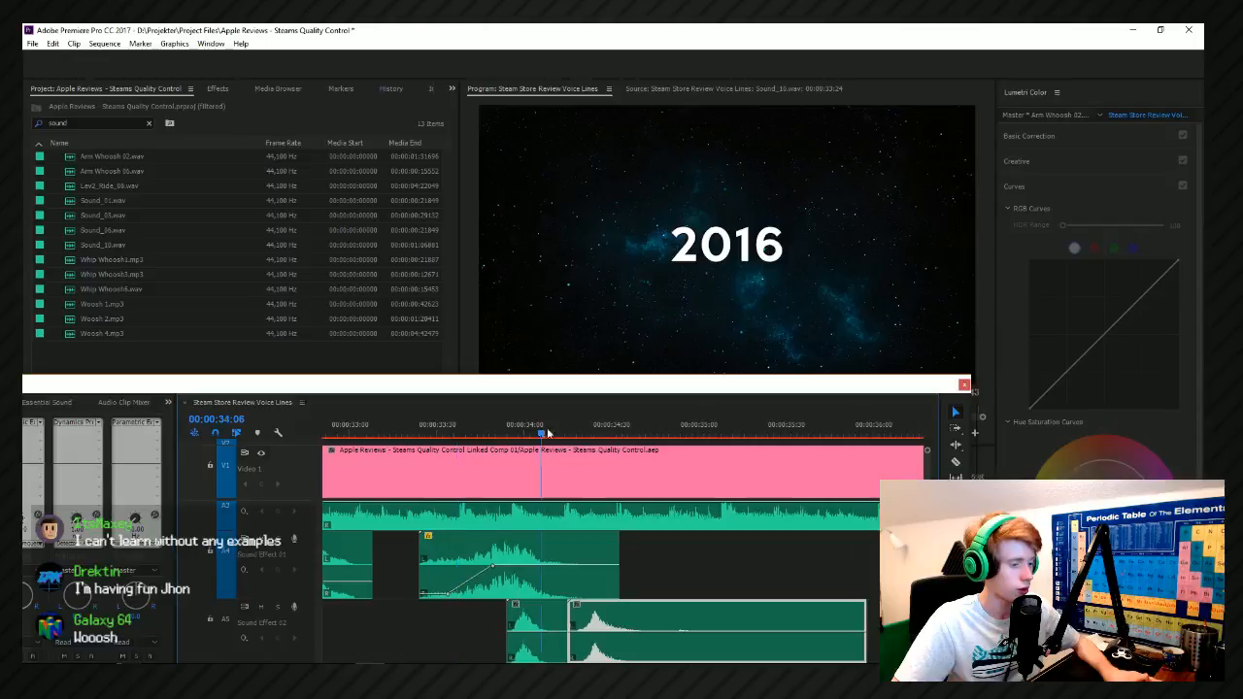
Move the Arm Whoosh 02 clip down to Sound Effect 03 and earlier, close to the 40% graphic's entrance around 00:00:34:00.
click(547, 435)
drag(928, 573, 928, 632)
mouse_move(541, 413)
mouse_down()
mouse_move(560, 427)
mouse_move(536, 432)
mouse_up()
drag(601, 526, 549, 544)
click(515, 431)
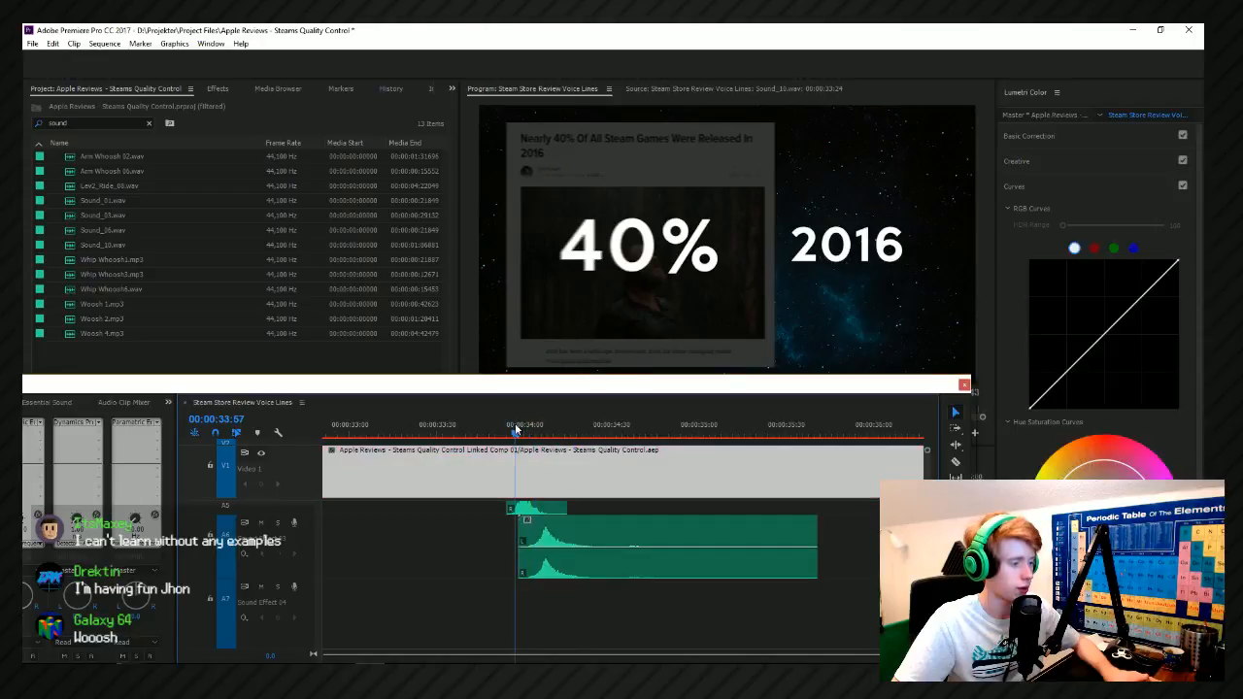
Shift the Arm Whoosh 02 clip earlier to start together with Whip Whoosh6, lower its volume and play it back.
key(space)
key(Up)
drag(571, 543, 555, 544)
key(space)
key(space)
click(466, 434)
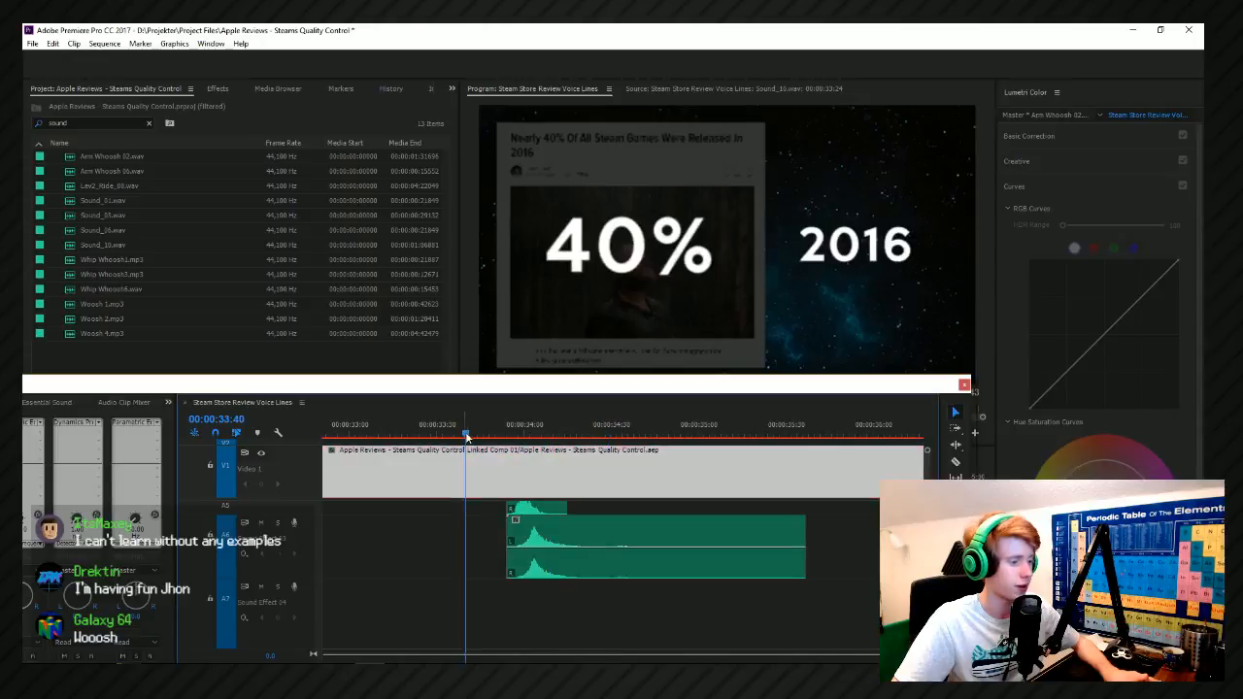
key(space)
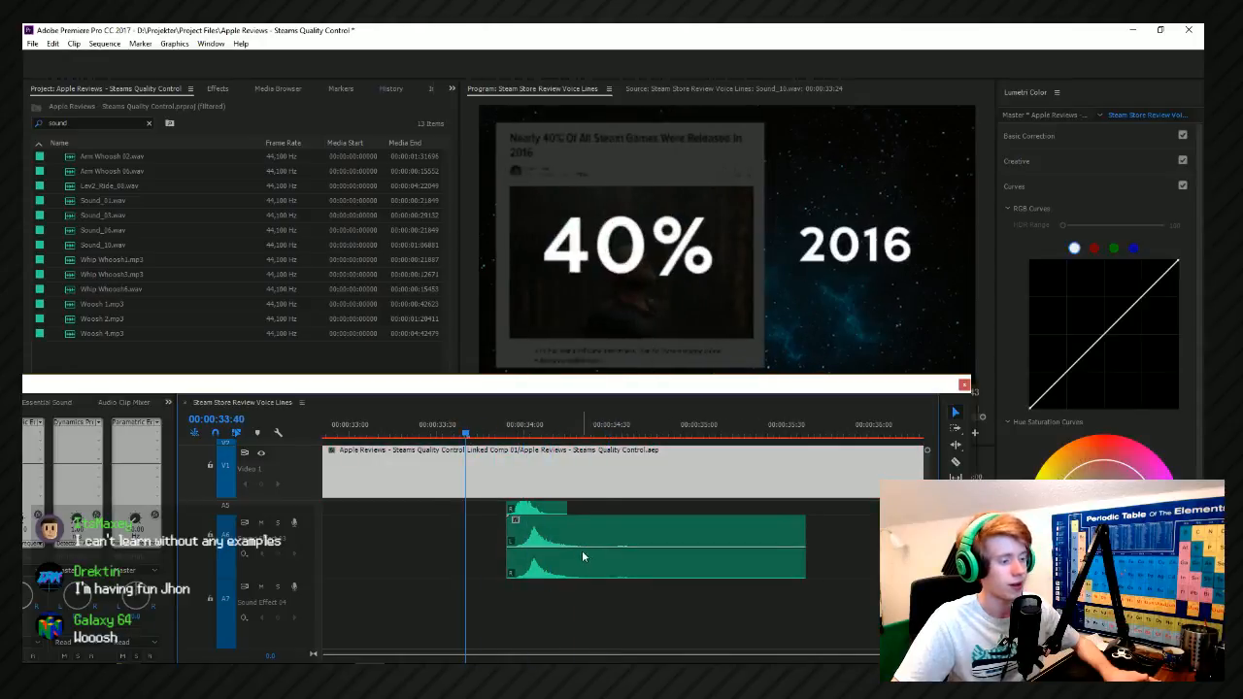
key(space)
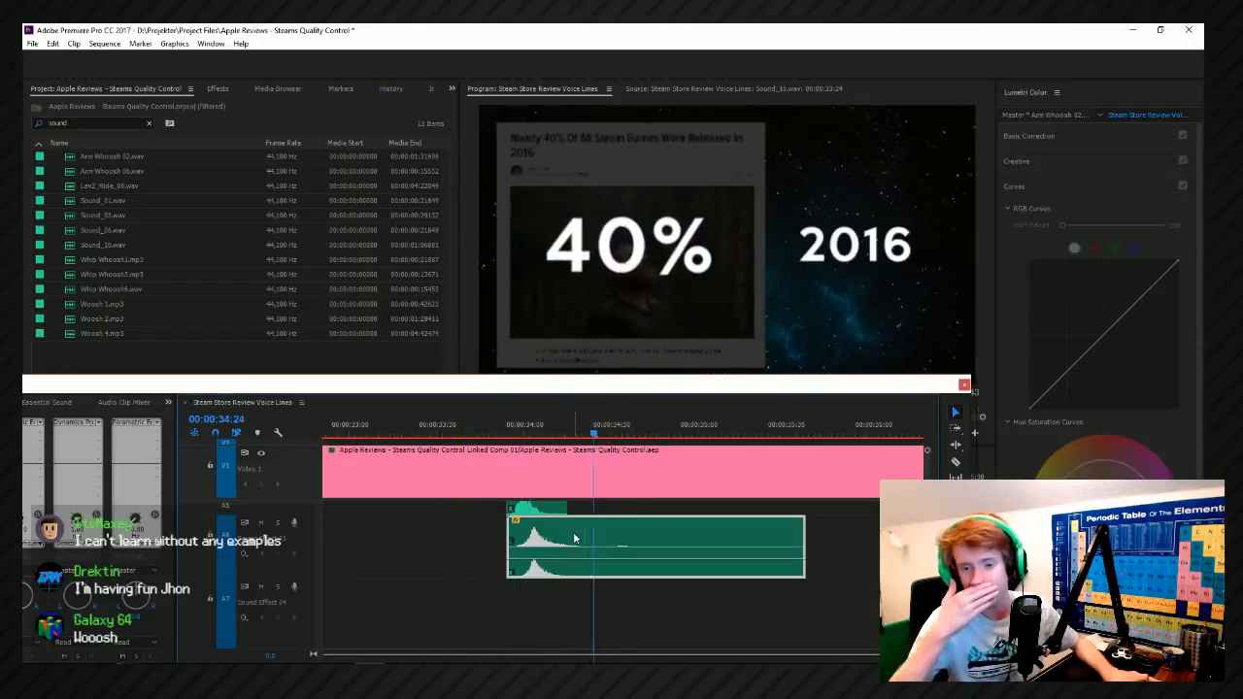
Add Arm Whoosh 07 from the Movement folder to Sound Effect 03 at 00:00:37:51, near the transition to the 5,000 graphic.
scroll(573, 537, down, 8)
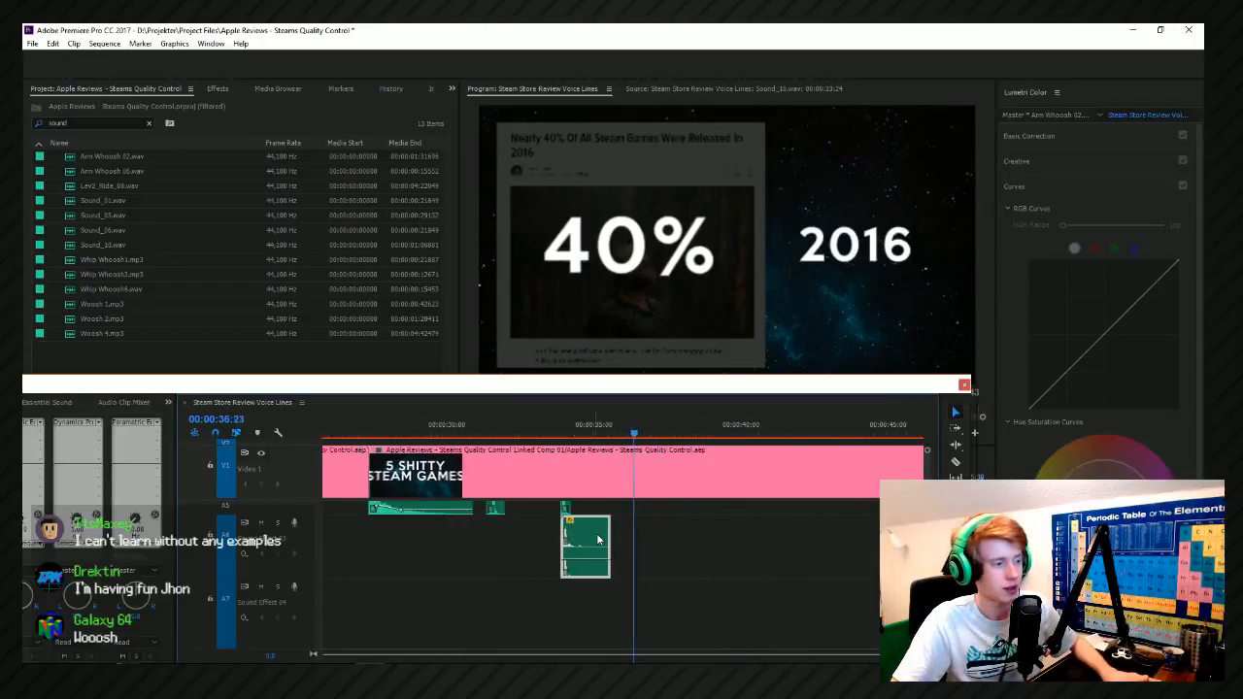
scroll(793, 562, down, 4)
scroll(822, 551, up, 2)
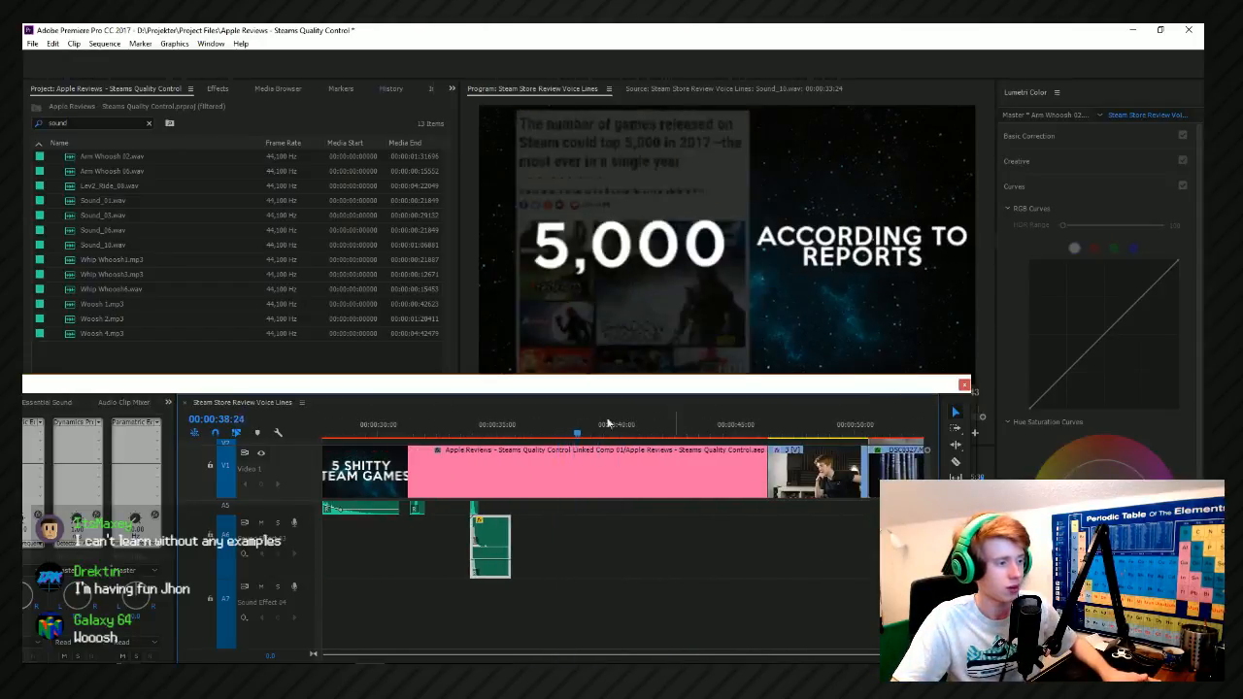
key(alt+Tab)
click(272, 279)
drag(347, 277, 578, 543)
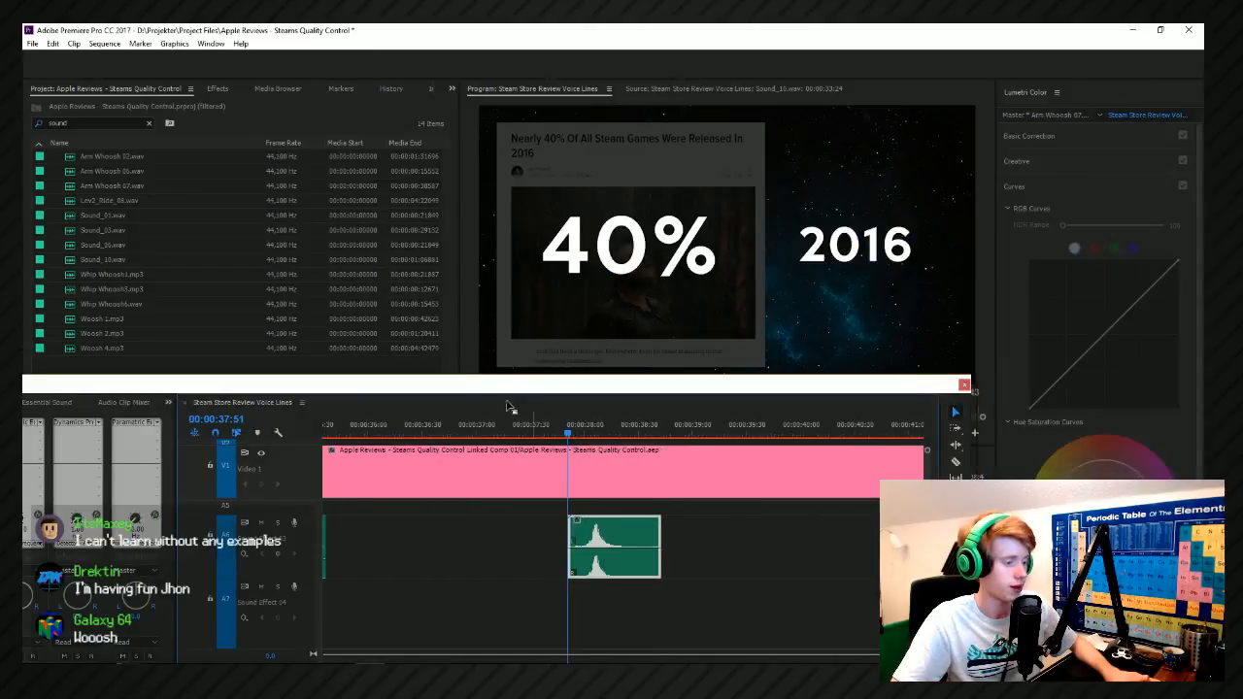
Move the Arm Whoosh 07 clip later to match the cube rotation around 00:00:38:14, and play back the transition.
drag(583, 434, 609, 434)
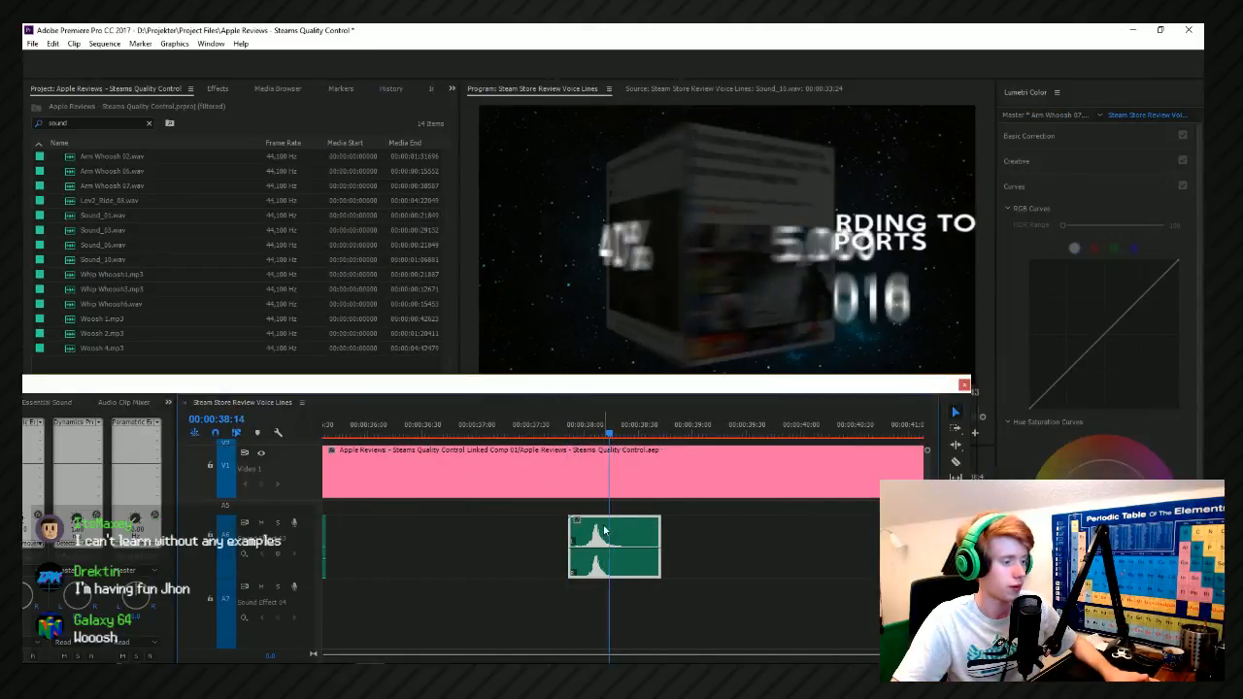
drag(606, 532, 614, 507)
key(space)
click(588, 427)
key(space)
click(588, 427)
Preview Arm Whoosh 02, Sound_10, Sound_08 and Sound_02 in the Movement folder for a second transition sound.
key(alt+Tab)
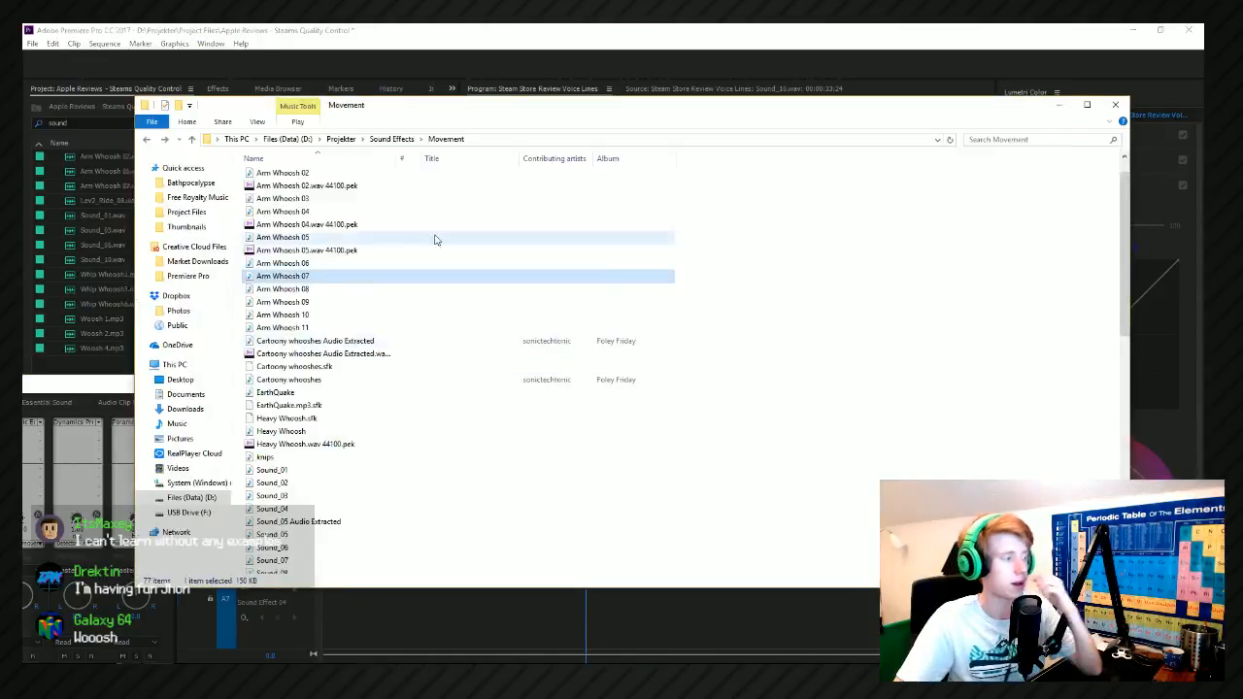
scroll(430, 239, up, 1)
click(287, 202)
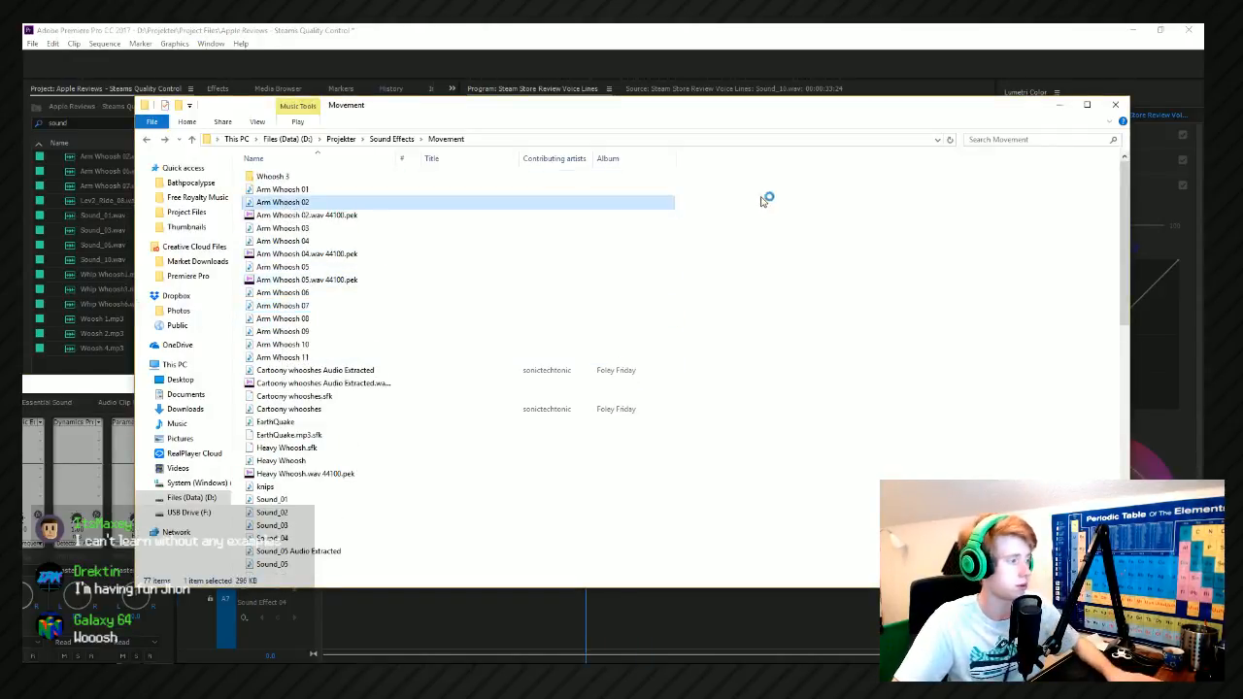
scroll(364, 412, down, 15)
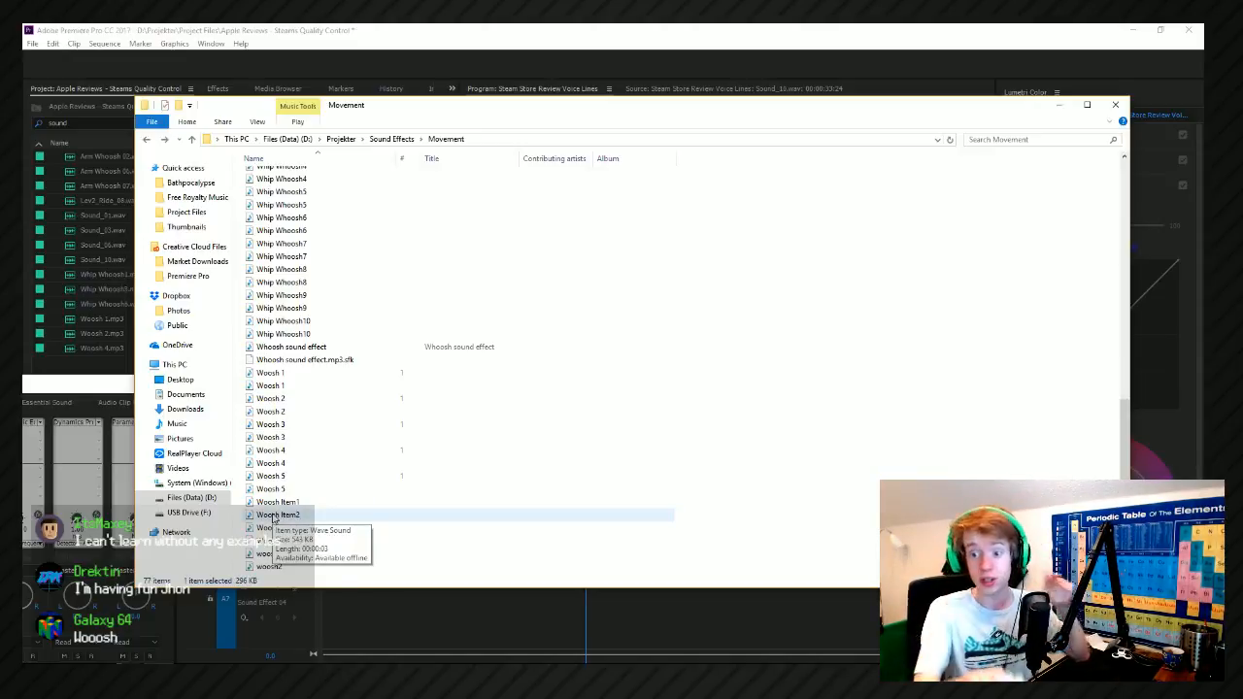
scroll(330, 287, up, 9)
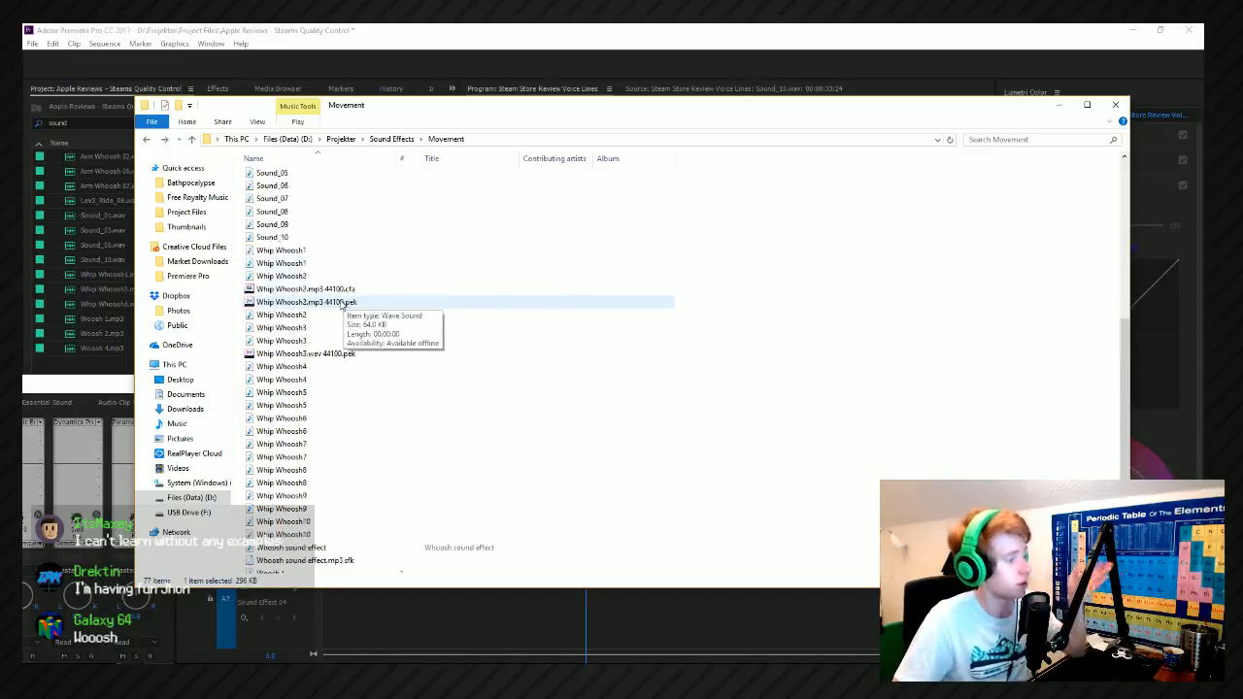
click(327, 392)
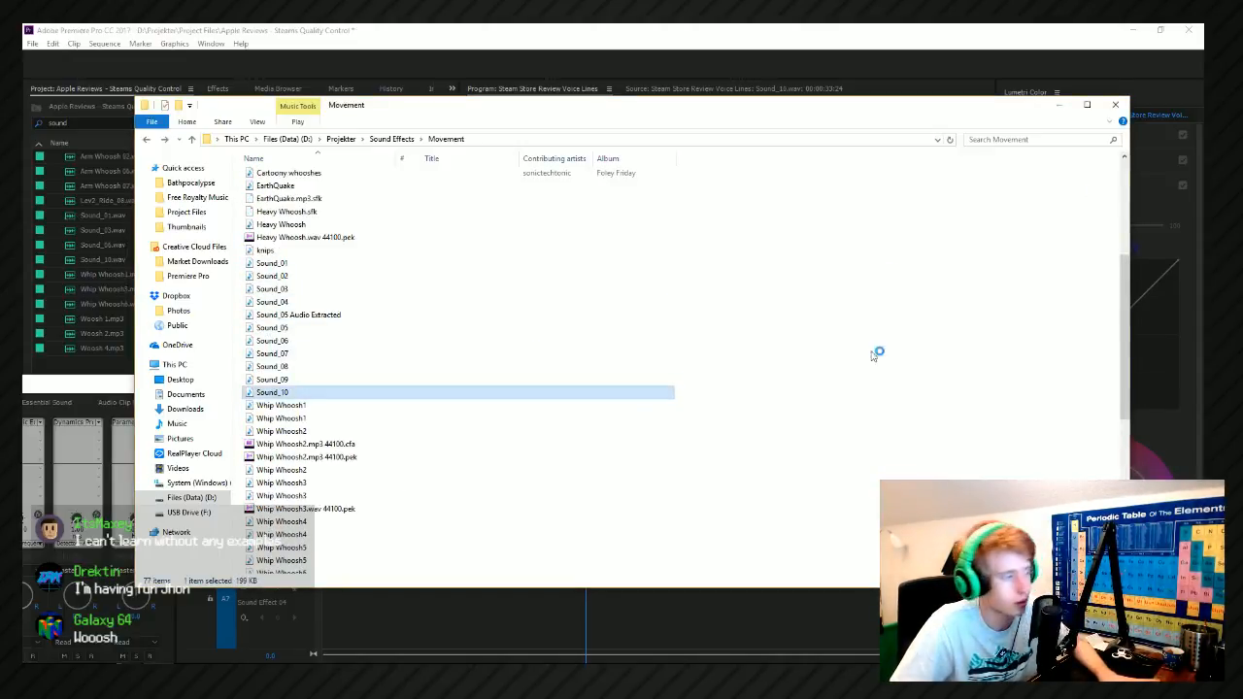
click(429, 368)
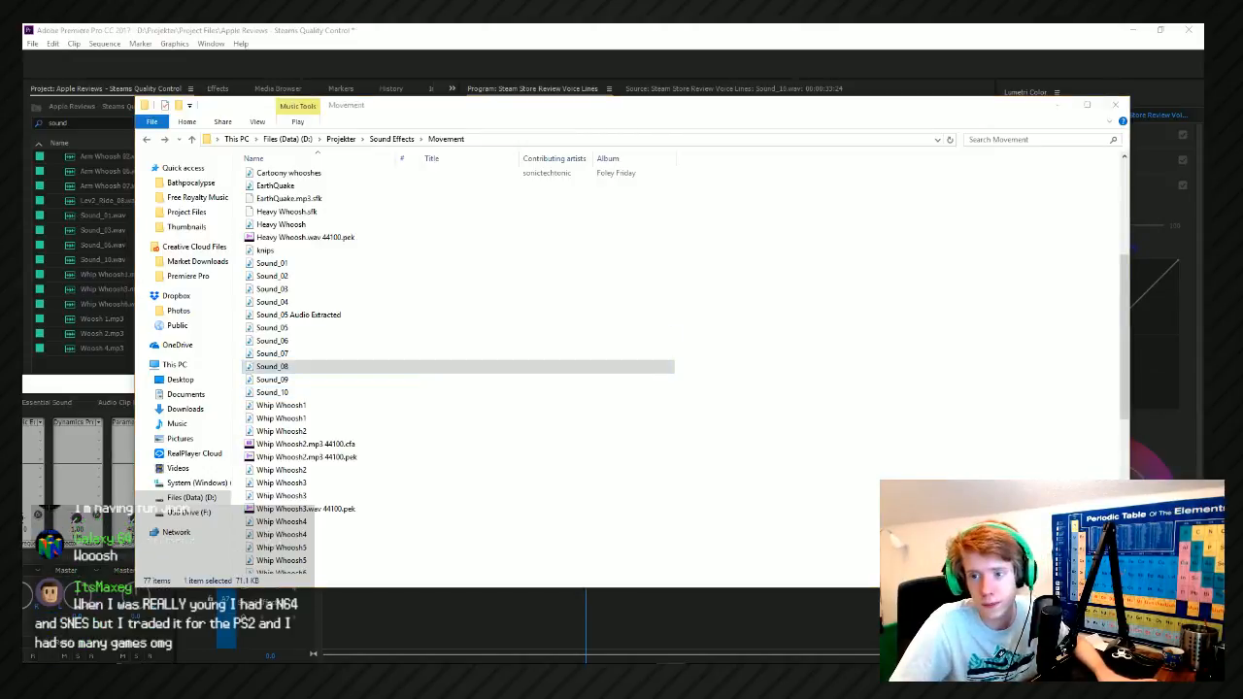
click(291, 276)
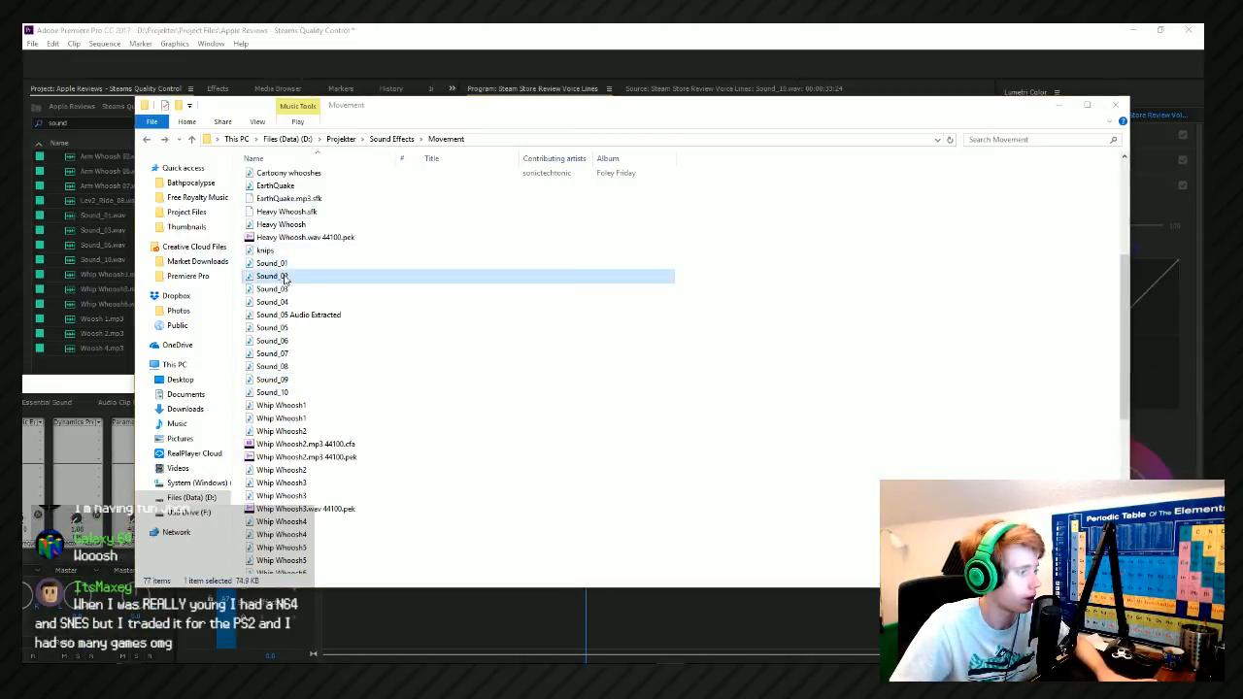
Preview the Arm Whoosh 09, Arm Whoosh 08 and Arm Whoosh 11 sounds in the Movement folder.
scroll(374, 332, up, 4)
double_click(330, 251)
double_click(305, 238)
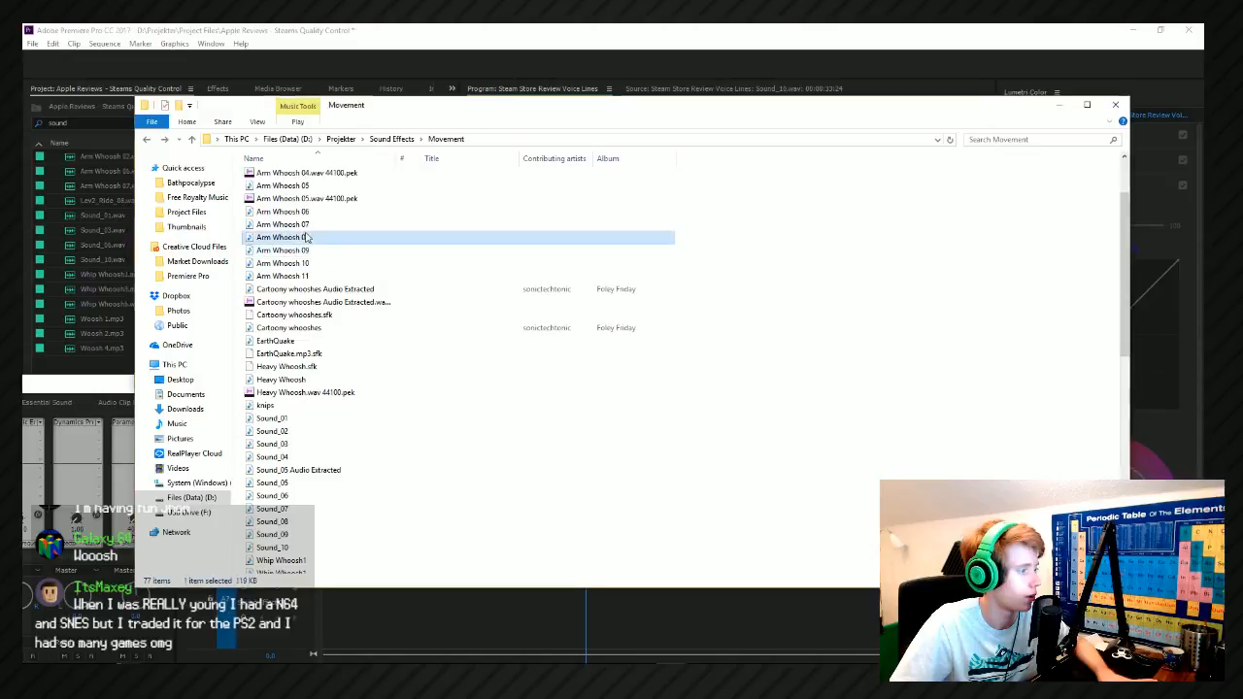
click(299, 229)
drag(296, 229, 302, 237)
click(292, 276)
scroll(301, 291, up, 2)
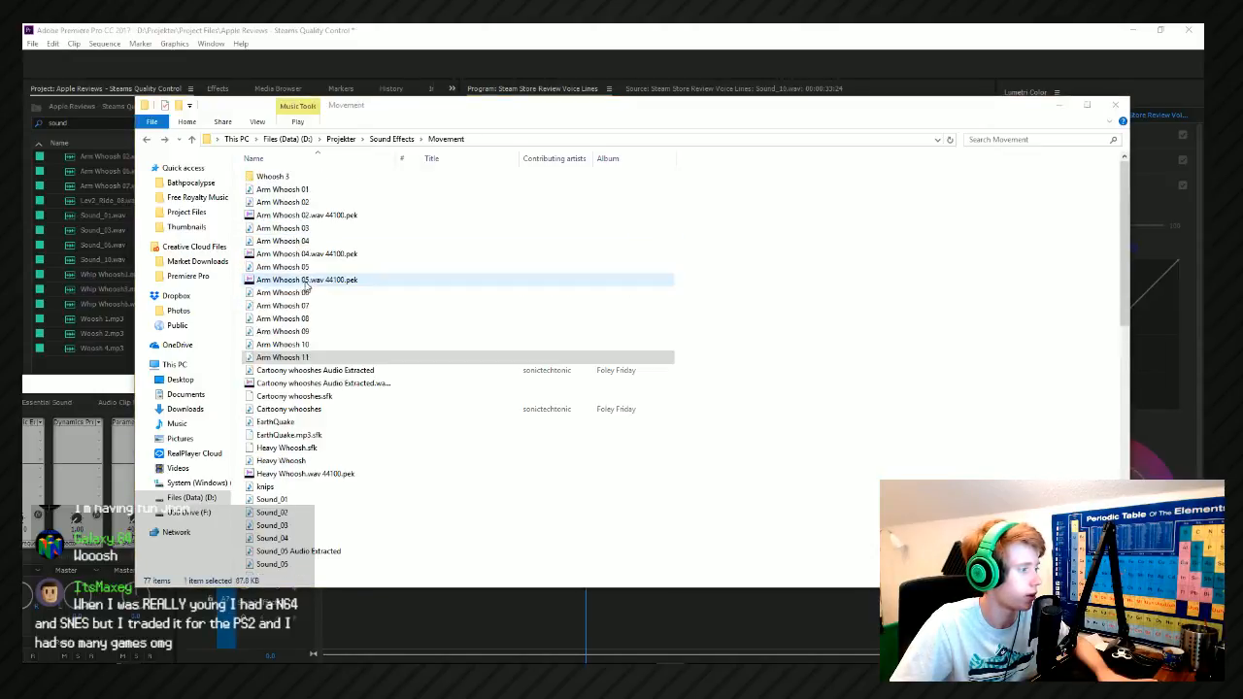
Preview the Whip Whoosh1, 2, 3, 5, 7 and 9 sounds in the Movement folder.
scroll(301, 369, down, 6)
double_click(301, 399)
click(316, 450)
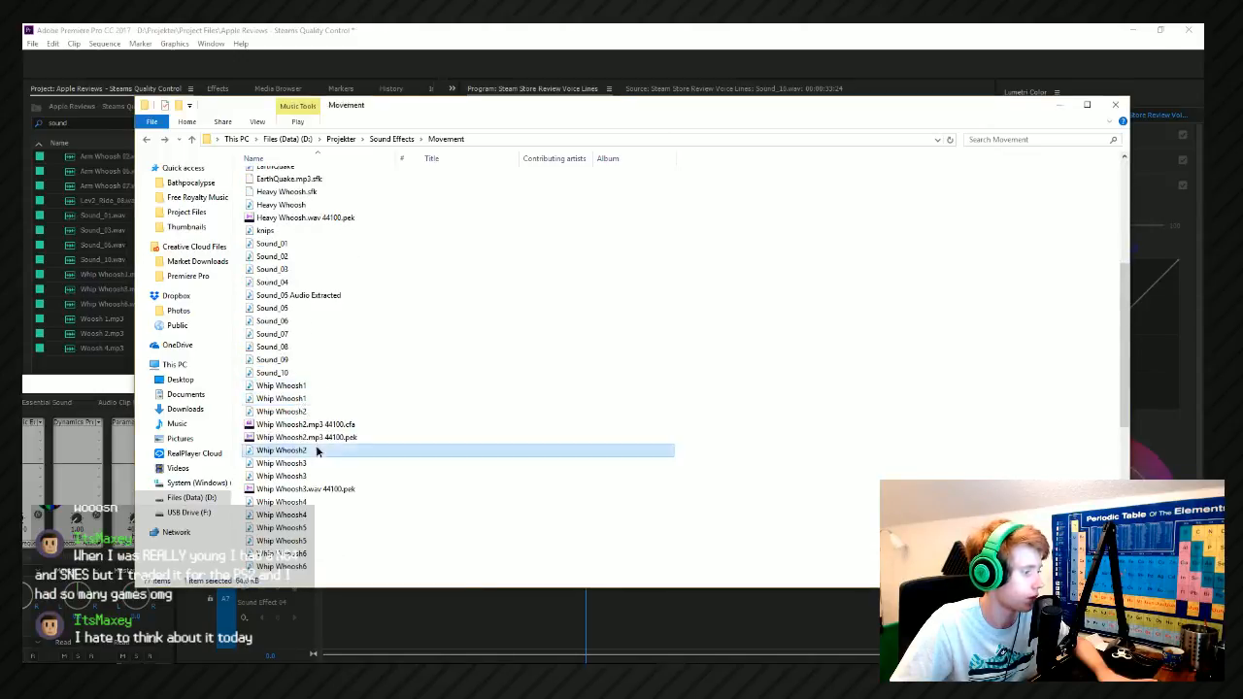
scroll(319, 450, down, 3)
click(309, 372)
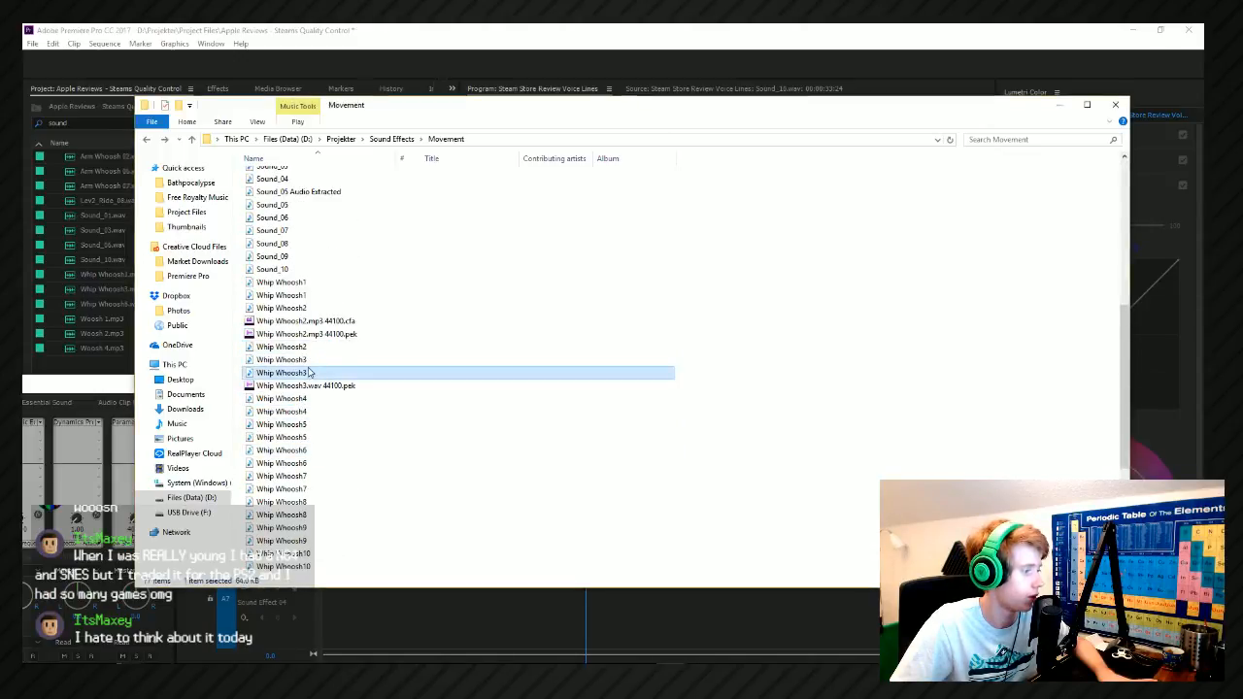
double_click(309, 437)
double_click(301, 476)
double_click(314, 527)
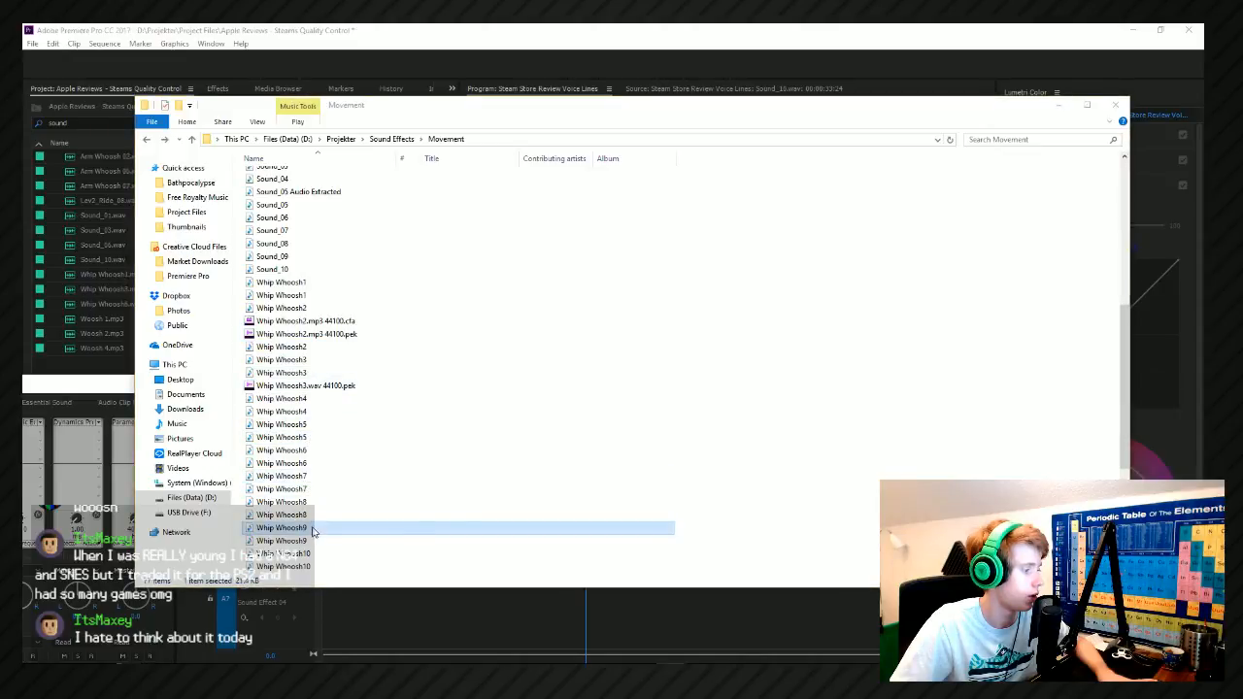
Preview Whip Whoosh6, Whip Whoosh10, Whoosh sound effect and Woosh 1 in the Movement folder.
scroll(307, 466, down, 2)
double_click(301, 398)
double_click(302, 516)
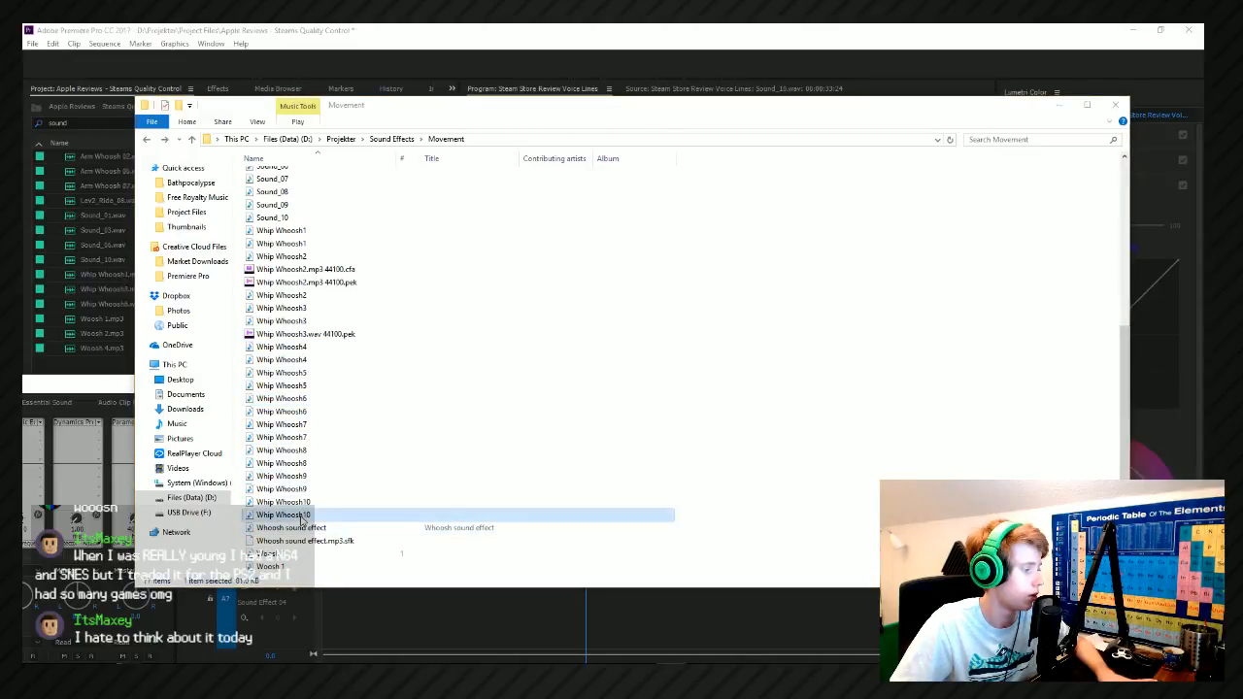
click(305, 528)
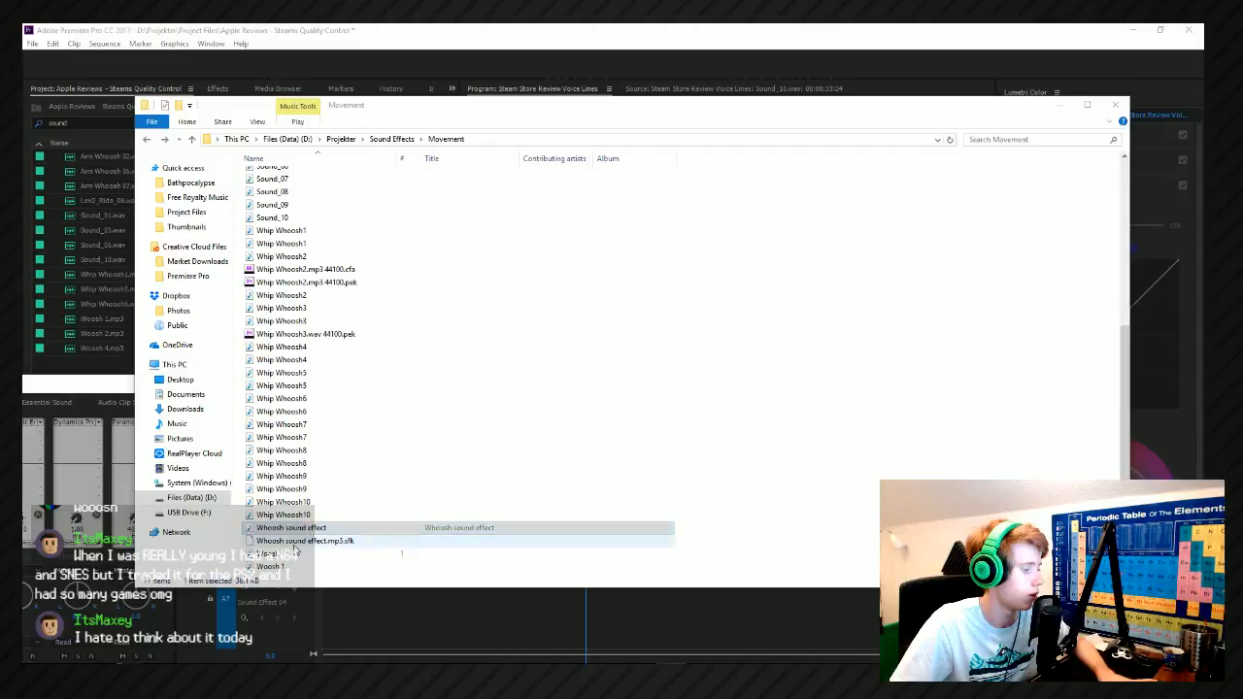
double_click(292, 554)
Add Woosh 1 to Sound Effect 04 beneath the Arm Whoosh 07 clip, lower its volume and play back the cube transition.
scroll(299, 515, down, 5)
drag(287, 371, 611, 622)
key(space)
key(space)
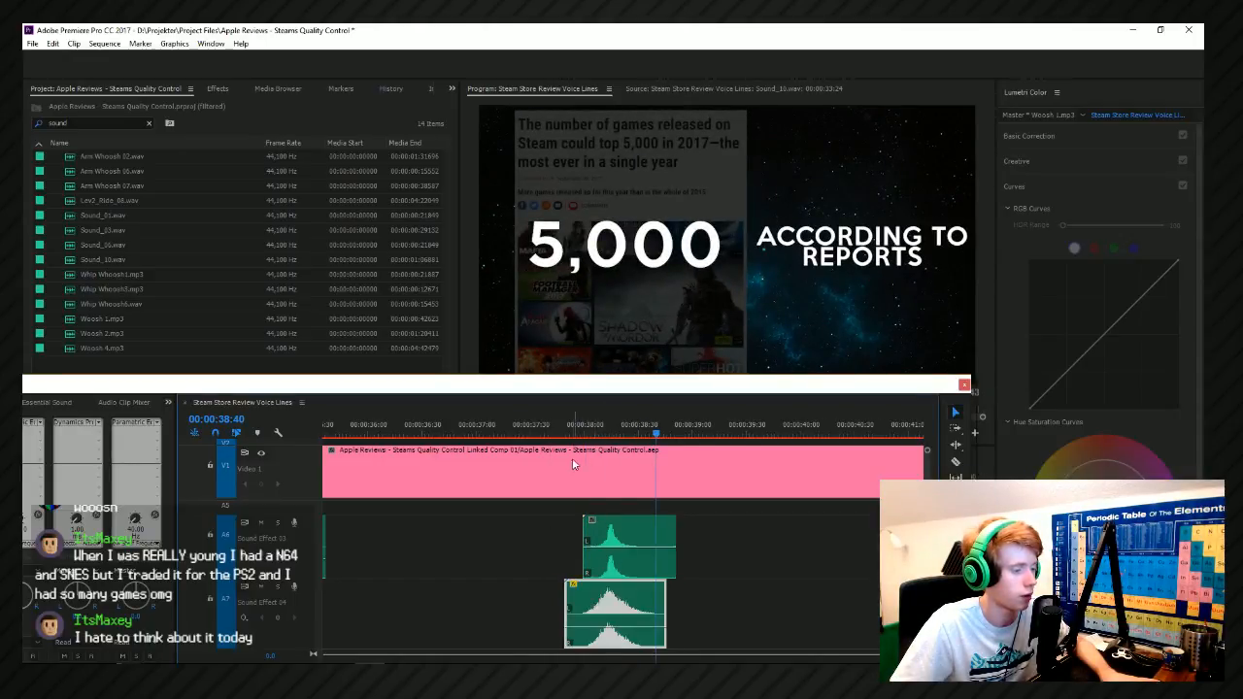
key(space)
click(572, 430)
key(space)
click(572, 431)
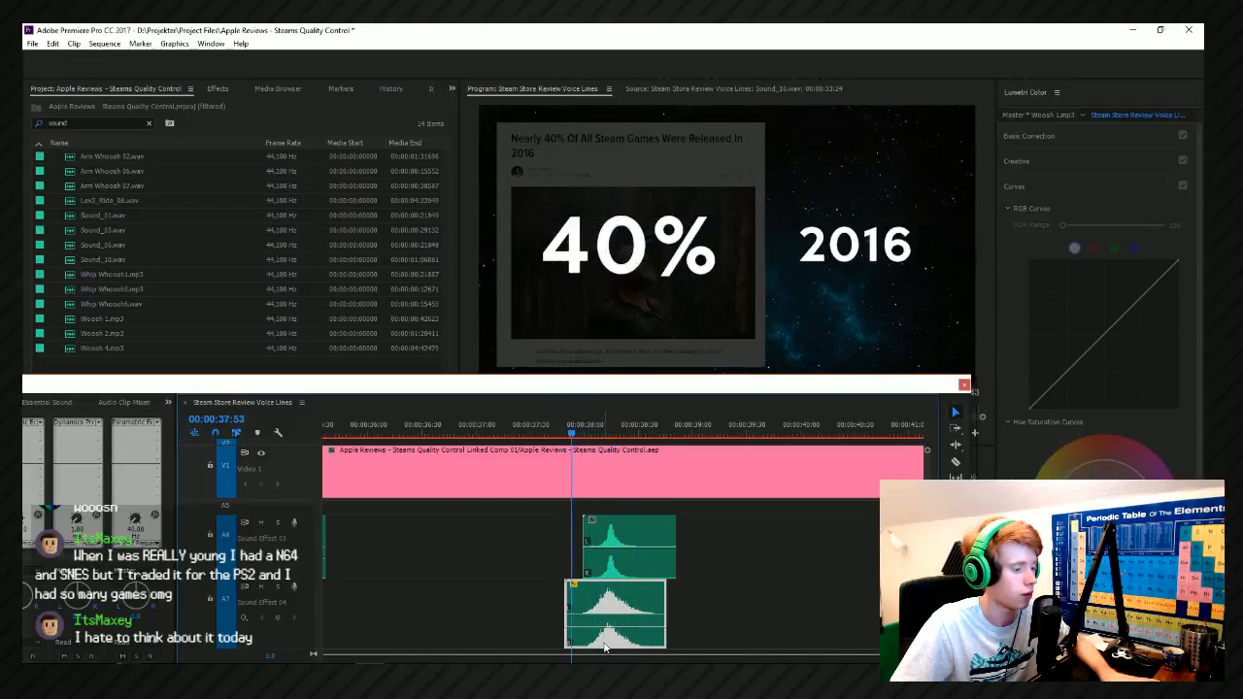
key(space)
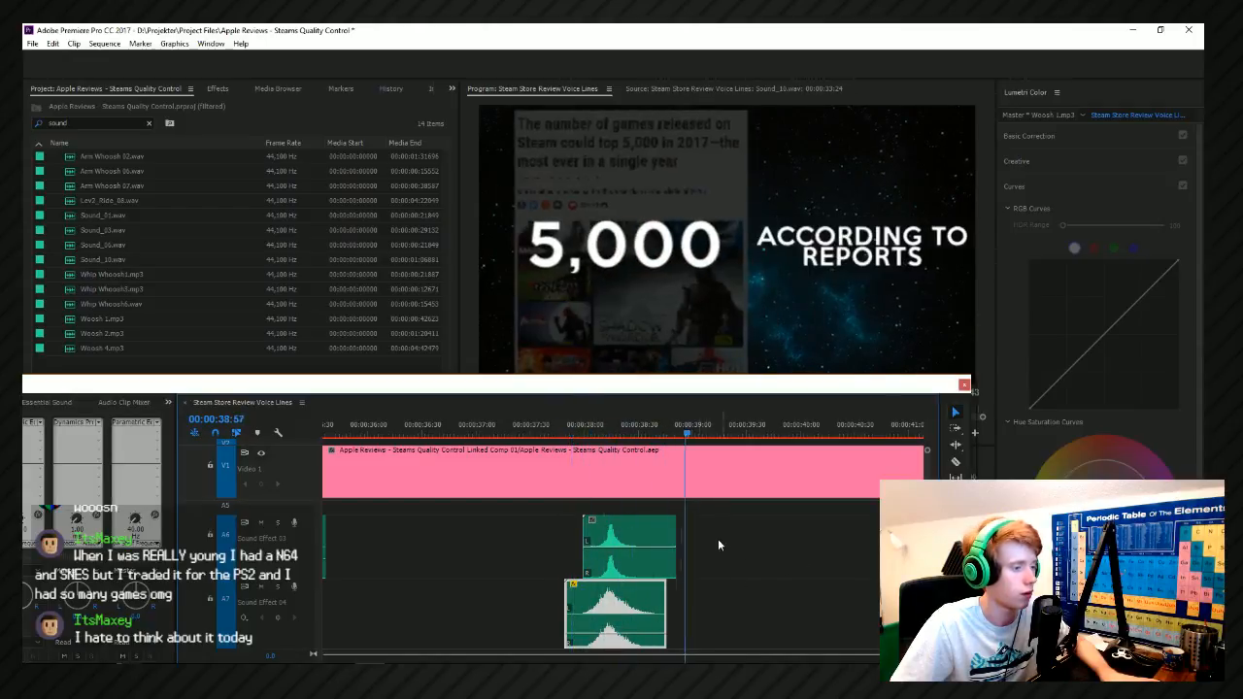
Duplicate the Woosh 1 clip on Sound Effect 04 and align the copy with the exit of the ACCORDING TO REPORTS text.
scroll(481, 542, down, 5)
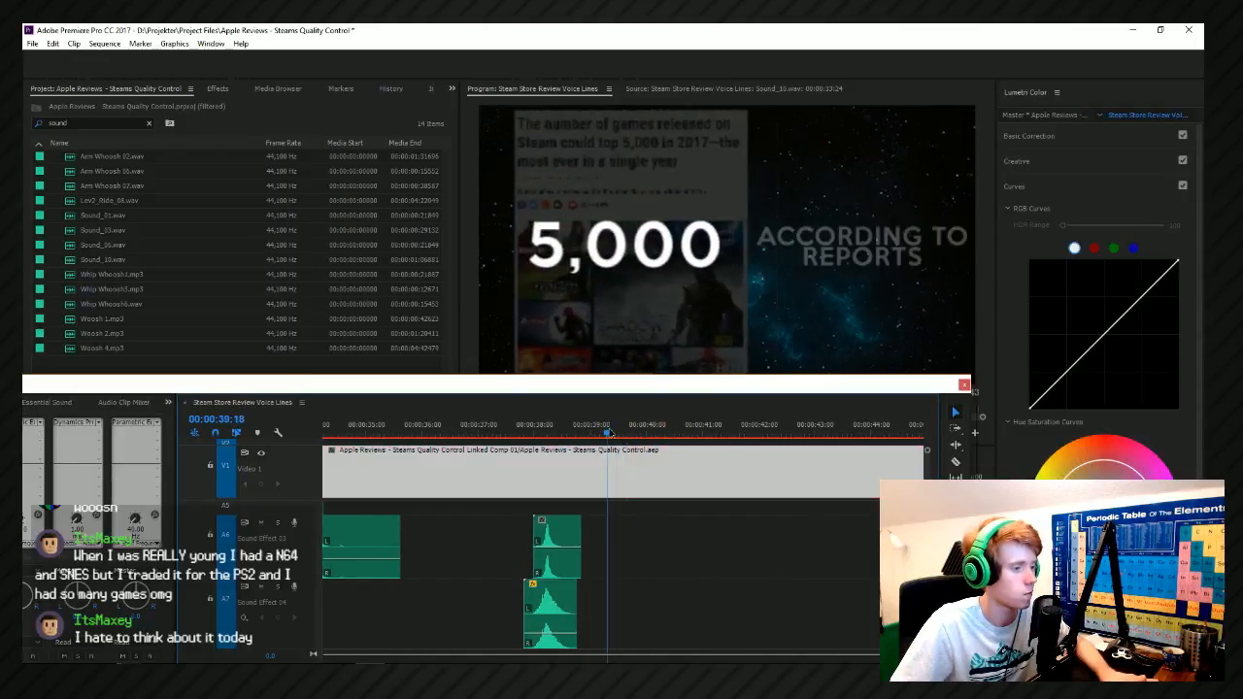
click(622, 433)
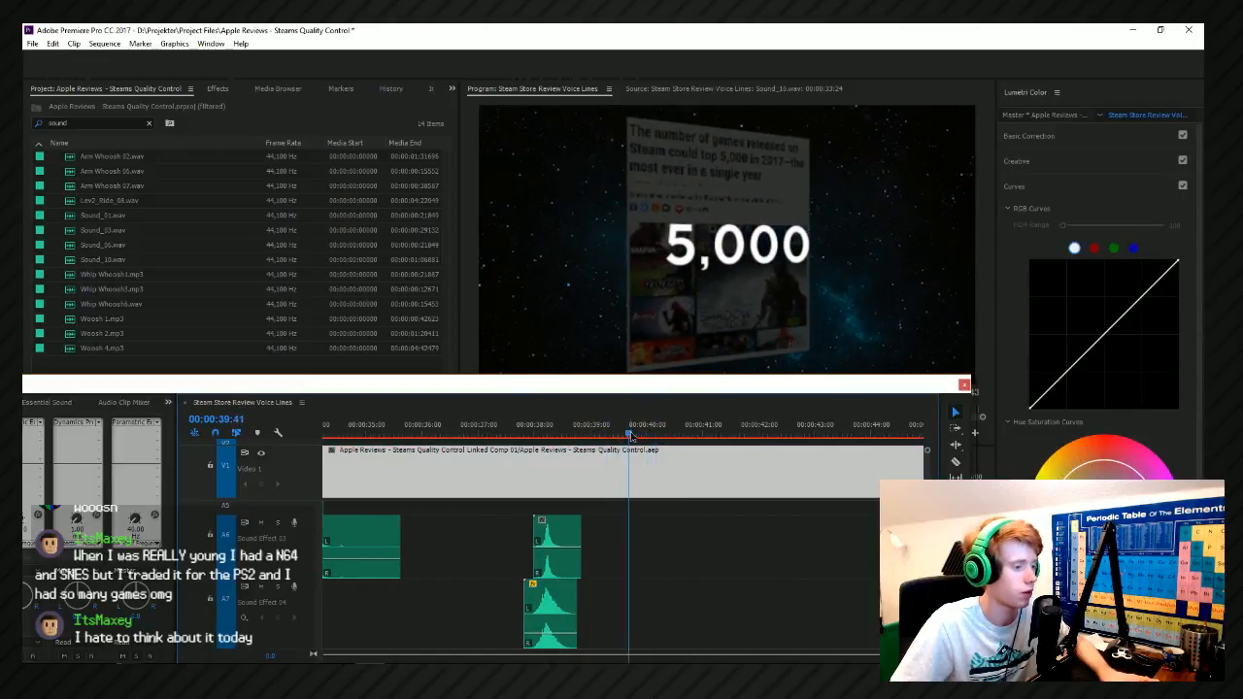
drag(605, 437, 598, 437)
click(540, 606)
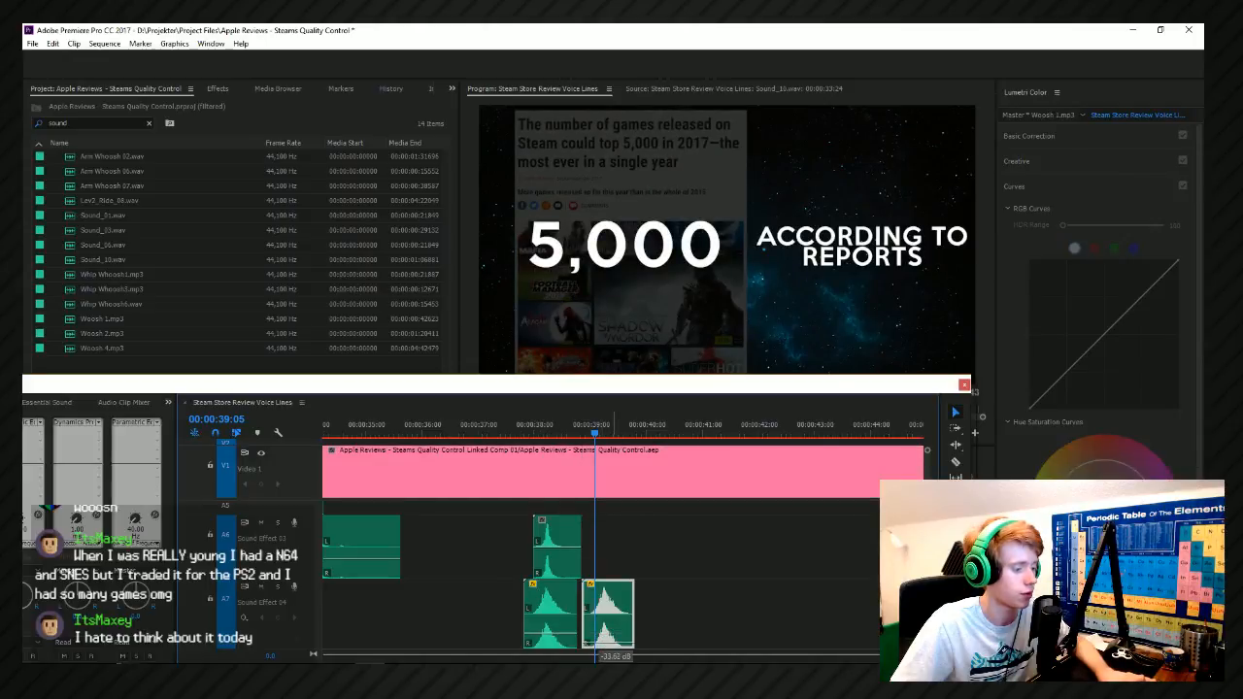
key(space)
drag(610, 606, 616, 606)
Play back the cube transition and the ACCORDING TO REPORTS exit to check both Woosh 1 clips.
click(597, 429)
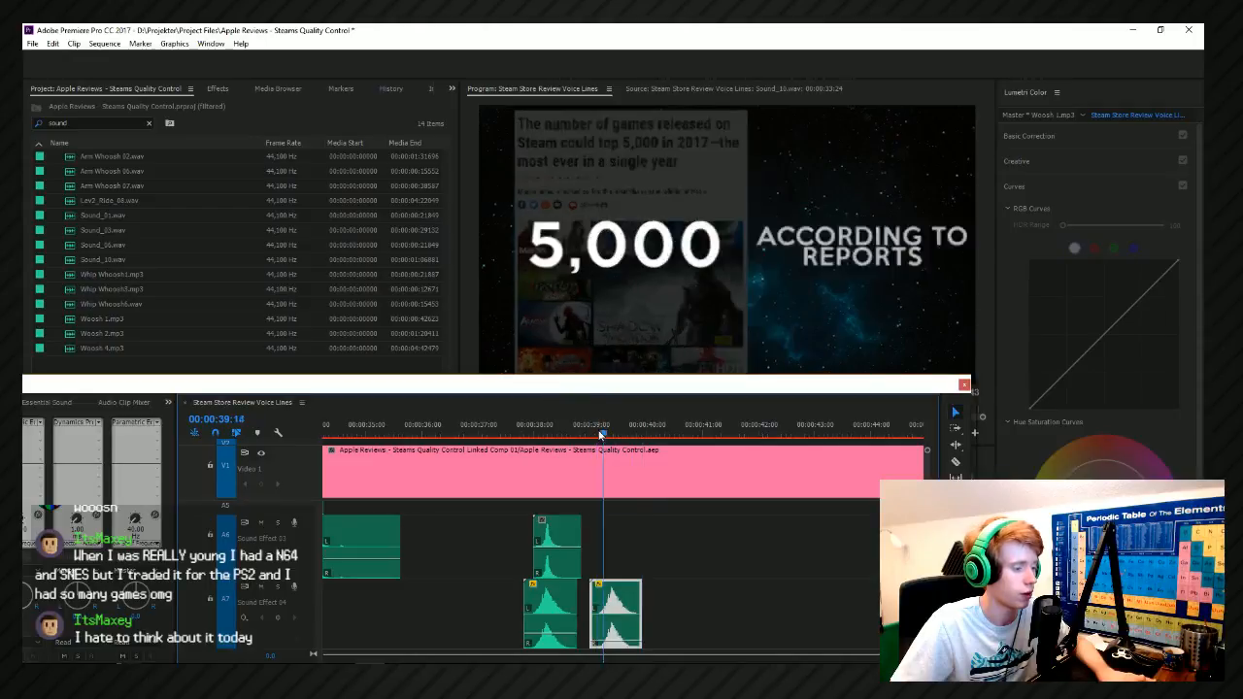
click(600, 432)
click(599, 434)
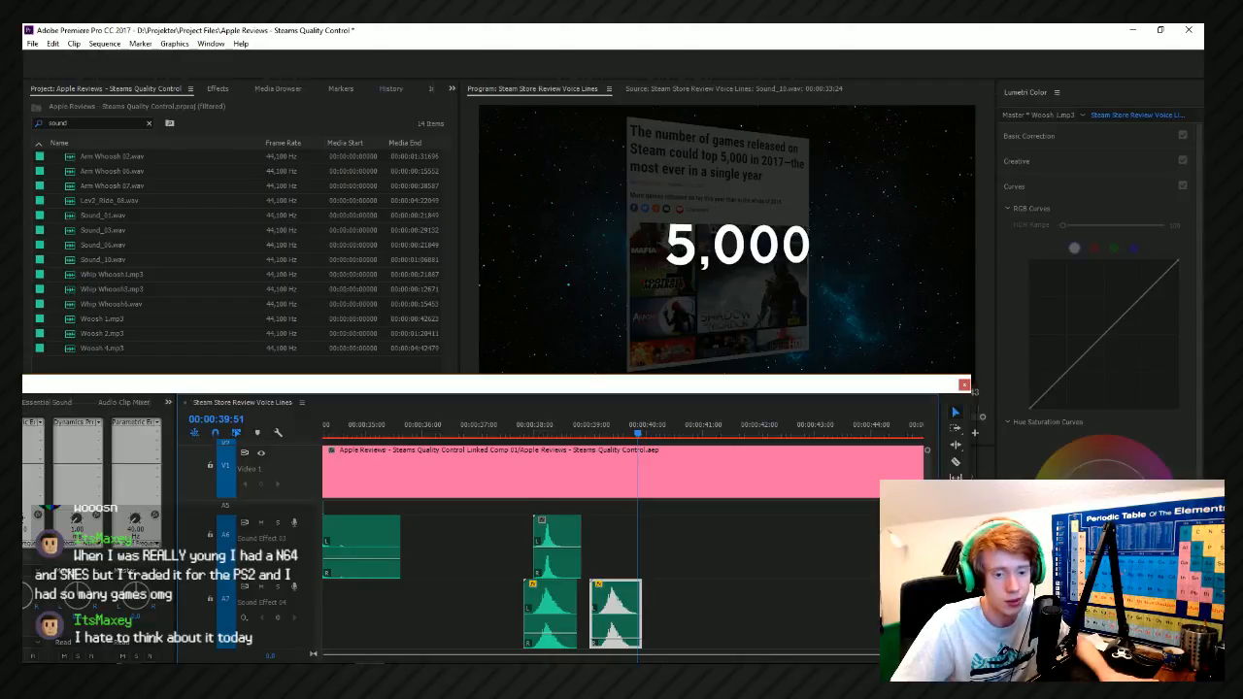
click(528, 425)
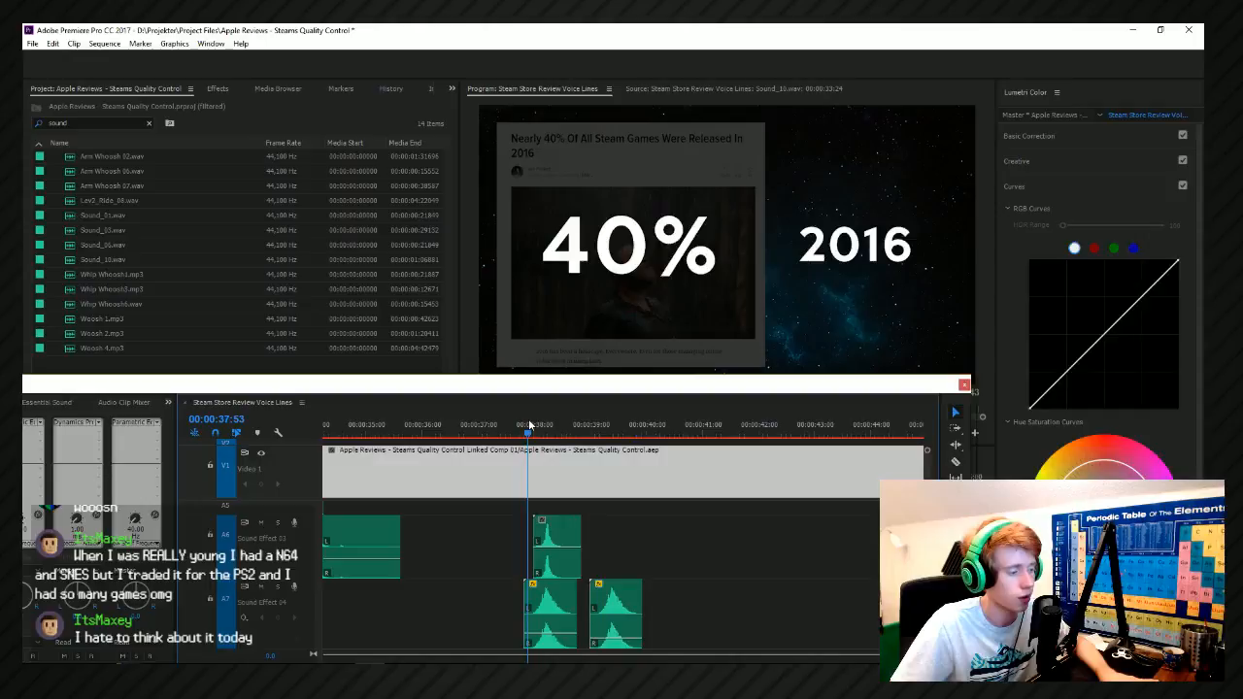
key(space)
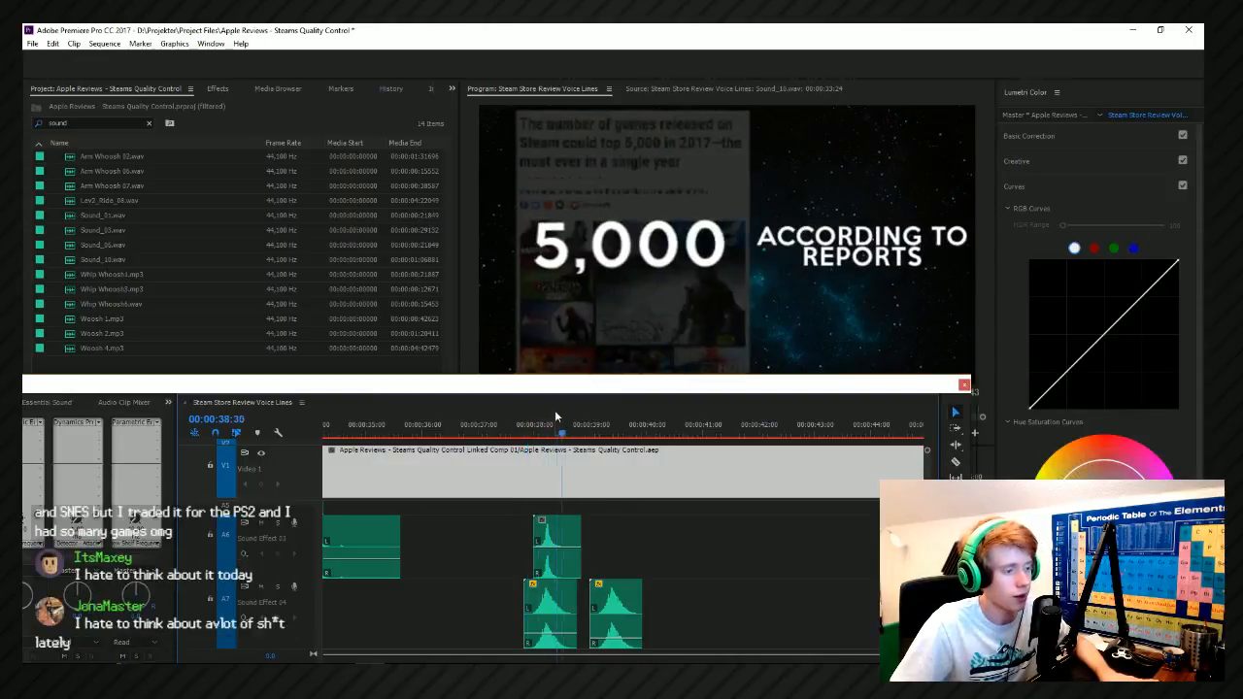
click(603, 424)
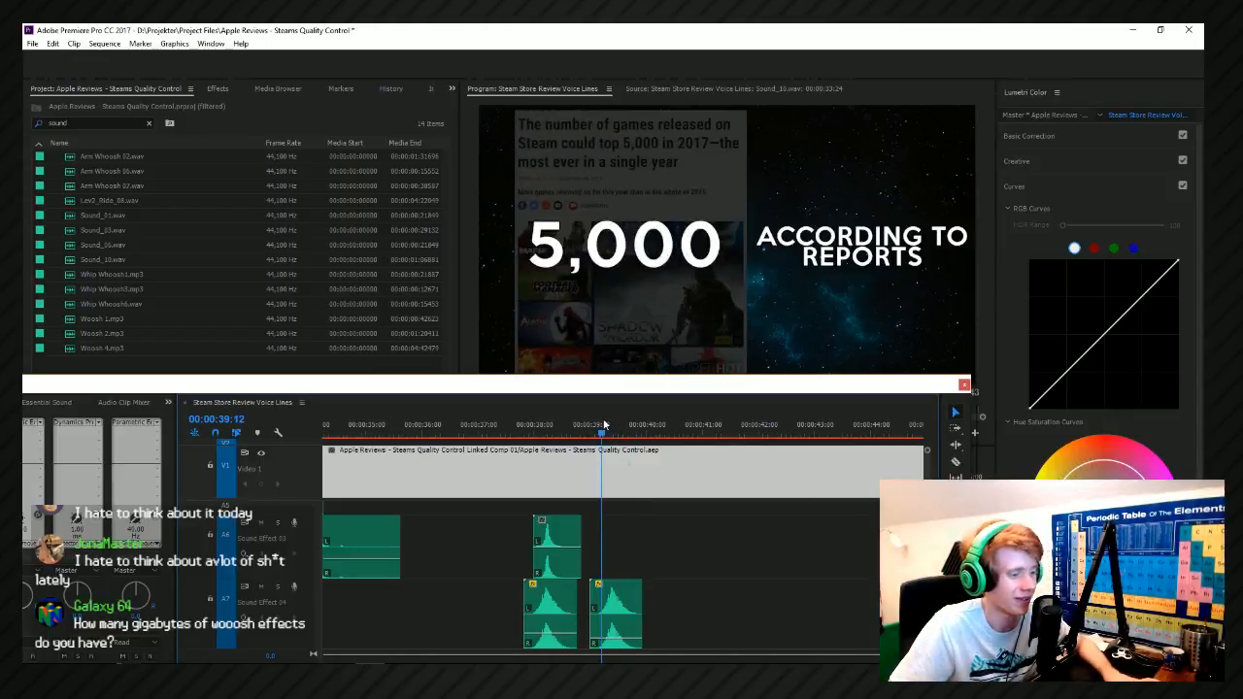
key(space)
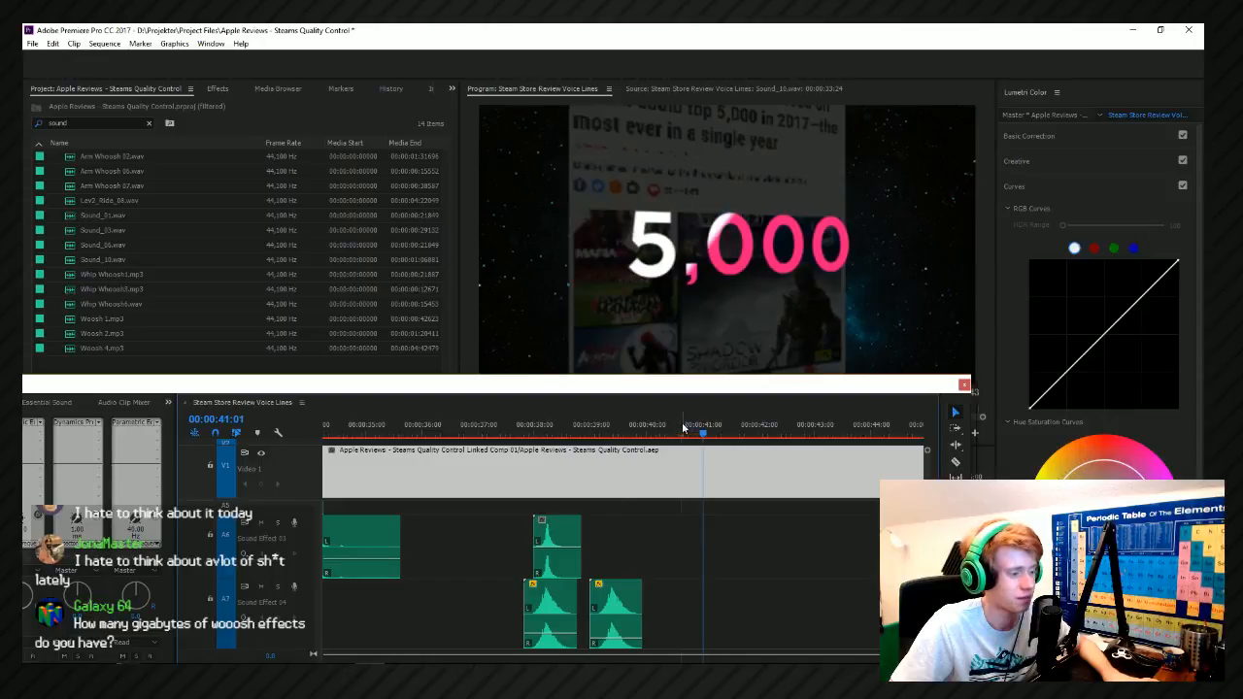
Preview Sound_01 in the Movement folder and add Sound_02 to Sound Effect 04 after the second Woosh 1 clip.
key(alt+Tab)
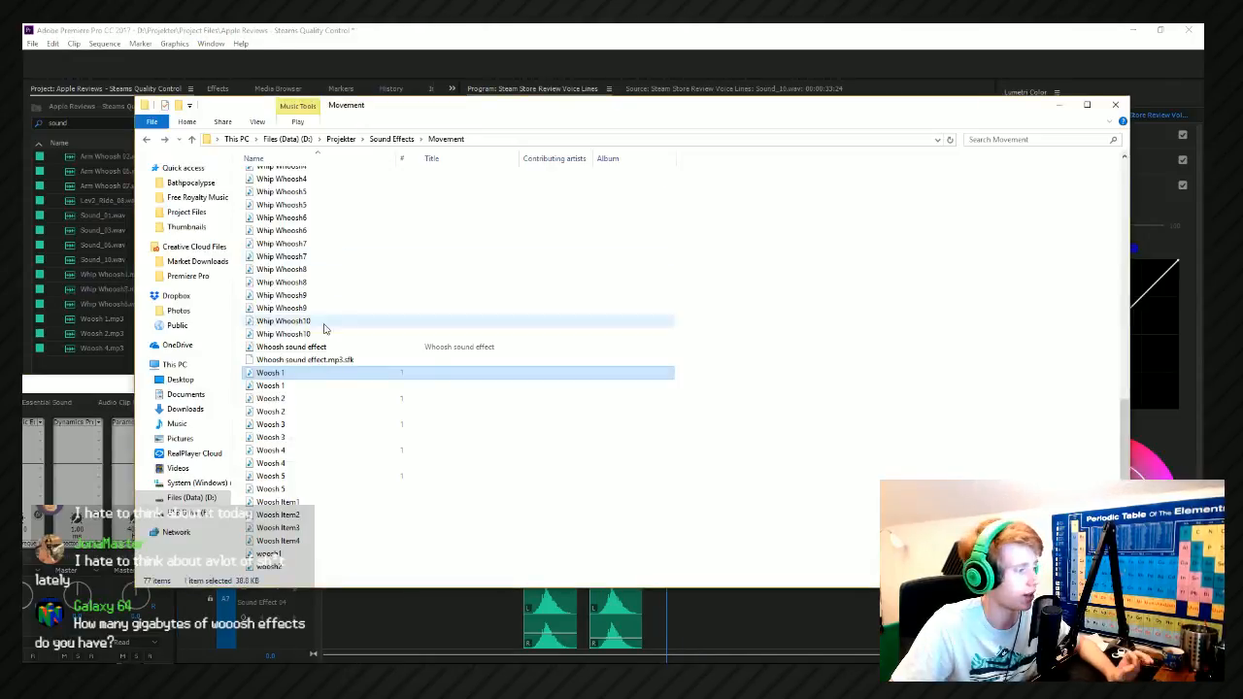
scroll(305, 289, up, 8)
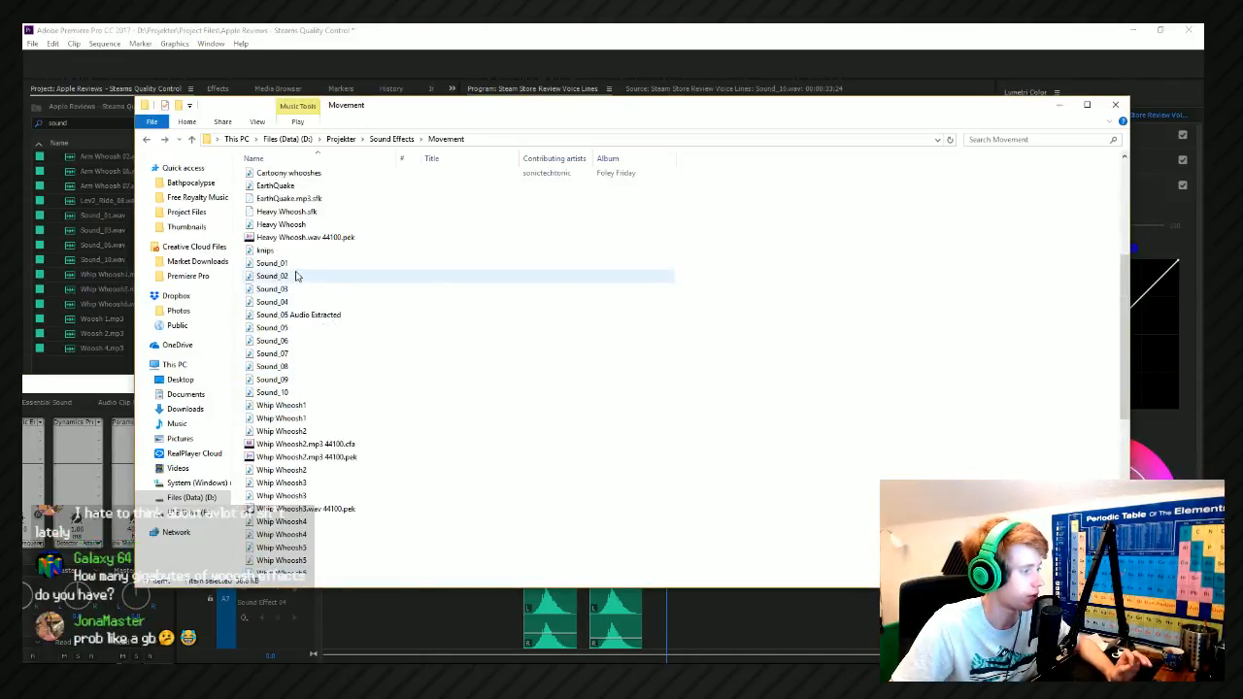
double_click(296, 265)
drag(300, 279, 666, 612)
scroll(680, 539, up, 4)
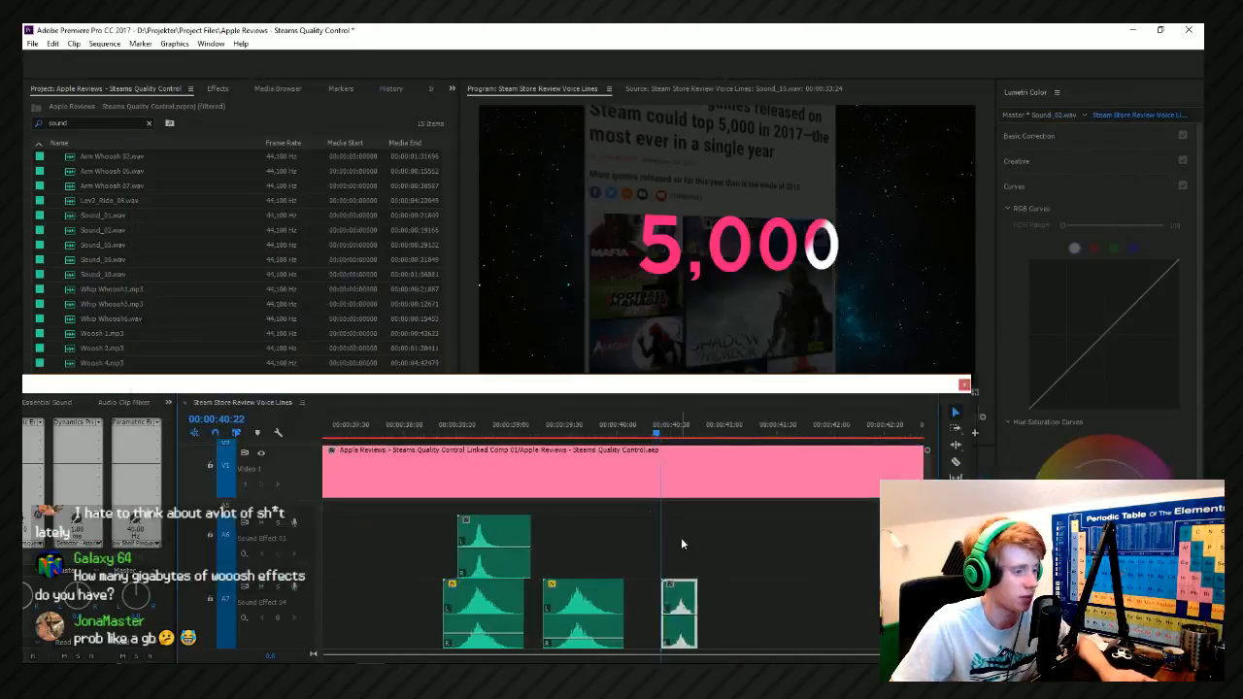
Shift the Sound_02 clip earlier to match the start of the pink colour sweep on 5,000, and play it back.
click(639, 435)
mouse_move(639, 443)
mouse_down()
mouse_move(626, 446)
mouse_move(642, 449)
mouse_up()
drag(684, 626, 657, 624)
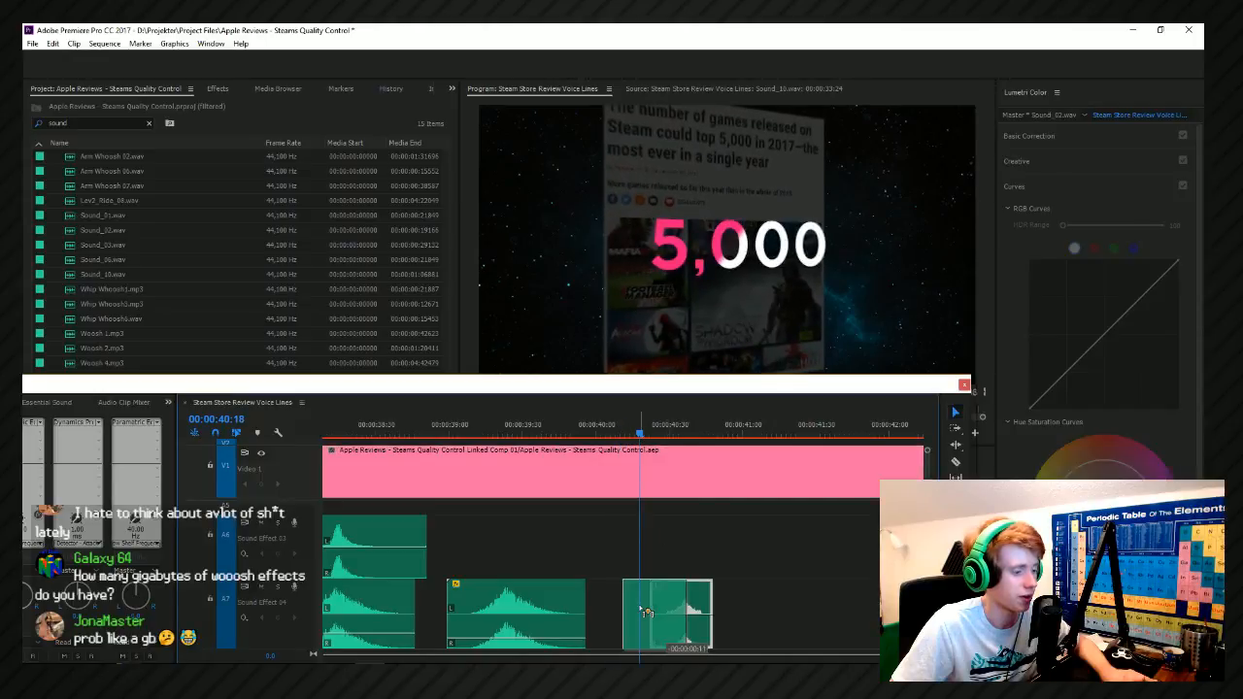
key(space)
click(690, 549)
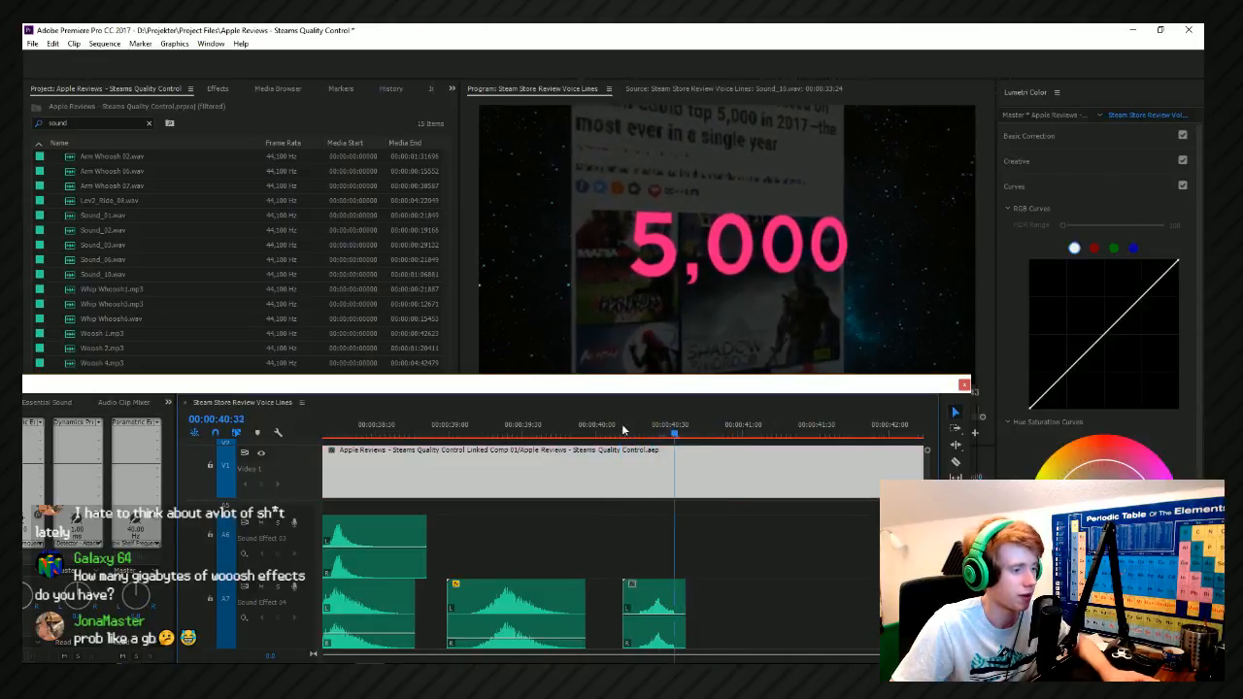
Play on past the 5,000 colour sweep and duplicate the Sound_02 clip to about 00:00:41:00 on Sound Effect 04.
scroll(595, 490, down, 3)
key(alt+space)
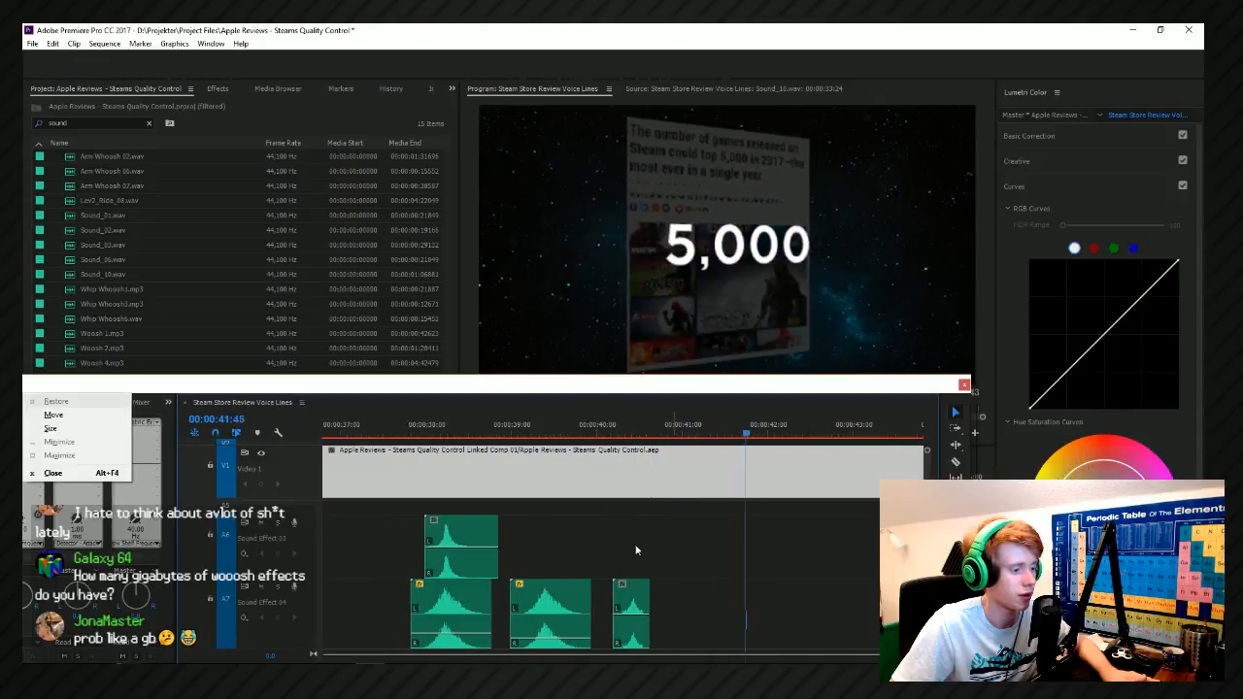
key(Escape)
scroll(643, 594, up, 1)
key(space)
drag(628, 602, 699, 601)
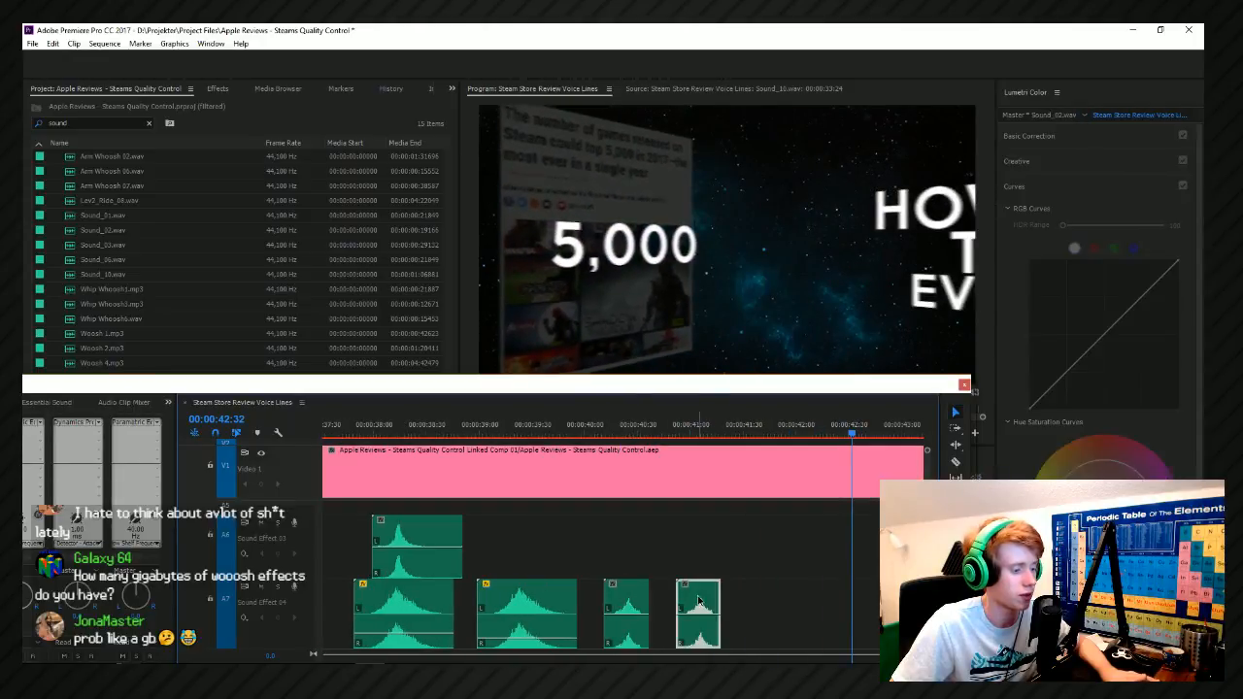
Search the effects library for a reverse effect for the duplicated Sound_02 clip, and clear the search.
right_click(700, 602)
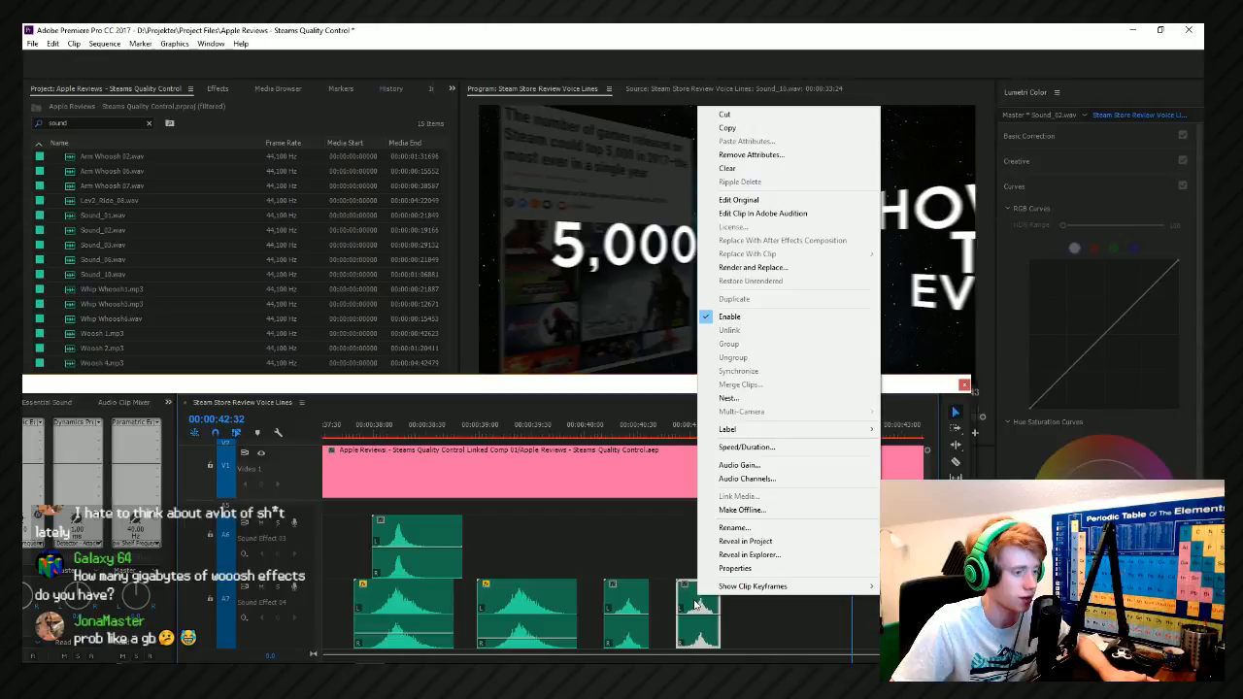
click(699, 605)
click(125, 122)
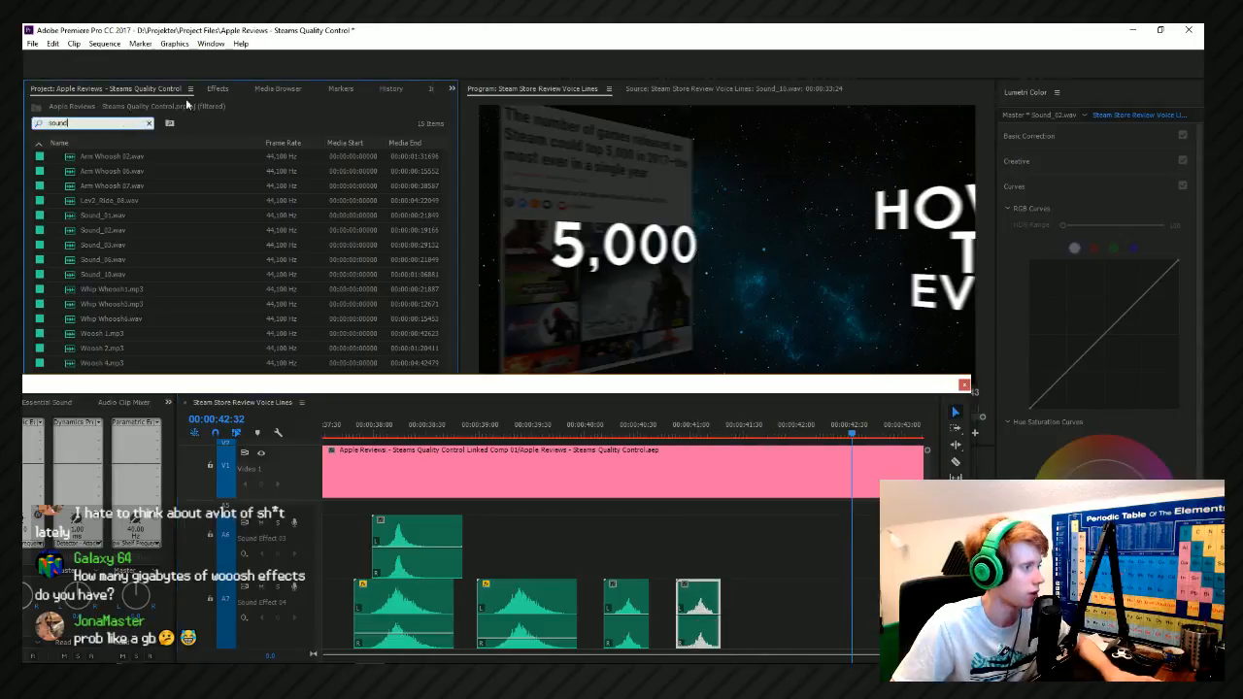
click(215, 89)
drag(93, 105, 26, 107)
text(rever)
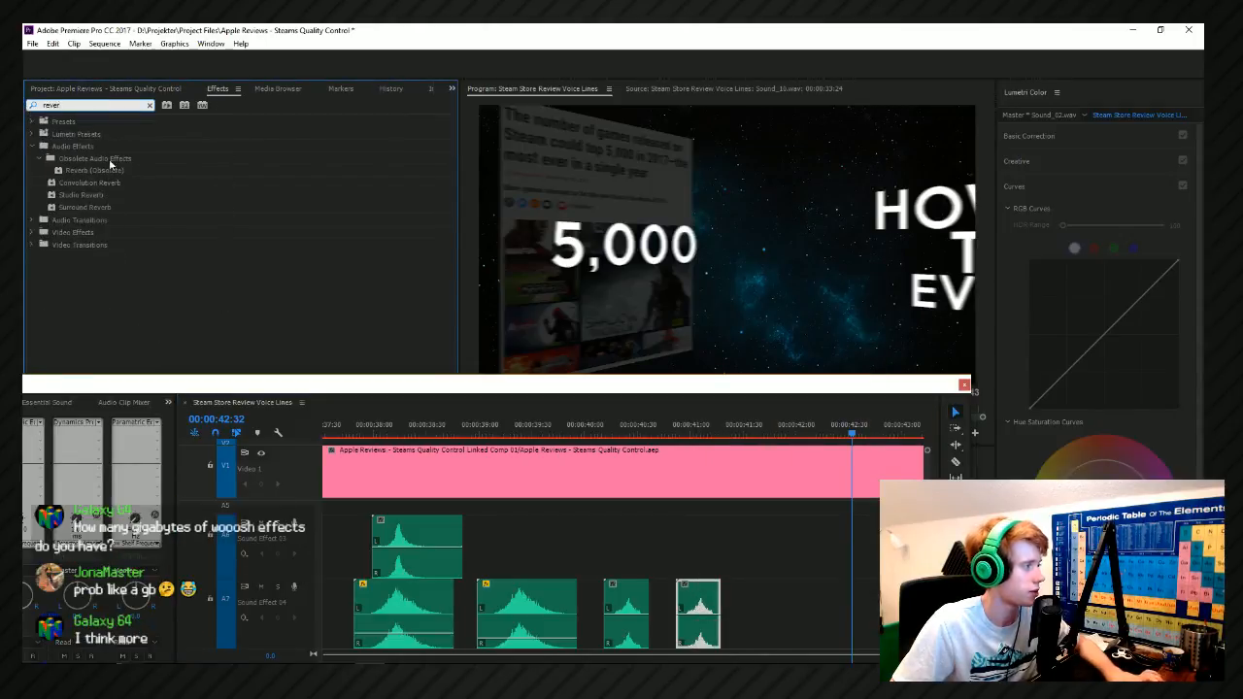
text(se)
key(BackSpace)
key(BackSpace)
key(BackSpace)
key(BackSpace)
key(BackSpace)
key(BackSpace)
key(BackSpace)
Reverse the speed of the duplicated Sound_02 clip.
double_click(709, 594)
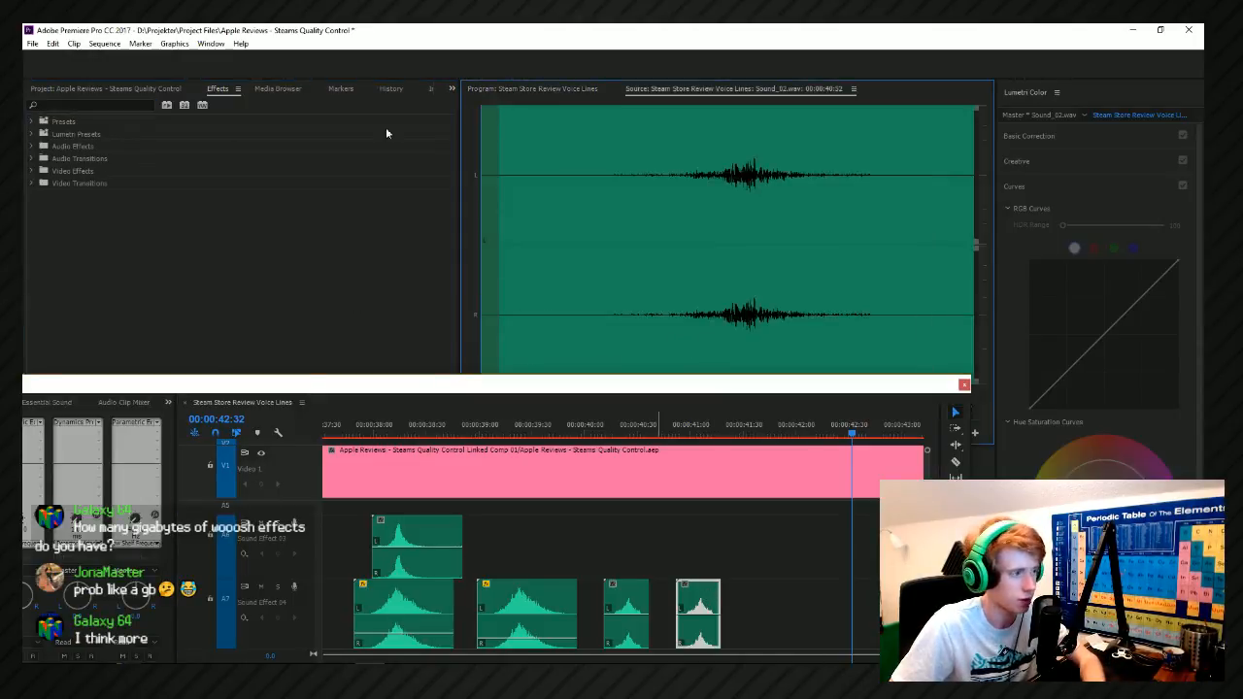
right_click(699, 602)
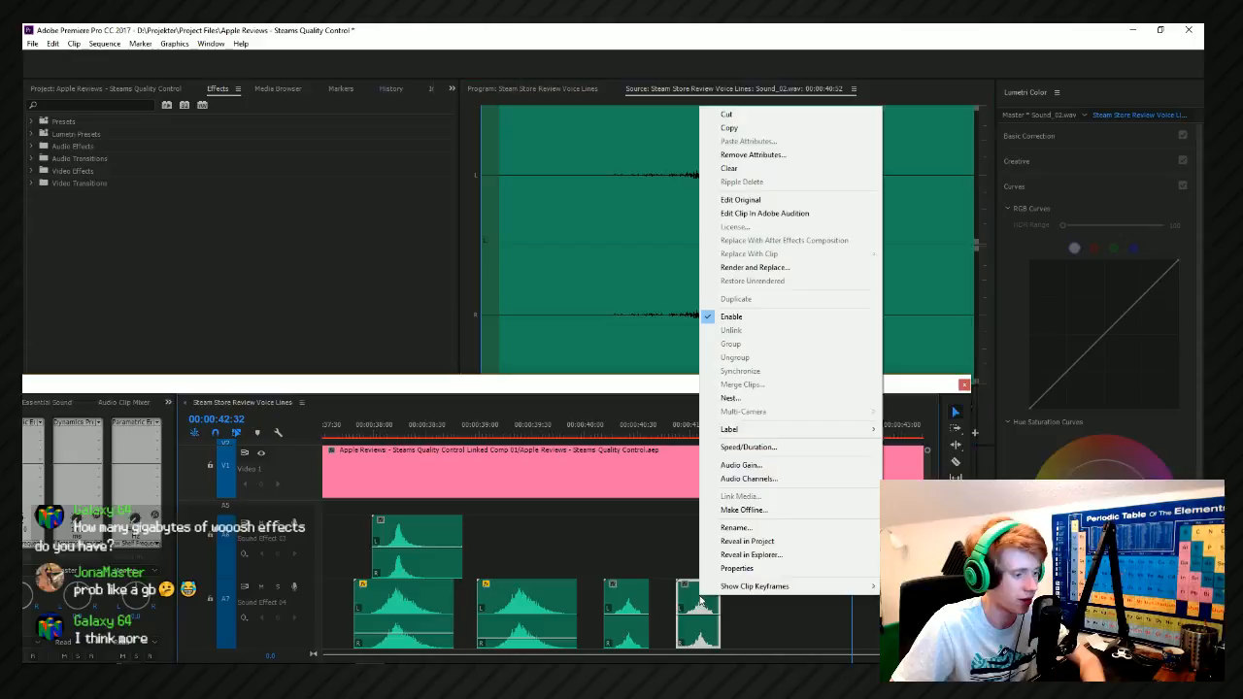
click(748, 447)
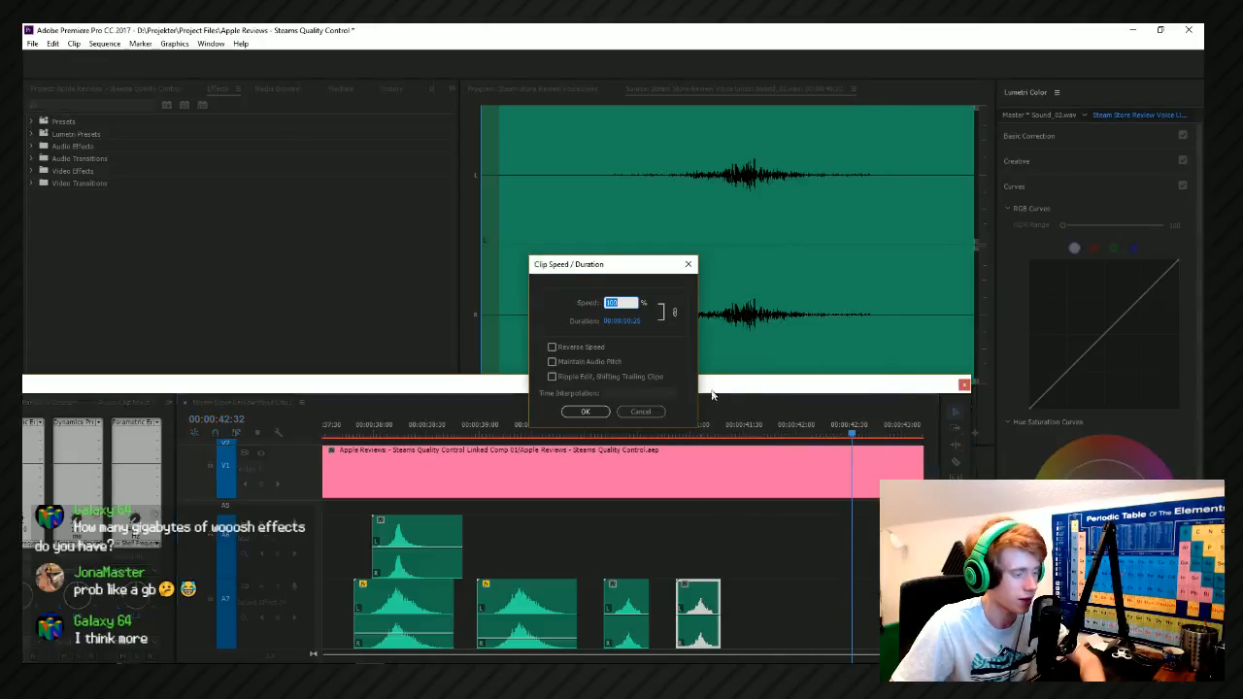
click(553, 347)
click(586, 412)
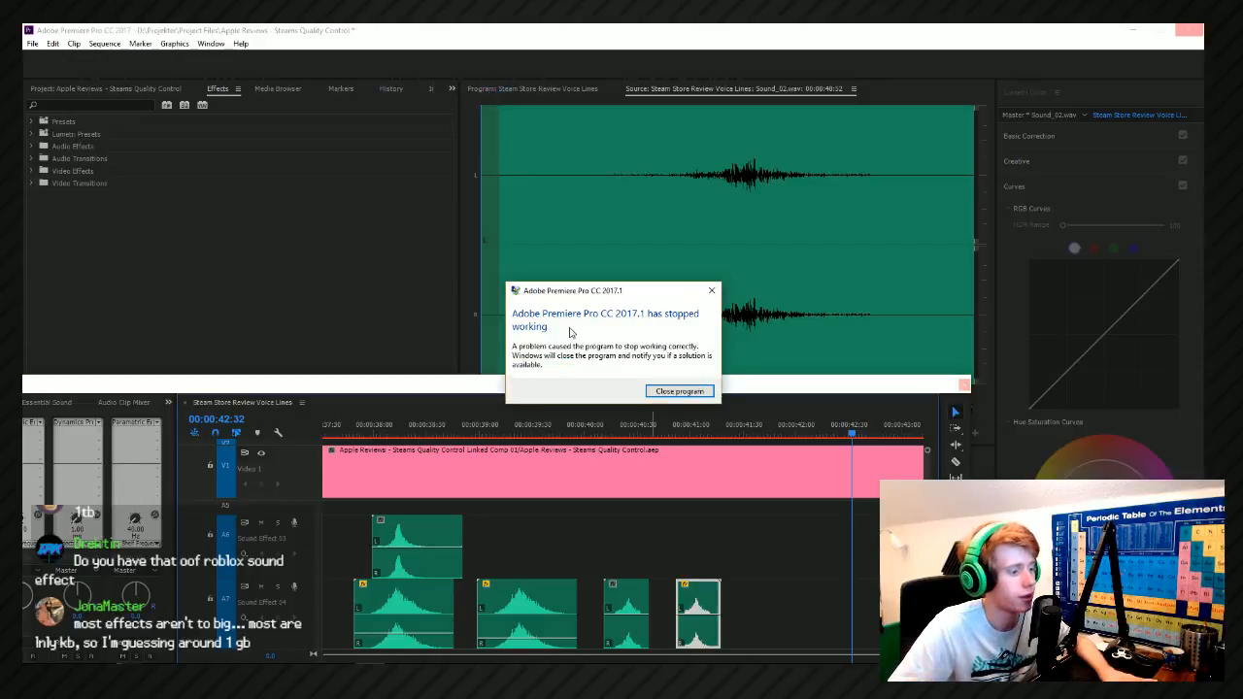
Close the crashed Premiere Pro, locating its process in Task Manager and cancelling the check for a solution.
click(711, 289)
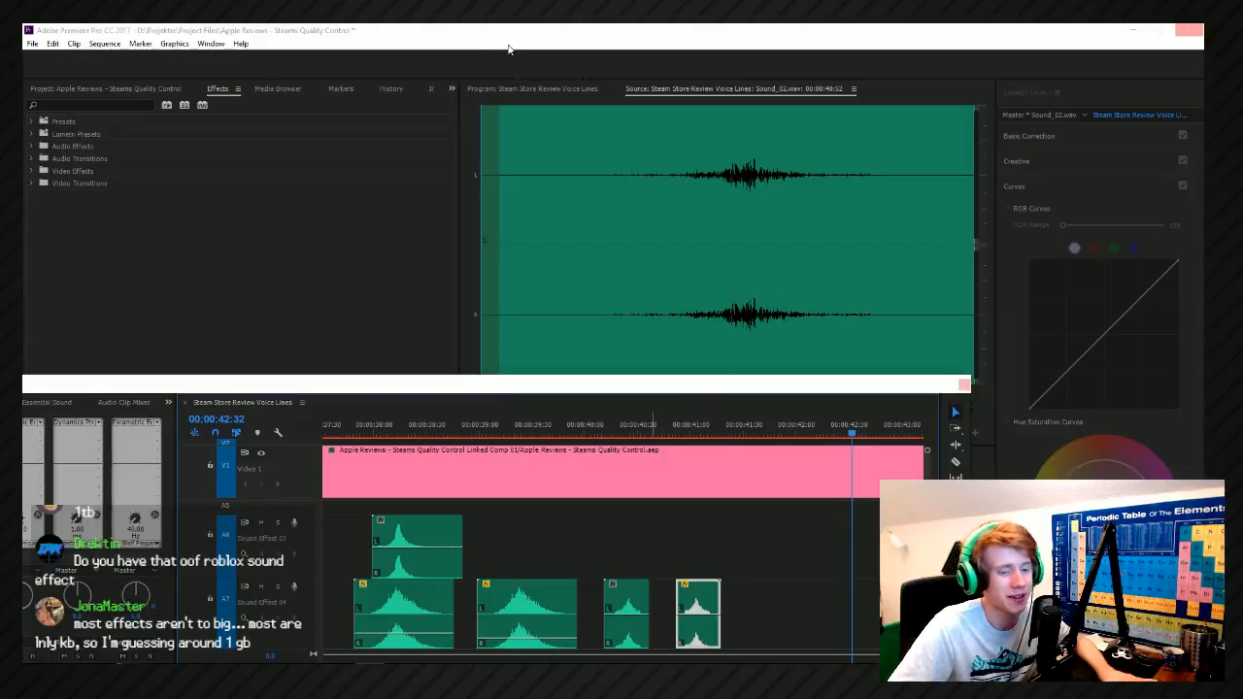
key(alt+Tab)
key(alt+Tab)
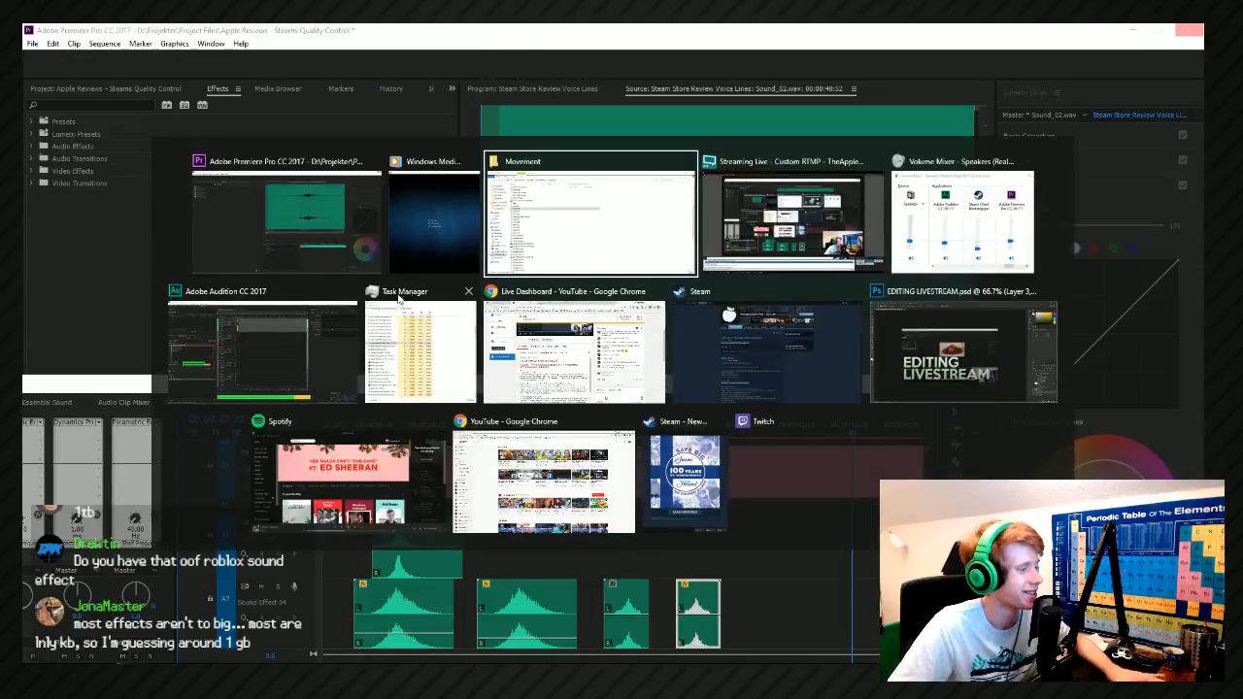
click(396, 356)
scroll(335, 267, up, 6)
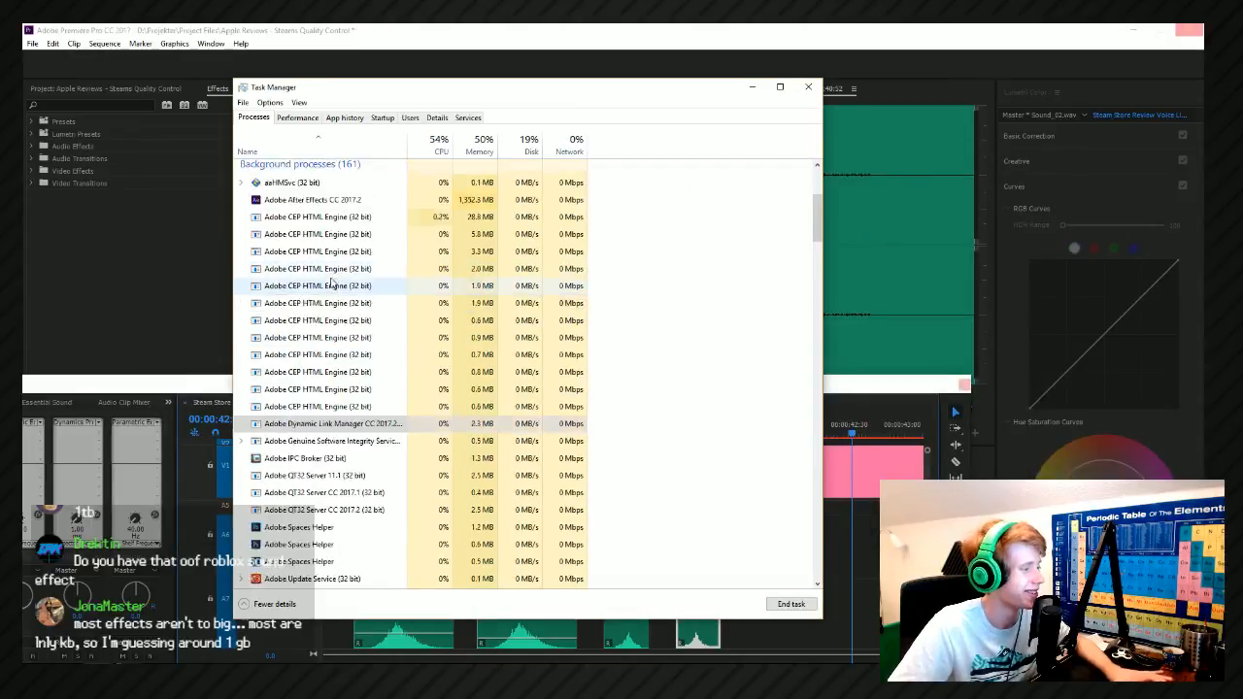
click(311, 226)
click(163, 56)
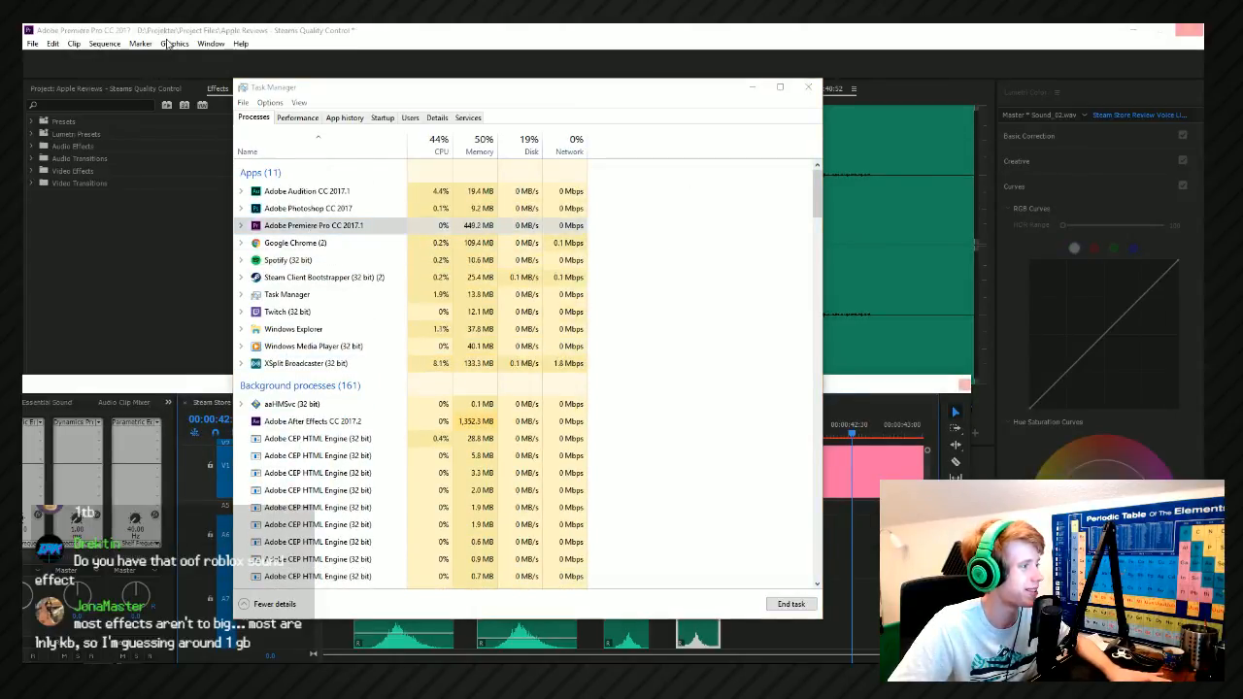
click(752, 88)
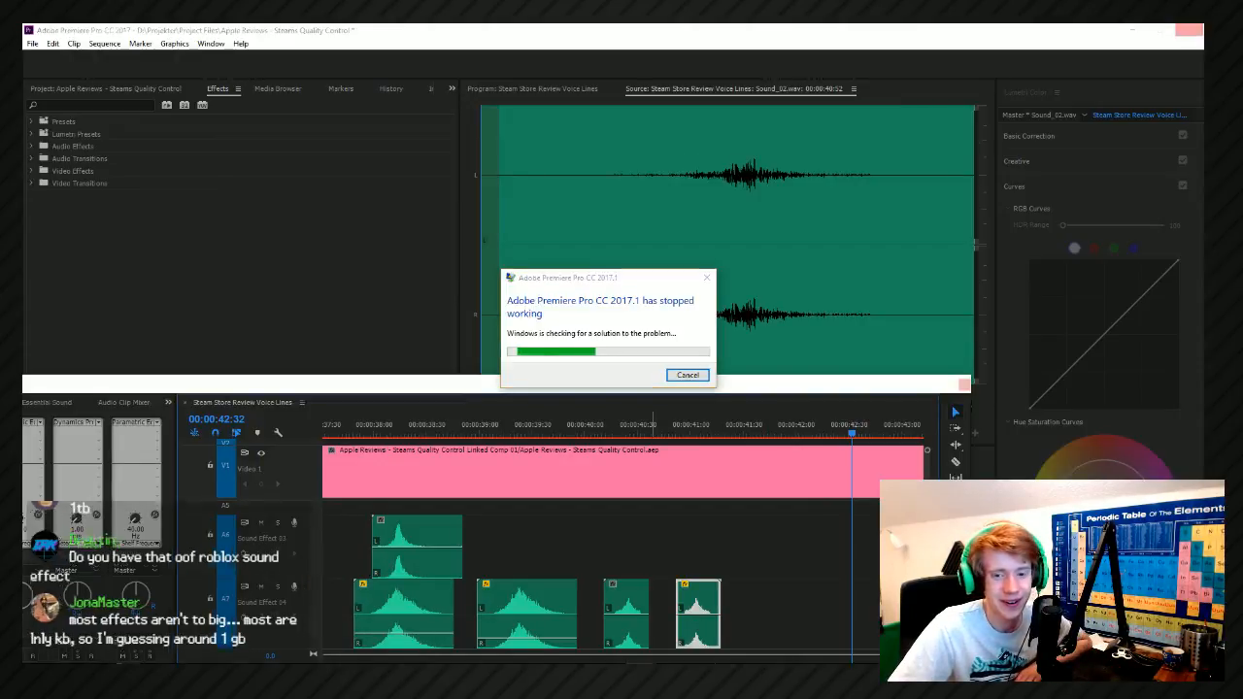
click(698, 375)
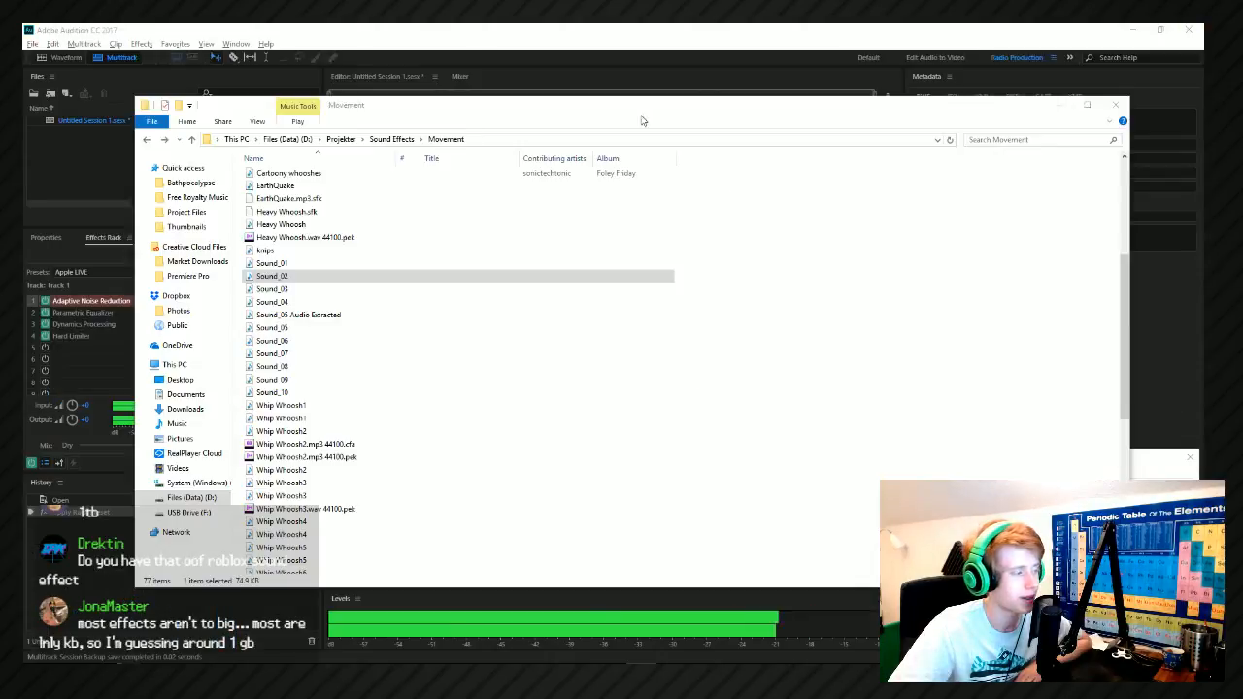
click(488, 53)
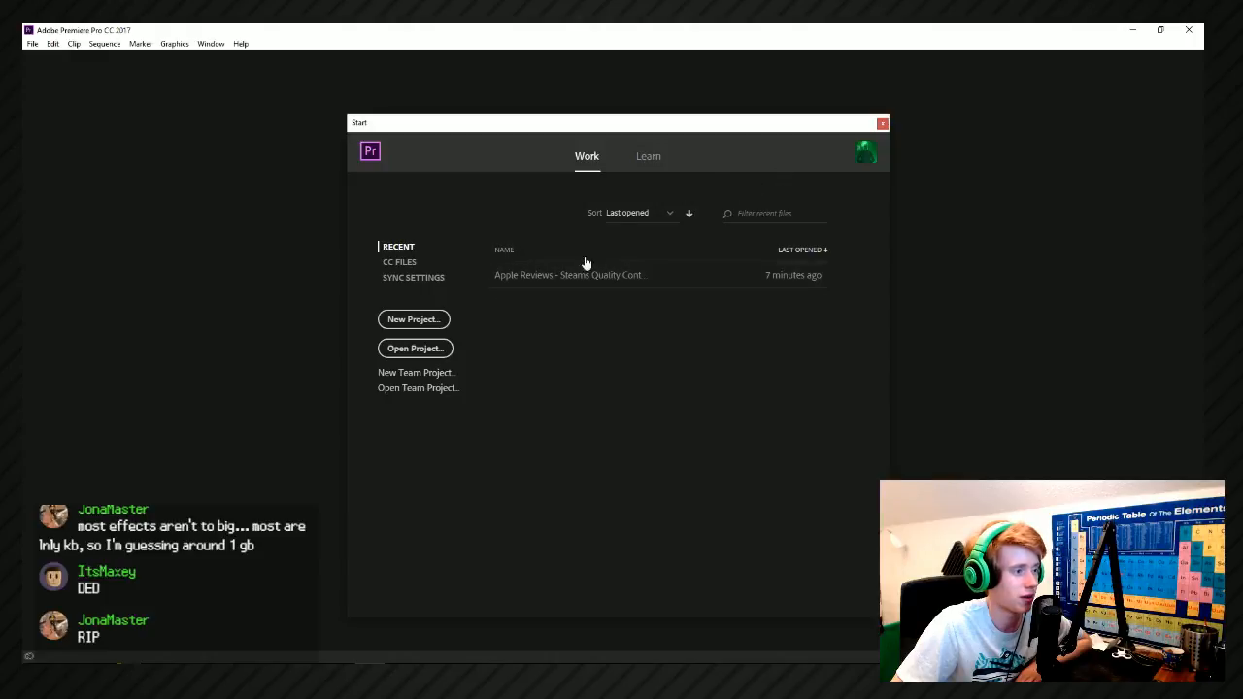
click(882, 124)
click(32, 44)
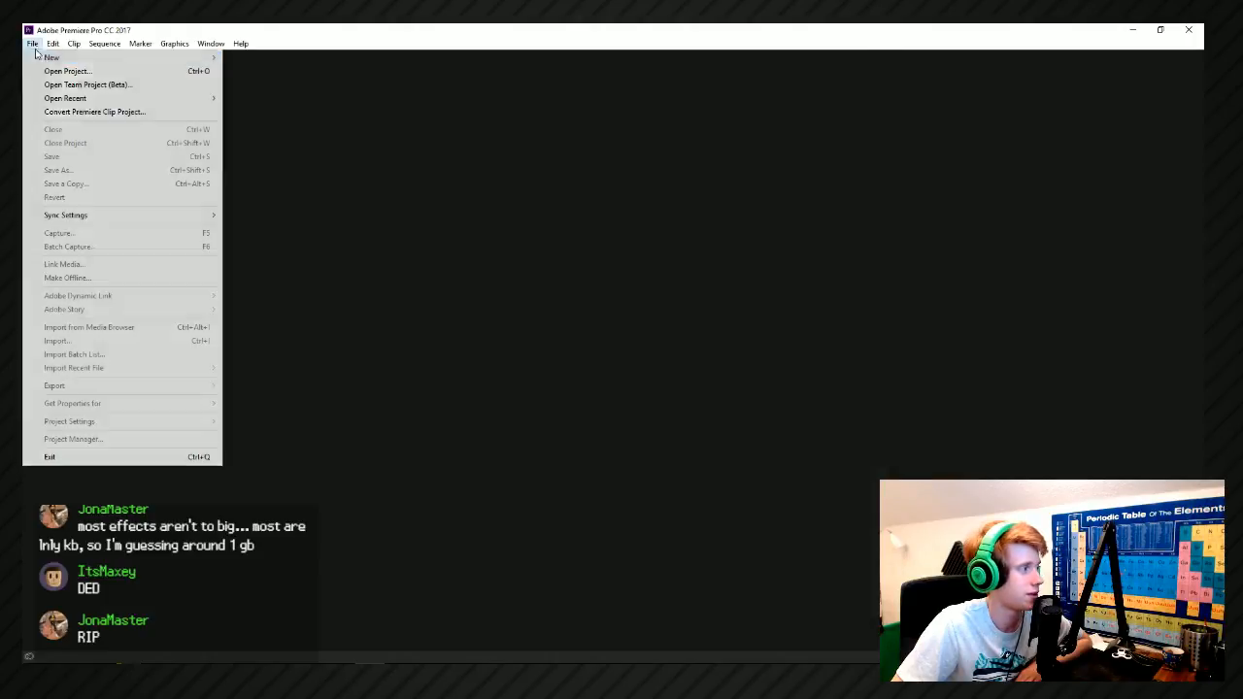
click(57, 71)
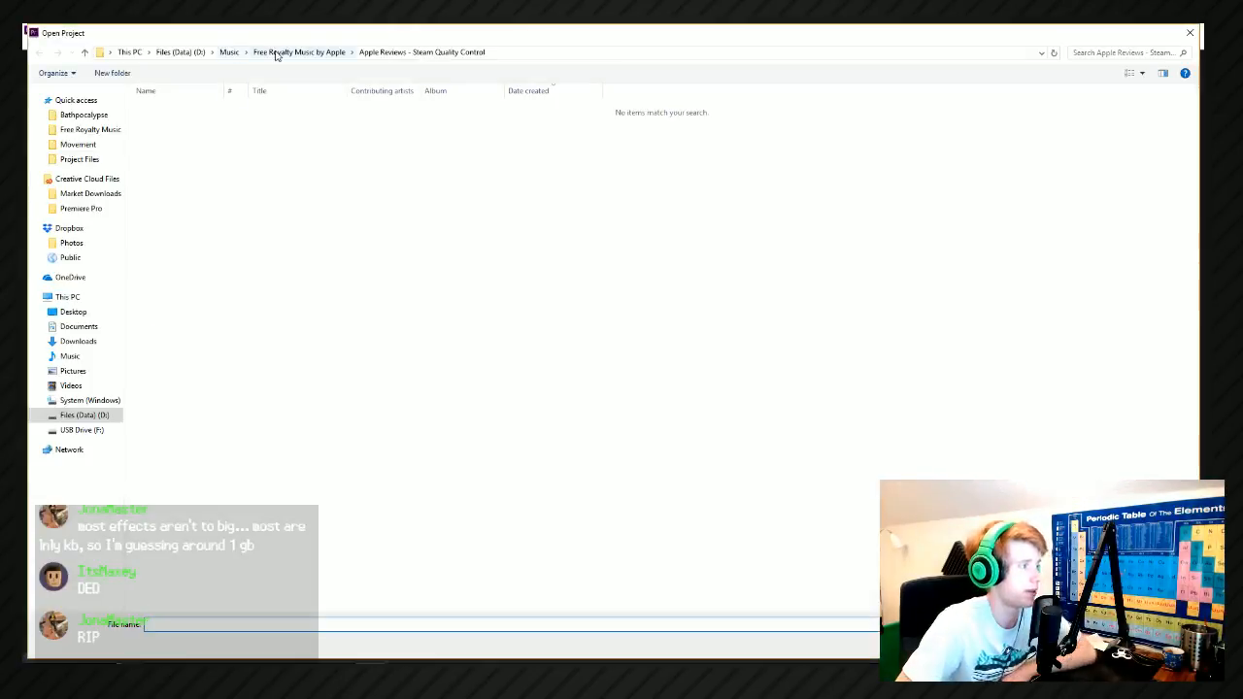
click(181, 53)
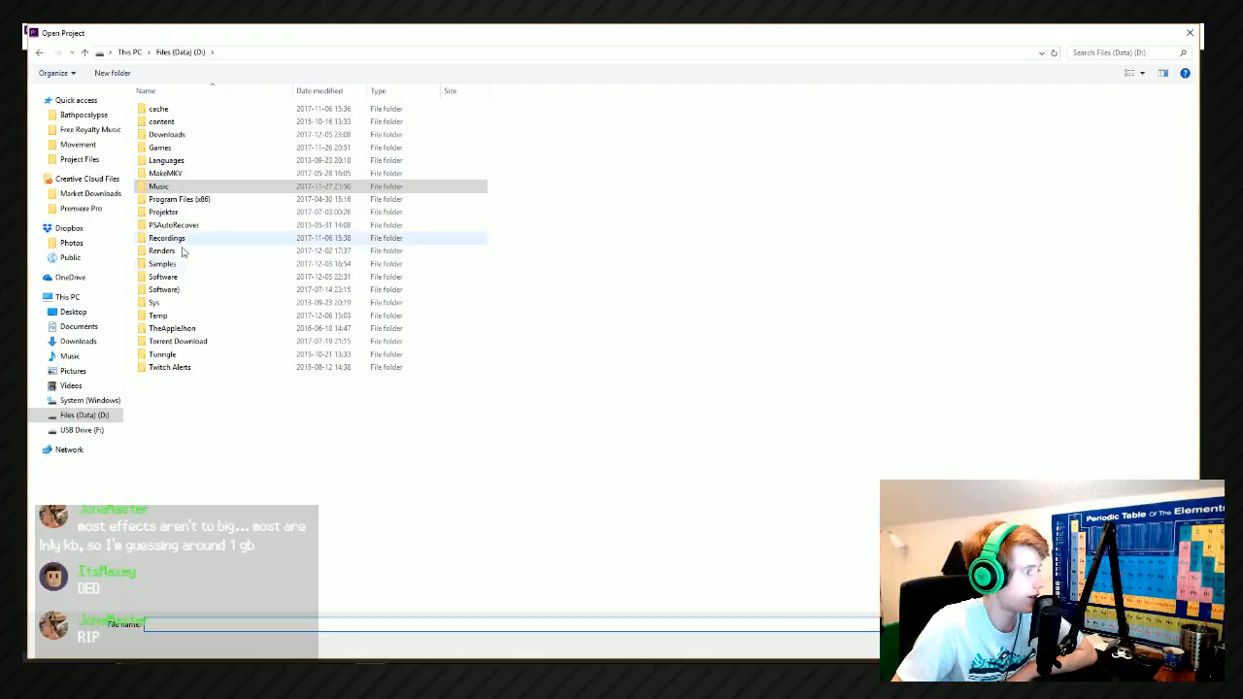
click(1189, 33)
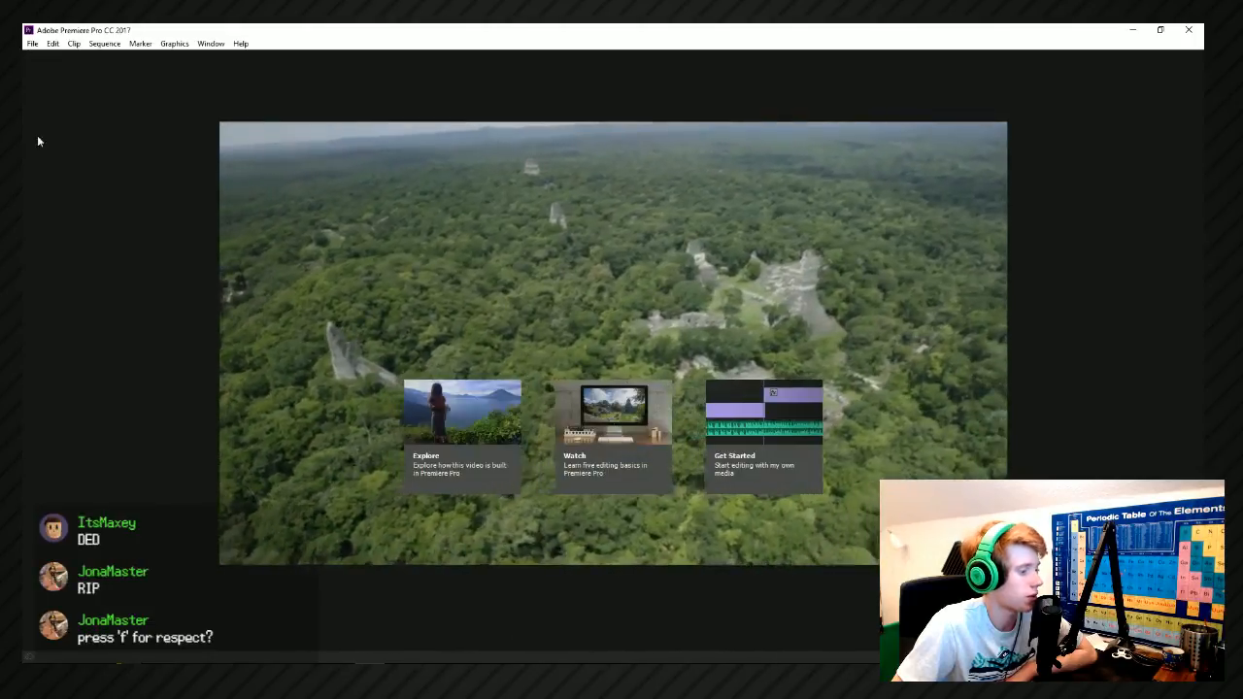
Reopen the recent project Apple Reviews - Steams Quality Control.
click(24, 79)
click(32, 43)
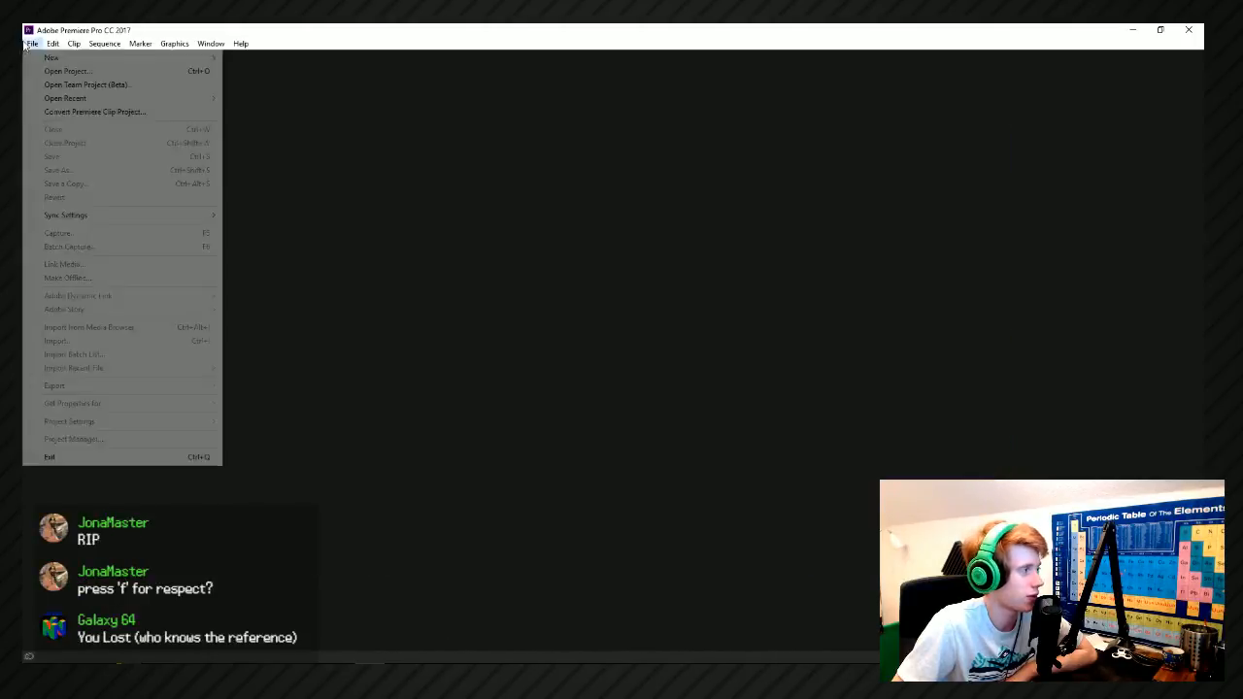
click(108, 67)
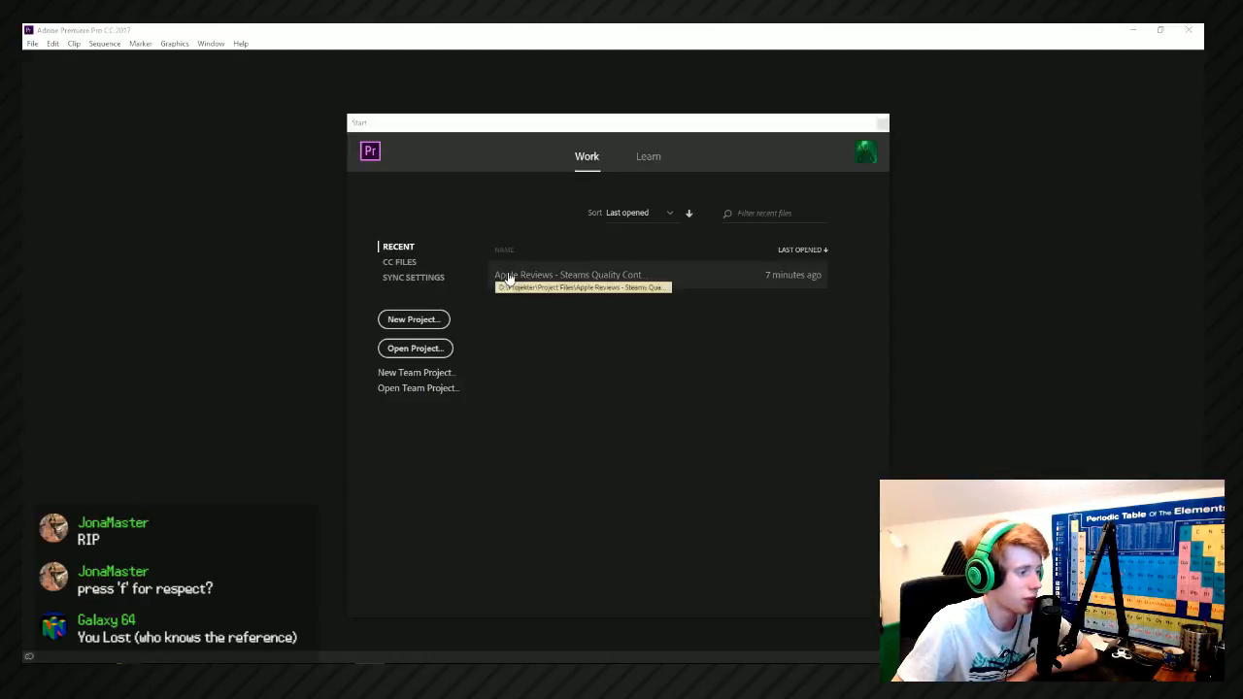
click(507, 276)
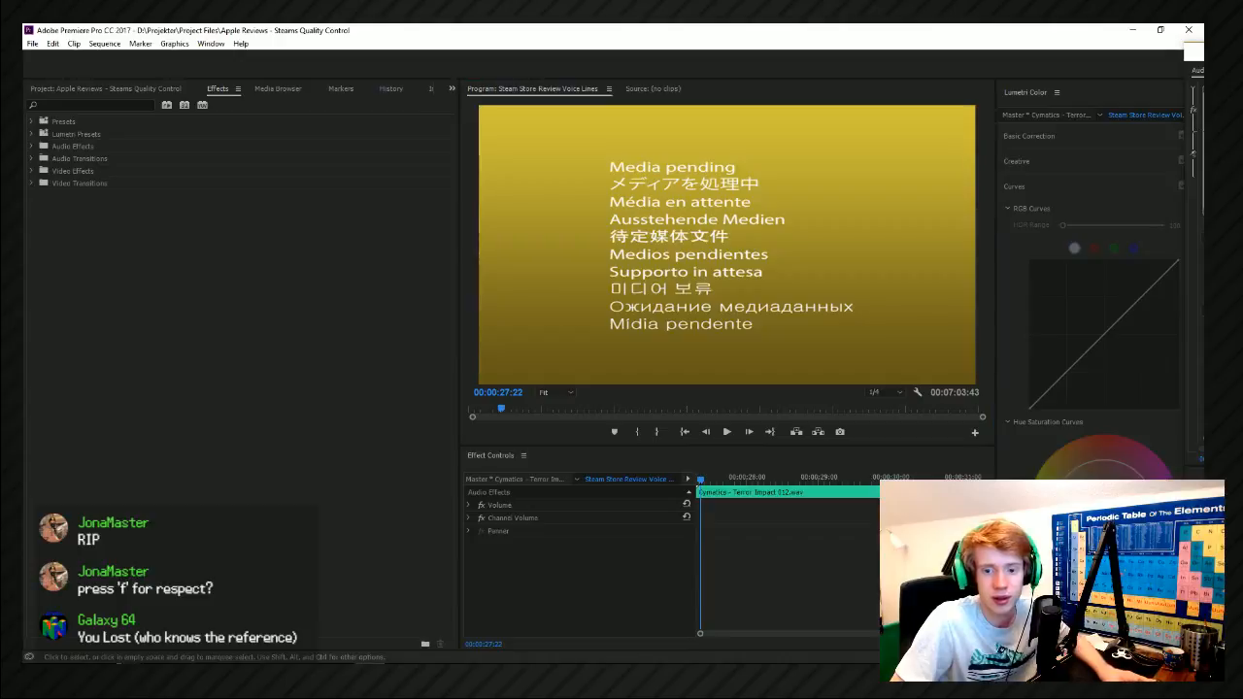
Open the newest auto-save, Apple Reviews - Steams Quality Control-6, from the Adobe Premiere Pro Auto-Save folder in Project Files and look over its timeline.
click(39, 45)
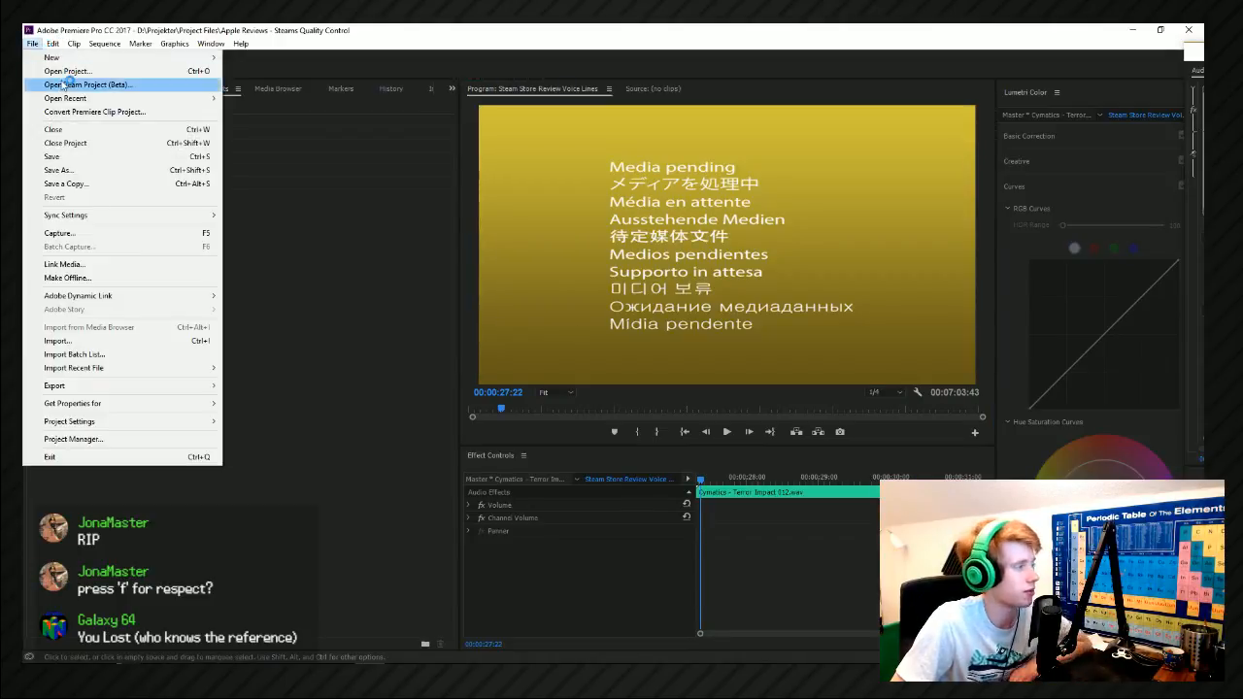
click(50, 73)
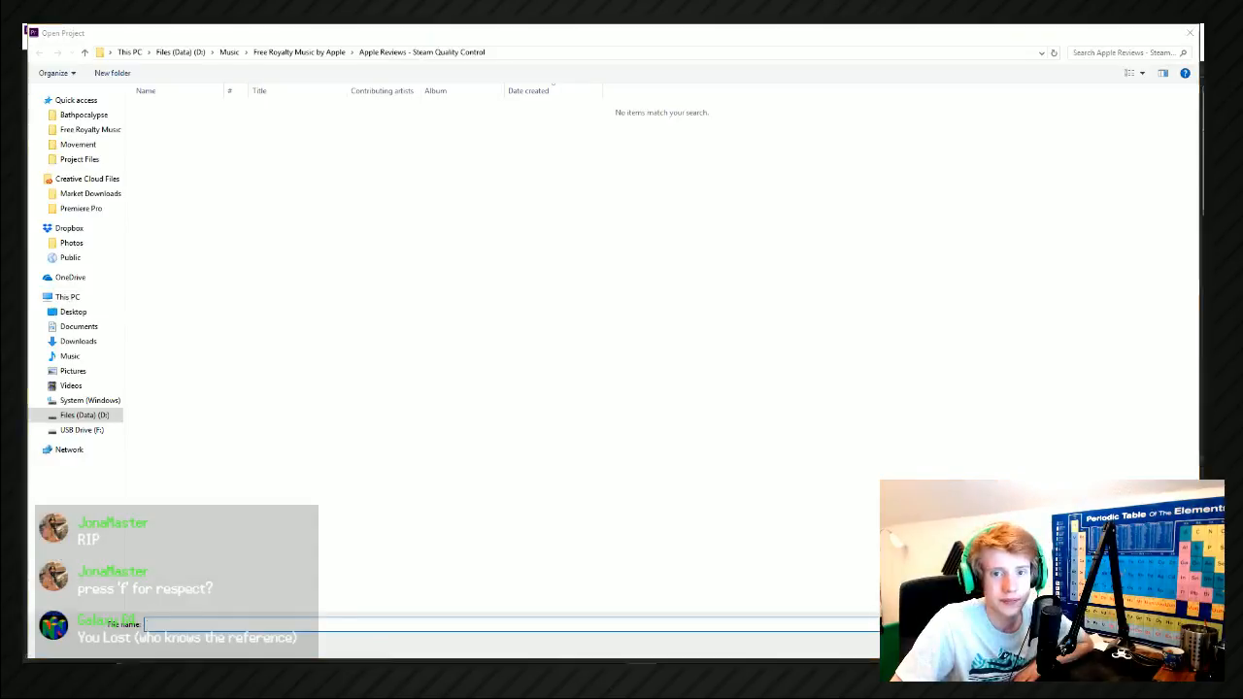
click(228, 52)
click(181, 52)
double_click(216, 212)
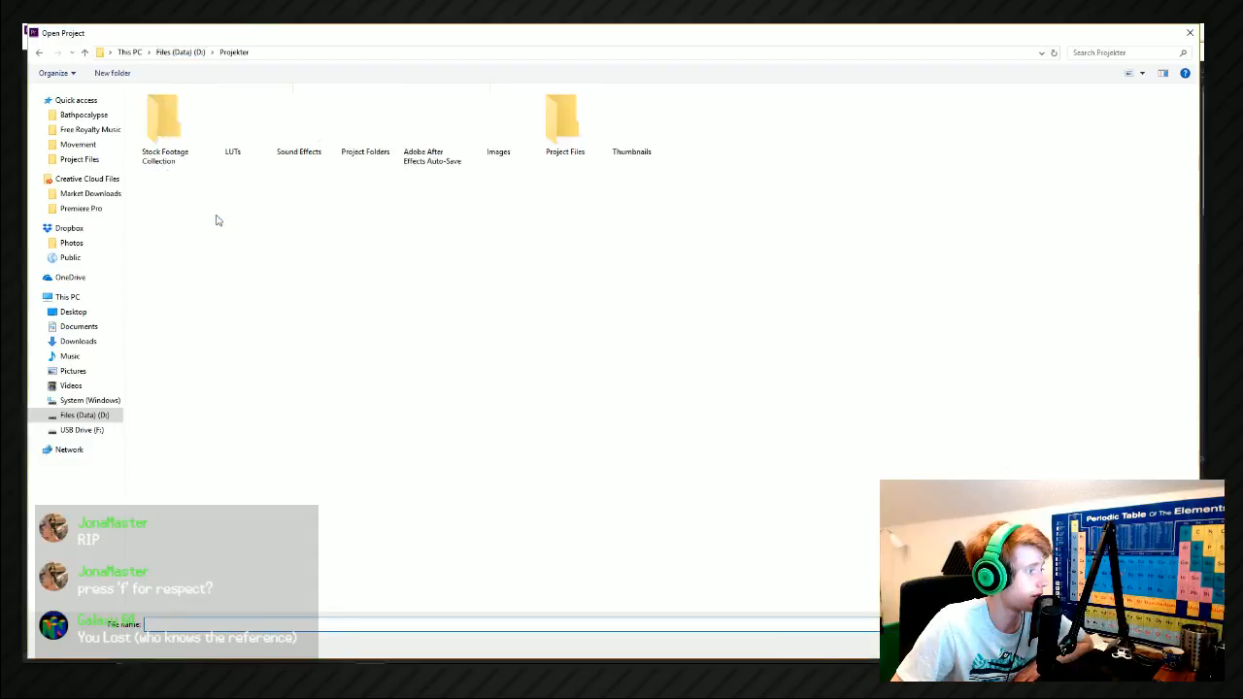
double_click(559, 142)
scroll(355, 573, down, 10)
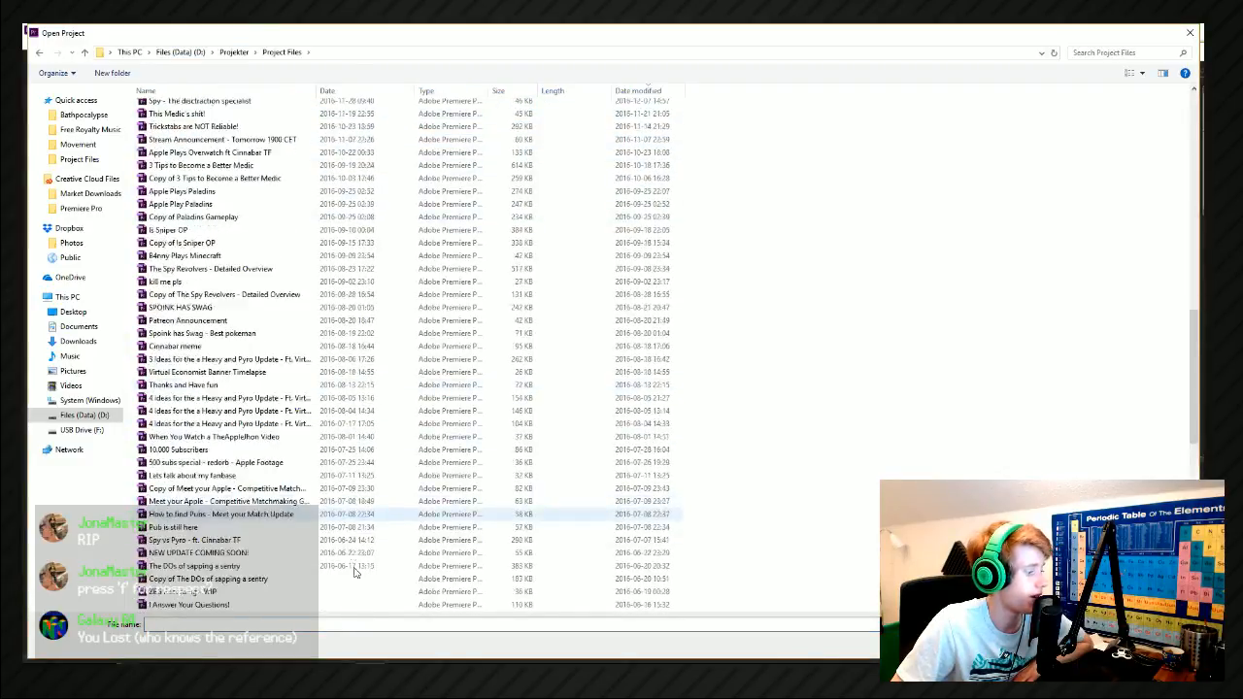
scroll(356, 573, down, 10)
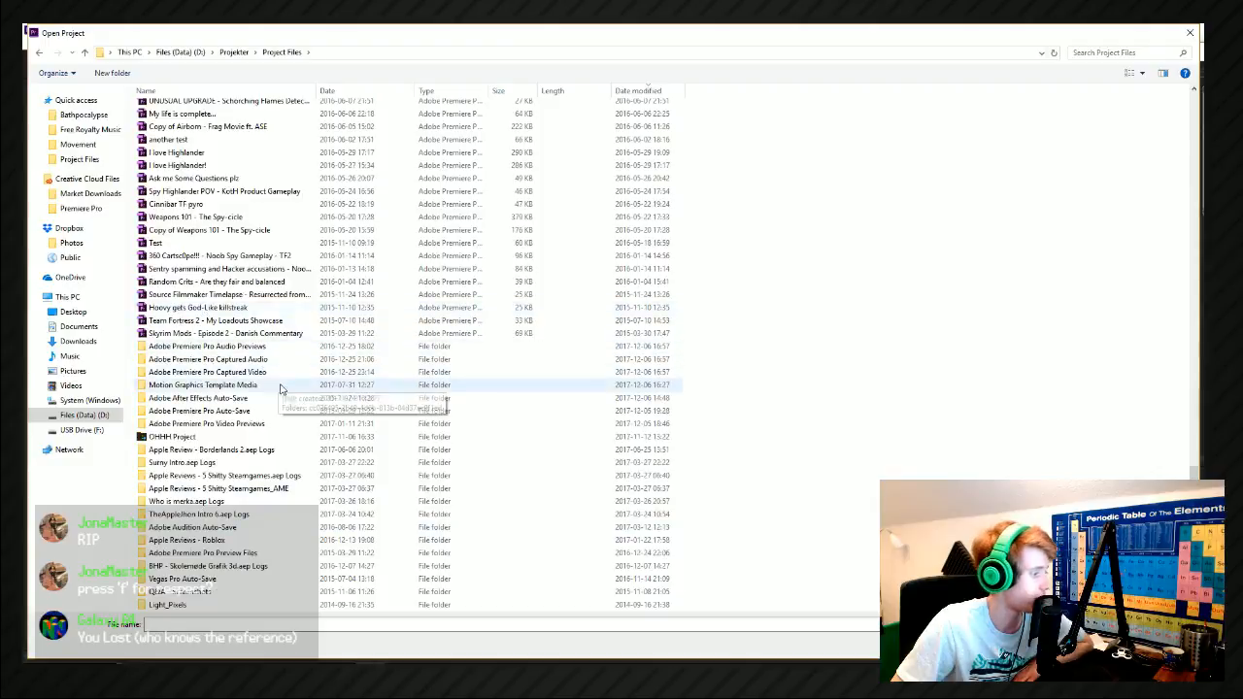
double_click(281, 411)
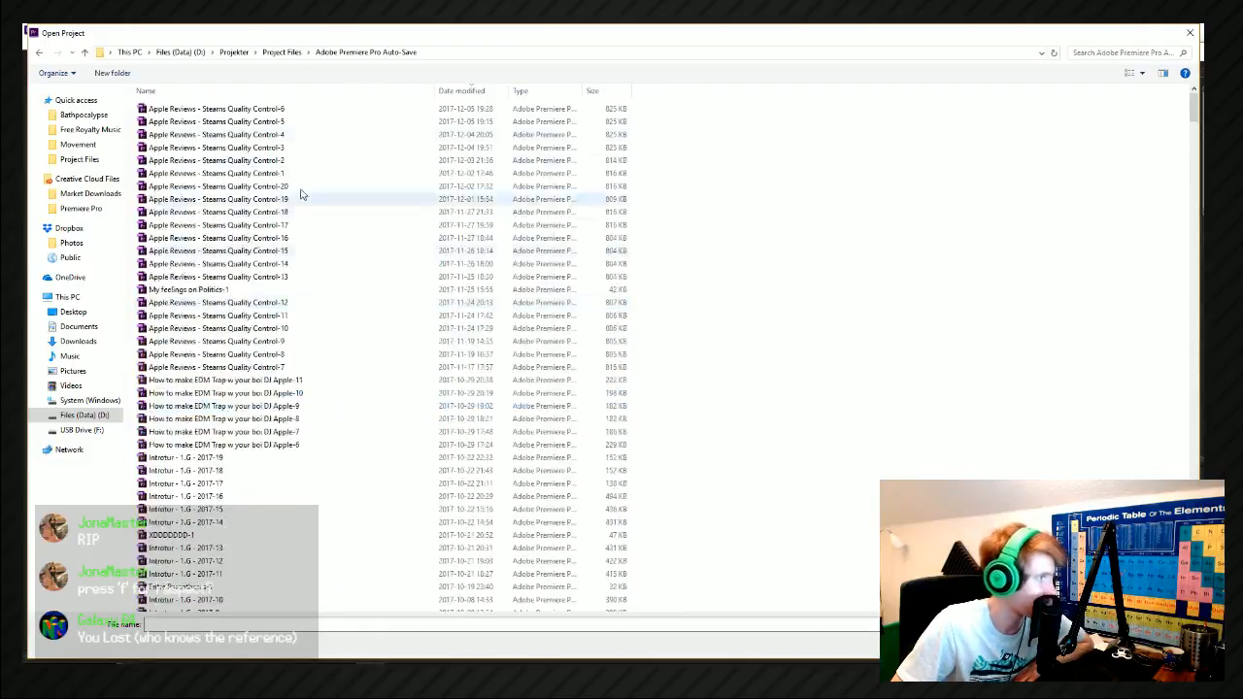
double_click(456, 115)
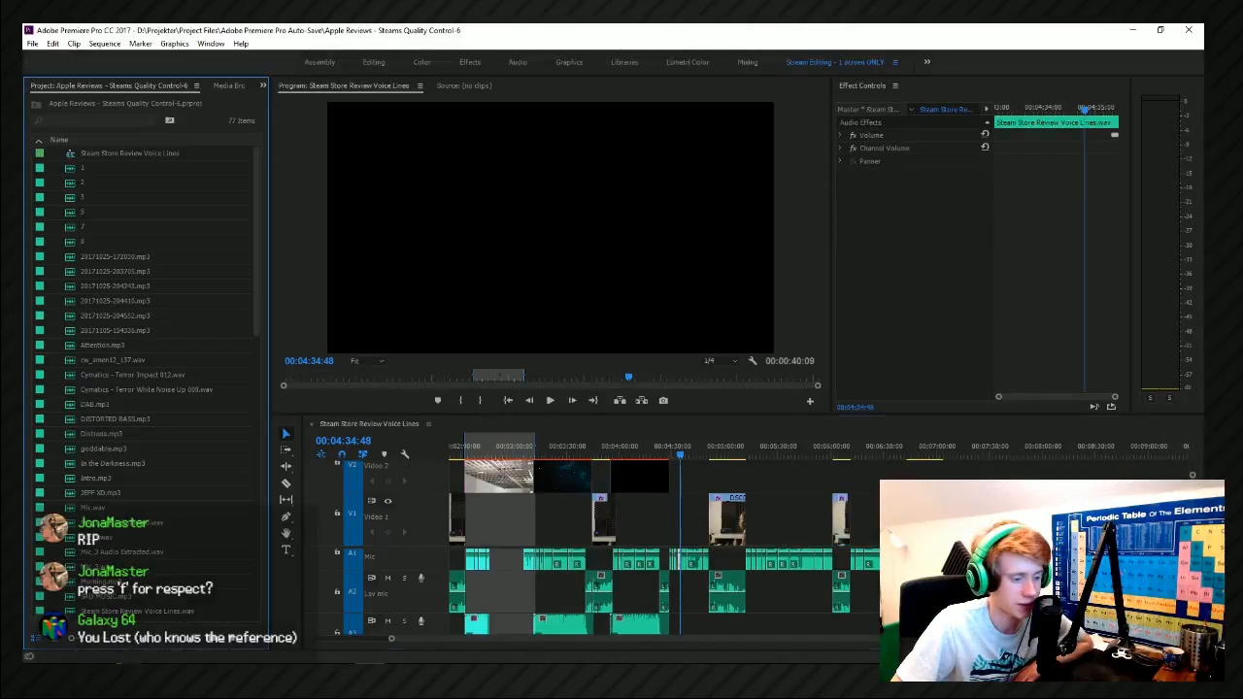
scroll(631, 591, down, 5)
scroll(632, 591, up, 3)
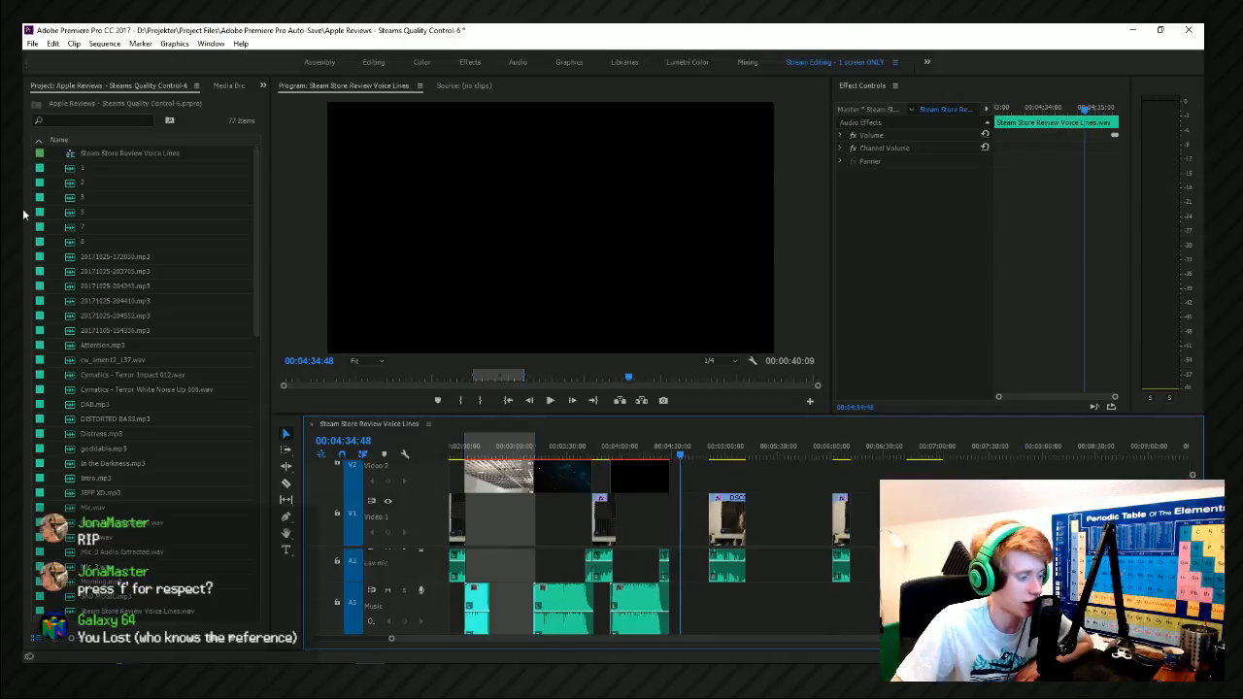
Switch back to the recent project Apple Reviews - Steams Quality Control, discarding the changes to the auto-saved copy.
click(33, 44)
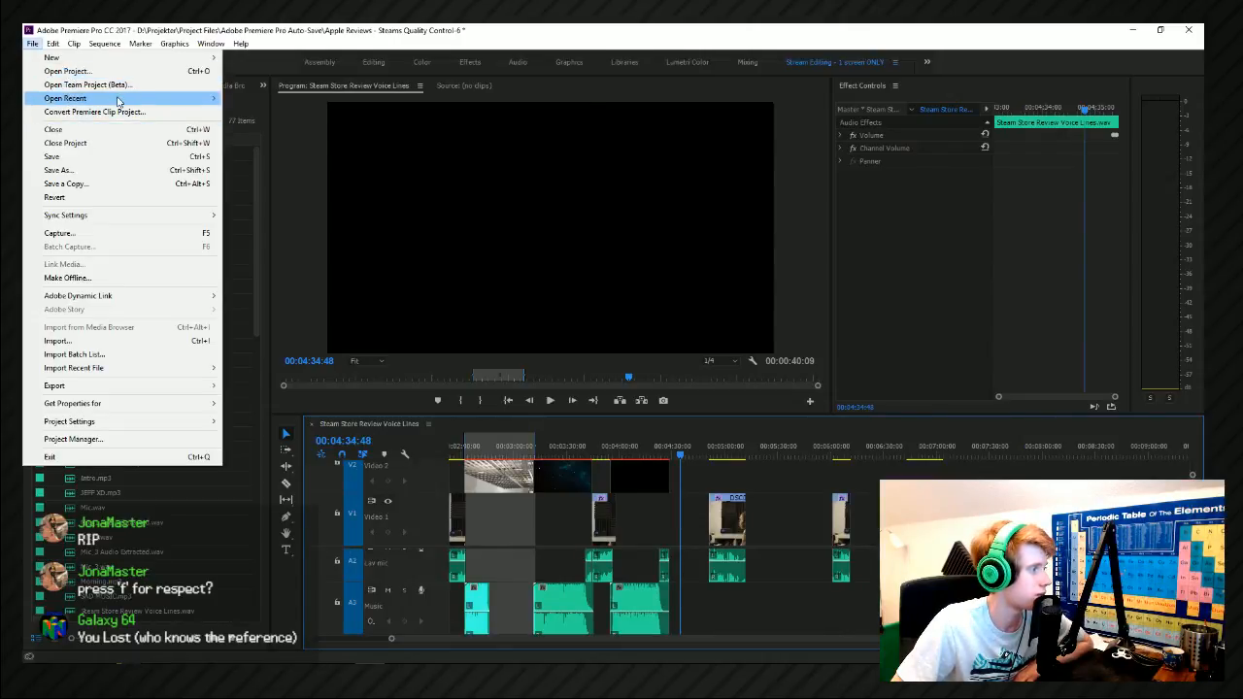
mouse_move(117, 98)
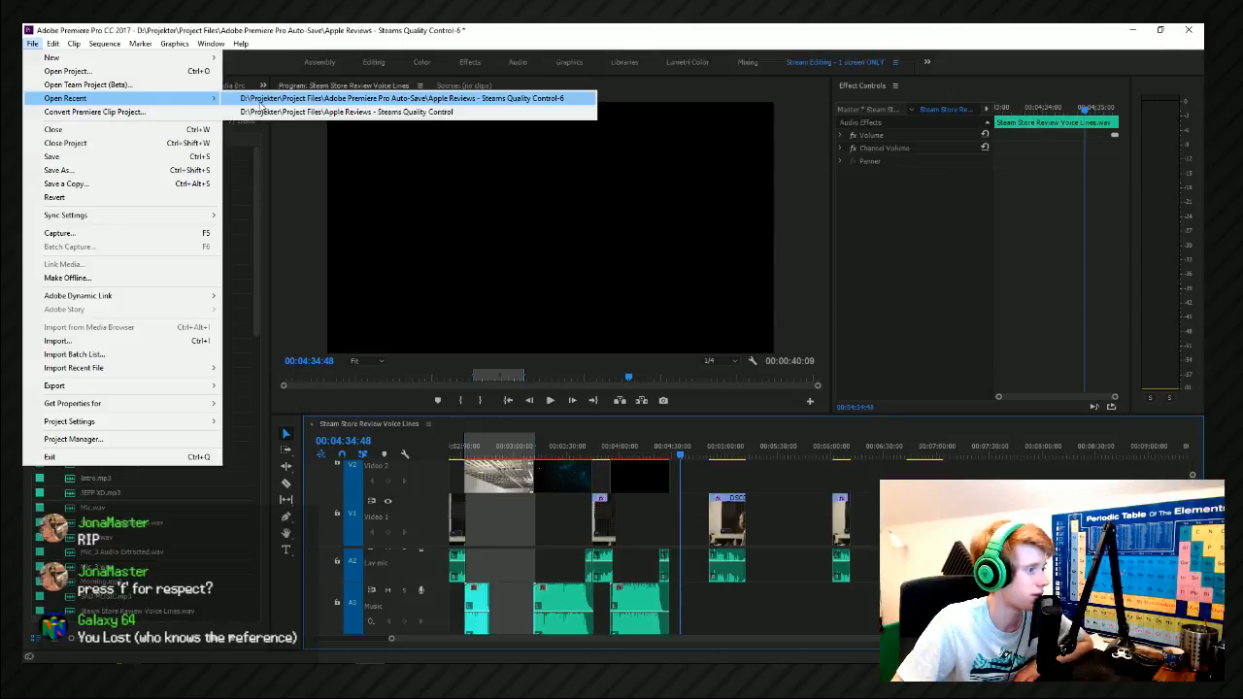
click(261, 99)
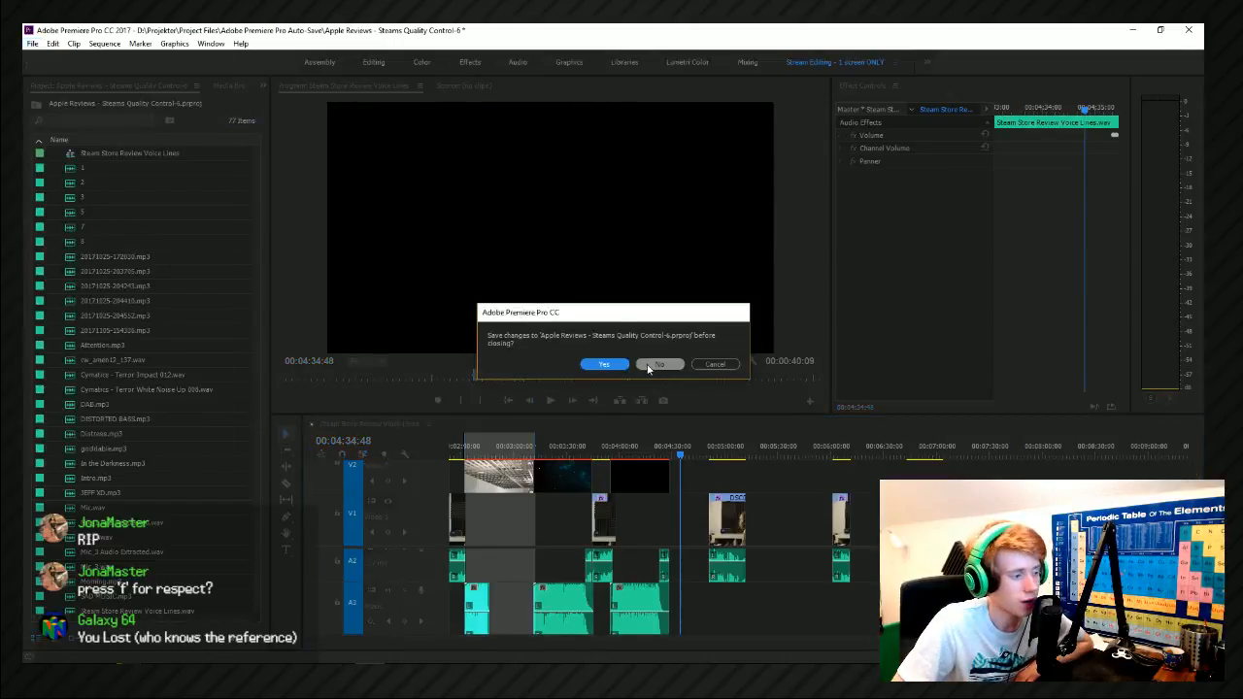
click(659, 364)
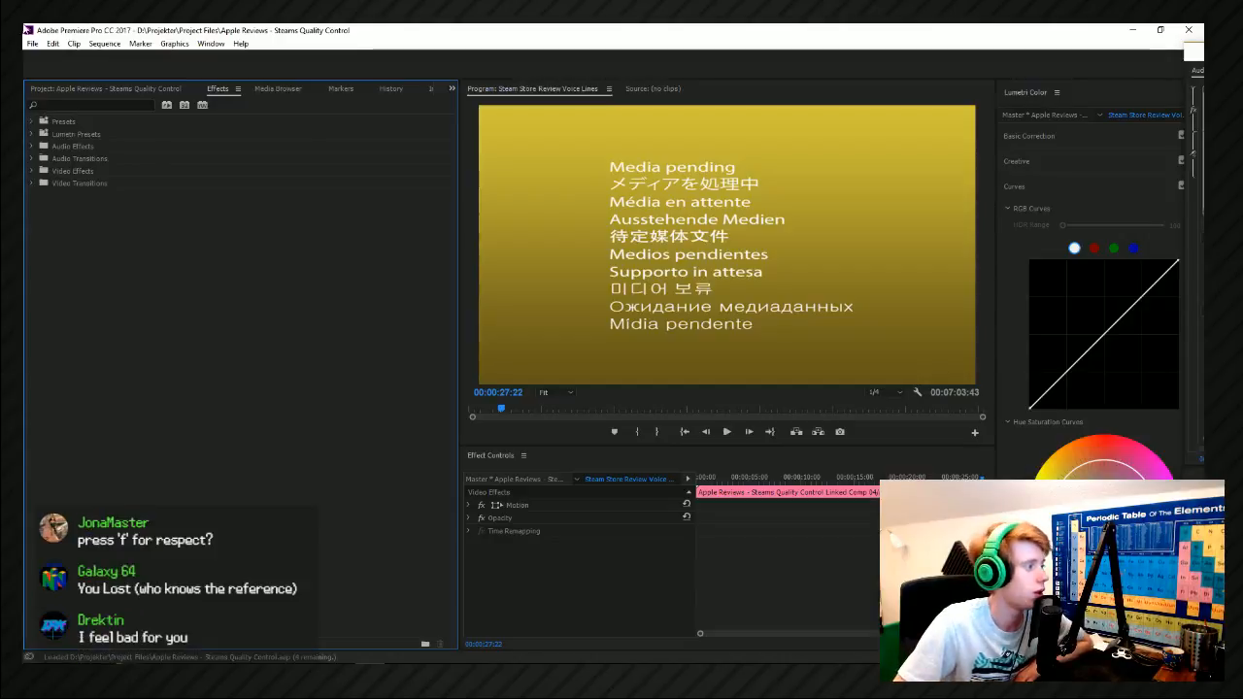
Change the interval for automatically saving projects in the Auto Save preferences.
click(212, 46)
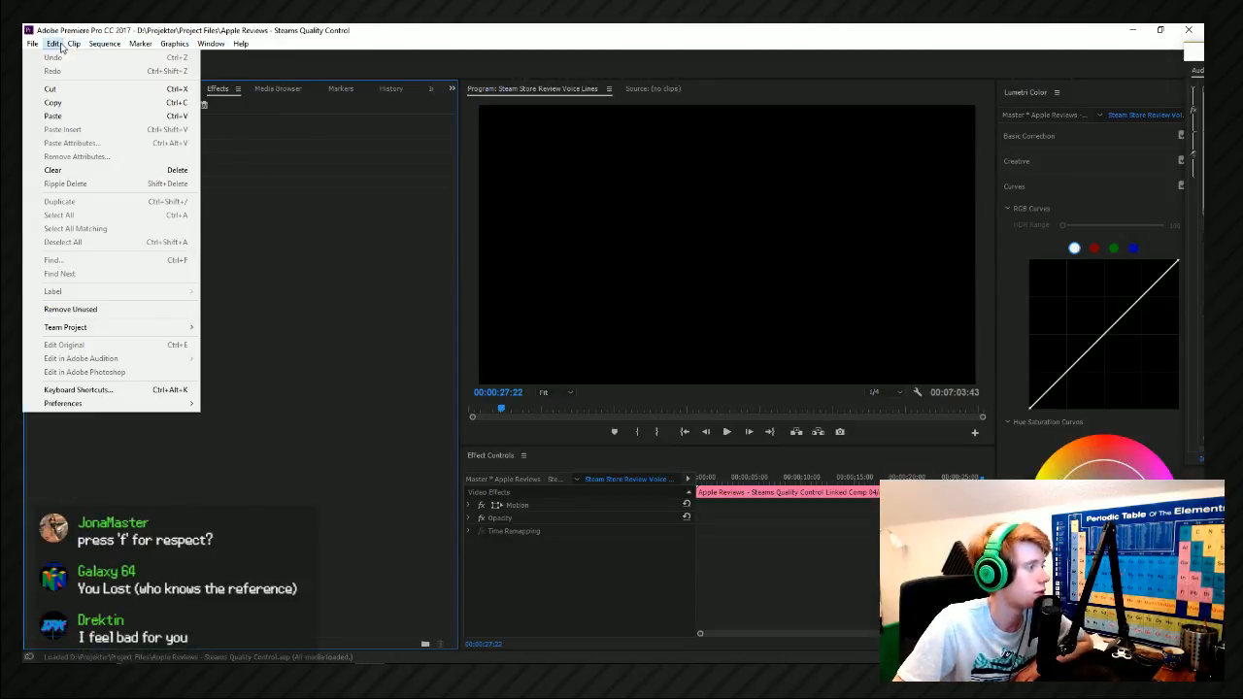
mouse_move(158, 406)
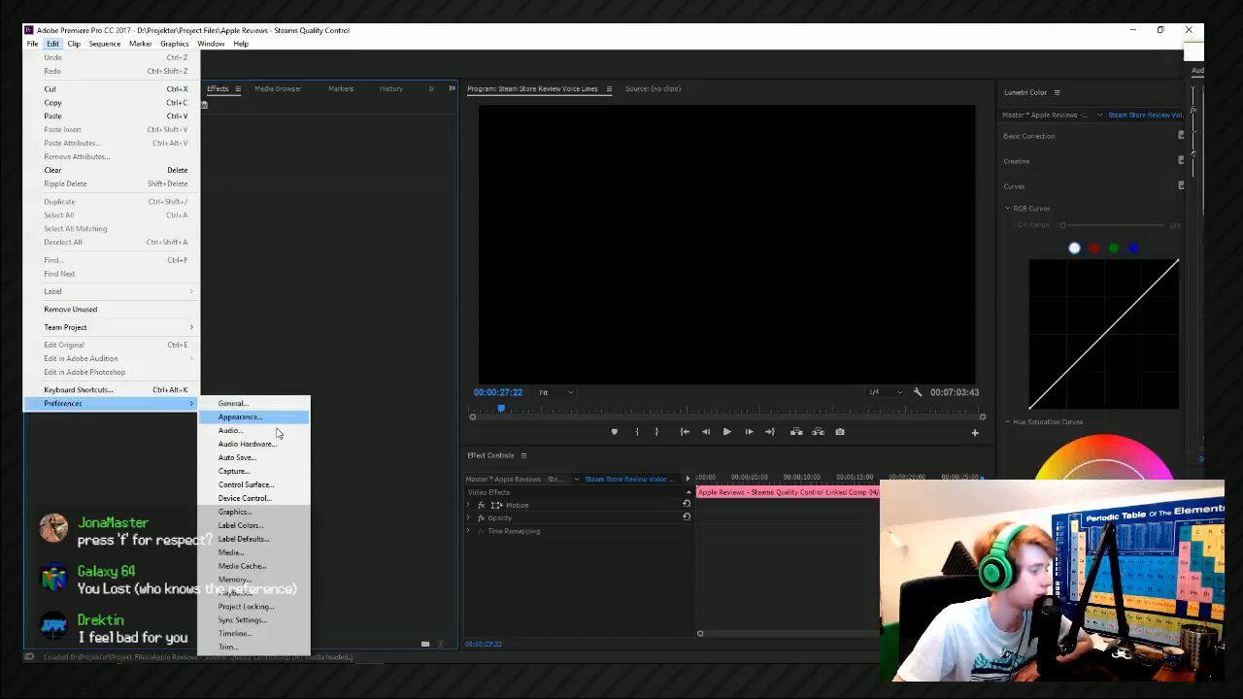
click(276, 459)
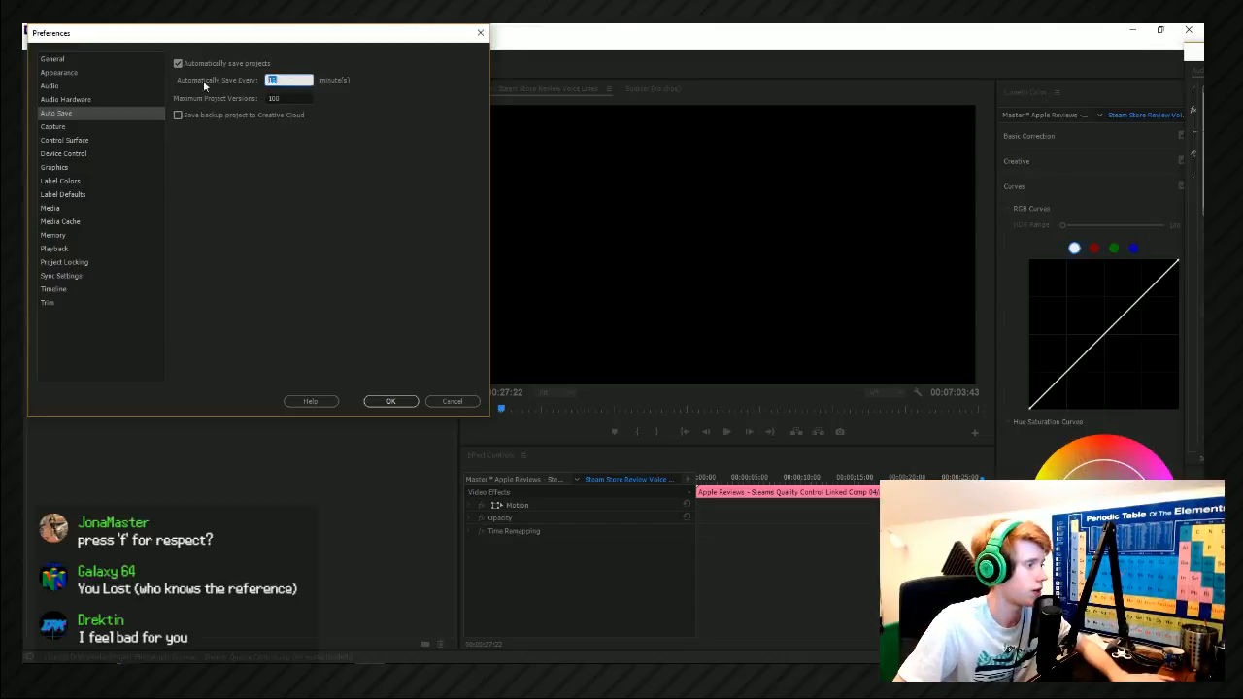
key(BackSpace)
text(0)
click(376, 271)
click(391, 402)
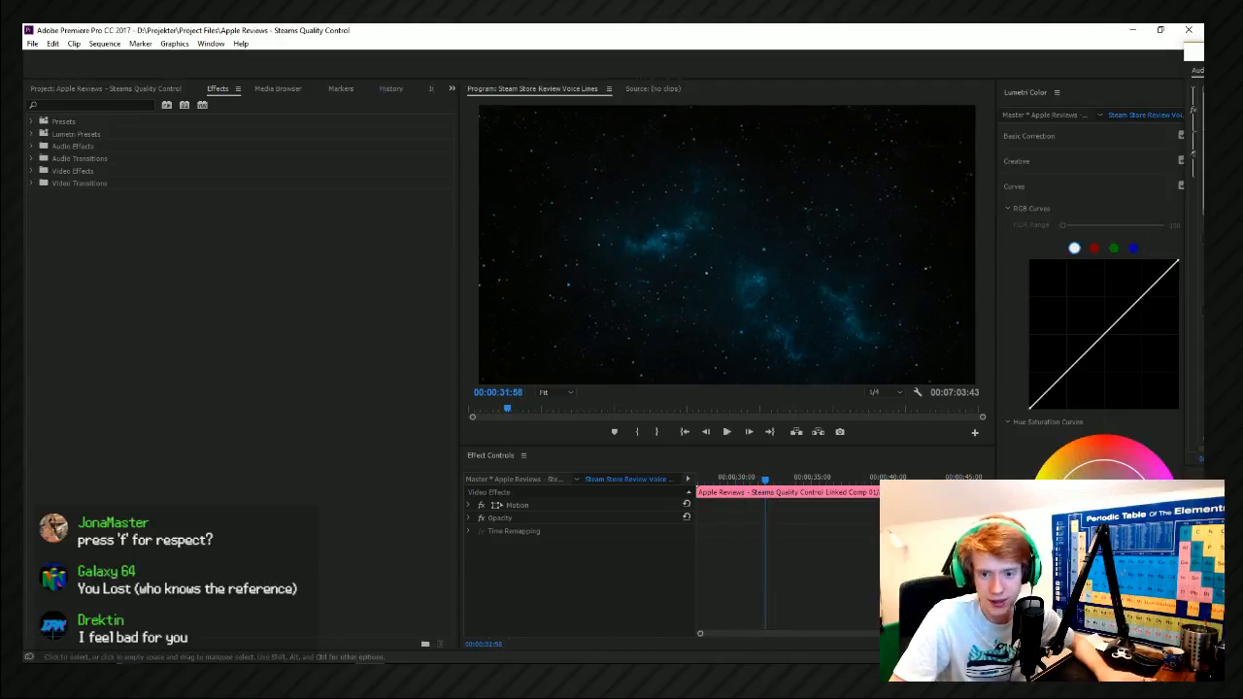
Save the project and place the Woosh 1 sound from the Movement folder on Sound Effect 02 at about 00:00:31:00.
key(ctrl+s)
key(alt+Tab)
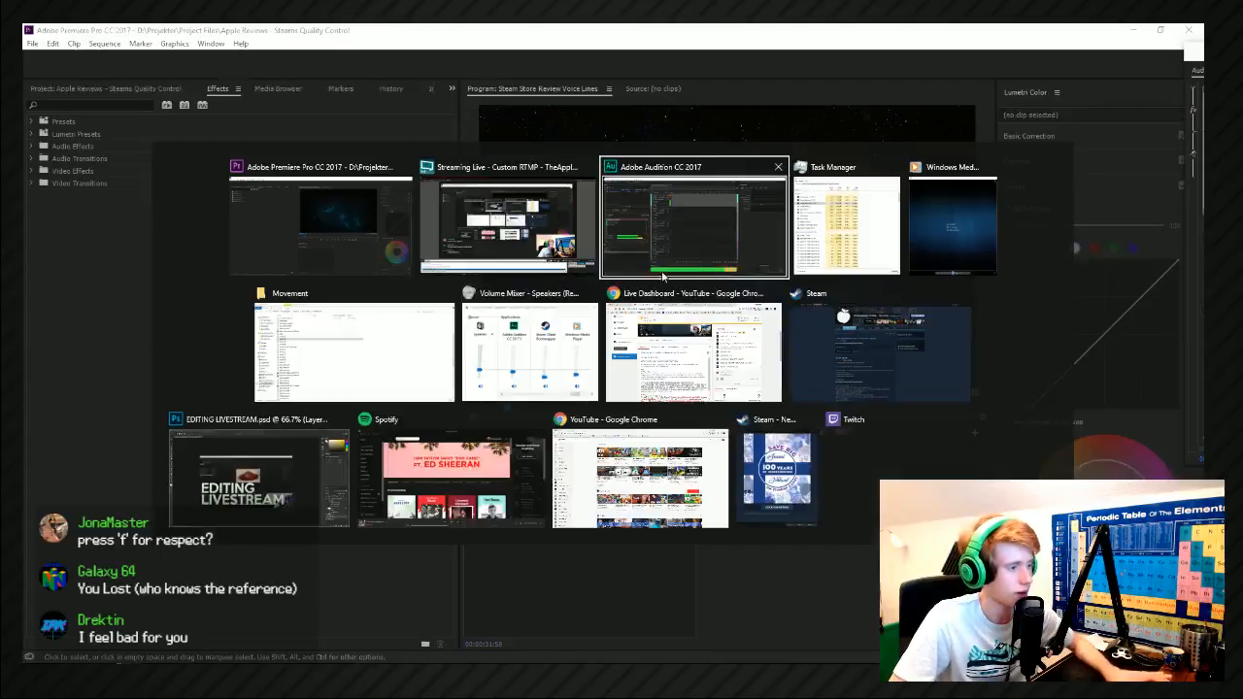
click(293, 400)
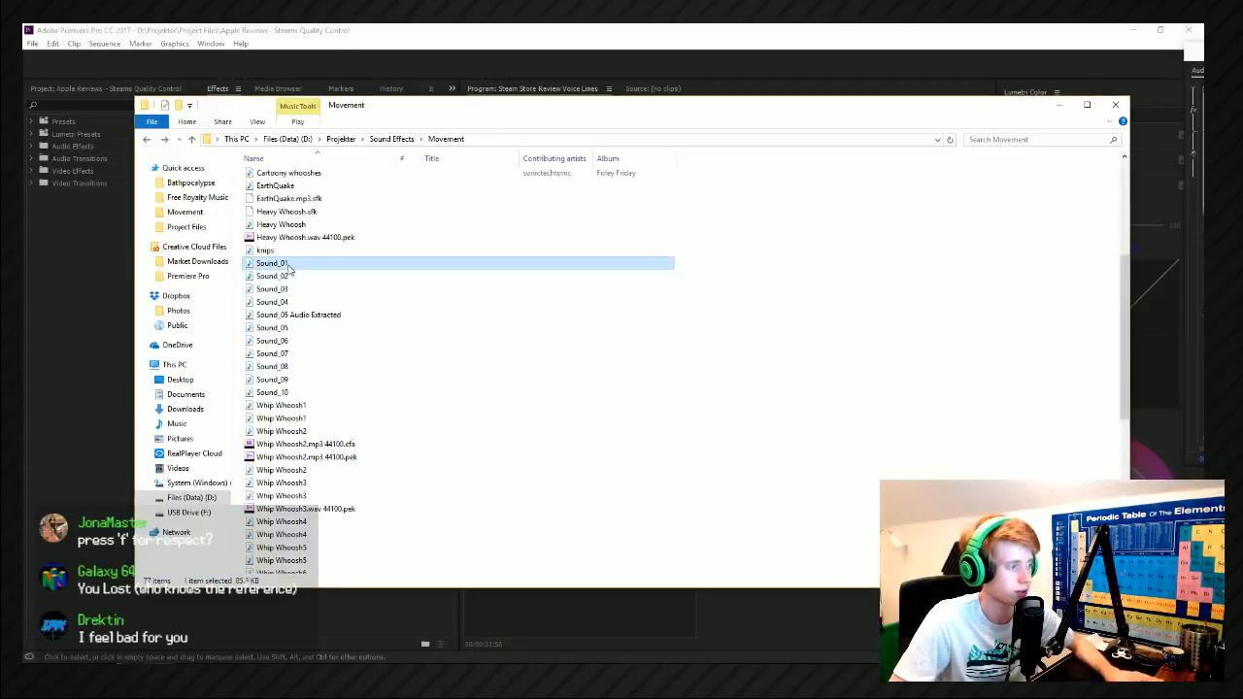
scroll(354, 456, down, 9)
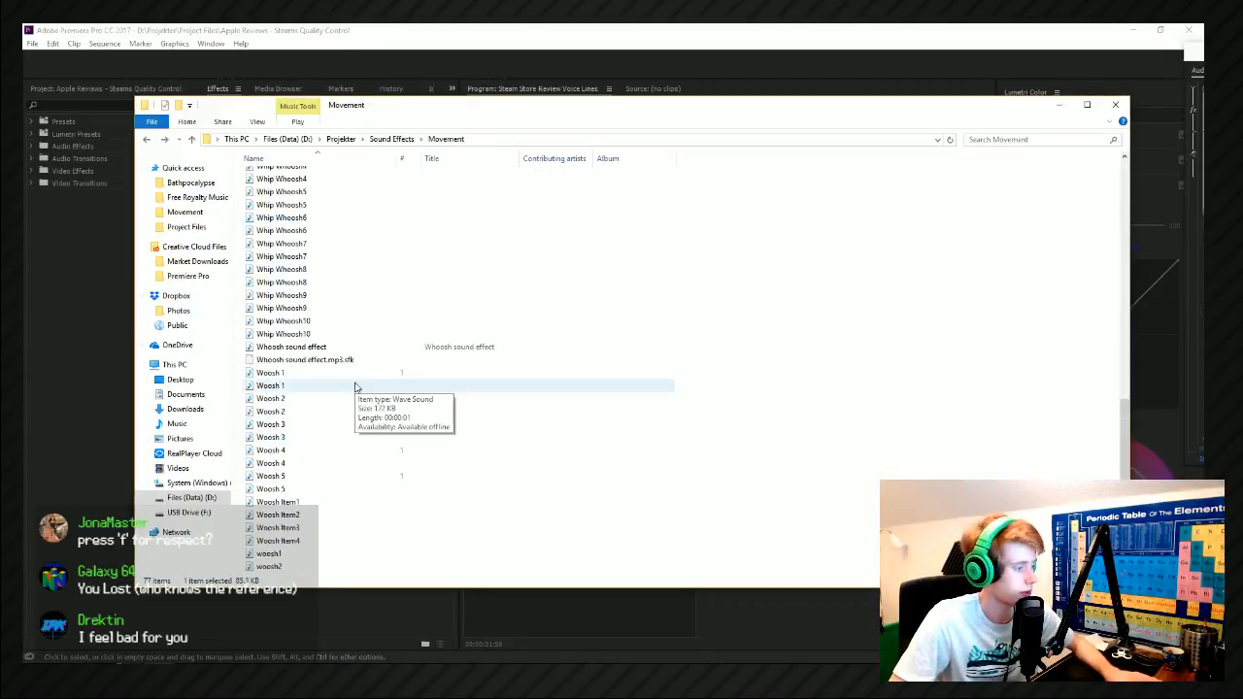
click(303, 374)
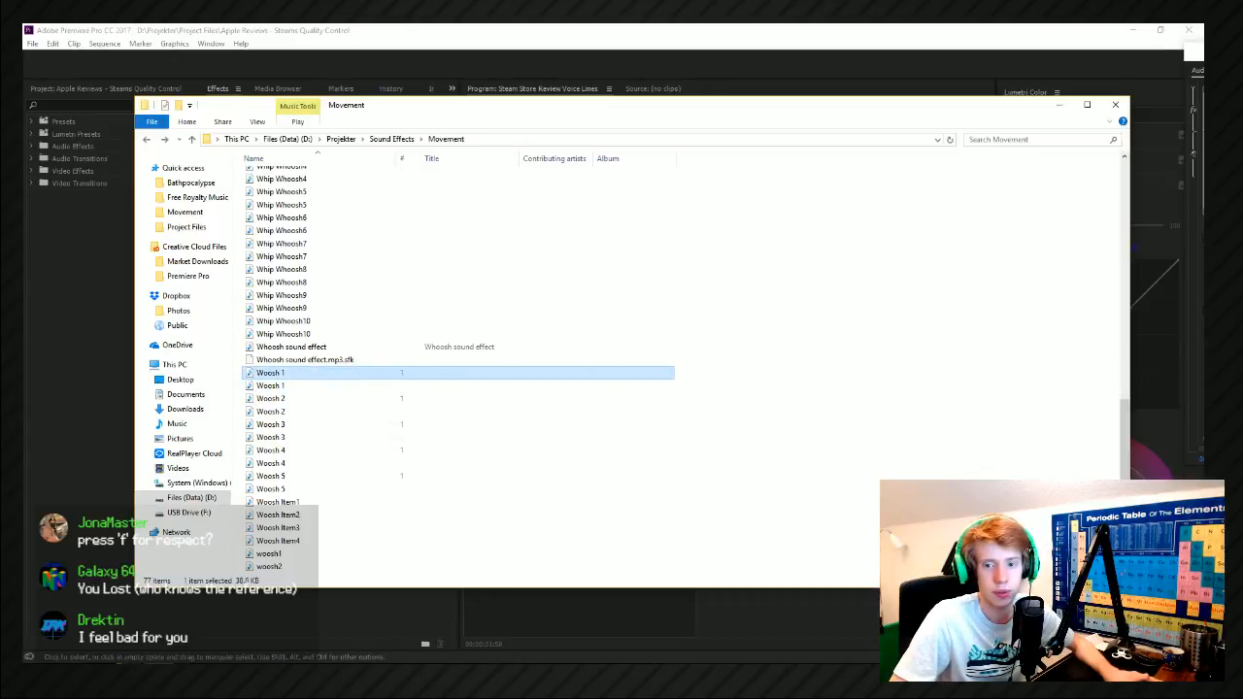
key(alt+Tab)
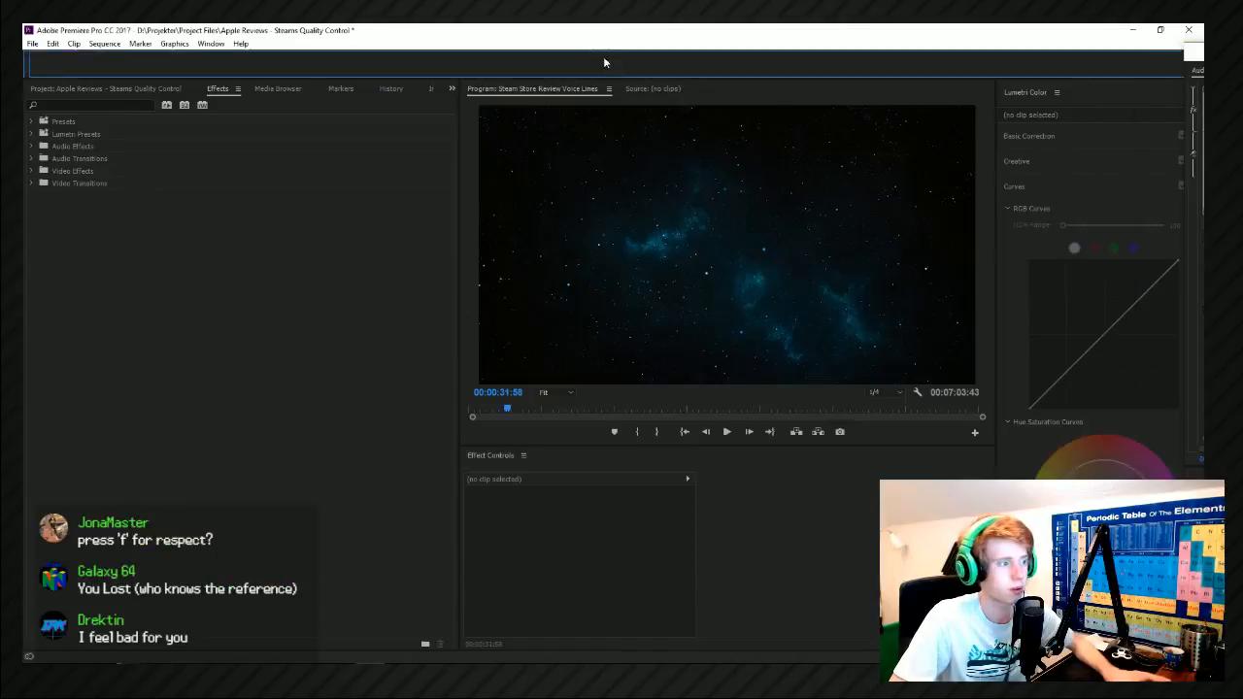
key(alt+Tab)
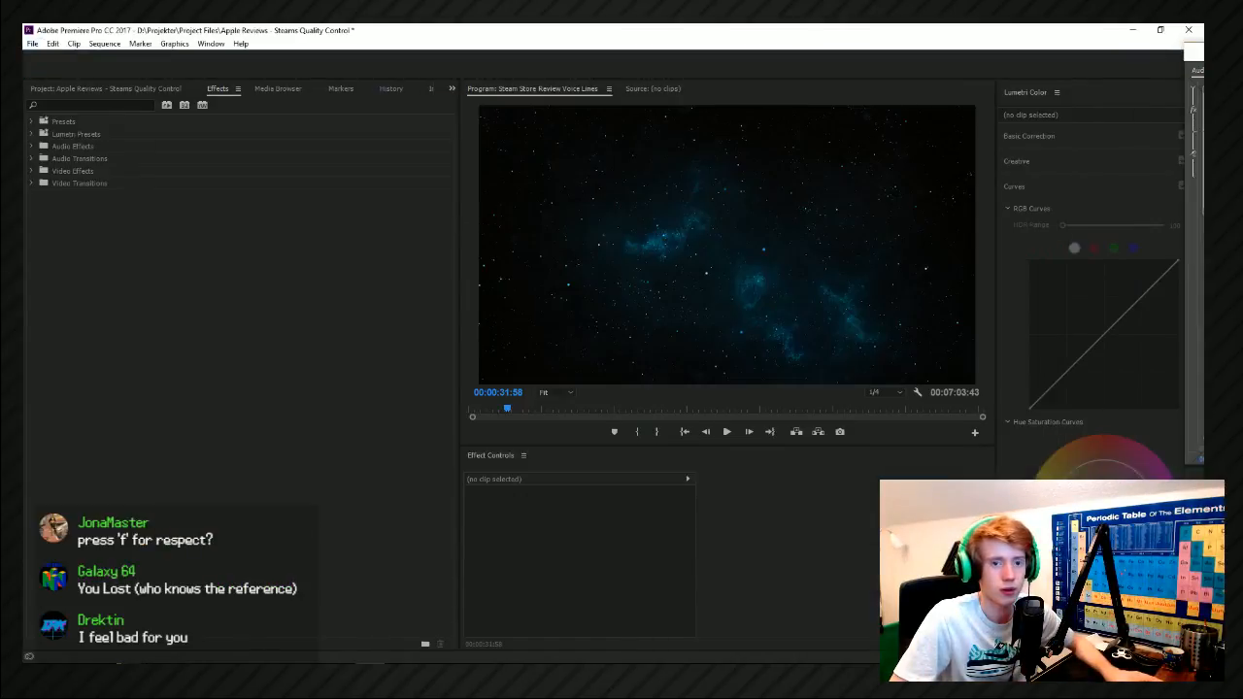
Bring the floating timeline window into view and move the Woosh 1 clip to start at about 00:00:31:22.
drag(1195, 52, 418, 199)
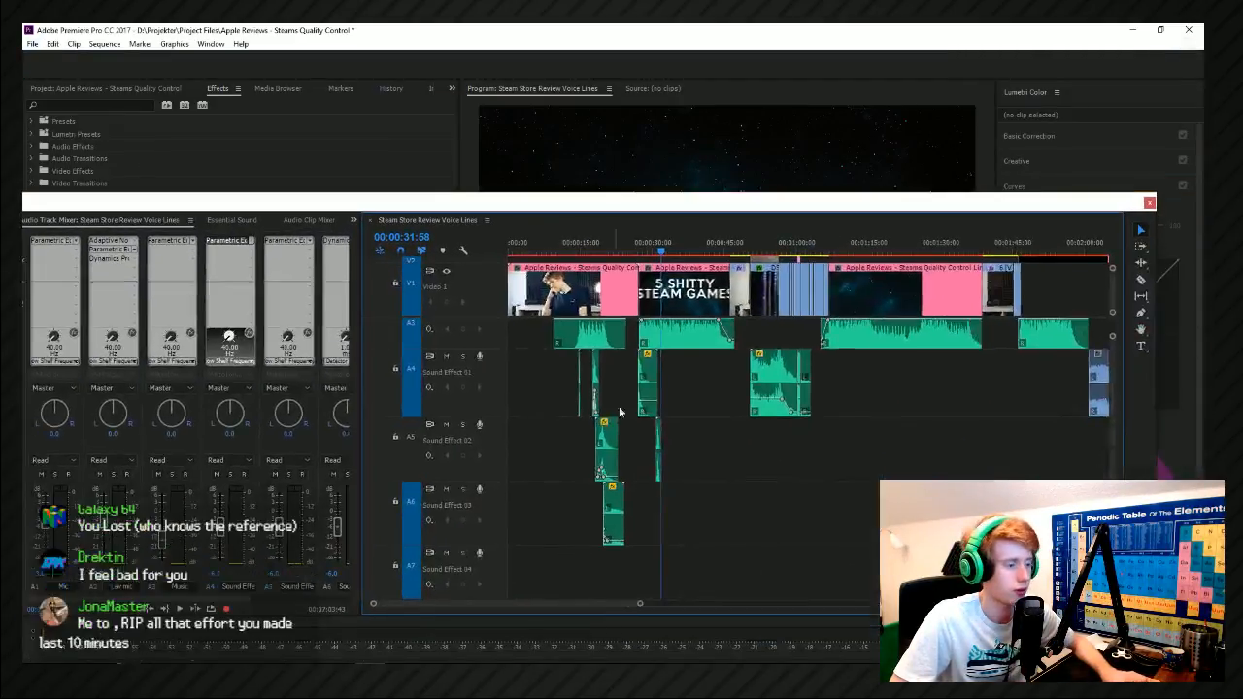
scroll(619, 417, up, 6)
scroll(670, 437, up, 2)
click(738, 248)
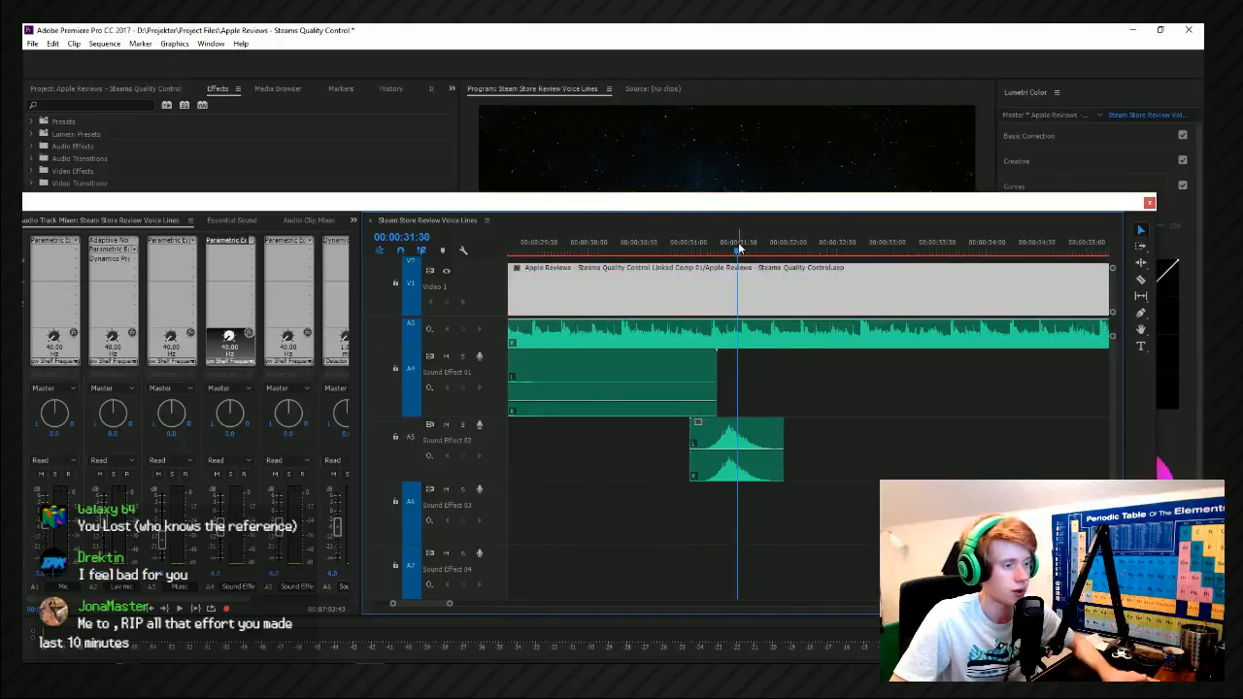
drag(740, 195, 482, 363)
mouse_move(488, 416)
mouse_down()
mouse_move(504, 419)
mouse_move(492, 427)
mouse_up()
drag(470, 604, 505, 607)
Play the transition around the Woosh 1 clip several times and lower the clip's volume.
key(space)
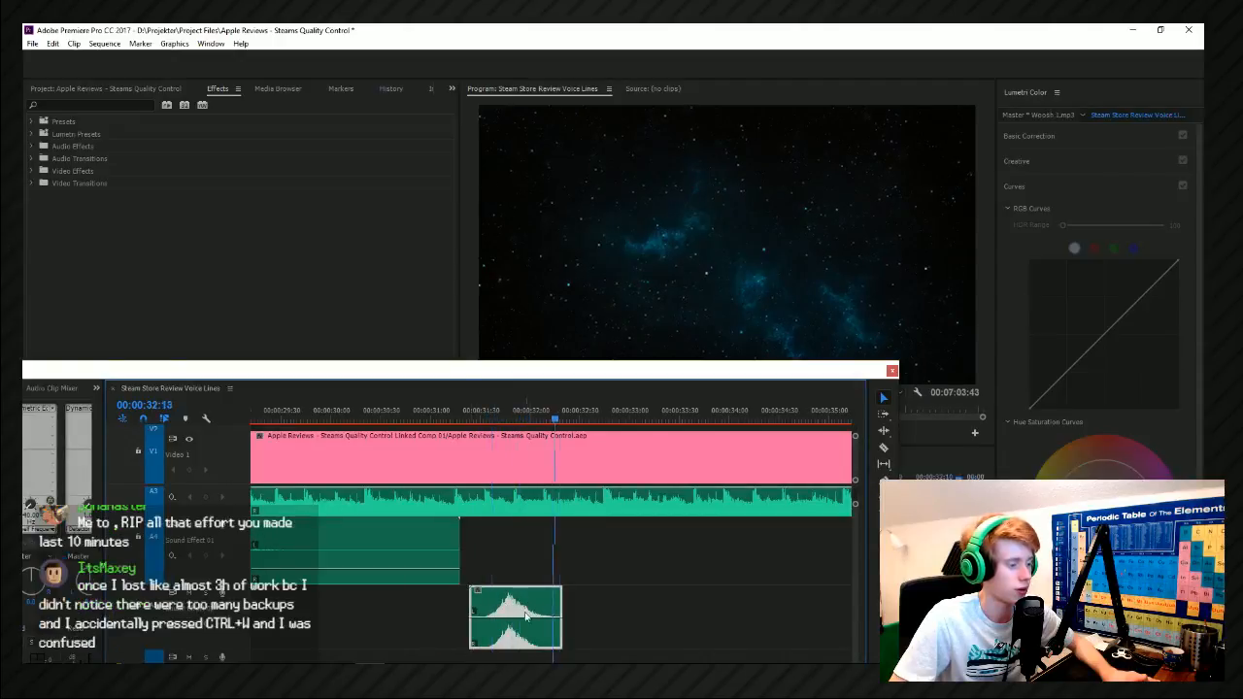
click(478, 421)
key(space)
click(478, 419)
key(space)
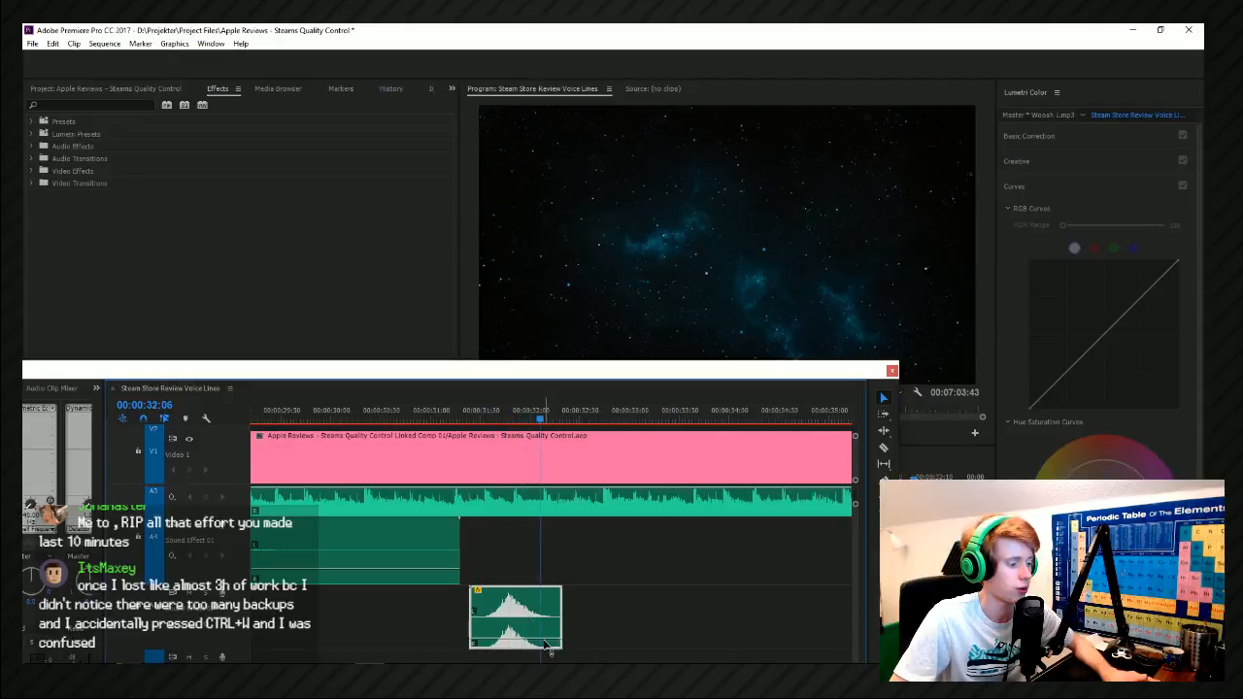
click(488, 419)
key(space)
Look through the whooshes in the Movement folder and add another short sound to Sound Effect 02 at about 00:00:33:16, after the Woosh 1 clip.
scroll(444, 522, down, 2)
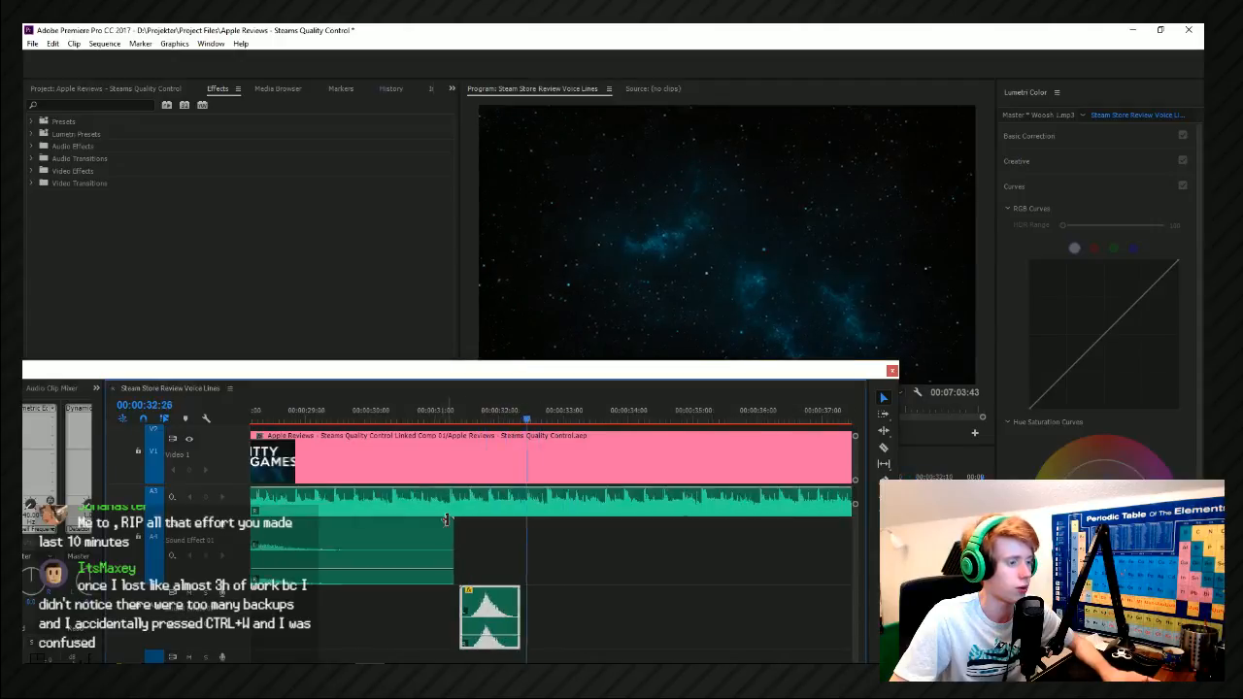
key(alt+space)
click(546, 476)
drag(540, 420, 511, 420)
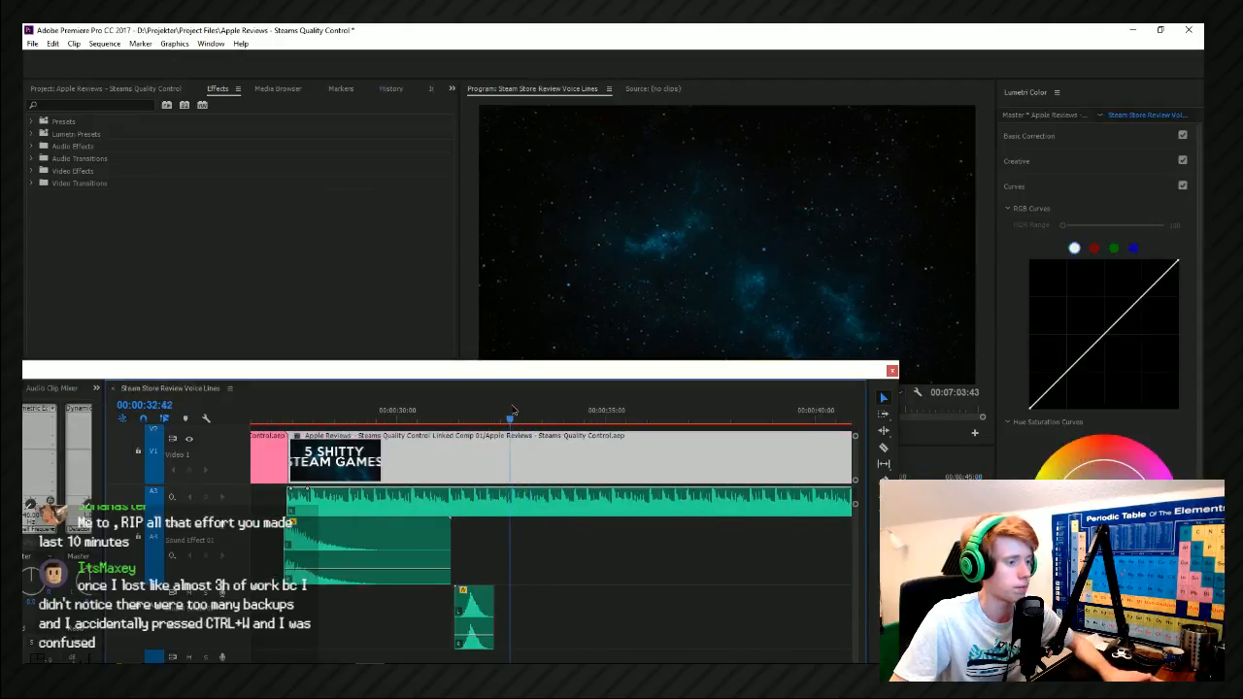
key(alt+Tab)
click(321, 222)
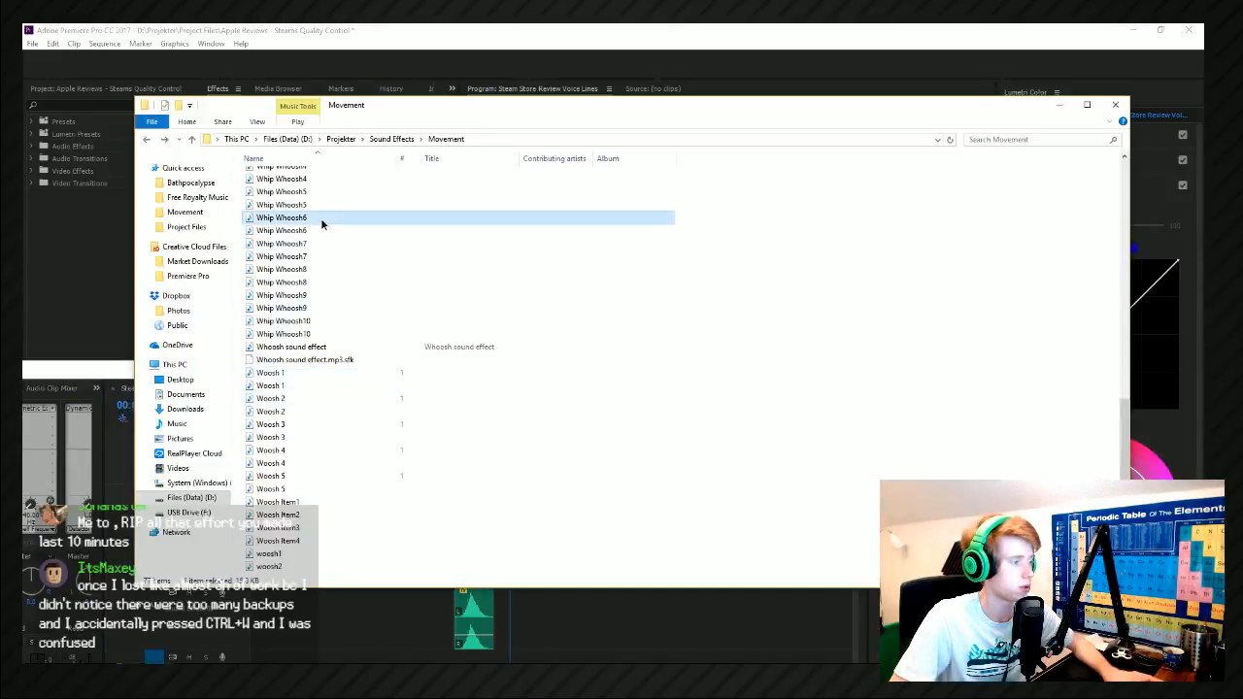
click(305, 193)
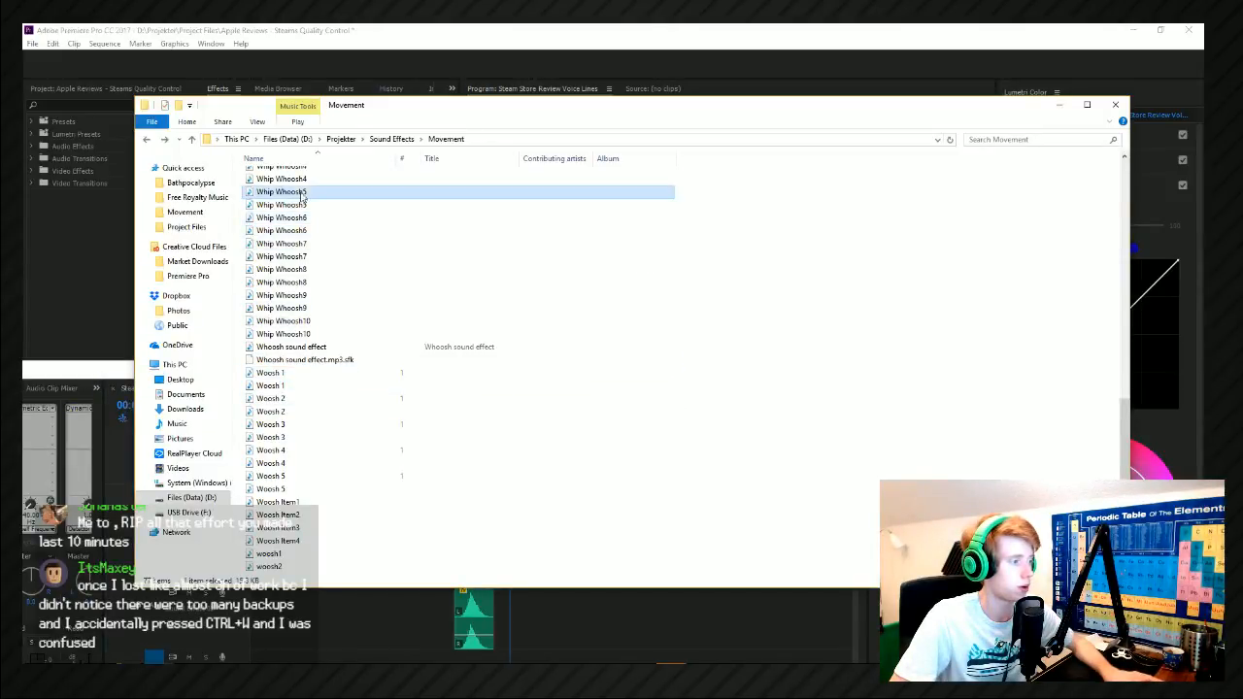
scroll(341, 217, up, 3)
click(366, 226)
scroll(322, 255, up, 3)
drag(331, 328, 541, 620)
click(518, 621)
scroll(520, 544, up, 5)
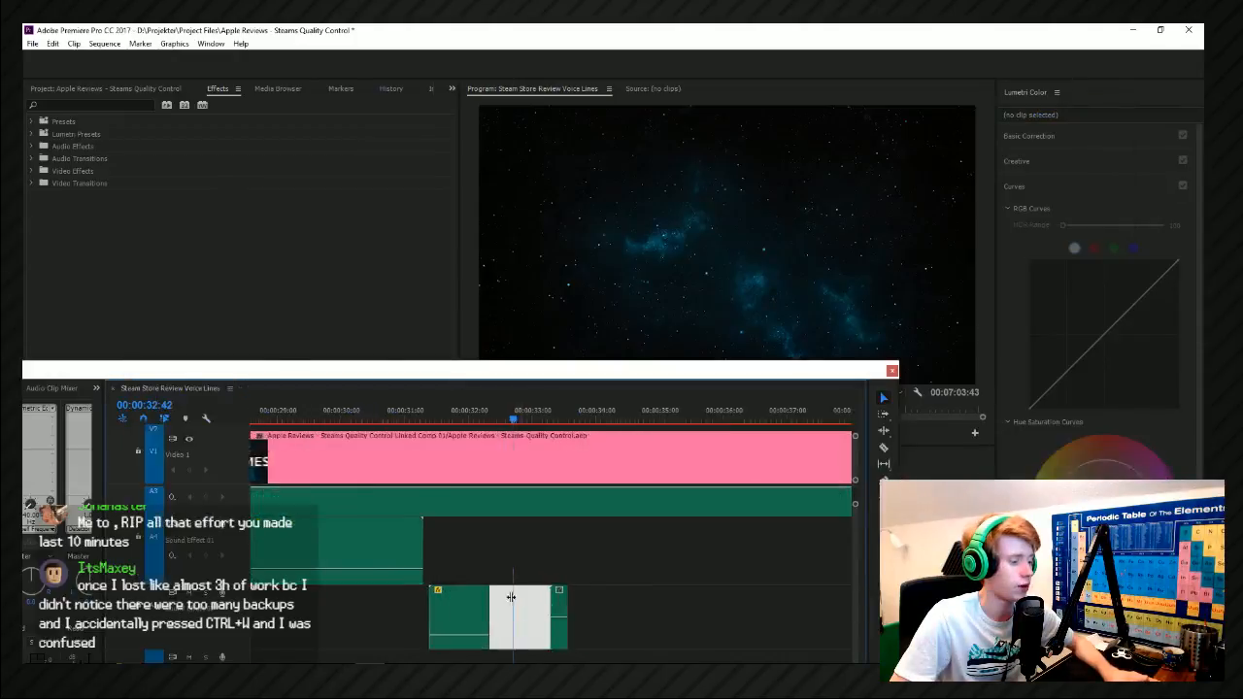
click(529, 442)
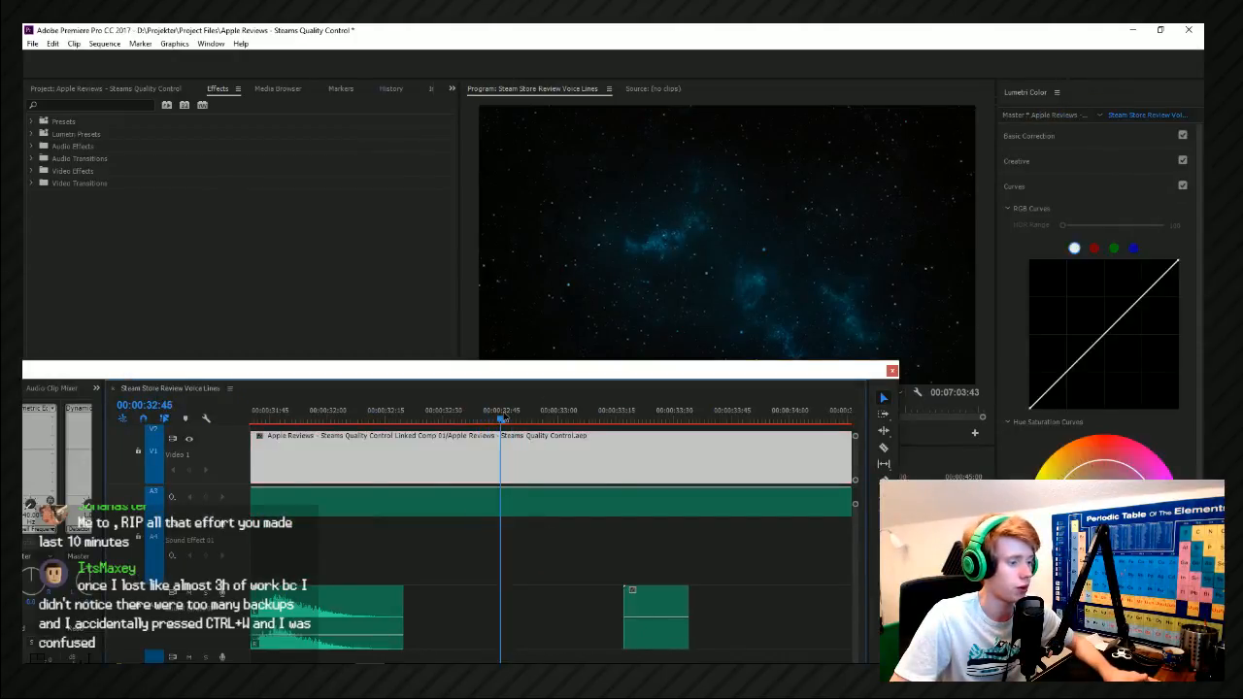
Move the short whoosh on Sound Effect 02 earlier to about 00:00:32:45 and play the transition.
drag(644, 586, 521, 603)
click(500, 466)
click(476, 419)
key(space)
click(477, 420)
key(space)
scroll(454, 511, down, 1)
scroll(452, 511, down, 6)
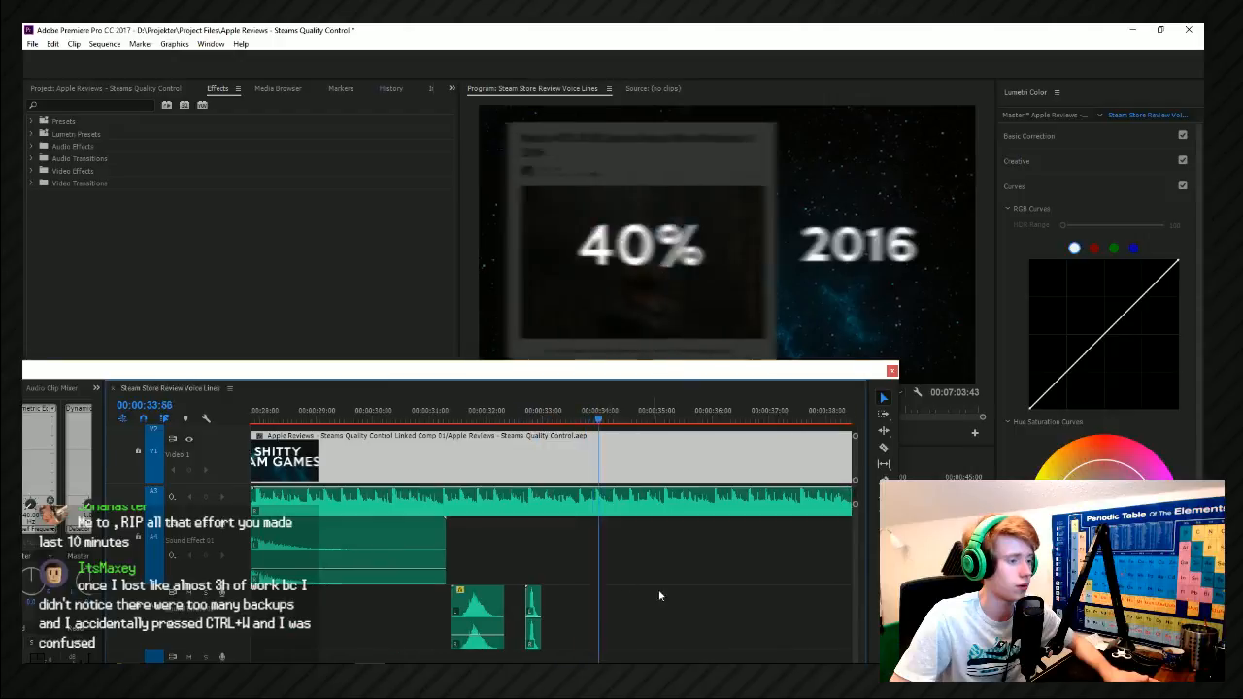
Add the Woosh 1 sound from the Movement folder to Sound Effect 02 at about 00:00:33:51.
click(589, 419)
key(alt+Tab)
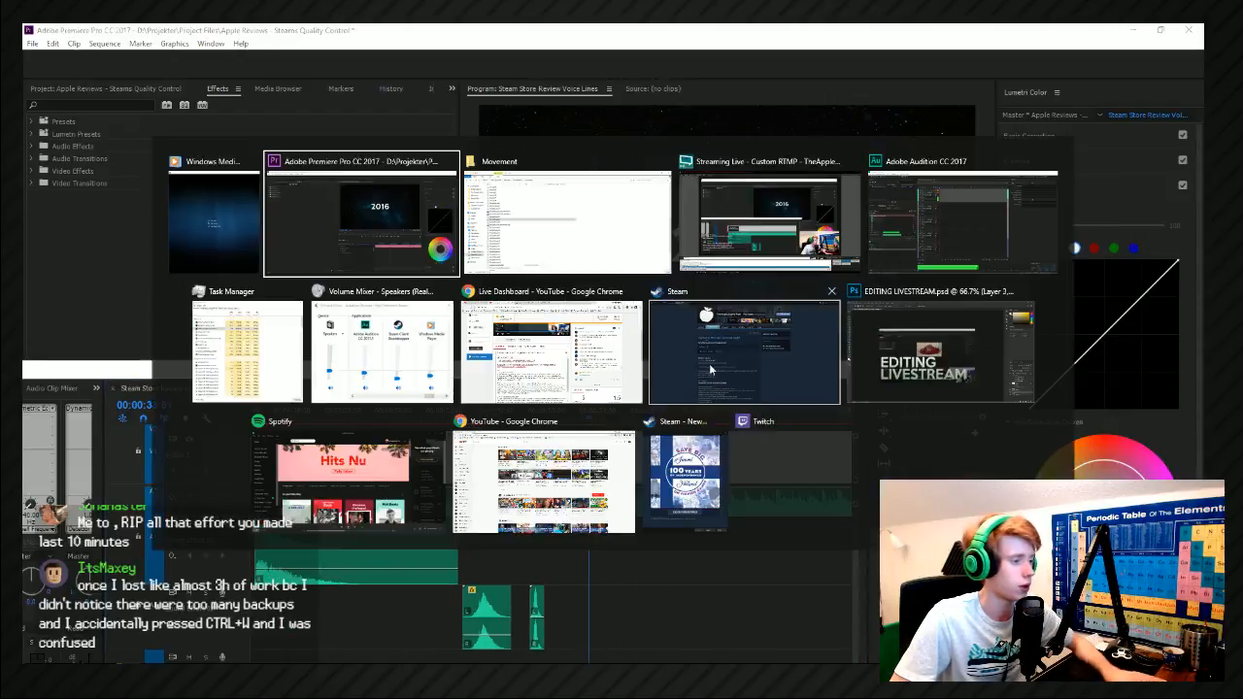
scroll(347, 402, down, 5)
click(364, 413)
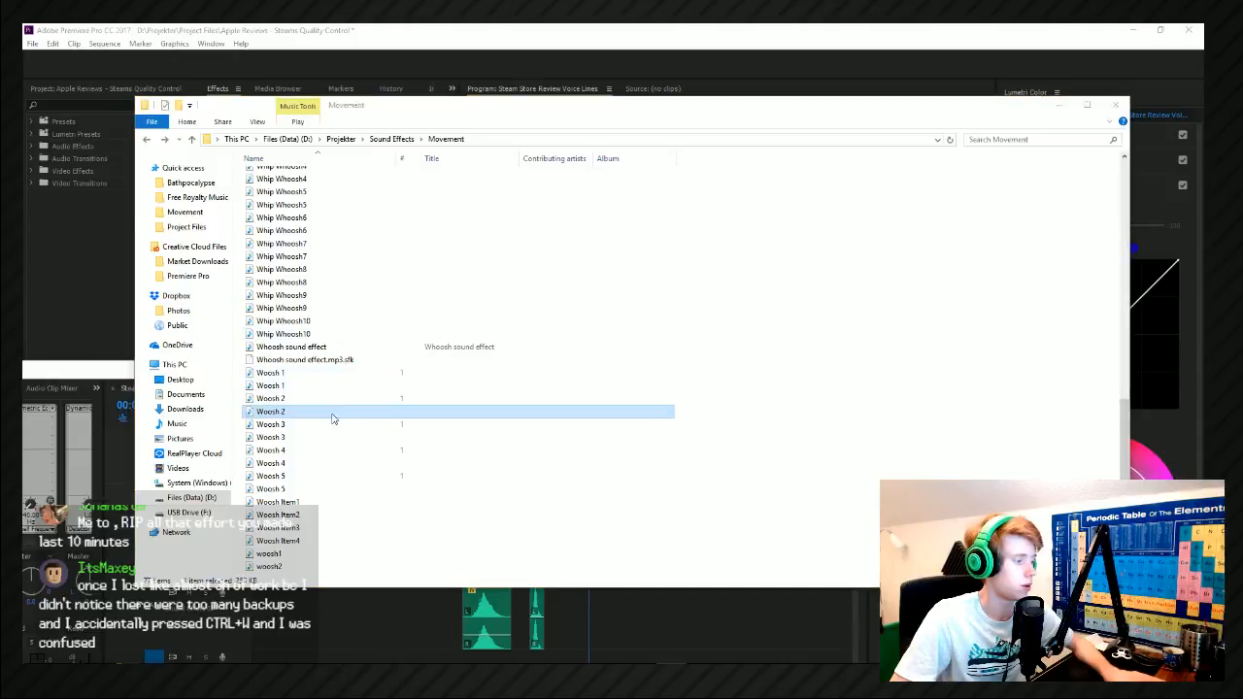
click(301, 386)
drag(301, 395, 590, 581)
scroll(590, 582, up, 2)
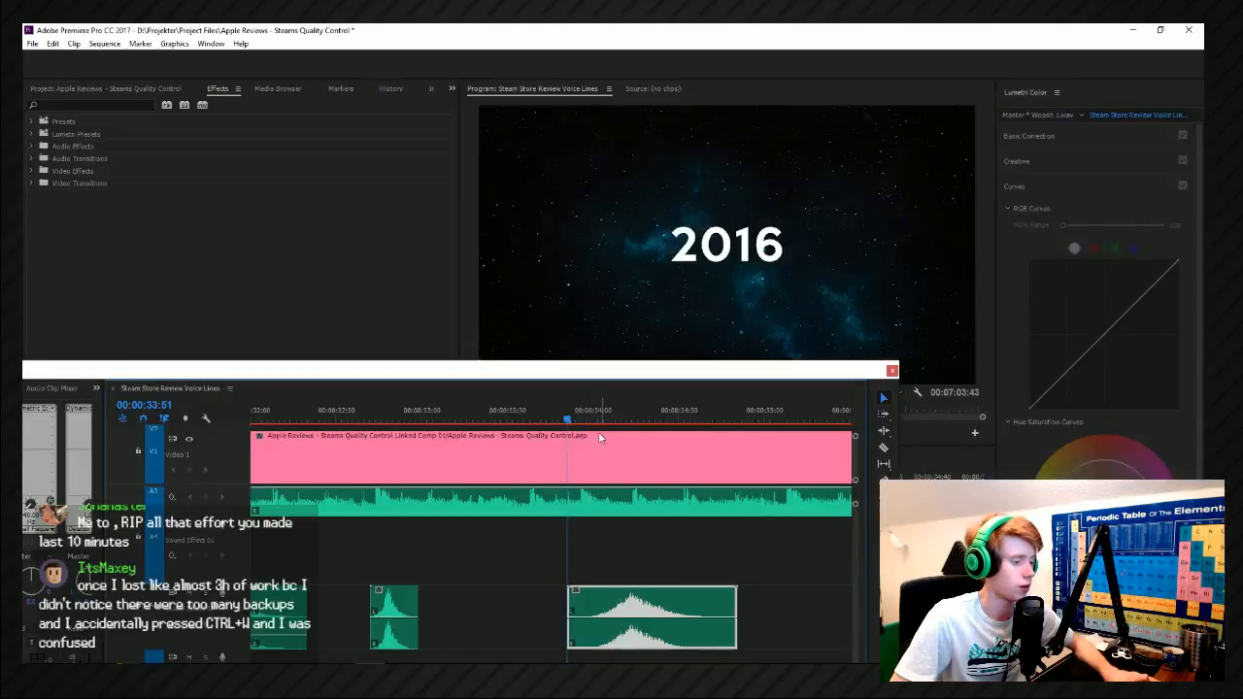
Shift the new Woosh 1 clip earlier to about 00:00:33:40 and check its timing against the 40% graphic by playback.
drag(585, 417, 602, 418)
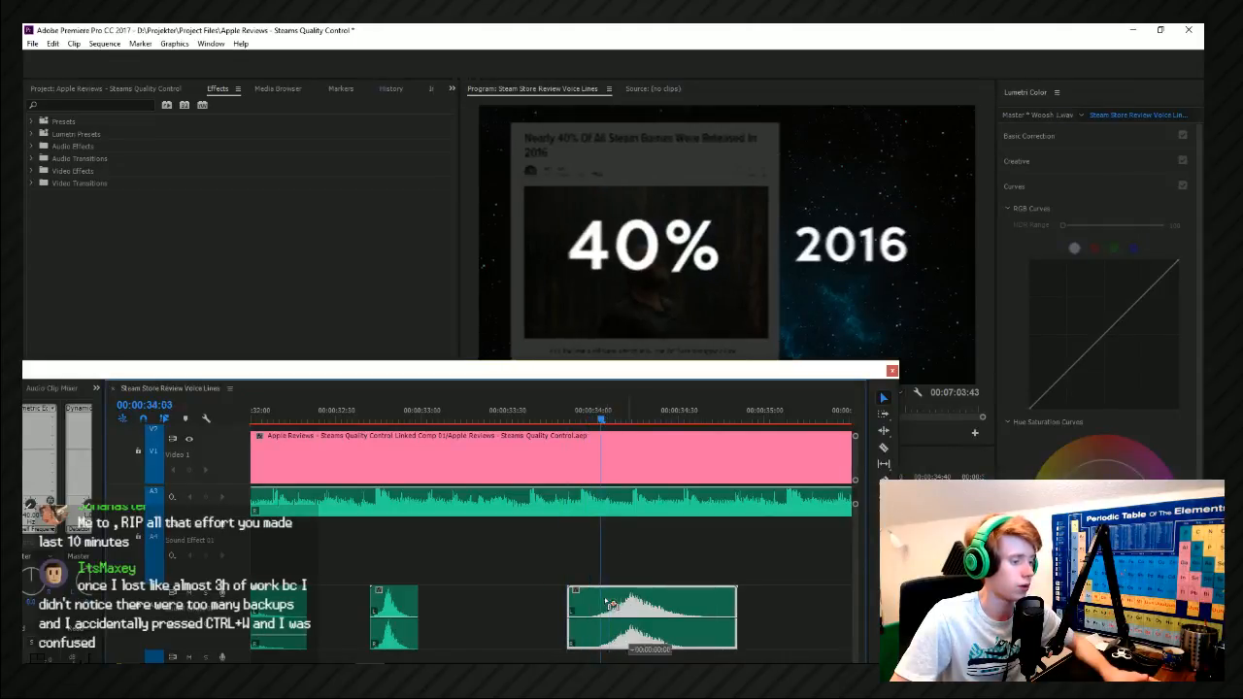
drag(606, 601, 583, 601)
click(559, 417)
key(space)
click(559, 418)
key(space)
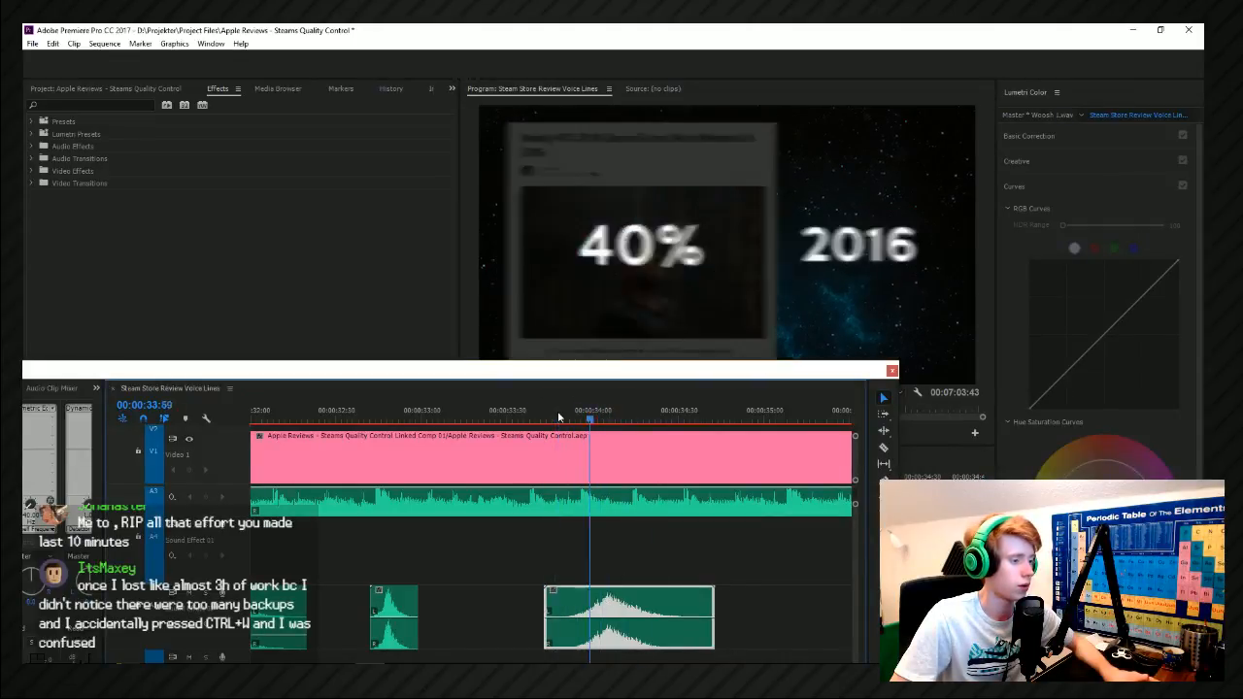
double_click(640, 604)
drag(640, 604, 632, 606)
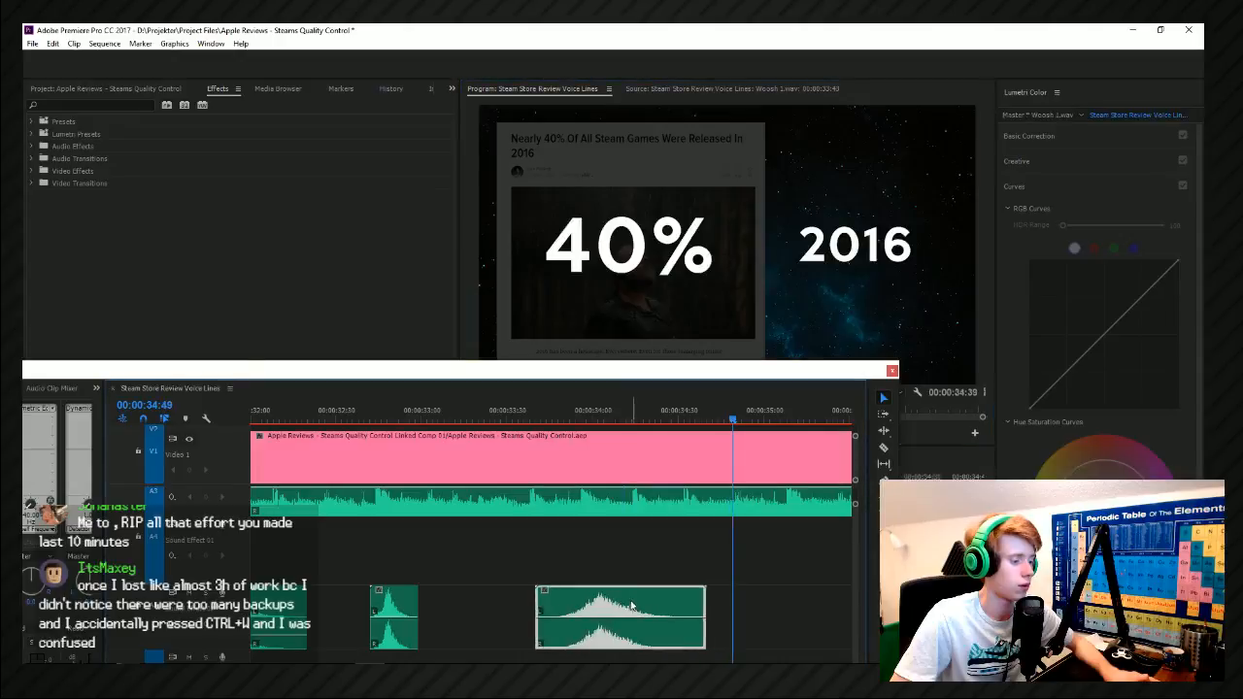
click(557, 417)
key(space)
click(557, 417)
Add Whip Whoosh6 from the Movement folder and layer it on Sound Effect 01 at about 00:00:33:57, above the Woosh 1 clip.
key(alt+Tab)
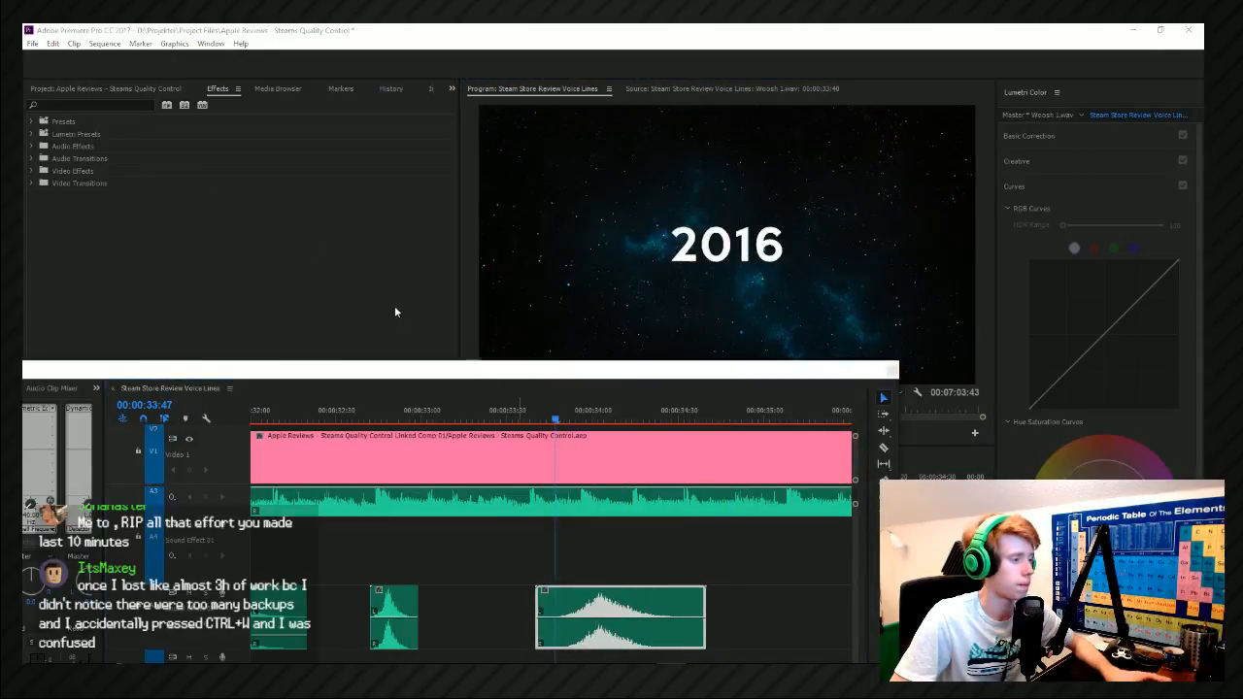
key(alt+Tab)
click(282, 230)
drag(282, 230, 734, 623)
key(alt+Tab)
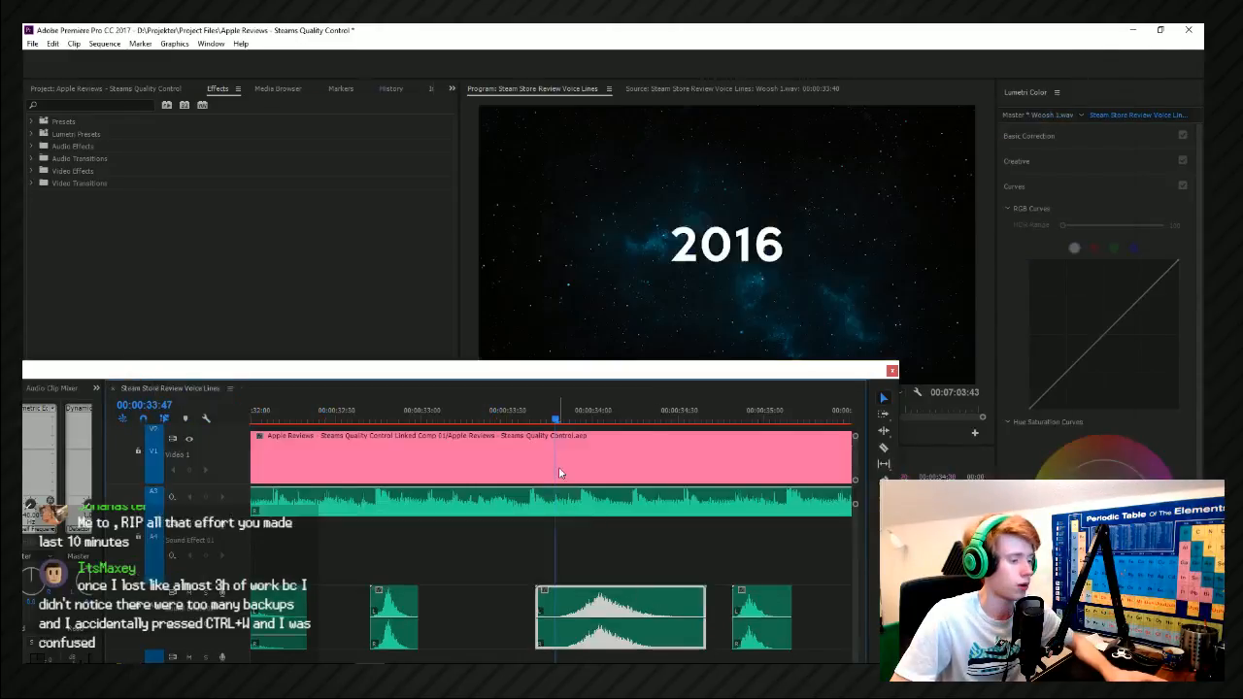
drag(594, 425, 601, 428)
drag(746, 598, 598, 529)
key(space)
Add Woosh 2 from the Movement folder to Sound Effect 02 at about 00:00:37:53, where the 5,000 graphic comes in.
key(minus)
key(minus)
key(minus)
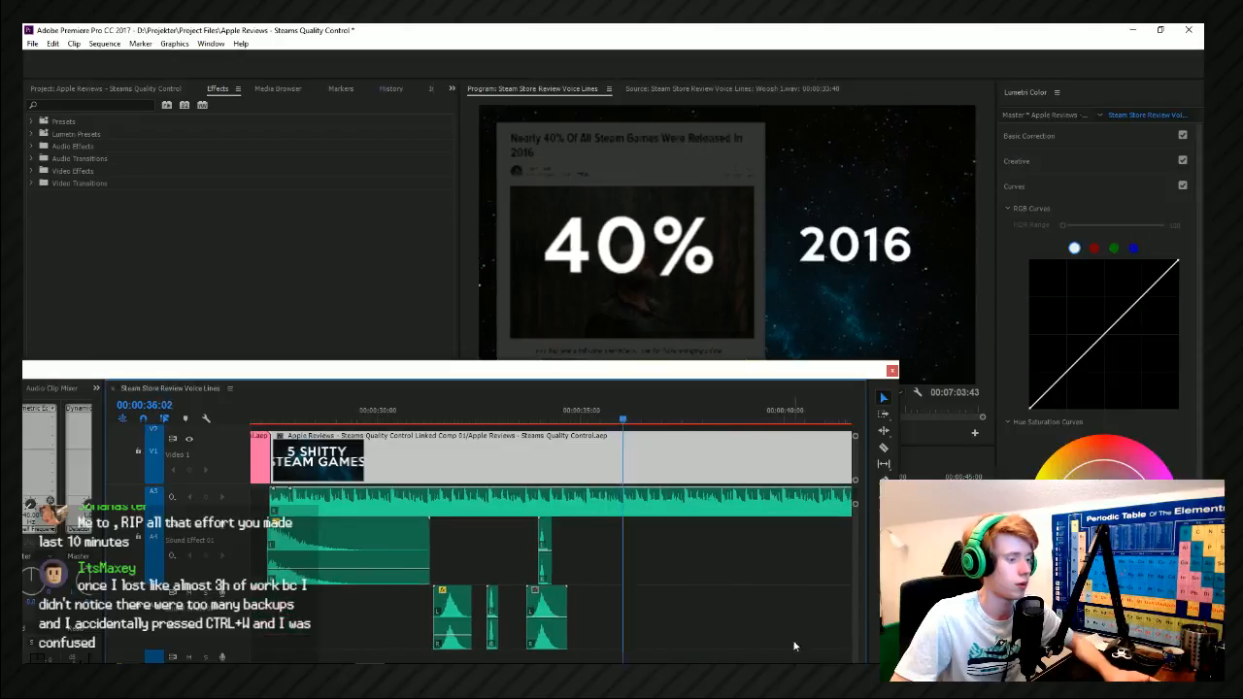
key(minus)
key(equal)
key(minus)
key(equal)
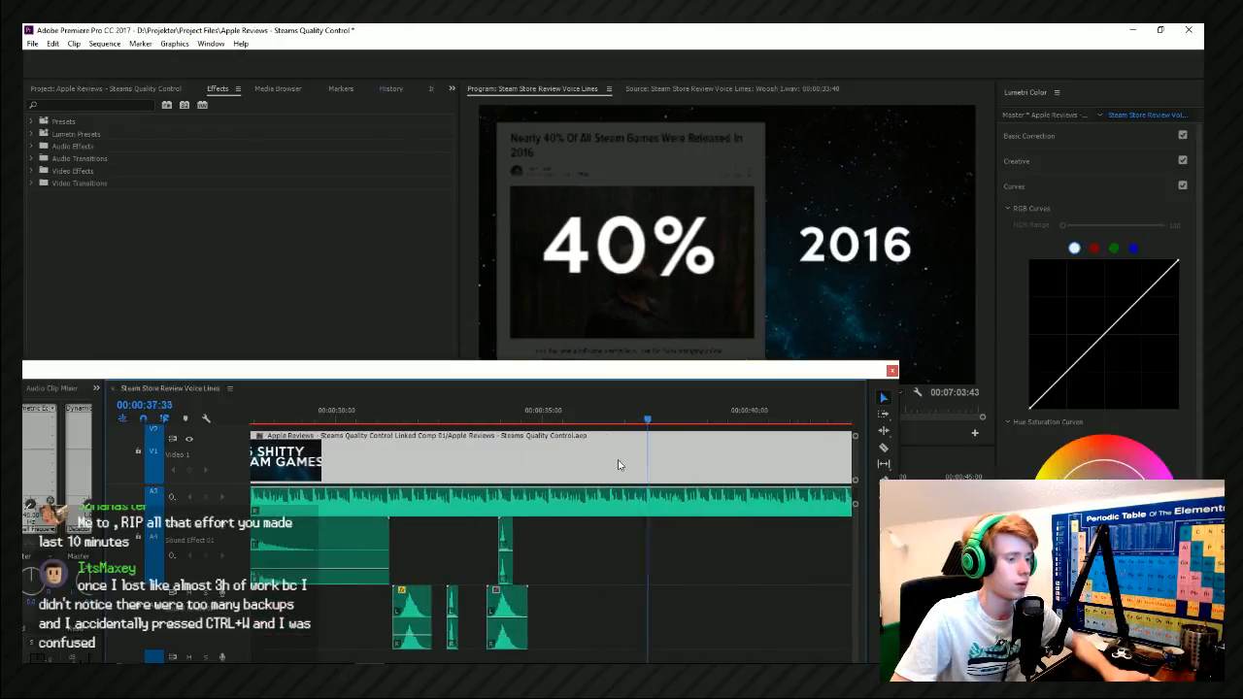
click(643, 415)
key(alt+Tab)
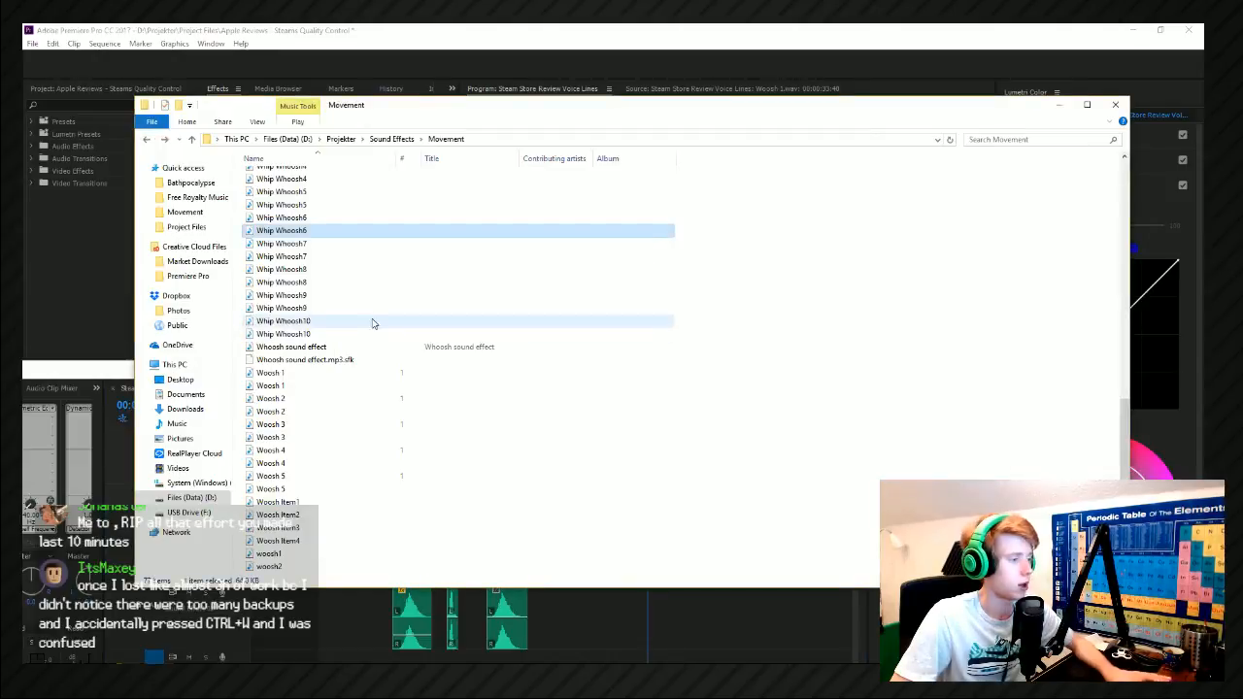
click(327, 399)
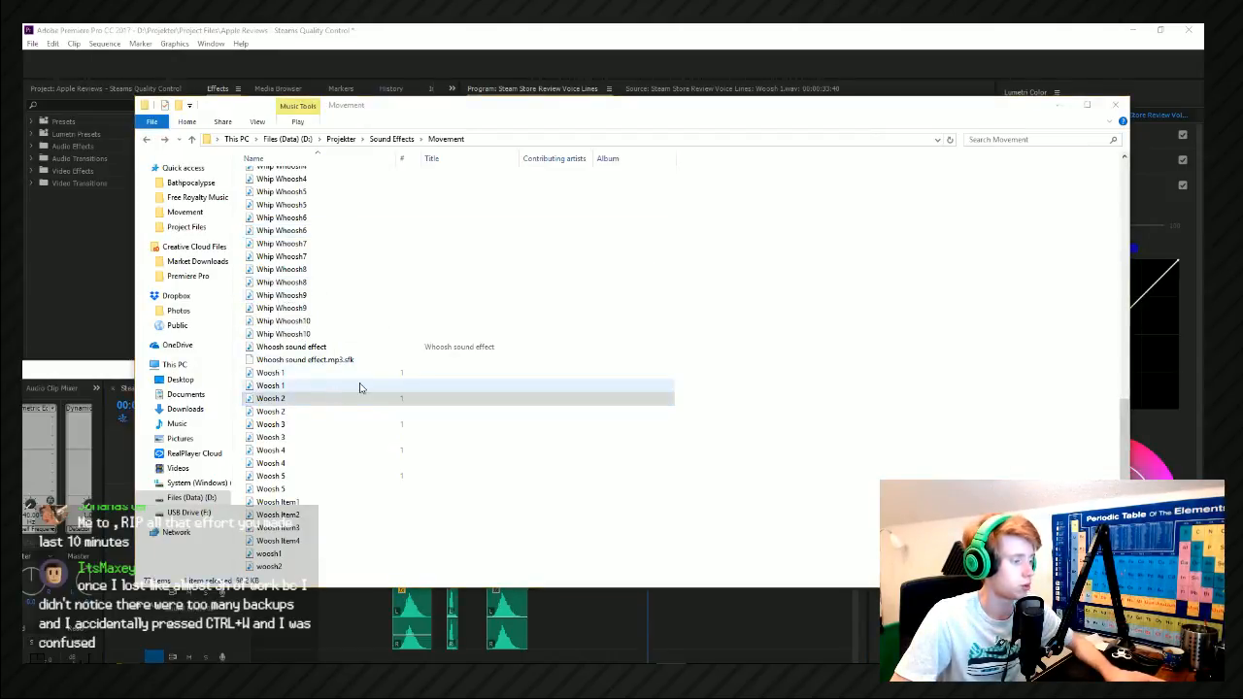
drag(351, 395, 668, 604)
drag(644, 417, 674, 448)
drag(666, 612, 689, 612)
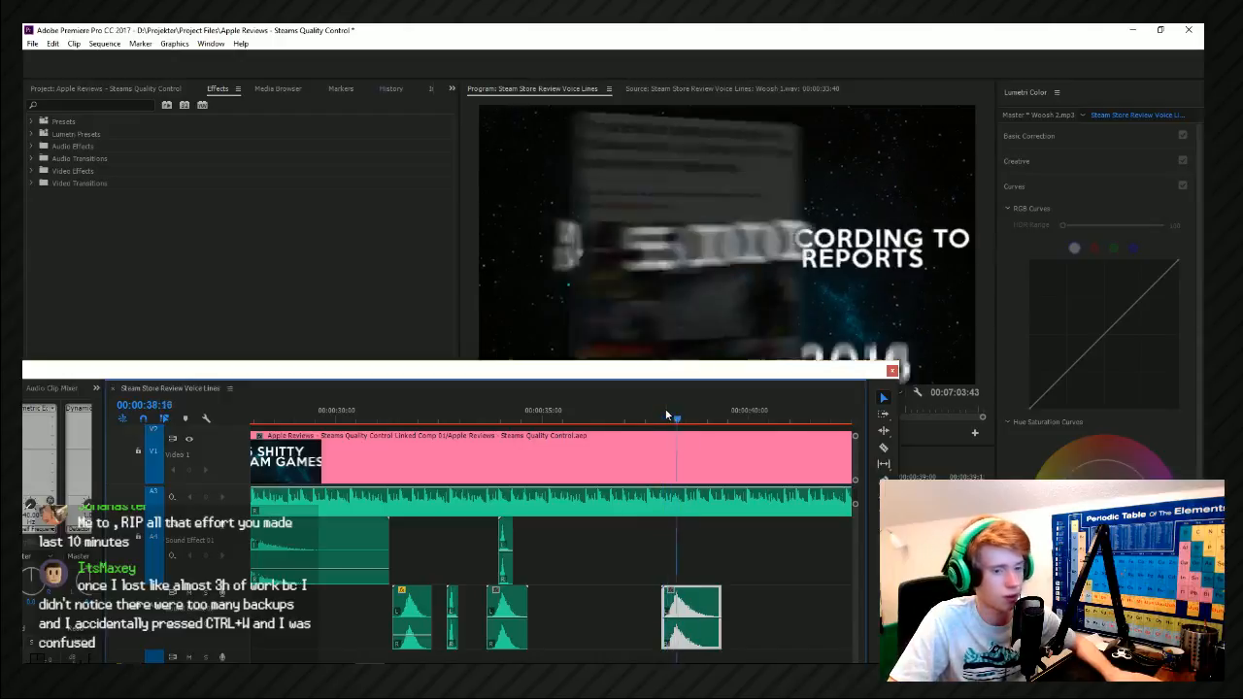
Look through the whooshes in the Movement folder and layer Sound_10 on Sound Effect 01 above the Woosh 2 clip.
key(alt+Tab)
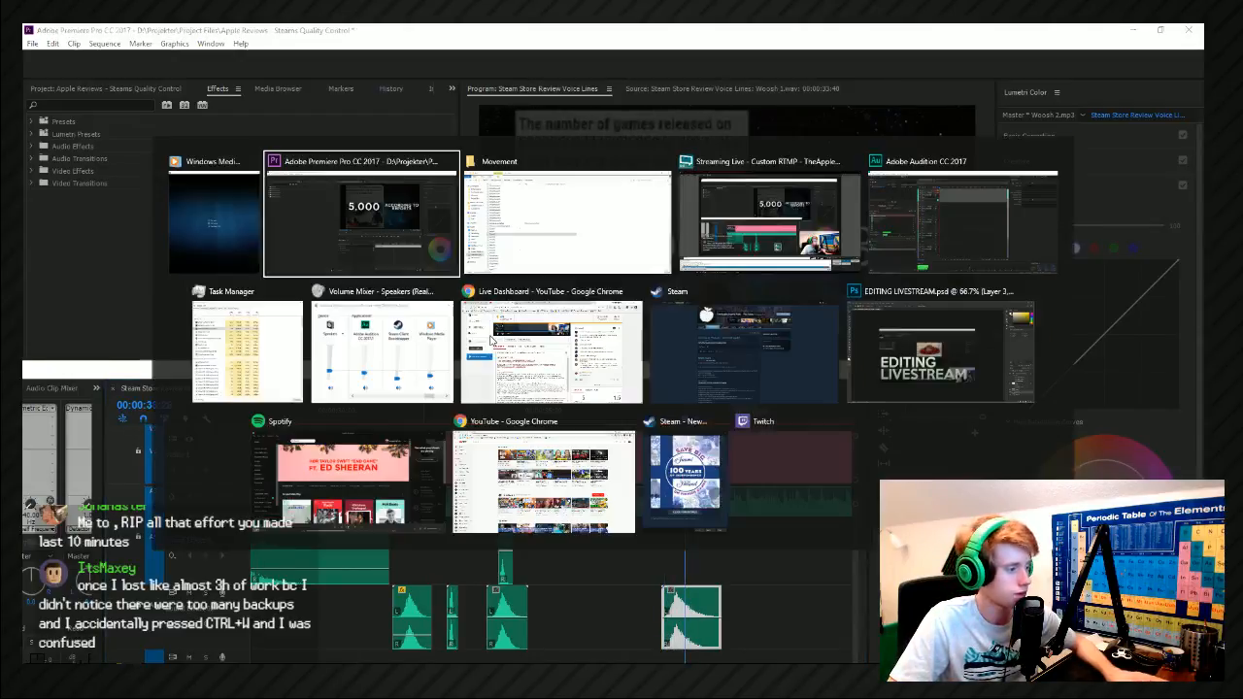
click(287, 297)
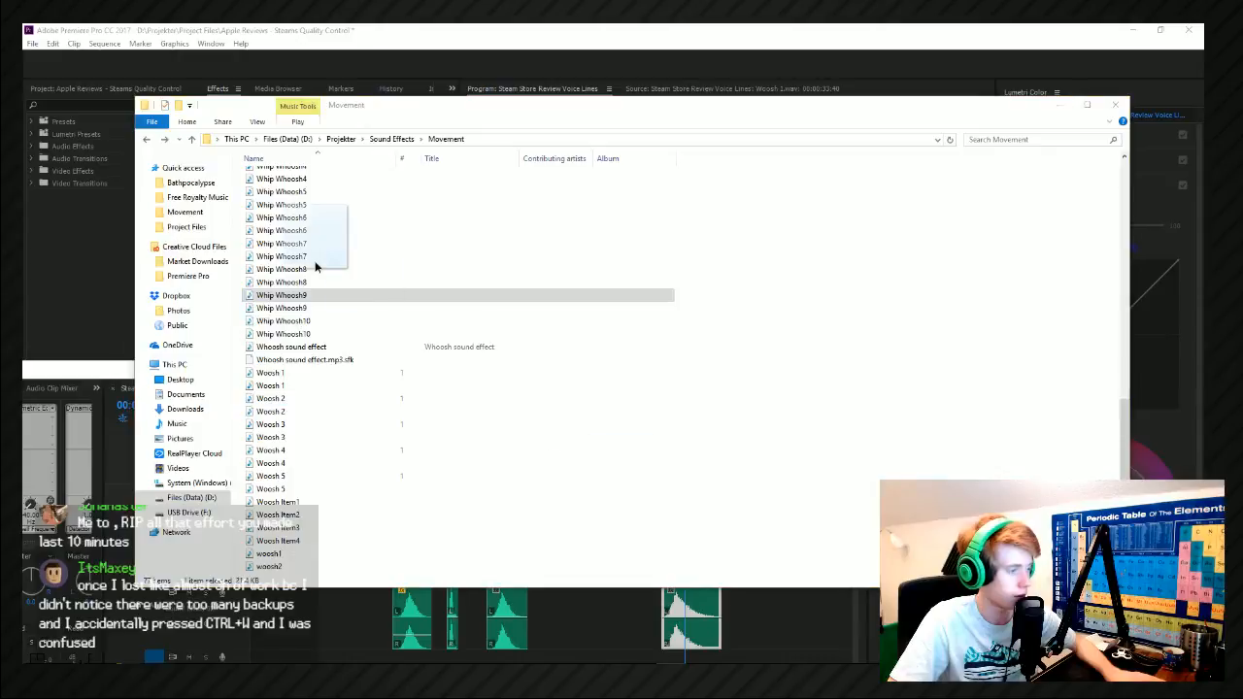
click(311, 207)
scroll(311, 207, up, 4)
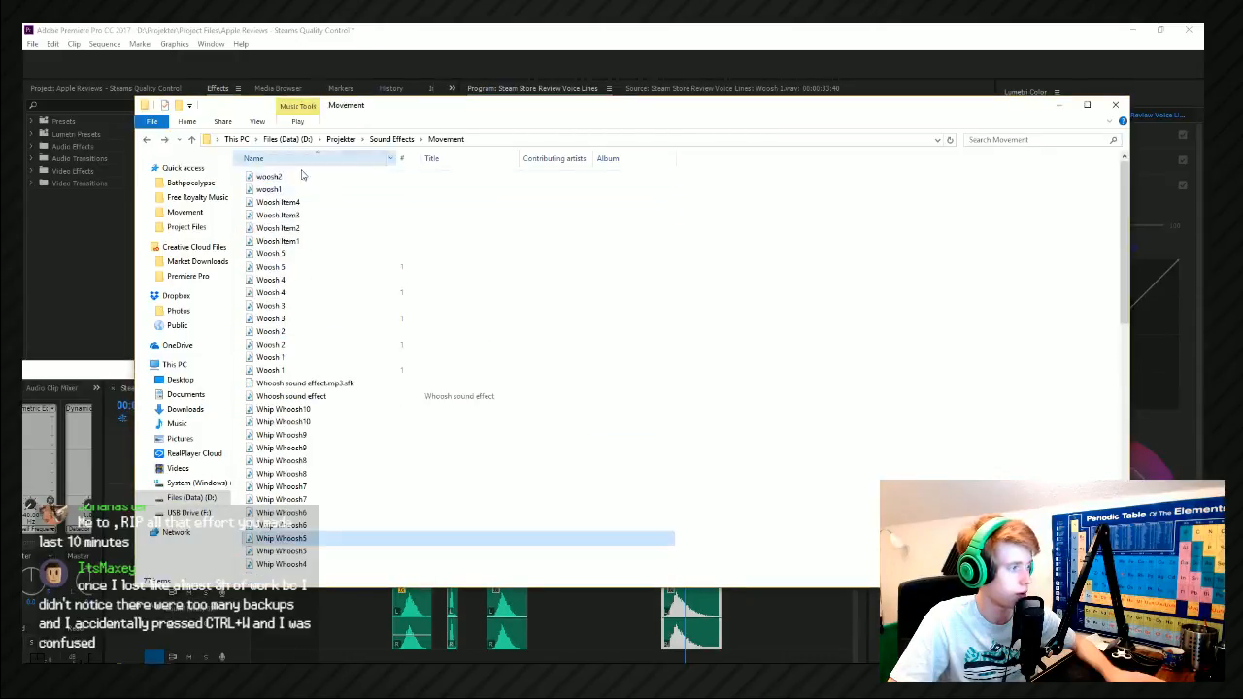
scroll(345, 408, up, 3)
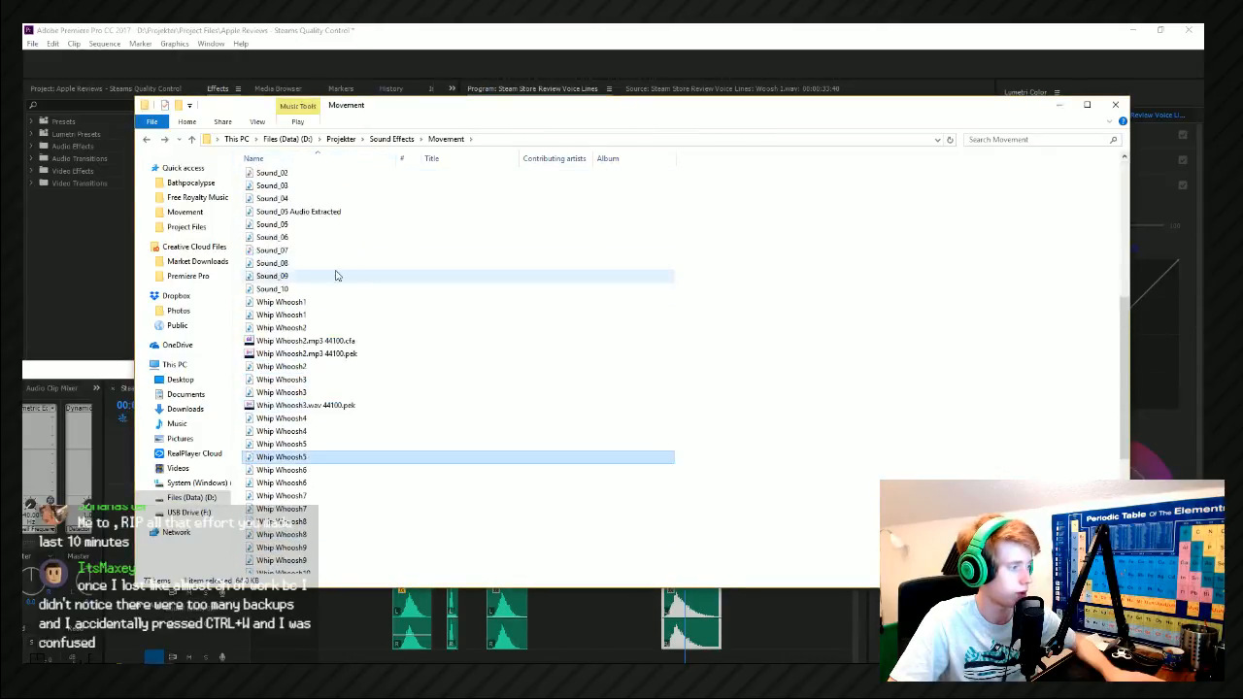
click(296, 292)
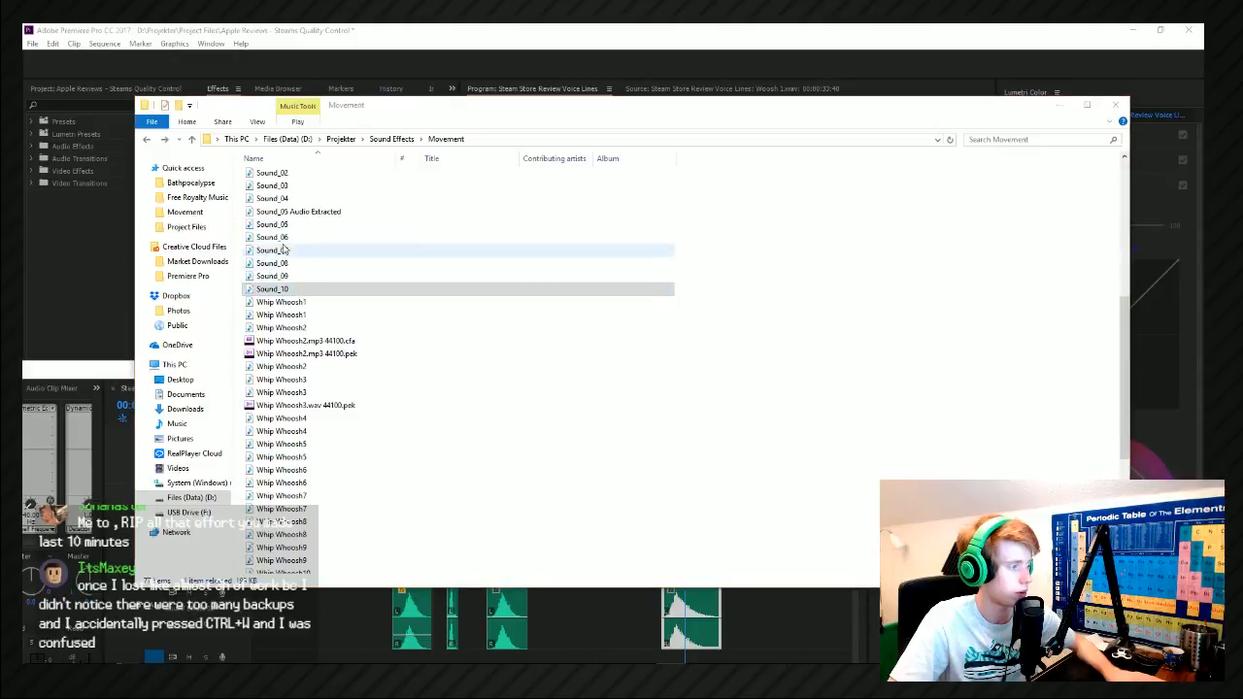
drag(296, 289, 692, 558)
Play the transition around the Woosh 2 and Sound_10 clips and raise the floating timeline window to reveal the lower audio tracks.
click(665, 421)
key(space)
click(664, 420)
key(alt+Tab)
drag(856, 573, 856, 580)
drag(656, 374, 676, 266)
drag(696, 313, 687, 313)
key(space)
Try out the numbered sounds in the Movement folder and add Sound_09 to Sound Effect 04 at about 00:00:38:43.
key(alt+Tab)
scroll(281, 340, up, 4)
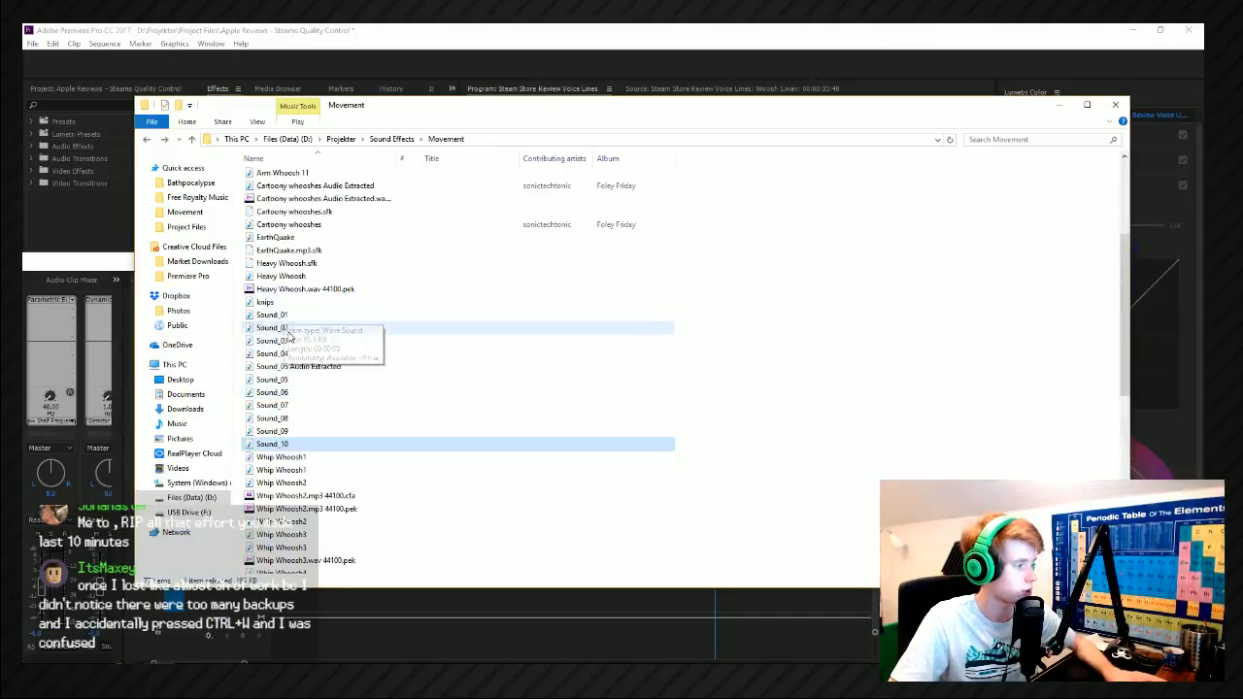
click(288, 331)
drag(277, 330, 655, 592)
drag(296, 323, 297, 335)
click(279, 367)
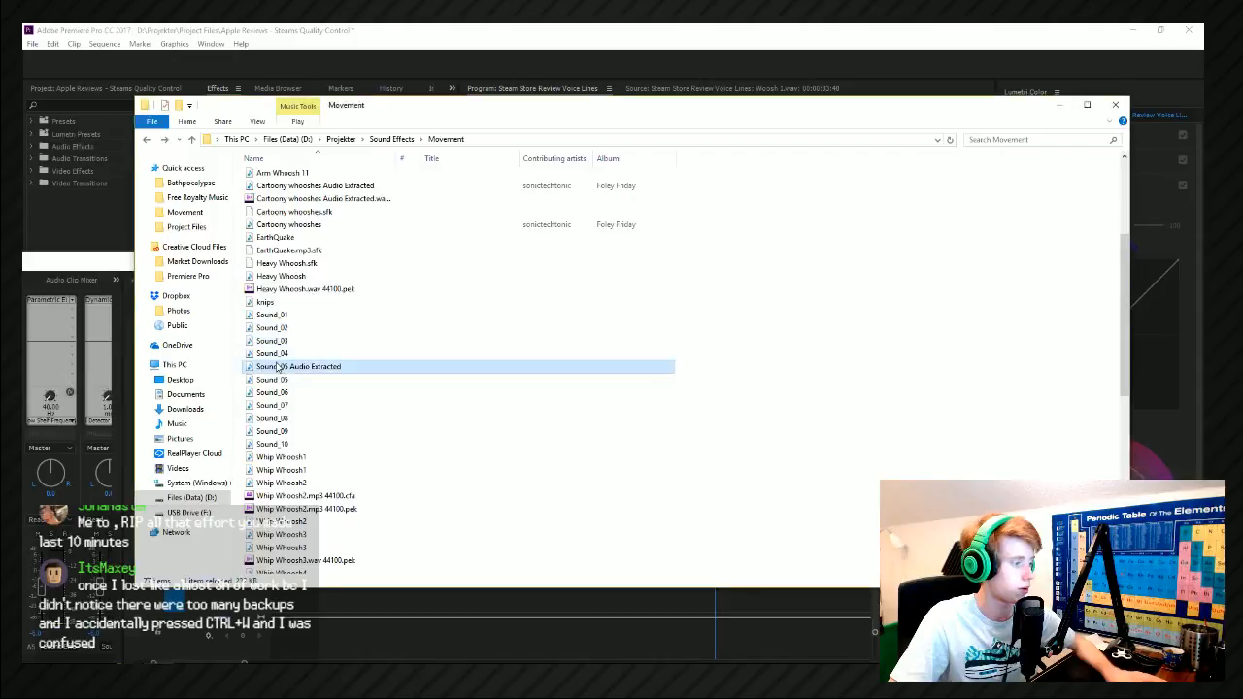
click(316, 434)
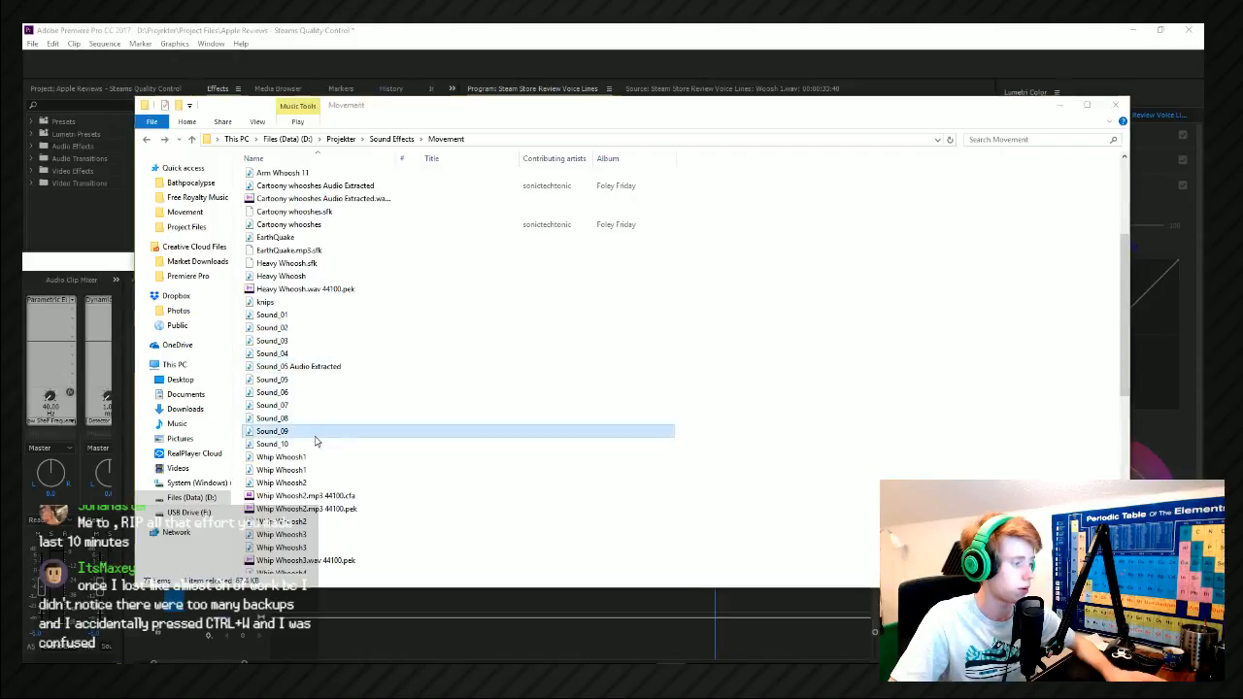
scroll(315, 442, down, 5)
drag(320, 231, 732, 605)
click(727, 607)
scroll(727, 591, up, 5)
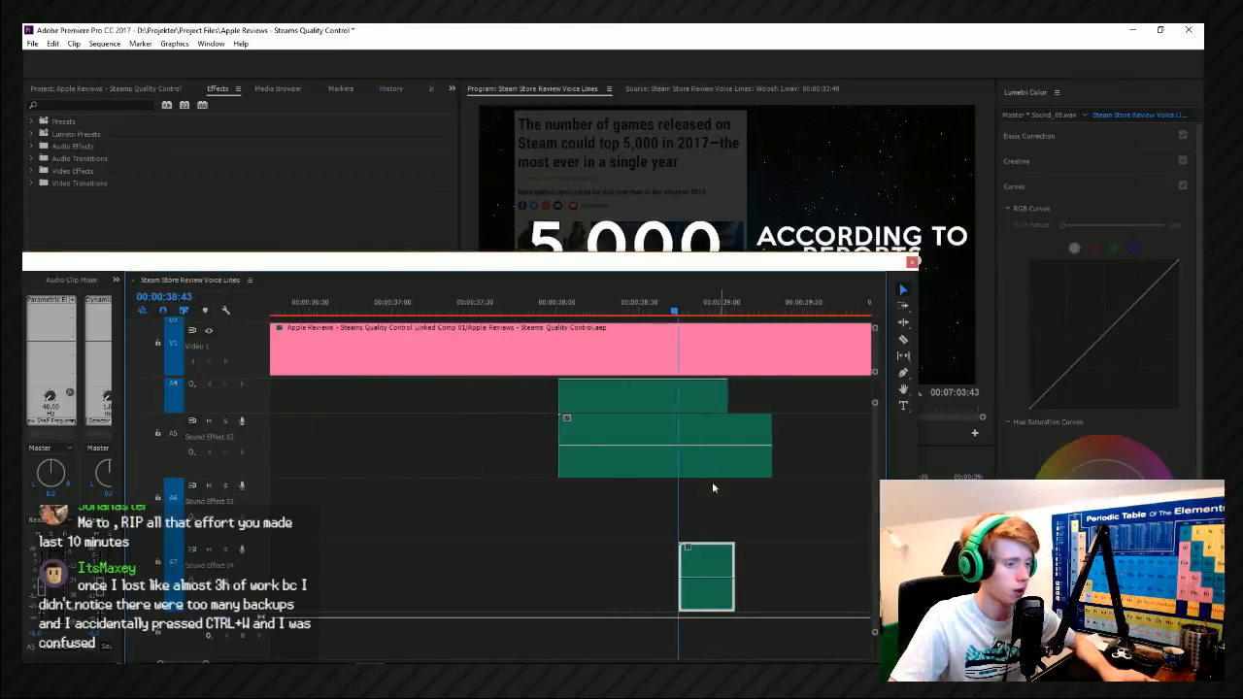
Move the Sound_09 clip on Sound Effect 04 to about 00:00:38:00 and play the layered transition.
click(642, 308)
drag(642, 308, 592, 296)
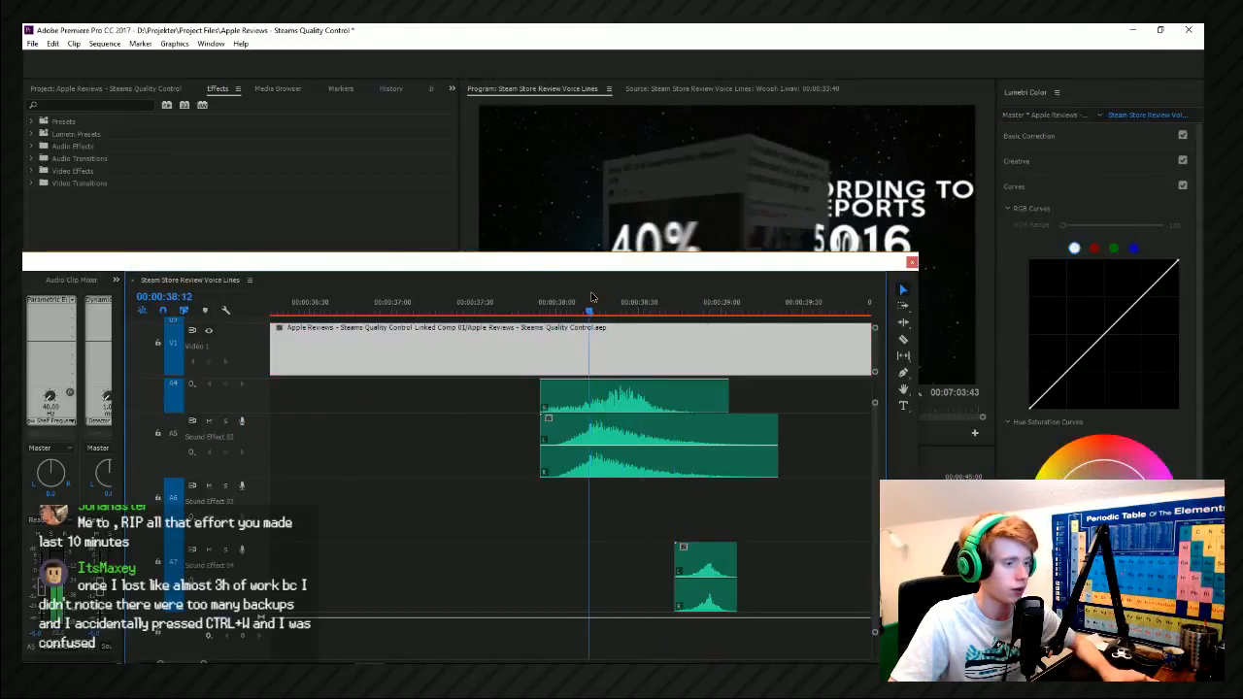
drag(696, 549, 596, 583)
key(space)
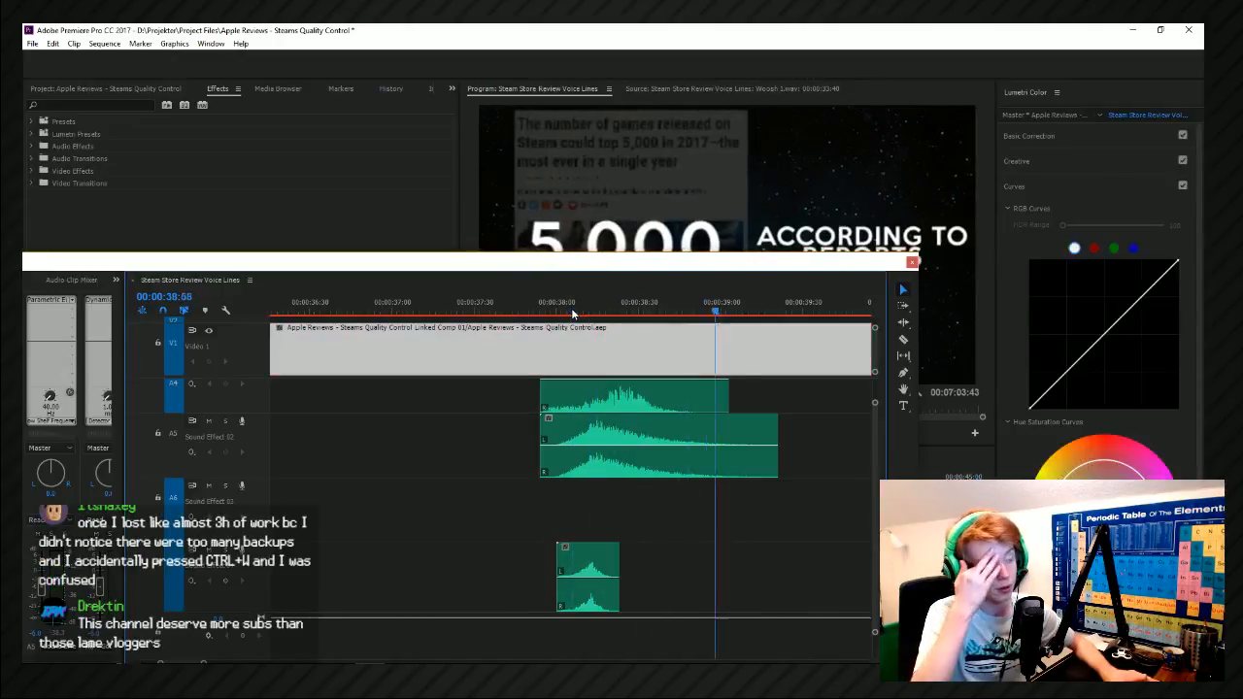
Duplicate the Sound_10 clip onto Sound Effect 03 at about 00:00:39:03 and lower the copy's volume.
scroll(587, 383, down, 3)
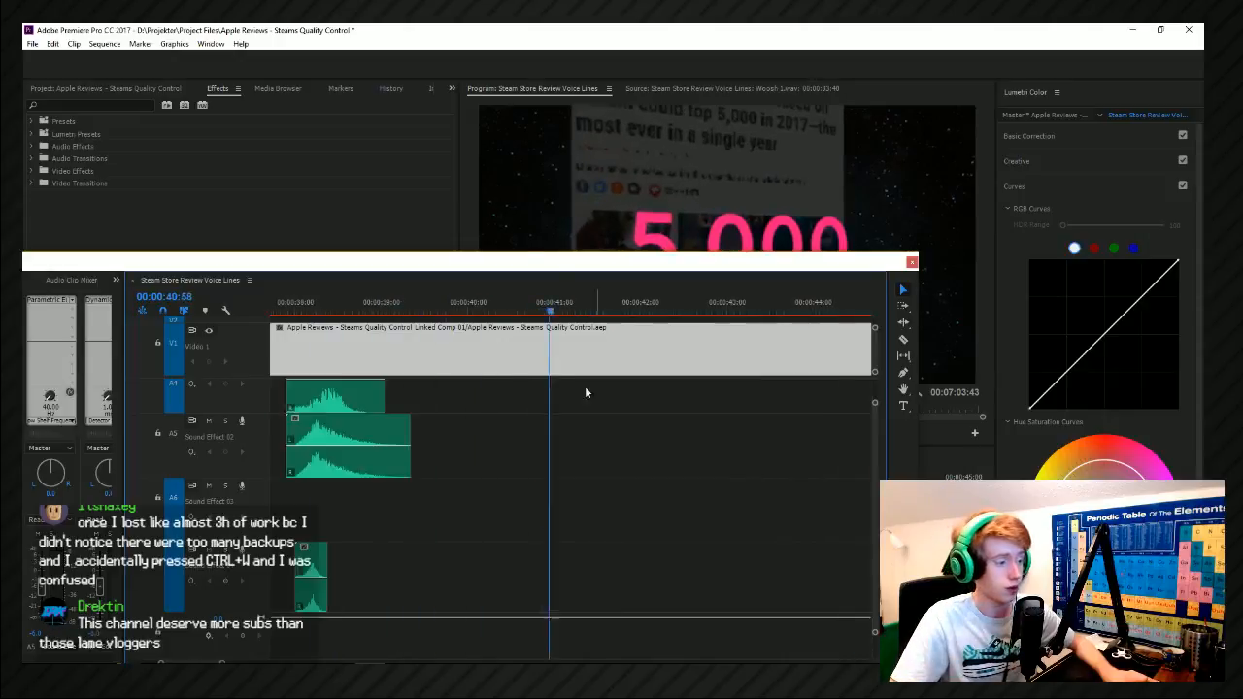
click(436, 308)
drag(384, 413, 481, 510)
key(space)
key(ctrl+z)
alt+drag(409, 398, 453, 529)
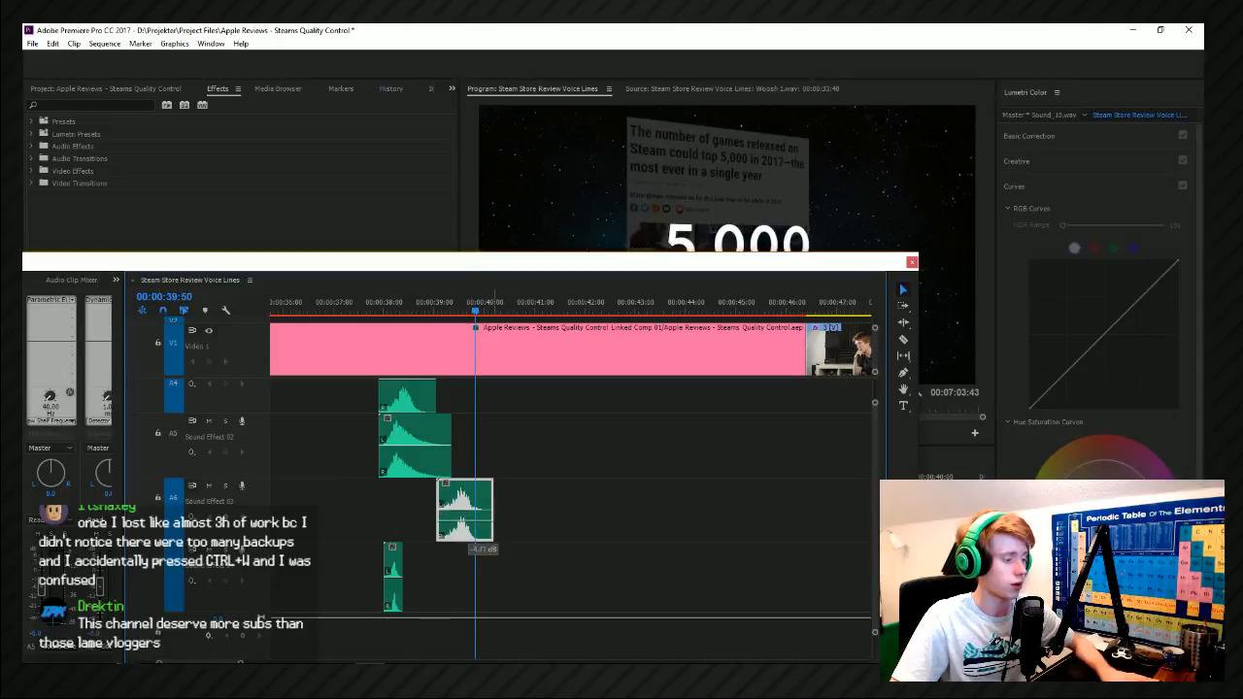
click(429, 311)
key(space)
click(428, 311)
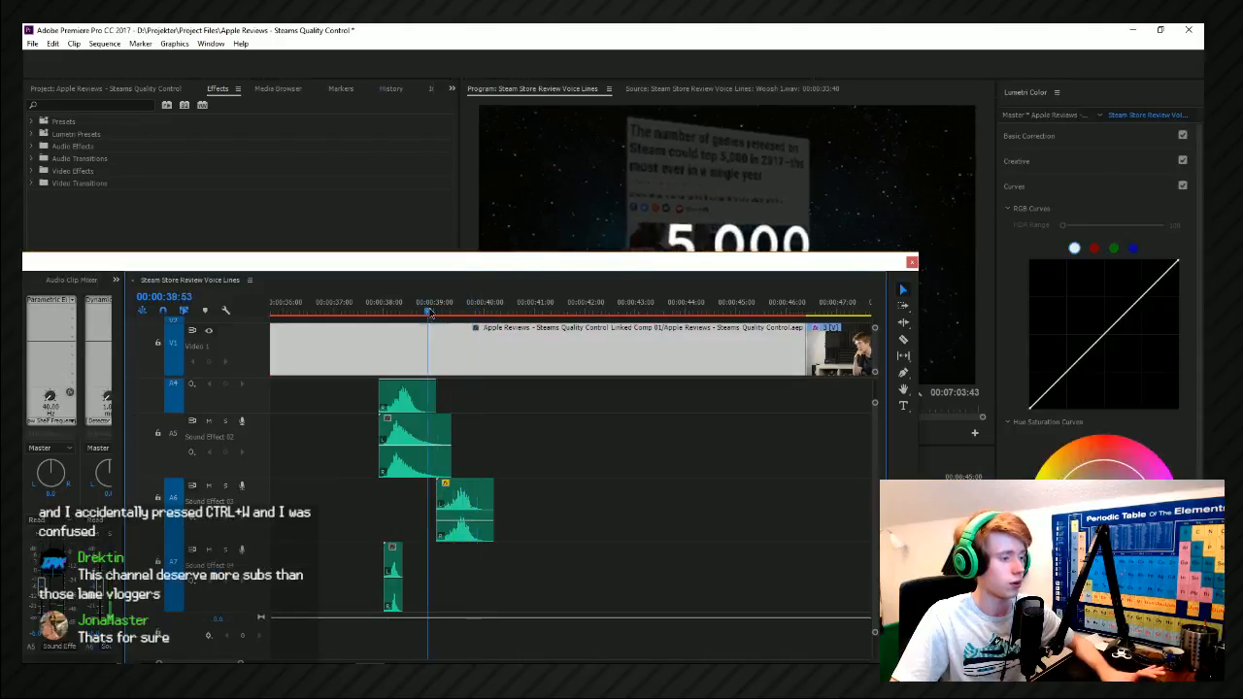
Lower the floating timeline window and try out Sound_03, Sound_02 and Sound_01 in the Movement folder.
drag(479, 268, 486, 271)
drag(518, 356, 561, 366)
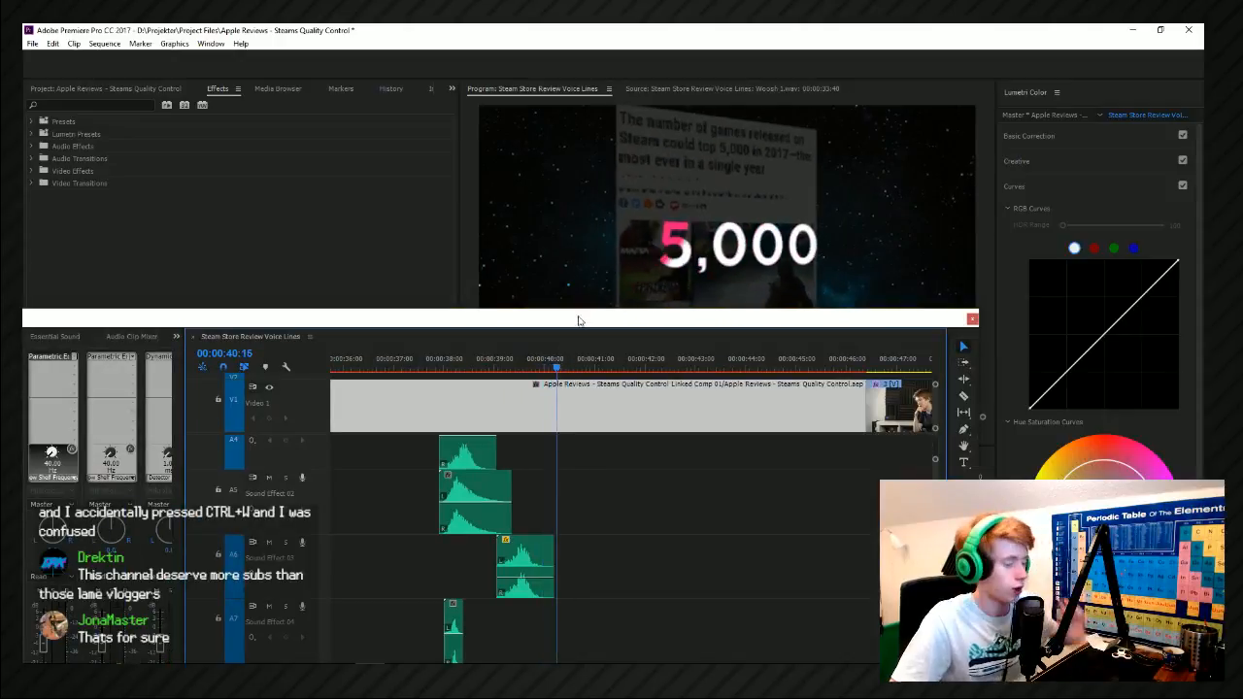
key(alt+Tab)
scroll(540, 313, up, 5)
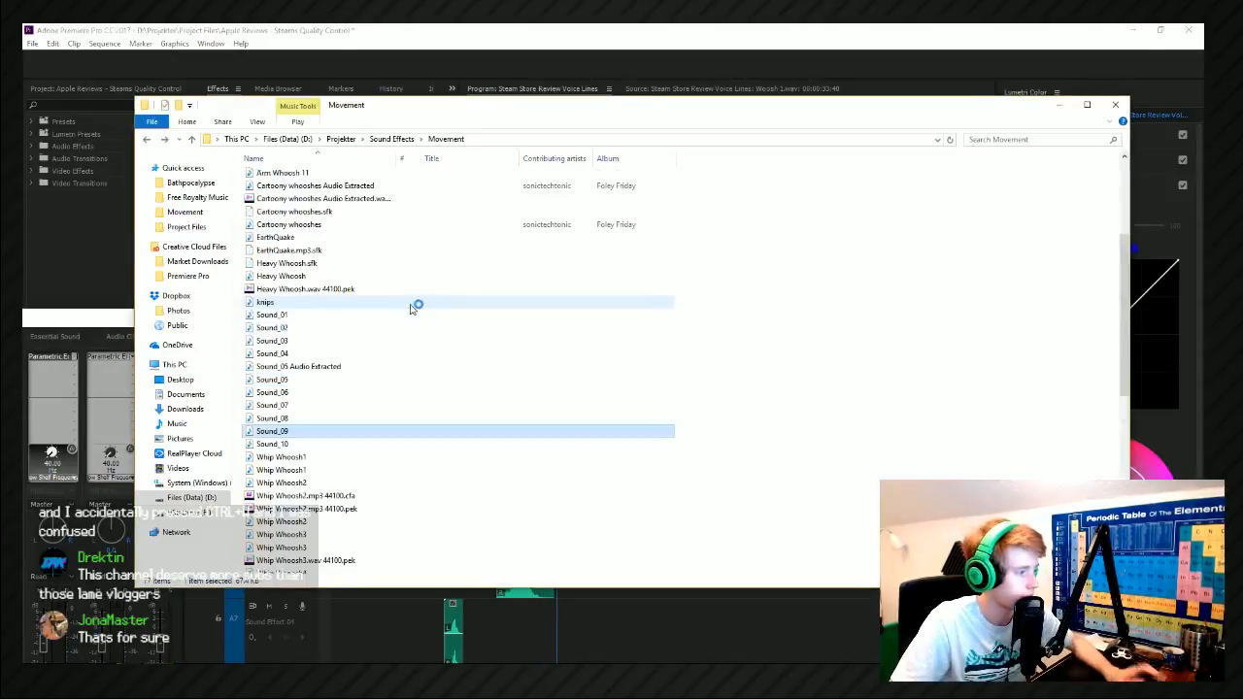
click(323, 339)
click(314, 327)
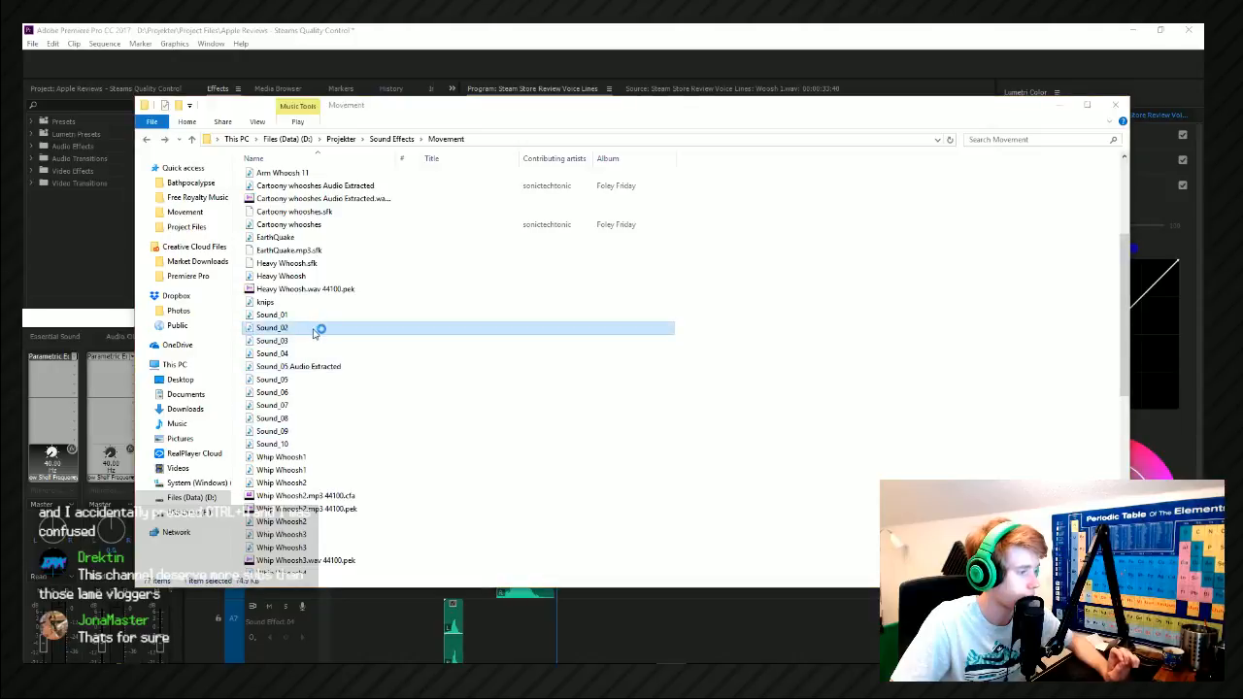
click(288, 316)
click(295, 326)
double_click(285, 316)
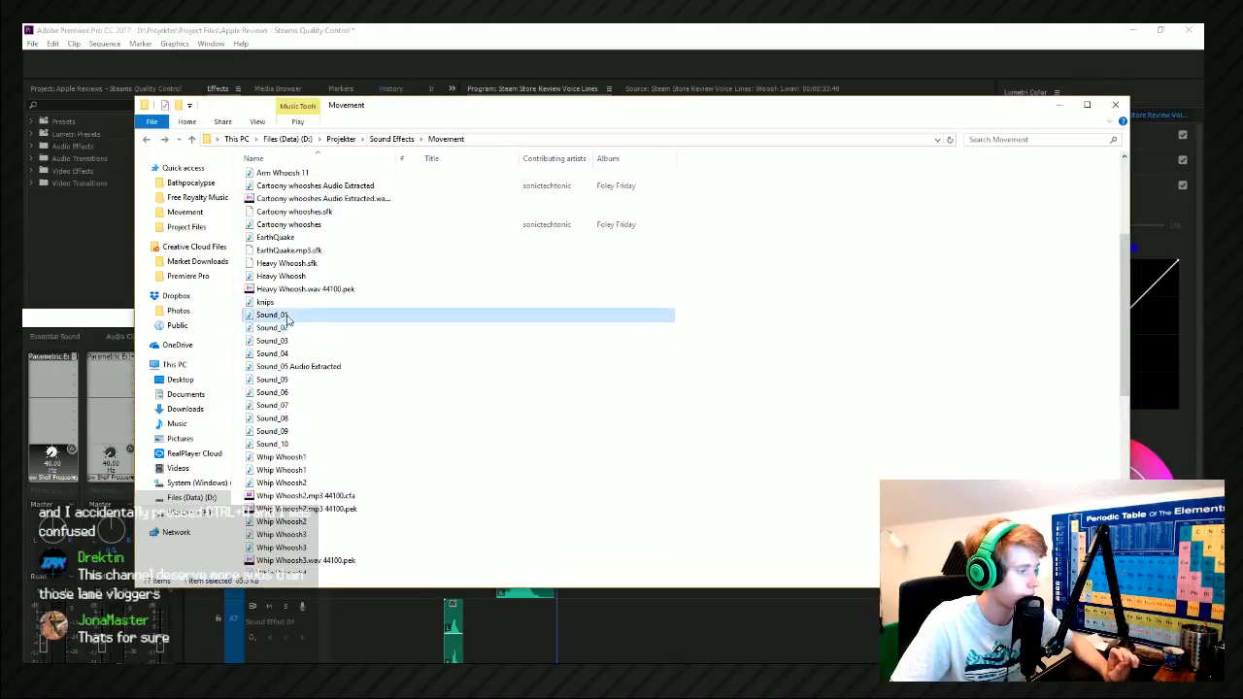
Place Sound_01 on Sound Effect 04 at about 00:00:40:09, where the 5,000 text turns pink, and lower its volume.
drag(287, 317, 442, 609)
click(622, 631)
scroll(633, 614, up, 3)
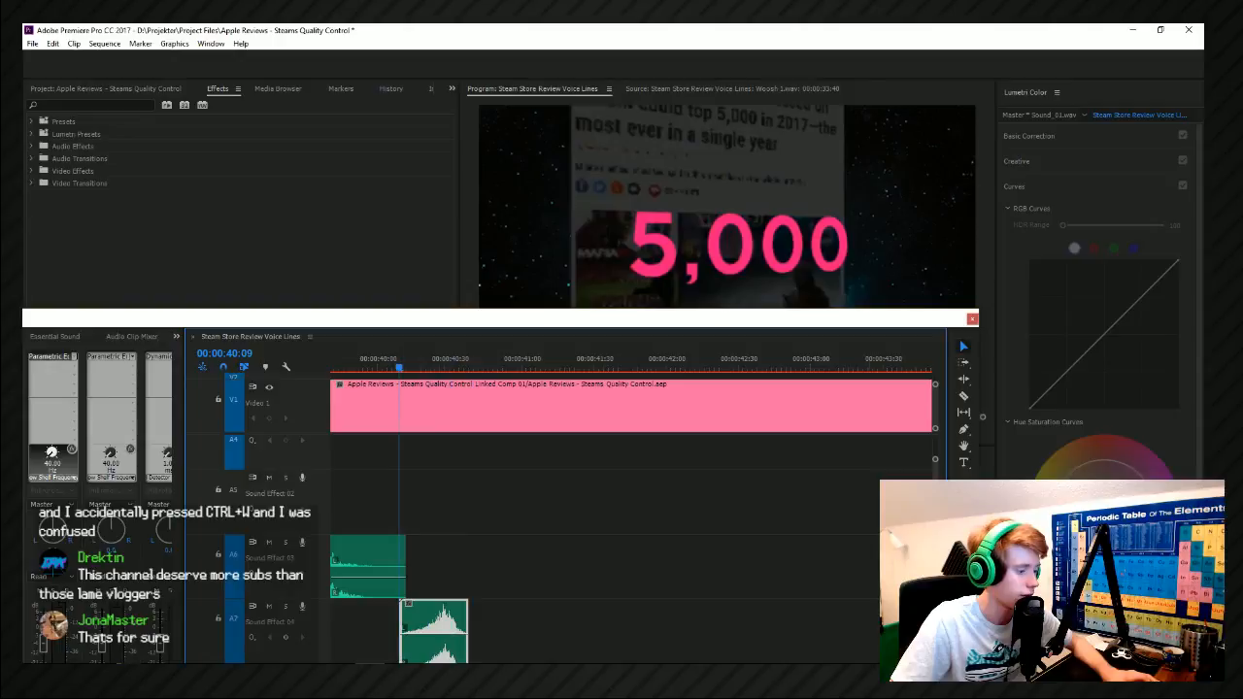
key(space)
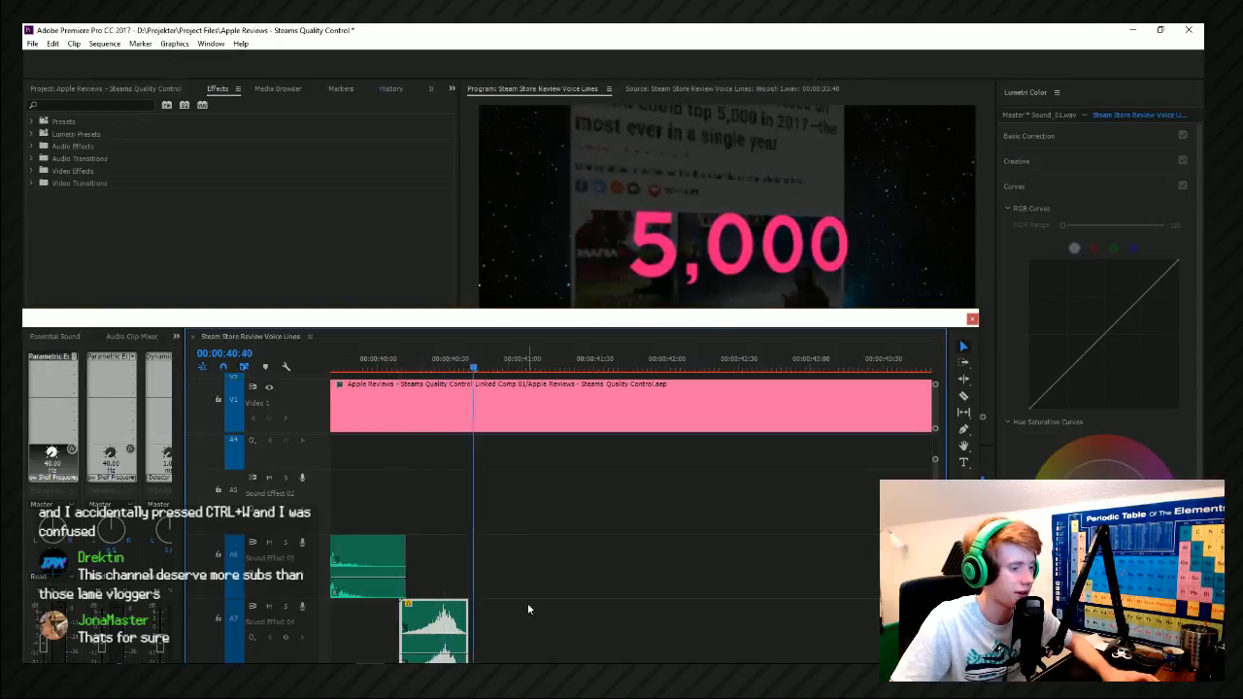
key(minus)
key(space)
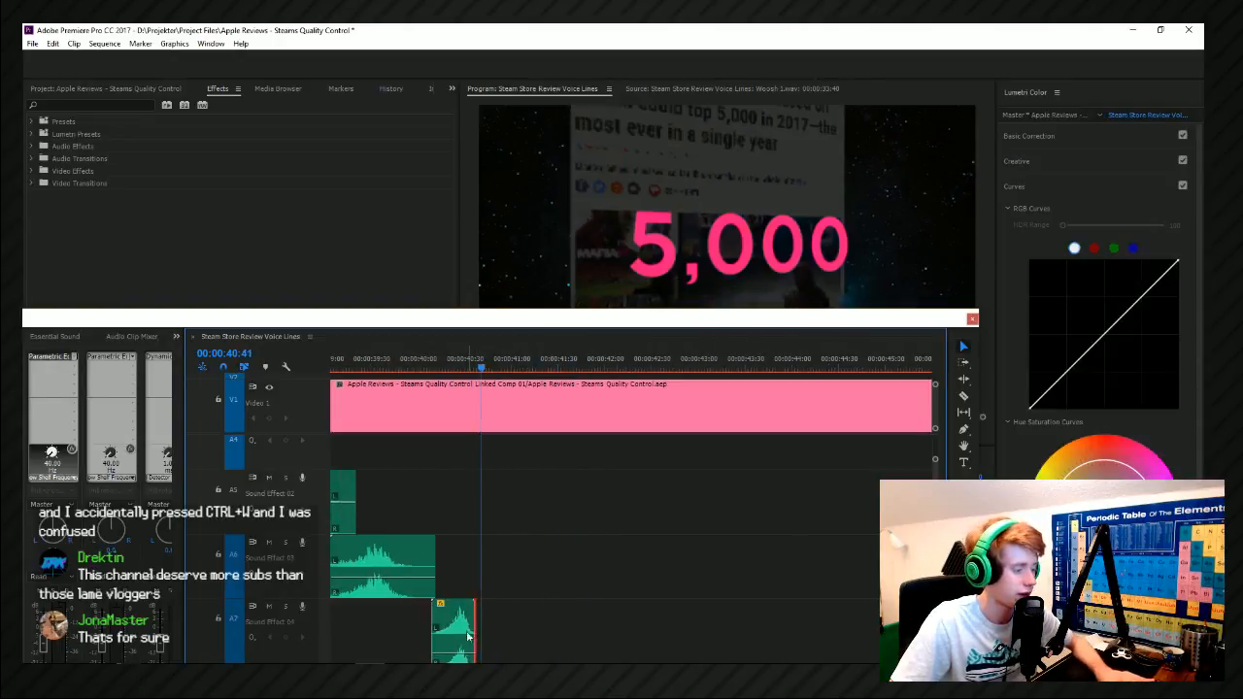
Save the project, duplicate Sound_01 to 00:00:40:41 on Sound Effect 04 and reverse the copy's speed.
key(ctrl+s)
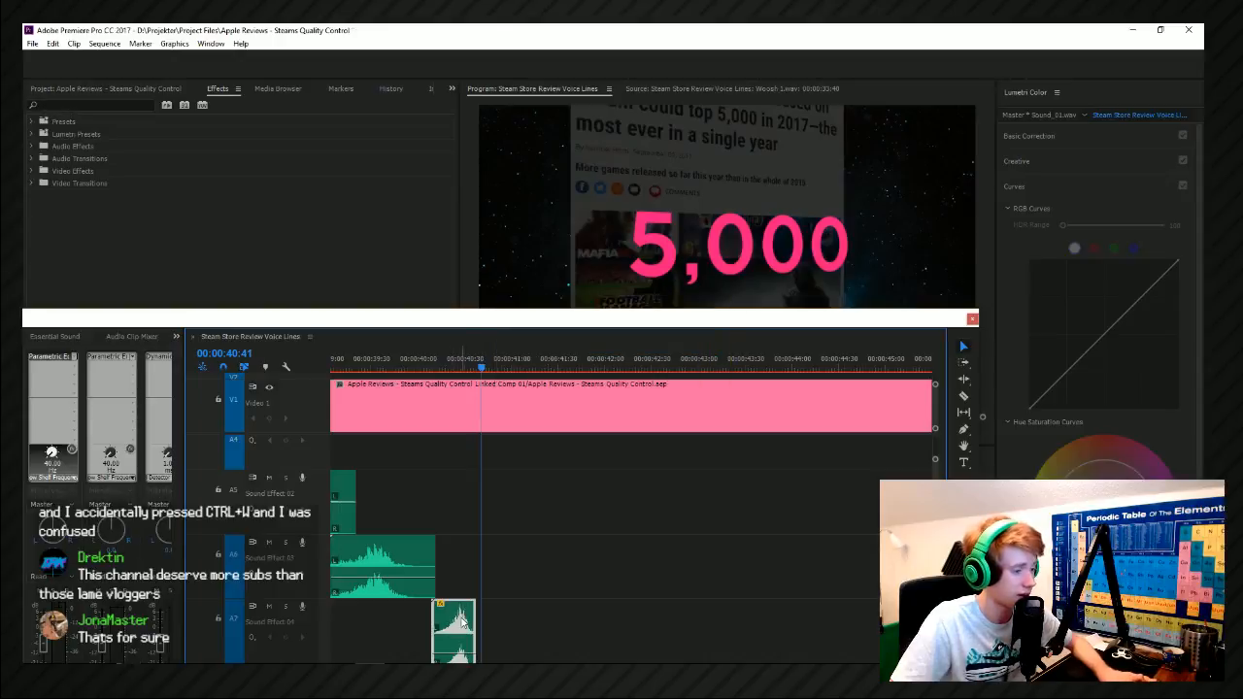
drag(475, 627, 502, 628)
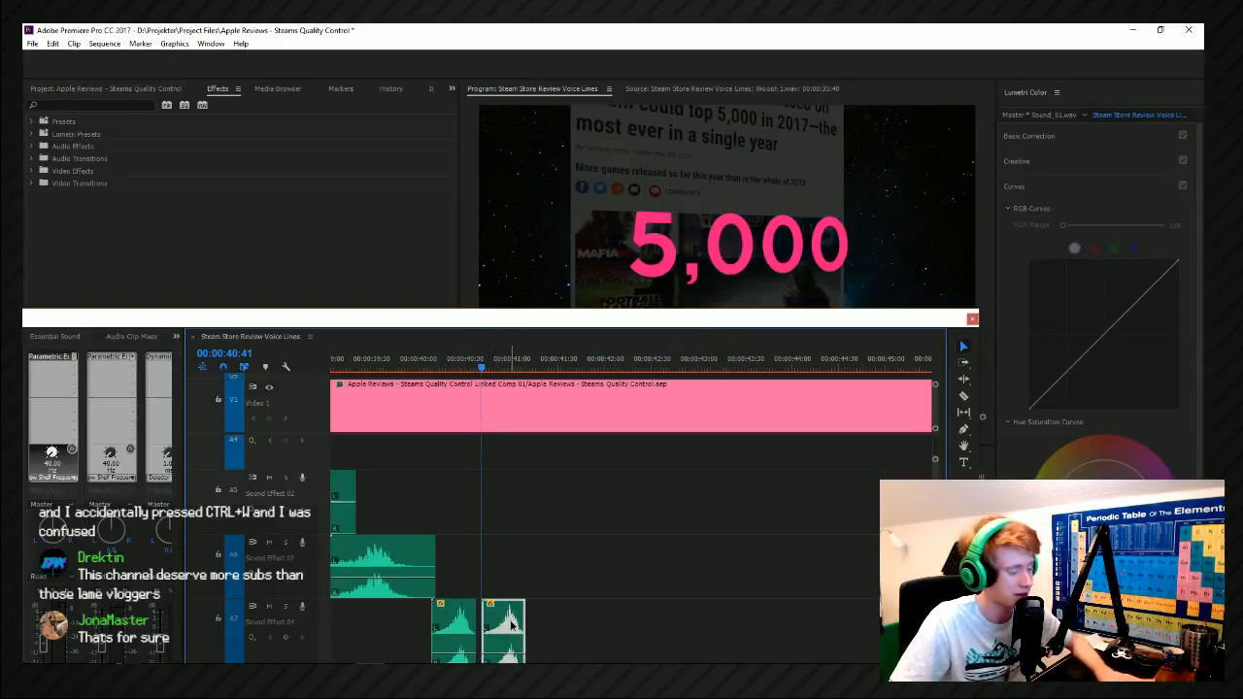
right_click(510, 622)
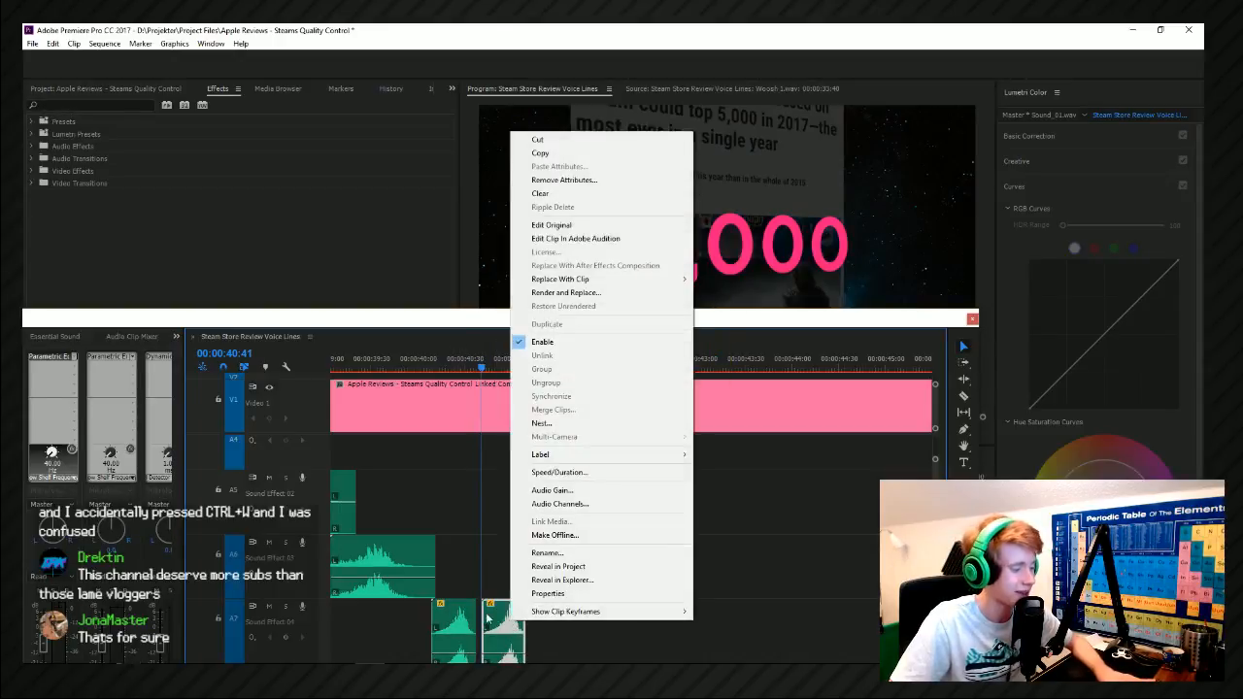
click(579, 474)
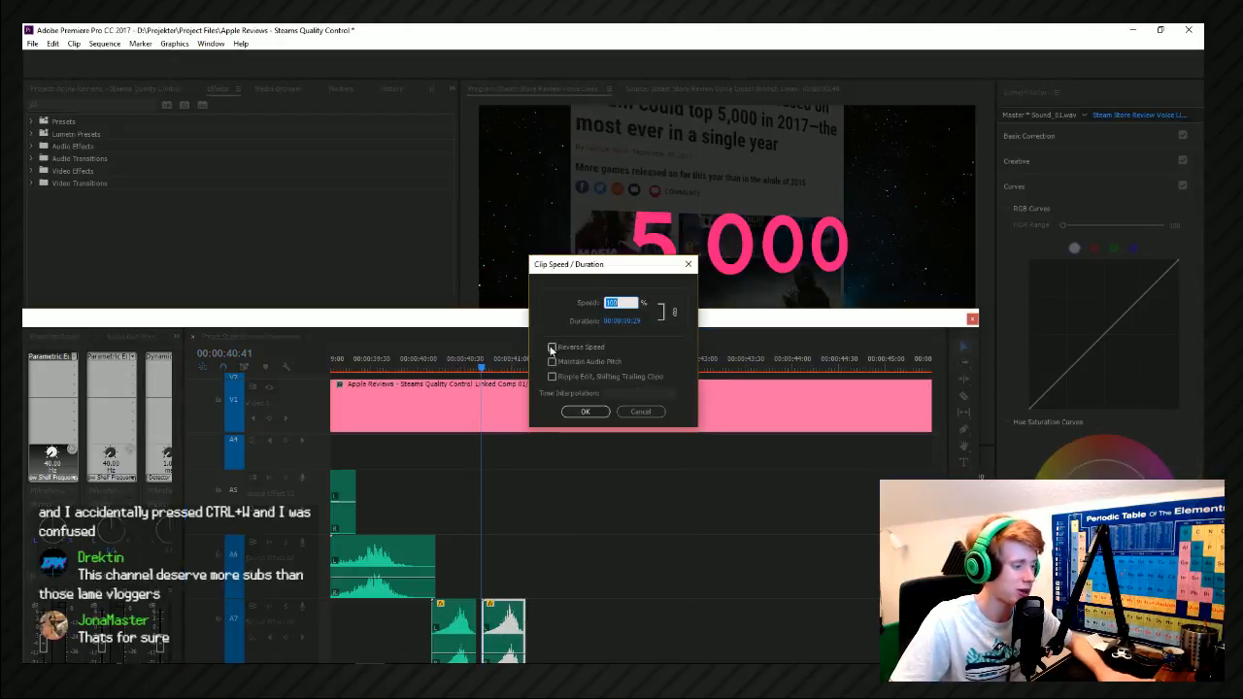
click(583, 413)
Move the reversed Sound_01 copy to about 00:00:40:49, where the 5,000 text turns white, and check the timing in playback.
click(450, 372)
key(Return)
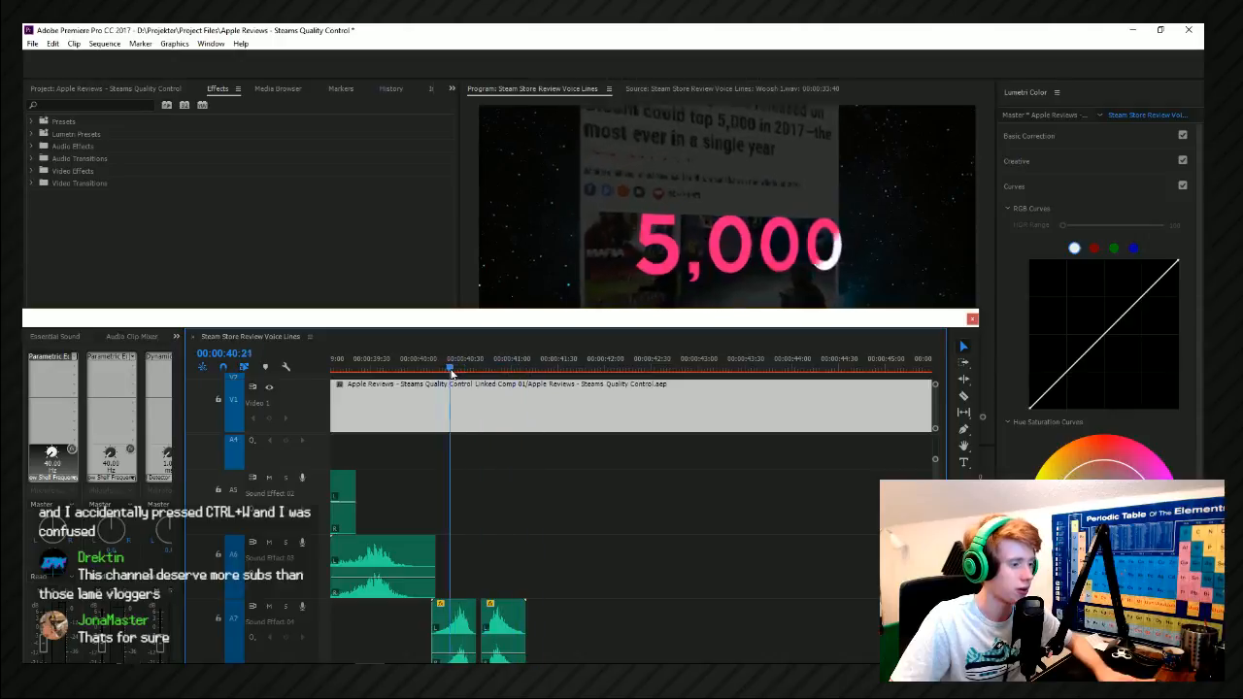
click(451, 373)
drag(502, 610, 518, 626)
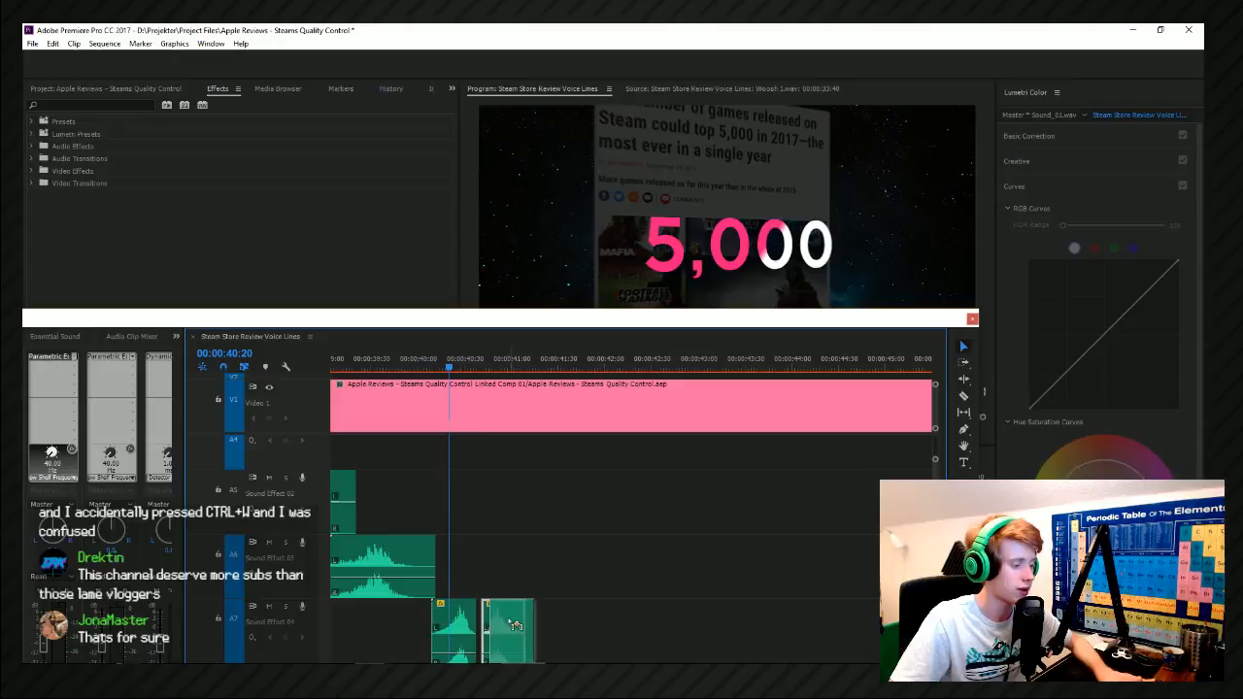
drag(519, 627, 530, 627)
key(Return)
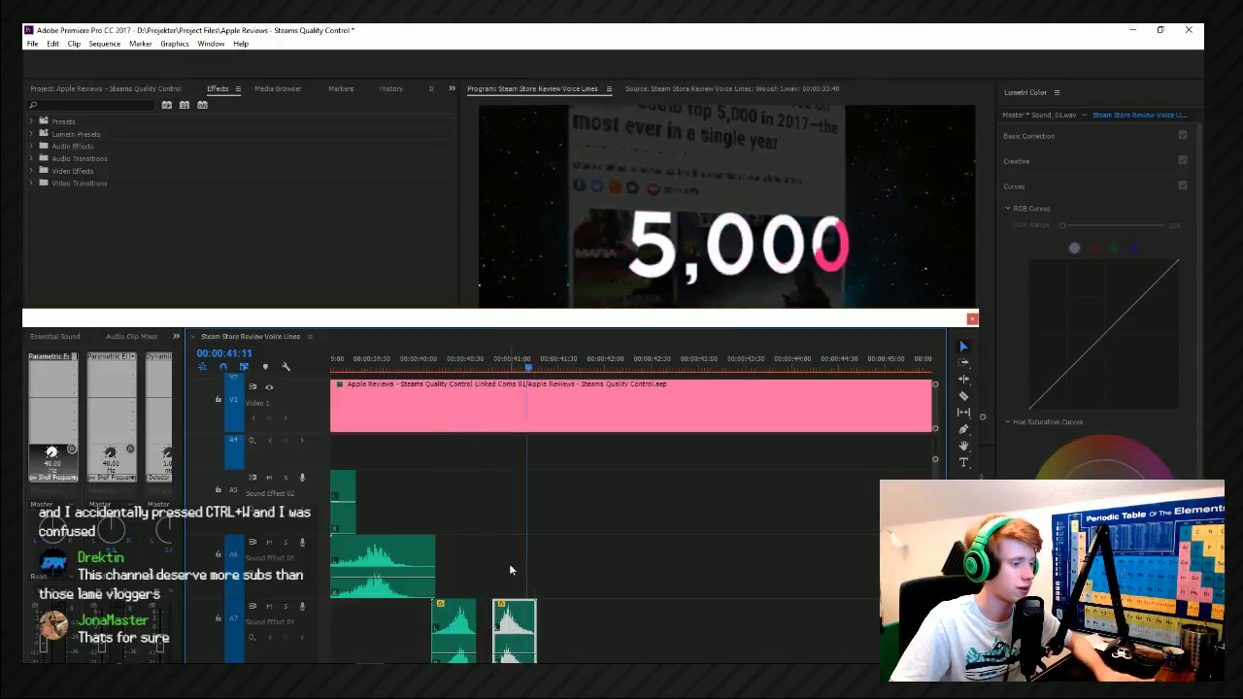
key(space)
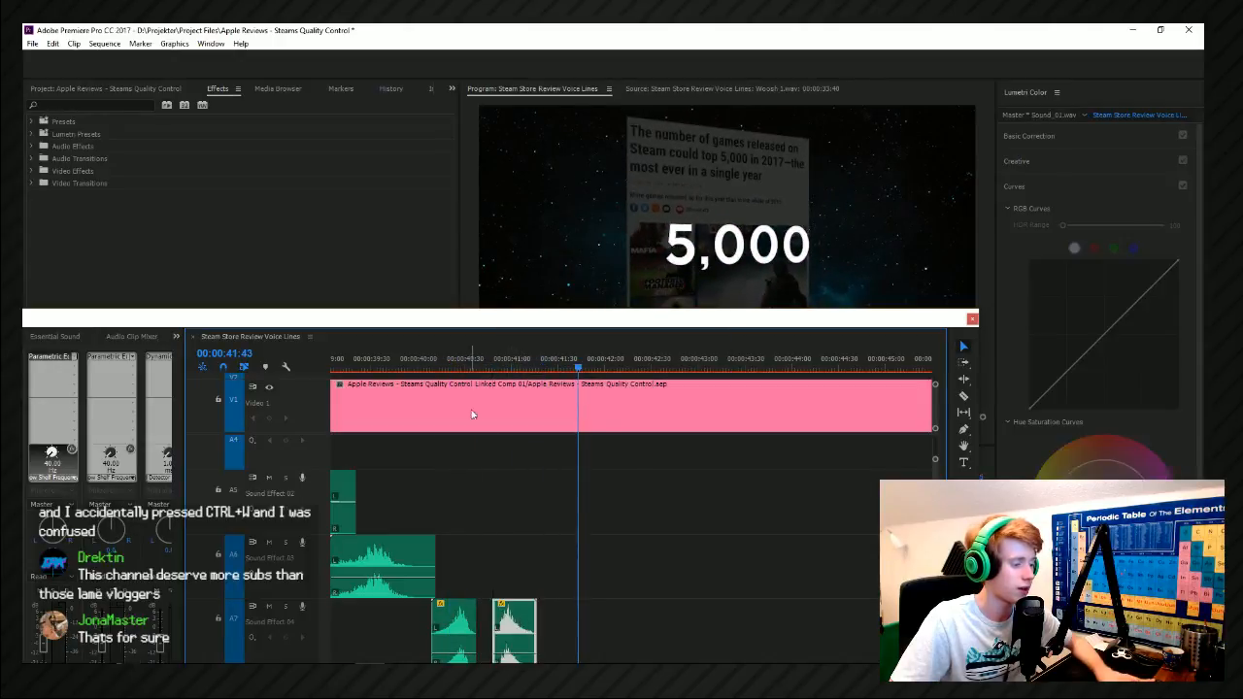
Place Sound_02 from the Movement folder on Sound Effect 03, aligned with the start of the reversed Sound_01, and play it.
click(256, 674)
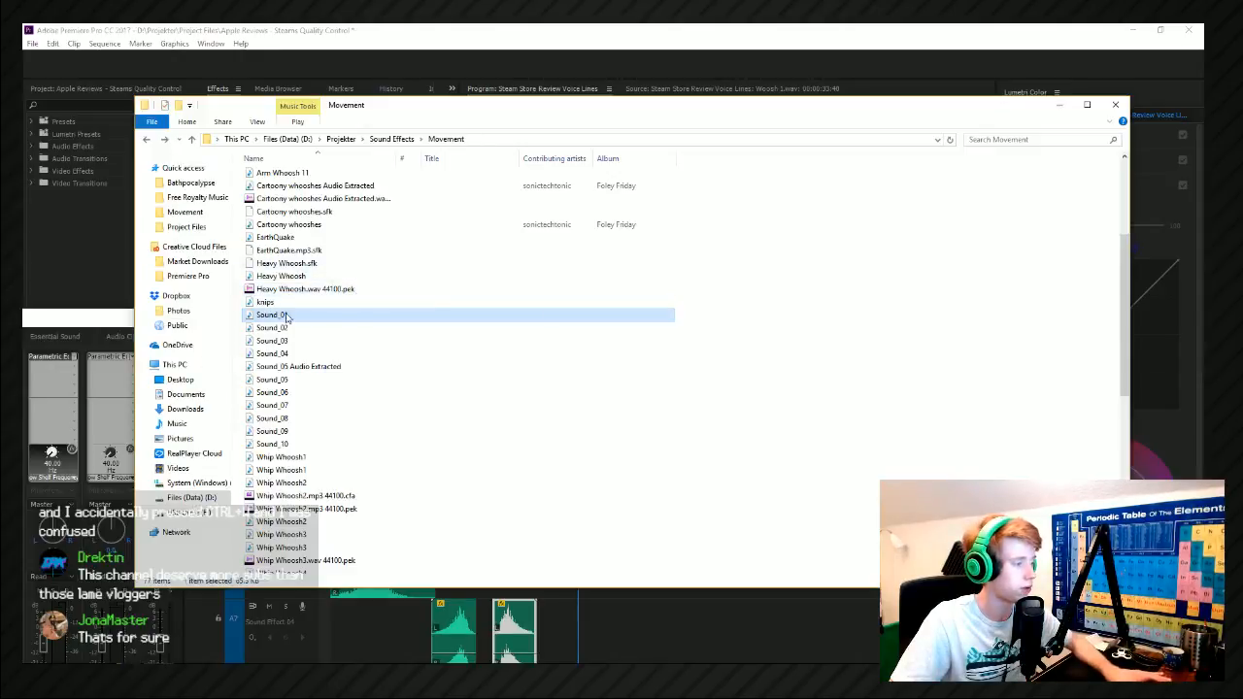
double_click(292, 332)
drag(281, 332, 519, 573)
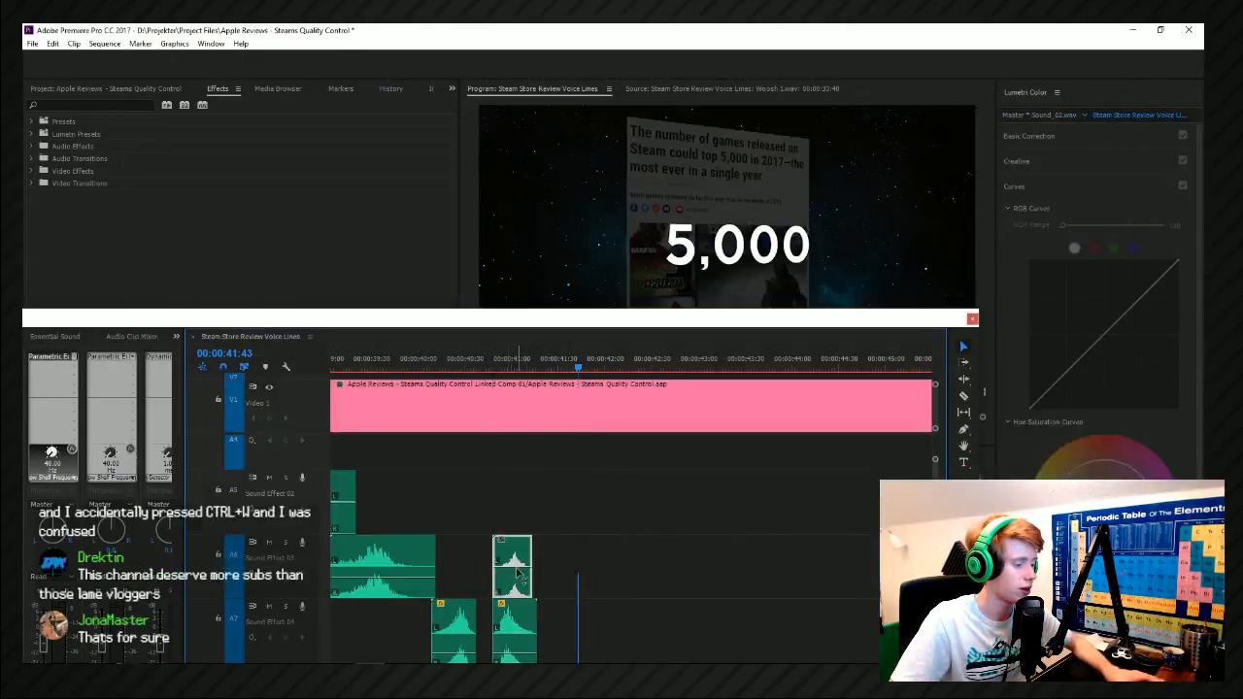
click(486, 361)
key(space)
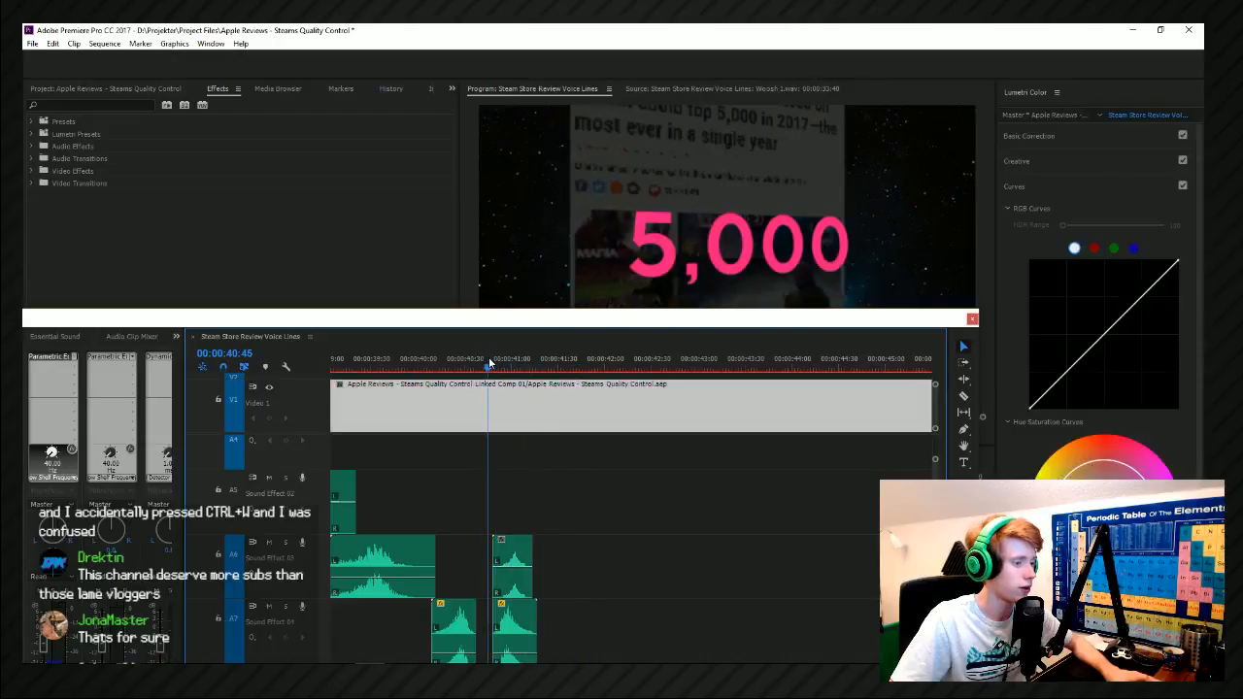
Duplicate the Sound_10 clip to about 00:00:41:17 on Sound Effect 03, behind Sound_02, and play the transition.
scroll(515, 501, down, 2)
click(550, 366)
mouse_move(550, 365)
mouse_down()
mouse_move(521, 366)
mouse_move(559, 373)
mouse_up()
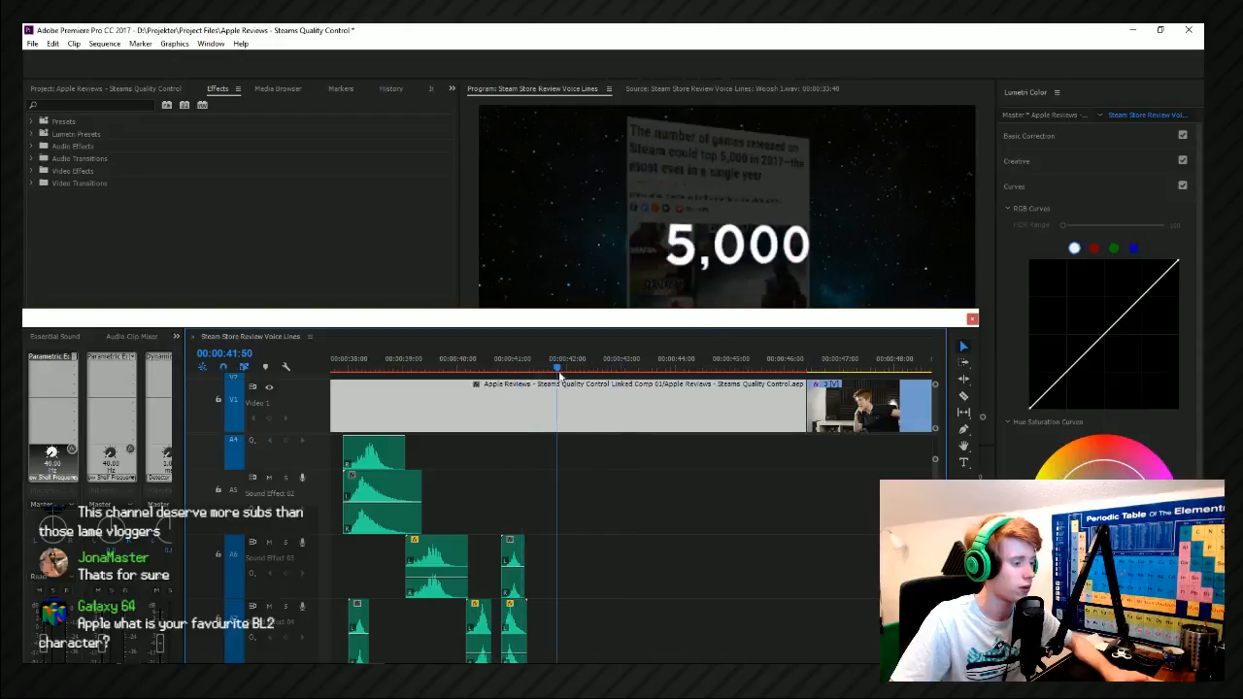
drag(438, 573, 583, 555)
key(space)
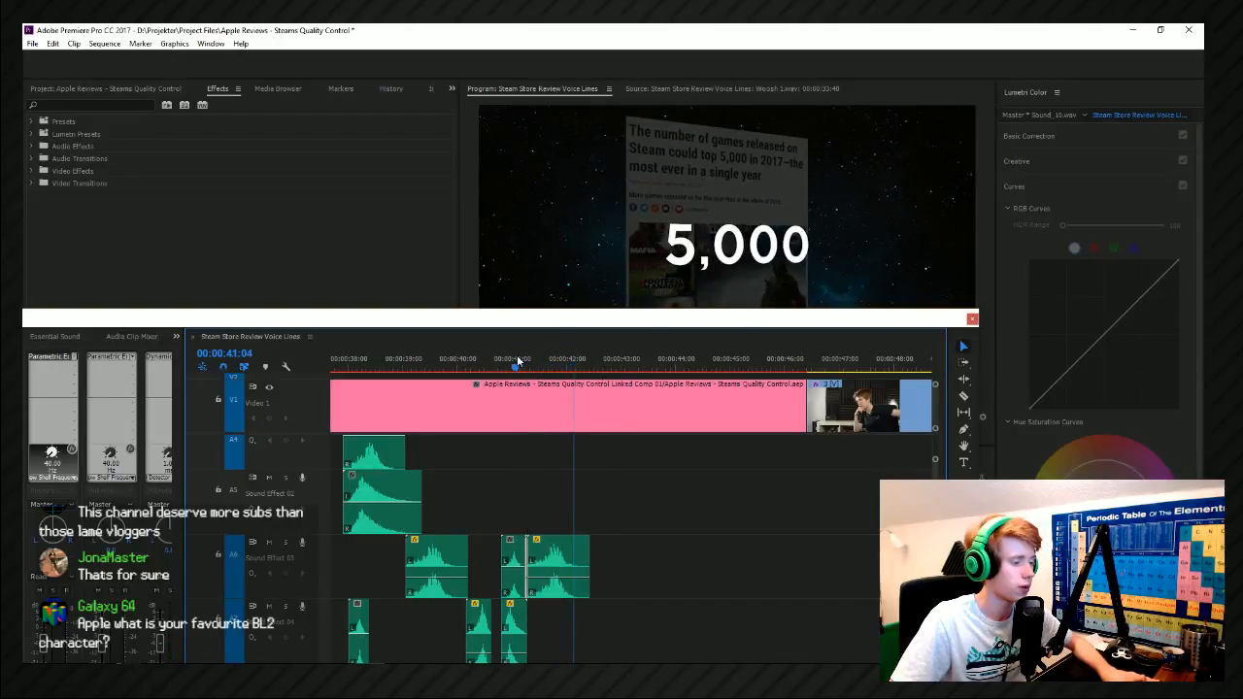
key(space)
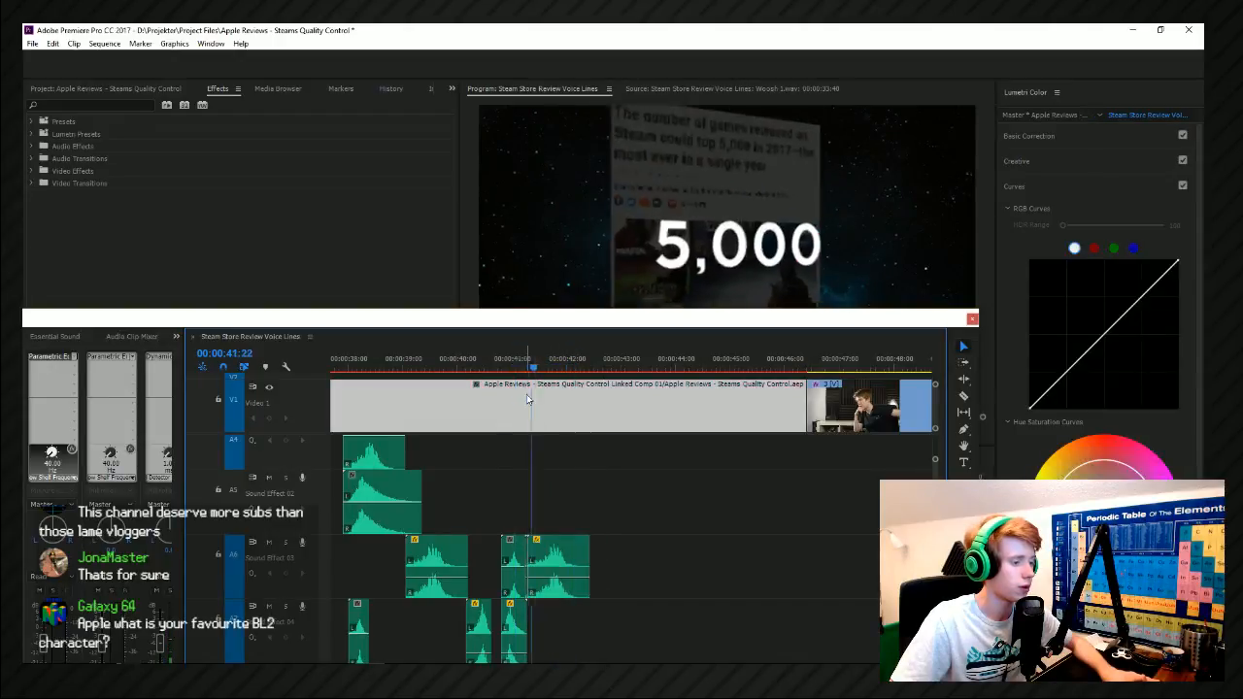
click(529, 553)
key(Delete)
key(ctrl+z)
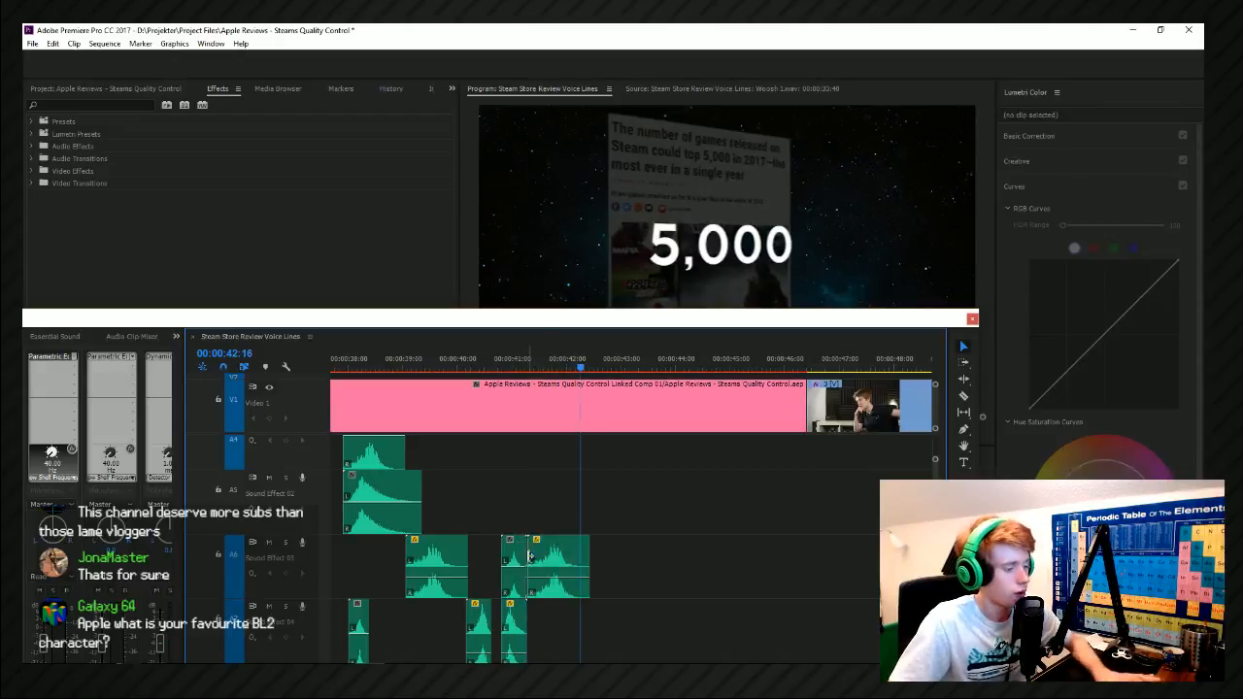
Fade the Sound_10 copy's volume out to -∞ dB at about 00:00:42:12 and shift the clip slightly earlier.
click(547, 587)
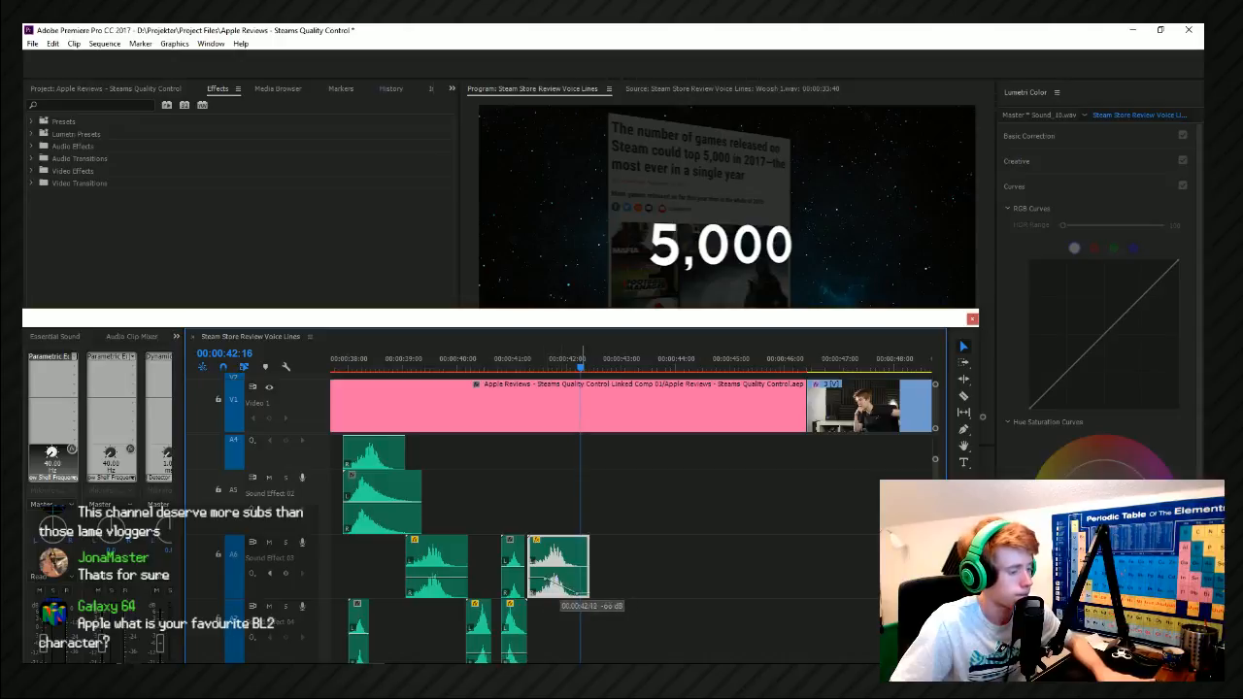
drag(540, 365, 532, 367)
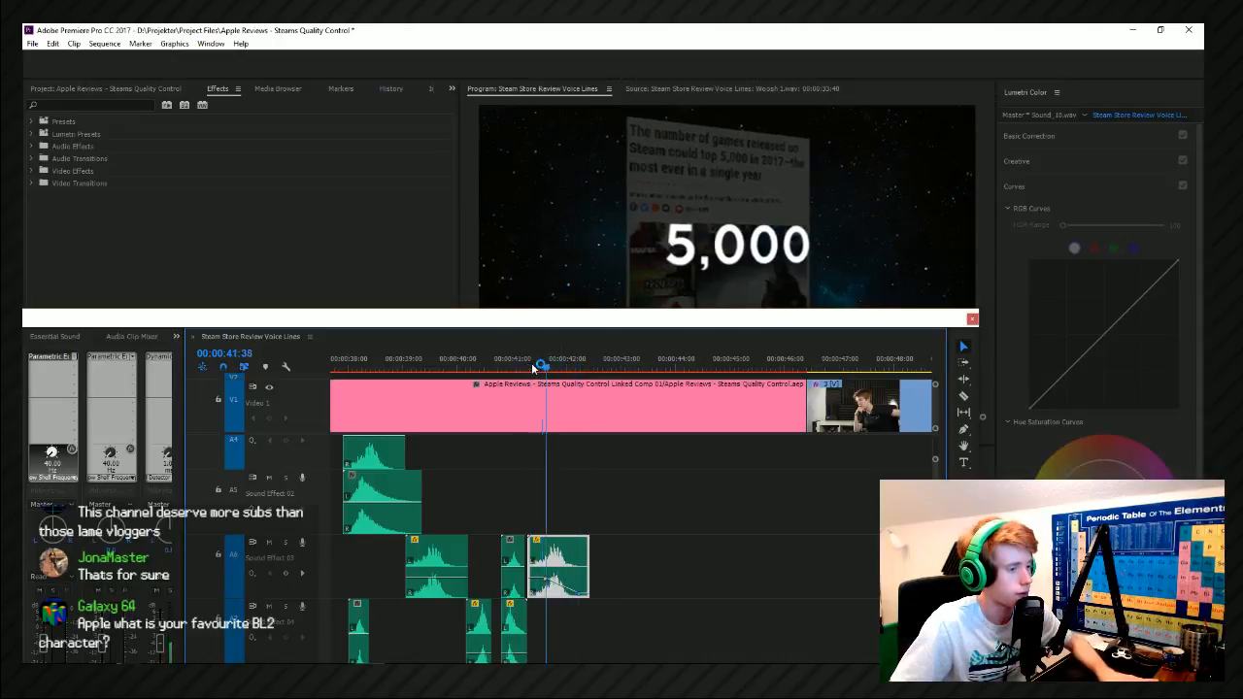
drag(560, 554, 558, 554)
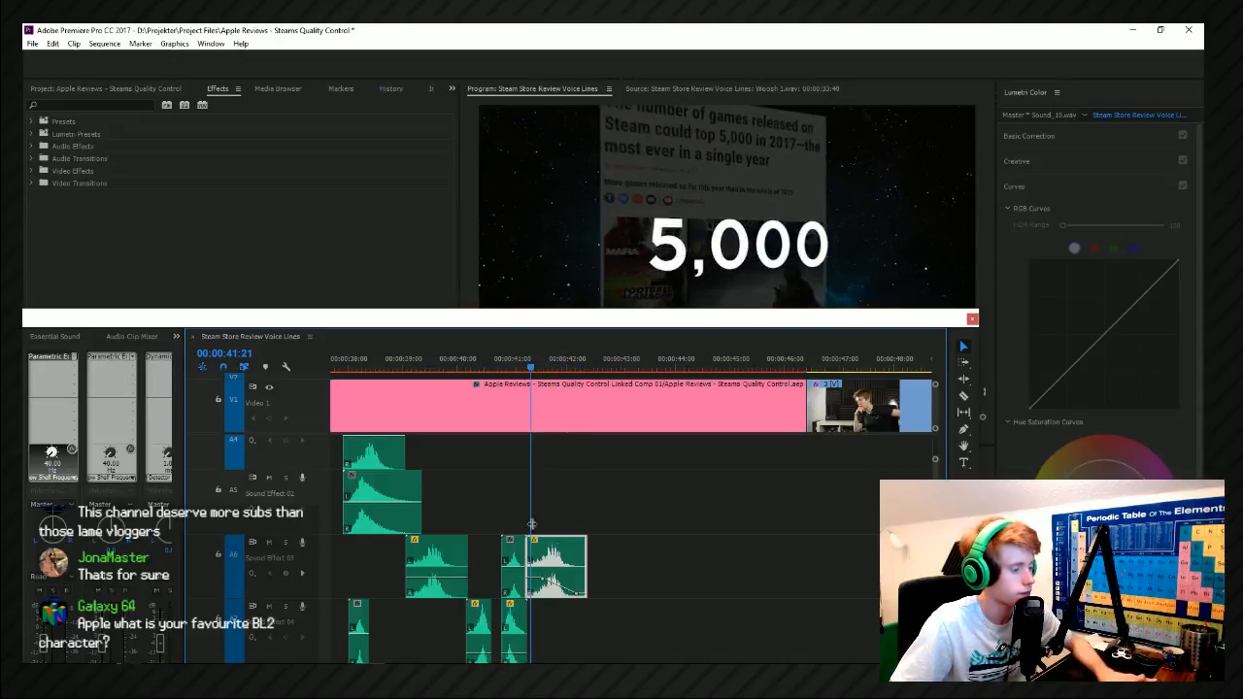
key(space)
click(524, 357)
Trim the start of the Sound_10 copy, place it at about 00:00:41:18, play the transition and save the project.
scroll(525, 542, up, 3)
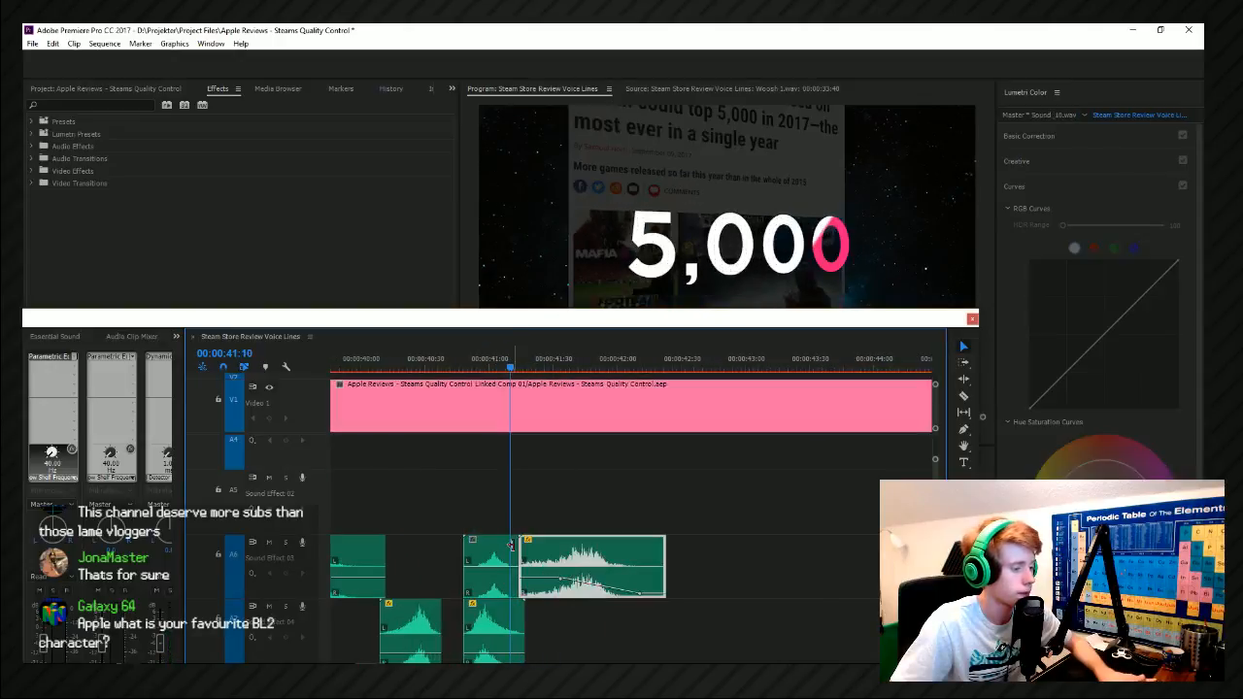
drag(542, 556, 585, 567)
key(space)
click(514, 359)
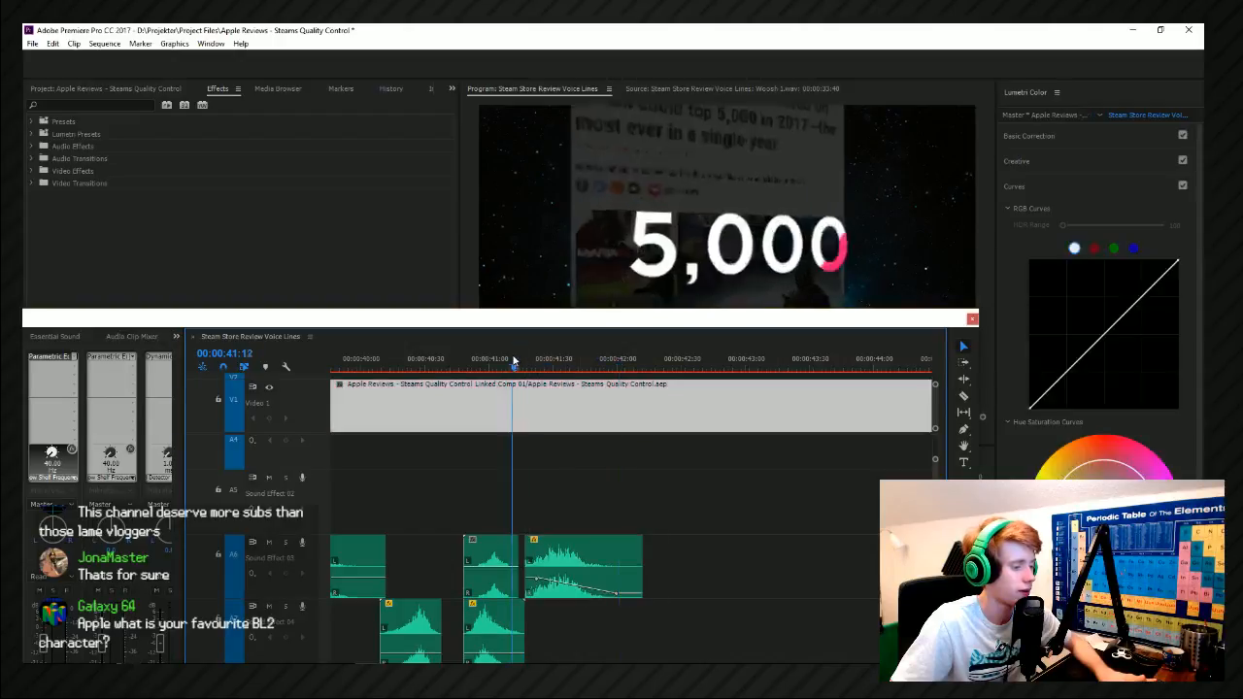
key(space)
scroll(468, 479, down, 7)
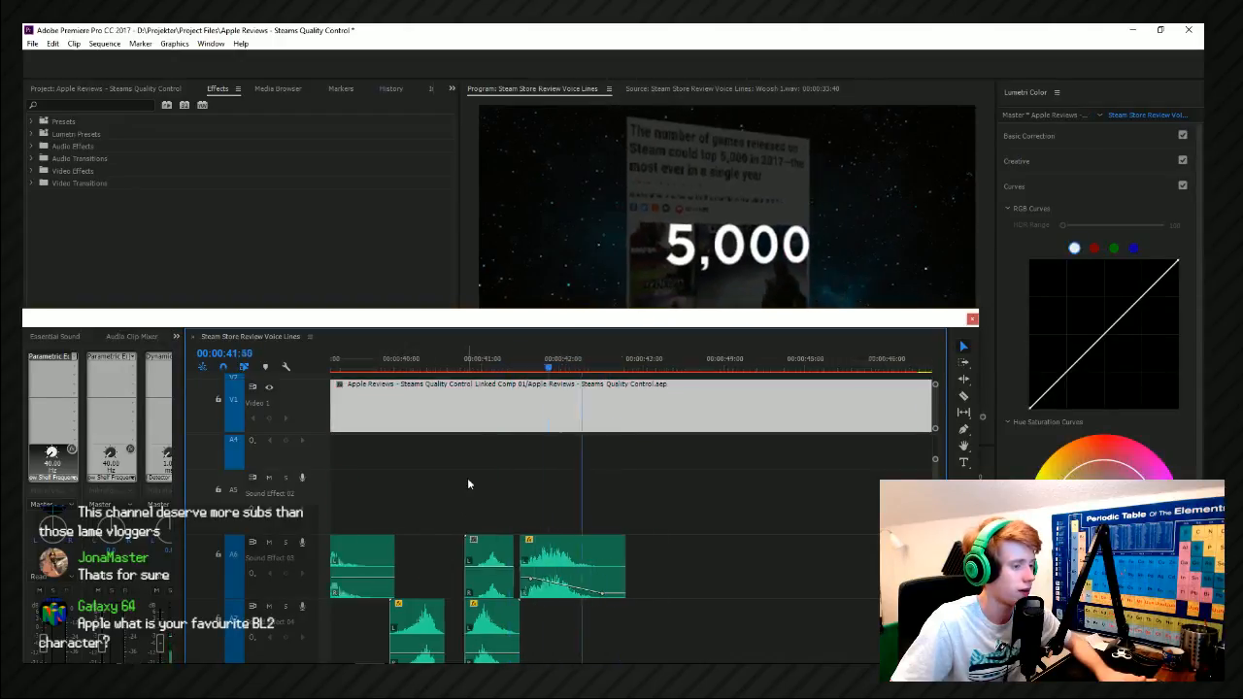
drag(567, 360, 524, 366)
key(ctrl+s)
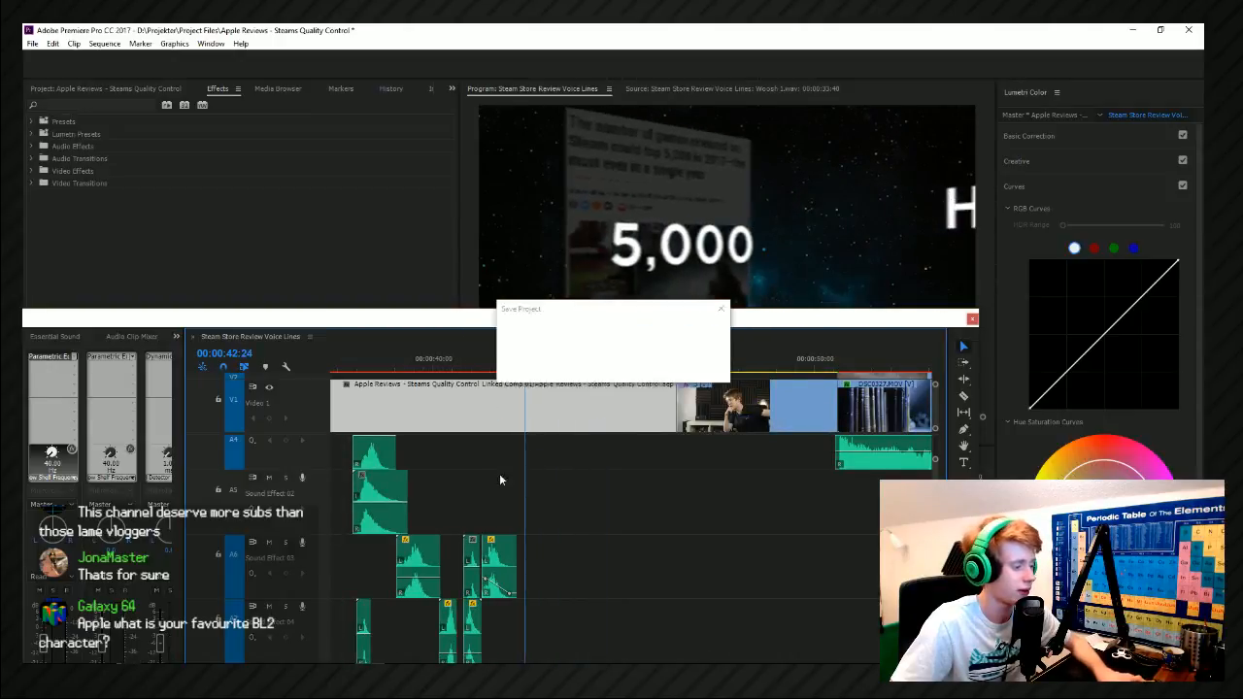
Move the Woosh clip on Sound Effect 02 to about 00:00:42:12 for the HOW CAN THAT EVEN BE? transition and play it.
click(402, 497)
drag(402, 496, 540, 507)
key(space)
click(507, 361)
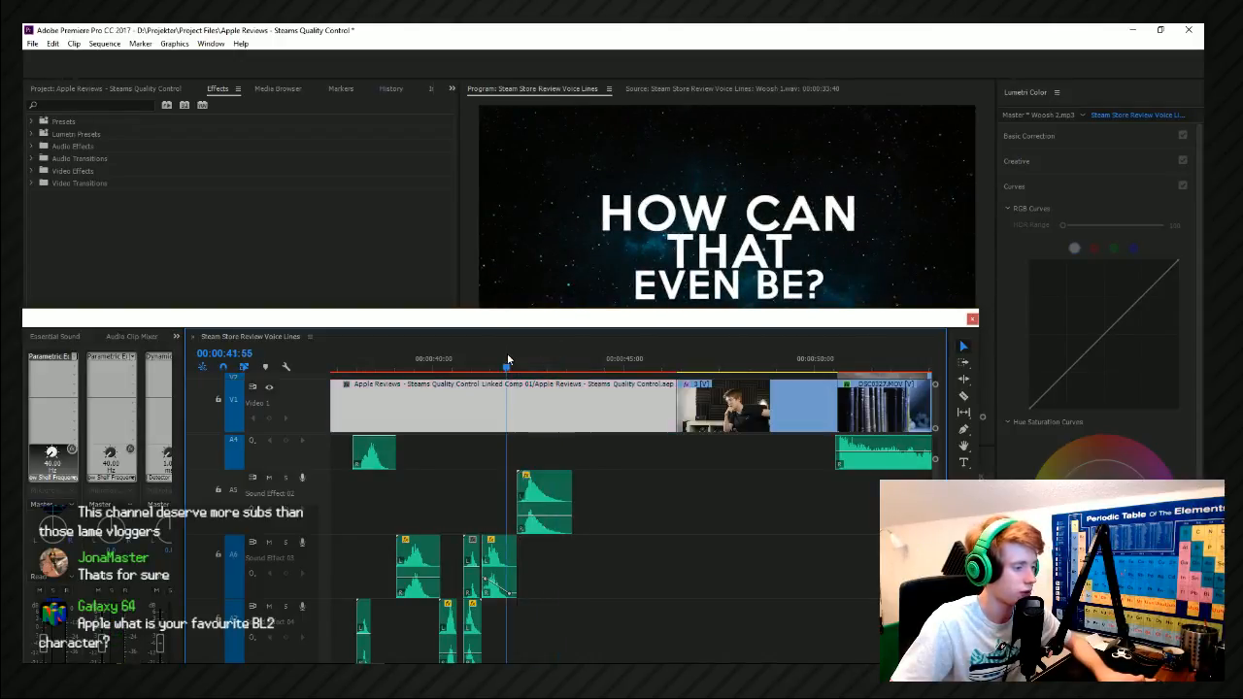
key(space)
Shift the Woosh clip on Sound Effect 02 earlier to about 00:00:42:04 and play the HOW CAN THAT EVEN BE? transition.
click(516, 366)
click(530, 499)
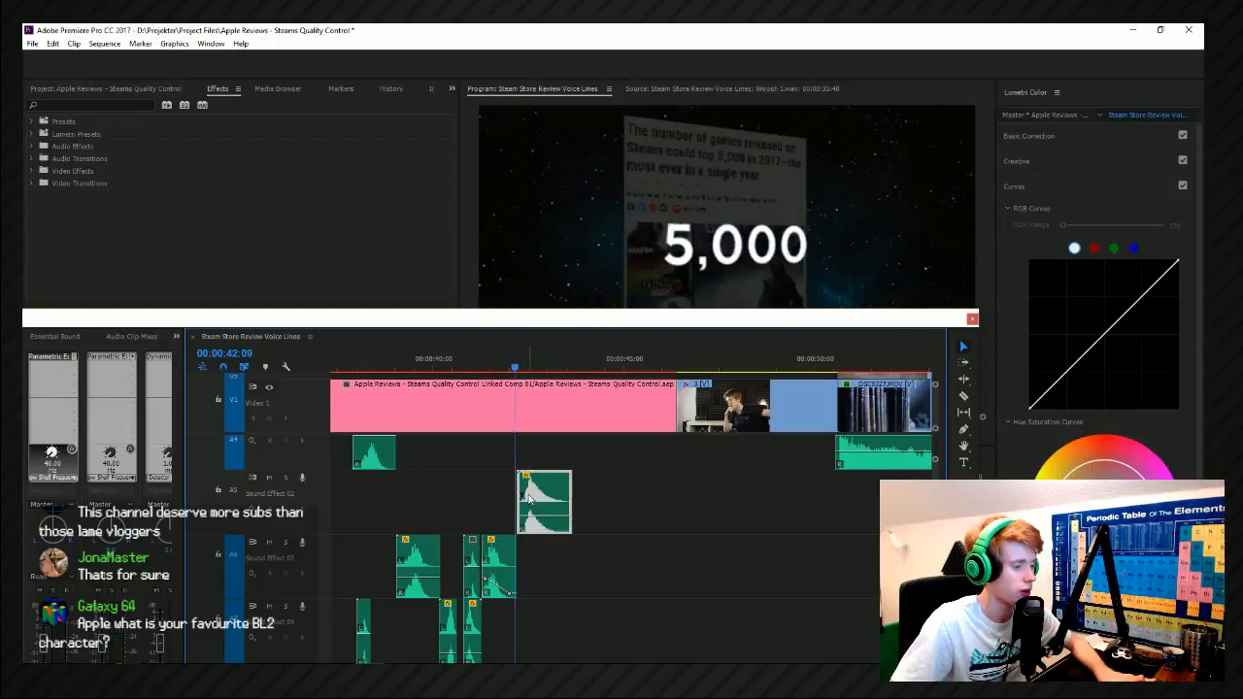
key(equal)
key(equal)
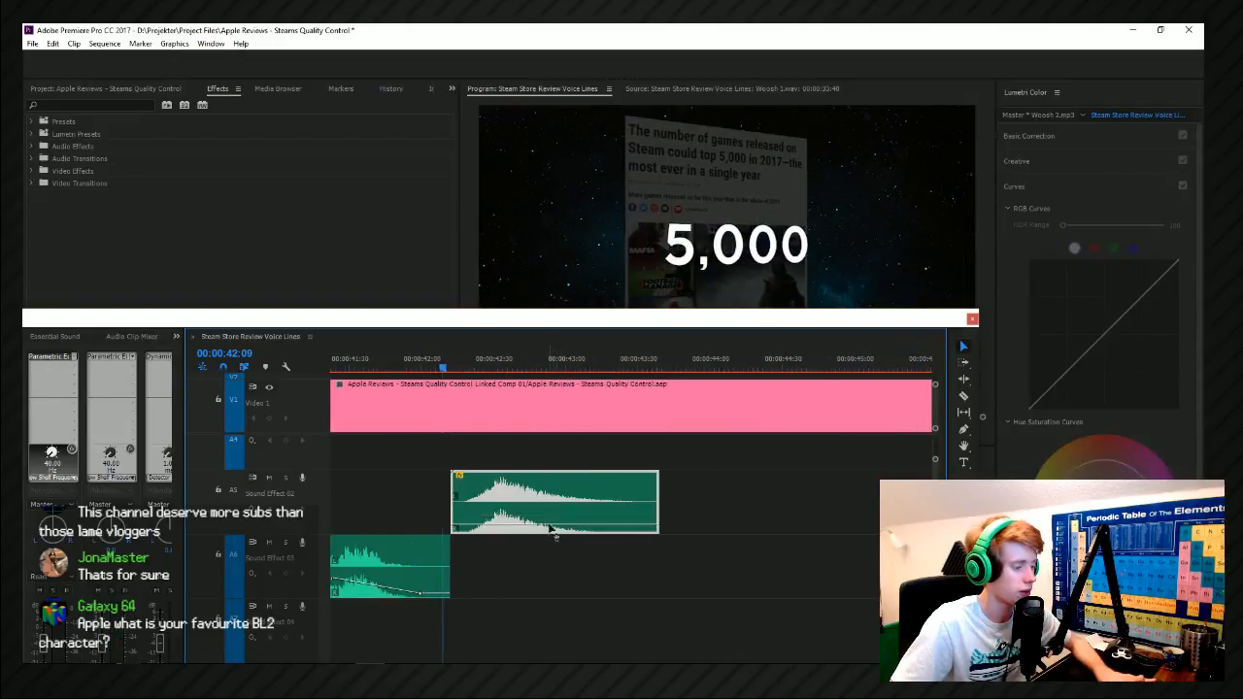
key(space)
click(478, 363)
drag(550, 499, 530, 499)
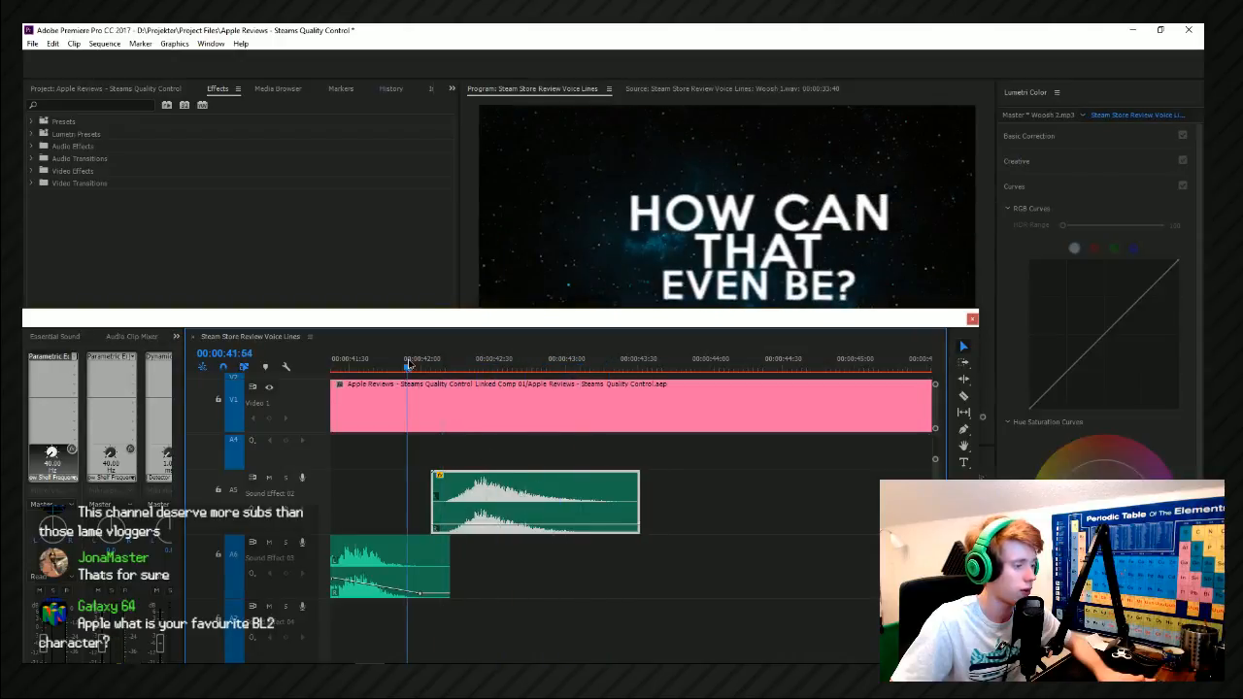
click(456, 408)
key(minus)
key(minus)
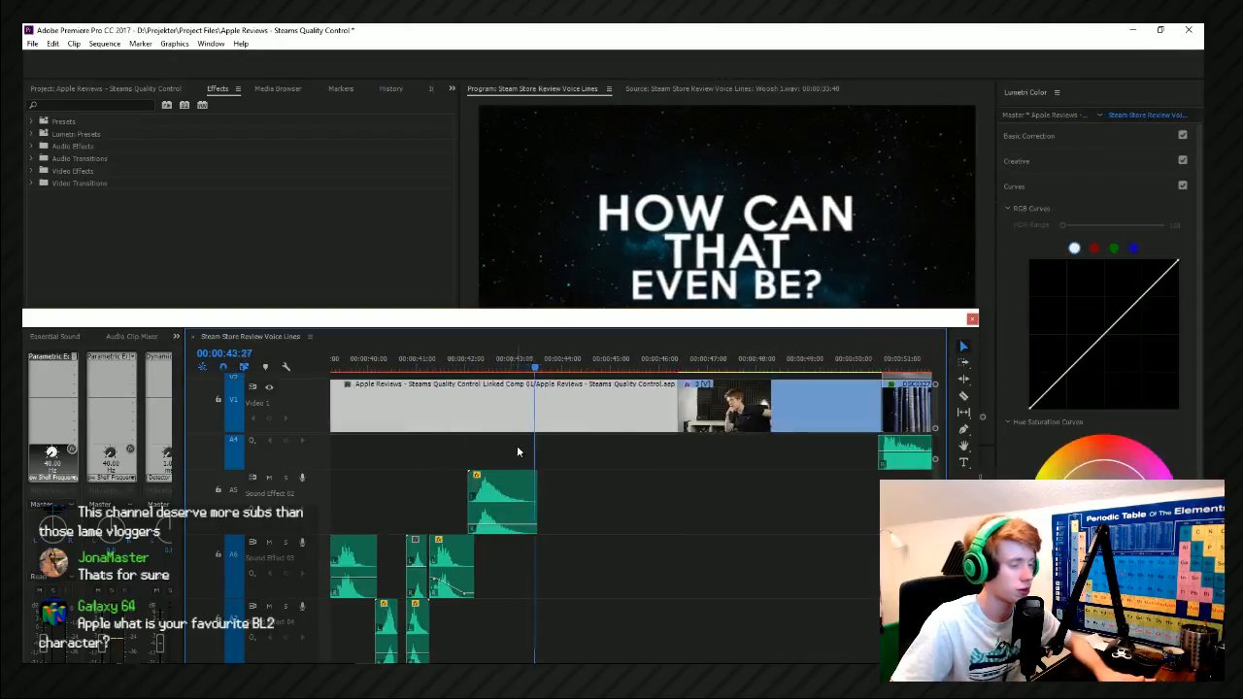
Play on into the bookshelf footage after about 00:00:51:00 and inspect the music and sound effect clips beneath it.
key(minus)
key(minus)
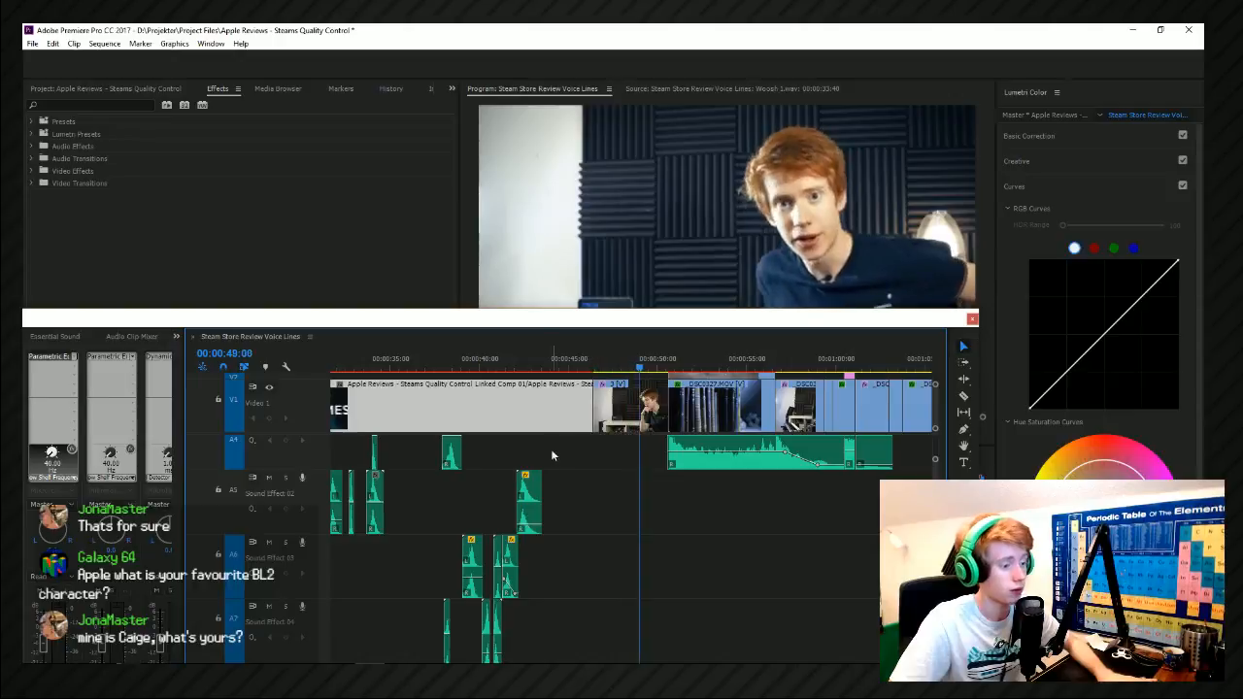
key(minus)
scroll(747, 461, up, 1)
scroll(721, 428, down, 2)
scroll(670, 466, up, 2)
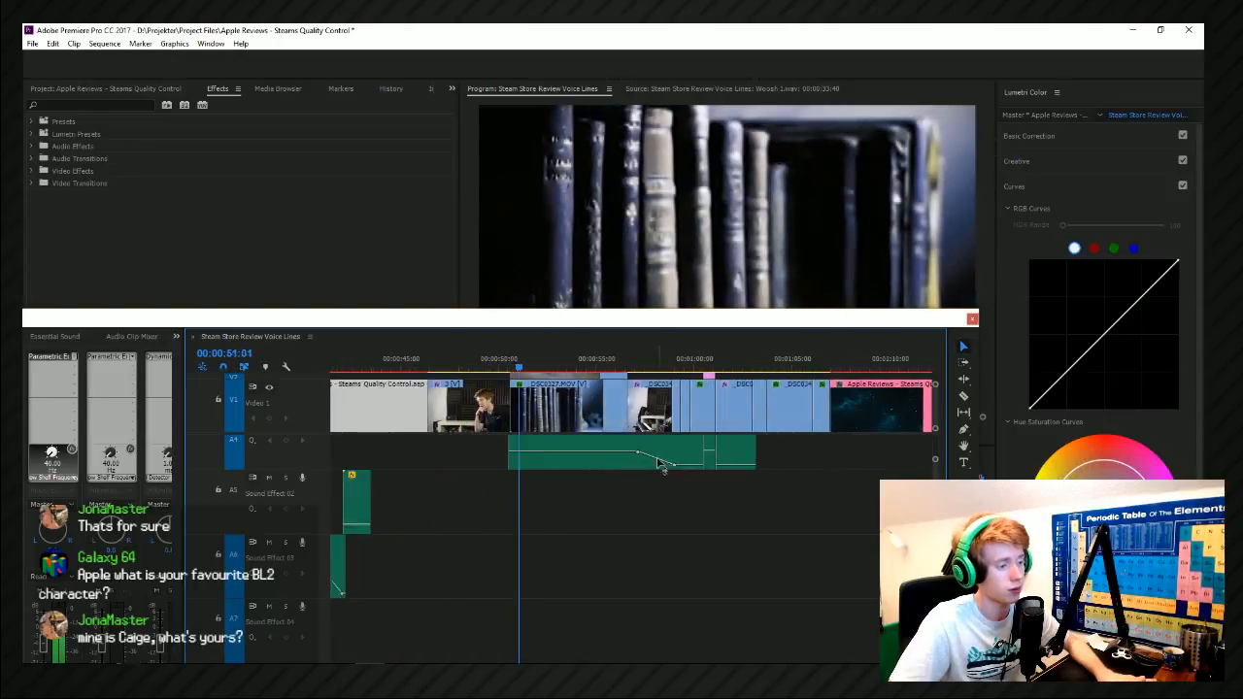
click(498, 360)
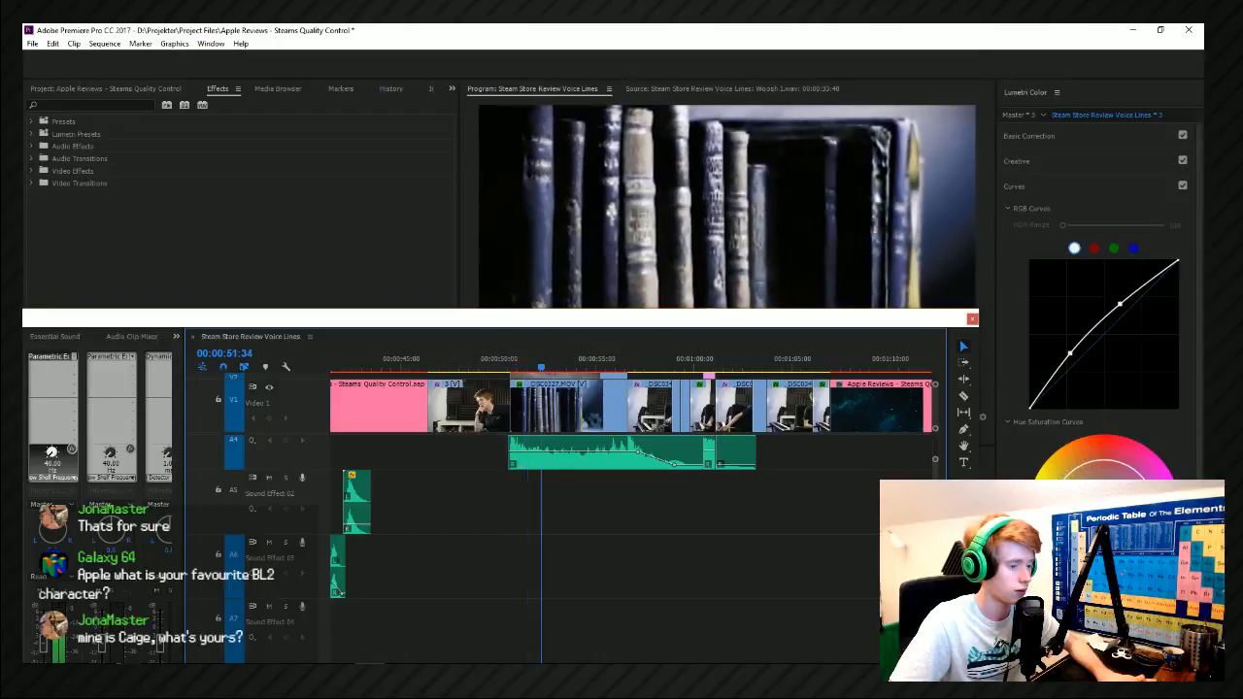
click(929, 525)
scroll(719, 505, up, 2)
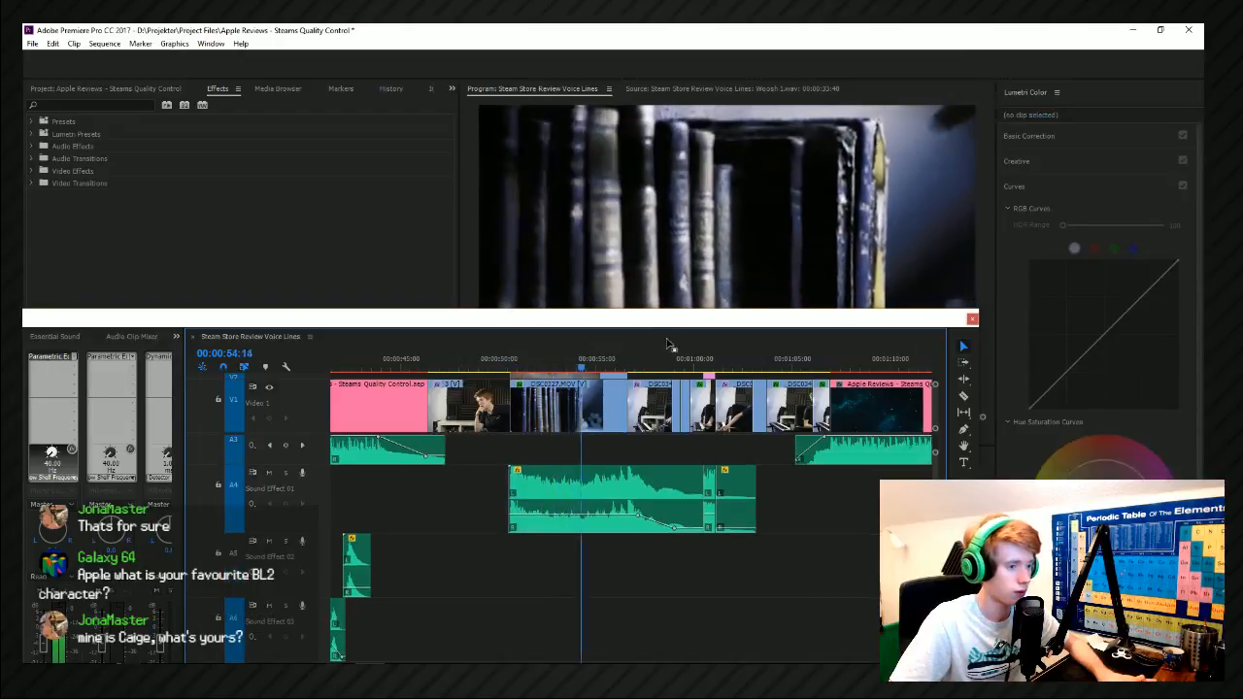
key(space)
Move the floating timeline off the preview and review the footage from about 00:00:51:00 to the laughing emoji shot.
drag(561, 326, 1204, 229)
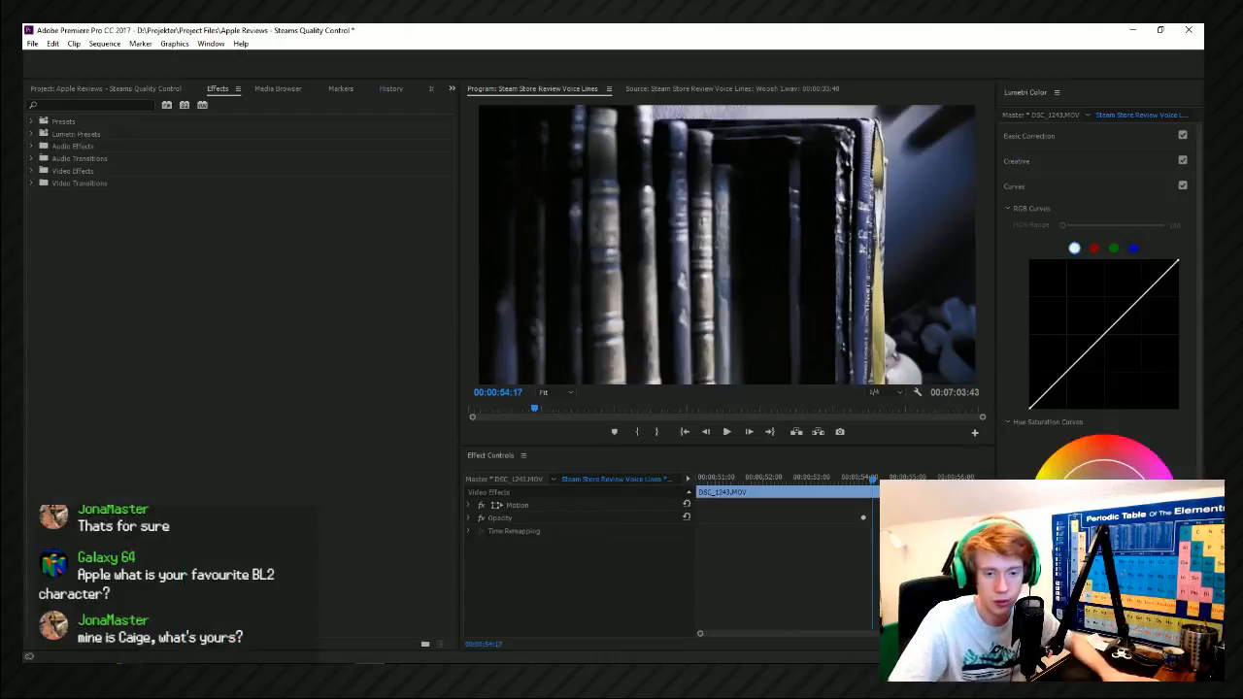
key(space)
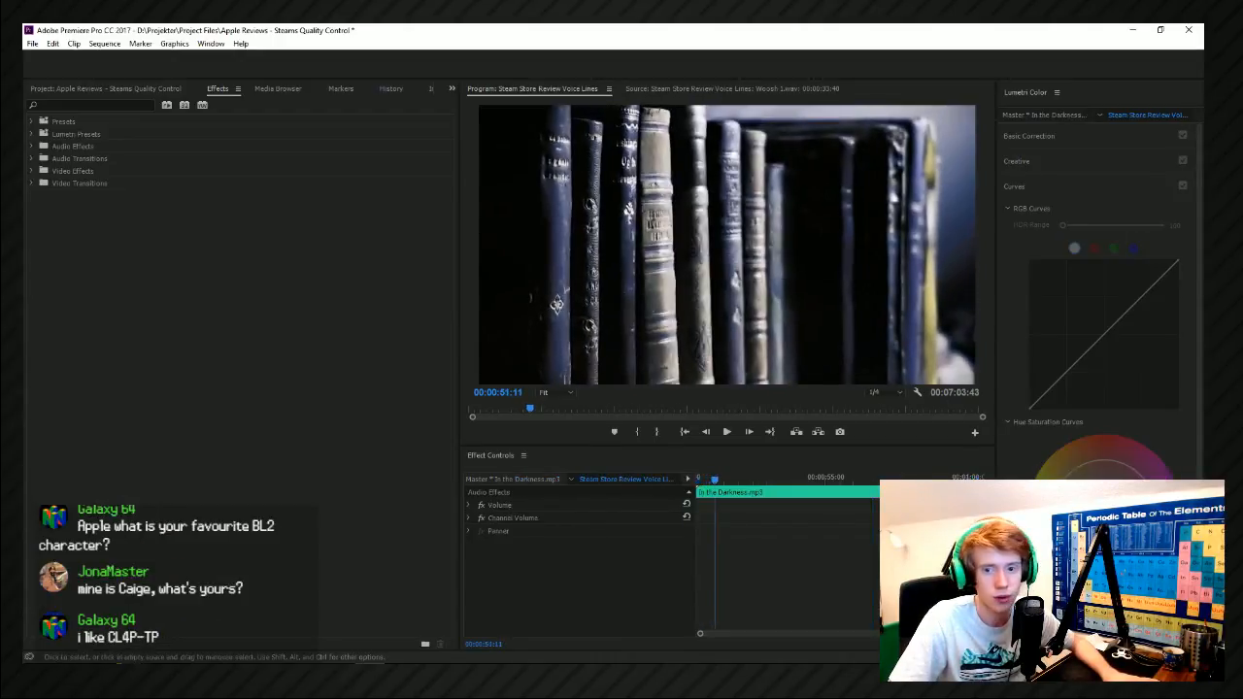
key(Up)
key(Up)
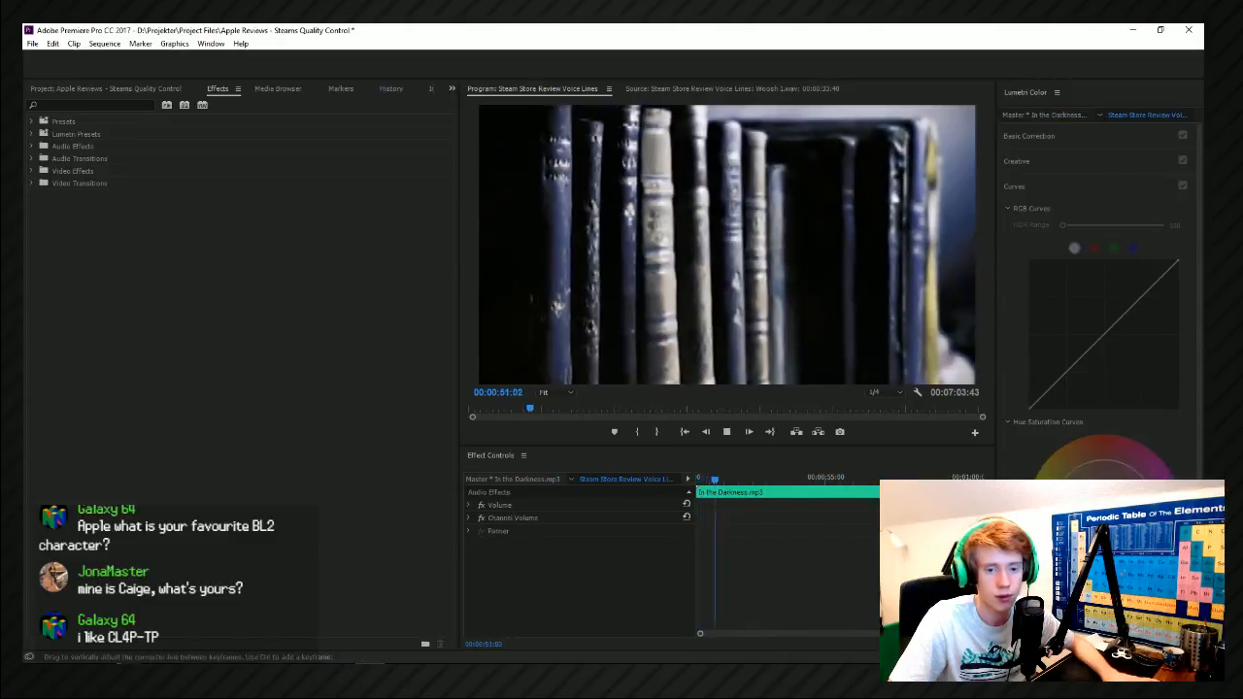
key(space)
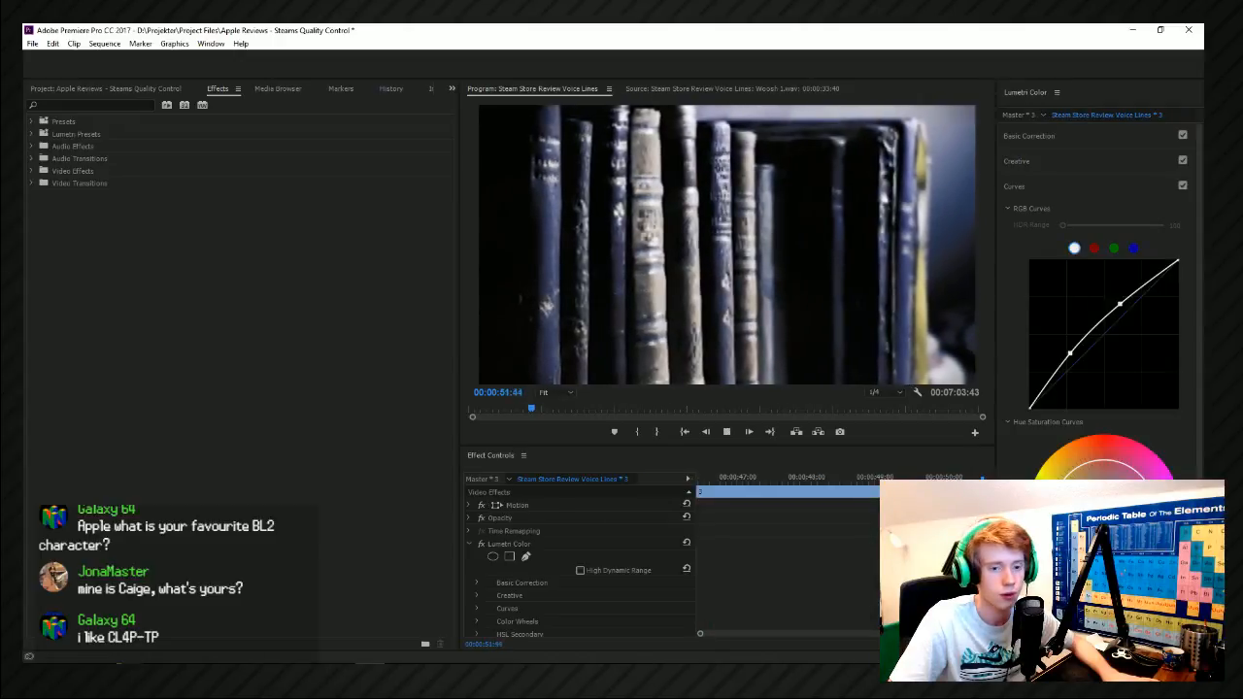
key(space)
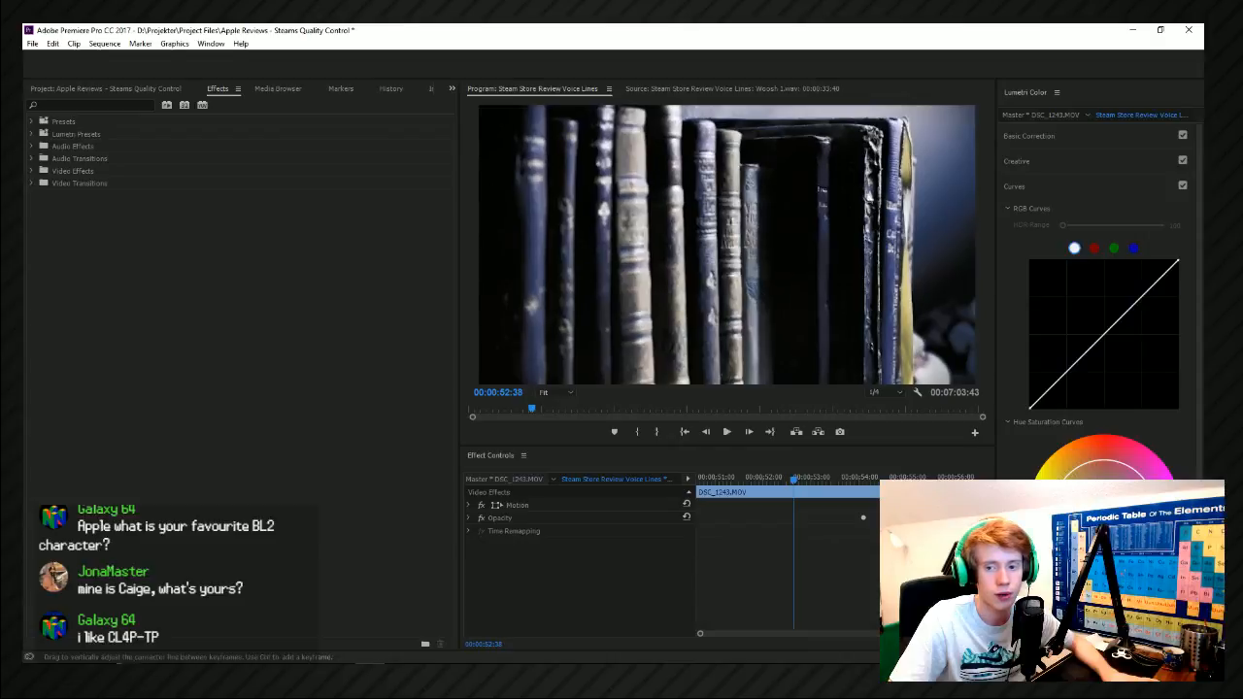
key(space)
key(space)
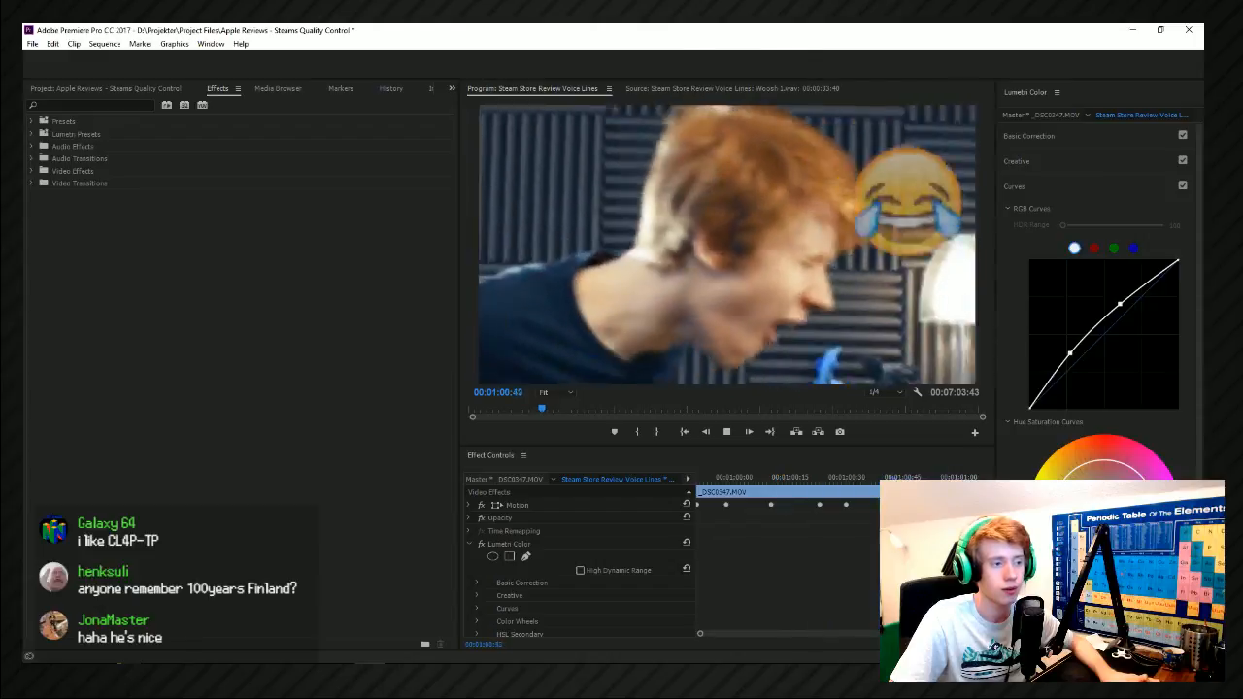
key(space)
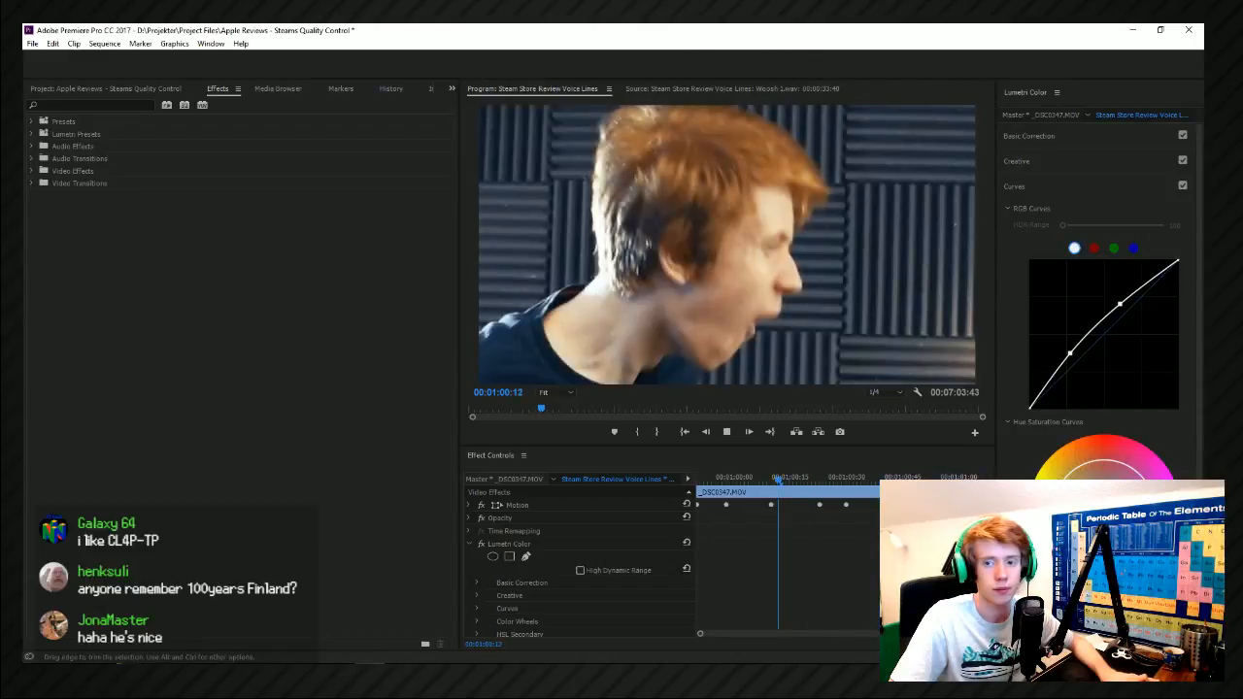
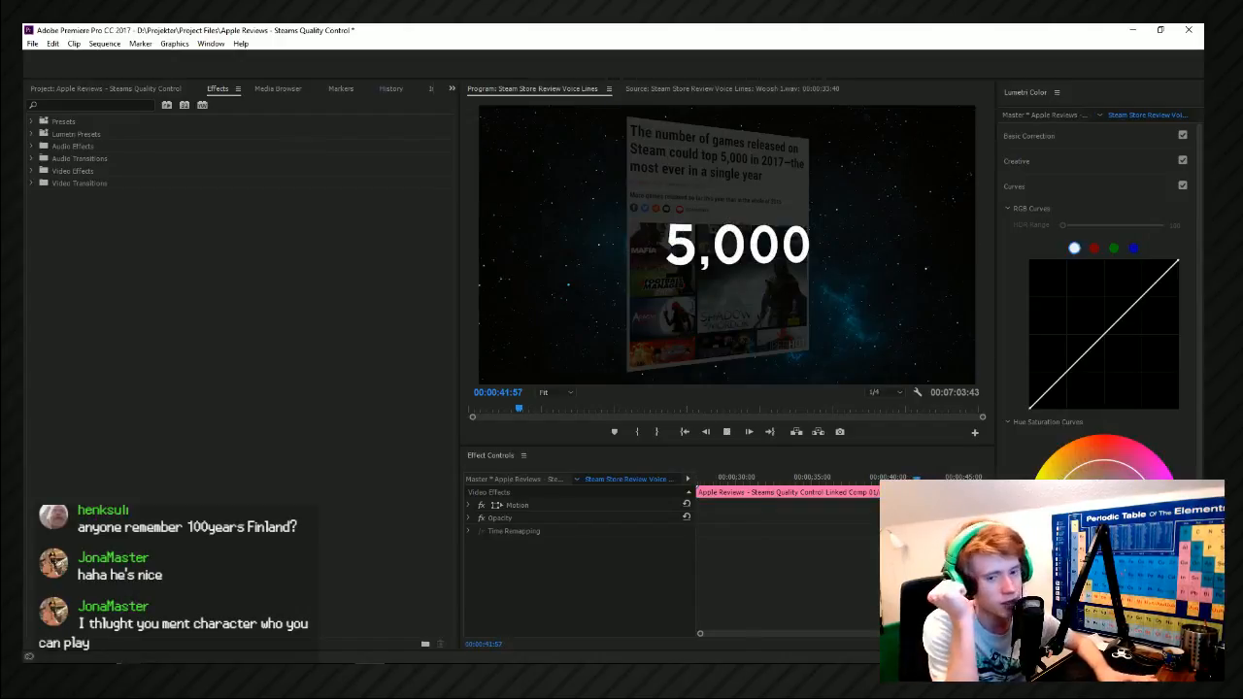
Play the sequence on from the 5,000 graphic to about 00:00:50:12 and save the project.
key(space)
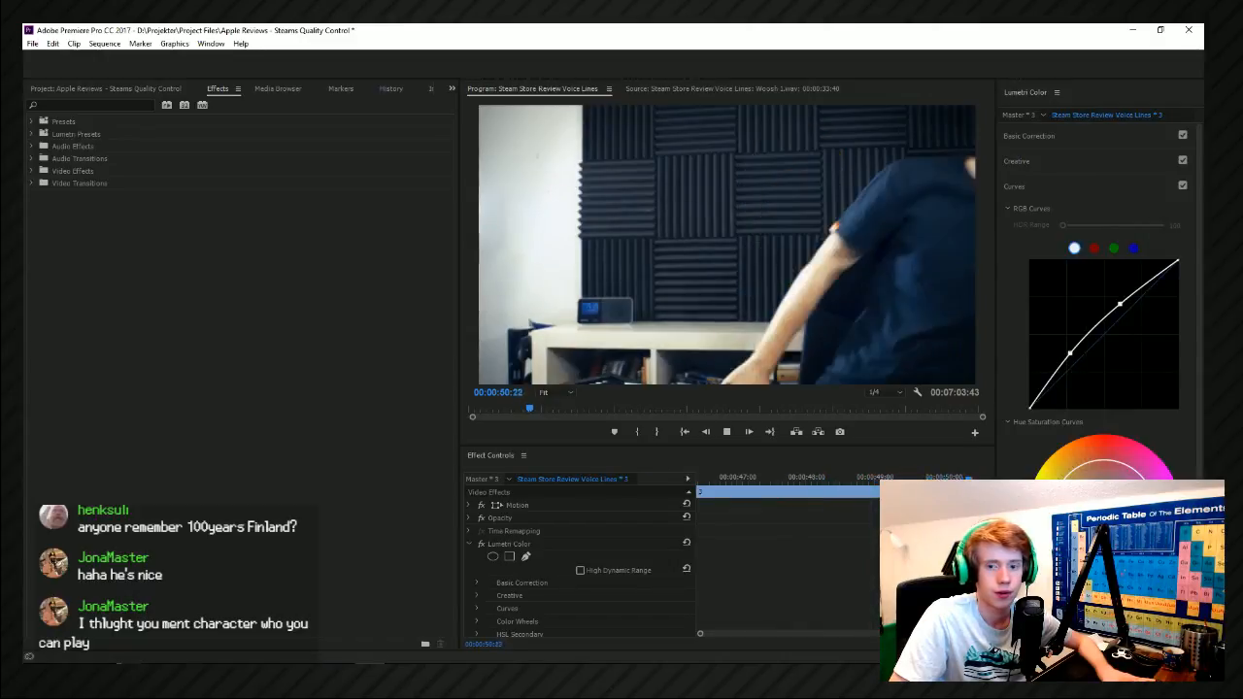
key(ctrl+s)
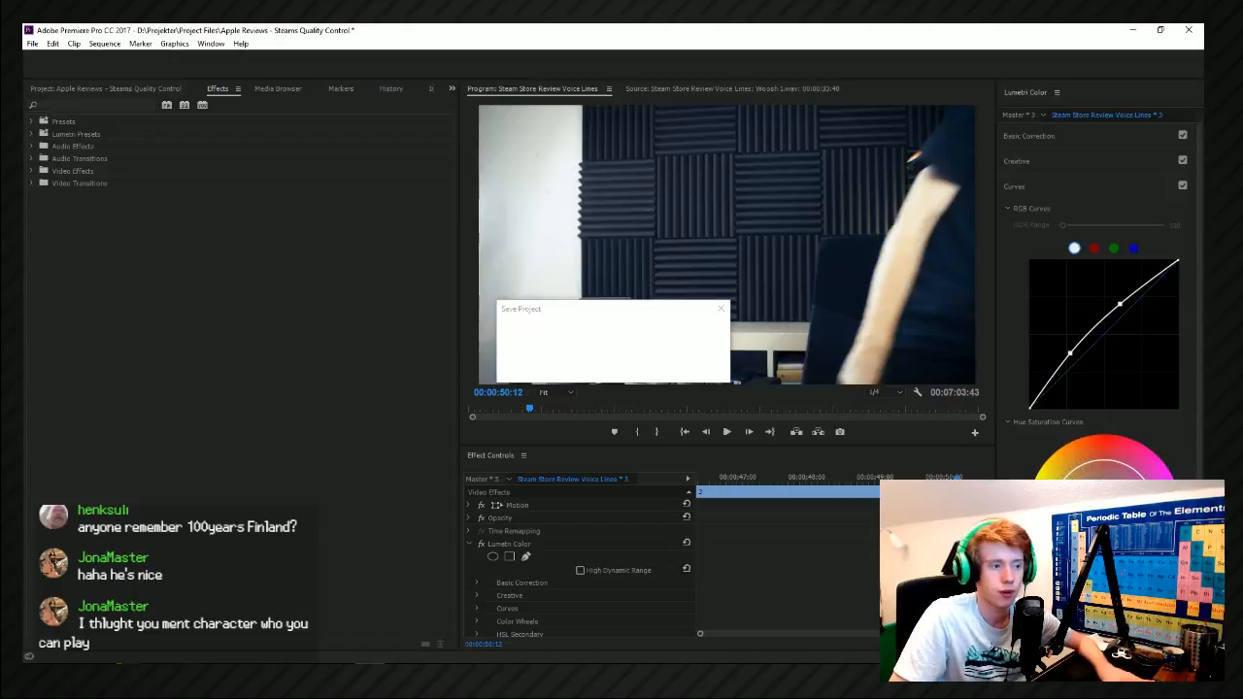
Switch to File Explorer, leave the Movement folder and browse the Samples folder on drive D: for sound packs.
key(super+Tab)
click(419, 358)
scroll(346, 447, down, 8)
scroll(358, 435, up, 5)
scroll(348, 501, down, 8)
scroll(345, 486, up, 15)
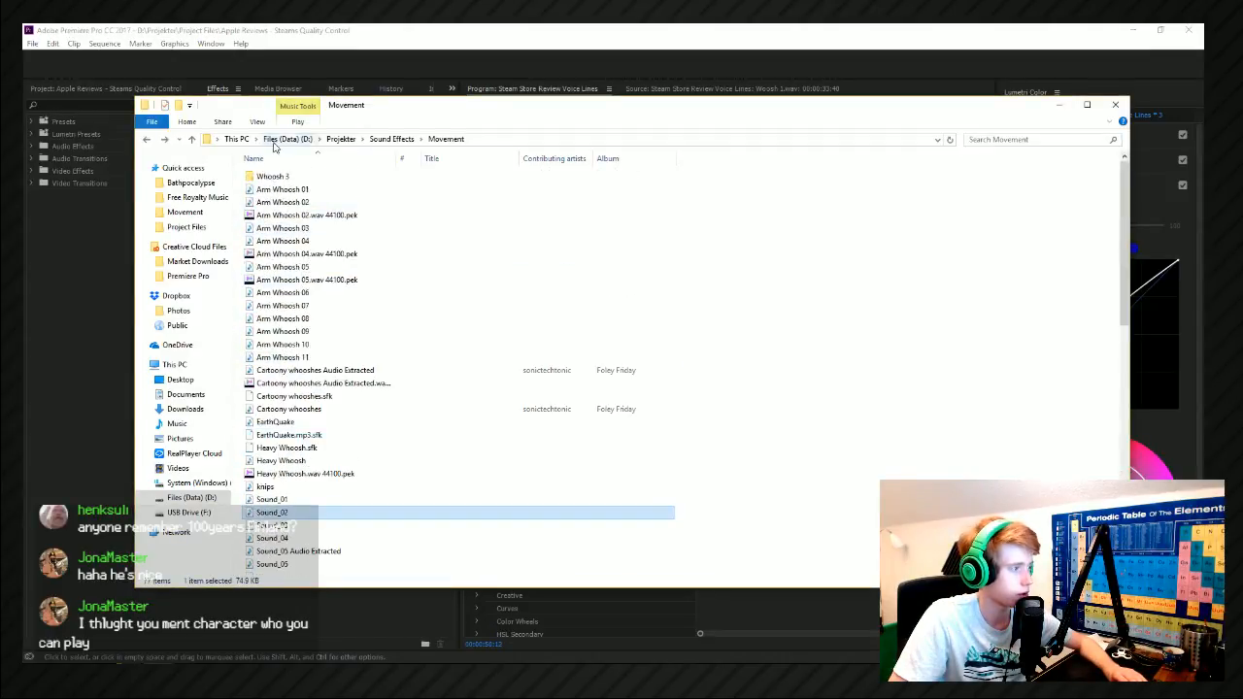
click(275, 144)
double_click(799, 184)
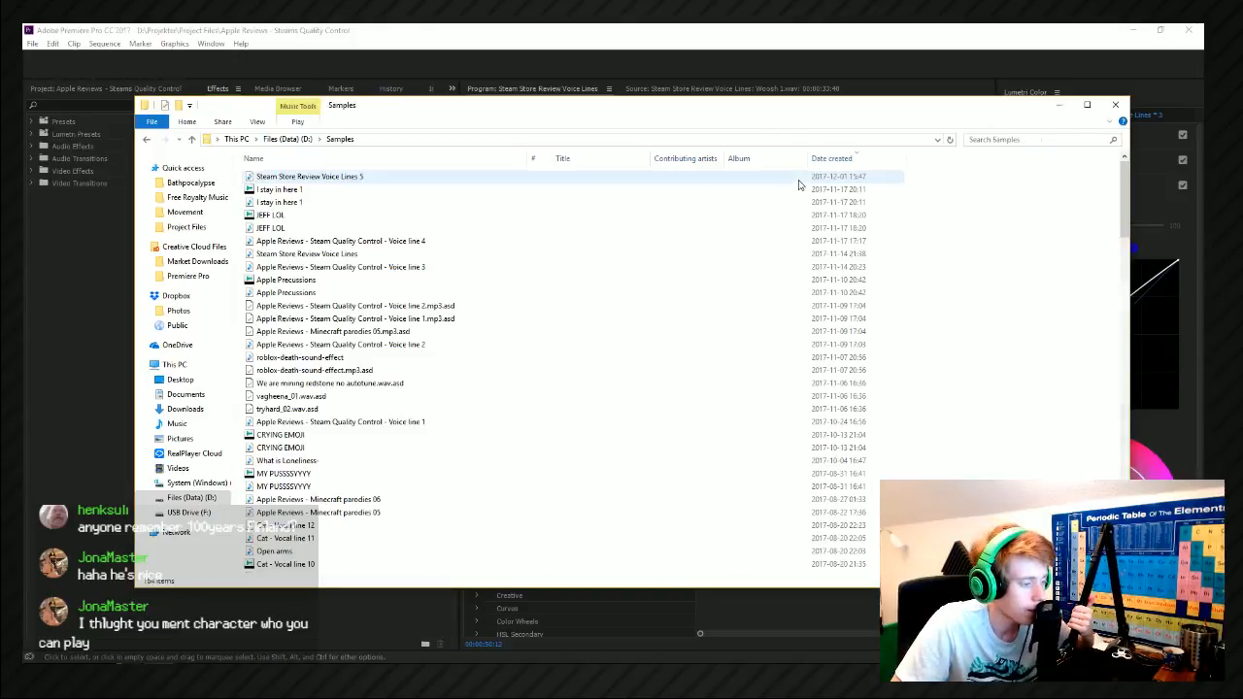
scroll(330, 525, down, 20)
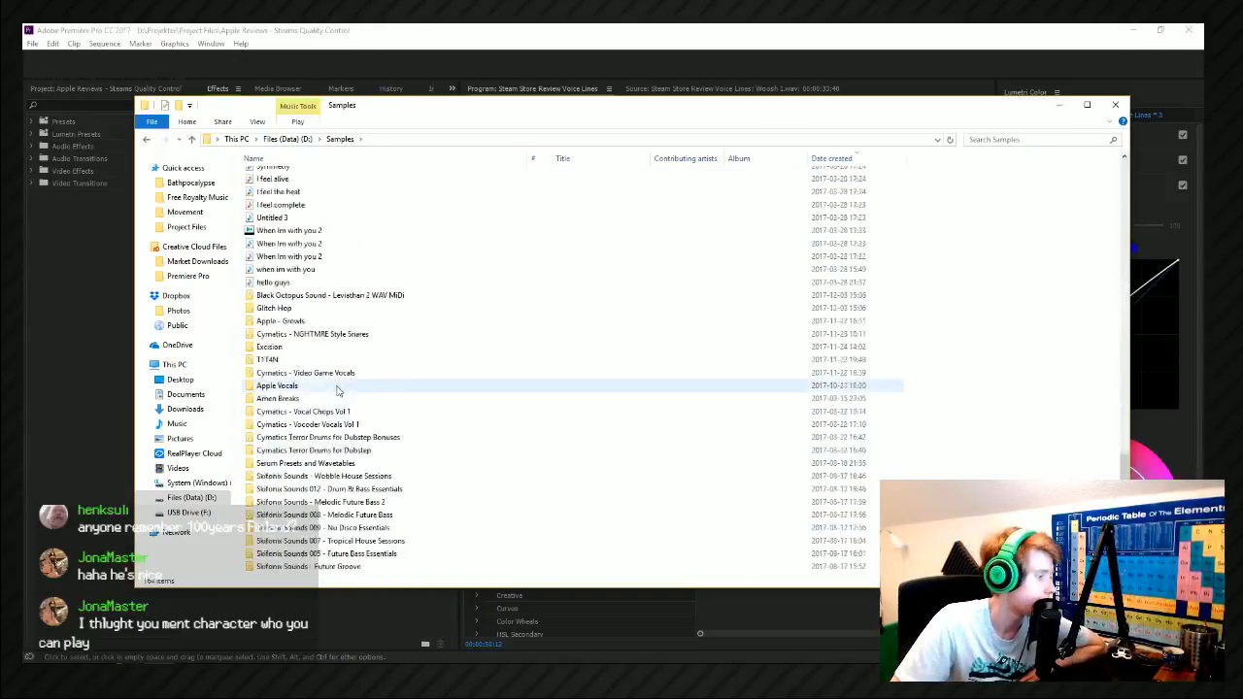
Open the Black Octopus Sound - Leviathan 2 pack's 808 - Sub Hits > Boom > Long folder.
double_click(317, 281)
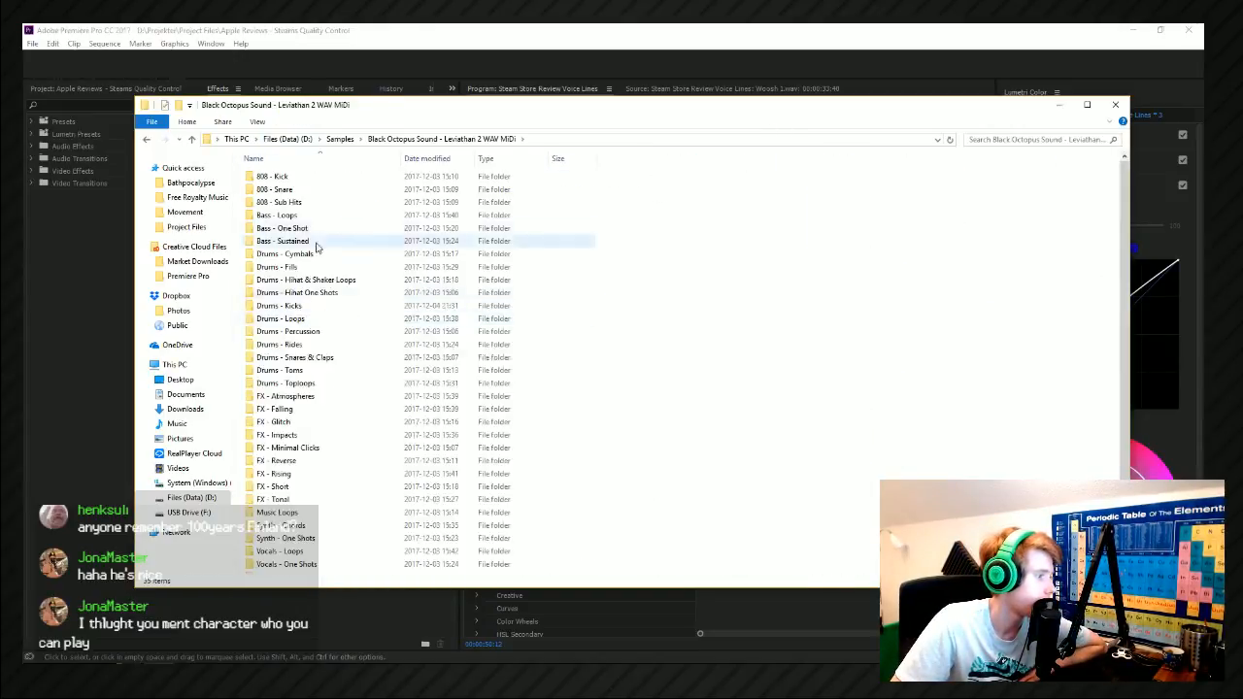
double_click(312, 202)
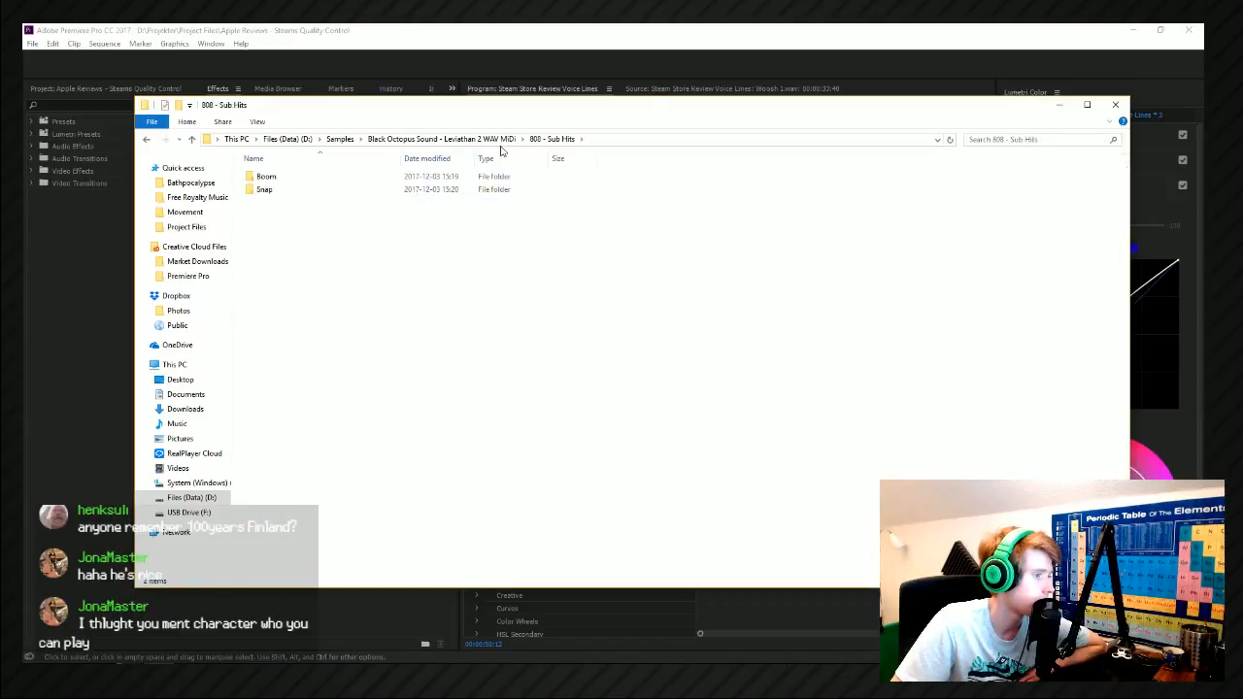
key(alt+Left)
double_click(313, 202)
double_click(266, 177)
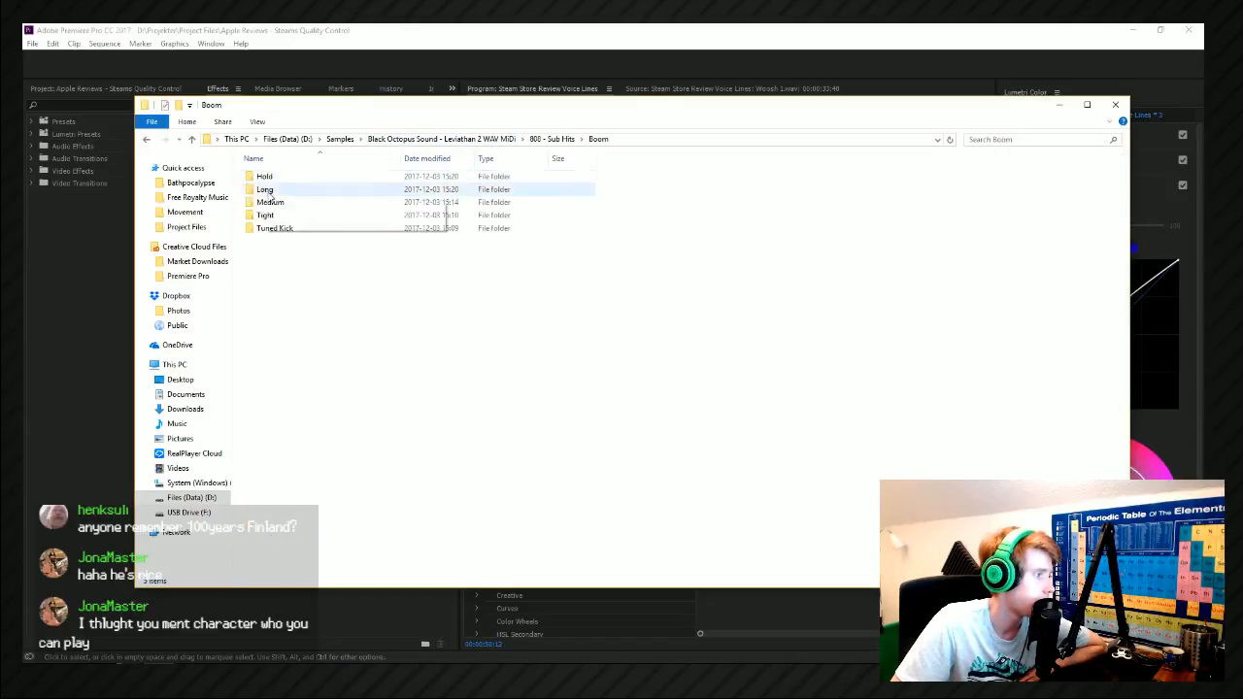
double_click(296, 194)
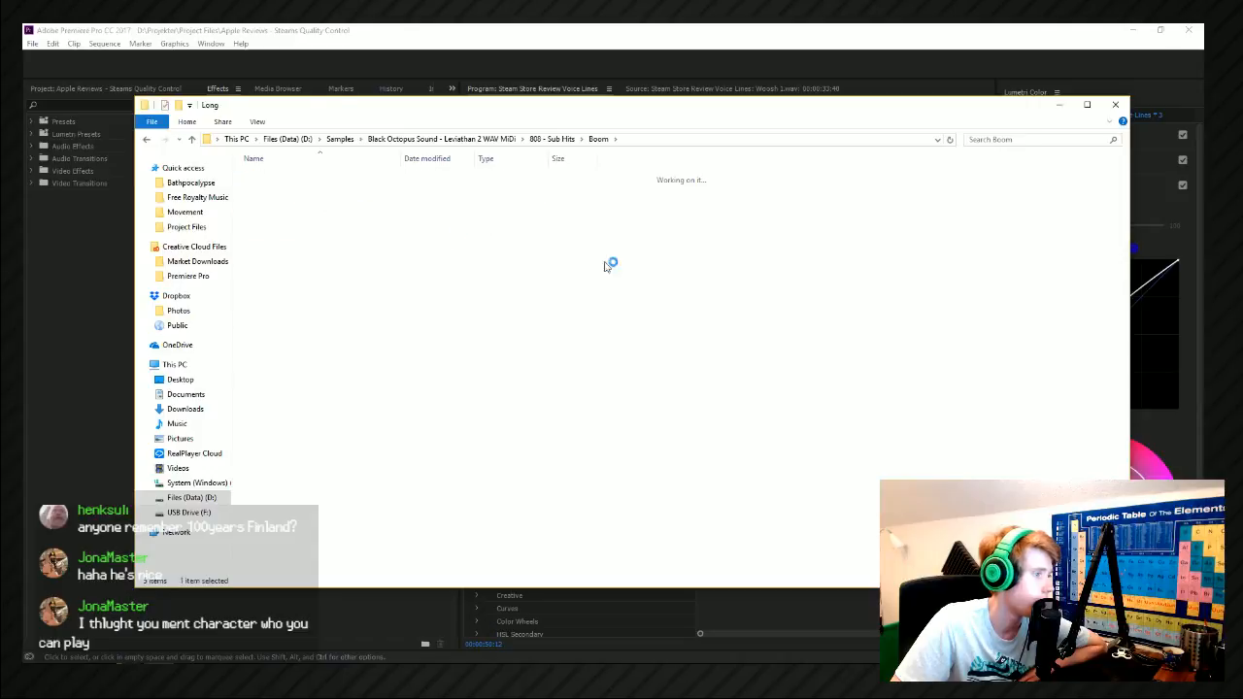
Place Lev2_Boom_Long_0D on Sound Effect 02 ahead of the bookshelf shot in Premiere Pro and bring the floating timeline into view.
click(301, 190)
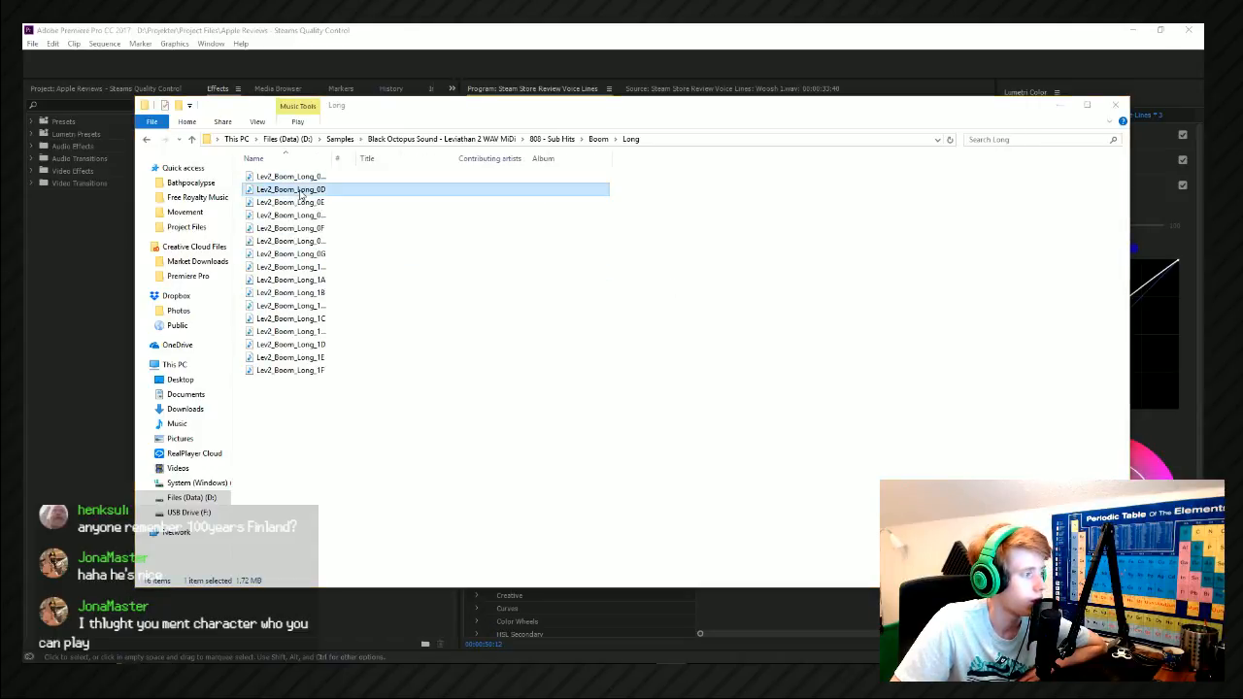
drag(310, 193, 401, 199)
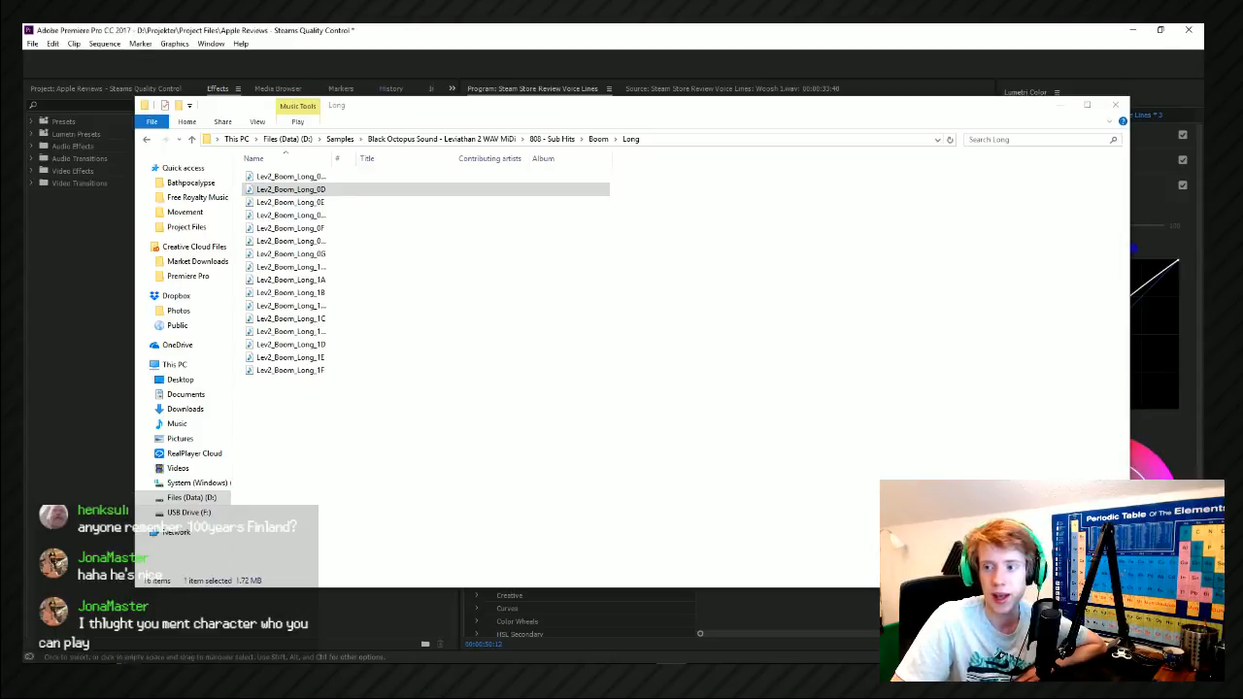
key(alt+Tab)
key(alt+Tab)
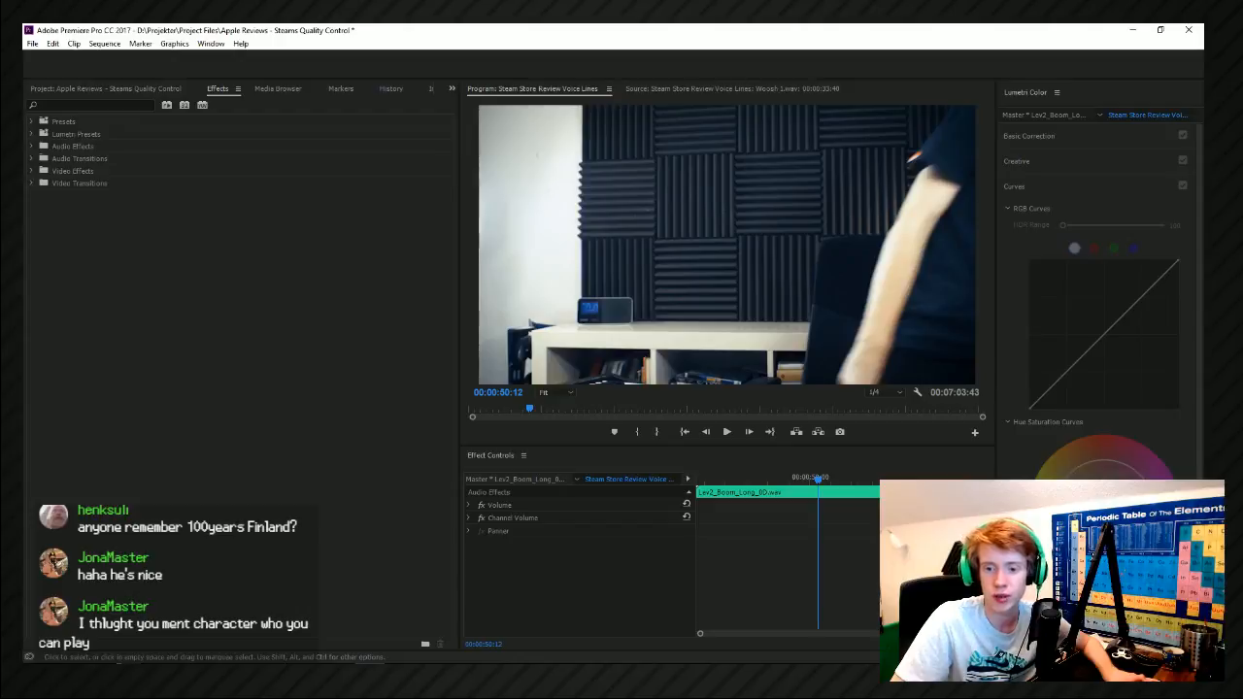
drag(1203, 111, 722, 103)
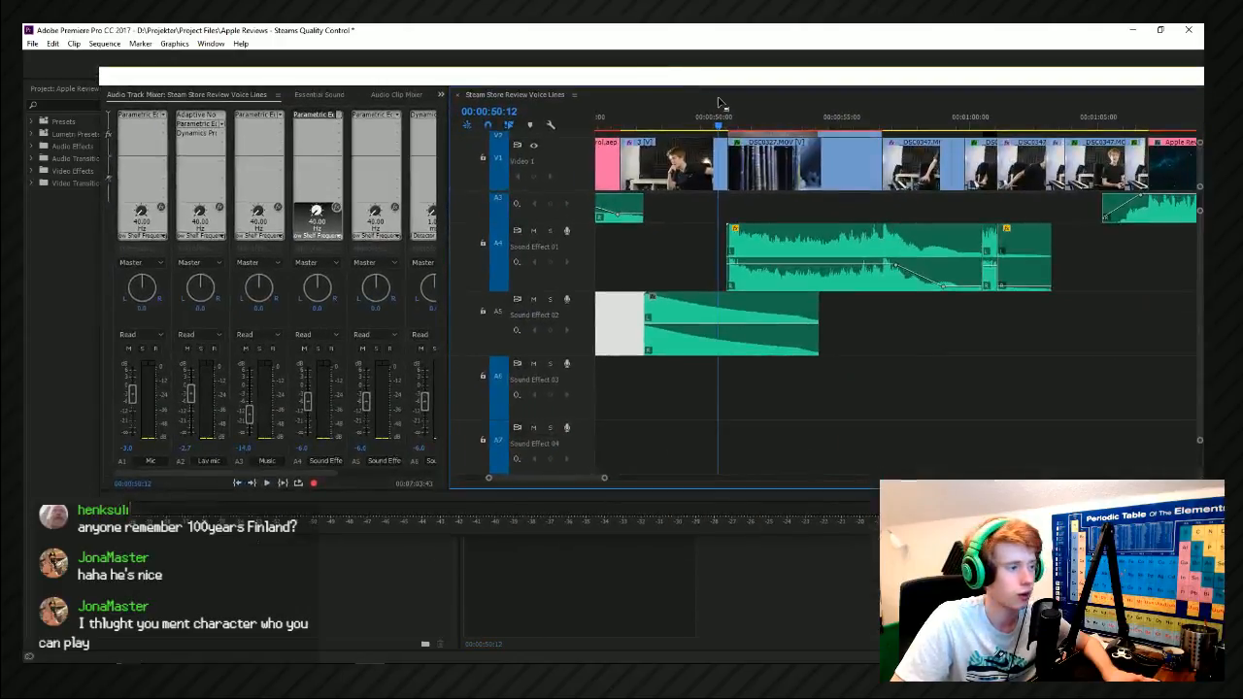
Lower the volume of the boom clip on Sound Effect 02 and play it from about 00:00:48:00.
click(679, 126)
right_click(710, 313)
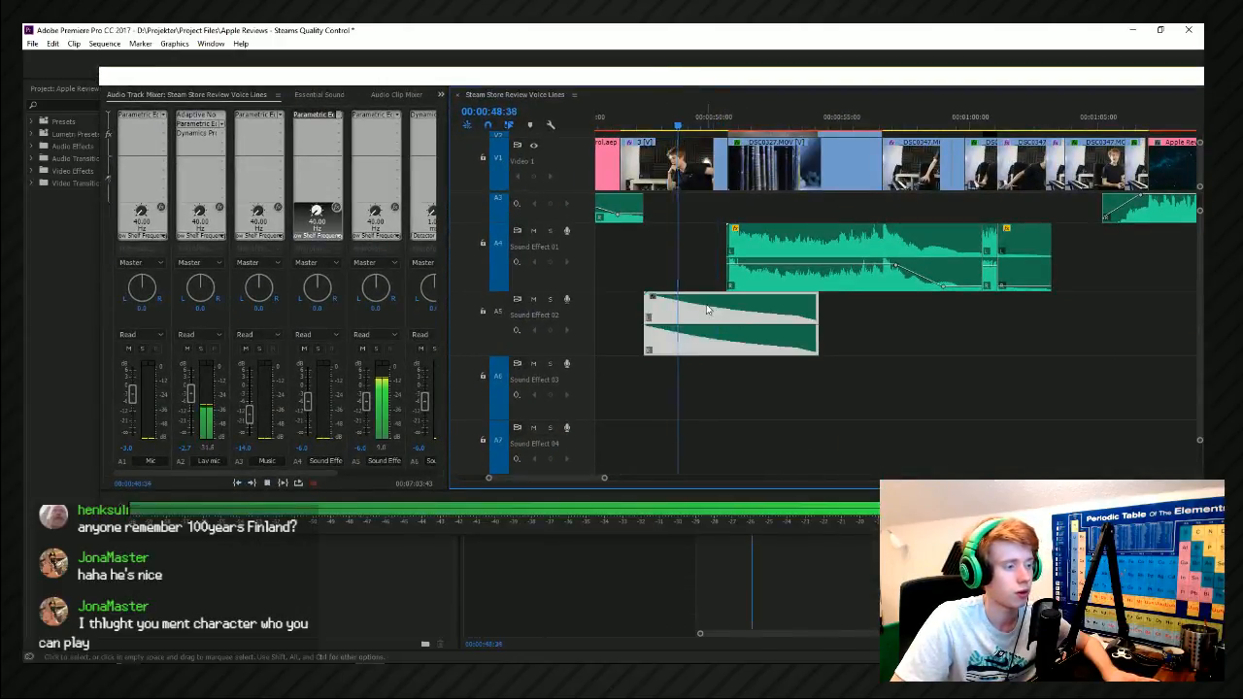
click(694, 319)
drag(714, 324, 714, 347)
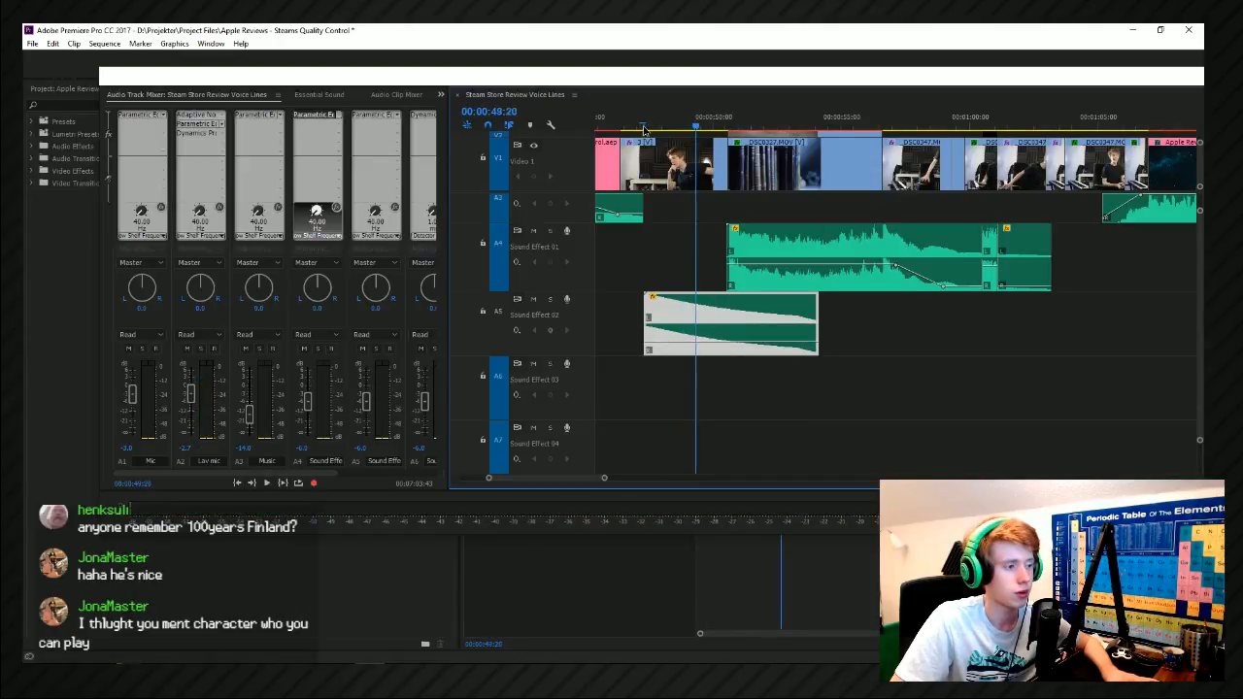
click(686, 178)
click(703, 338)
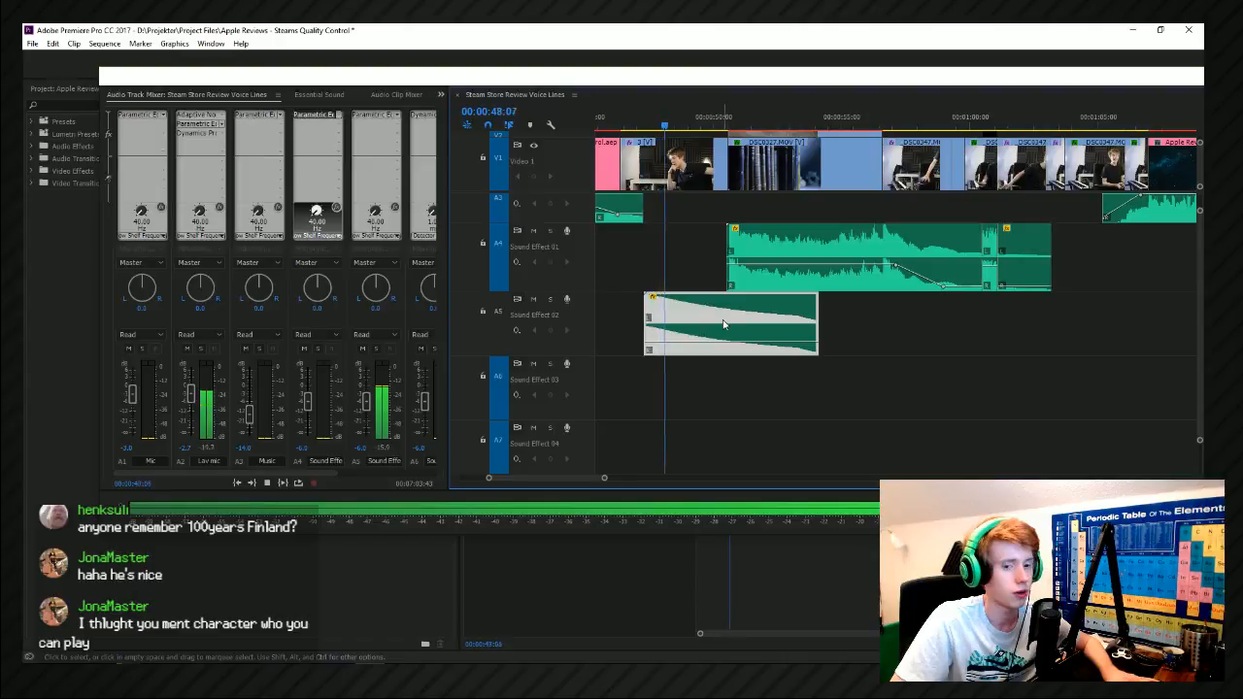
Reverse the boom clip on Sound Effect 02 through its Speed/Duration settings.
right_click(725, 327)
click(703, 340)
right_click(684, 338)
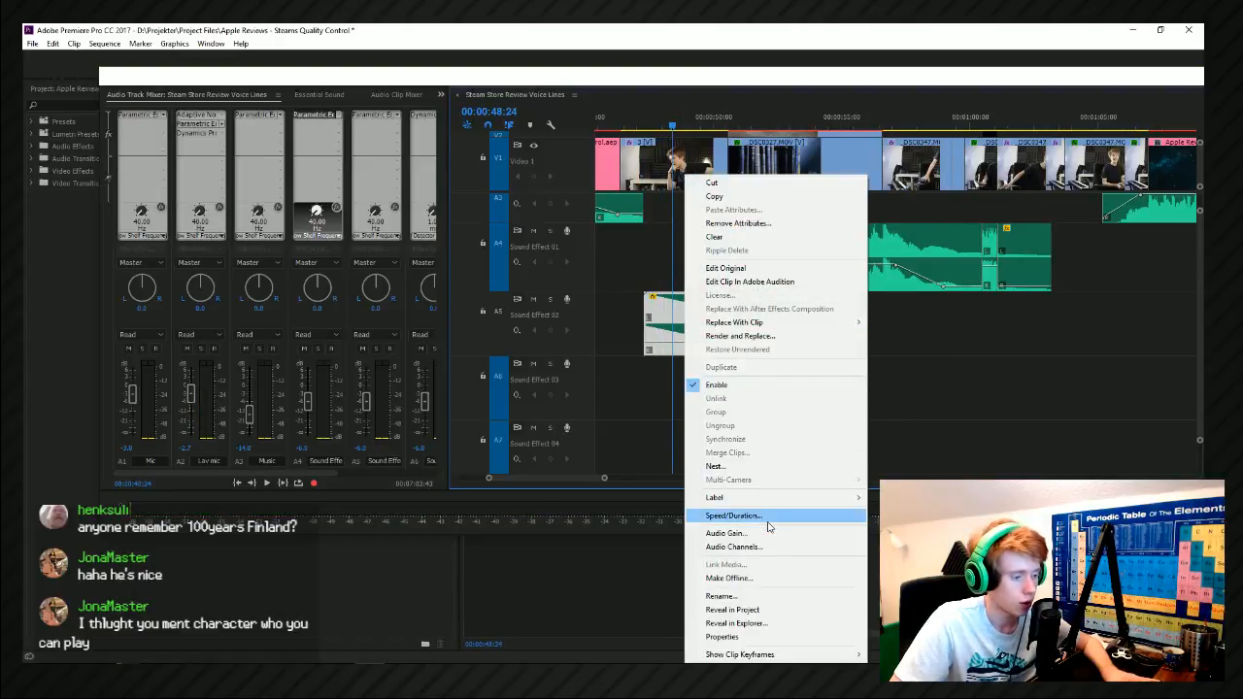
click(767, 518)
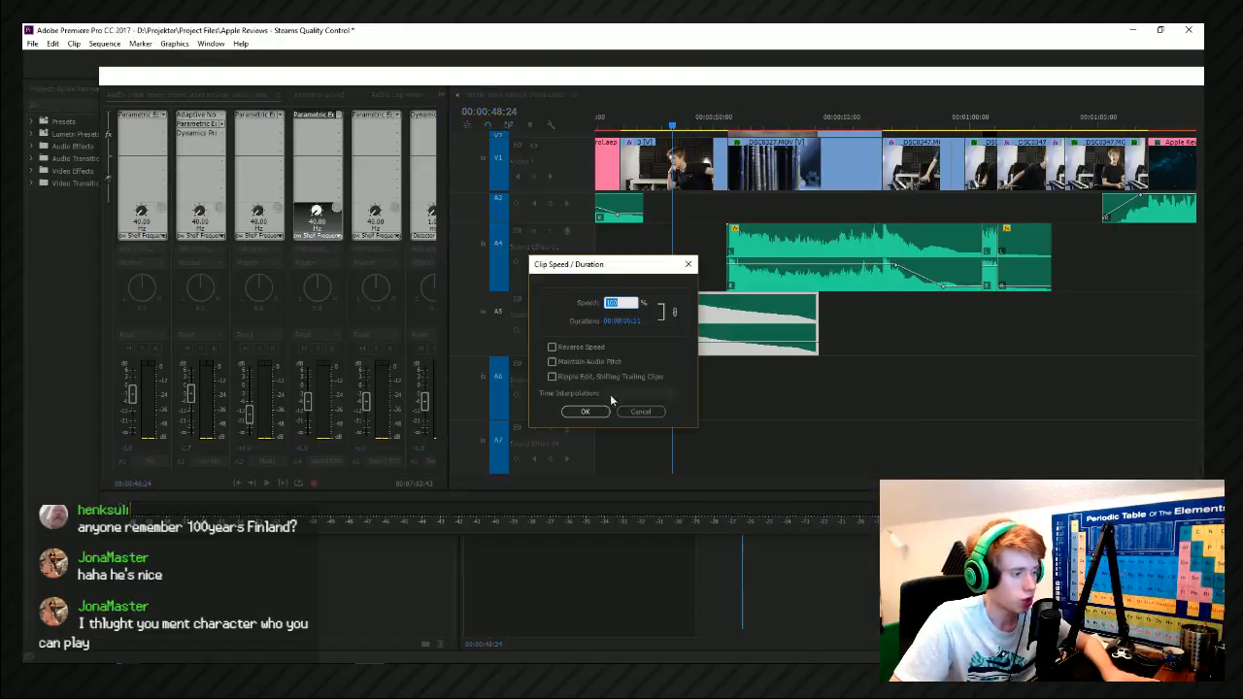
click(588, 411)
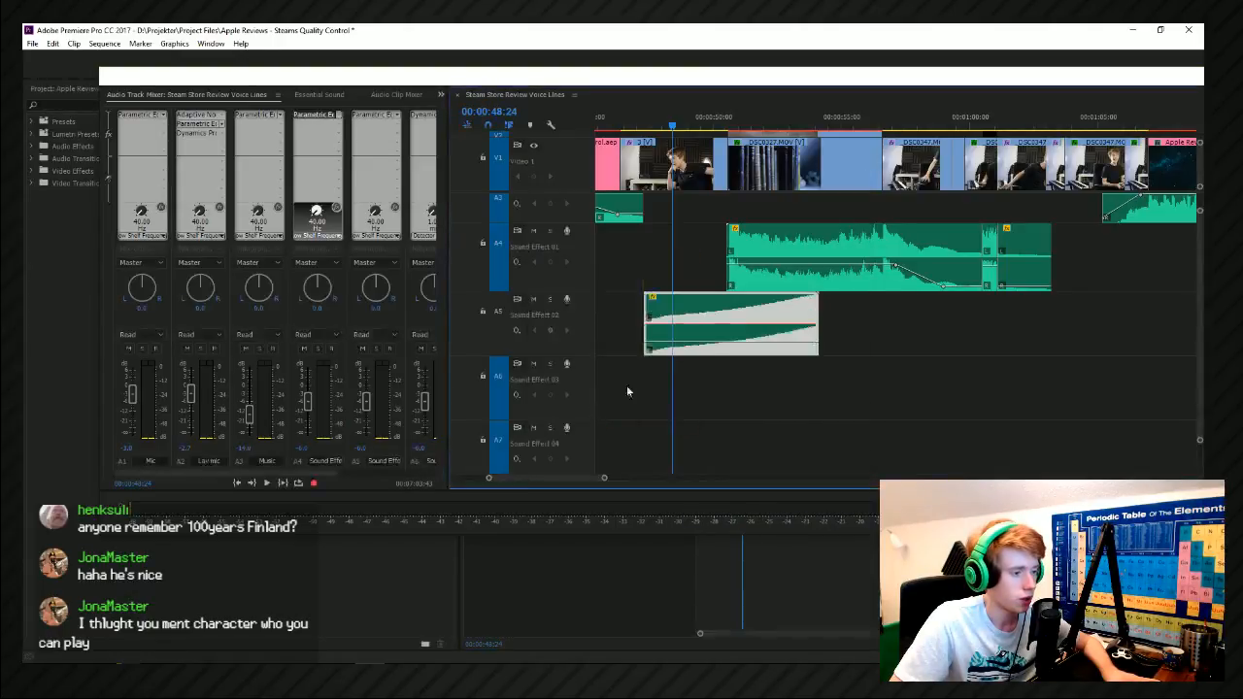
Move the reversed boom clip earlier to the end of the pink graphic clip and trim its end to the bookshelf shot's start.
drag(743, 332, 719, 332)
drag(793, 317, 728, 303)
scroll(723, 311, up, 4)
scroll(723, 313, down, 4)
click(746, 313)
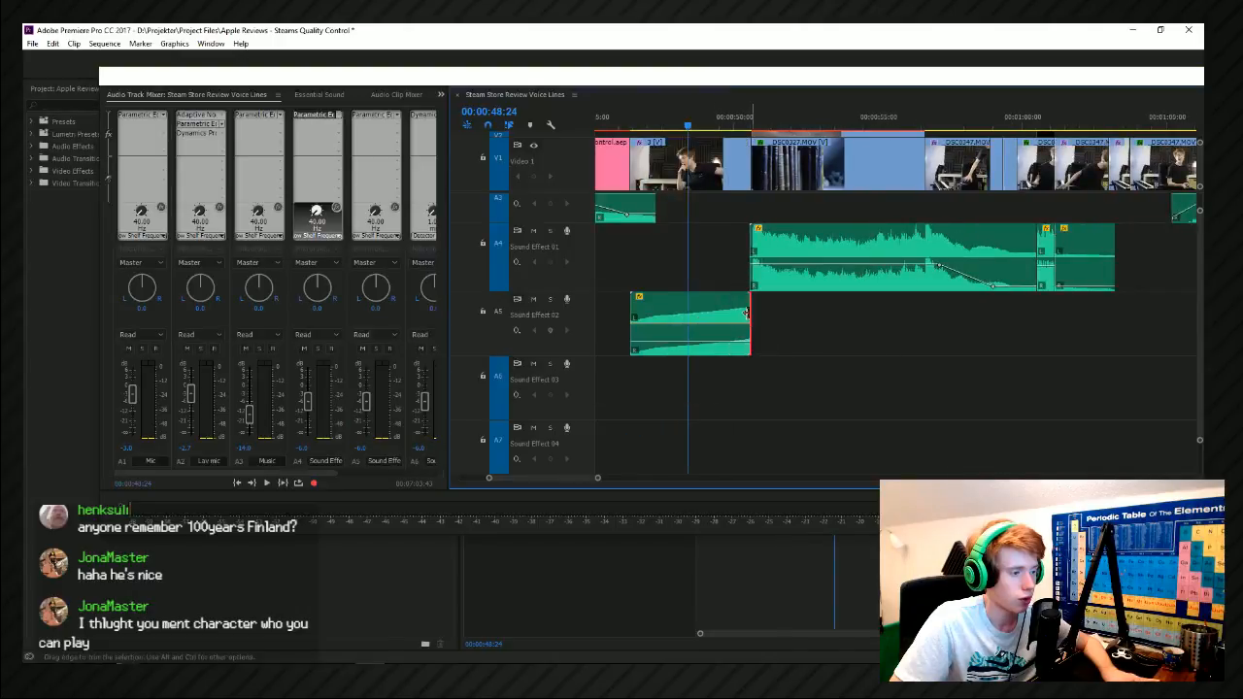
Add volume keyframes to the reversed boom clip so it swells toward the bookshelf shot, and play the build-up.
click(748, 345)
drag(718, 347, 678, 350)
drag(753, 345, 753, 345)
key(space)
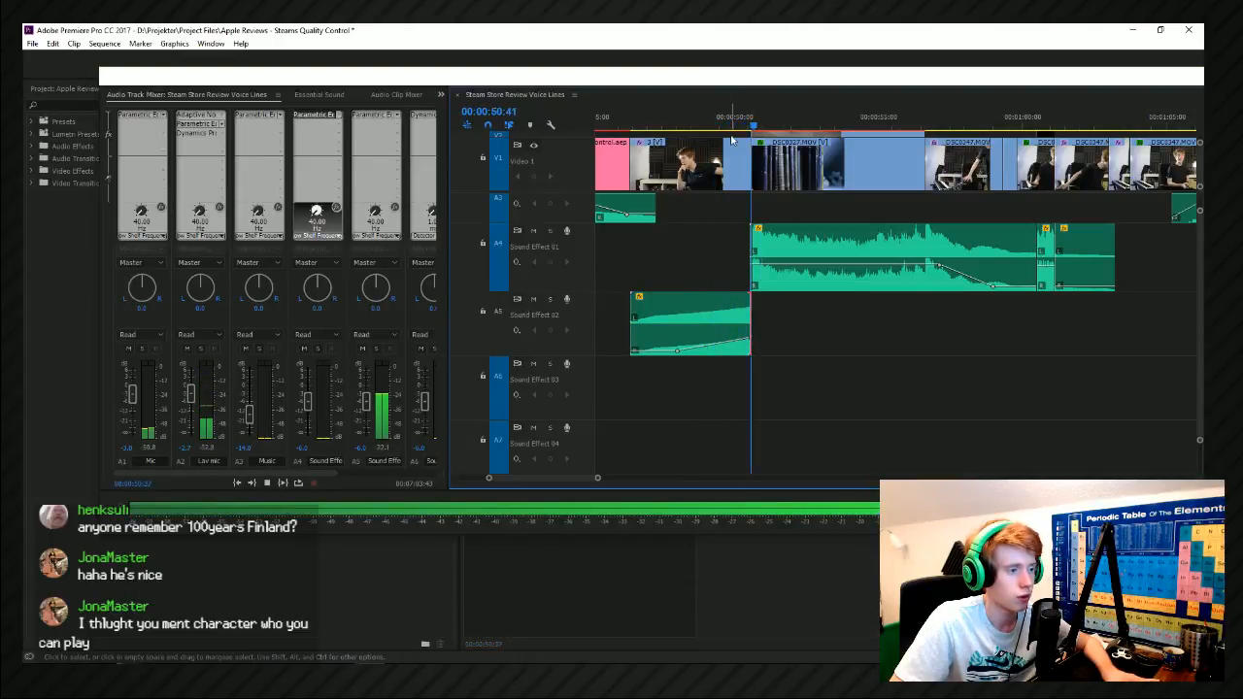
key(space)
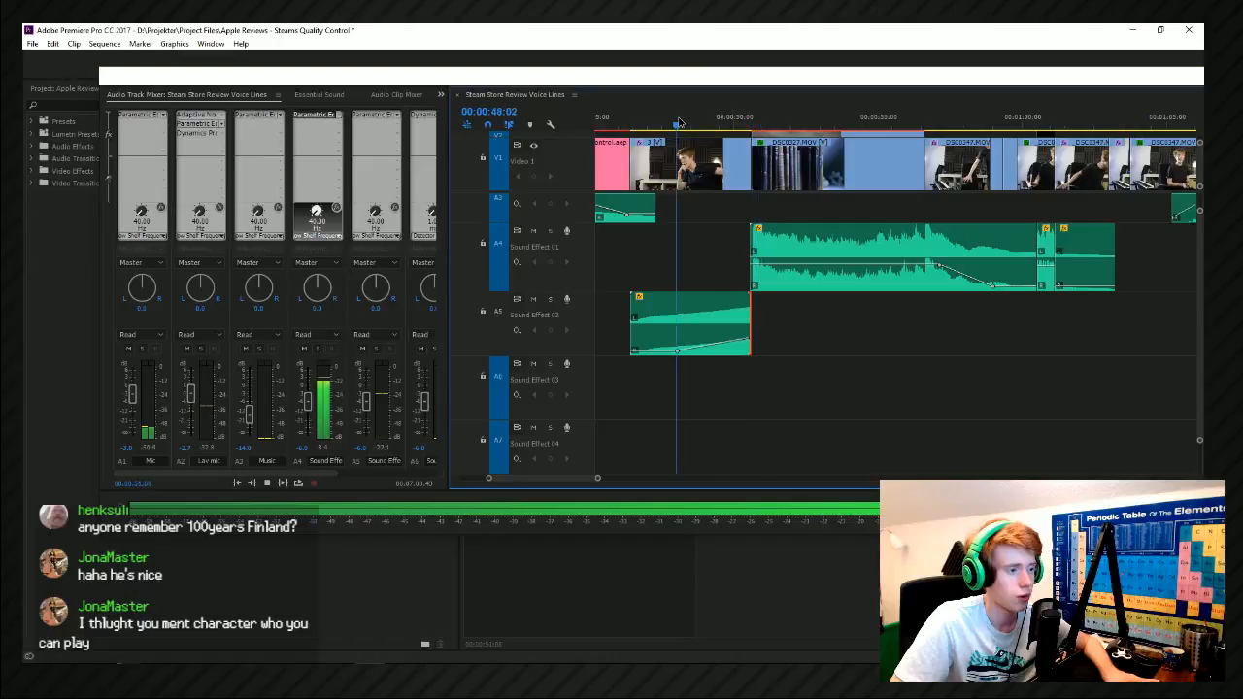
Add a low volume keyframe to the boom clip at about 00:00:49:48 to steepen its final rise, and play it.
click(738, 333)
key(space)
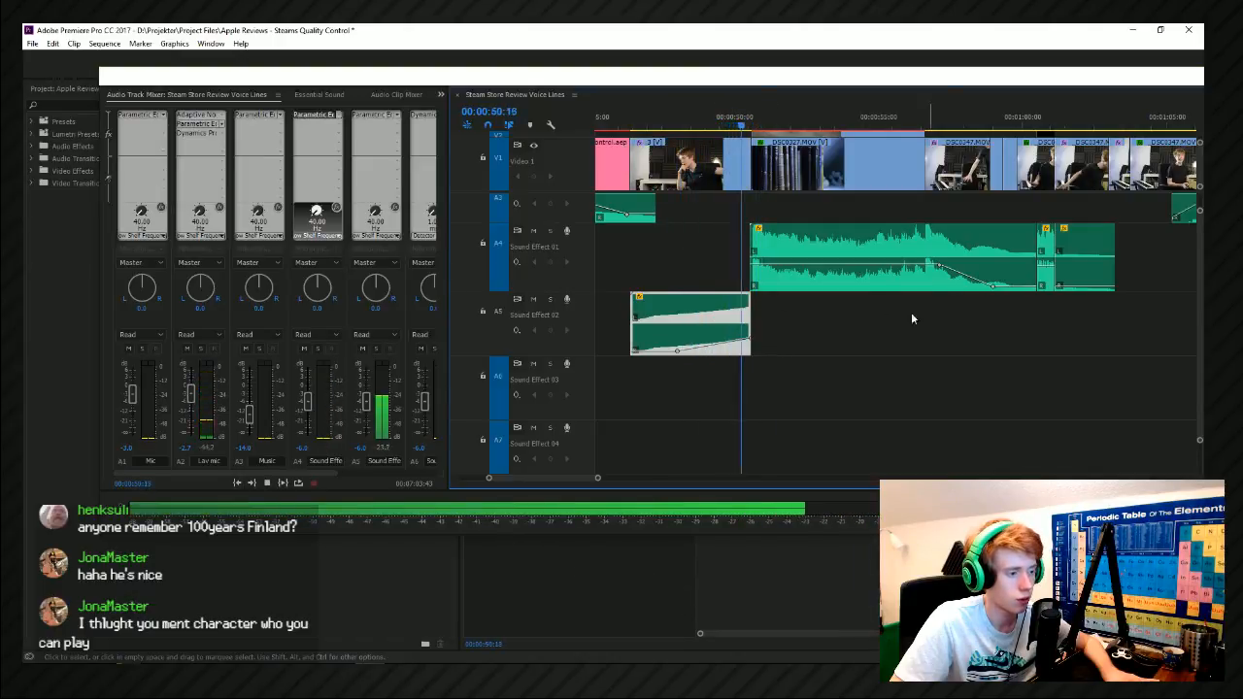
ctrl+click(715, 346)
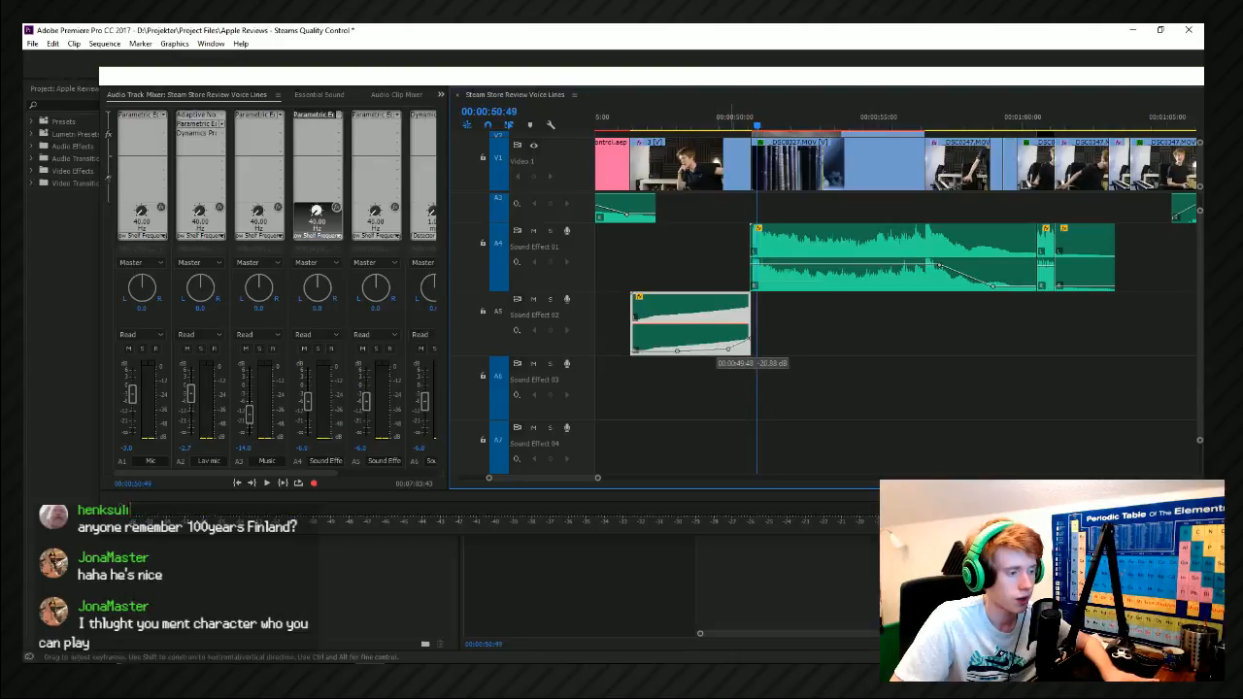
click(656, 121)
key(space)
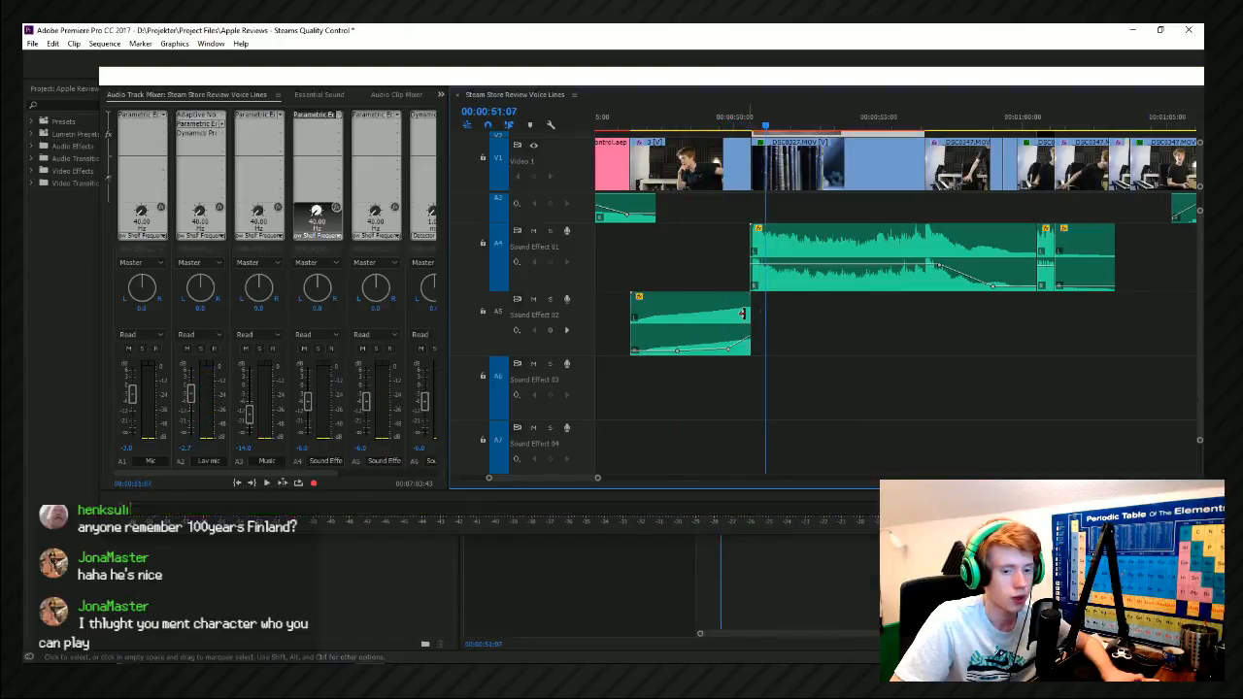
Raise the last volume keyframe at the end of the reversed boom clip, just before the bookshelf shot.
scroll(725, 316, up, 3)
click(767, 339)
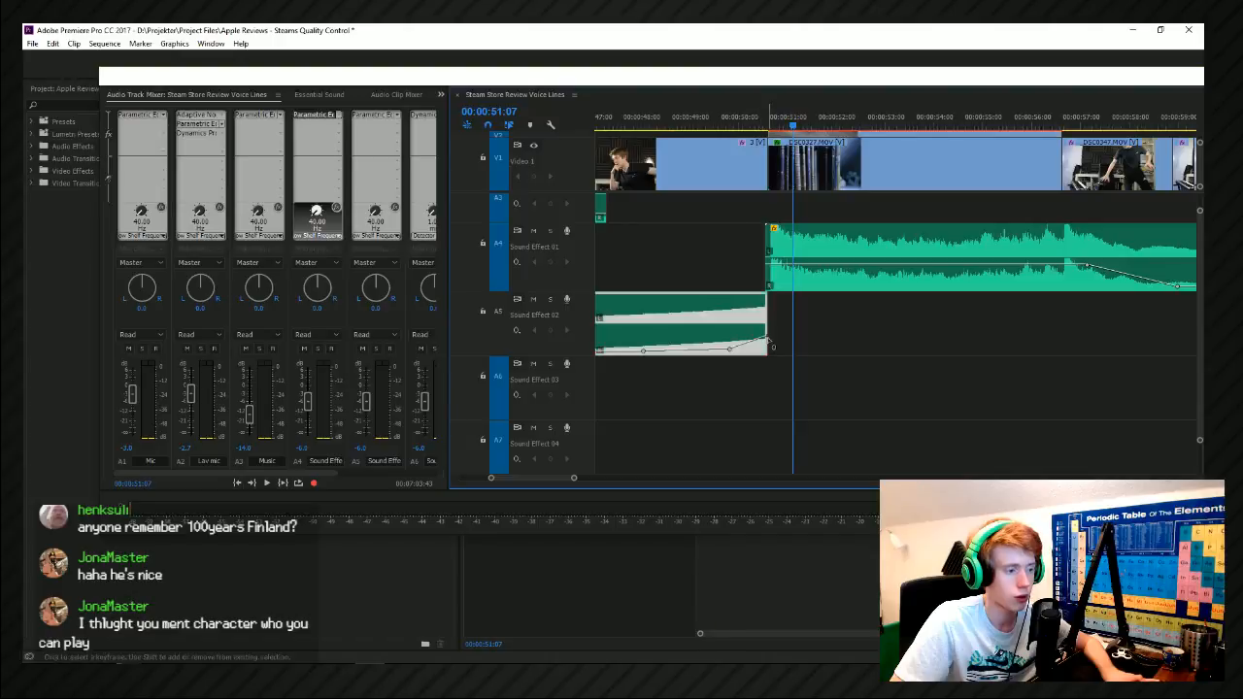
drag(767, 342, 762, 331)
scroll(856, 374, down, 3)
click(845, 358)
Switch to File Explorer and open the Leviathan 2 pack's Drums - Cymbals folder.
key(alt+Tab)
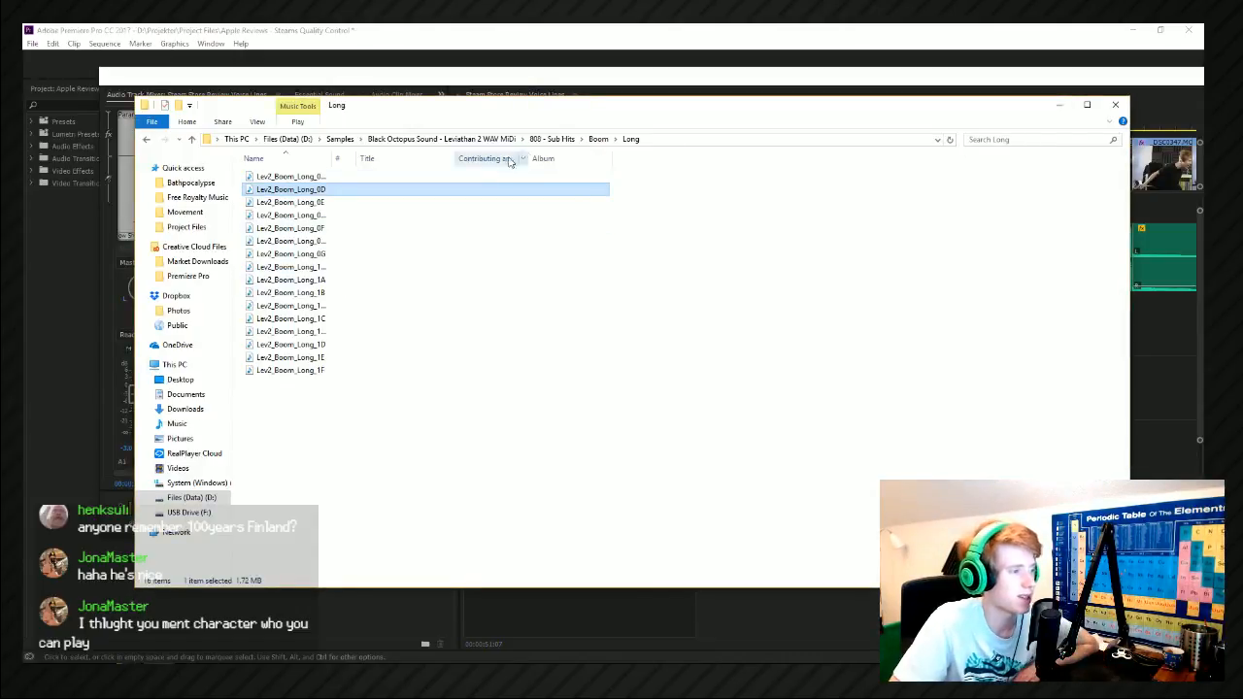
click(551, 139)
click(503, 139)
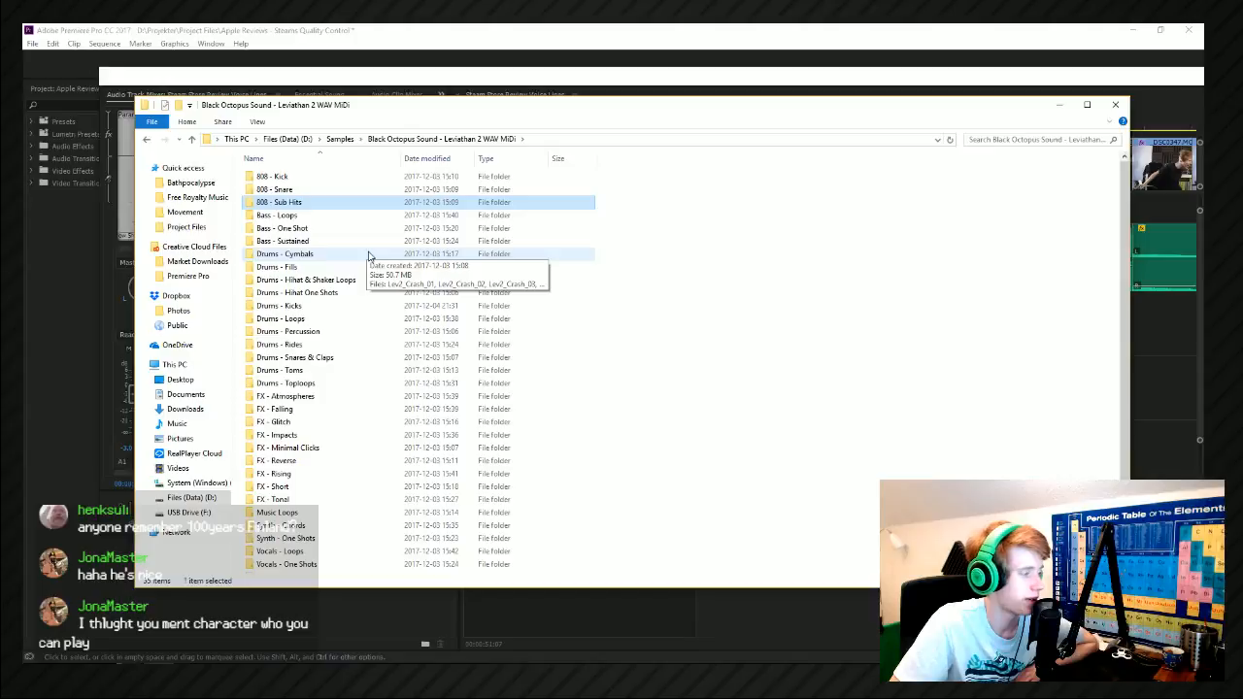
double_click(369, 255)
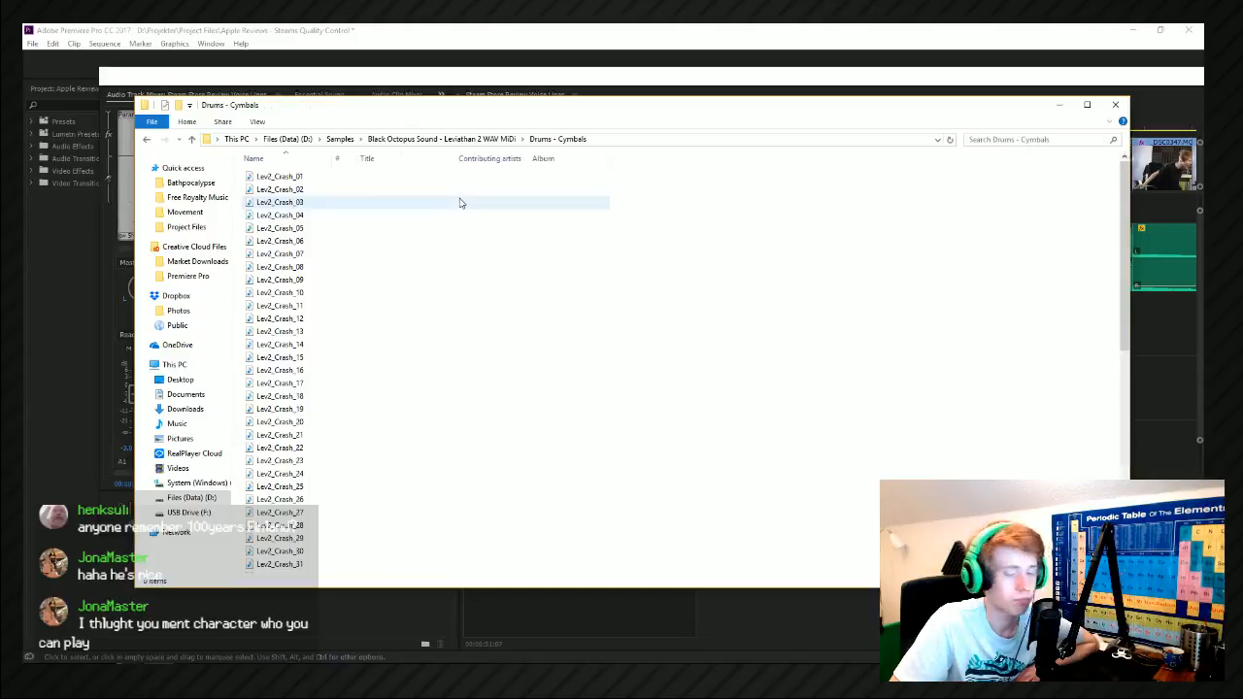
Place a Lev2_Crash cymbal sample on Sound Effect 03 so that it overlaps the start of the bookshelf shot.
click(384, 293)
drag(298, 302, 1161, 384)
key(minus)
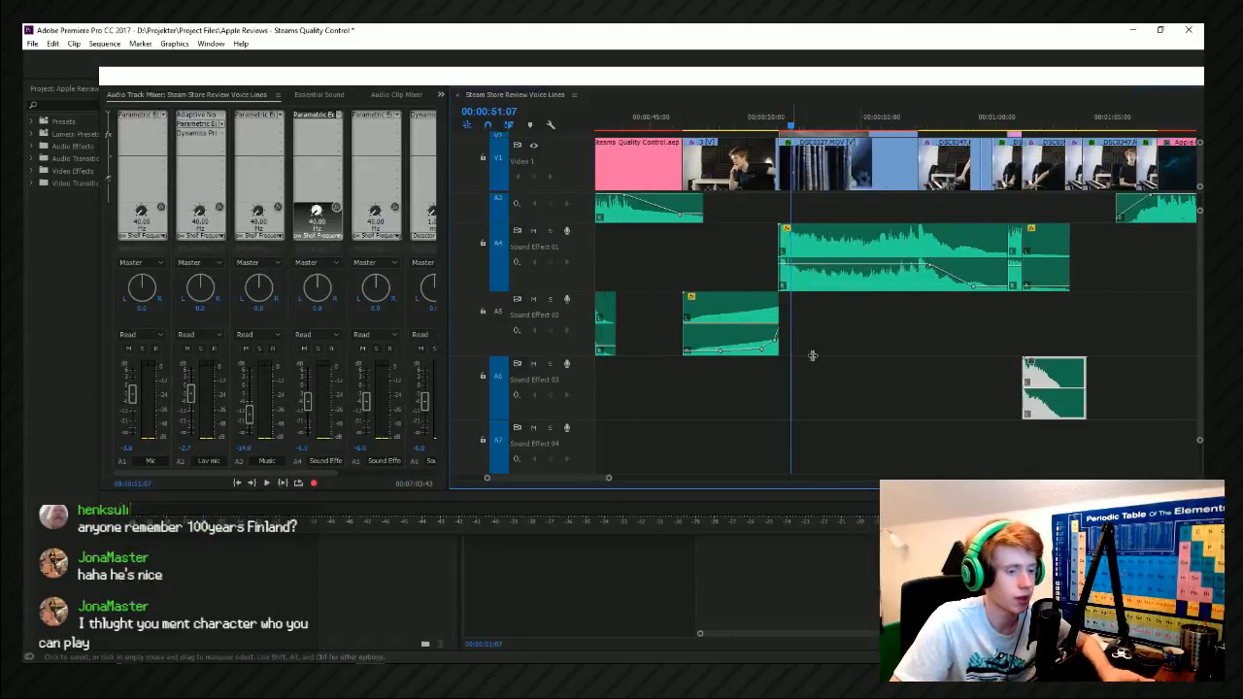
drag(1074, 378, 795, 378)
Reverse the crash clip on Sound Effect 03 with its speed set to 0.1%.
right_click(795, 379)
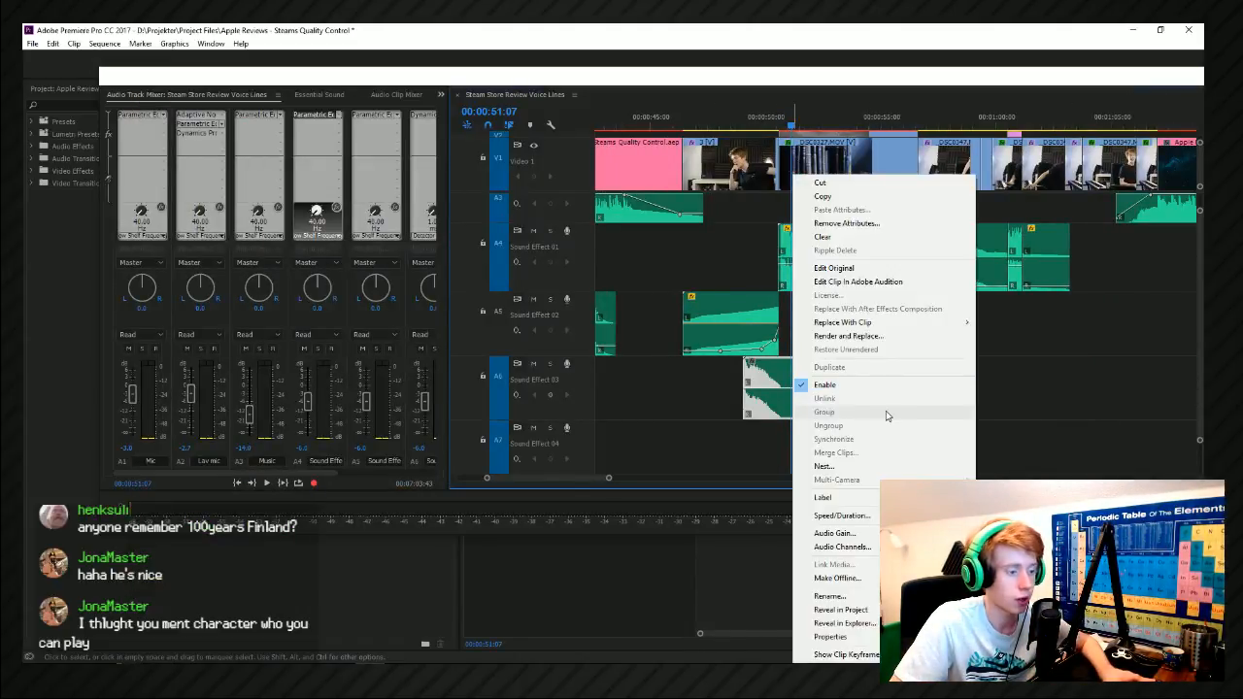
mouse_move(877, 499)
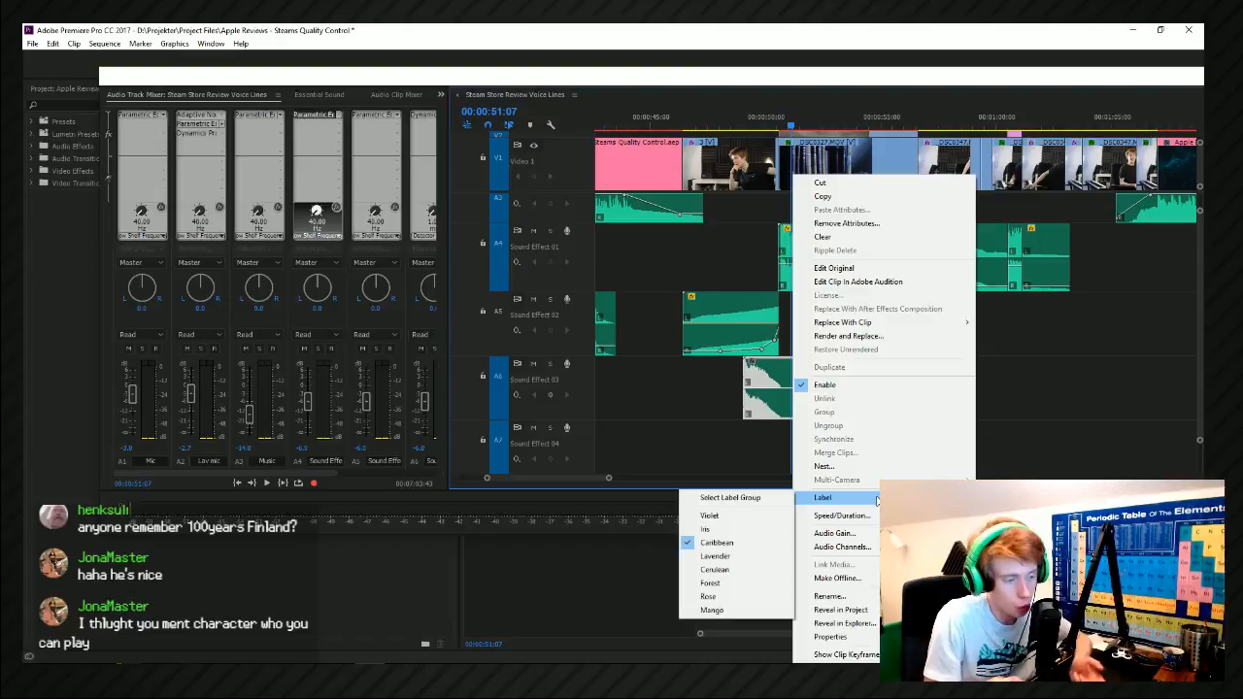
click(841, 515)
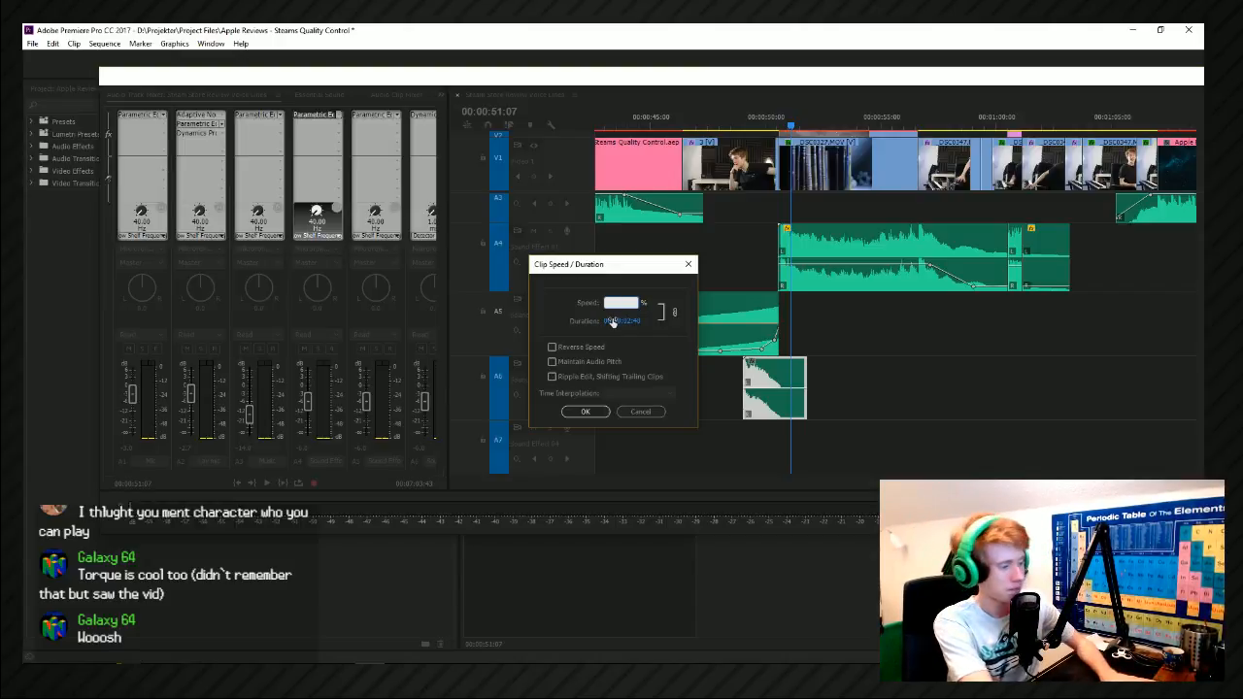
click(601, 347)
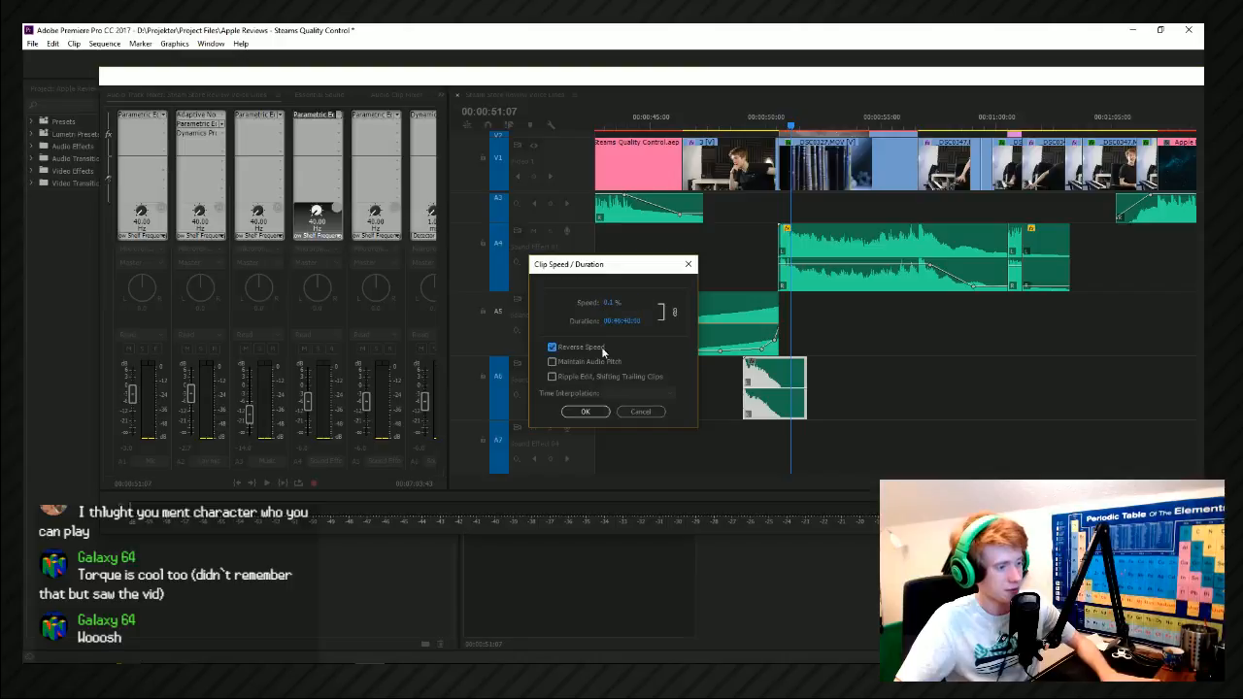
click(586, 411)
scroll(810, 398, down, 8)
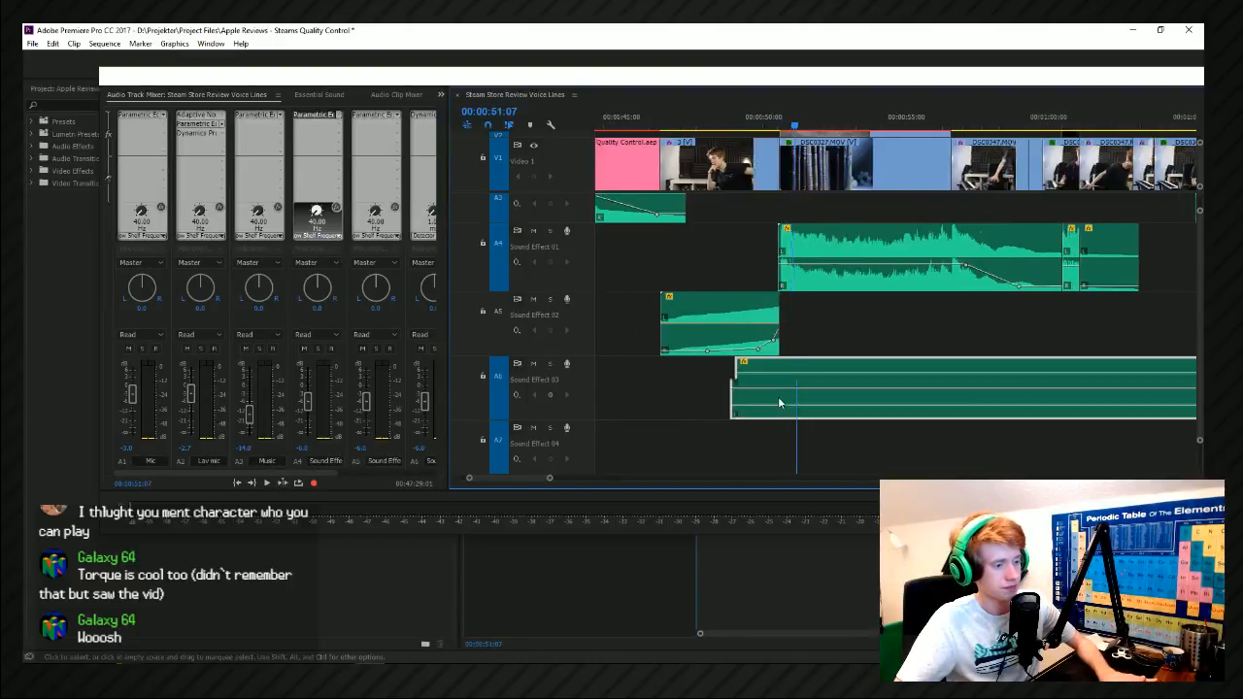
Undo the slow-speed reversal and reverse the crash clip on Sound Effect 03 at 100% speed.
scroll(774, 355, up, 8)
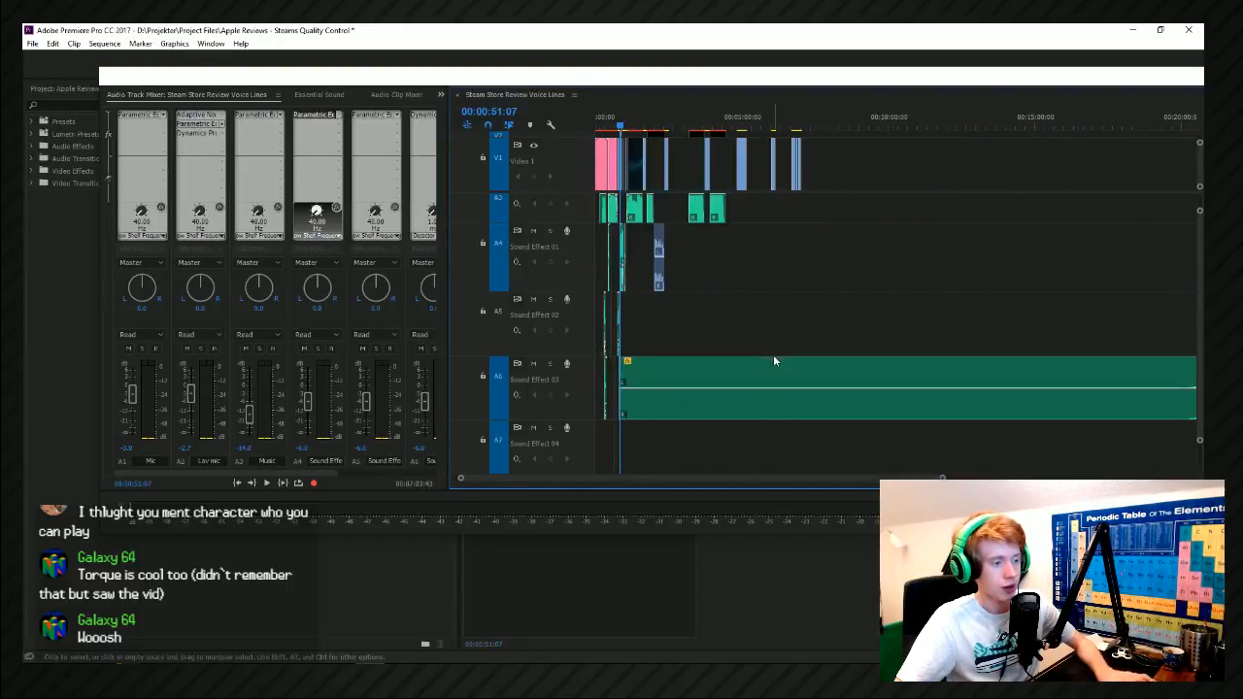
scroll(611, 378, up, 2)
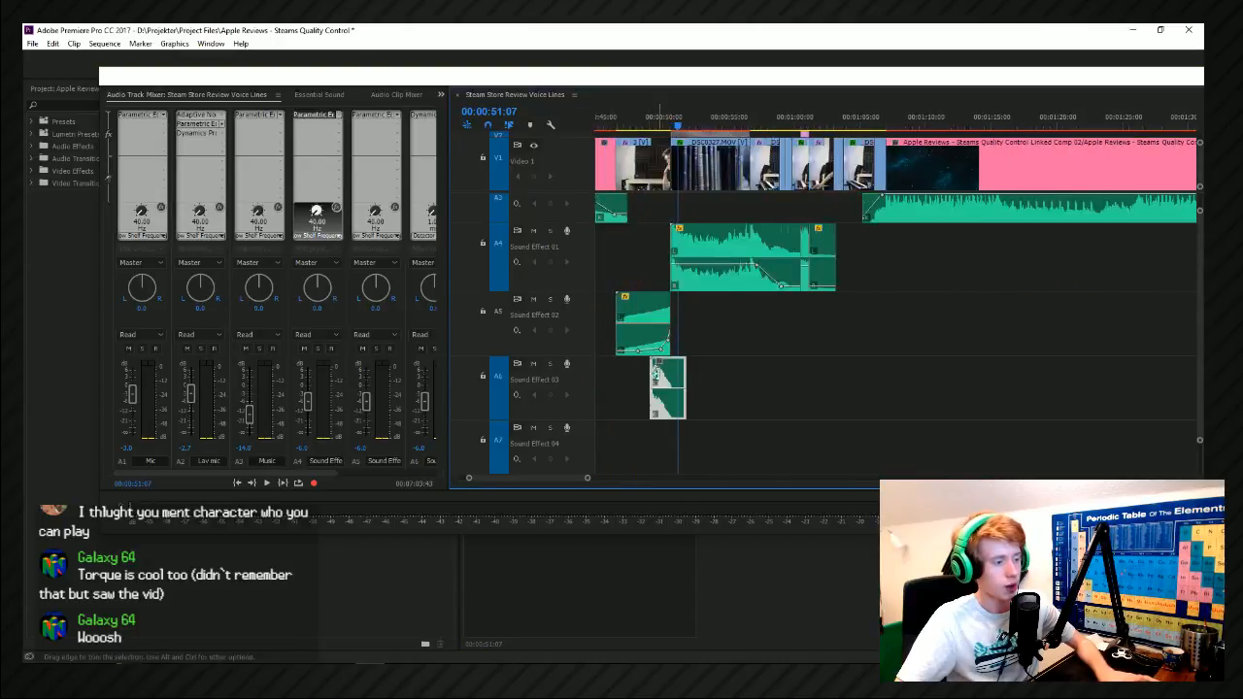
right_click(655, 386)
click(731, 515)
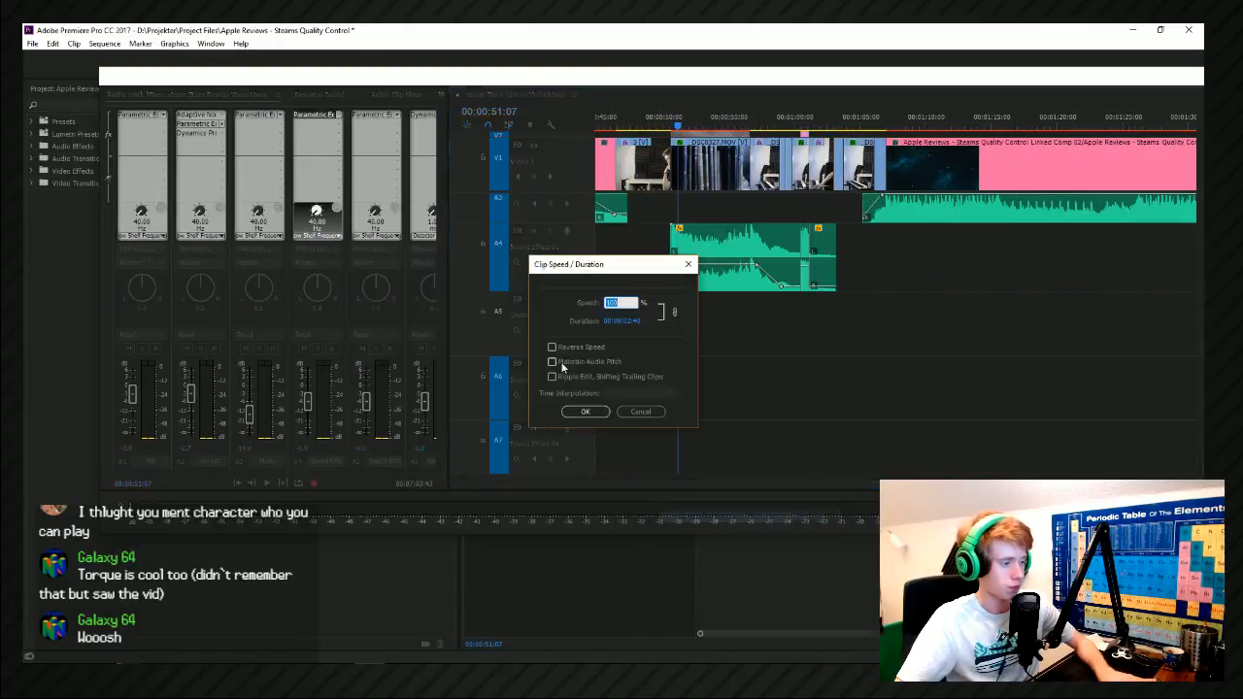
click(567, 349)
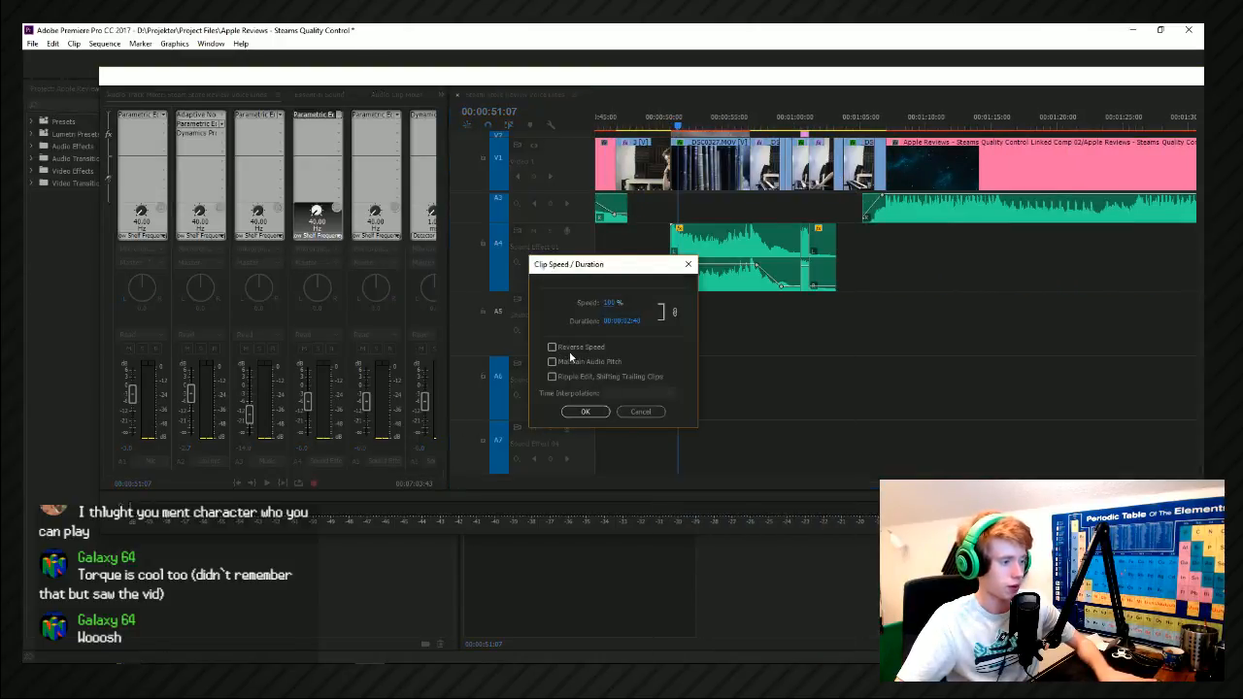
click(585, 412)
Move the reversed crash clip so it ends at the start of the bookshelf shot, lower its overall volume and play it back.
scroll(629, 432, up, 4)
drag(818, 386, 750, 373)
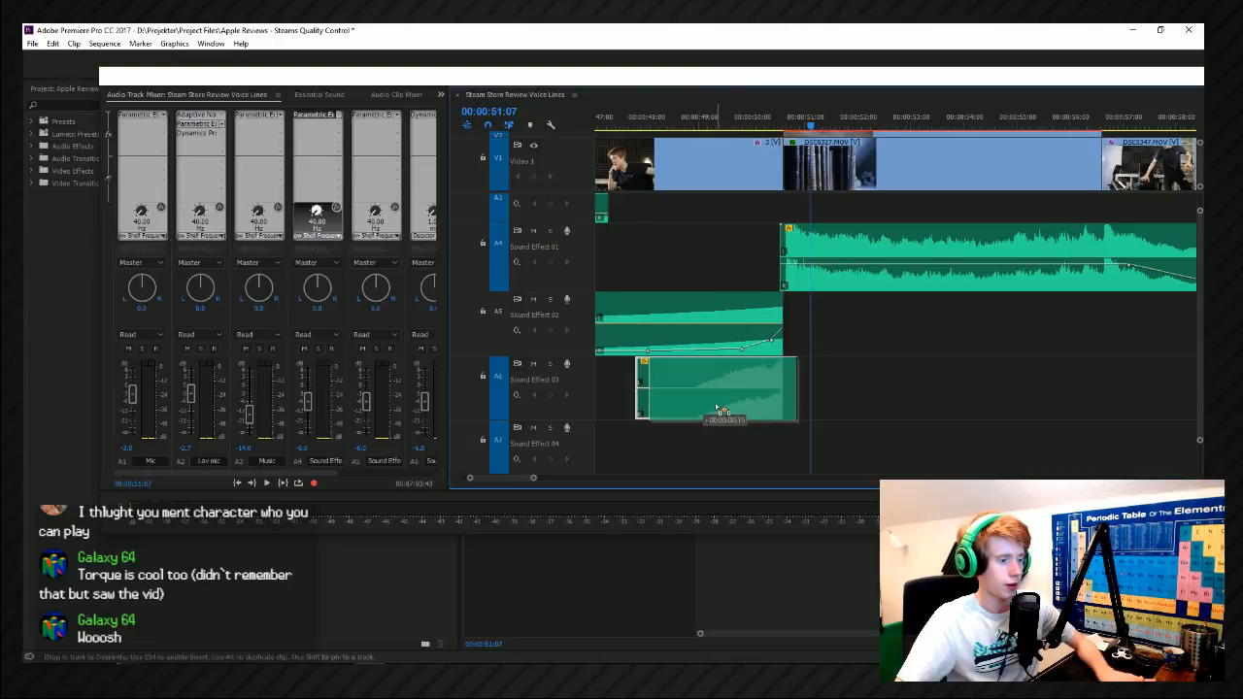
drag(703, 393, 700, 388)
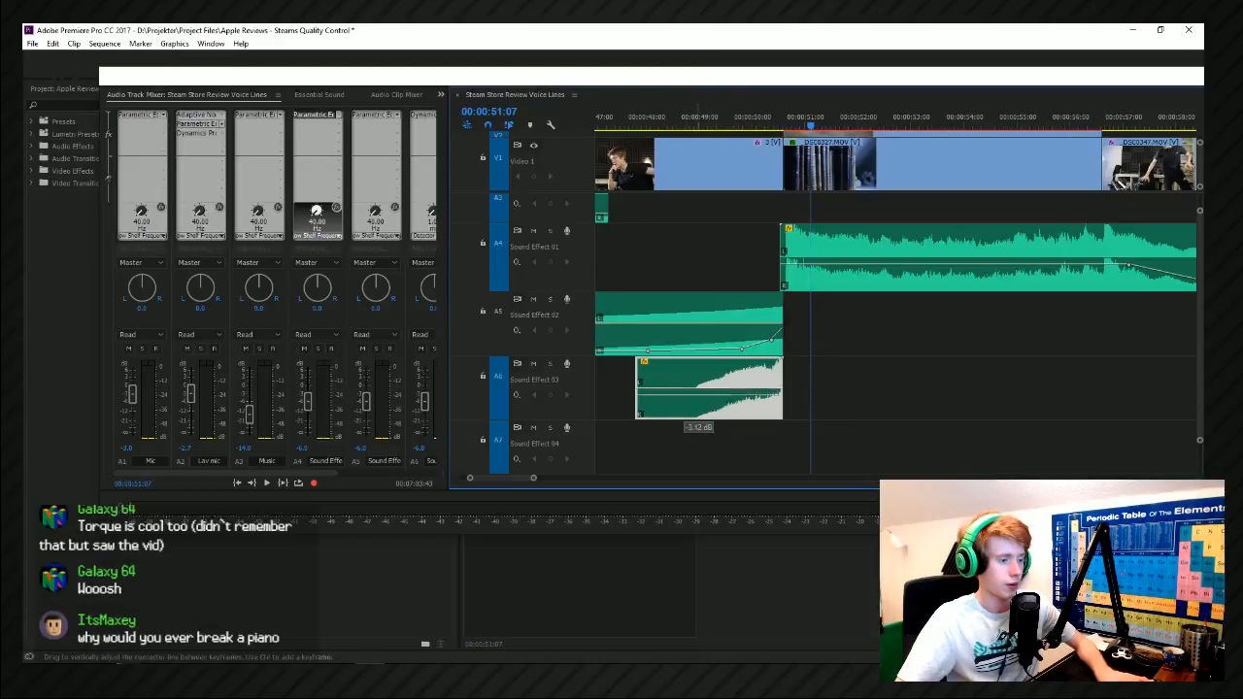
click(700, 122)
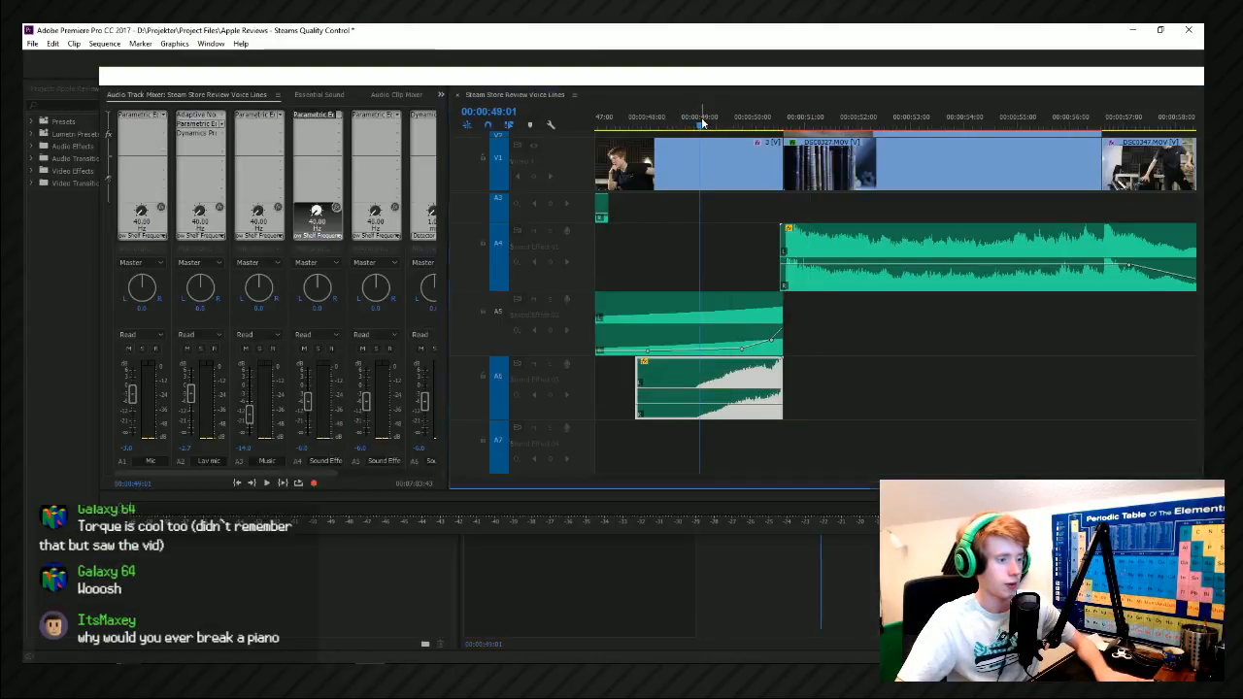
key(space)
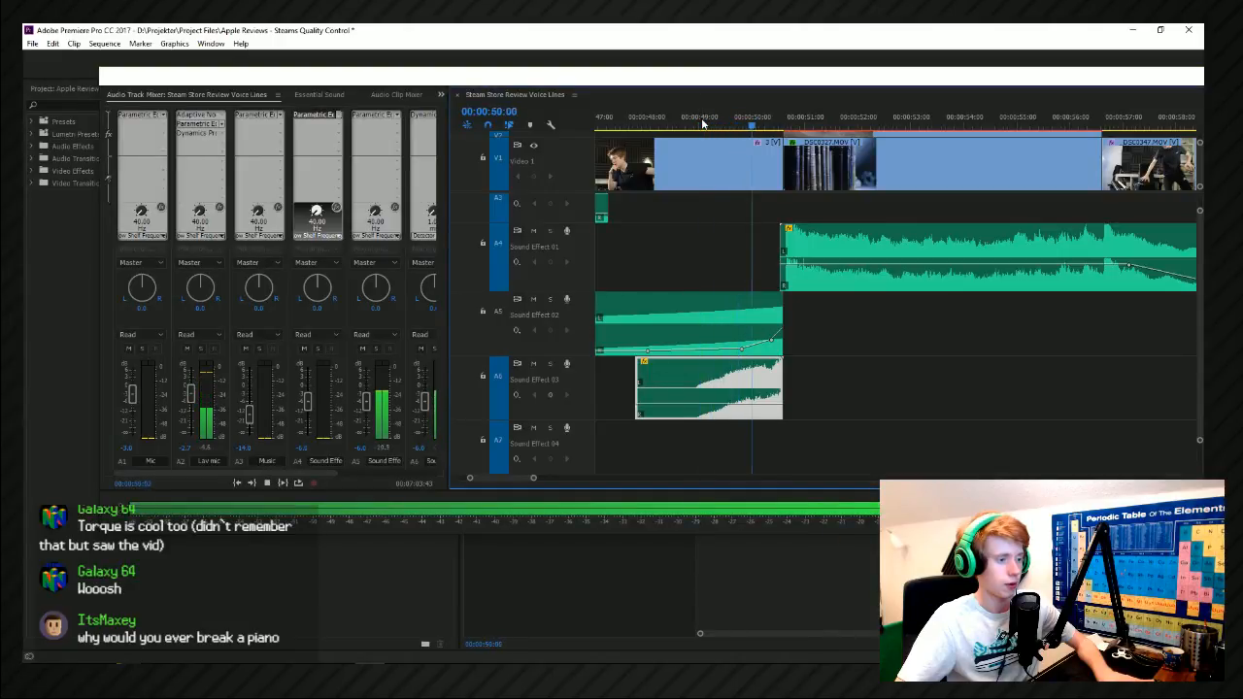
click(703, 123)
Shift the Sound Effect 01 clip slightly earlier so its hit lands on the bookshelf cut, and raise its volume slightly.
scroll(767, 408, up, 6)
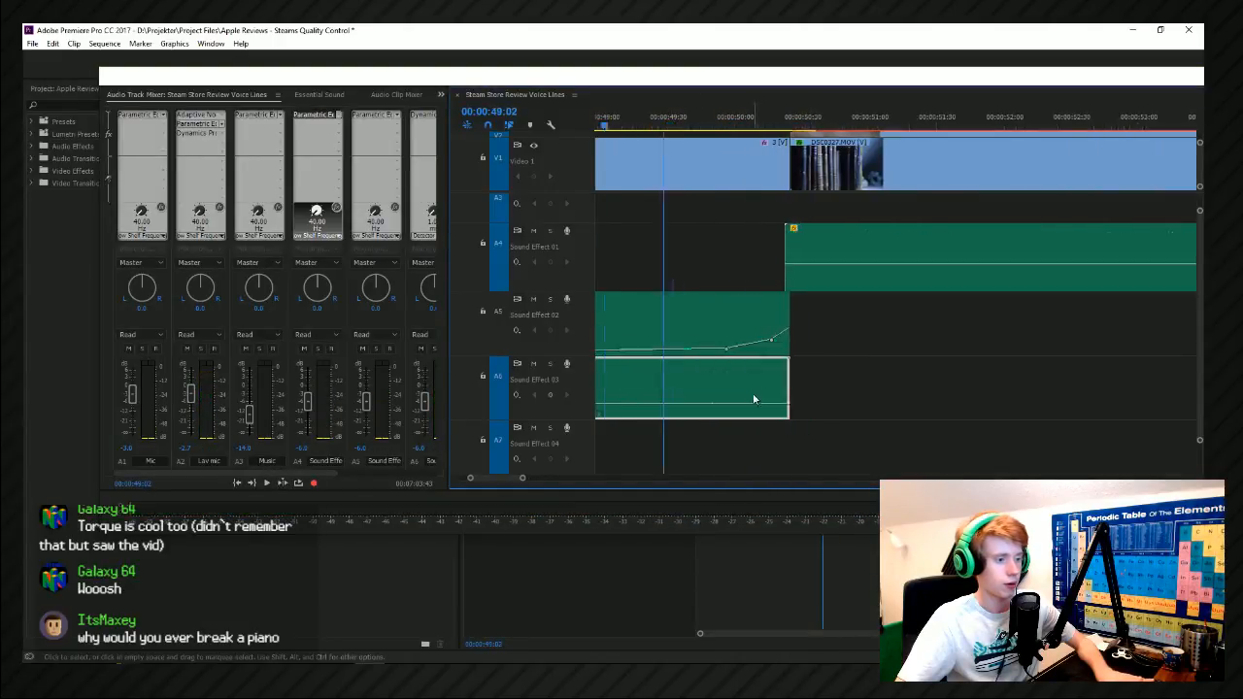
click(949, 247)
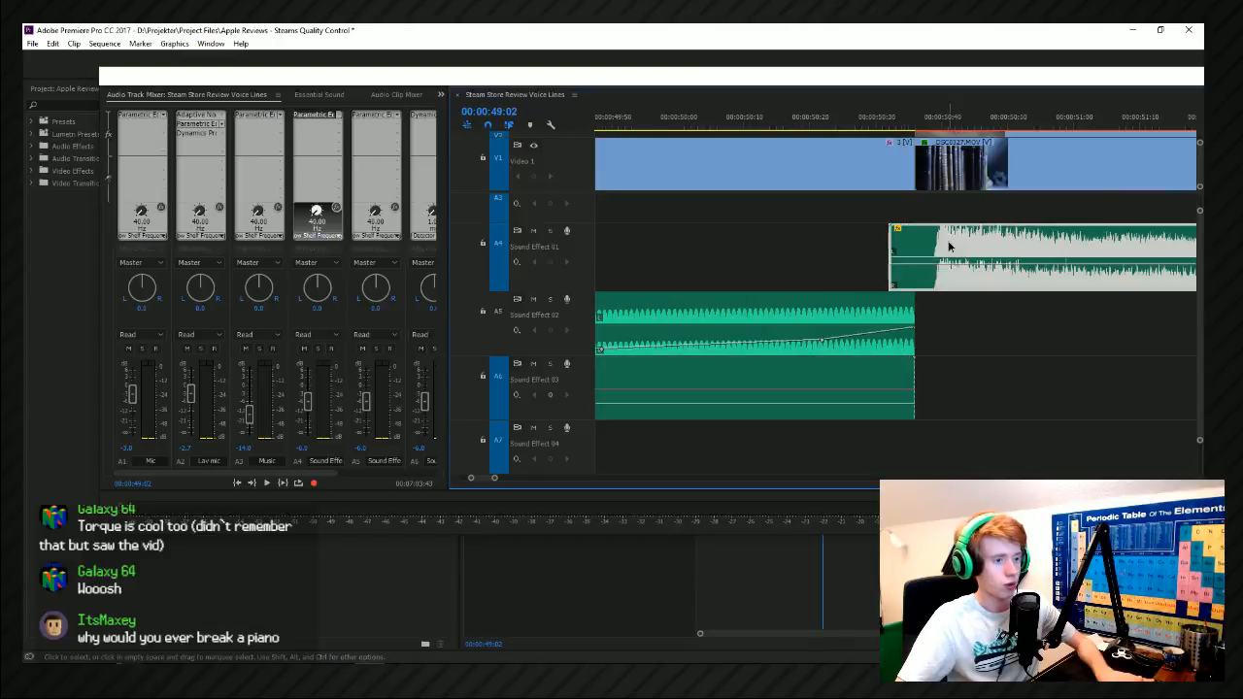
drag(979, 245, 962, 244)
key(space)
scroll(769, 373, down, 5)
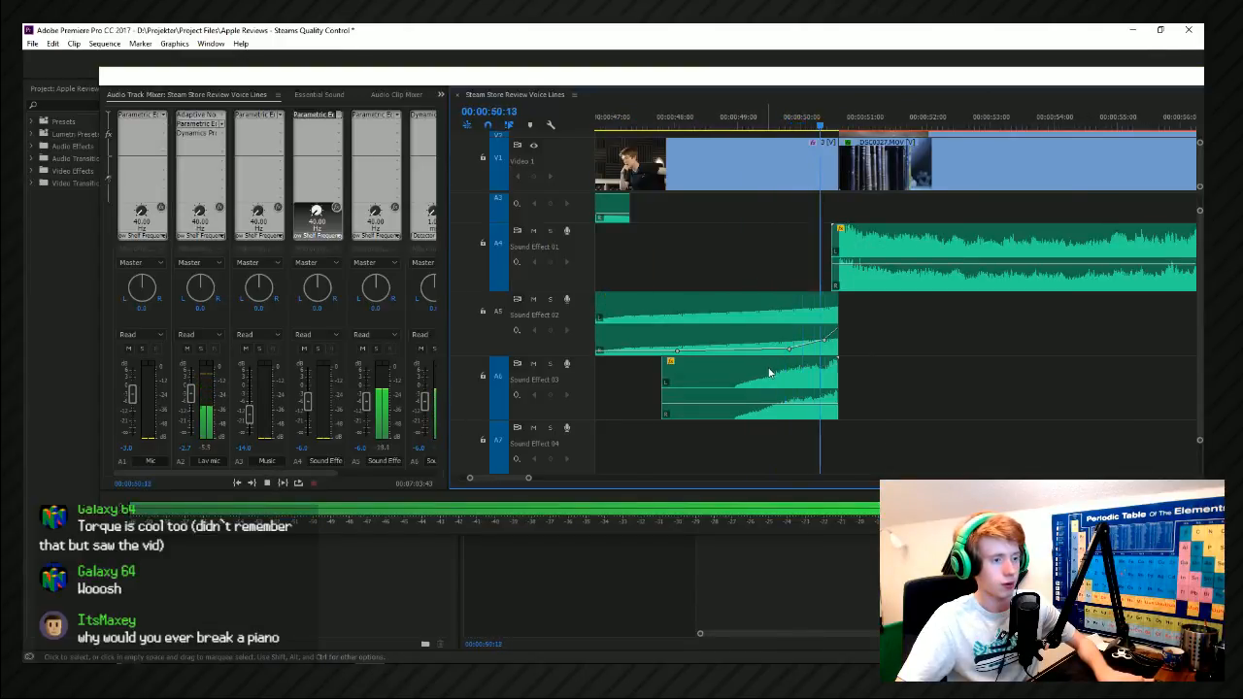
scroll(840, 258, up, 2)
click(859, 243)
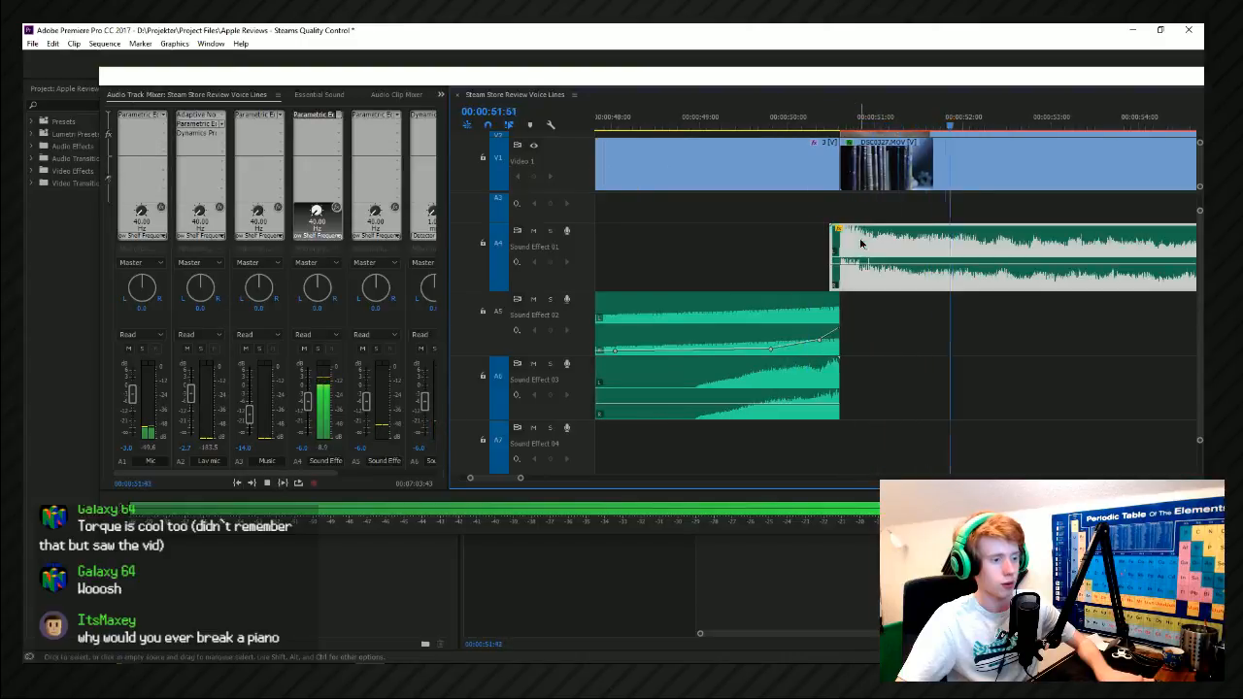
drag(882, 260, 882, 260)
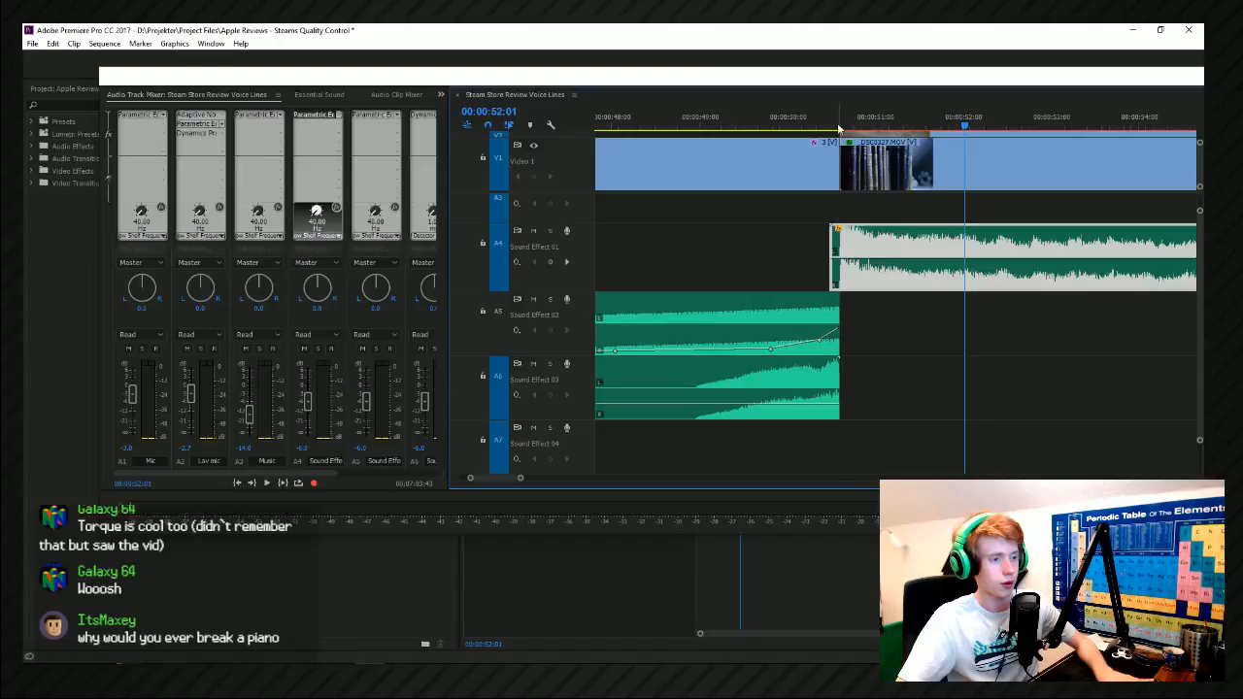
key(space)
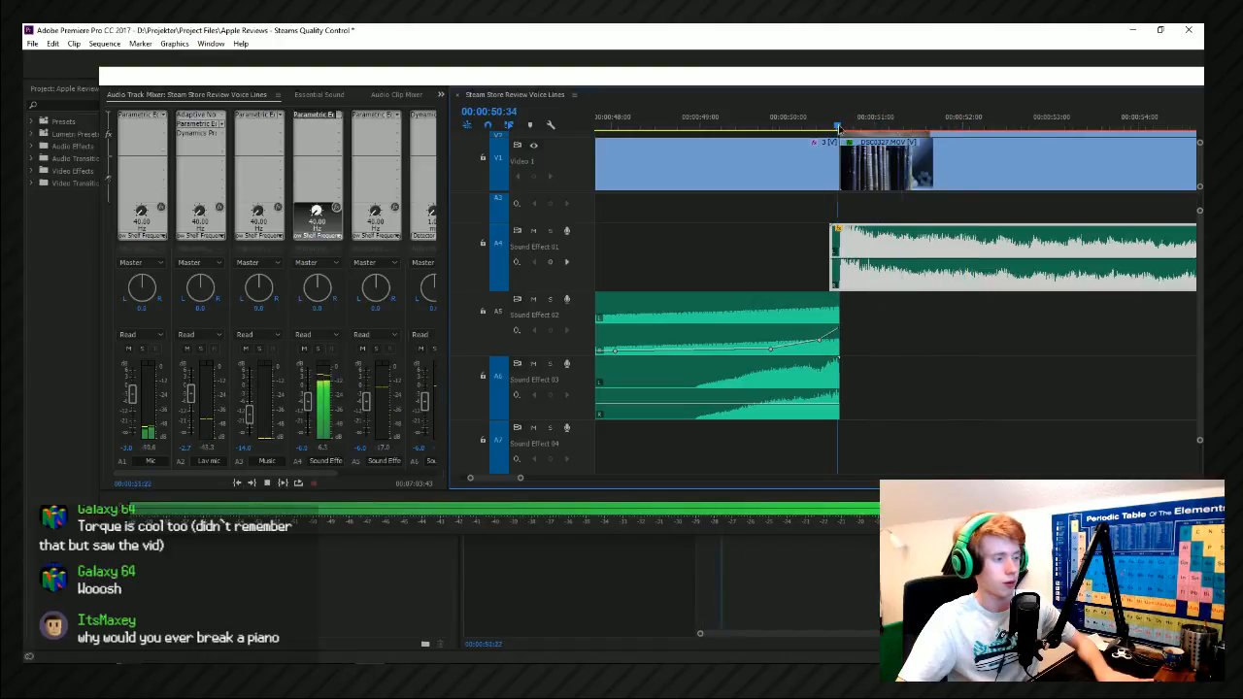
Add volume keyframes to the reversed crash on Sound Effect 03 so it starts quiet and swells towards the bookshelf shot.
ctrl+click(831, 405)
drag(789, 405, 681, 414)
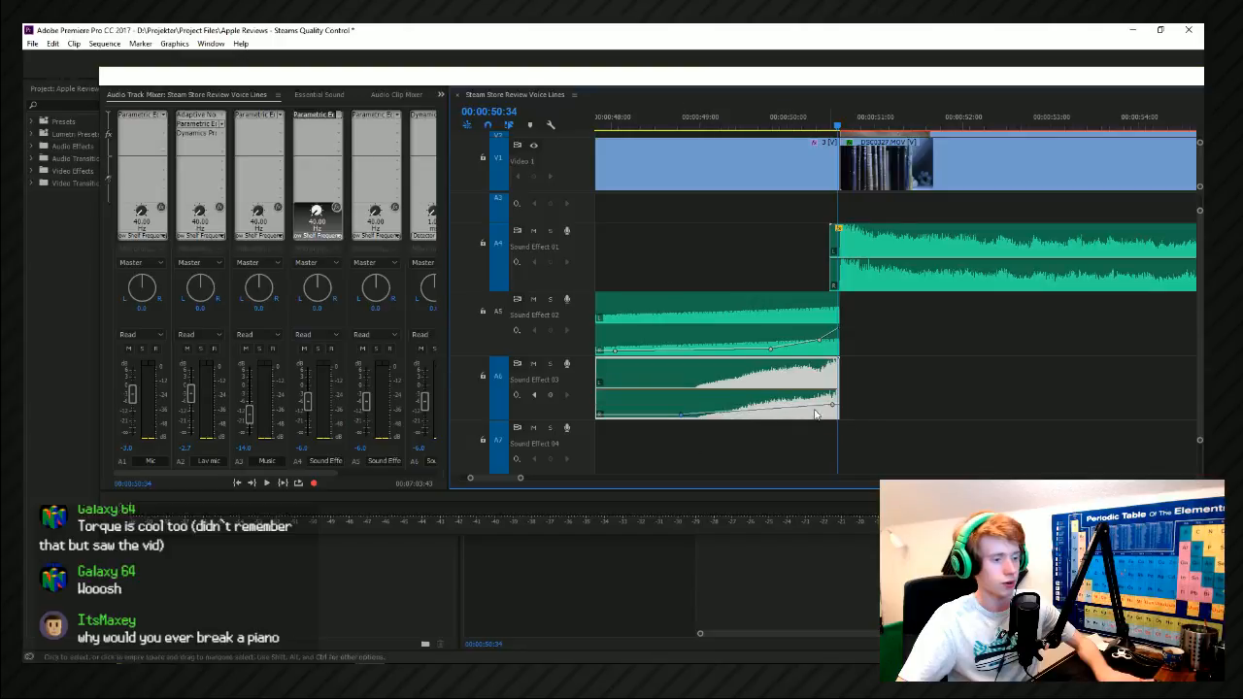
click(695, 126)
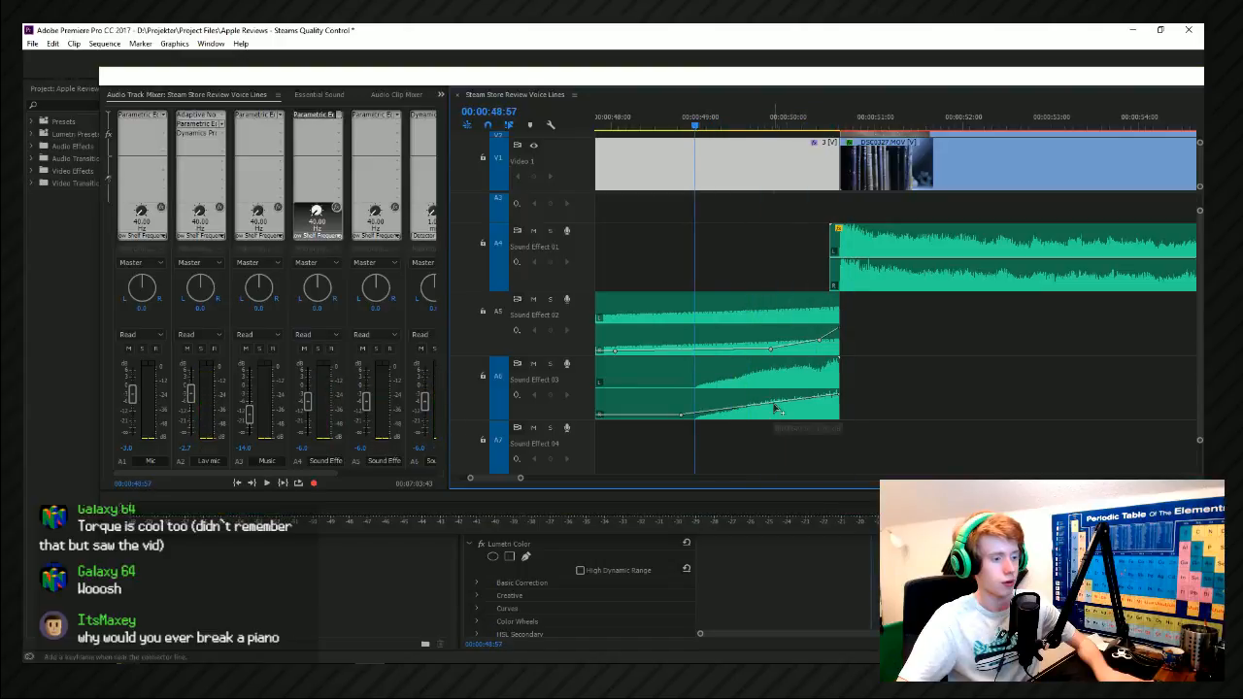
key(space)
drag(778, 406, 783, 412)
key(space)
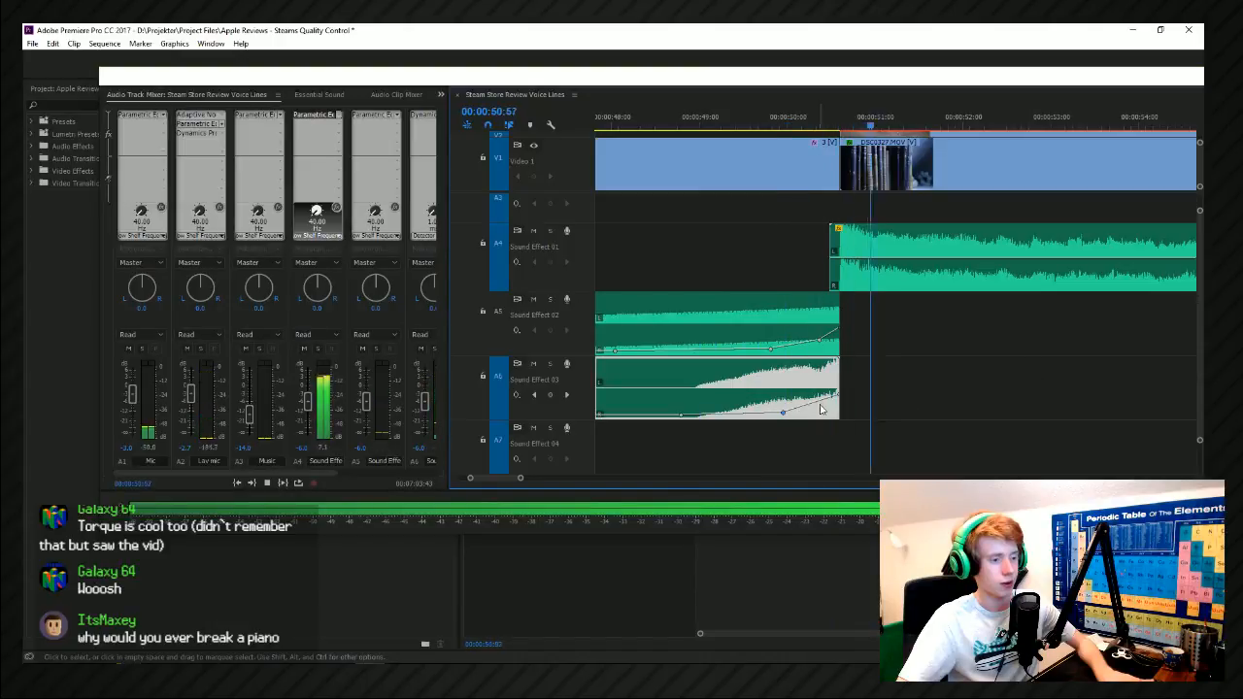
Shift the reversed crash slightly later with its end trimmed at the bookshelf cut, and play back the transition.
drag(827, 408, 839, 371)
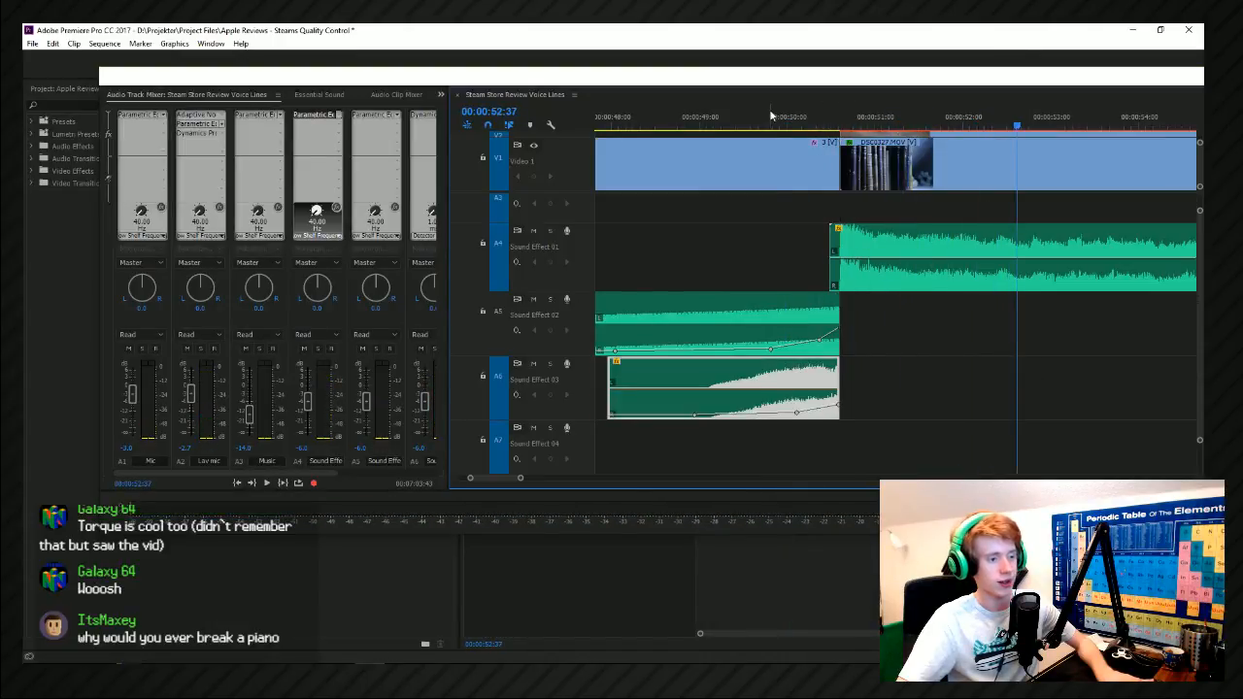
key(space)
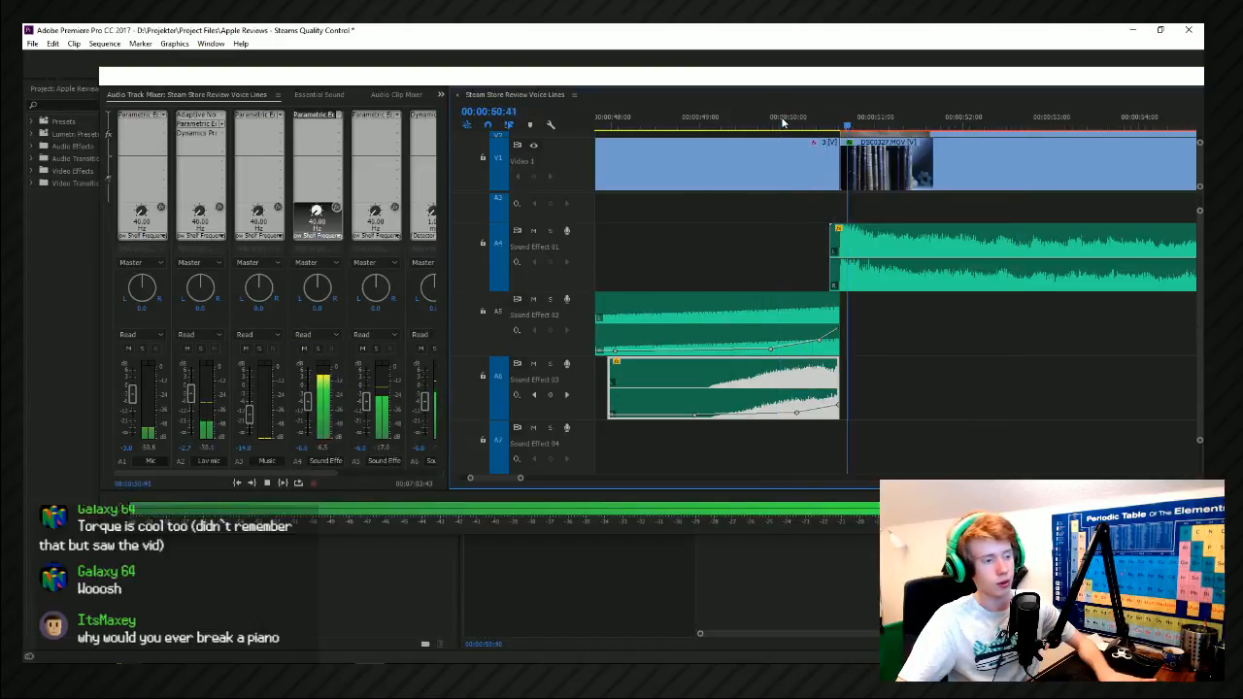
click(783, 123)
key(space)
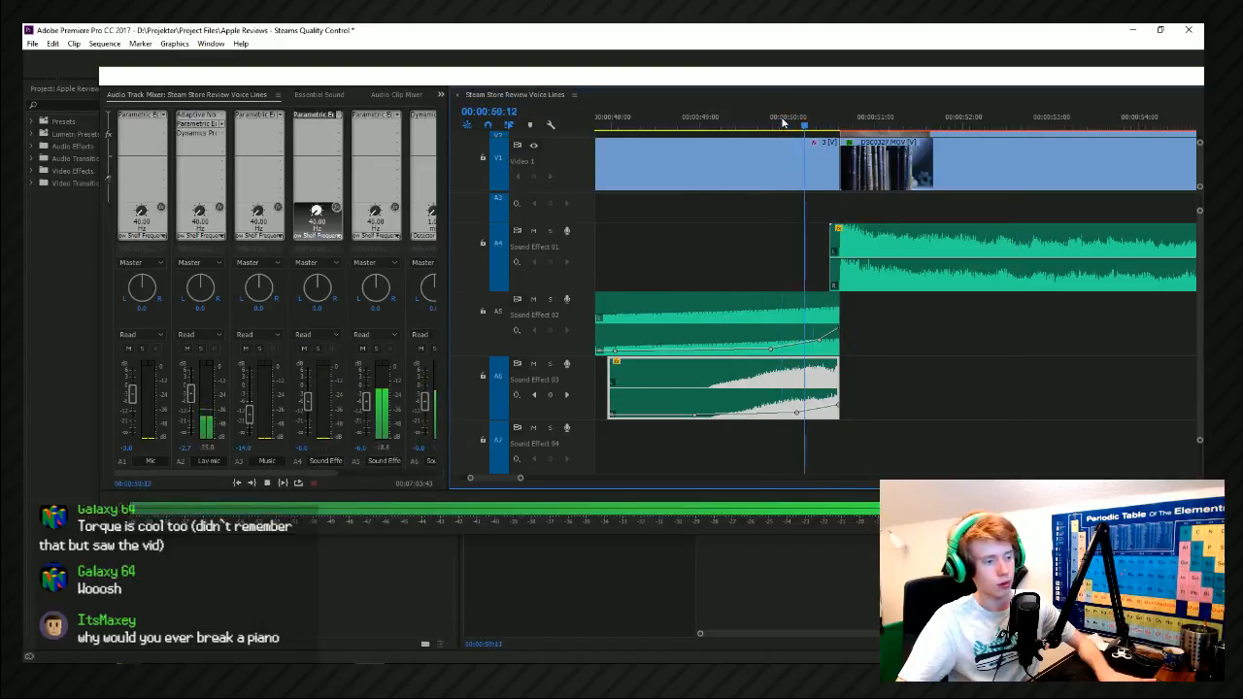
click(783, 123)
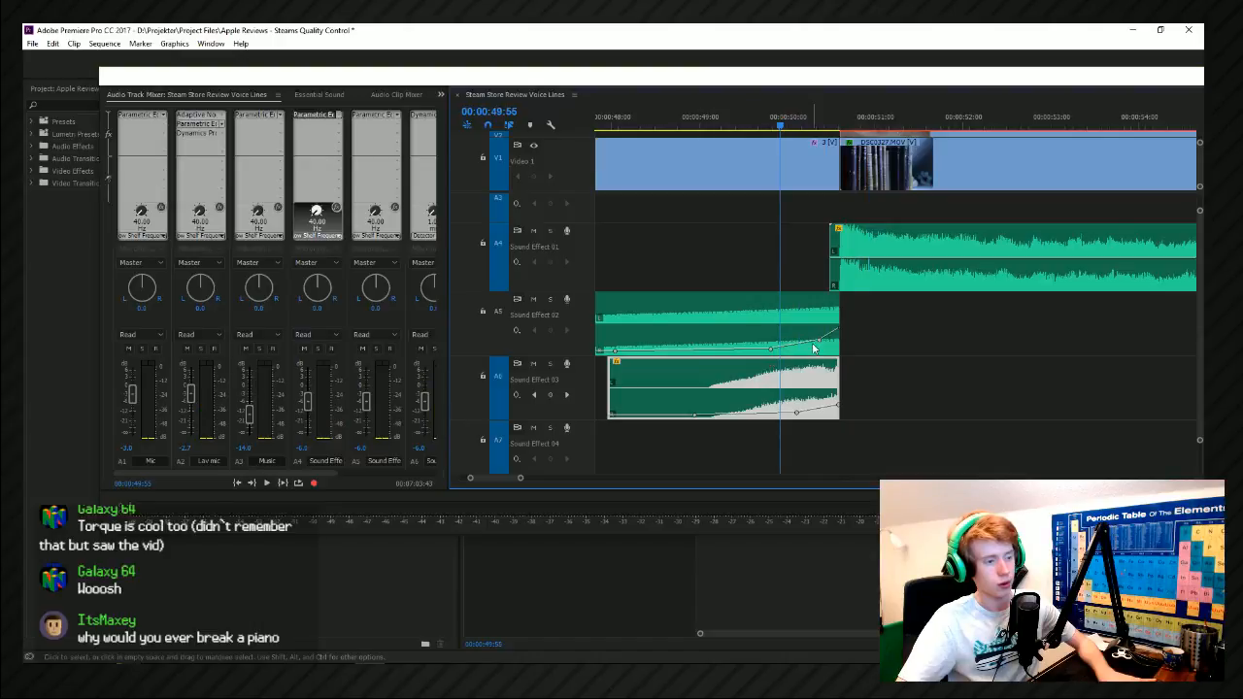
Adjust the volume keyframe near the end of the reversed boom on Sound Effect 02 and play back the result.
click(824, 342)
key(space)
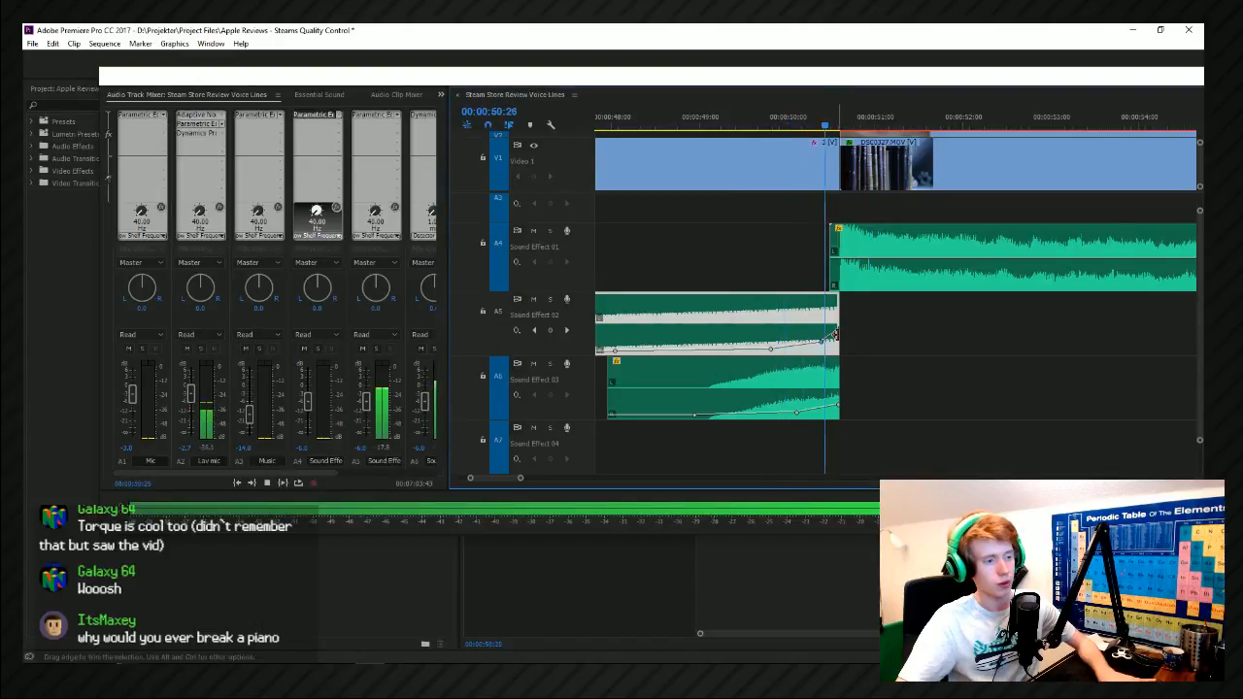
scroll(825, 342, down, 3)
scroll(744, 166, left, 3)
Move the floating timeline window out of view of the program monitor to review playback, and save the project.
drag(703, 76, 1203, 155)
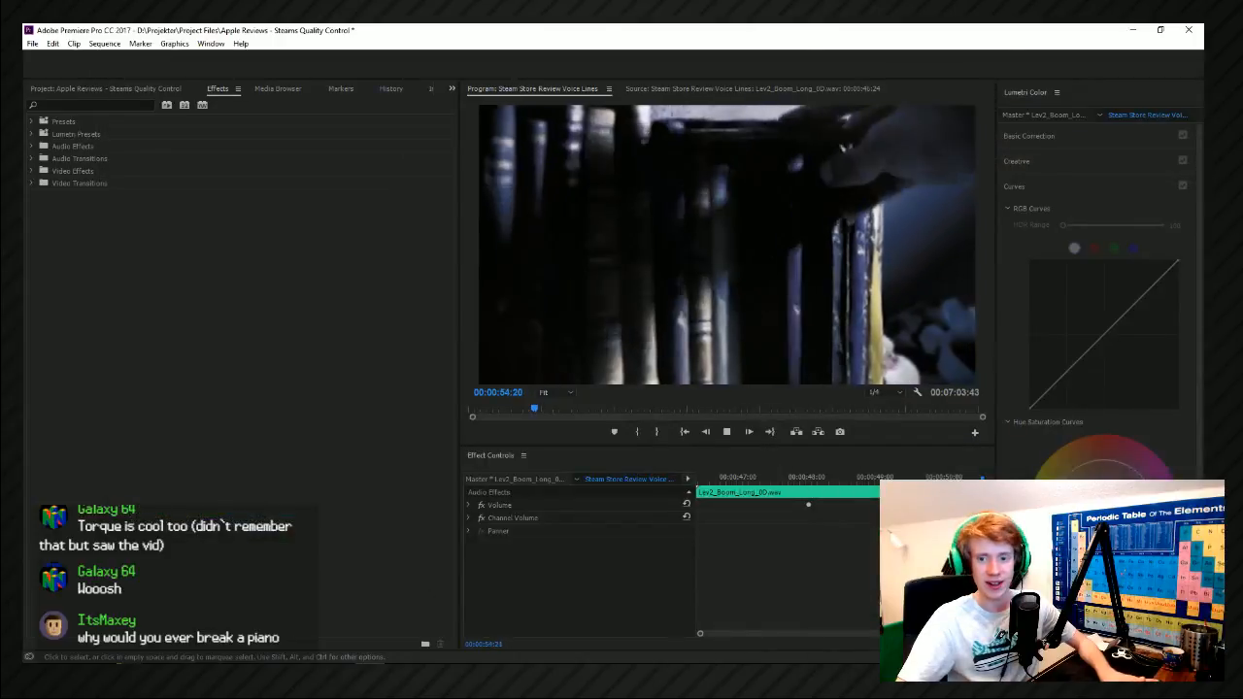
key(space)
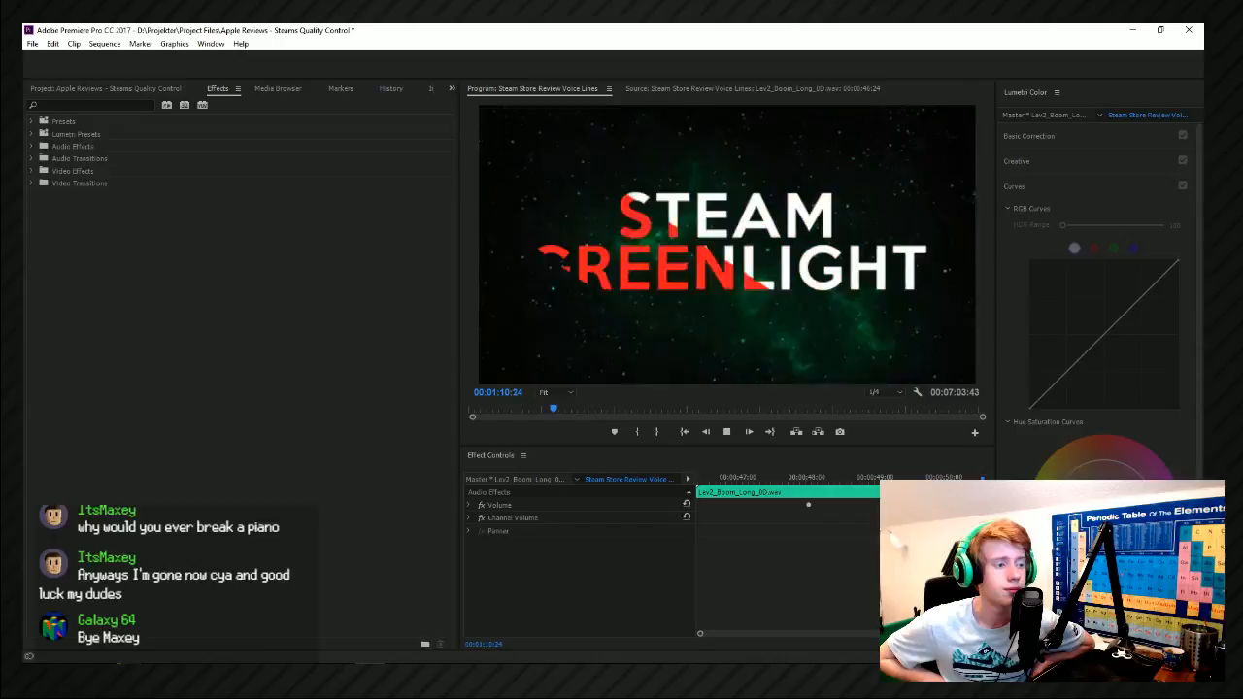
key(space)
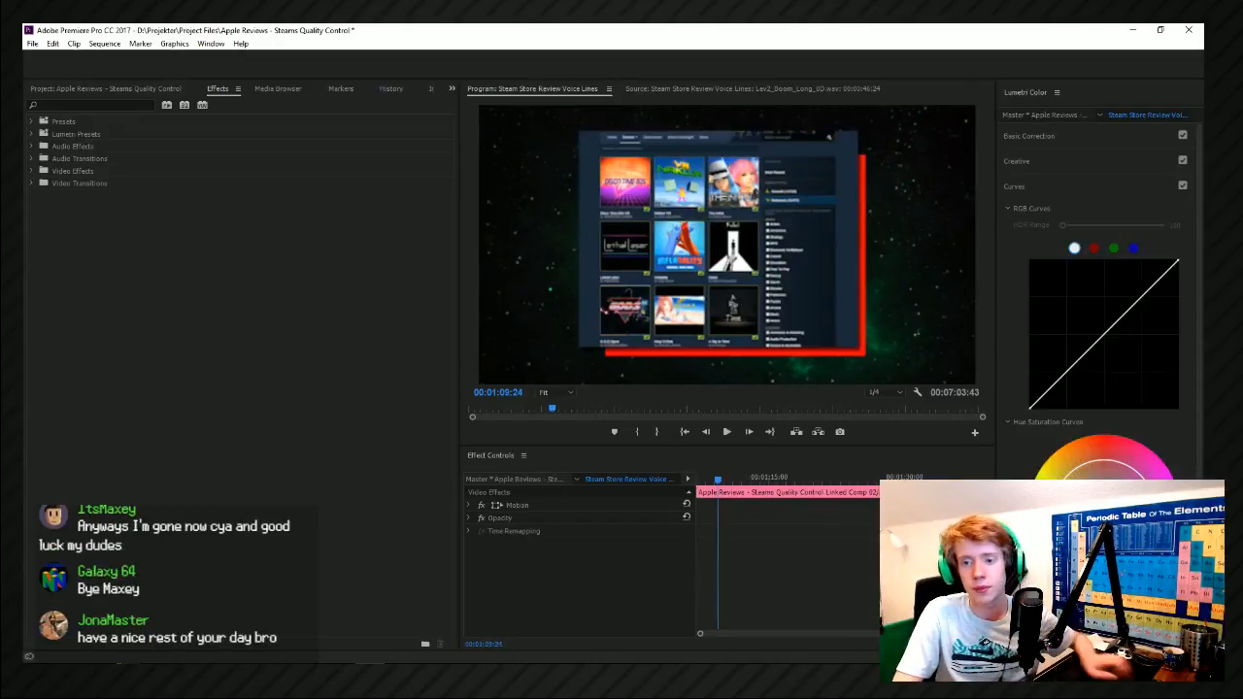
key(ctrl+s)
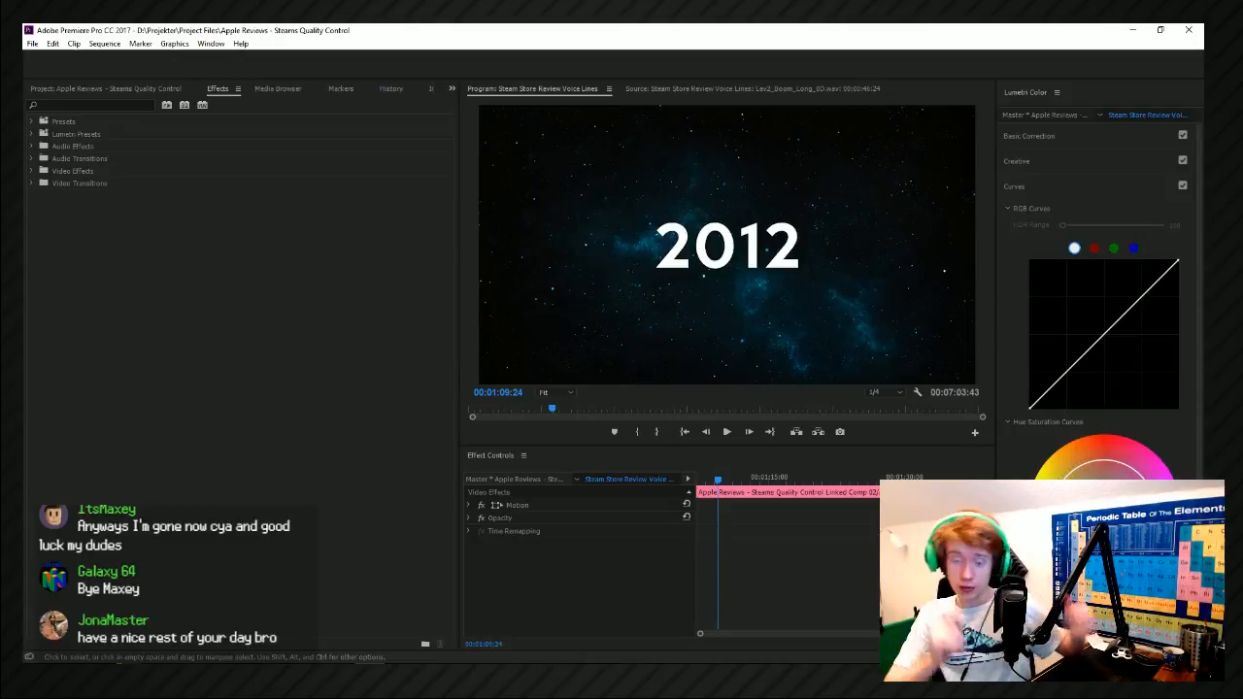
Play back the sequence from its beginning through the bookshelf transition to review the sound design.
key(space)
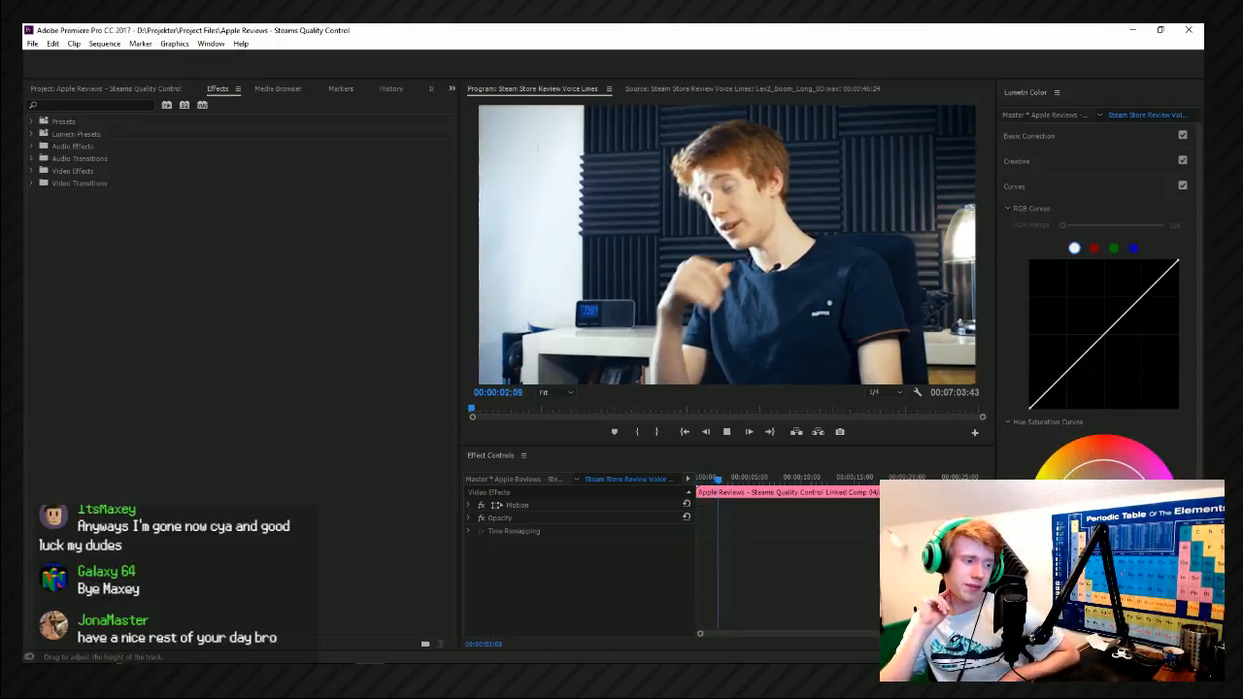
click(728, 432)
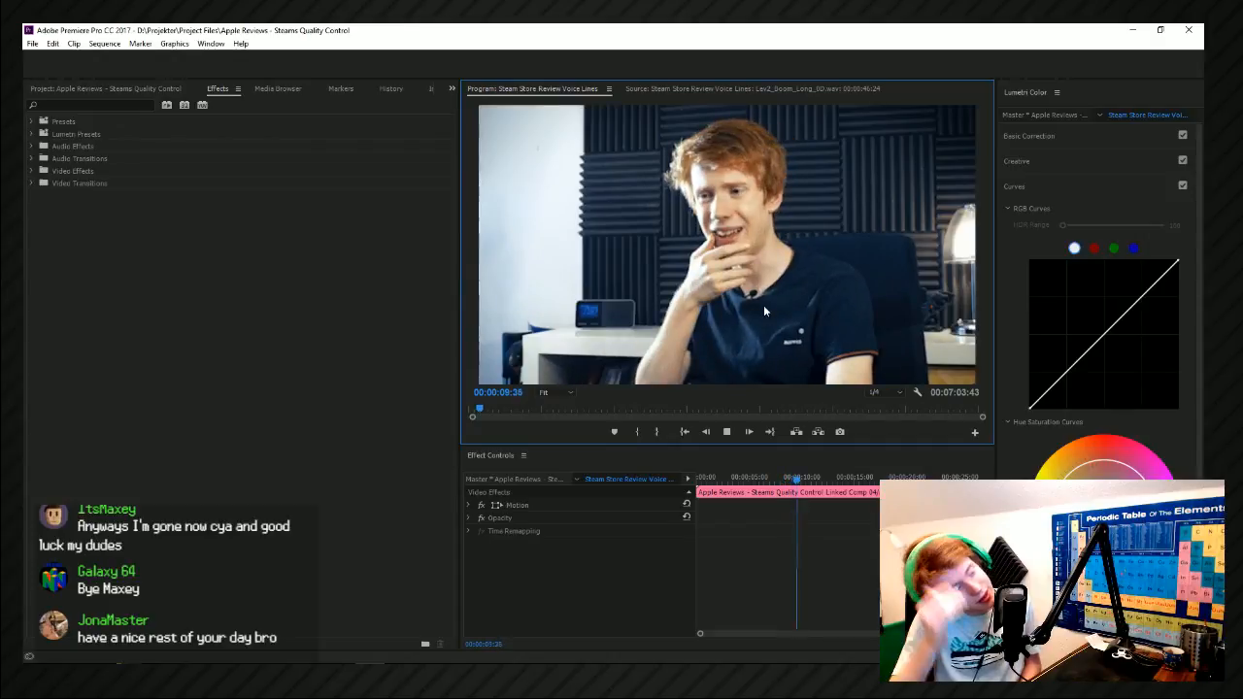
click(731, 434)
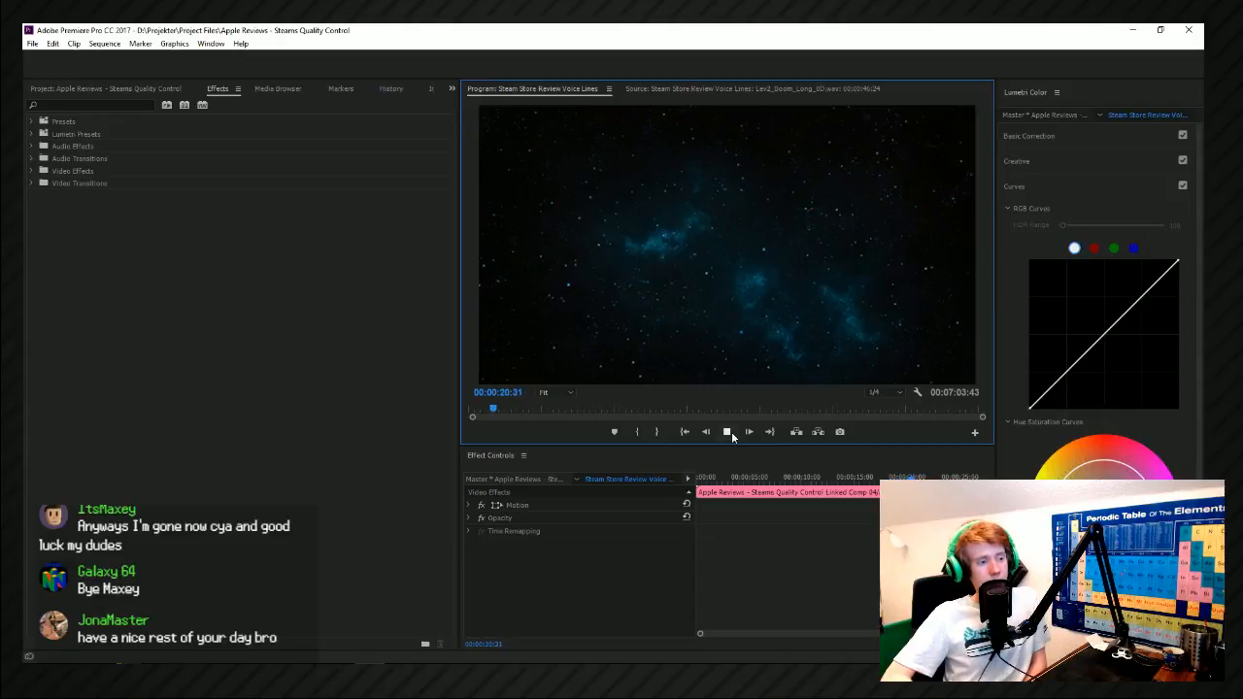
click(731, 432)
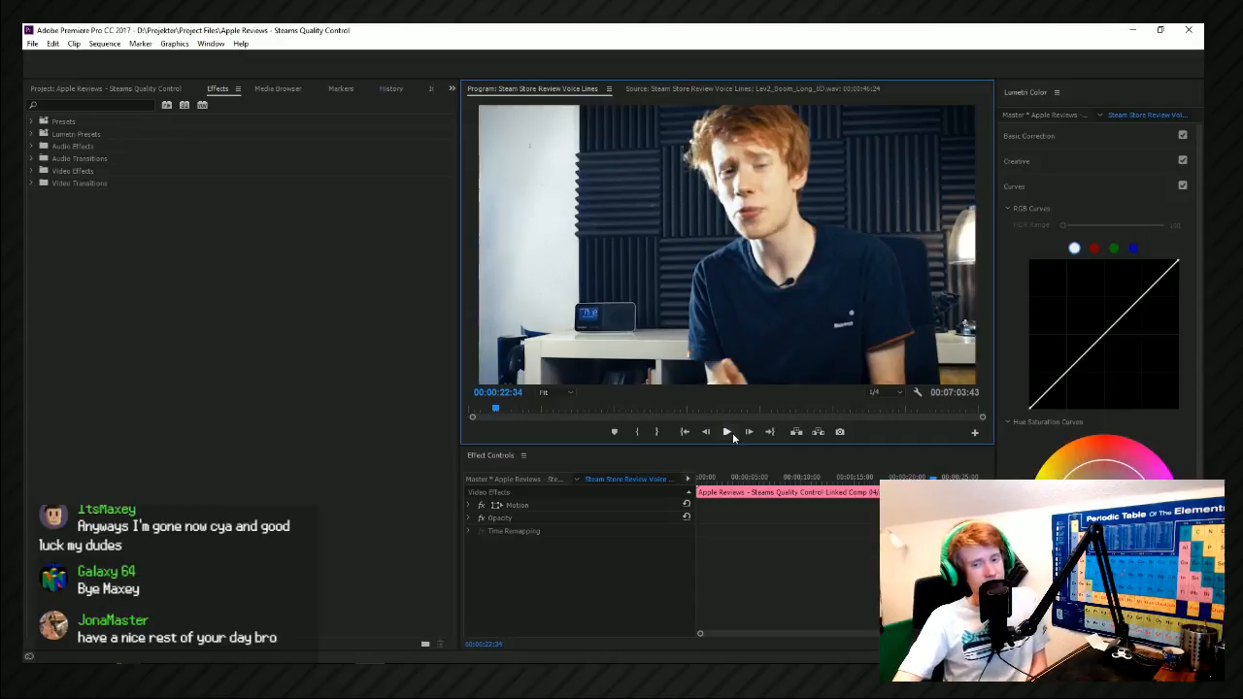
click(734, 433)
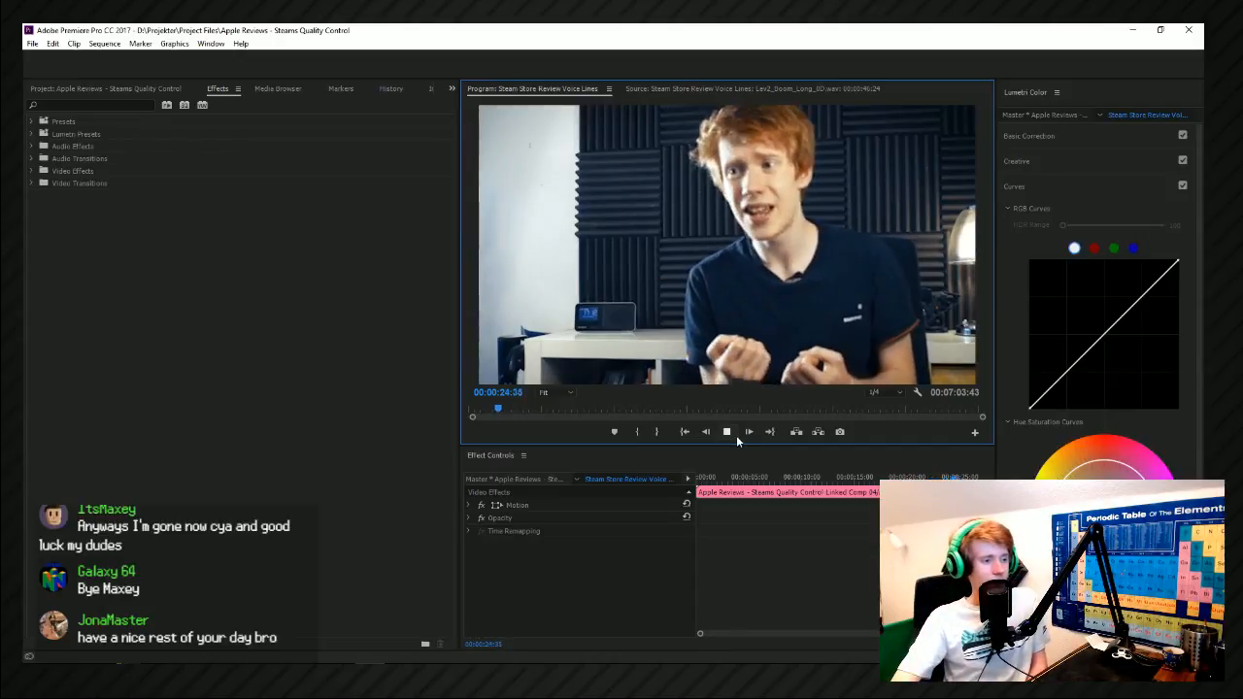
click(737, 435)
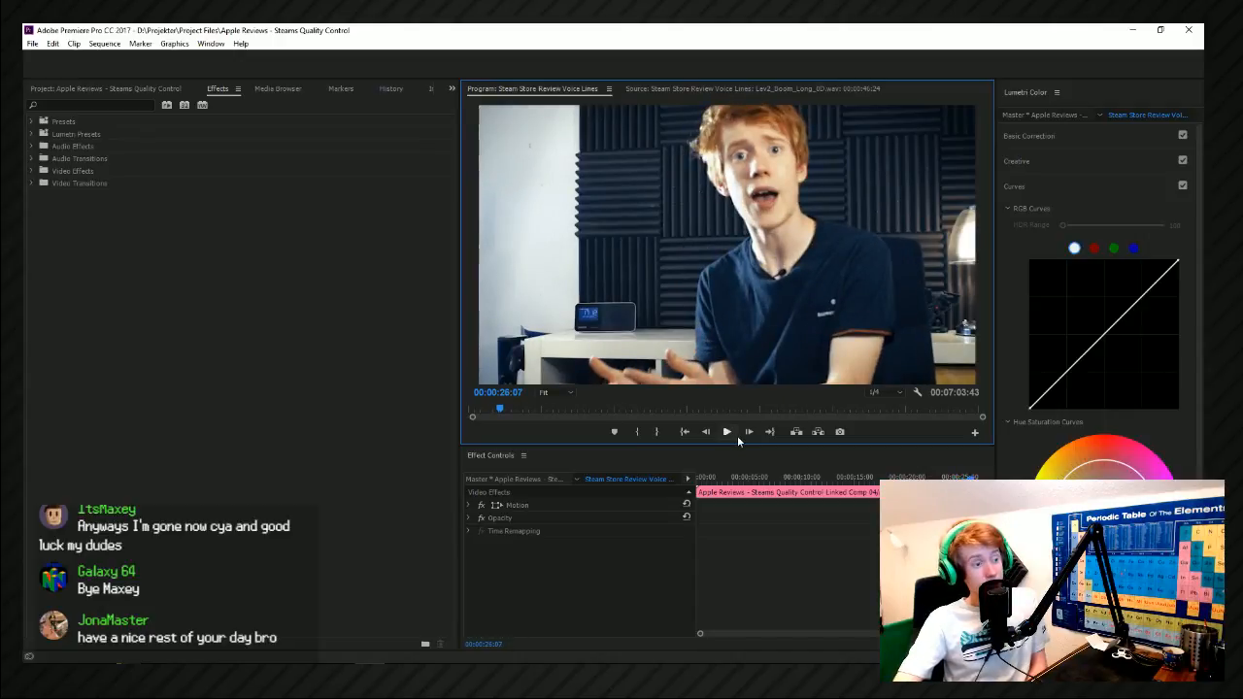
click(737, 436)
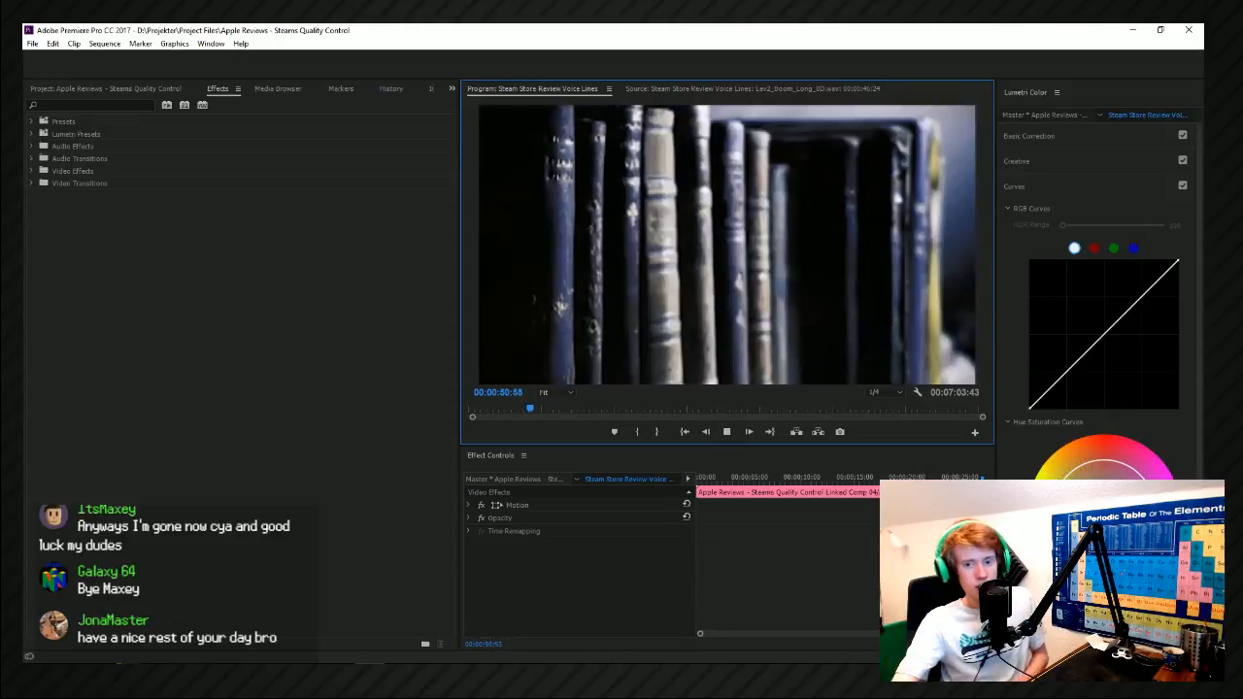
key(space)
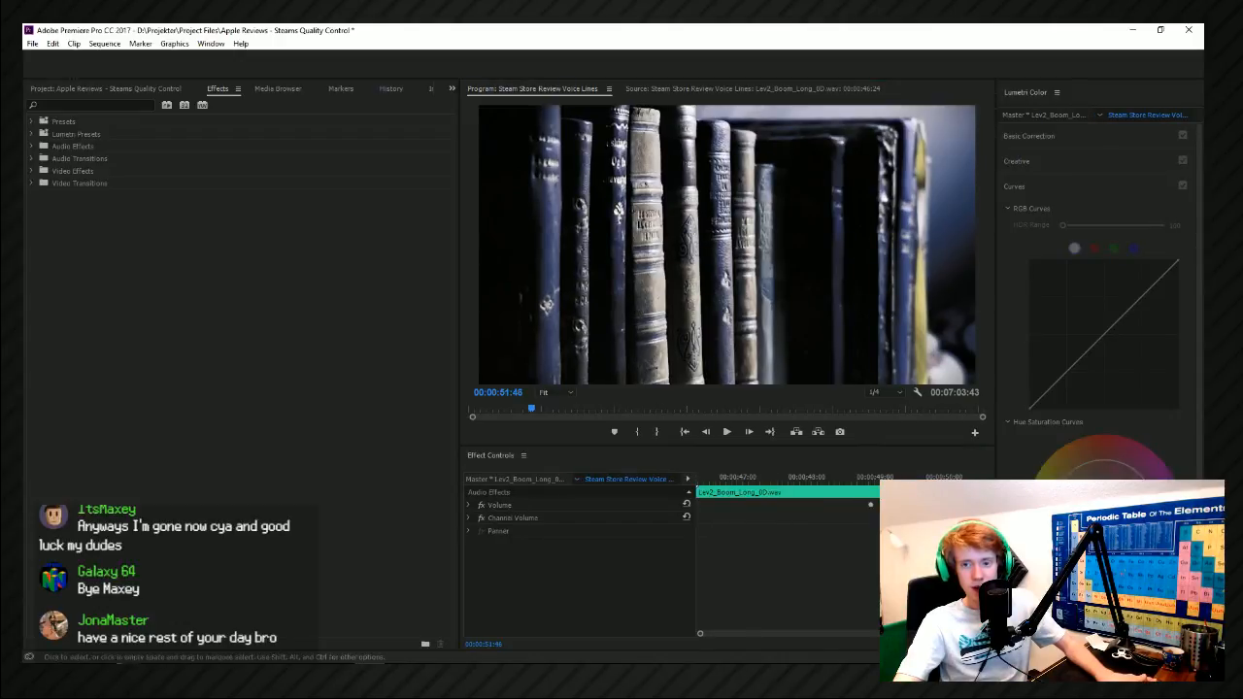
key(space)
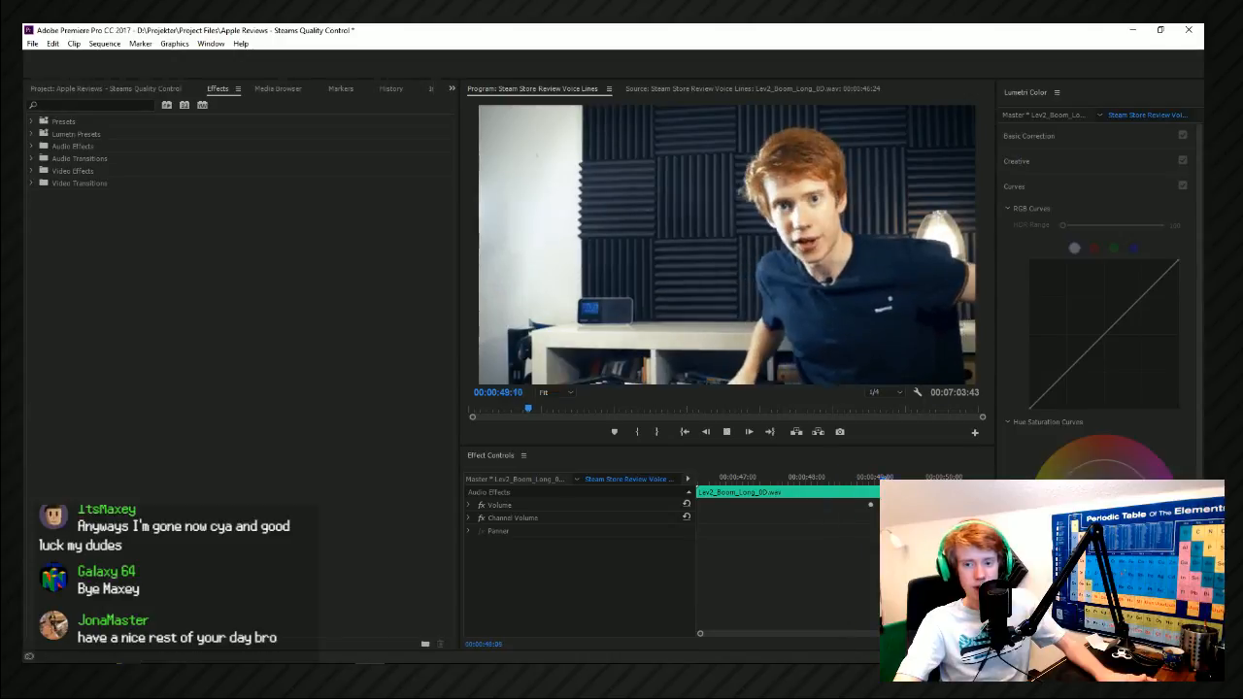
Replay the talking shot between about 00:00:47 and 00:00:49 to check the sound leading into the bookshelf cut.
key(space)
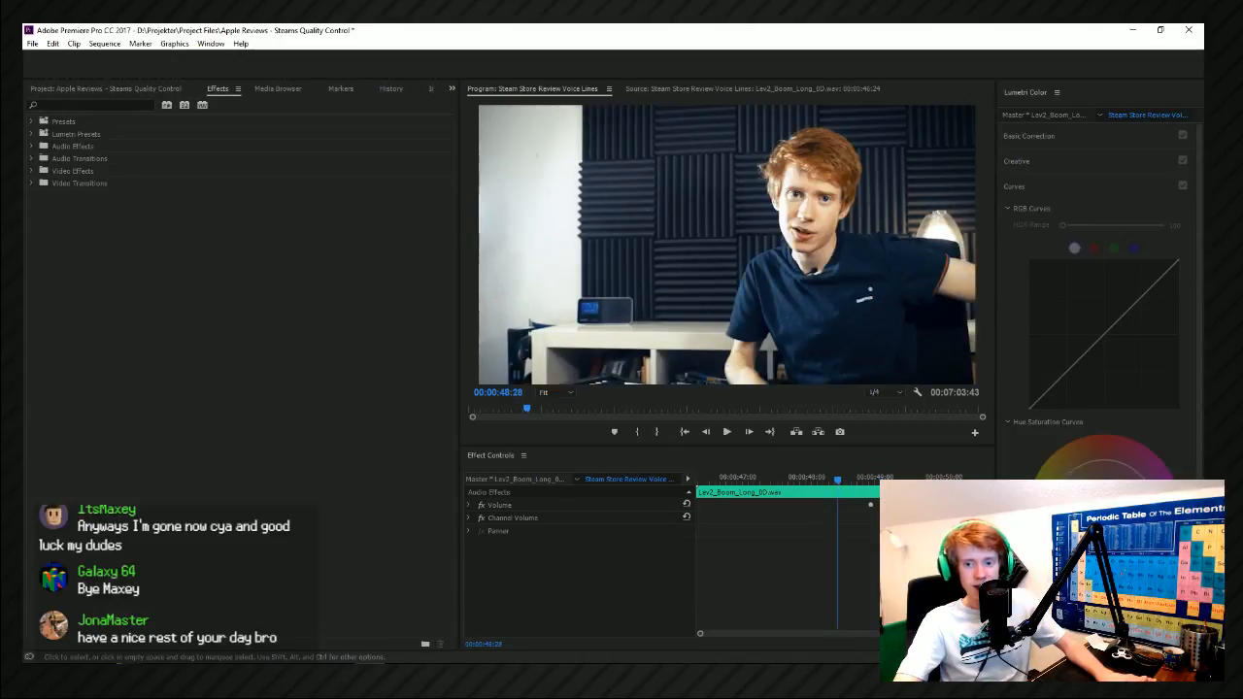
key(space)
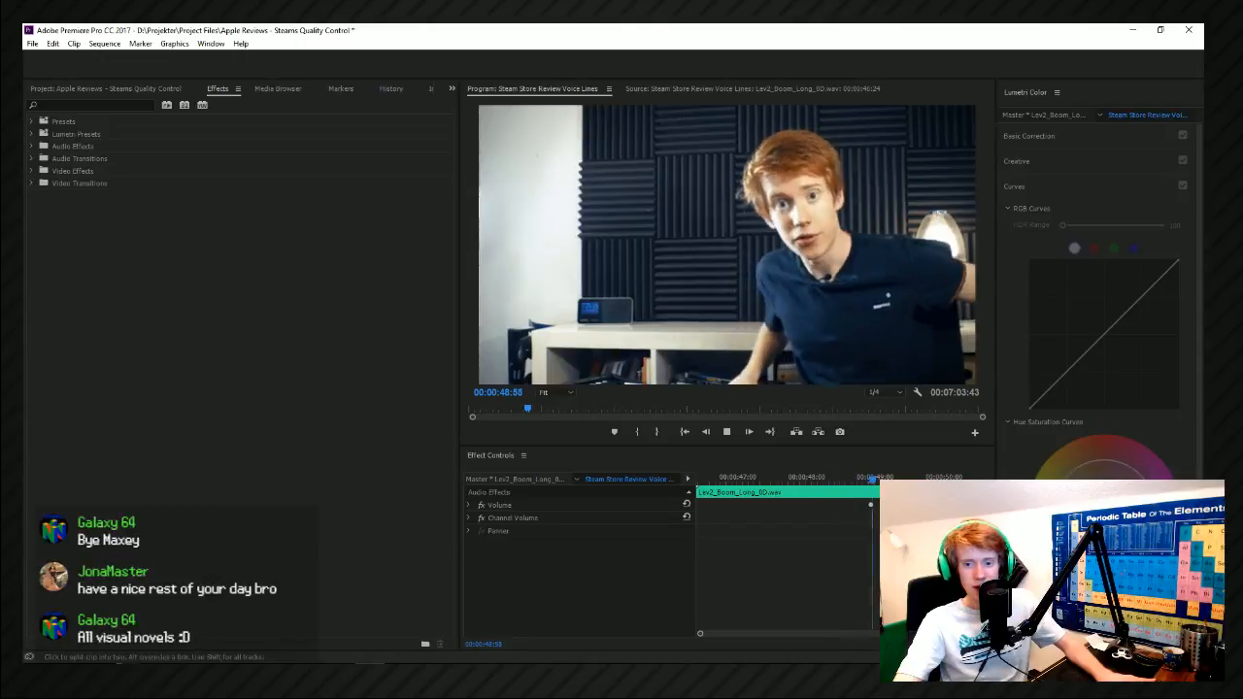
key(space)
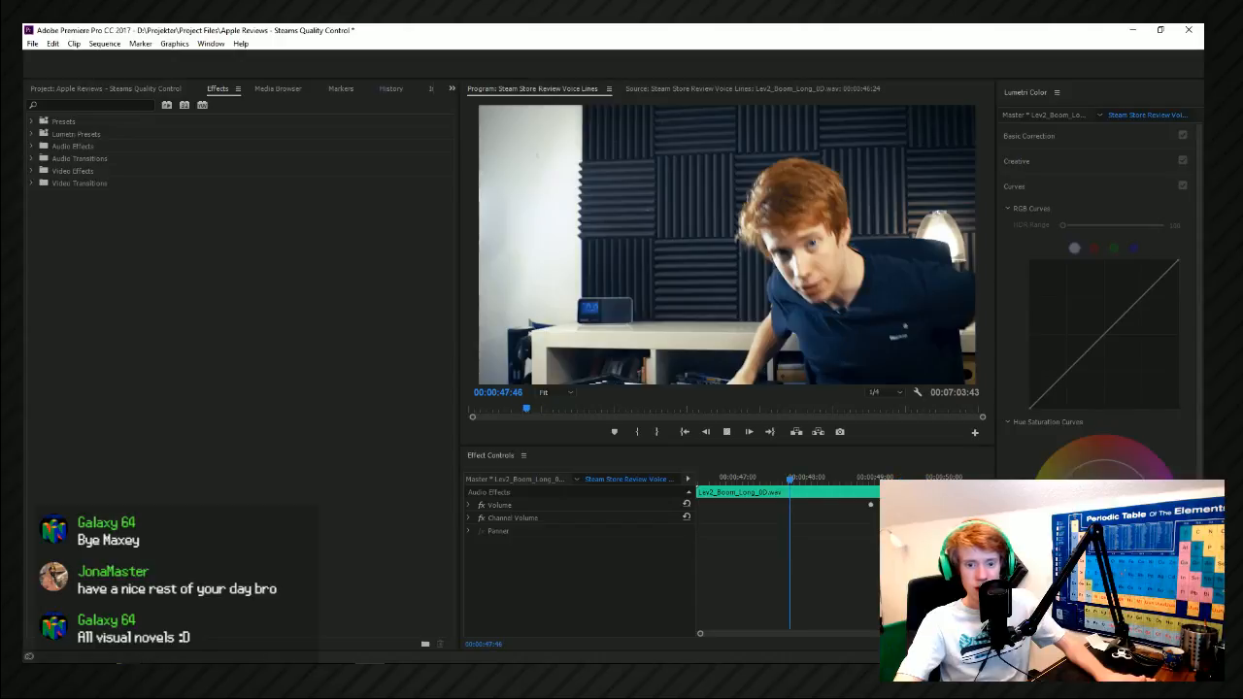
key(space)
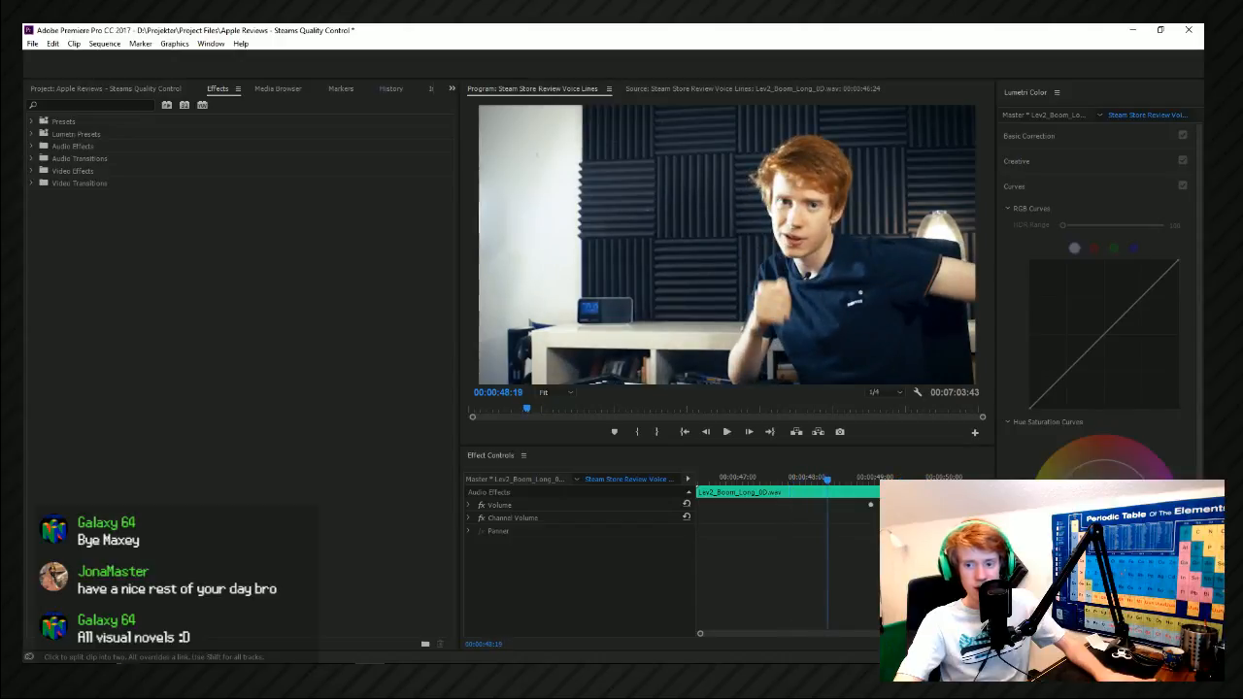
Delete the selected audio clip piece before the bookshelf cut and play back the transition into the bookshelf shot.
key(v)
key(Delete)
key(Return)
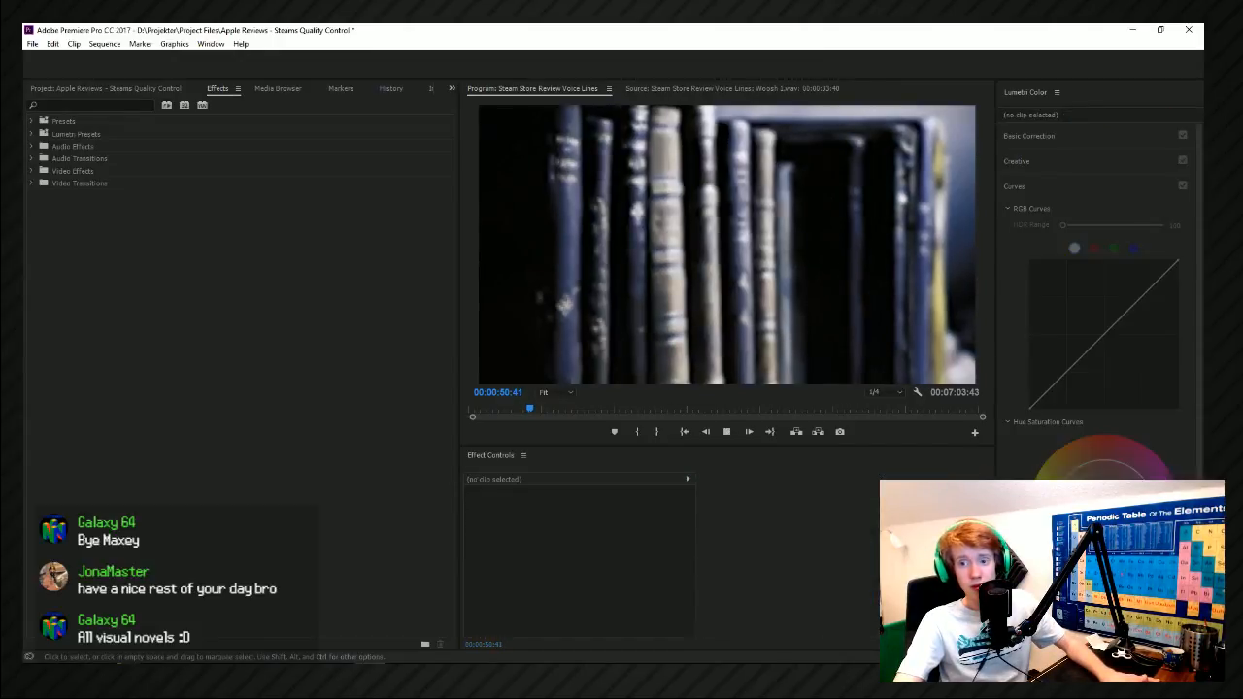
key(space)
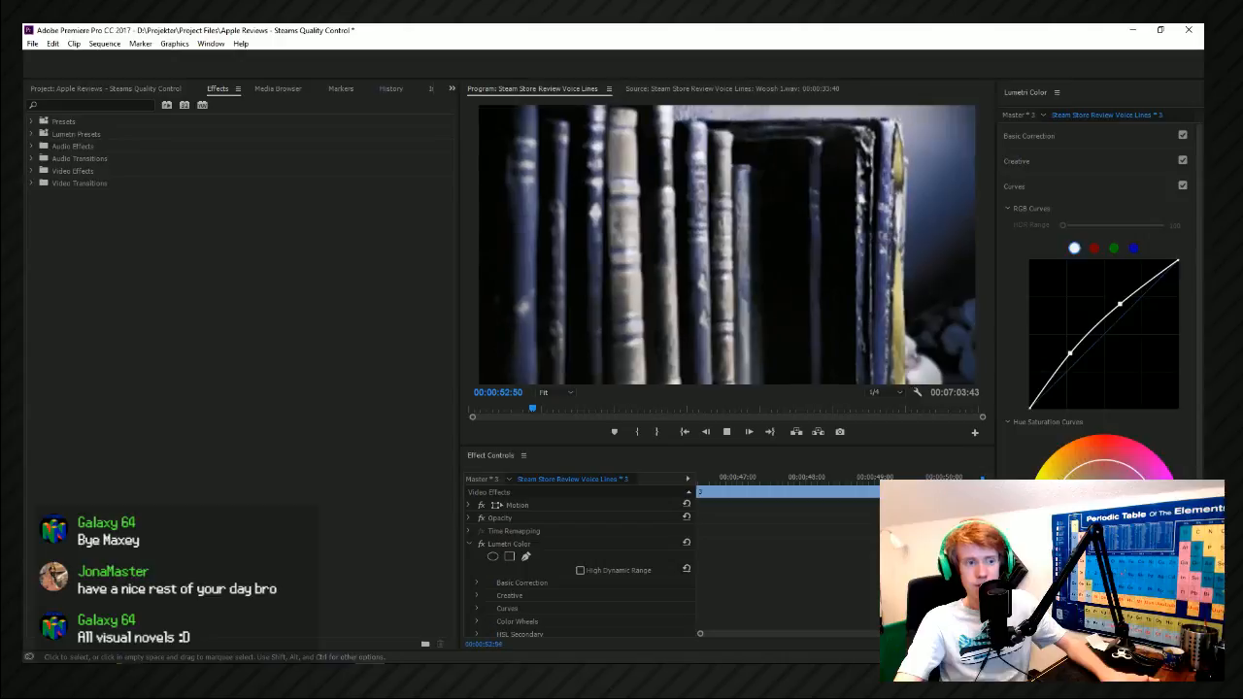
key(space)
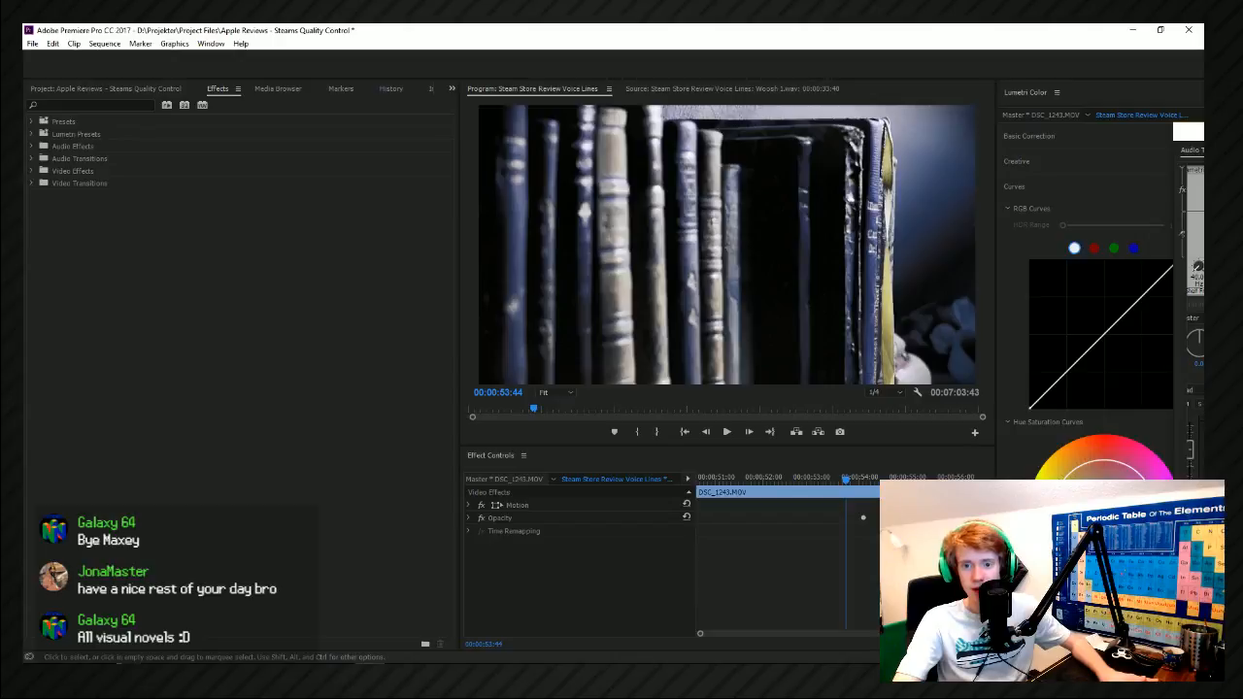
Switch to File Explorer, open 808 - Sub Hits > Snap > Tight, and add Lev2_Snap_Tight_0D to the sequence near the bookshelf cut.
key(alt+Tab)
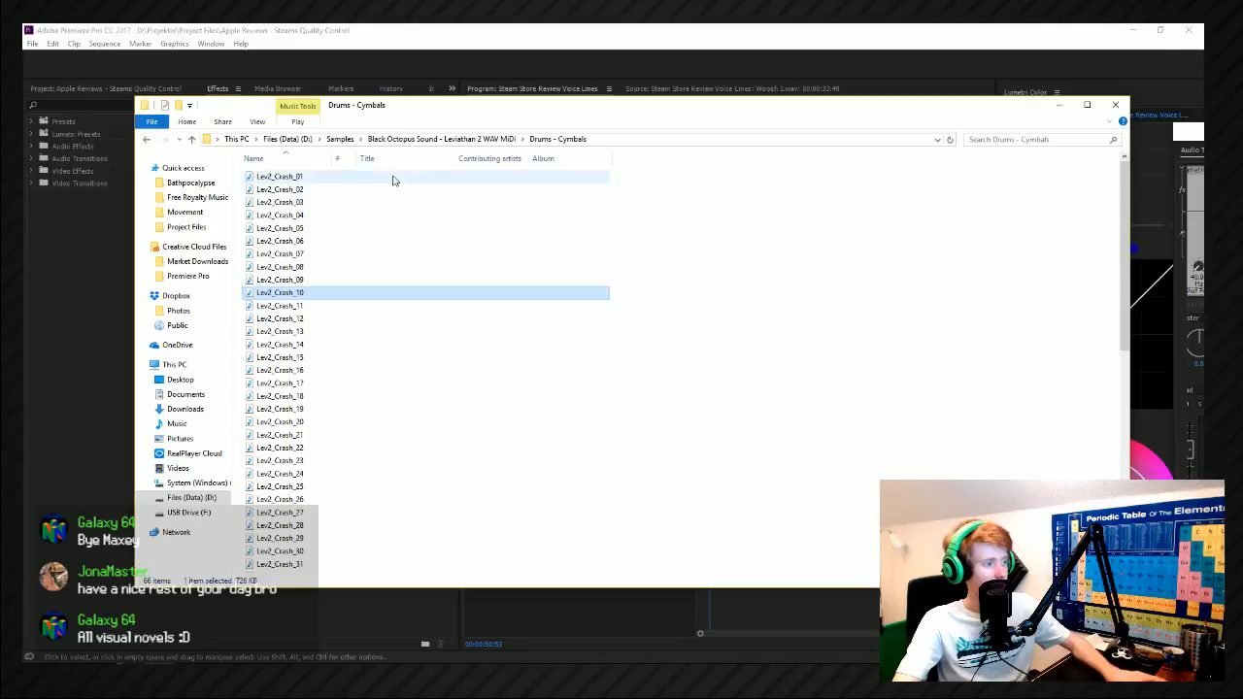
click(403, 139)
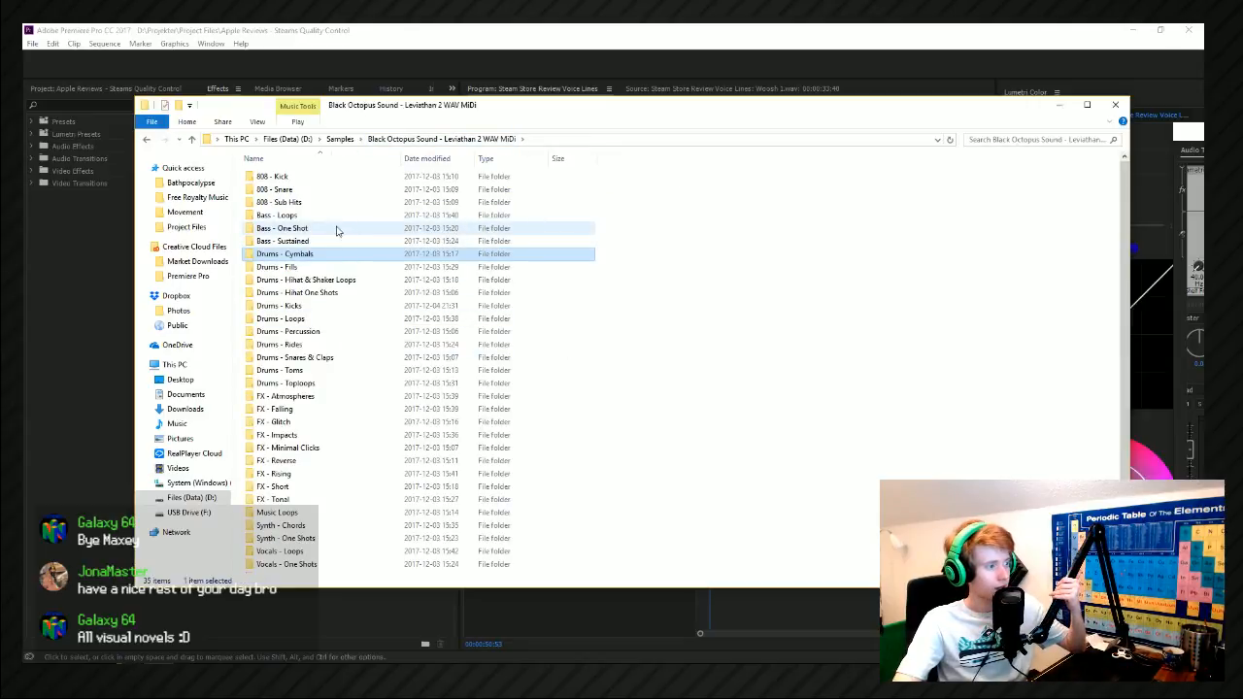
double_click(278, 202)
double_click(276, 189)
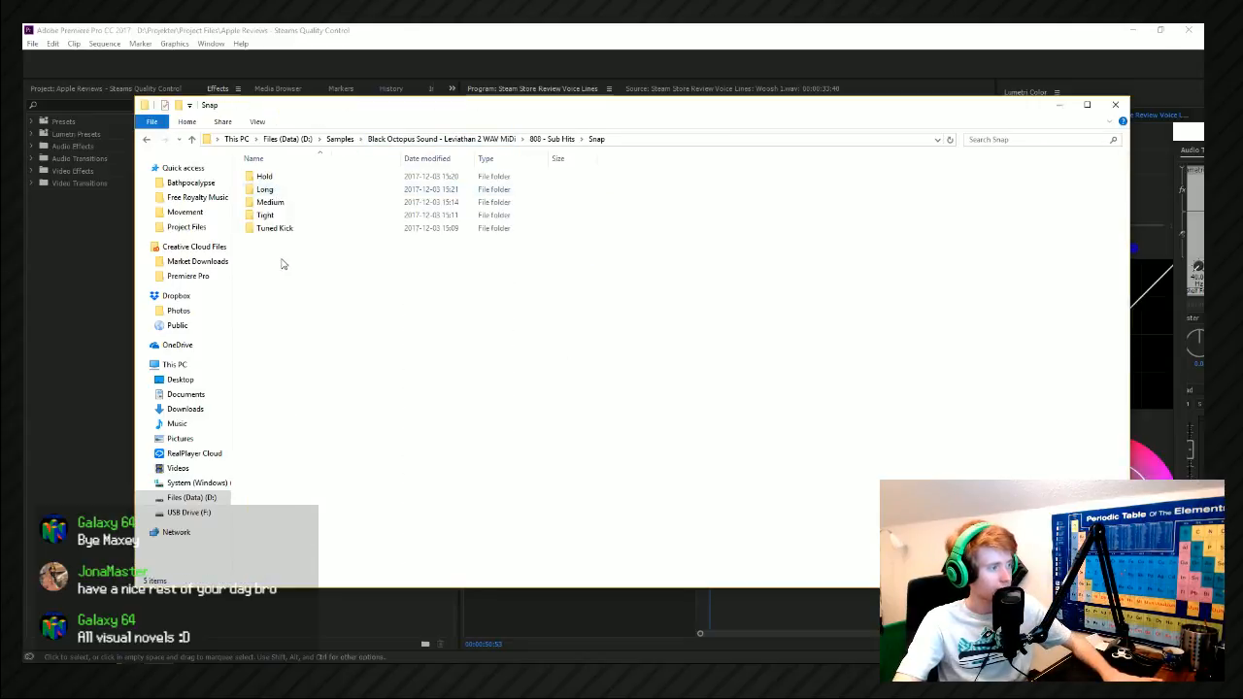
double_click(271, 229)
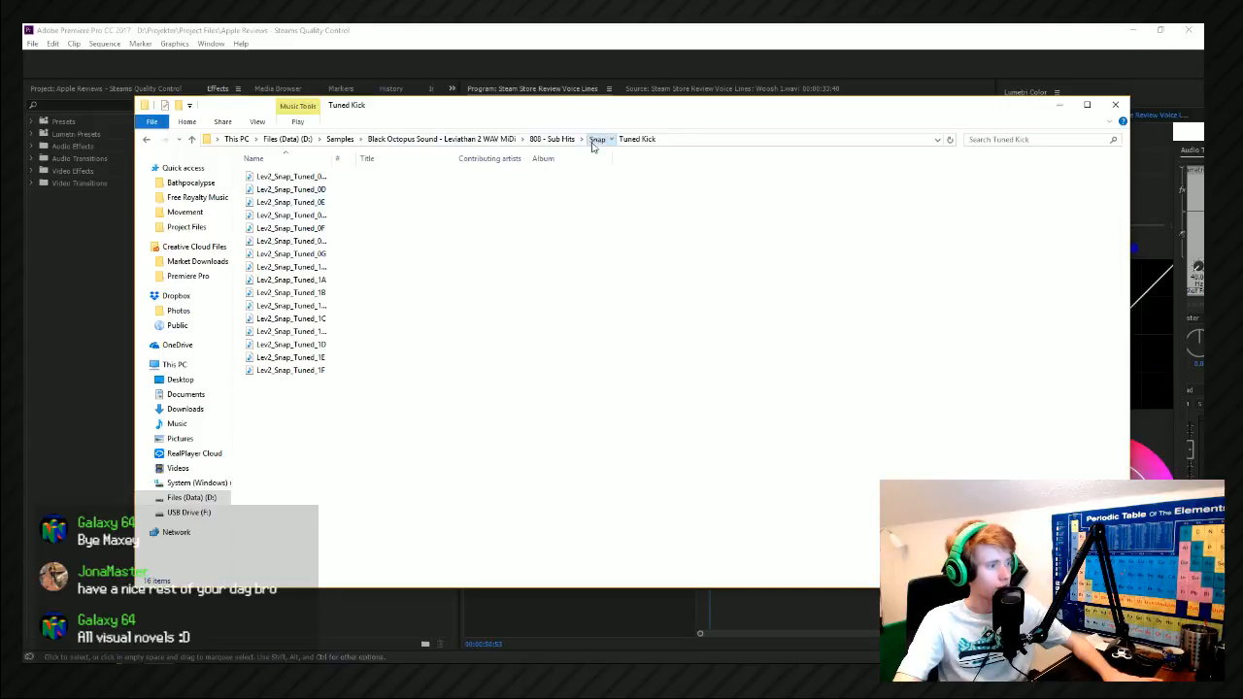
click(595, 139)
double_click(325, 215)
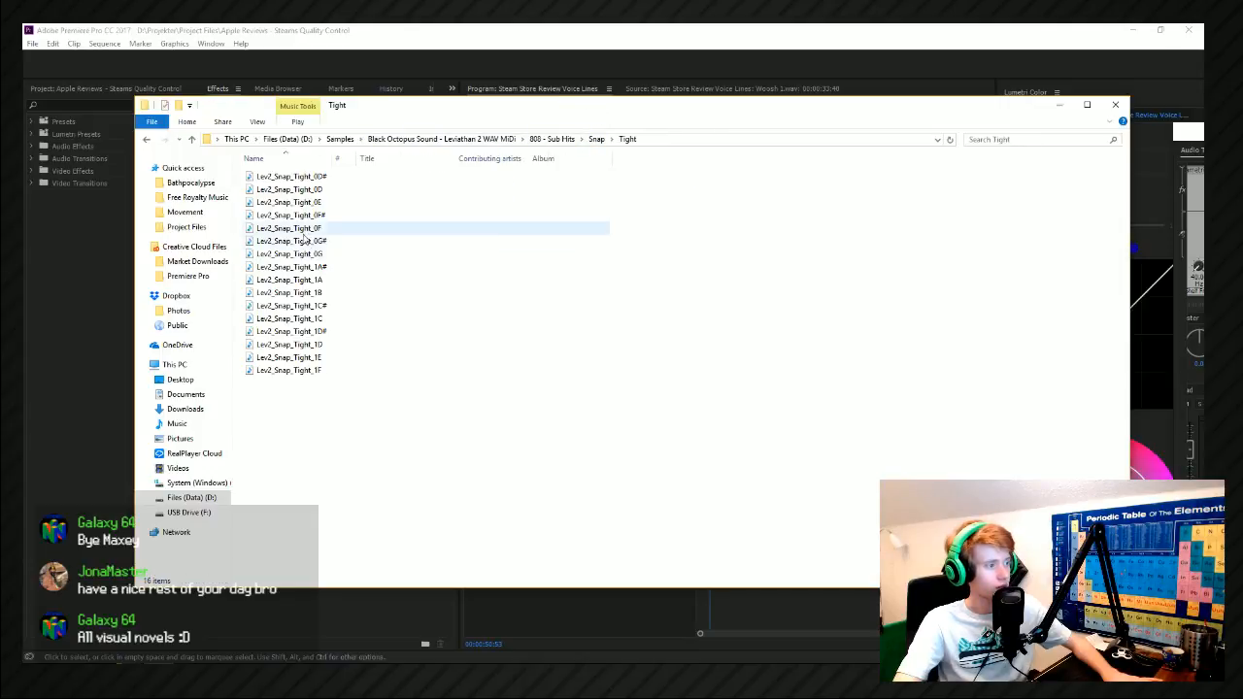
drag(309, 192, 1156, 544)
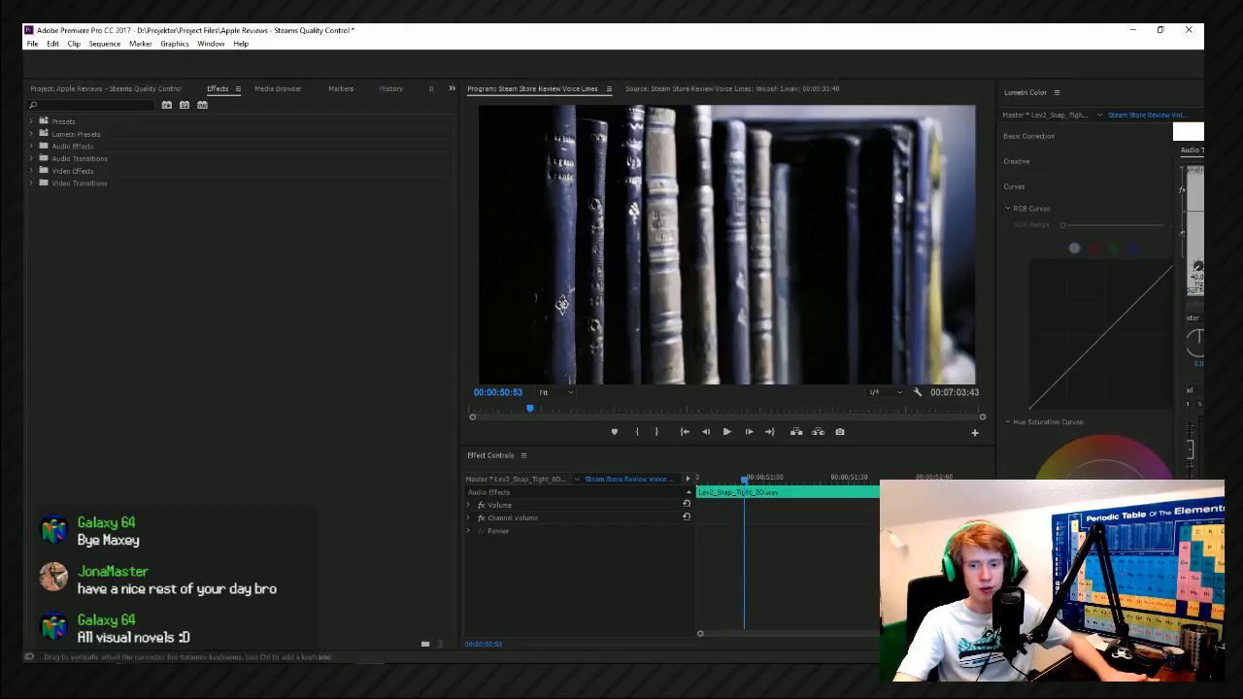
Repeatedly play back the transition into the bookshelf shot to check the timing of the added snap hit.
key(space)
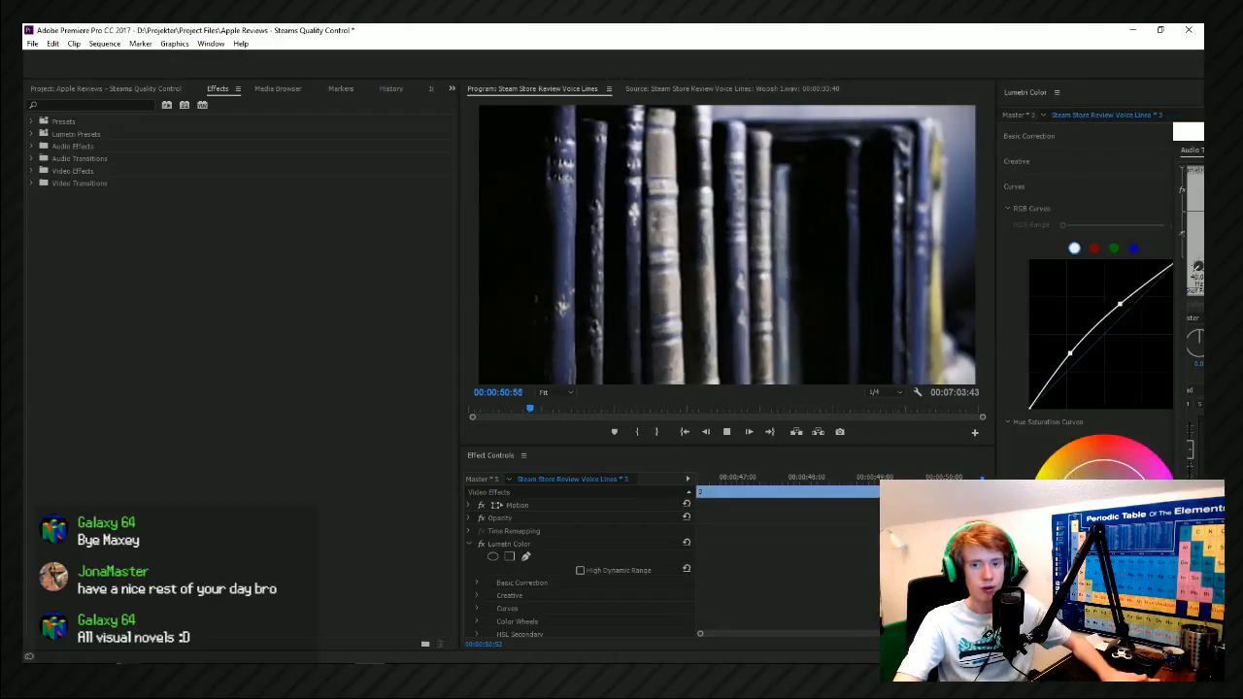
key(space)
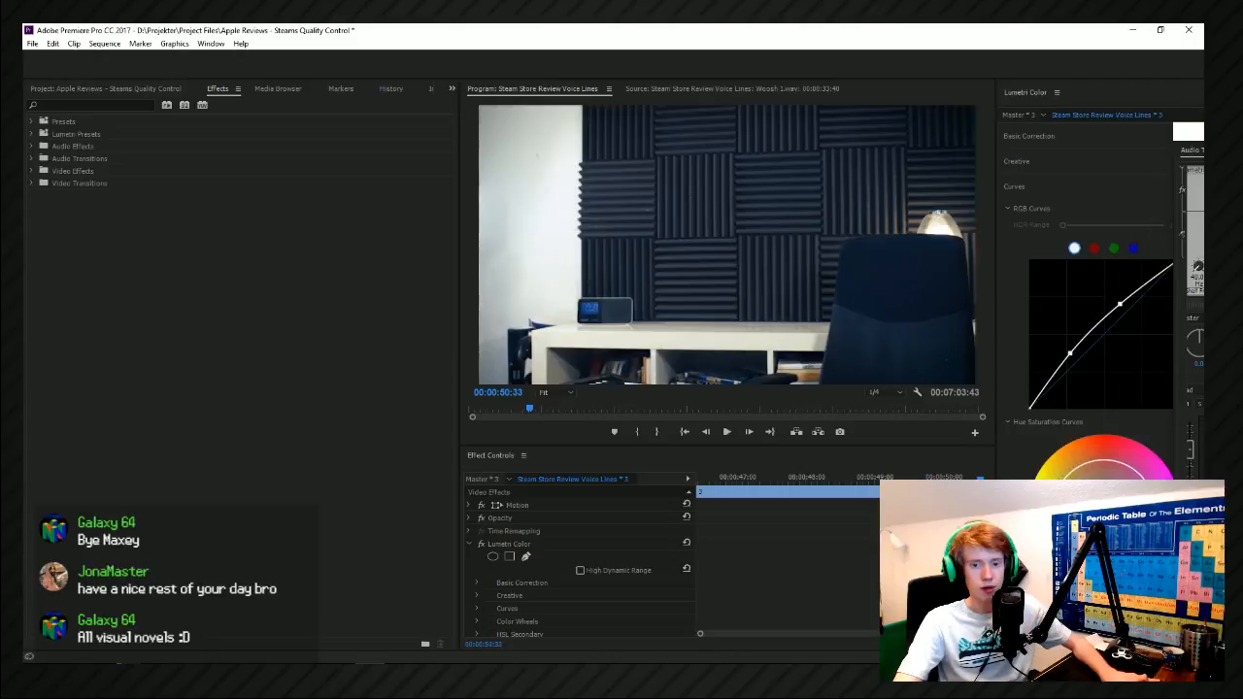
key(space)
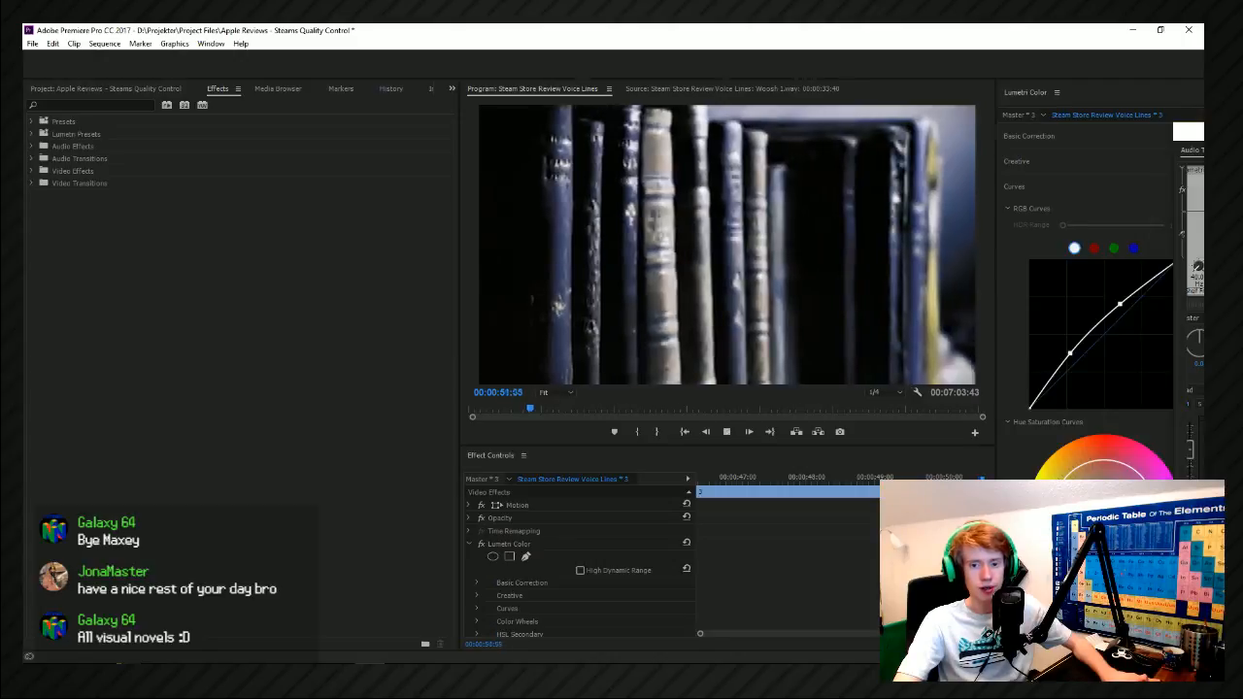
key(space)
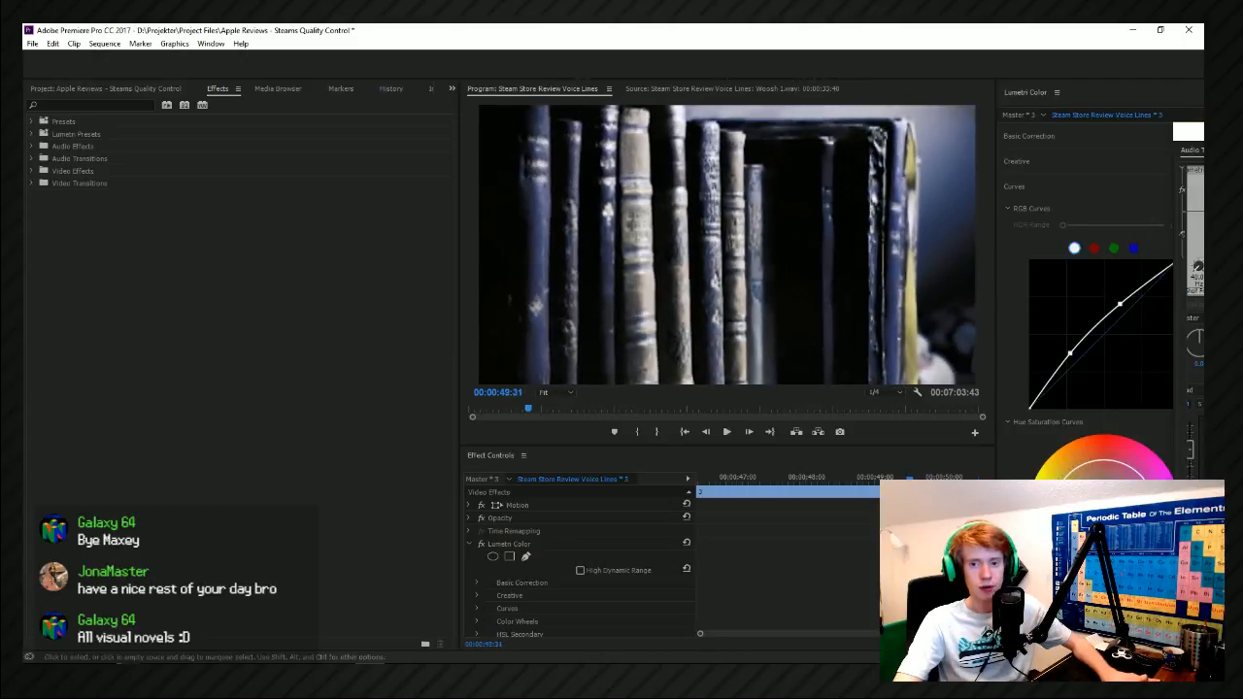
key(space)
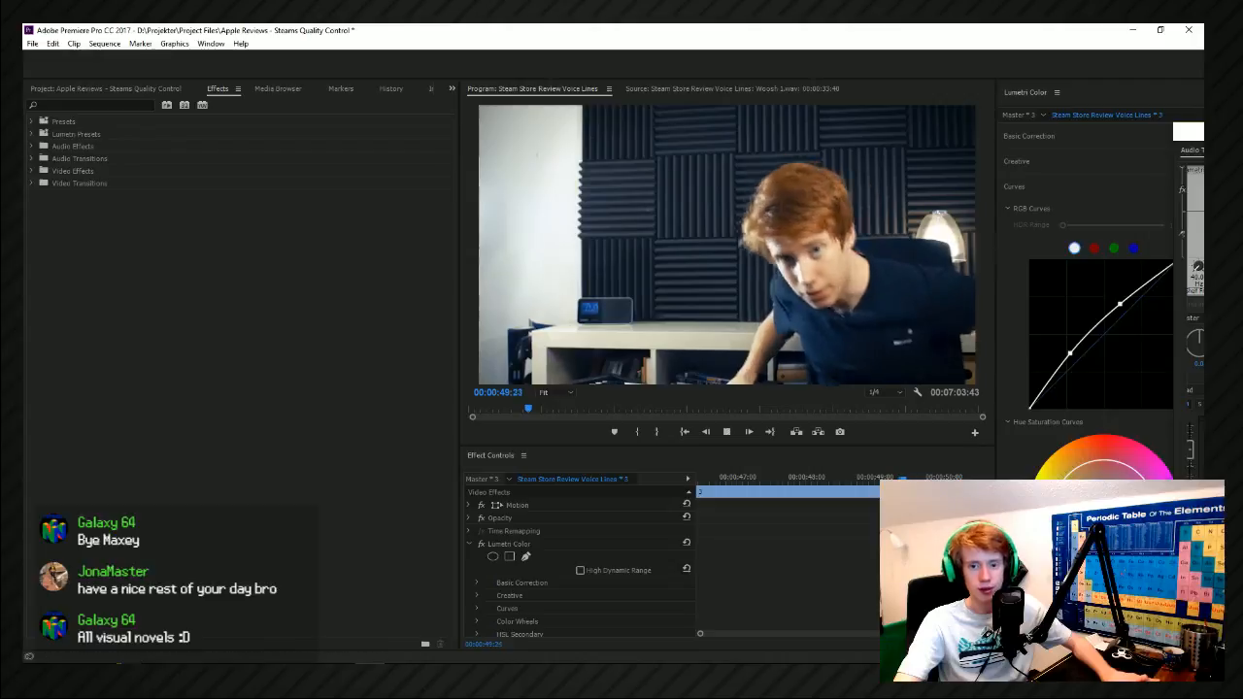
key(space)
key(space)
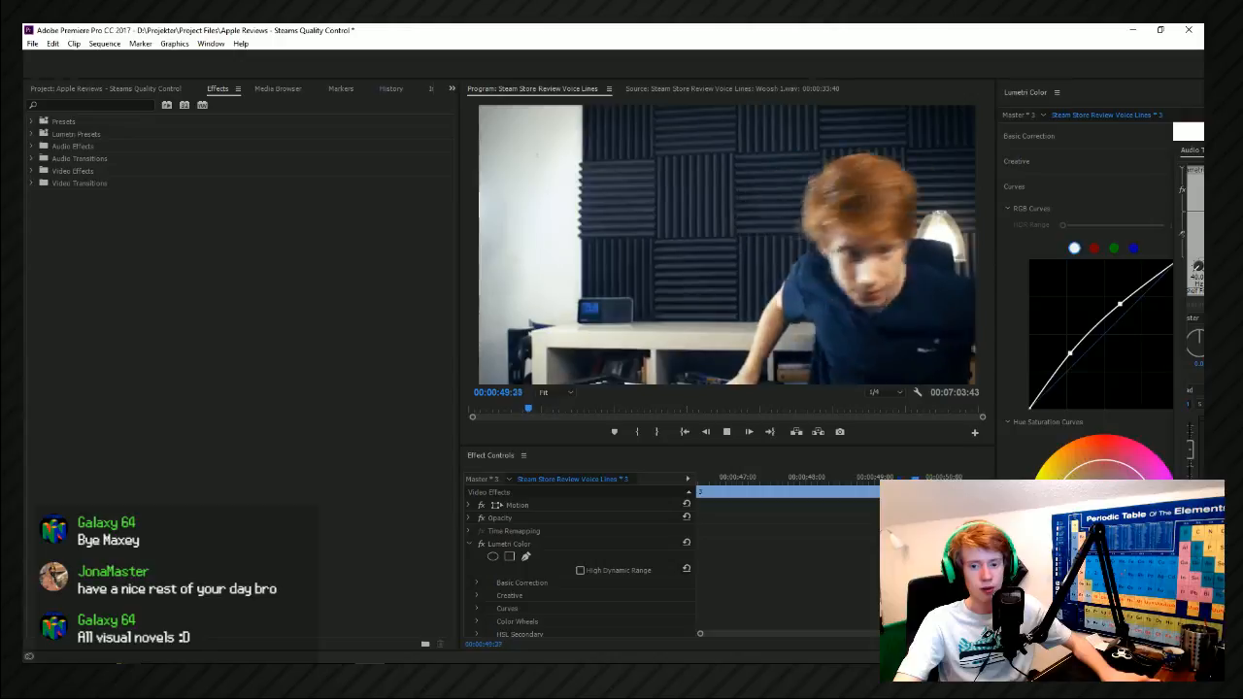
key(space)
key(space)
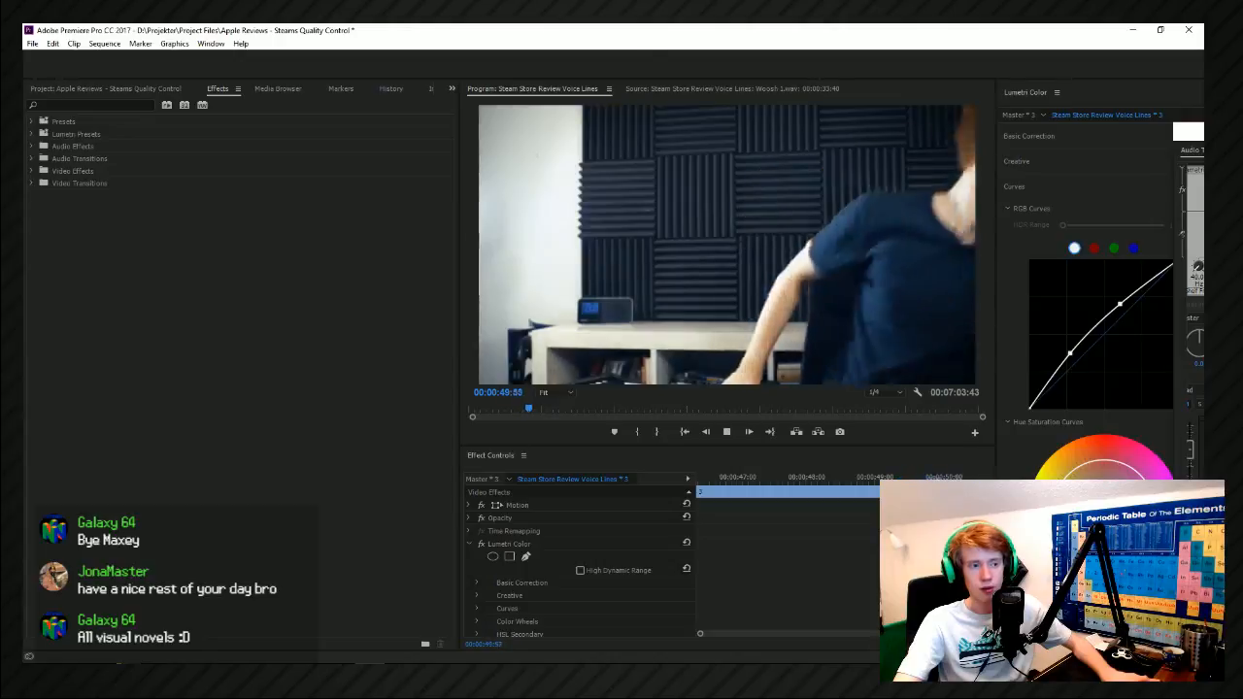
key(space)
key(space)
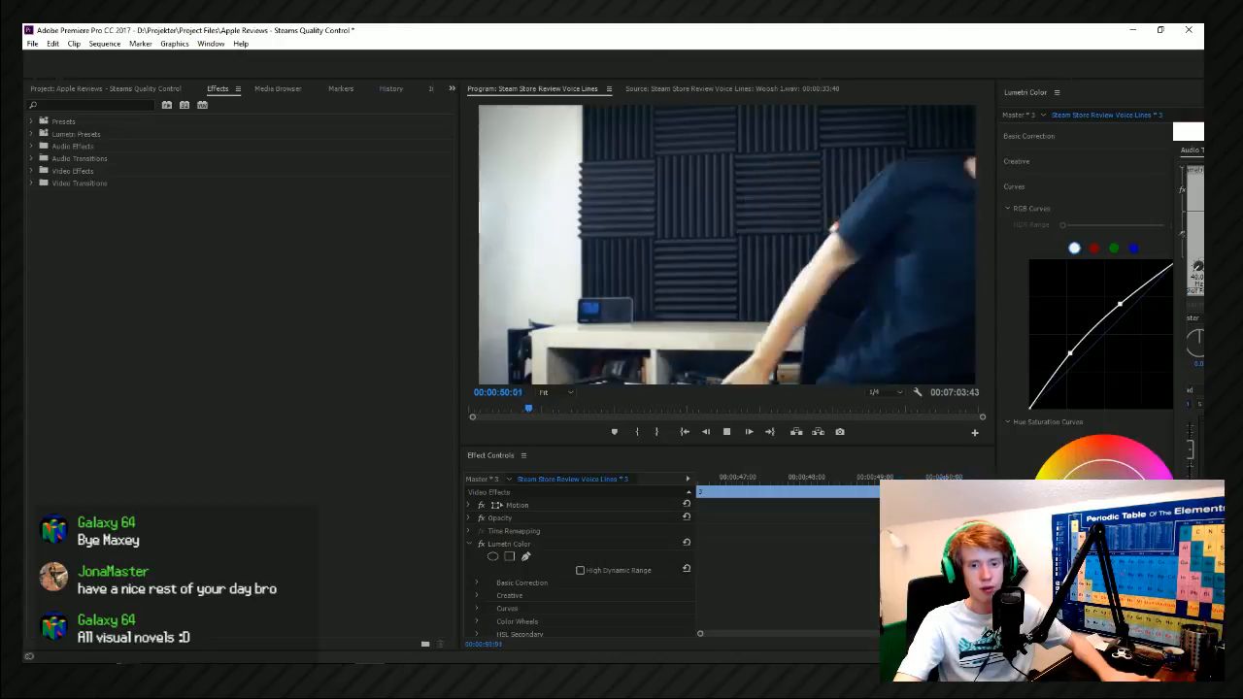
key(space)
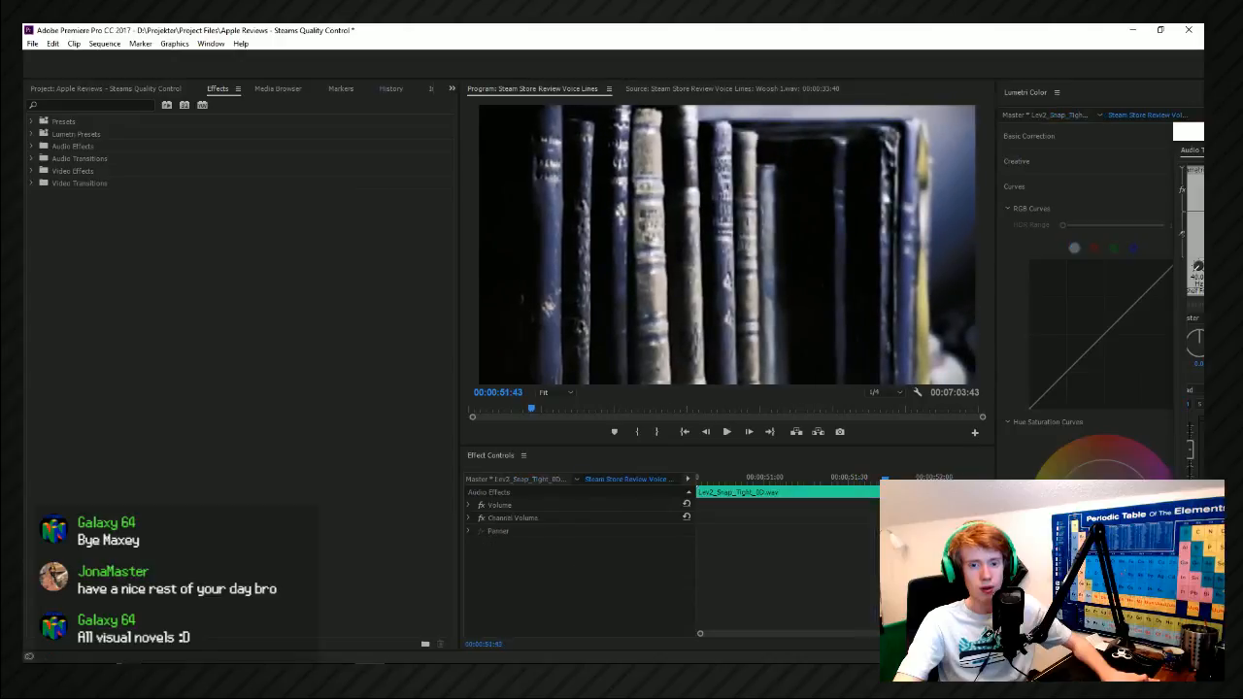
Play the sequence onward to the Steam logo shot at 00:01:19:45 and save the project.
key(space)
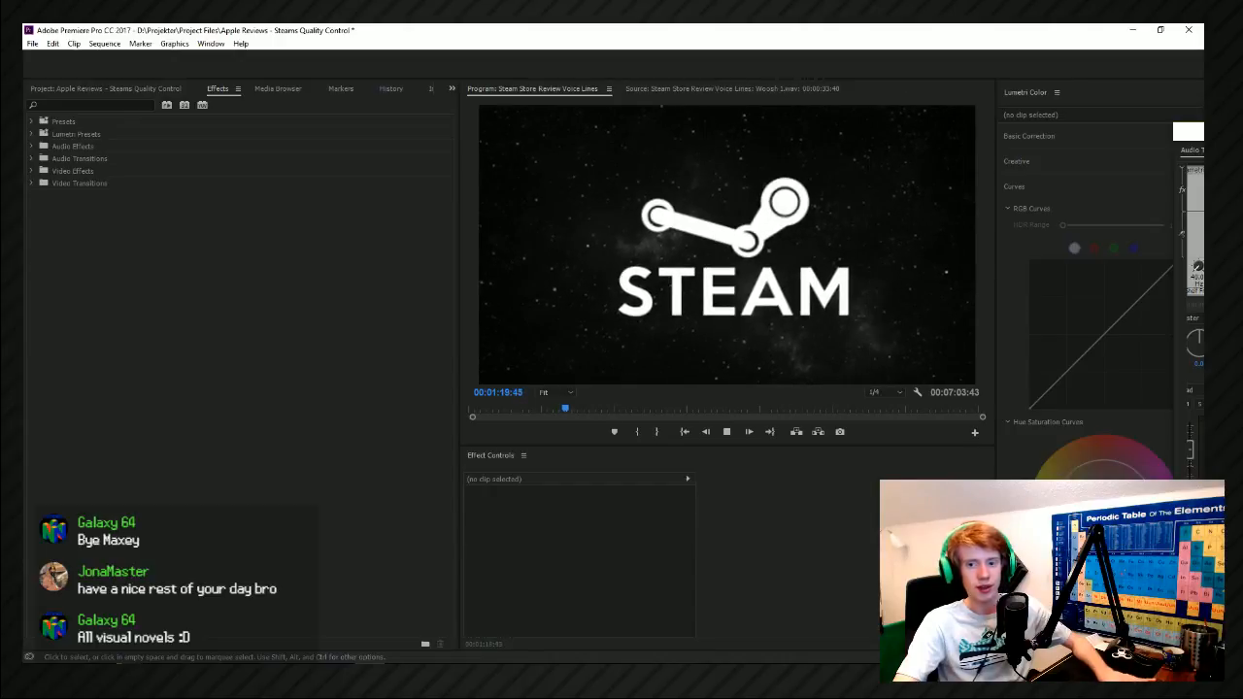
key(ctrl+s)
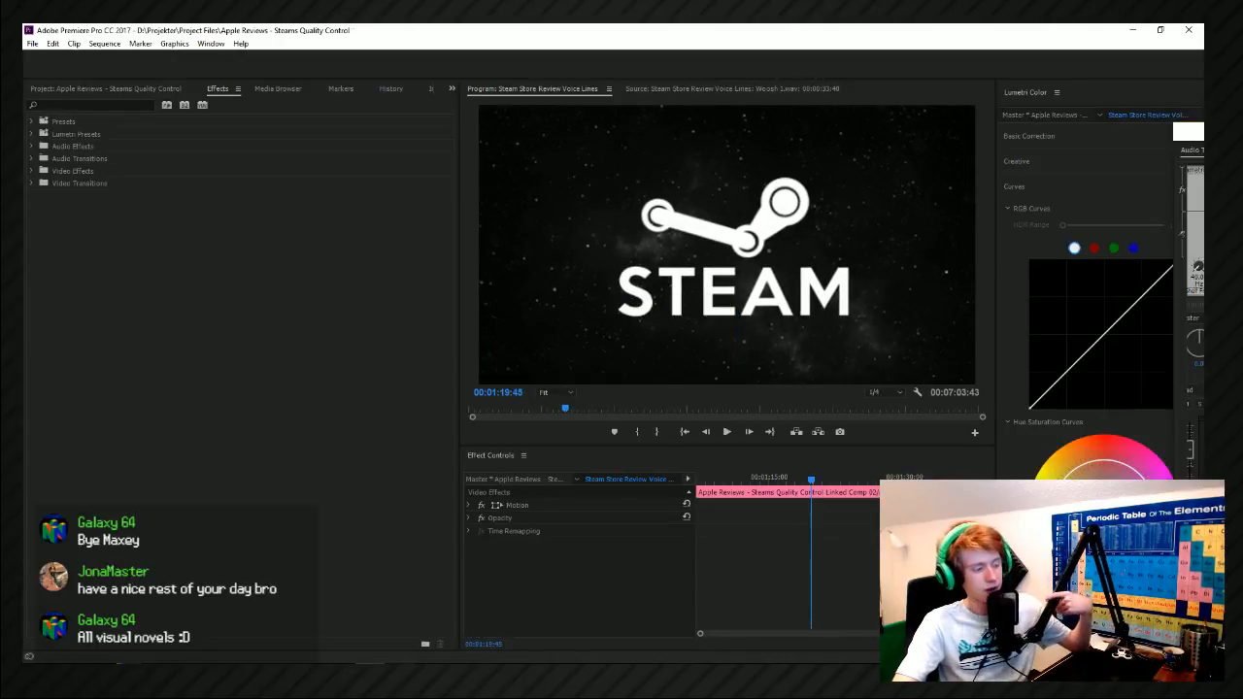
key(alt+Tab)
key(alt+Tab)
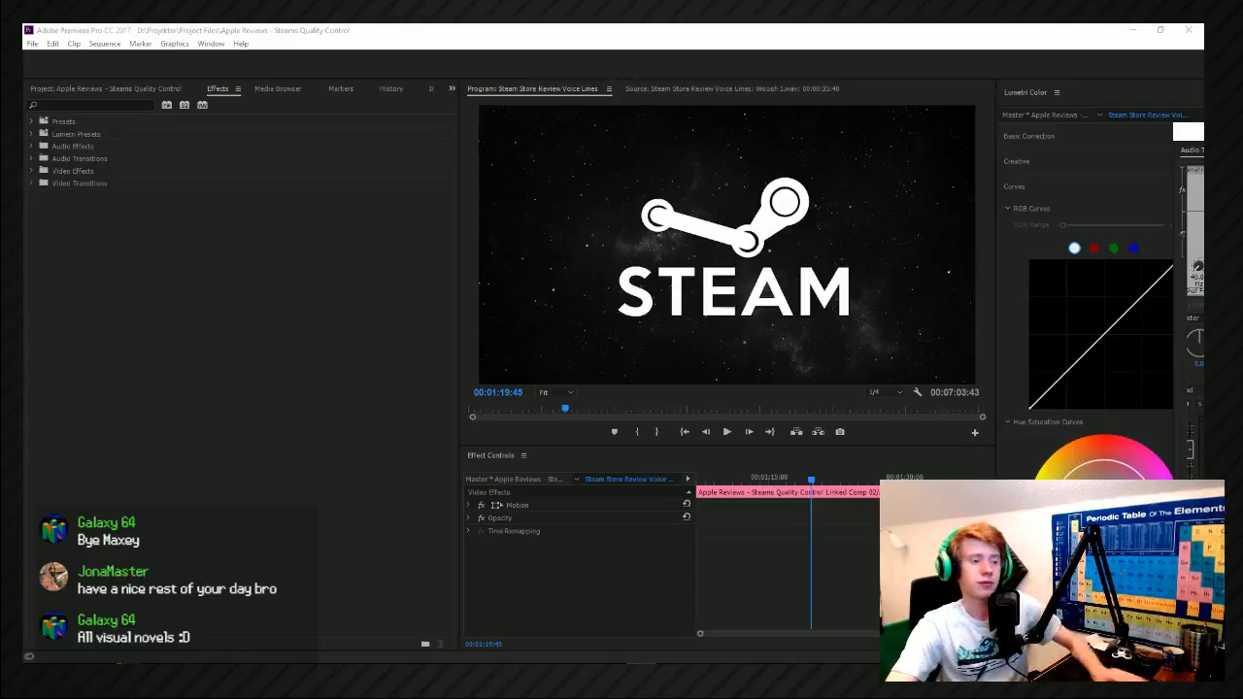
click(680, 344)
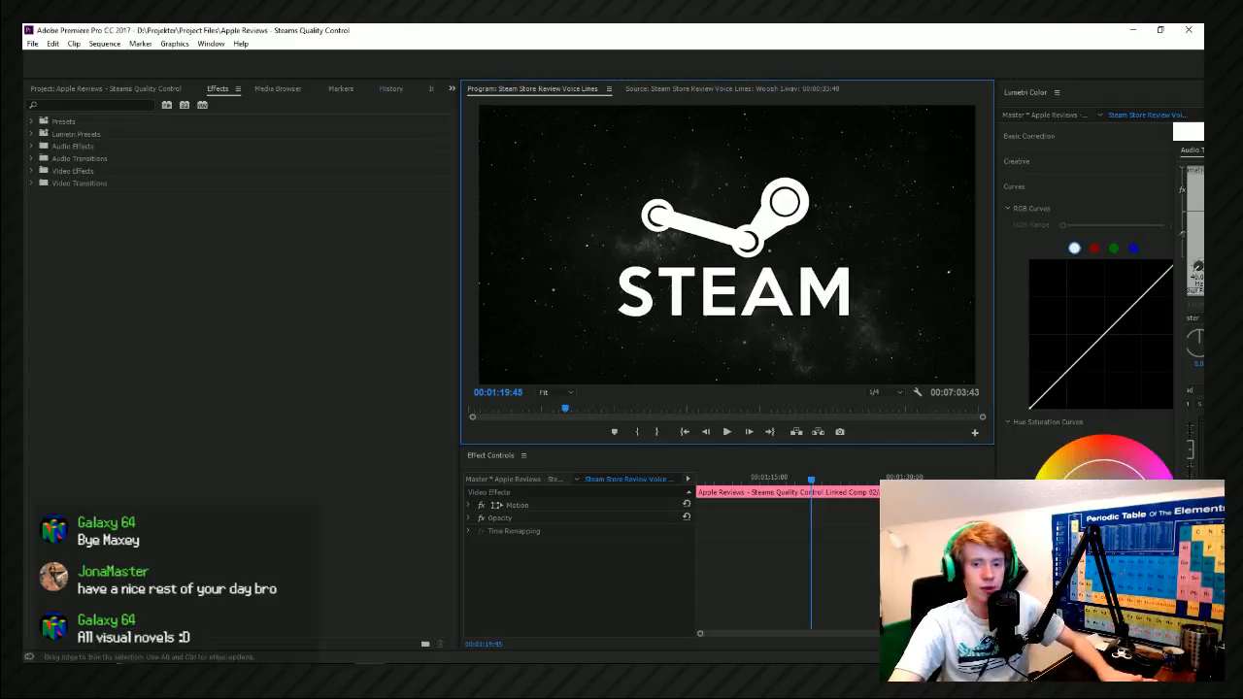
Switch to File Explorer, open FX - Atmospheres > Dirt in the Leviathan 2 sample pack, select Lev2_Dirt_07, and return to Premiere Pro.
key(alt+Tab)
key(alt+Tab)
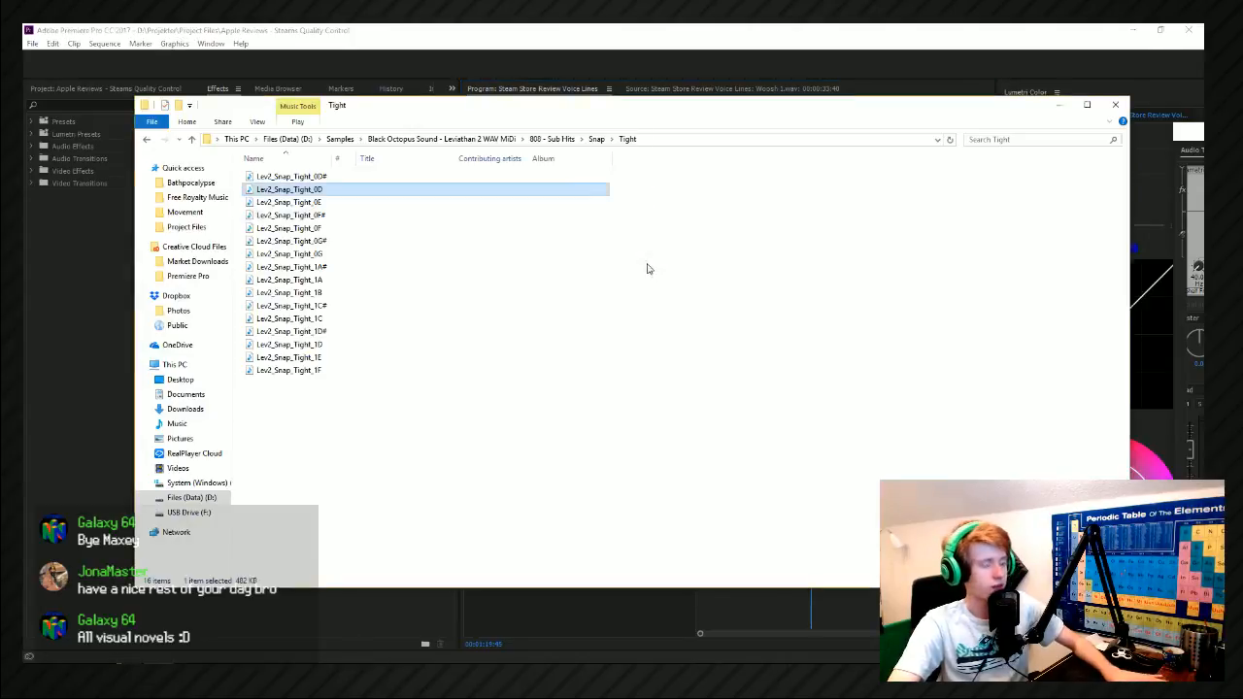
click(540, 143)
click(501, 143)
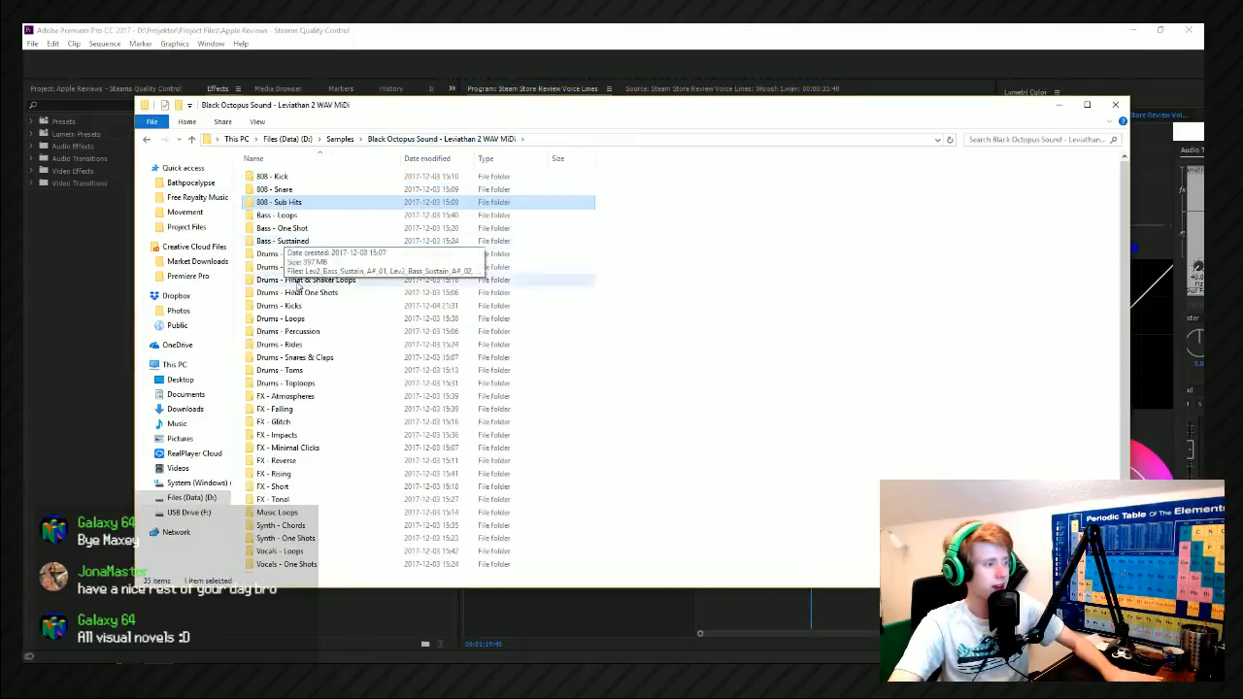
scroll(295, 279, down, 3)
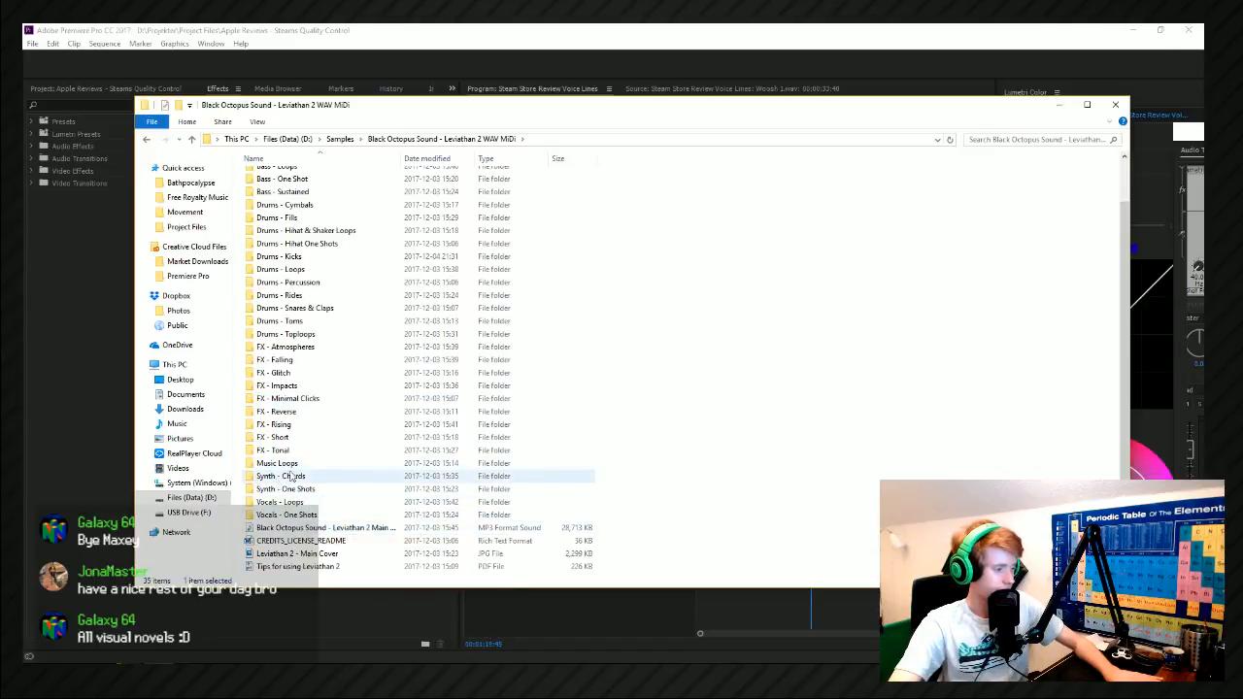
double_click(305, 350)
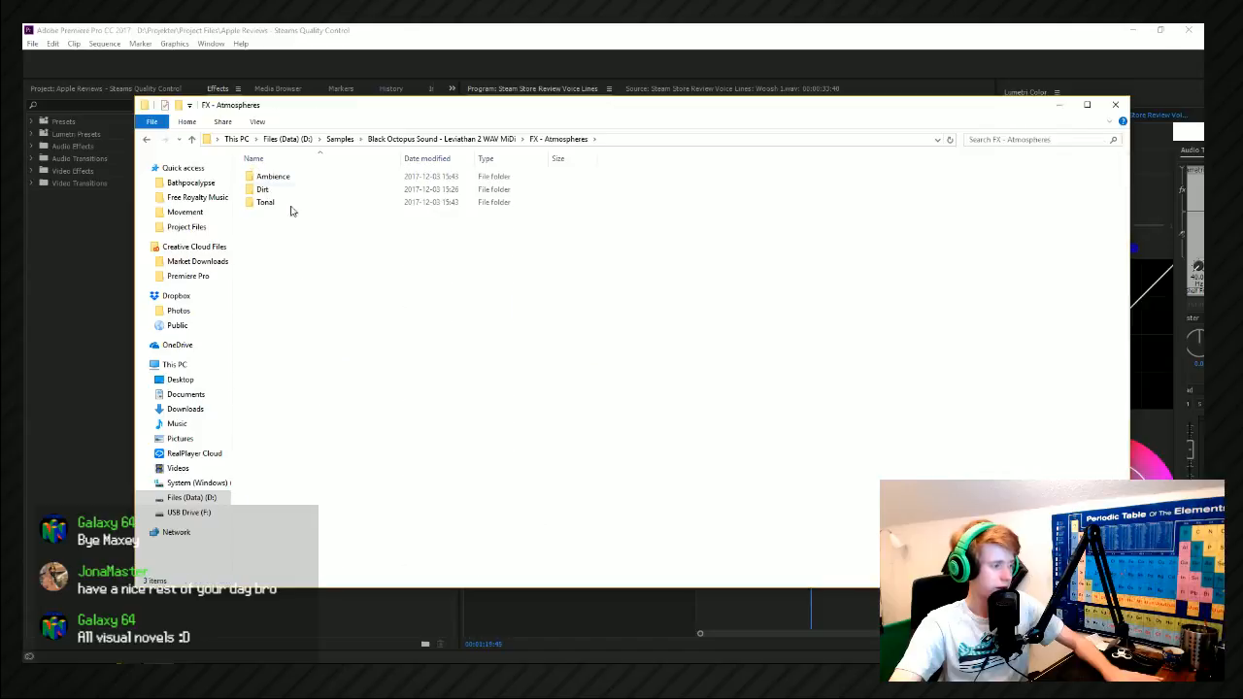
double_click(282, 194)
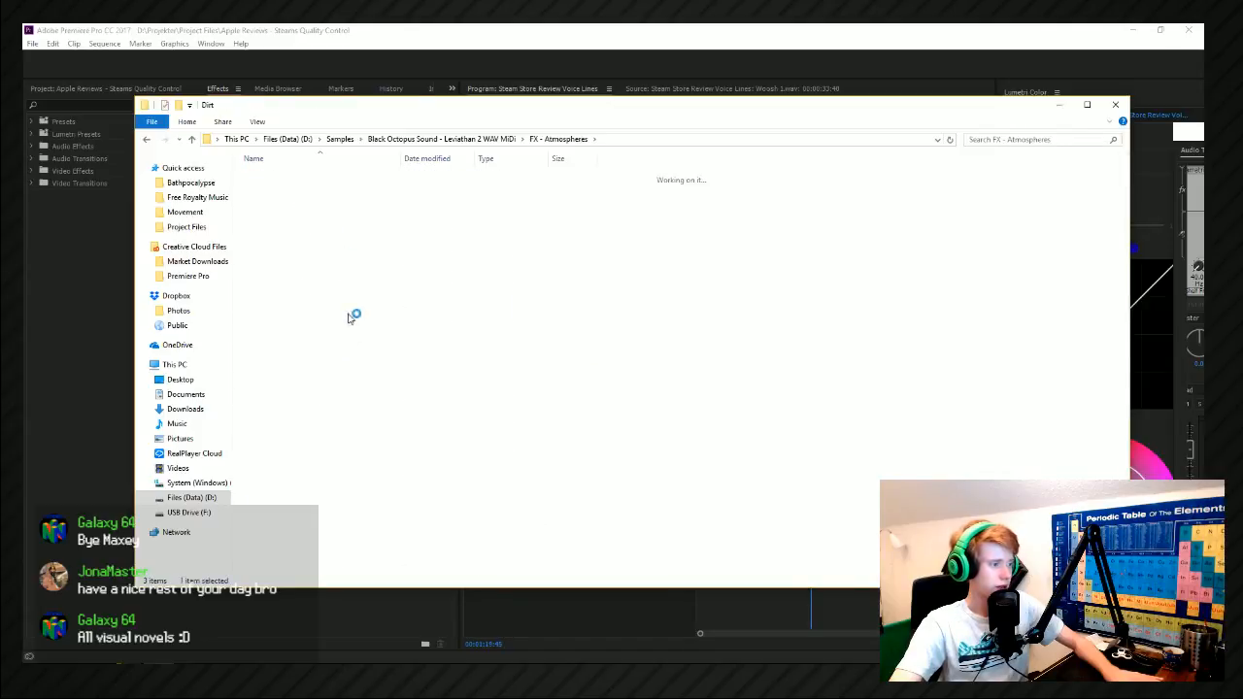
mouse_move(362, 249)
mouse_down()
mouse_move(1130, 297)
mouse_move(354, 249)
mouse_up()
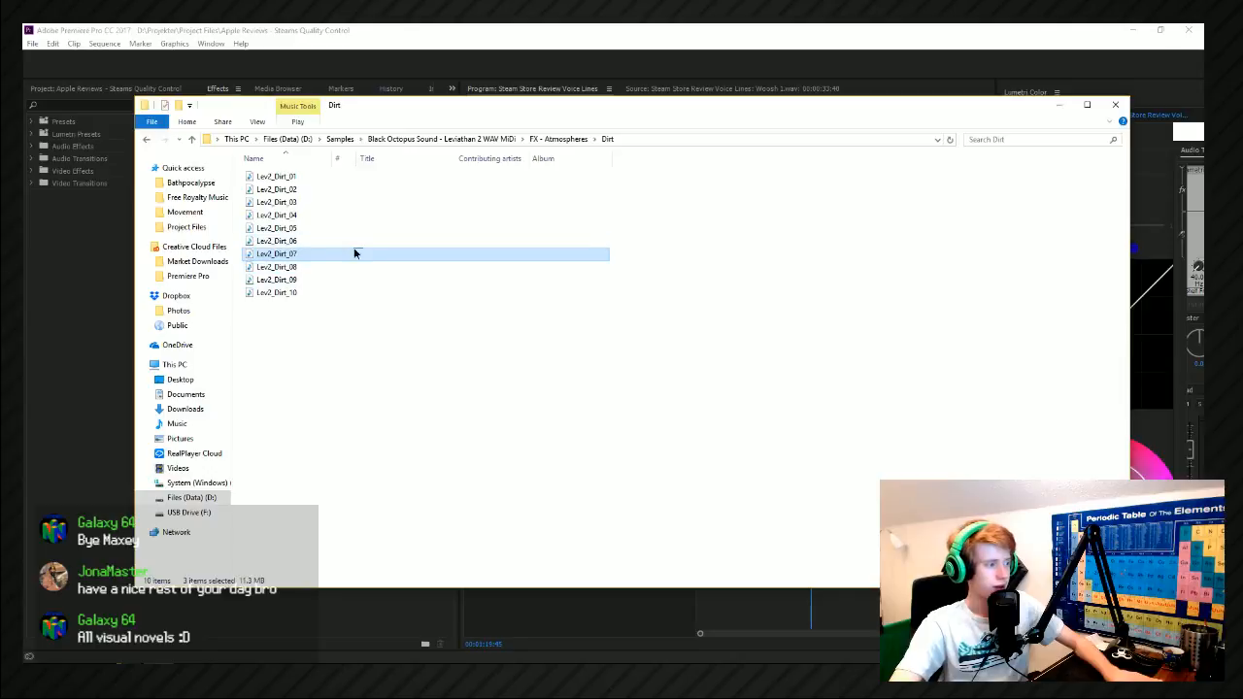
key(alt+Tab)
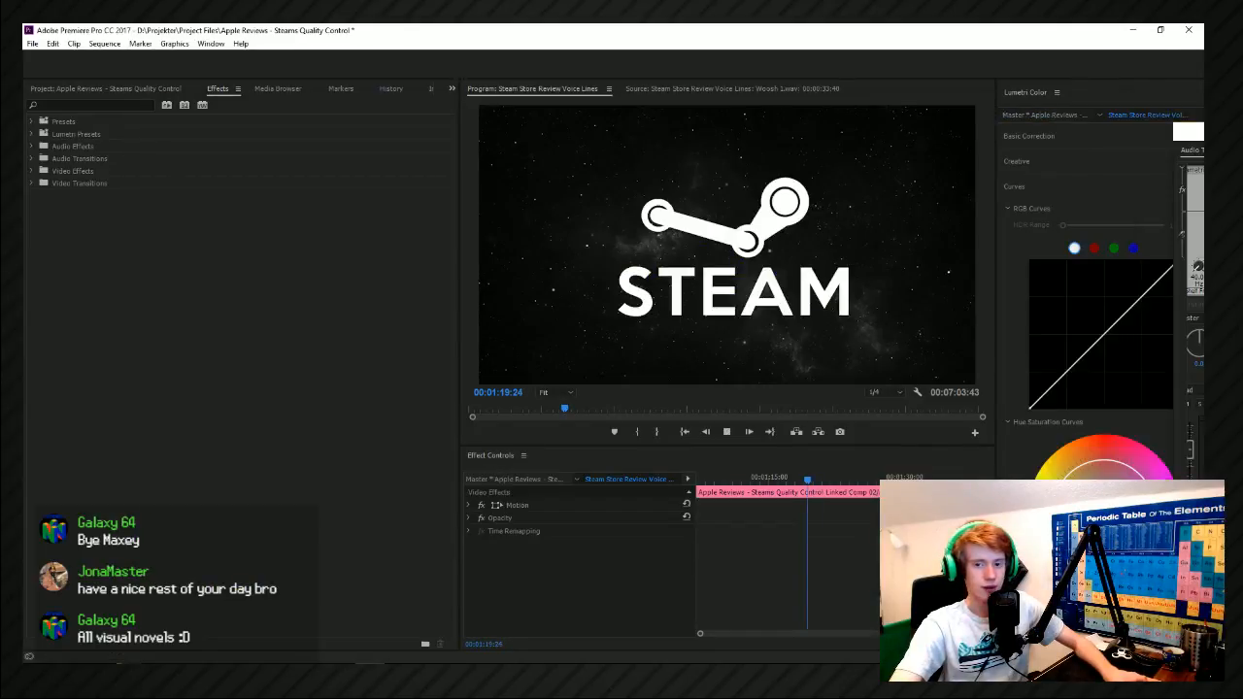
Play back the Steam logo section from about 00:01:16 and save the project.
key(space)
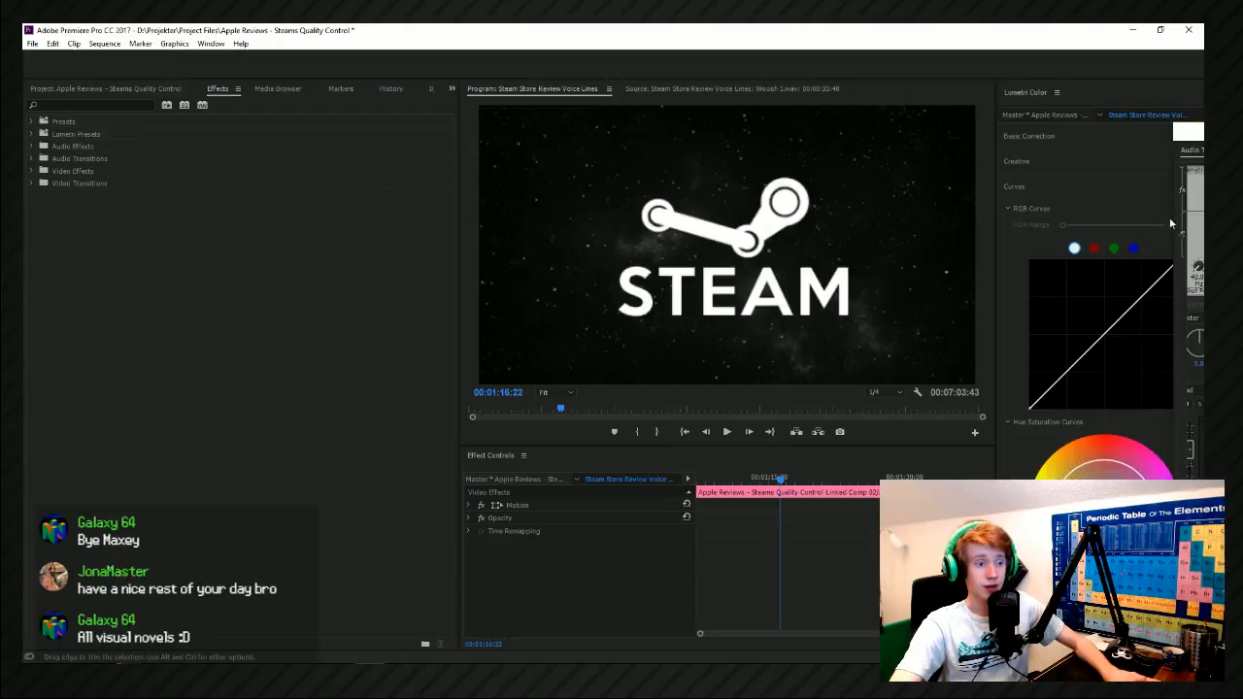
key(ctrl+s)
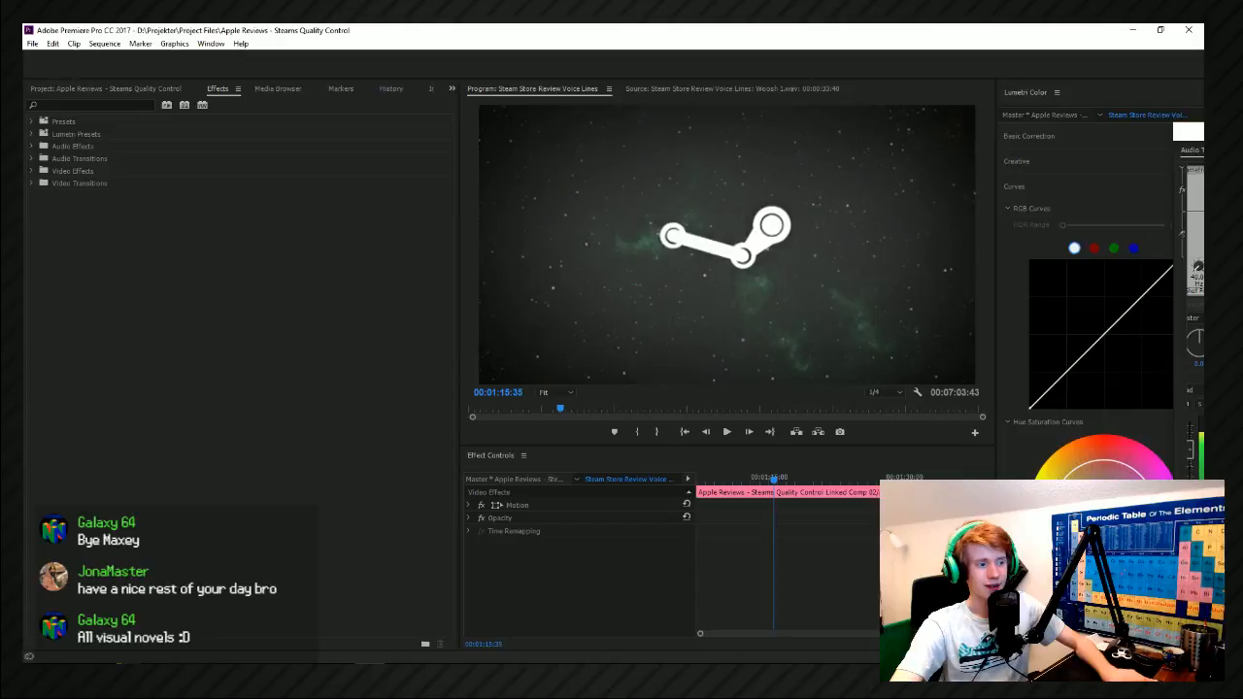
Paste Lev2_Dirt_07 into the sequence at about 00:01:15:35, play through the Steam logo section, and save the project.
key(ctrl+v)
key(space)
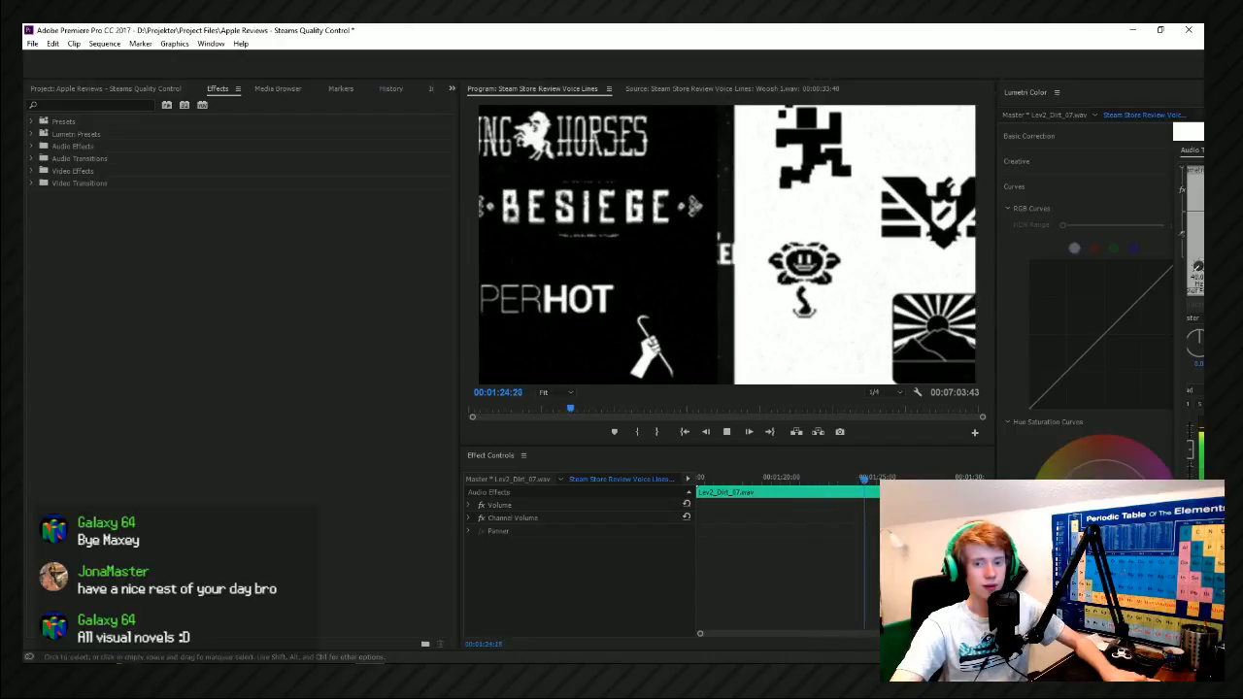
key(space)
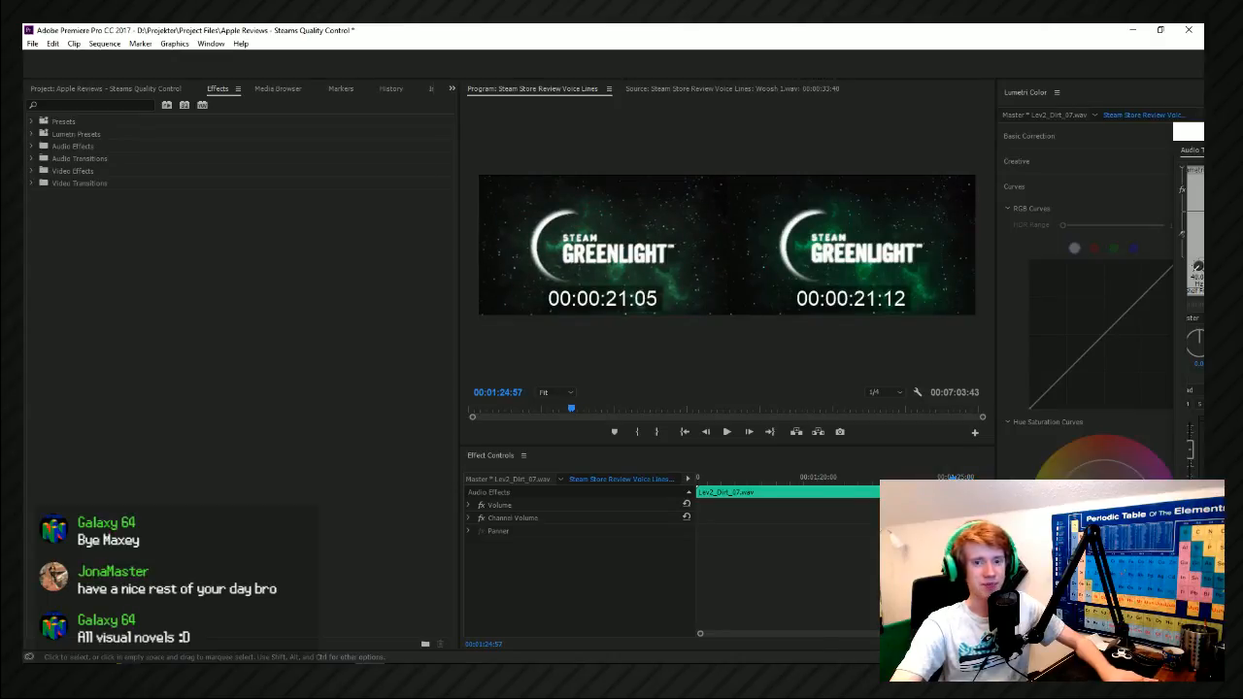
key(ctrl+s)
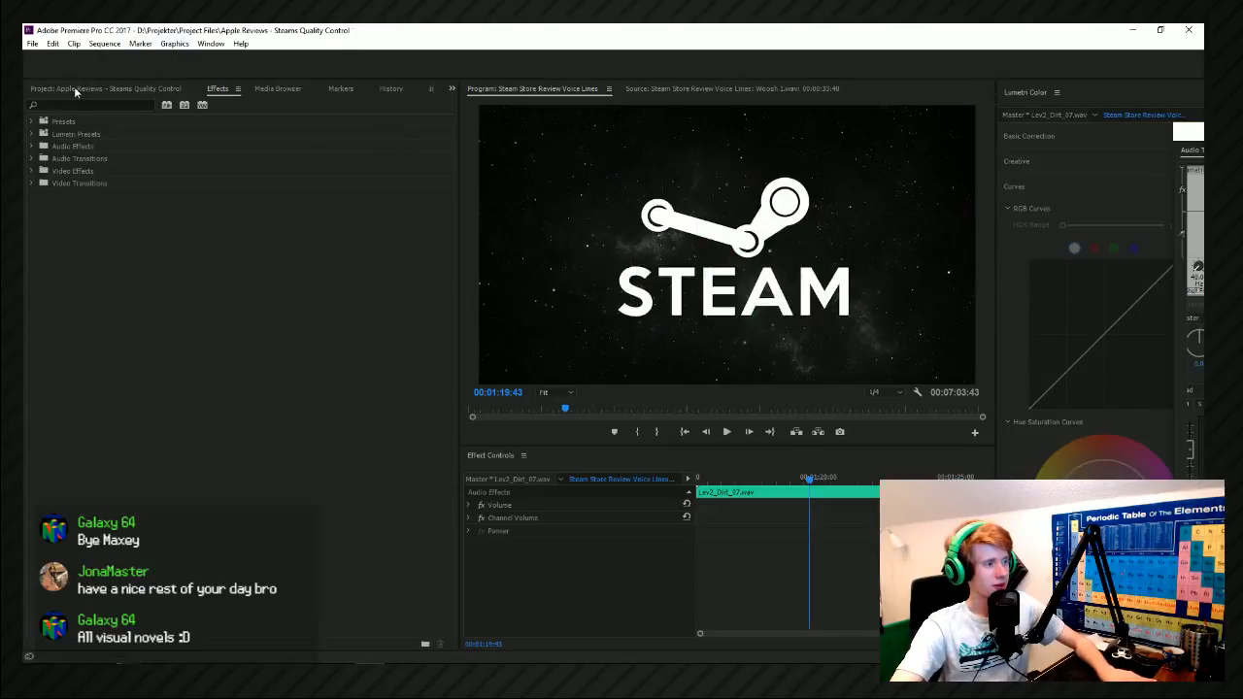
Reposition the floating audio mixer and timeline window so both the track strips and the Sound Effect tracks are accessible.
drag(1201, 131, 859, 179)
drag(919, 198, 130, 130)
drag(197, 221, 1076, 352)
drag(1042, 179, 296, 194)
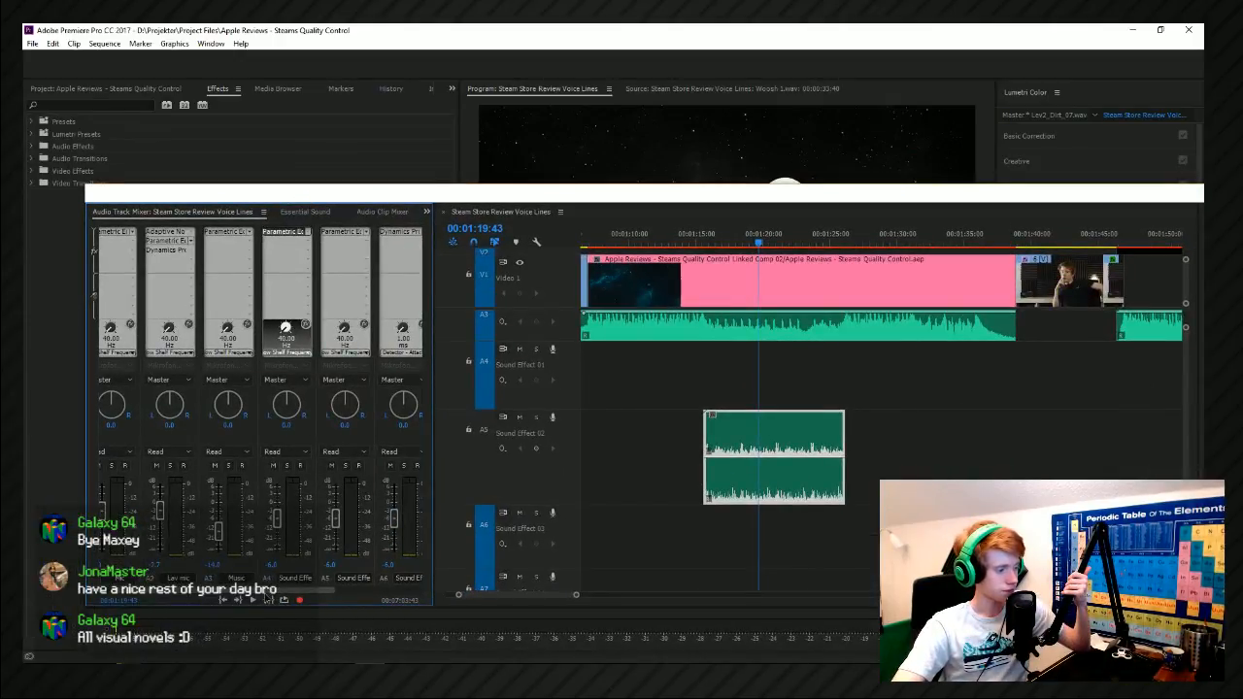
Try Ozone 8 Dynamic EQ in the first effect slot of the Master track and inspect its editor.
scroll(267, 593, right, 2)
click(415, 237)
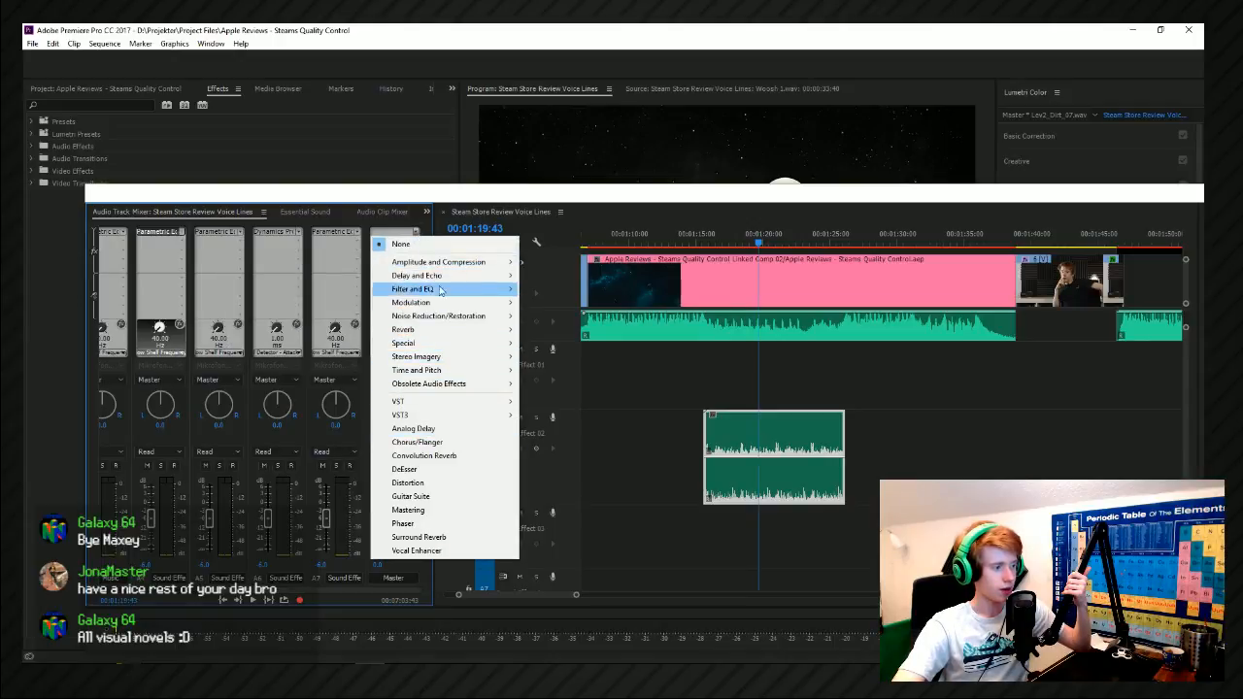
mouse_move(450, 408)
mouse_move(332, 403)
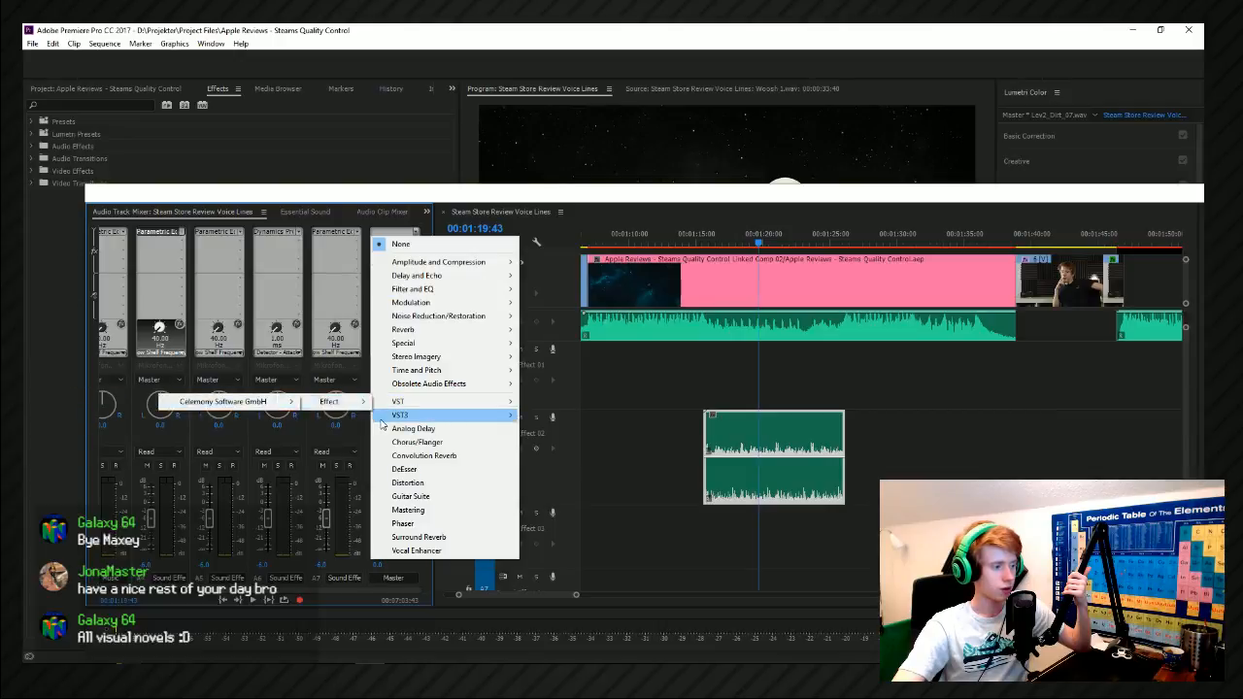
mouse_move(389, 416)
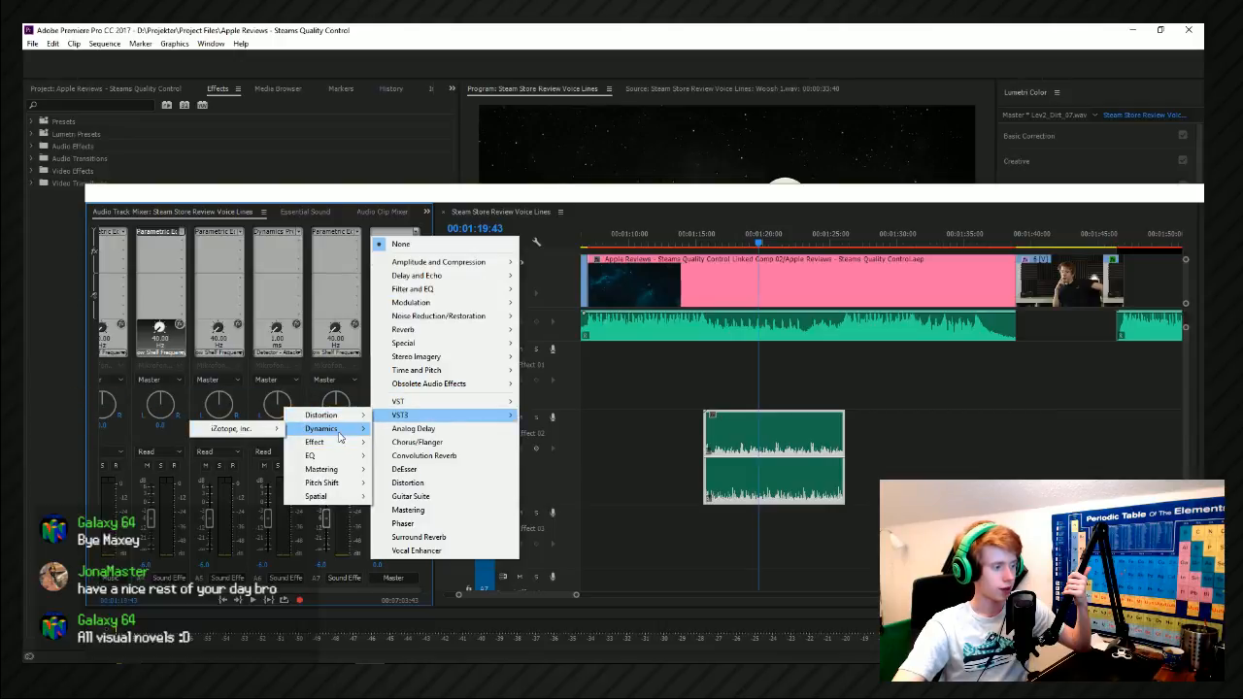
mouse_move(321, 456)
mouse_move(248, 461)
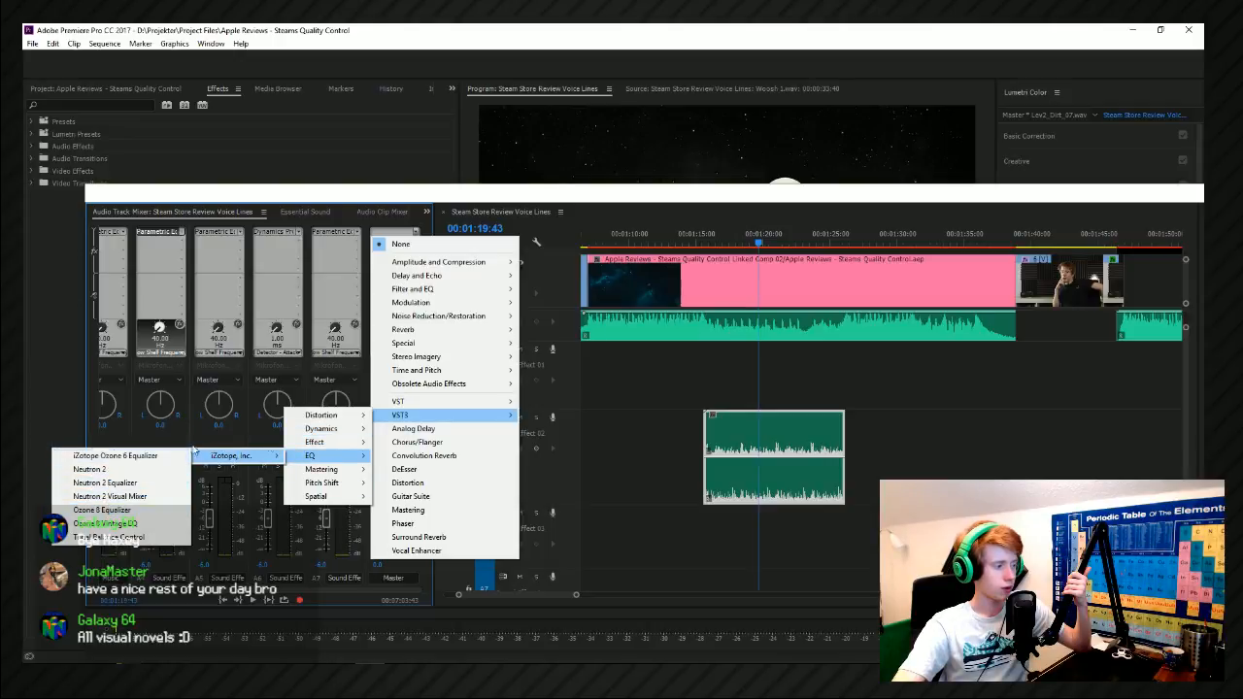
mouse_move(310, 484)
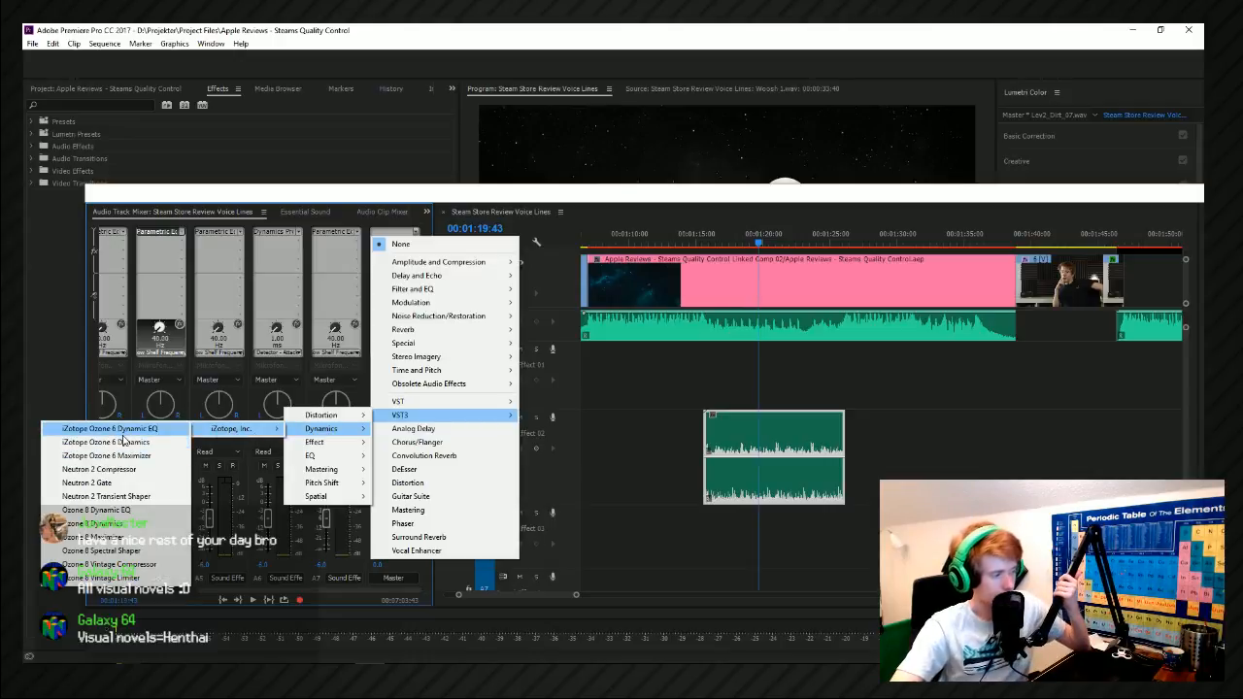
click(150, 511)
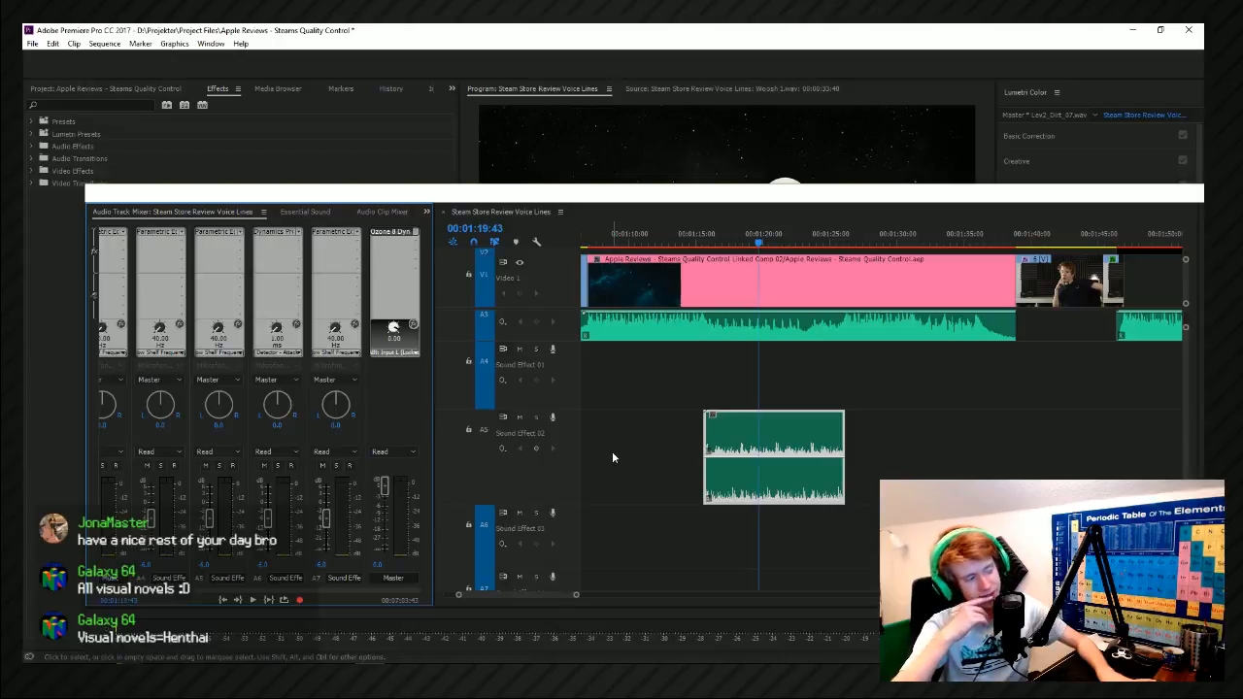
double_click(392, 232)
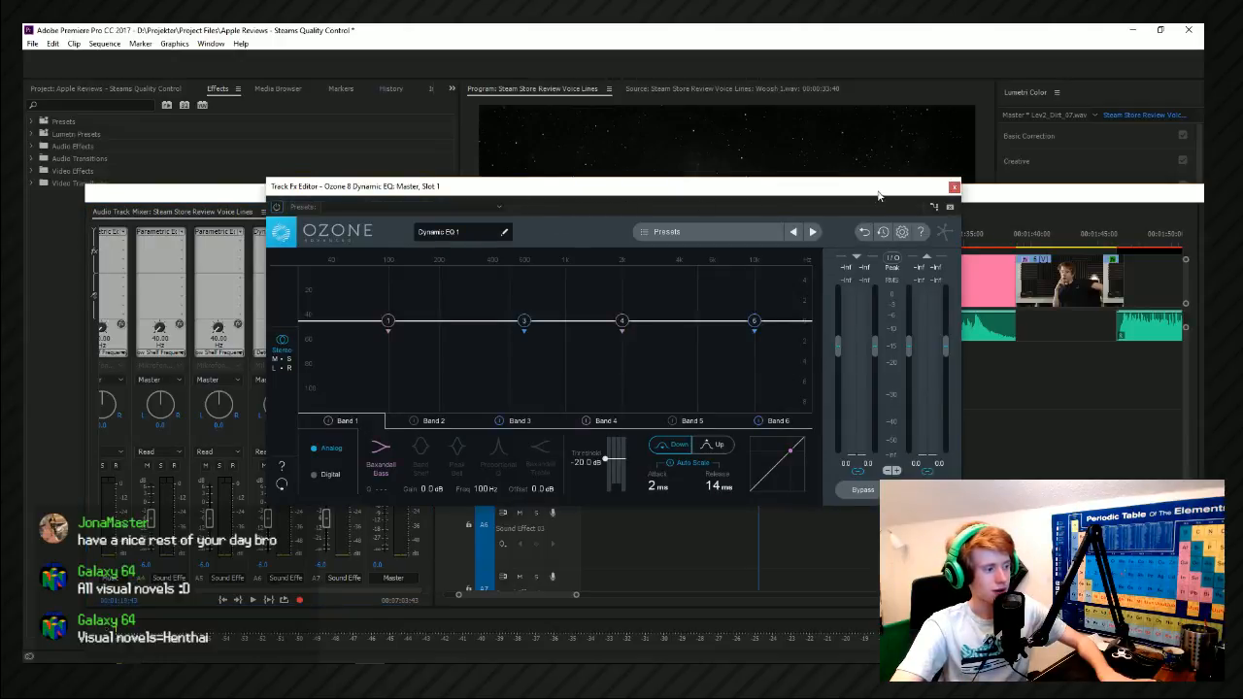
click(954, 187)
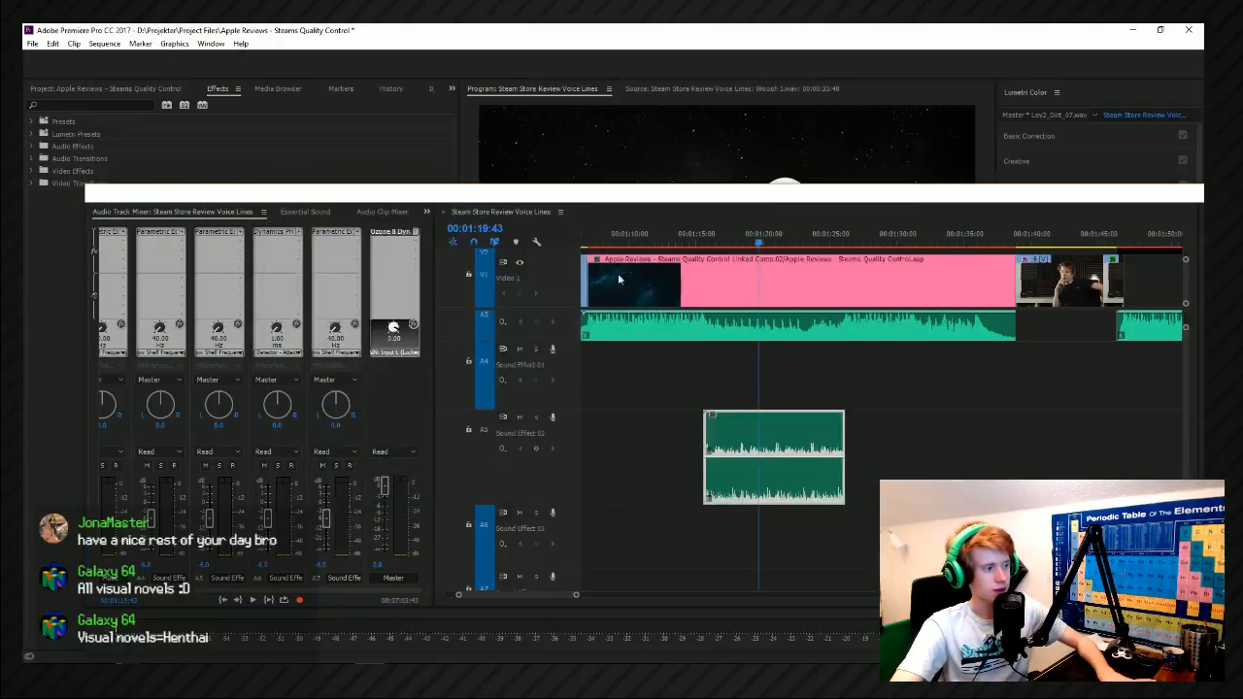
Replace the Master track's Ozone effect with a Parametric Equalizer and open its editor.
click(394, 233)
mouse_move(439, 276)
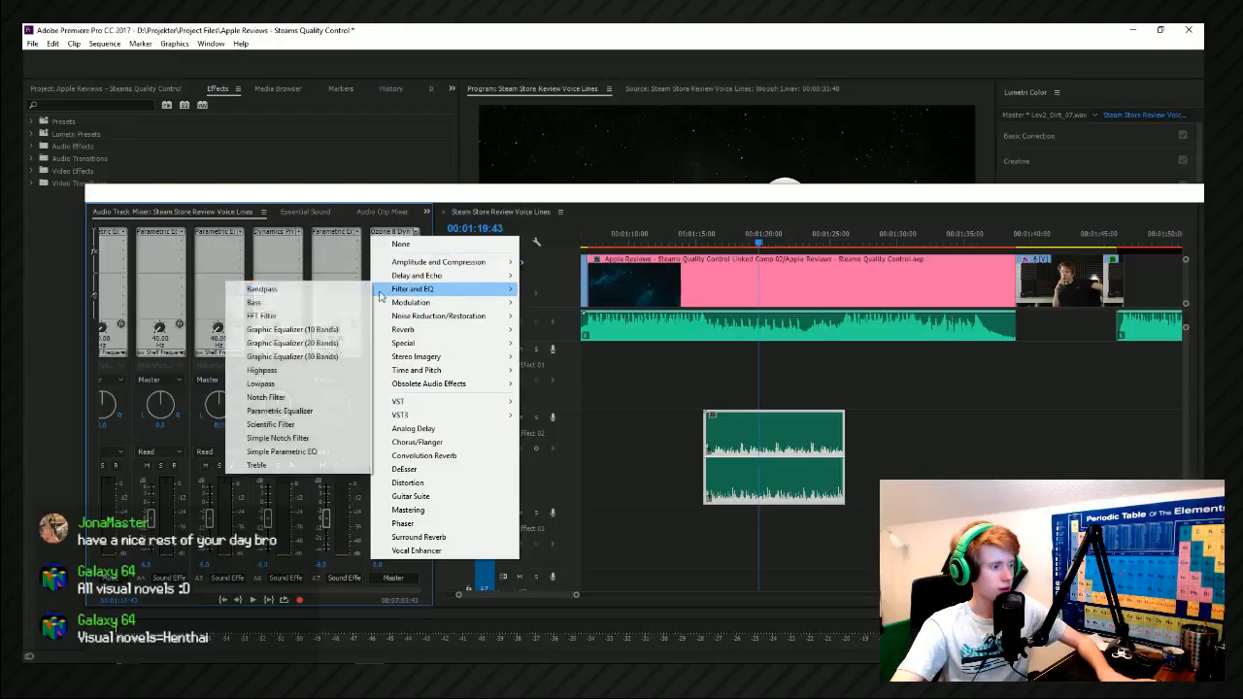
click(321, 411)
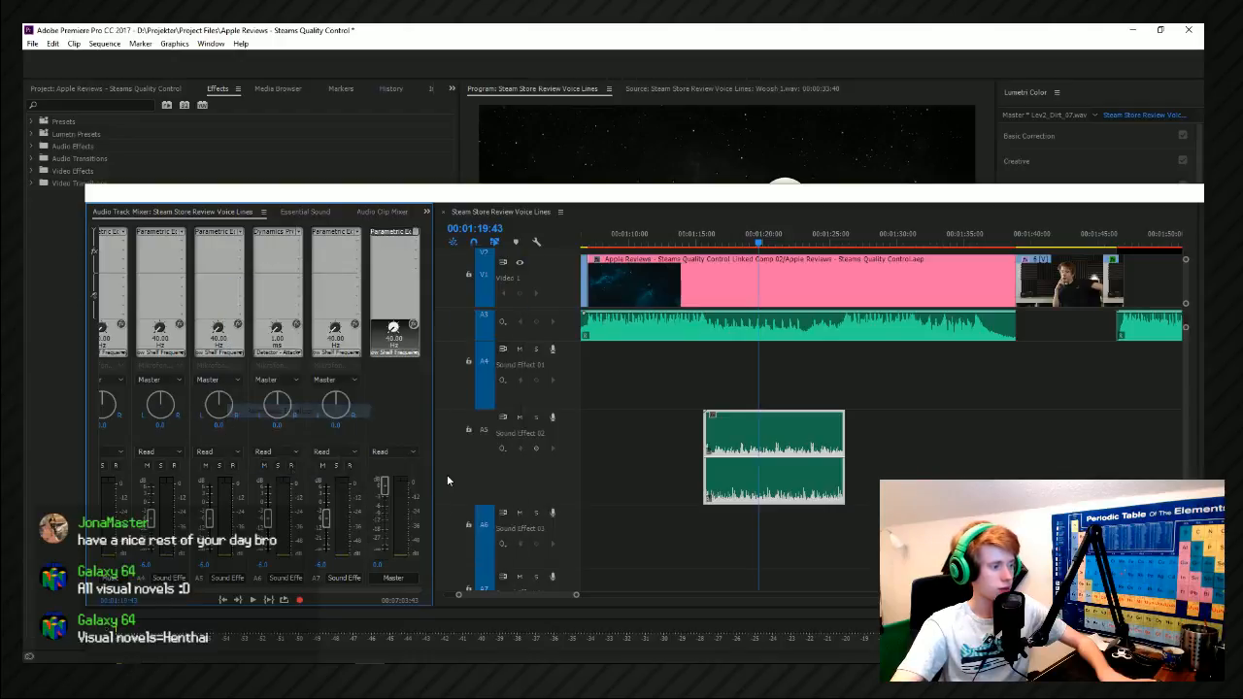
double_click(396, 233)
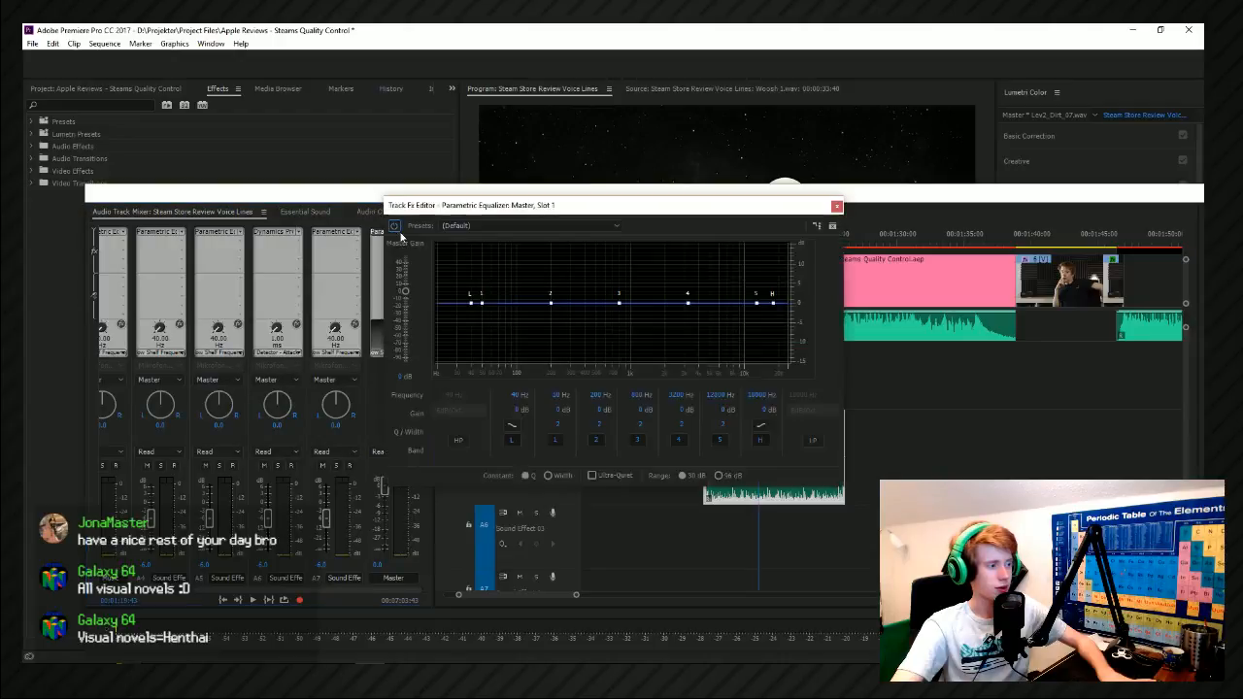
drag(430, 214, 266, 169)
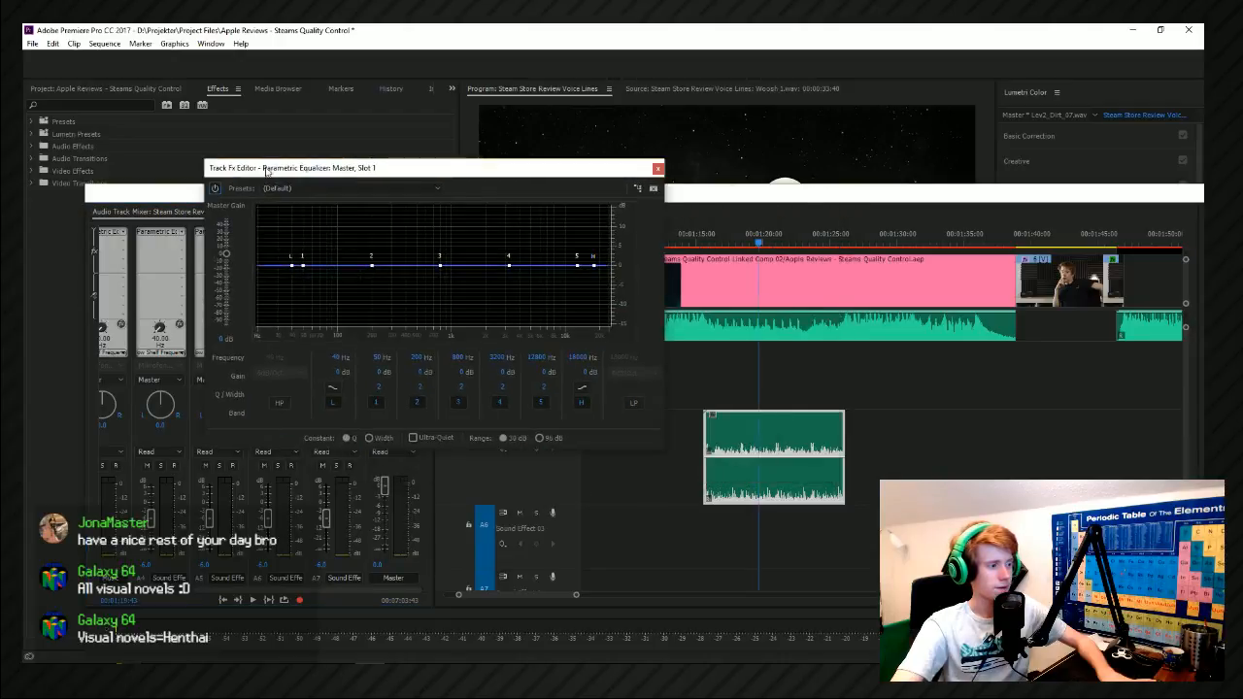
Try the Old Time Radio preset on the Master Parametric Equalizer and listen to it during playback.
click(335, 189)
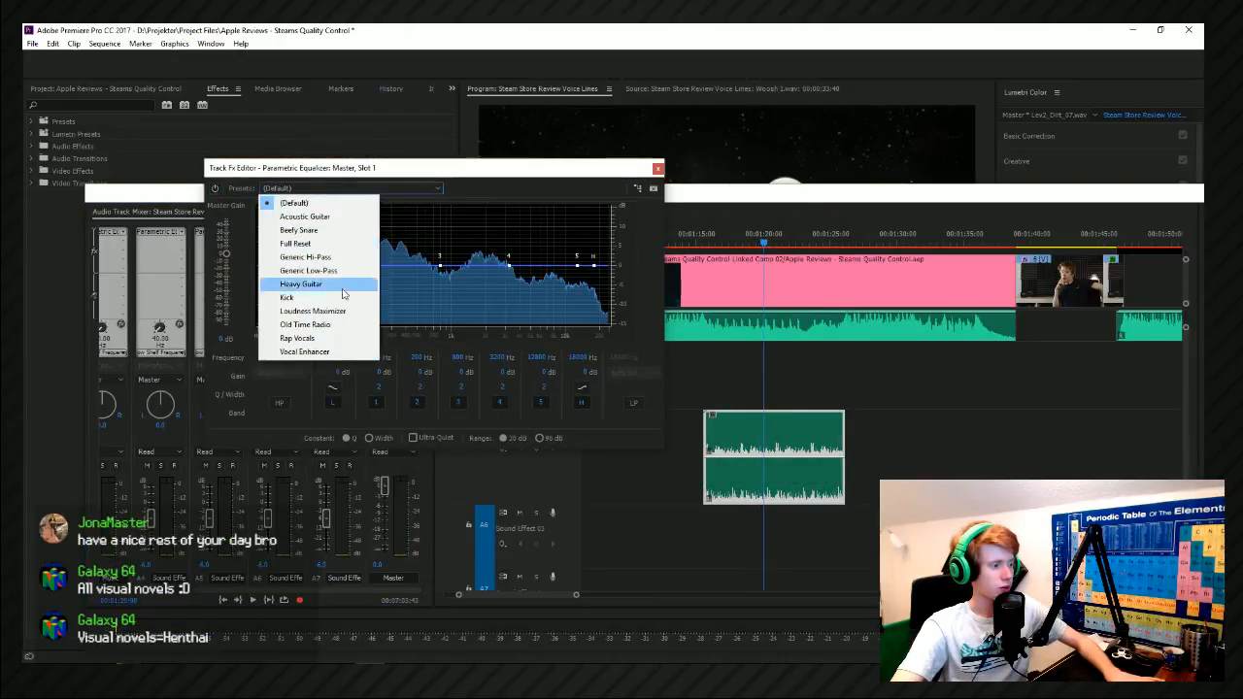
click(344, 324)
key(space)
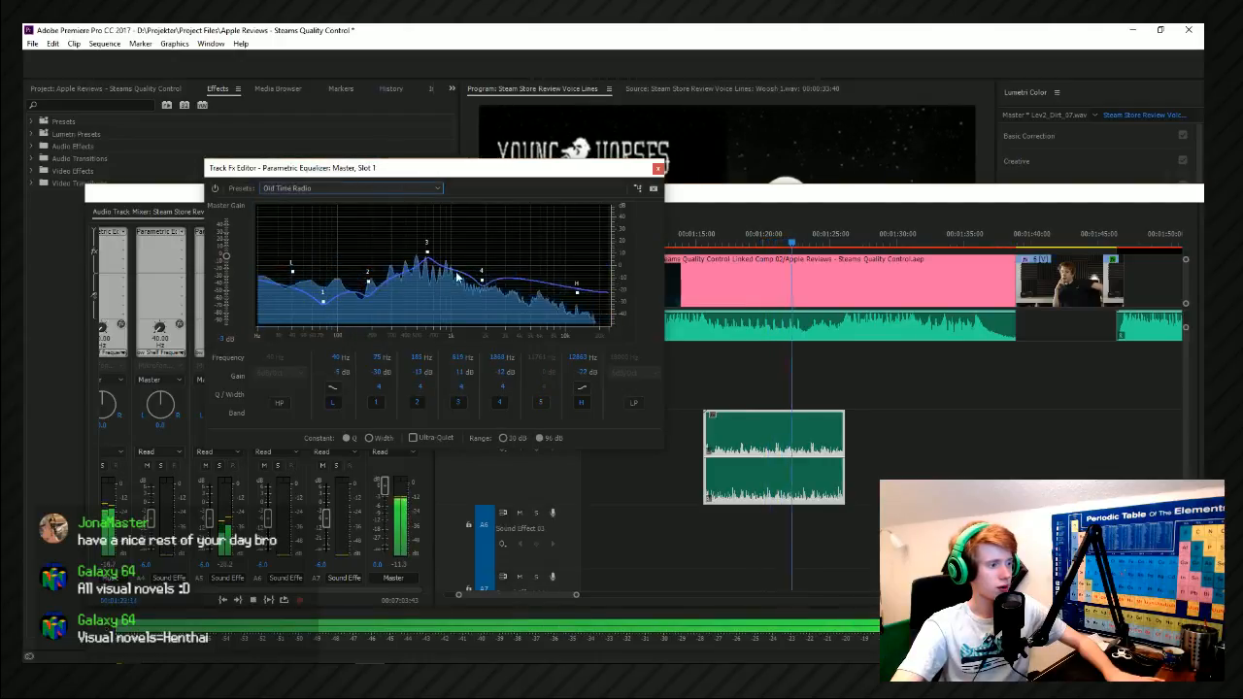
key(space)
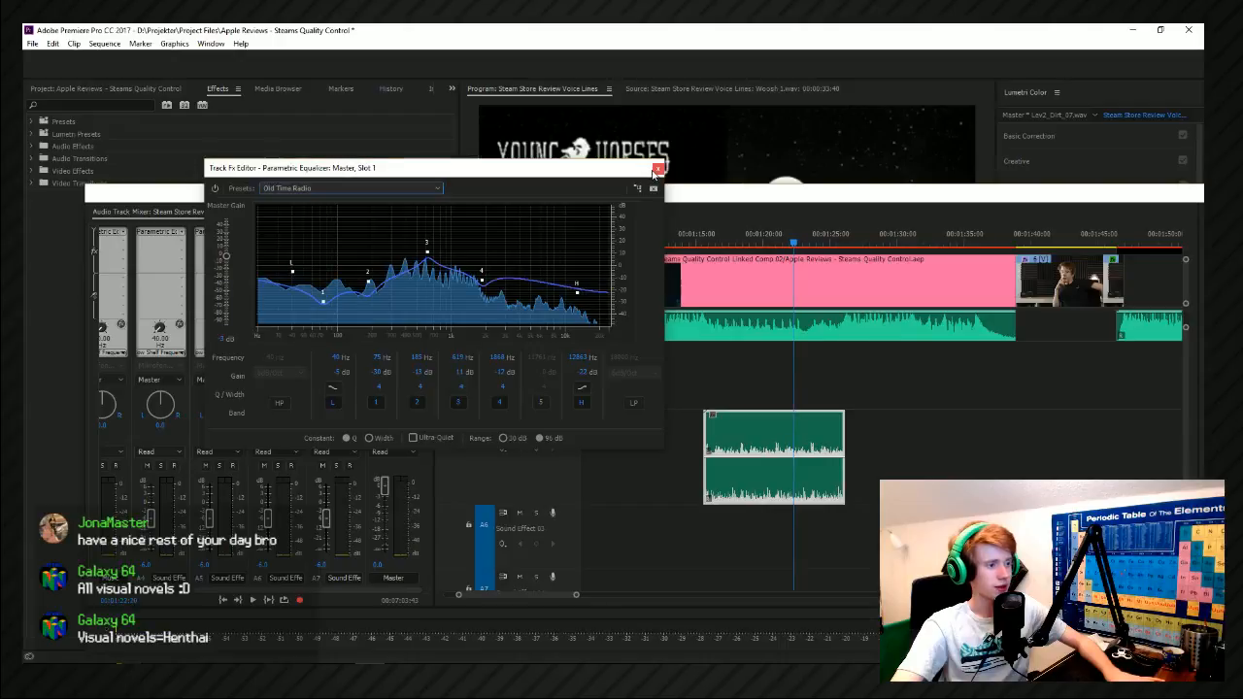
Try refining the Old Time Radio curve with a 12 dB/Oct high-pass at about 316 Hz and a raised band 4.
click(292, 273)
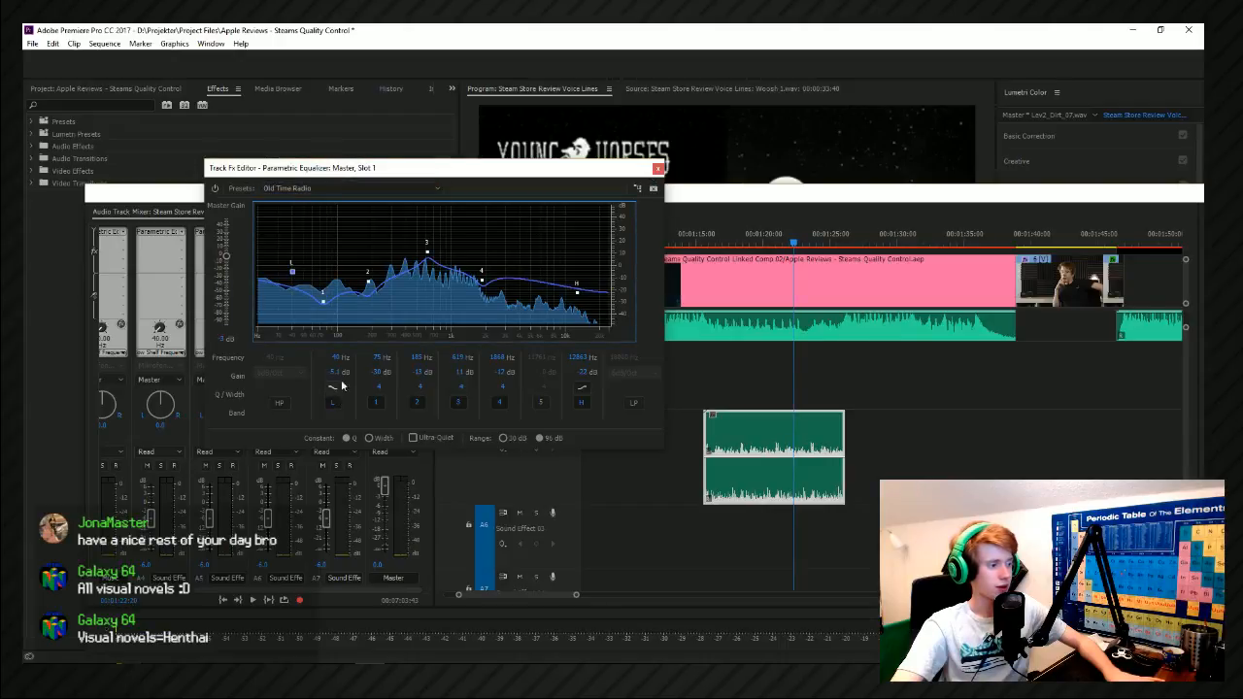
click(281, 403)
drag(292, 267, 366, 265)
click(292, 375)
click(281, 393)
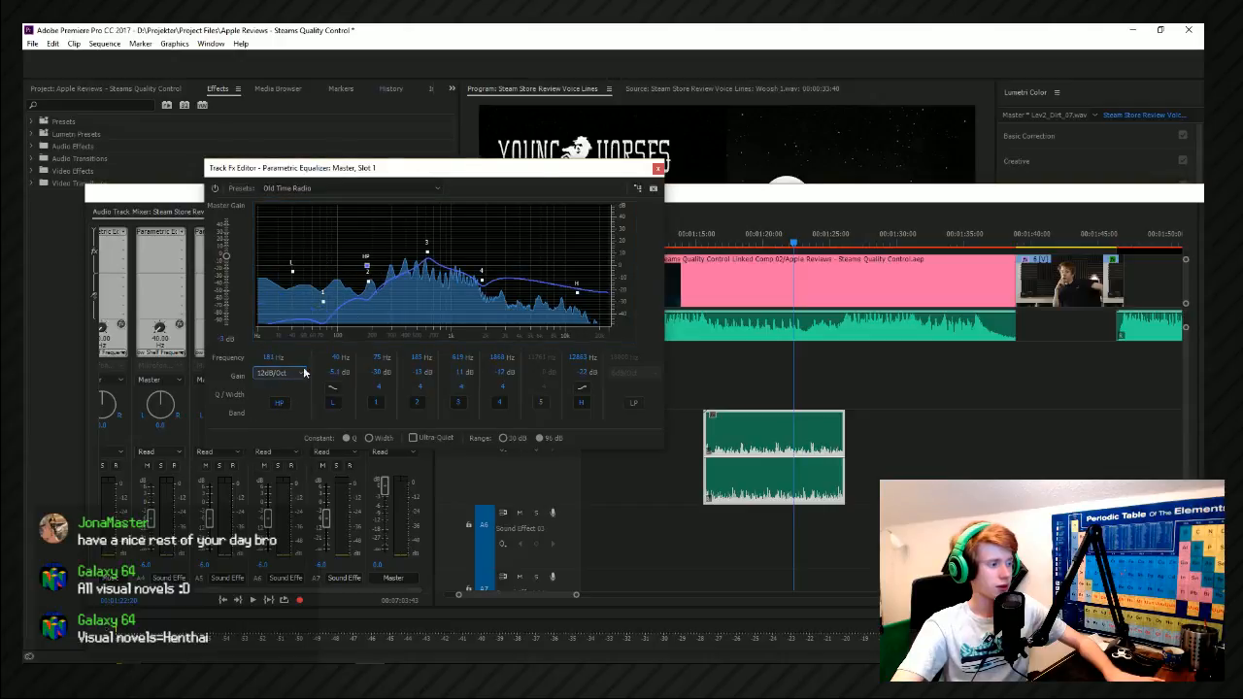
key(space)
drag(366, 266, 394, 265)
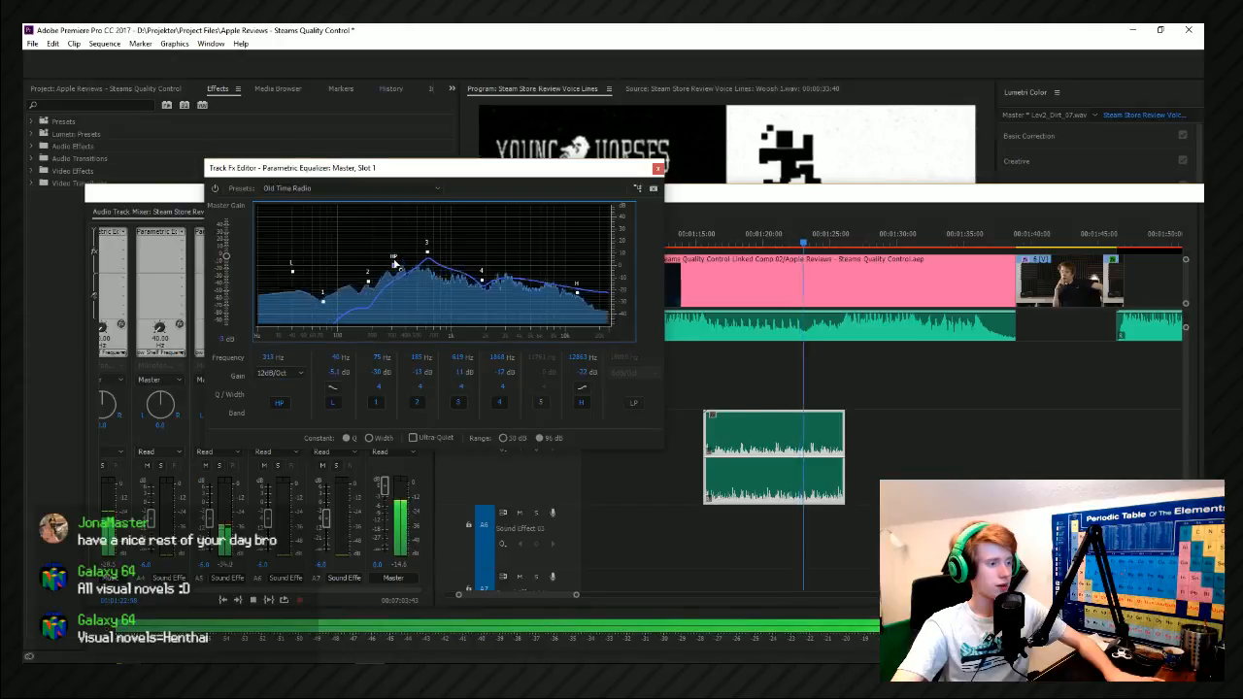
key(space)
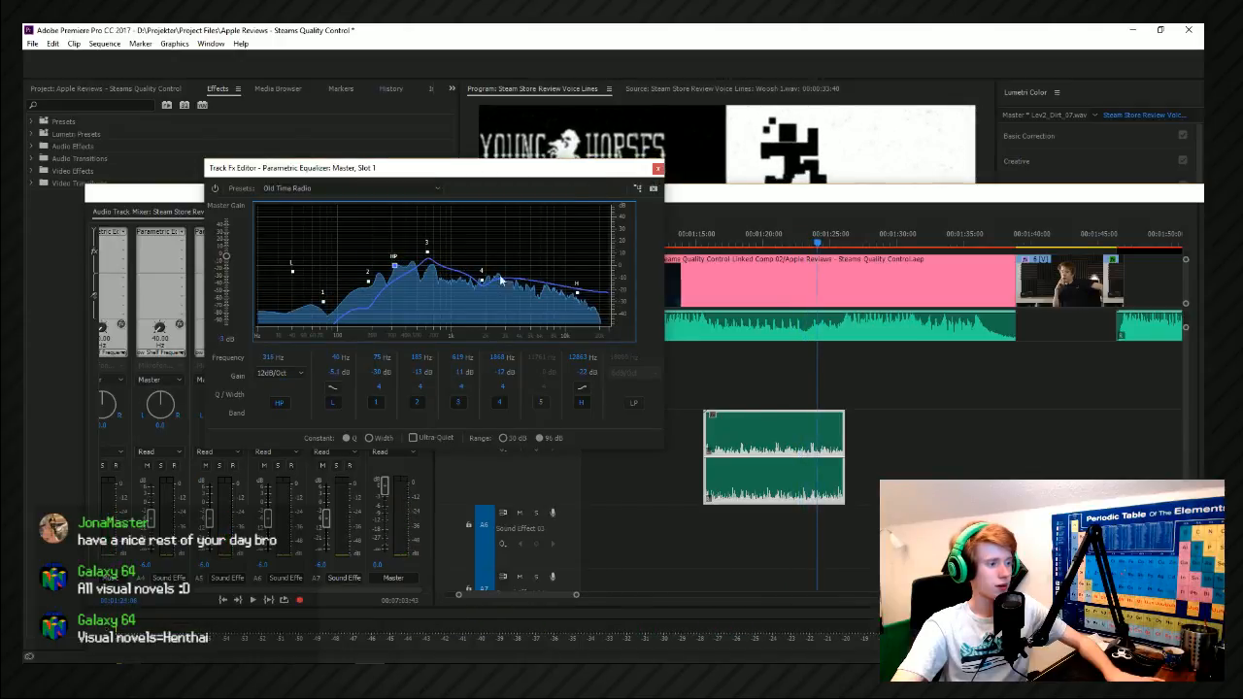
drag(482, 282, 500, 267)
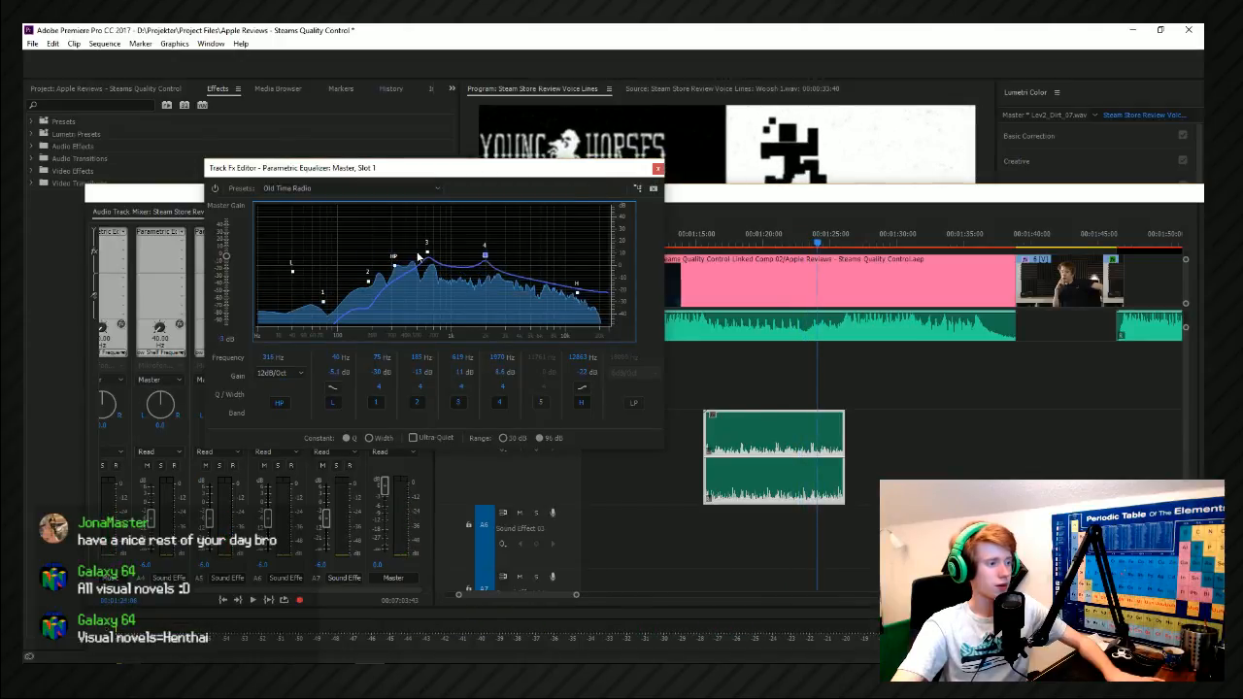
Reset the equalizer to (Default), set 18 dB/Oct filters with high-pass at 377 Hz and low-pass at about 3.4 kHz, and play it back.
click(355, 188)
drag(277, 325, 404, 280)
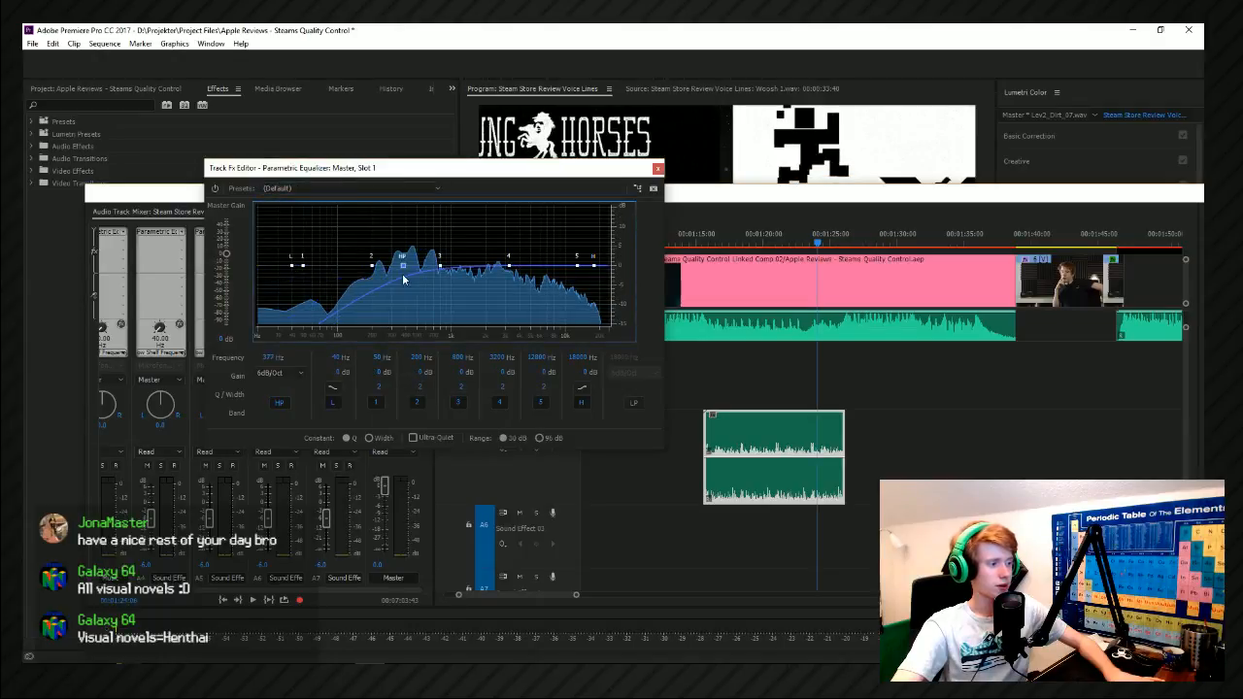
click(634, 404)
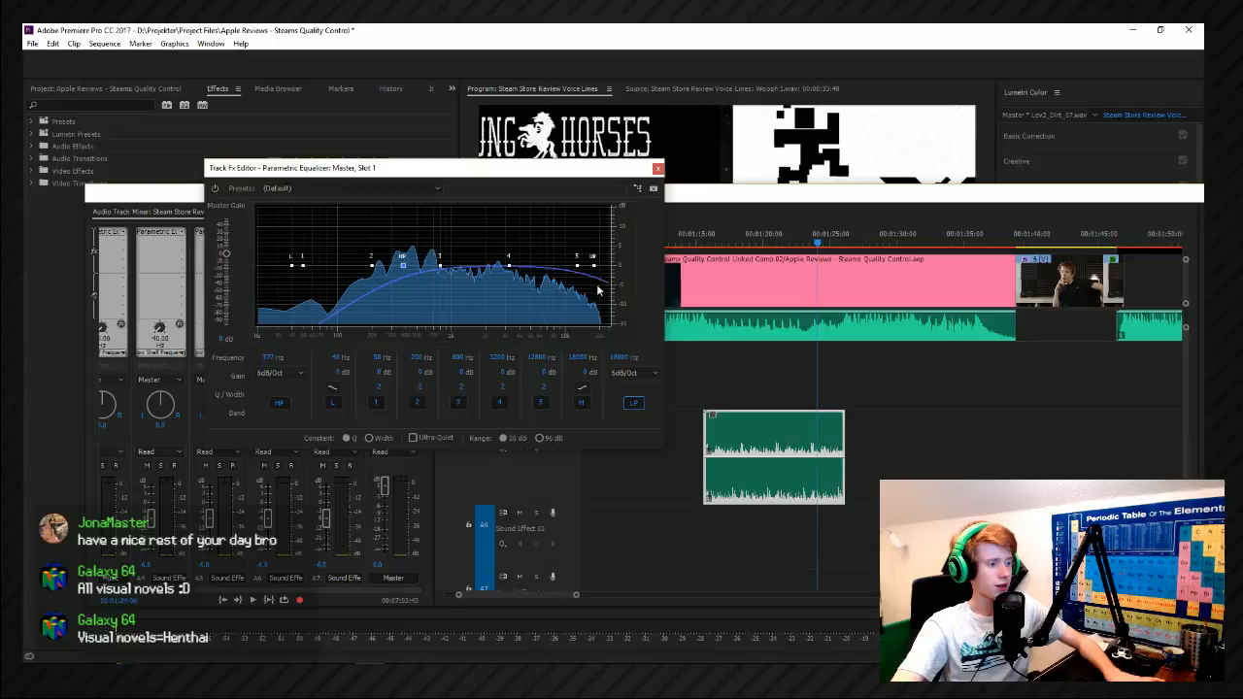
drag(594, 268, 512, 271)
scroll(644, 378, down, 2)
scroll(282, 377, down, 2)
click(657, 168)
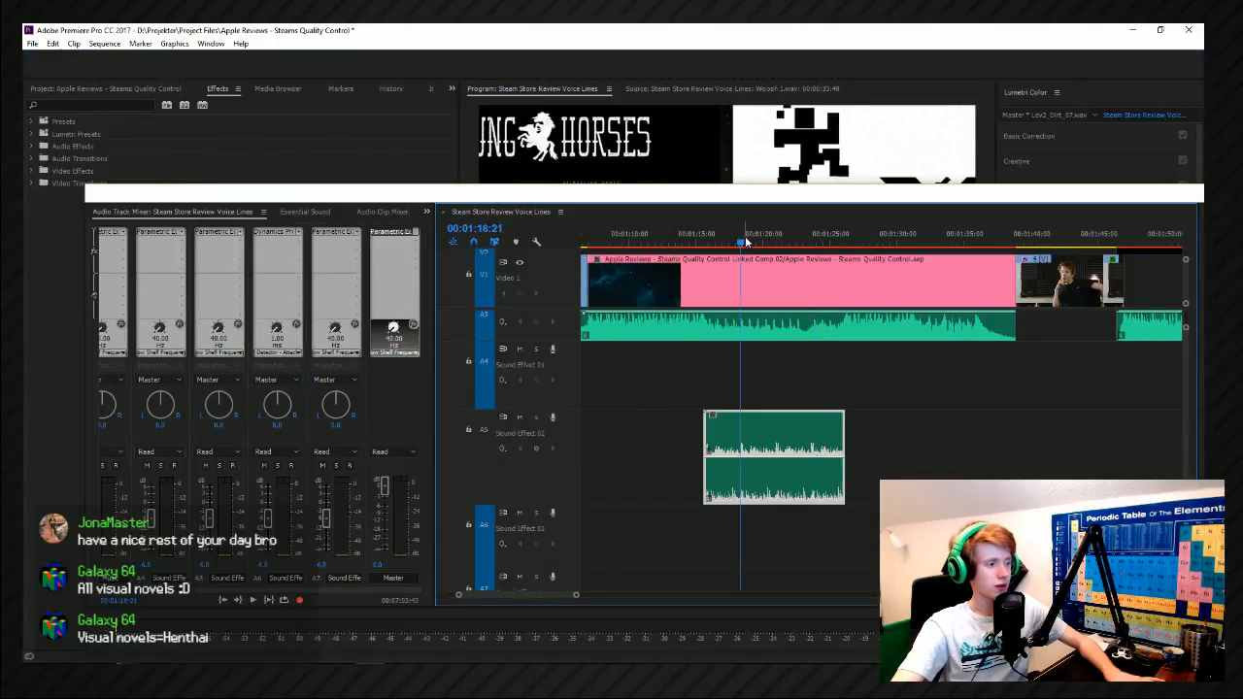
key(space)
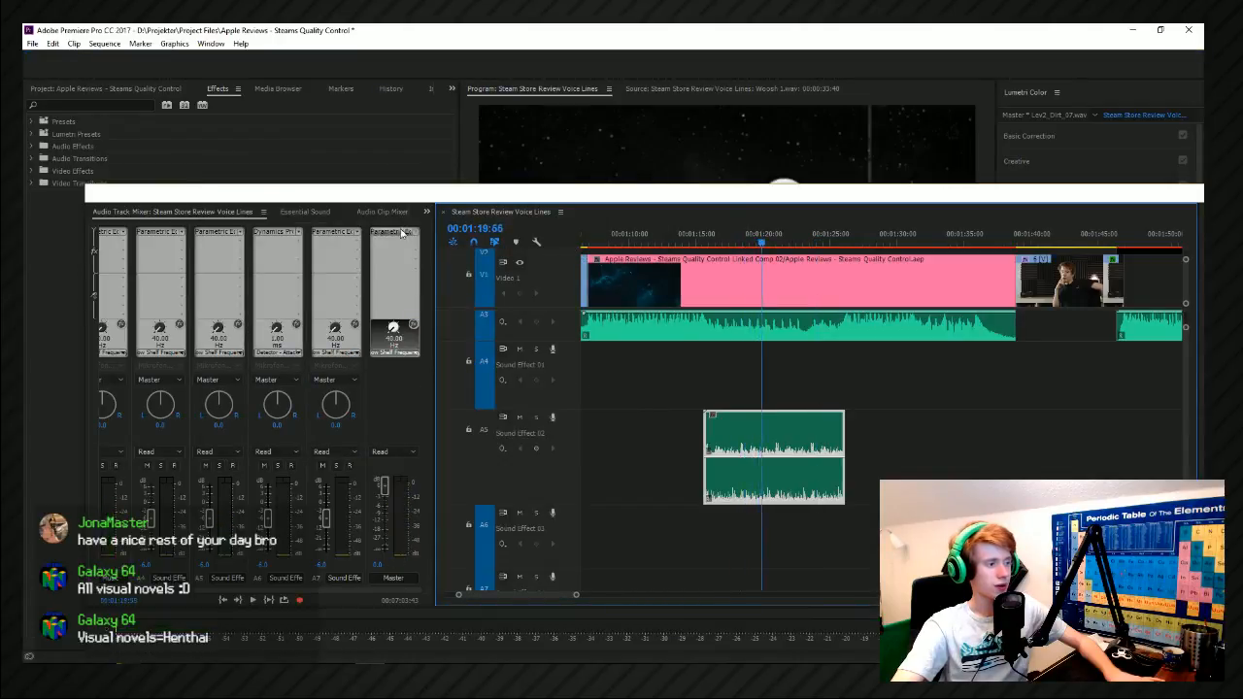
Widen the Master equalizer's band to a high-pass at about 146 Hz and a low-pass at about 4647 Hz, and play it back.
double_click(401, 233)
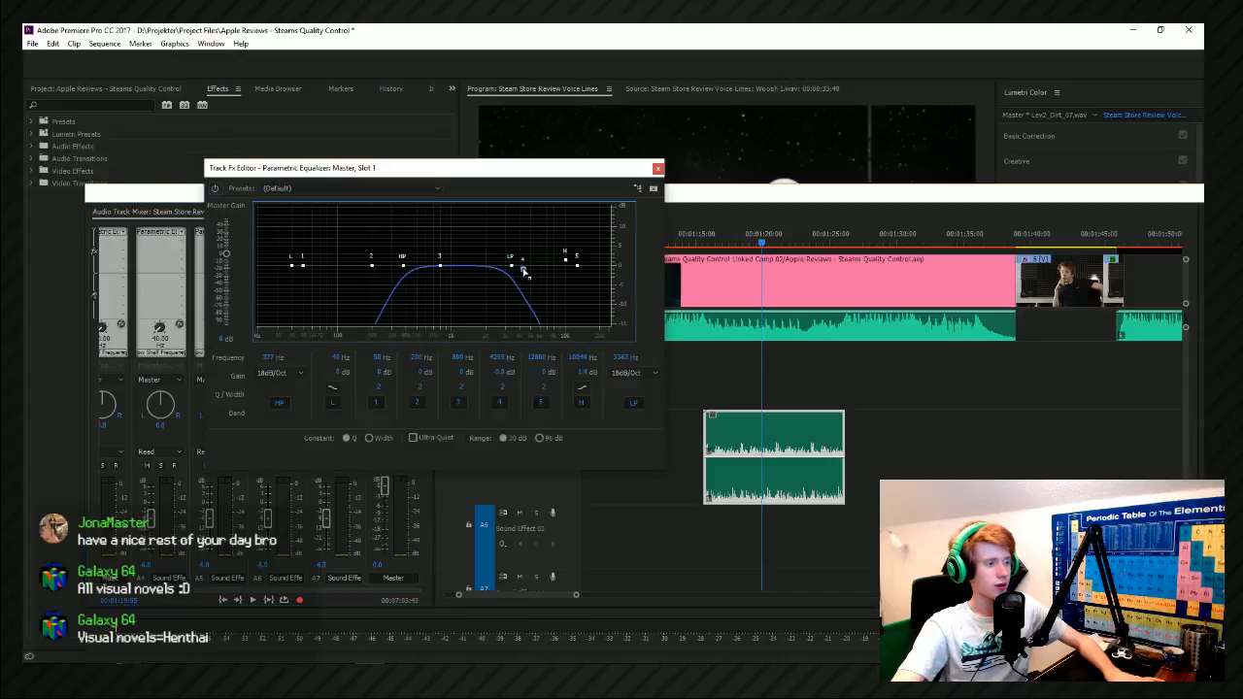
drag(513, 265, 525, 264)
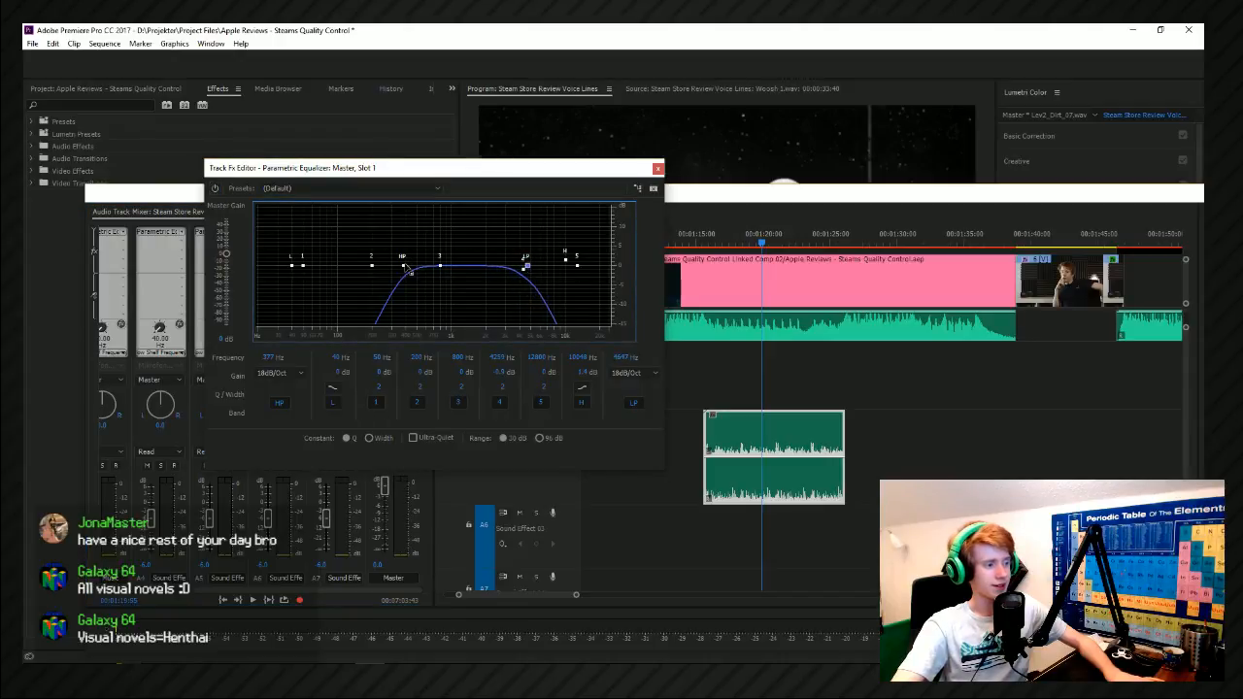
drag(398, 264, 356, 264)
click(659, 168)
key(space)
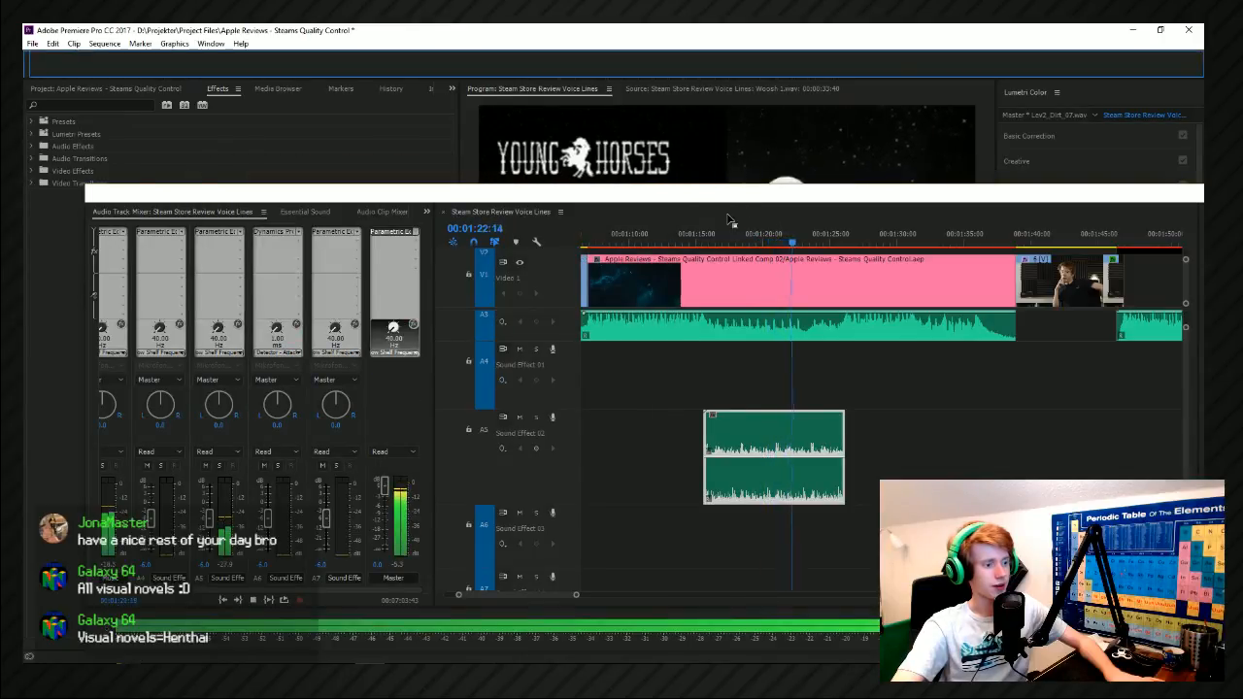
Adjust the Lev2_Dirt_07 clip's volume, play back from about 00:01:15, and check the Master equalizer's spectrum.
click(760, 429)
click(697, 242)
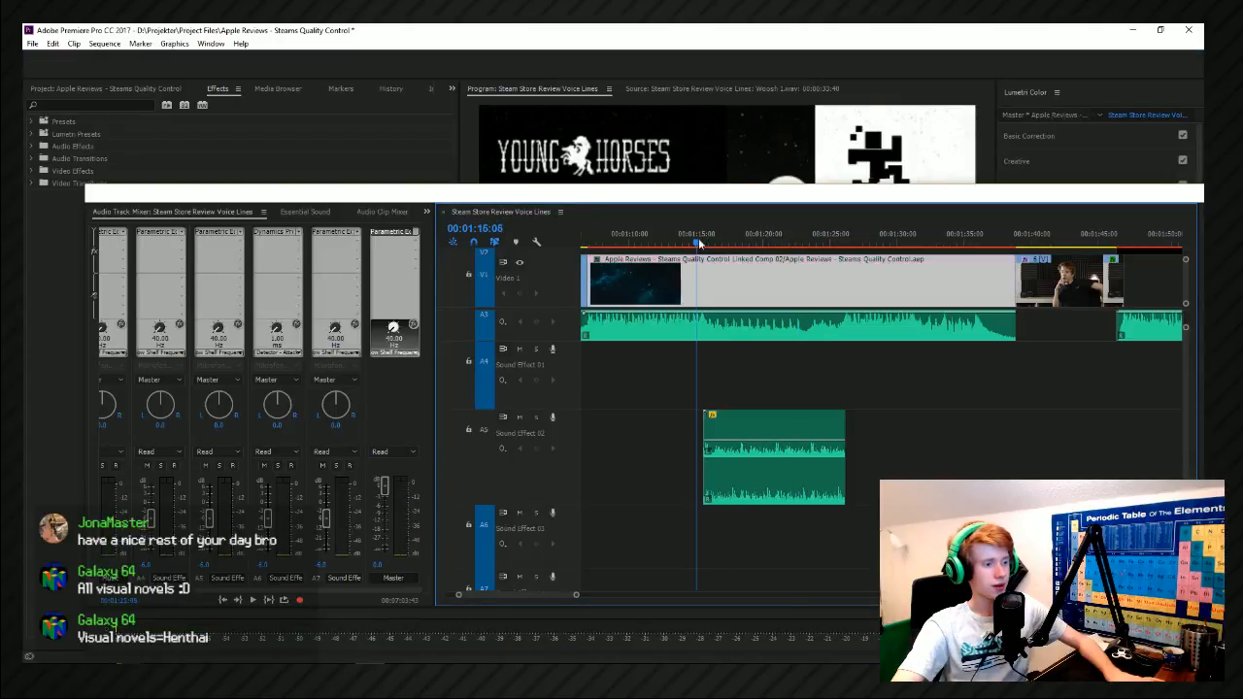
key(space)
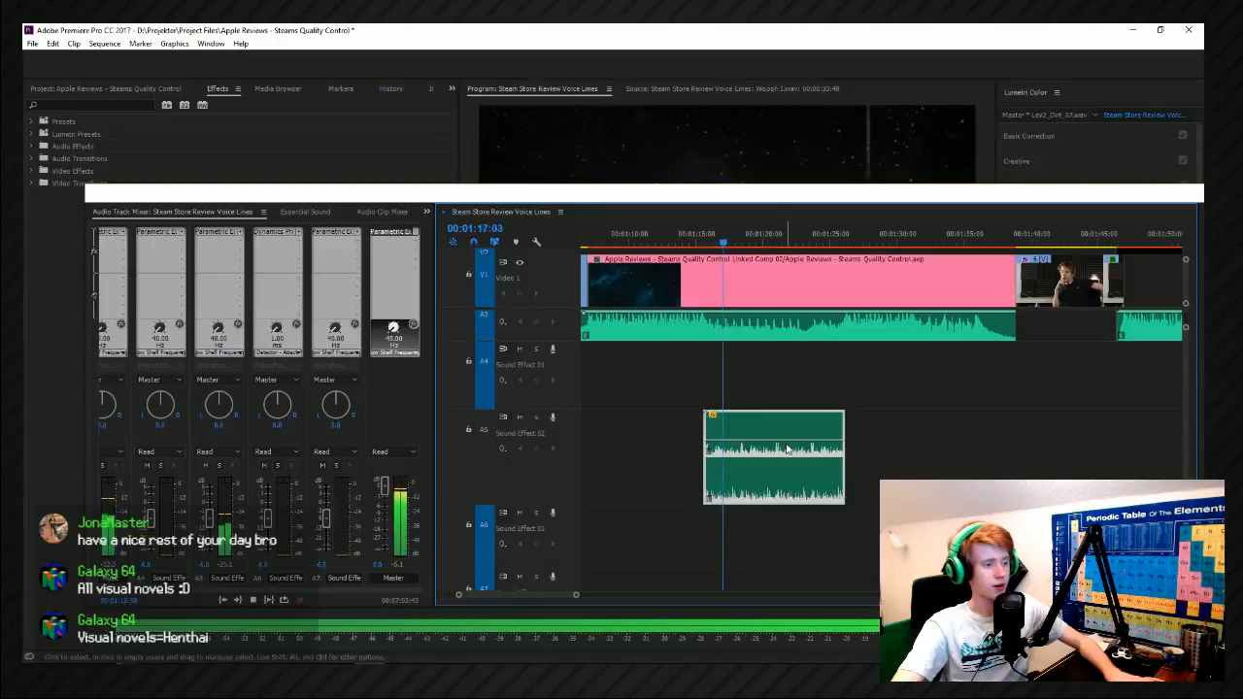
double_click(393, 232)
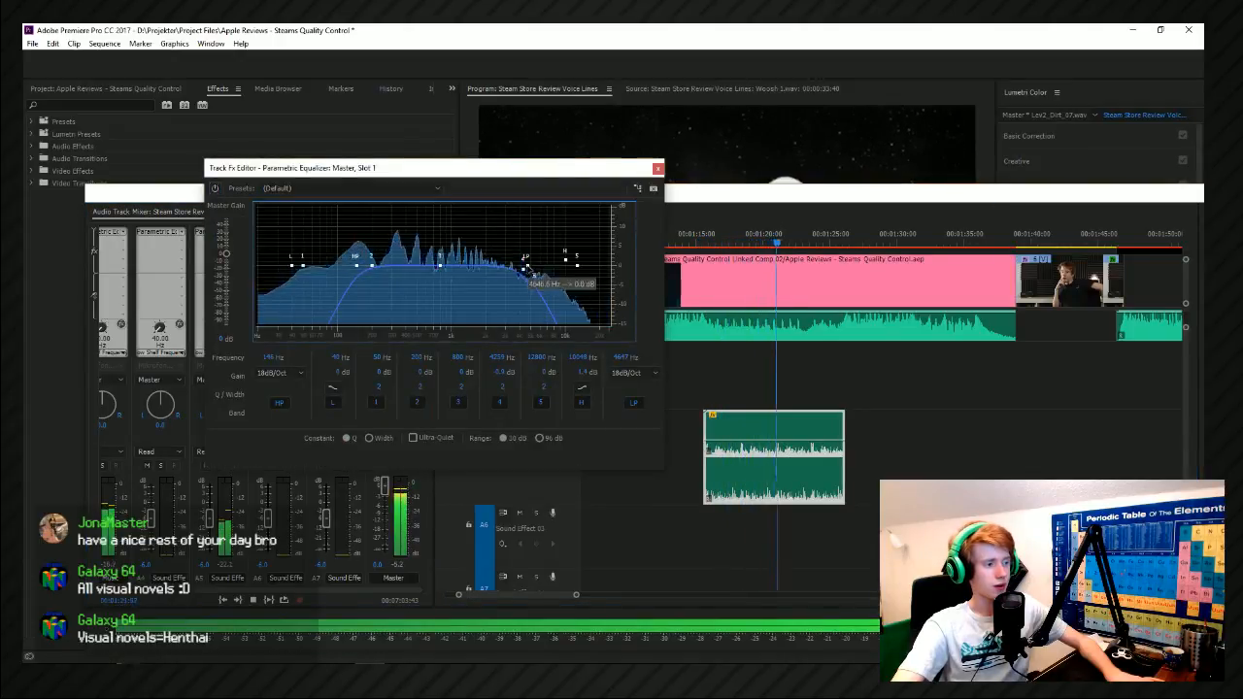
click(658, 168)
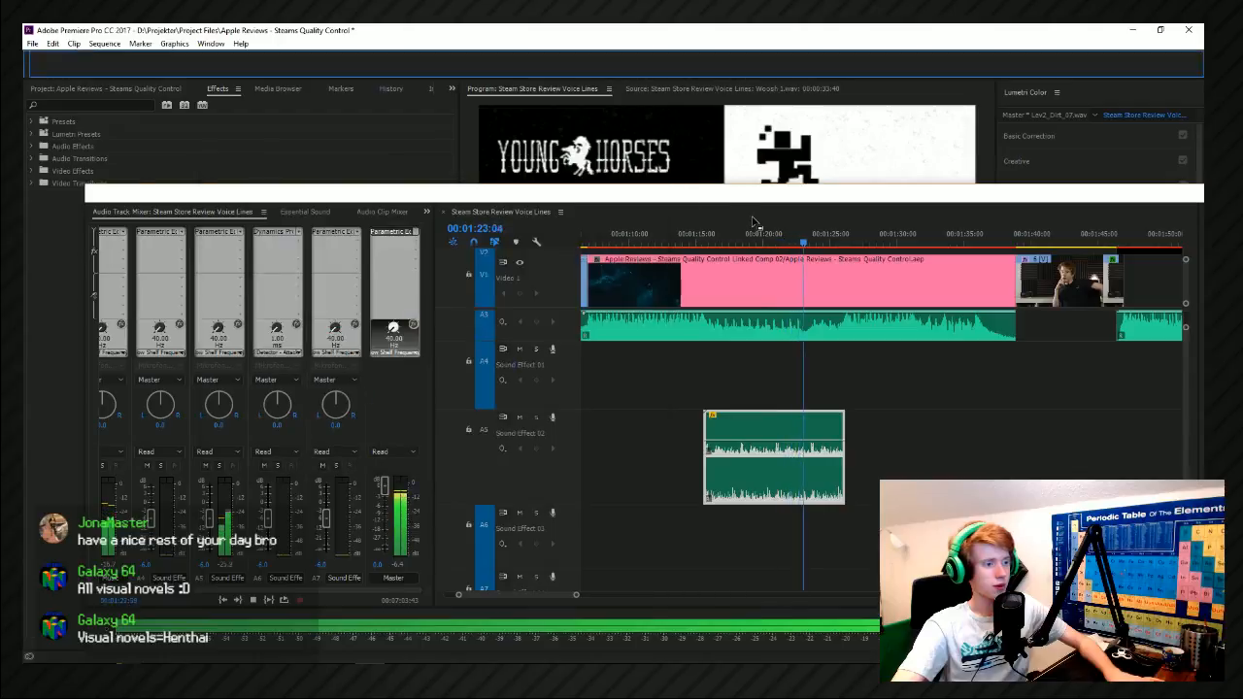
Move the playhead to the Lev2_Dirt_07 clip's start at 00:01:15:40 and check the Master equalizer's parameter list for Bypass.
drag(727, 200, 641, 163)
scroll(670, 444, up, 4)
drag(519, 211, 535, 214)
click(598, 443)
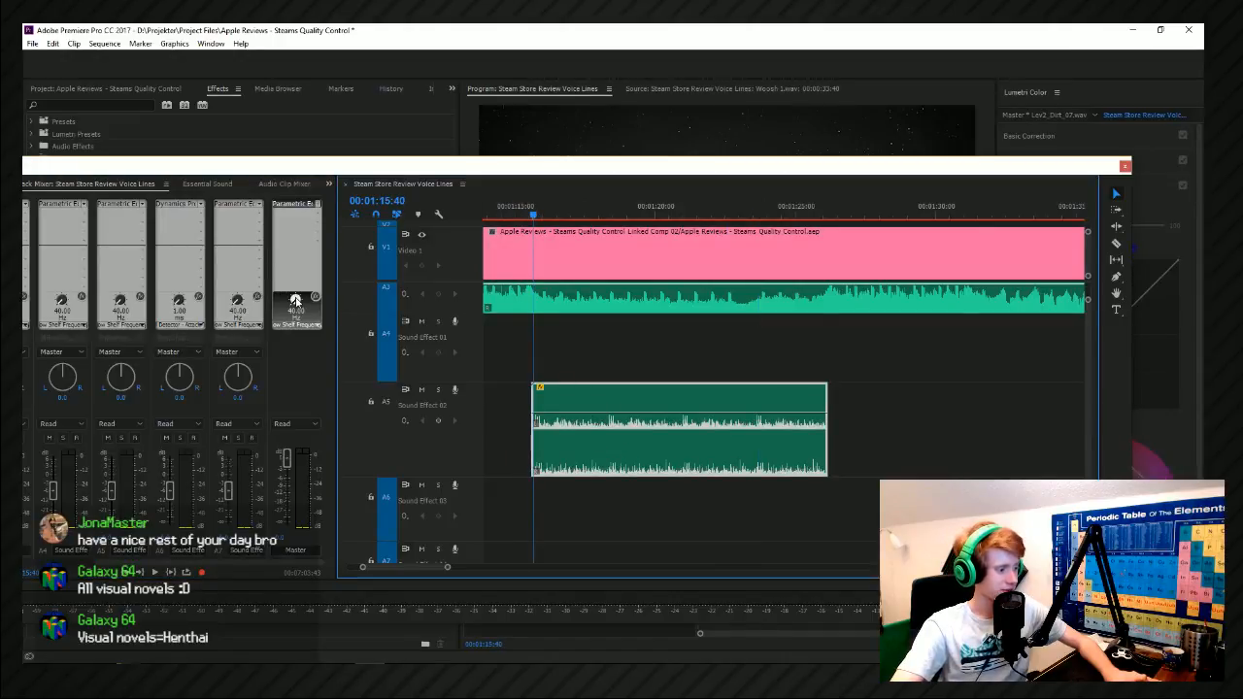
click(309, 323)
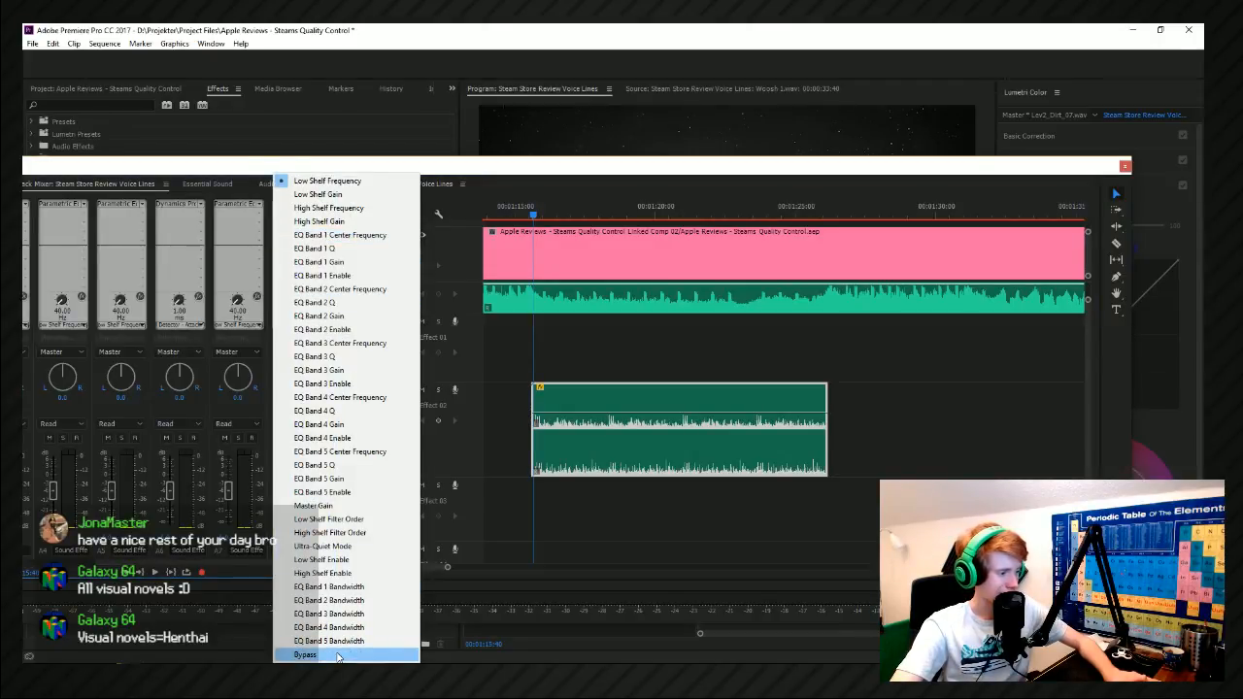
click(266, 161)
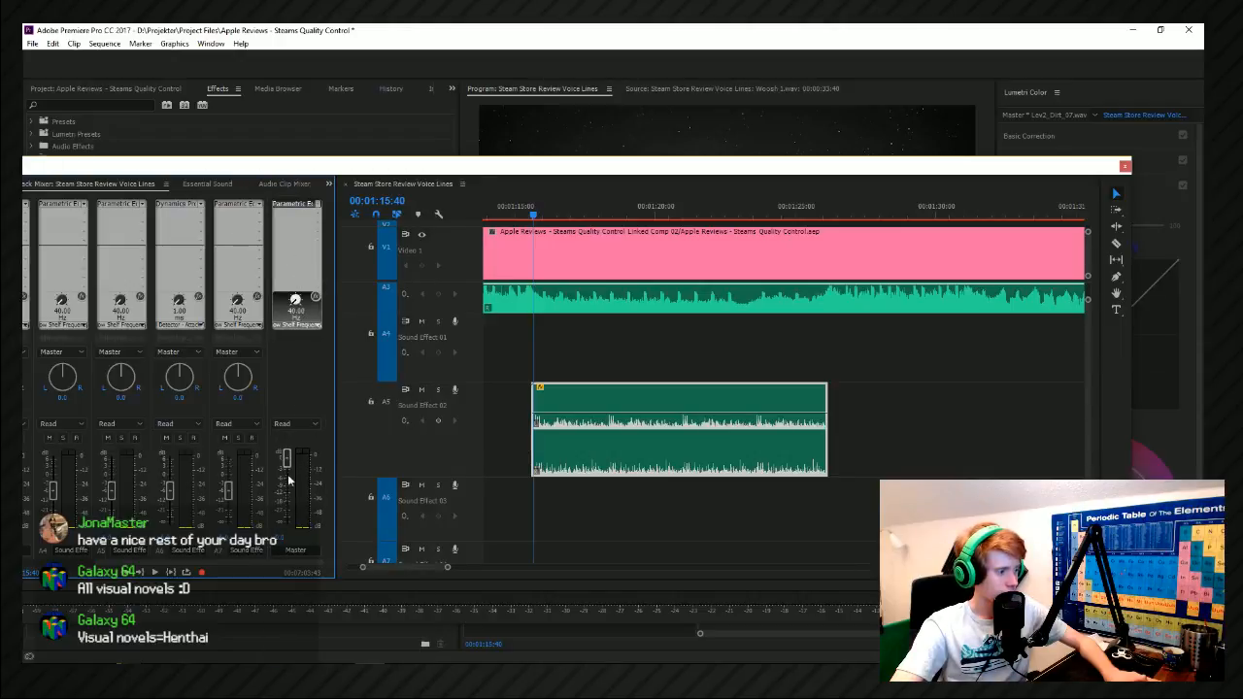
click(317, 204)
click(434, 505)
Try lowering the Master track's level line below the audio tracks in the timeline, and undo the change.
scroll(666, 480, down, 1)
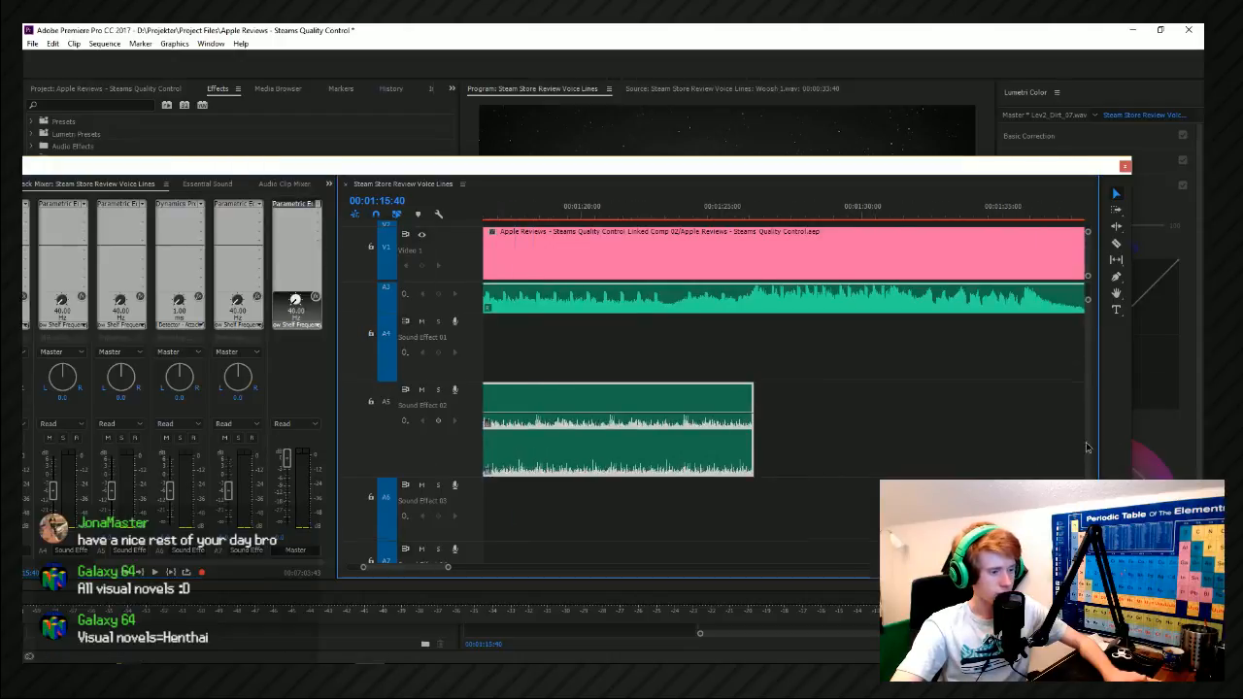
scroll(452, 350, down, 3)
right_click(453, 346)
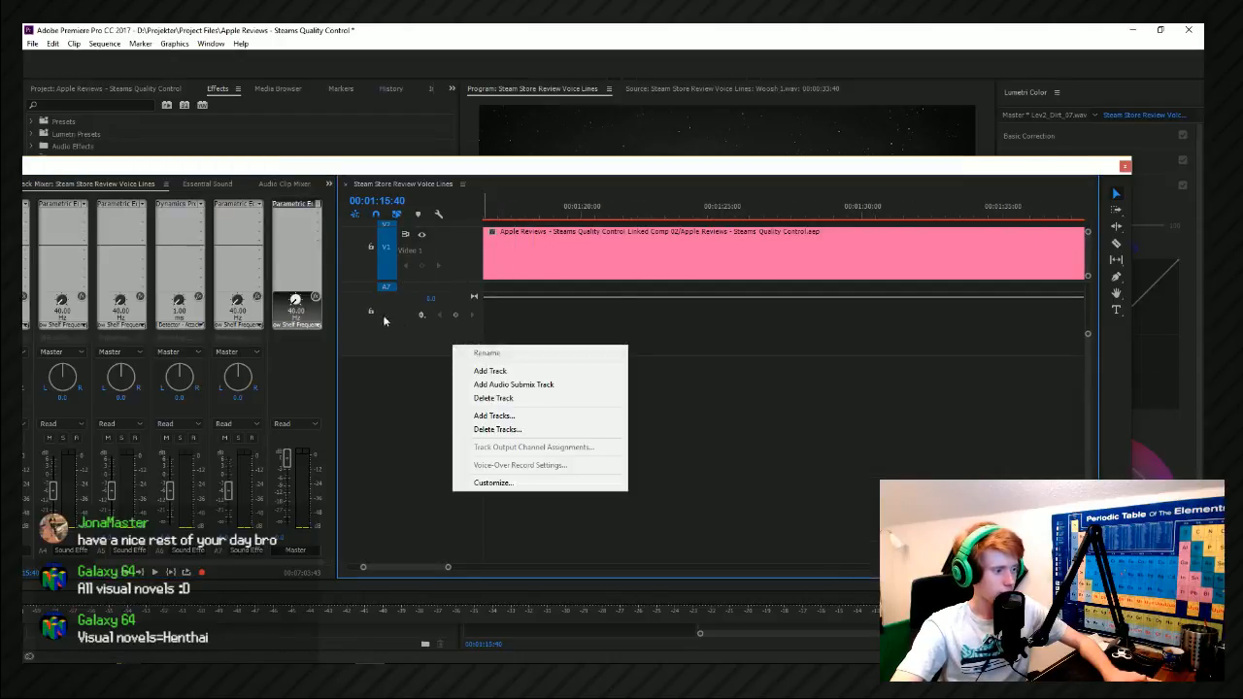
click(385, 321)
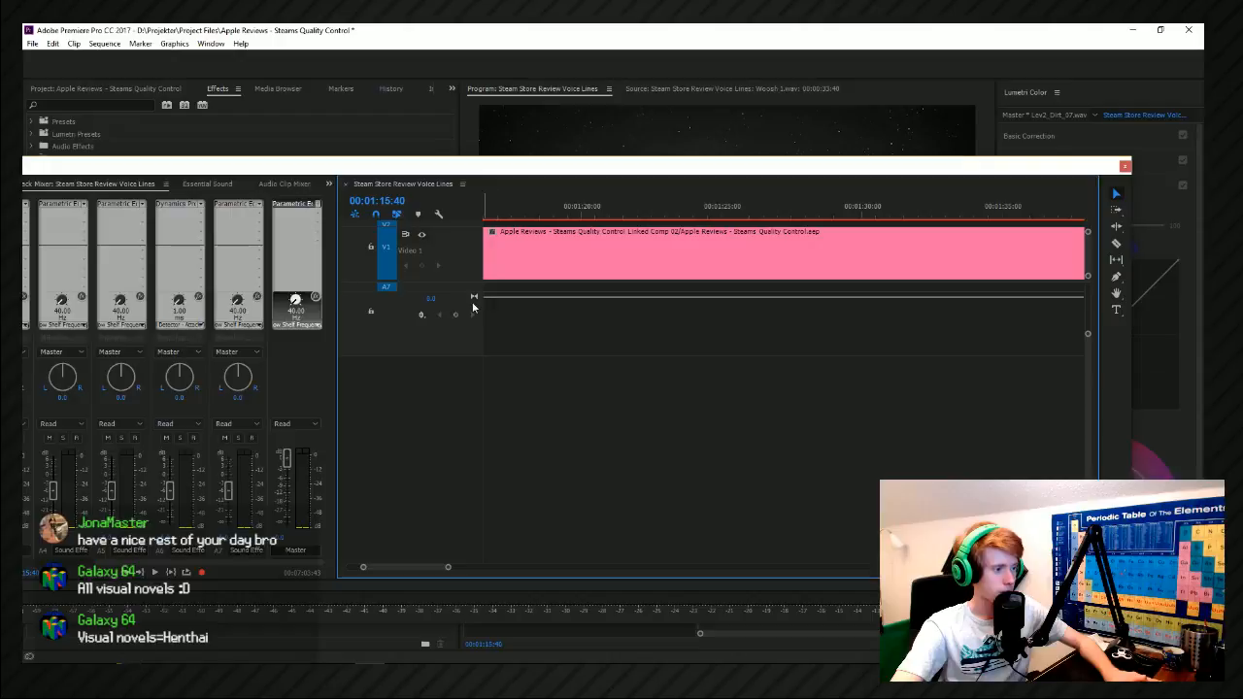
right_click(472, 298)
click(370, 311)
click(370, 311)
drag(638, 299, 643, 342)
key(ctrl+z)
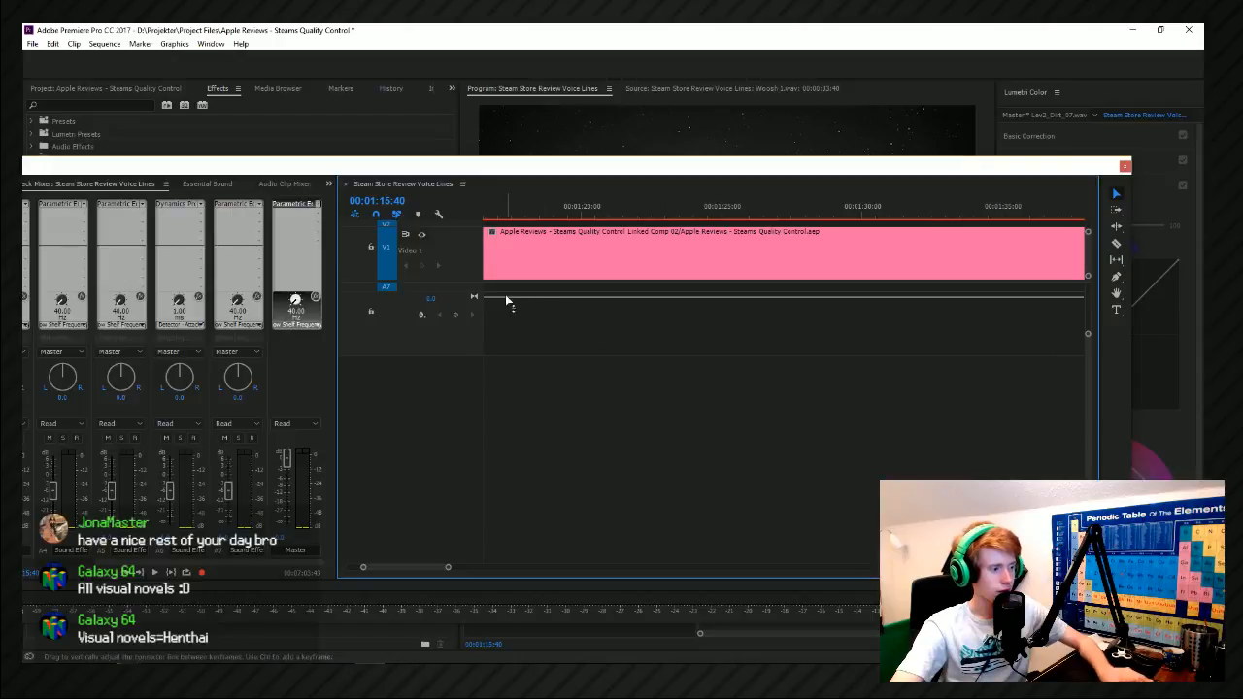
Show the Parametric Equalizer's Bypass automation on the Master track and set Bypass to On.
click(428, 320)
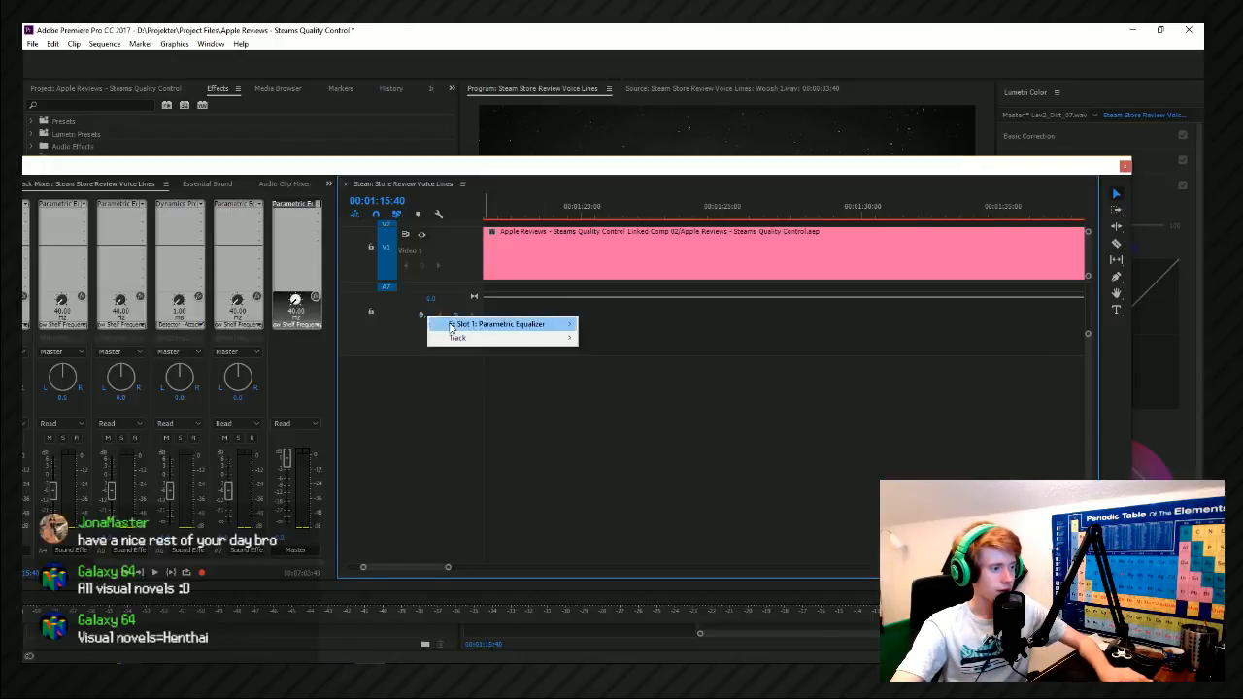
mouse_move(457, 325)
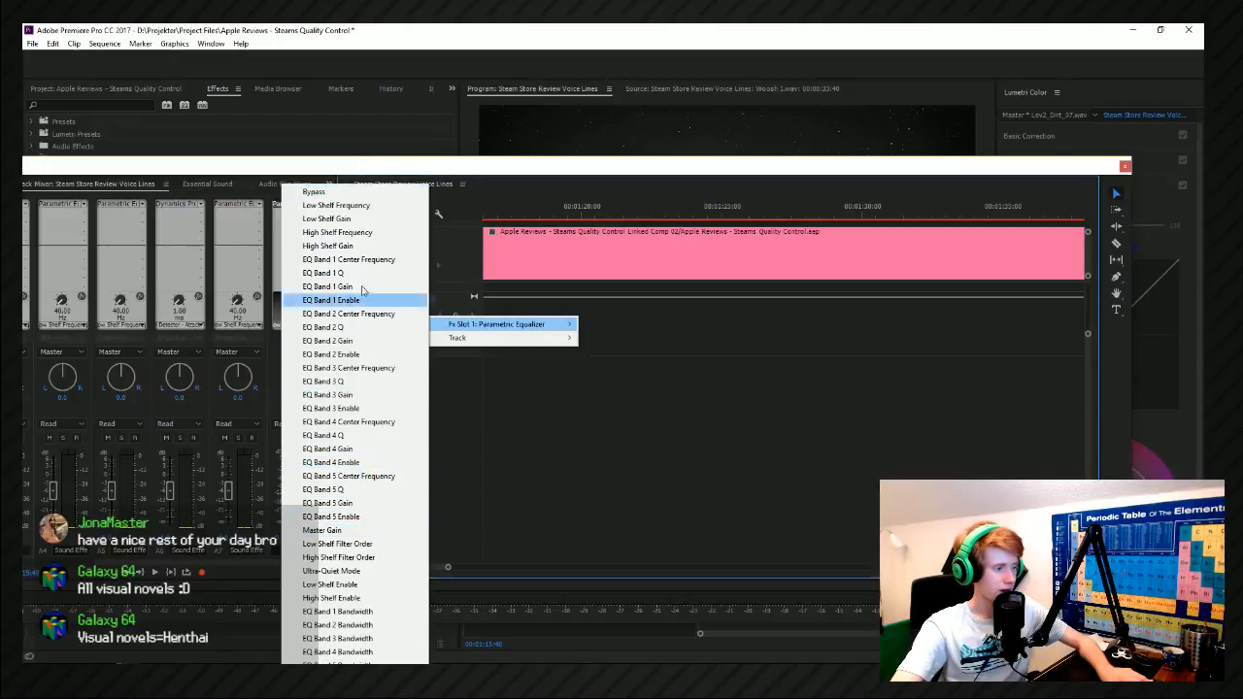
click(352, 194)
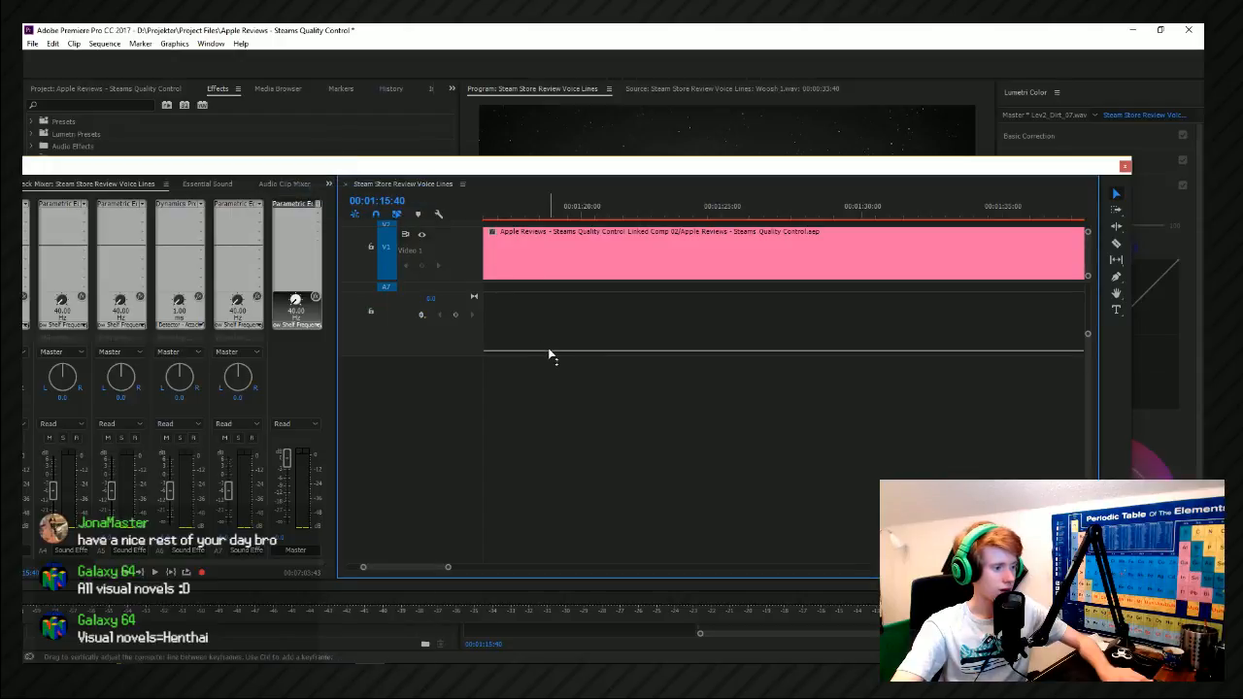
scroll(564, 345, down, 5)
key(alt+space)
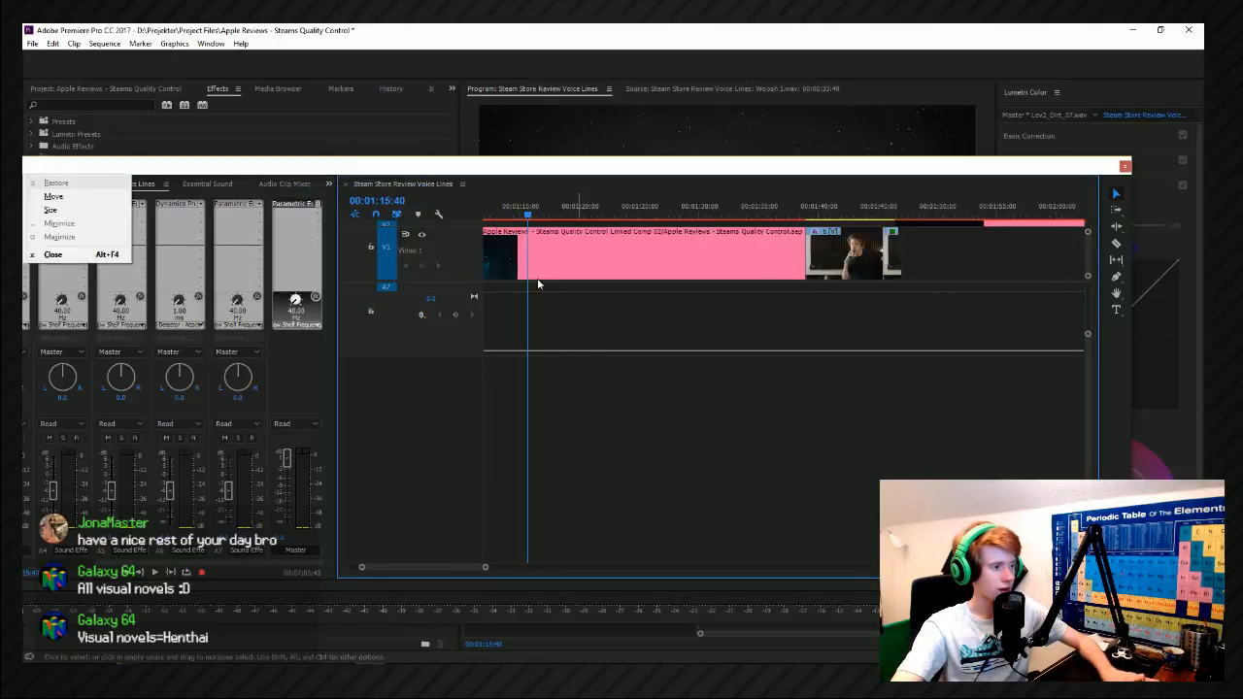
click(537, 275)
key(space)
scroll(534, 277, up, 2)
key(space)
drag(563, 351, 564, 294)
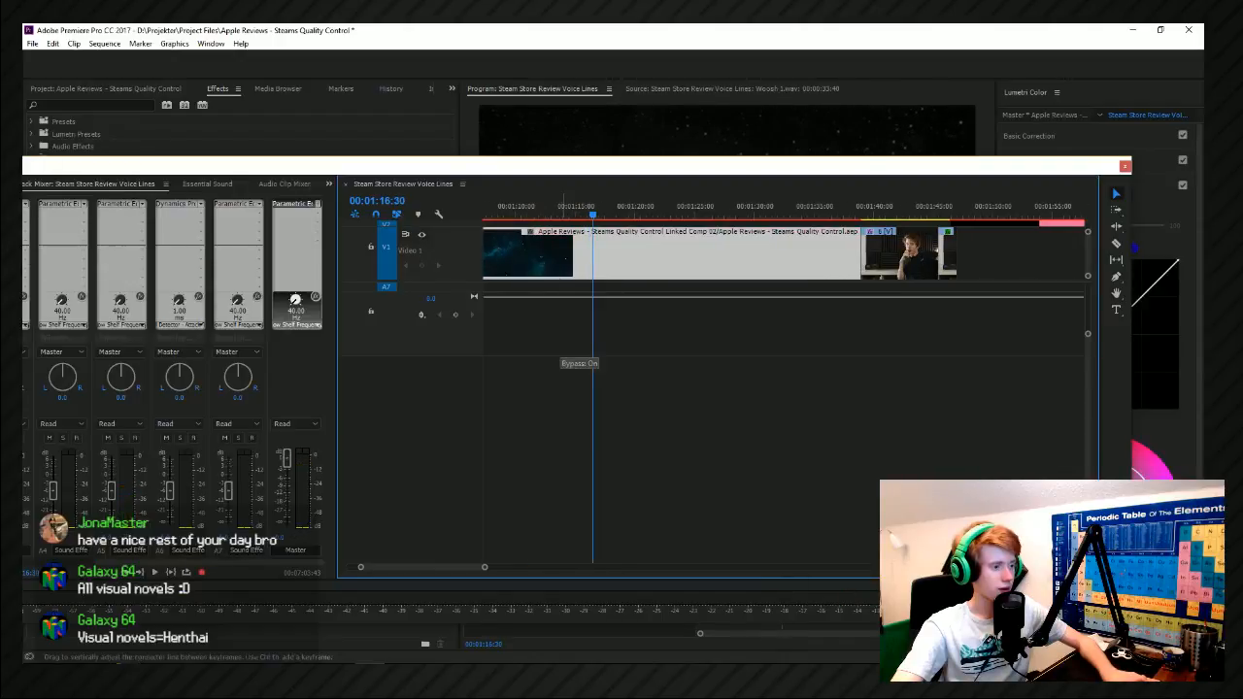
Play back with the bypass, and keyframe the Master equalizer's Bypass on at 00:01:15:29 and off at 00:01:15:44.
key(space)
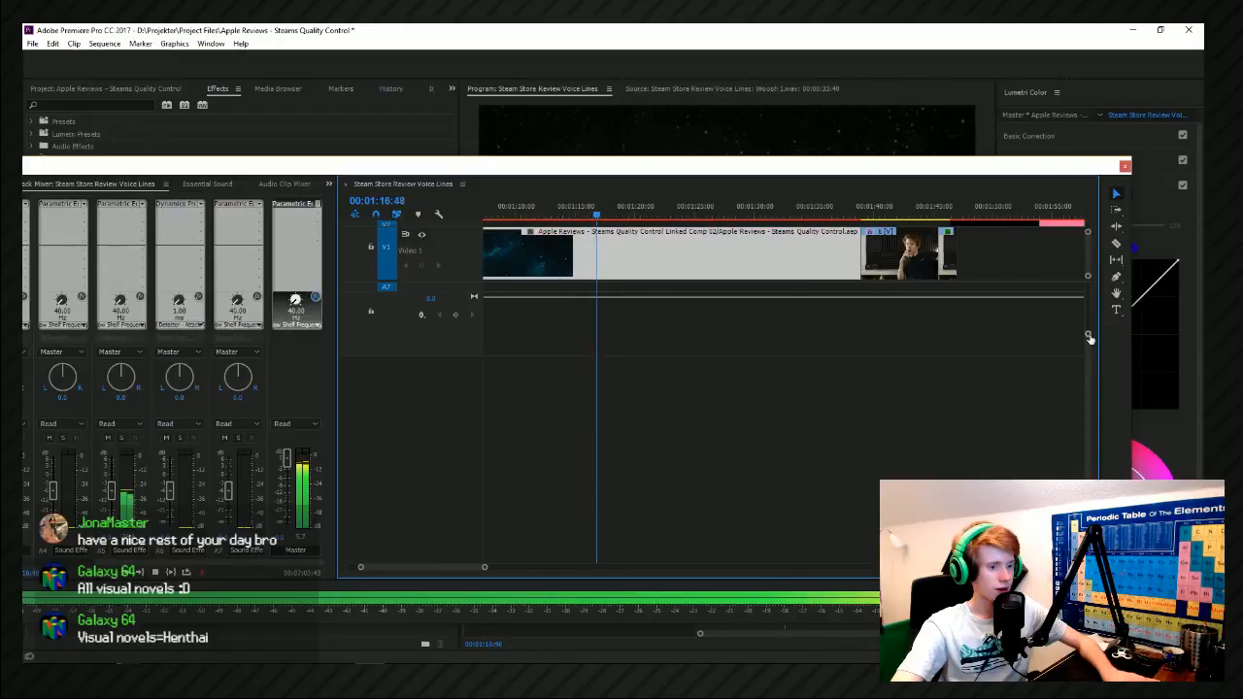
scroll(1084, 323, up, 3)
drag(575, 208, 583, 221)
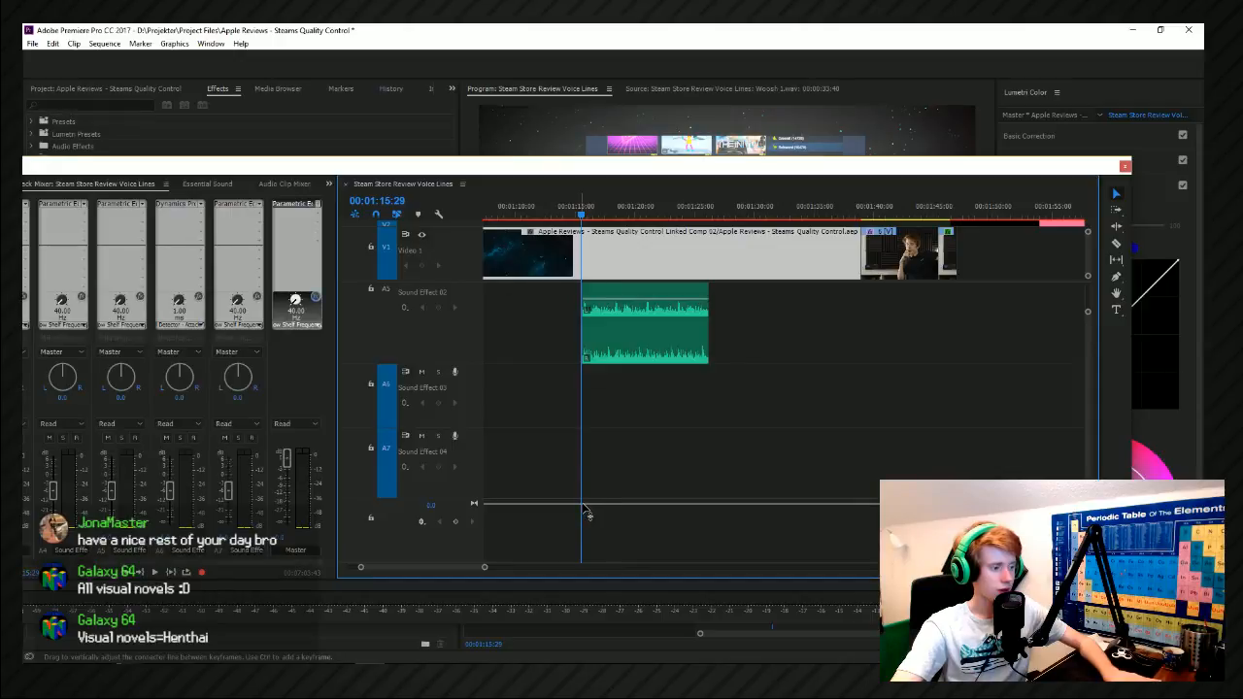
click(428, 529)
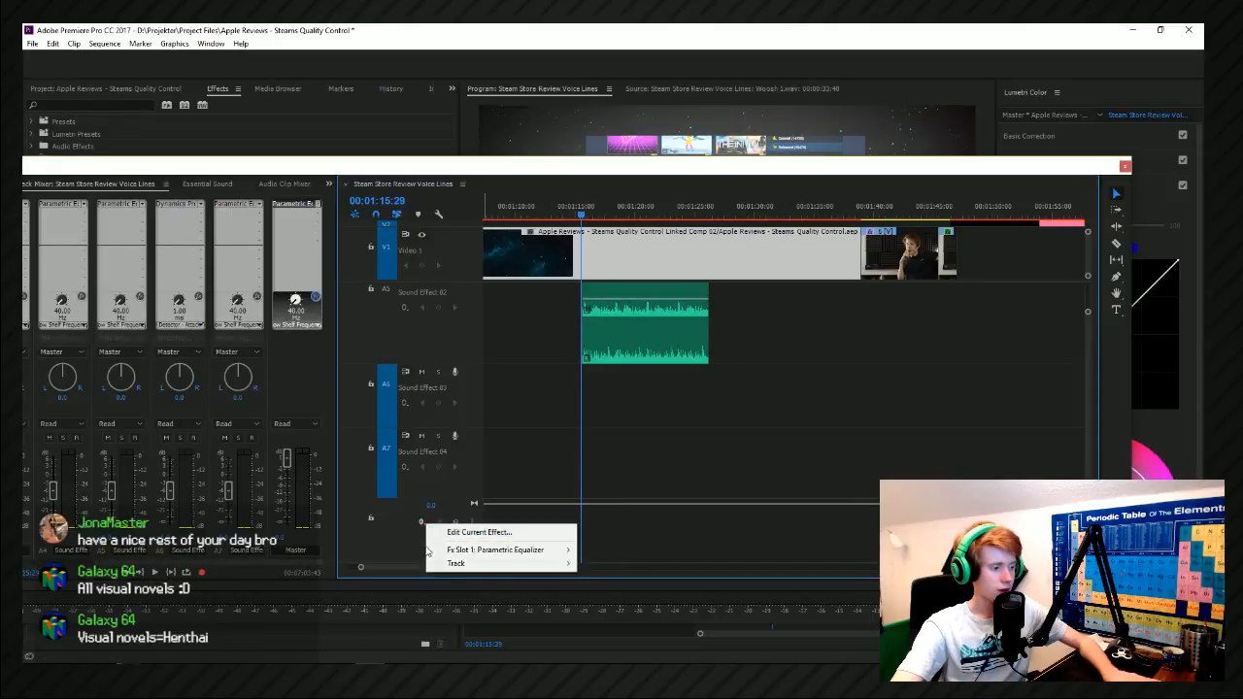
mouse_move(442, 551)
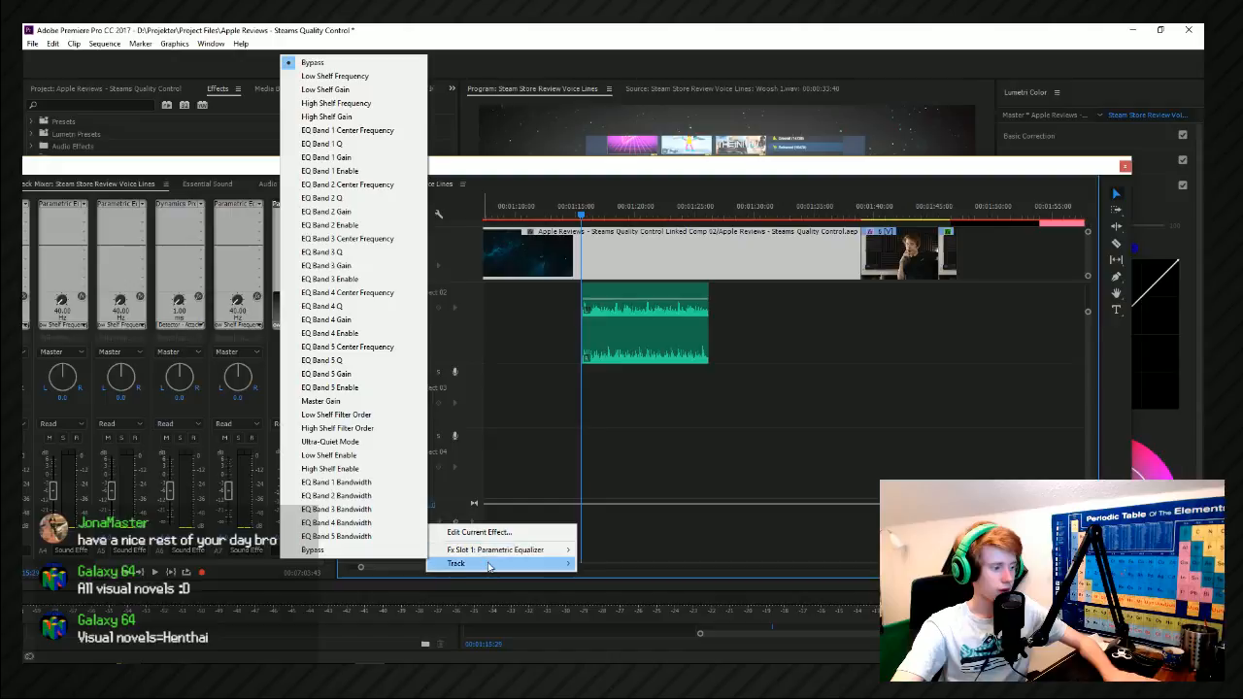
click(386, 548)
click(456, 523)
click(585, 209)
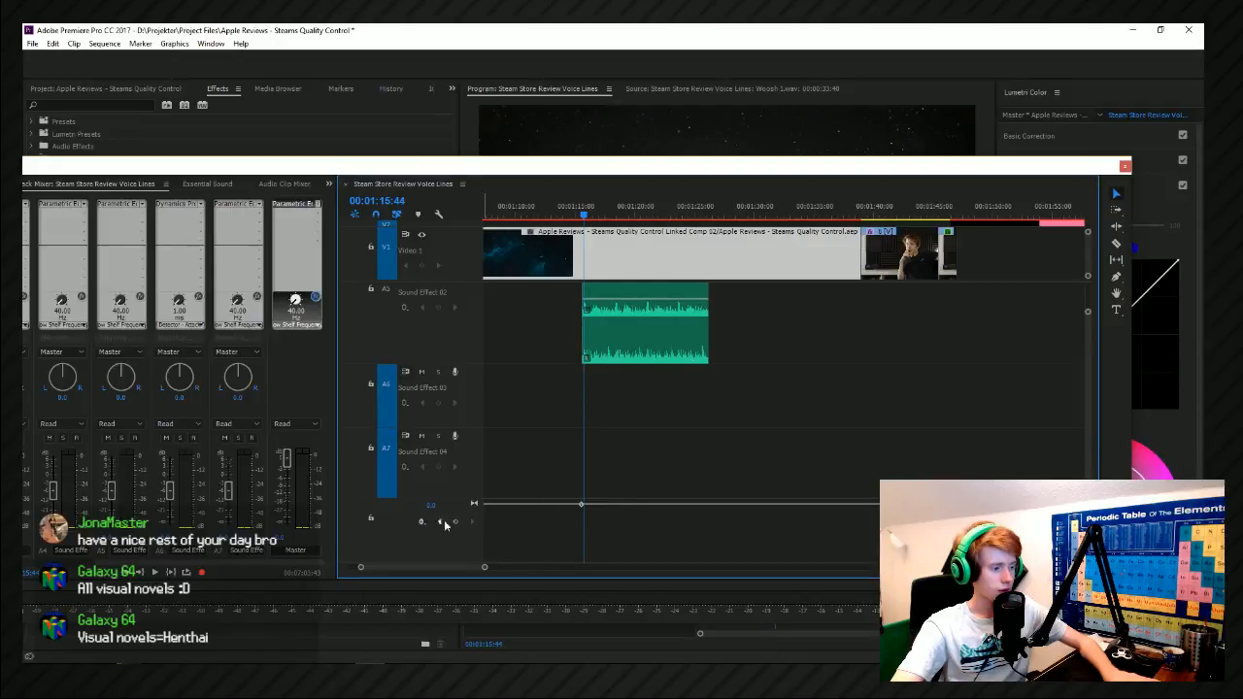
drag(582, 505, 585, 561)
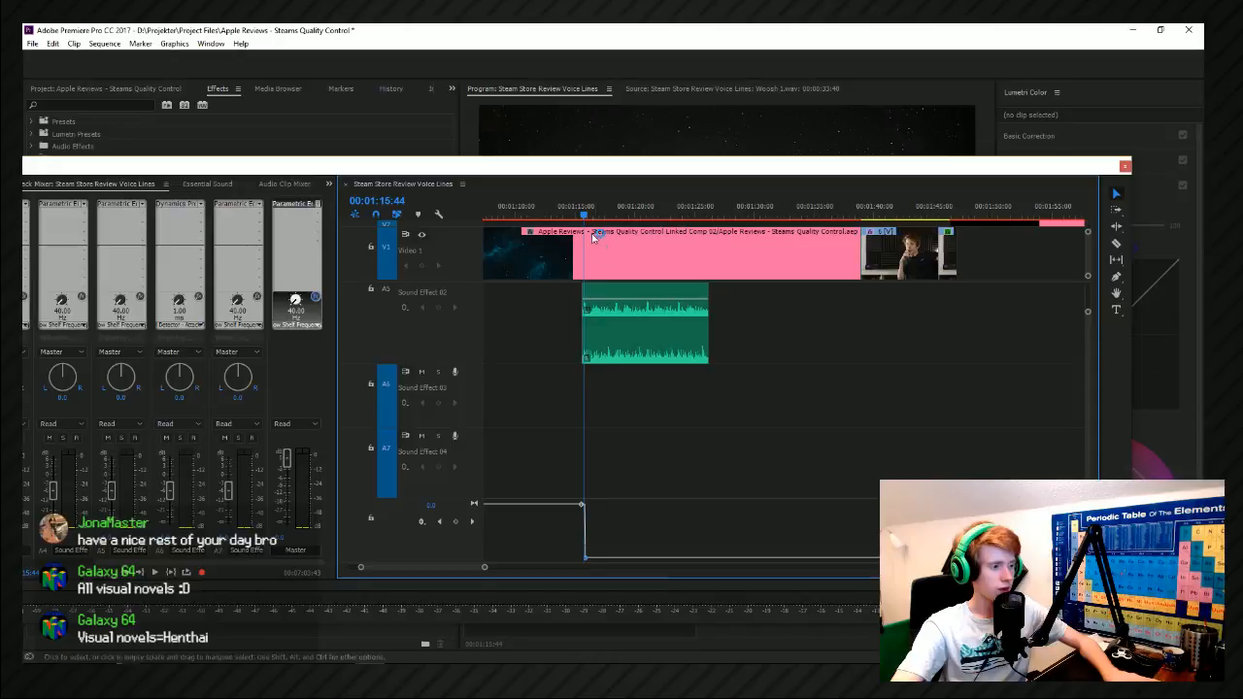
Move the floating timeline window off the main screen and play back the Steam logo shot around the bypass keyframes.
click(580, 215)
drag(581, 216, 585, 215)
drag(581, 167, 1204, 118)
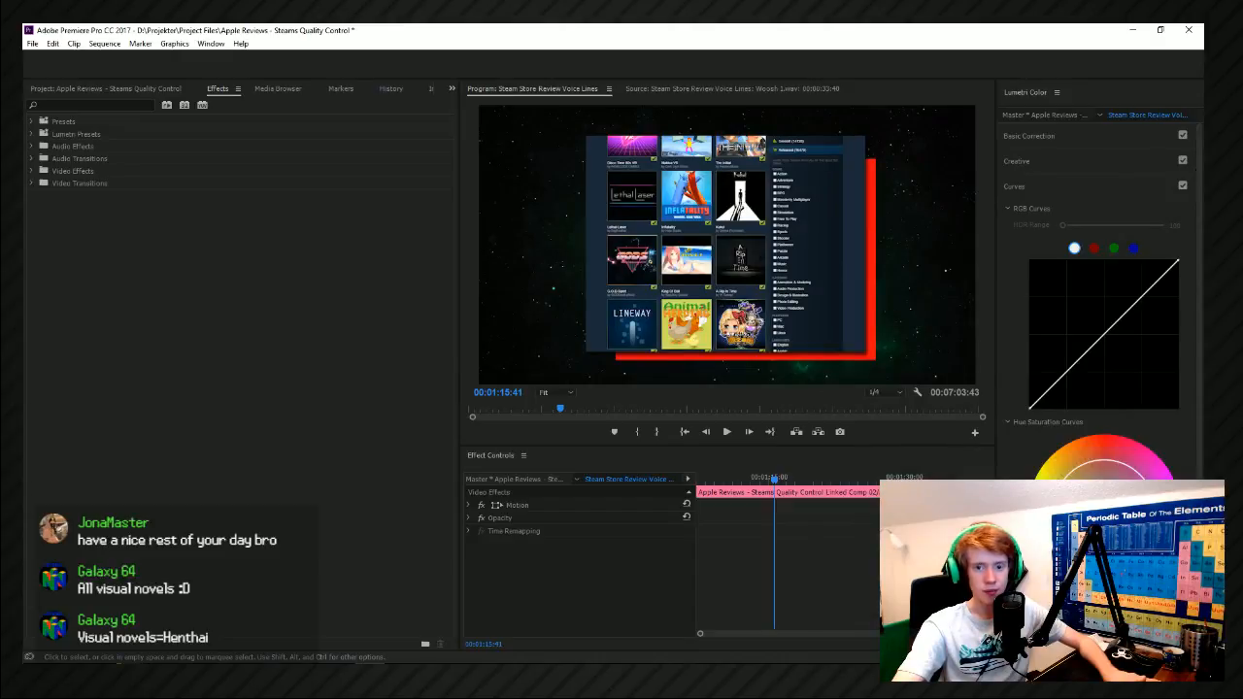
key(Left)
key(Left)
key(Left)
key(Left)
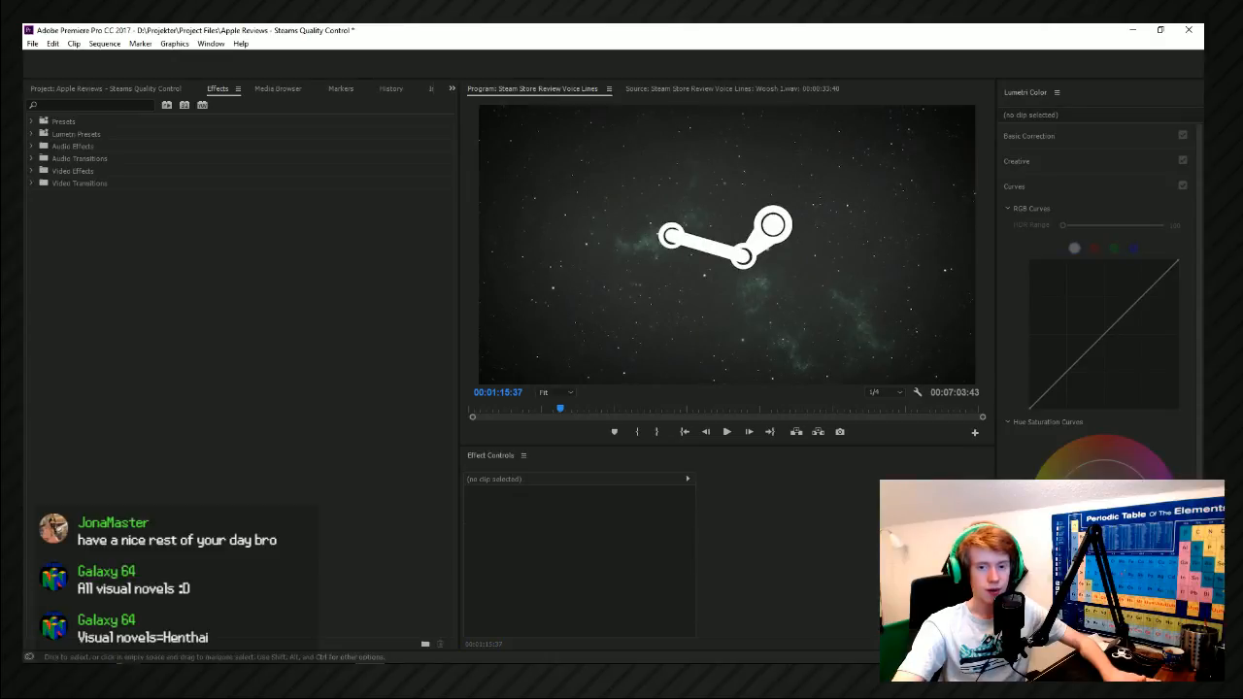
key(space)
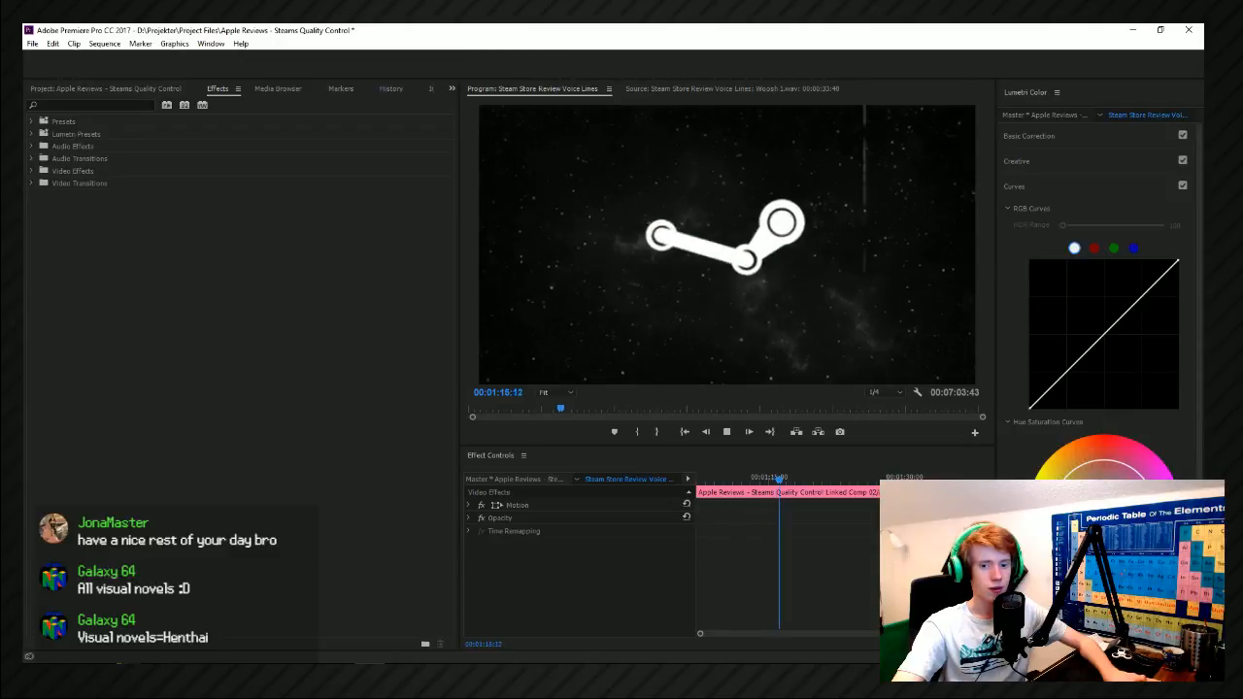
key(space)
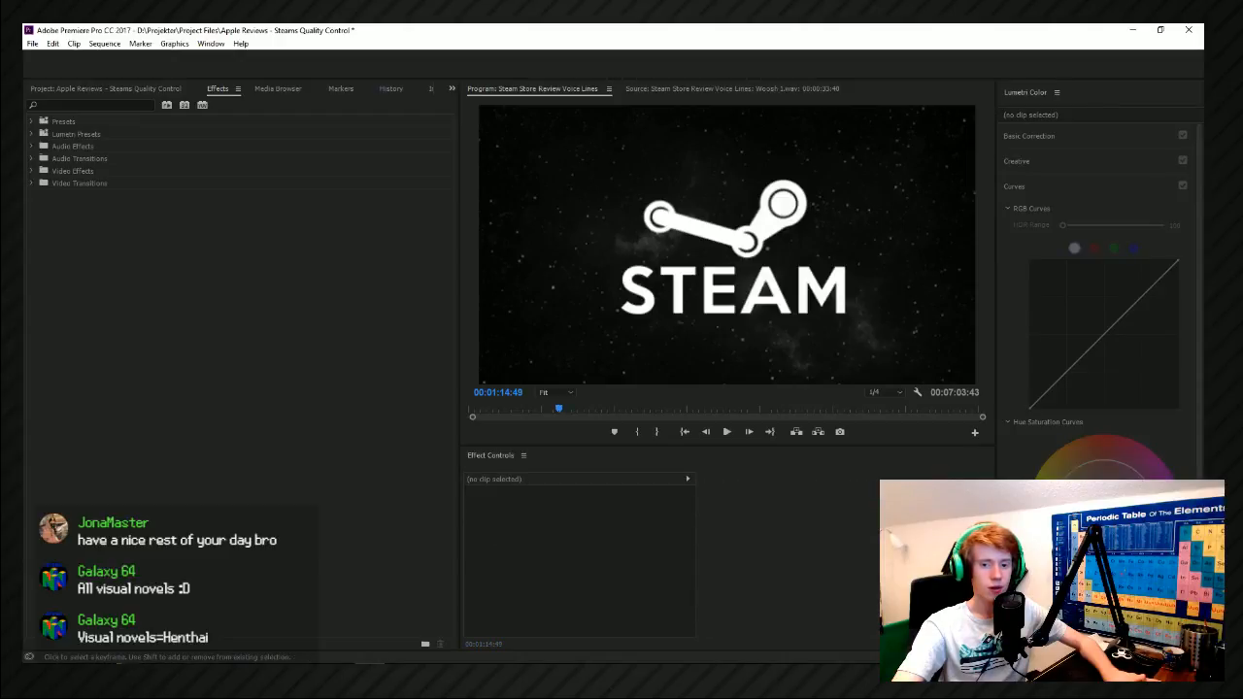
Undo the last edit, play the sequence's opening, and play back the Steam logo shot at about 00:01:16.
key(ctrl+z)
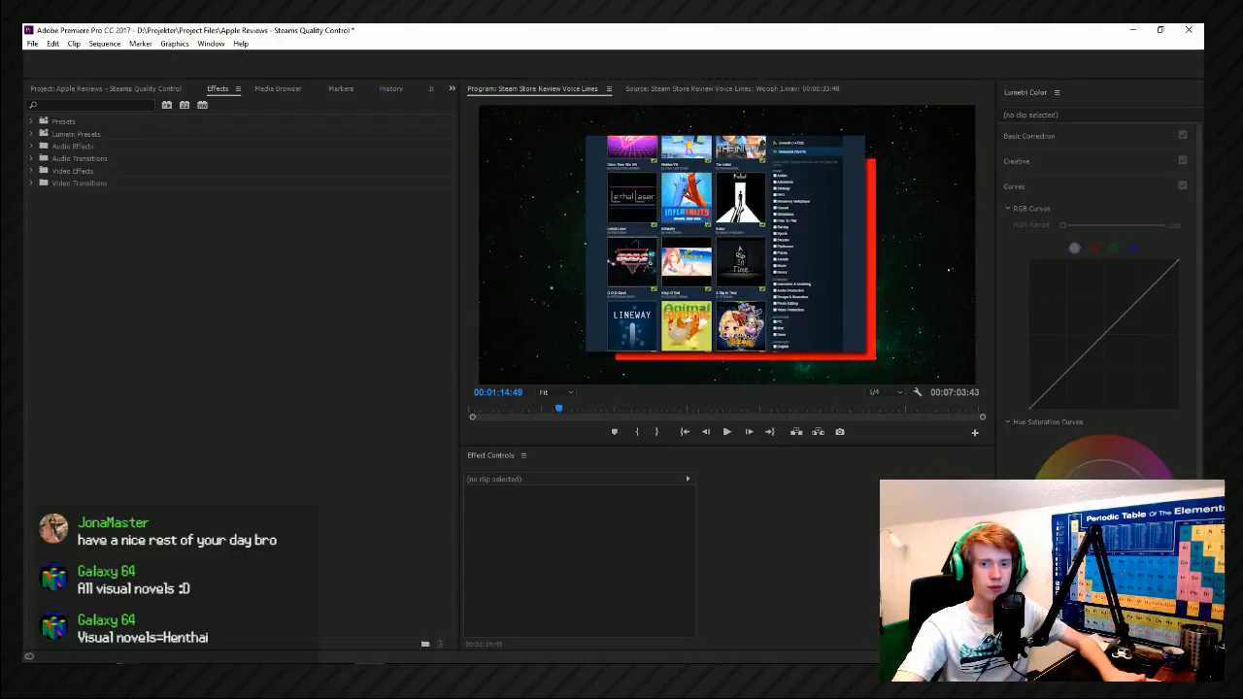
key(Home)
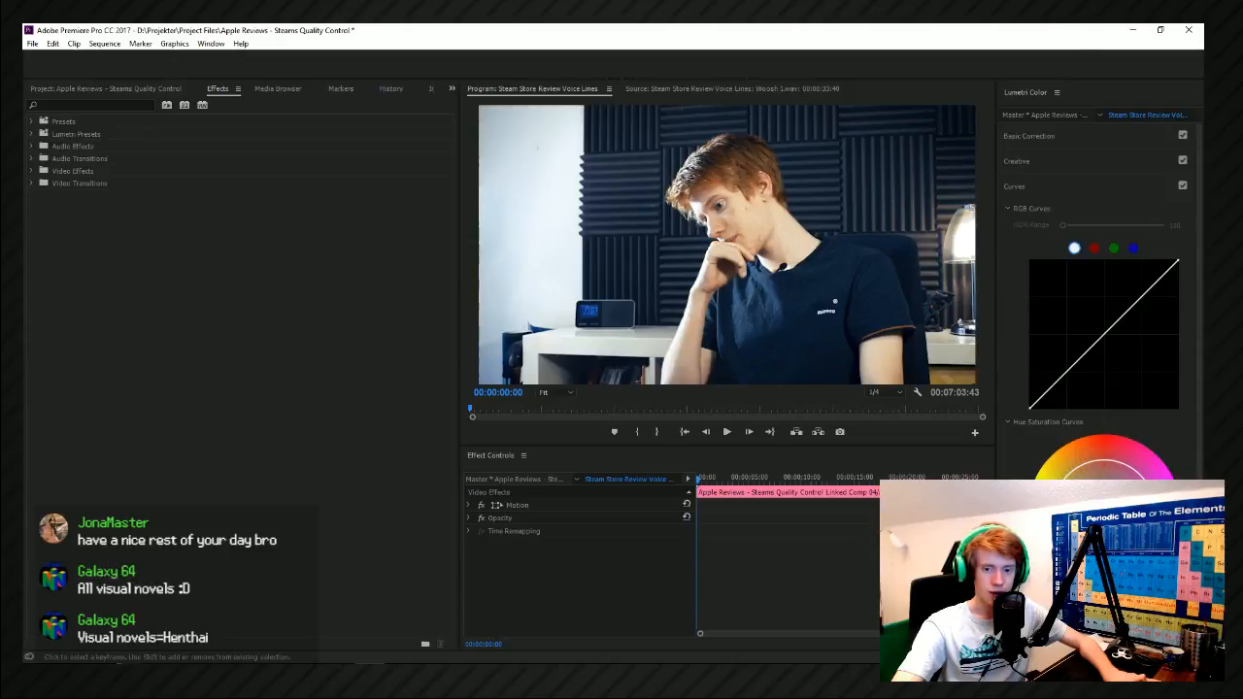
key(space)
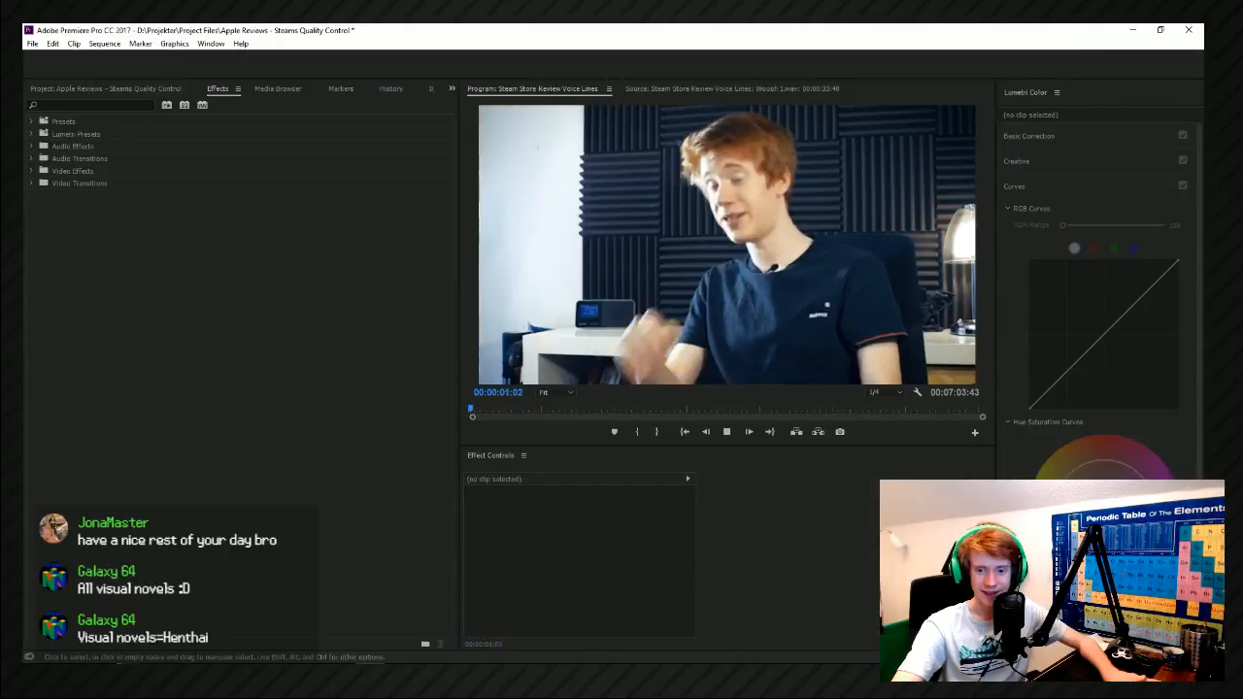
click(557, 409)
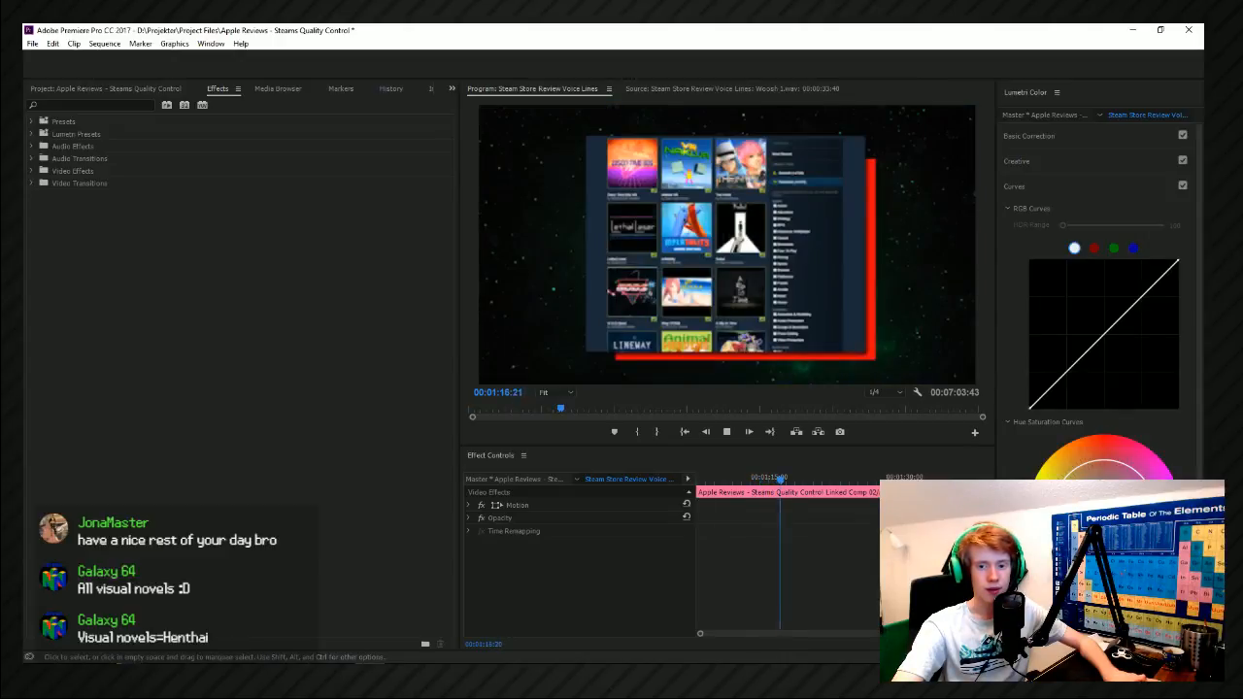
key(space)
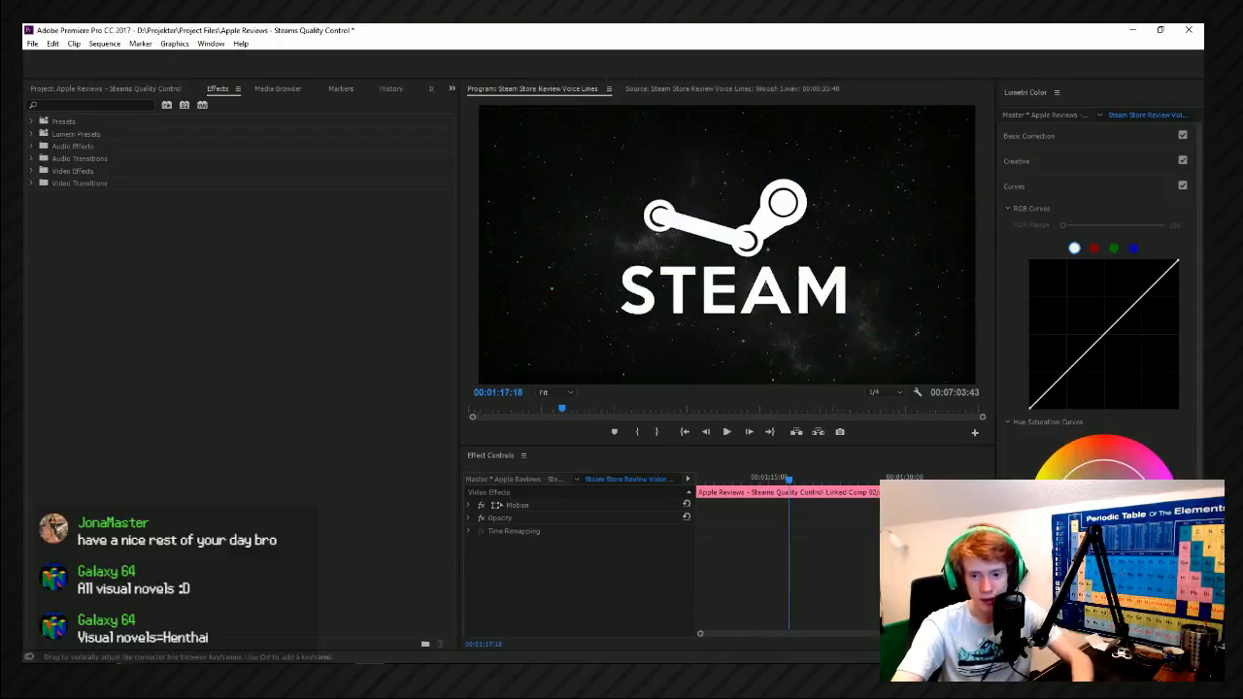
Remove the linked comp video around 00:01:17 and play the voice lines from about 00:01:15.
key(Delete)
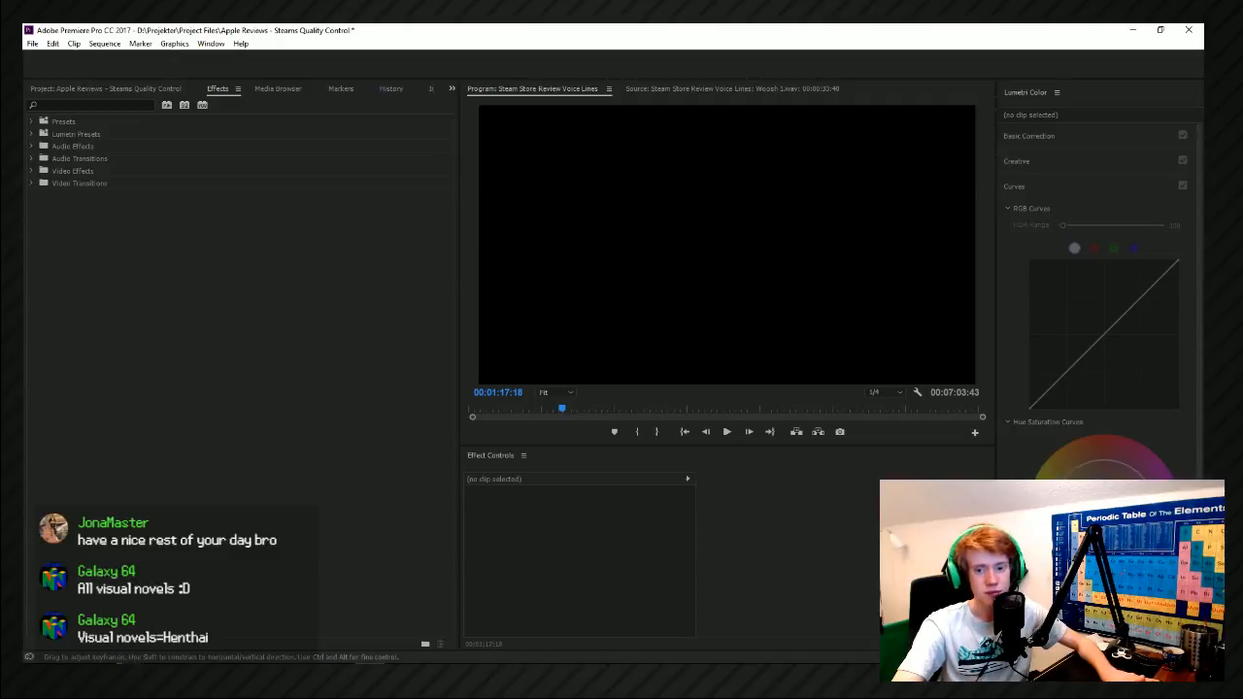
key(space)
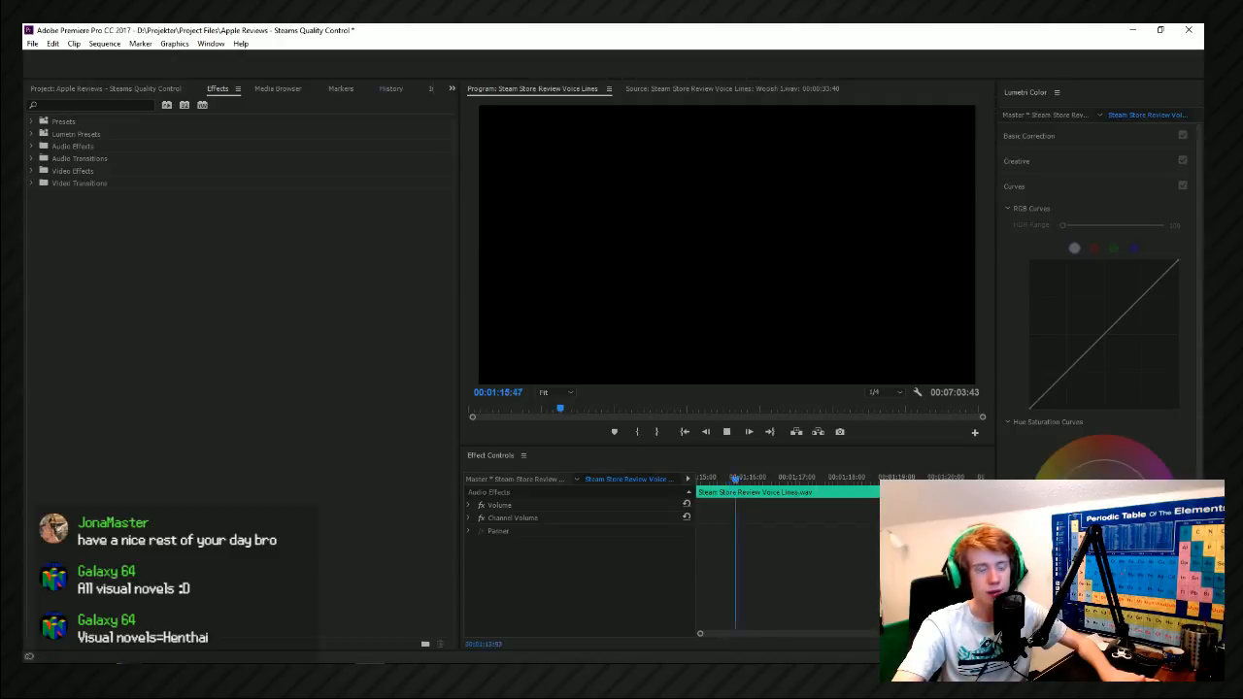
key(space)
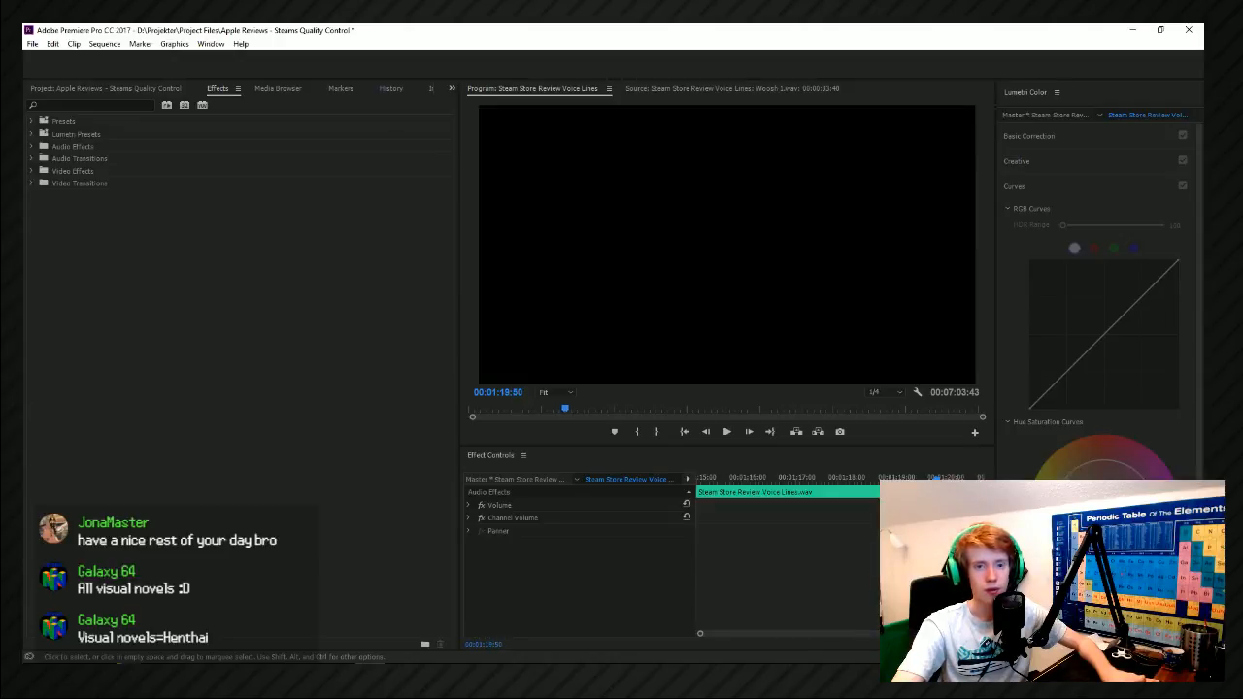
Save the Apple Reviews - Steams Quality Control project and switch away from the editor.
key(ctrl+s)
click(680, 90)
click(563, 87)
key(super+Tab)
click(698, 181)
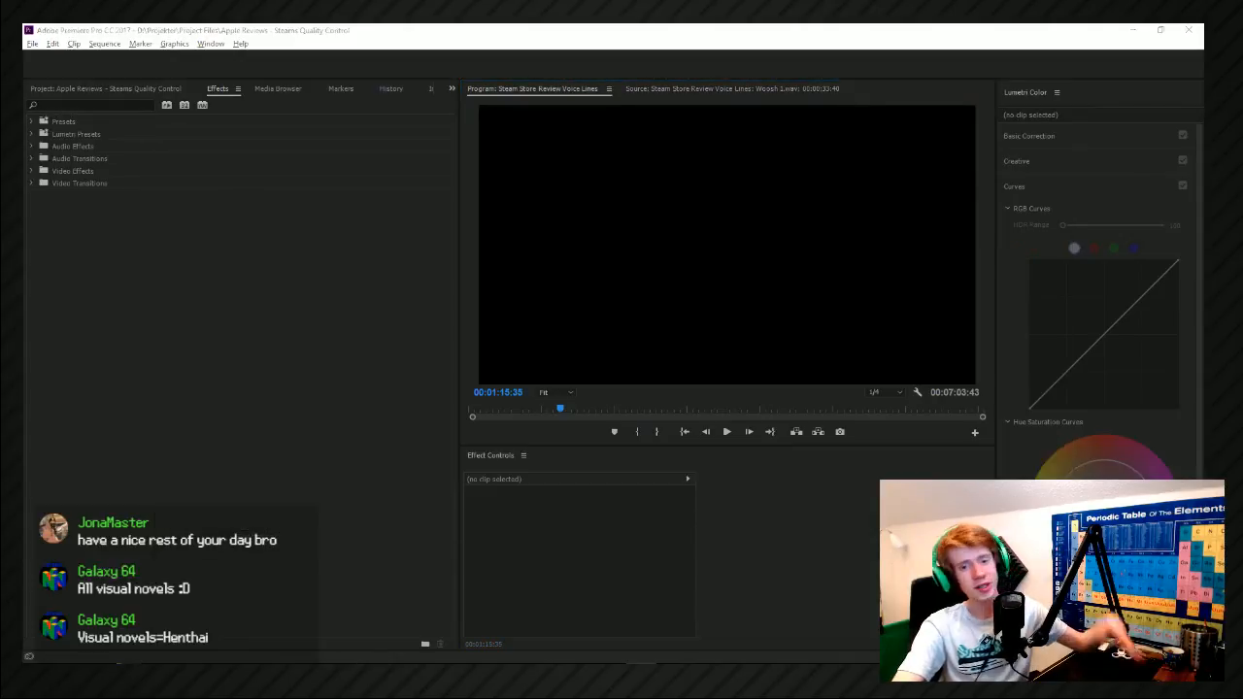